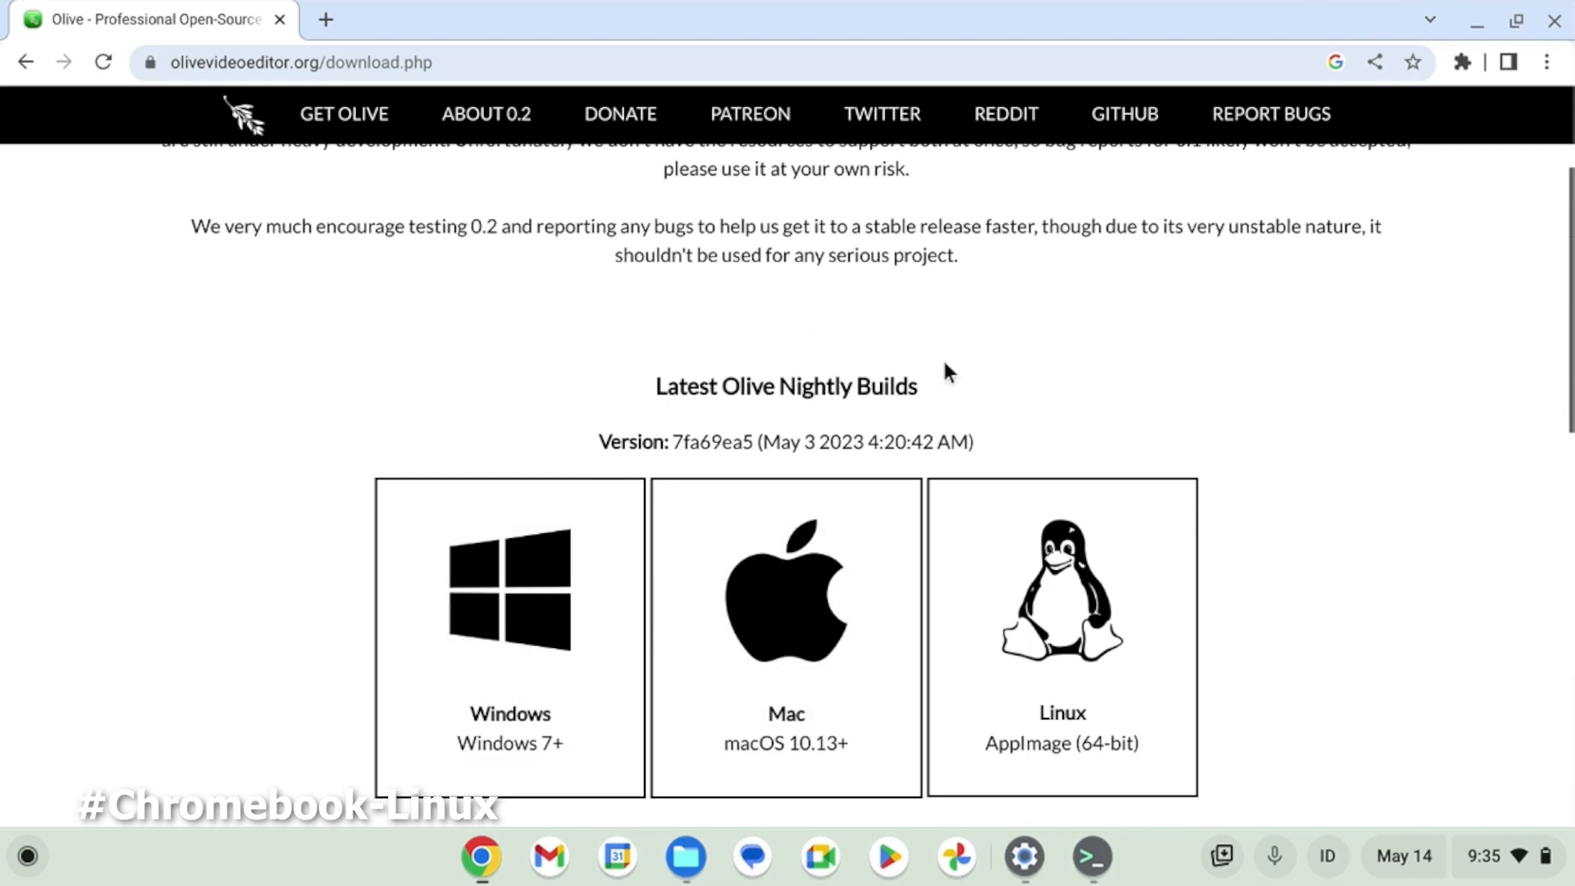
Compare the Linux downloads offered under the Latest Olive Nightly Builds and Olive 0.1 (Unsupported) sections.
scroll(925, 467, "down", 8)
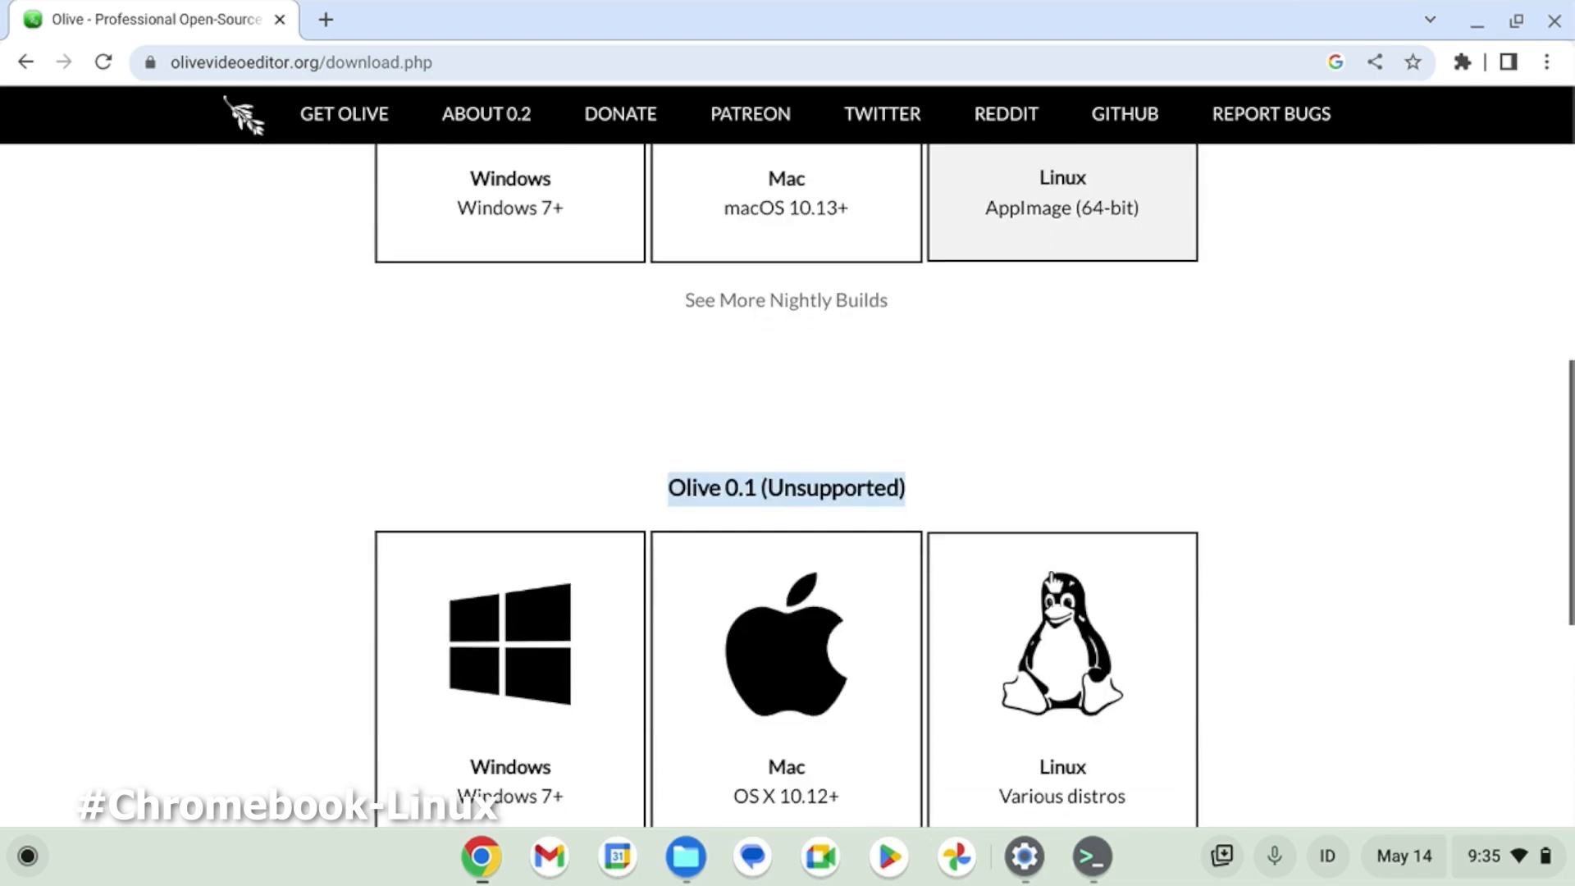
scroll(1027, 590, "down", 1)
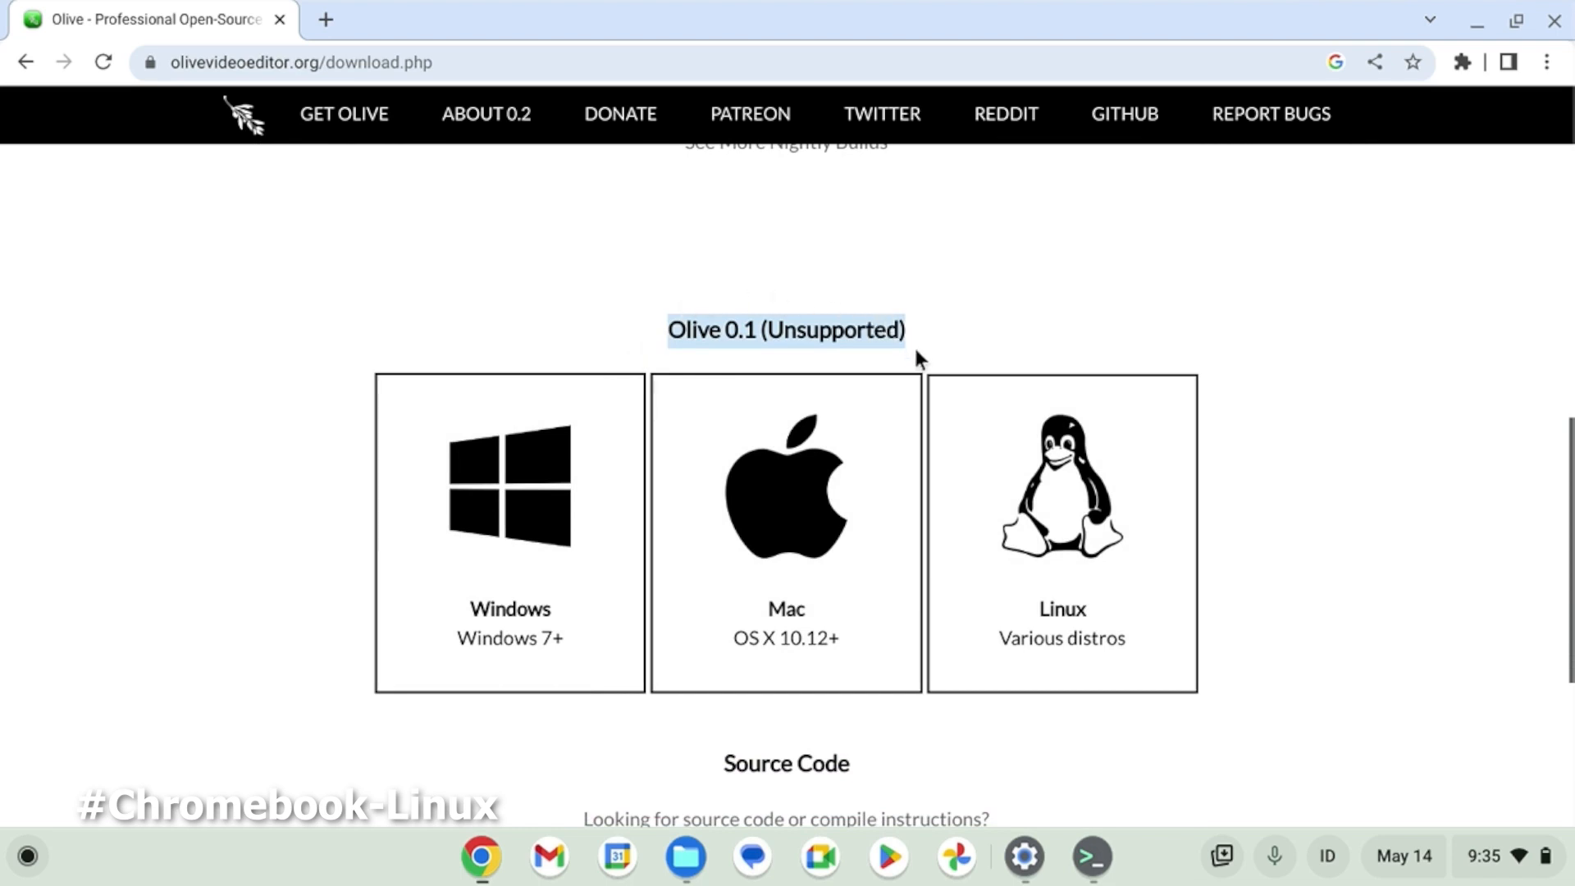
left_click(848, 366)
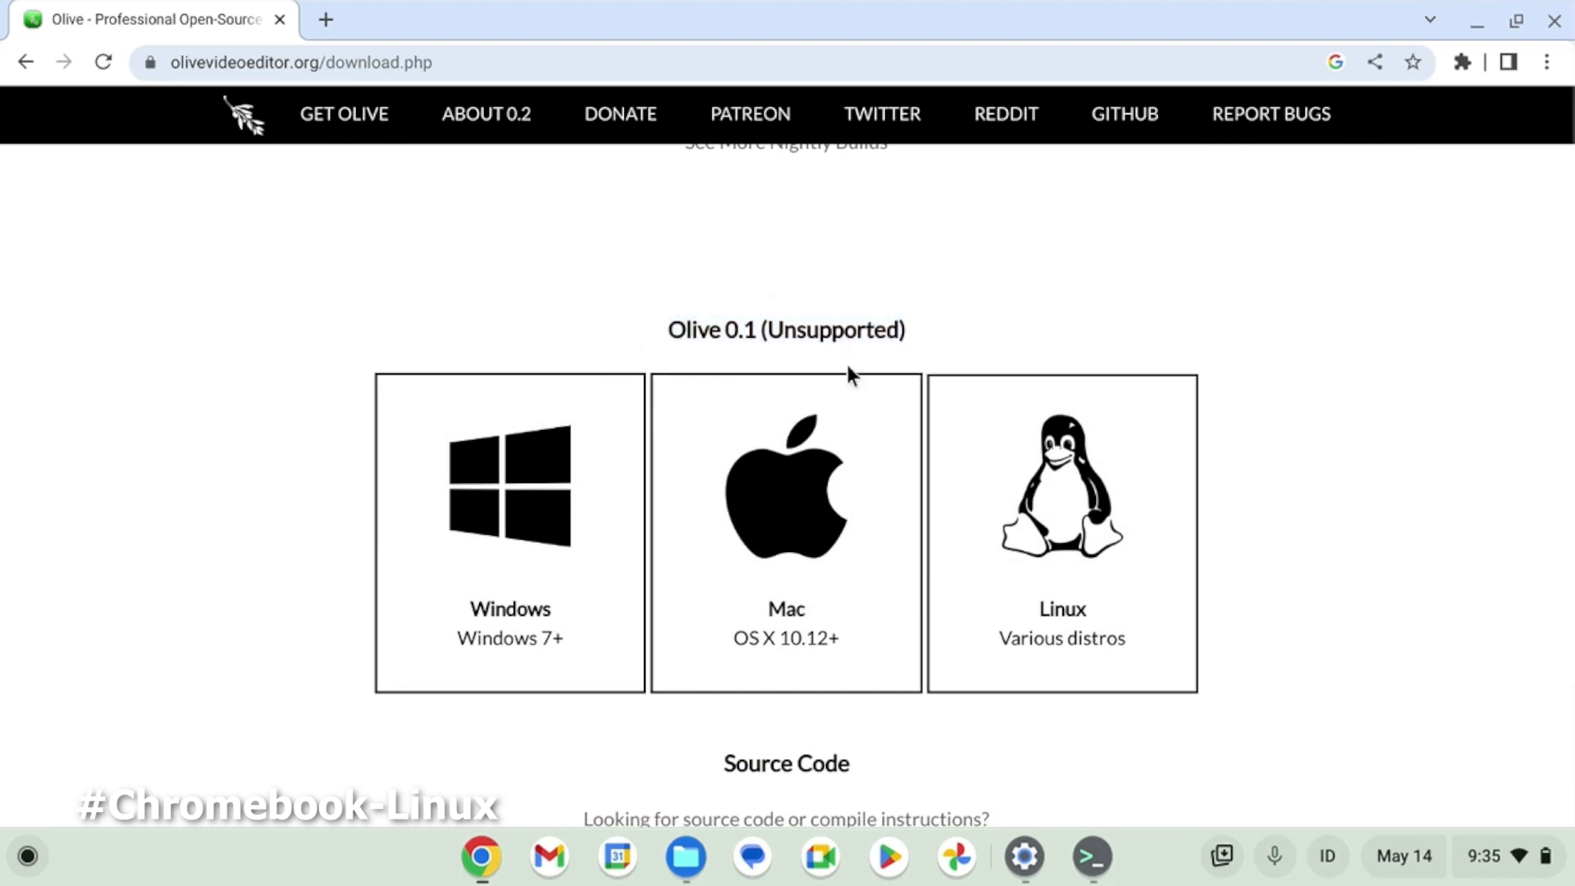
scroll(852, 361, "up", 6)
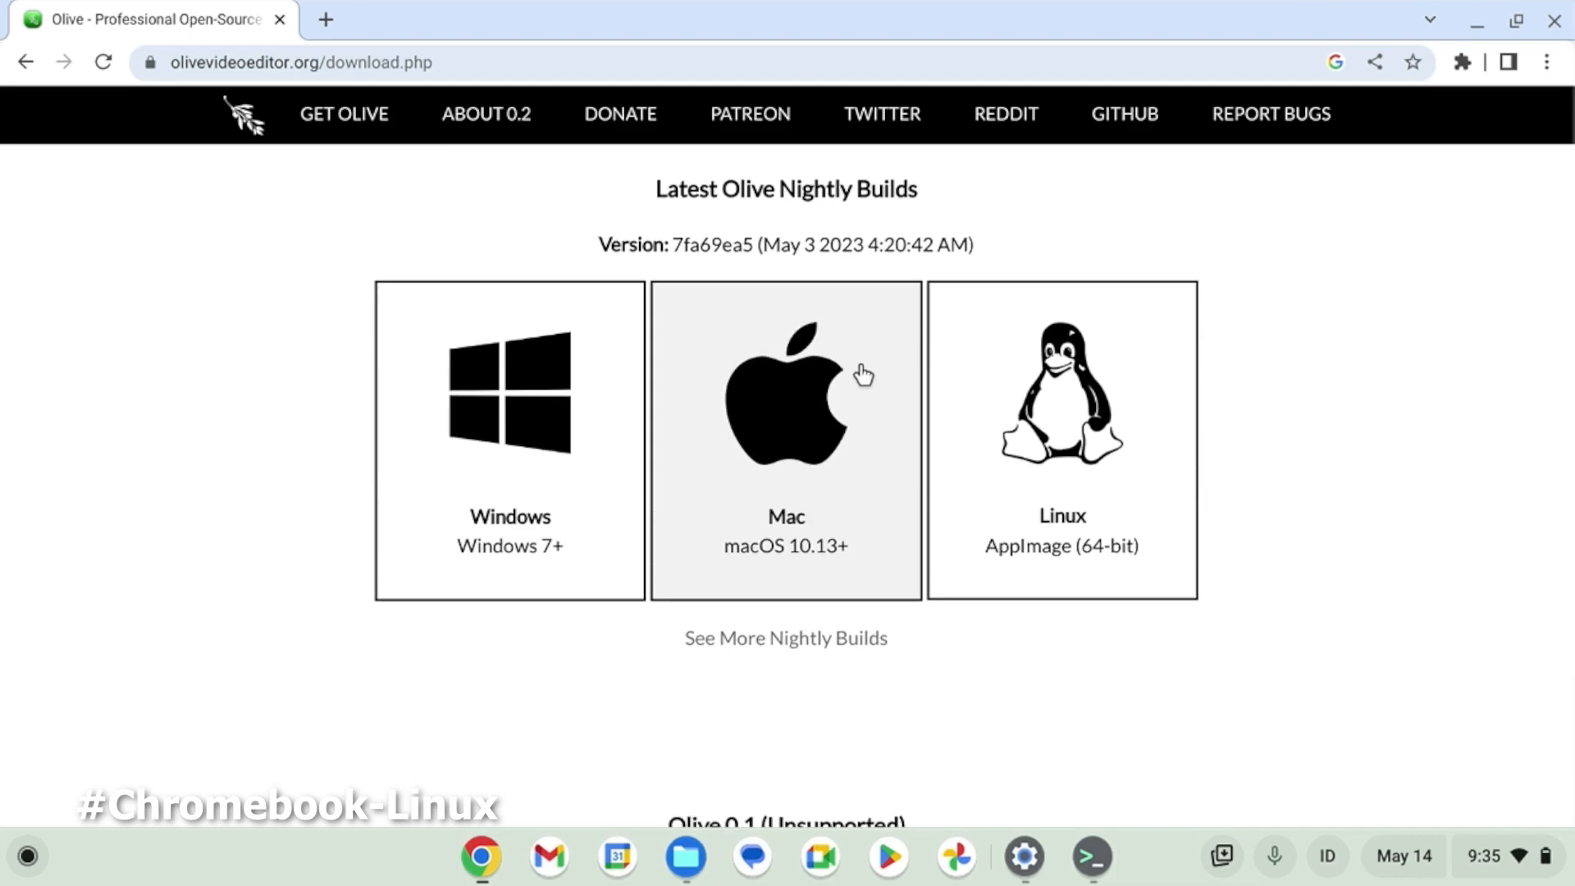
scroll(1198, 406, "down", 3)
scroll(1199, 406, "up", 8)
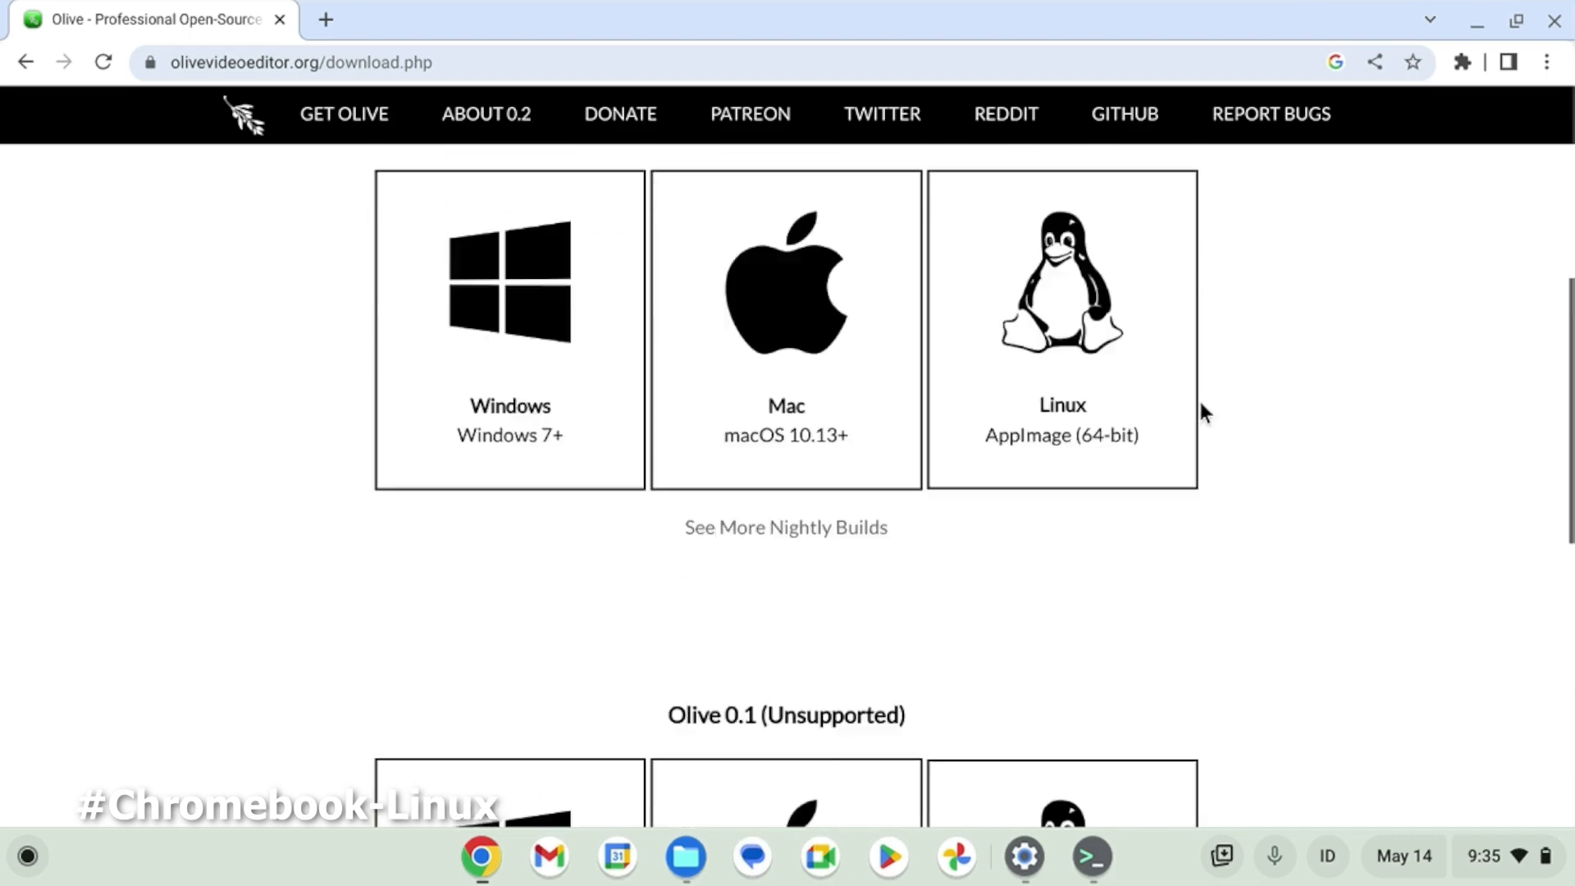
scroll(1198, 397, "down", 5)
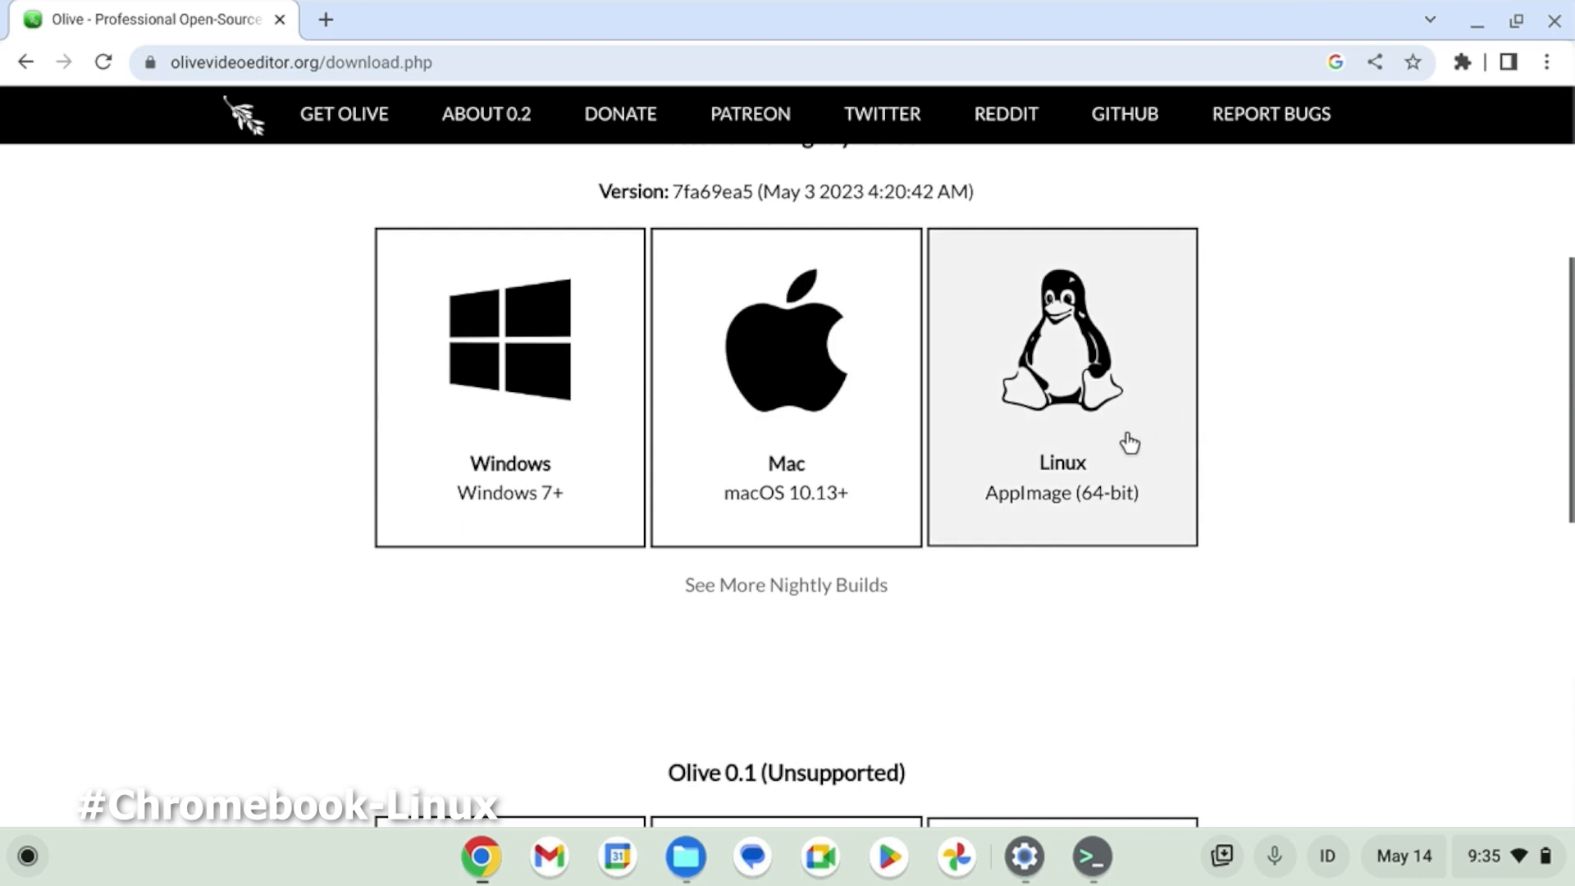
scroll(1129, 440, "down", 1)
scroll(1118, 439, "down", 2)
scroll(1118, 440, "up", 3)
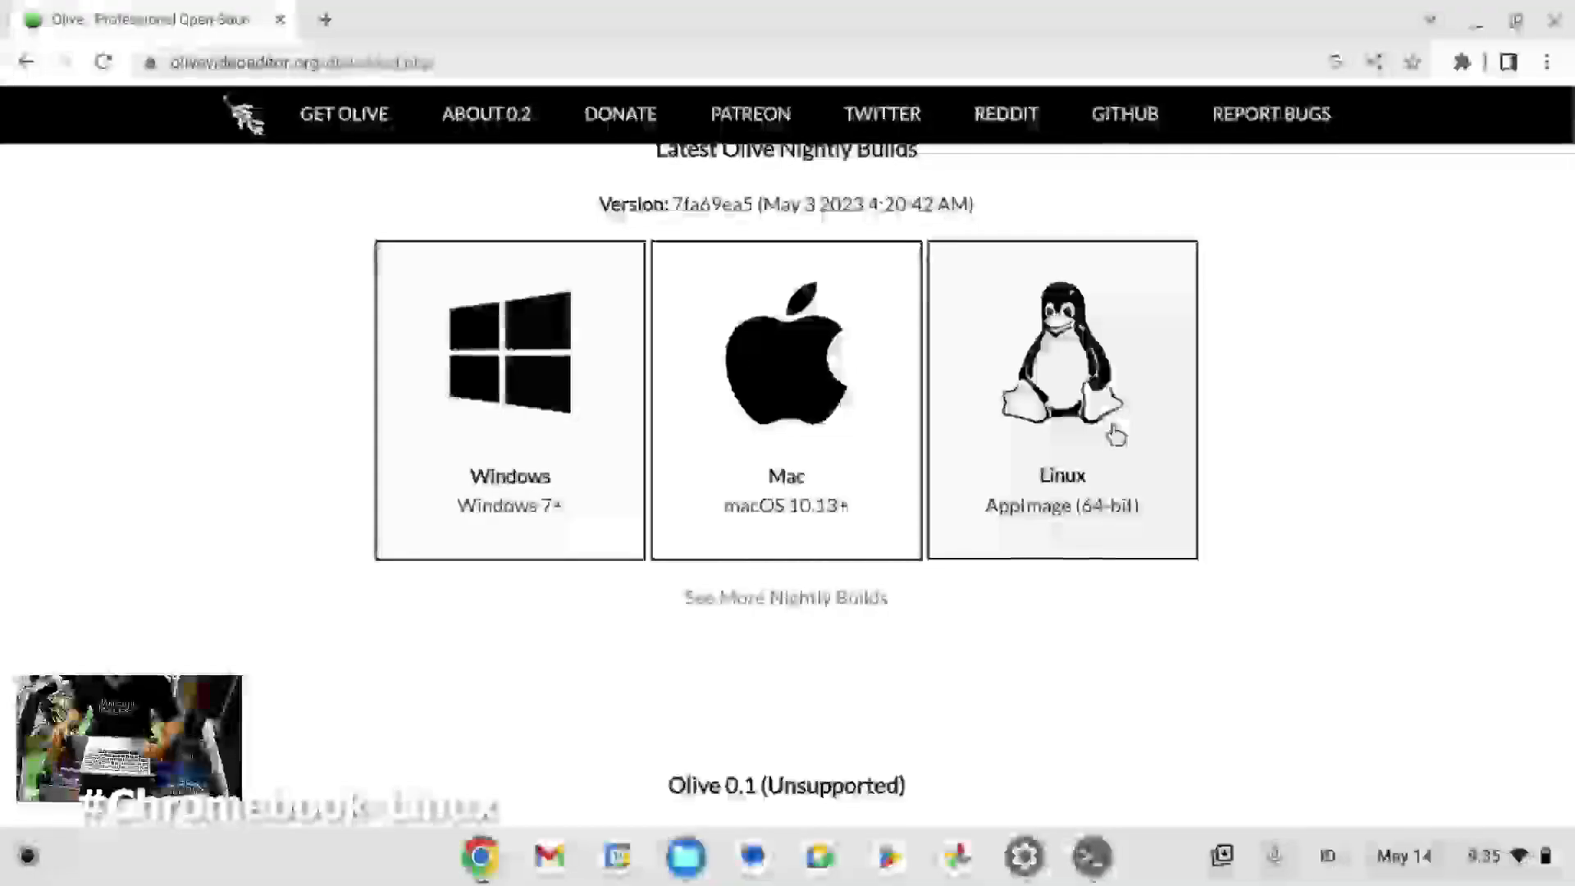
Open the download page for the nightly Linux AppImage (64-bit) build, and return to the list of downloads.
left_click(1118, 429)
scroll(1113, 320, "down", 2)
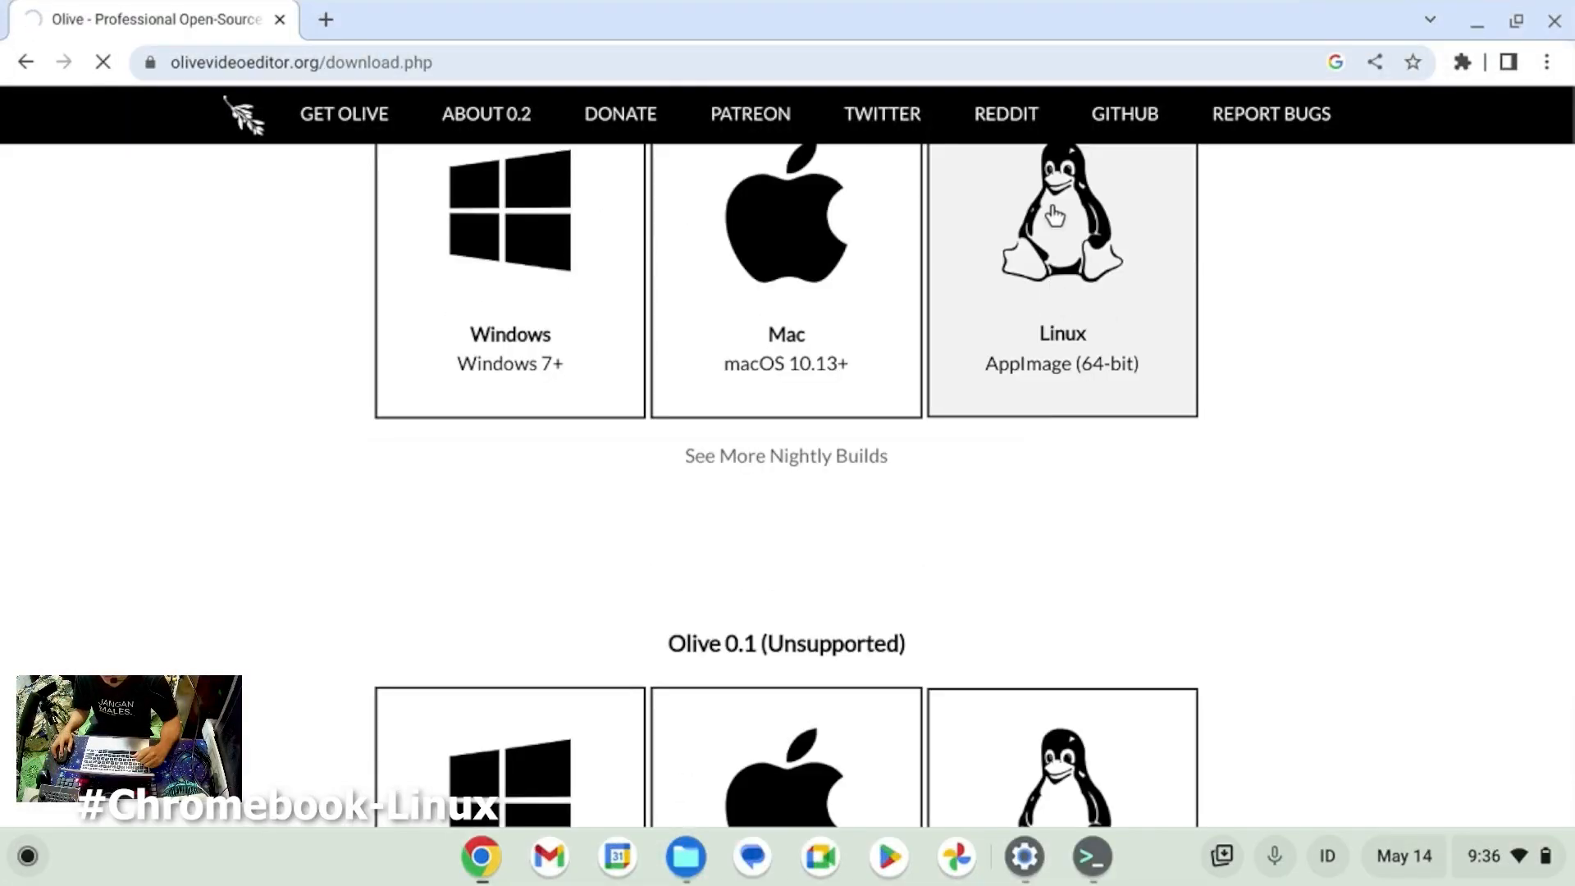
scroll(1050, 474, "up", 3)
scroll(1053, 484, "down", 2)
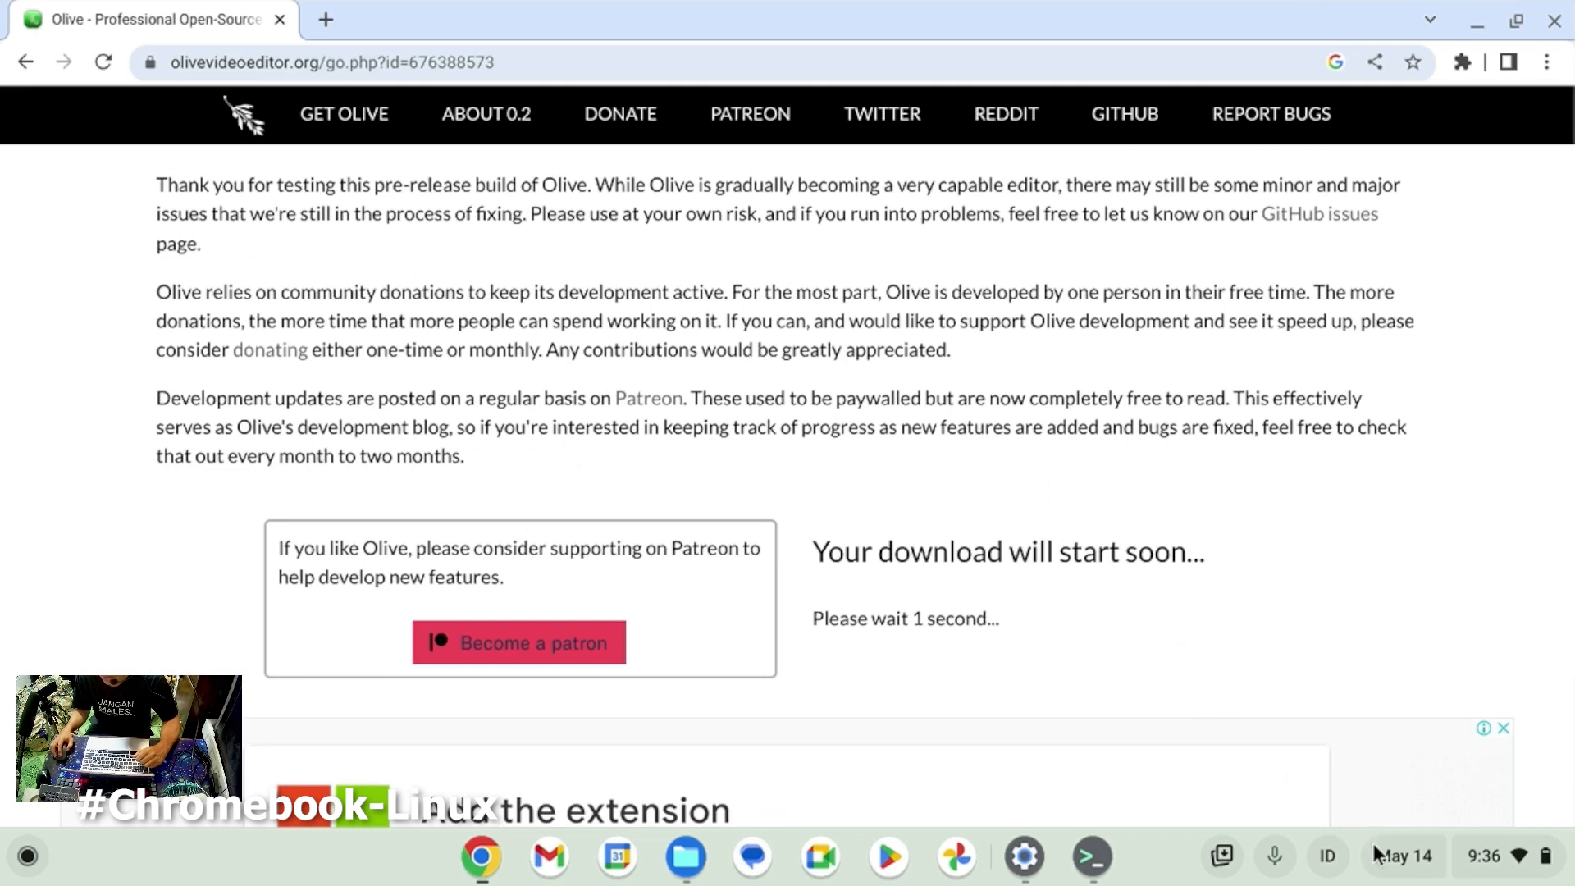
left_click(1335, 779)
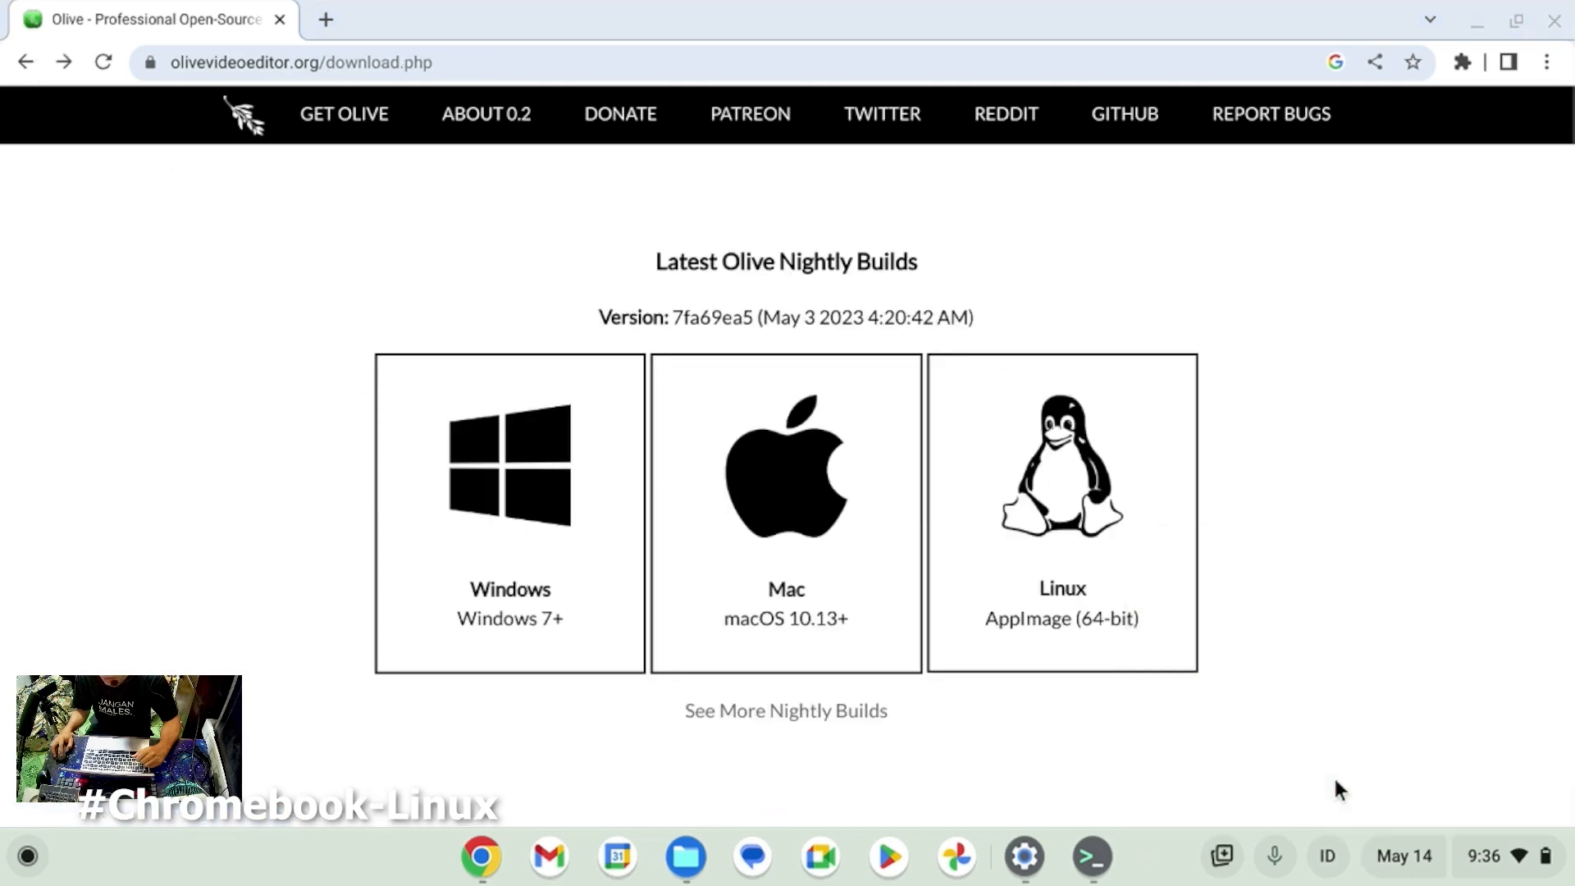
Show the AppImage download choices for the Linux version of Olive 0.1.
scroll(1093, 573, "down", 7)
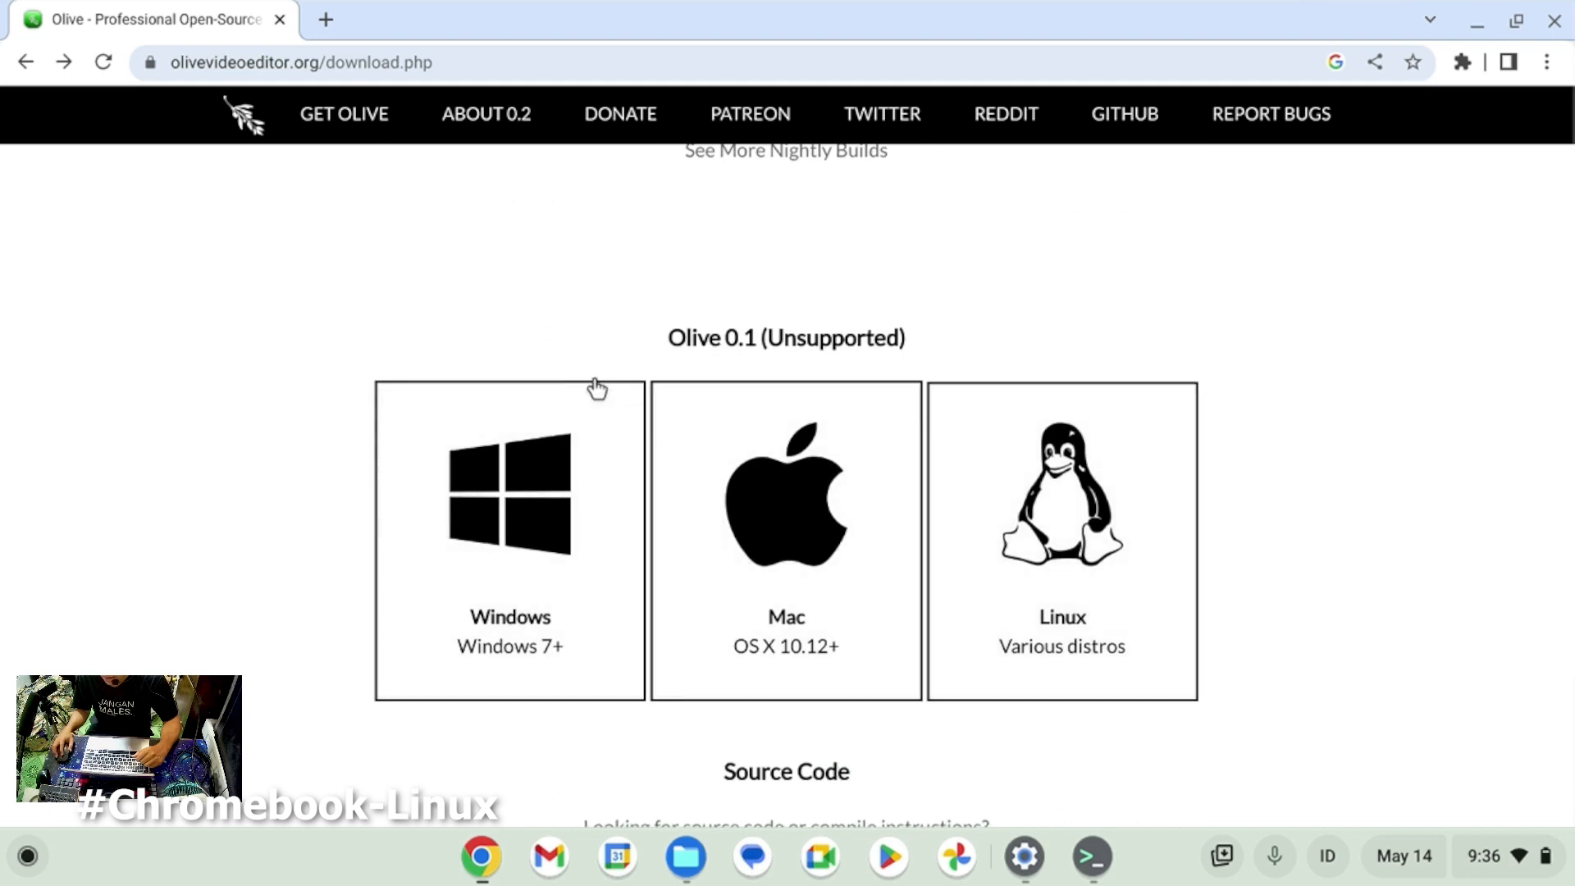
left_click(1103, 558)
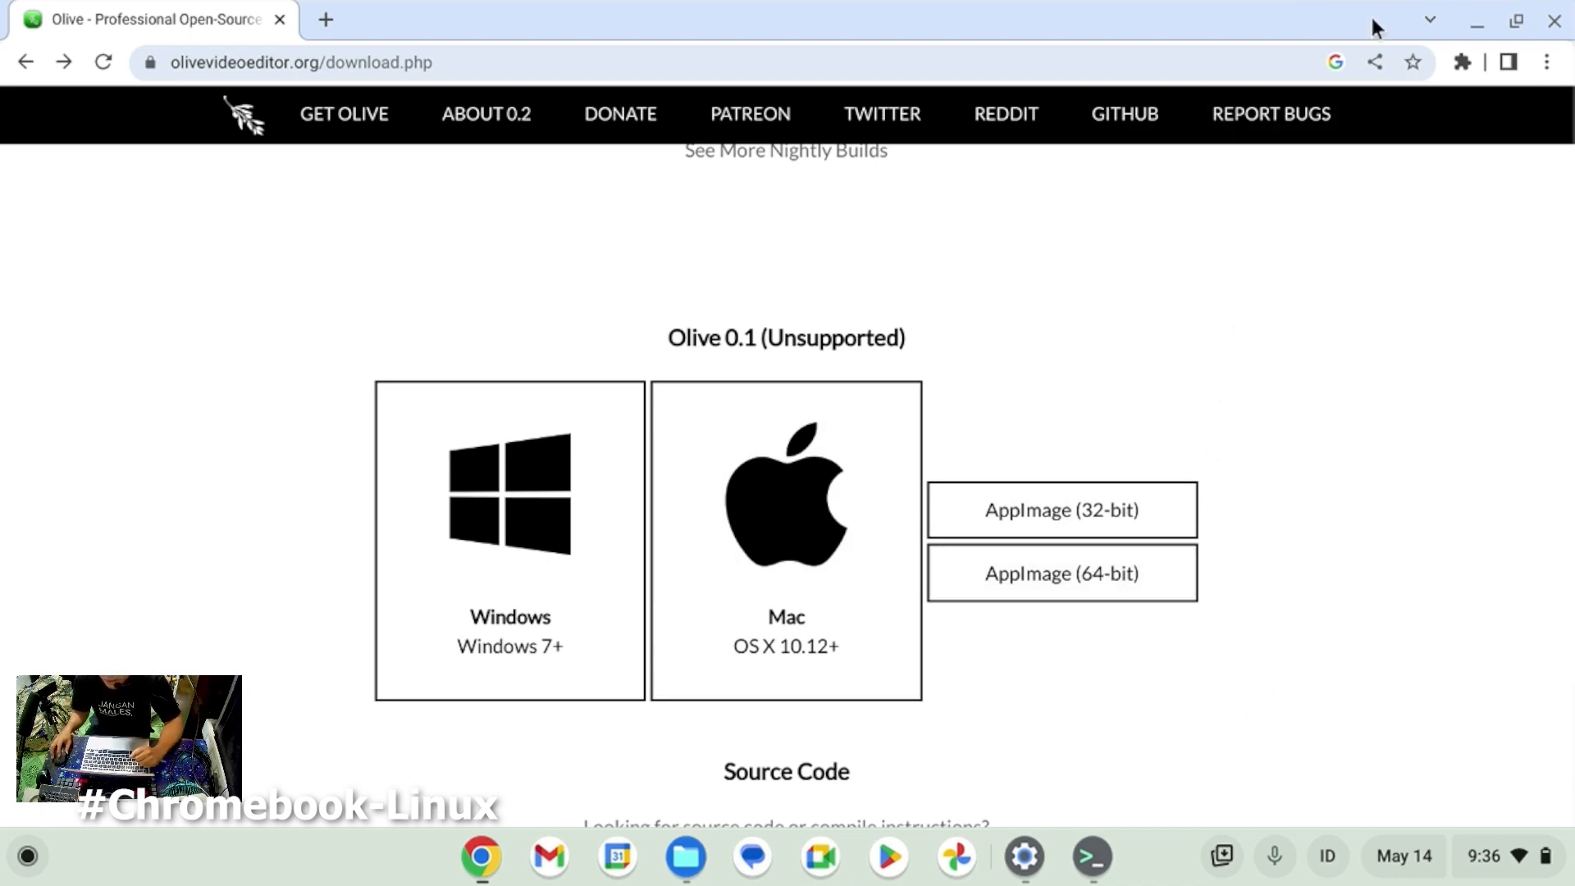
Close the system Settings window and check the contents of the Downloads folder in the Files app.
left_click(1474, 23)
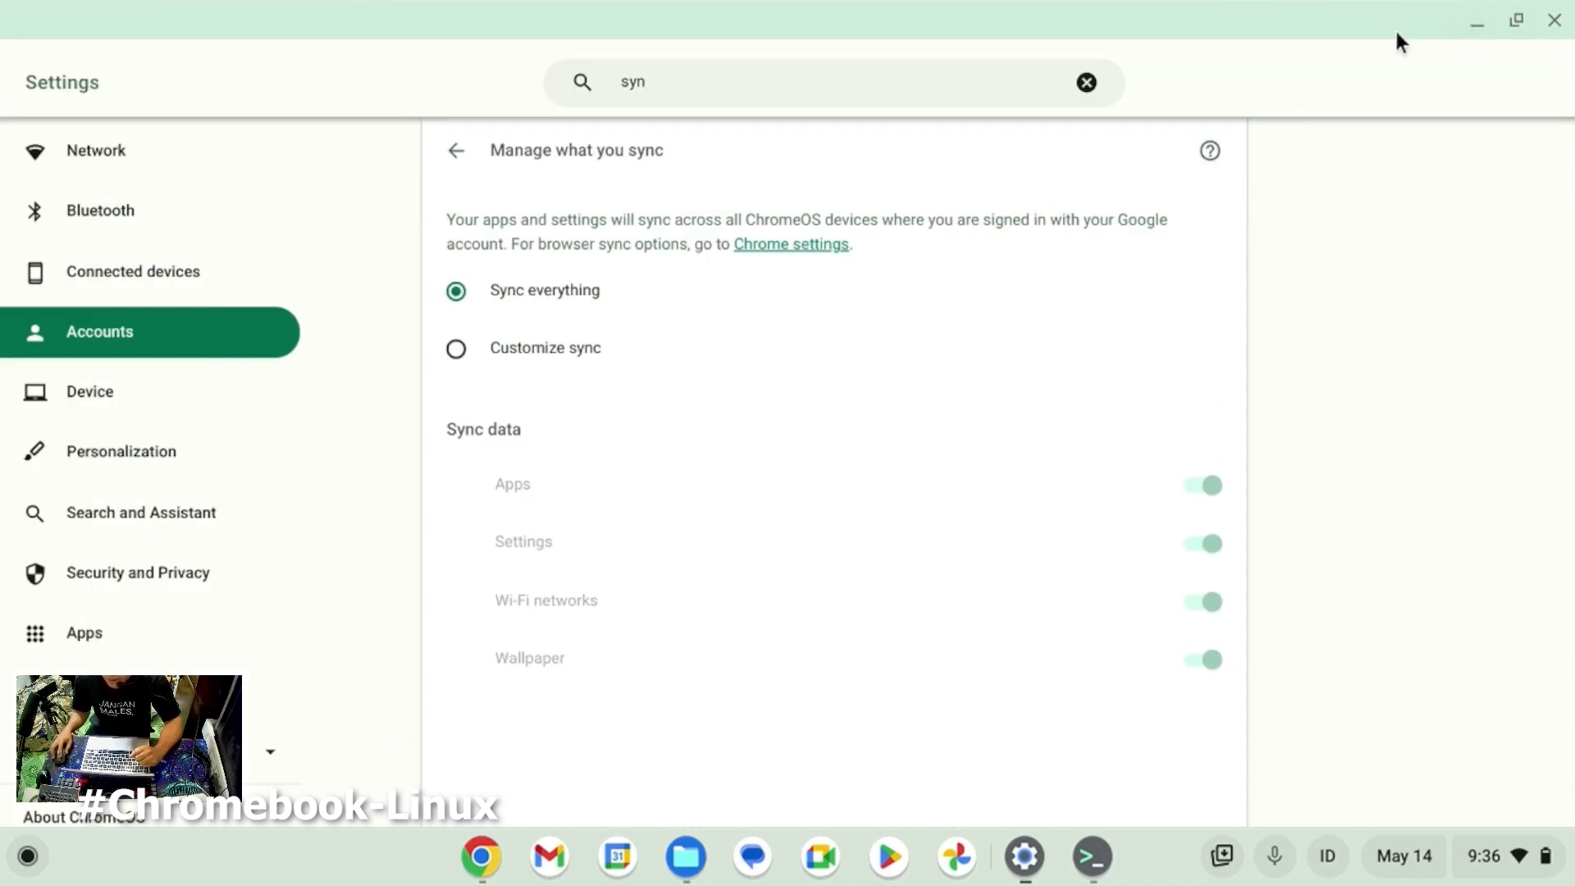
left_click(1546, 16)
left_click(719, 855)
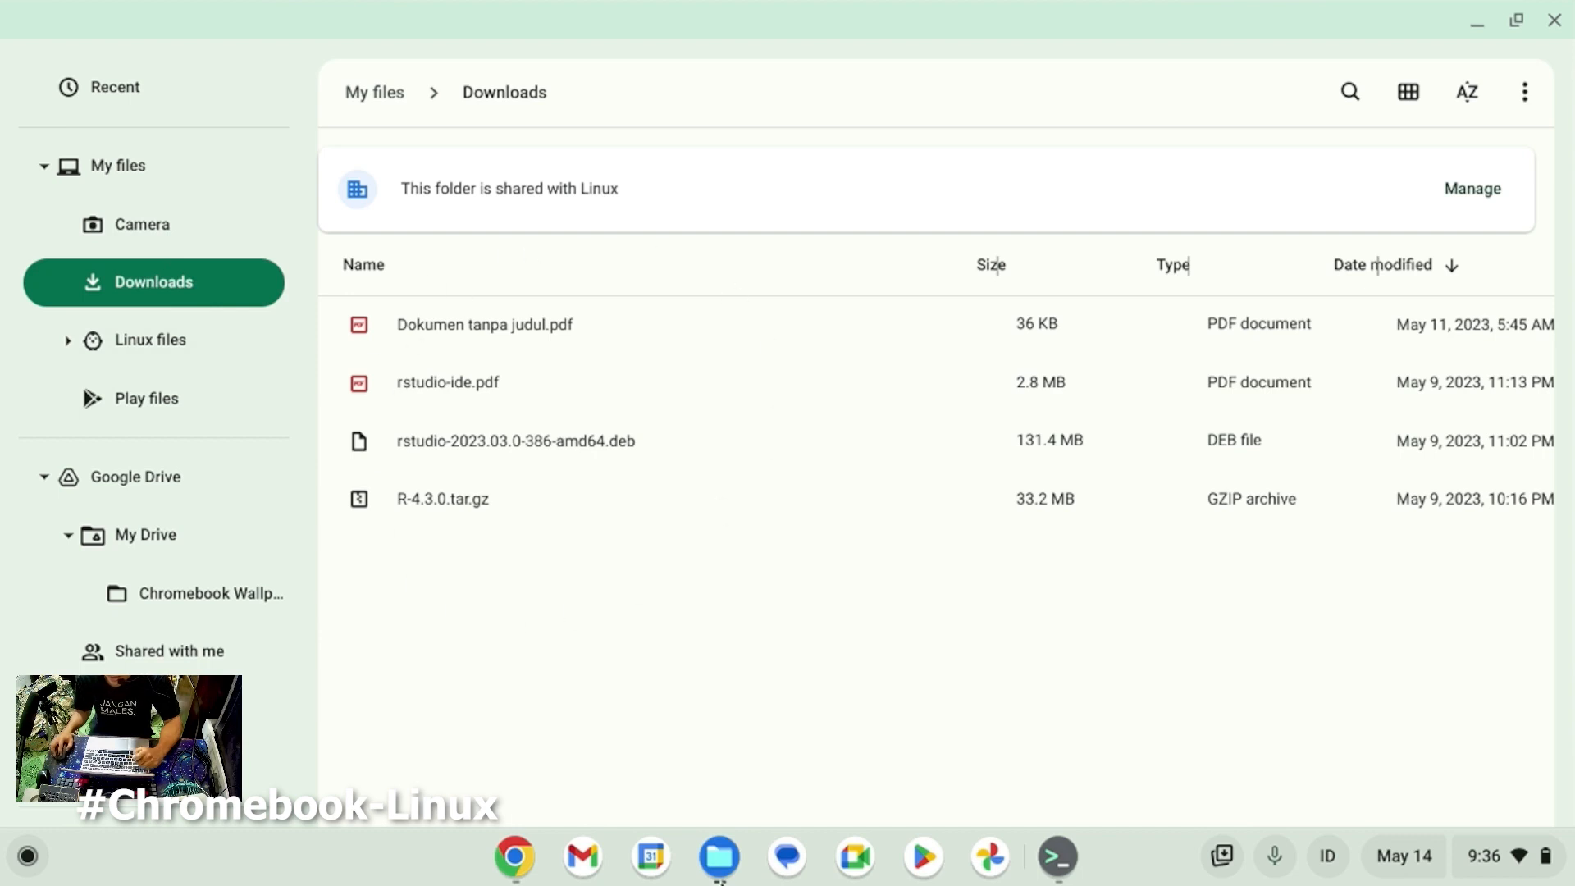
left_click(719, 869)
Switch to Chrome and open the folder chooser for the download location in its Downloads settings.
left_click(1546, 62)
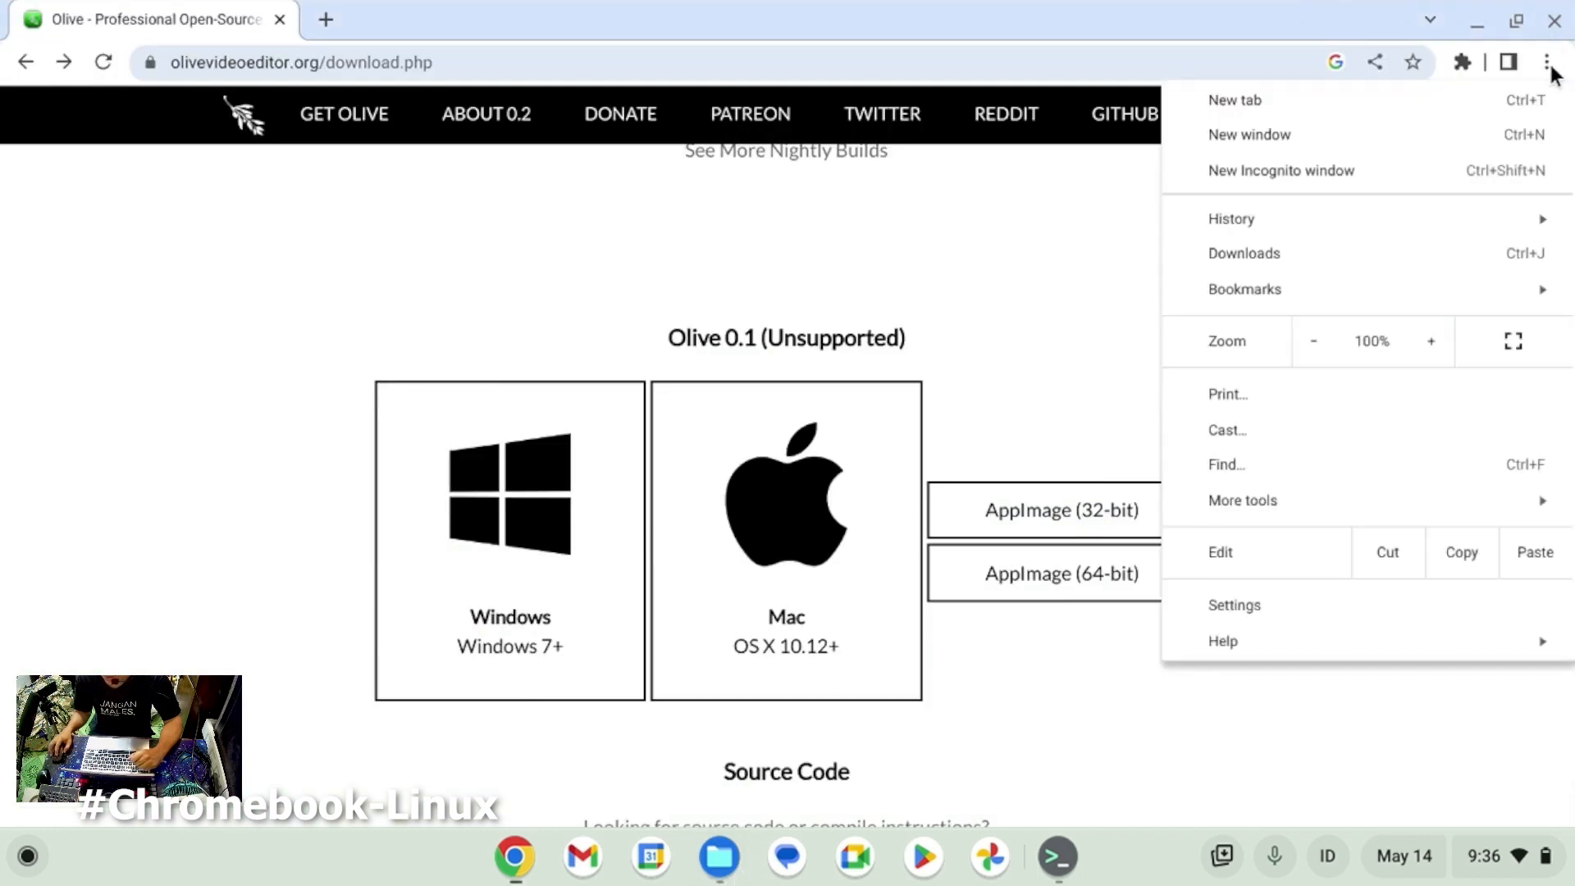
left_click(1277, 605)
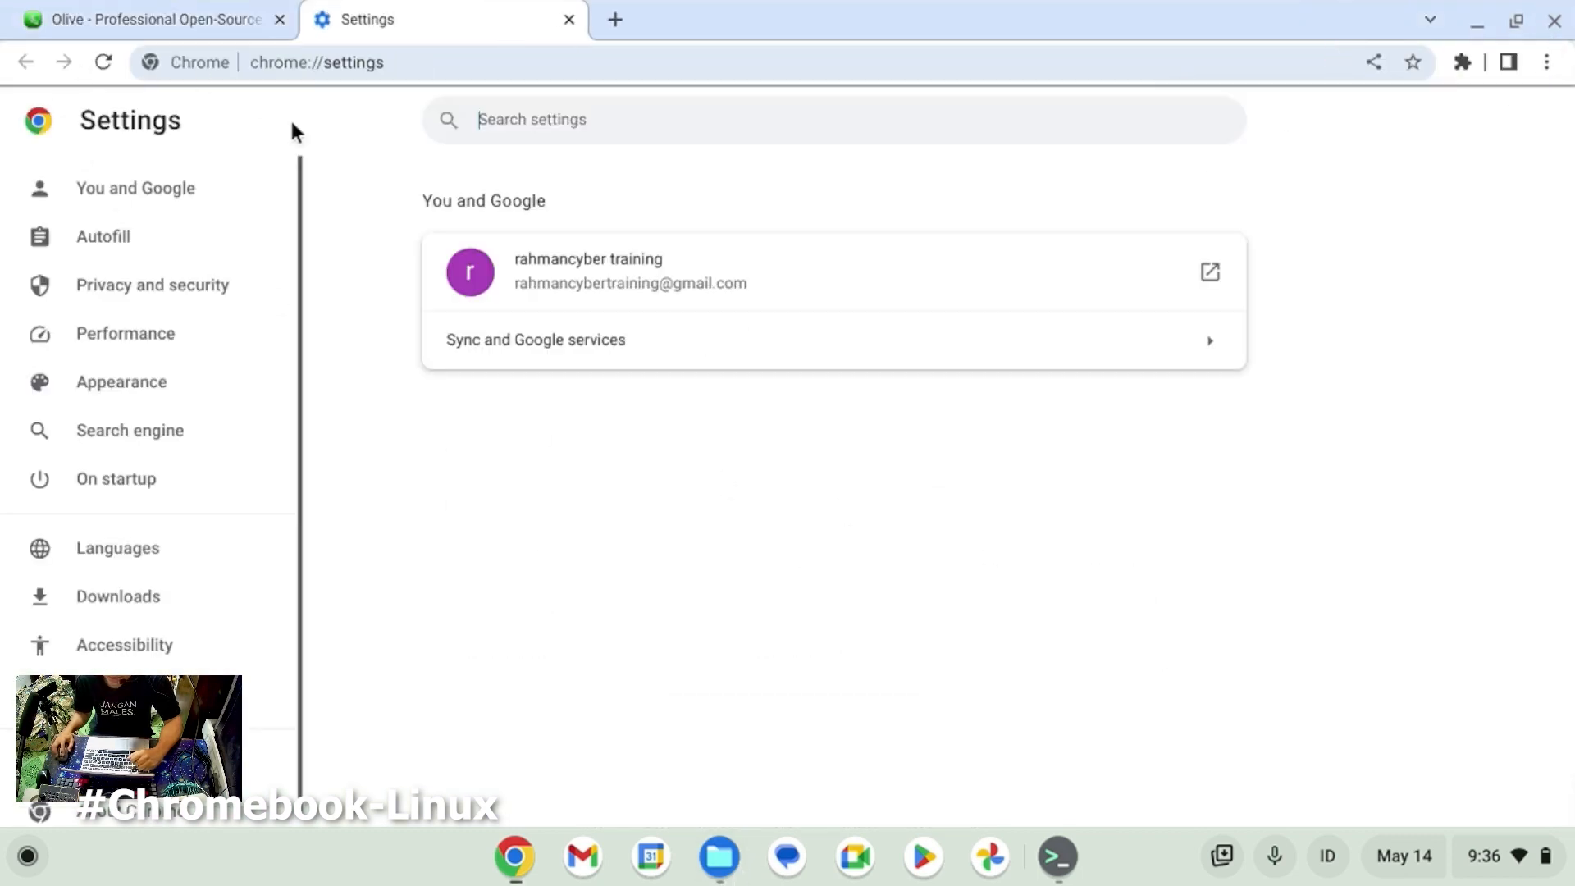
left_click(148, 601)
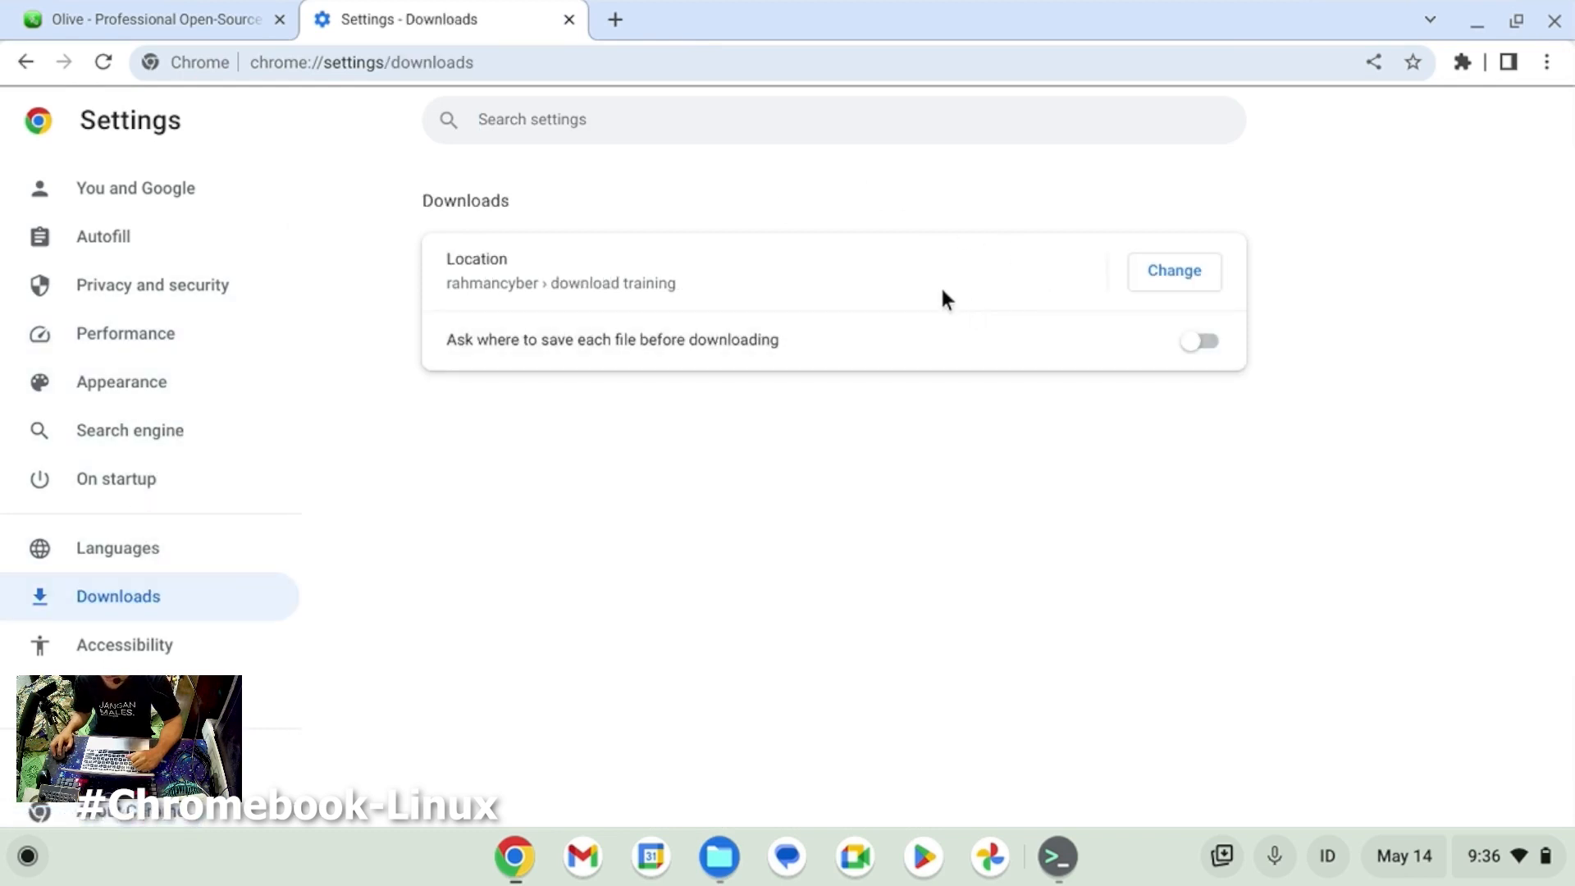
left_click(1189, 267)
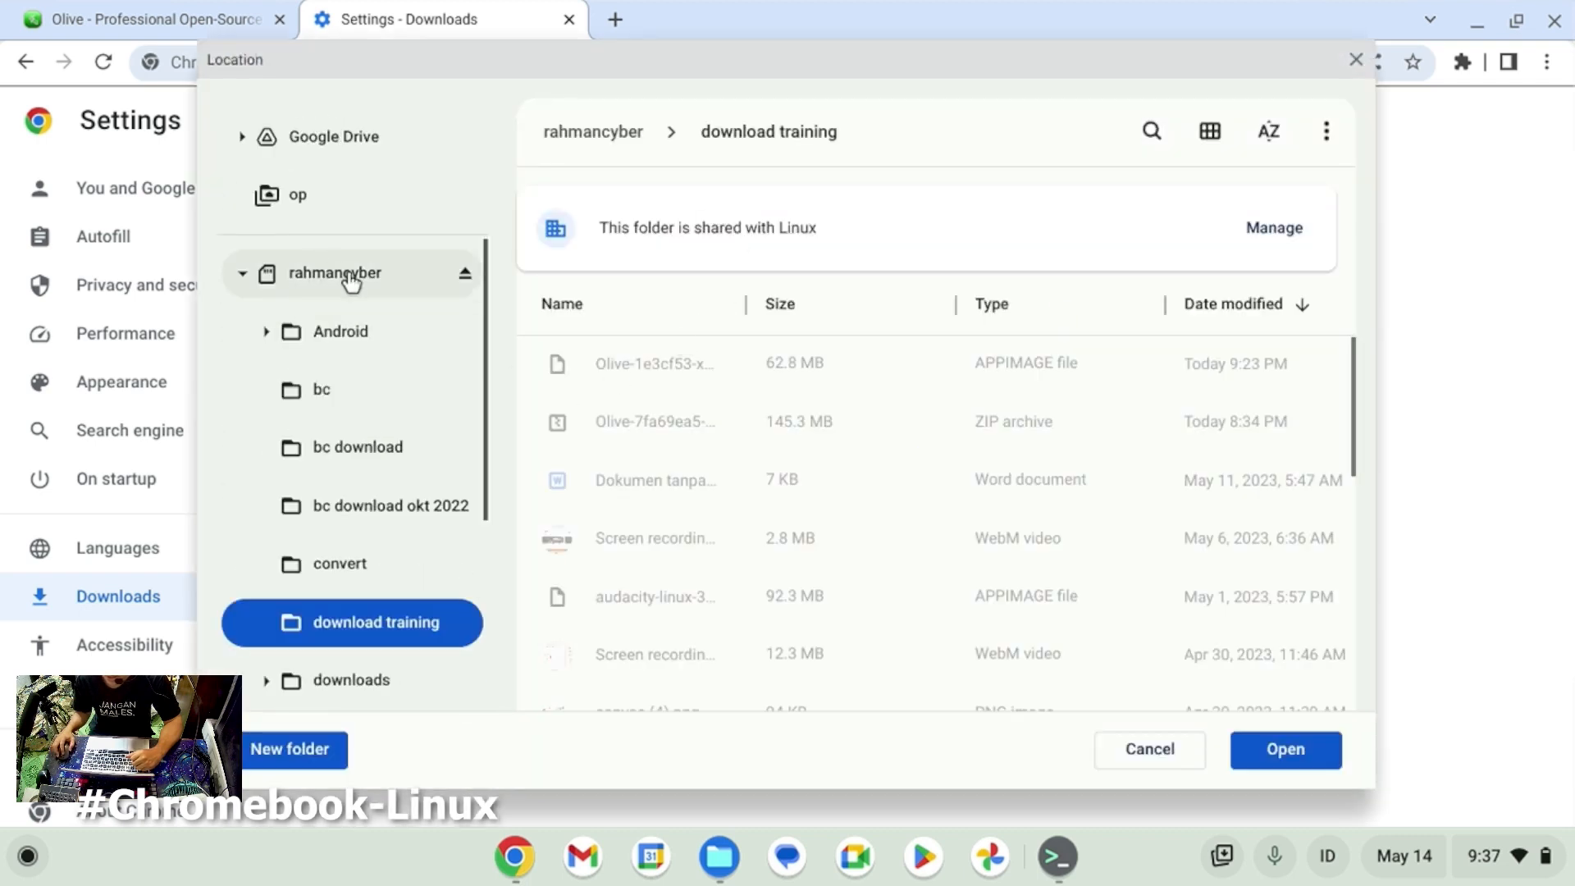
Examine the removable drive's folders in the location chooser, and close the chooser and settings without changing the location.
scroll(354, 450, "down", 2)
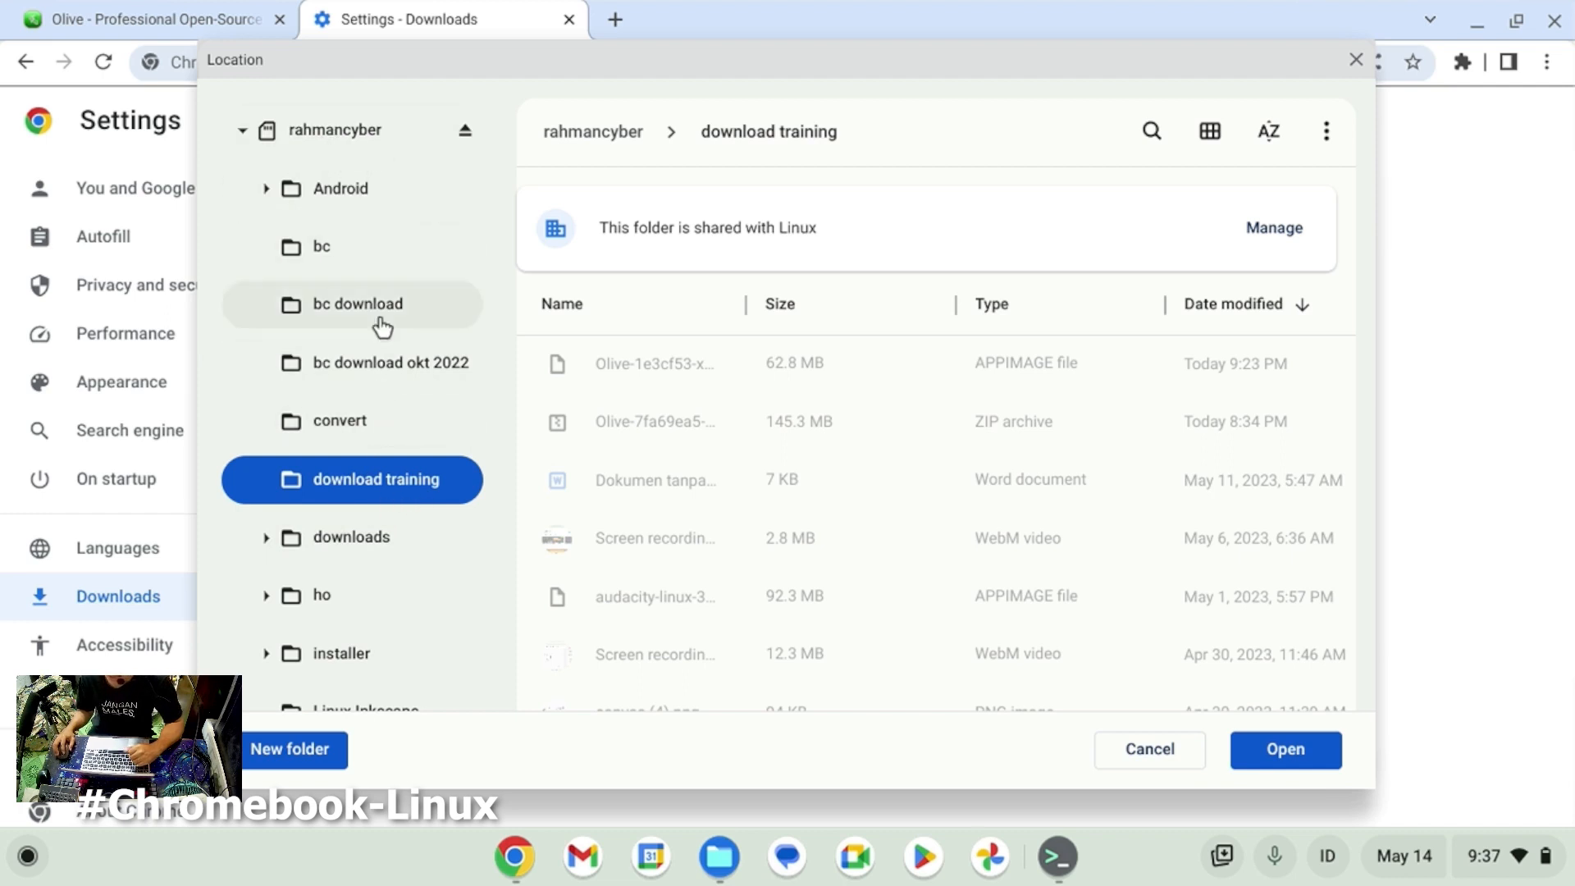
left_click(408, 144)
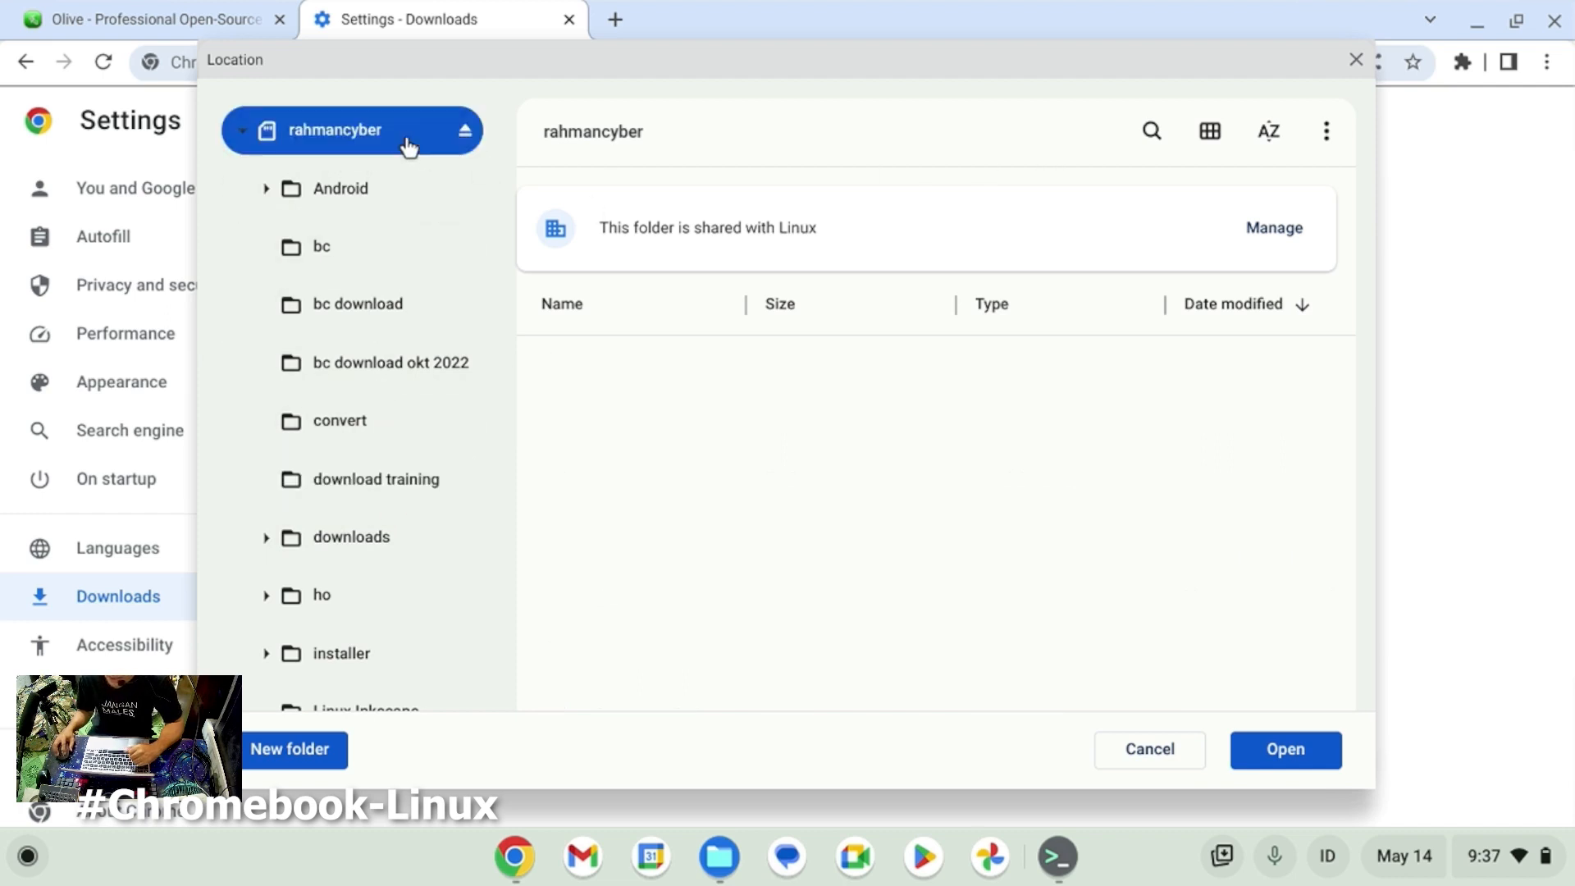
left_click(1326, 132)
left_click(1356, 61)
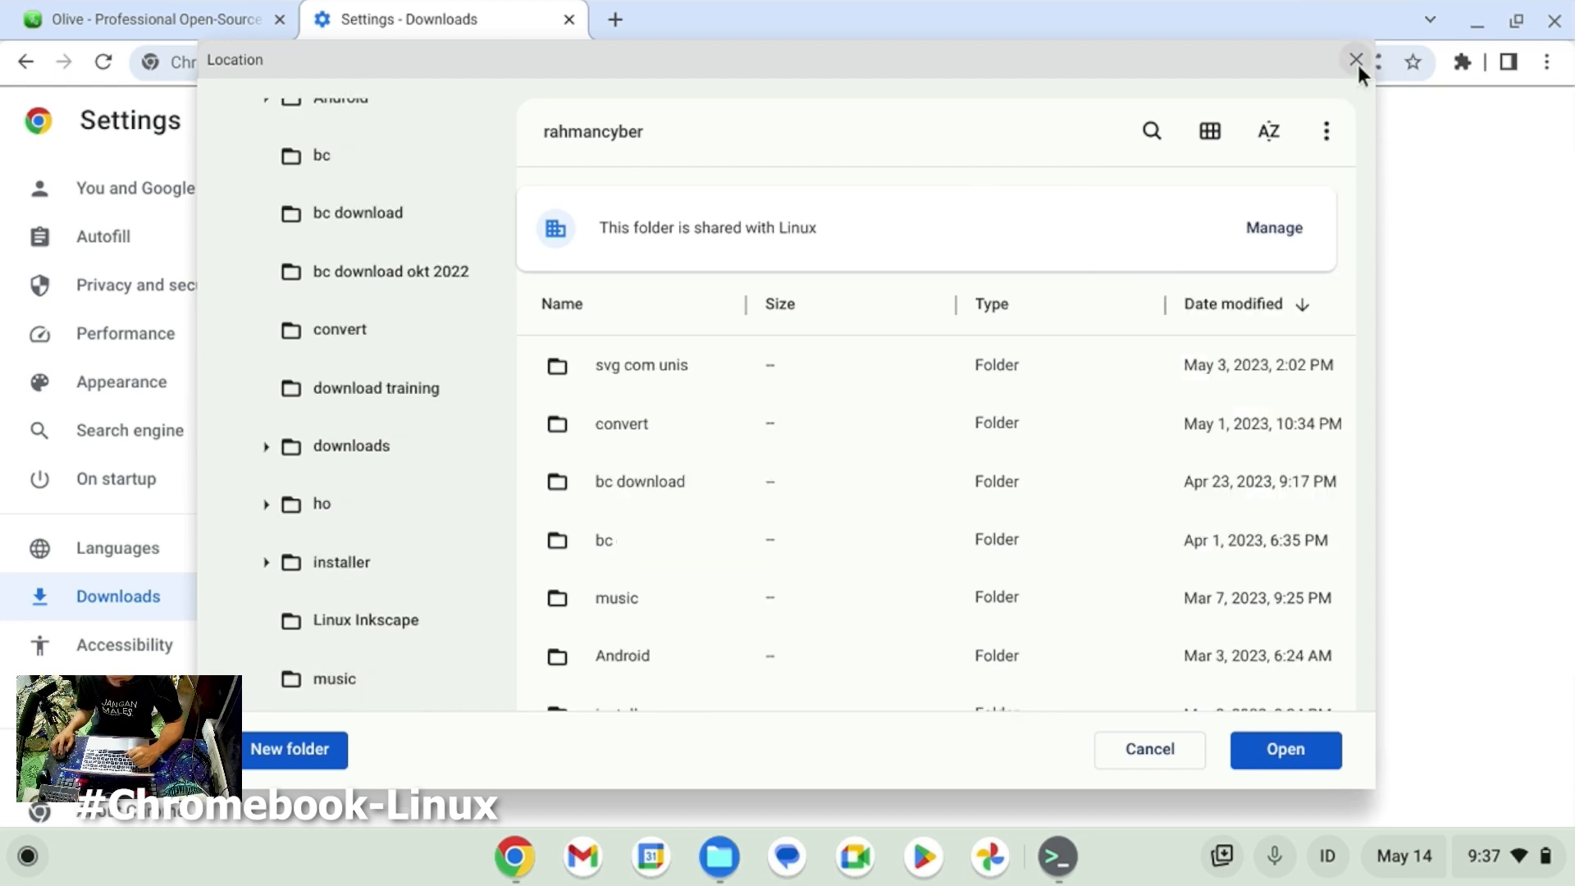
left_click(1355, 59)
Launch the Linux Files app from the Linux apps folder.
key("super")
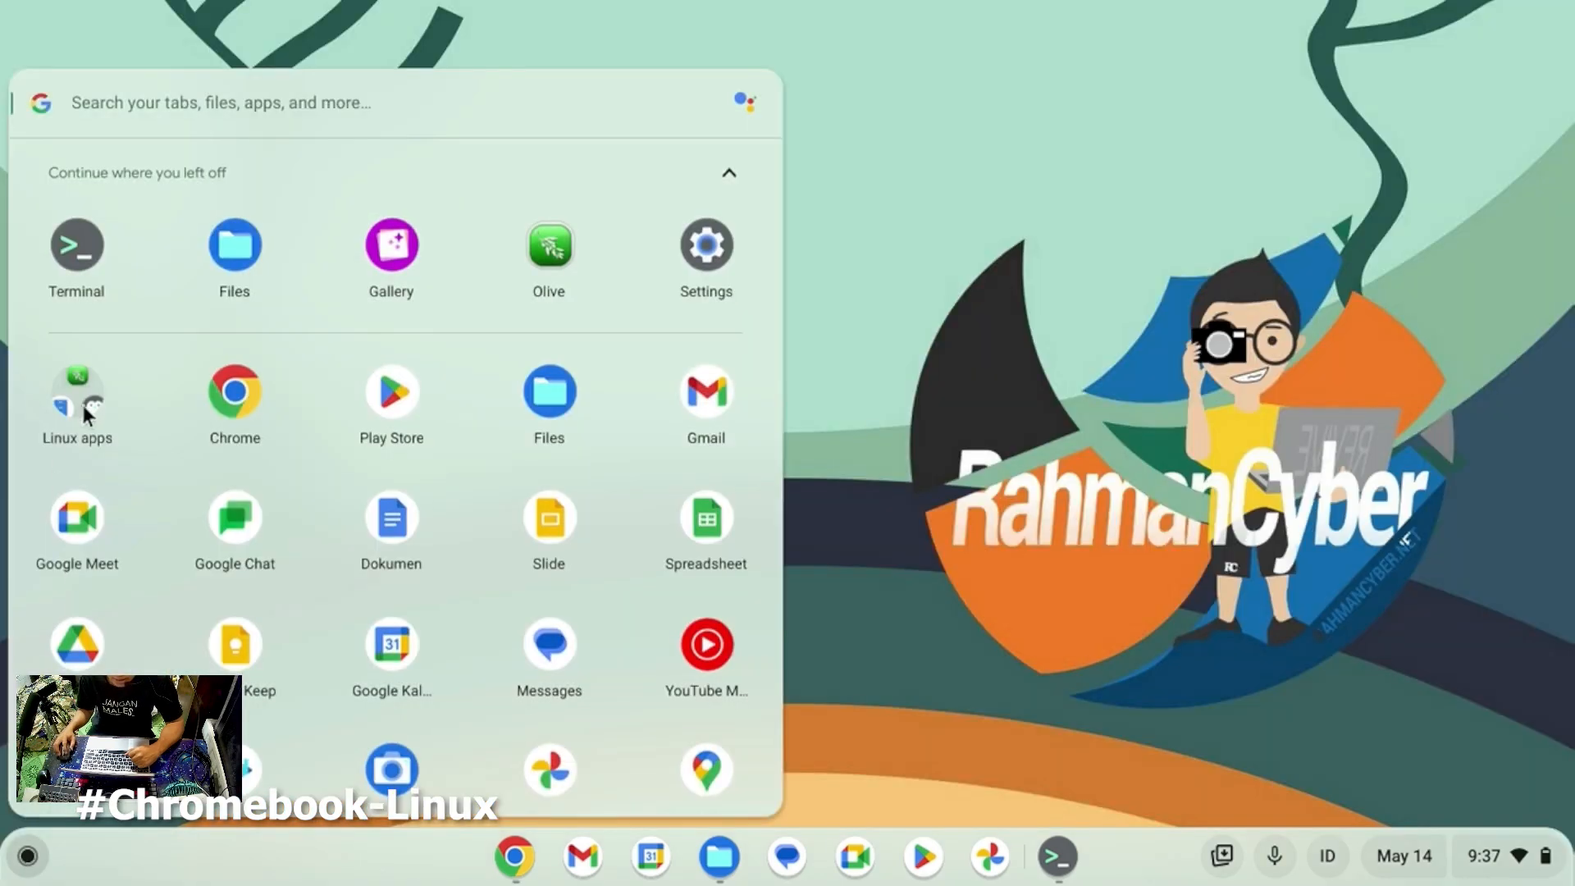
left_click(82, 405)
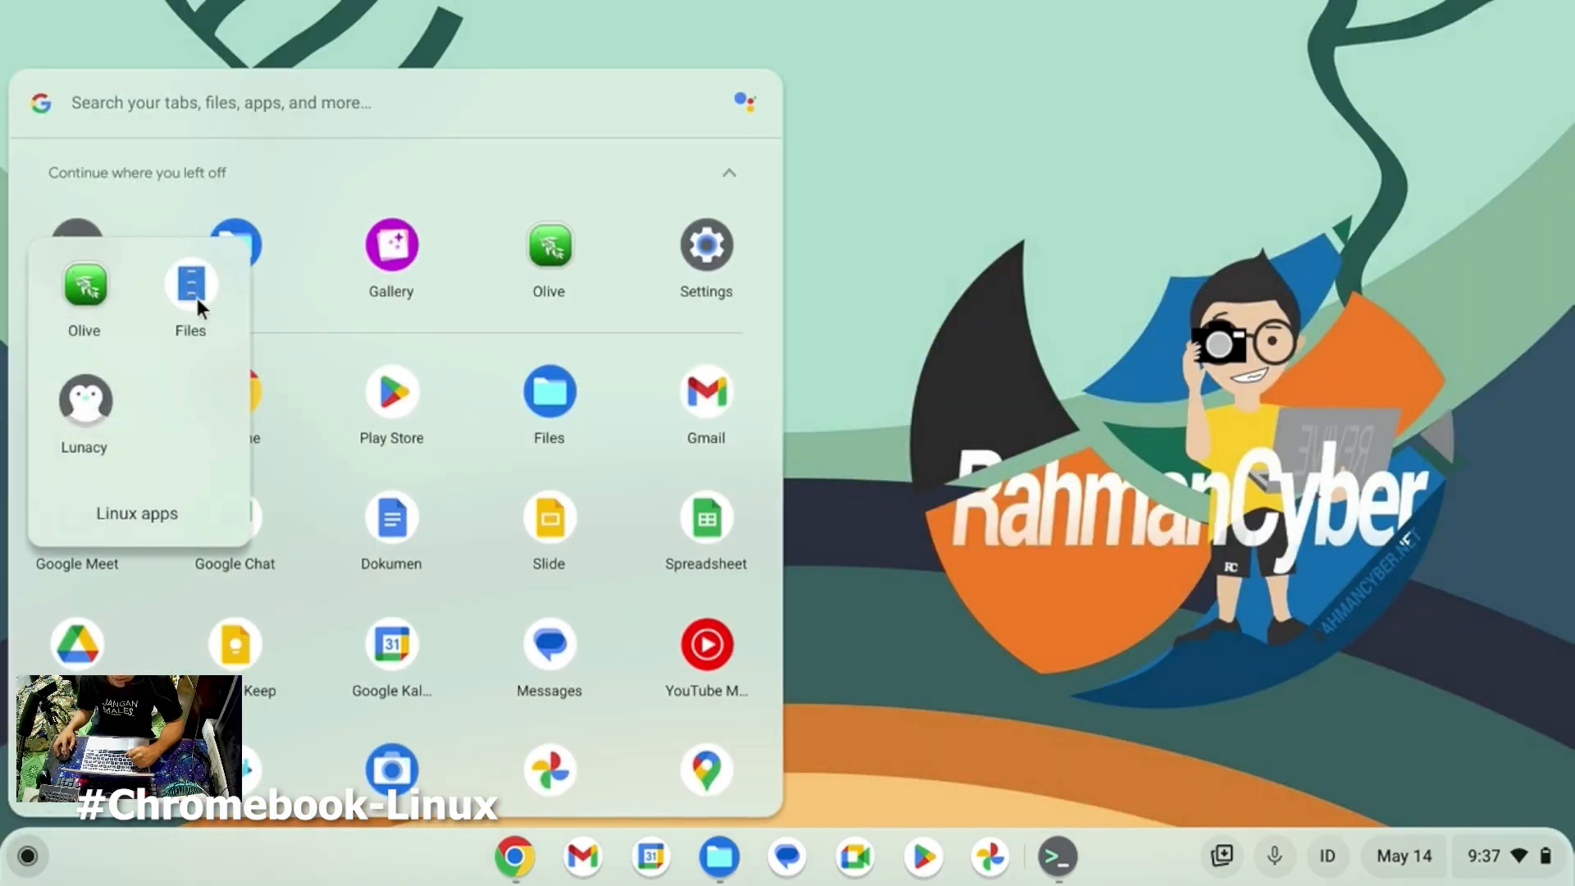
left_click(195, 288)
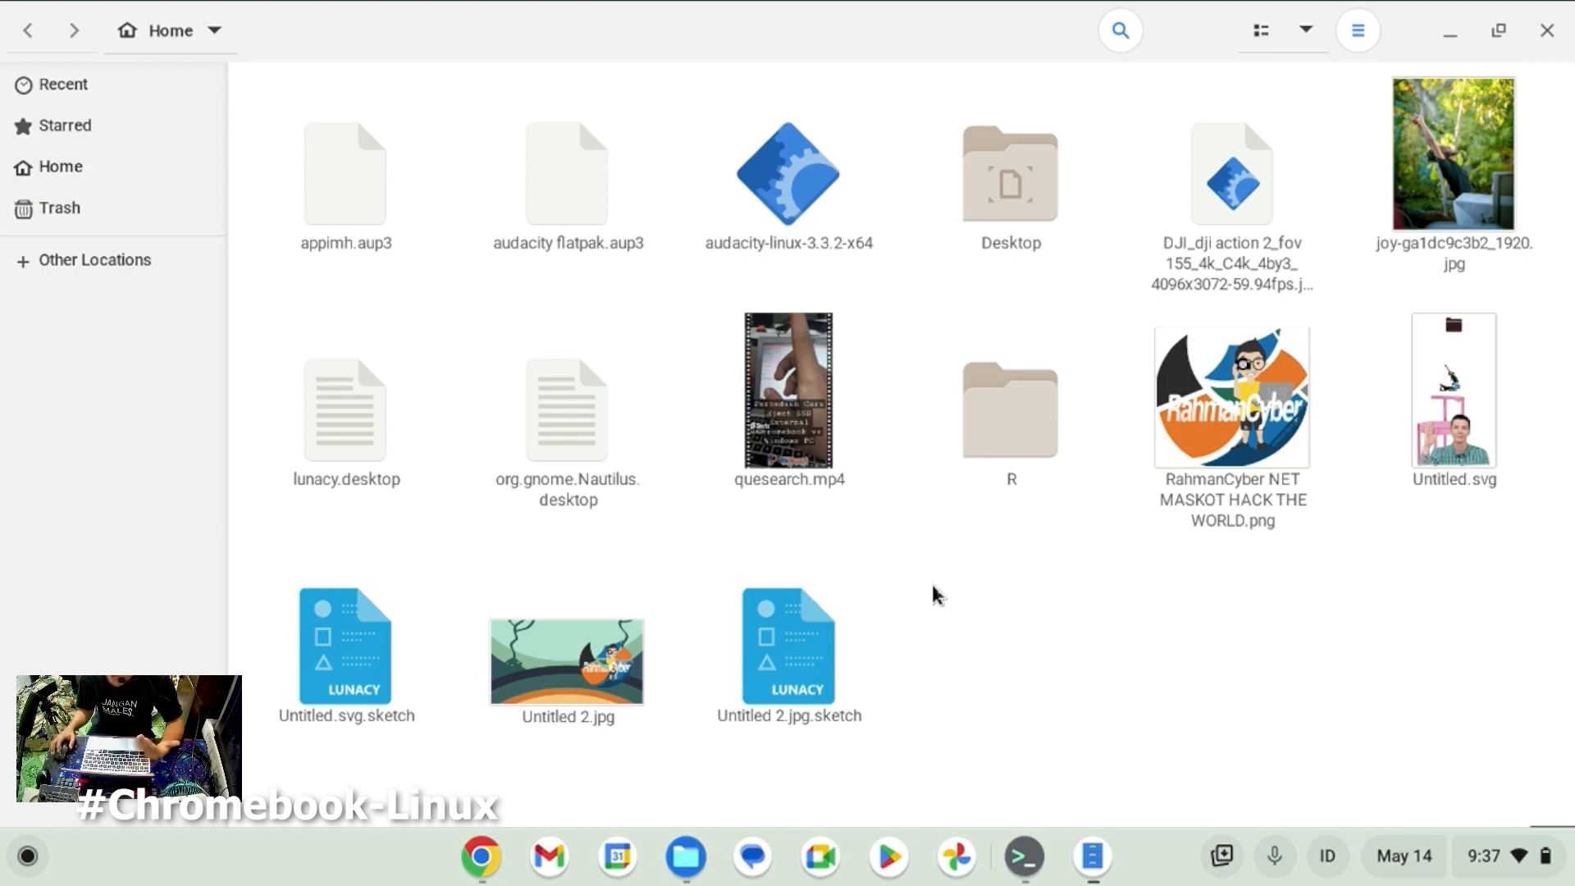
Browse from Other Locations through Computer/mnt/chromeos/removable, and open the download training folder on the removable drive.
left_click(144, 264)
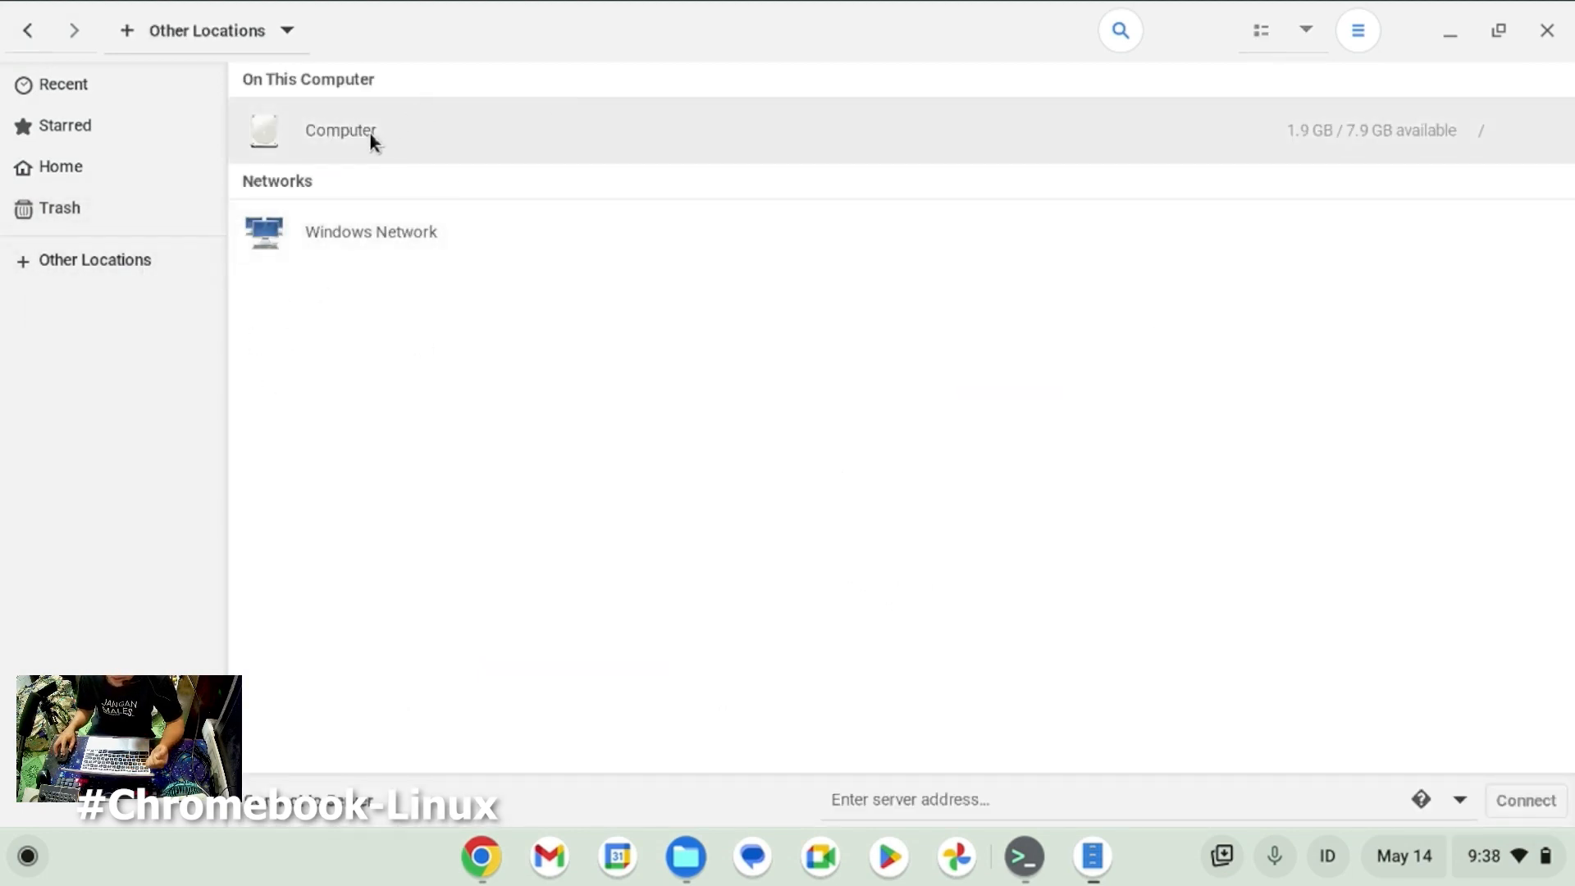
left_click(371, 134)
left_click(1006, 307)
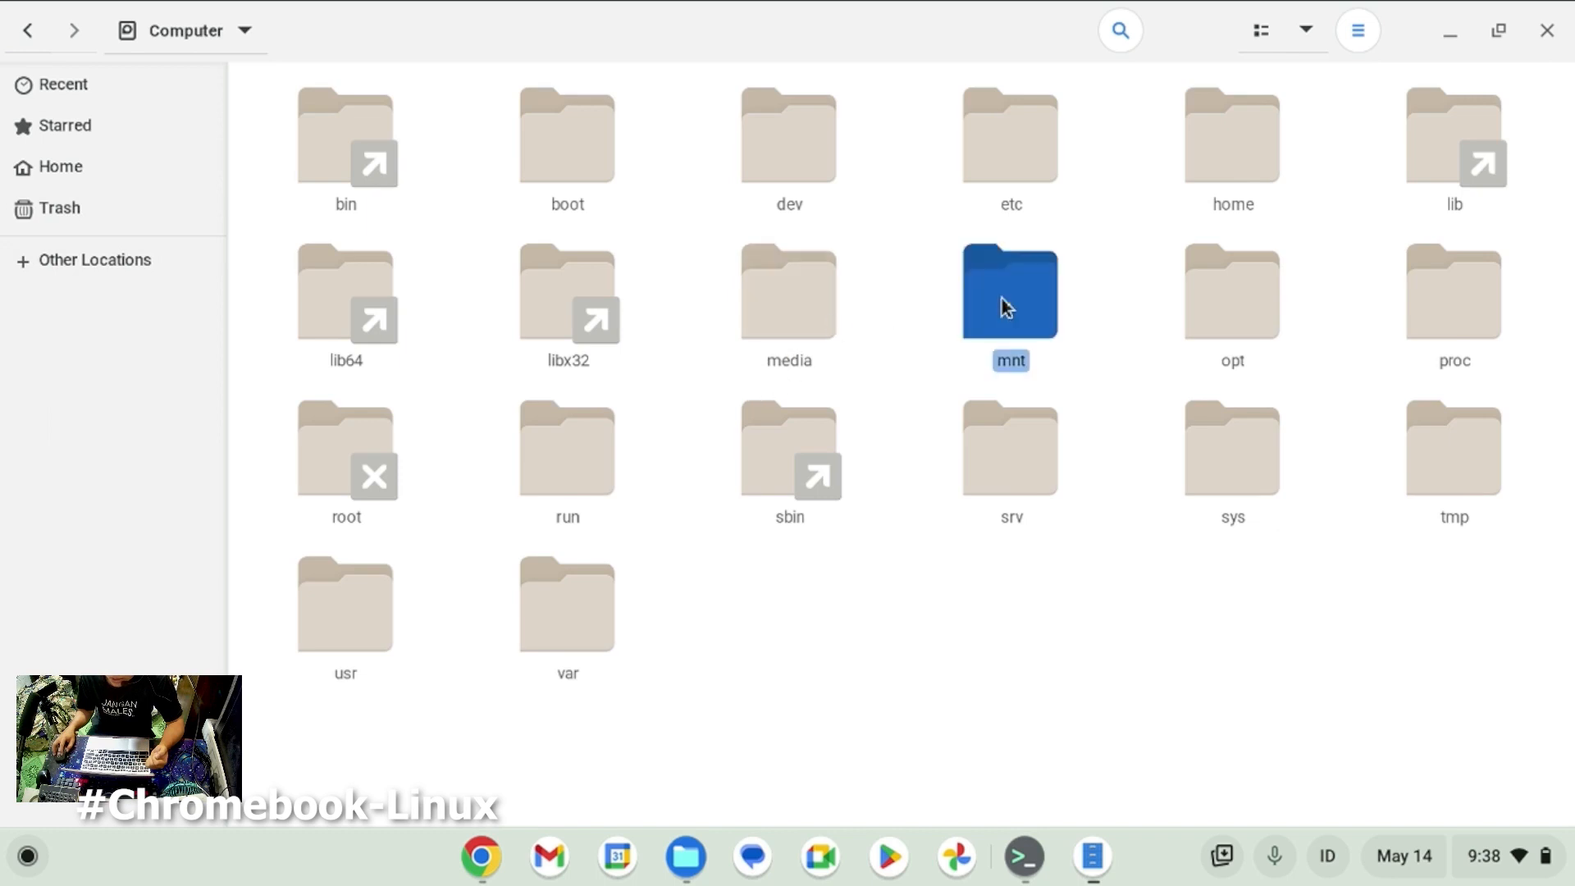
double_click(1006, 308)
double_click(345, 134)
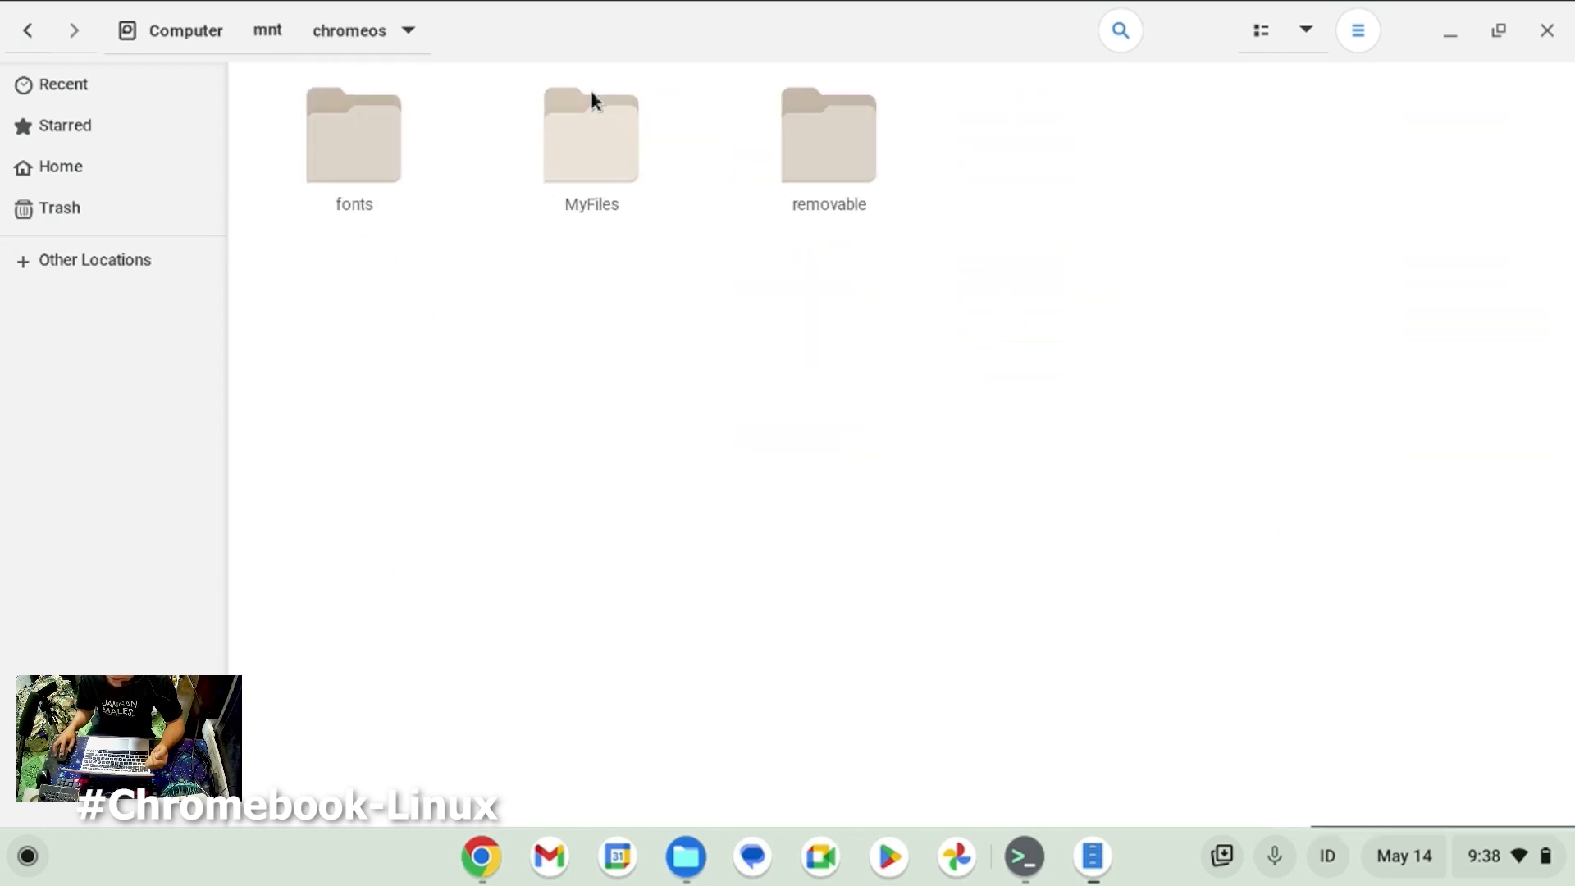
double_click(843, 156)
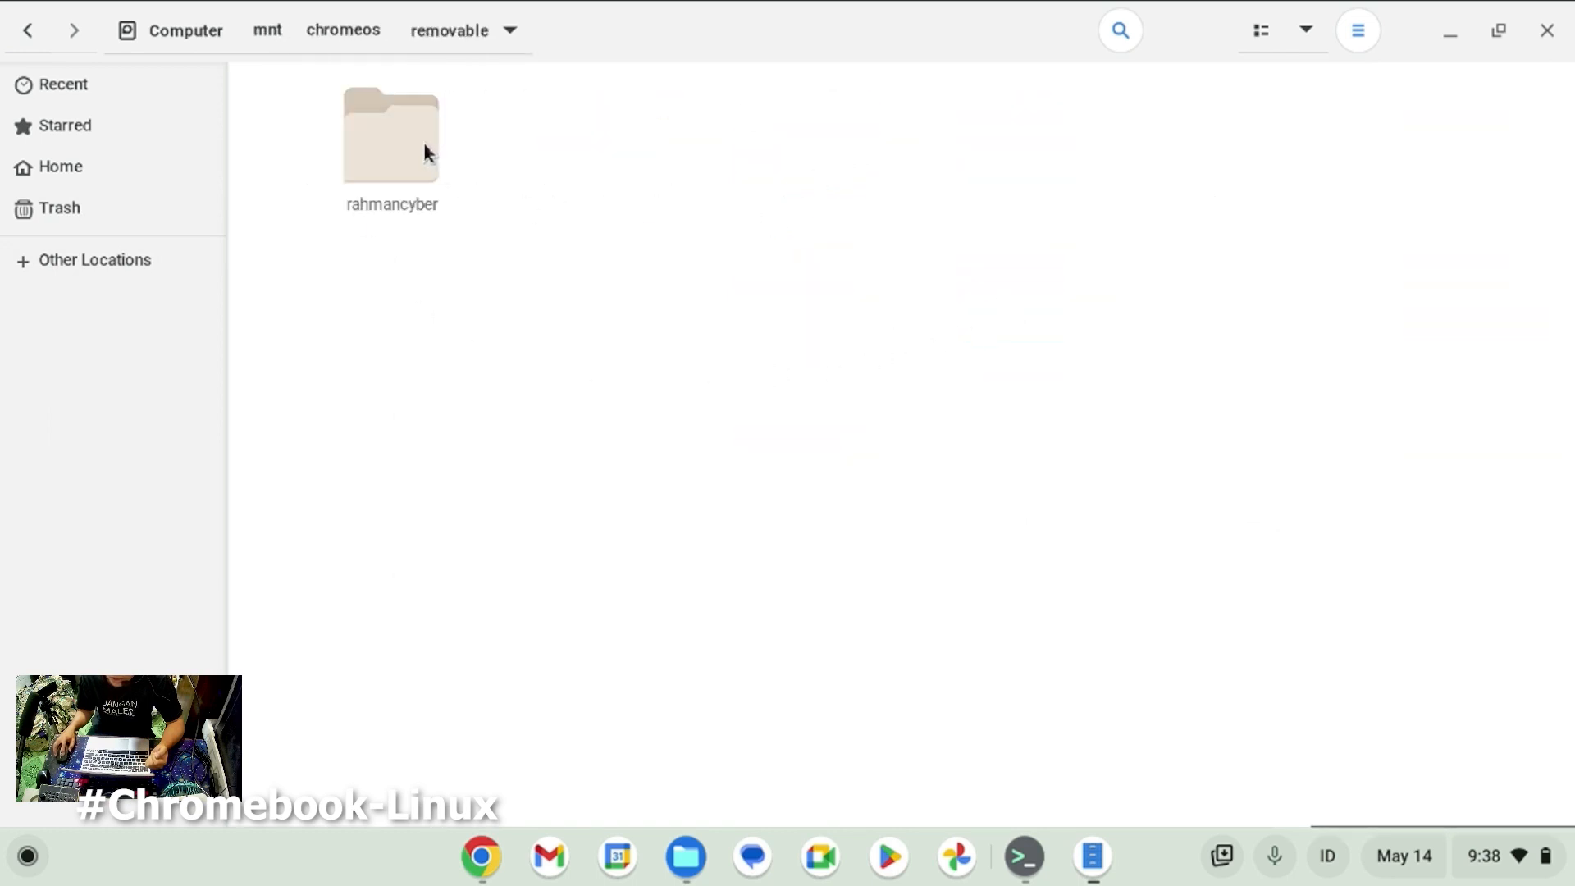
double_click(425, 144)
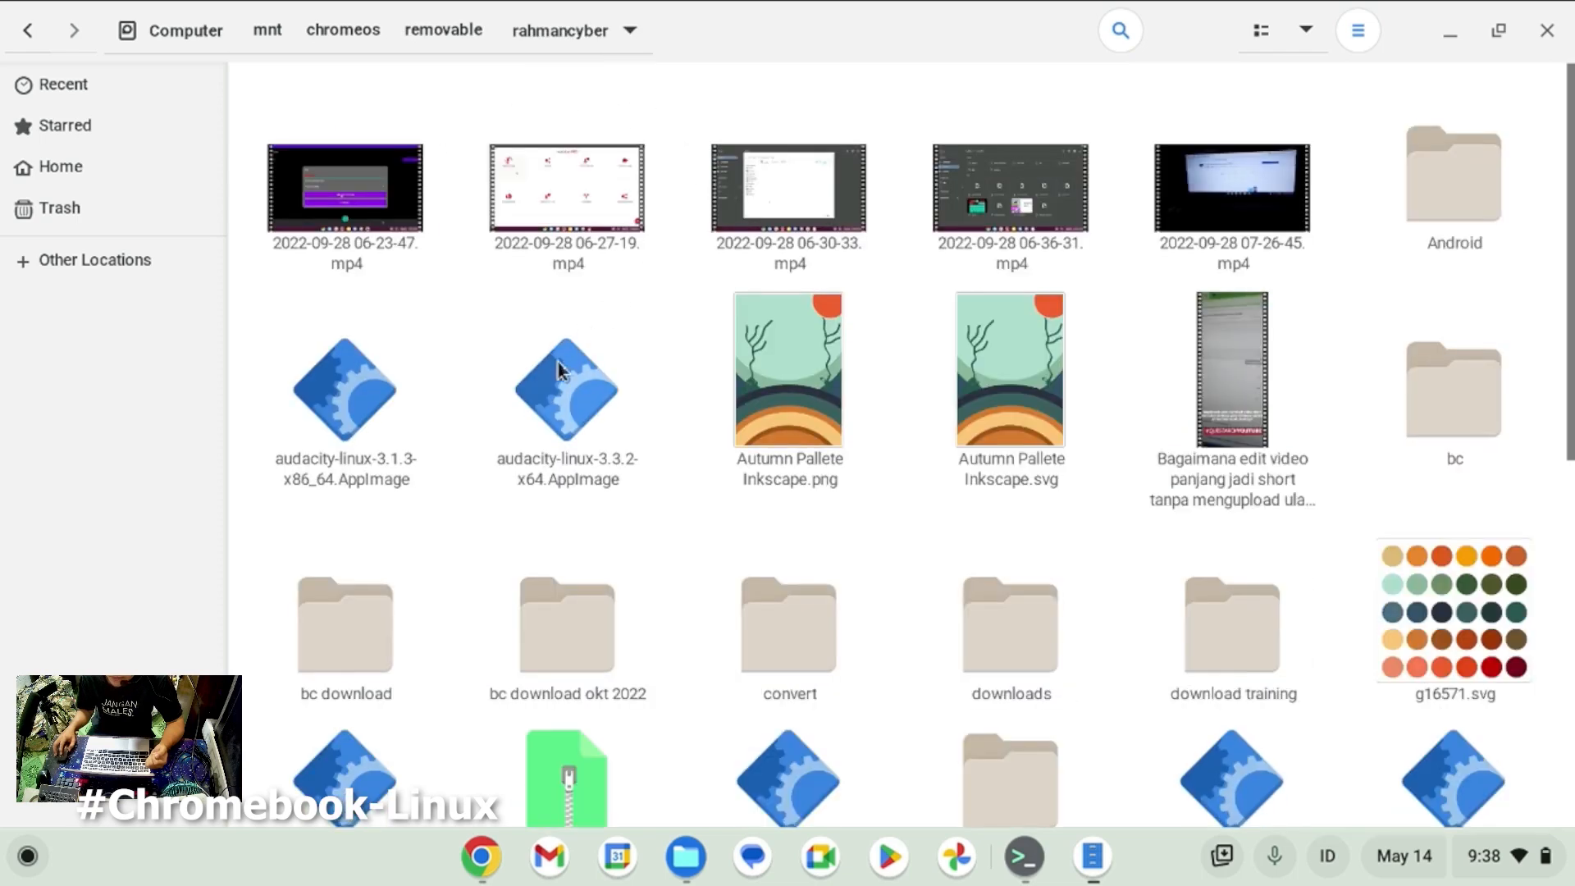
scroll(844, 513, "down", 3)
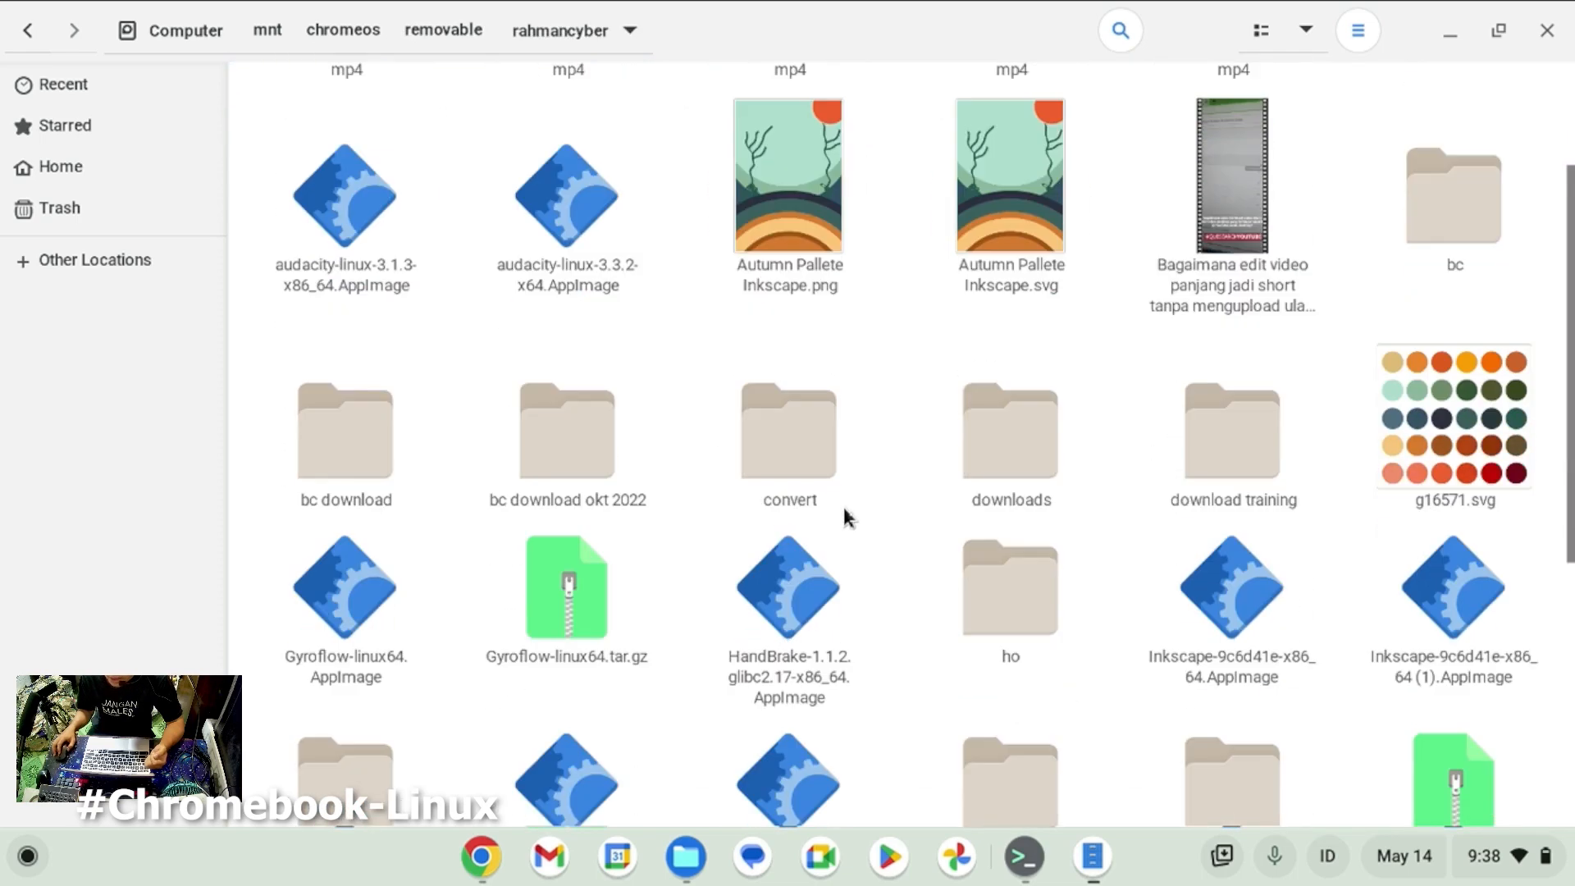
scroll(845, 515, "down", 1)
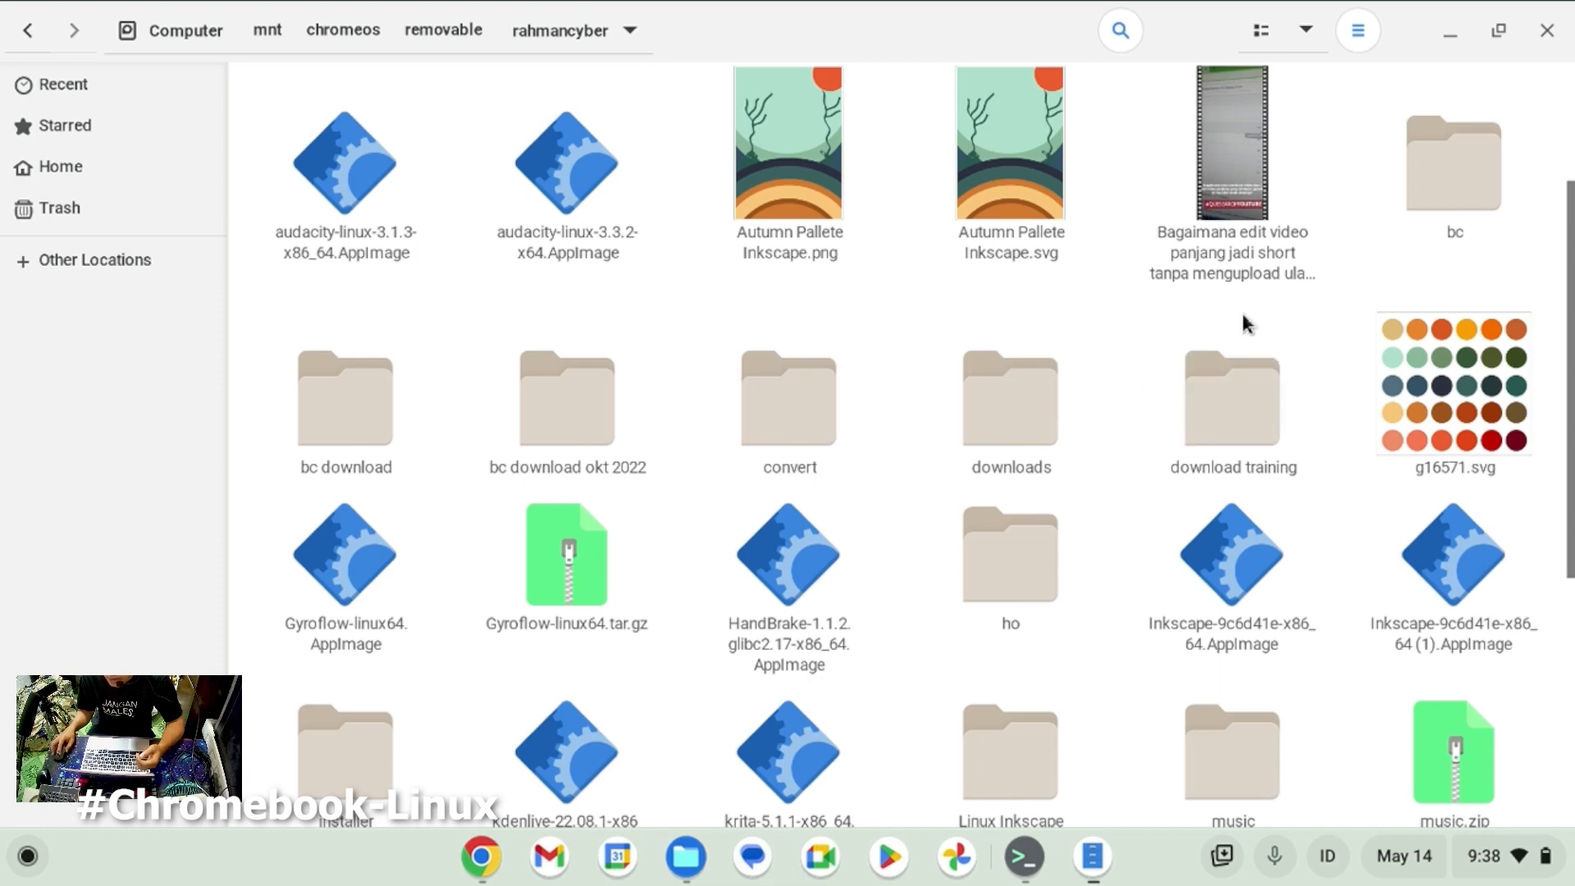
double_click(1239, 414)
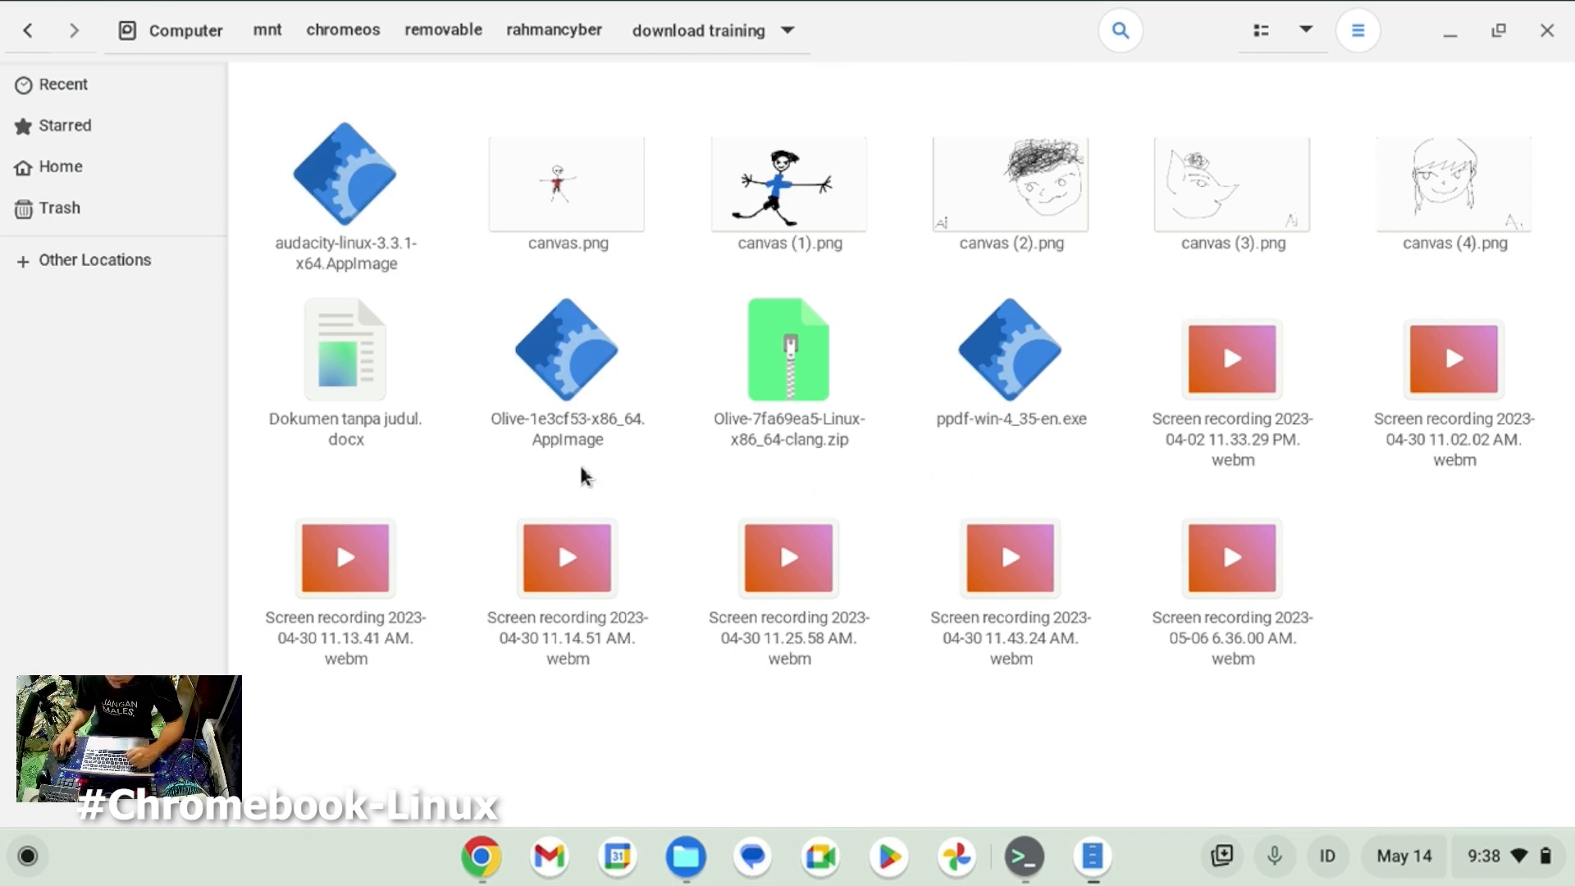
Check the execute permission of Olive-1e3cf53-x86_64.AppImage, then run the file and dismiss its welcome message.
left_click(541, 373)
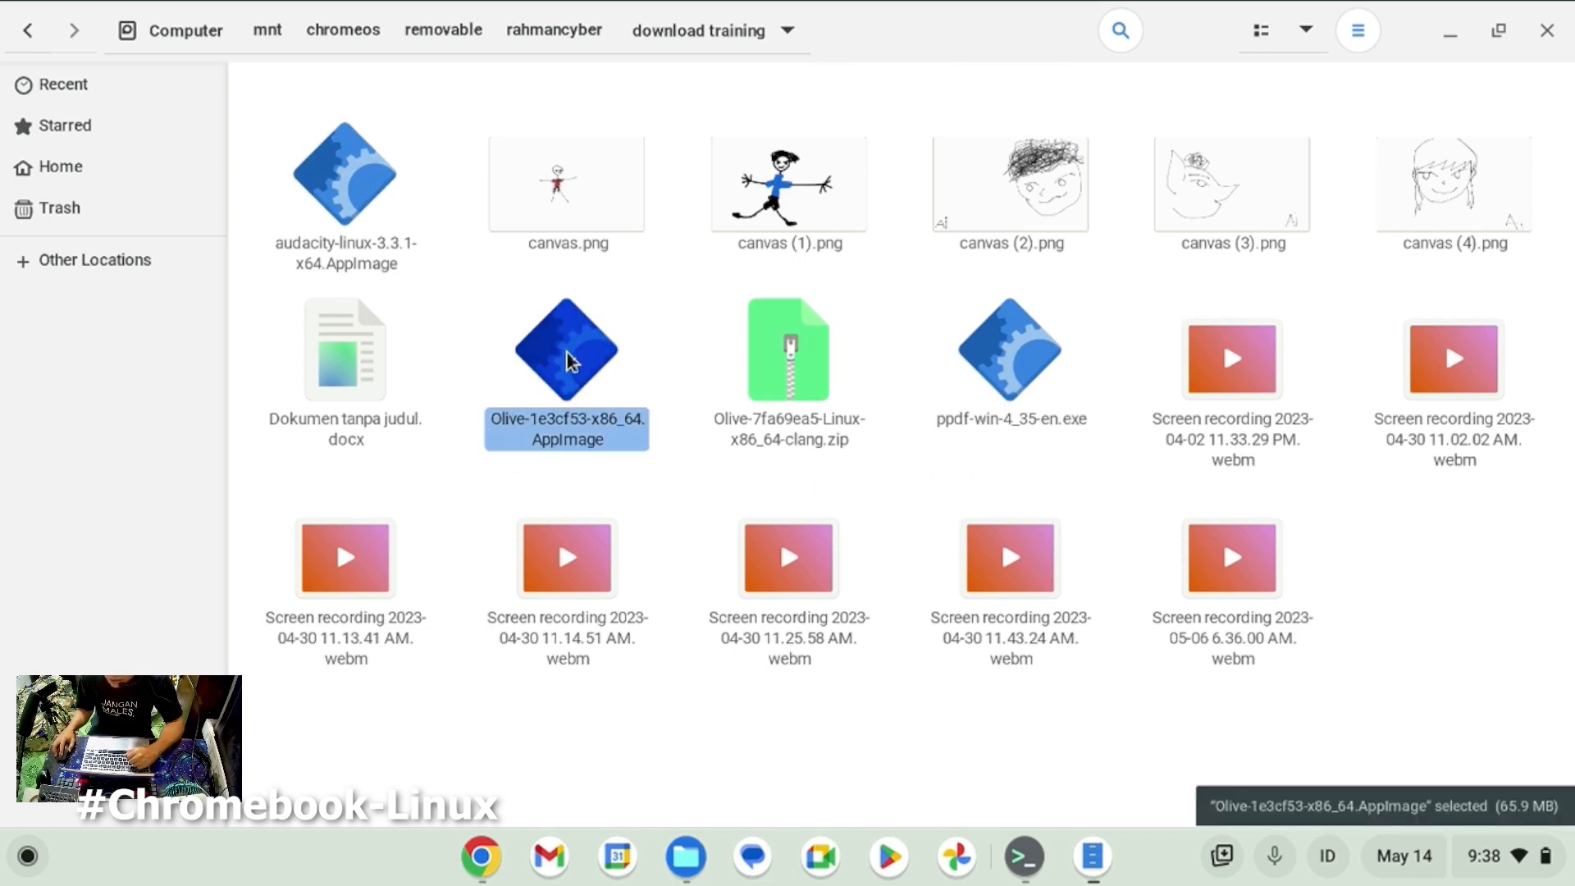
left_click(469, 869)
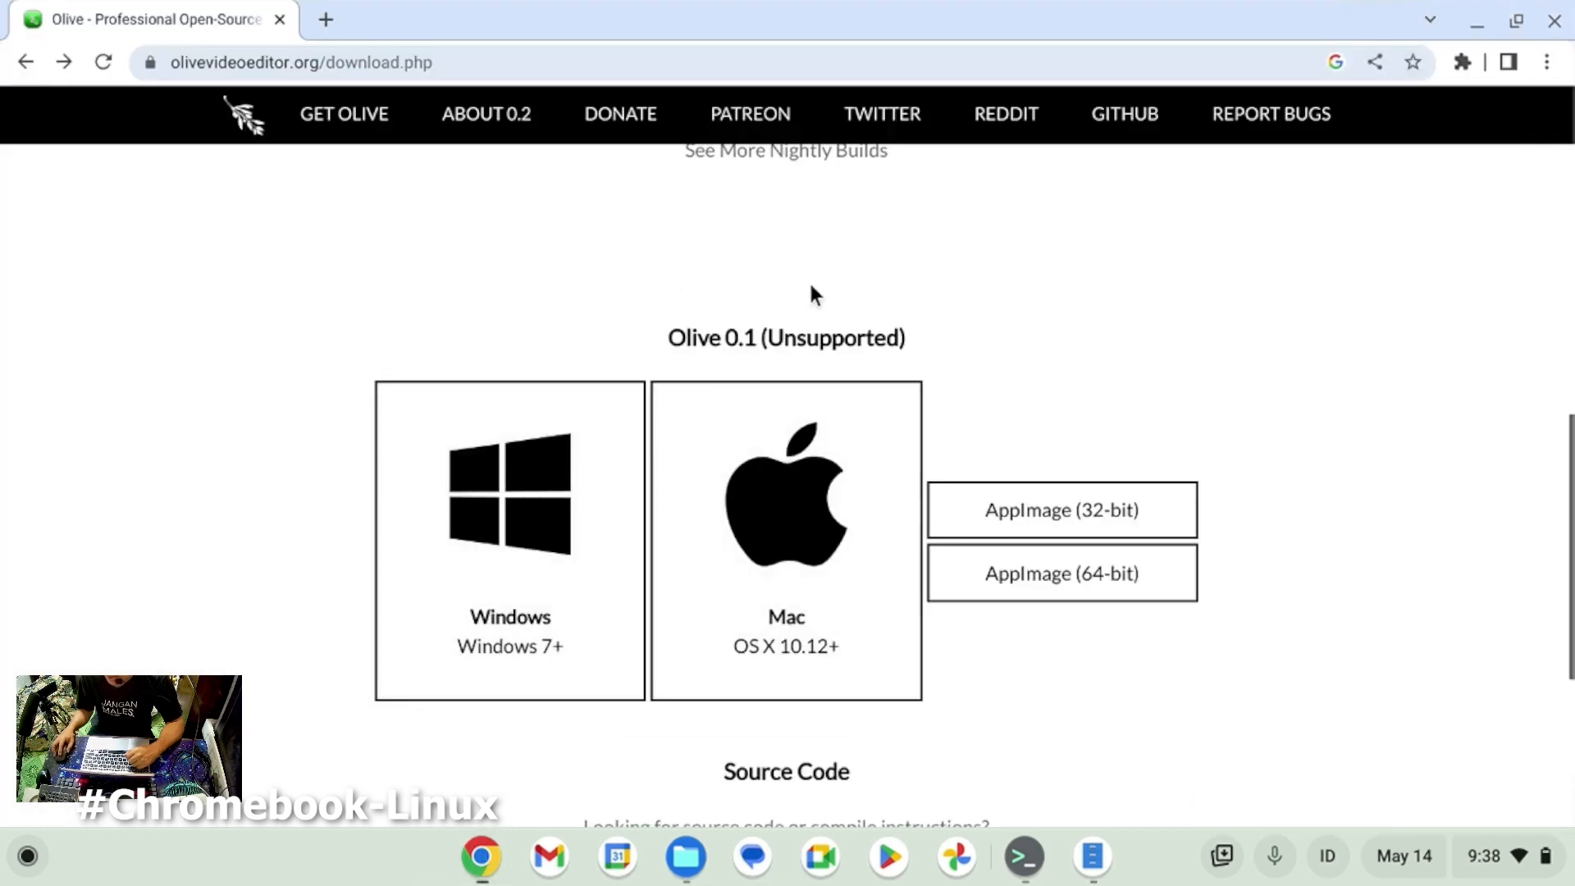
key("alt+Tab")
right_click(557, 364)
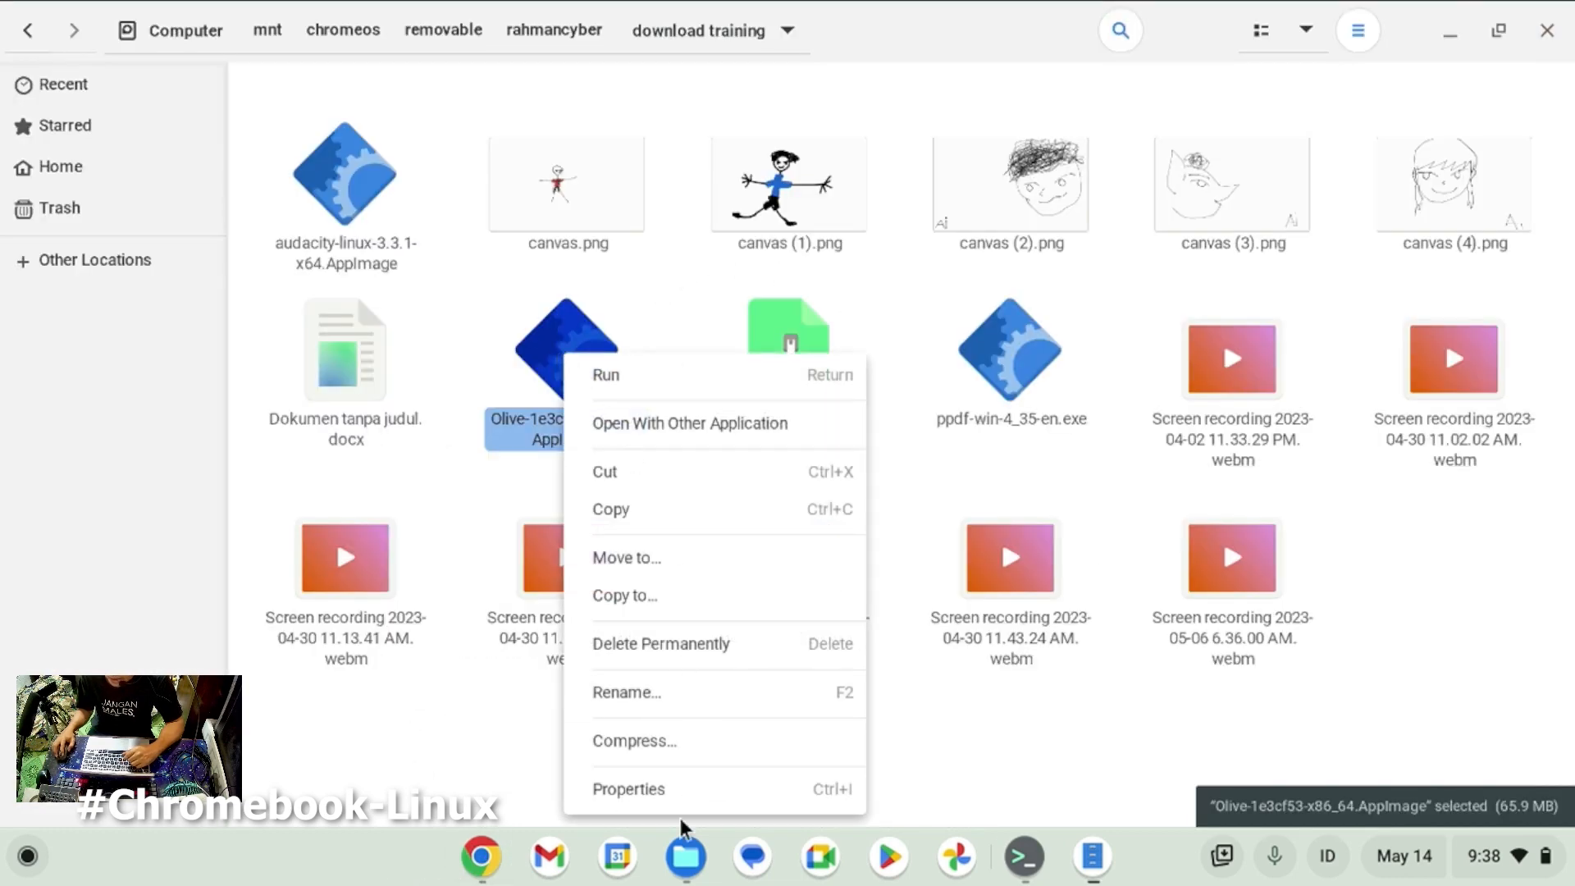
left_click(679, 791)
left_click(874, 230)
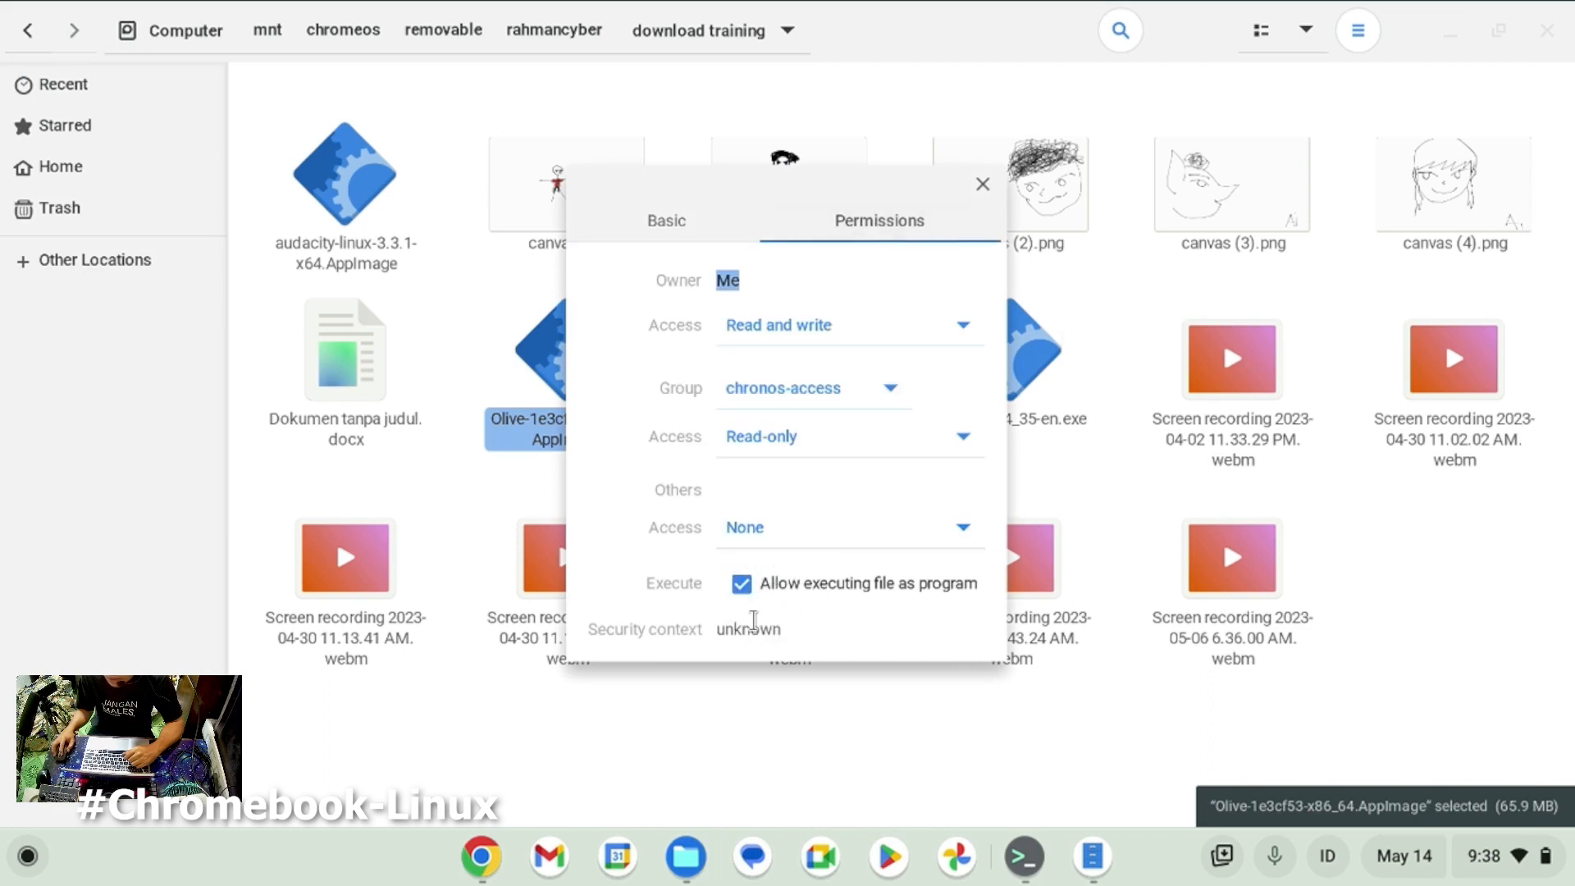
left_click(983, 184)
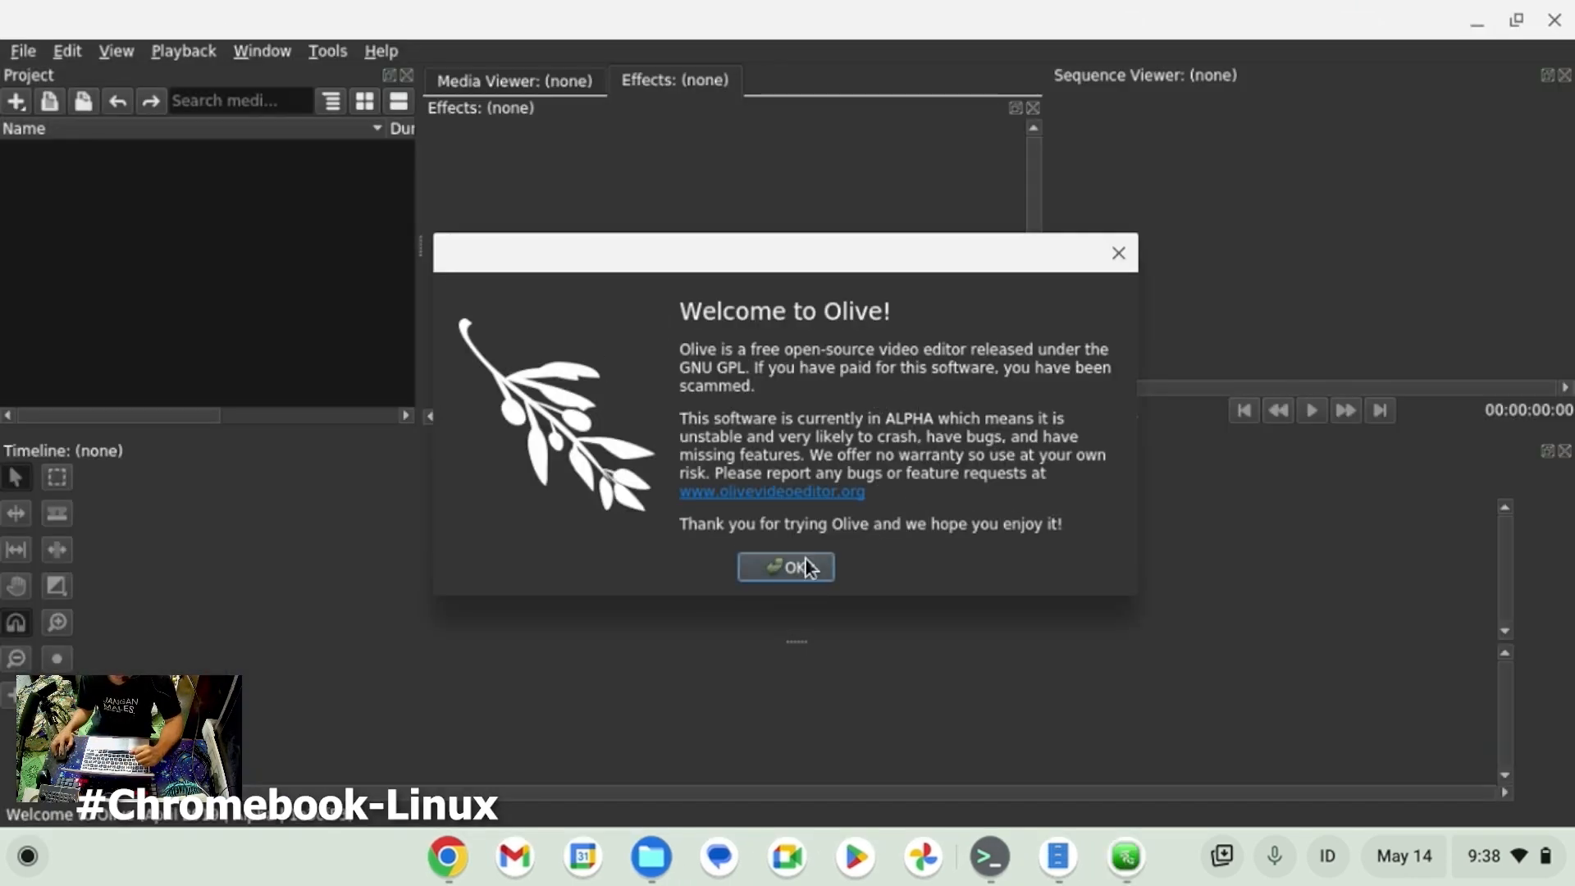
left_click(789, 567)
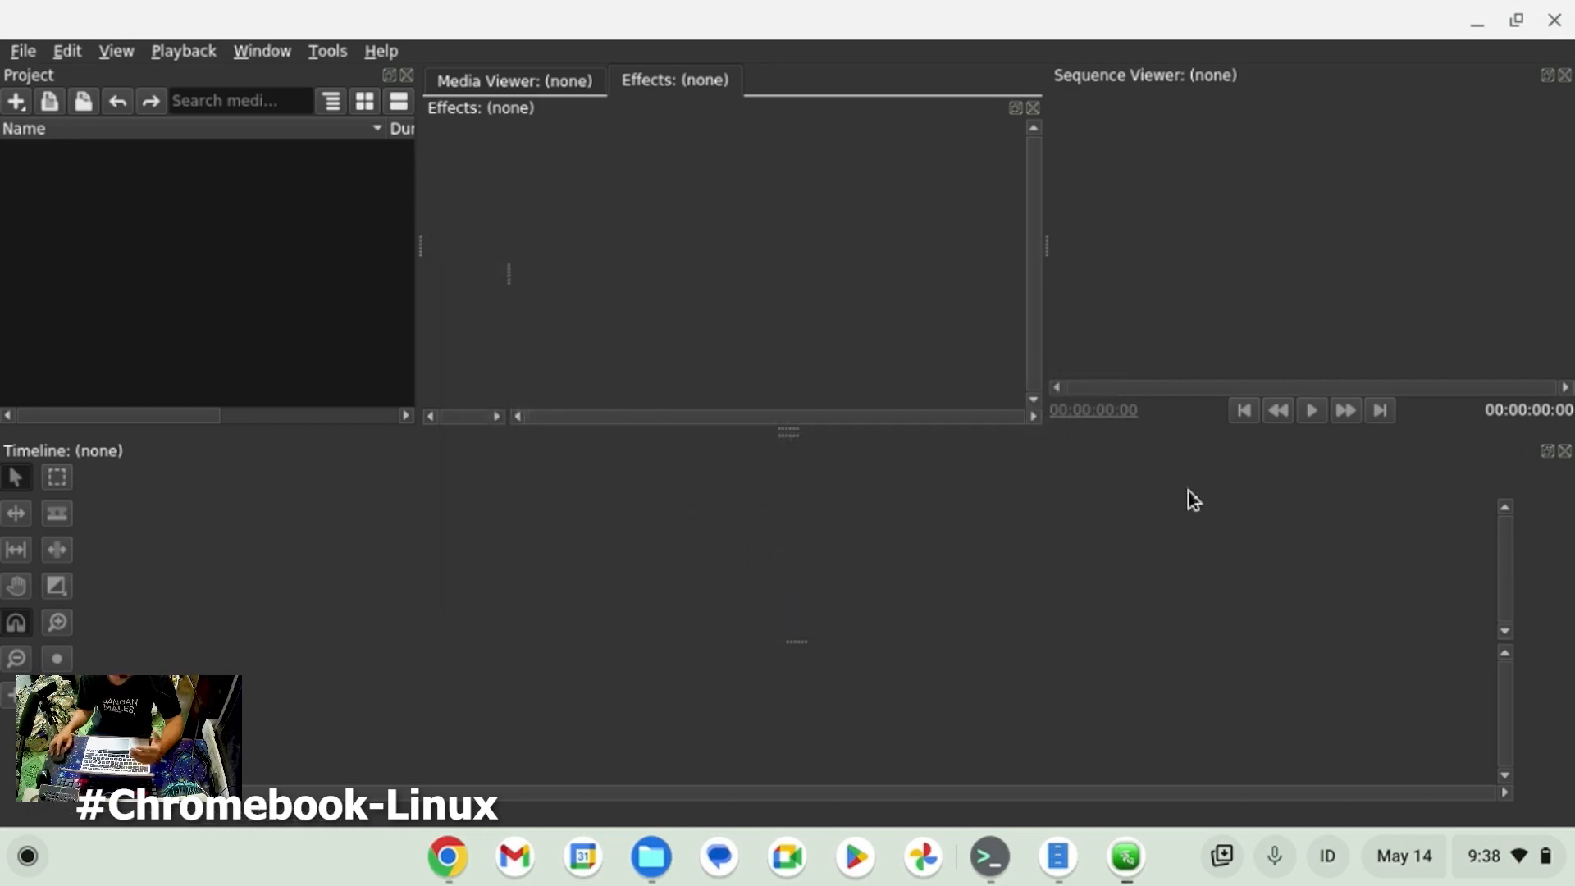
Examine the version line in Olive's About information, and close the About dialog.
left_click(380, 56)
left_click(427, 134)
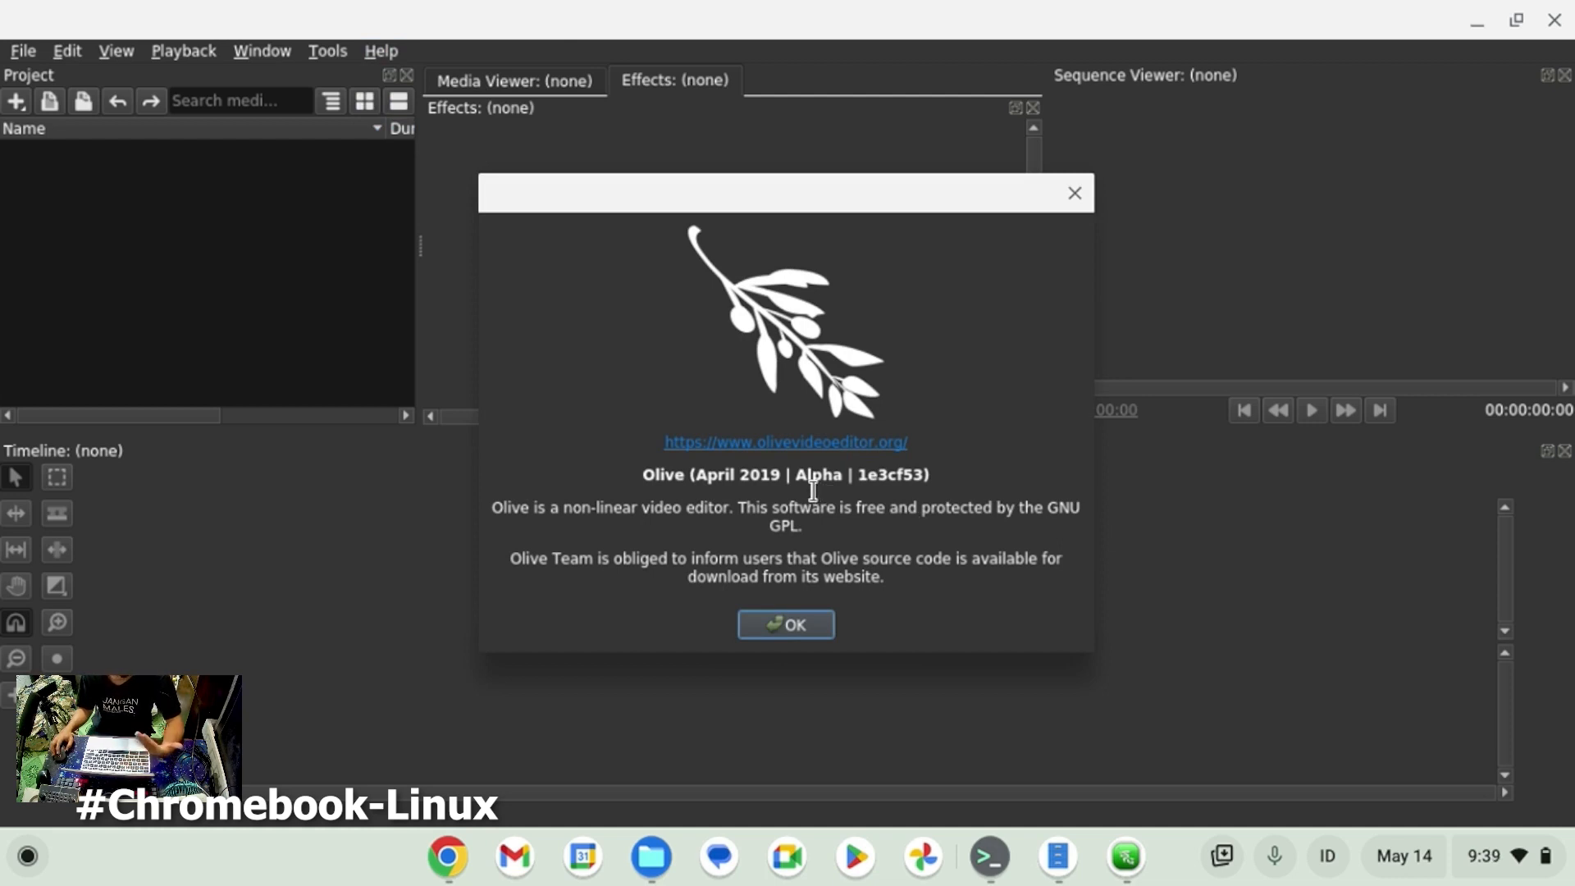
left_click_drag(637, 474, 993, 471)
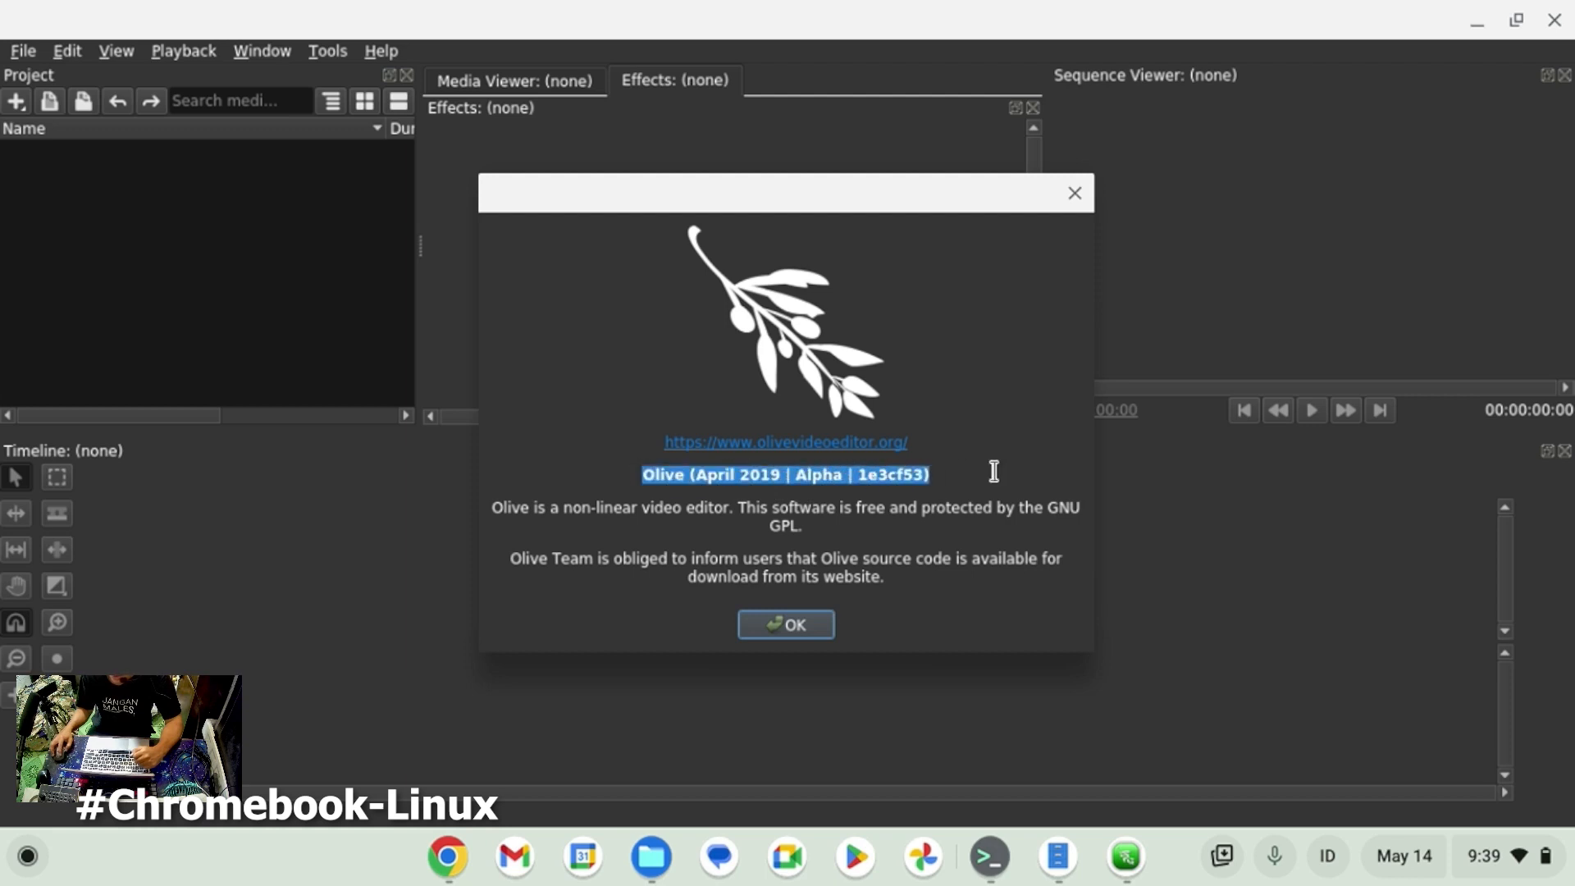
left_click(787, 621)
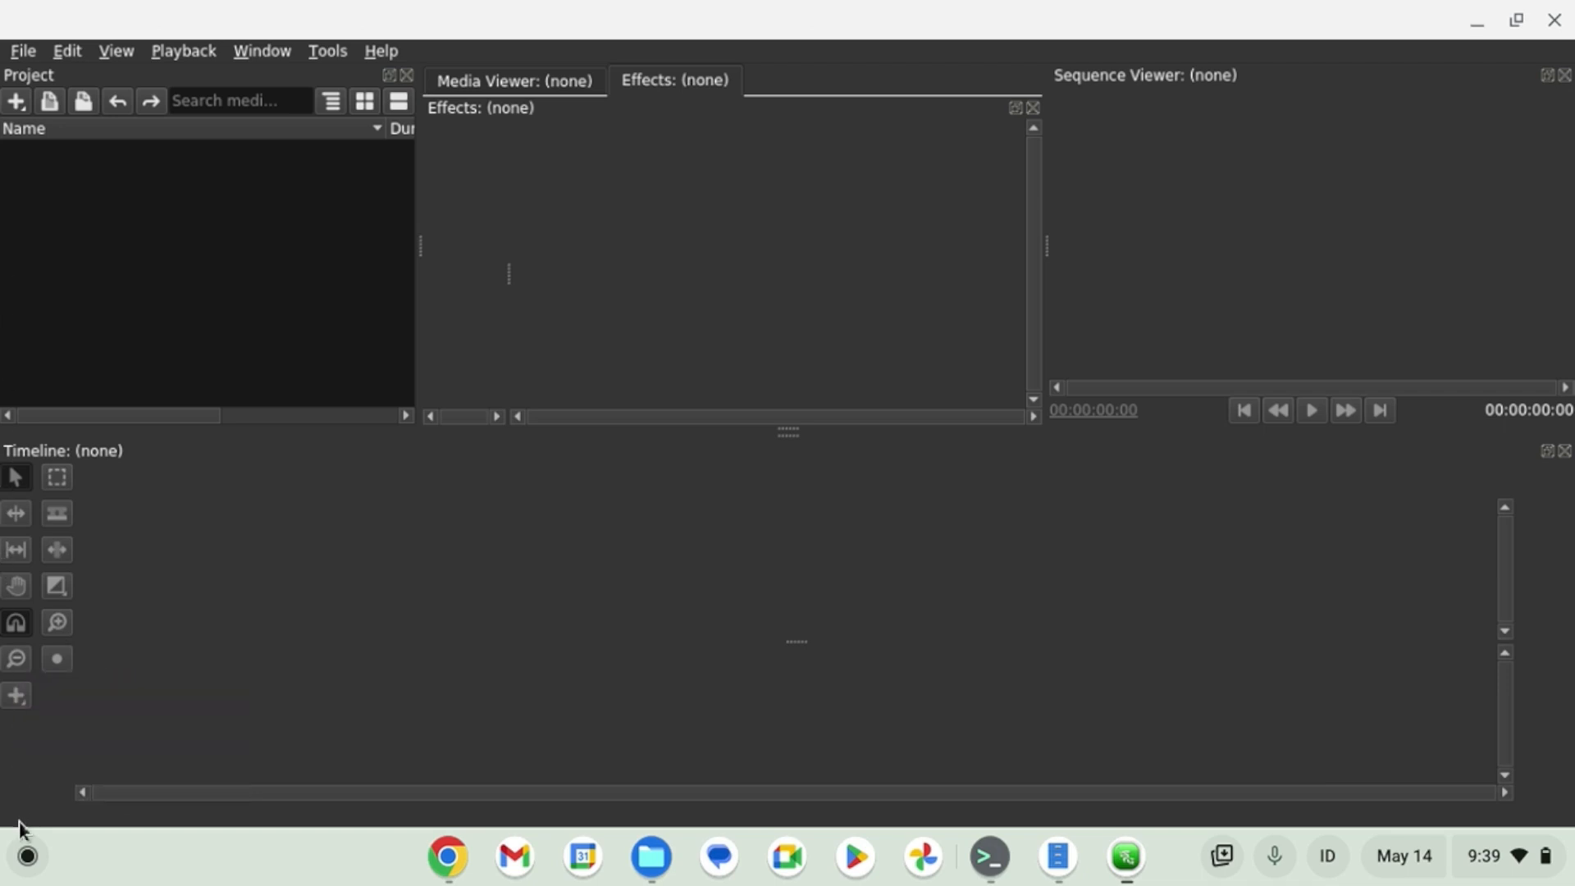
Switch to the Terminal, review the output of sudo apt install olive-editor from start to end, and close the Terminal.
left_click(27, 855)
left_click(74, 250)
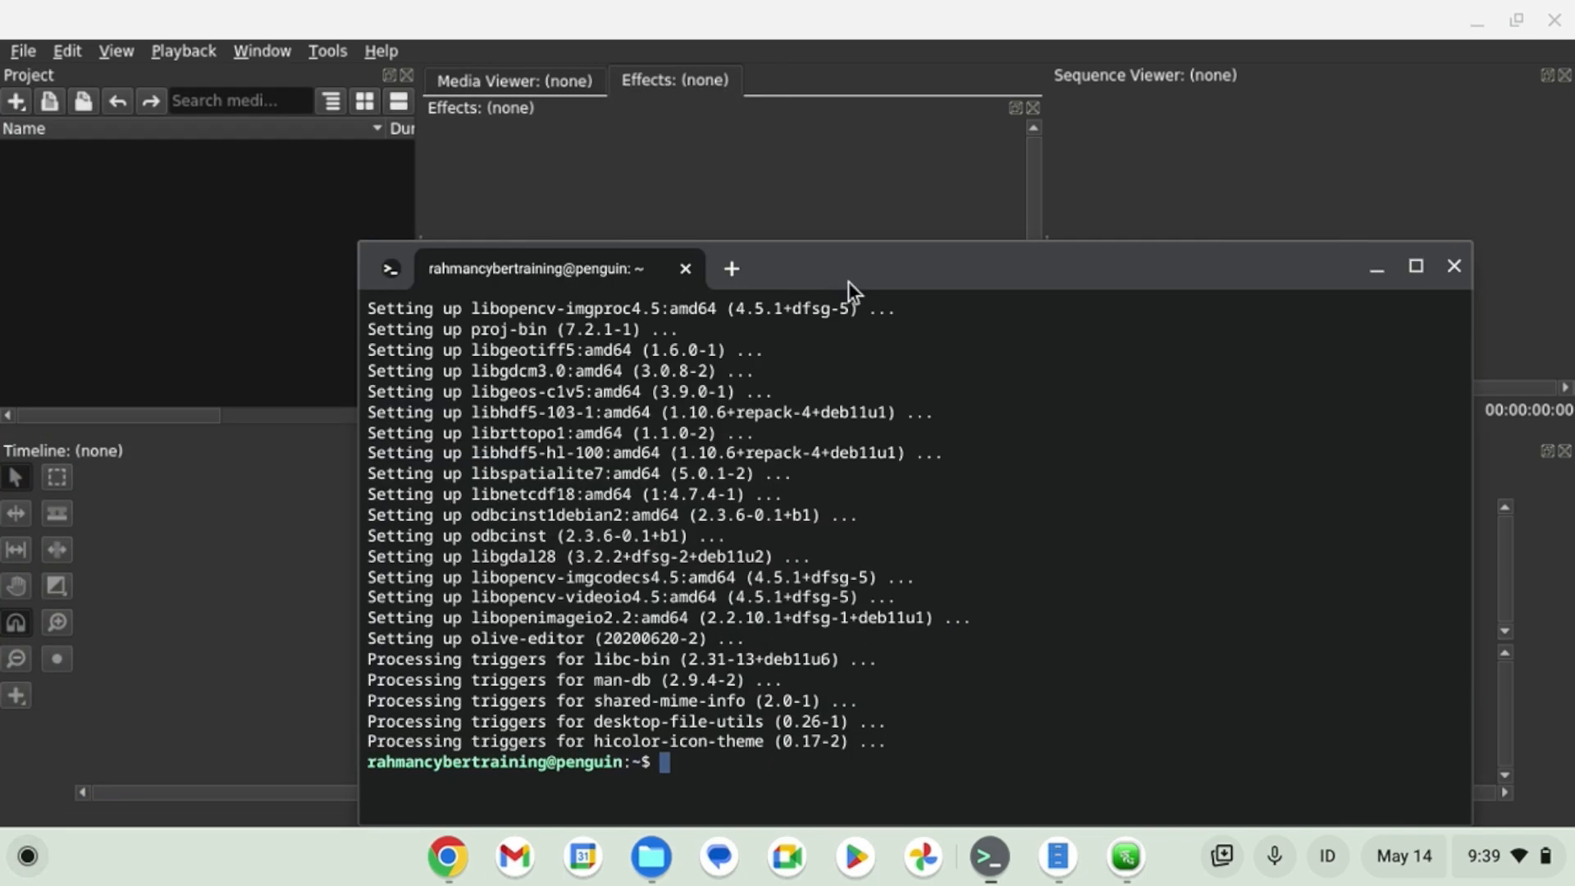
left_click_drag(848, 282, 783, 235)
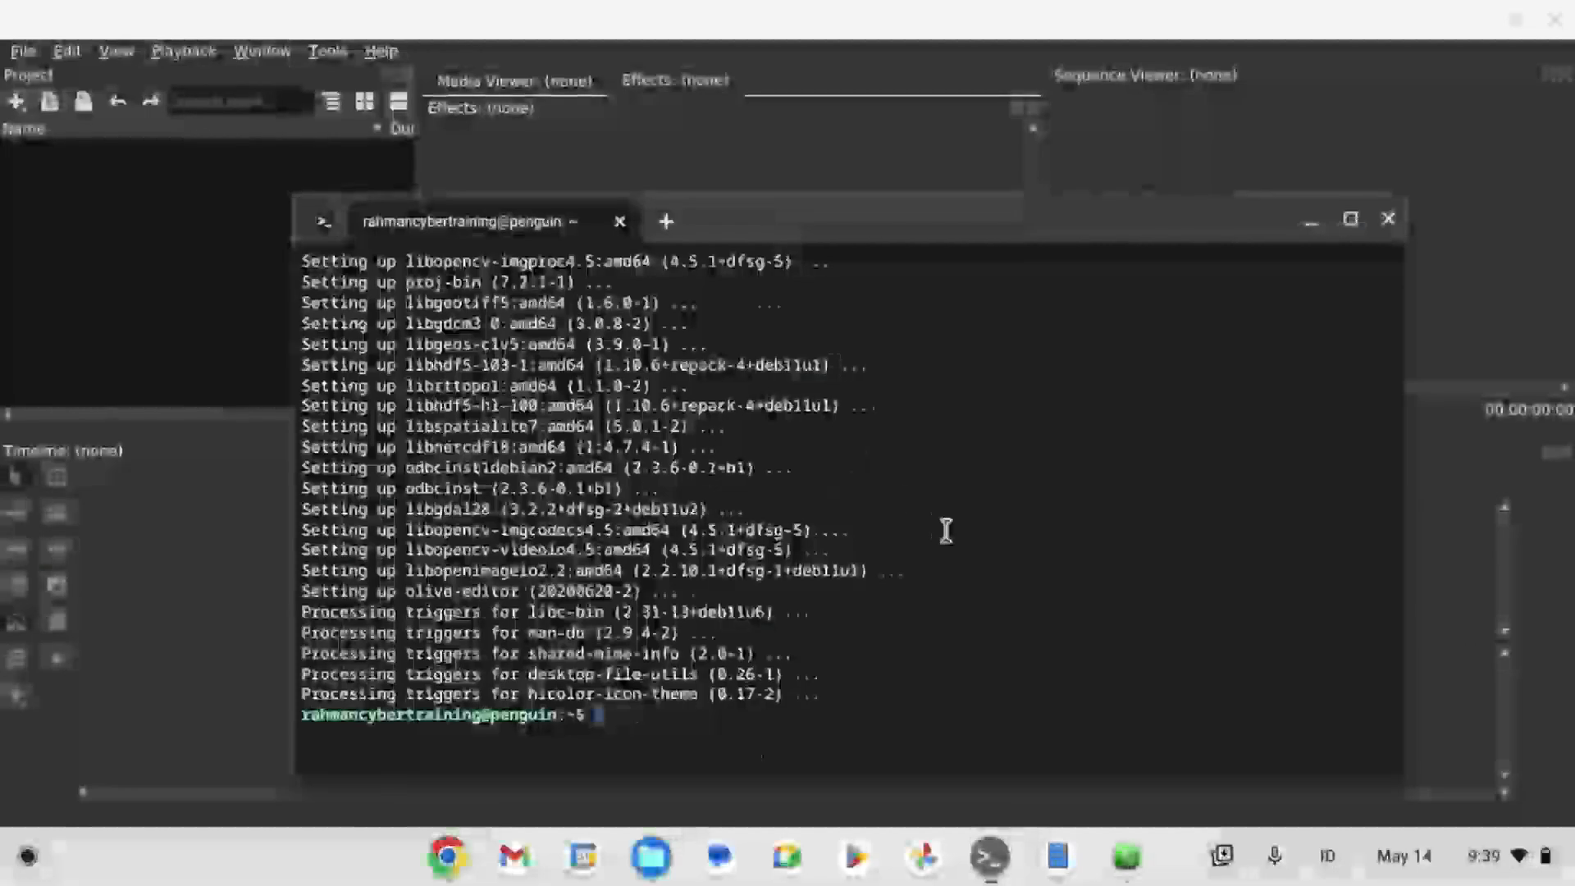
scroll(945, 530, "up", 20)
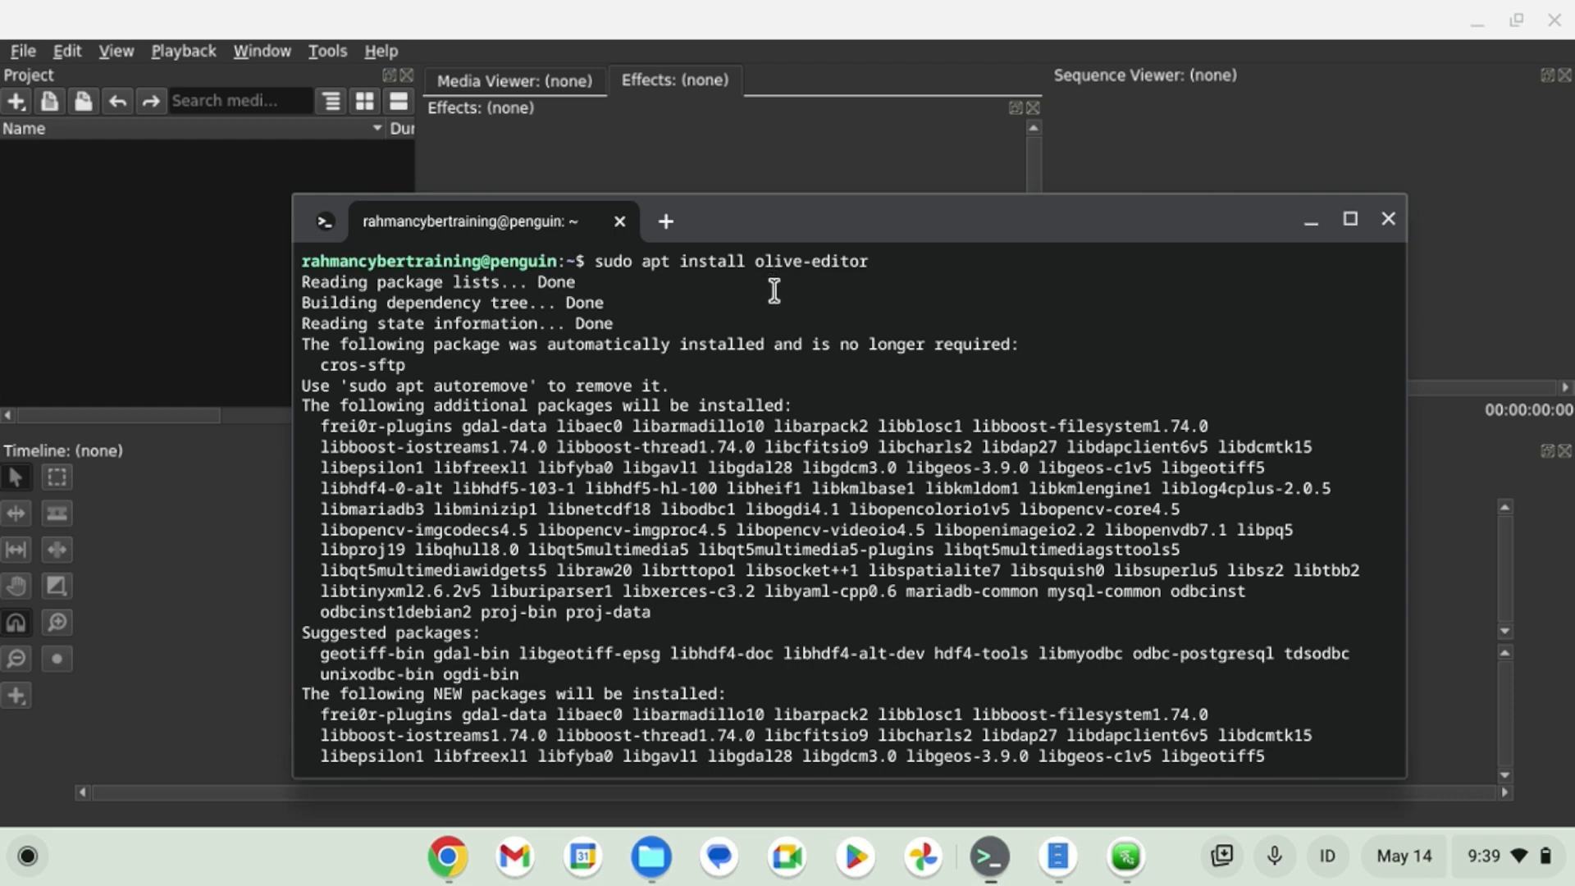
scroll(735, 517, "down", 12)
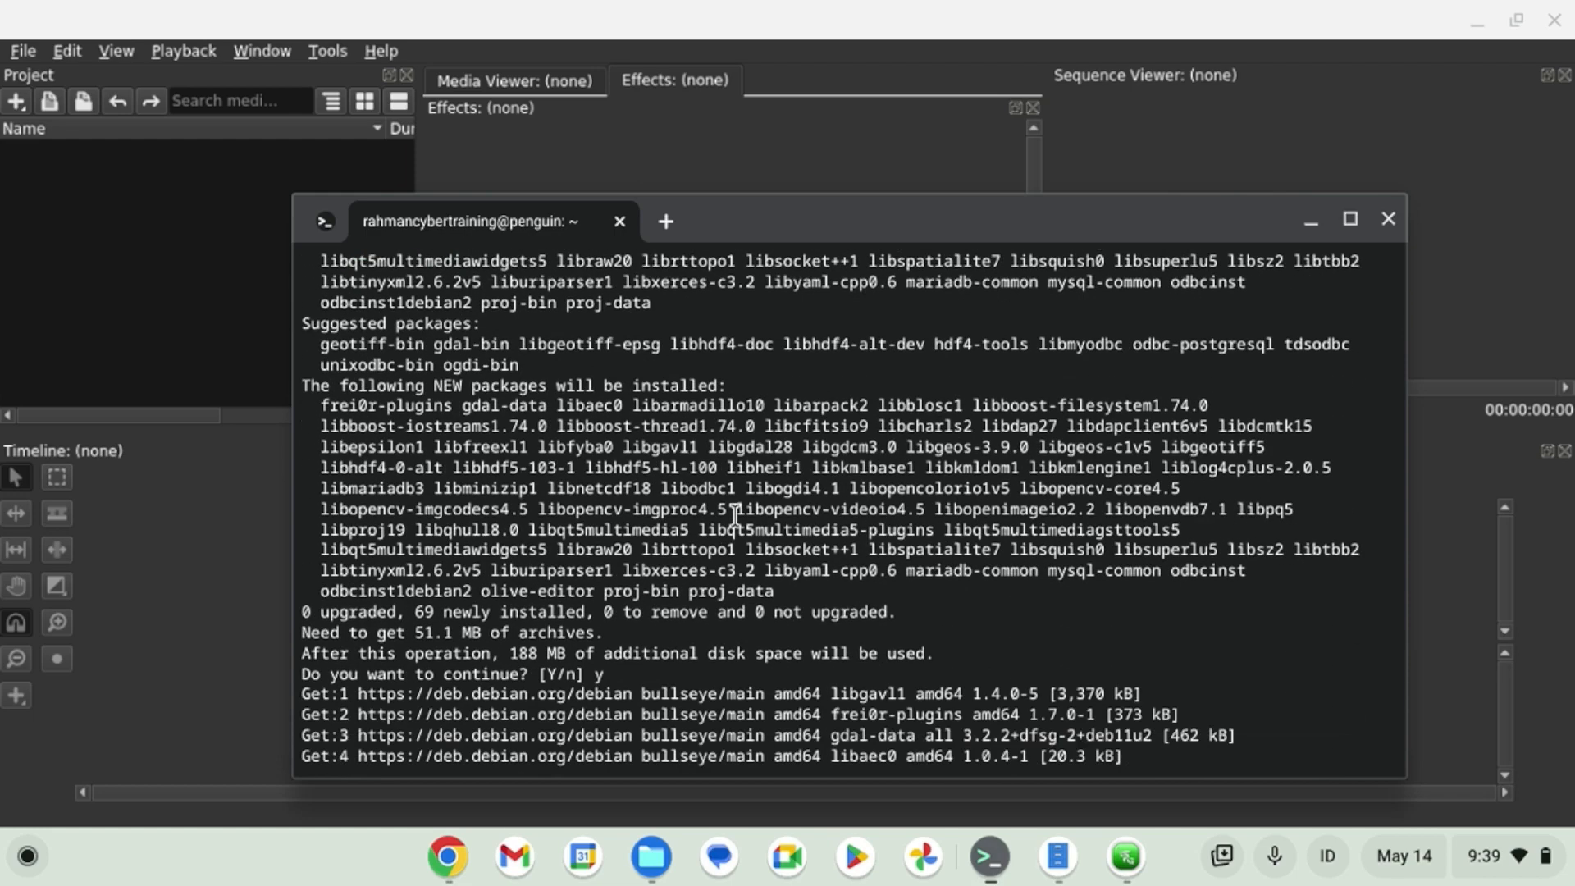
scroll(673, 515, "down", 10)
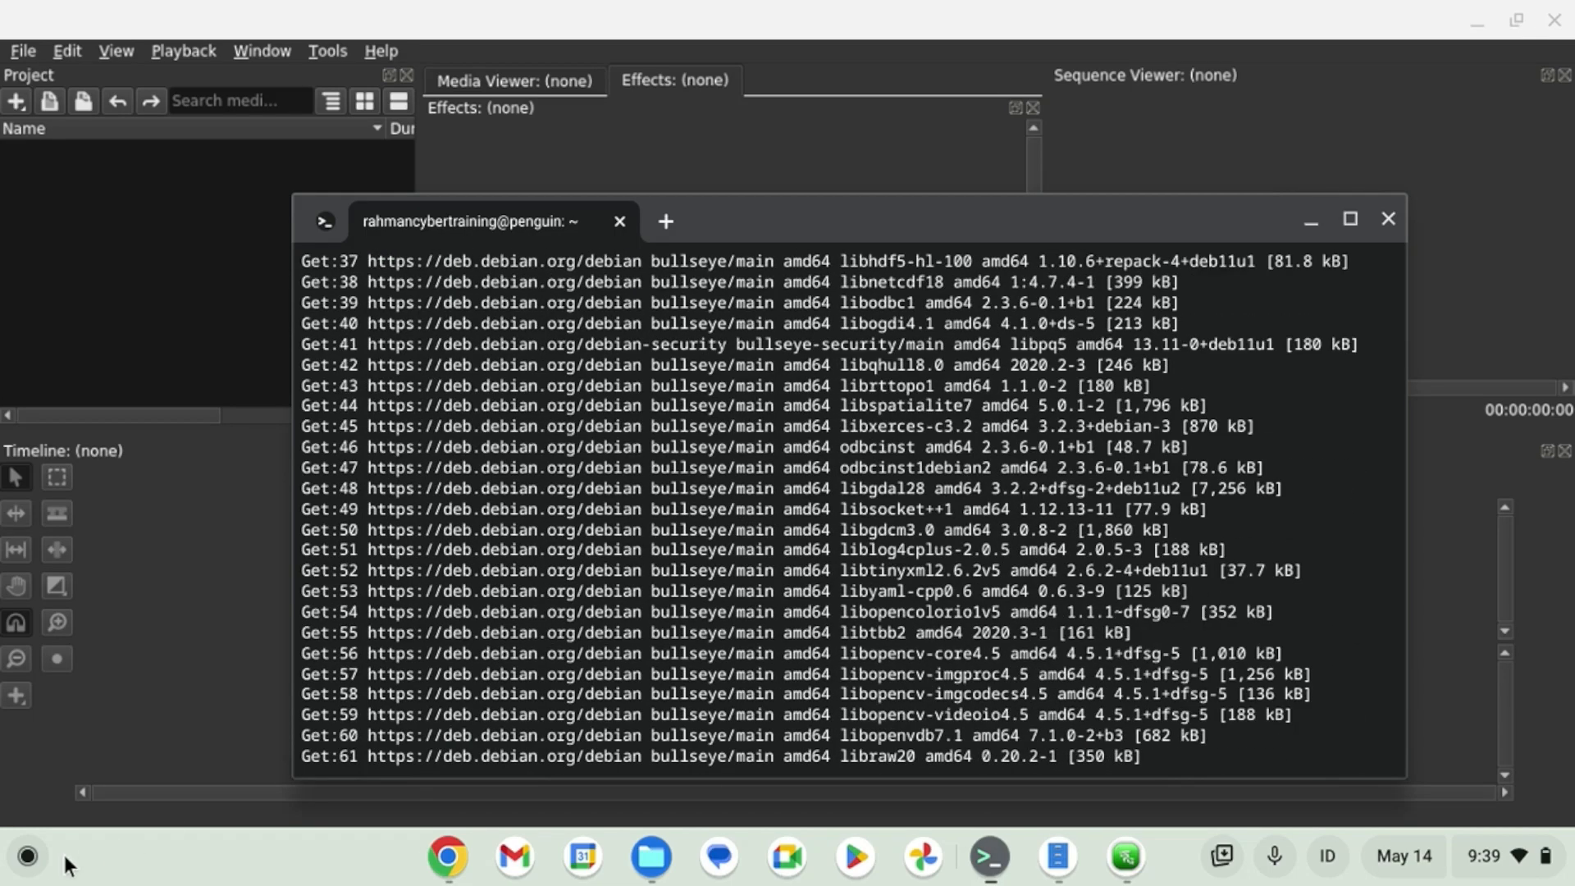
left_click(14, 866)
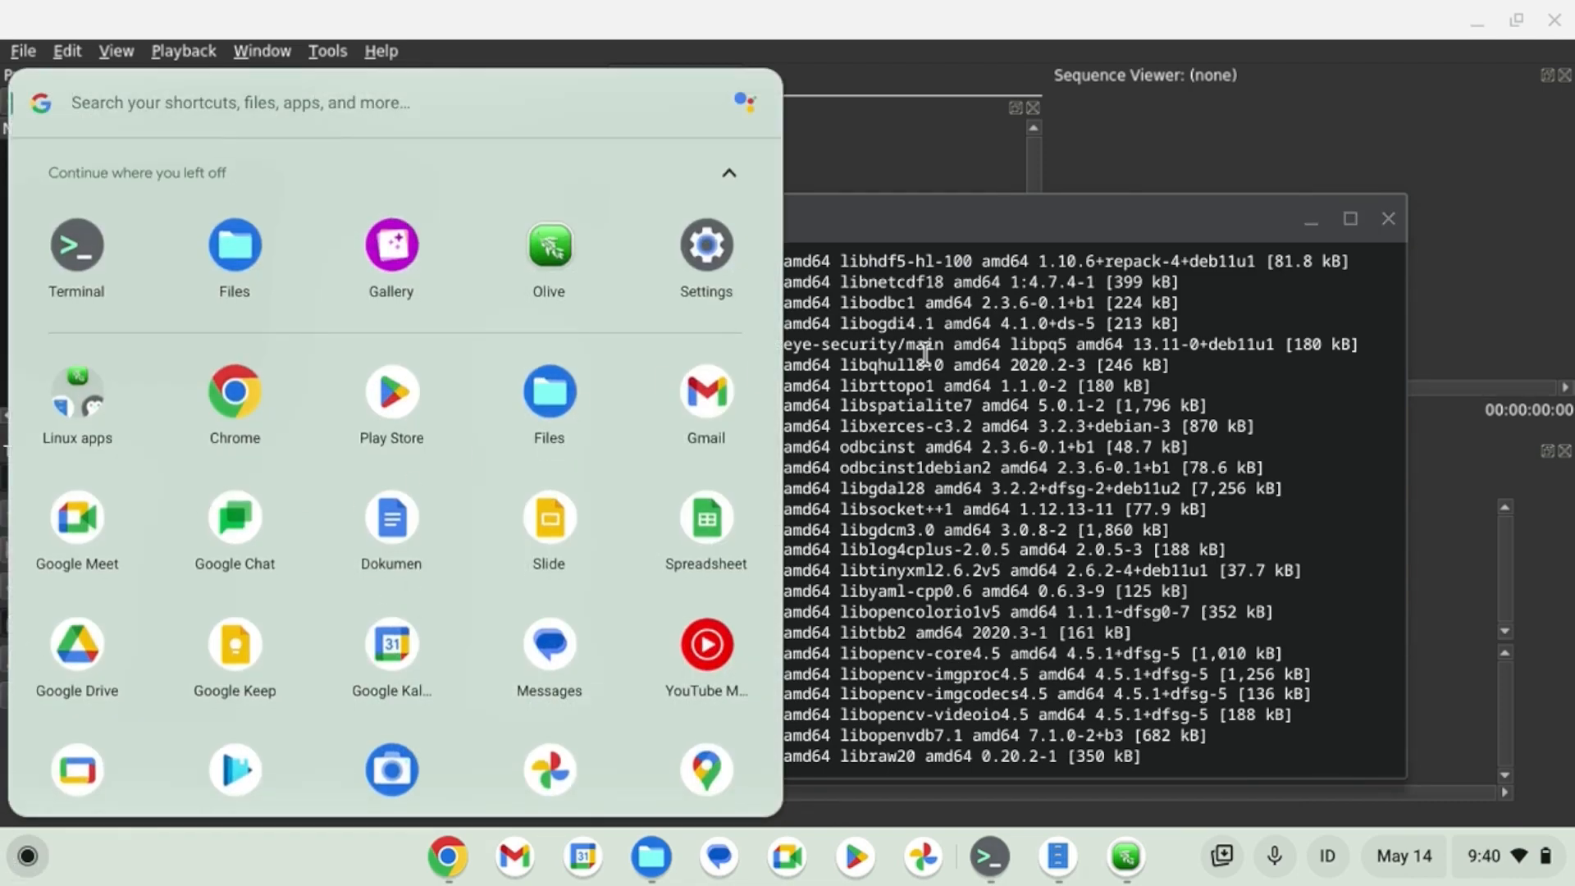
left_click(1062, 399)
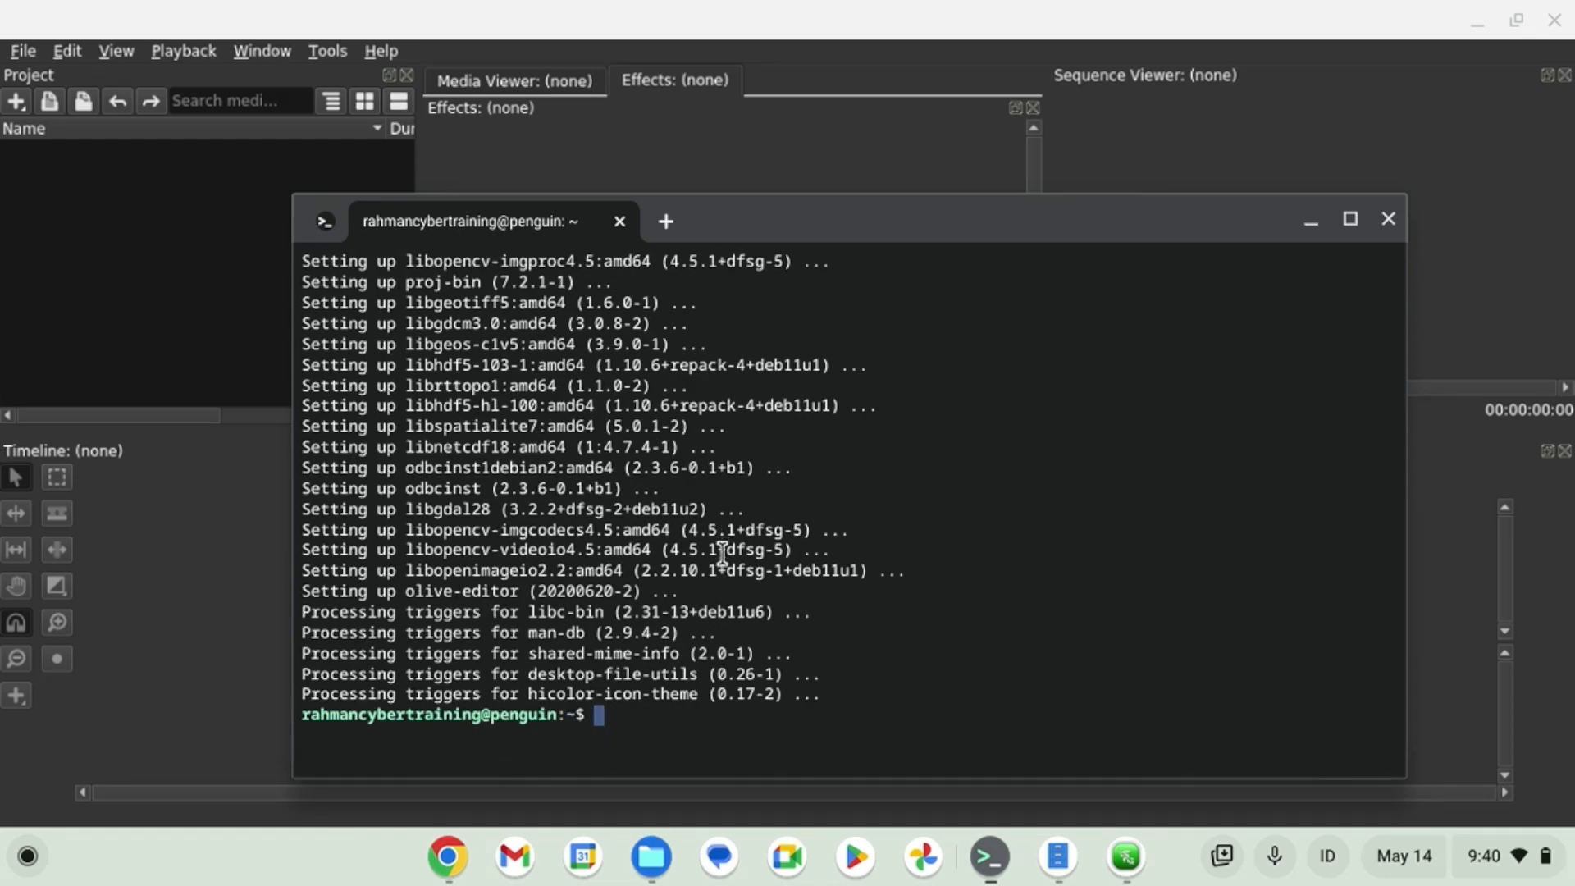
left_click(1386, 219)
left_click(1066, 369)
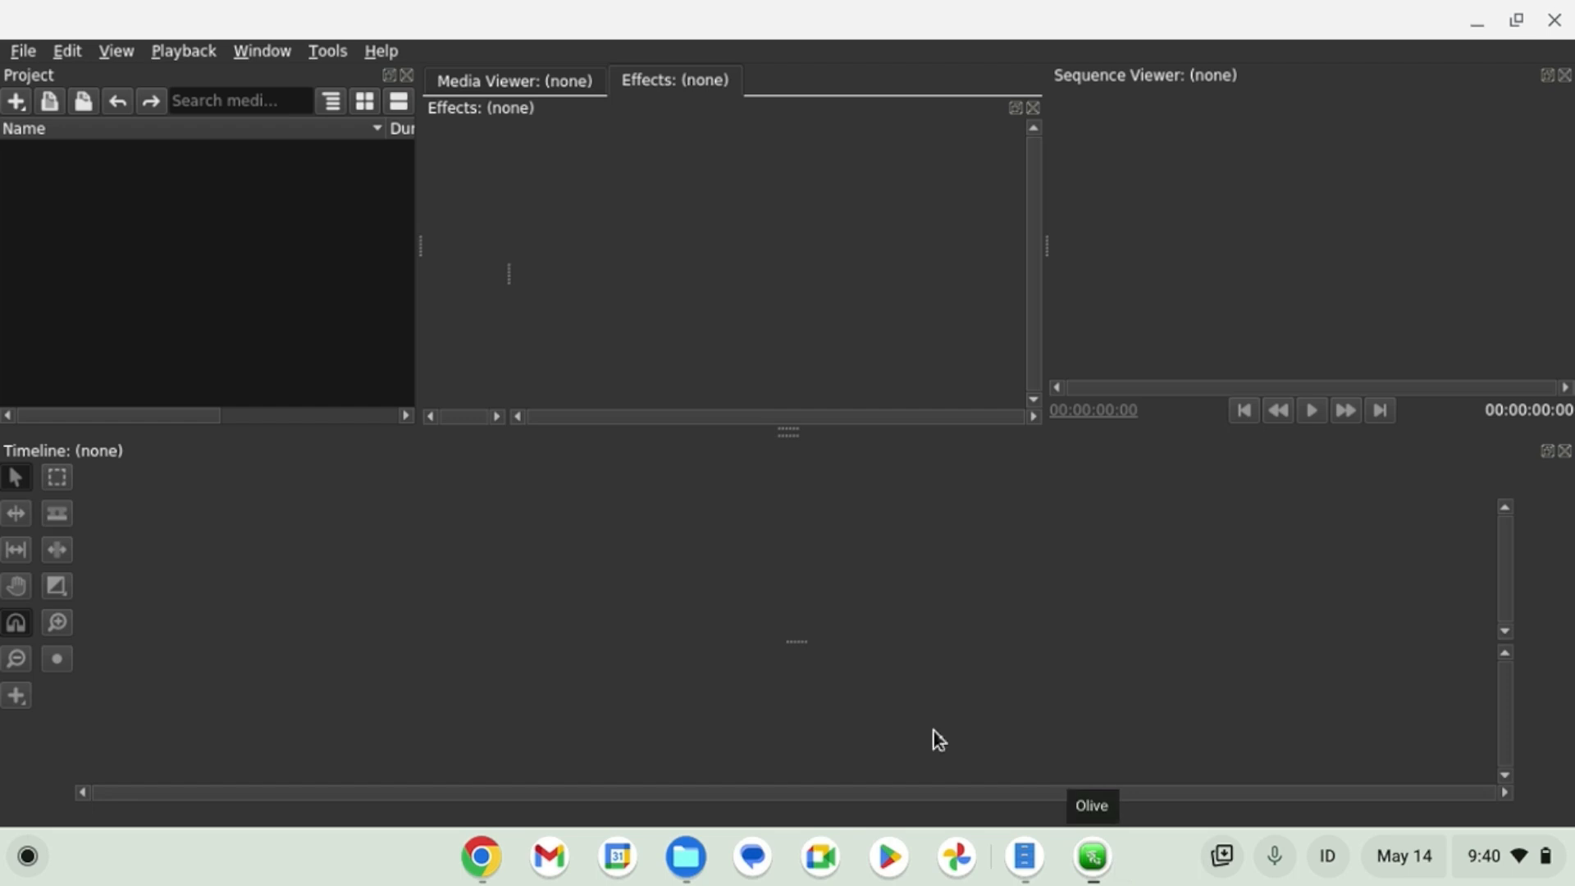
left_click(381, 51)
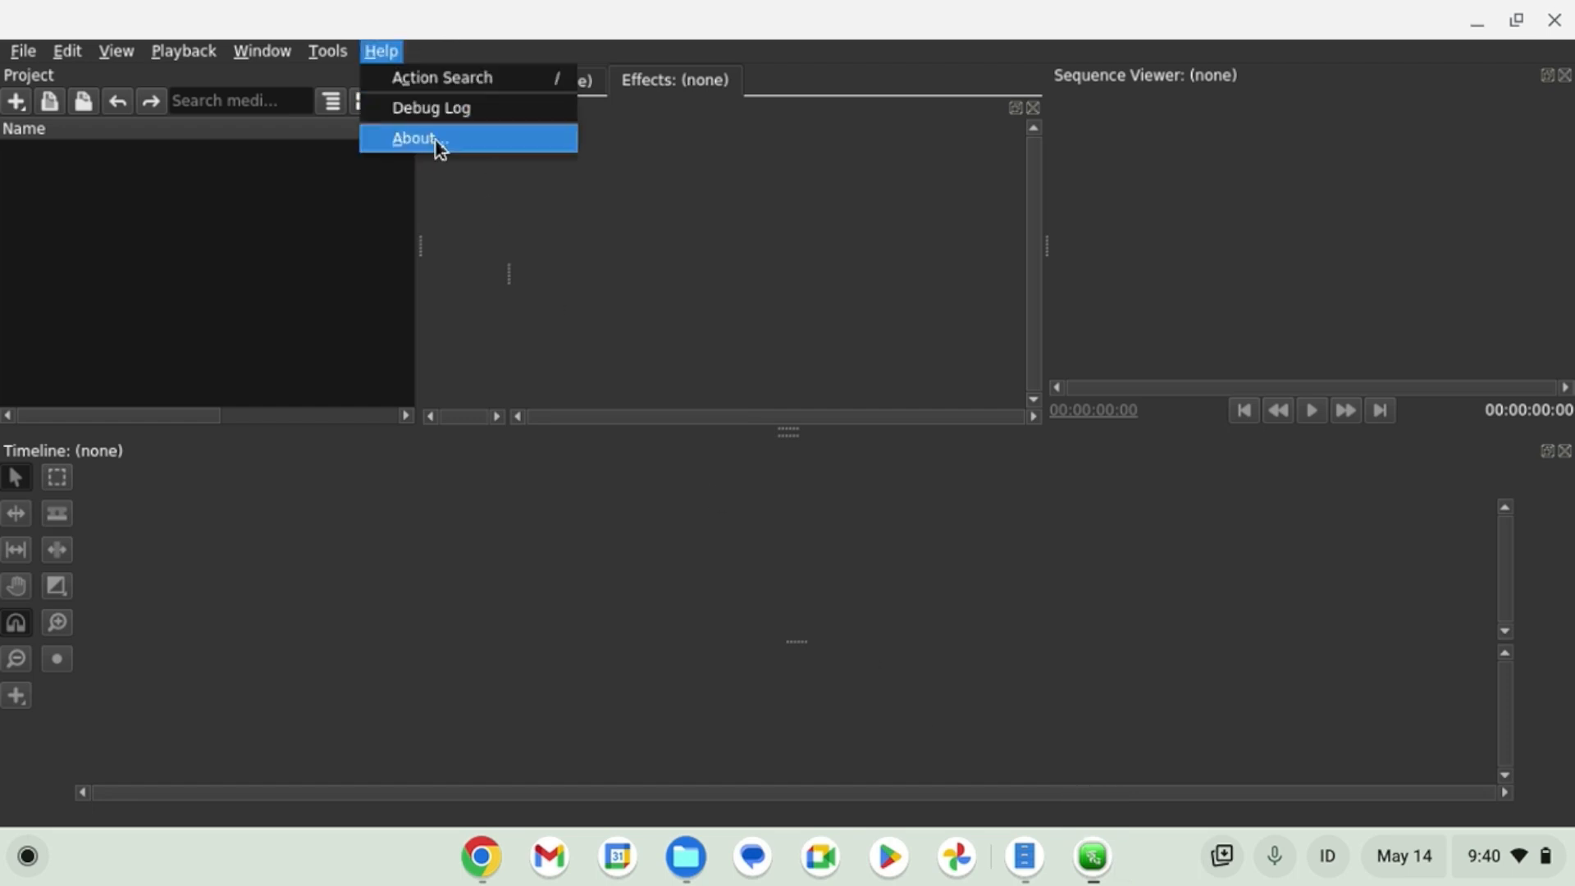
left_click(949, 381)
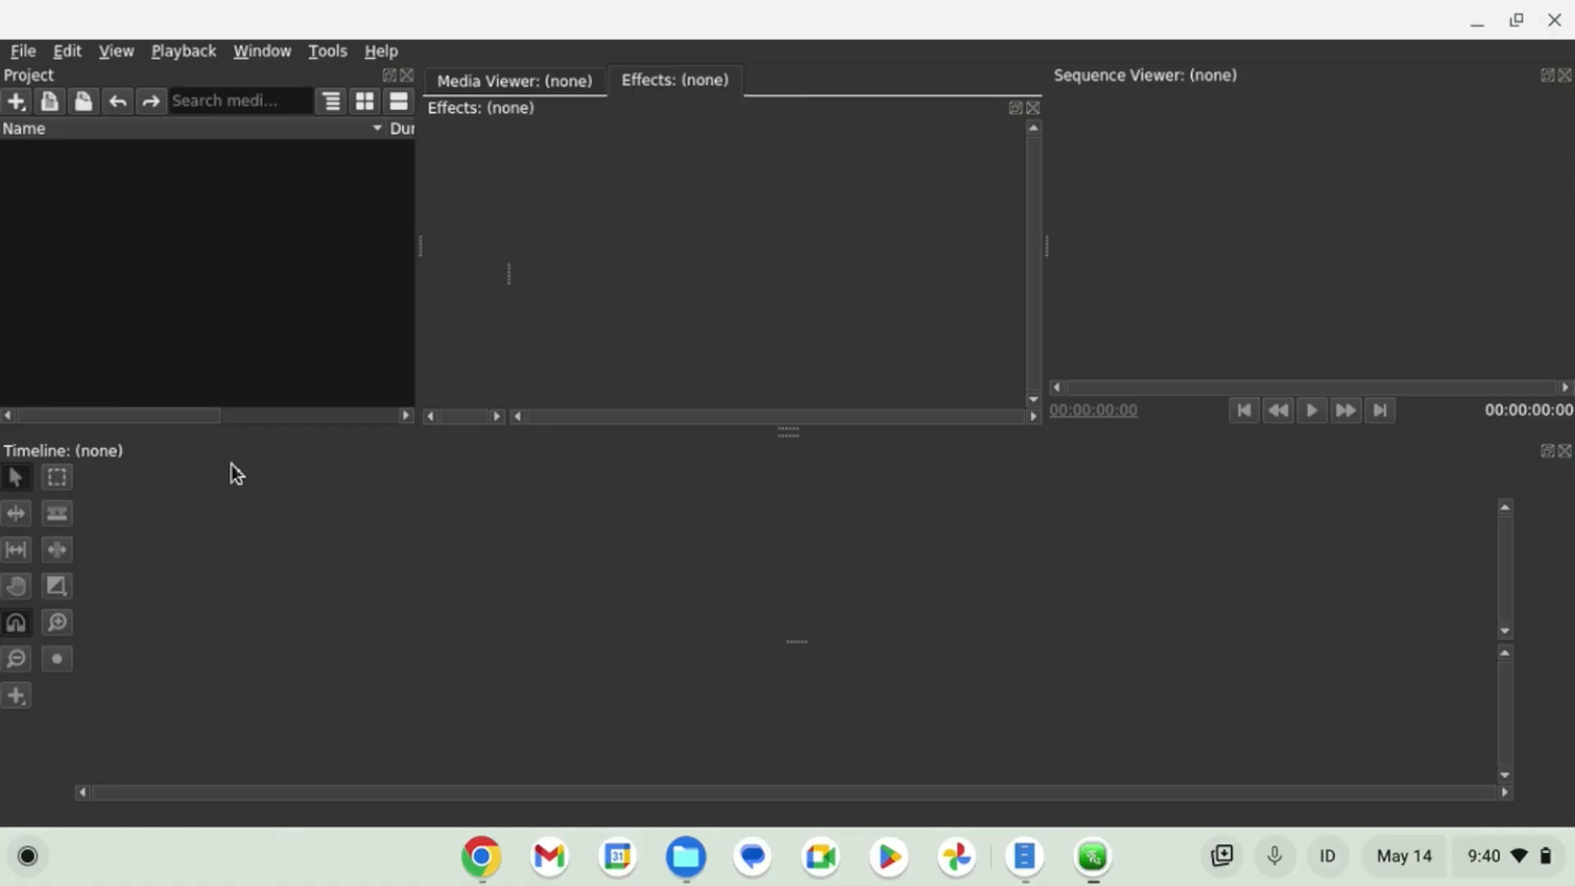
Try to bring a file from the removable drive in the Chromebook's Files app into the Olive project.
right_click(149, 190)
left_click(73, 195)
left_click(694, 866)
left_click_drag(848, 16, 851, 94)
scroll(696, 408, "down", 5)
scroll(695, 407, "down", 1)
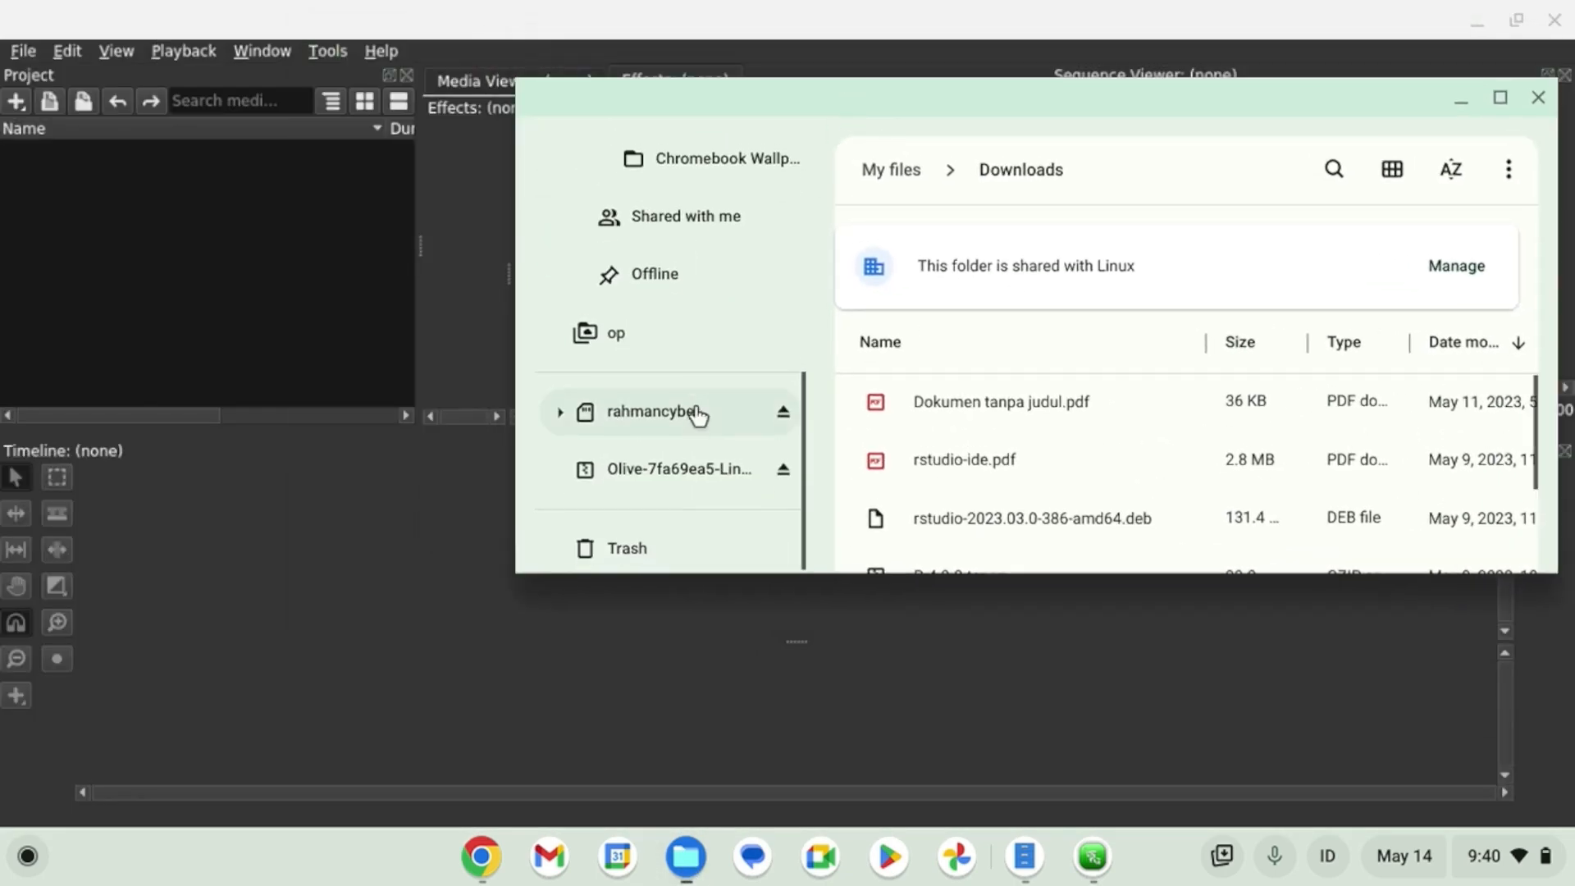
left_click(681, 415)
scroll(1000, 414, "down", 5)
scroll(1001, 410, "down", 5)
left_click_drag(1086, 531, 233, 264)
left_click(191, 241)
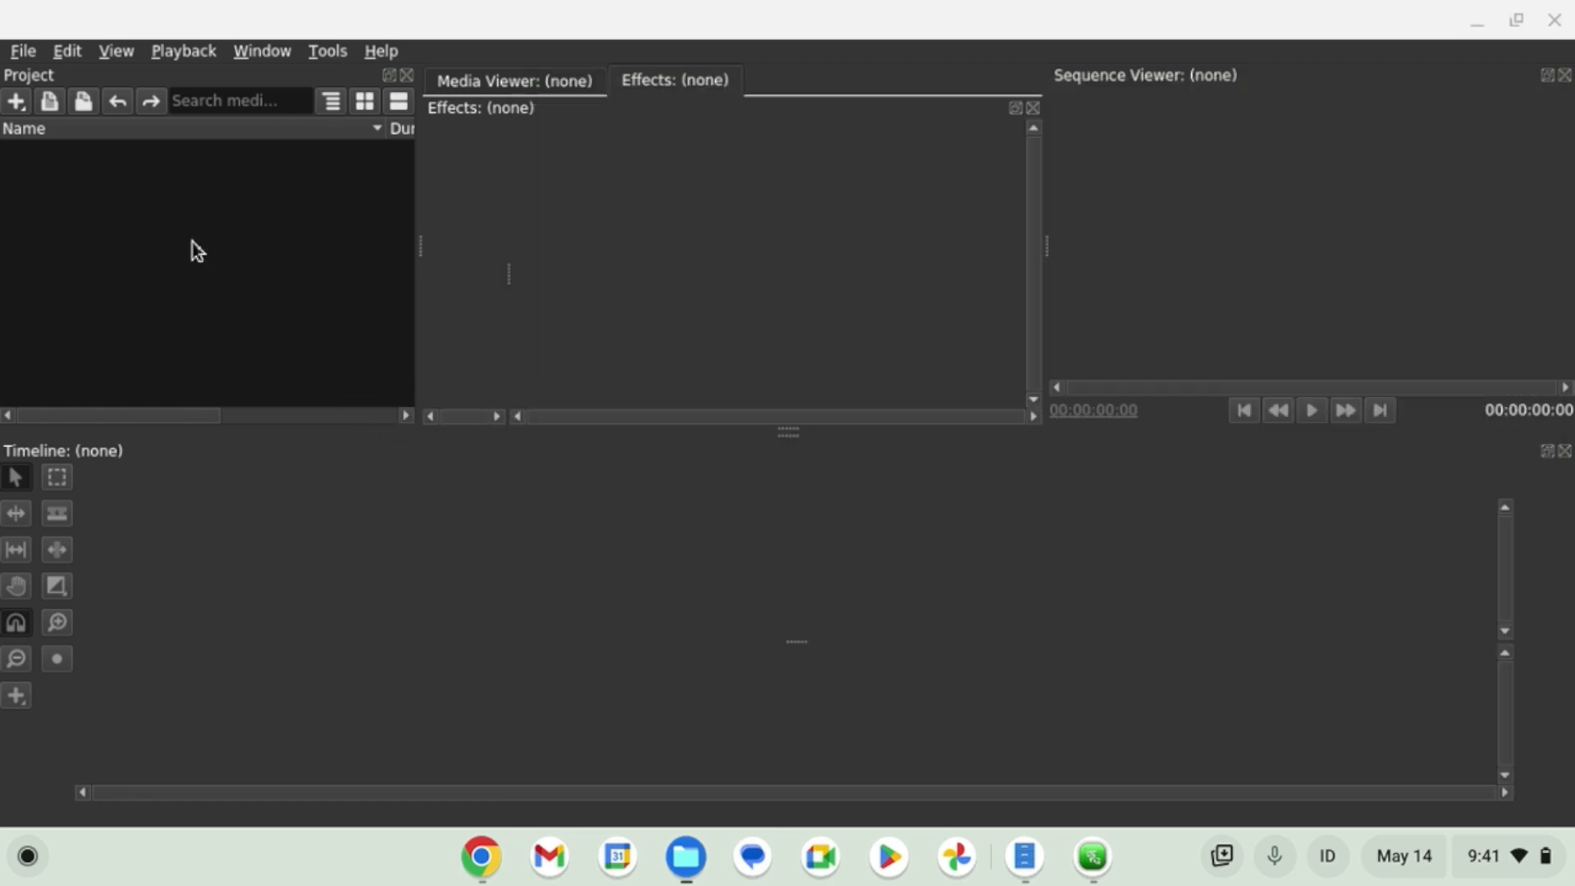
Start a media import in the Olive project and browse from Computer through /mnt/chromeos/removable to the removable drive's folder.
right_click(189, 238)
left_click(211, 247)
left_click_drag(680, 167, 613, 106)
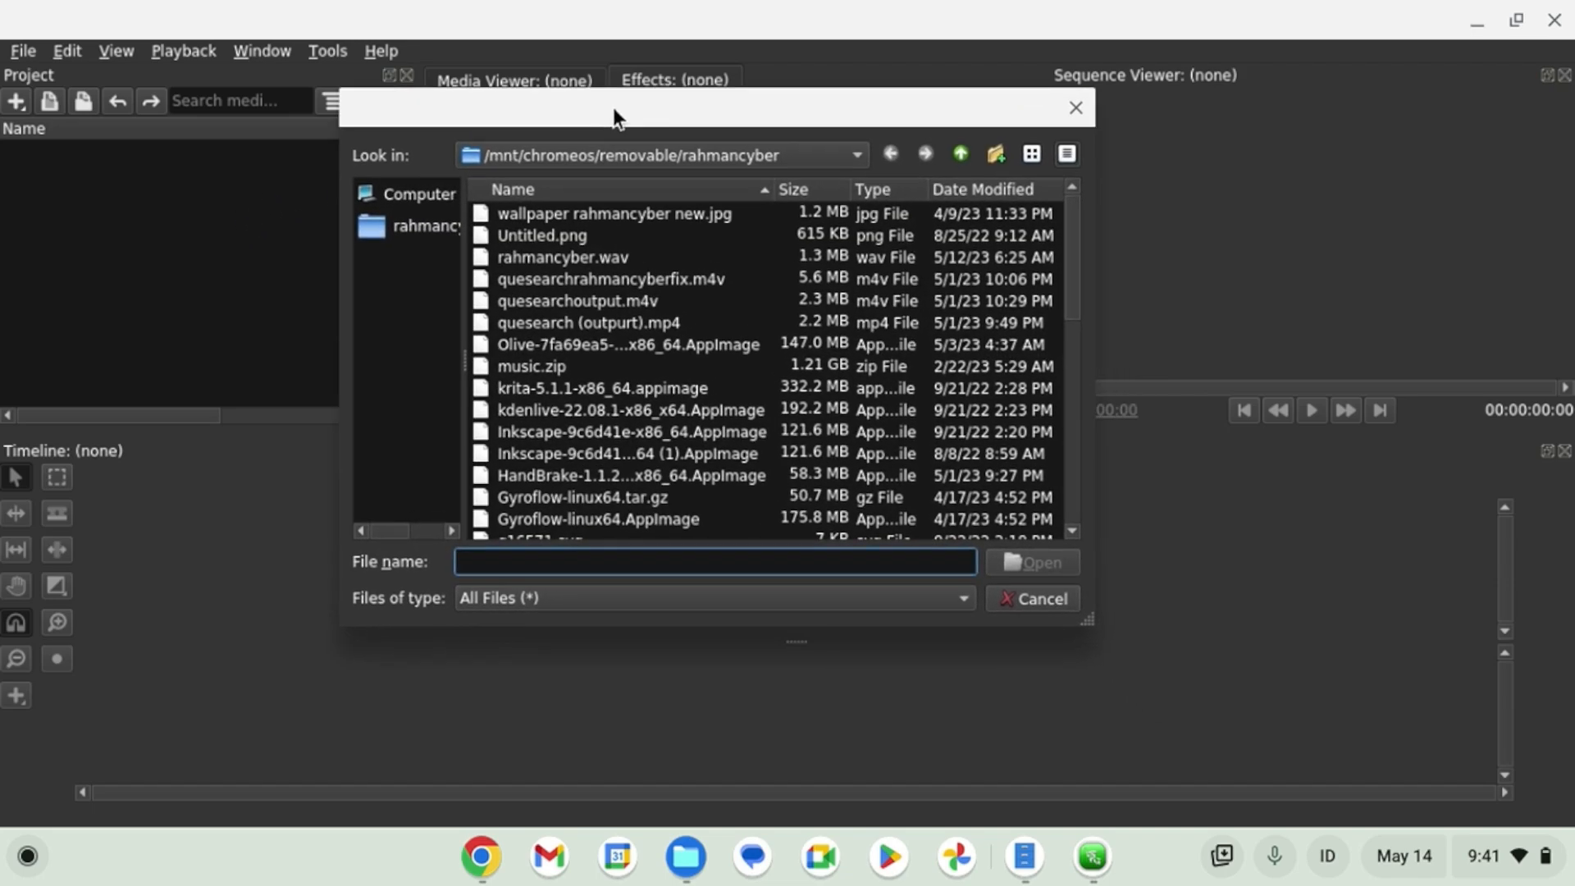
scroll(554, 238, "down", 5)
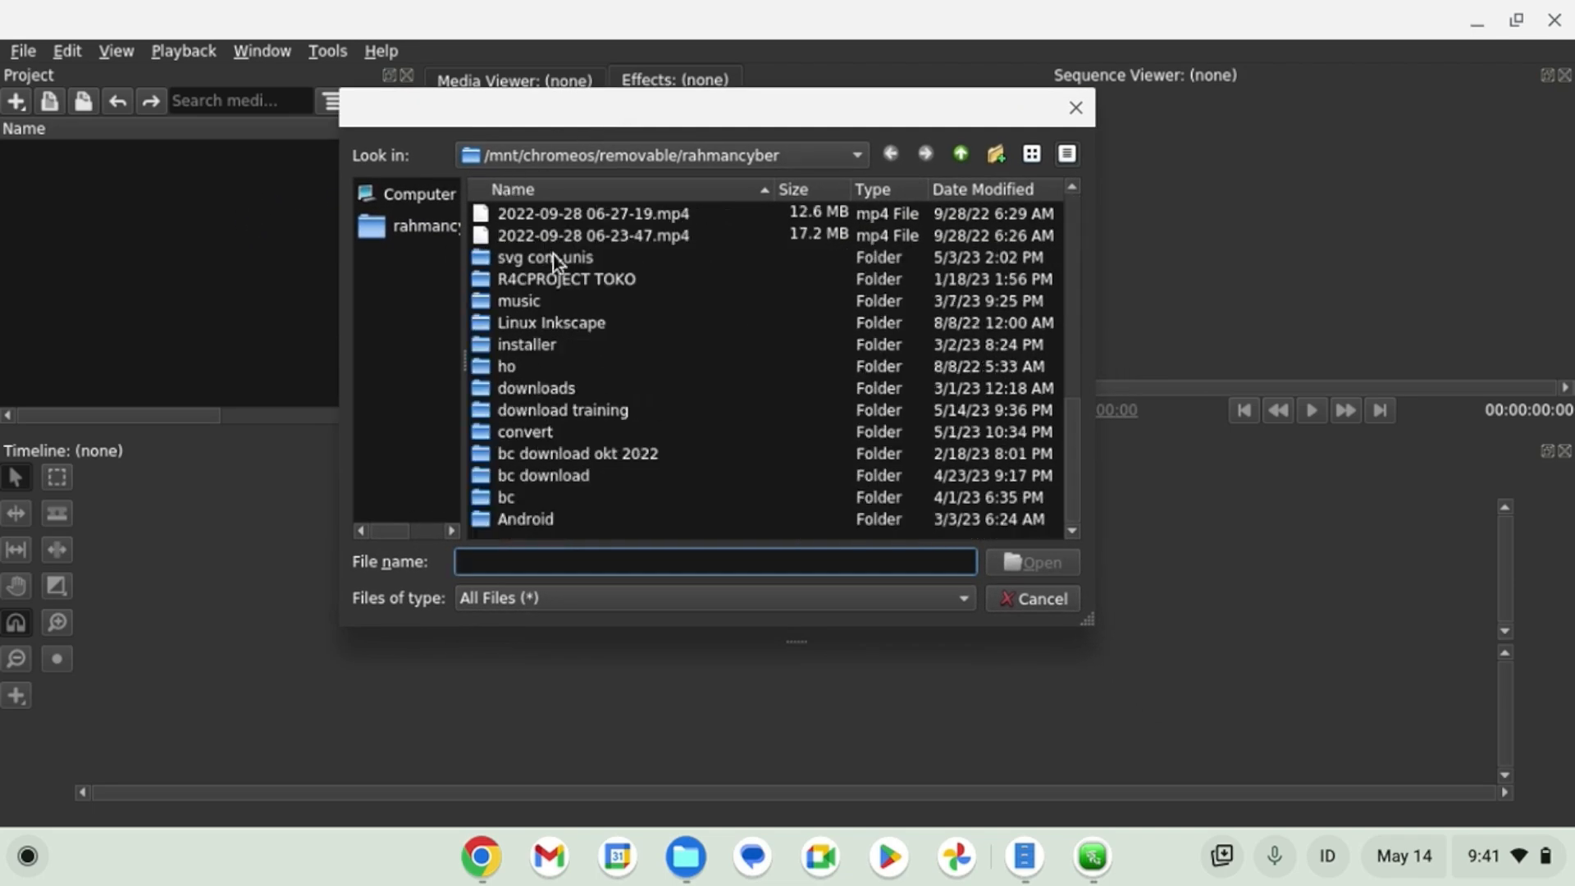
left_click(427, 195)
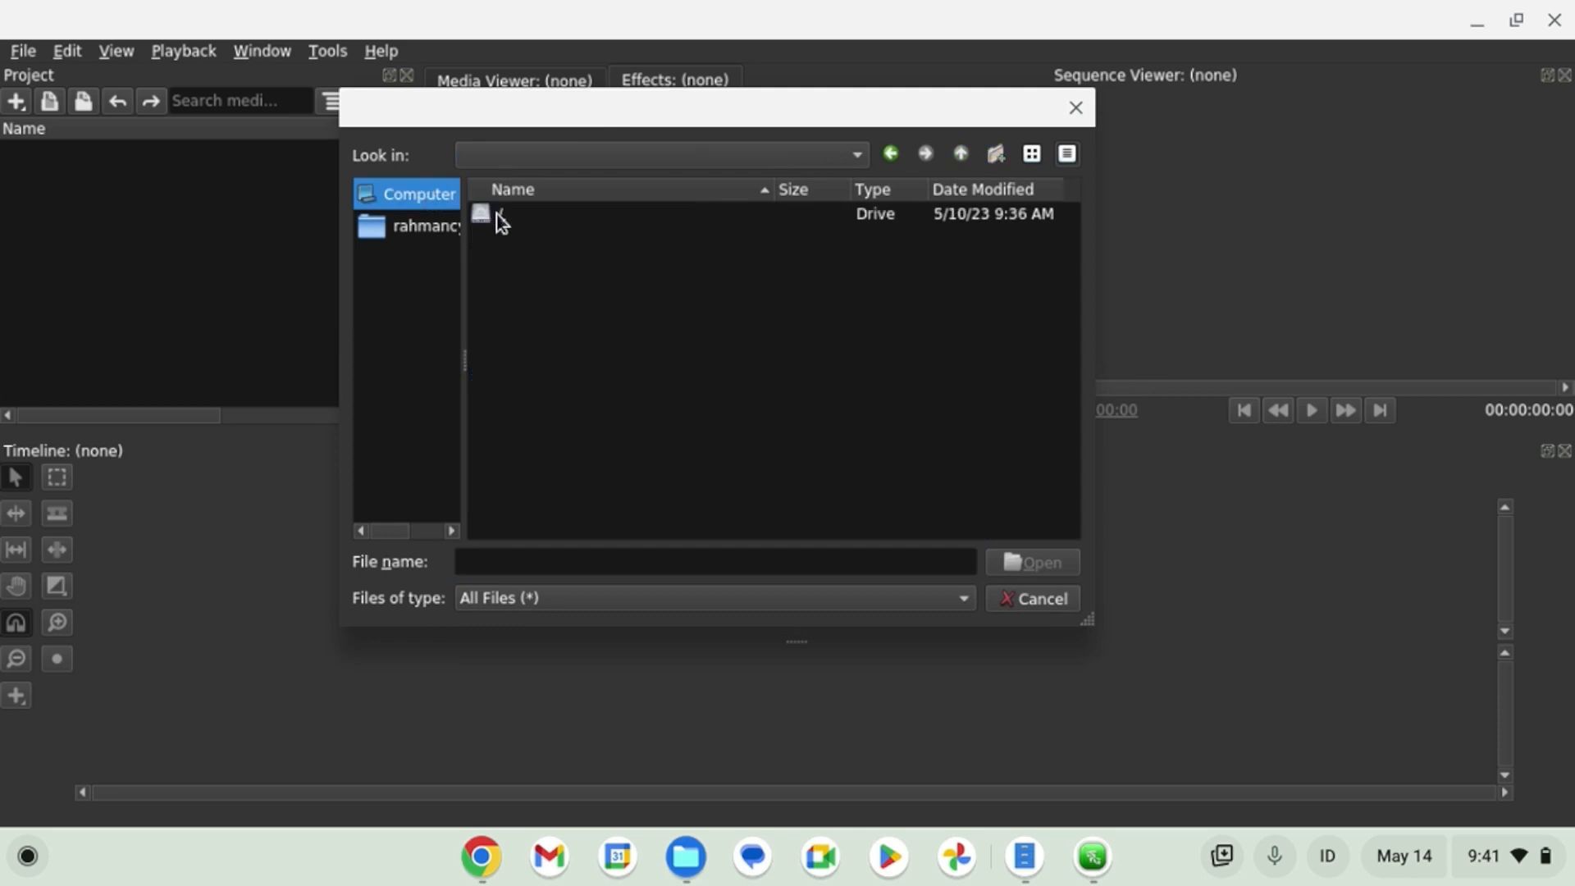
double_click(497, 214)
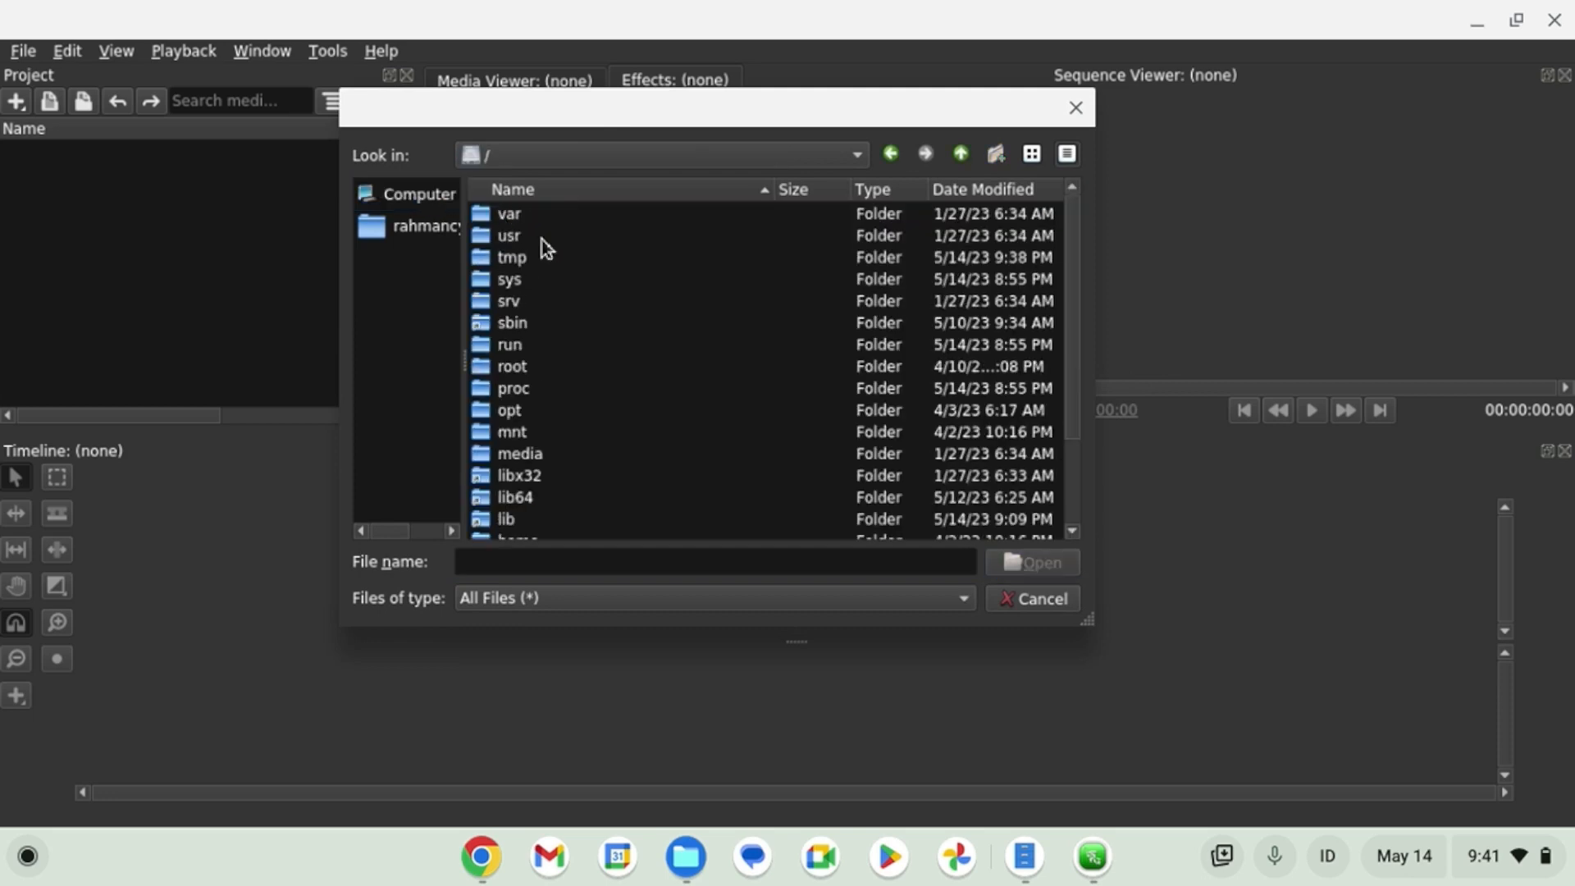
double_click(529, 441)
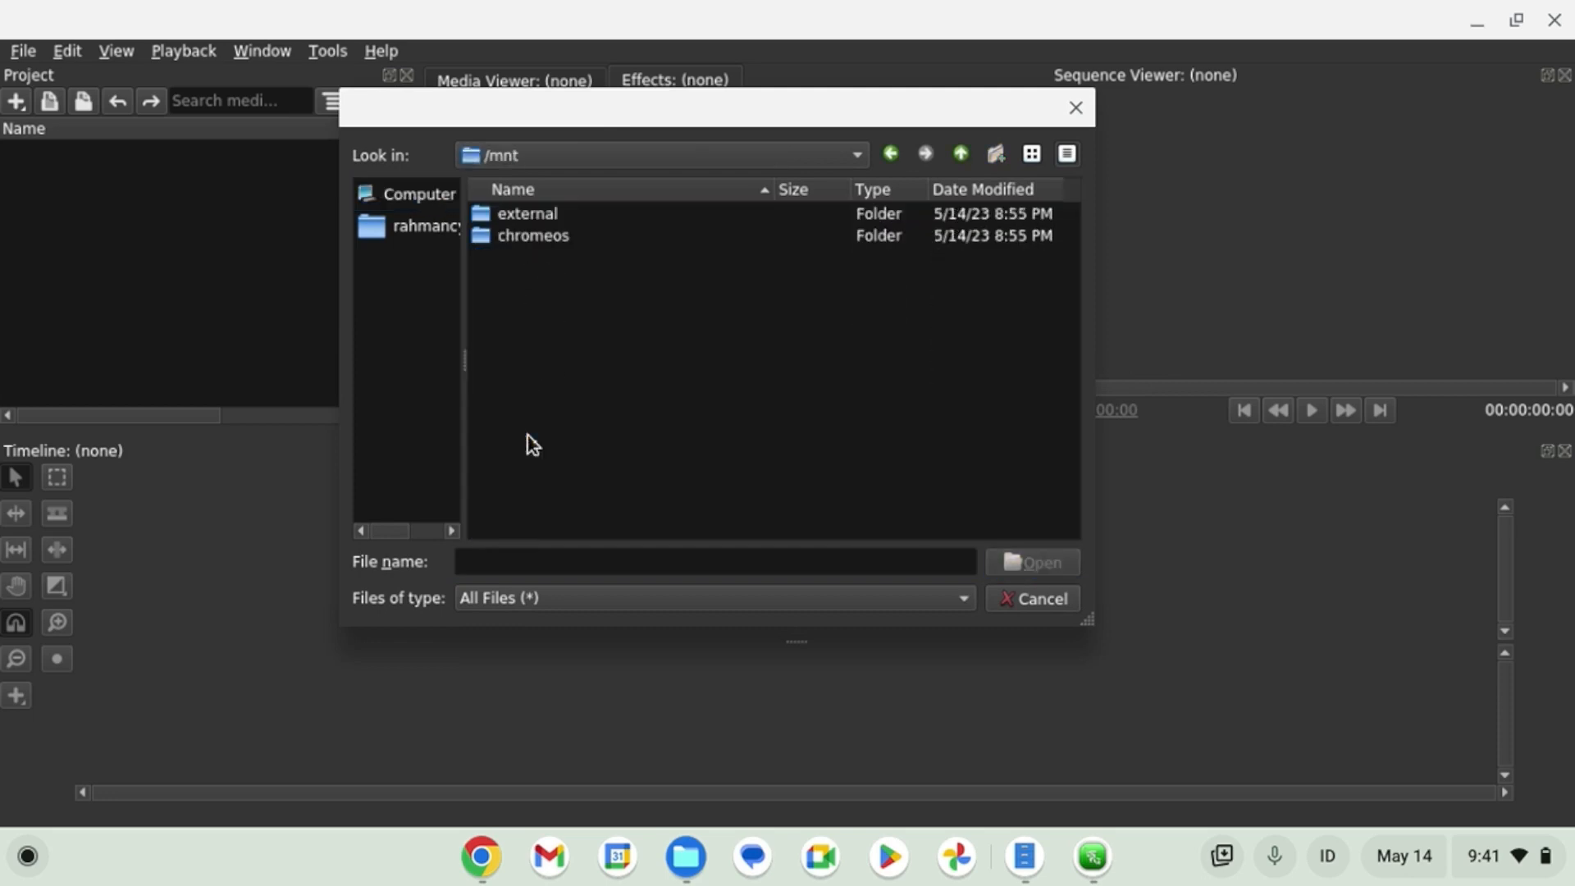
double_click(566, 239)
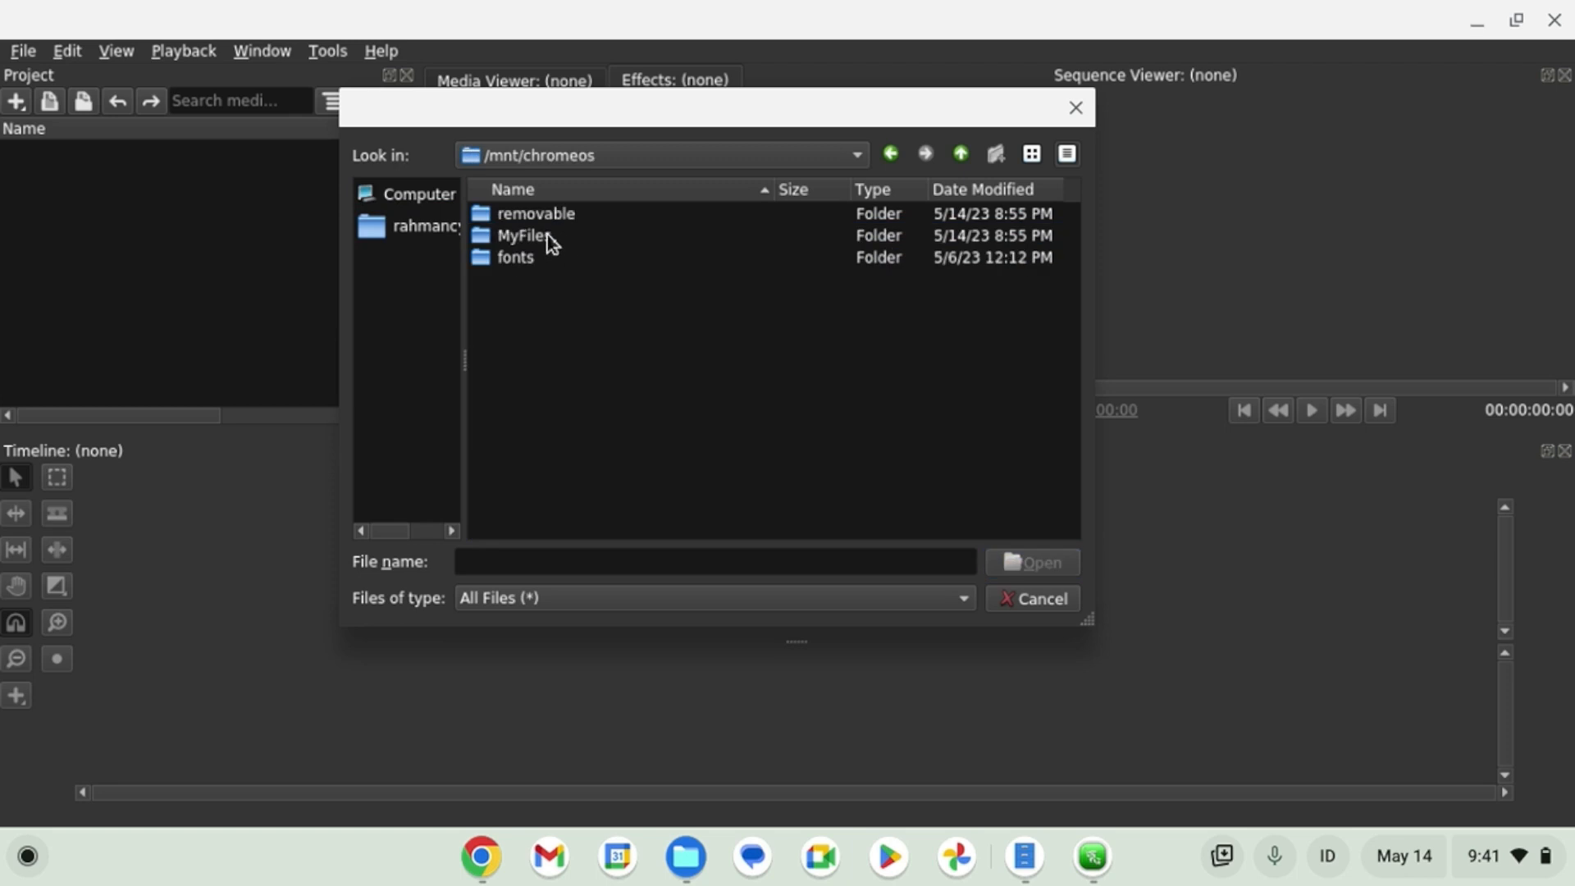
double_click(565, 215)
left_click(544, 220)
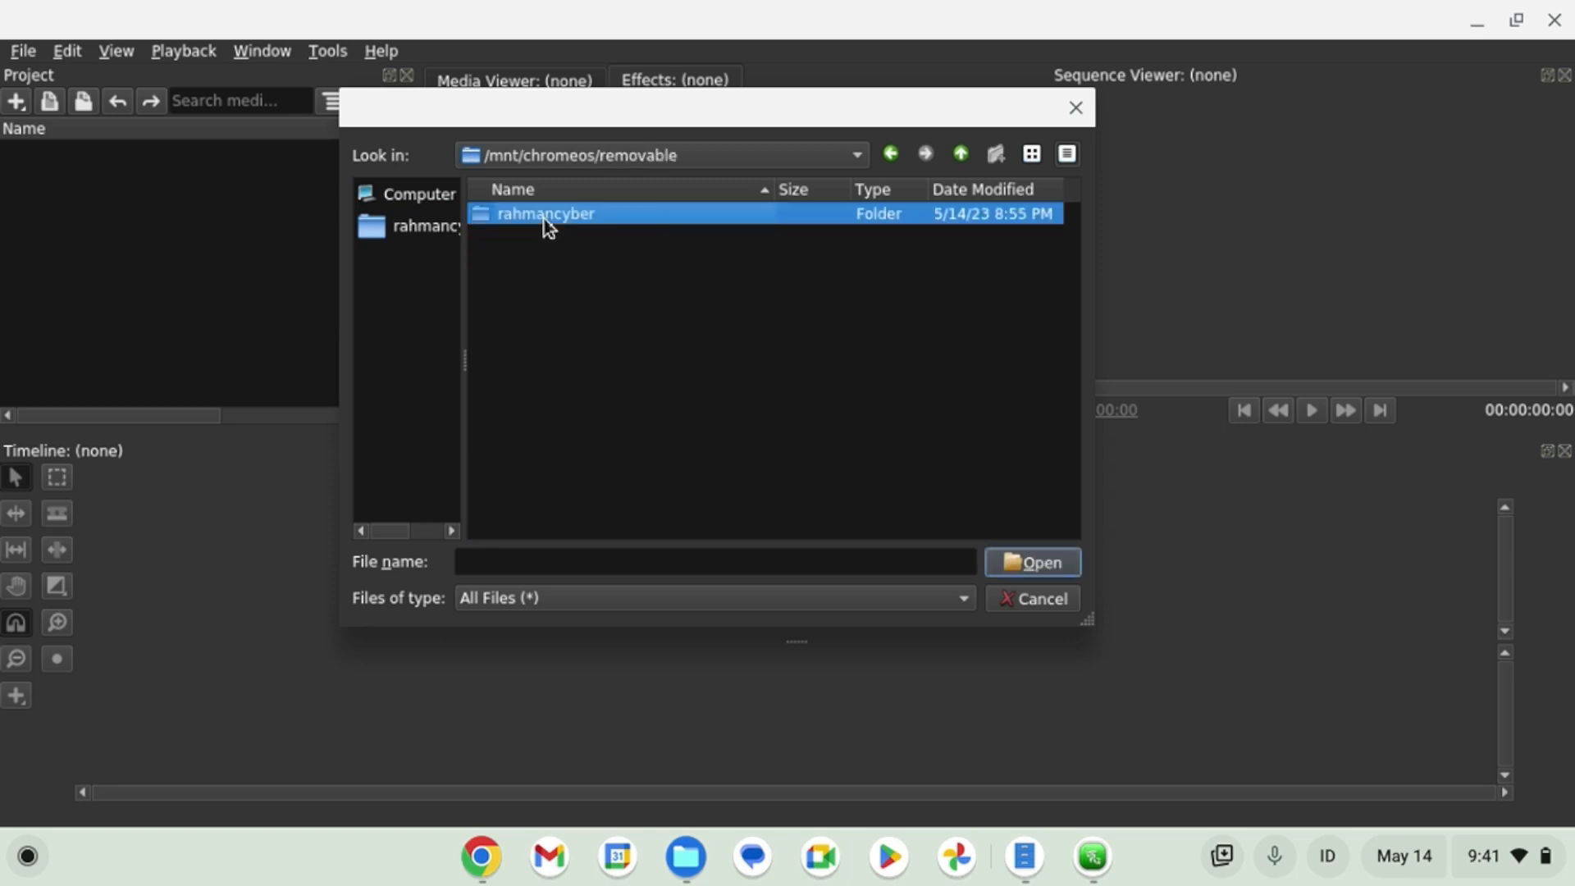
double_click(546, 214)
scroll(672, 373, "down", 8)
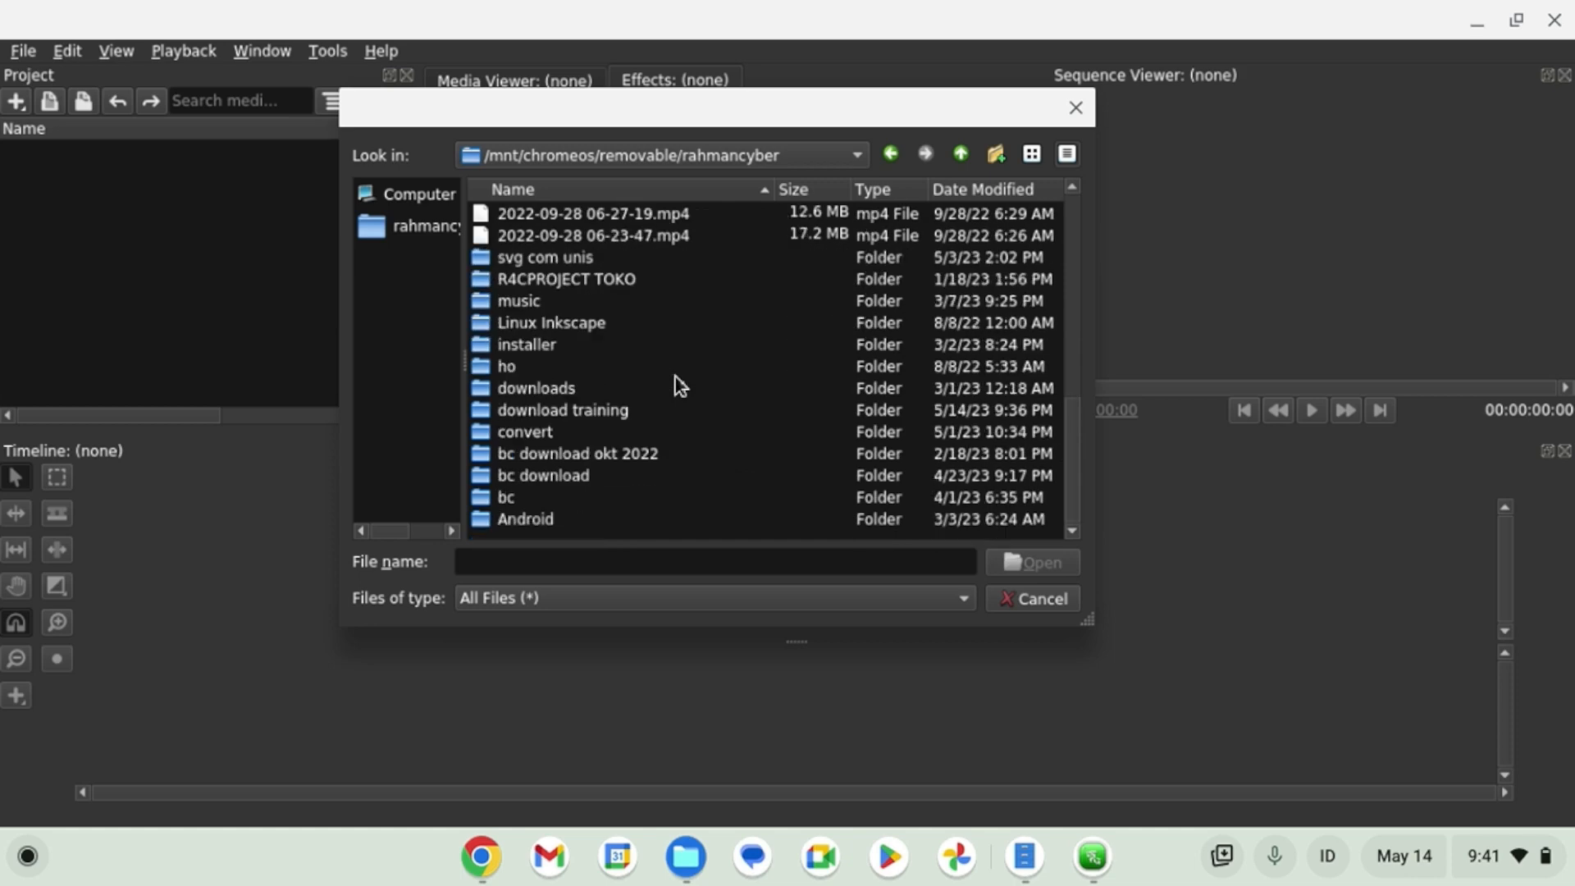
scroll(675, 377, "up", 5)
scroll(676, 378, "down", 3)
scroll(676, 377, "up", 1)
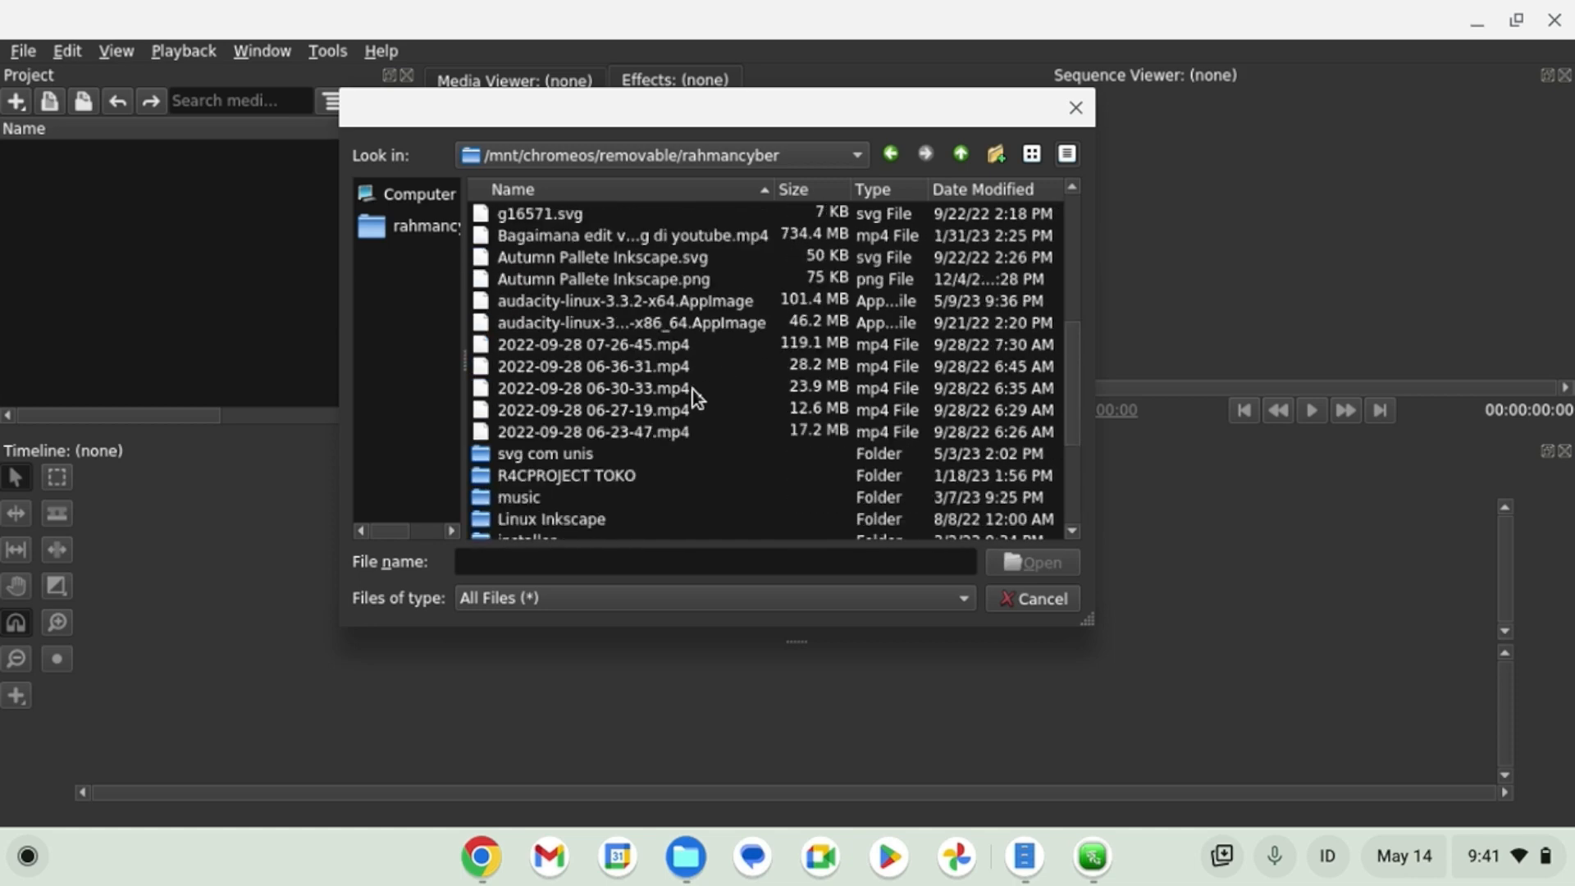
double_click(678, 409)
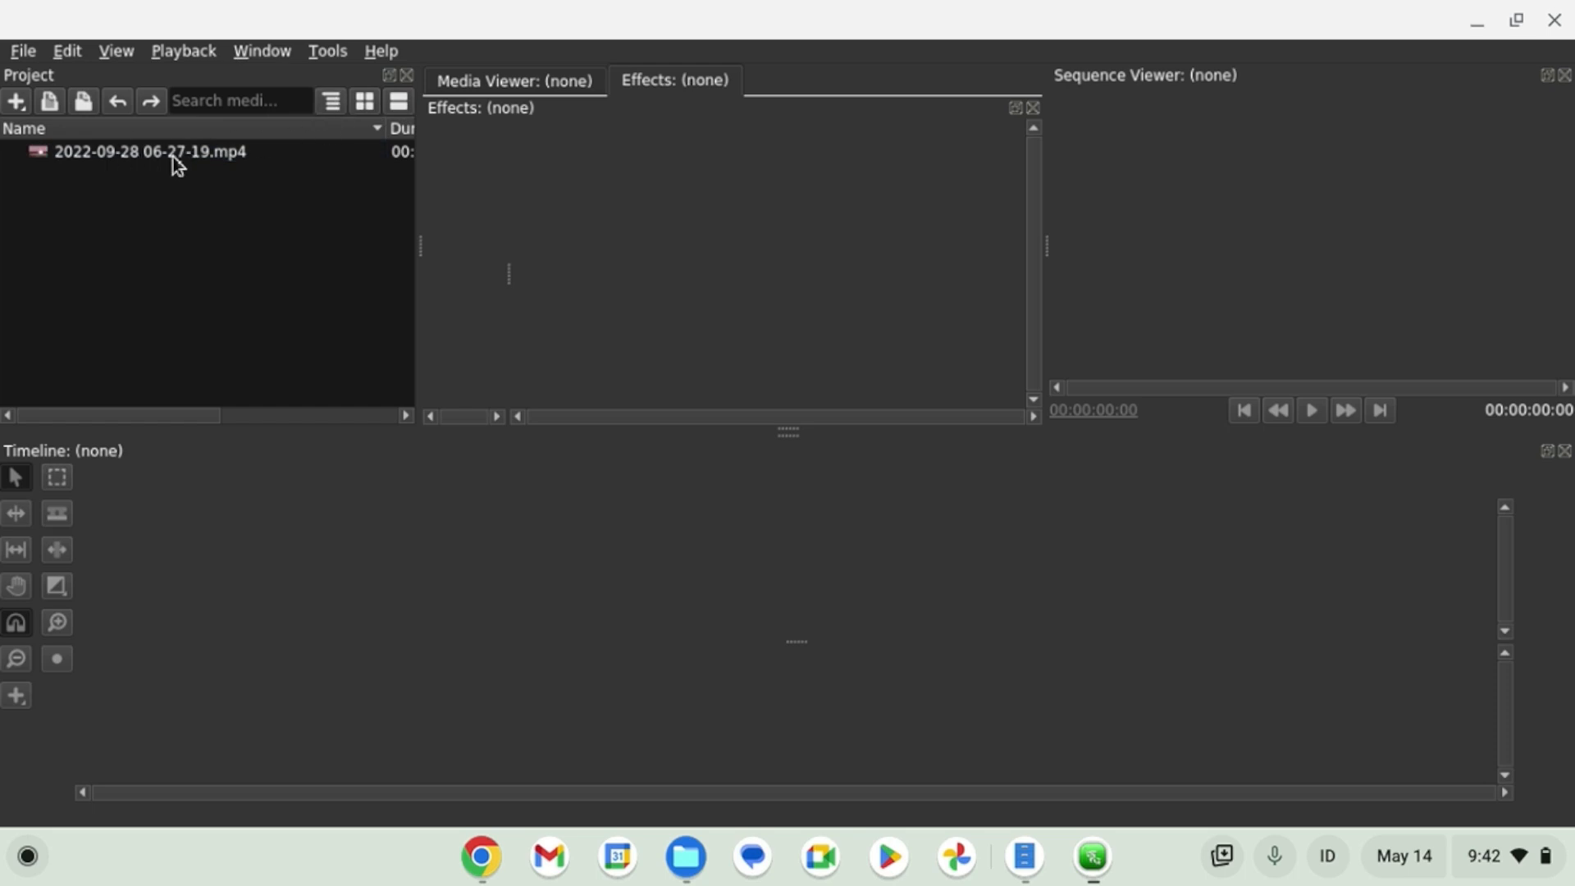
left_click(369, 103)
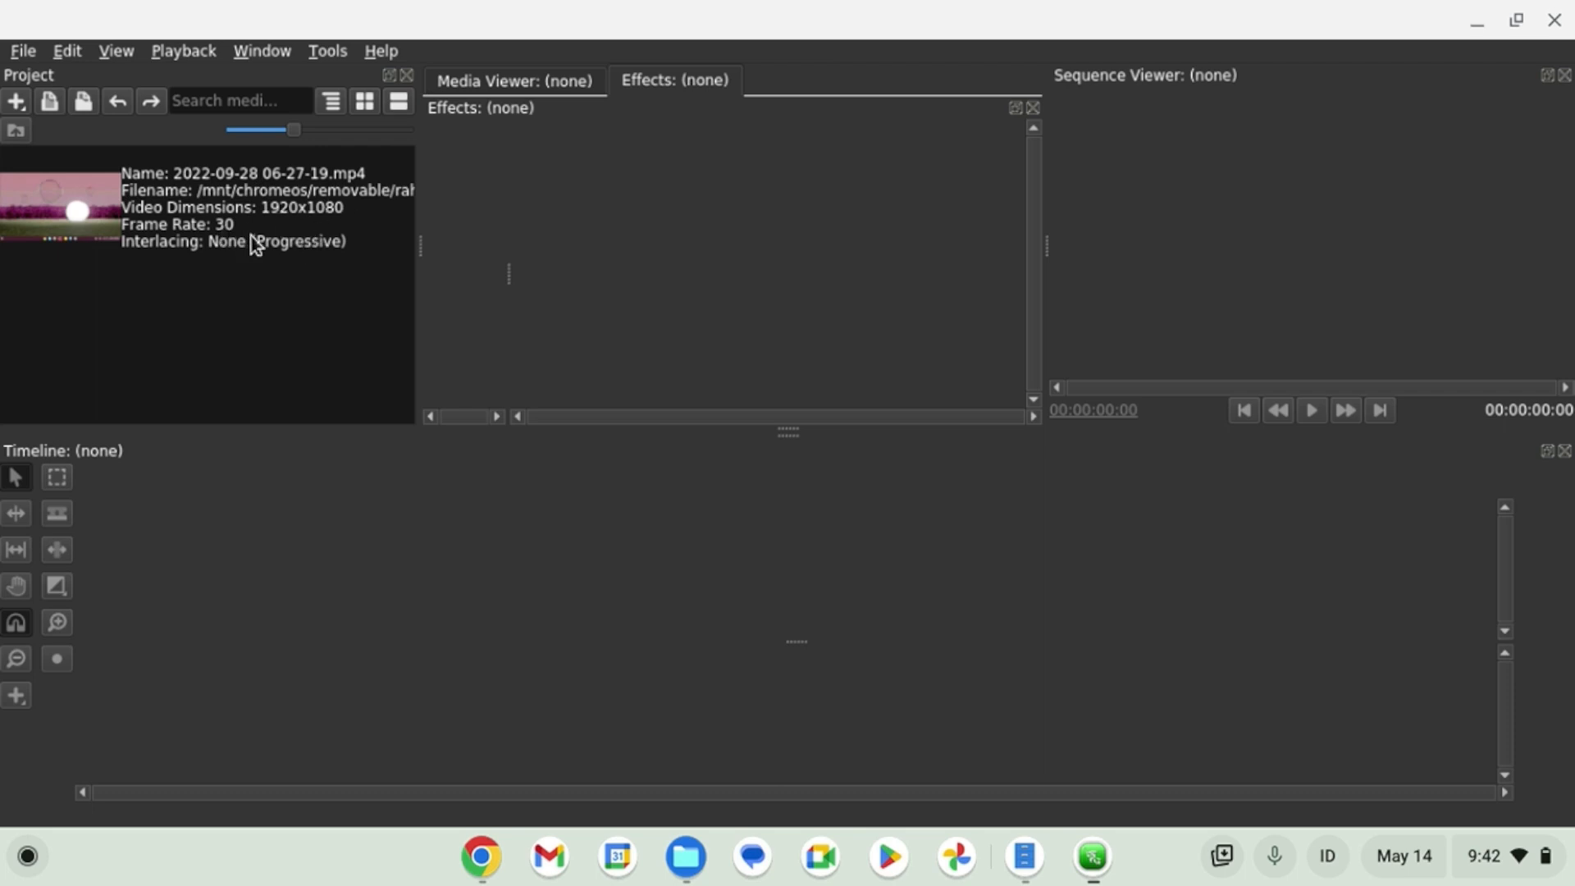
left_click(283, 241)
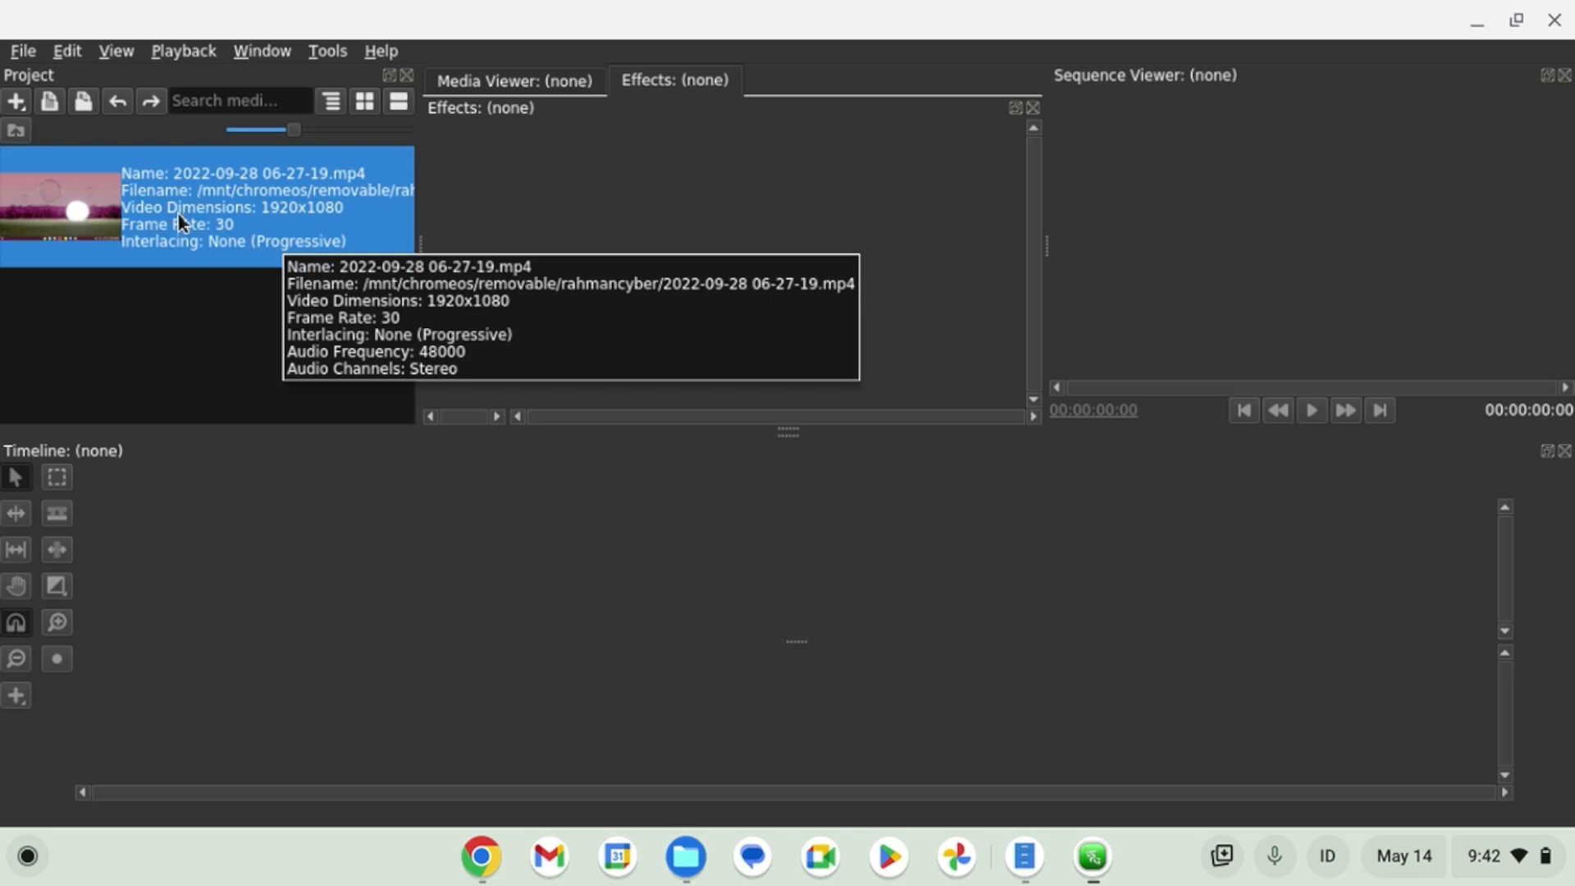
Examine the new sequence settings and the available presets, and close them without creating a sequence.
right_click(196, 303)
mouse_move(238, 350)
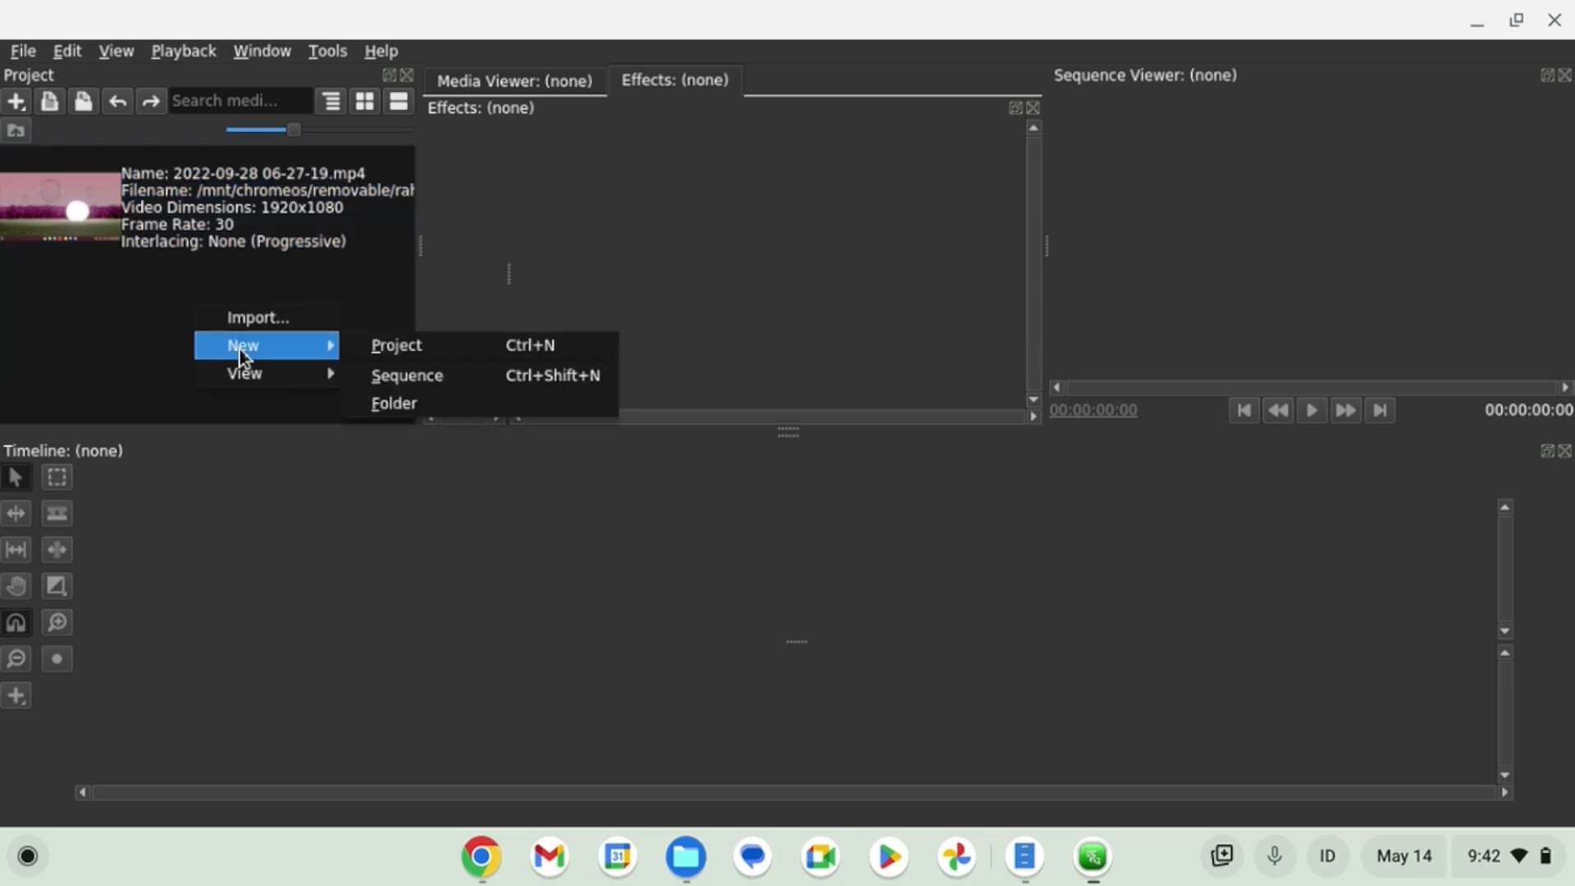
left_click(425, 379)
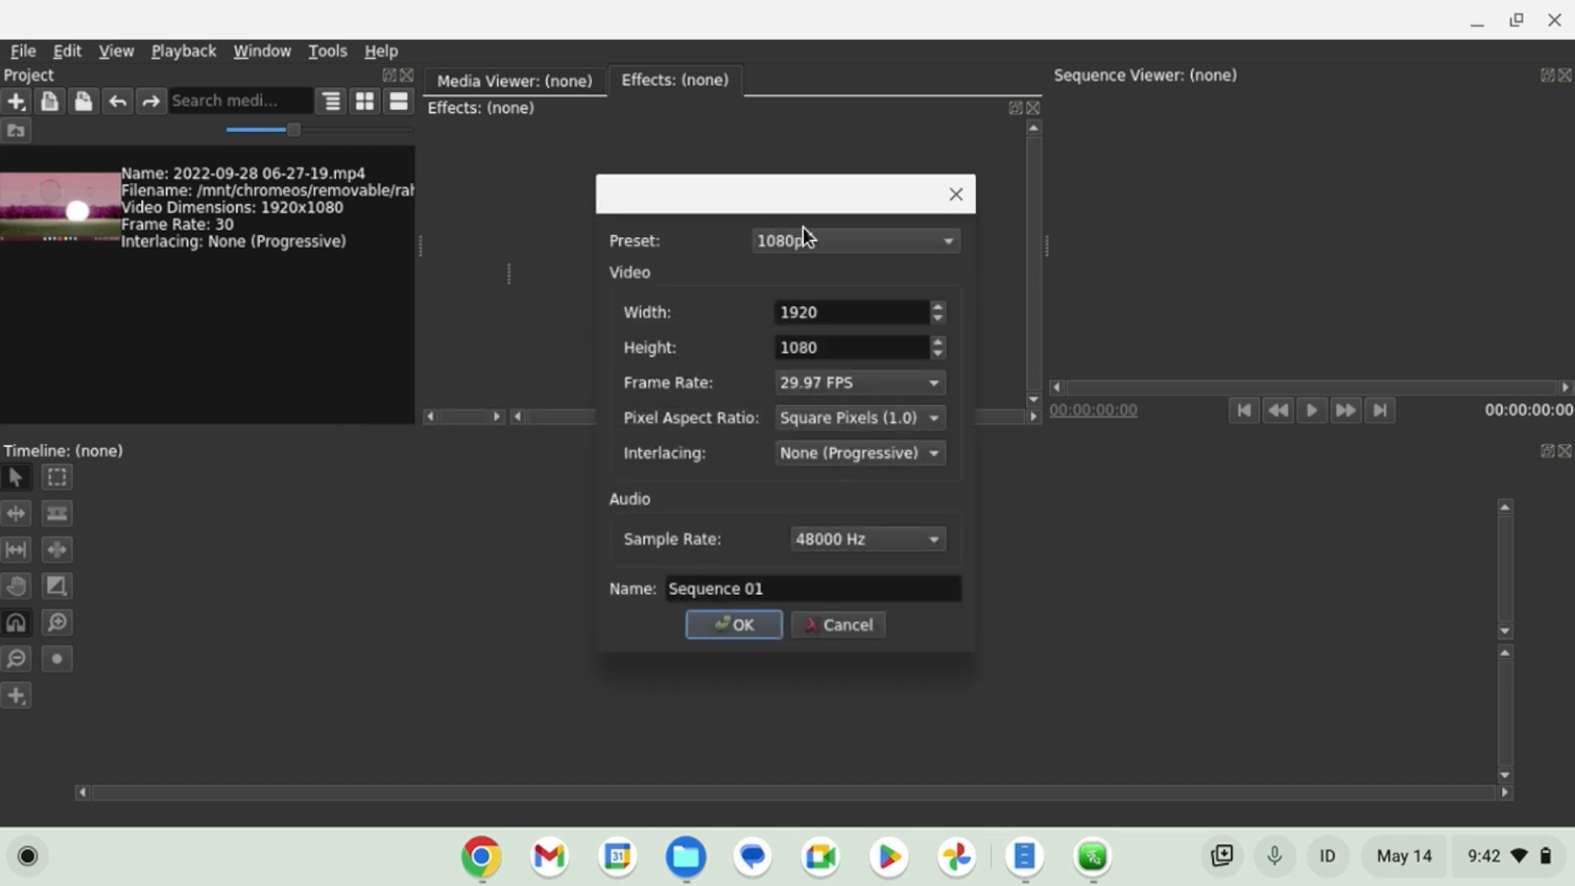
left_click_drag(809, 197, 482, 155)
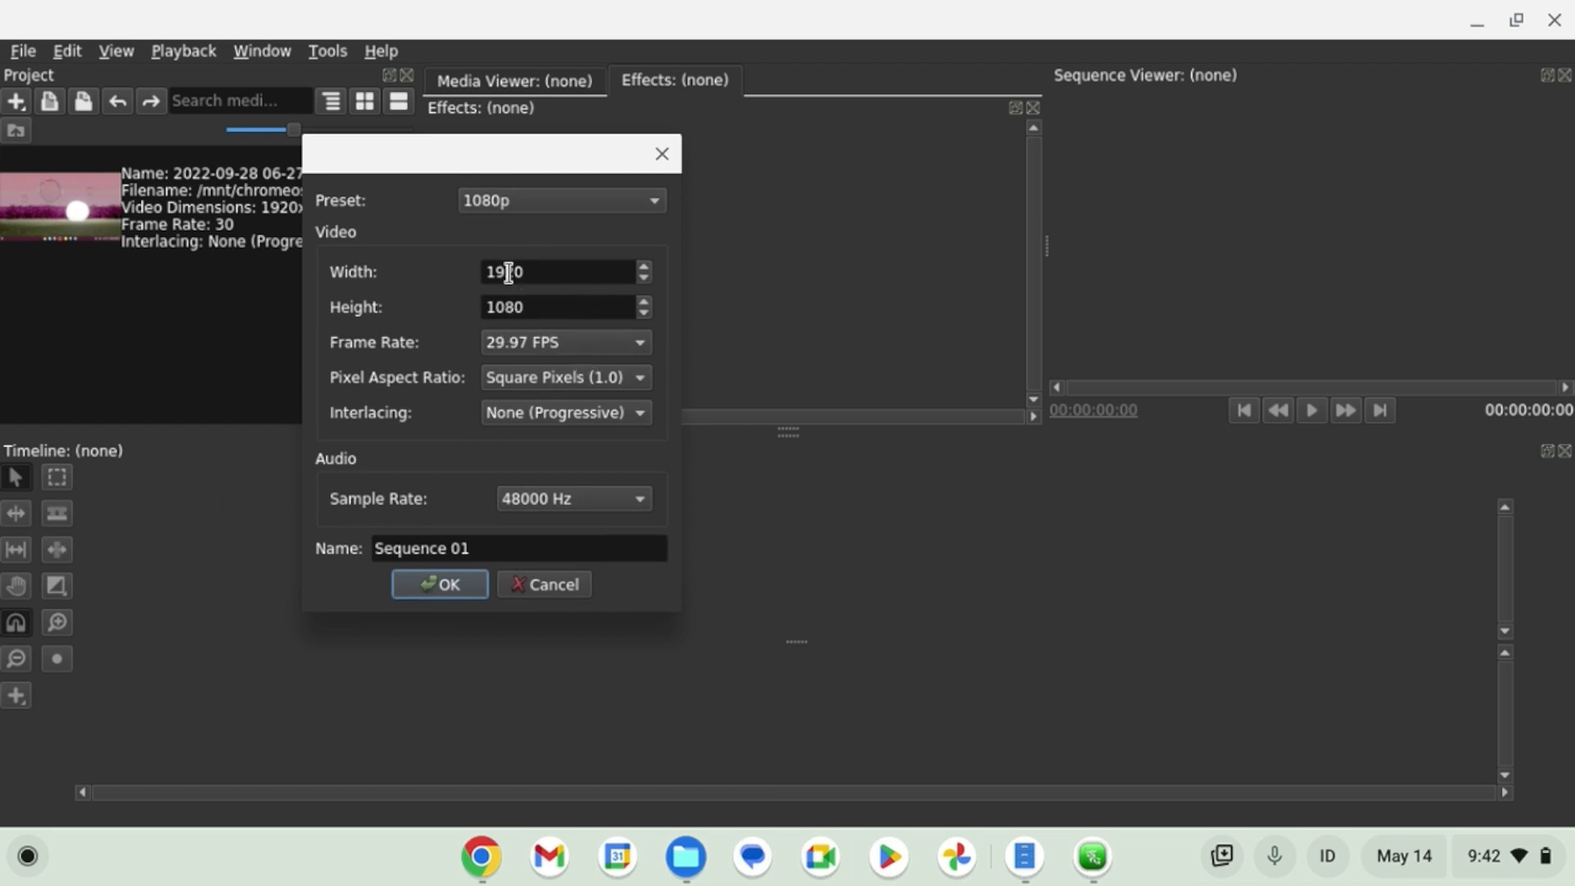
left_click(573, 208)
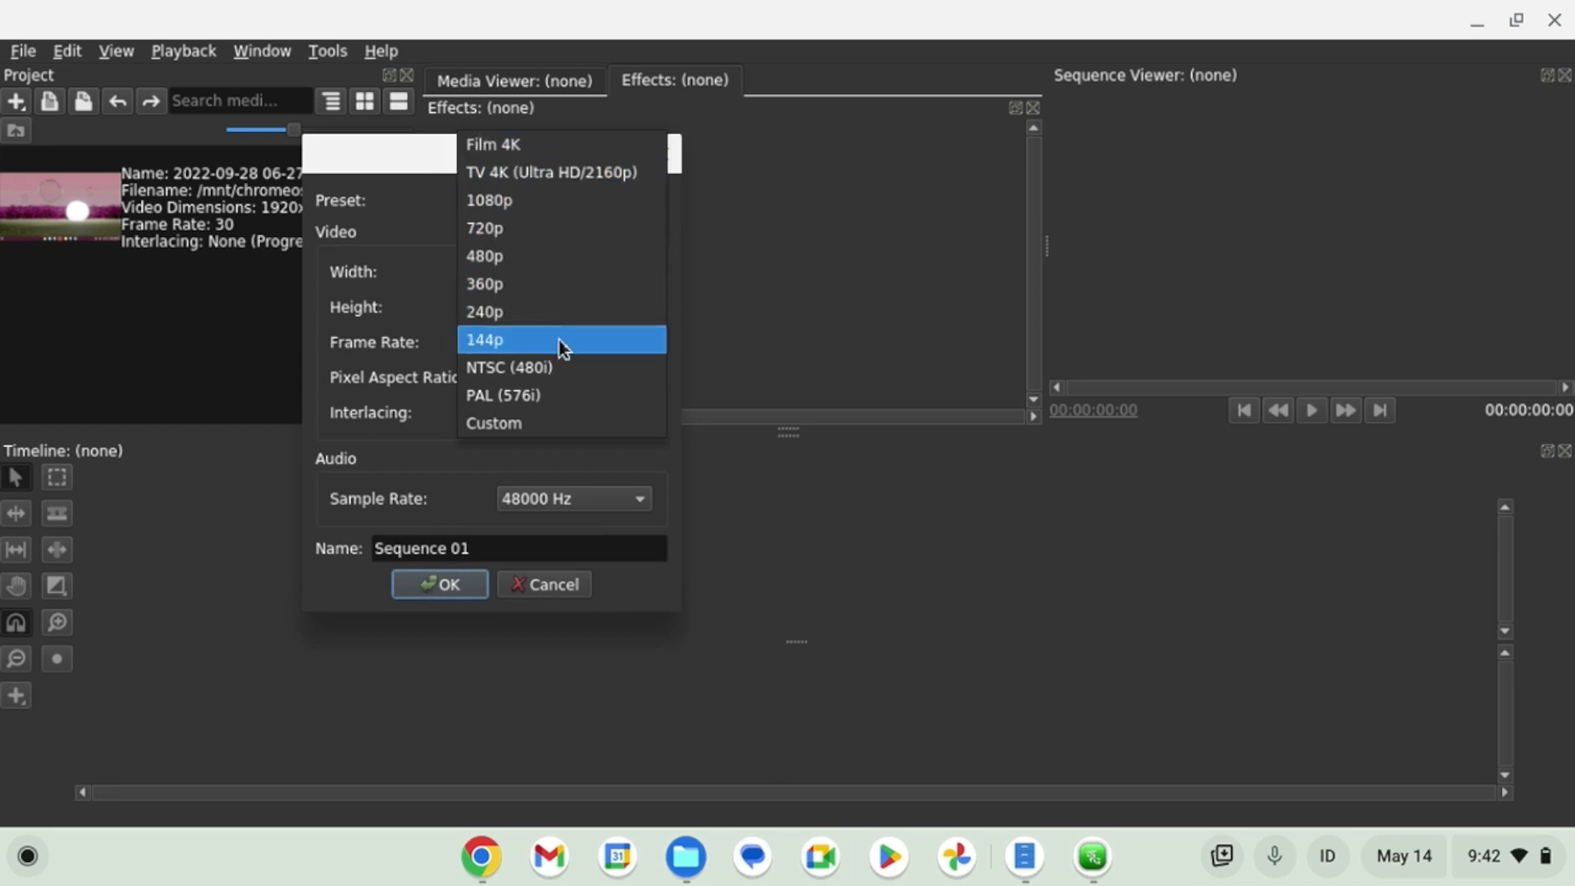
left_click(551, 582)
left_click(552, 583)
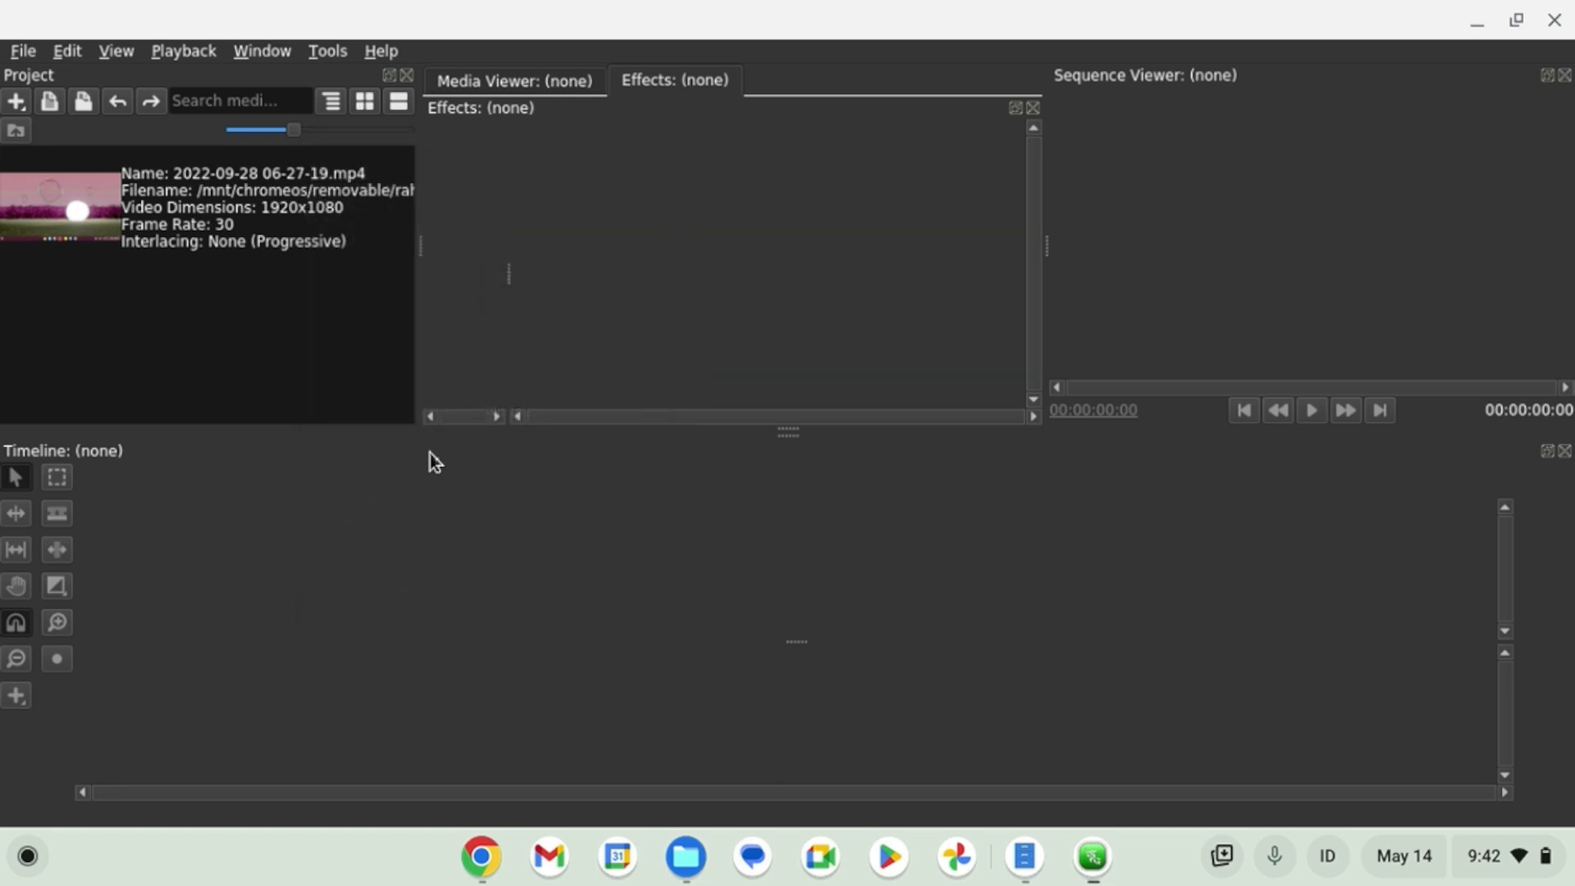
left_click(219, 175)
left_click_drag(218, 175, 316, 612)
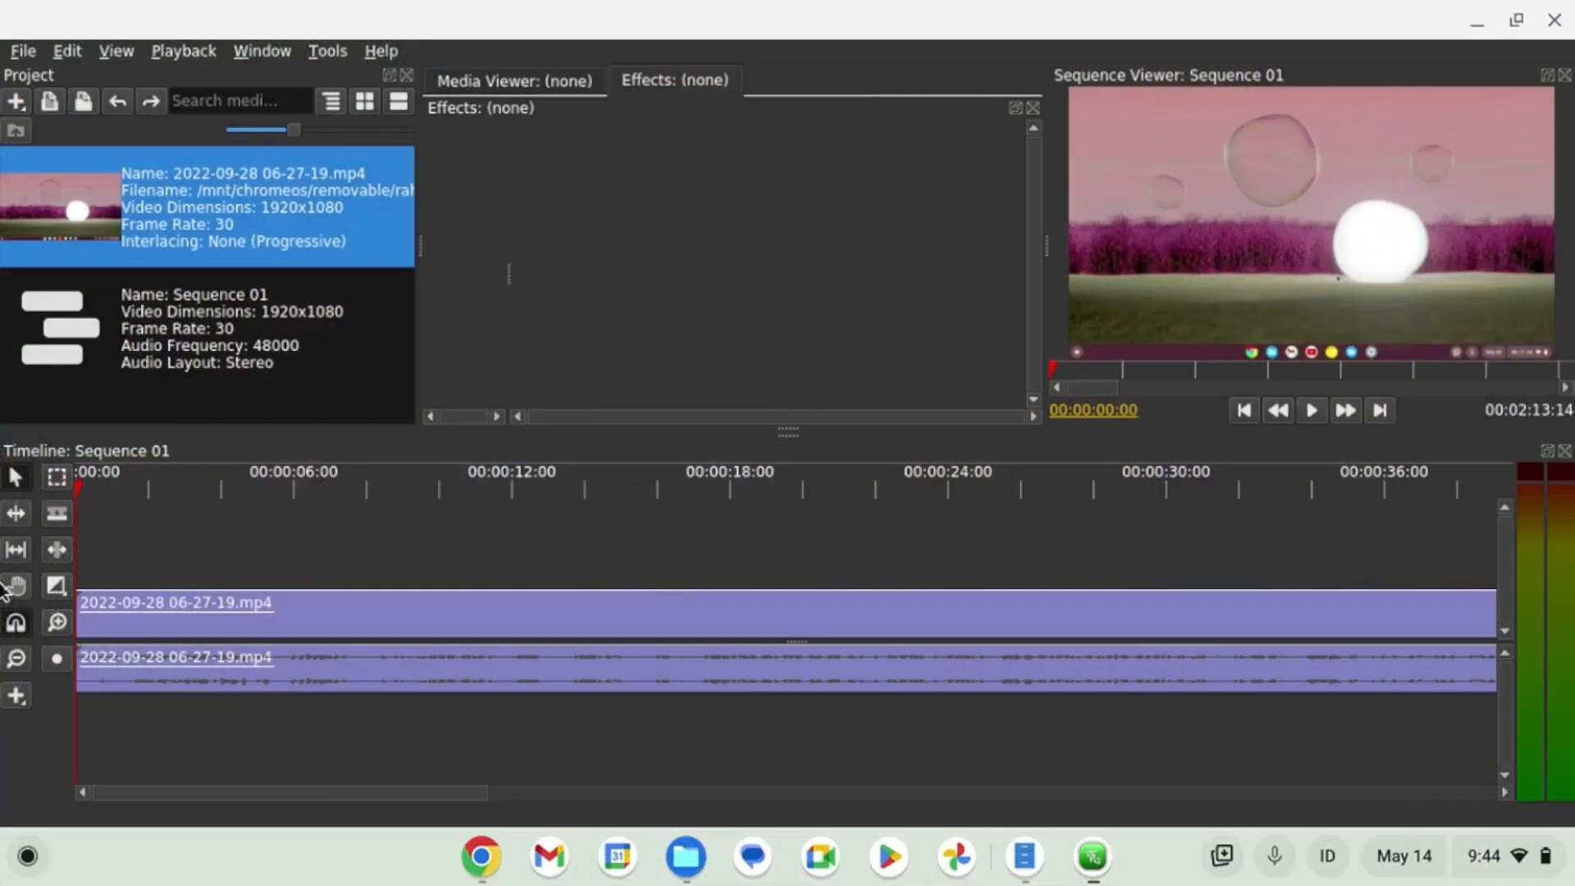
right_click(243, 413)
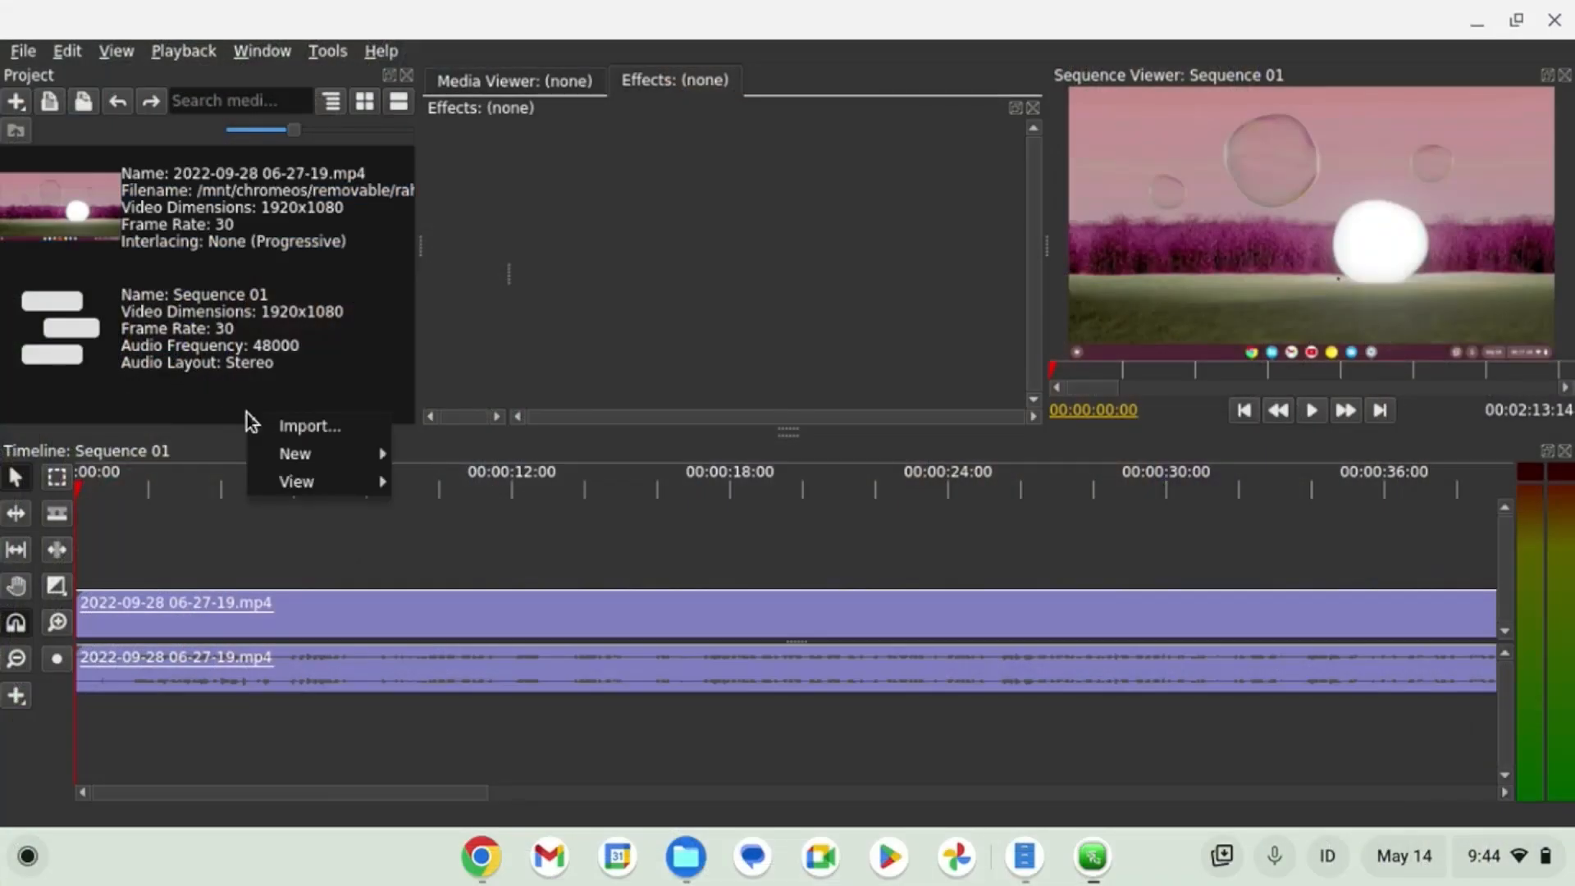
mouse_move(293, 454)
mouse_move(279, 481)
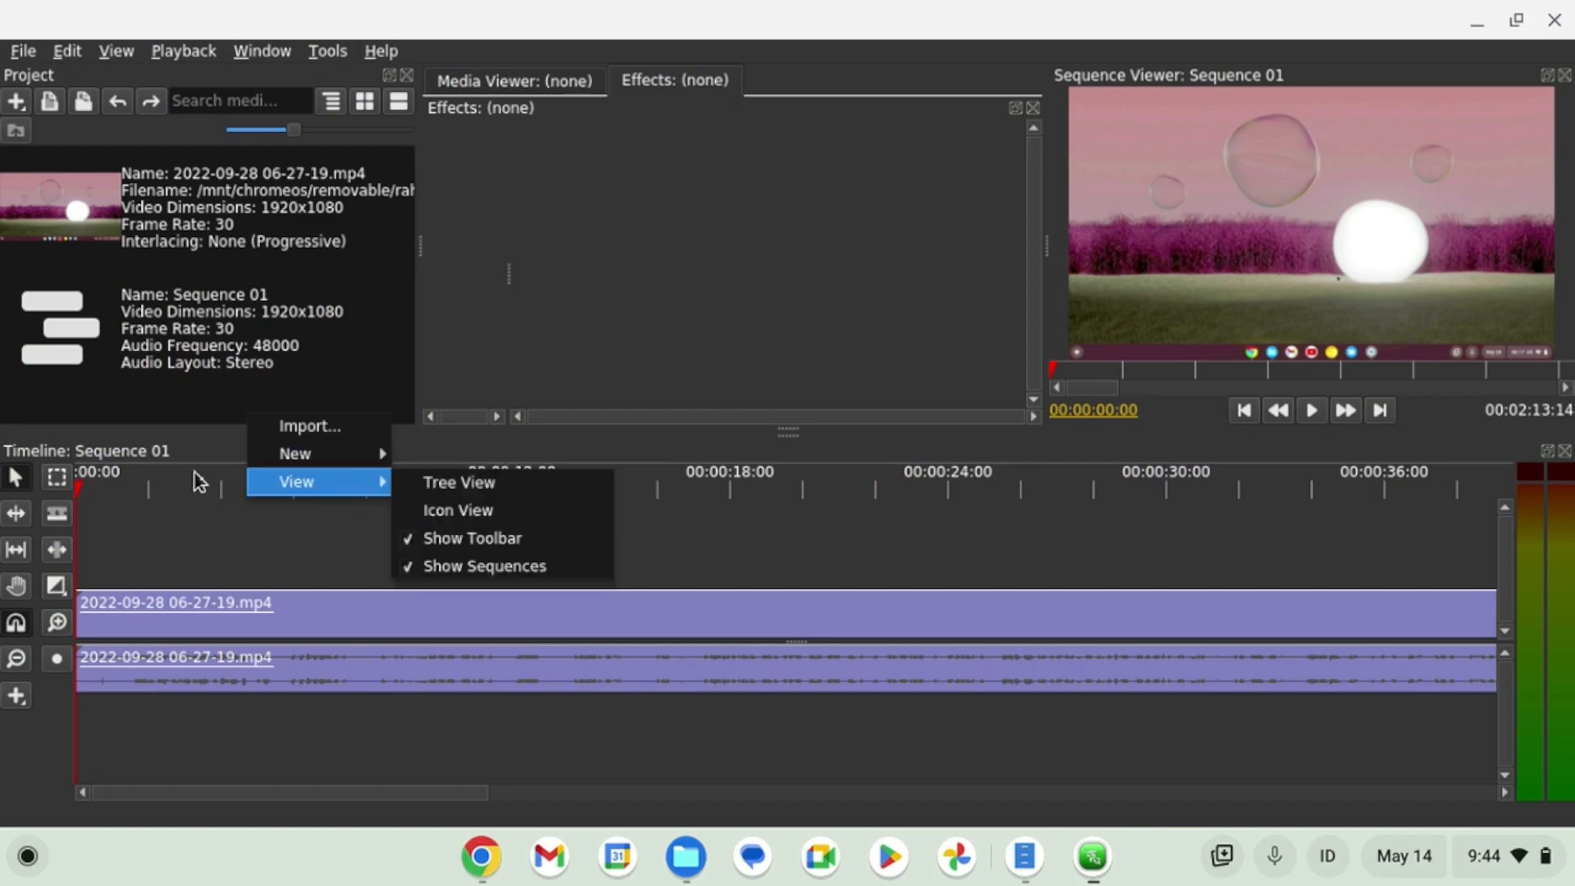
left_click(258, 539)
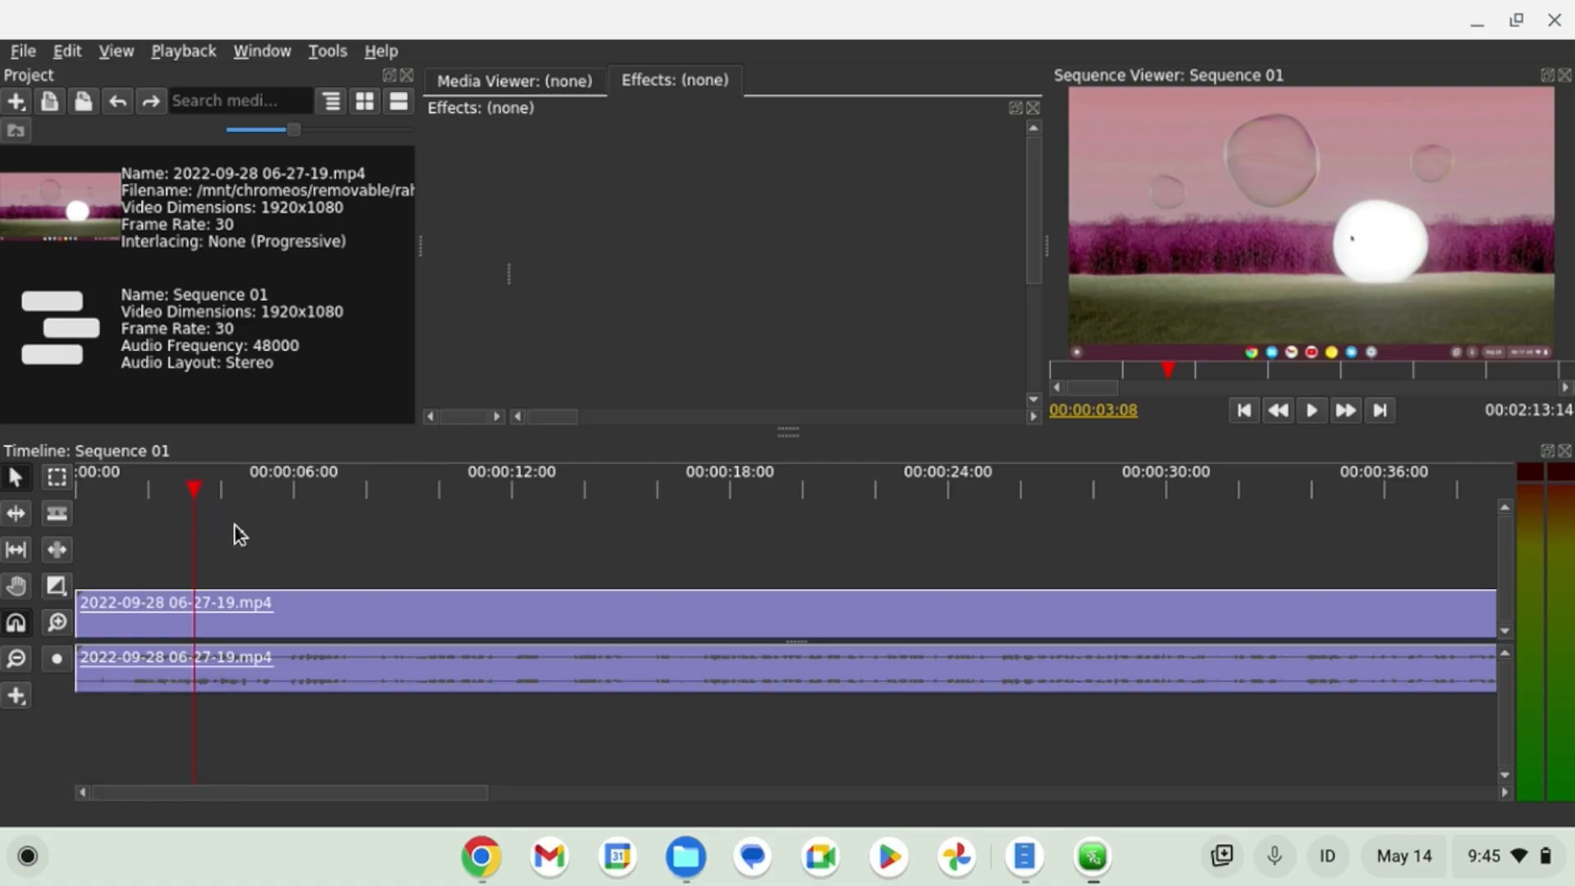
Split the video clip and its audio at 00:00:05:22, about 9 seconds, and 00:00:12:24.
left_click_drag(186, 485, 283, 504)
left_click(289, 656)
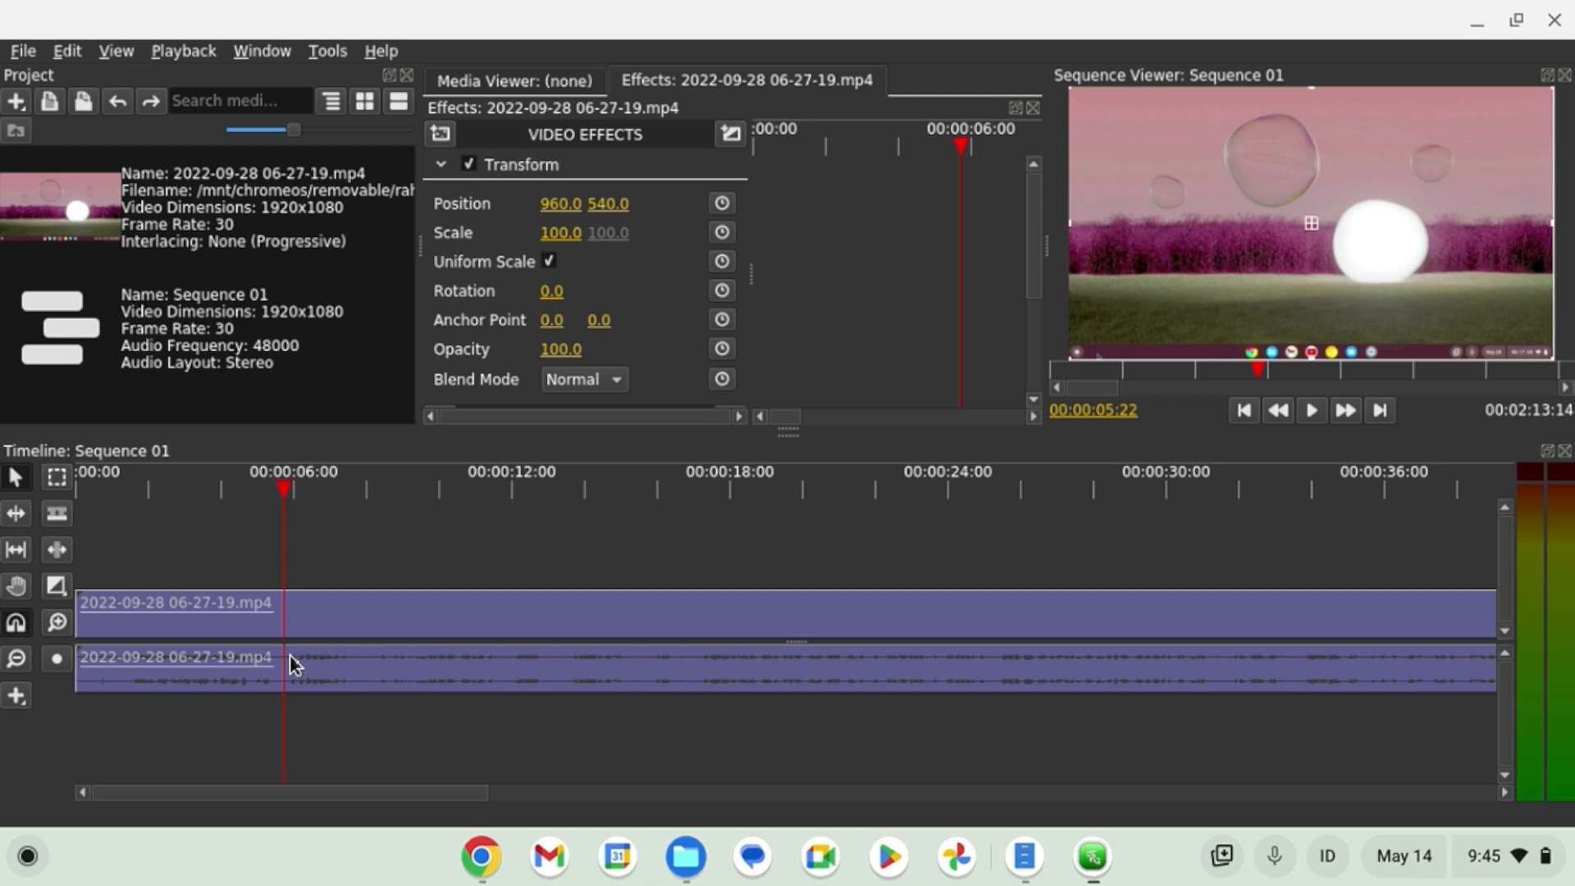
key("ctrl+k")
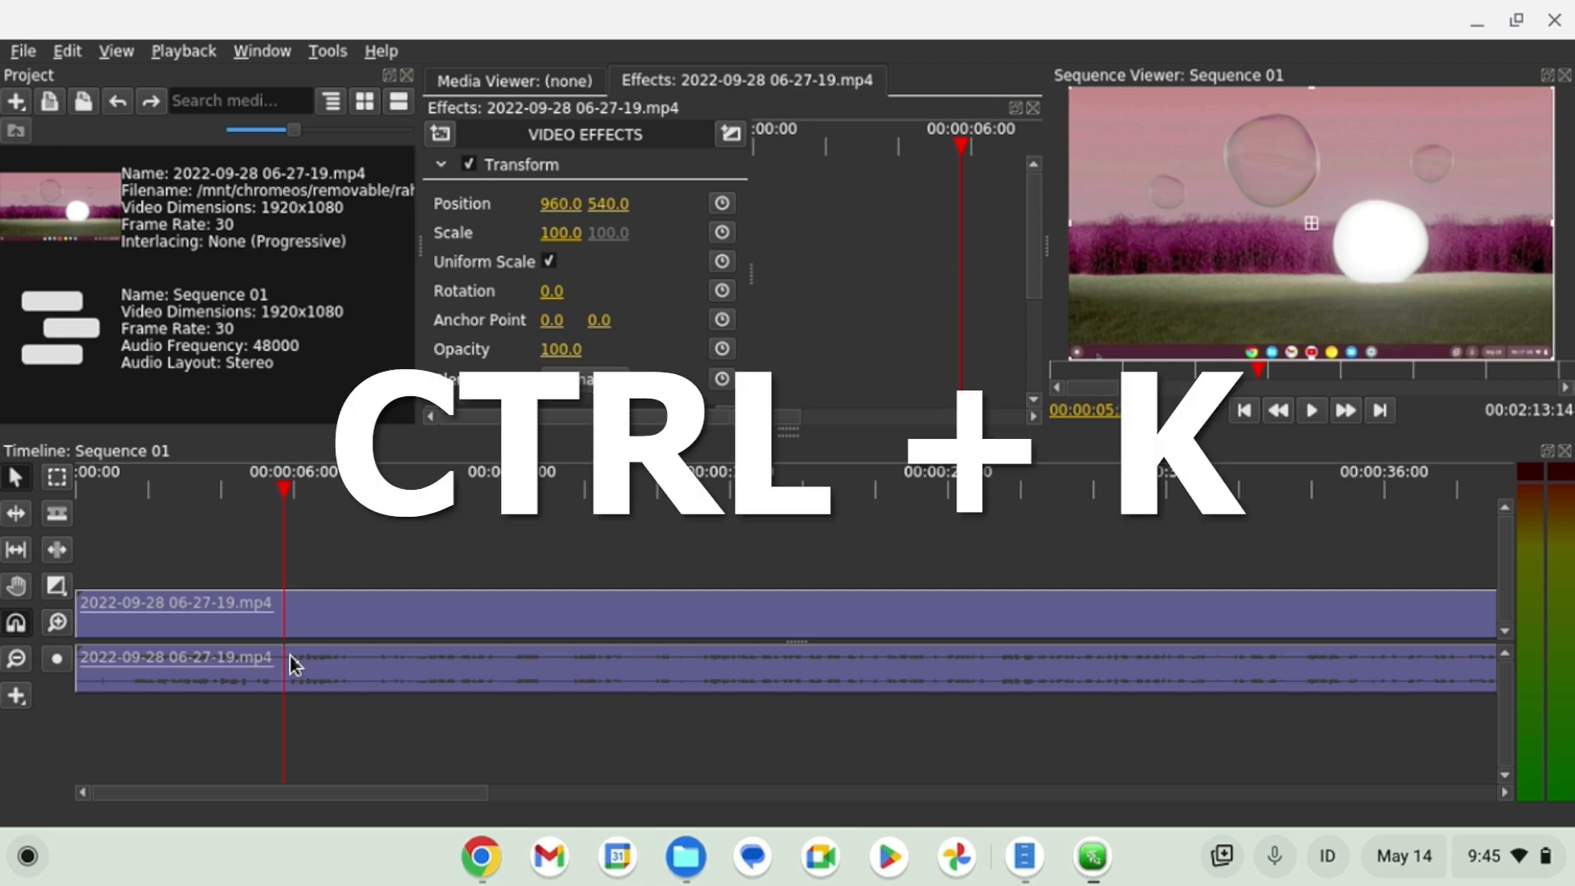
key("ctrl+k")
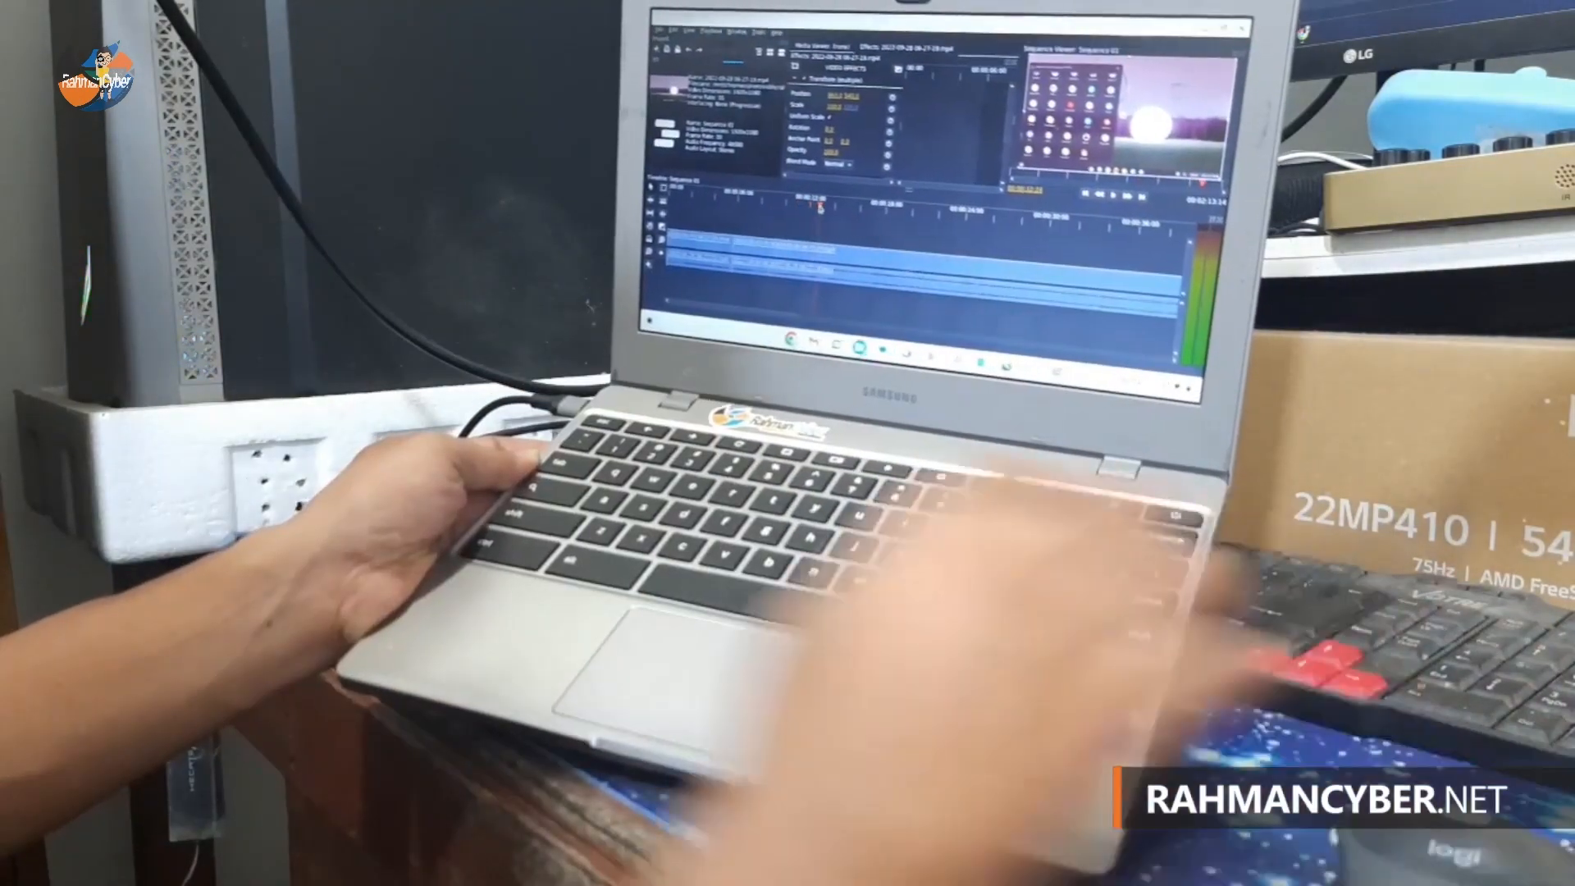
key("ctrl+k")
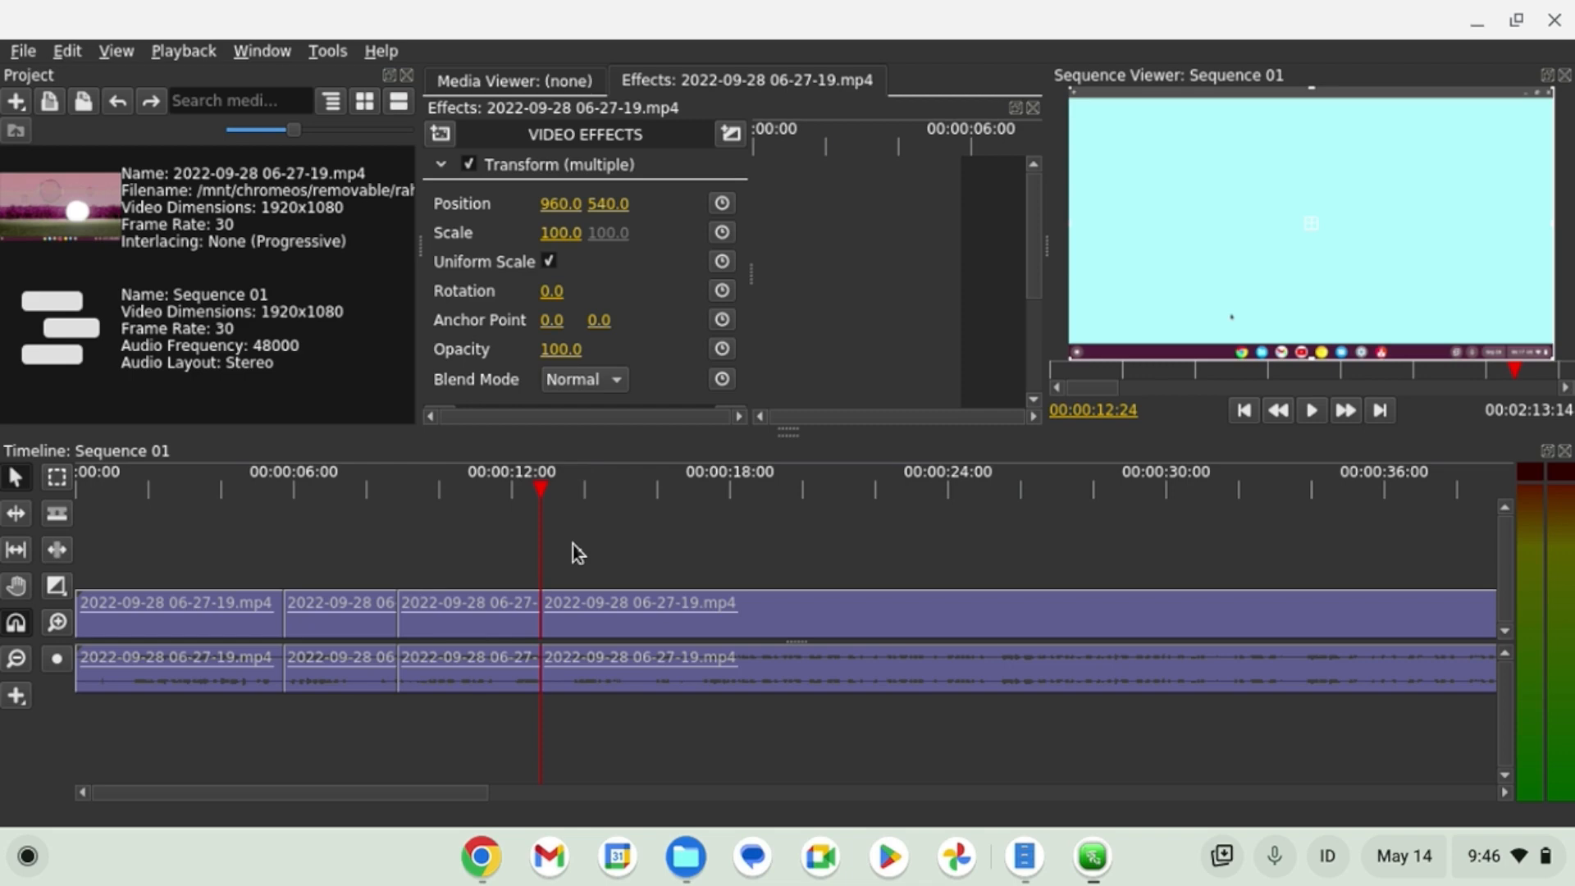
Undo all the splits in Sequence 01, restoring the sequence with its single uncut clip.
key("ctrl+z")
key("ctrl+z")
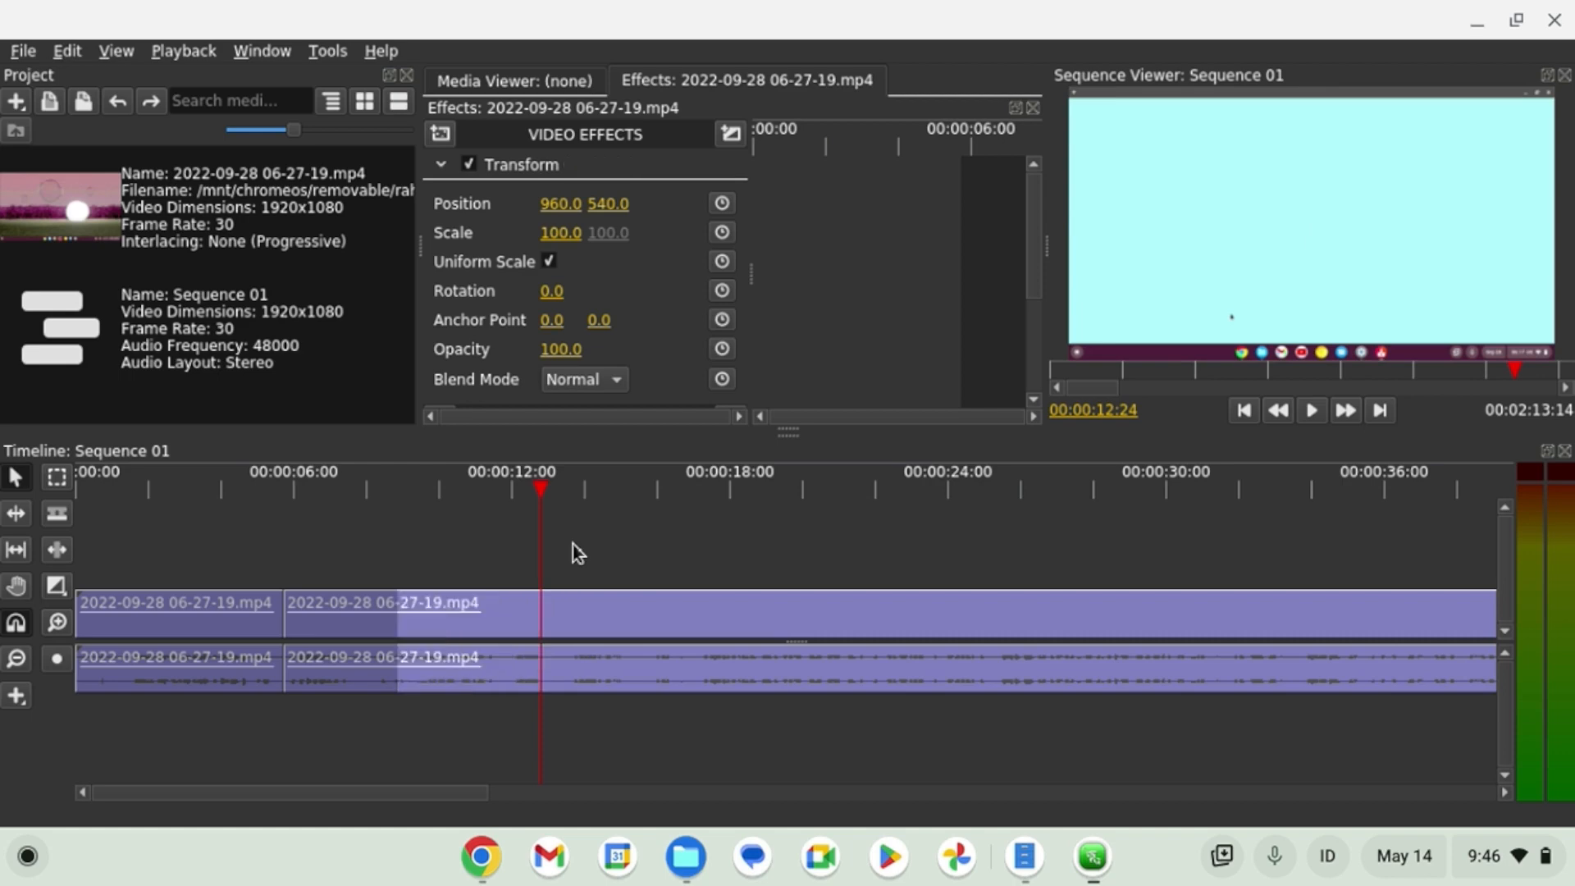
key("ctrl+z")
key("ctrl+z")
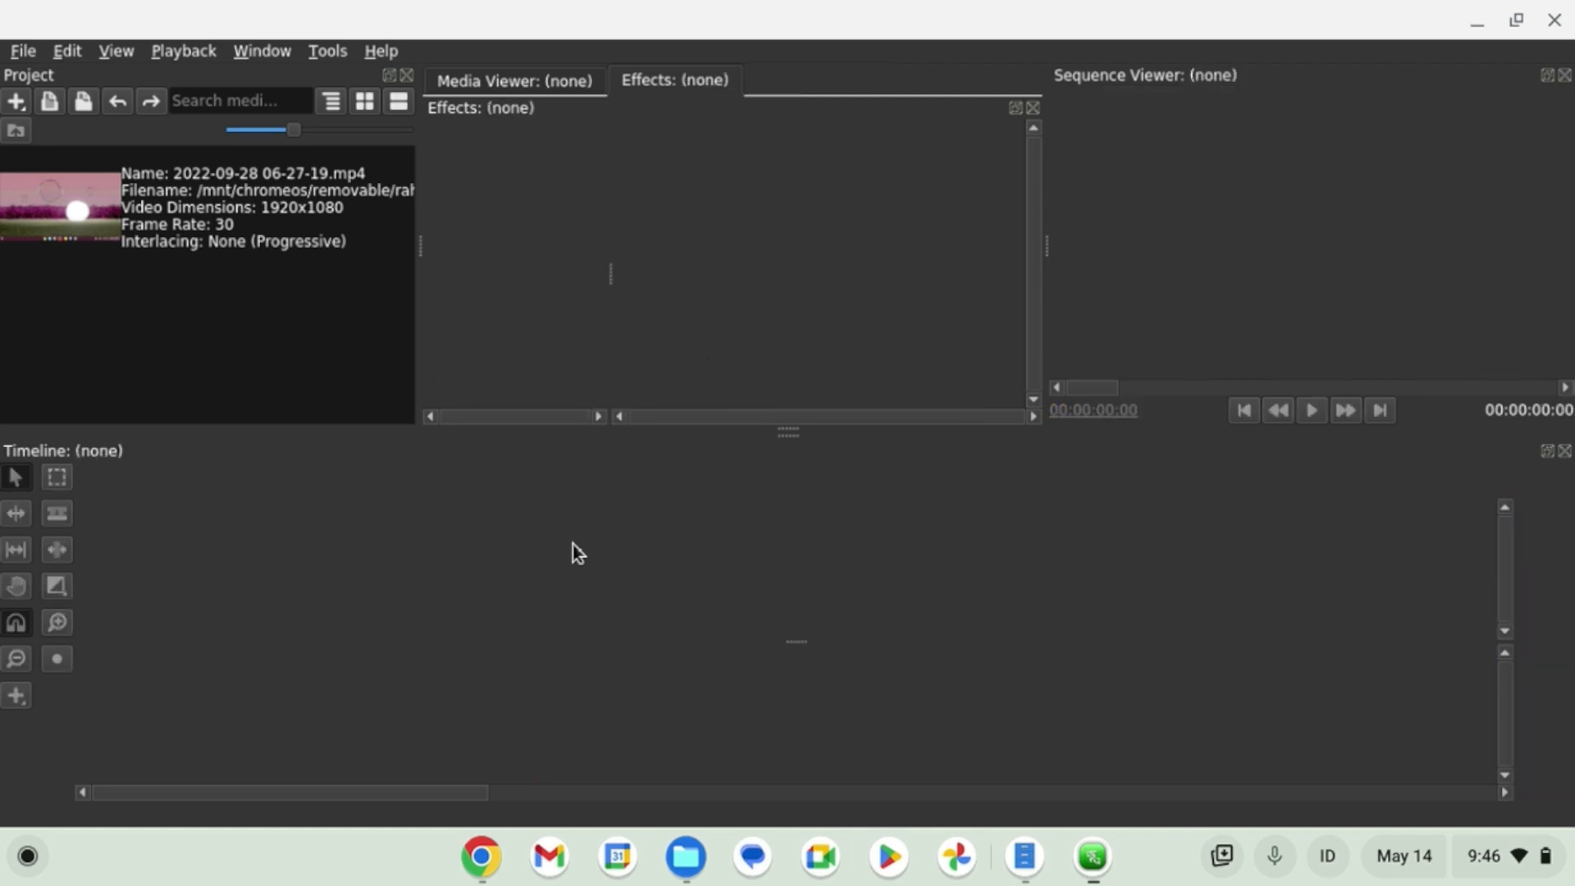
left_click(67, 50)
left_click(119, 105)
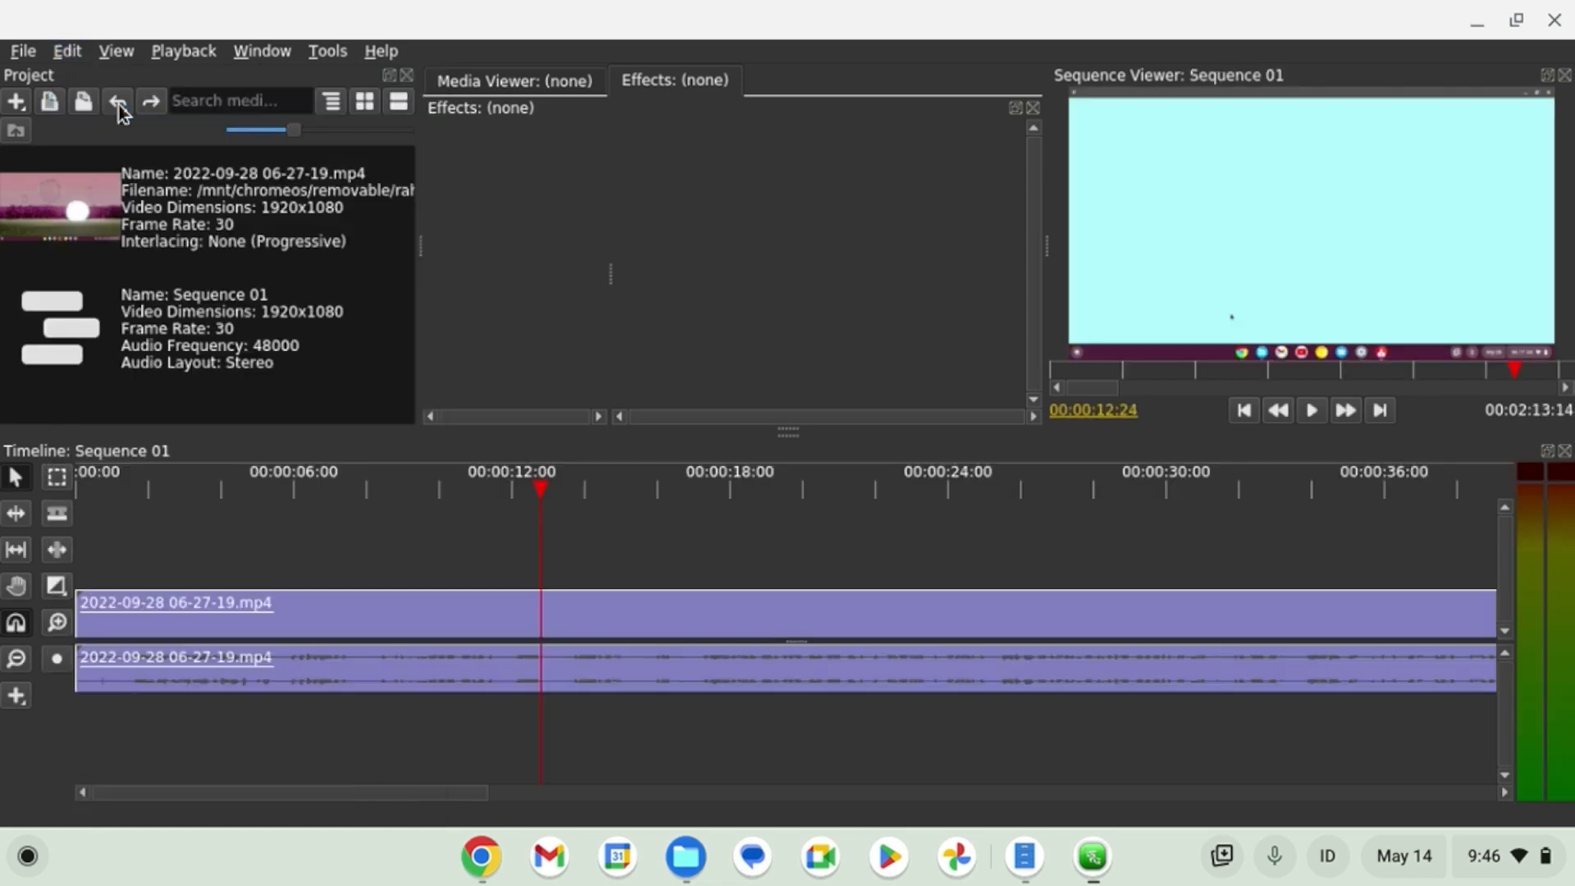
left_click(599, 619)
left_click(642, 543)
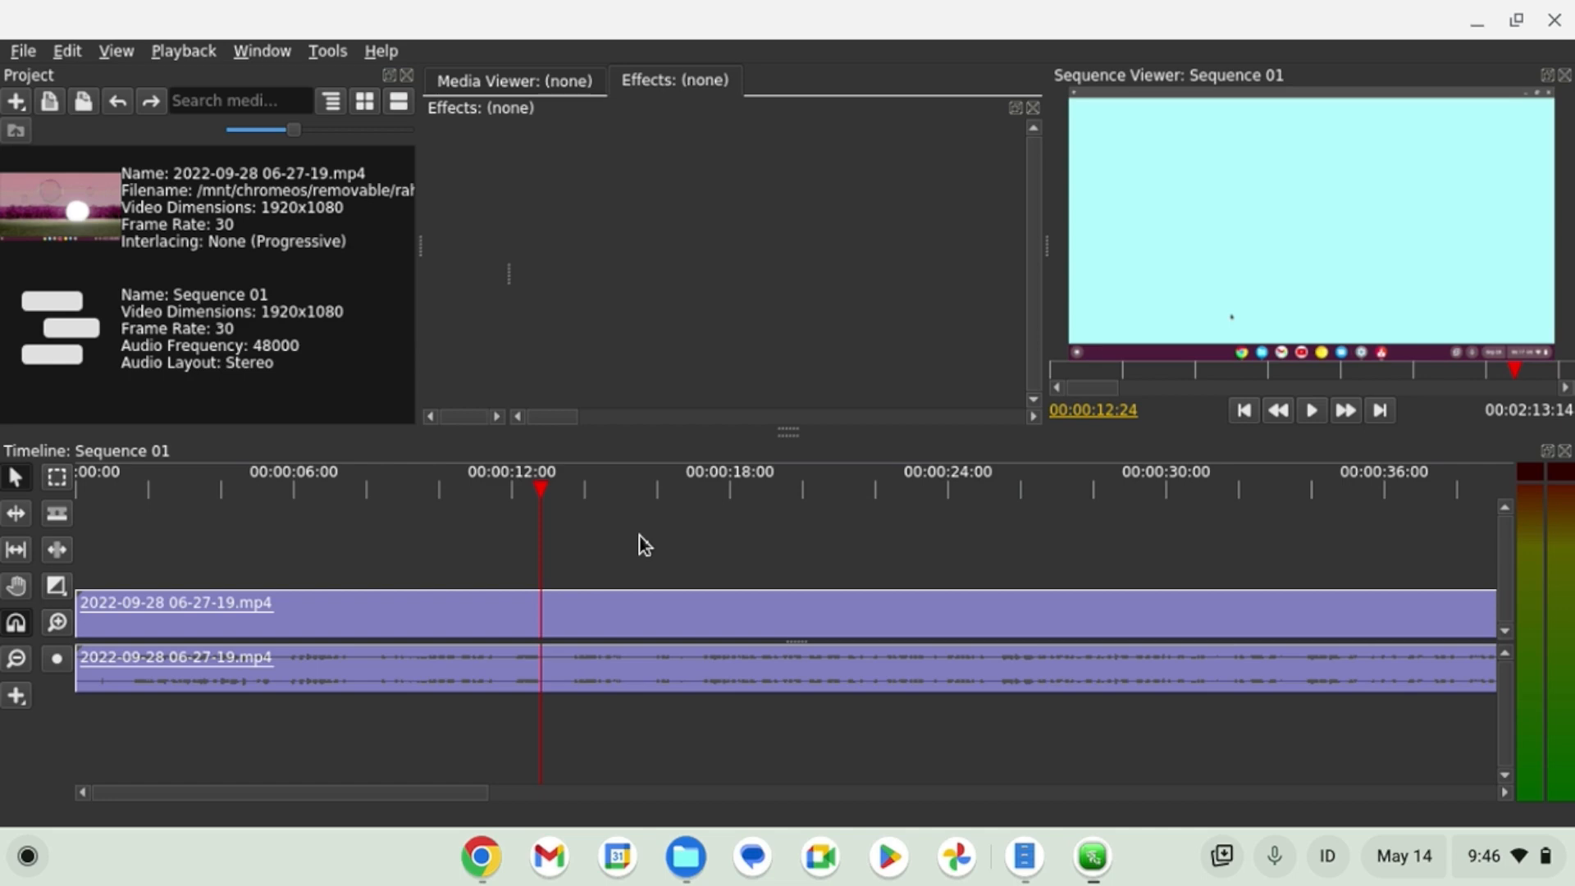
Apply Auto-Cut Silence to the whole video clip and its audio with the default attack and release settings.
left_click(701, 657)
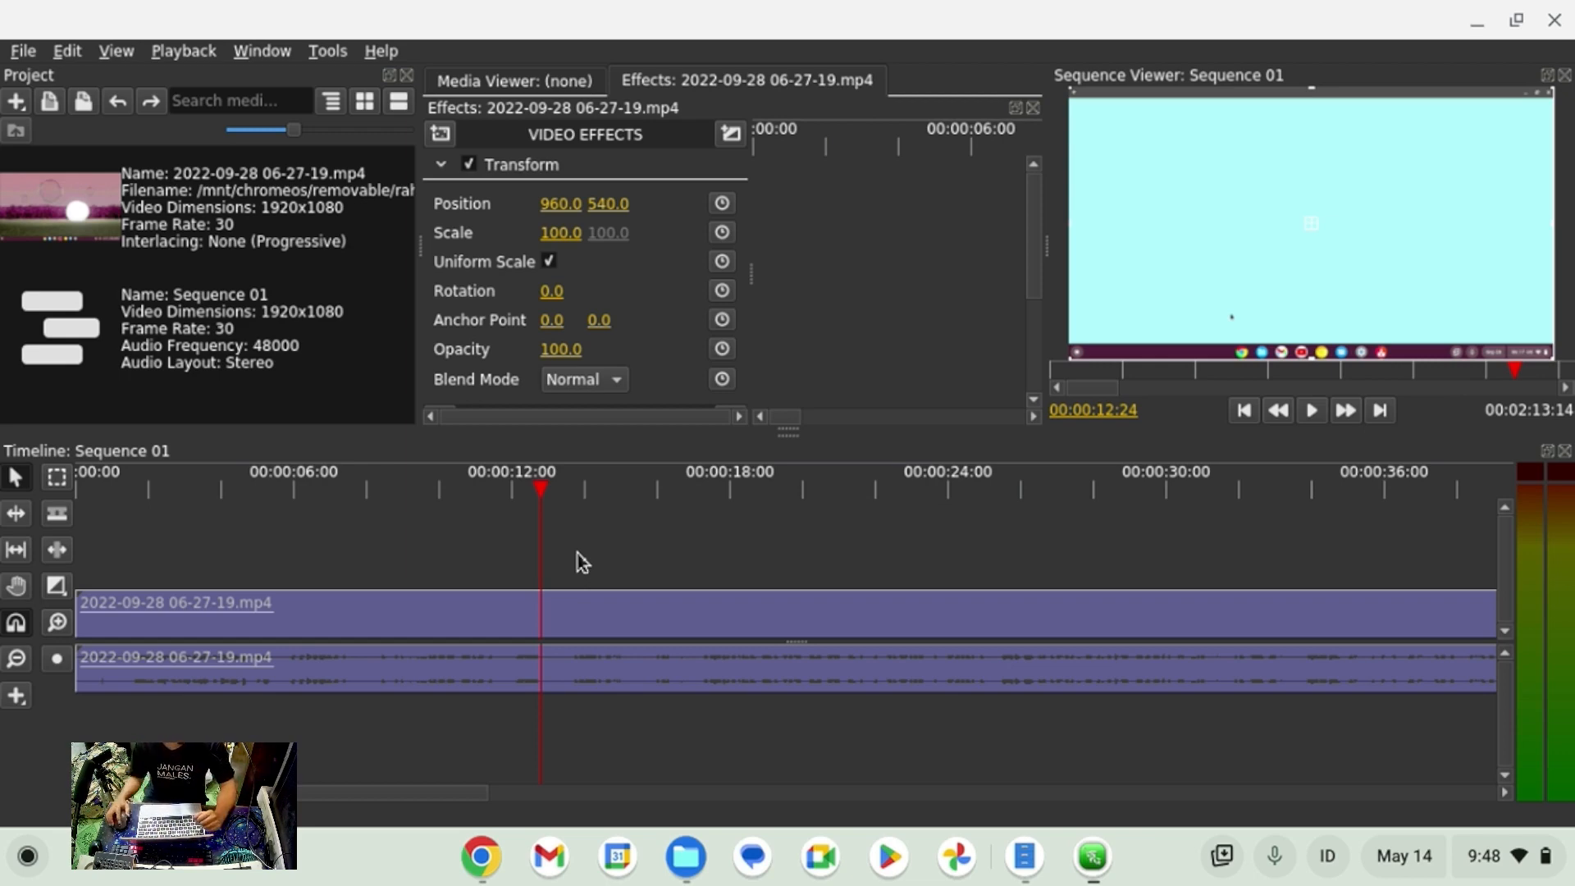
left_click_drag(493, 560, 607, 651)
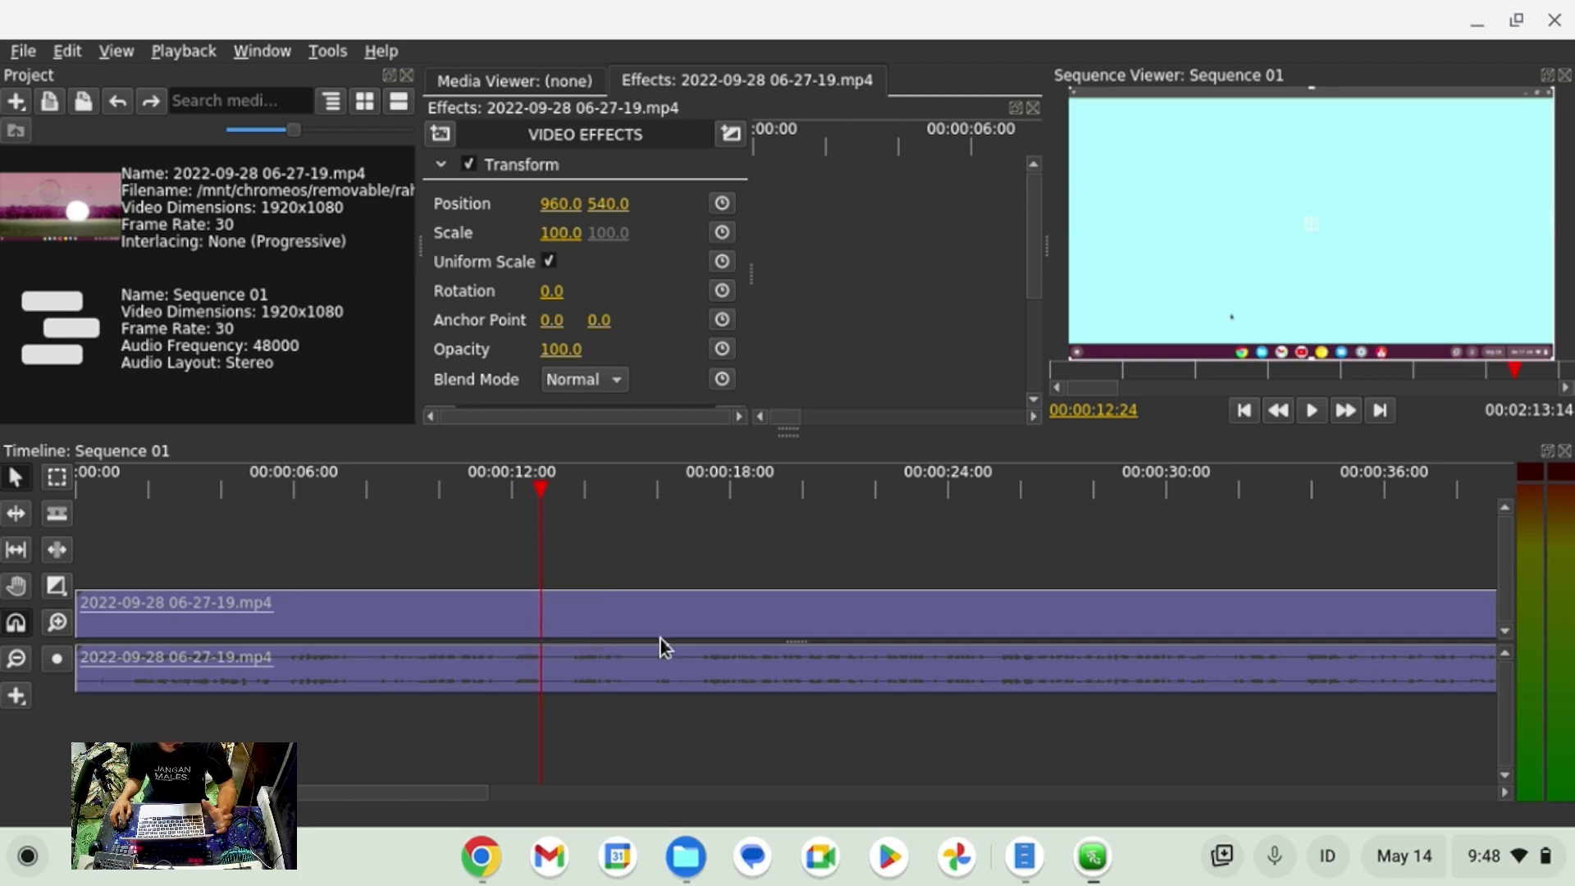
right_click(545, 629)
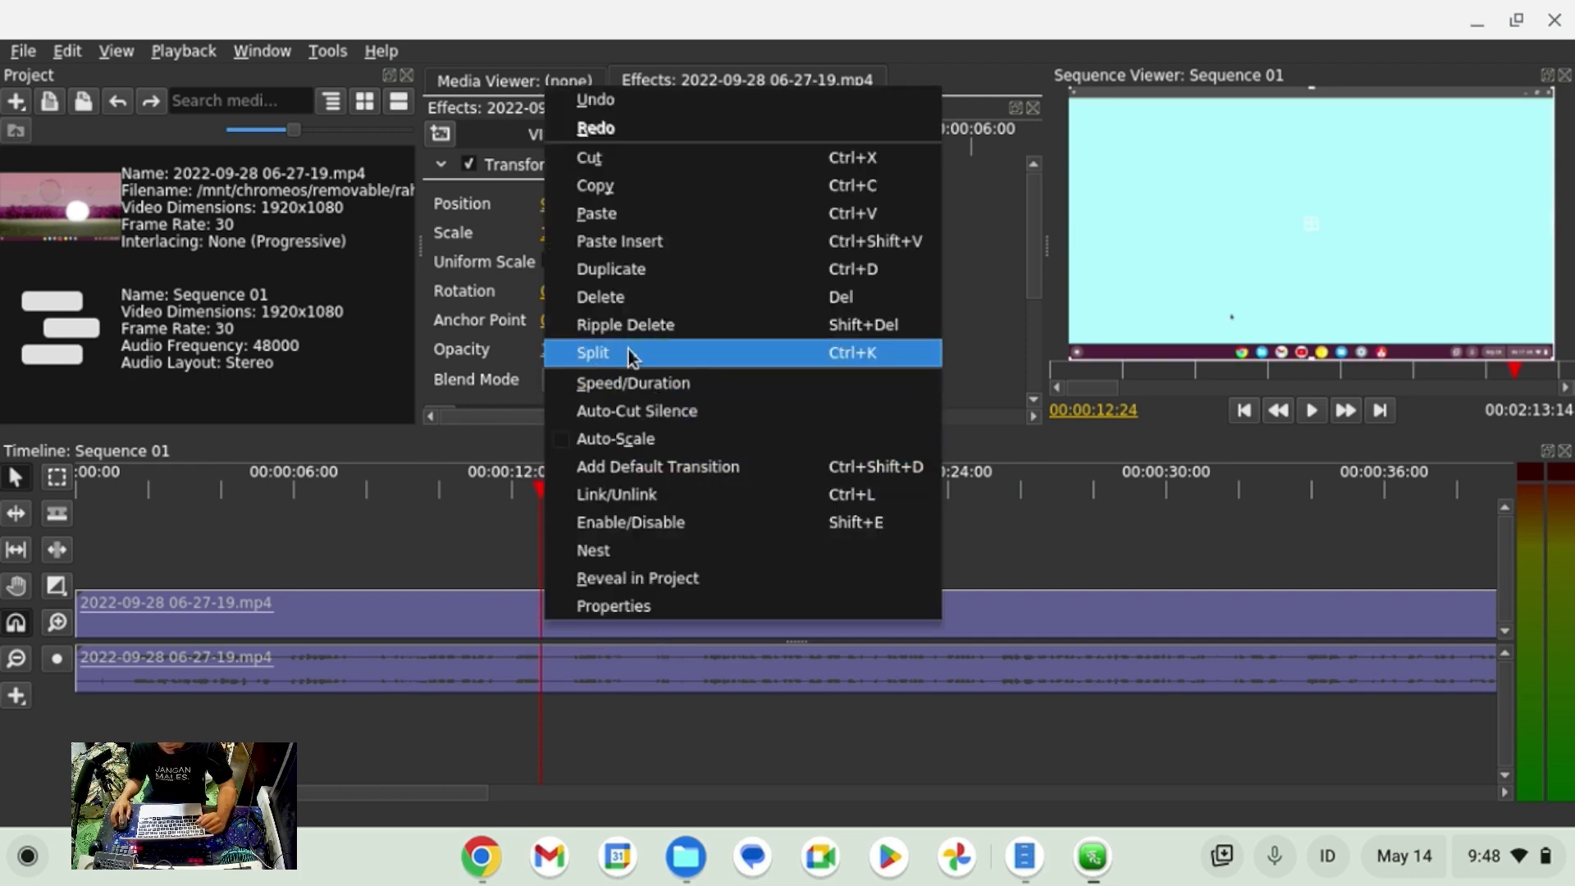
left_click(656, 408)
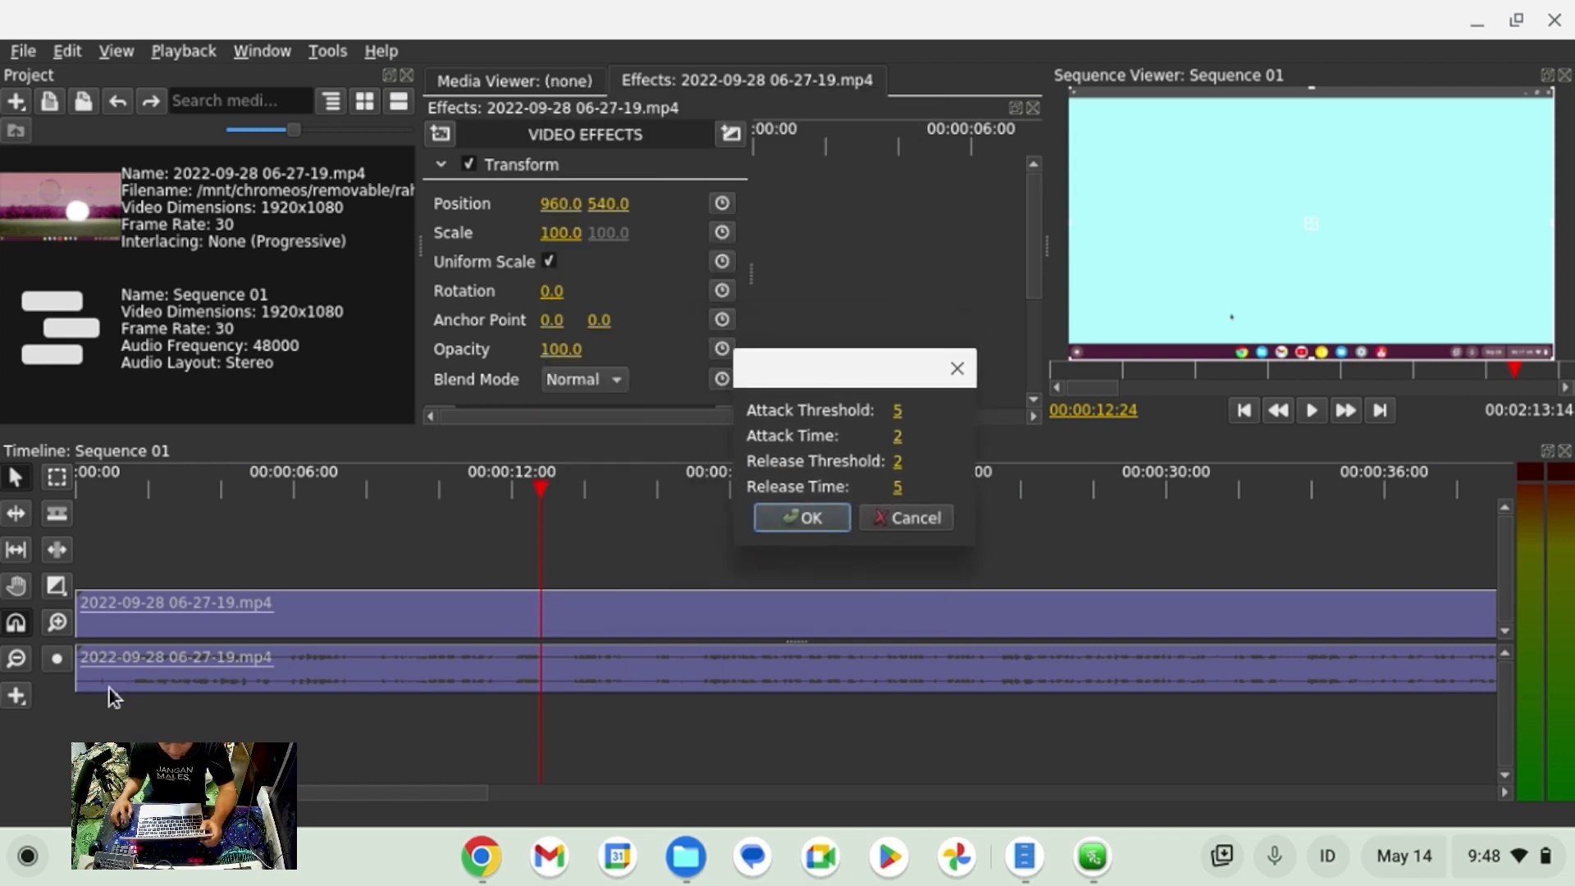
left_click_drag(845, 379, 884, 243)
left_click(876, 397)
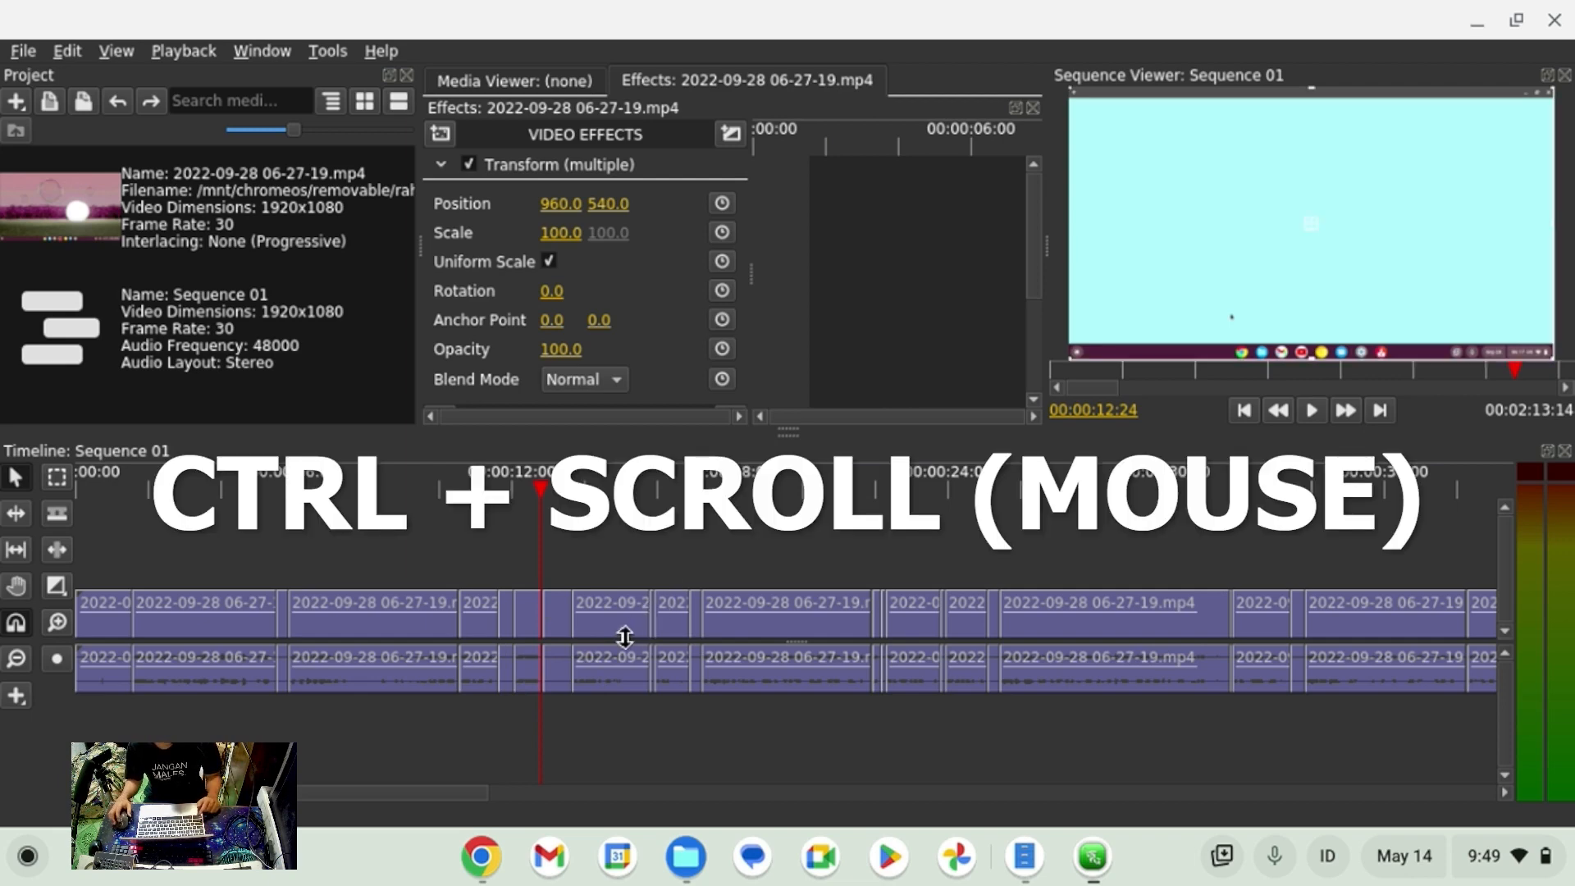
Examine the silence cuts around 00:00:13:00 in the timeline at closer and wider zoom levels.
scroll(621, 627, "up", 5, "ctrl")
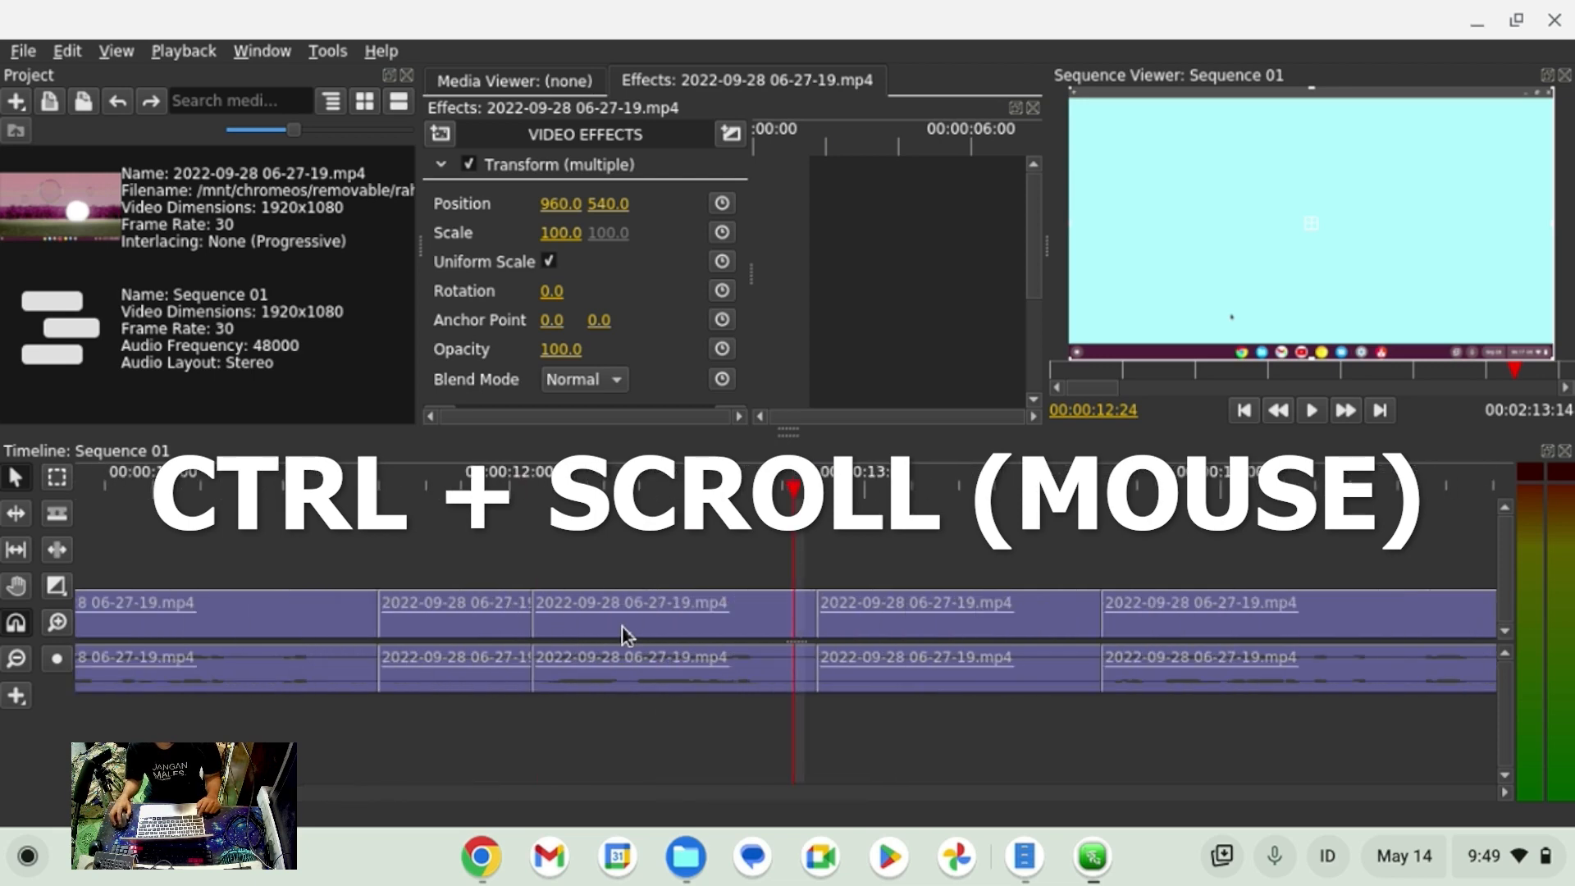
scroll(622, 625, "down", 4, "ctrl")
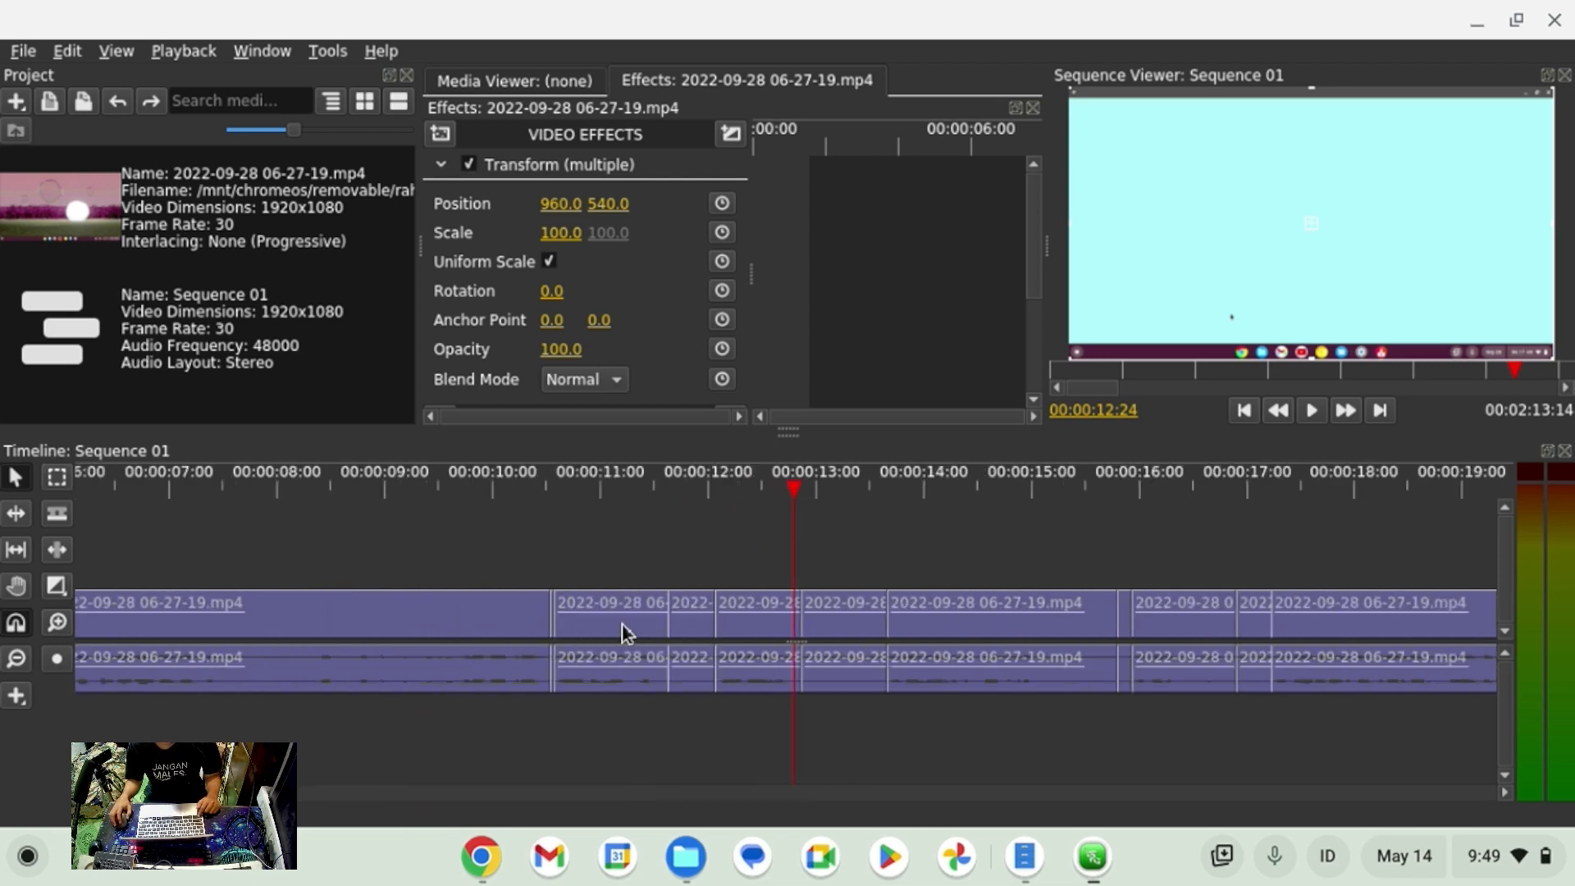
scroll(621, 624, "up", 4, "ctrl")
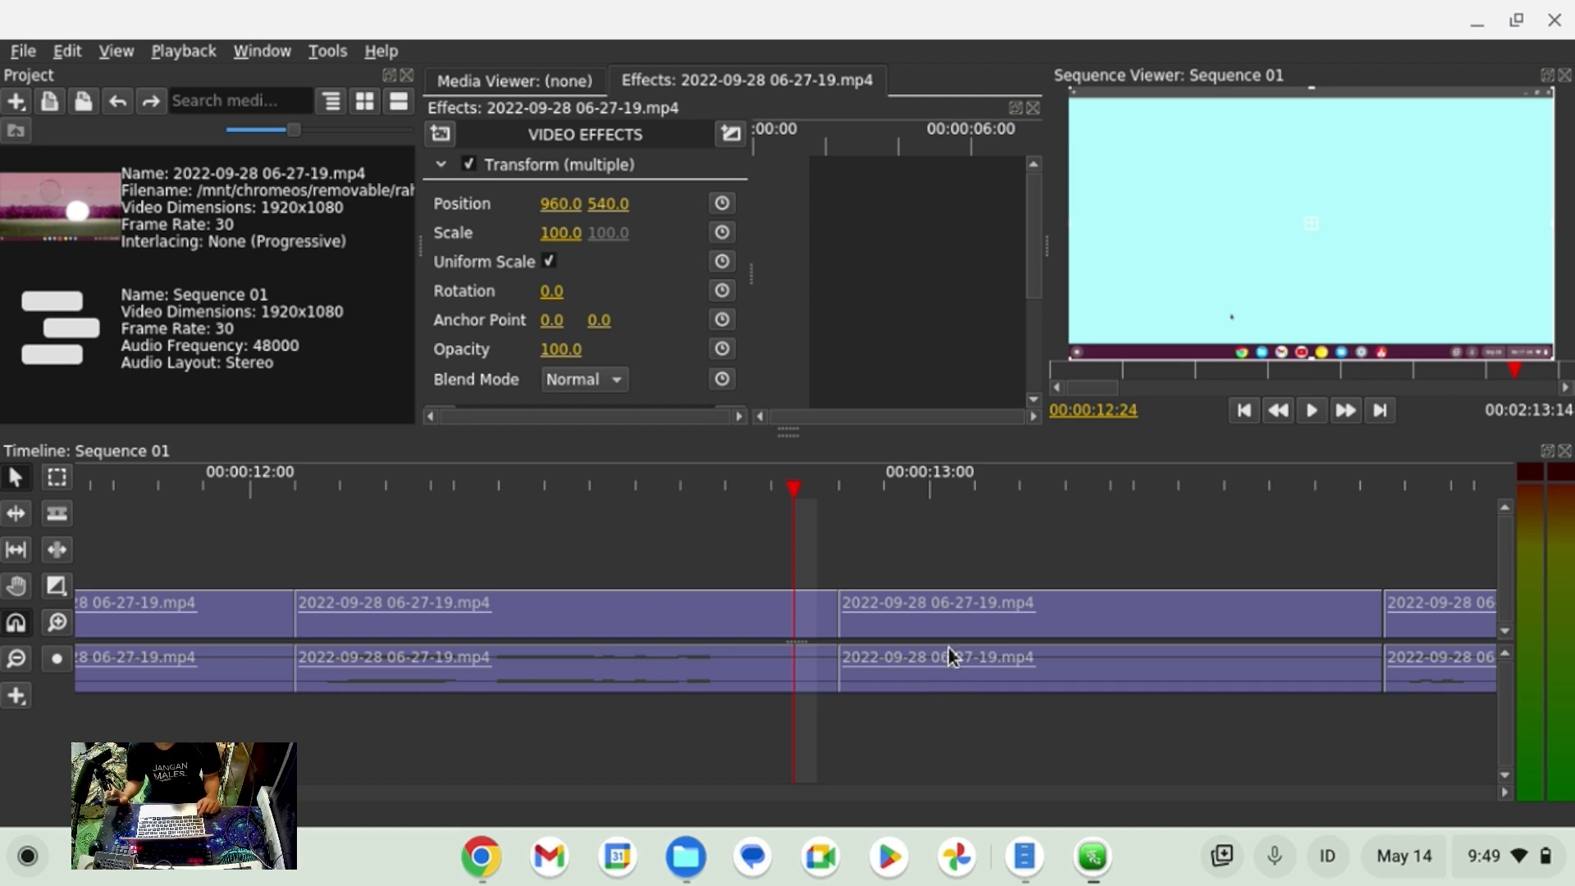
scroll(948, 648, "down", 5)
scroll(853, 577, "up", 7)
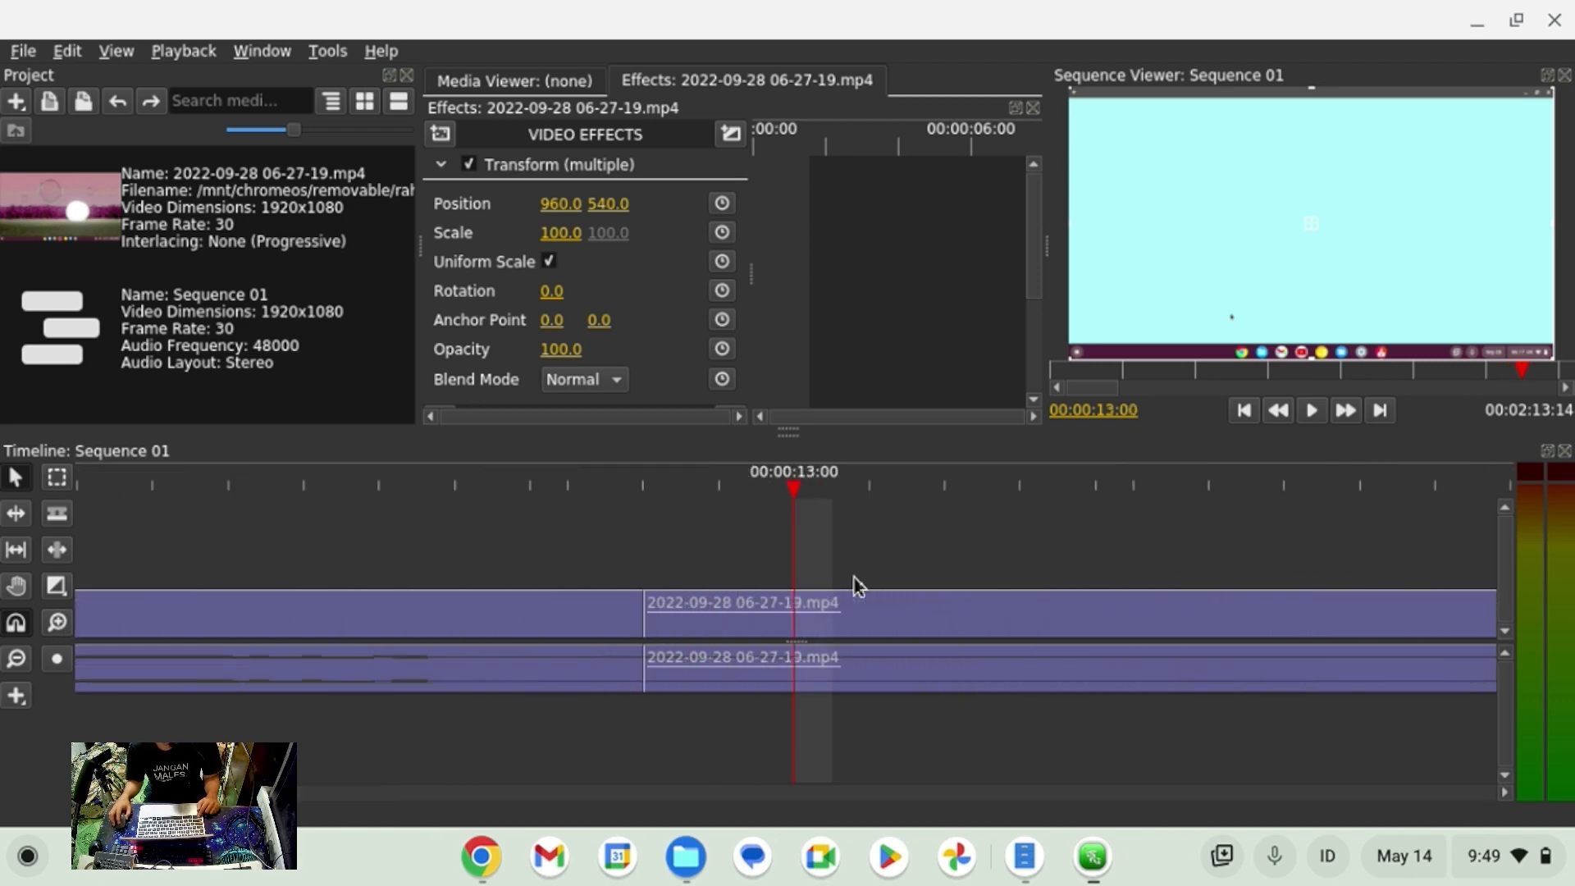
scroll(853, 576, "down", 4)
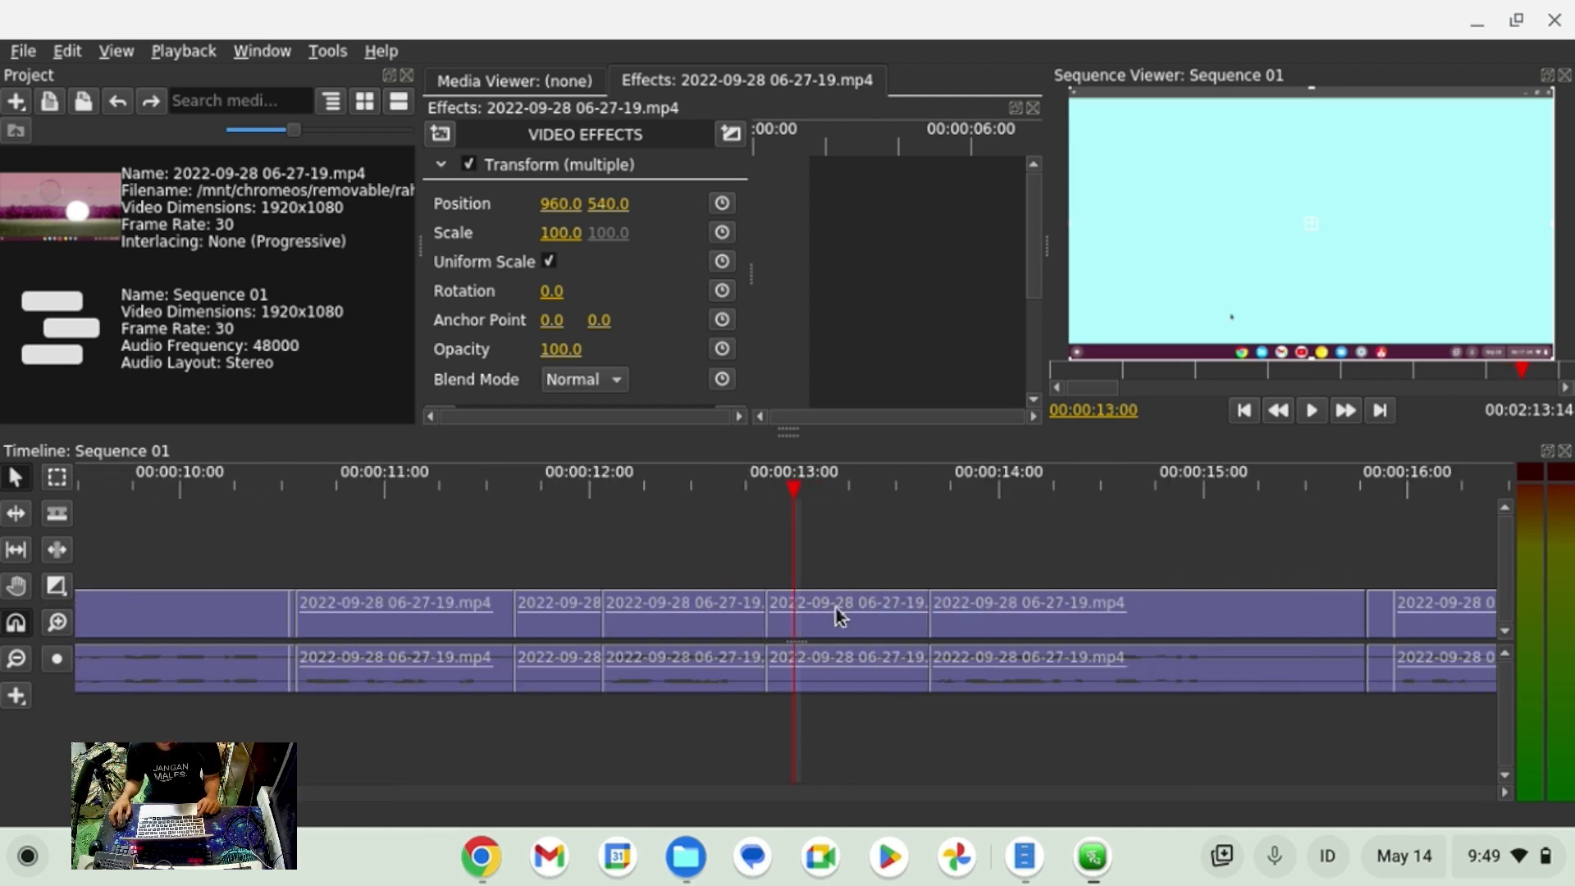
Select the segment at 00:00:13:00, play the sequence from there to 00:00:15:27, and show all the cut segments.
left_click(863, 674)
key("space")
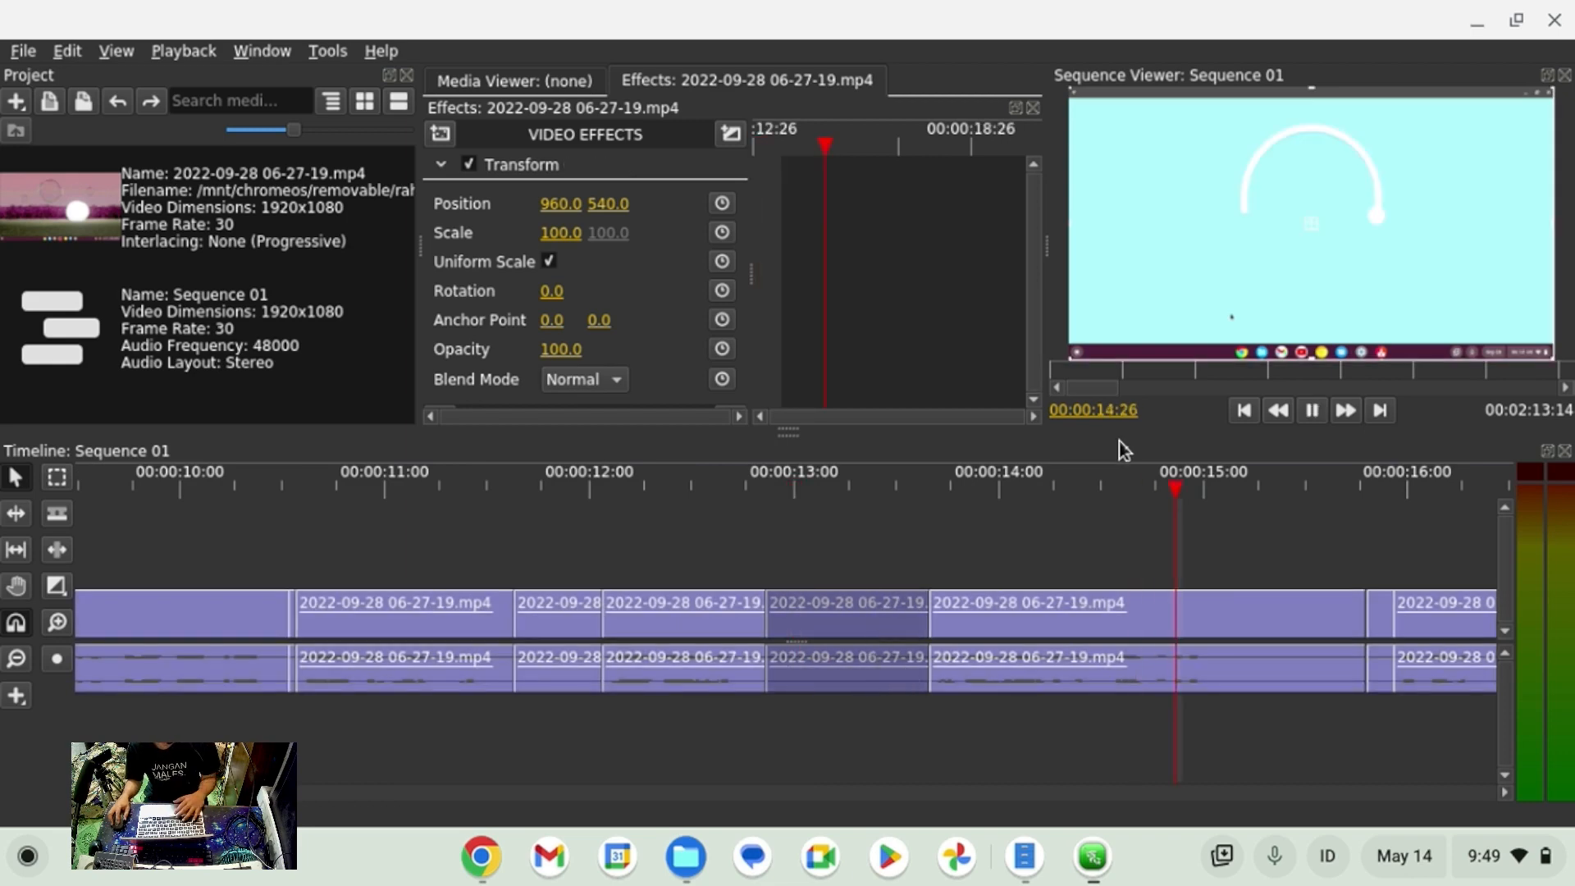
scroll(941, 587, "down", 6)
key("space")
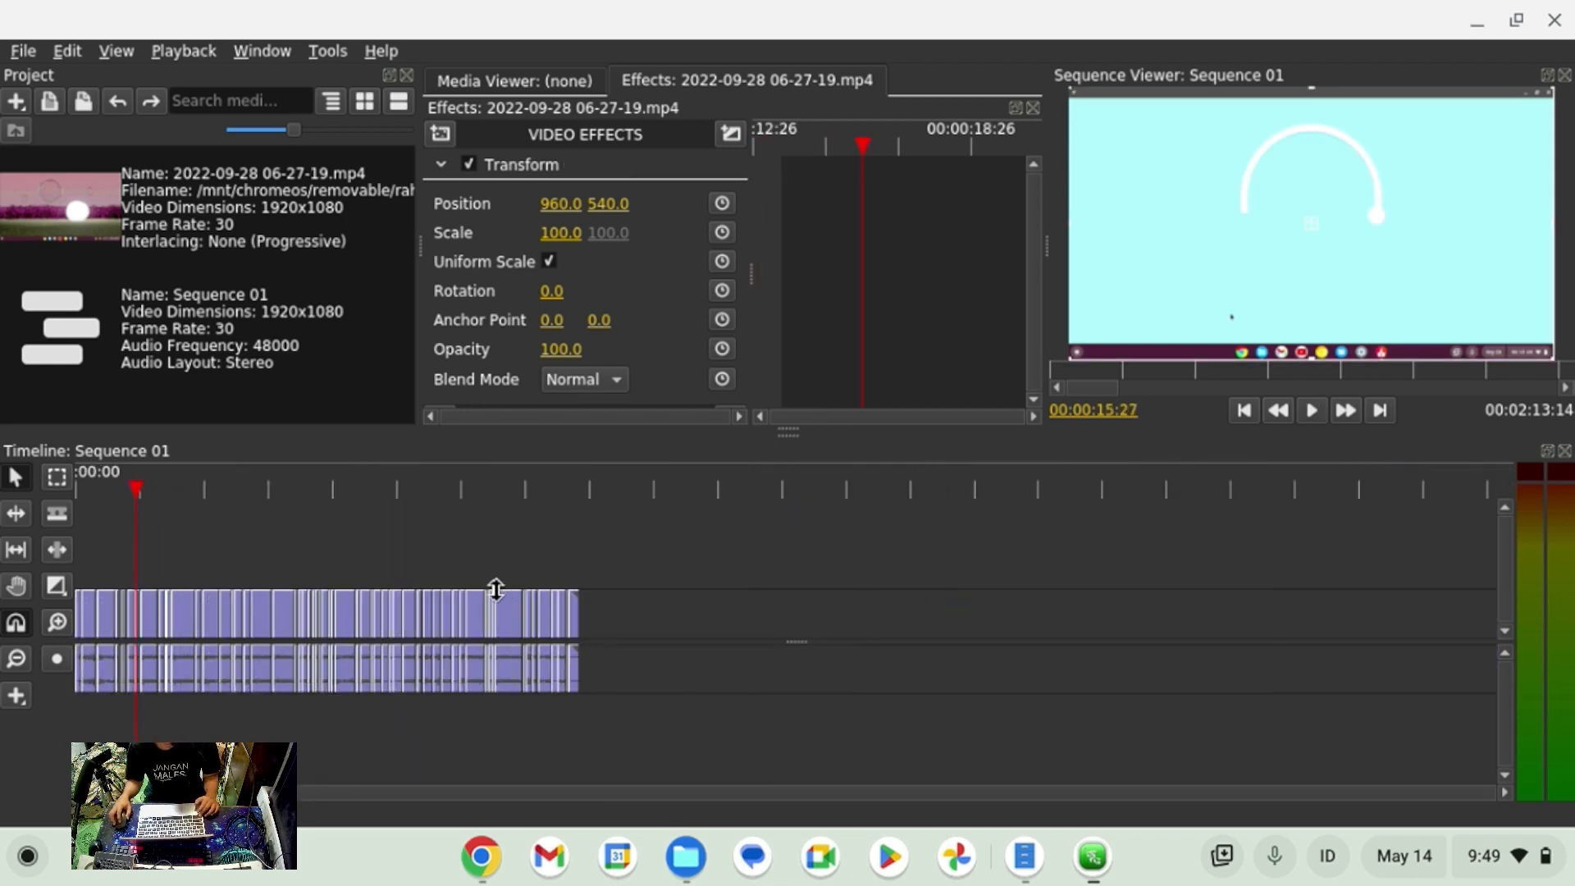
Return the playhead to the start of Sequence 01 and show its first segments in detail.
scroll(246, 603, "up", 7)
left_click_drag(176, 491, 1, 508)
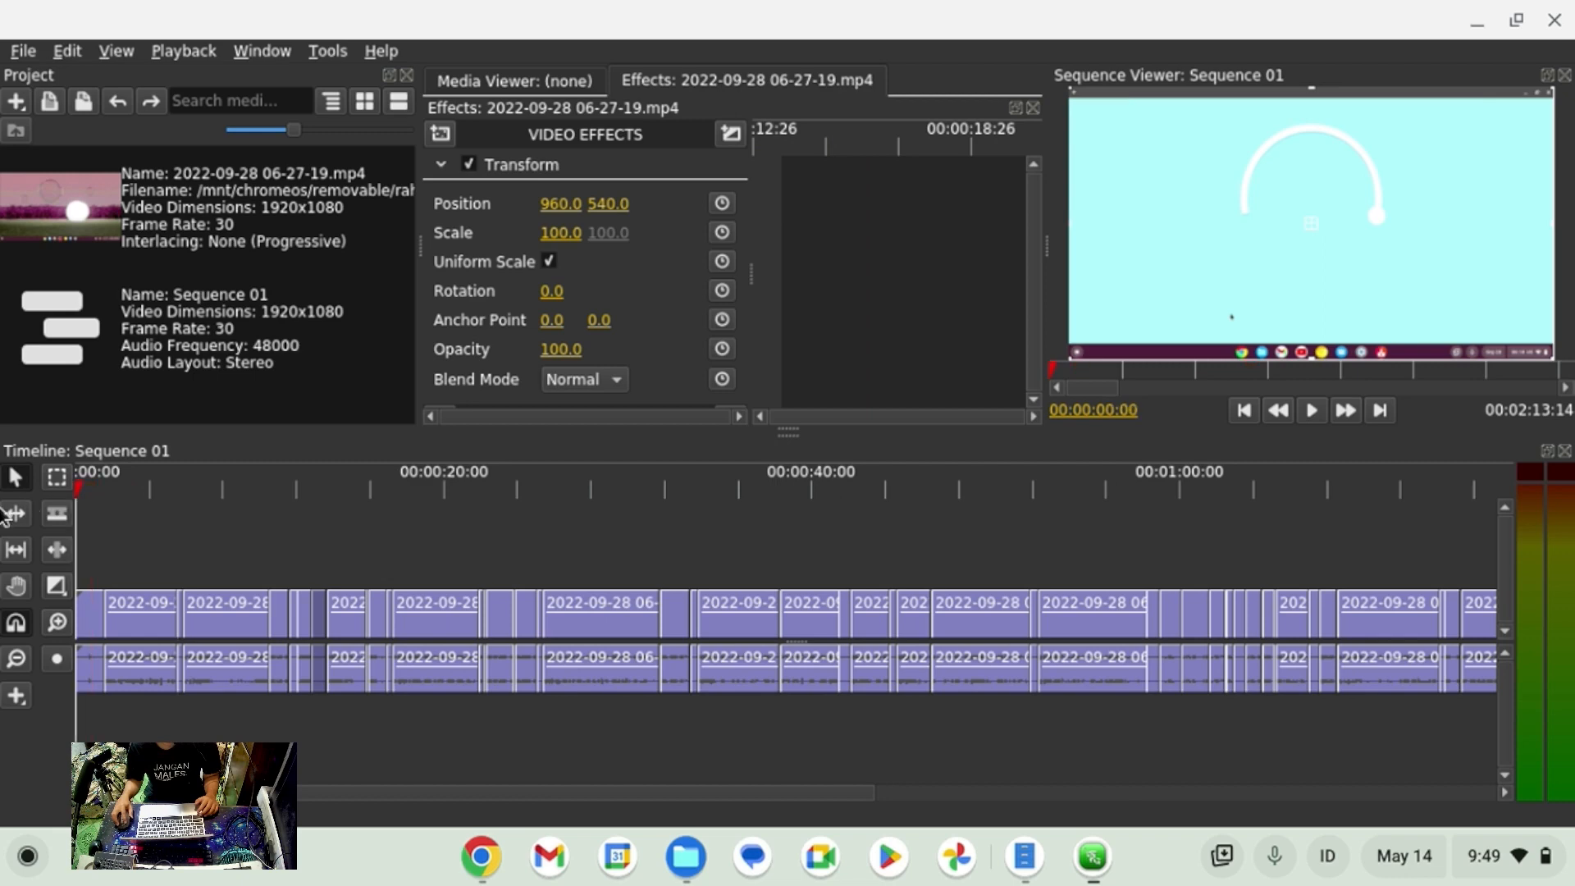
scroll(97, 534, "up", 5)
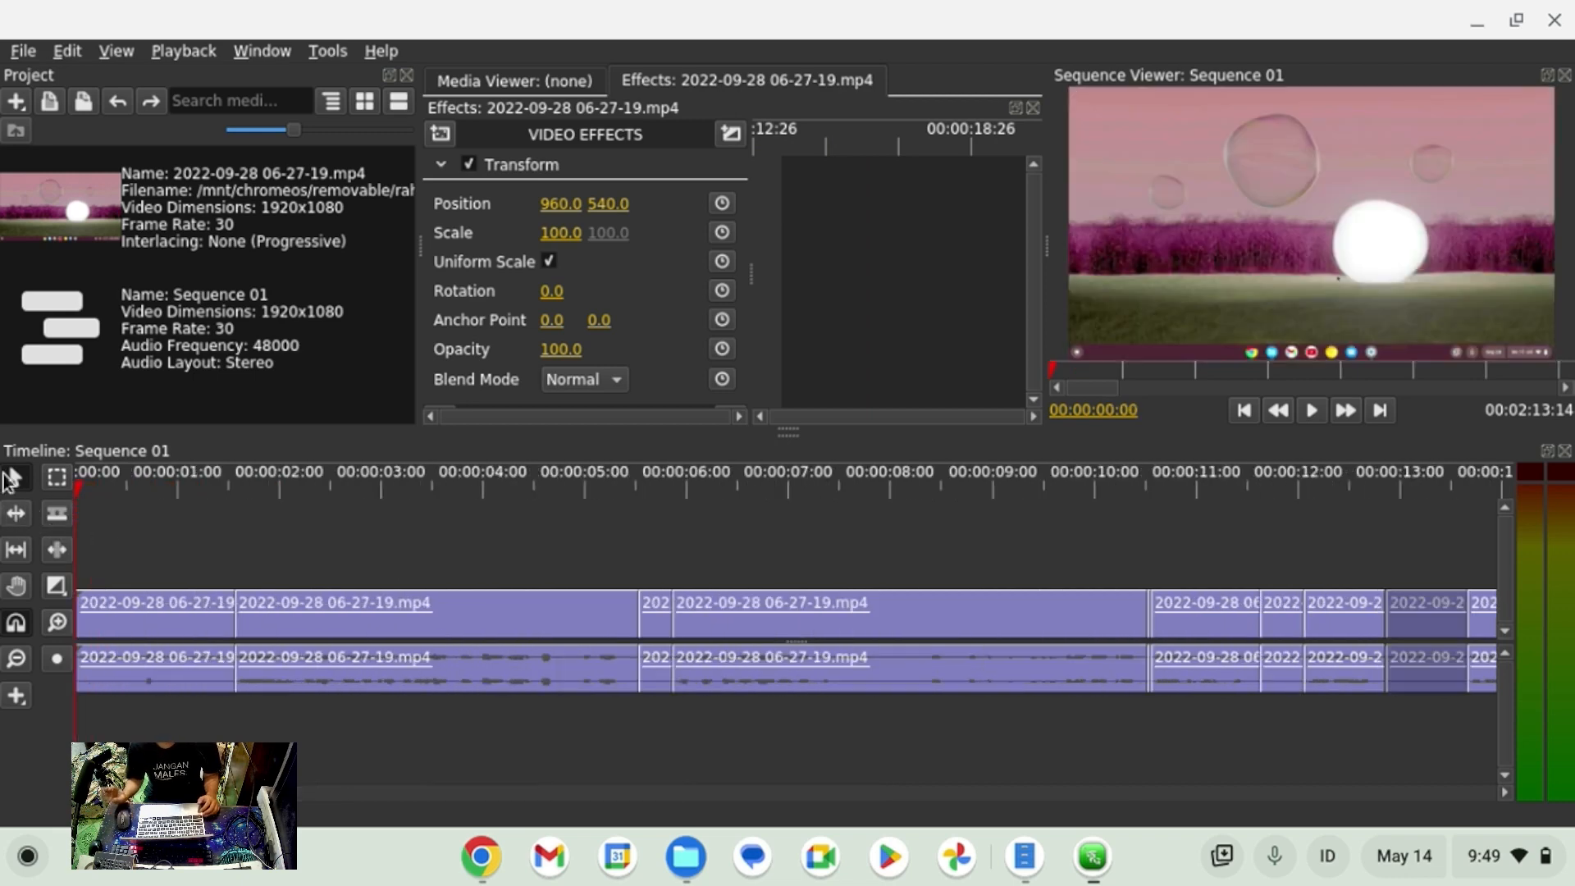
Try a ripple delete on the first short segment of the sequence and undo the deletion.
left_click(152, 632)
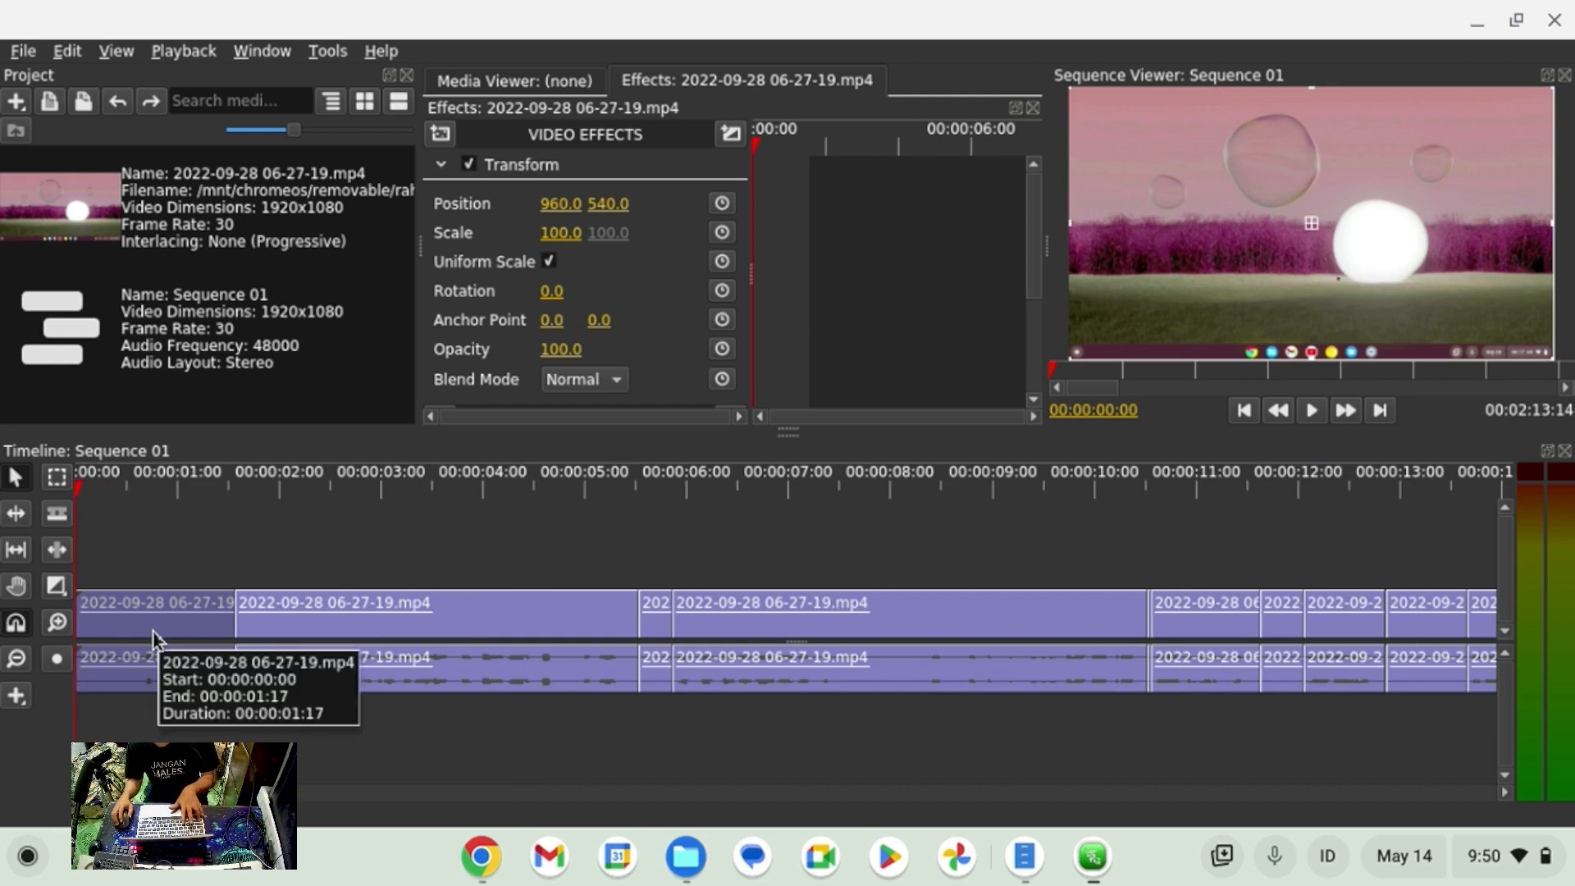
right_click(161, 629)
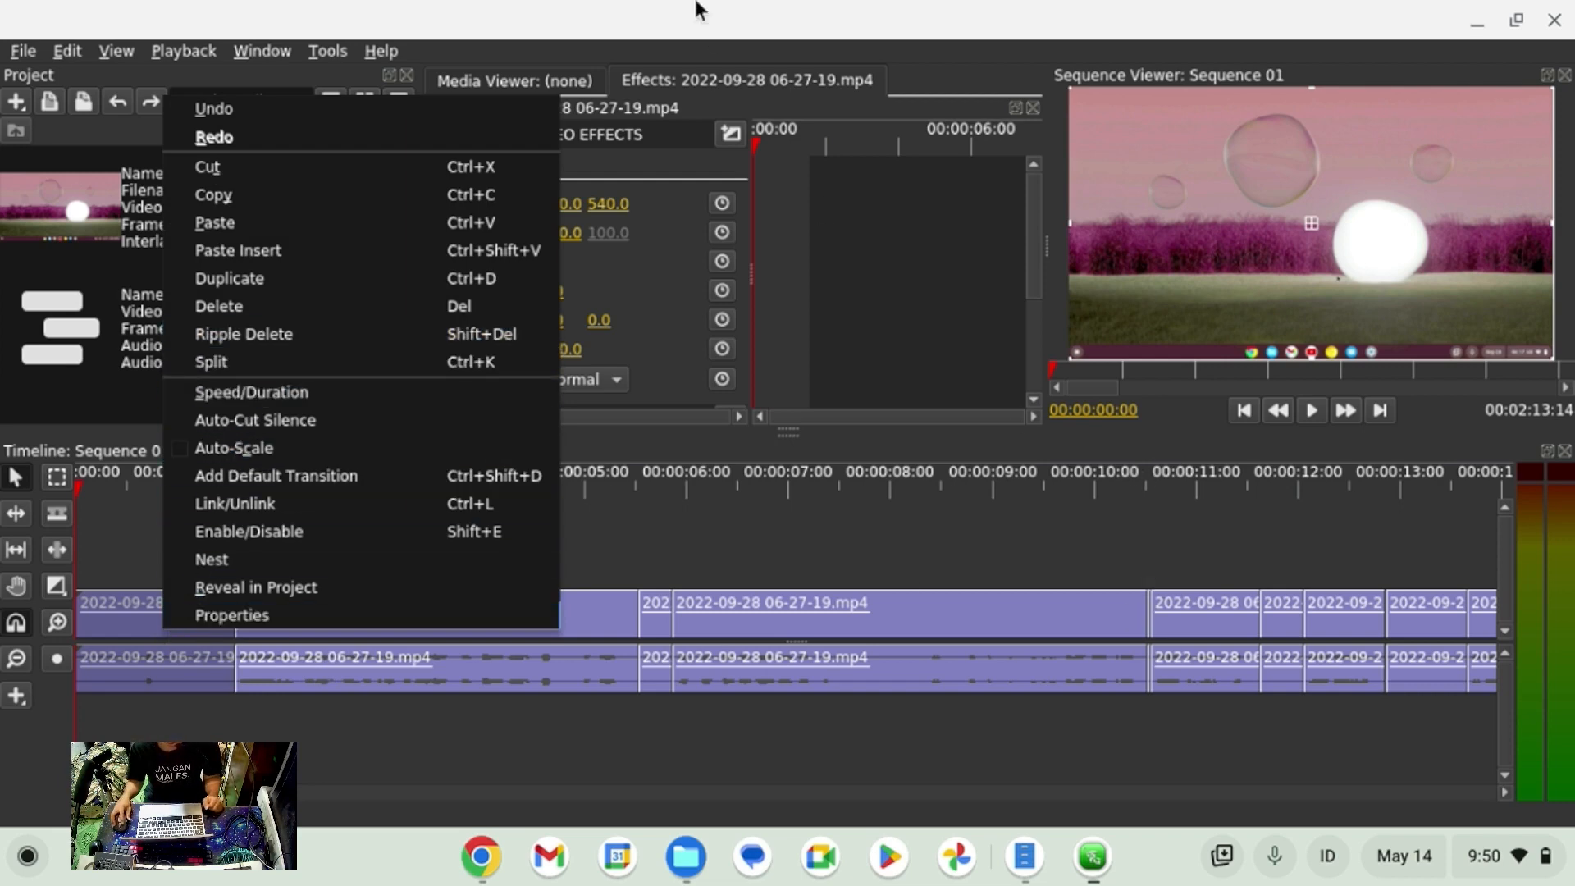
left_click(698, 533)
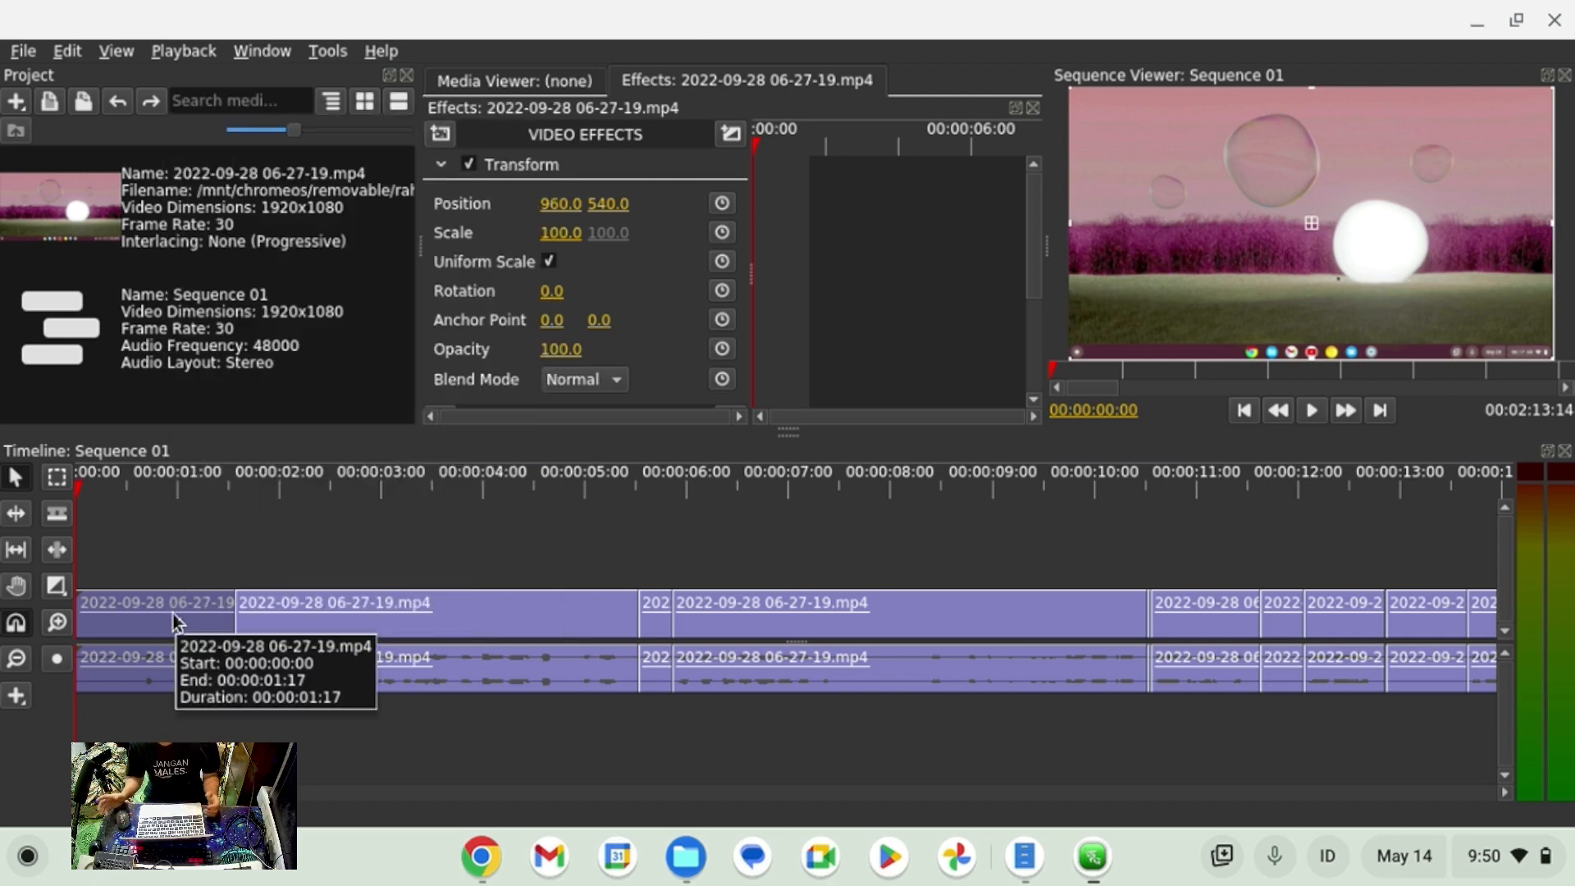
key("shift+Delete")
key("ctrl+z")
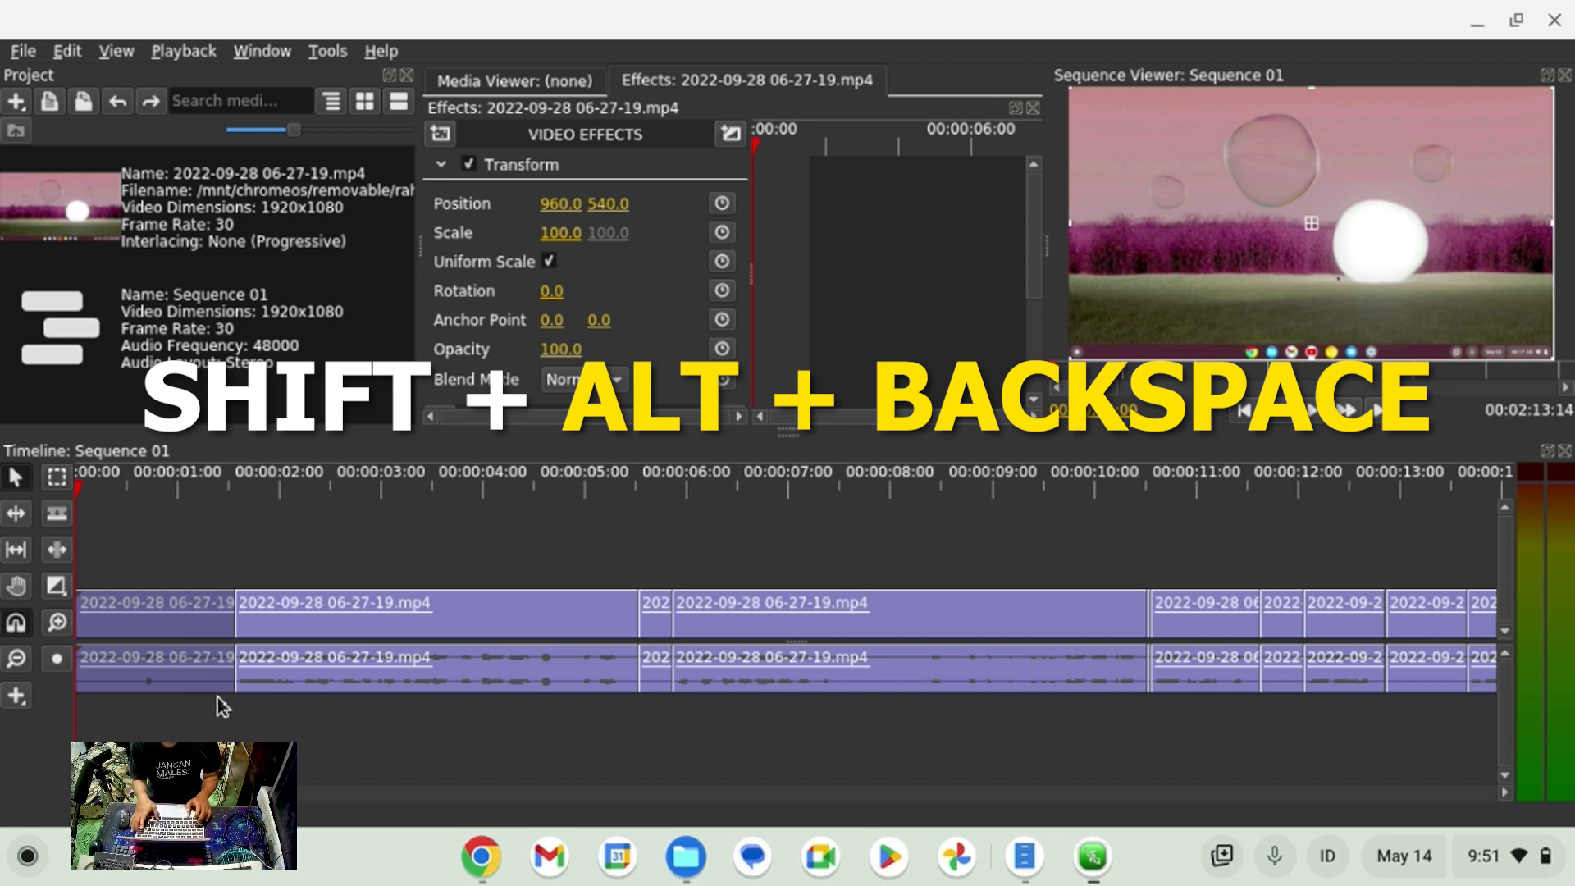
Ripple delete the first segment of Sequence 01 and the short segment that starts at 00:00:03:29.
key("shift+alt+BackSpace")
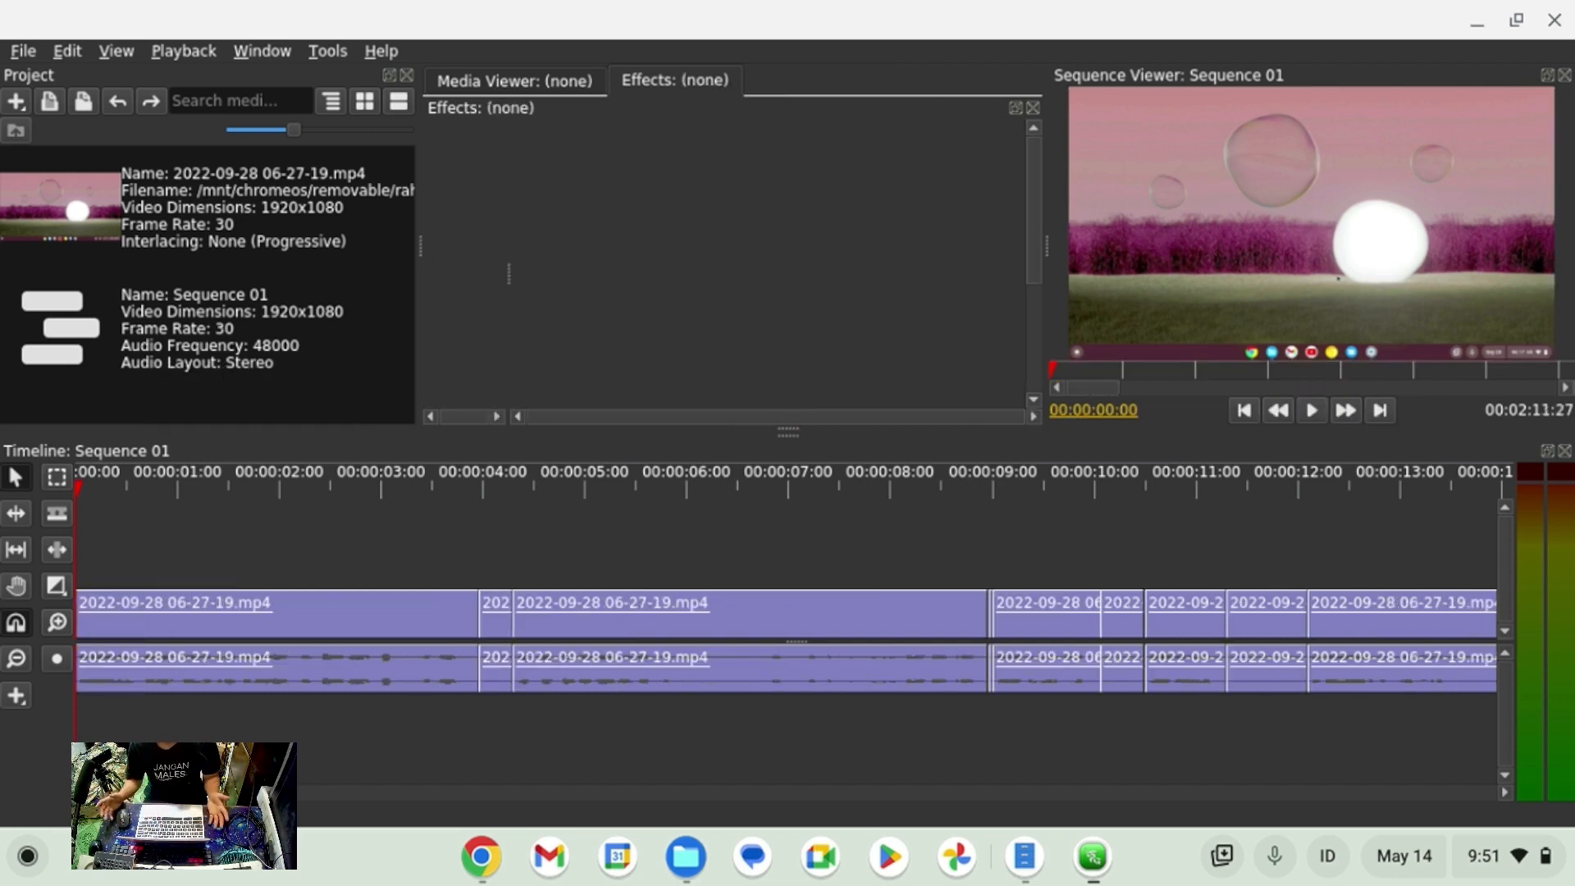
left_click(500, 632)
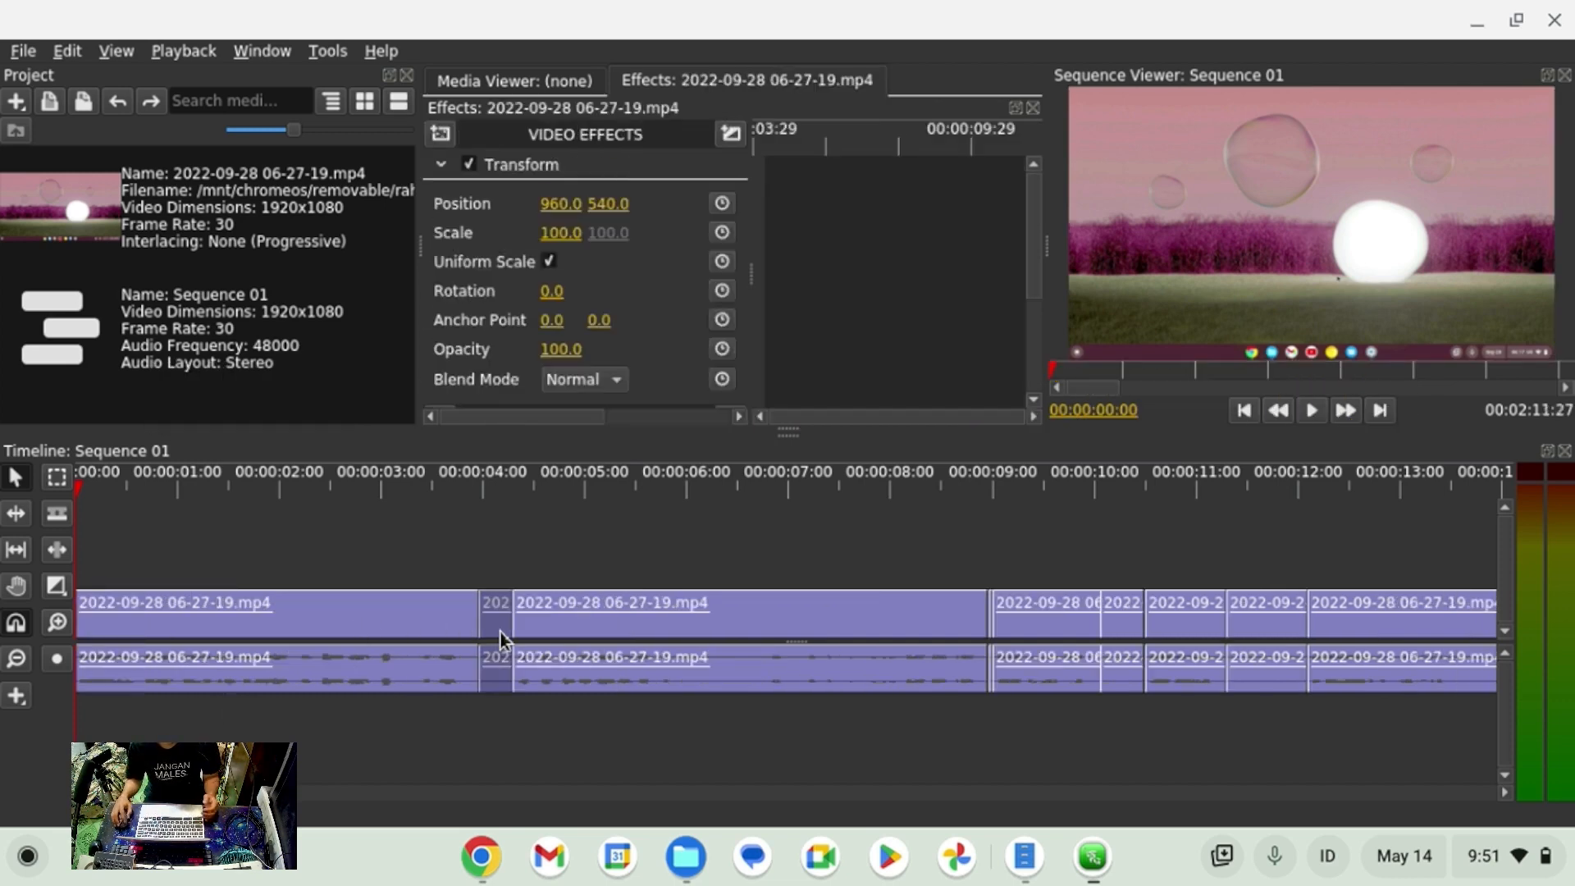
right_click(500, 632)
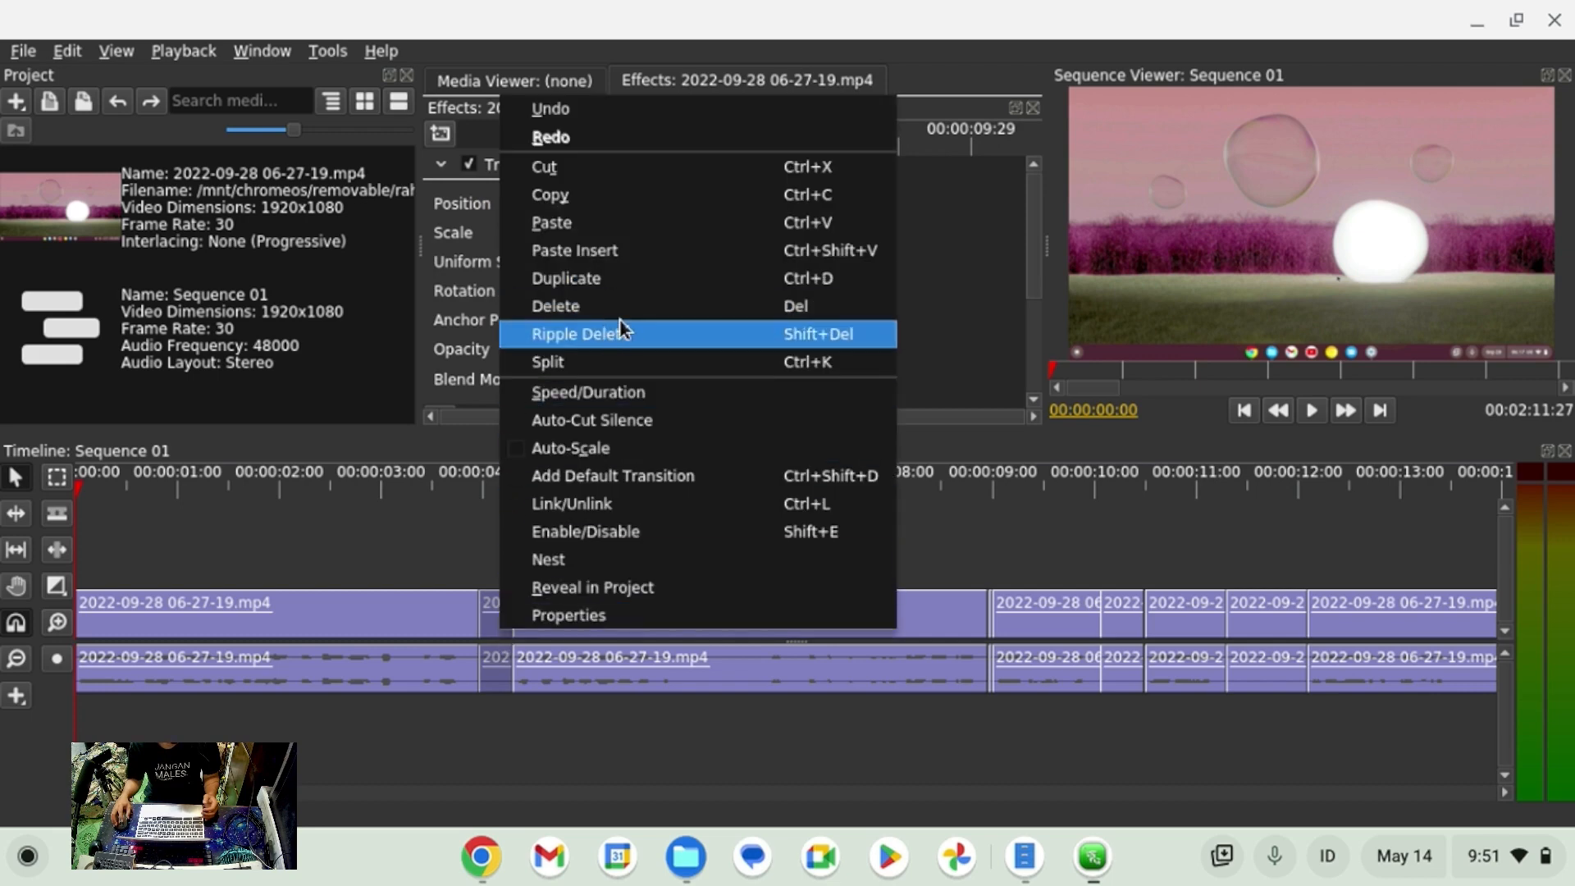
left_click(678, 334)
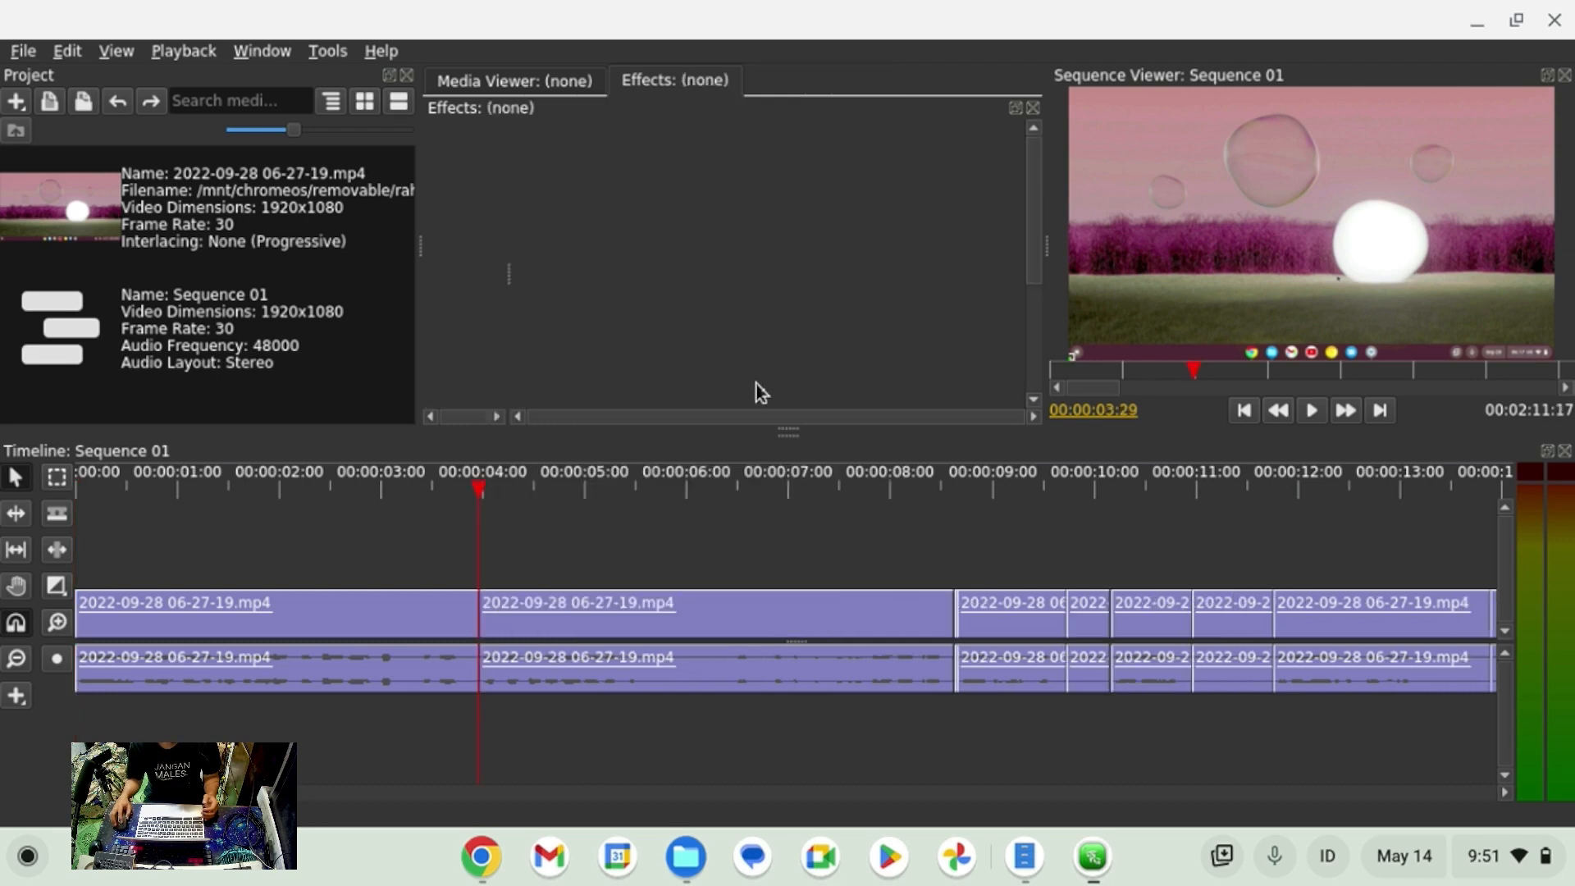
Examine the joined cut at 00:00:03:29 by panning the timeline and viewing it at closer and wider zoom levels.
scroll(1008, 605, "up", 9)
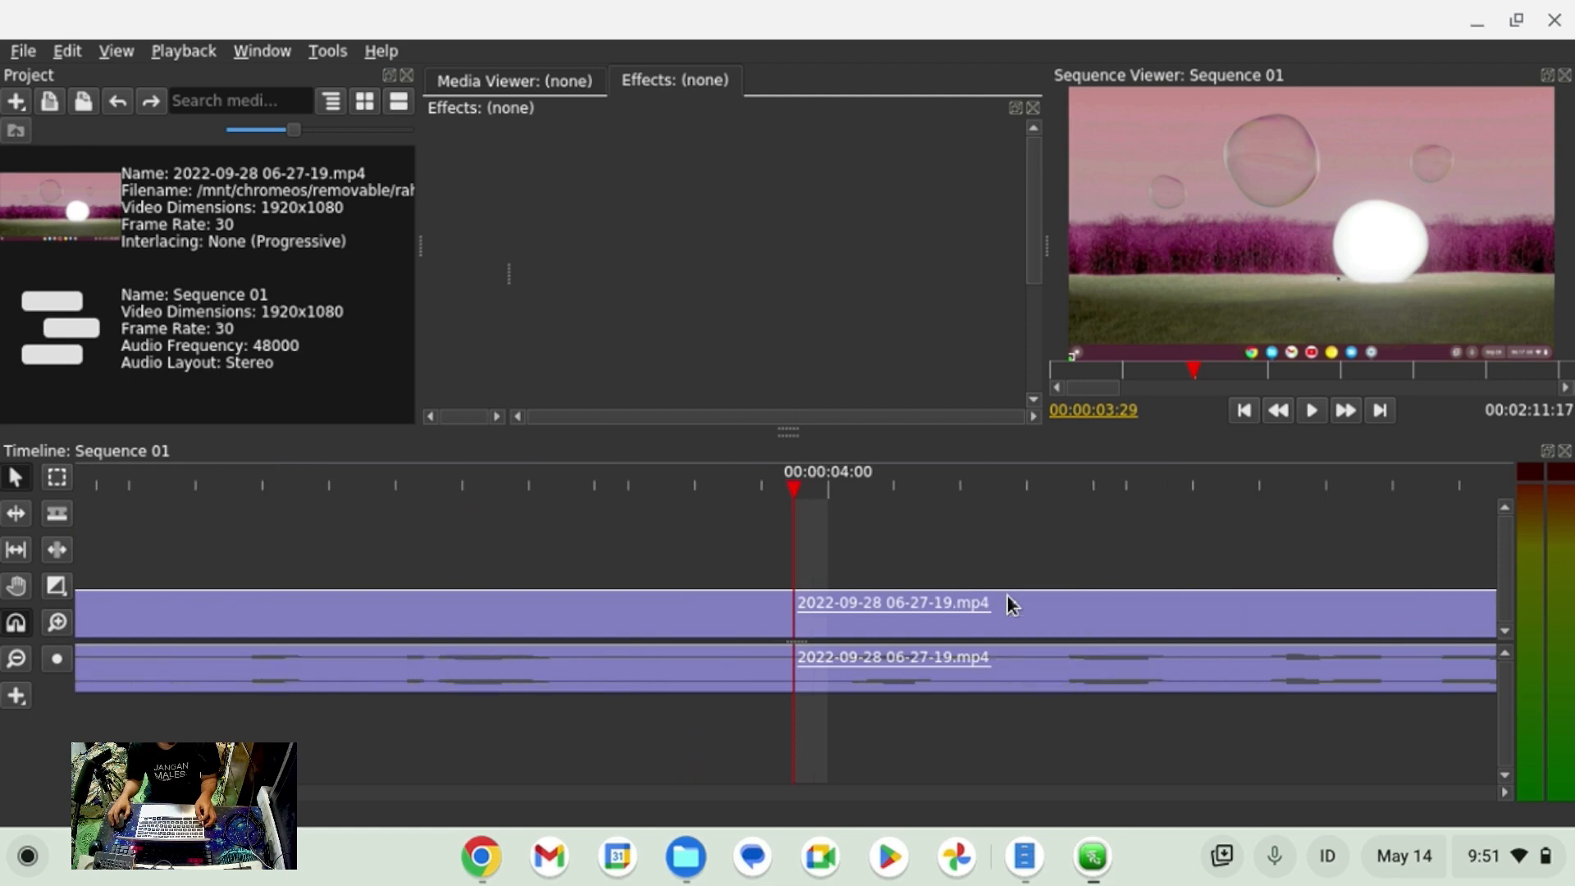
scroll(1009, 603, "right", 6)
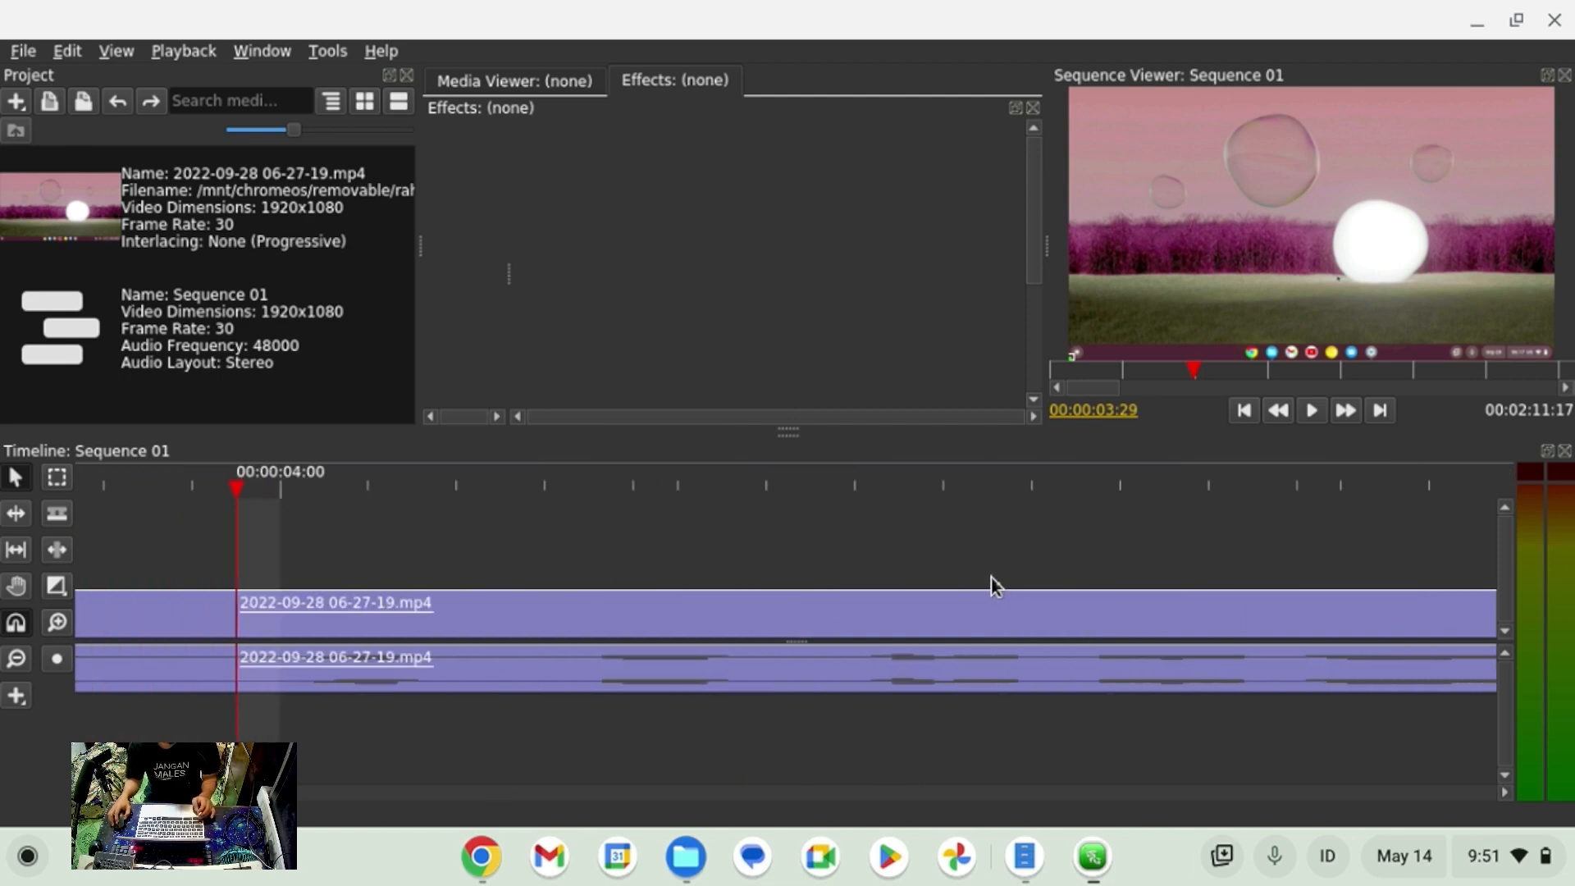
scroll(991, 578, "left", 5)
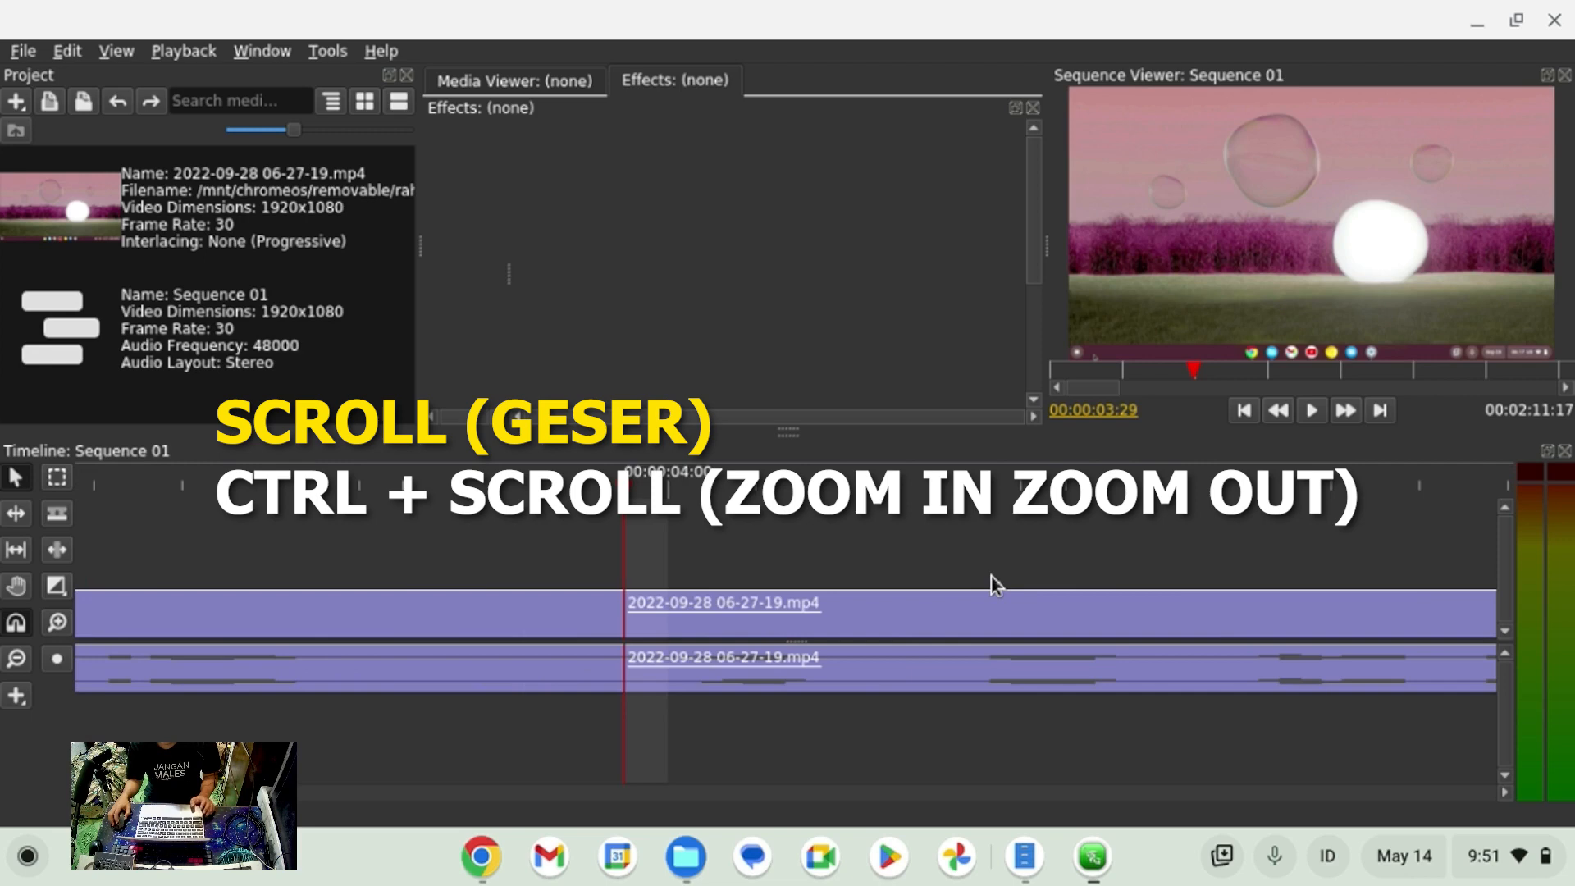
scroll(990, 578, "left", 2)
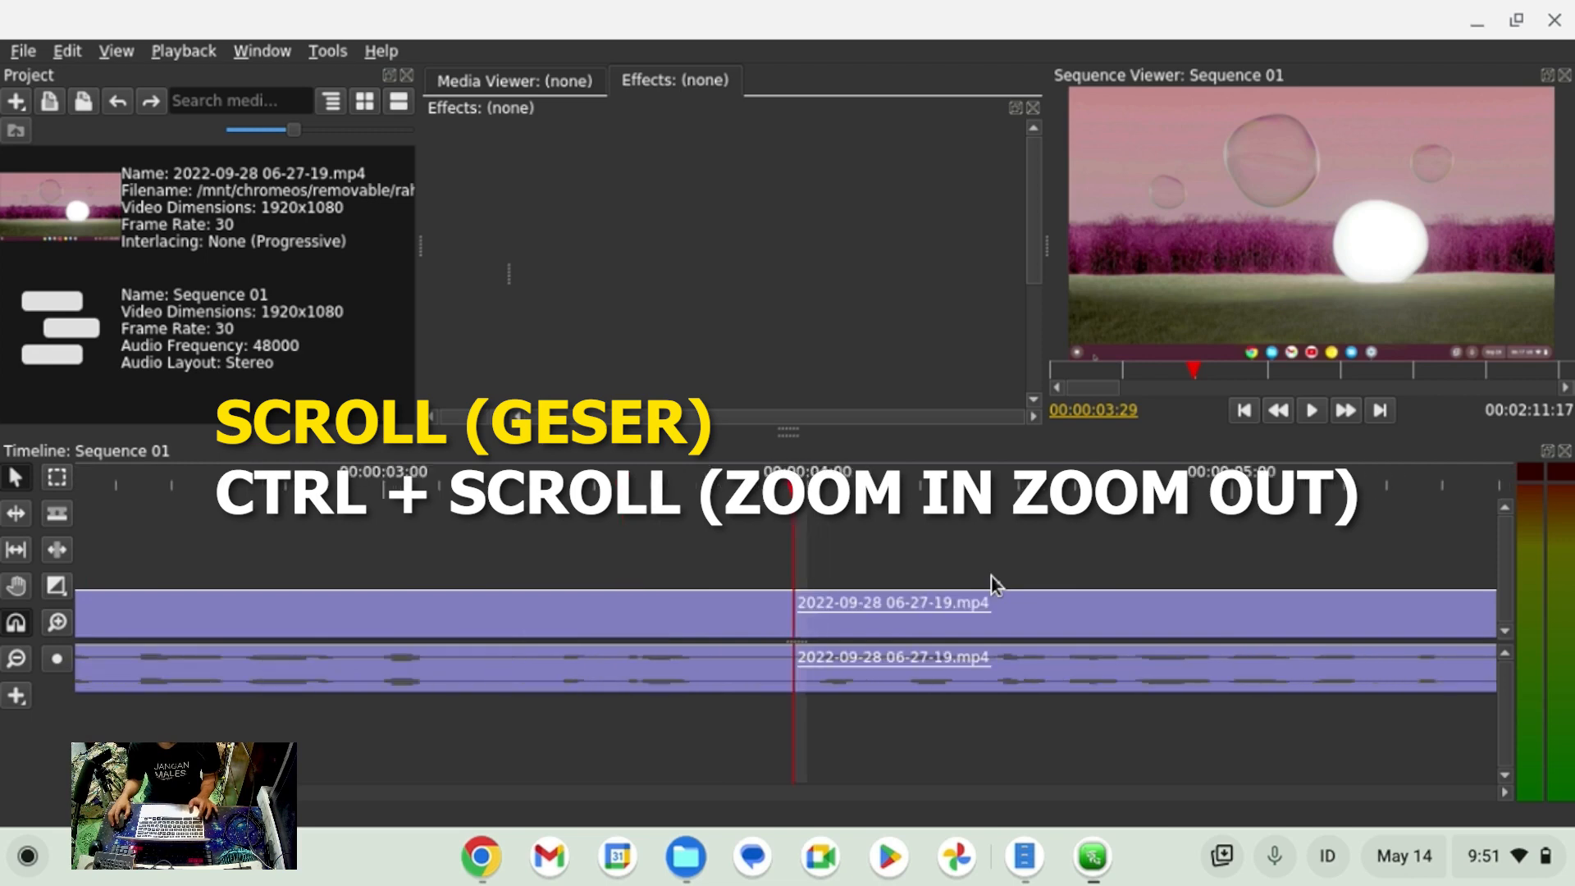
scroll(914, 582, "up", 2, "ctrl")
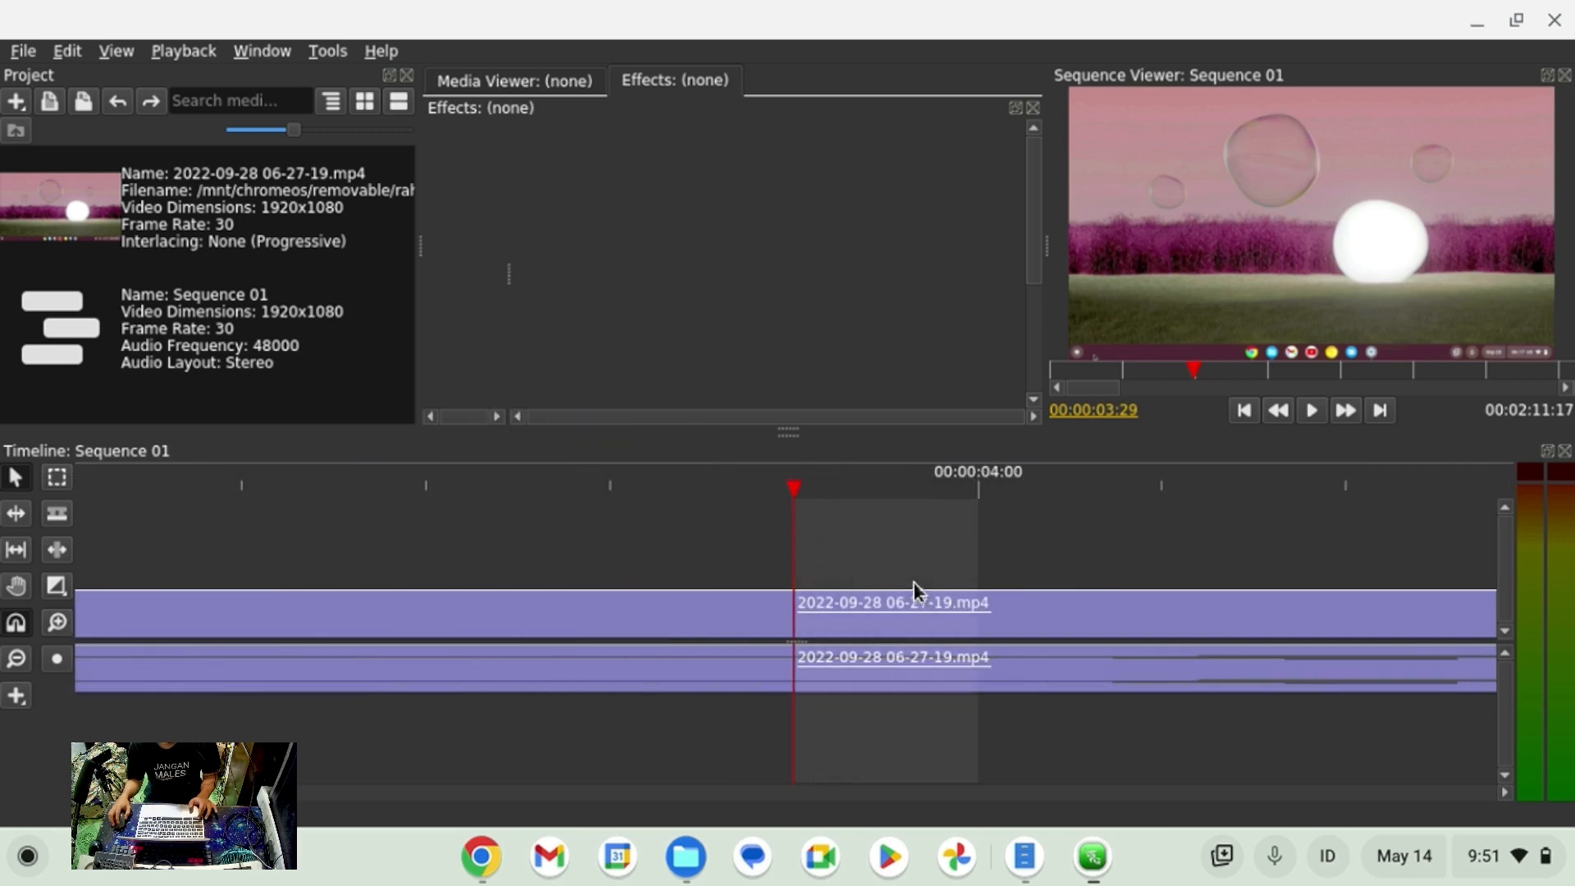
scroll(913, 582, "down", 3, "ctrl")
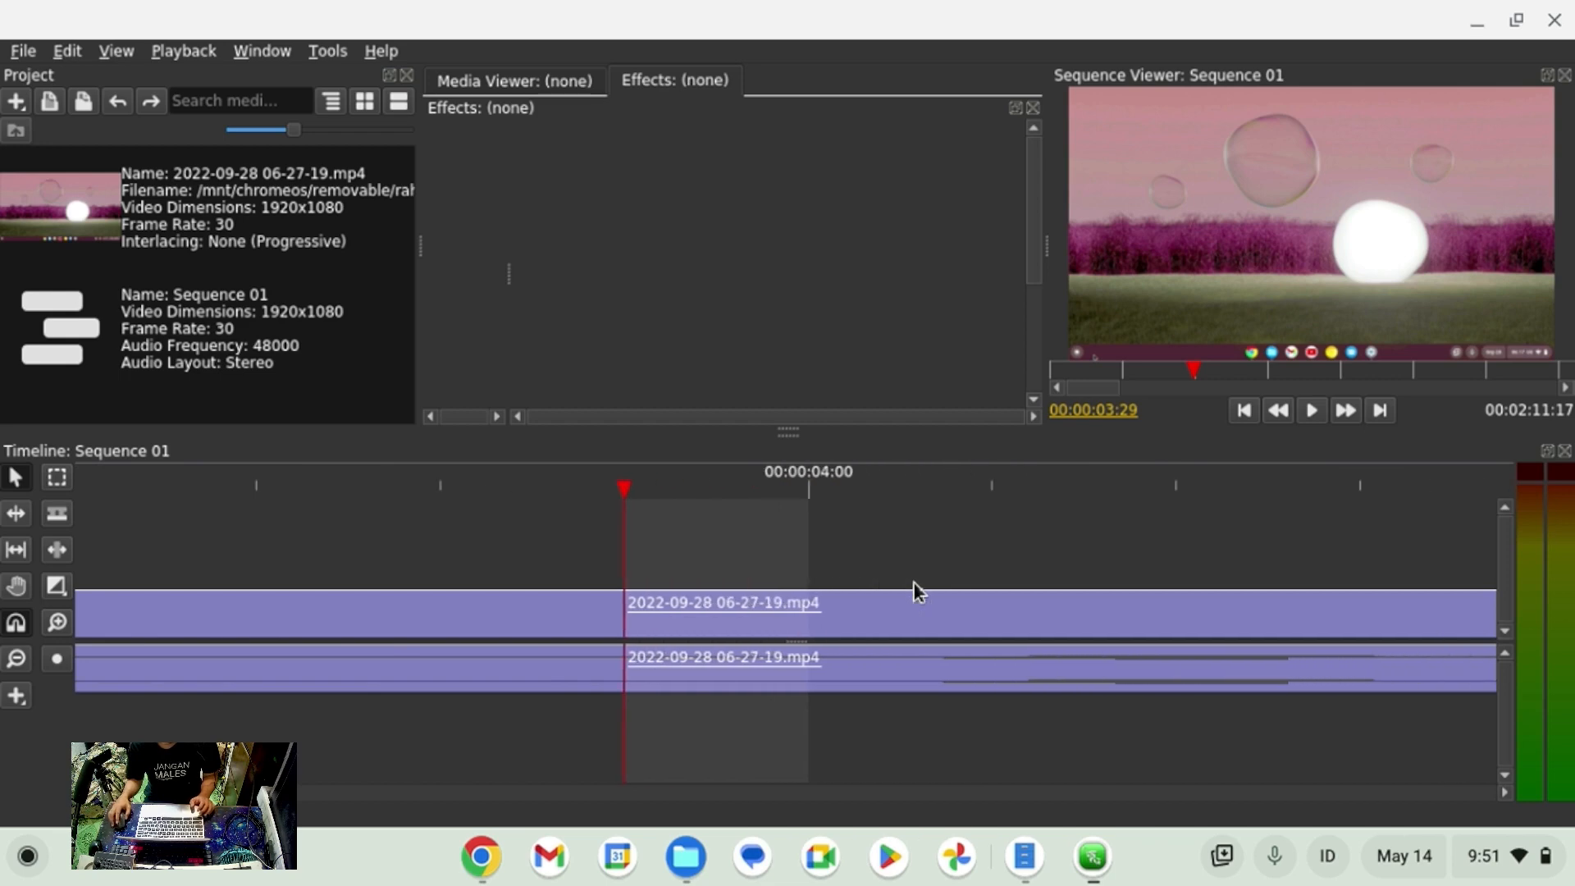
scroll(913, 583, "down", 5, "ctrl")
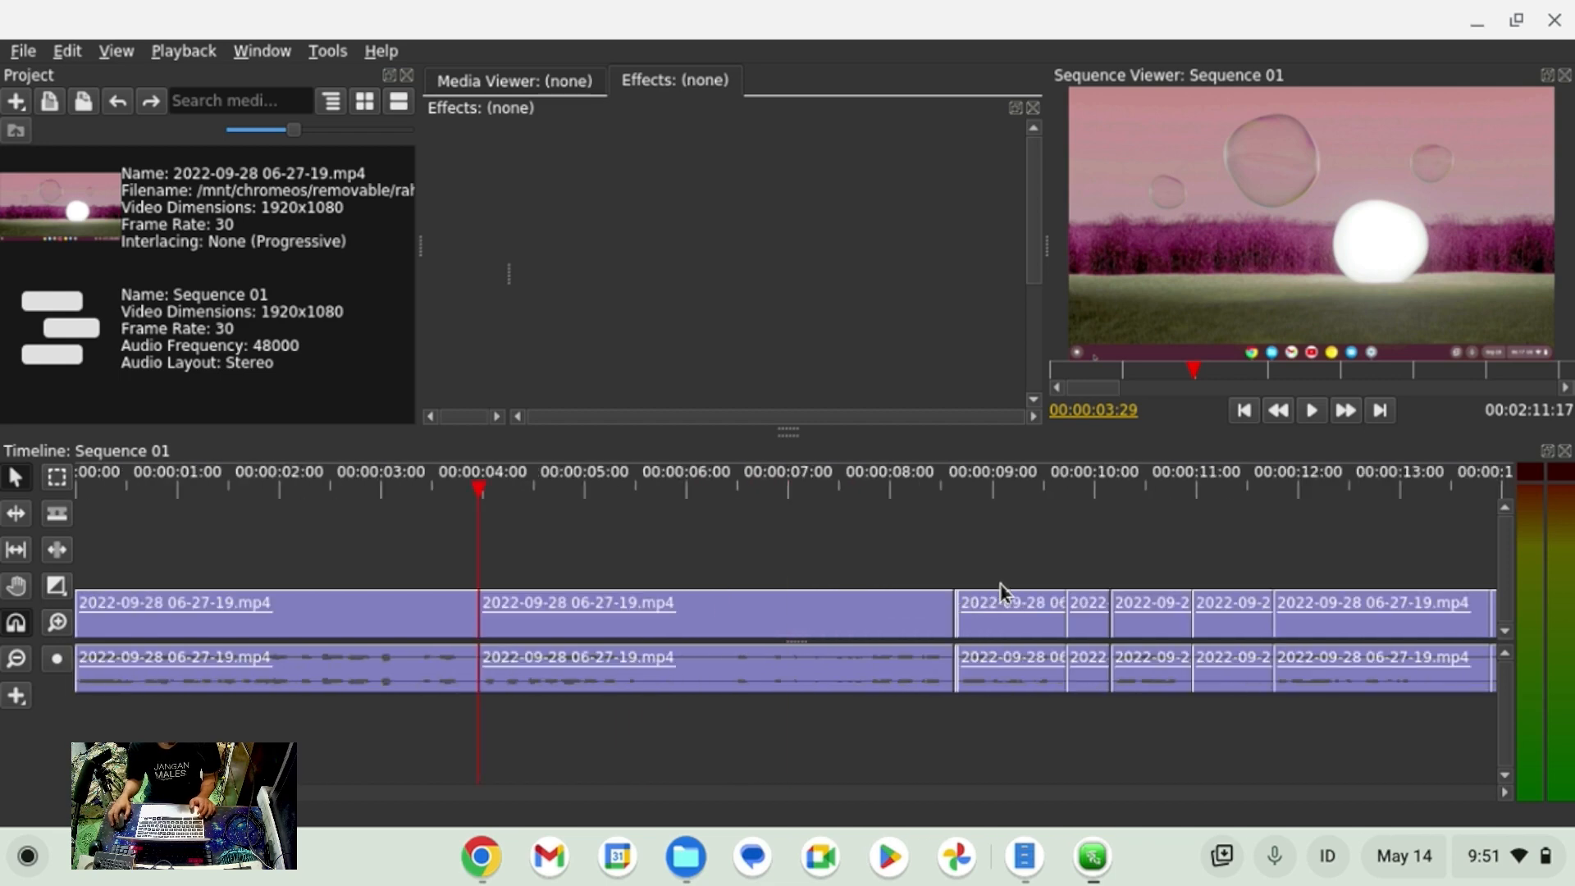
Move the playhead to the cut at 00:00:08:19 and ripple delete the segment starting at 00:00:08:20.
left_click(958, 484)
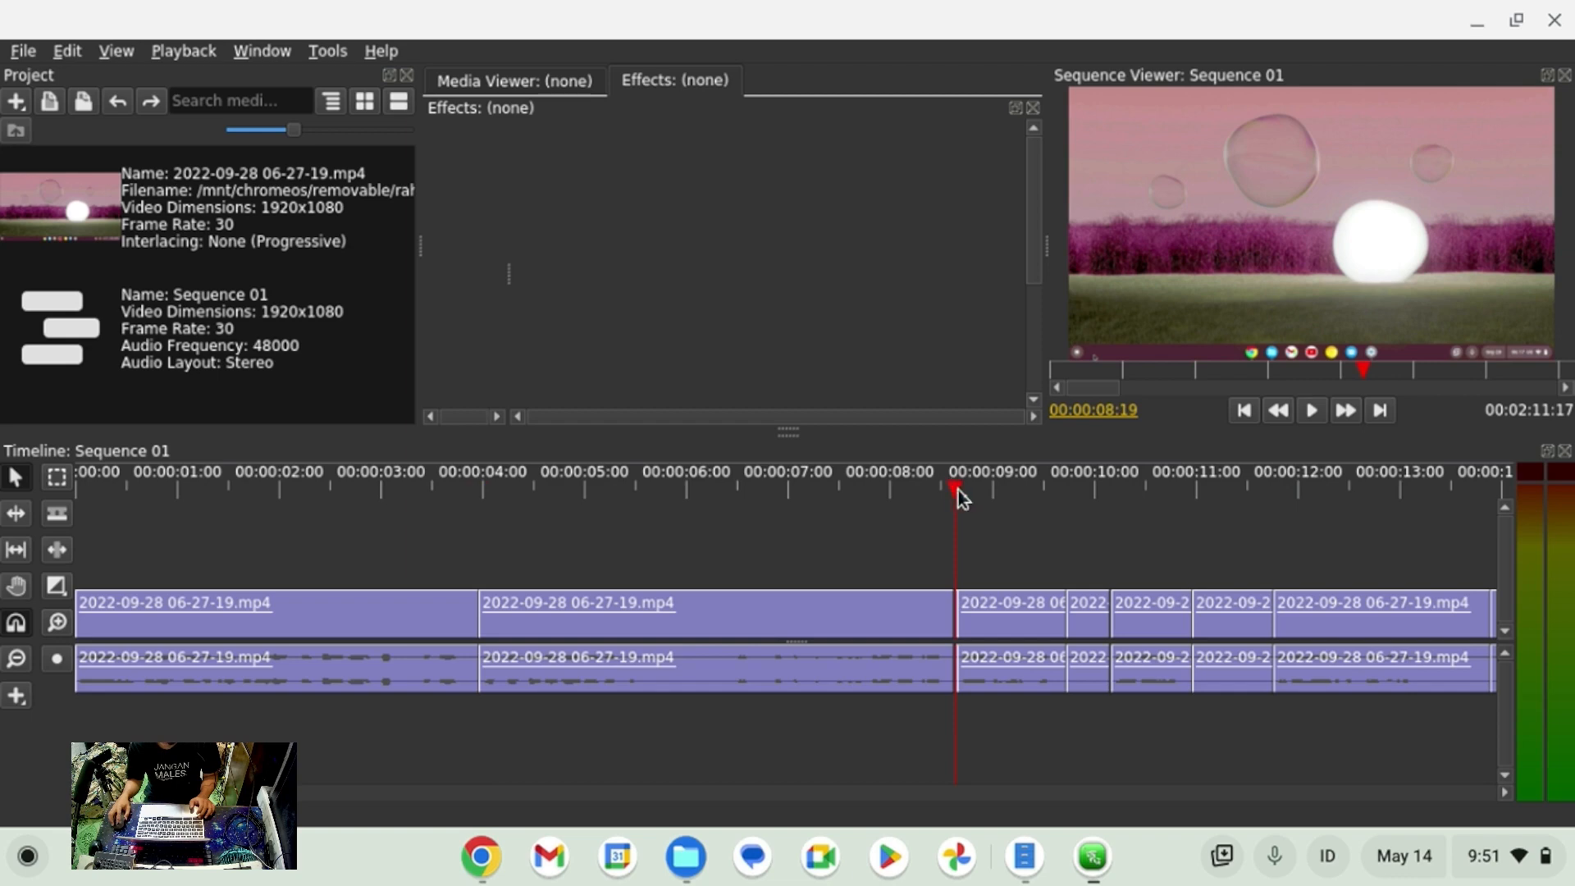
mouse_move(959, 496)
left_mouse_down()
mouse_move(785, 497)
mouse_move(1005, 508)
mouse_move(774, 502)
mouse_move(970, 517)
mouse_move(932, 524)
mouse_move(958, 525)
left_mouse_up()
scroll(989, 613, "up", 3)
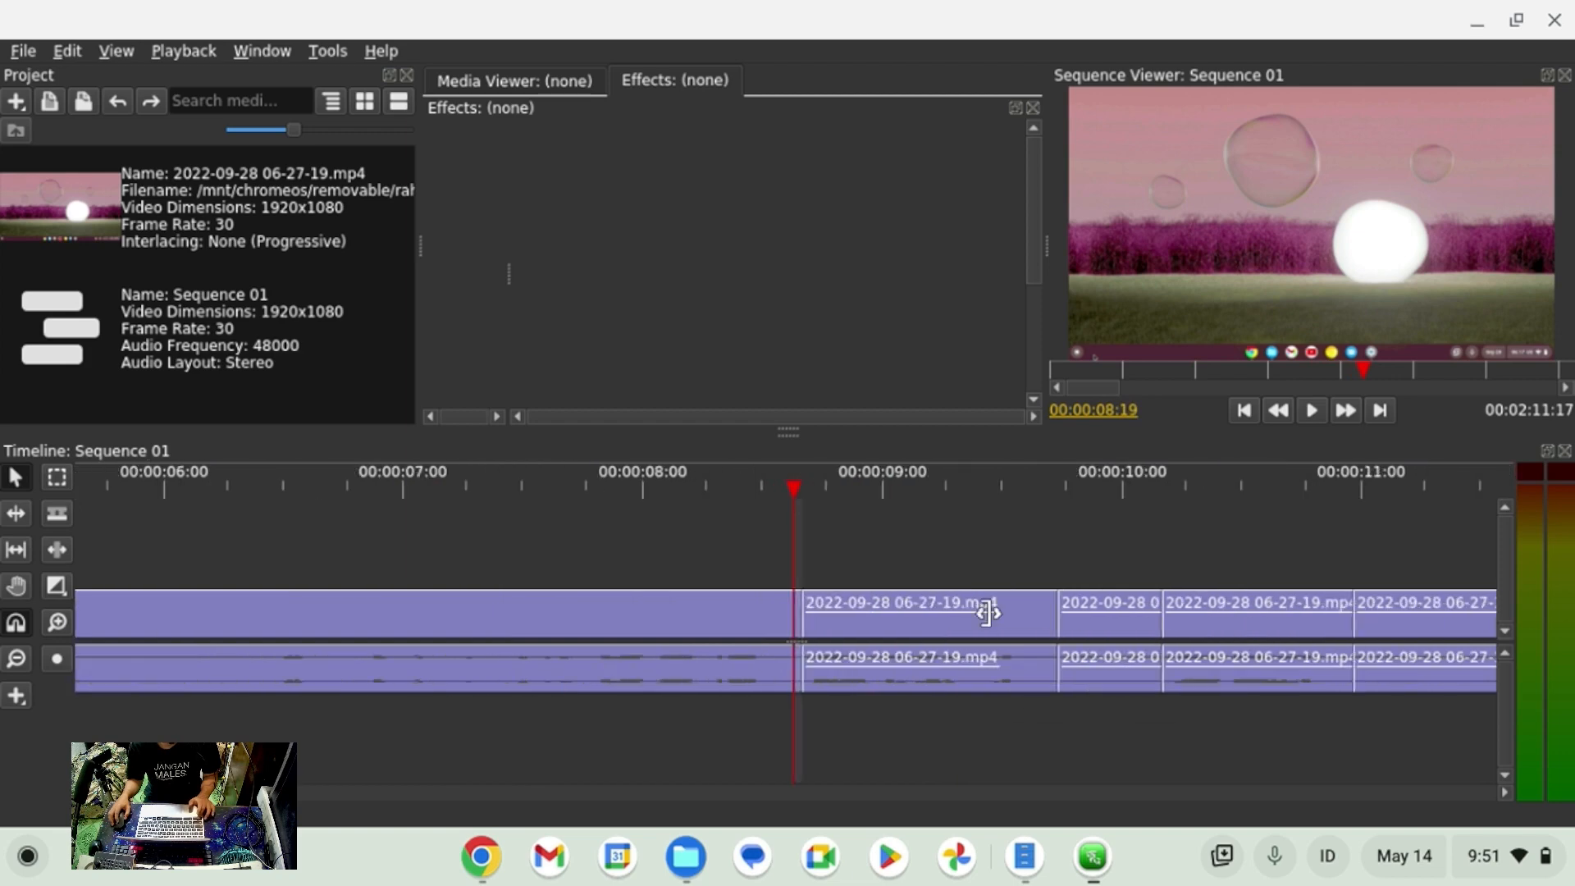
scroll(984, 615, "up", 8)
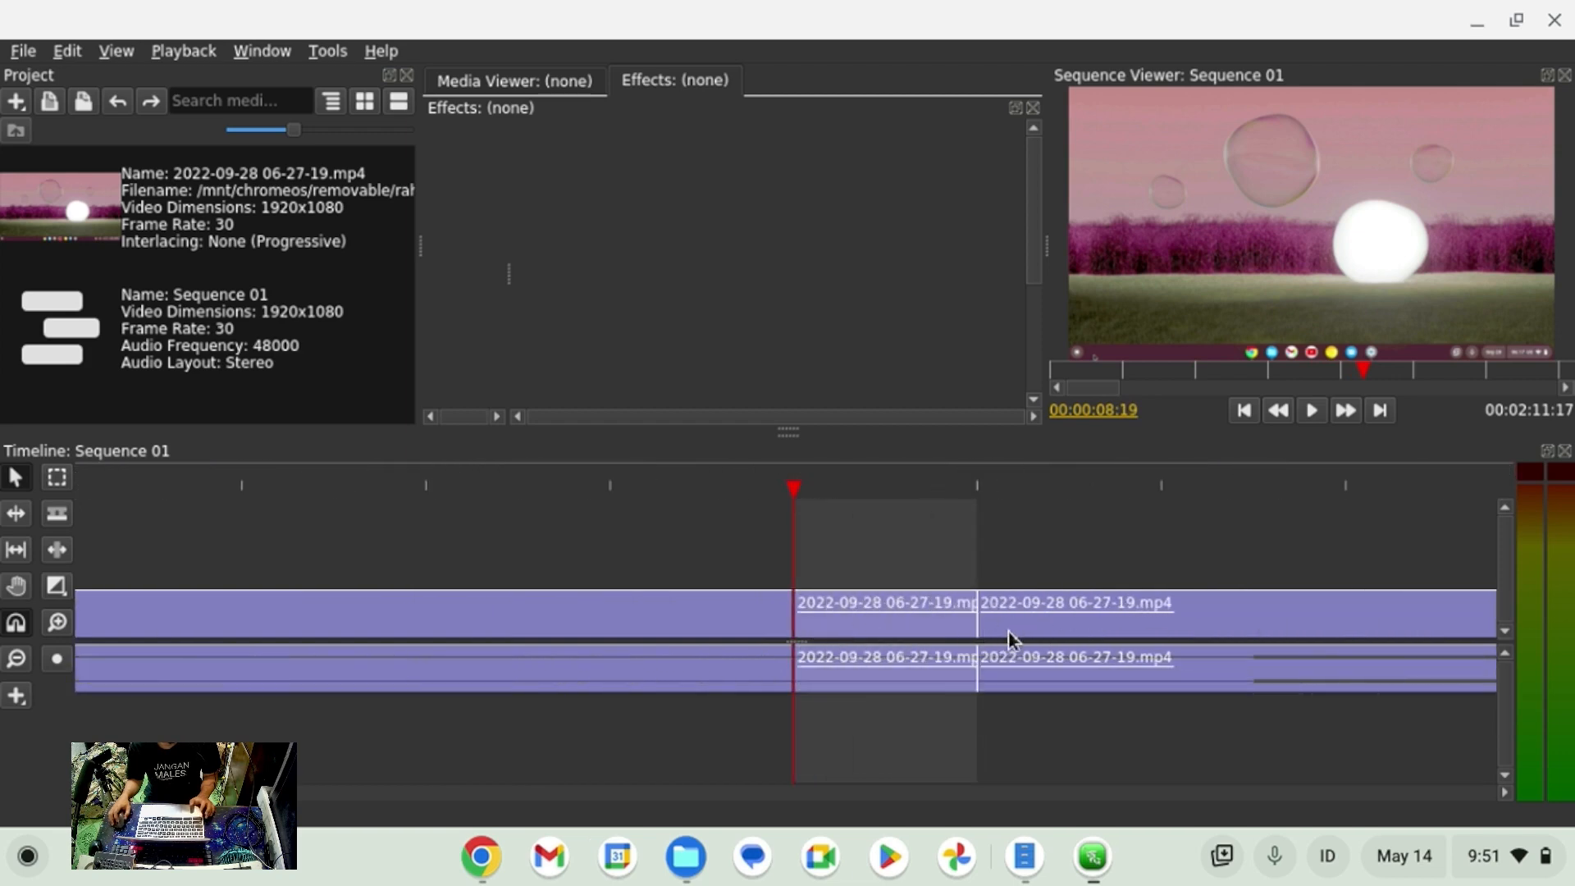
left_click(910, 637)
left_click(924, 617)
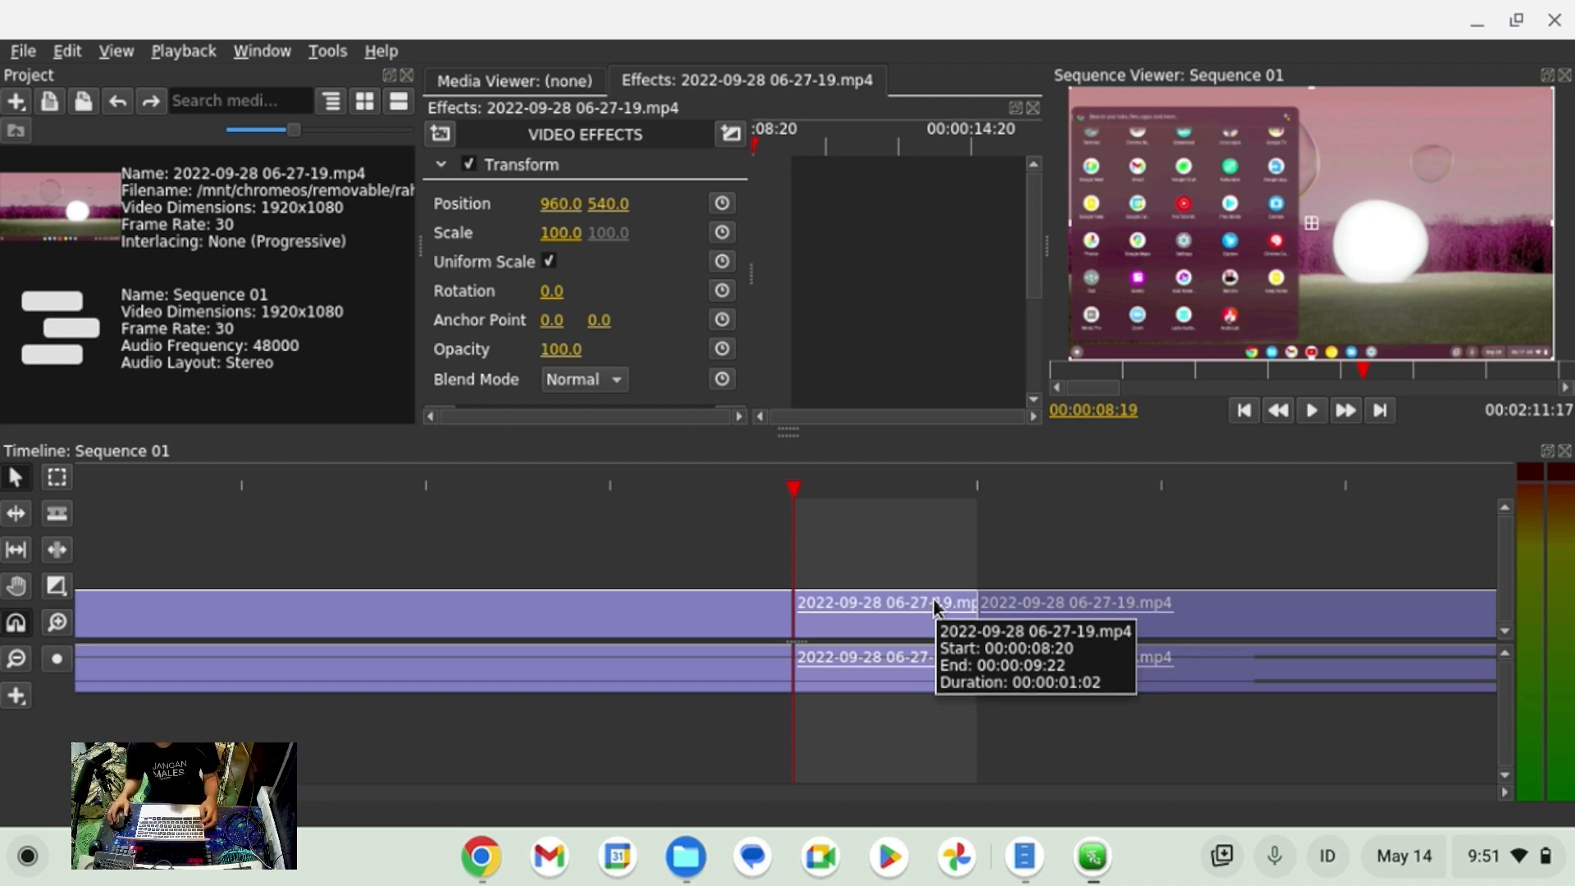
key("Right")
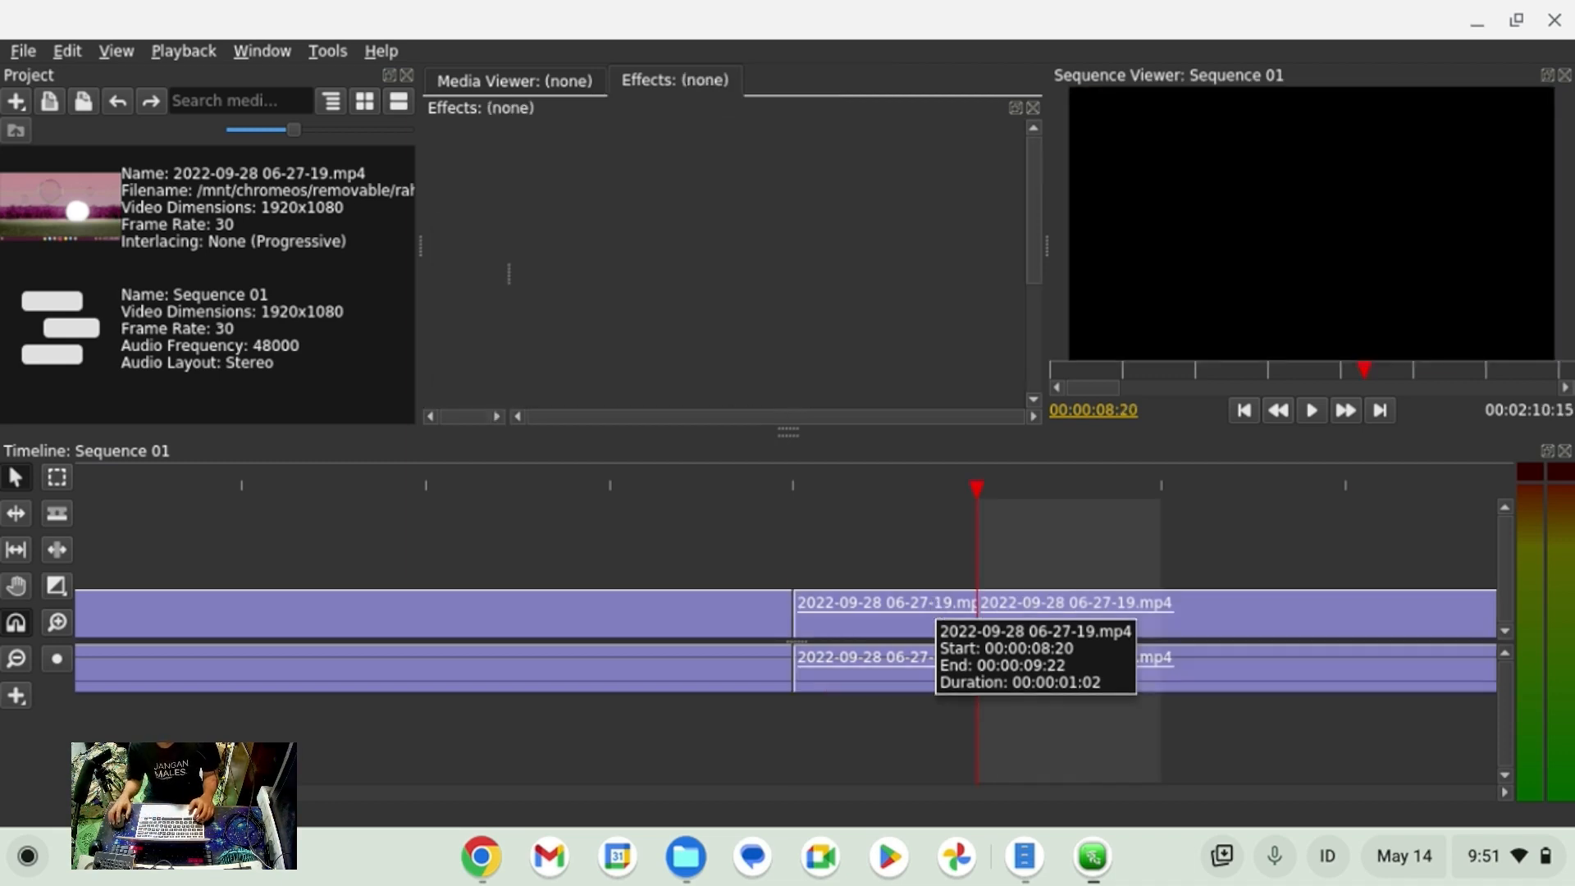
Return the playhead to 00:00:08:19 and increase the audio track's height to enlarge its waveform.
left_click(931, 633)
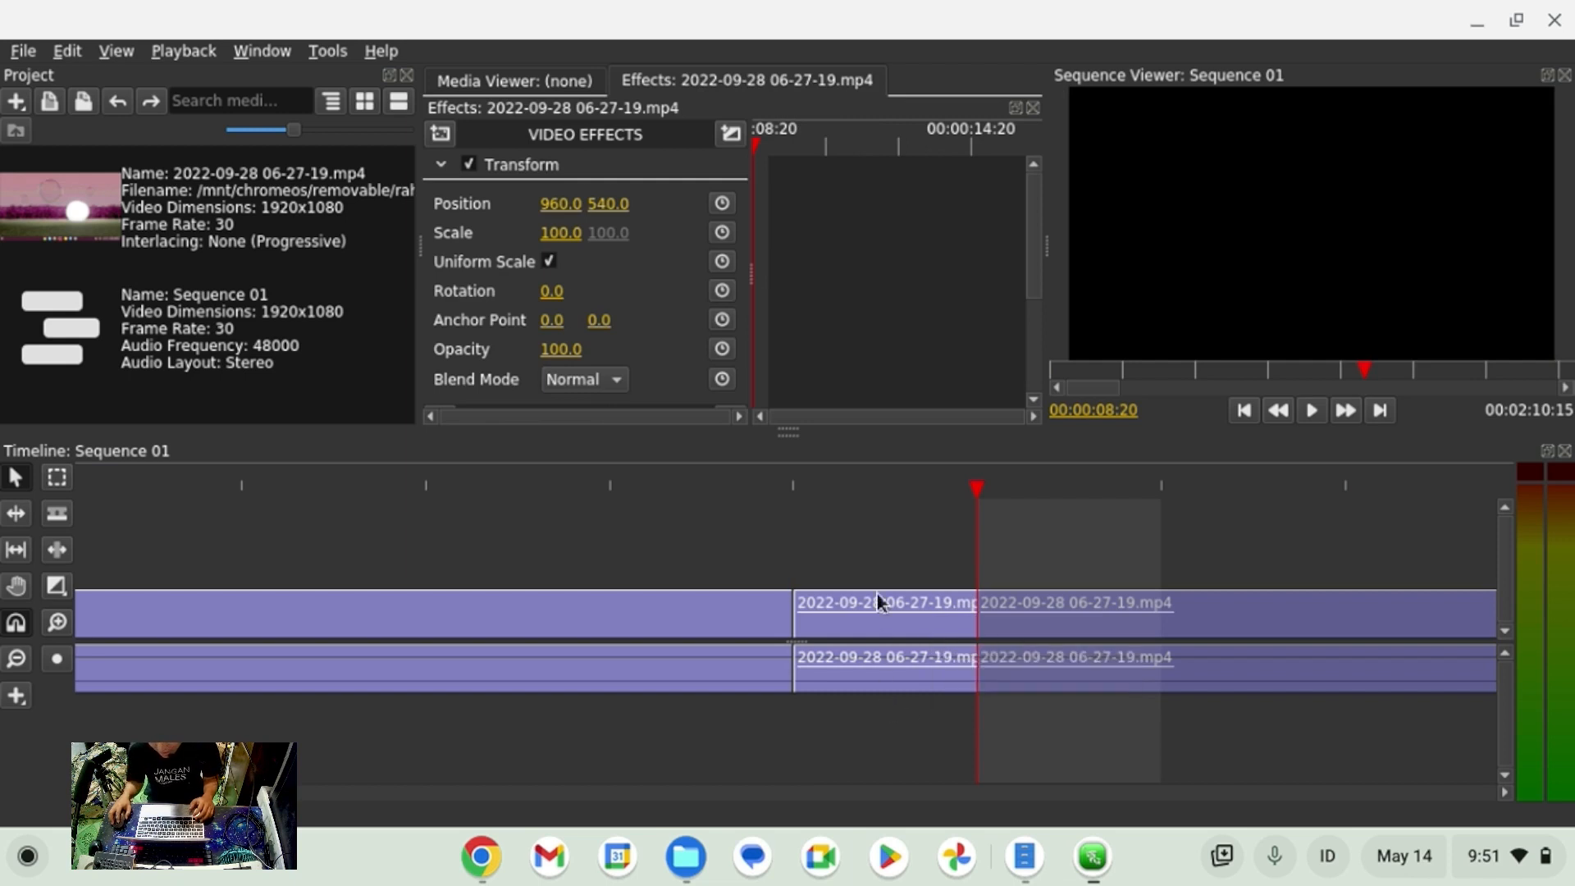
left_click(820, 492)
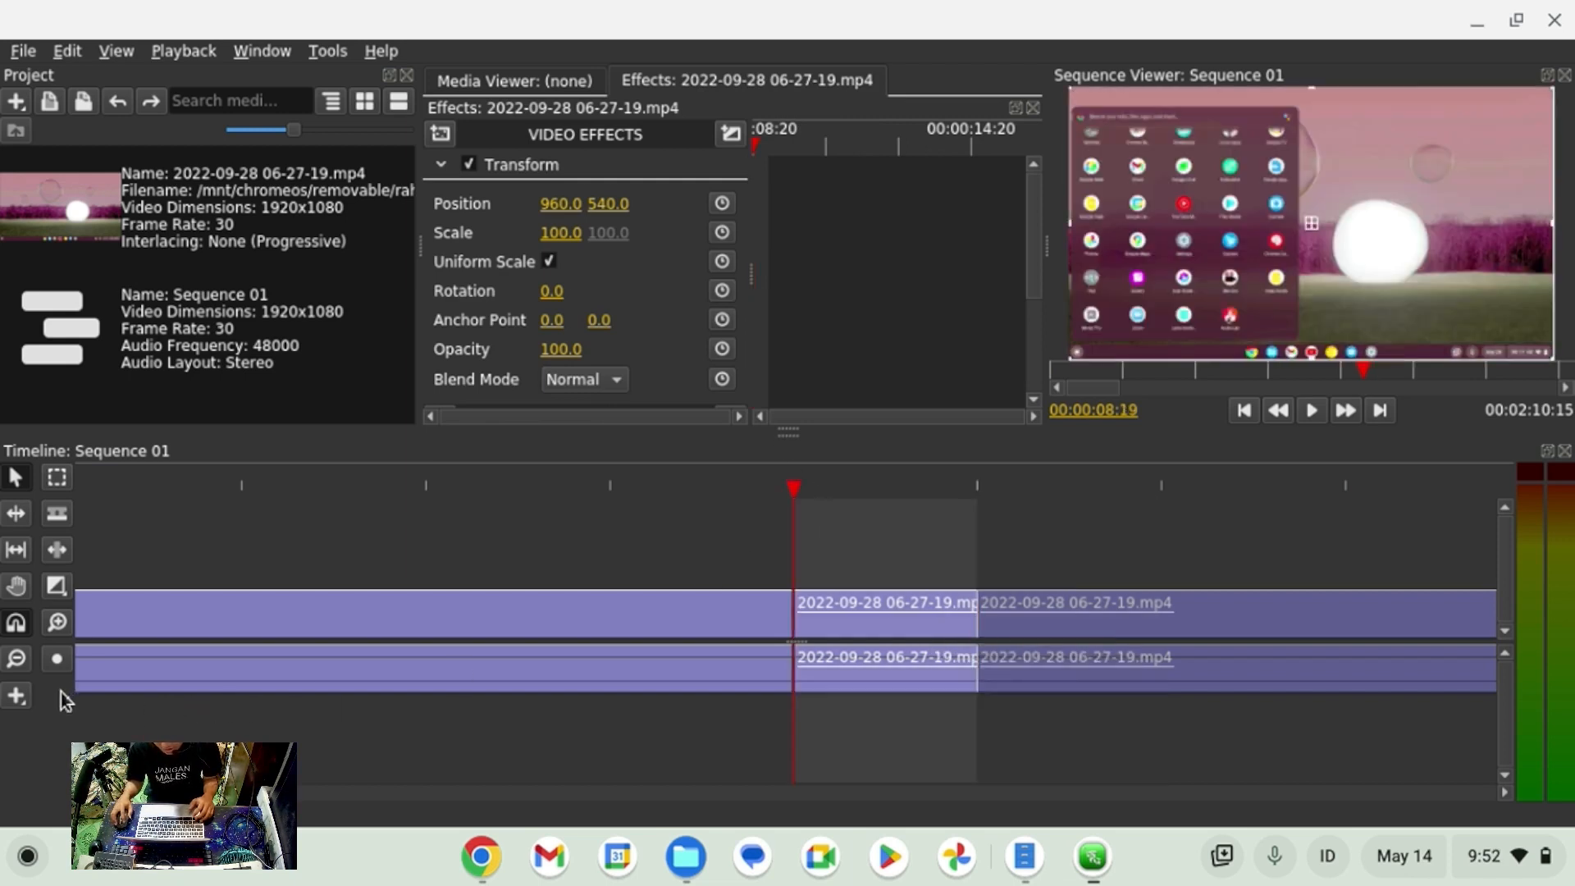
left_click_drag(79, 692, 100, 755)
scroll(393, 639, "down", 15)
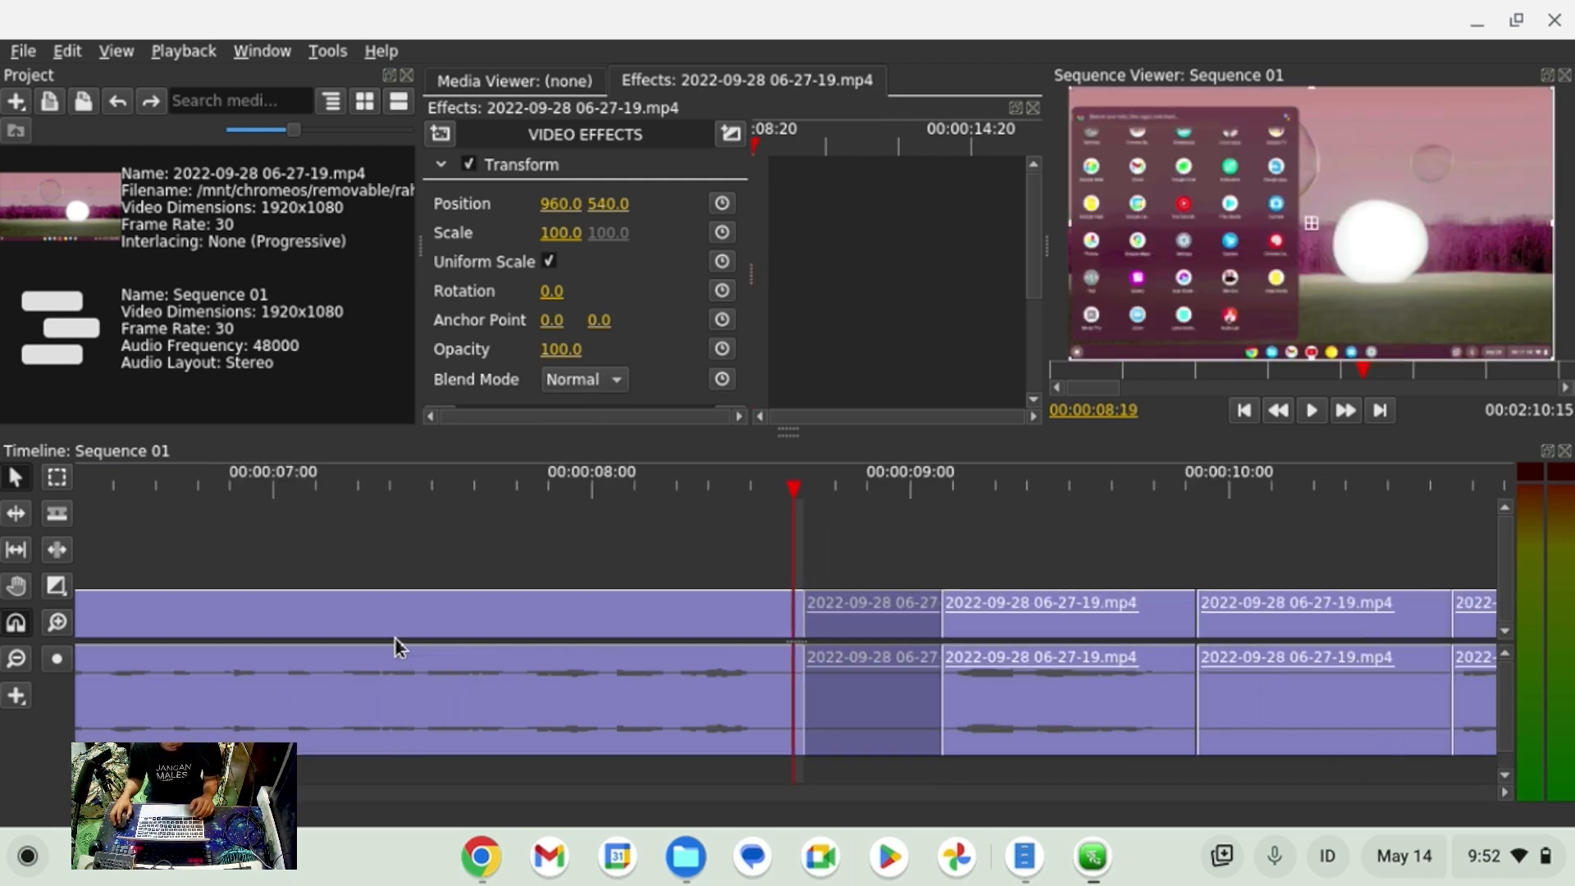
left_click_drag(302, 753, 344, 718)
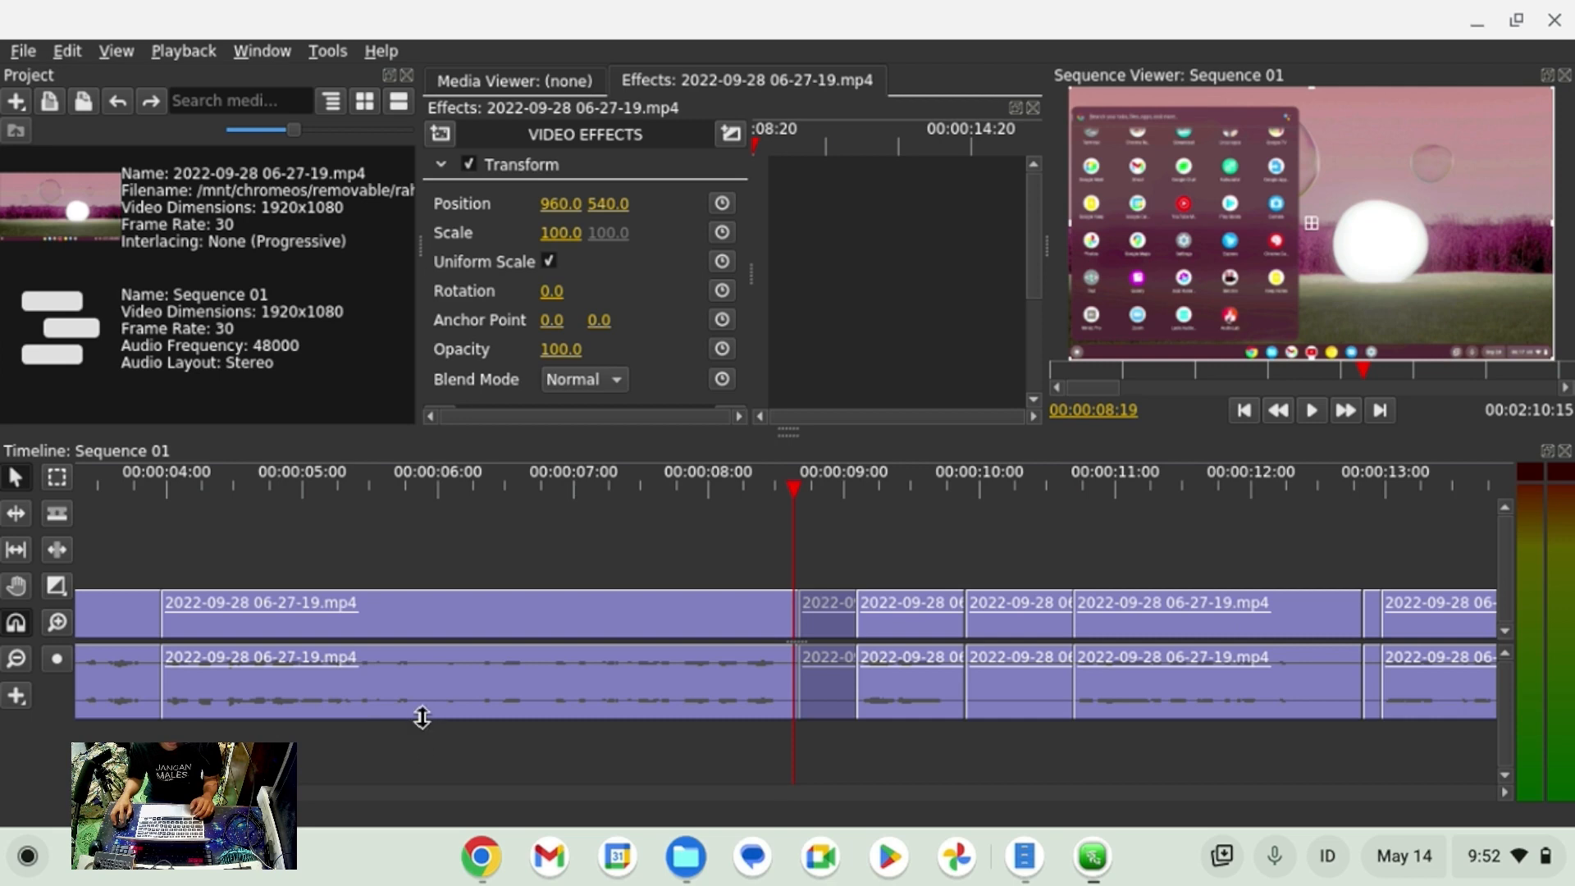
left_click_drag(418, 718, 411, 777)
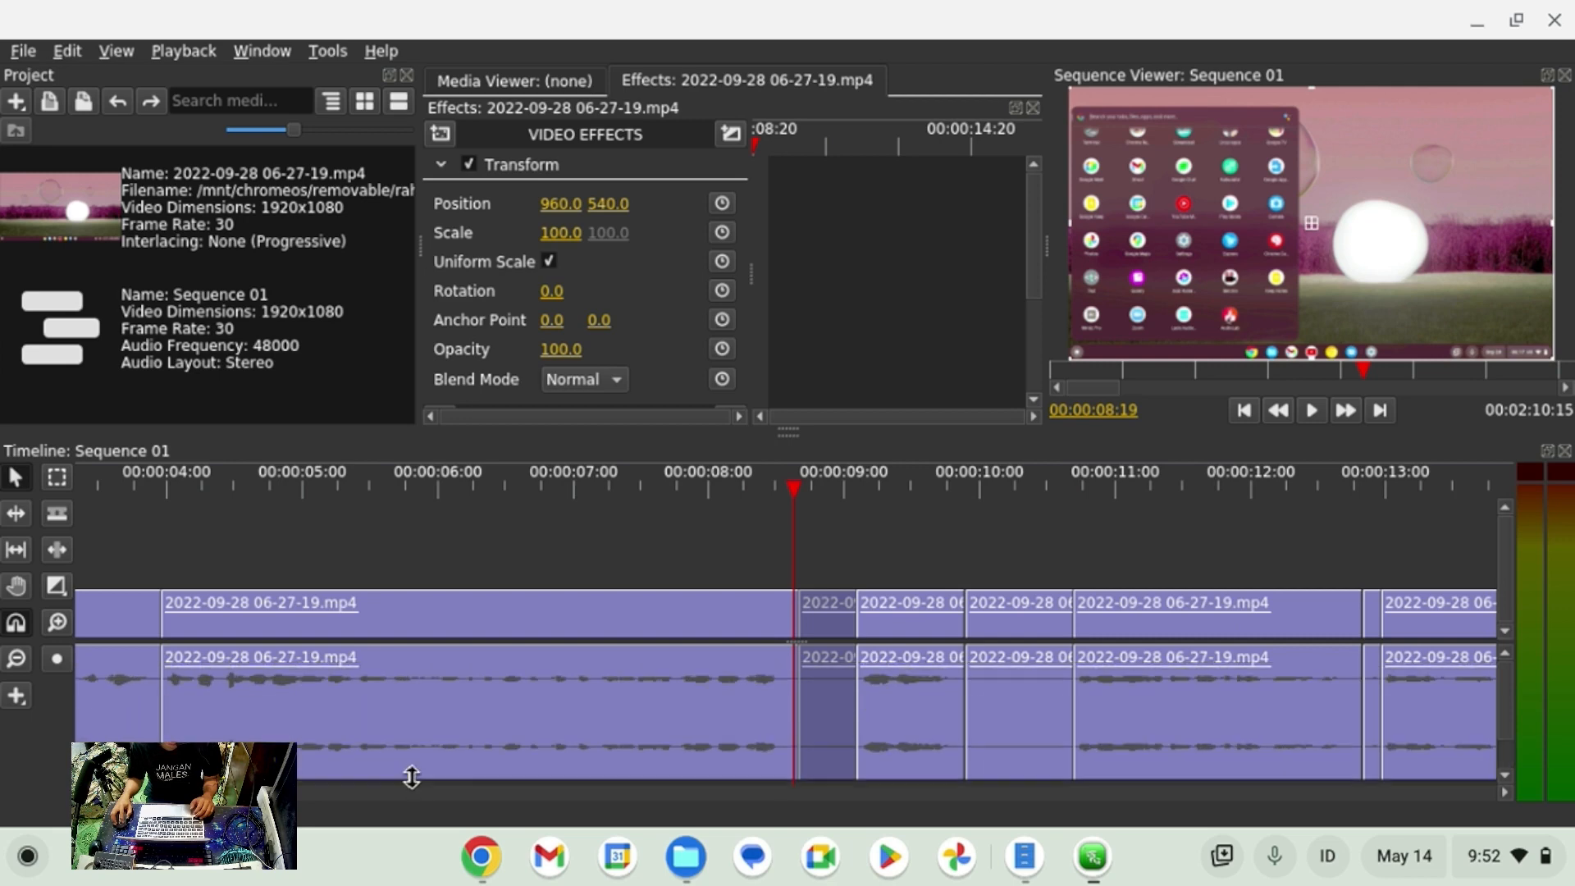
Ripple delete the silent segment starting at 00:00:08:20 and the following silent one at 00:00:09:14.
left_click(923, 555)
left_click(817, 669)
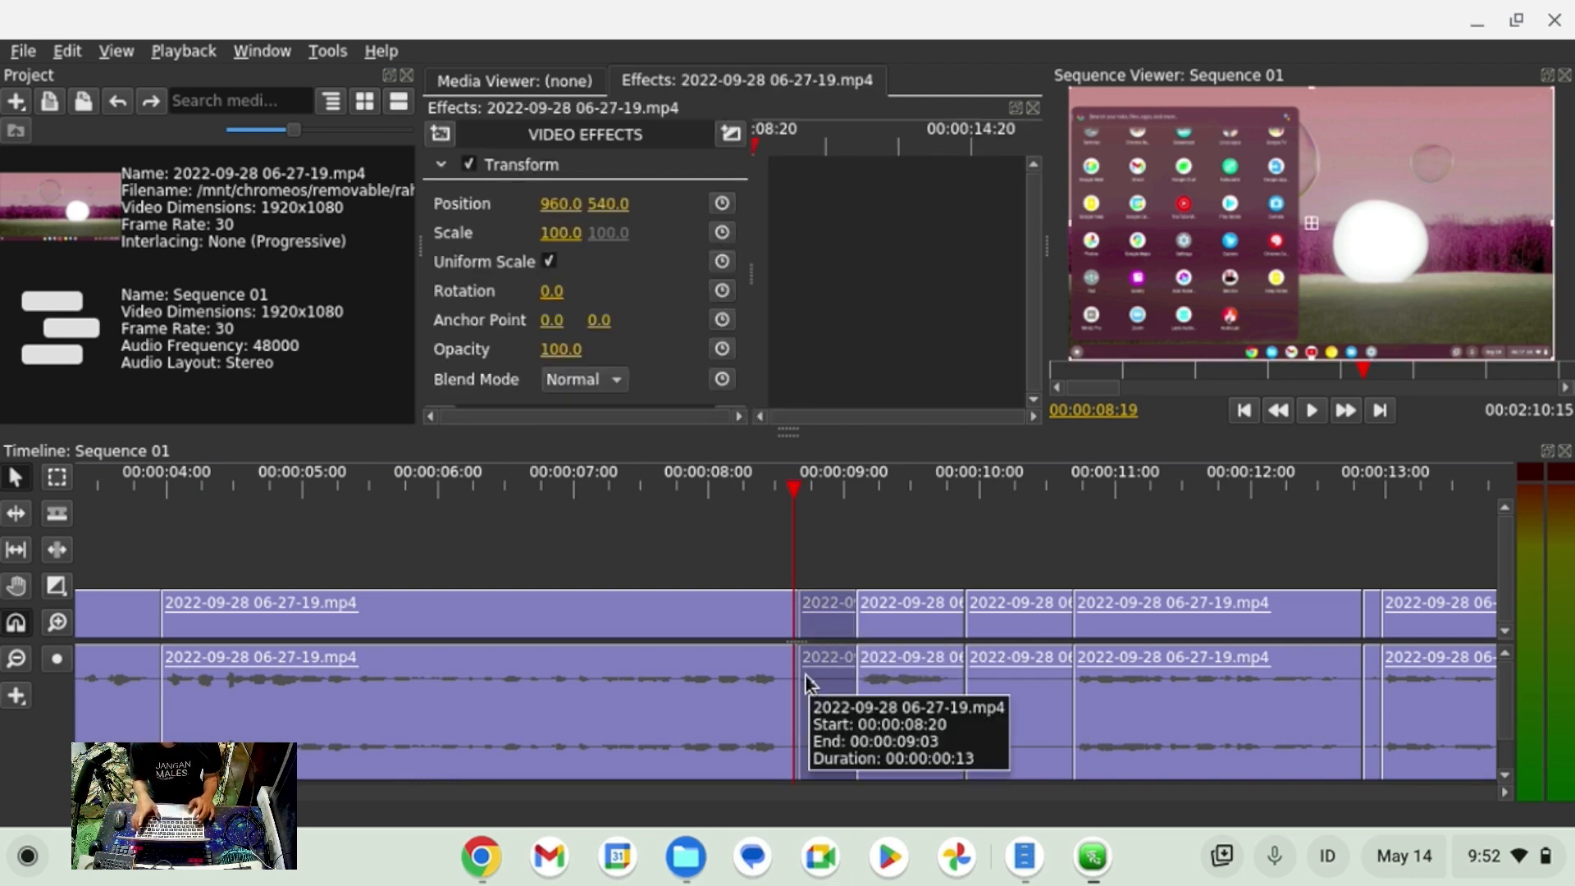
key("shift+Delete")
left_click(968, 684)
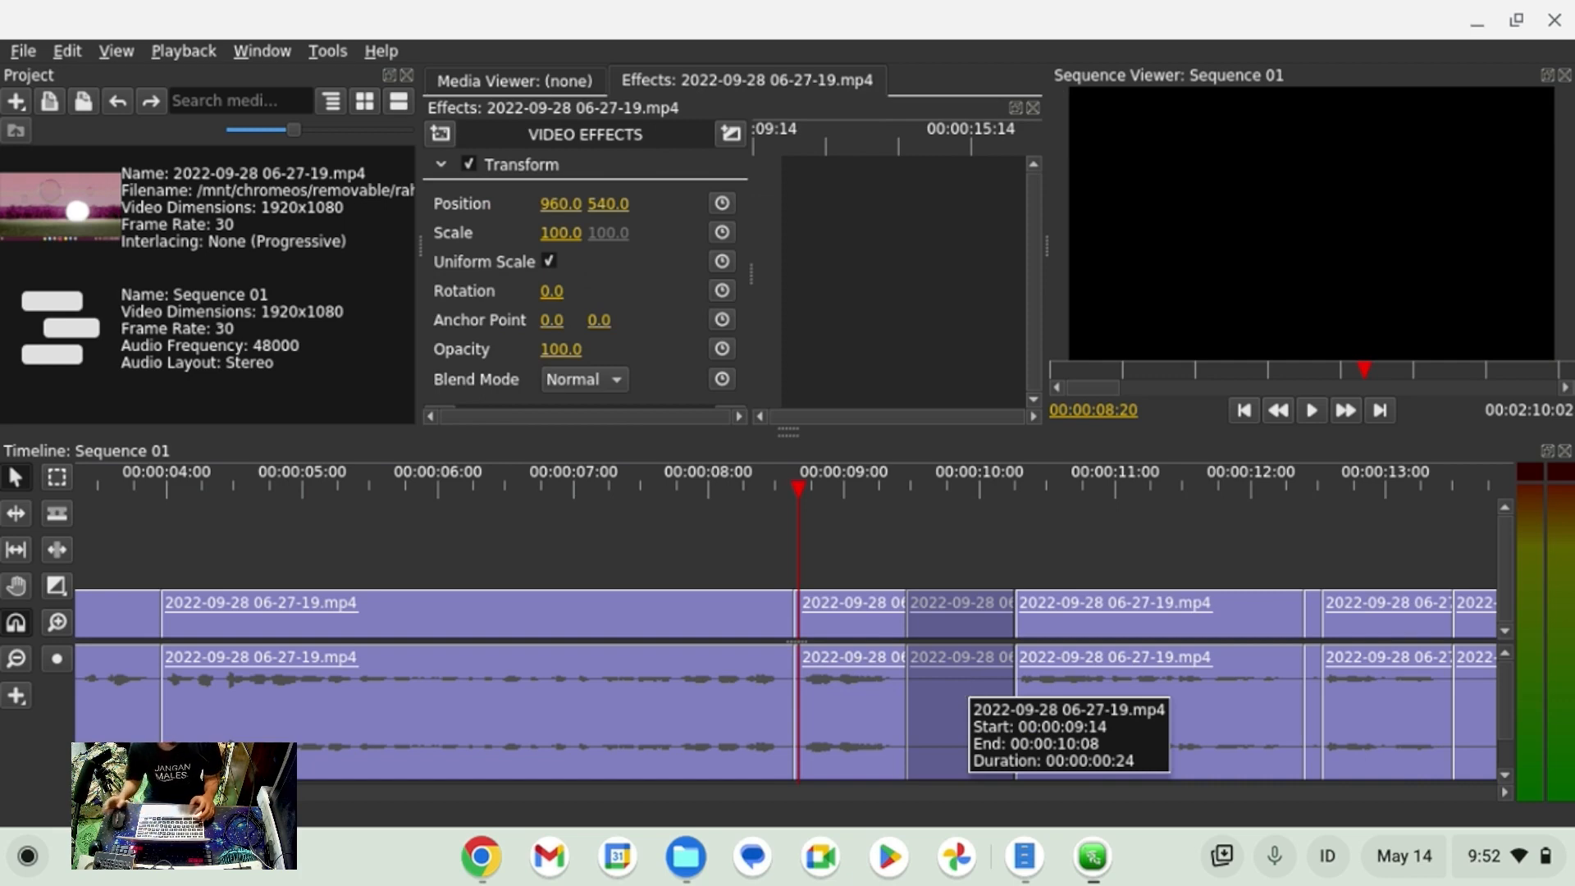
key("shift+Delete")
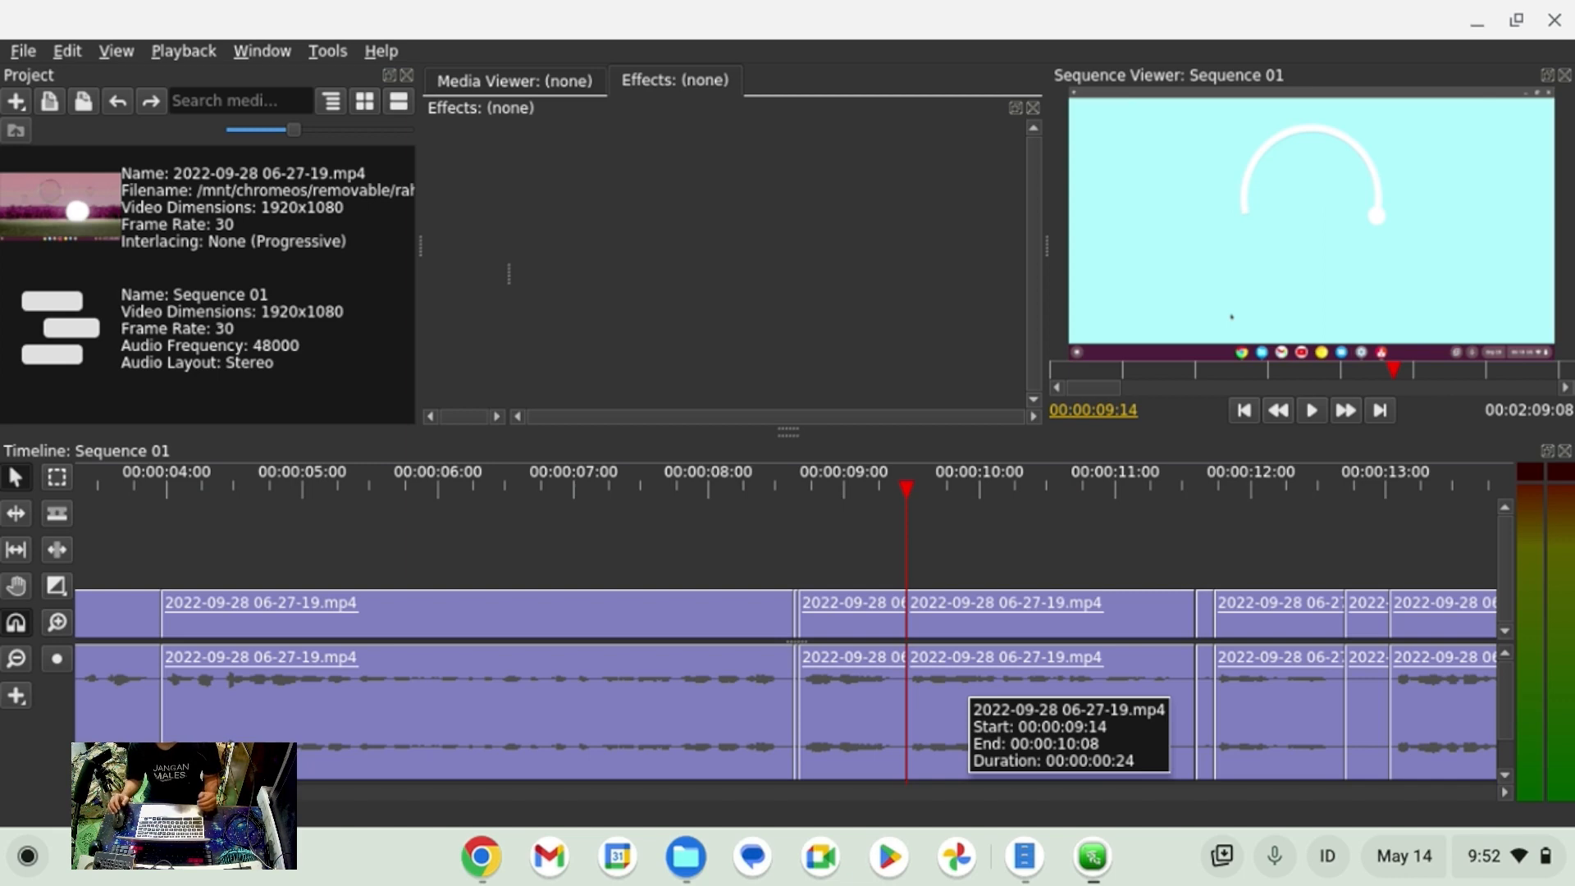
Ripple delete the short silent segments starting at 00:00:11:18 and 00:00:12:17.
left_click(801, 693)
left_click(791, 693)
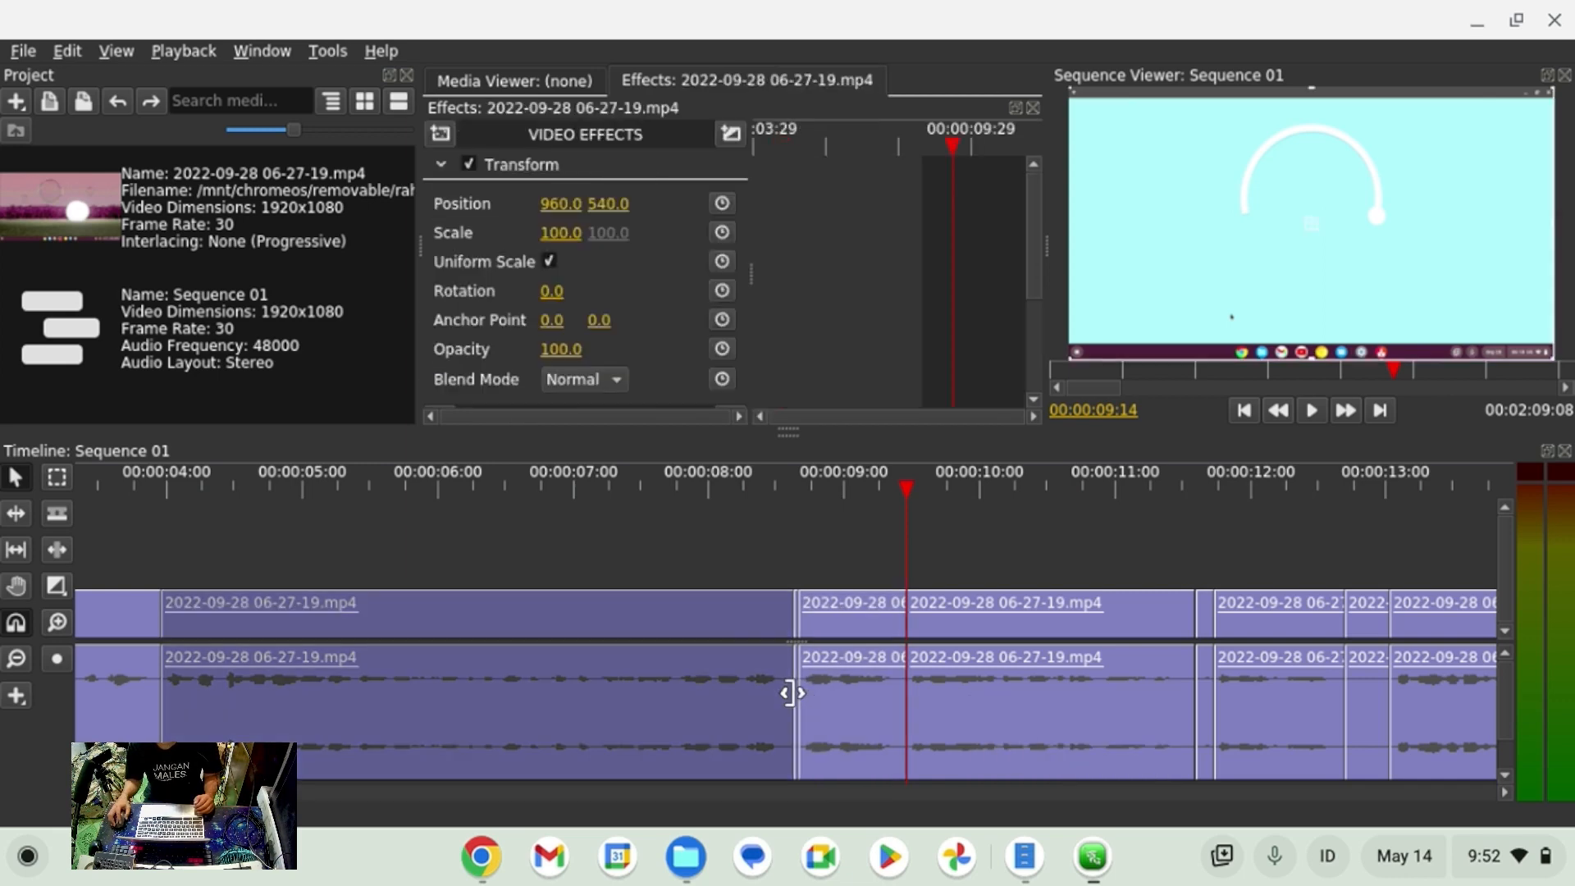
left_click(921, 661)
left_click(1204, 667)
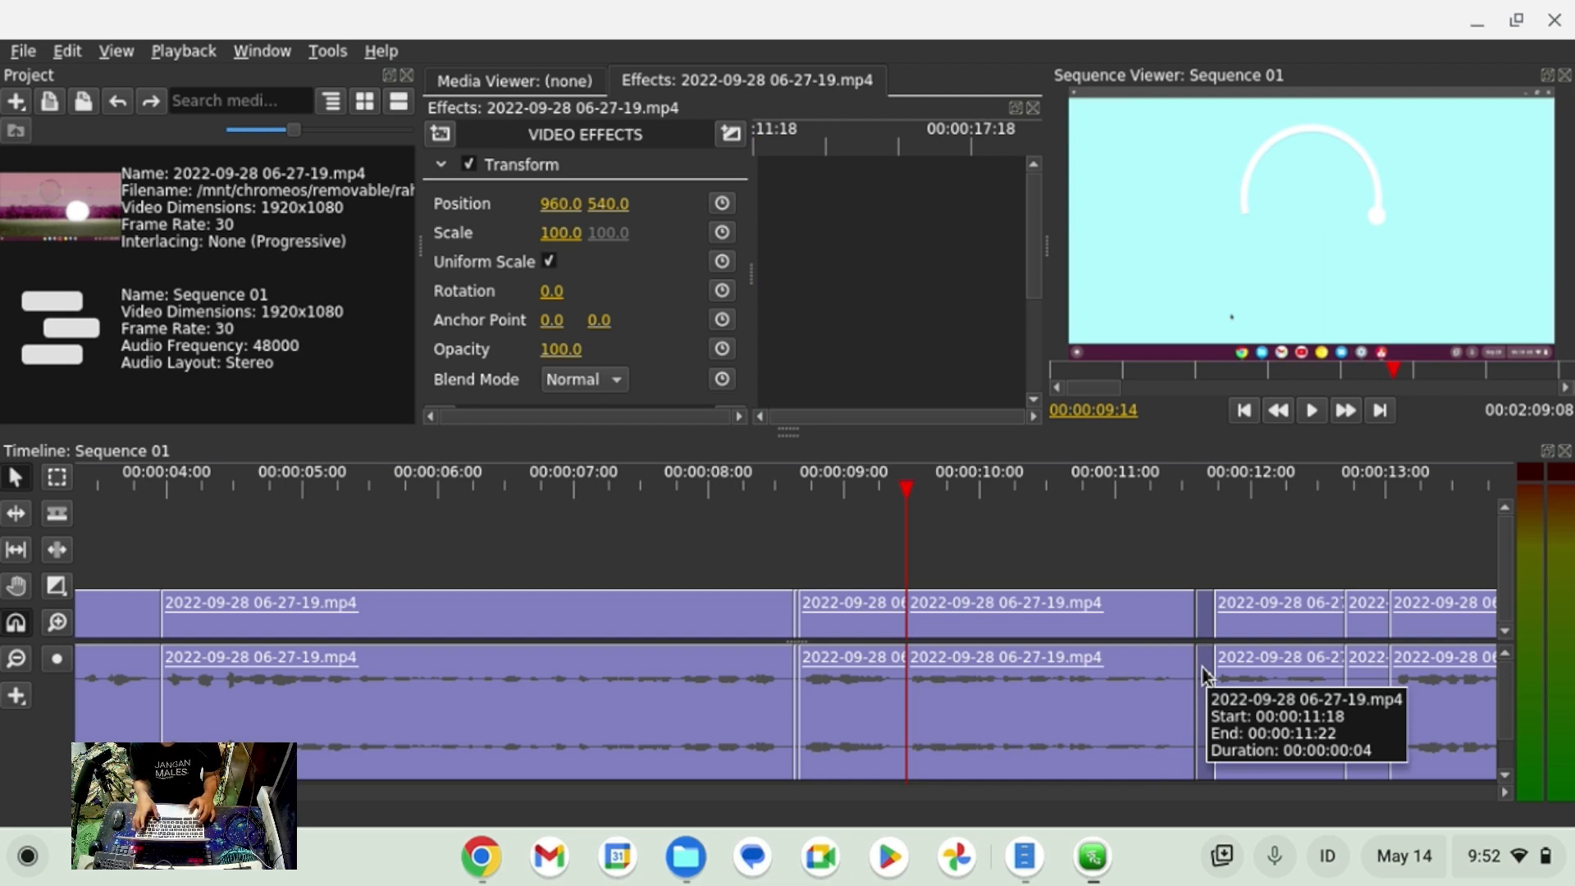
key("shift+Delete")
scroll(685, 701, "right", 7)
left_click(685, 701)
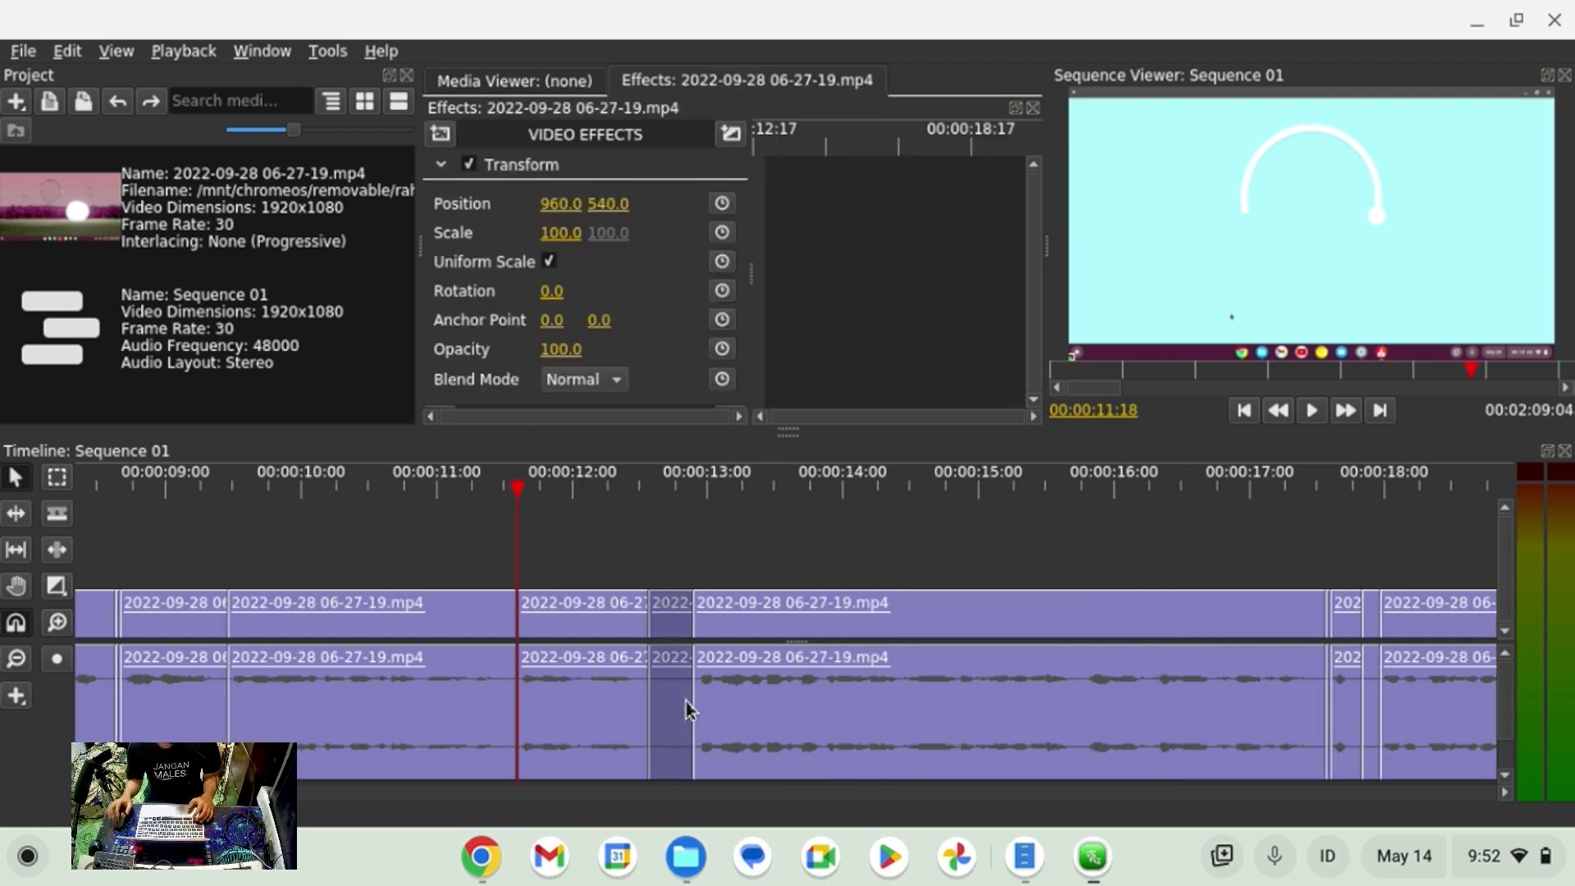
key("shift+Delete")
Select the two short silent segments starting at 00:00:19:04 and 00:00:20:13 together and ripple delete them.
scroll(710, 704, "down", 10)
scroll(710, 704, "up", 4)
scroll(704, 702, "down", 6)
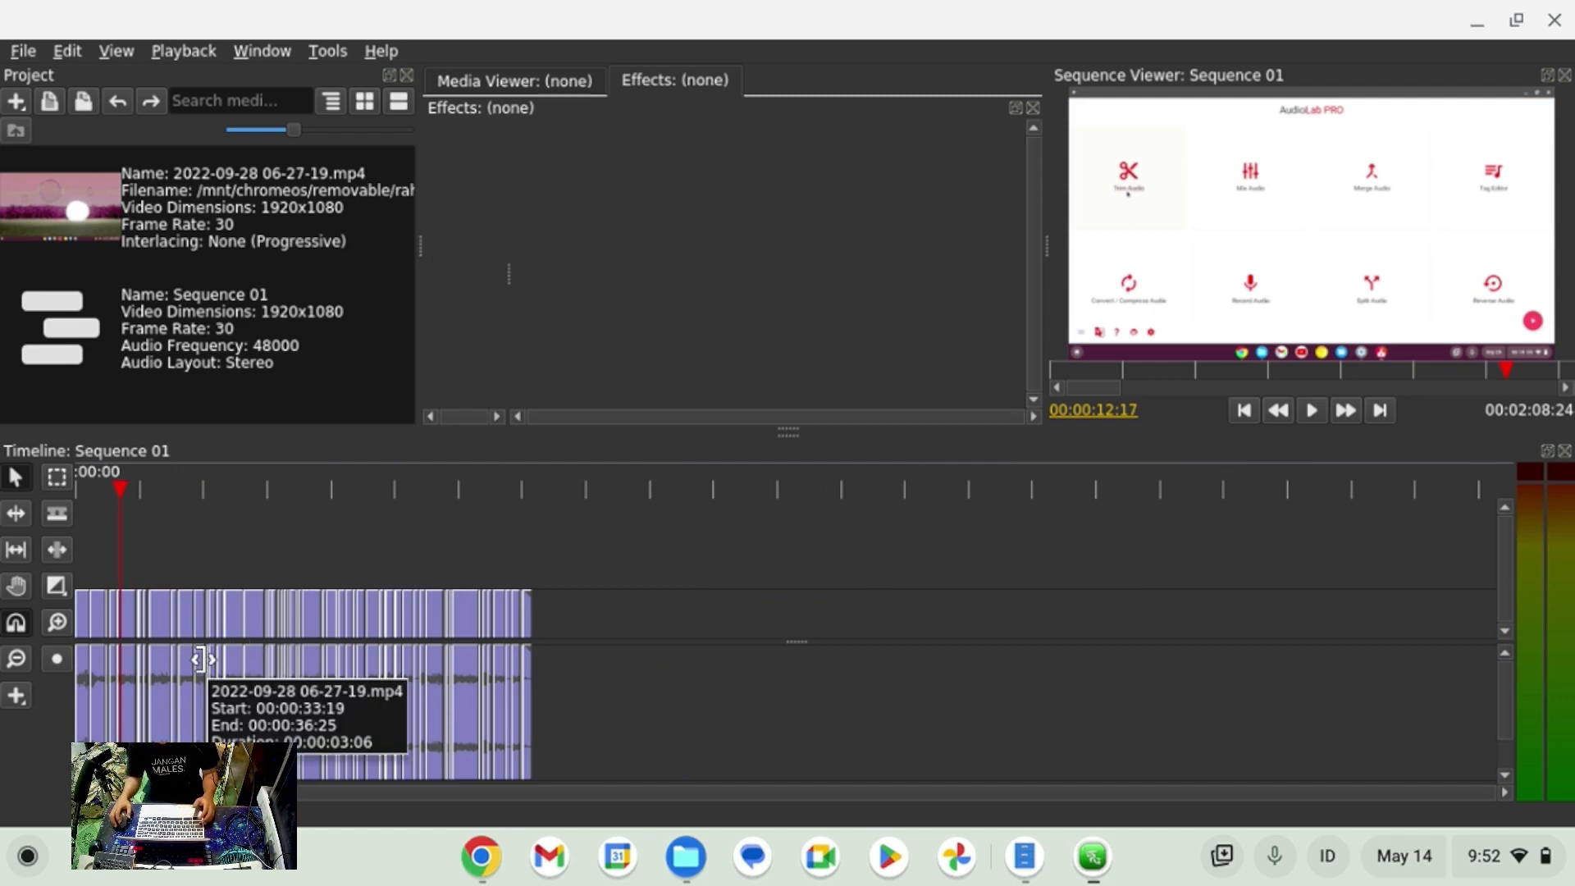
scroll(199, 659, "up", 6)
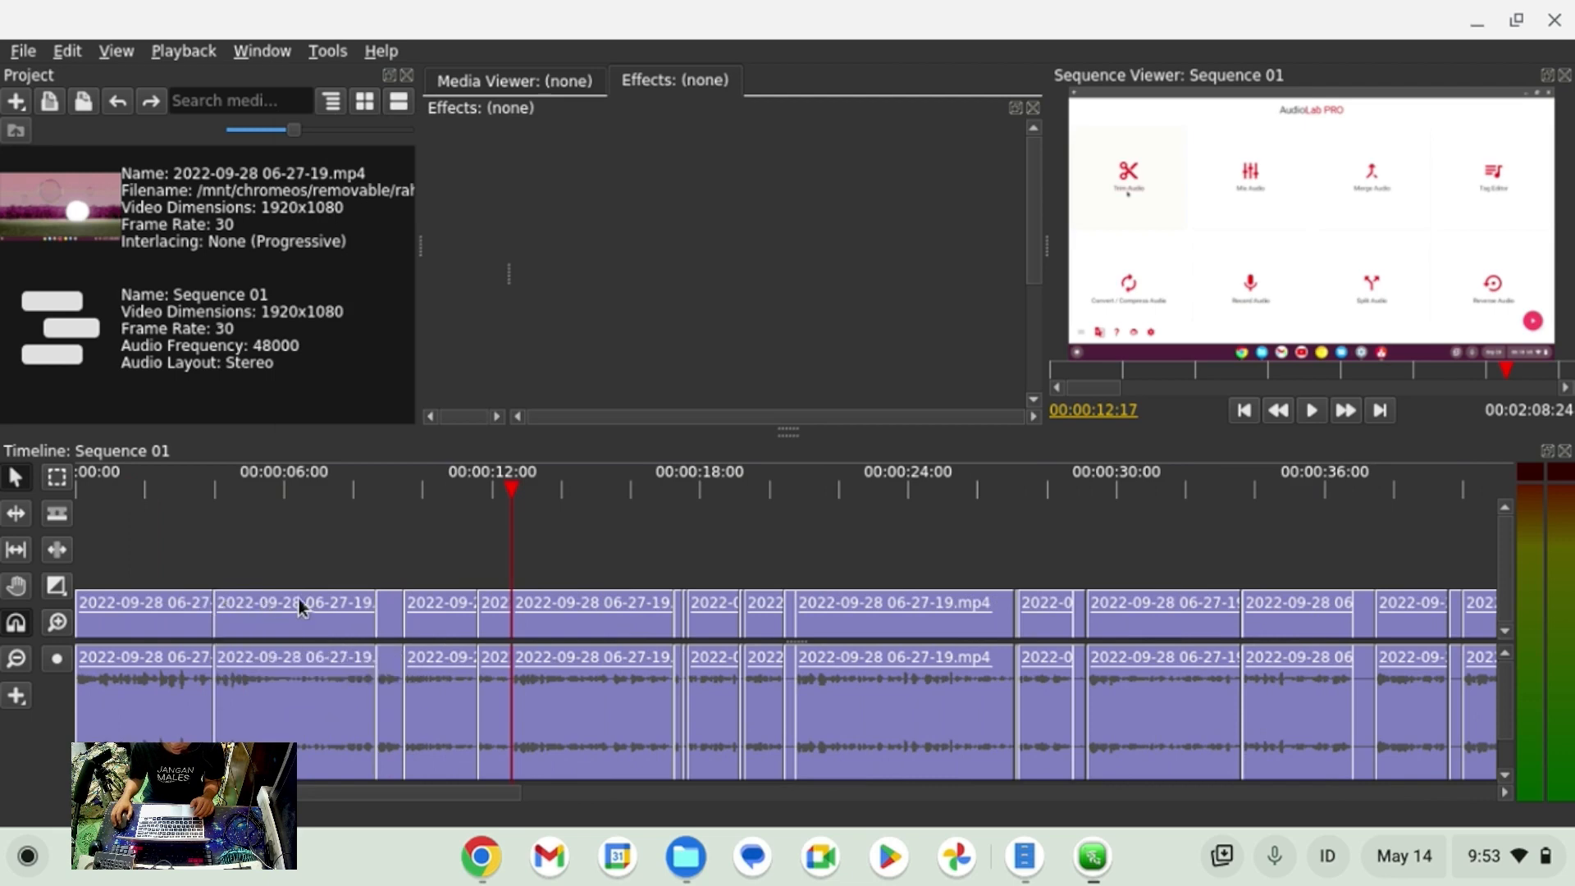
scroll(818, 638, "up", 2)
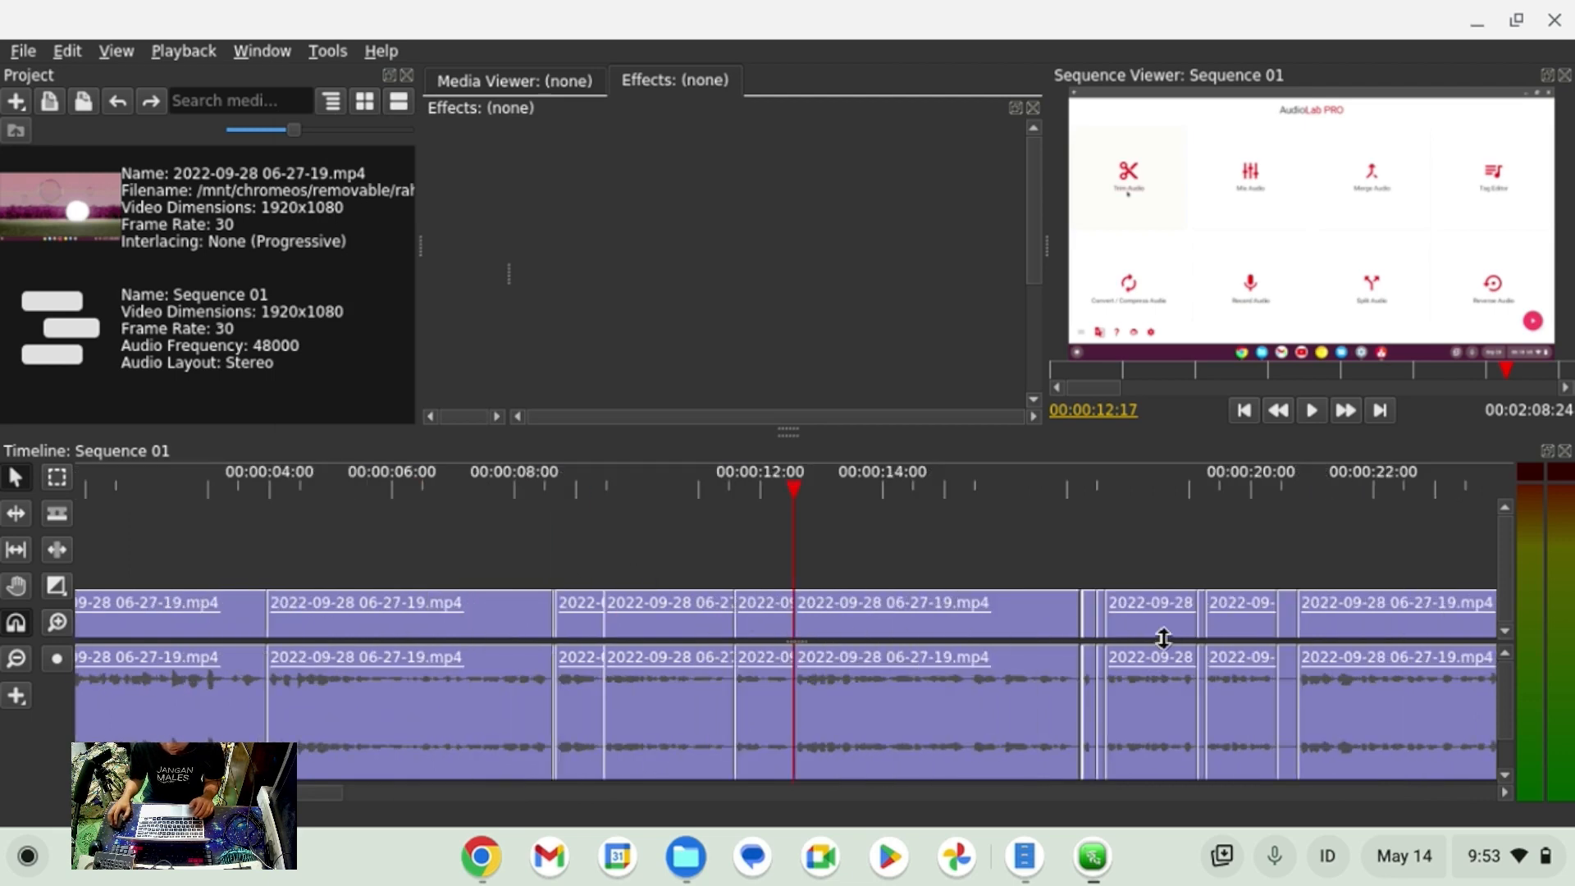
left_click(1296, 675)
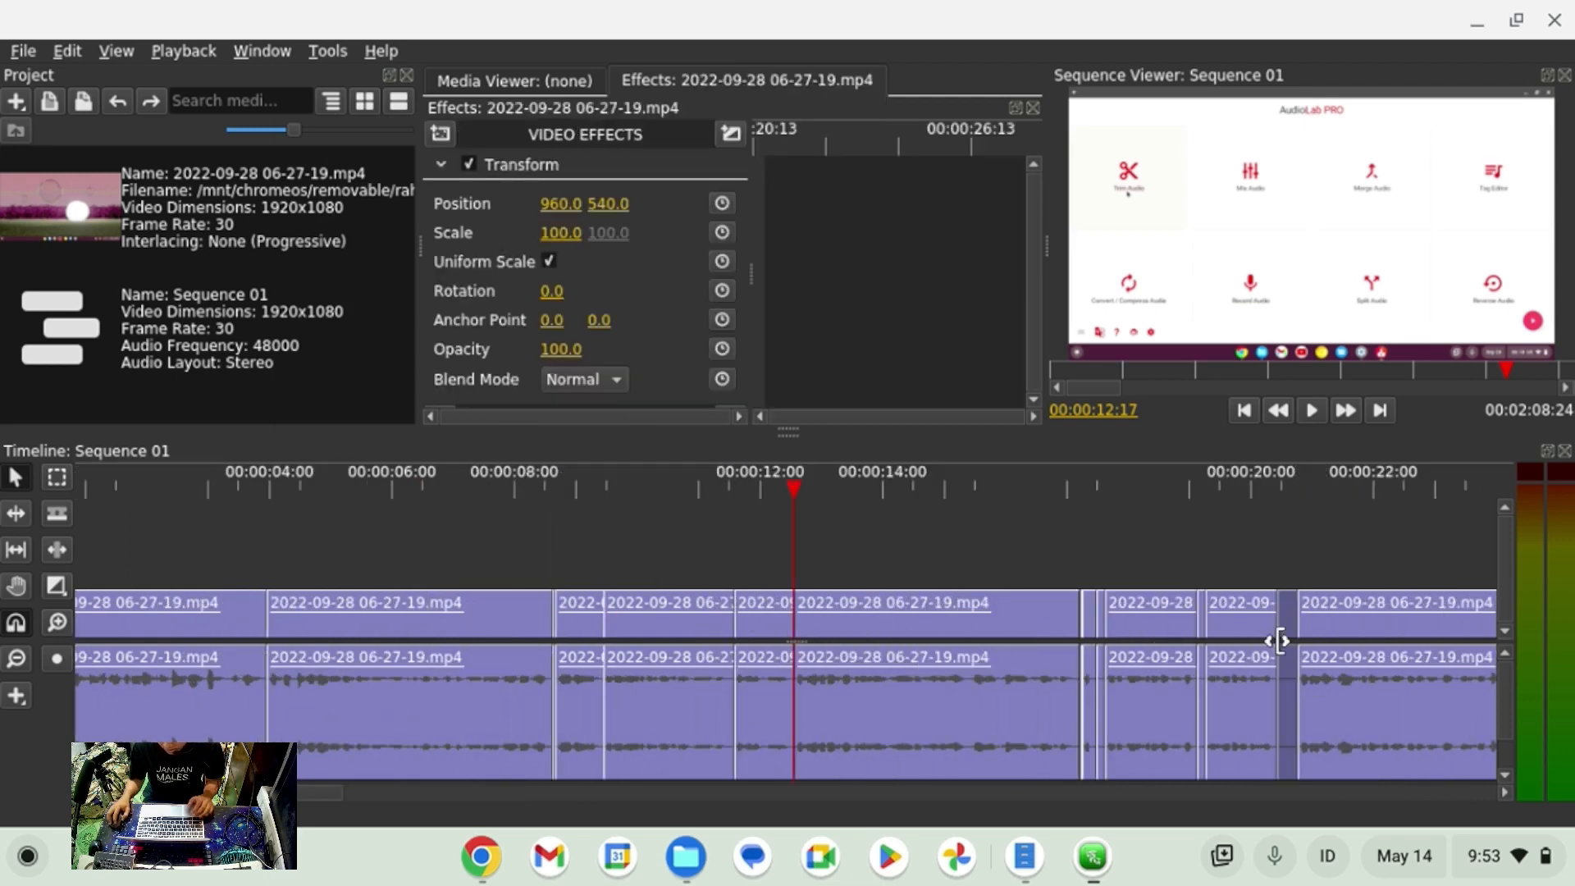
left_click(1202, 620)
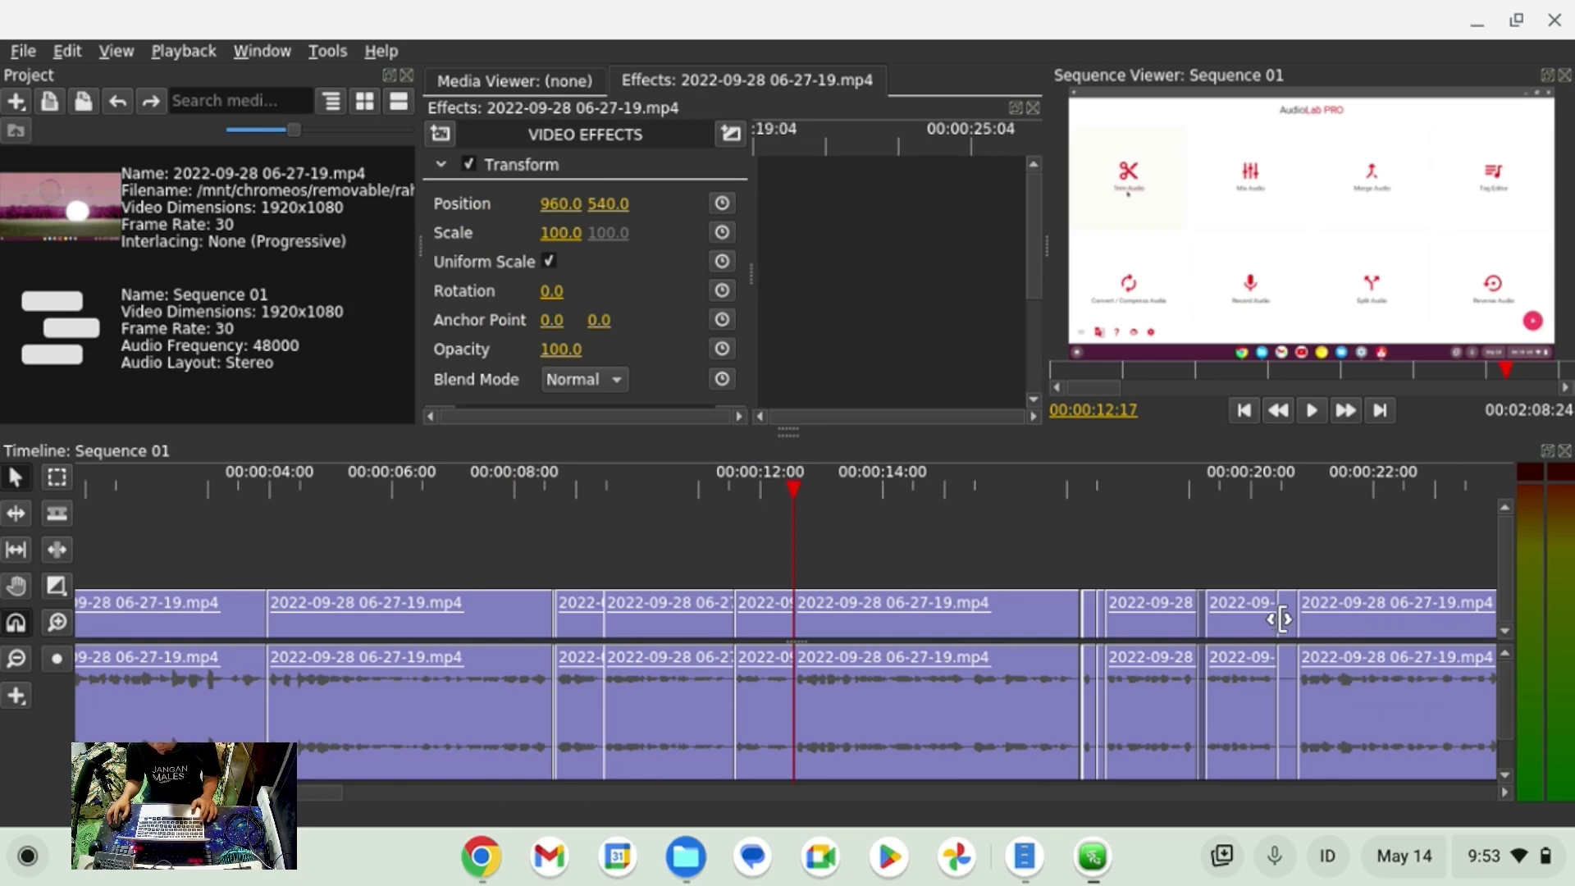
left_click(1286, 624, "shift")
right_click(1285, 625)
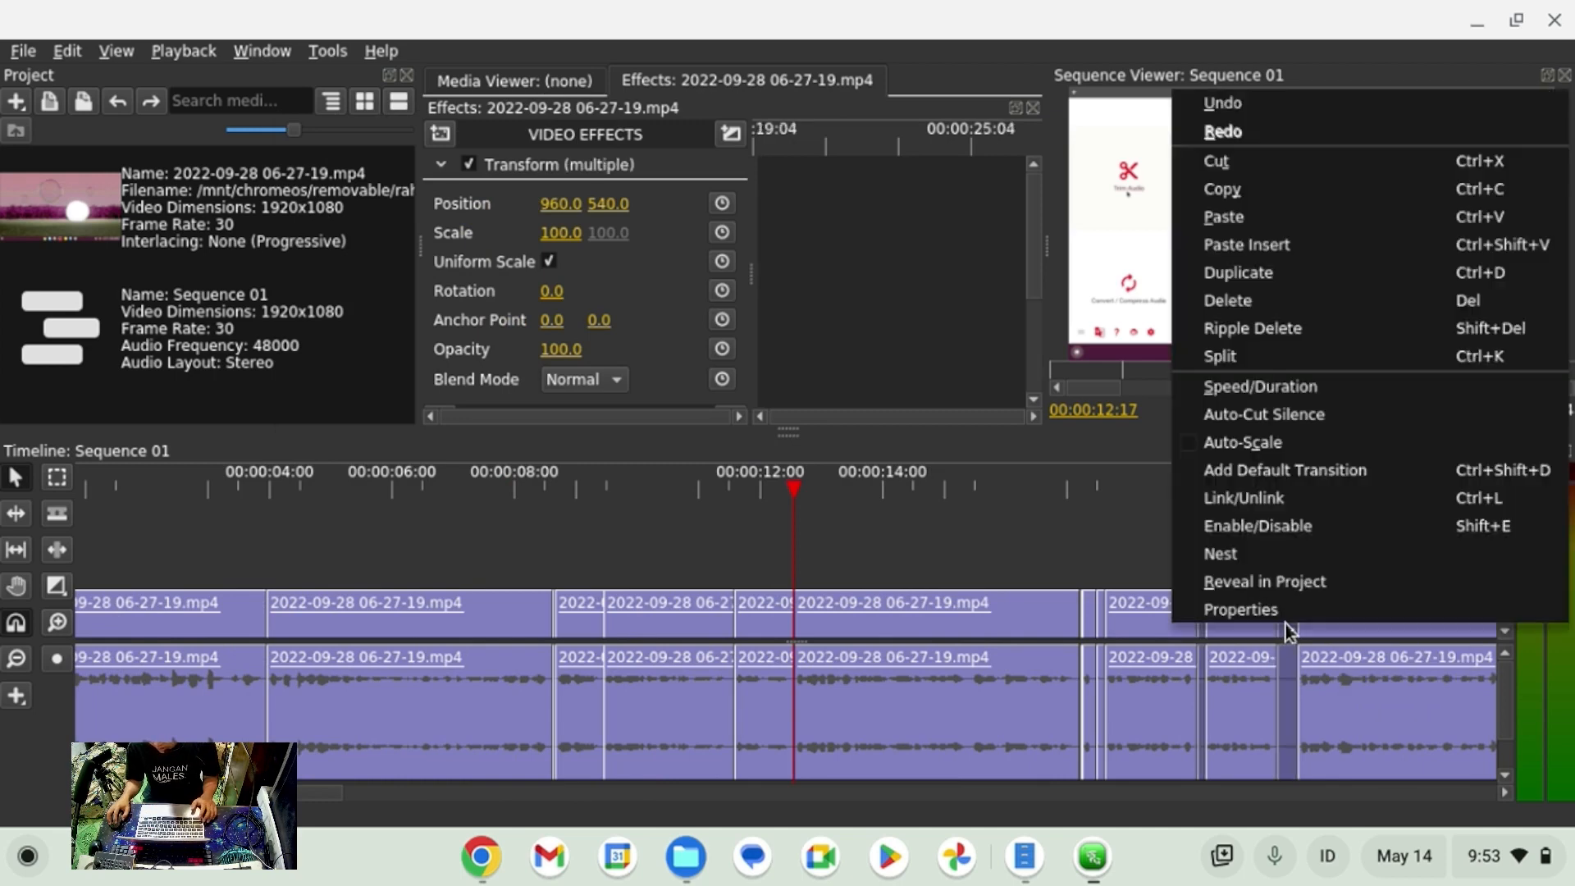
left_click(1290, 332)
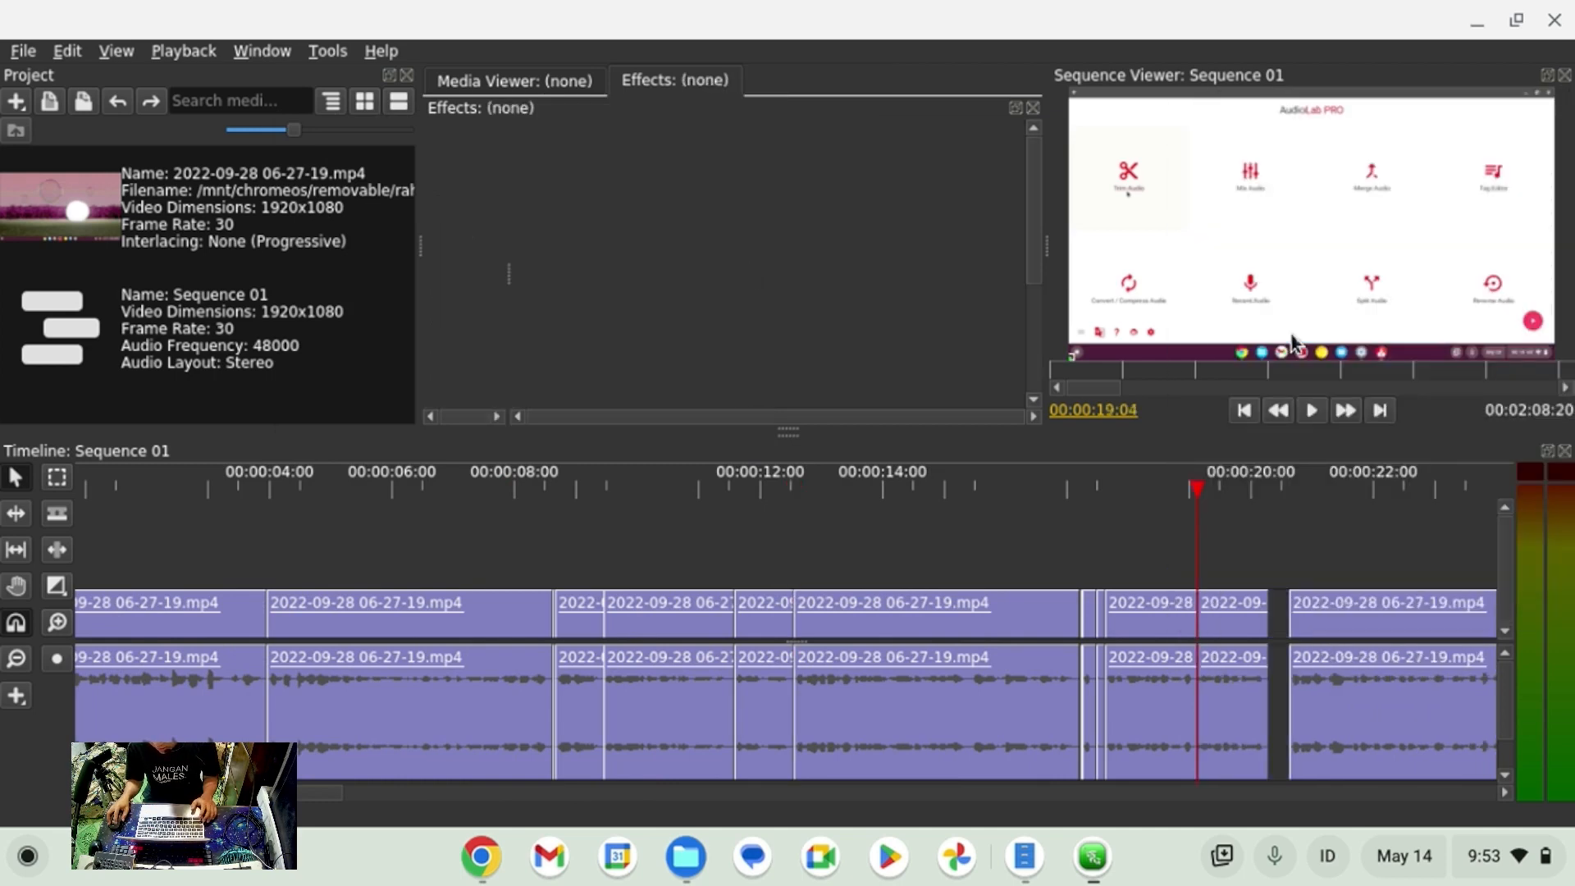
right_click(1278, 617)
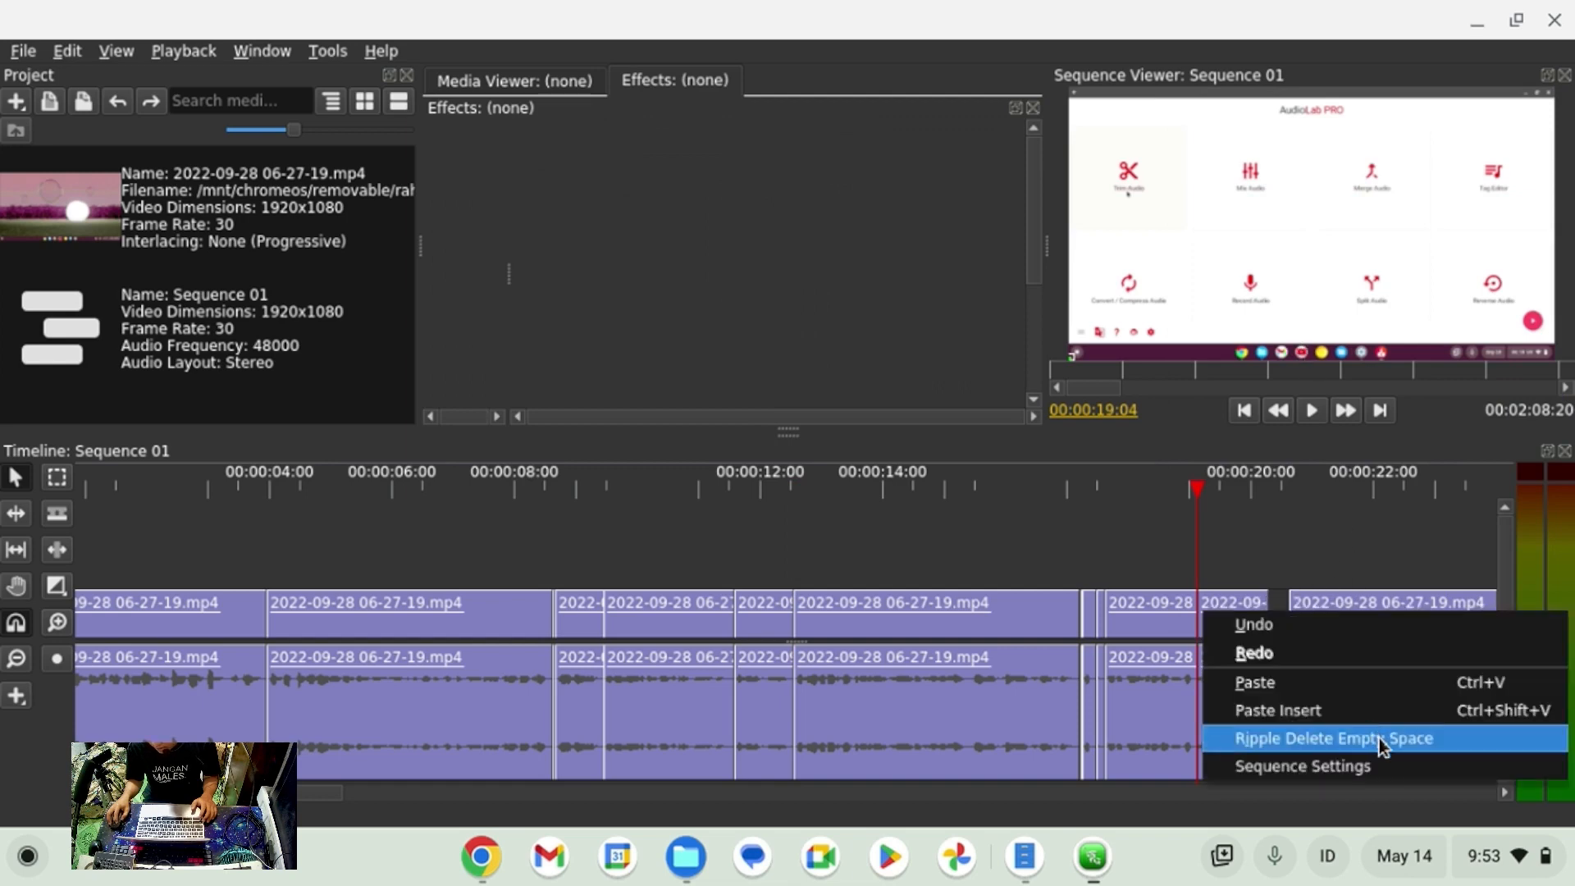
left_click(1302, 568)
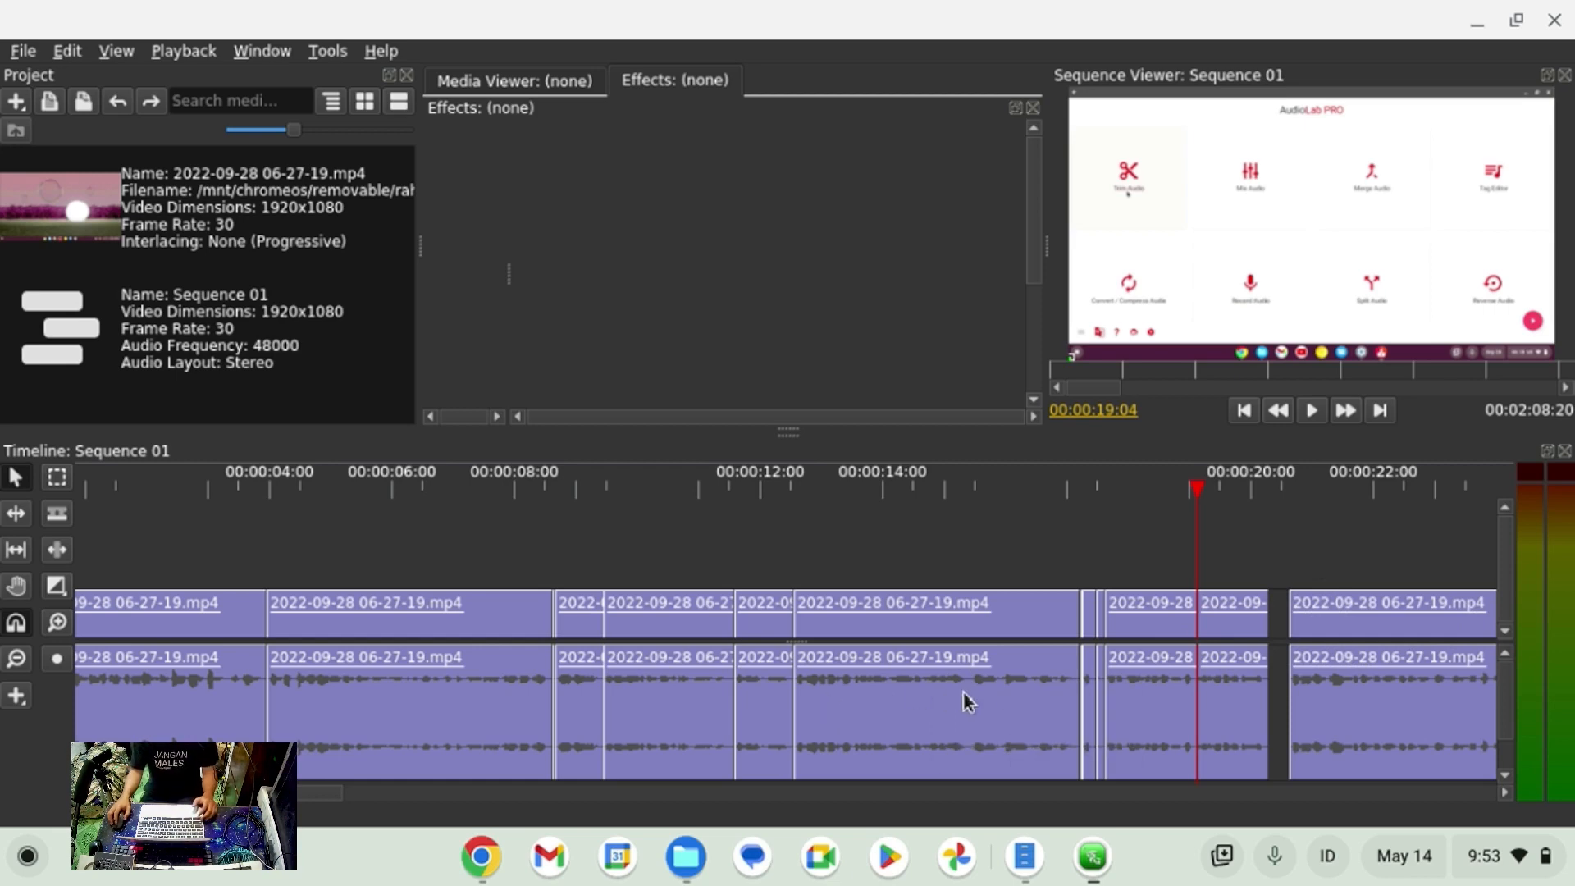
scroll(1218, 659, "up", 6)
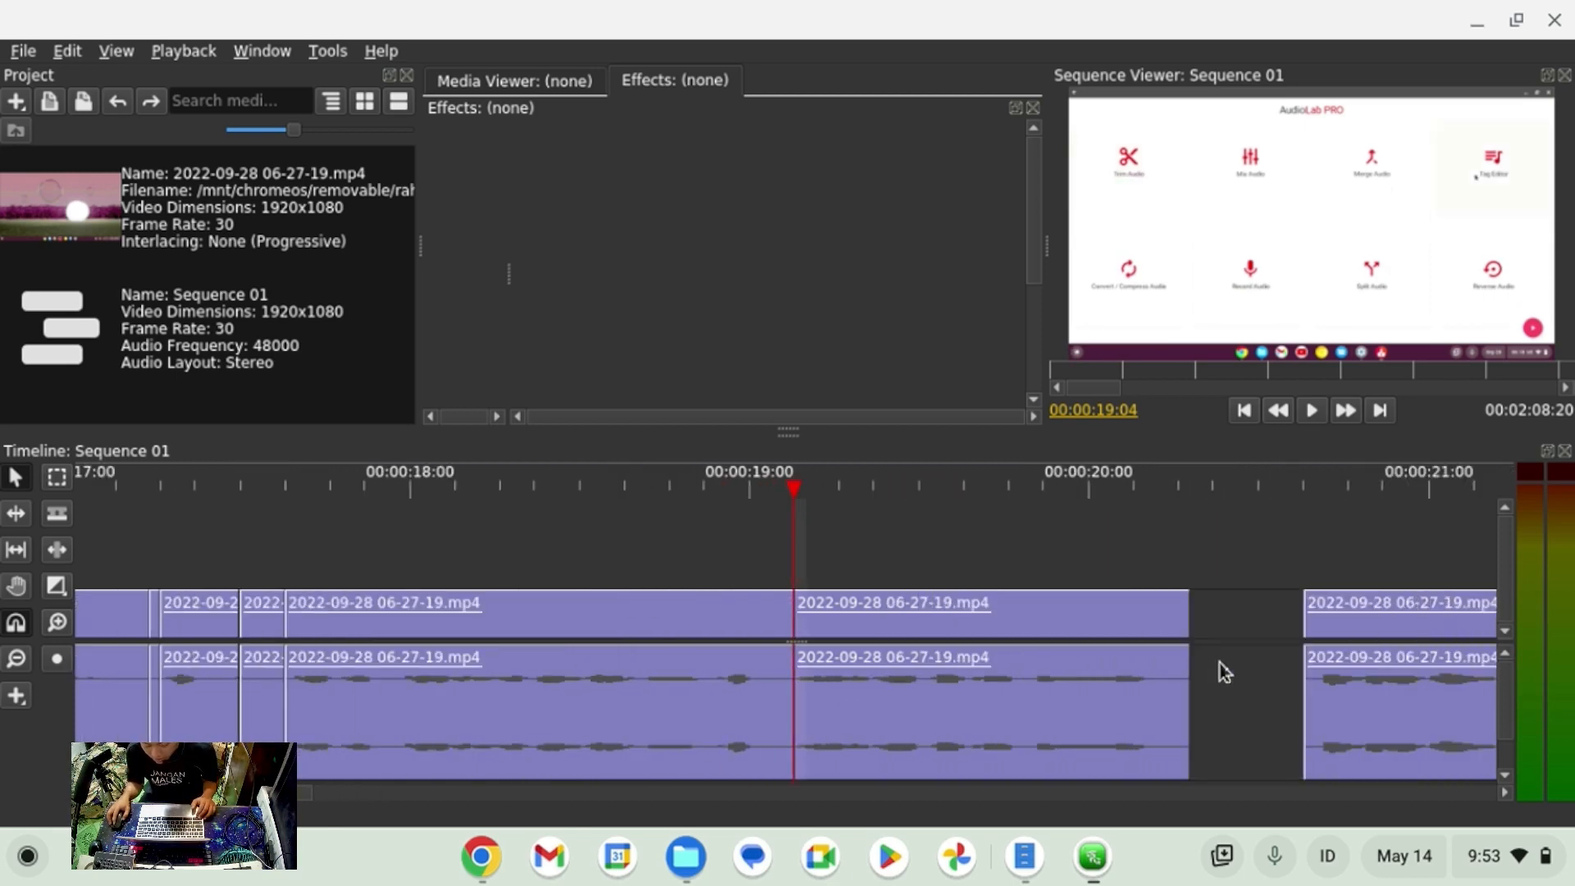
scroll(1218, 659, "down", 2)
scroll(1220, 666, "down", 4)
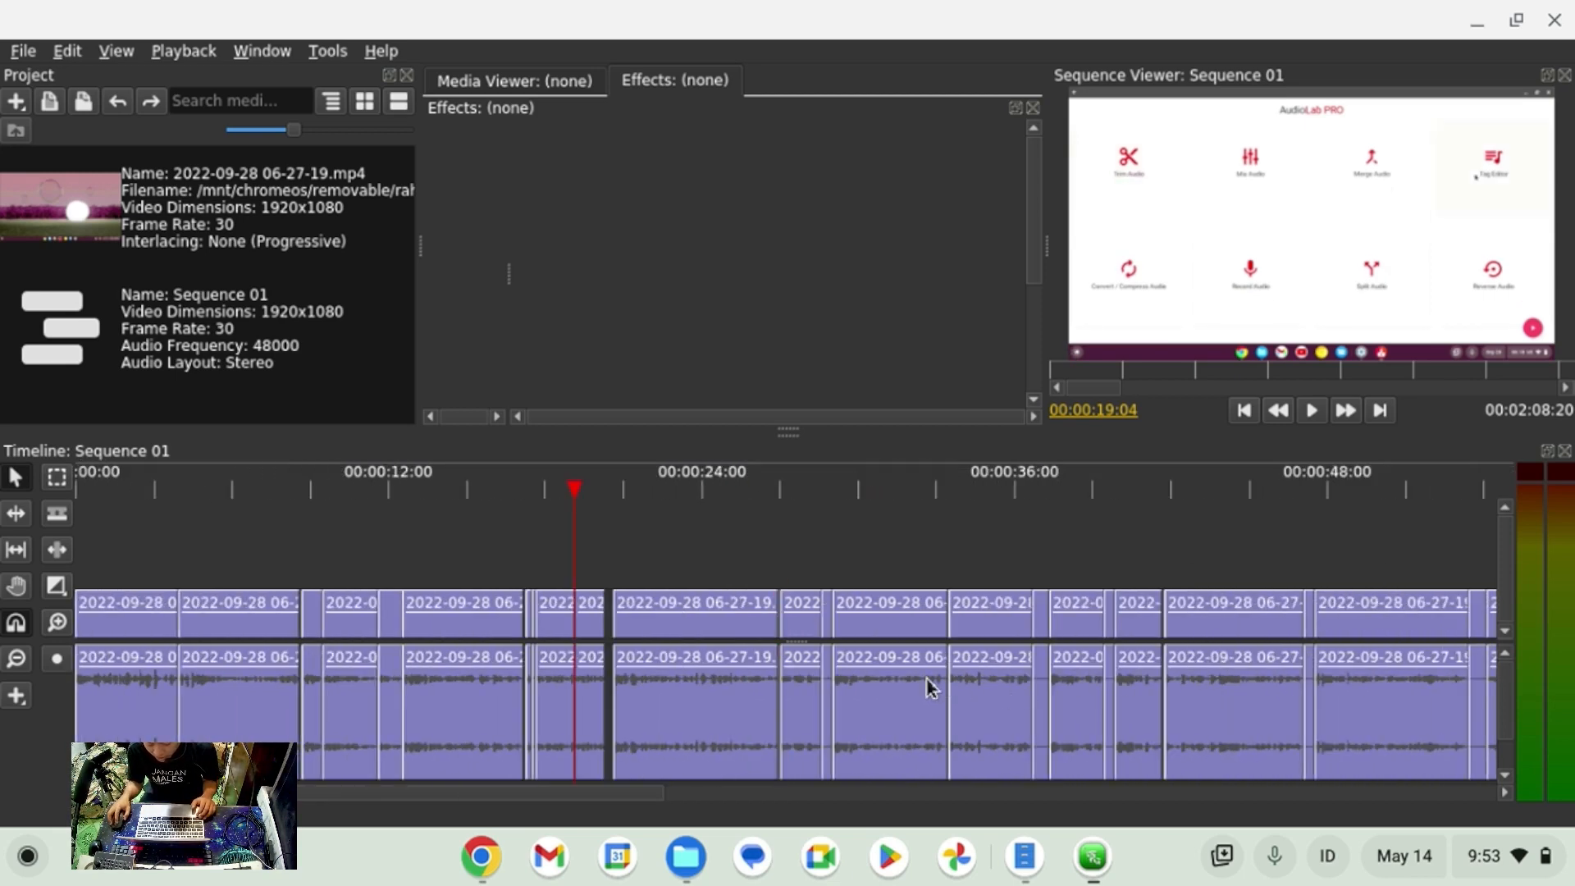
Select the four short silent segments near 00:00:28:19, 00:00:37:00, 00:00:39:15 and 00:00:47:03 together and delete them without rippling.
left_click(821, 691)
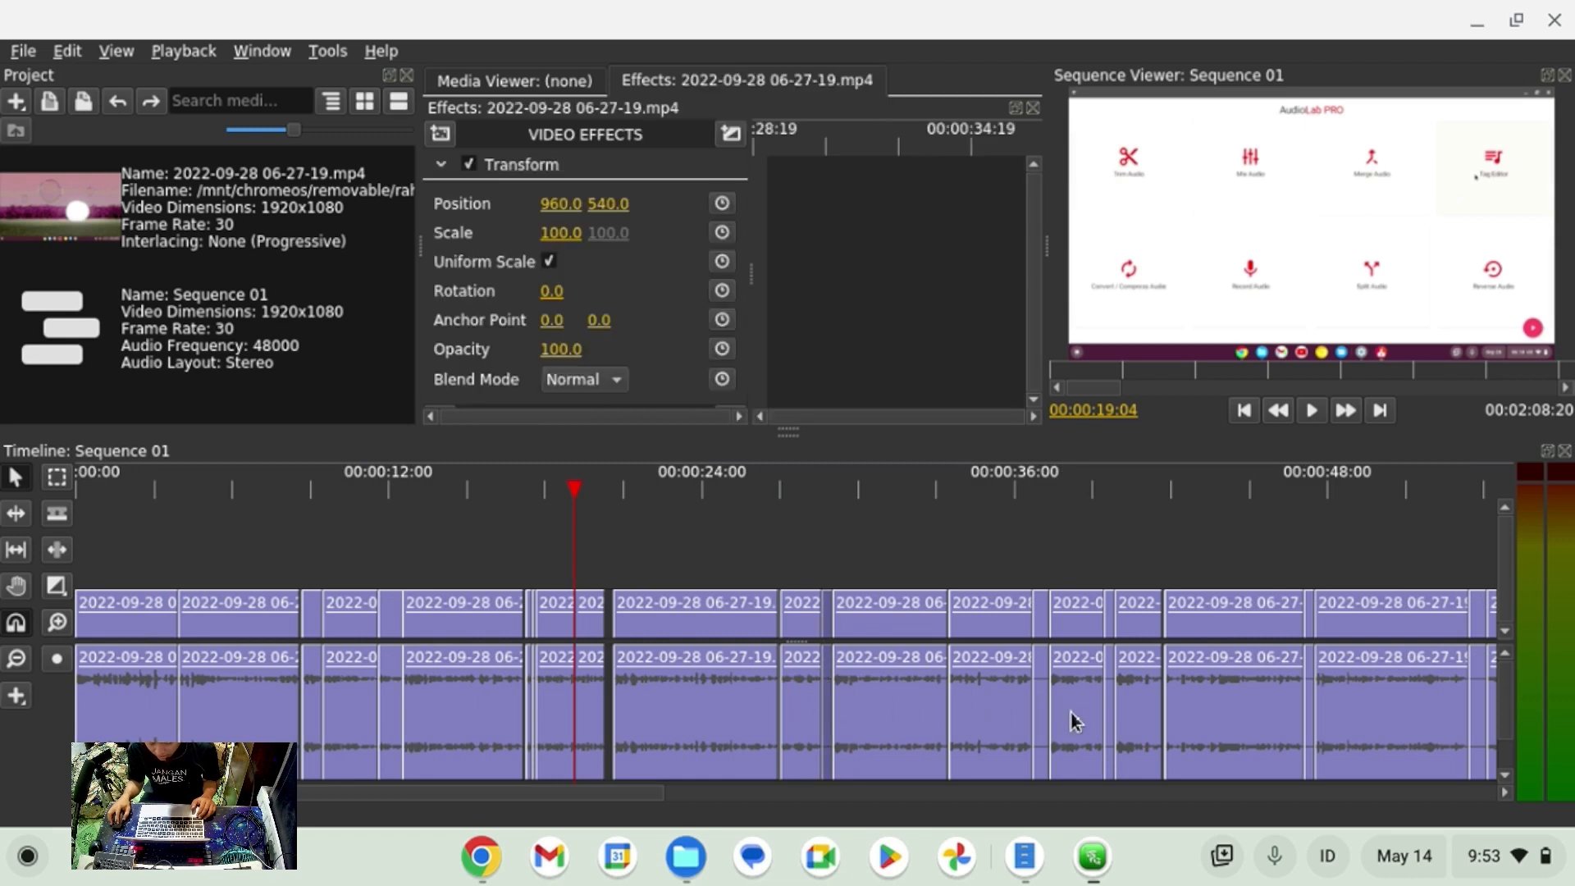
left_click(1043, 707)
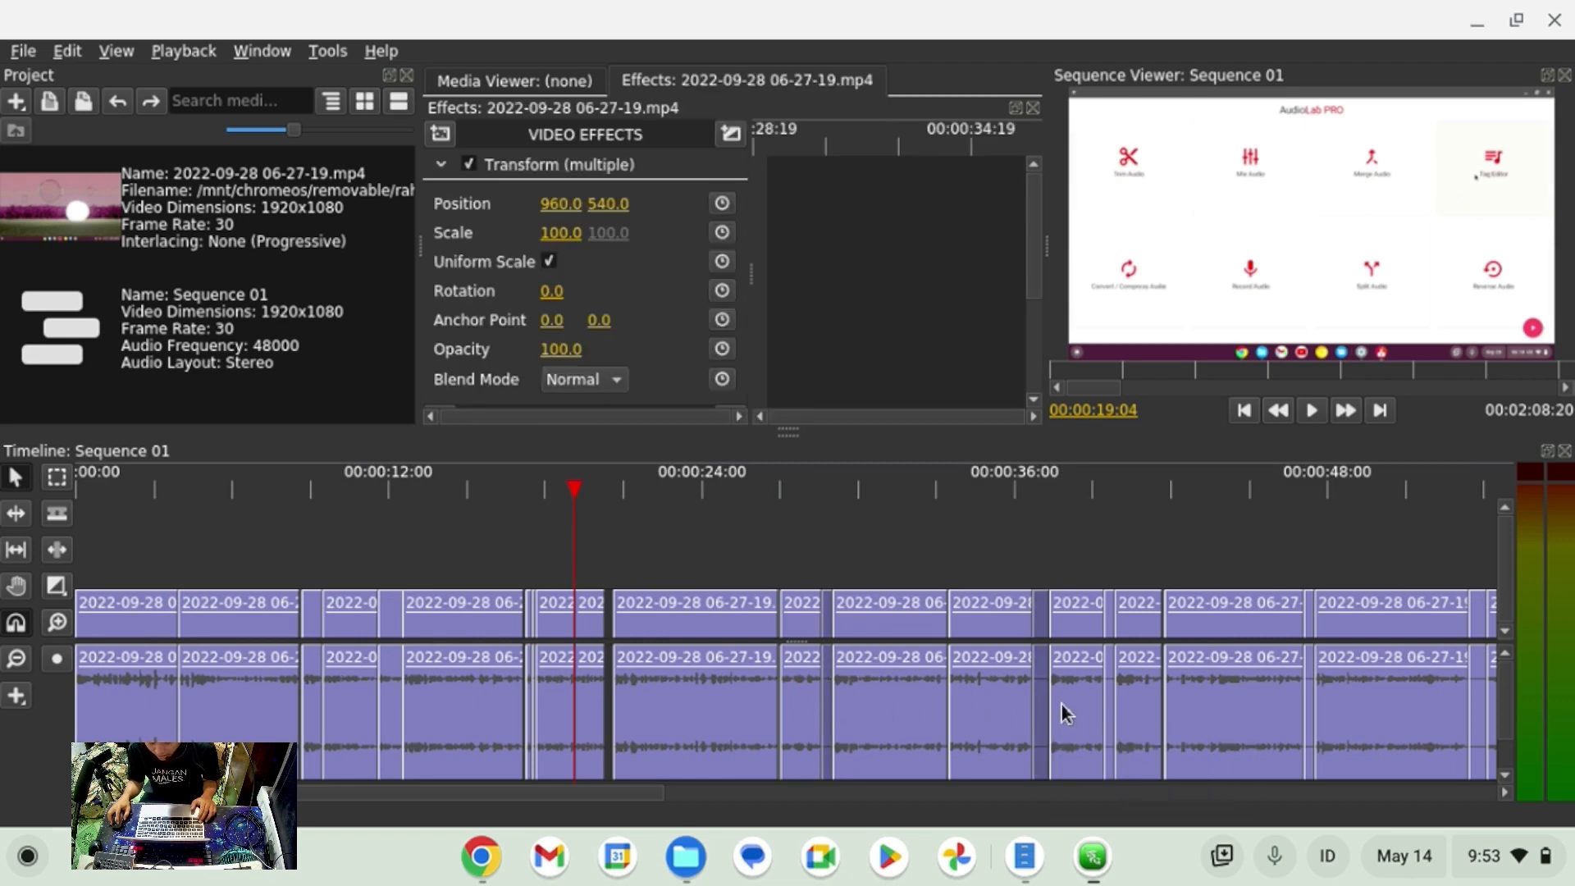
left_click(1109, 712, "shift")
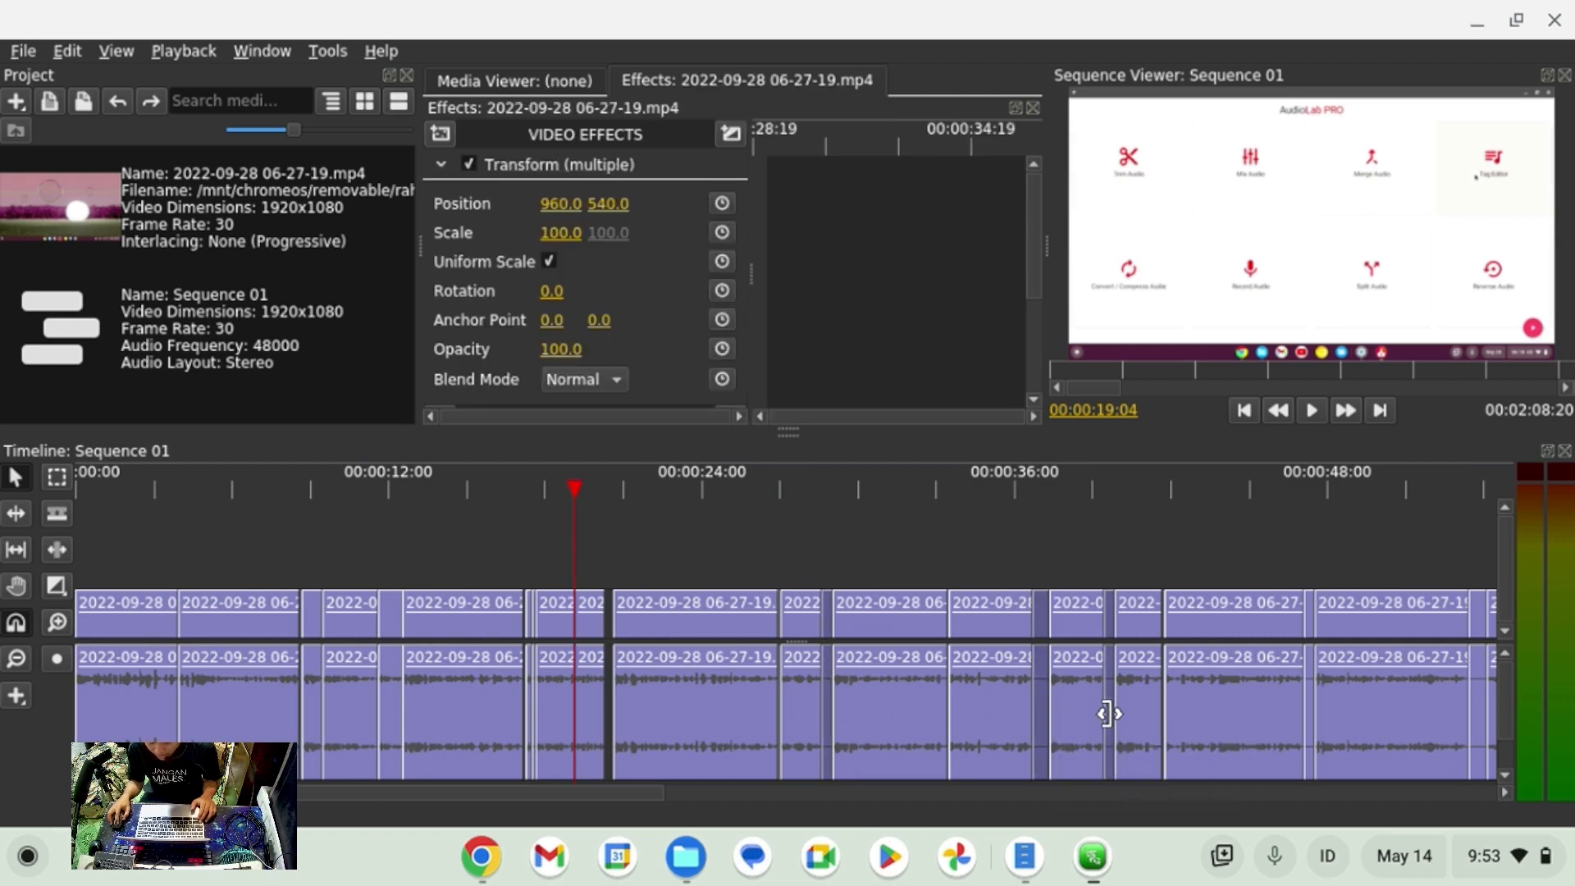
left_click(1306, 698, "shift")
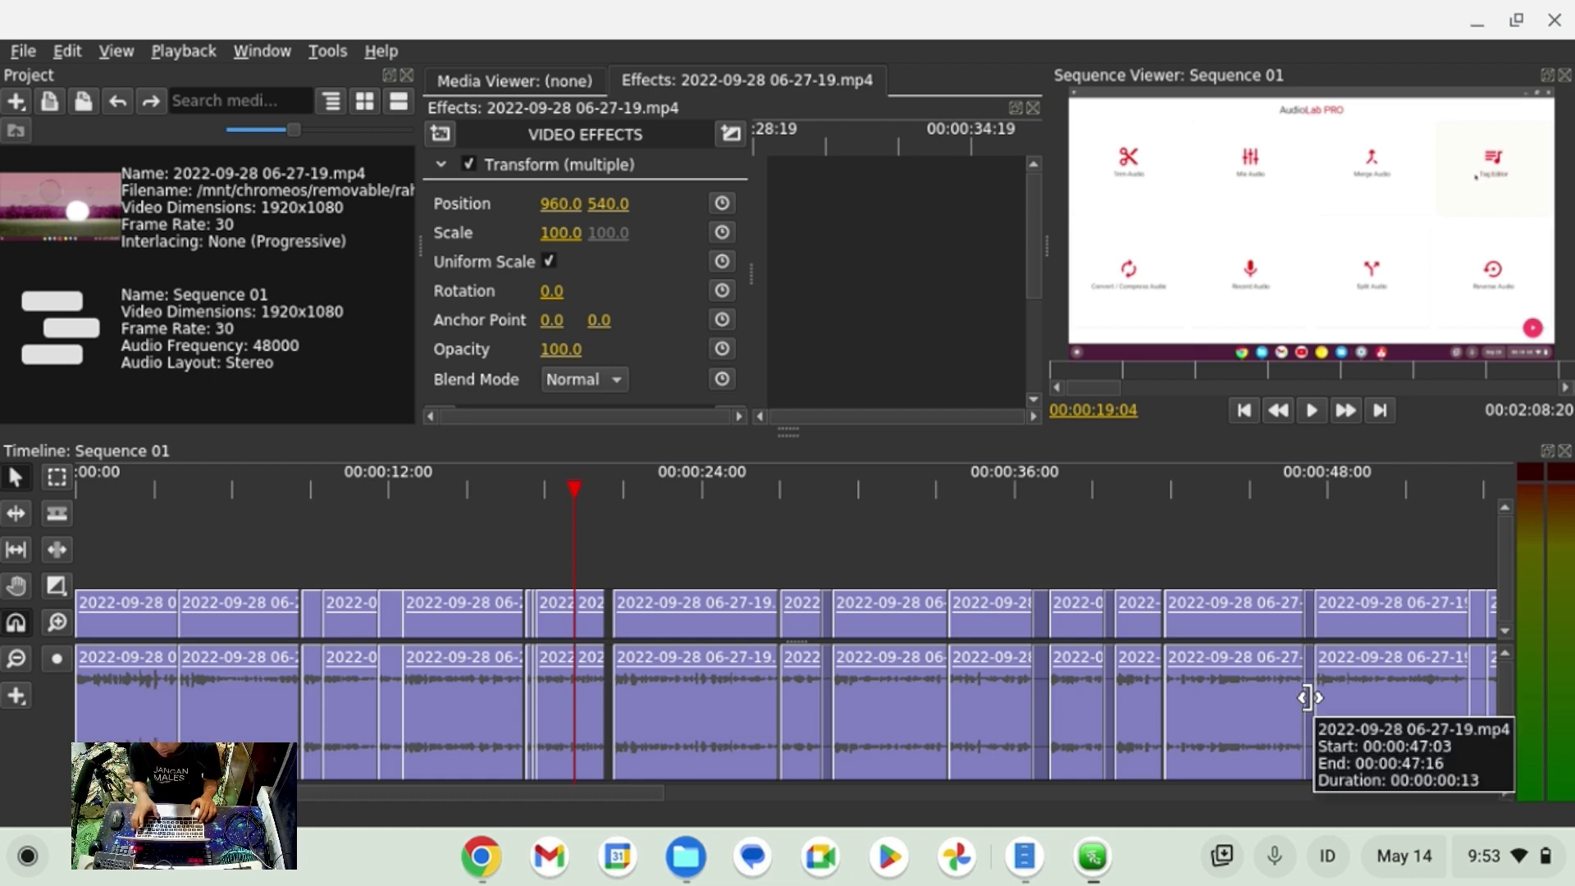
key("Delete")
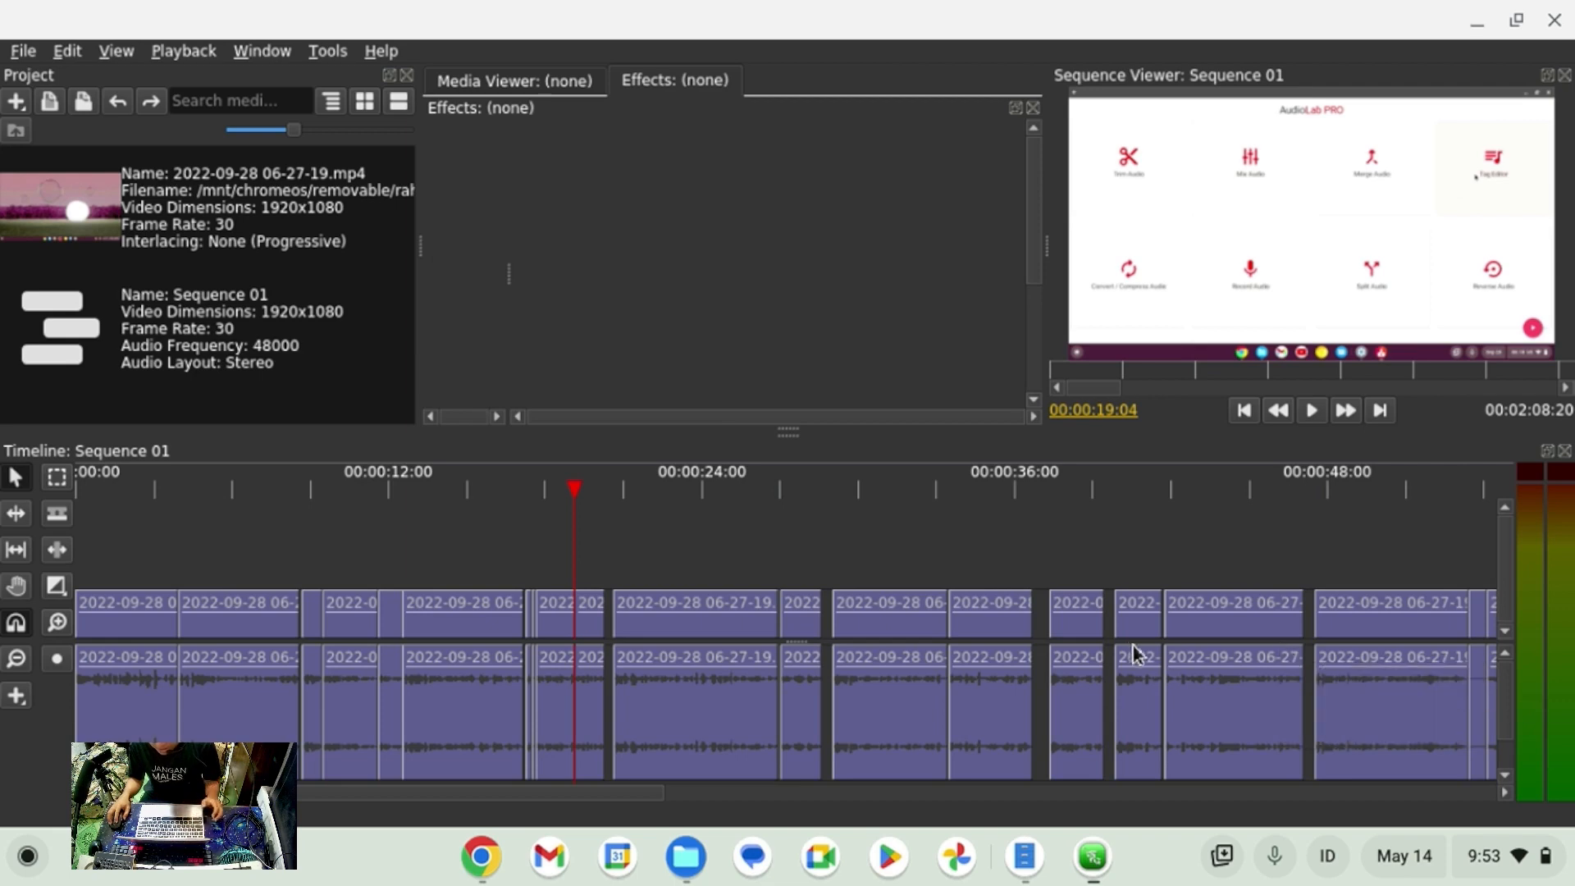
right_click(1185, 633)
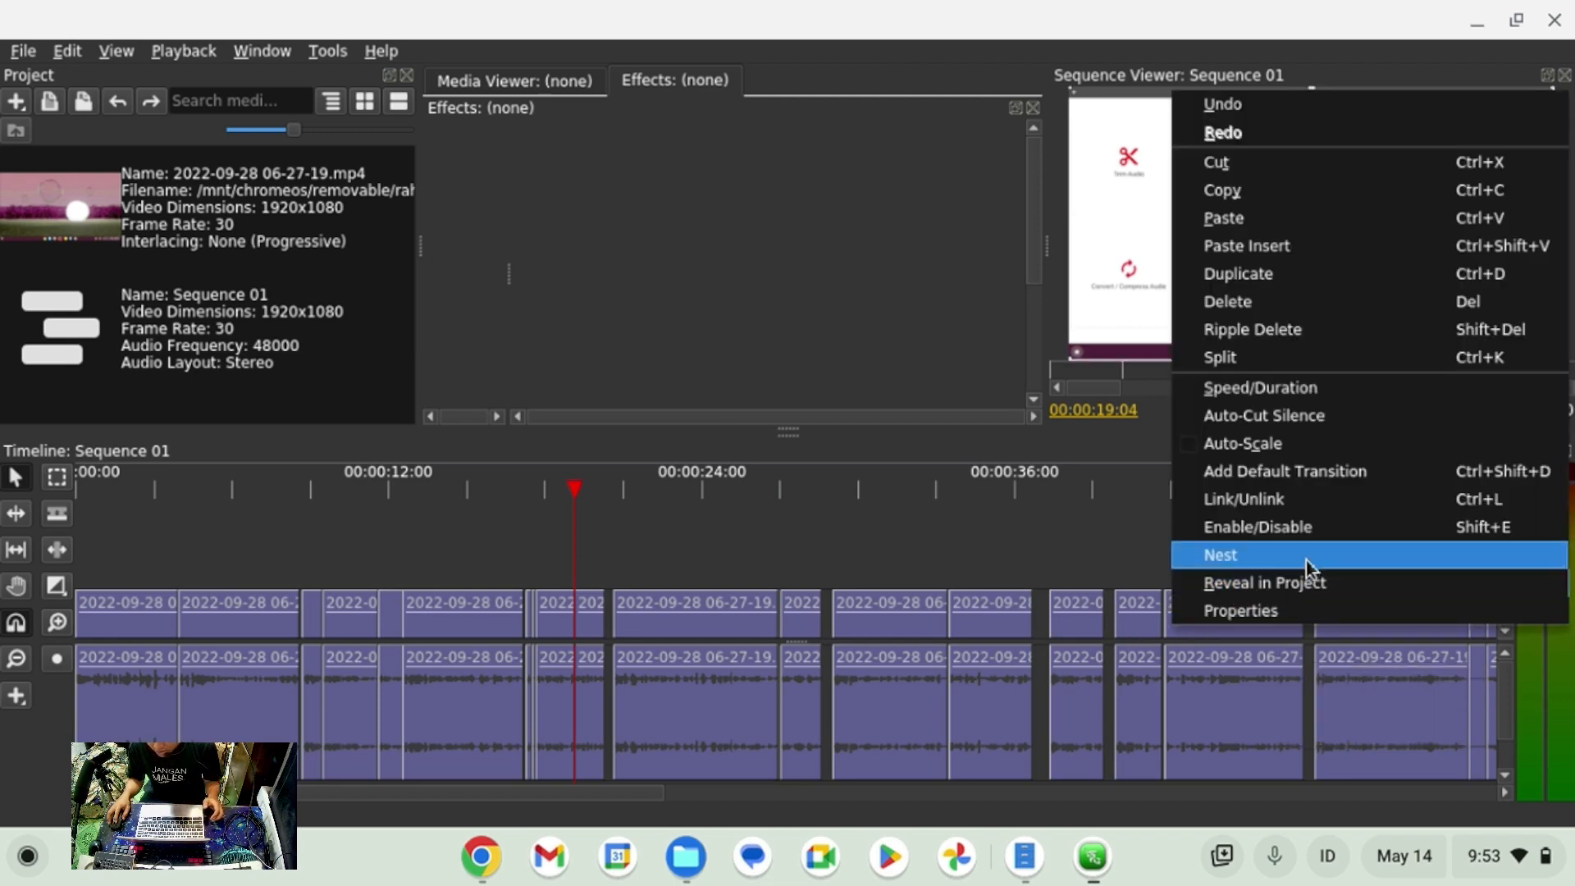
left_click_drag(602, 557, 824, 642)
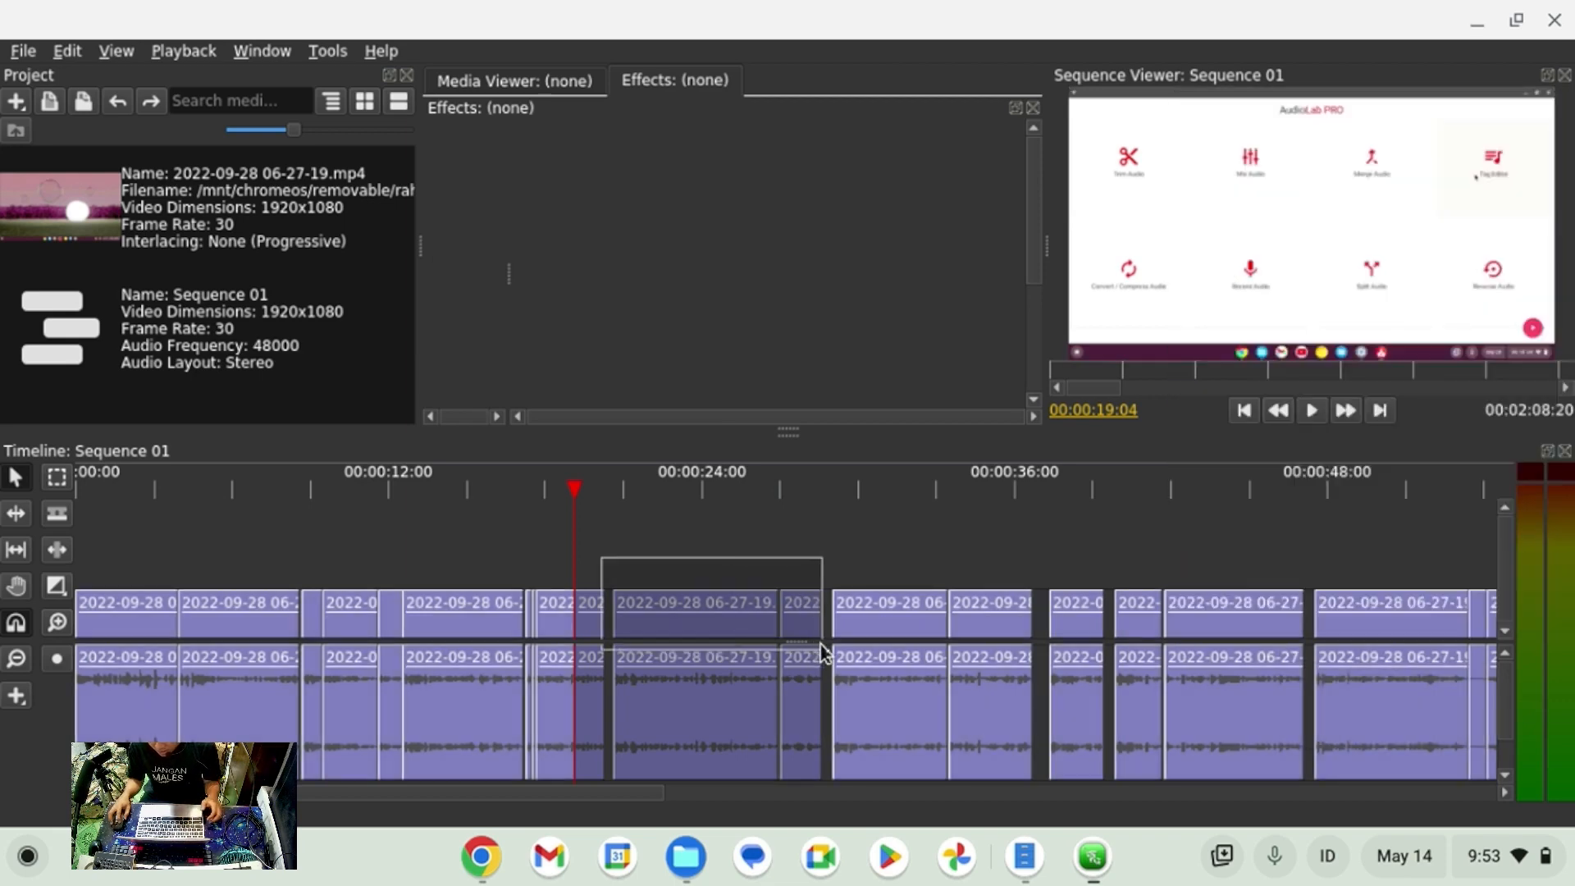
right_click(830, 628)
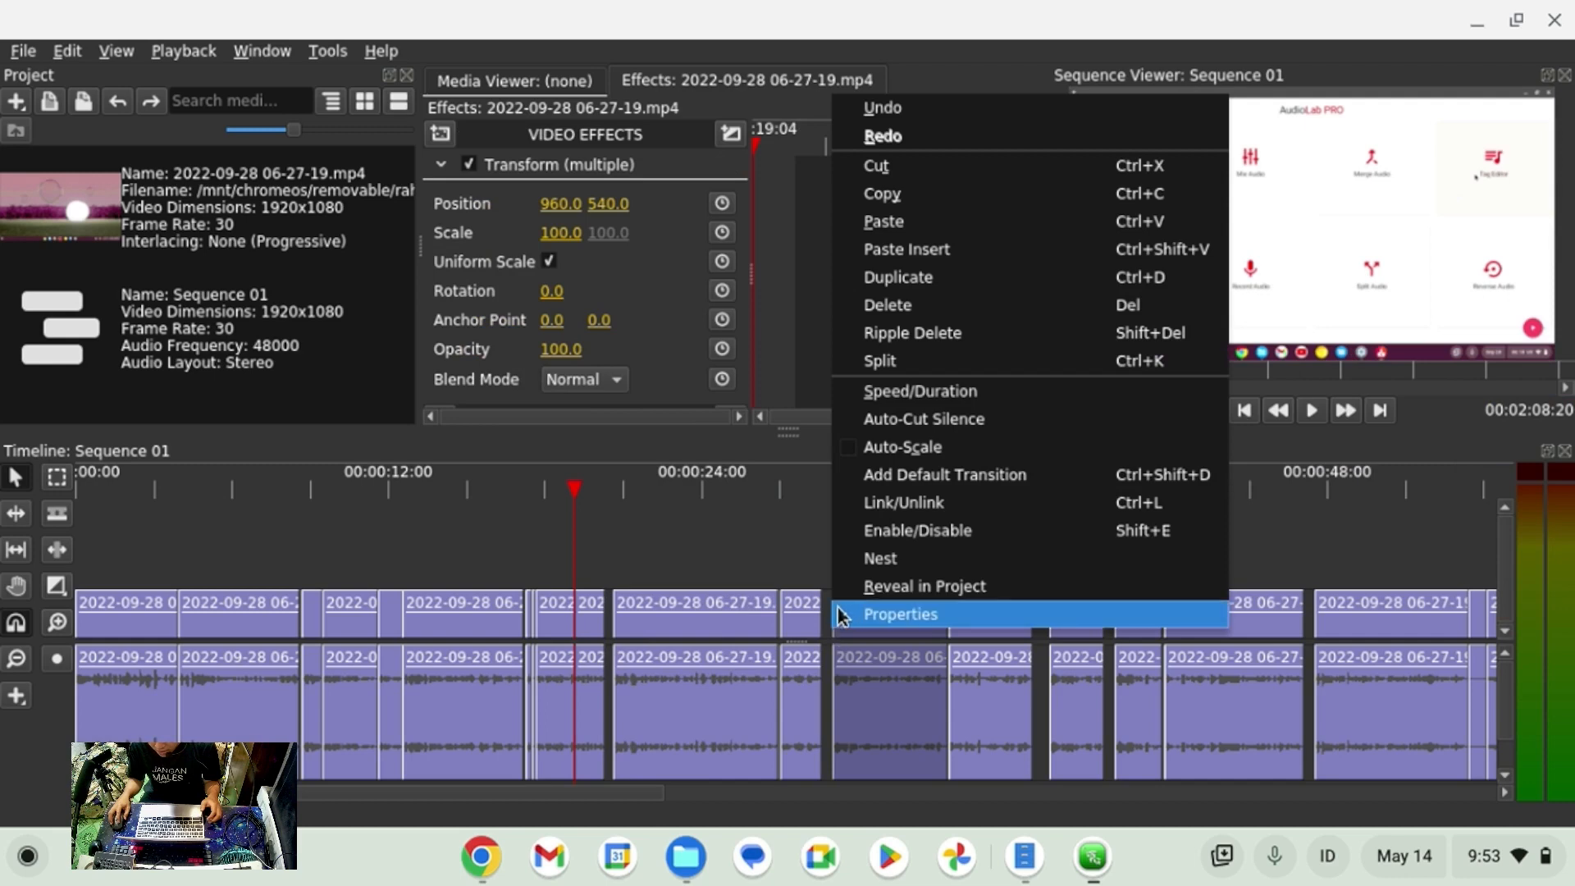
left_click(790, 567)
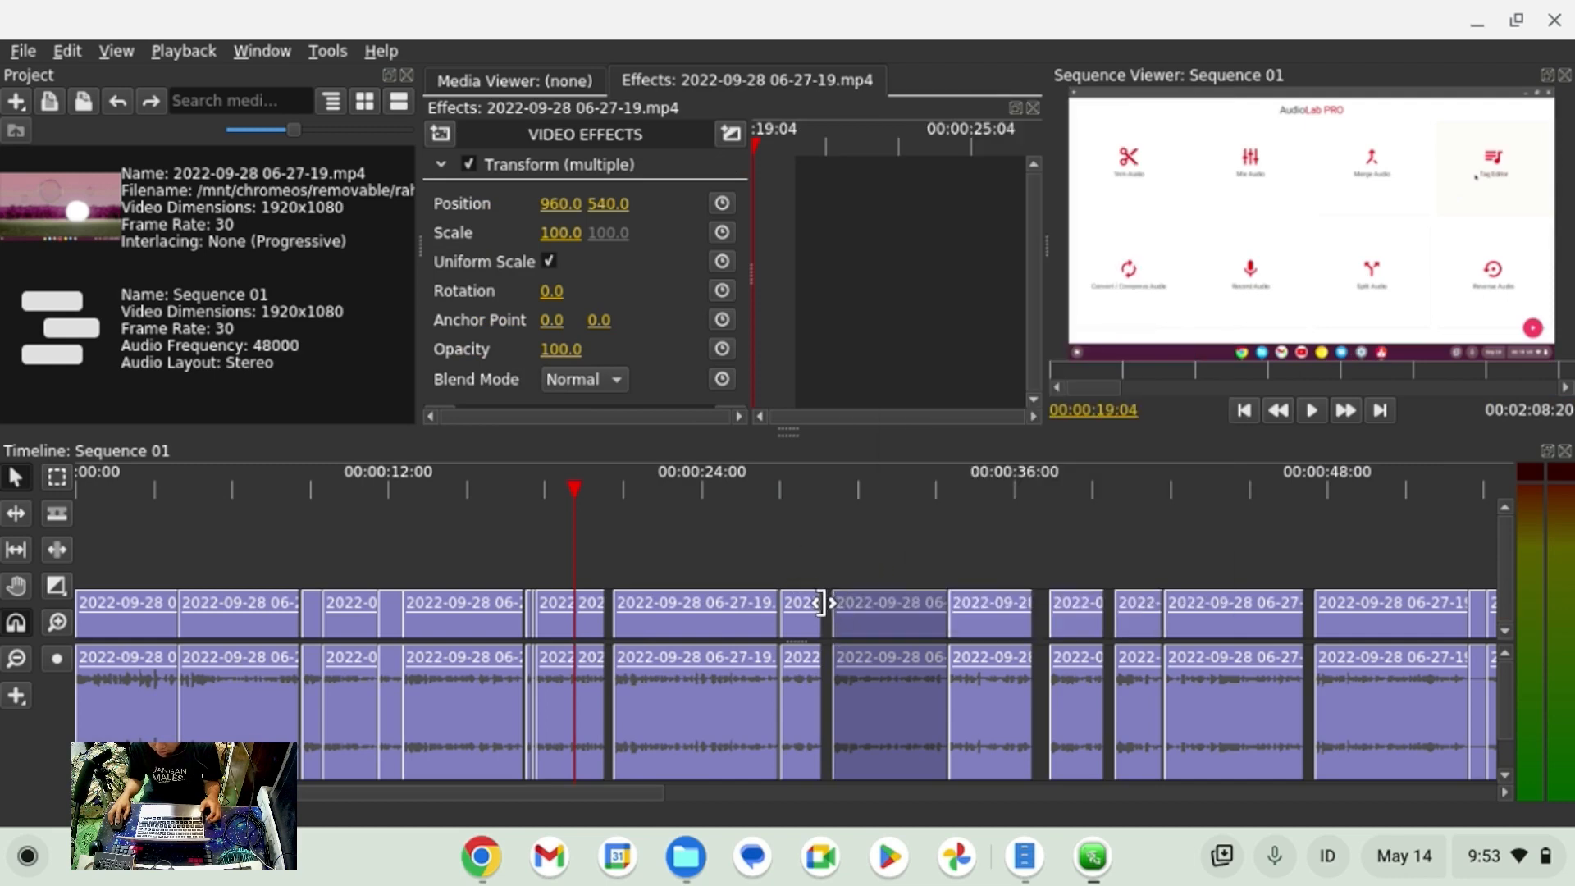
Ripple delete the empty space starting at 00:00:20:09.
key("equal")
key("equal")
right_click(936, 617)
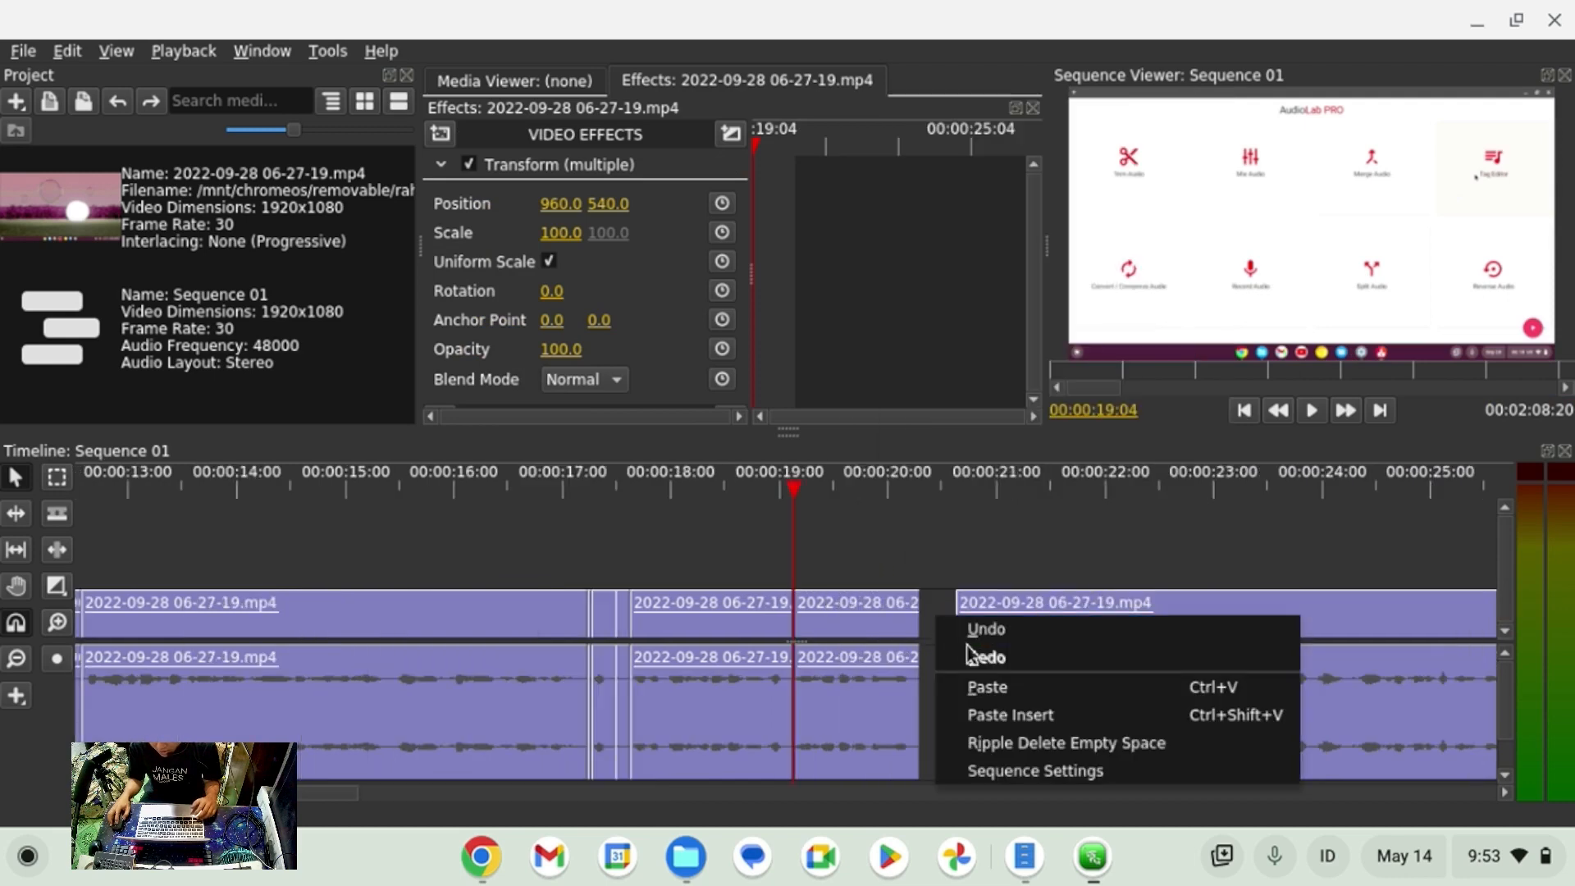
left_click(1032, 742)
Select the clips and gaps from 00:00:20:09 to about 00:00:46:20 together, try to ripple delete them, and undo it.
key("minus")
key("minus")
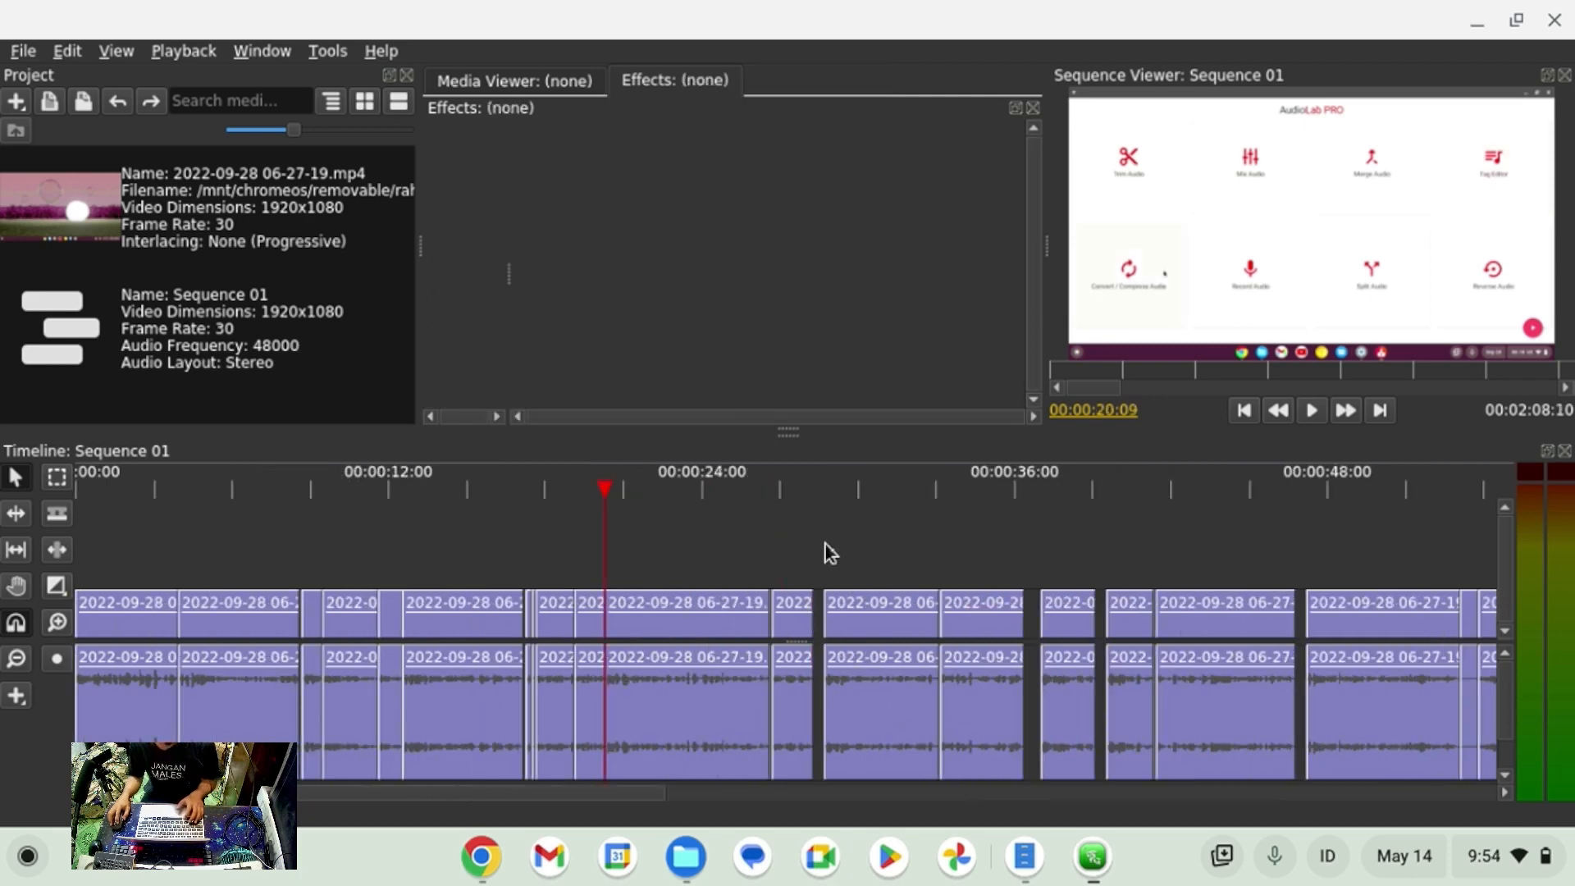
left_click_drag(767, 545, 1212, 699)
right_click(1212, 699)
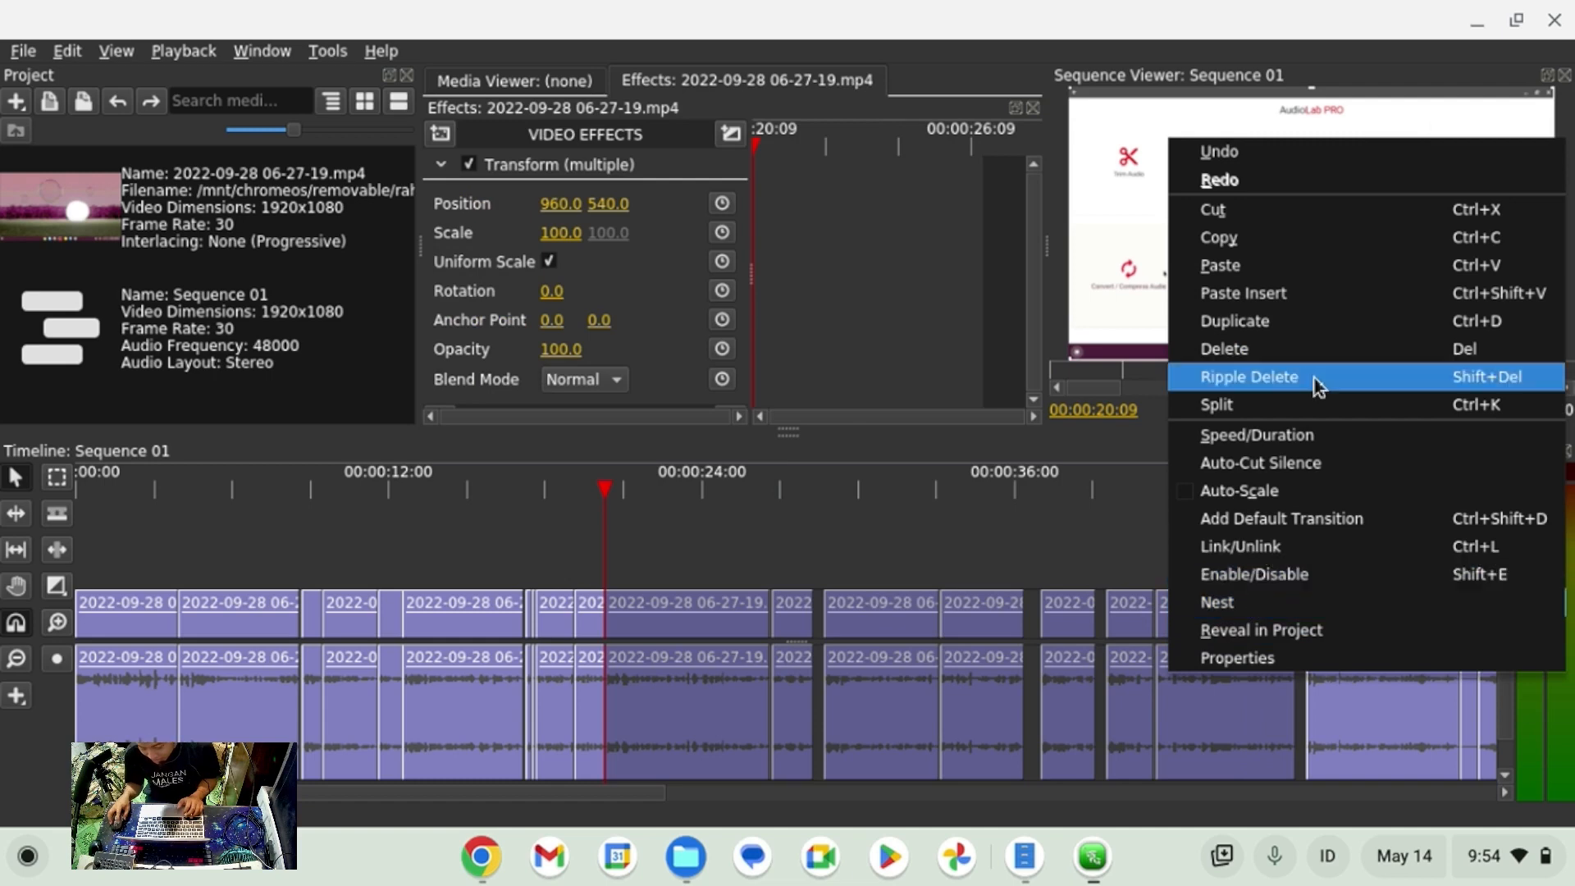
left_click(1259, 320)
key("ctrl+z")
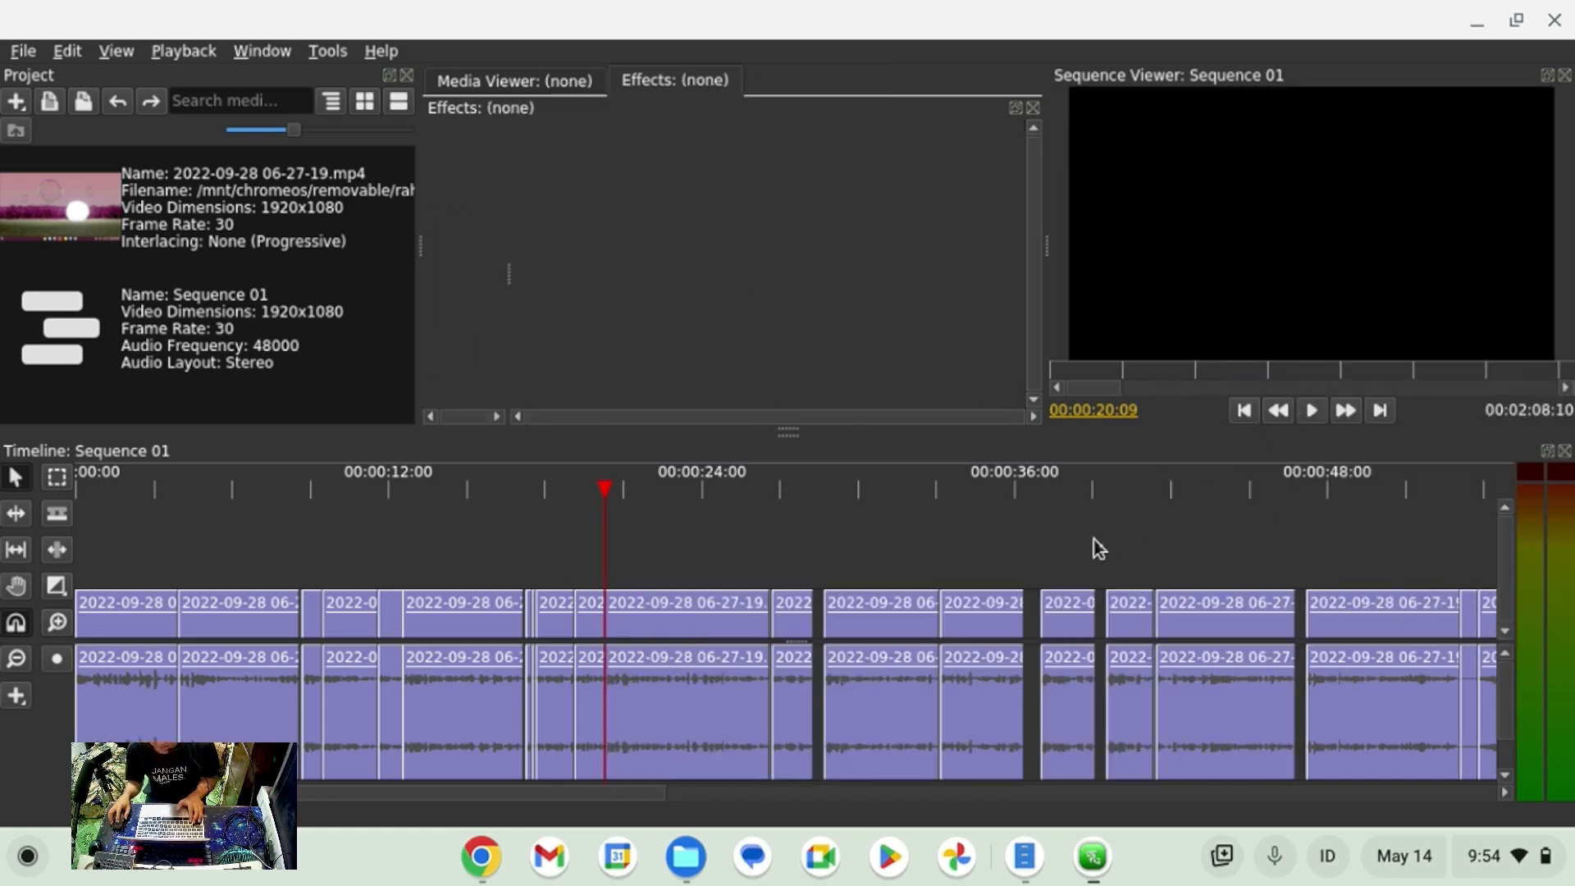
Move the playhead to 00:00:28:21 and ripple delete the empty space just before it.
scroll(821, 632, "up", 3)
left_click(1064, 624)
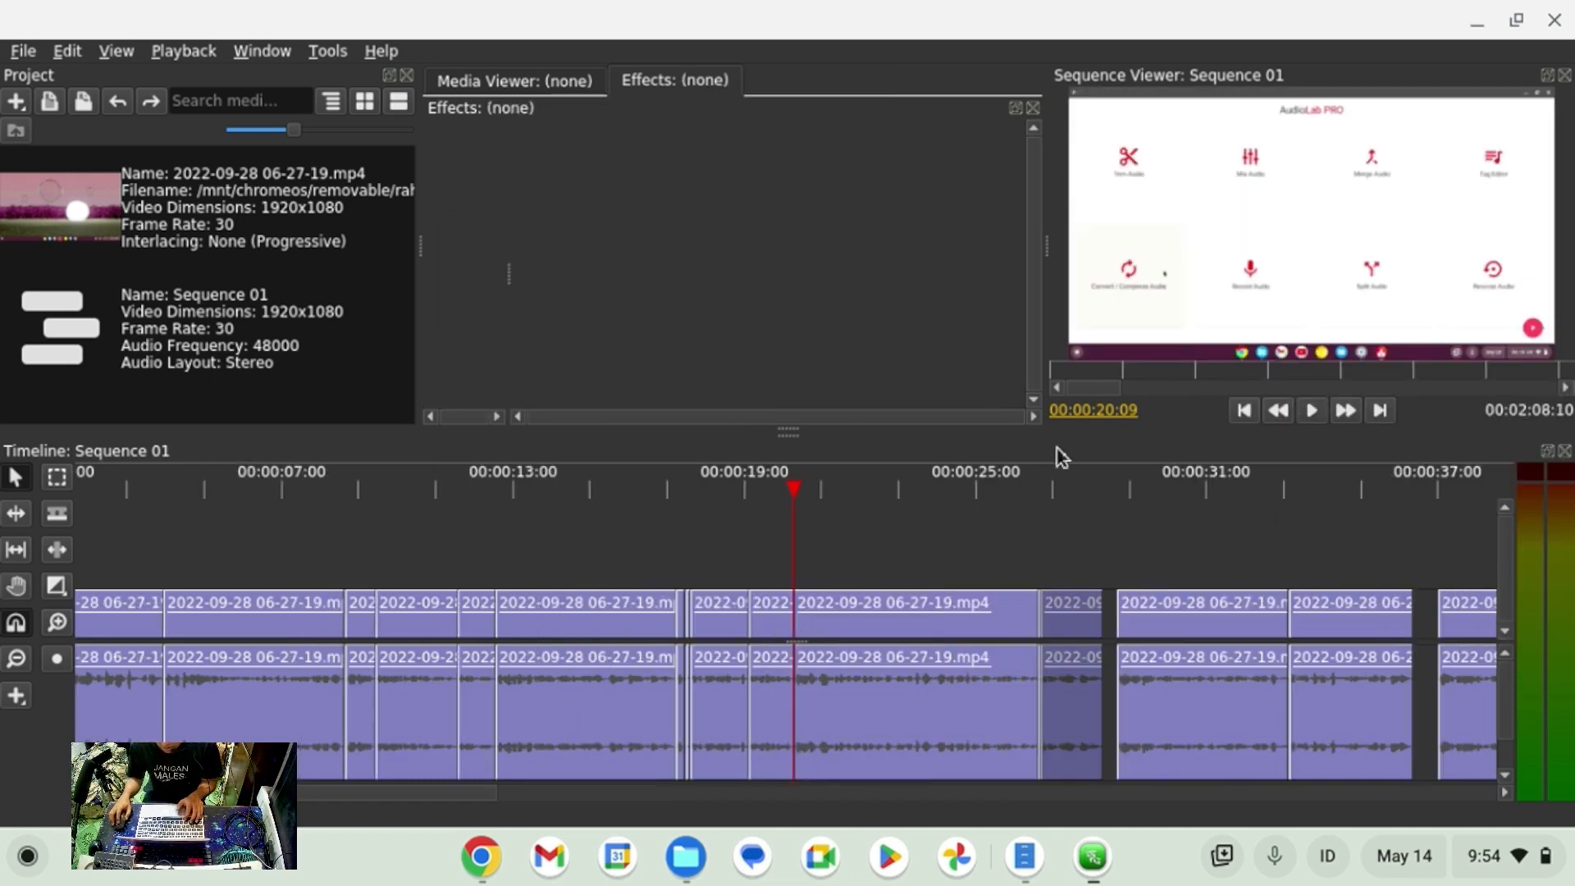
left_click(1140, 497)
scroll(1148, 564, "up", 4)
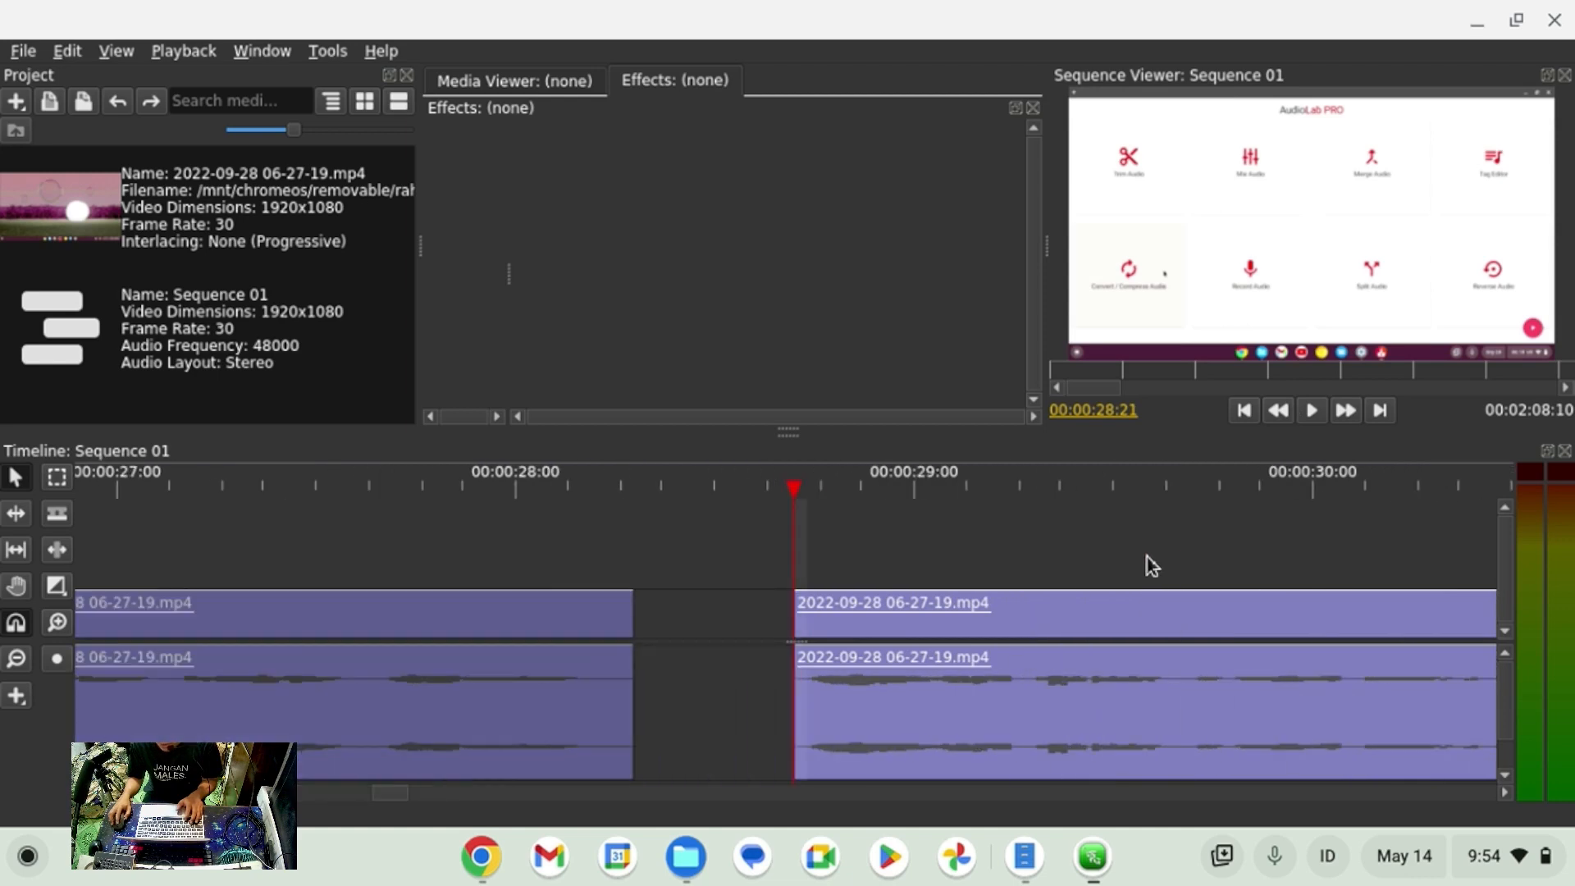
right_click(711, 636)
left_click(808, 749)
Move the playhead to 00:00:36:19 and ripple delete the empty space just before it.
scroll(830, 678, "down", 4)
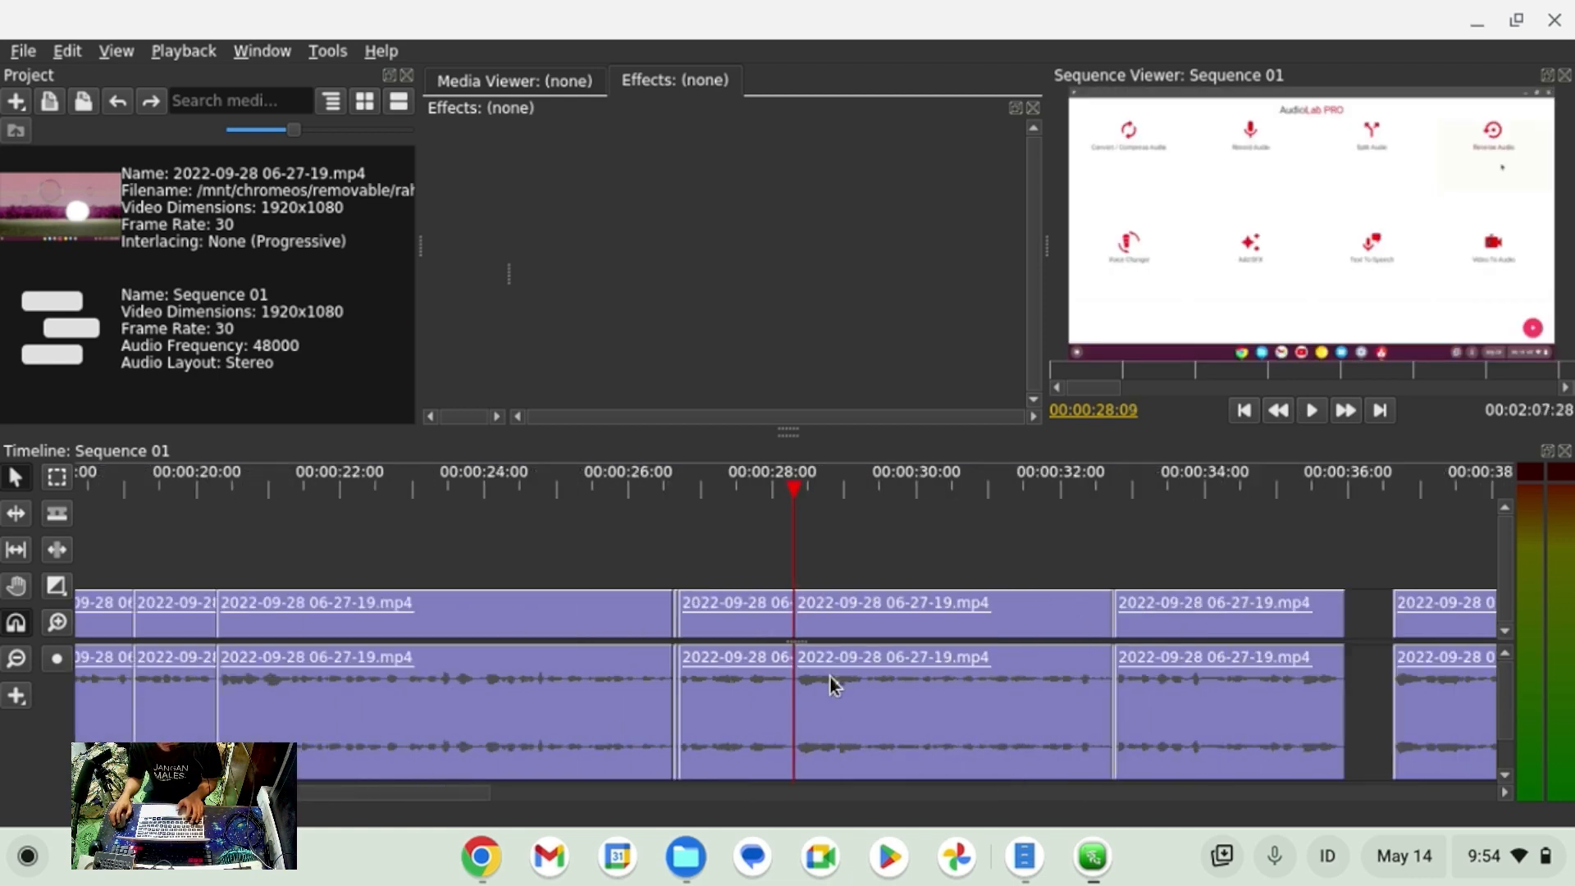
scroll(830, 677, "down", 2)
left_click(1131, 488)
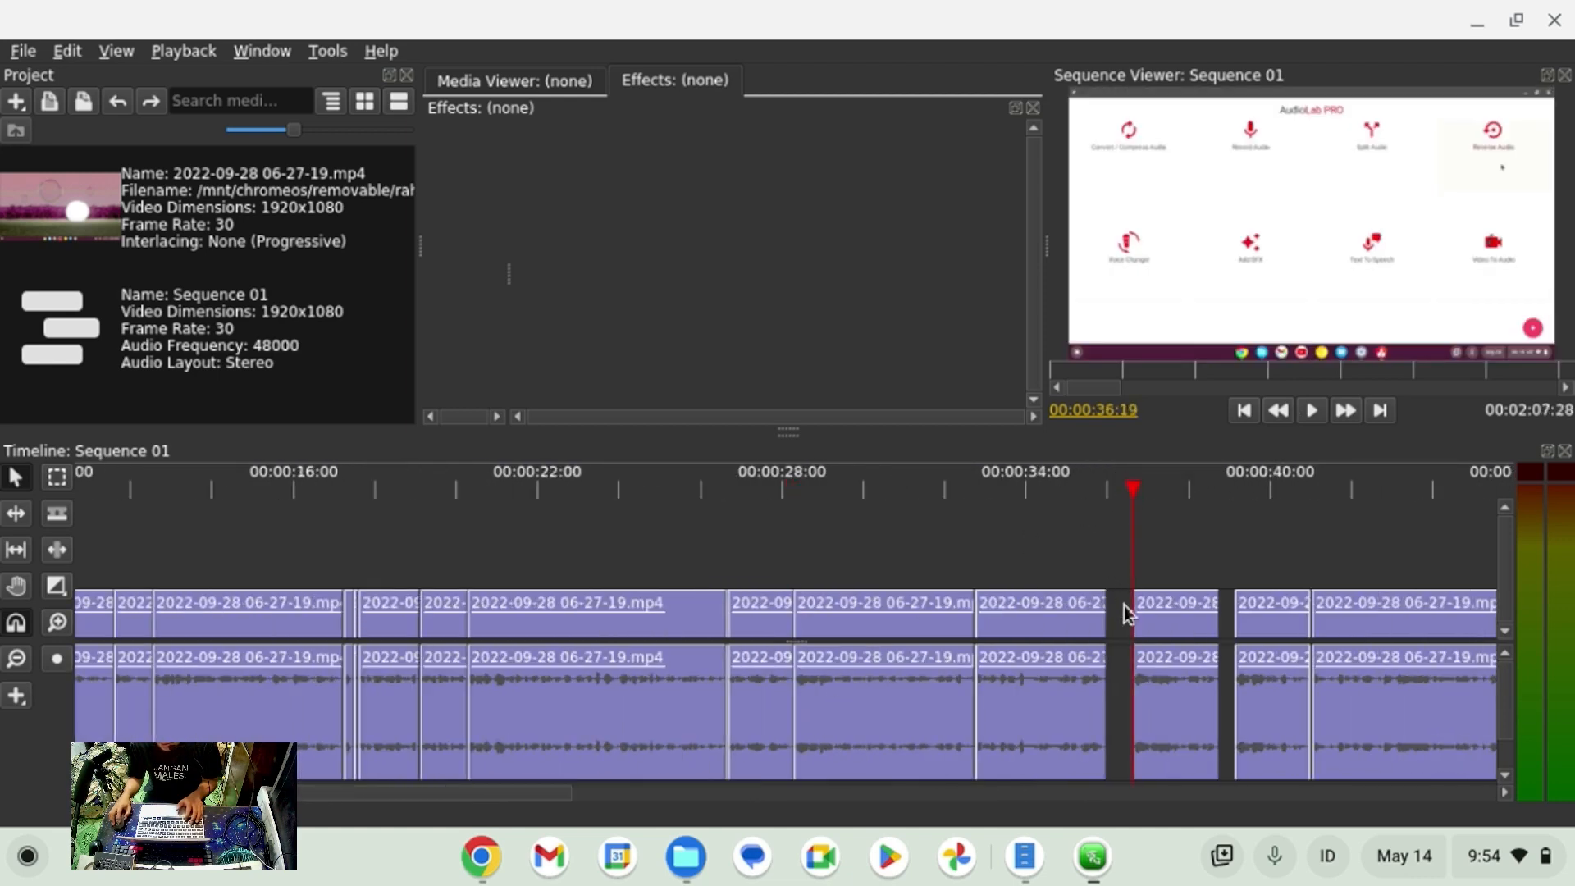
scroll(1103, 603, "up", 5)
right_click(656, 617)
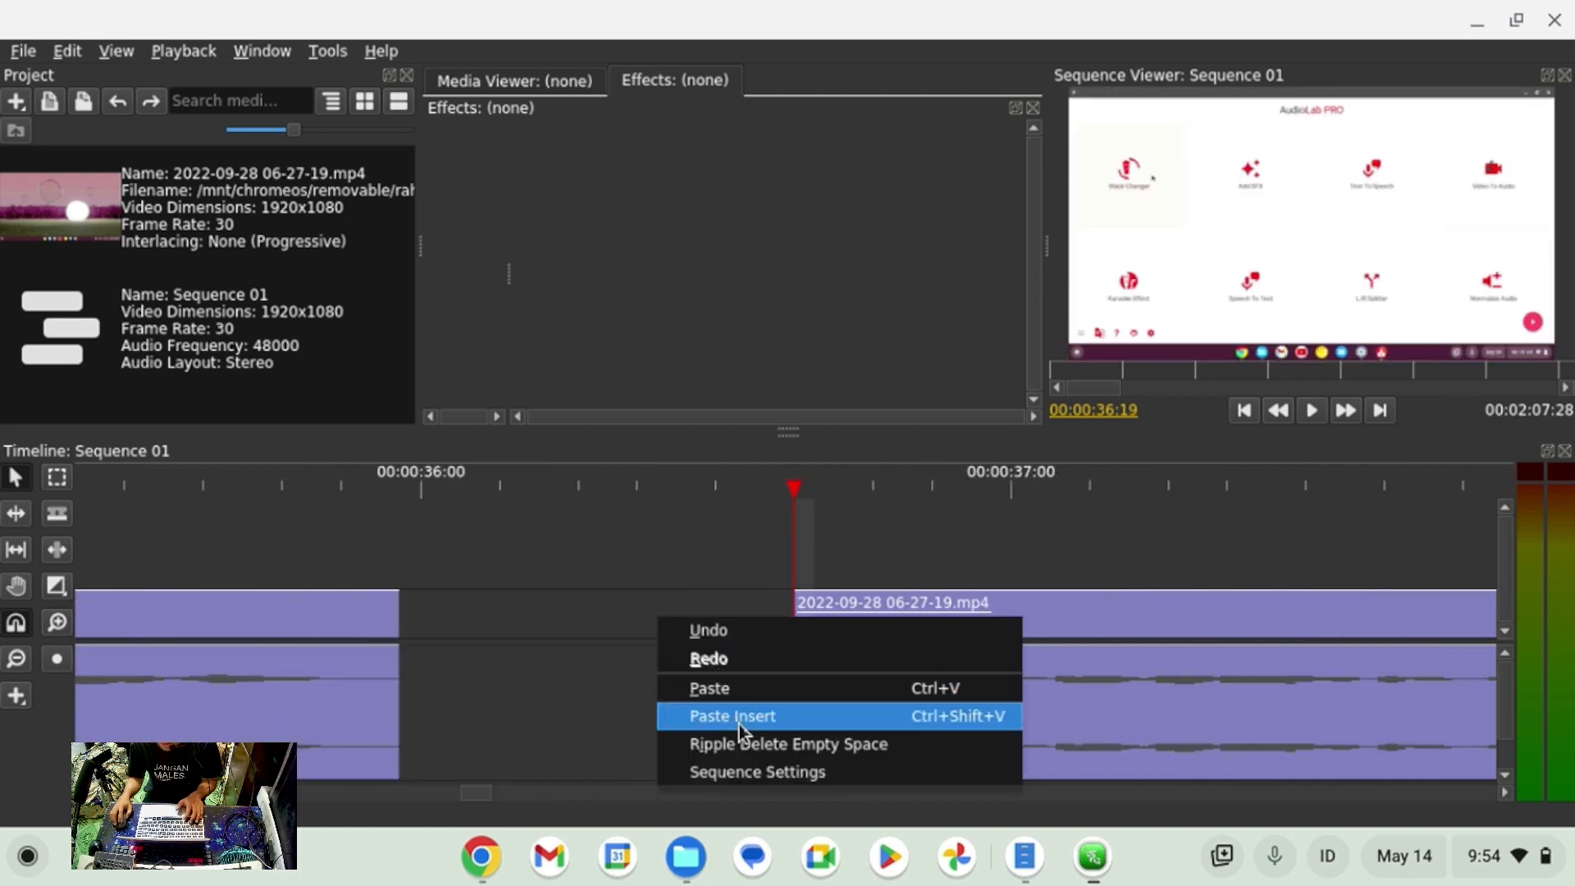
left_click(752, 753)
Ripple delete the empty space near 00:00:38:00 and the one starting at 00:00:45:09.
scroll(750, 748, "down", 4)
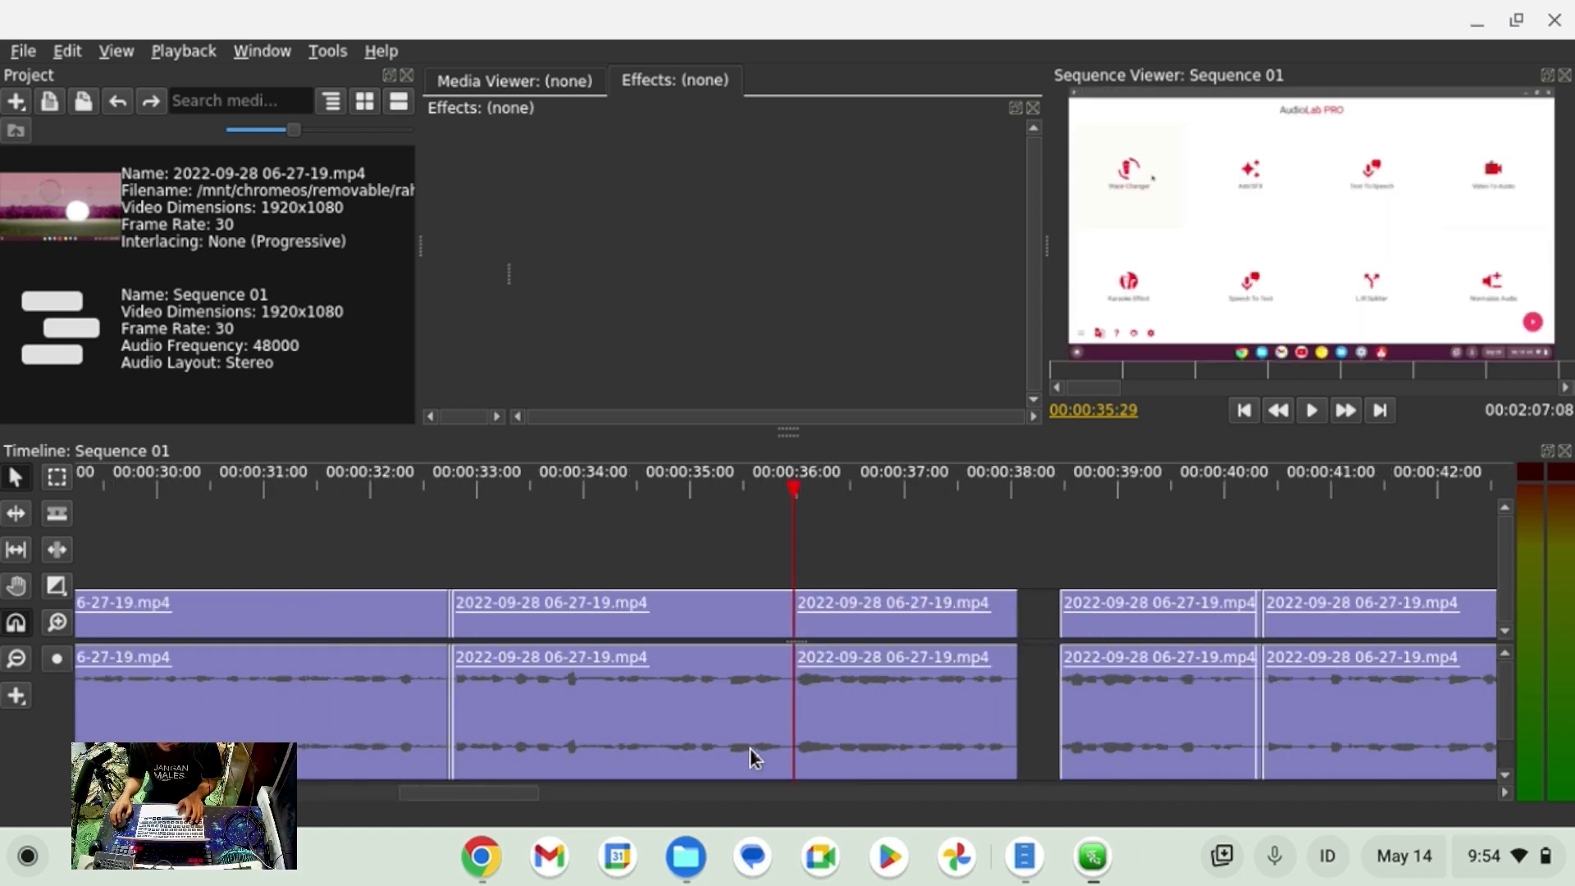
left_click(976, 485)
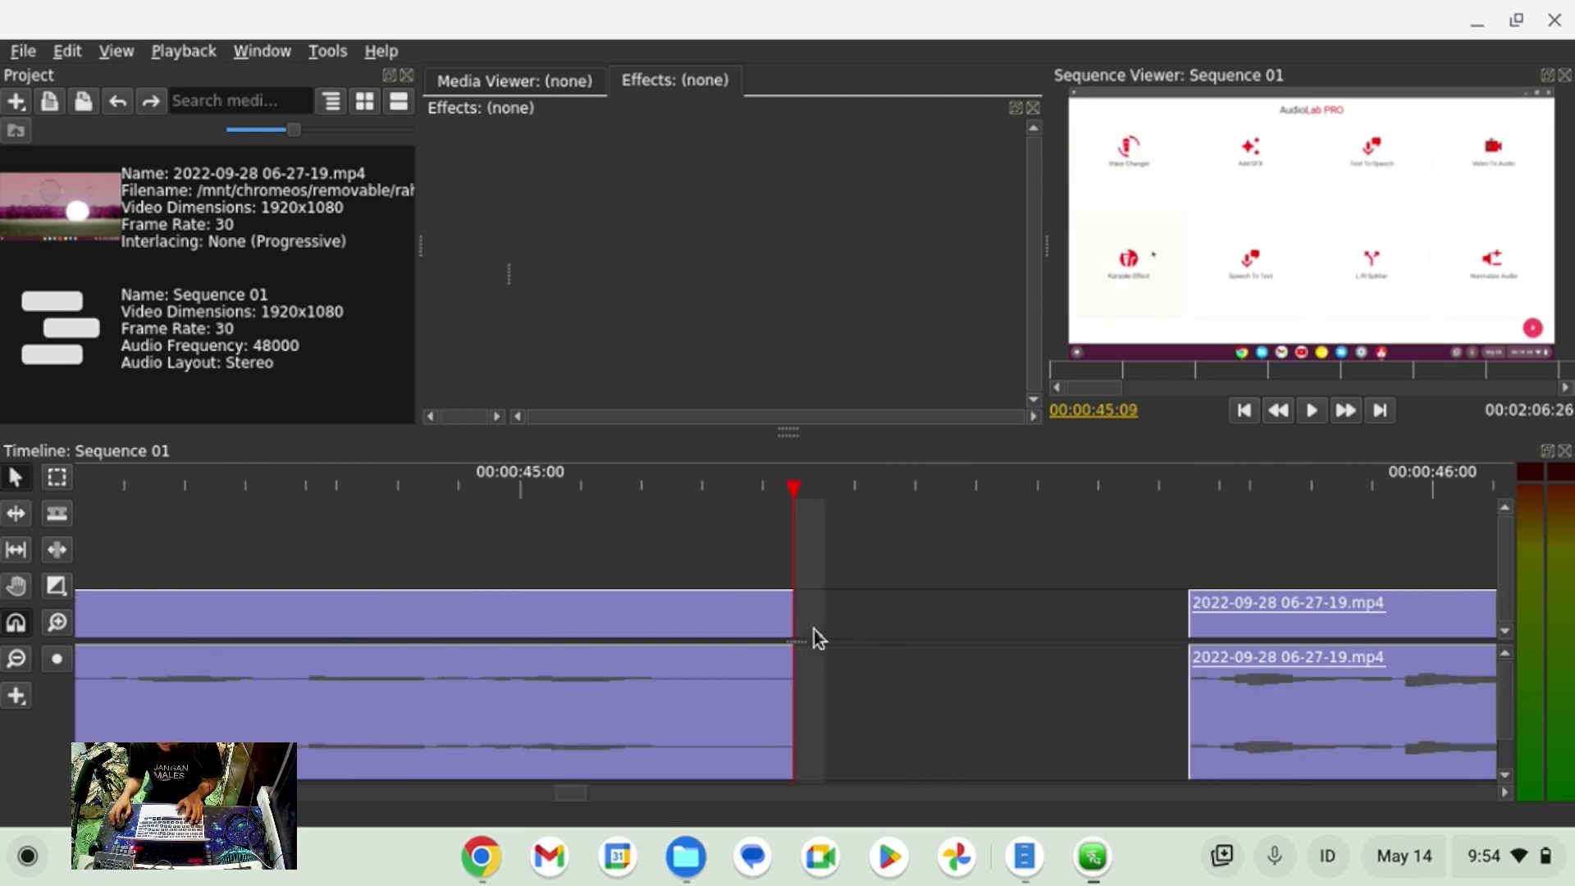
scroll(814, 629, "up", 1)
right_click(879, 613)
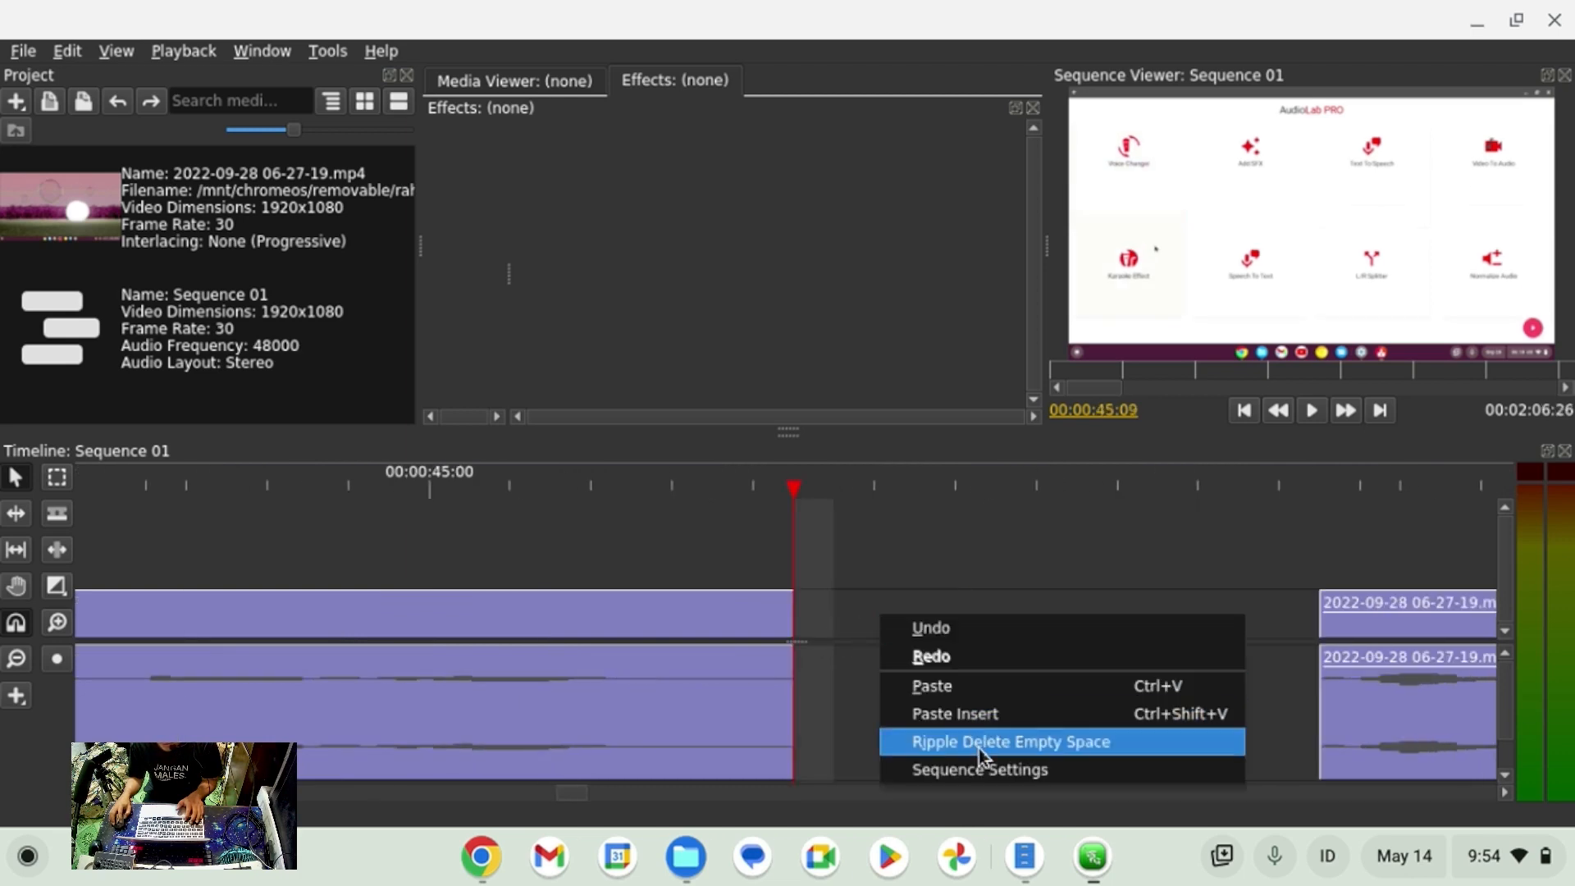
left_click(978, 746)
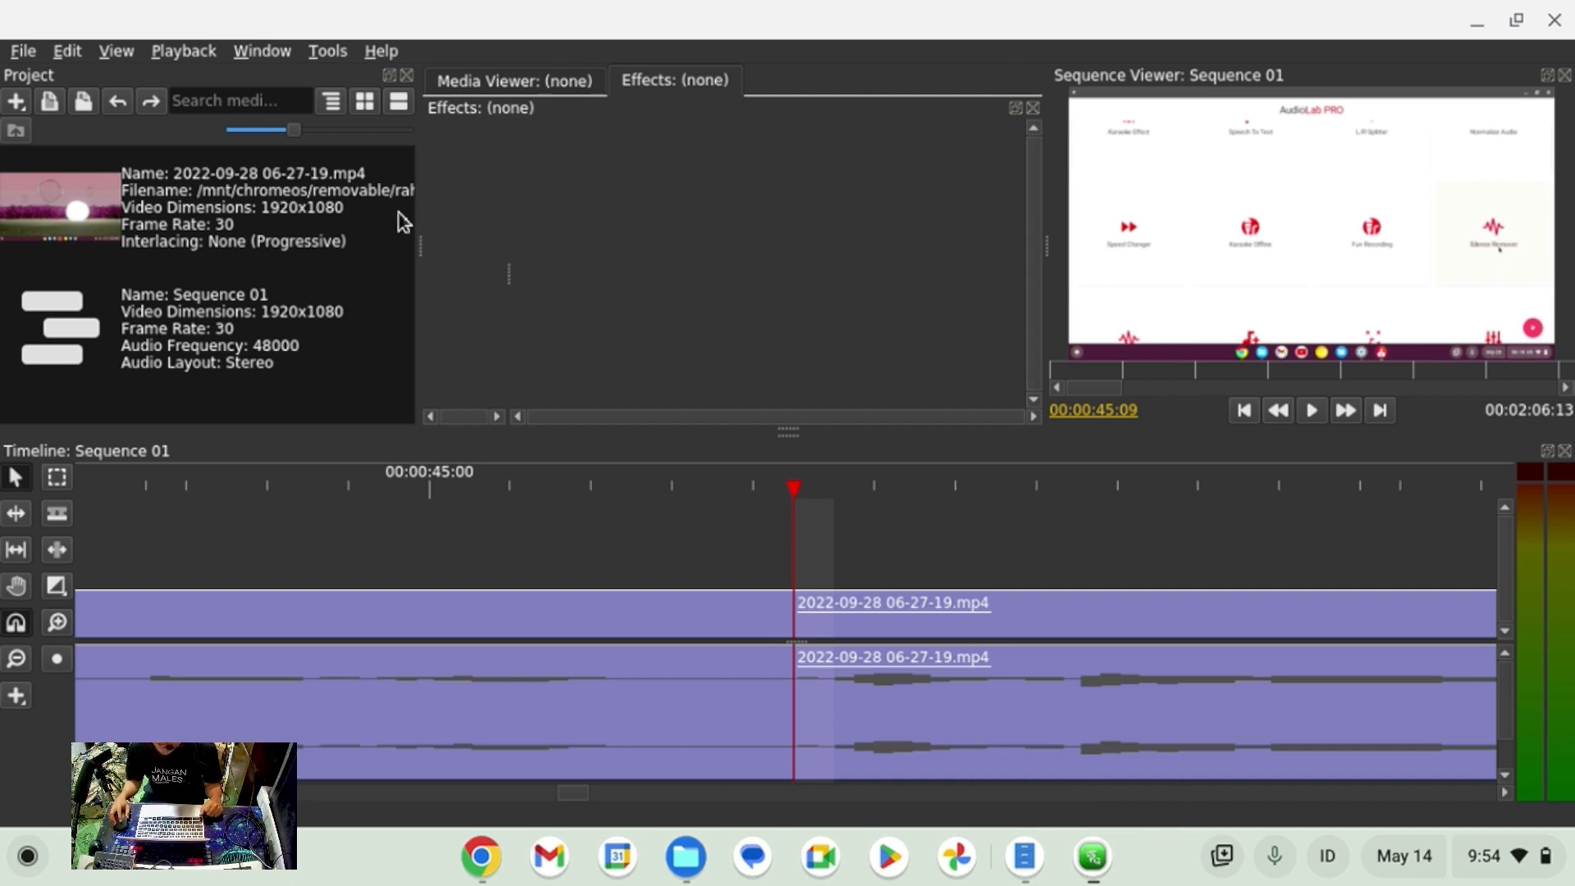
Add a Cross Dissolve video transition to the clip starting at 00:00:45:09 and undo it.
left_click(894, 660)
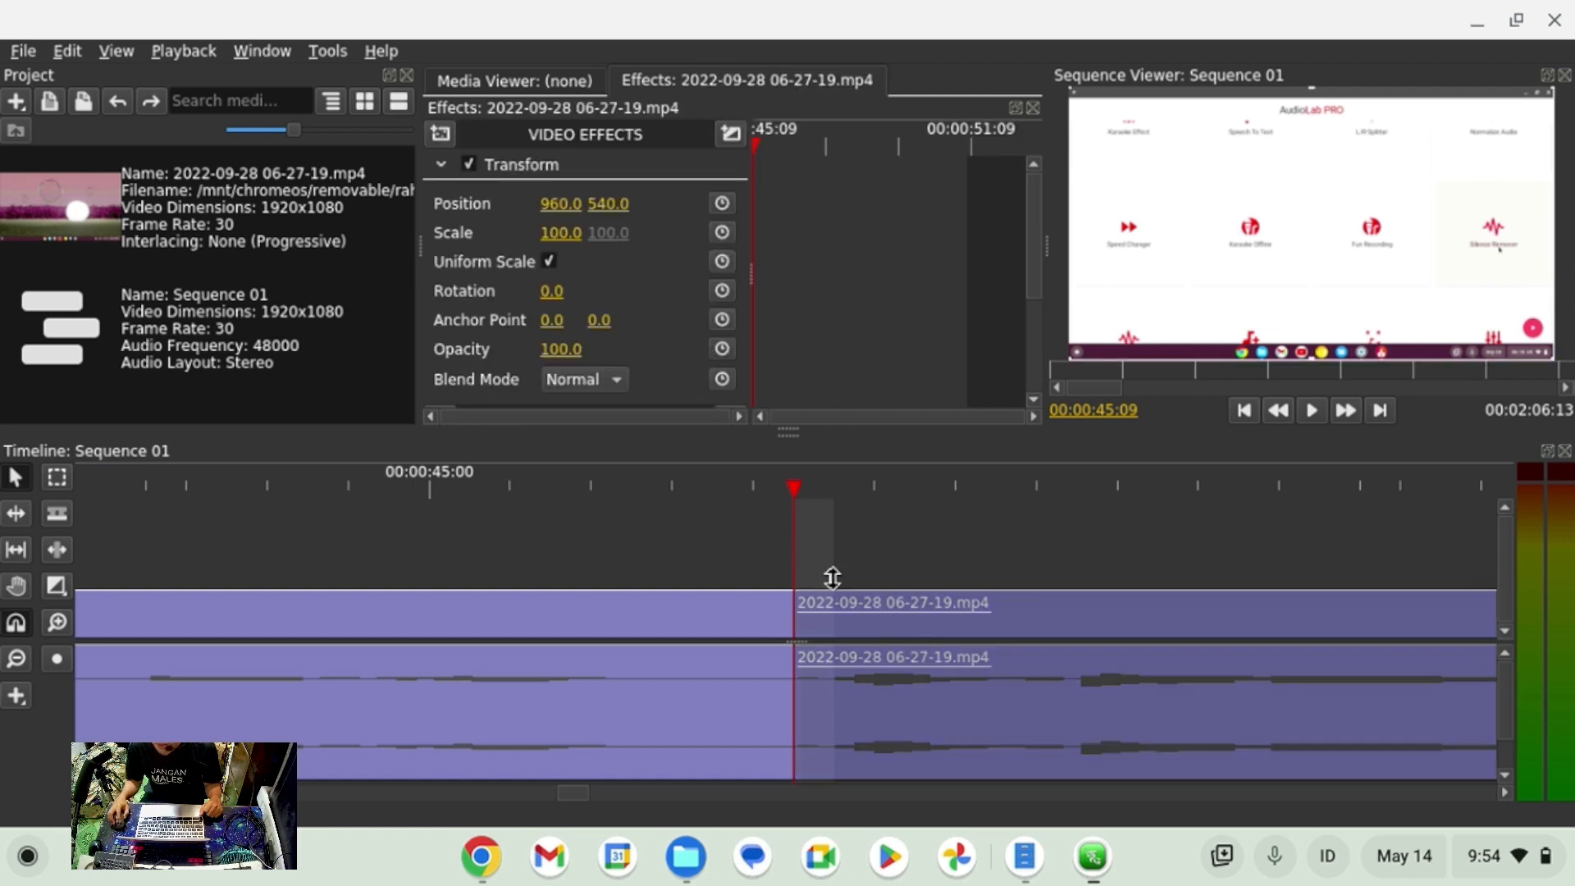
left_click(999, 581)
left_click(1005, 630)
key("minus")
key("minus")
key("equal")
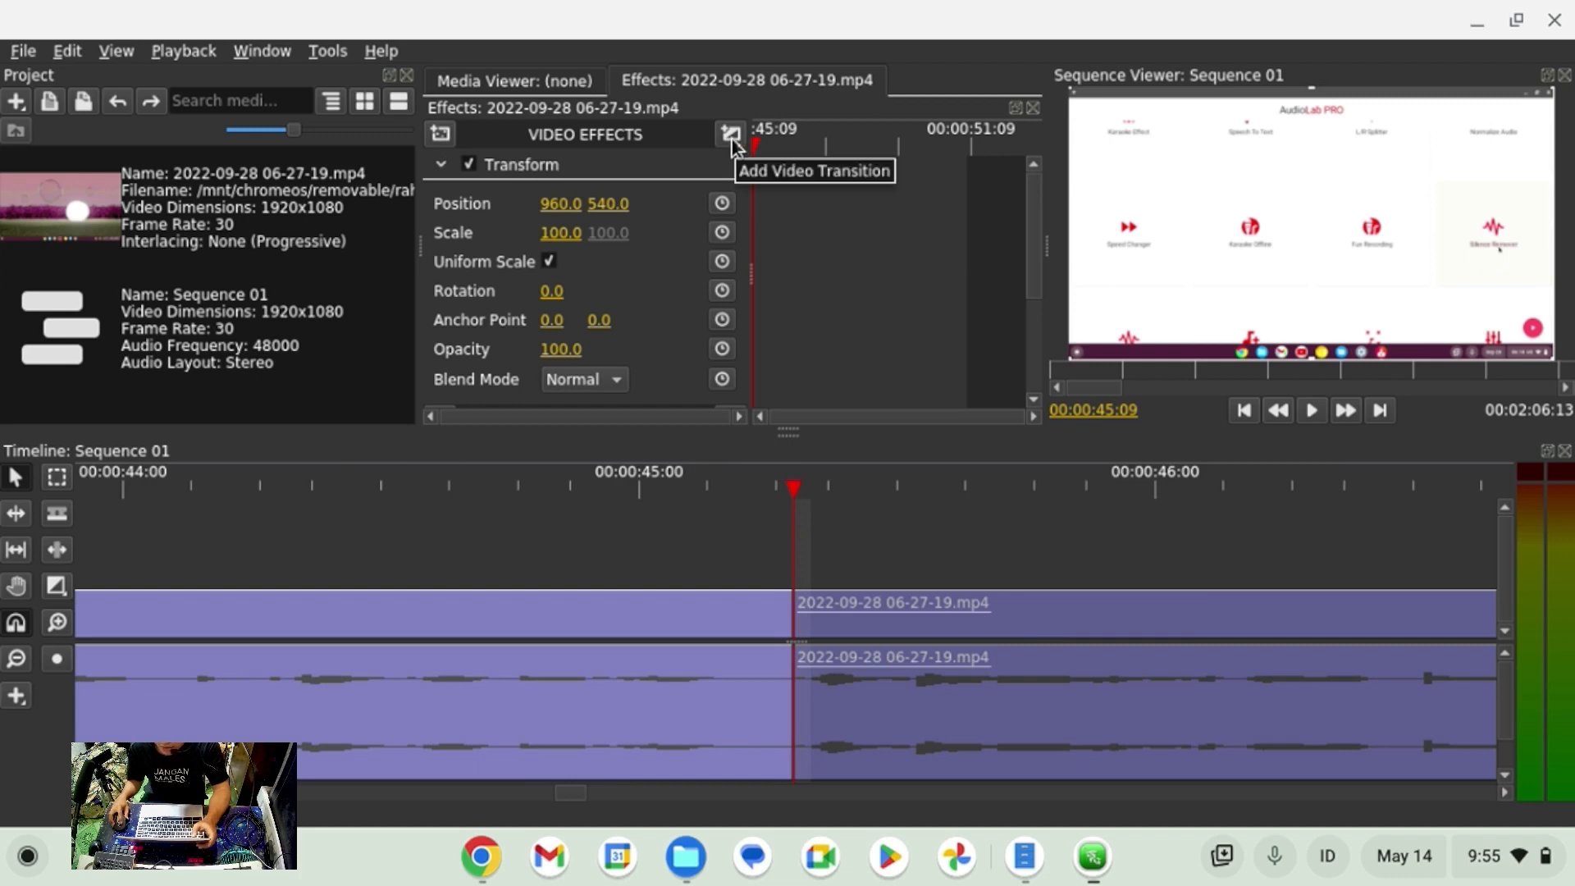
left_click_drag(869, 553, 703, 661)
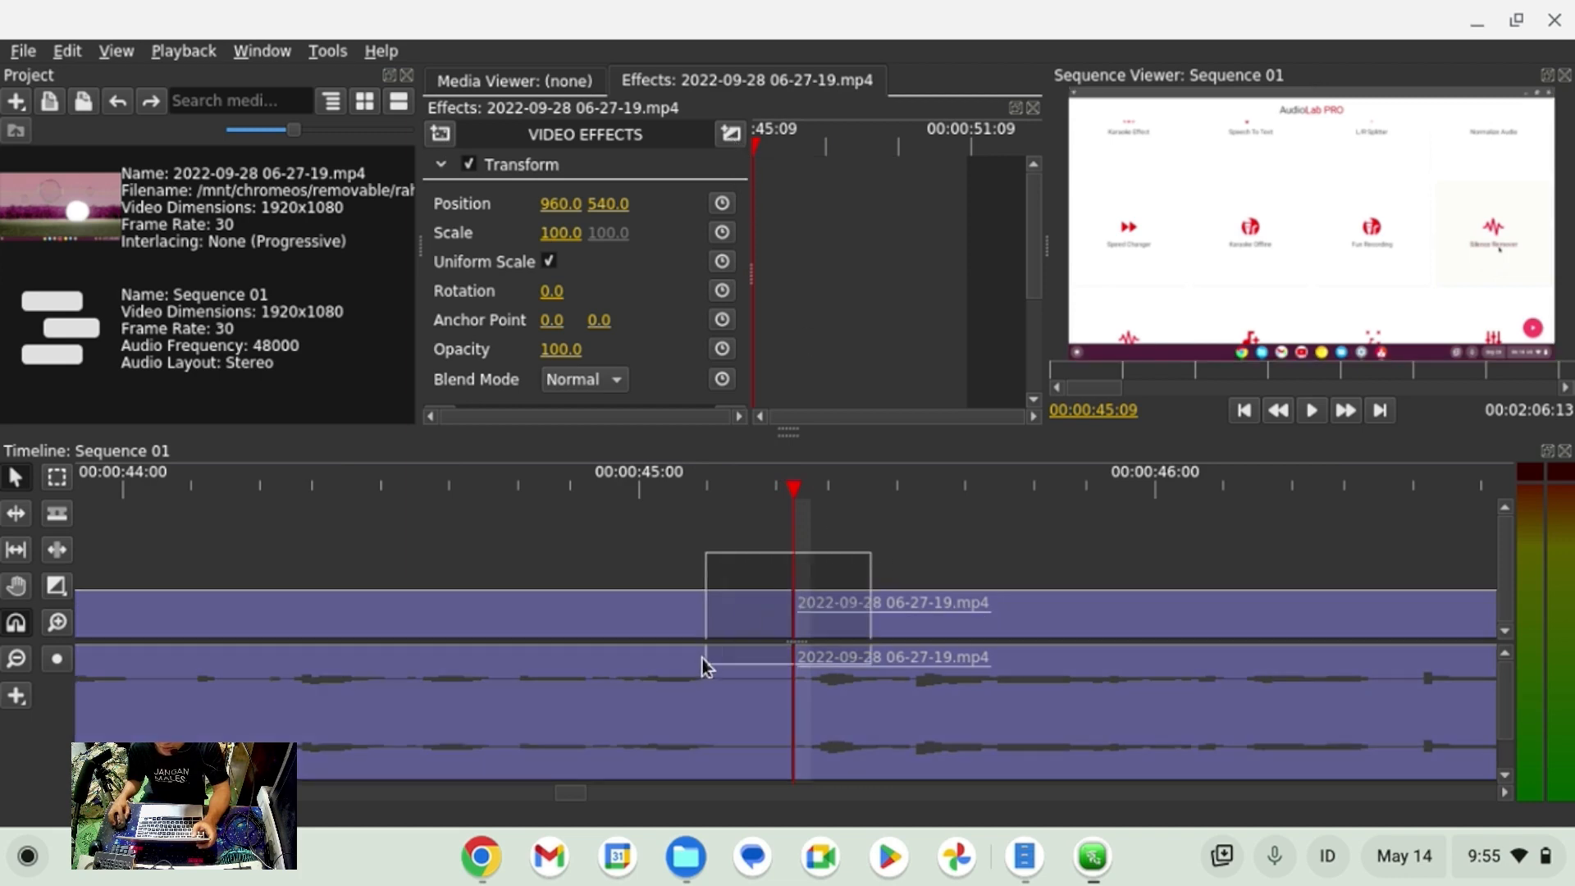
left_click(851, 638)
left_click(829, 615)
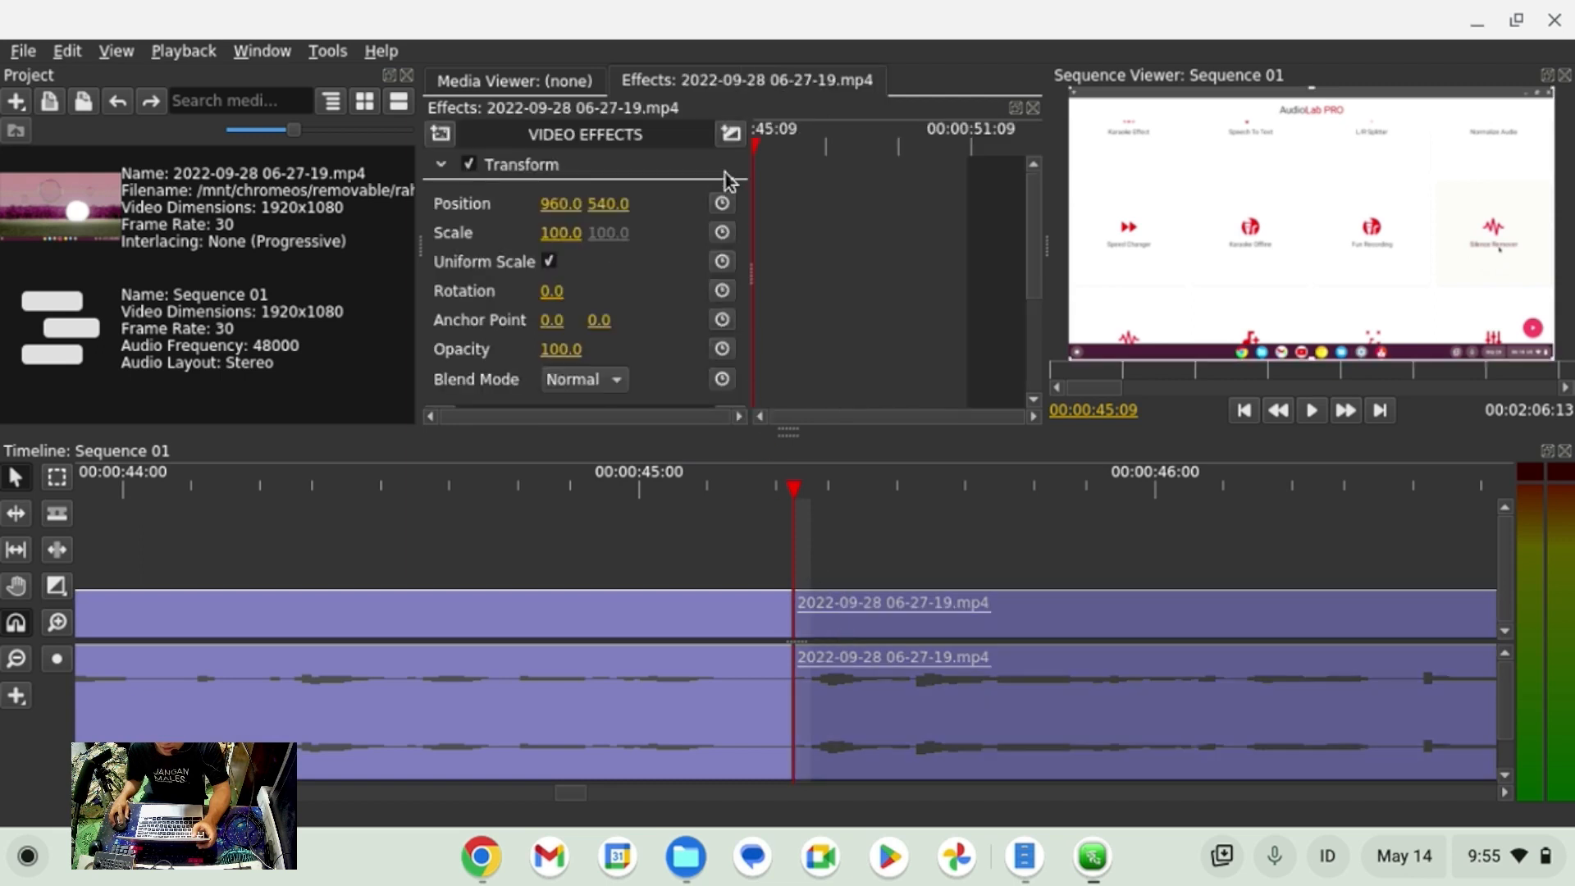
left_click(730, 136)
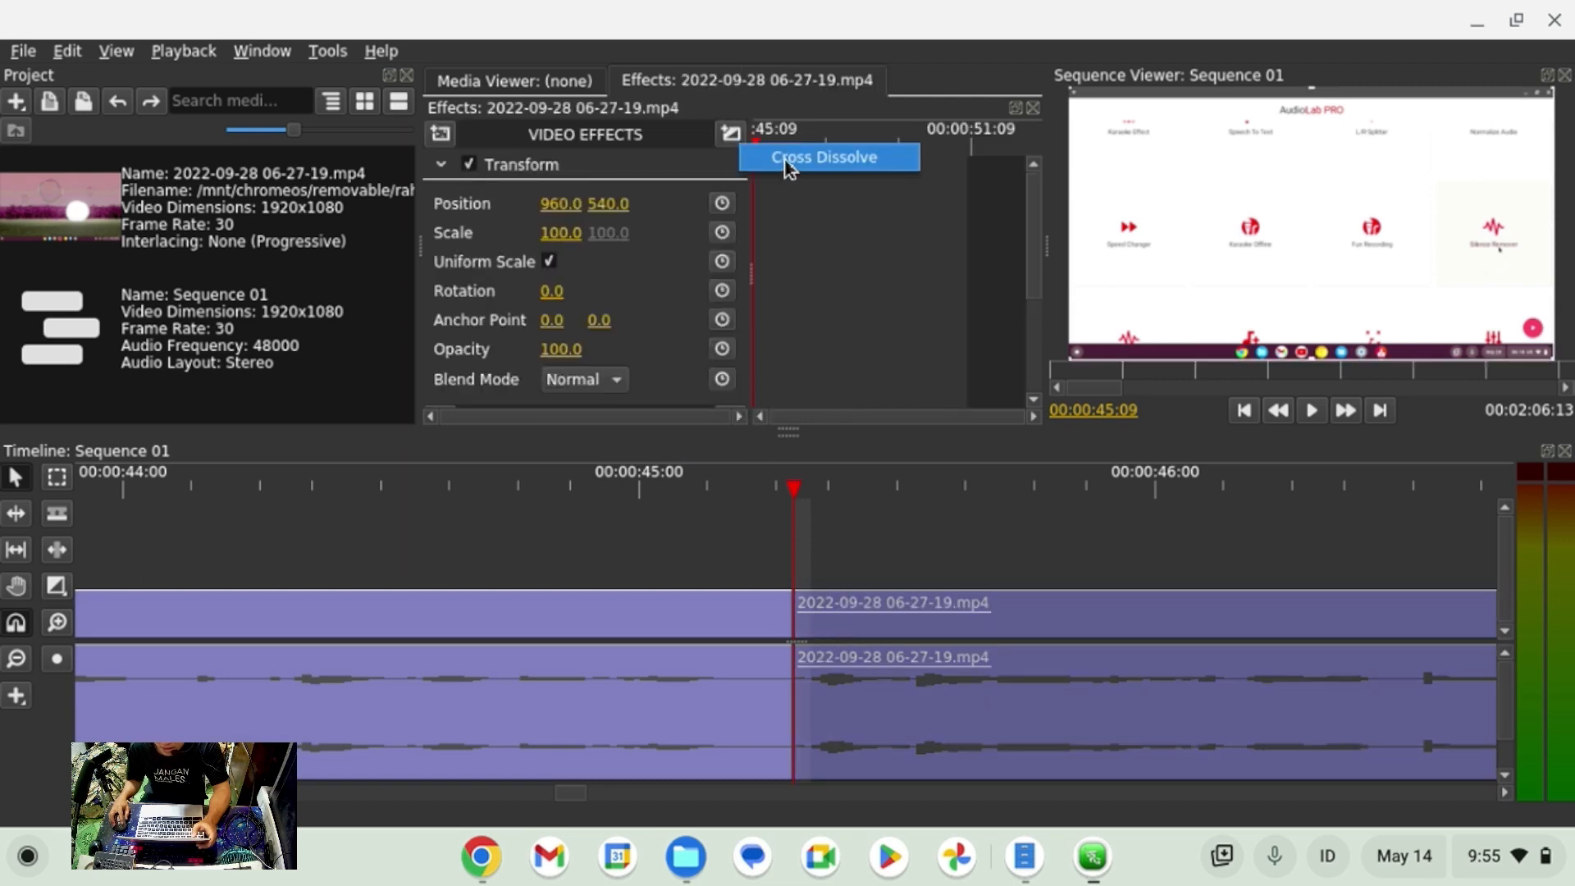
left_click(789, 160)
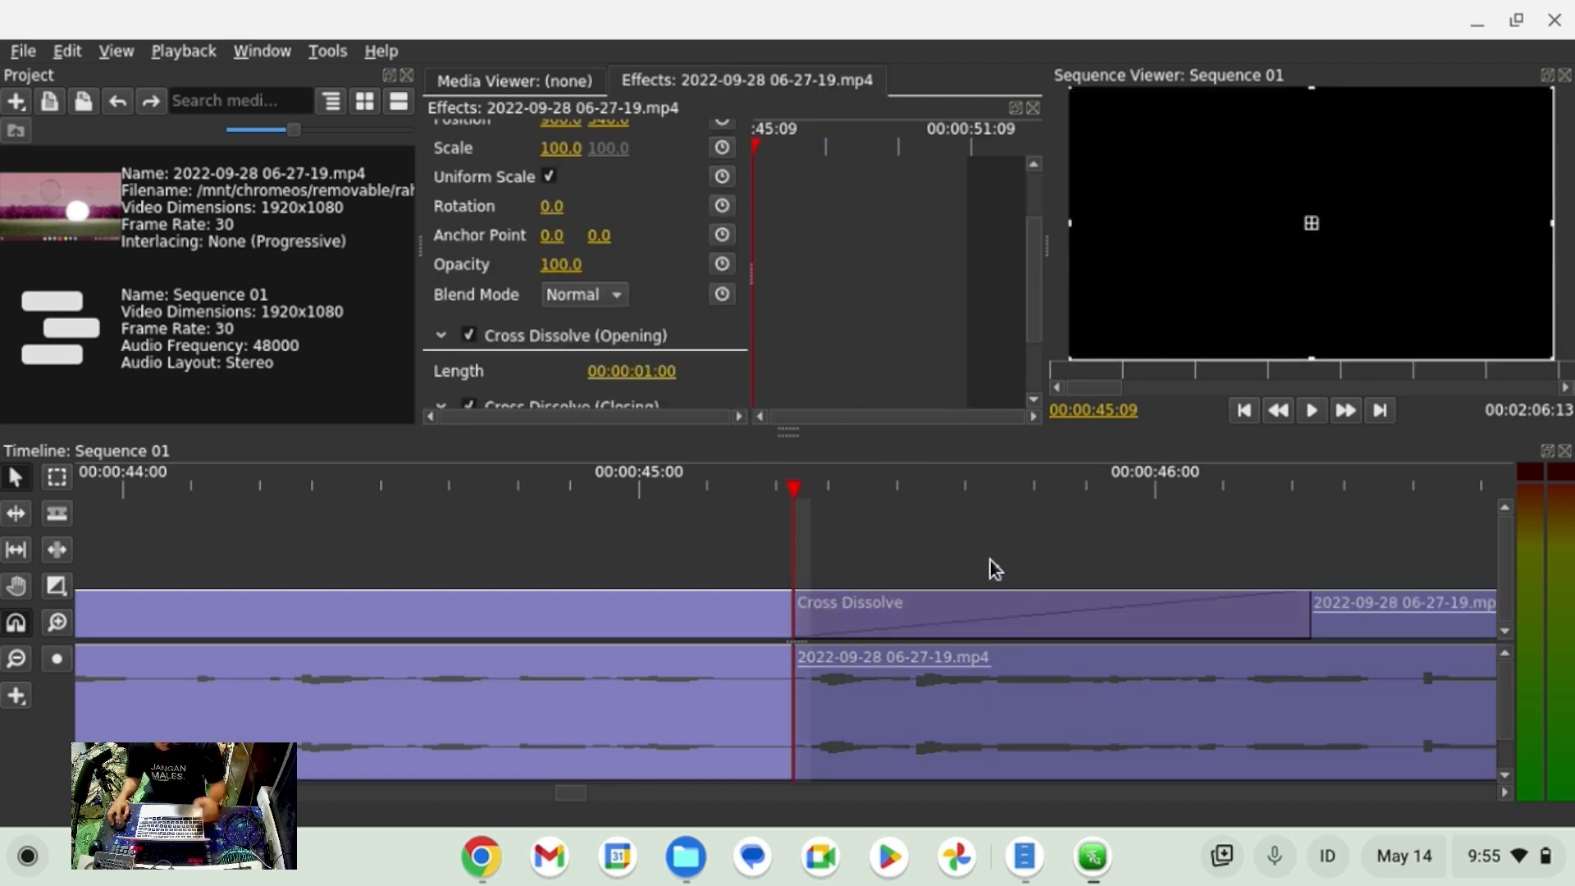
key("ctrl+z")
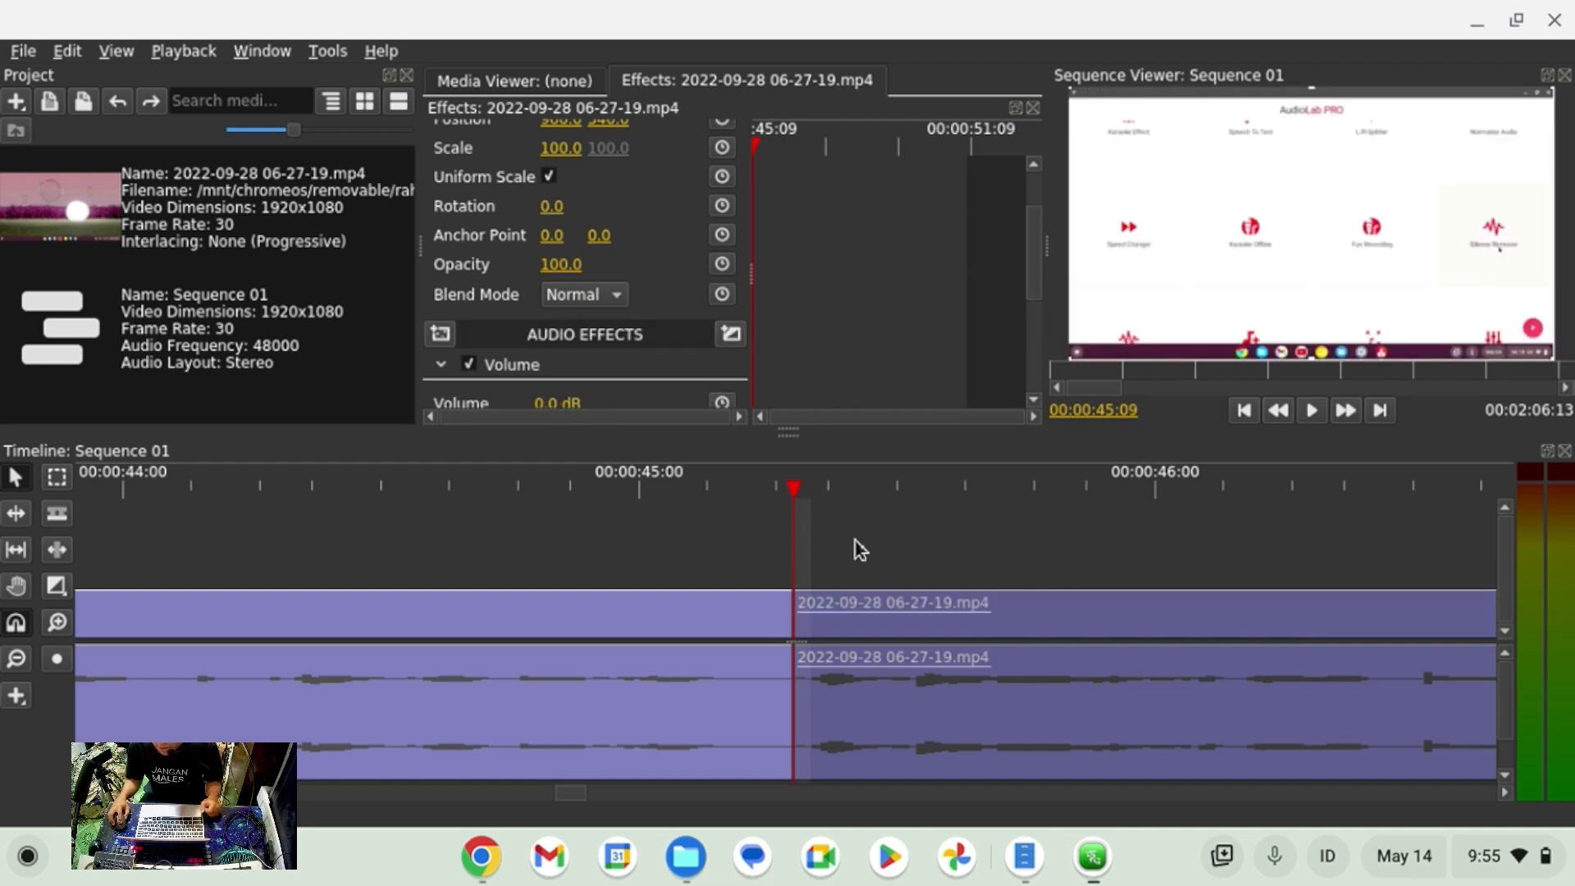
Add a Cross Dissolve video transition to both clips that meet at 00:00:45:09.
left_click_drag(907, 559, 748, 606)
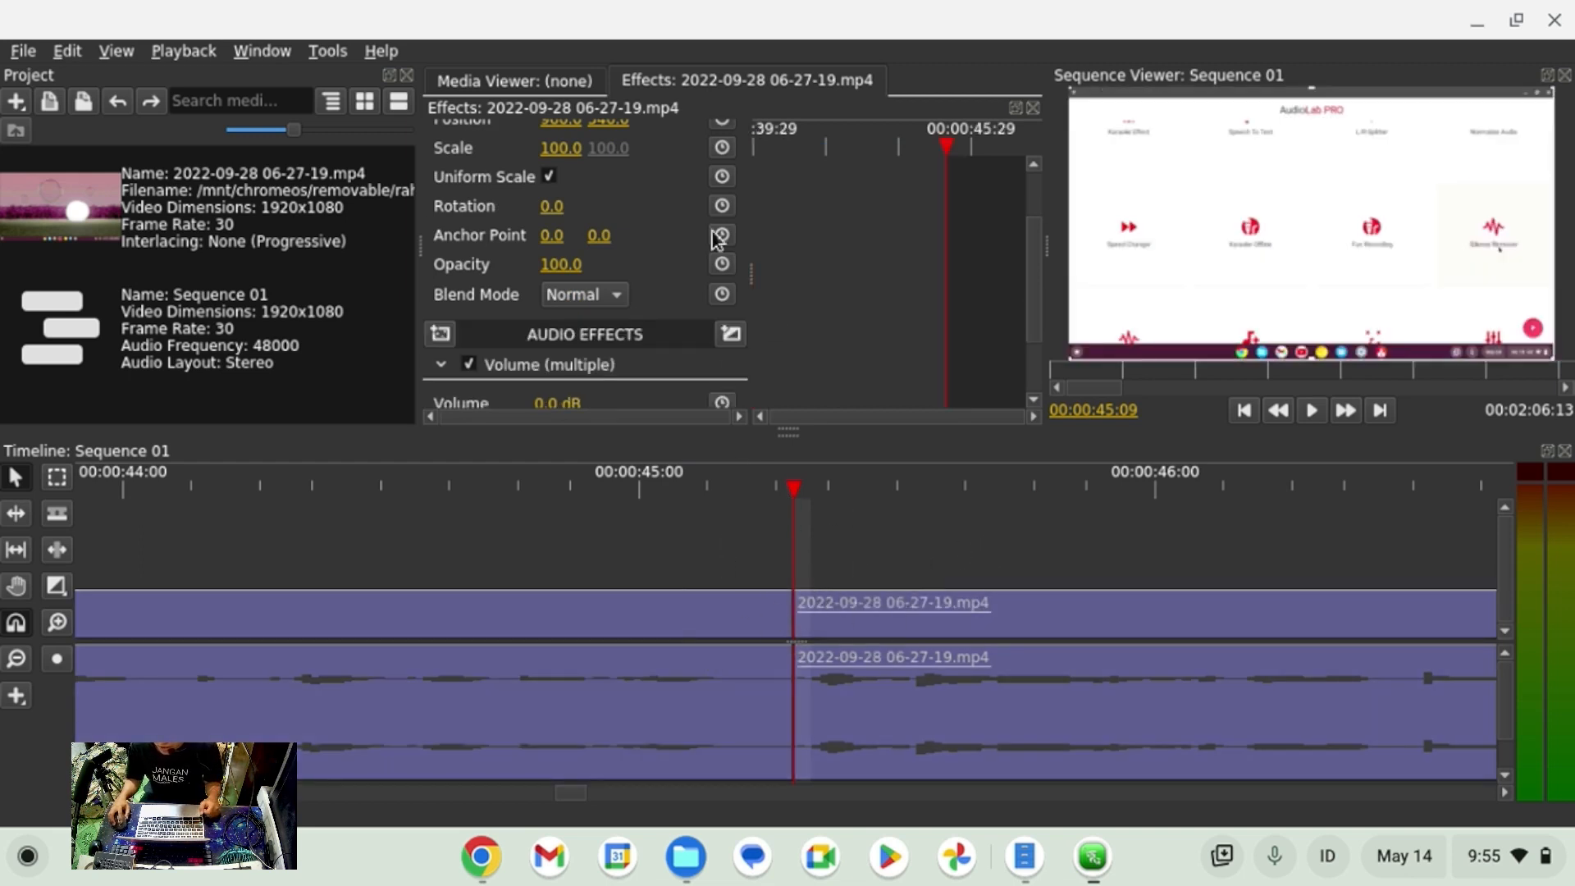
scroll(661, 228, "up", 2)
left_click(728, 135)
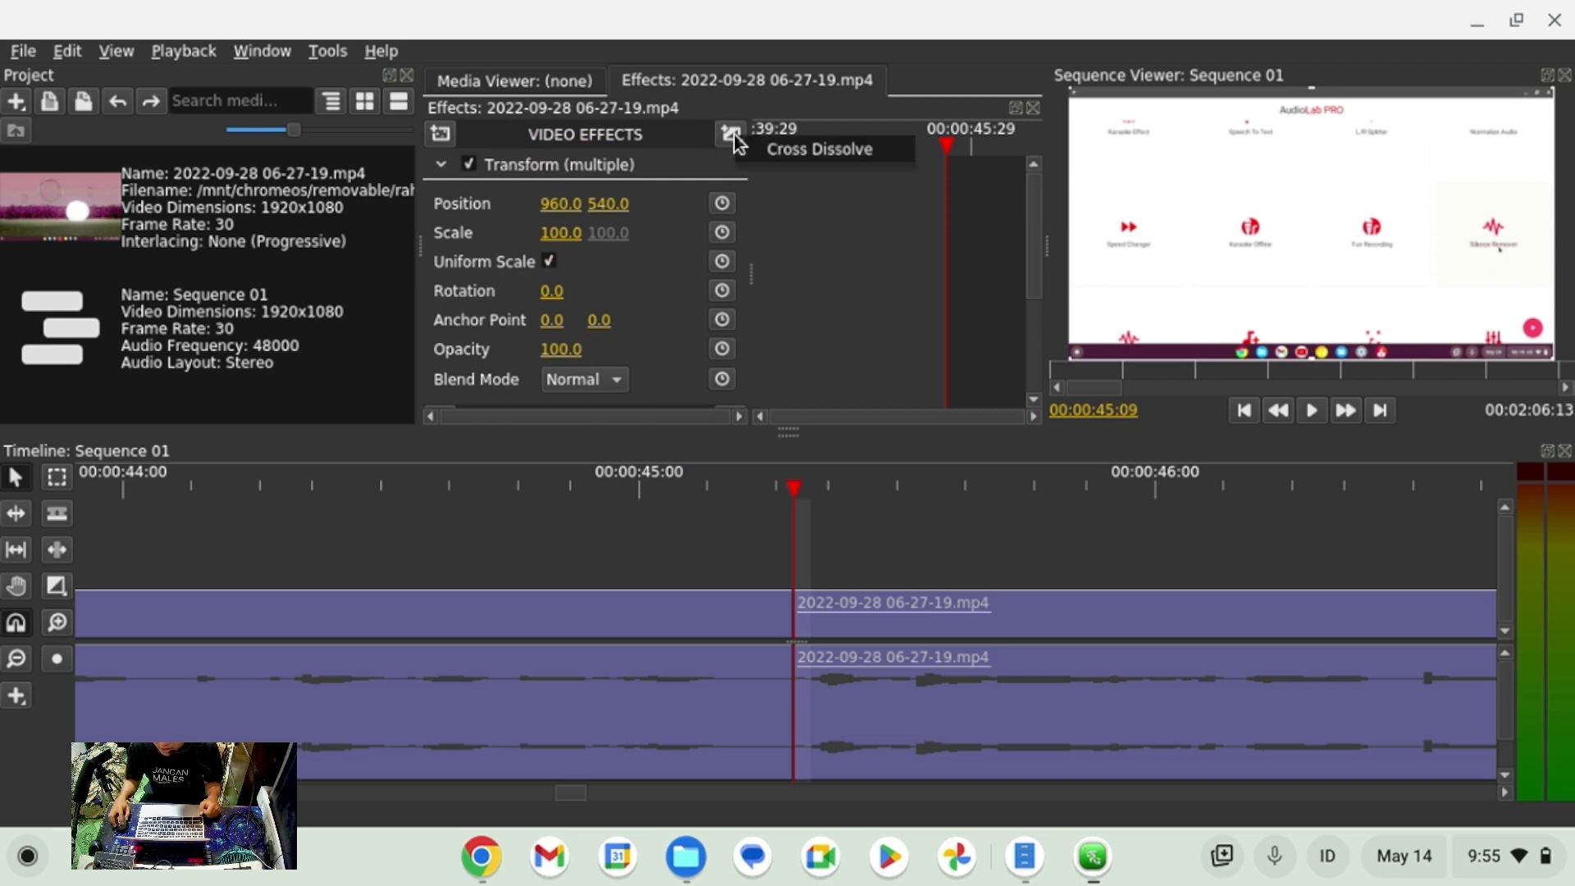
left_click(781, 154)
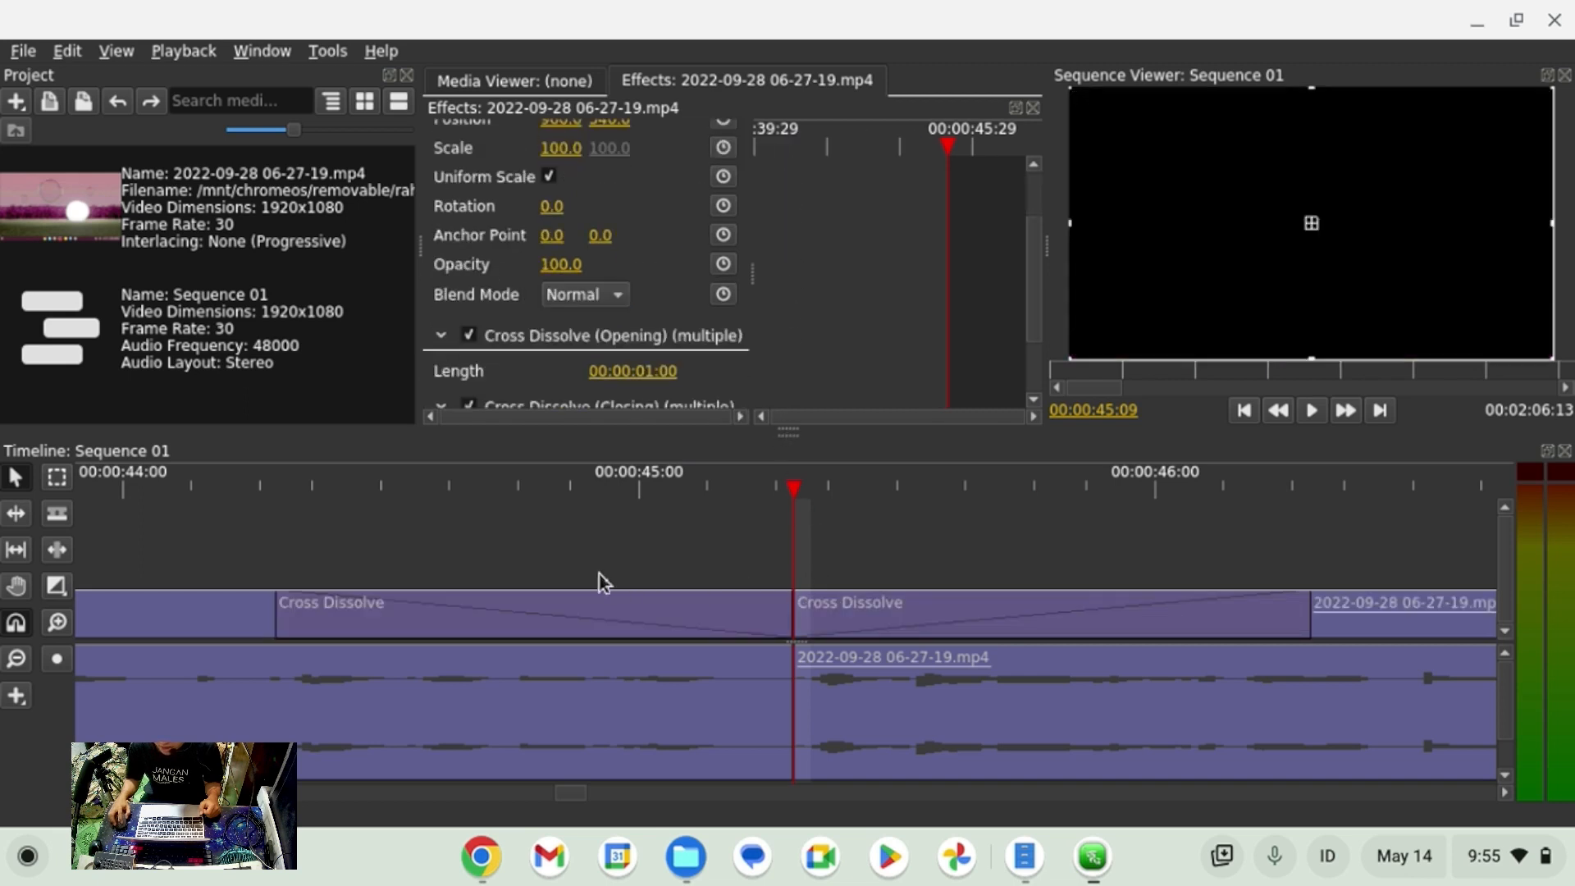
Play back the Cross Dissolve transitions around 00:00:45:09 and return the playhead to 00:00:44:28.
left_click(579, 551)
left_click(244, 489)
key("space")
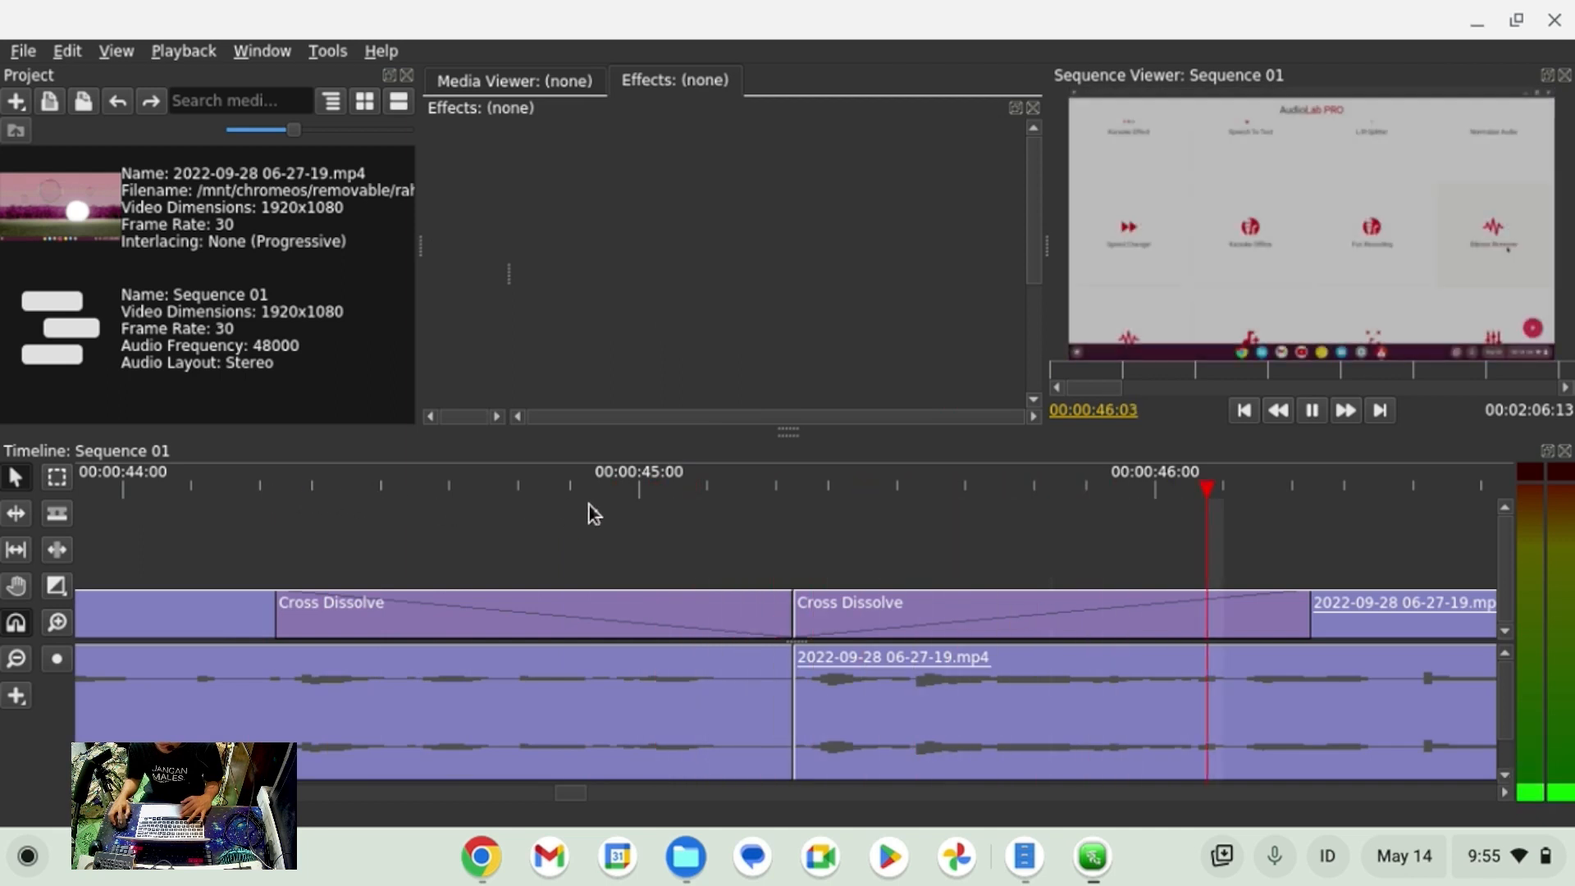
key("space")
left_click(601, 492)
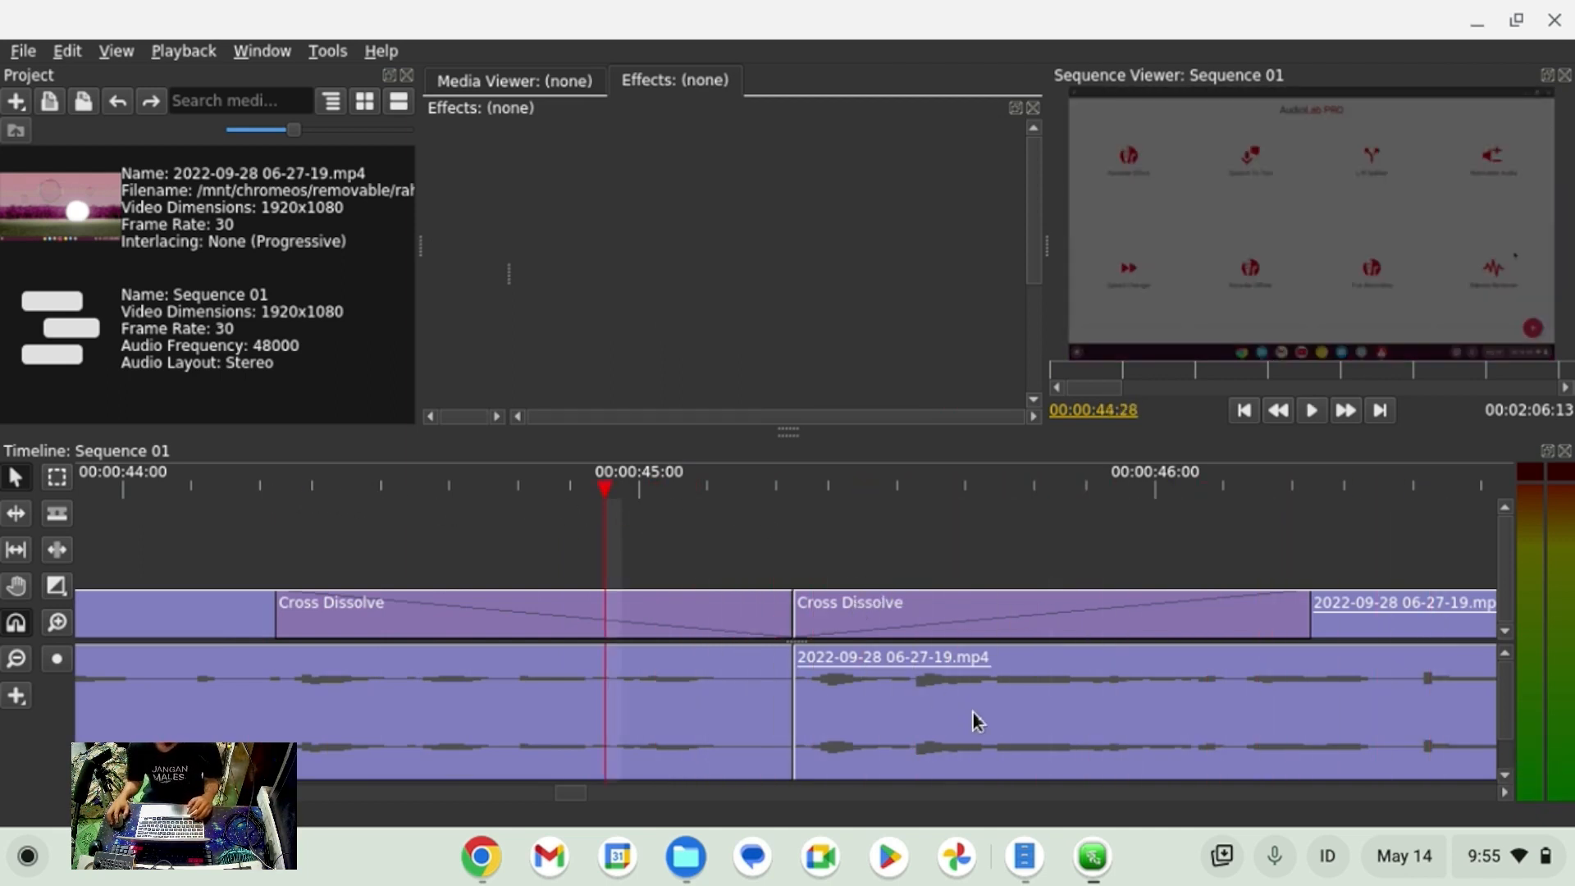
Apply the Frei0r LetterB0xed video effect to the clip starting at 00:00:45:09, with the playhead at 00:00:47:22.
key("minus")
key("minus")
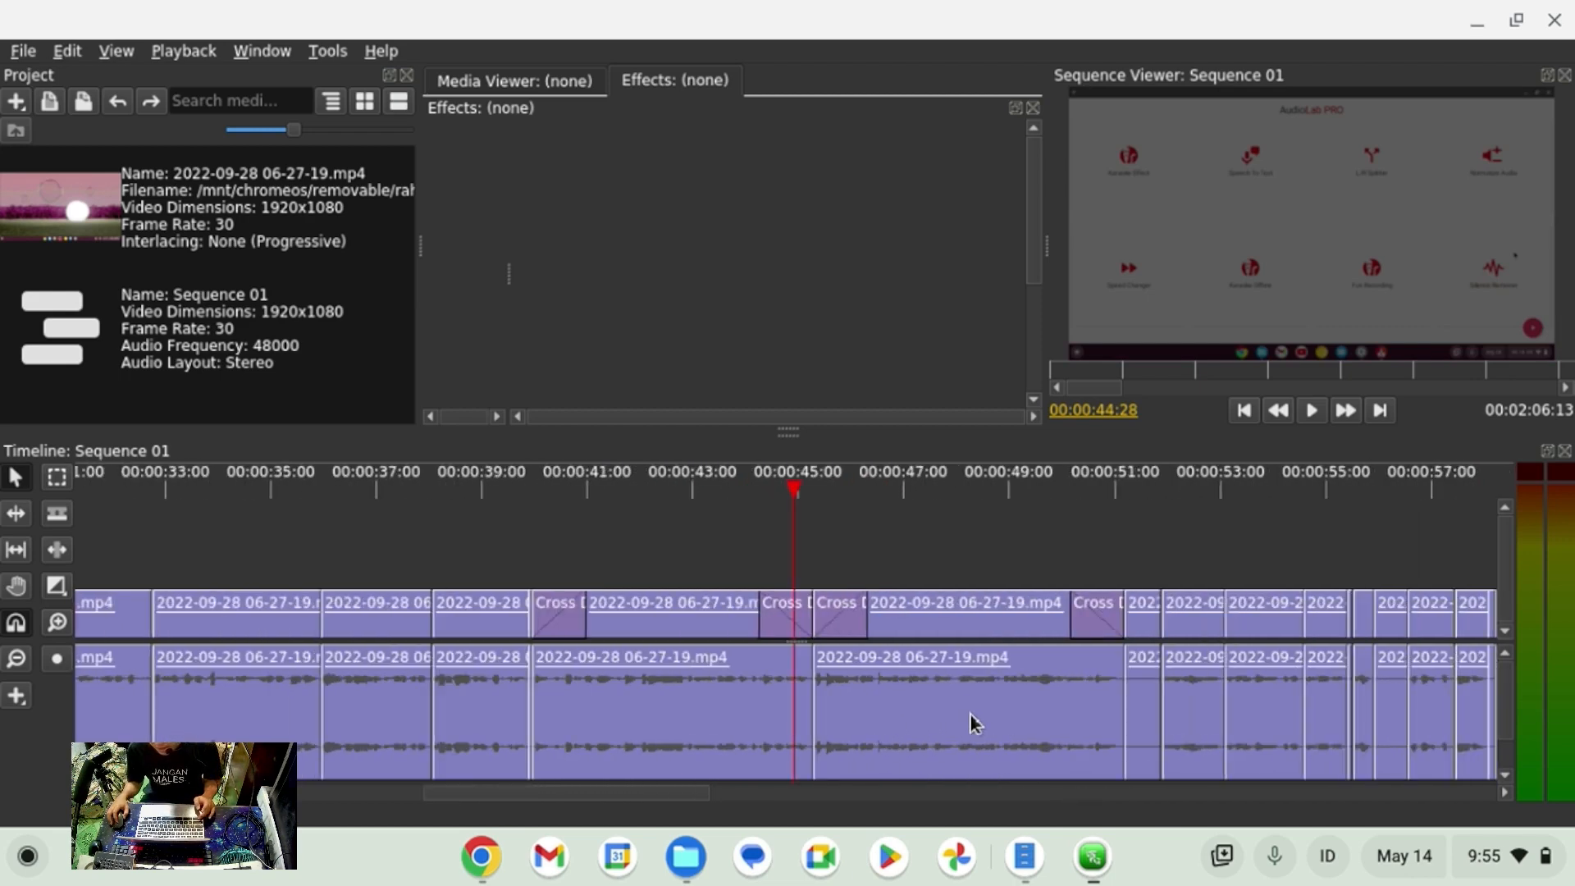
left_click(978, 682)
left_click(943, 488)
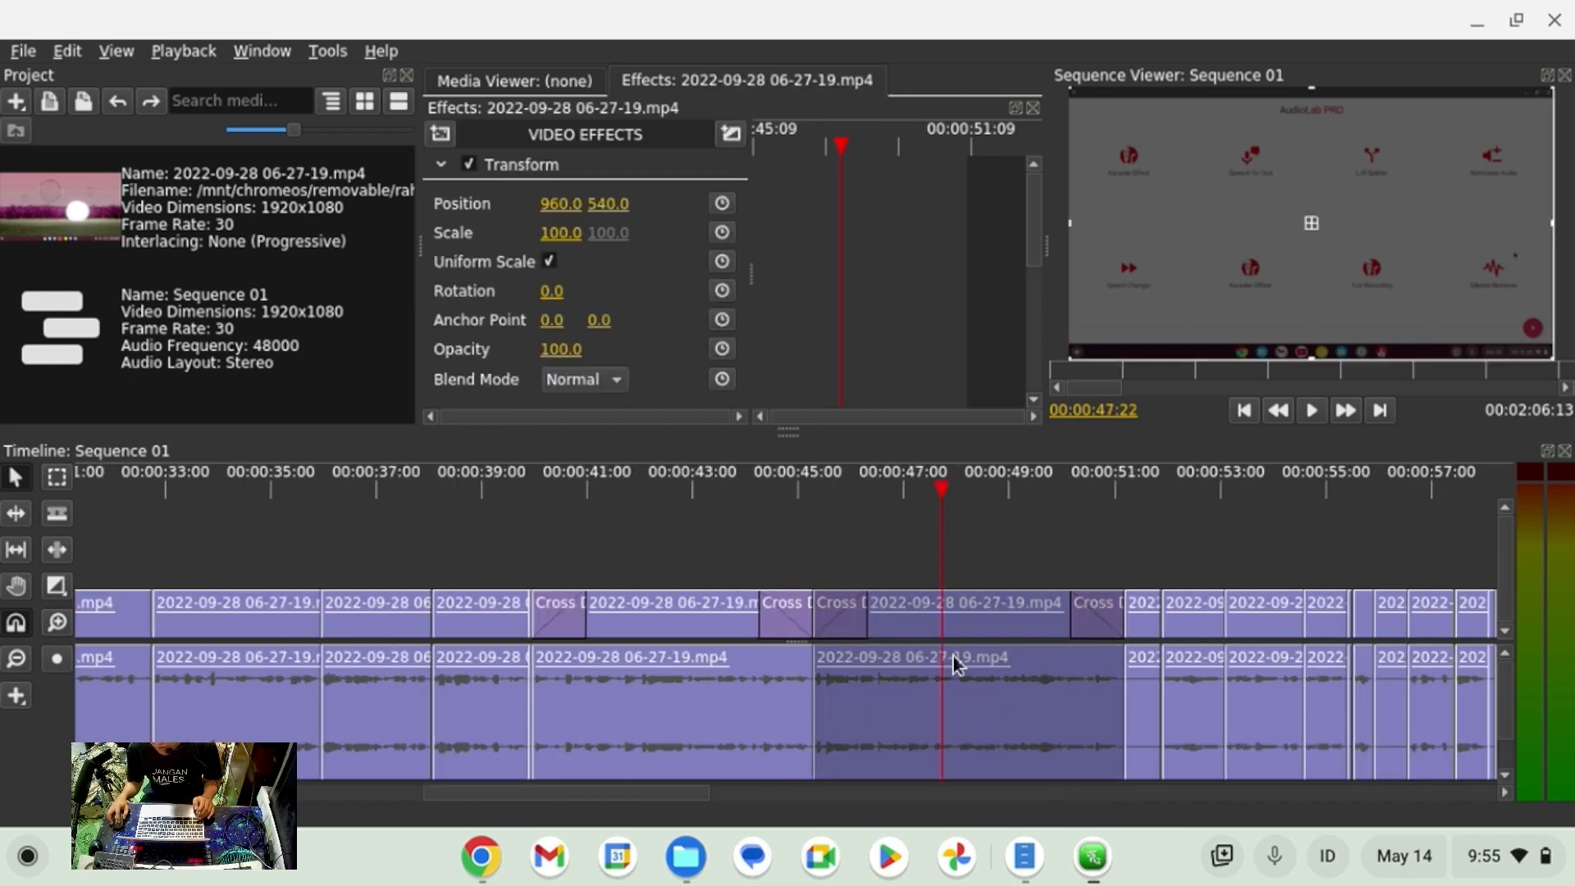
left_click(441, 135)
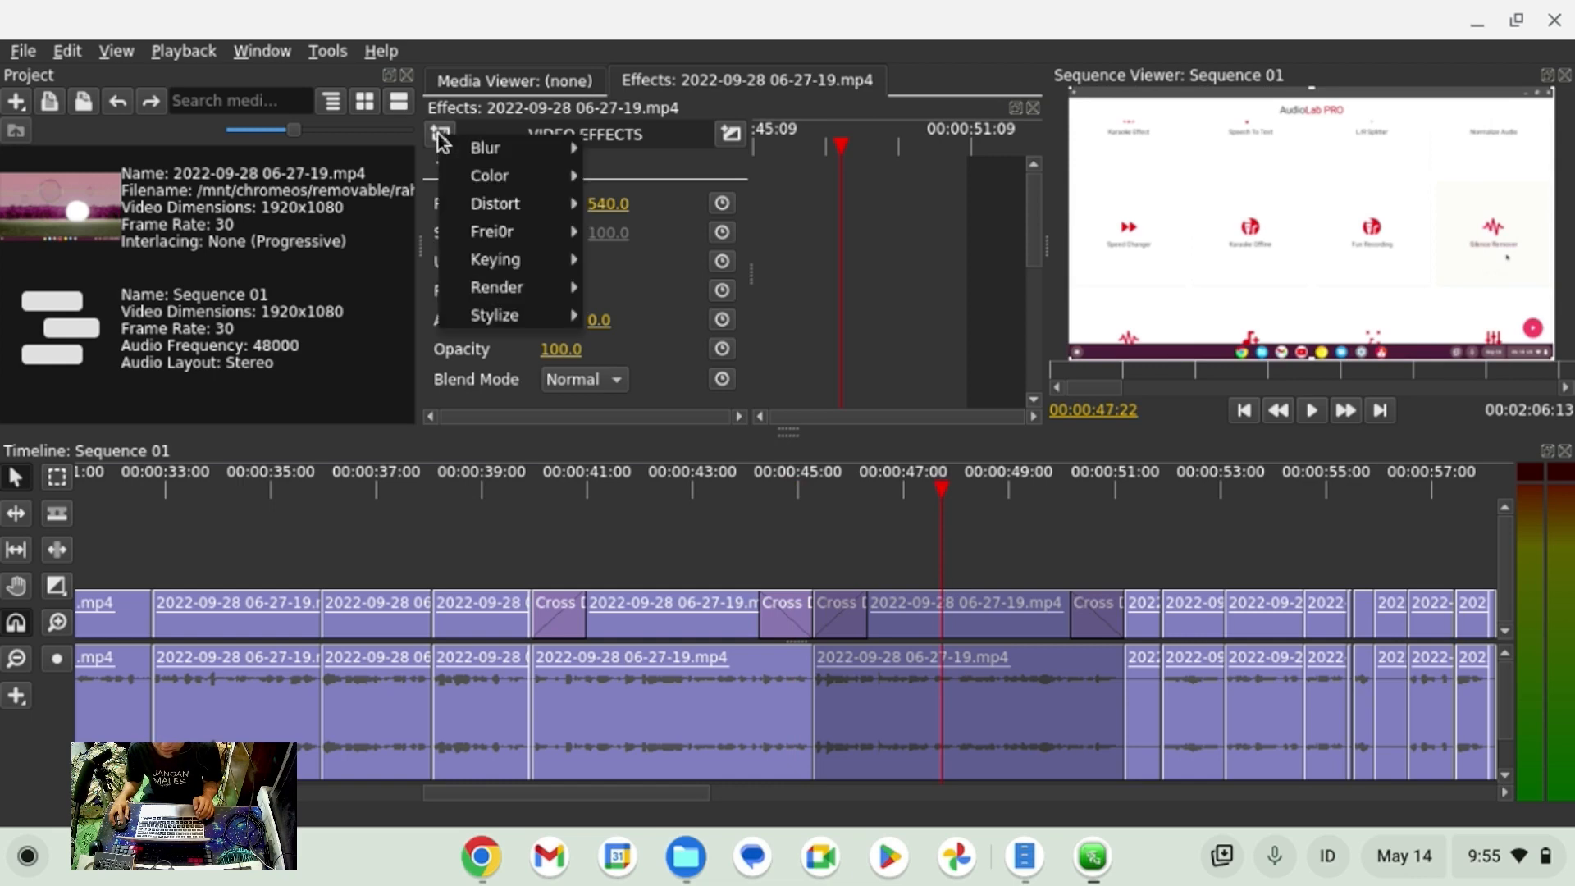
mouse_move(481, 155)
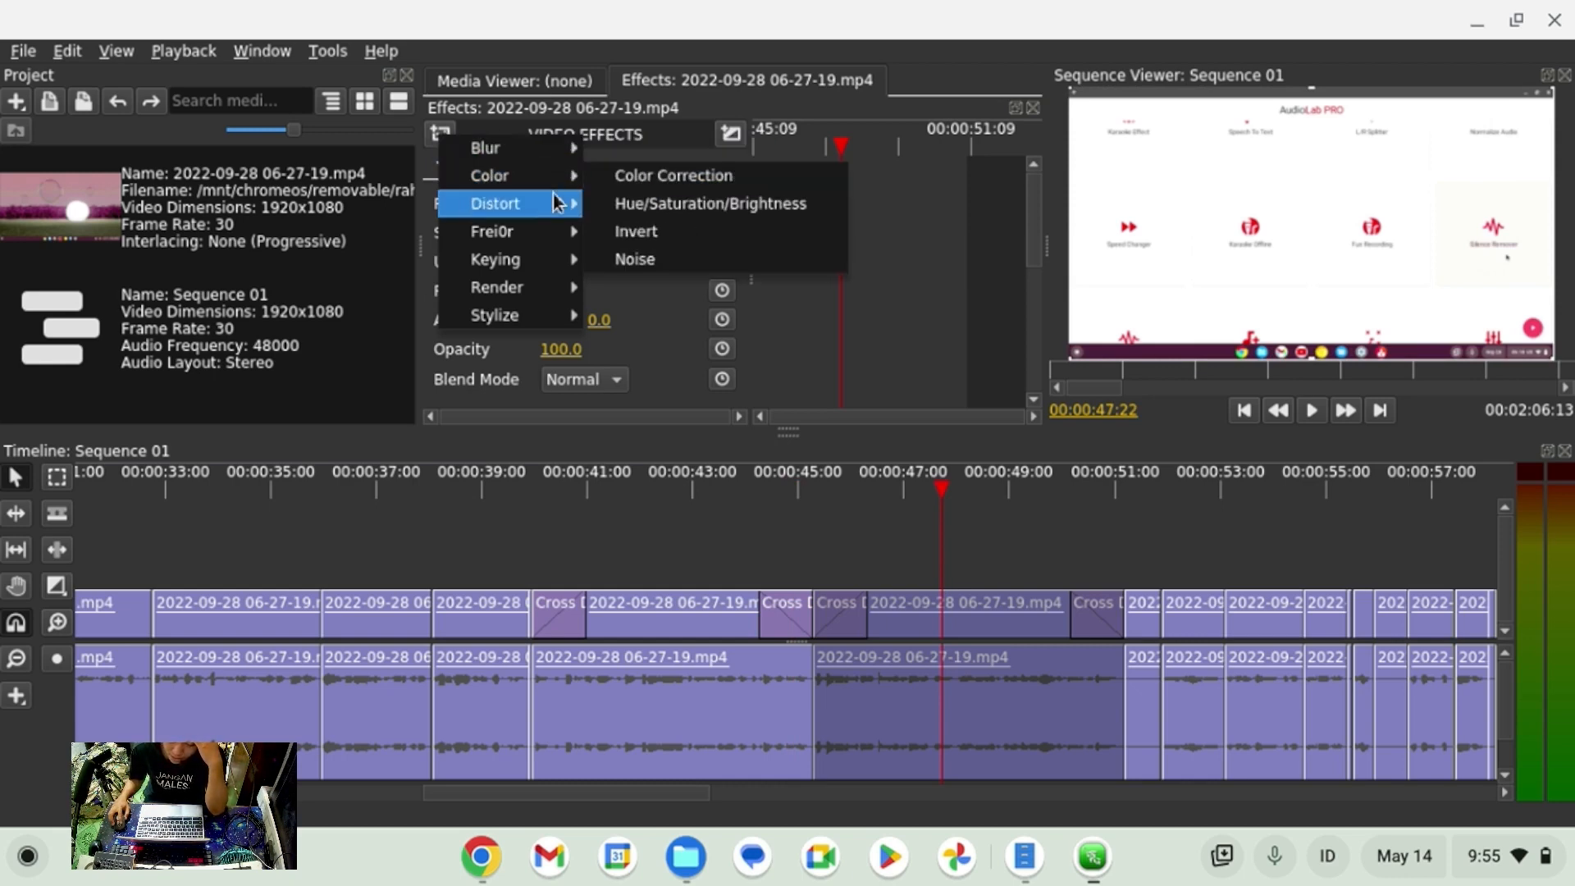
mouse_move(541, 300)
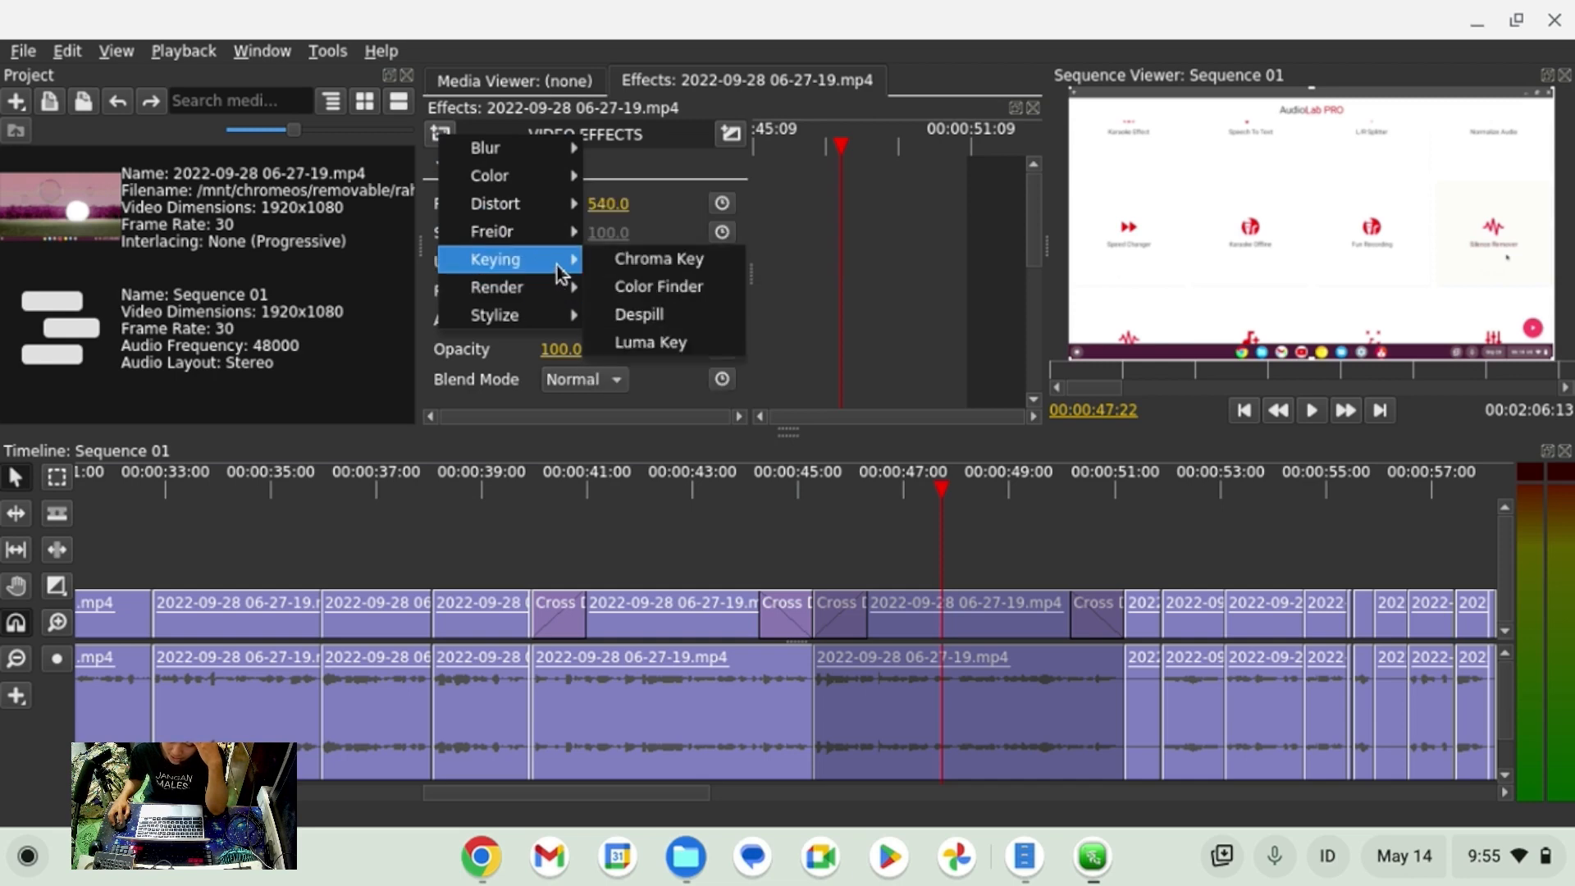
mouse_move(558, 149)
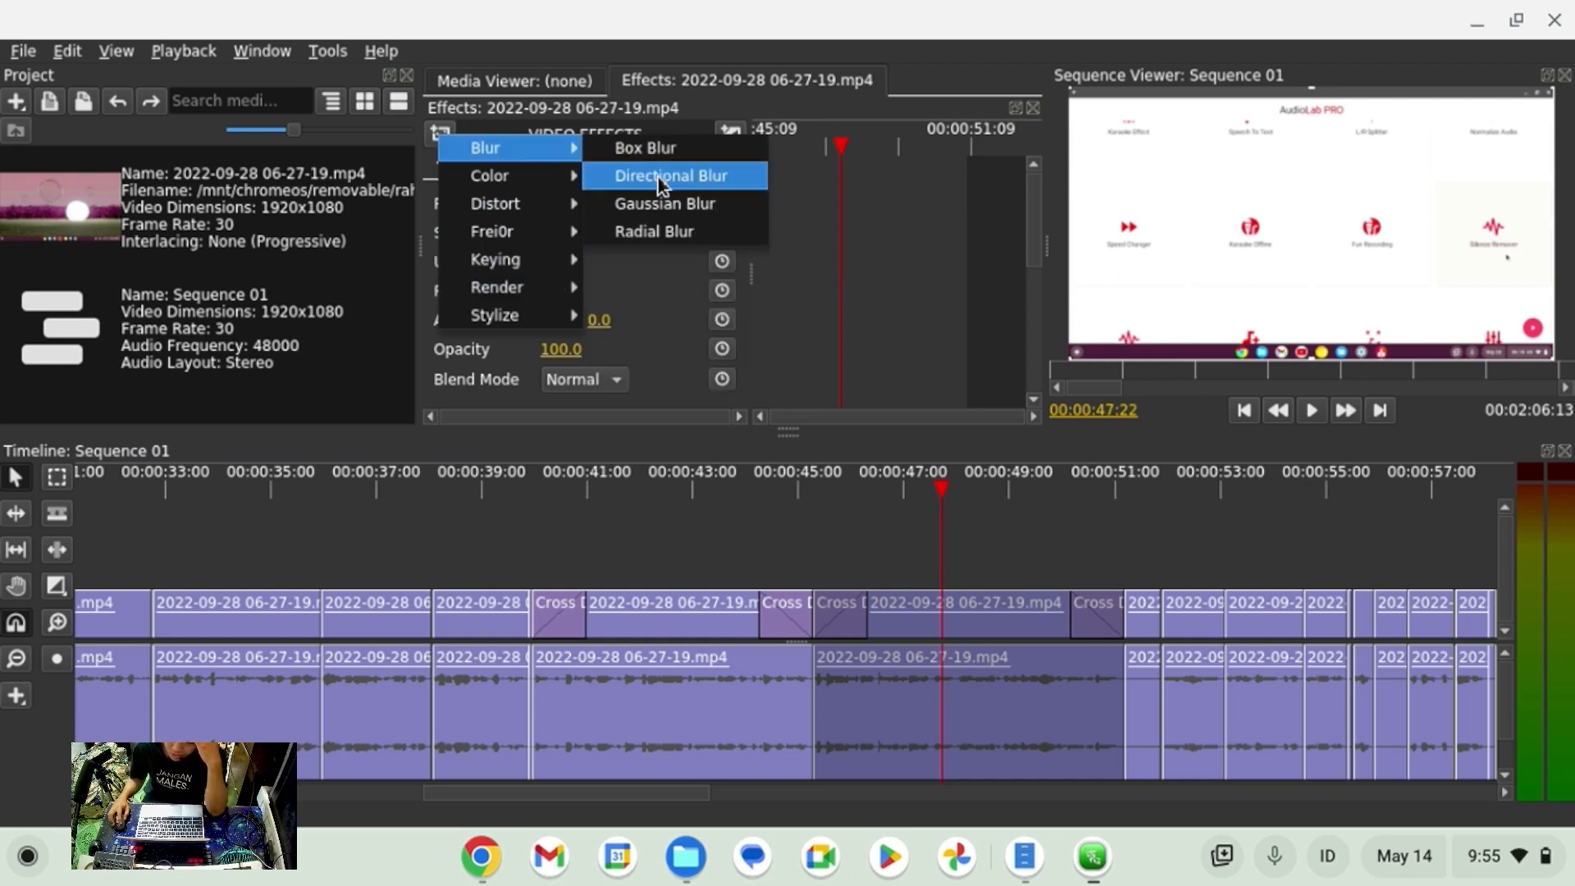
mouse_move(573, 177)
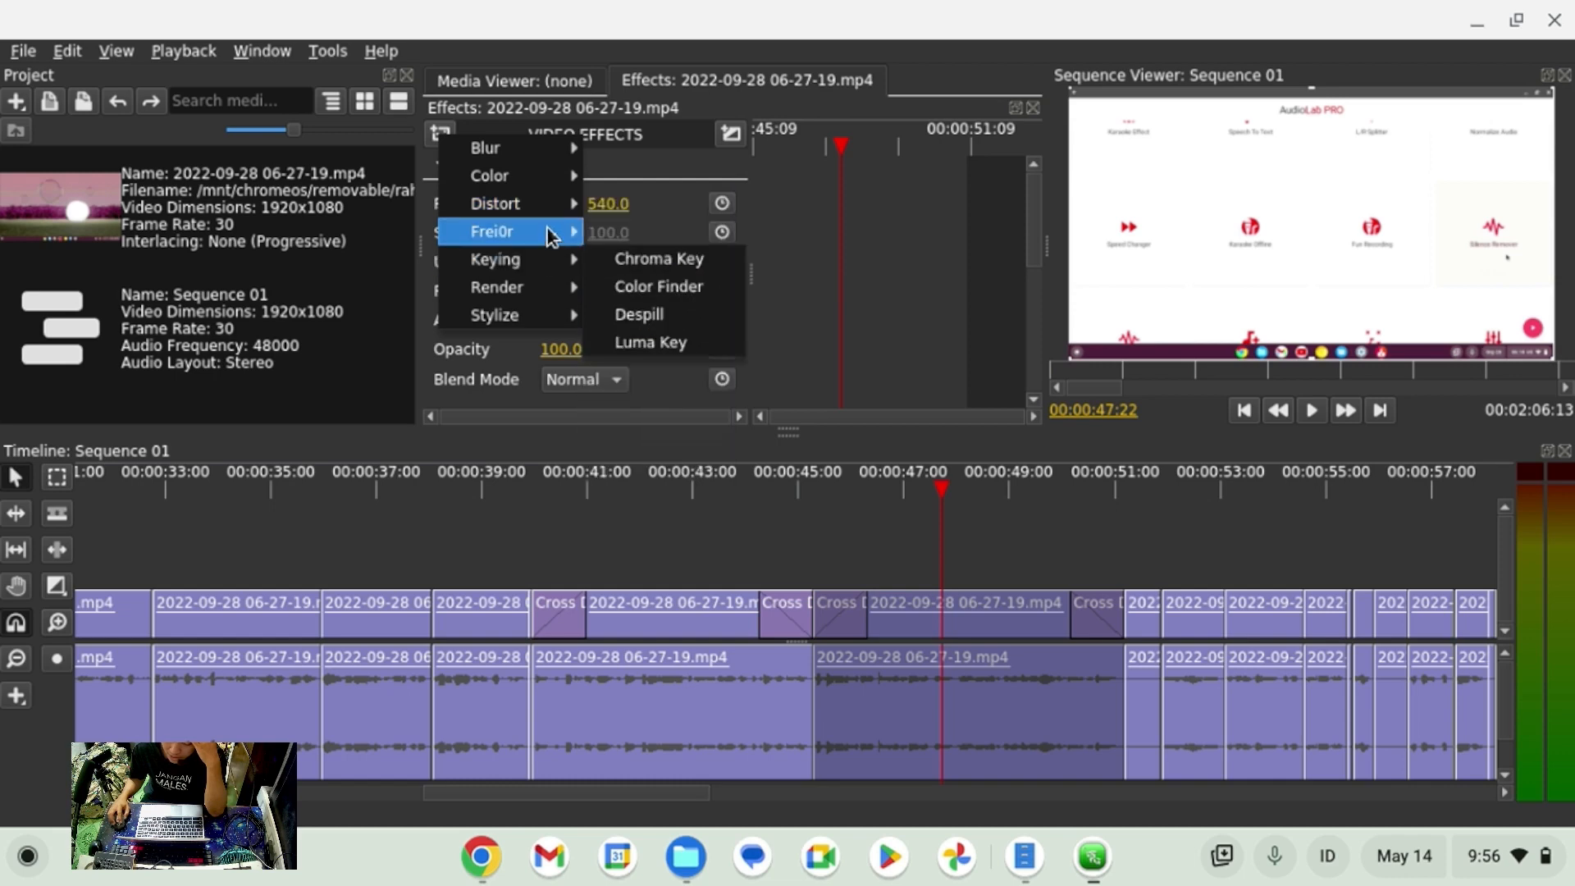
mouse_move(583, 242)
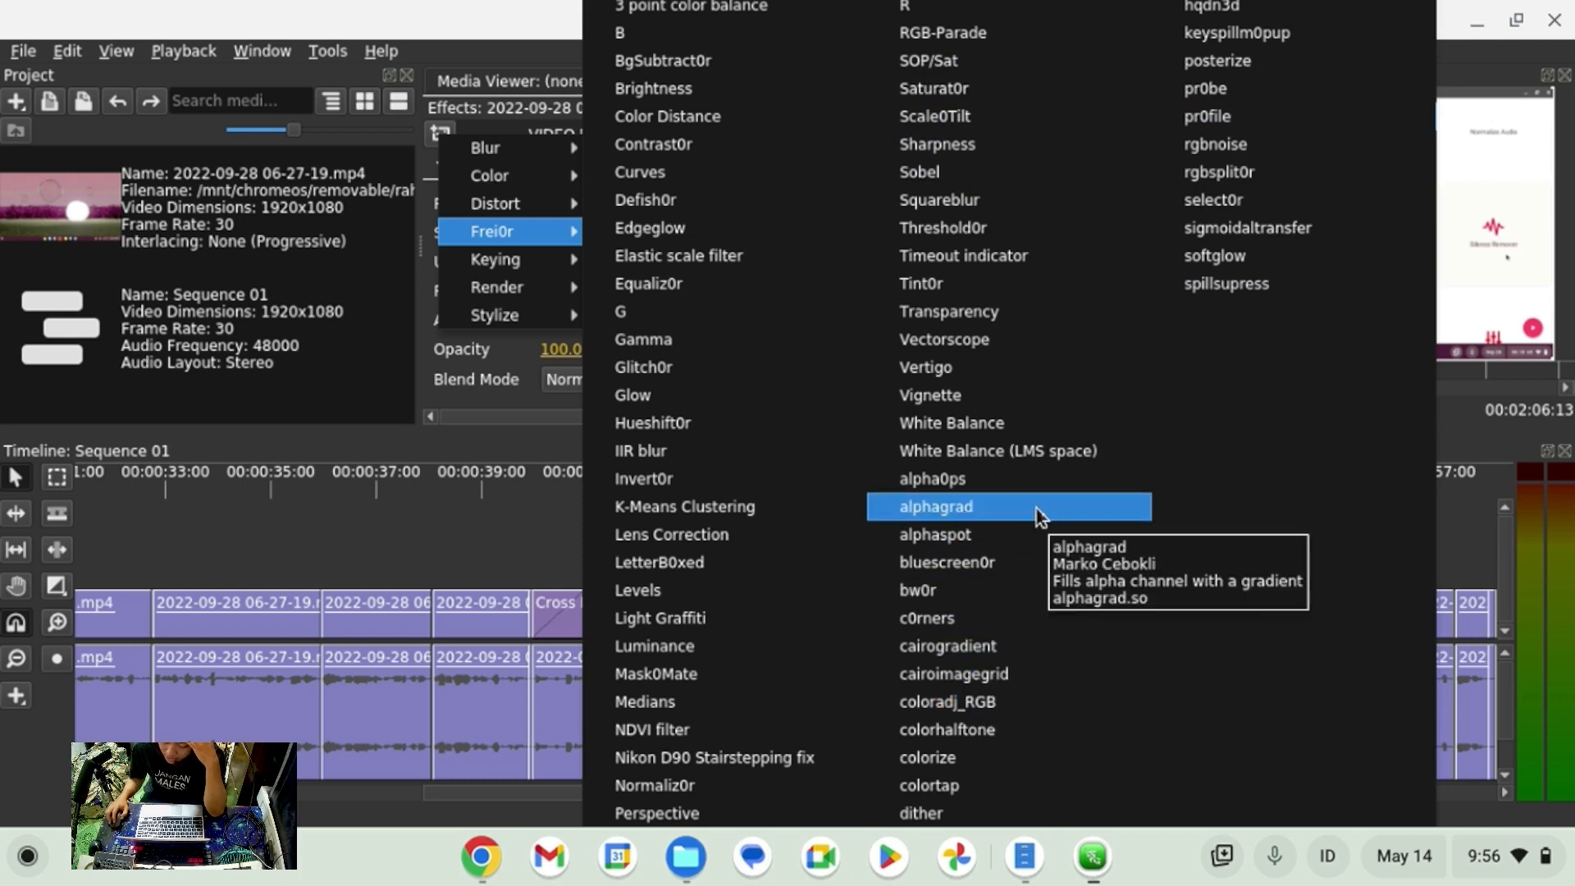
left_click(766, 563)
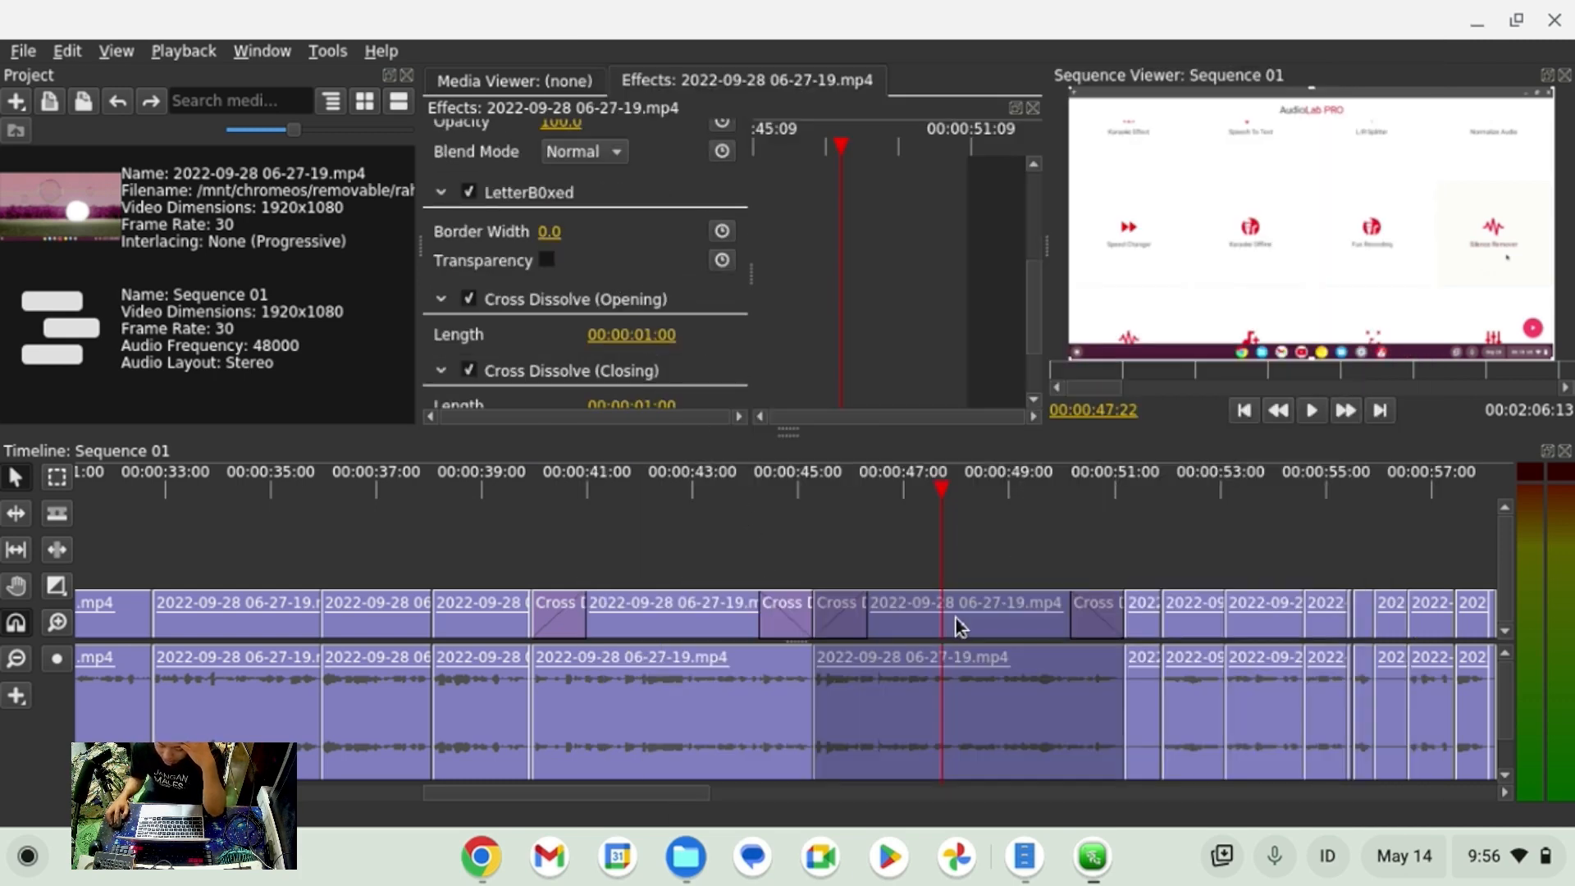
Set the Border Width of the clip's LetterB0xed effect to 41.0.
scroll(574, 287, "up", 3)
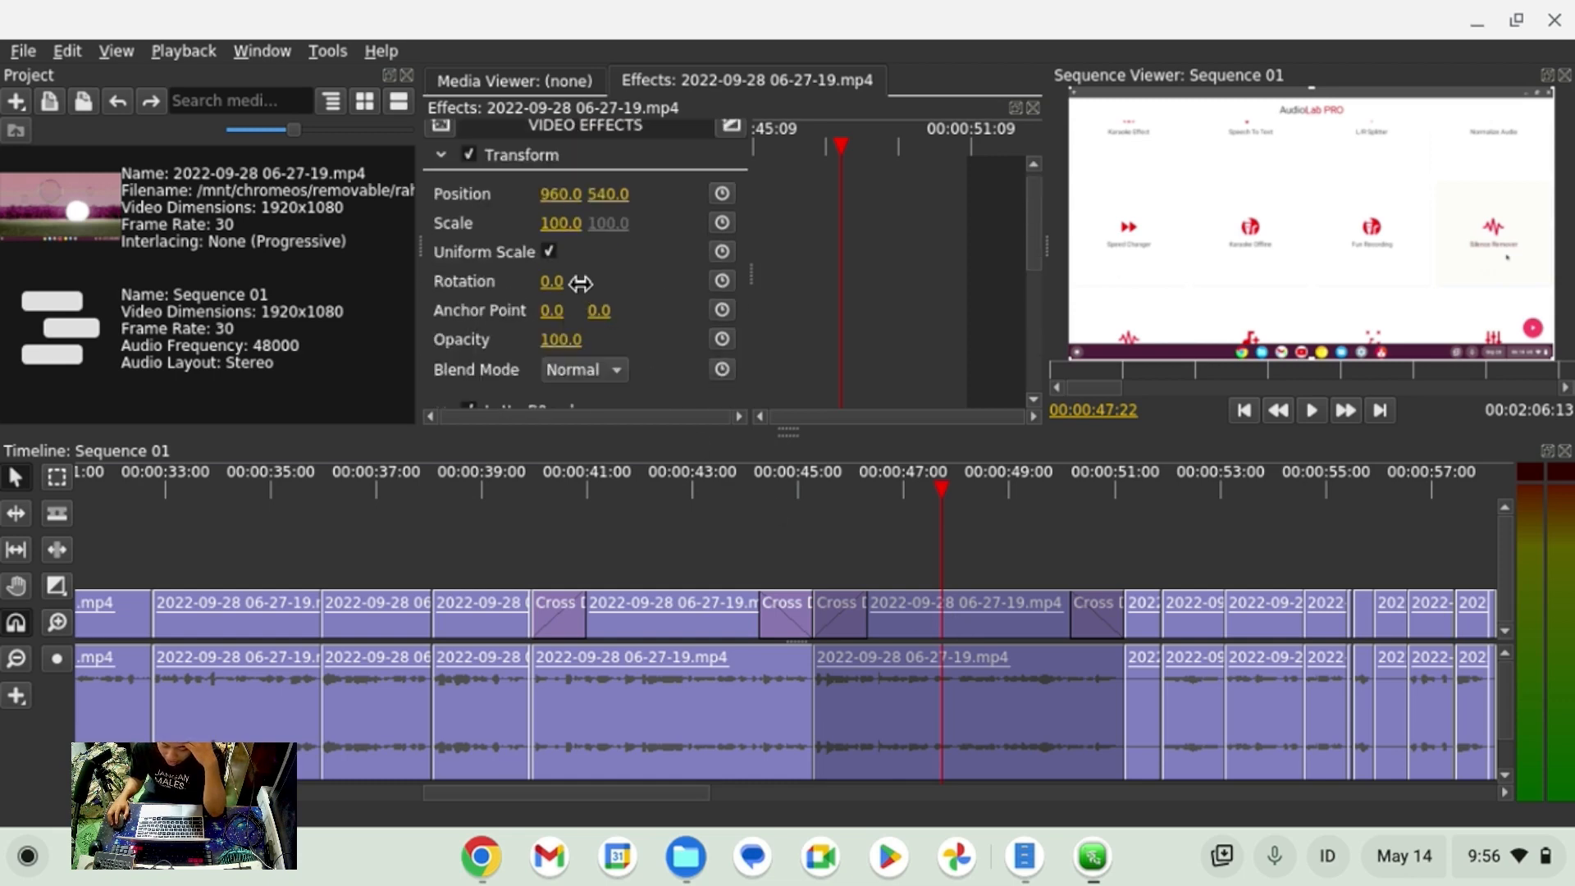
scroll(582, 292, "down", 4)
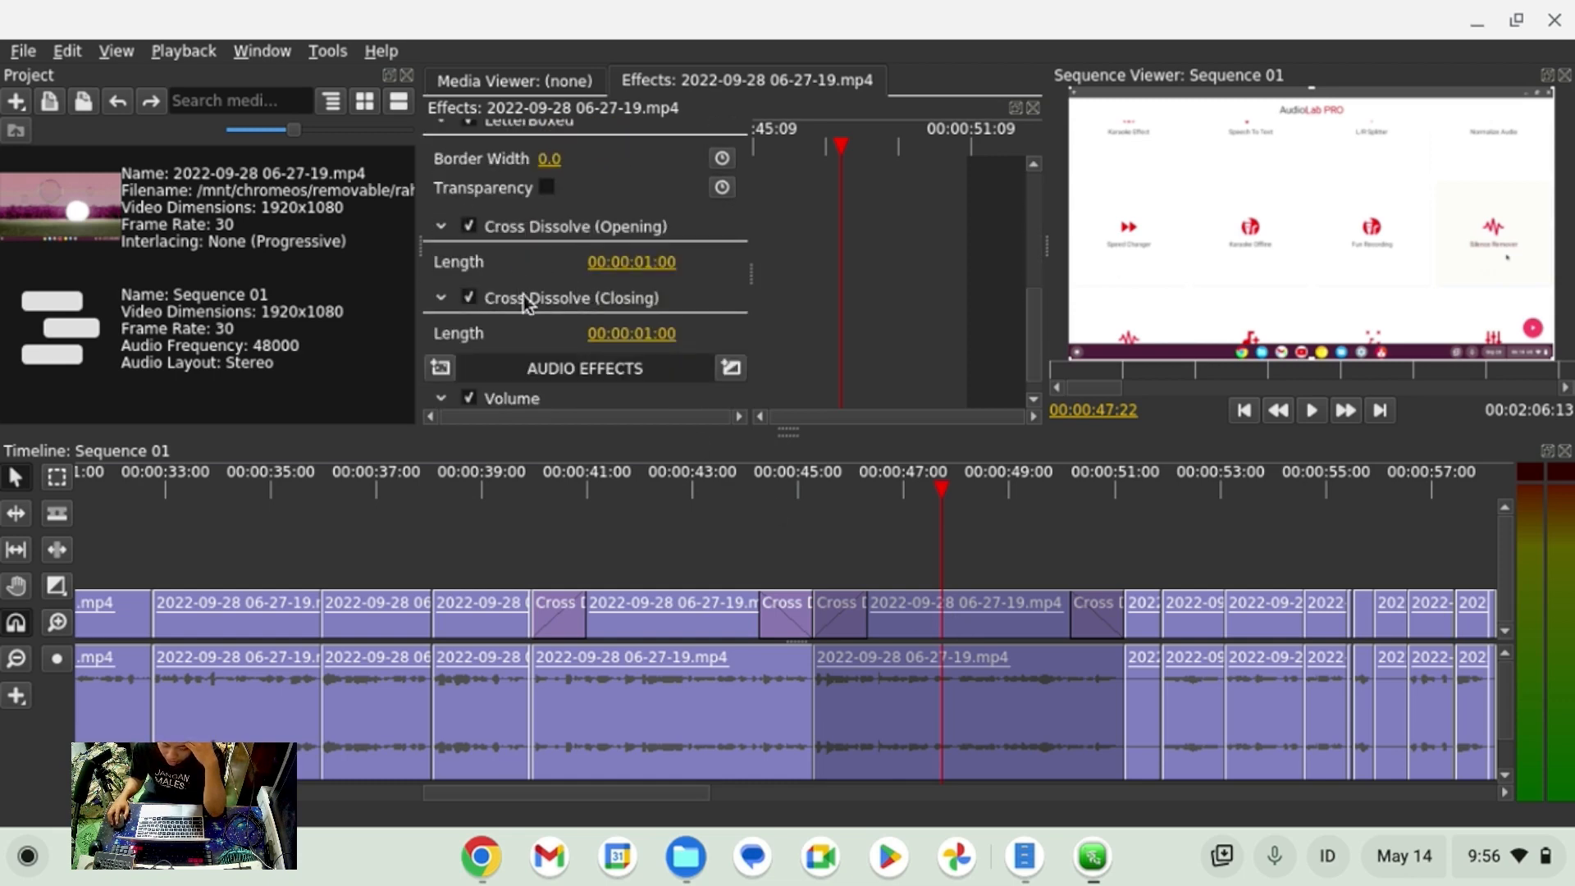
scroll(525, 303, "down", 2)
scroll(541, 295, "up", 6)
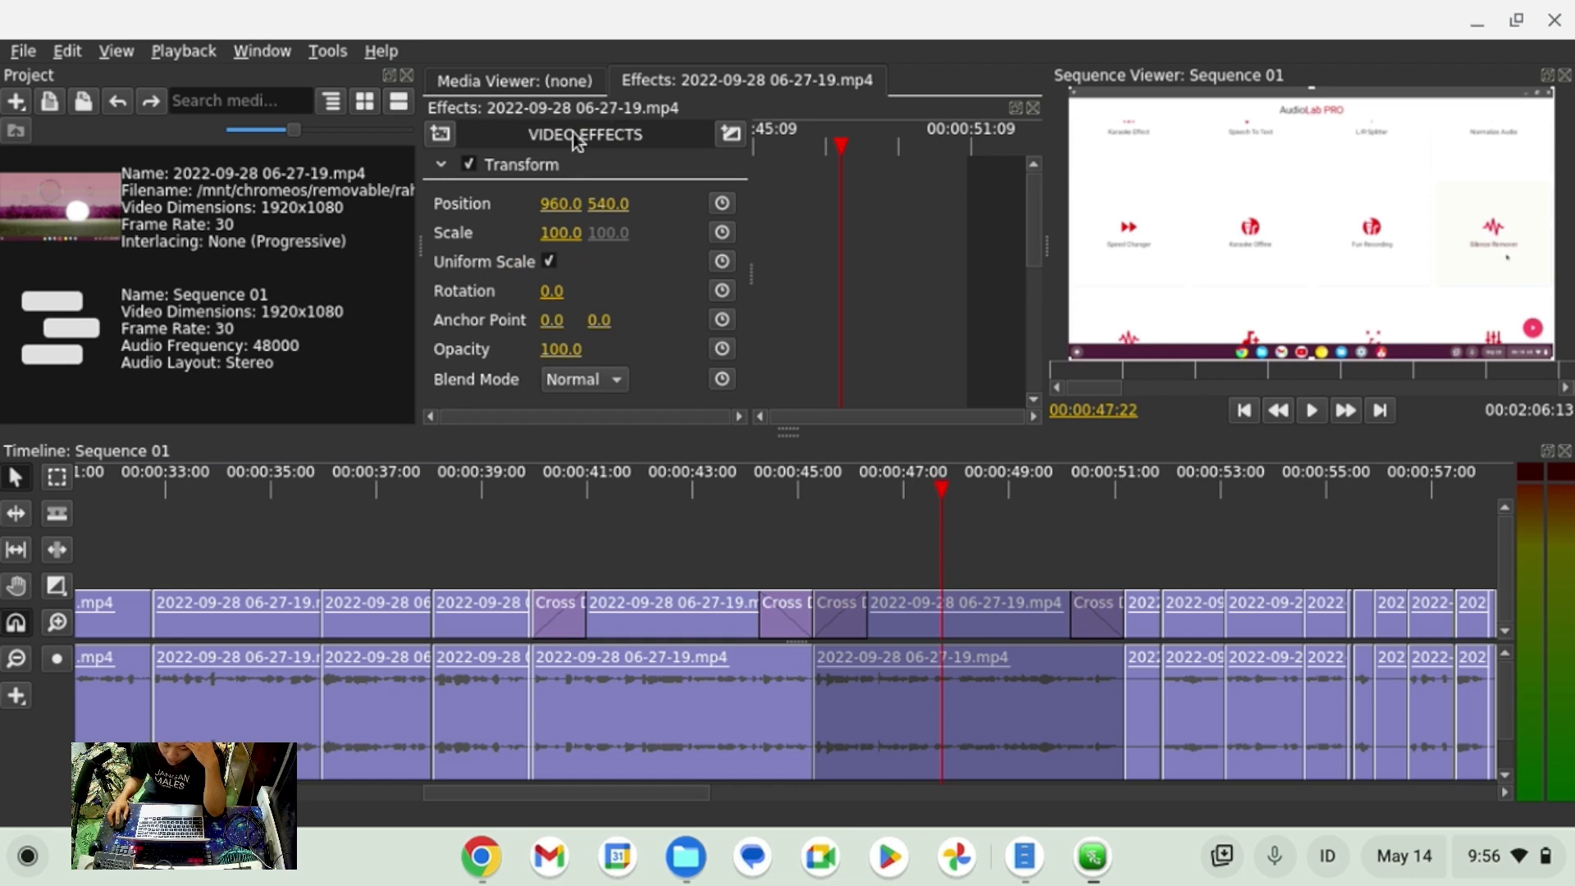
scroll(579, 295, "down", 5)
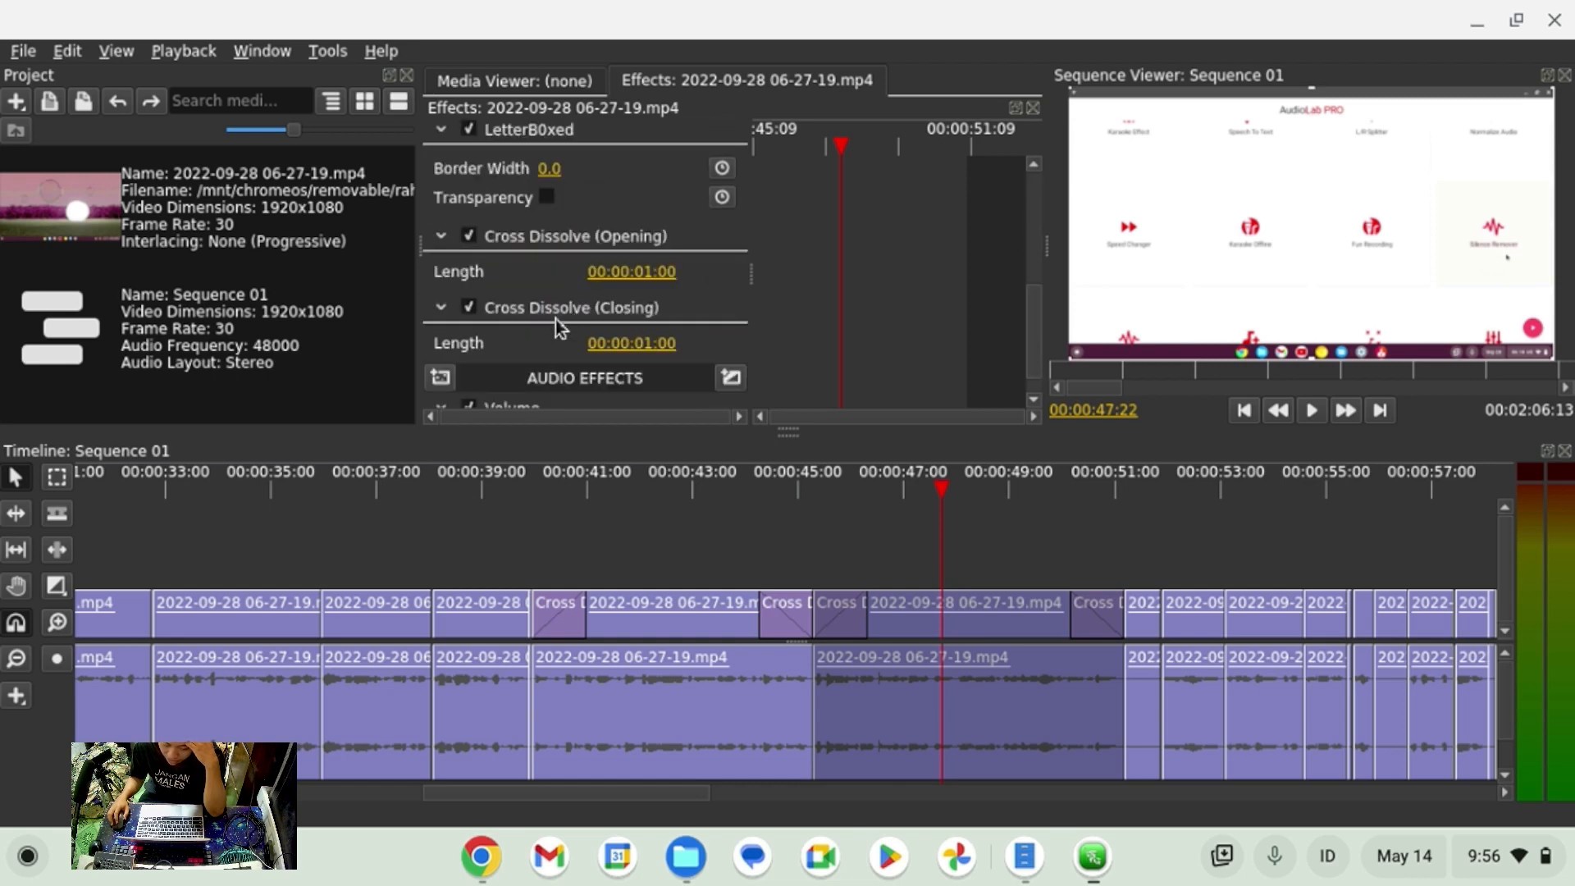
scroll(553, 319, "down", 3)
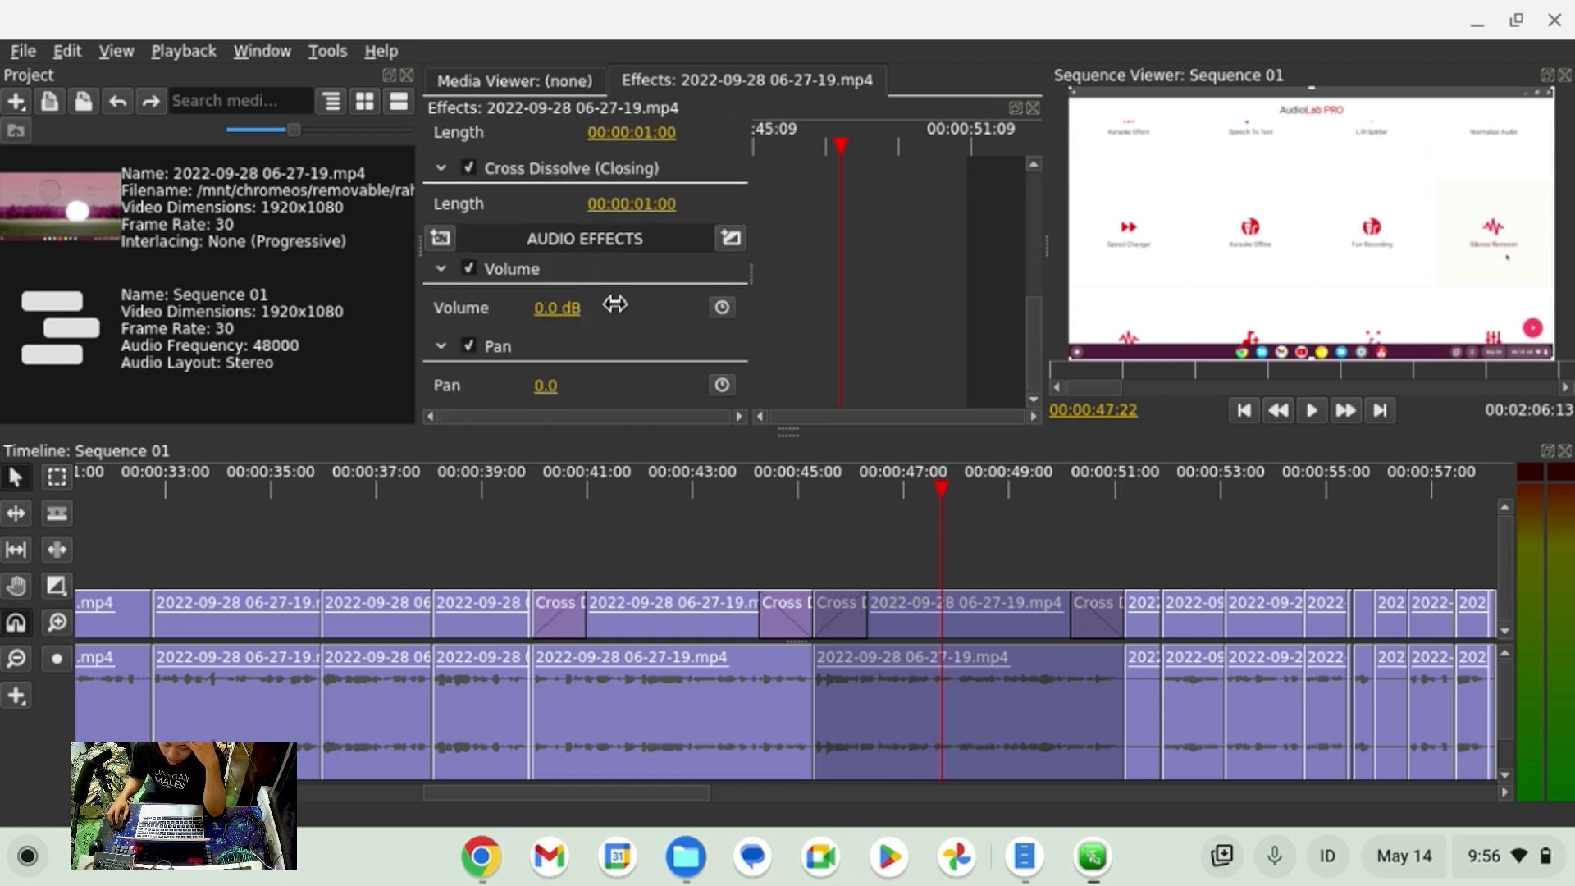
scroll(525, 303, "up", 6)
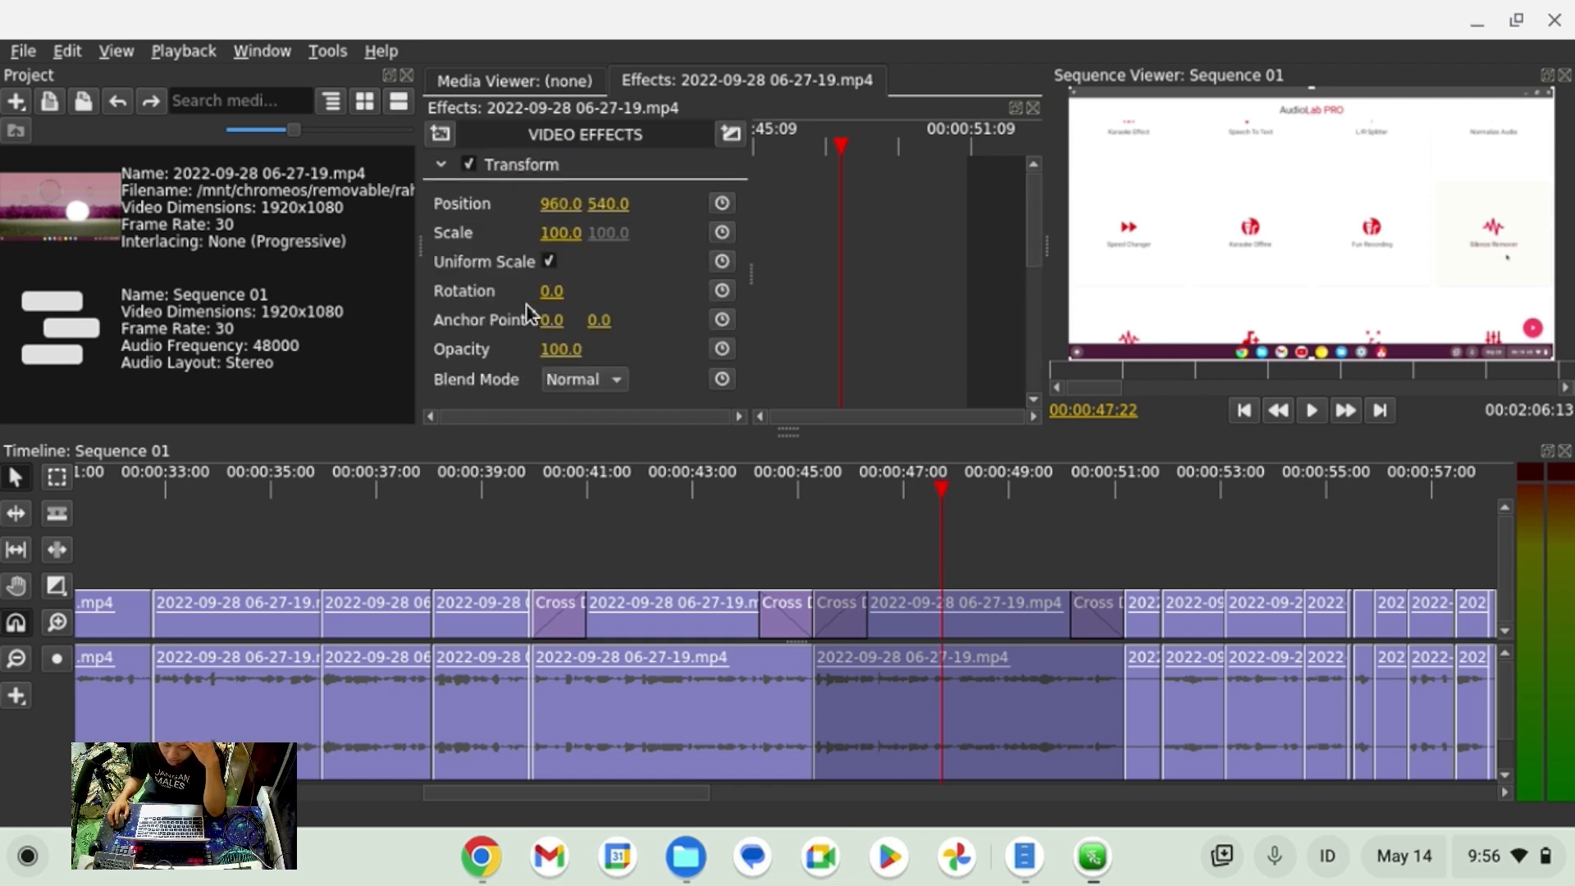
scroll(525, 303, "down", 3)
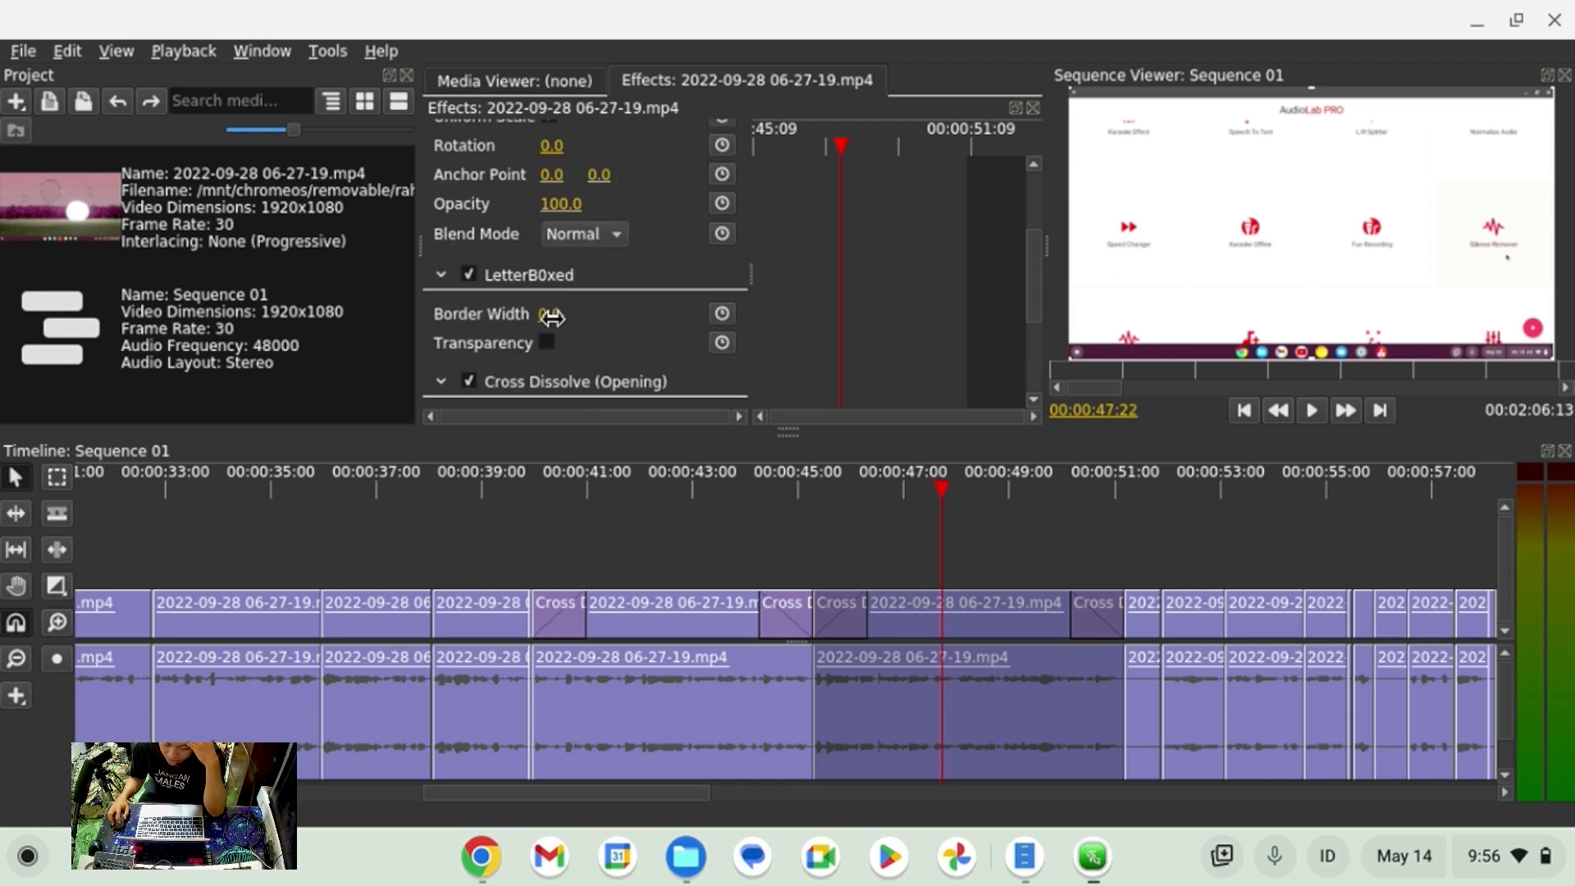
left_click_drag(548, 314, 582, 314)
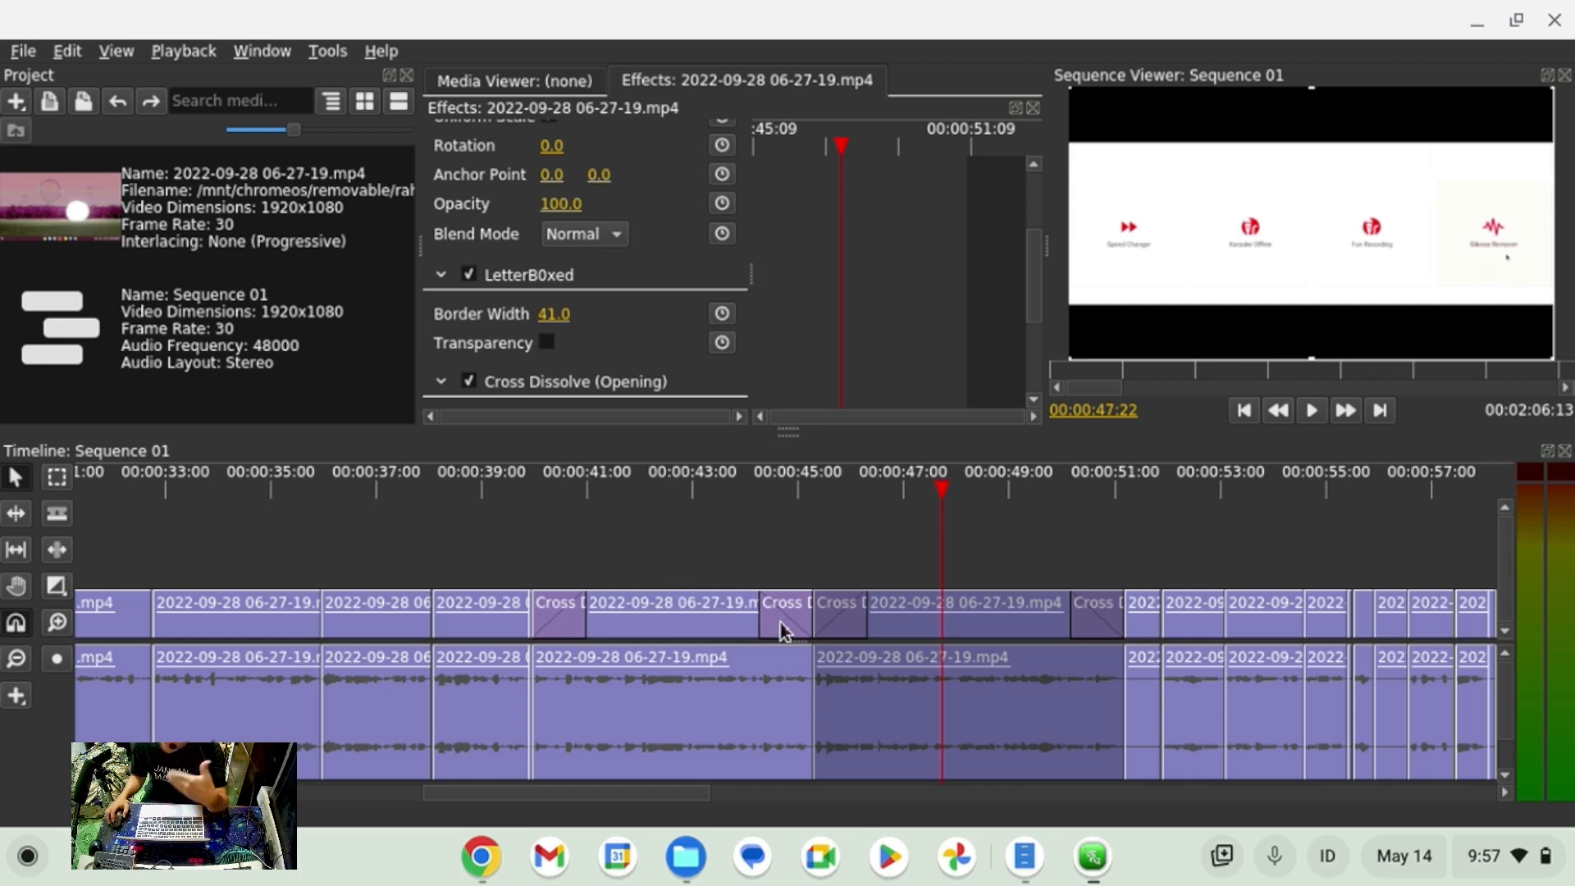
Compare the effects applied to the two neighbouring clips on either side of 00:00:45:09.
left_click(725, 728)
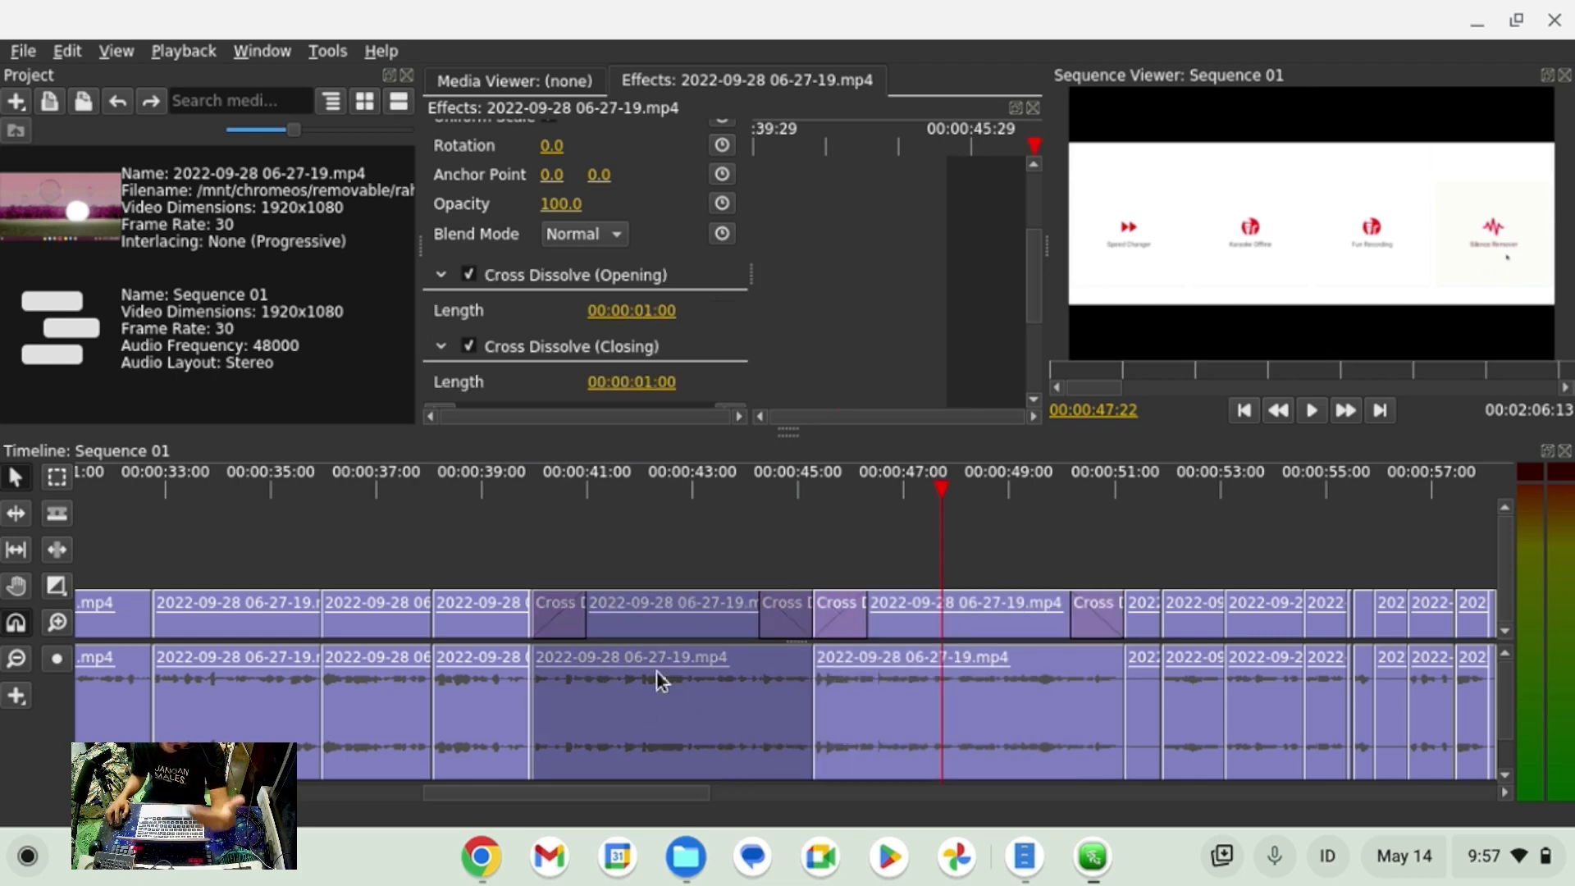
left_click(985, 727)
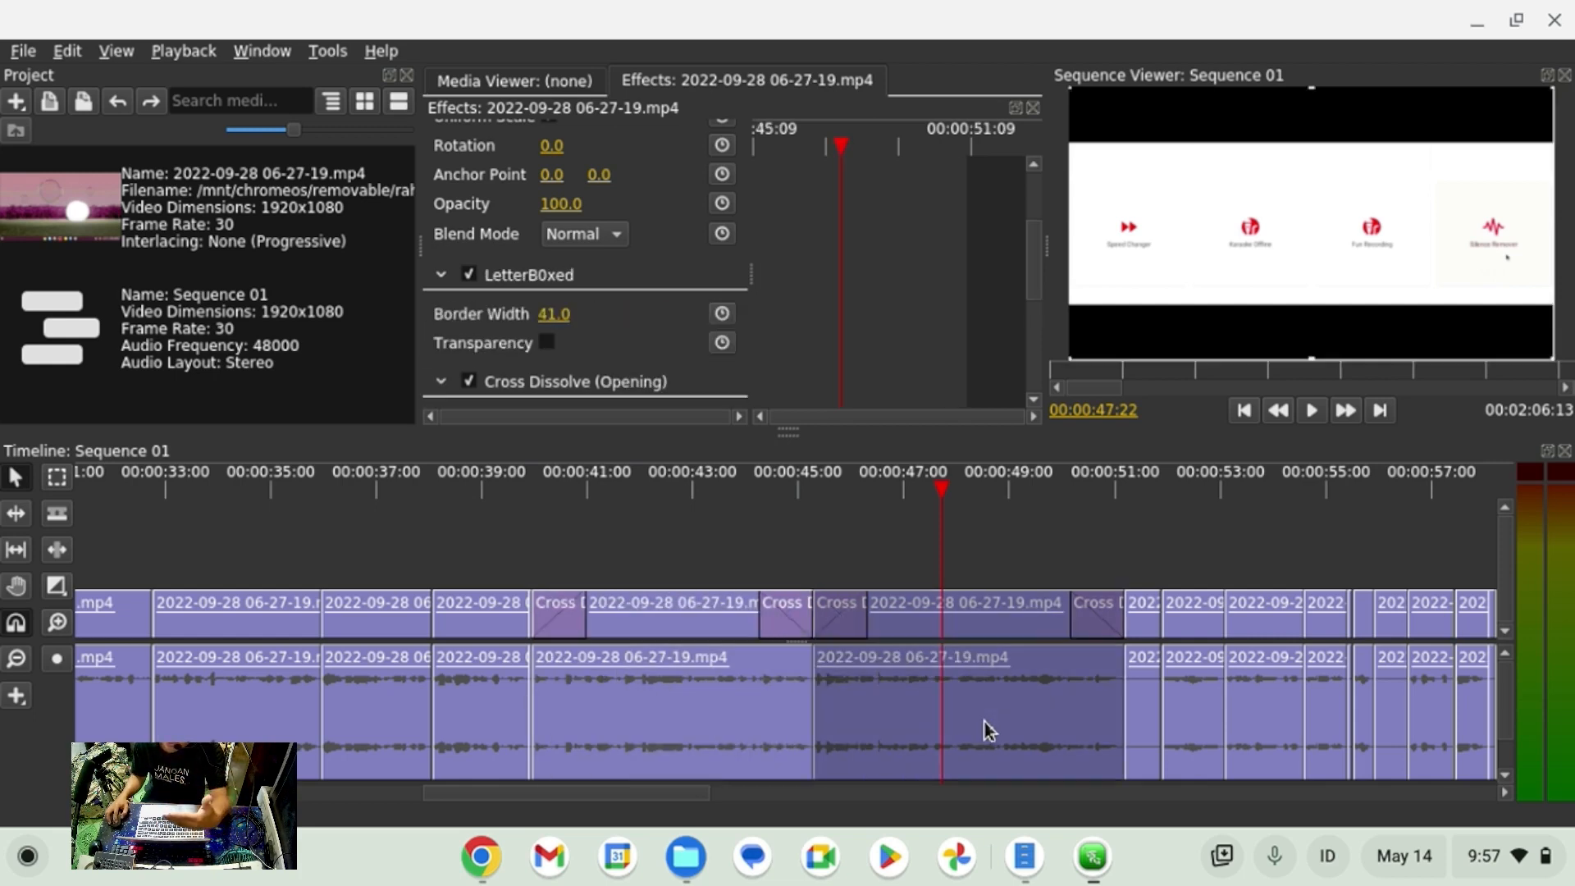
left_click(669, 728)
left_click(952, 710)
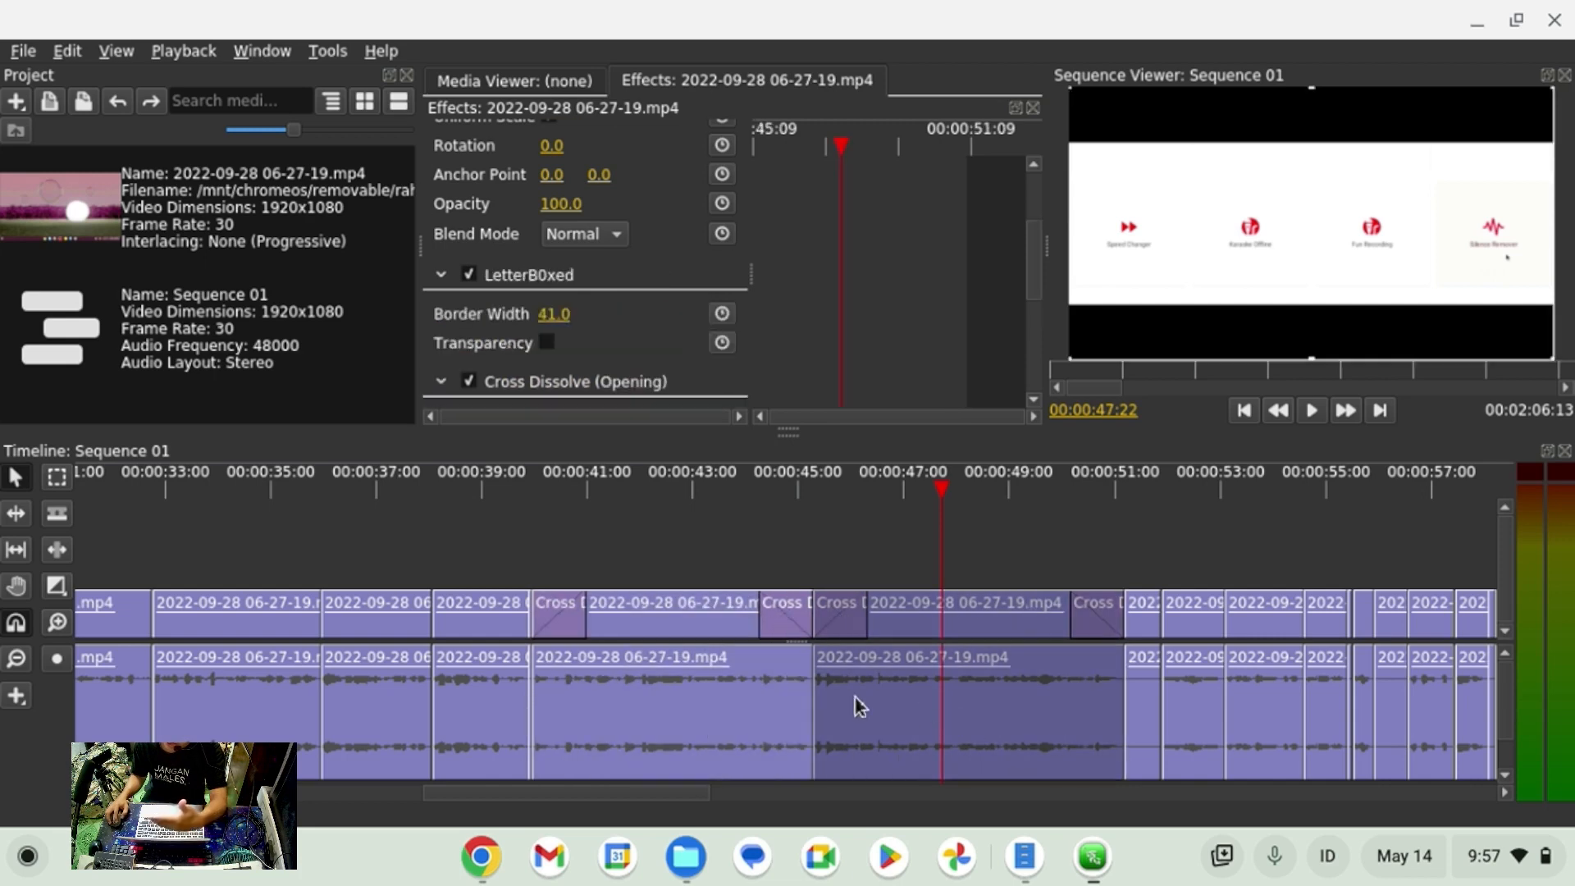
left_click(677, 685)
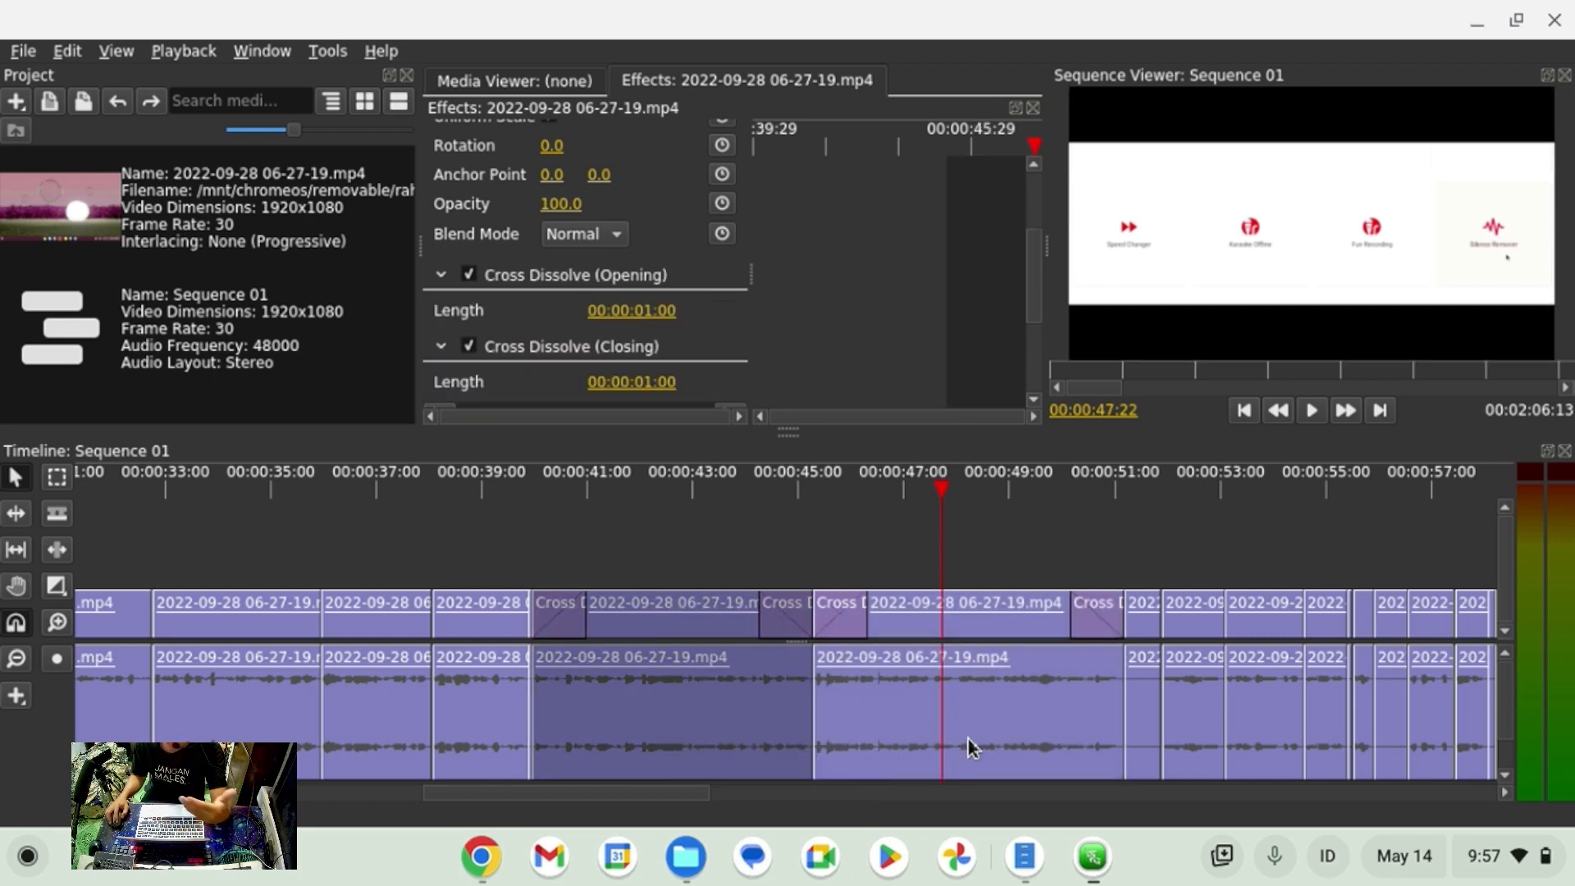
left_click(968, 740)
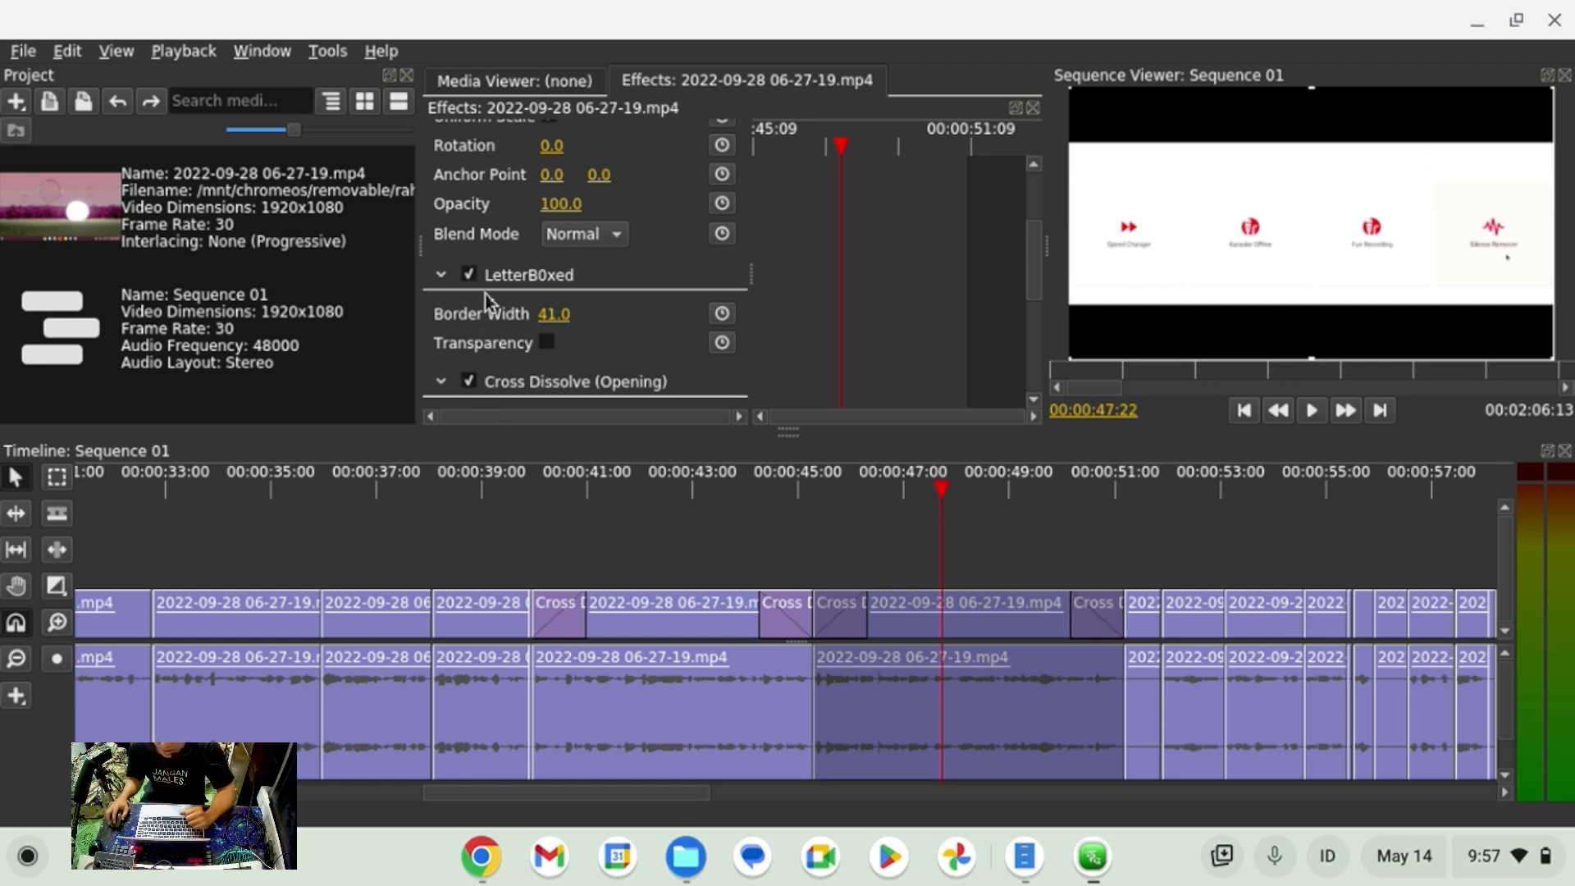
Enable keyframes for the LetterB0xed Border Width at 00:00:45:09 and add a keyframe with value 100.0 at 00:00:49:05.
left_click(932, 540)
left_click(933, 602)
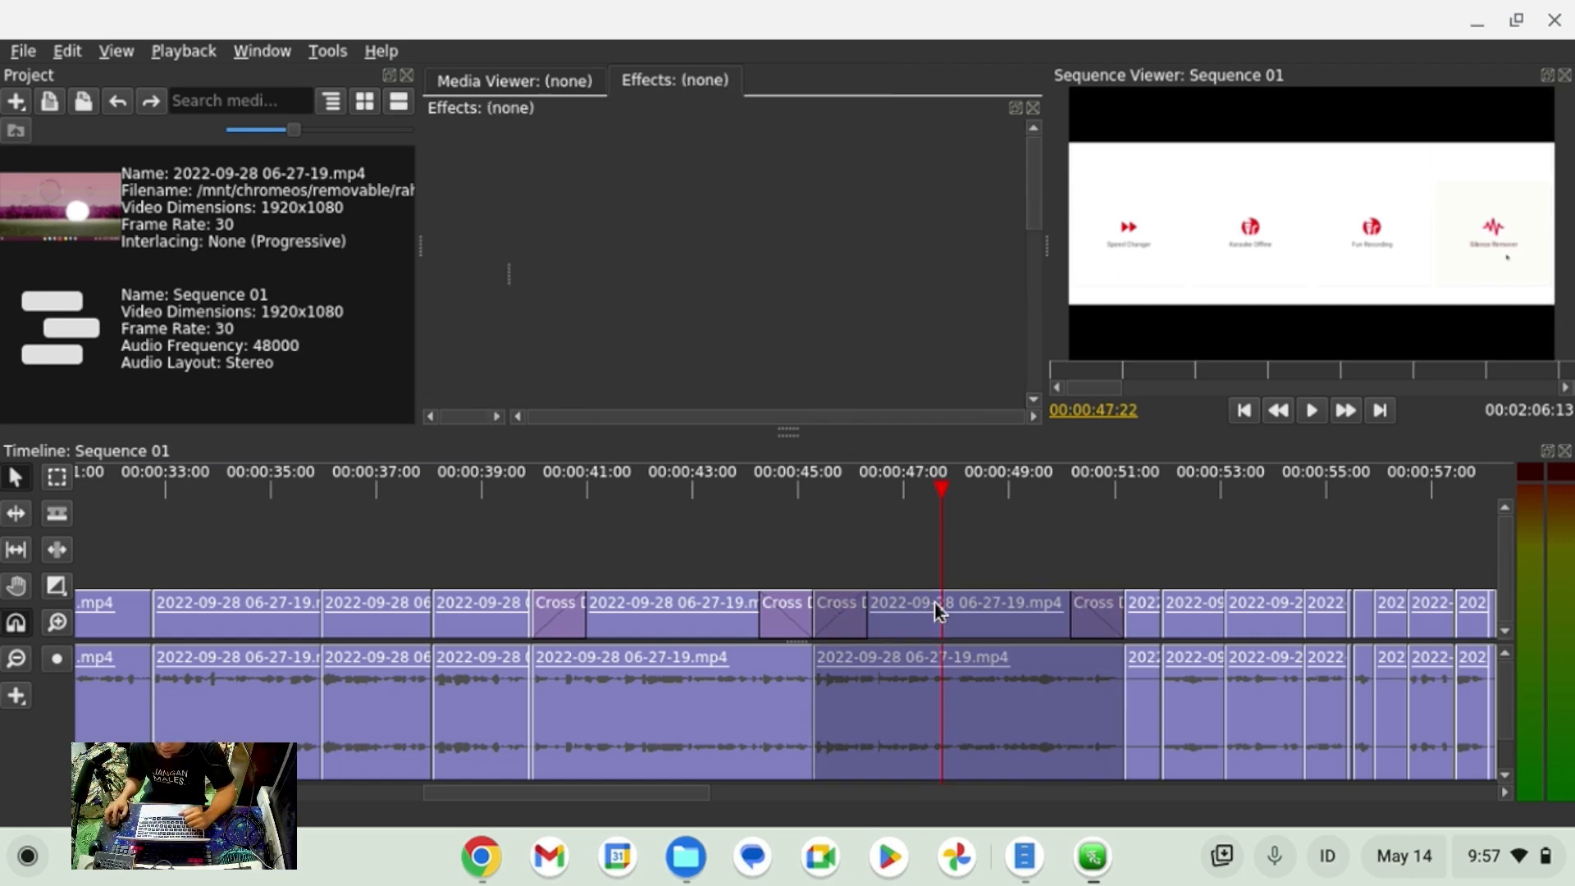
scroll(652, 343, "down", 5)
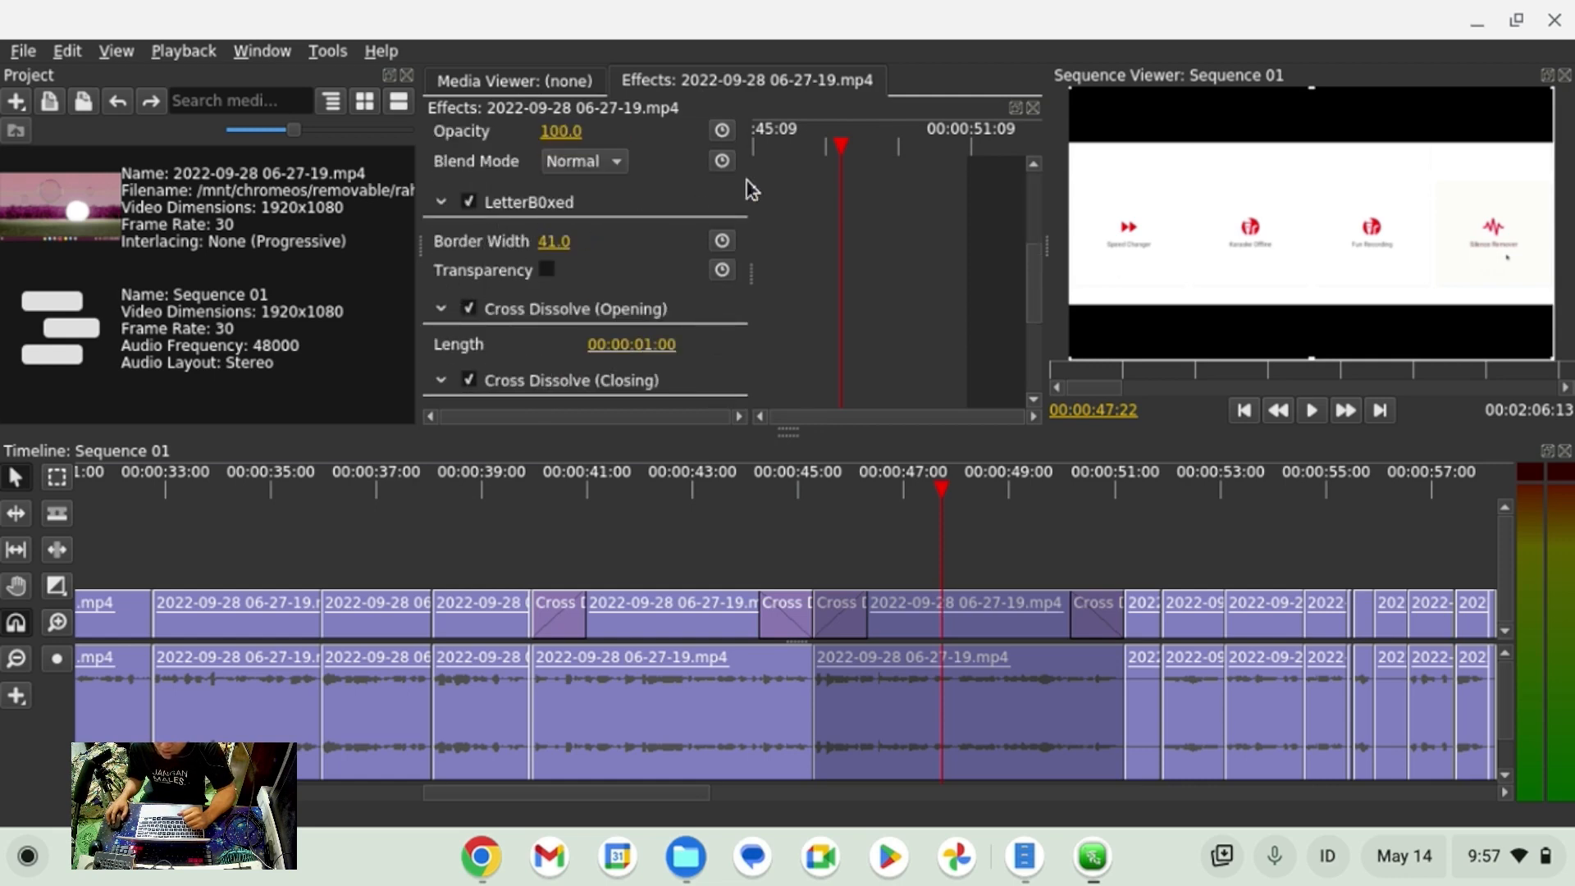
left_click_drag(789, 146, 732, 146)
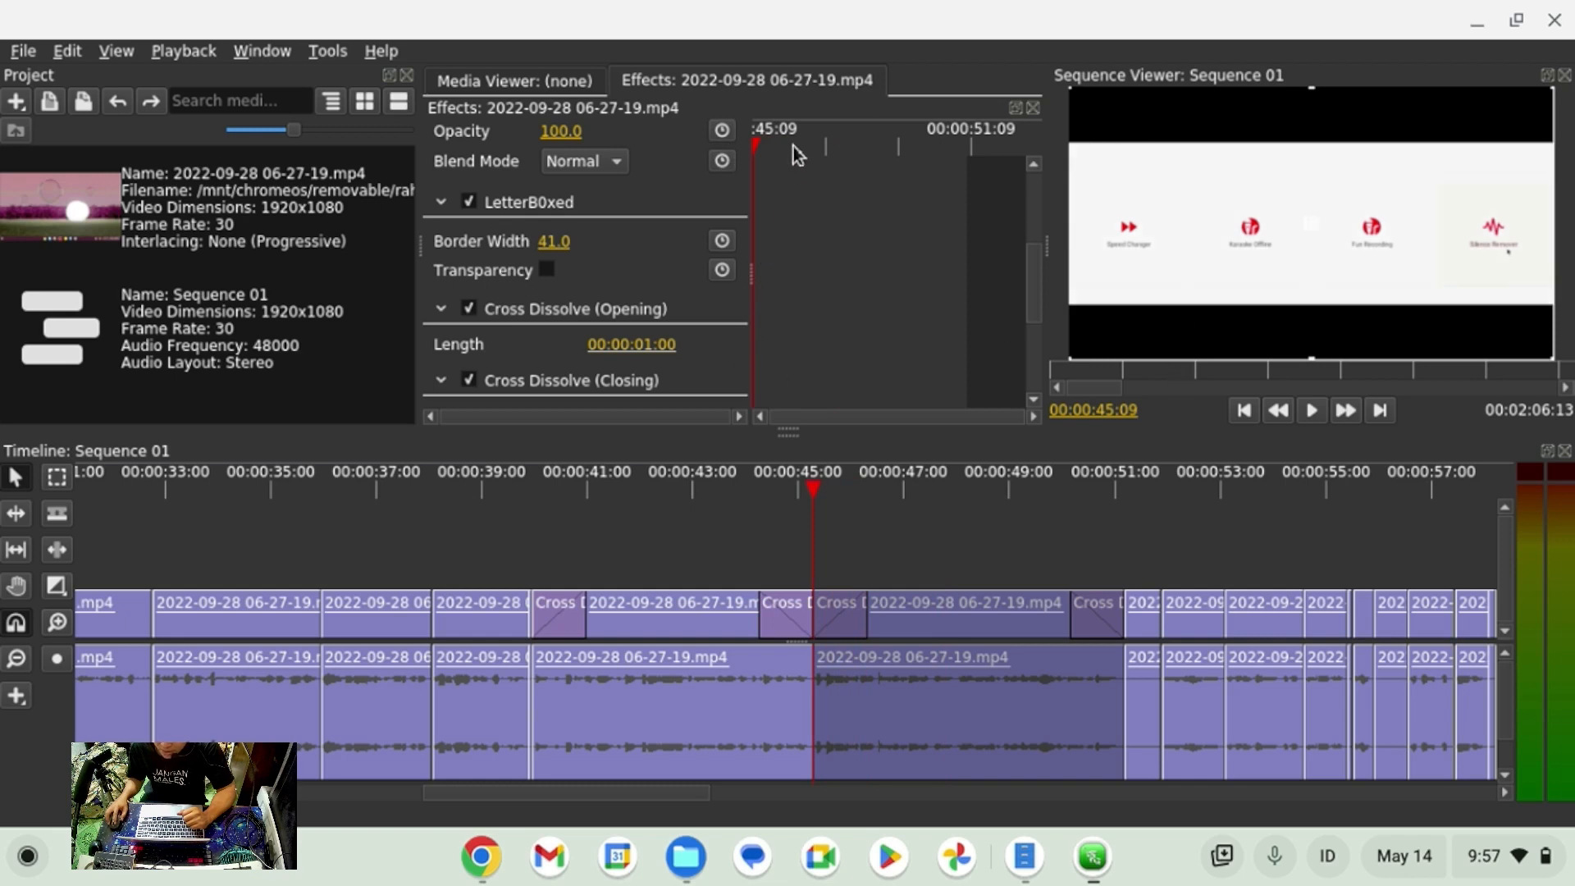
left_click_drag(798, 151, 721, 158)
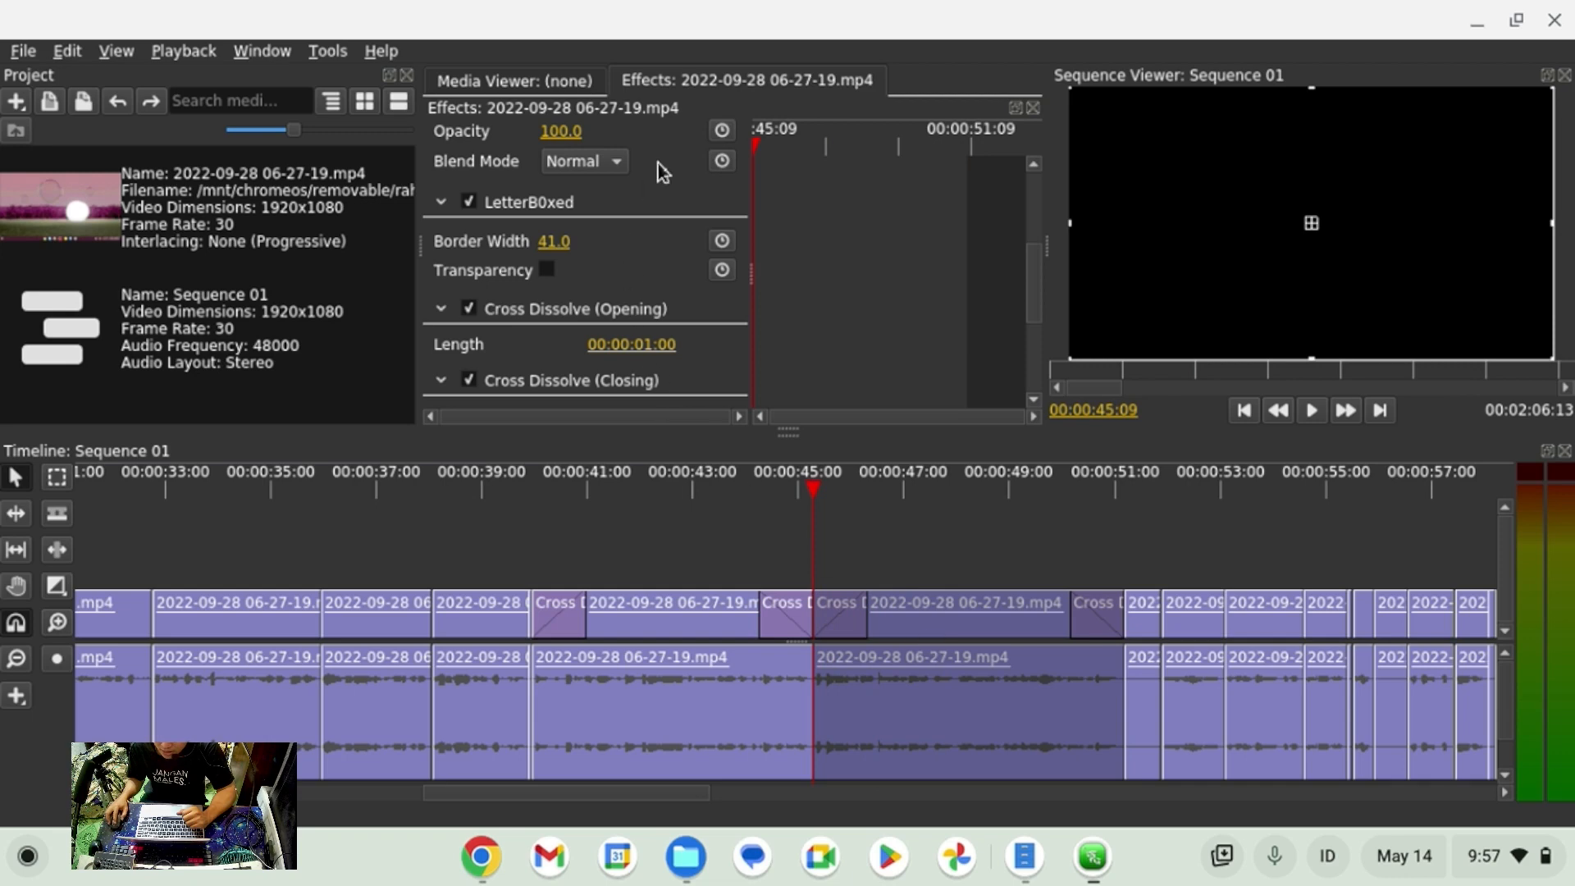
key("space")
left_click_drag(763, 149, 695, 262)
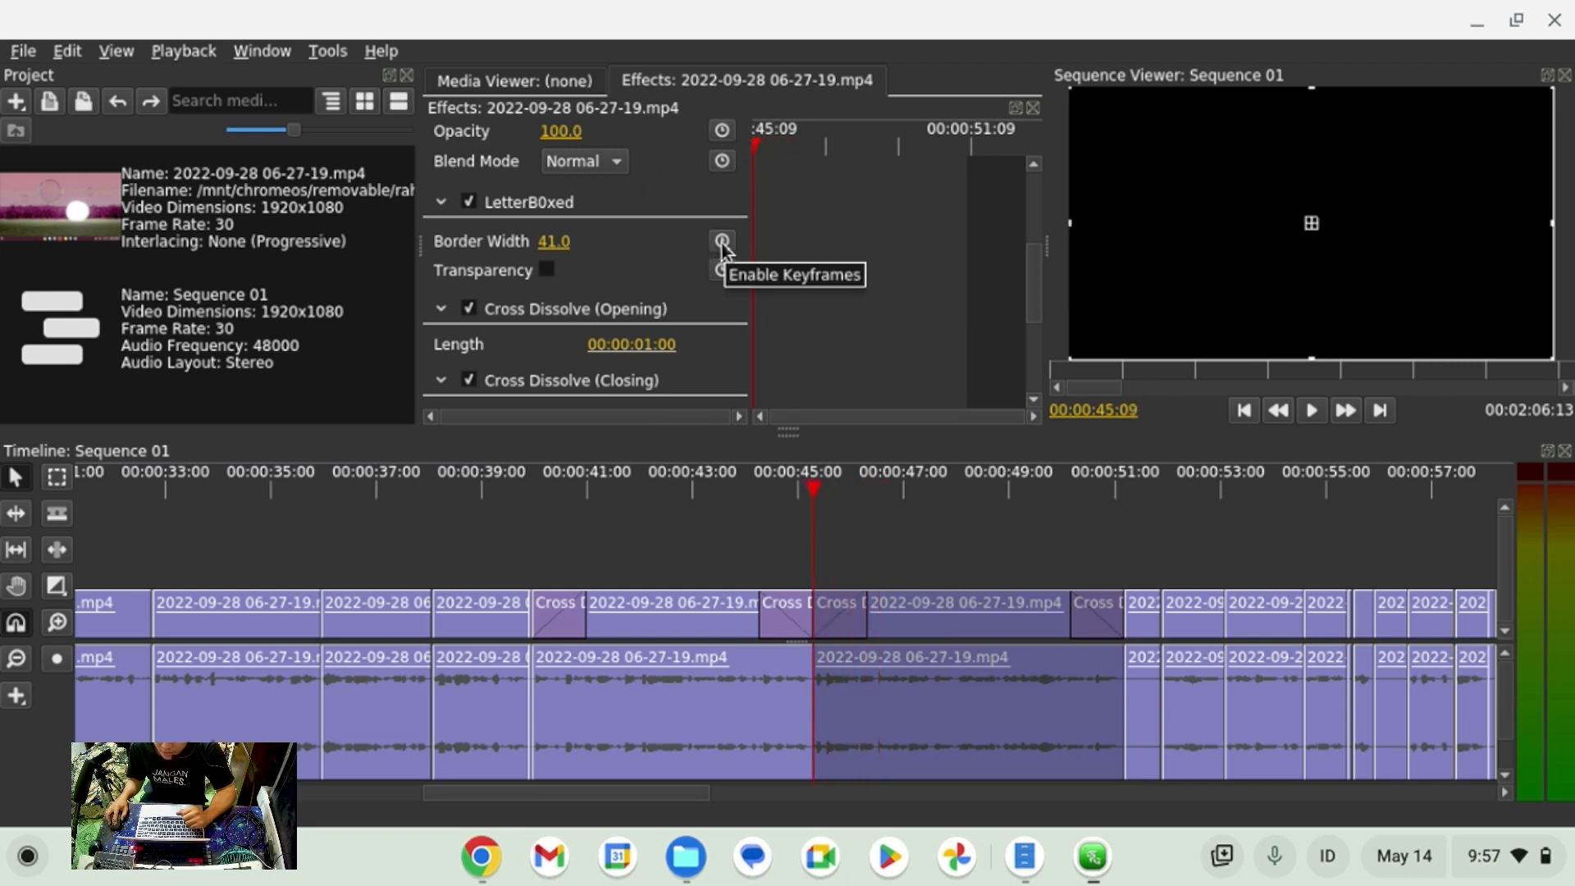
left_click(721, 242)
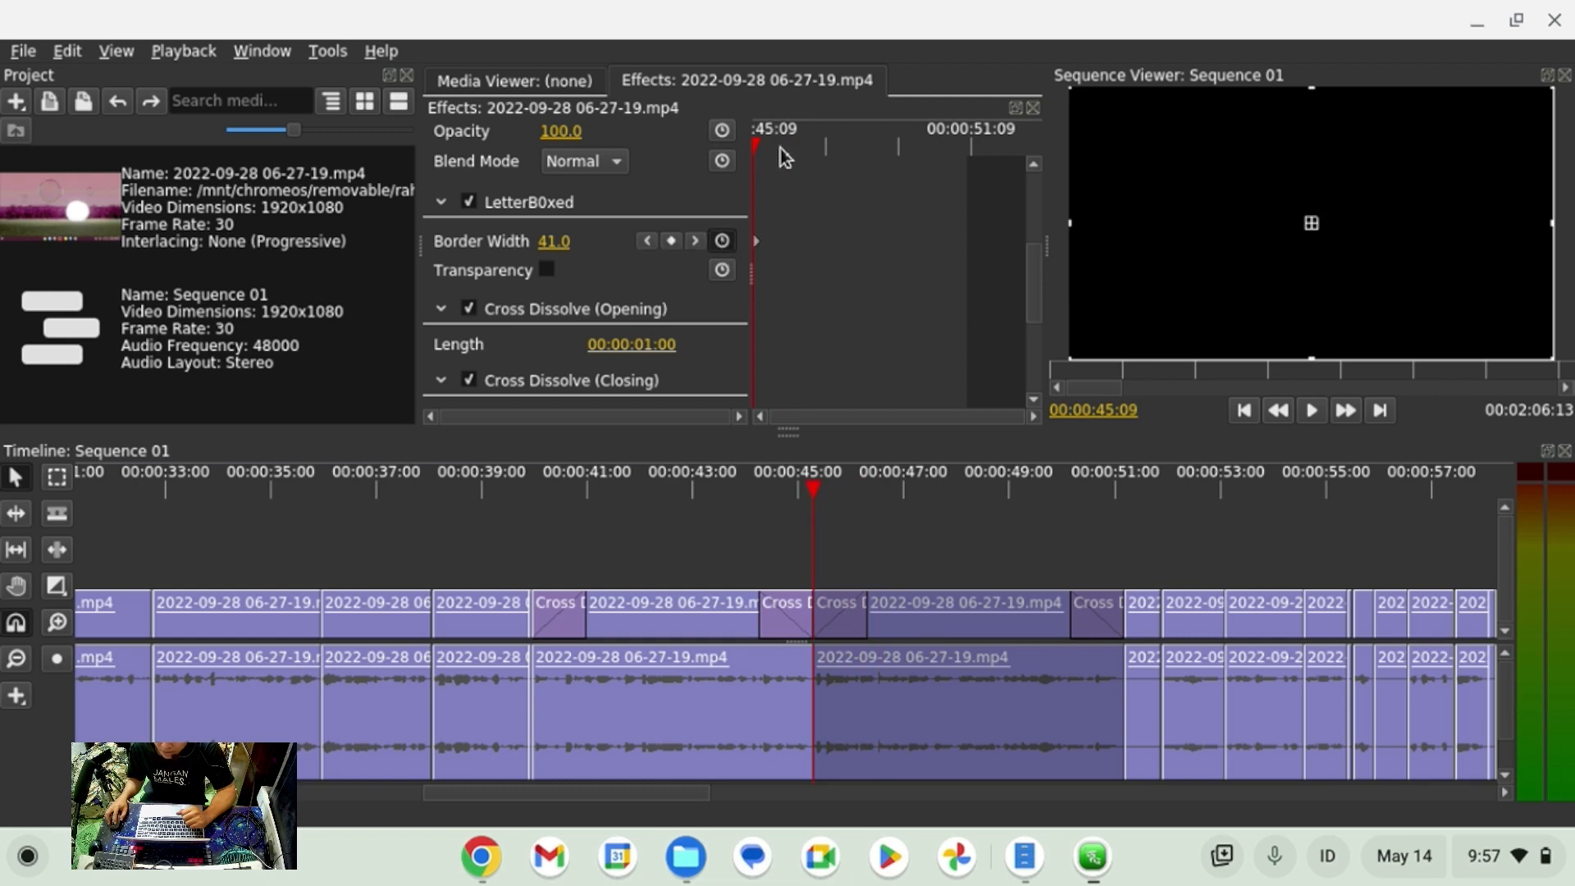
left_click_drag(783, 156, 895, 160)
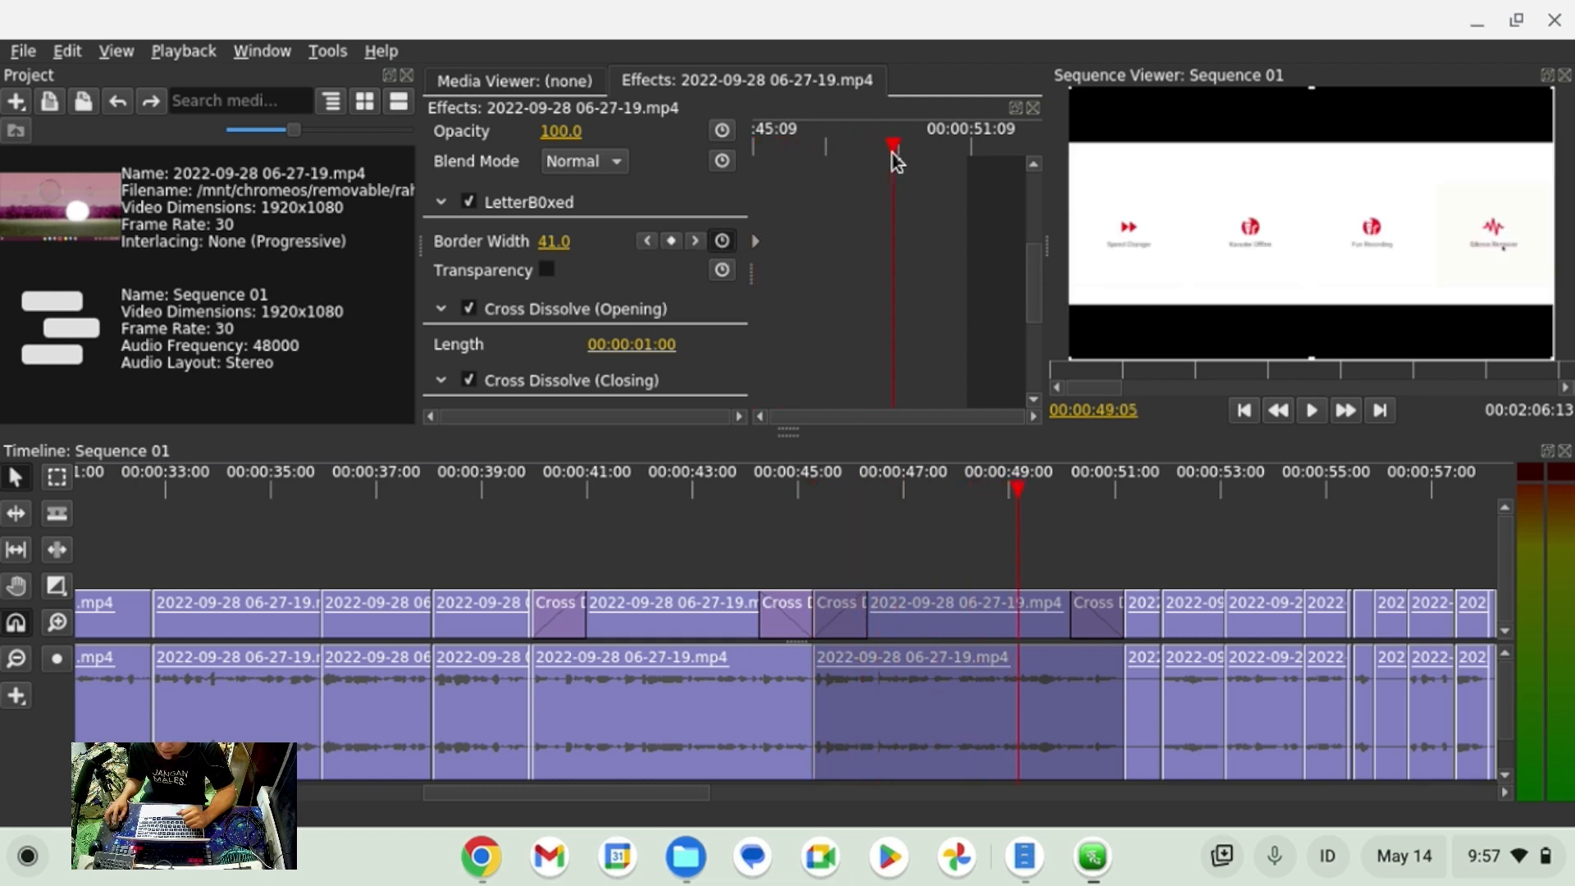
left_click_drag(556, 242, 604, 242)
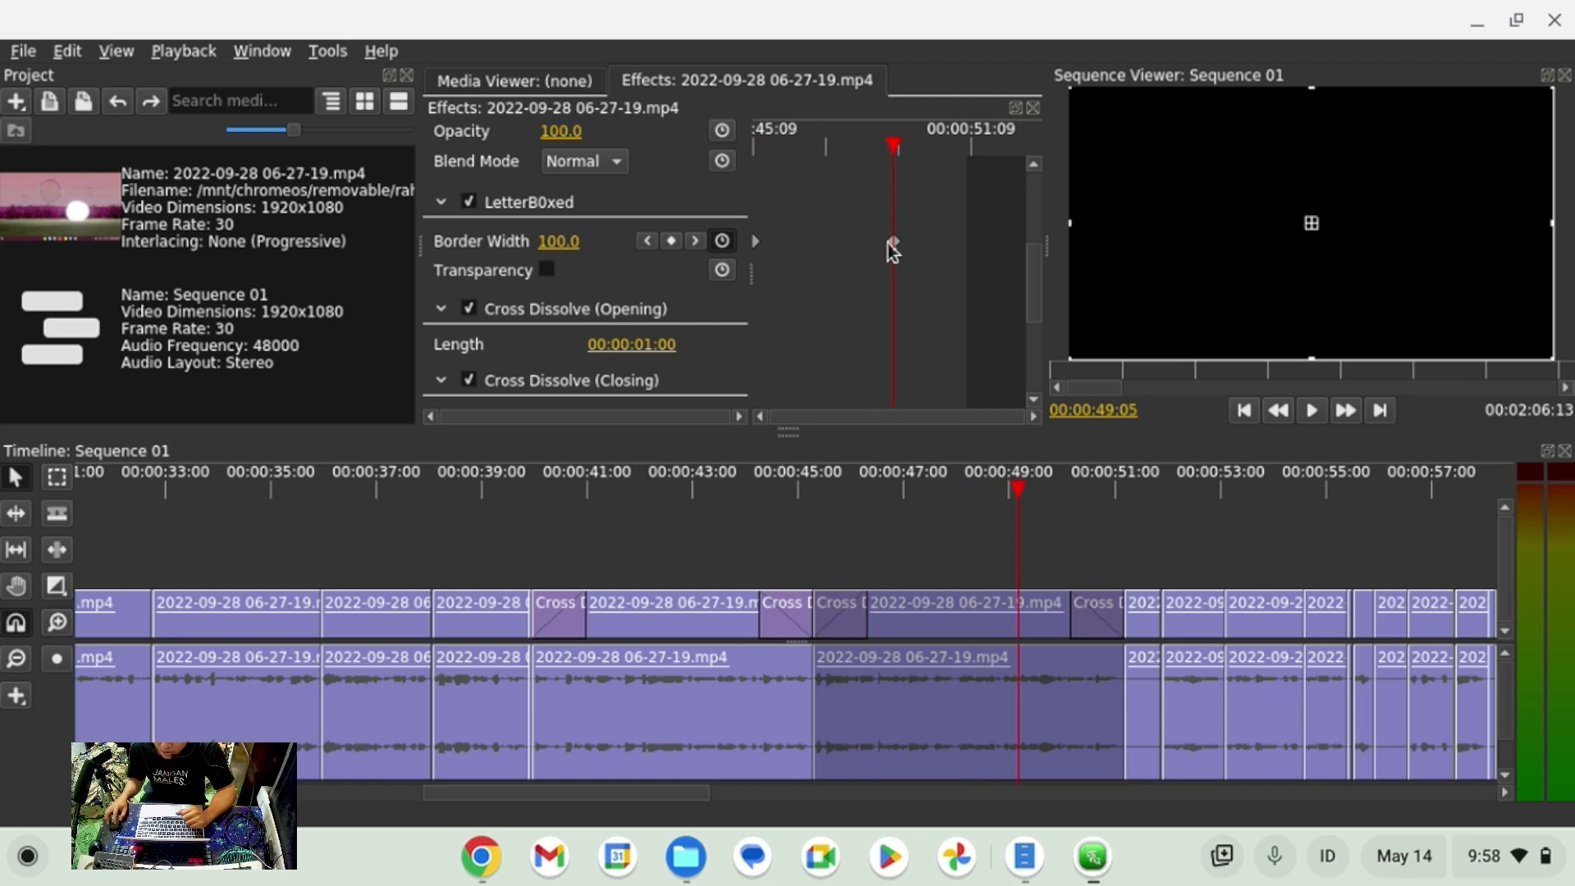
Move the clip's 100.0 Border Width keyframe from 00:00:49:05 to the clip's end and scrub through the letterbox animation.
left_click_drag(892, 242, 971, 250)
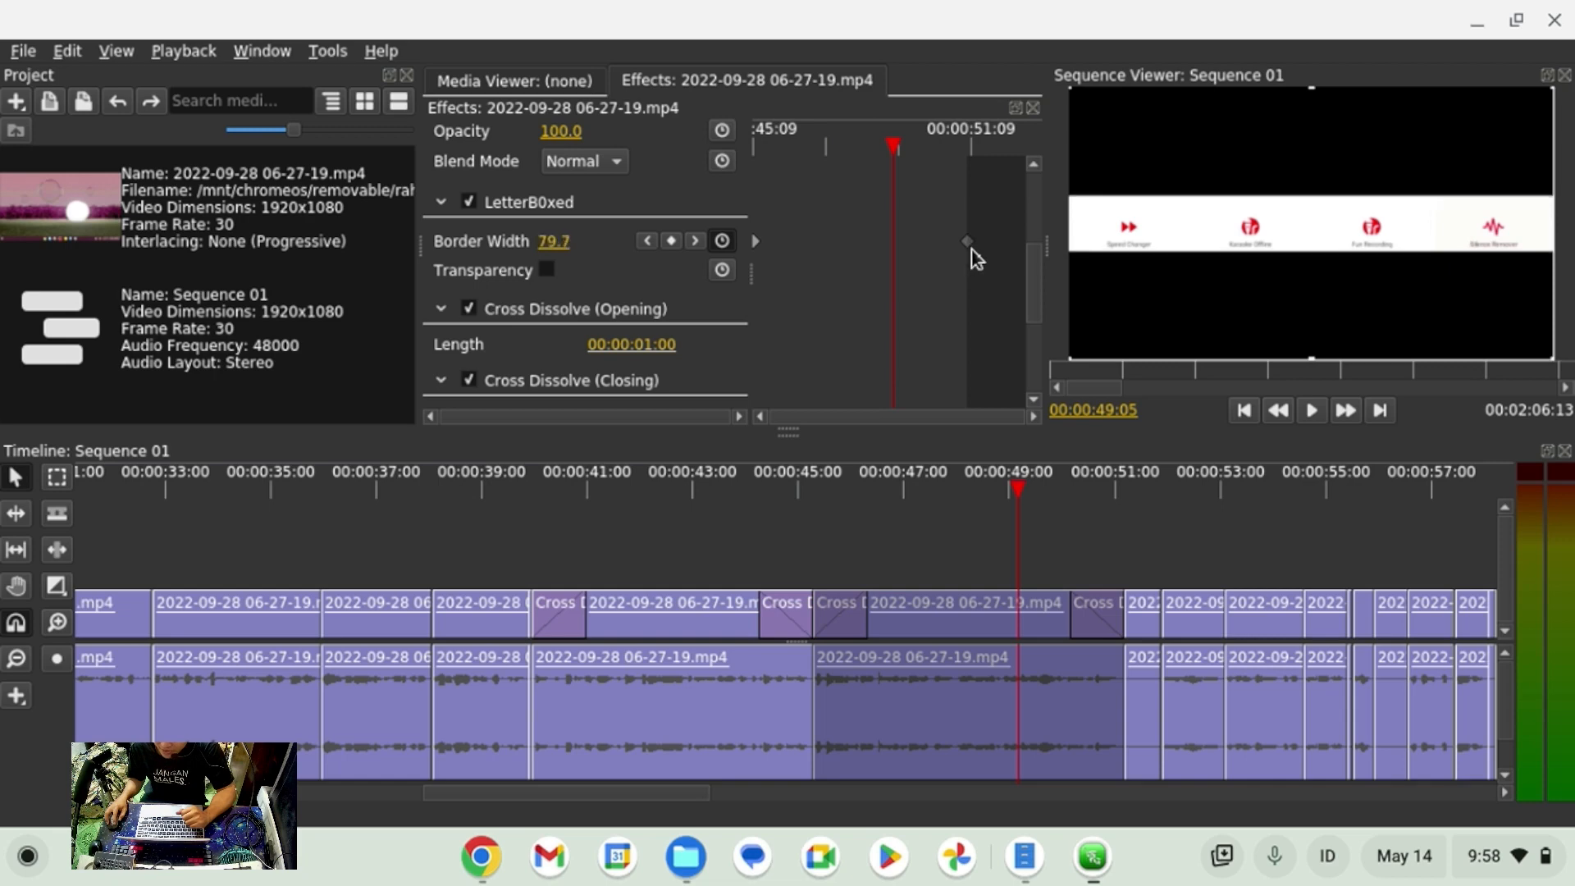
left_click_drag(774, 141, 849, 150)
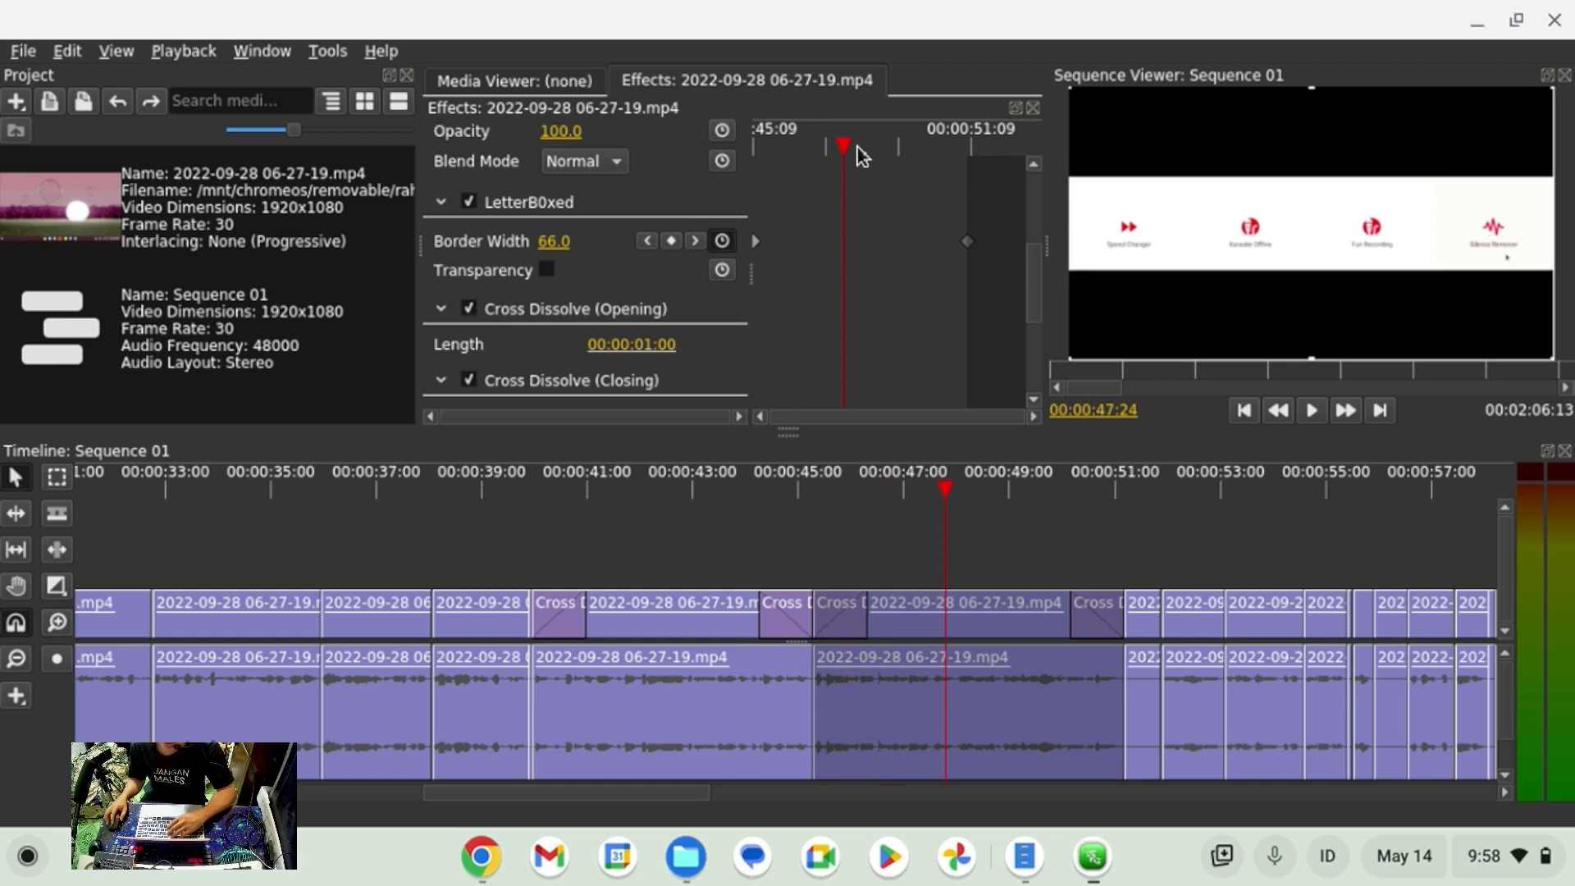
left_click_drag(879, 150, 924, 160)
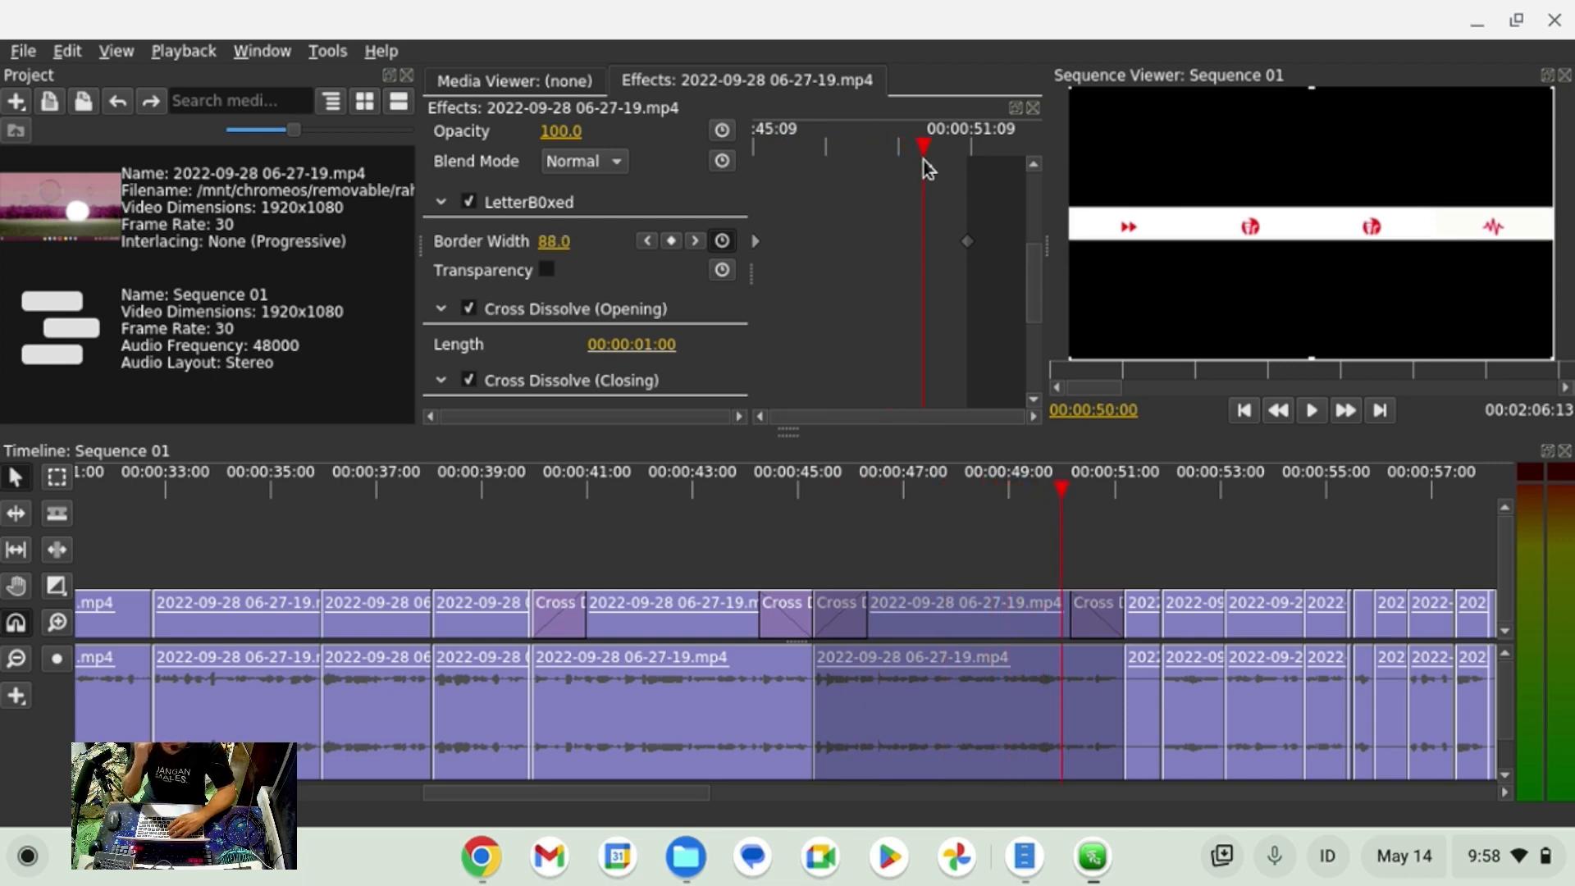
left_click_drag(924, 160, 763, 140)
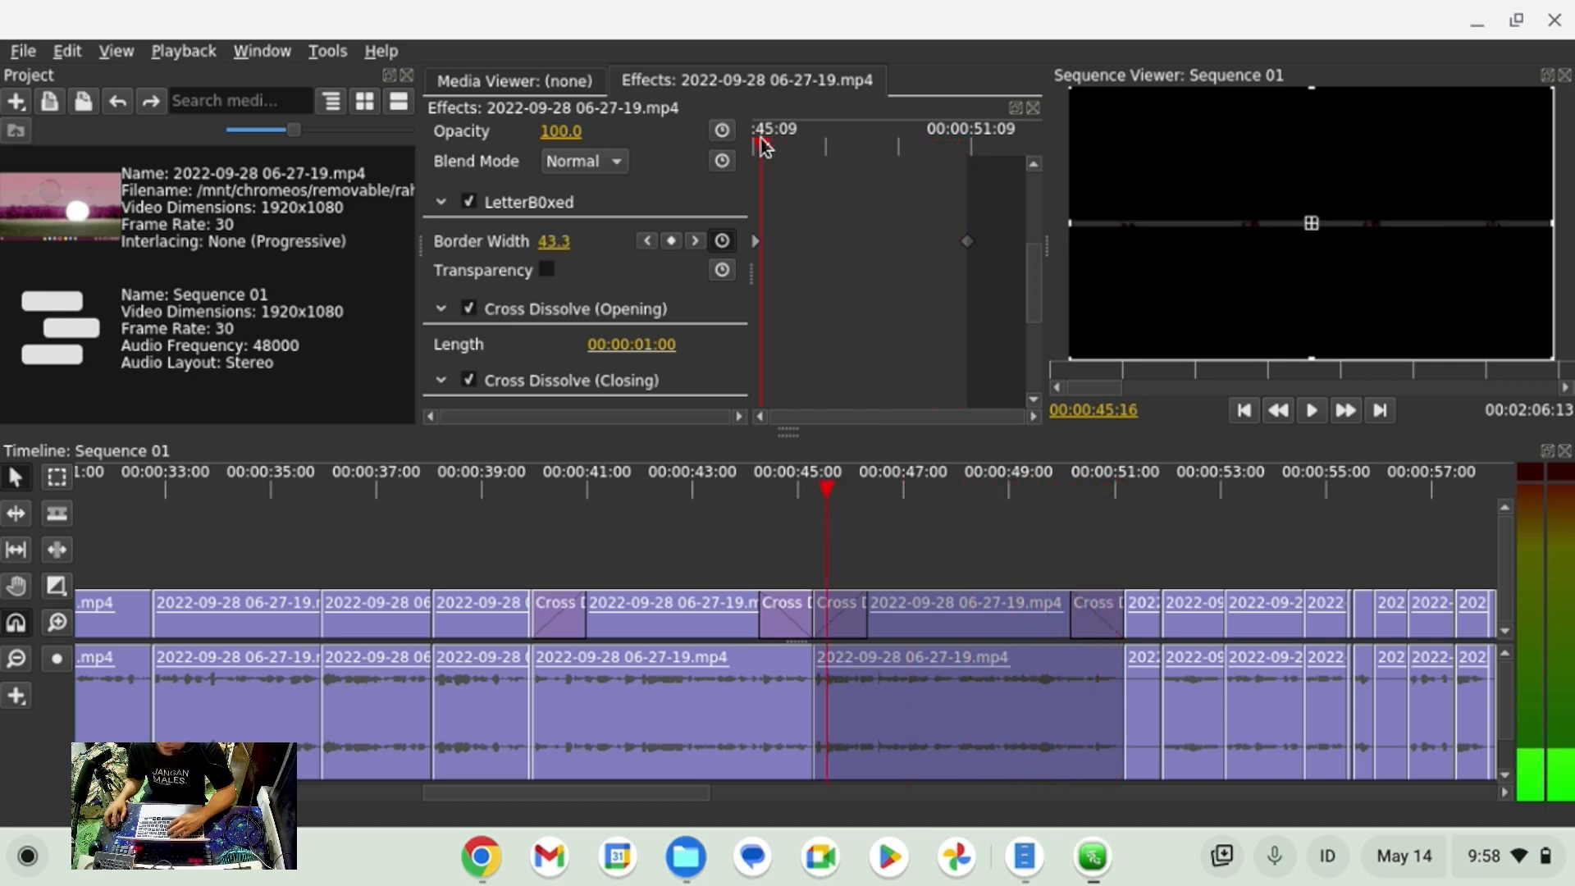
Play the sequence from 00:00:45:19 to preview the animated letterbox border on the clip.
left_click(833, 491)
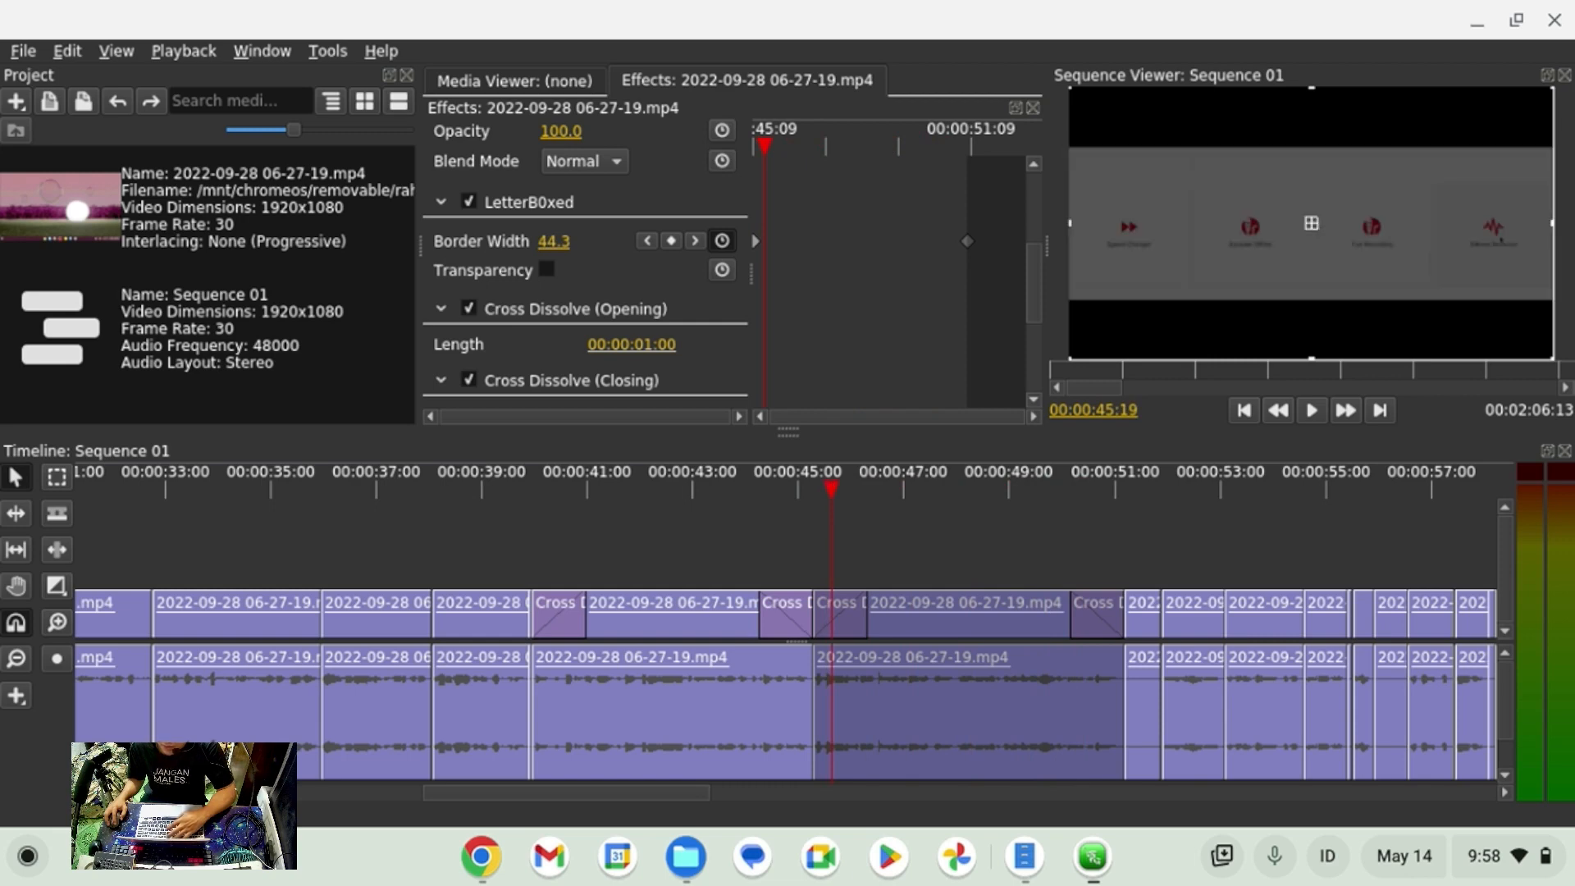
key("space")
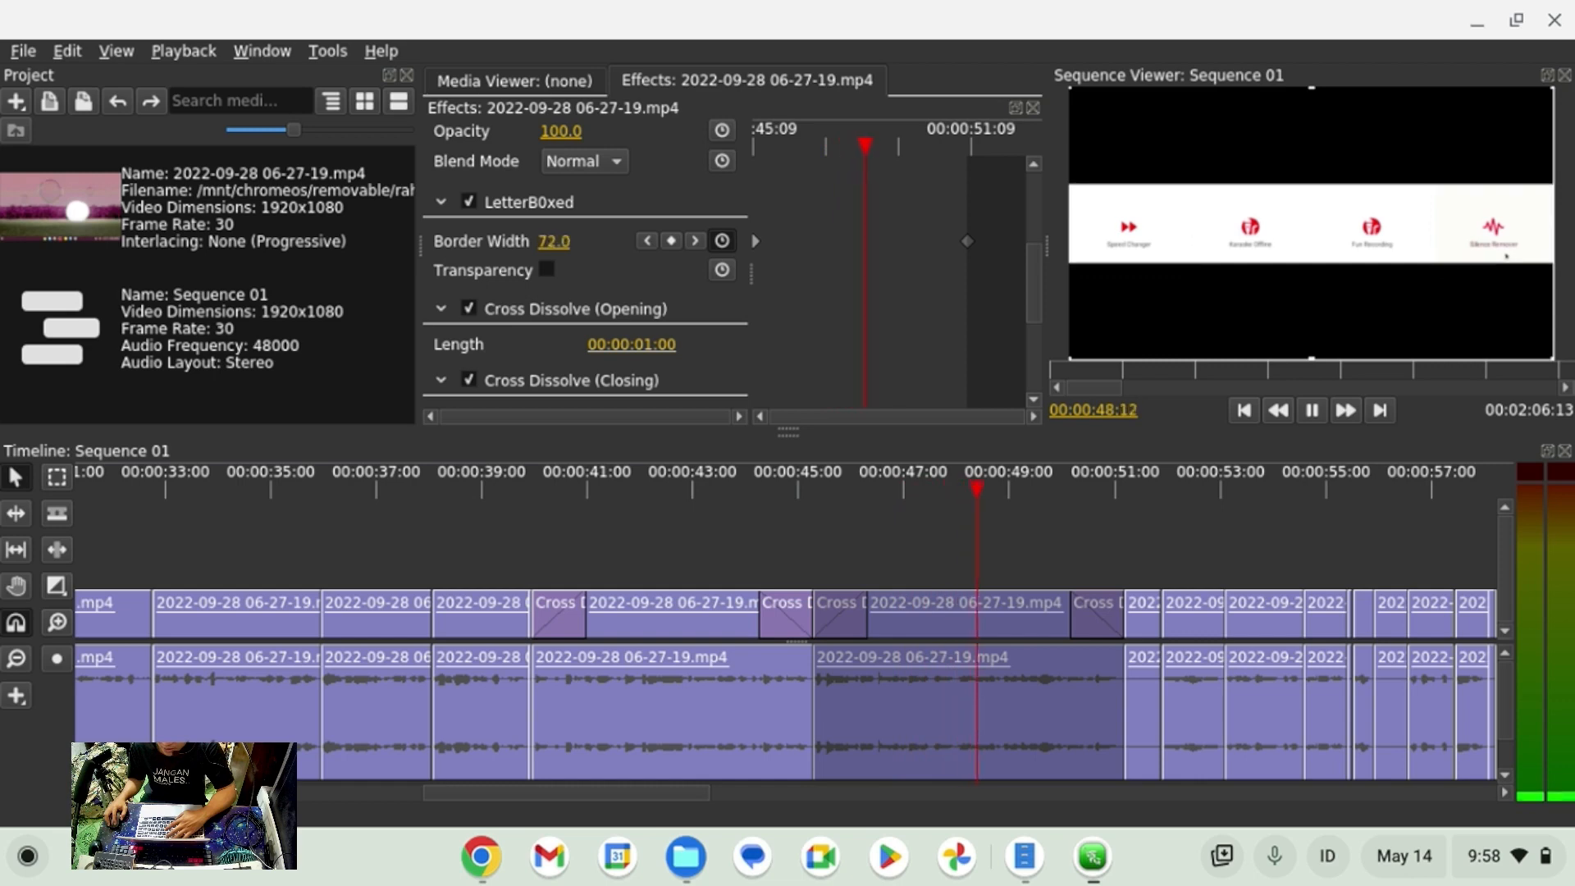
key("space")
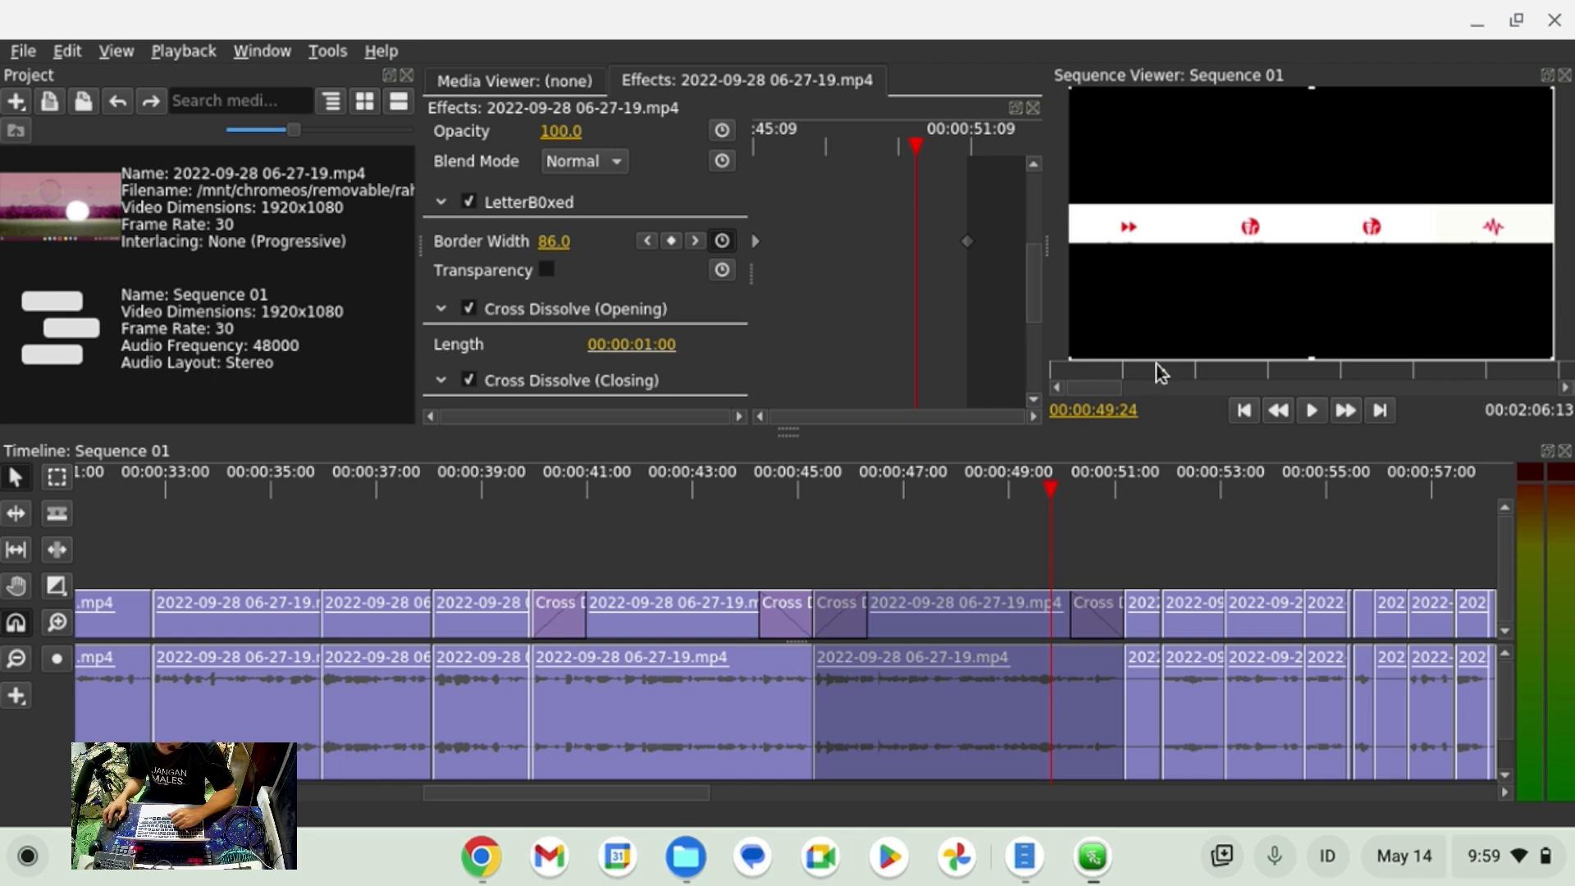
left_click(1310, 415)
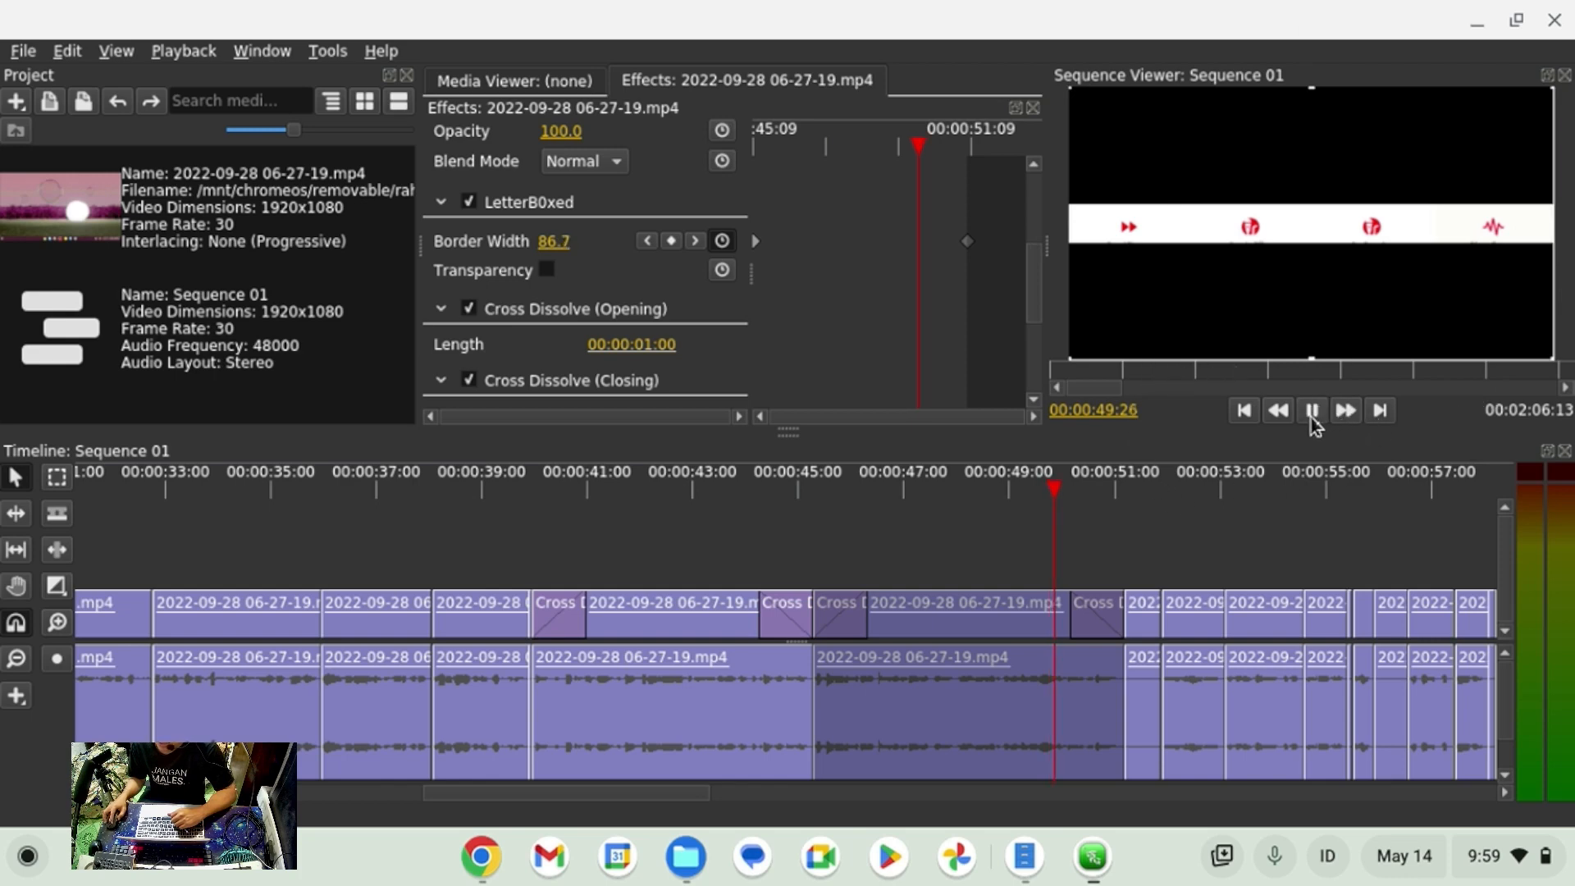
left_click(1312, 414)
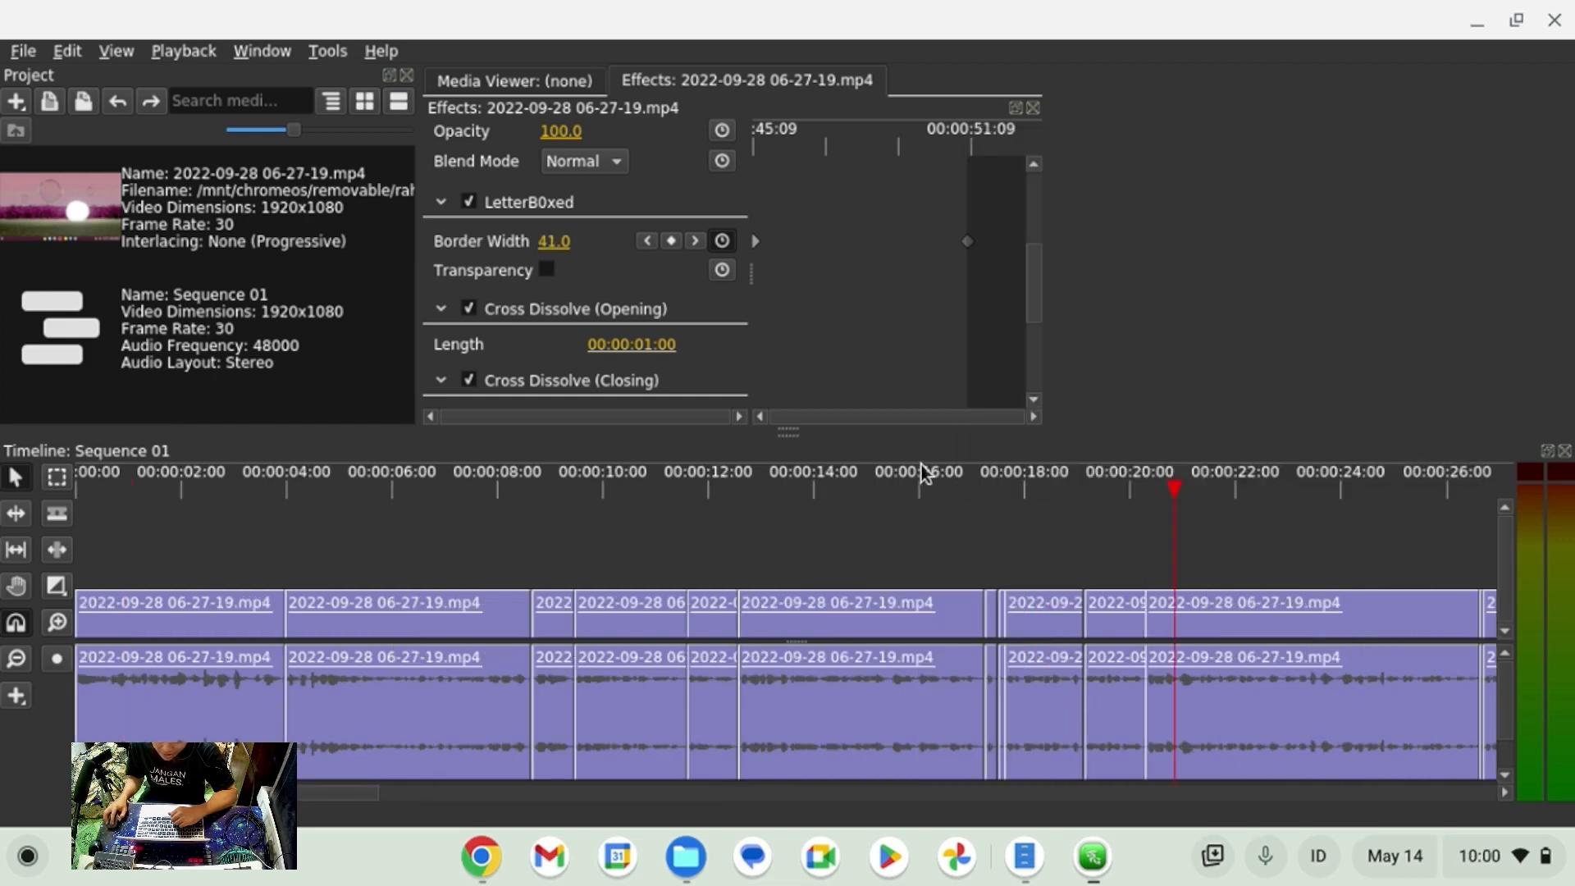
Select the clip under the playhead at 00:00:20:25, then widen the Project panel and make the upper panels slightly taller.
left_click(1170, 620)
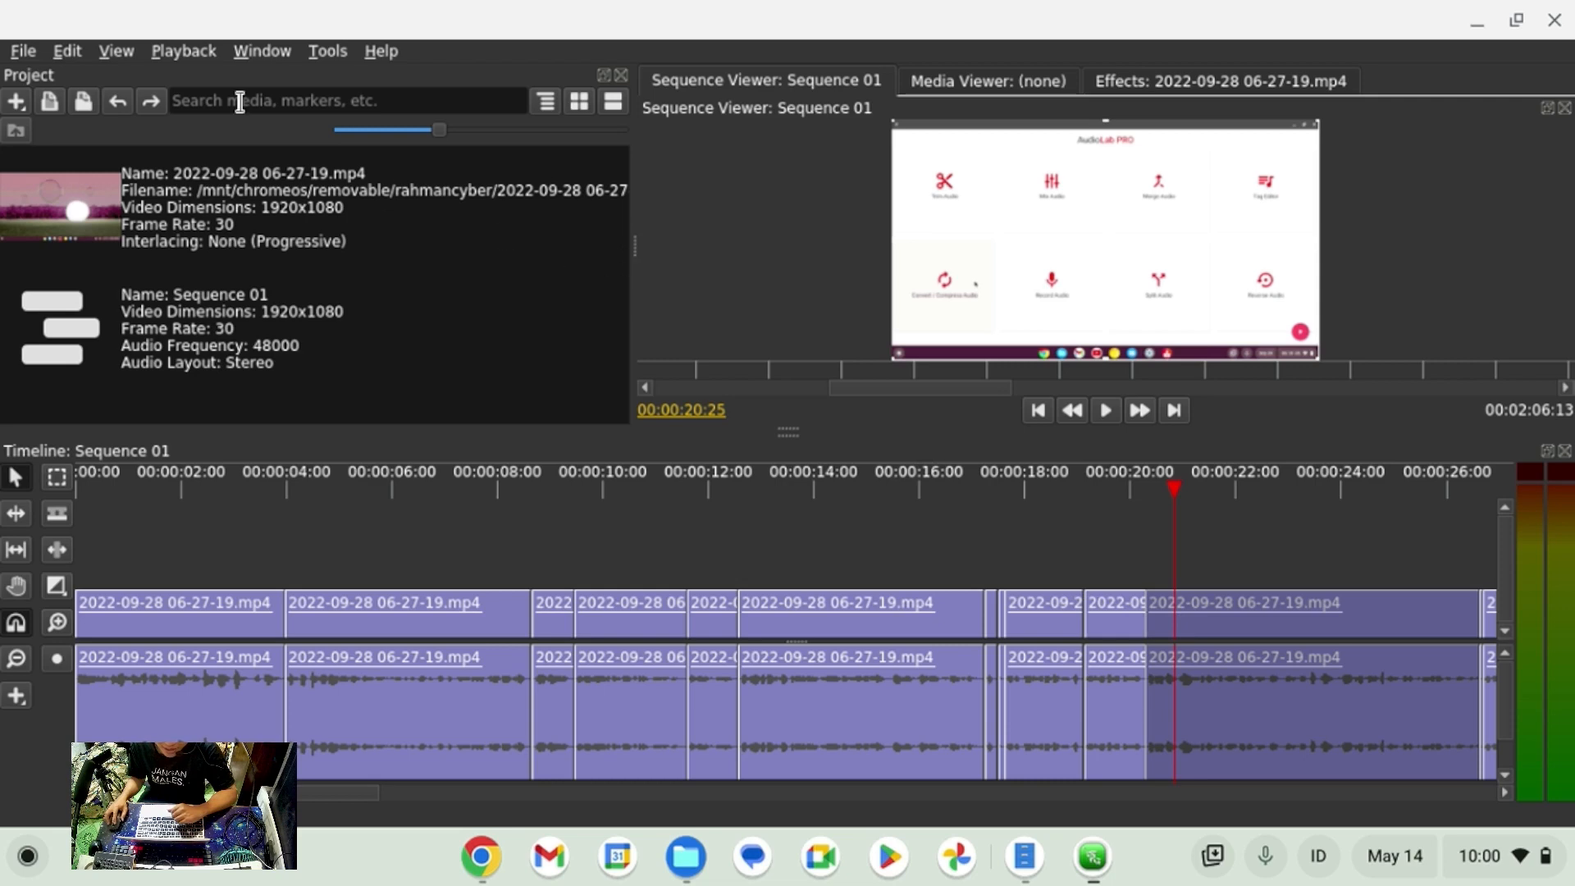
left_click_drag(634, 247, 613, 246)
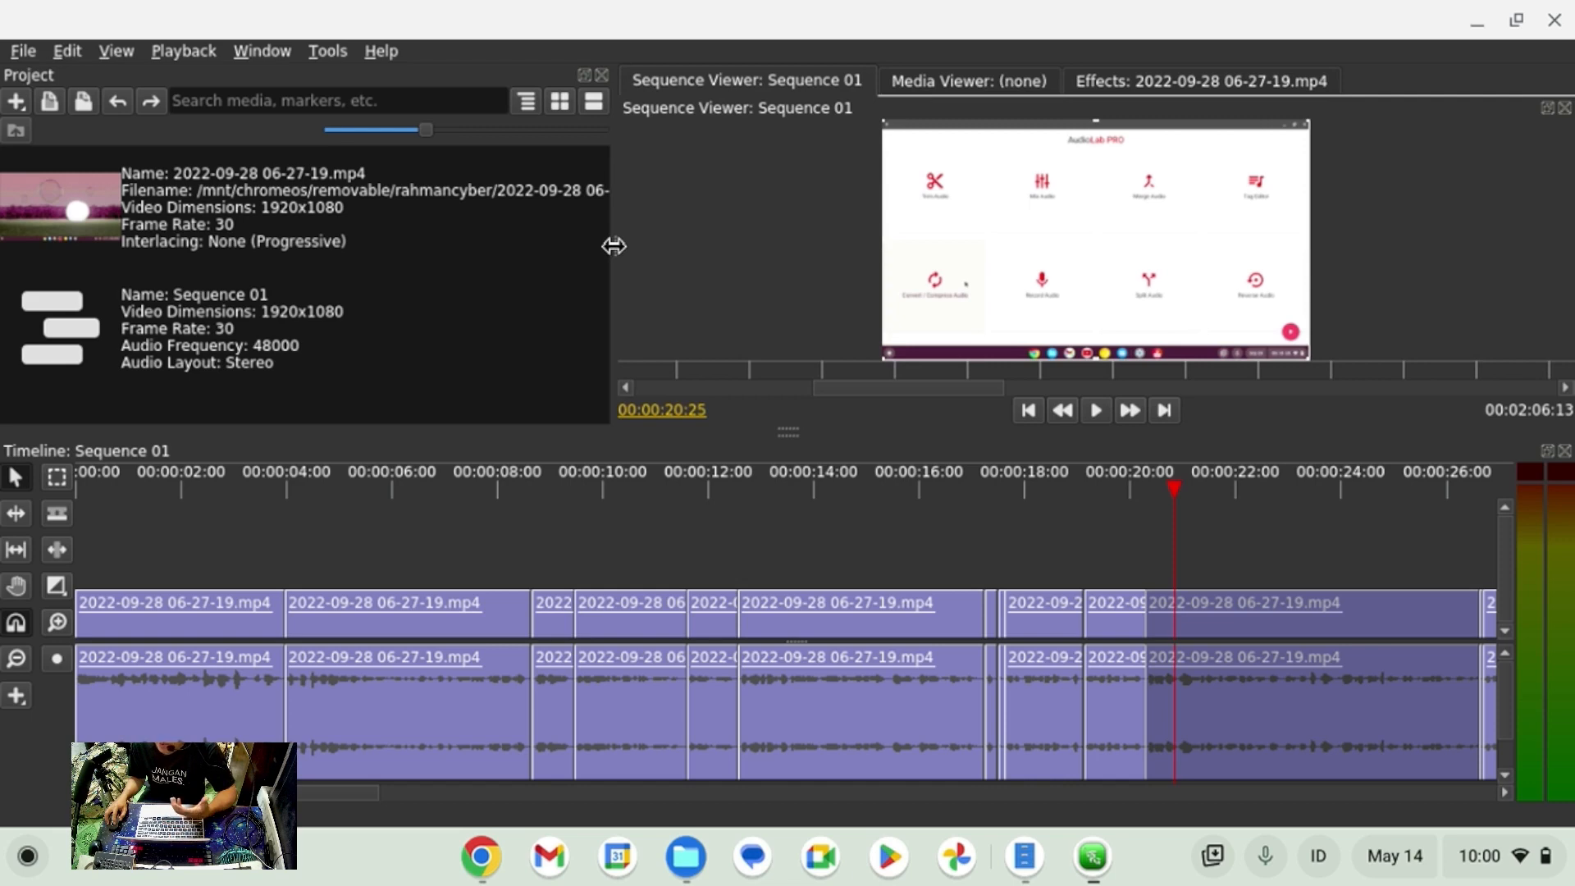
left_click_drag(614, 246, 844, 254)
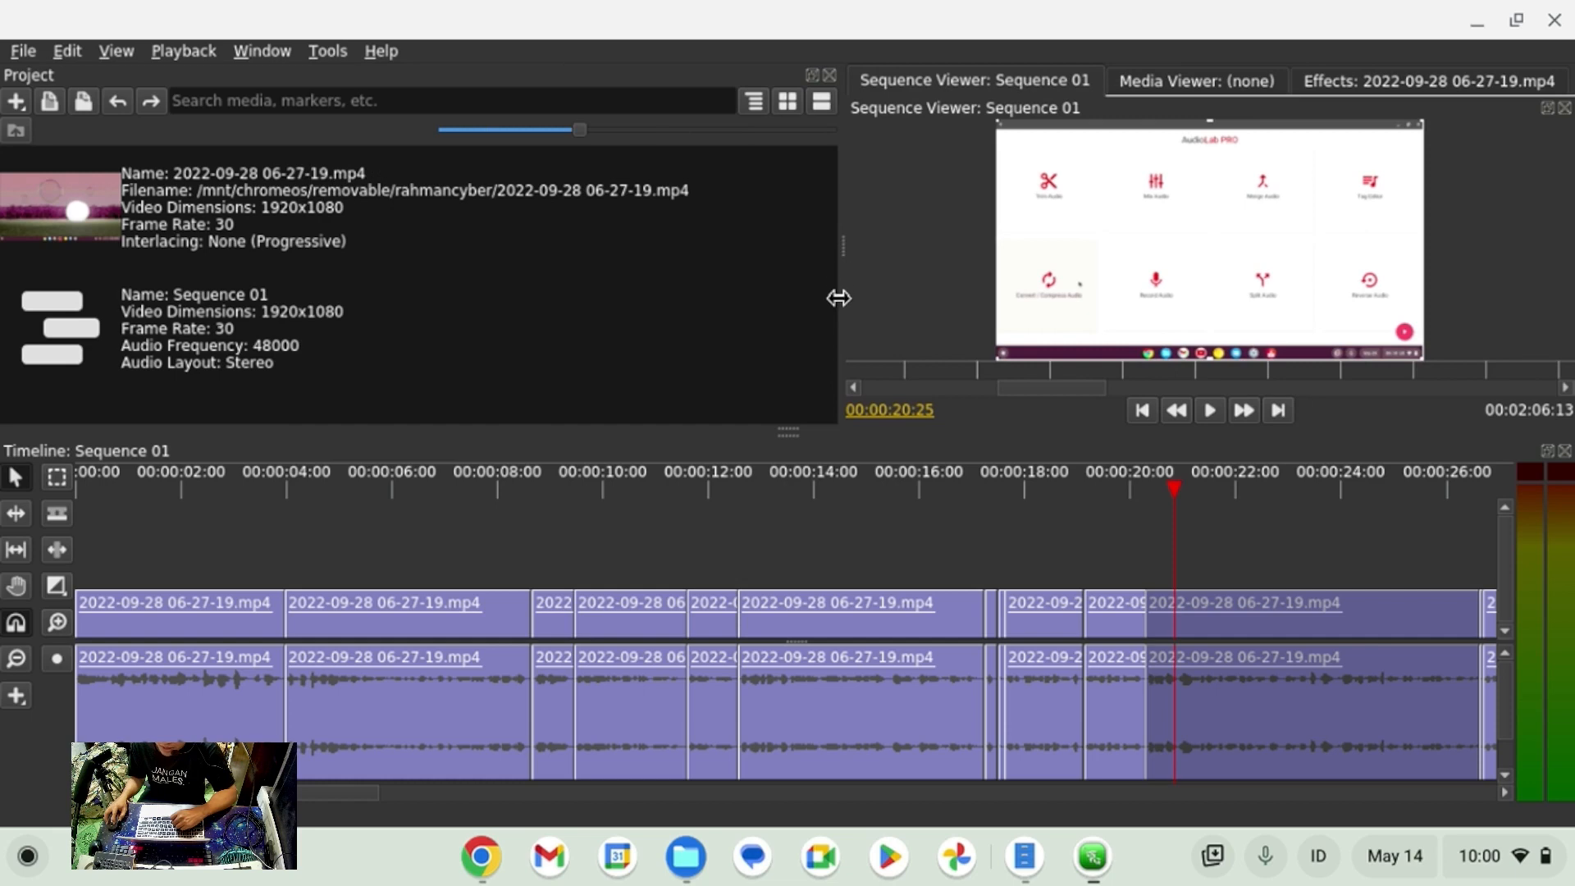
left_click_drag(840, 253, 860, 609)
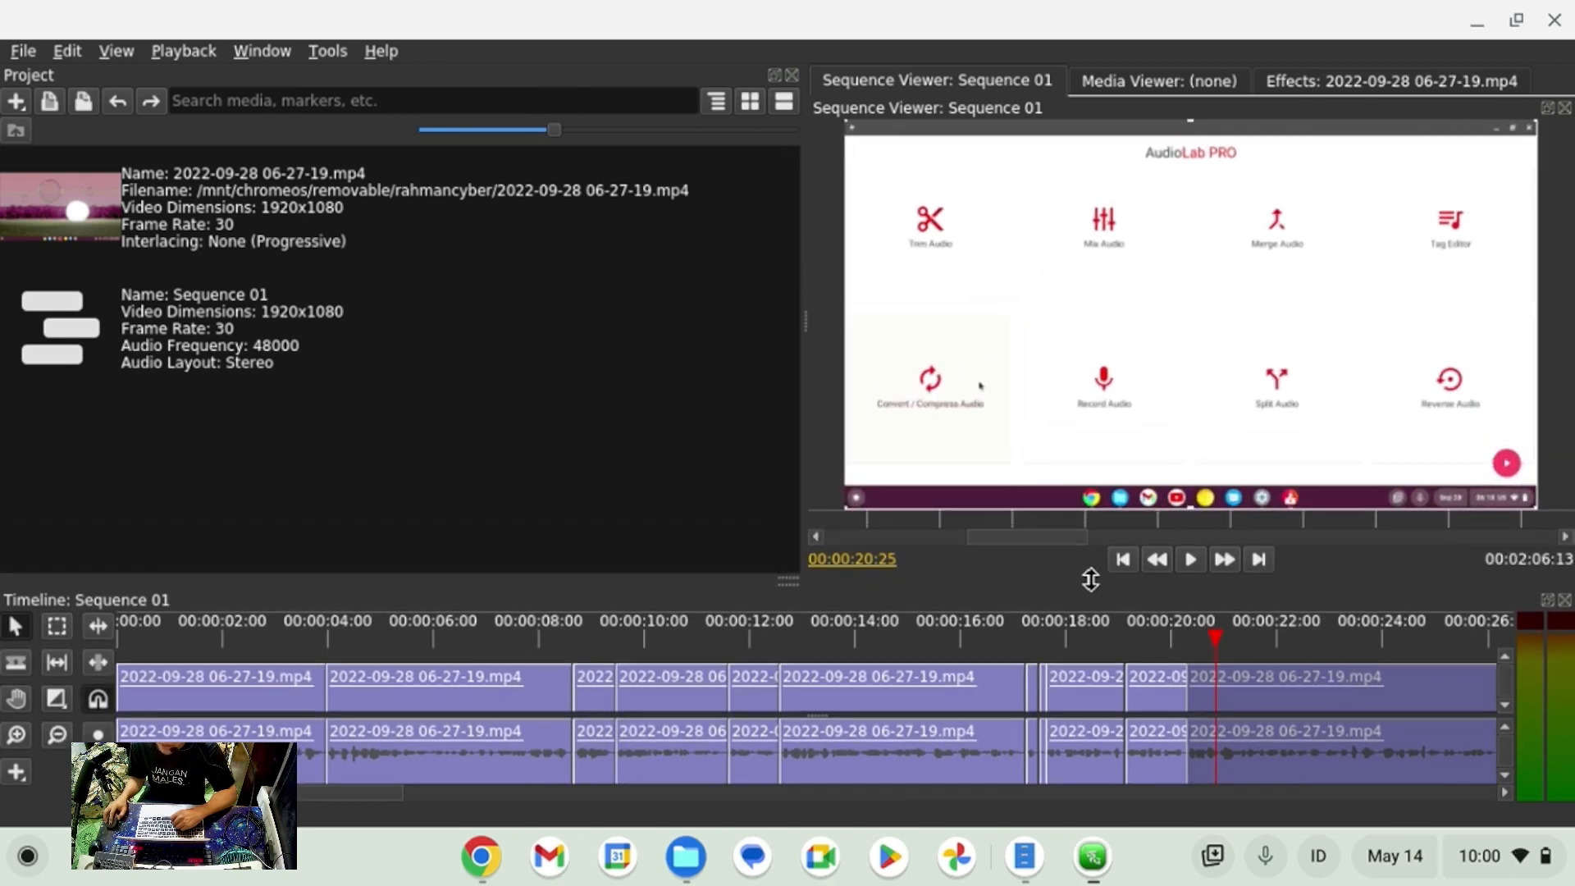
left_click_drag(1089, 579, 1104, 454)
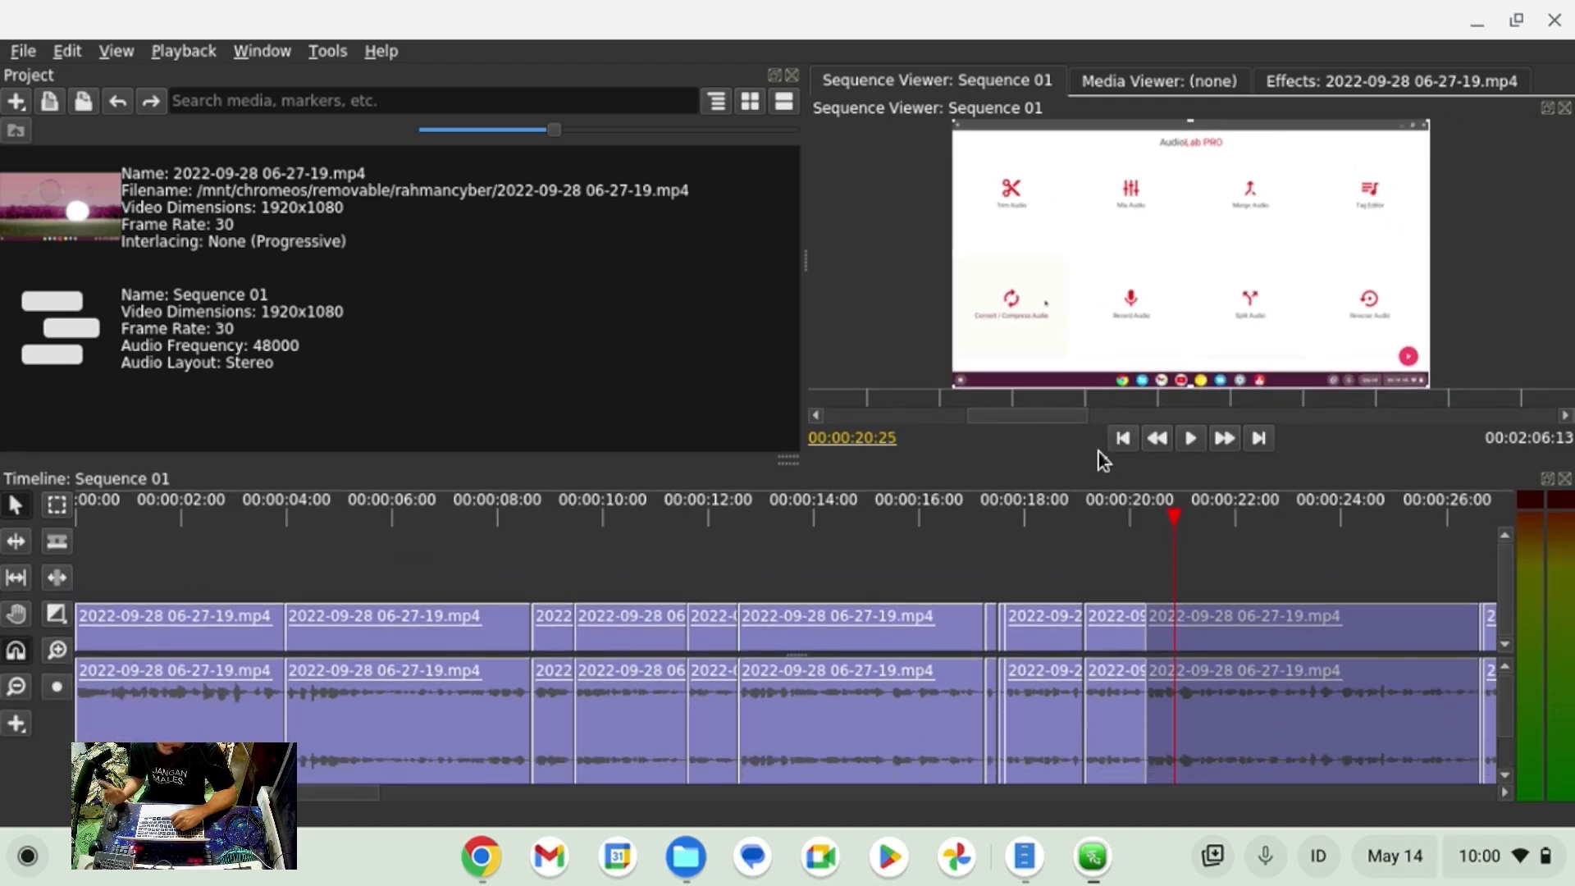
Review which panels are shown and which layout options are available.
left_click(256, 53)
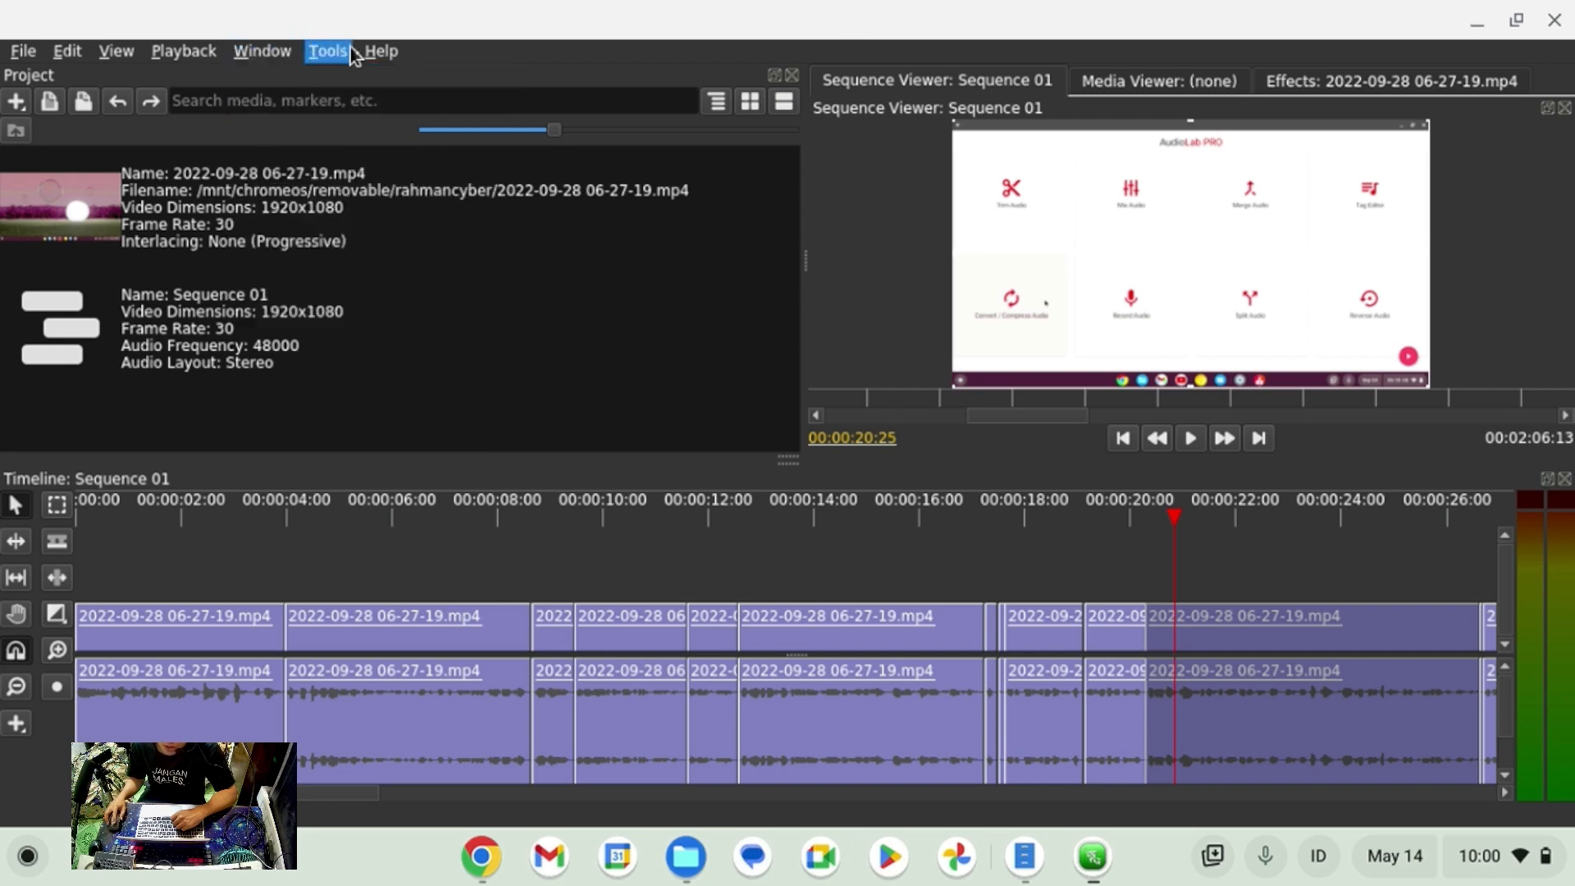
left_click(267, 51)
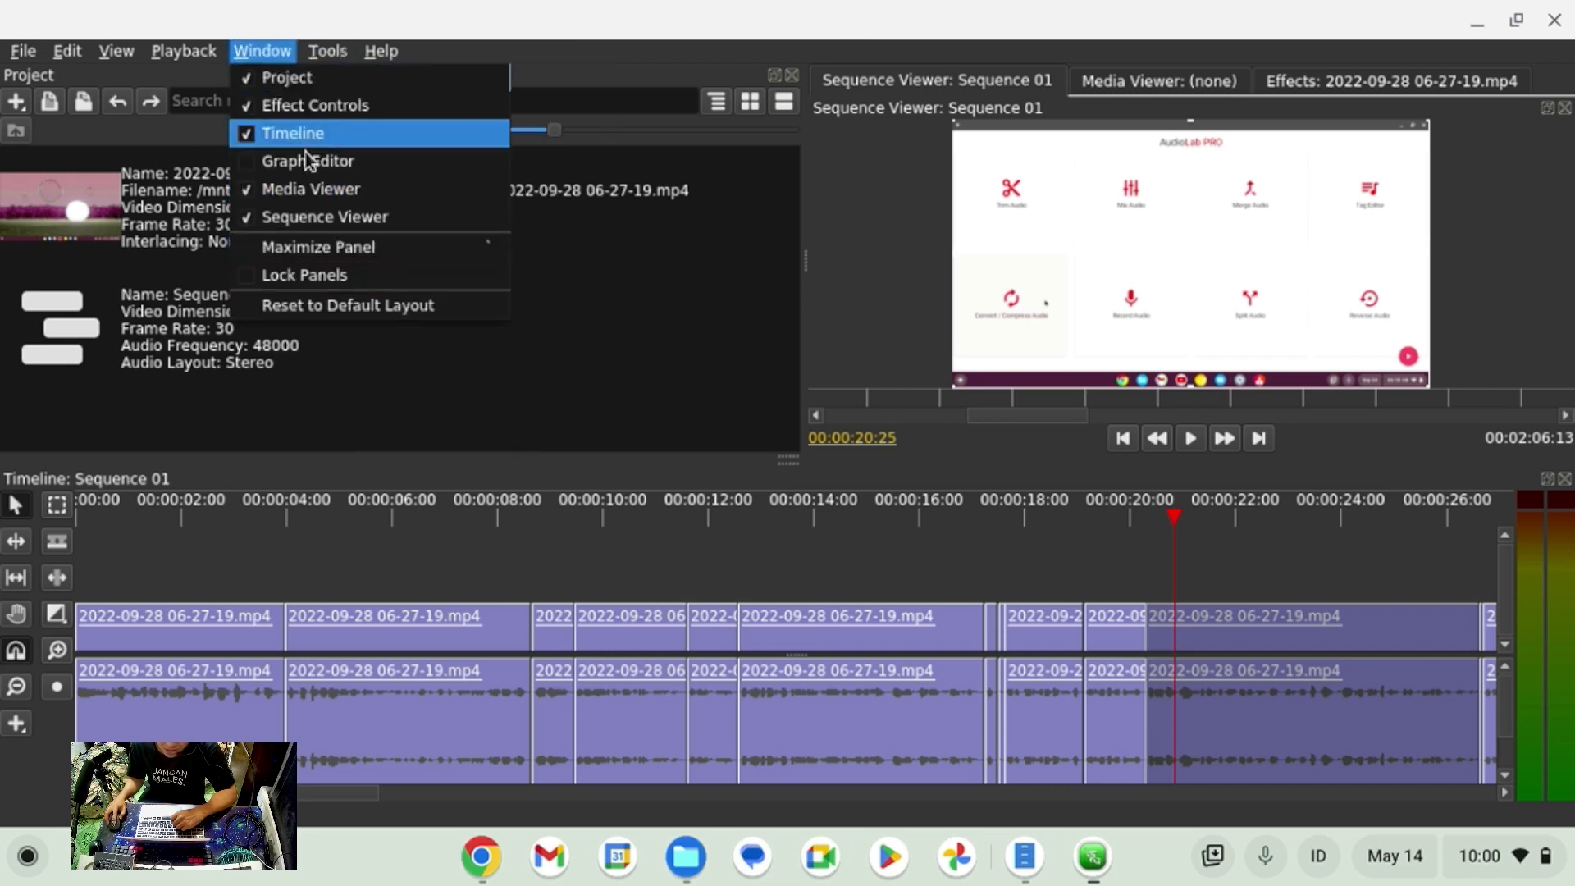
mouse_move(331, 58)
mouse_move(262, 51)
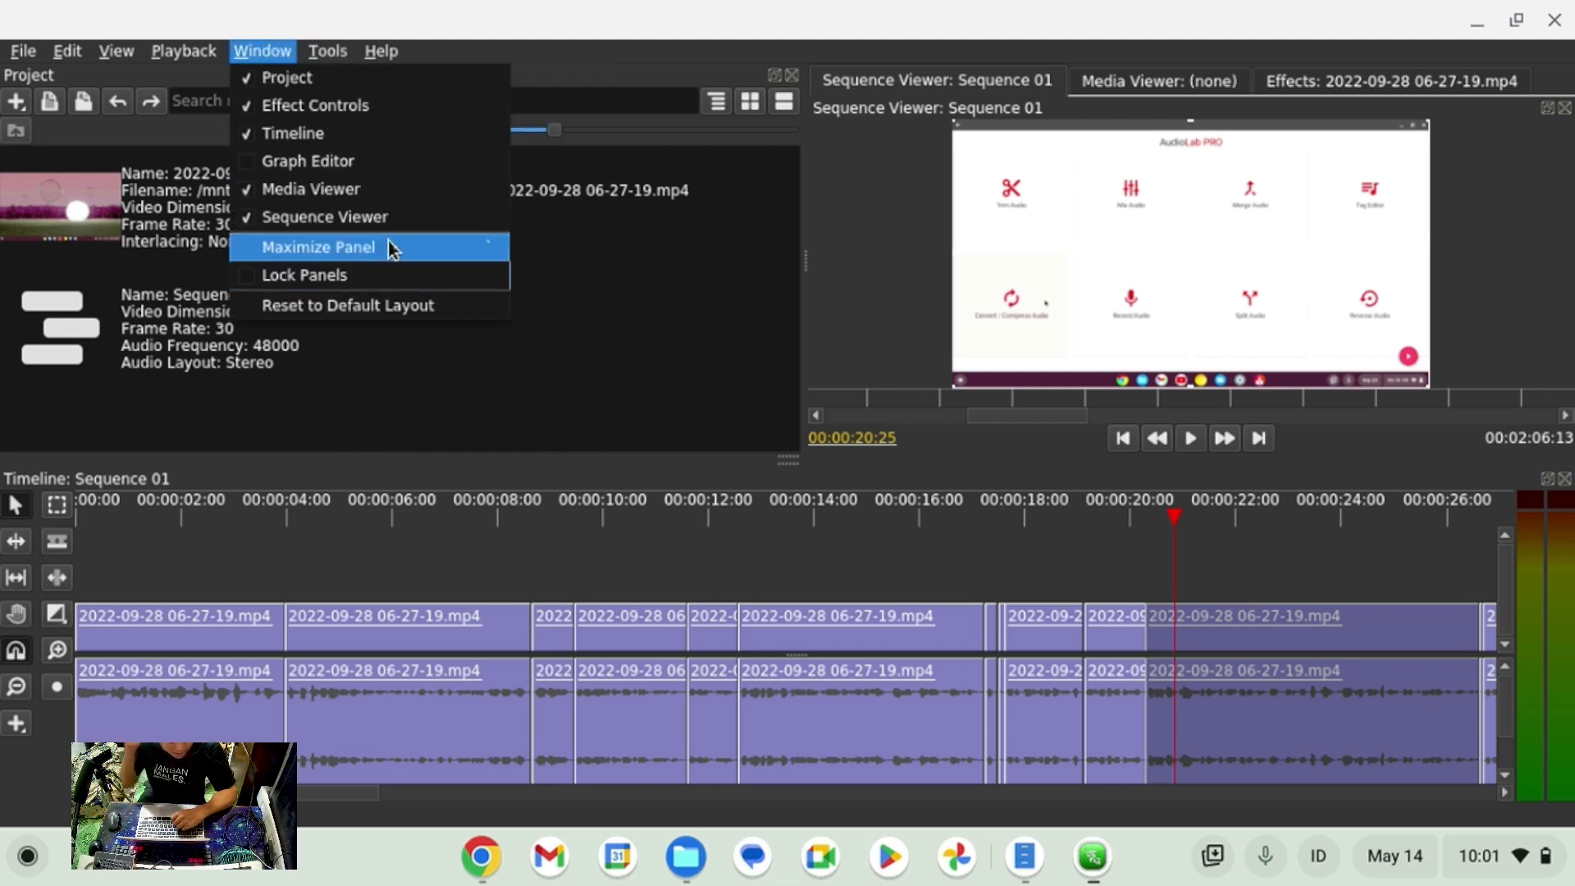
left_click(245, 102)
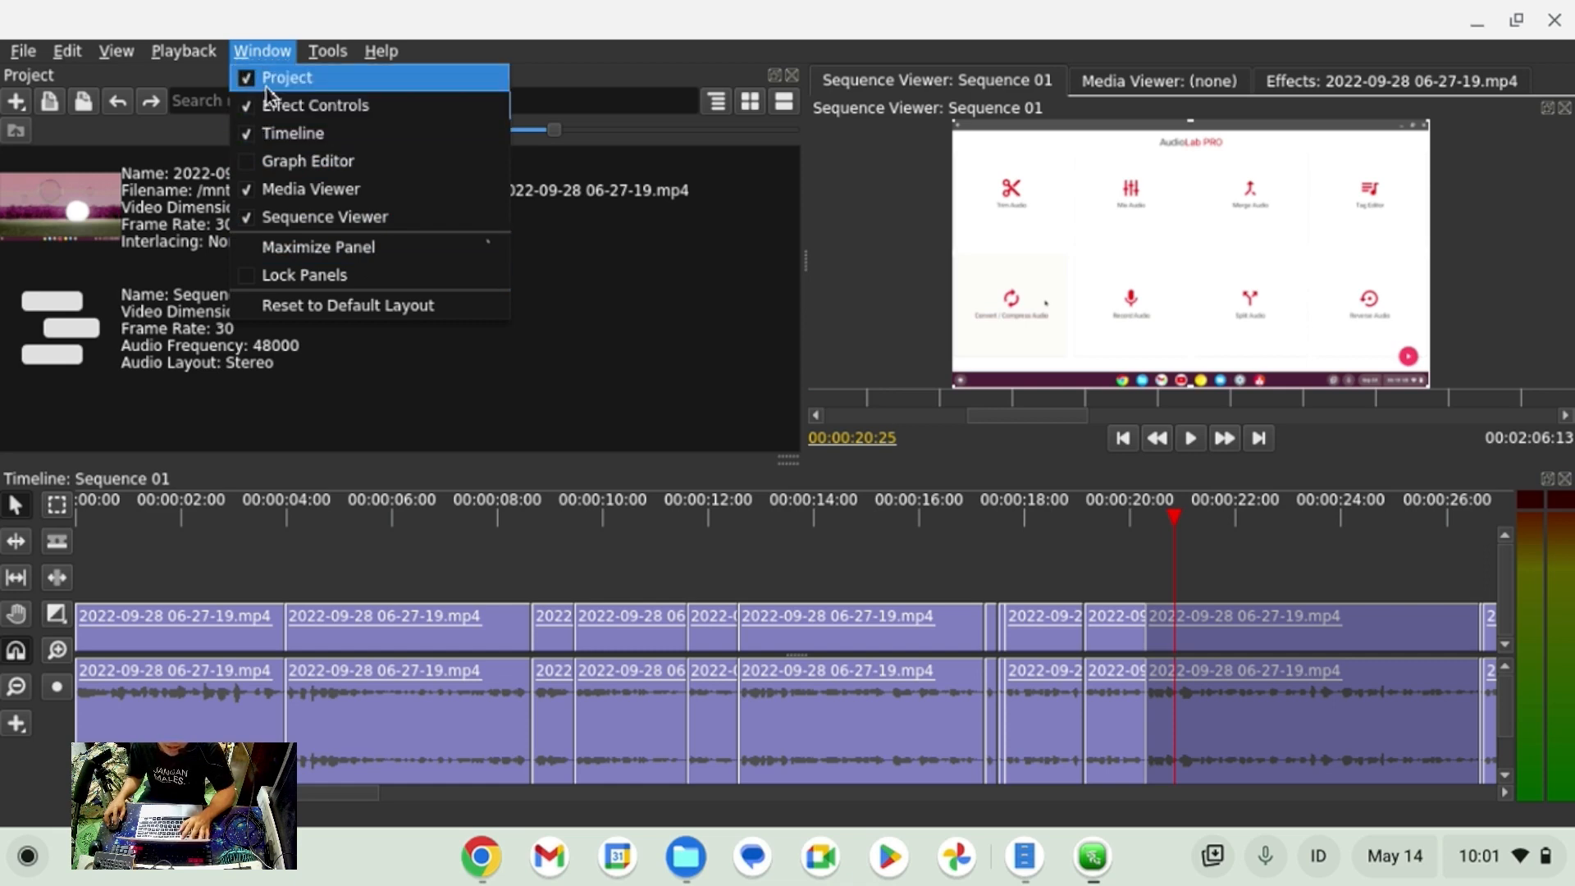
View the Effects, Media Viewer and Sequence Viewer panels in turn, ending on the selected clip's Effects.
left_click(1337, 89)
left_click(1325, 90)
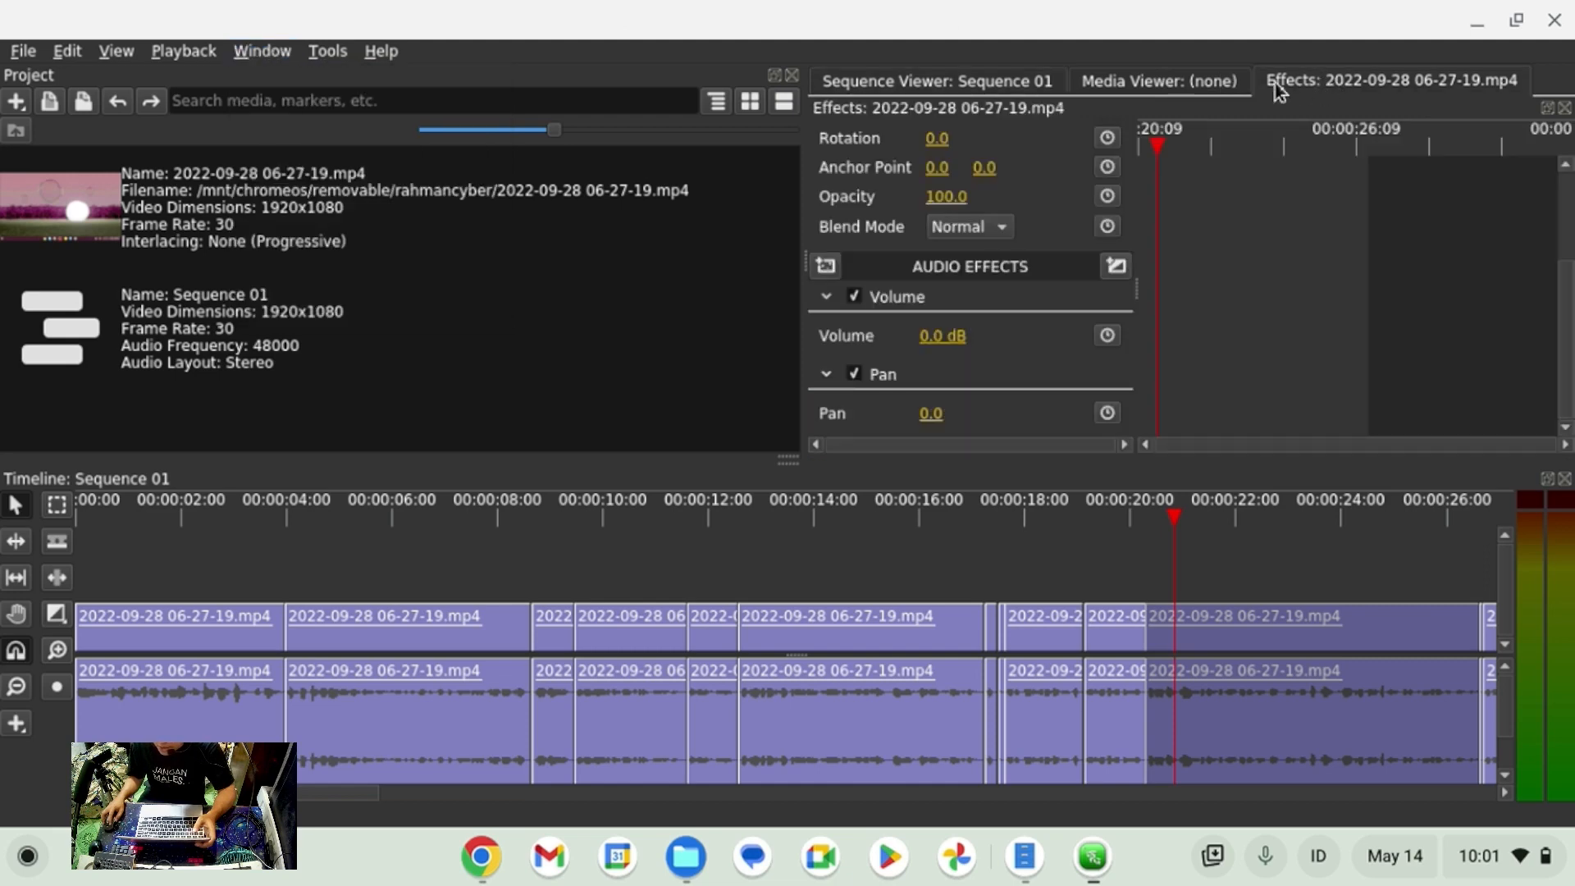
left_click(1158, 82)
left_click(934, 77)
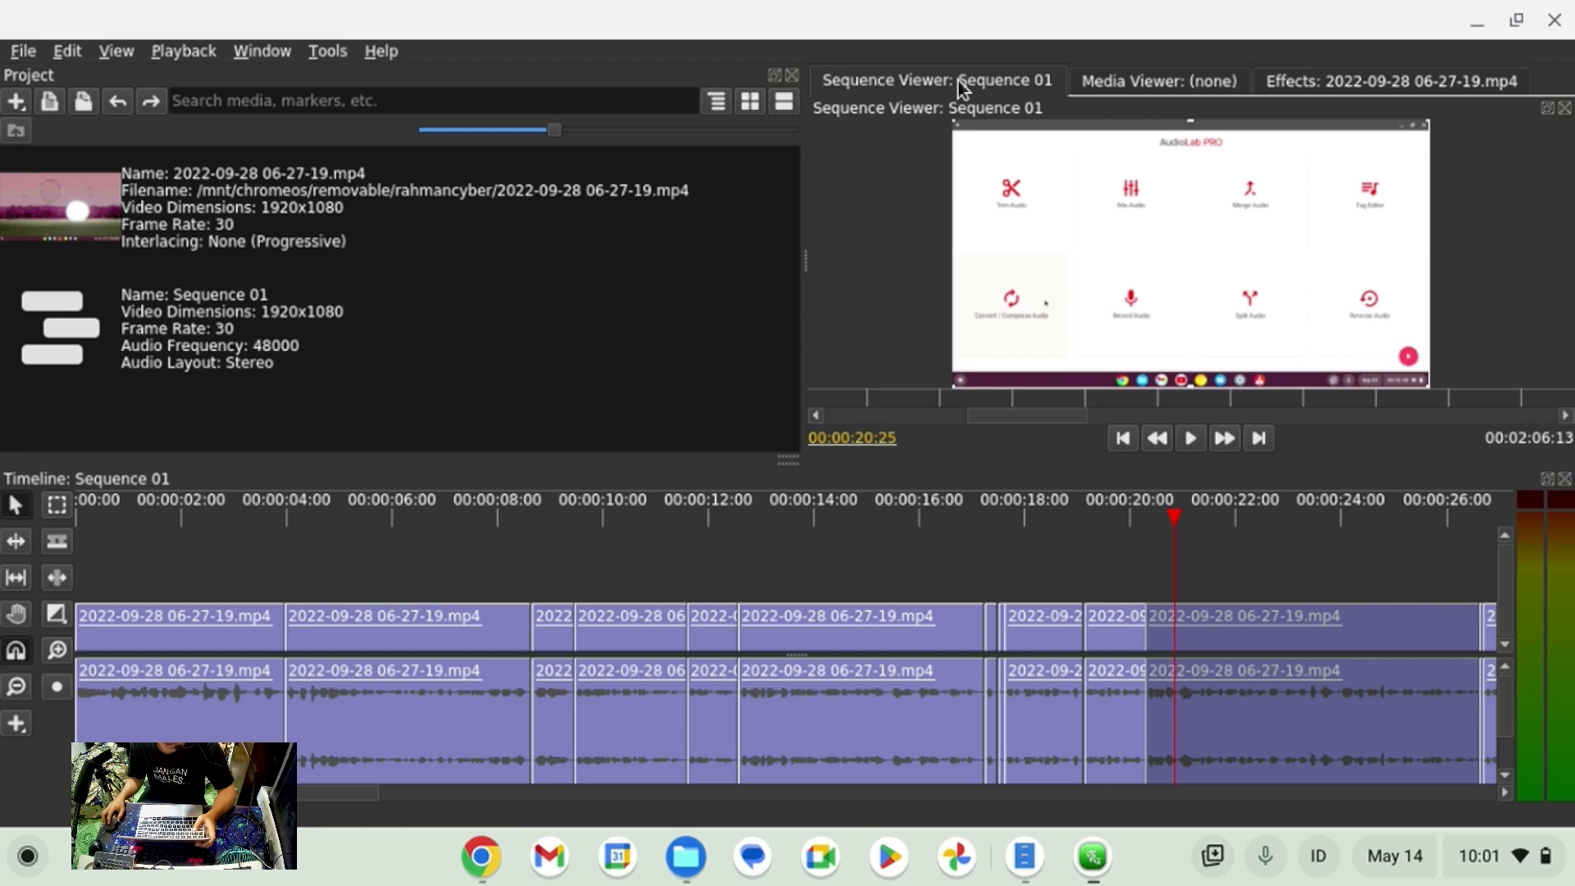
left_click(1317, 86)
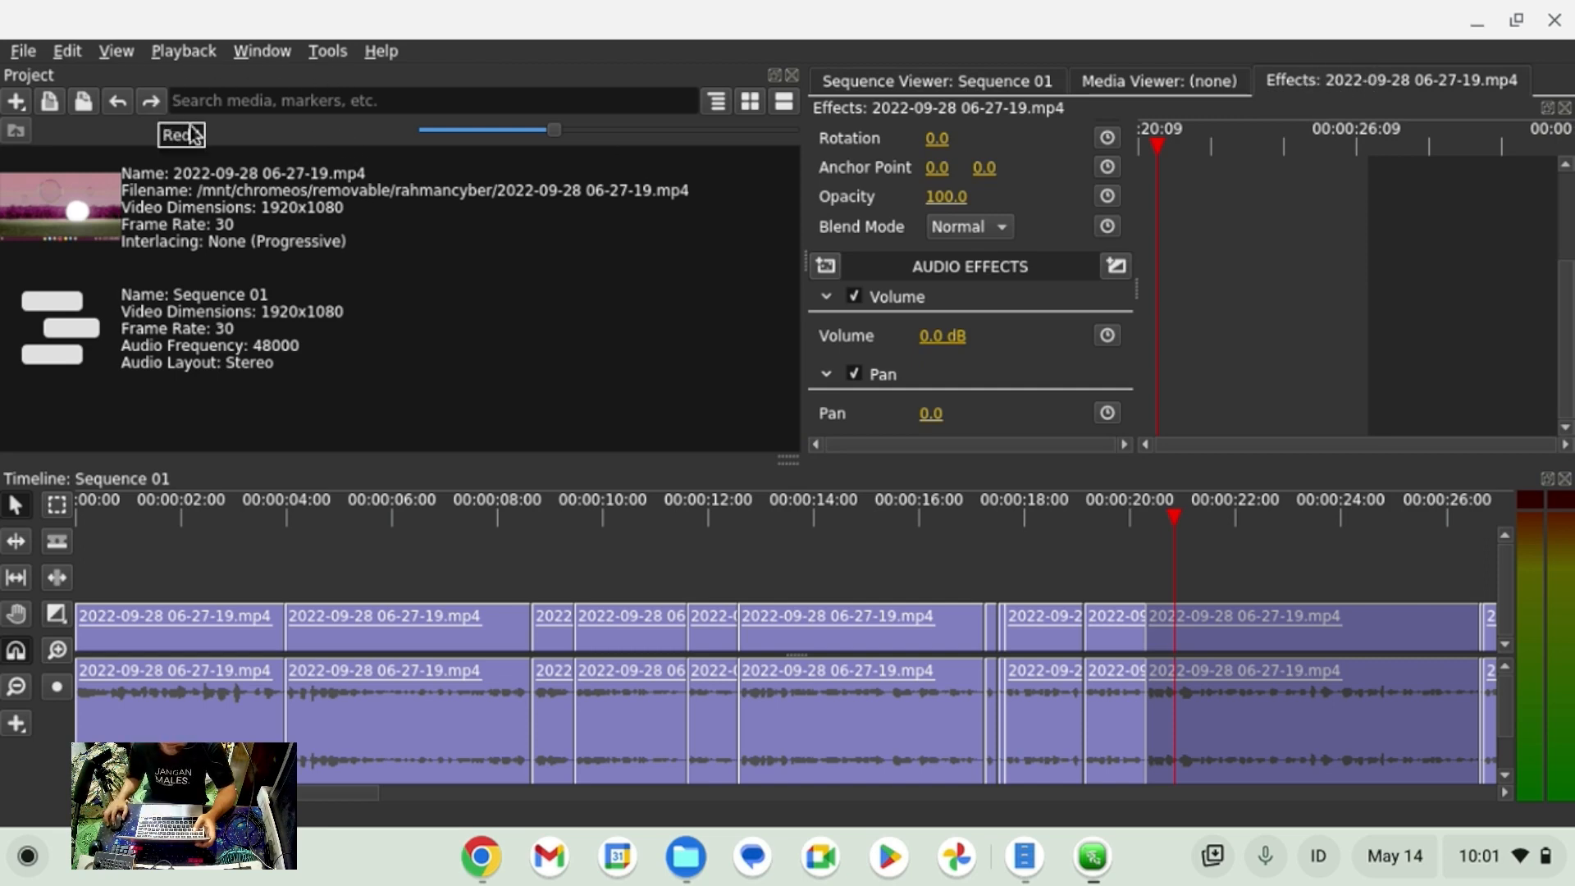
Try moving the Effects panel towards the Project panel, then undock the Project panel and dock it back in its original place.
left_click_drag(1321, 81, 514, 92)
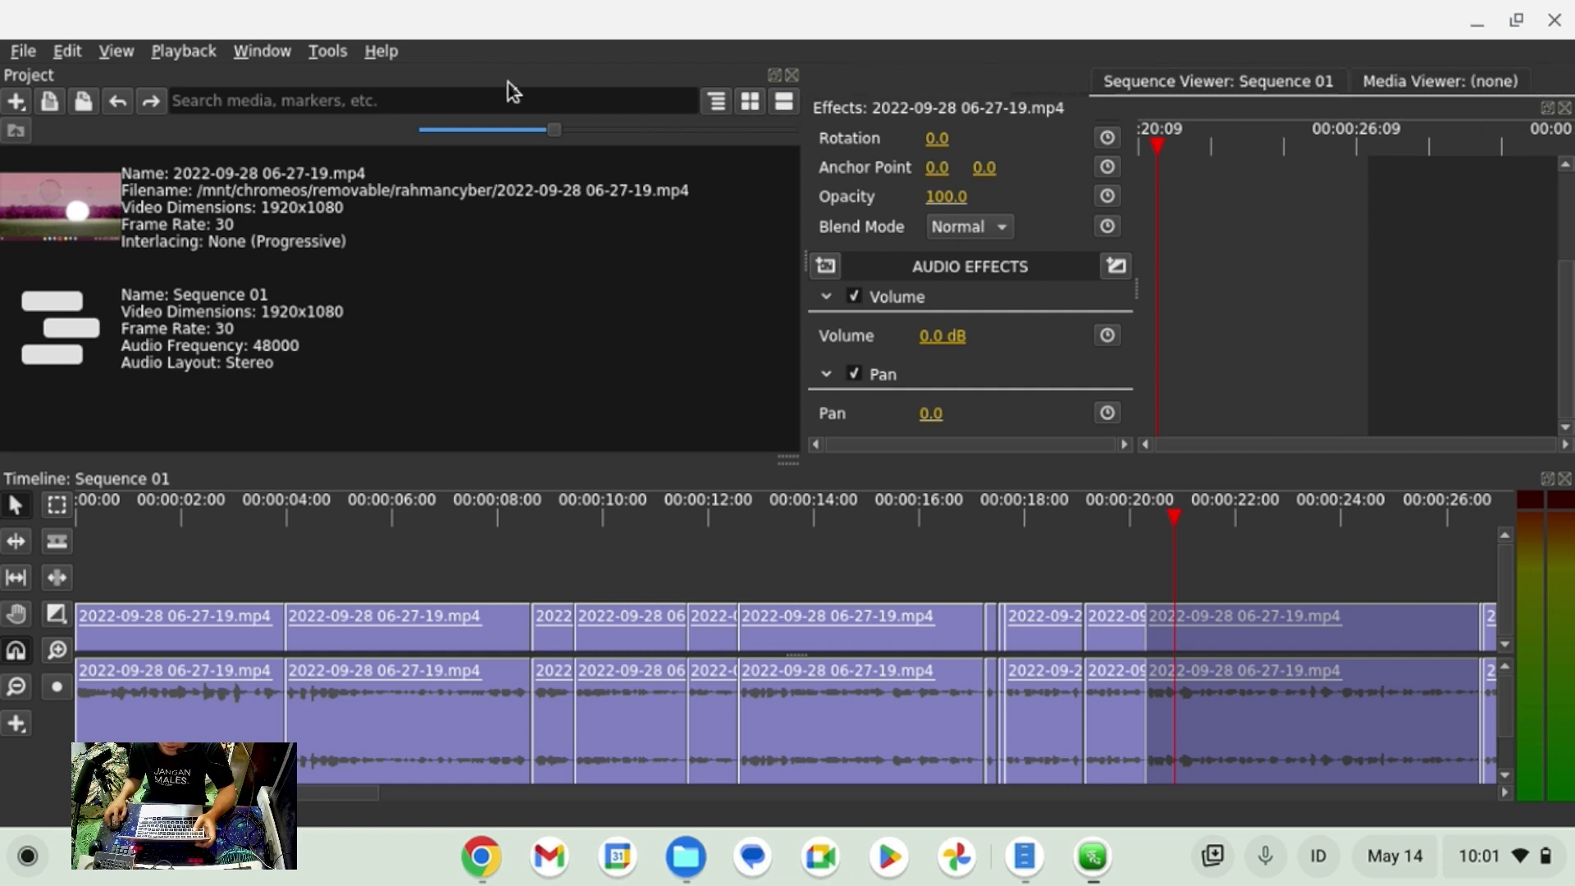
left_click_drag(82, 76, 774, 81)
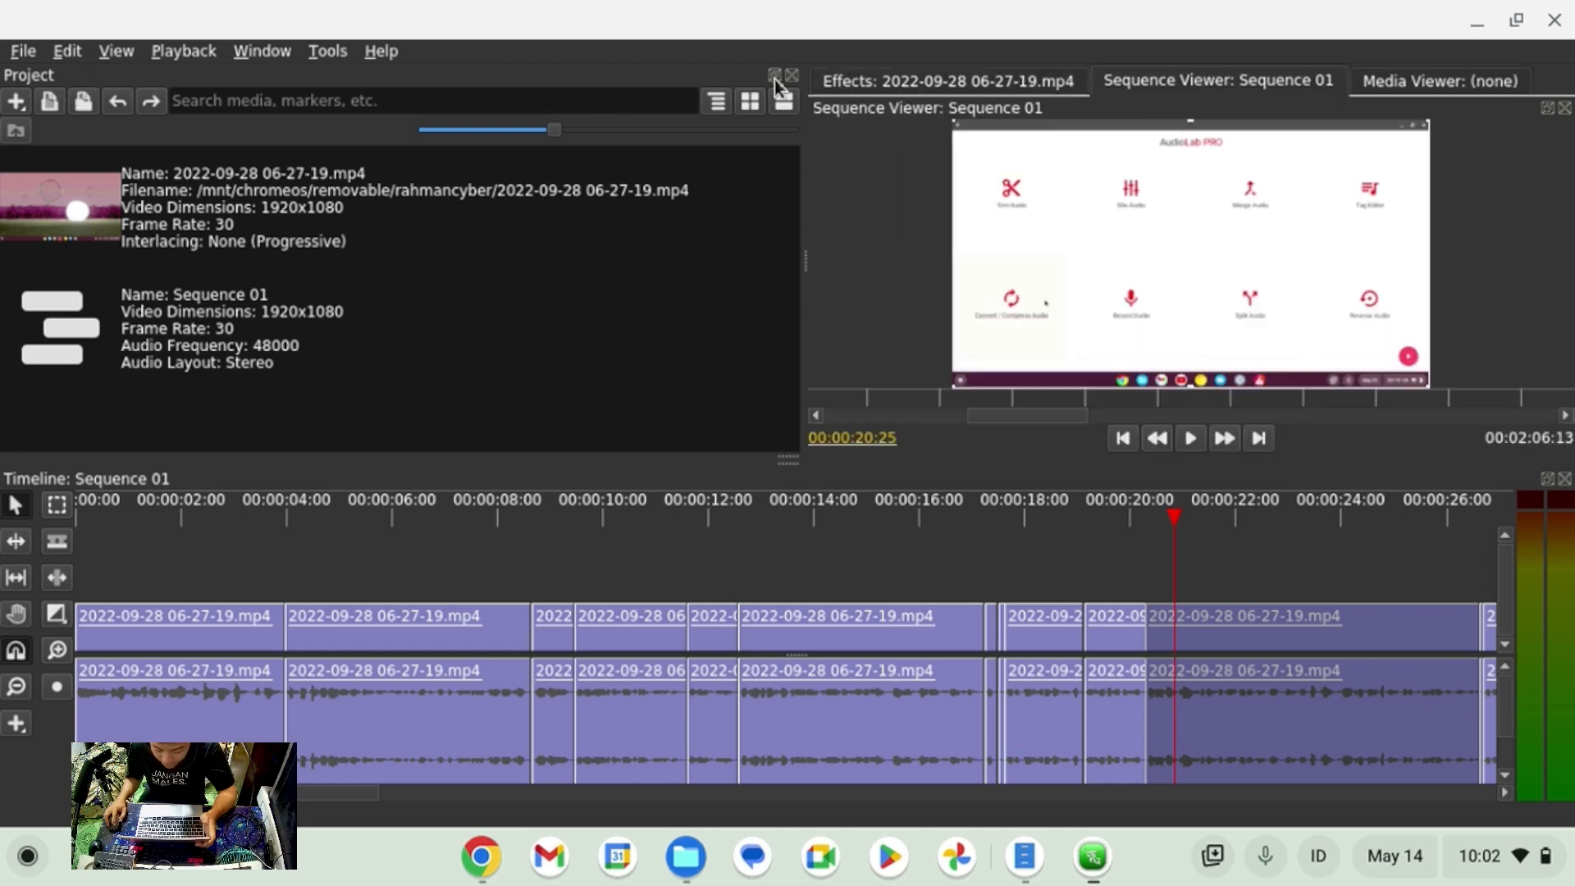
left_click(774, 78)
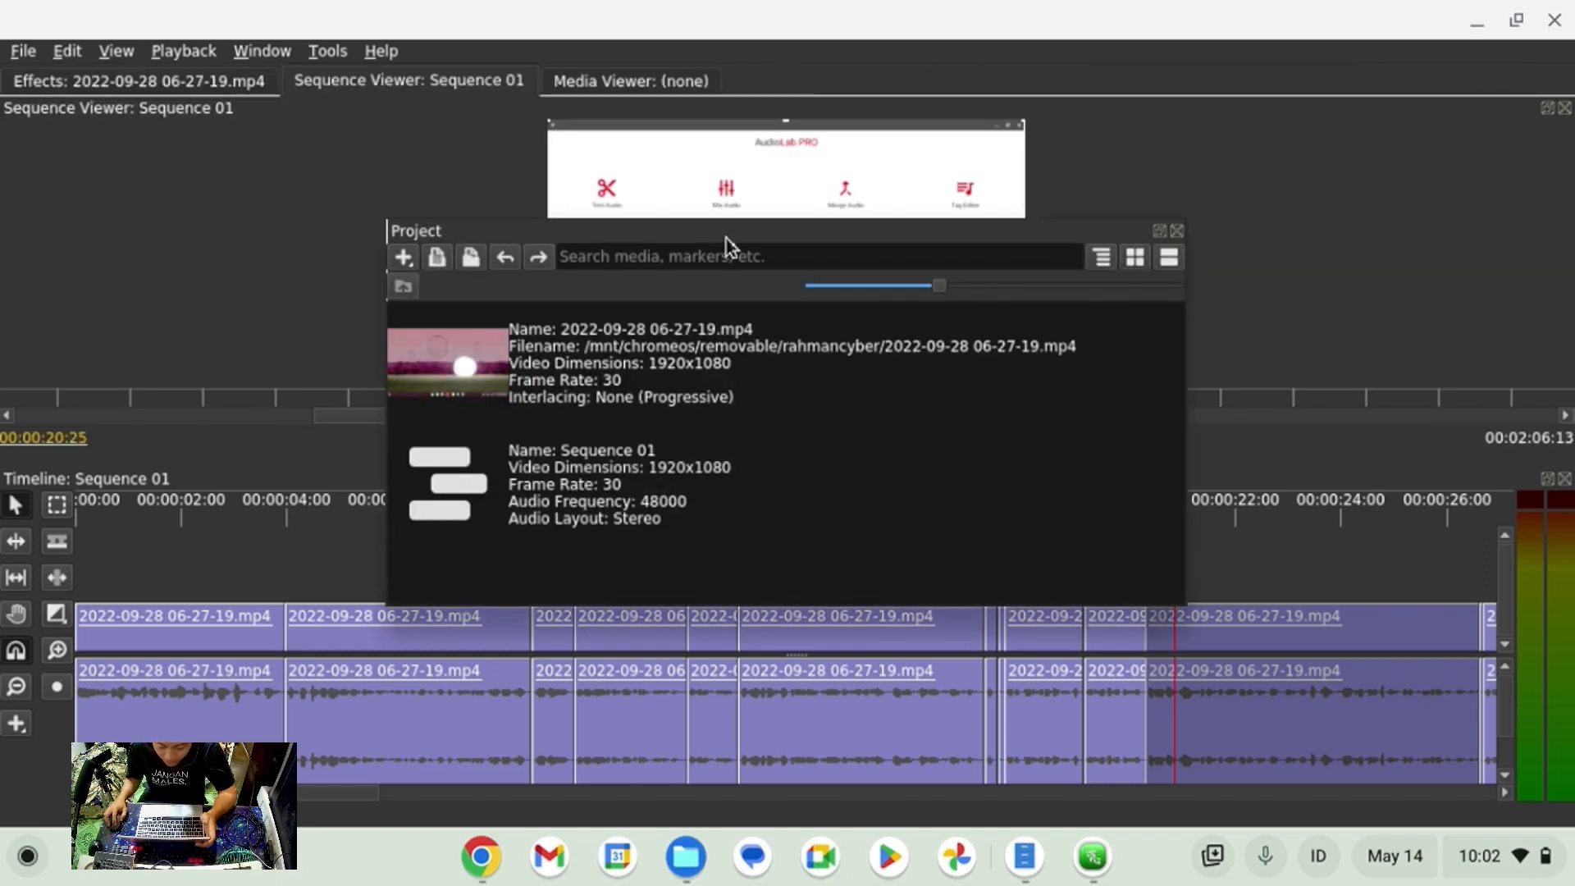
left_click_drag(726, 237, 220, 122)
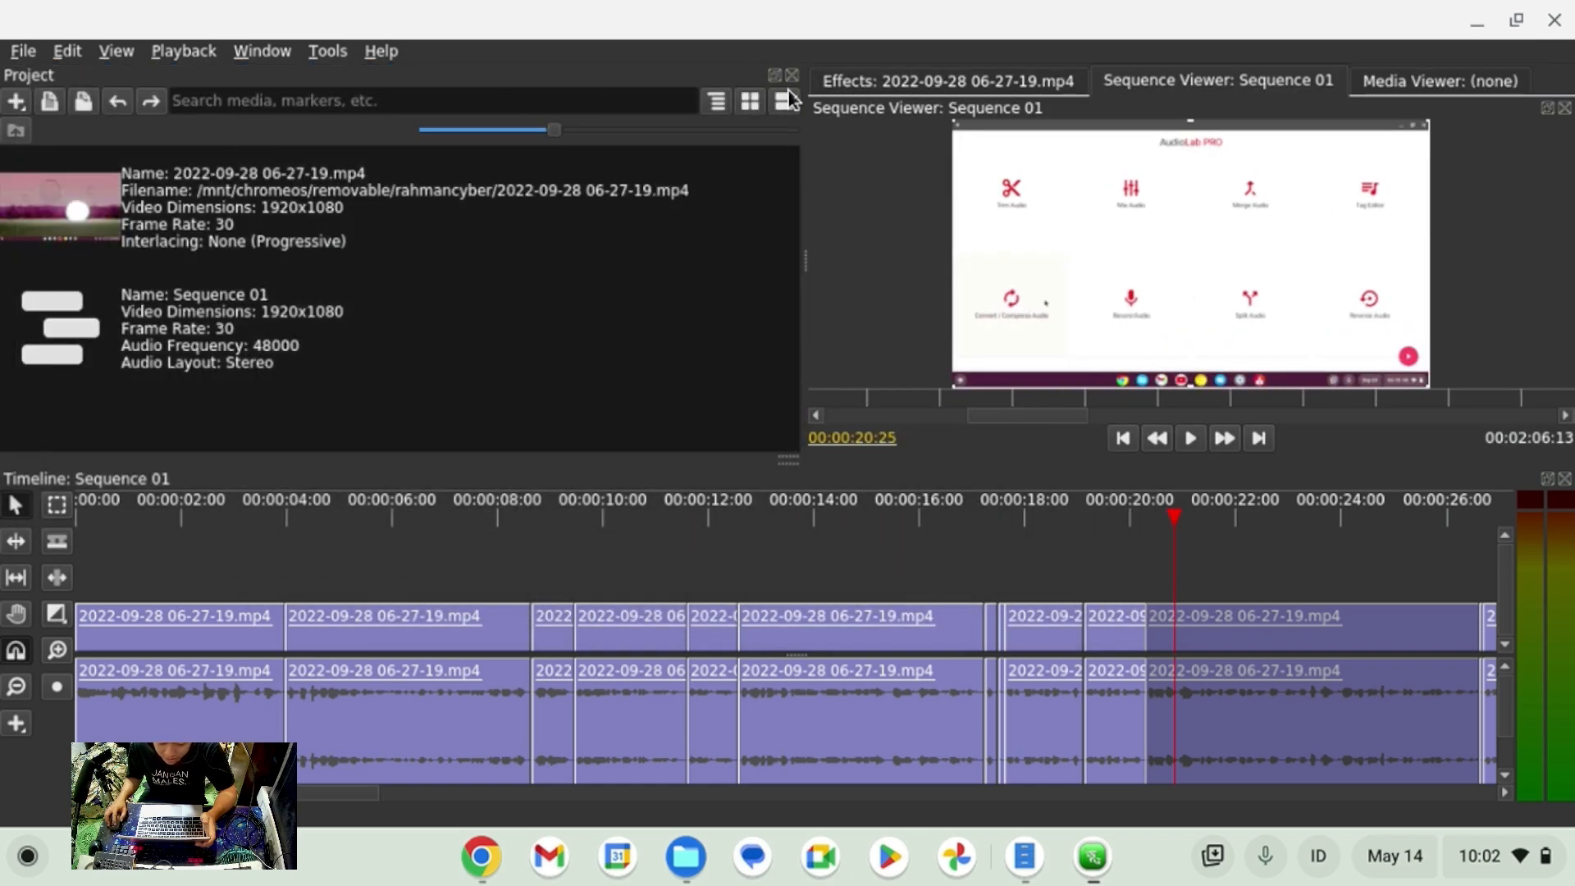
Undock the Effects panel and dock it beside the Timeline, below the Project panel.
left_click(986, 81)
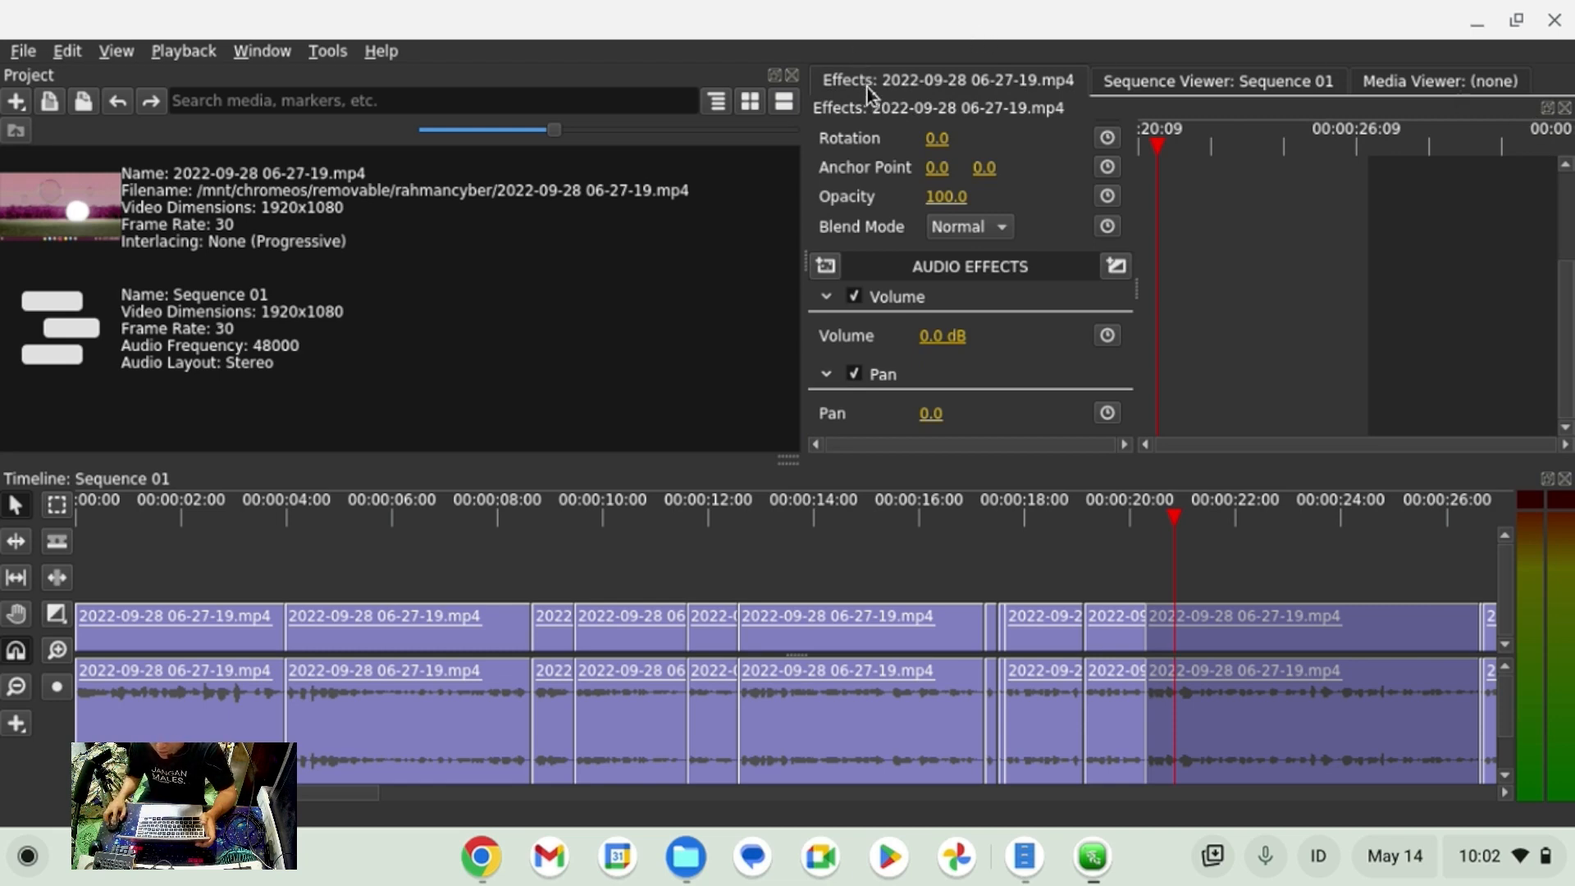
left_click_drag(867, 86, 742, 86)
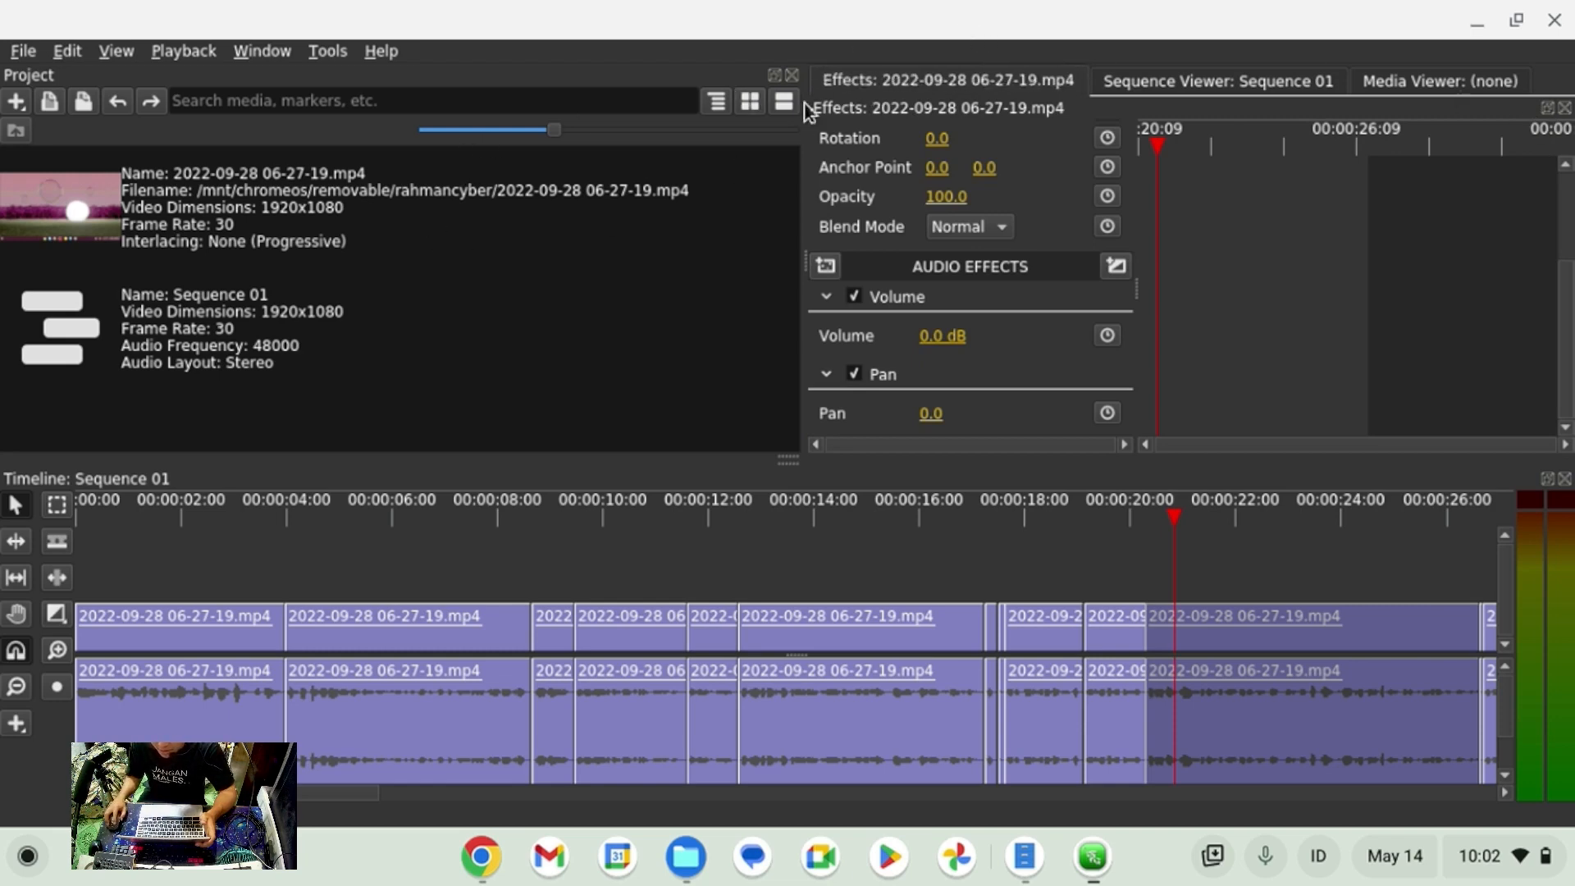
left_click(1547, 109)
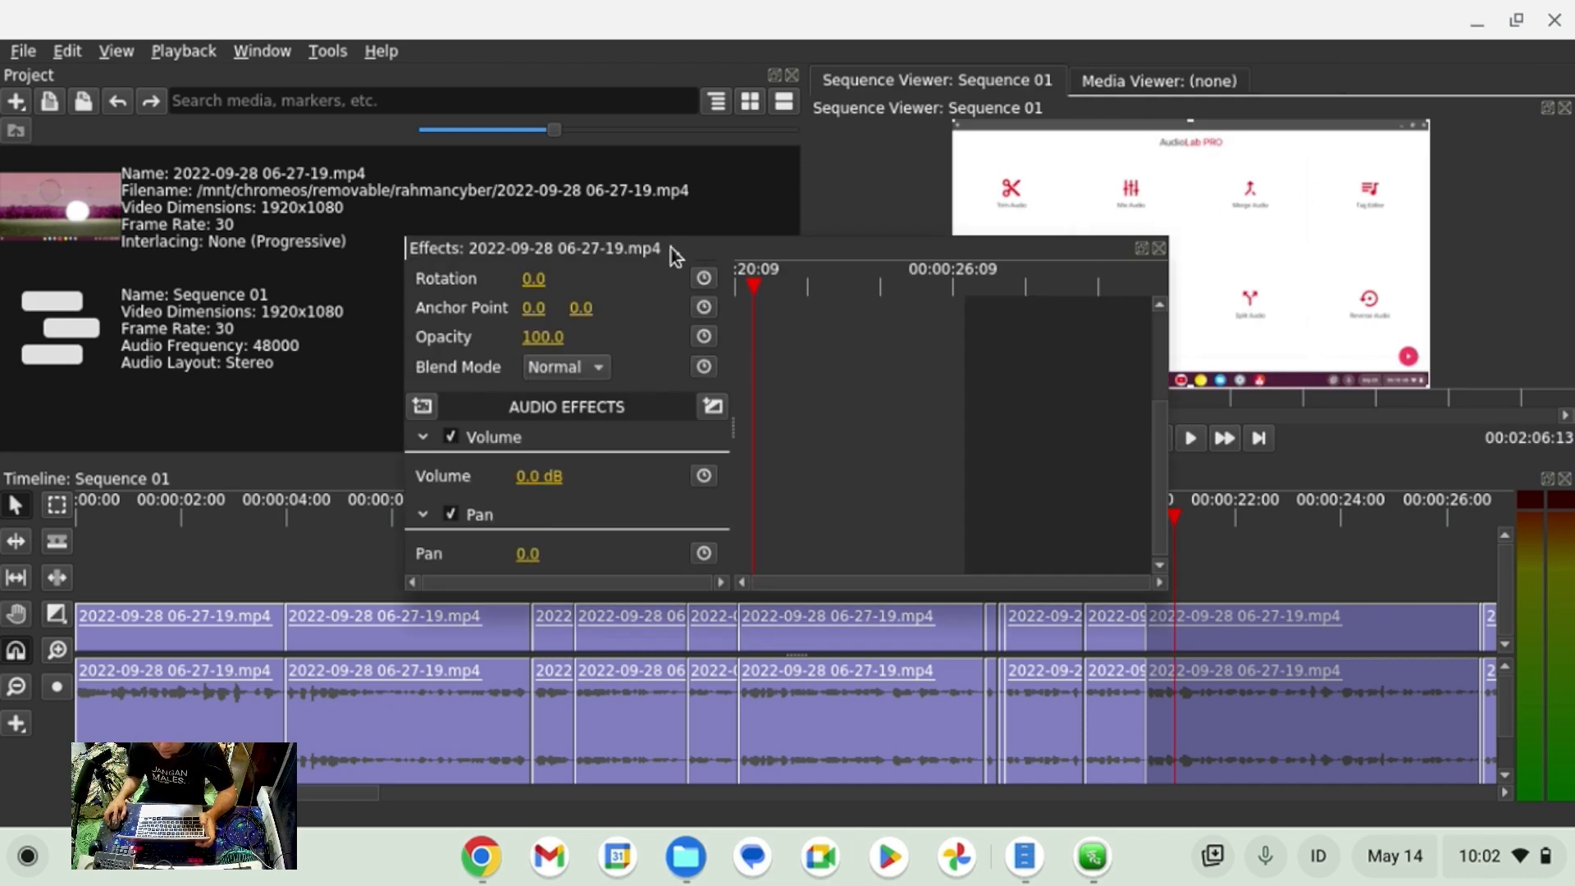
left_click_drag(680, 250, 123, 368)
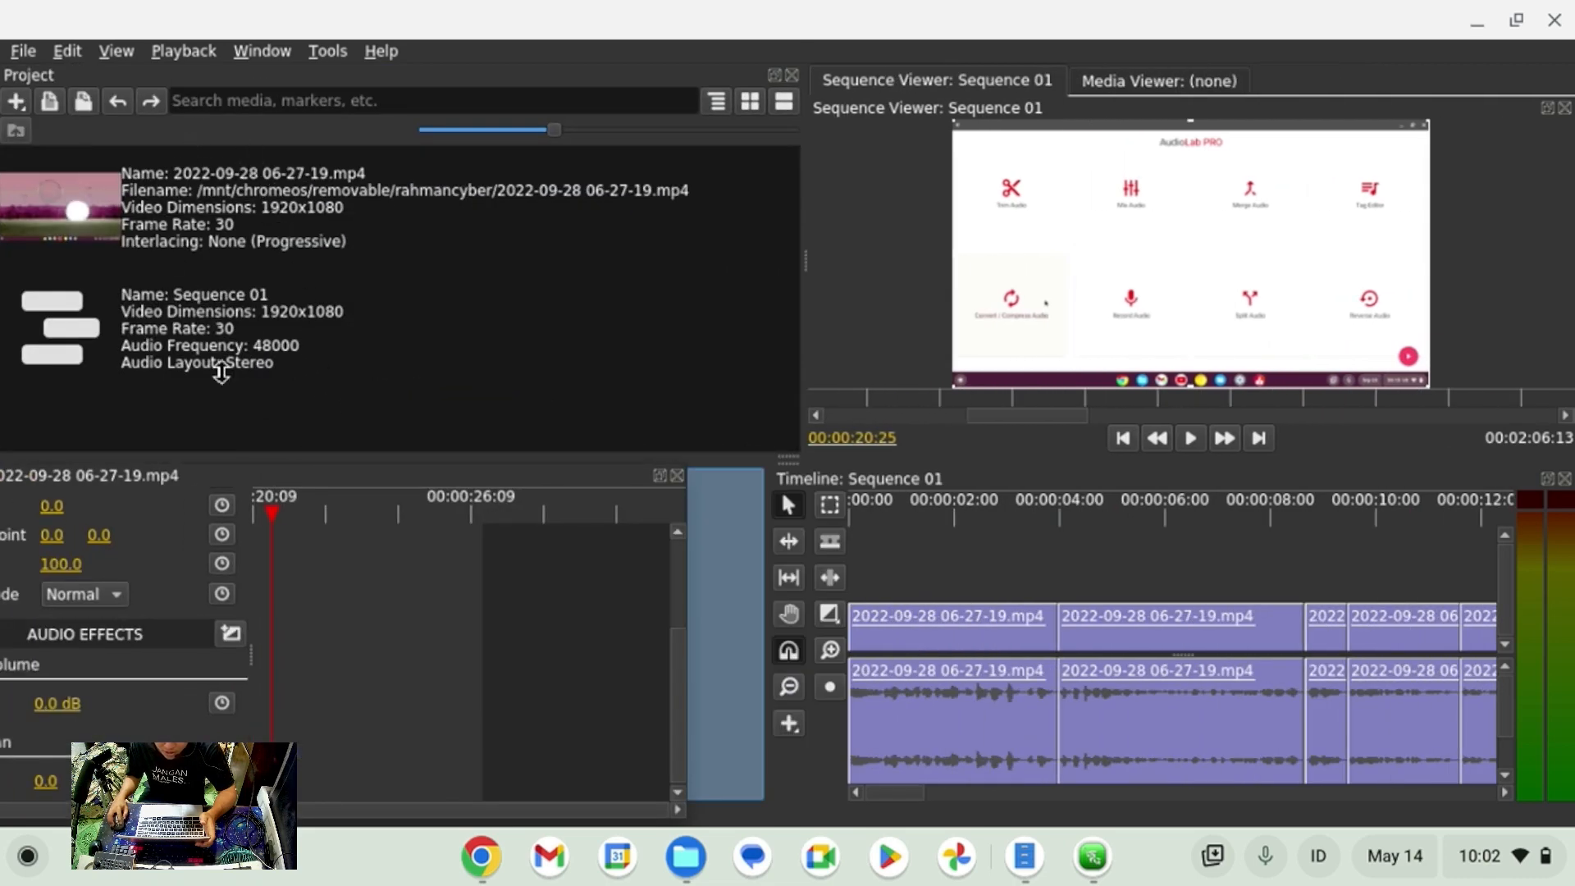
left_click_drag(221, 373, 466, 307)
left_click_drag(469, 429, 390, 648)
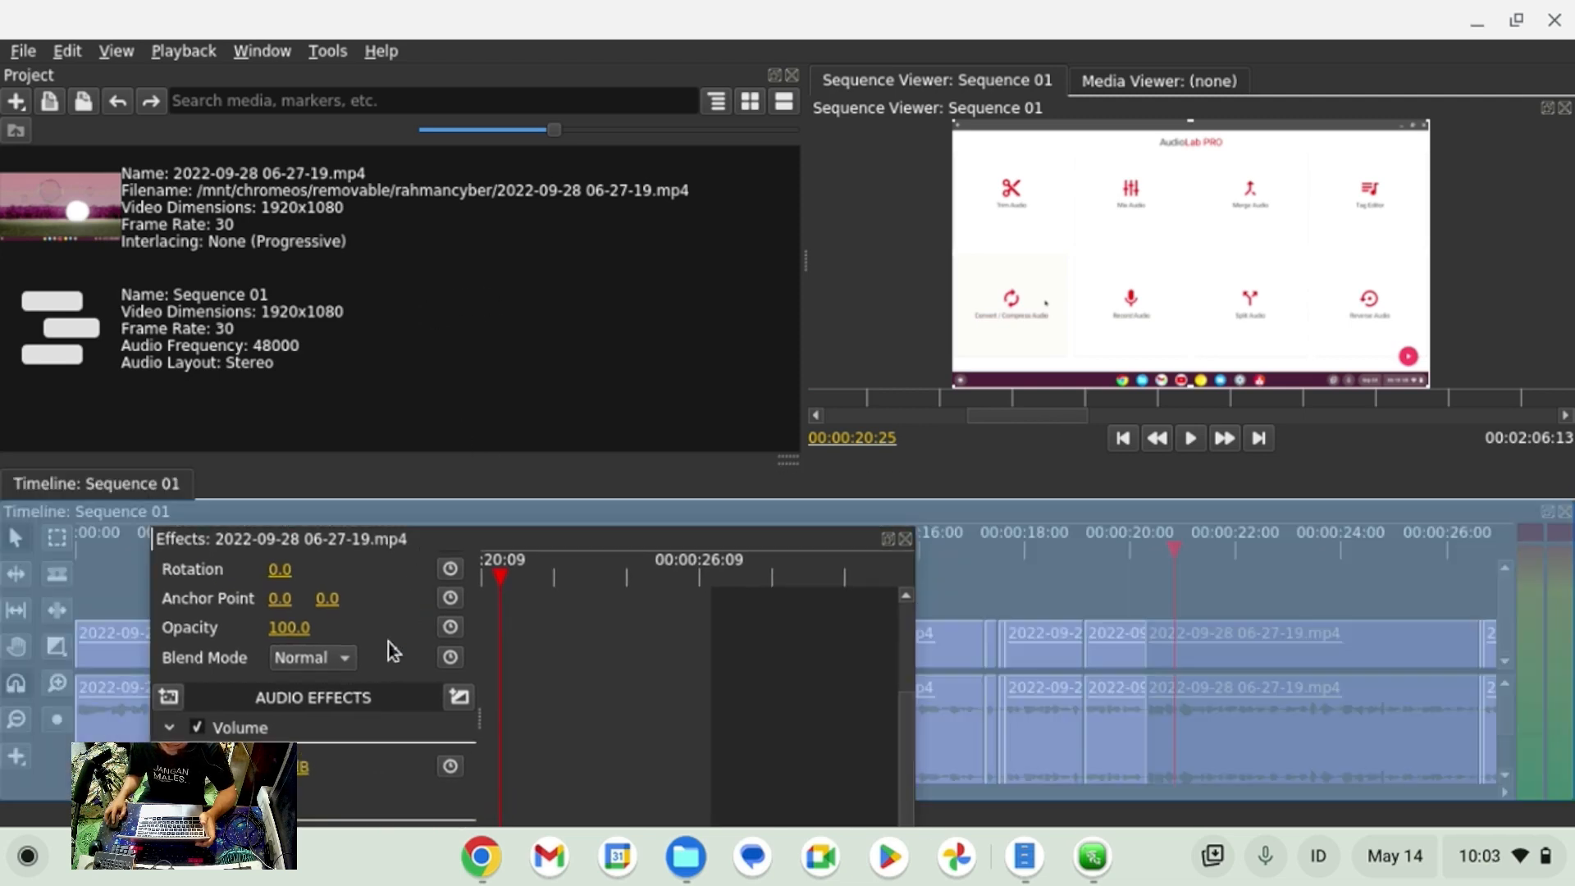
left_click_drag(346, 563, 239, 521)
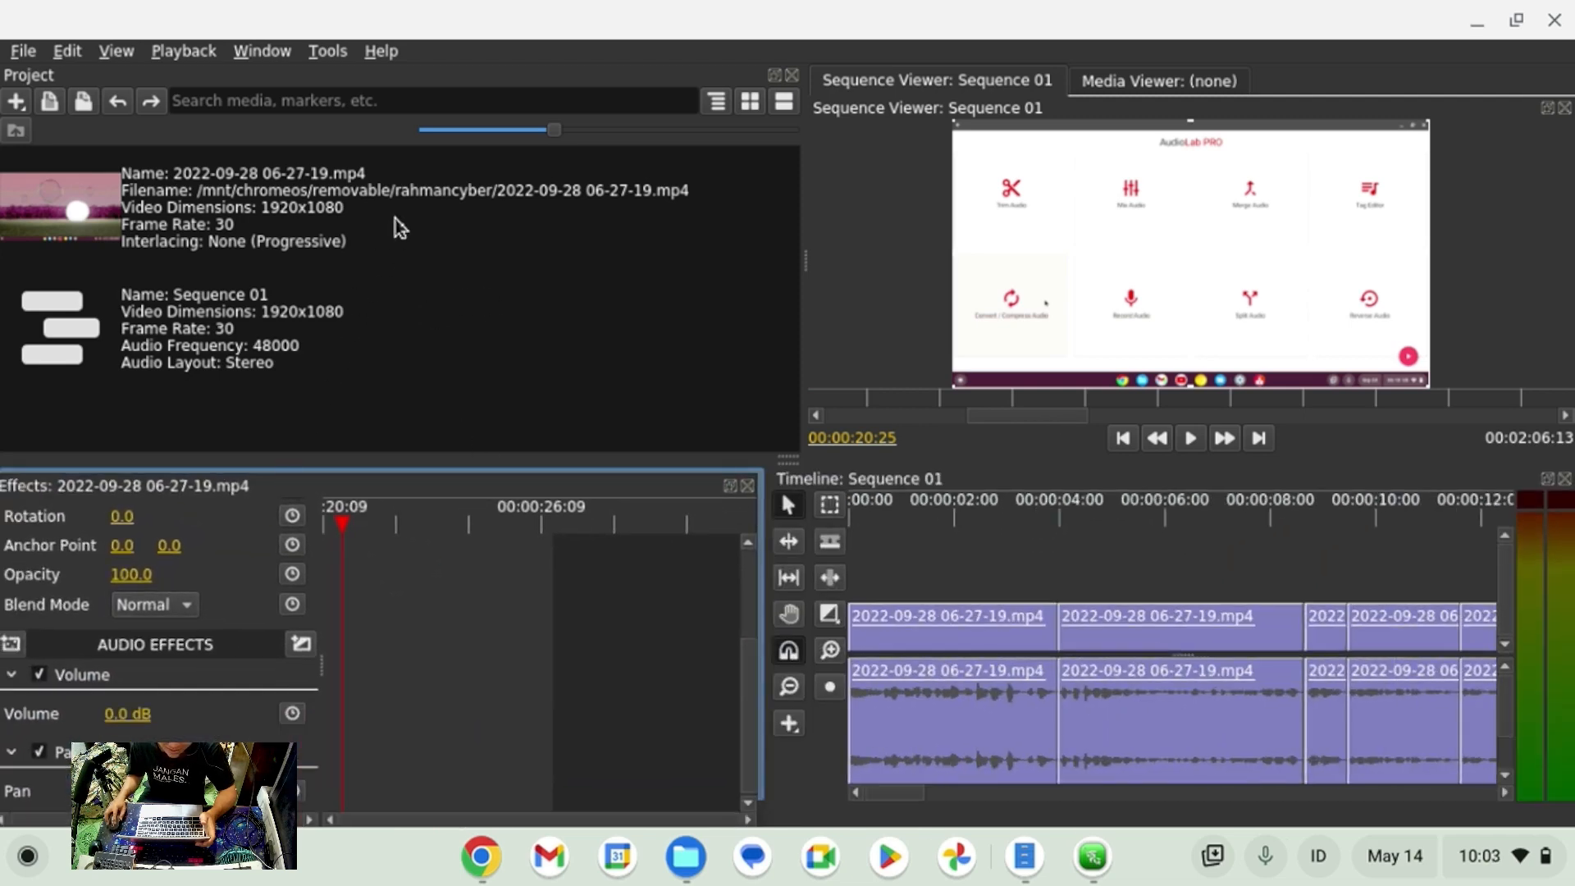
left_click(509, 284)
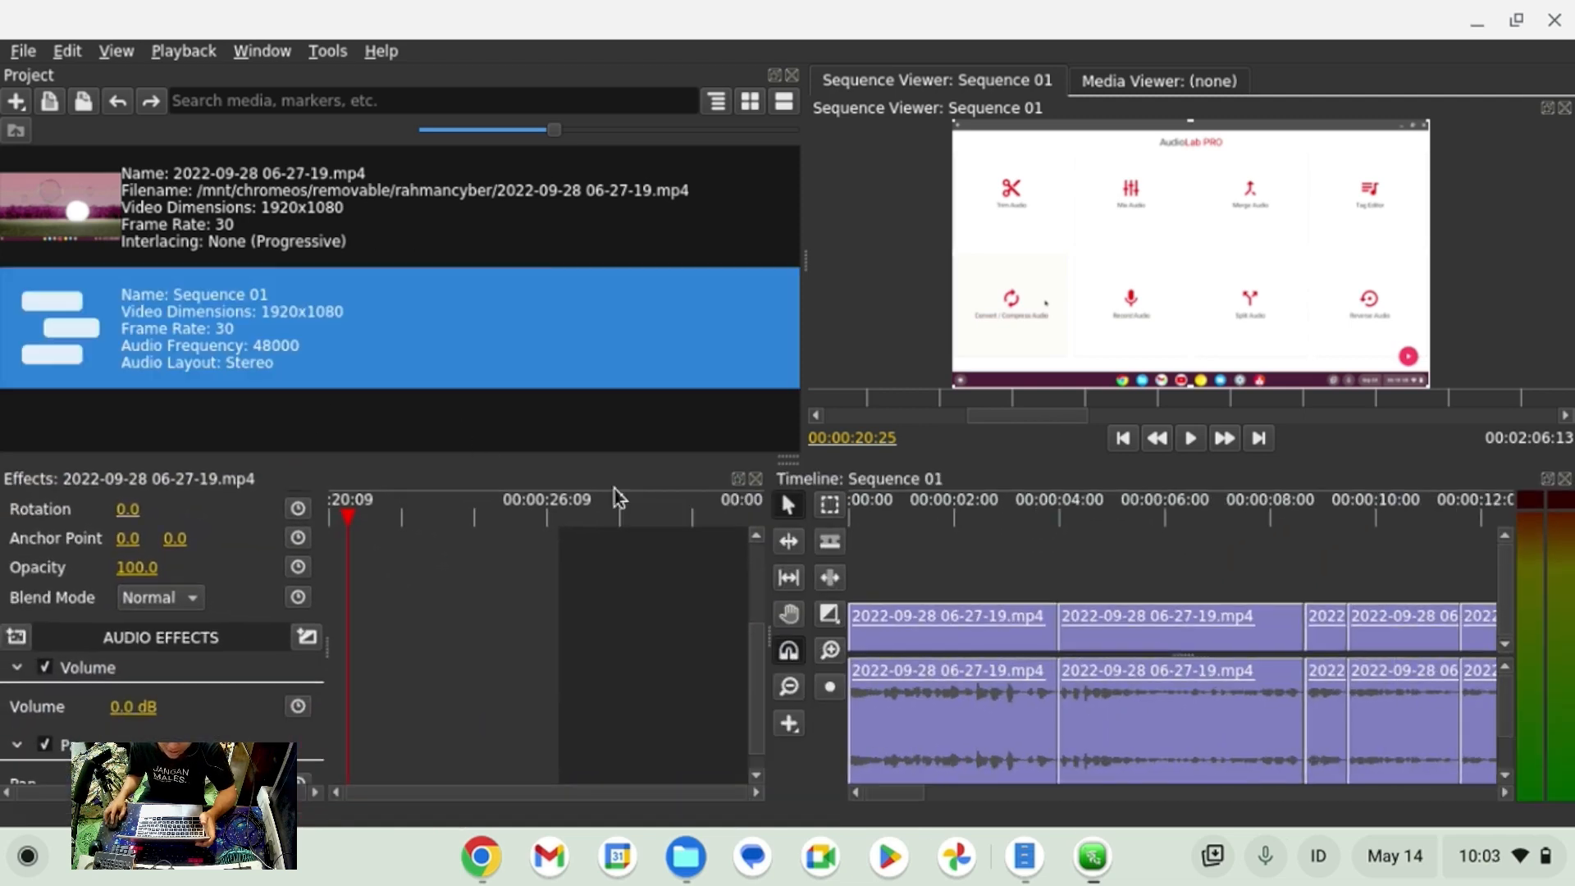
Undock the Effects panel from beside the Timeline and group it as a tab with the Project panel.
left_click(739, 480)
left_click_drag(555, 249, 371, 115)
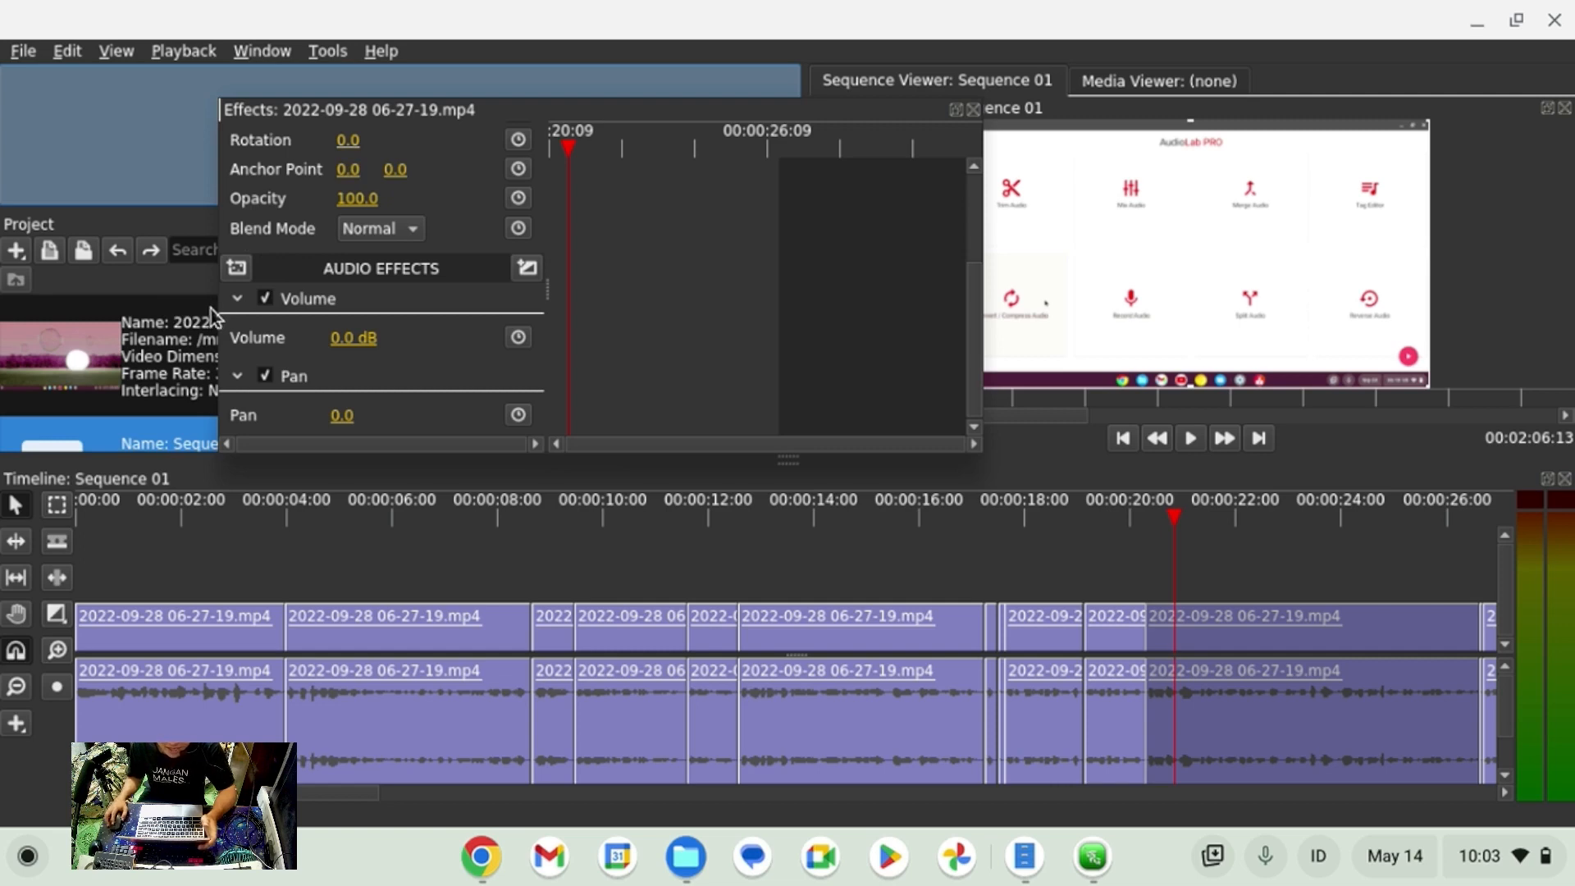
left_click(195, 329)
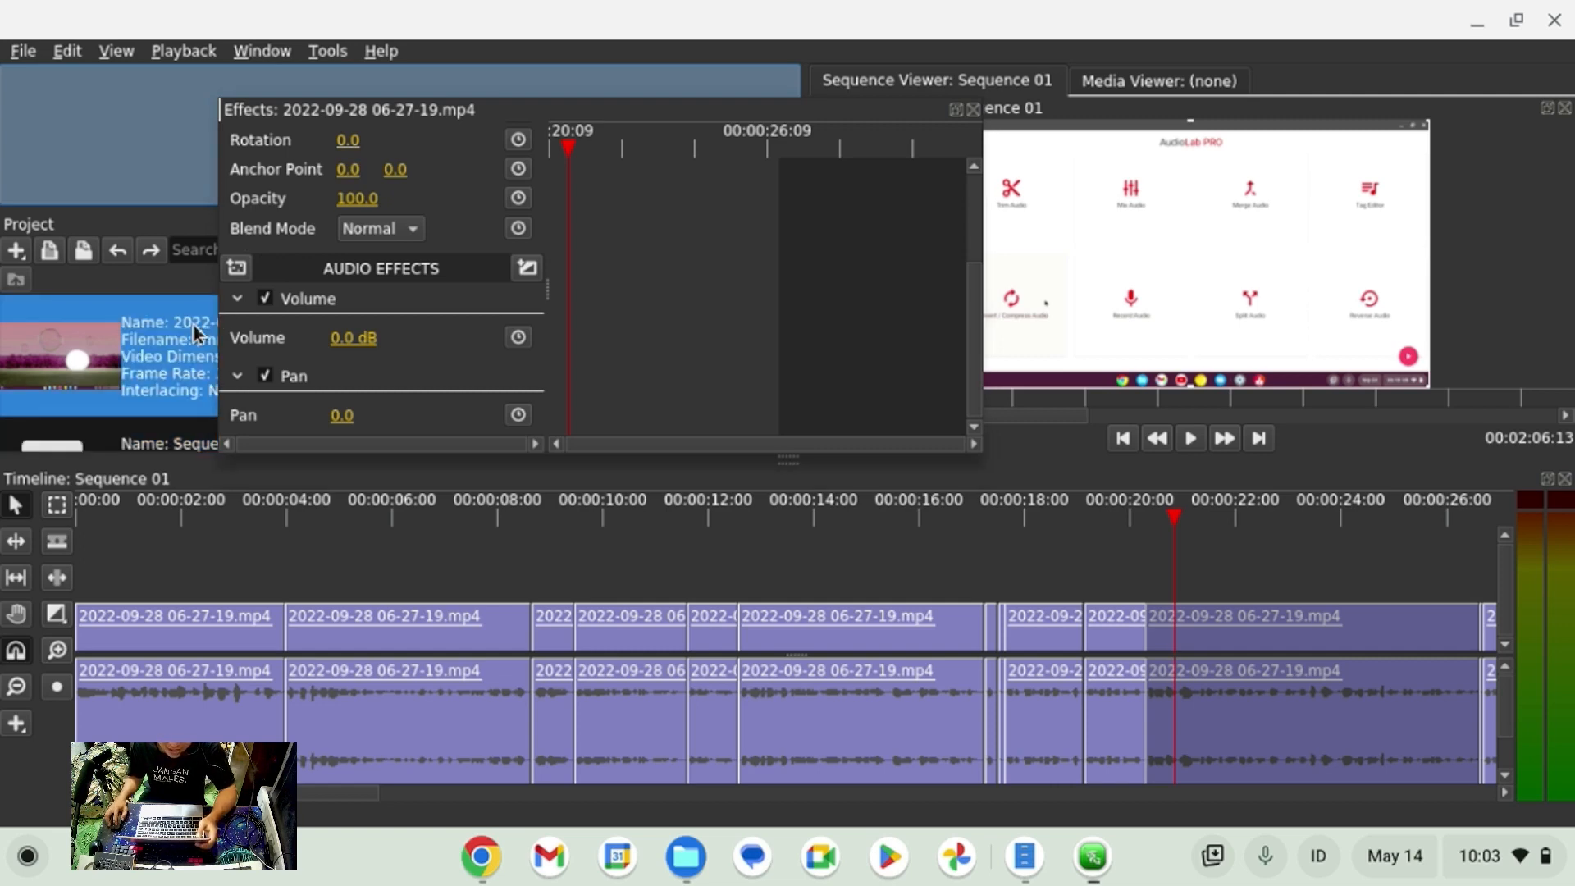
left_click_drag(357, 112, 363, 248)
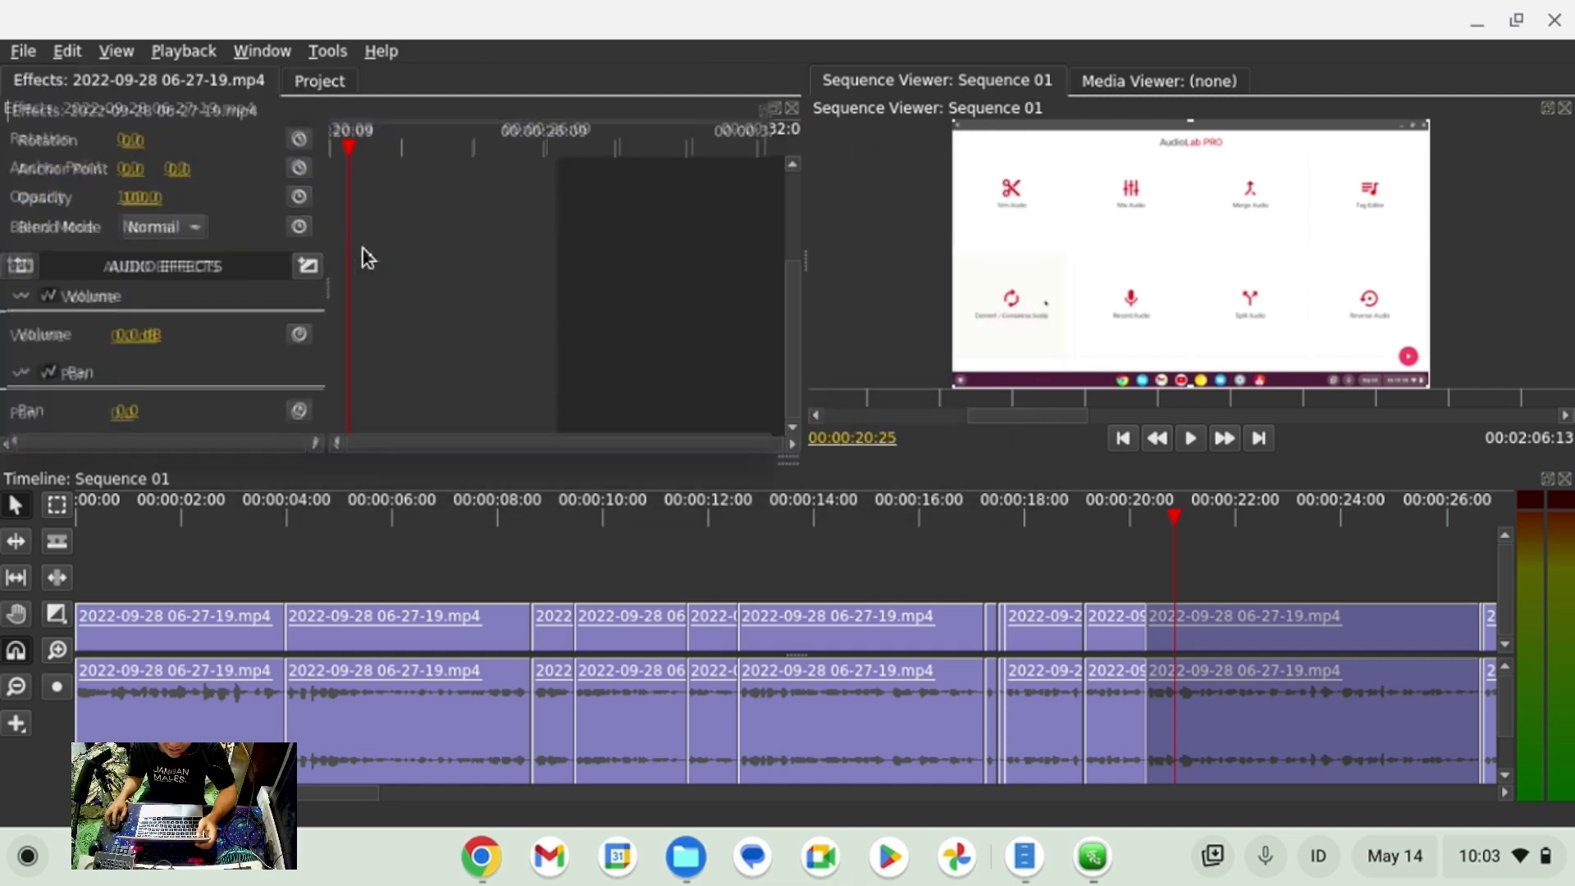
View the Project and Media Viewer panels, close the Media Viewer, and restore it as a tab with the Sequence Viewer.
left_click(314, 85)
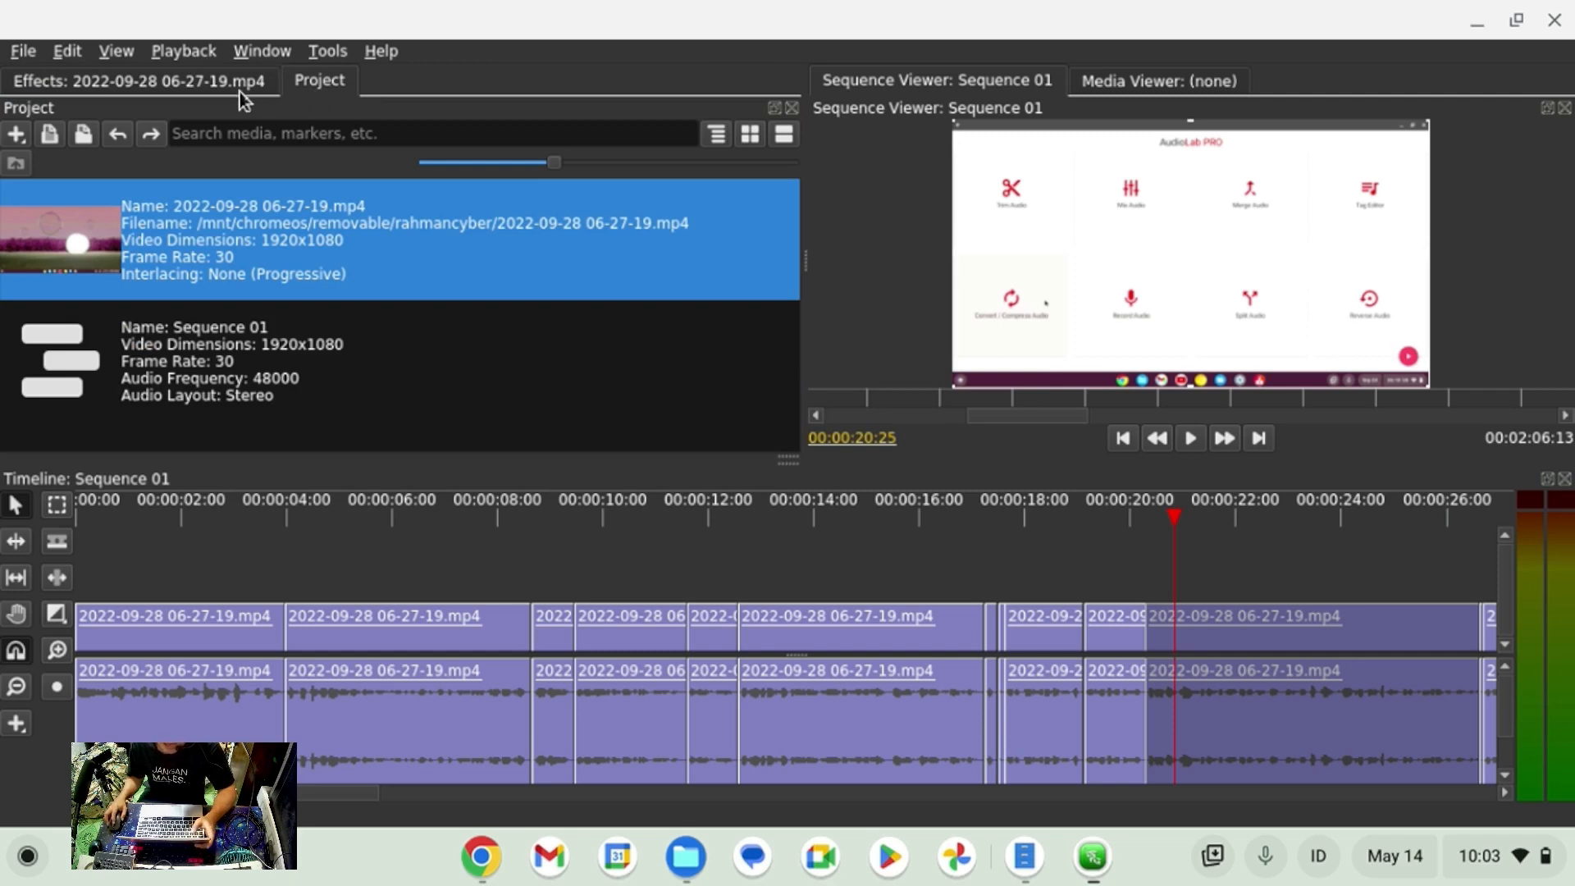
left_click(1191, 85)
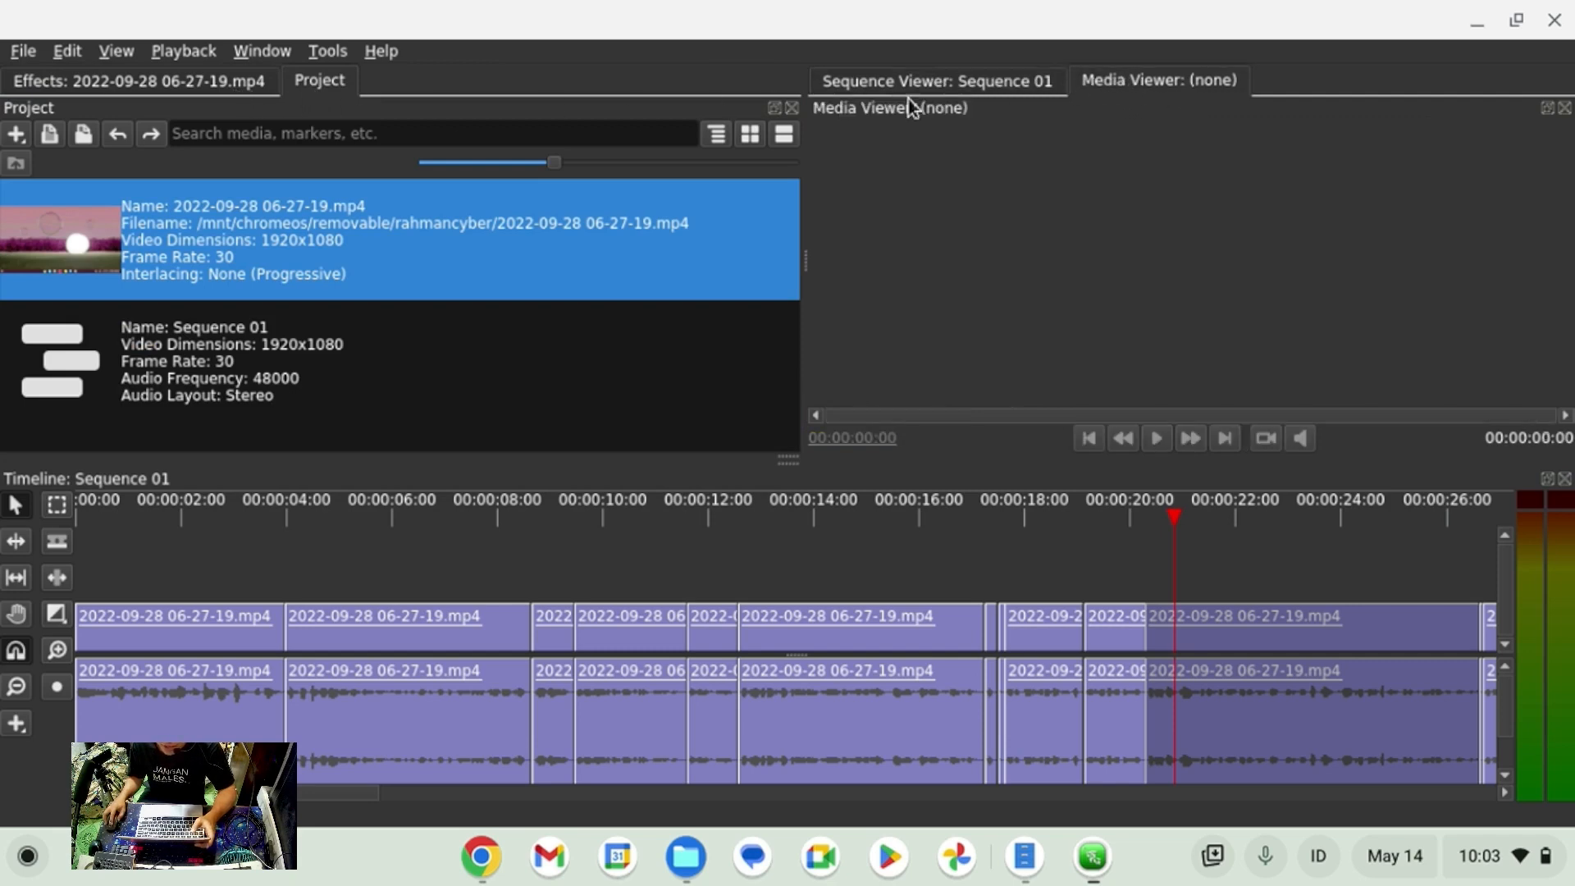
left_click(1565, 108)
left_click(262, 51)
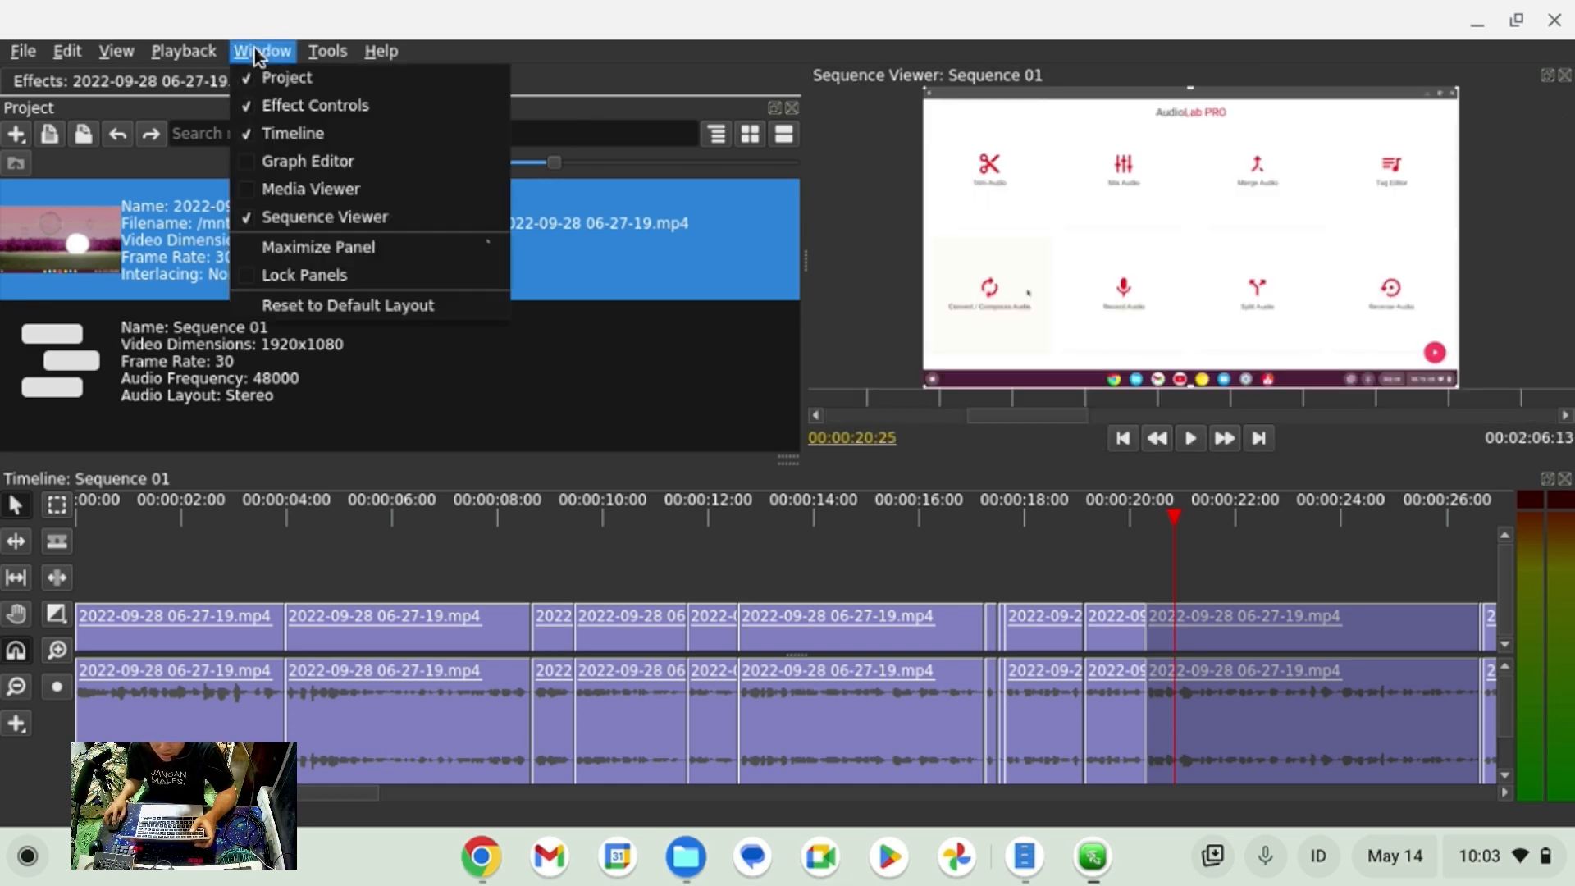
left_click(308, 192)
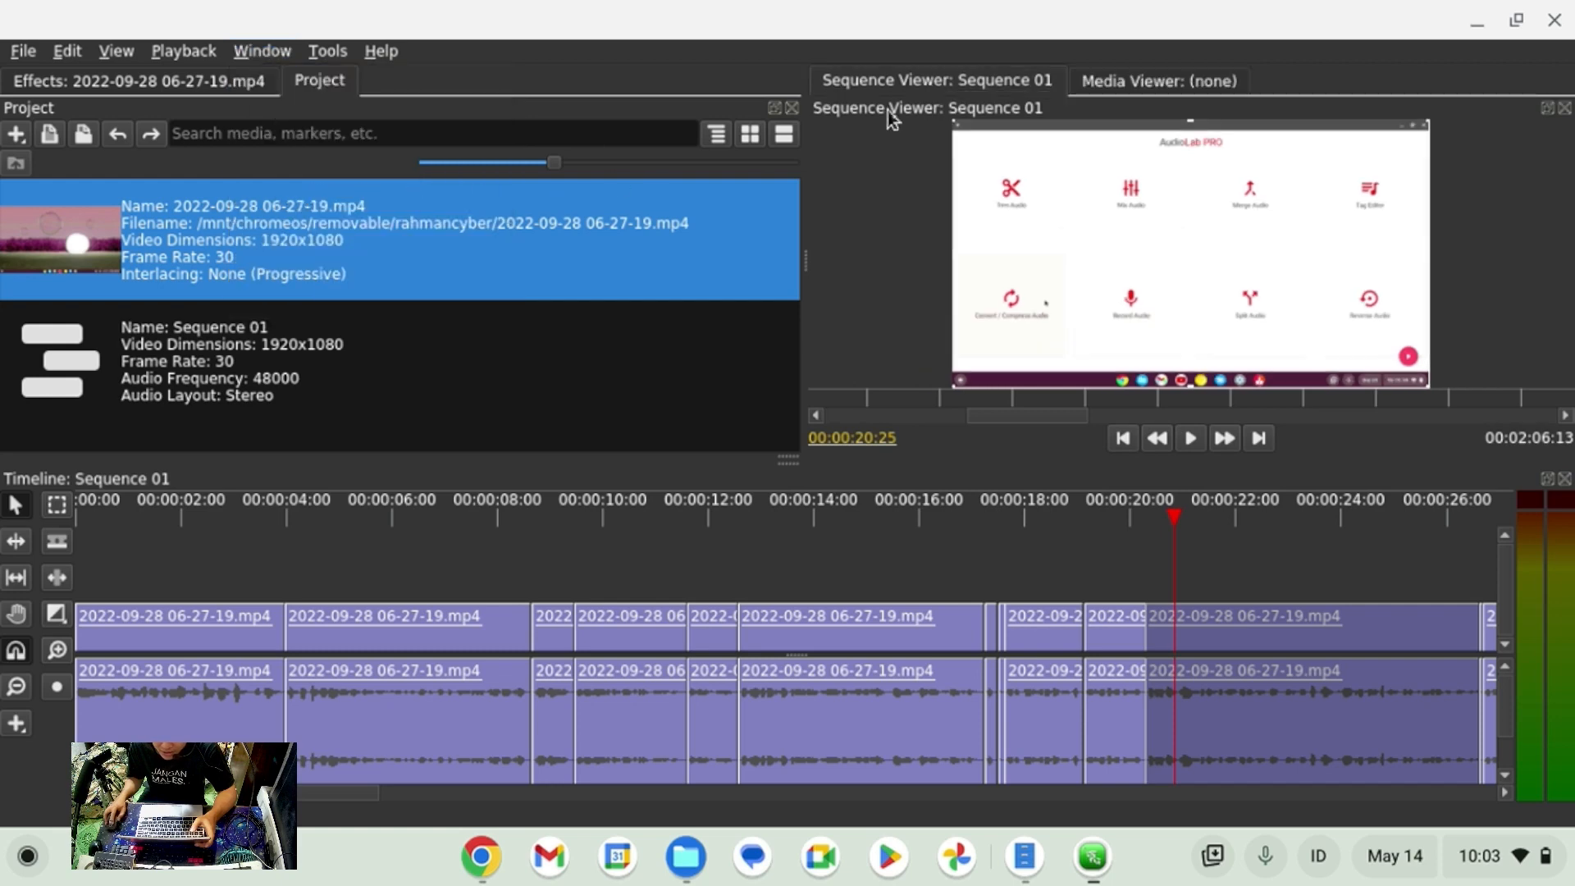
Undock the Media Viewer and dock it between the Project panel and the Sequence Viewer, undocking it and repeating the placement once.
left_click(1192, 84)
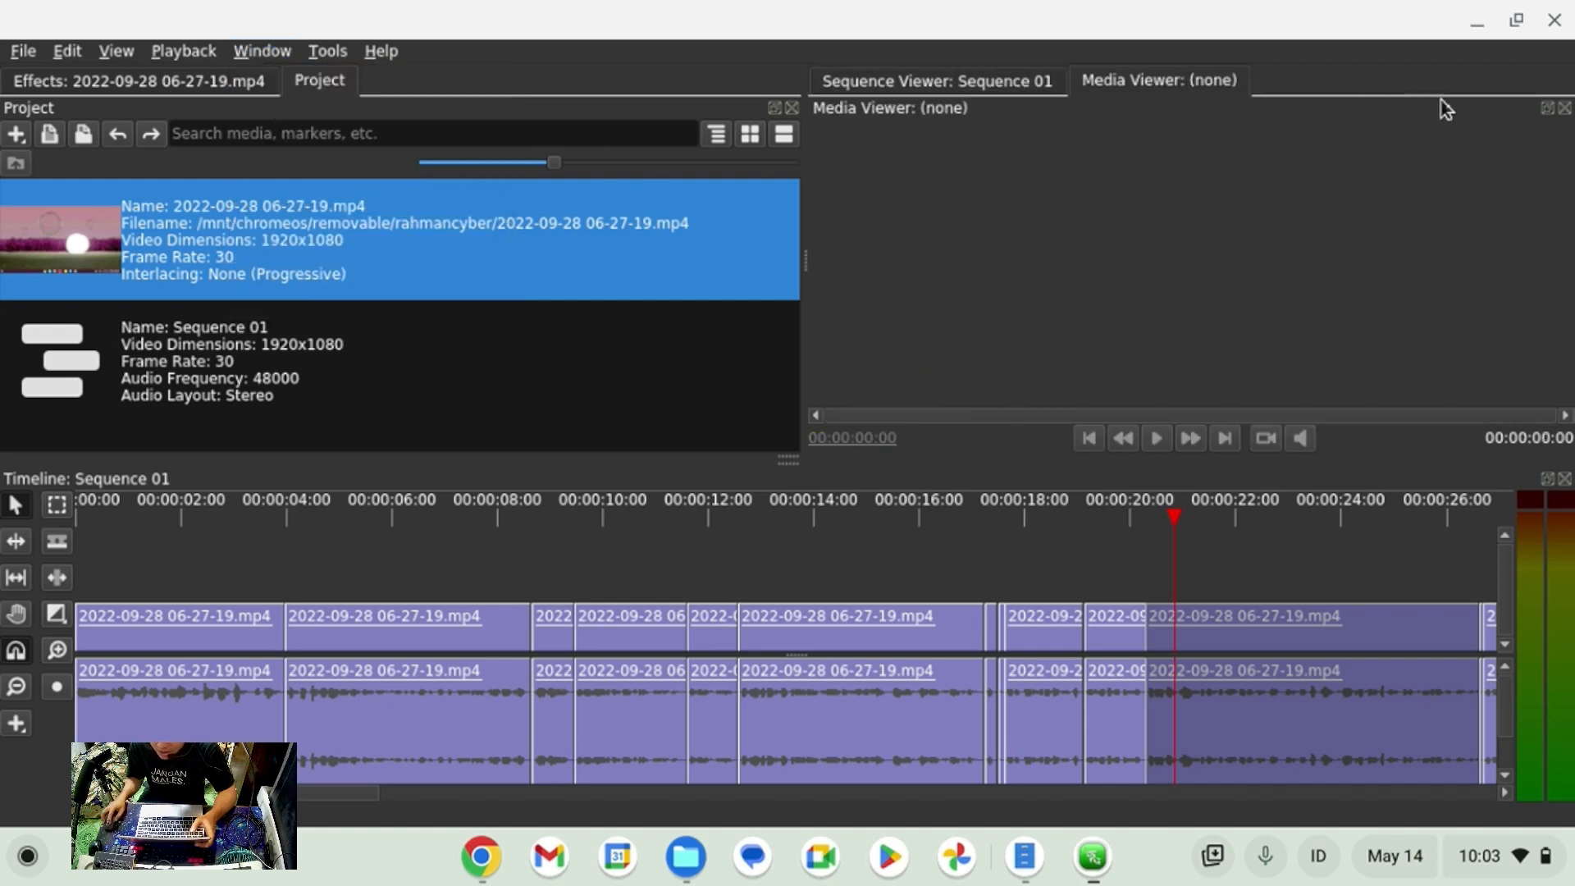
left_click(1548, 109)
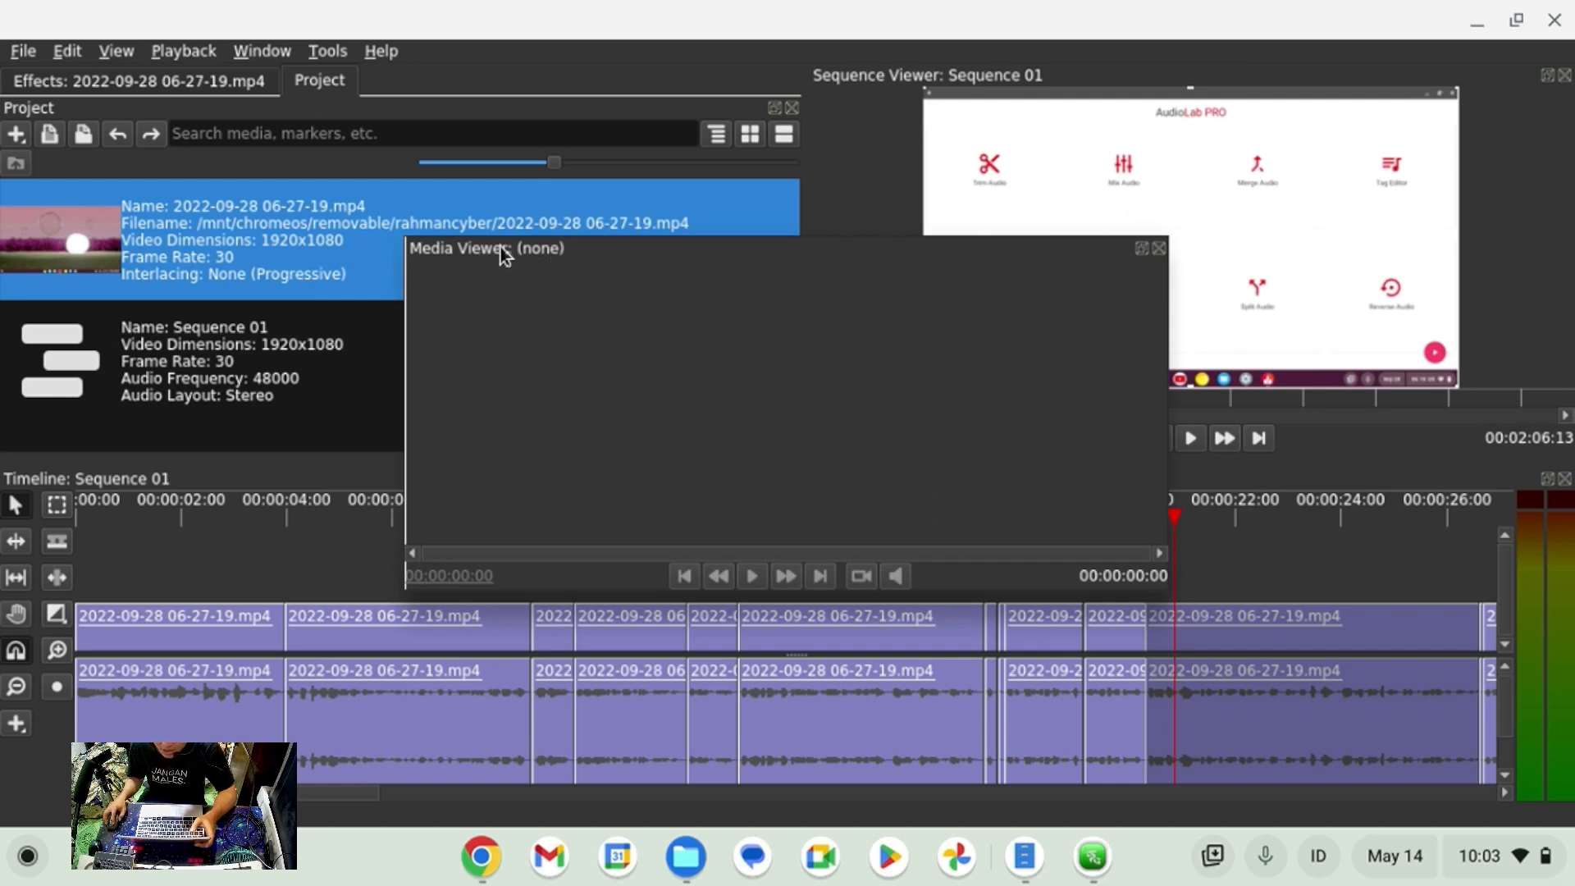
left_click_drag(500, 248, 1136, 138)
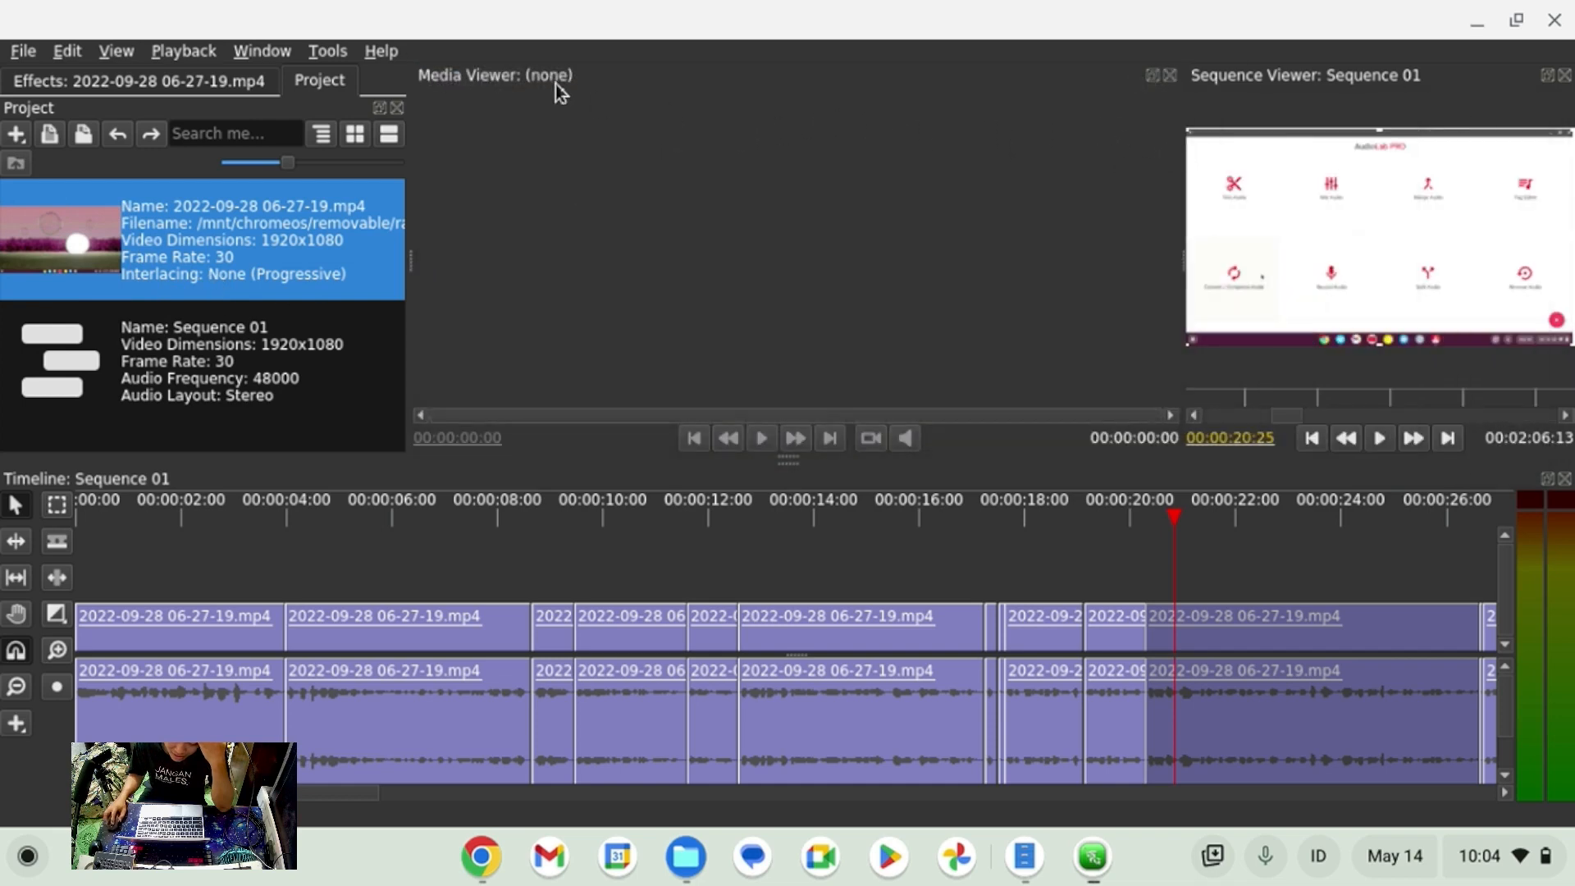
left_click(1150, 77)
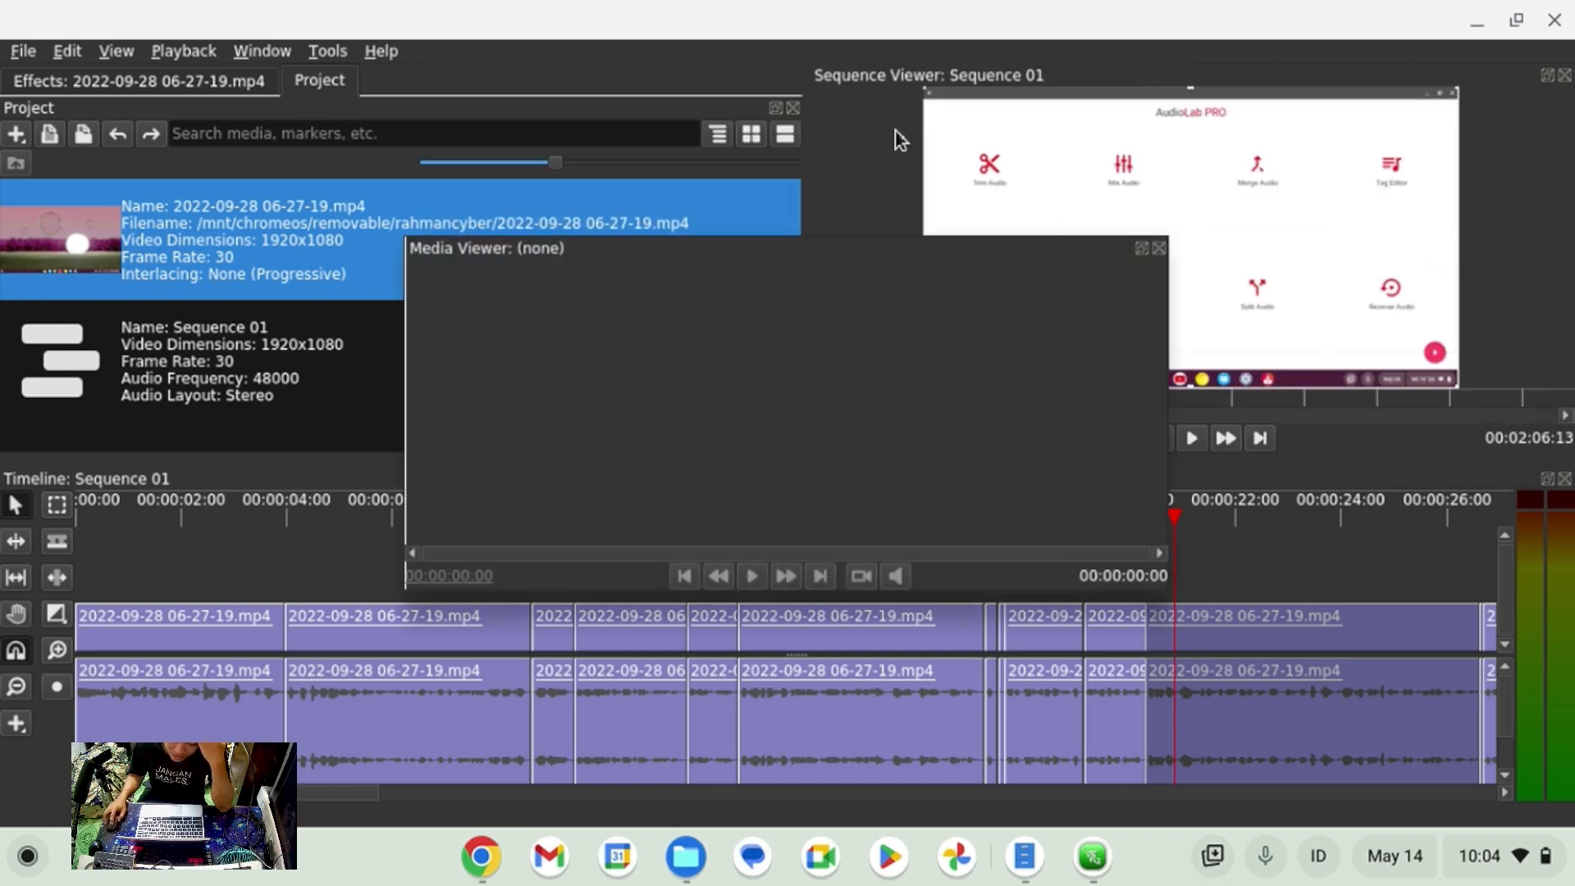
left_click_drag(430, 253, 97, 307)
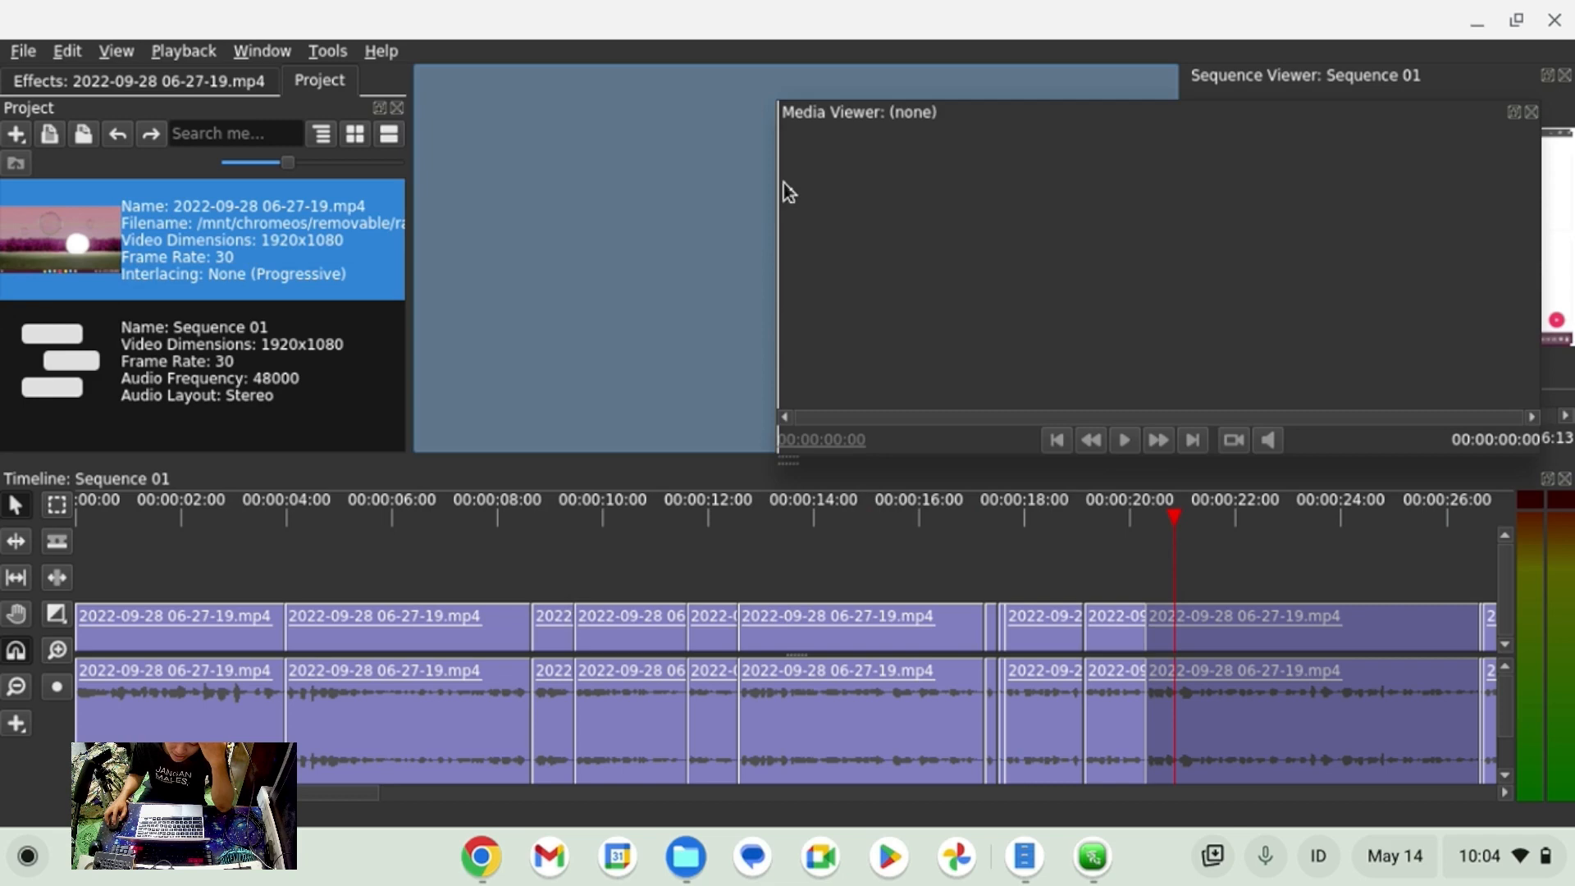
left_click(837, 182)
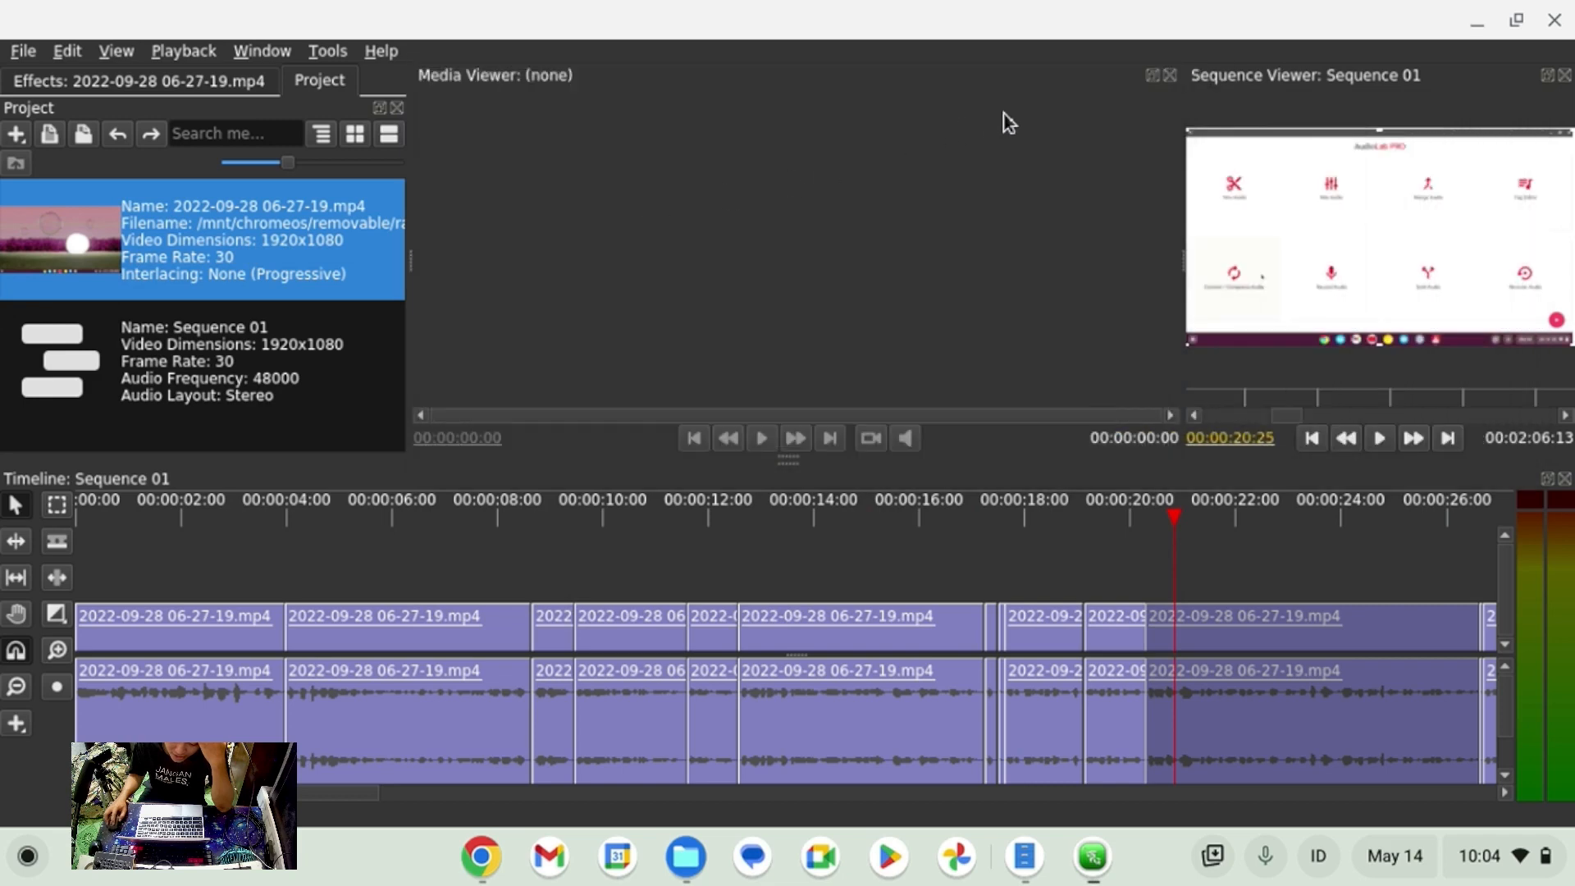
Undock the Media Viewer, group it as a tab with the Effects and Project panels, and bring the Project panel to the front.
left_click(1151, 78)
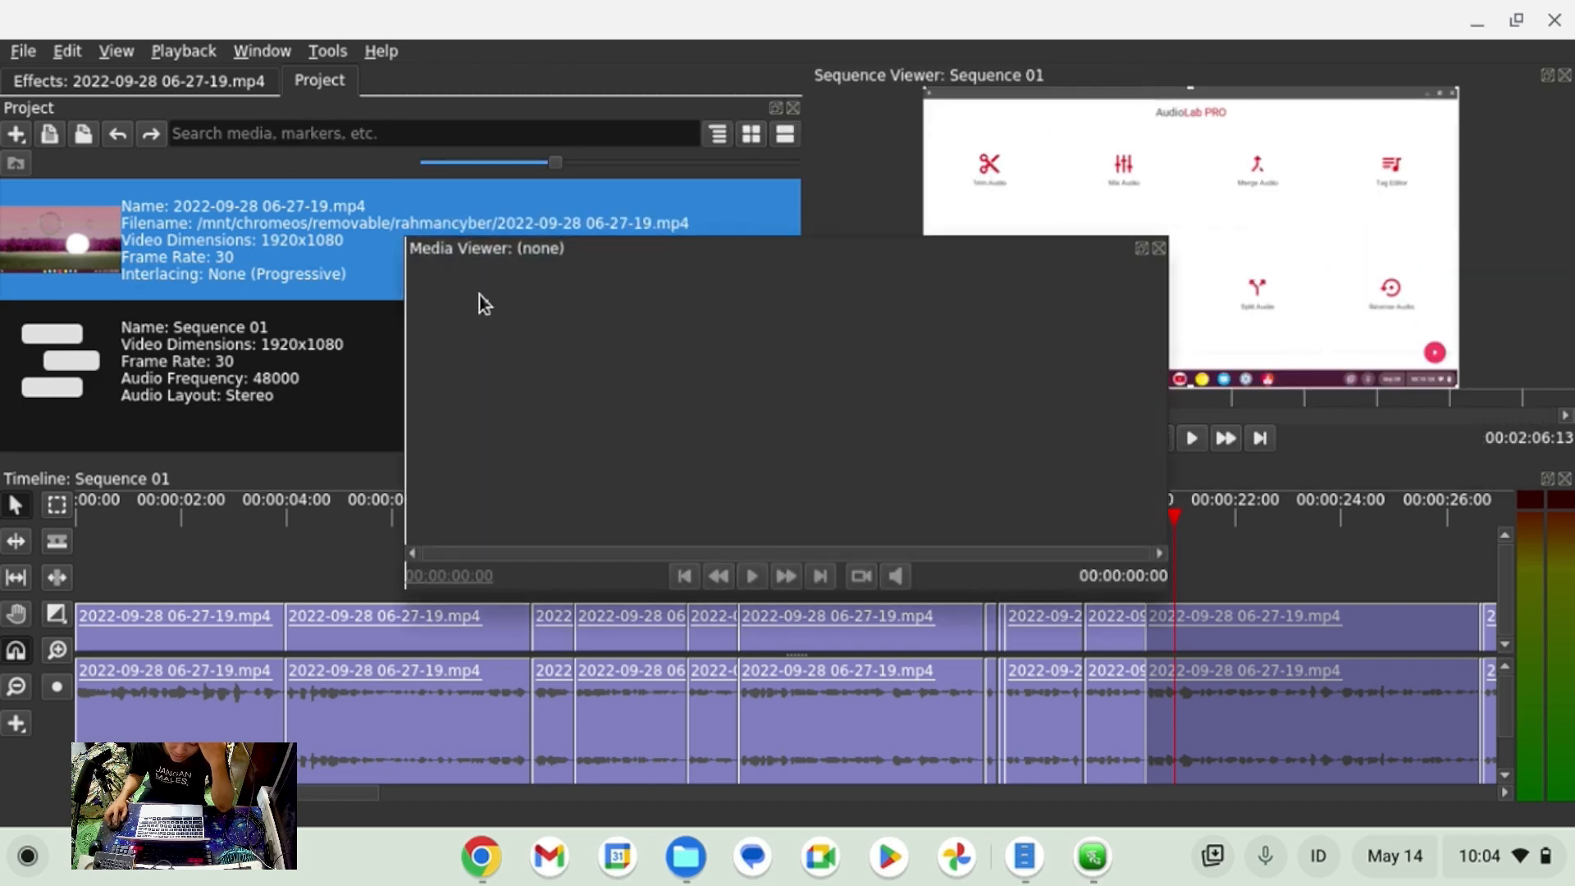
left_click_drag(759, 249, 289, 296)
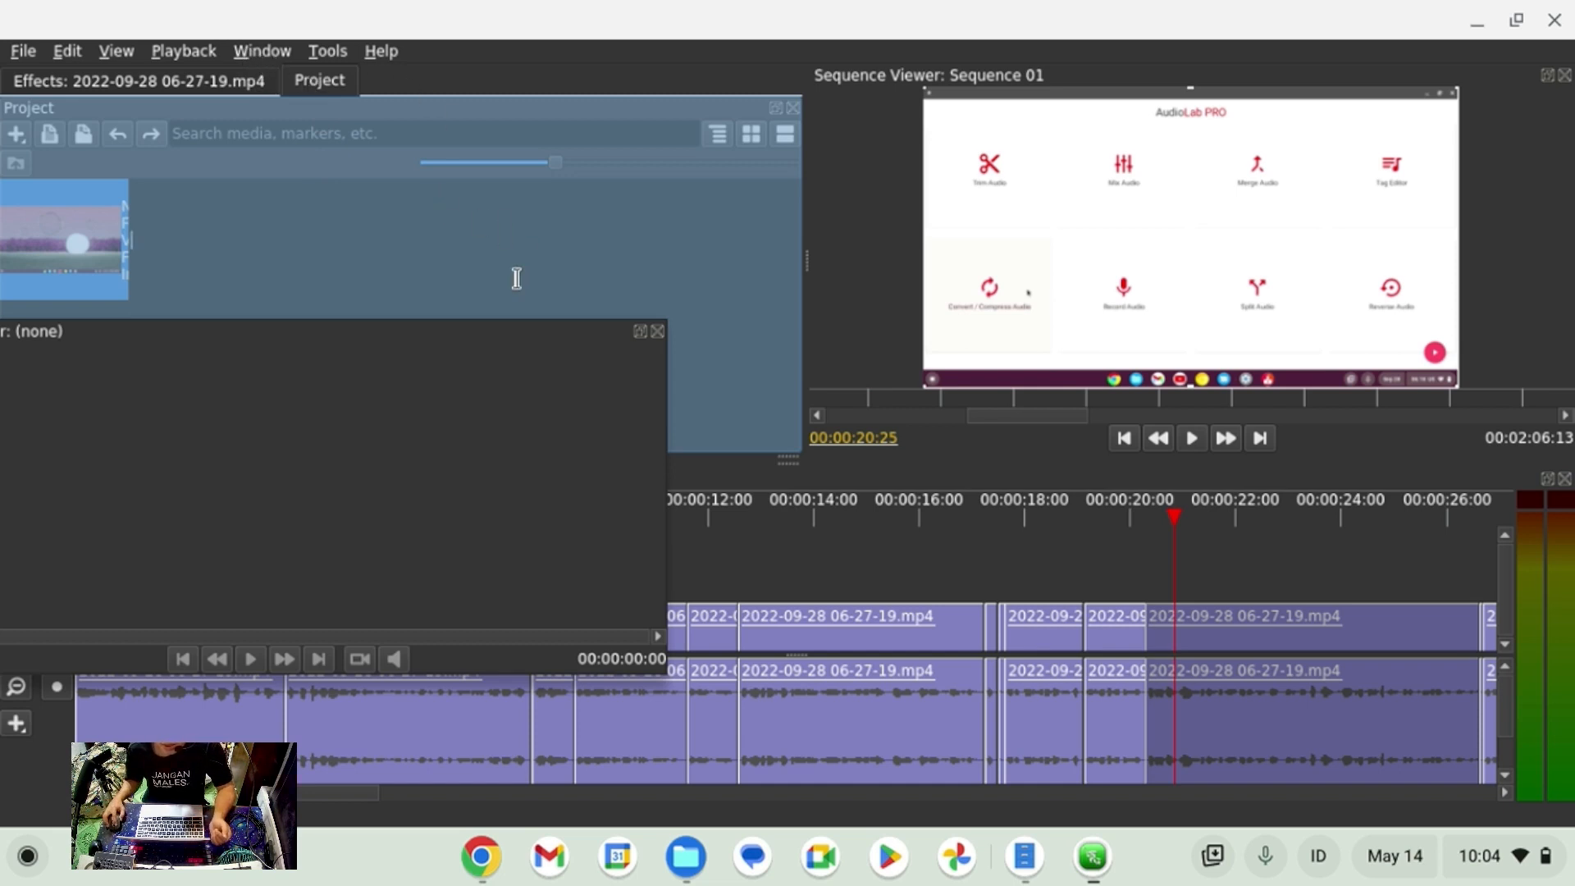
left_click_drag(256, 331, 420, 341)
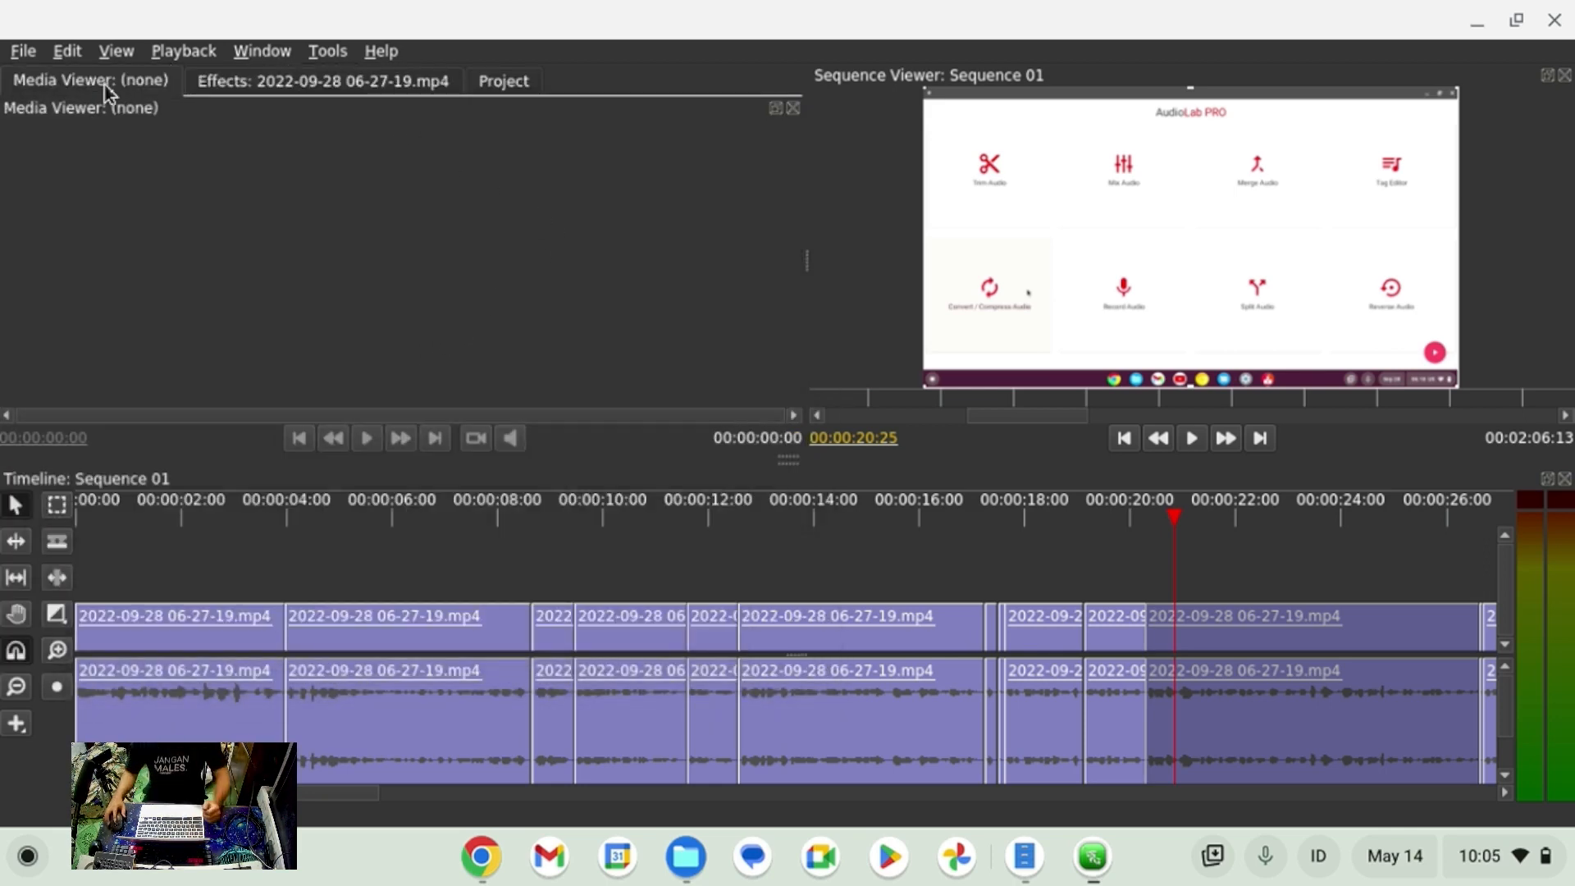
left_click(272, 92)
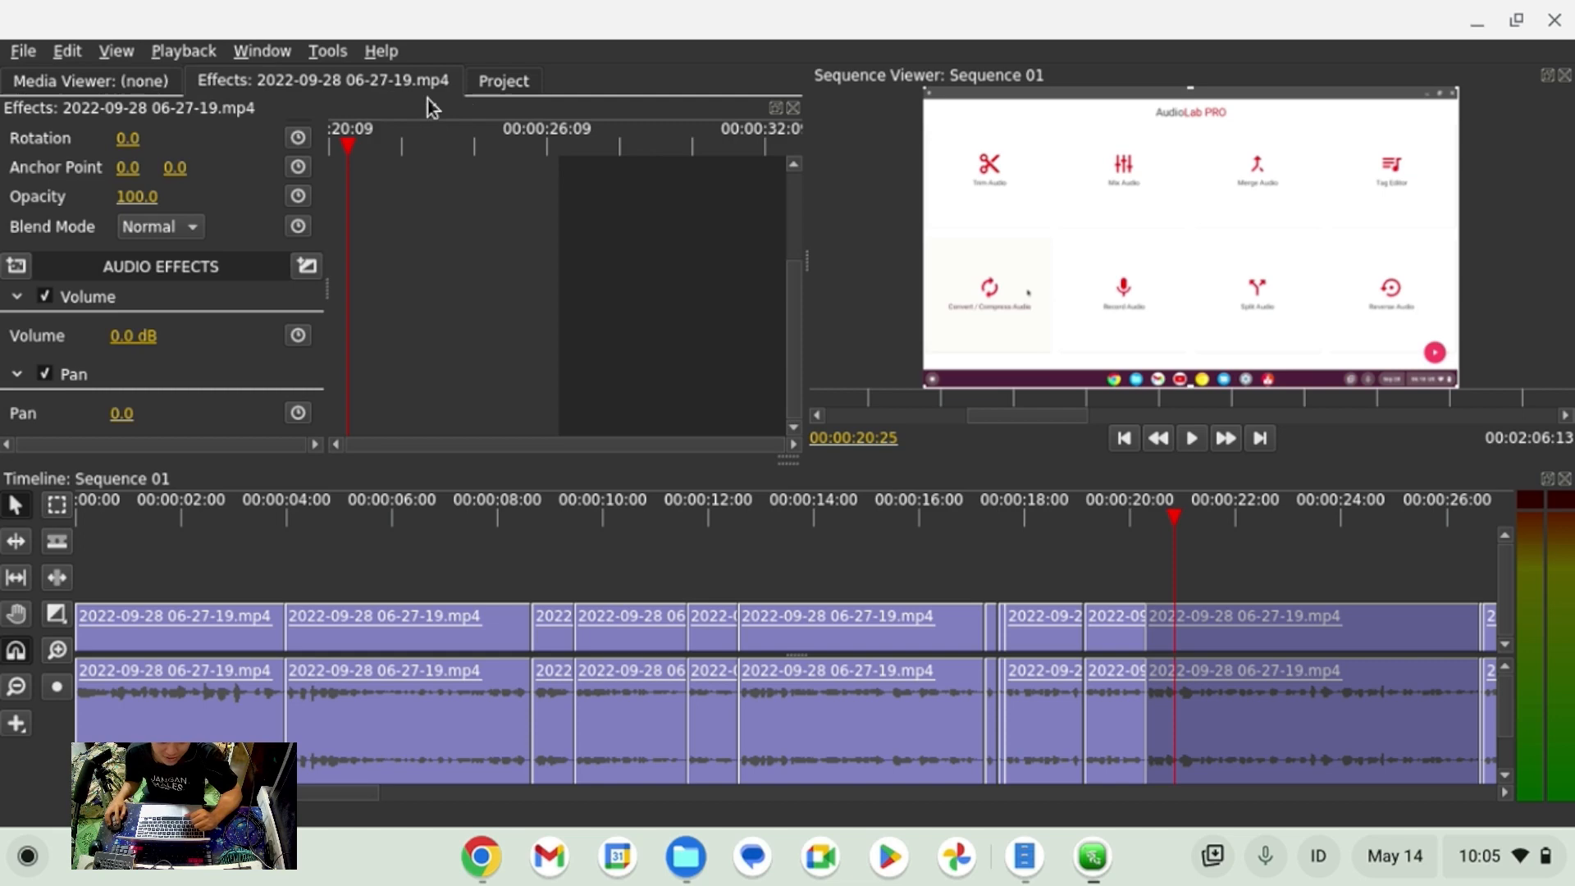
left_click(521, 88)
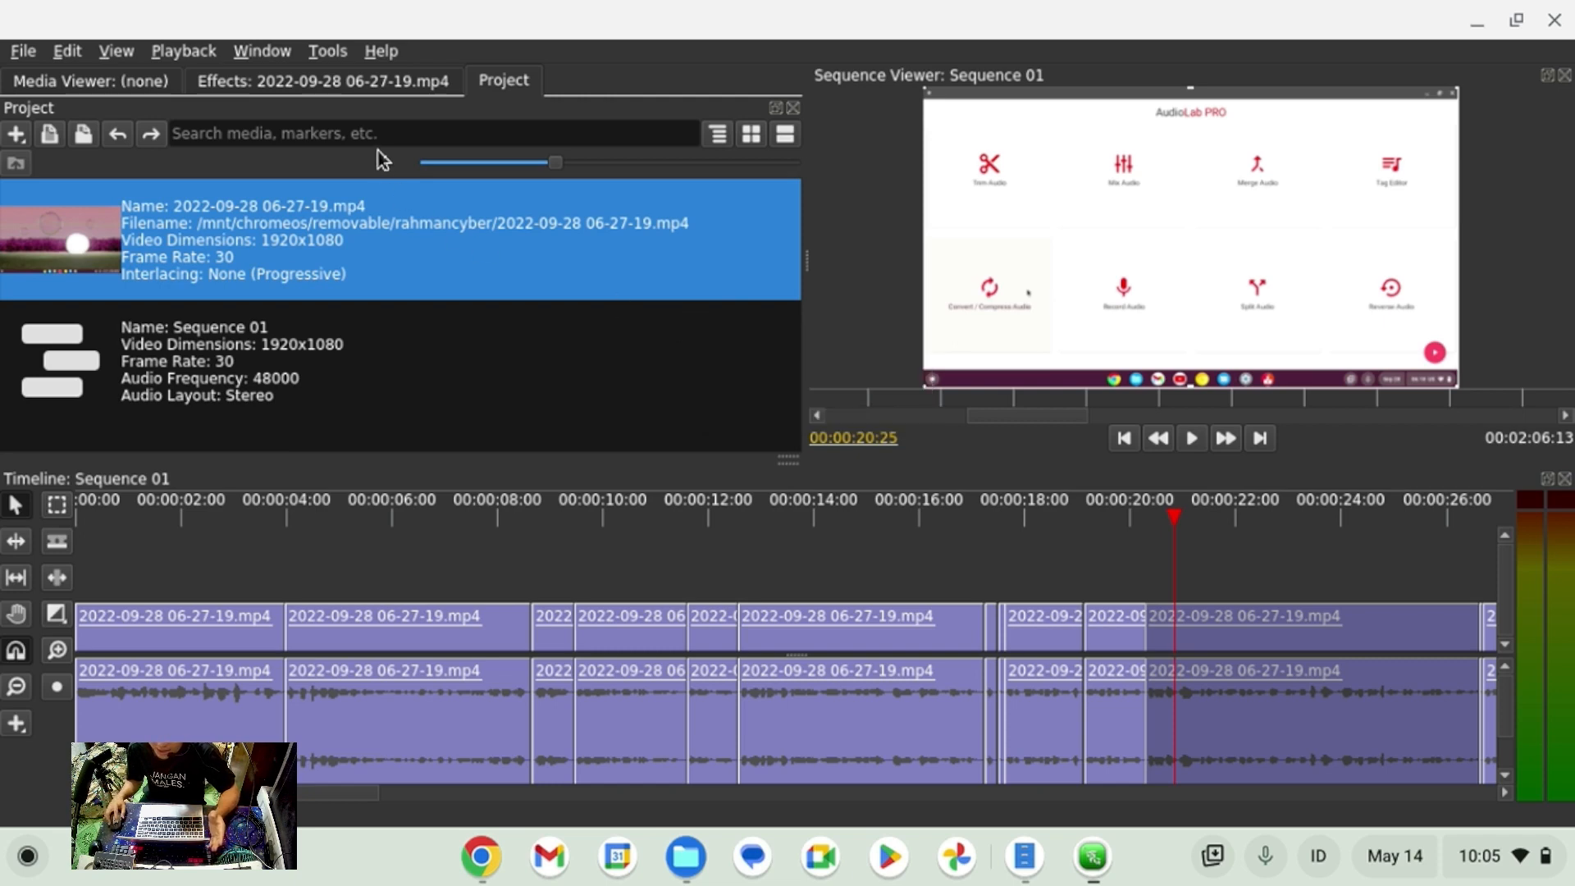
left_click(184, 51)
mouse_move(263, 50)
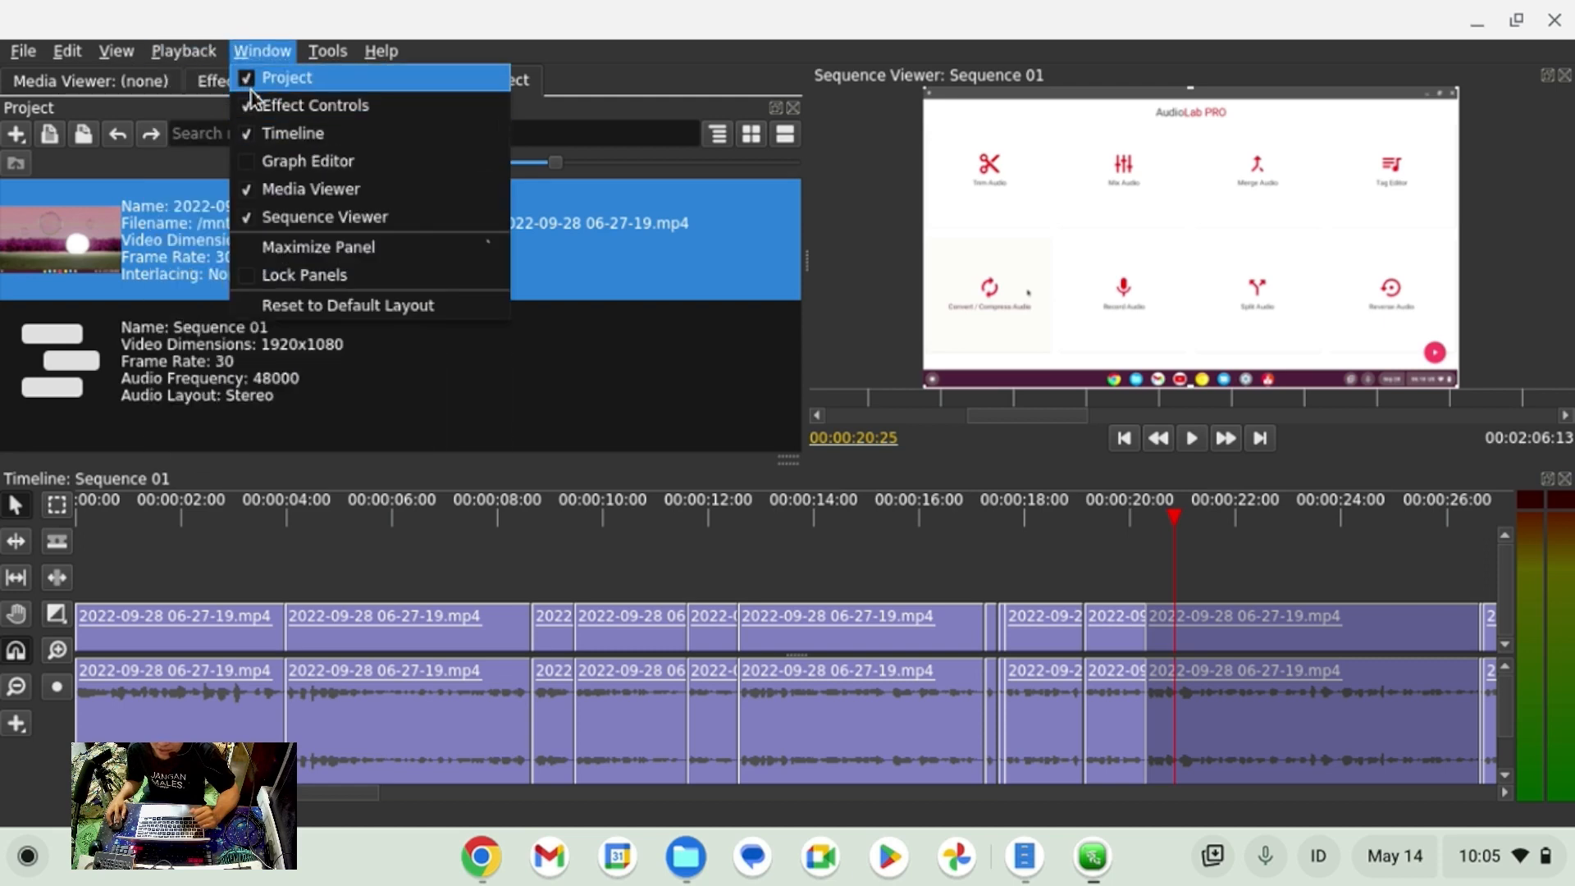
mouse_move(328, 49)
mouse_move(110, 59)
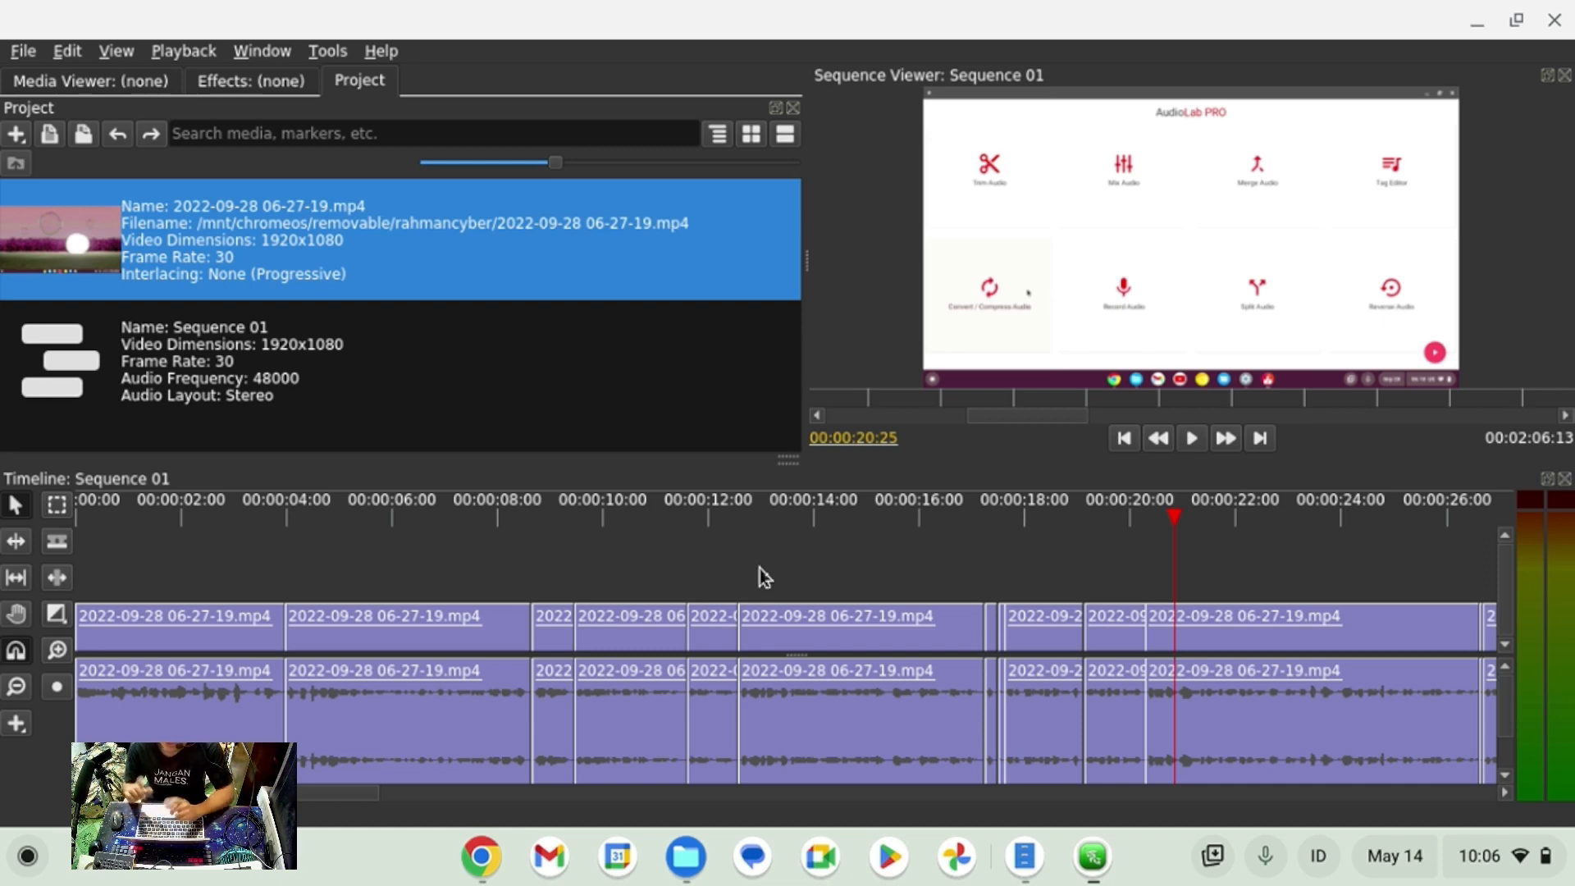
Nest the two adjacent timeline clips between about 00:00:11:18 and 00:00:17:07 into one nested sequence.
left_click(823, 628)
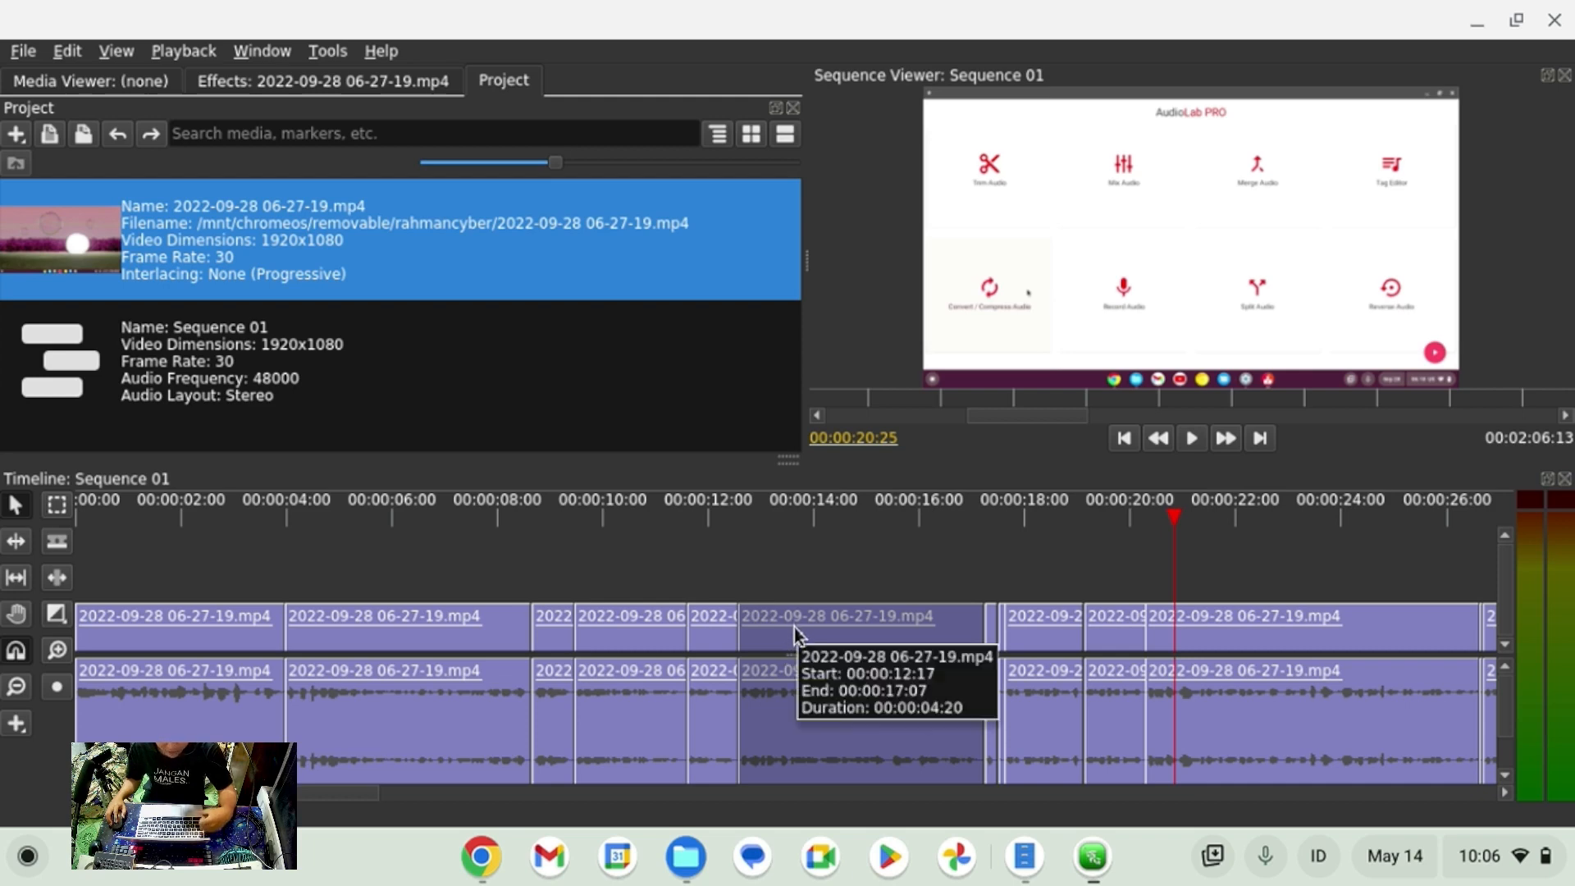
left_click(710, 638, "ctrl")
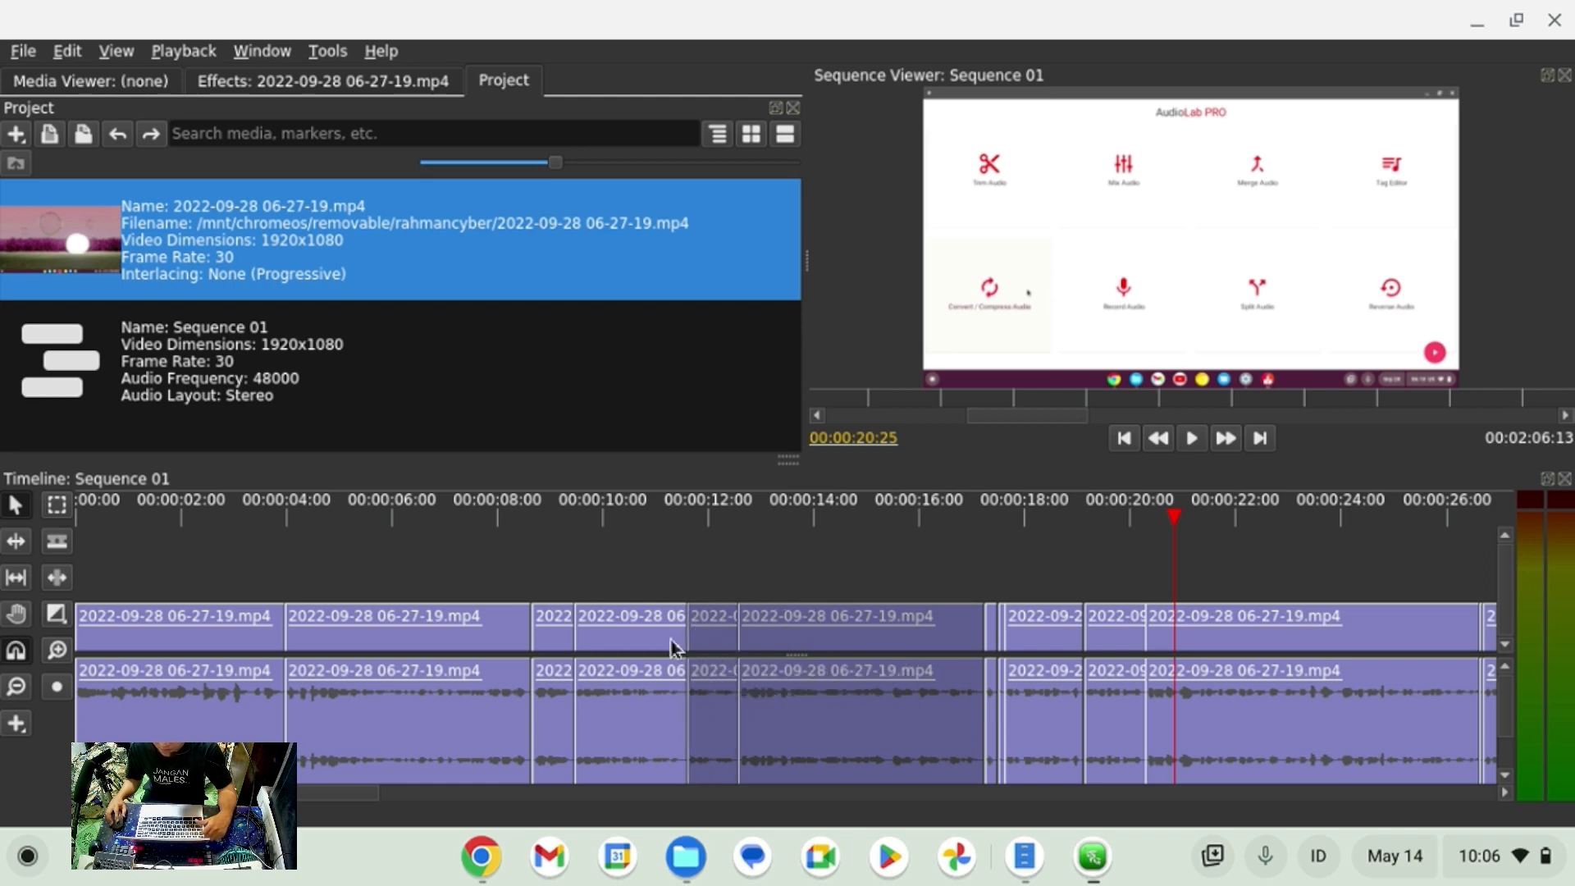
right_click(784, 642)
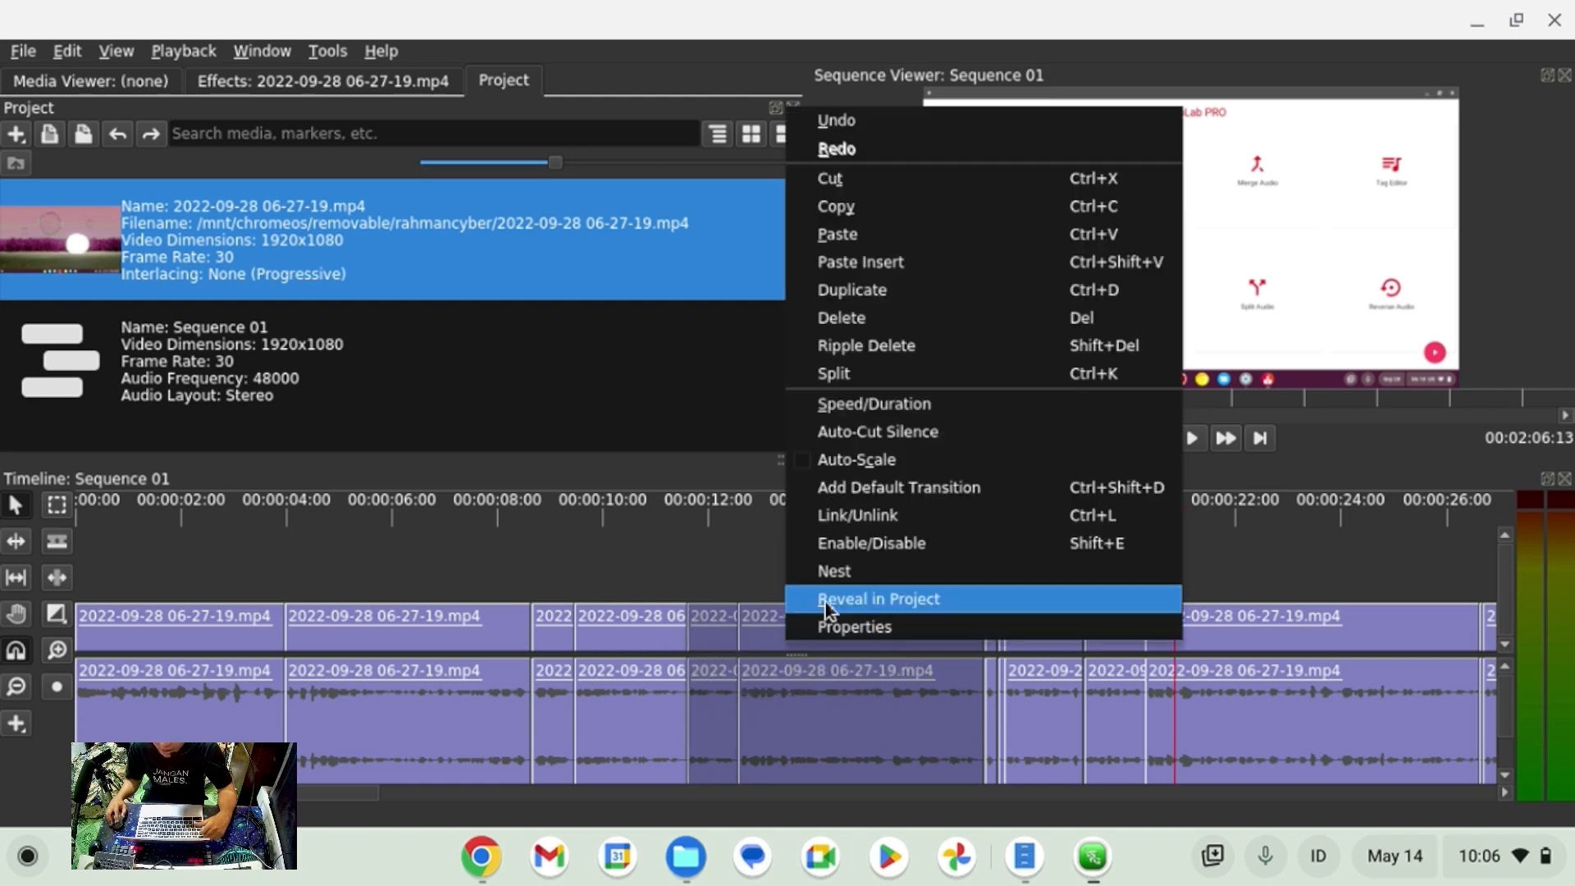
left_click(833, 571)
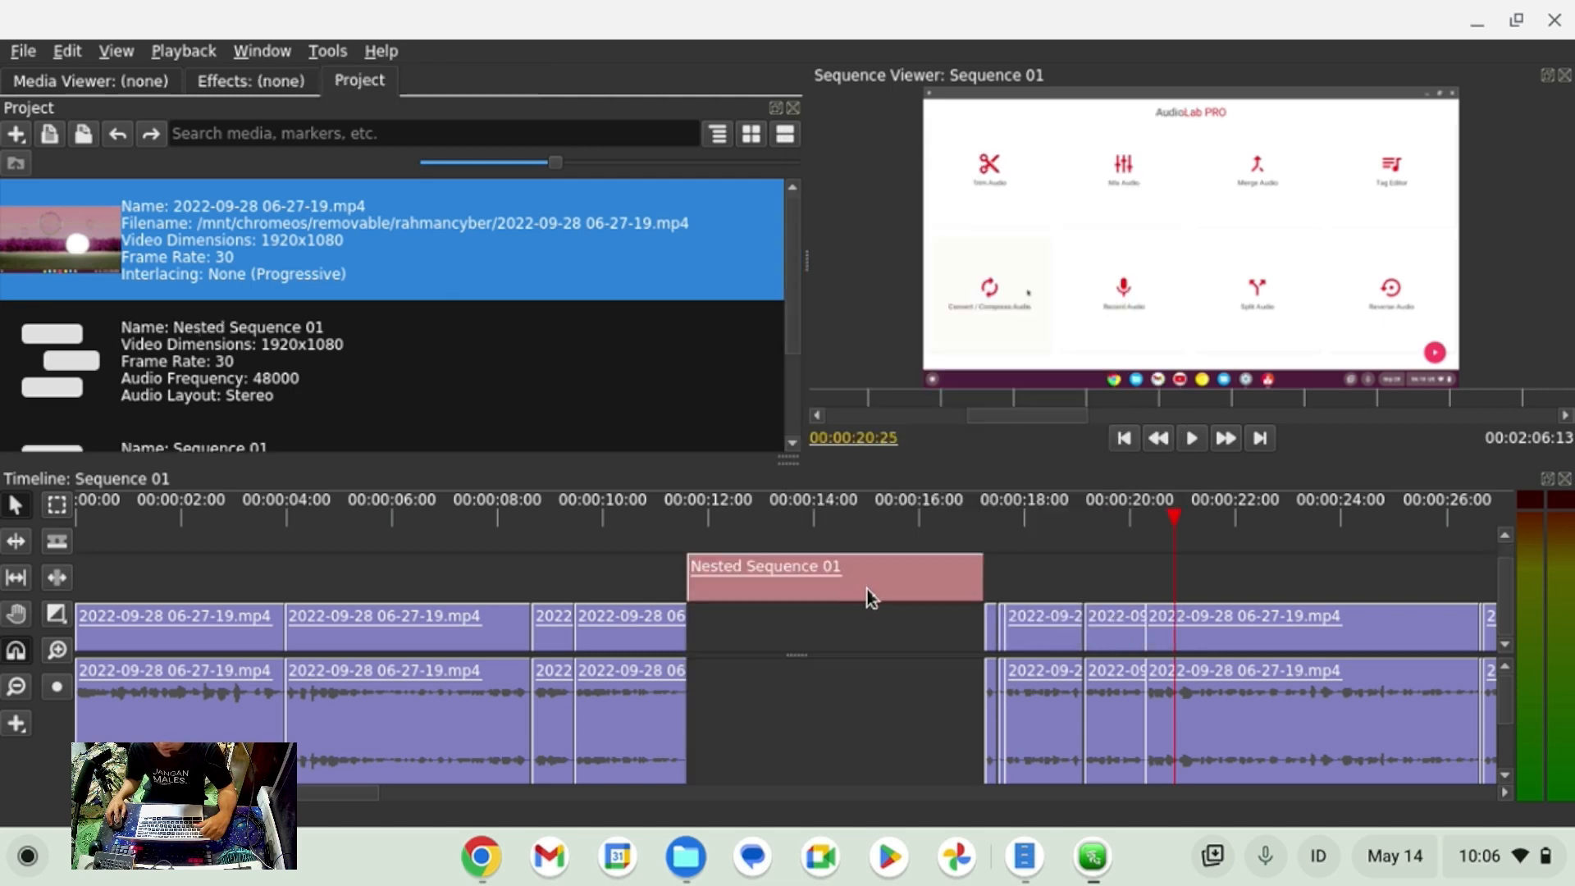
Open Nested Sequence 01 from its timeline clip and return to Sequence 01 through the project items.
left_click(867, 587)
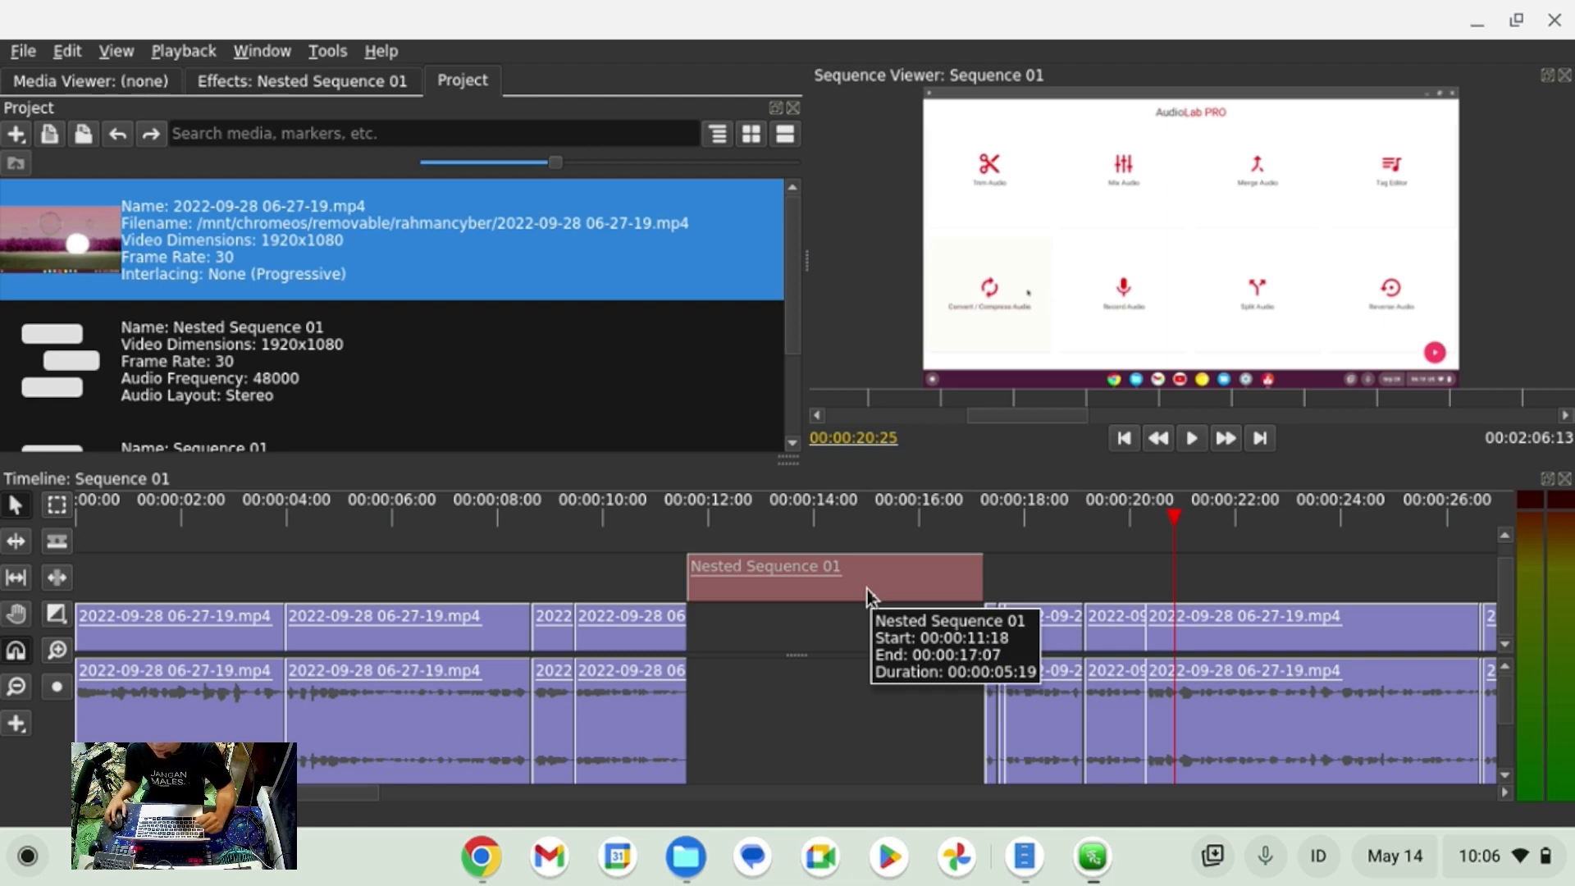
double_click(866, 584)
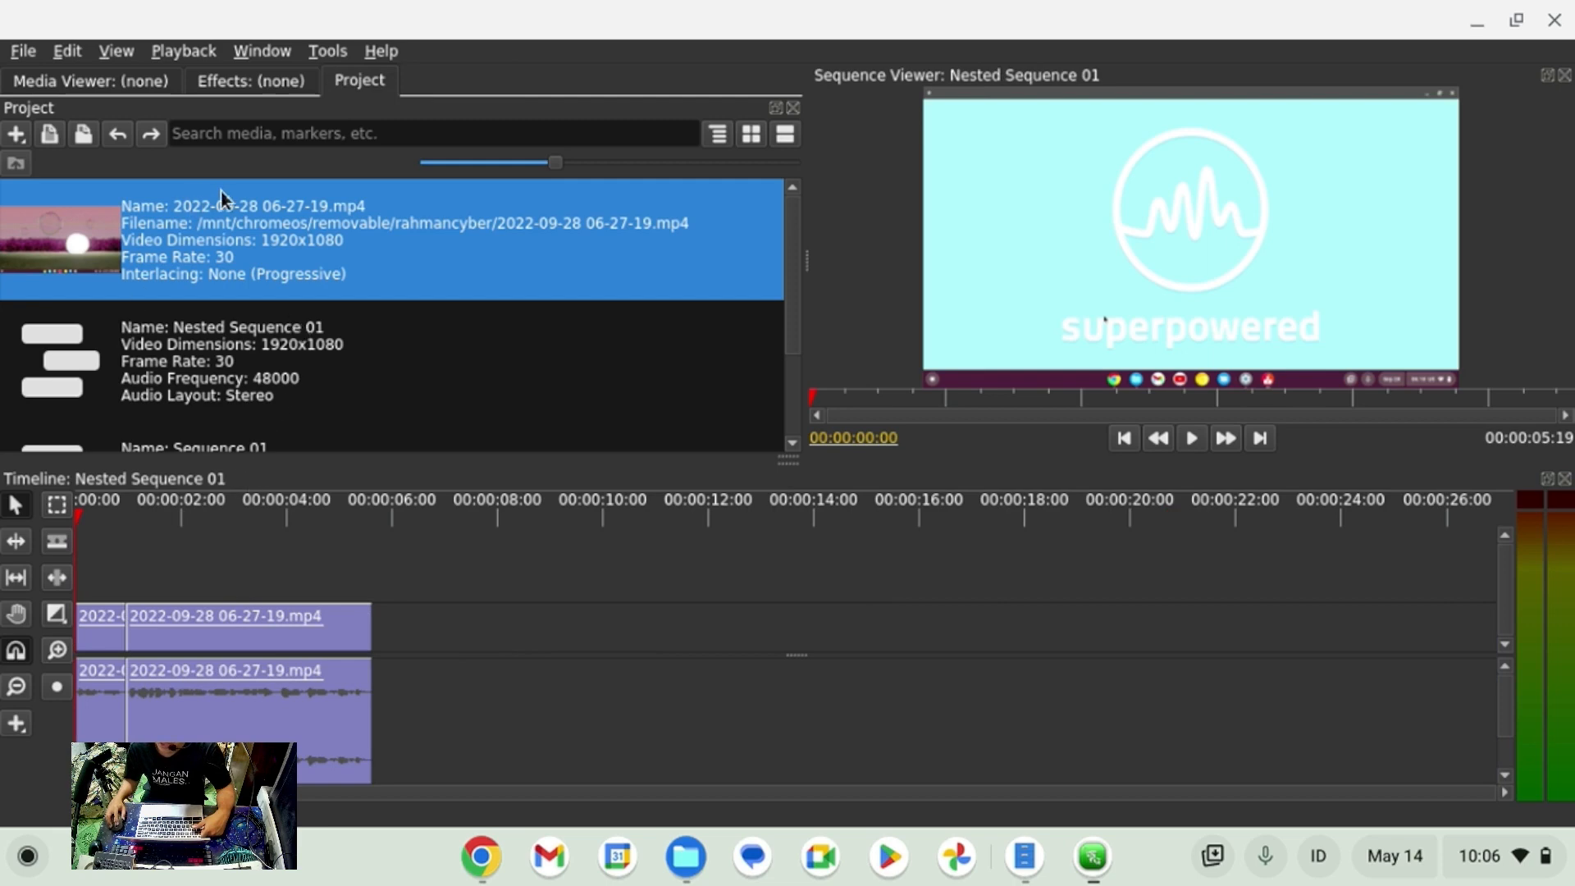
key("Delete")
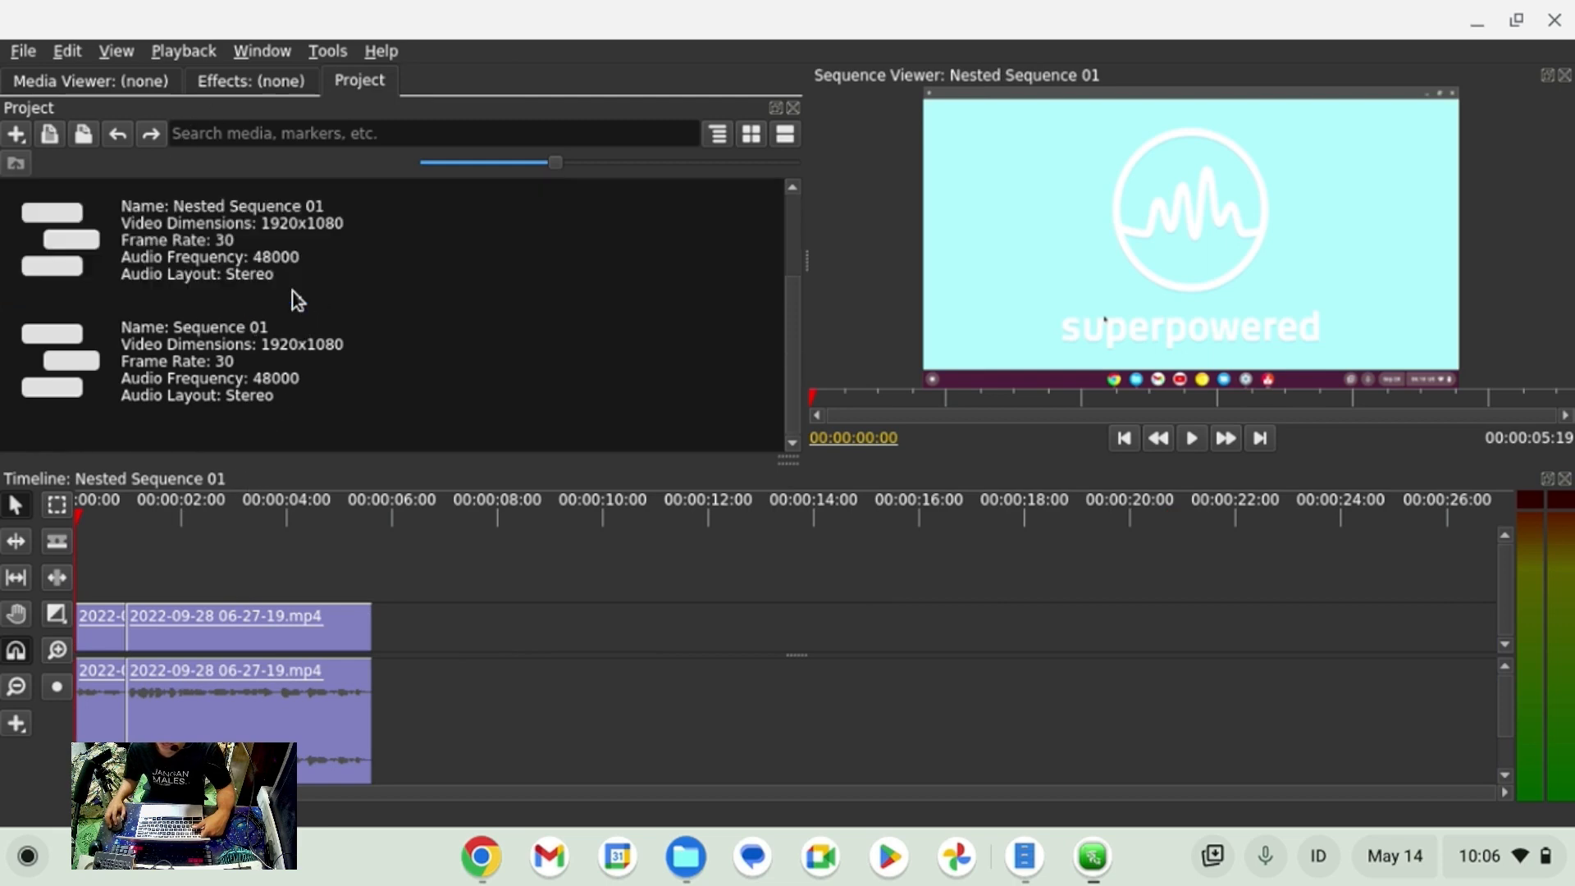
left_click(200, 340)
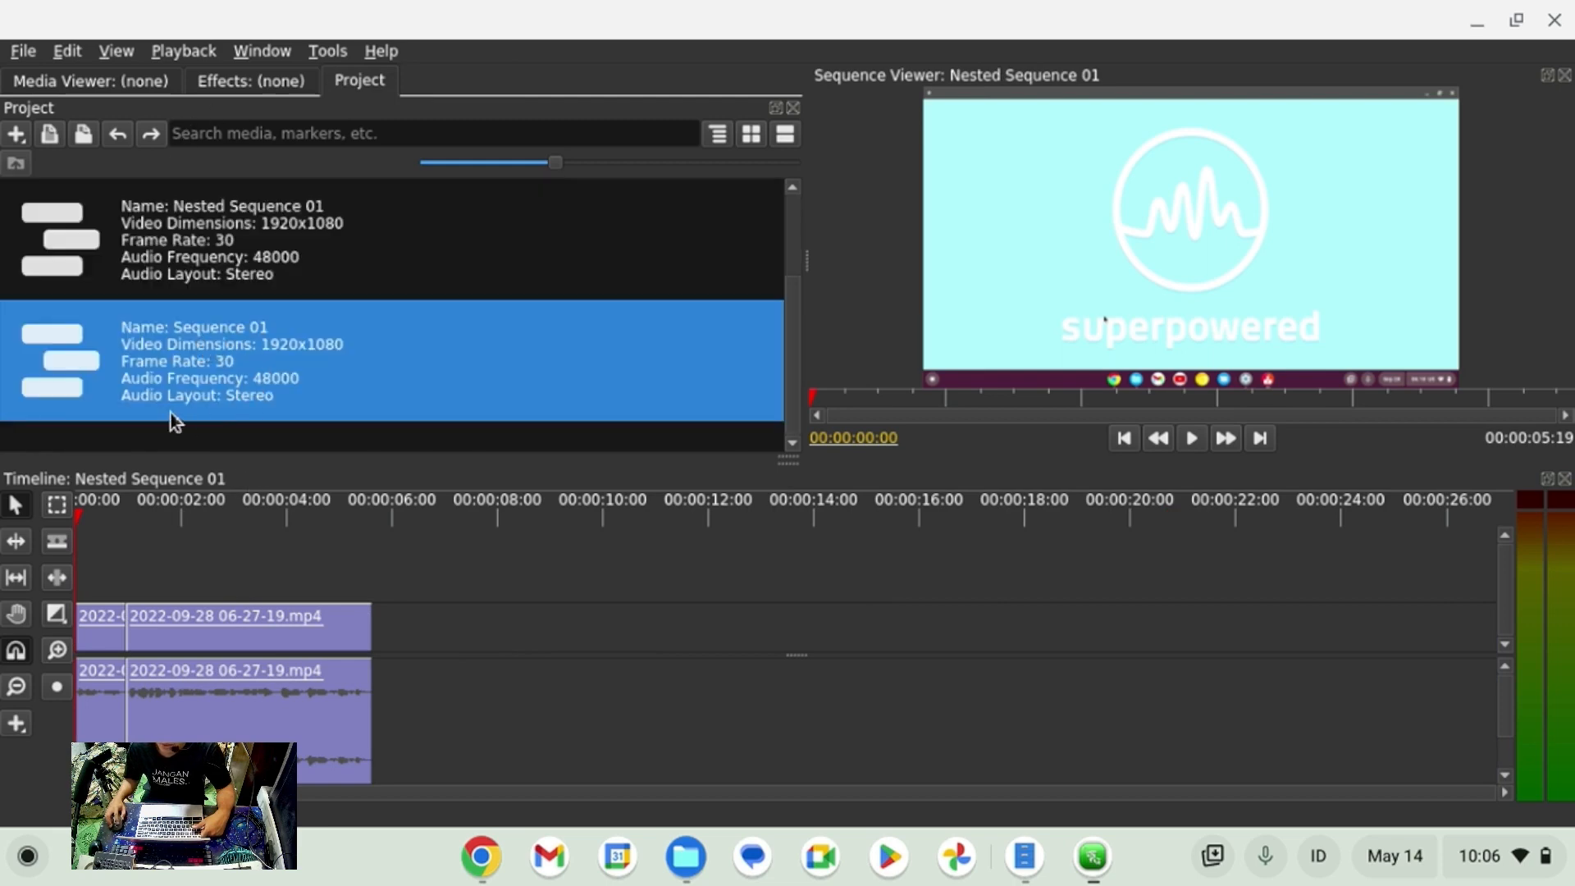
left_click(230, 241)
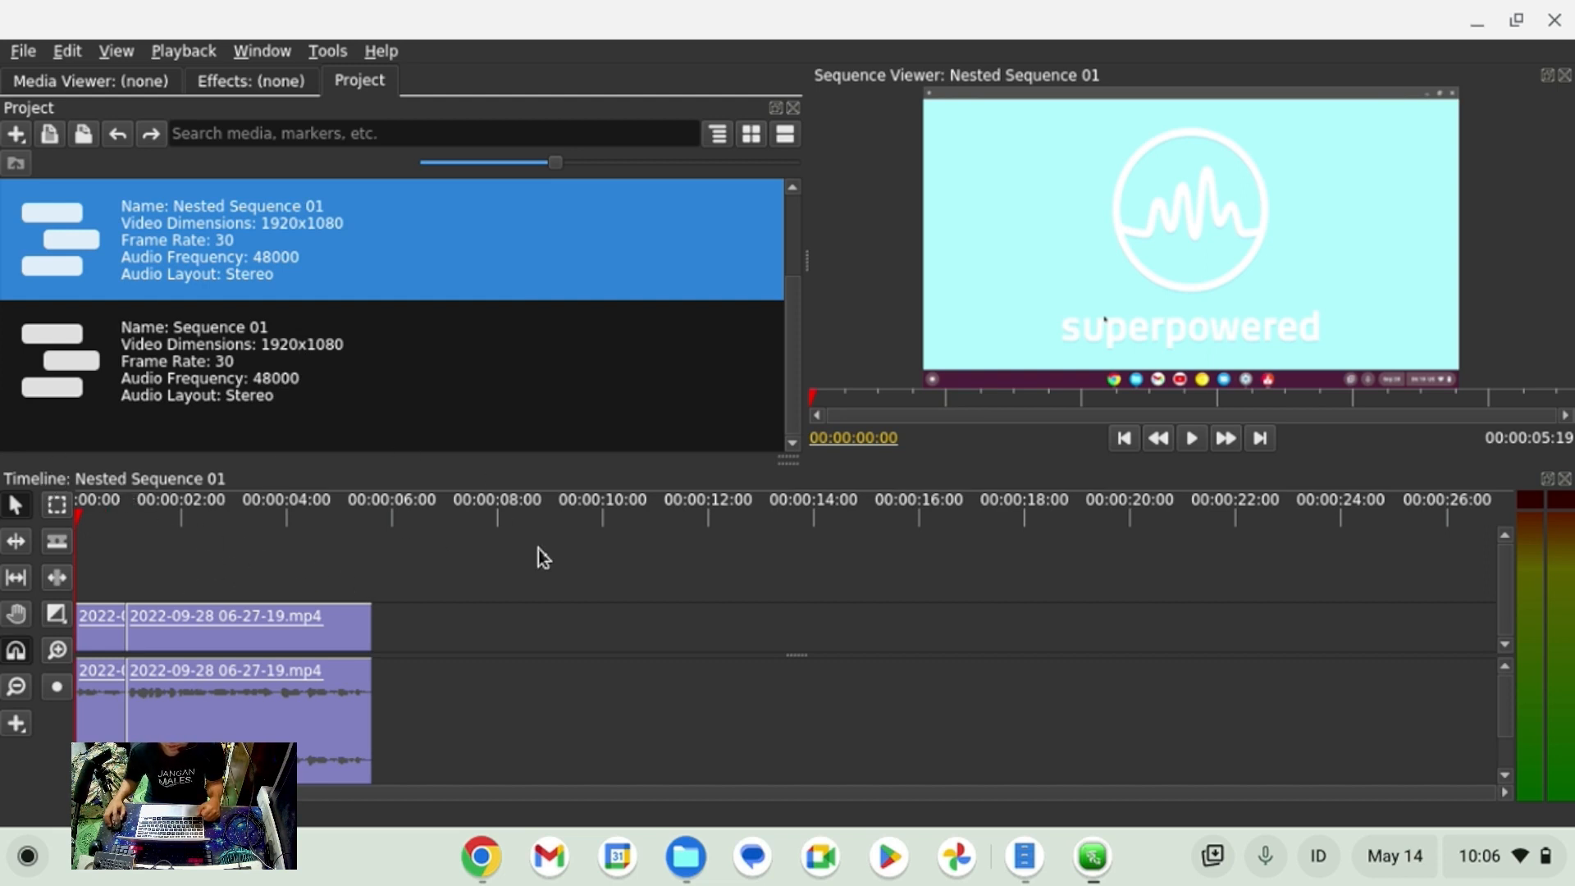
left_click(197, 340)
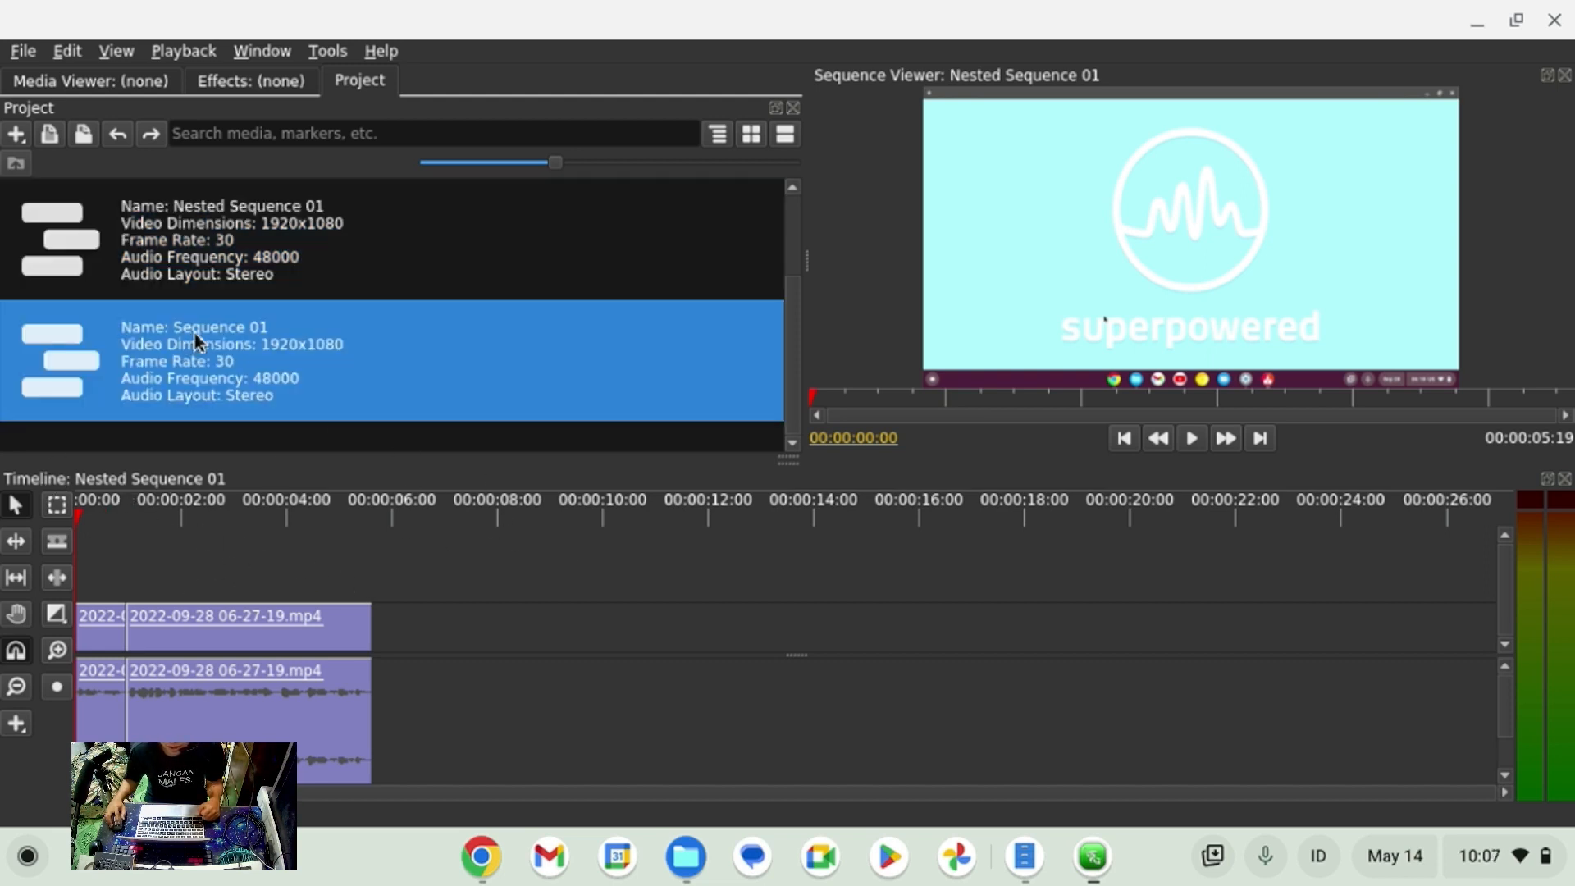
double_click(197, 340)
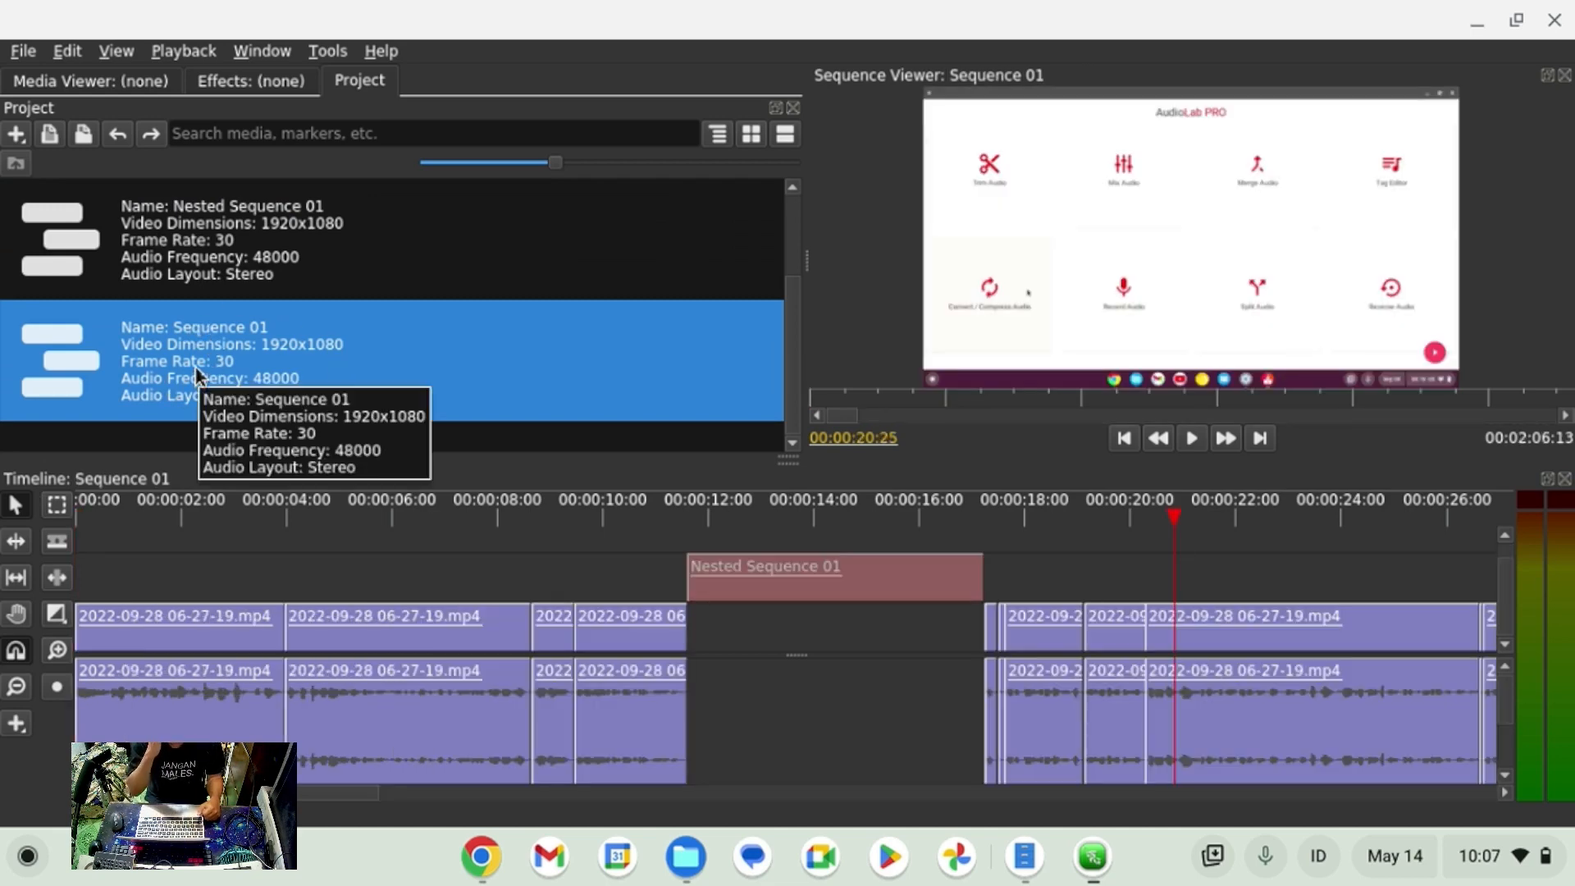
Reopen Nested Sequence 01 from the project items and preview its longer clip at 00:00:01:21 and 00:00:03:29.
double_click(201, 229)
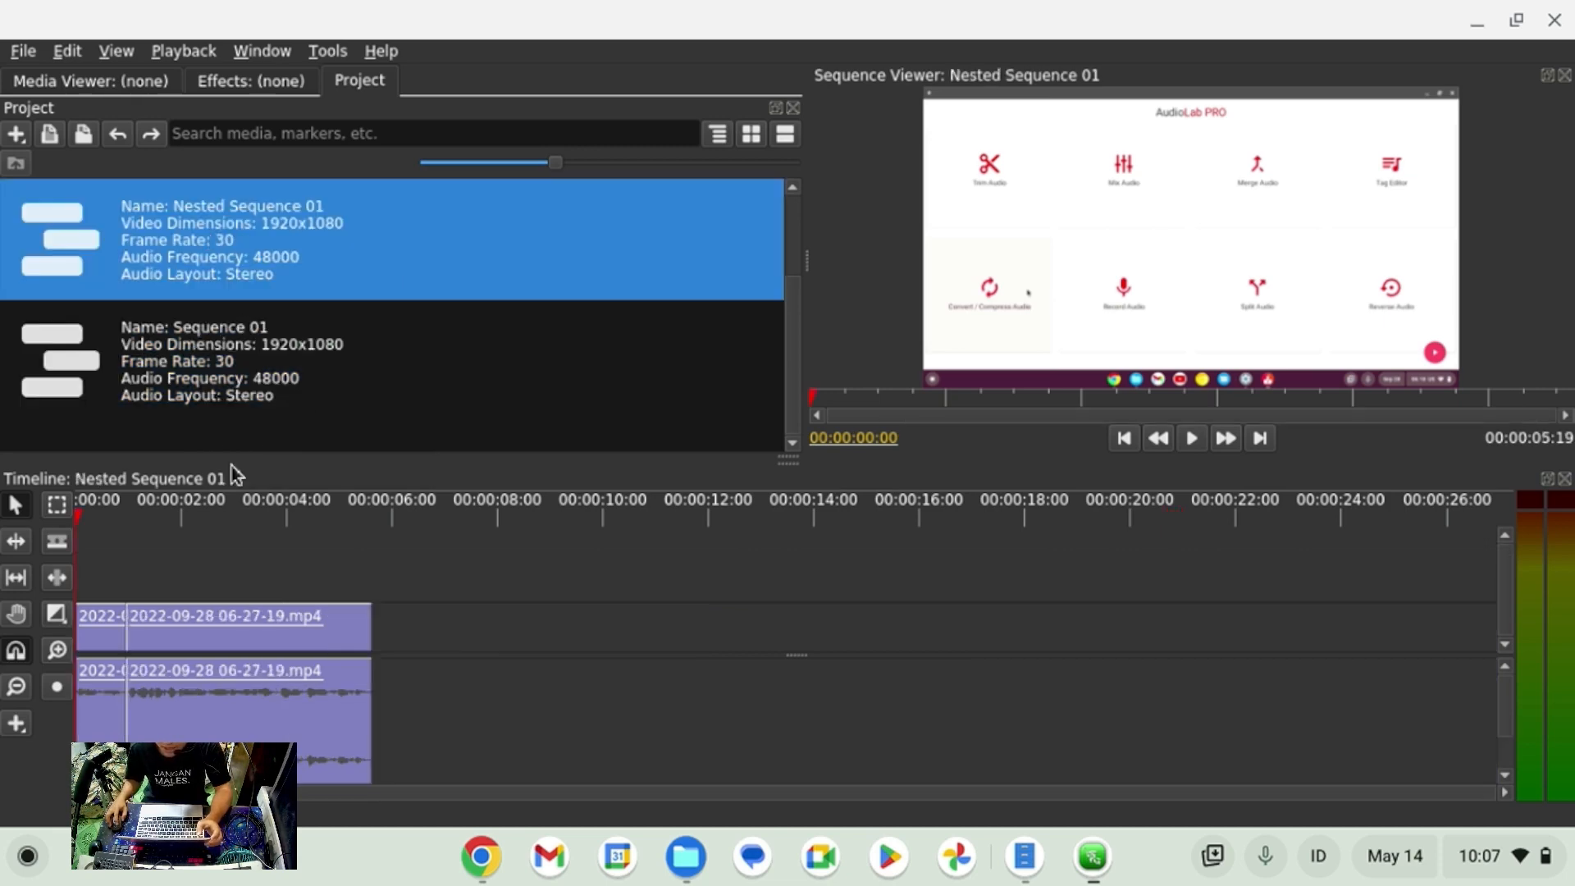
left_click(164, 506)
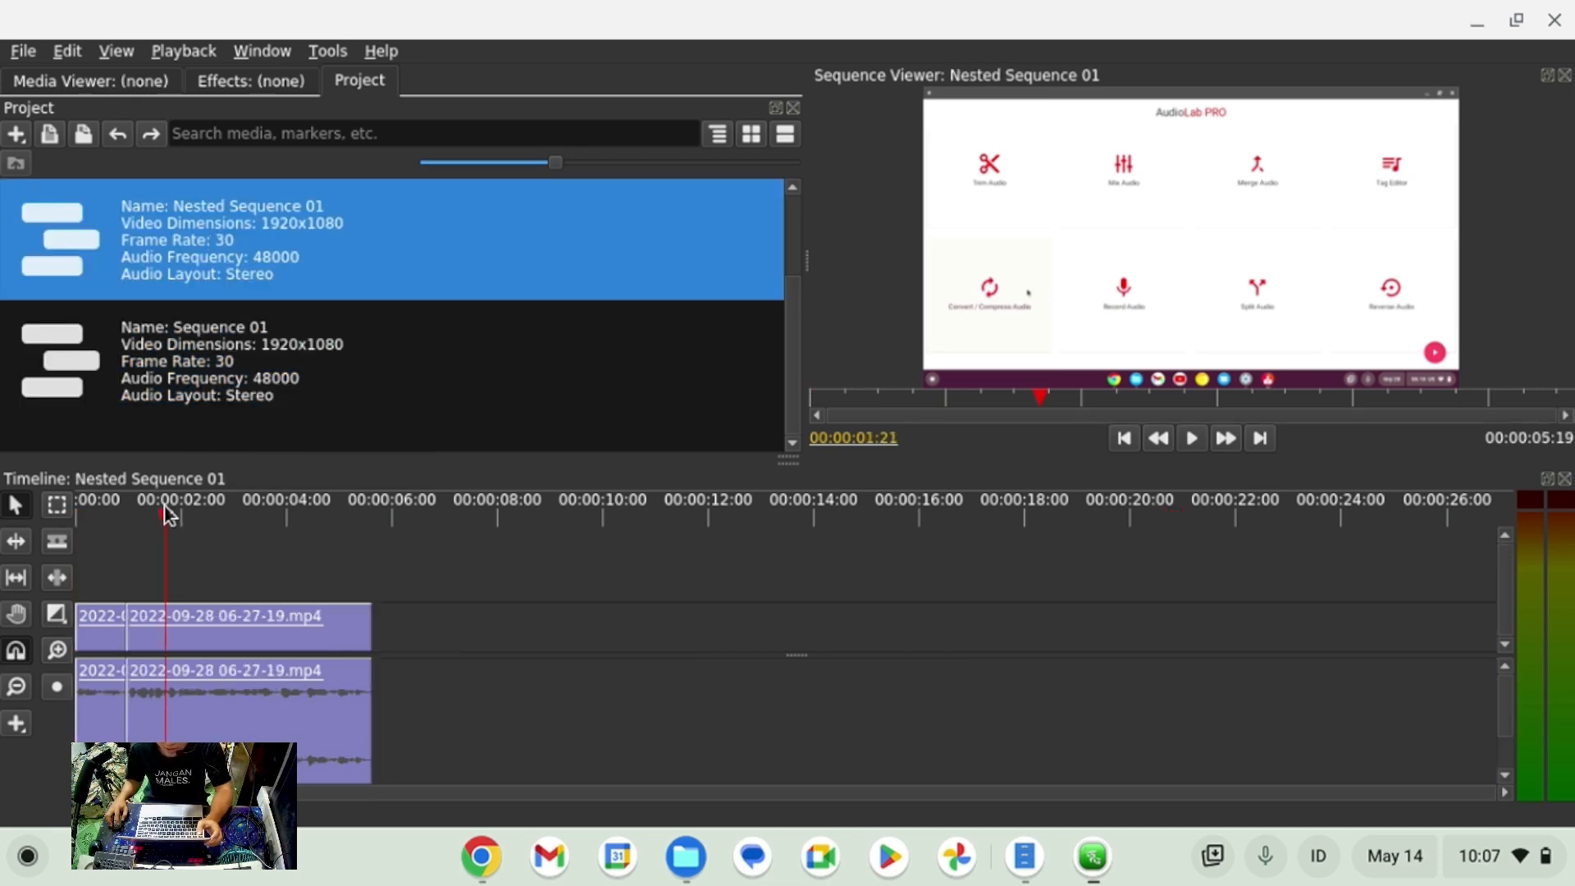
left_click(215, 612)
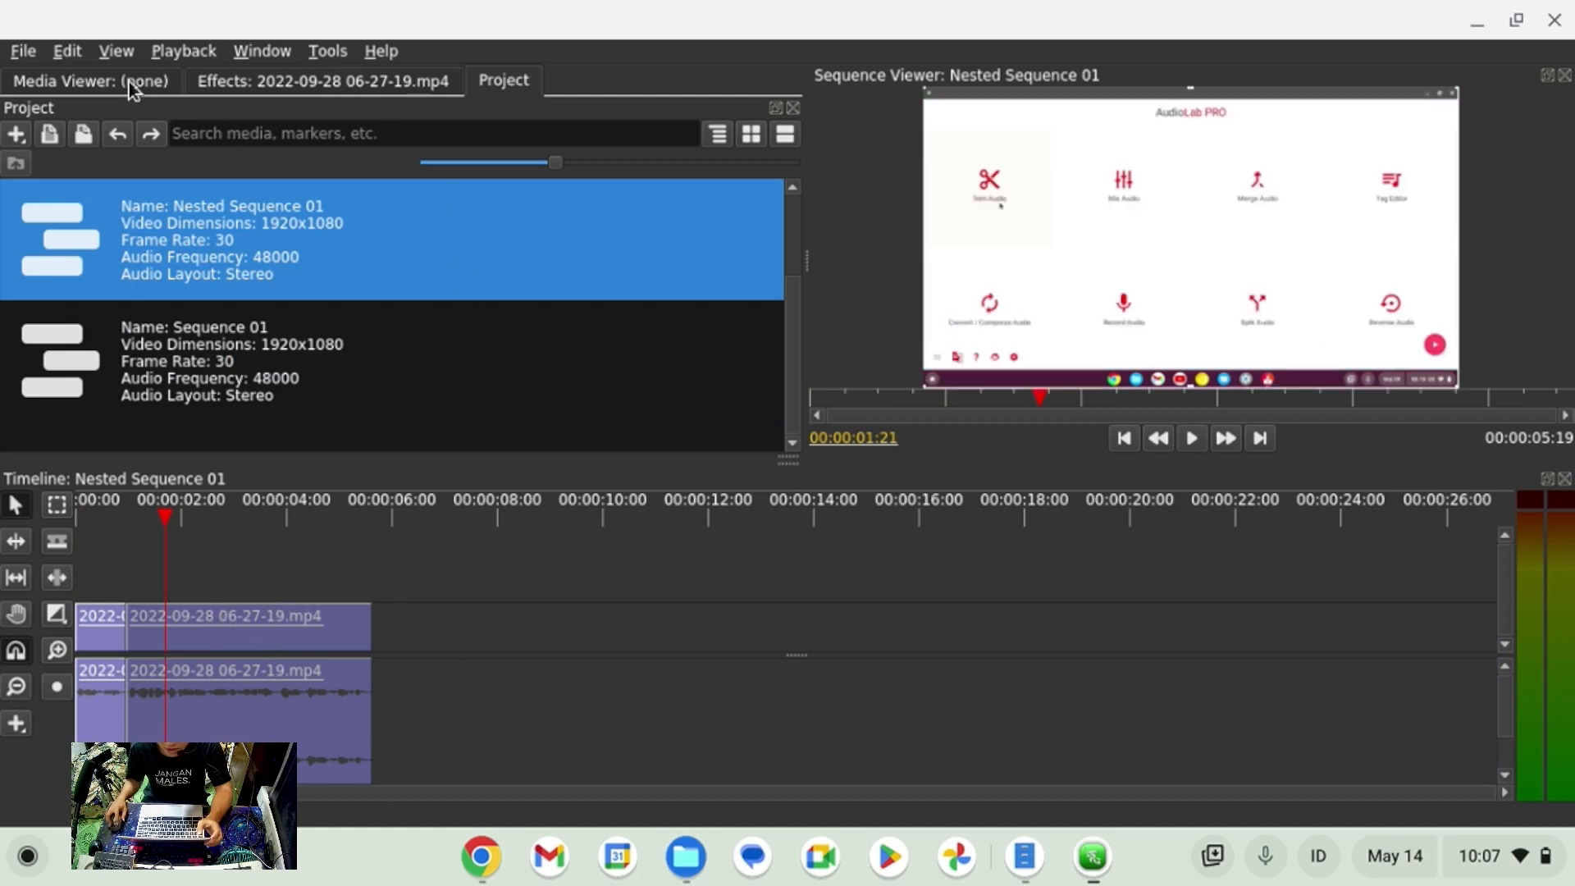
left_click(287, 512)
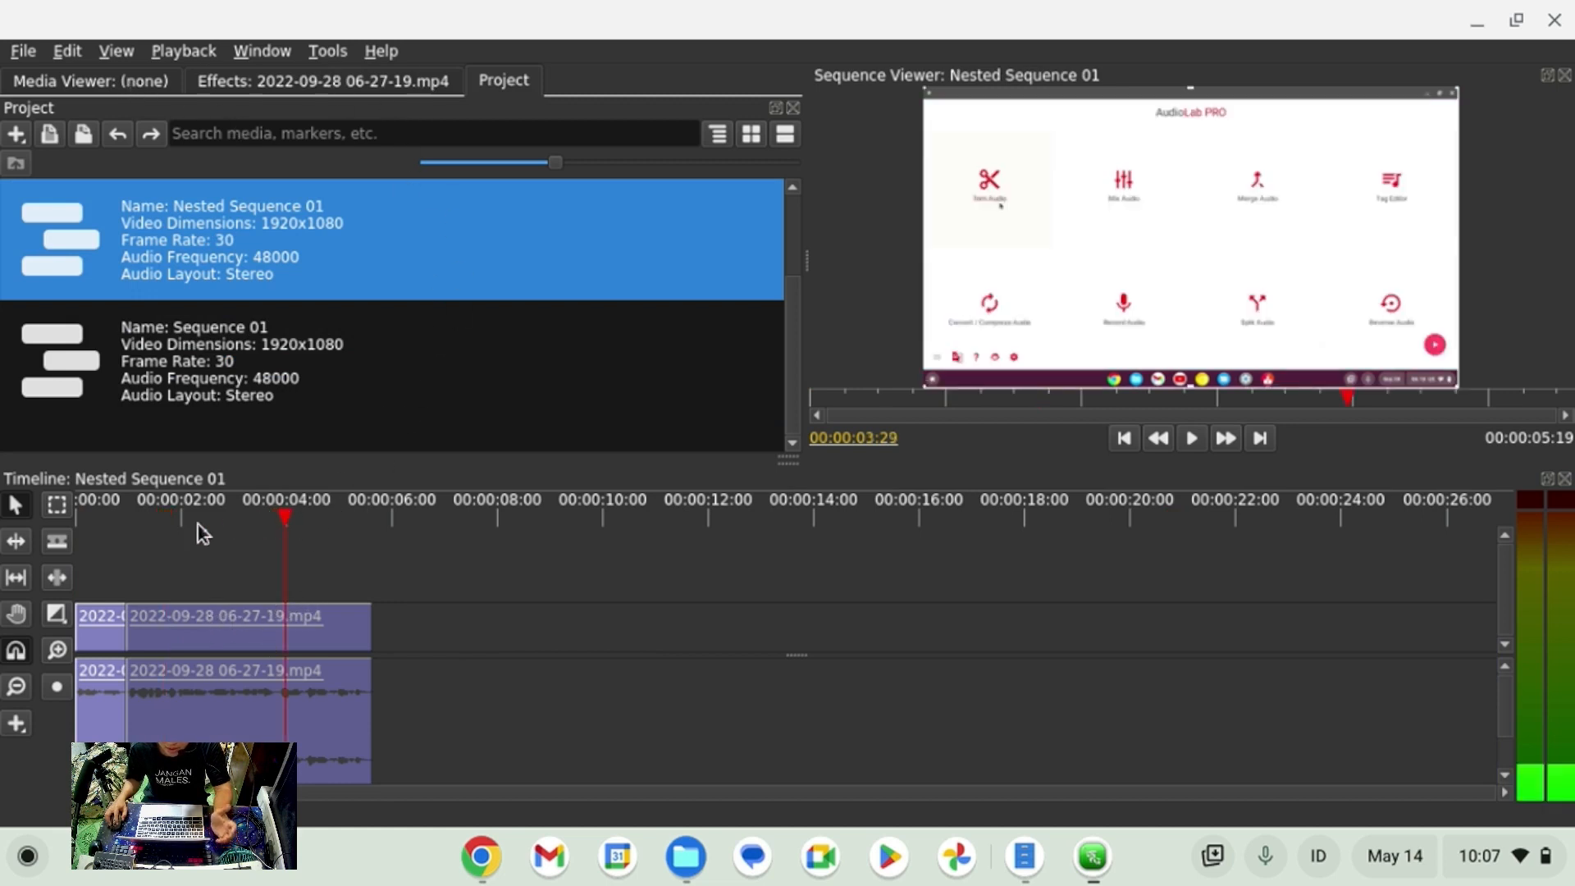
Return to Sequence 01 and preview frames within the nested clip, leaving the playhead at 00:00:14:29.
double_click(238, 321)
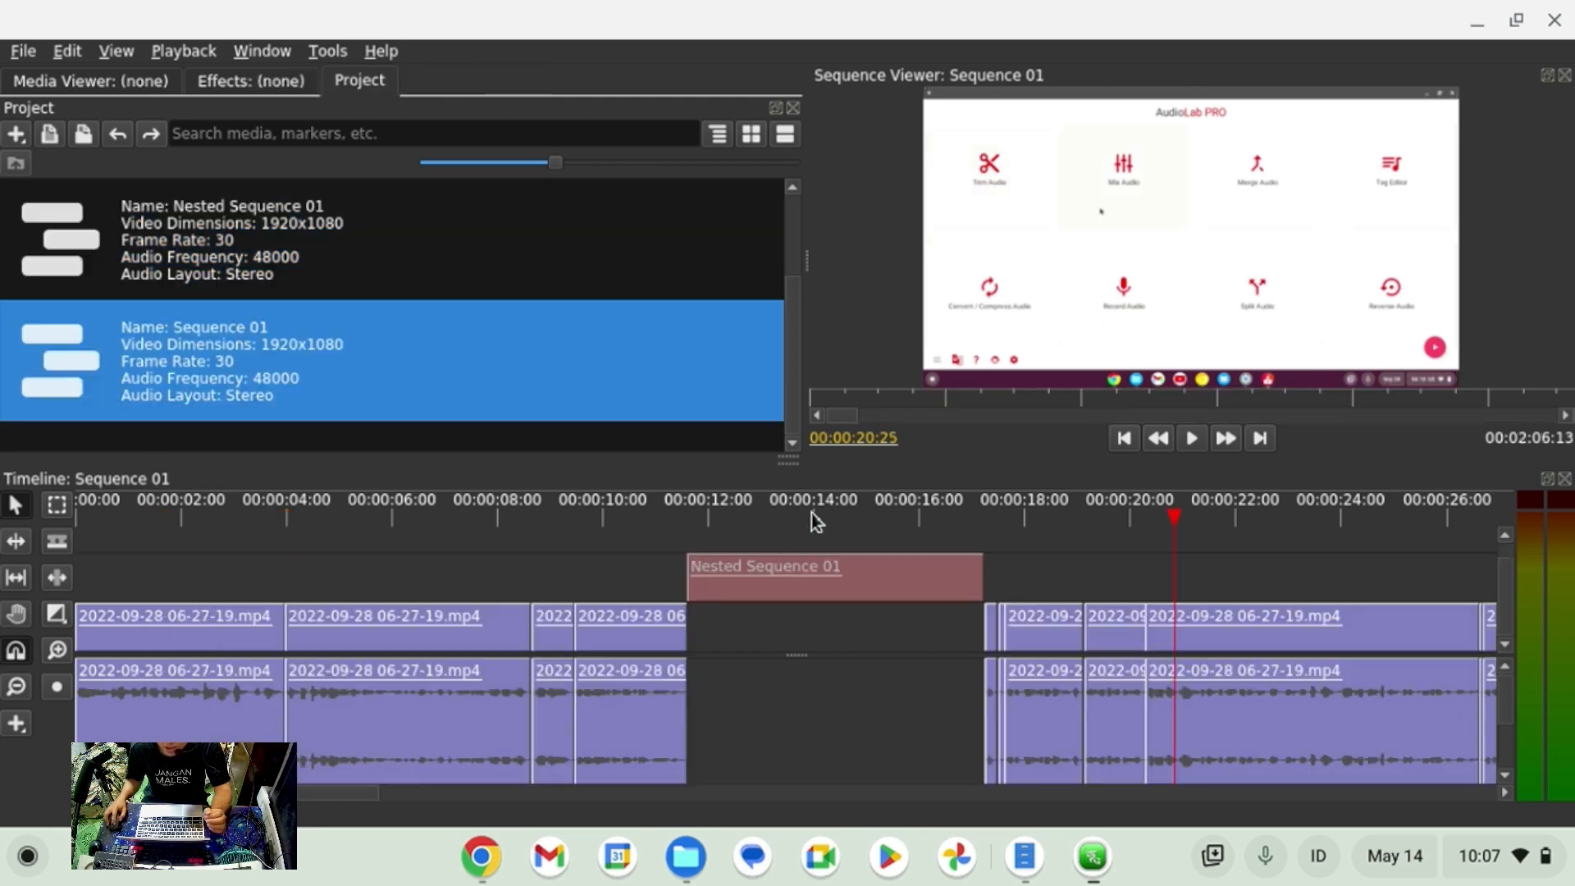
left_click(812, 519)
left_click(874, 524)
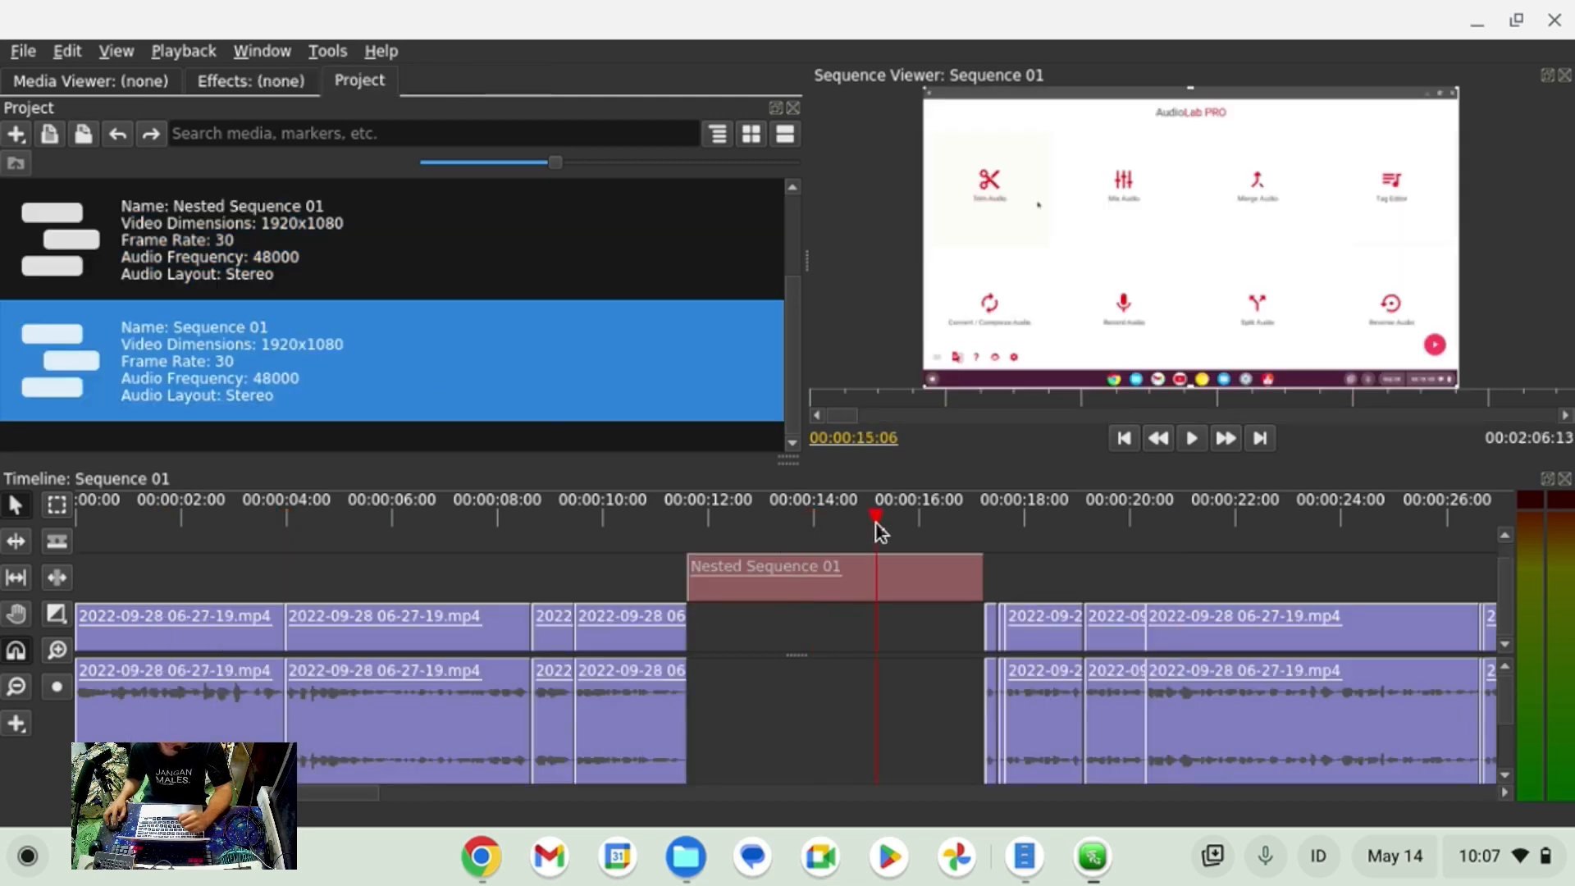
left_click(863, 523)
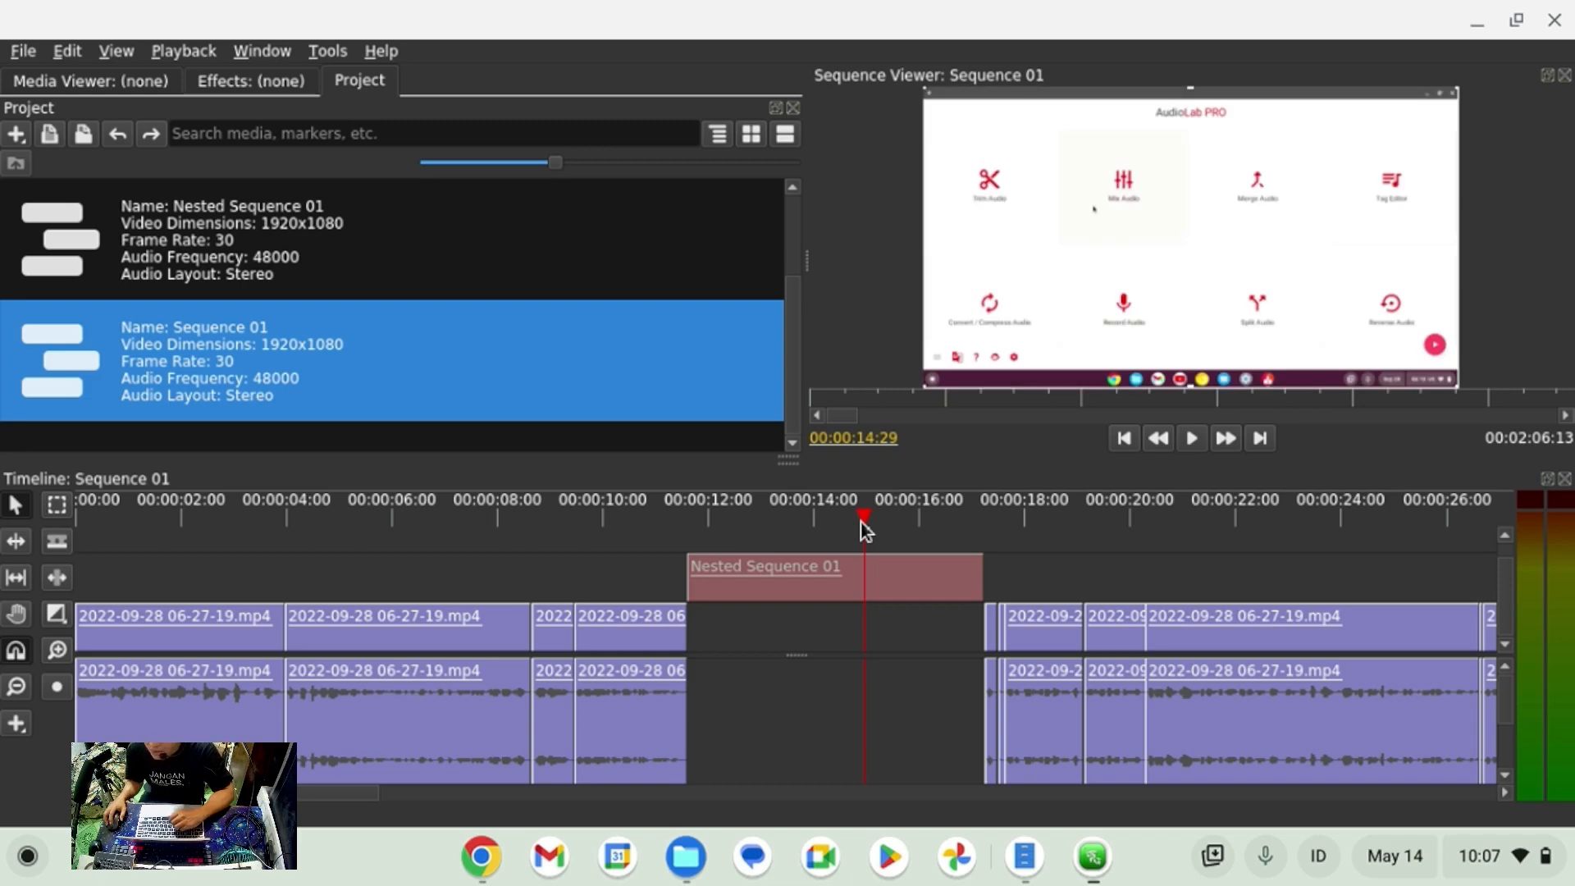
Move the nested sequence clip to start at about 00:00:17:07, above the following clips, and place the playhead at 00:00:20:18.
left_click(794, 593)
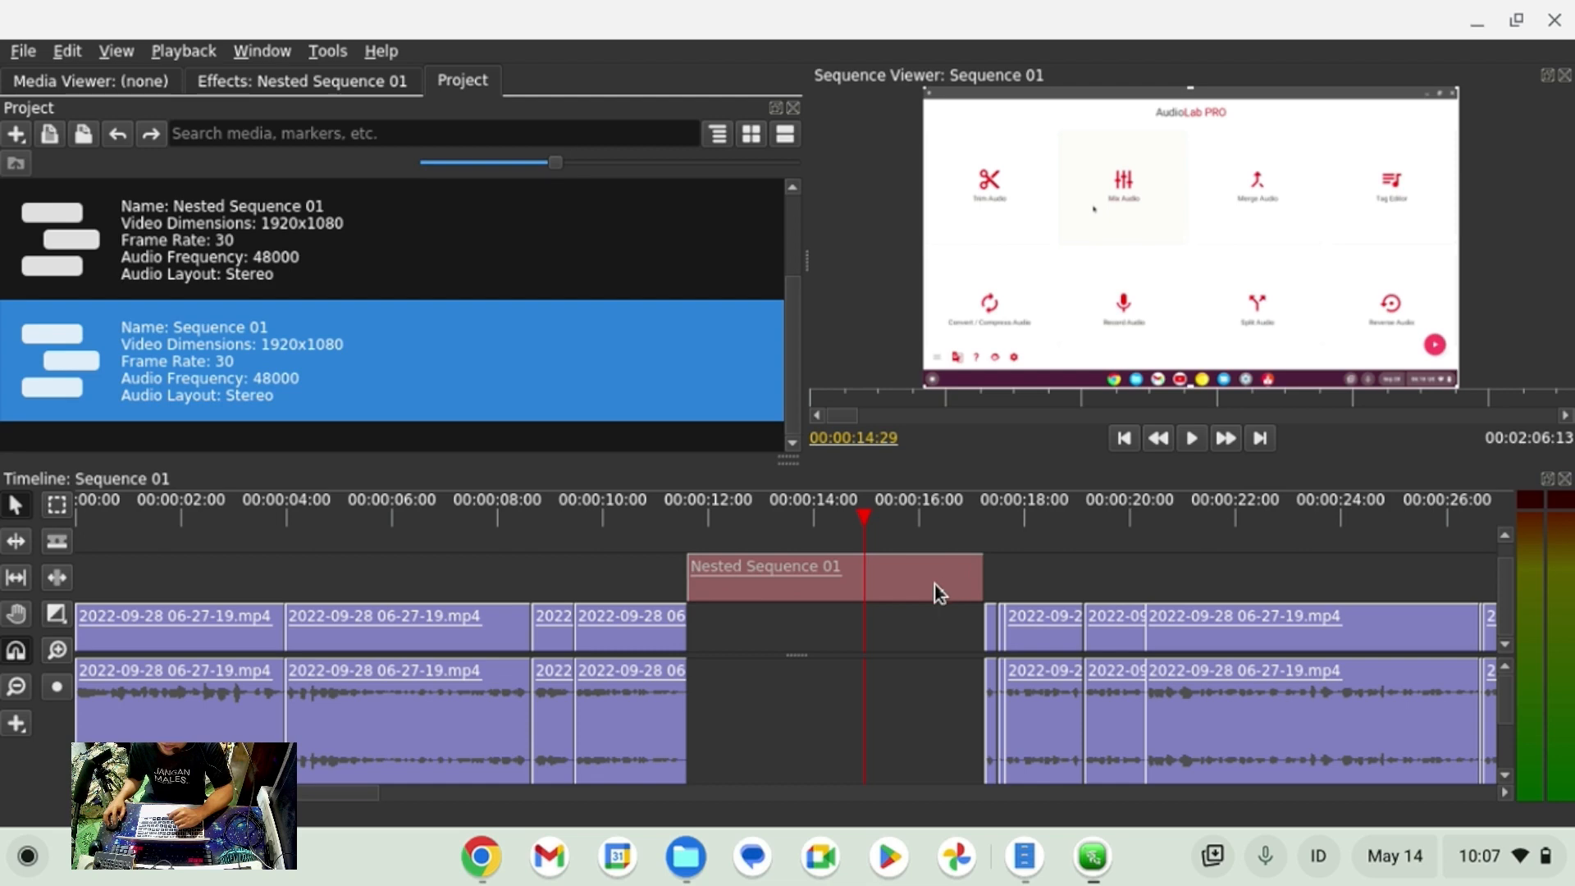
left_click_drag(933, 584, 1236, 566)
left_click(1156, 535)
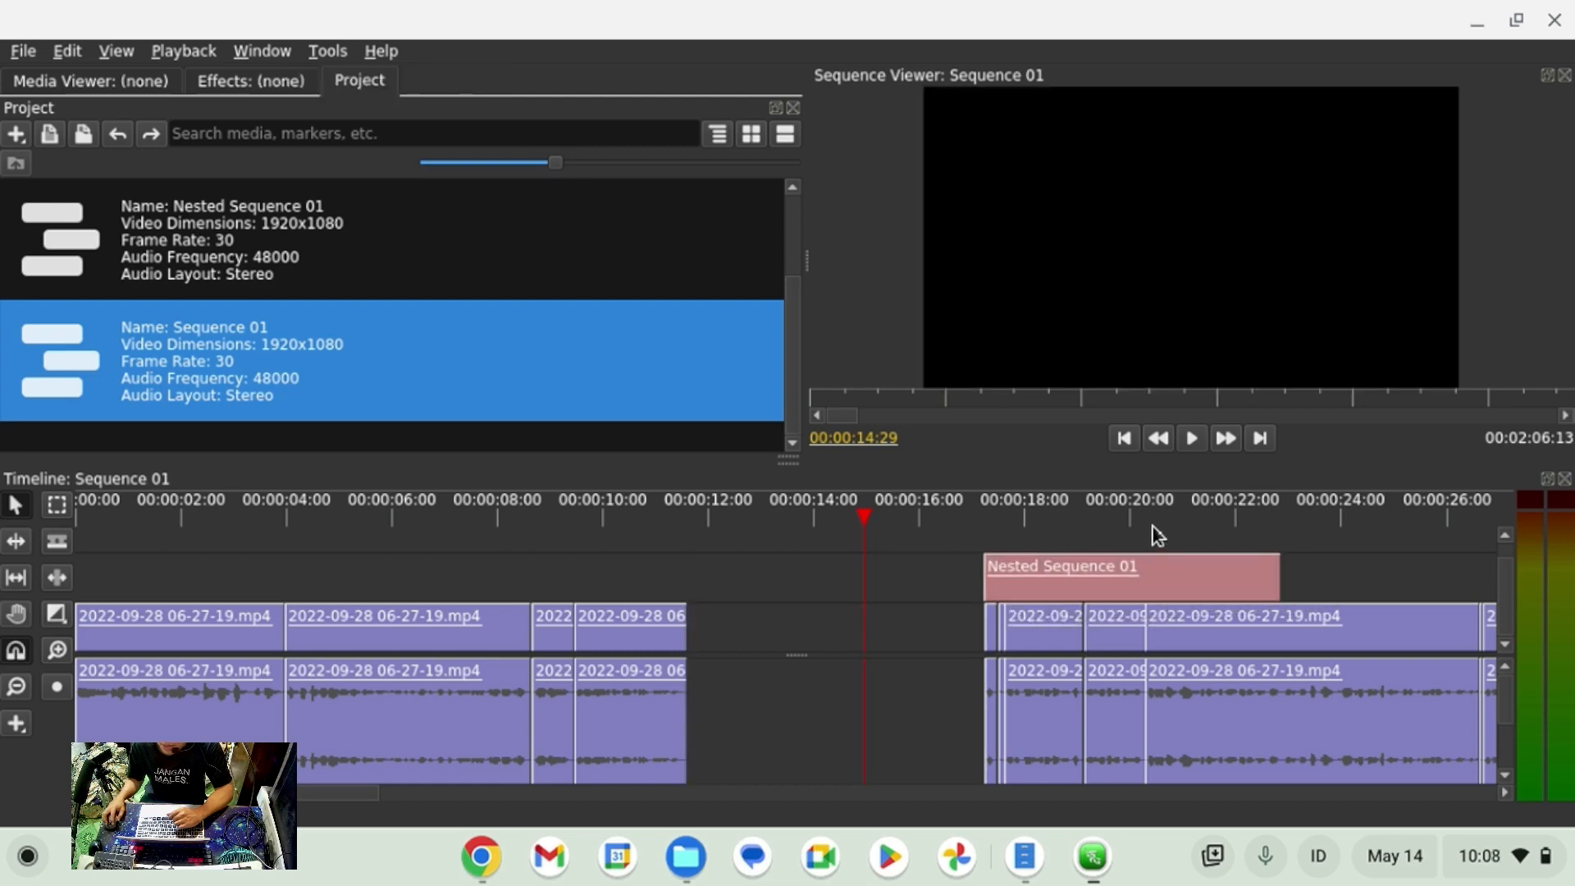
left_click(1161, 512)
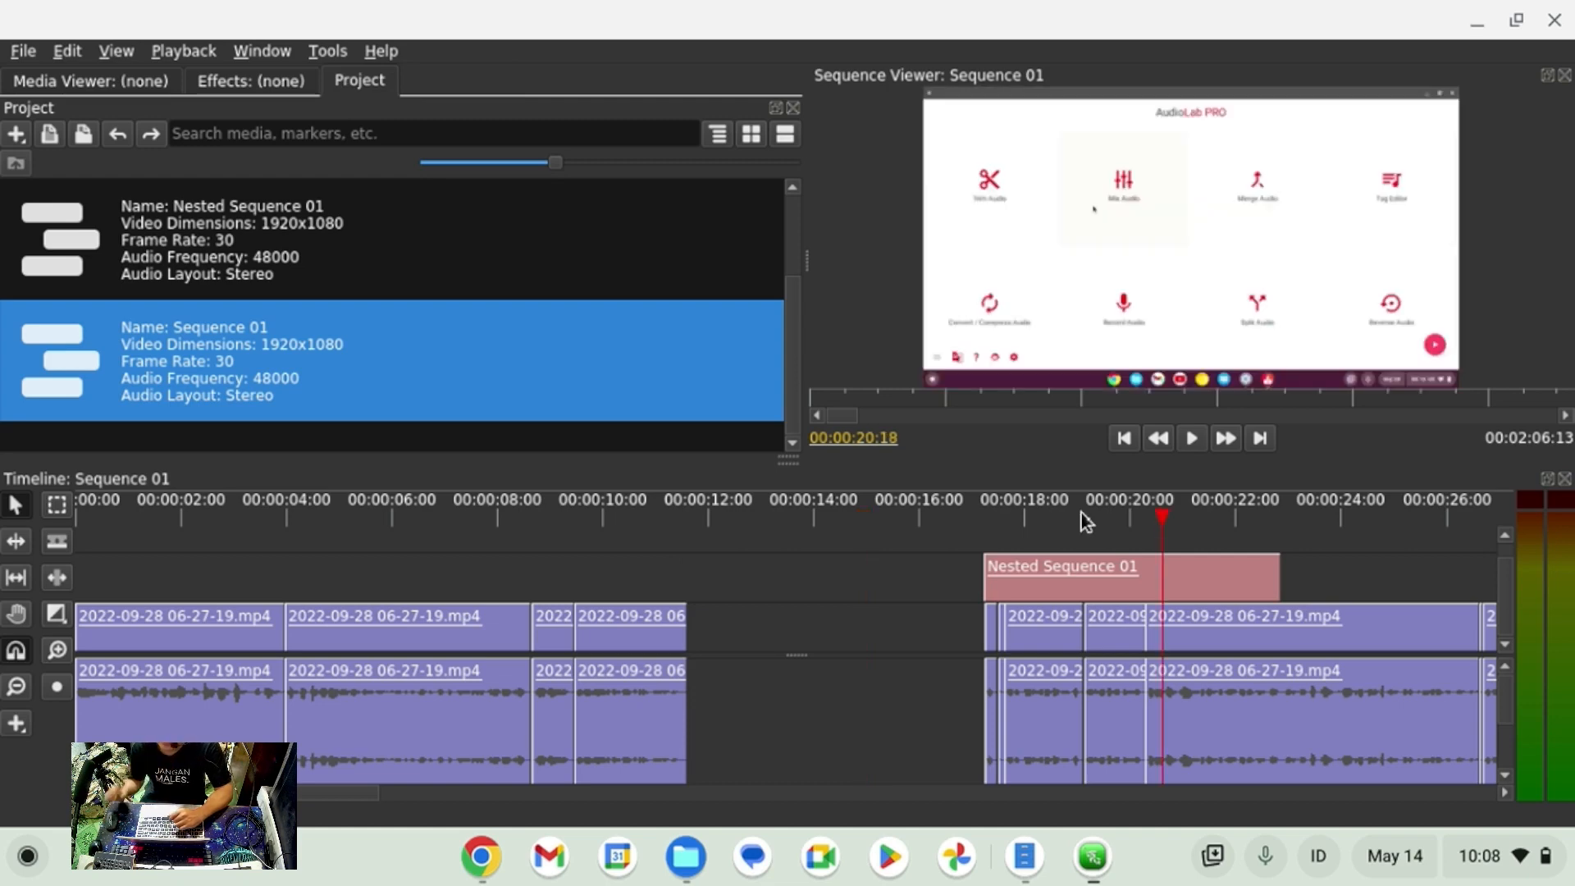
Uniformly scale the nested sequence clip down to roughly half size as an inset over the underlying video.
left_click(1137, 564)
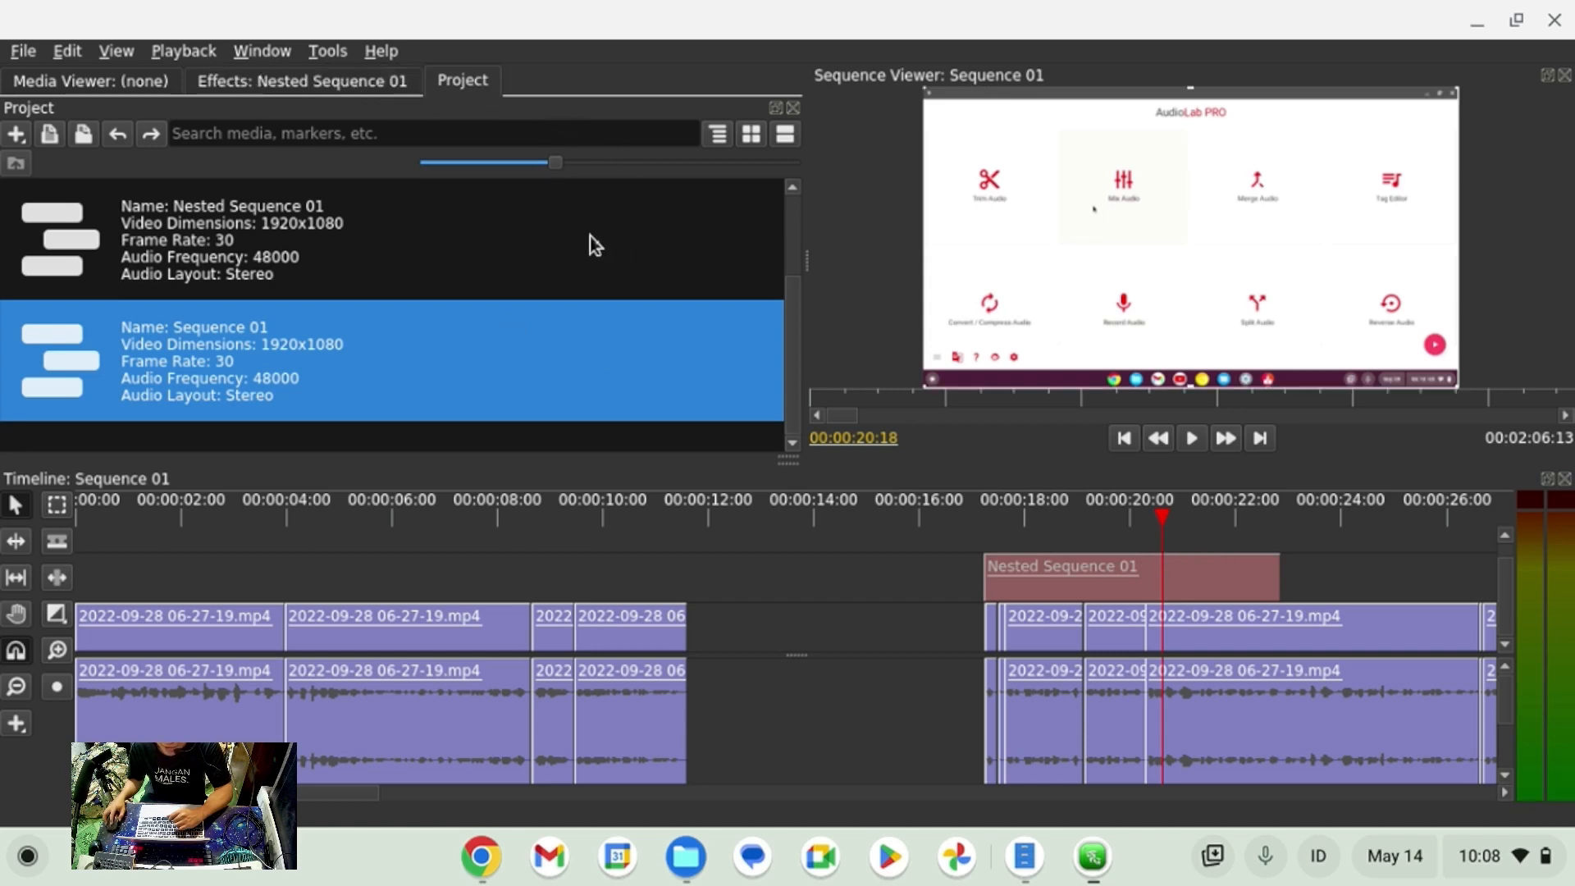
left_click(125, 220)
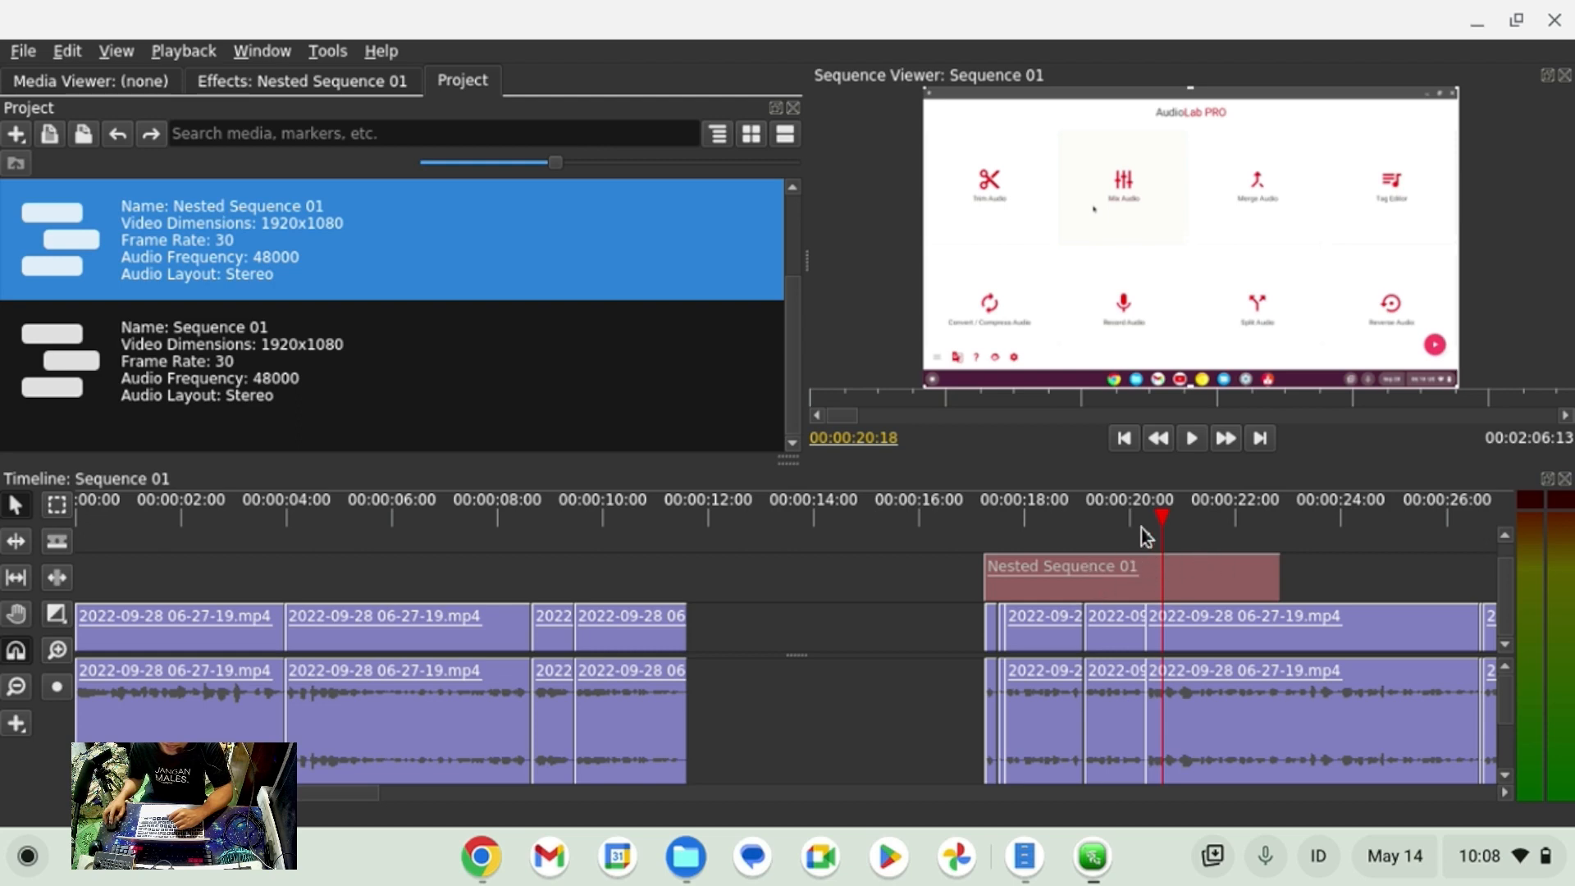
left_click(263, 77)
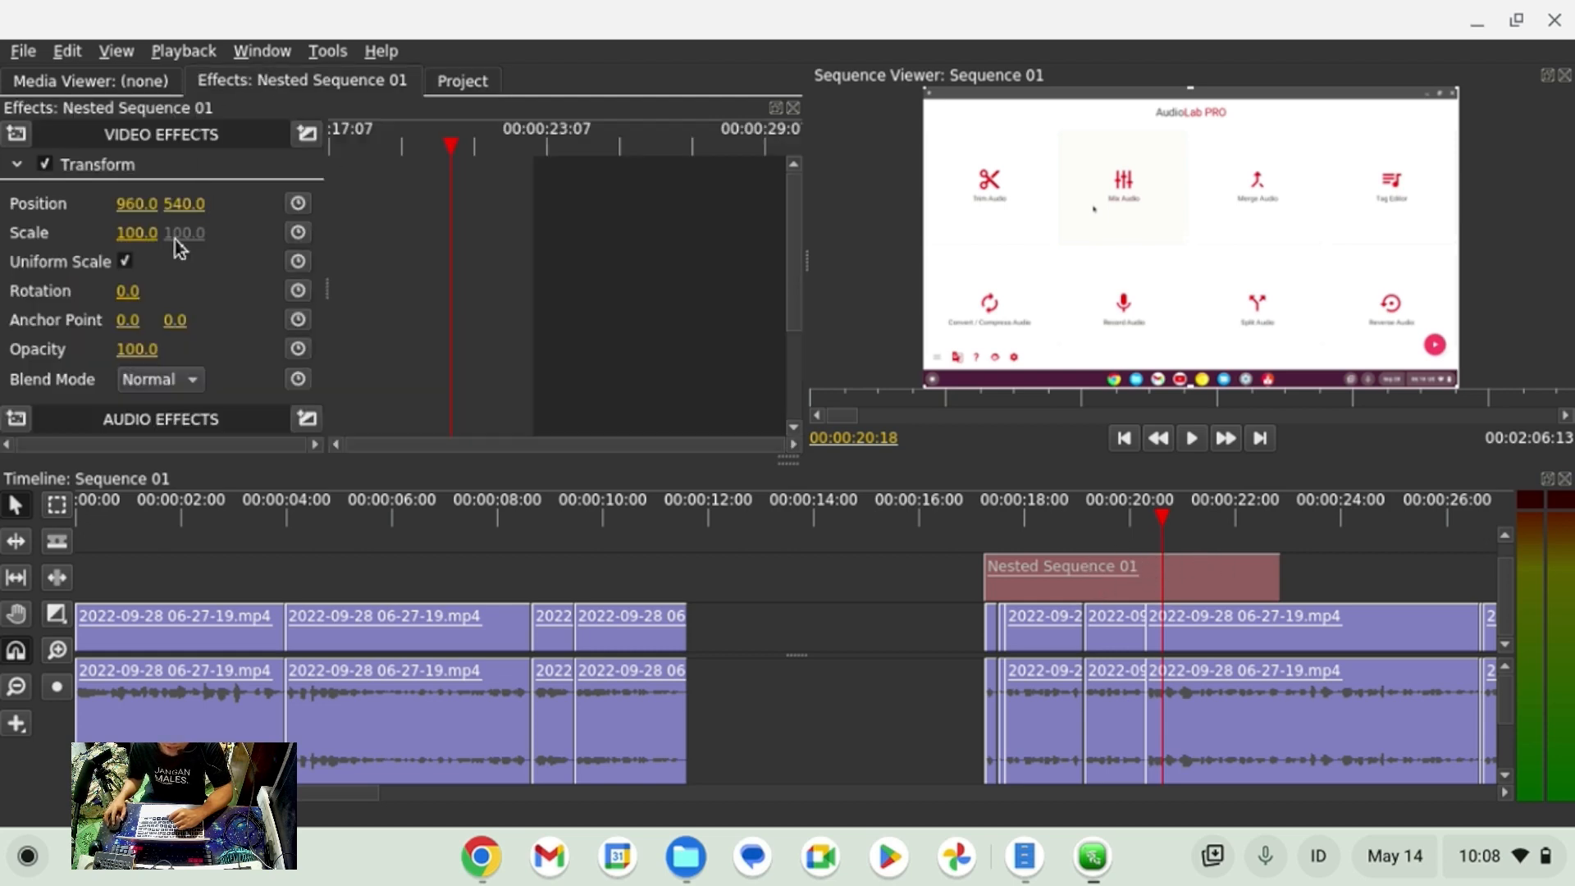
left_click_drag(146, 224, 108, 224)
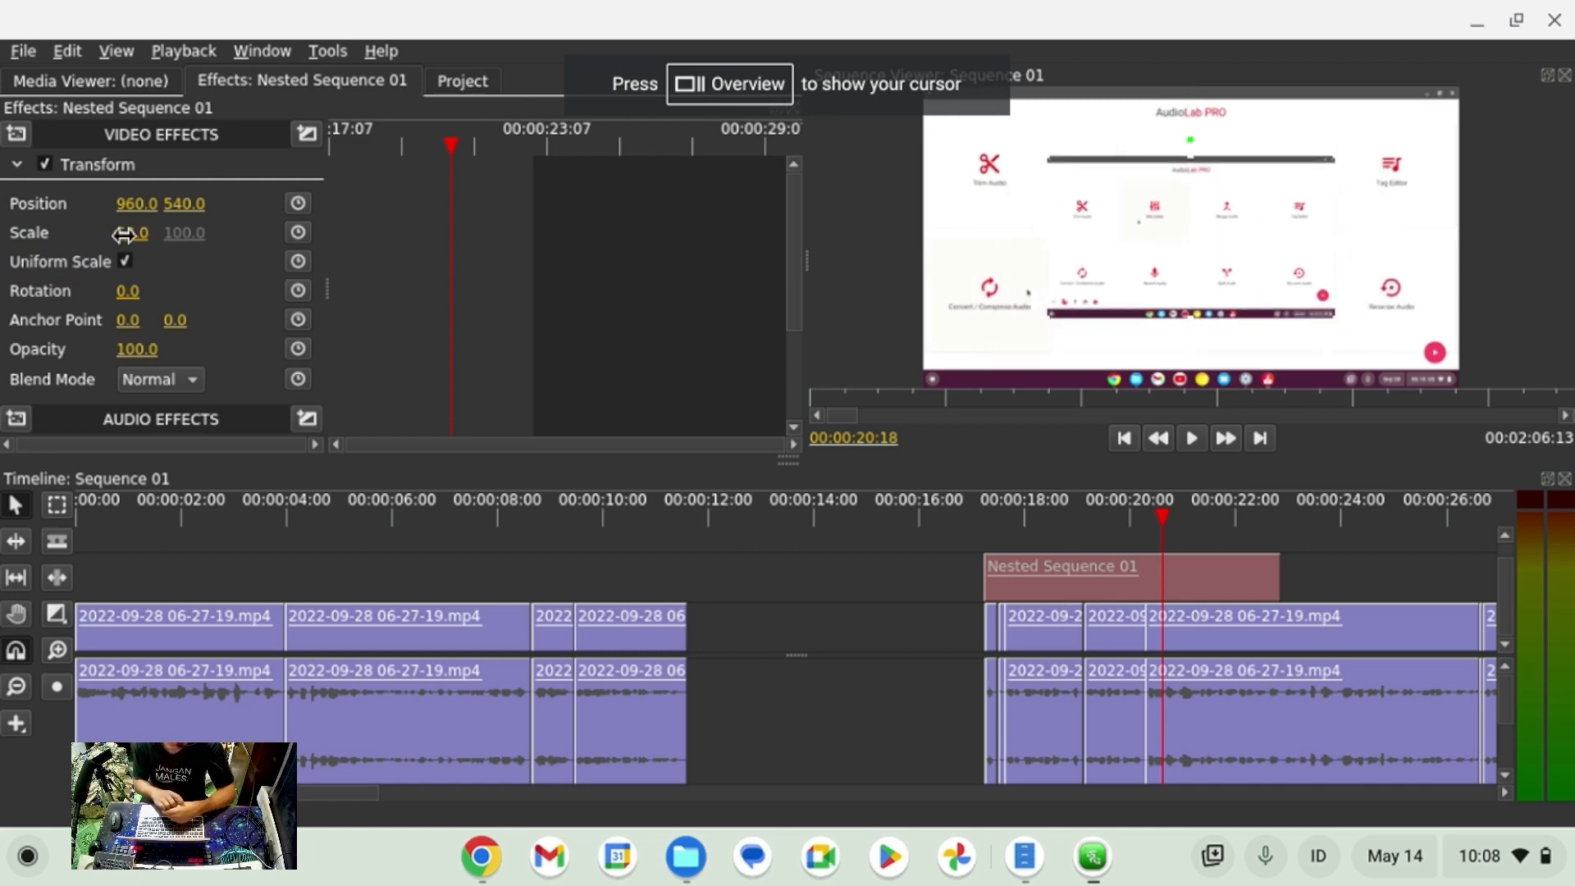
Open the scaled-down nested clip's own sequence from the timeline and display the project items.
double_click(1160, 574)
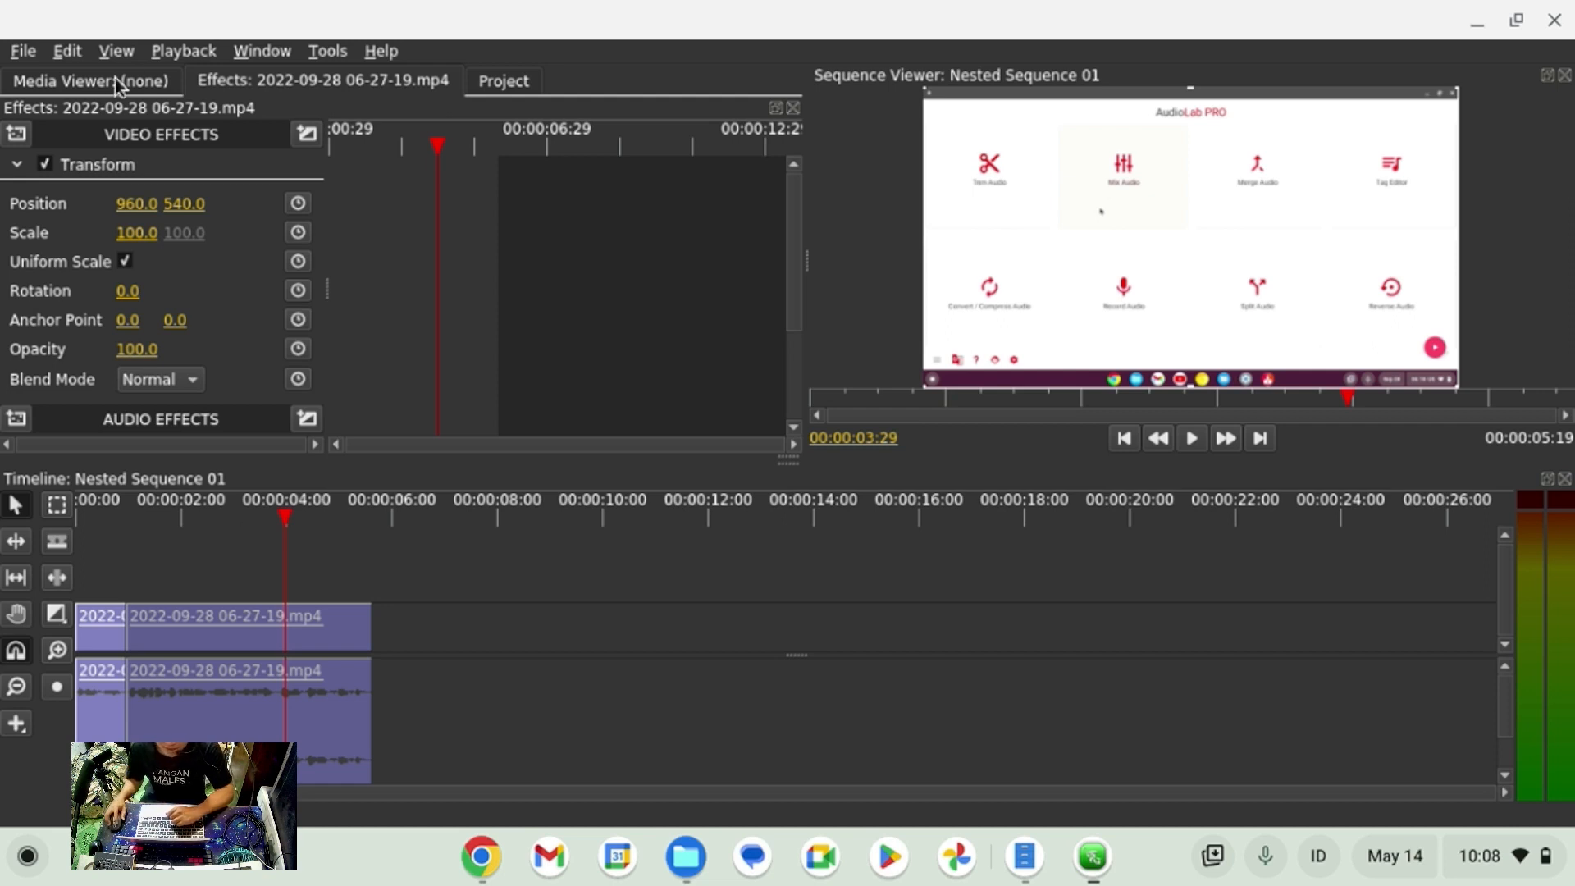
left_click(515, 79)
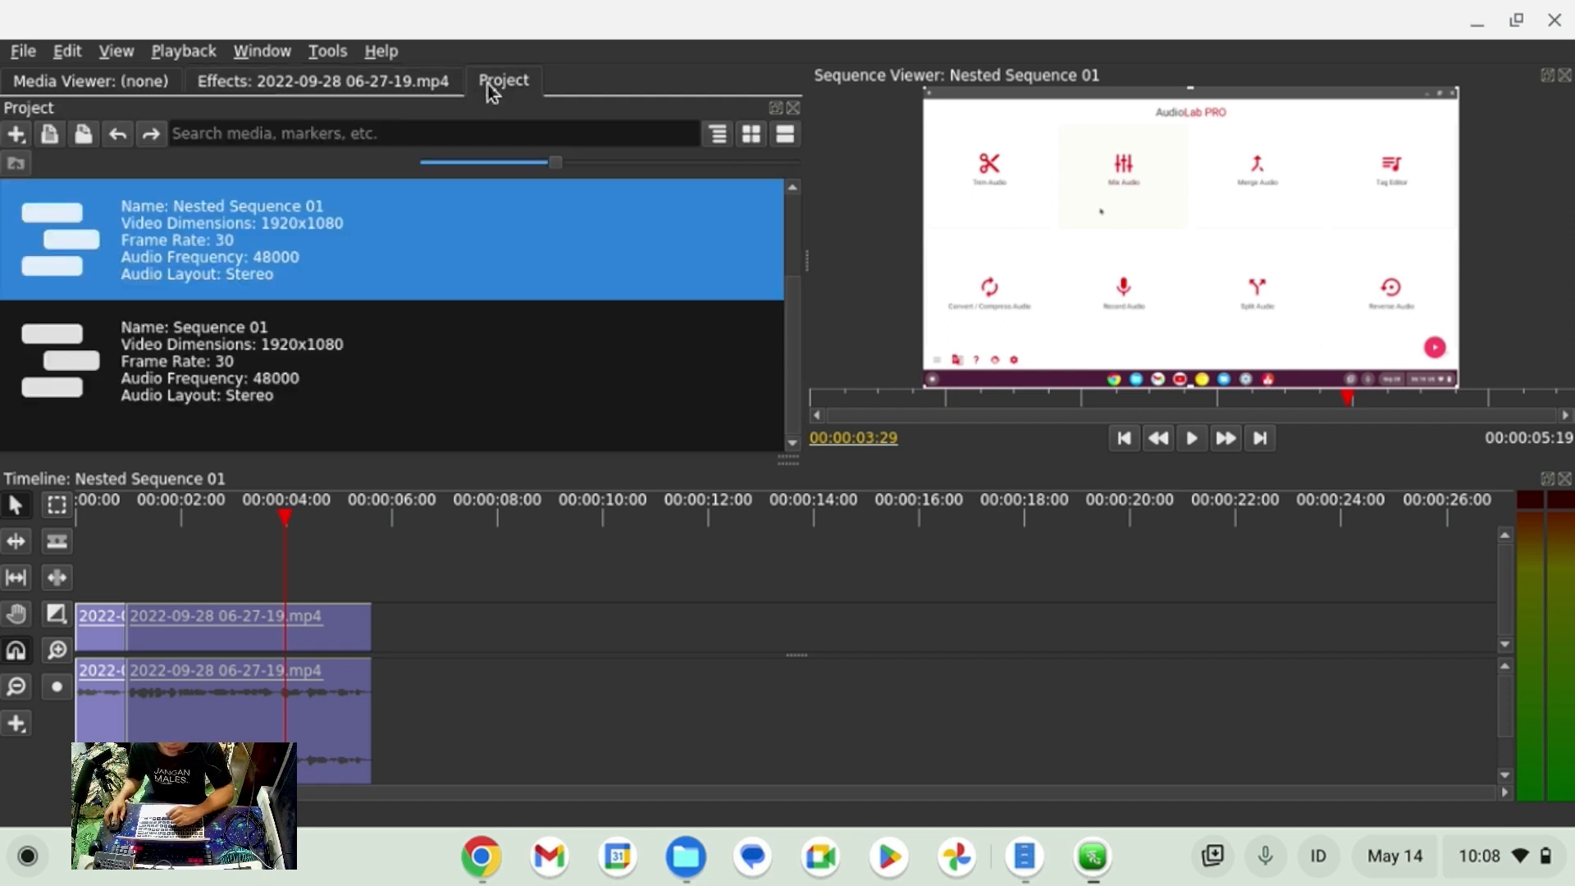
Open Sequence 01 and place Nested Sequence 01 above its opening clips, from about 6 seconds up to the start of the gap.
left_click(234, 383)
double_click(234, 384)
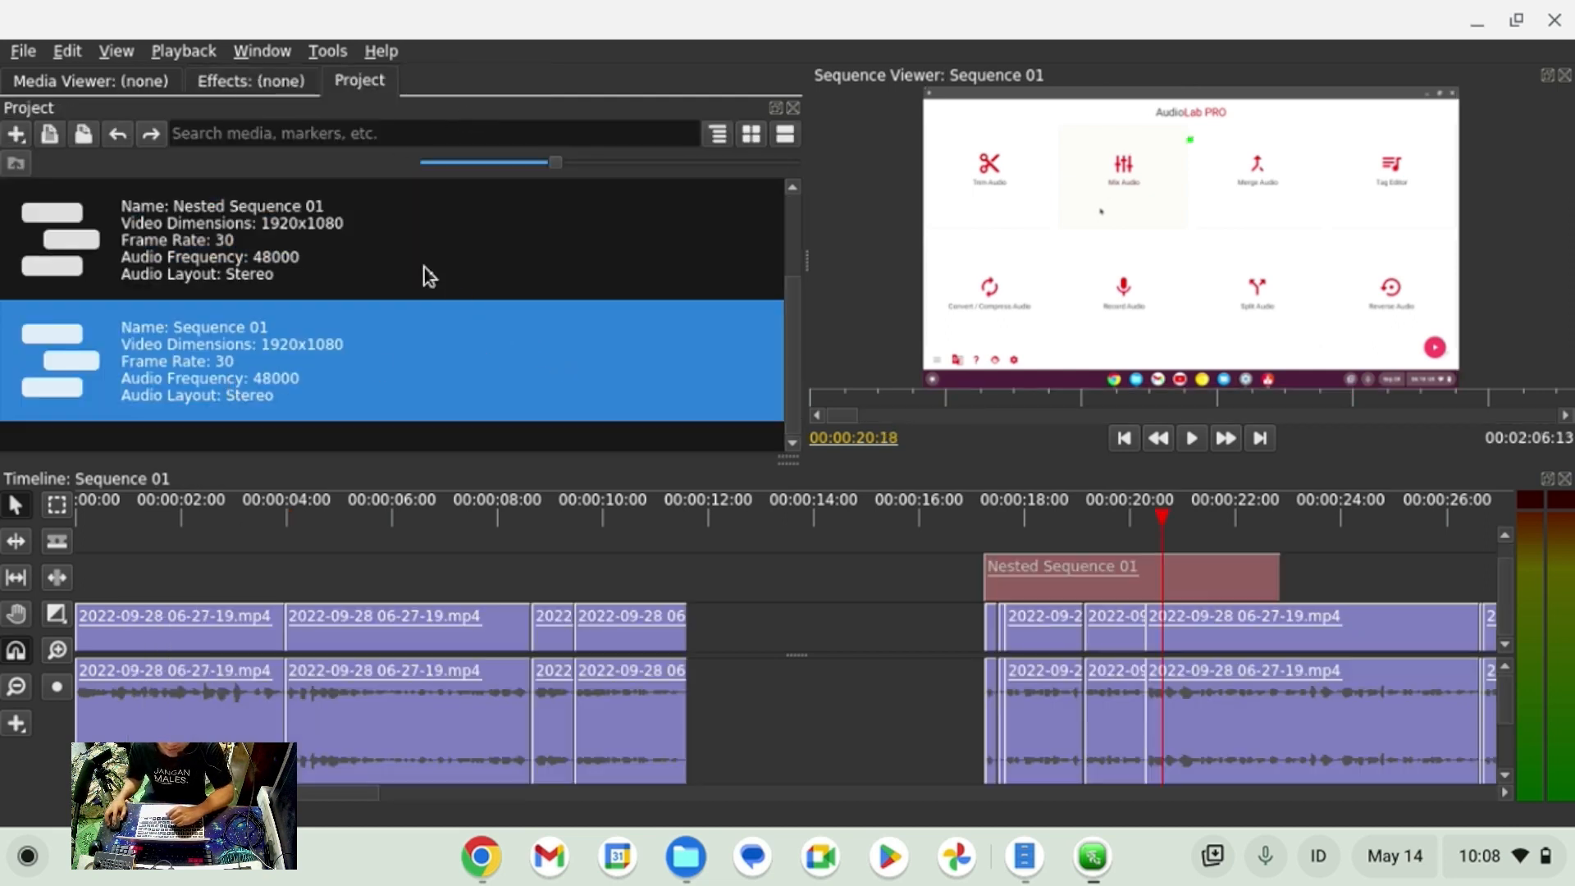
left_click(346, 239)
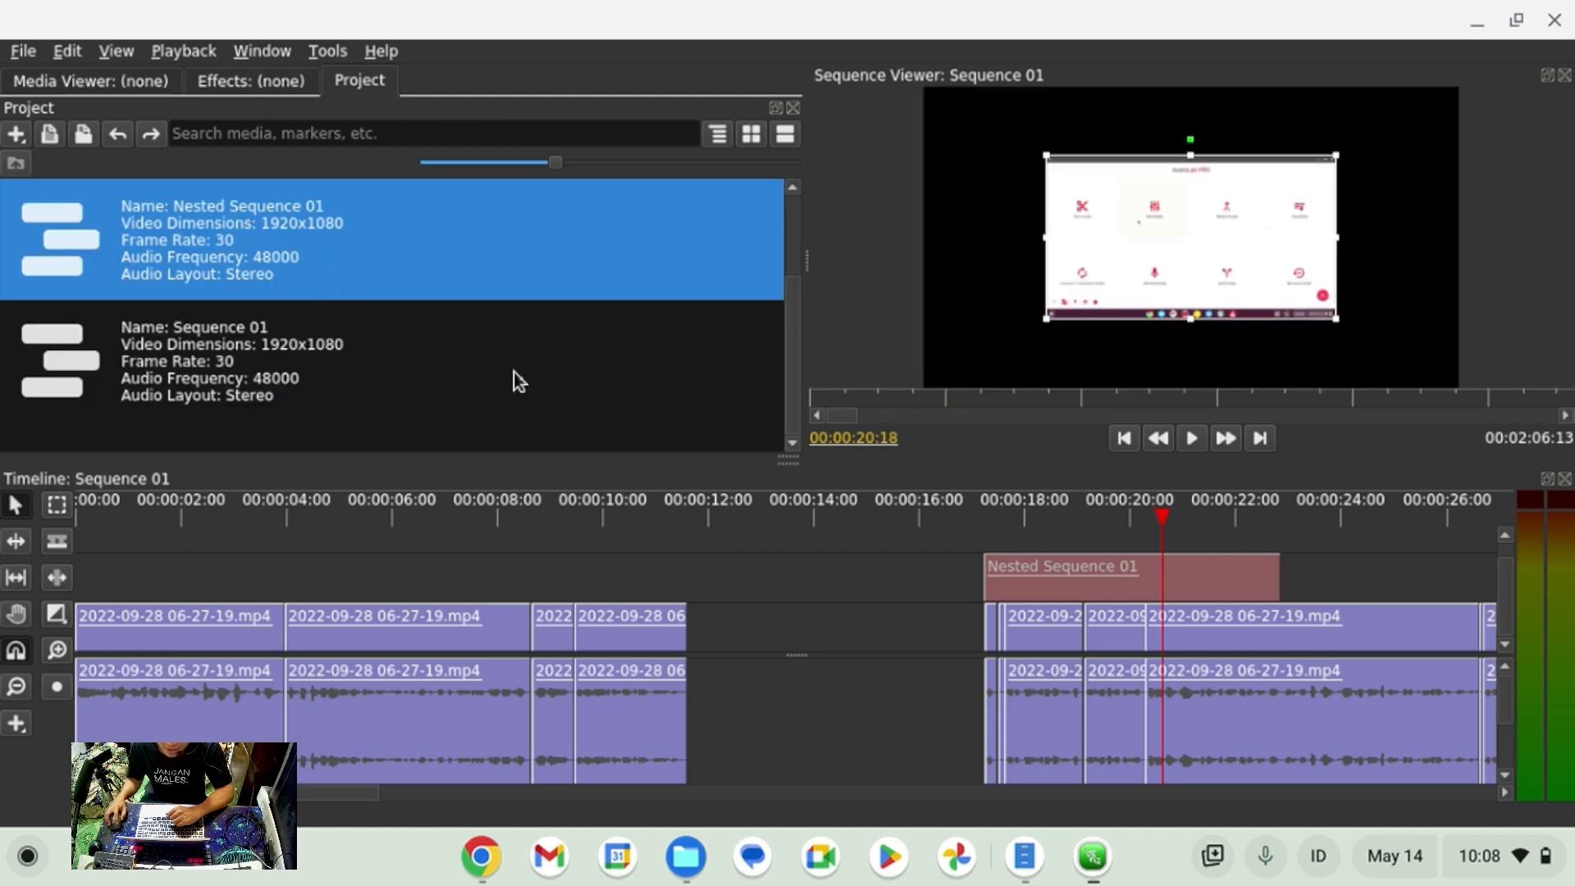
left_click_drag(788, 603, 510, 564)
Preview the added Nested Sequence 01 clip at 00:00:09:06 and the original one at 00:00:20:09.
left_click(560, 510)
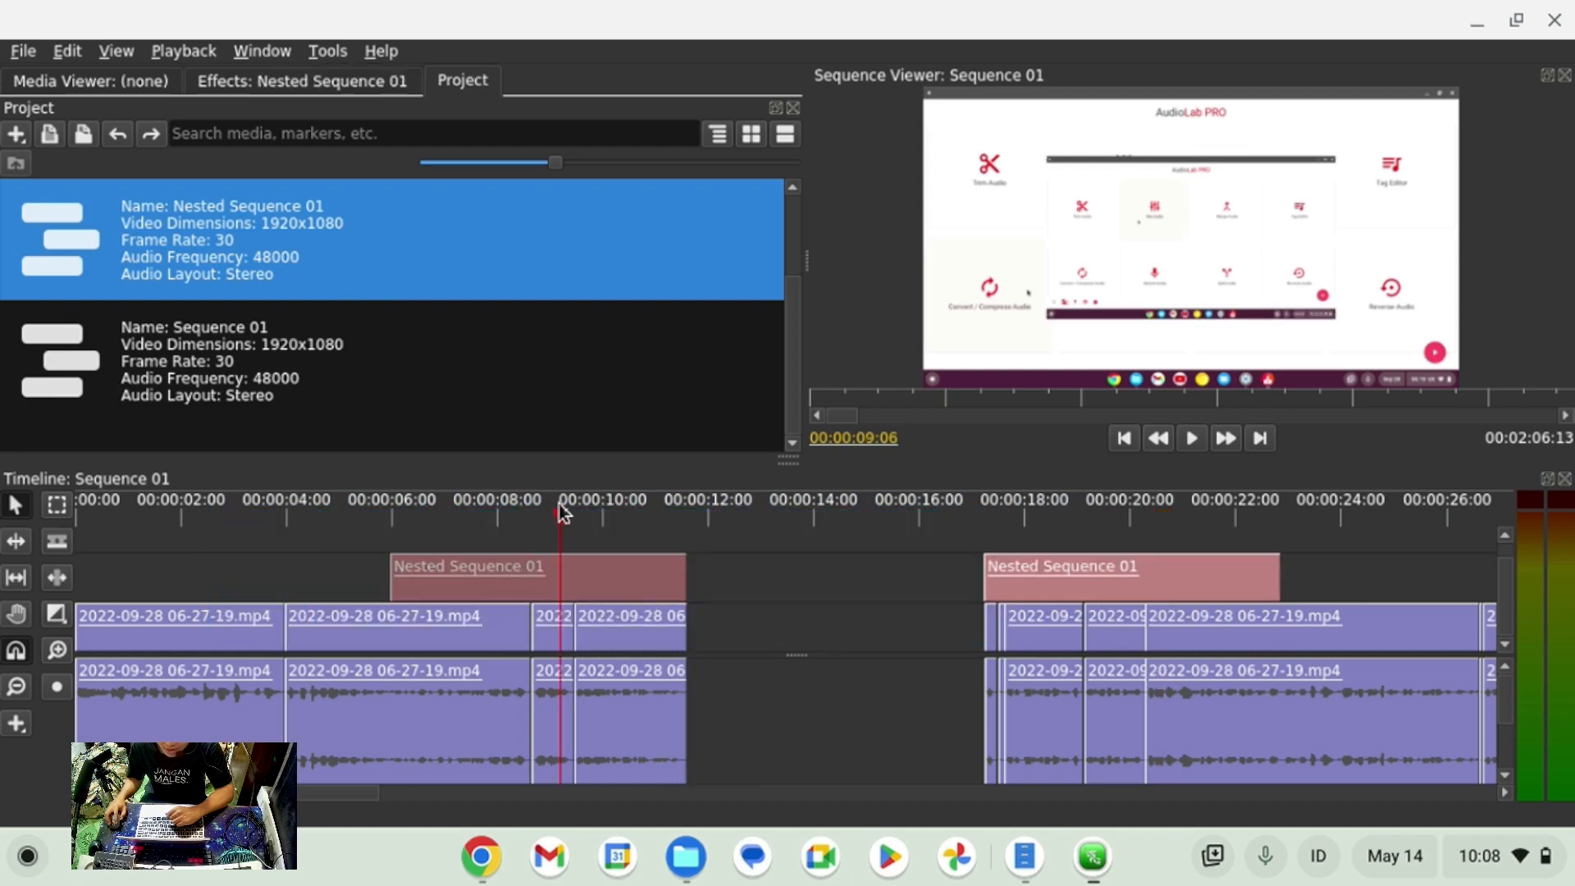
left_click(1148, 580)
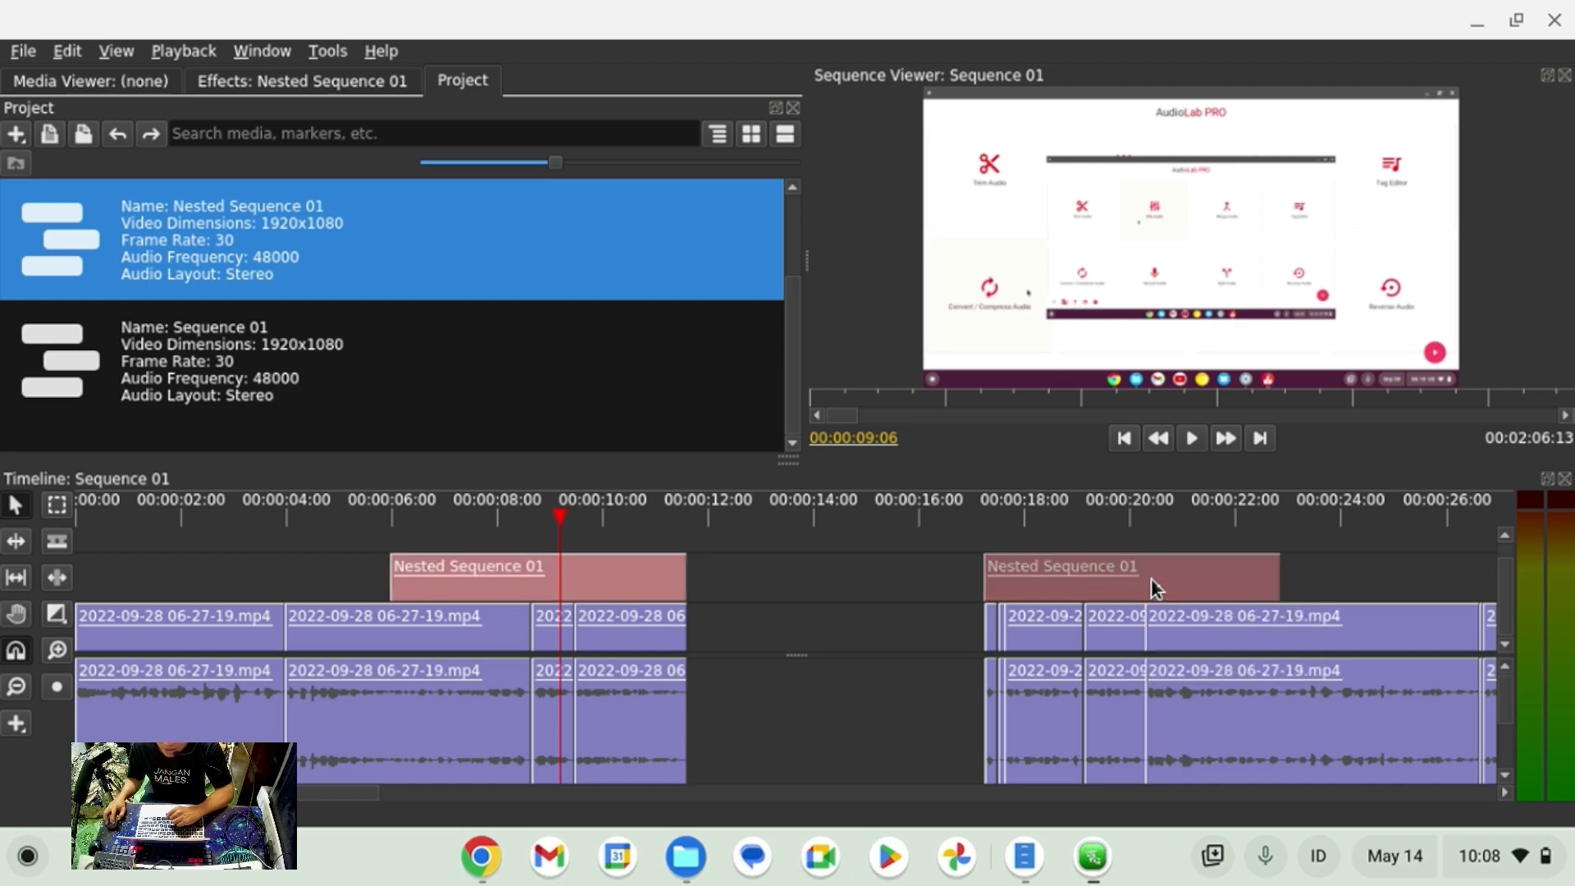
left_click(1144, 526)
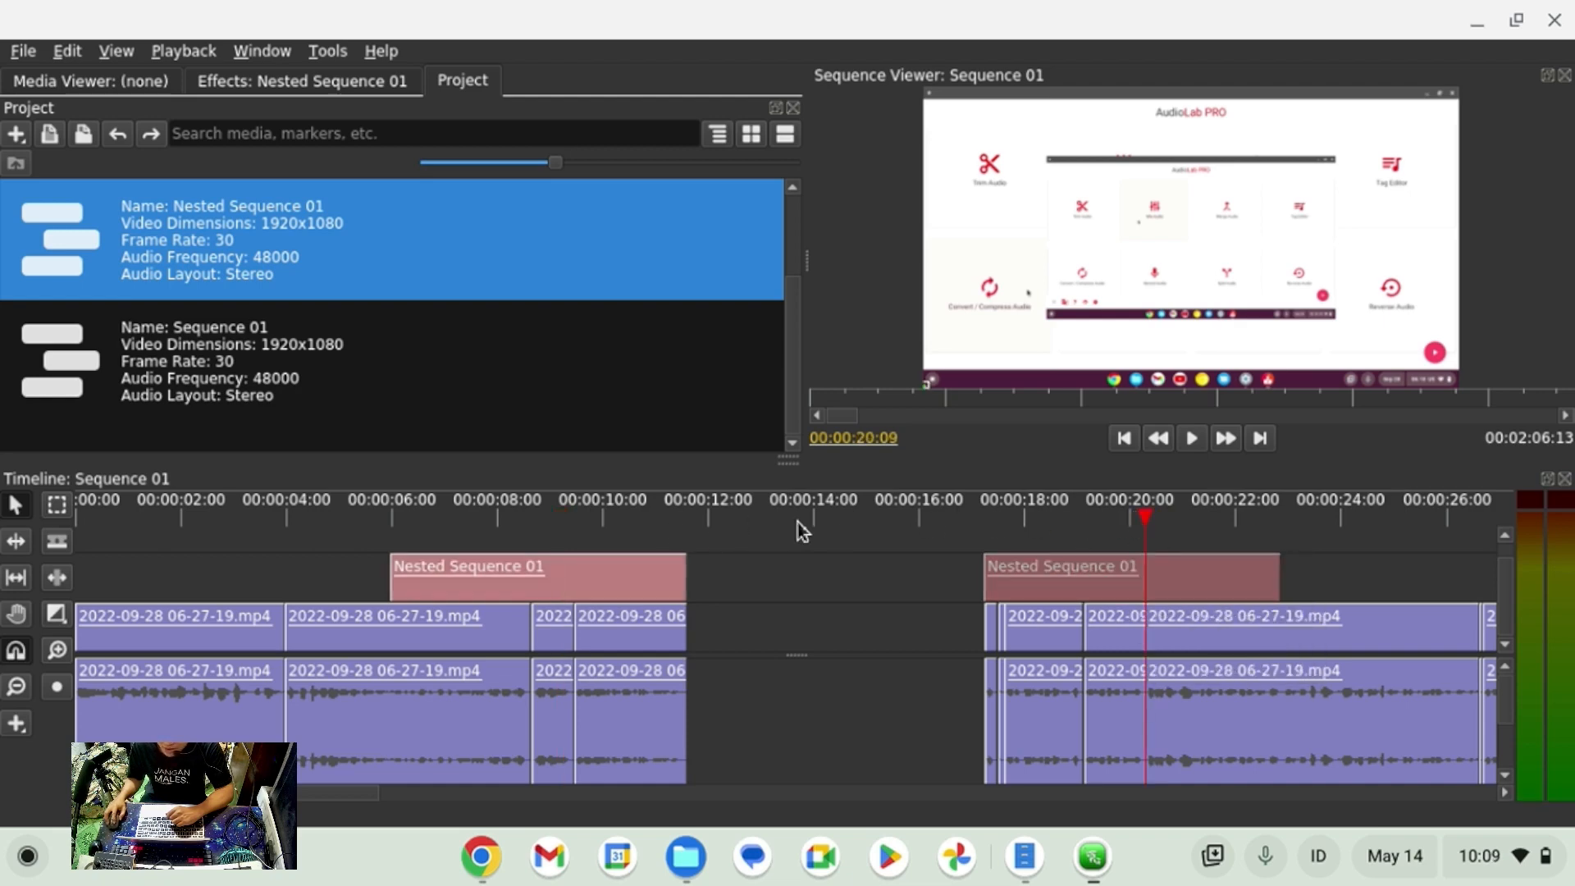
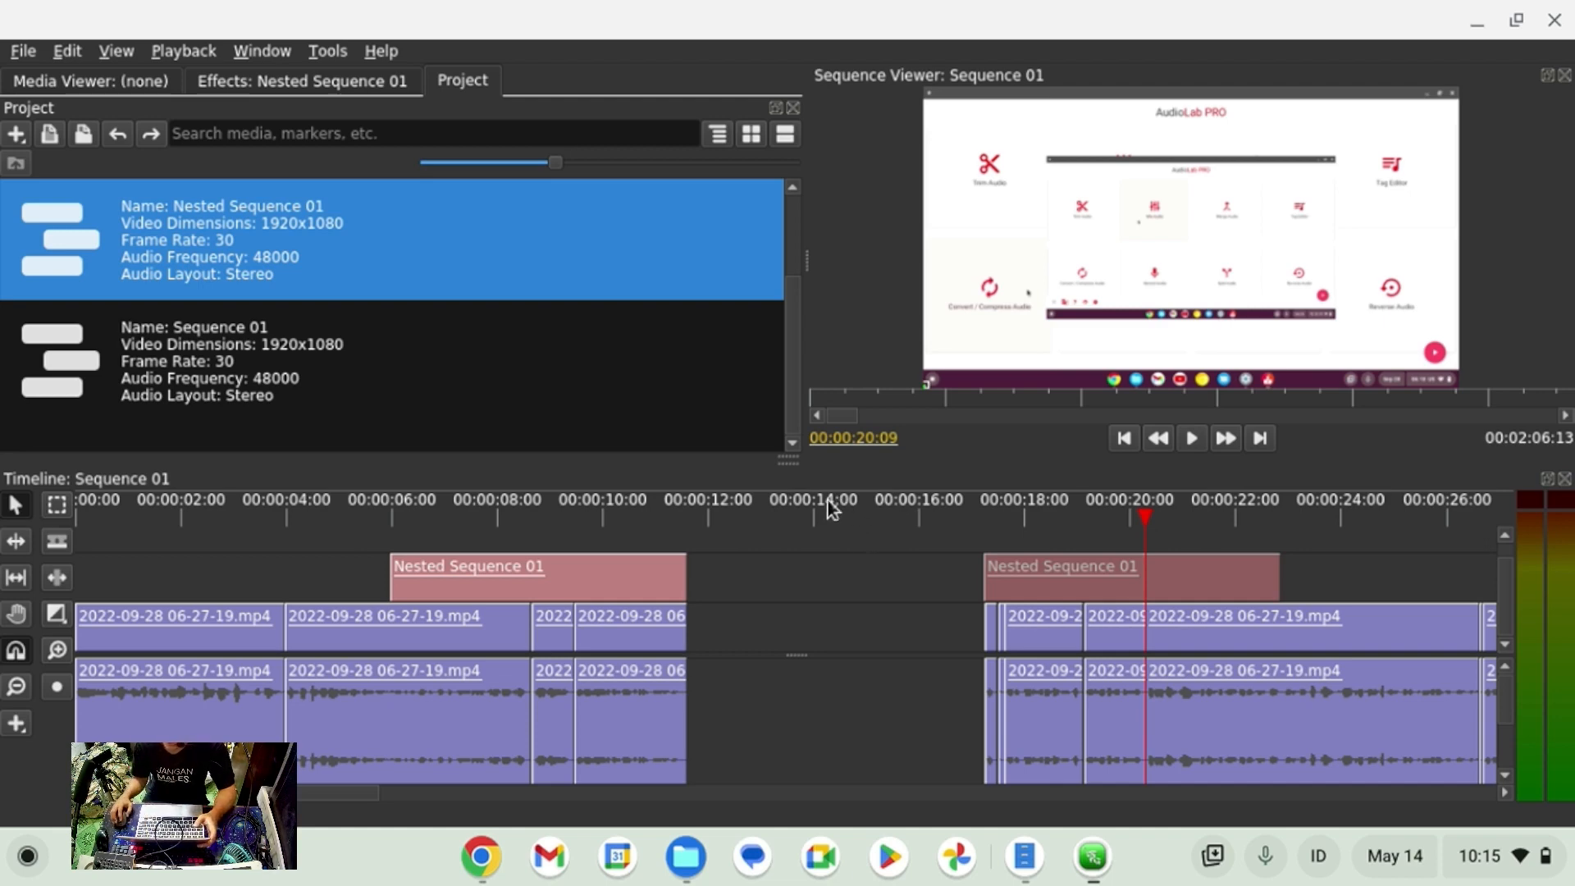
Force close the unresponsive Olive application.
right_click(1095, 855)
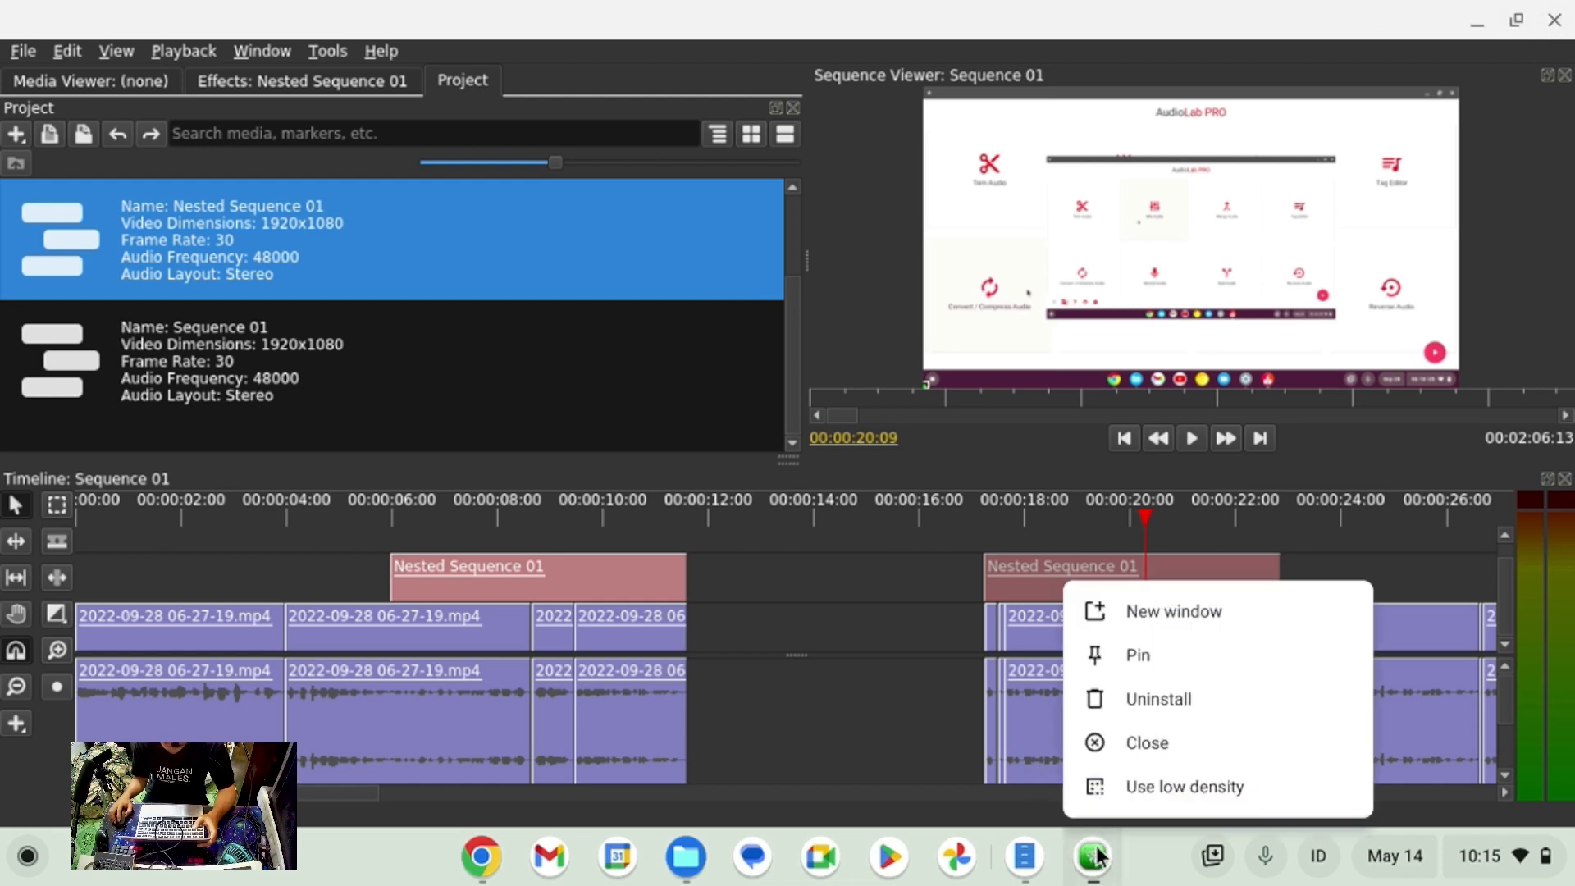
left_click(1158, 740)
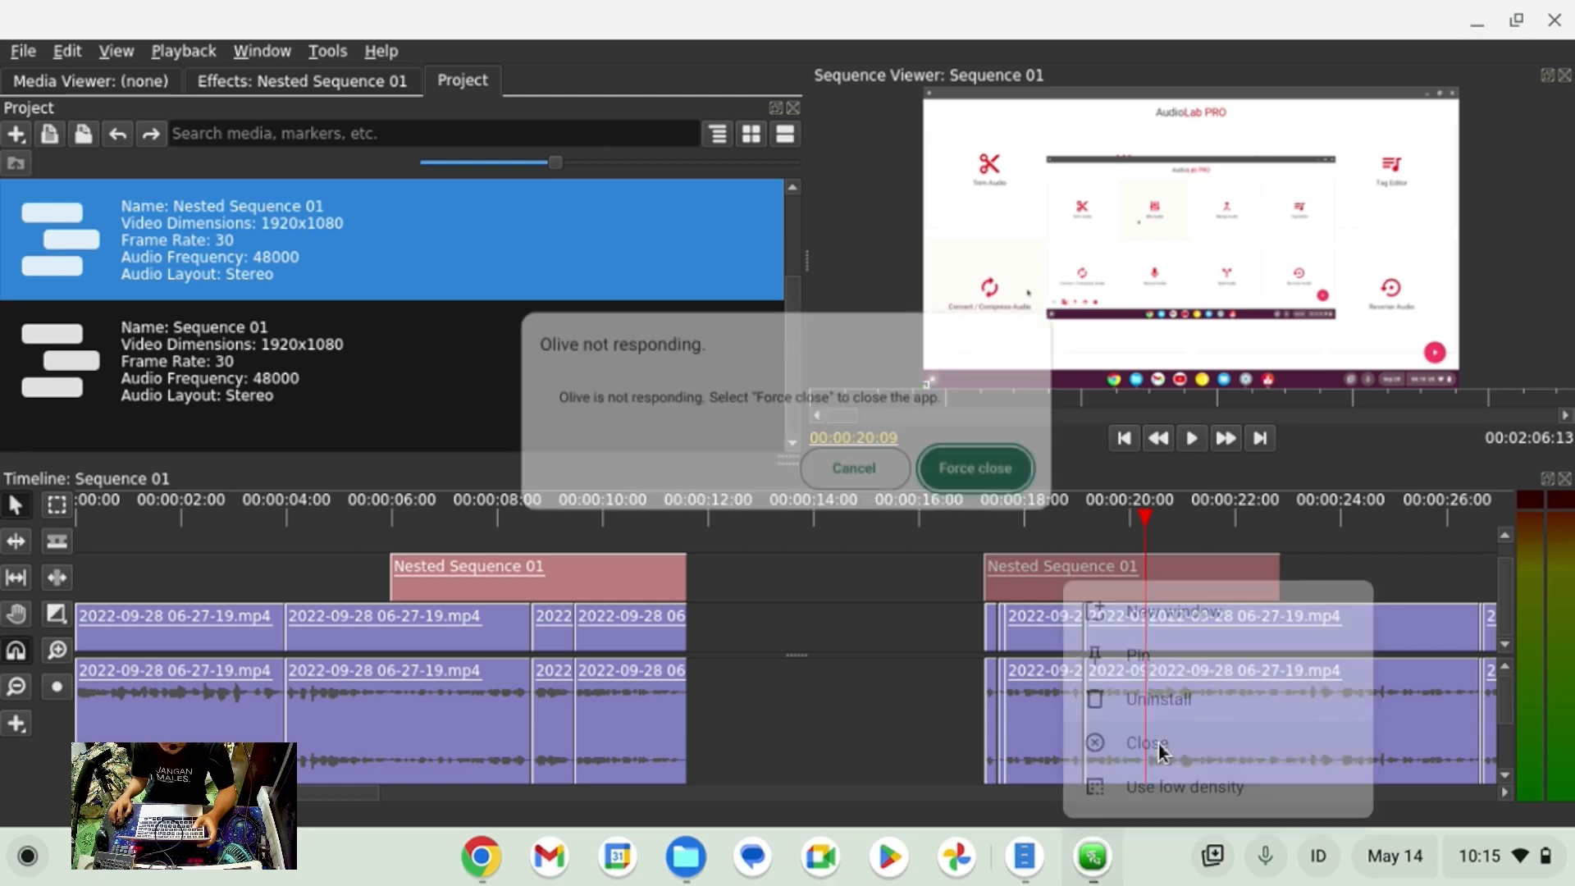
left_click(976, 479)
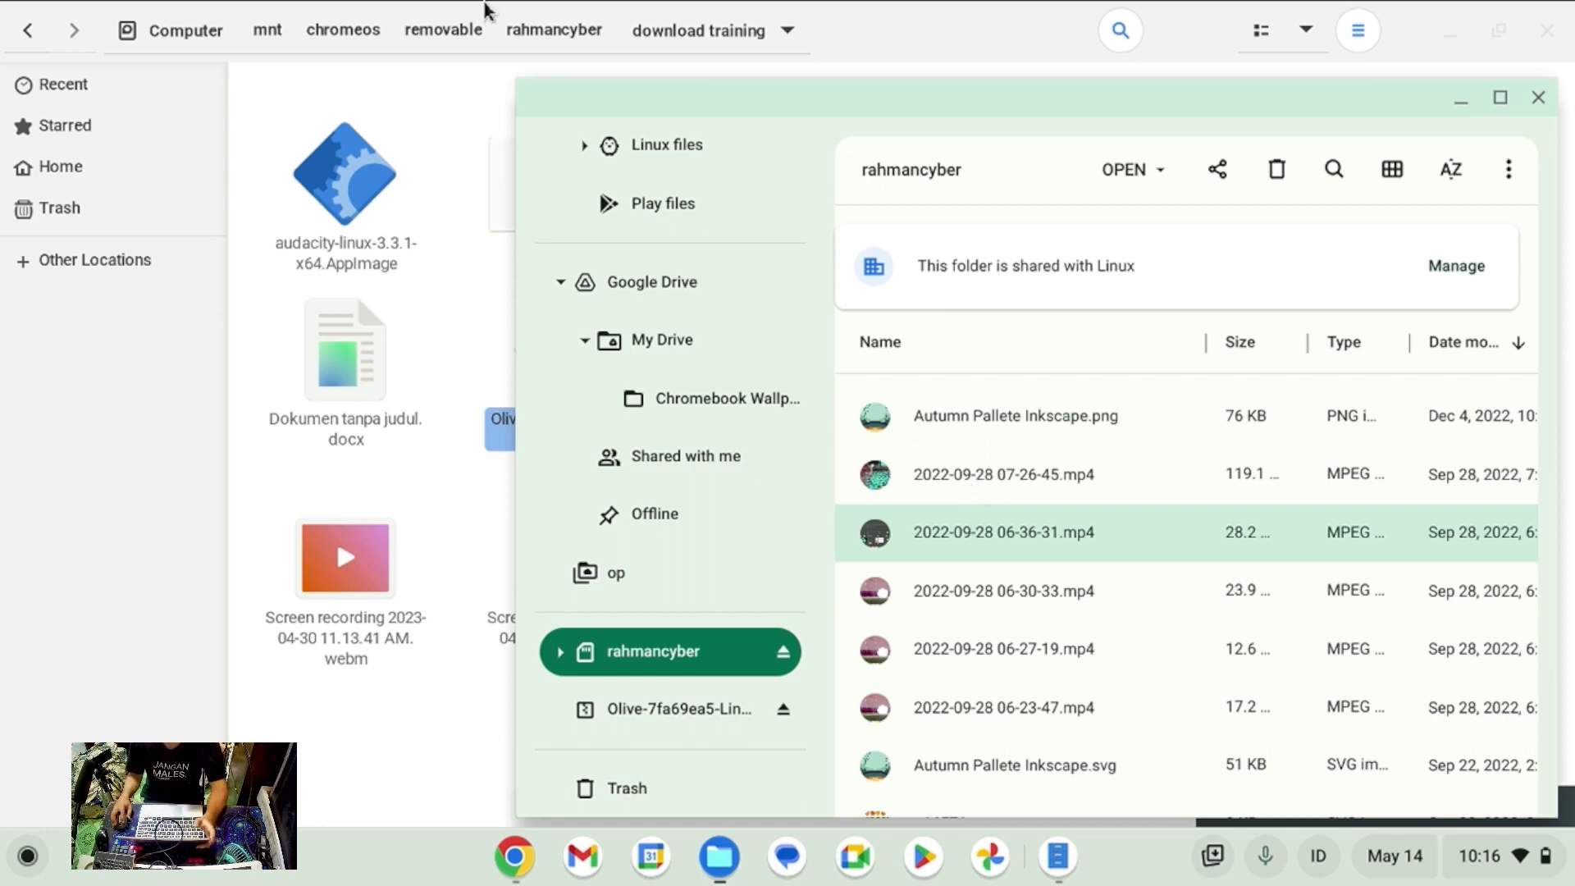
Try to launch Olive-1e3cf53-x86_64.AppImage from the download training folder in the Linux Files app.
left_click(1023, 7)
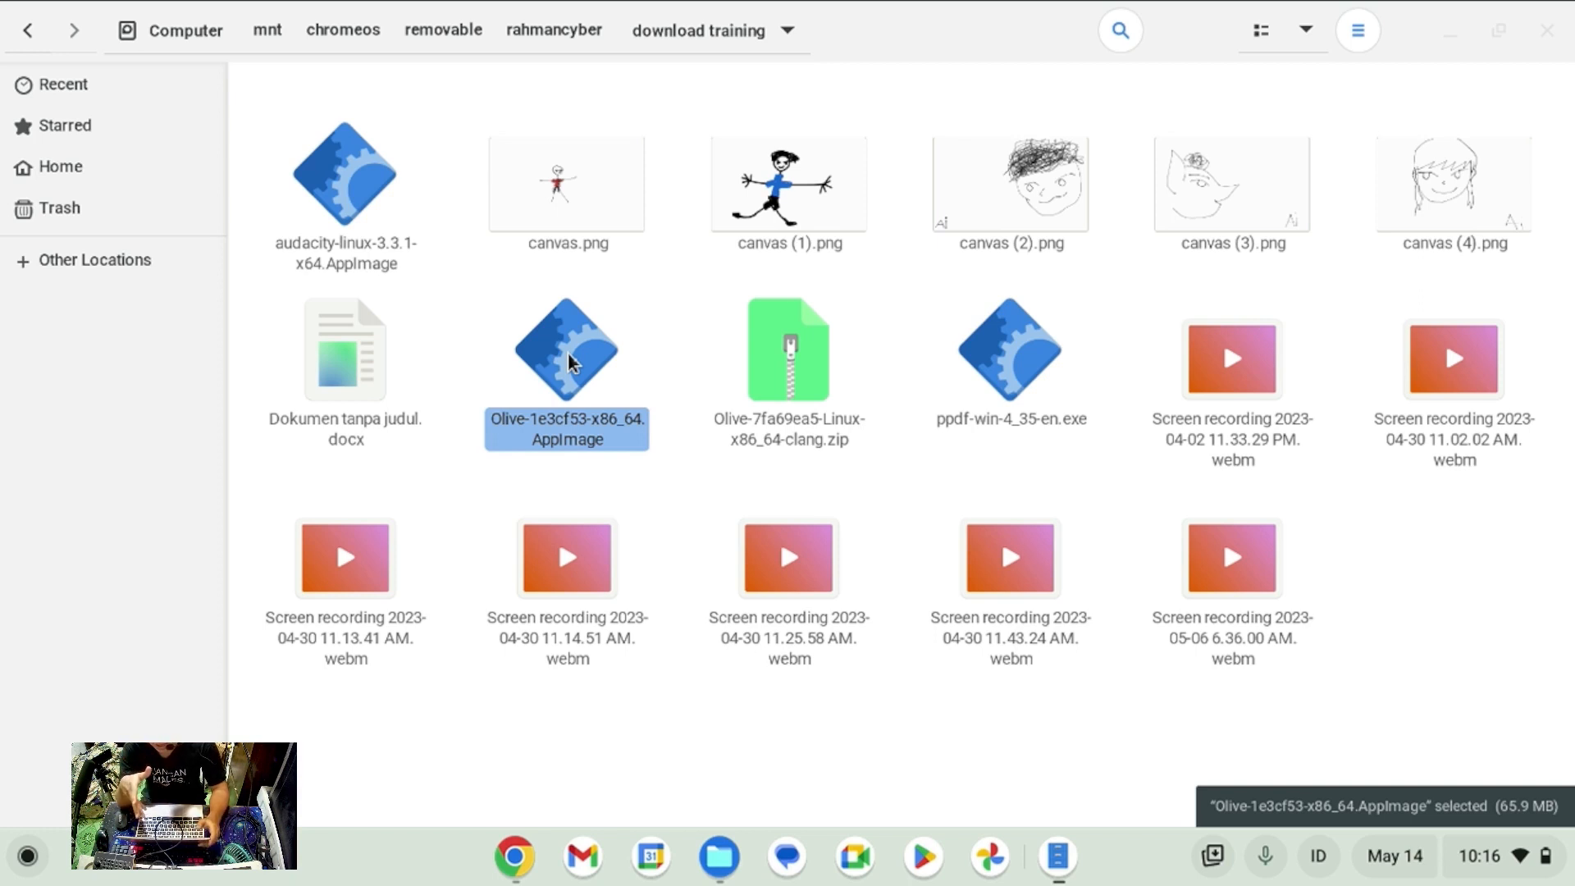
left_click(570, 361)
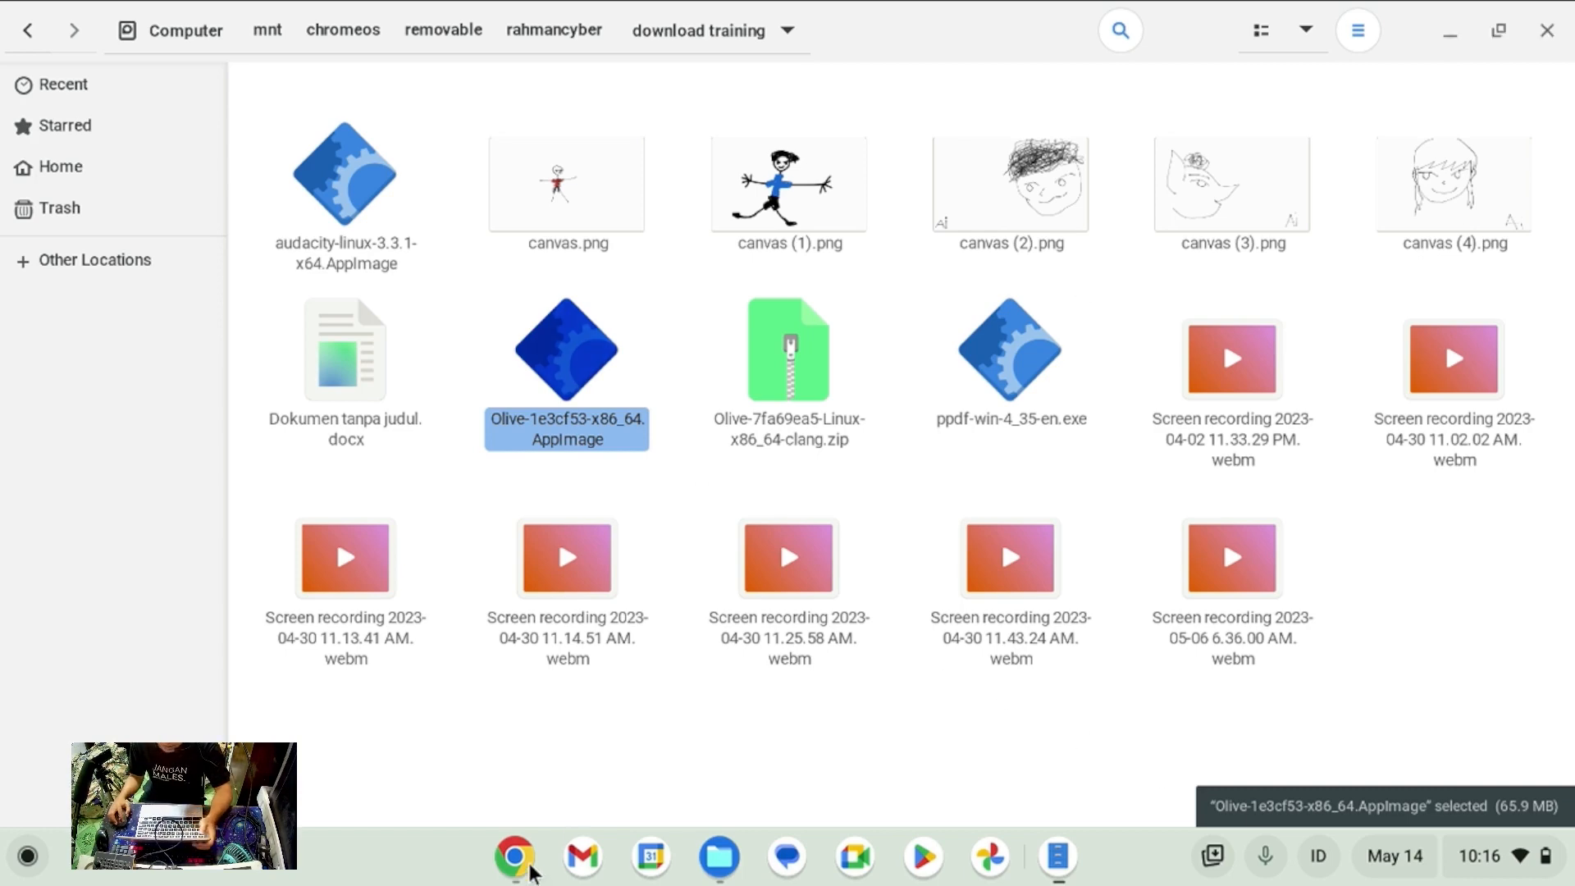
left_click(523, 862)
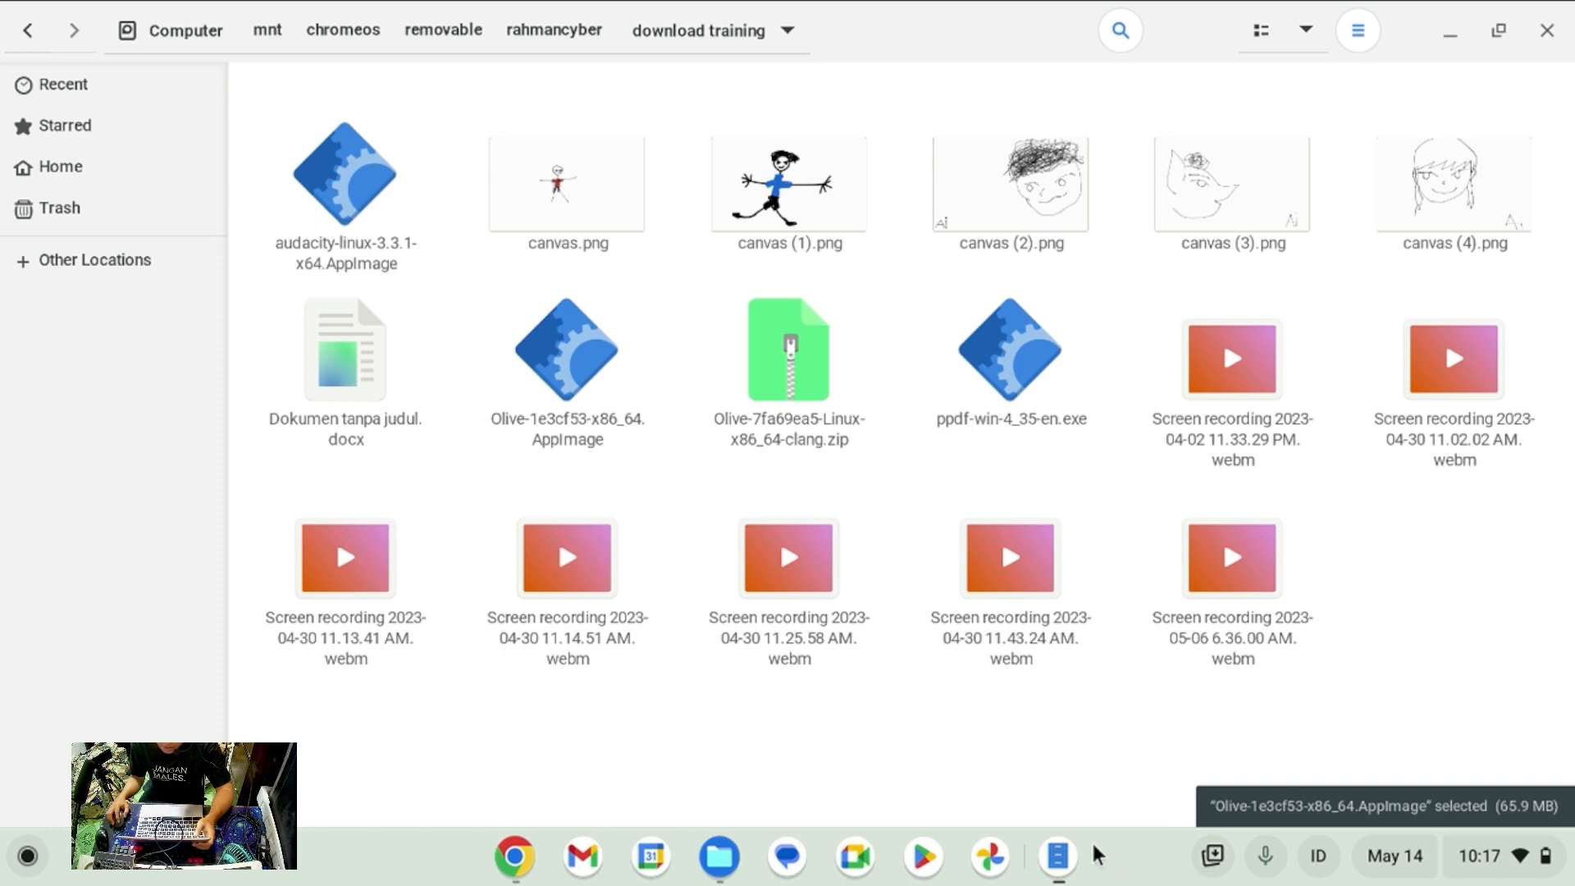
key("Right")
Force close the unresponsive Linux Files application.
right_click(1071, 854)
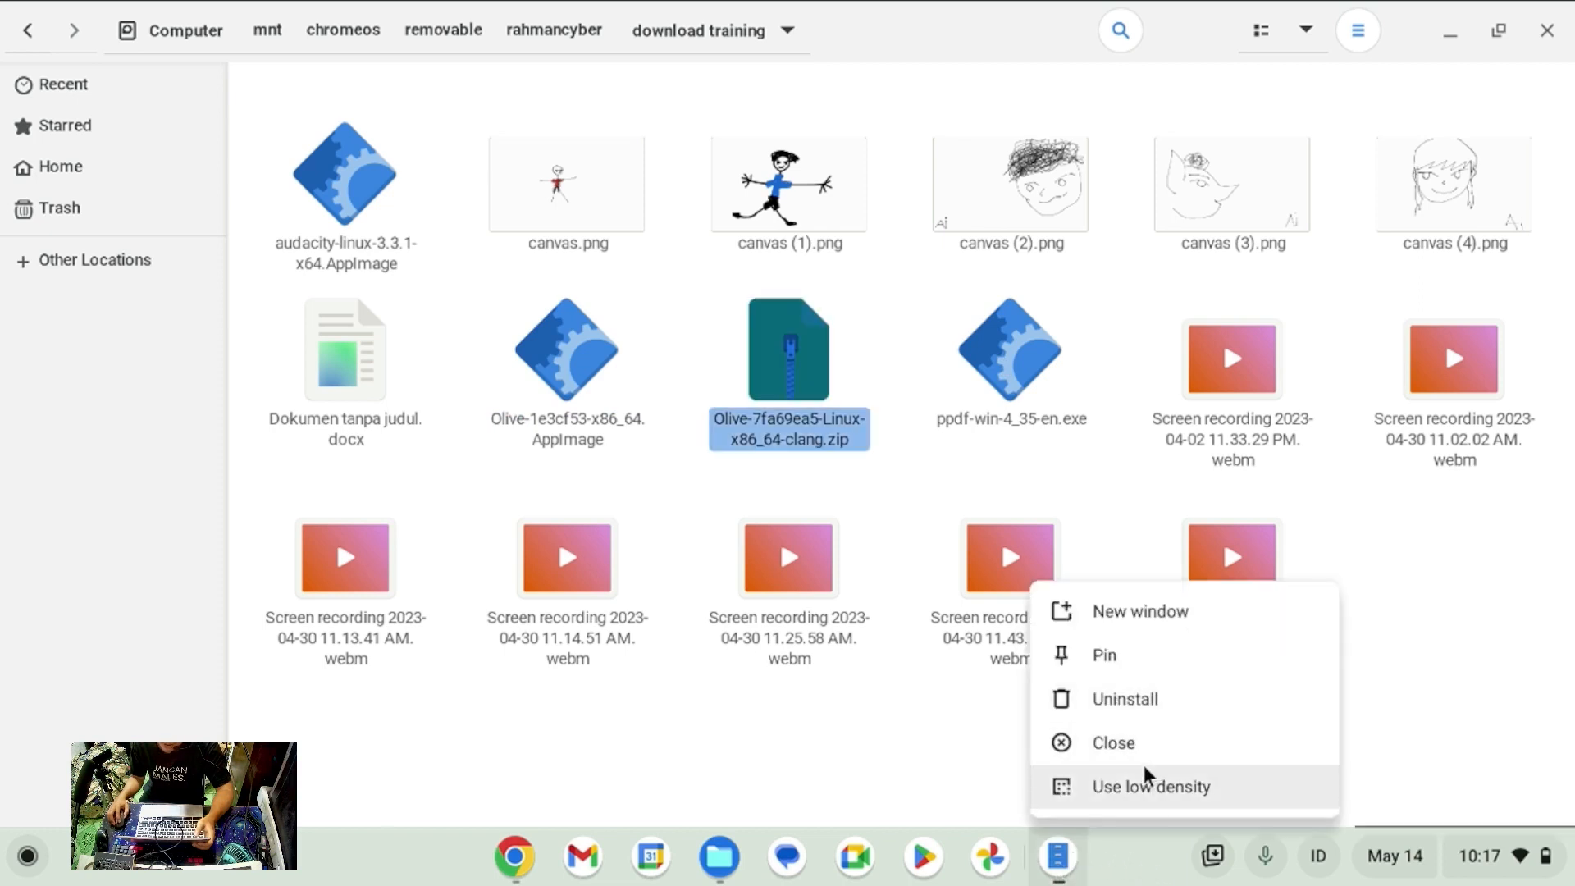
left_click(1146, 742)
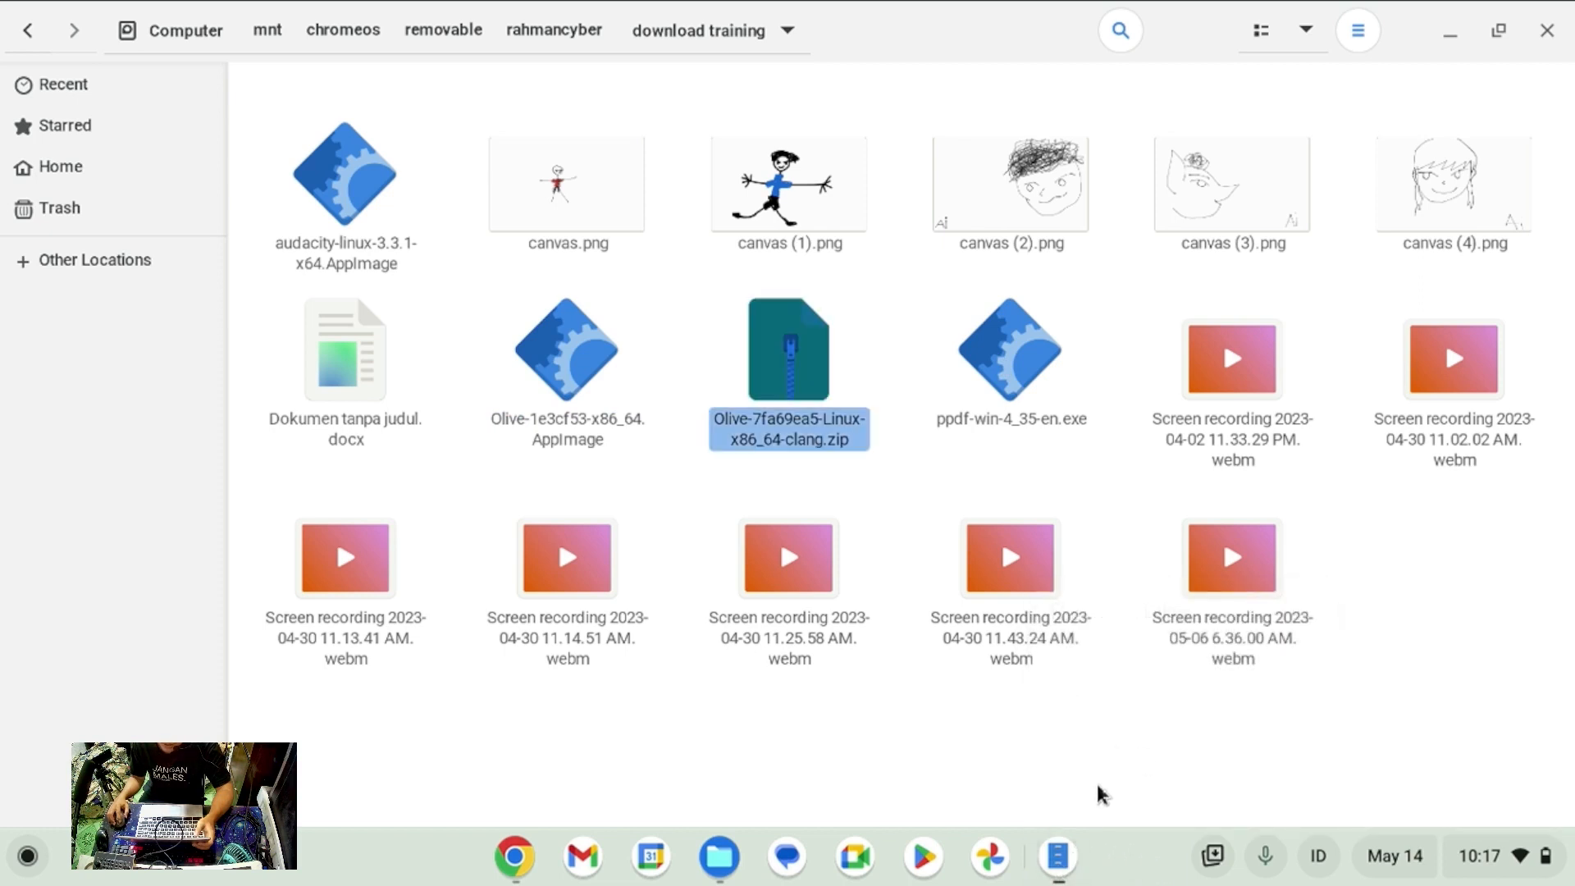
right_click(1058, 855)
left_click(1112, 743)
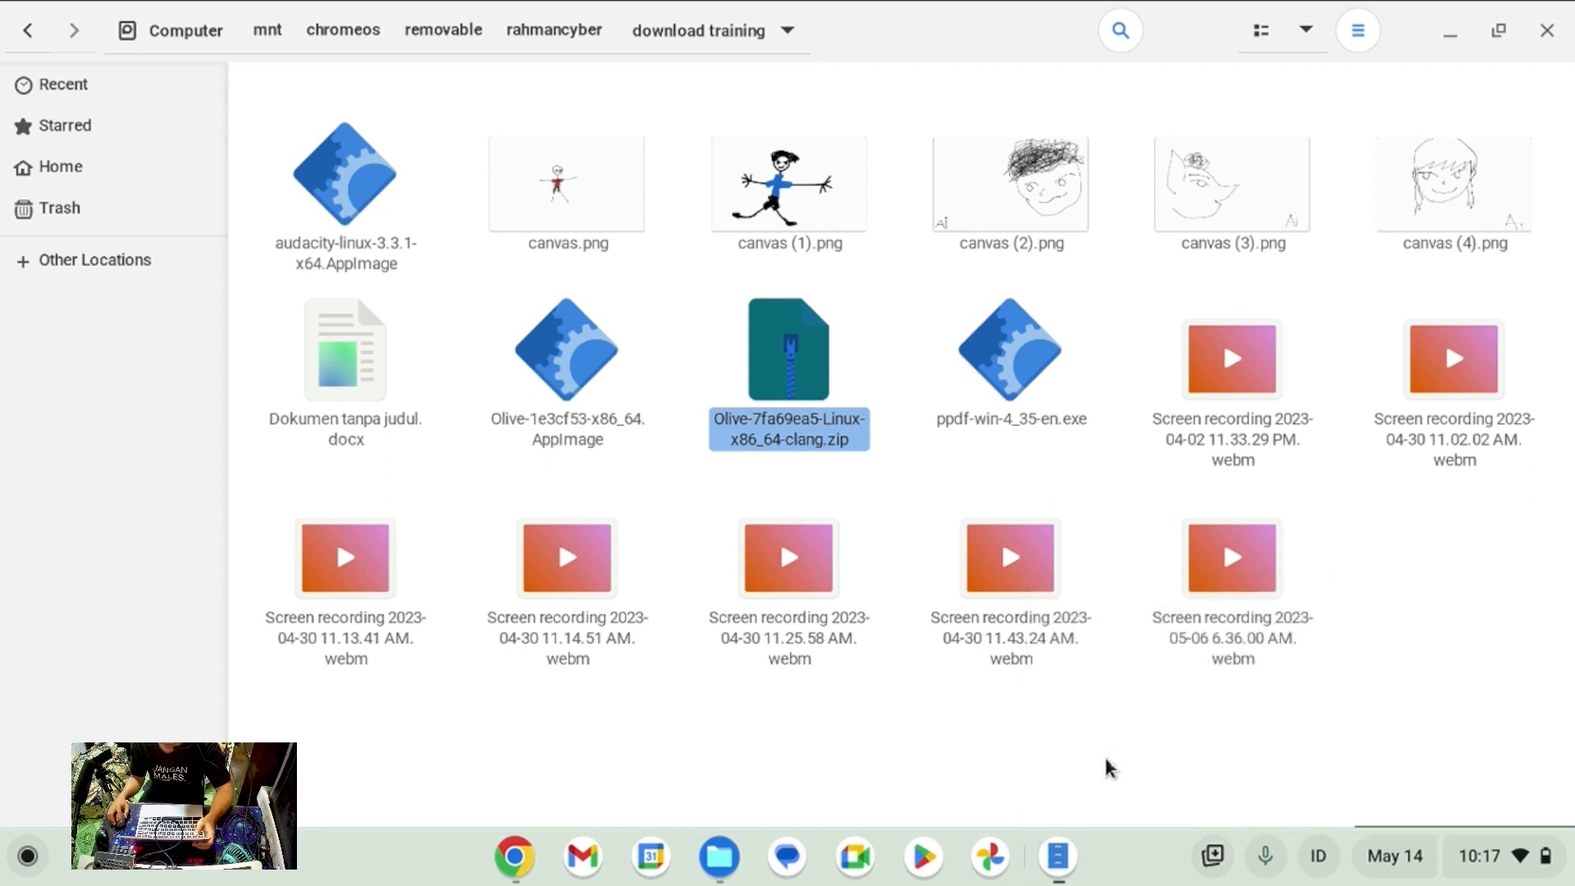
right_click(1058, 855)
left_click(1100, 746)
right_click(1069, 868)
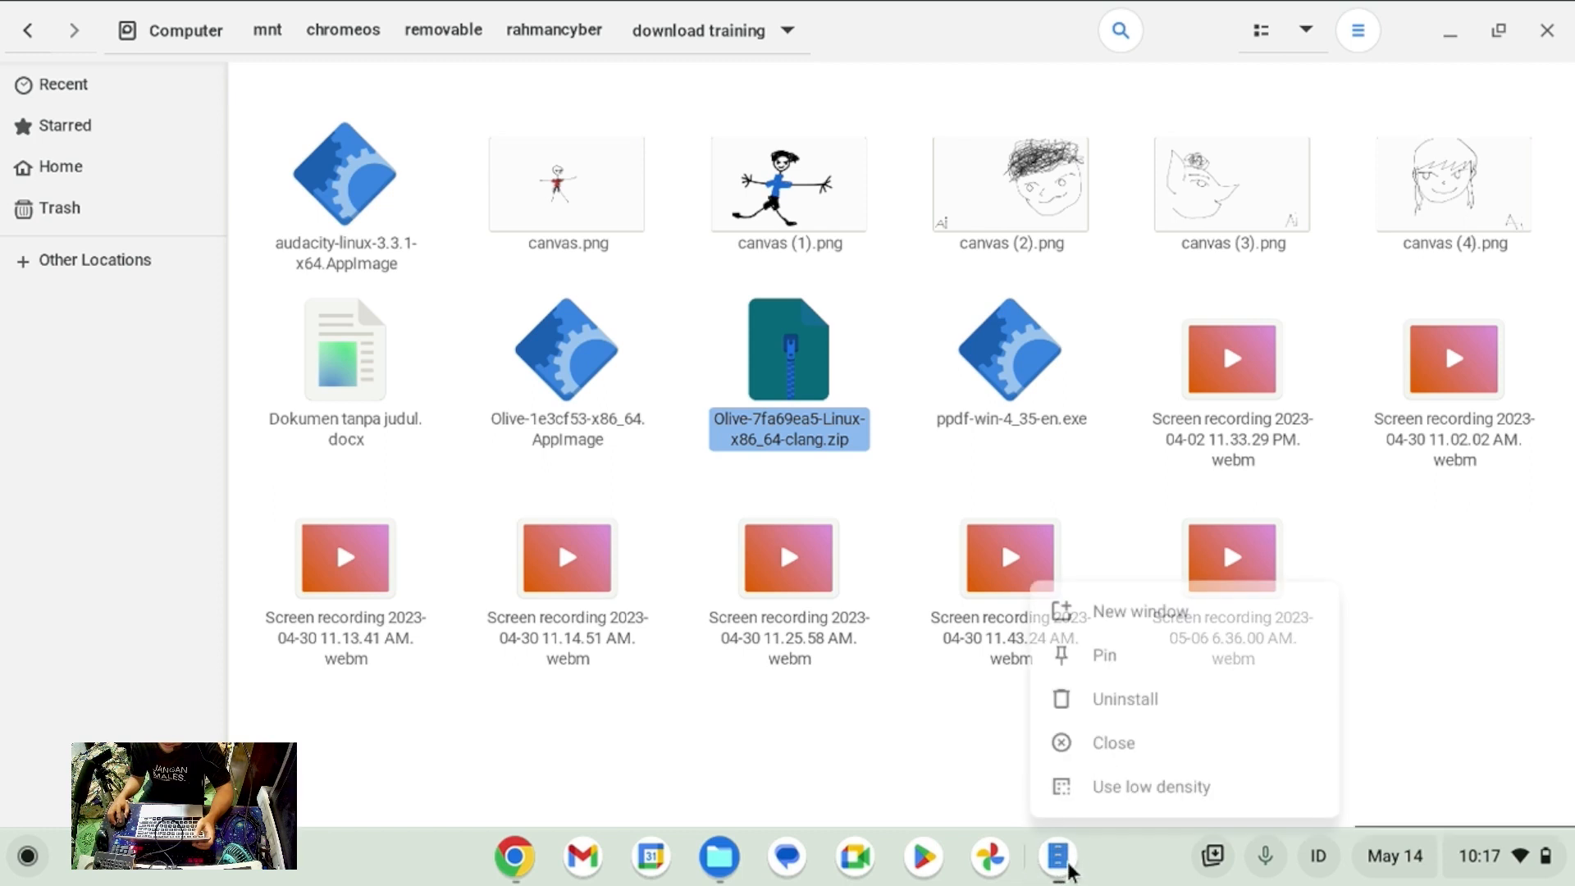
left_click(1104, 744)
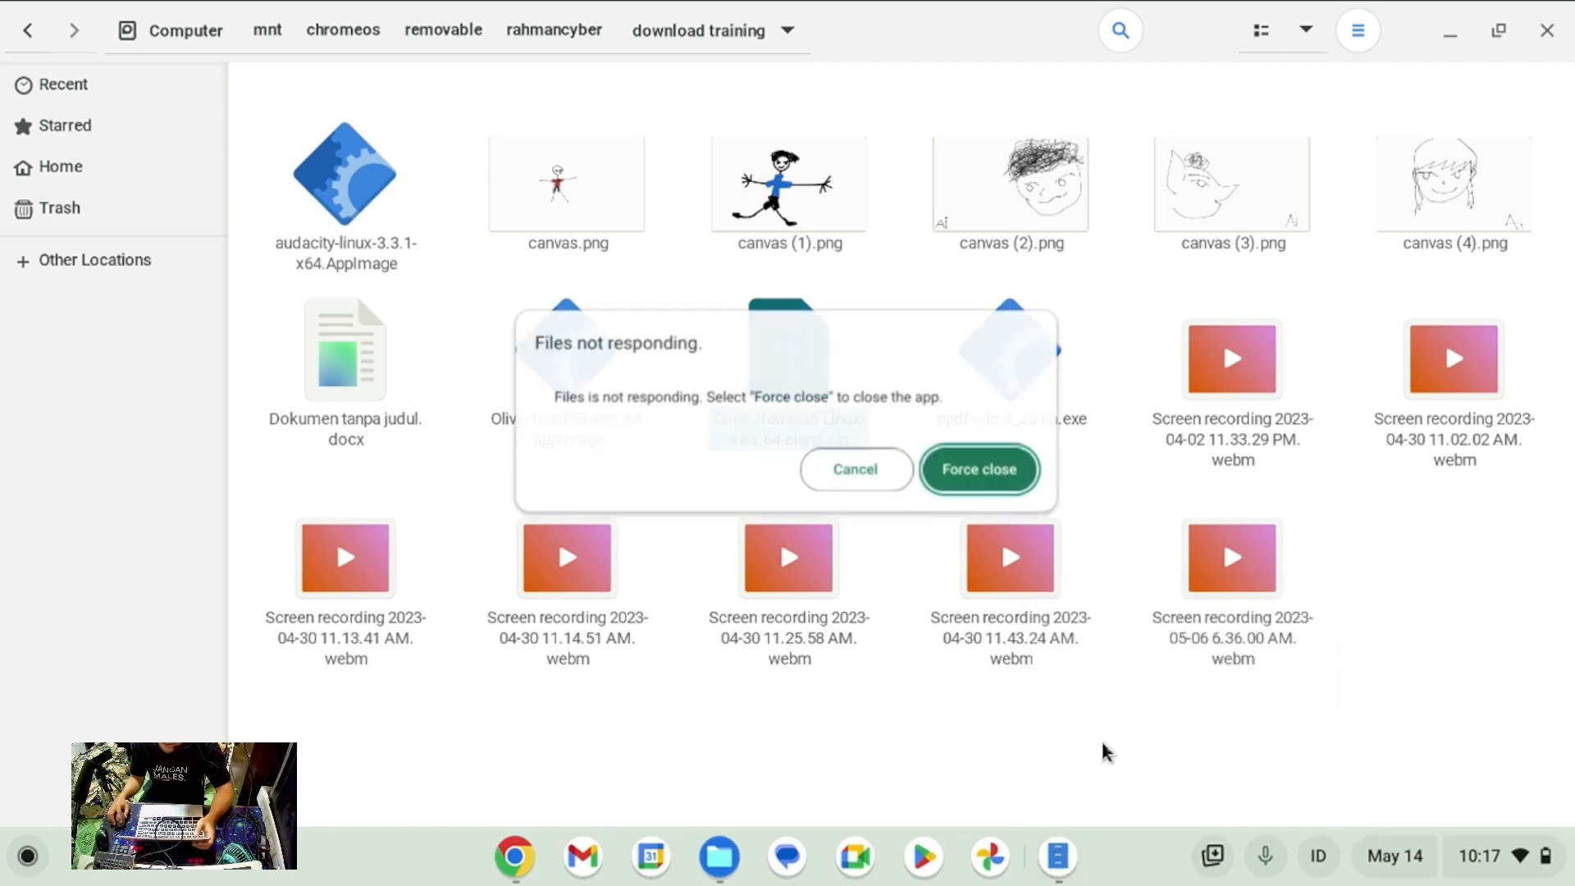
left_click(978, 465)
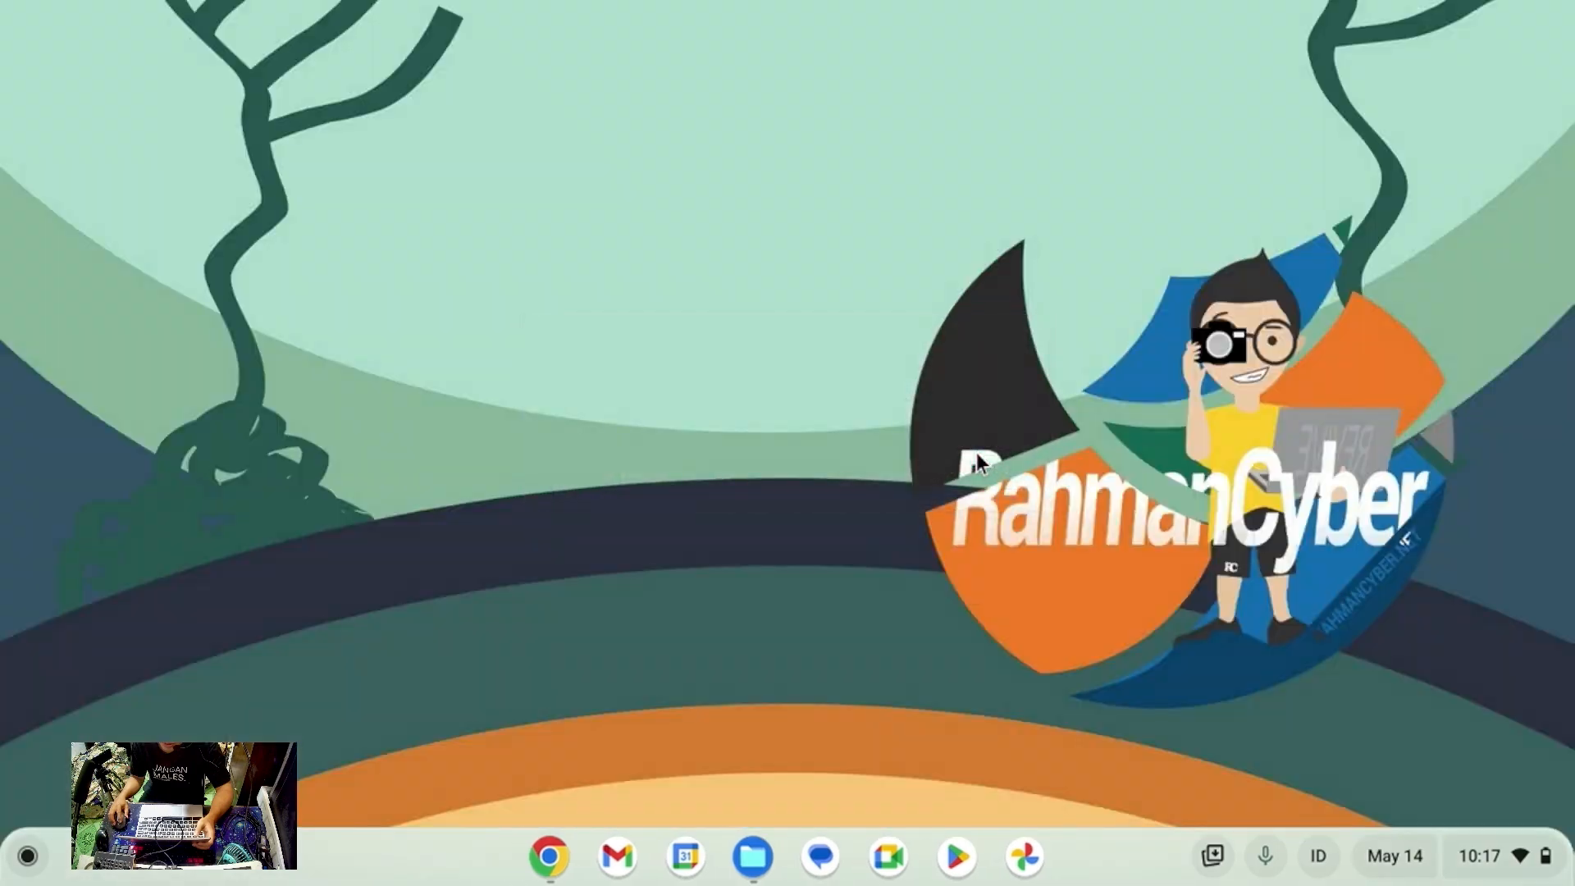
Shut down the Linux environment from the Chromebook's app launcher.
left_click(11, 868)
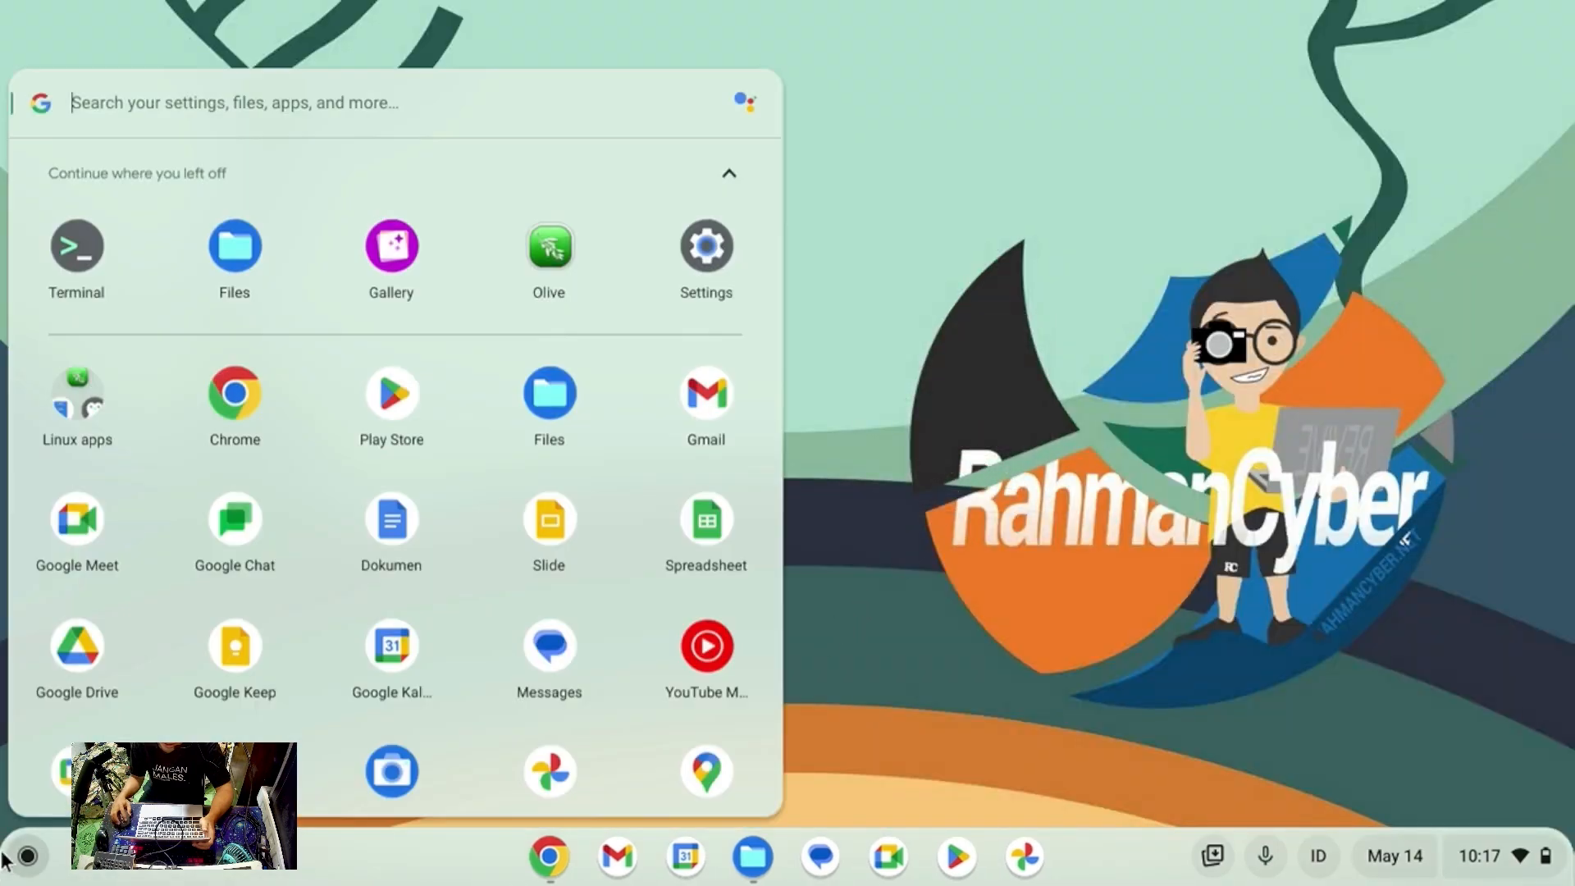
left_click(95, 401)
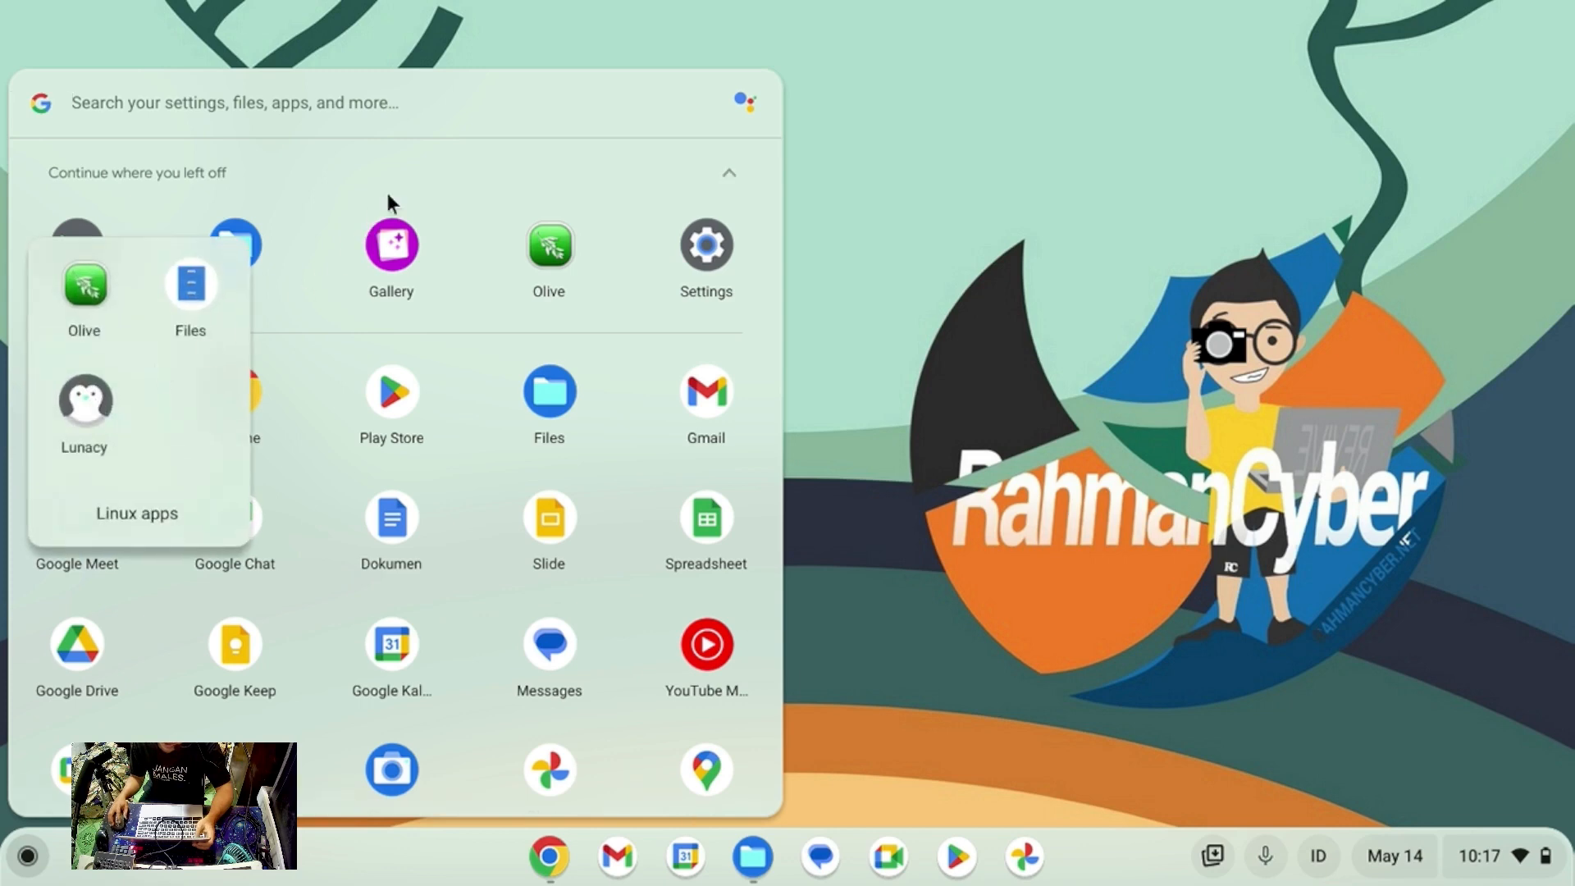
left_click(472, 145)
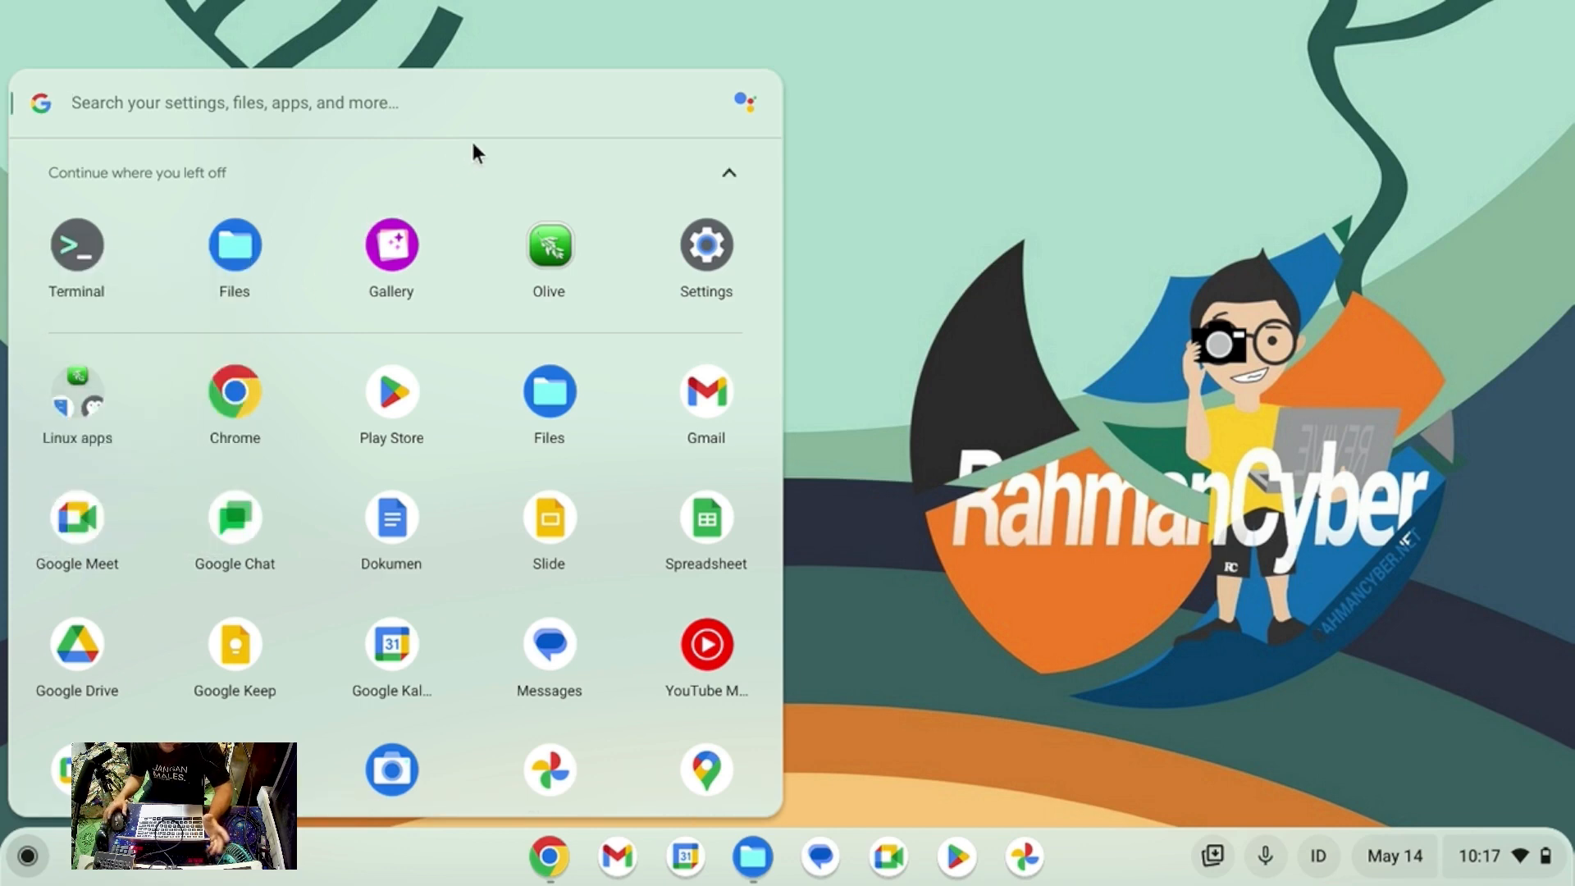
left_click(90, 401)
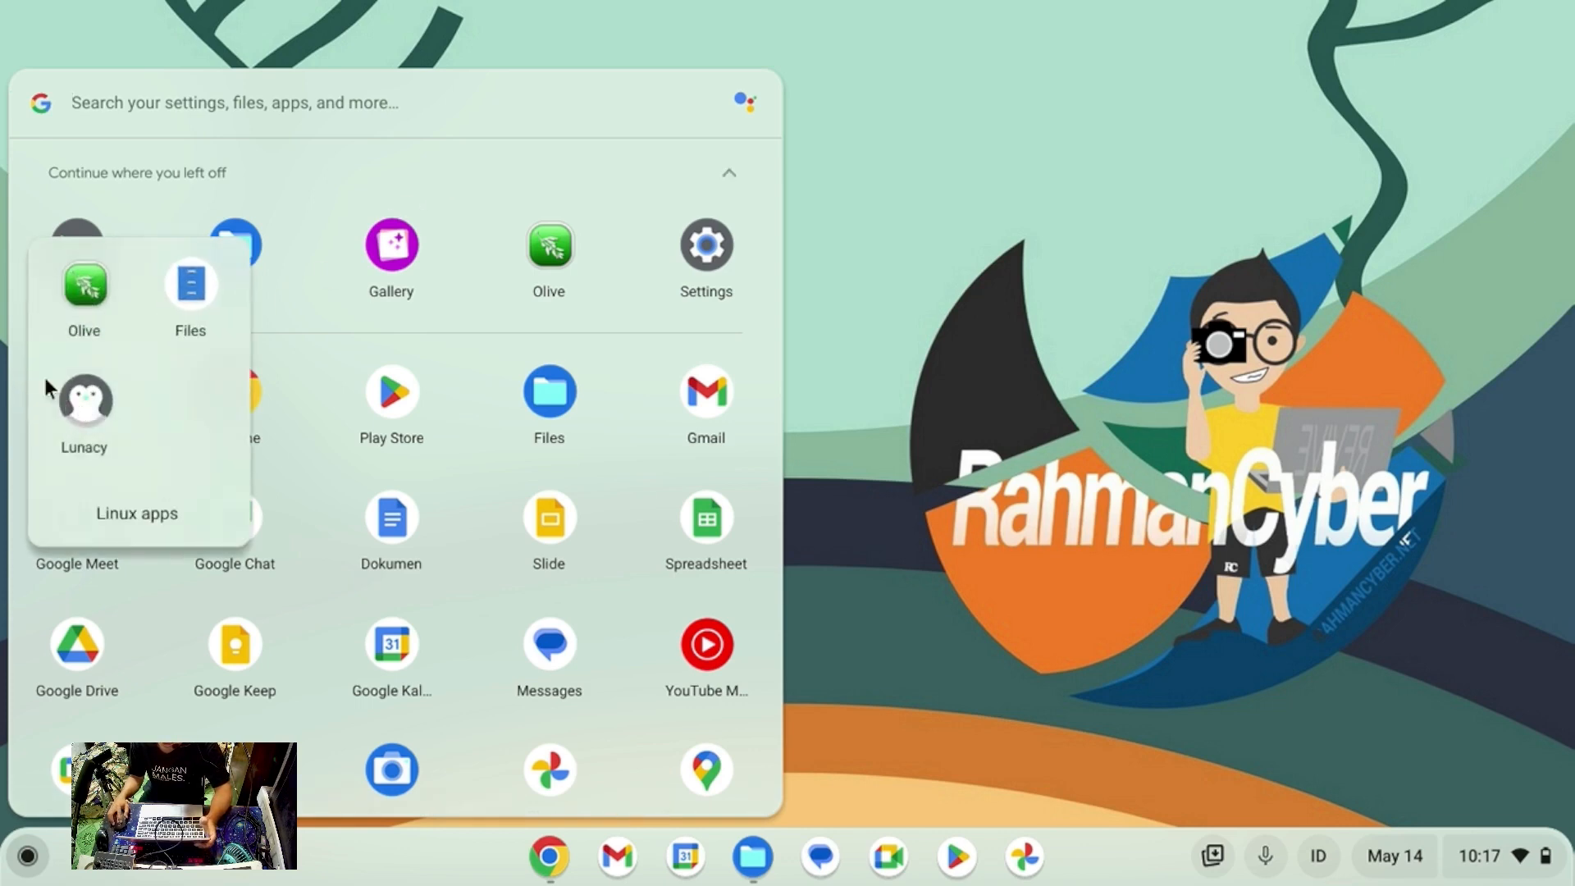
left_click(434, 152)
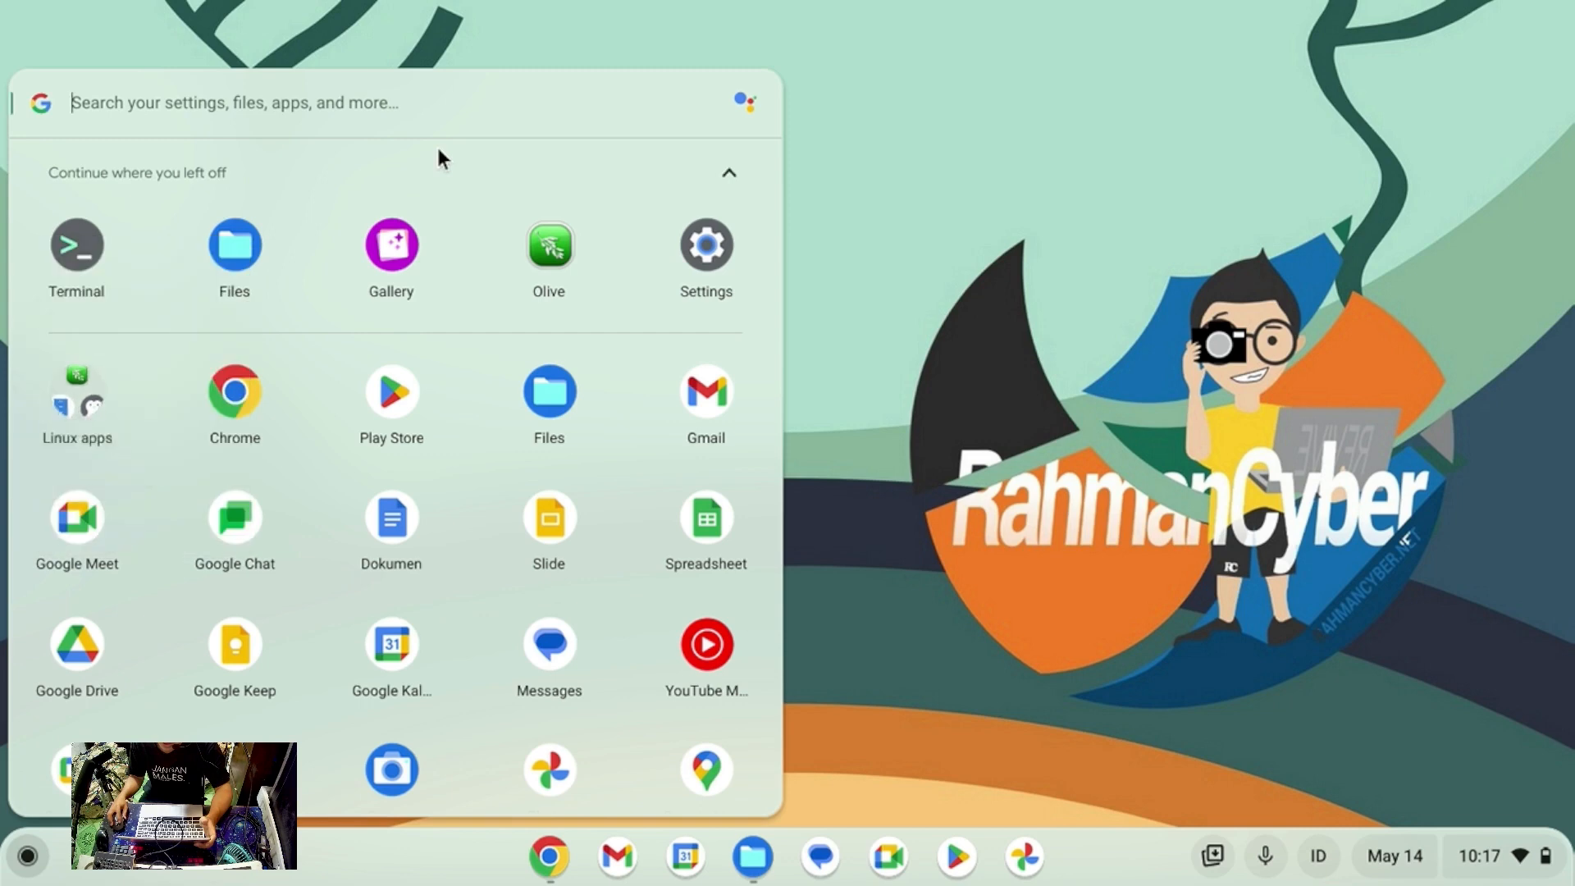
right_click(52, 244)
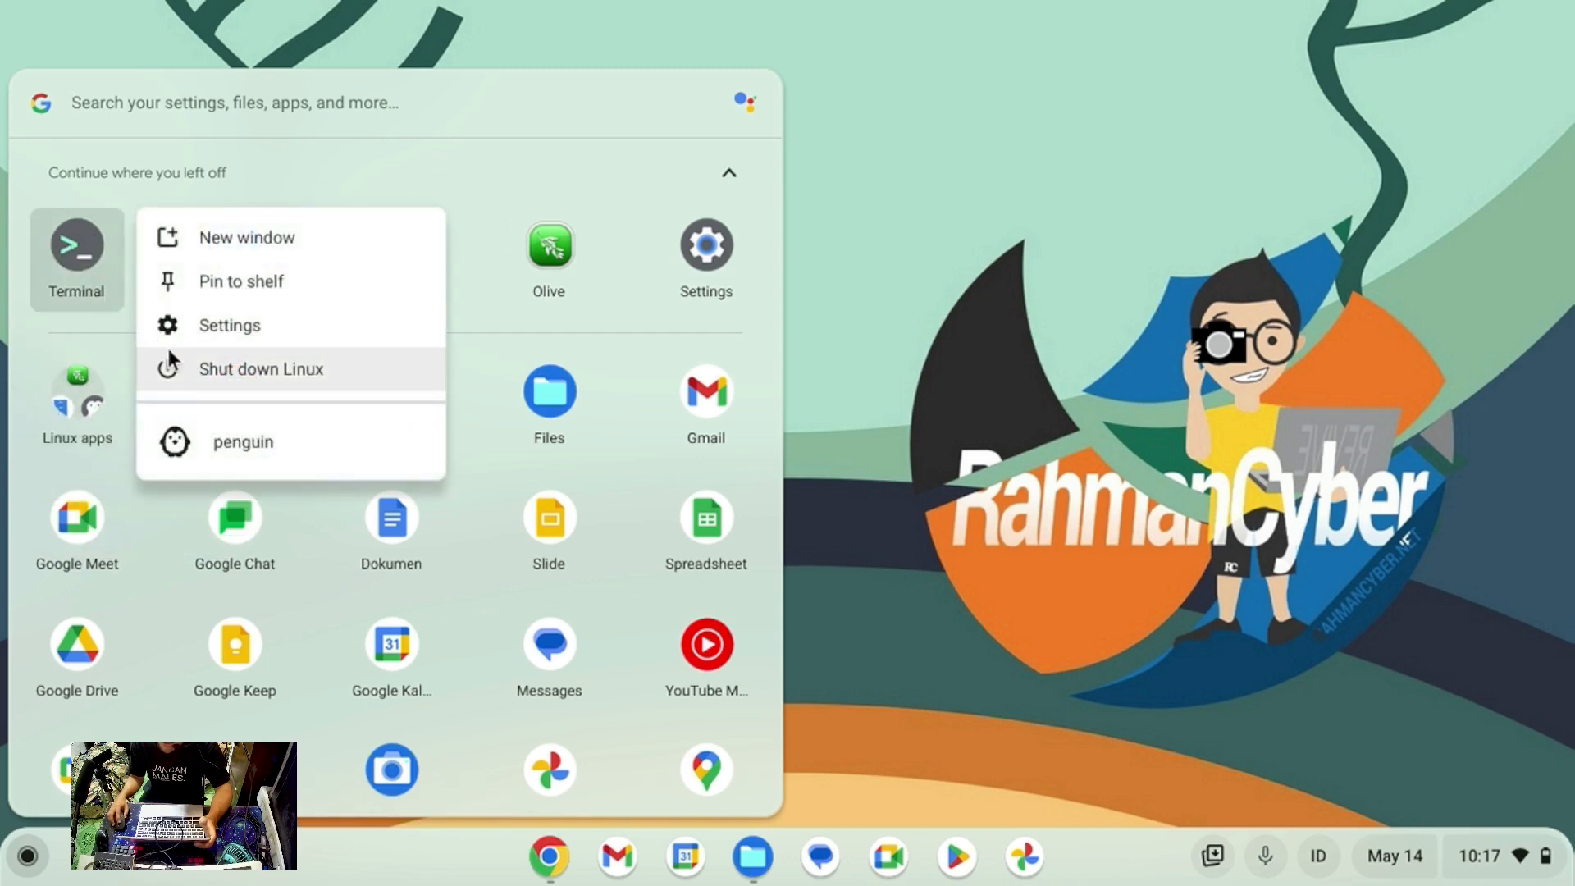
left_click(199, 373)
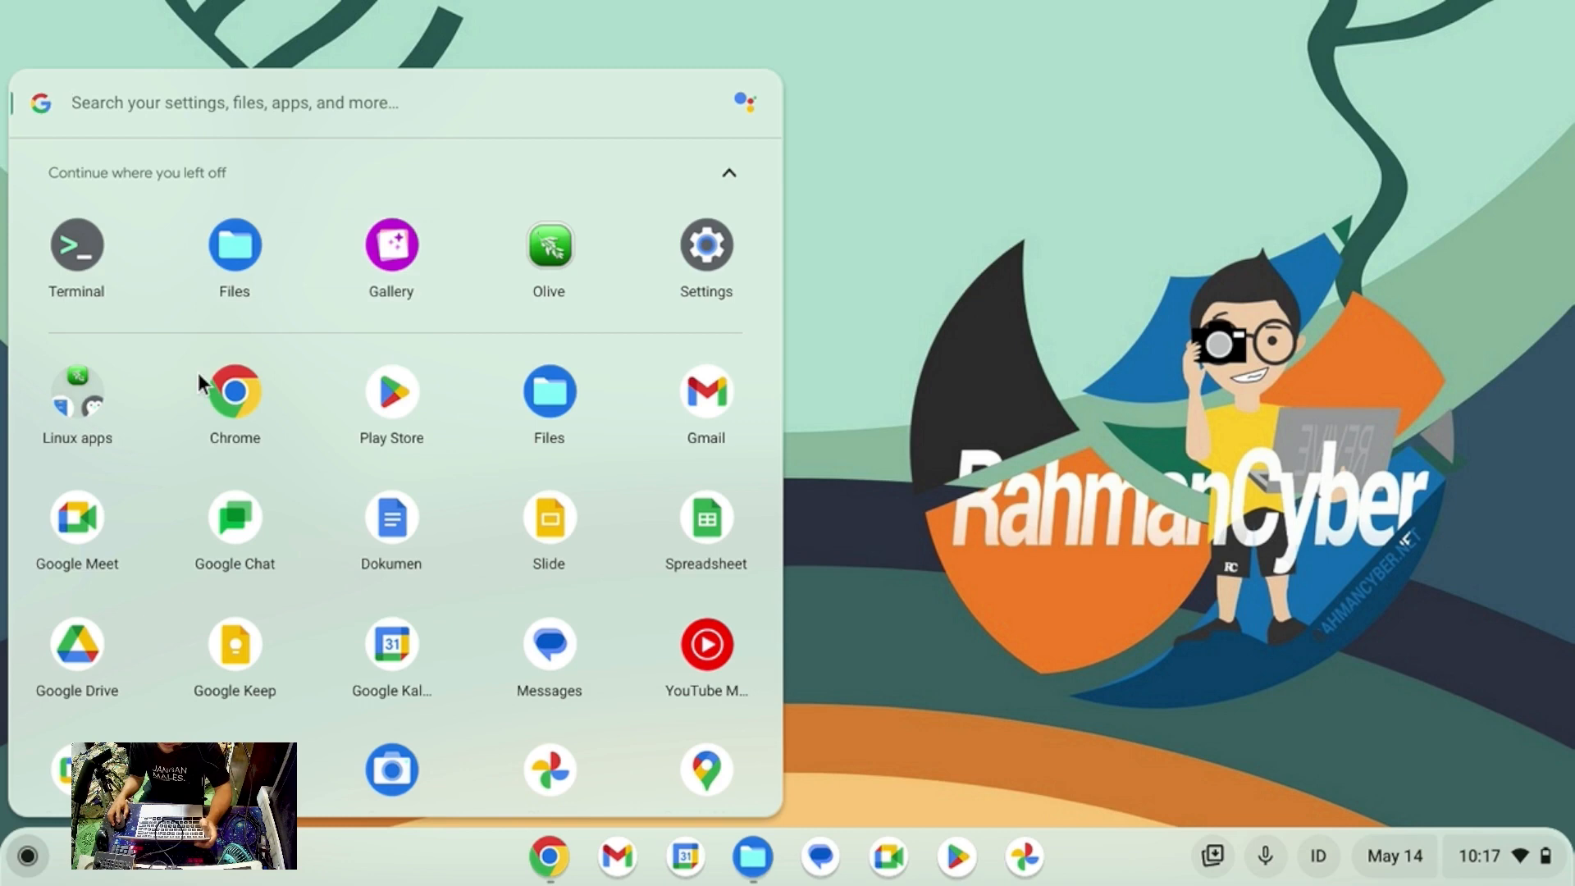
Restart Linux by opening a penguin session in Terminal, and move the Terminal window slightly higher on the desktop.
left_click(76, 254)
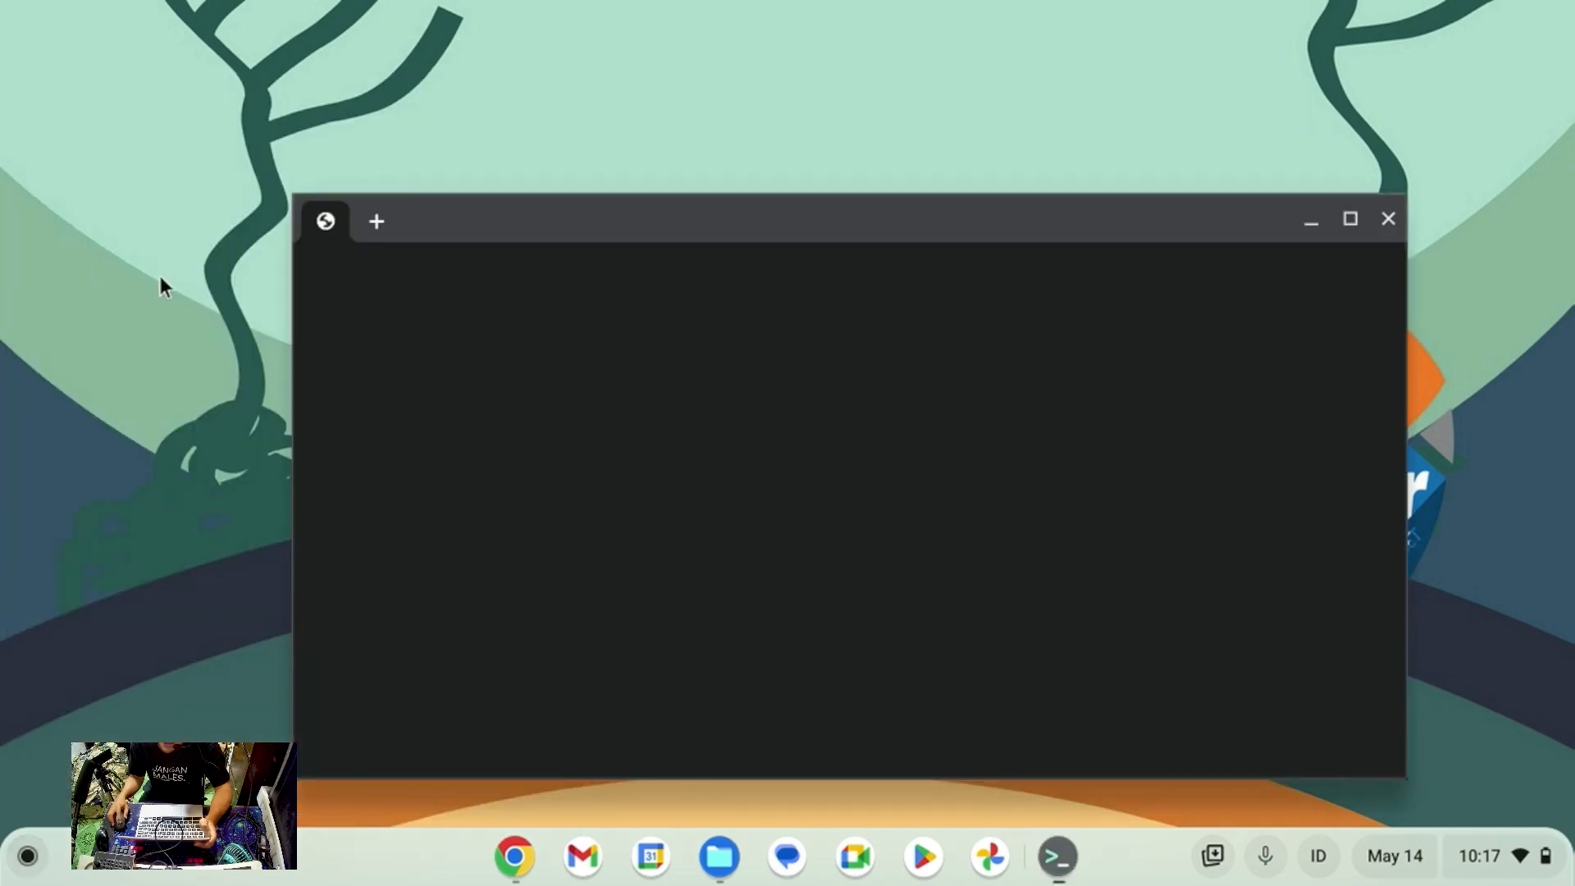
left_click(582, 399)
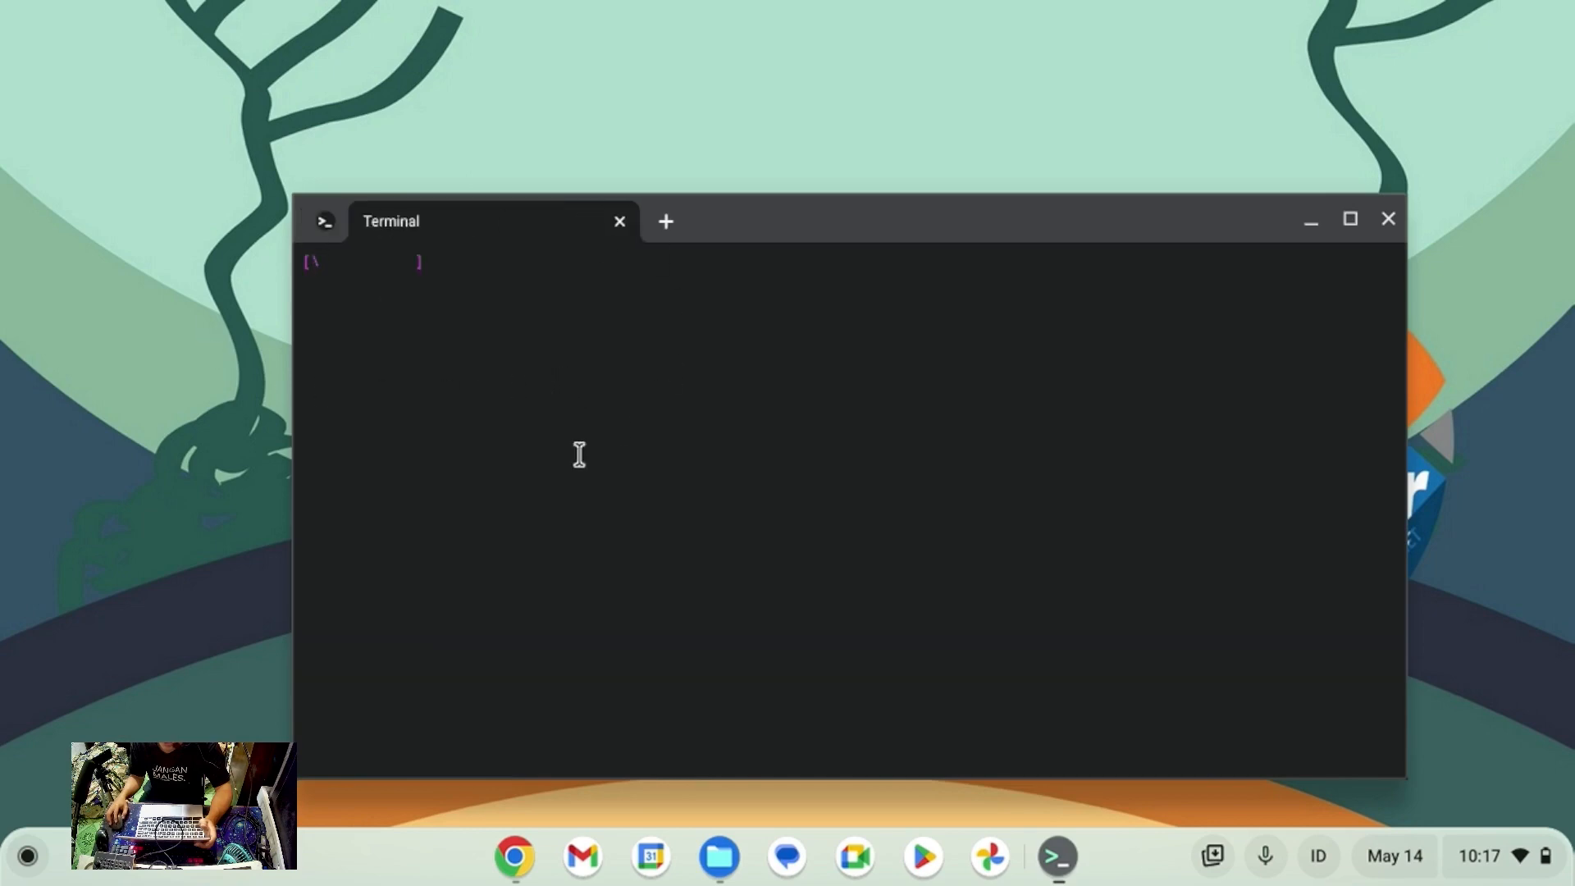
left_click_drag(845, 228, 817, 175)
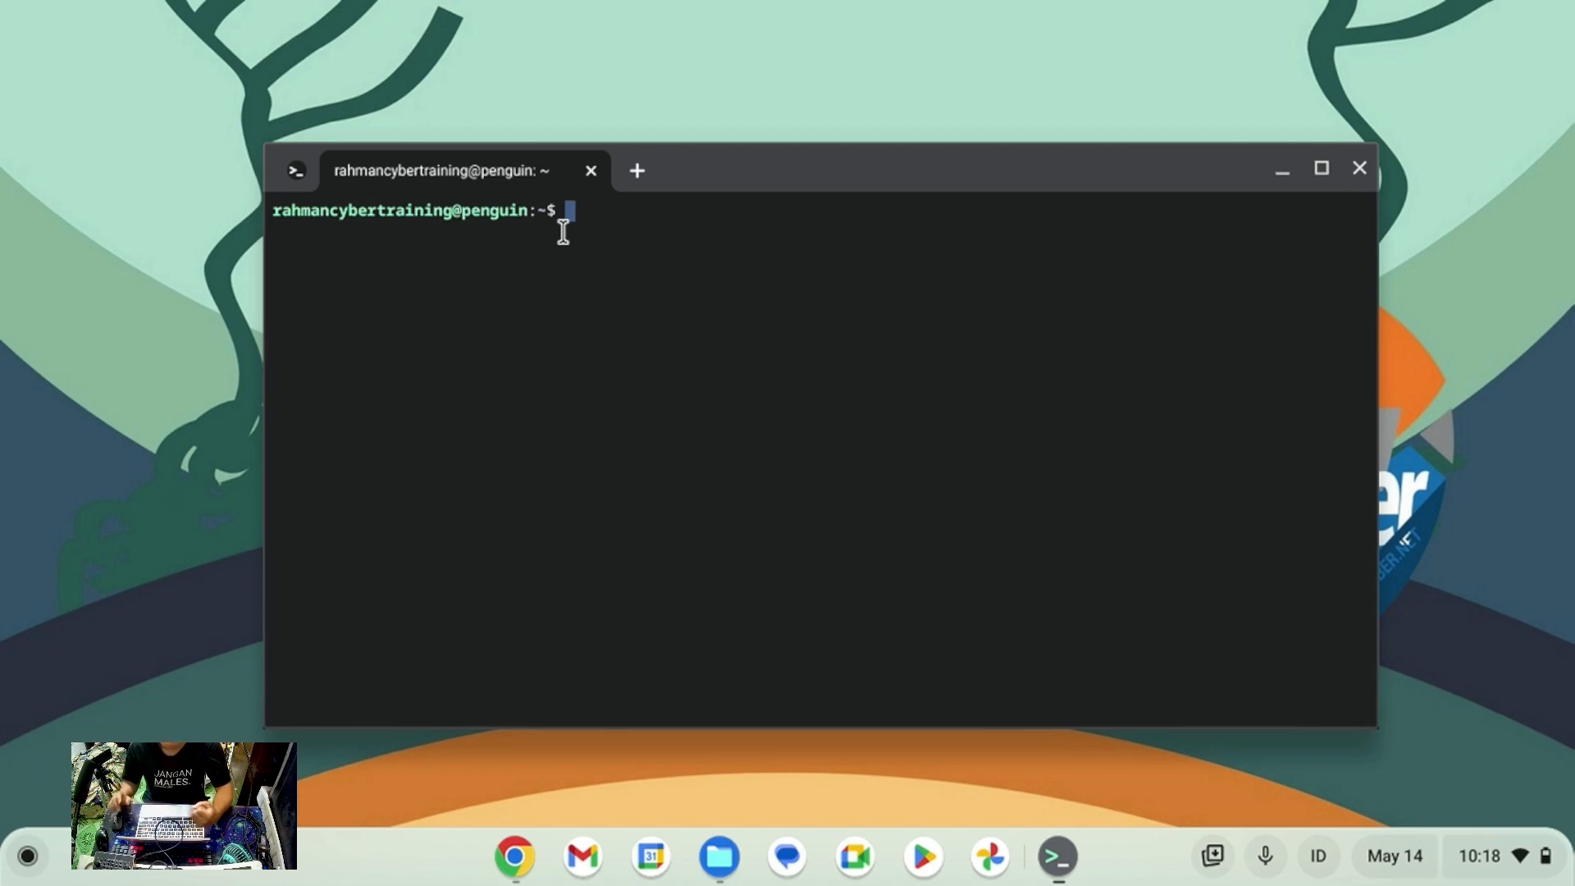
Open the Linux Files app and browse to the Computer root folder under Other Locations.
key("super")
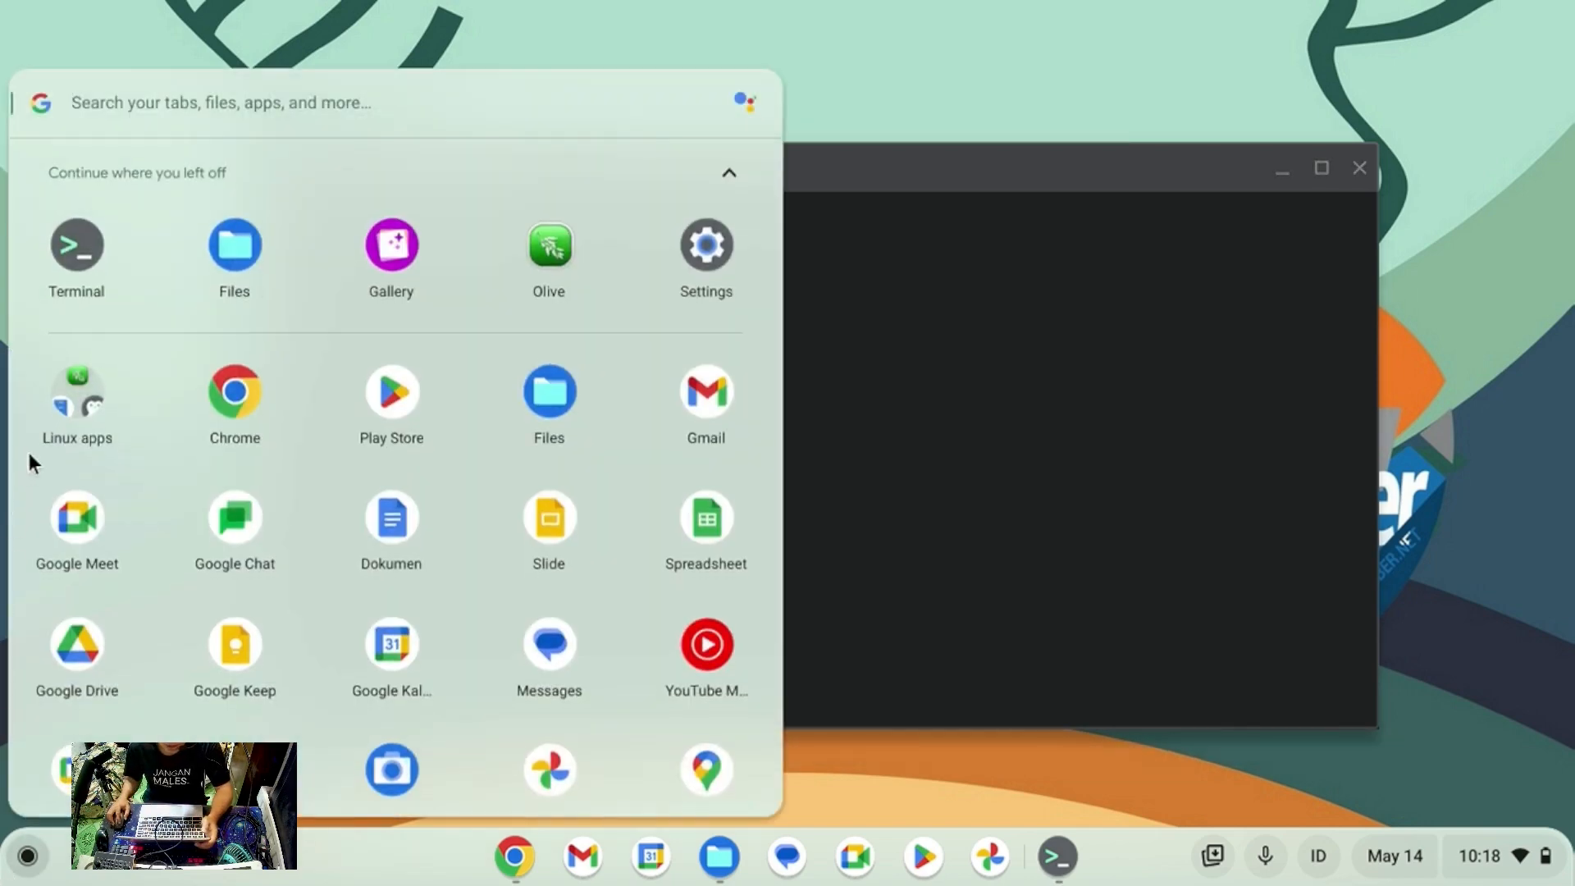
left_click(65, 405)
left_click(179, 296)
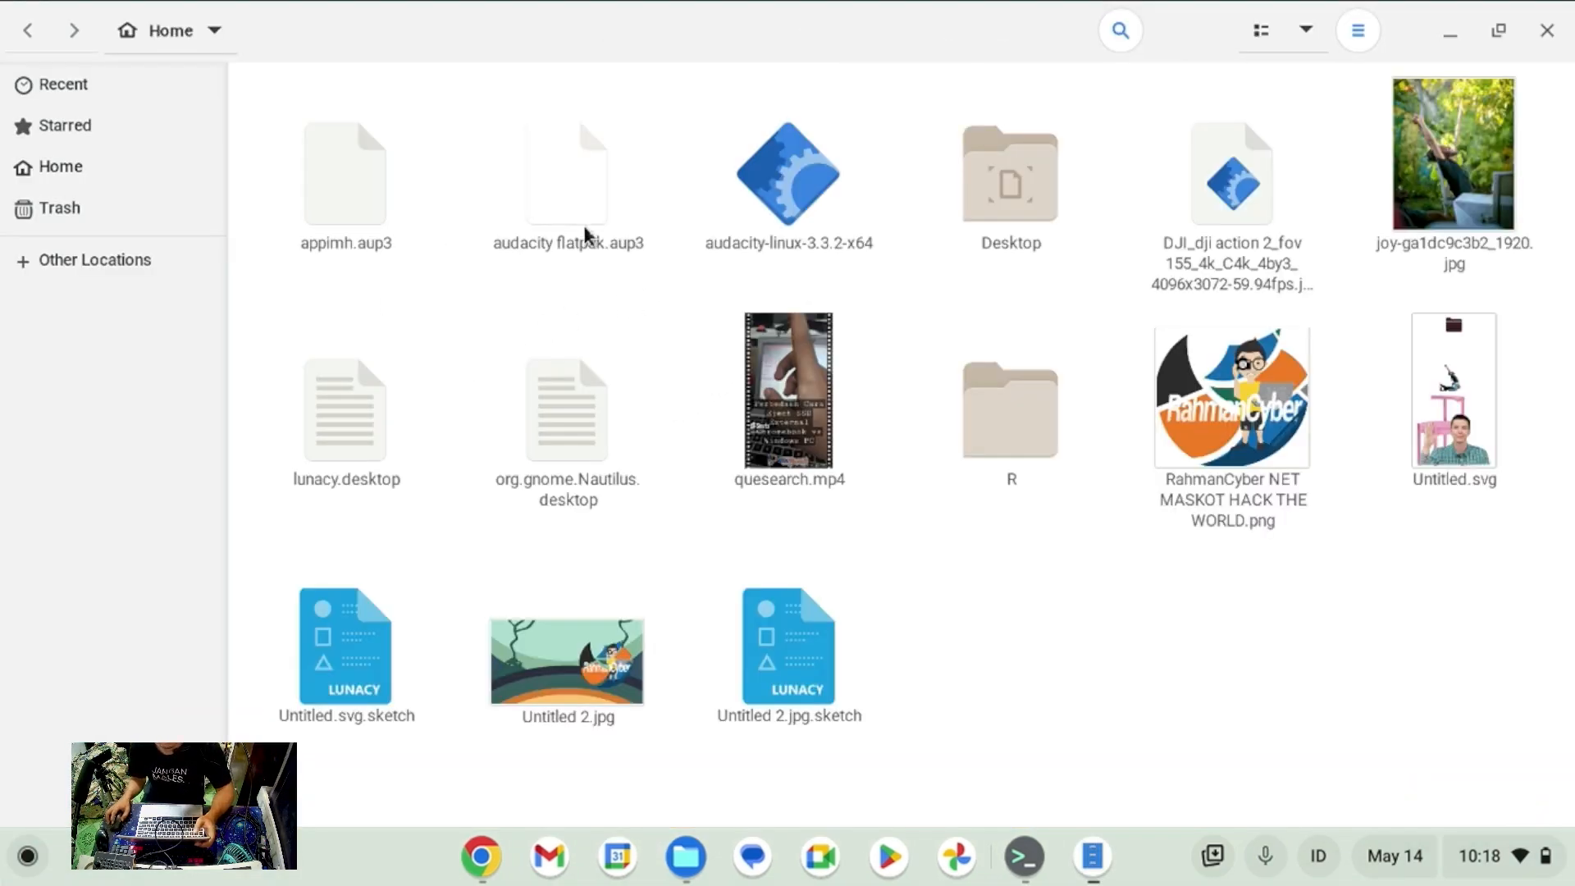
left_click(164, 271)
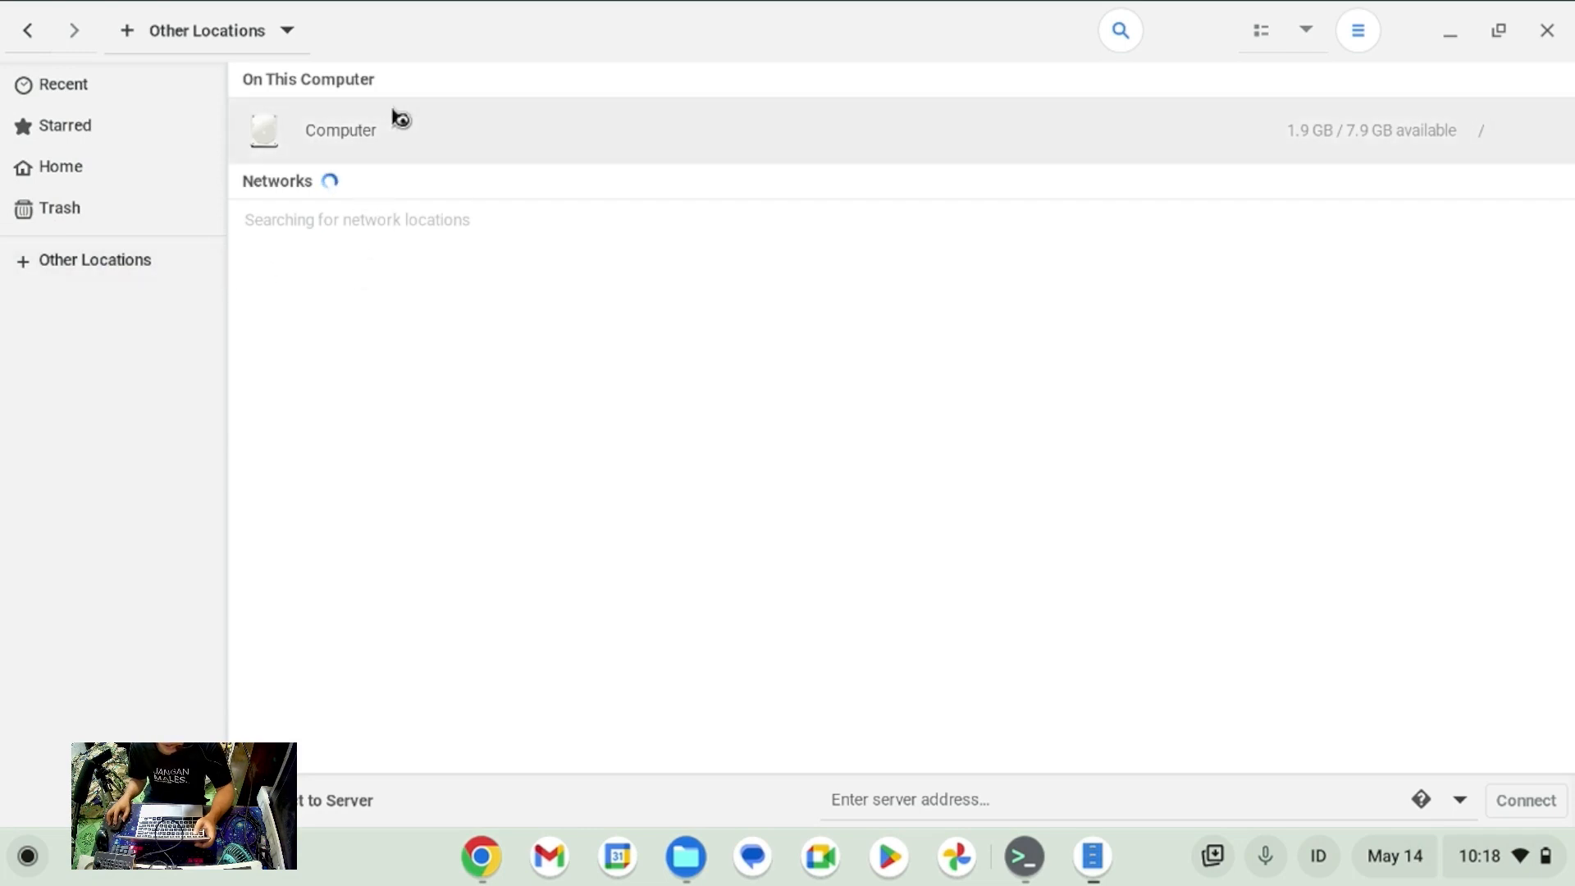
left_click(464, 155)
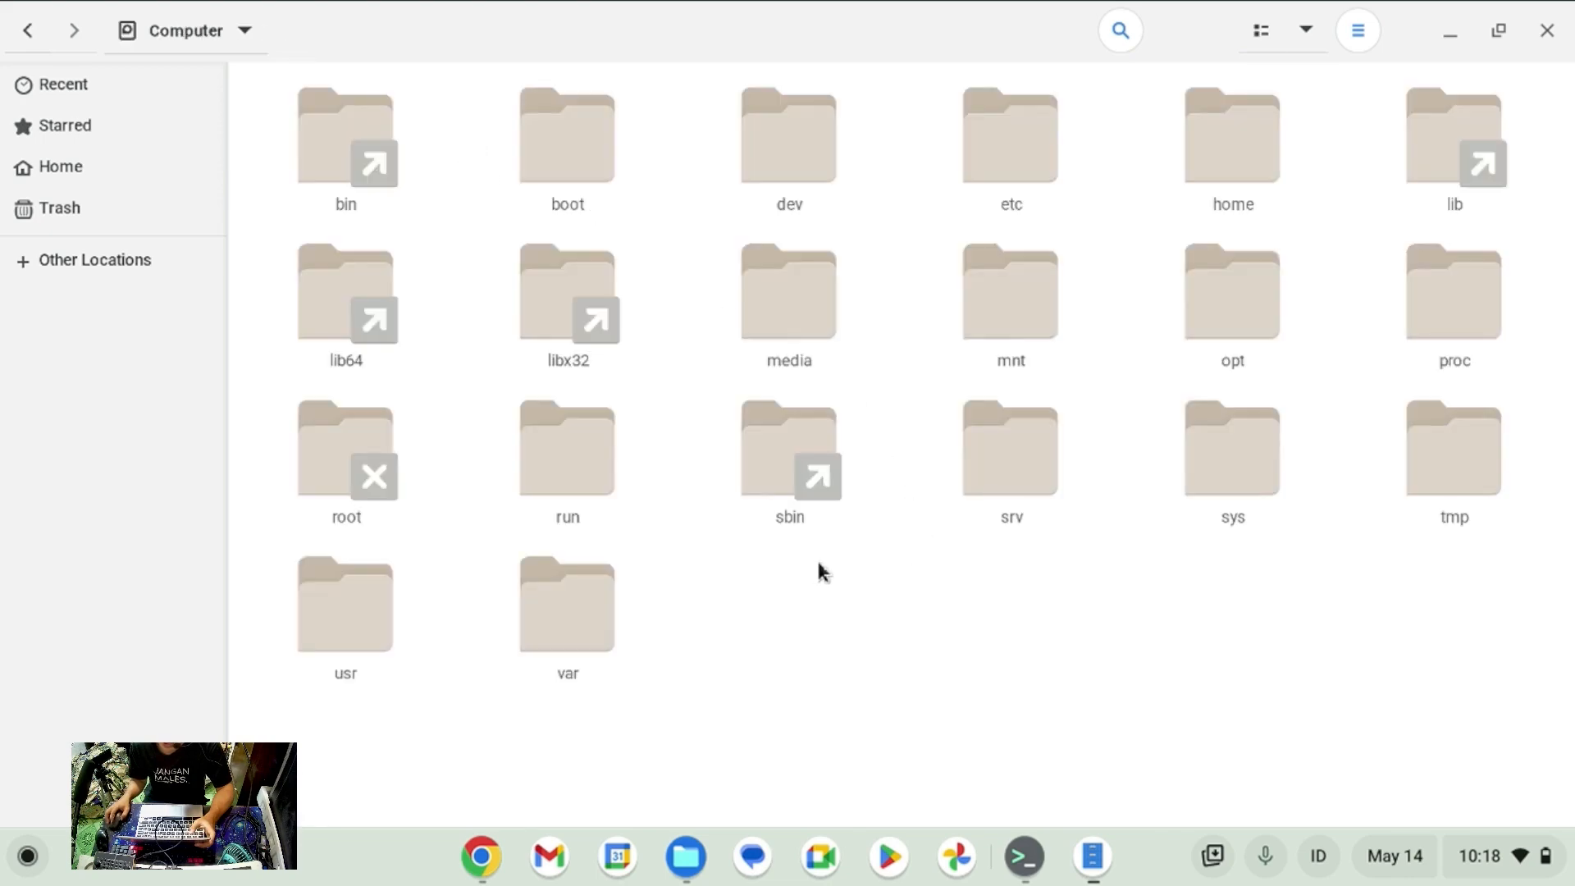
Check the Linux files folder and the list of connected drives in the Chromebook Files app, then minimize its window.
key("alt+Tab")
left_click_drag(906, 107, 722, 51)
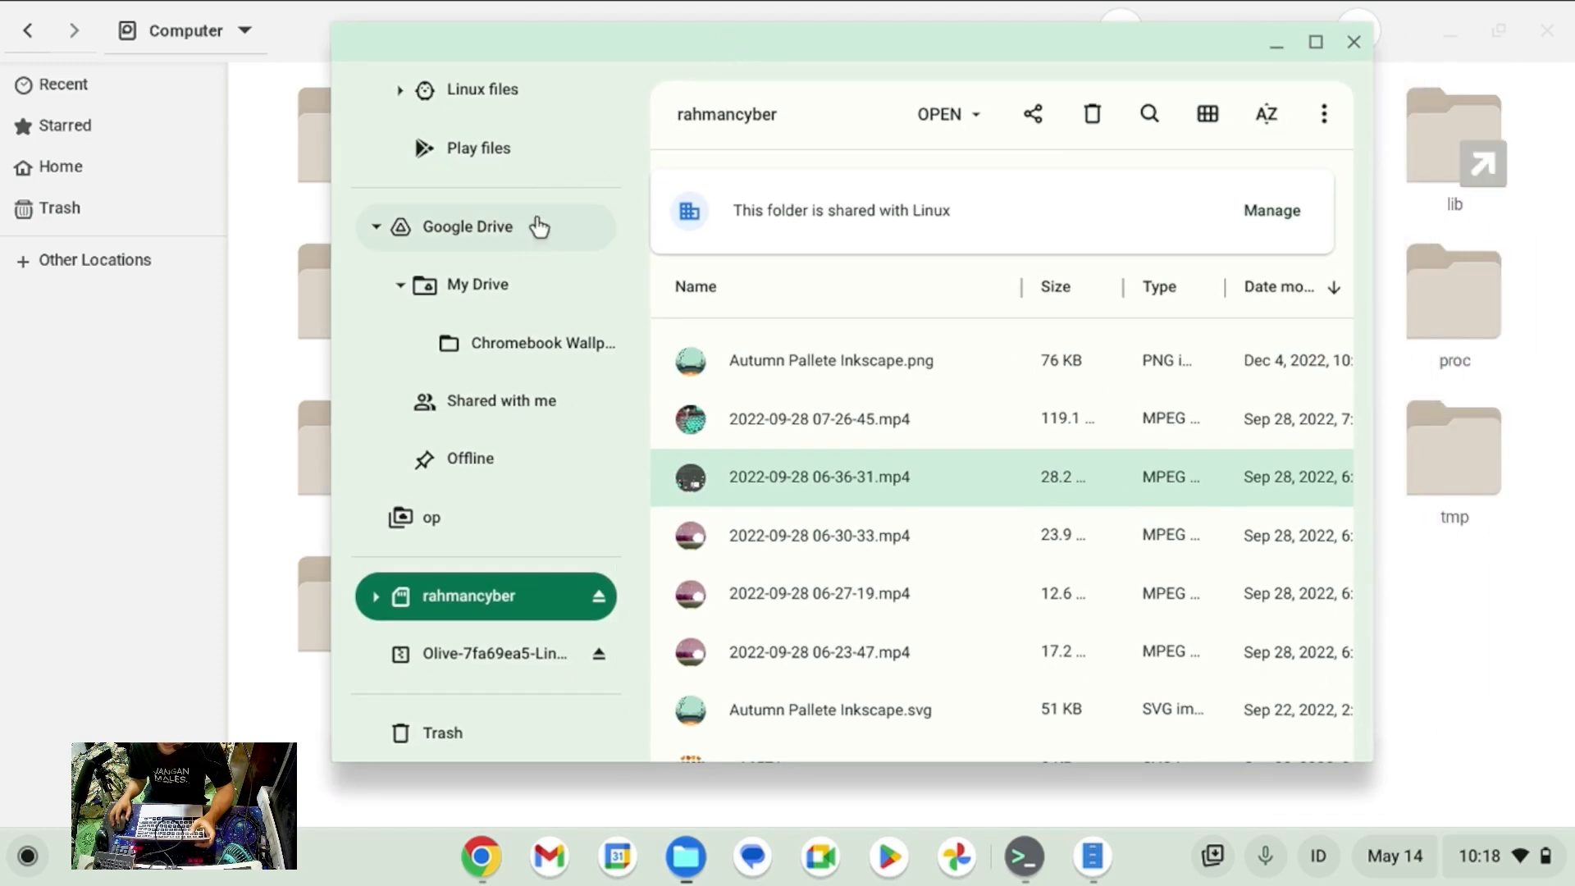
scroll(538, 225, "up", 3)
left_click(484, 384)
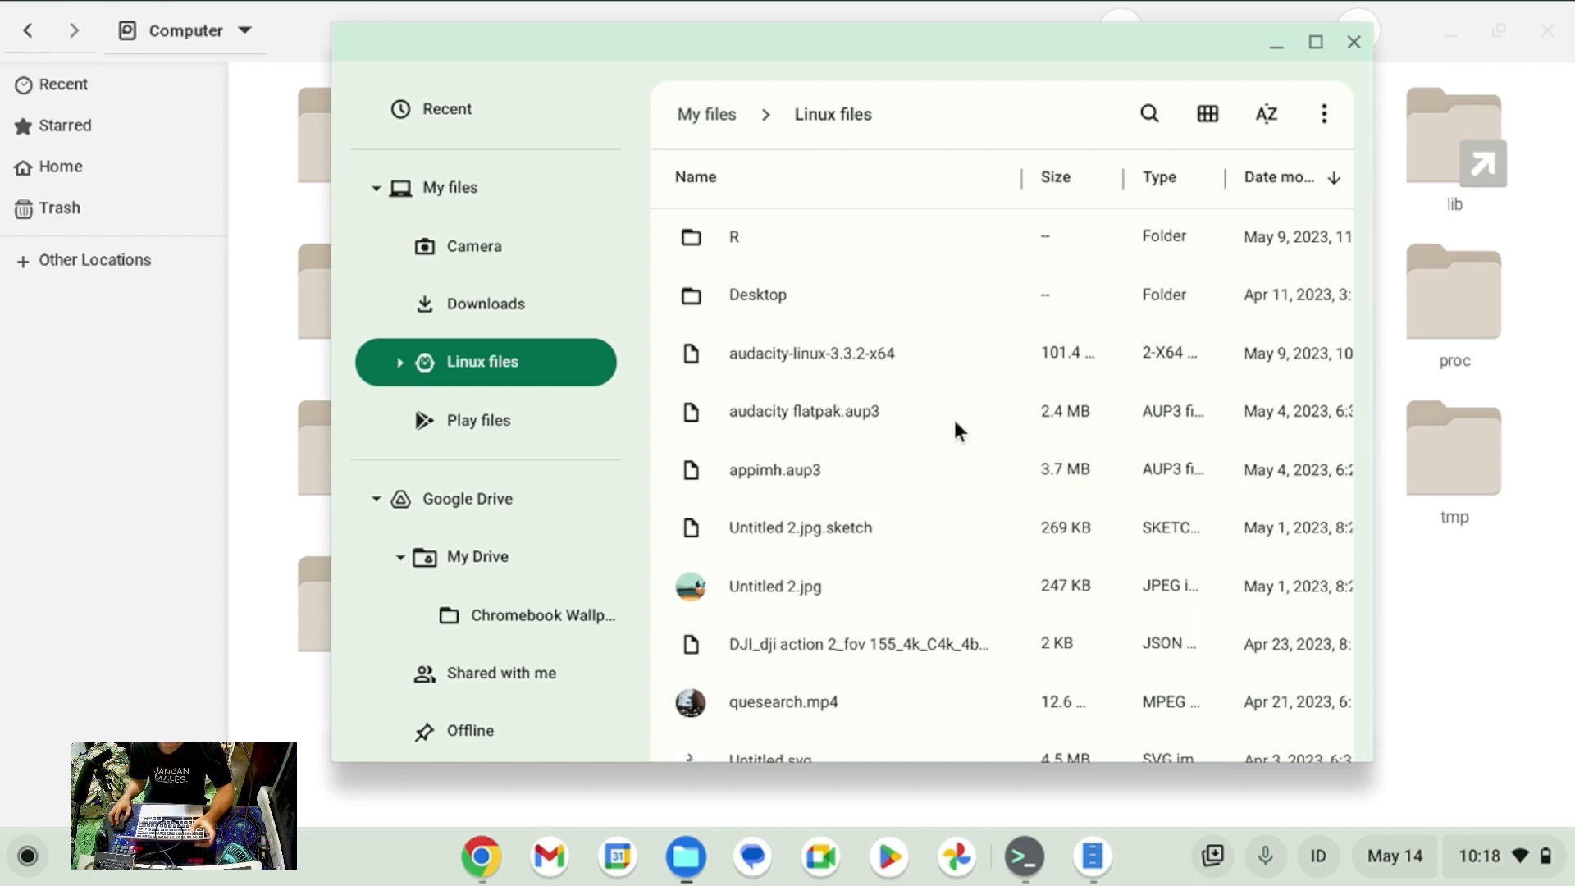
scroll(468, 542, "down", 4)
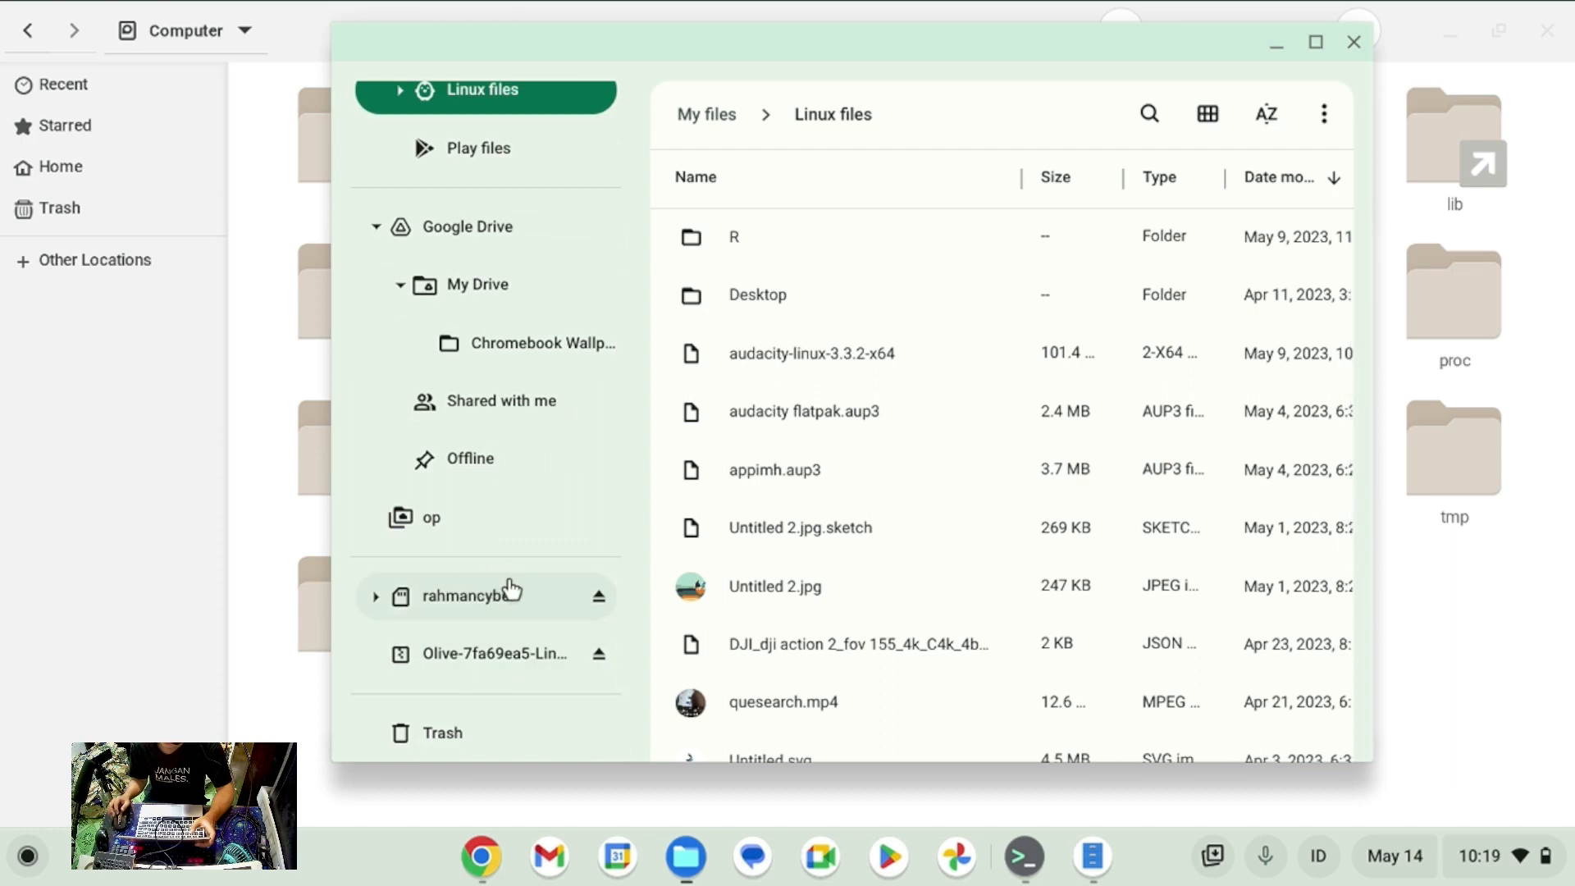
left_click(1279, 48)
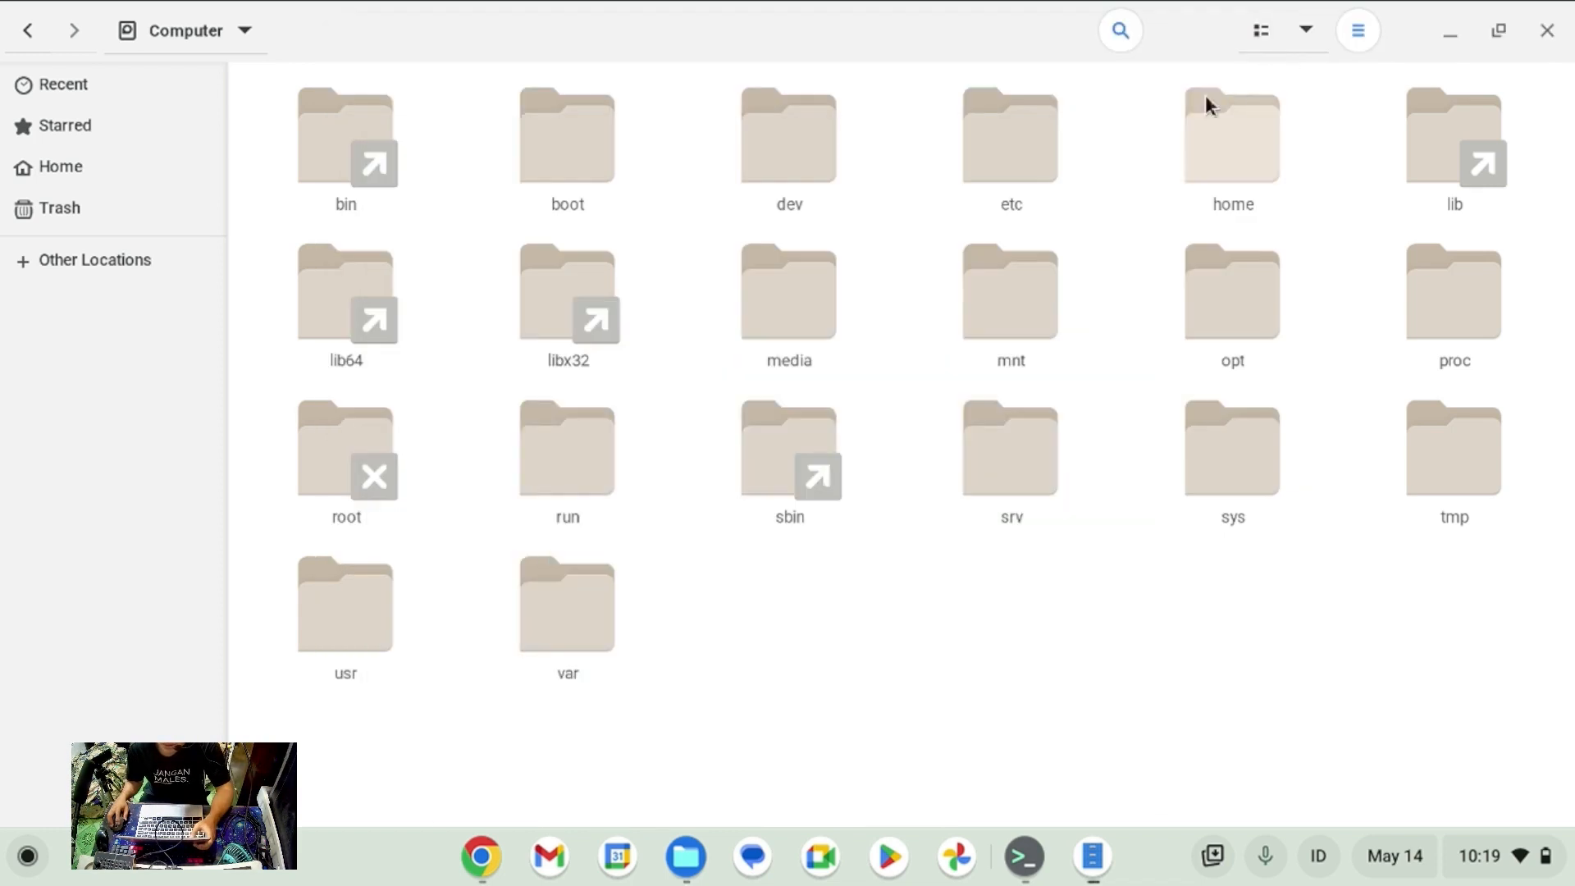
Browse from Computer through mnt, chromeos and removable to the "download training" folder on the removable drive.
left_click(112, 264)
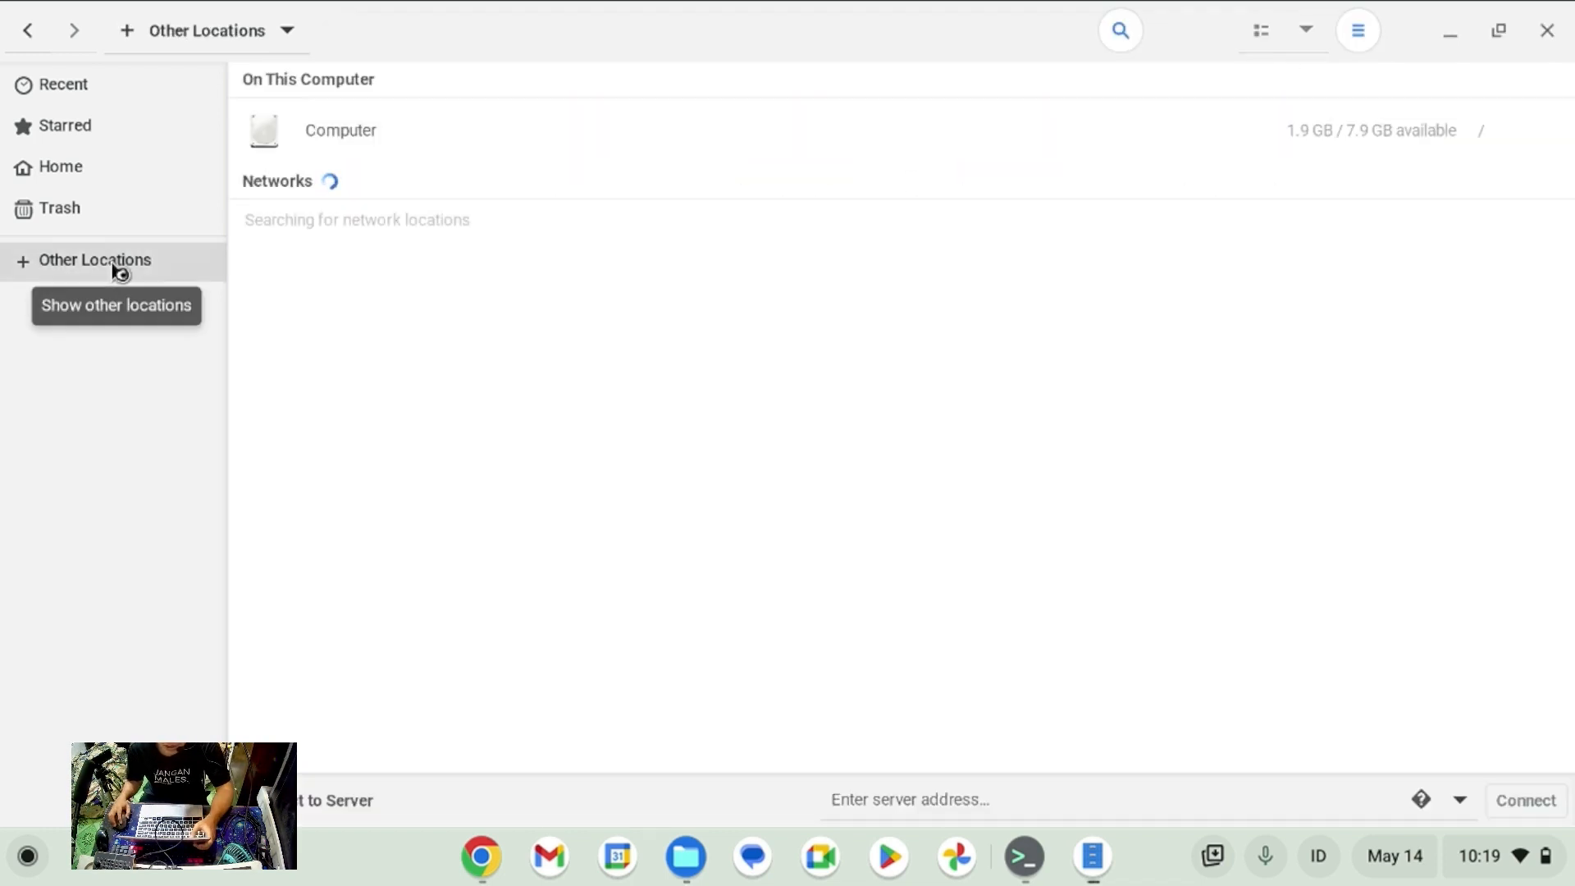
left_click(334, 138)
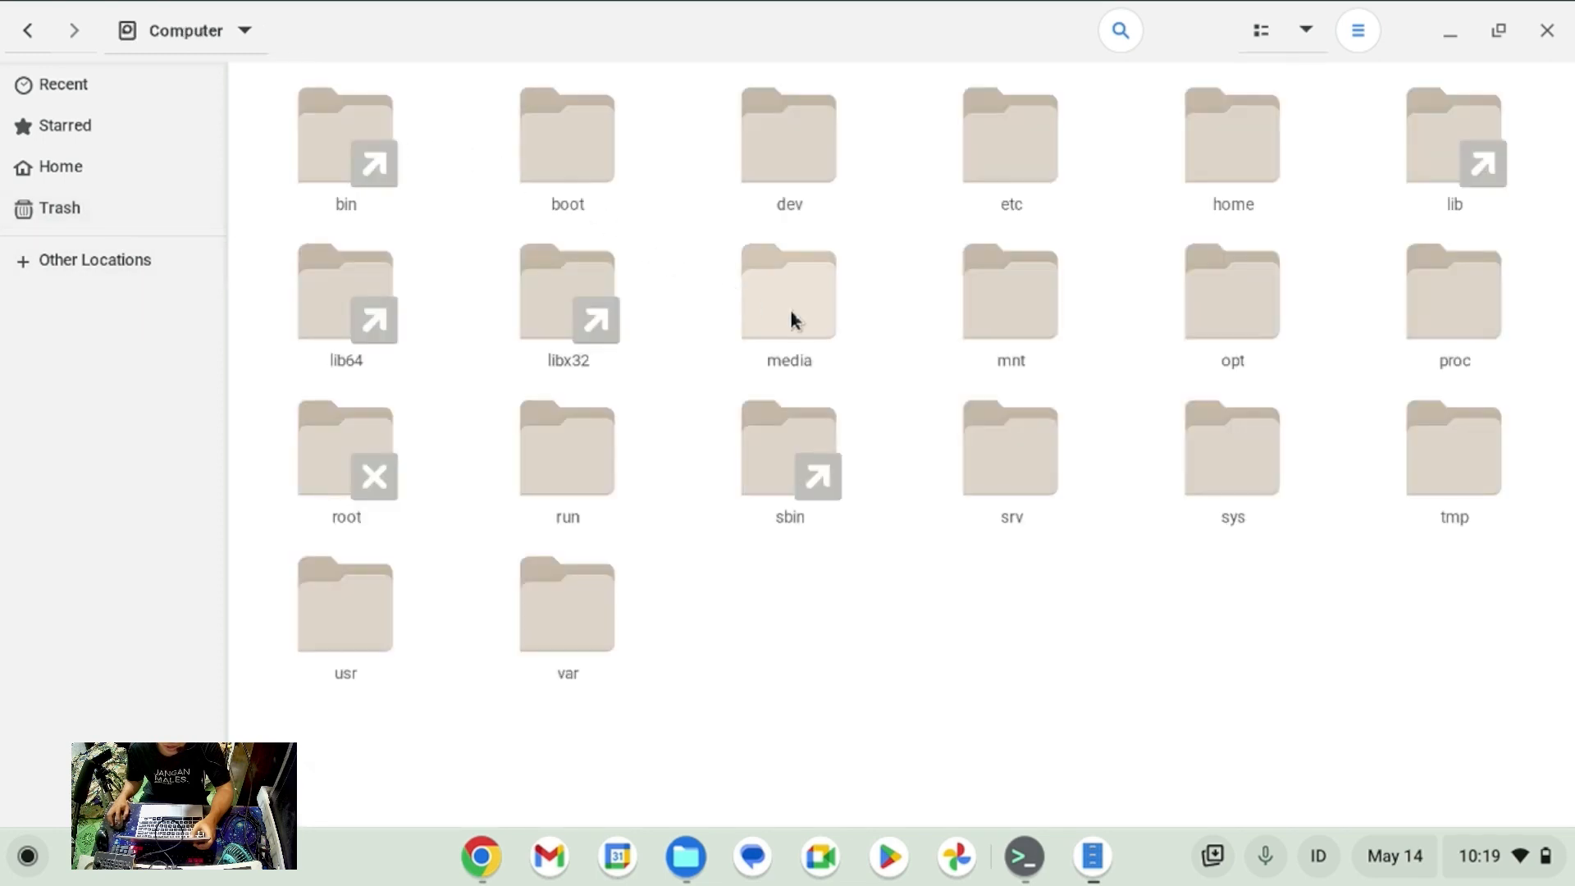
double_click(1020, 316)
double_click(401, 161)
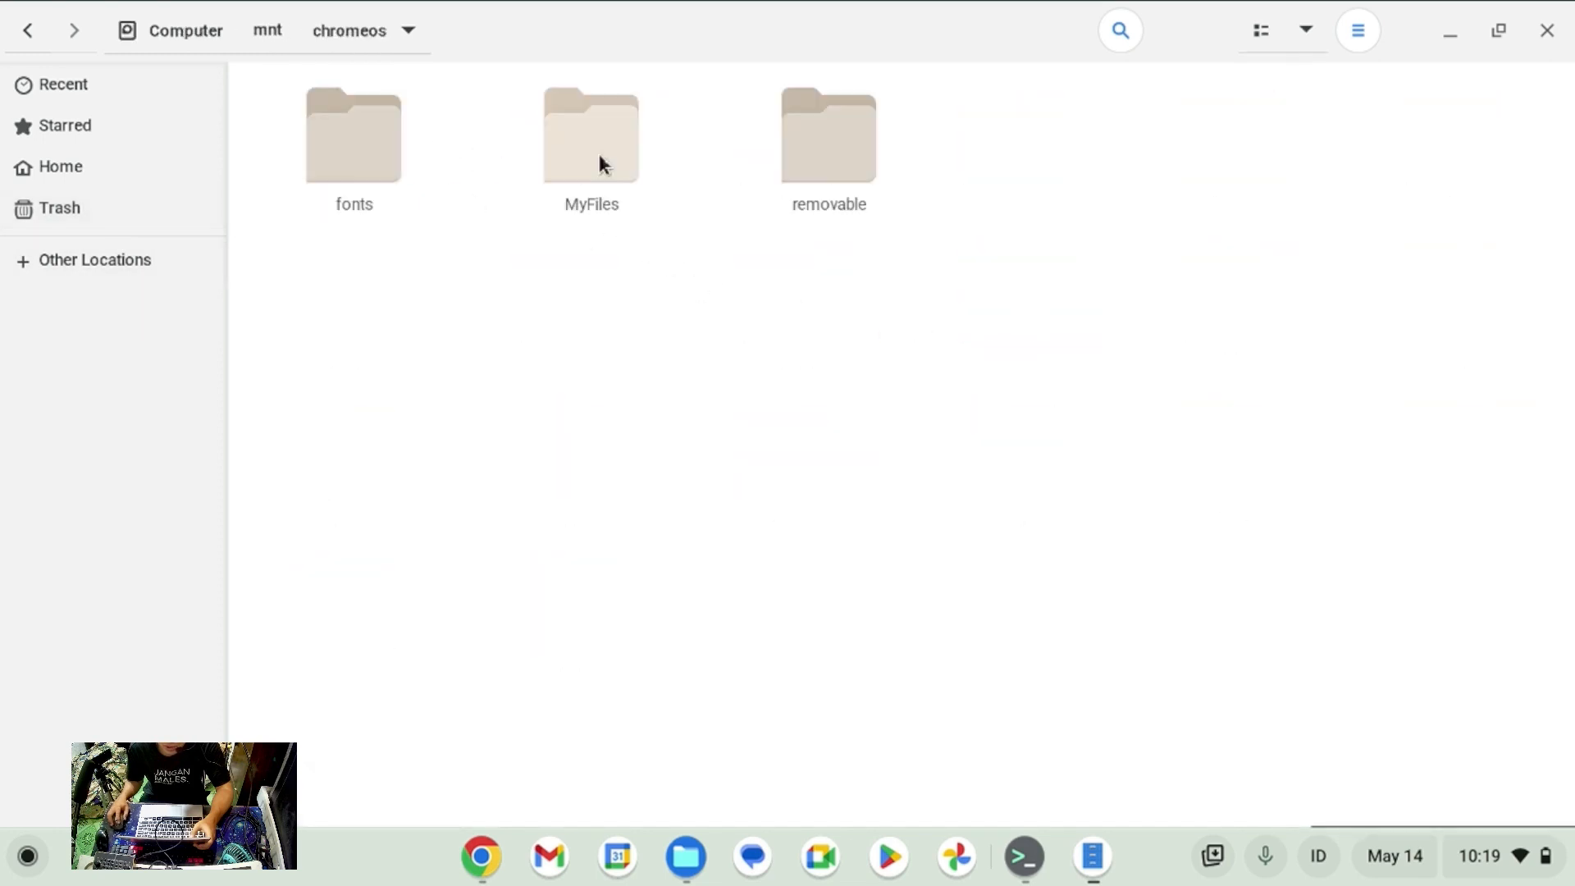
double_click(843, 146)
left_click(389, 152)
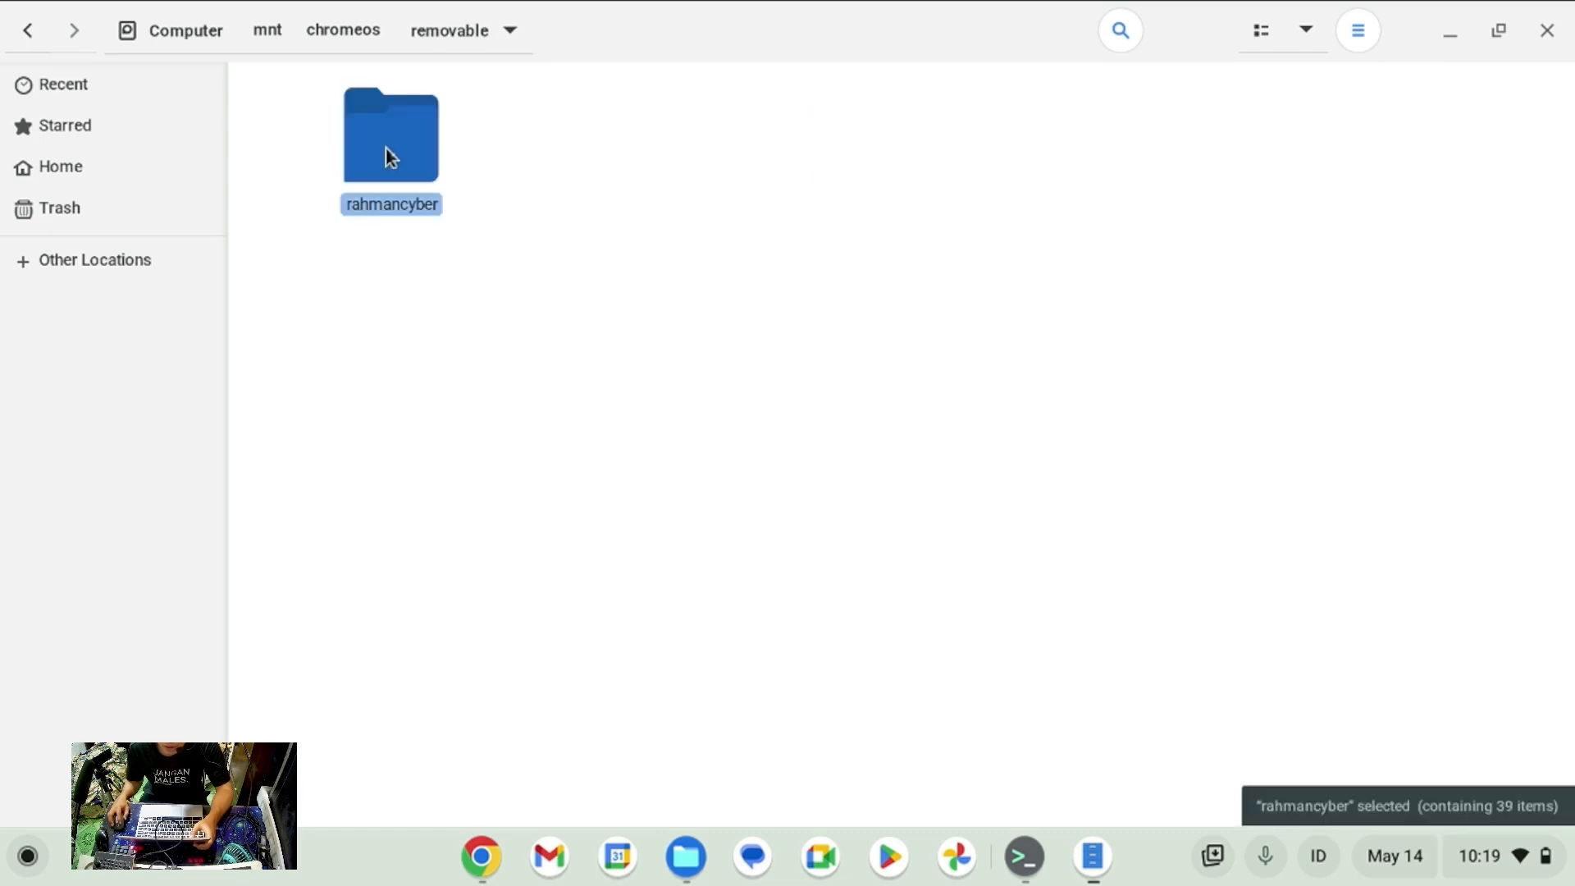
double_click(385, 149)
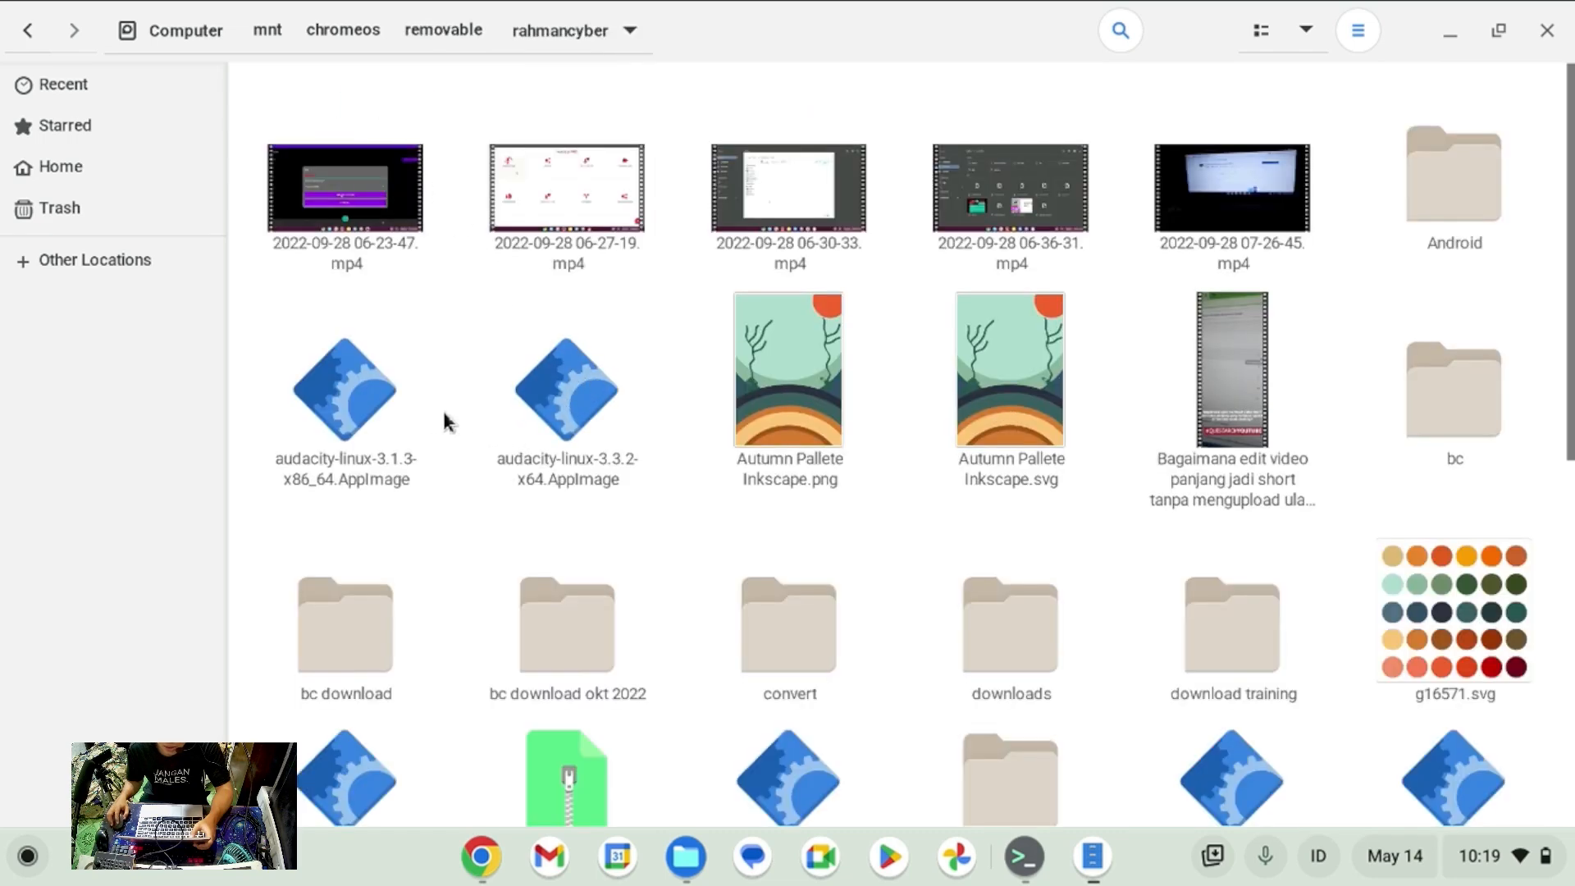
scroll(812, 502, "down", 2)
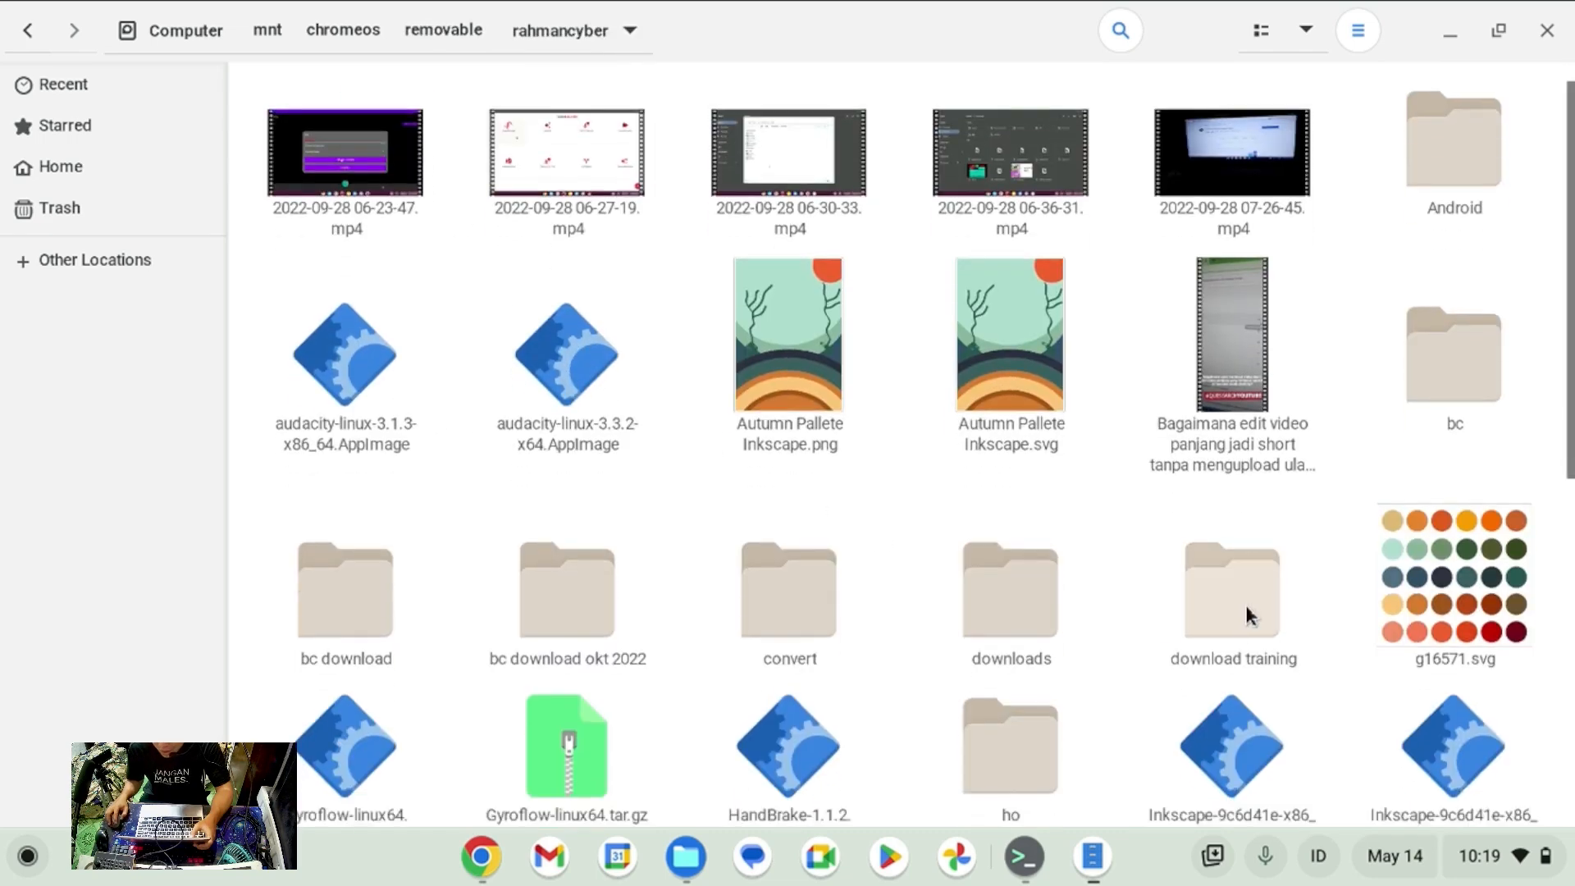
double_click(1248, 615)
Launch Olive-1e3cf53-x86_64.AppImage, open the detected autorecovery project and dismiss the welcome message.
left_click(560, 394)
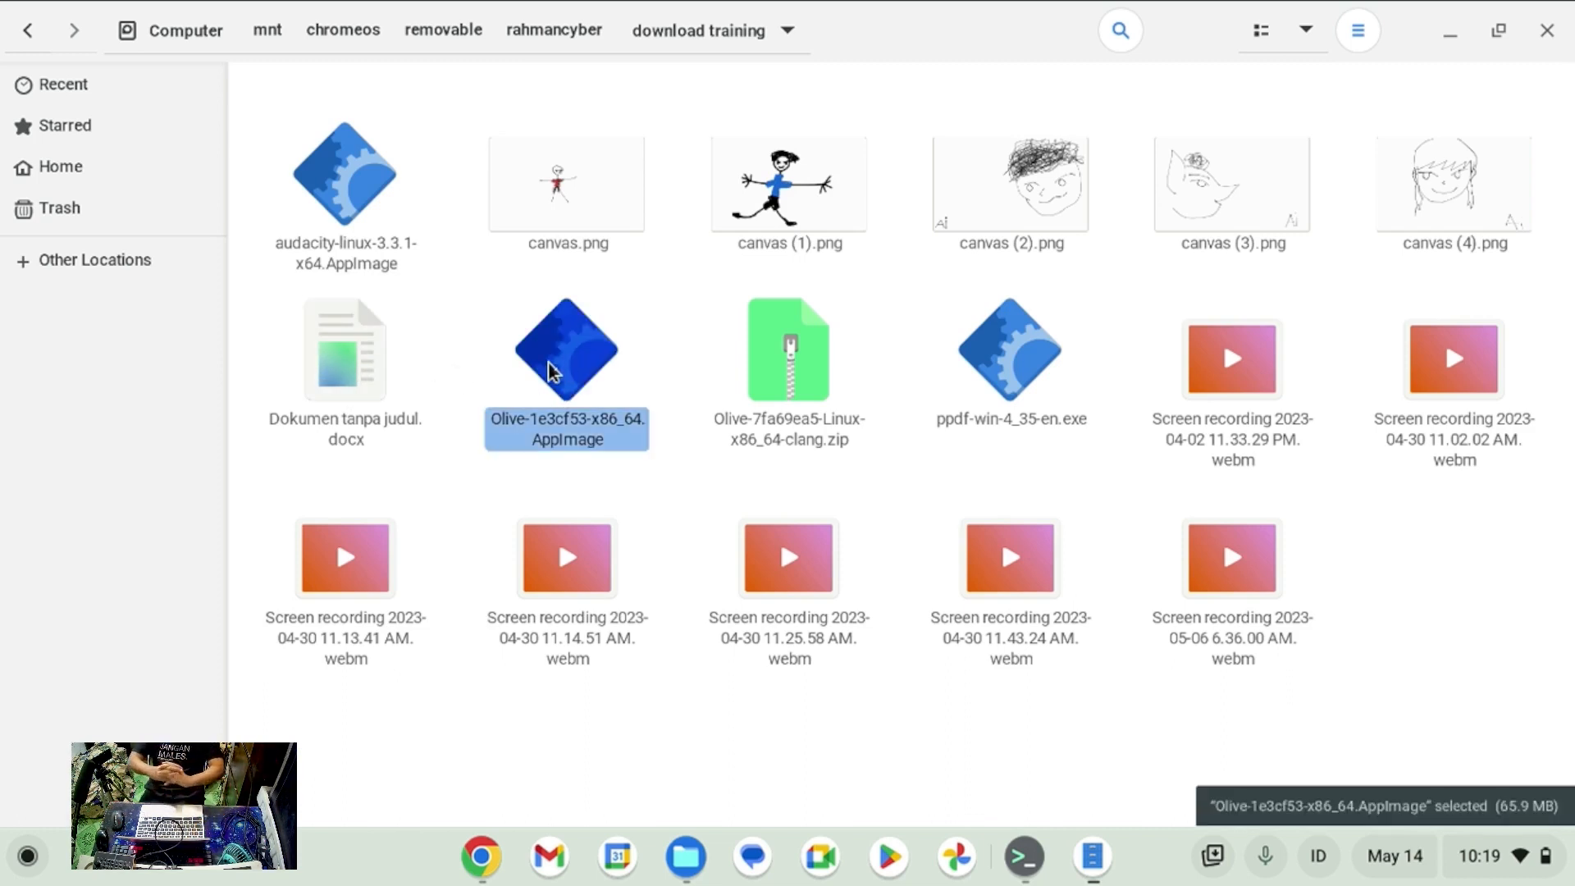
double_click(551, 370)
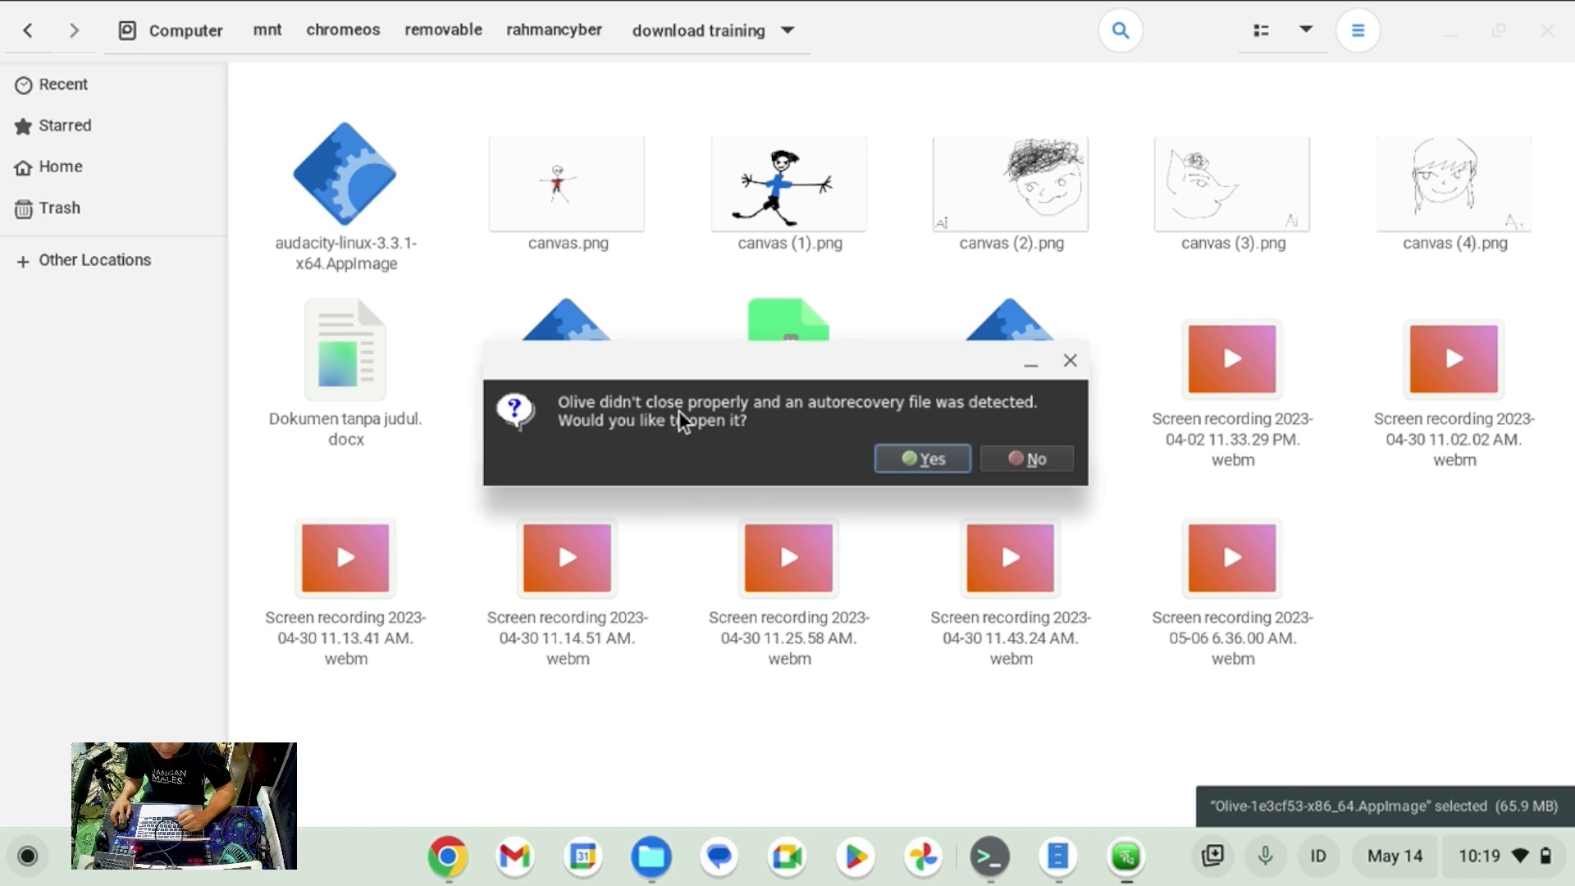
left_click(948, 461)
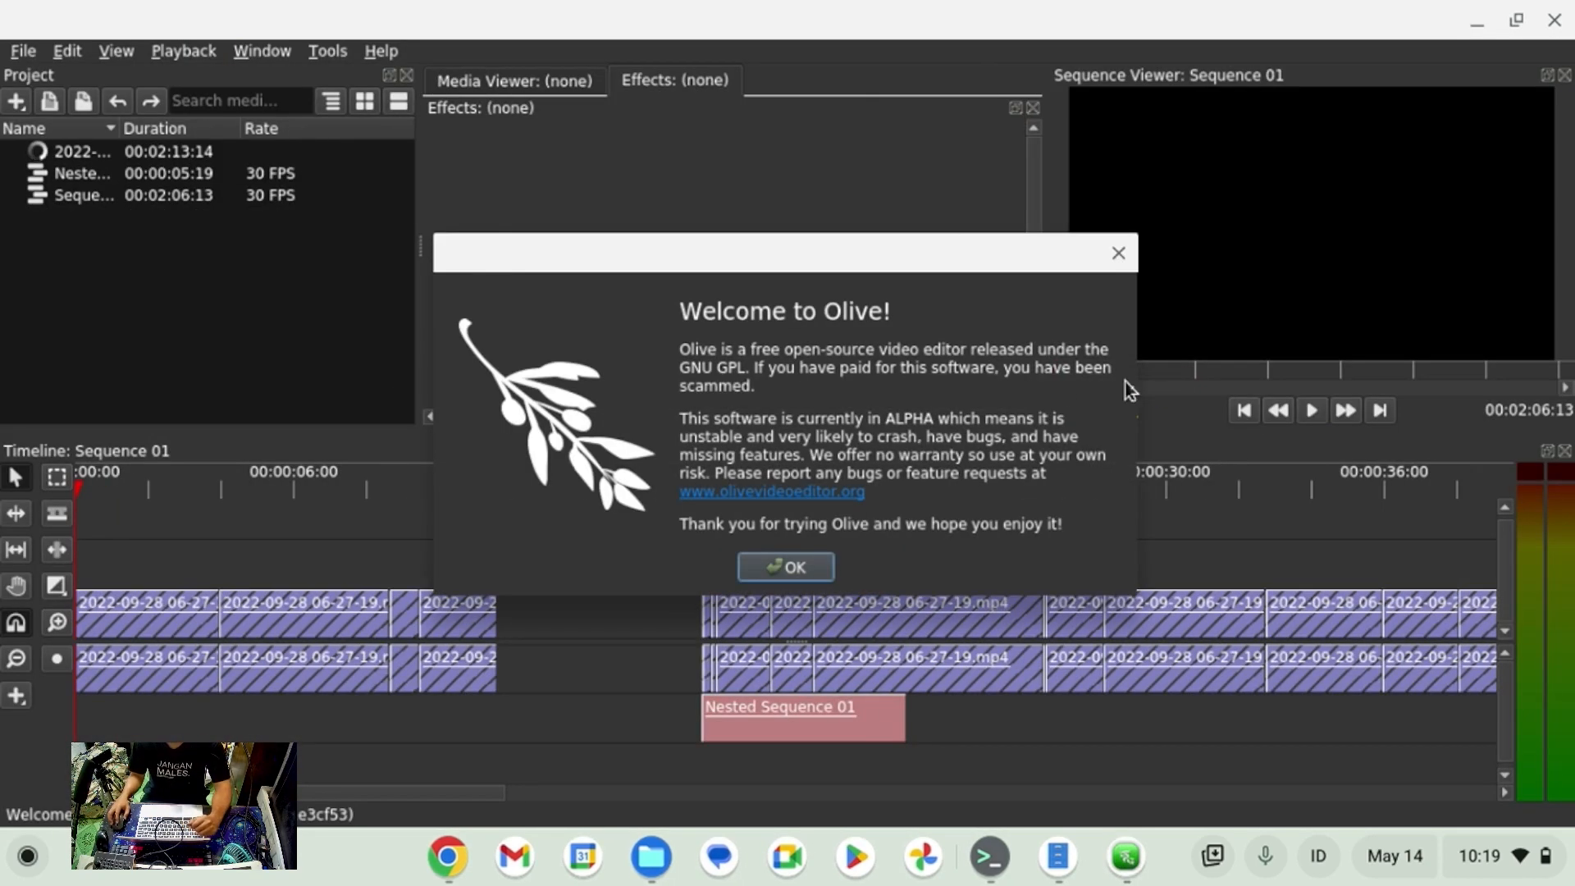
left_click(811, 571)
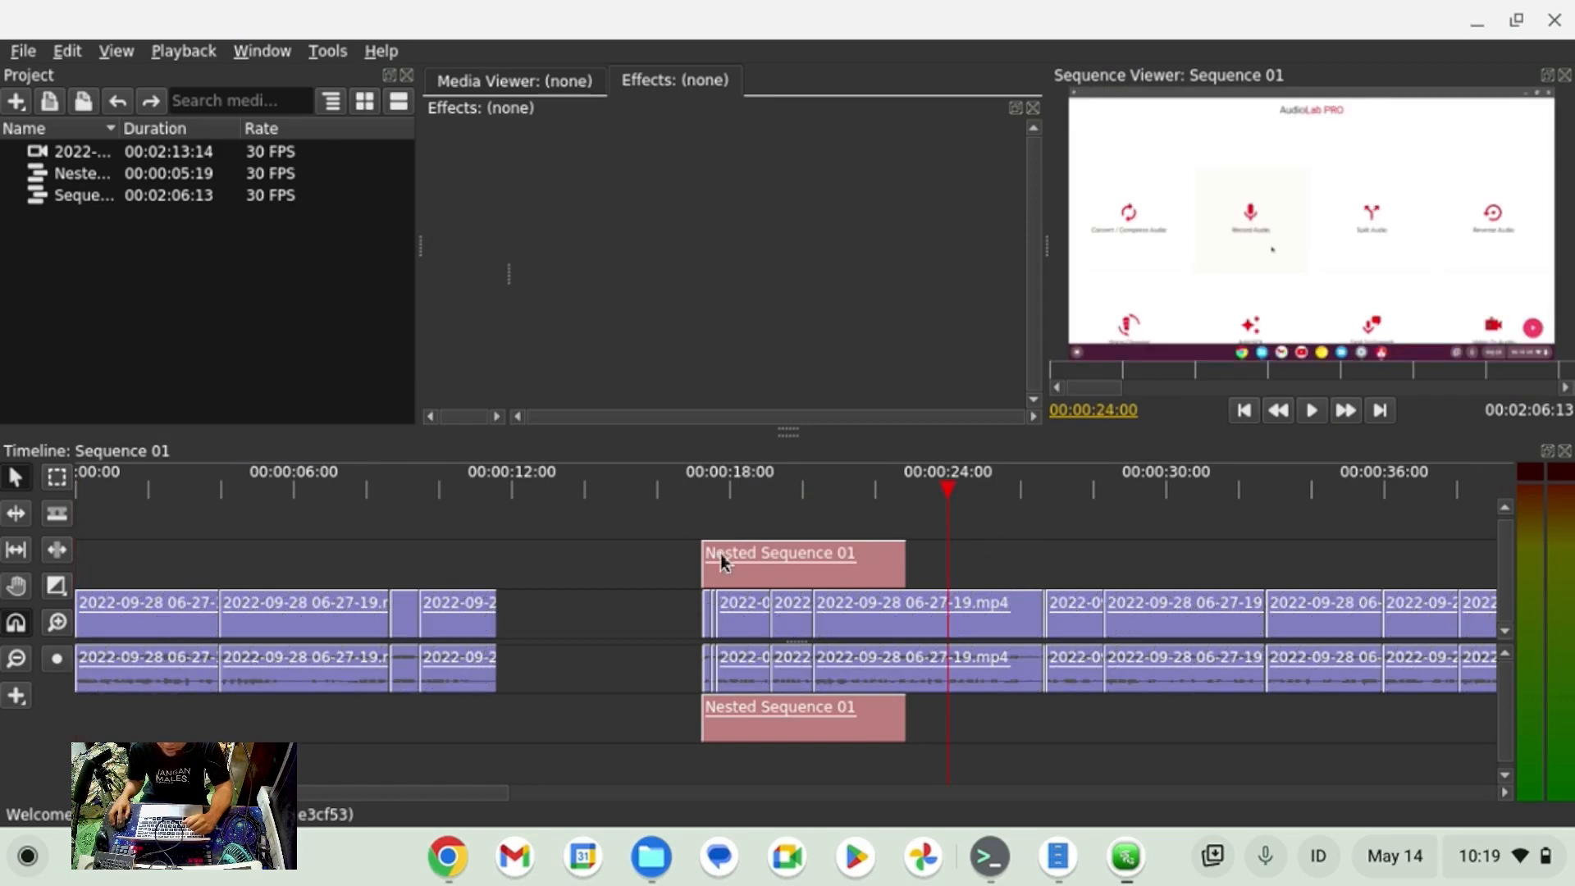
Delete the Nested Sequence 01 clip that starts at 00:00:17:07 from the Sequence 01 timeline.
scroll(566, 590, "down", 2)
scroll(553, 551, "up", 3)
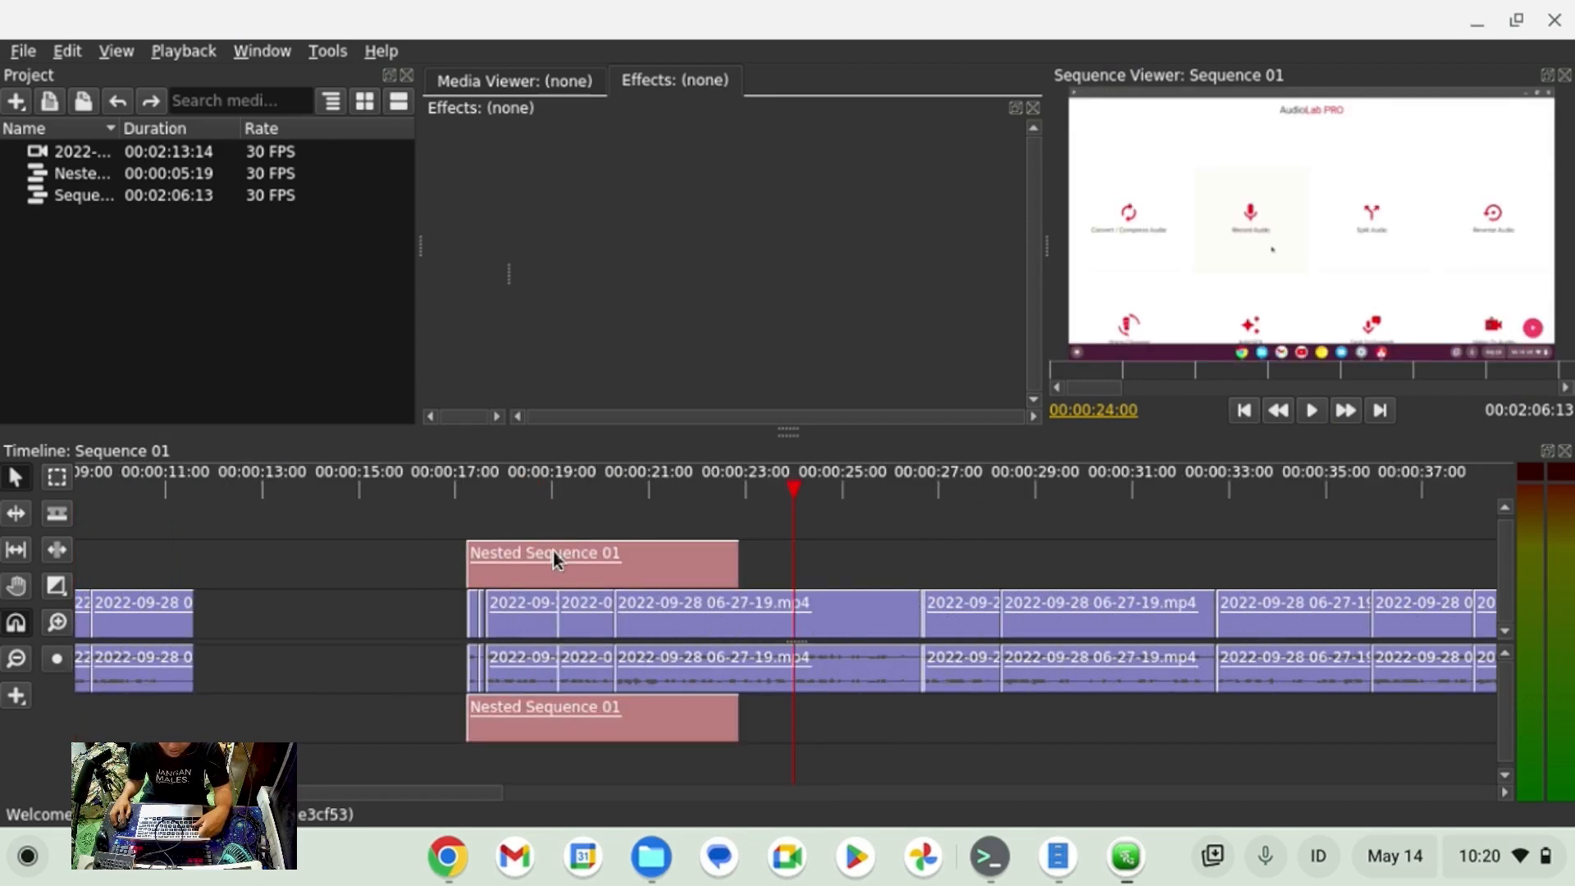
left_click(553, 551)
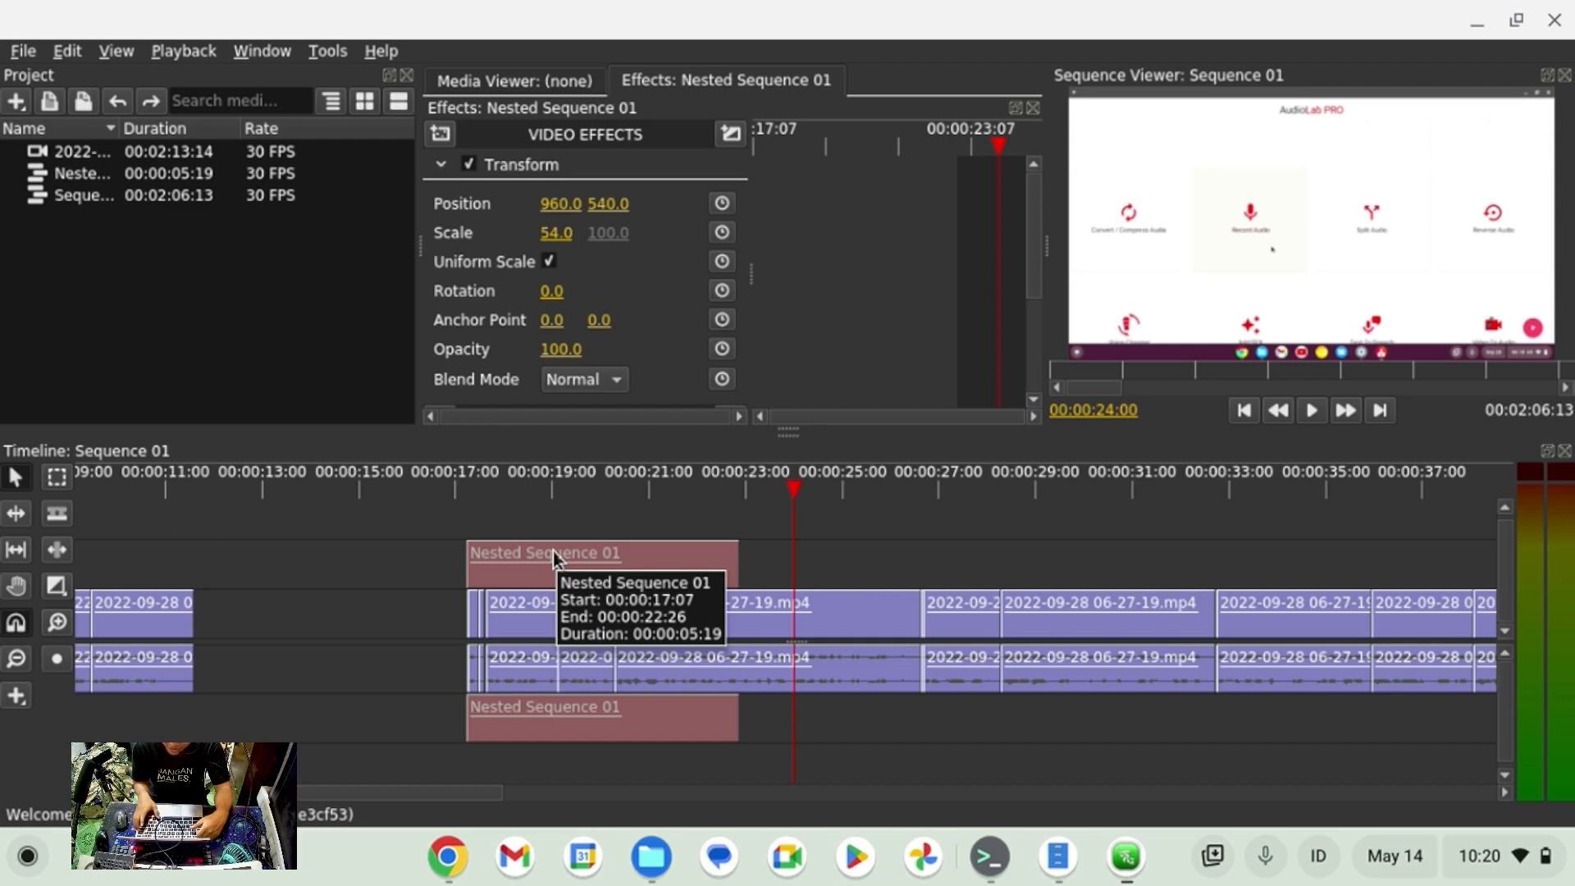
key("Delete")
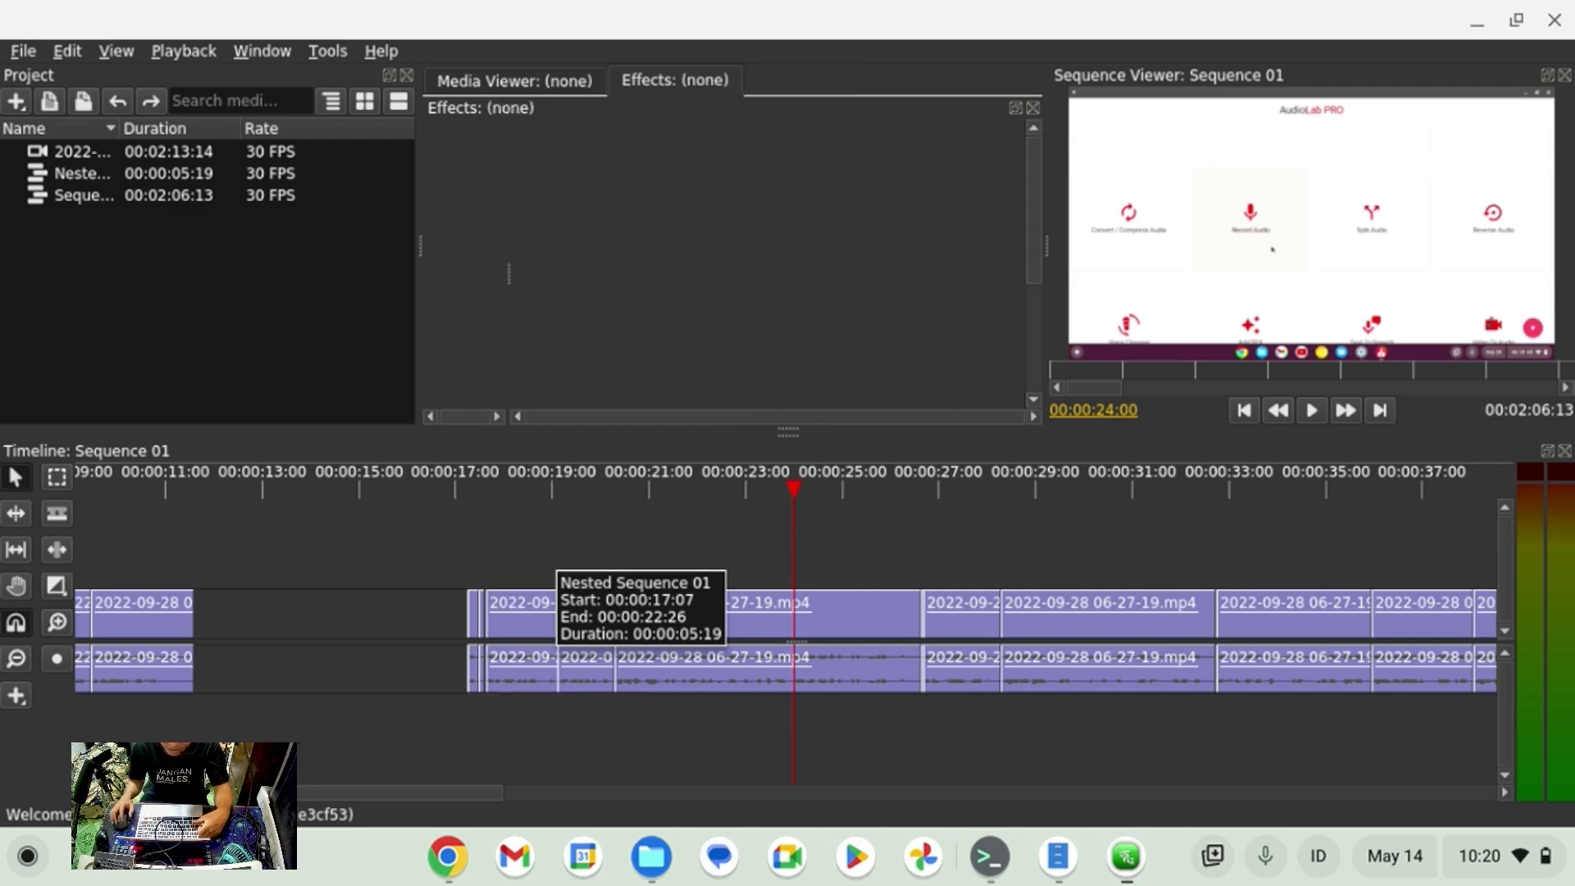
Place Nested Sequence 01 in the empty gap between the clips, and a second copy on the track above, ending with the second clip.
left_click(227, 490)
left_click_drag(205, 481, 243, 481)
right_click(741, 609)
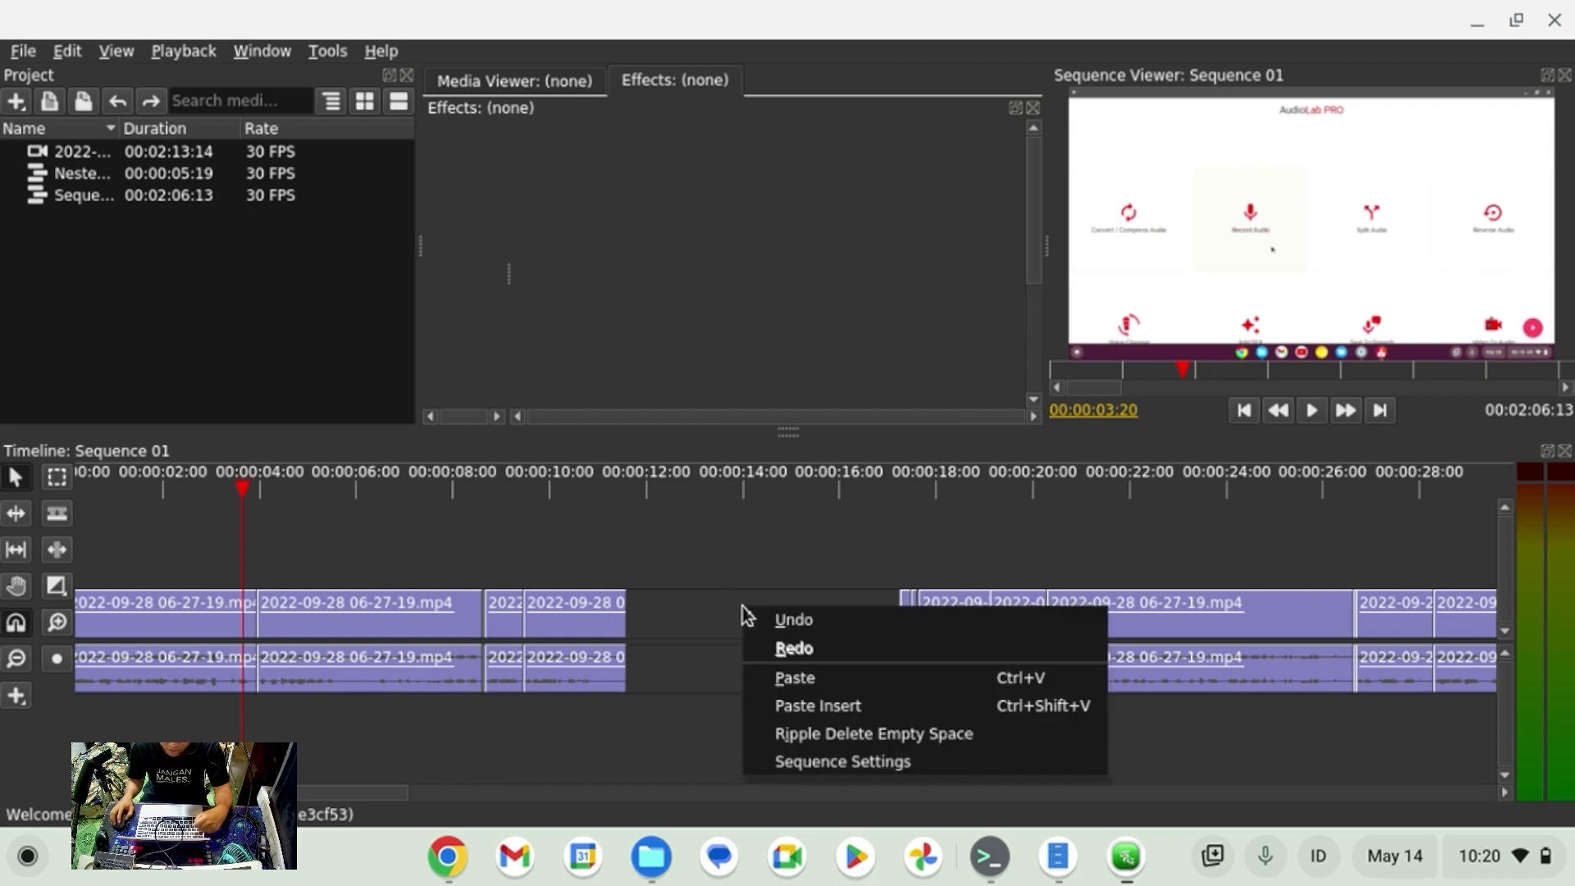
left_click(99, 253)
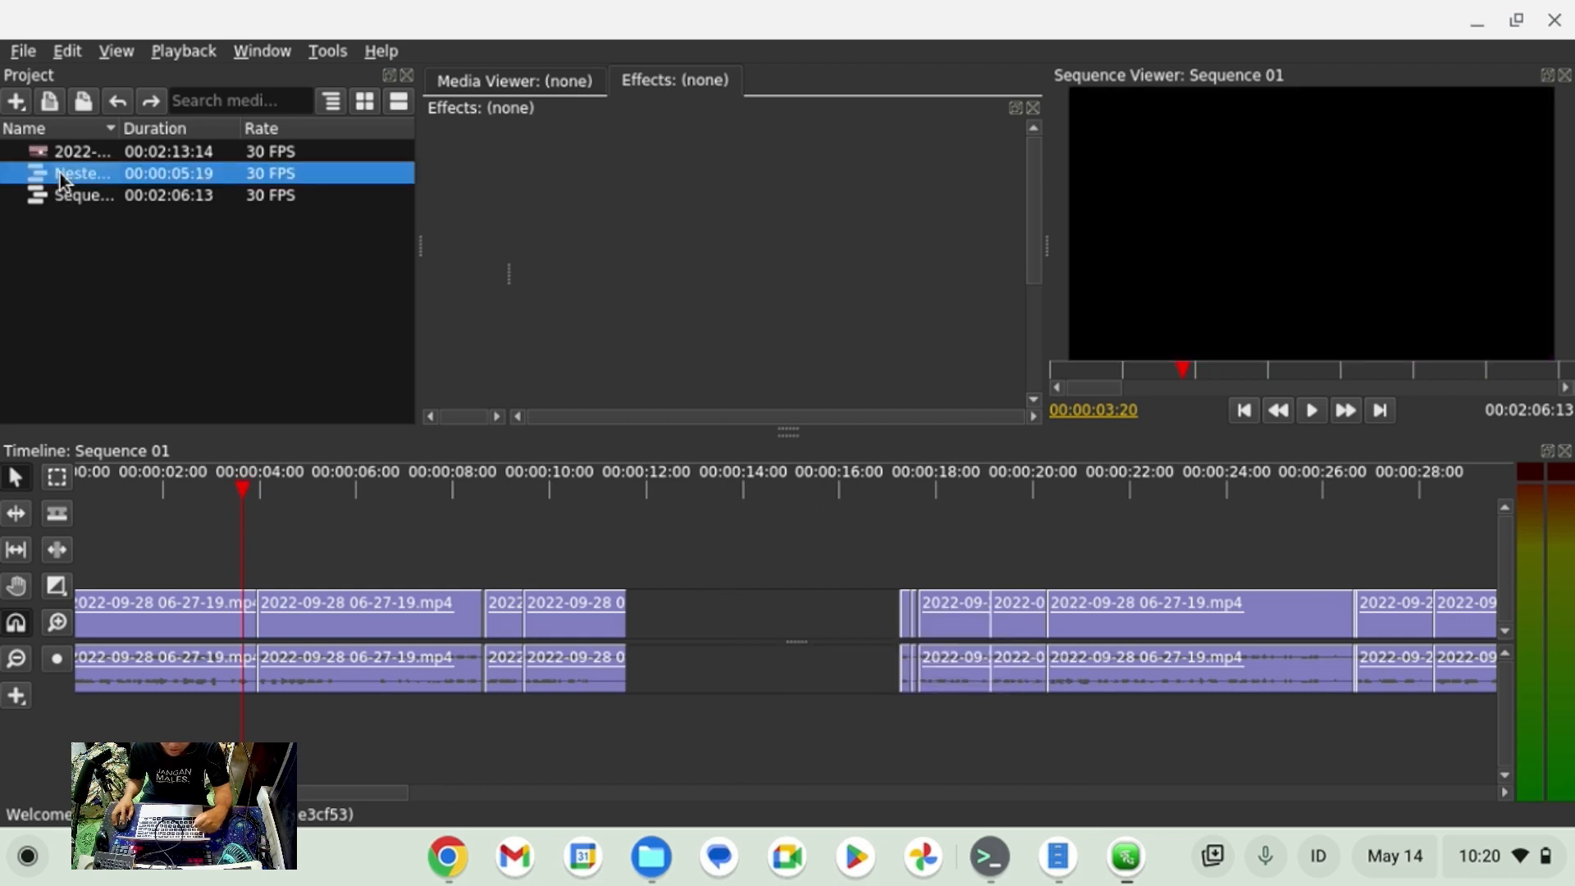
left_click_drag(60, 174, 700, 580)
left_click(787, 587)
left_click(761, 492)
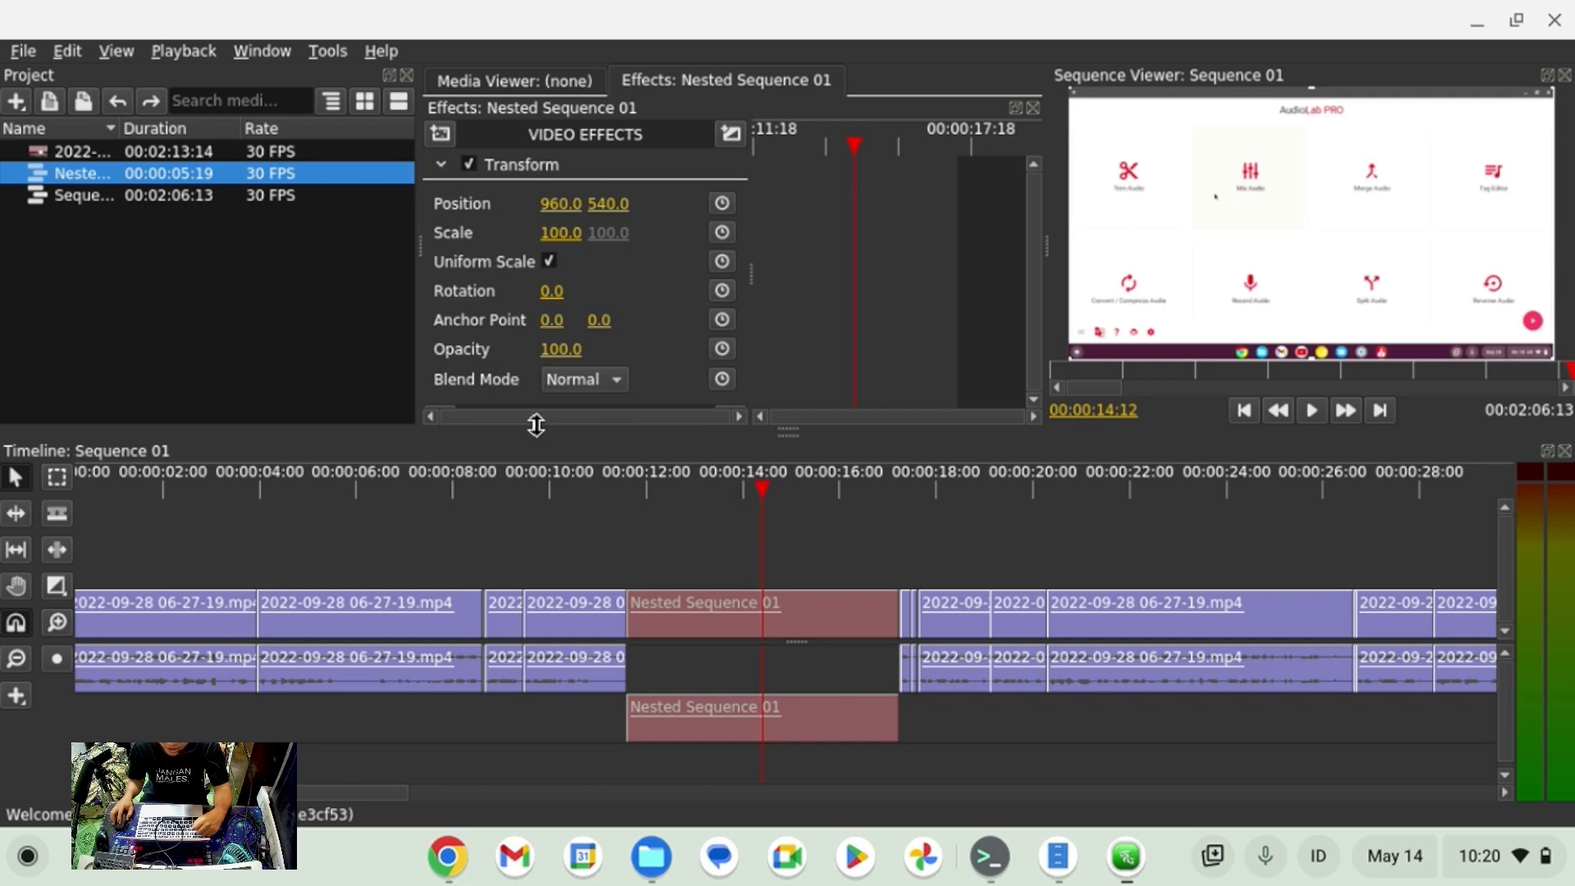
left_click_drag(144, 175, 270, 578)
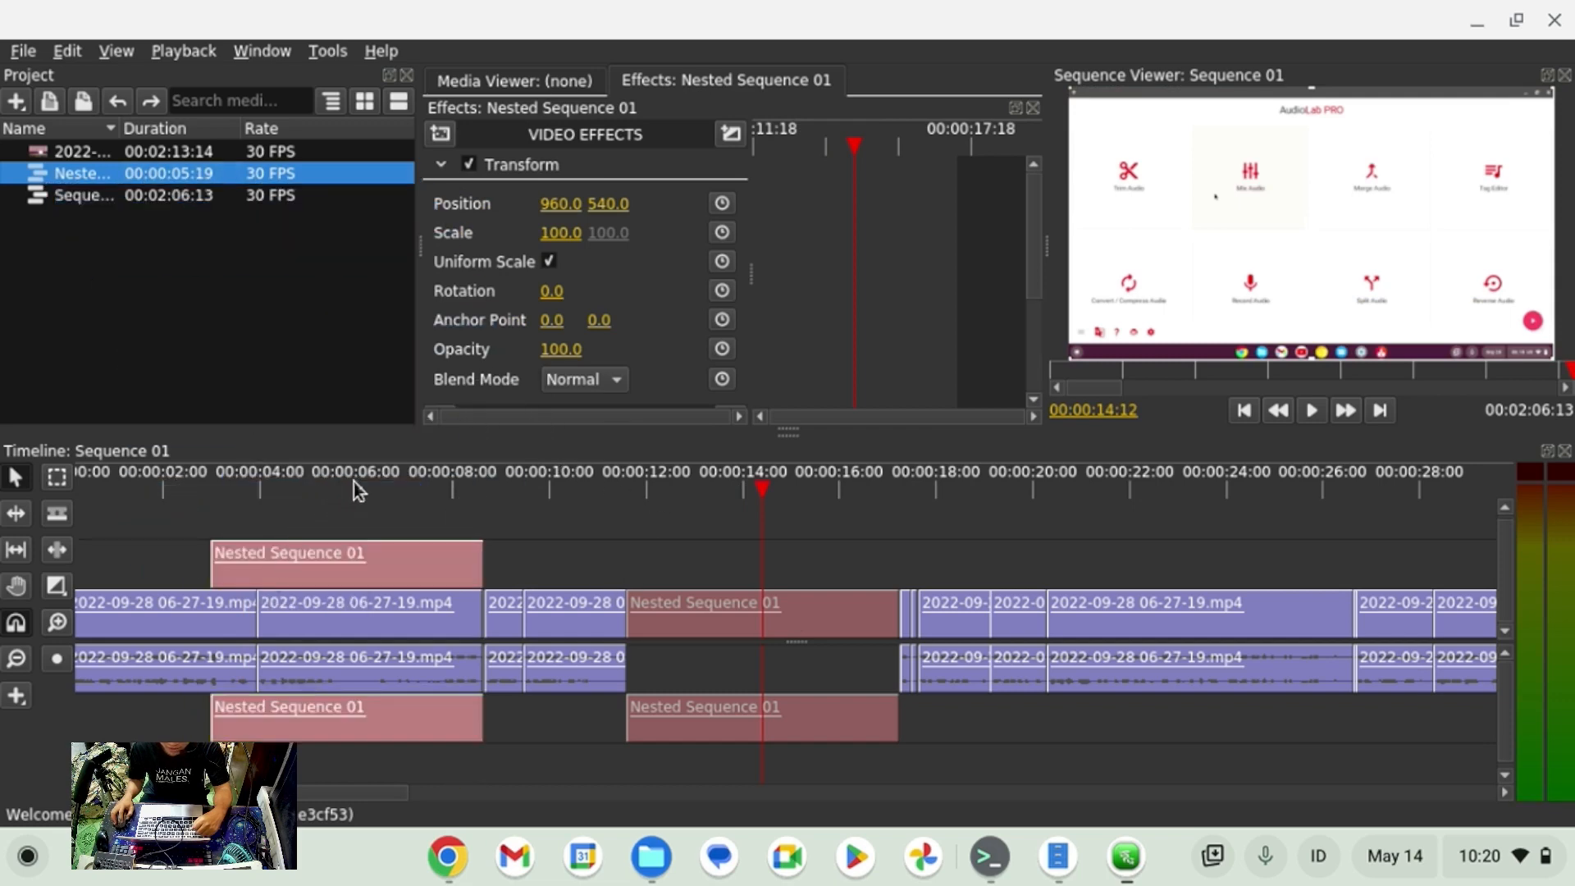
left_click(357, 490)
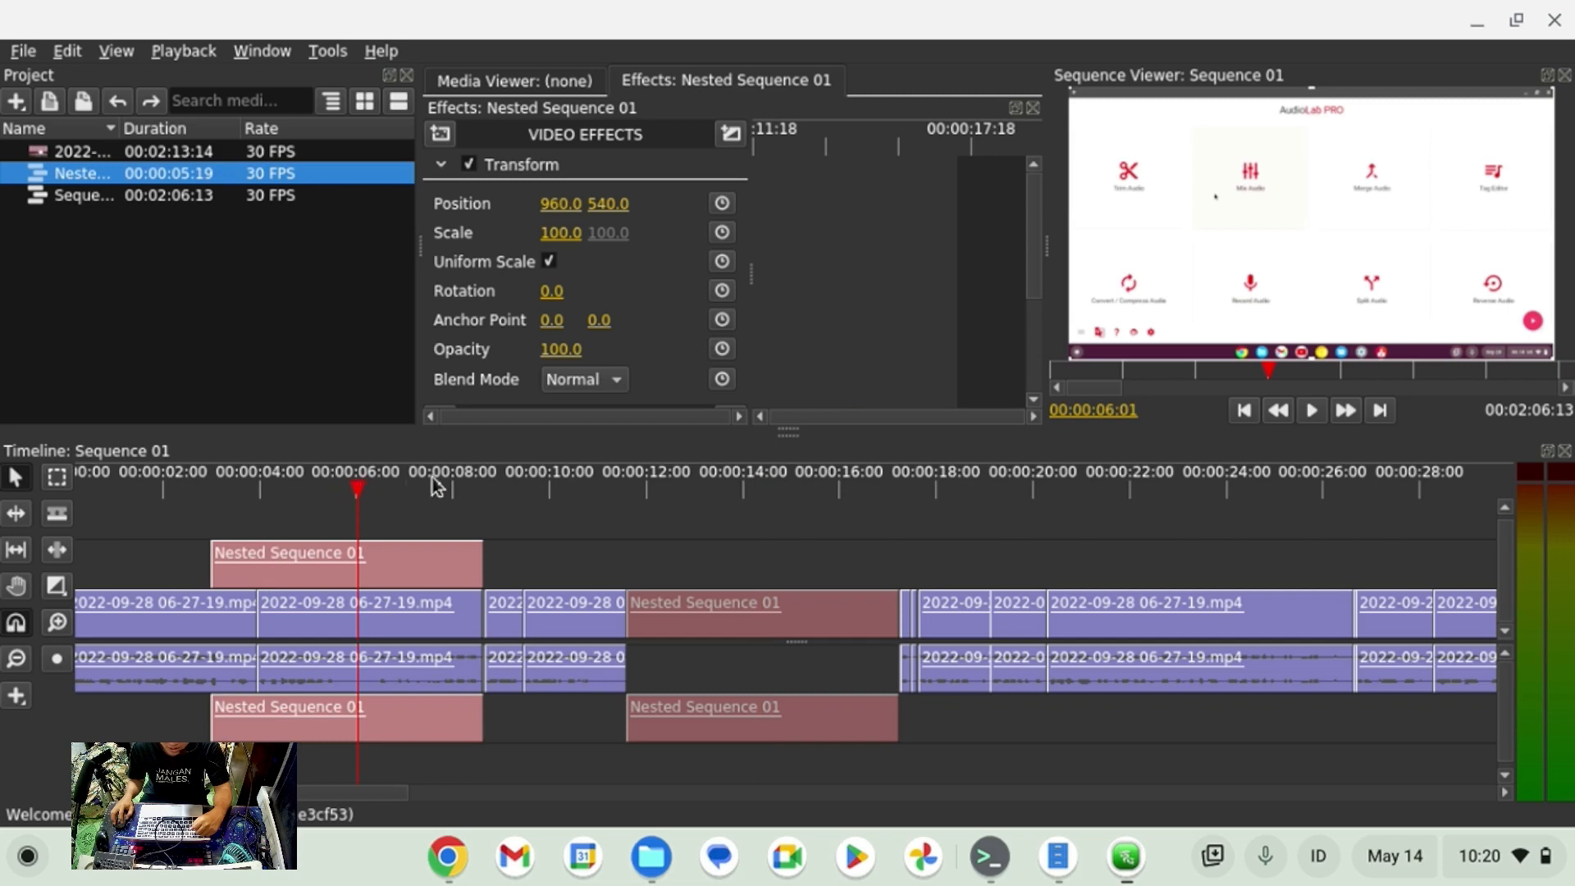
Open Nested Sequence 01 in its own timeline, preview it around 00:00:02:12 and return the playhead to the start.
double_click(92, 174)
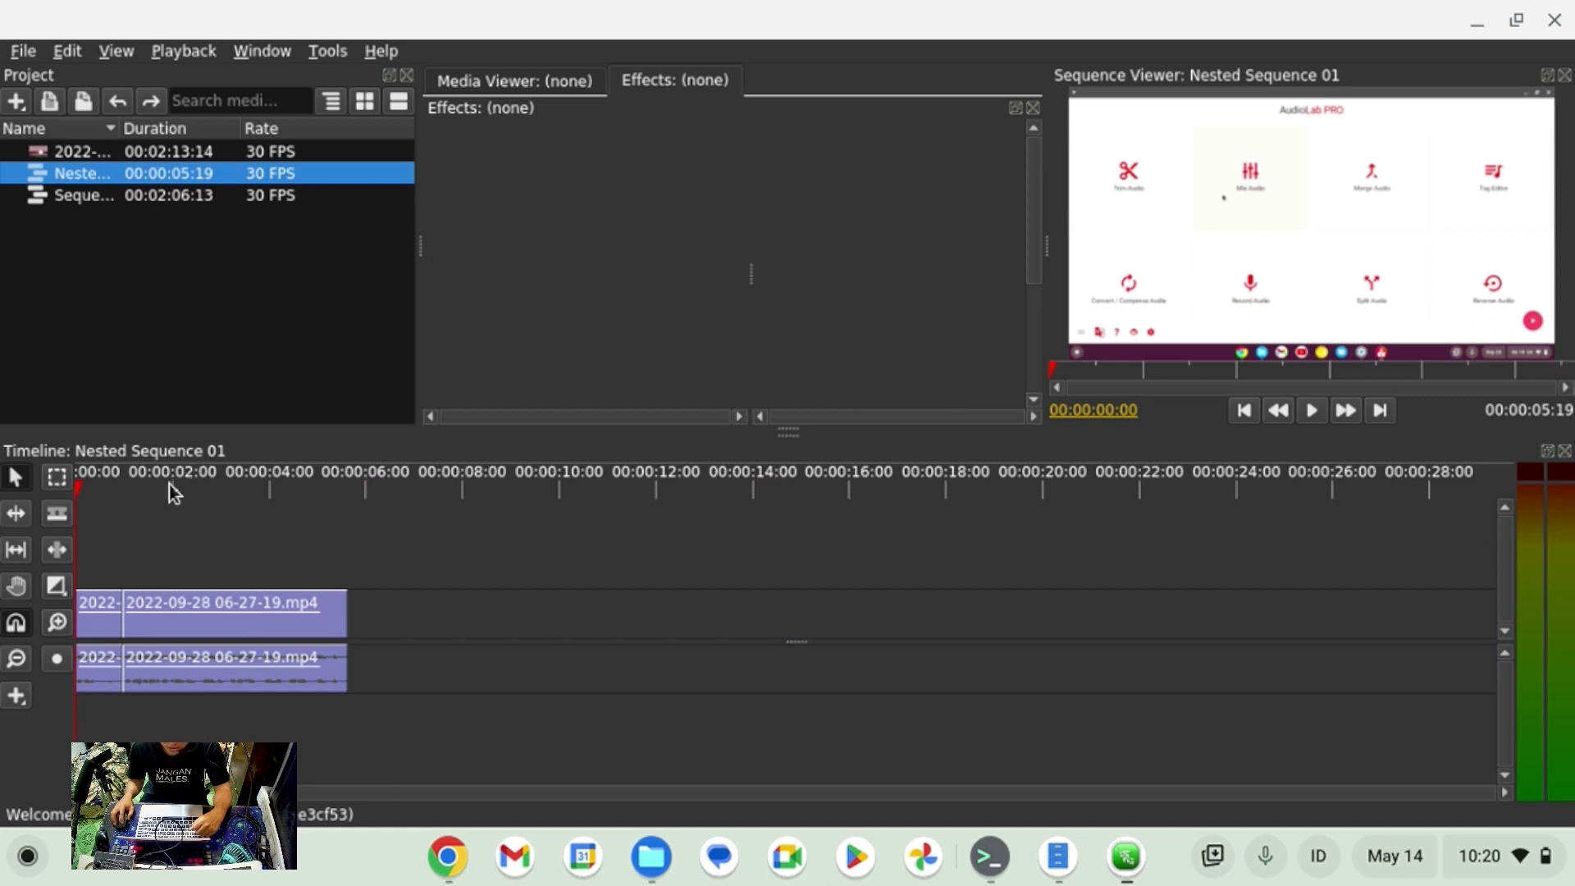
left_click(191, 489)
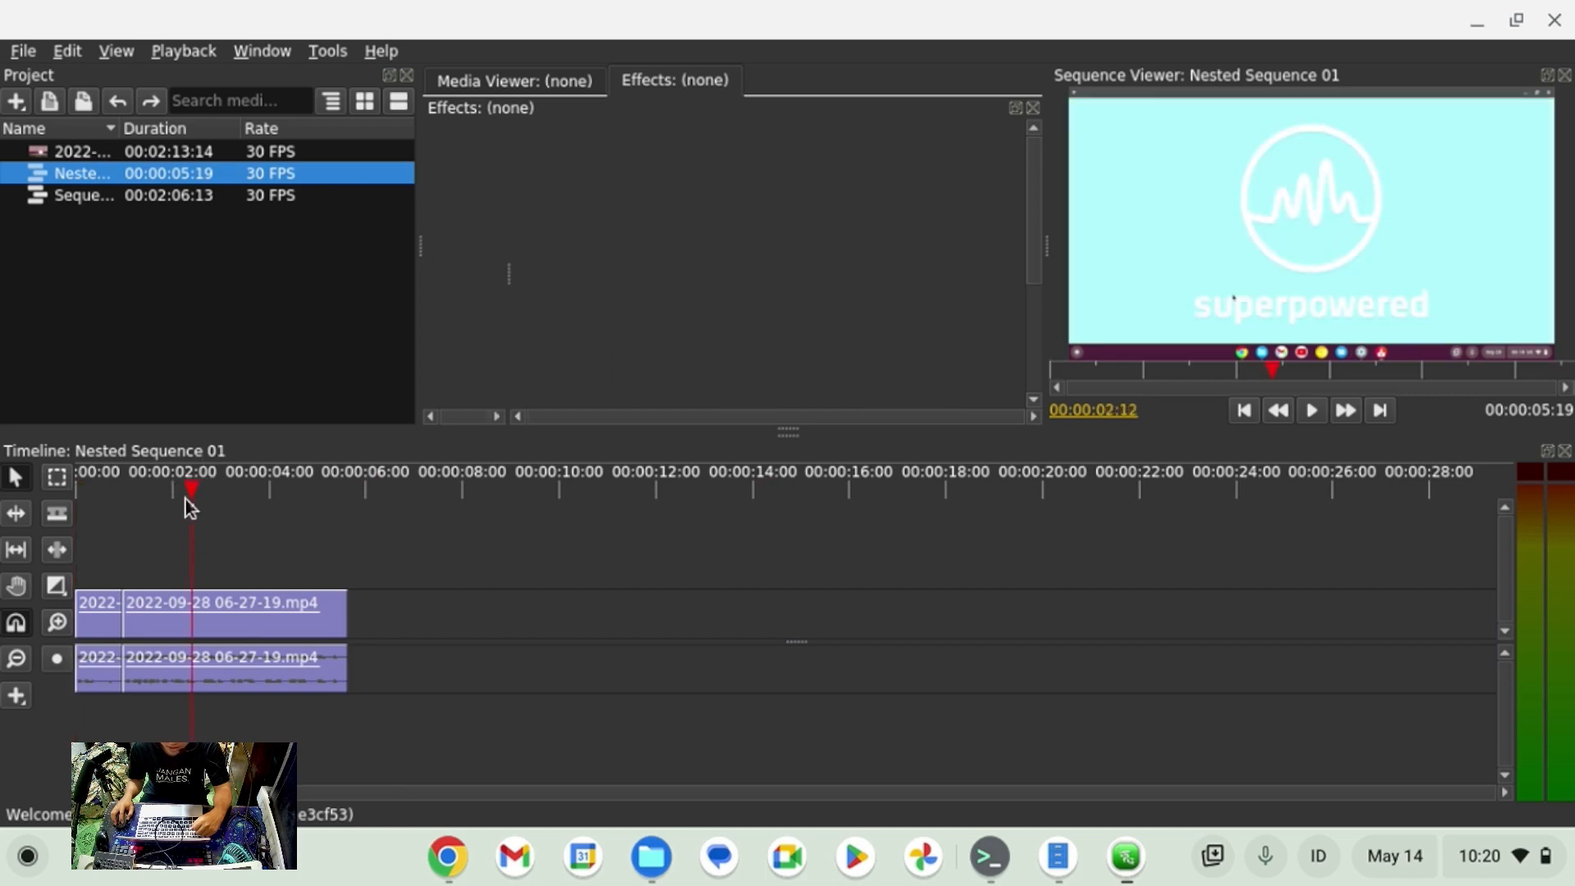
left_click_drag(187, 502, 73, 491)
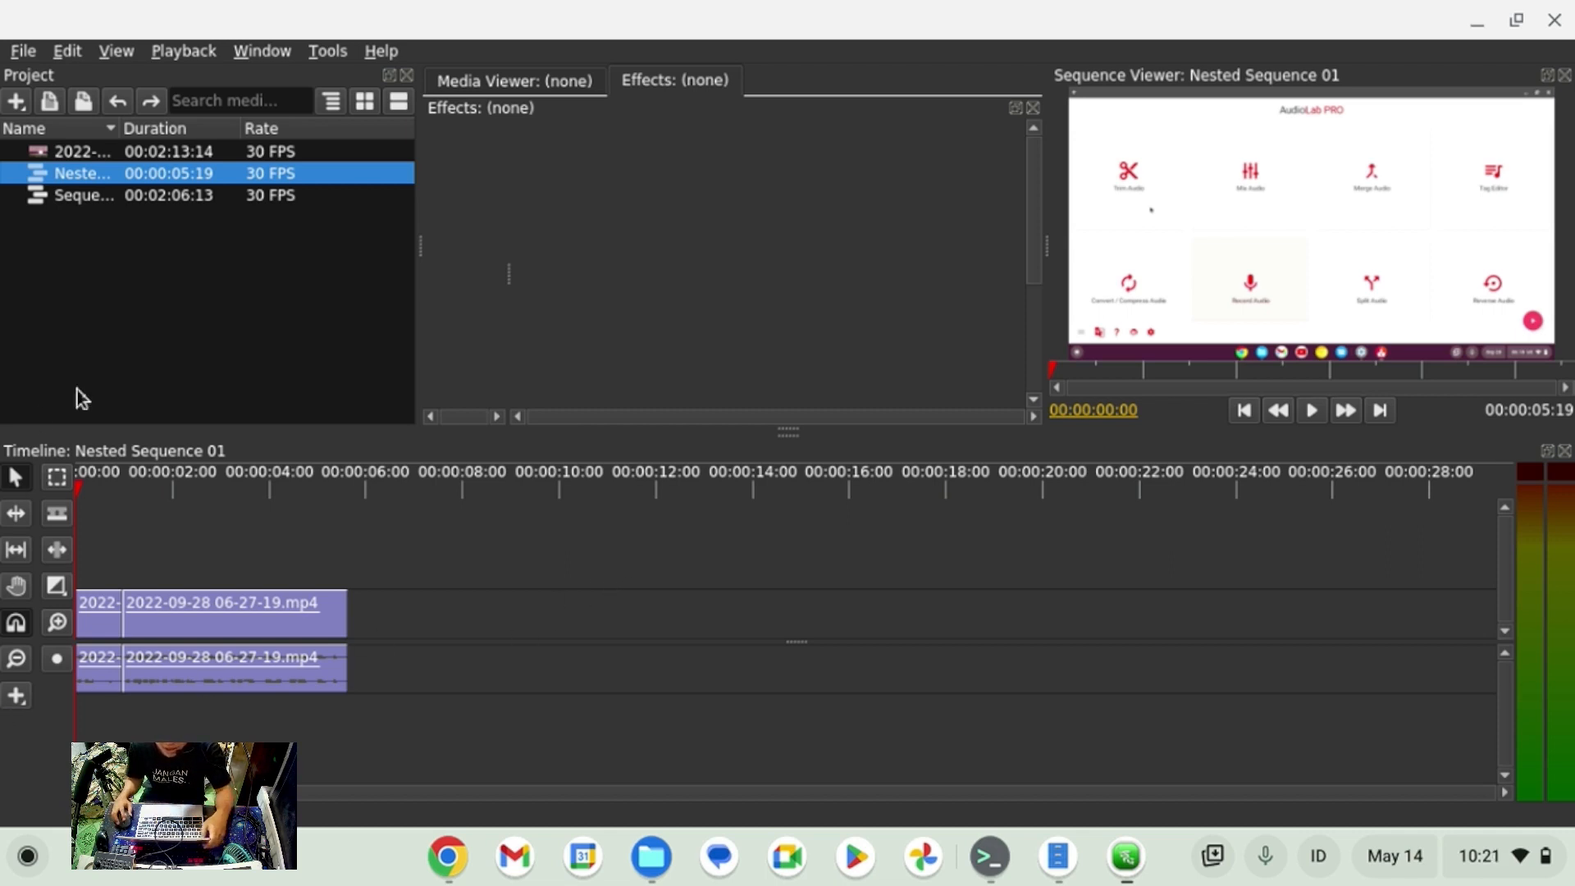
Enlarge the timeline area by raising the divider beneath the project and viewer areas.
left_click(17, 695)
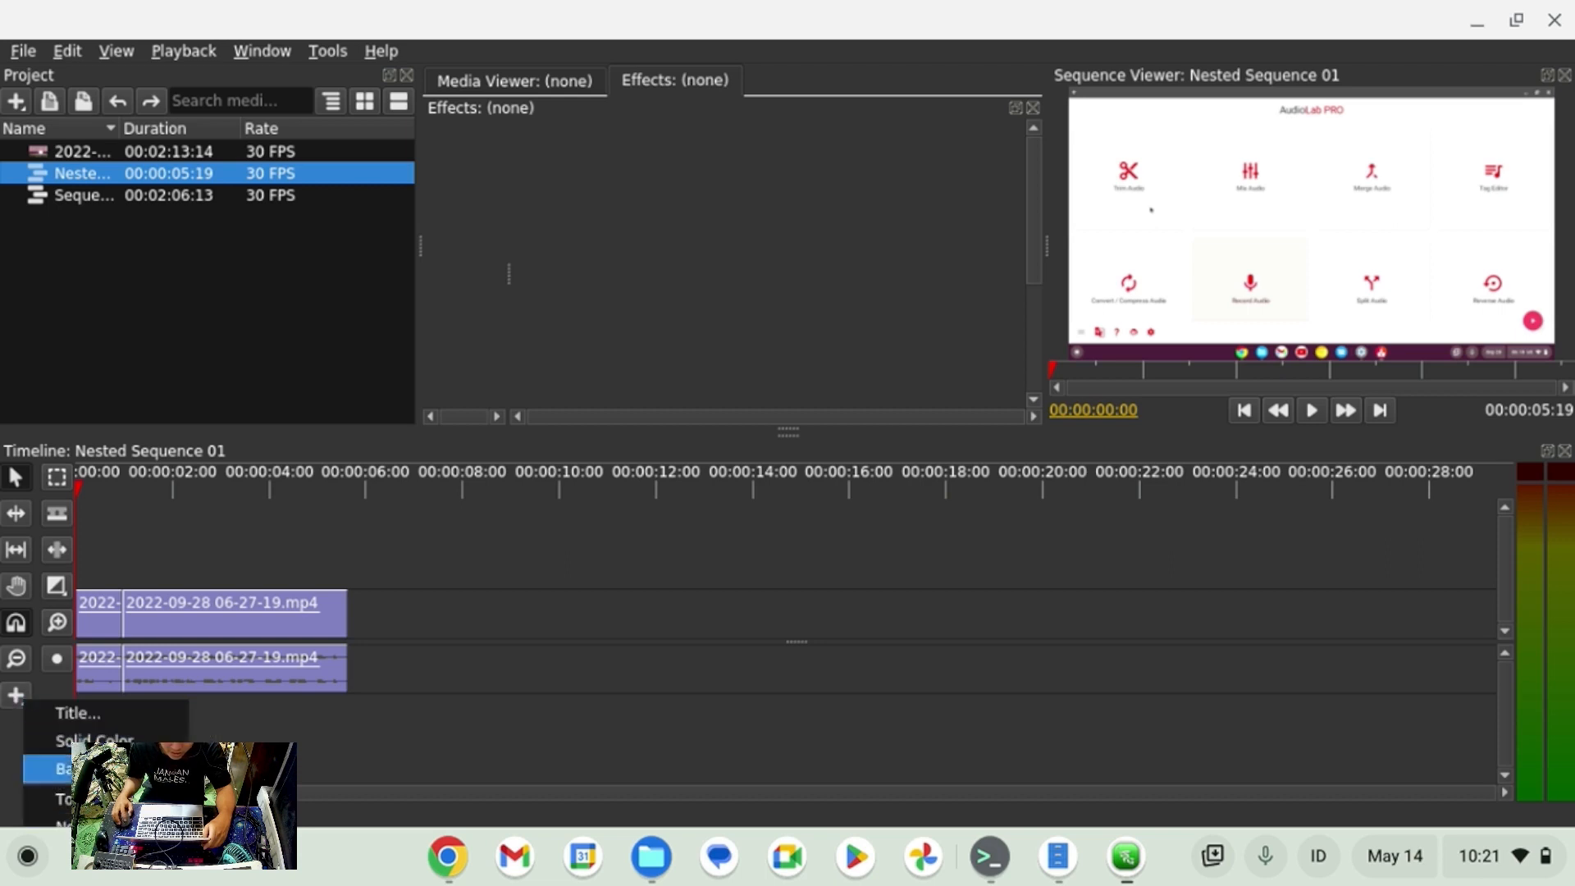
left_click(342, 436)
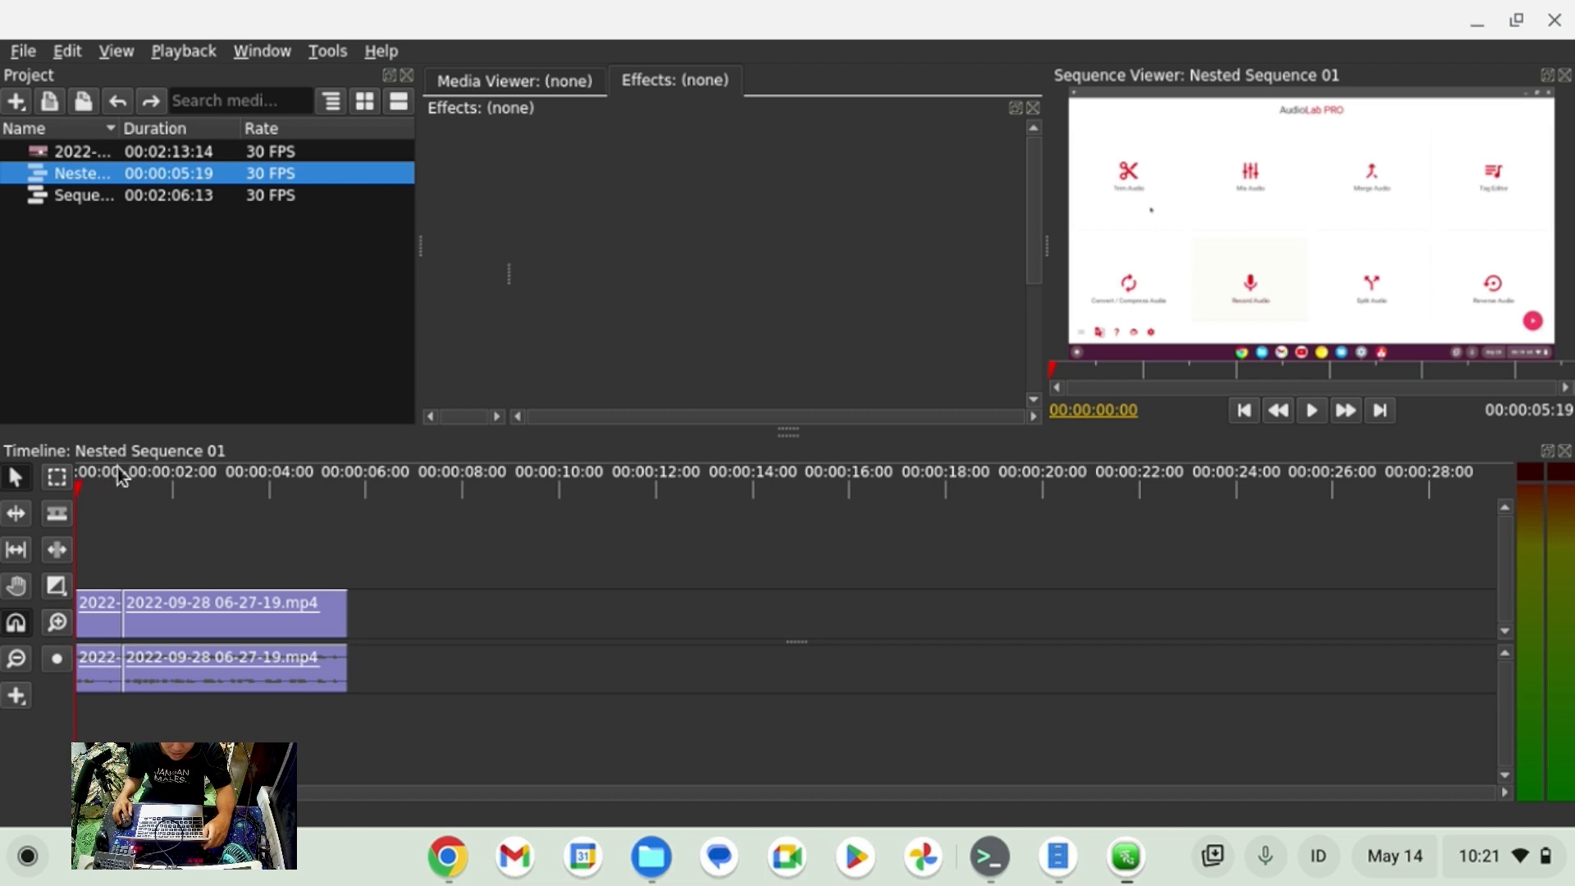
left_click_drag(119, 432, 151, 369)
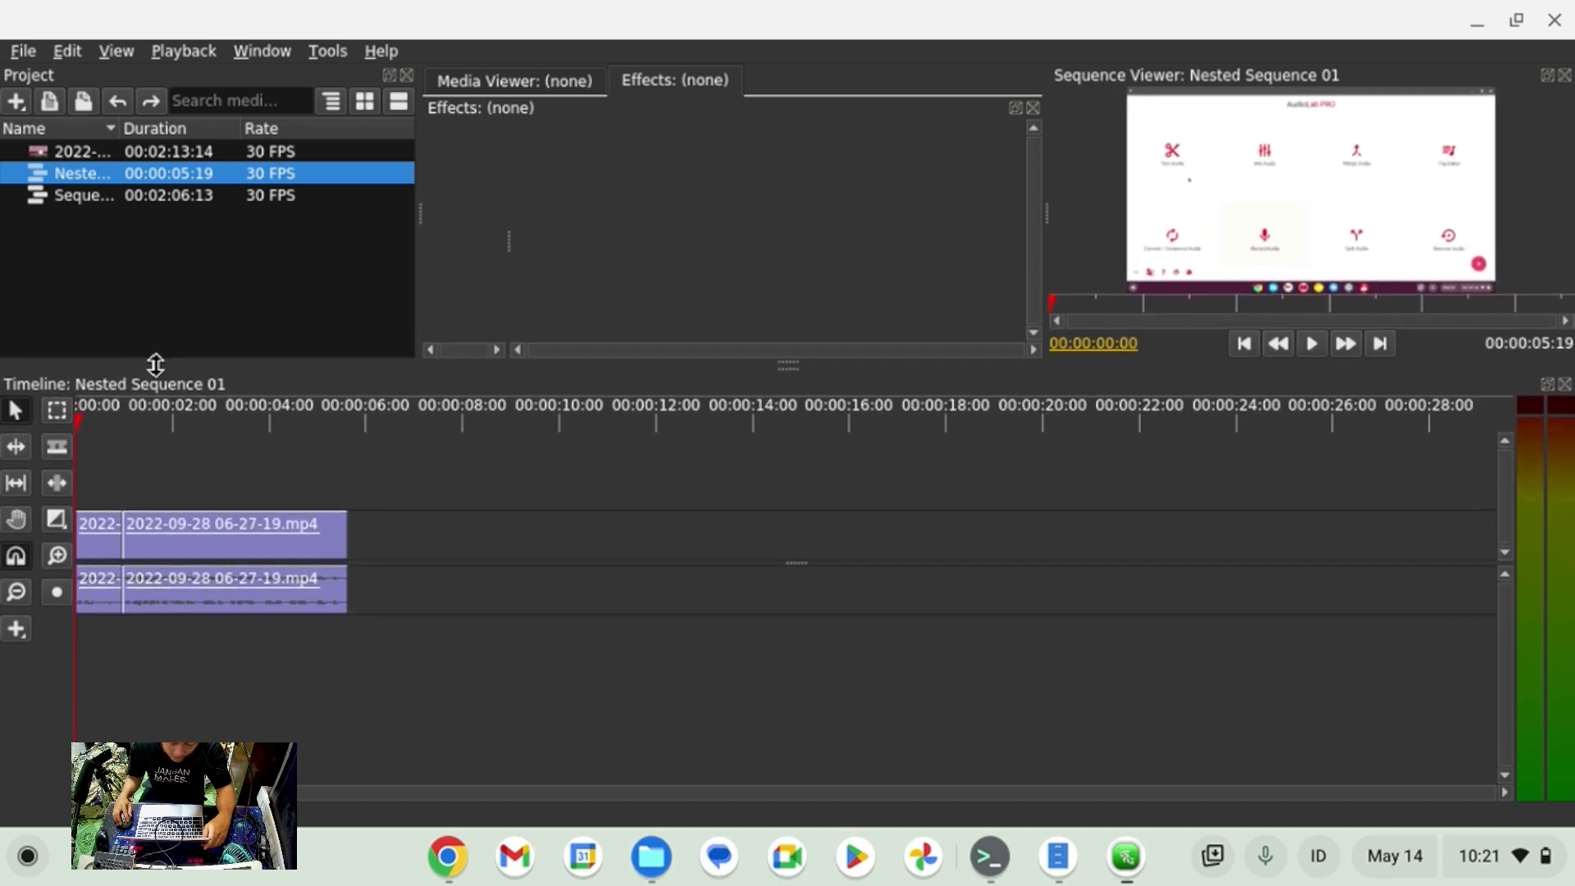
Create a title clip 24 frames long above the first clip of Nested Sequence 01, ending at the cut.
left_click(18, 632)
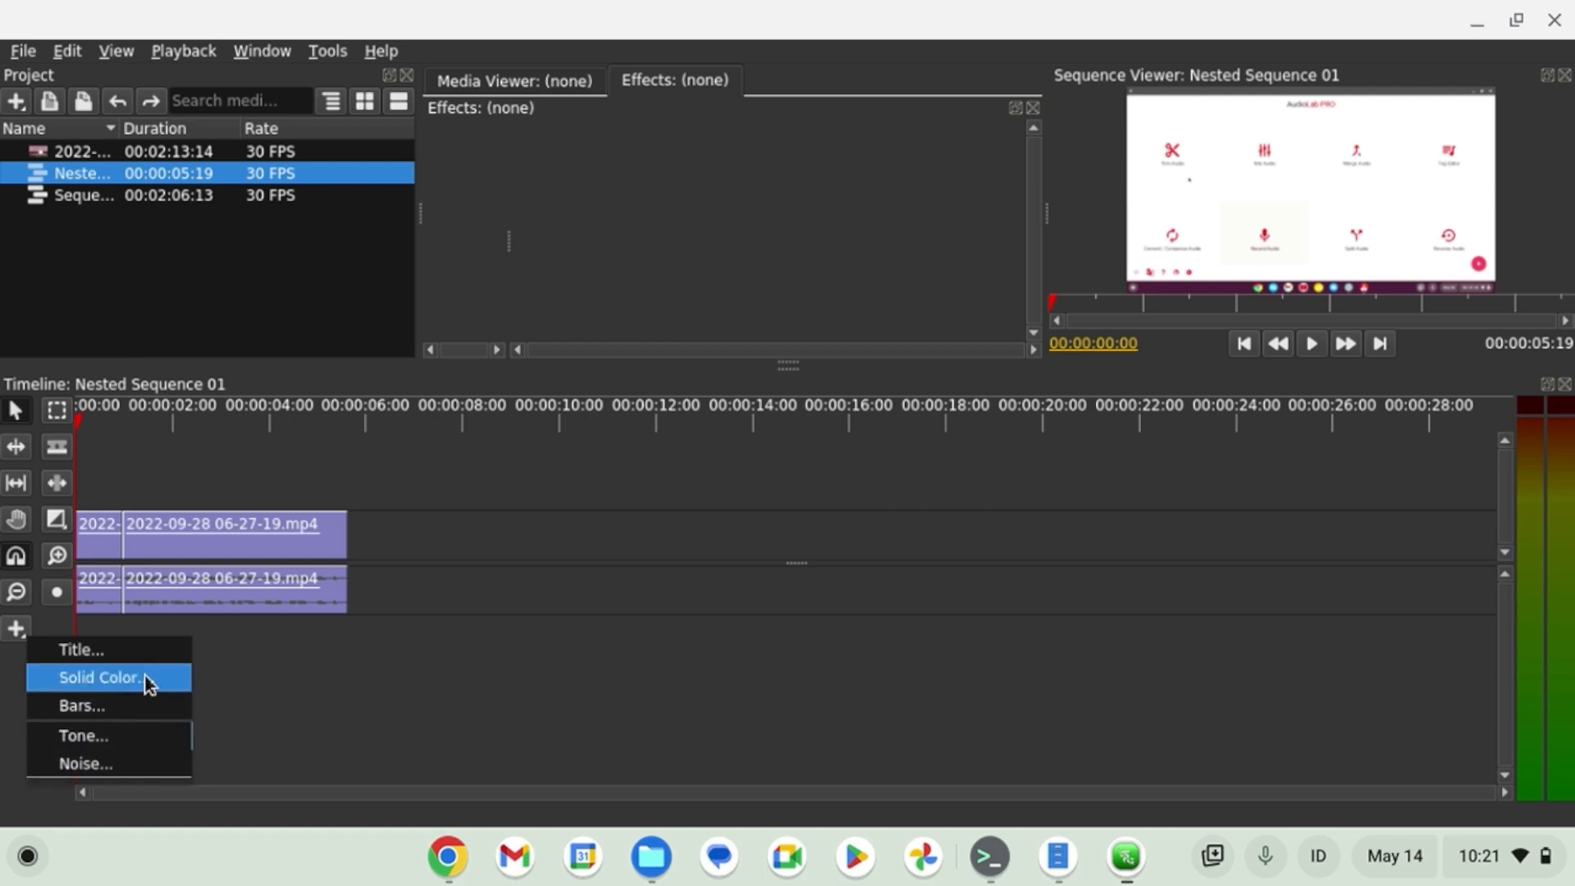
left_click(158, 652)
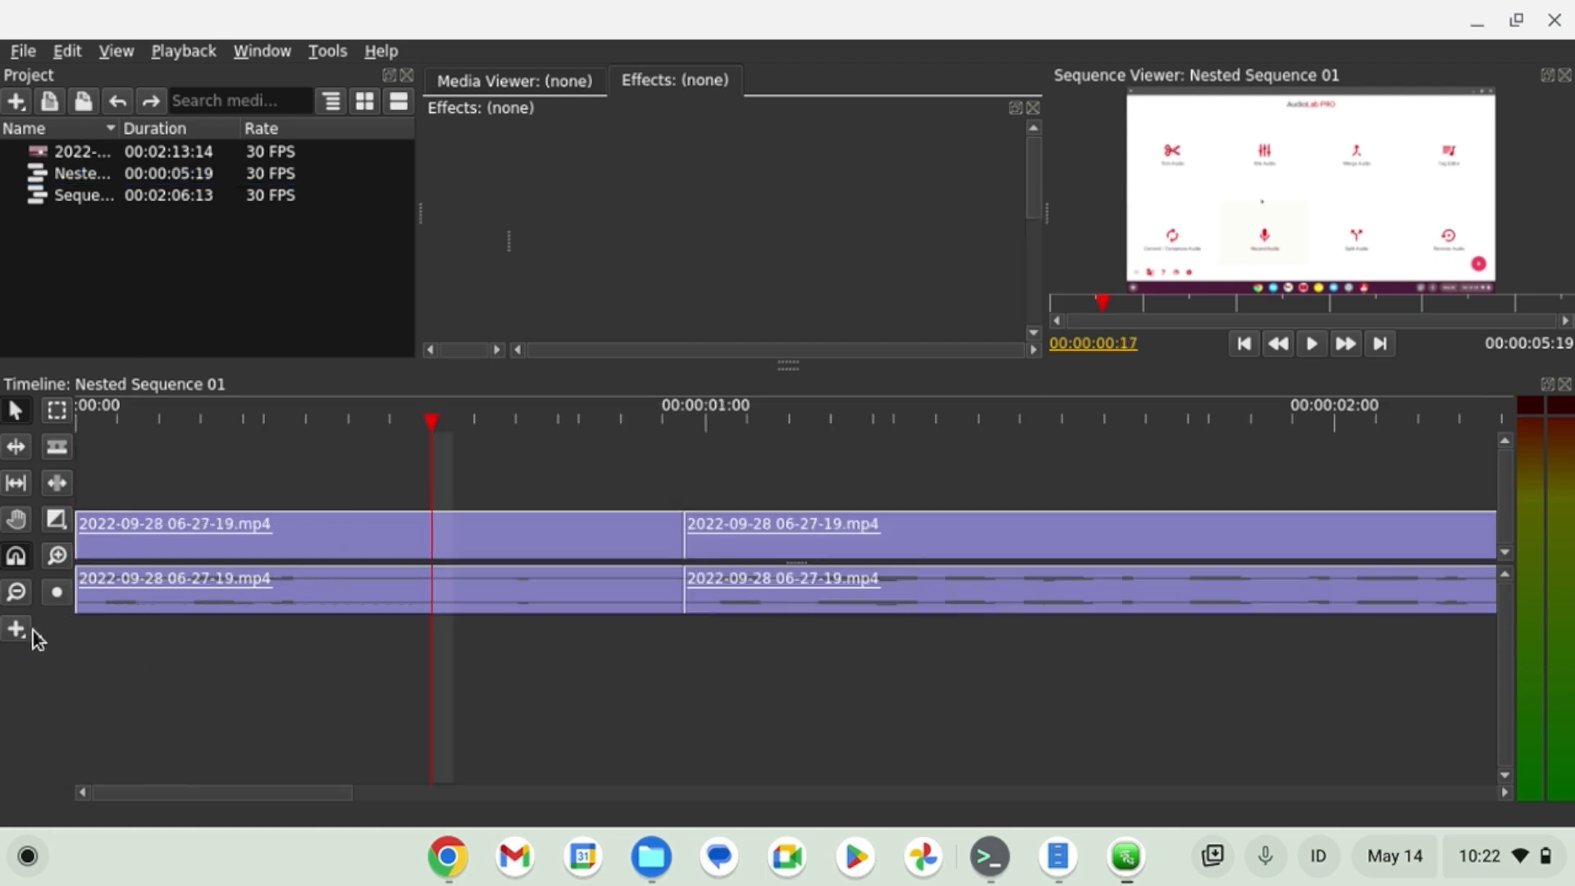
left_click(17, 630)
left_click(70, 654)
left_click_drag(183, 486, 603, 485)
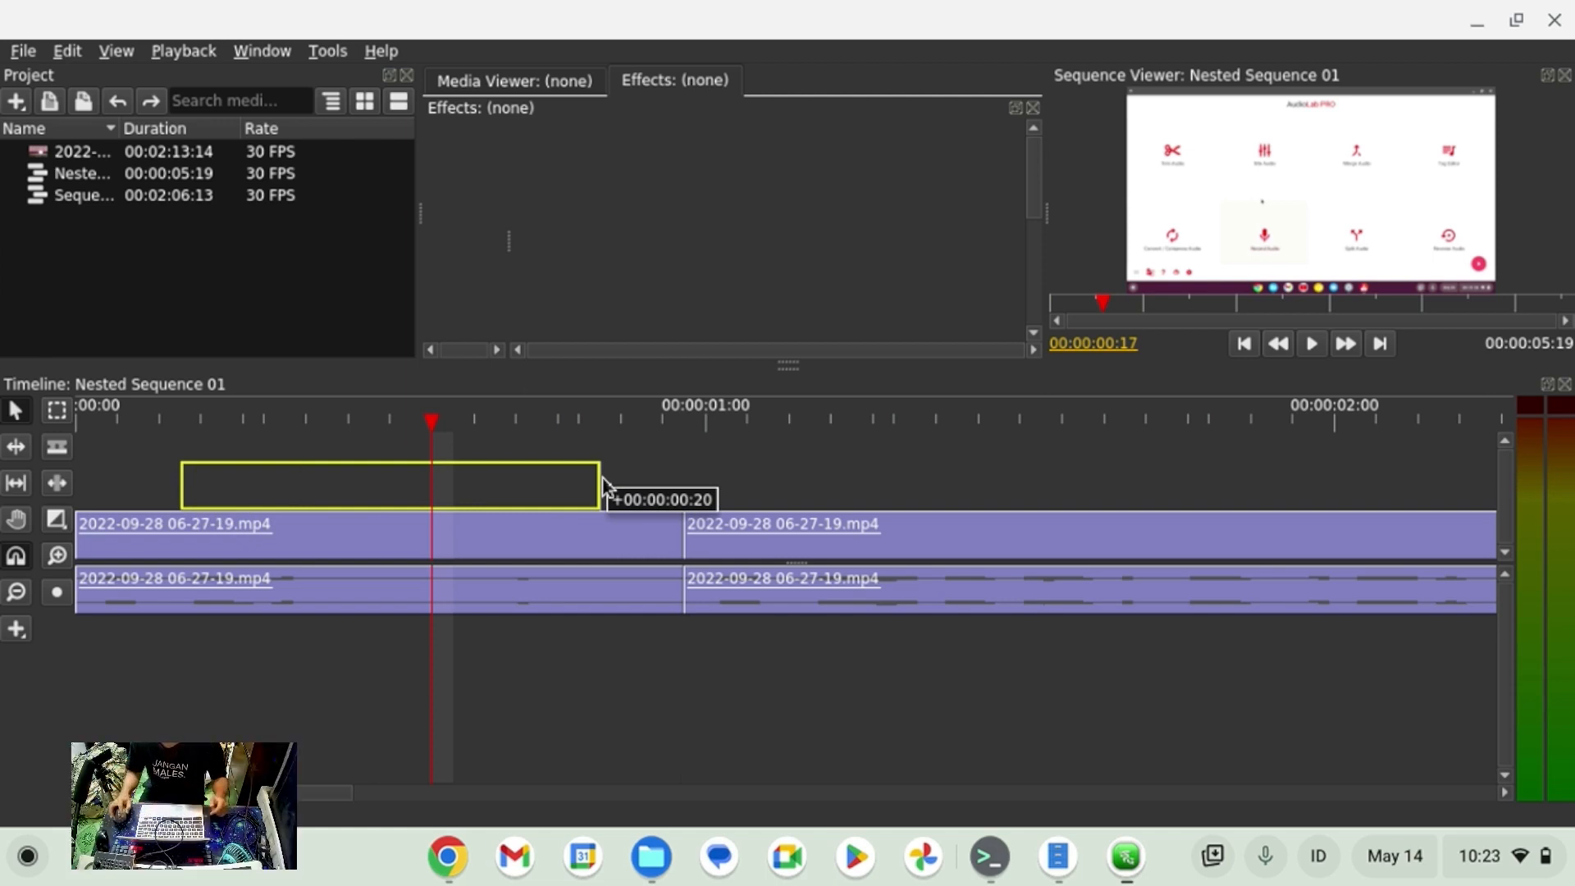
left_click_drag(603, 478, 701, 440)
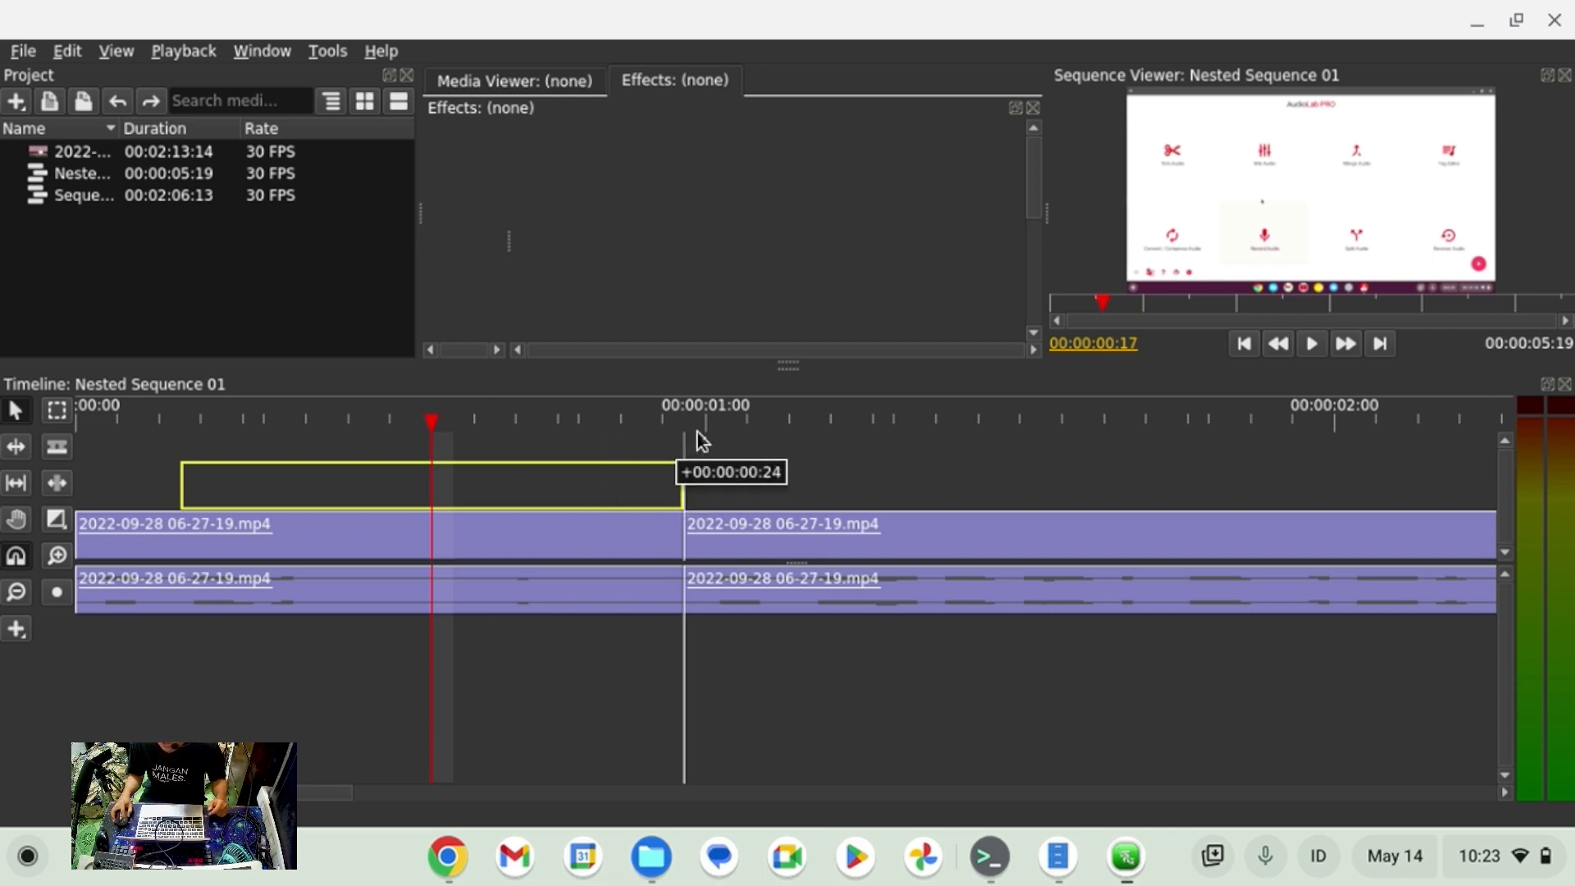
left_click_drag(697, 432, 697, 435)
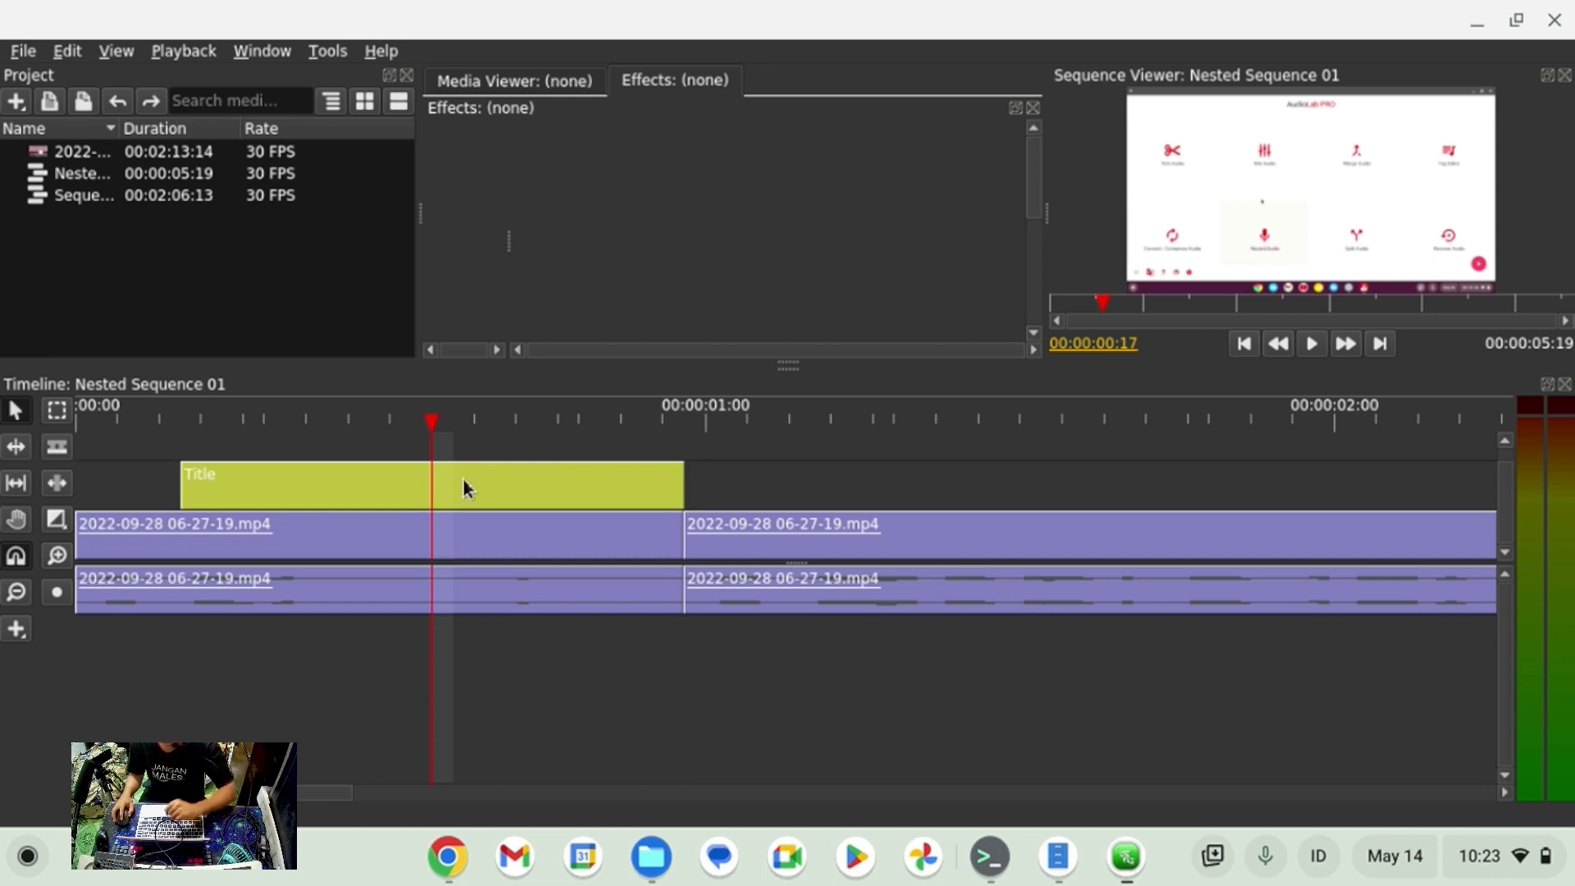
Select the title clip and enlarge the effects area to expose more of its Rich Text settings.
left_click(197, 491)
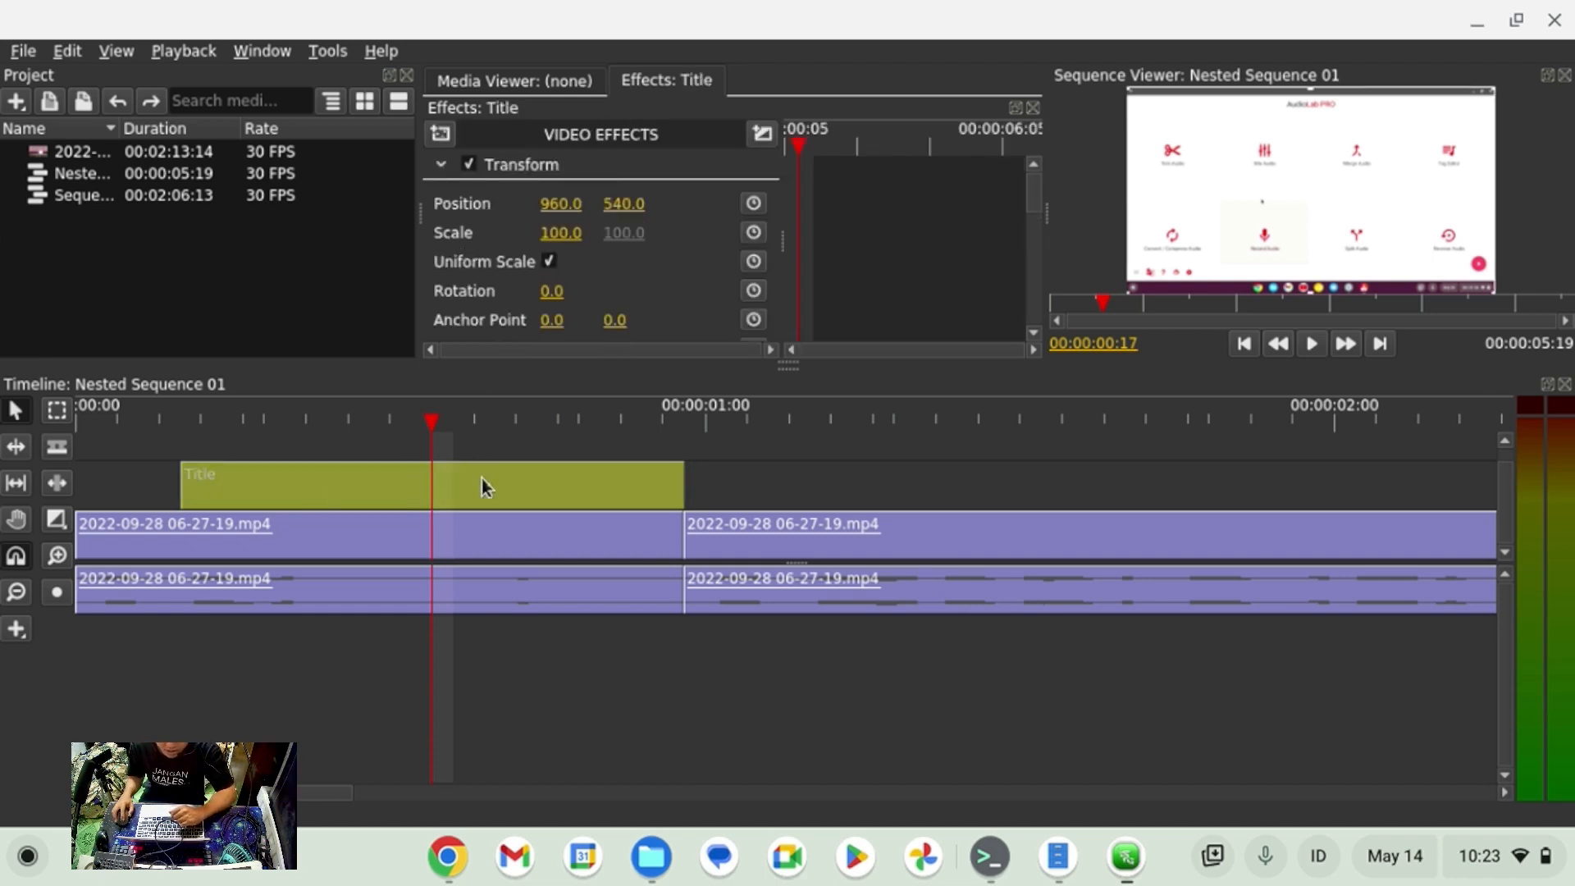
scroll(702, 267, "down", 3)
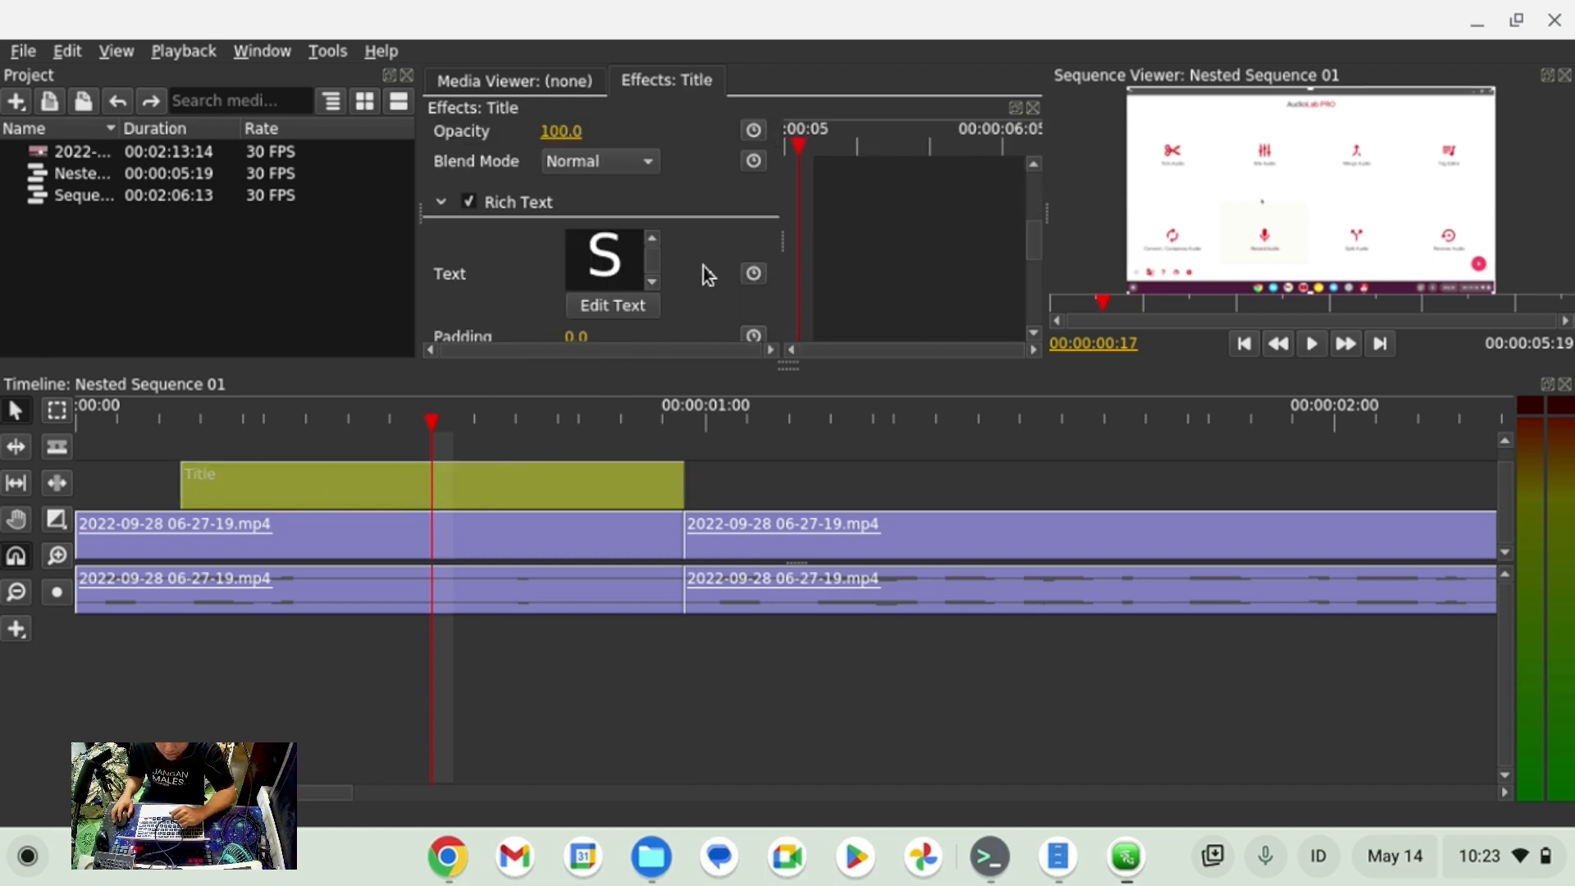
left_click(614, 263)
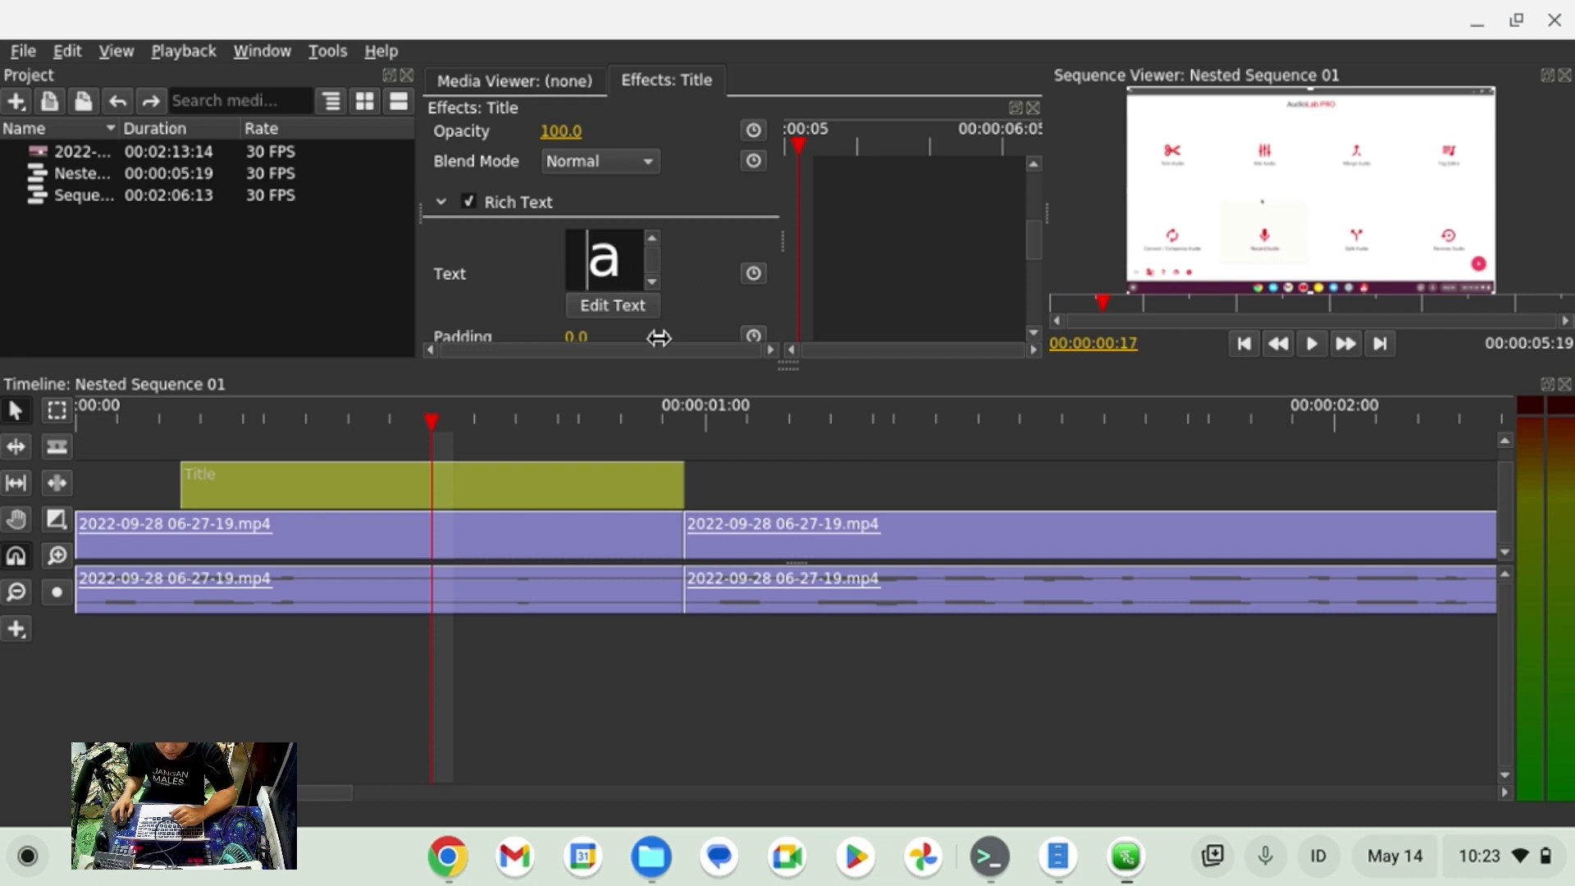
left_click_drag(650, 365, 648, 463)
Replace the title clip's sample text with RAHMANCYBER in capitals and apply the edit.
left_click(629, 312)
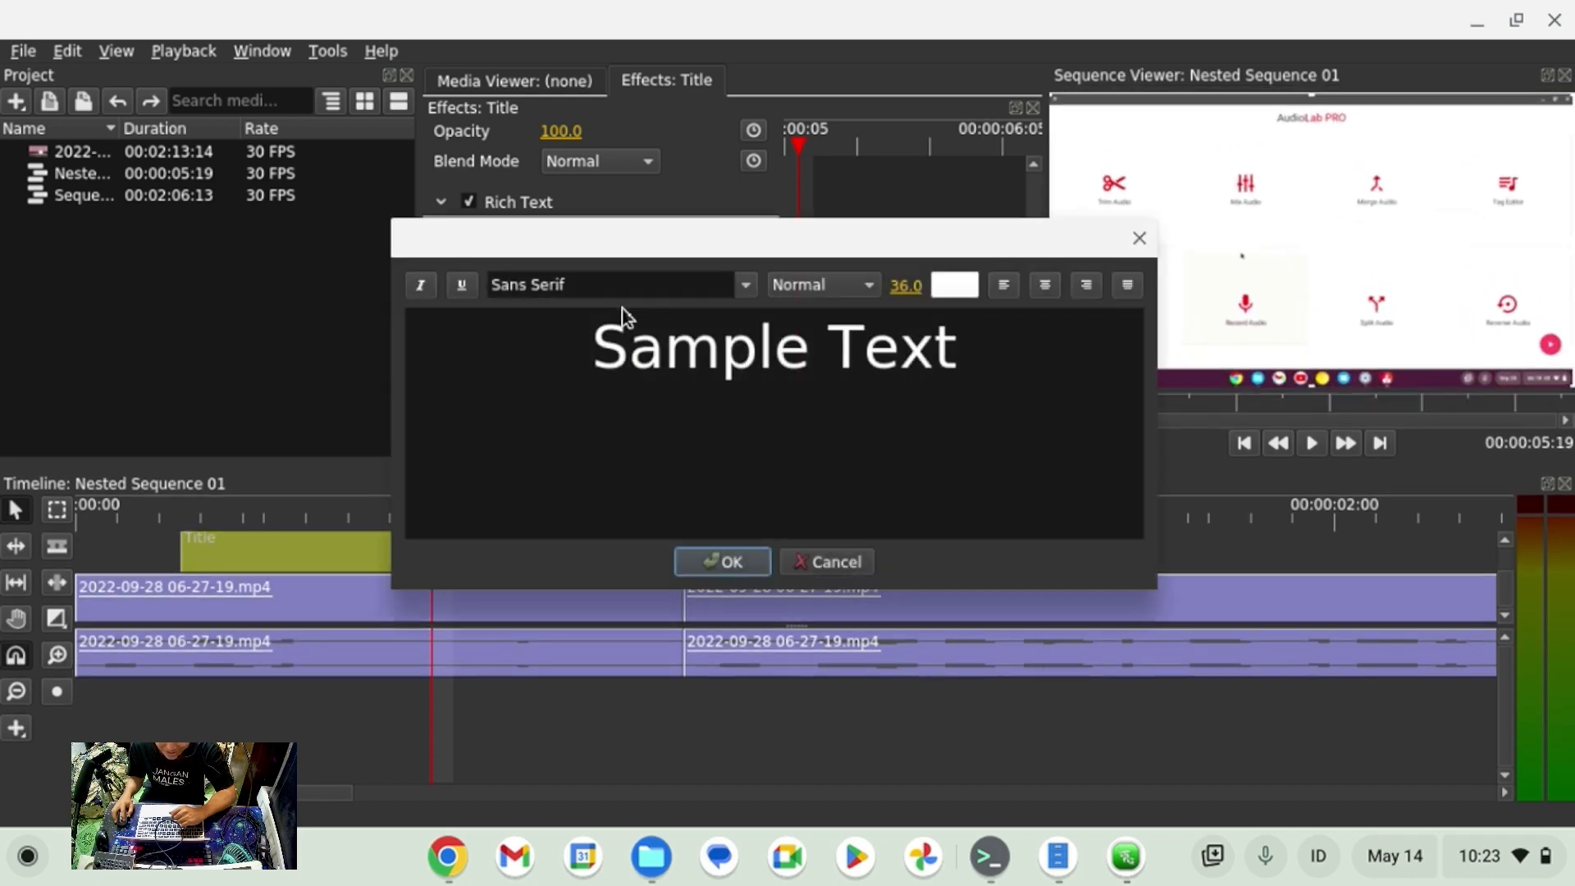
left_click_drag(637, 253, 919, 327)
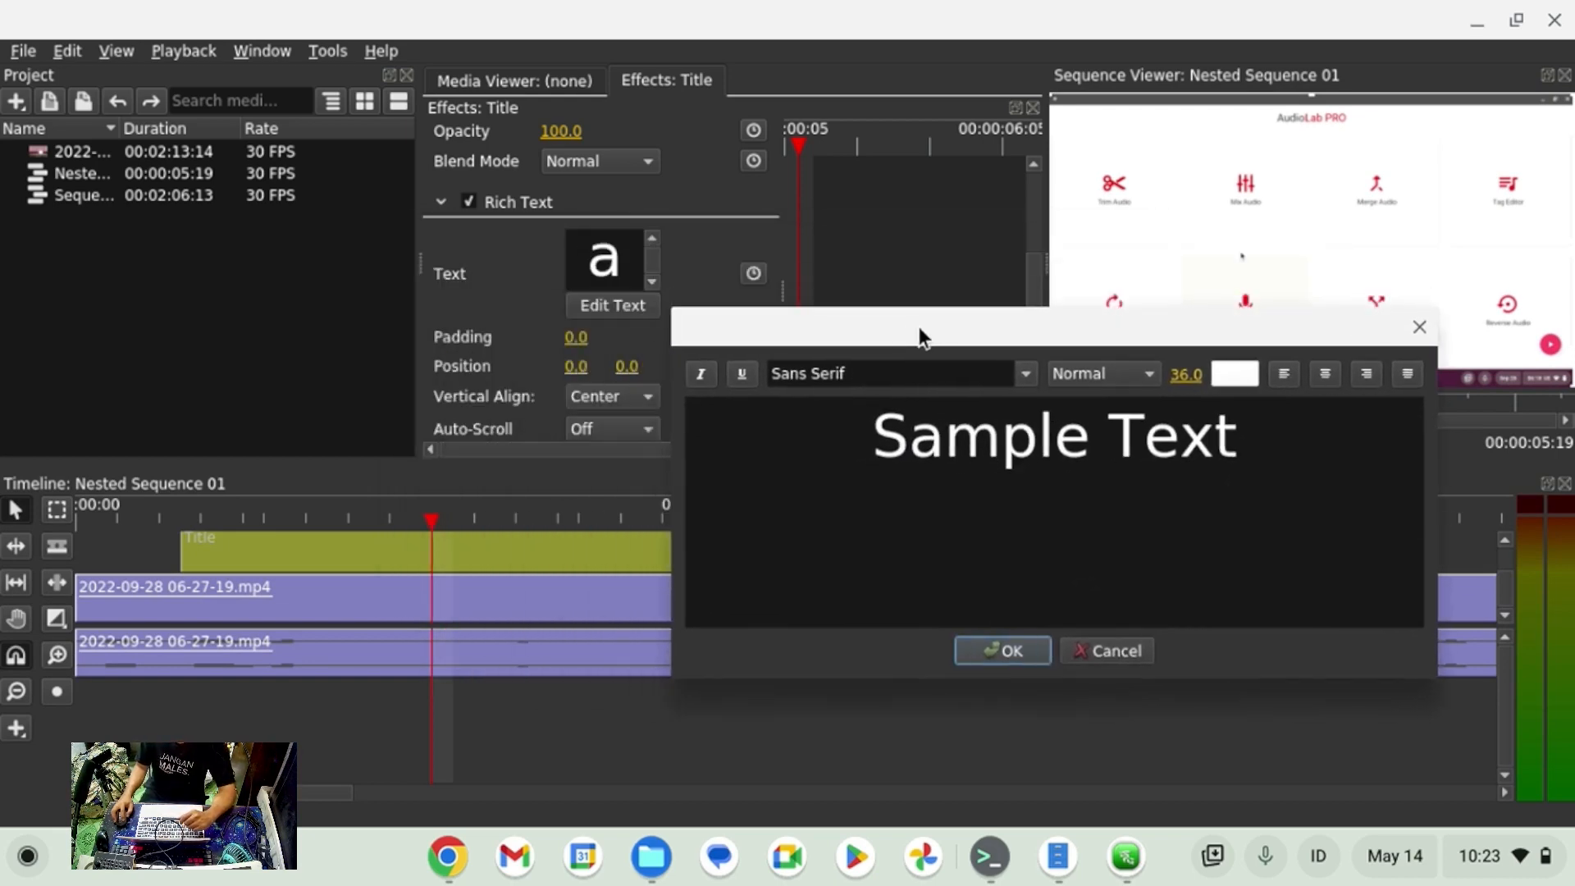
left_click_drag(1287, 440, 852, 428)
type("ra")
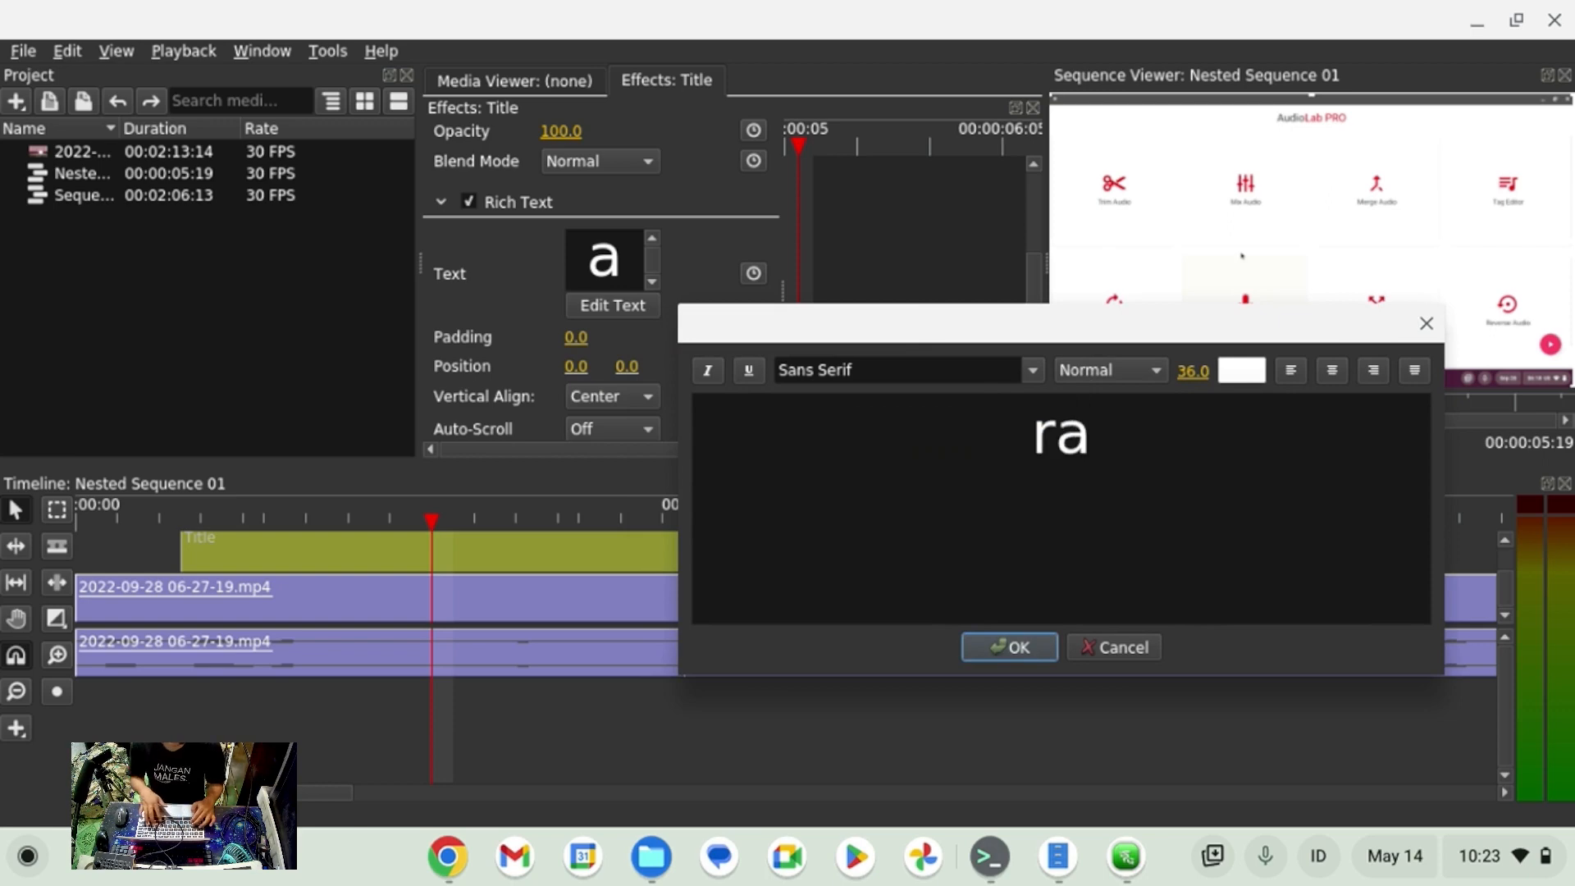
key("BackSpace")
key("BackSpace")
key("super")
type("r")
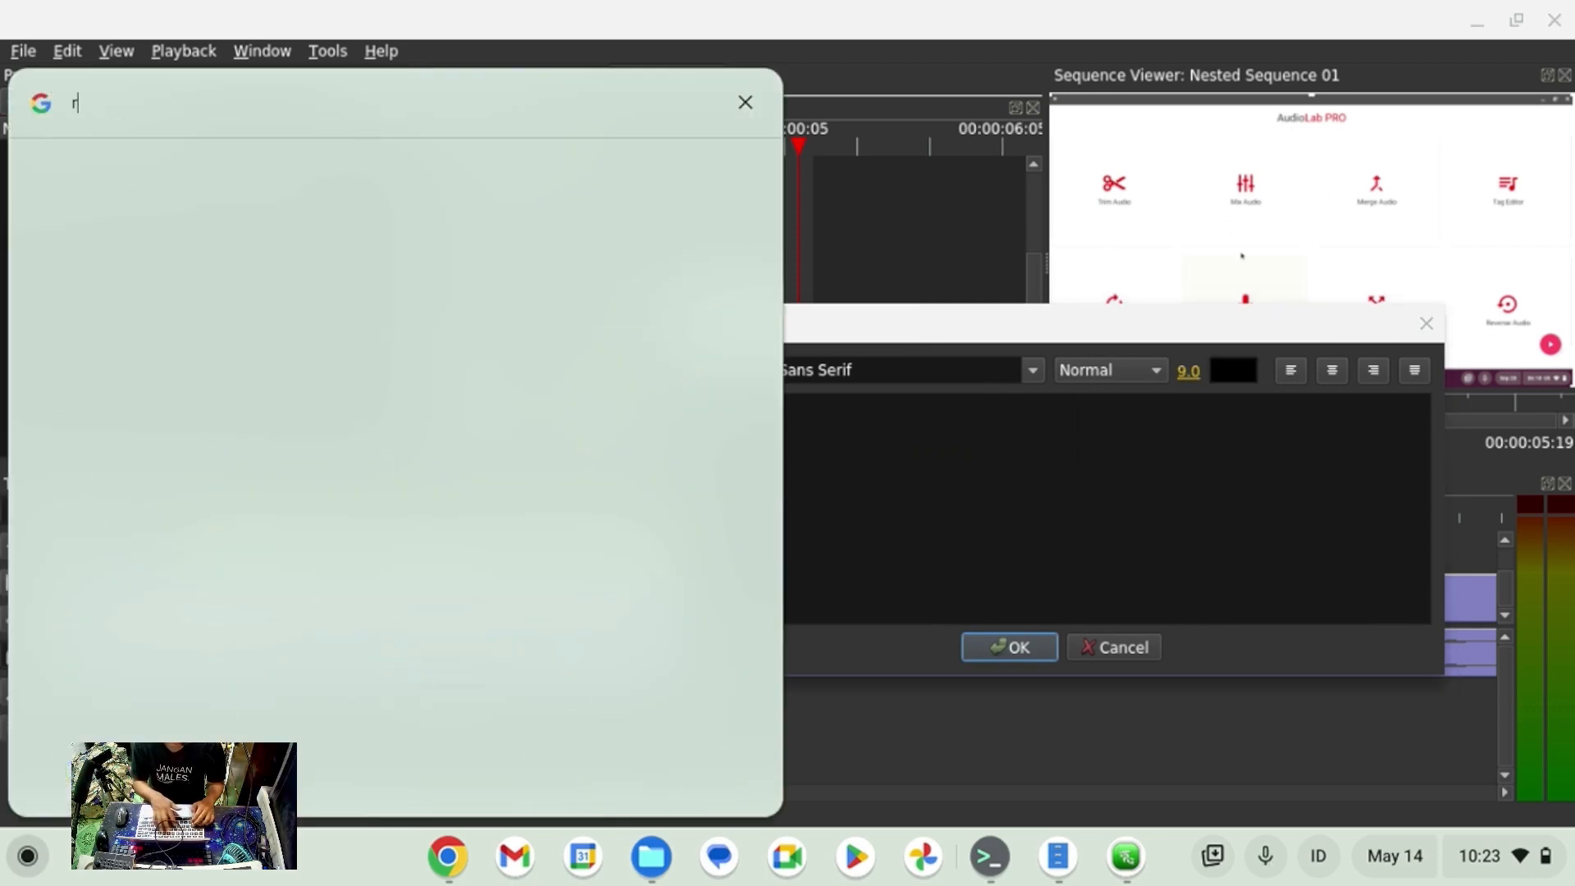
left_click(1193, 532)
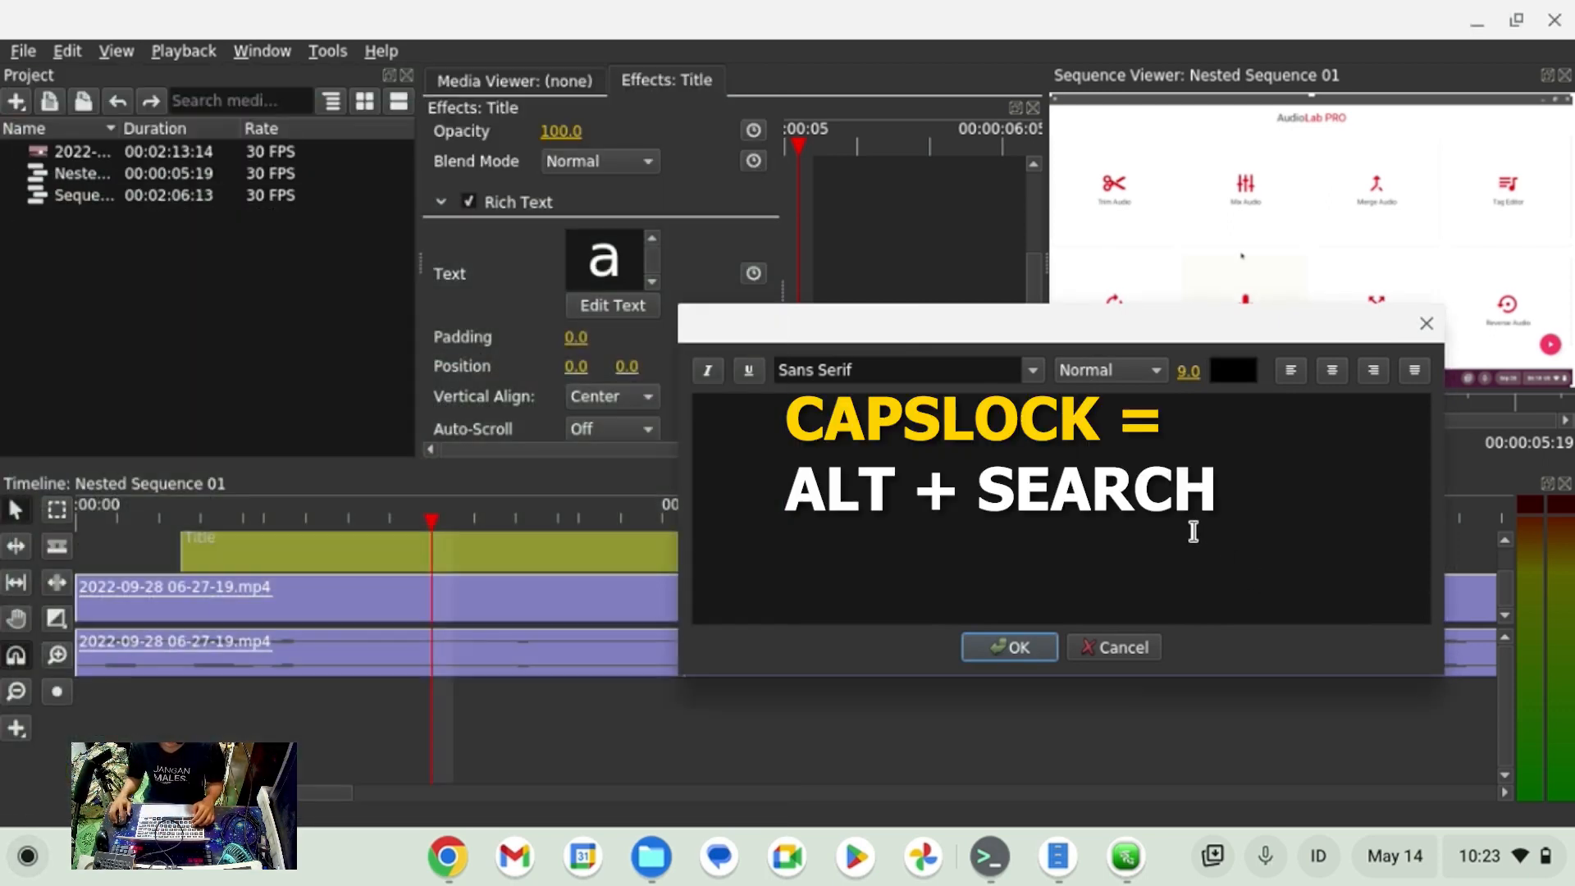
key("alt+super")
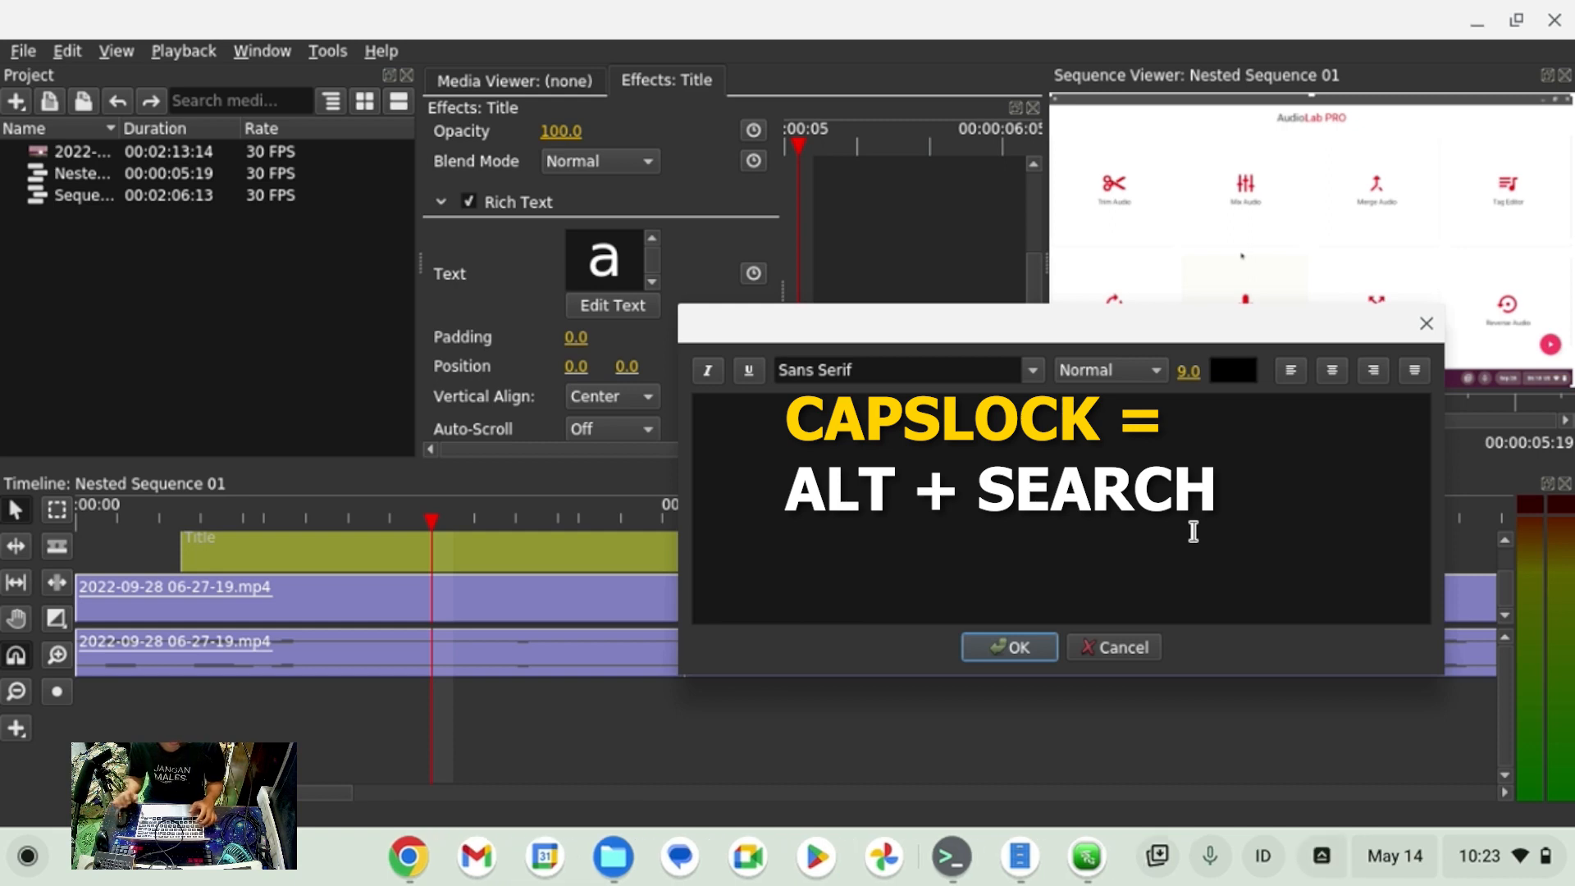
type("RAHMANCYBER")
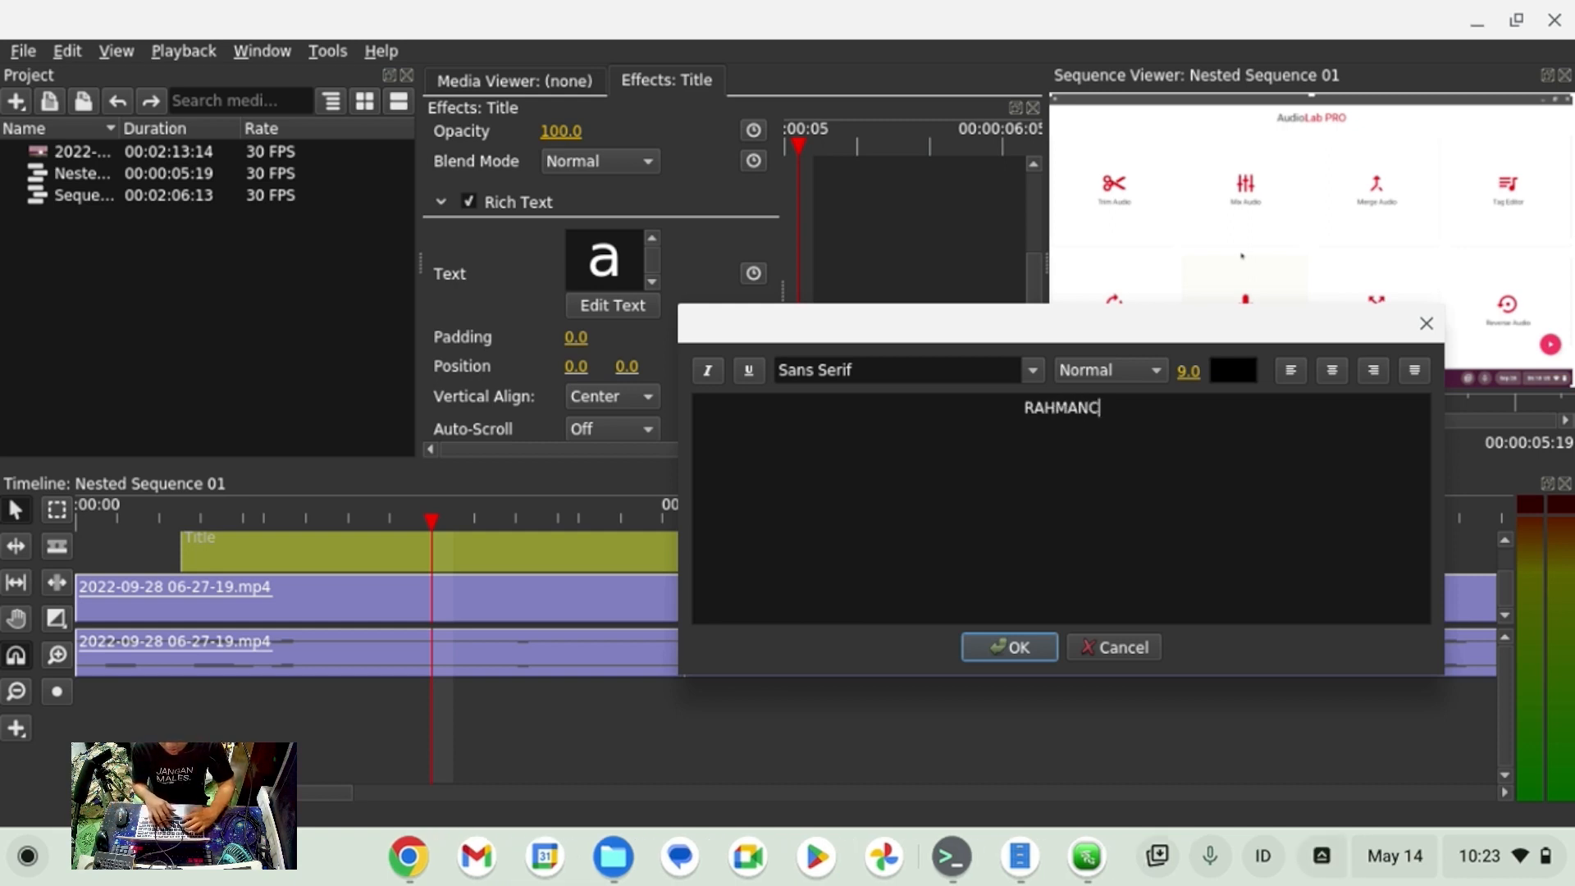
left_click(1007, 655)
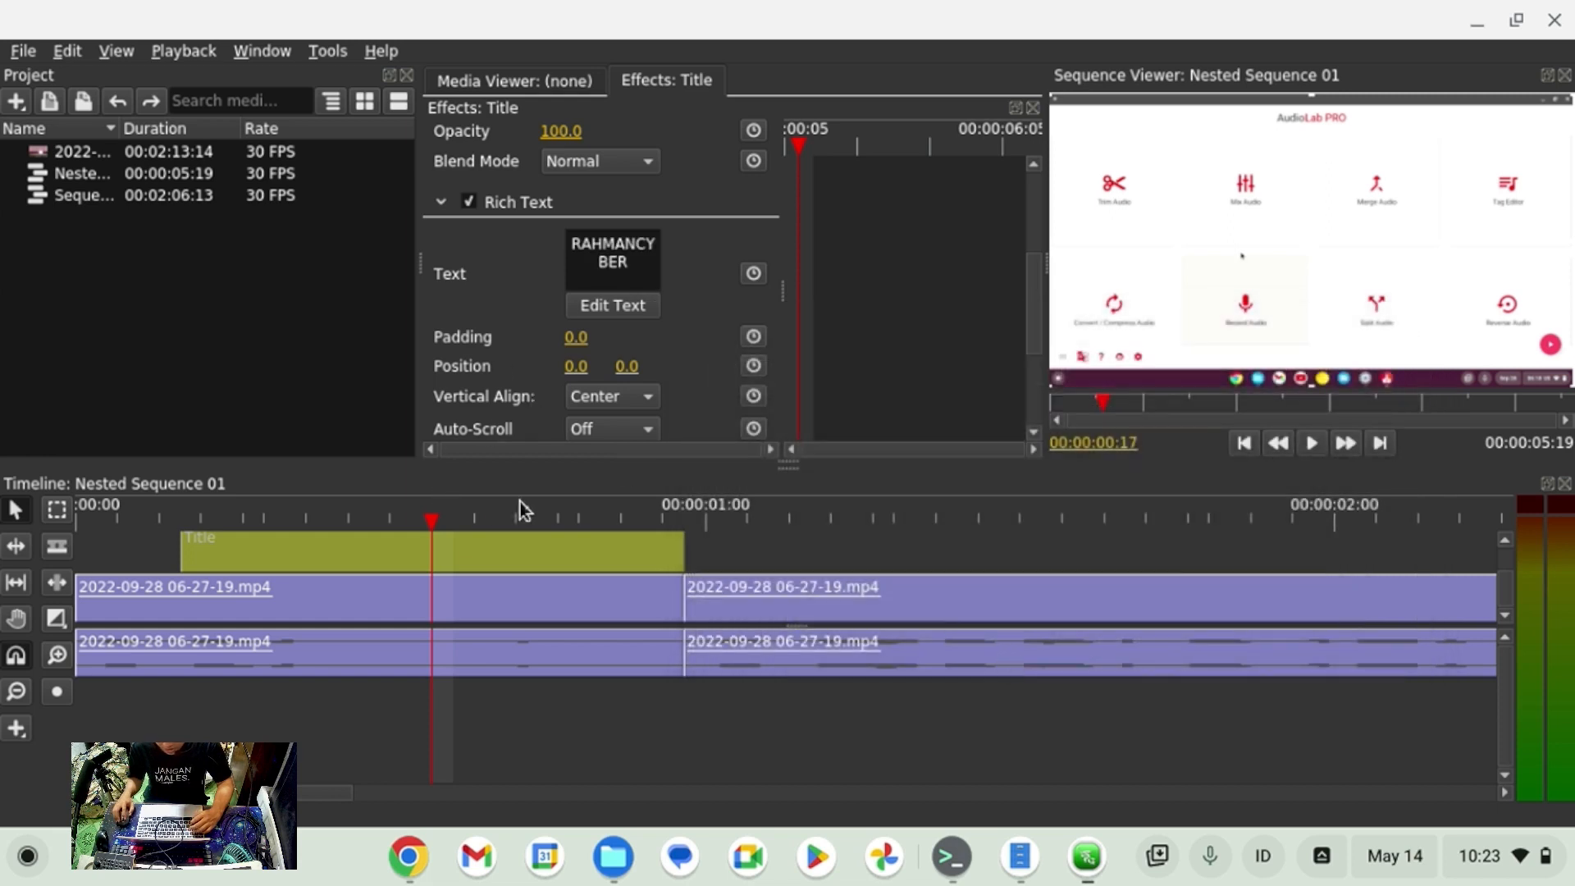
Set the font size of the whole RAHMANCYBER text to 49 and apply it.
scroll(492, 326, "down", 3)
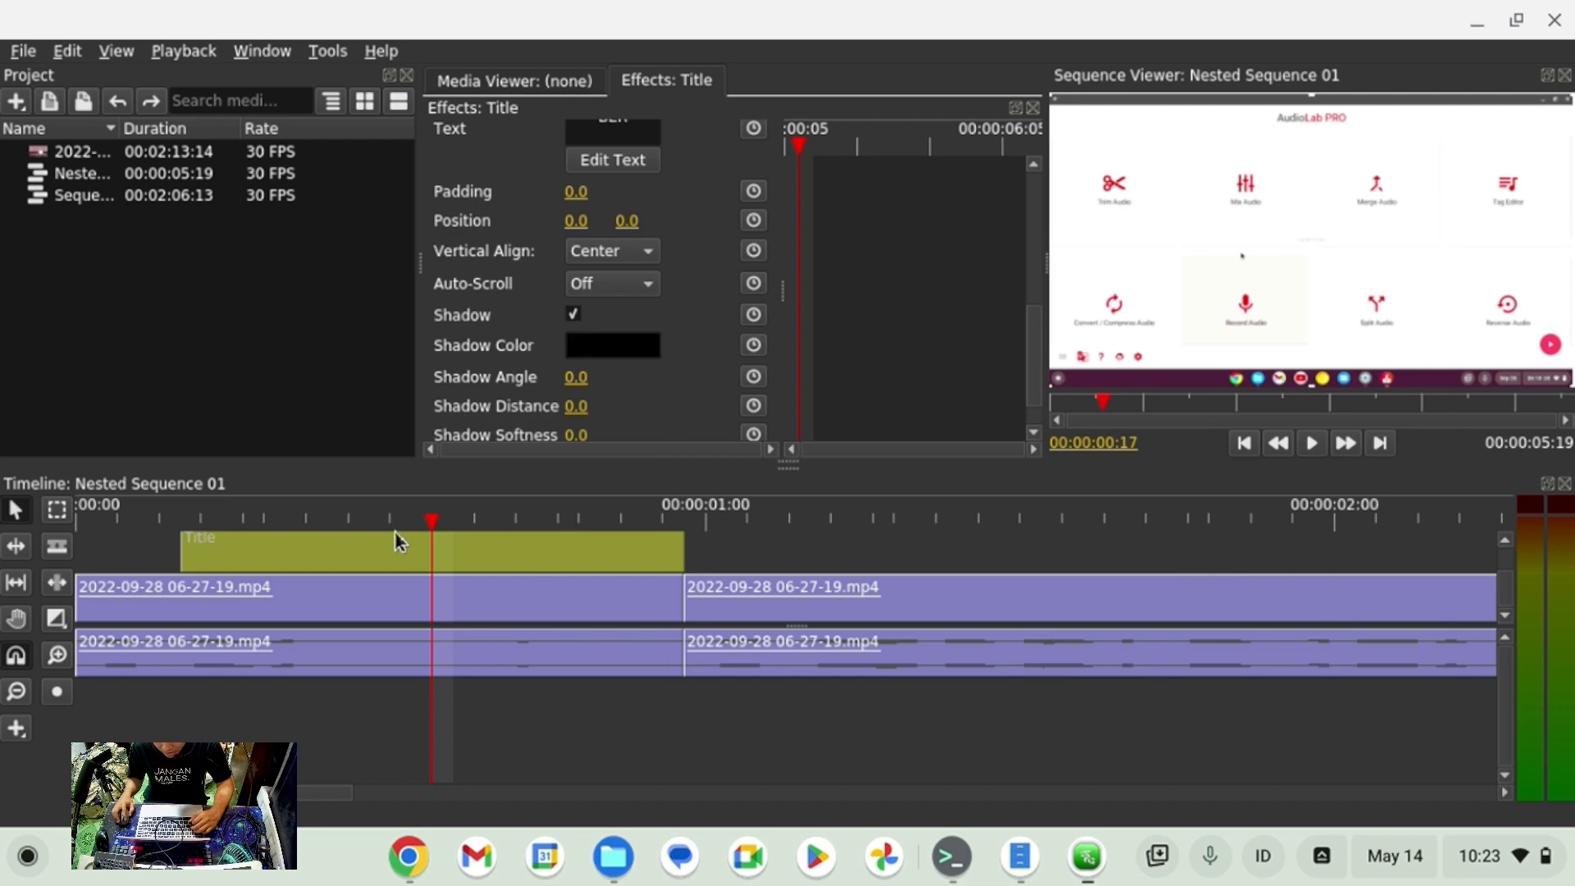
scroll(509, 333, "up", 3)
left_click(597, 305)
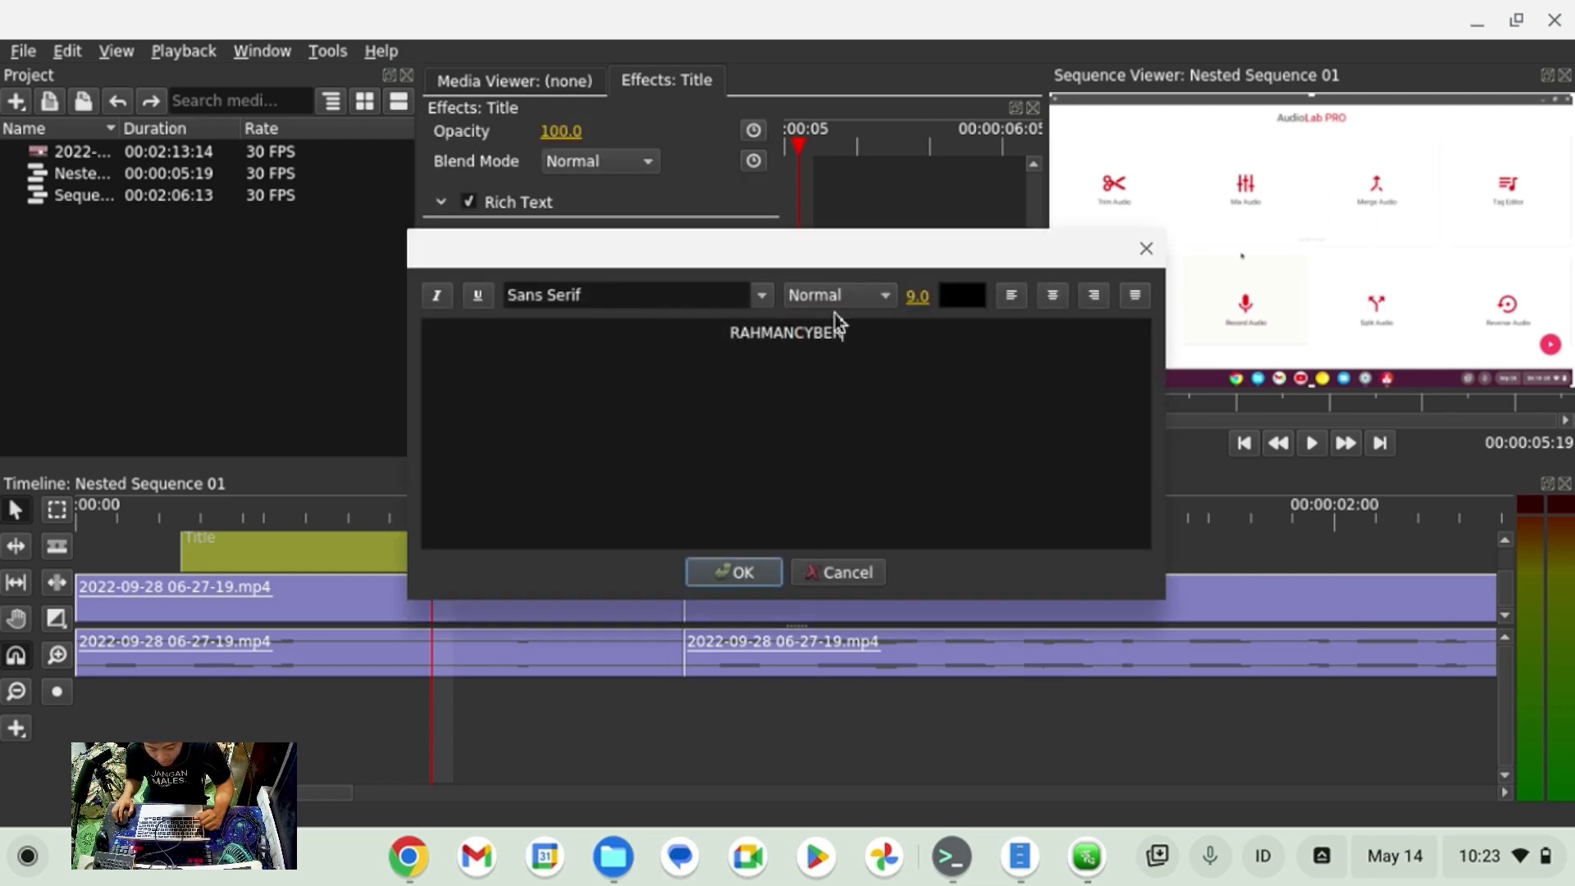
left_click_drag(842, 332, 690, 324)
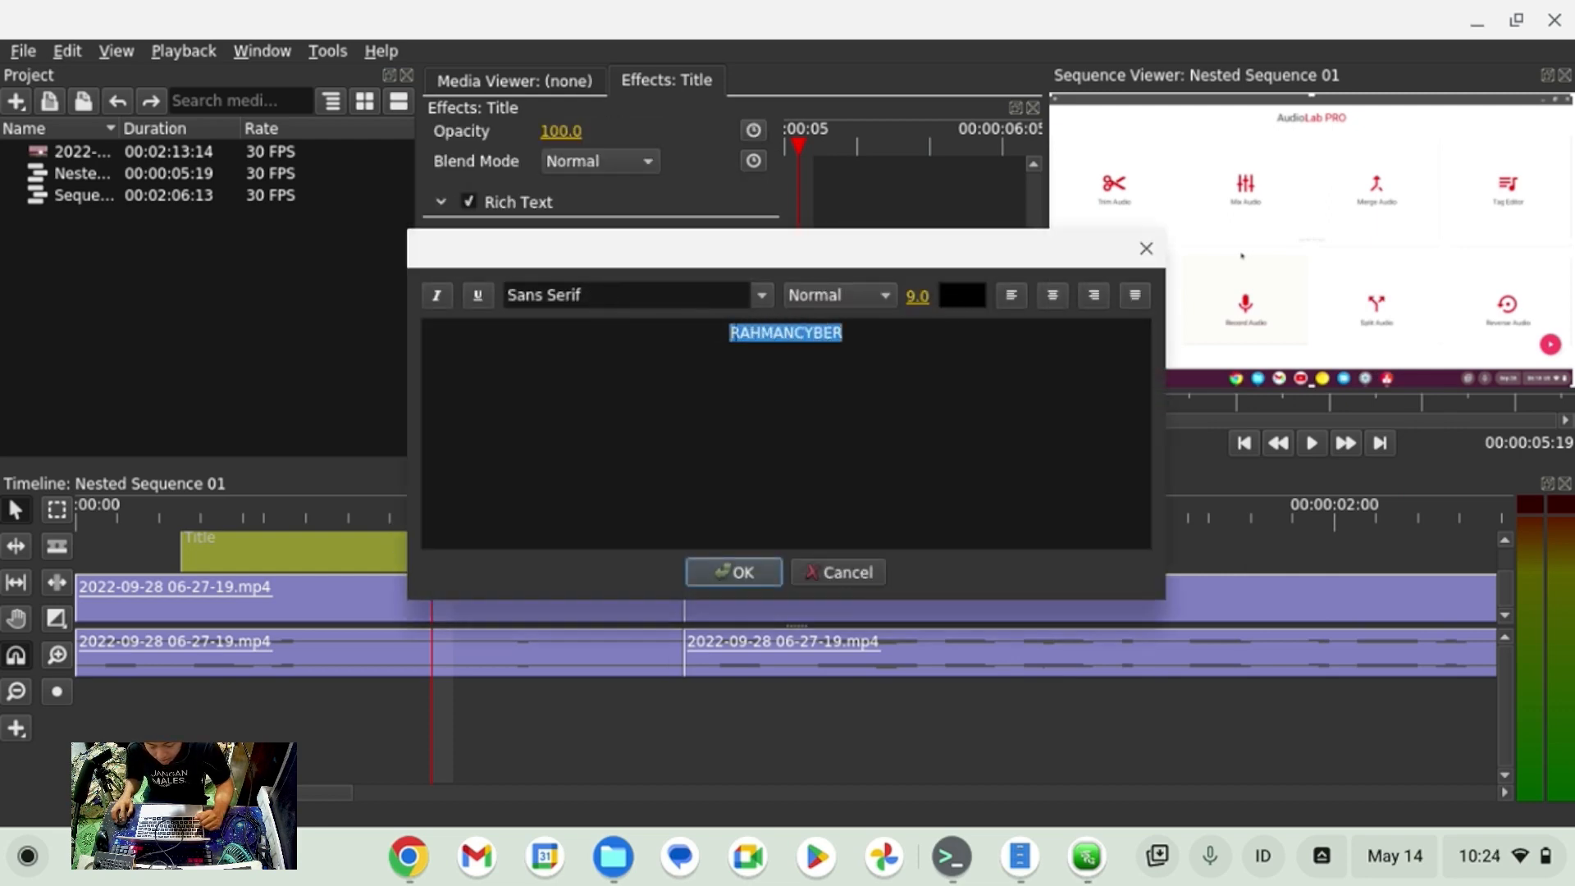
left_click(734, 571)
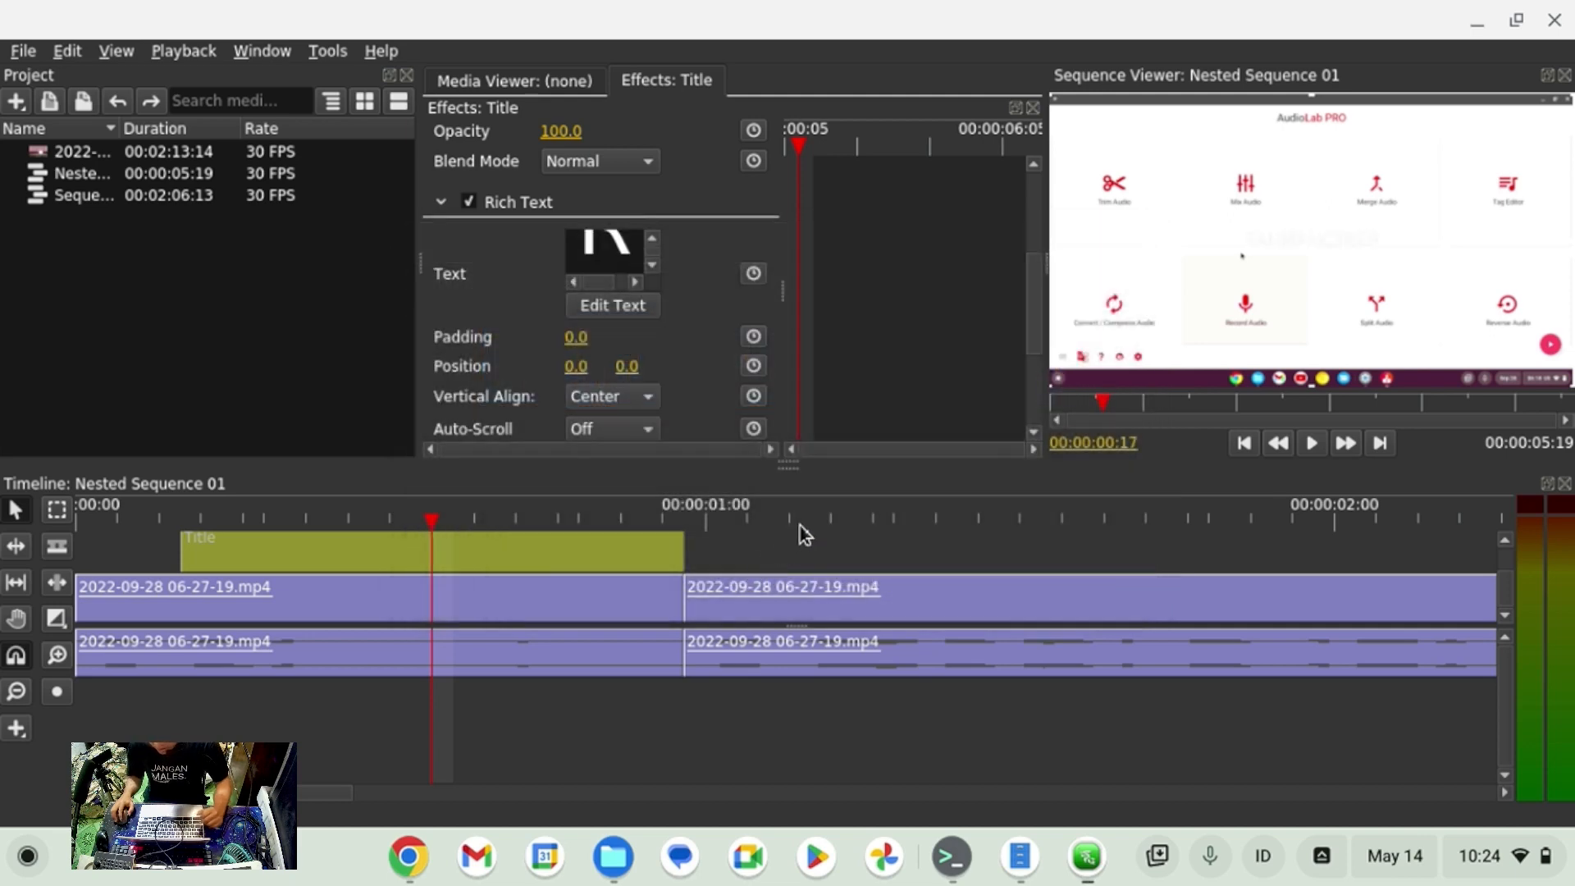
Try larger shadow distances on the title text and reset the distance to 0.
scroll(590, 328, "down", 4)
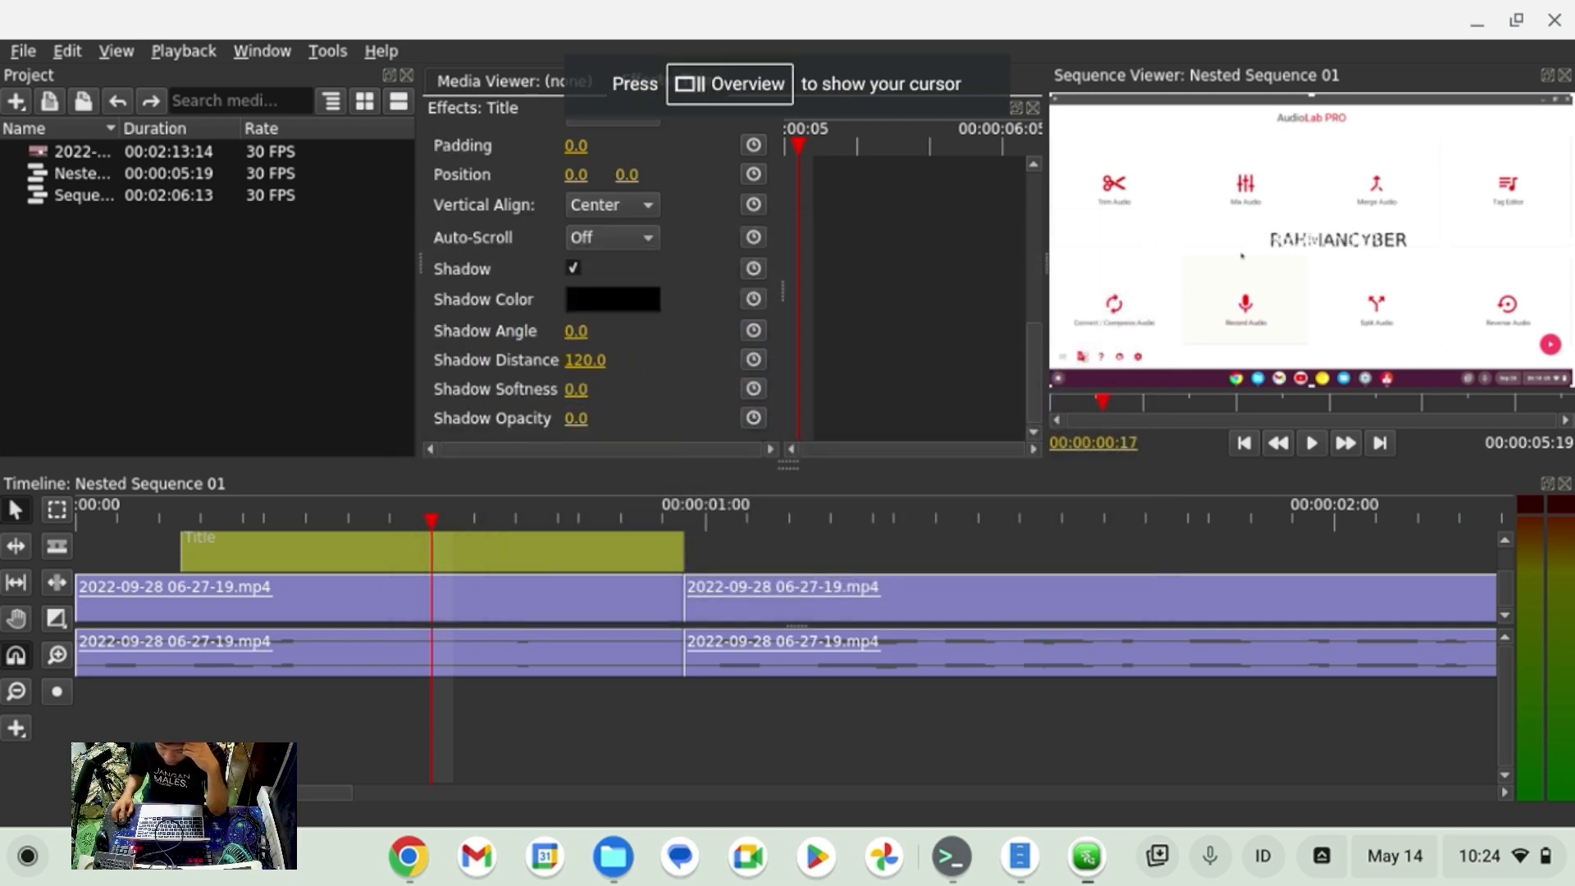
left_click_drag(585, 360, 509, 360)
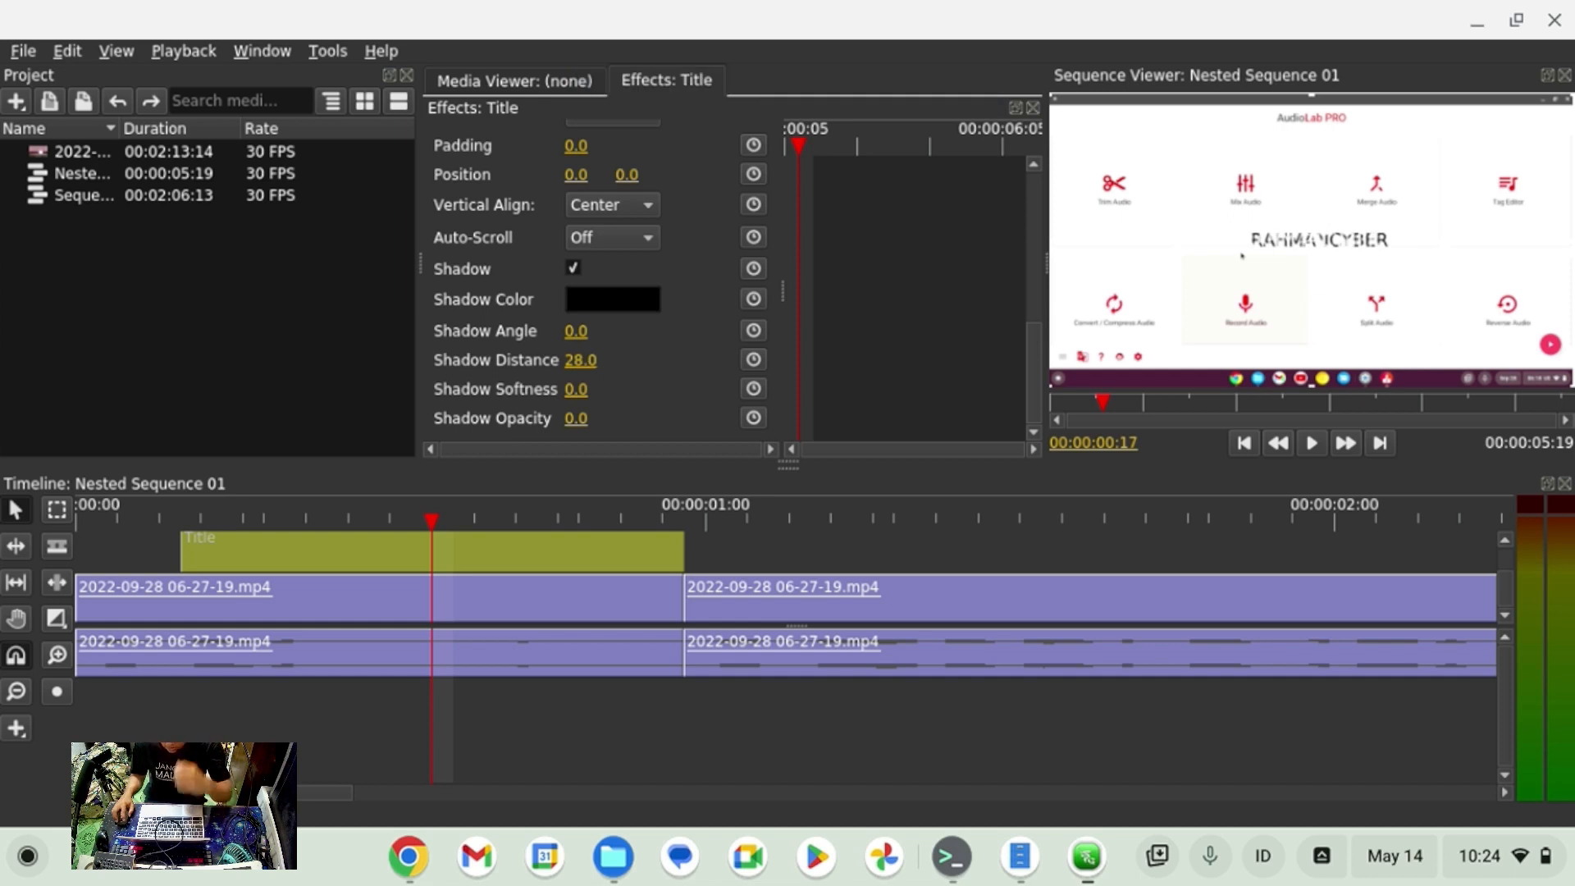
left_click(596, 357)
type("0")
key("Return")
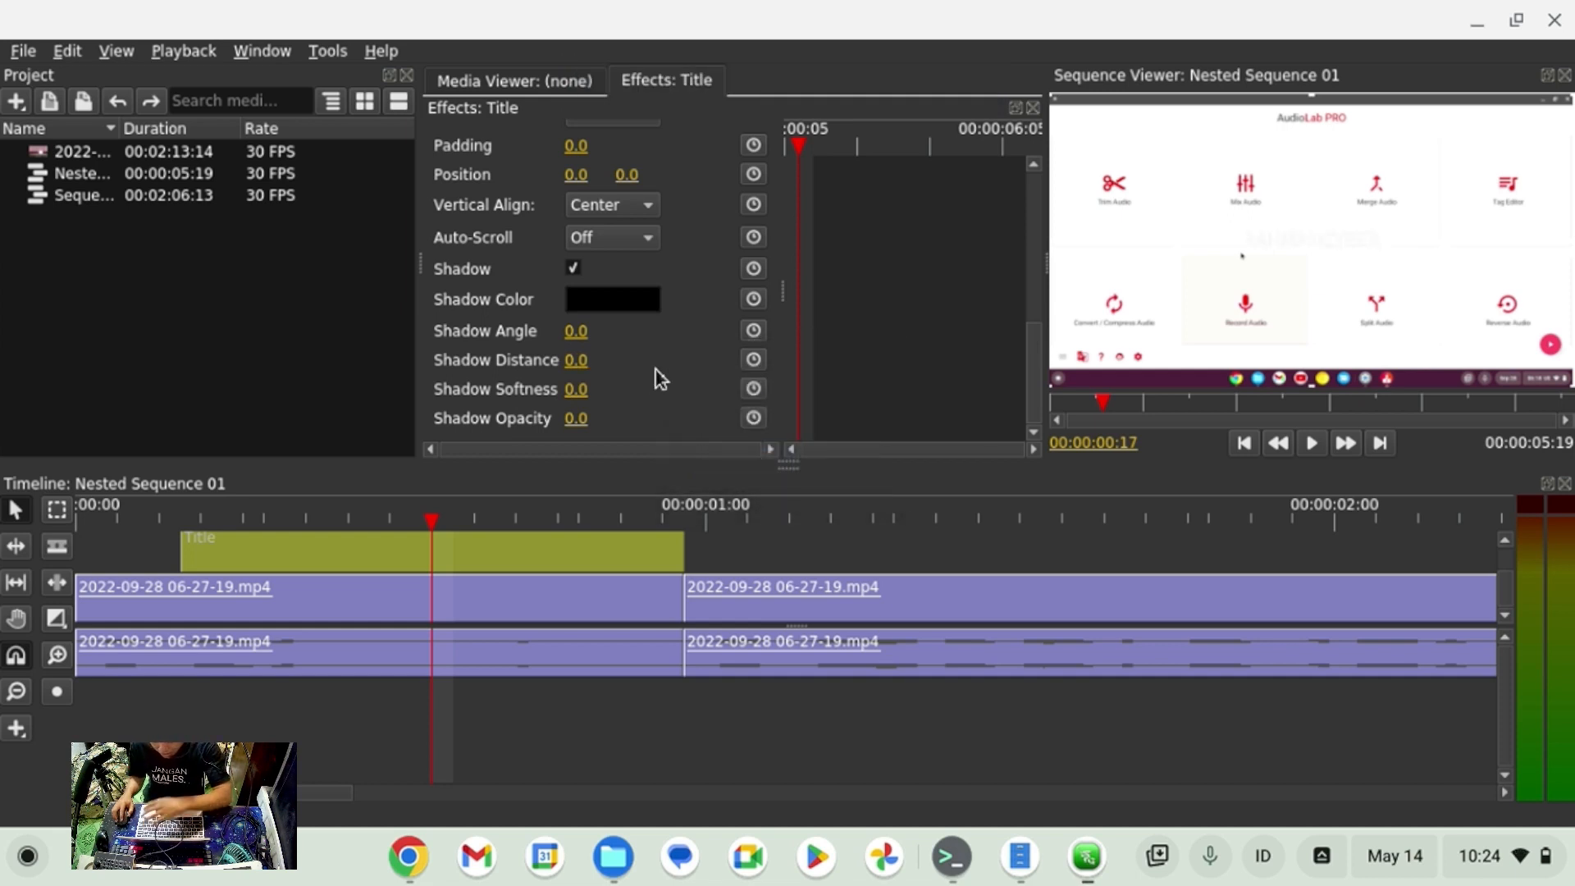
Set the title text's shadow opacity to 100 and its shadow softness to 200.
scroll(668, 368, "up", 3)
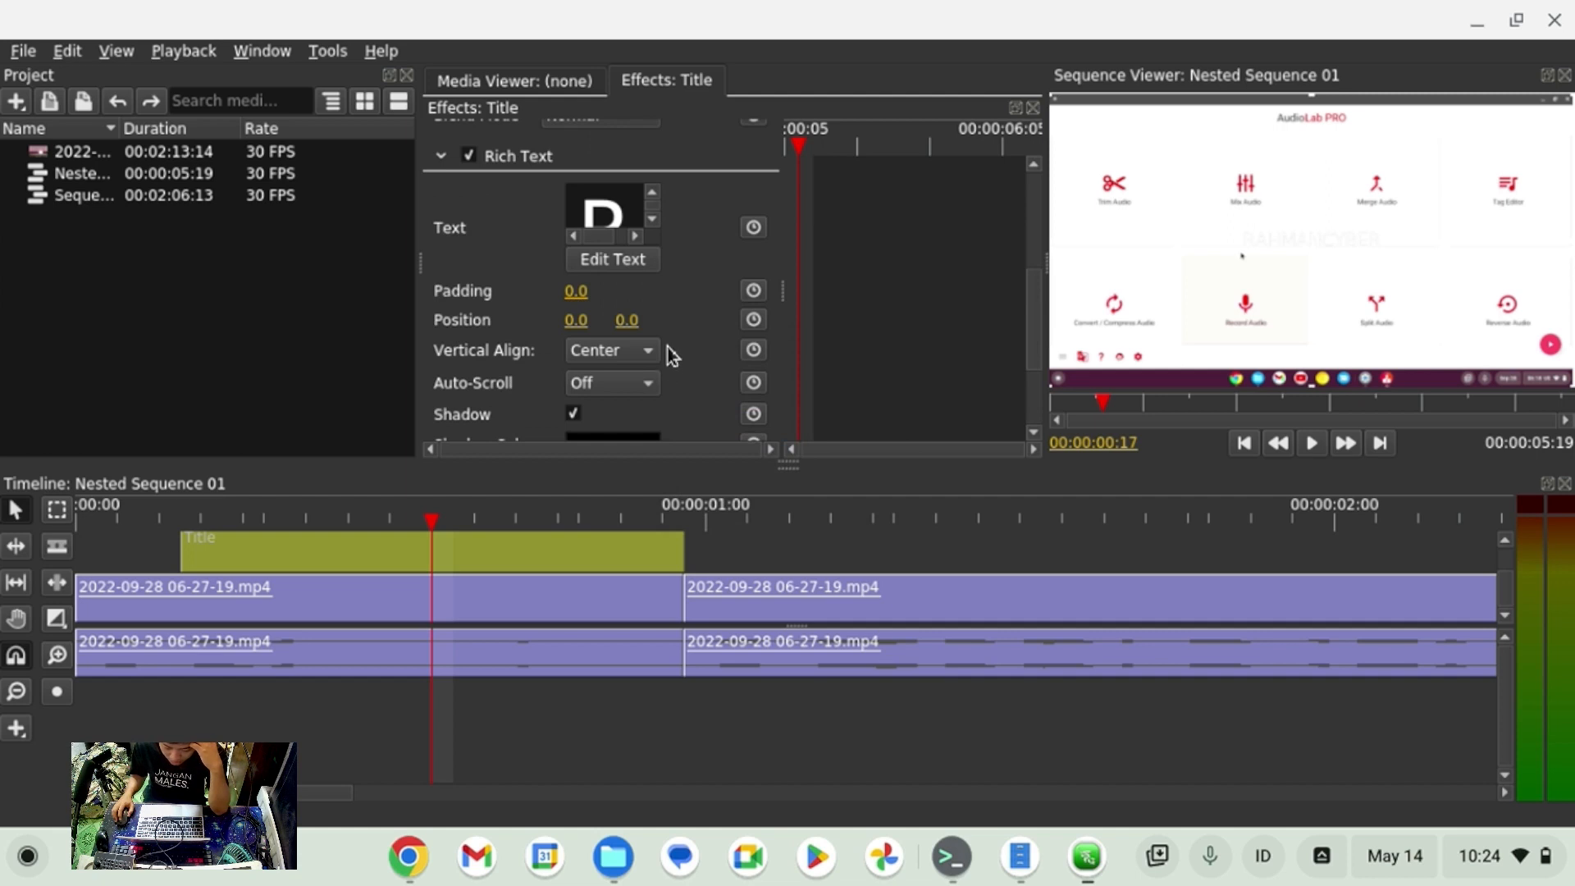
scroll(667, 344, "down", 3)
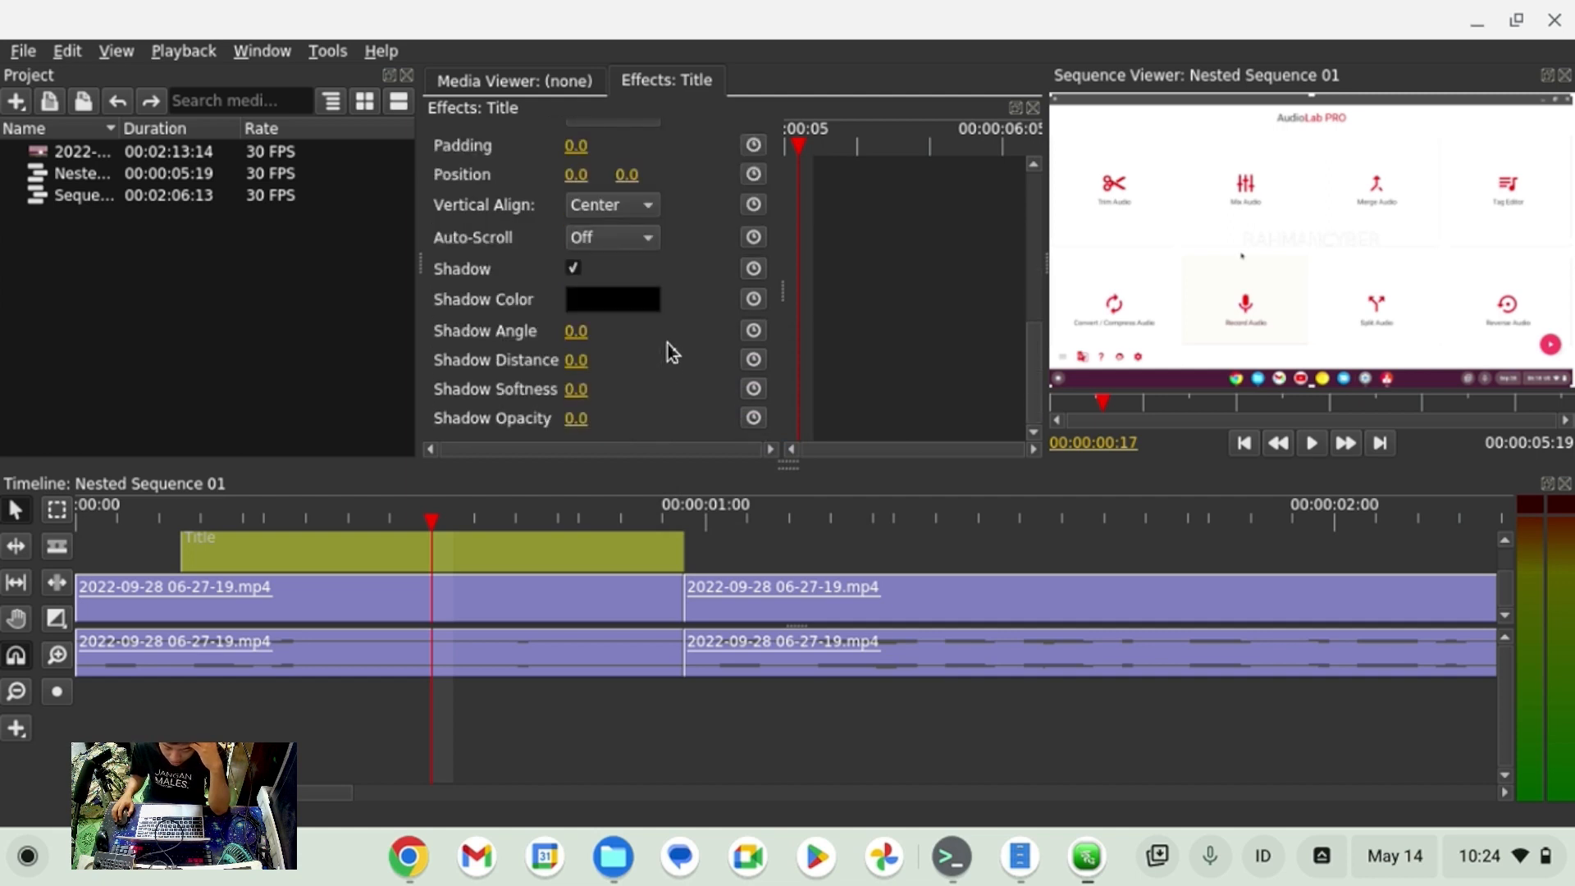
left_click_drag(578, 418, 585, 386)
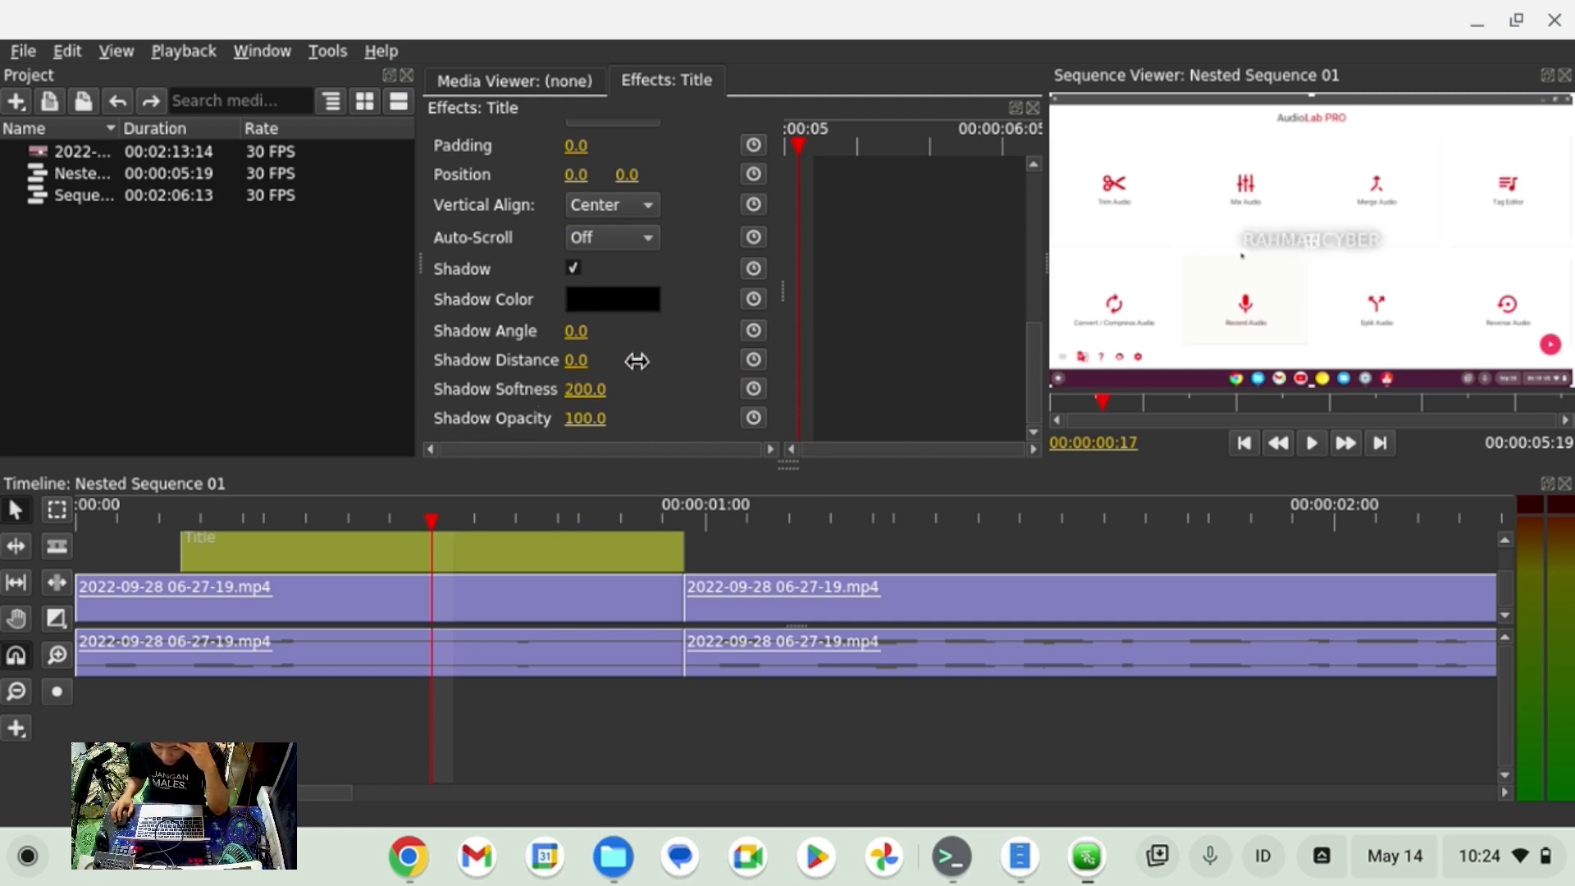
Enlarge the title by setting its uniform Transform scale to 217.
scroll(681, 369, "up", 3)
scroll(676, 328, "up", 1)
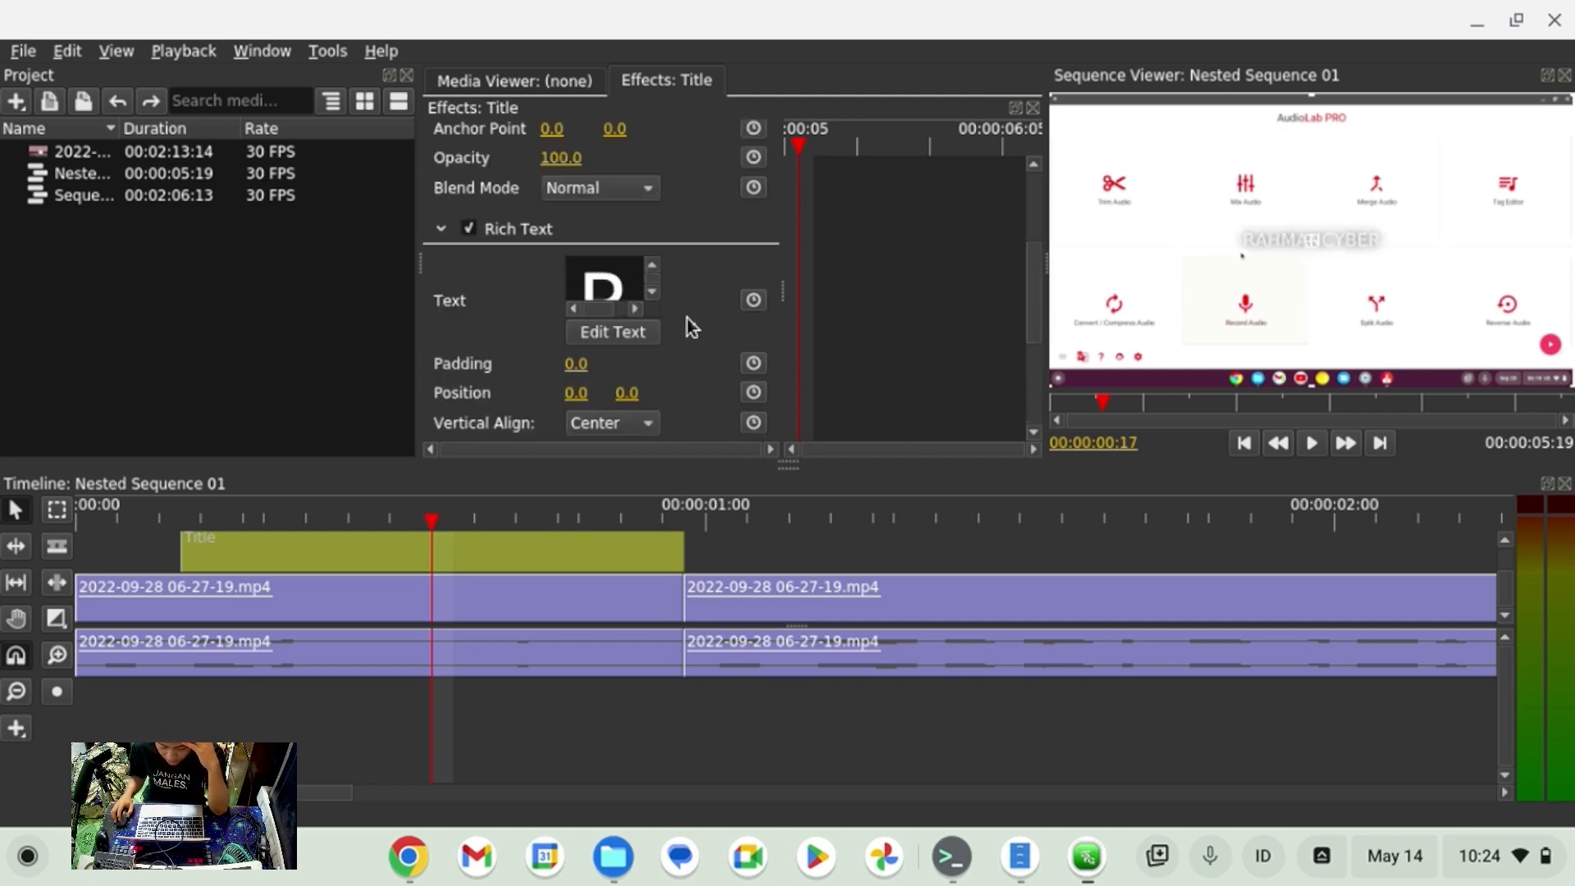
scroll(672, 313, "up", 3)
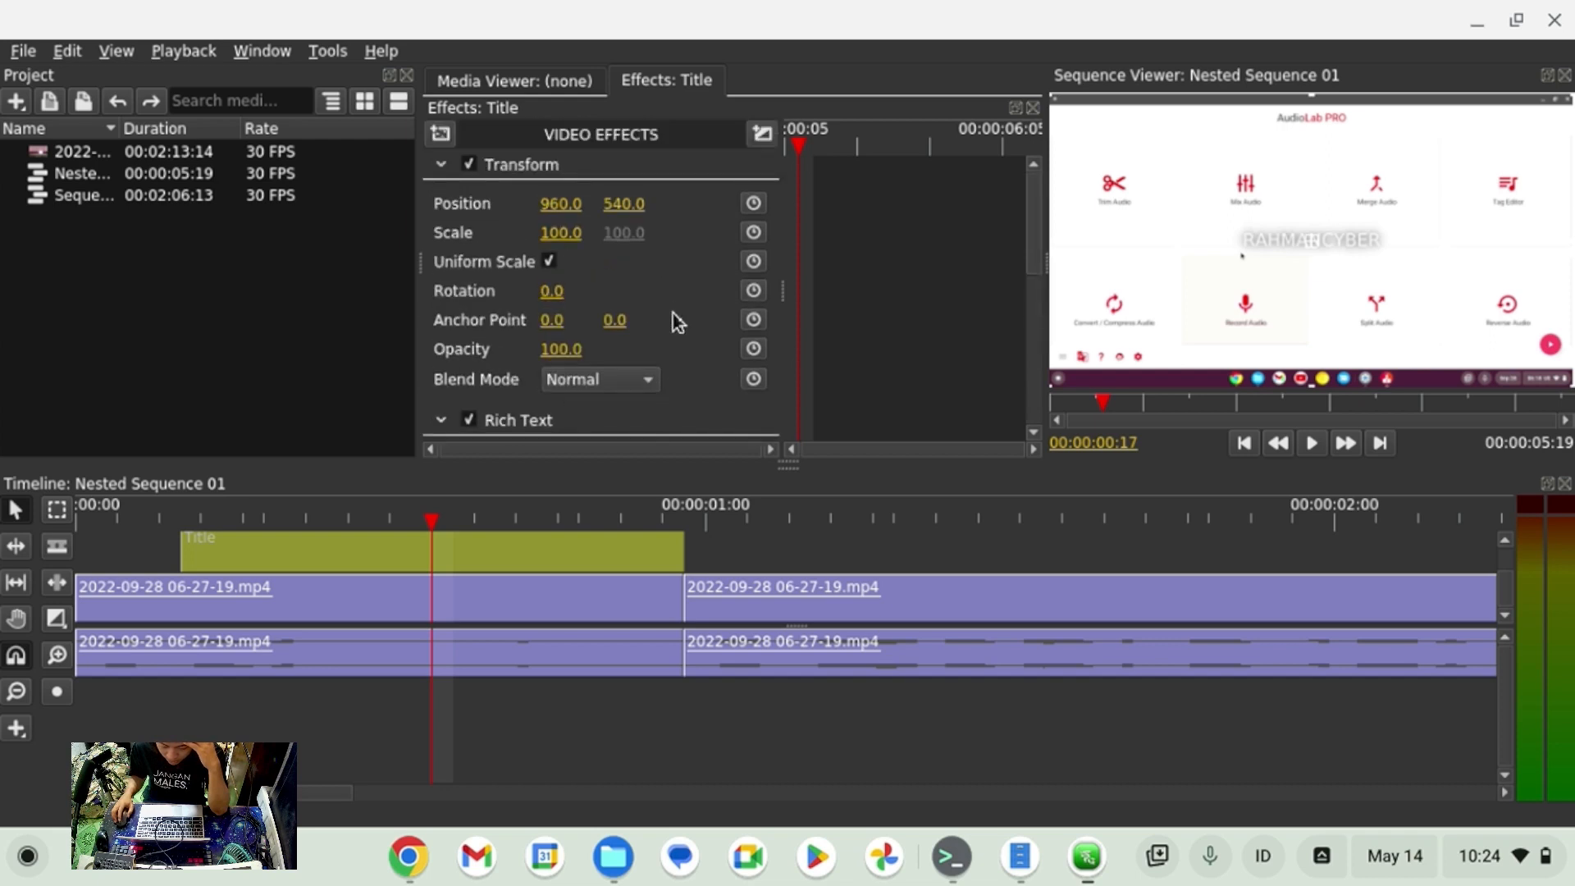
left_click_drag(569, 237, 665, 237)
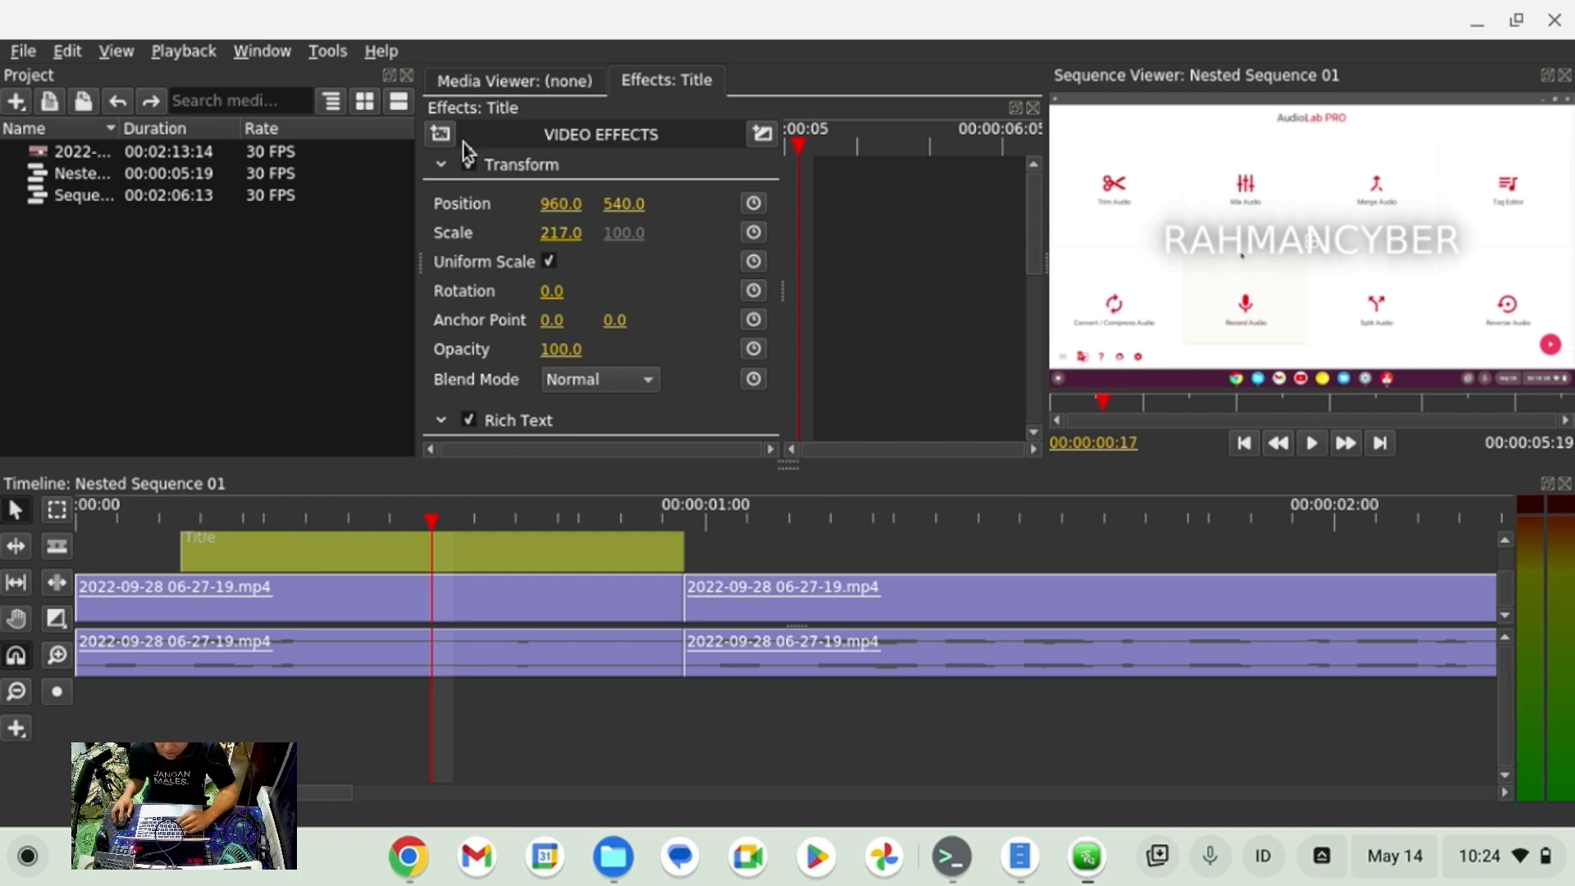
left_click(440, 133)
mouse_move(521, 228)
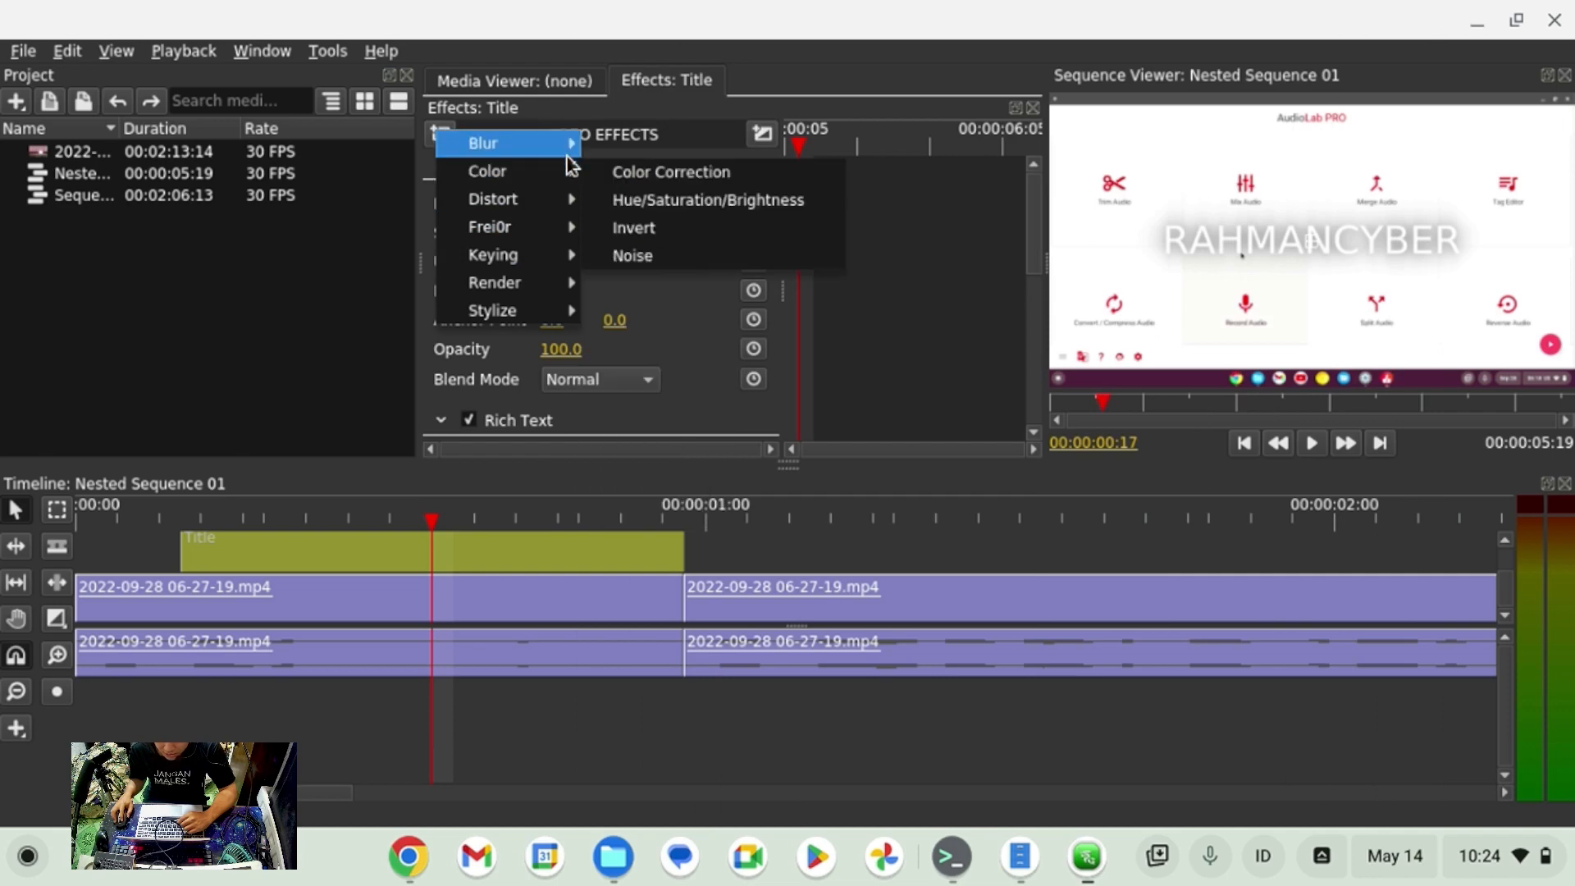
mouse_move(574, 228)
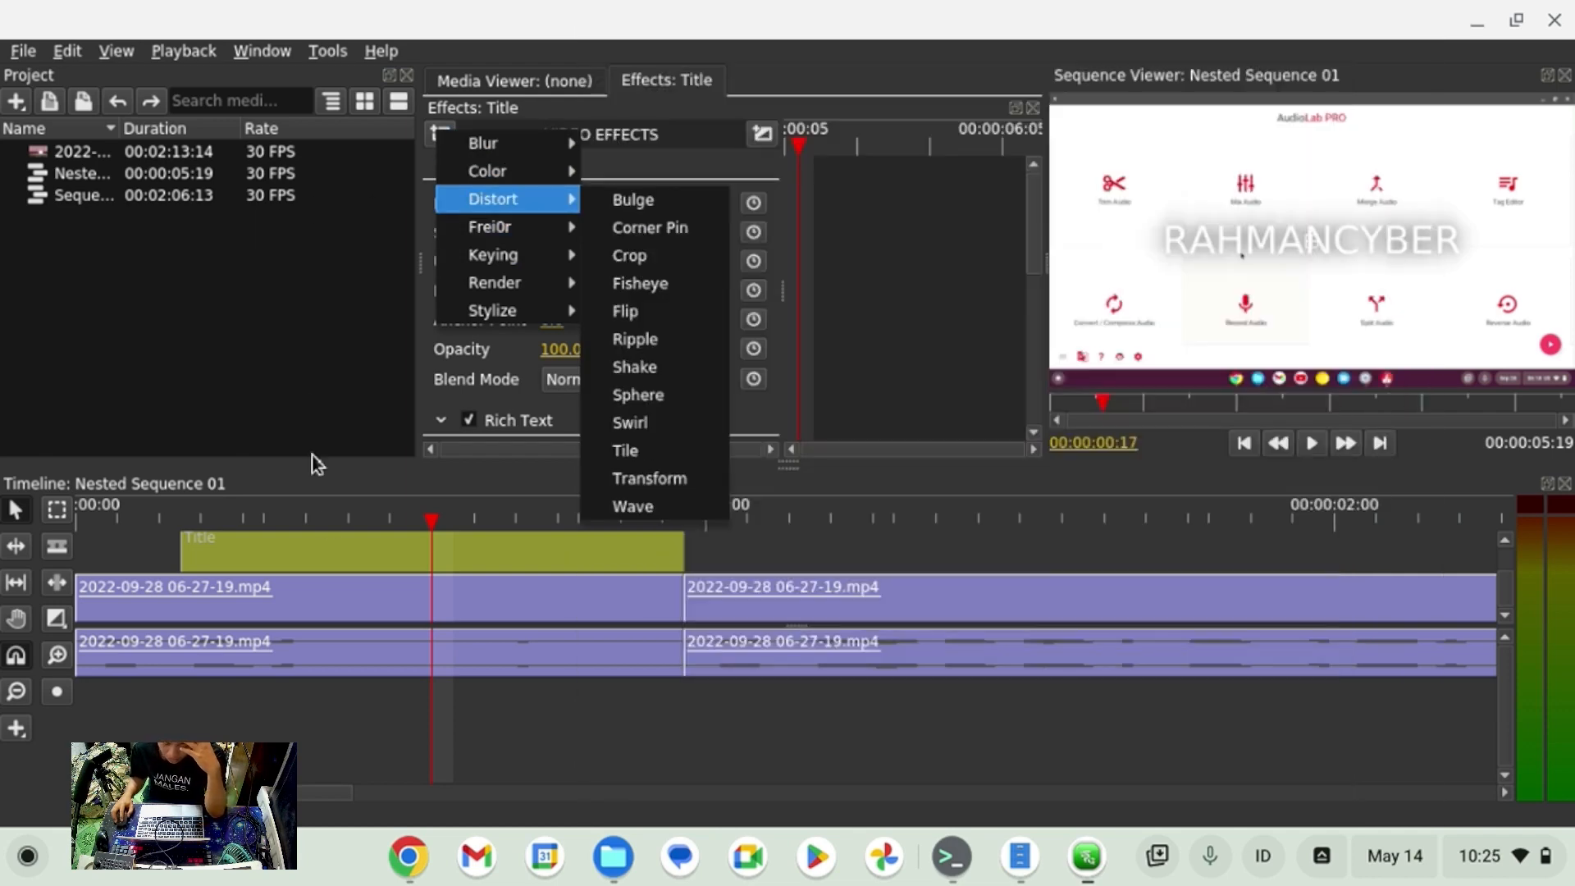
key("Escape")
key("Escape")
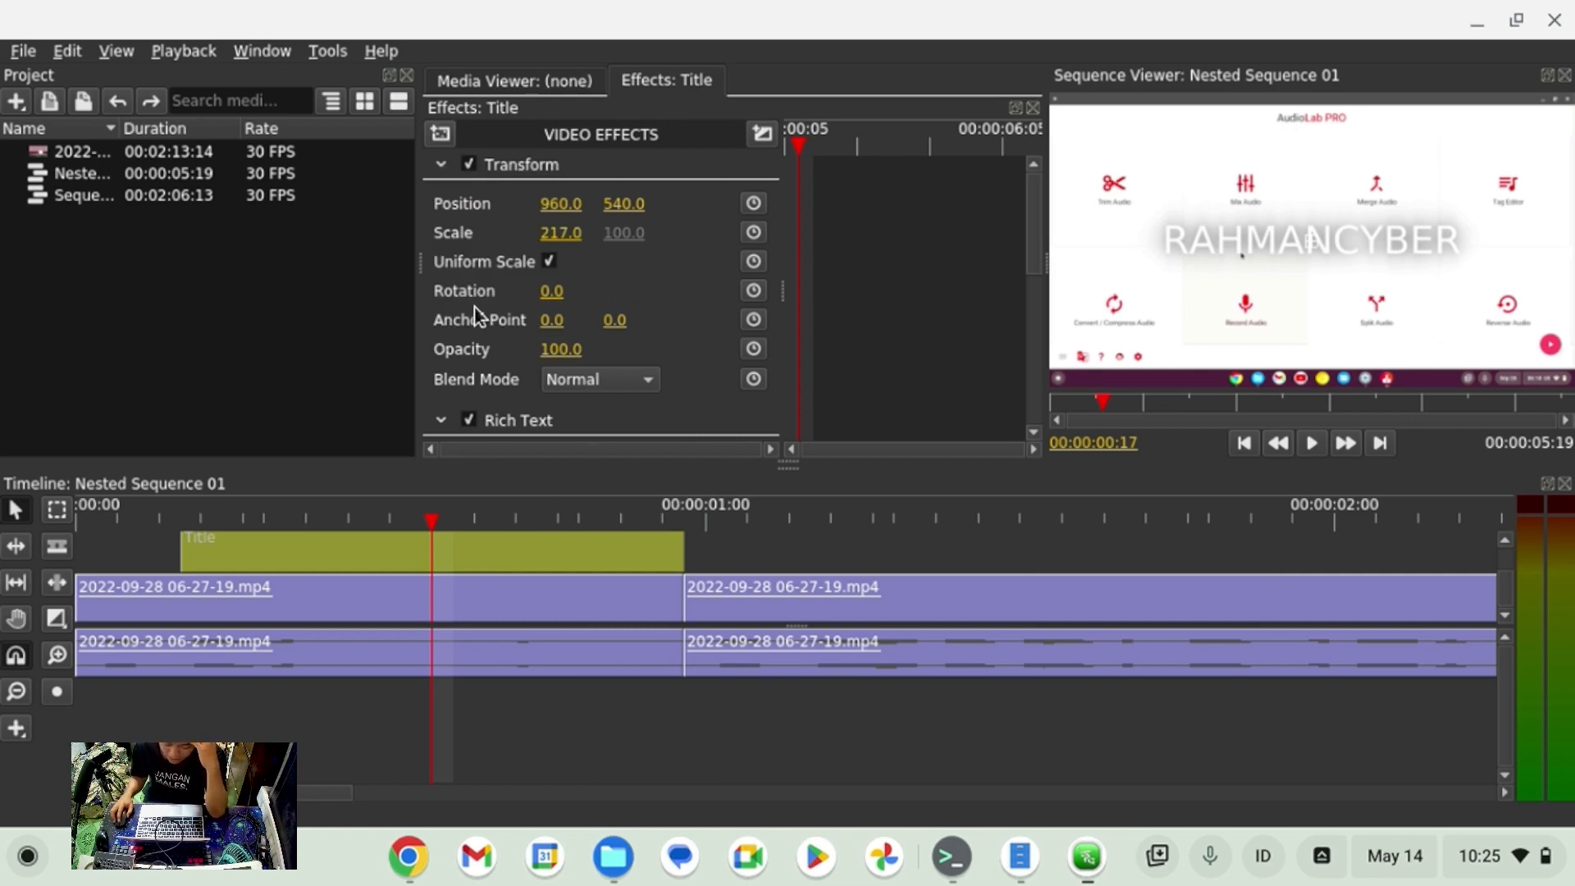
Change the colour of the whole RAHMANCYBER text to bright cyan and apply it.
scroll(533, 287, "down", 6)
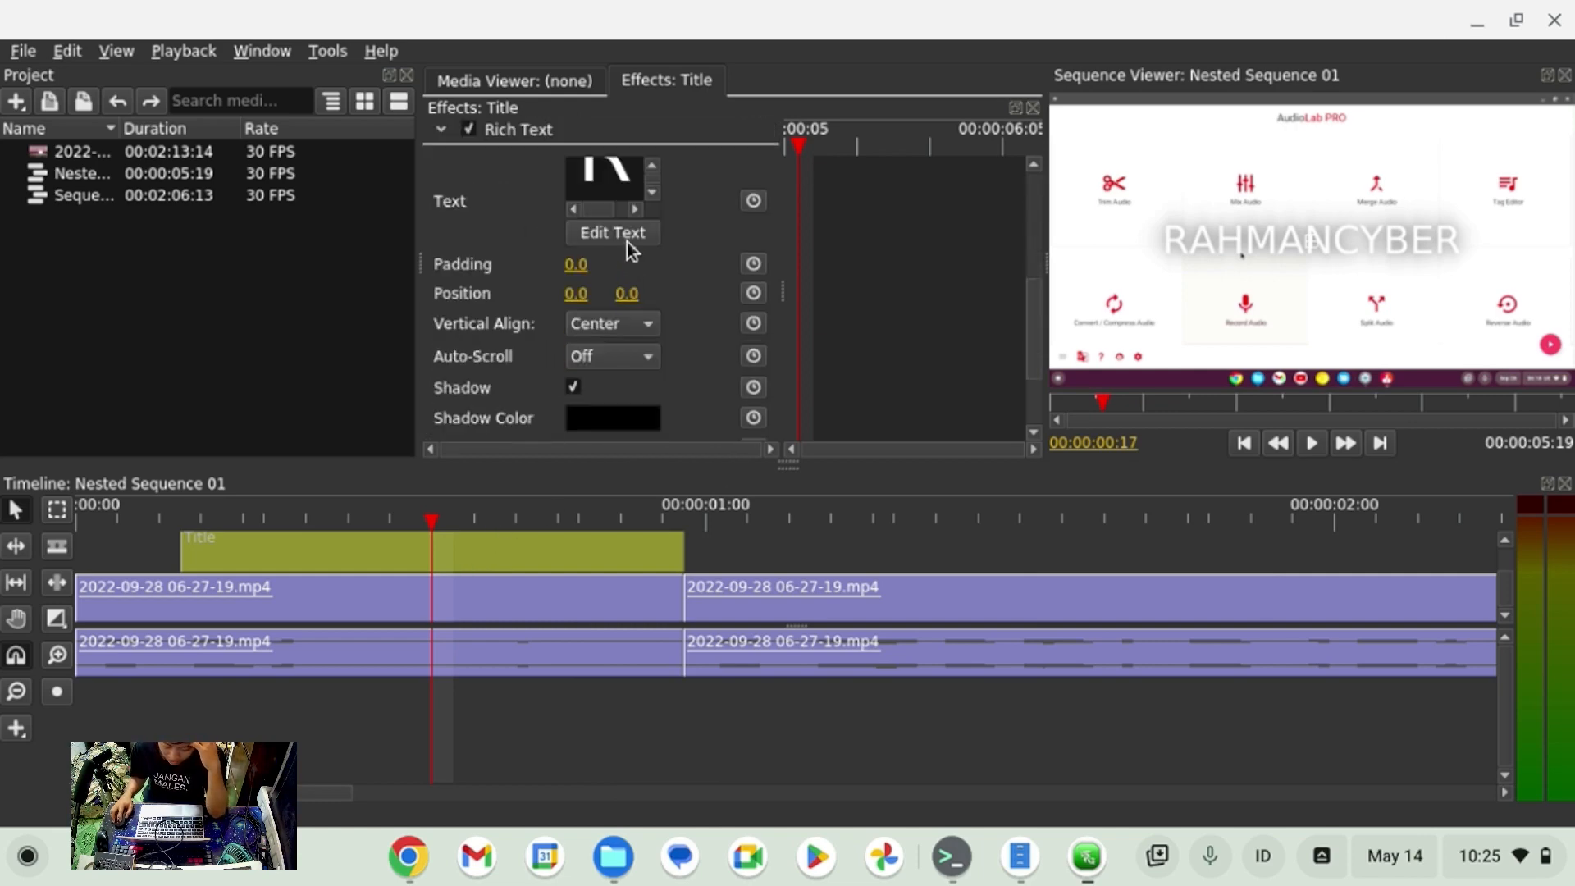
left_click(627, 236)
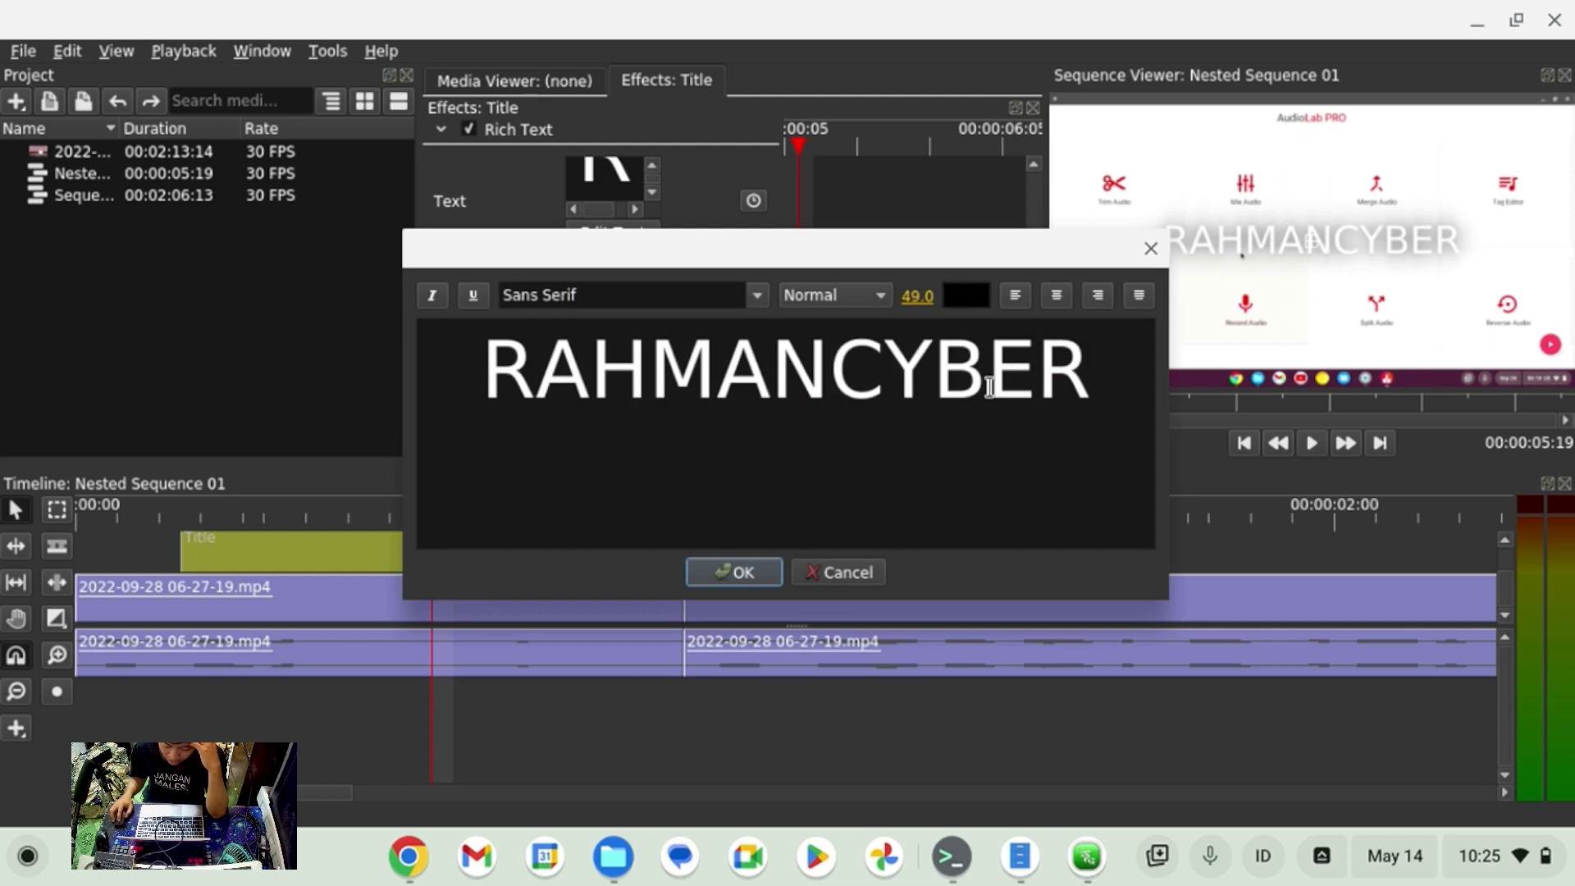
left_click_drag(1093, 385, 422, 397)
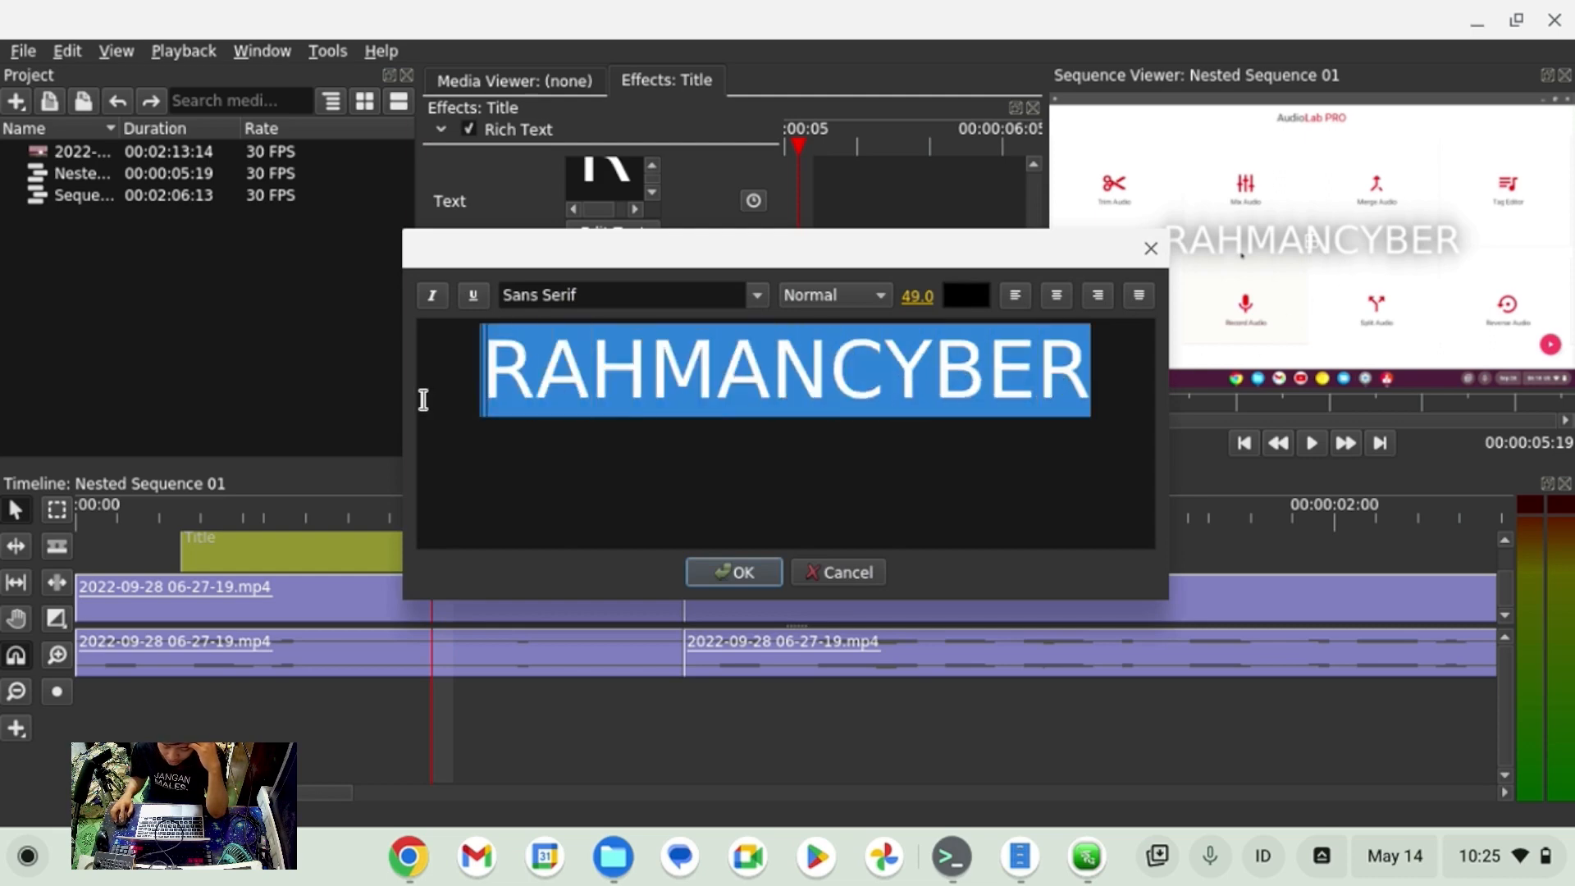
left_click(968, 296)
left_click(693, 297)
left_click(953, 653)
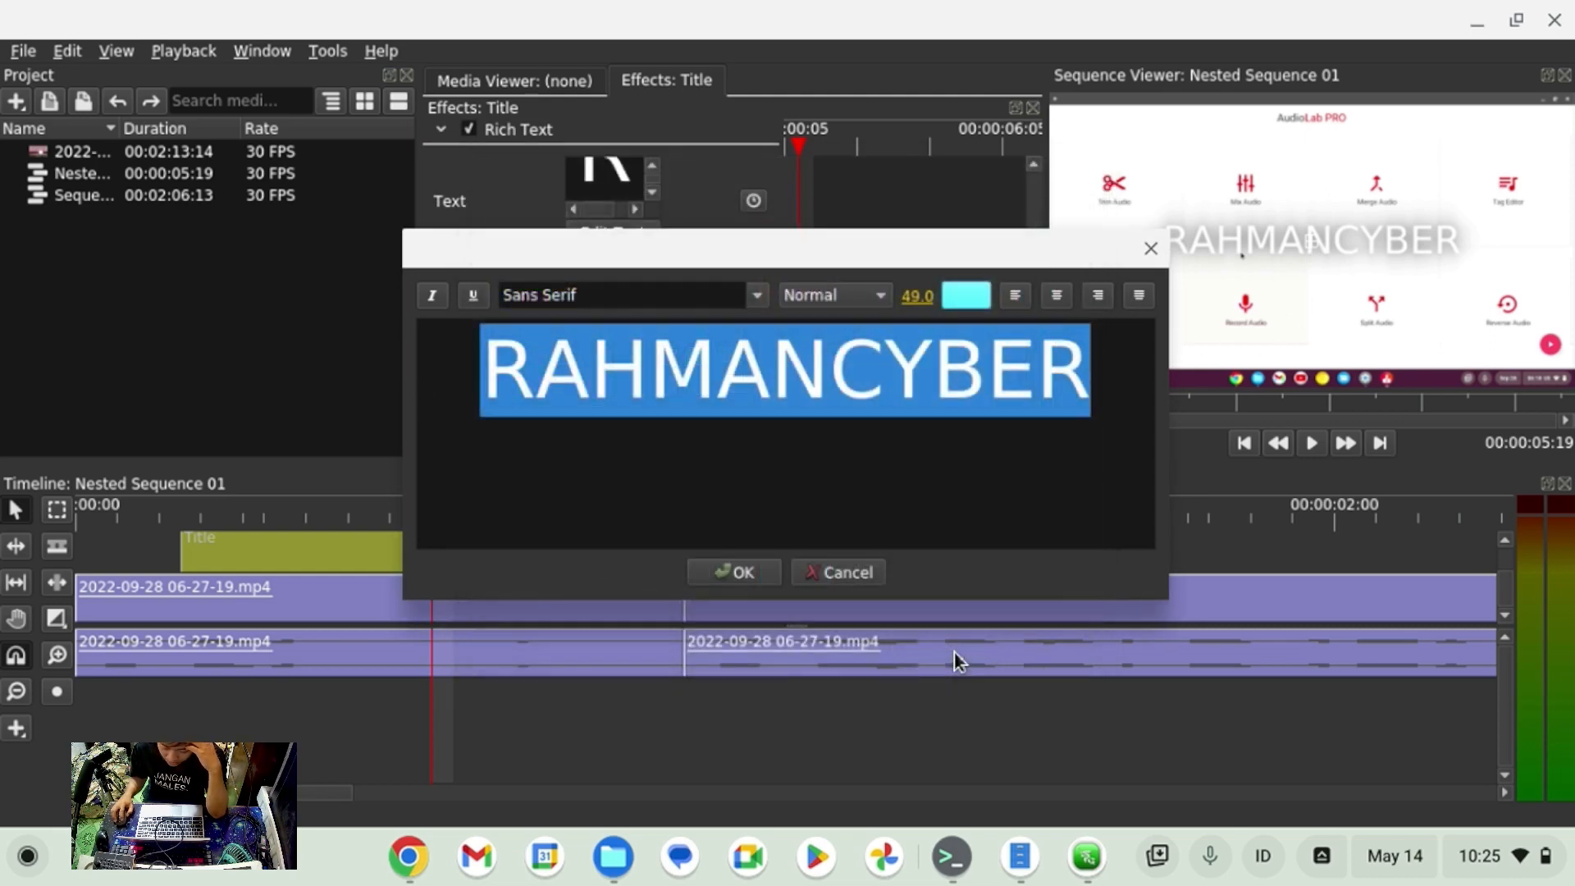
left_click(965, 432)
left_click(736, 572)
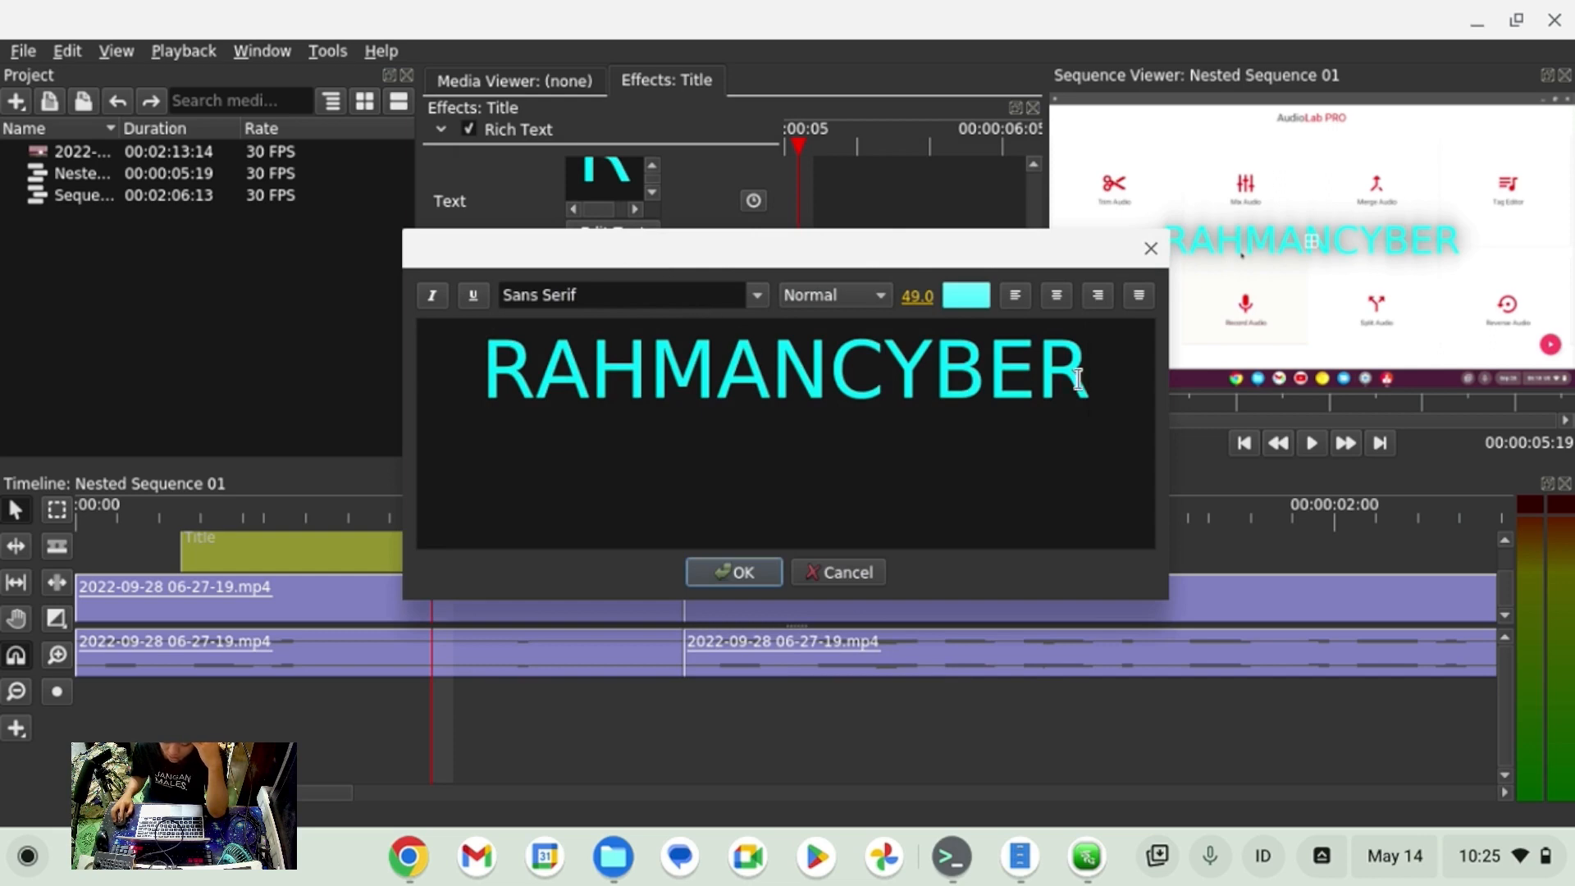
Change the font of the whole RAHMANCYBER text to Monospace.
left_click_drag(1109, 382, 446, 401)
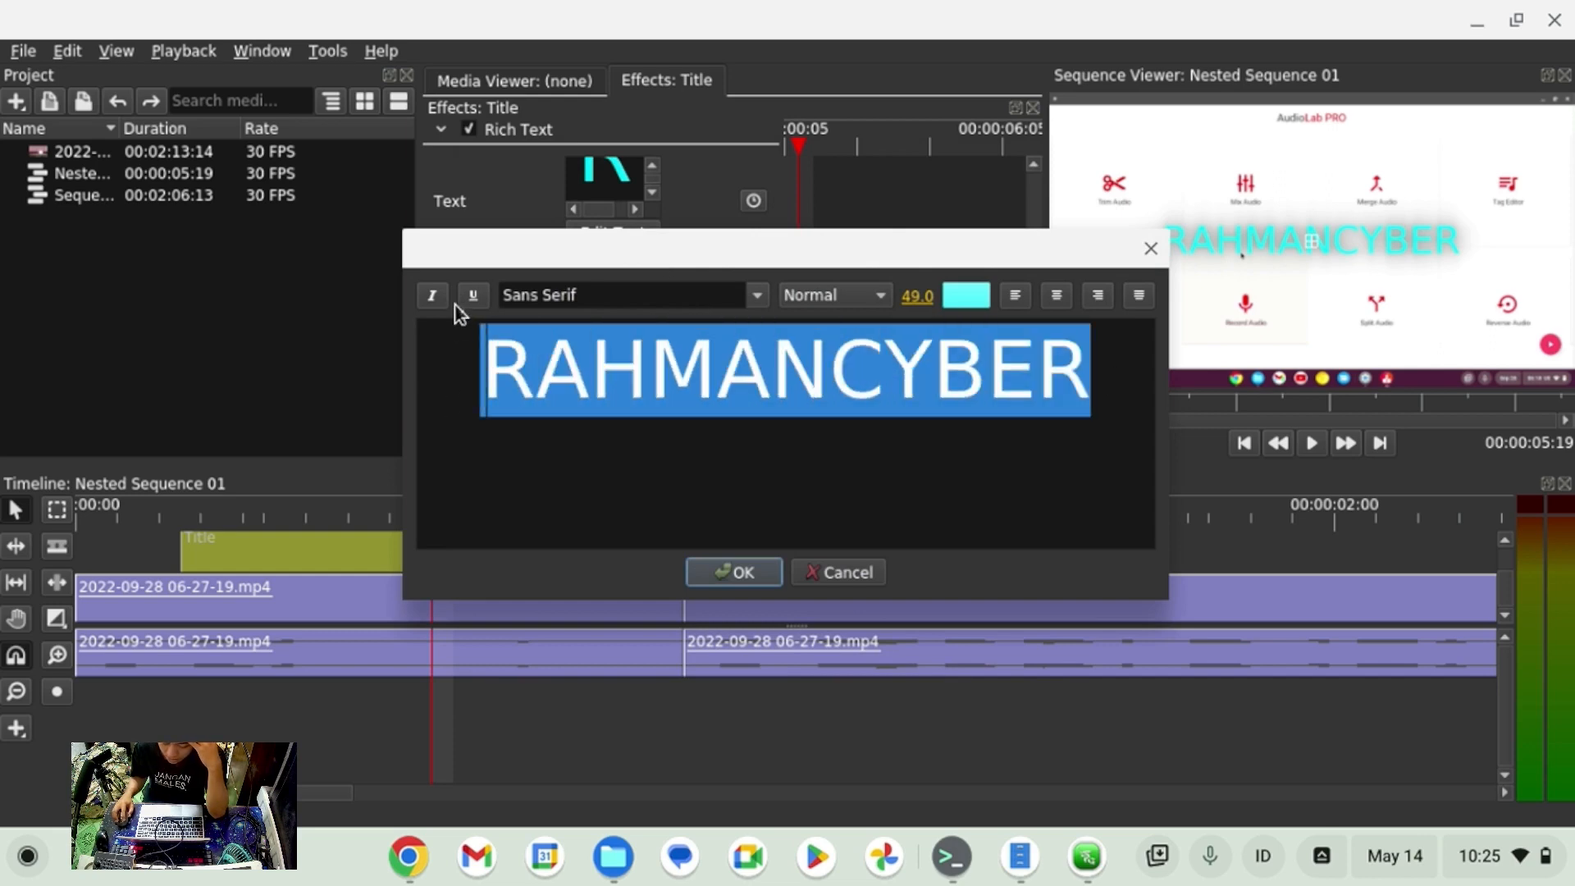
left_click(756, 295)
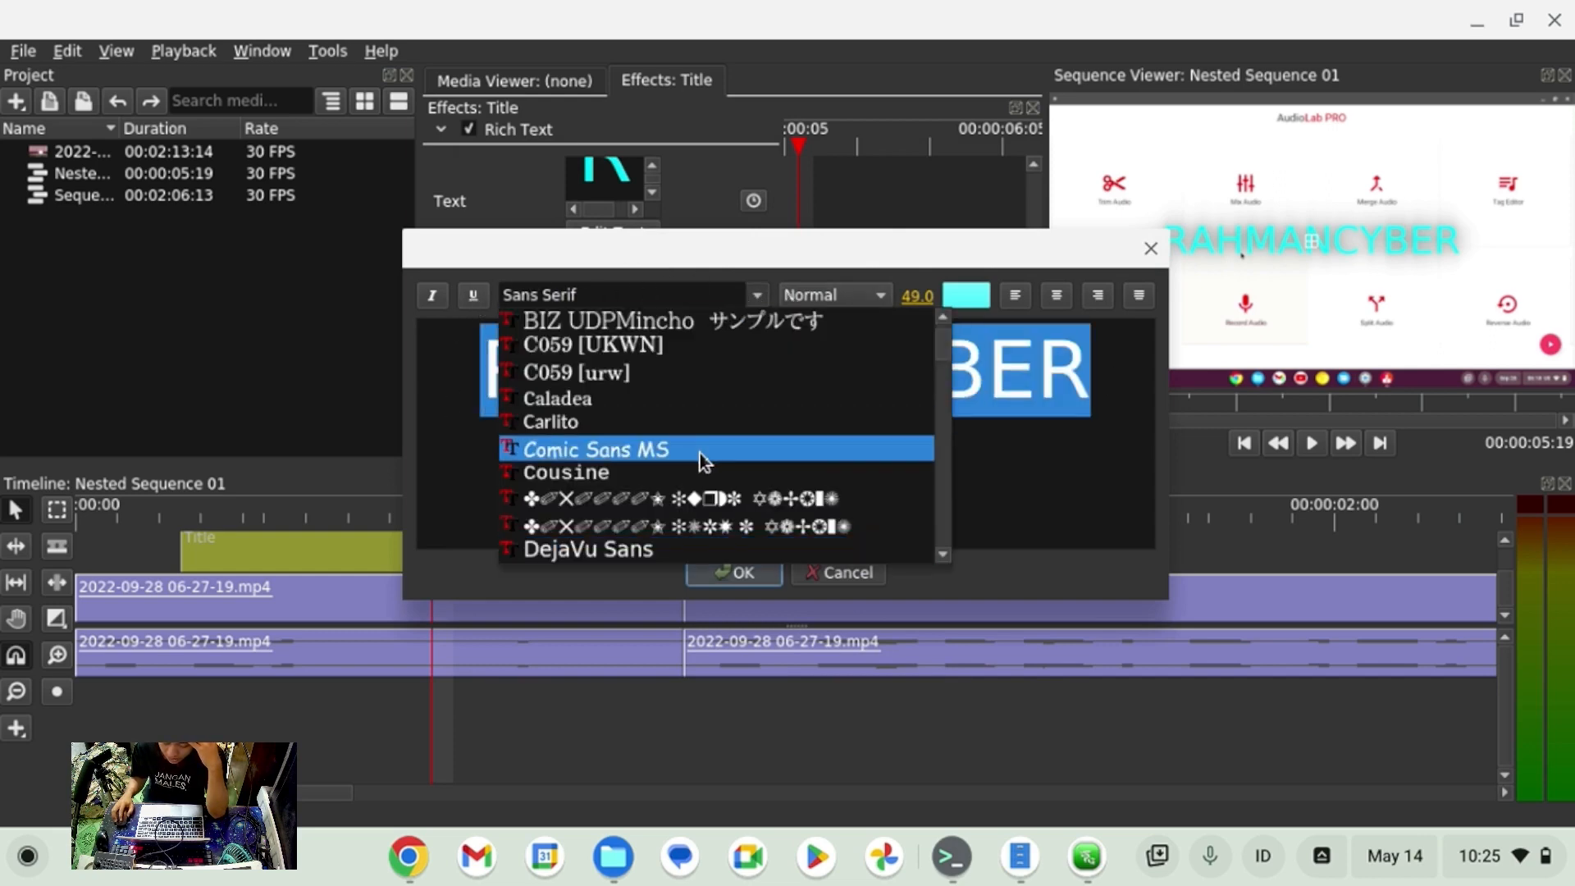
scroll(701, 455, "down", 5)
left_click(675, 467)
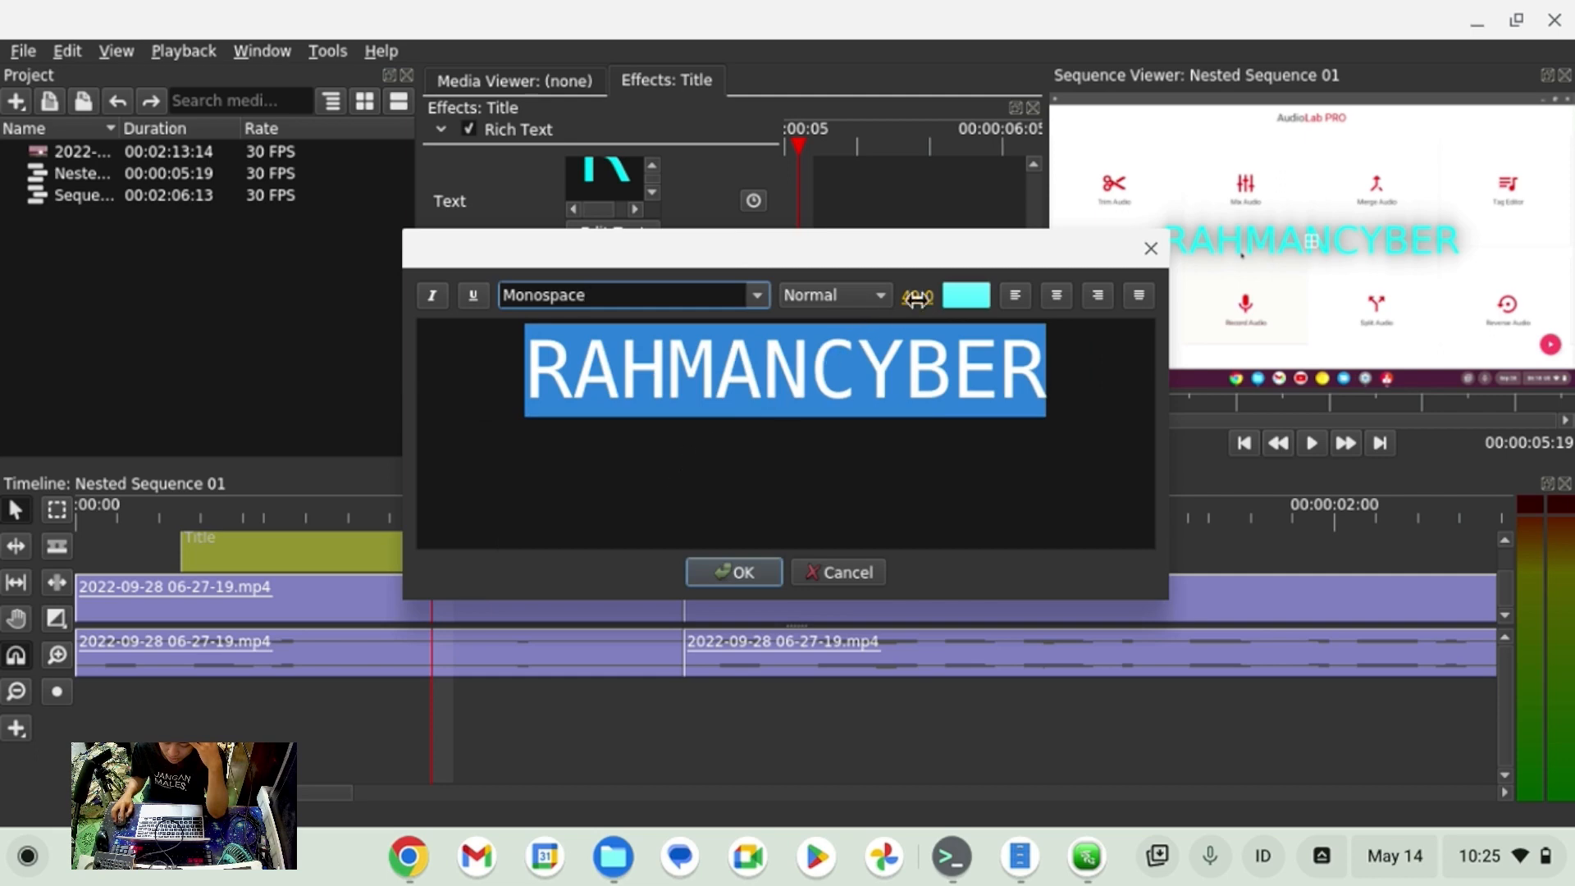
Recolour the whole RAHMANCYBER text yellow (#ffff00), set its font weight to Black and apply the changes.
left_click(968, 297)
left_click(726, 327)
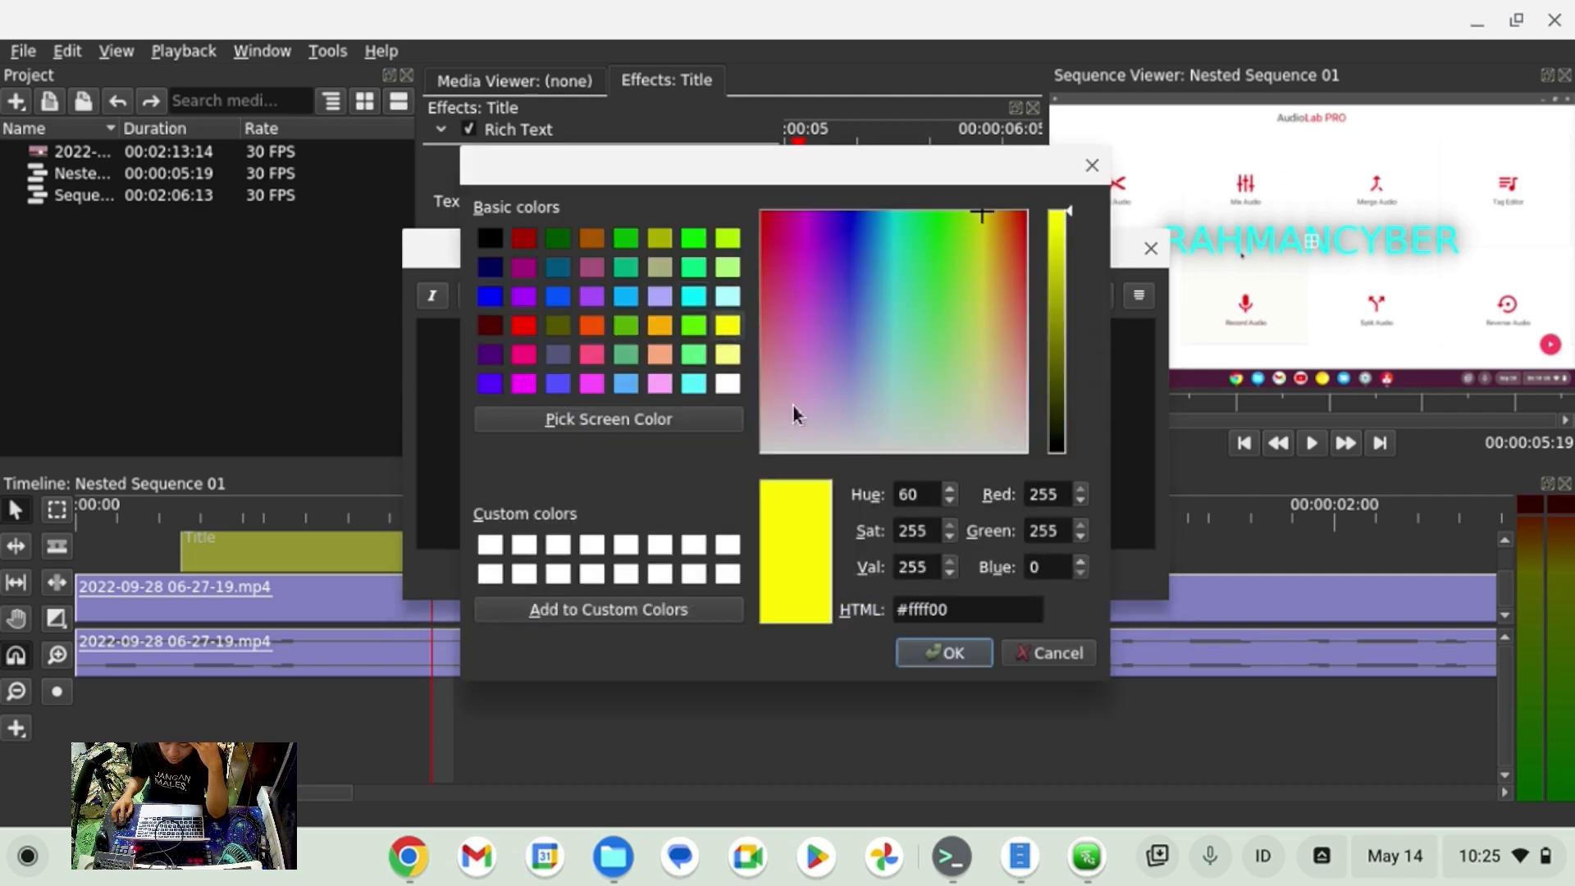
left_click(951, 653)
left_click(822, 297)
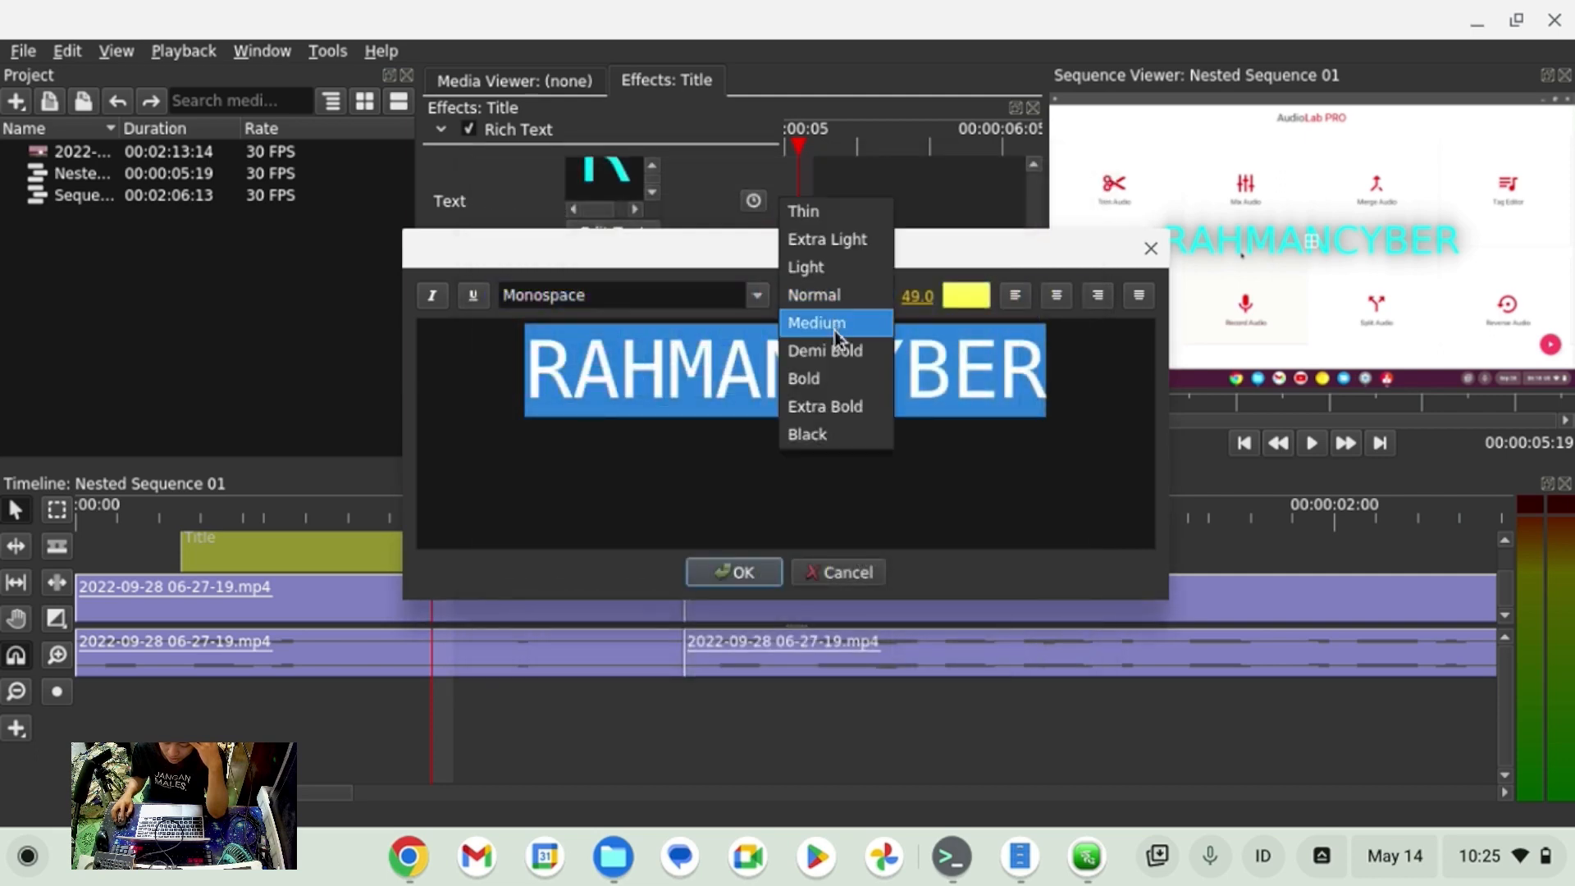
left_click(850, 431)
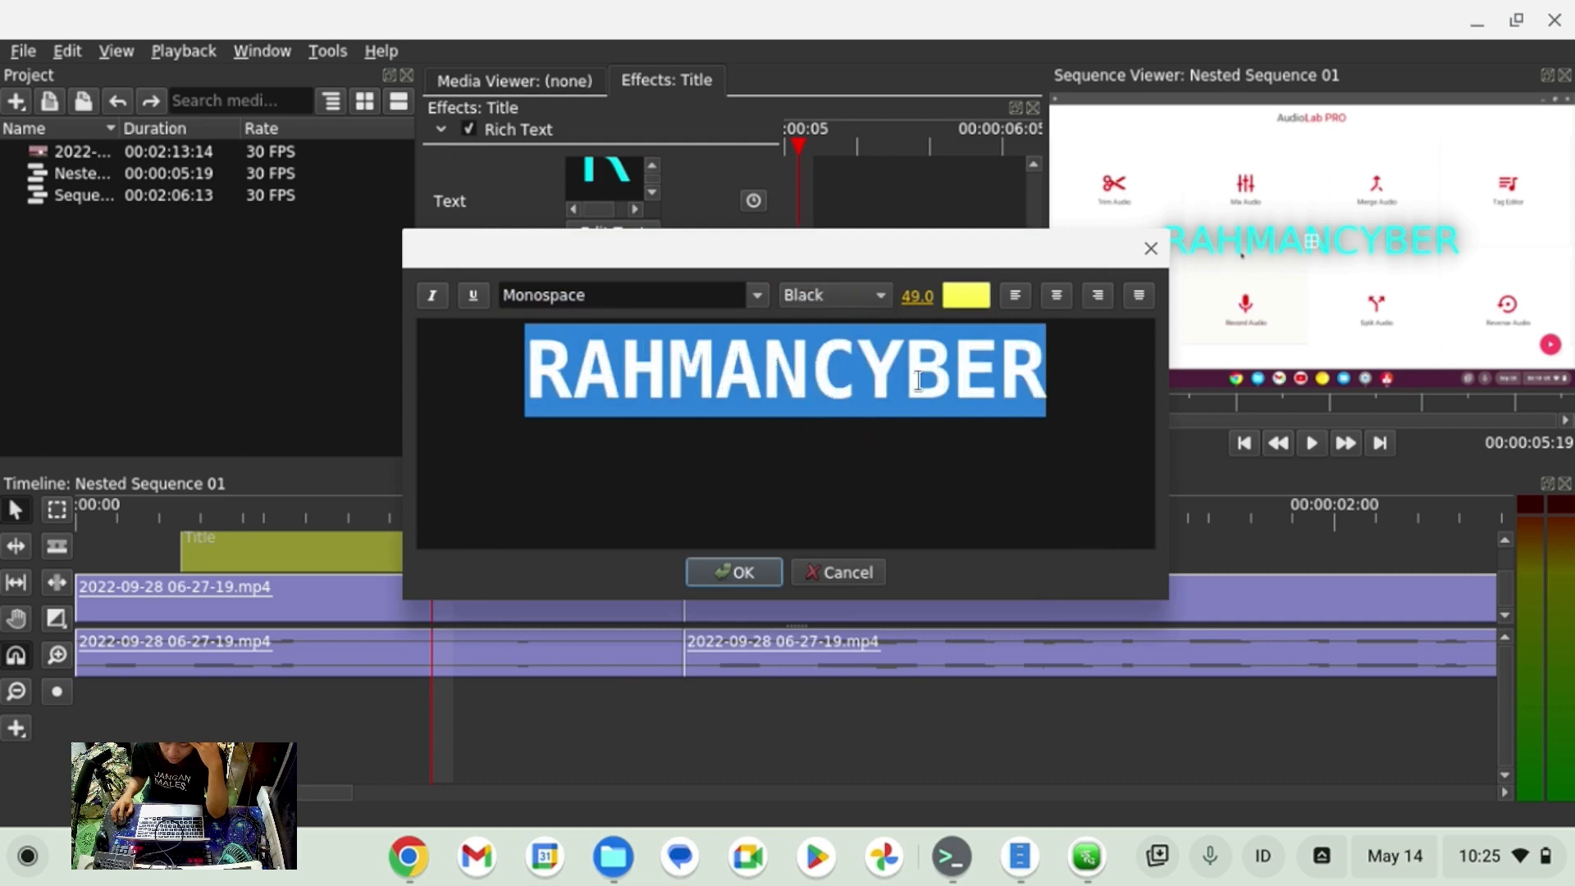
left_click(742, 571)
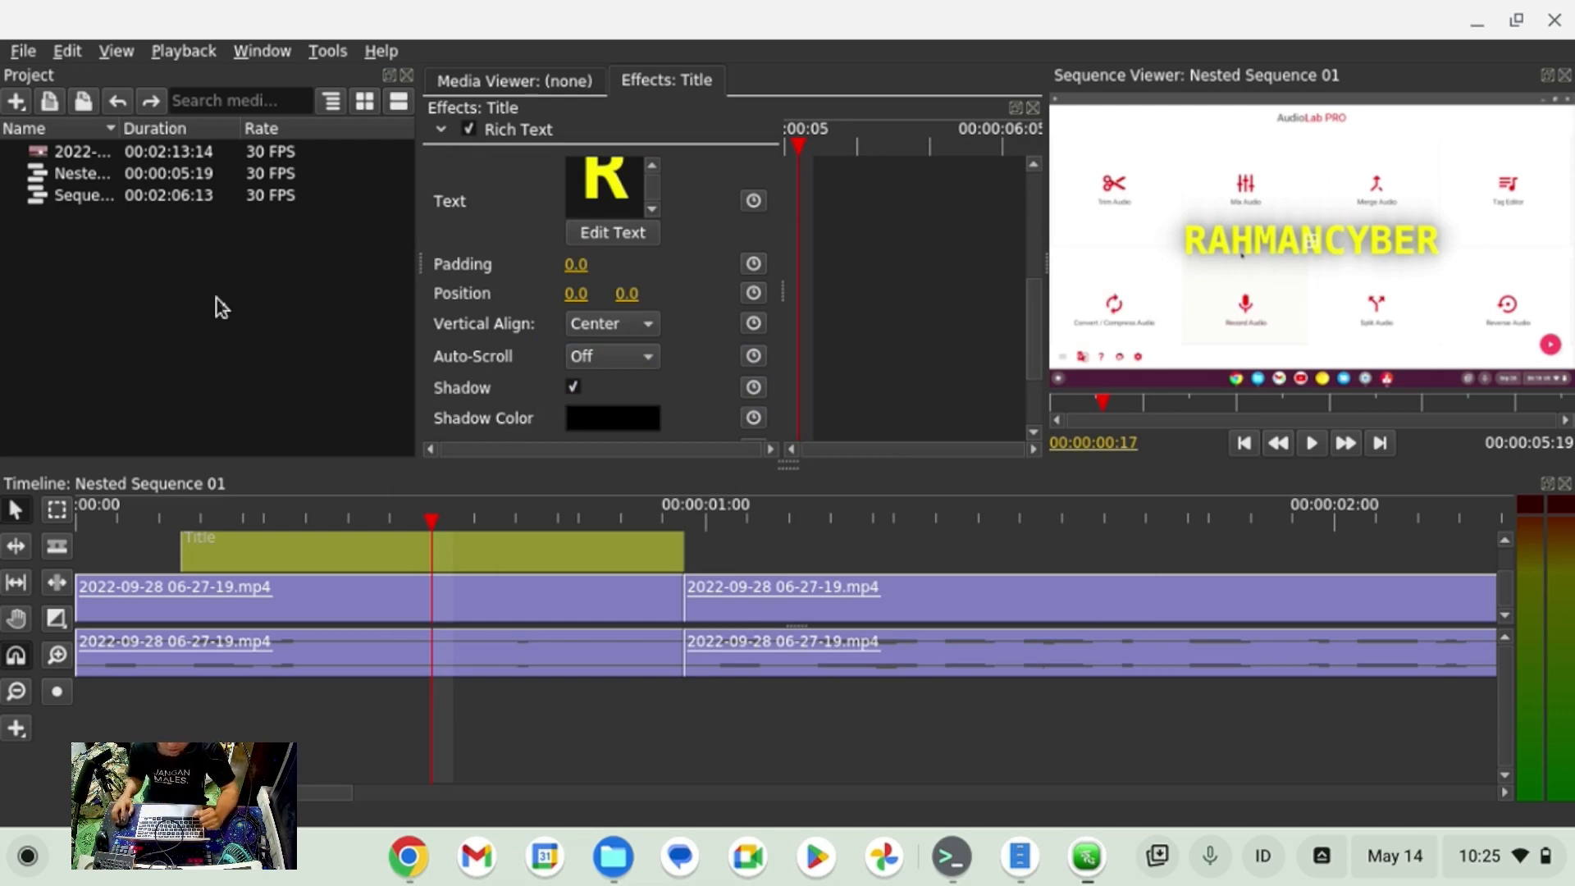
Open Sequence 01 and preview the frames around the start of its first Nested Sequence 01 clip.
double_click(77, 196)
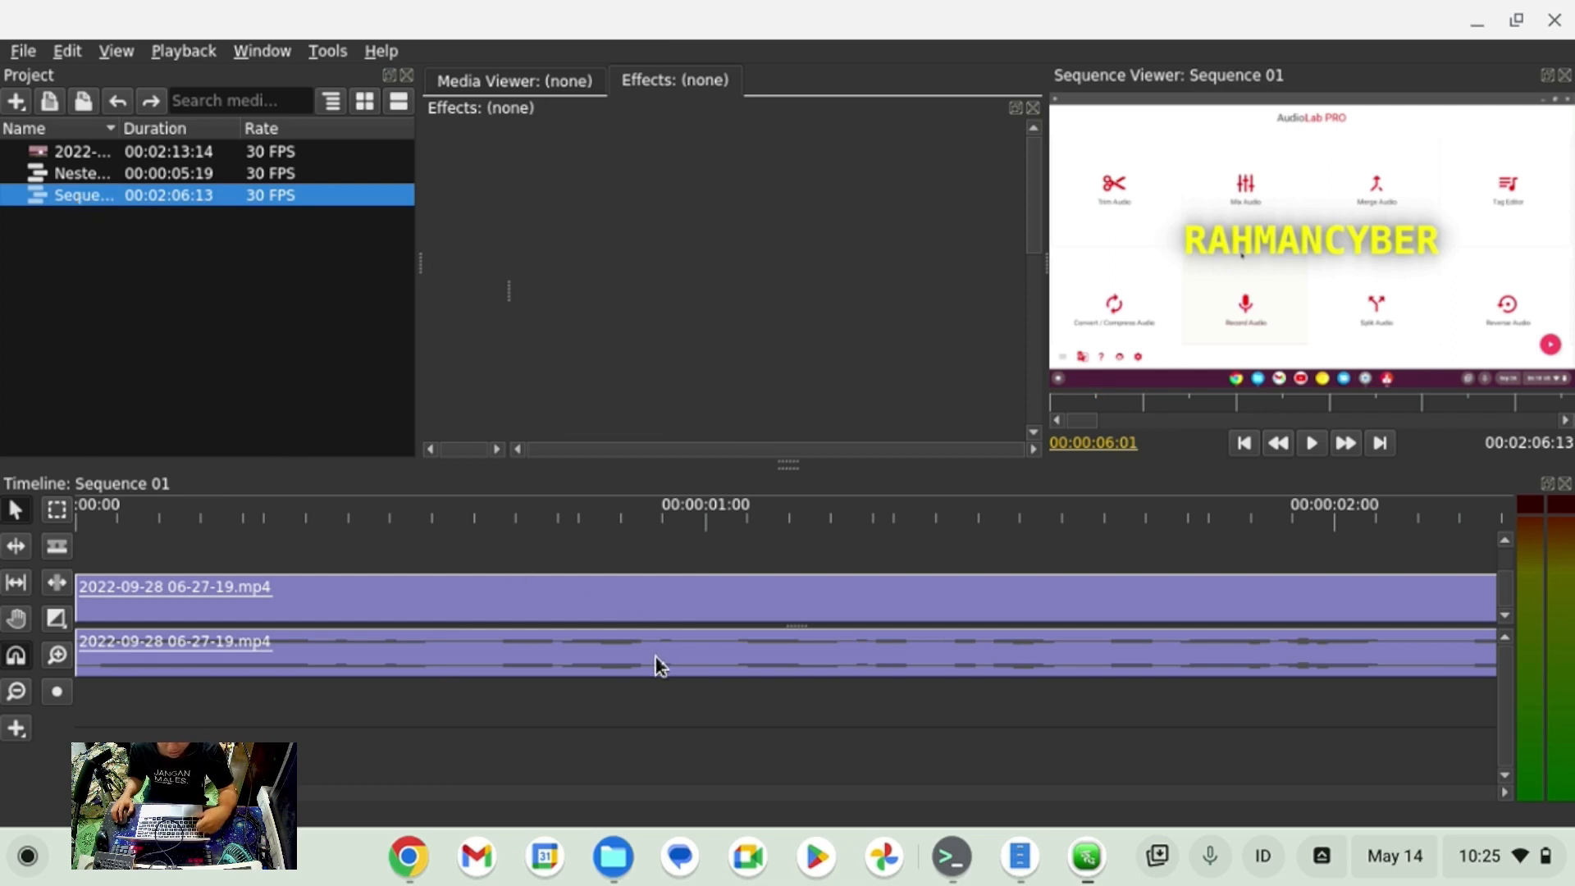
scroll(656, 661, "down", 6)
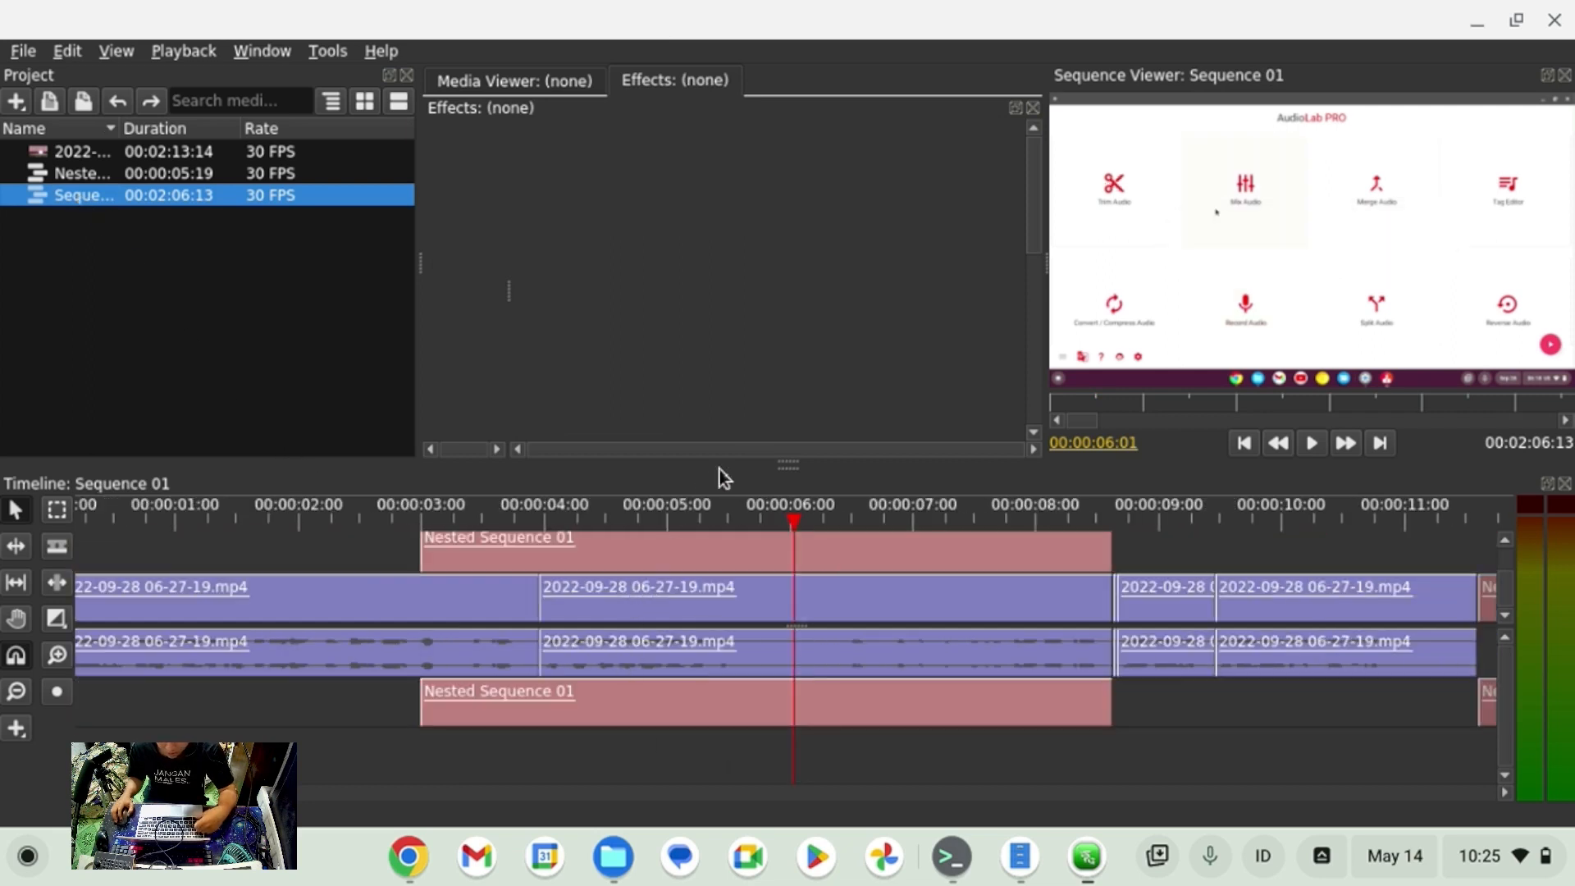
left_click(483, 513)
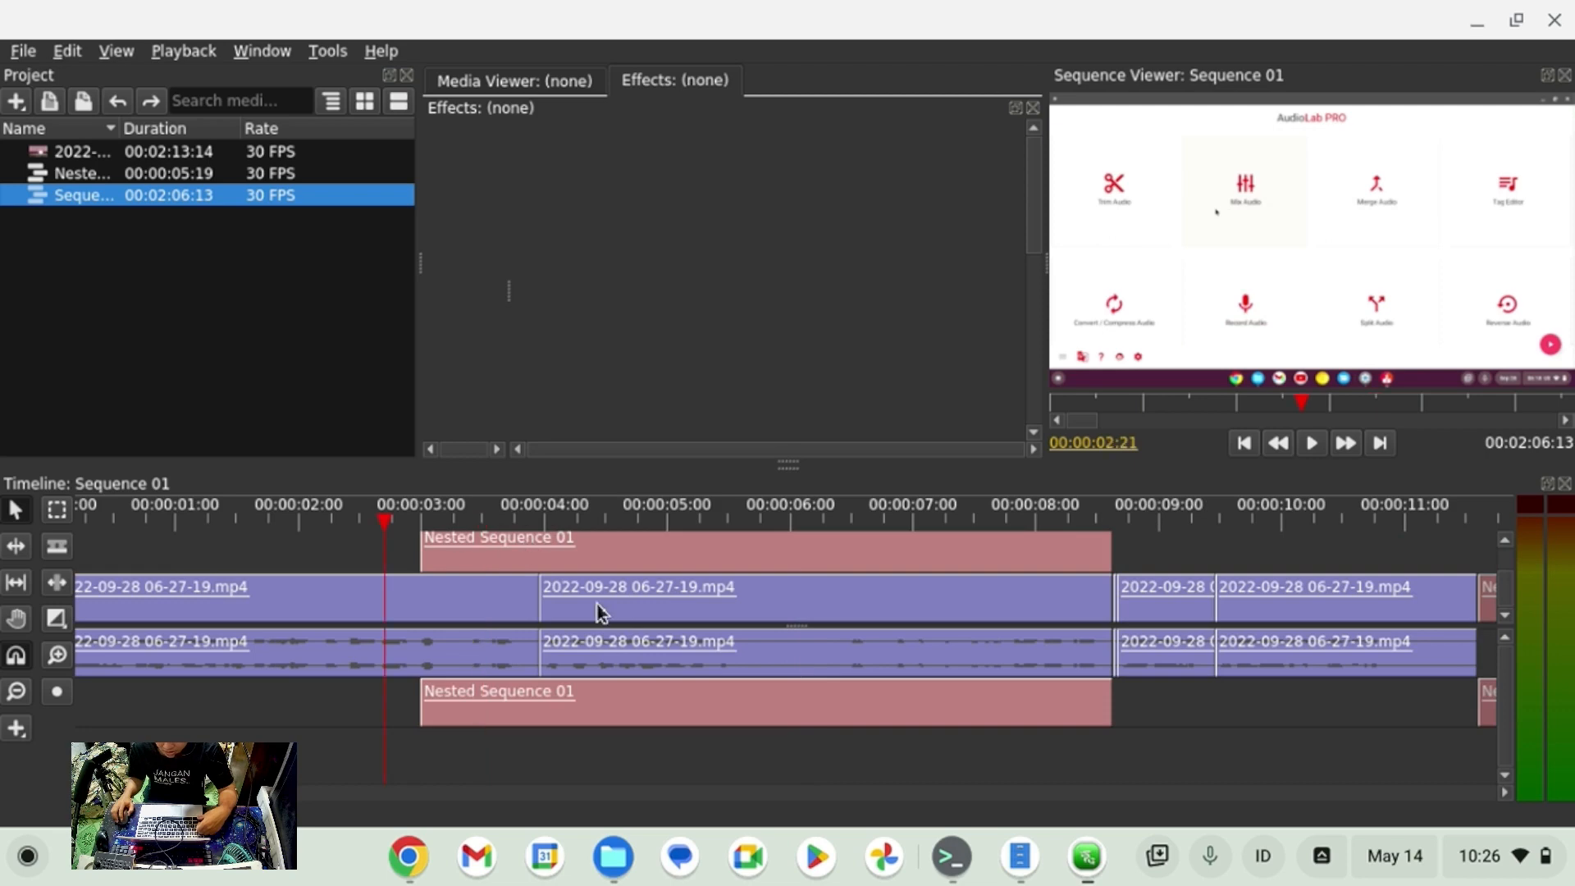
scroll(594, 604, "down", 4)
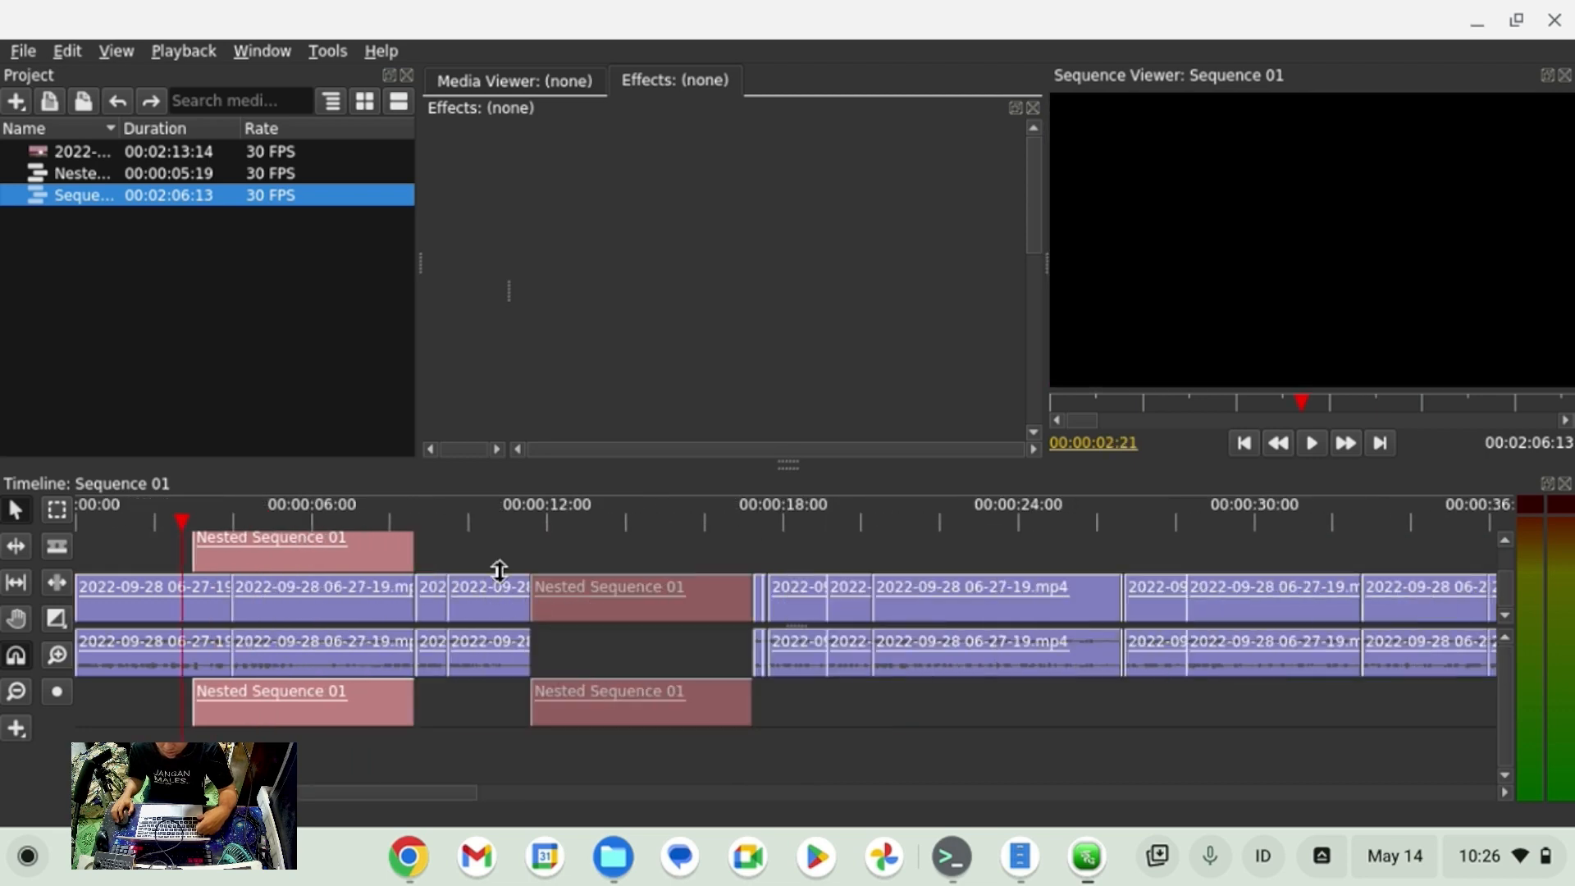
left_click(232, 519)
left_click(257, 524)
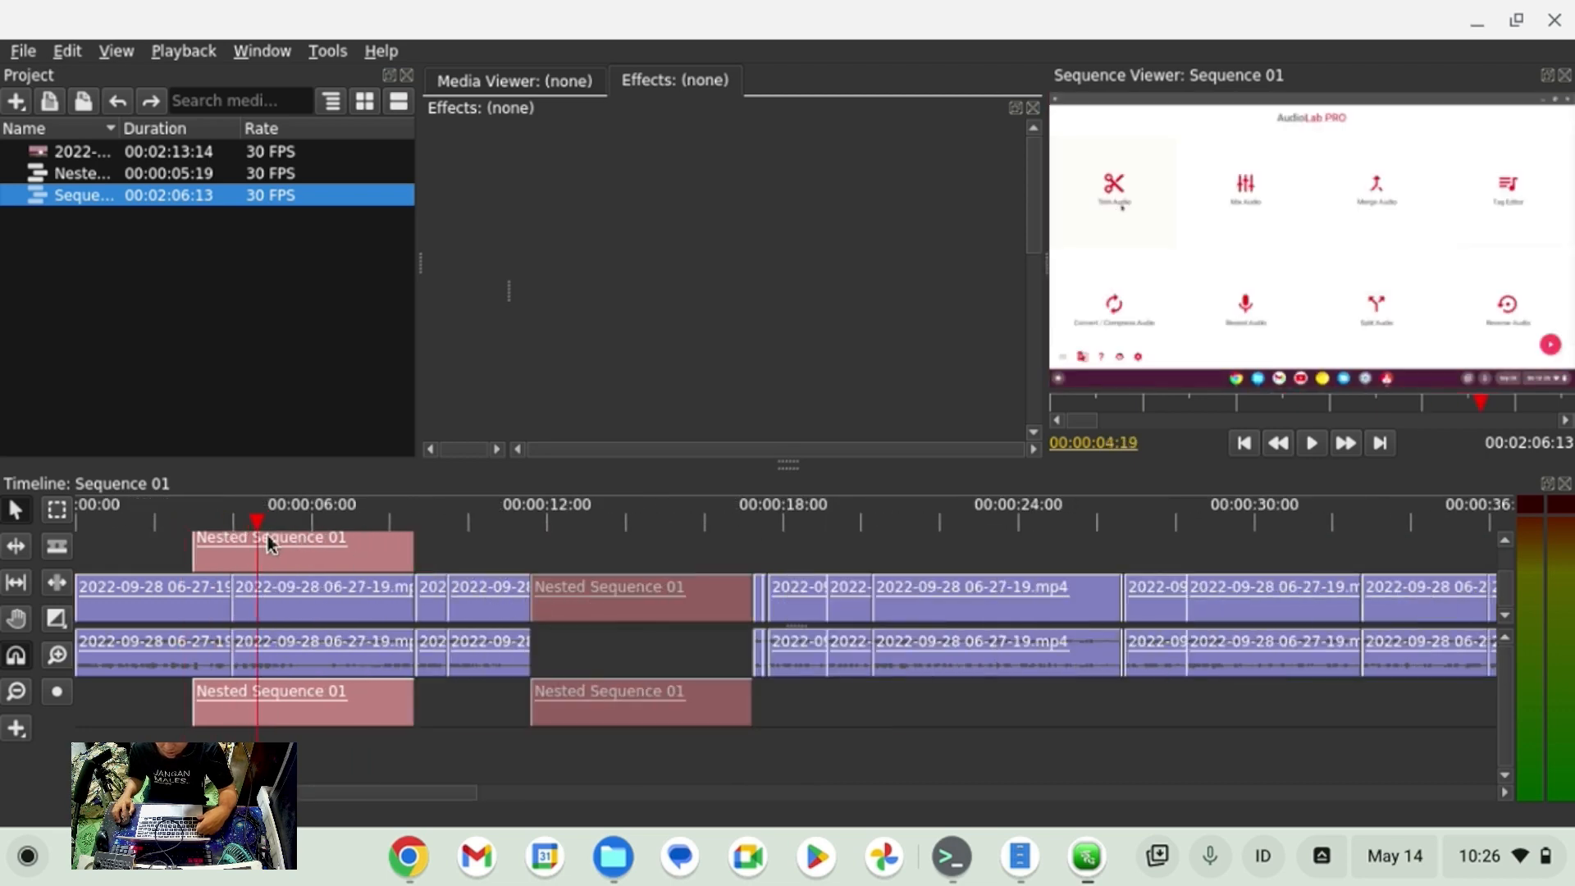
Open Nested Sequence 01 from its first clip in Sequence 01 to check the title.
double_click(316, 545)
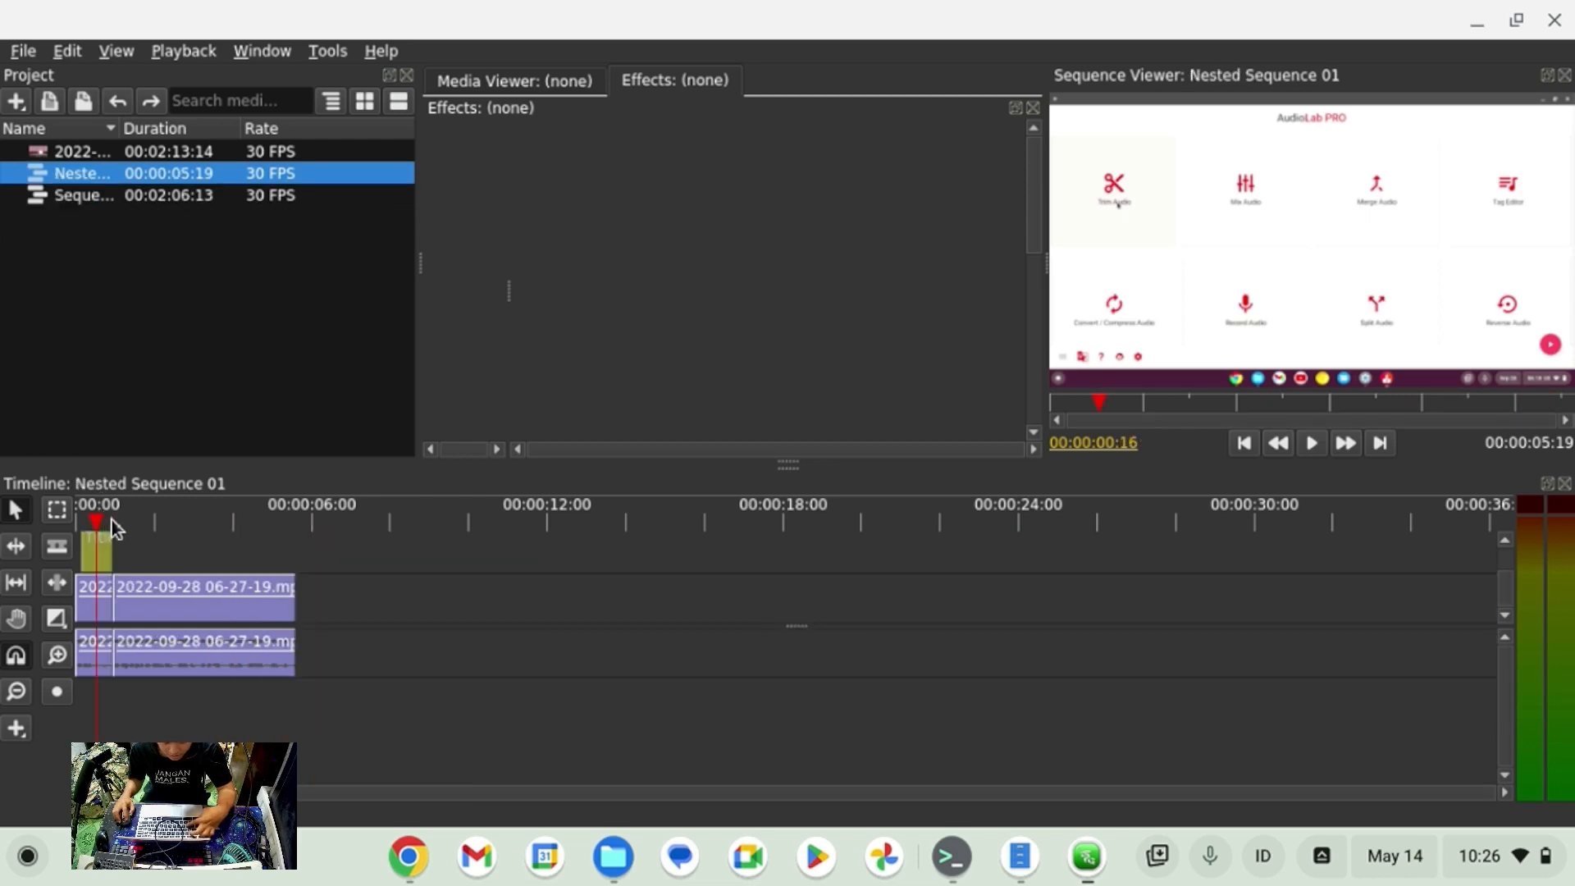
key("ctrl+s")
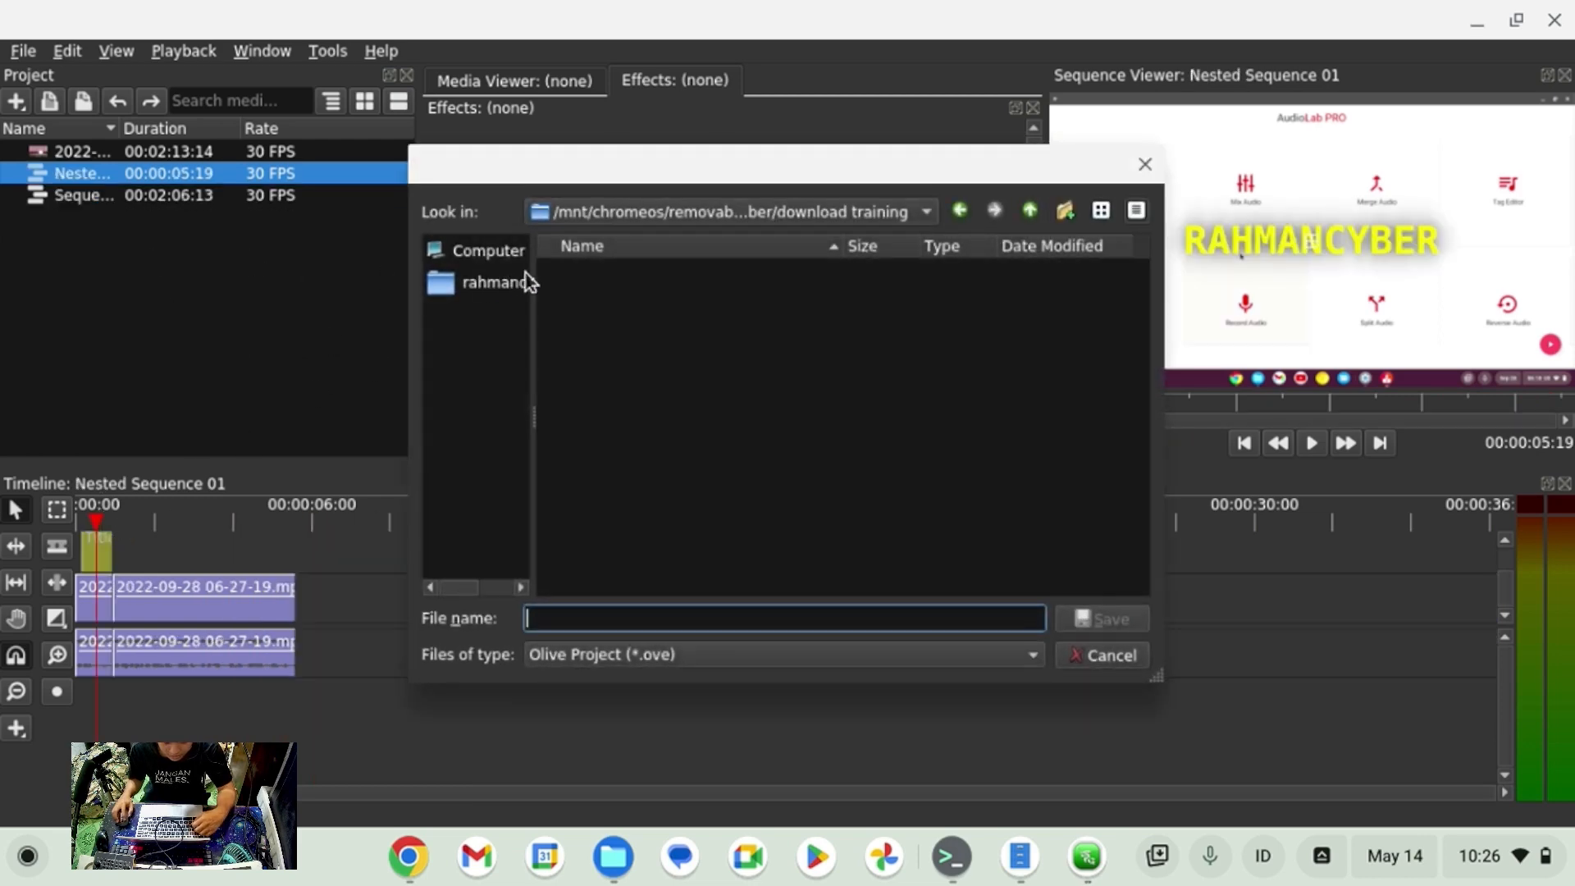
left_click(1145, 165)
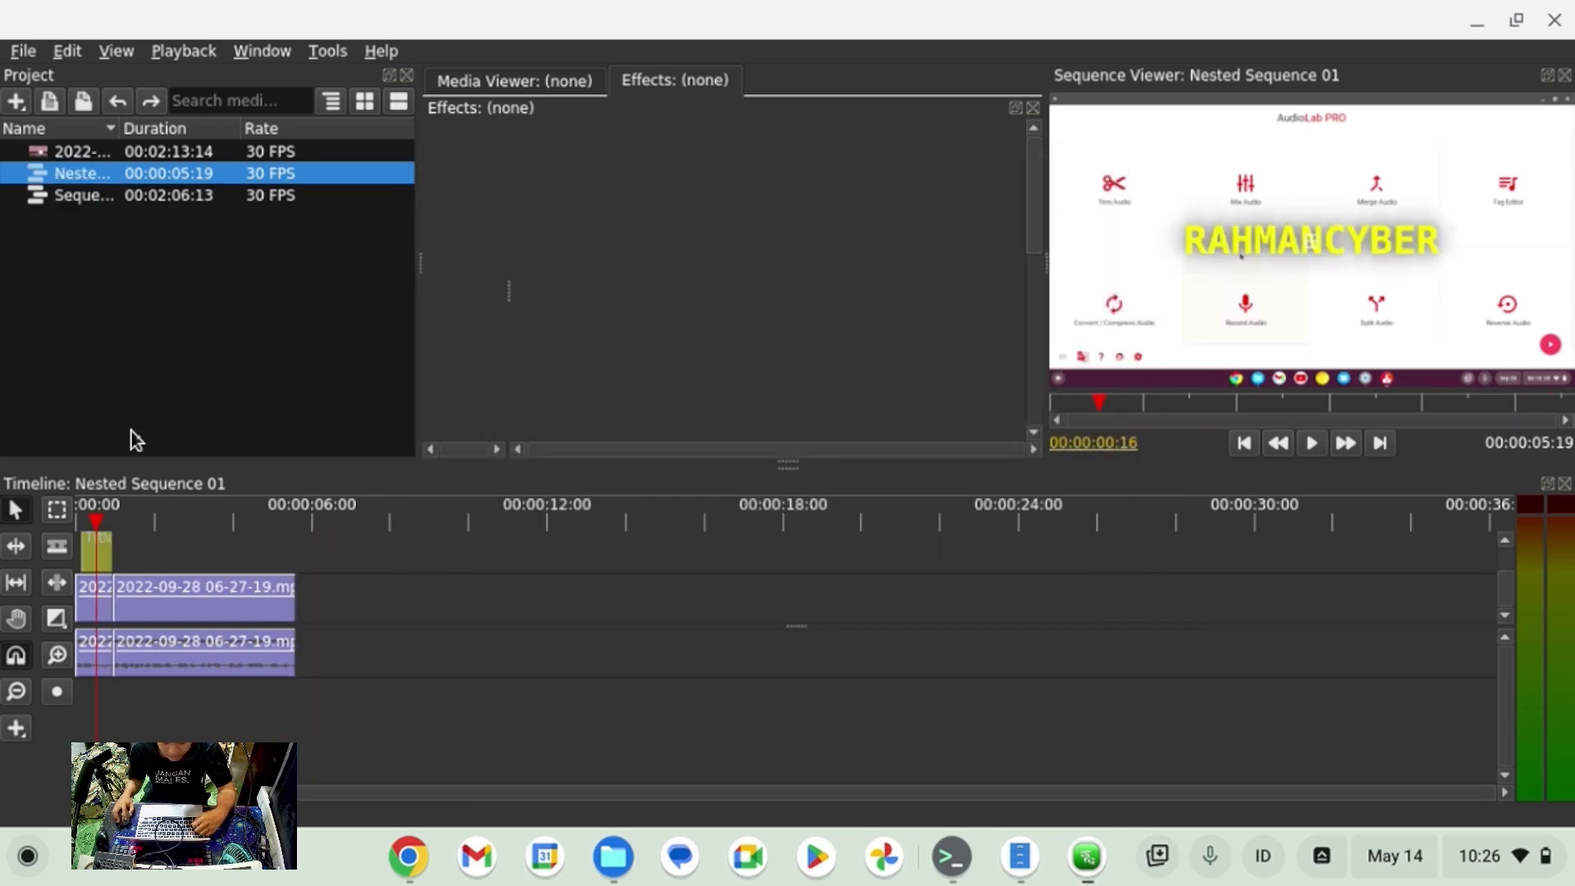
Reopen Sequence 01 and compare how the title appears in both Nested Sequence 01 clips.
double_click(103, 201)
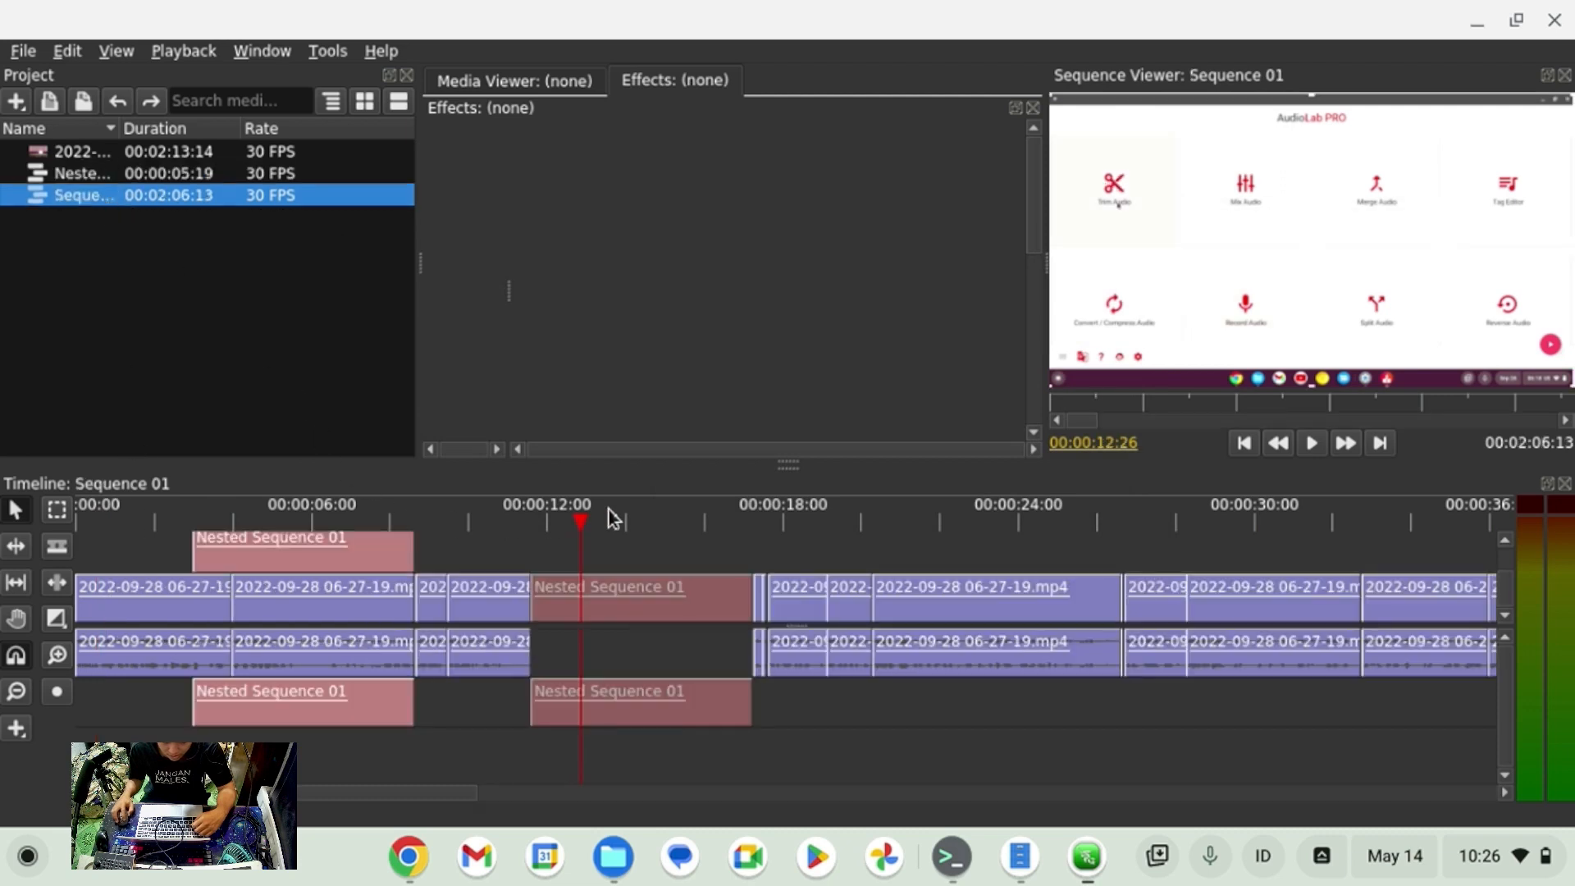
left_click(566, 521)
left_click(551, 520)
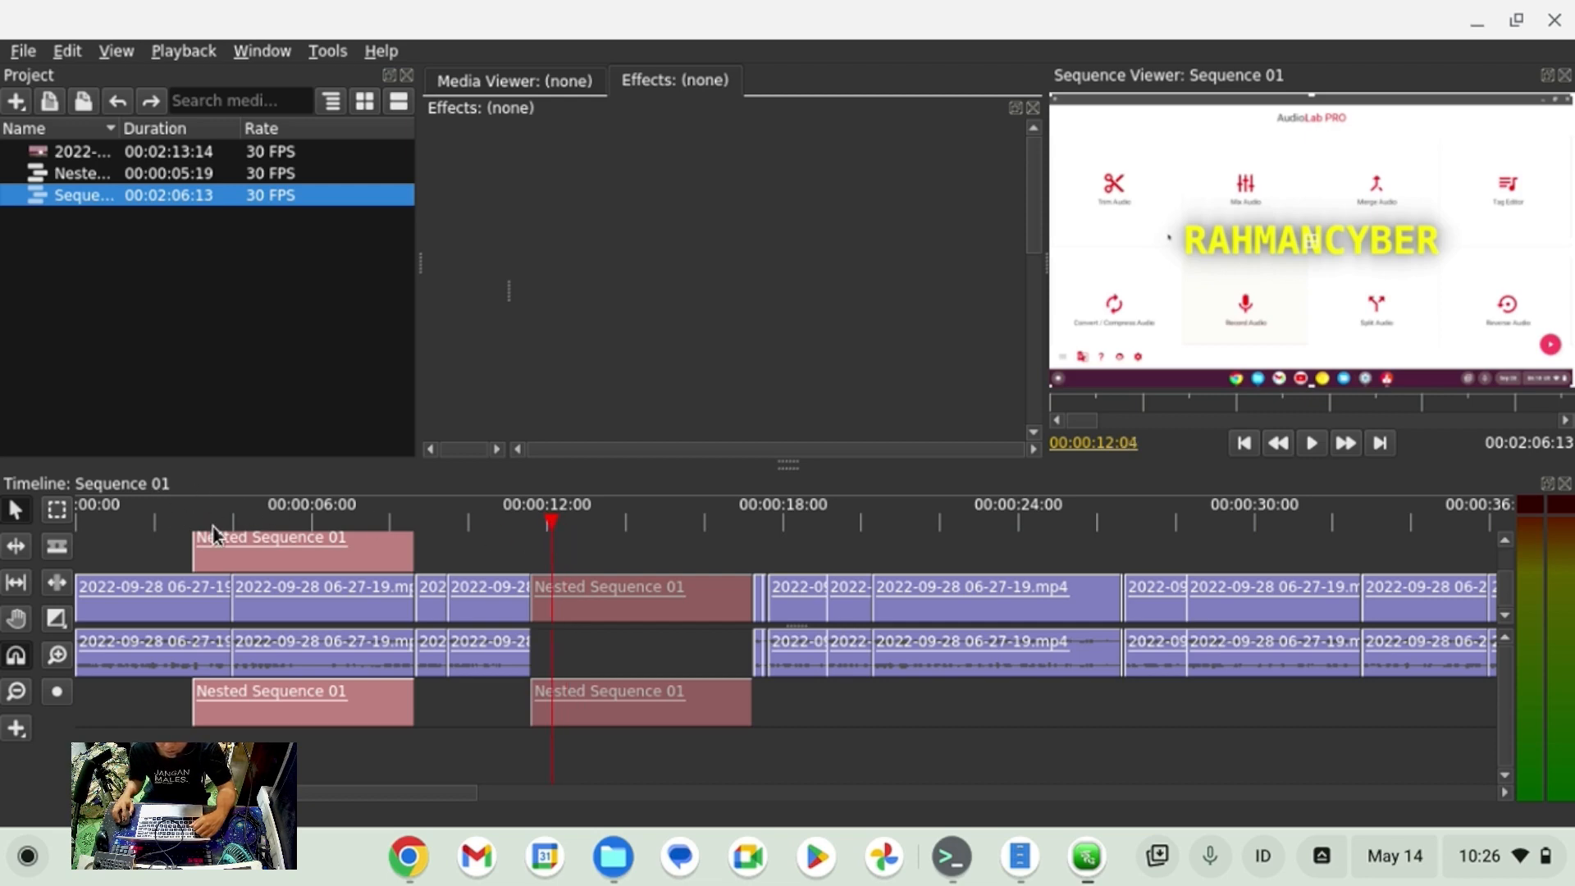
left_click(447, 521)
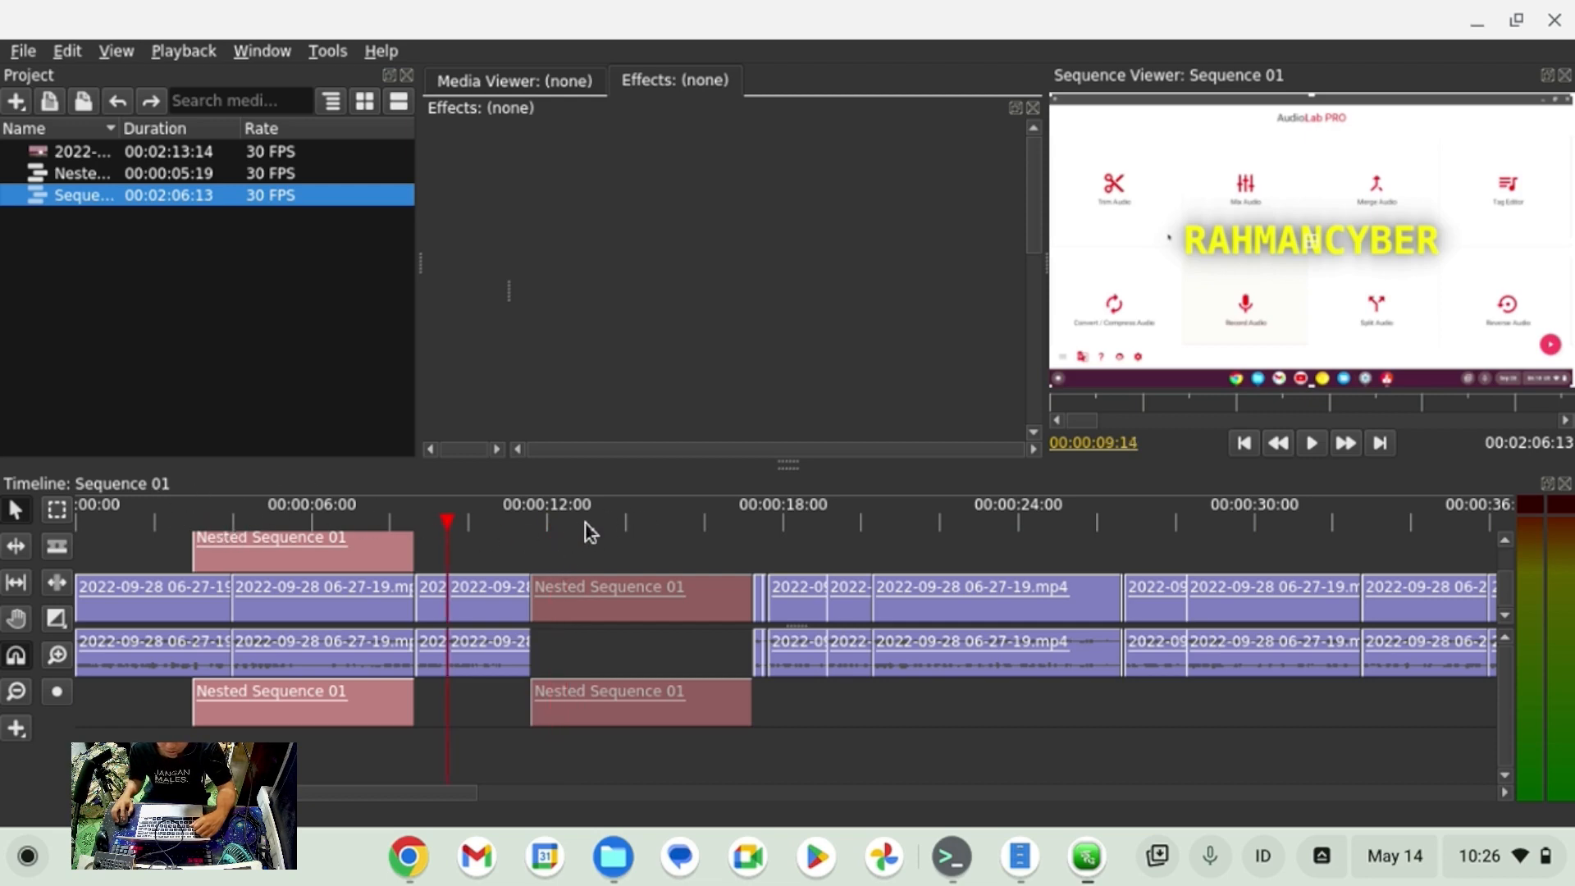
left_click(229, 519)
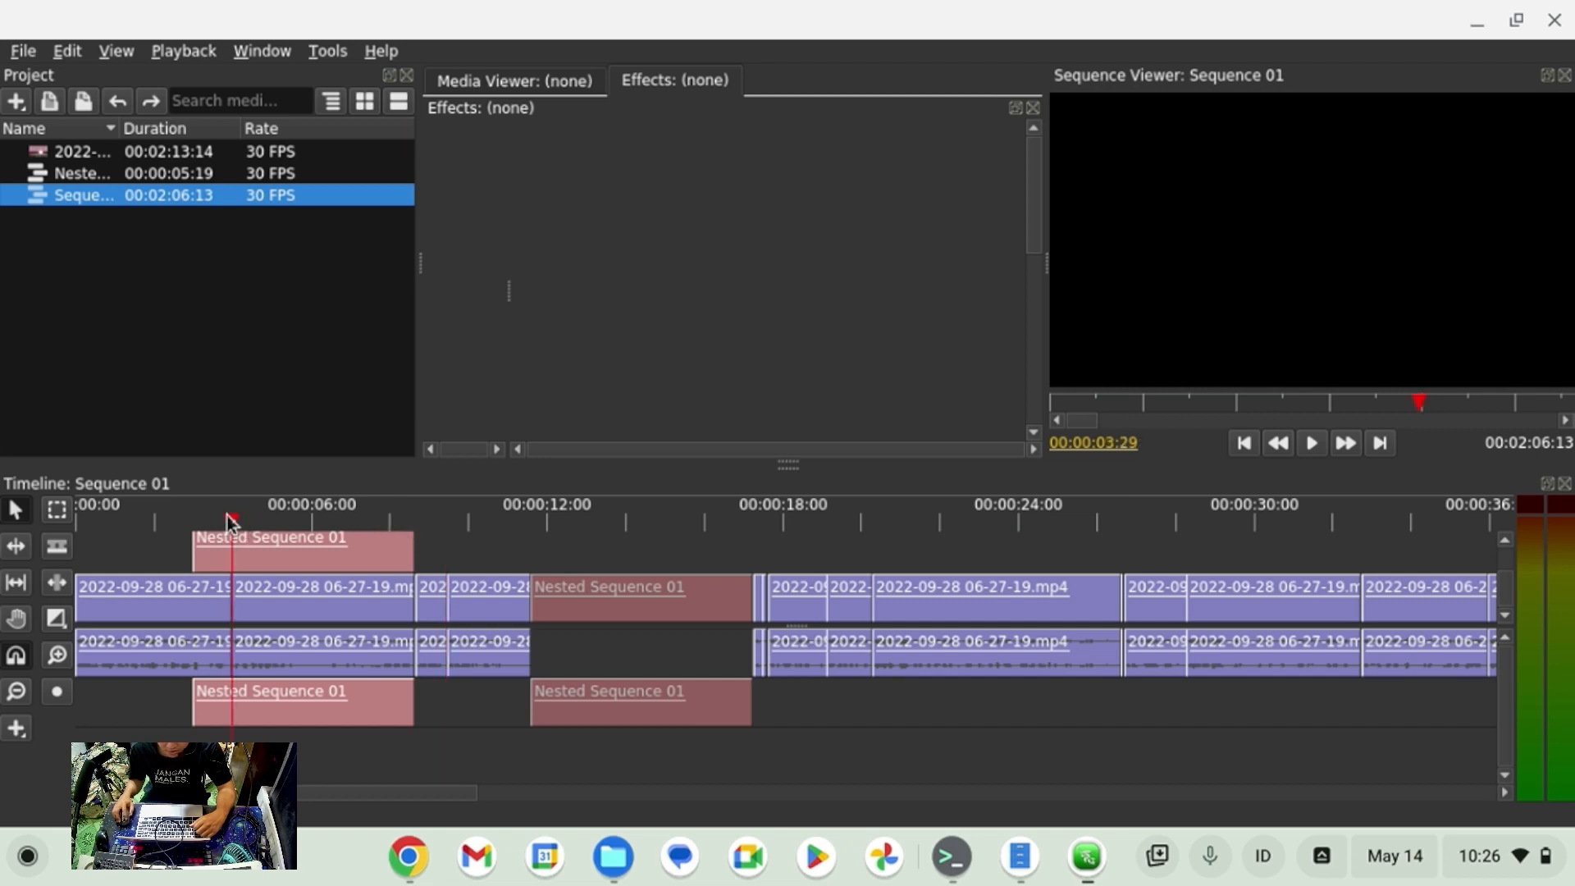
left_click_drag(231, 519, 213, 522)
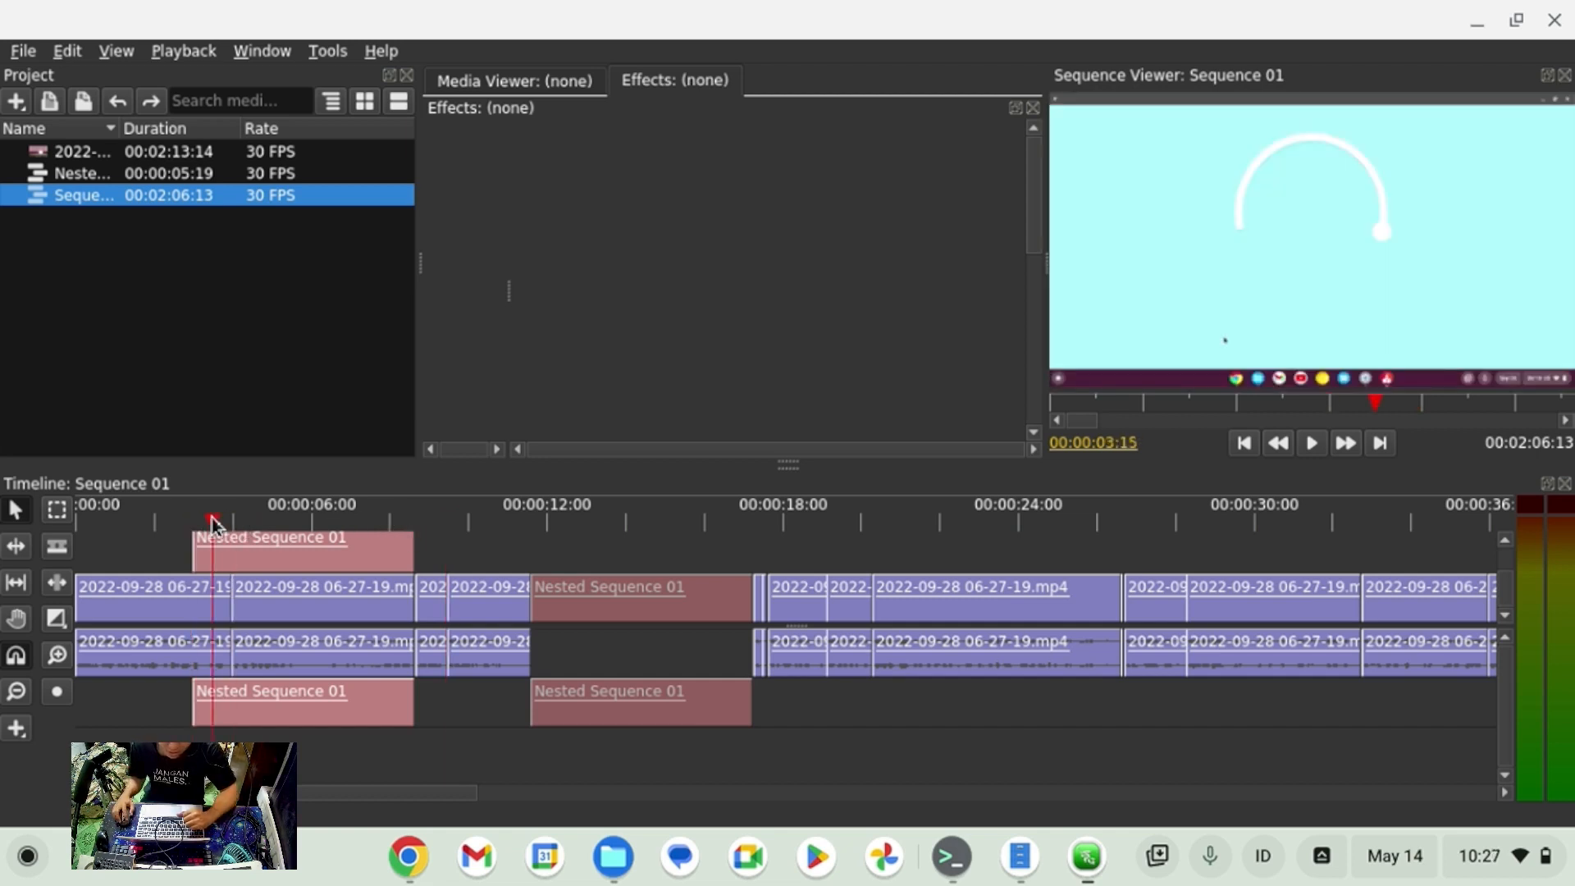
scroll(212, 591, "up", 3)
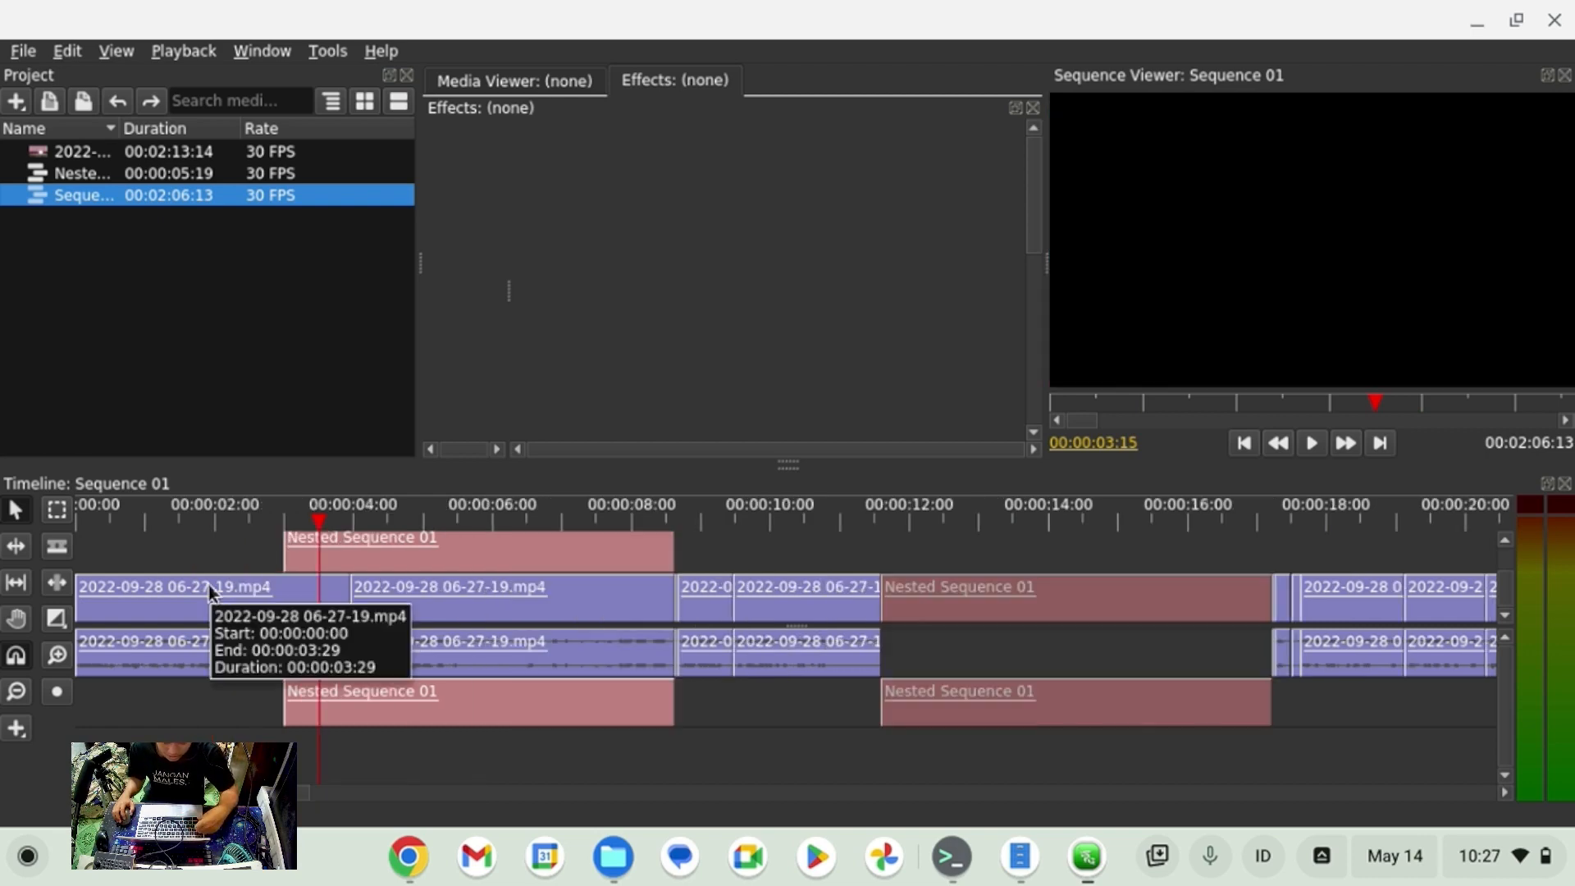
scroll(215, 590, "down", 2)
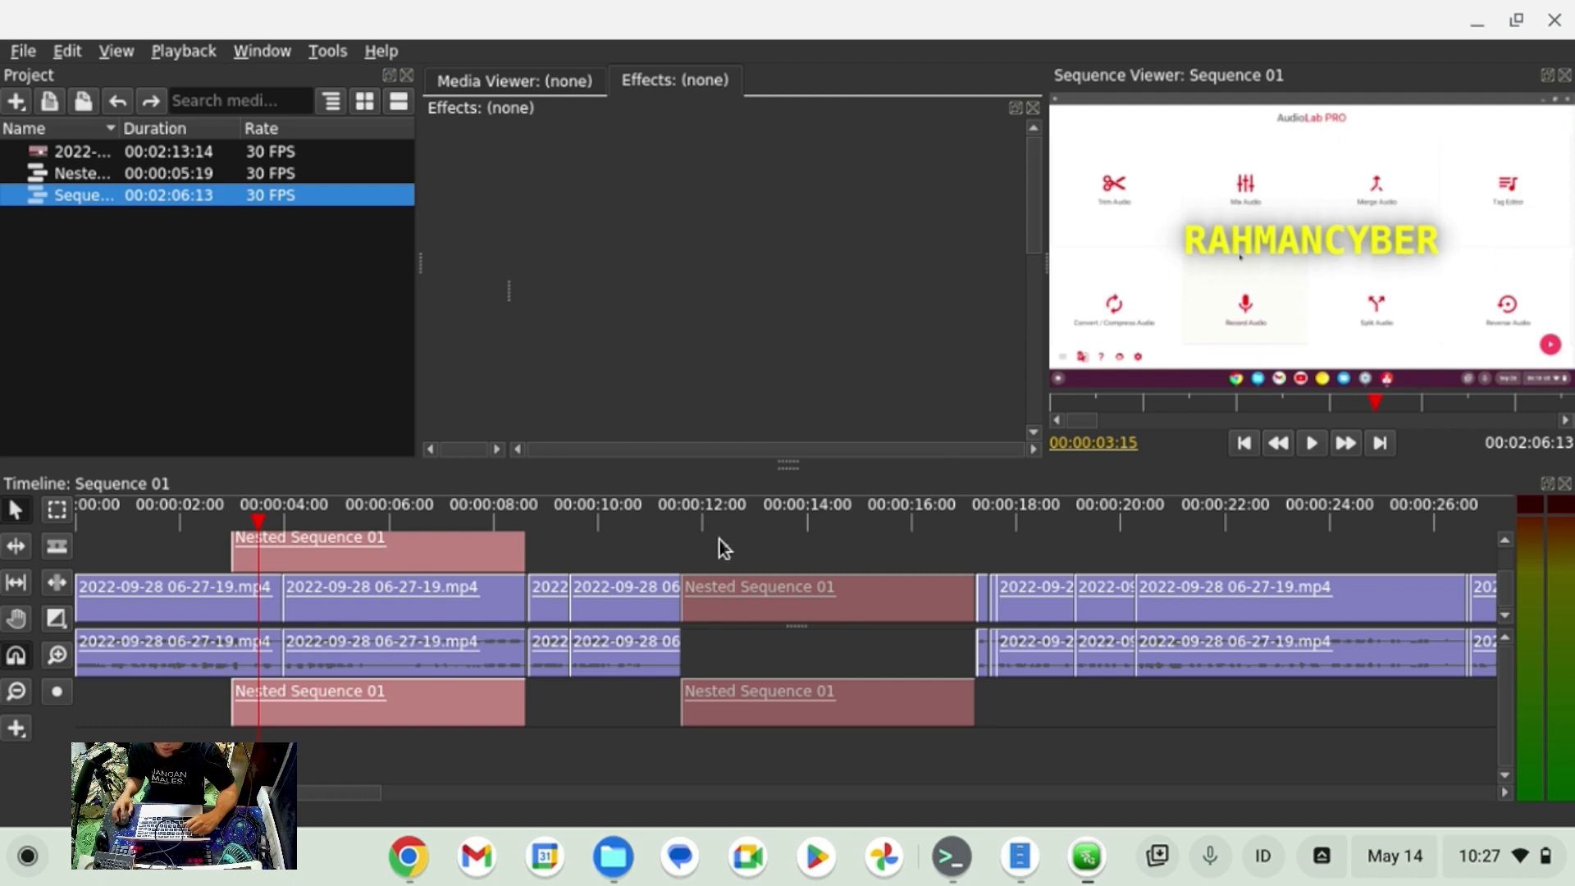
Delete the first Nested Sequence 01 clip, stacked over the opening footage of Sequence 01, and preview the remaining timeline.
left_click(510, 548)
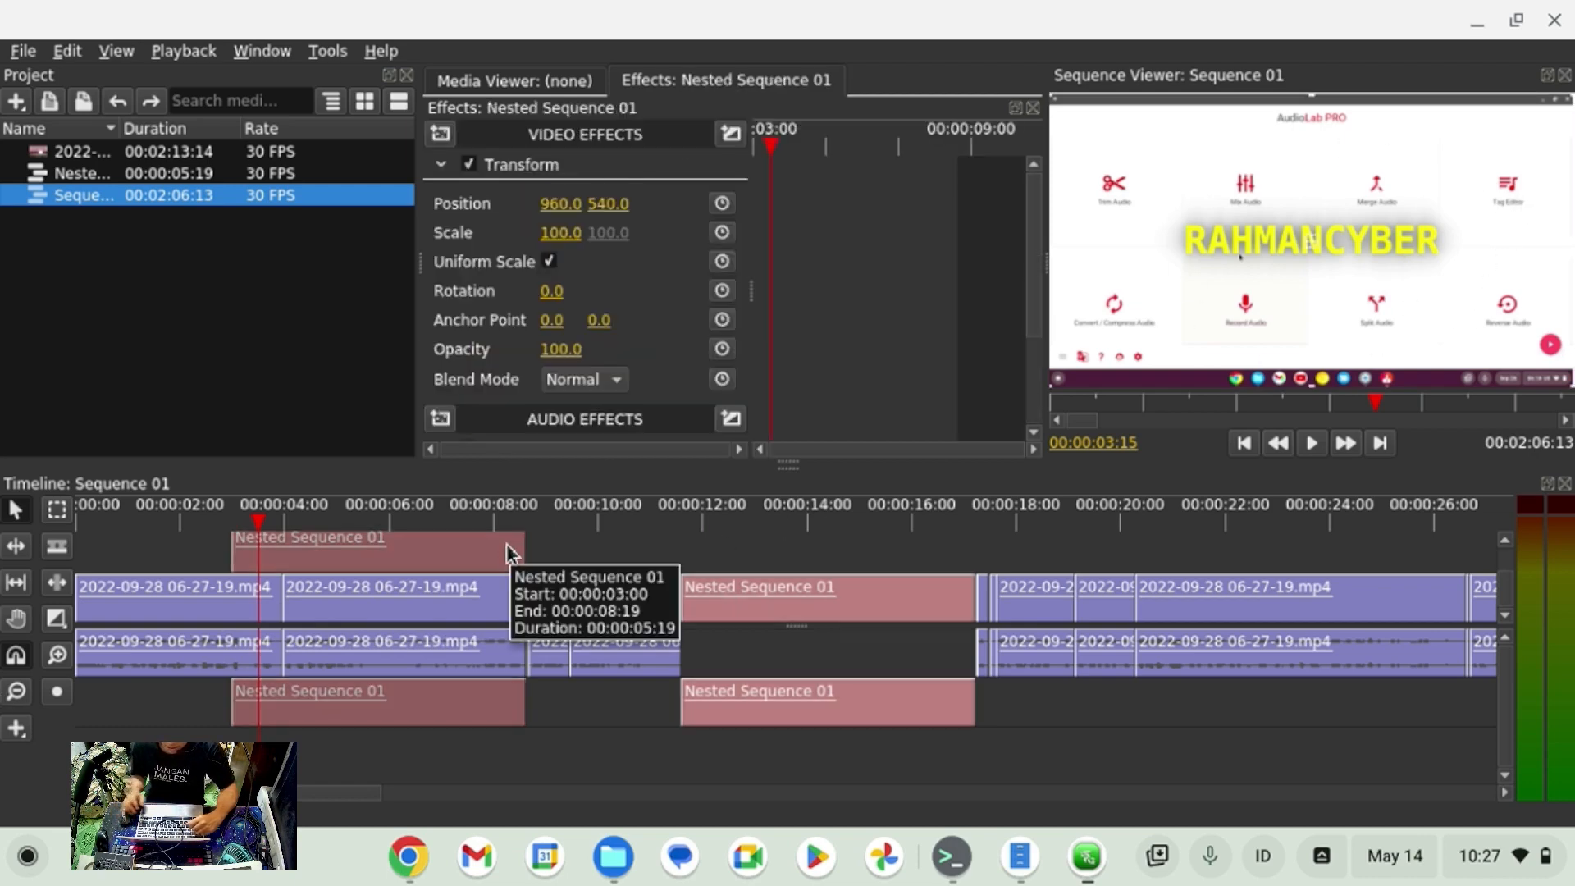
key("Delete")
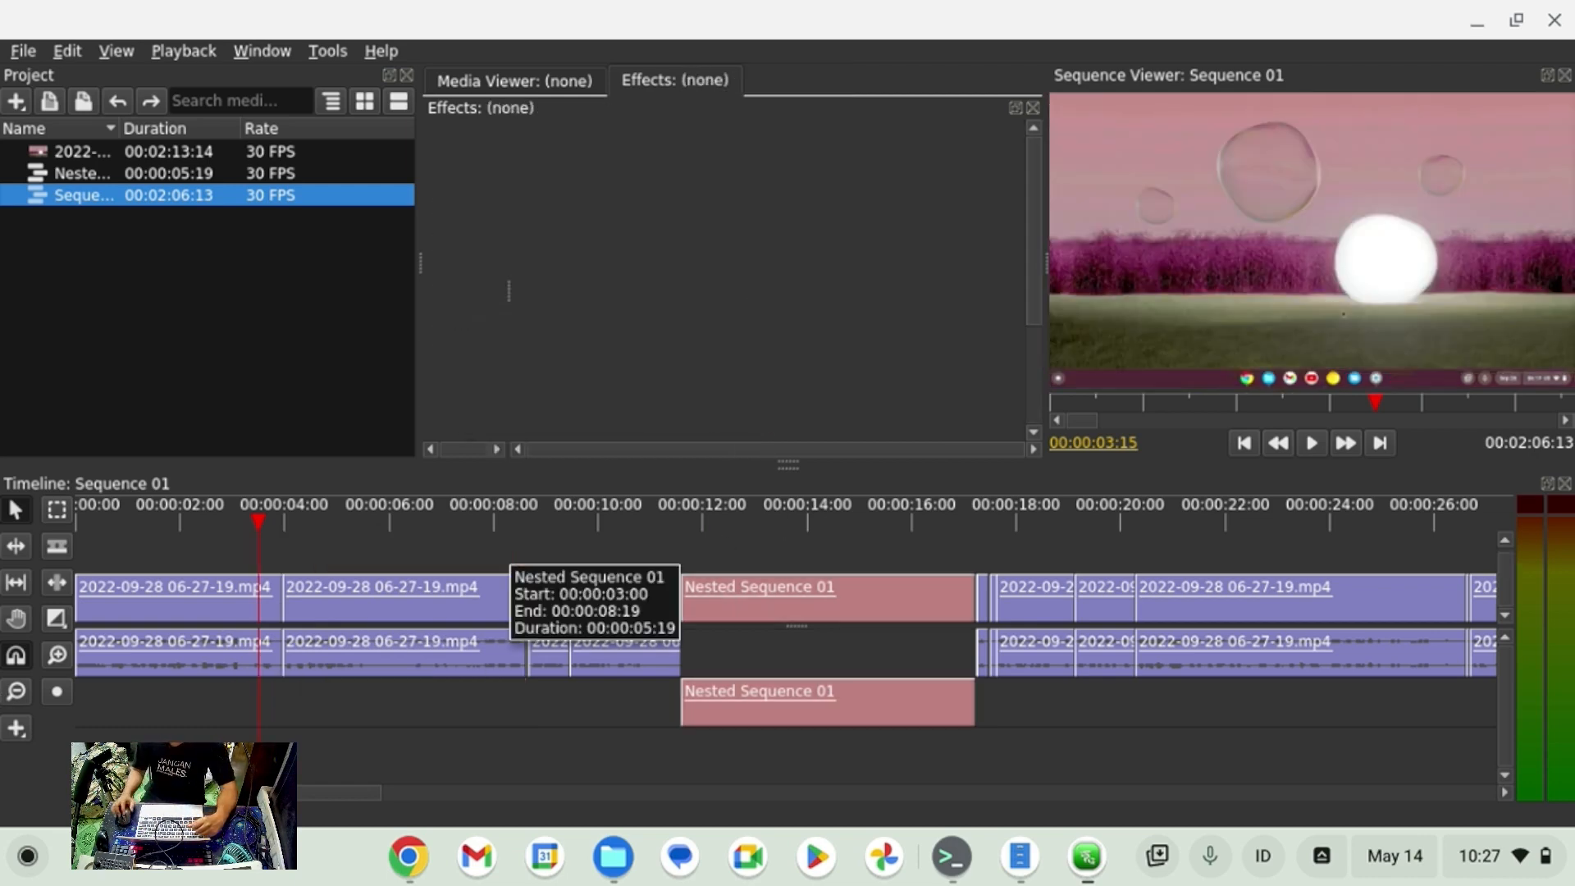
left_click(617, 508)
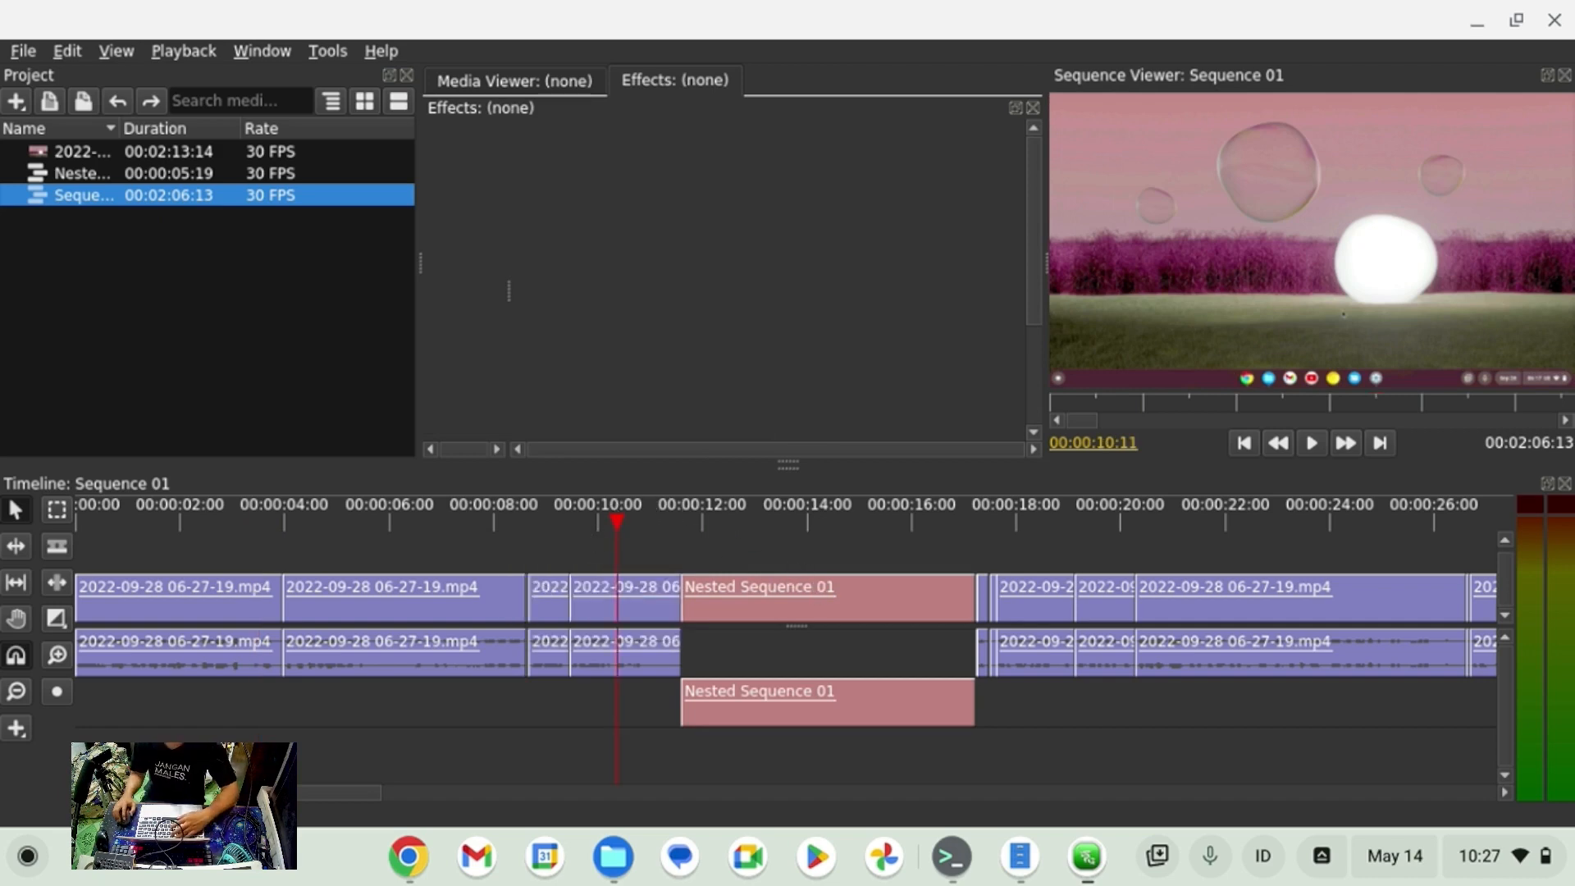
key("space")
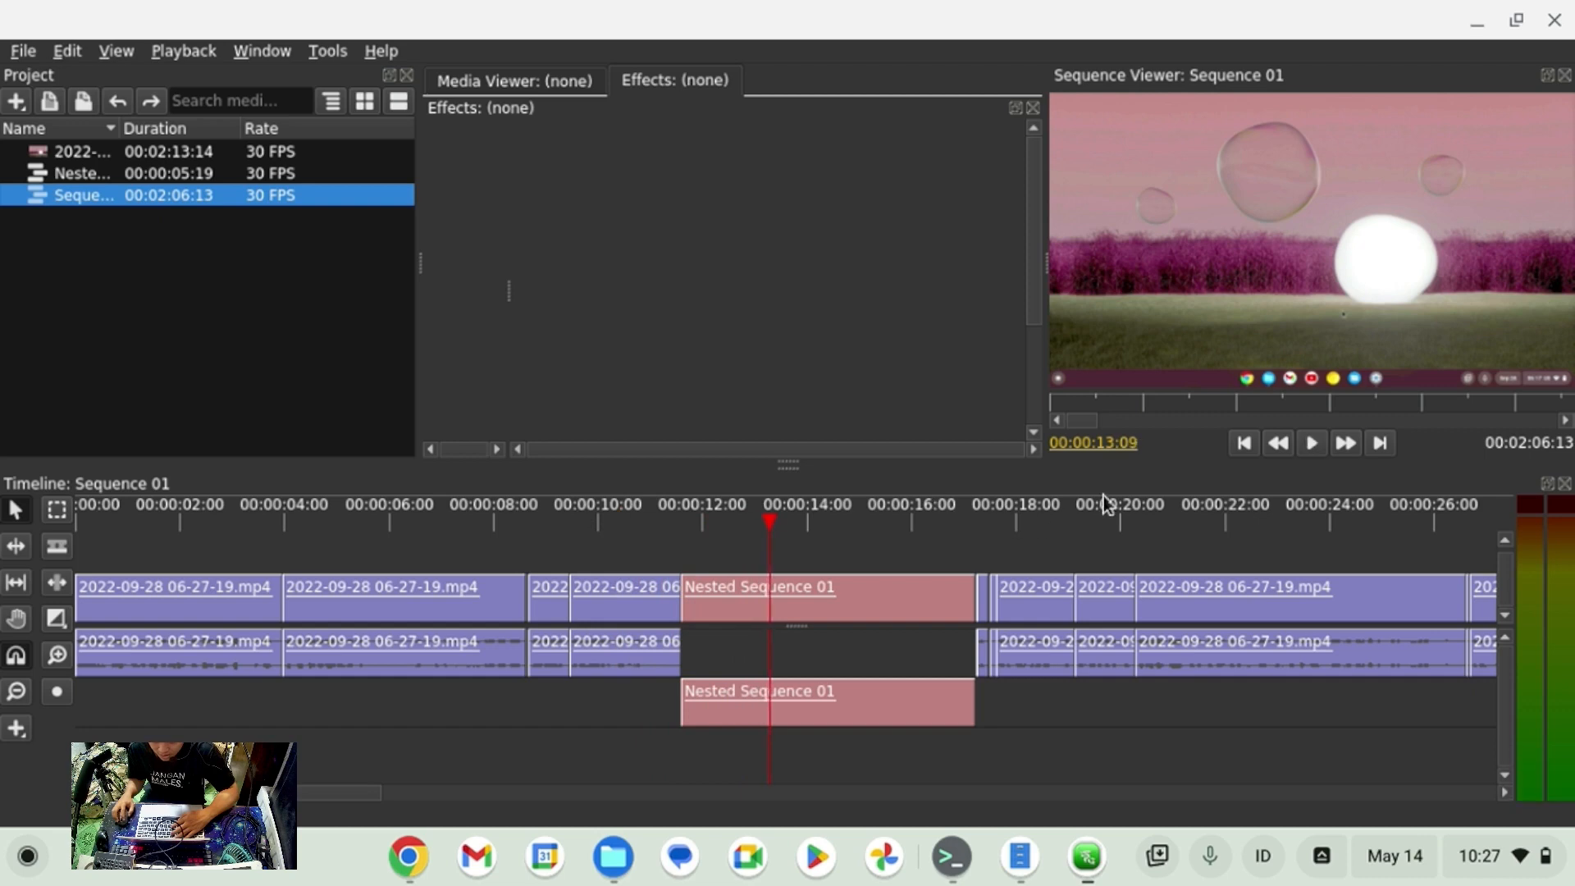
left_click(1060, 520)
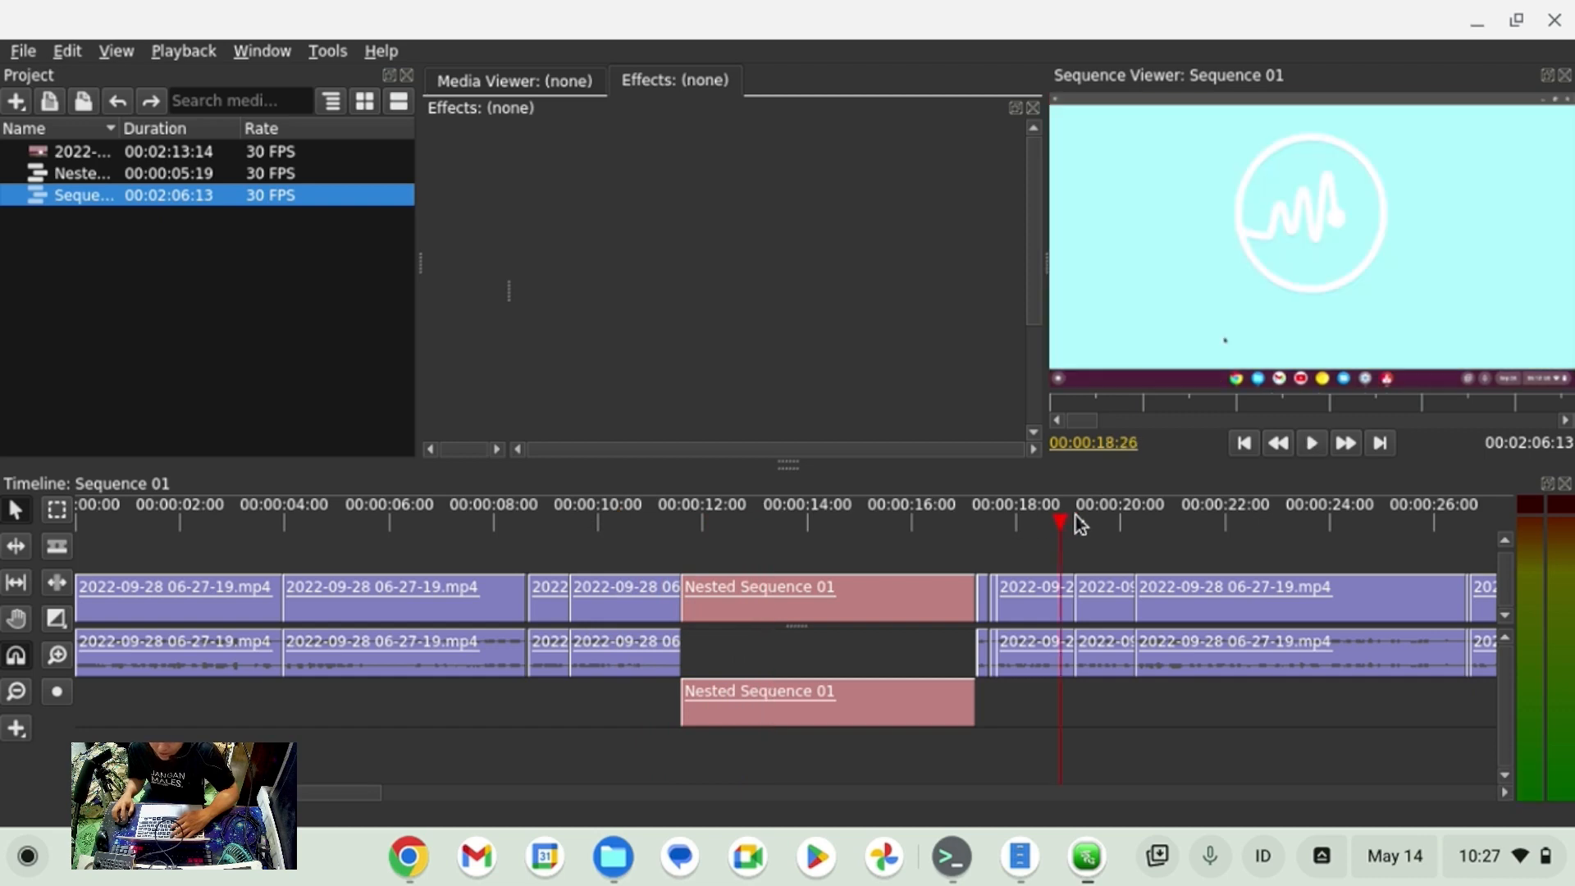
left_click(1074, 520)
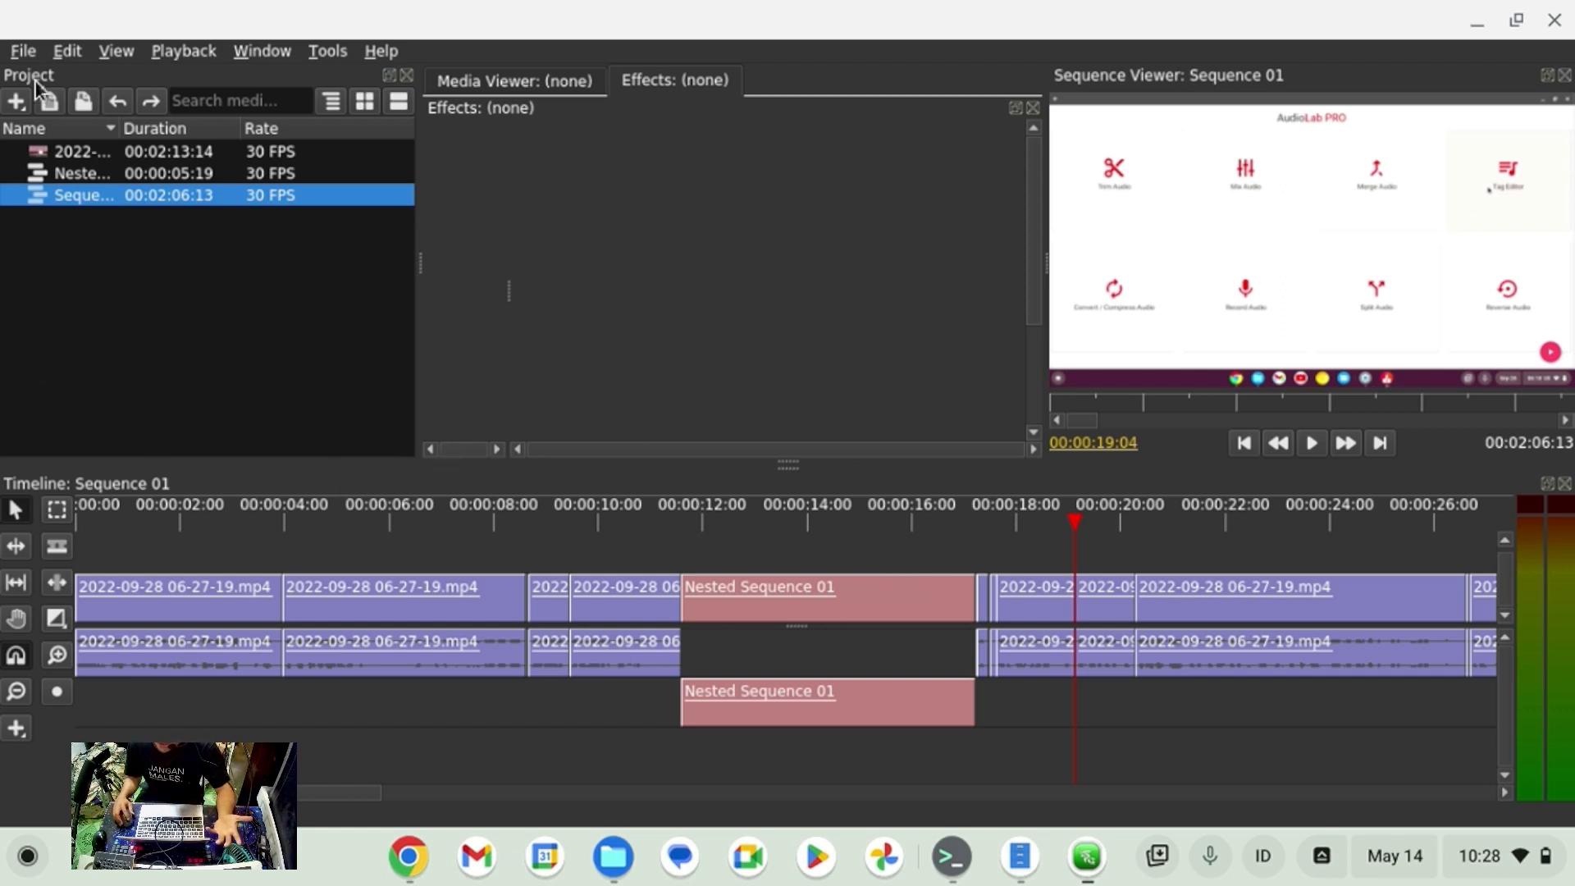
Save the project in the download training folder as EDITING OLIVE EDITOR RAHMANCYBER, using the Olive Project (*.ove) file type.
left_click(23, 52)
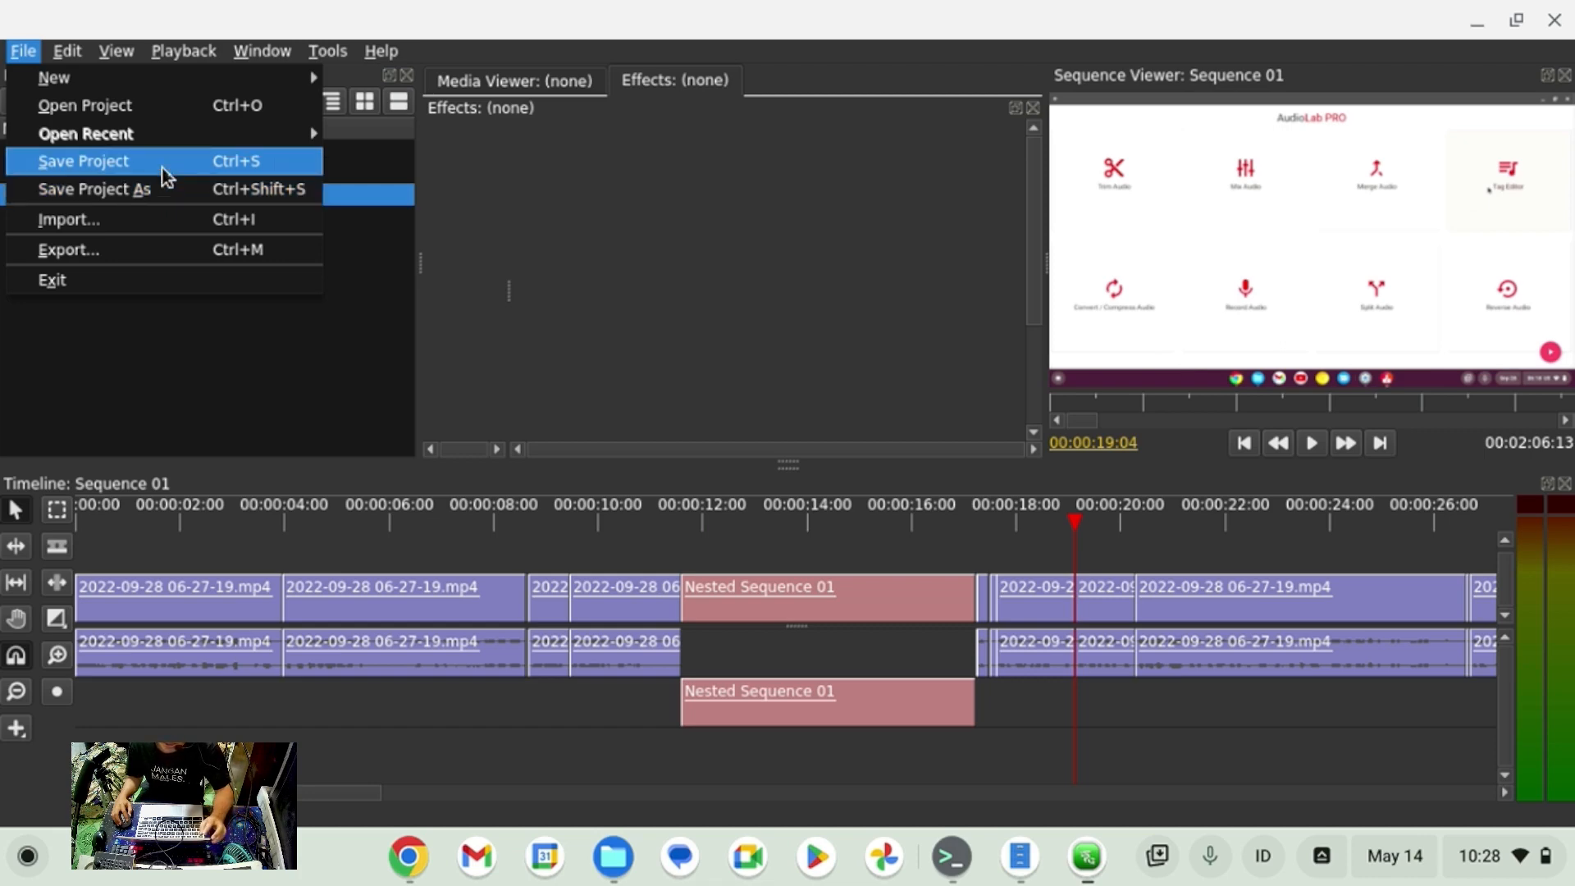
key("ctrl+s")
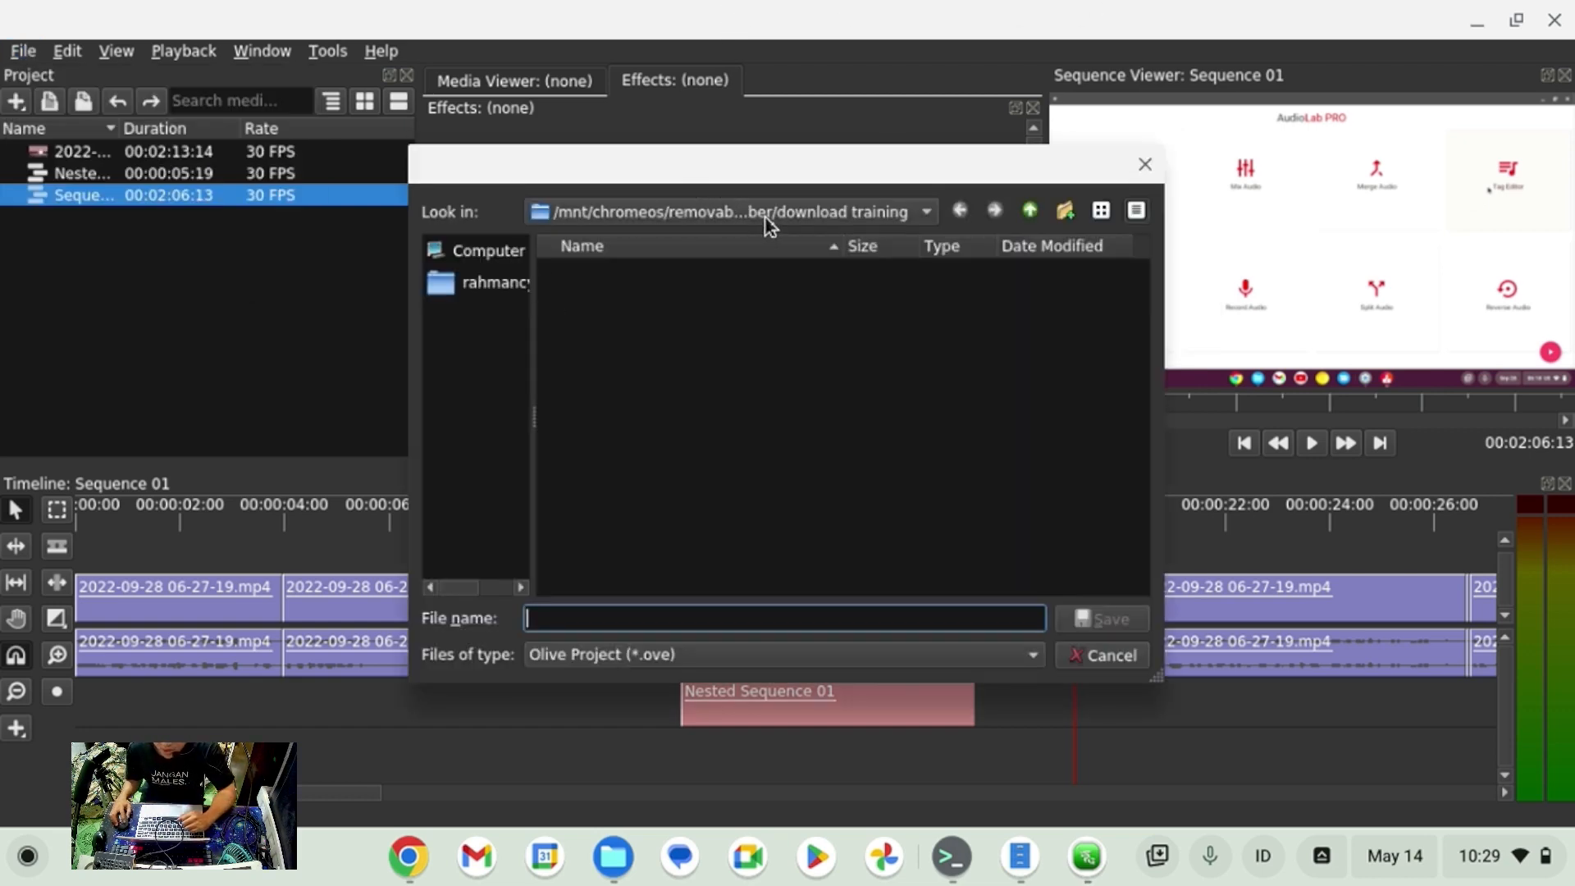
left_click(607, 215)
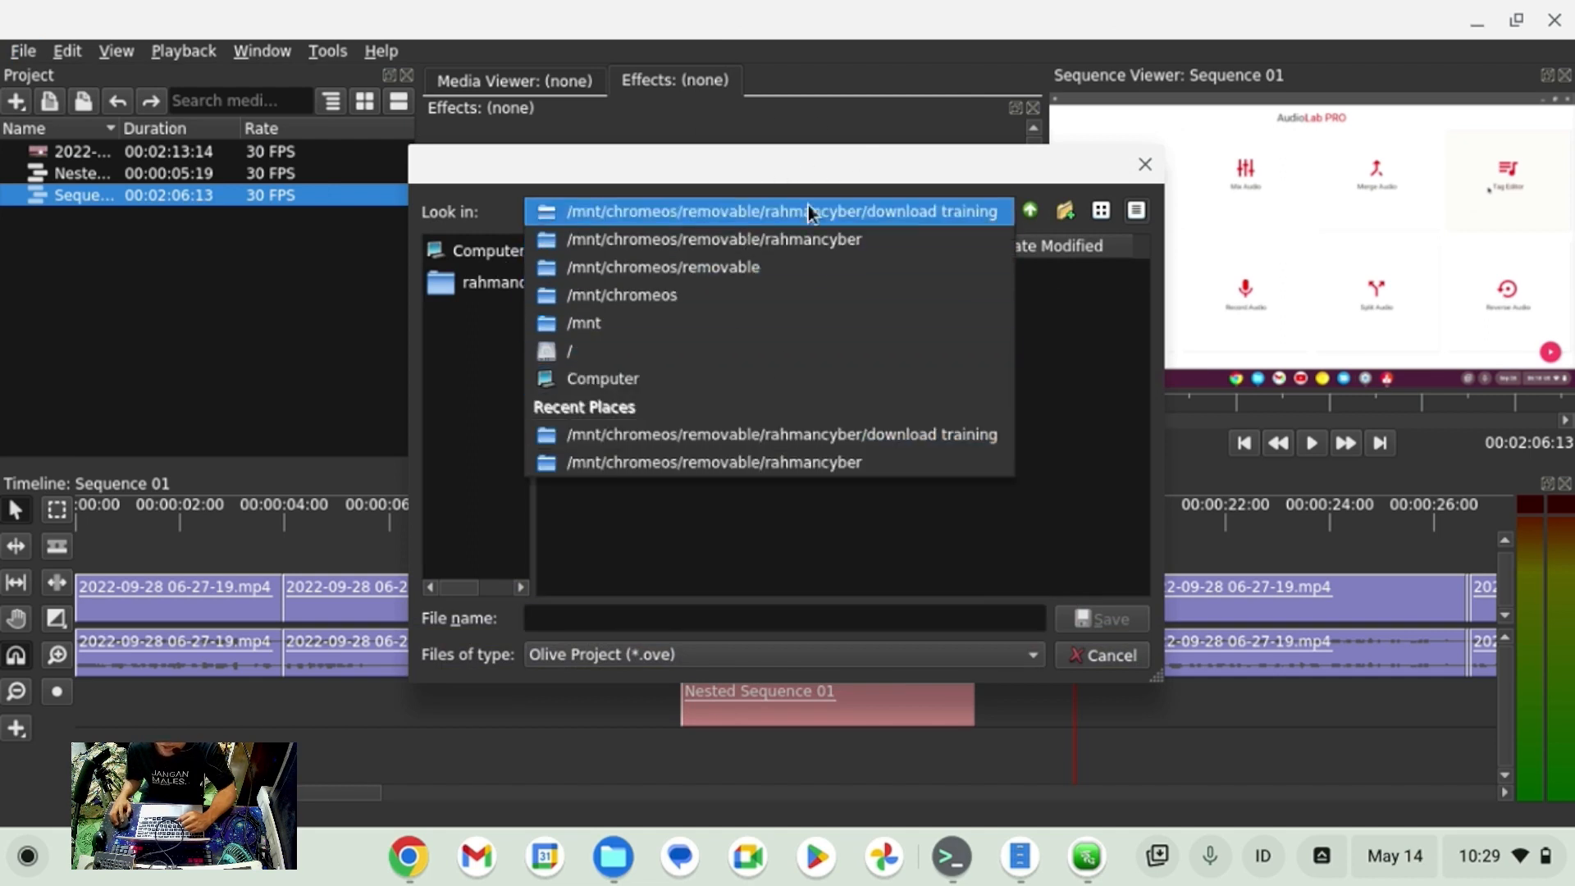
left_click(907, 215)
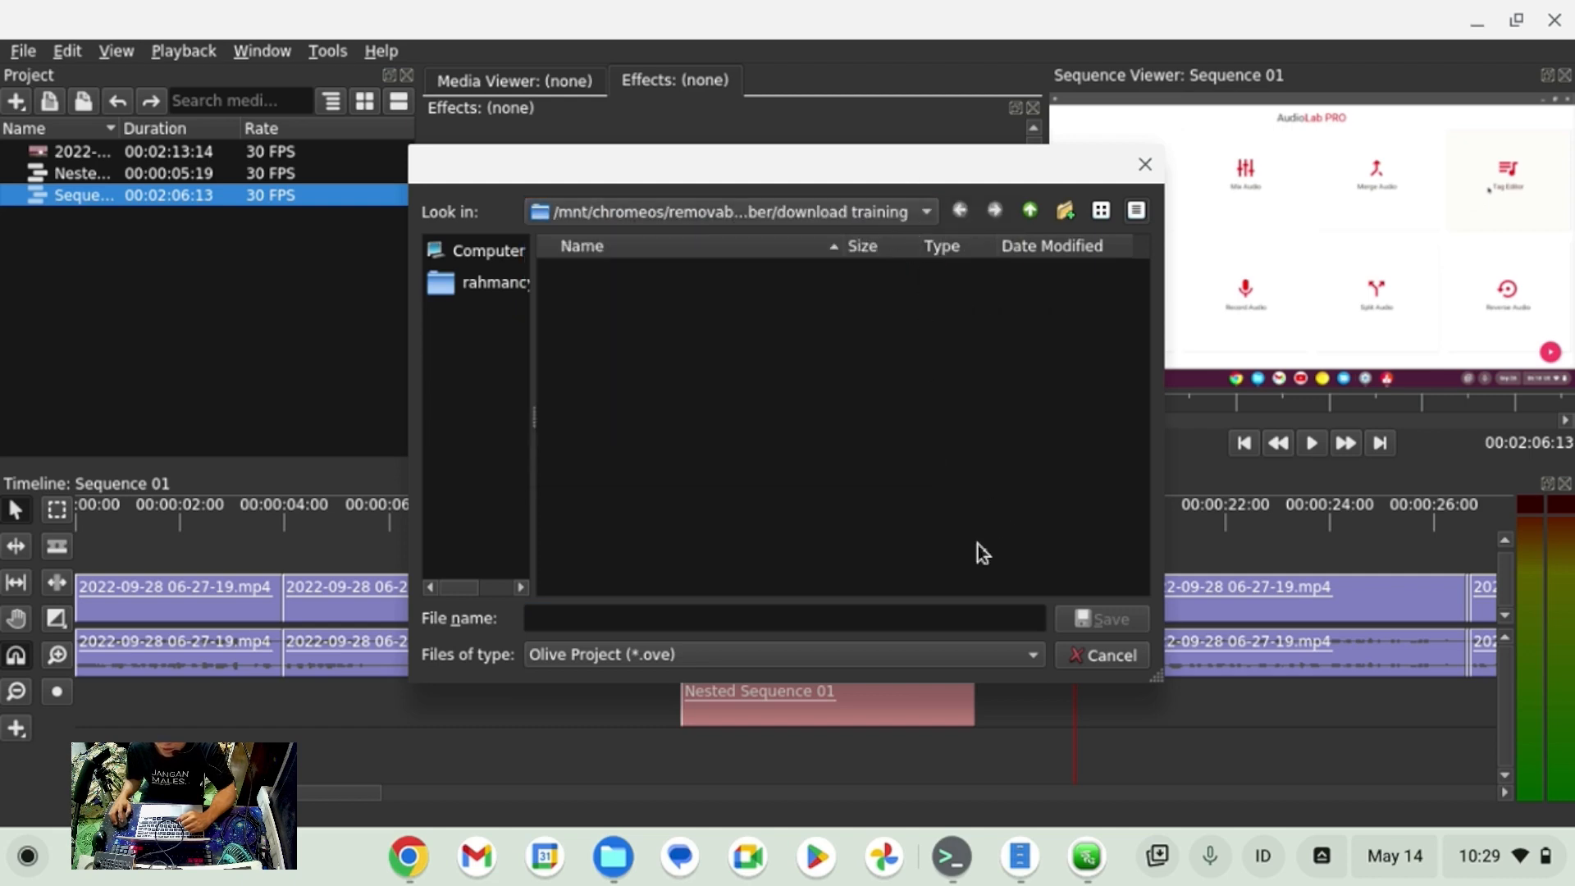
left_click(724, 618)
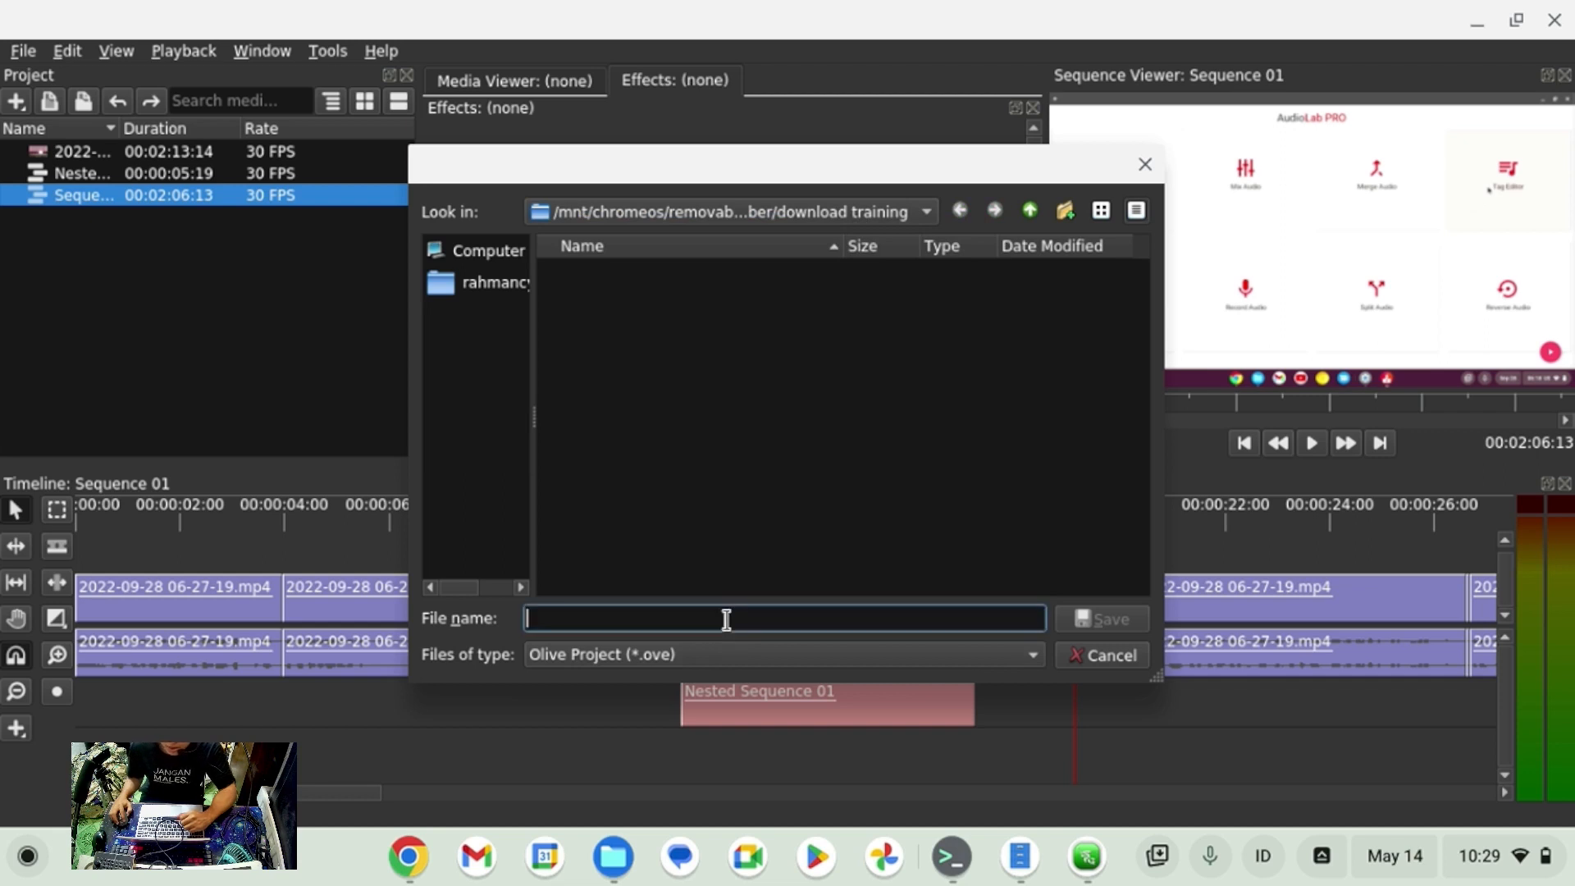
type("EDI")
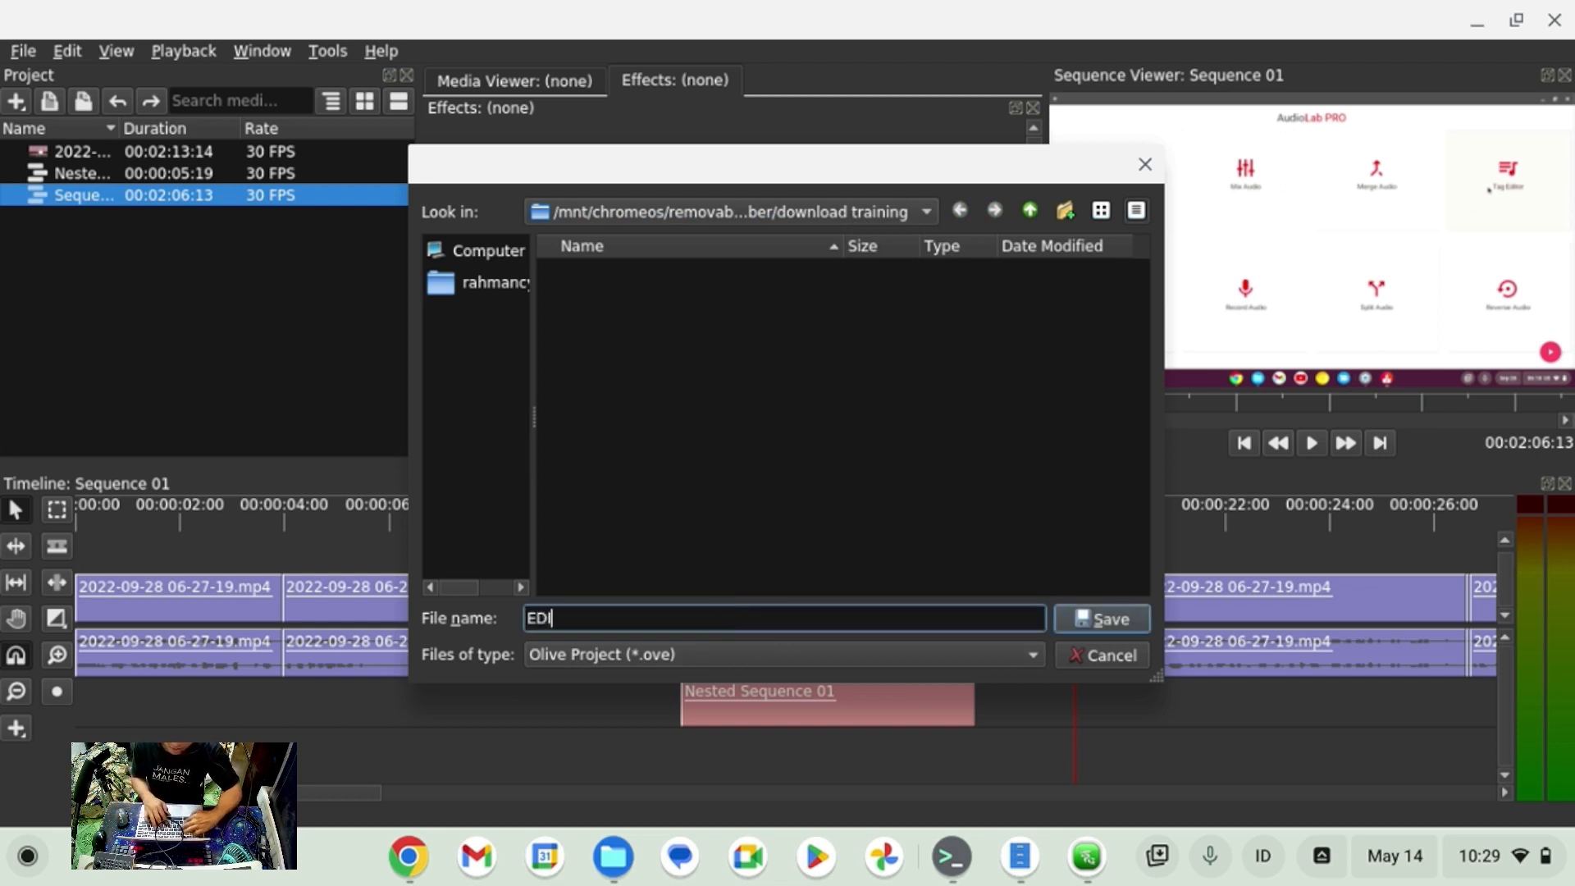
type("TING OLIV")
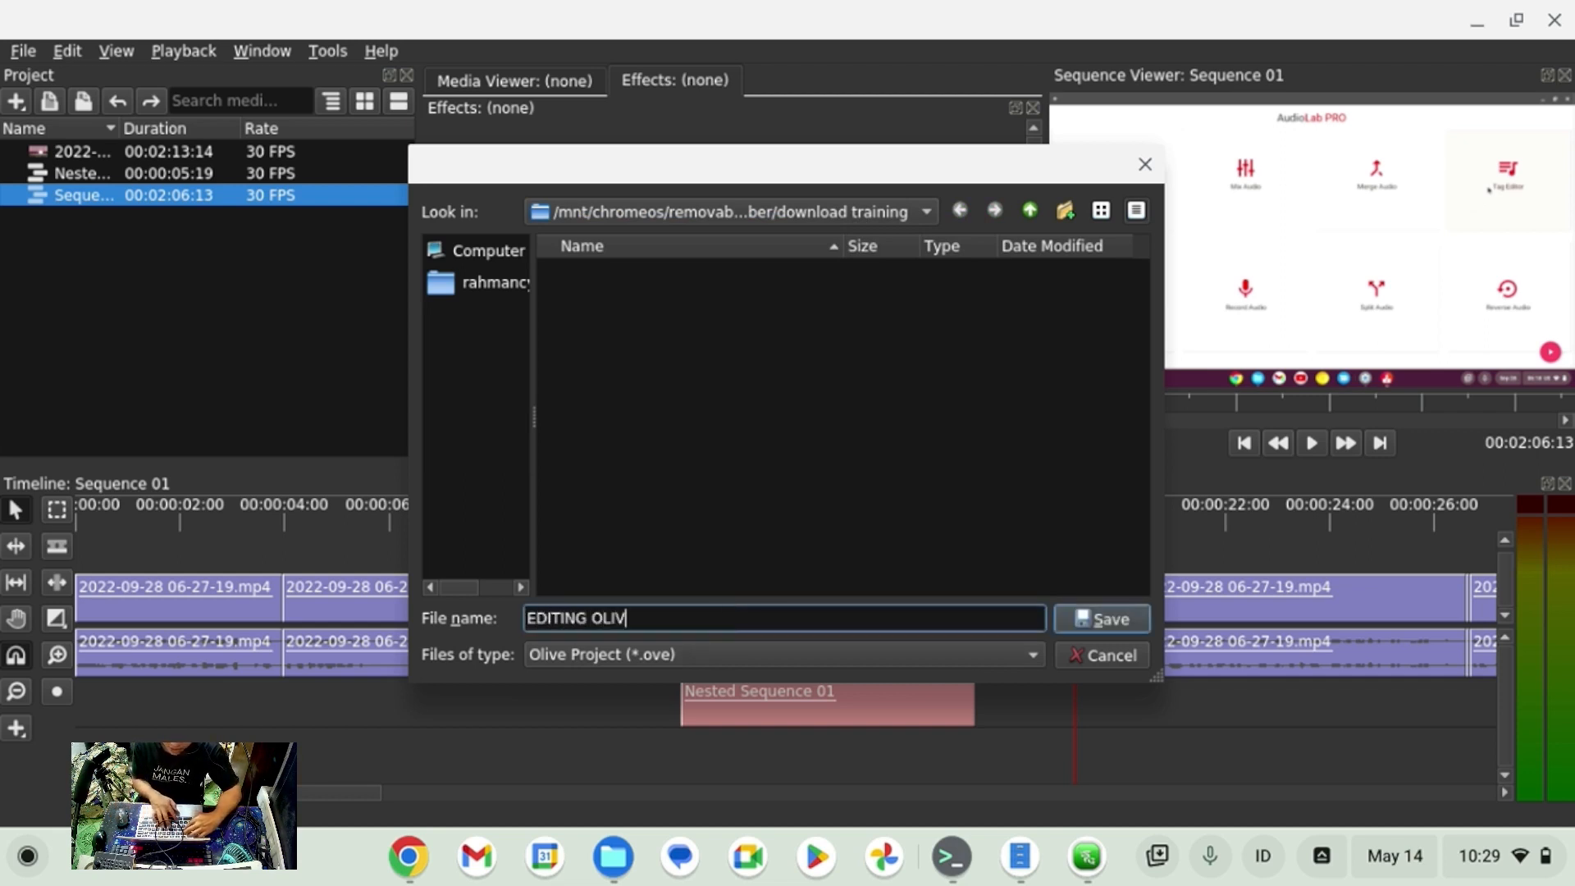
type("E EDITOR R")
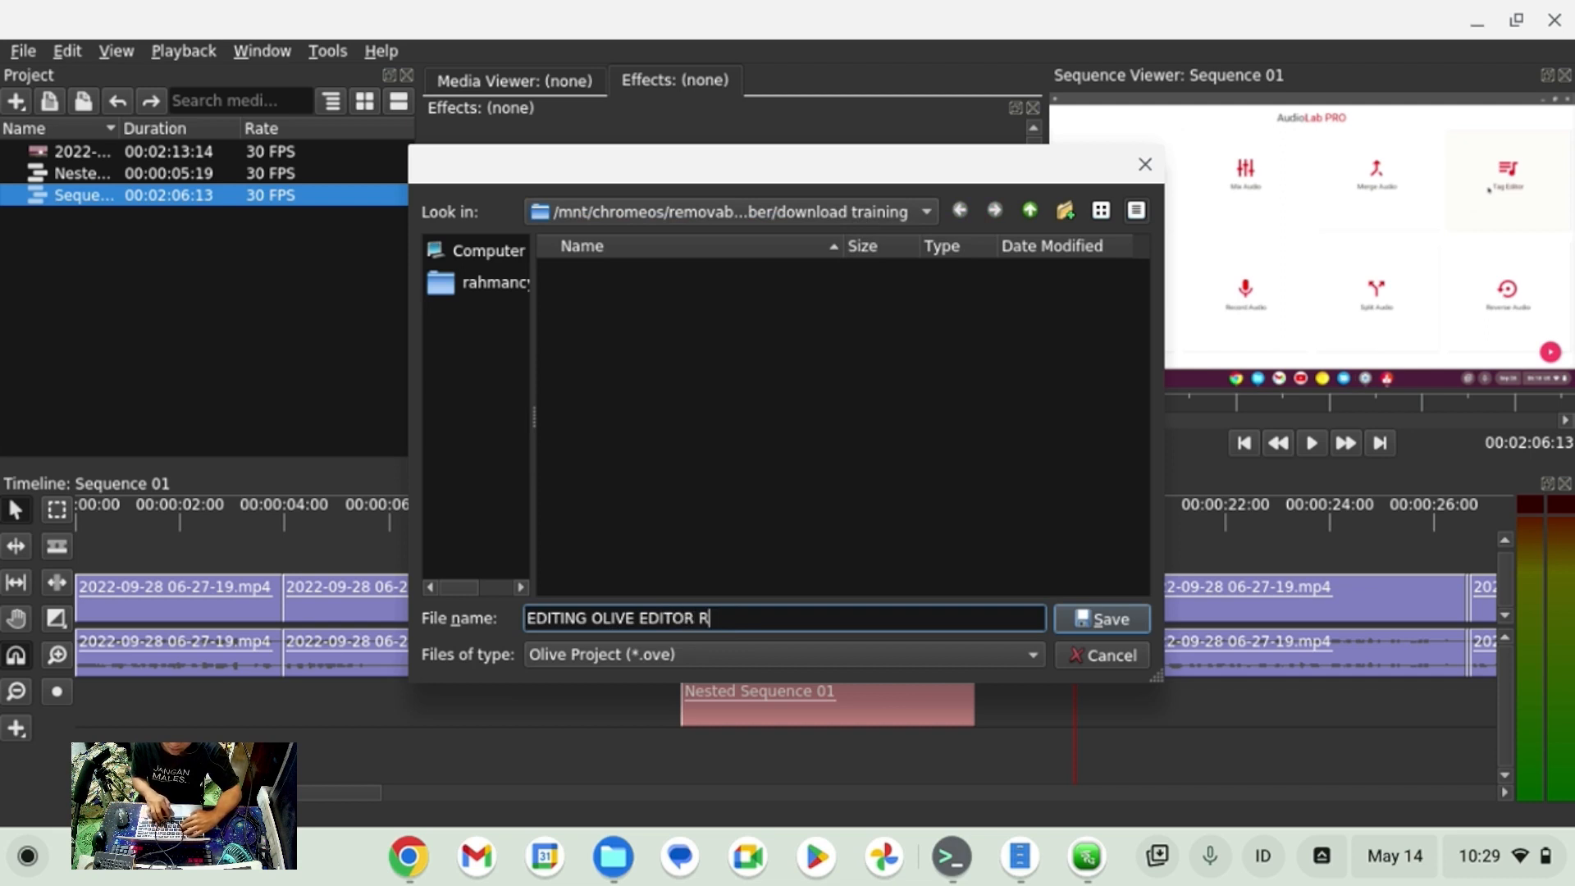
type("AHMANCYBER")
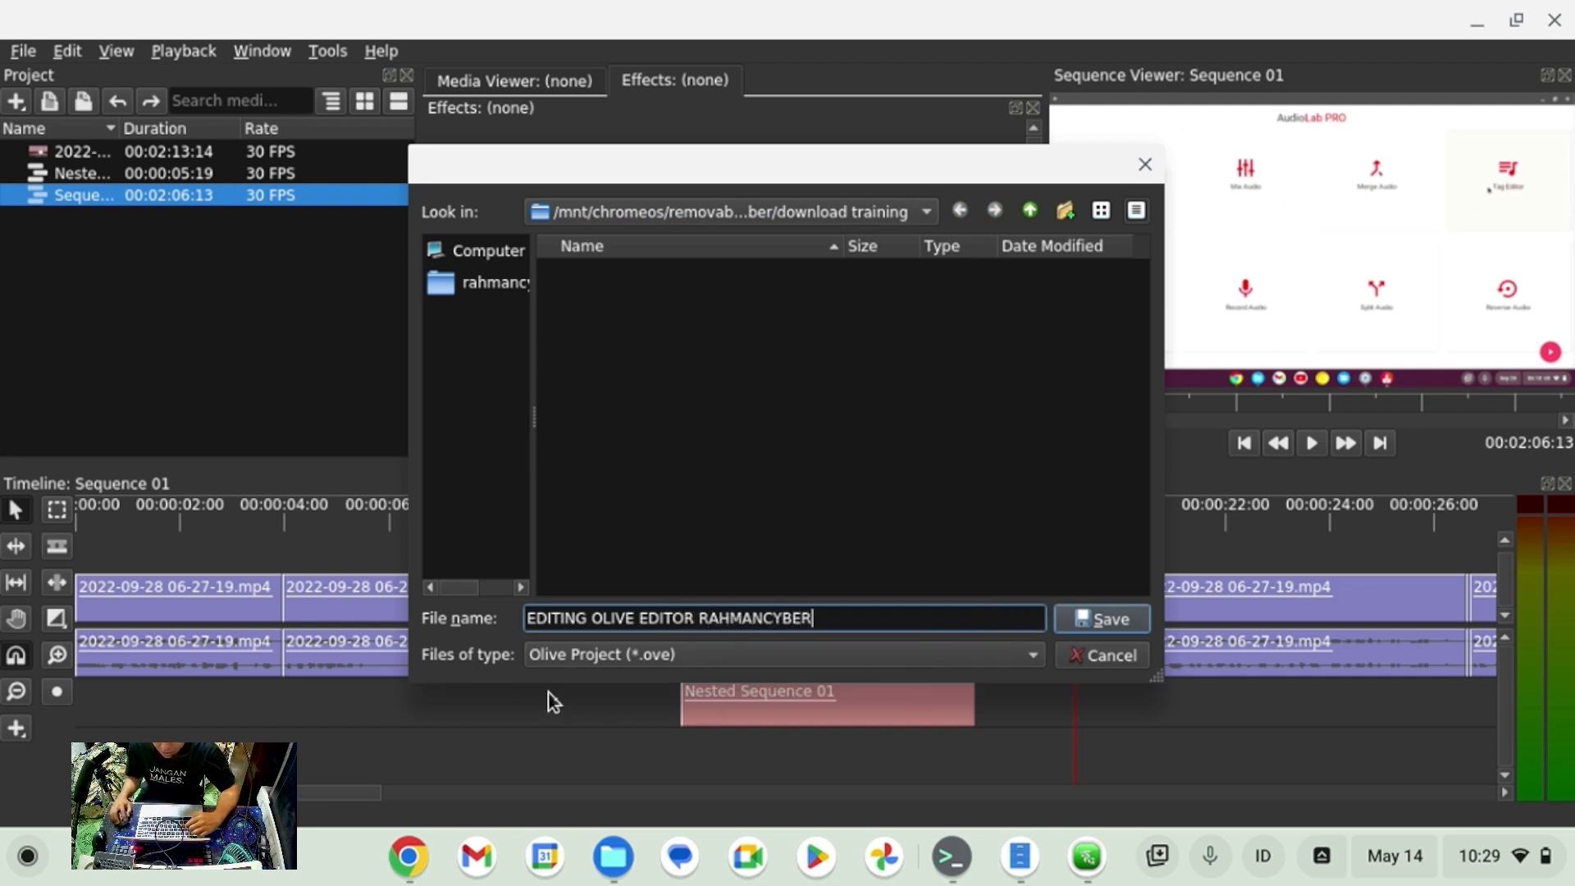
left_click(669, 668)
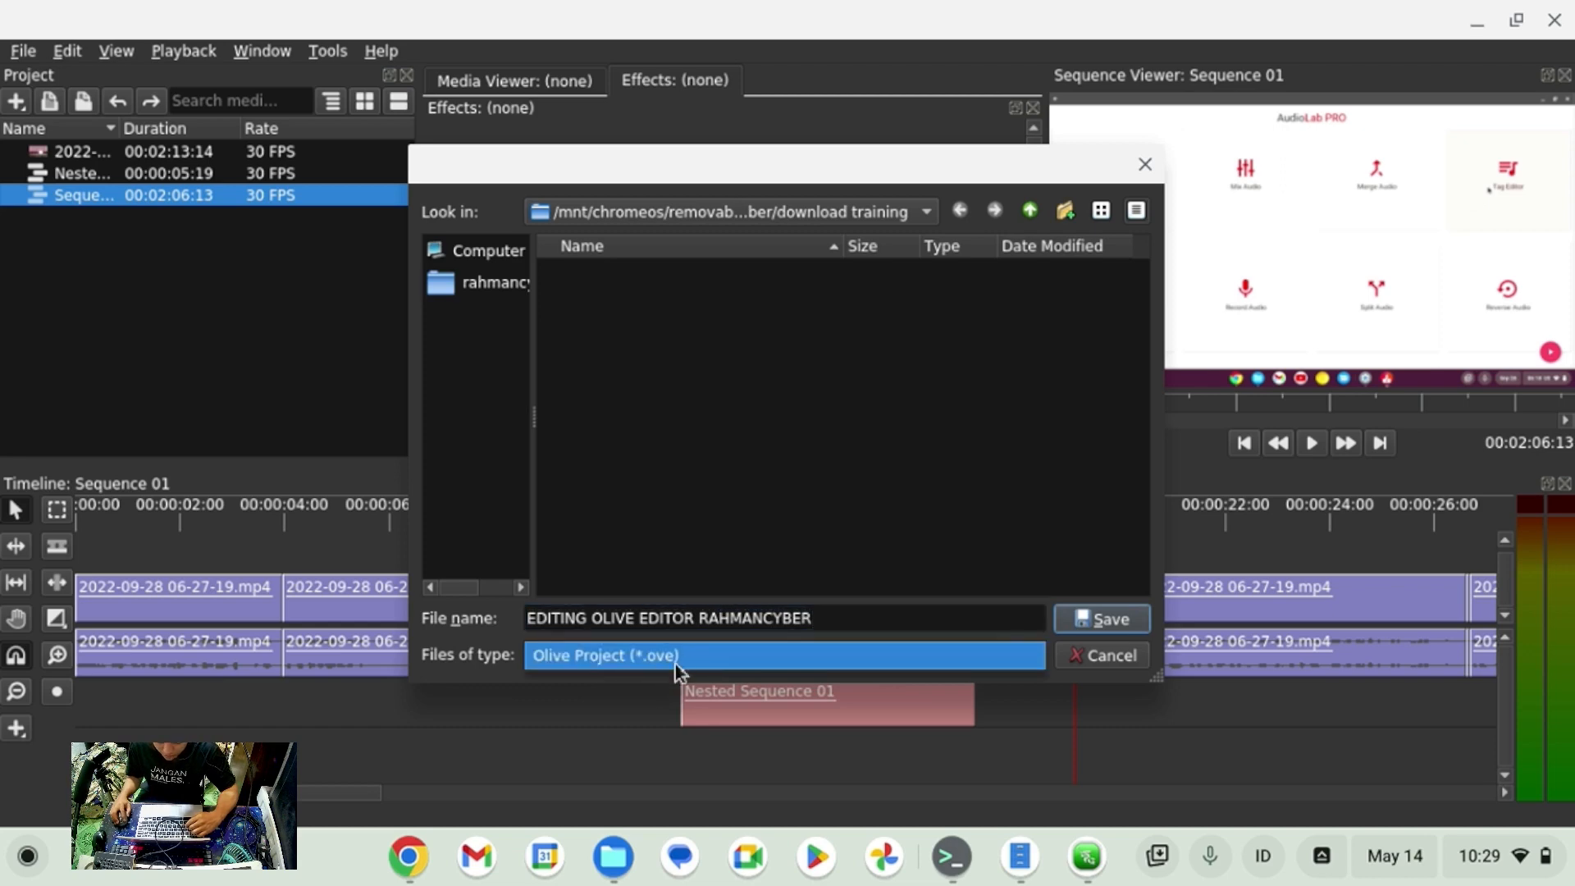
left_click(1117, 625)
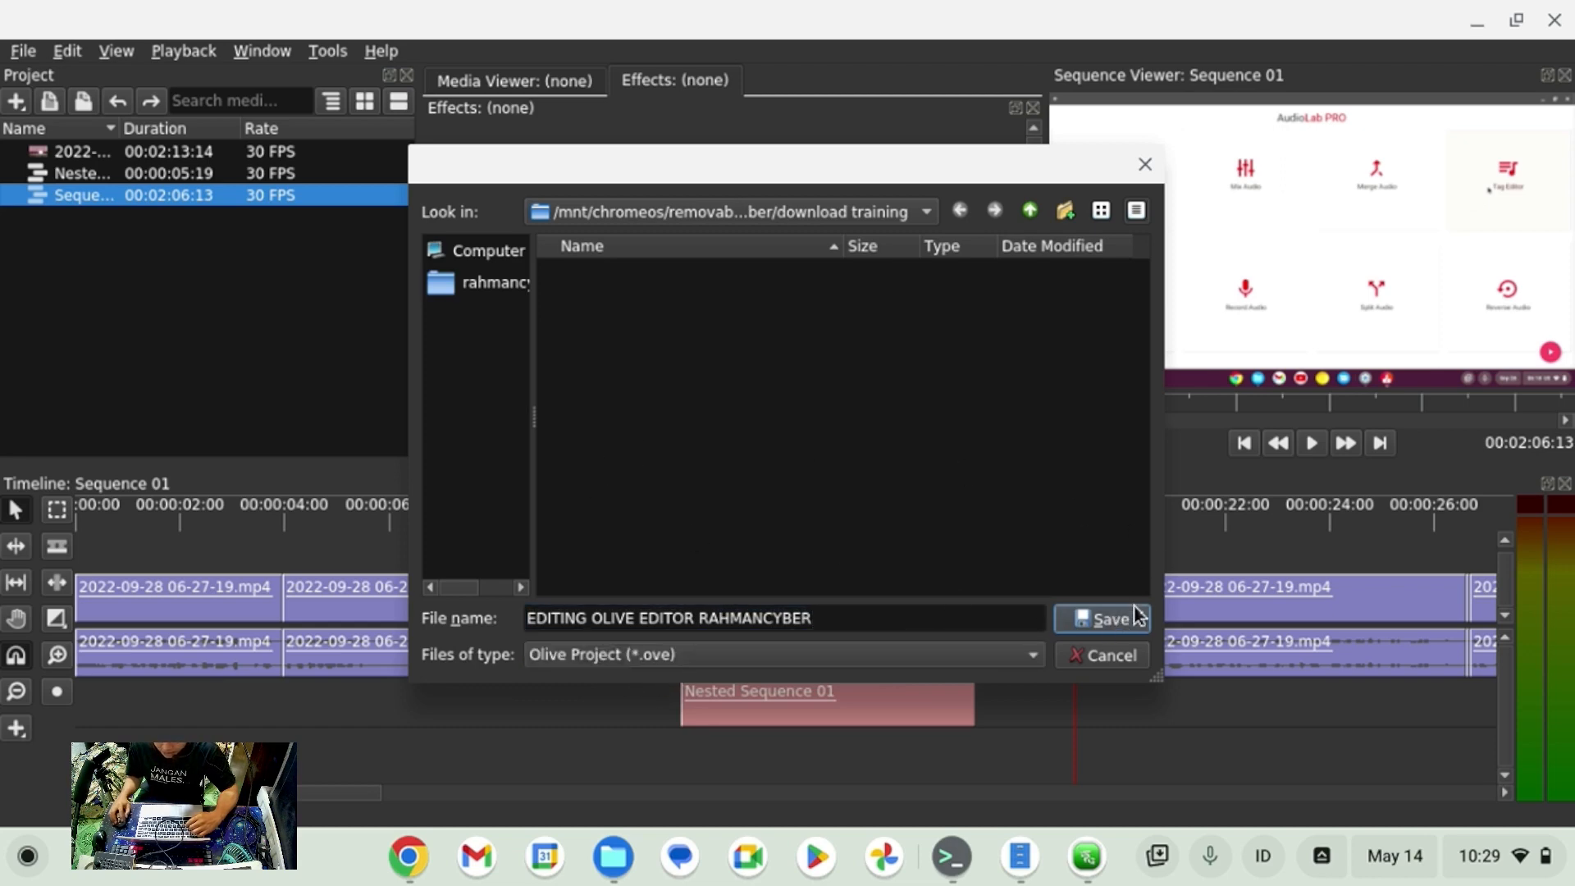
left_click(1124, 622)
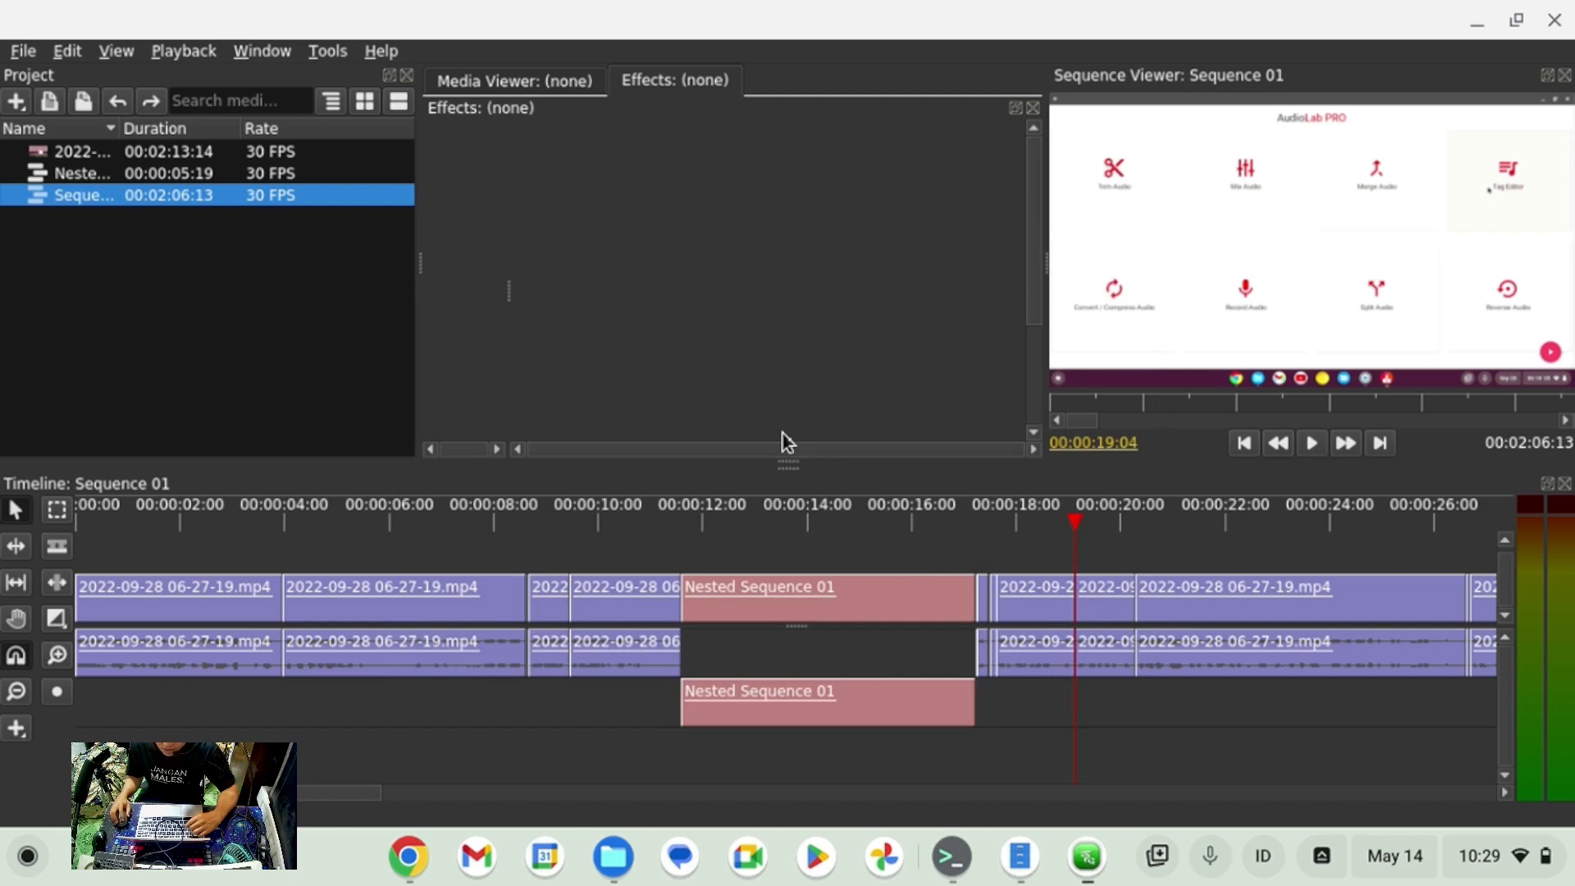
Save a second version of the project in the same folder as EDITING OLIVE EDITOR RAHMANCYBER REV1.ove.
left_click(25, 51)
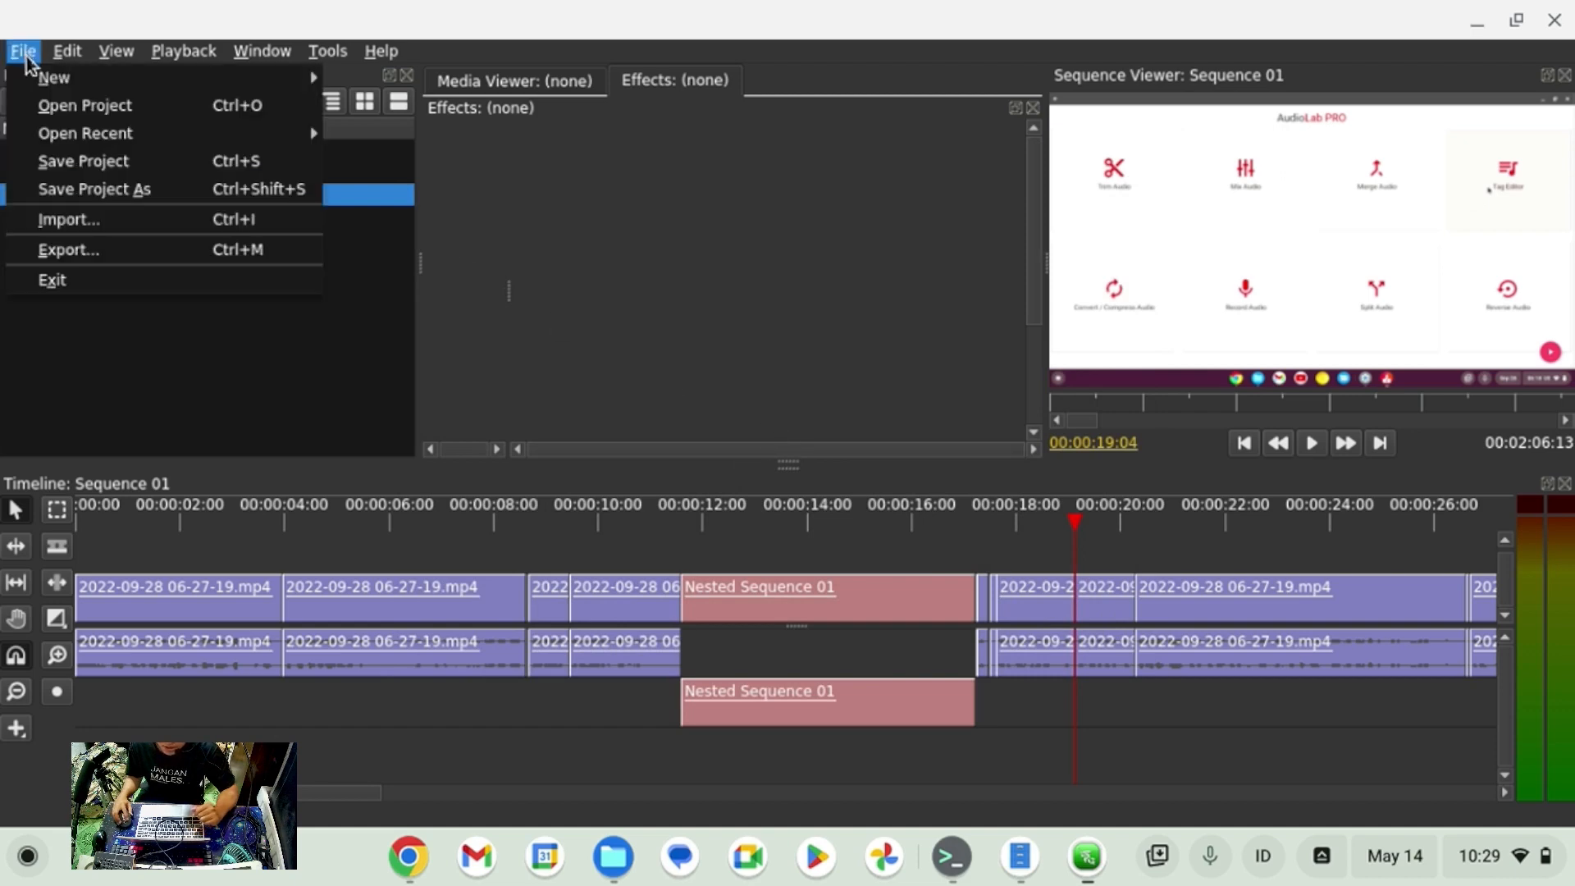
left_click(103, 190)
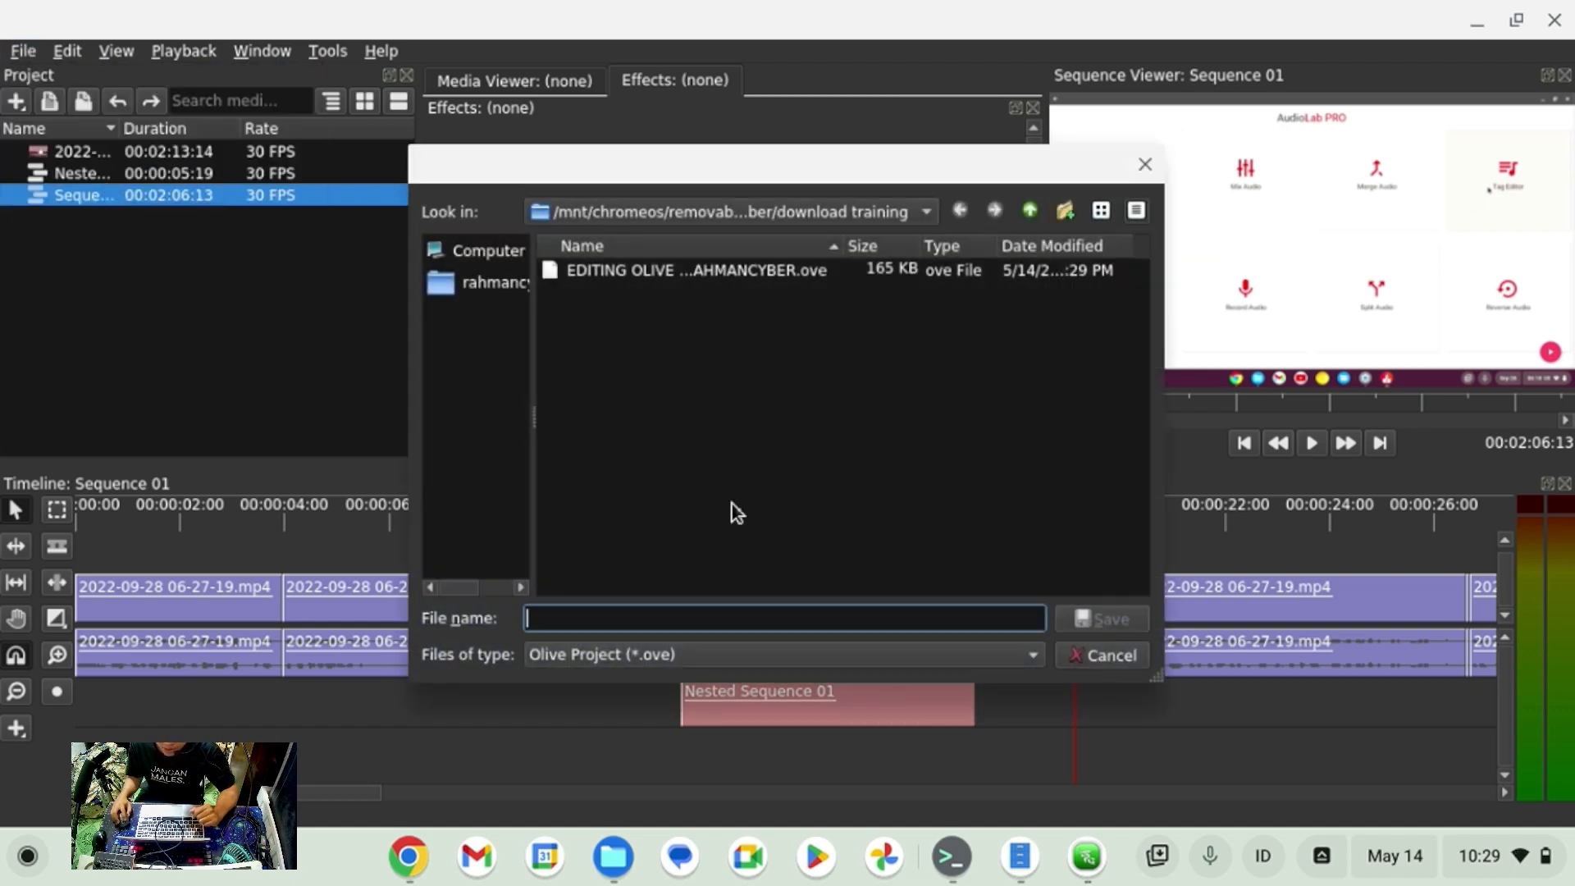
left_click(705, 278)
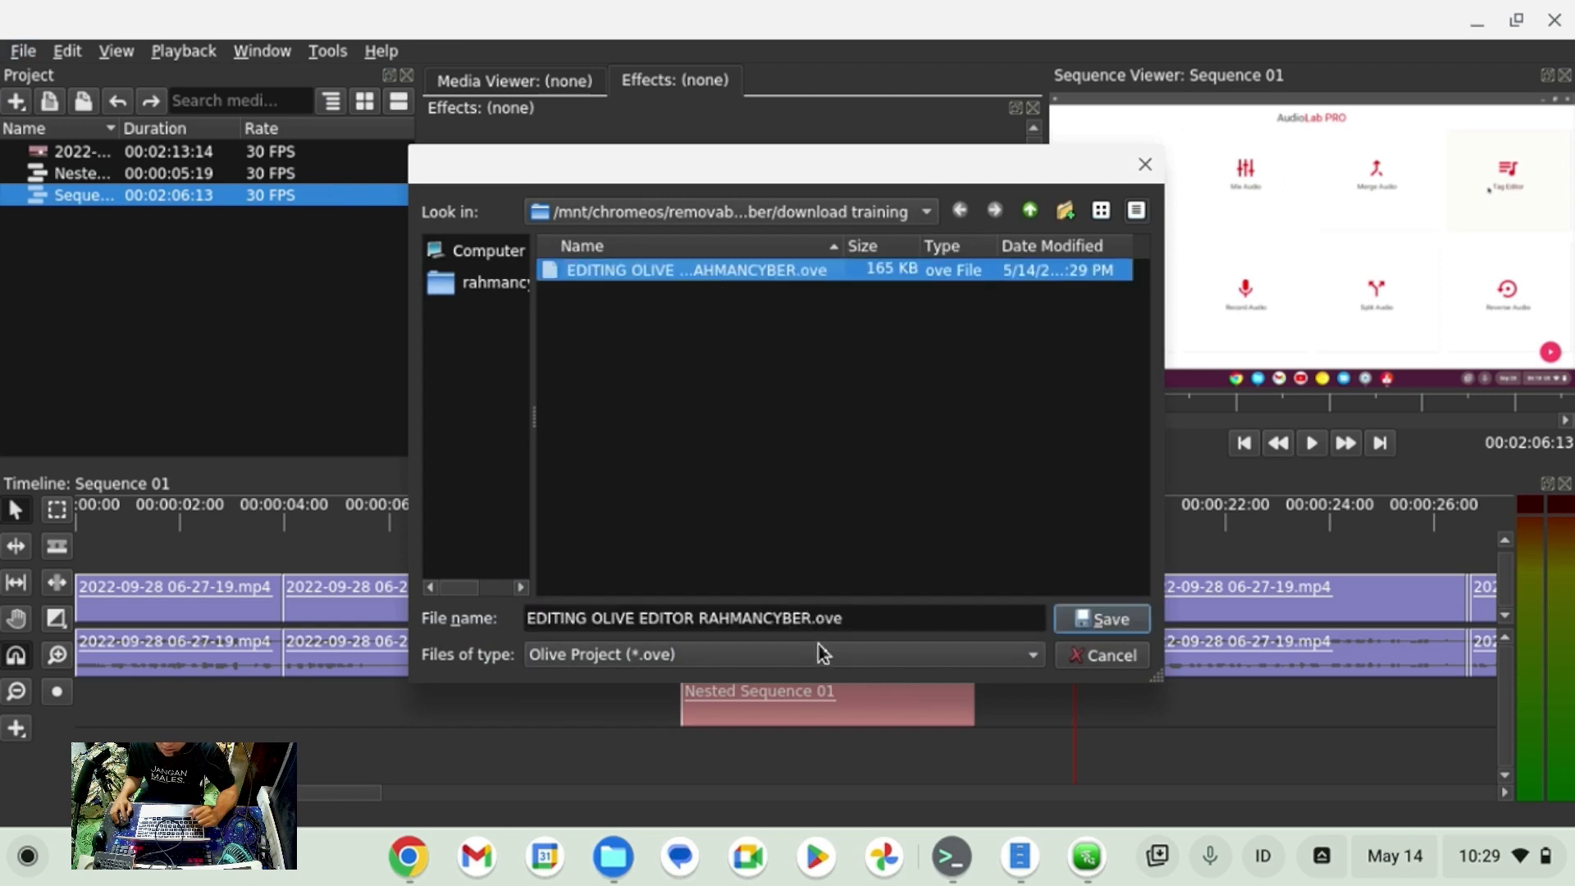
left_click(812, 618)
key("BackSpace")
type("REV1")
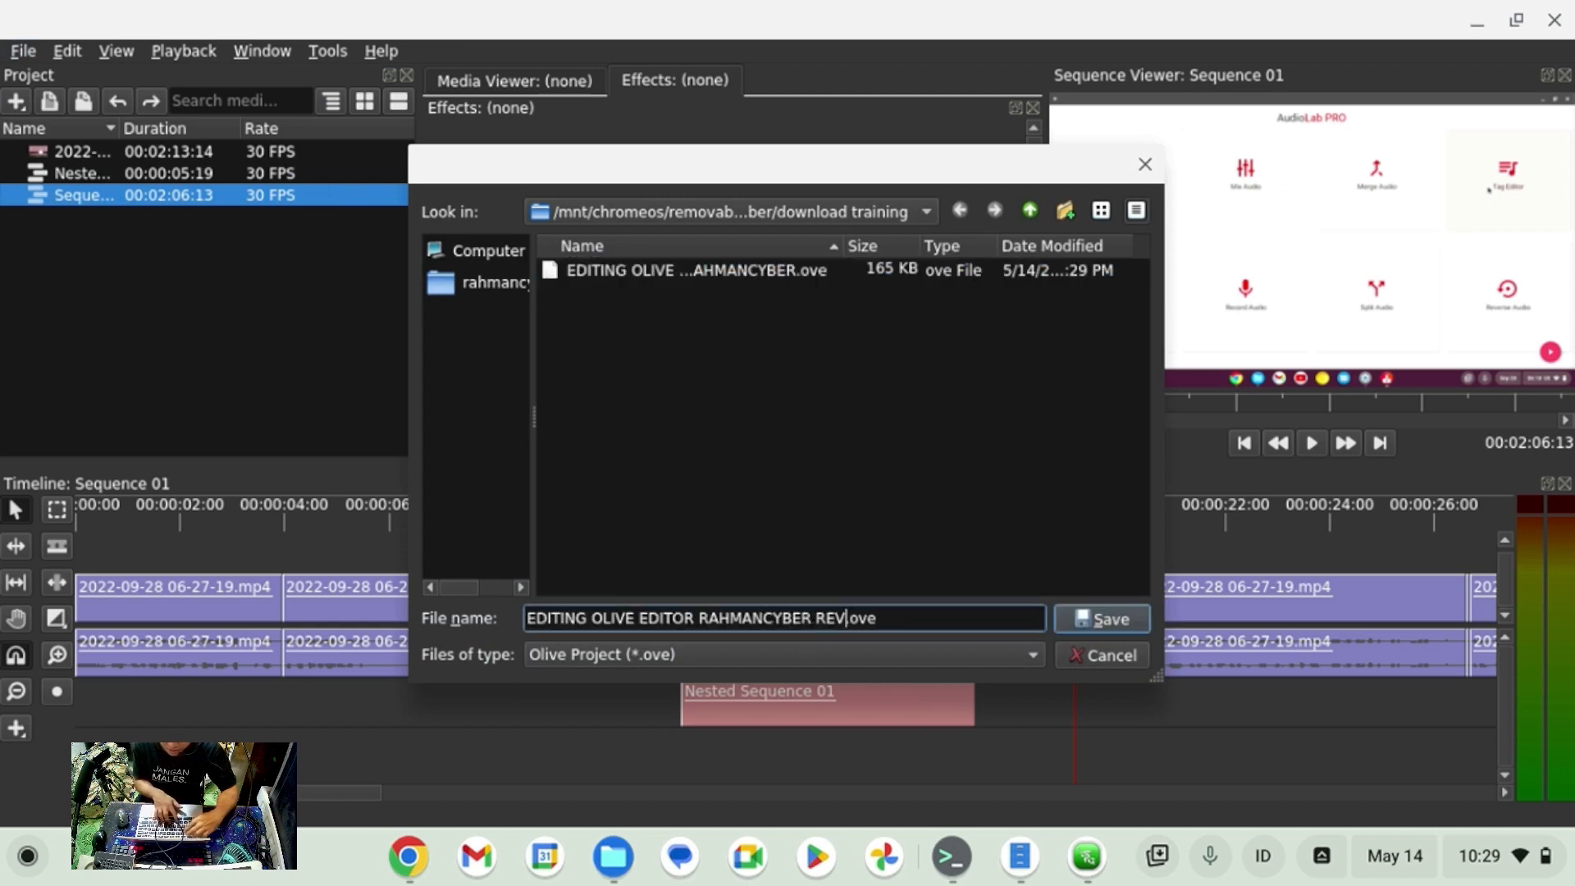
key("Return")
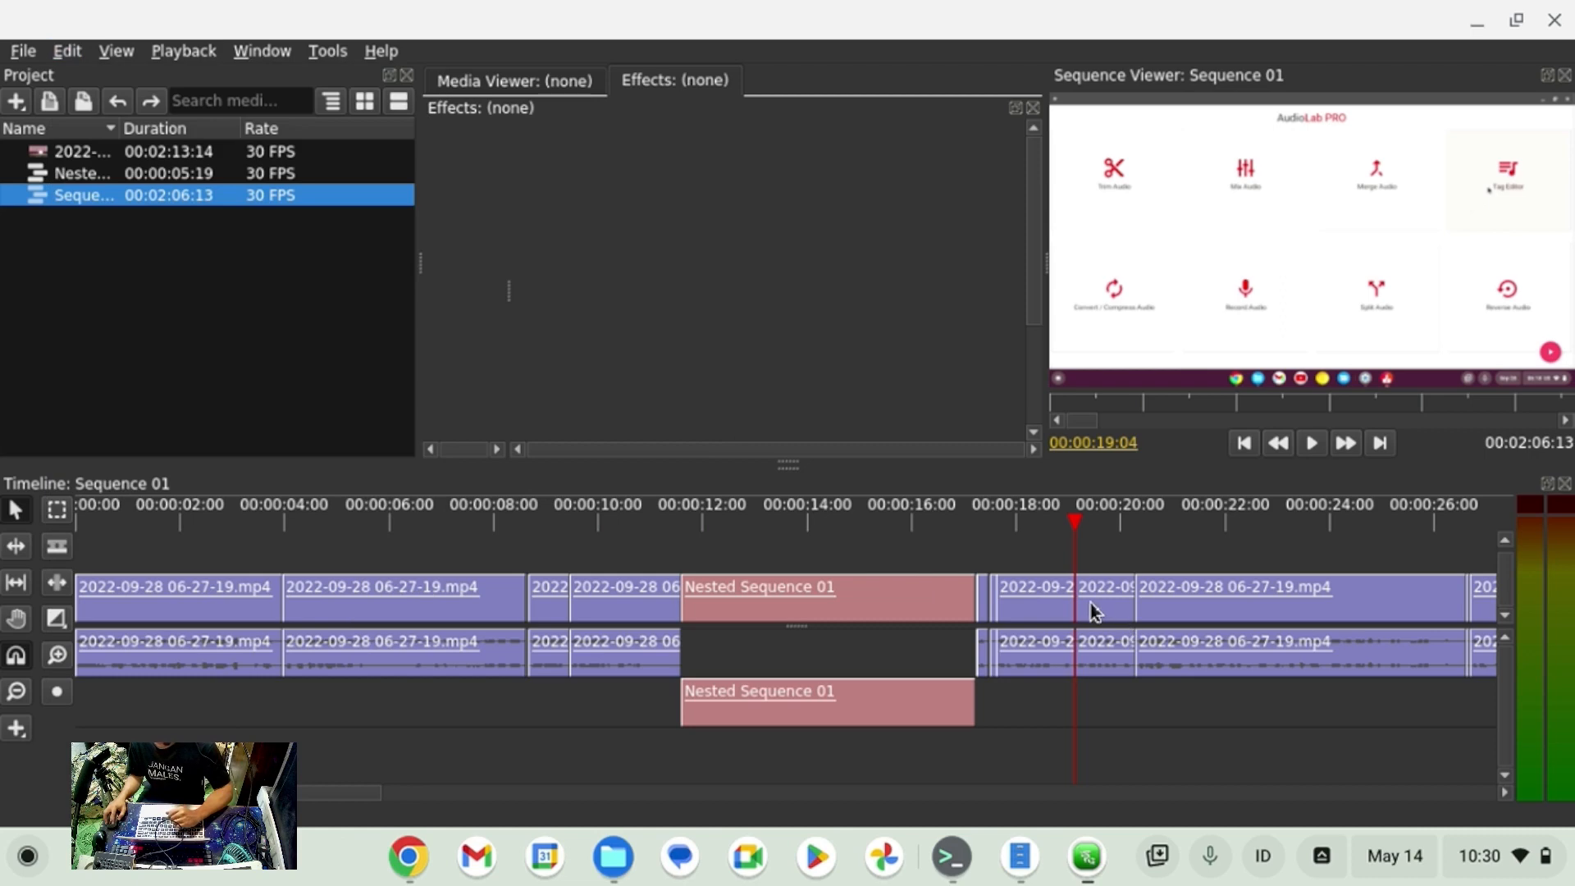
Try moving the footage clip starting at 00:00:17:19 onto the video track above, then undo the move.
left_click(1093, 615)
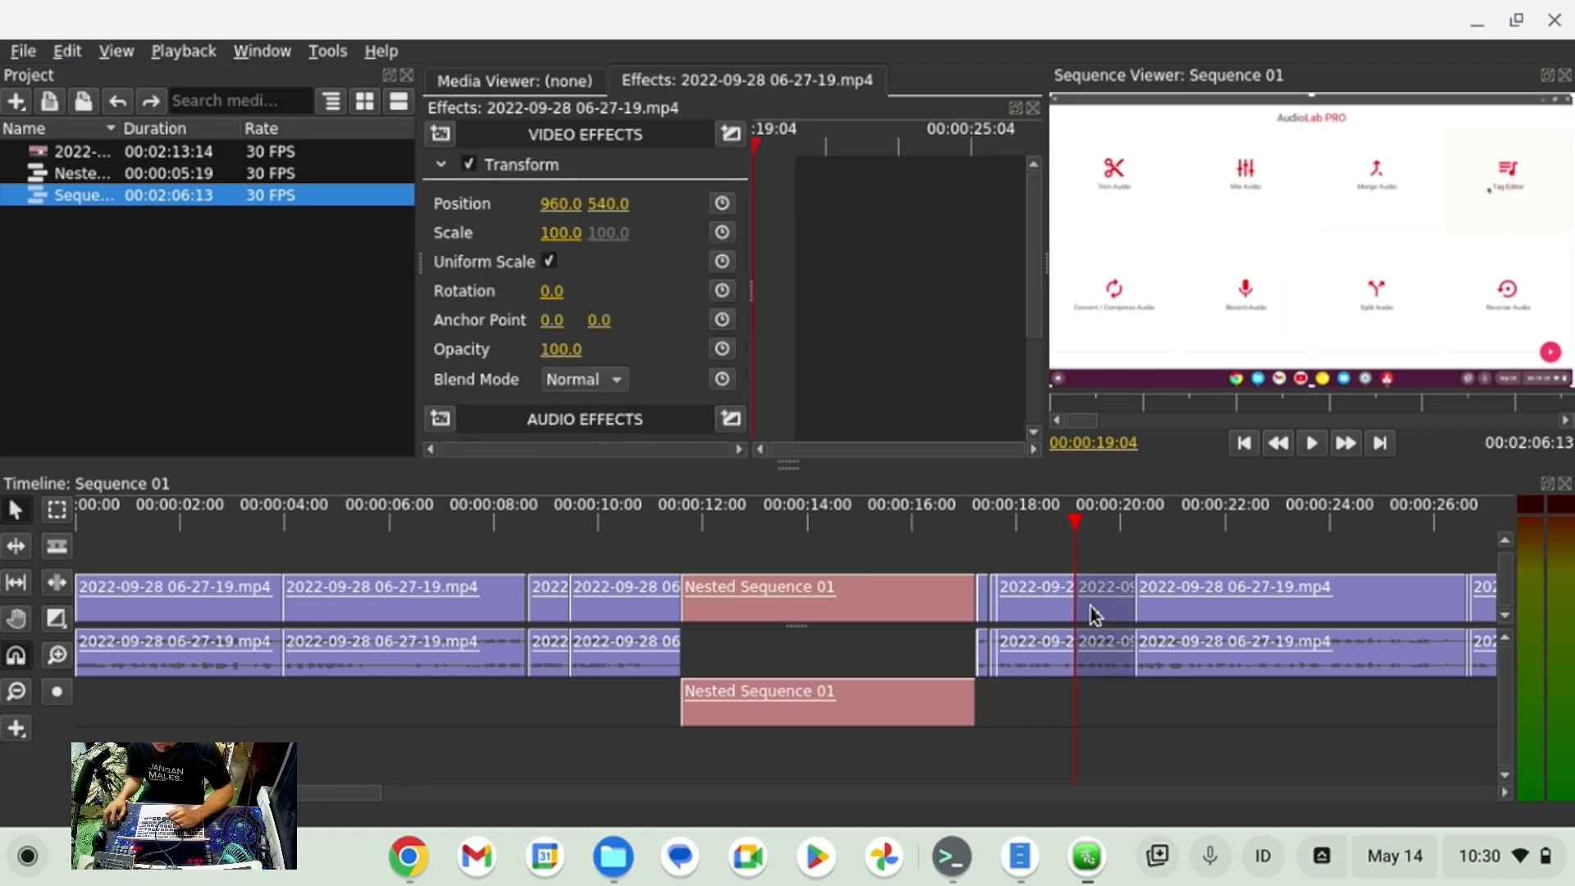
left_click(1030, 617)
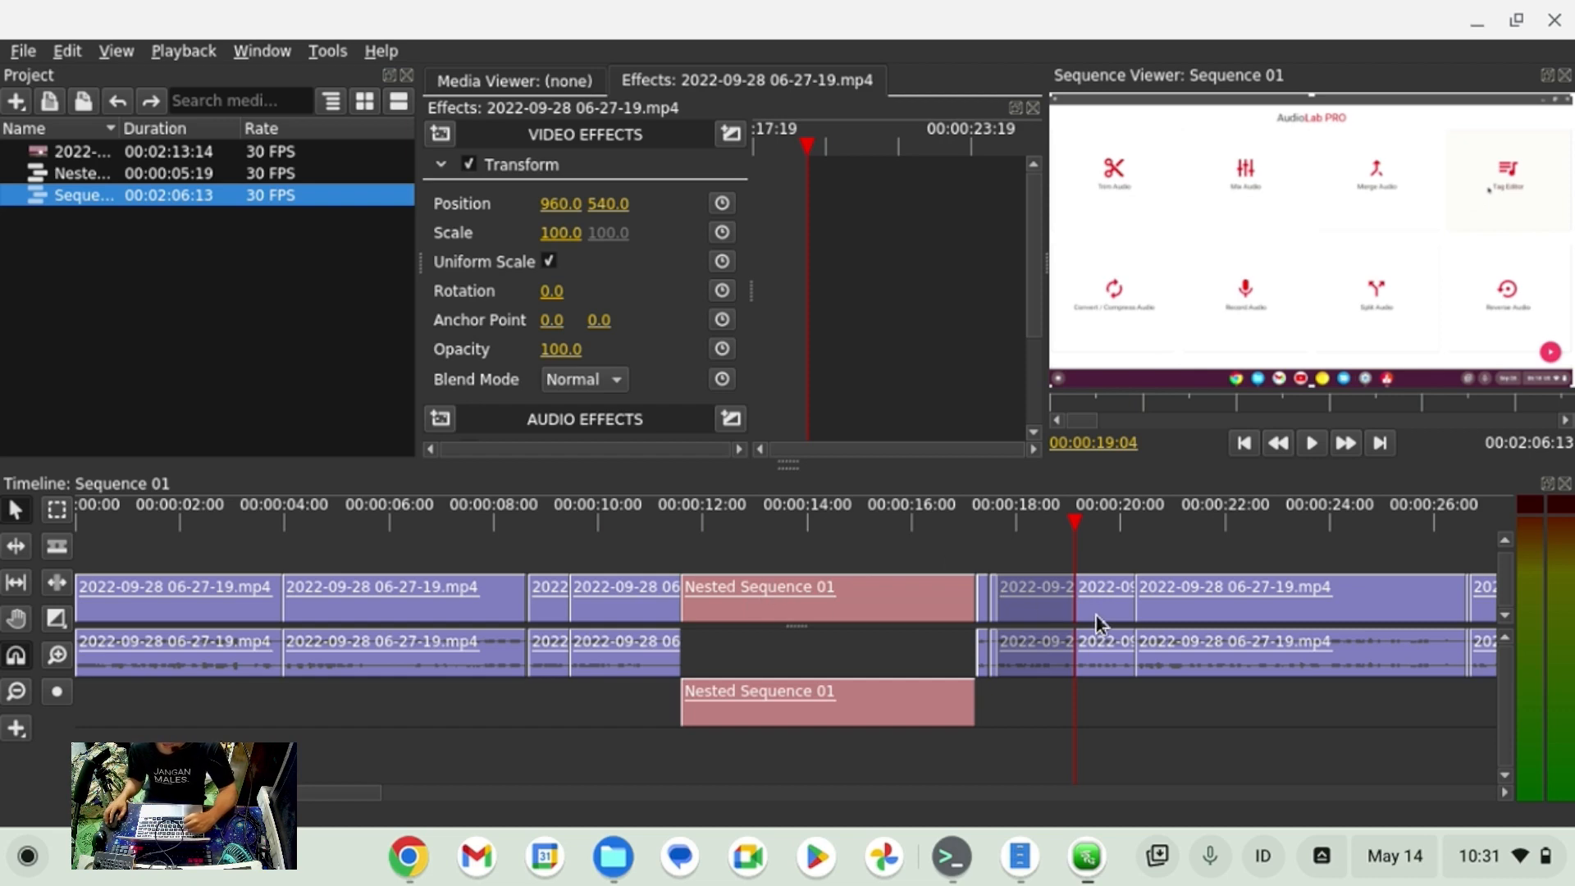
left_click(1031, 518)
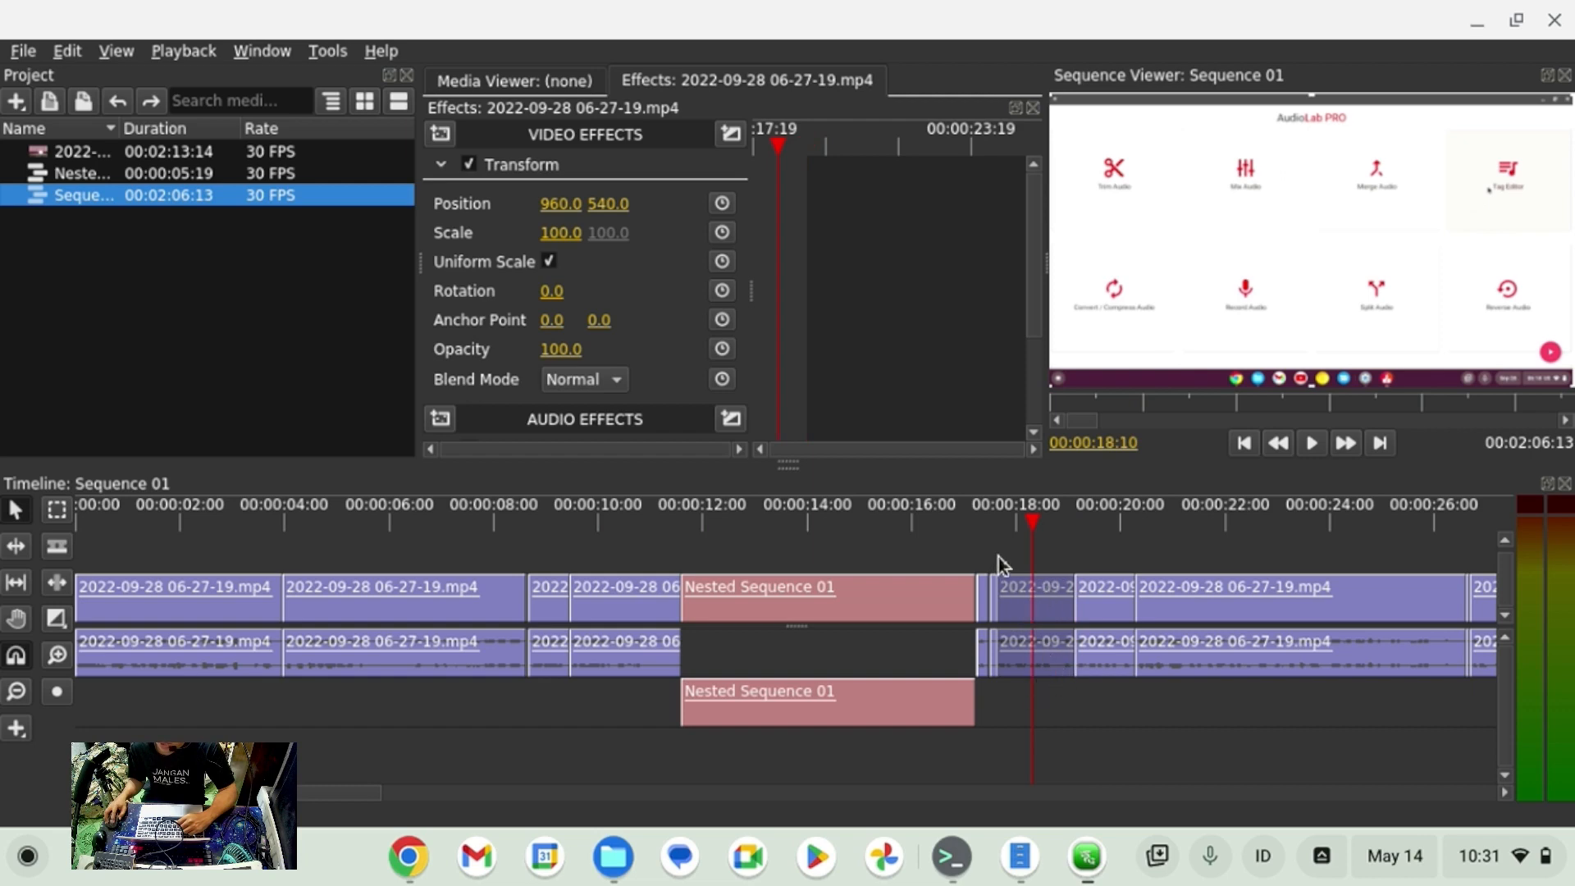
left_click_drag(1060, 677, 1046, 548)
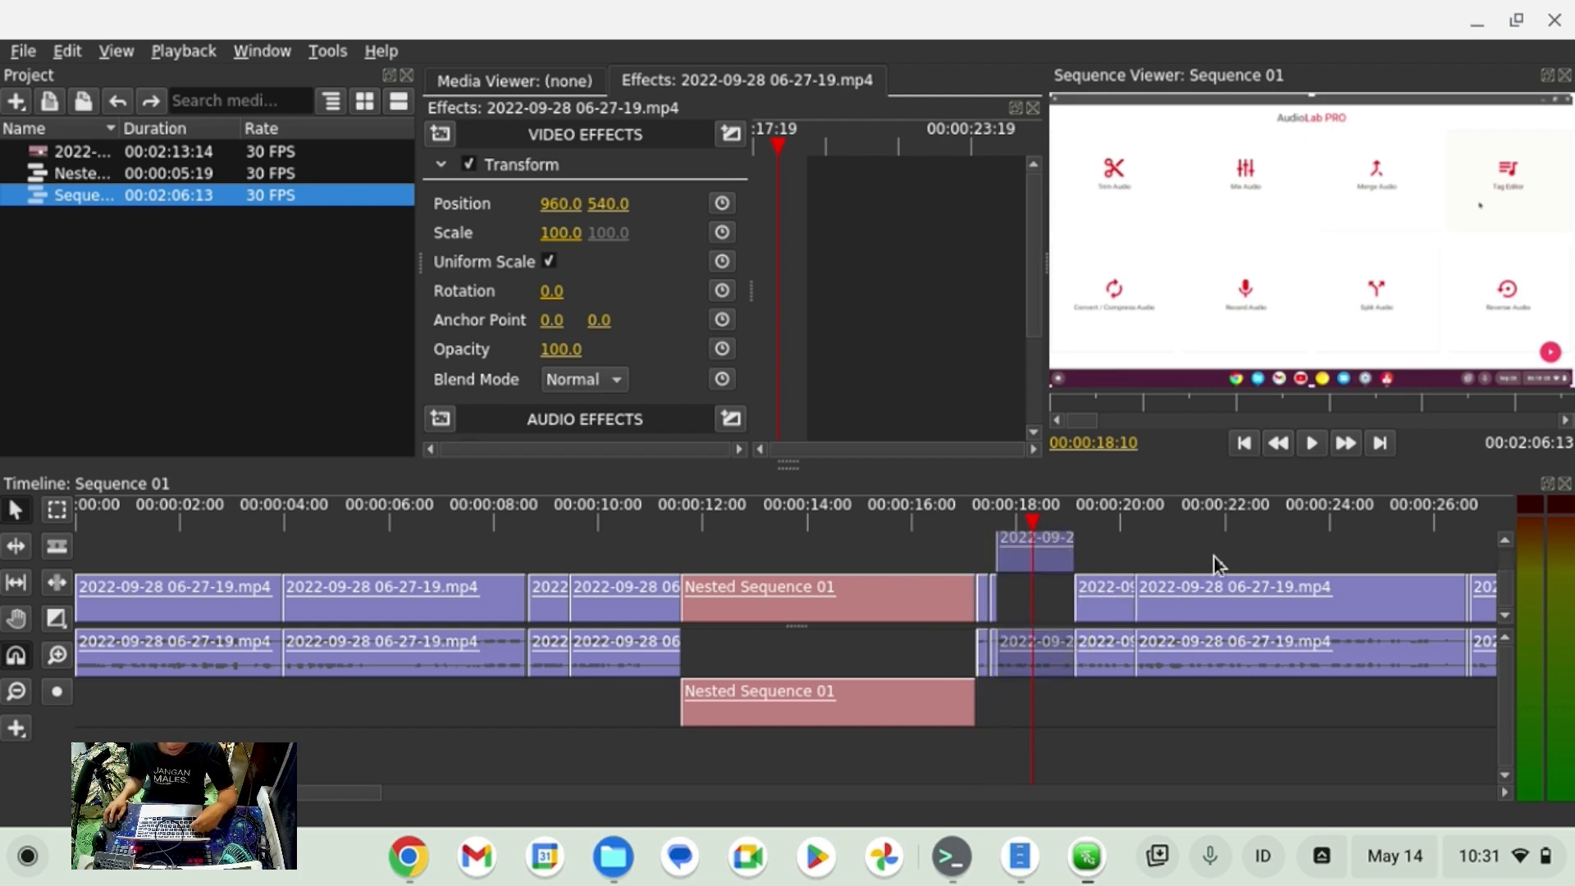
key("ctrl+z")
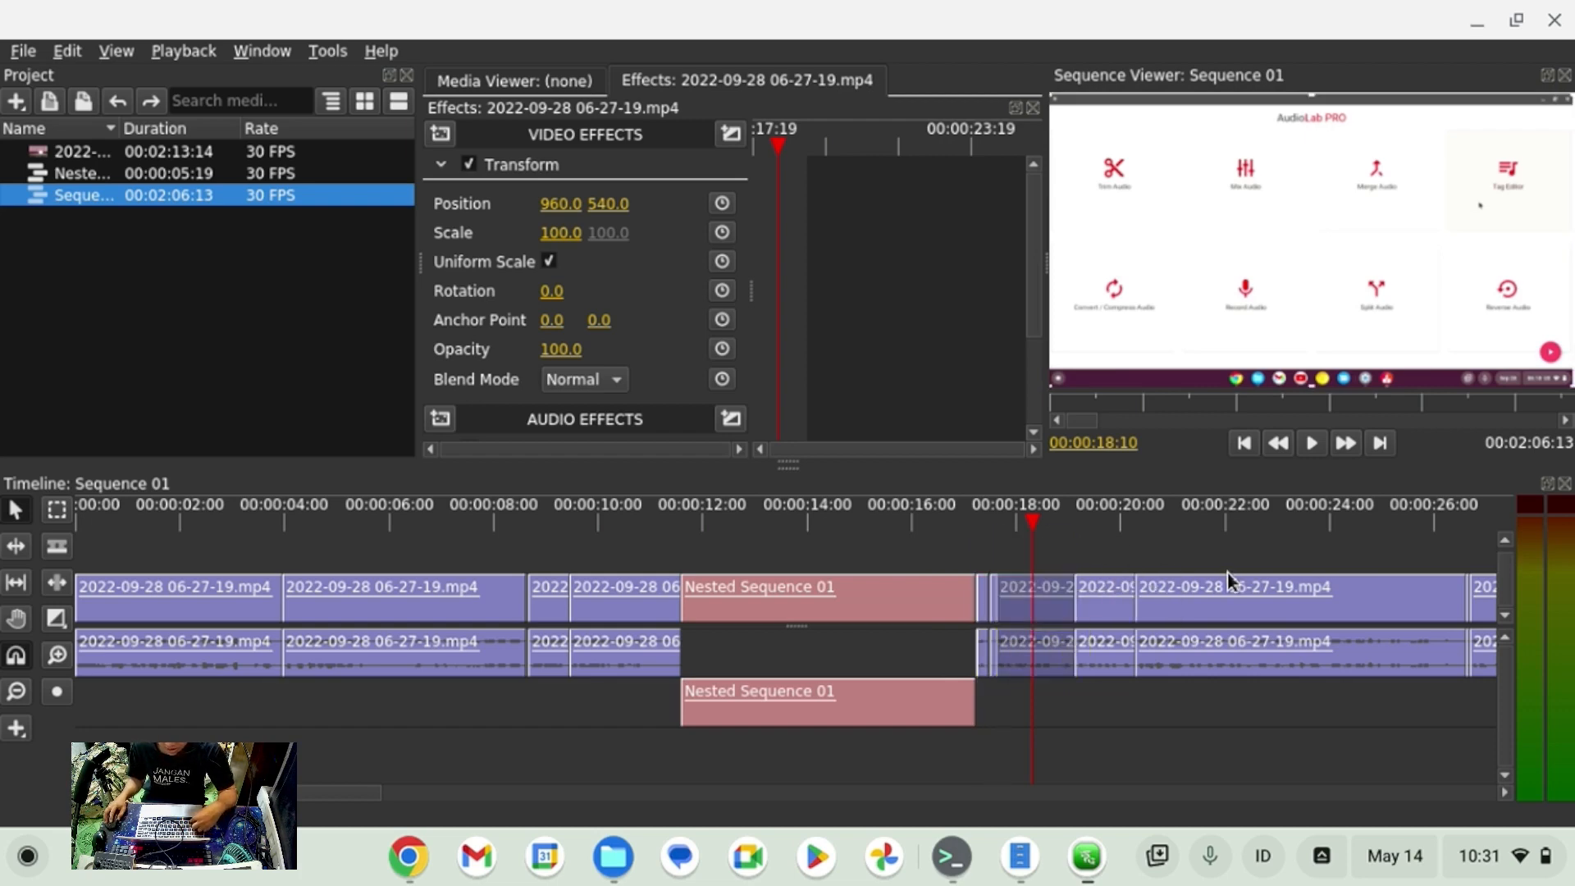
Unlink the video and audio of the footage clip starting at 00:00:17:19 and select each part separately.
right_click(1040, 619)
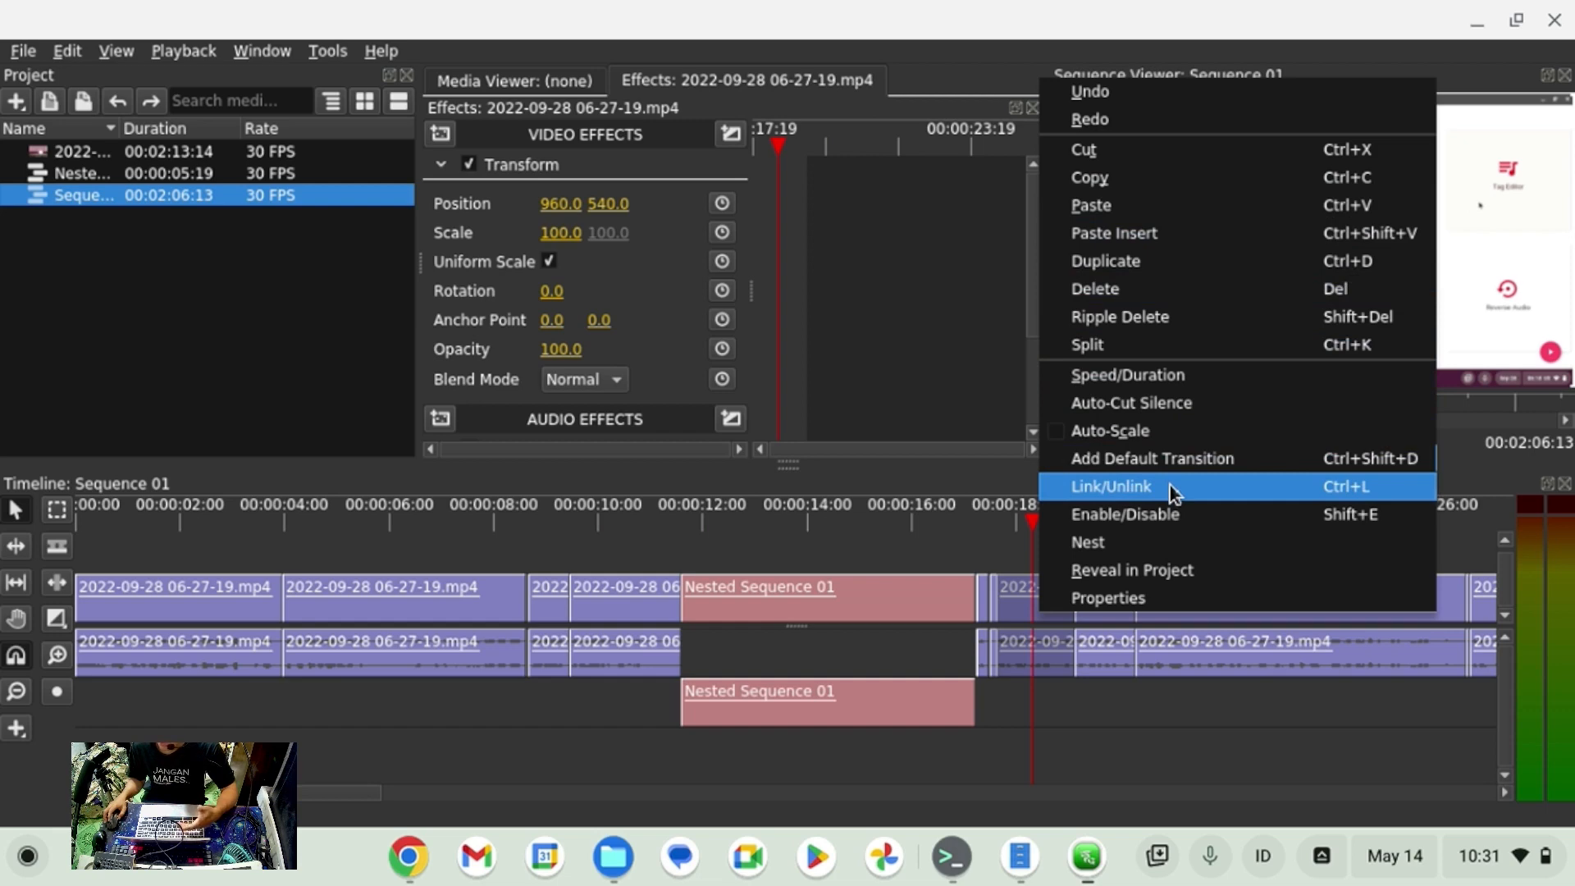
left_click(1017, 652)
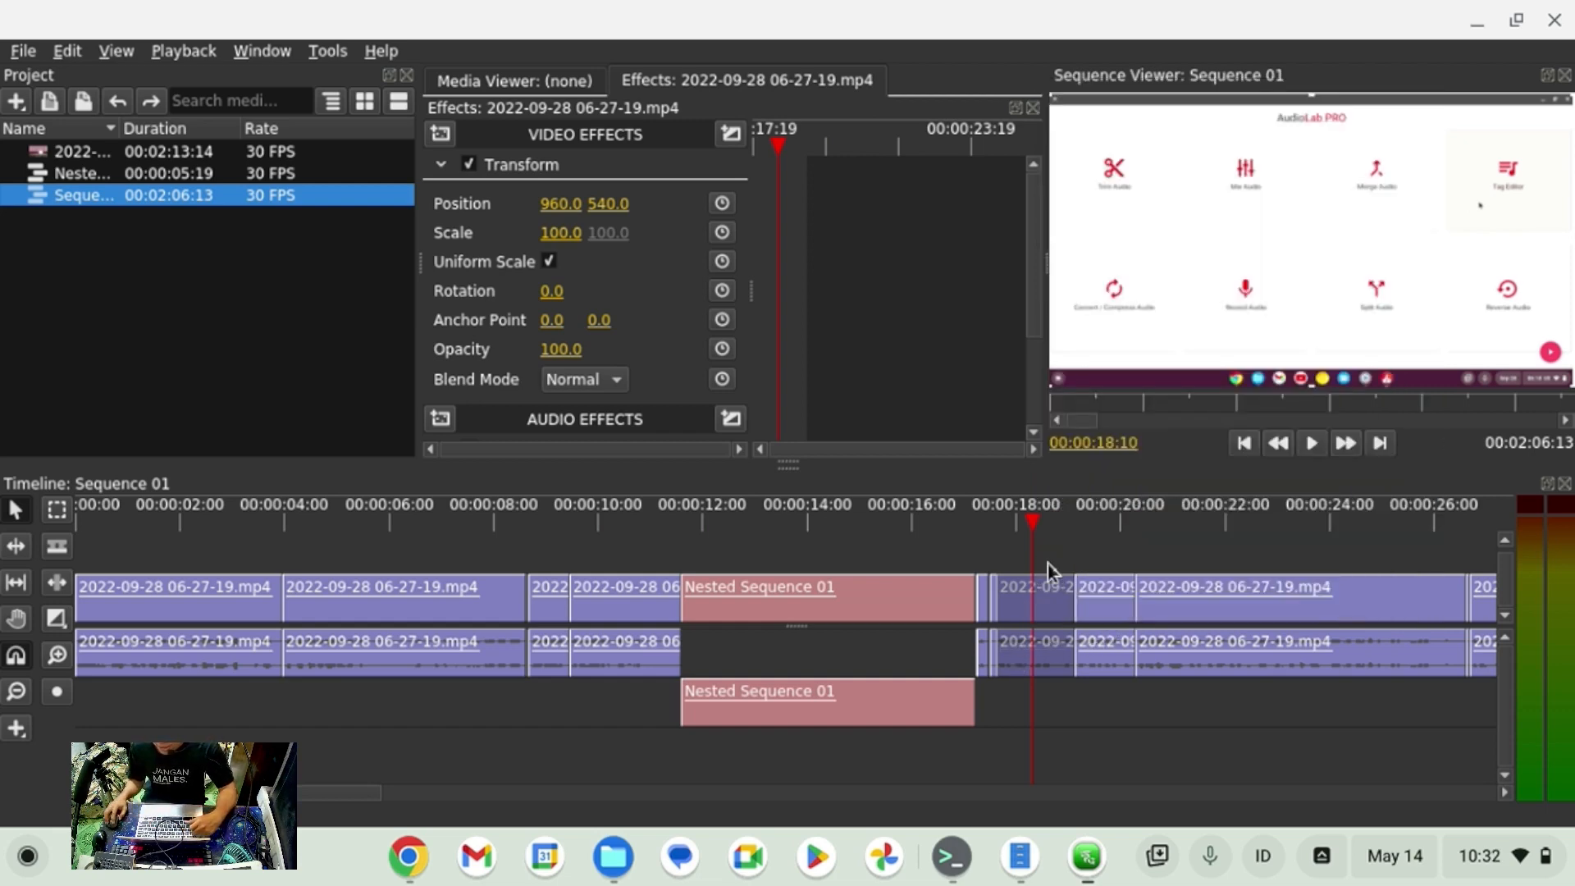
left_click(1048, 587)
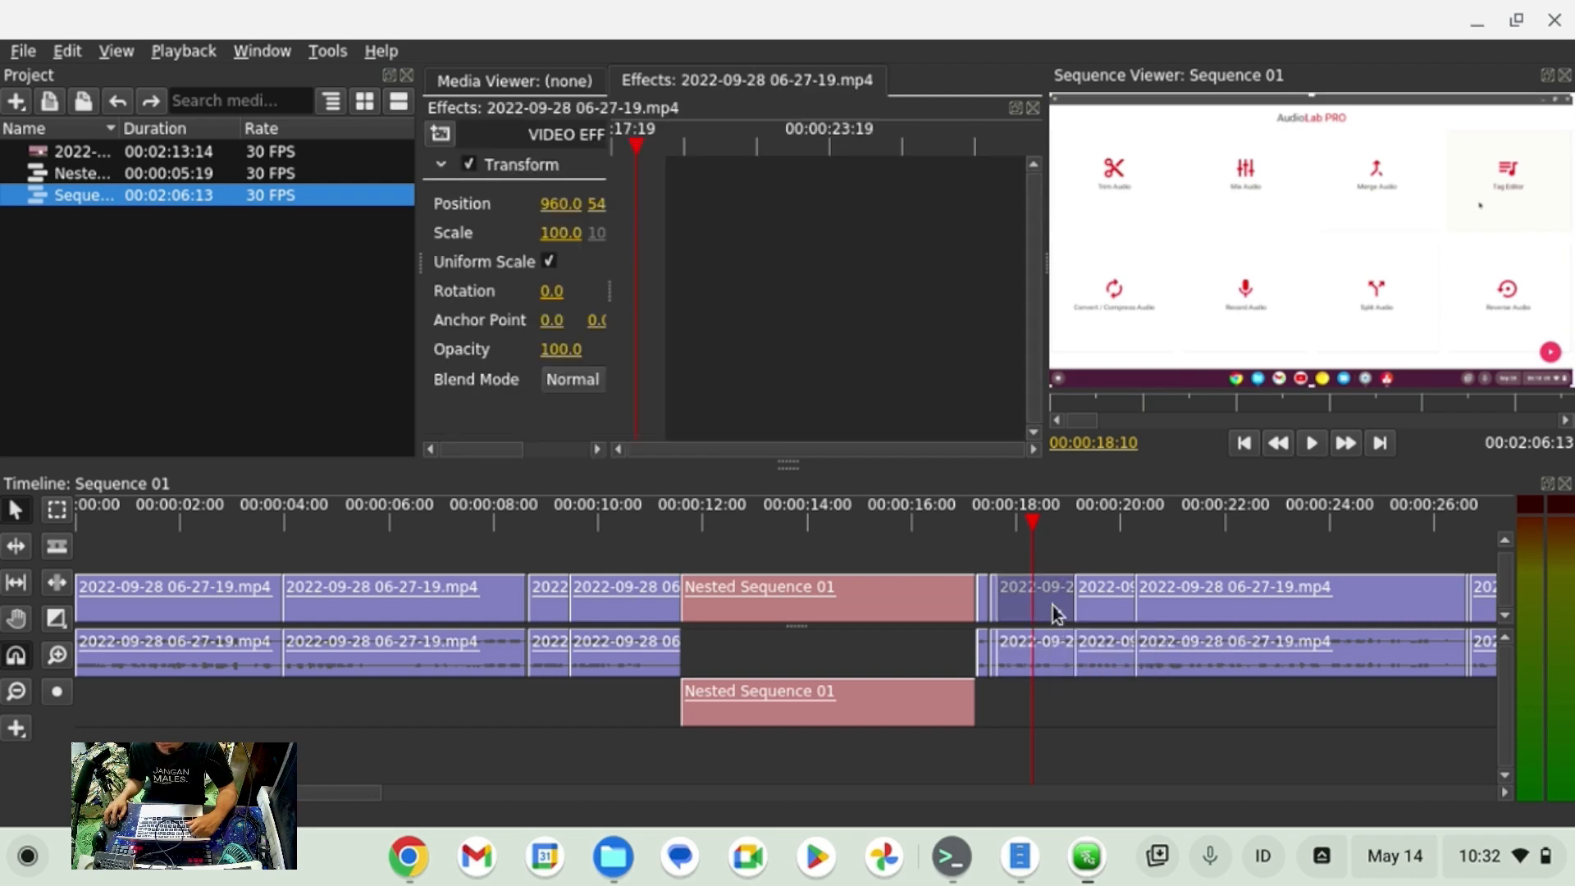
left_click(1050, 664)
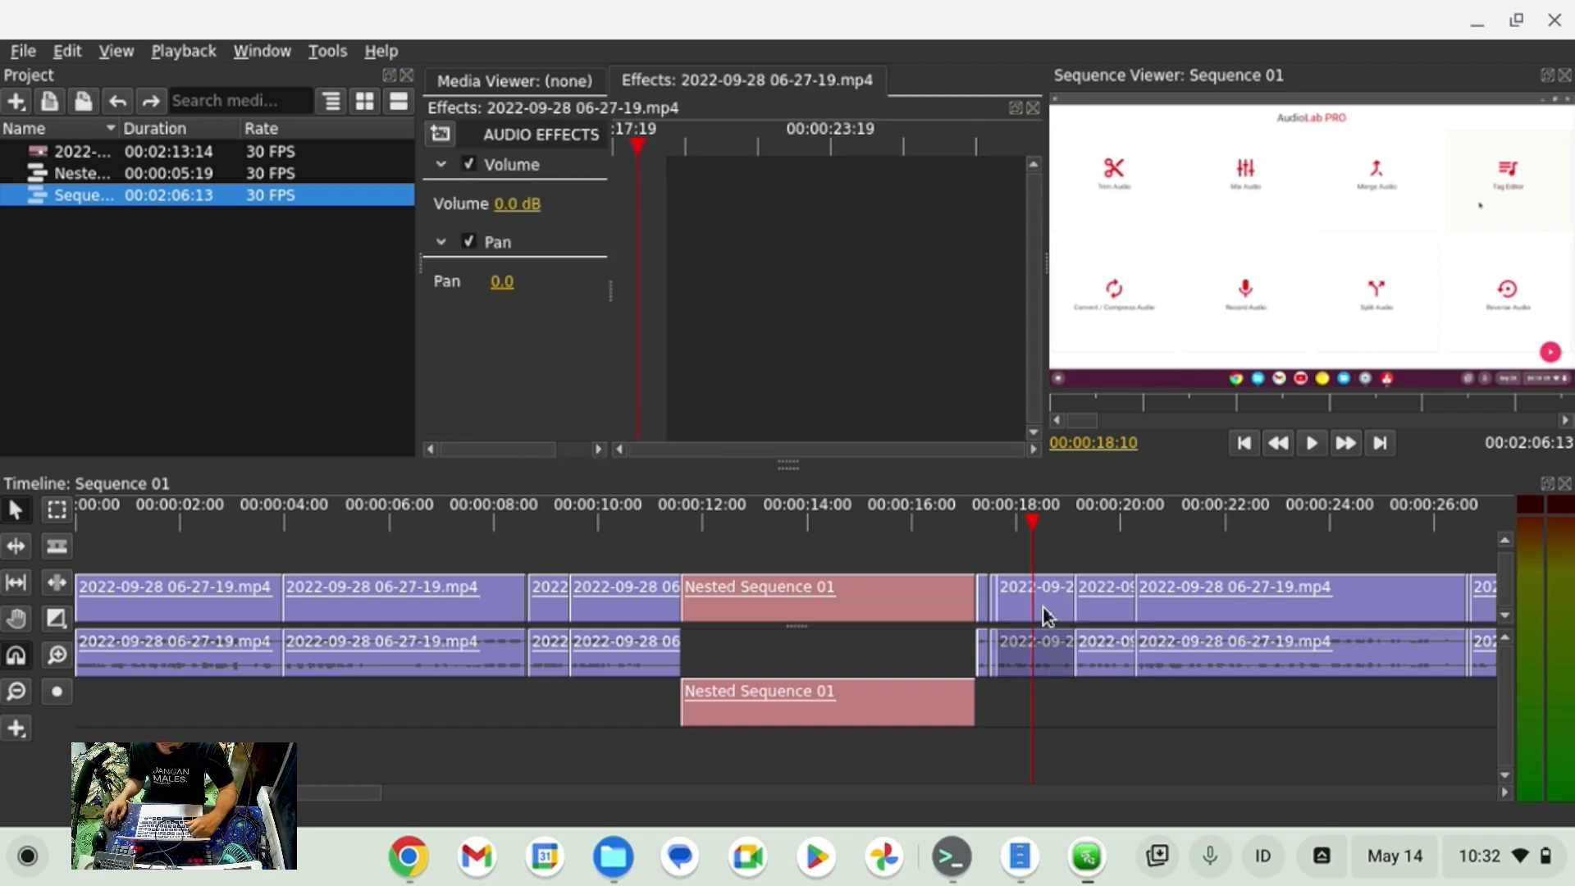
Try shifting only the unlinked video part along the timeline to the track above, then undo the shift.
left_click_drag(1043, 609, 1312, 599)
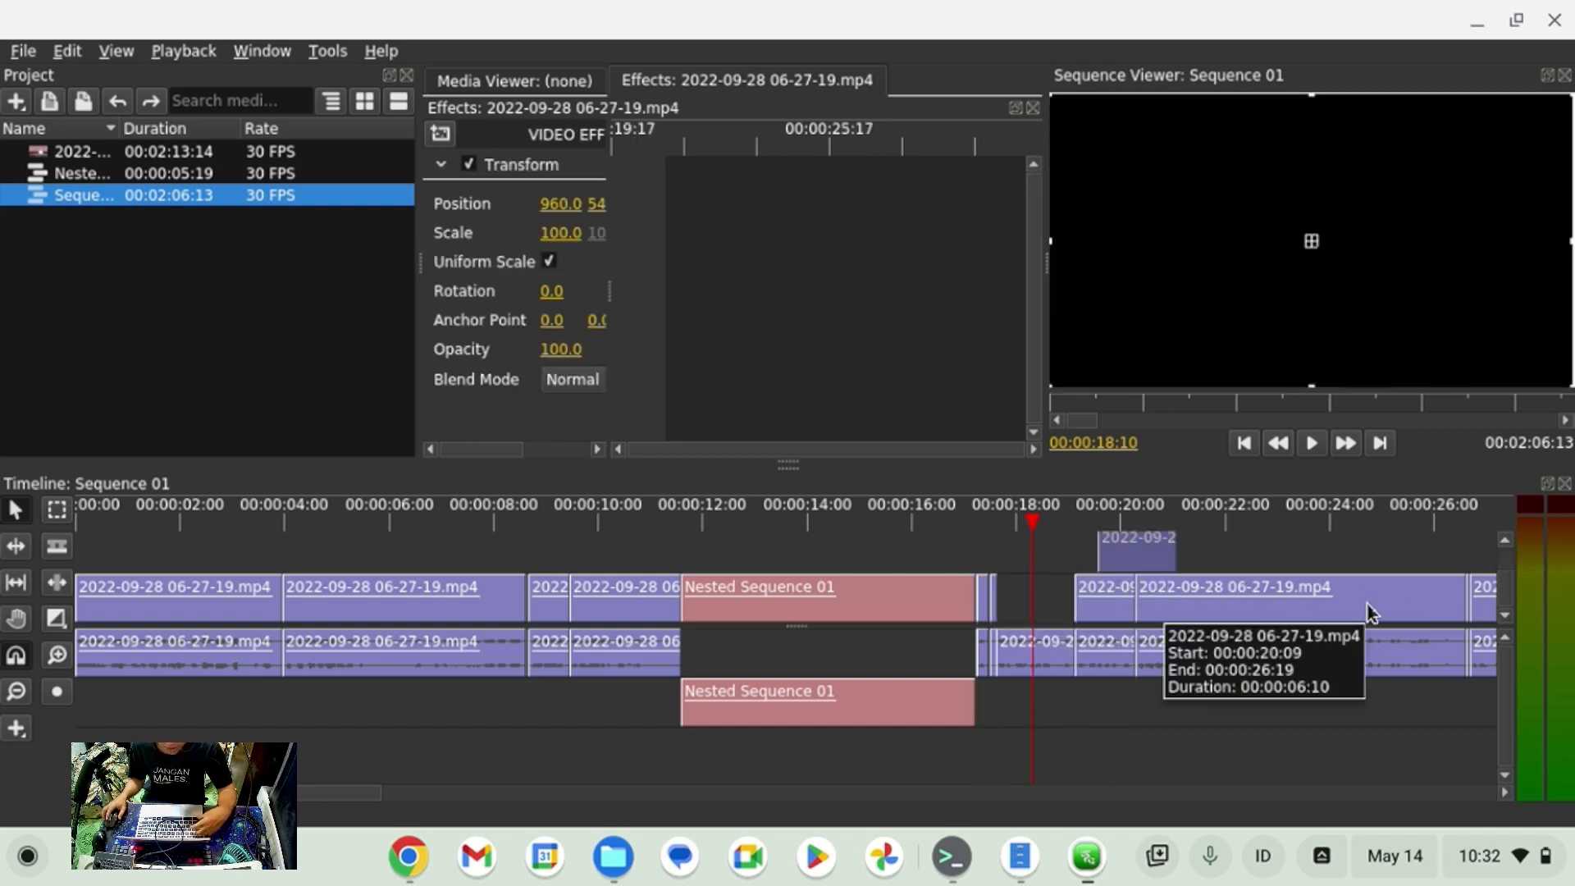
key("ctrl+z")
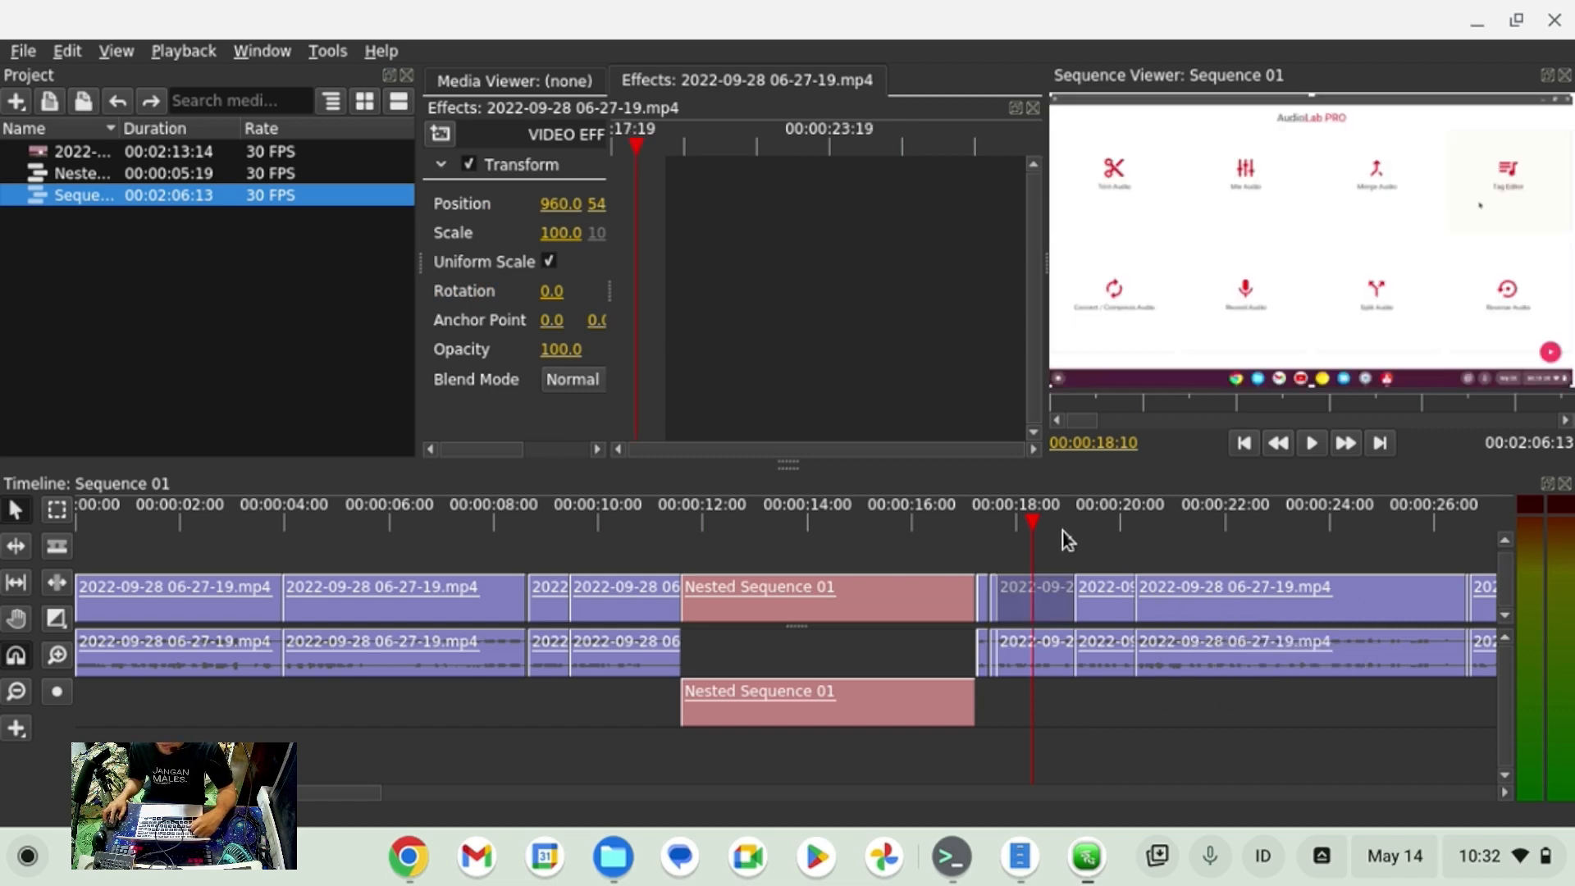
left_click_drag(1064, 535, 1035, 556)
left_click(1070, 526)
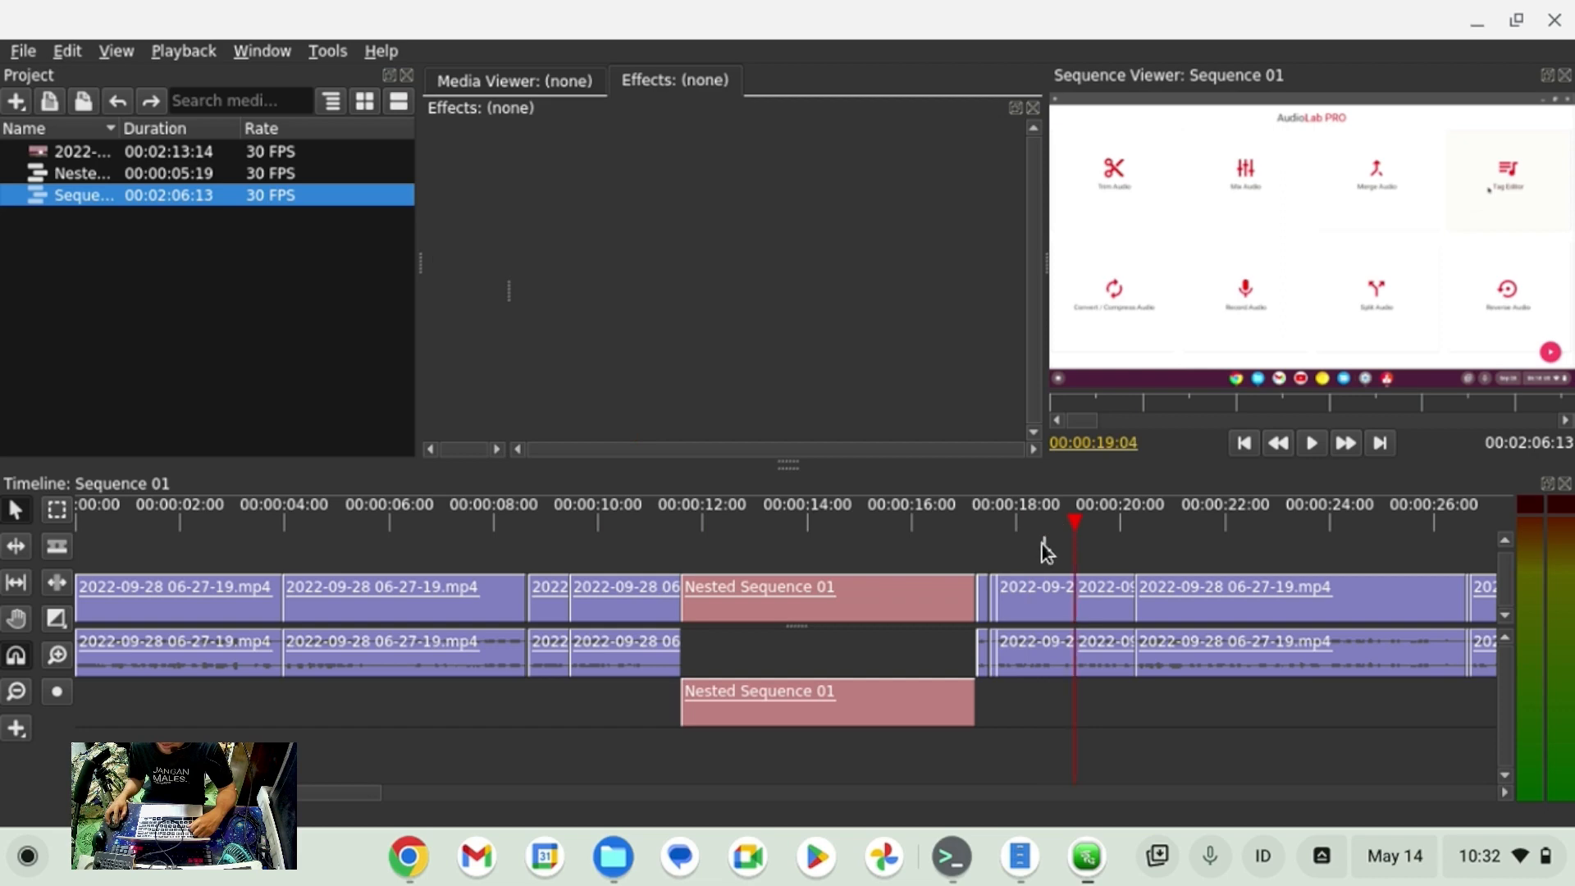
Relink the video and audio parts of the footage clip starting at 00:00:17:19.
left_click_drag(1045, 537, 1025, 712)
right_click(1025, 666)
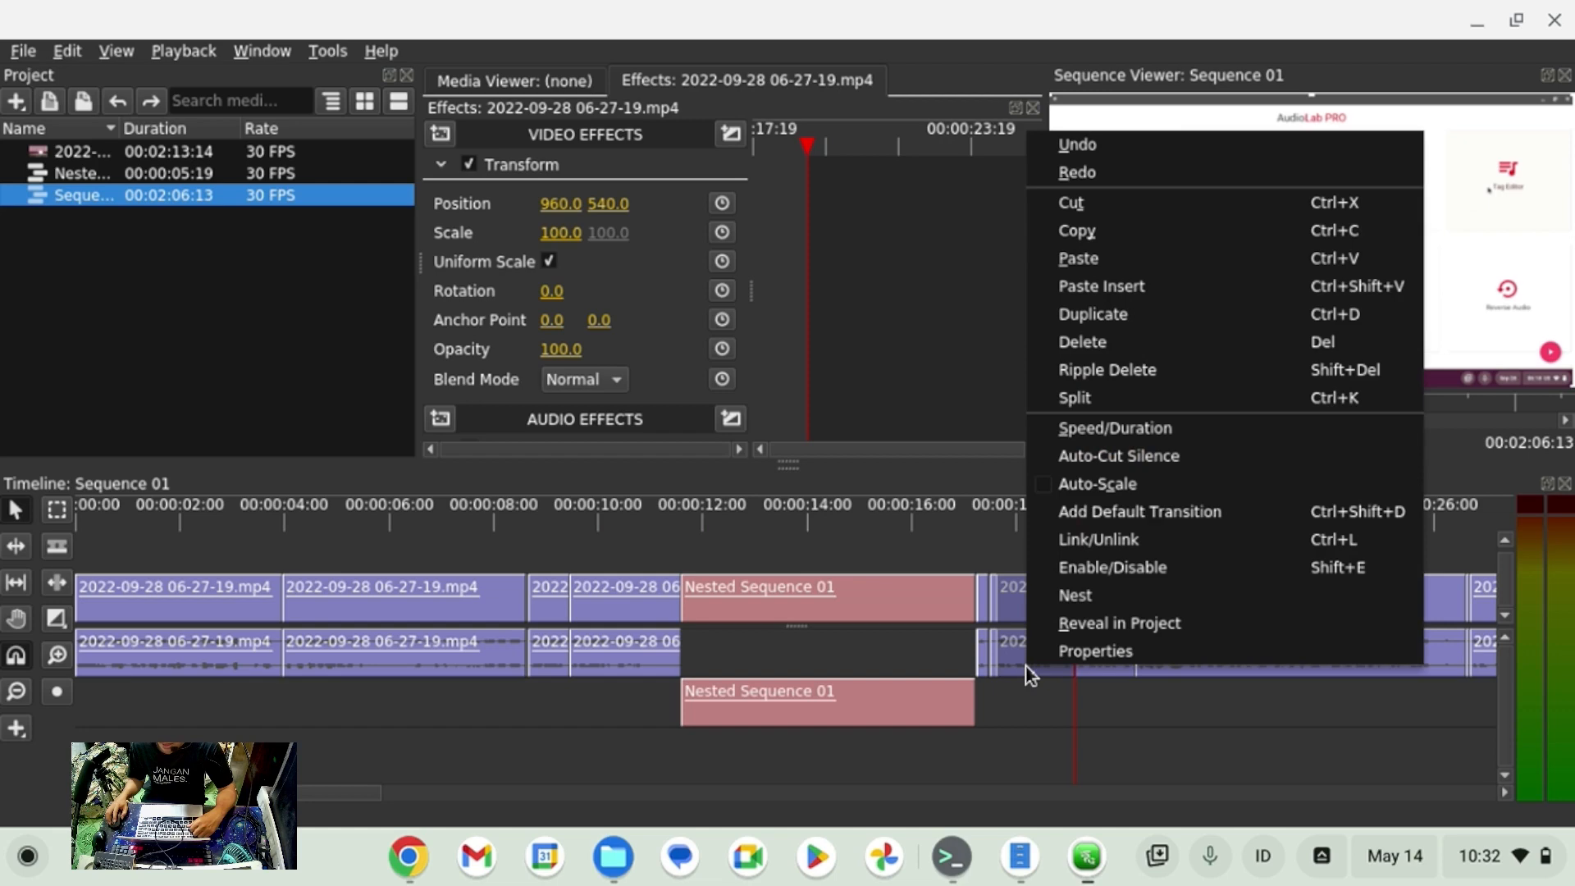
left_click(1102, 541)
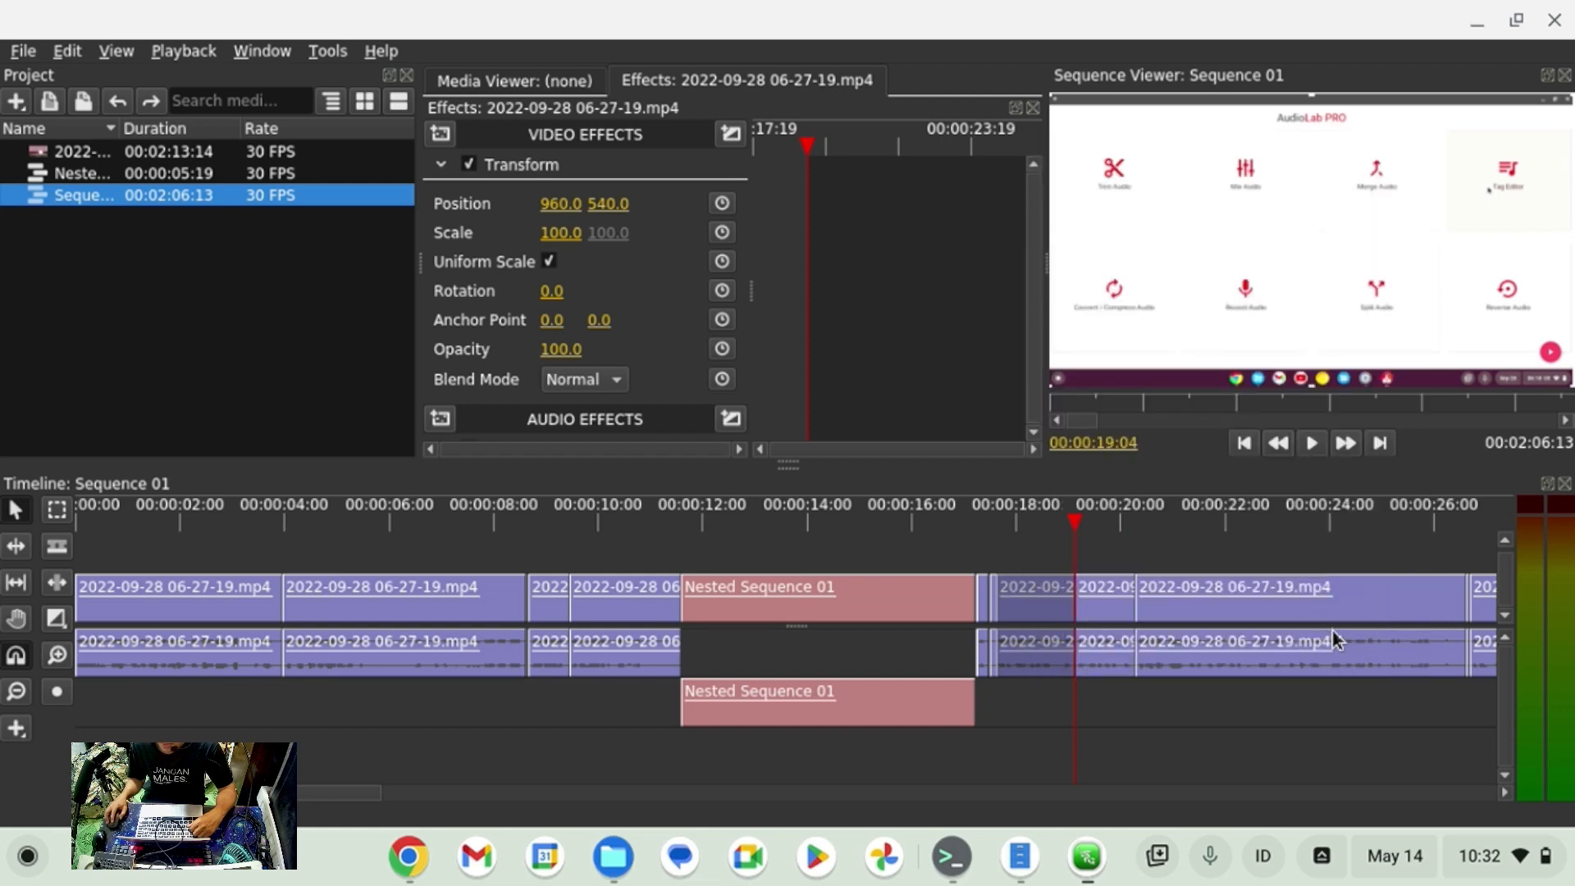
left_click(1053, 599)
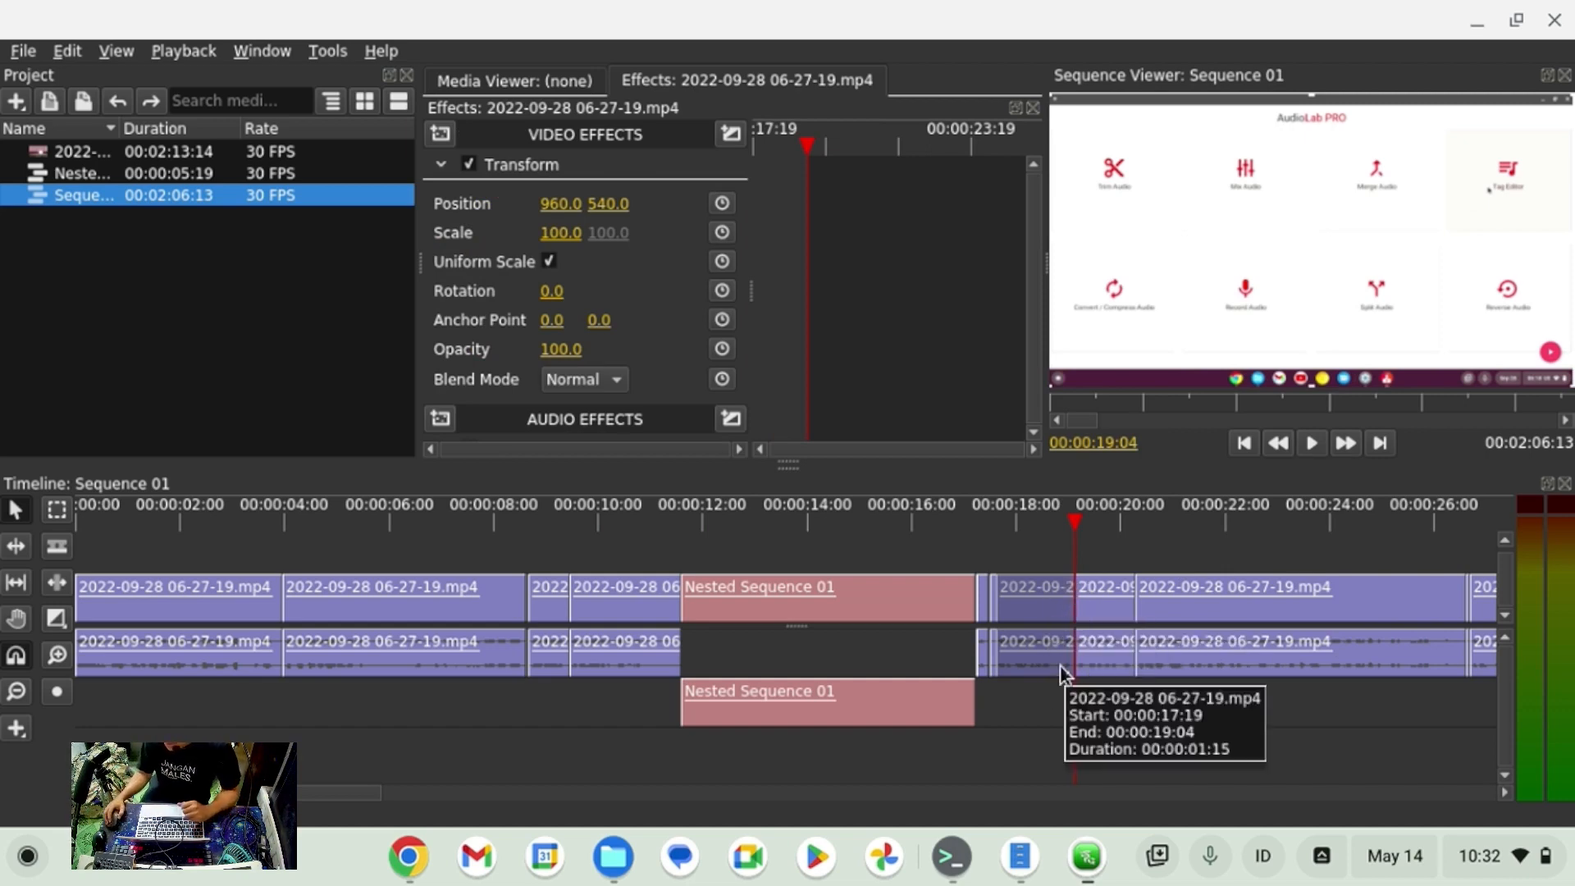
Scale the footage clip starting at 00:00:17:19 down to 58 and set its horizontal position to 1073.
right_click(1060, 614)
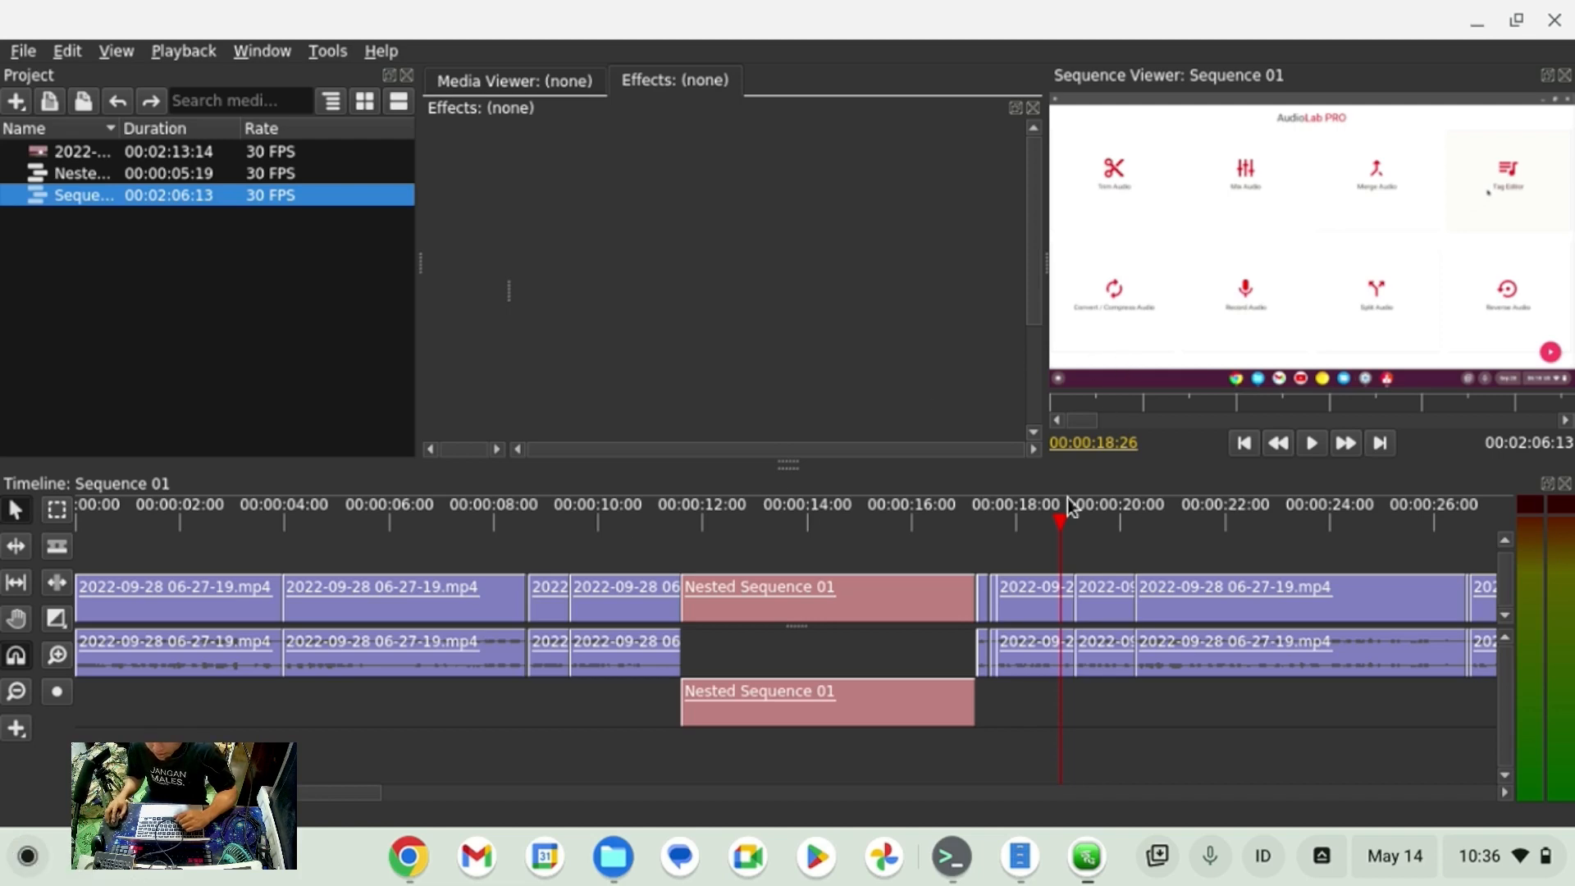
left_click(1031, 529)
left_click(1046, 582)
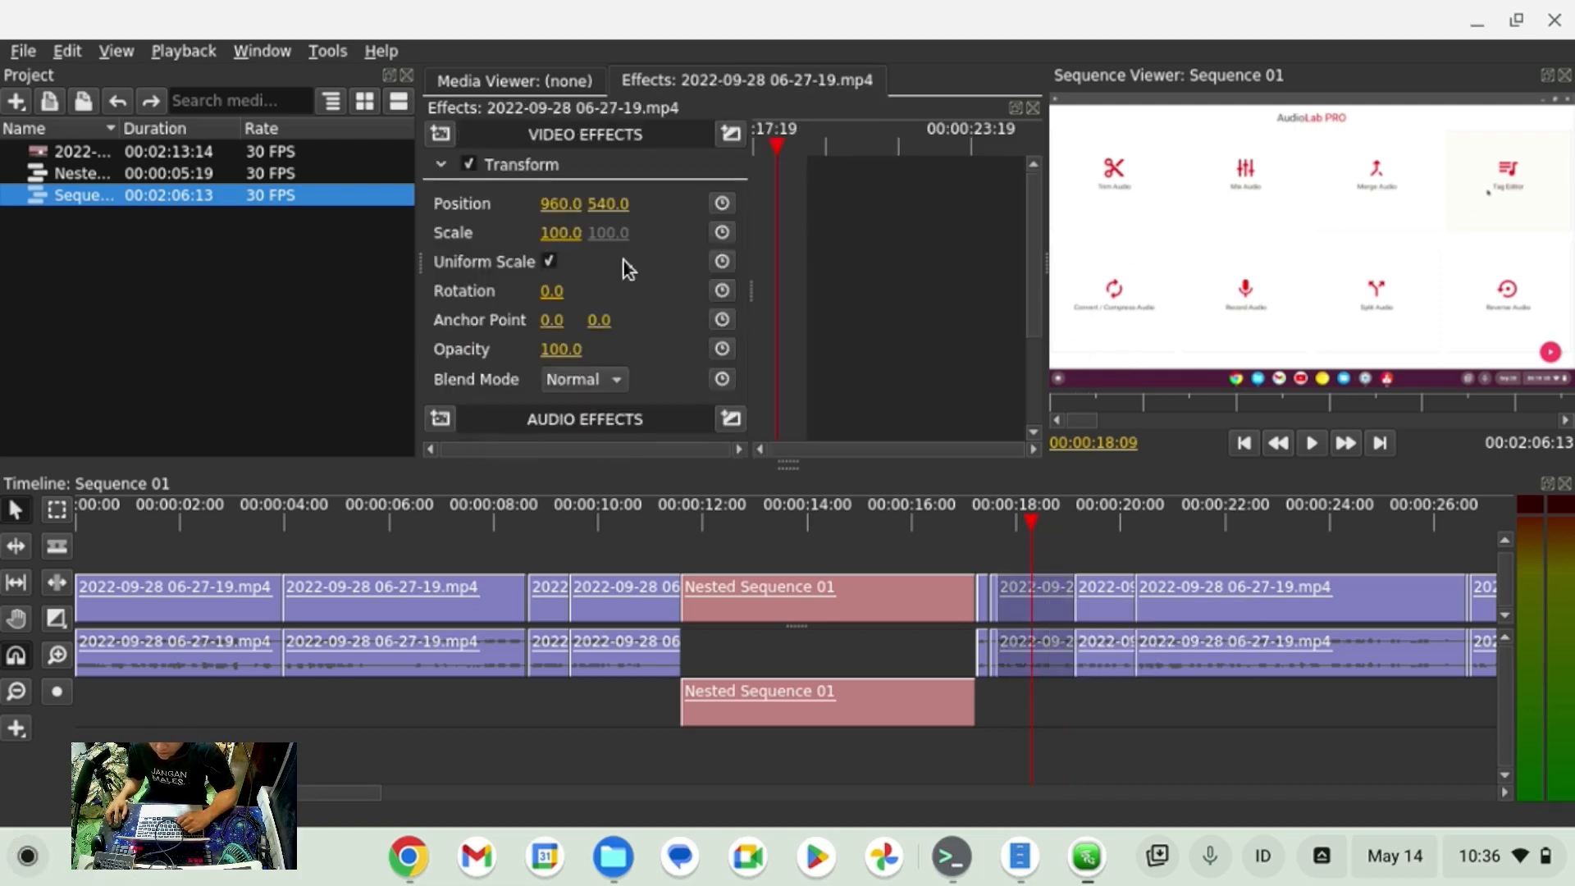
left_click_drag(560, 232, 653, 204)
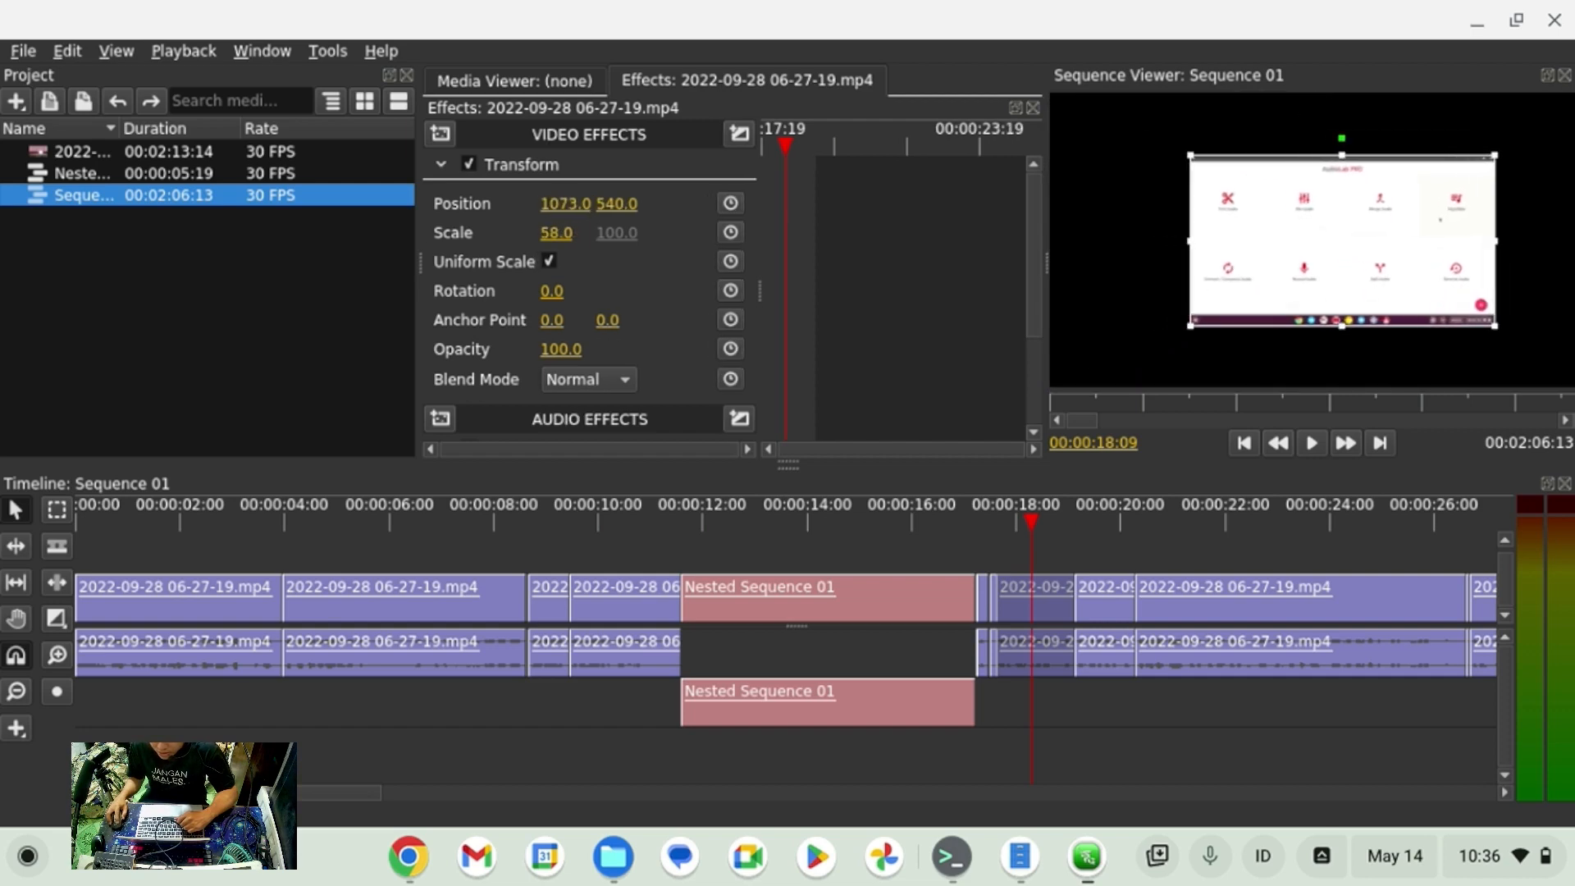
Copy the Transform effect of the footage clip starting at 00:00:17:19.
left_click(1098, 611)
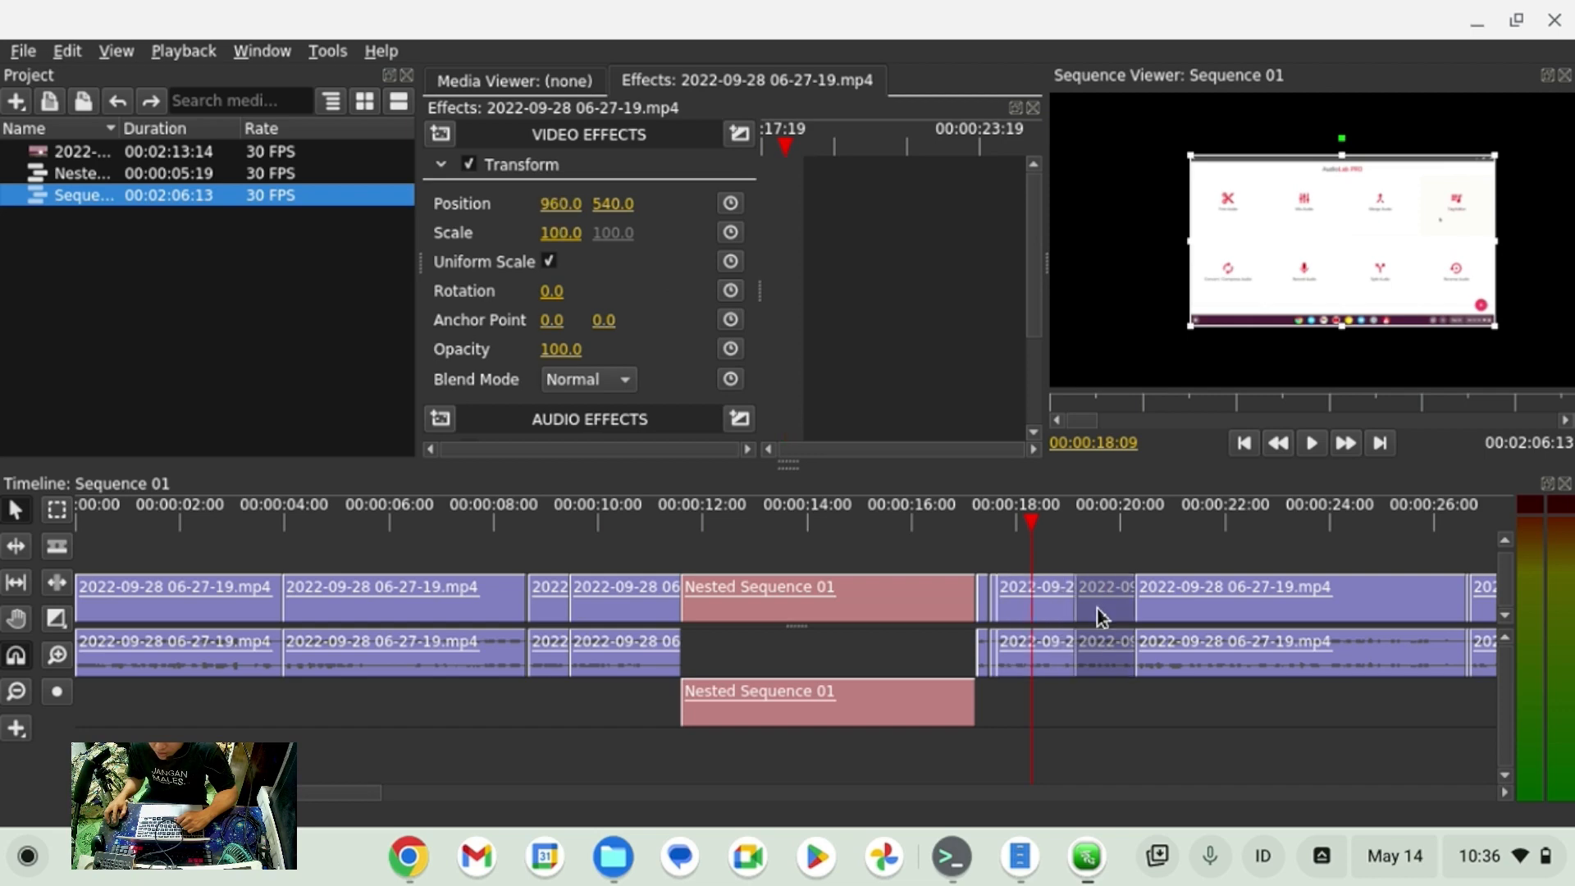
left_click(1092, 520)
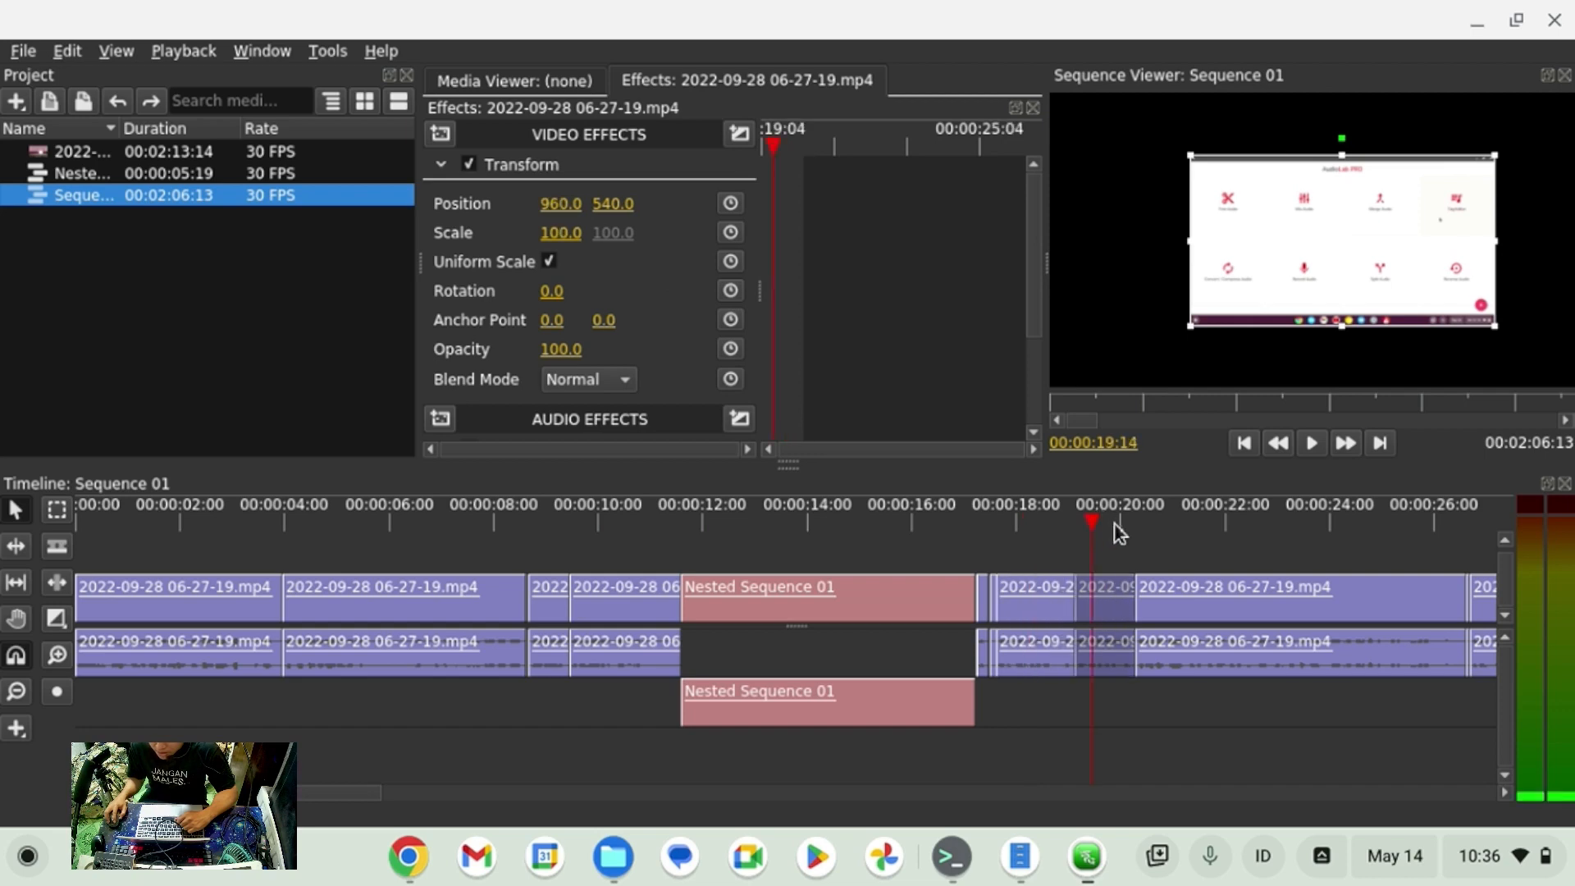
left_click(1035, 602)
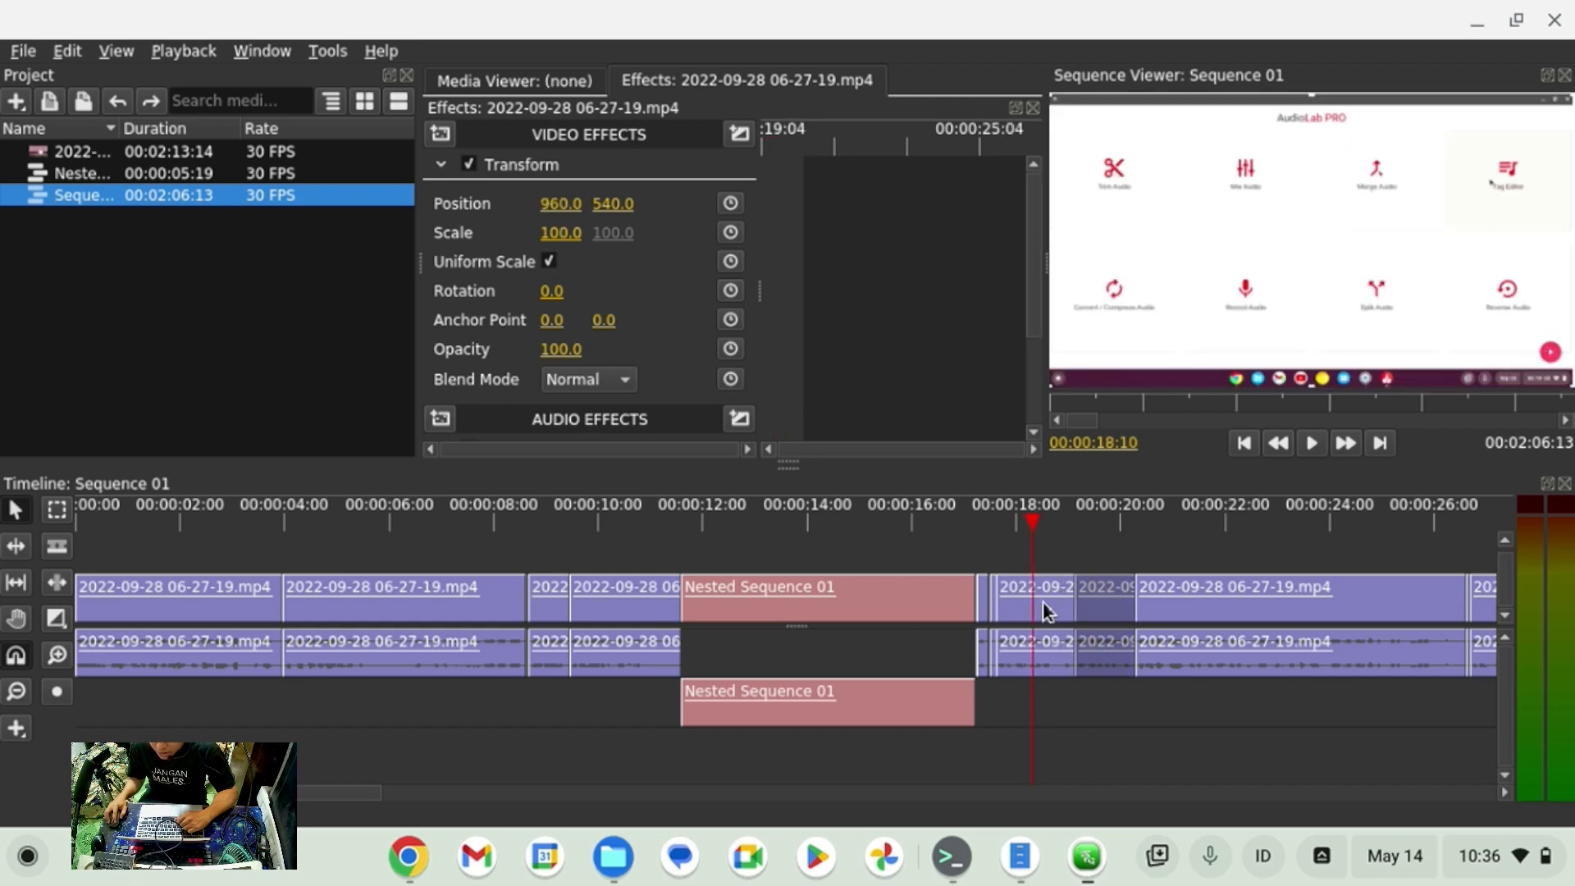
right_click(564, 167)
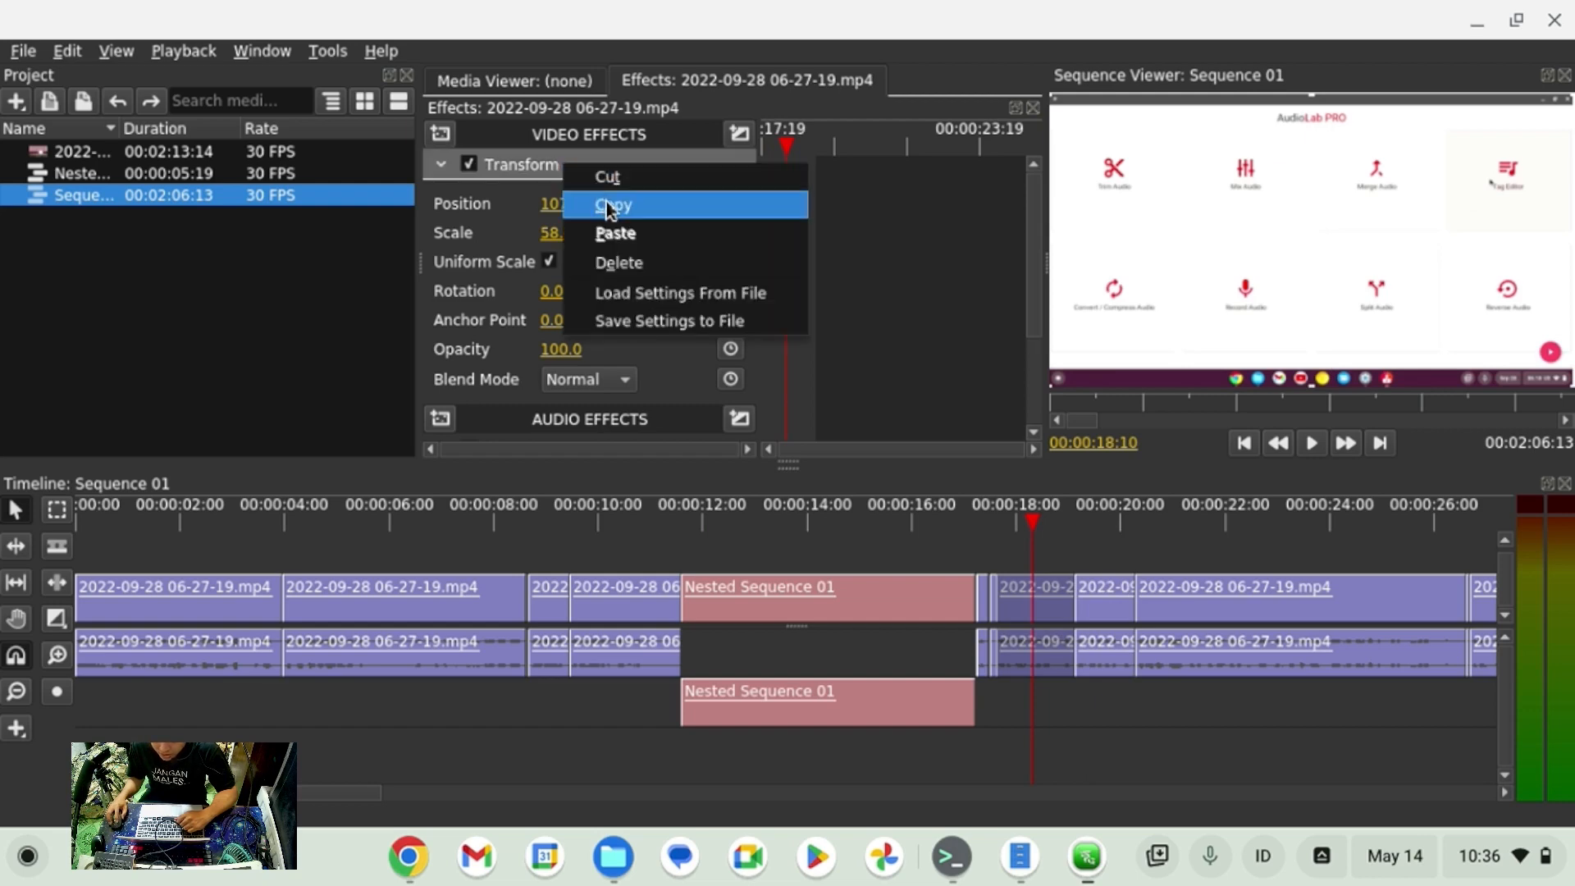
left_click(606, 207)
right_click(601, 165)
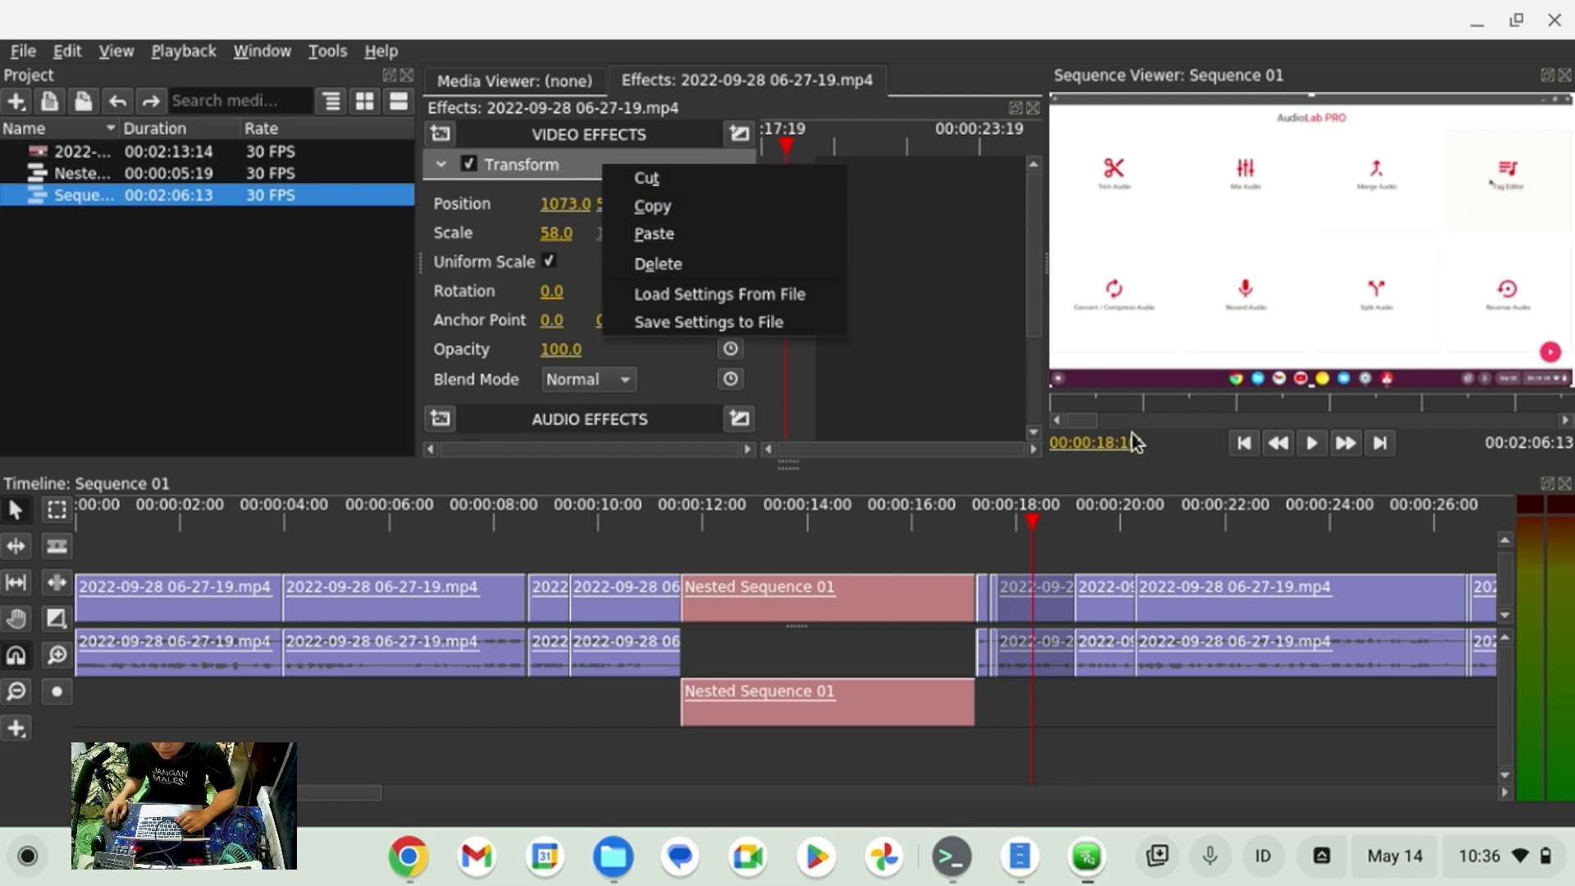
Paste the copied Transform effect onto the footage clip starting at 00:00:19:04, replacing its existing Transform.
left_click(1099, 607)
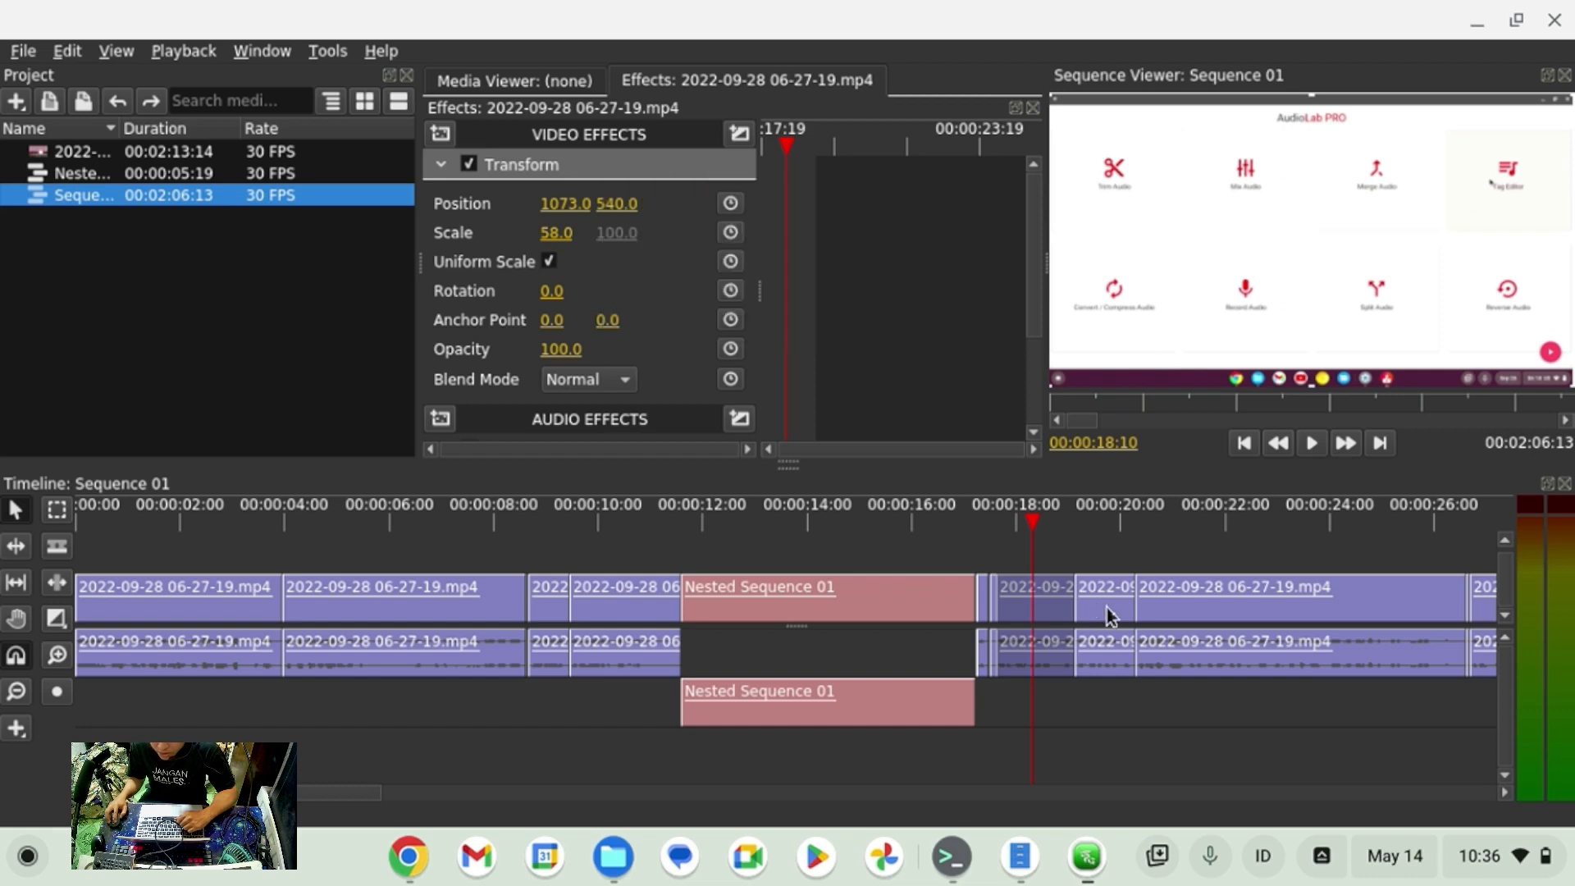
left_click(1107, 608)
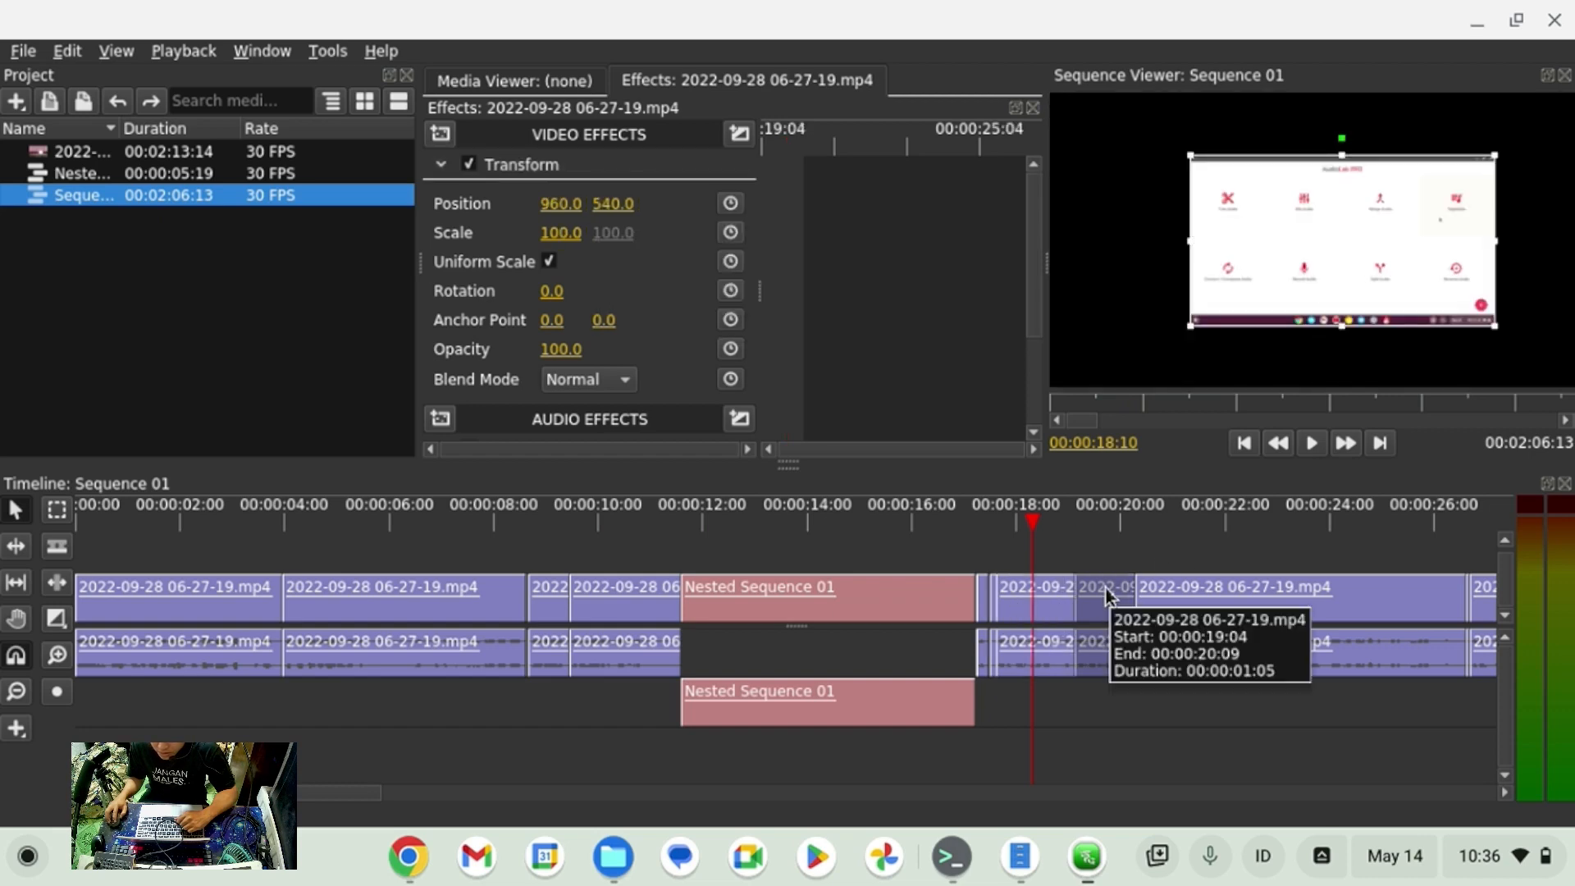
right_click(1106, 589)
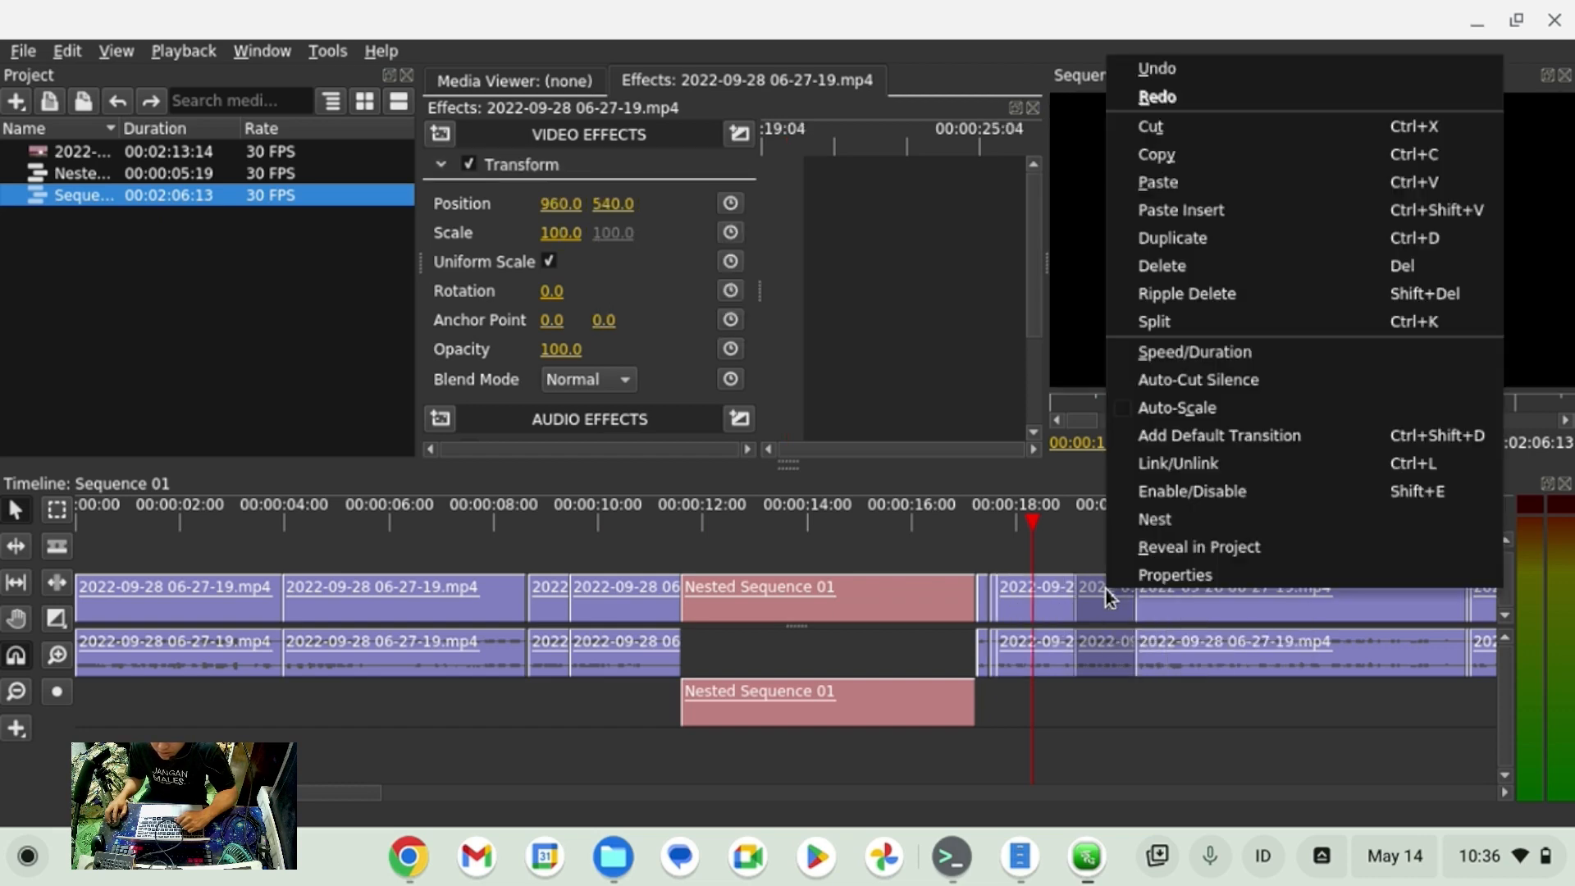
left_click(625, 181)
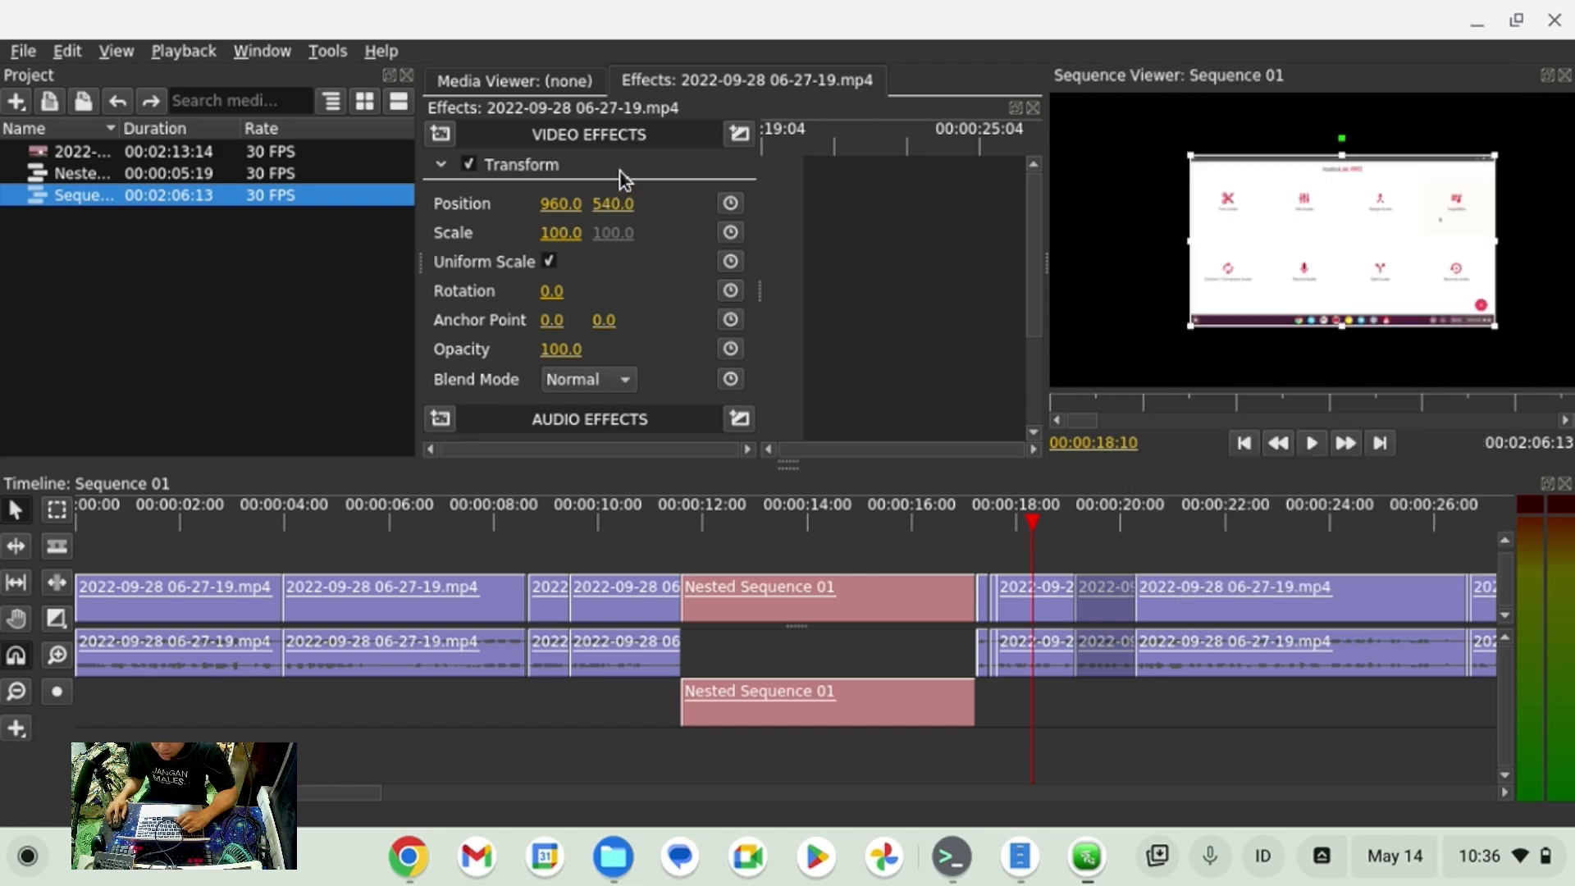
right_click(553, 169)
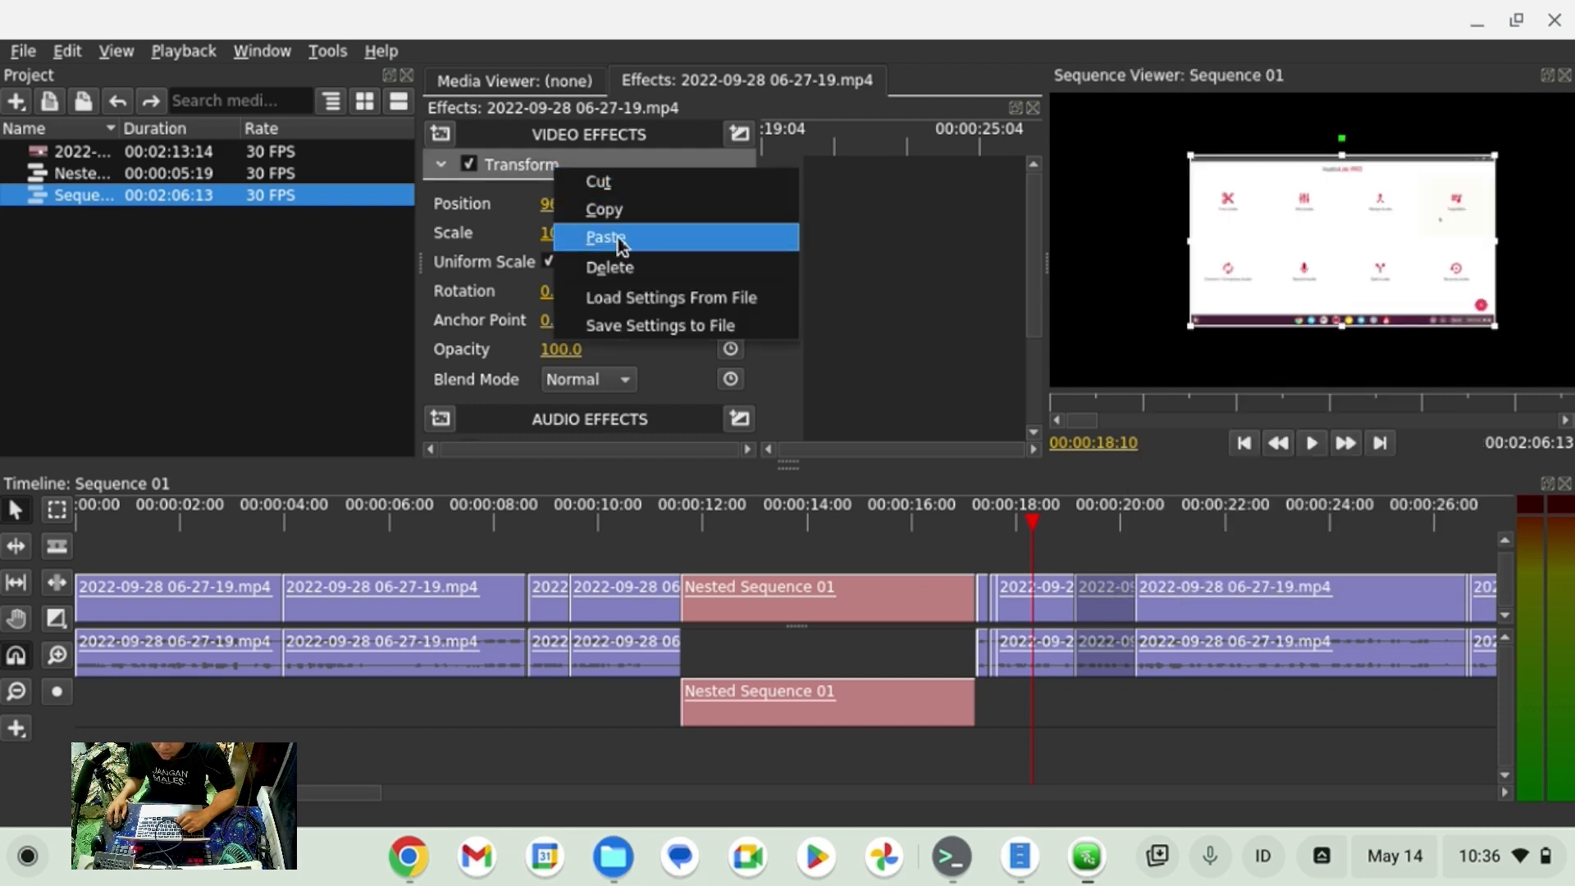
left_click(516, 165)
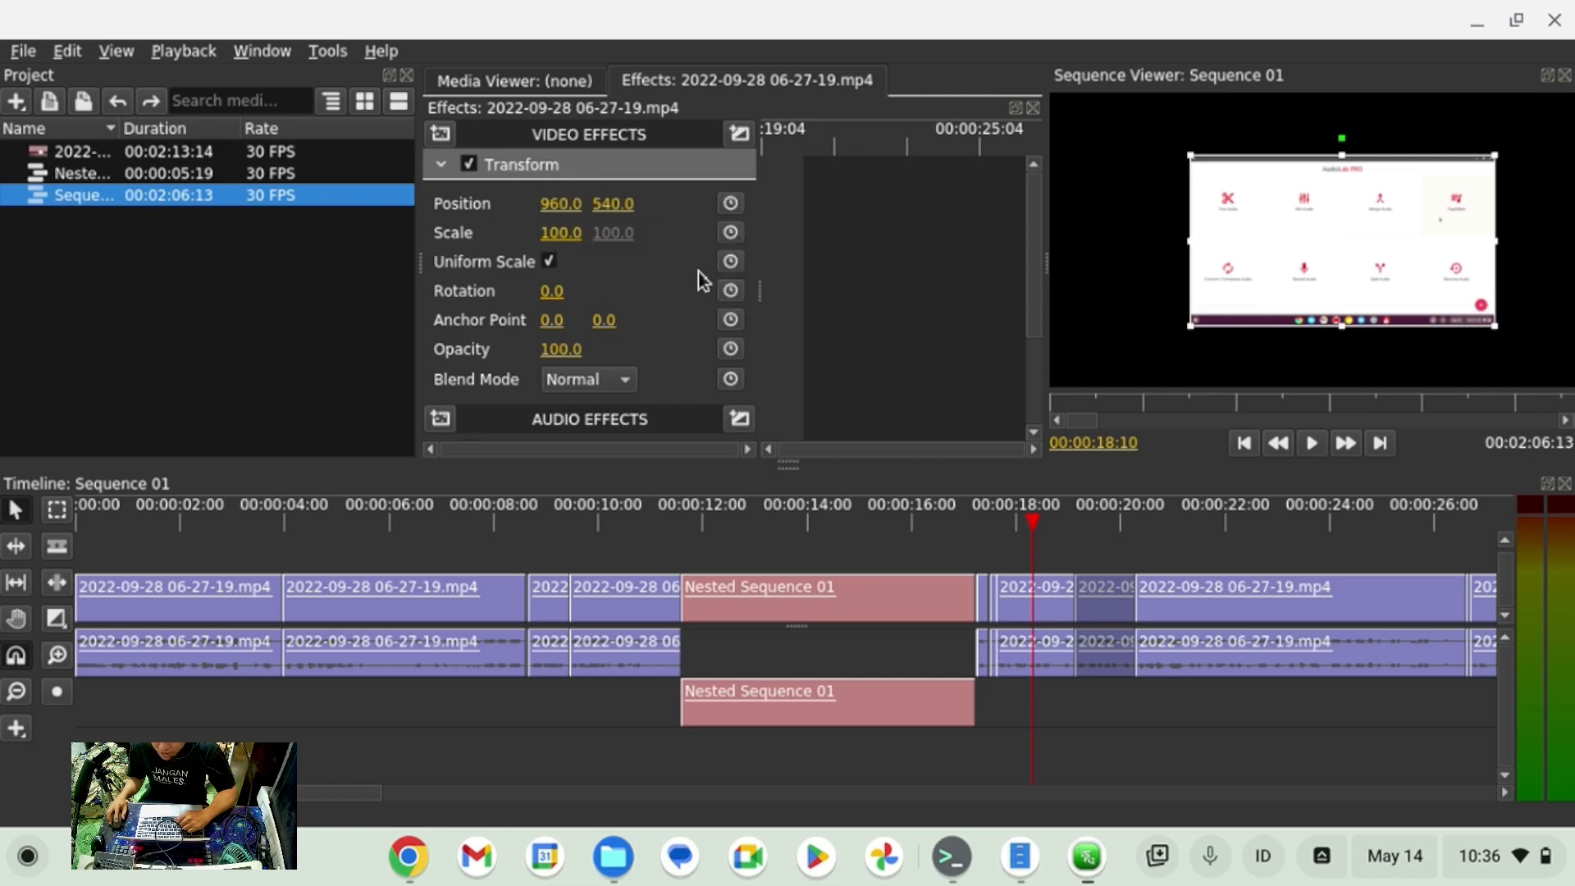
left_click(1105, 525)
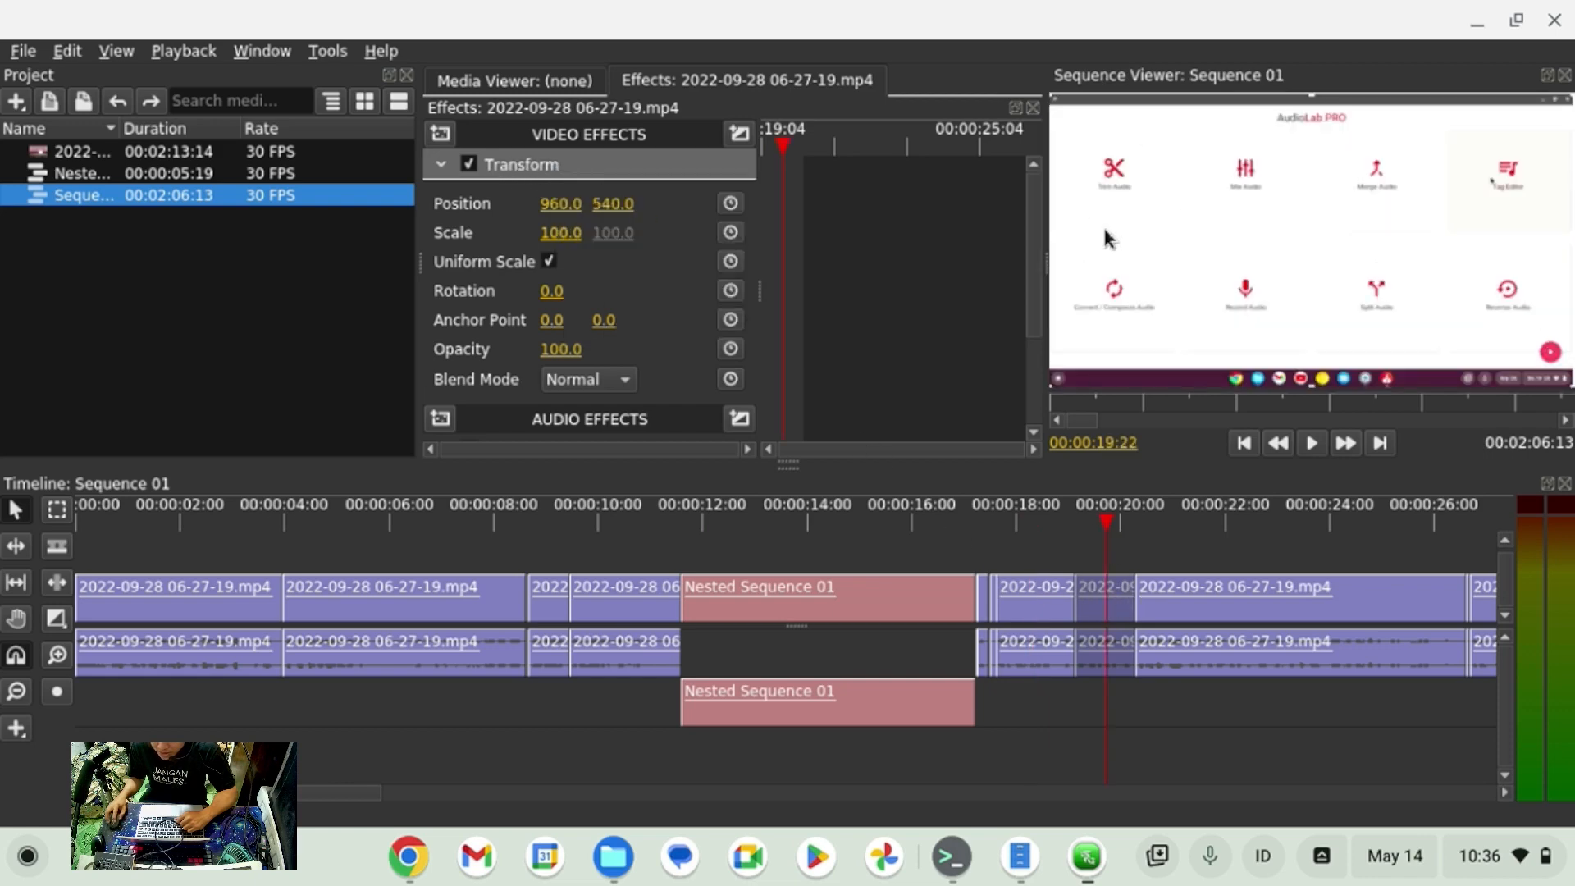
right_click(544, 168)
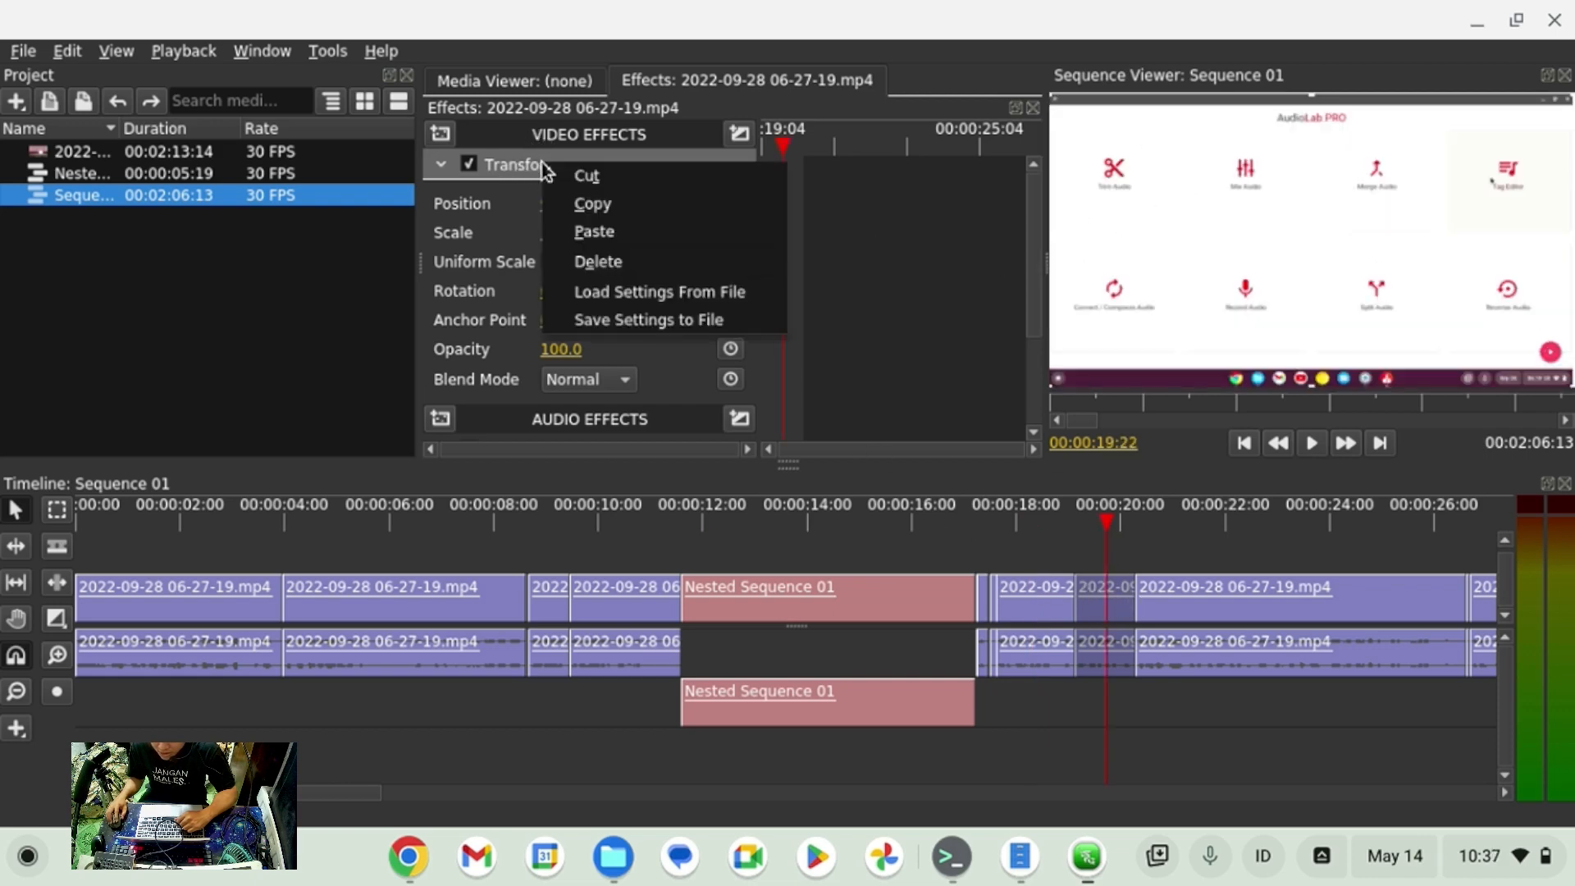
left_click(594, 228)
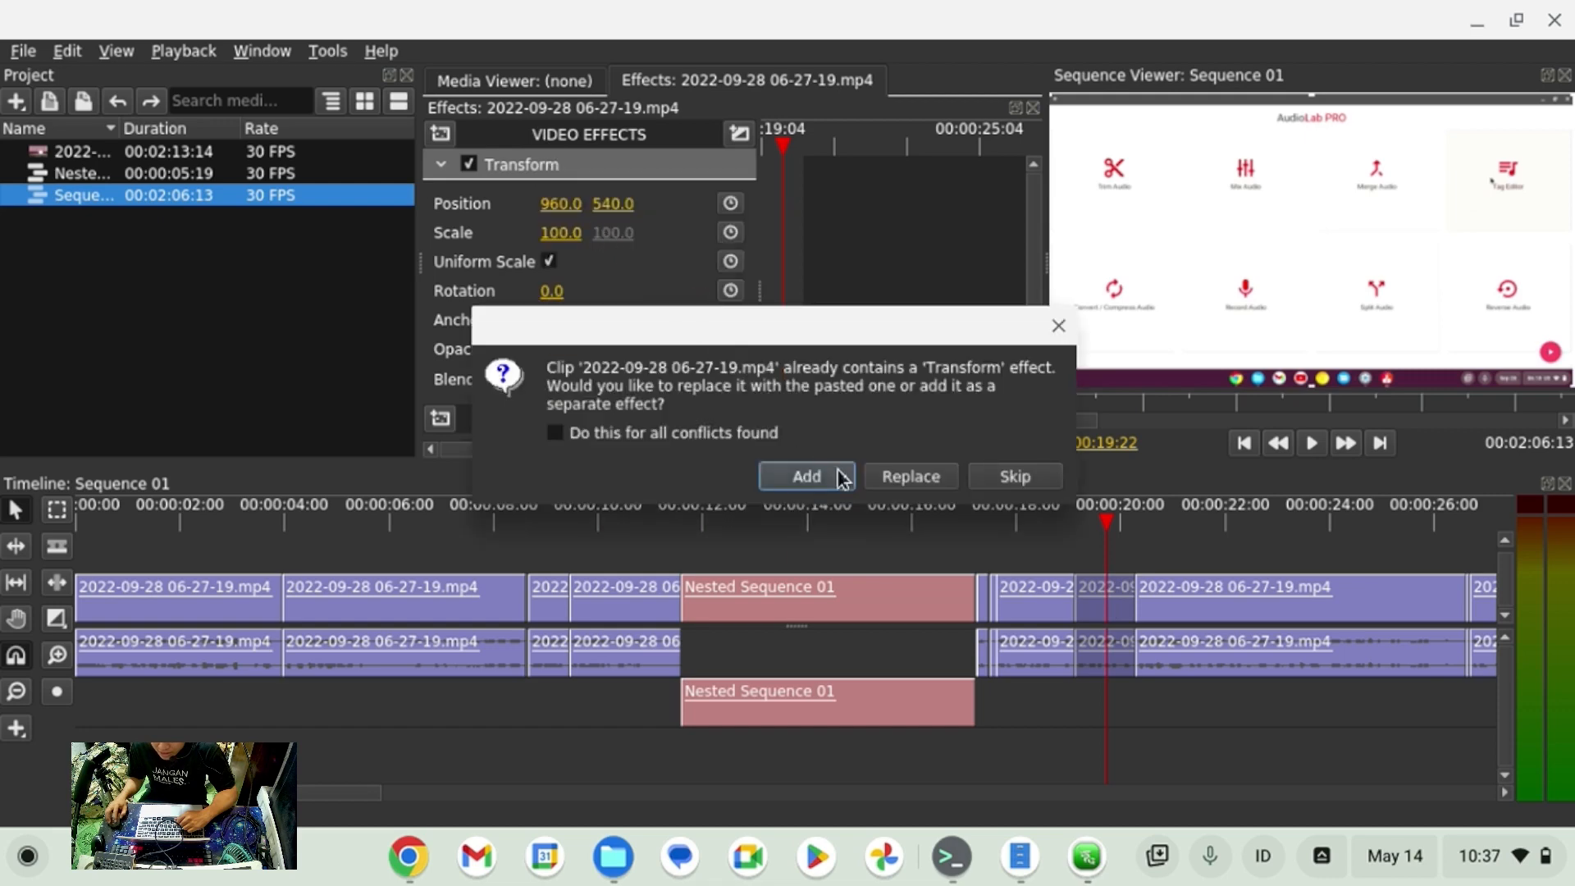
left_click(900, 478)
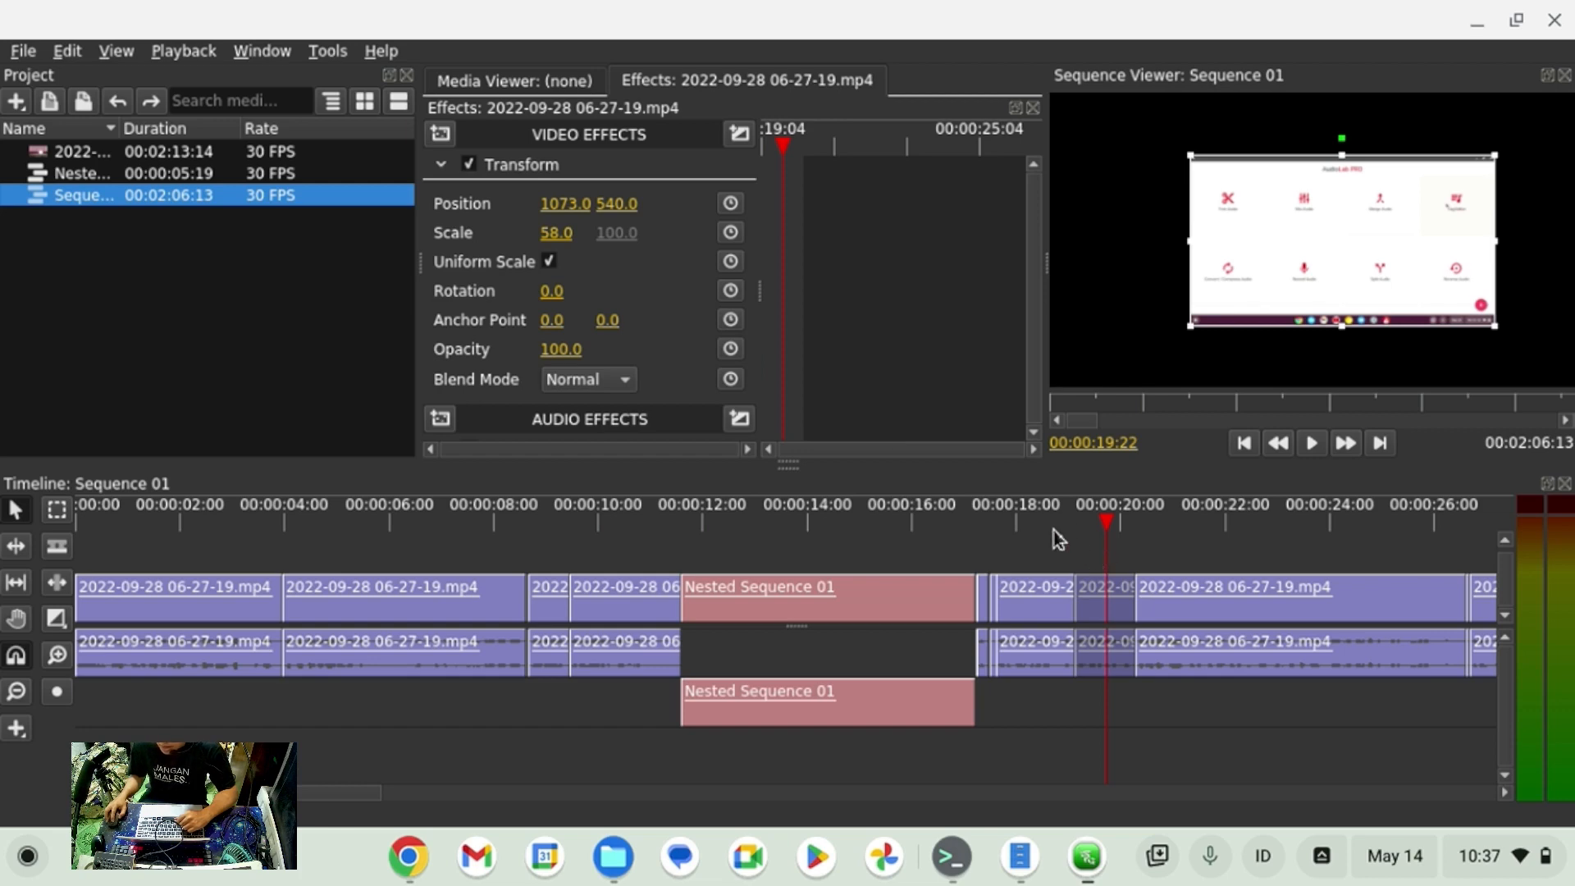
Select the footage clips starting at 00:00:17:19 and 00:00:19:04 together and set their scale to 100 and horizontal position to 955.
left_click(1026, 510)
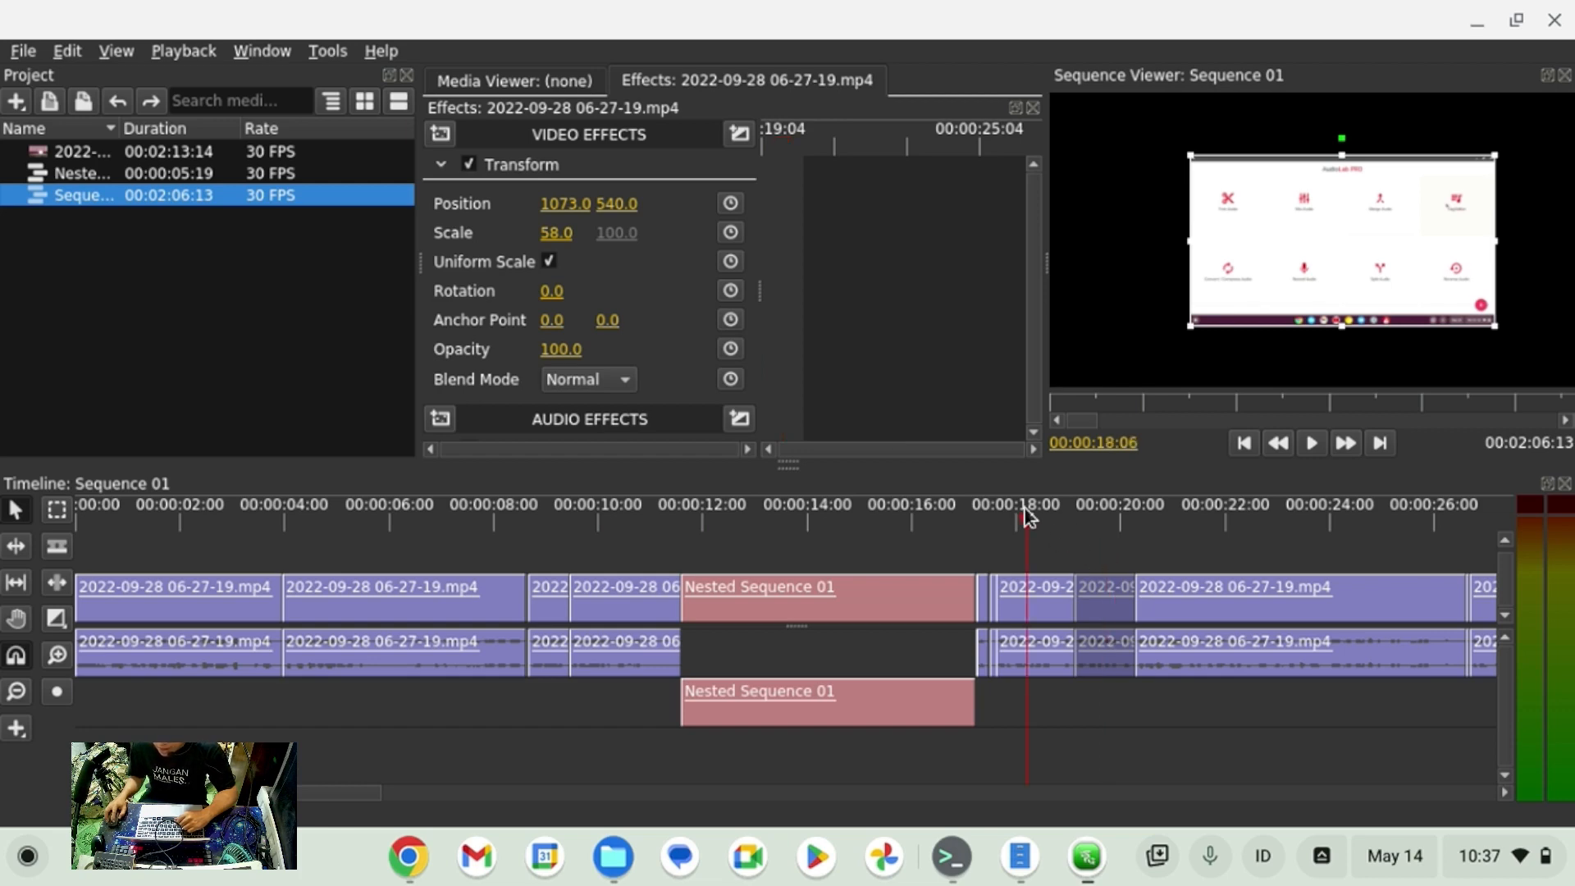
left_click(1057, 610)
left_click(1096, 524)
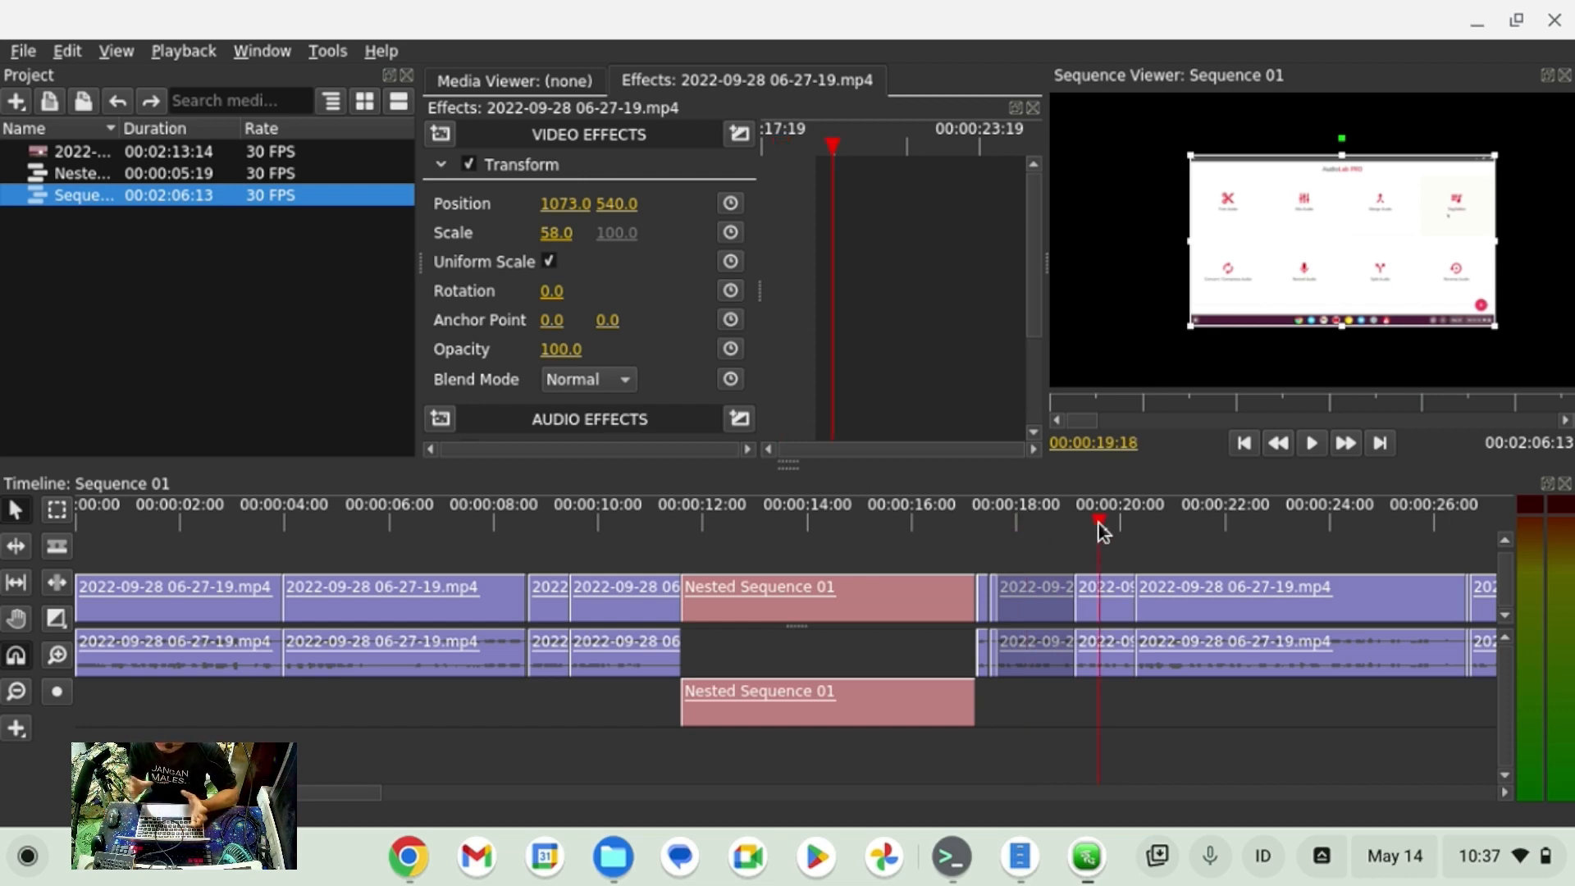
left_click(1089, 606)
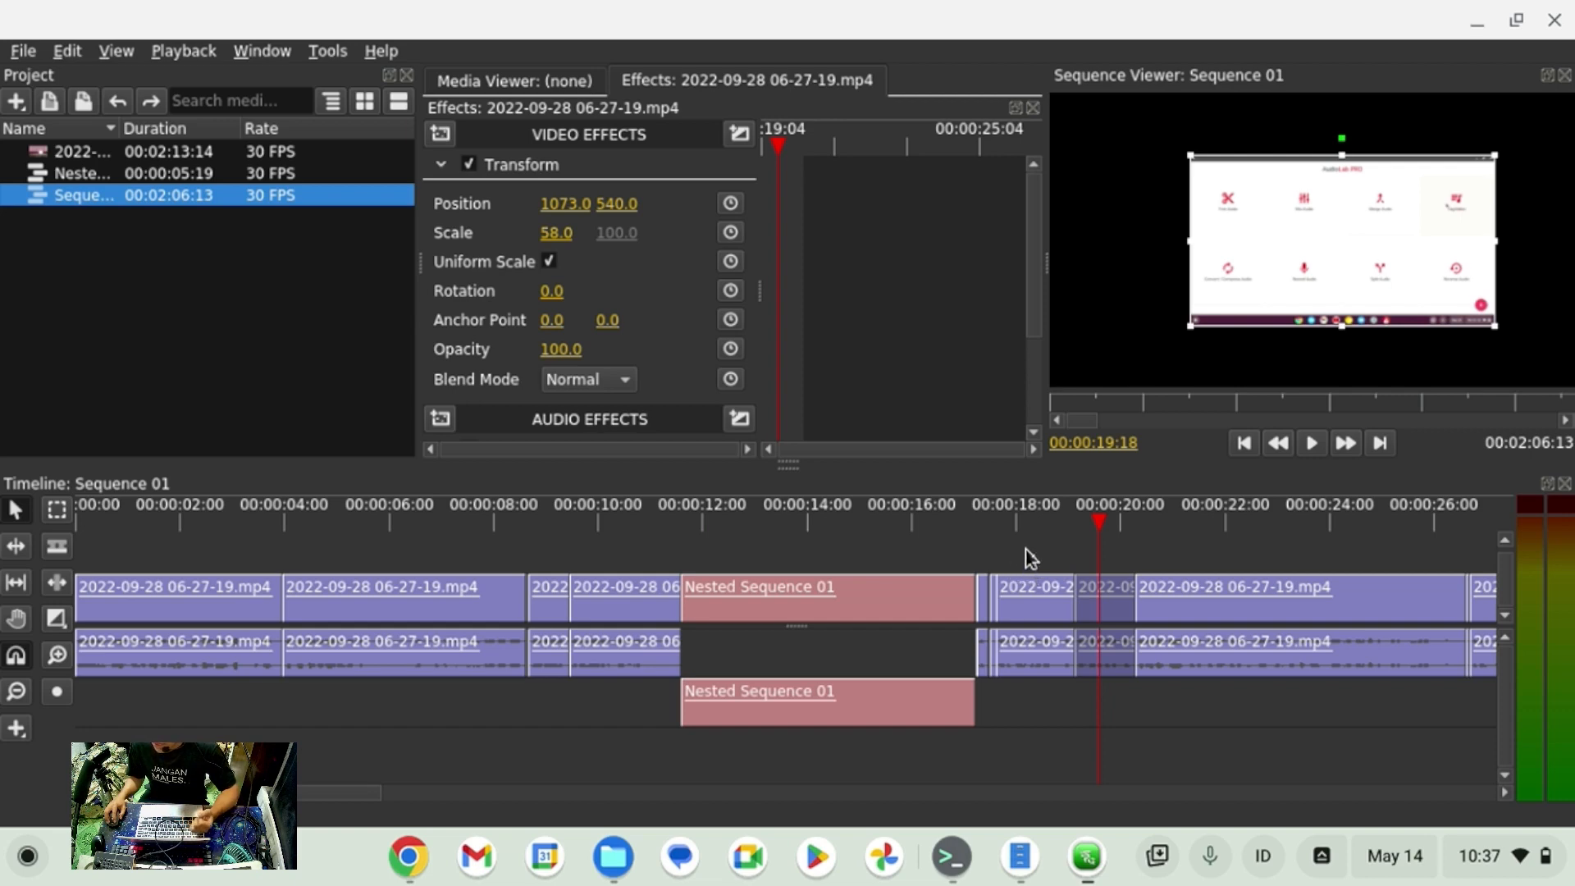
left_click_drag(1018, 543, 1104, 687)
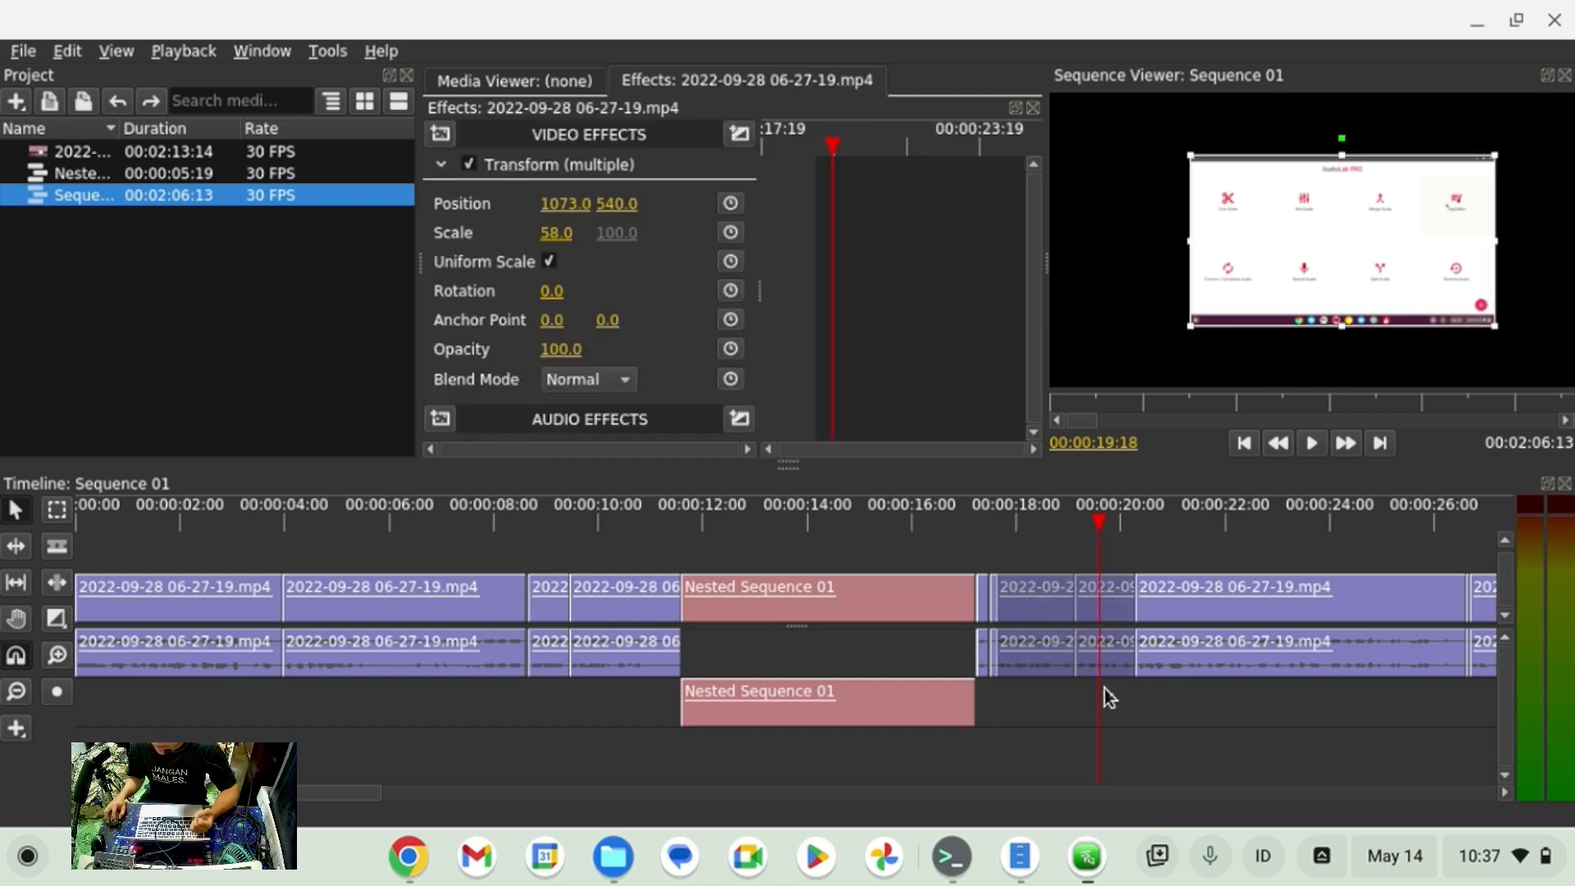
left_click(558, 233)
type("10")
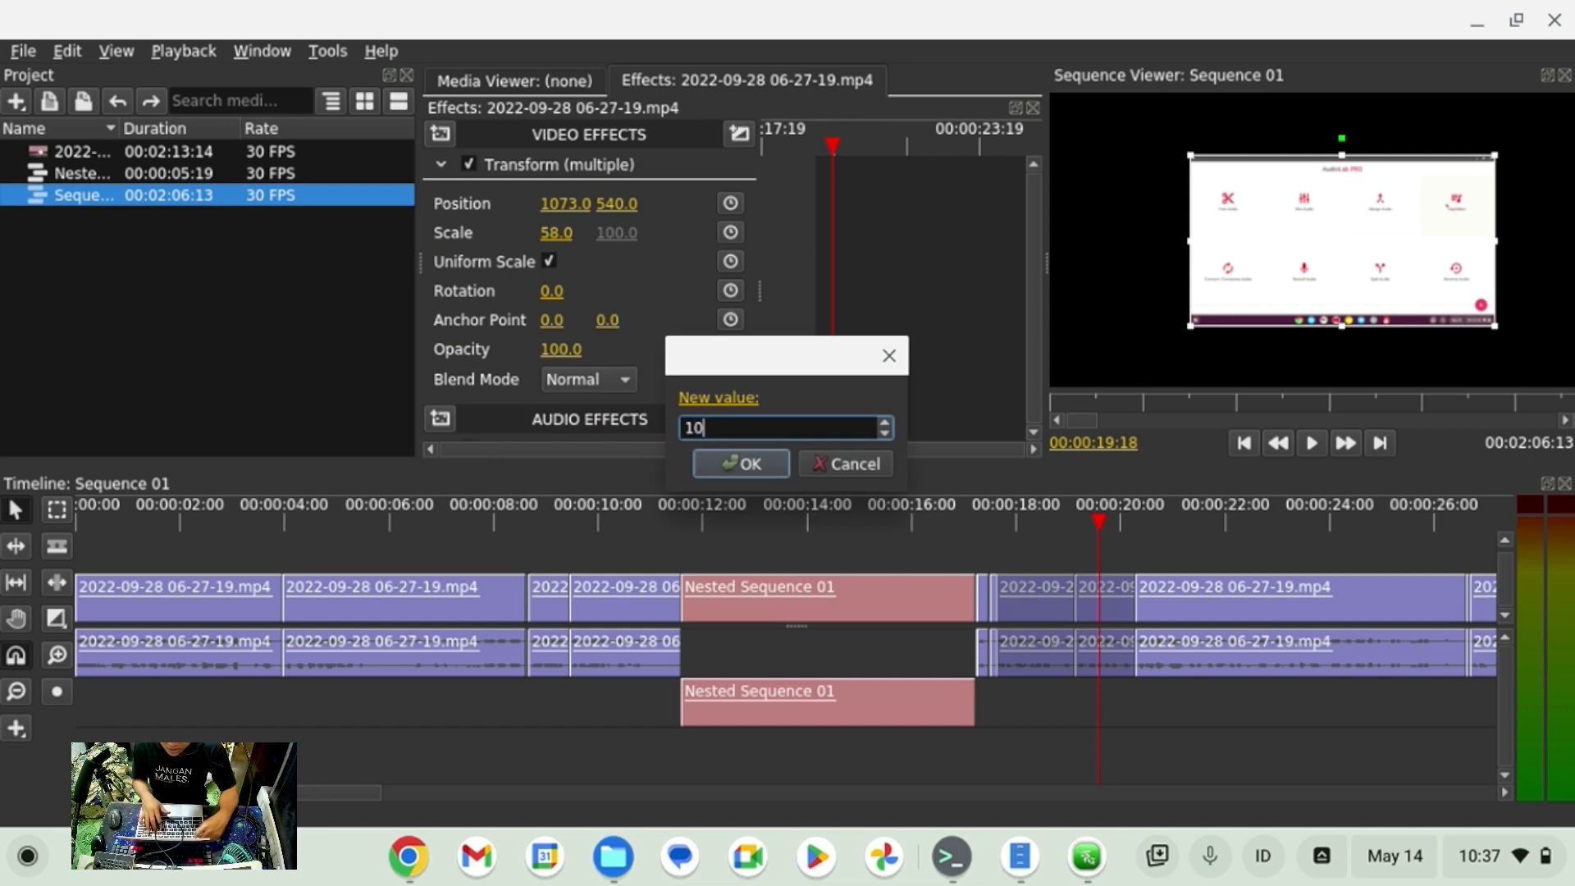
type("0")
key("Return")
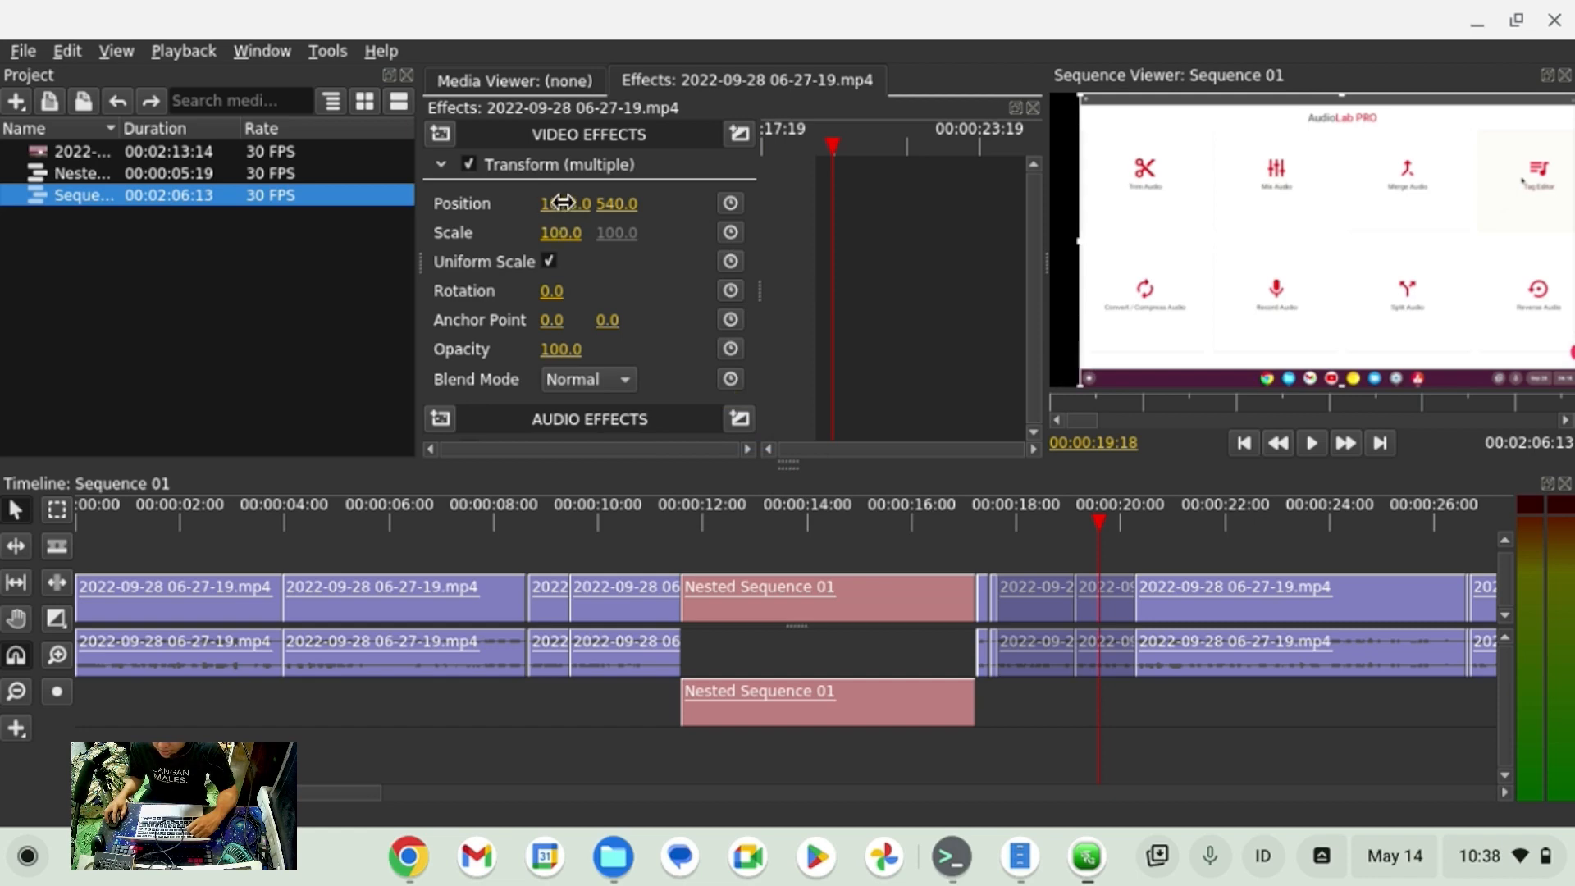
left_click_drag(560, 210, 464, 210)
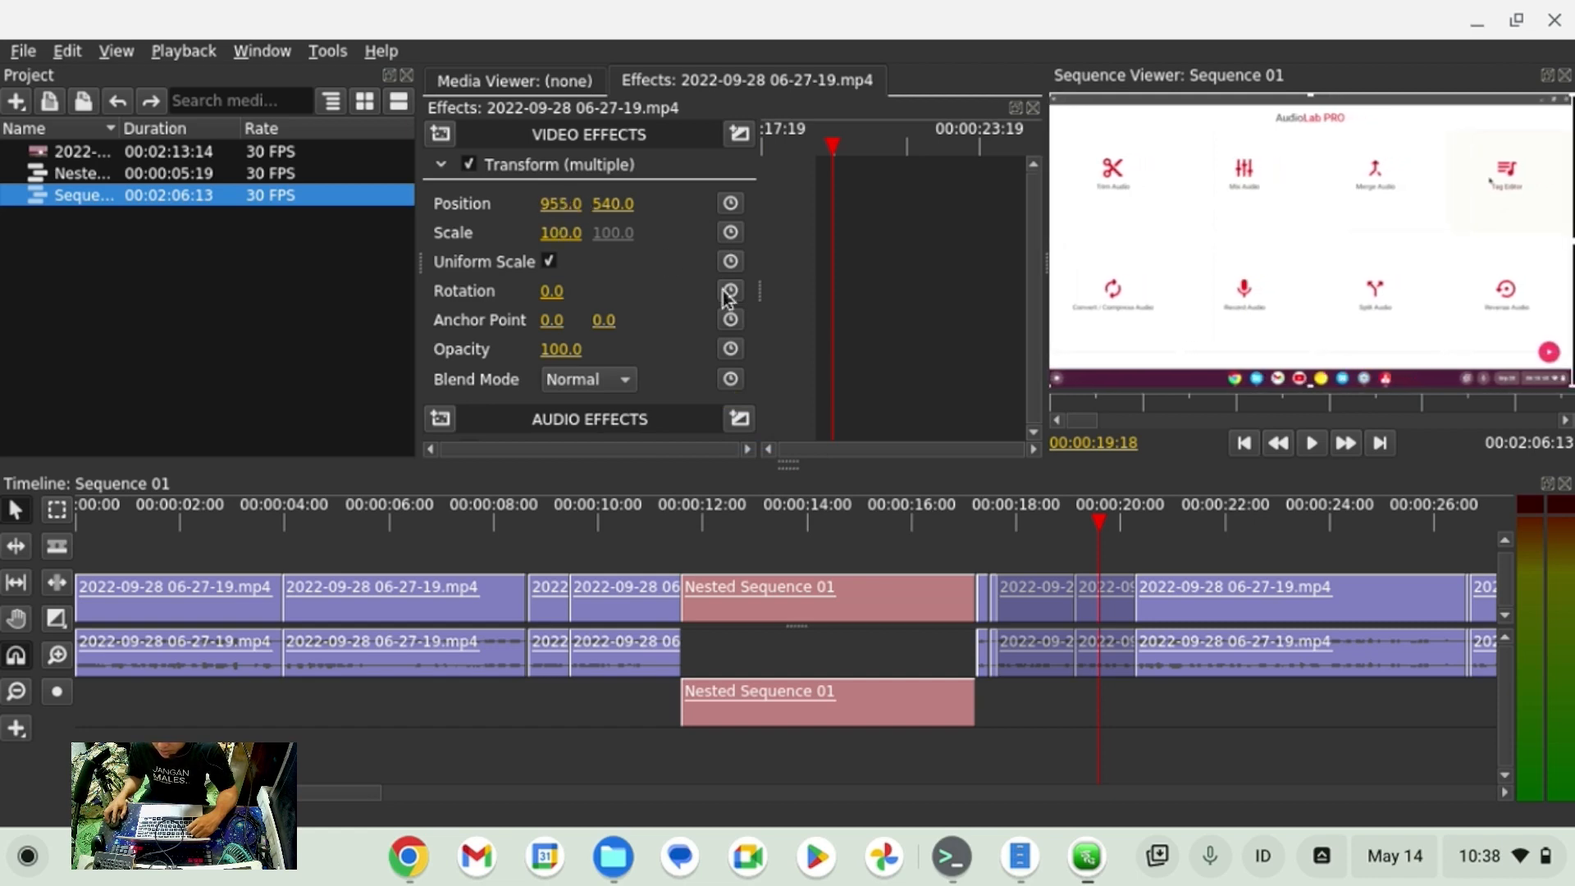
Open the speed and duration settings of the footage clip starting at 00:00:20:09 and enter a speed of 200%.
left_click(1049, 522)
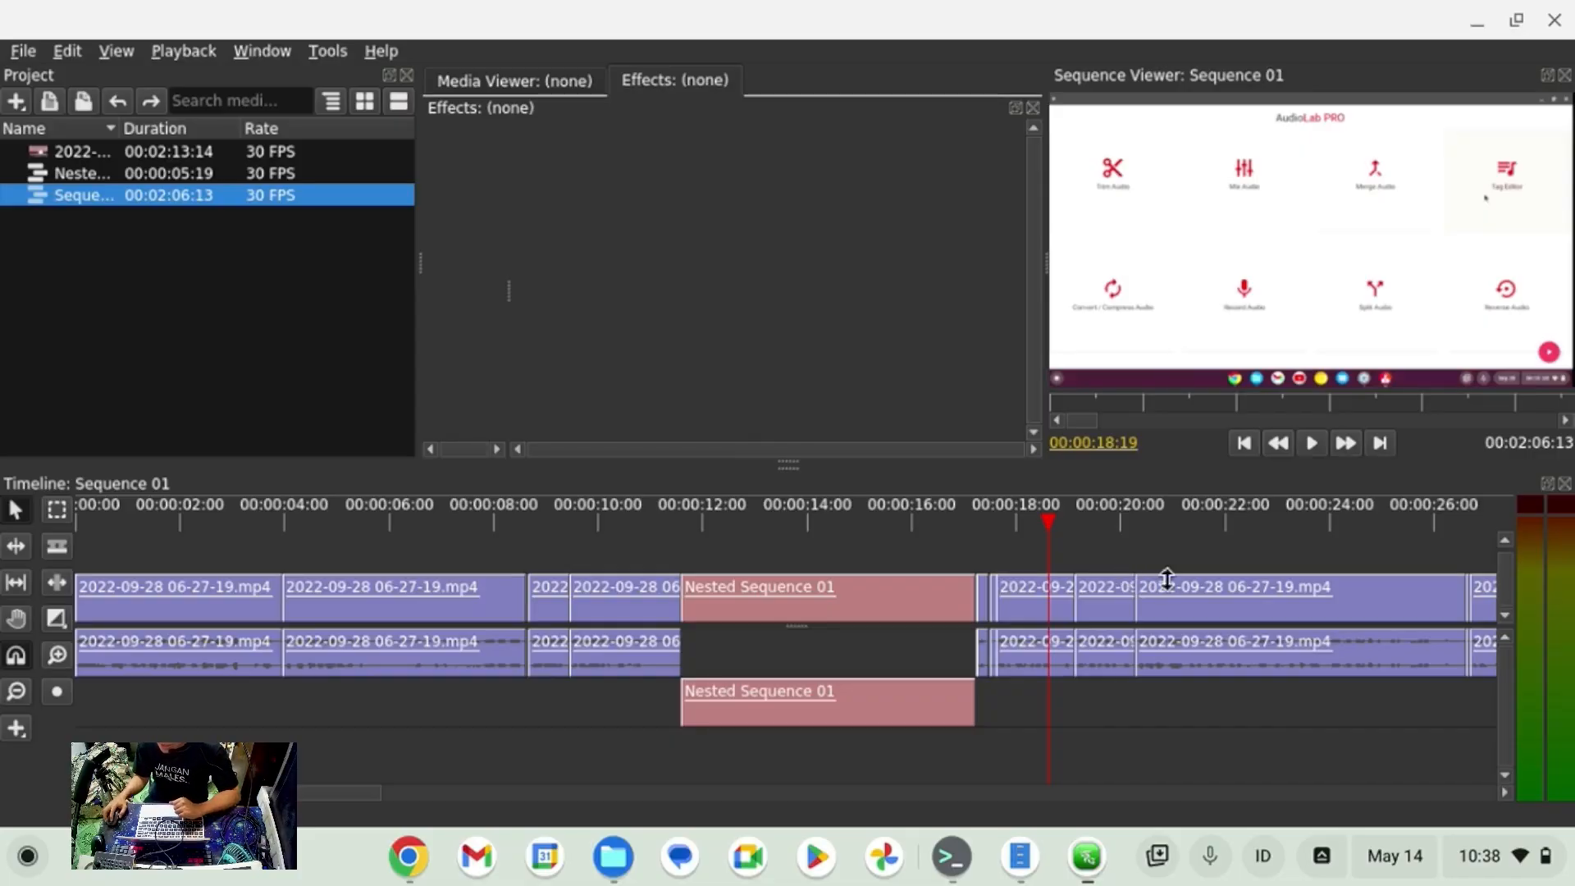
left_click(1181, 520)
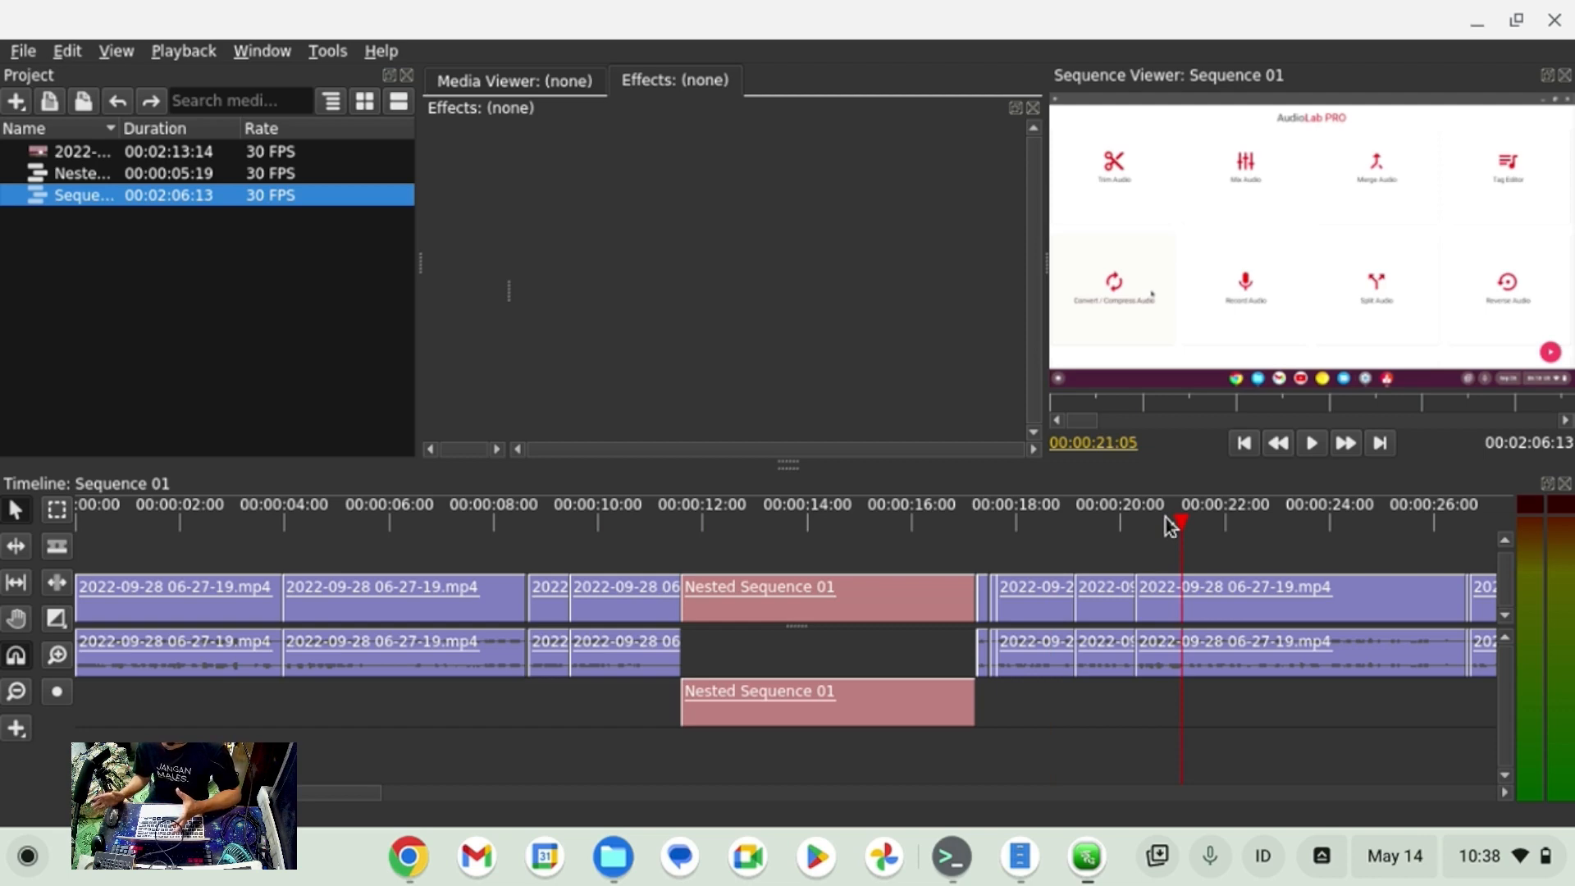
left_click(1218, 611)
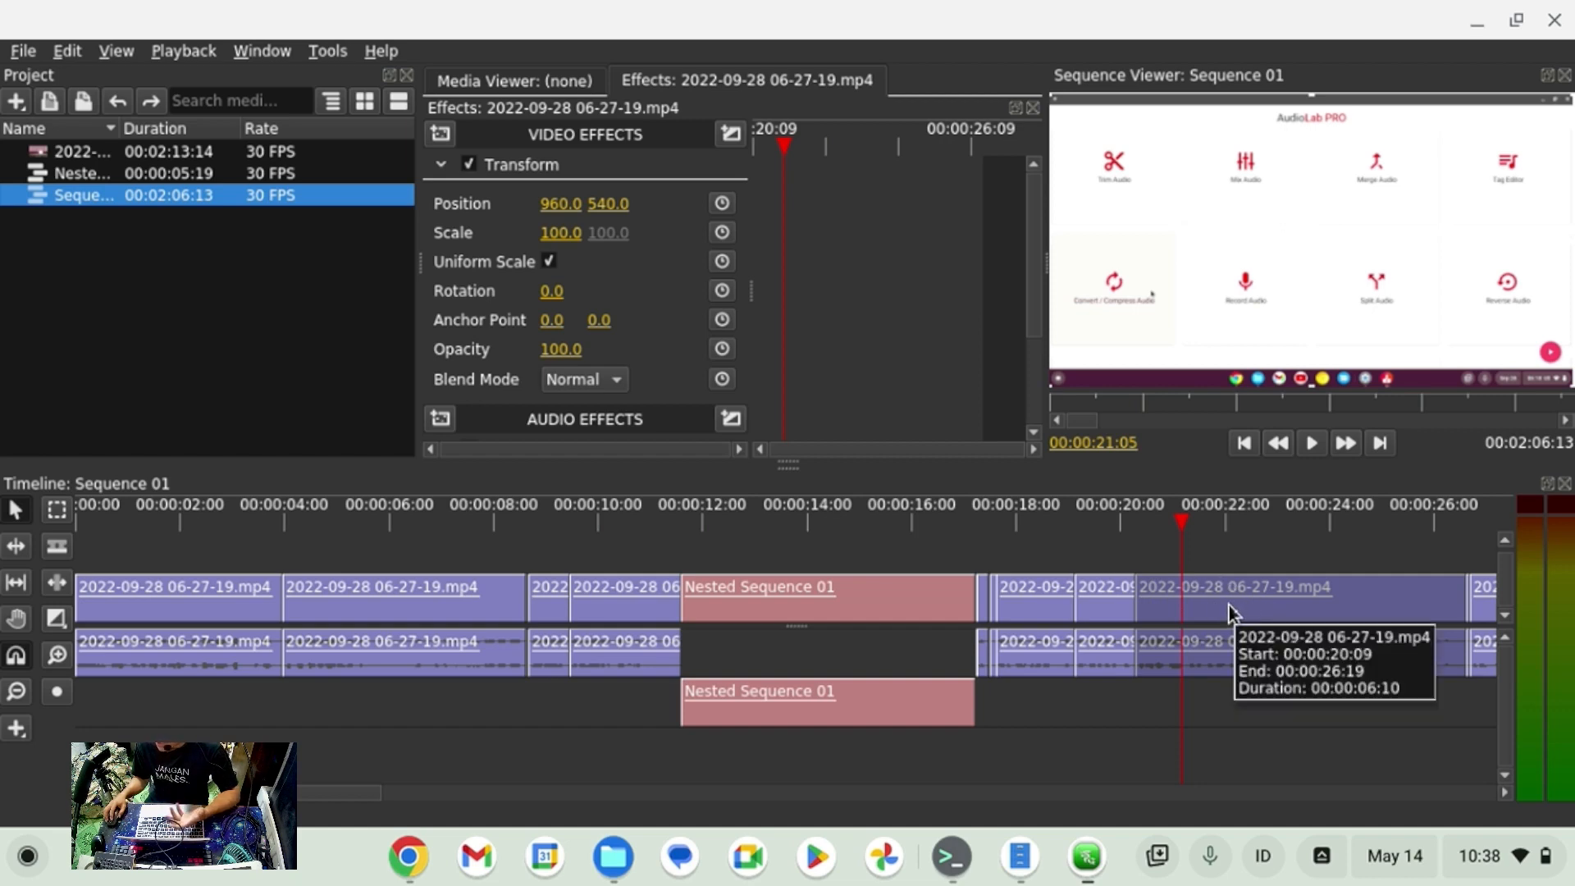
right_click(1225, 607)
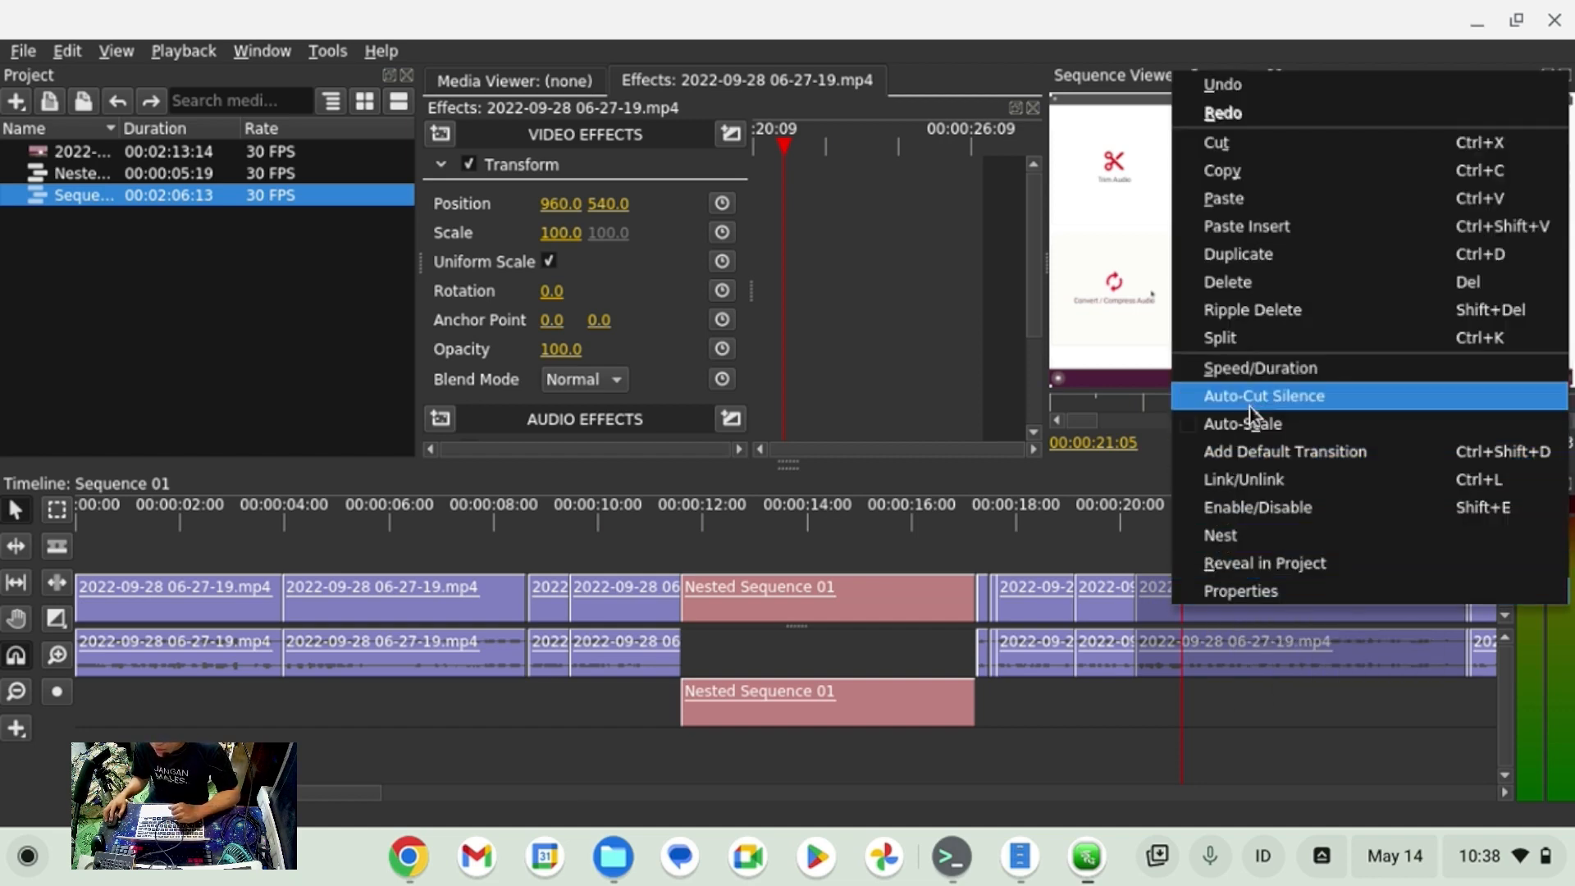
left_click(1275, 369)
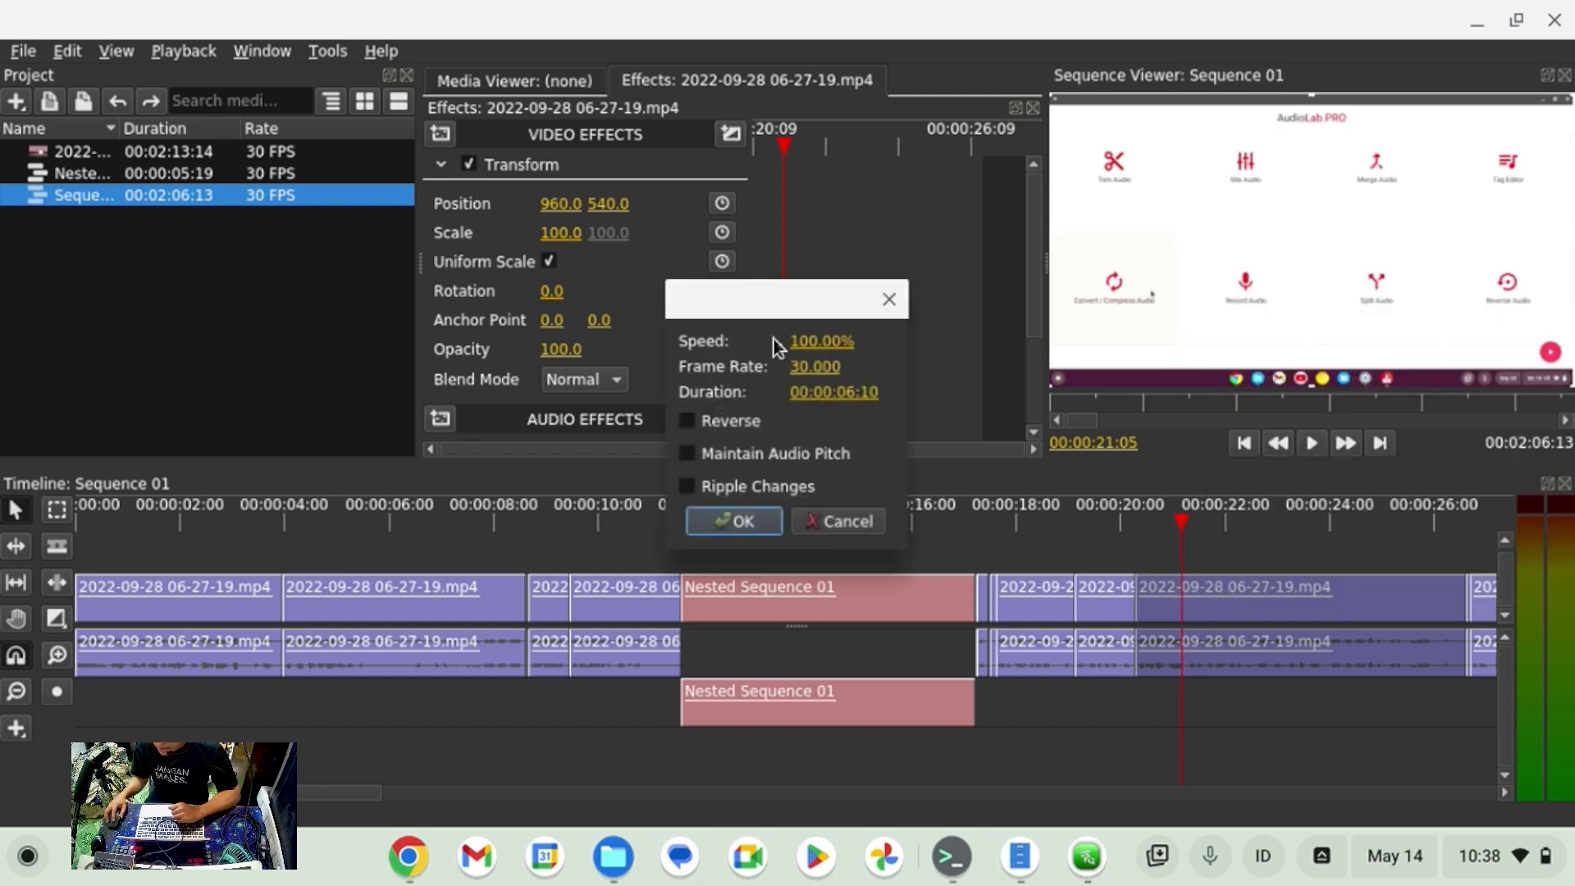
mouse_move(769, 296)
left_mouse_down()
mouse_move(811, 310)
mouse_move(765, 273)
left_mouse_up()
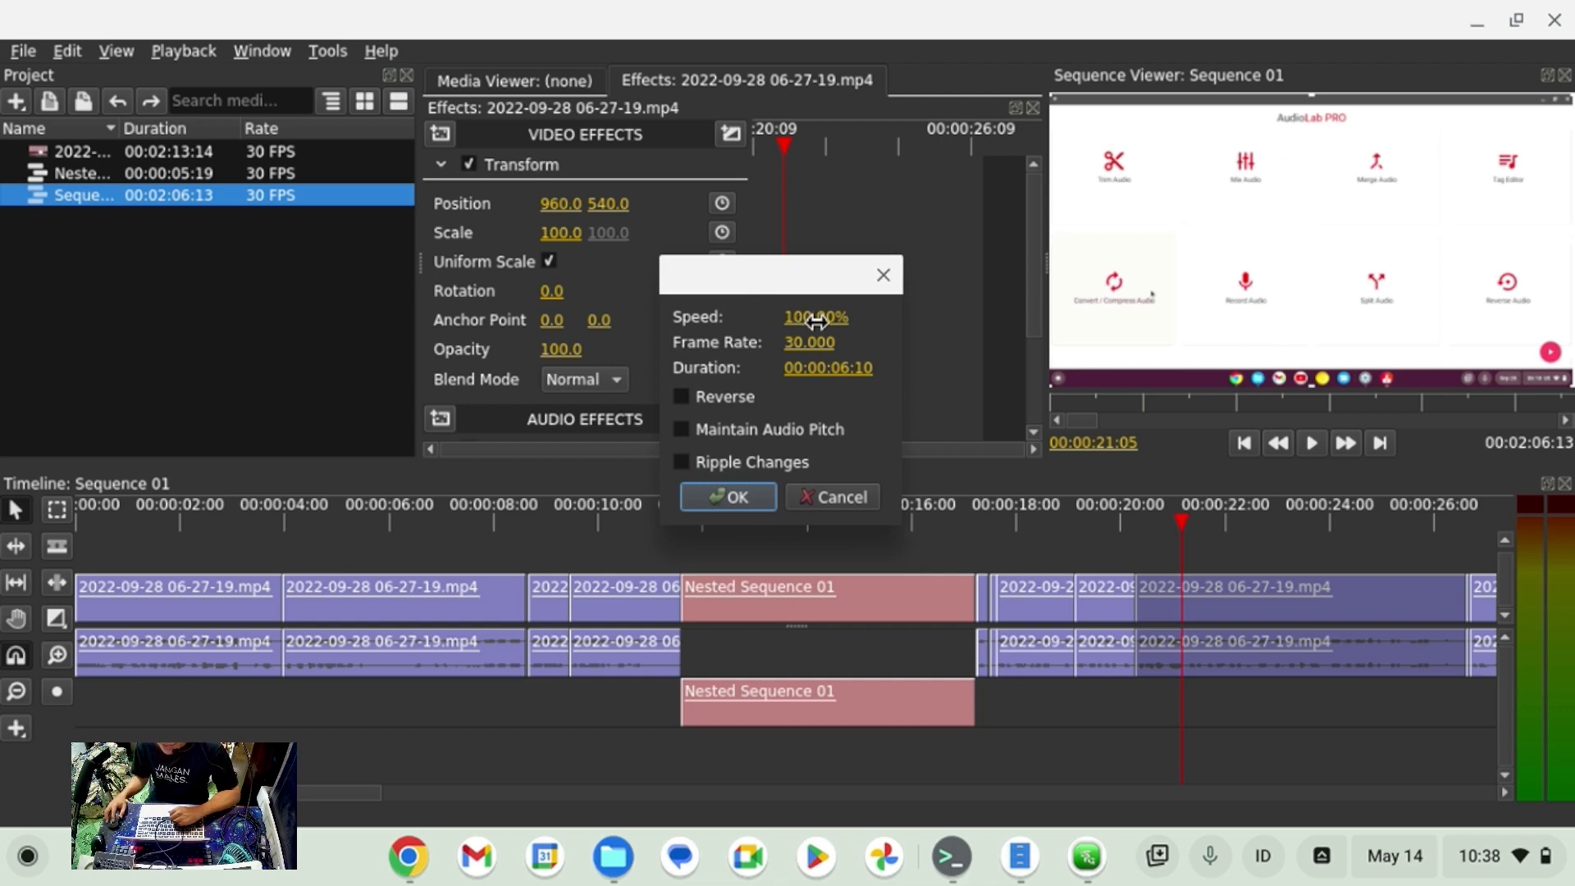
left_click_drag(808, 317, 859, 314)
left_click(837, 320)
left_click_drag(821, 328, 966, 333)
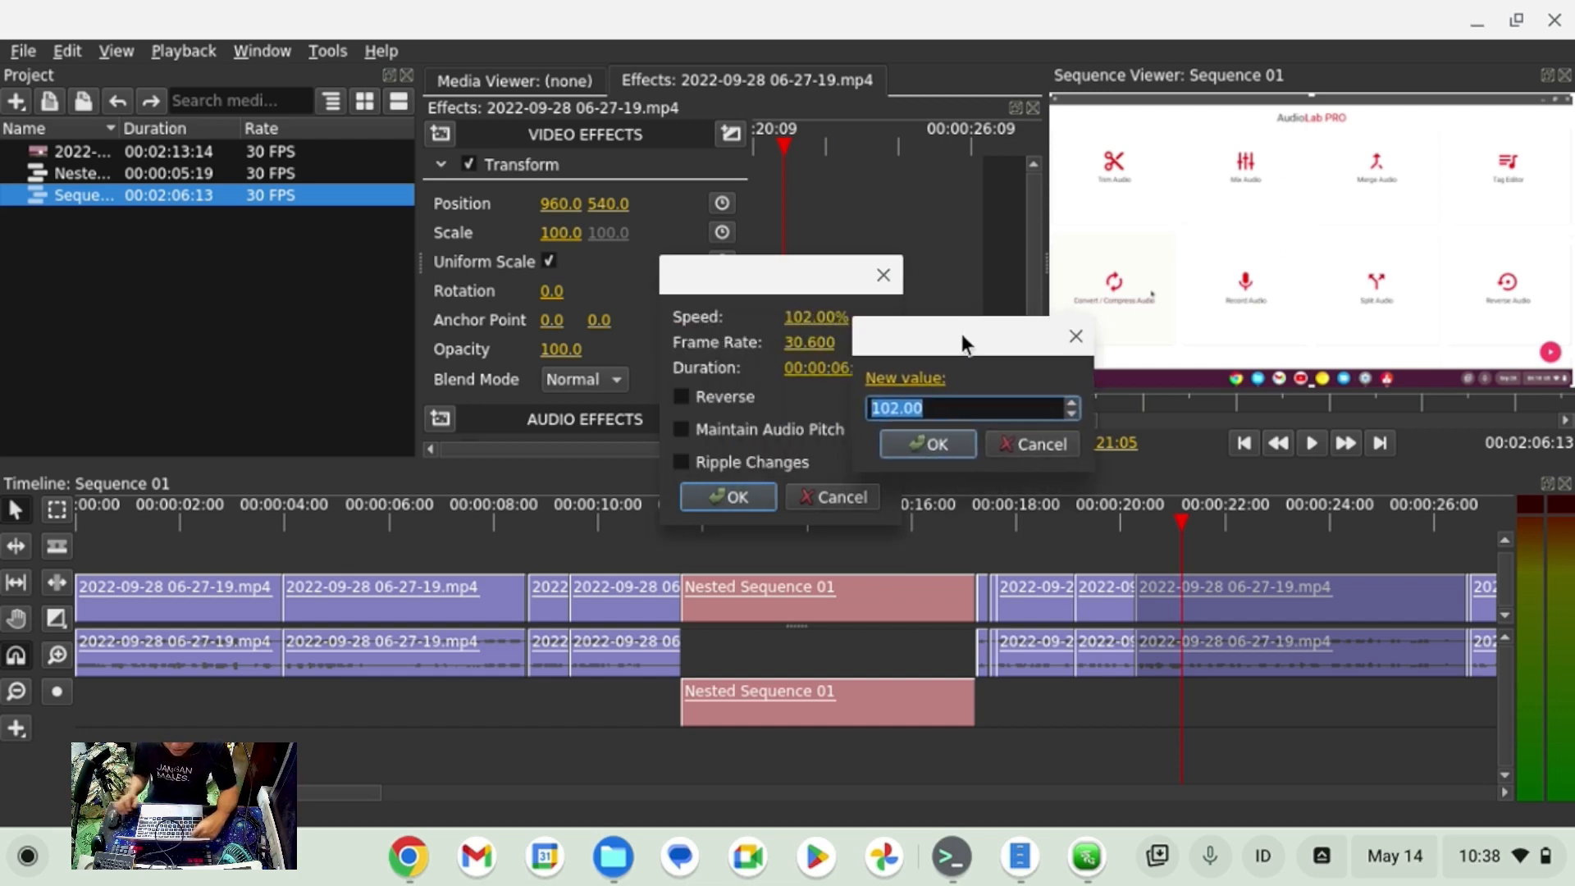
type("200")
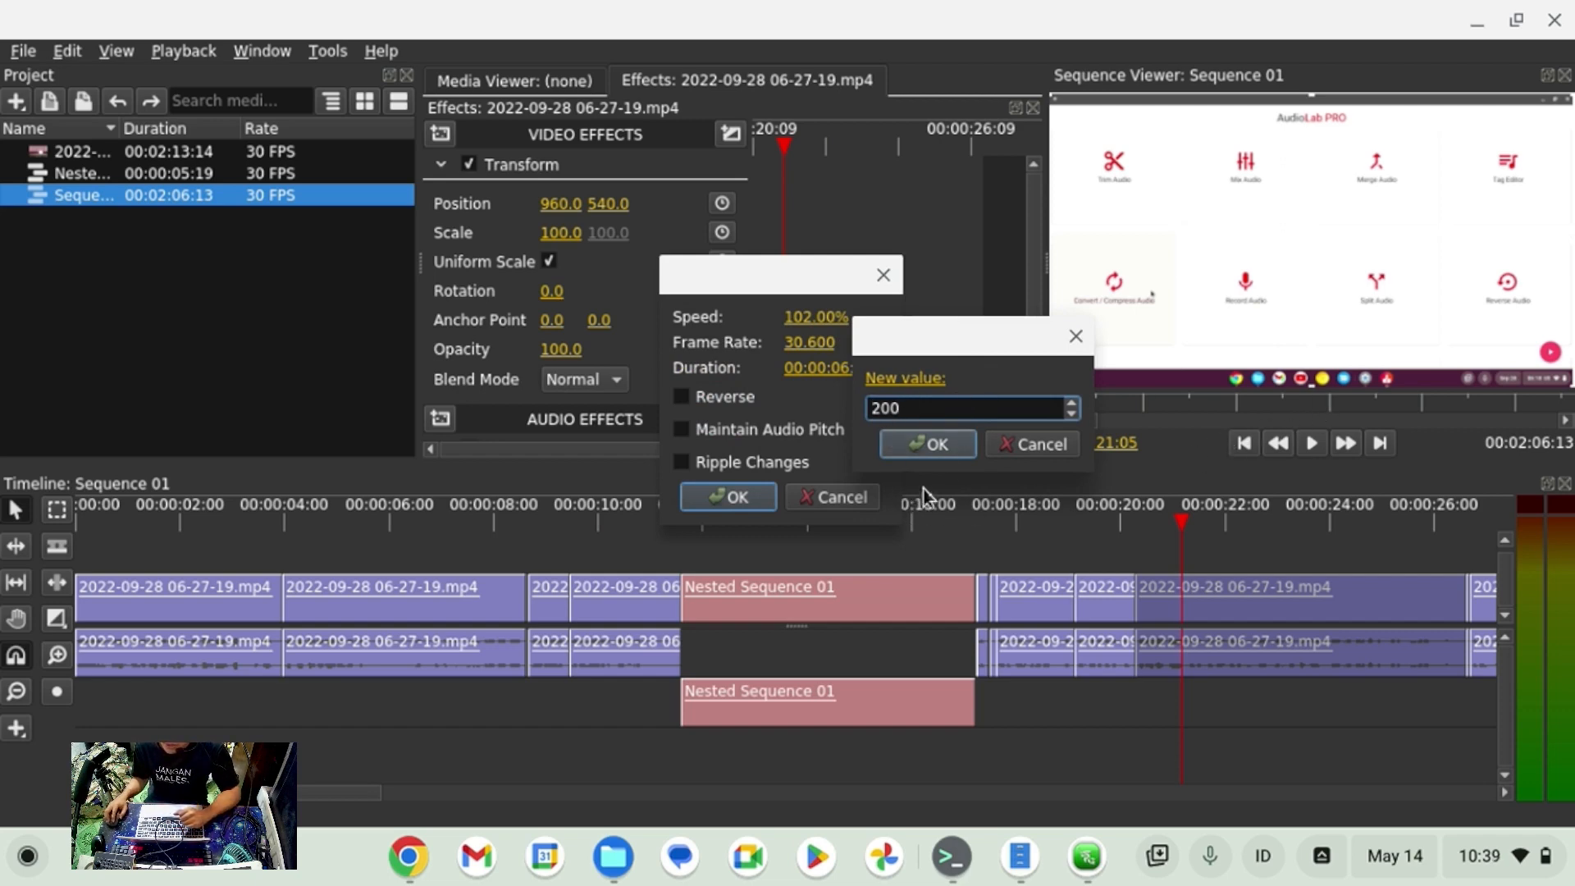
left_click_drag(911, 412, 824, 424)
type("30")
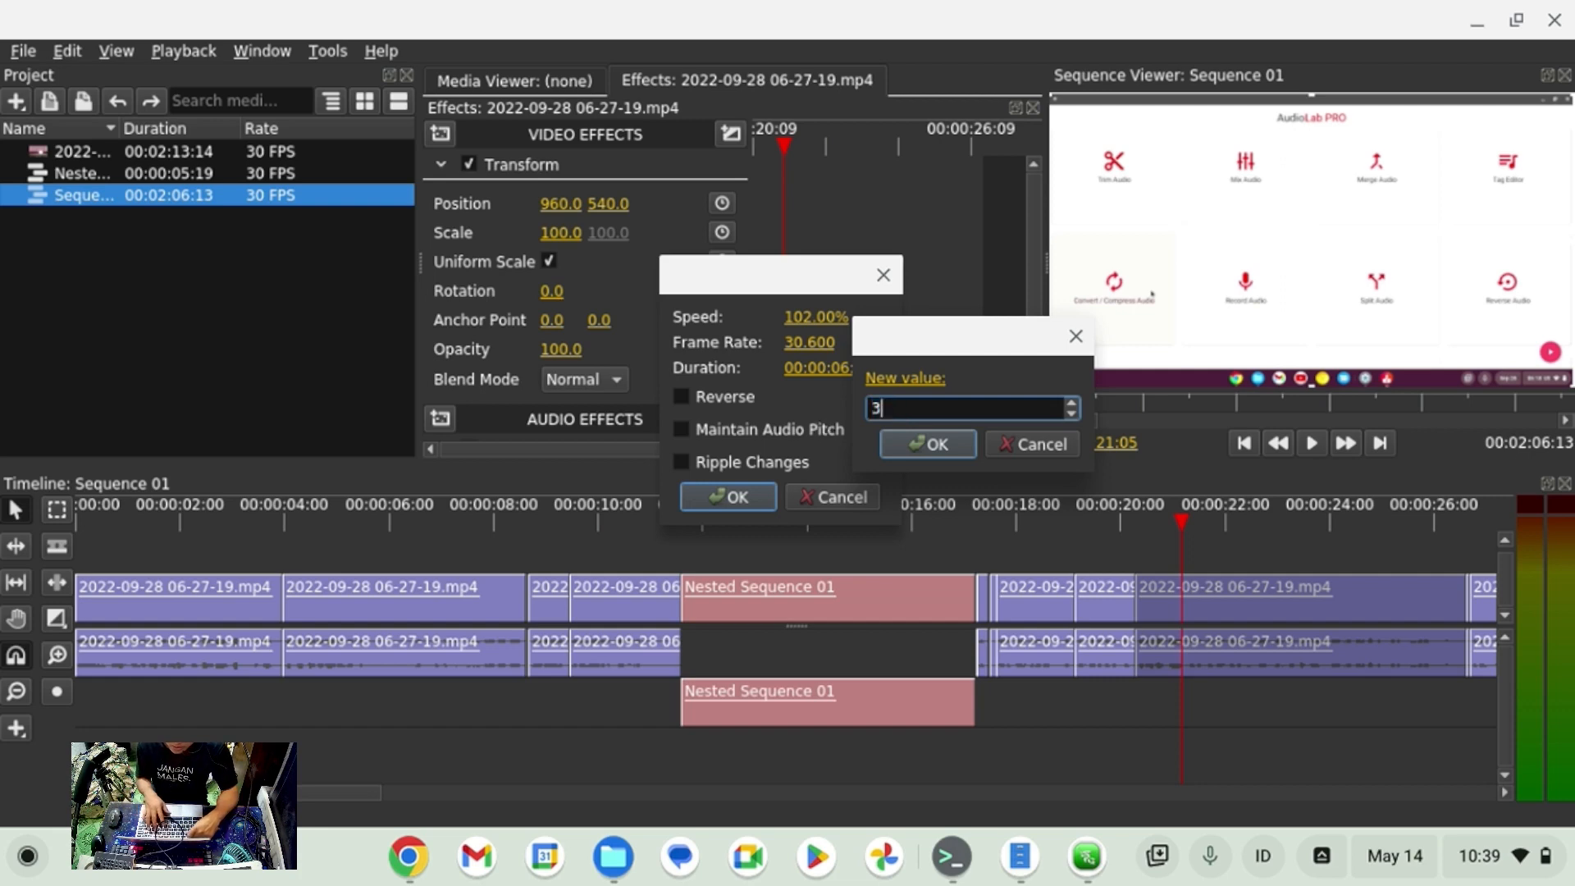
key("BackSpace")
key("BackSpace")
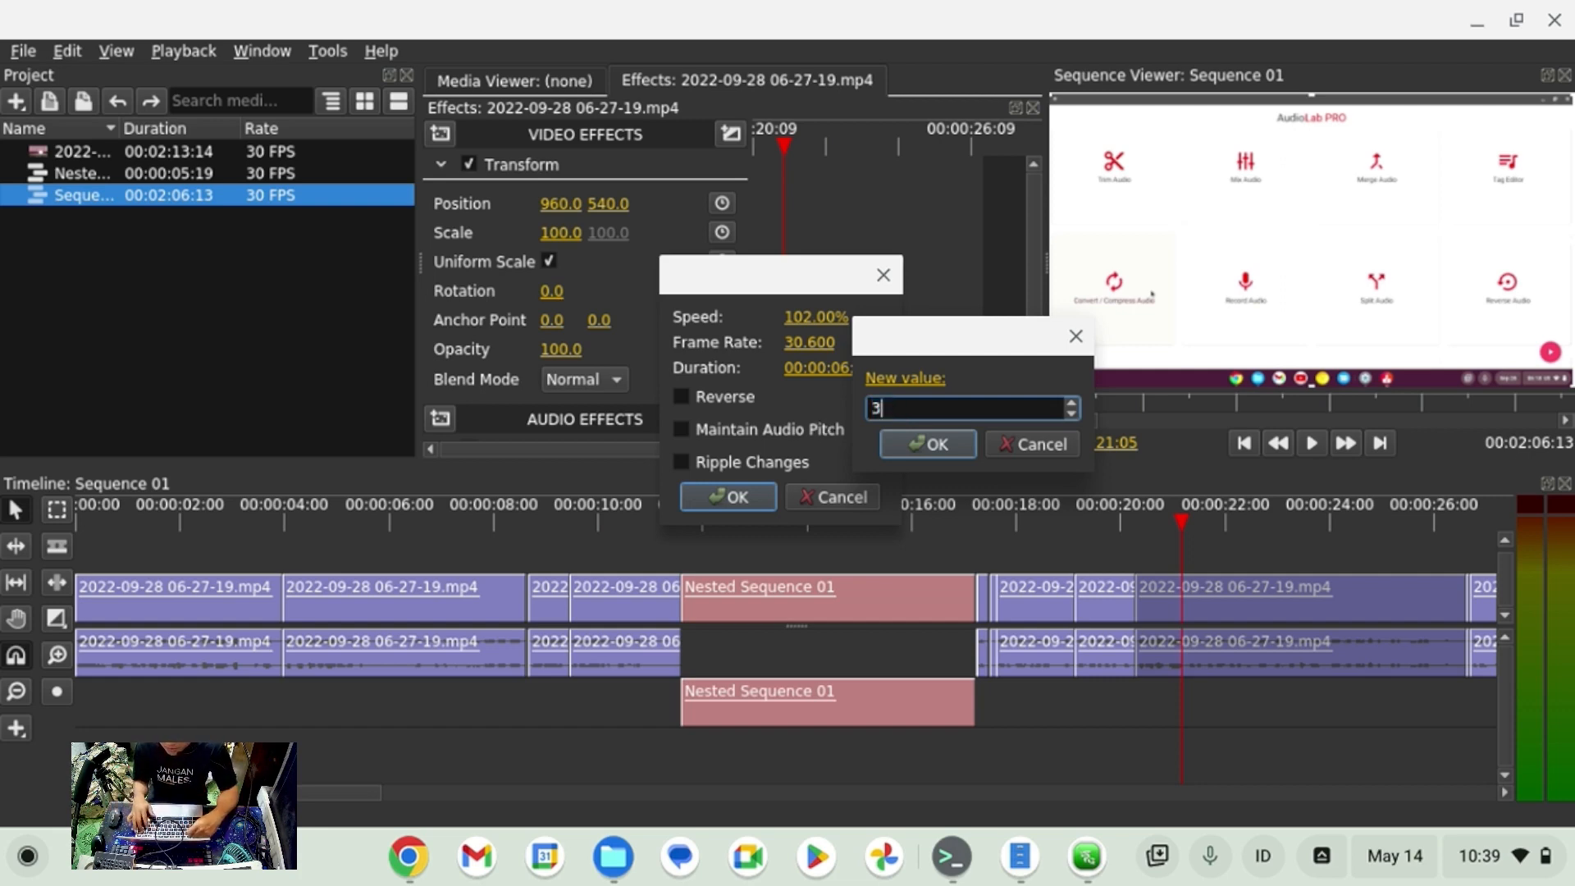
type("200")
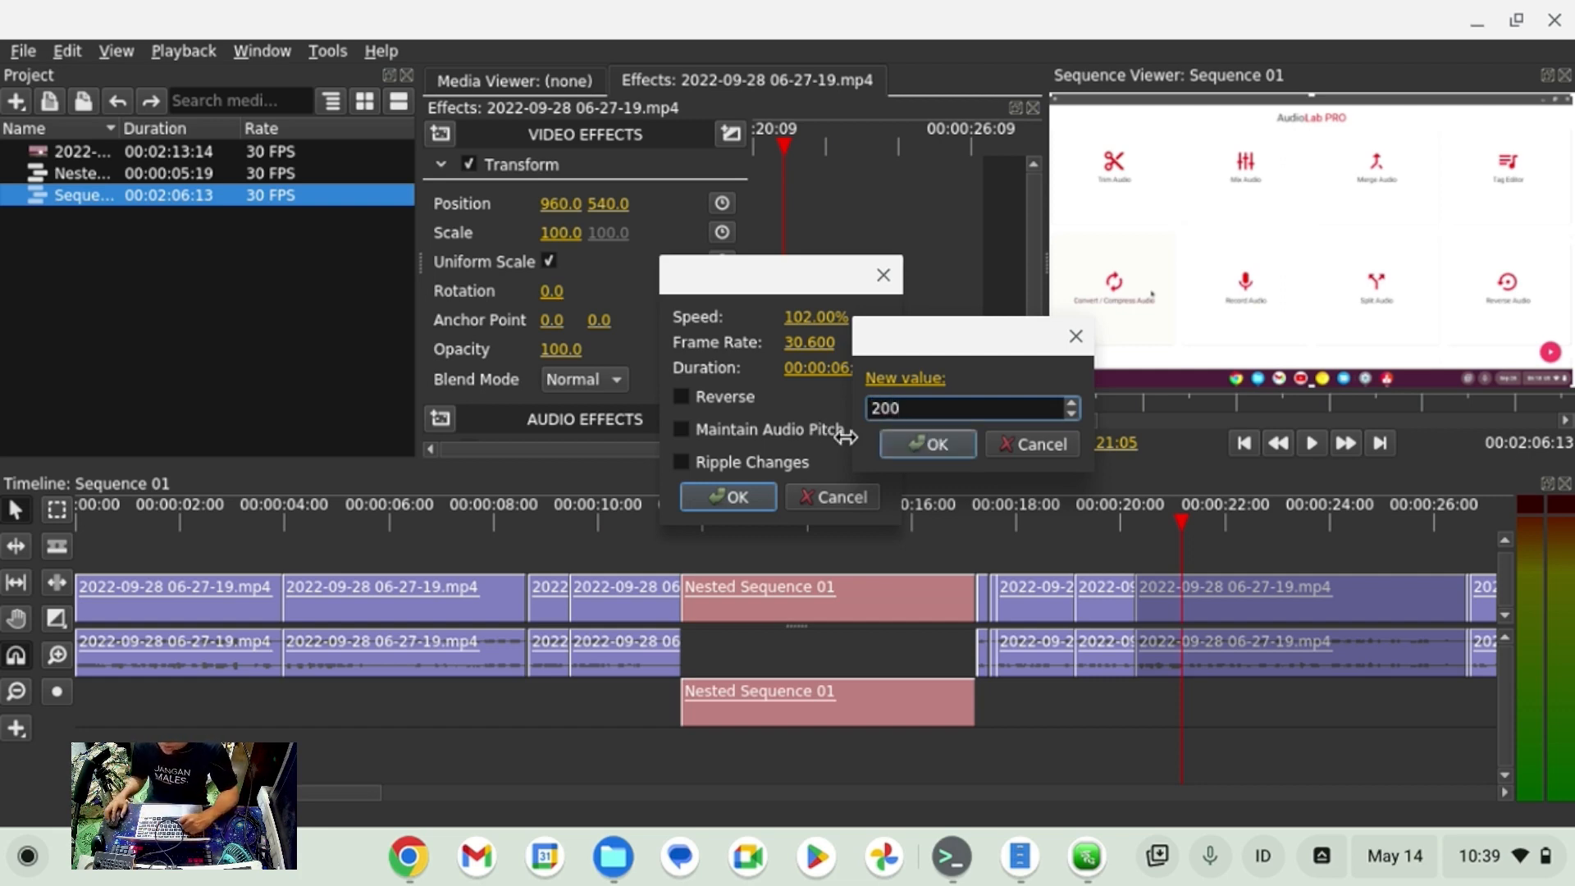
left_click(924, 446)
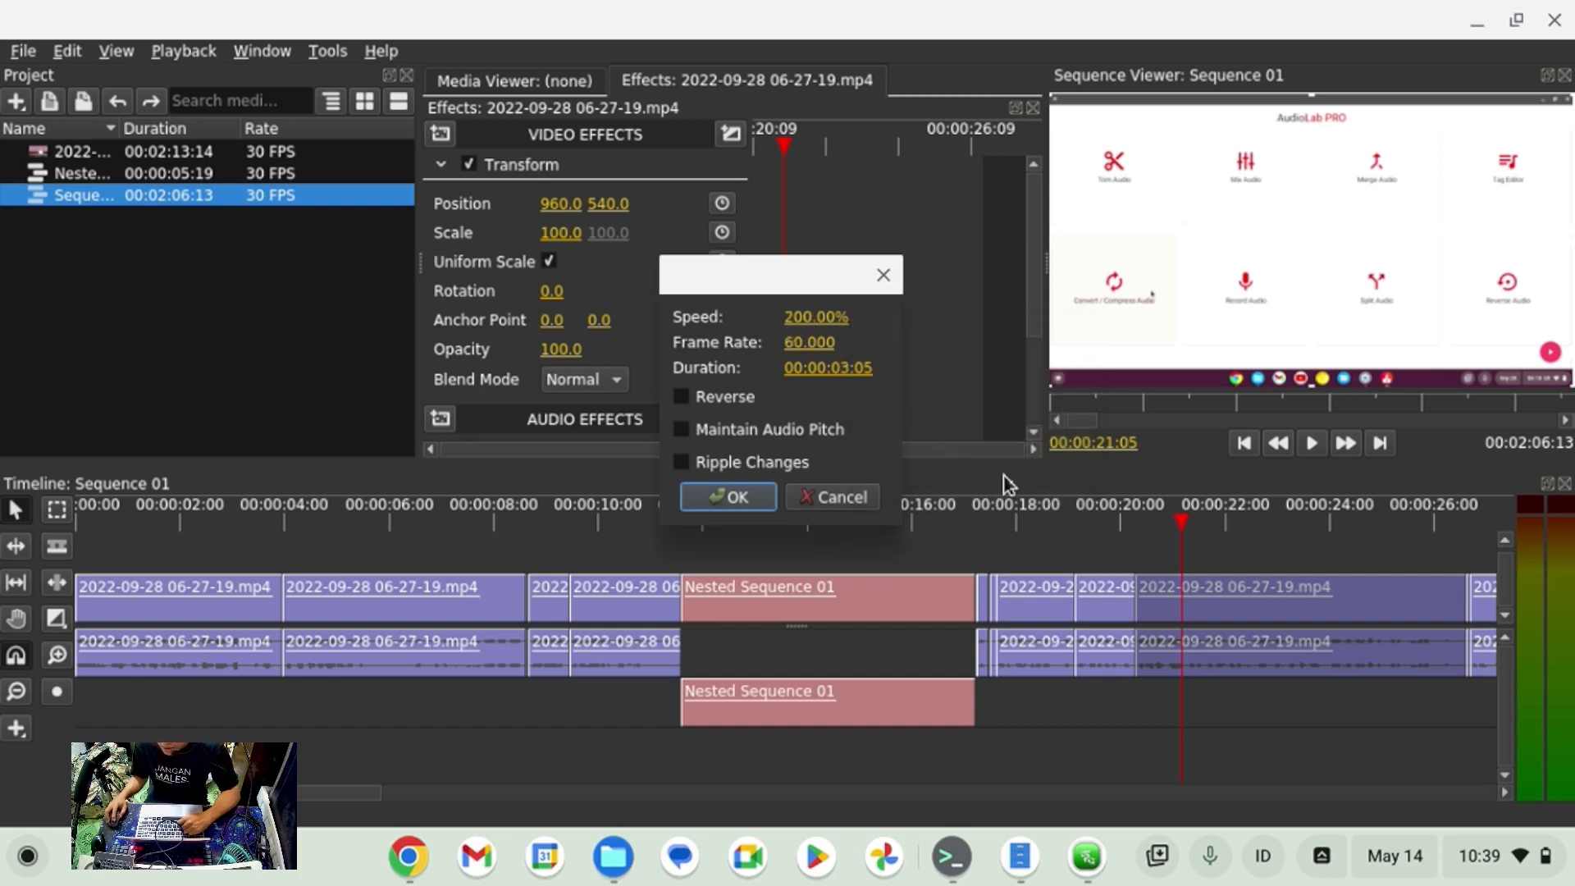
Try to apply the 200% speed change with Reverse and Maintain Audio Pitch enabled.
left_click(680, 397)
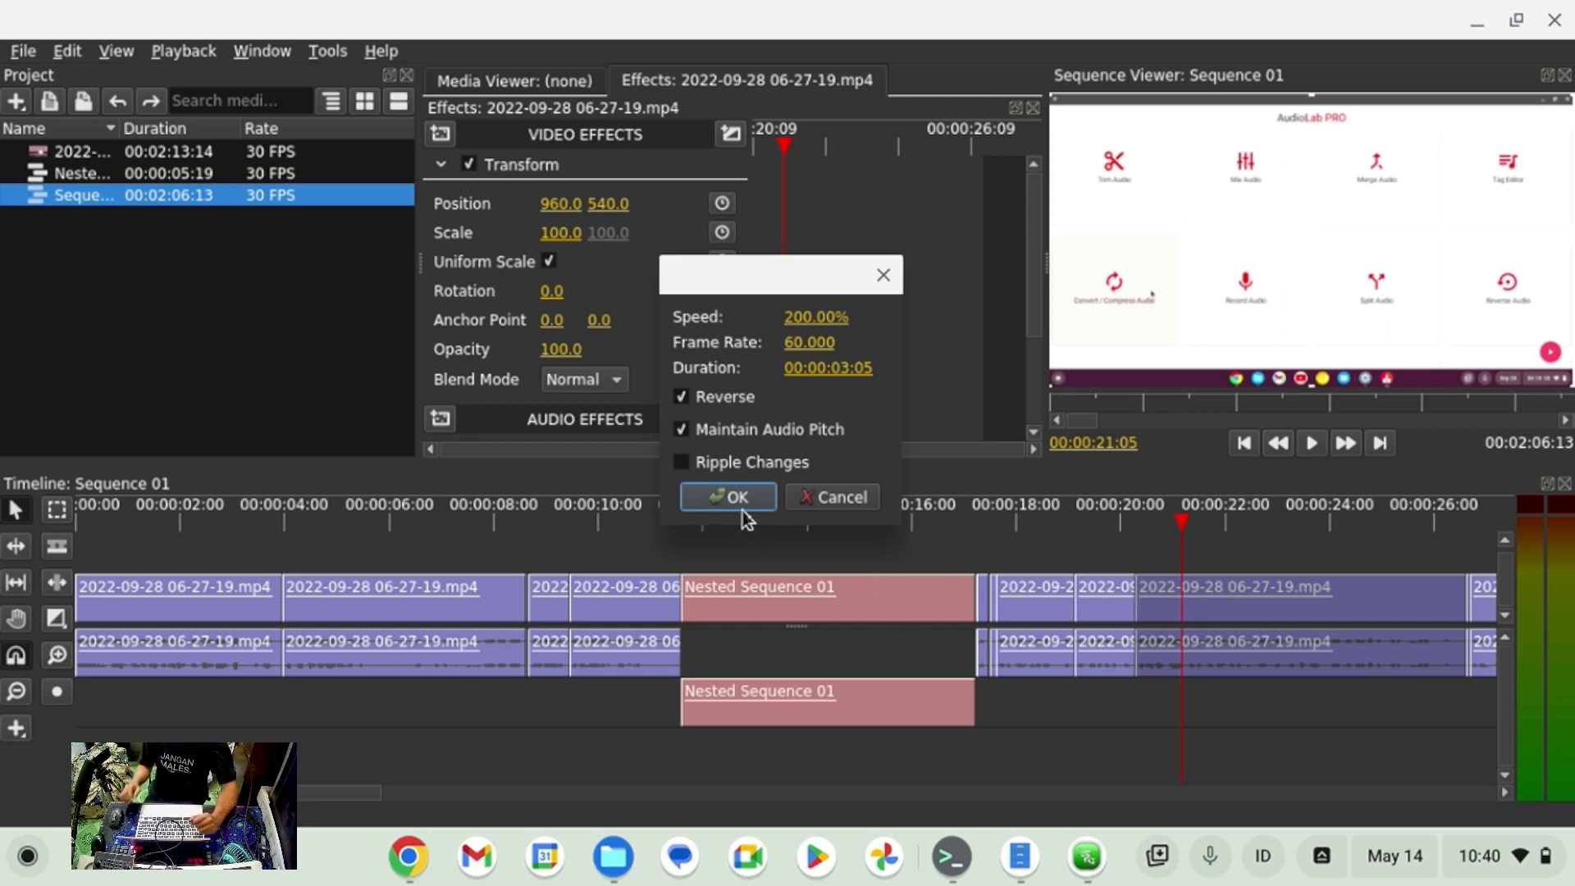
left_click(707, 466)
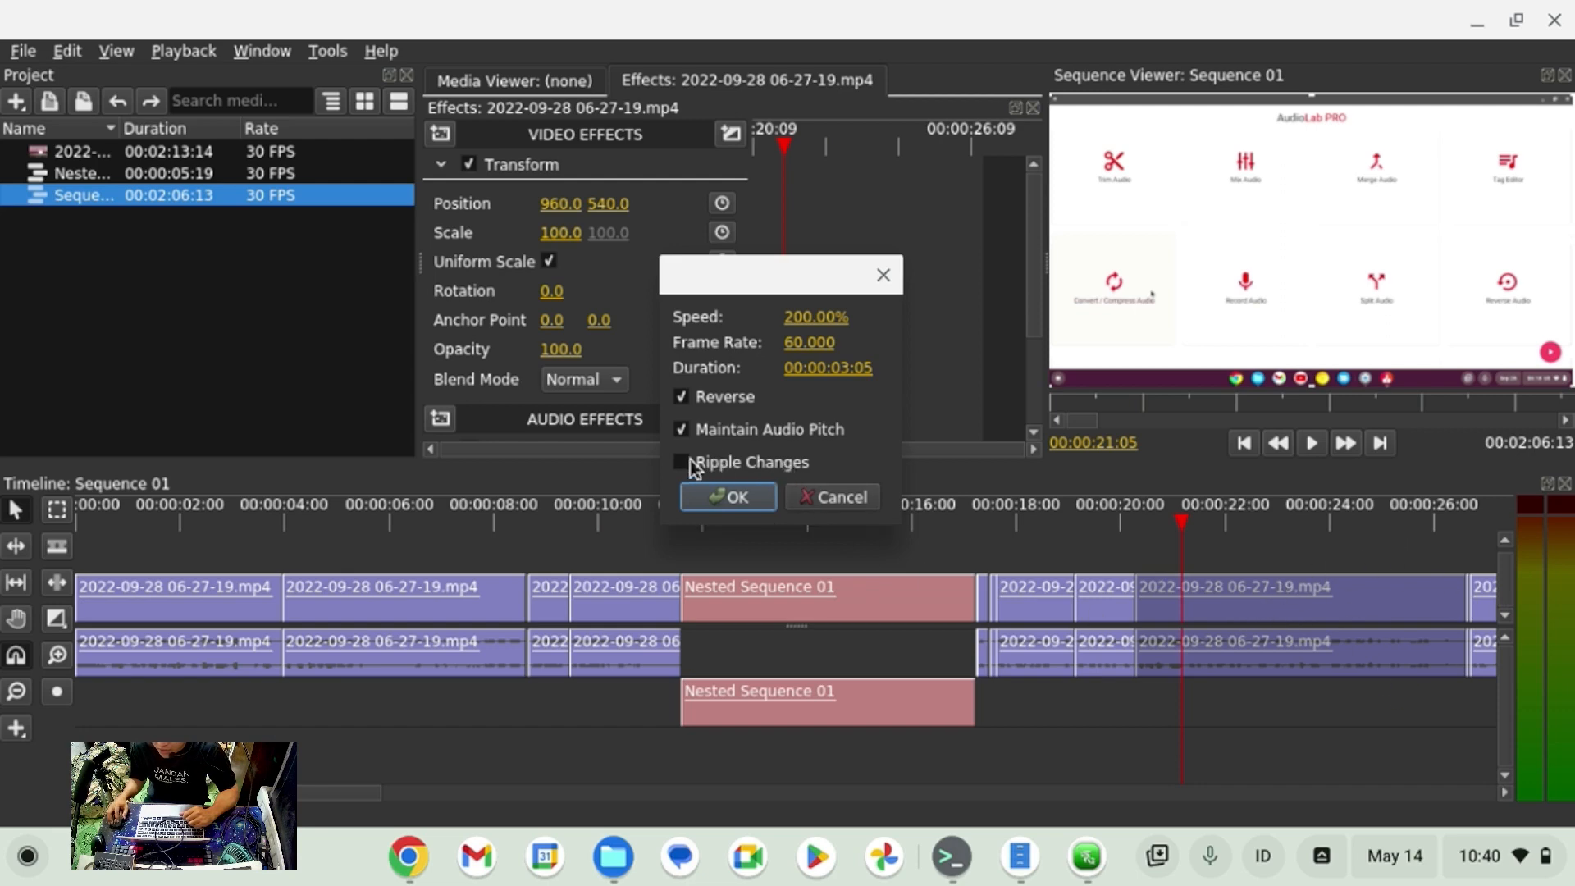
left_click(715, 499)
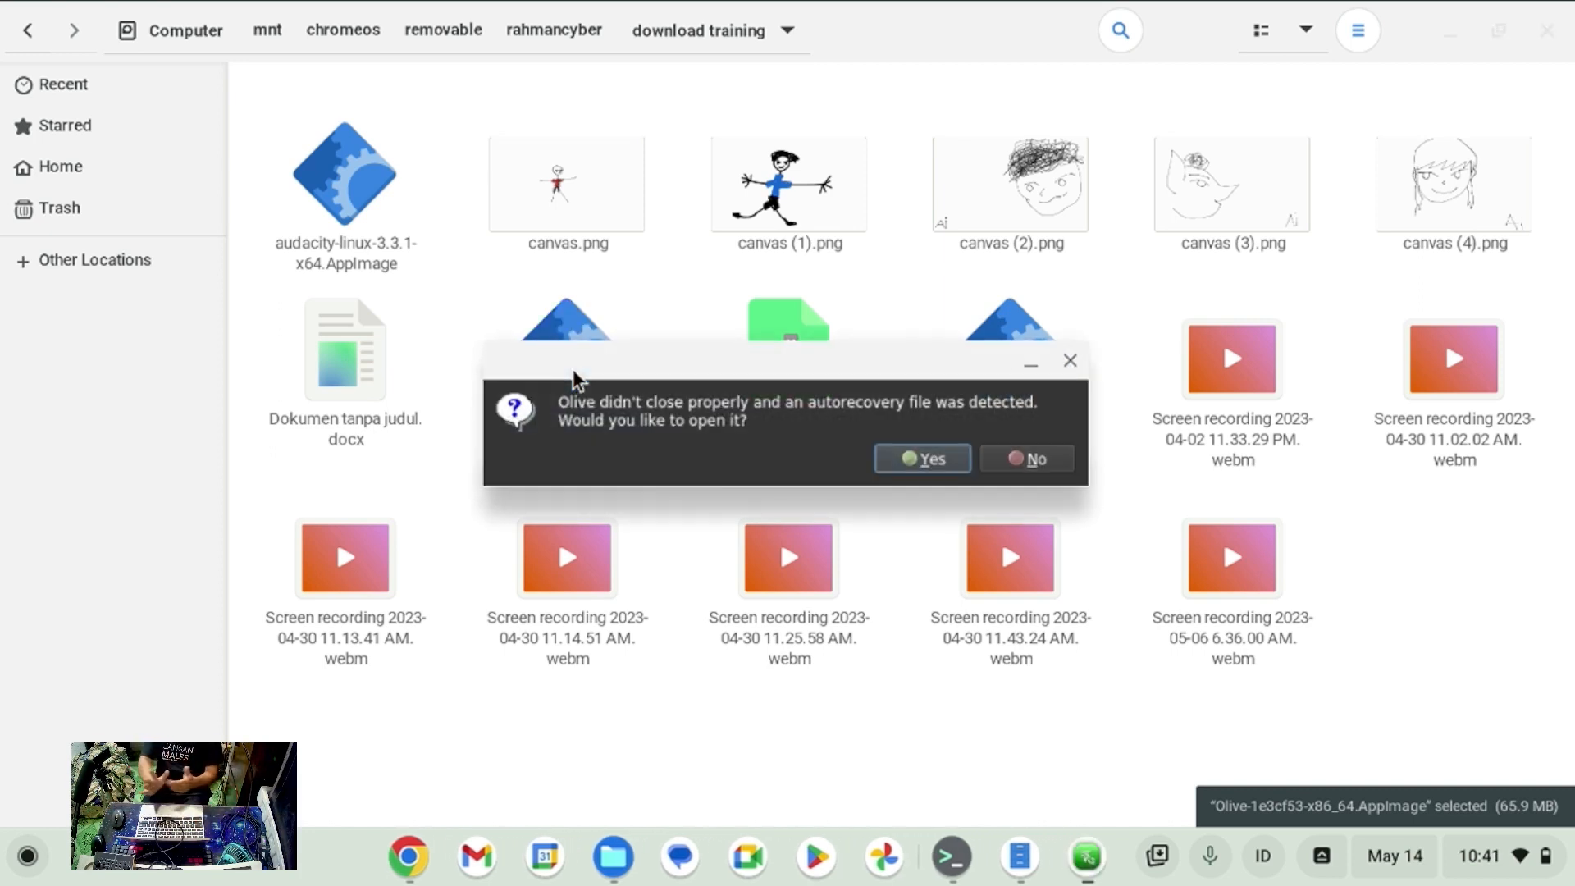
Open the autorecovery file of the project and dismiss the welcome message.
left_click(895, 458)
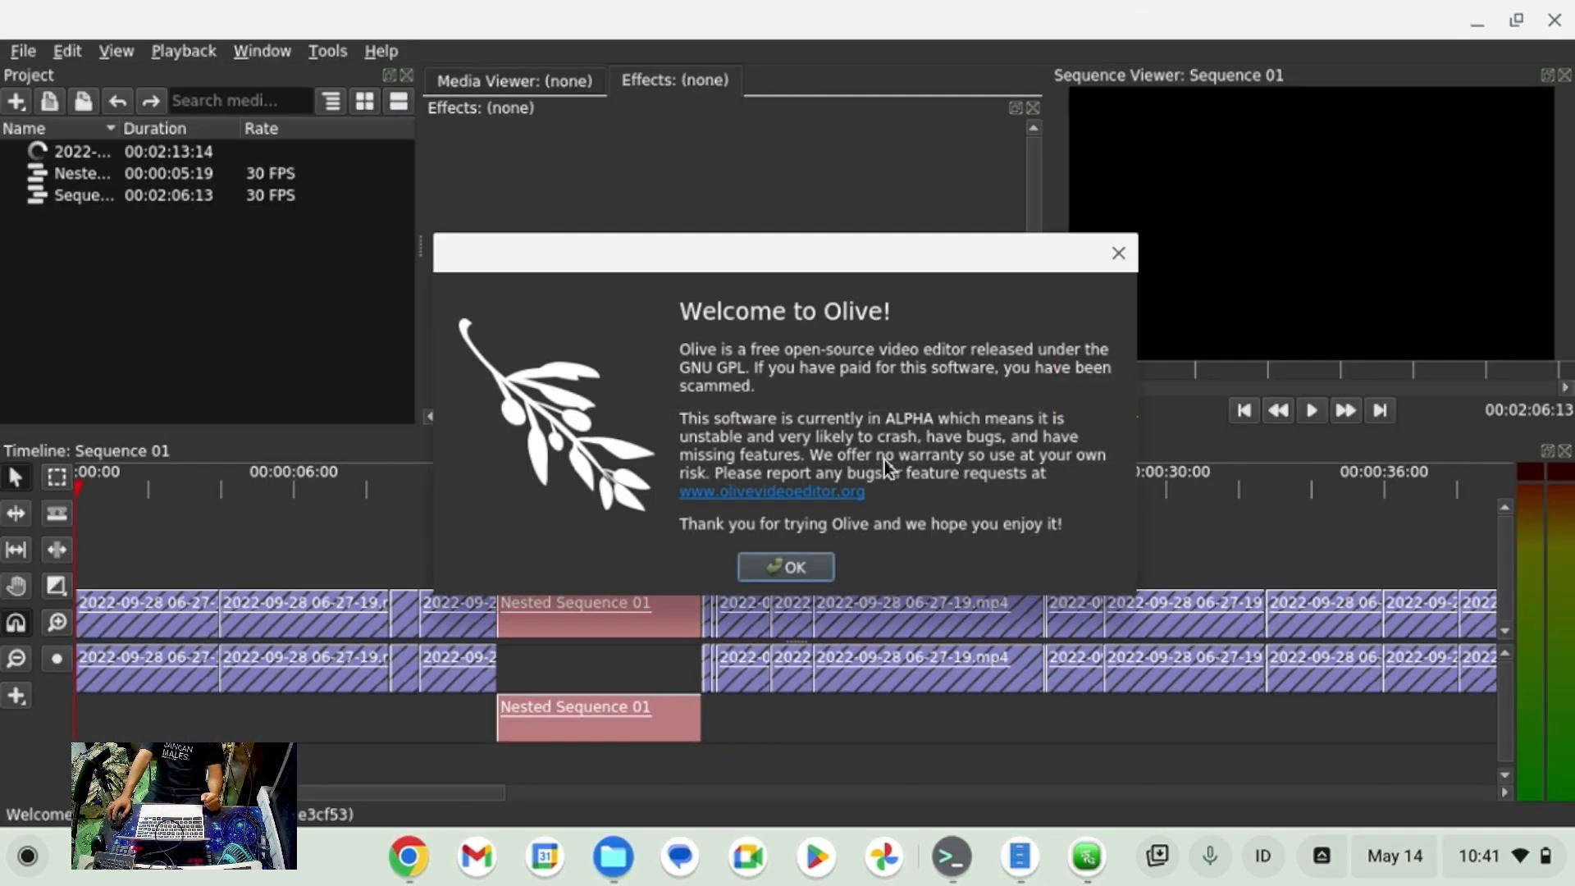
left_click(812, 572)
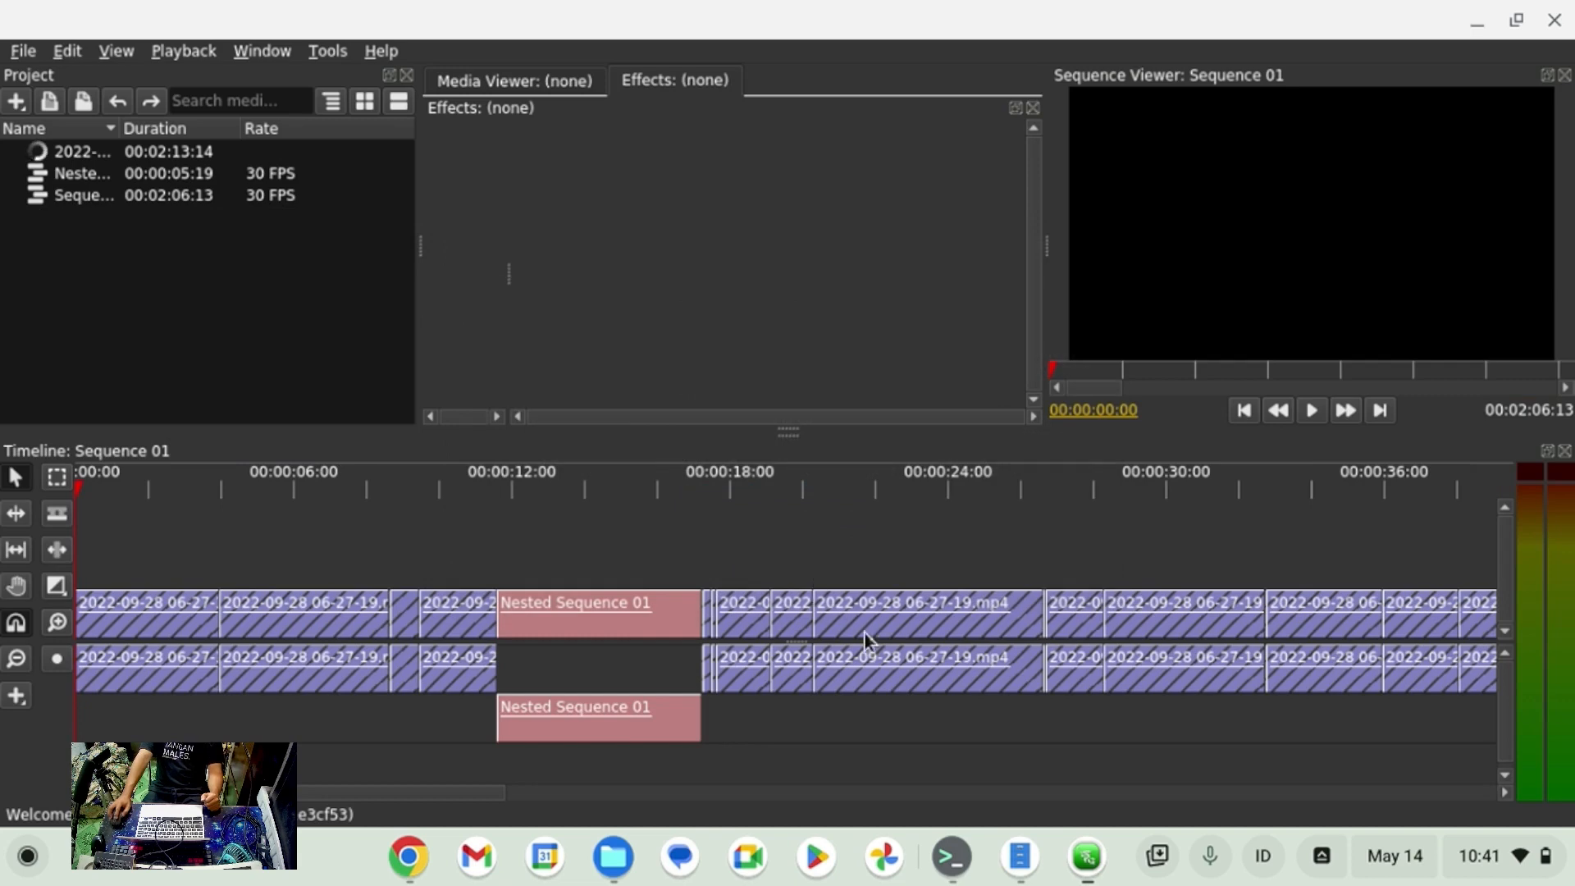
Set the footage clip starting at 00:00:20:09 to 200% speed with Maintain Audio Pitch and Ripple Changes enabled.
left_click(958, 632)
right_click(958, 632)
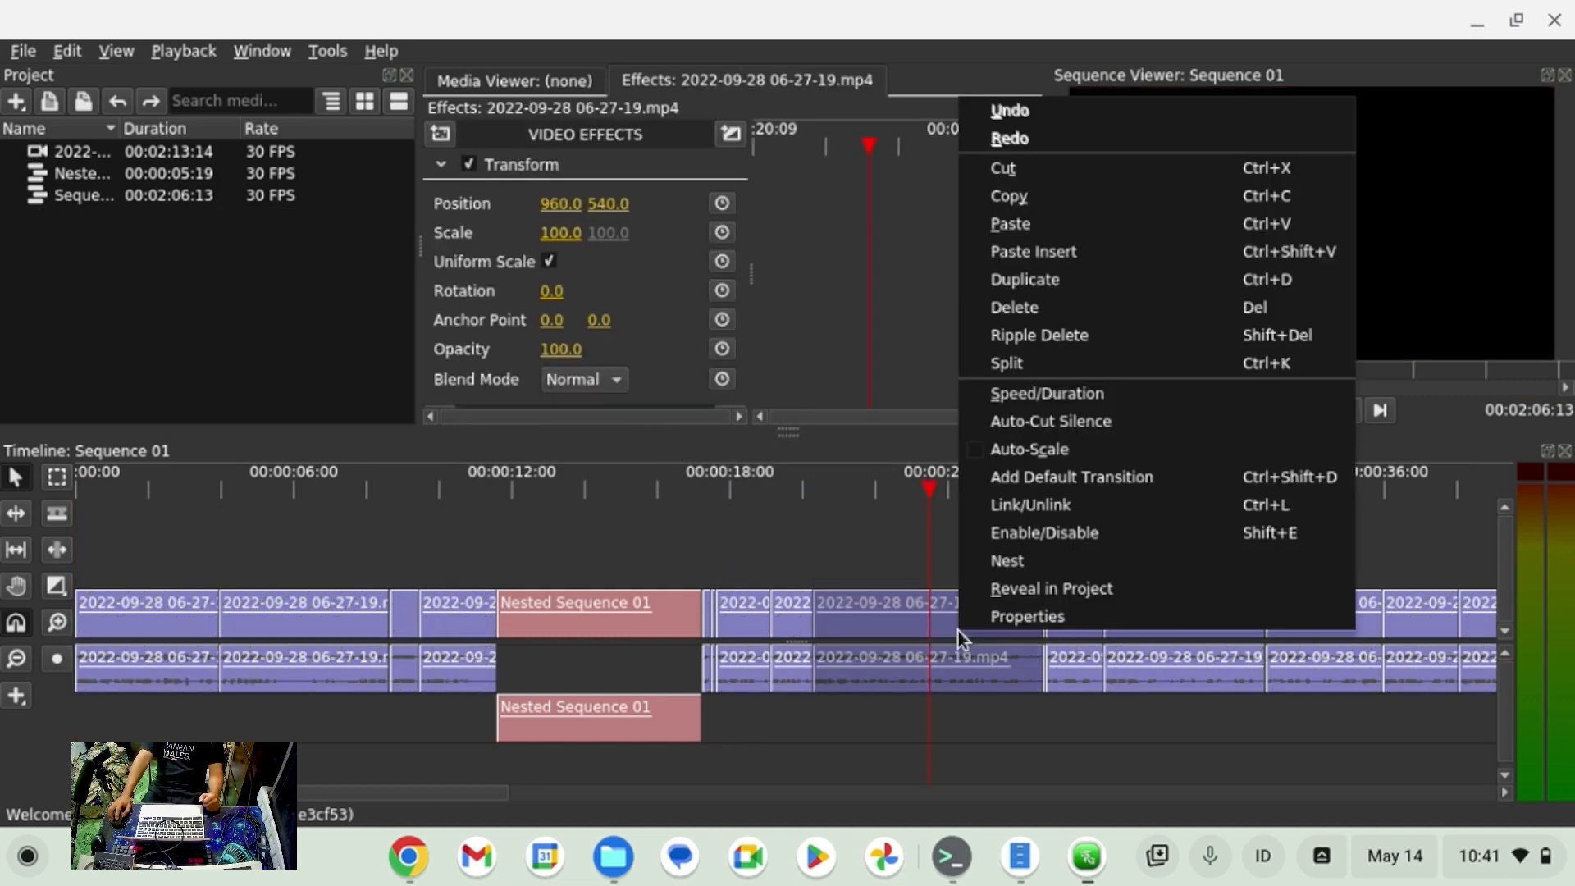
left_click(1117, 390)
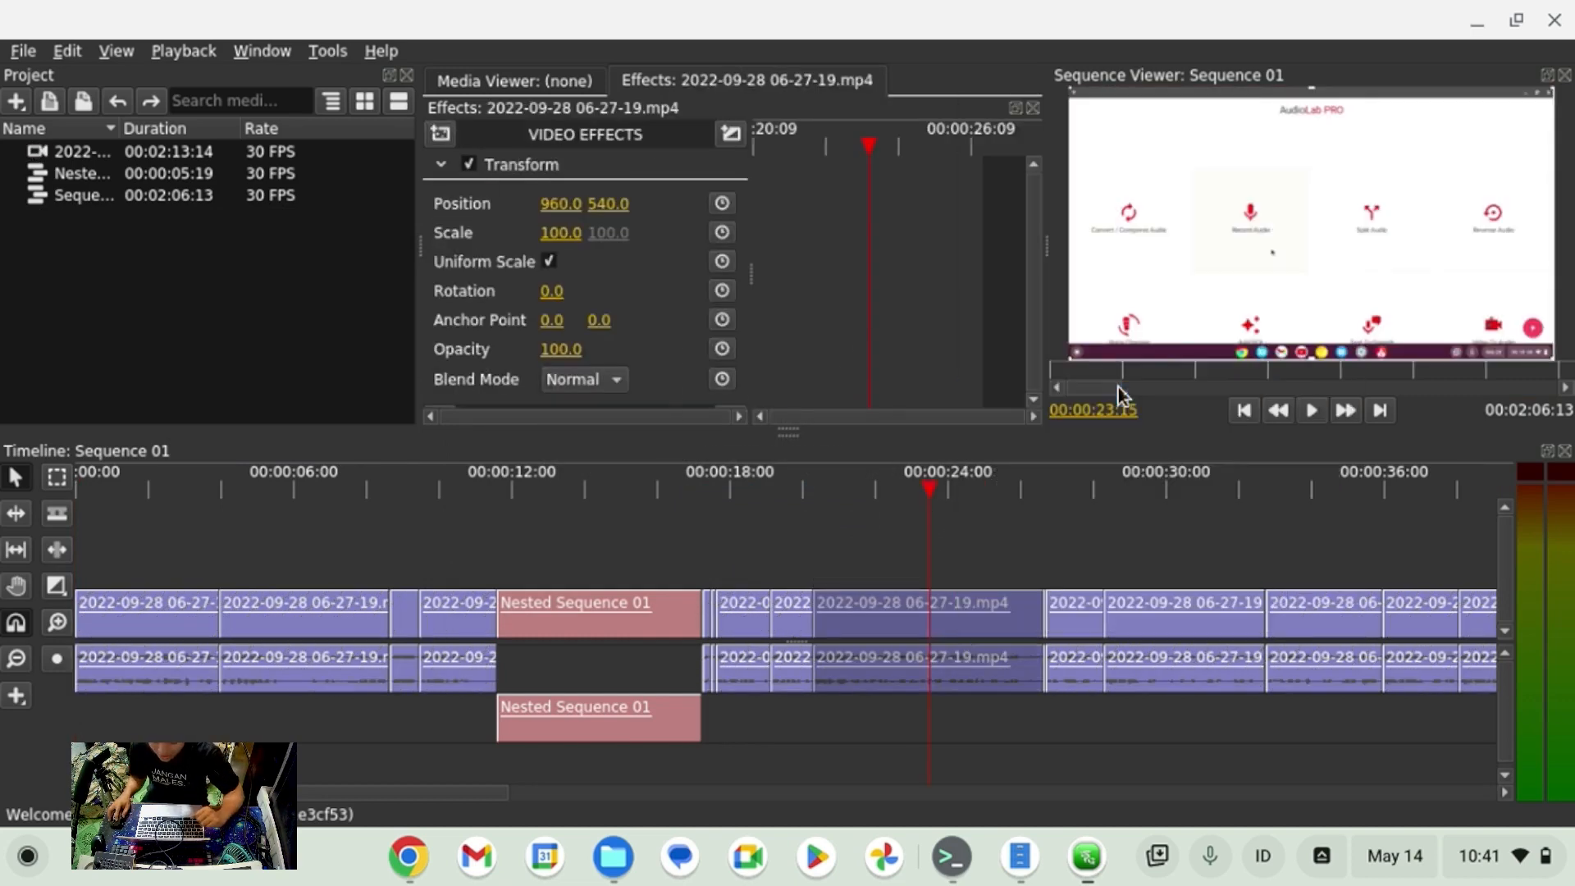
left_click(759, 456)
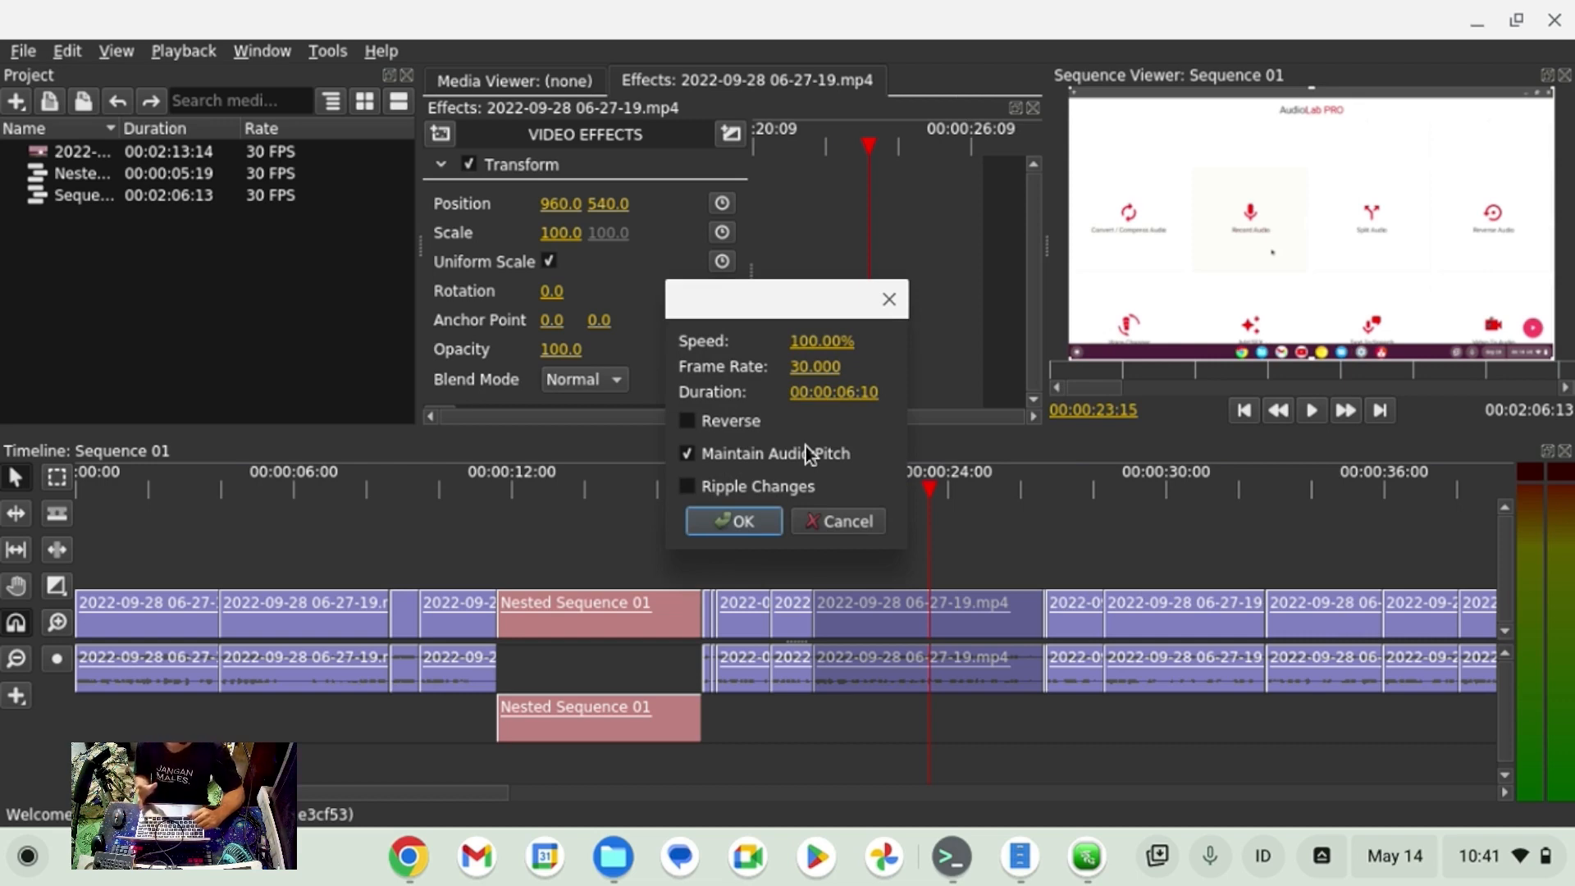
left_click(813, 341)
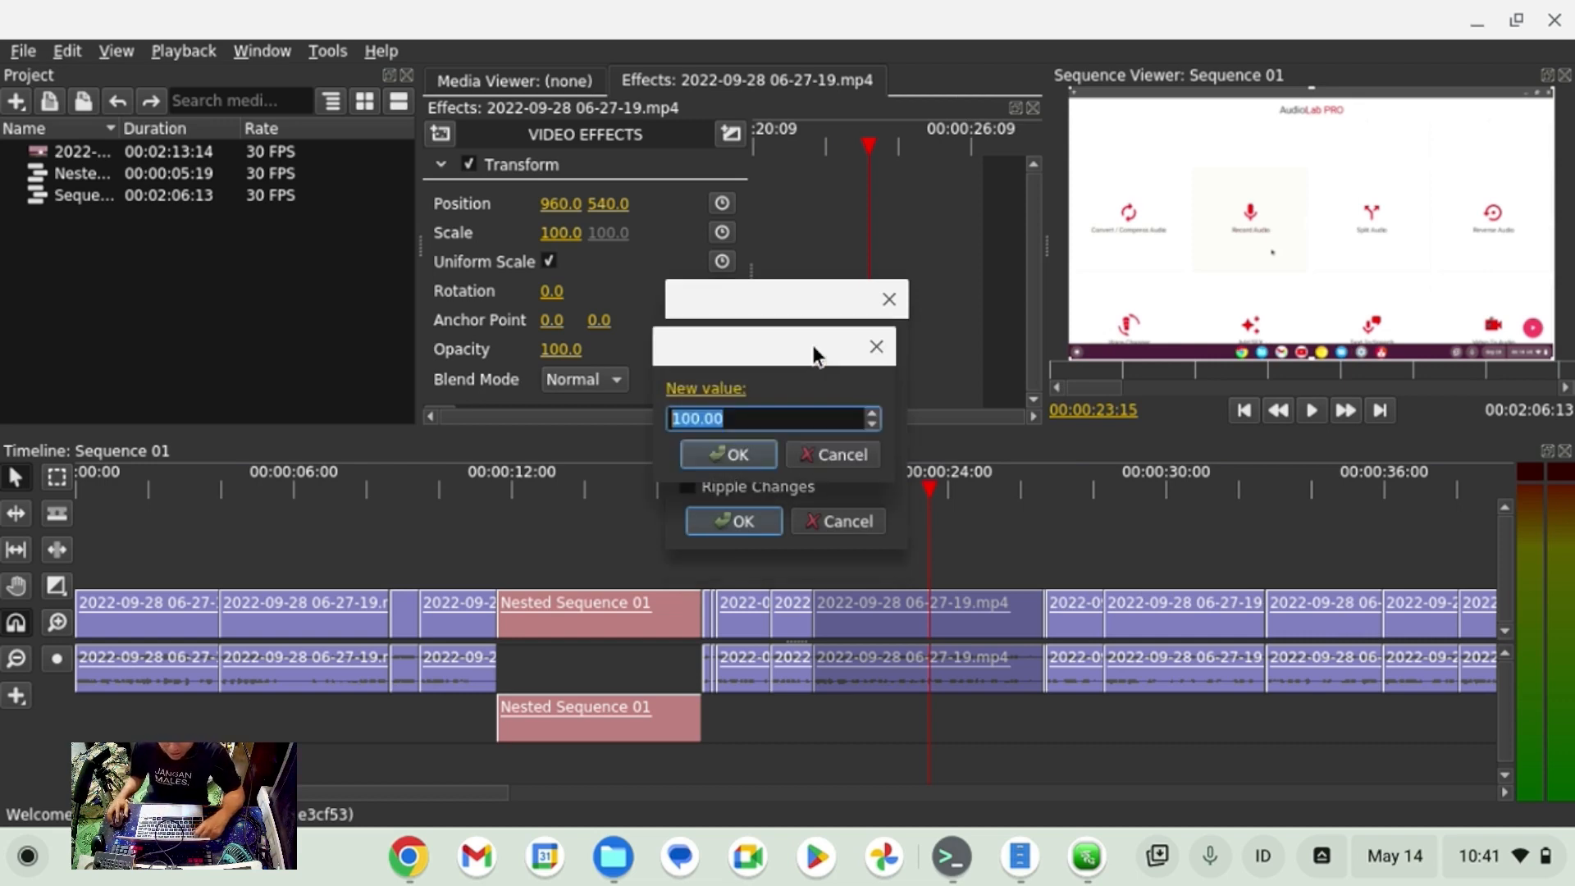
type("200")
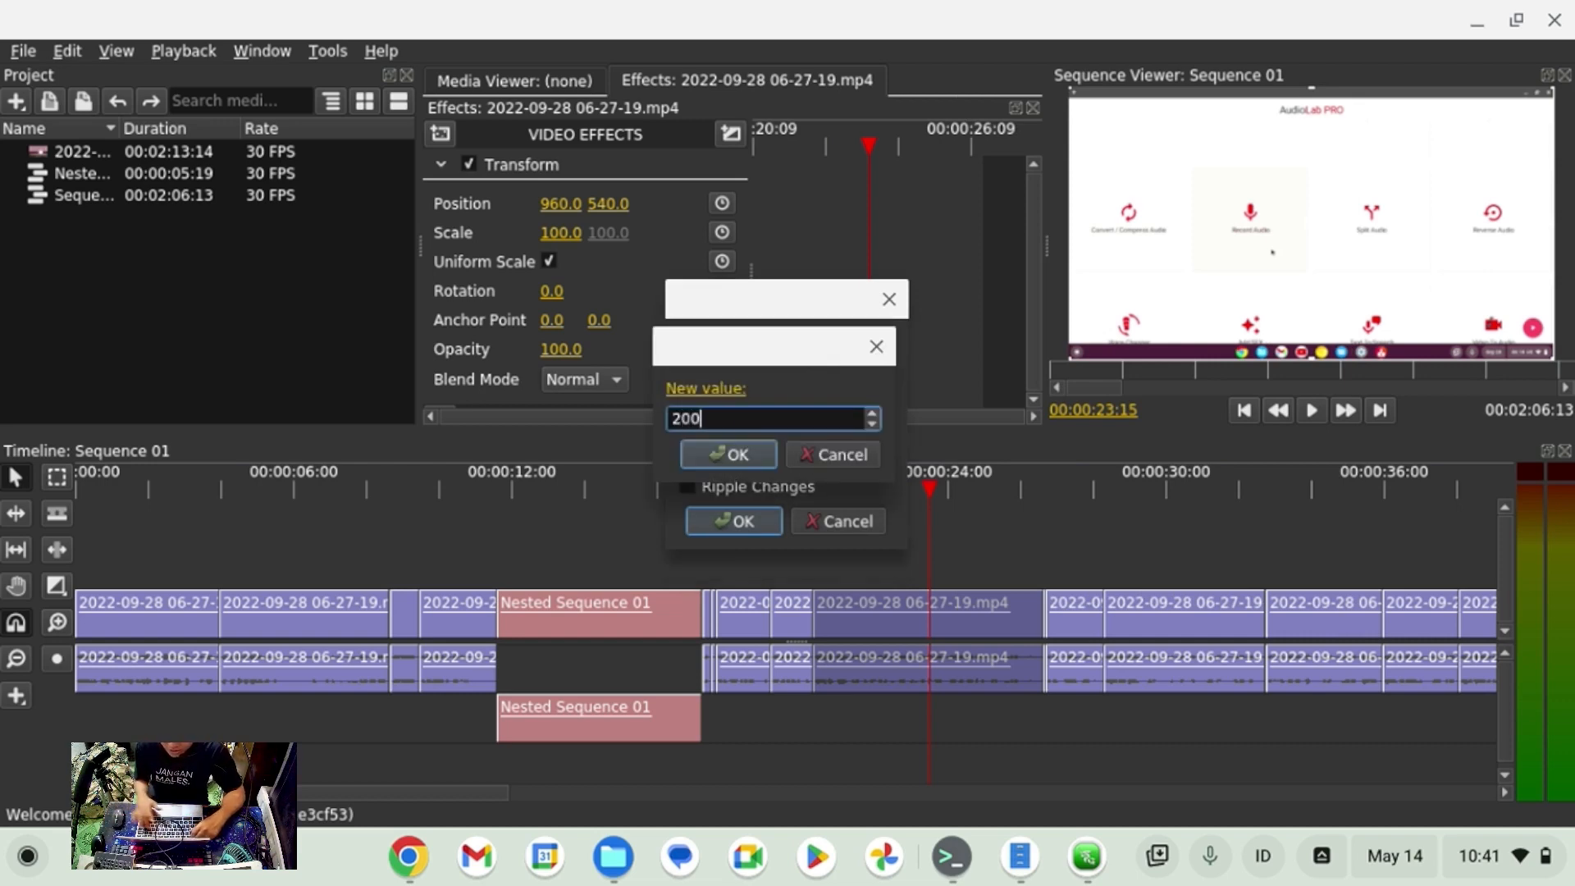
left_click(756, 453)
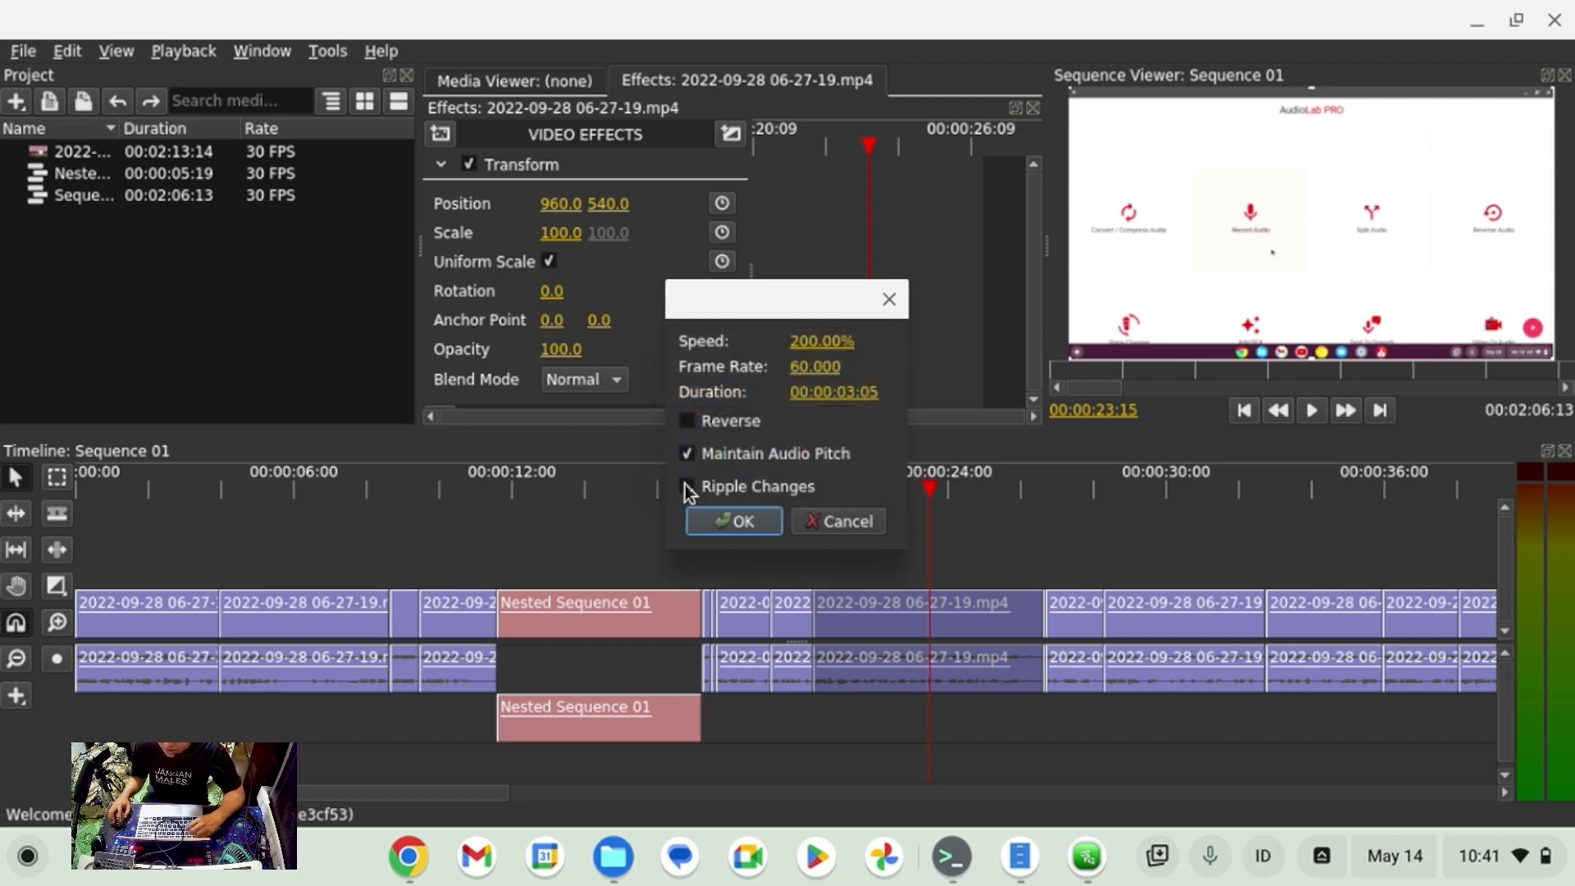
left_click(688, 487)
left_click(731, 521)
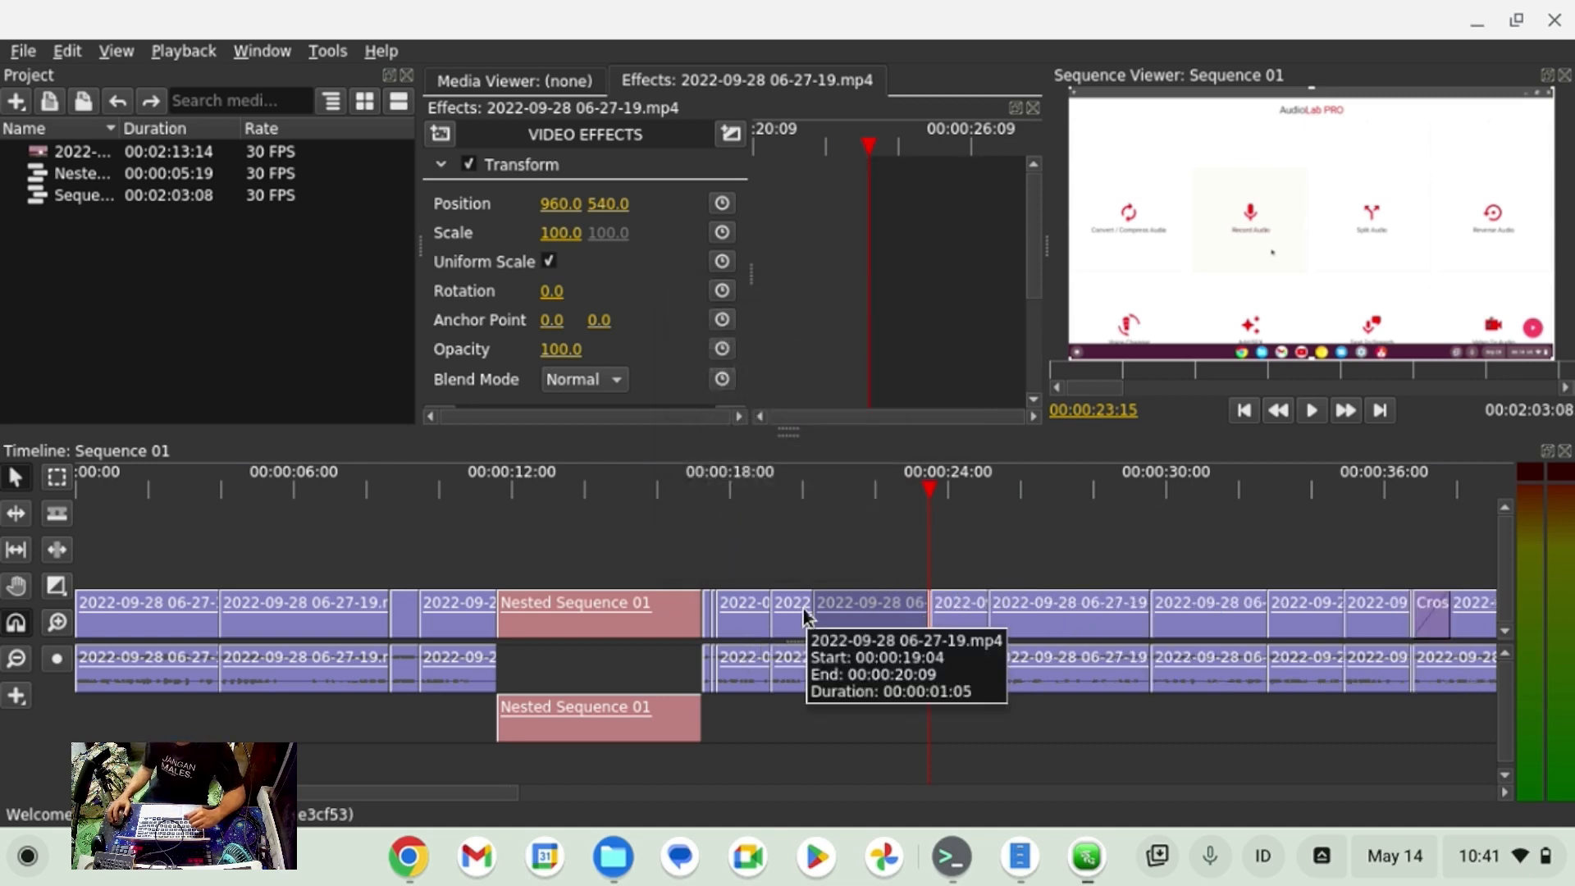
Play back the sped-up footage clip, including from its start at 00:00:20:09, to check its speed and audio.
left_click(844, 487)
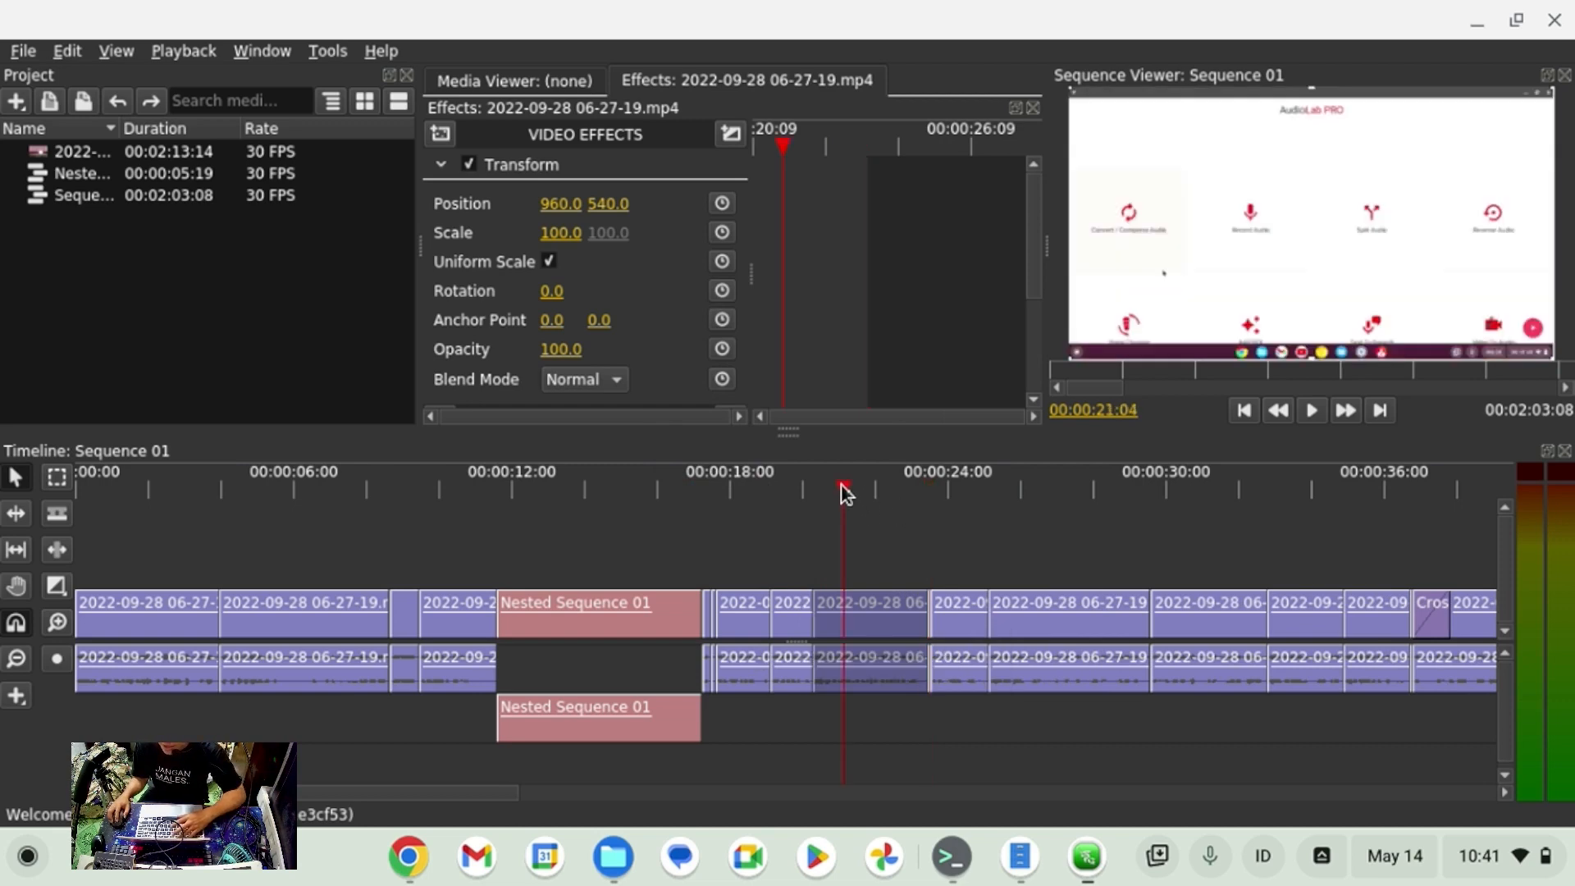
key("space")
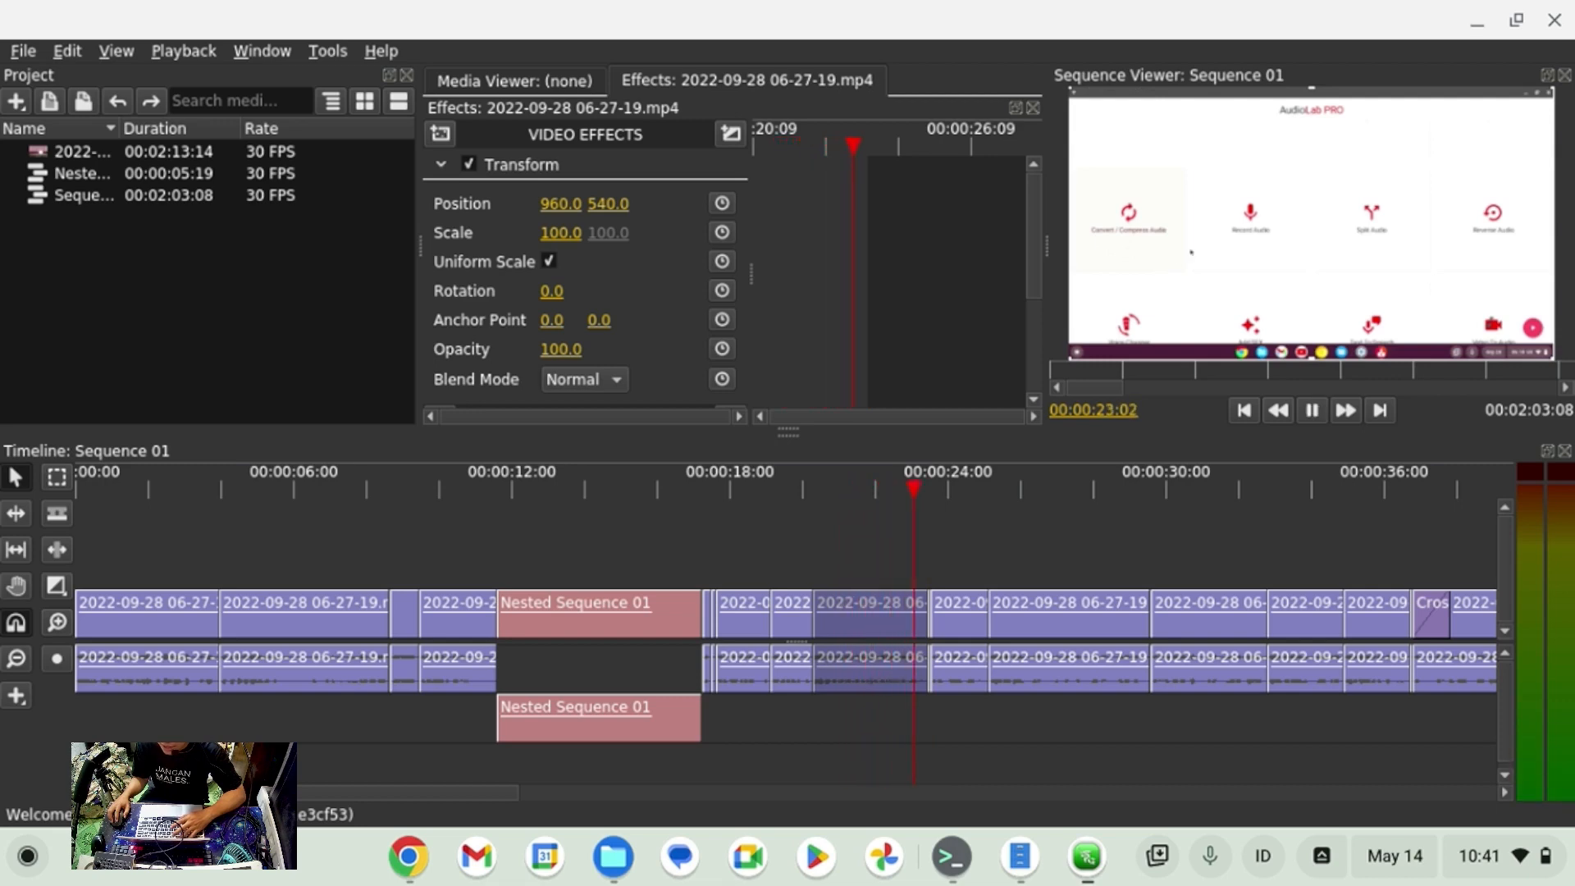
left_click(820, 488)
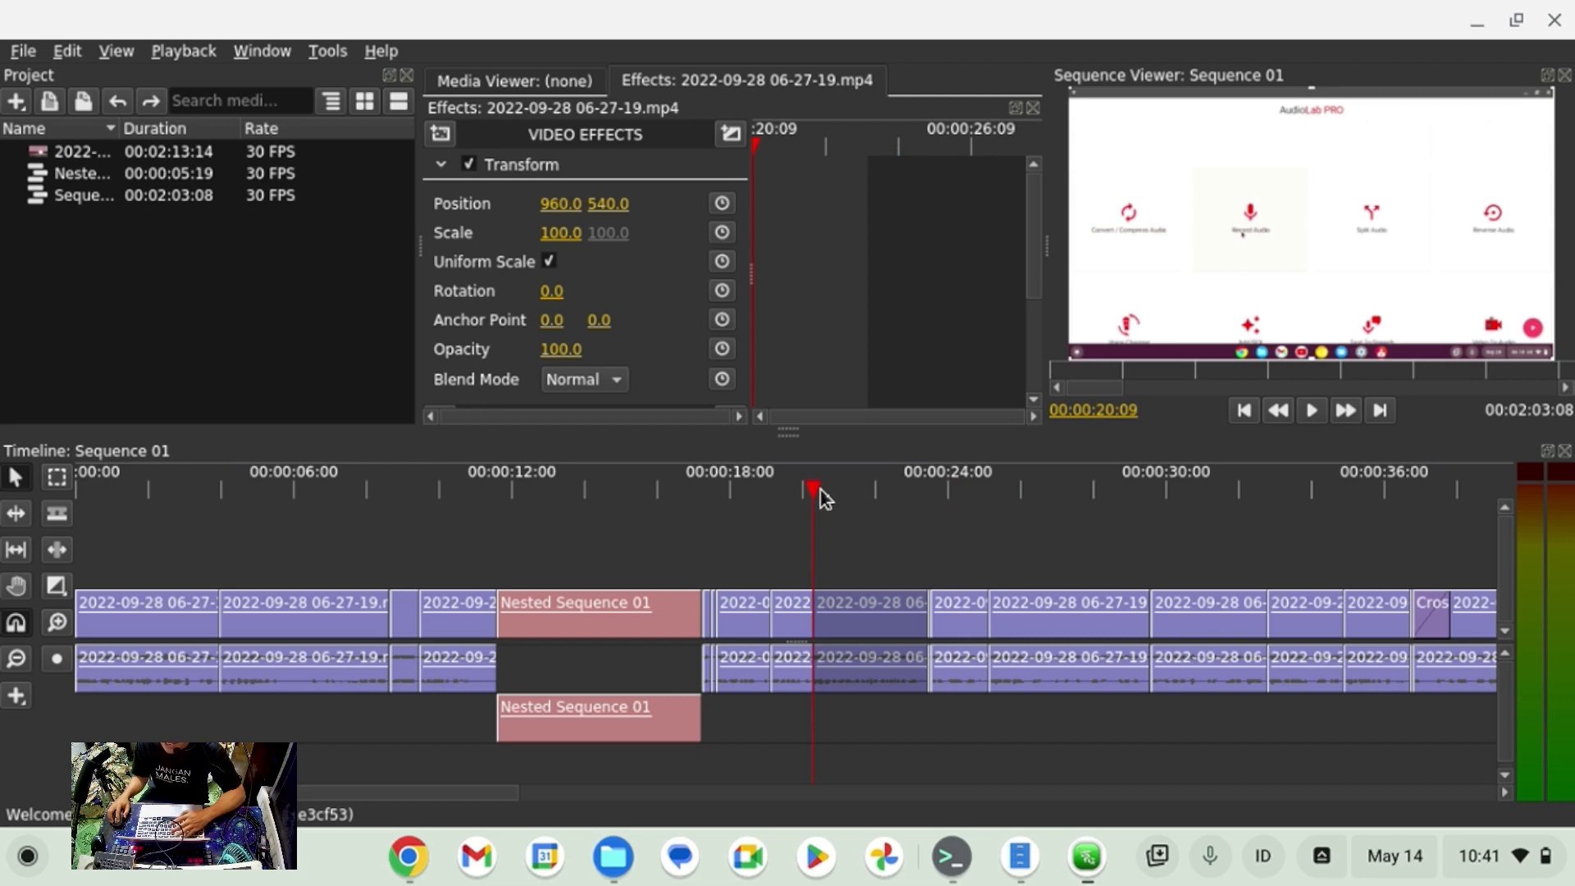
key("space")
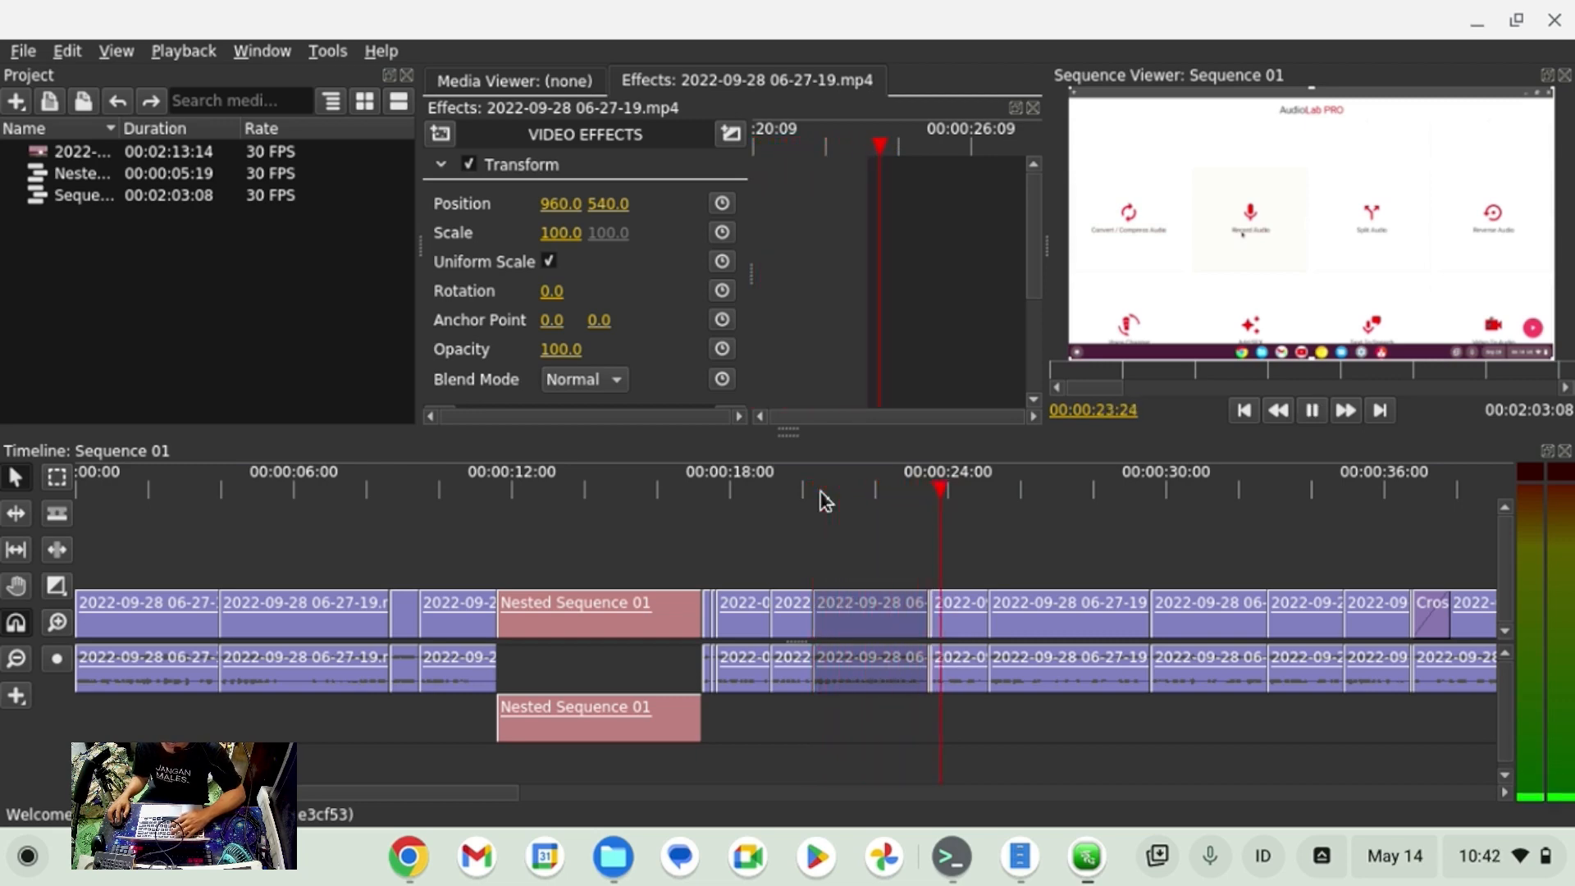
key("space")
Set the footage clip starting at 00:00:25:04 to 200% speed with Ripple Changes enabled.
left_click(1004, 489)
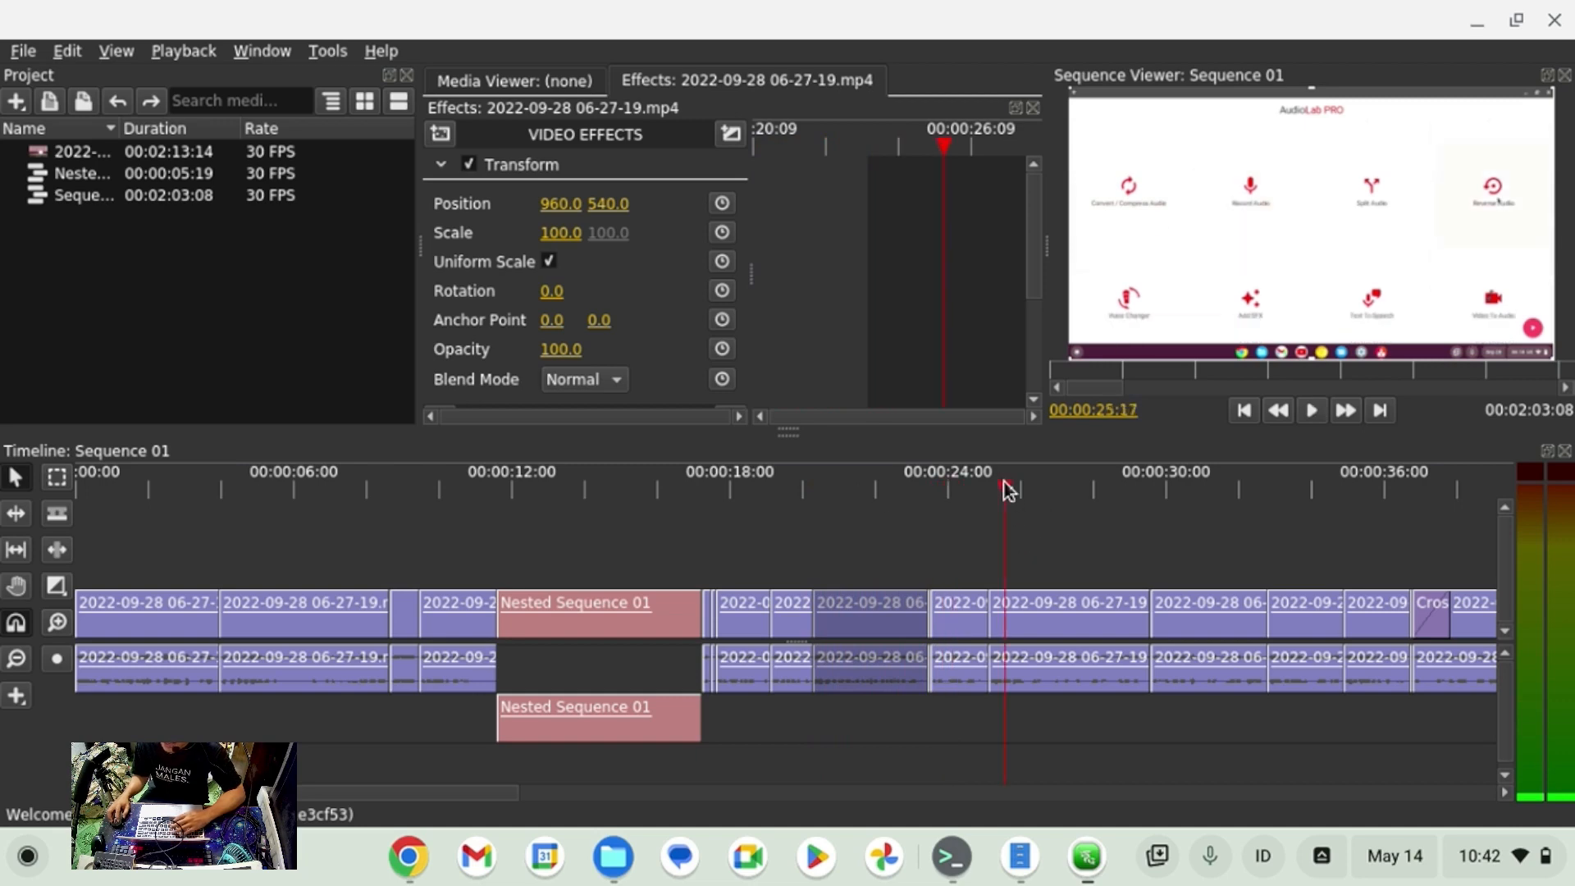
left_click(1056, 632)
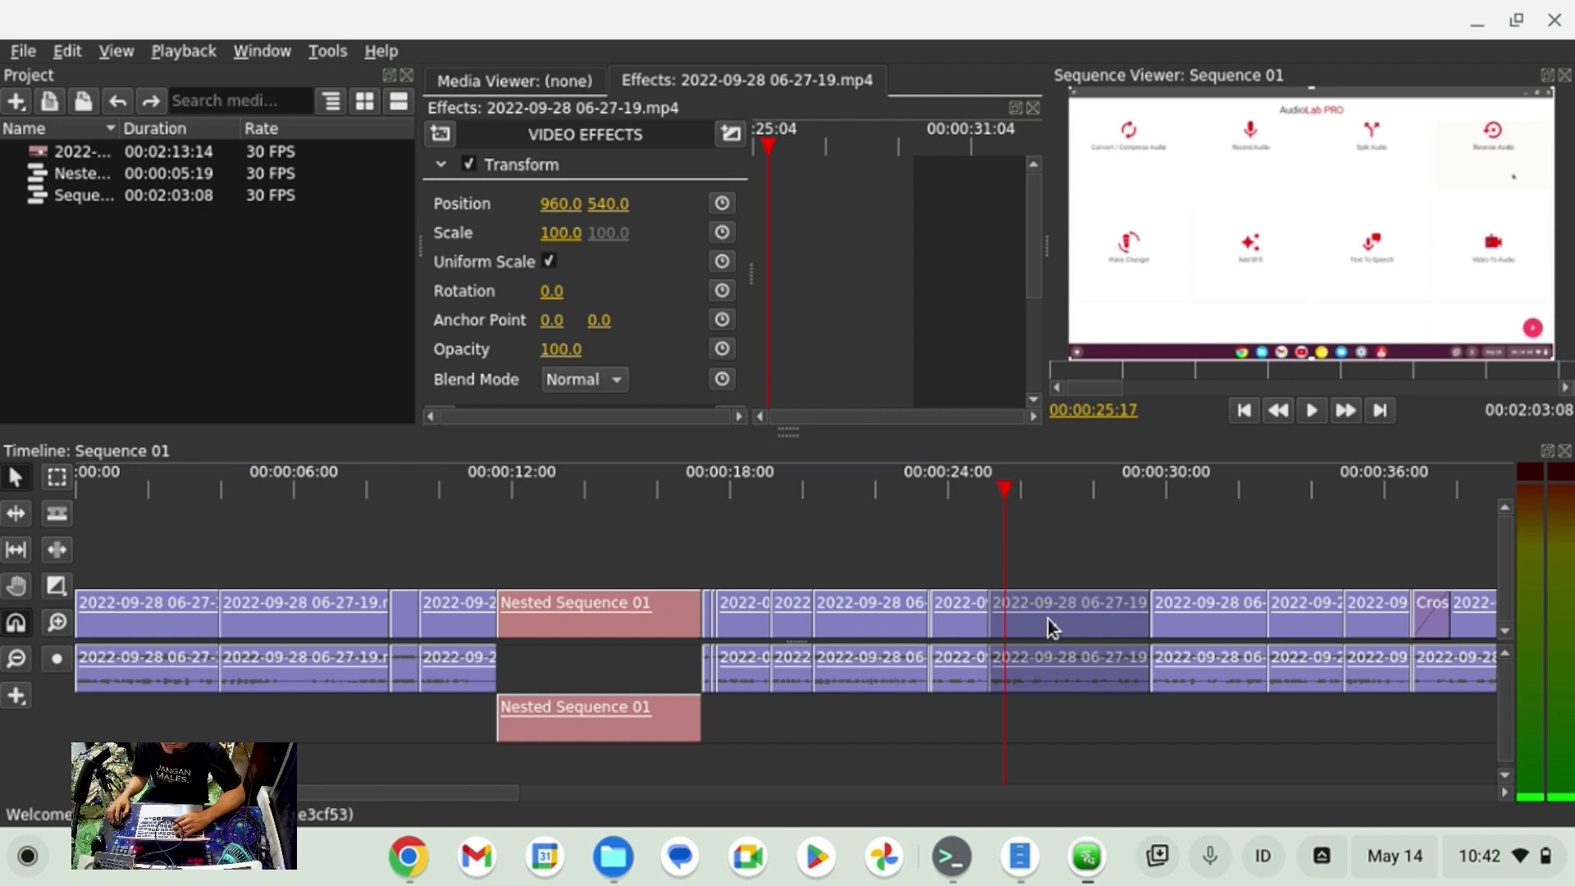
left_click(1018, 561)
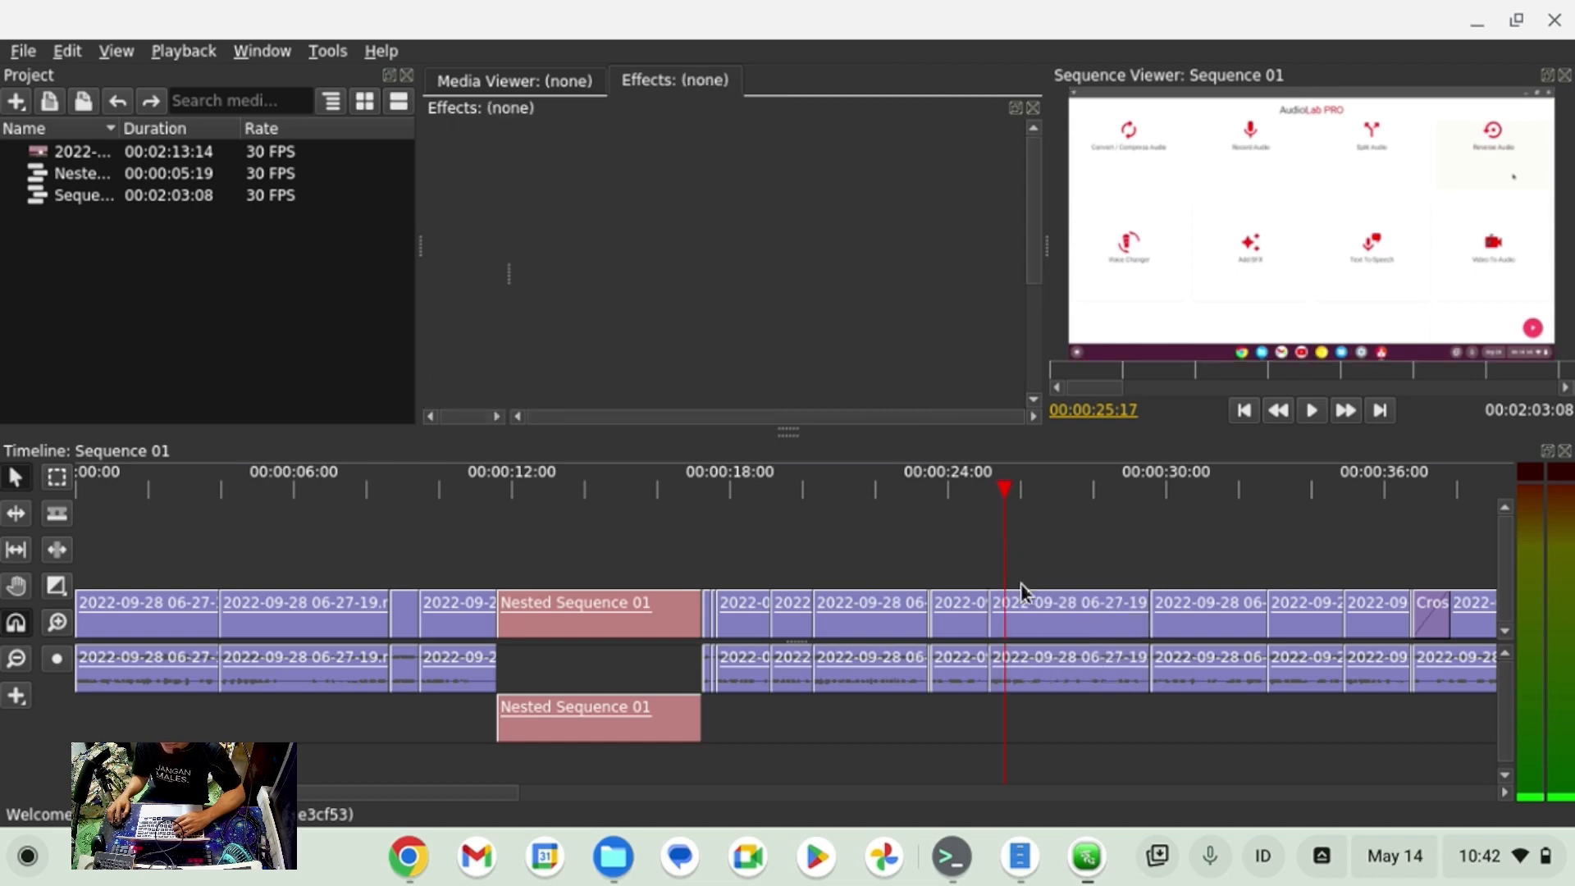
right_click(1027, 620)
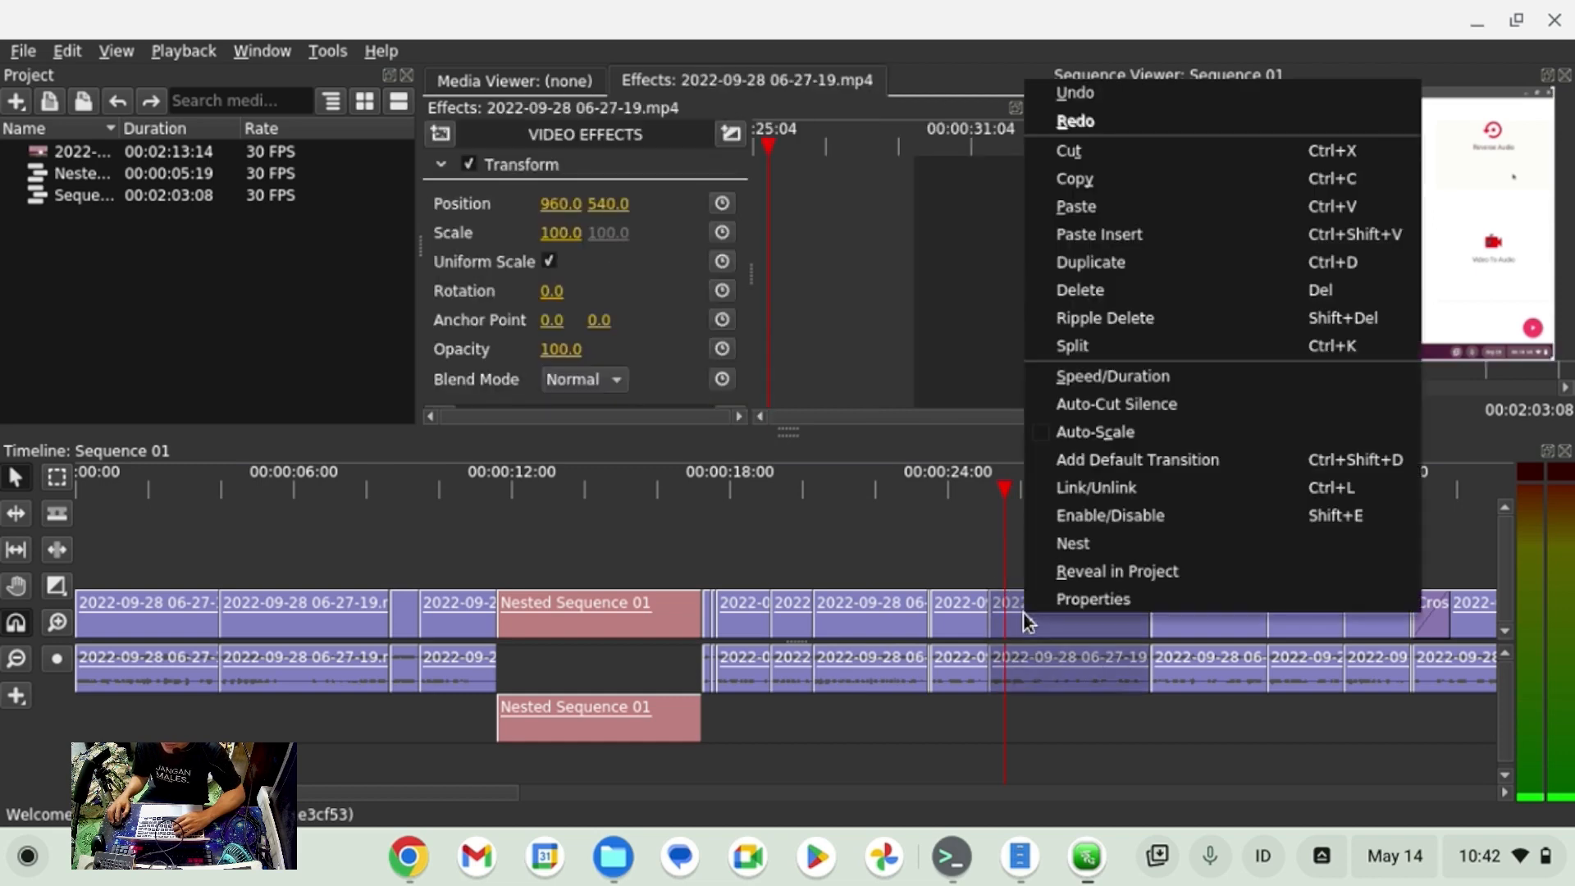
left_click(1065, 377)
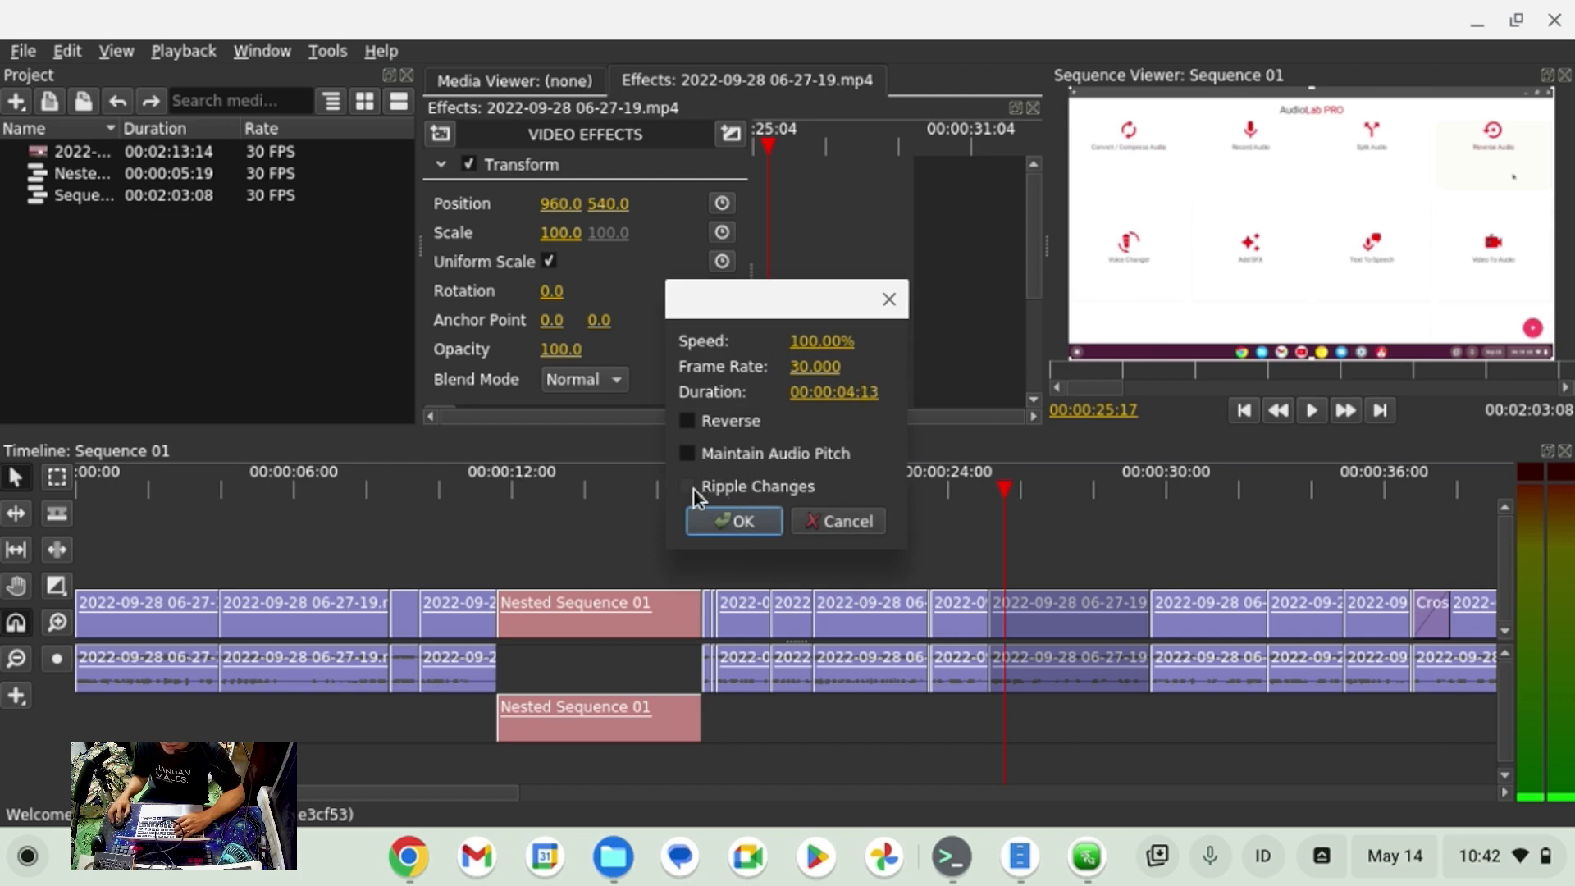
left_click(824, 342)
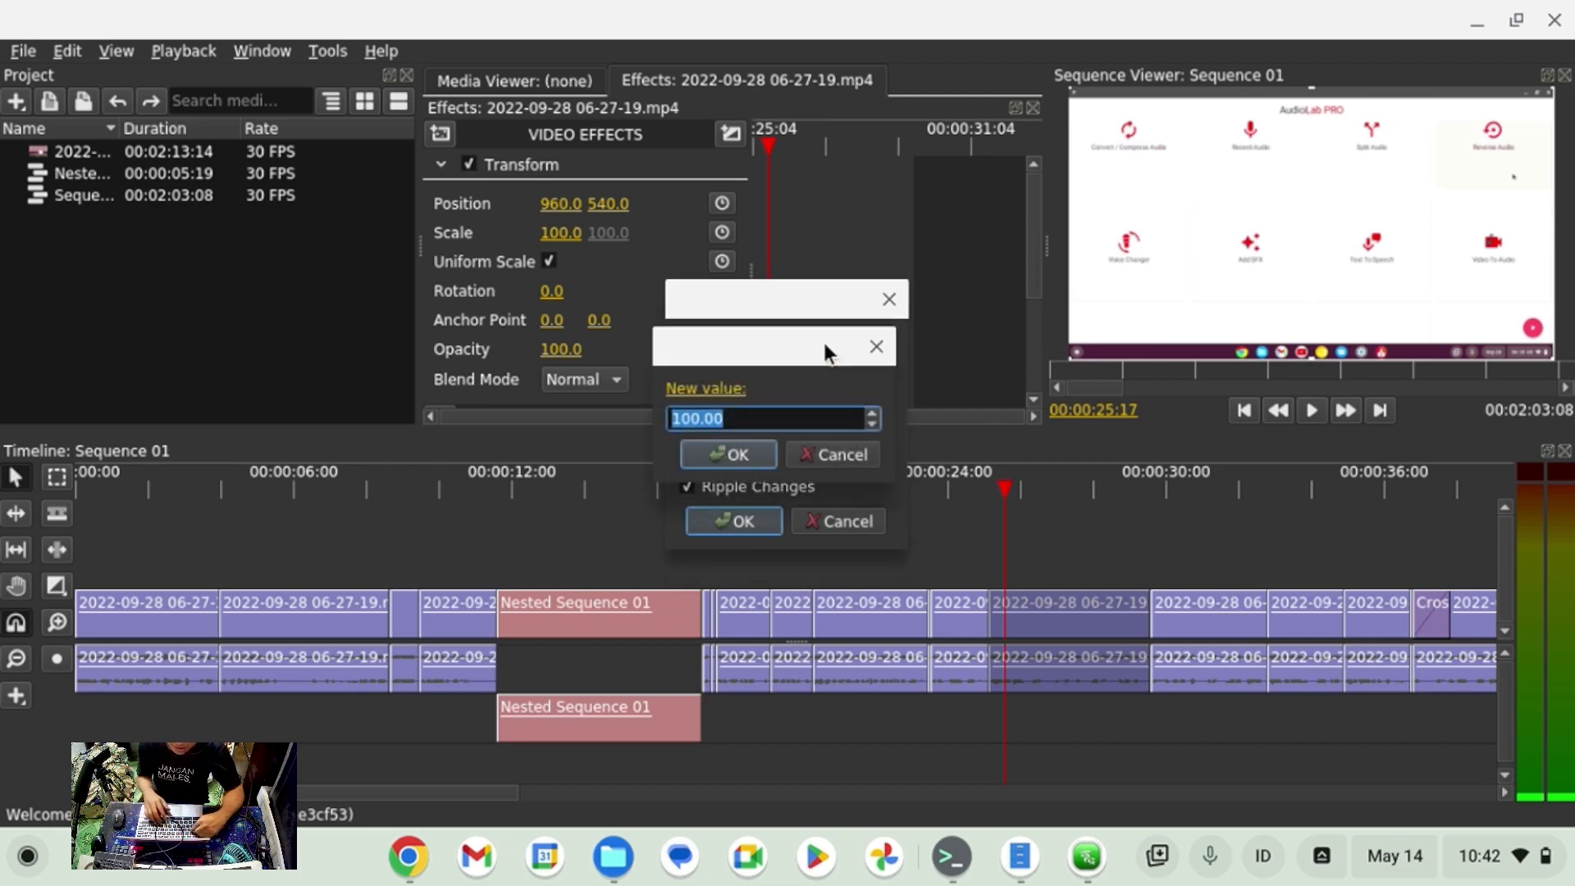
type("200")
left_click(741, 454)
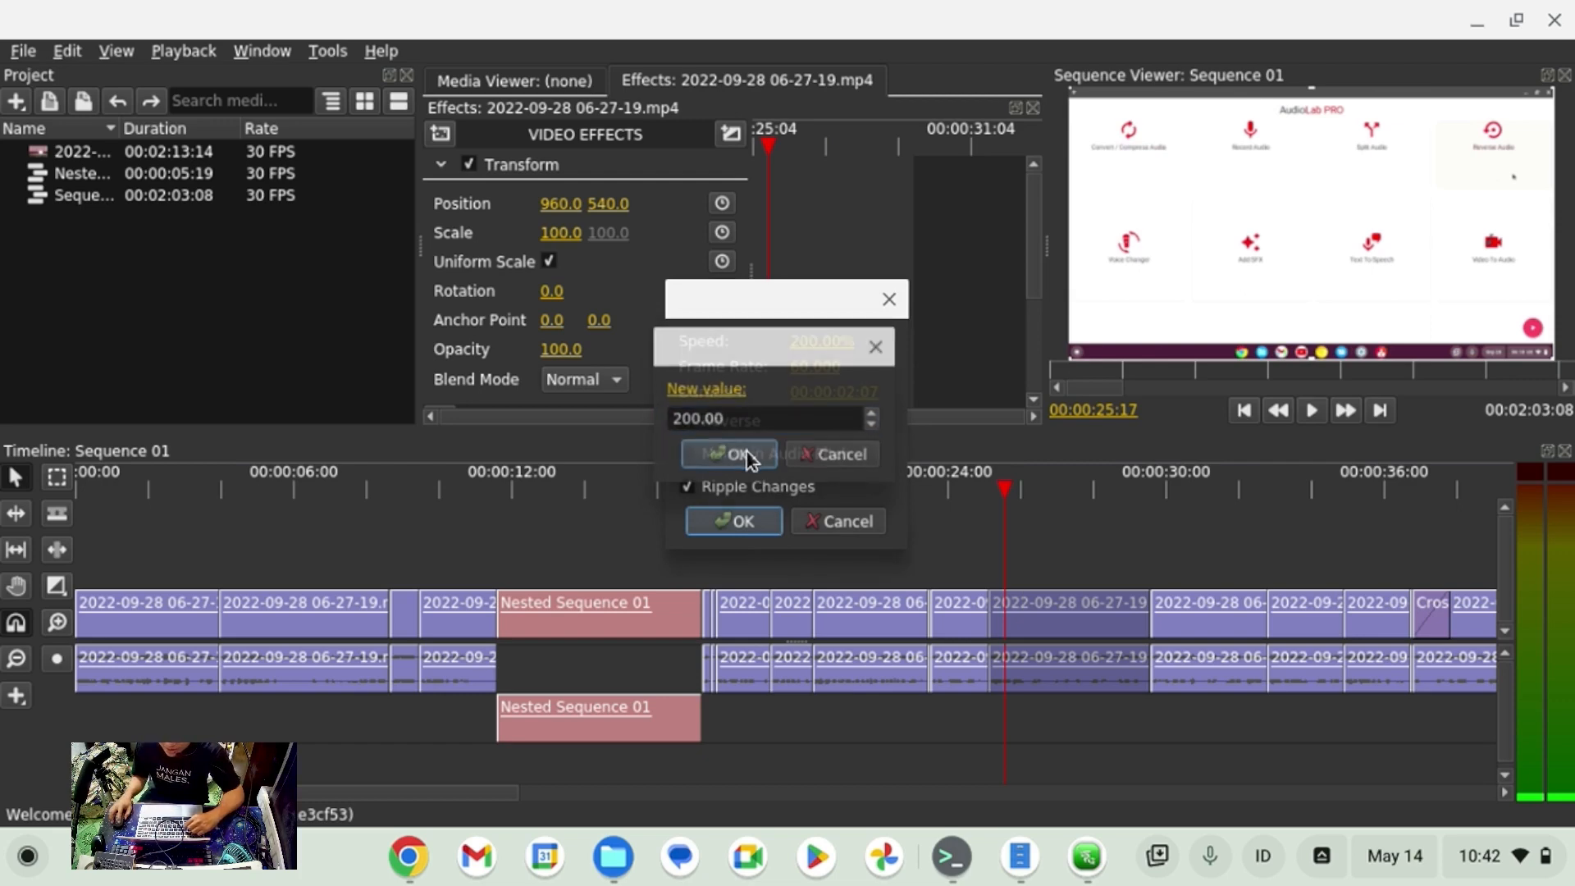
left_click(746, 531)
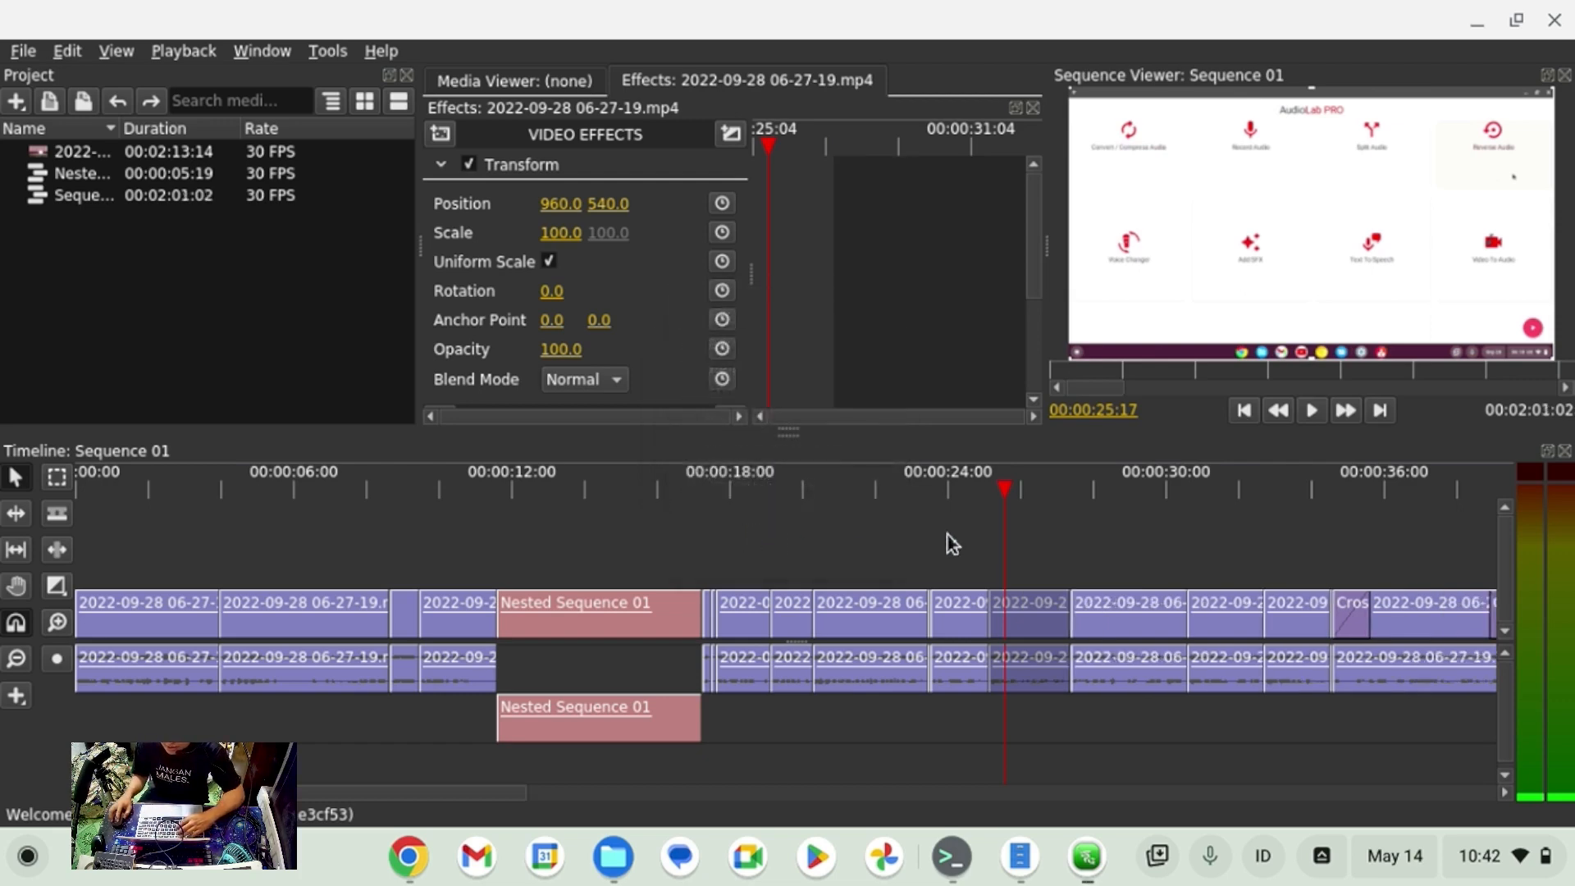
Play back the sped-up clip from 00:00:25:12 to check its speed and audio.
left_click(998, 489)
key("space")
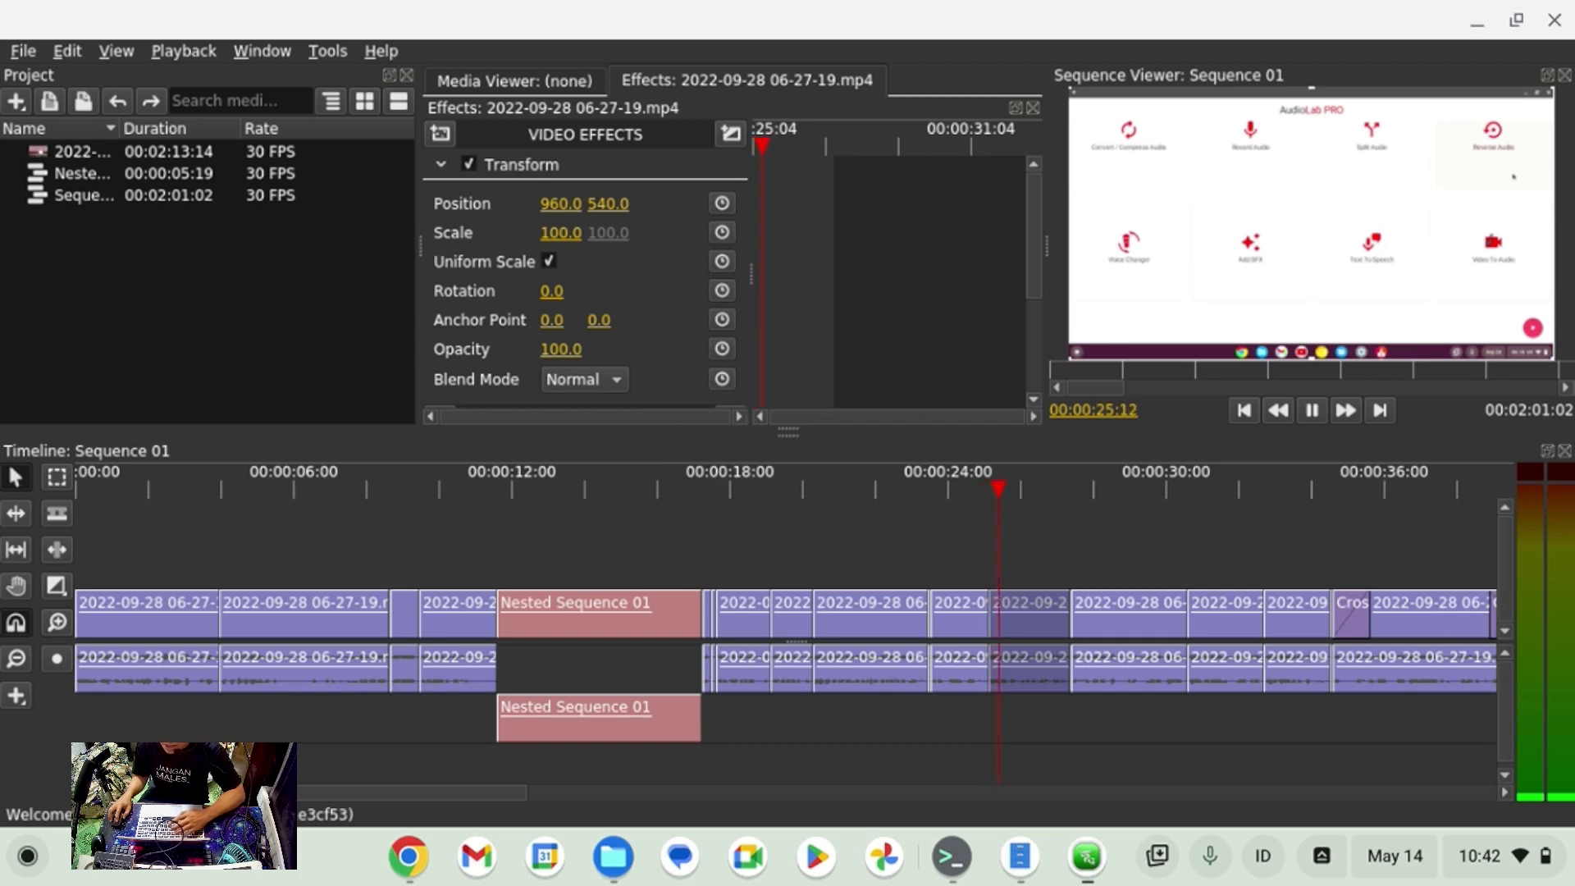
key("space")
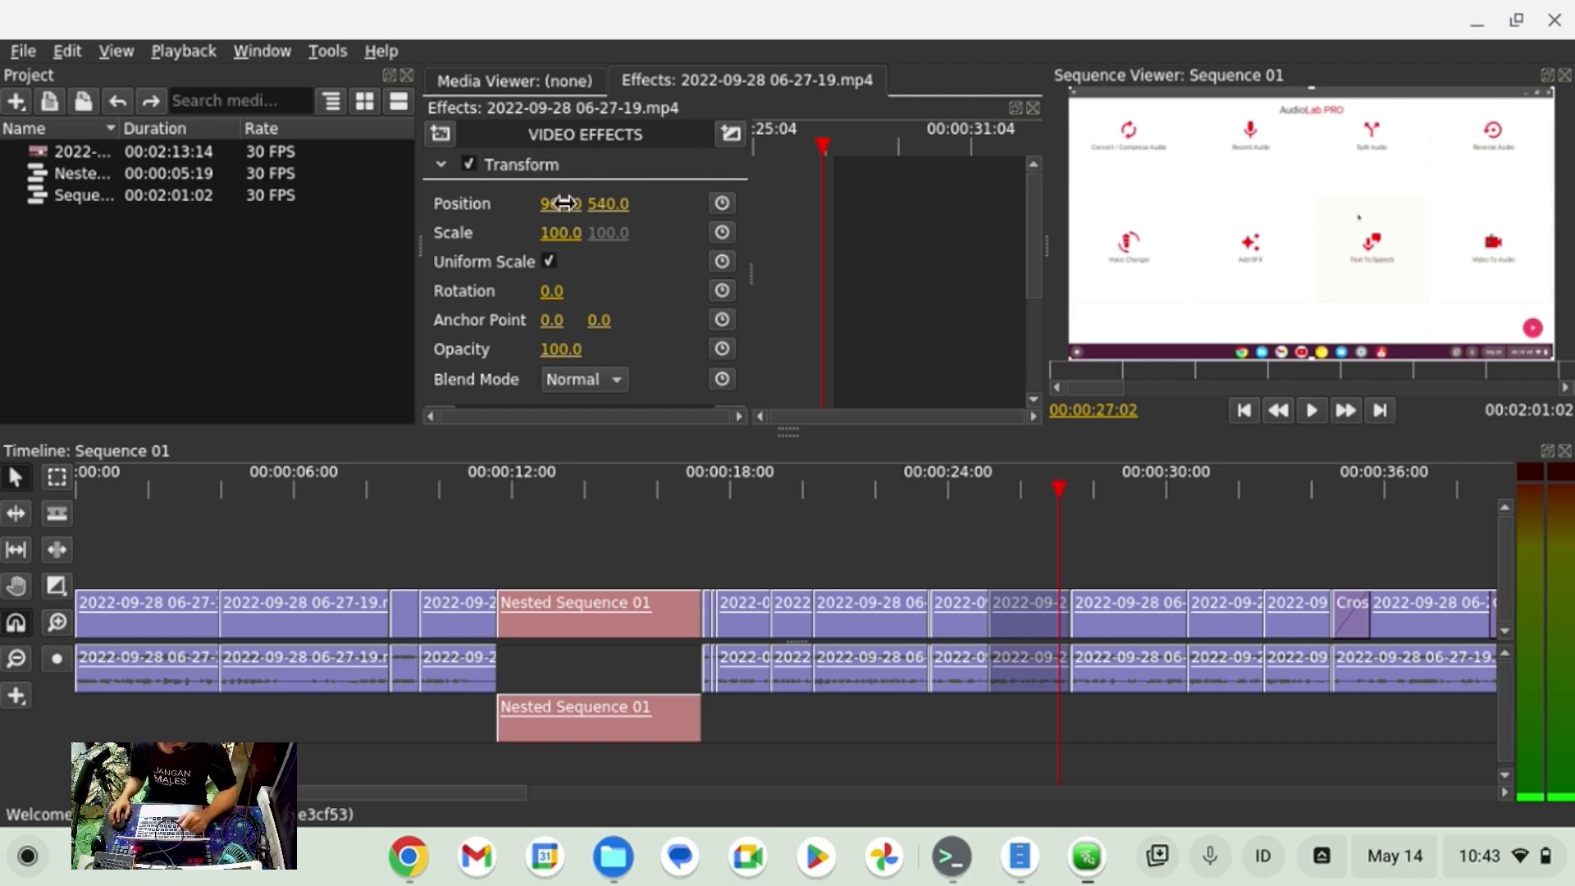
Examine the available video effects and transitions and the program's playback, editing and file commands.
left_click(446, 134)
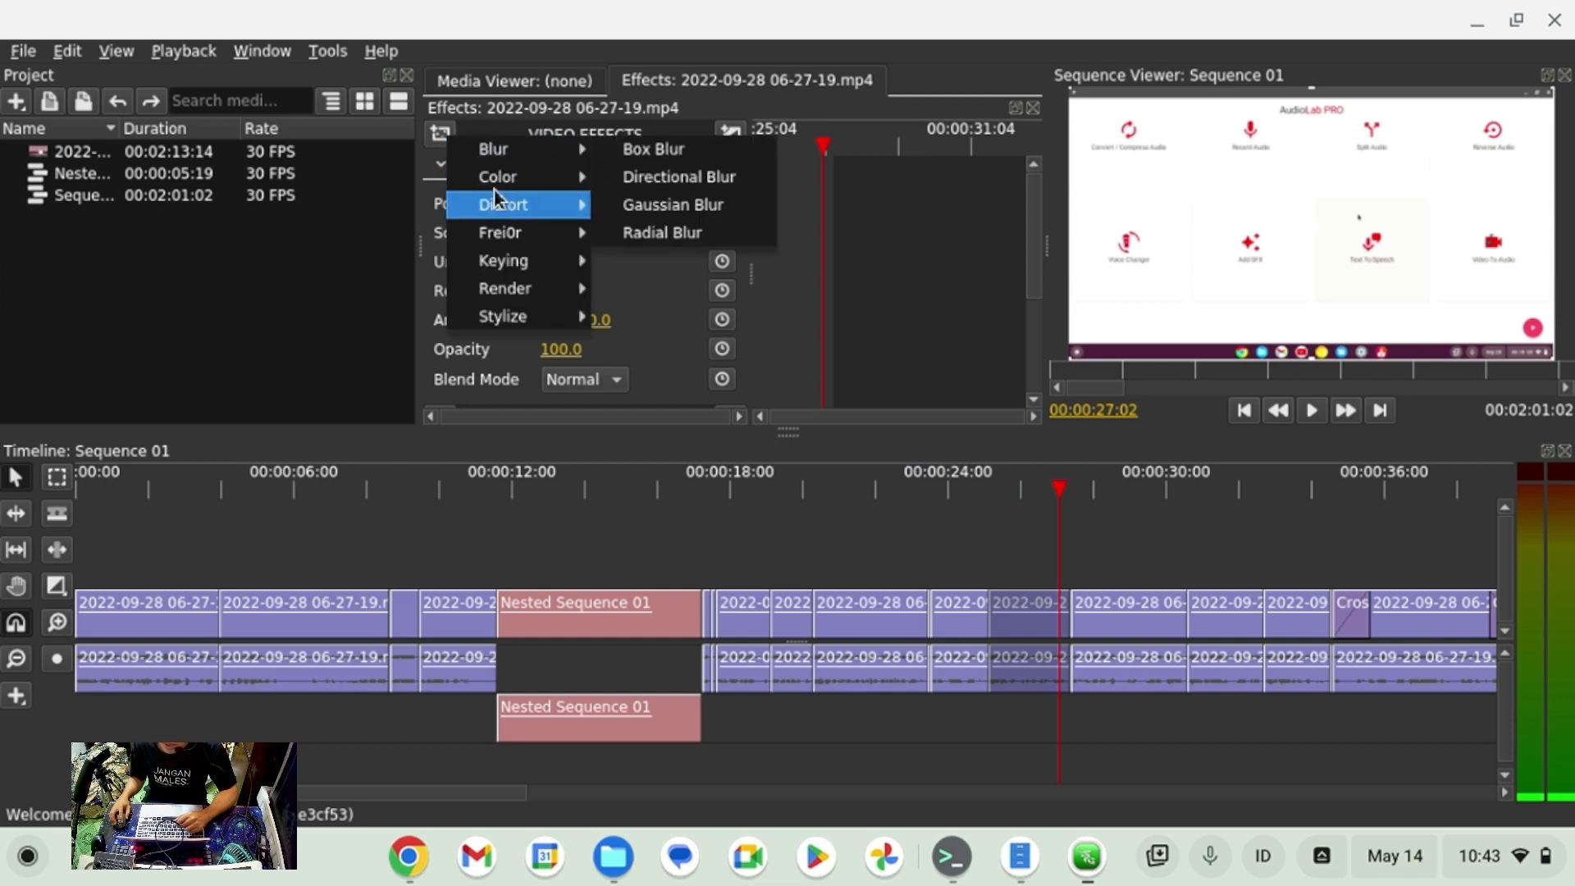
mouse_move(500, 177)
left_click(729, 133)
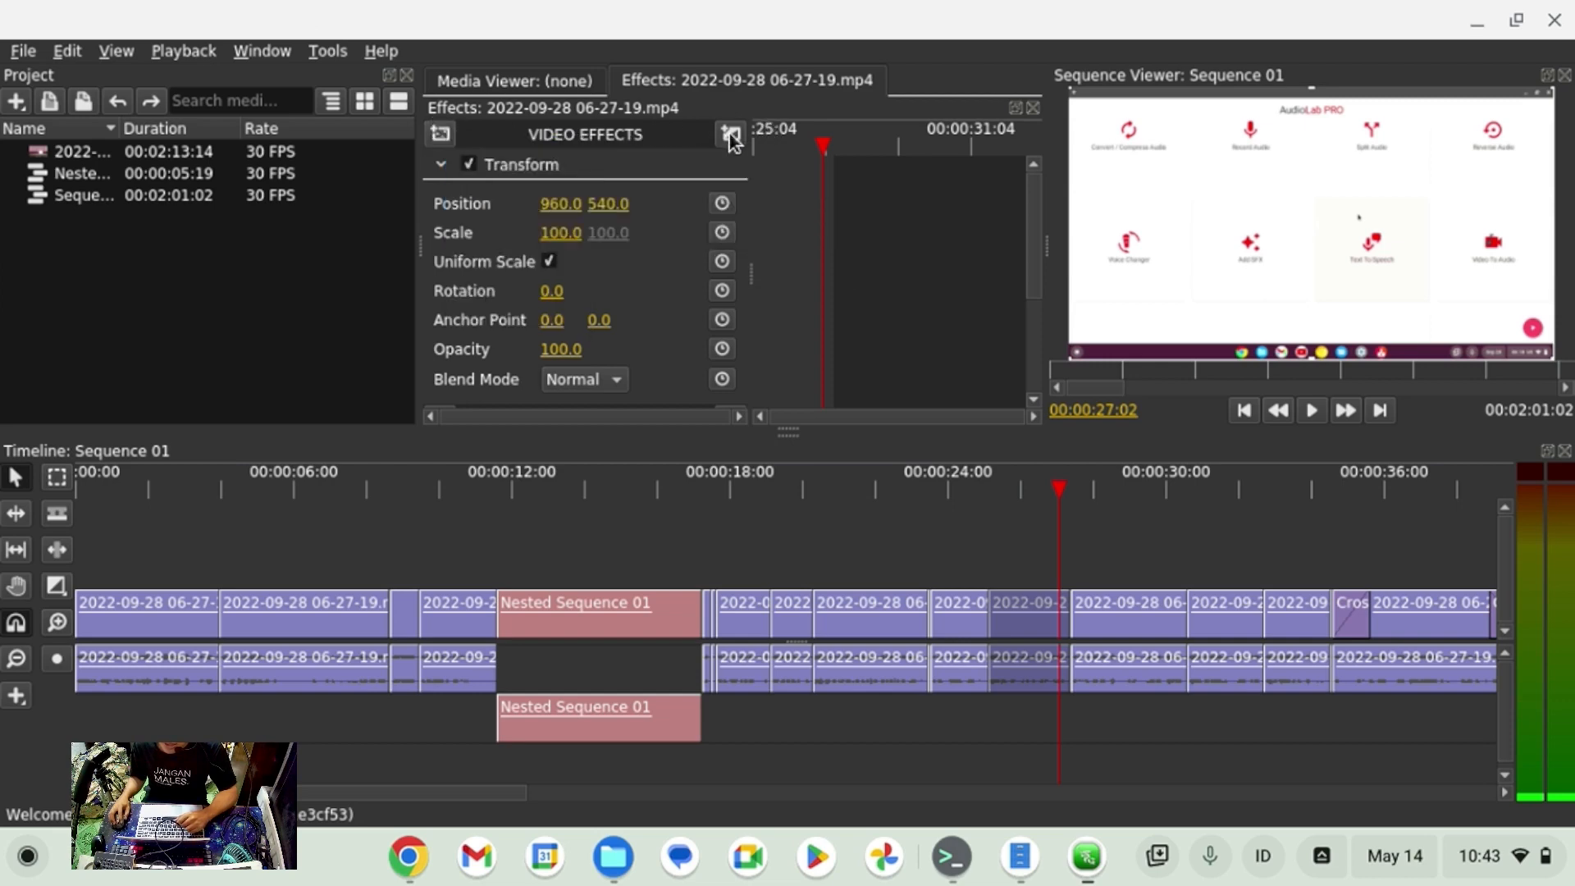
left_click(729, 133)
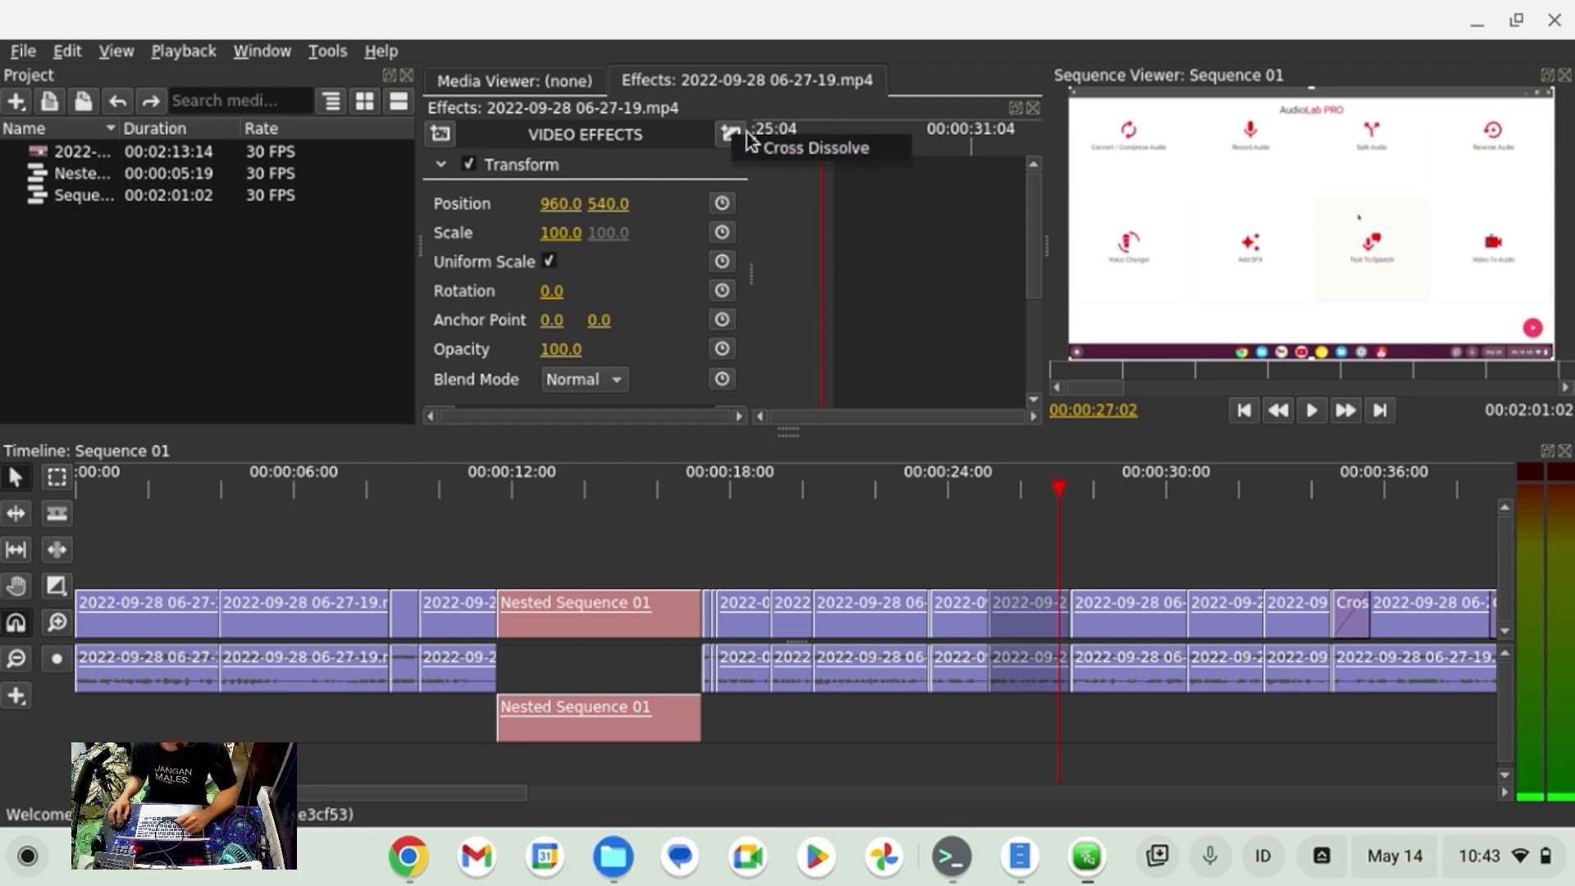
left_click(184, 50)
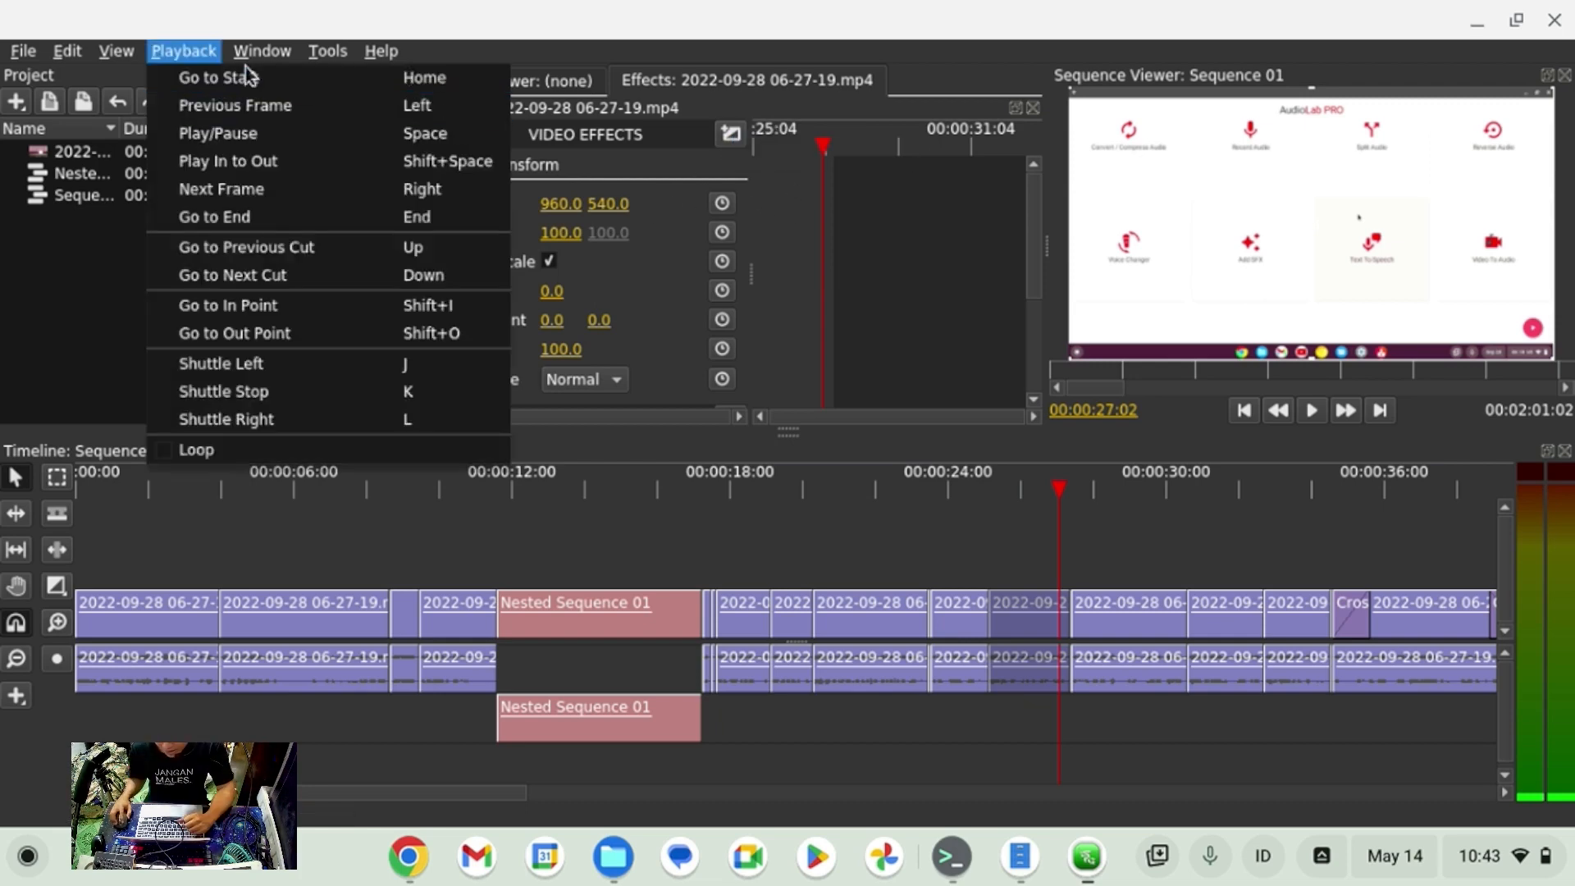
left_click(116, 51)
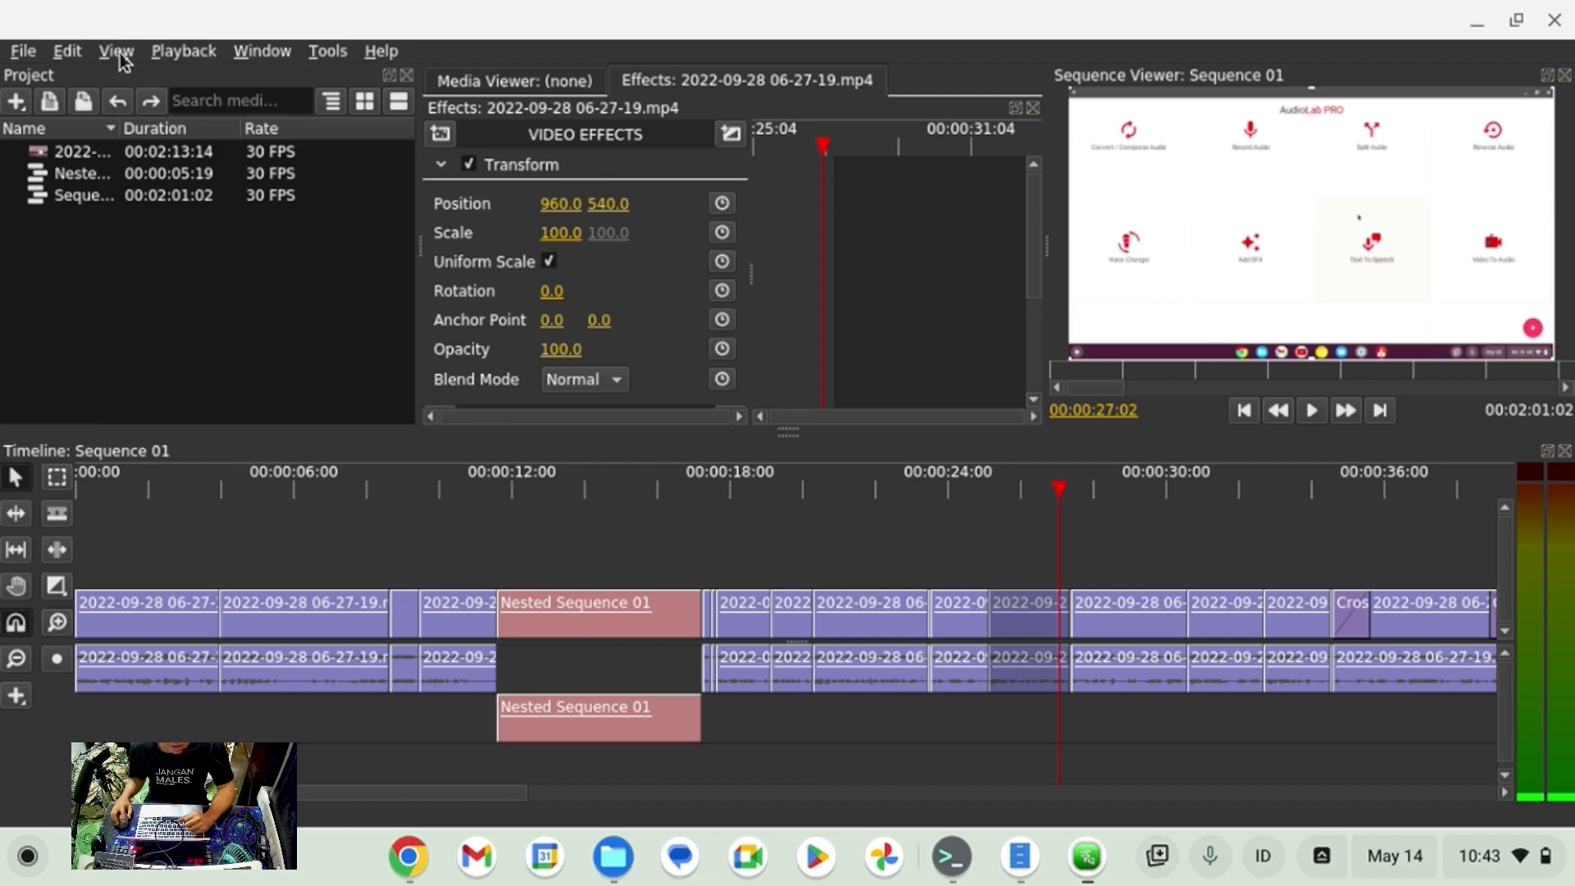
left_click(118, 53)
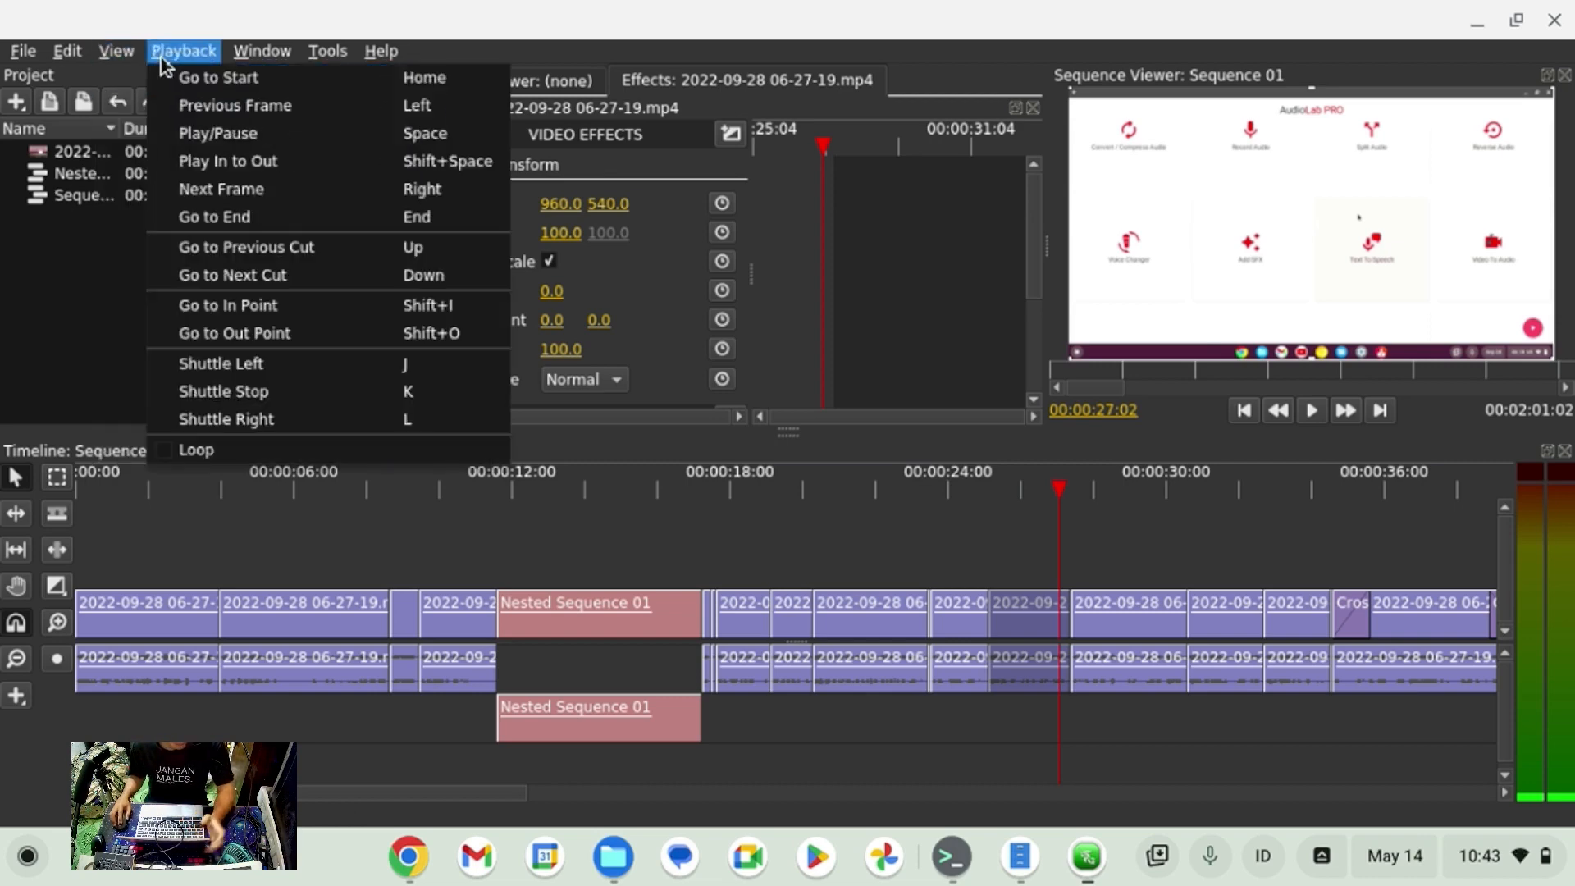
mouse_move(381, 51)
mouse_move(328, 50)
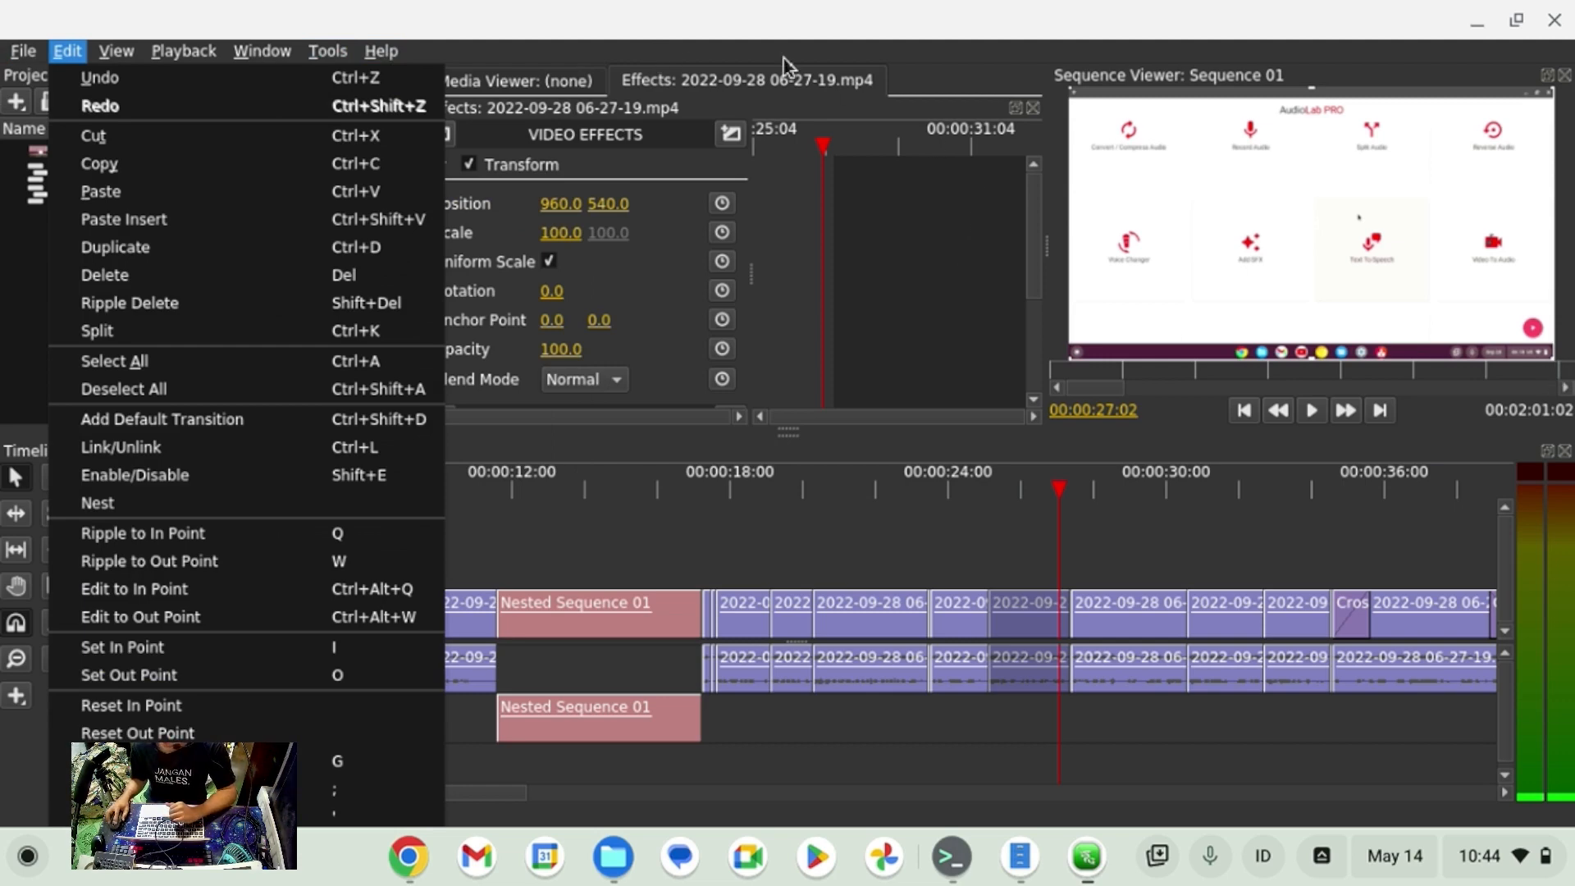
mouse_move(17, 51)
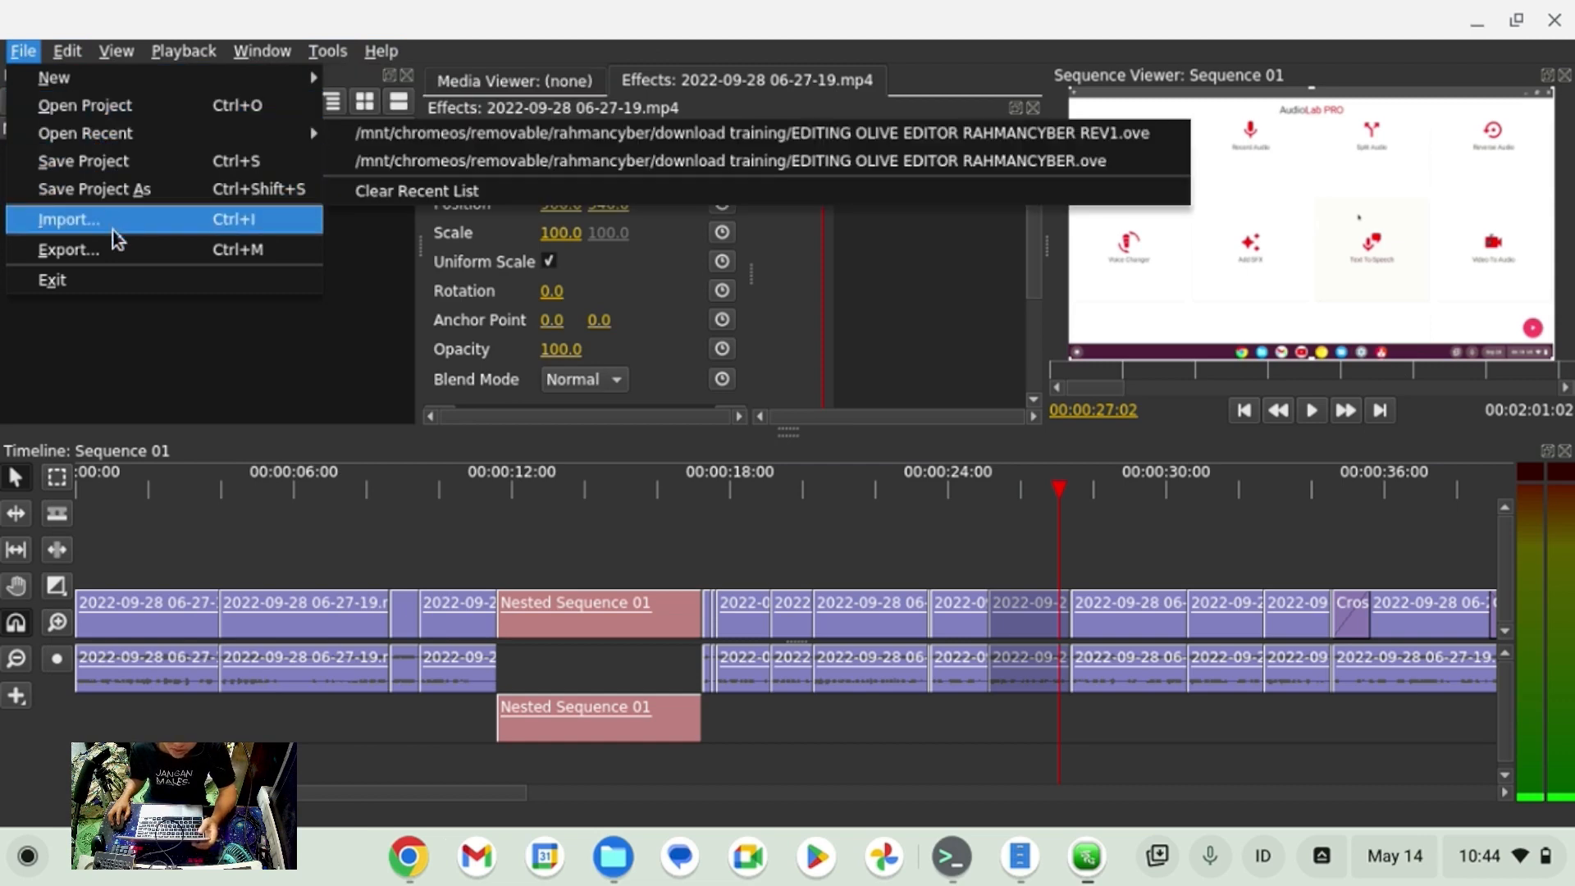
mouse_move(68, 50)
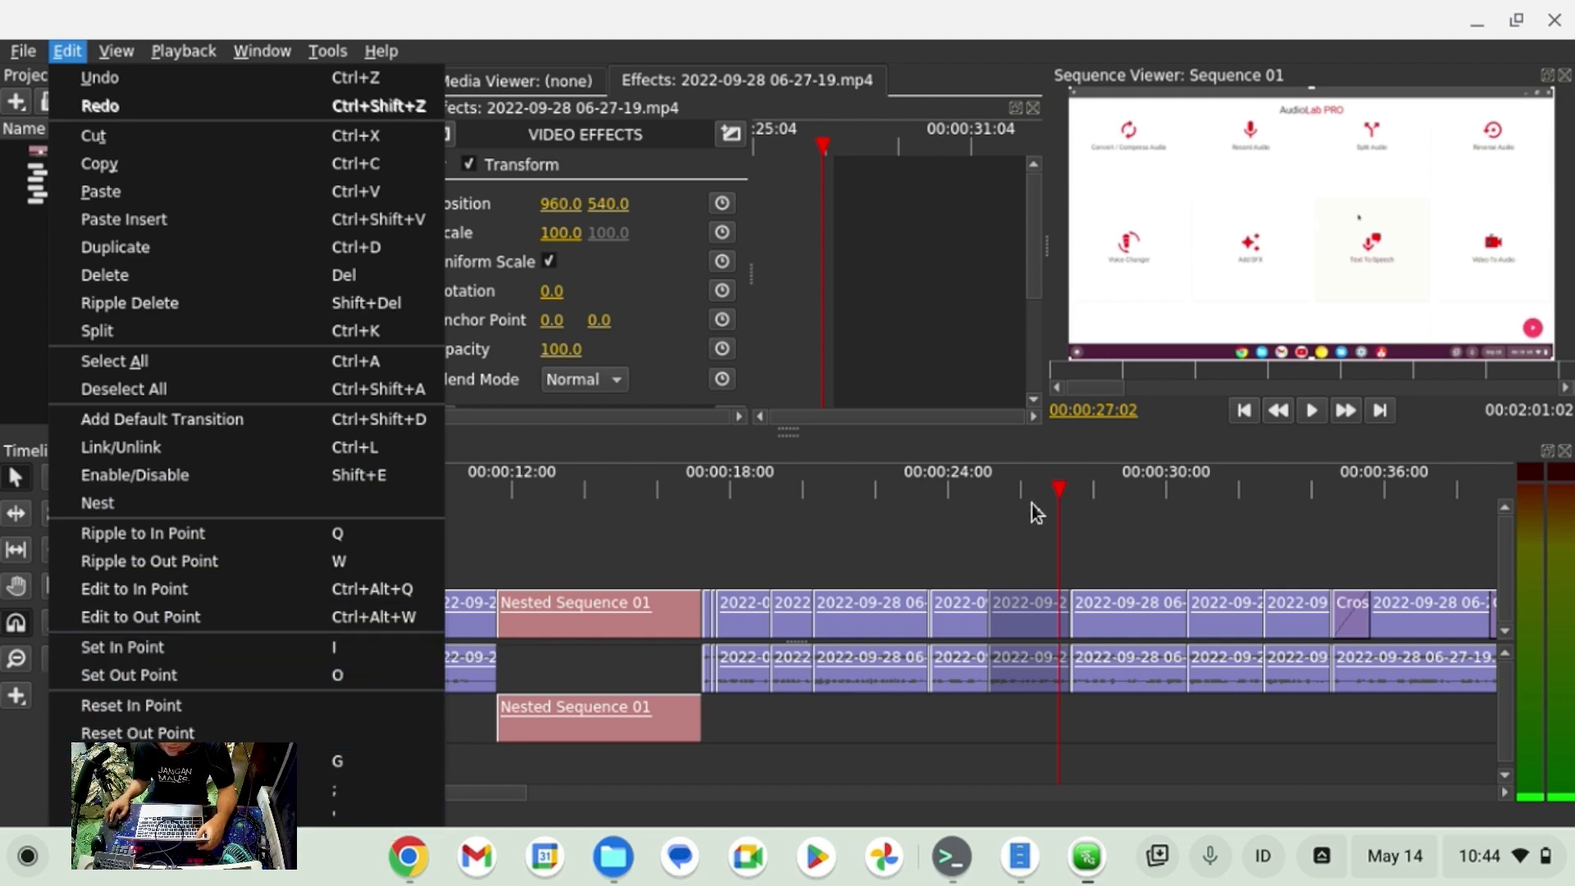
Set an in point at 00:00:28:04 and an out point at 00:00:30:18 in Sequence 01, and clear both points.
left_click(1107, 492)
left_click(1097, 494)
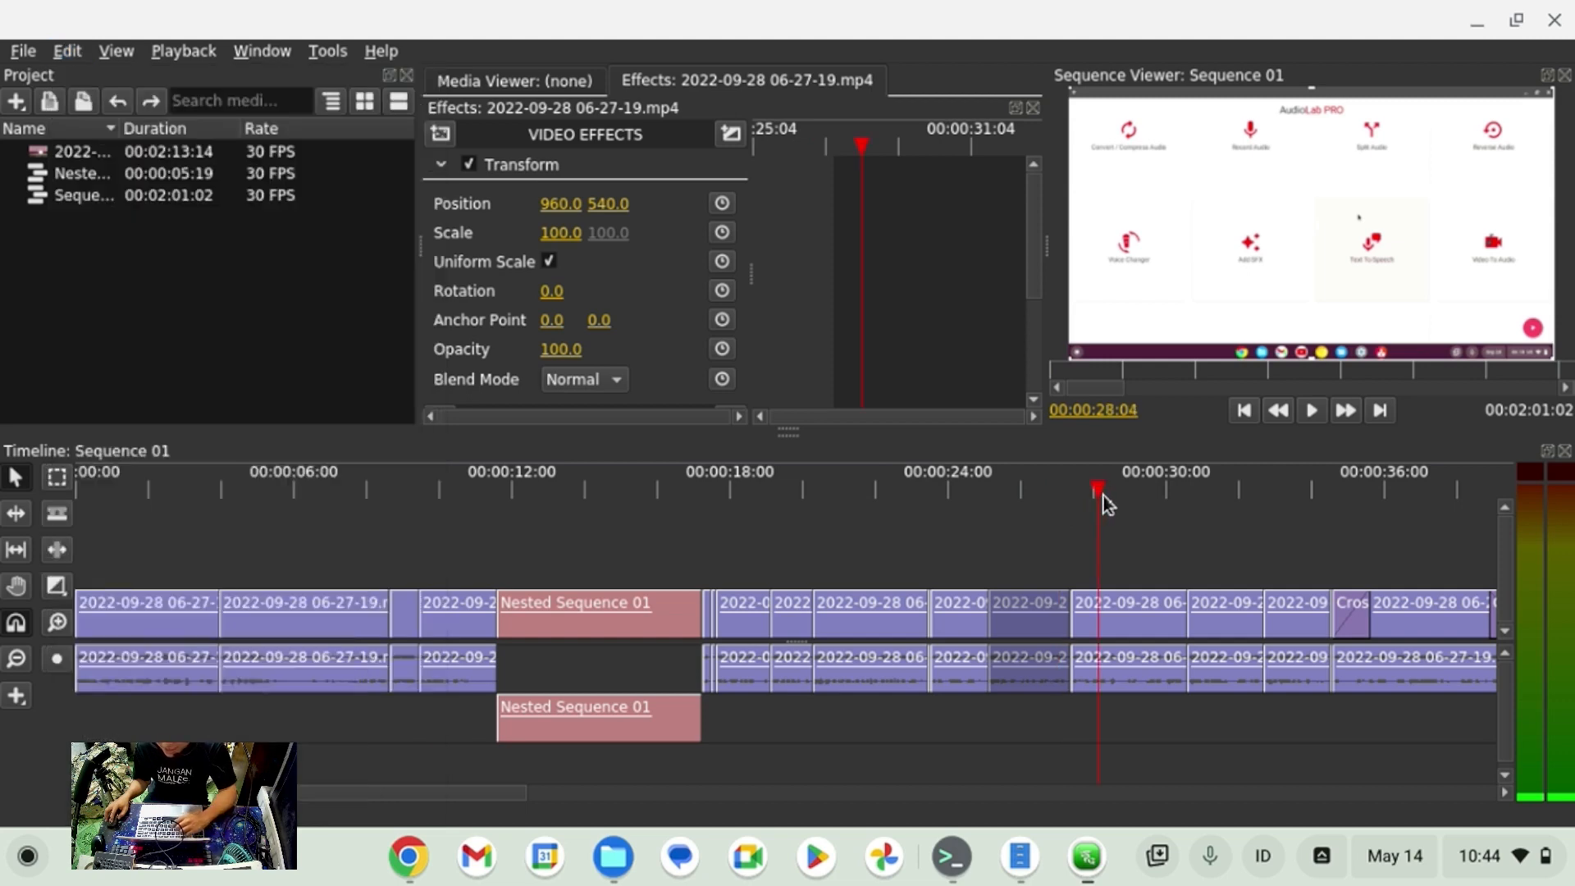
key("i")
left_click(1186, 488)
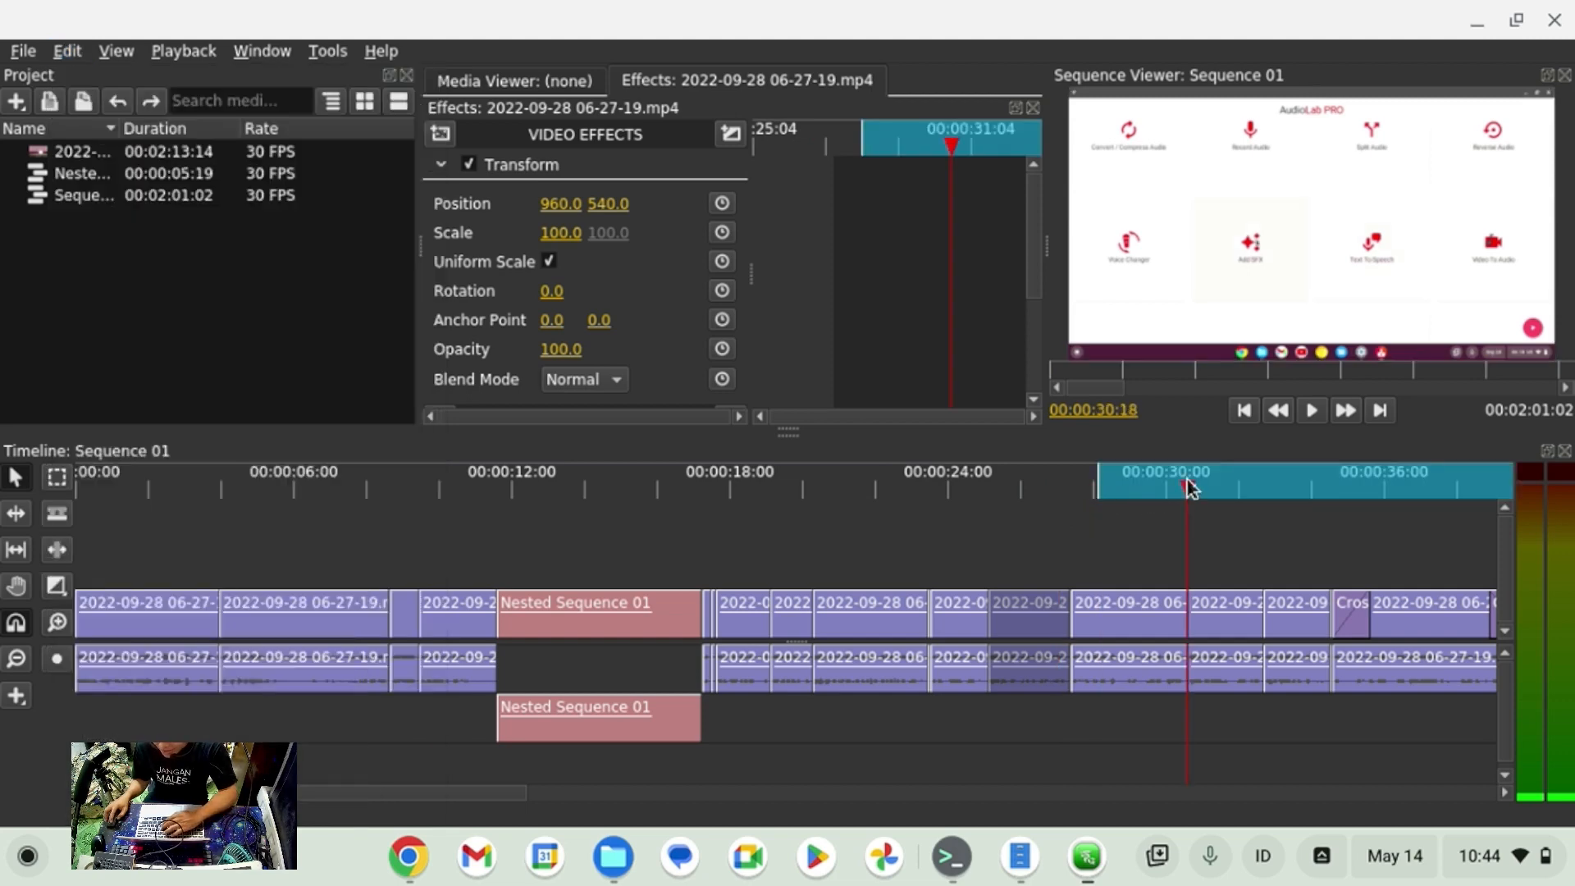
key("o")
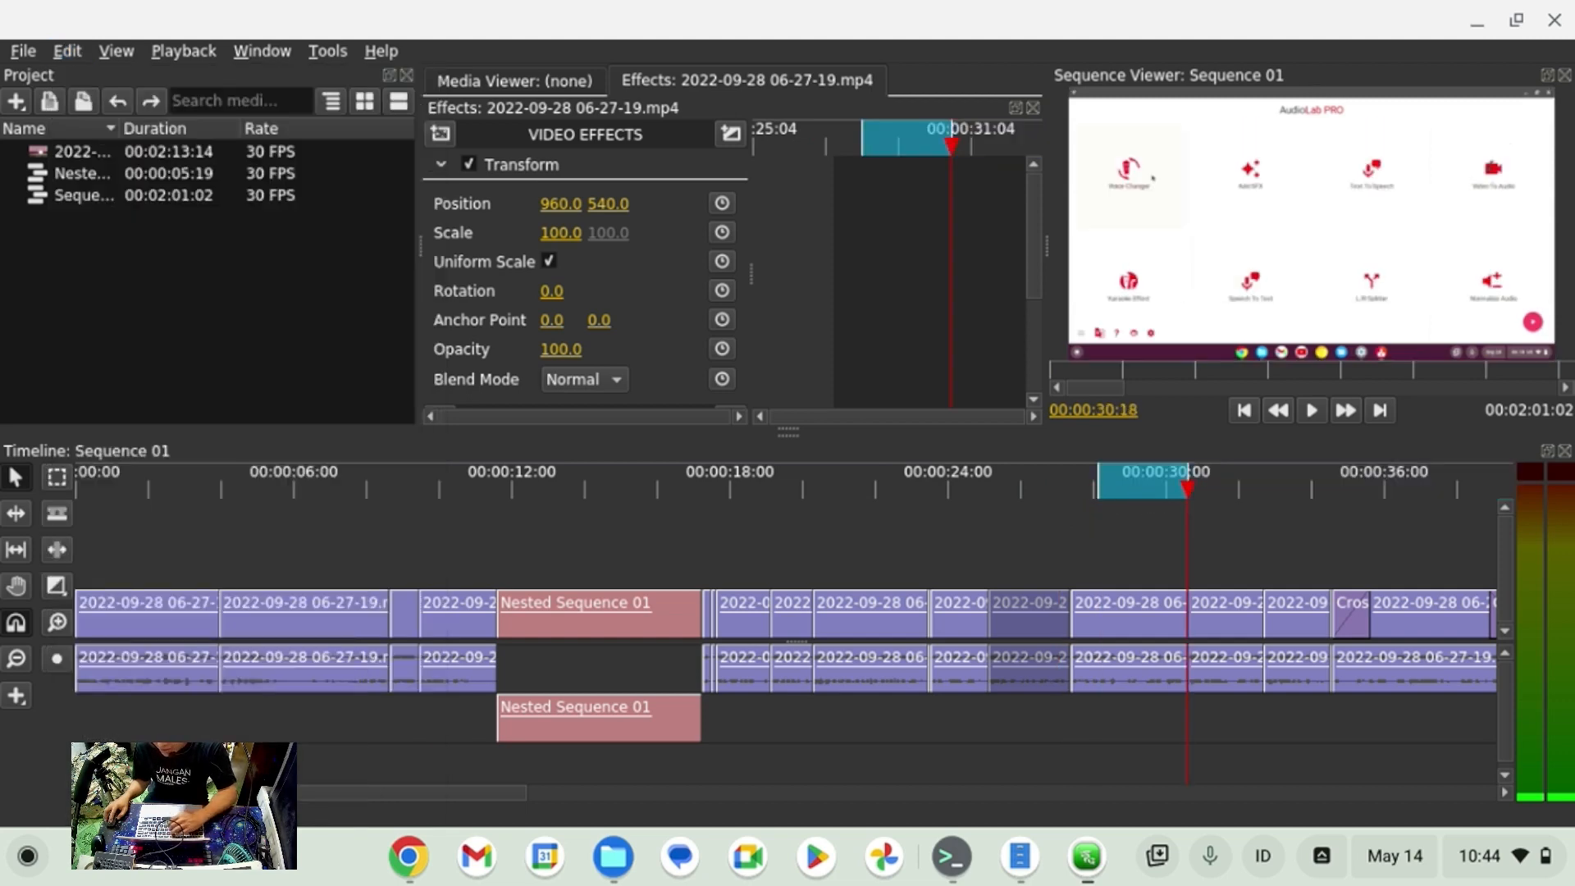
right_click(1156, 489)
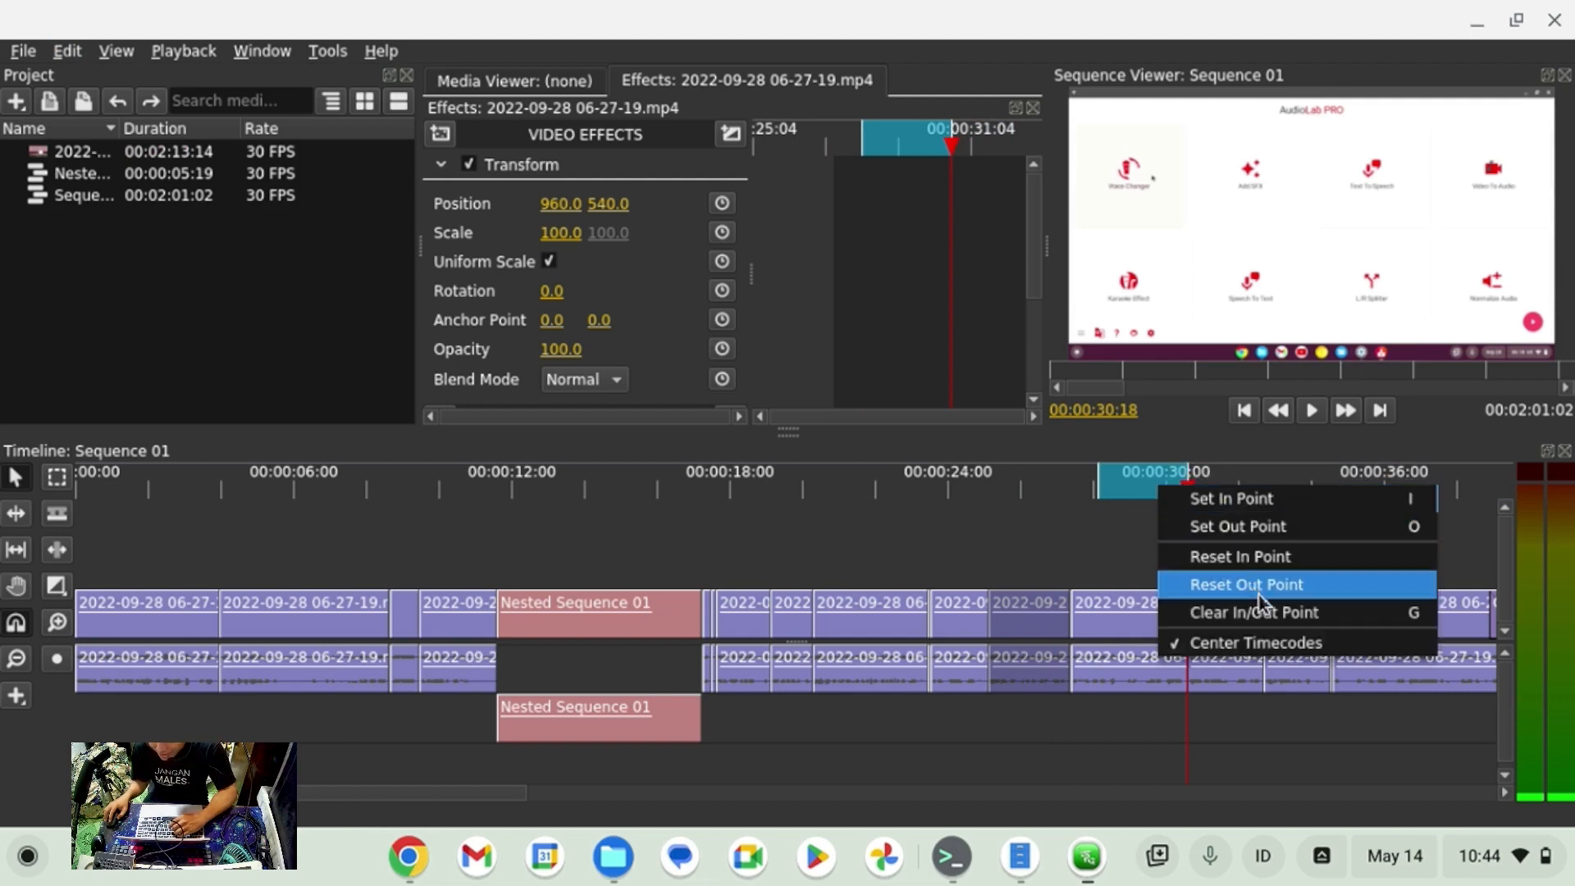
left_click(1296, 612)
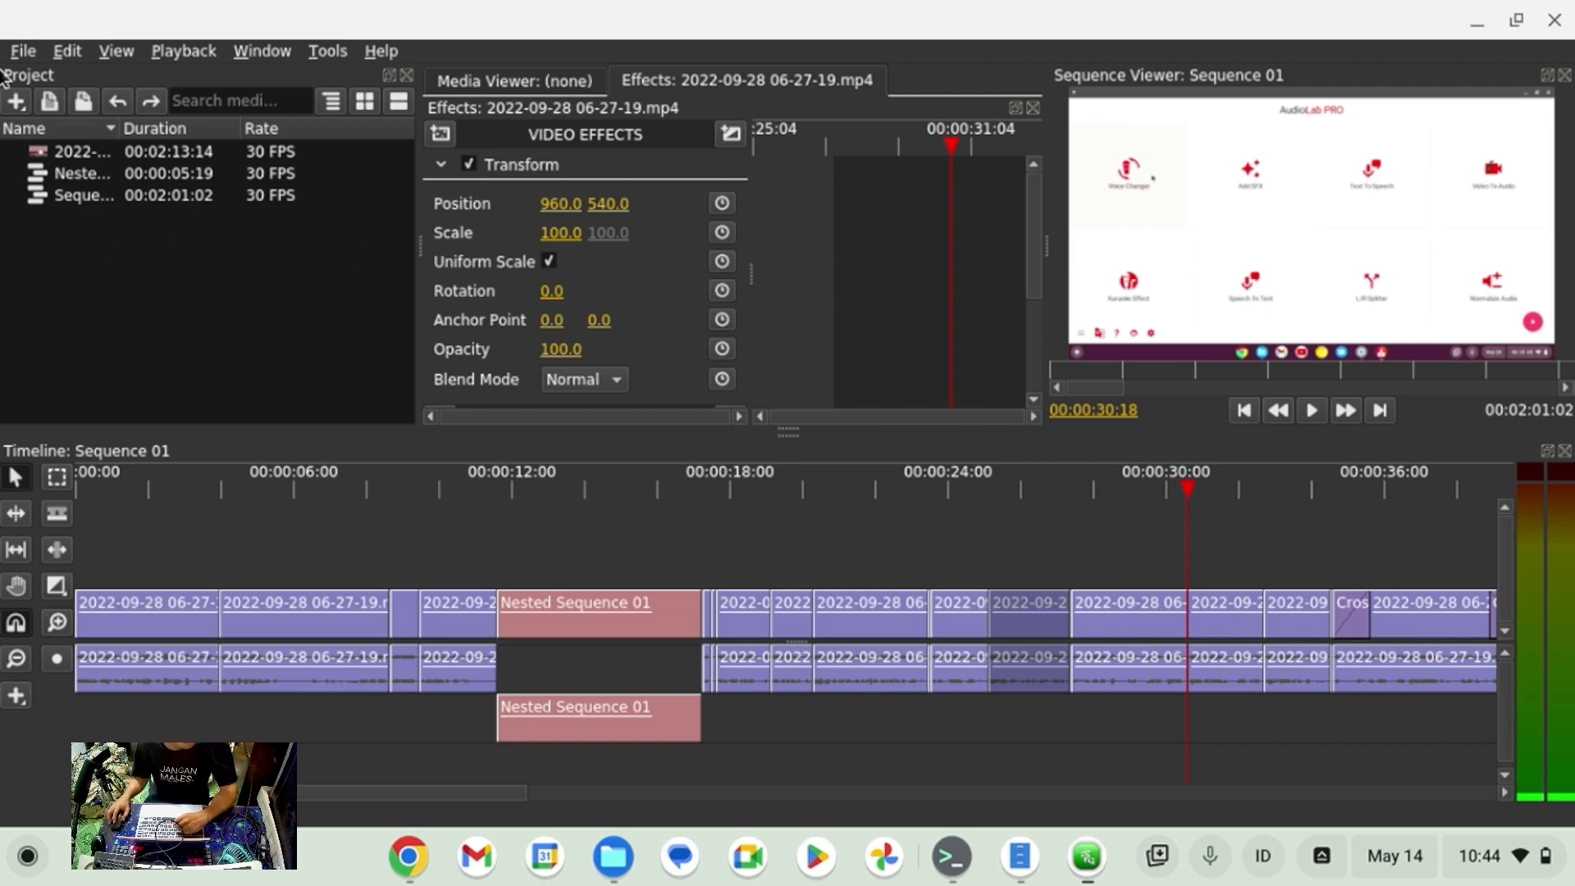
Switch the editor to full screen and return it to the normal window view.
left_click(23, 51)
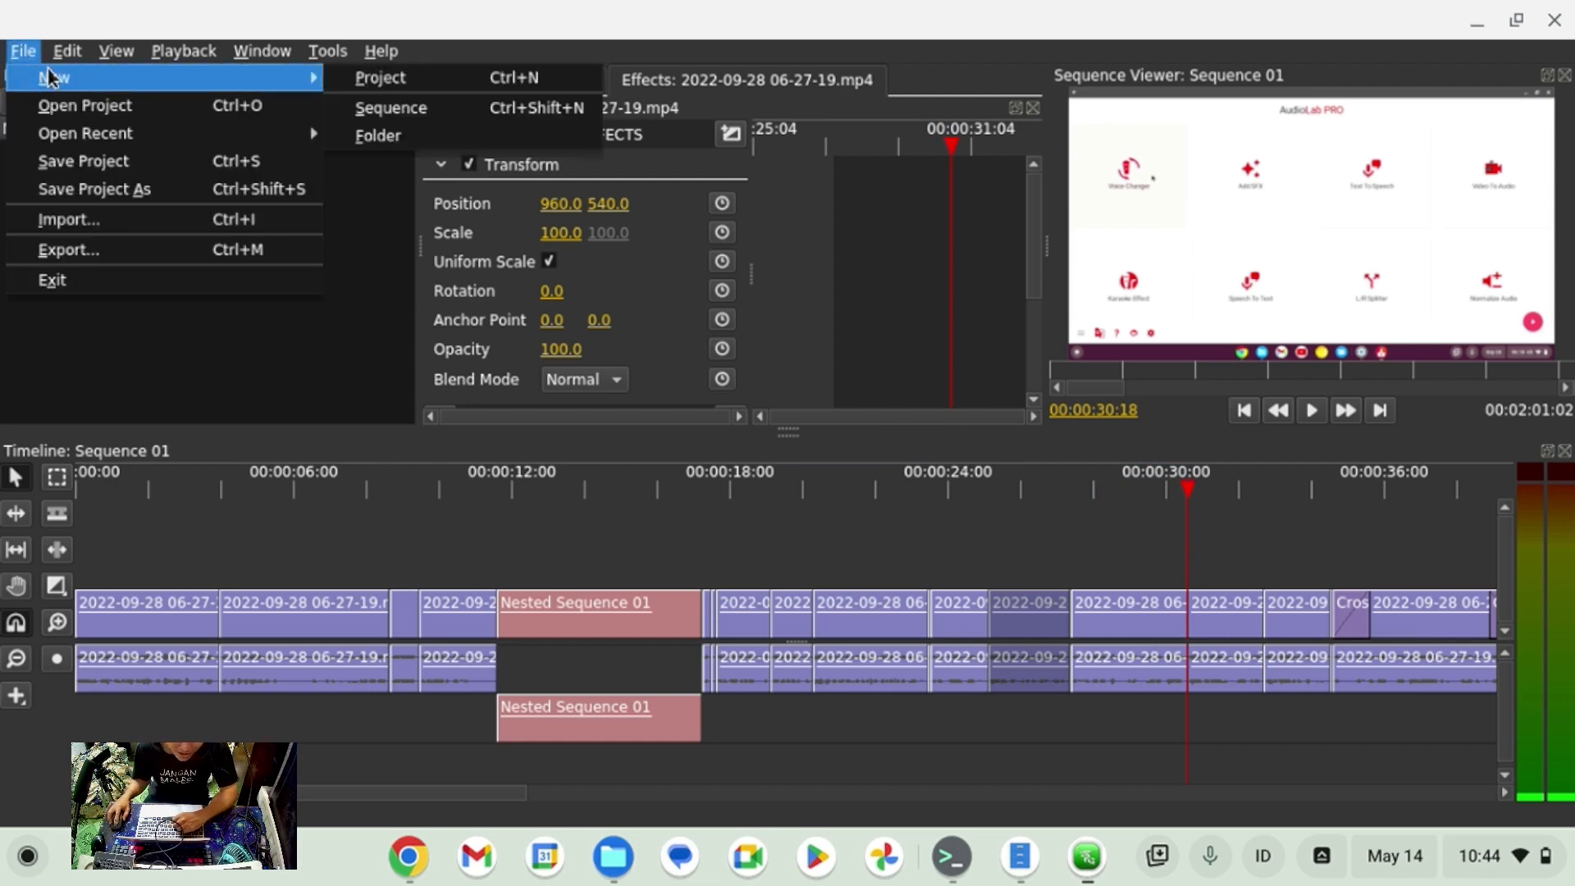
mouse_move(85, 59)
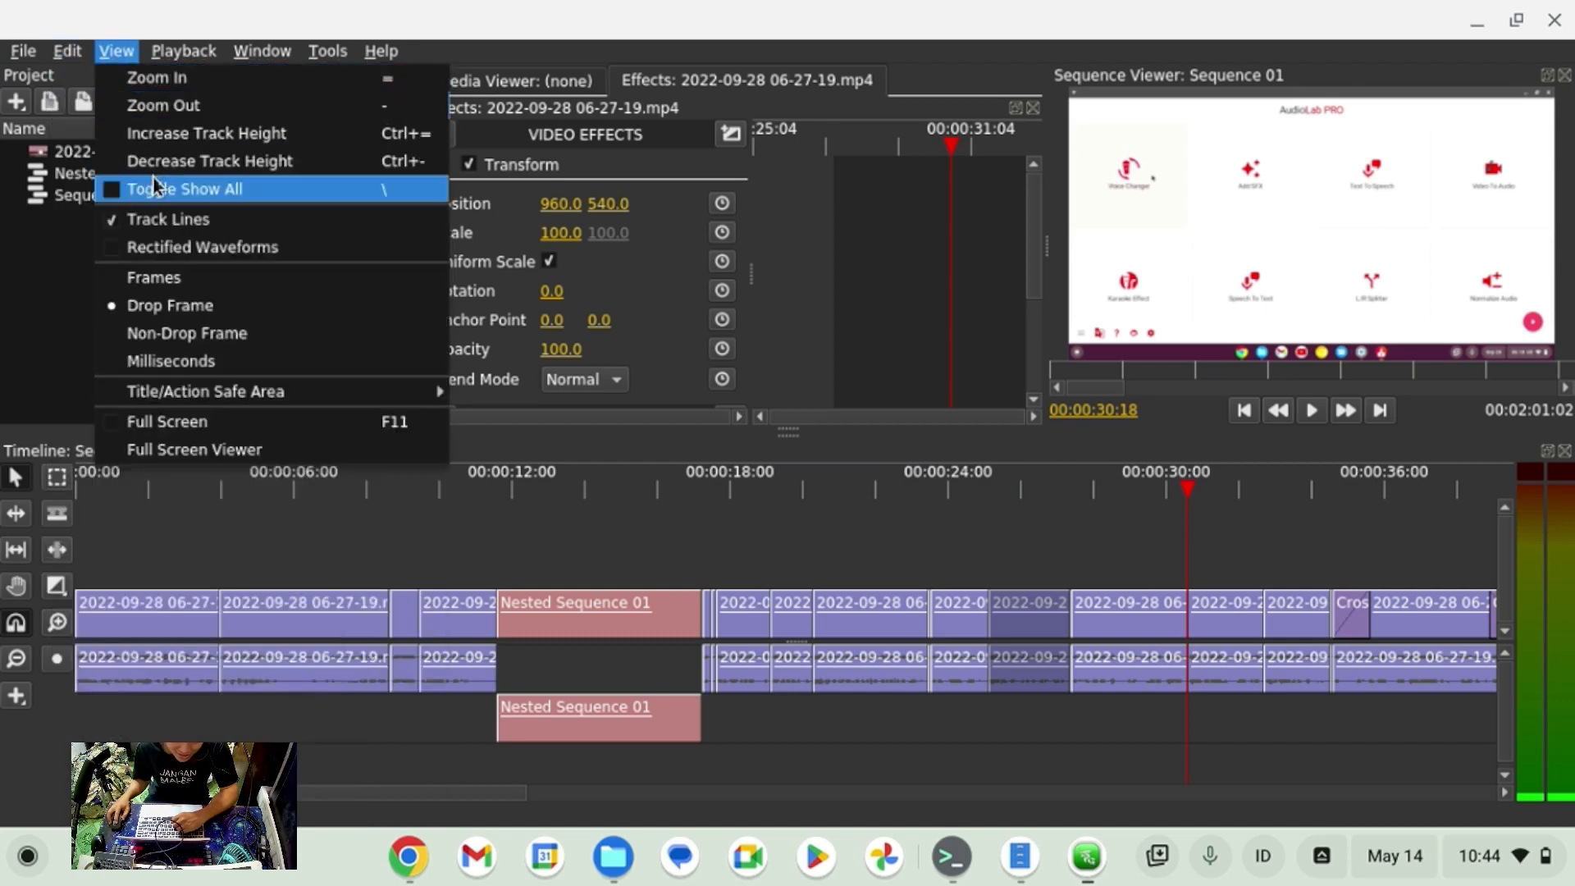
left_click(209, 425)
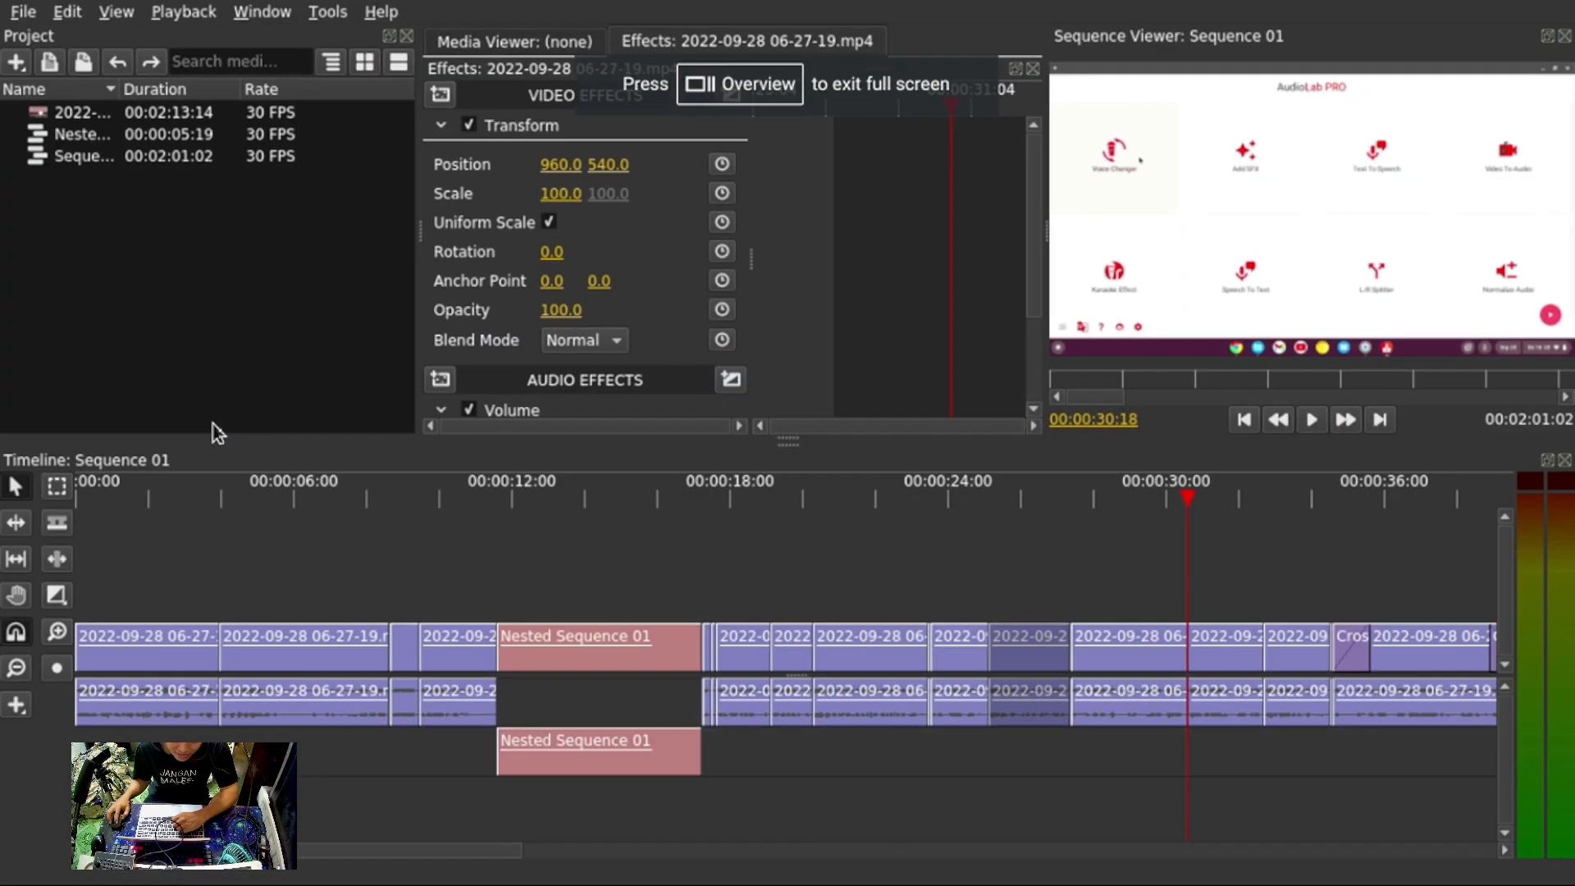
key("XF86AudioRaiseVolume")
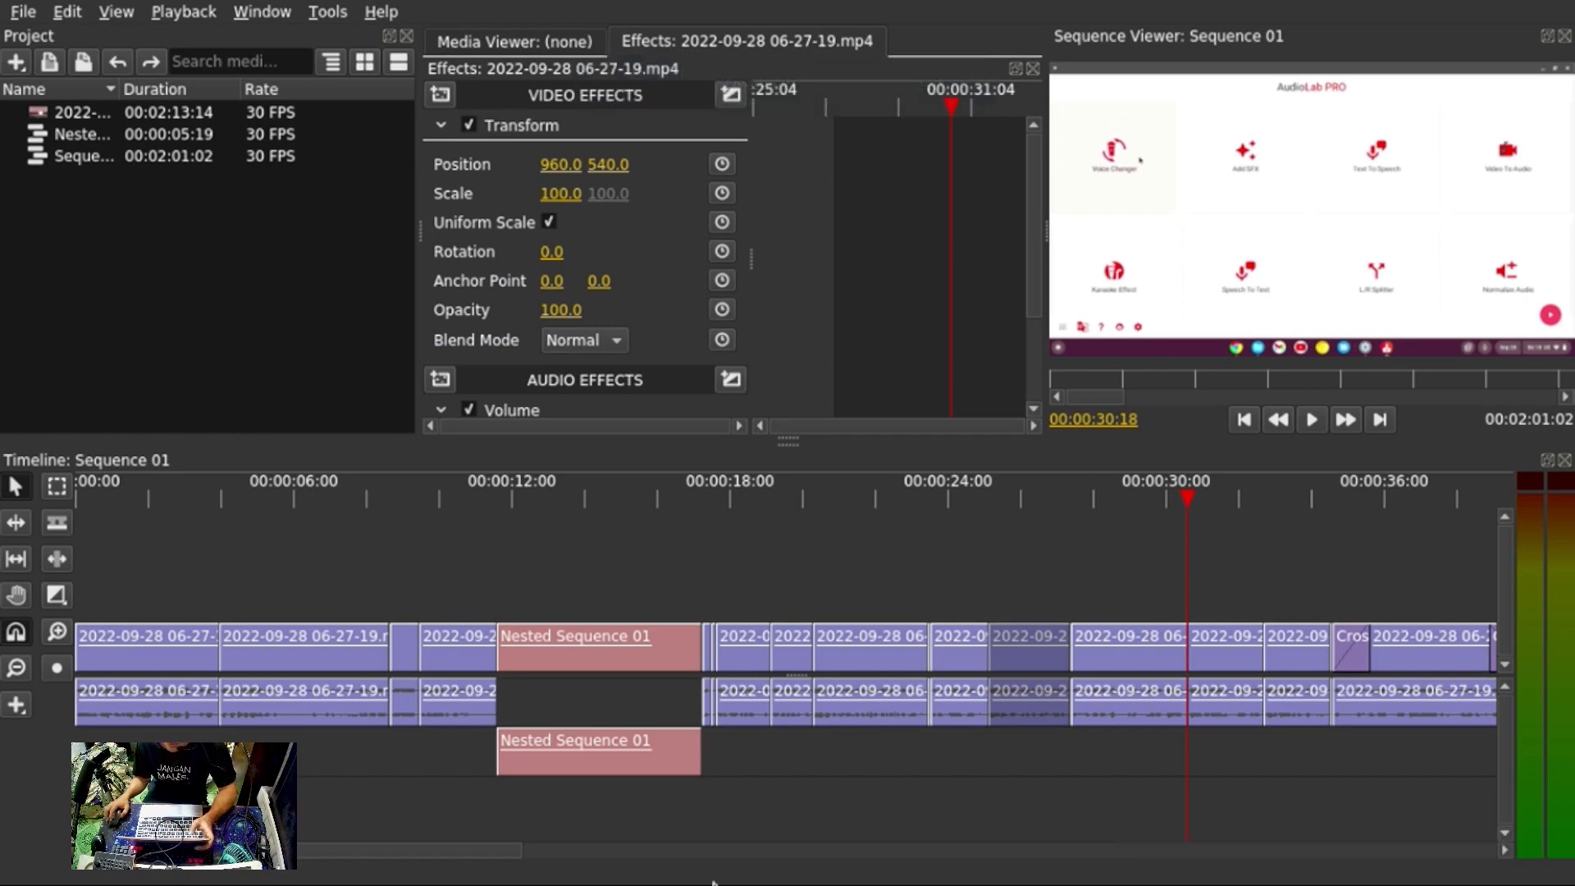
mouse_move(672, 882)
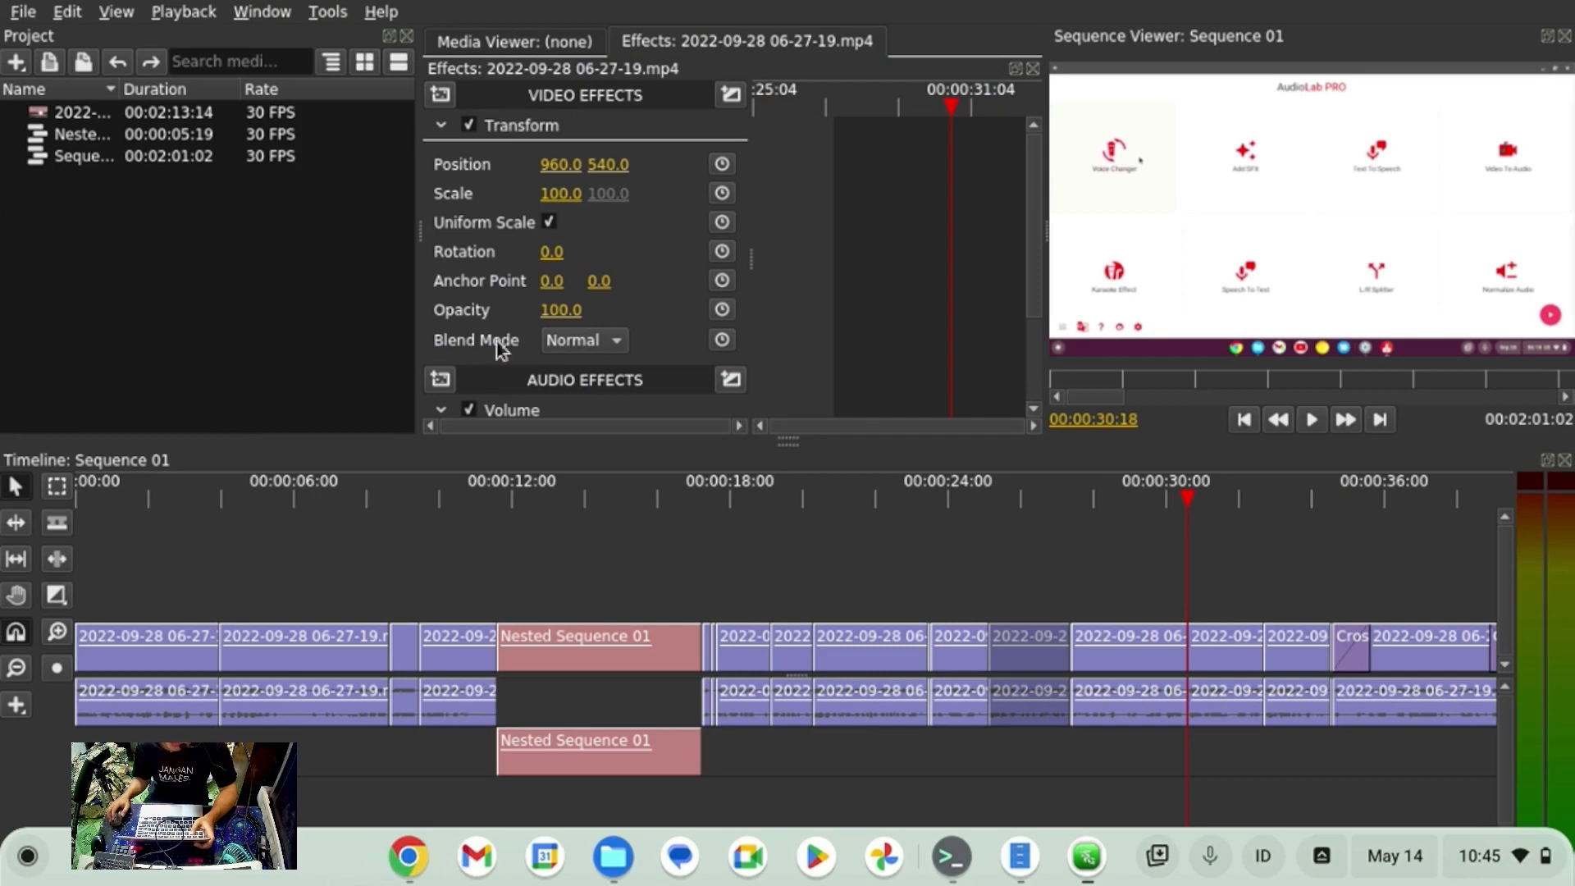
mouse_move(412, 882)
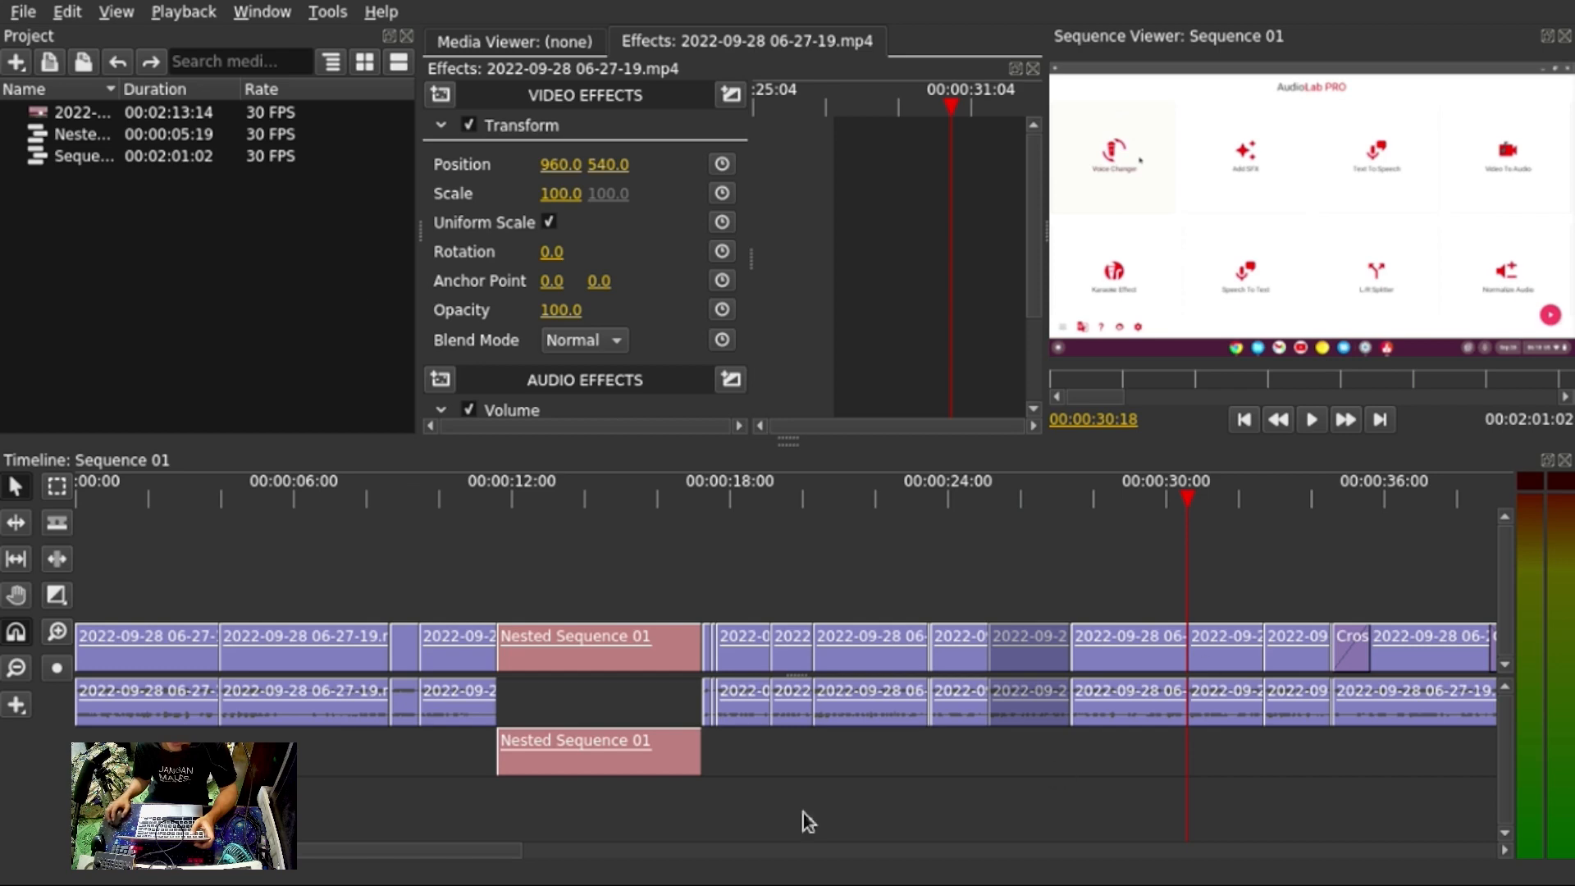
left_click(67, 11)
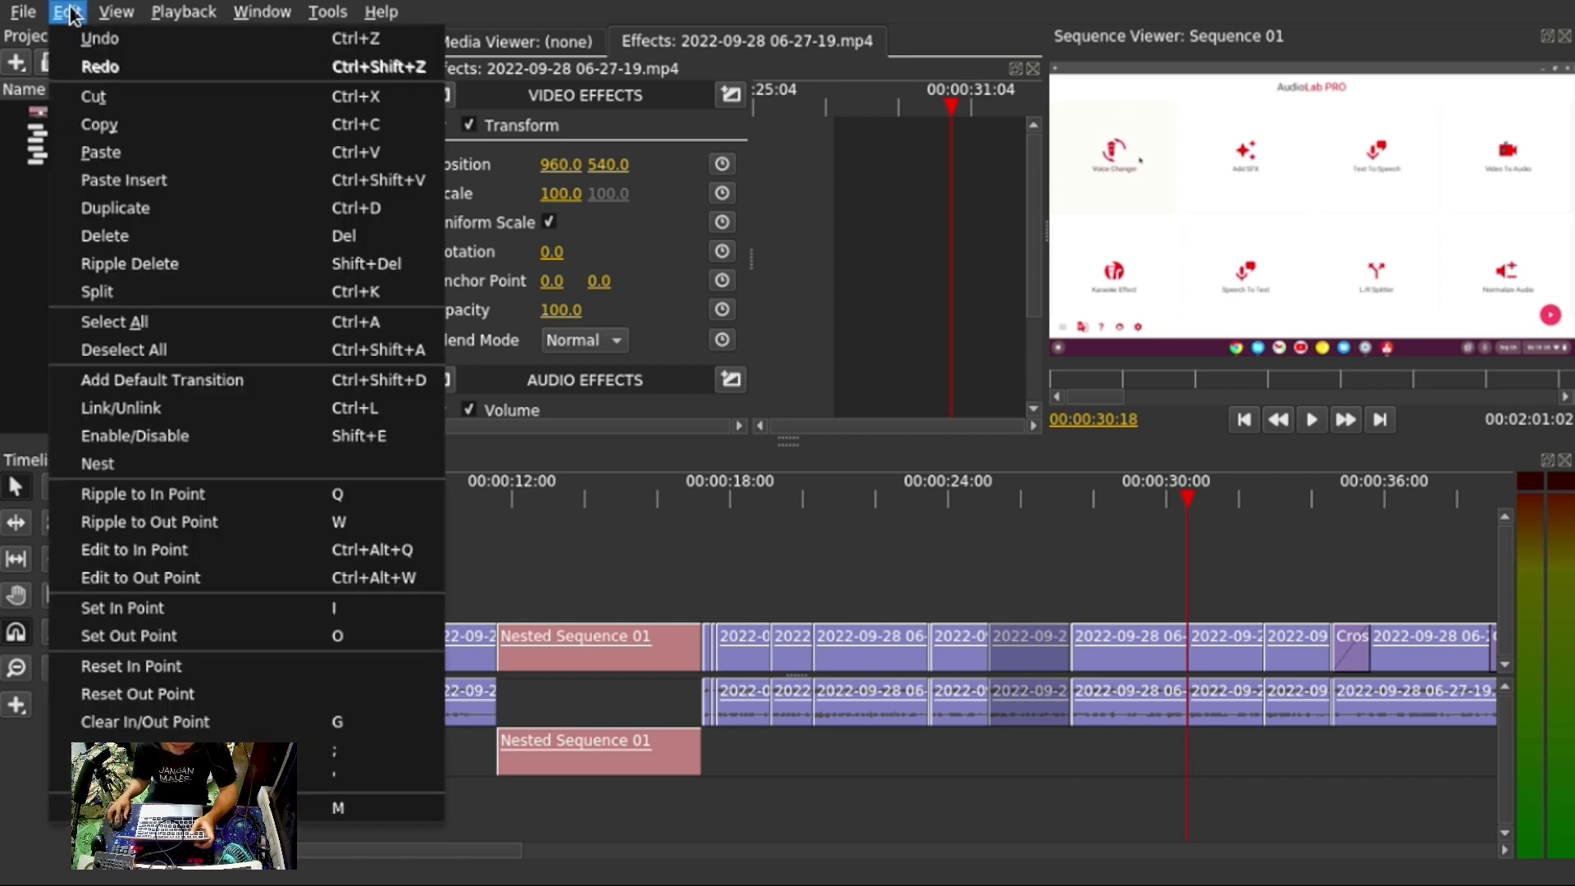
mouse_move(116, 12)
left_click(226, 397)
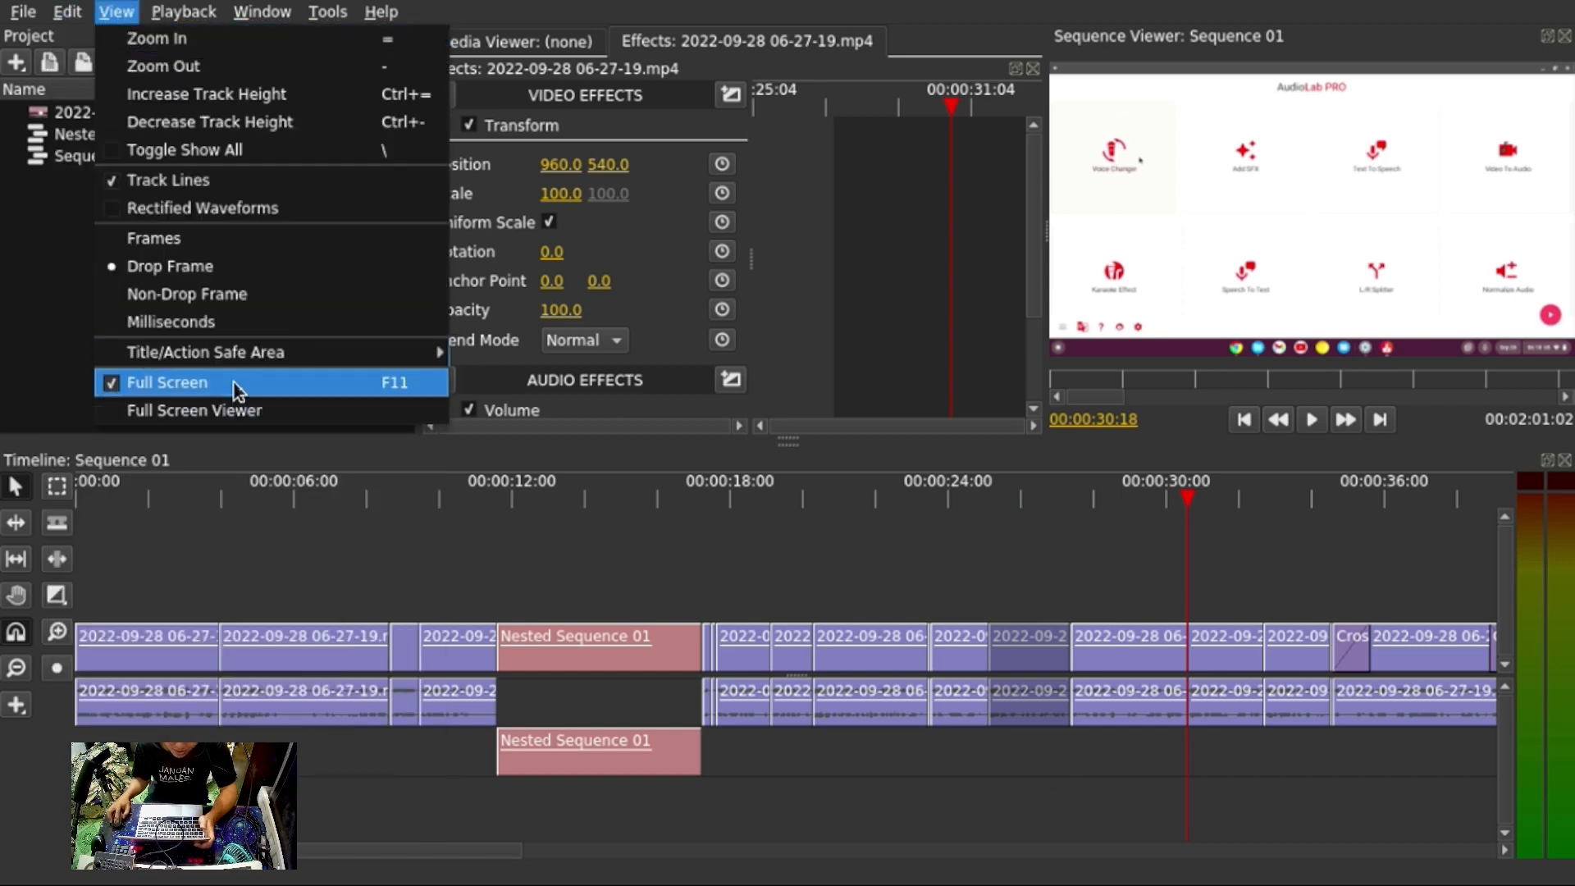
Show Sequence 01 in the full screen viewer and exit the viewer again.
left_click(130, 51)
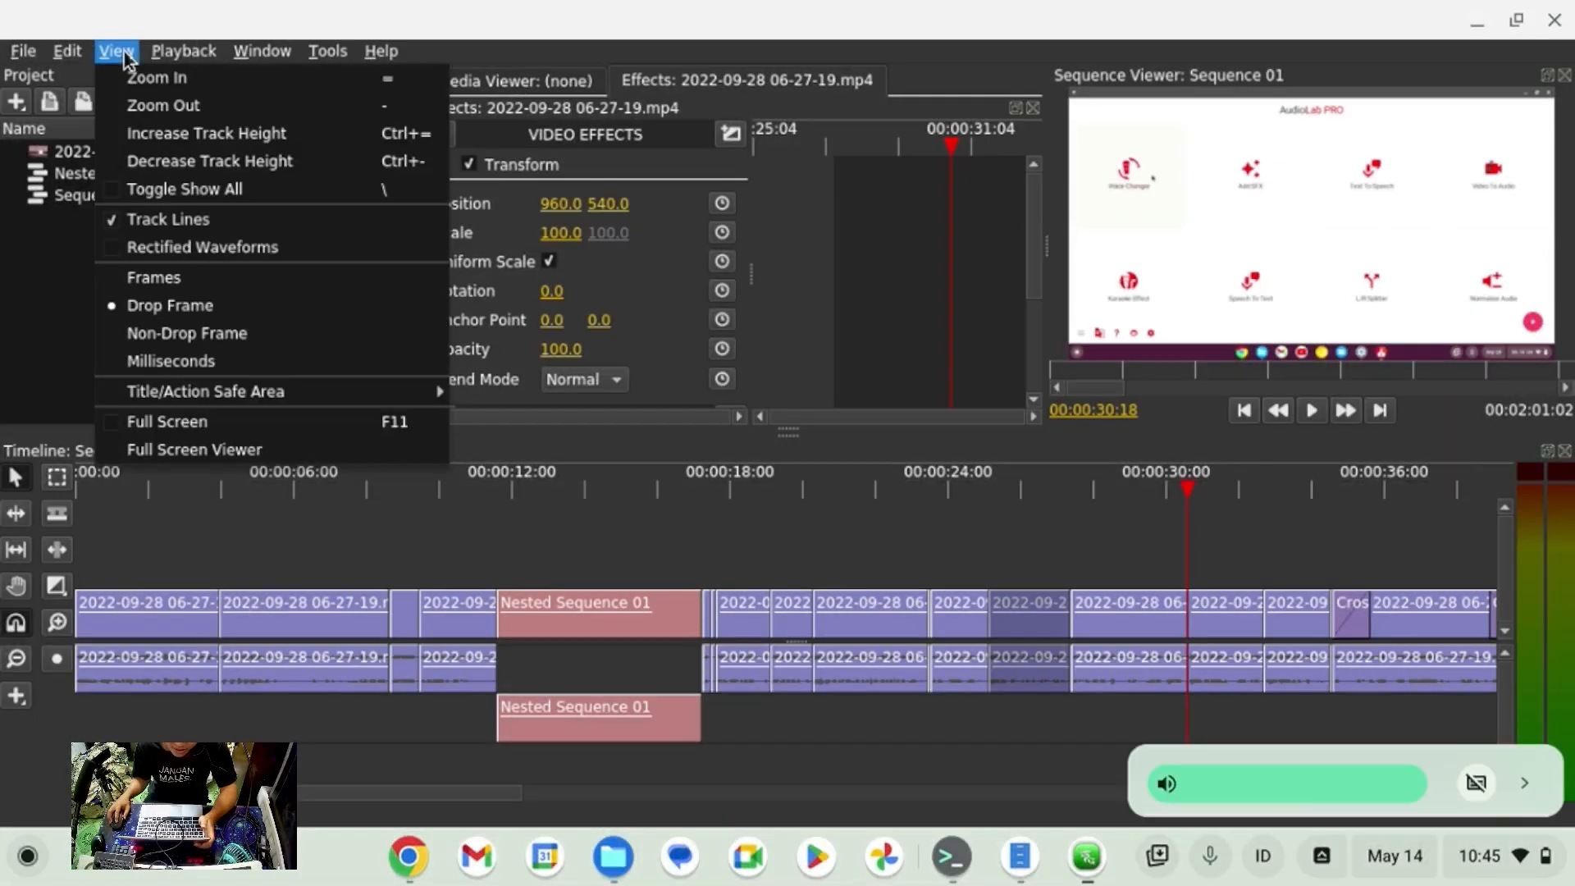
left_click(259, 451)
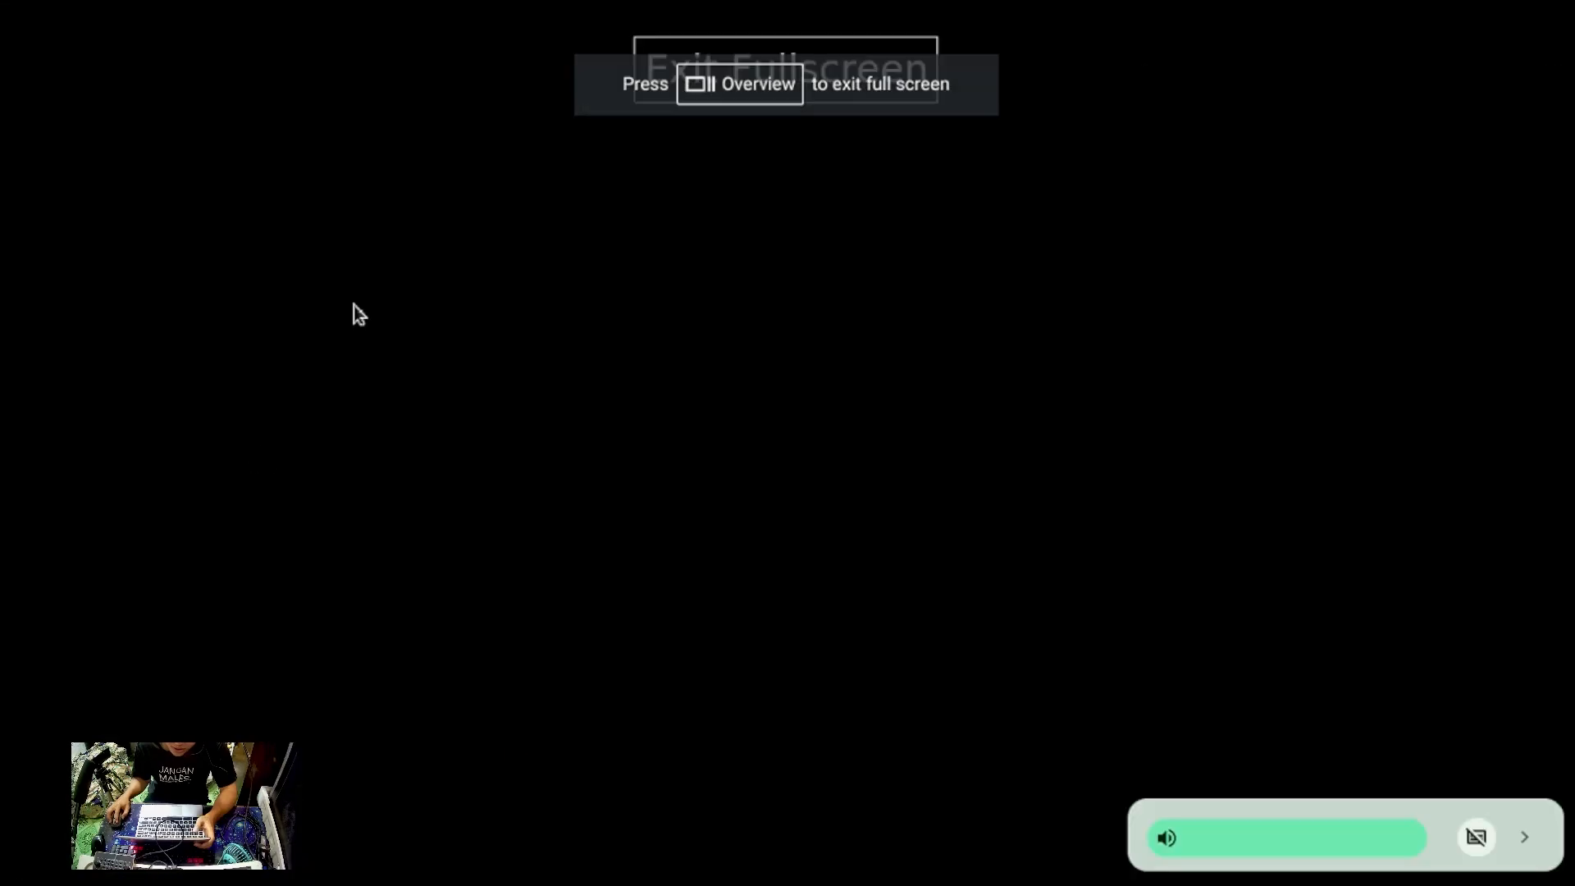
left_click(635, 78)
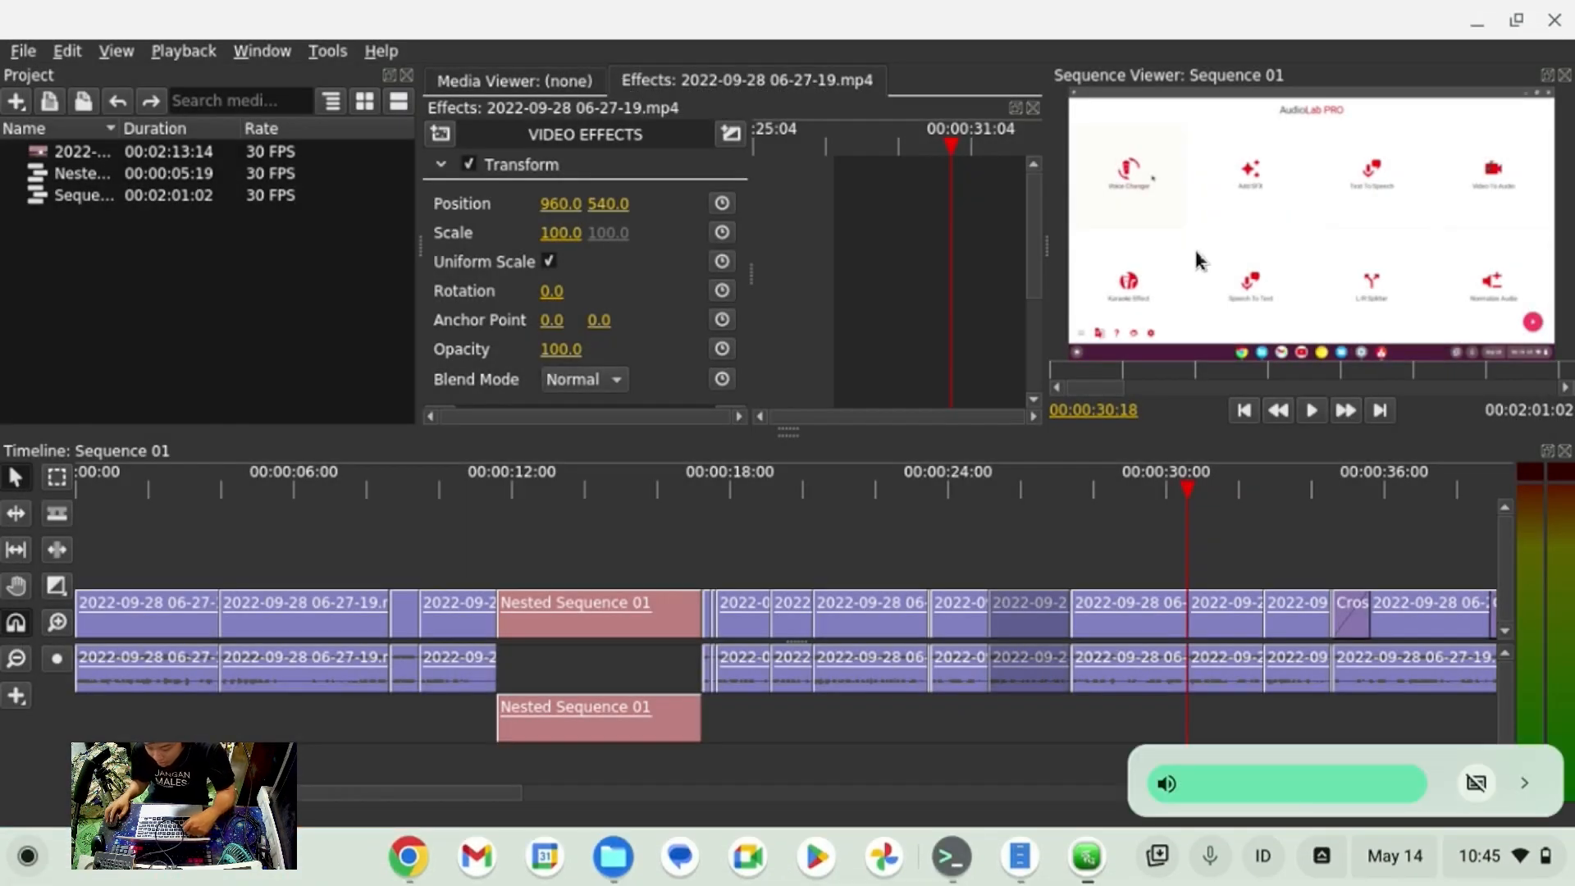
Show the sequence viewer's picture full screen on Screen 0: 1296x731 and exit the full screen view.
right_click(1200, 260)
mouse_move(1227, 293)
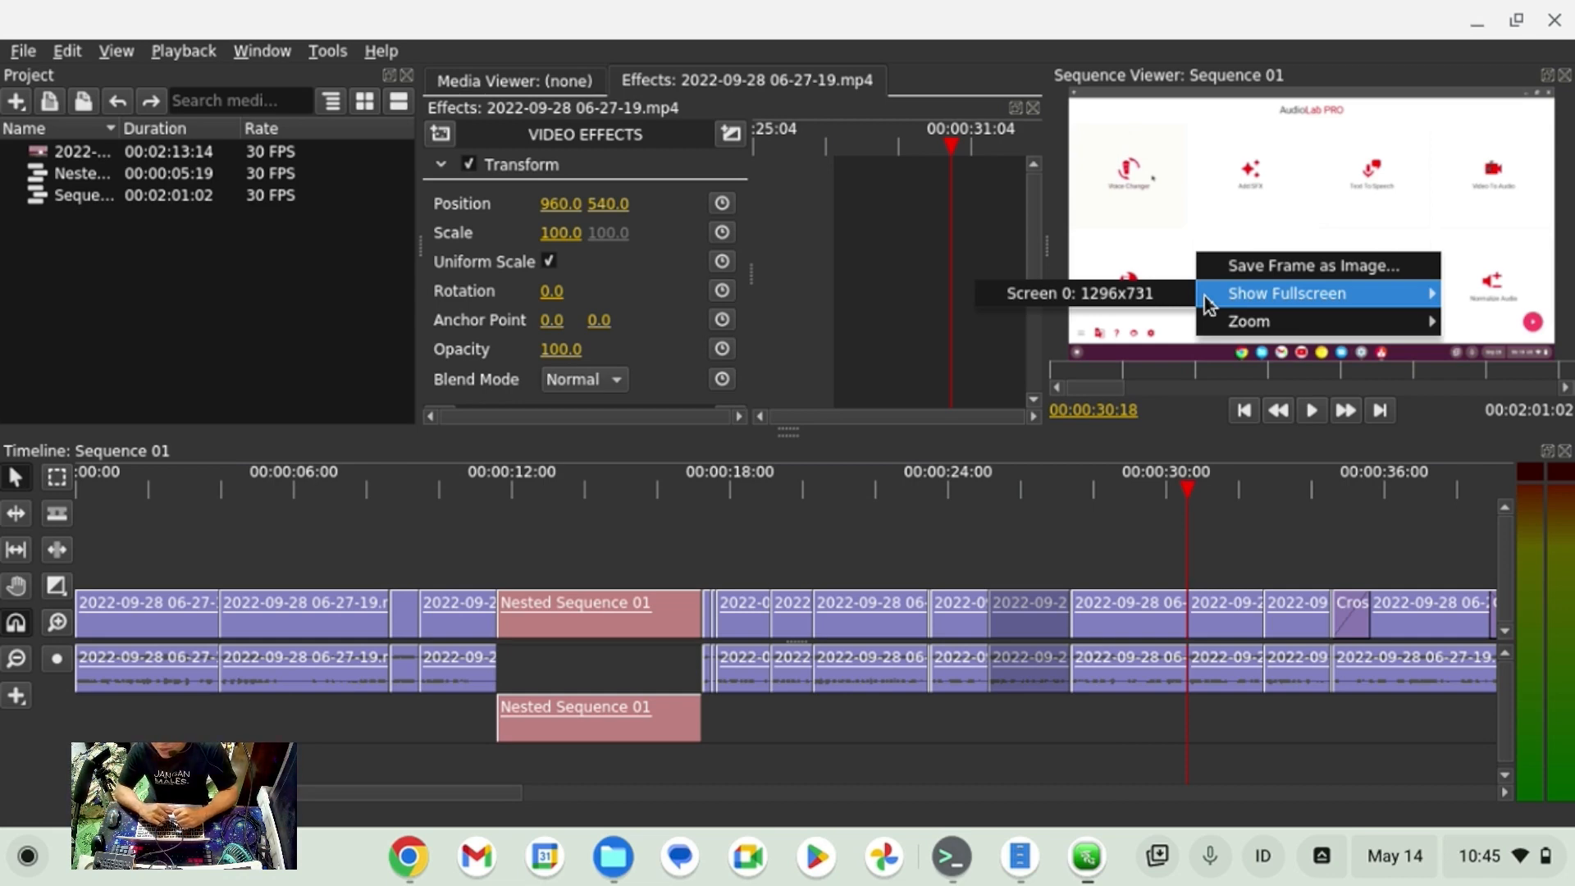
left_click(1164, 294)
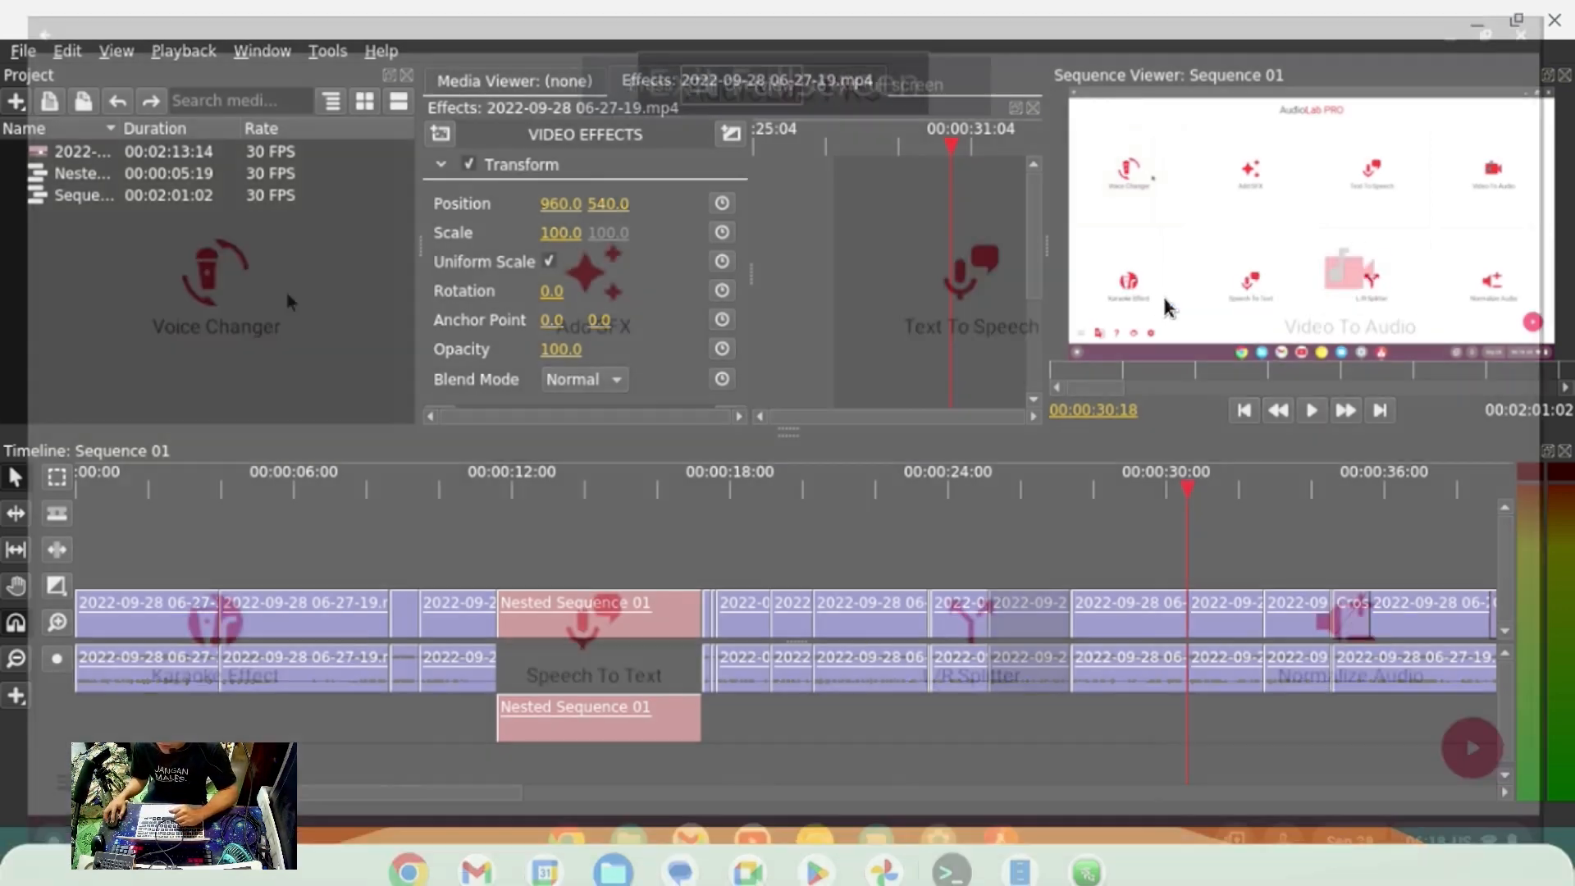
key("XF86AudioRaiseVolume")
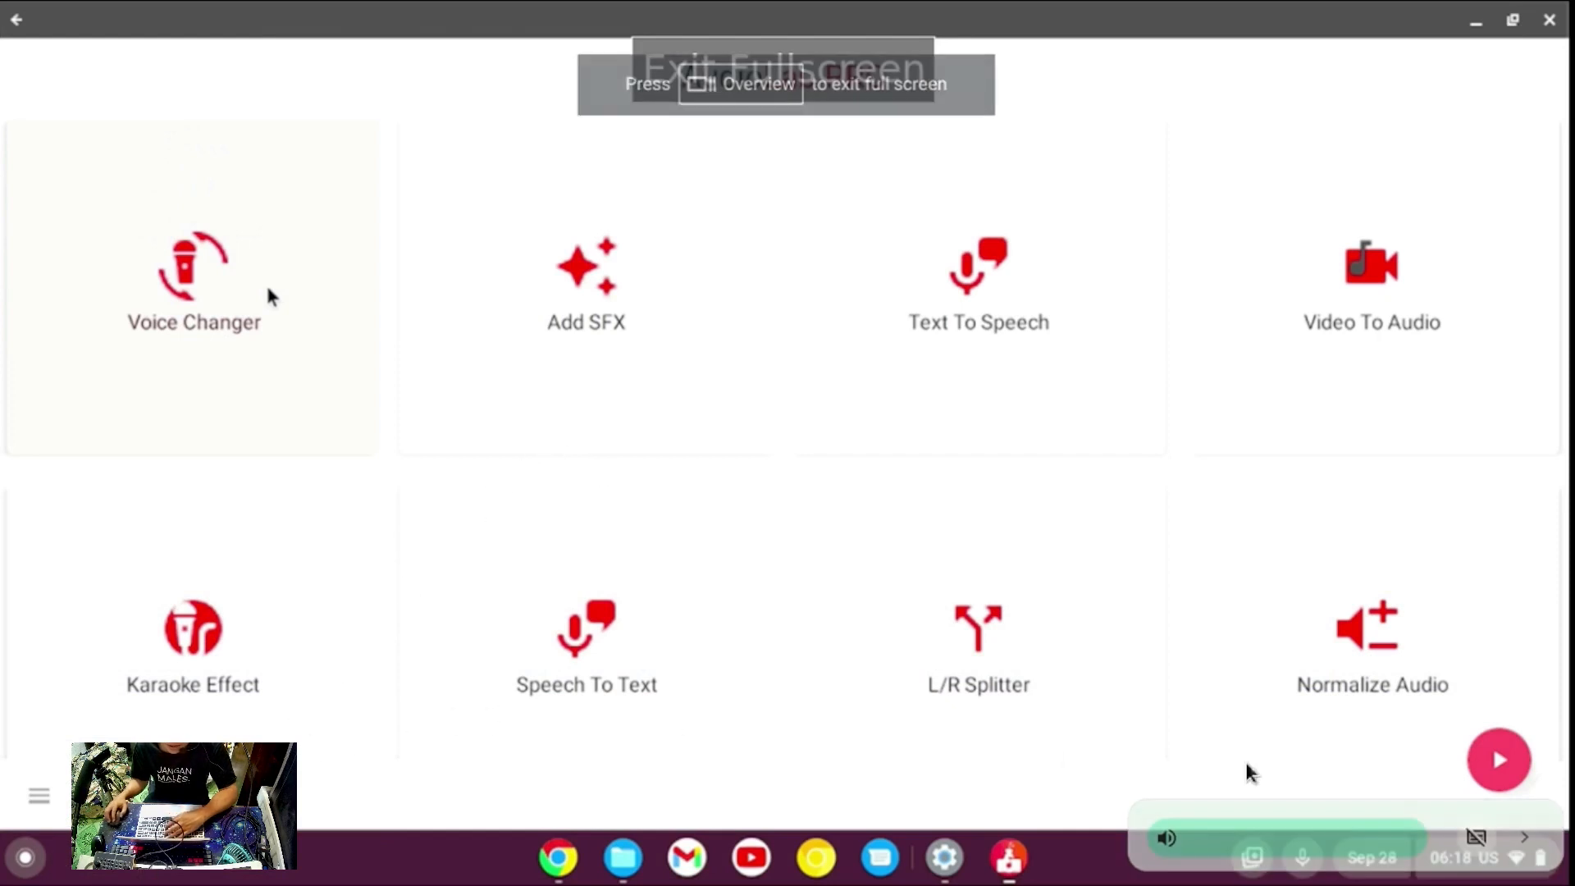
scroll(974, 747, "up", 1)
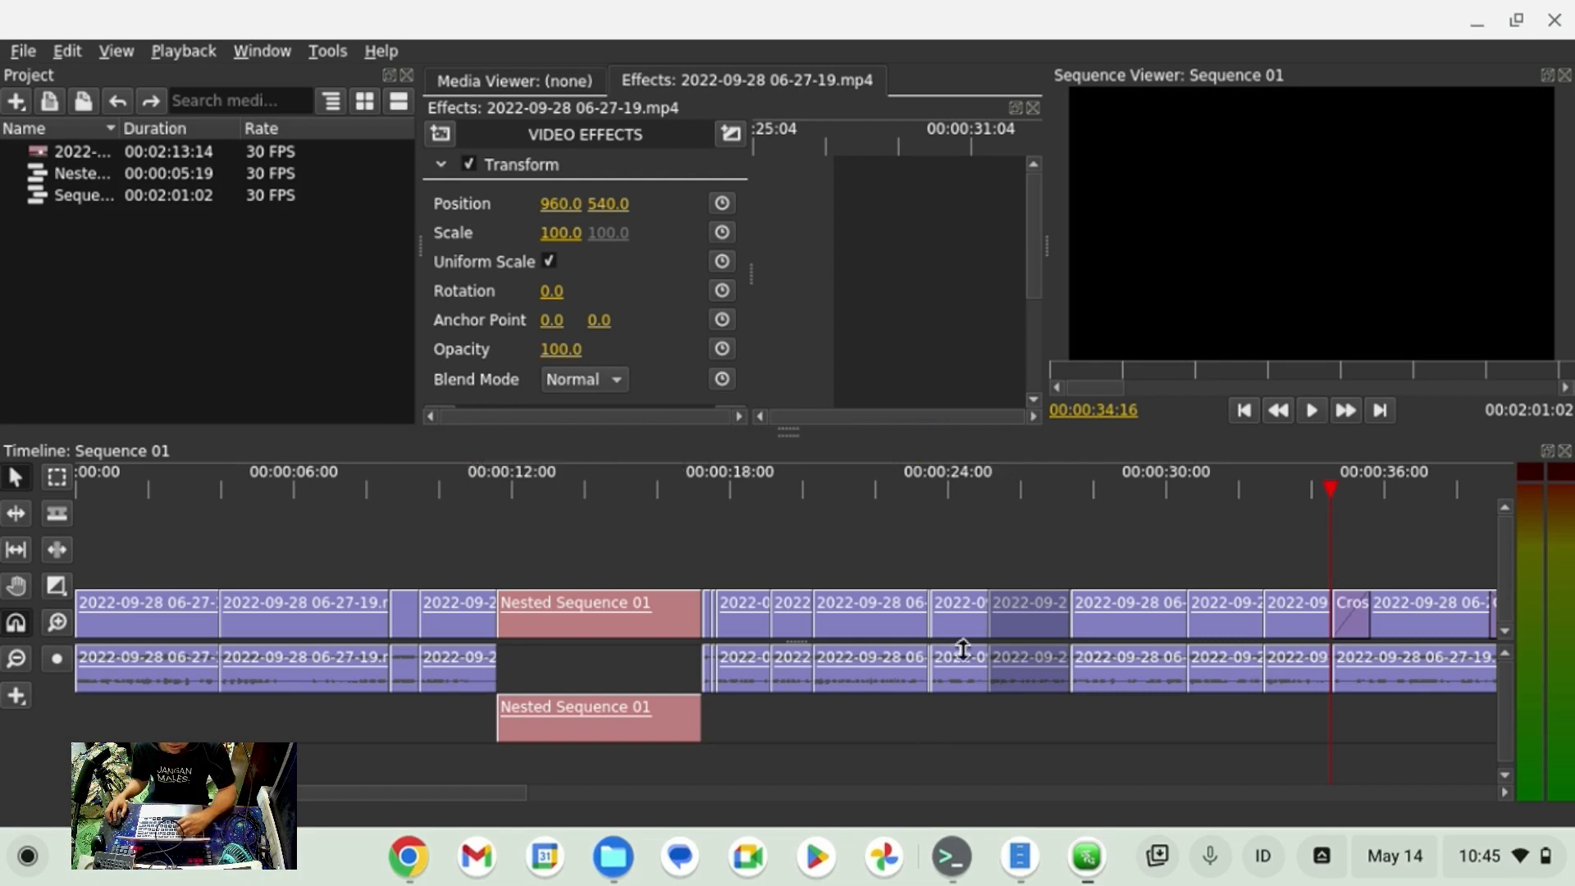
Save the Sequence 01 frame at 00:00:22:16 as a Portable Network Graphic image named OLIVE.
left_click(894, 492)
key("XF86AudioRaiseVolume")
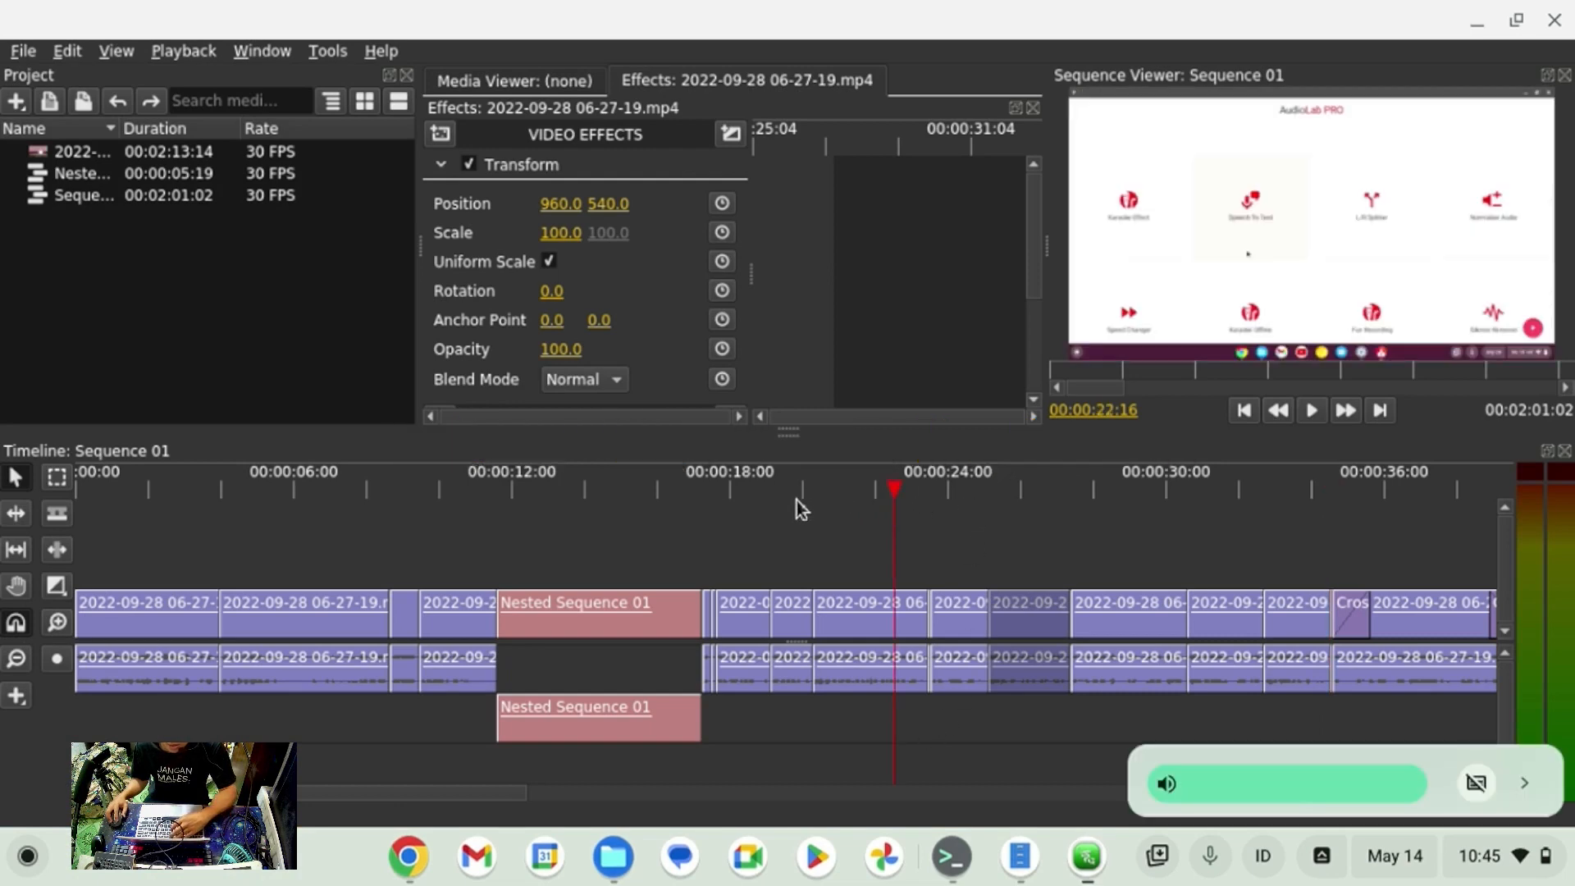
right_click(1218, 197)
mouse_move(1273, 259)
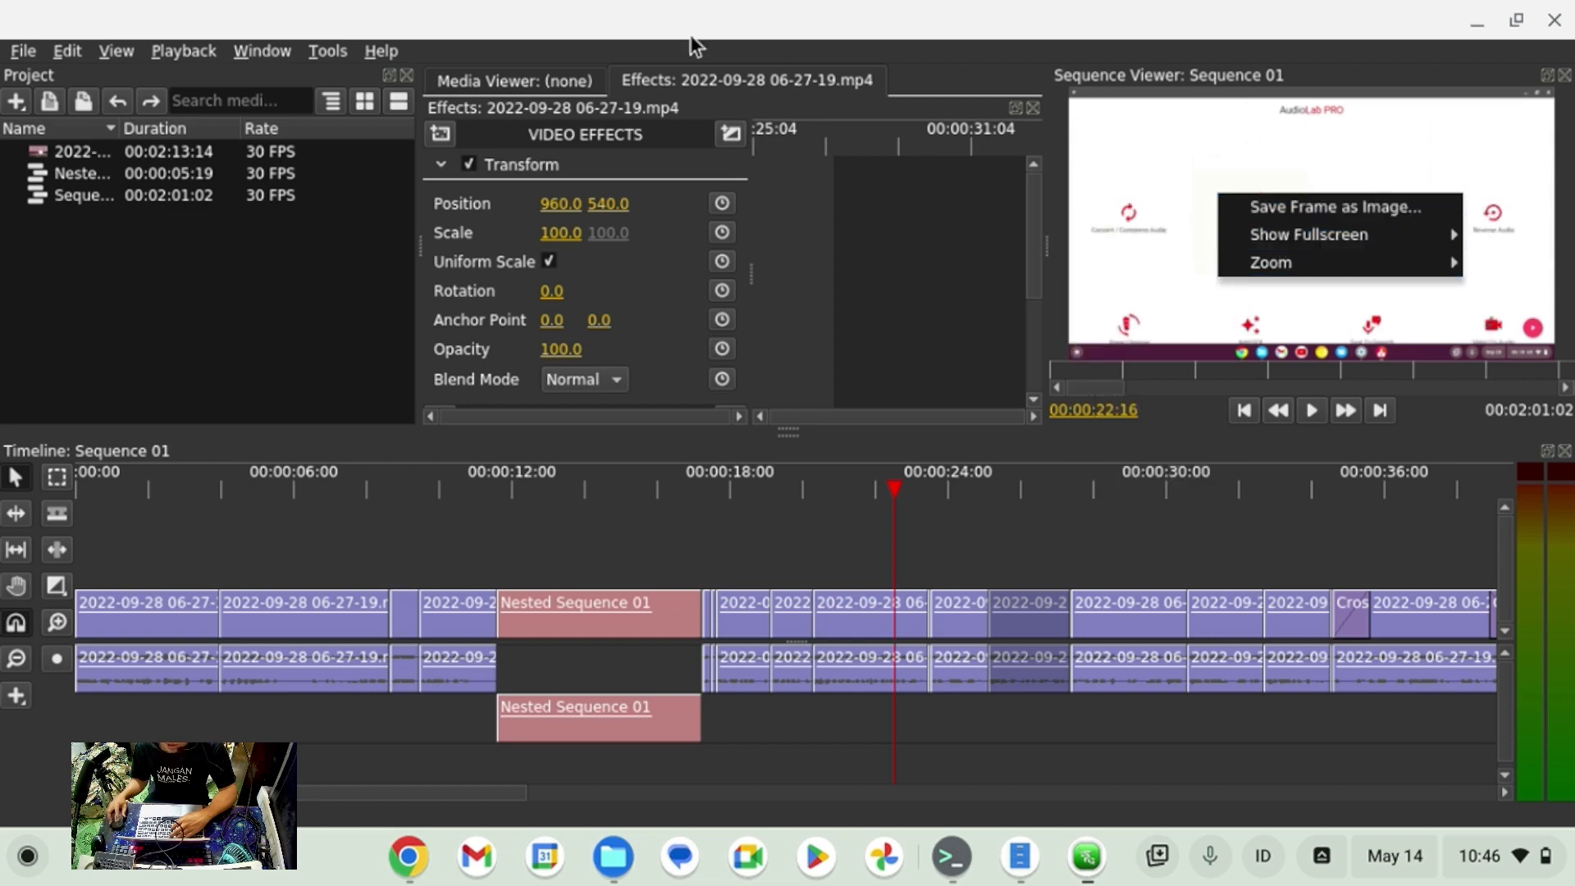
left_click(1385, 213)
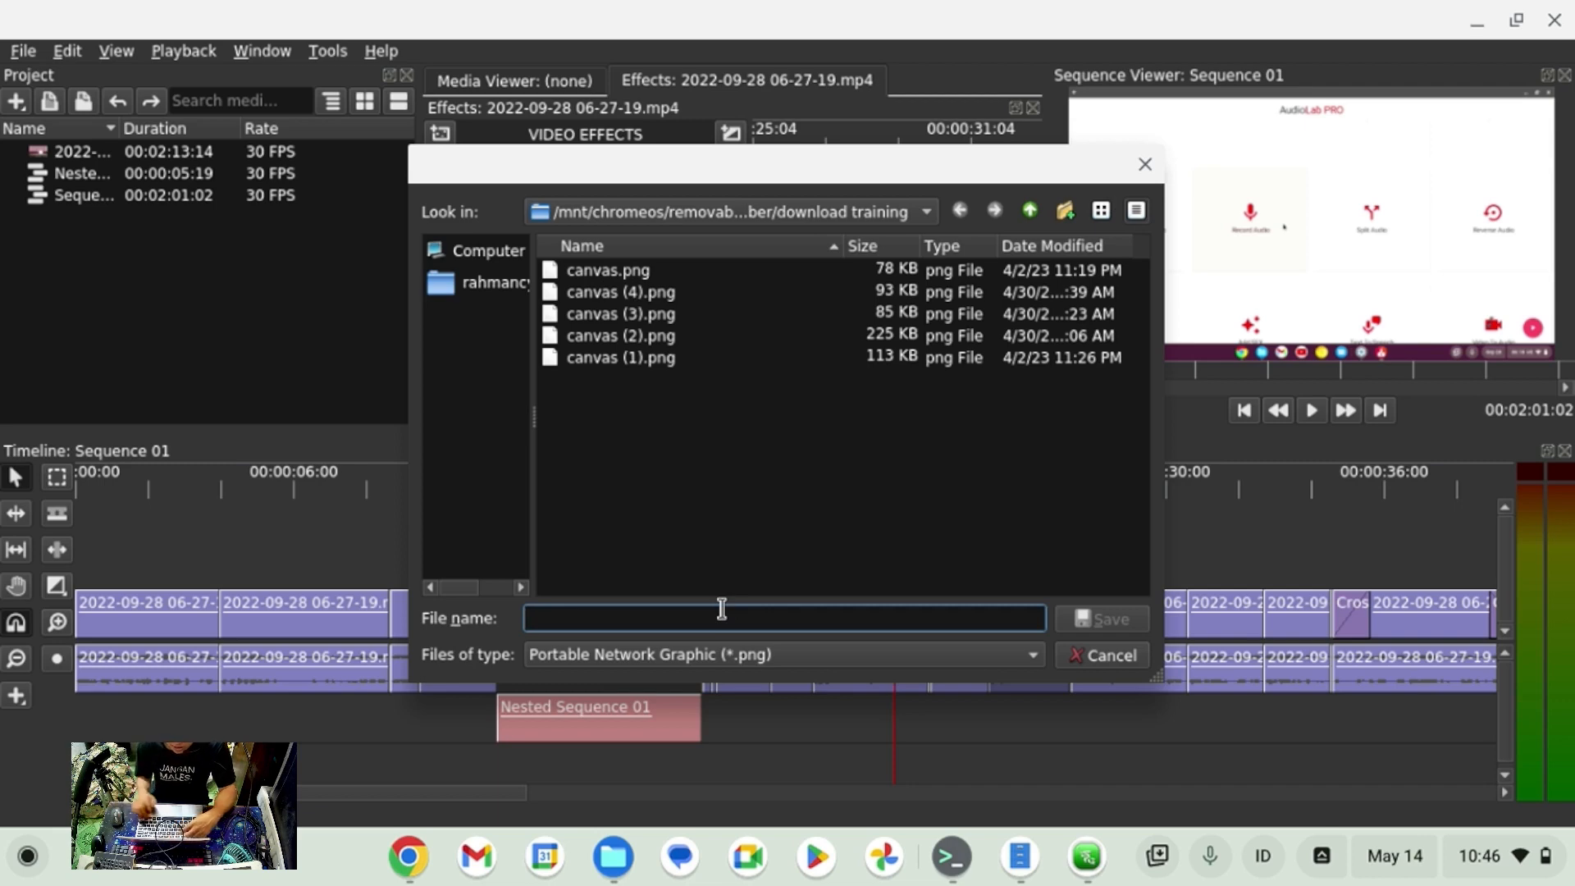
type("OLI")
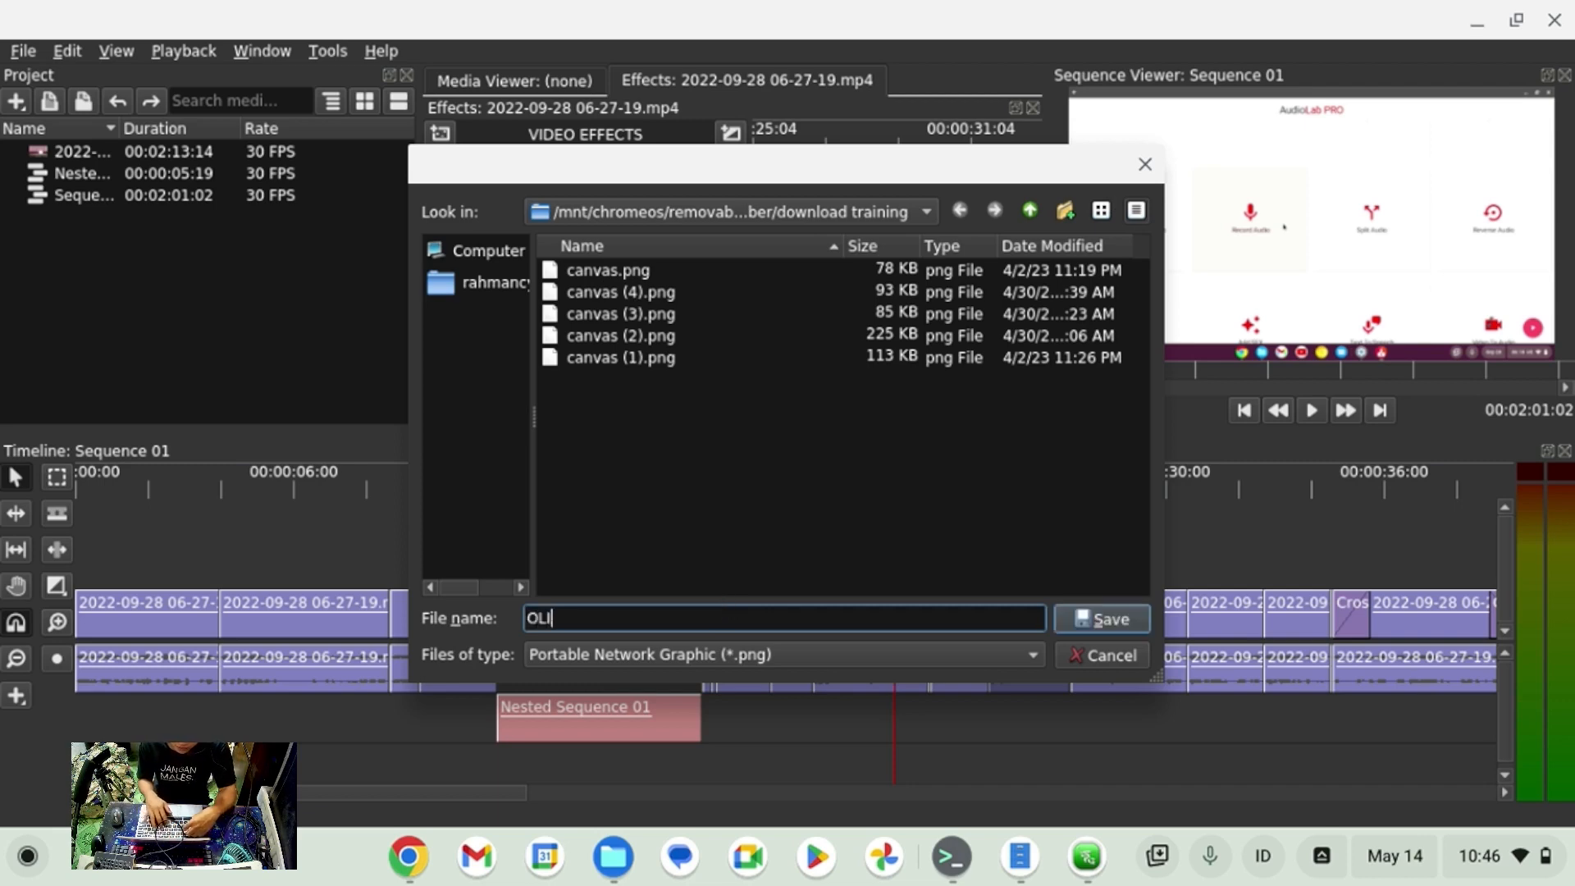
type("VE")
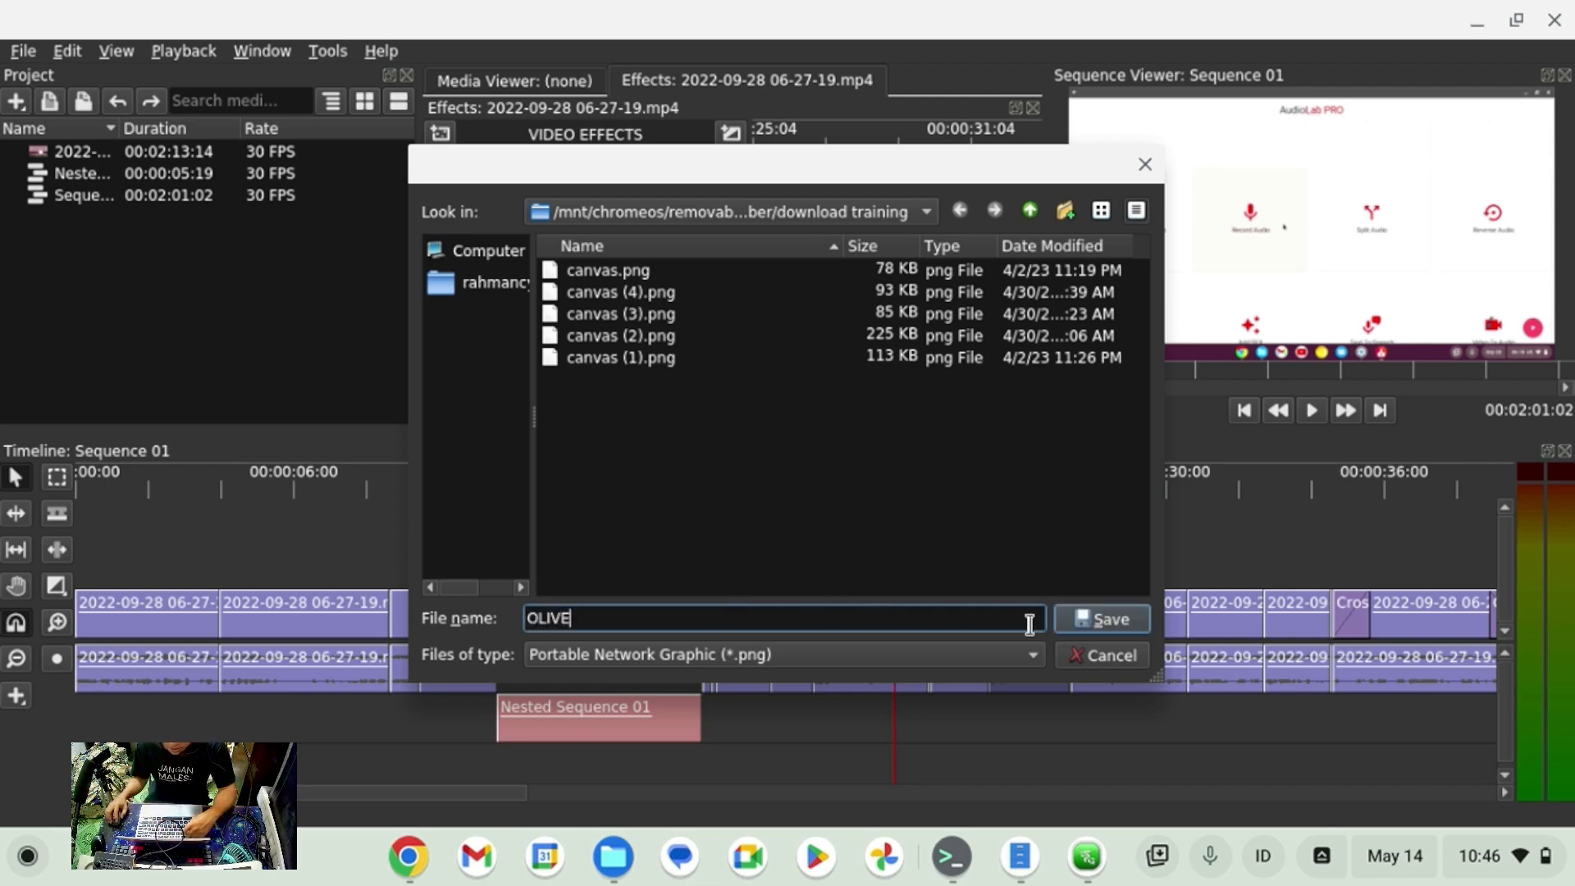
left_click(1081, 620)
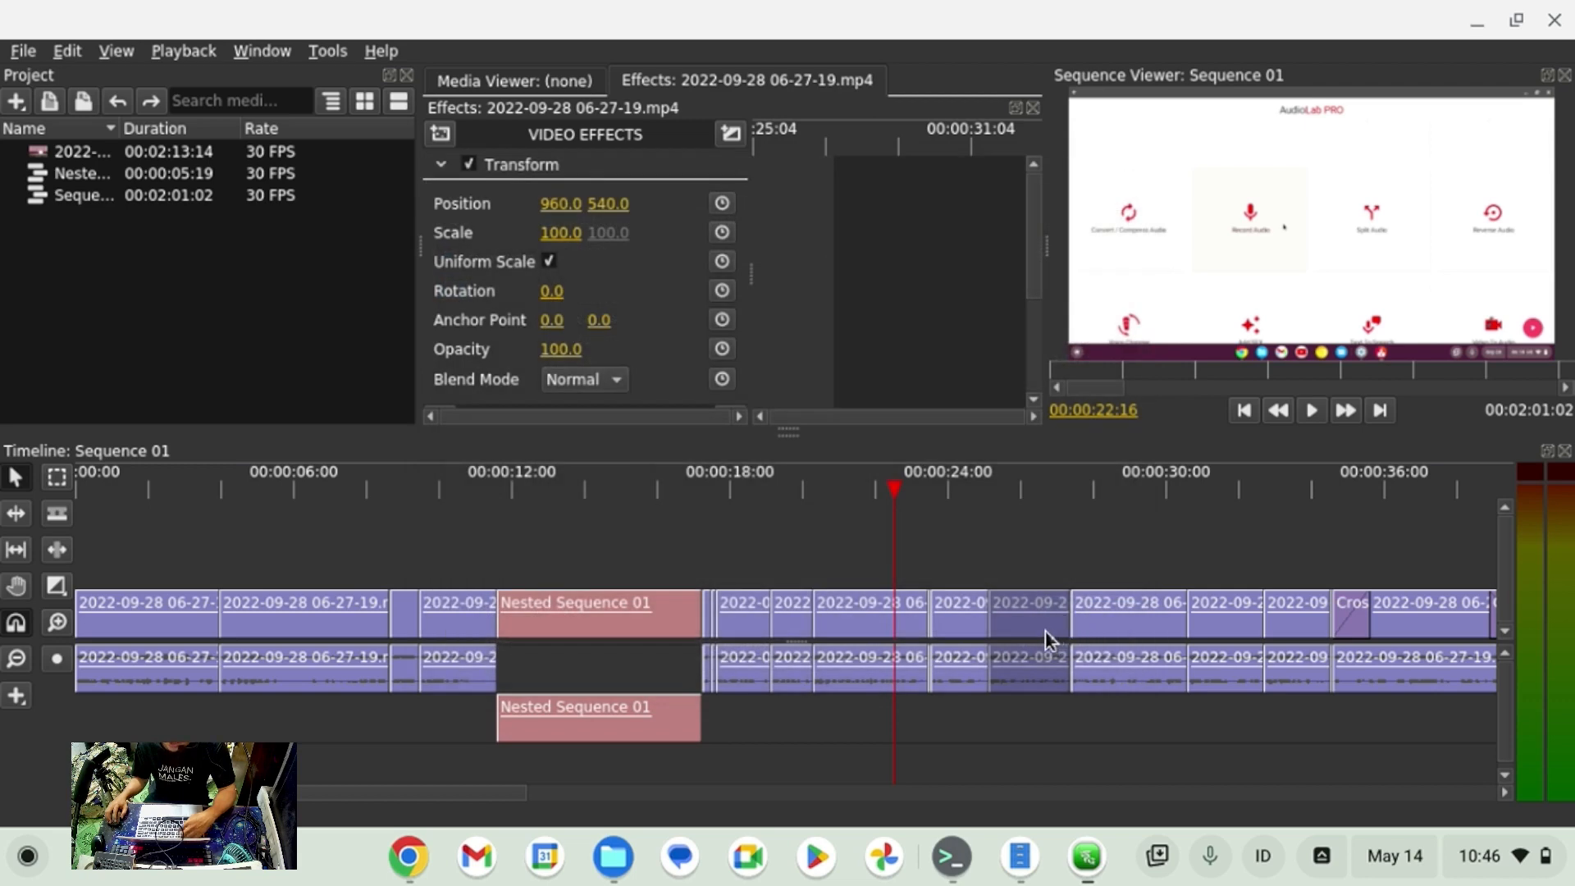
Import OLIVE.png from the download training folder into the project and select it.
double_click(243, 307)
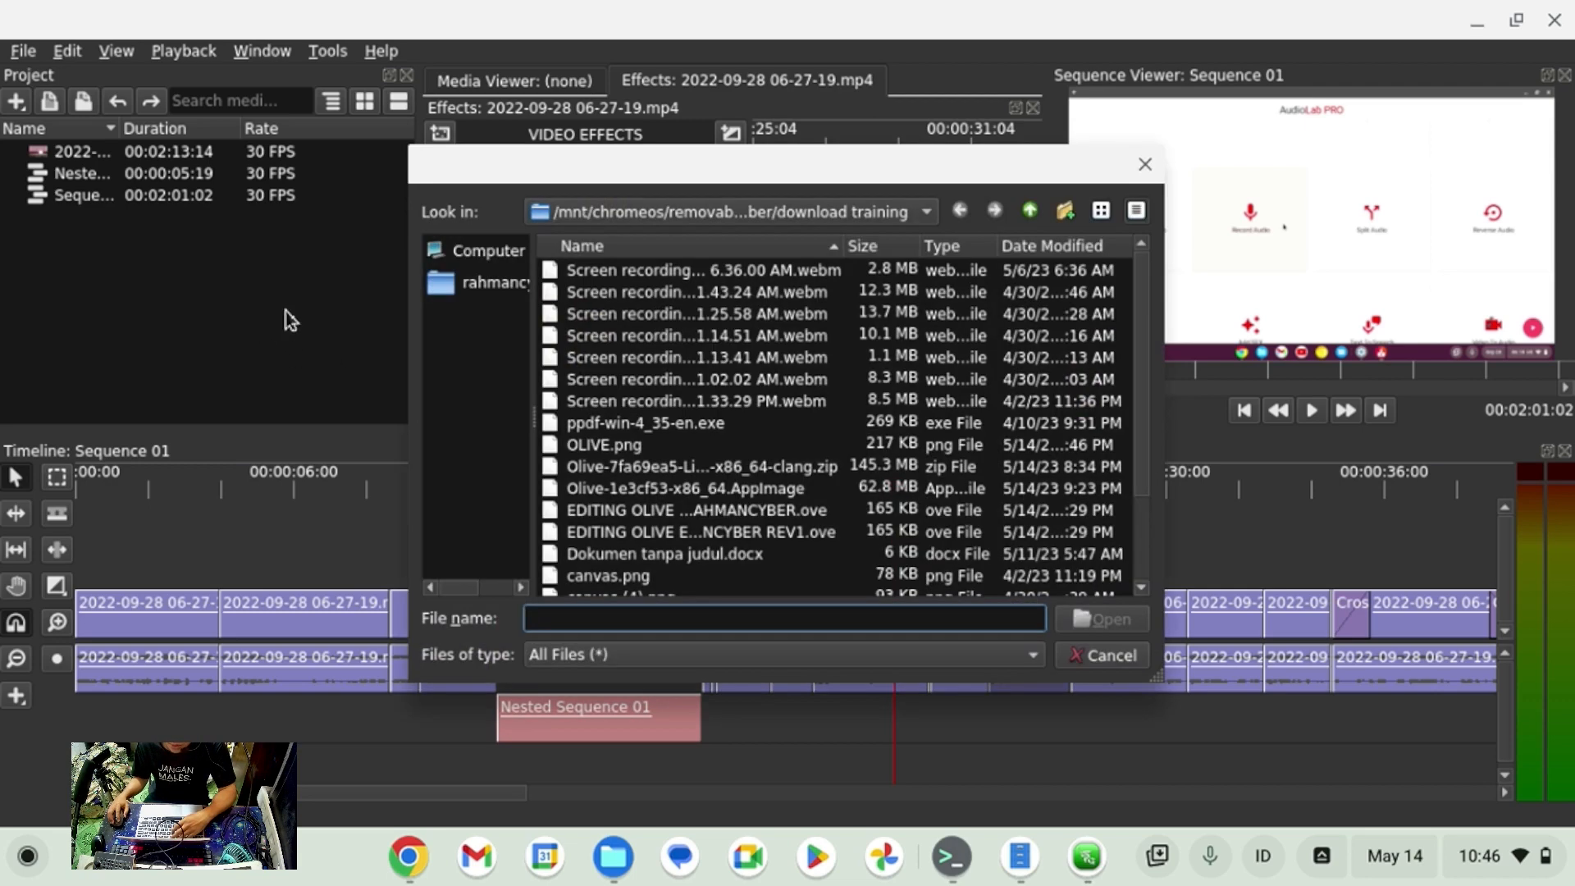
double_click(641, 445)
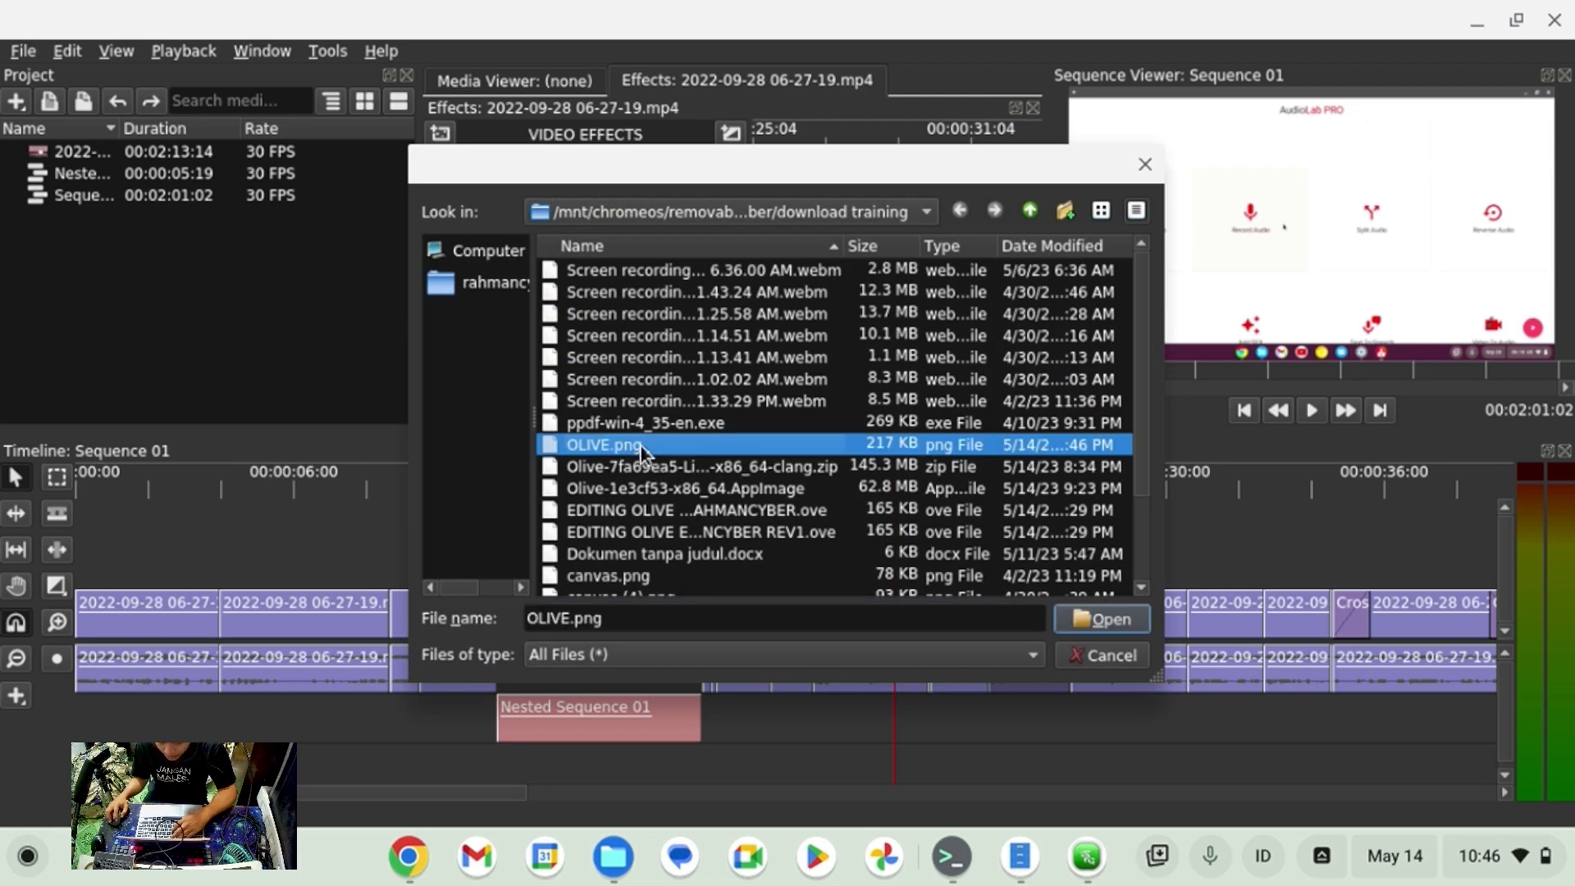
left_click(82, 197)
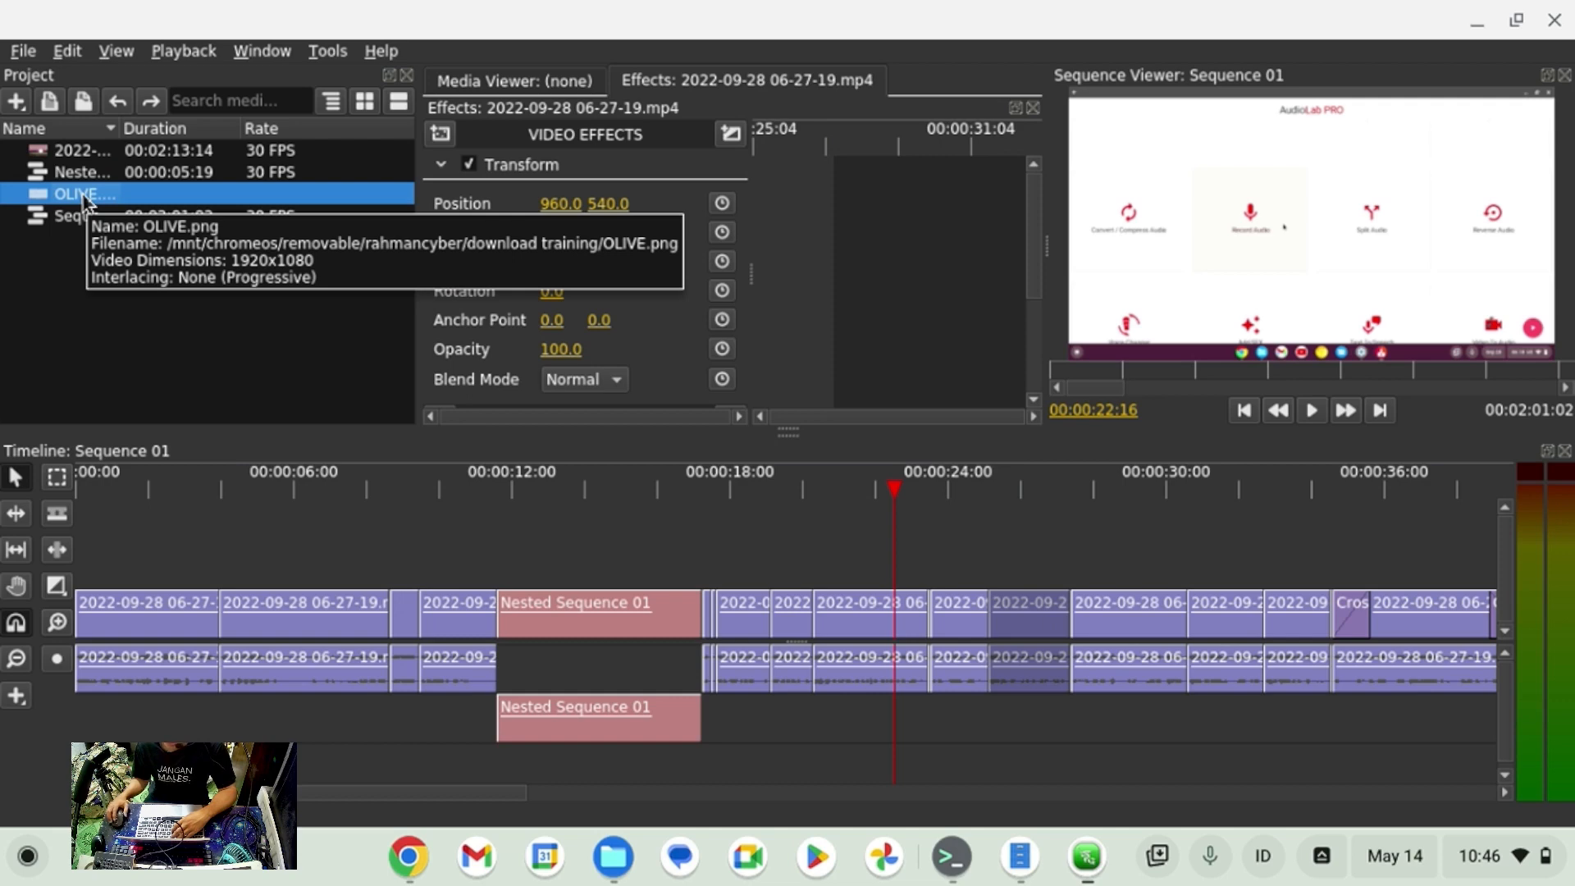
Maximize the Sequence Viewer panel and restore the normal panel layout.
right_click(1276, 193)
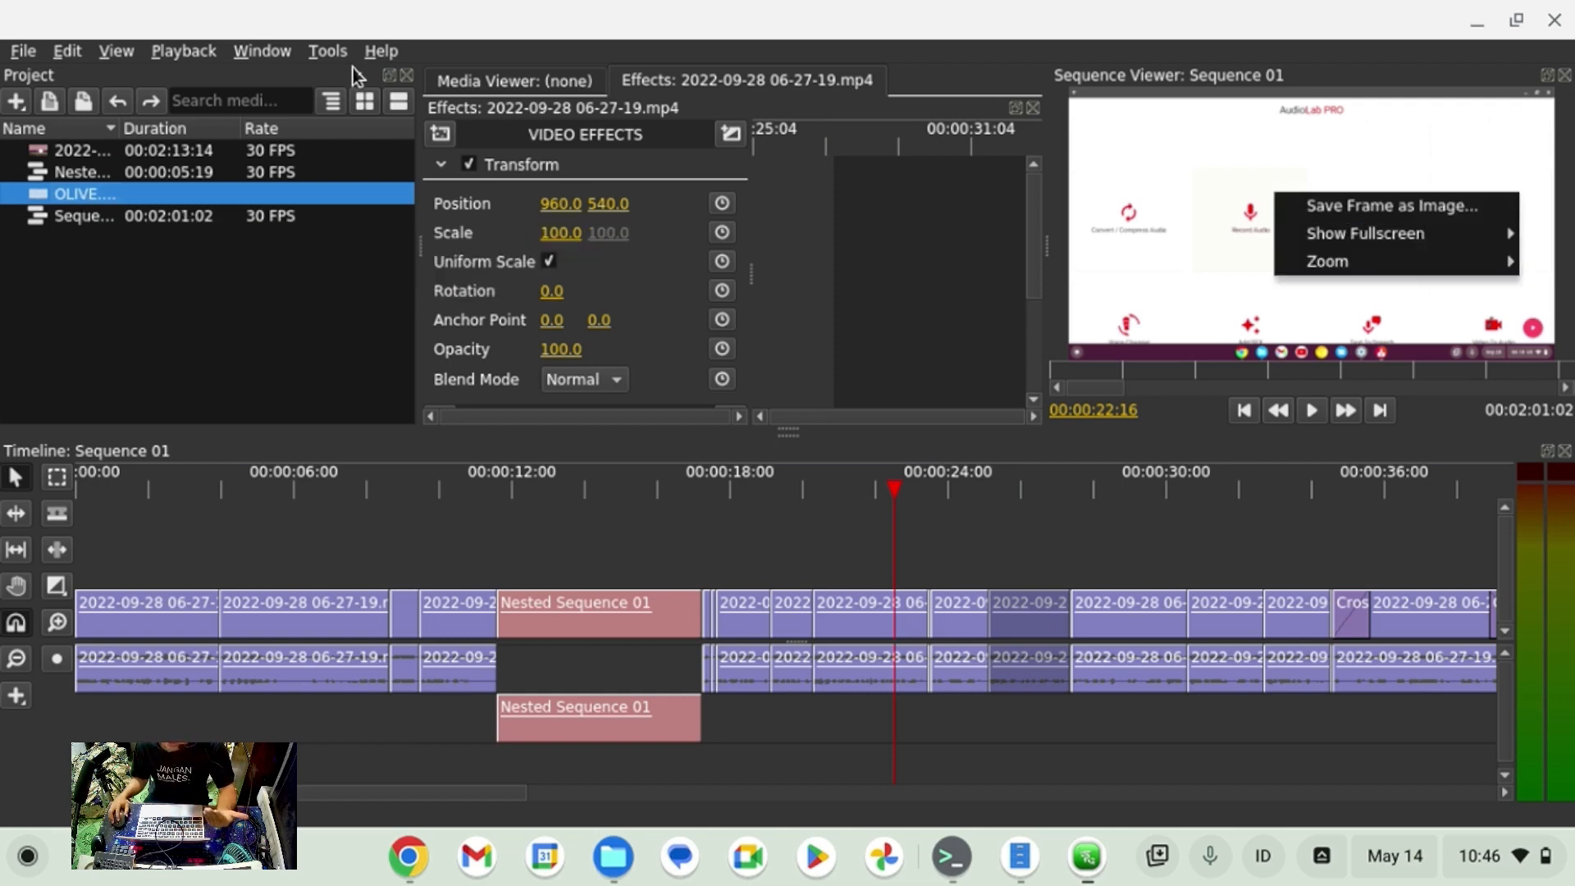
left_click(108, 54)
left_click(117, 56)
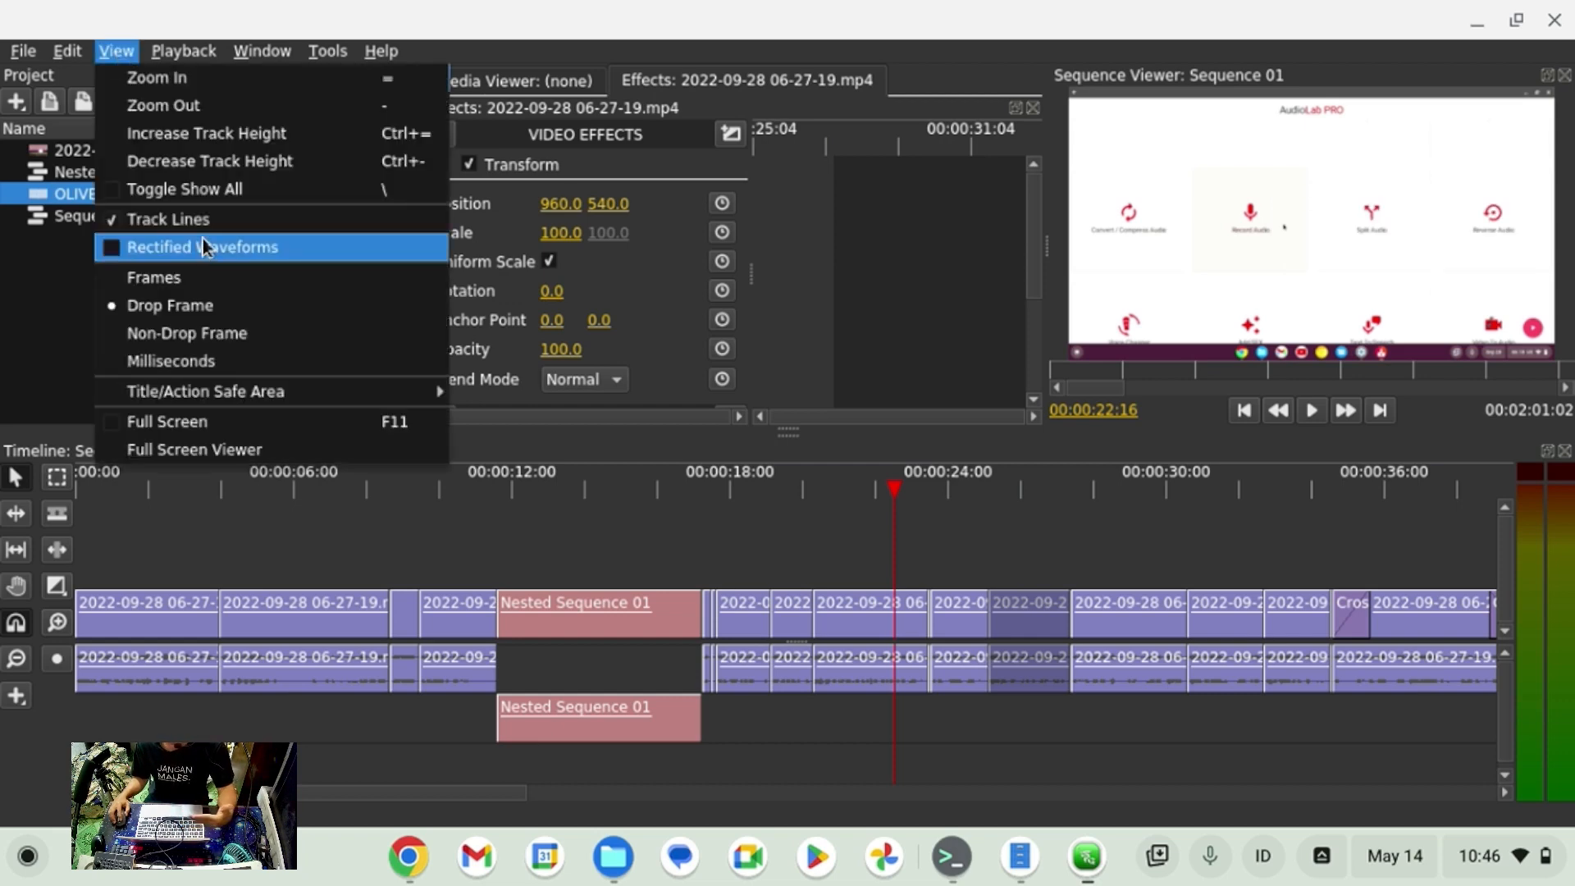
mouse_move(181, 51)
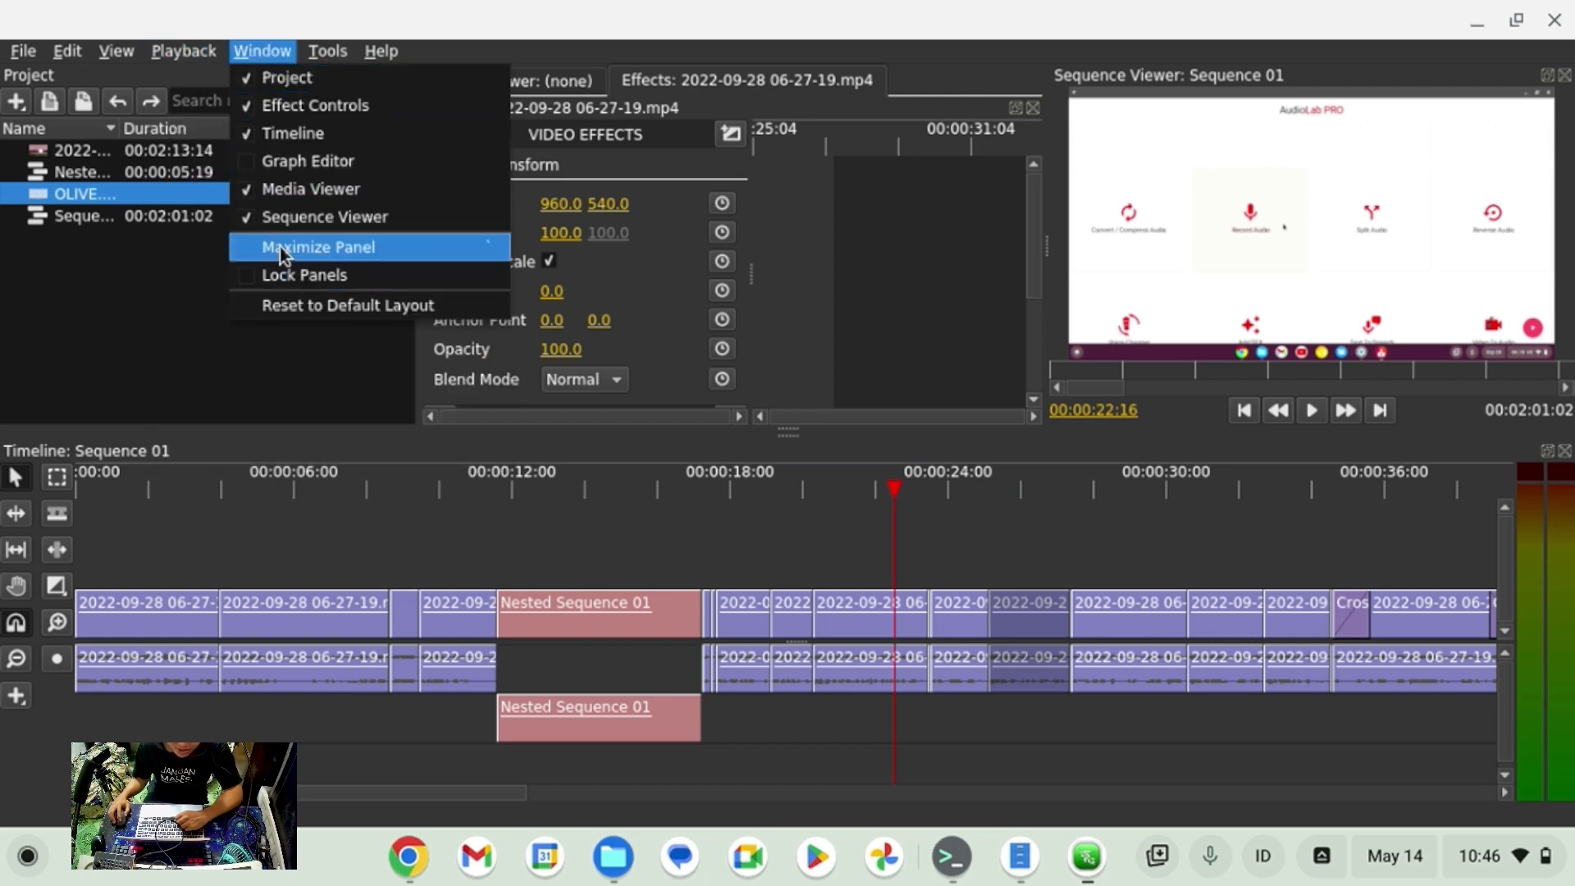
mouse_move(332, 52)
mouse_move(259, 43)
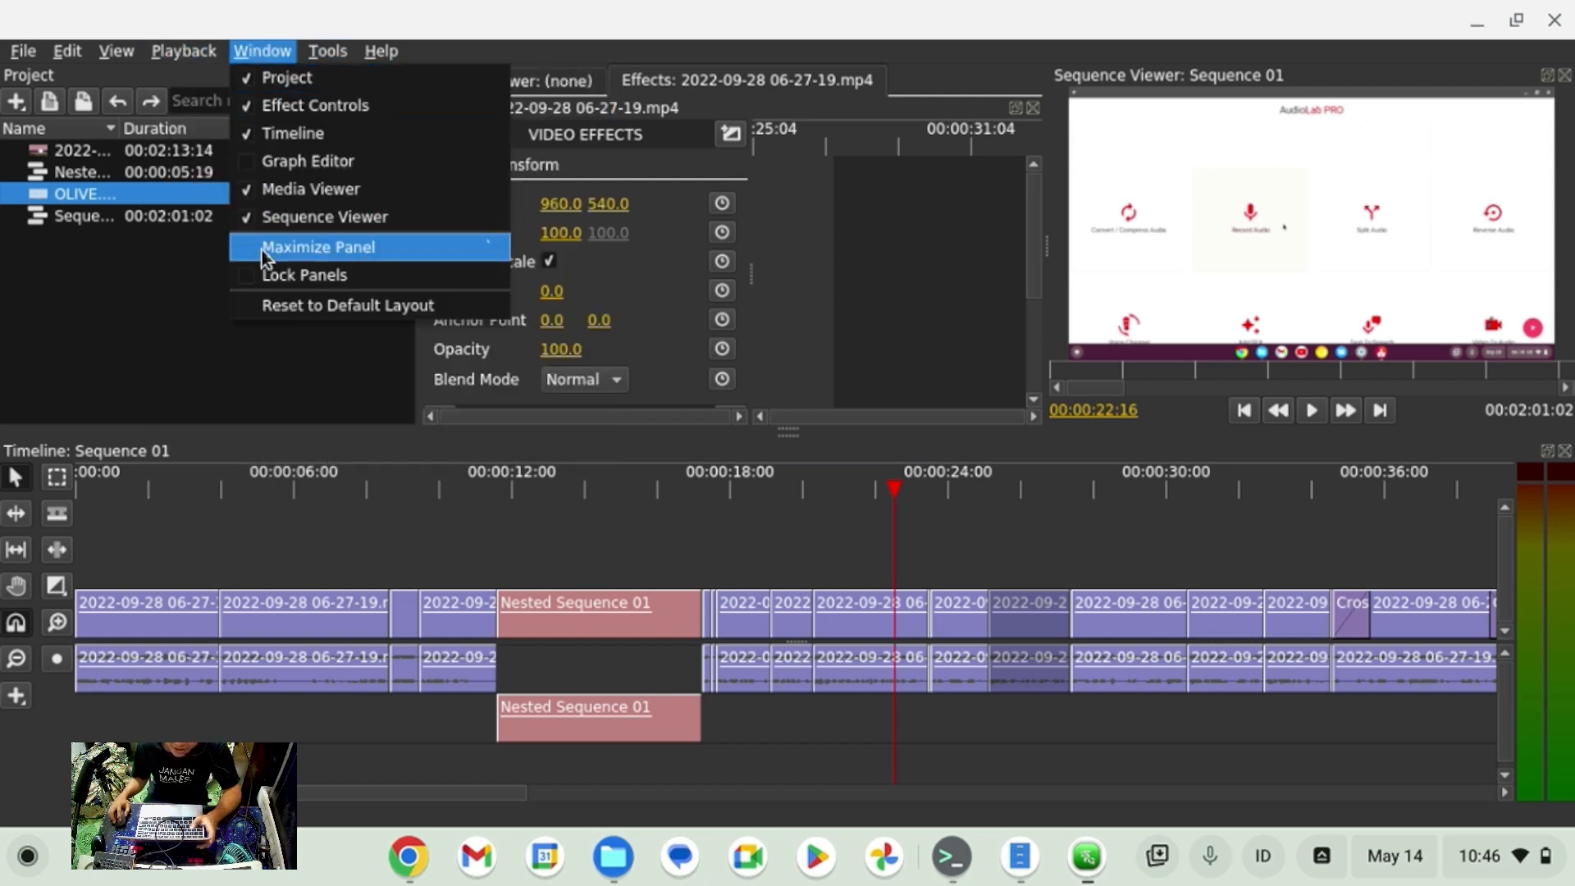
left_click(318, 249)
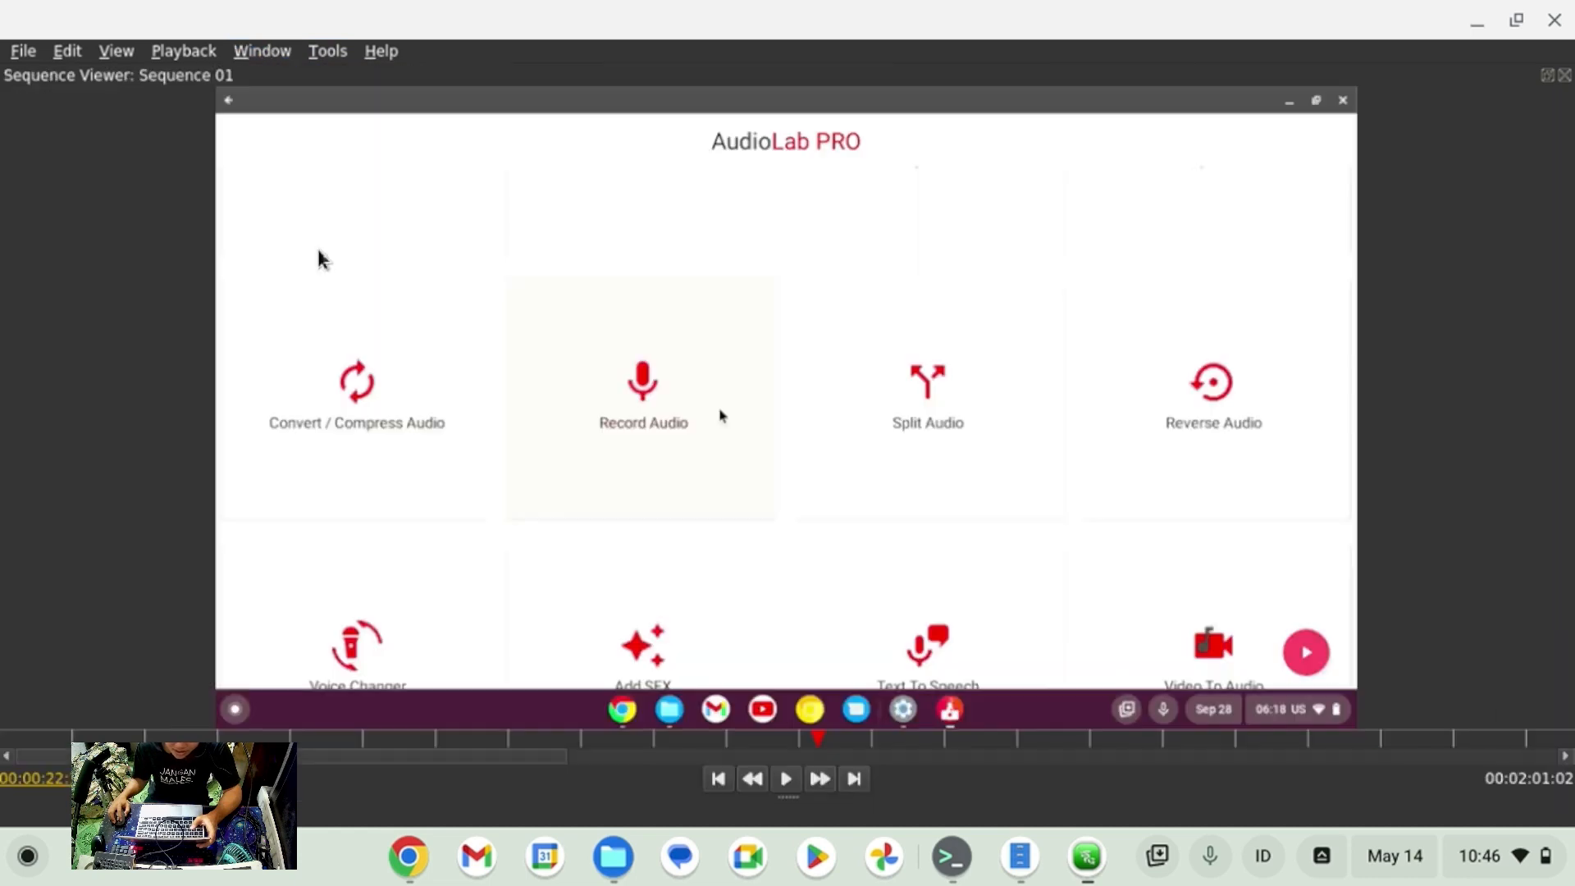
left_click(277, 52)
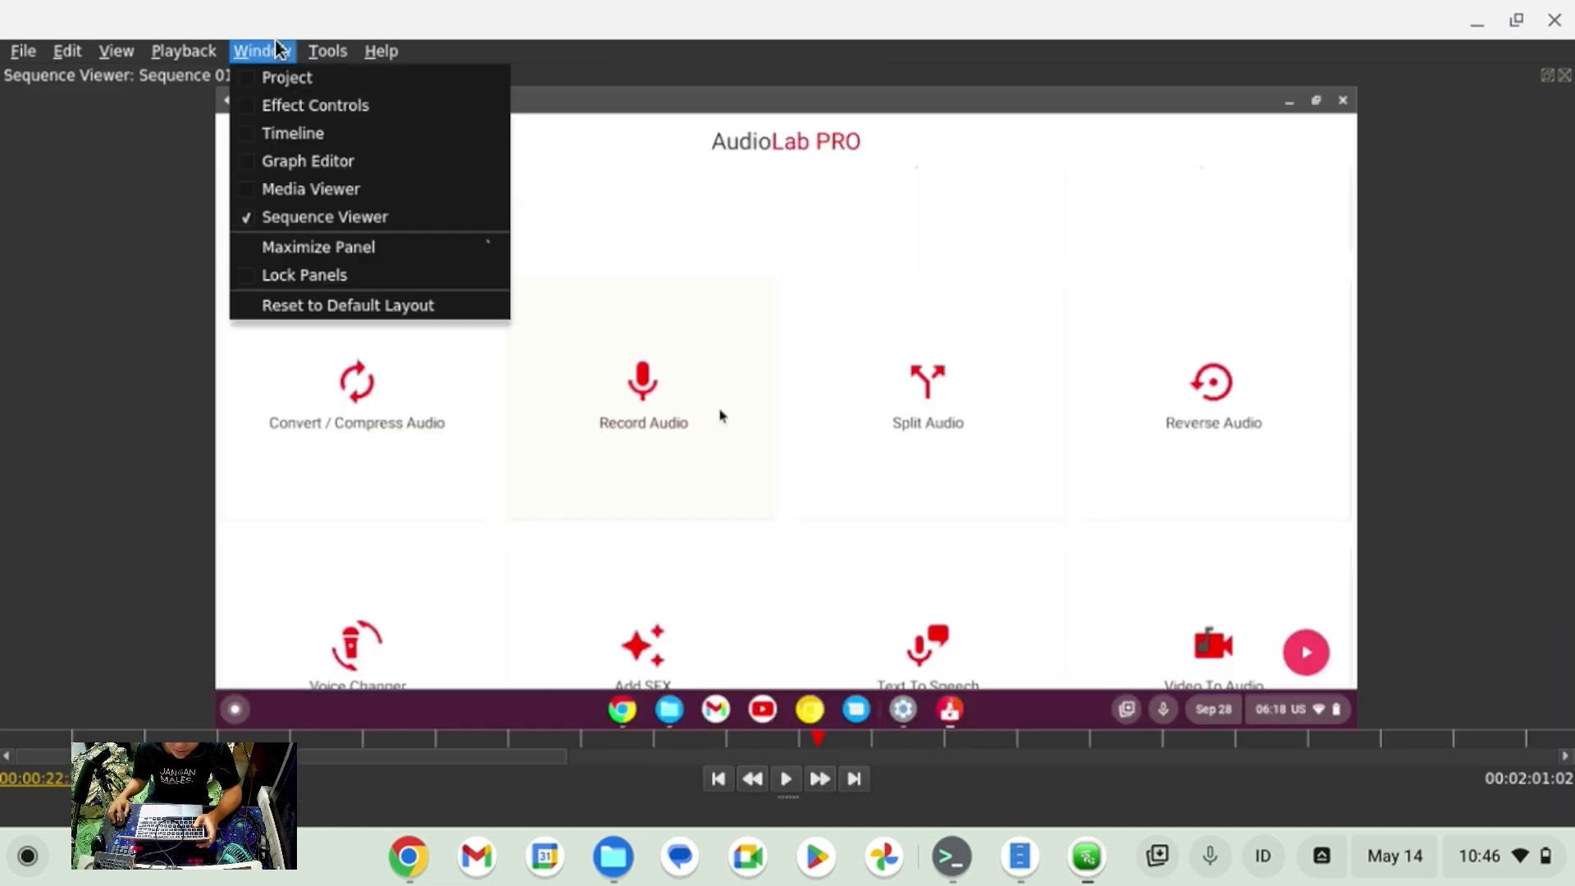
left_click(317, 249)
Examine the panel, tool and help commands and the editing commands for the clip under the playhead.
left_click(279, 54)
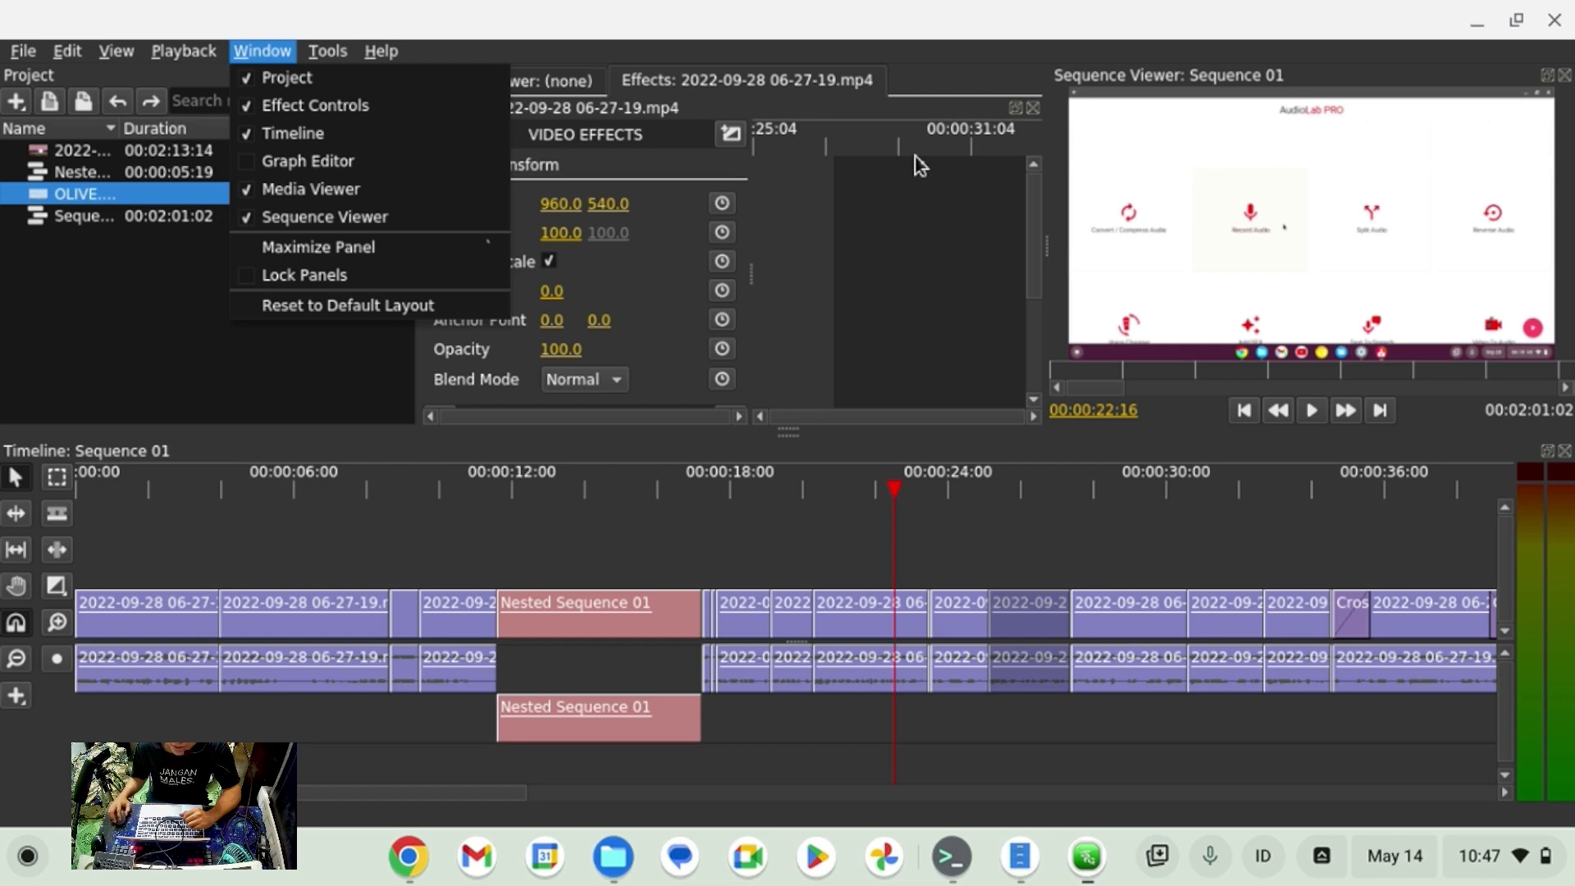
left_click(328, 51)
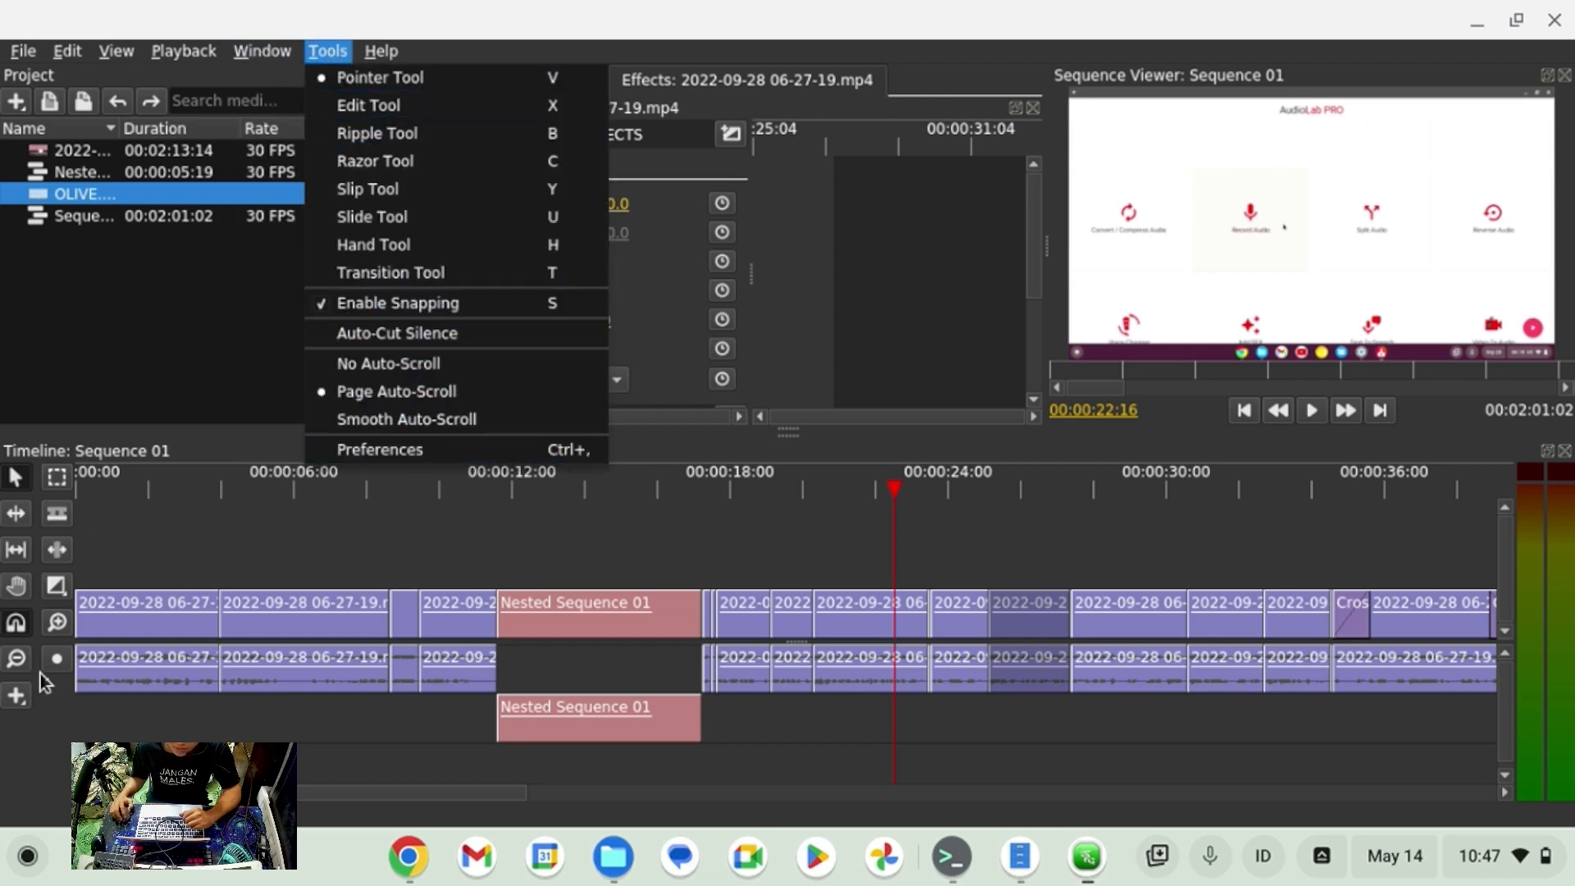
left_click(382, 51)
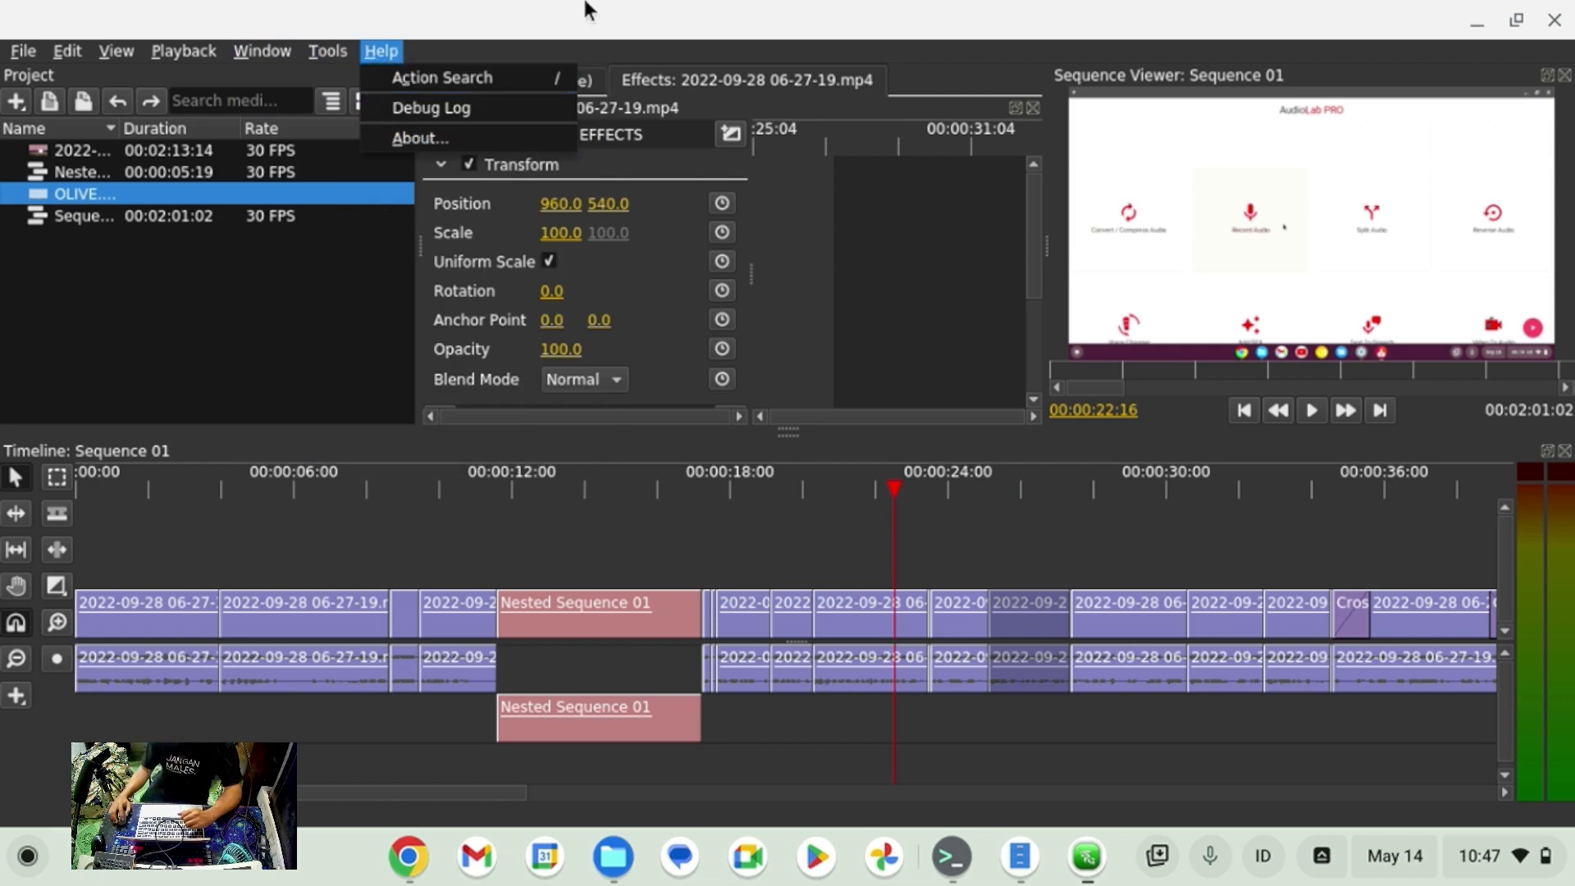
left_click(298, 257)
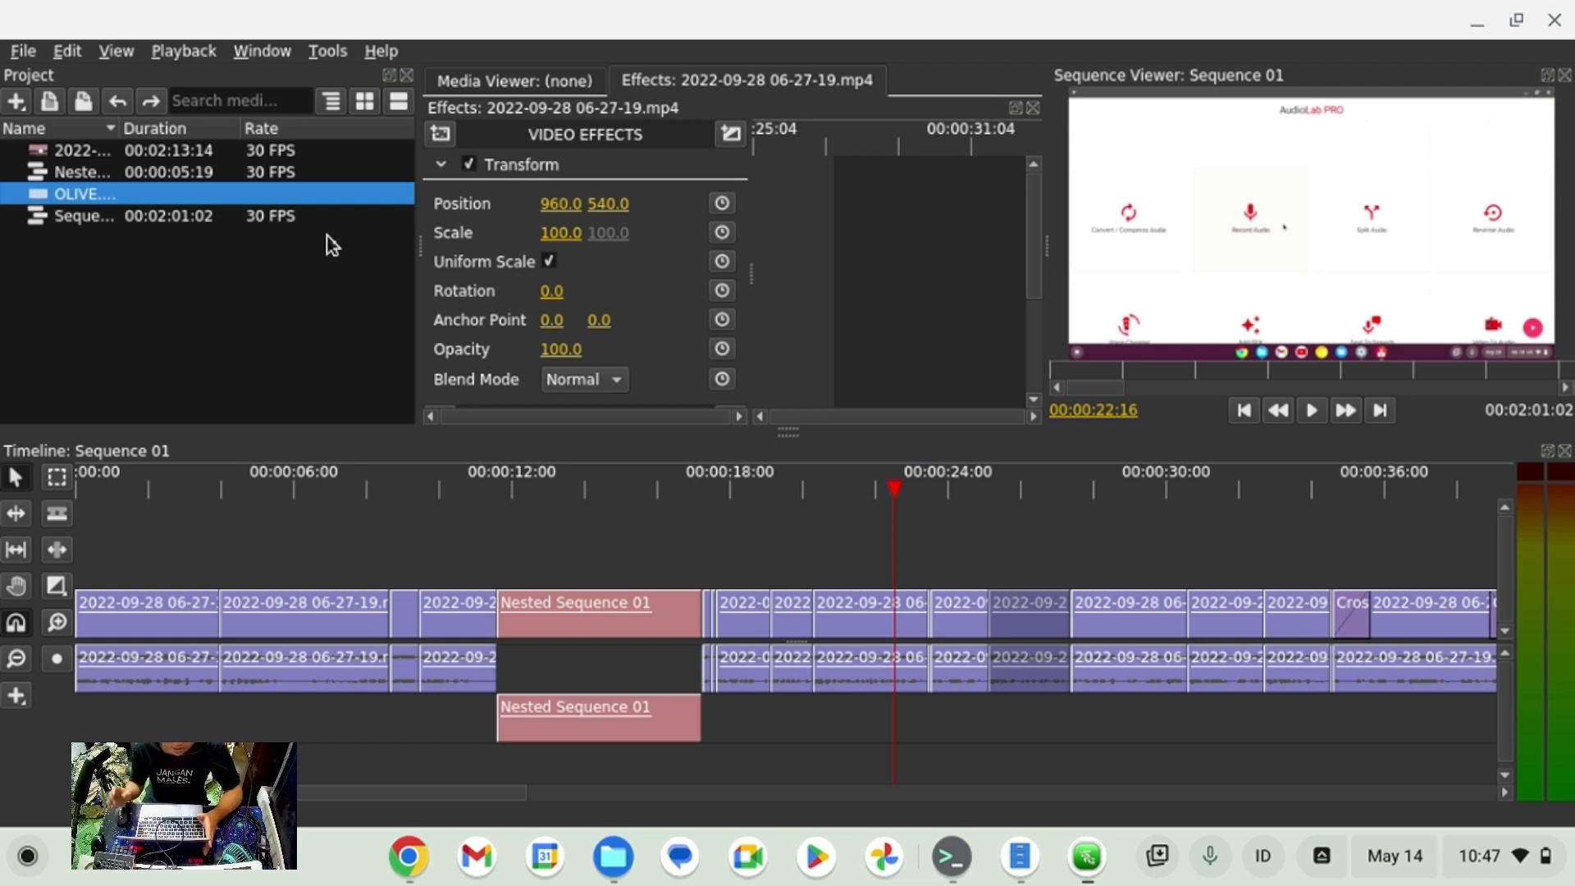
right_click(883, 629)
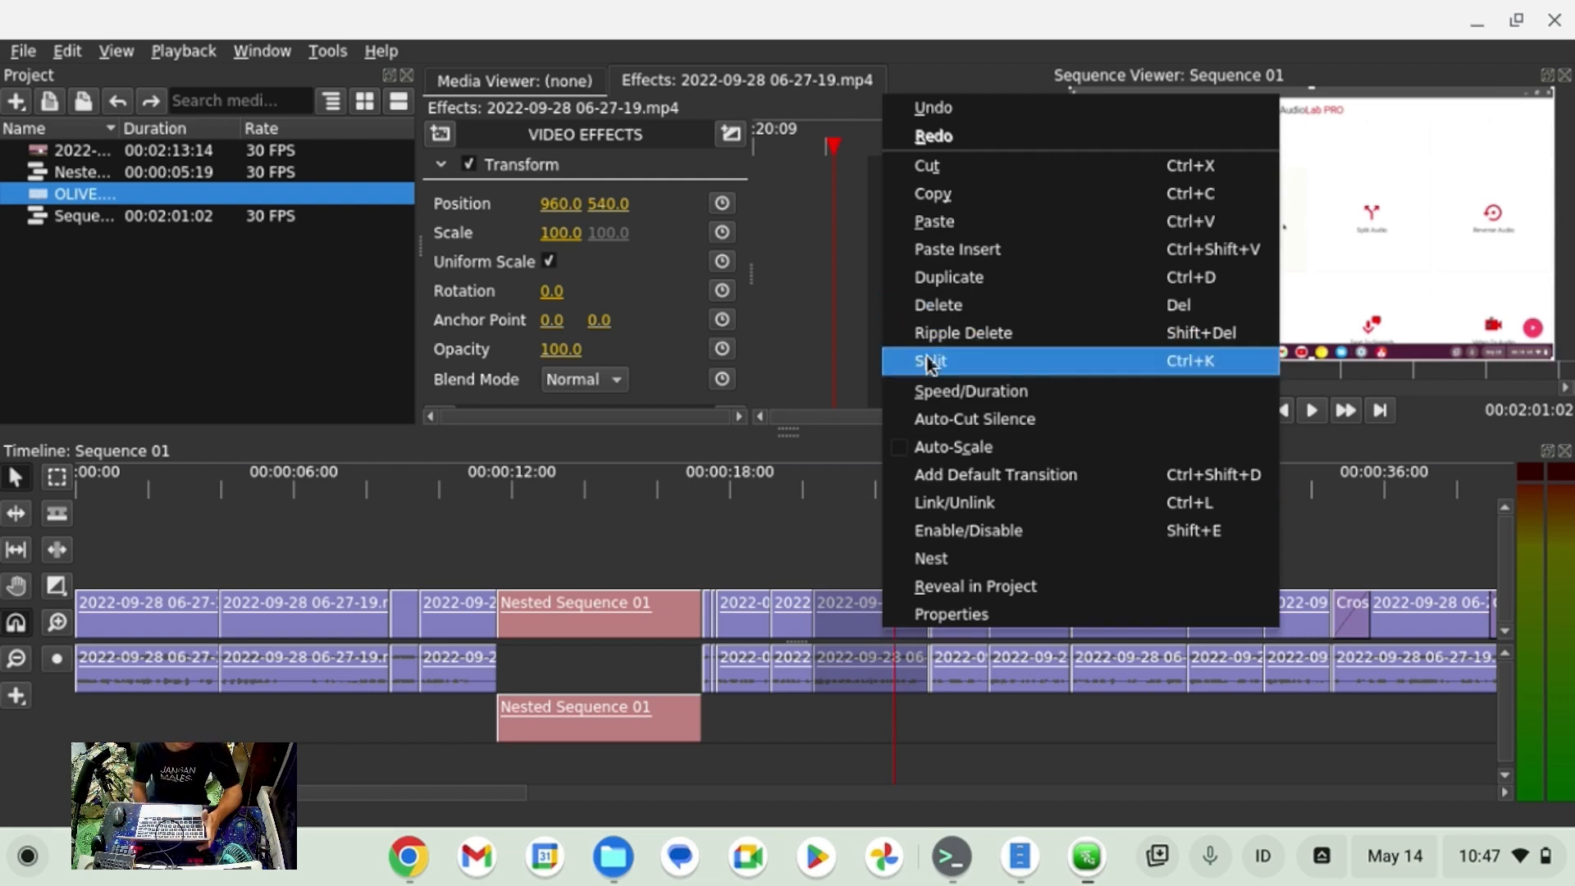
left_click(858, 633)
right_click(890, 608)
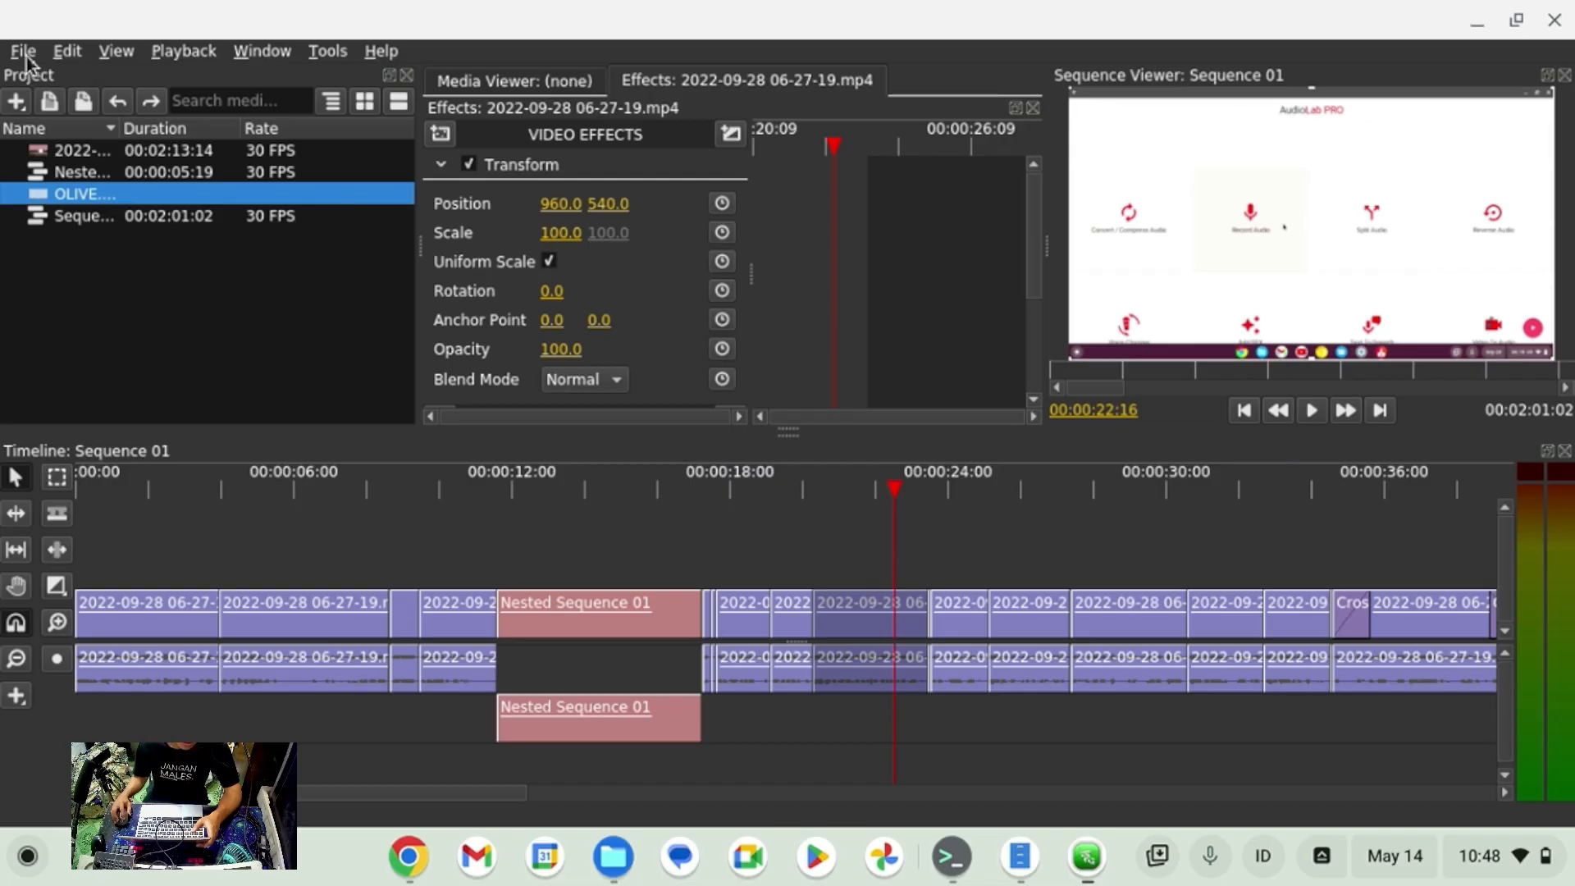
Open the export settings for Sequence 01 and choose MPEG-4 Video as the format.
left_click(23, 51)
left_click(146, 253)
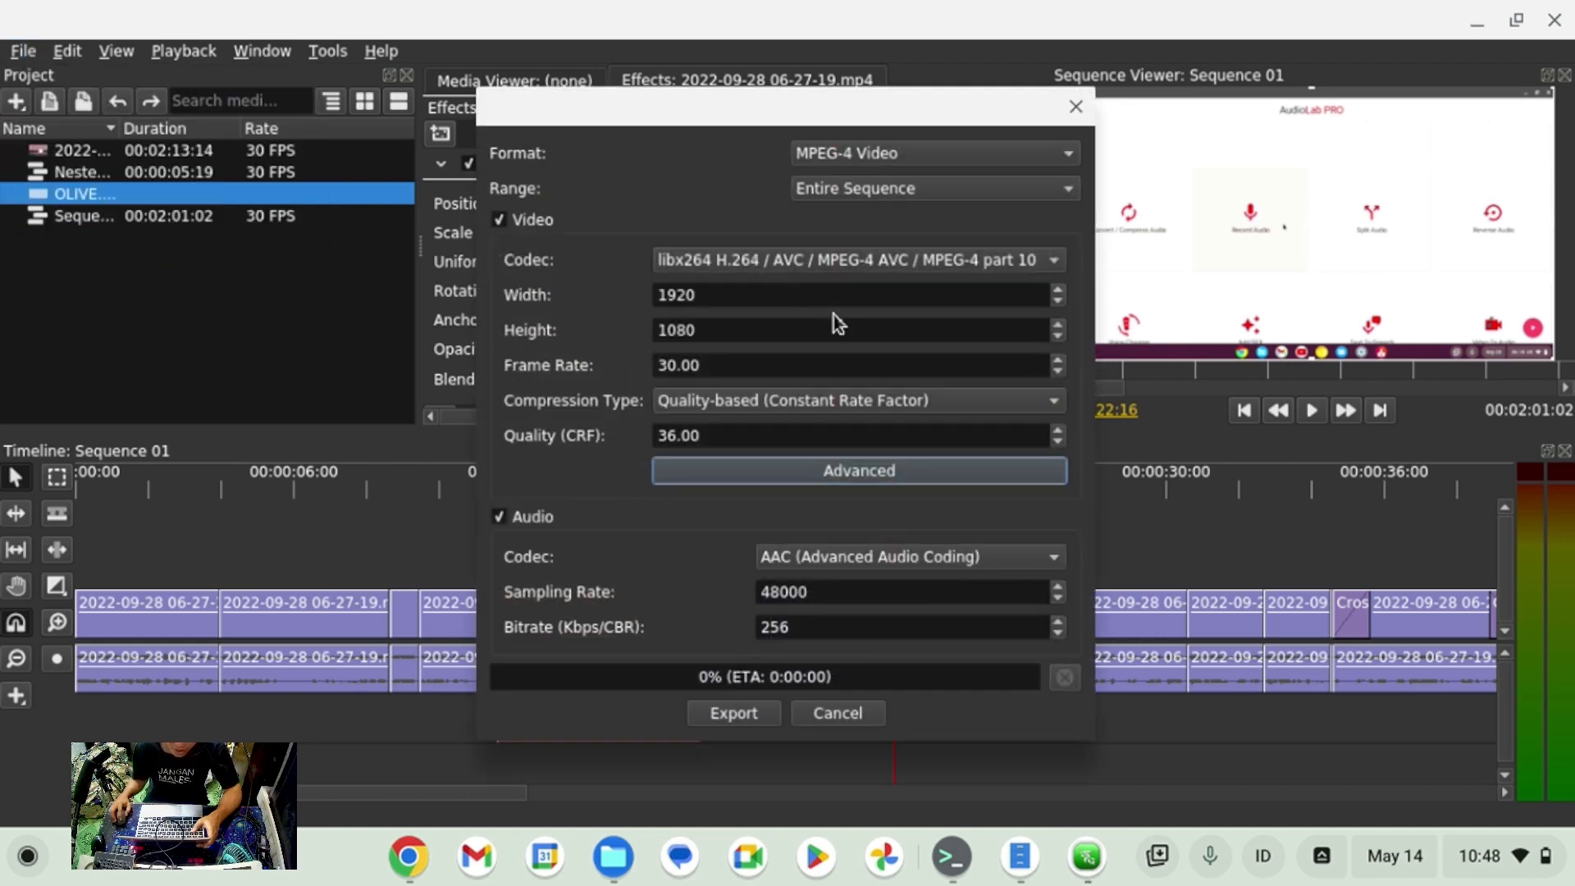
left_click_drag(785, 103, 596, 109)
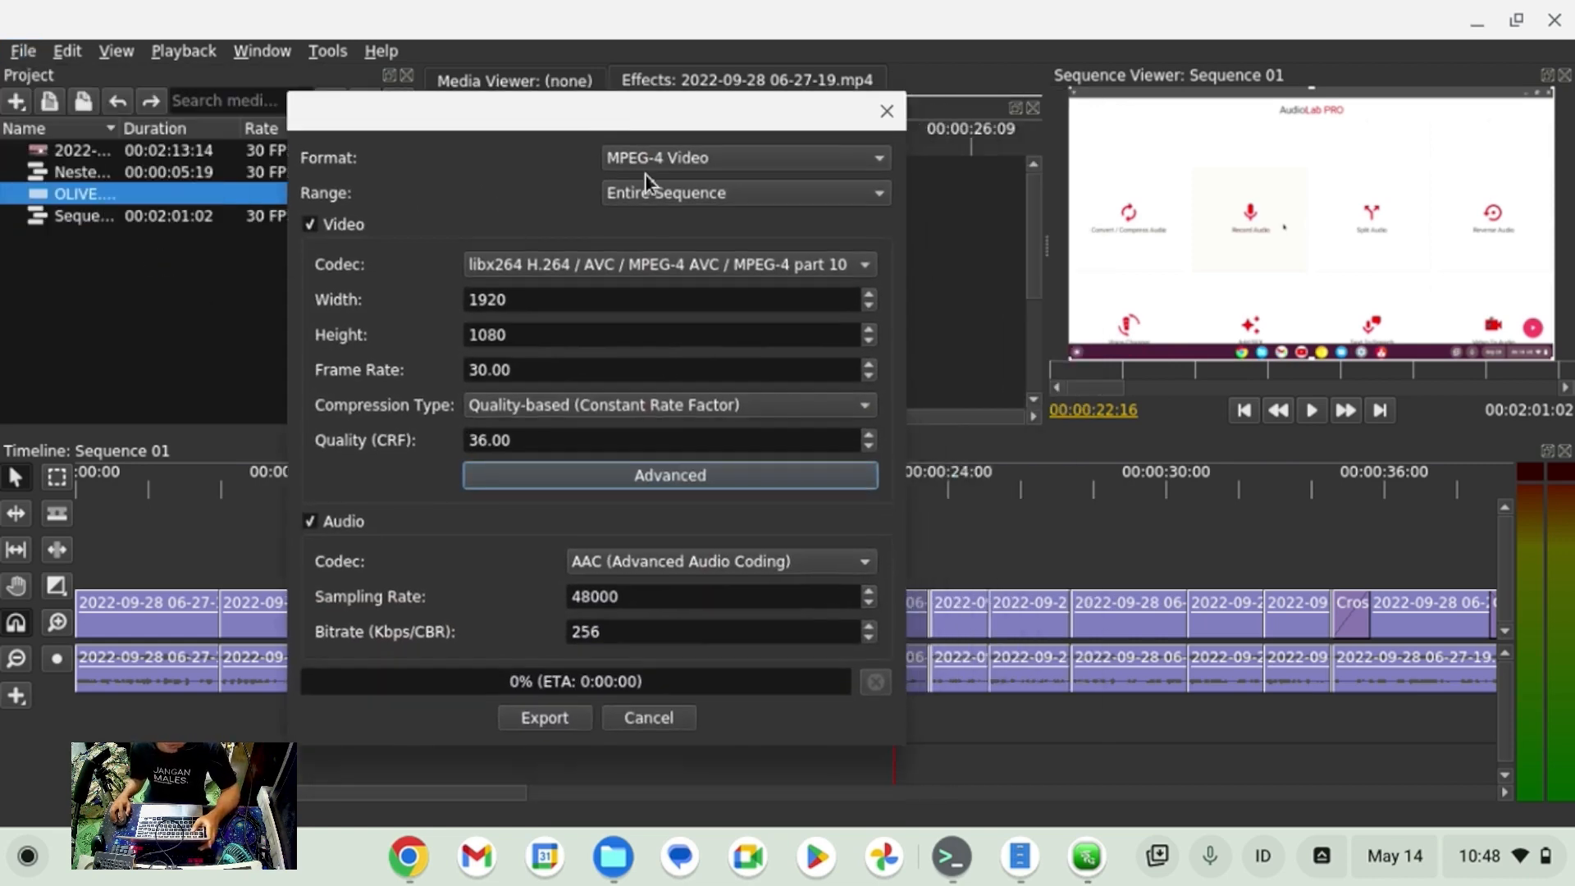
left_click(646, 160)
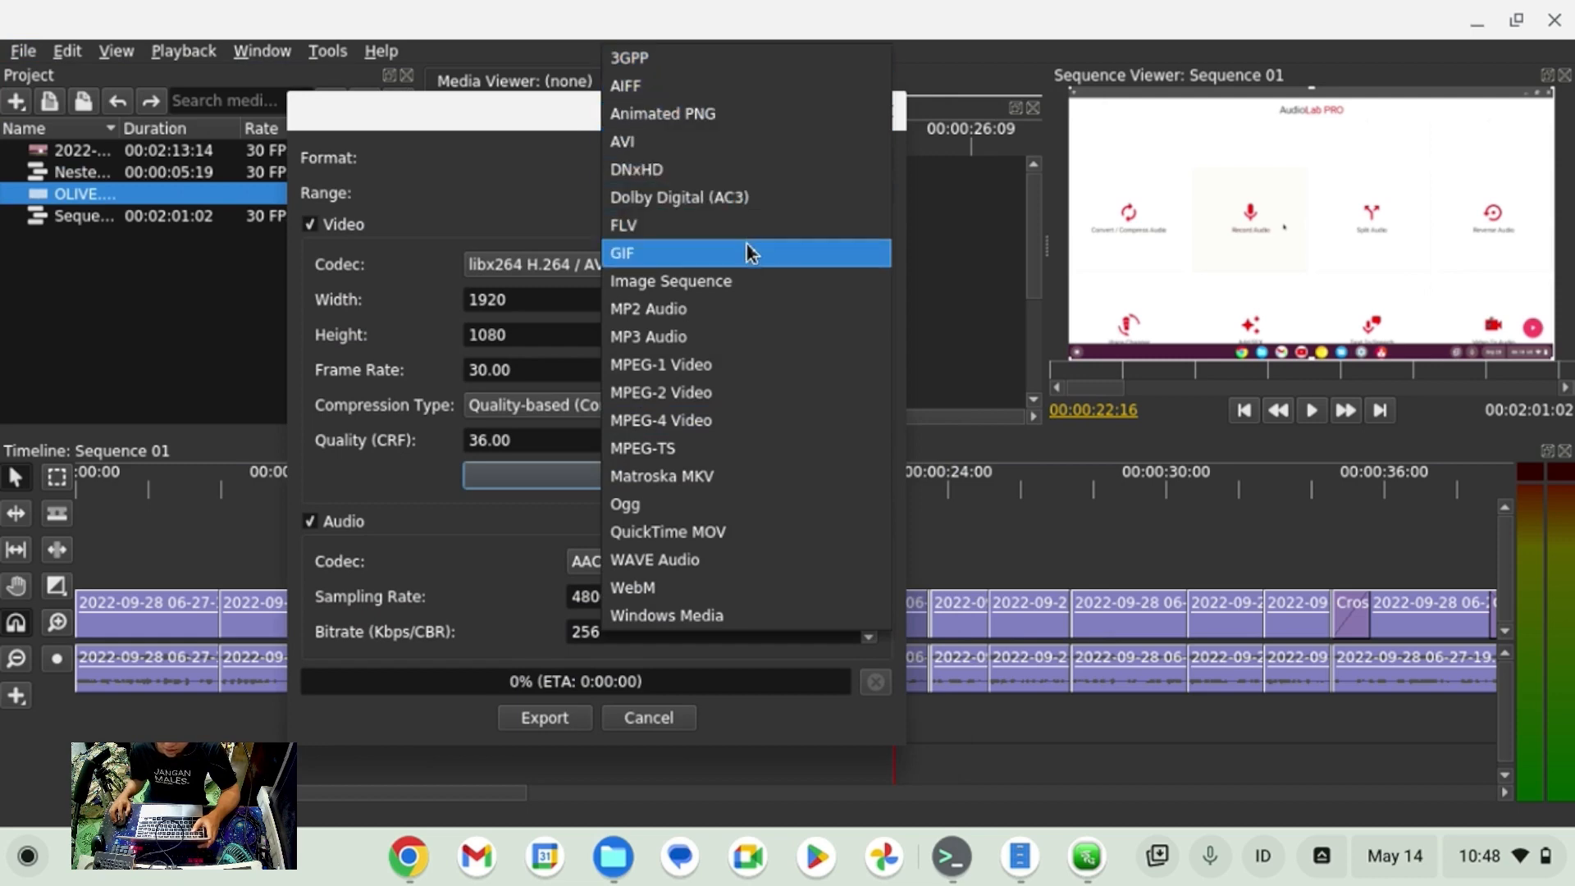
left_click(707, 423)
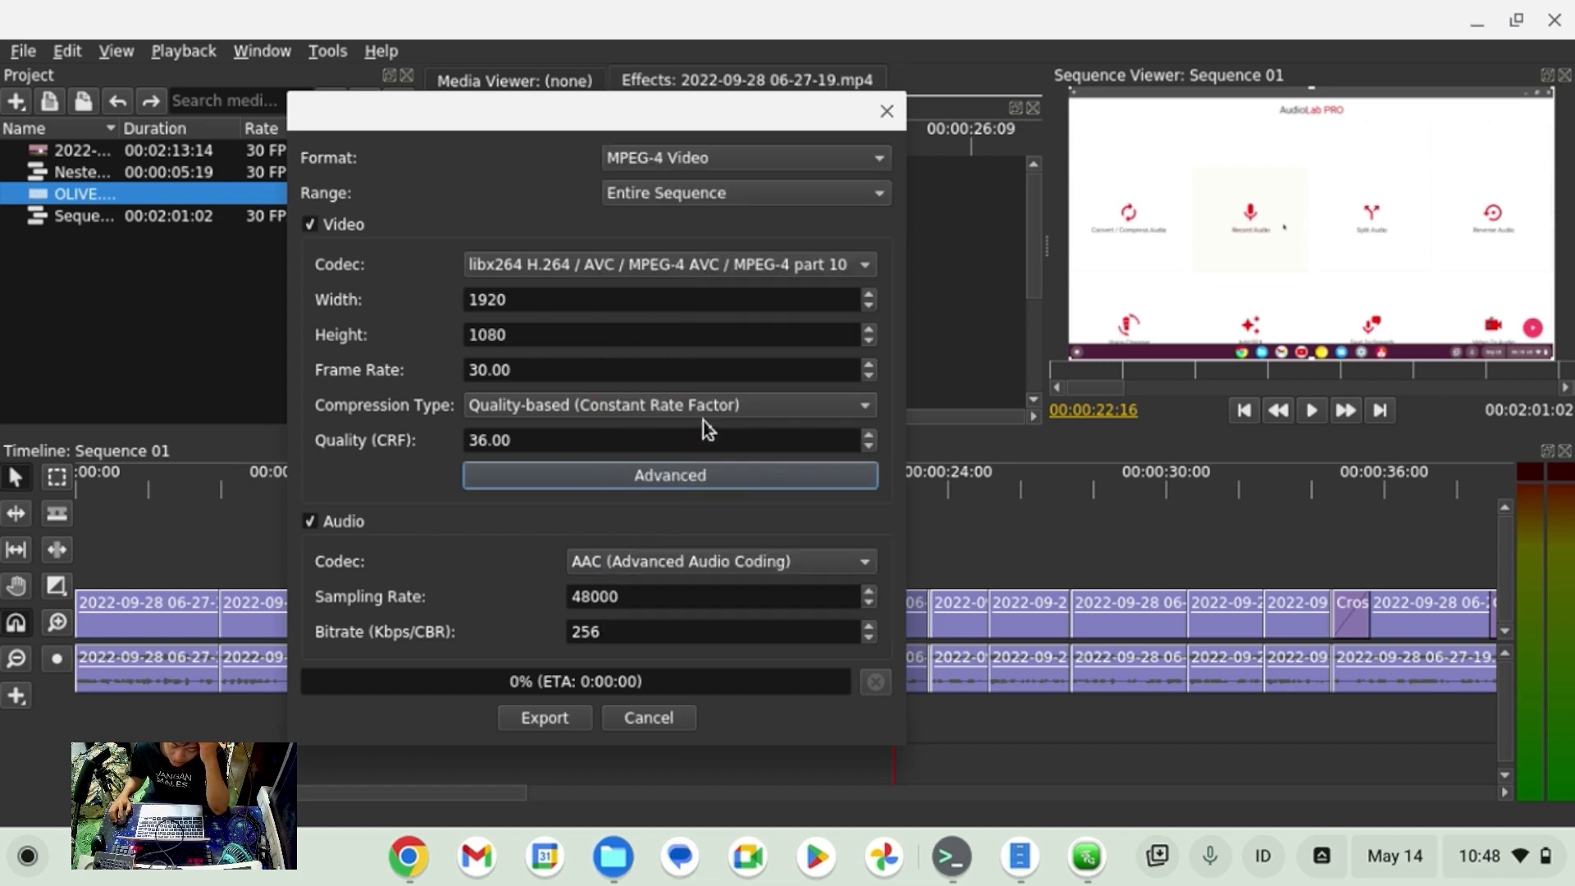
Examine the range, video codec and compression type options in the export settings.
left_click(670, 195)
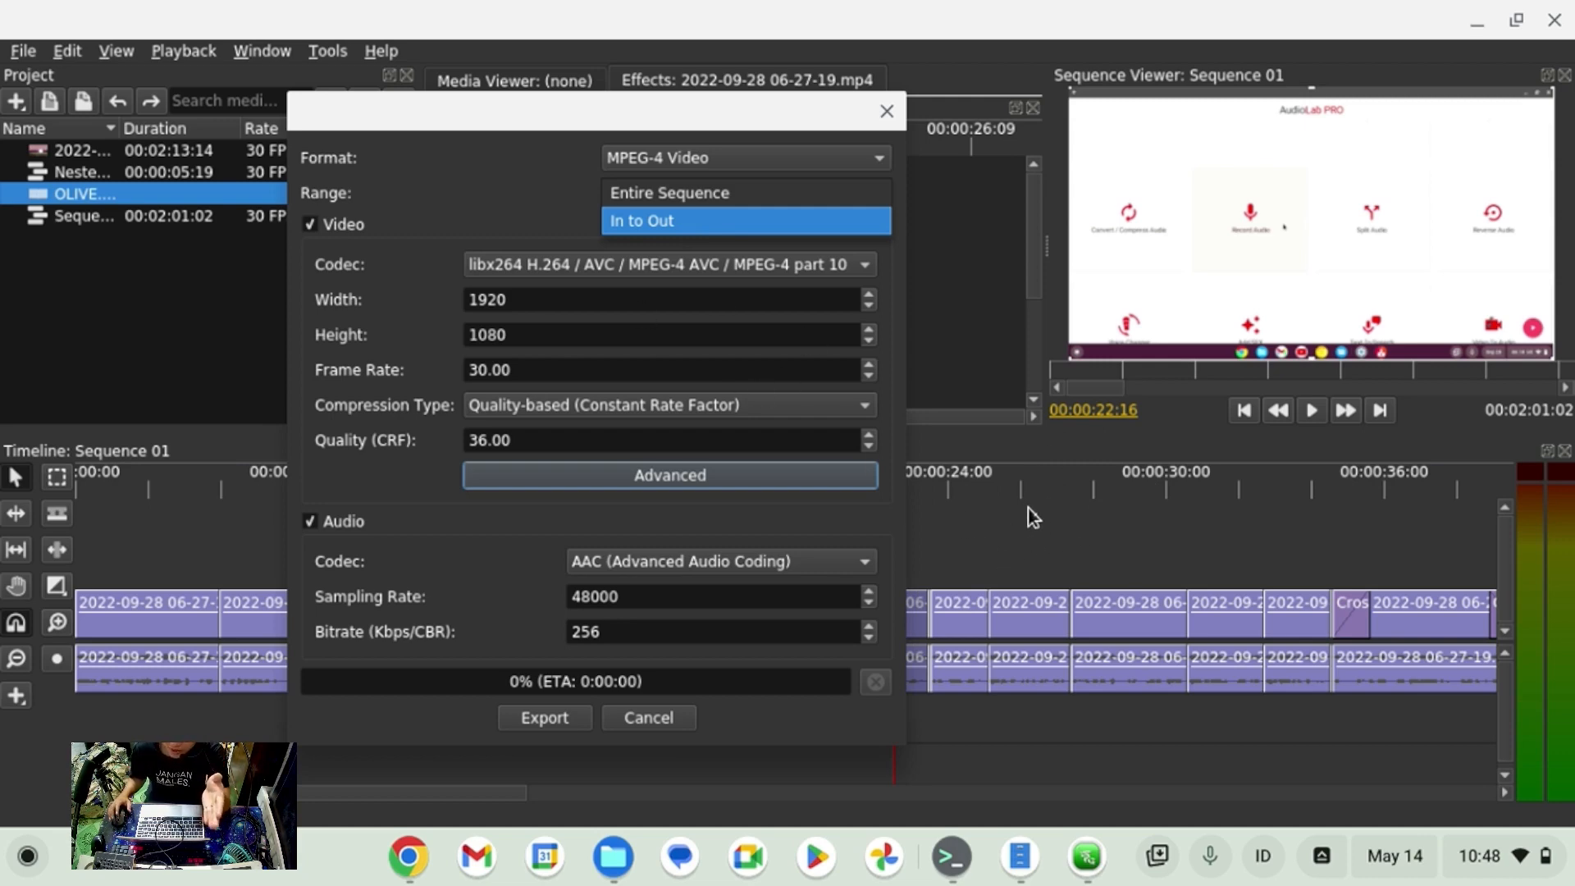
left_click(364, 240)
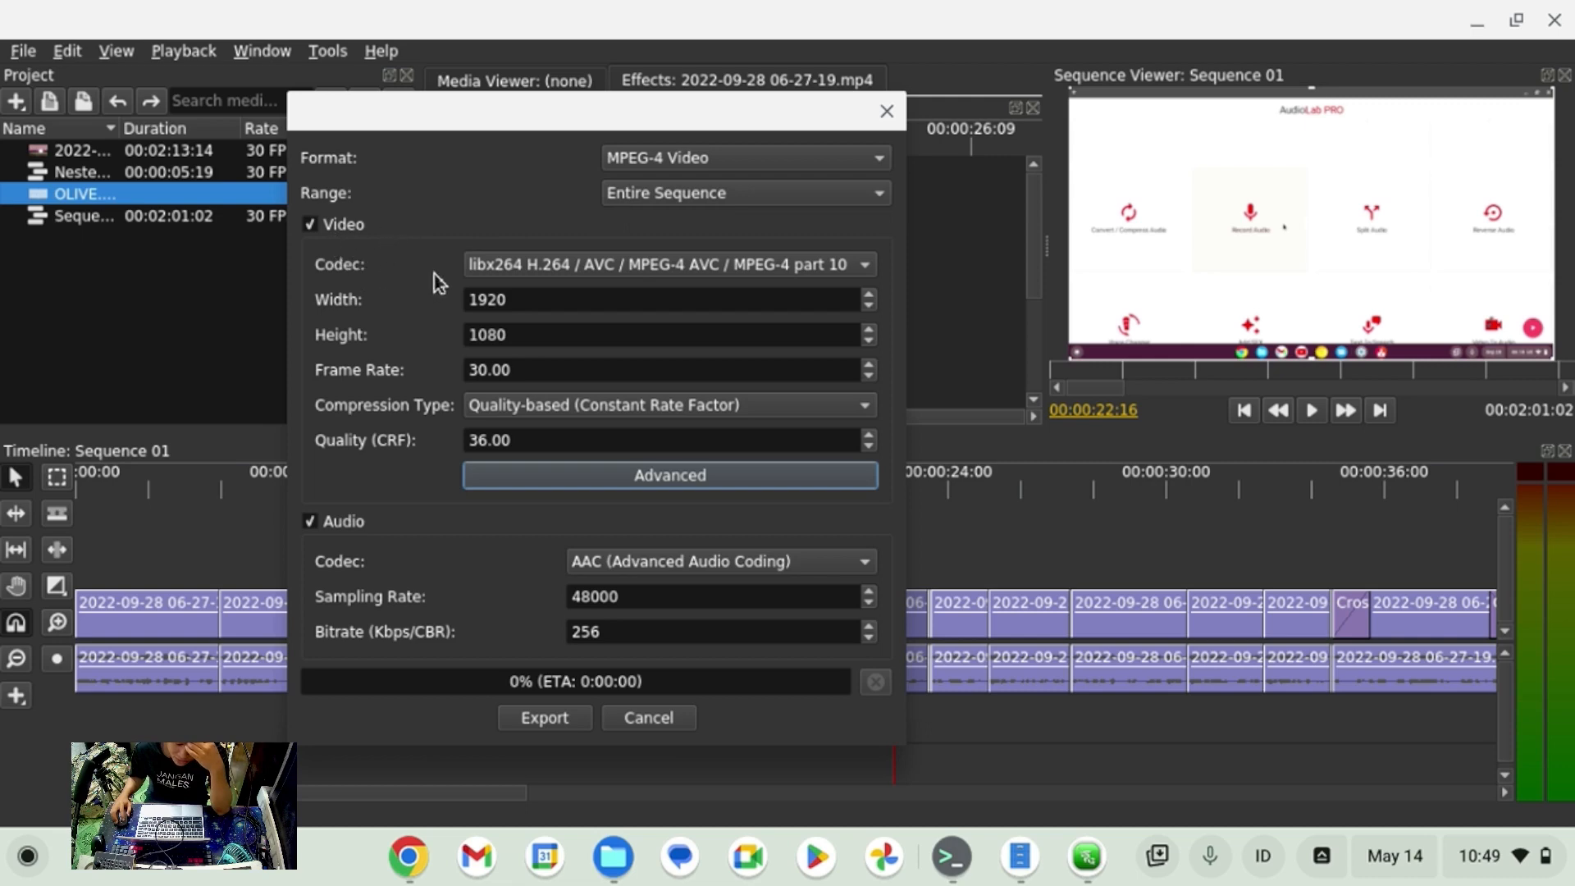
left_click(558, 273)
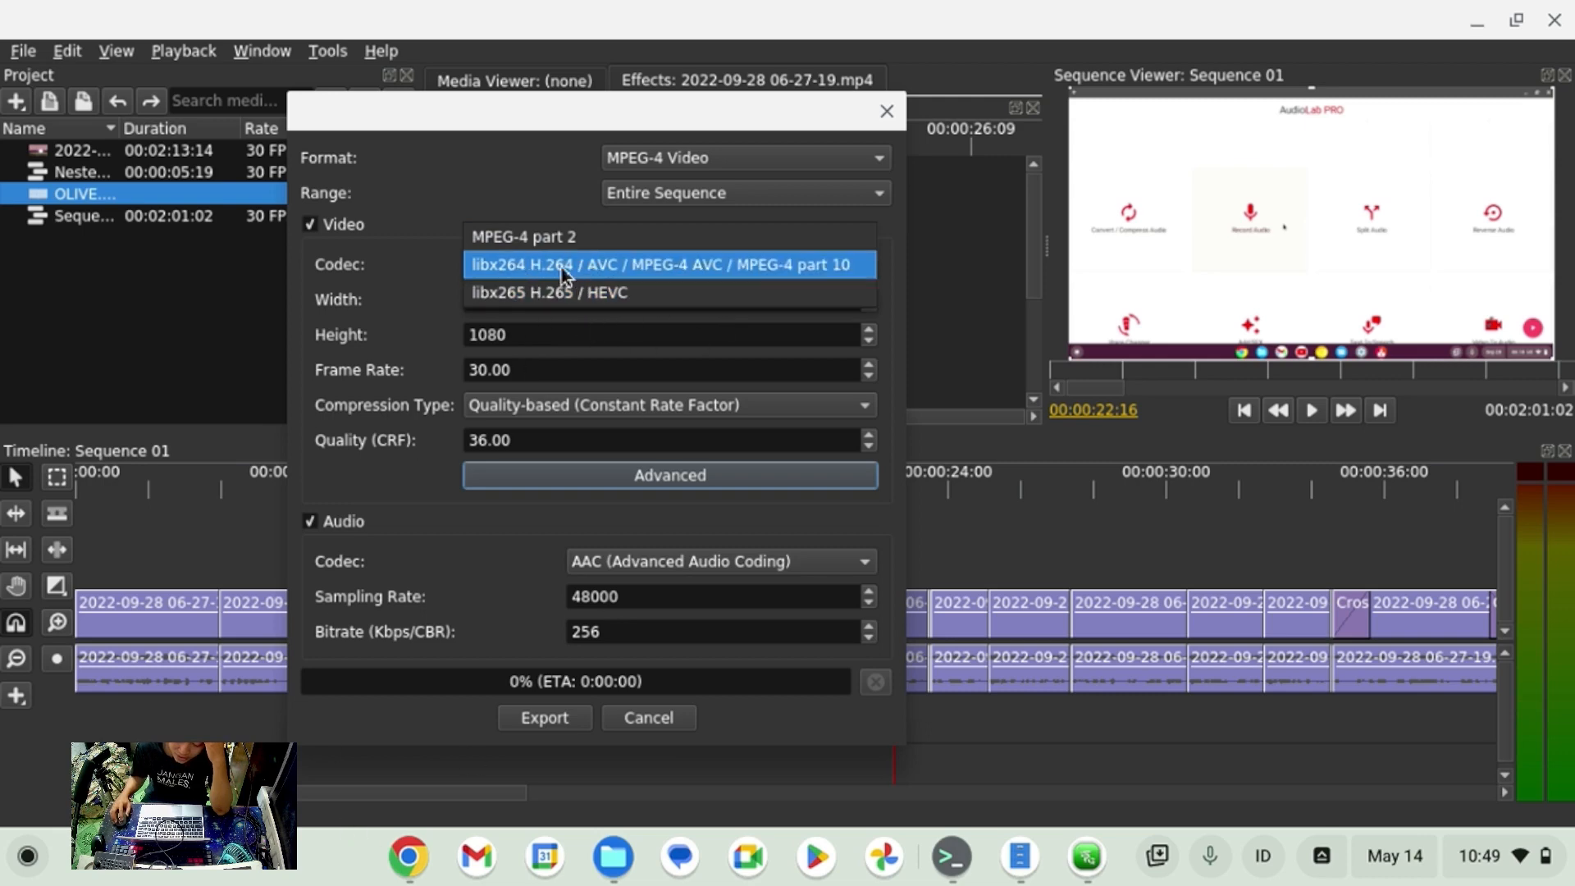
left_click(550, 172)
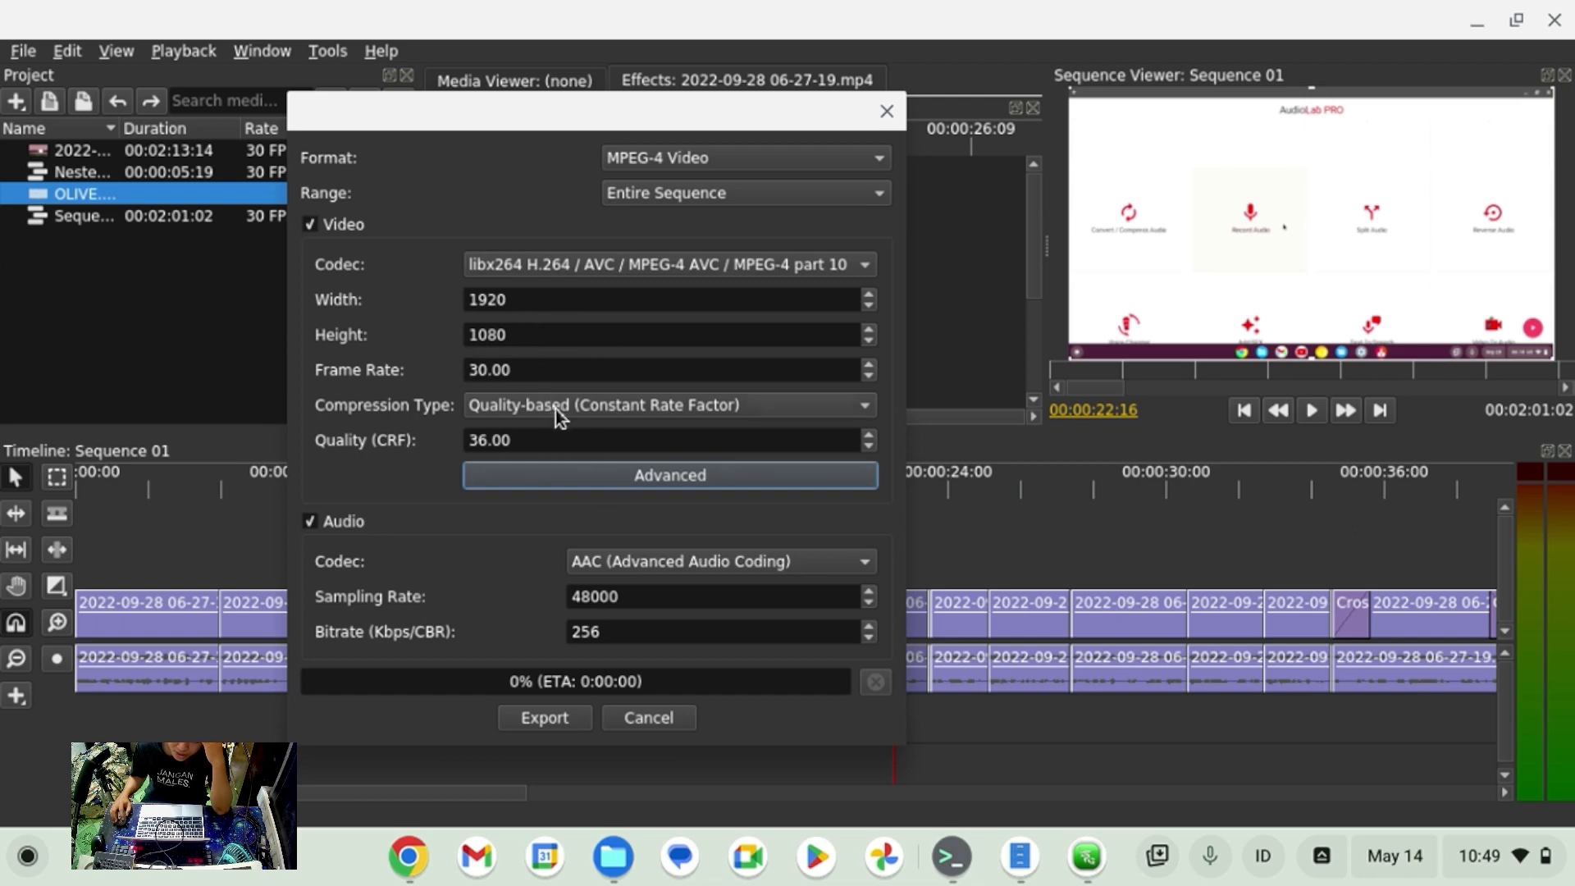
left_click(587, 413)
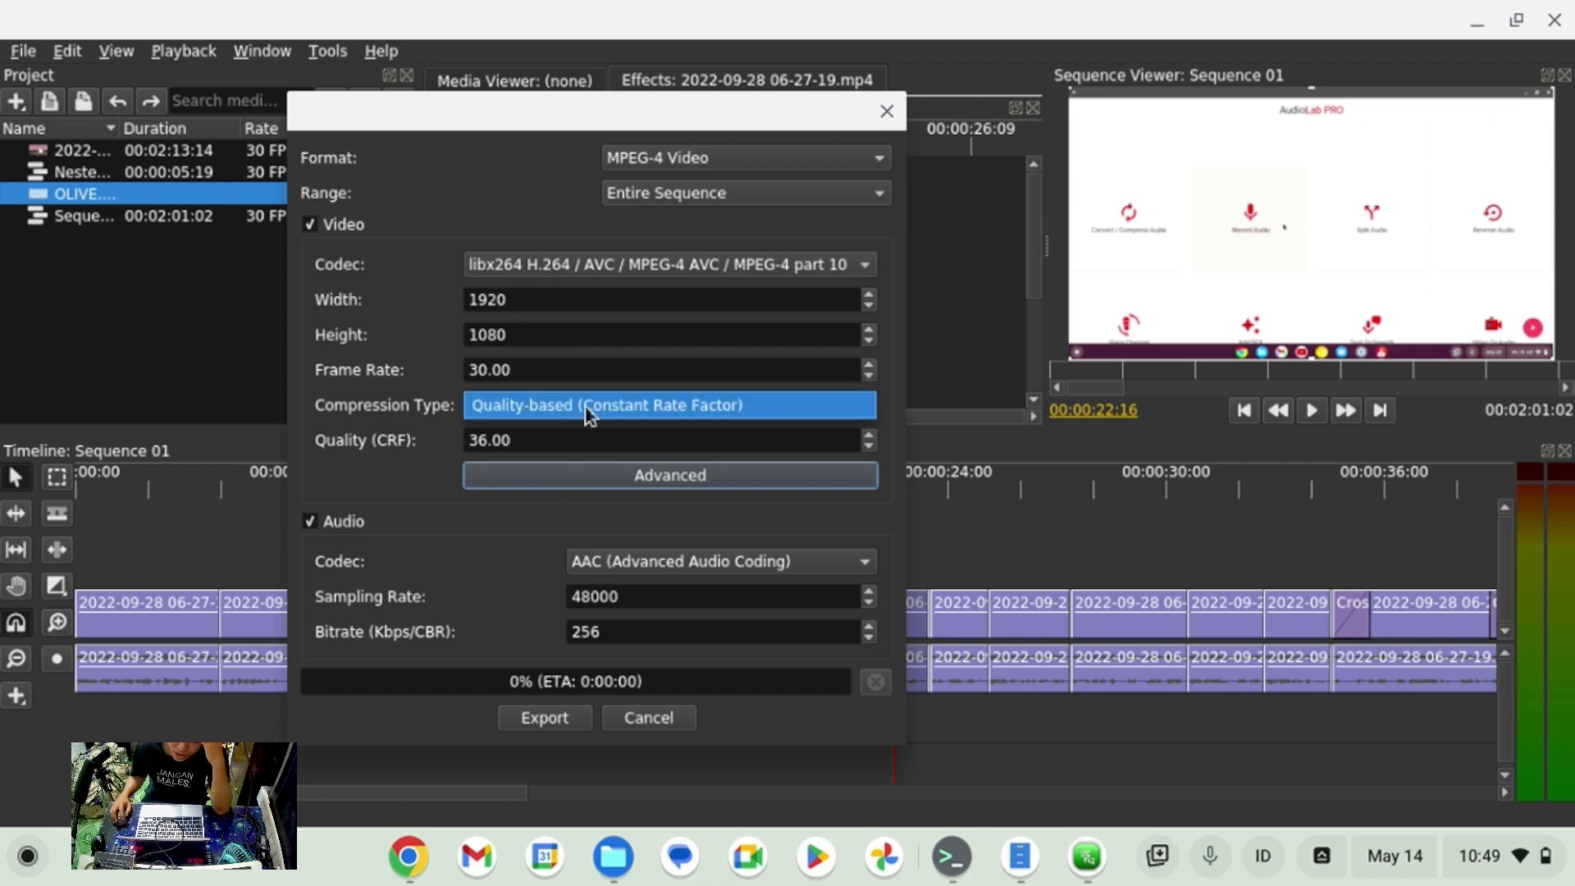
left_click(642, 403)
left_click(635, 406)
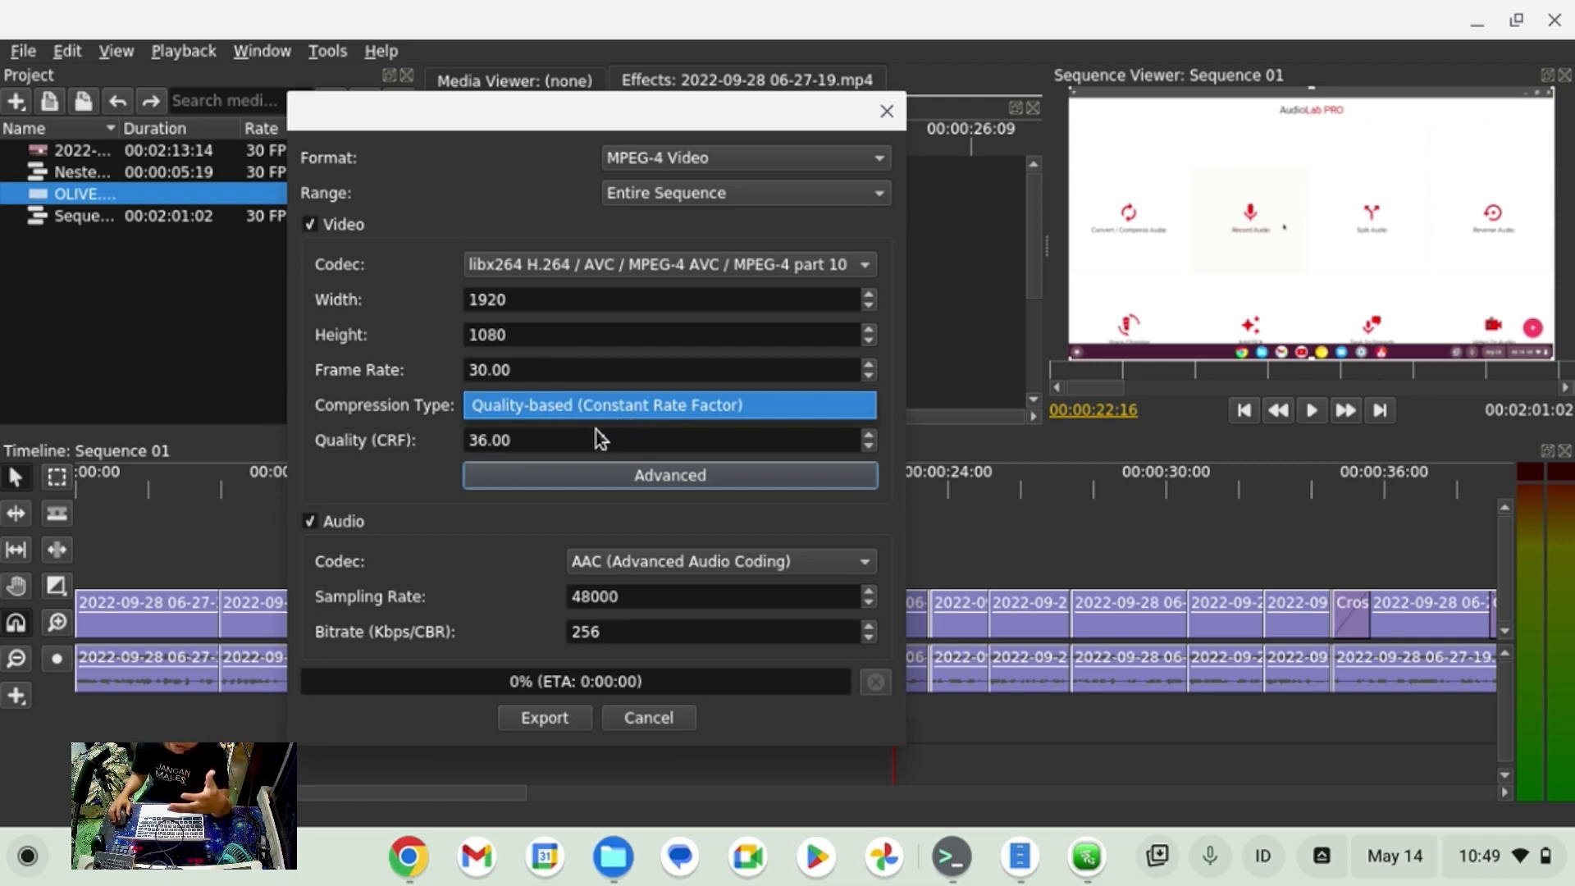
Review the quality-based compression type, the Quality (CRF) field and the available audio codecs in the export settings.
left_click(844, 404)
left_click(672, 439)
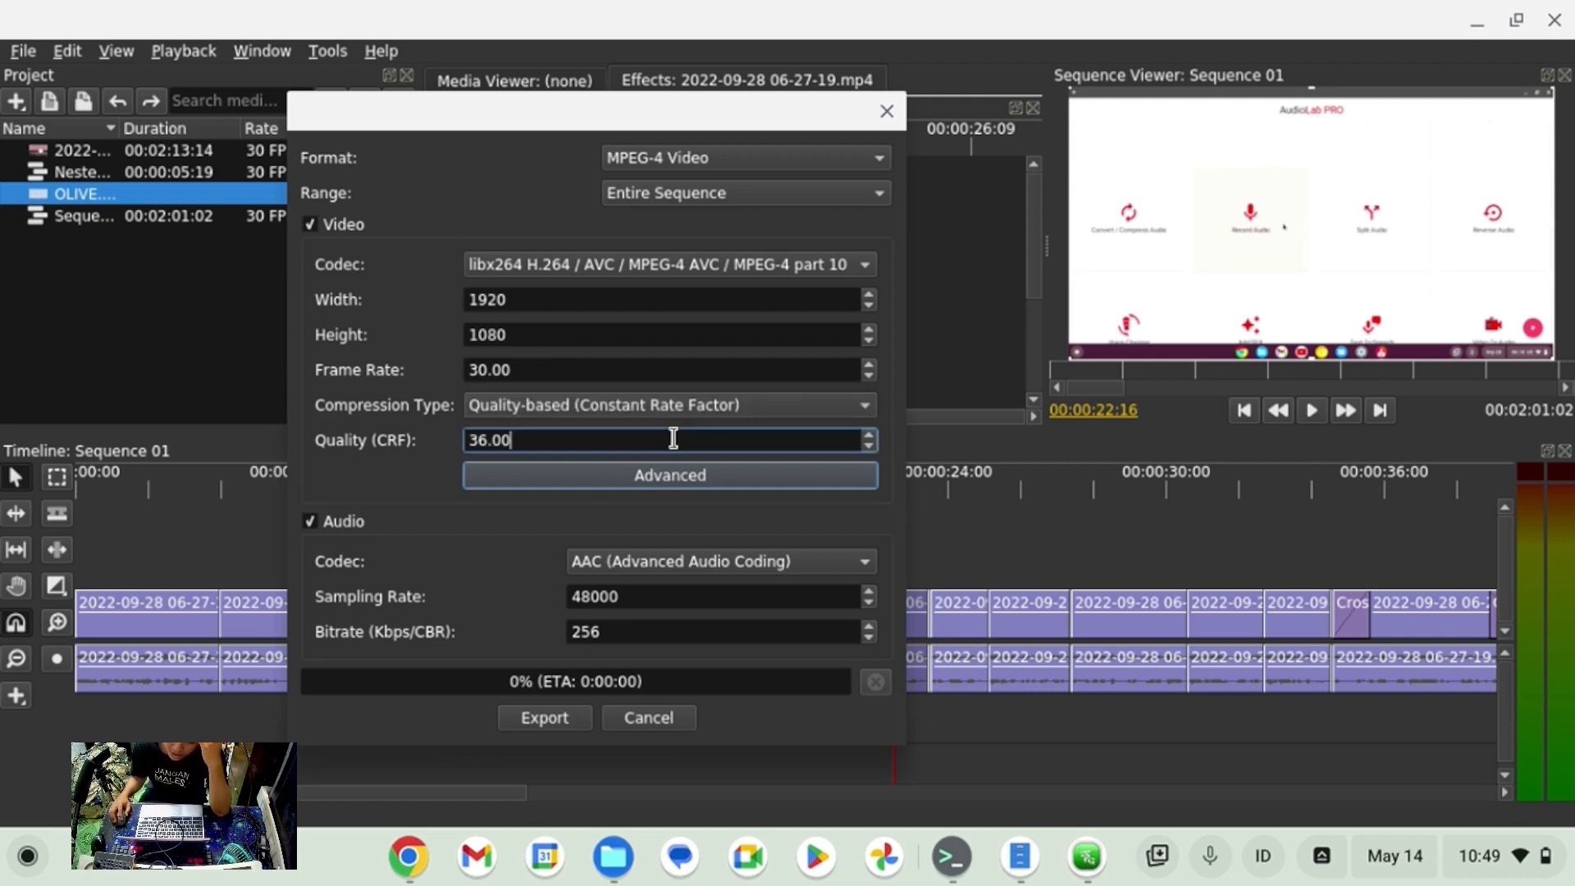
left_click_drag(534, 441, 465, 443)
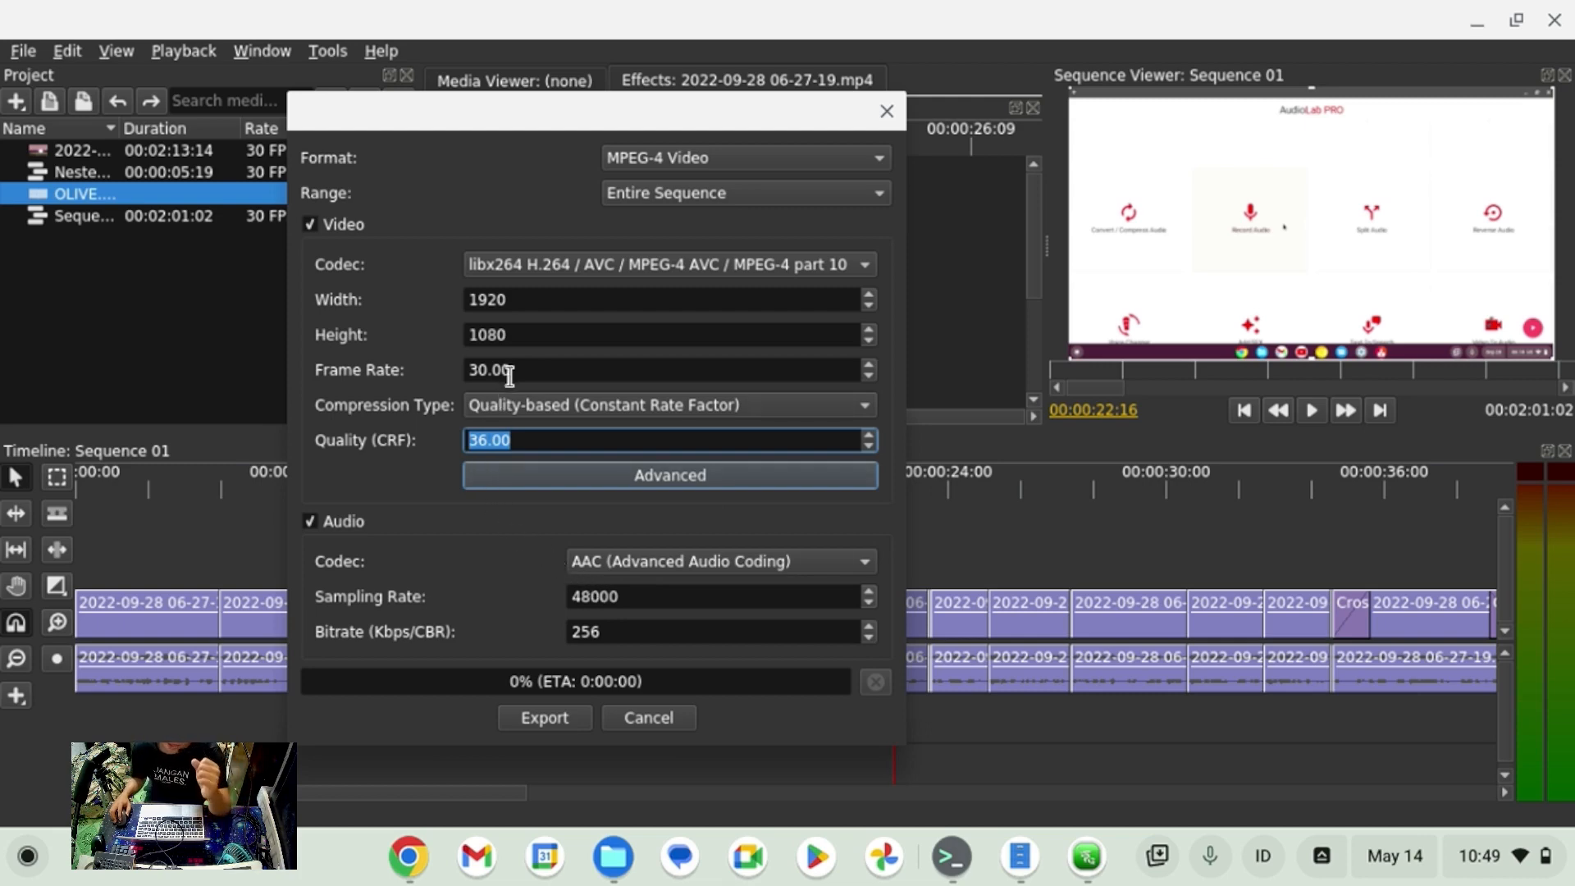
left_click(632, 564)
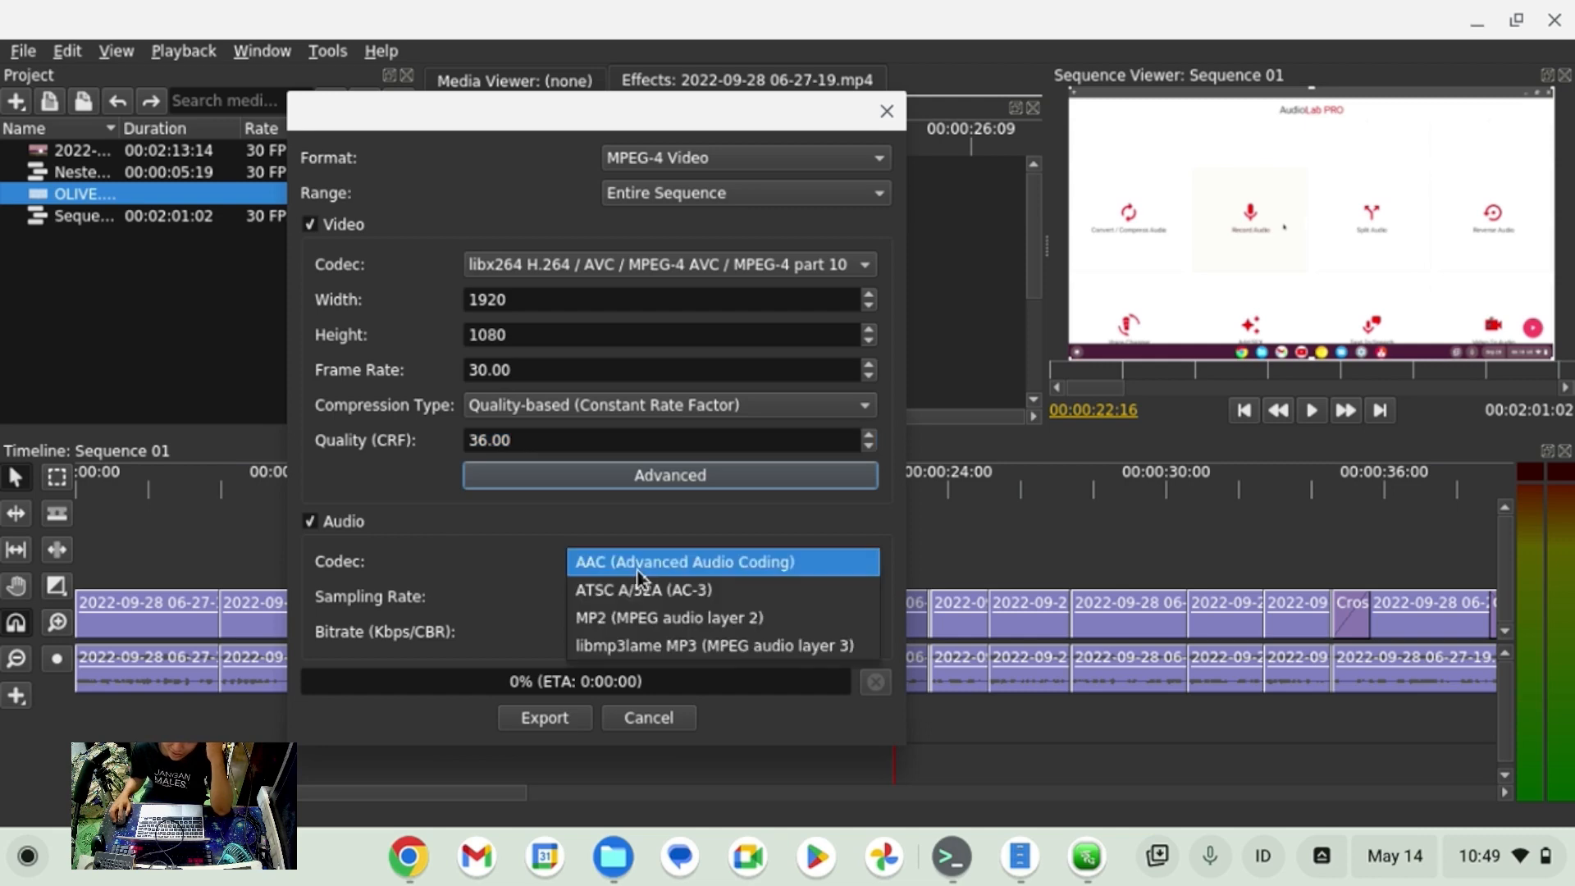
left_click(510, 597)
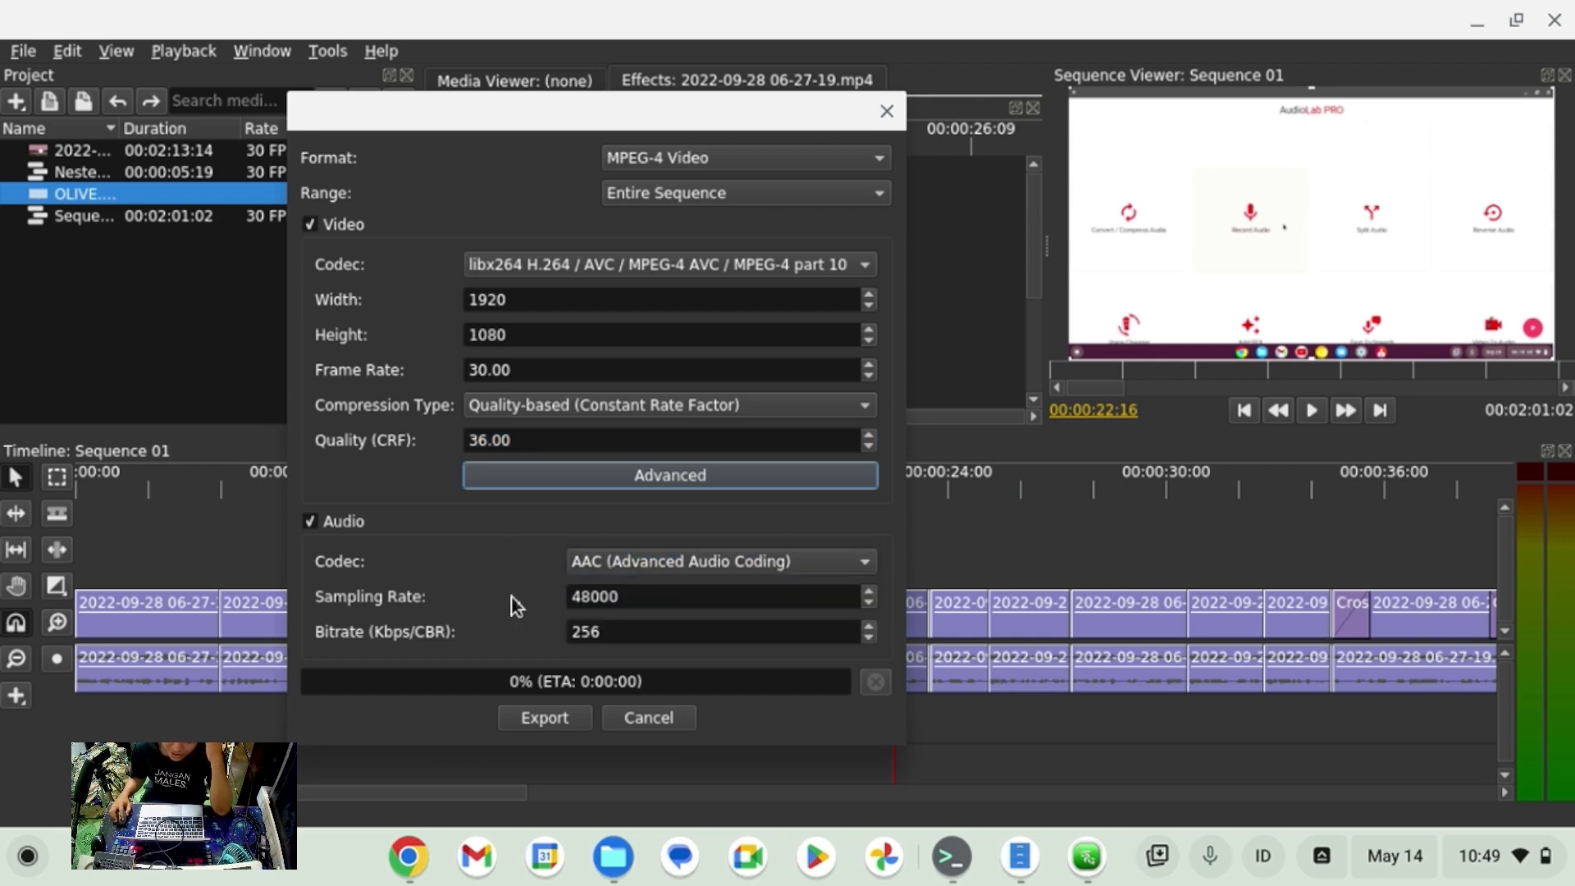
Export the entire sequence as an MPEG-4 video named SD CARD HASIL OLIVE EDITOR in the download training folder.
left_click(553, 721)
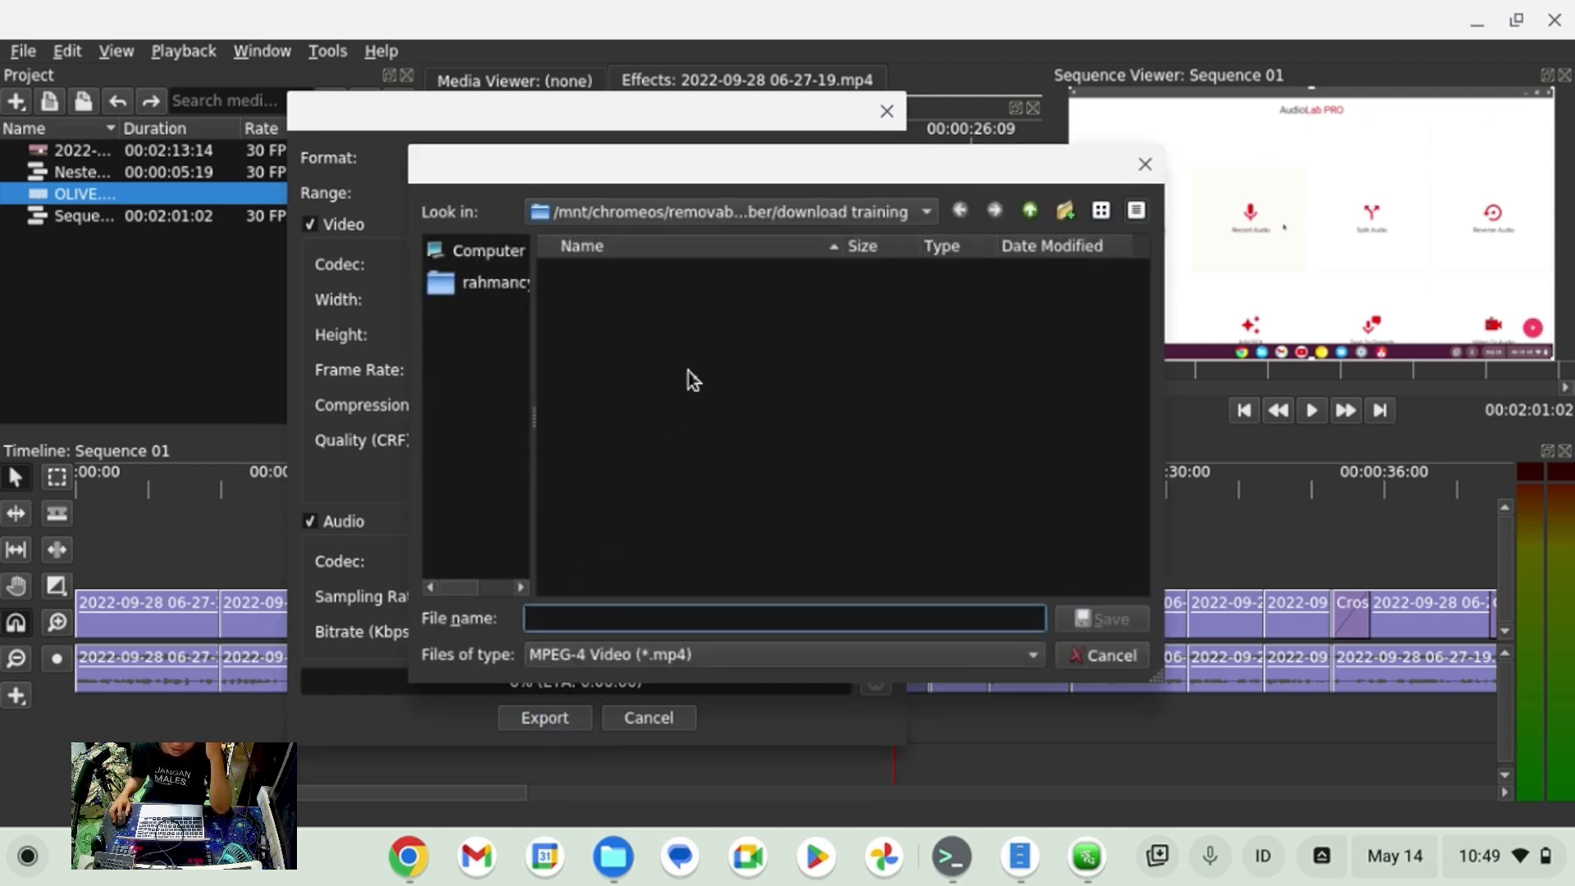
left_click(746, 218)
left_click(1079, 355)
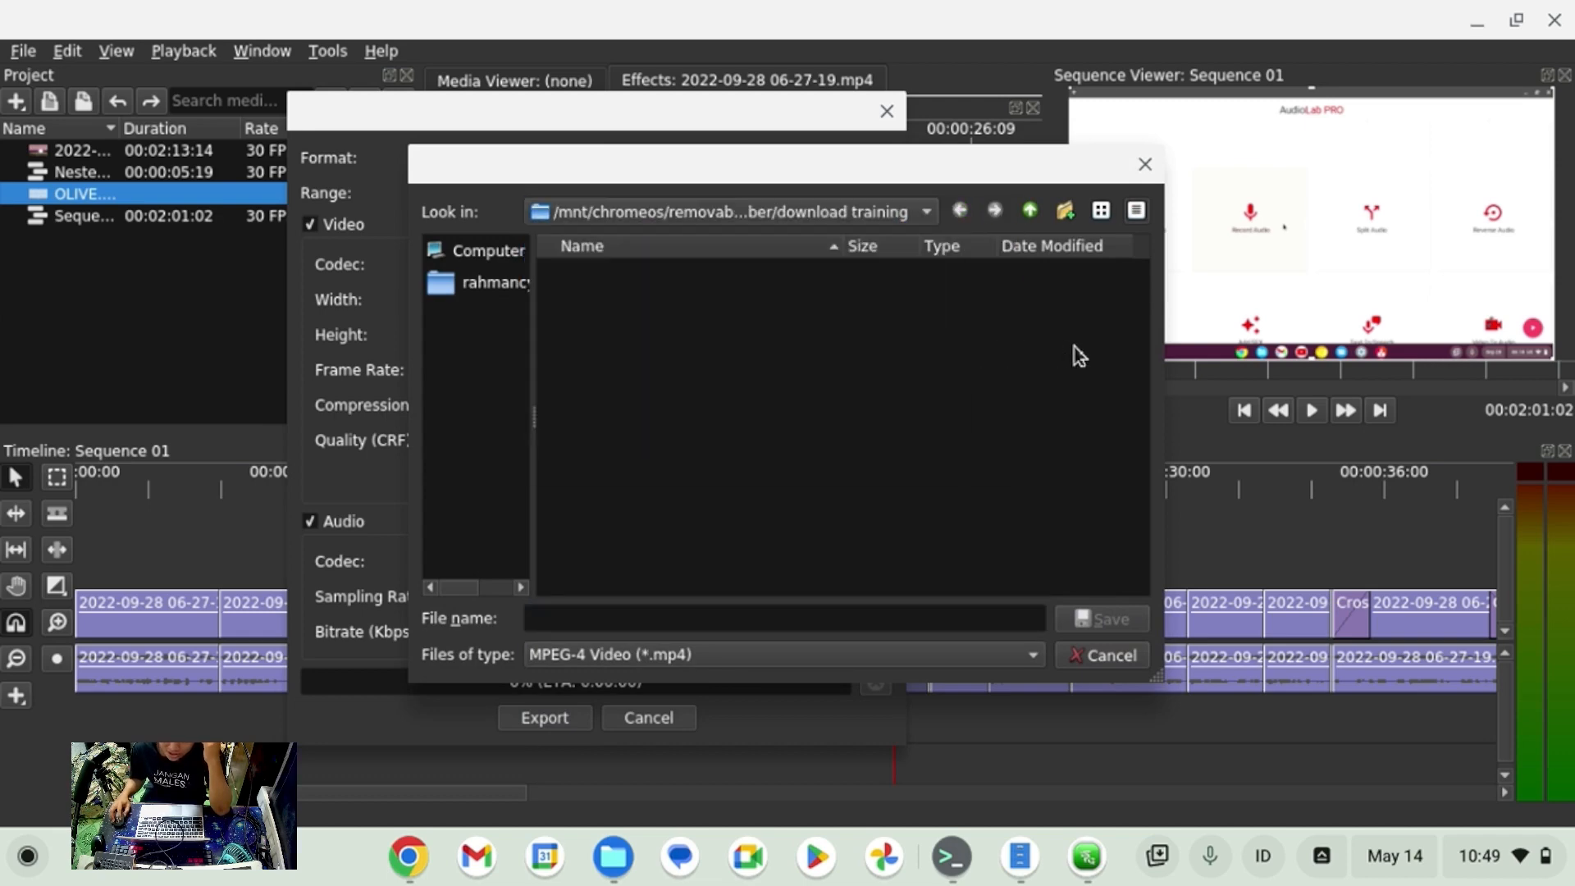
left_click(748, 619)
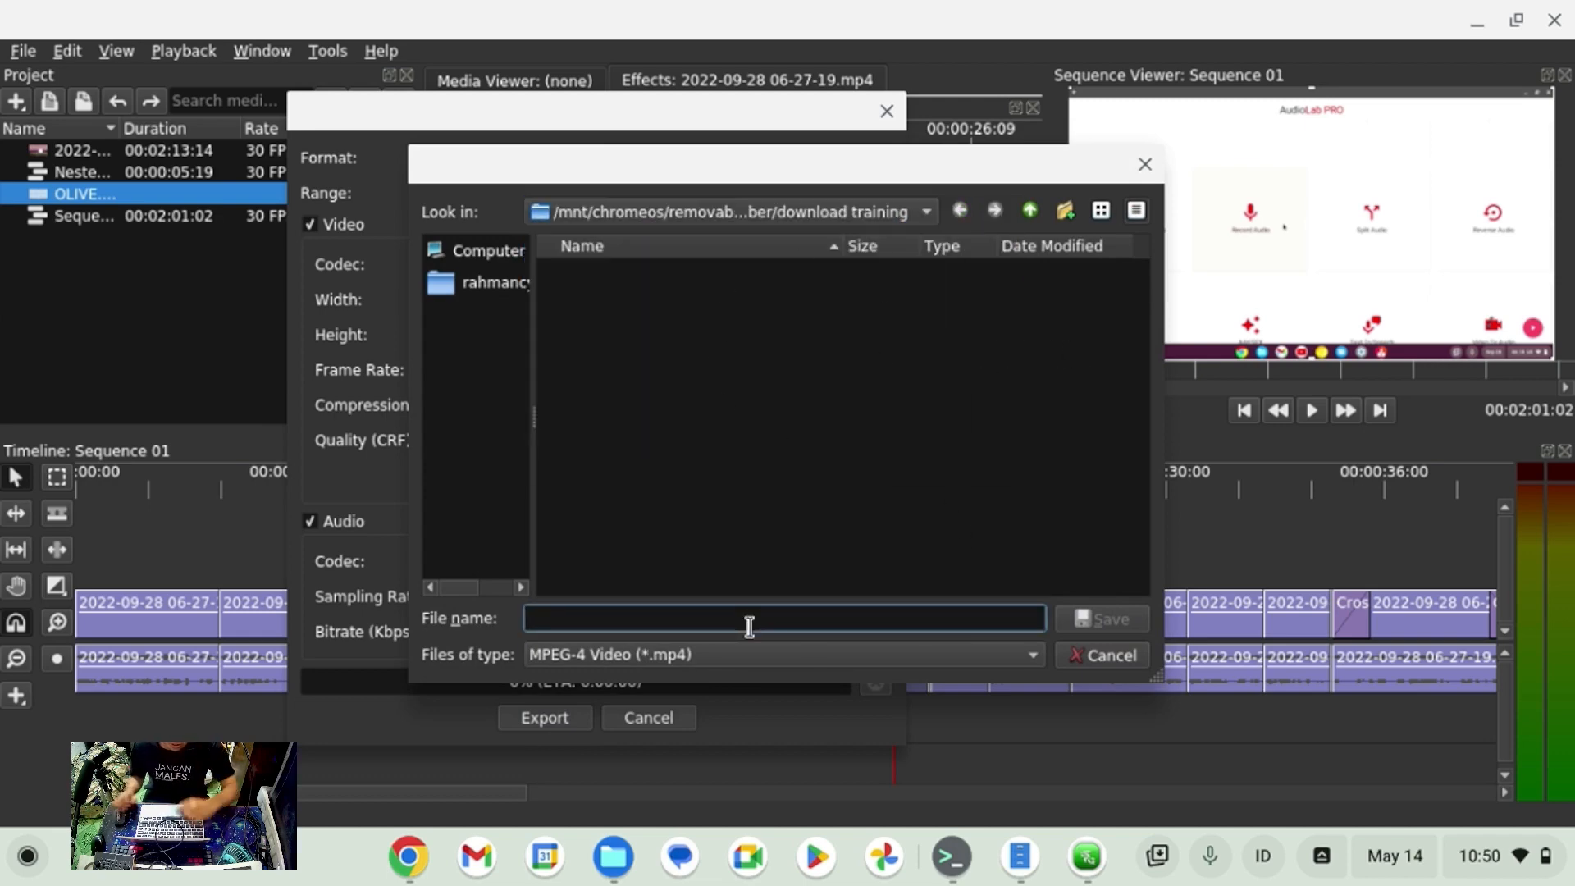
type("SD CARD HASIL OLIVE EDITOR")
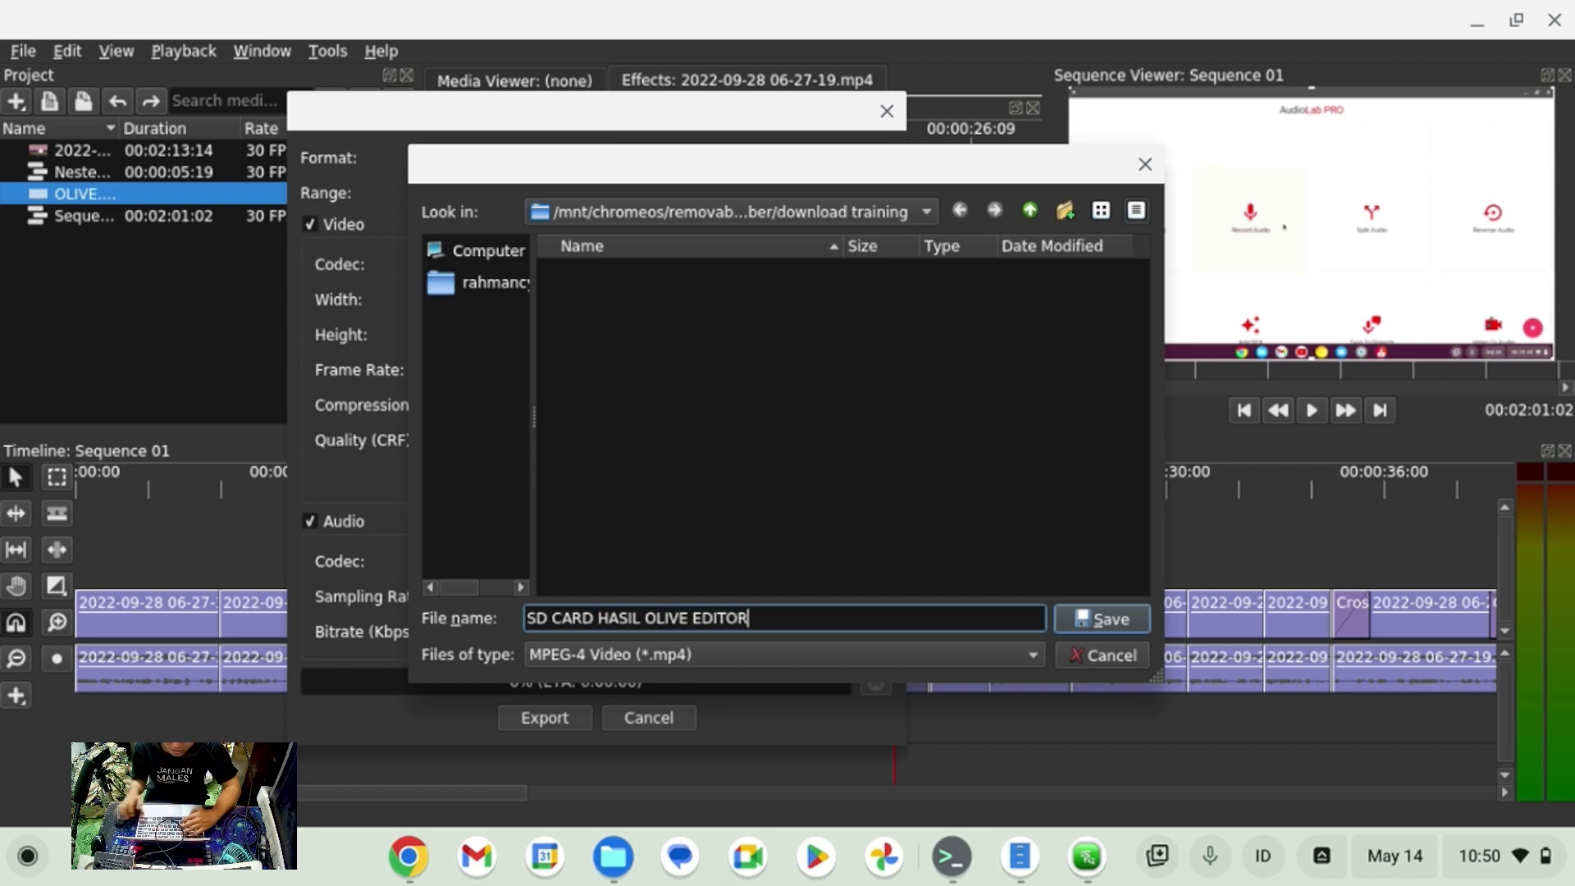
left_click(1130, 625)
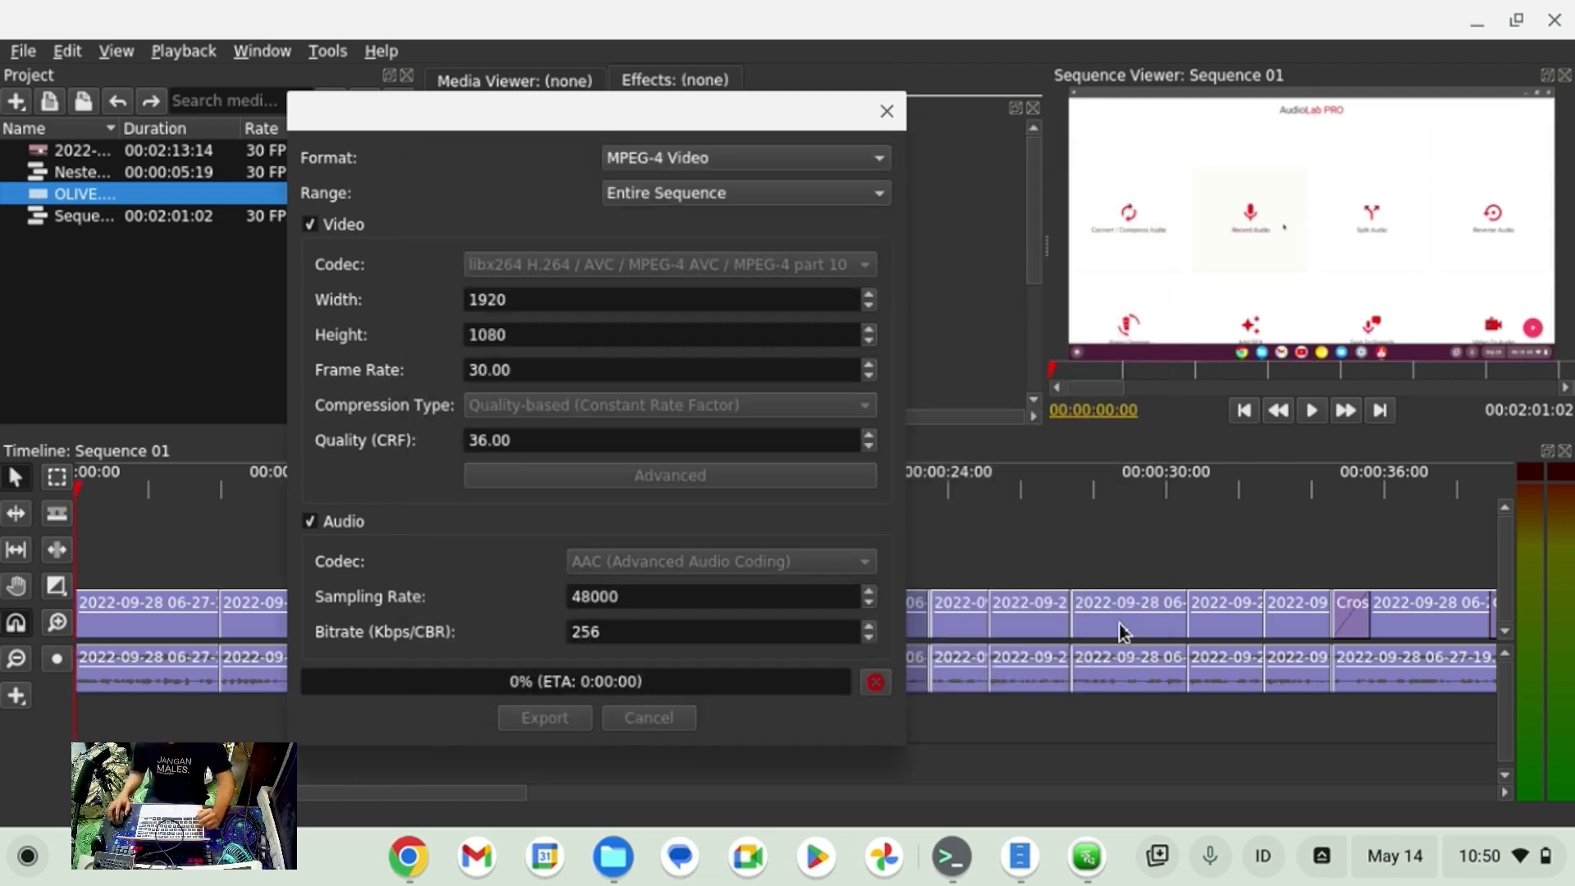
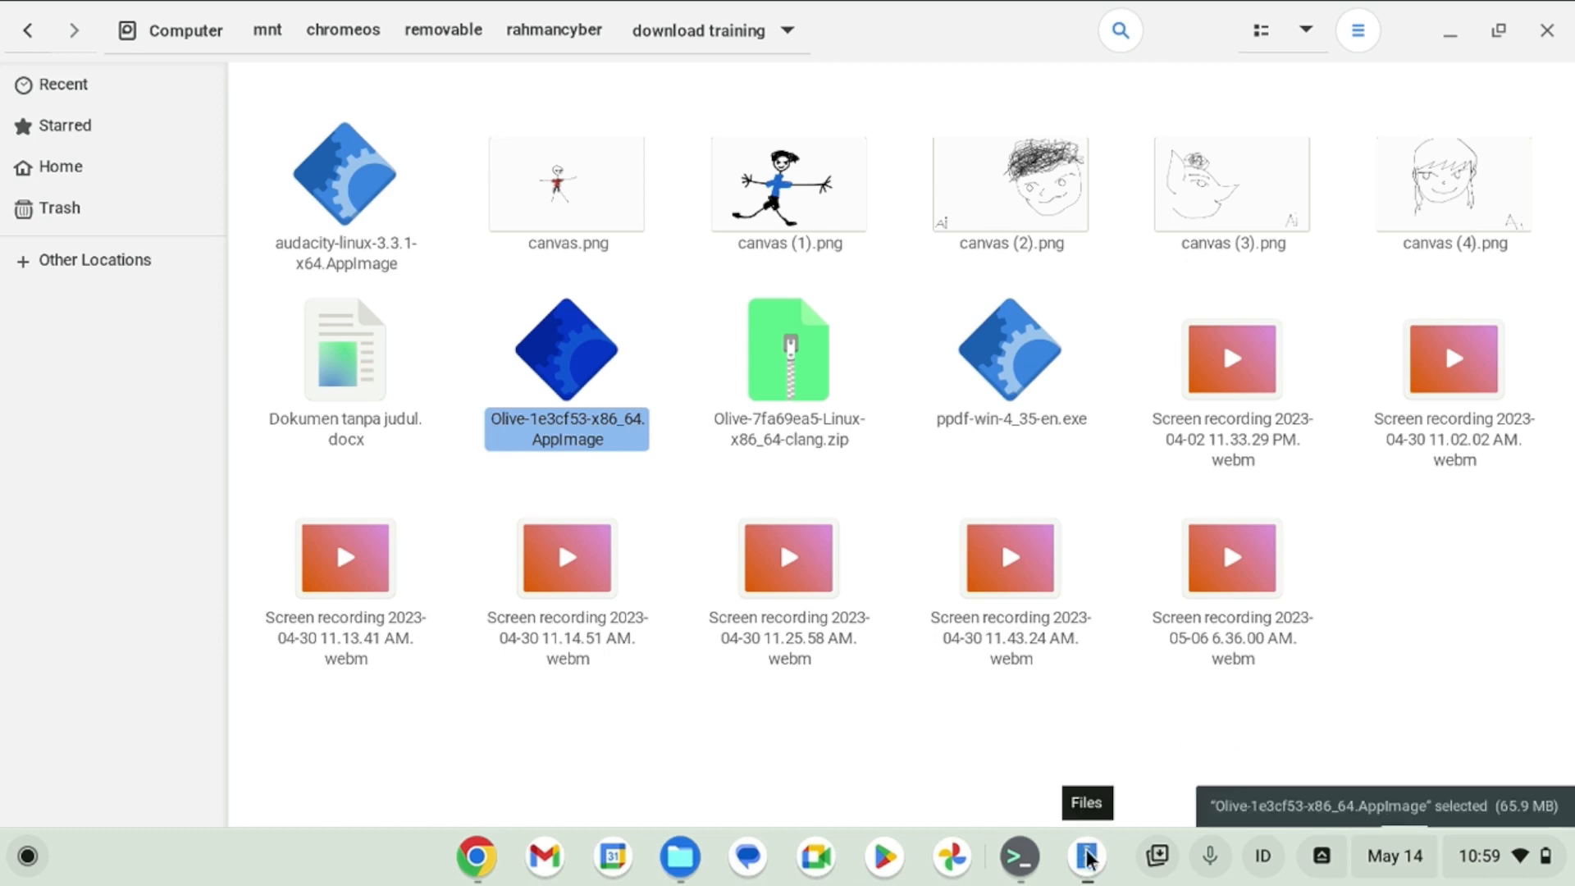
Switch to the ChromeOS Files app and open the download training folder on the SD card.
left_click(693, 500)
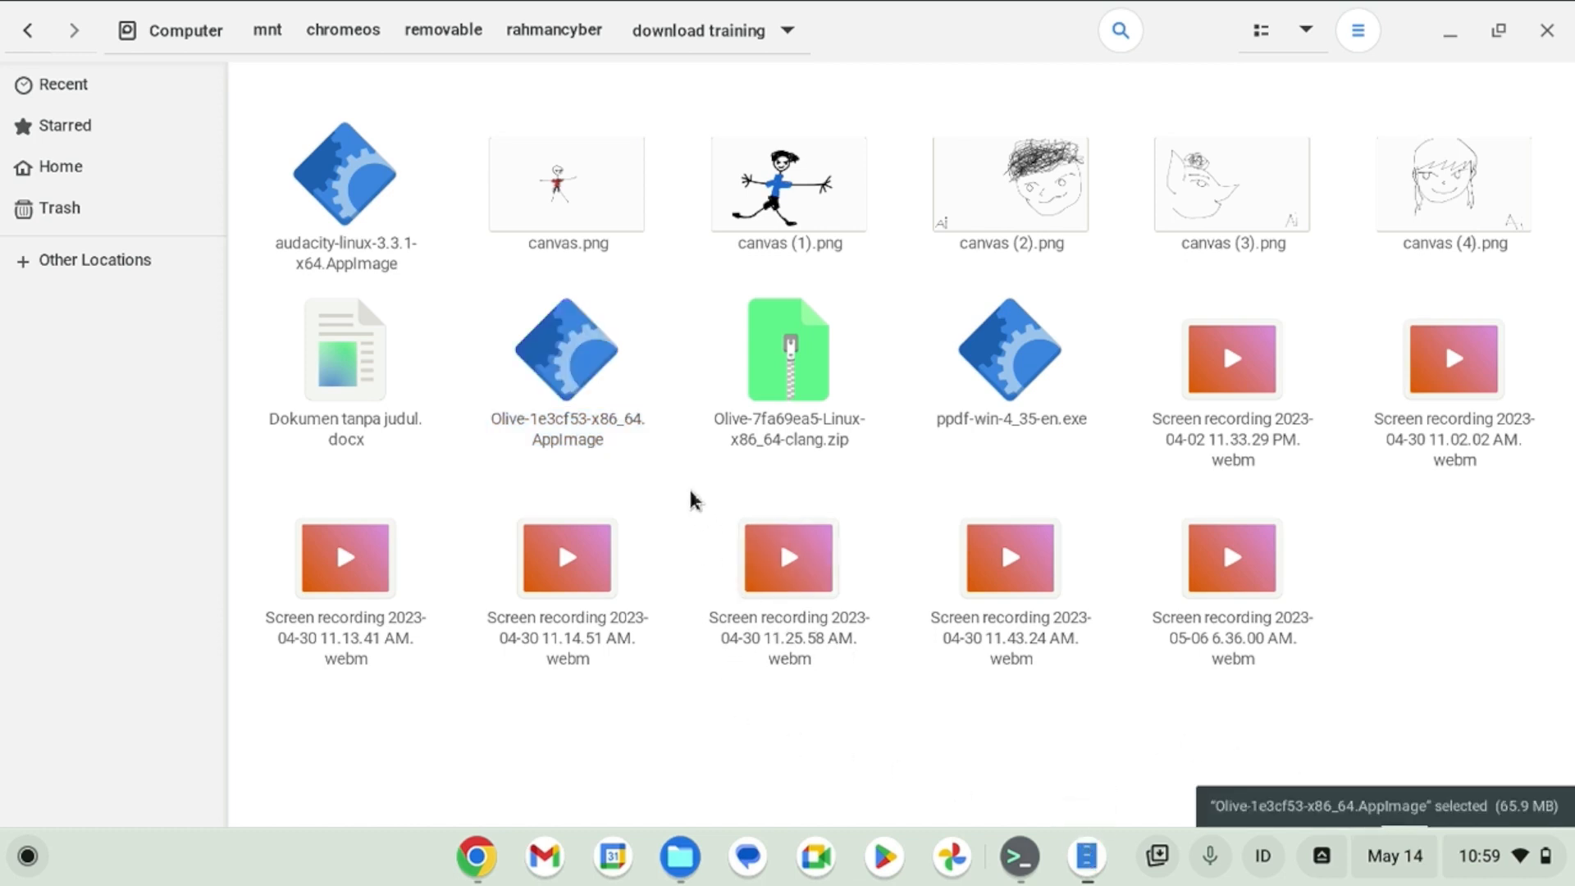
left_click(674, 866)
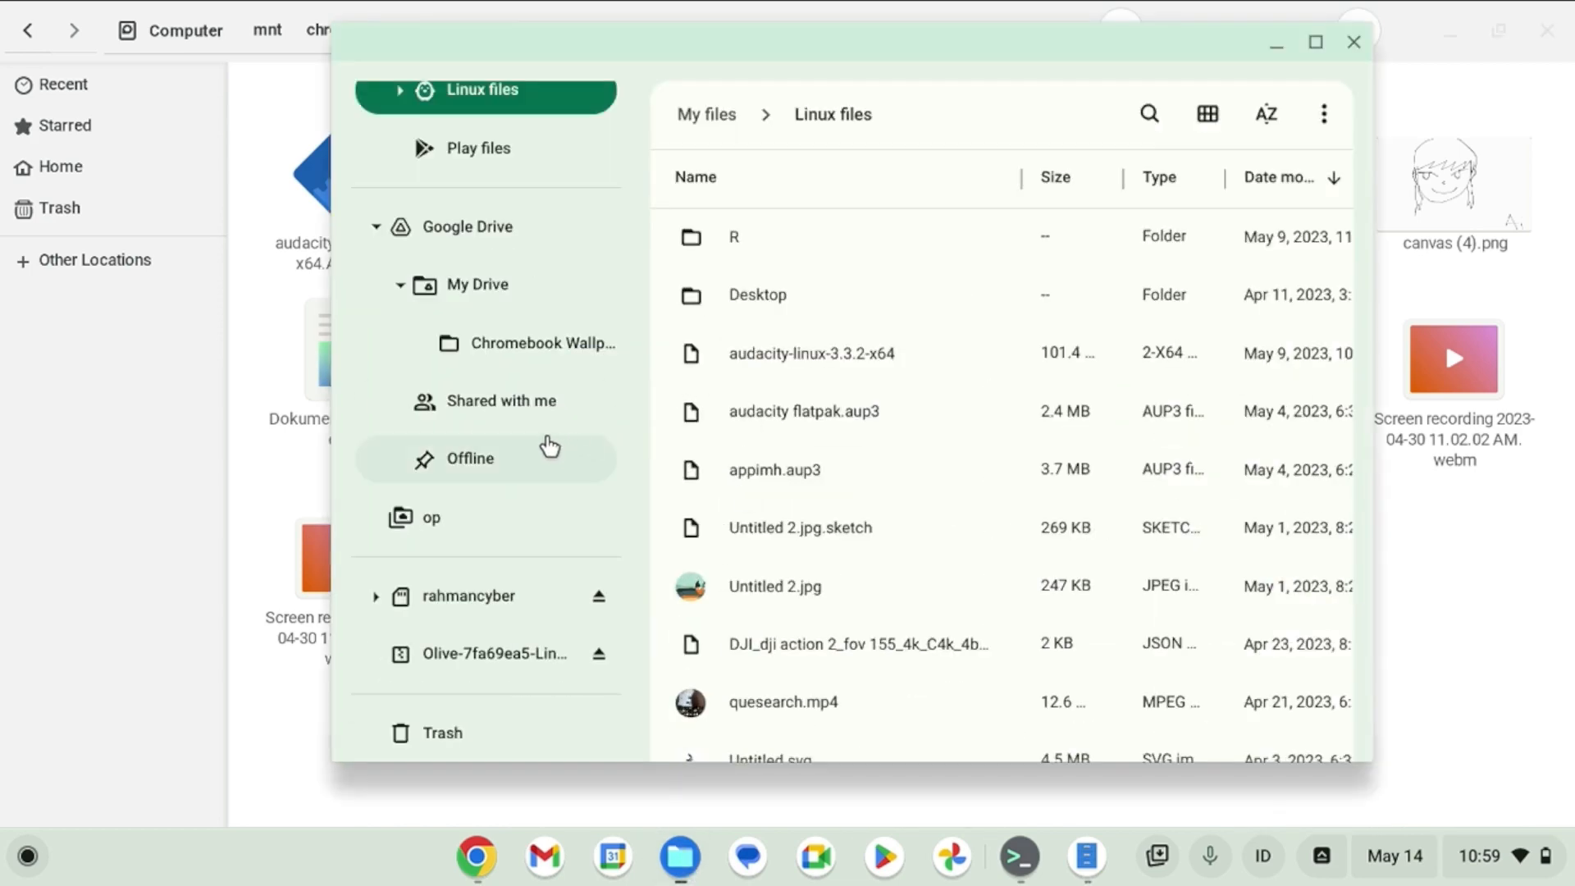
left_click(509, 601)
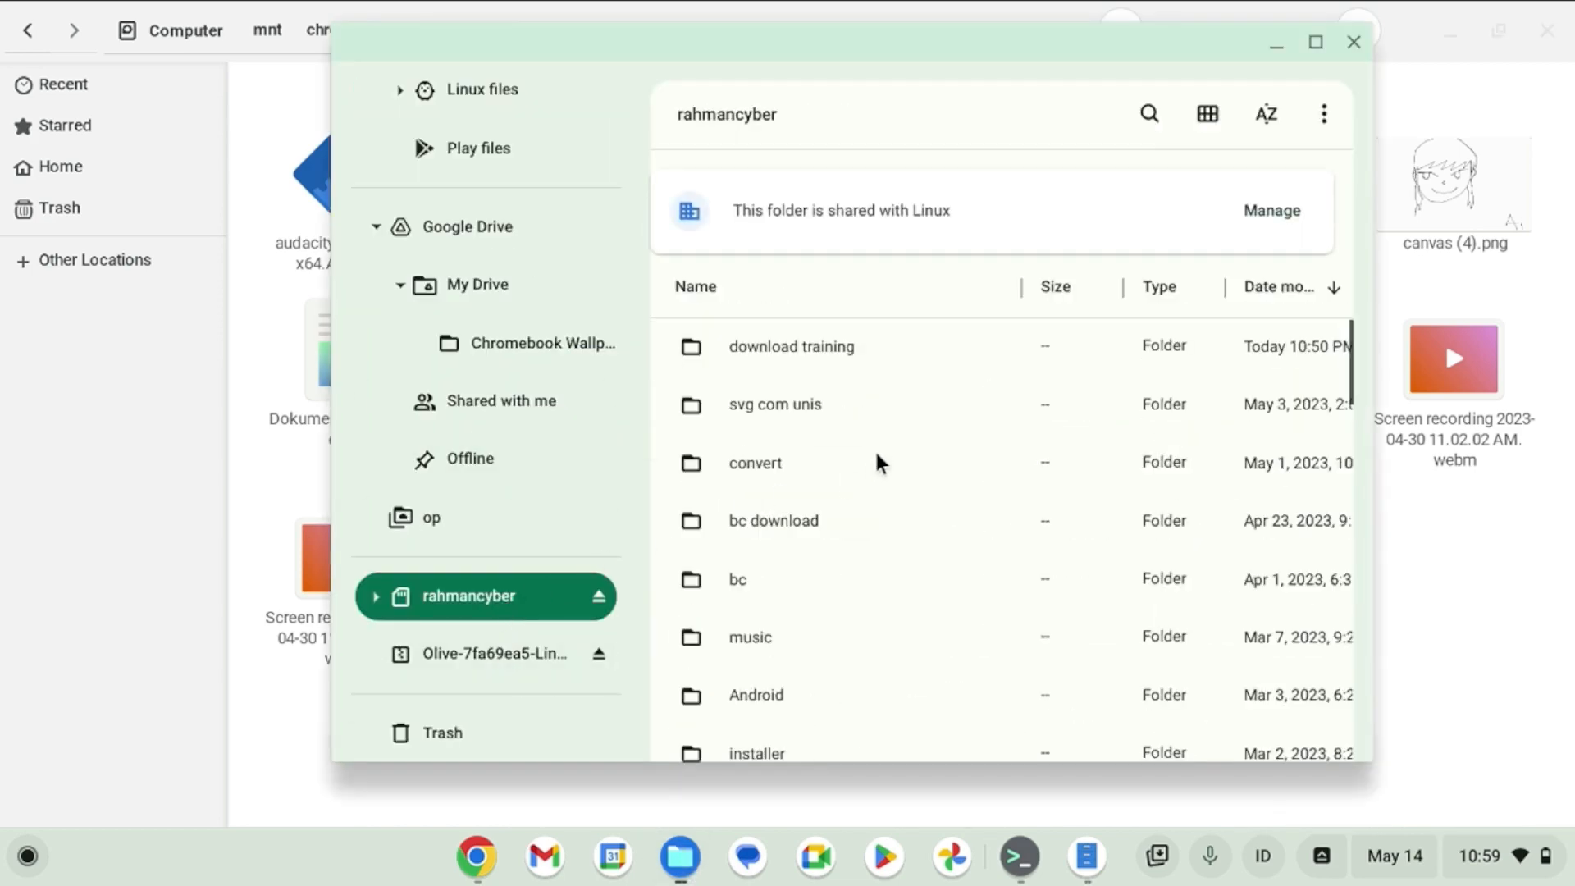
double_click(848, 347)
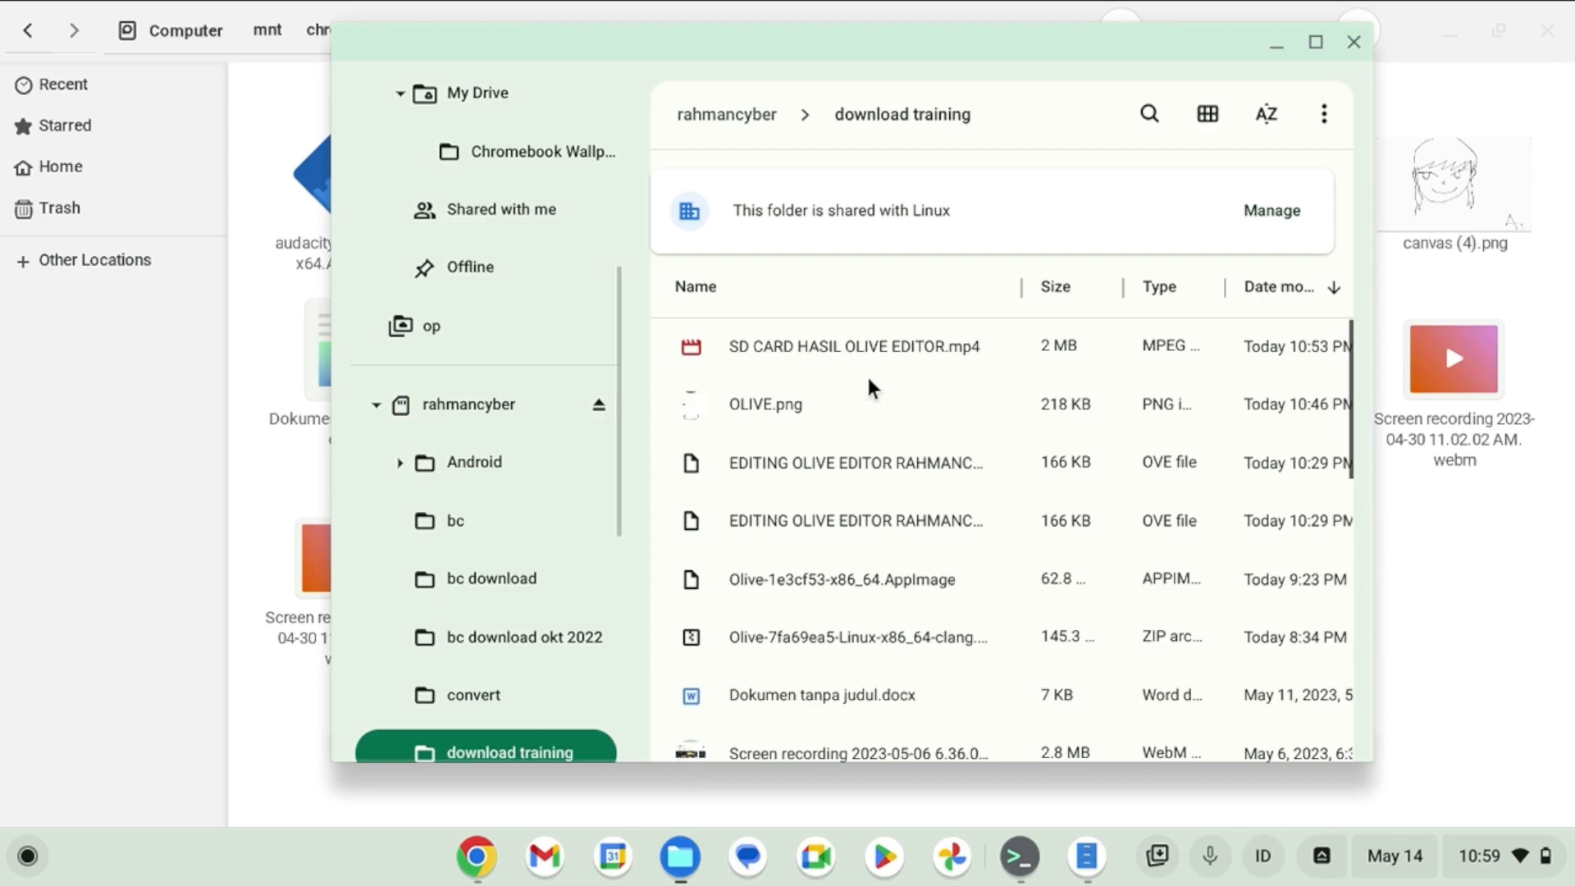
Try to play SD CARD HASIL OLIVE EDITOR.mp4, close the viewer and put the file manager window away.
left_click(907, 337)
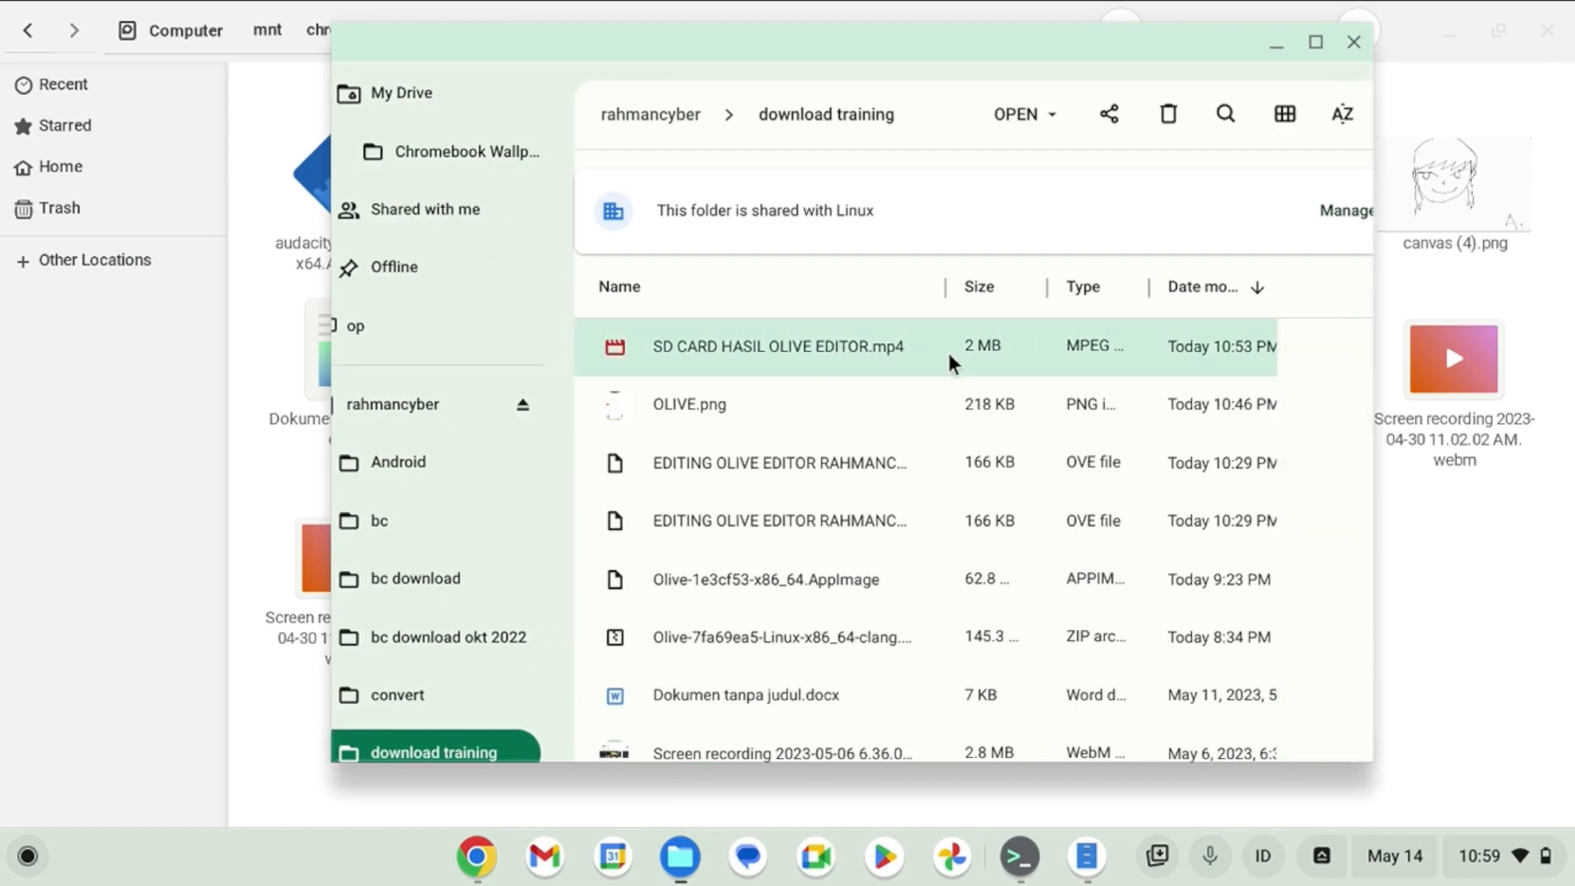
double_click(946, 349)
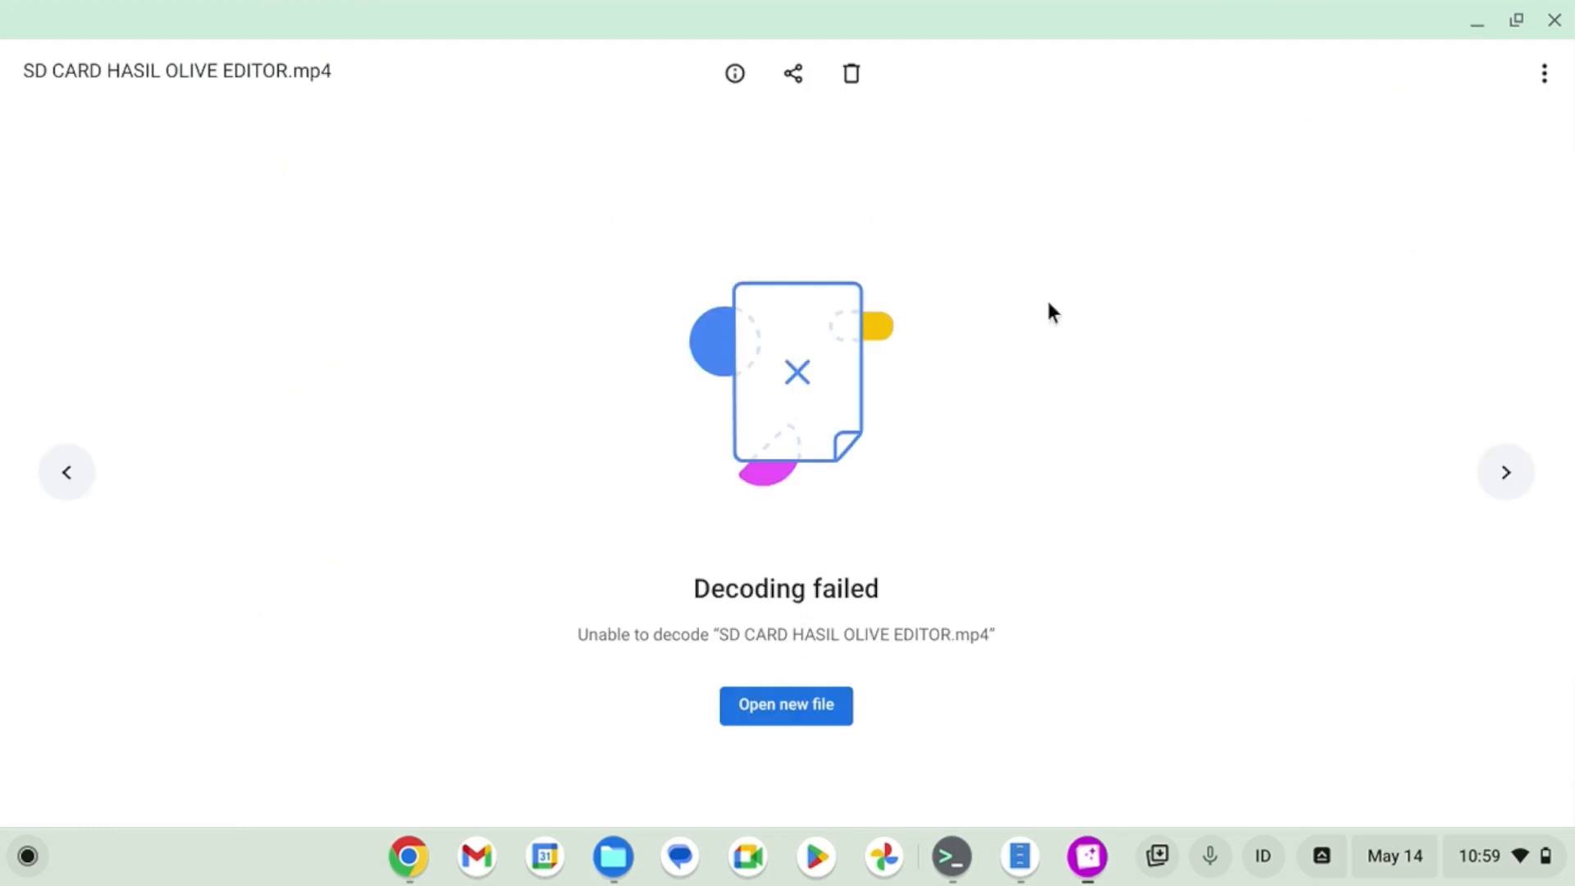
left_click(1554, 20)
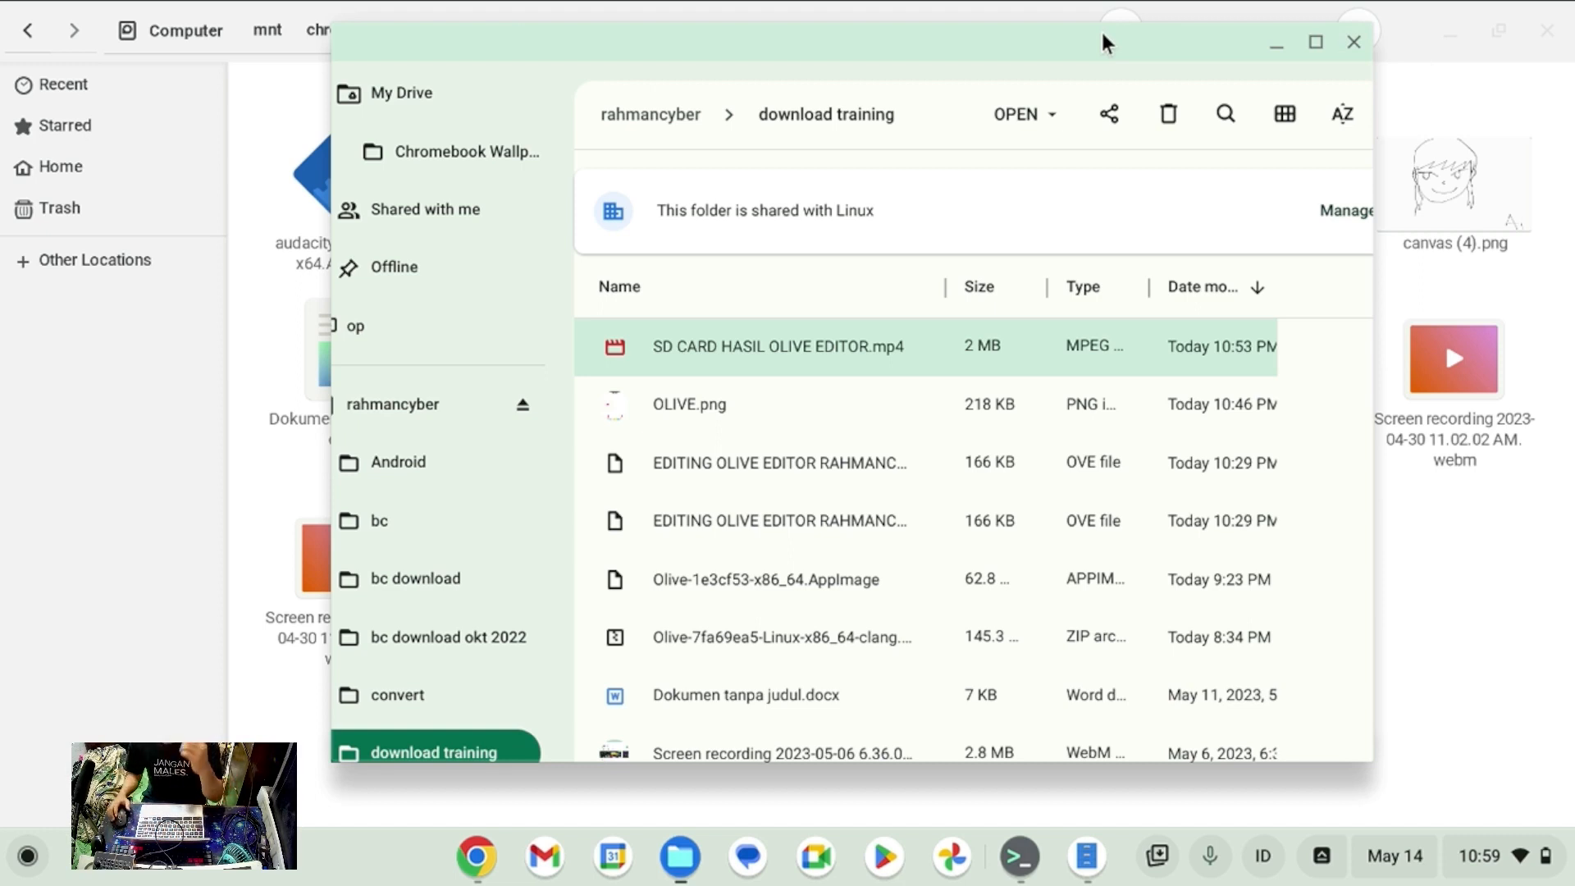
left_click(1262, 58)
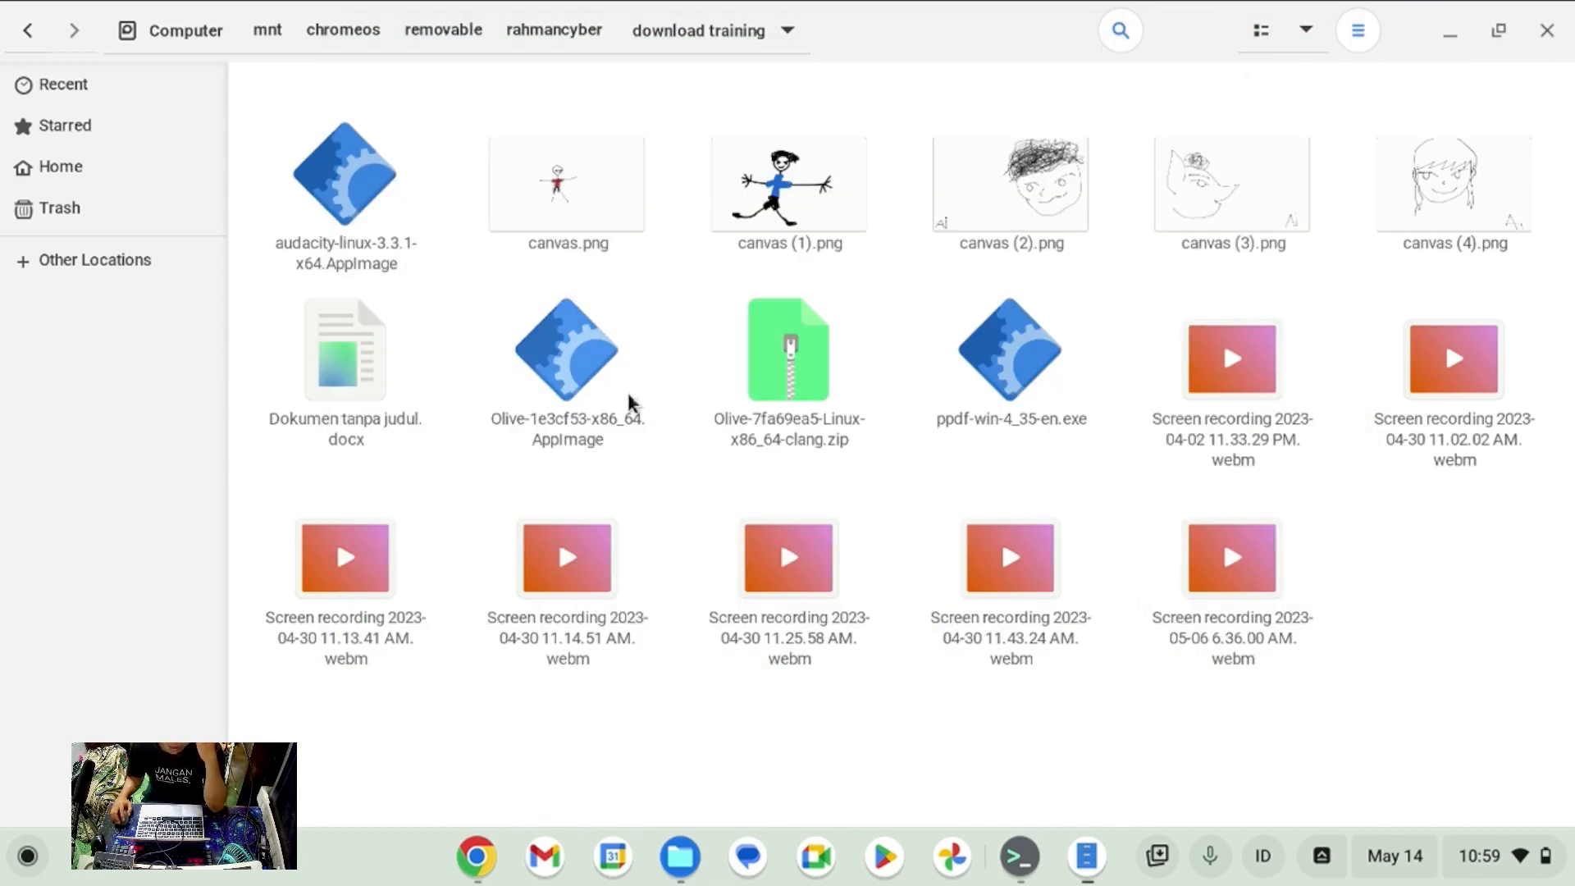
Launch Olive-1e3cf53-x86_64.AppImage, open the autorecovery project and dismiss the welcome message.
left_click(565, 379)
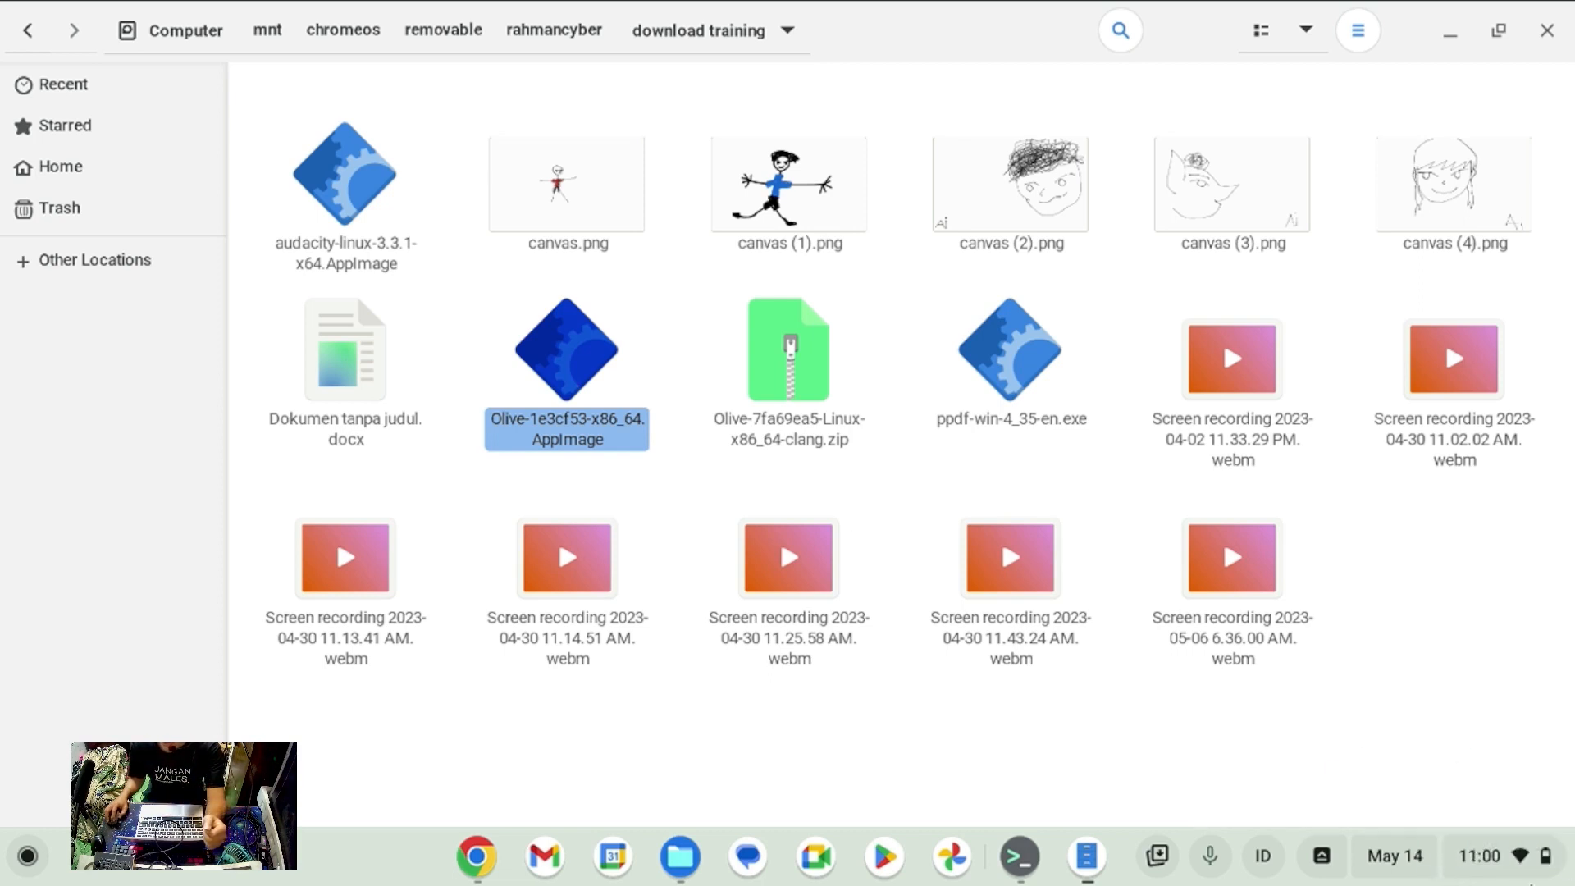
left_click(1498, 866)
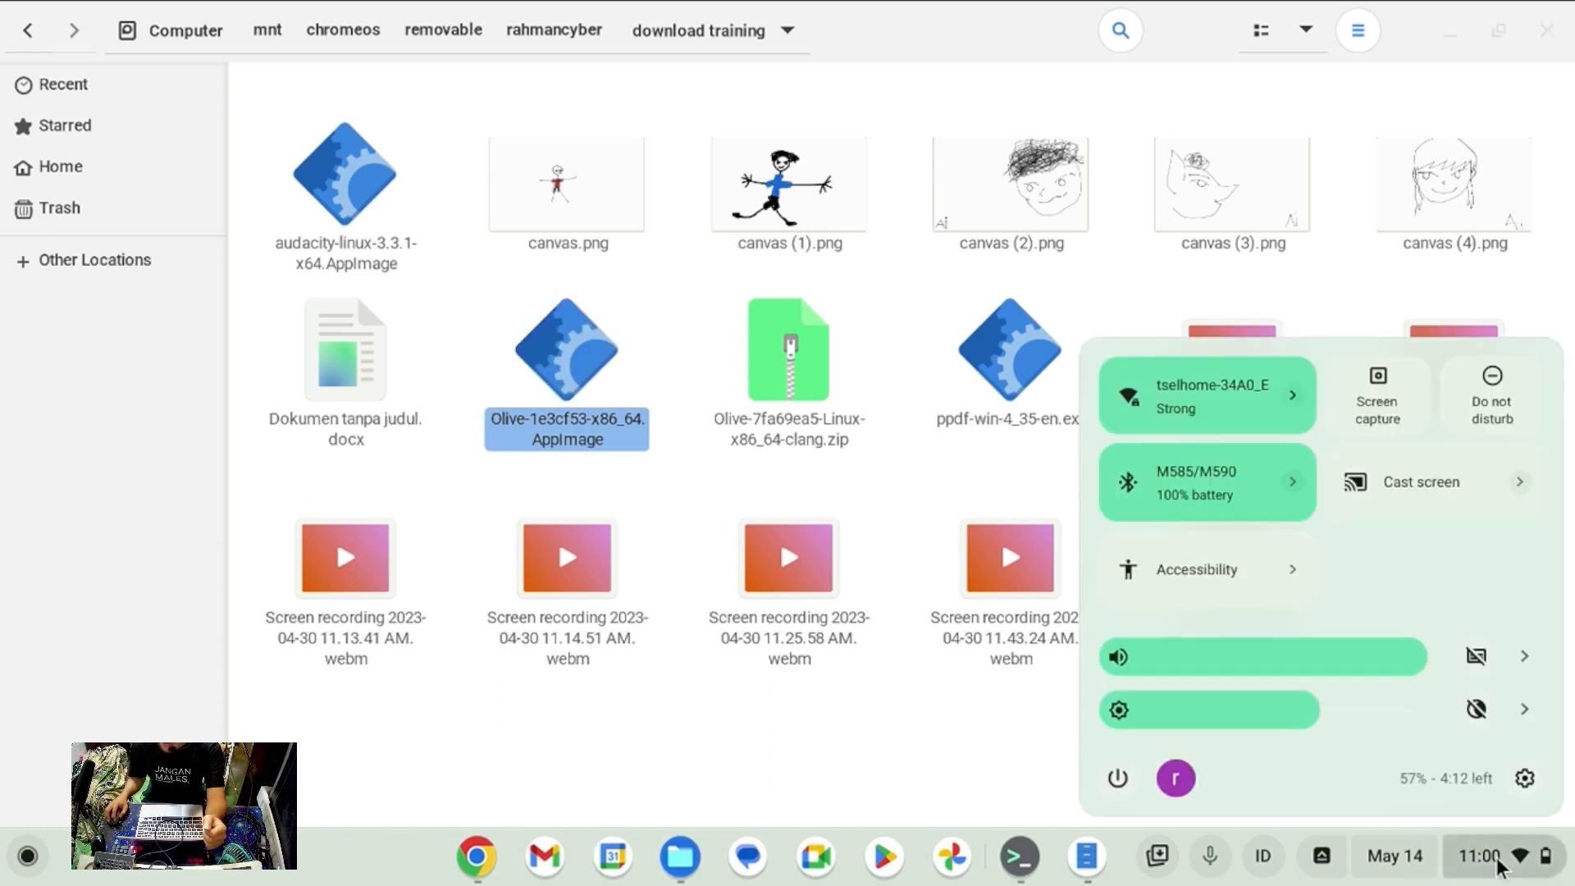
left_click(1516, 874)
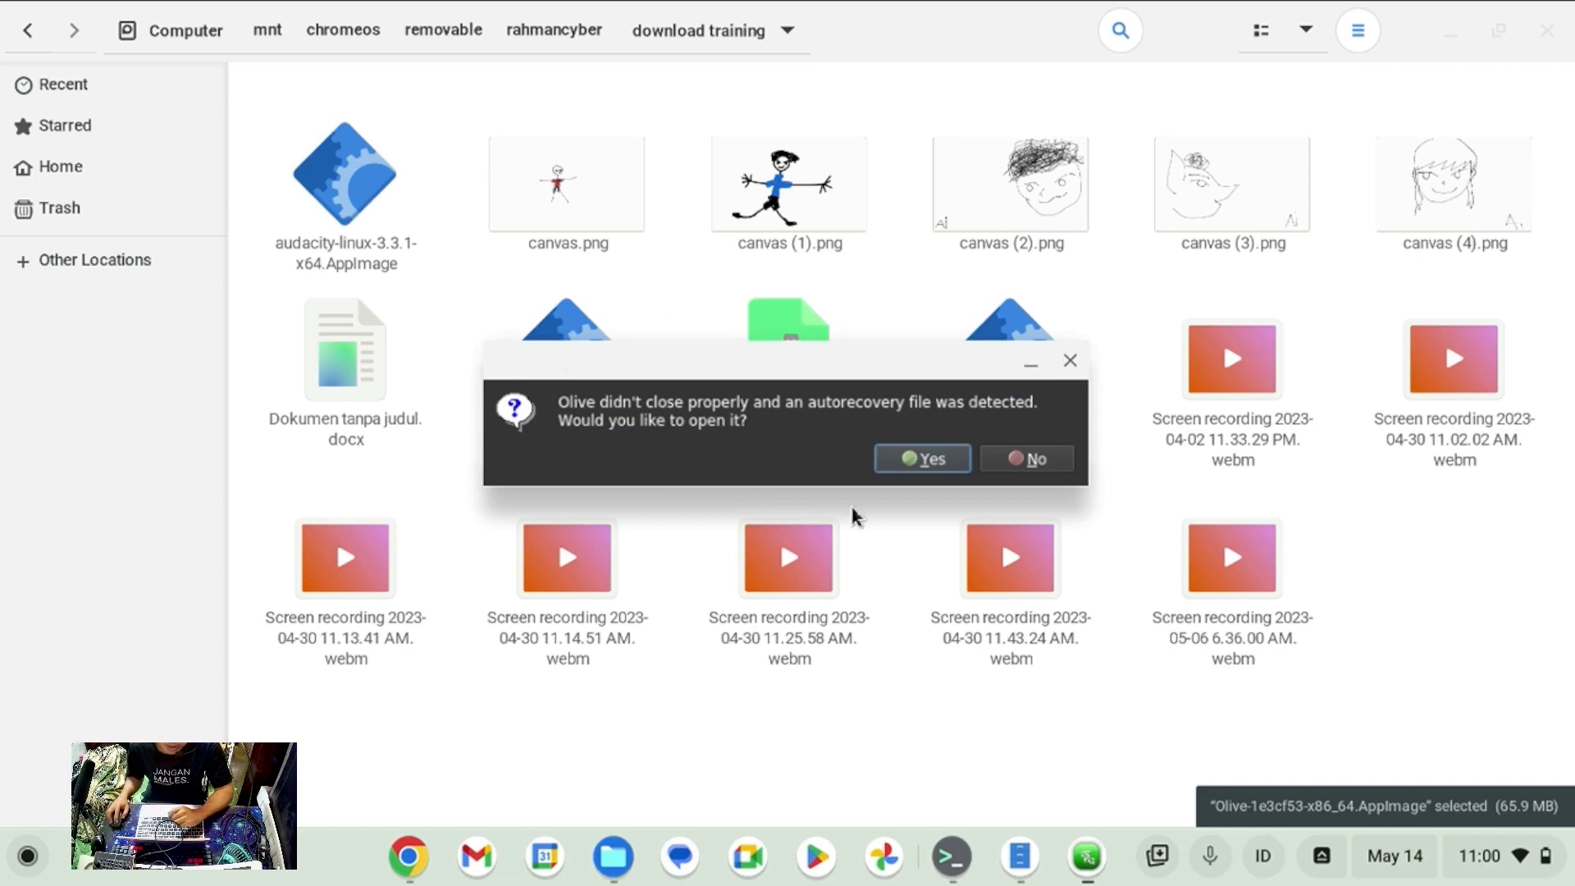
left_click(913, 463)
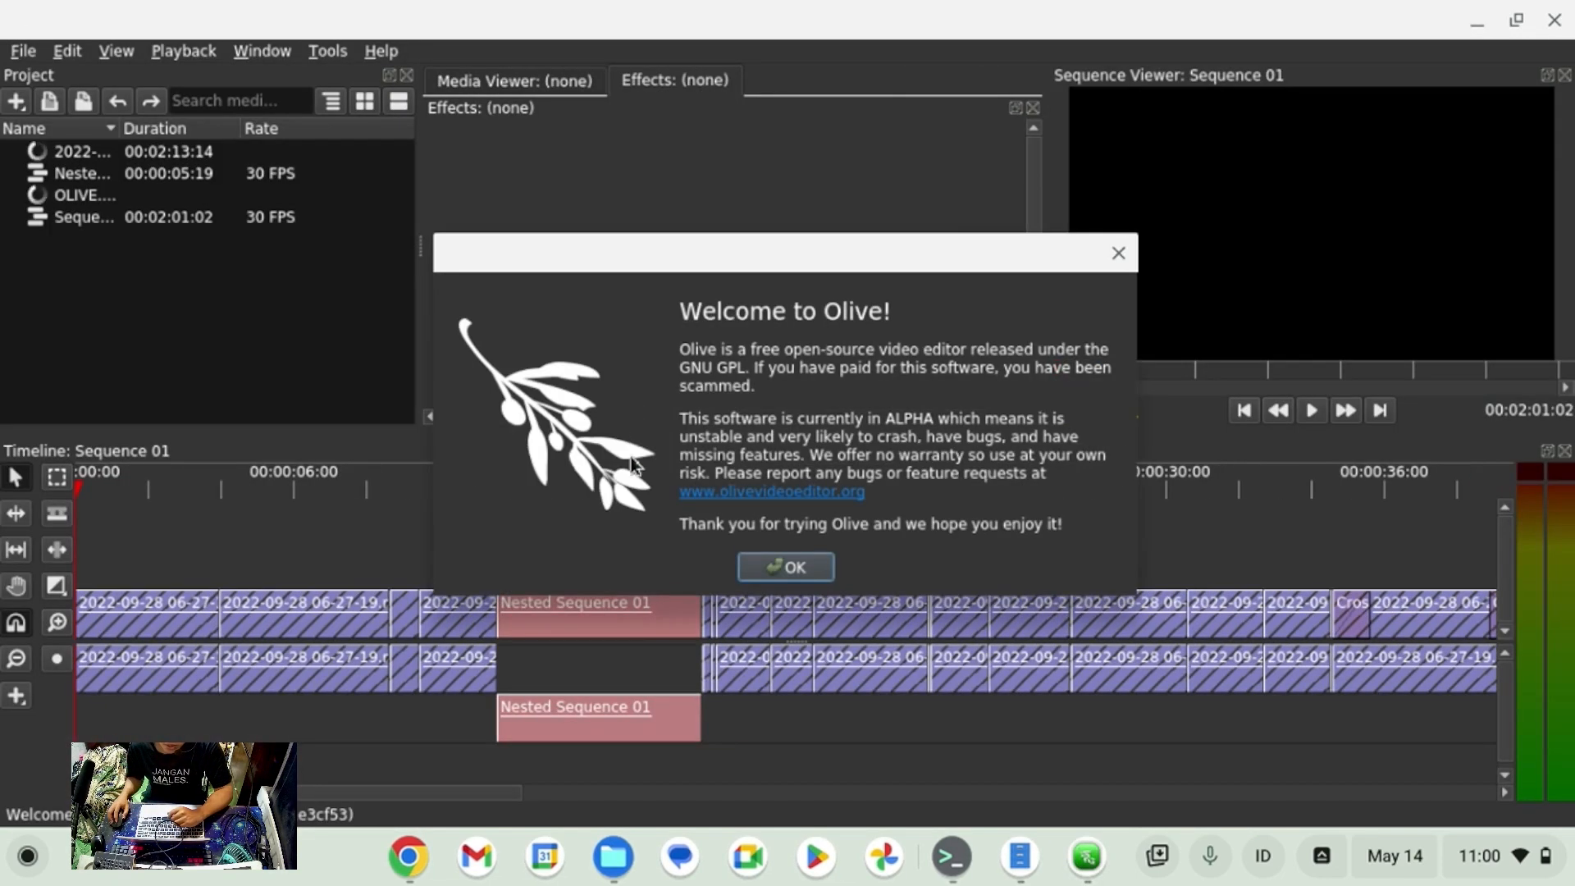
left_click(767, 566)
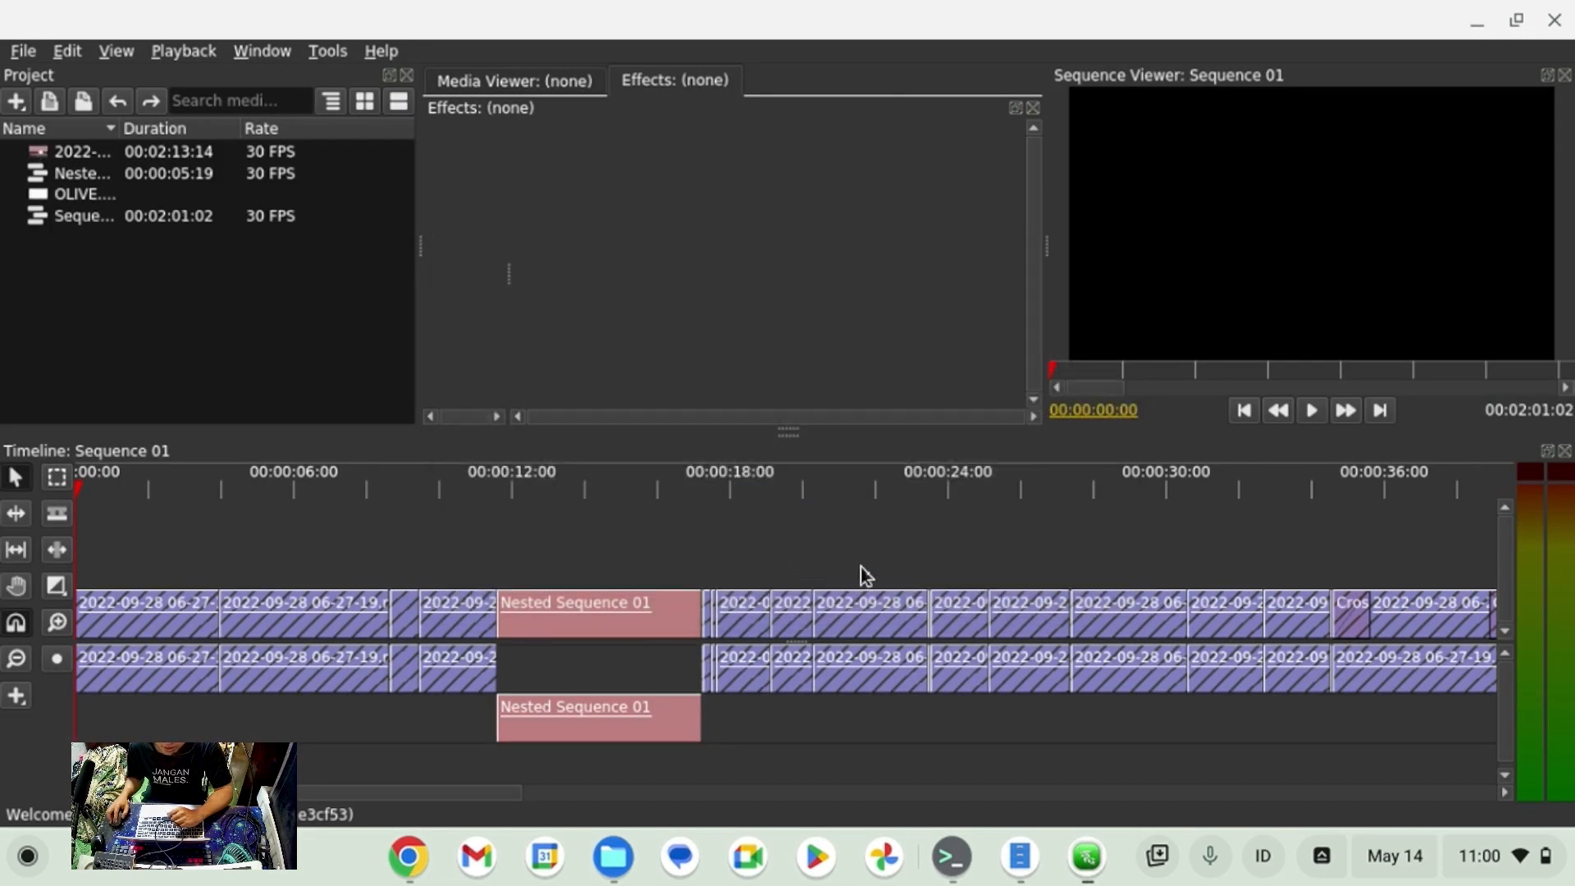
Check the speed and duration of the clip starting at 00:00:20:09, and delete that clip from the timeline.
scroll(865, 558, "down", 7)
scroll(843, 558, "up", 2)
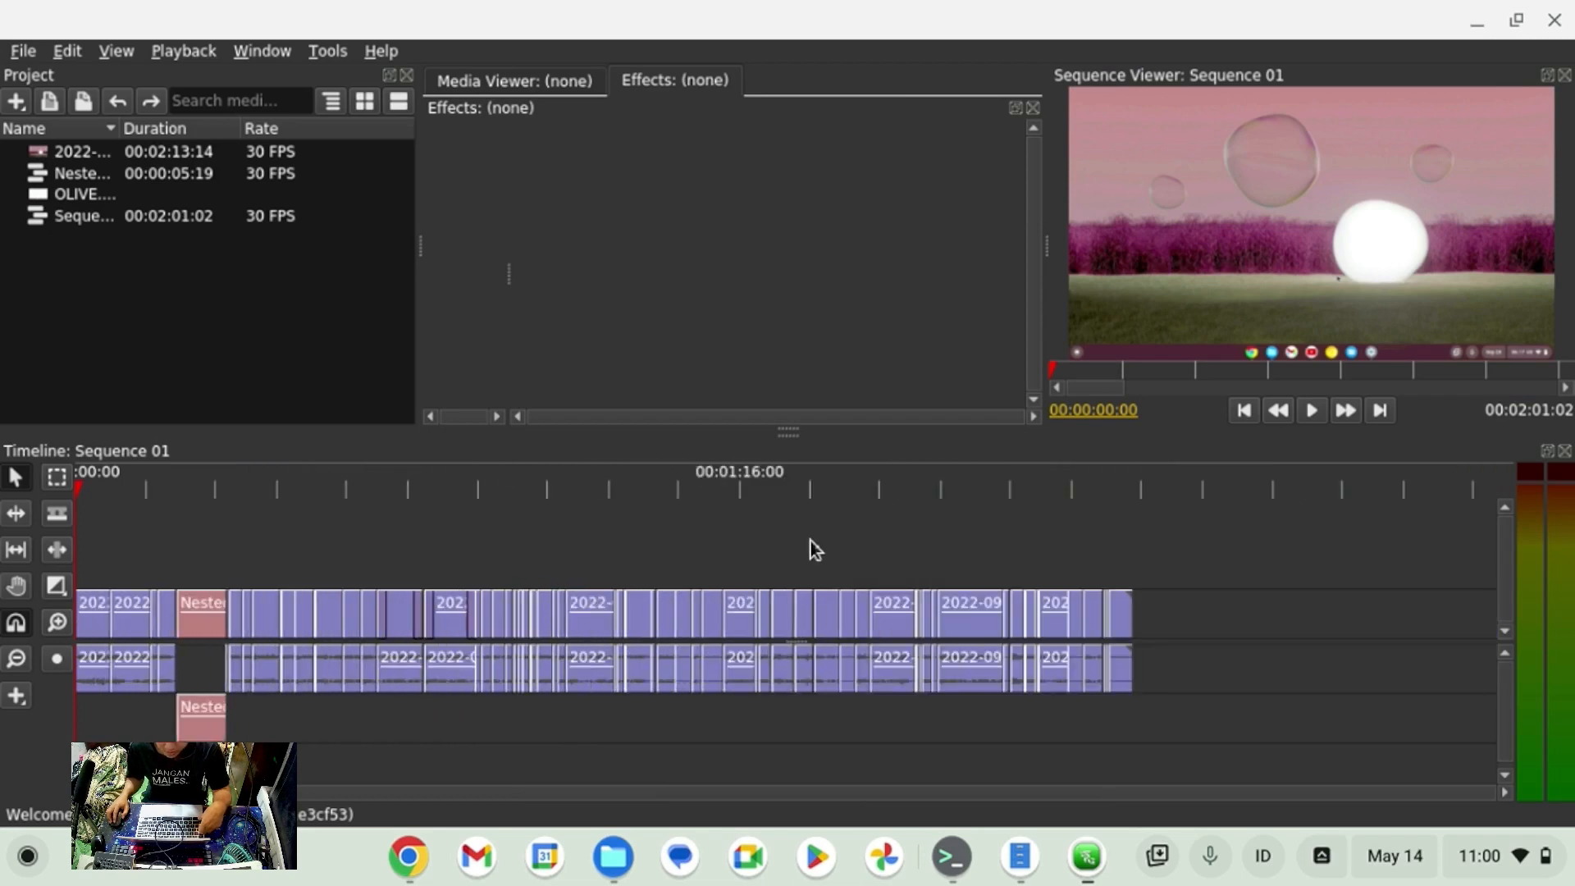
left_click(840, 497)
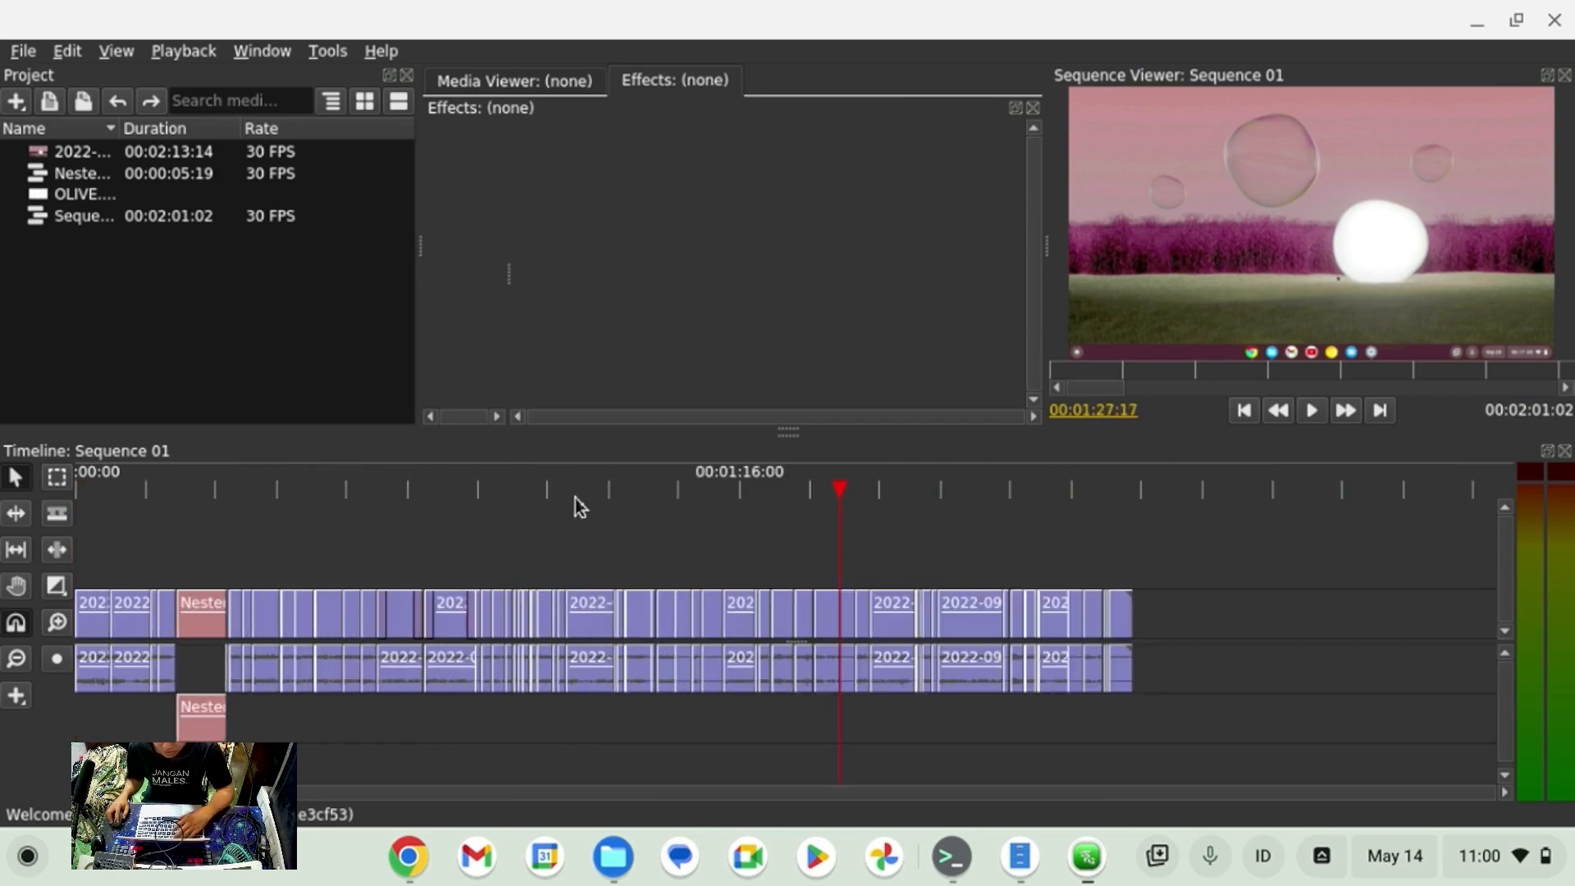
scroll(395, 616, "up", 3)
left_click(395, 617)
right_click(396, 616)
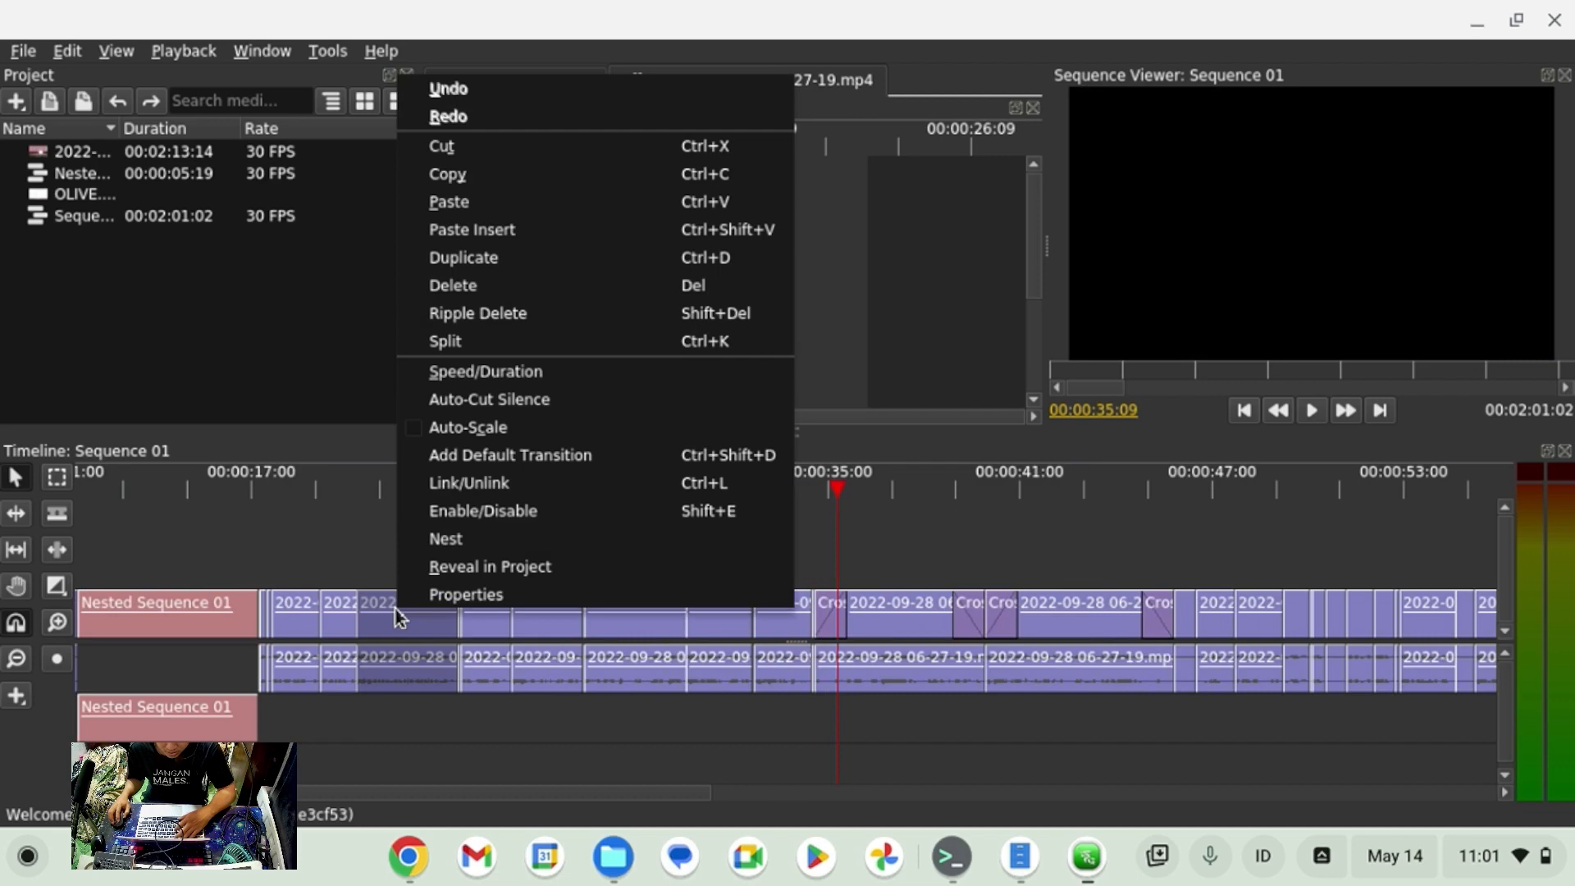
left_click(568, 371)
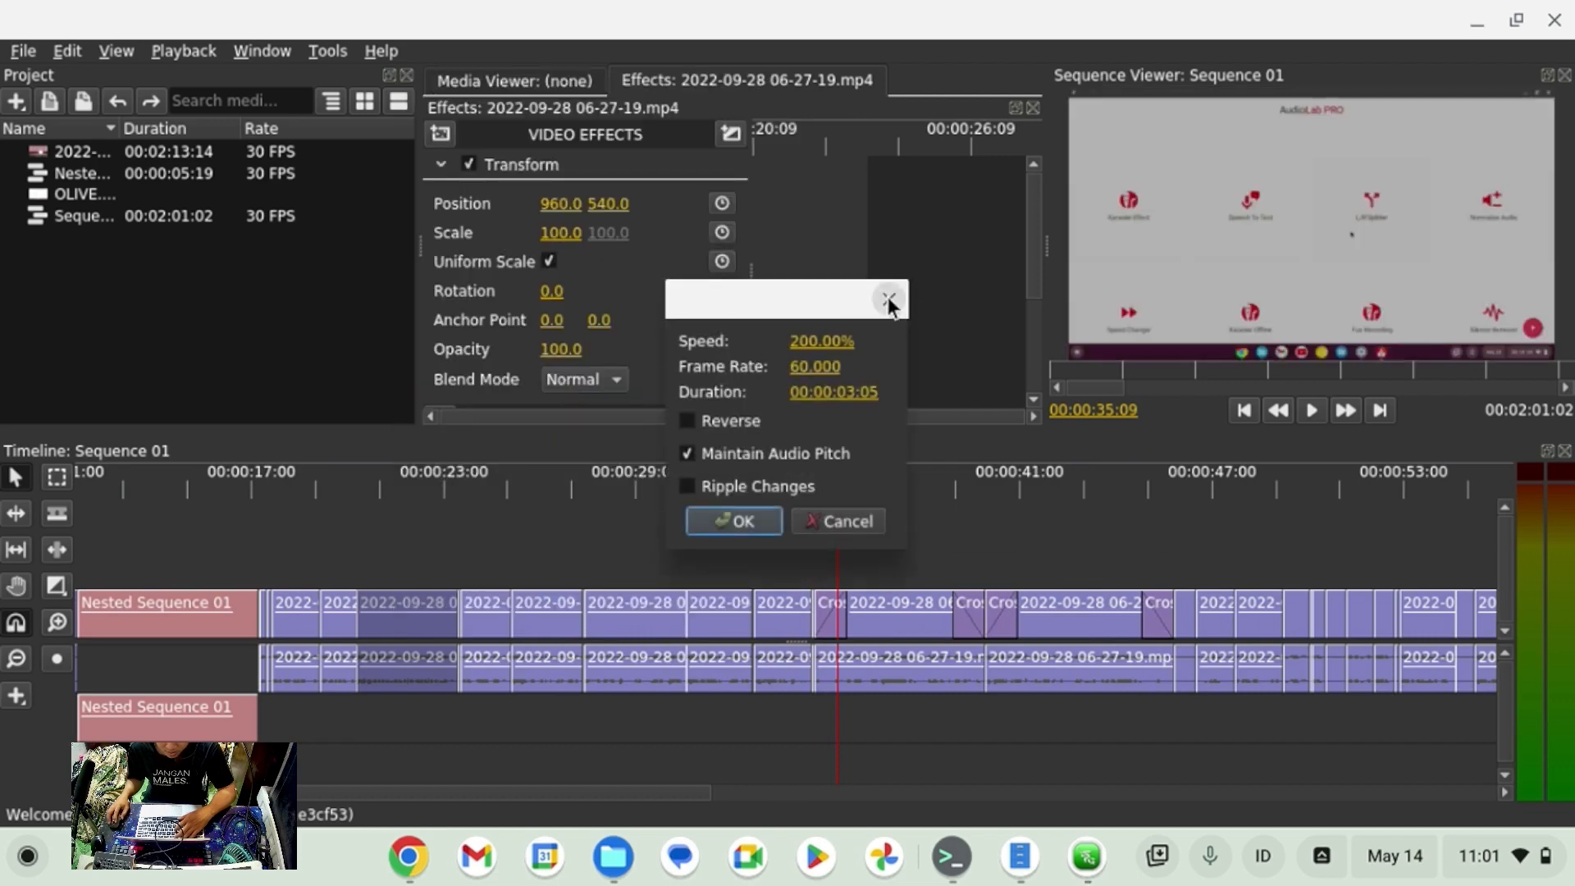
left_click(888, 300)
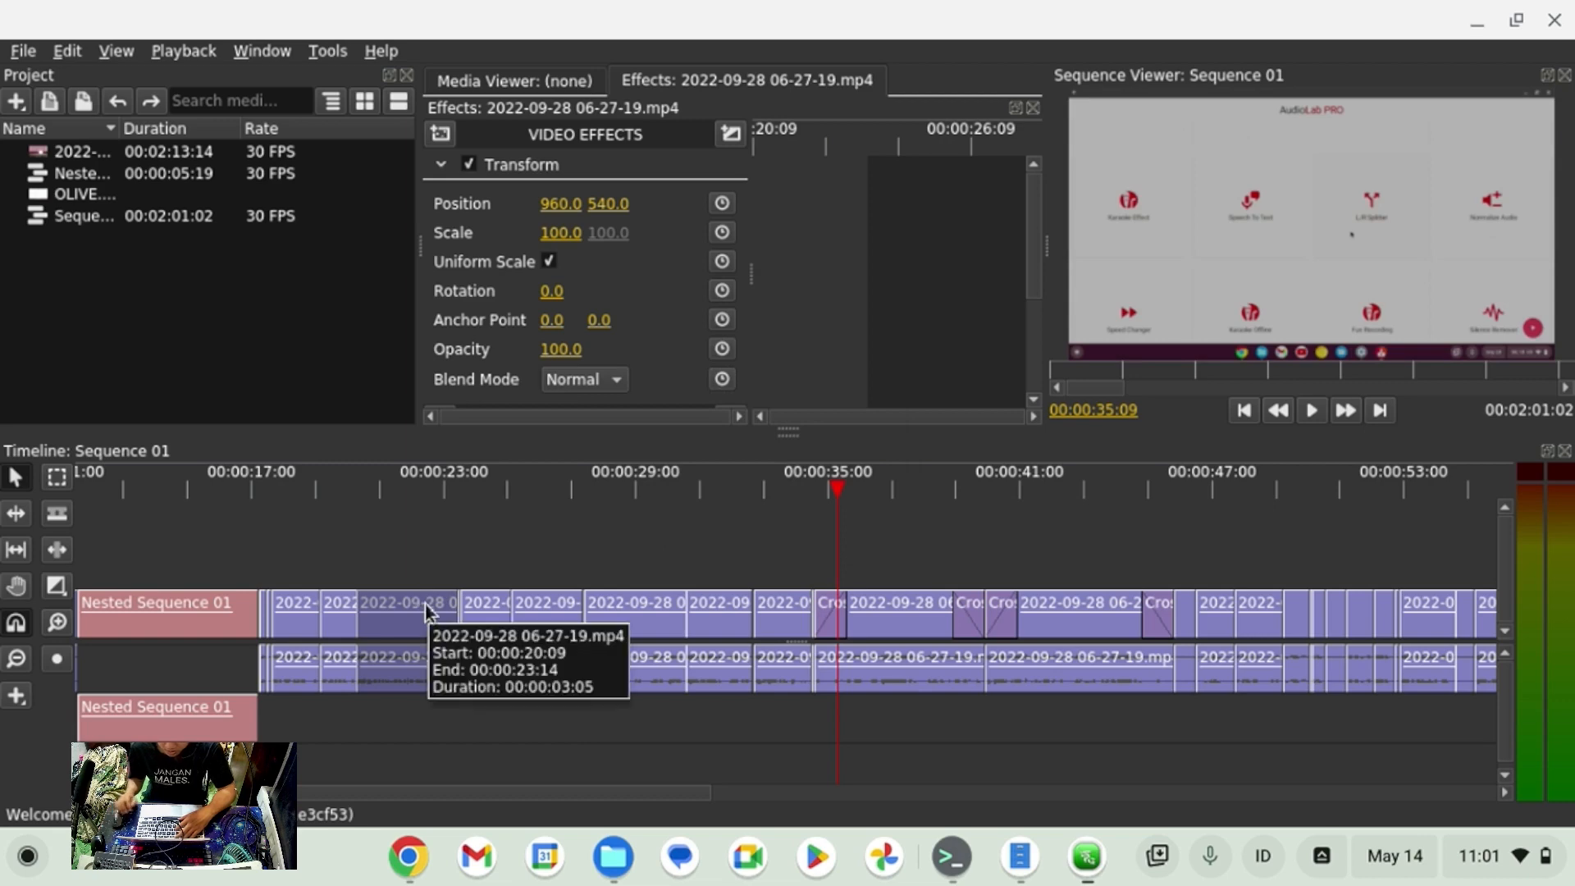
key("Delete")
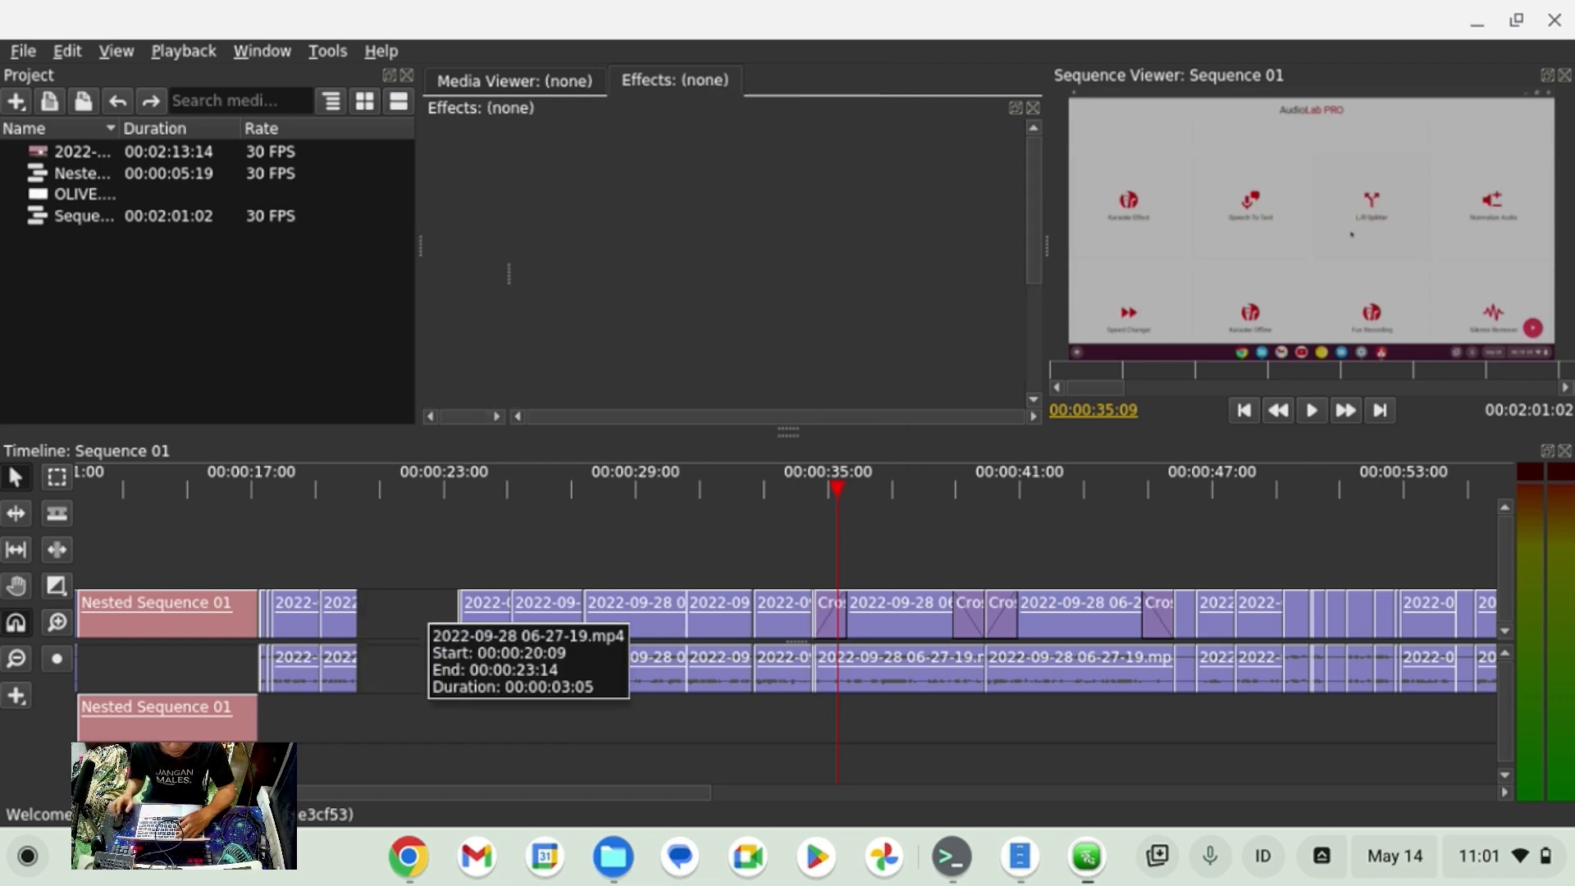
Check the speed and duration of the clip starting at 00:00:25:04, and delete that clip from the timeline.
left_click(541, 619)
right_click(541, 619)
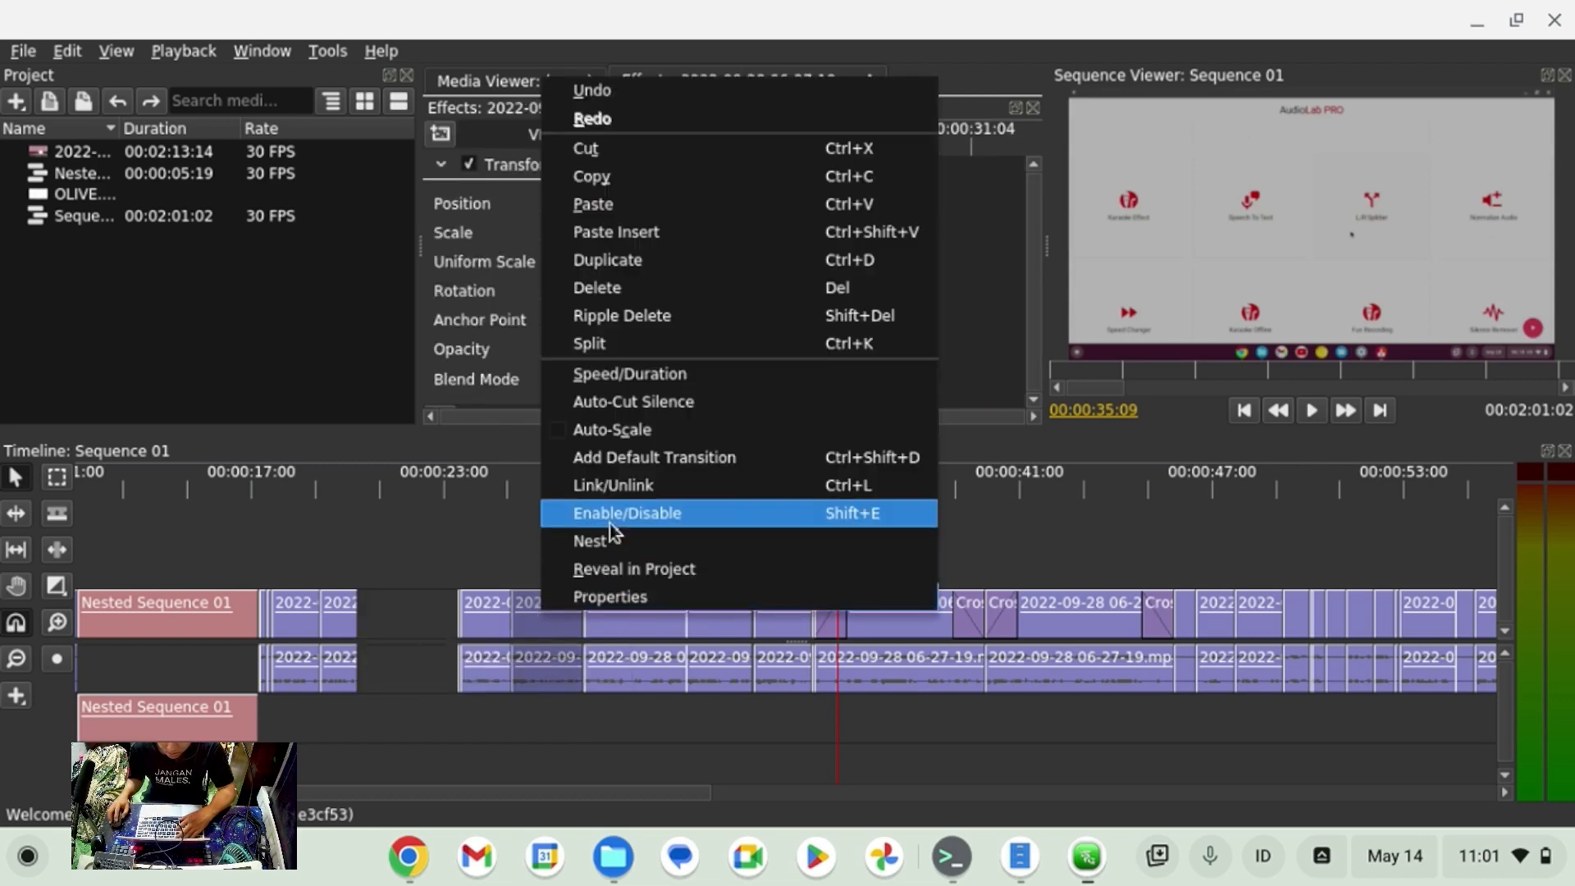
left_click(676, 374)
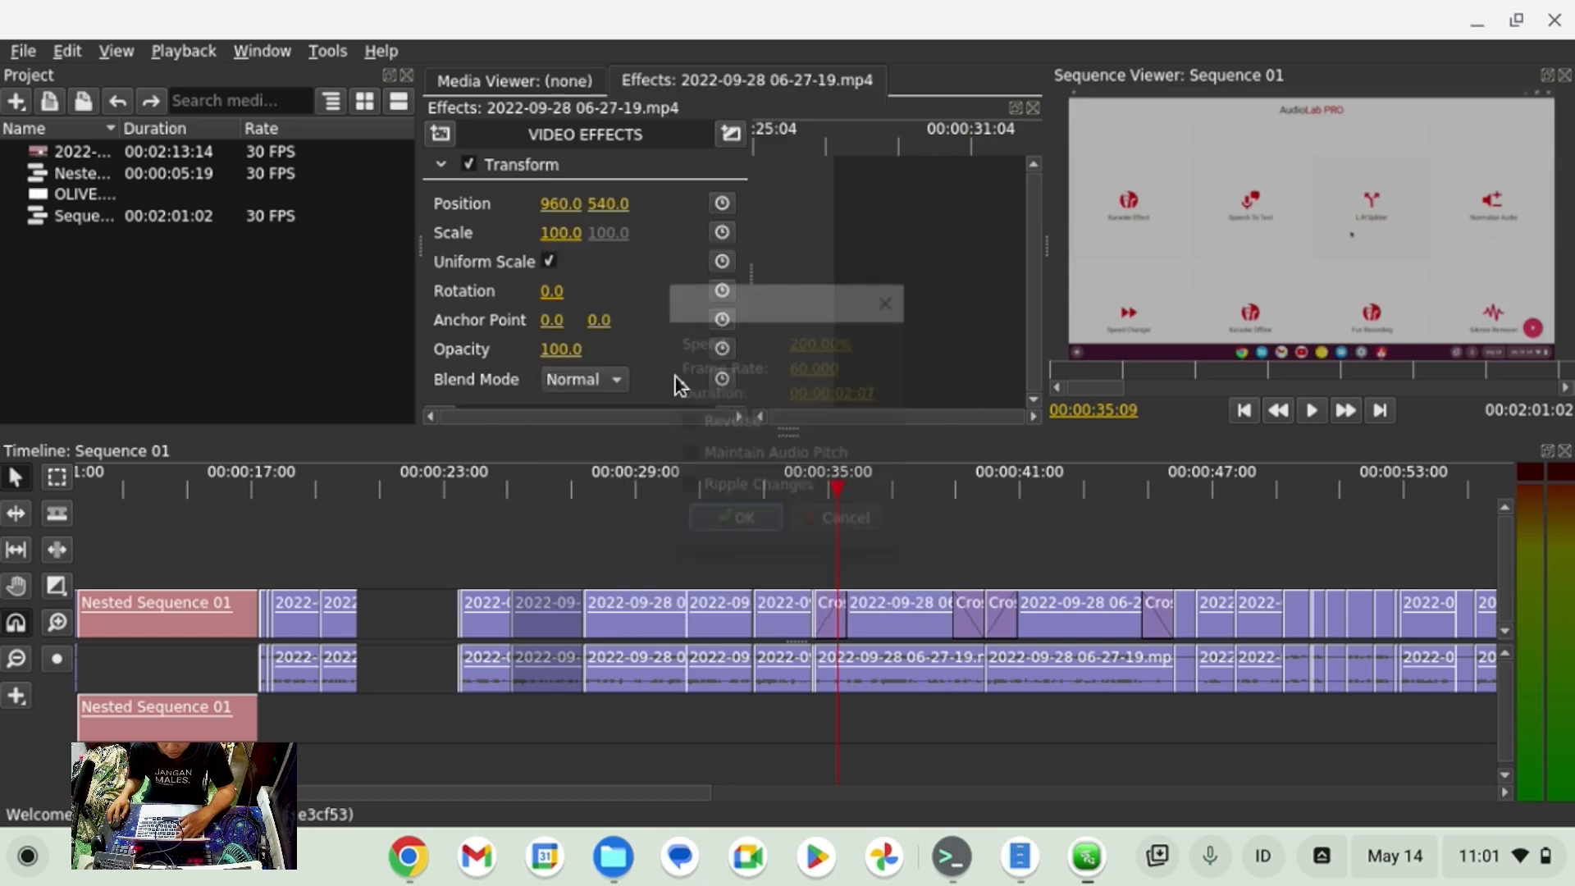
left_click(884, 303)
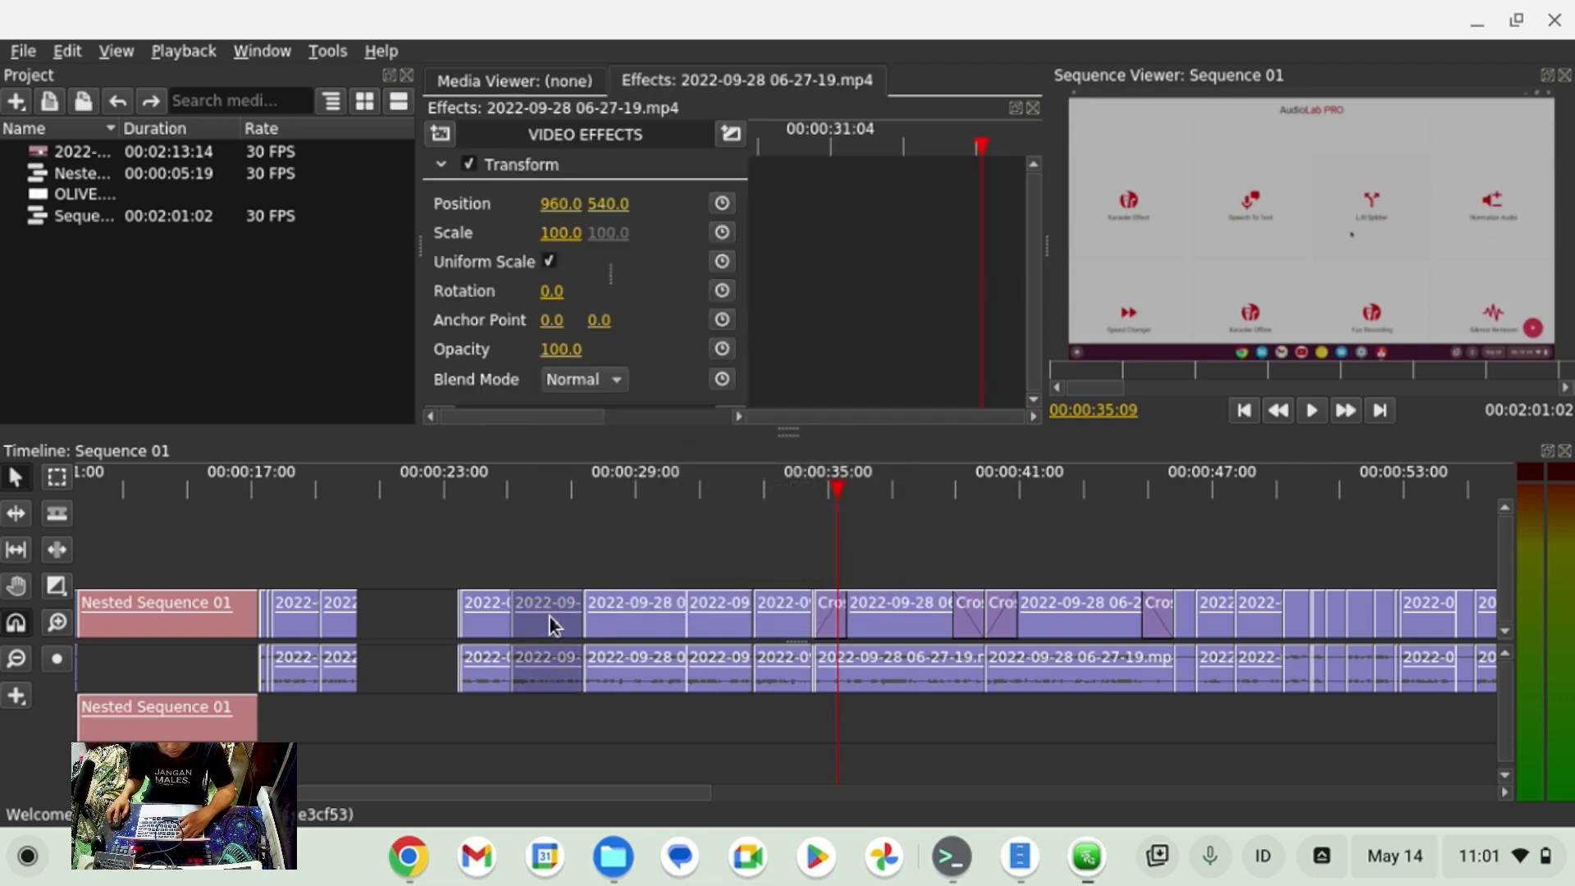
key("Delete")
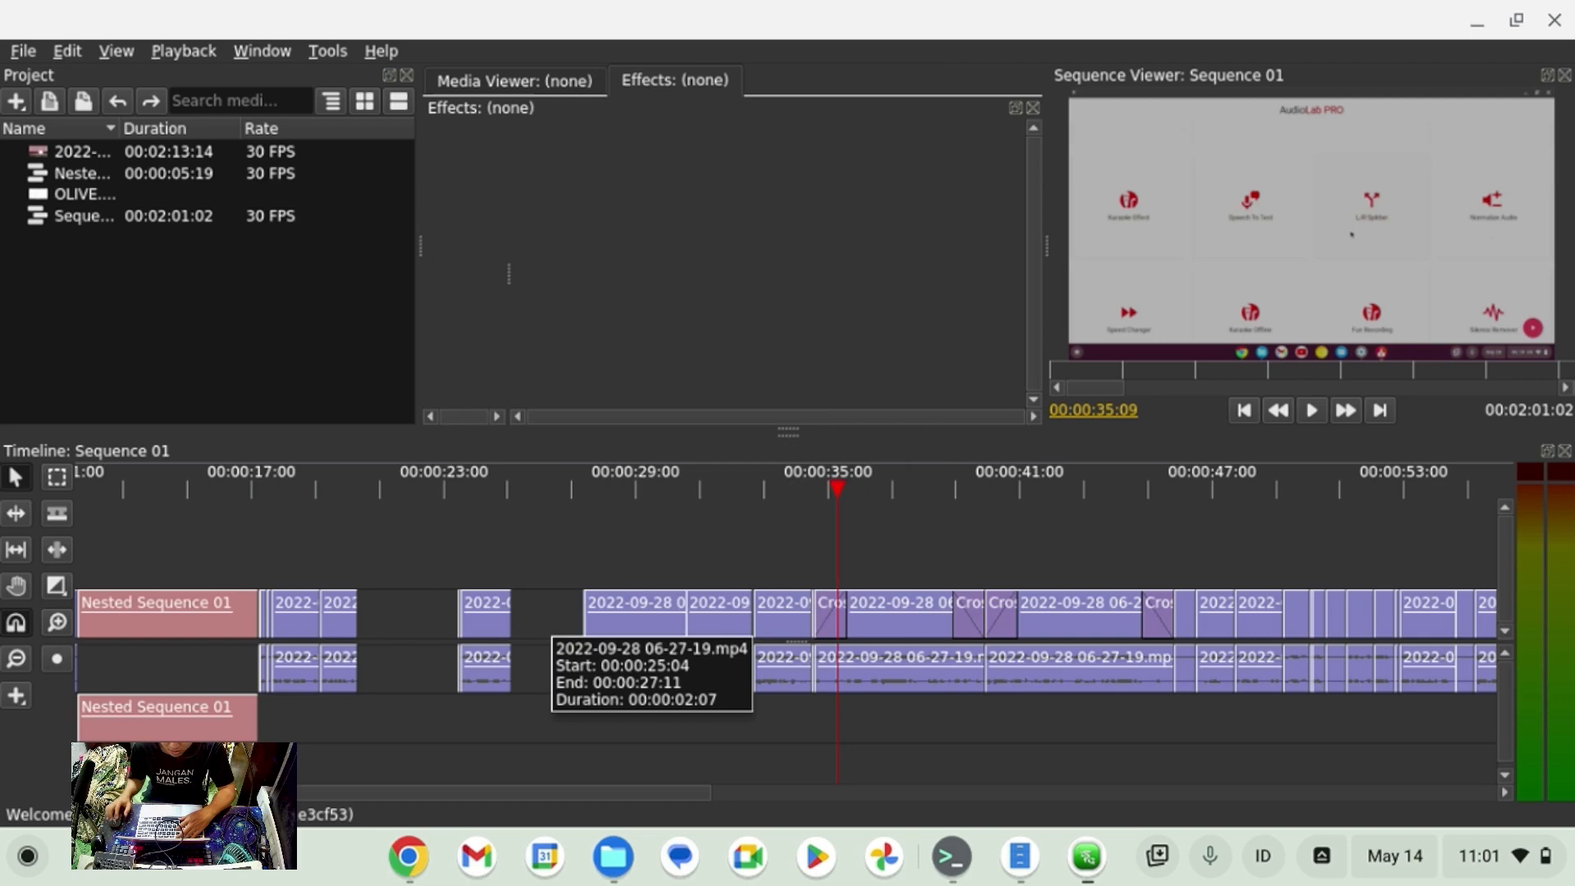
Ripple delete the two empty gaps left by the deleted clips between 00:00:20:09 and 00:00:28.
right_click(430, 626)
left_click(520, 748)
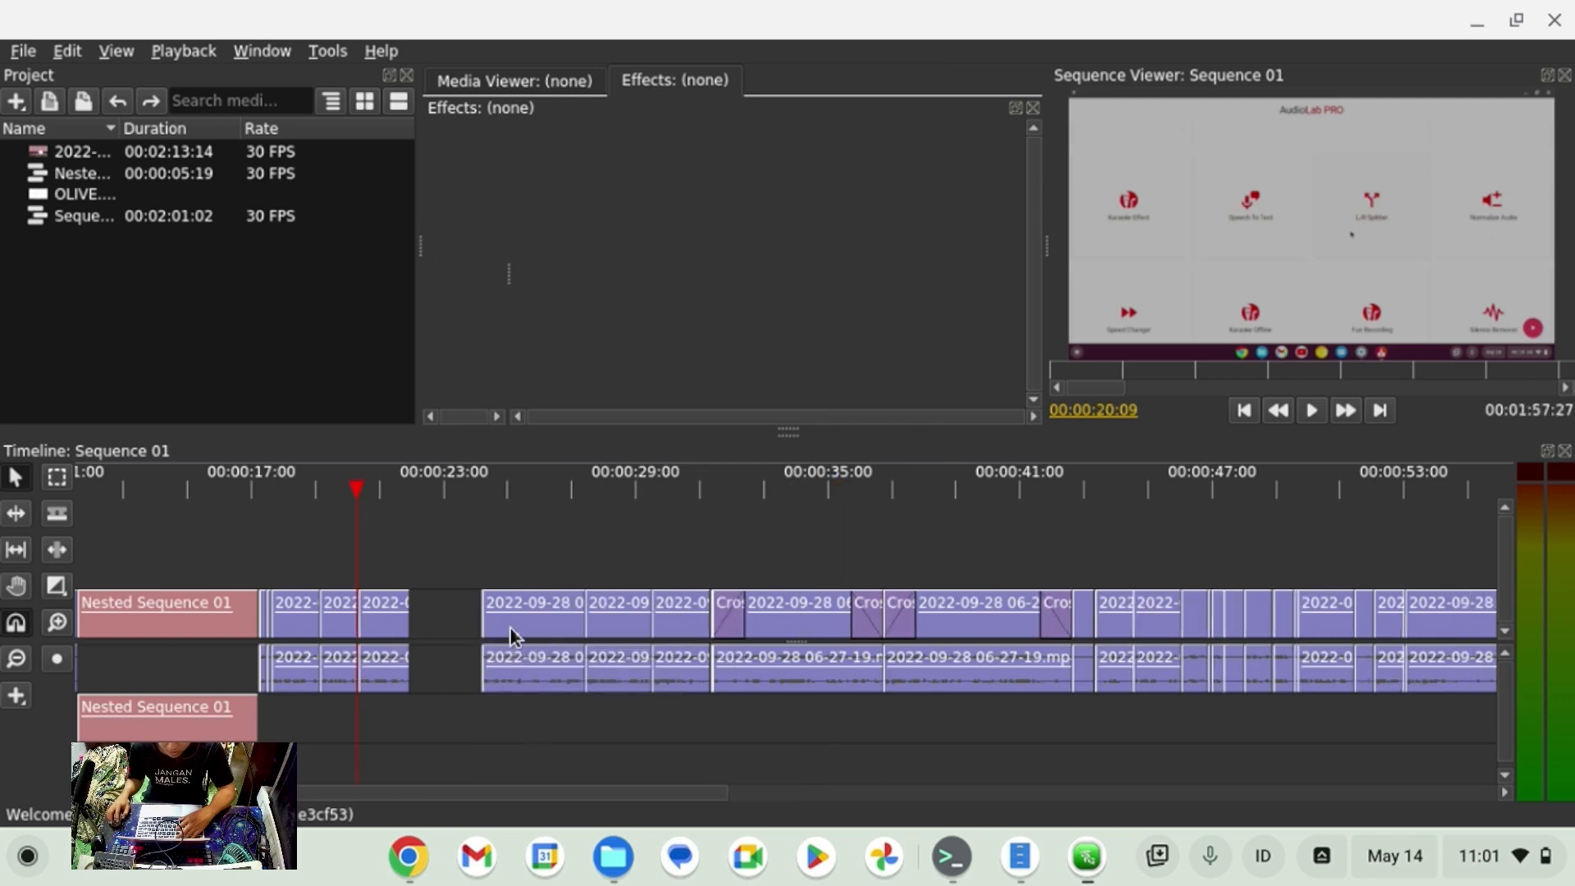
right_click(443, 608)
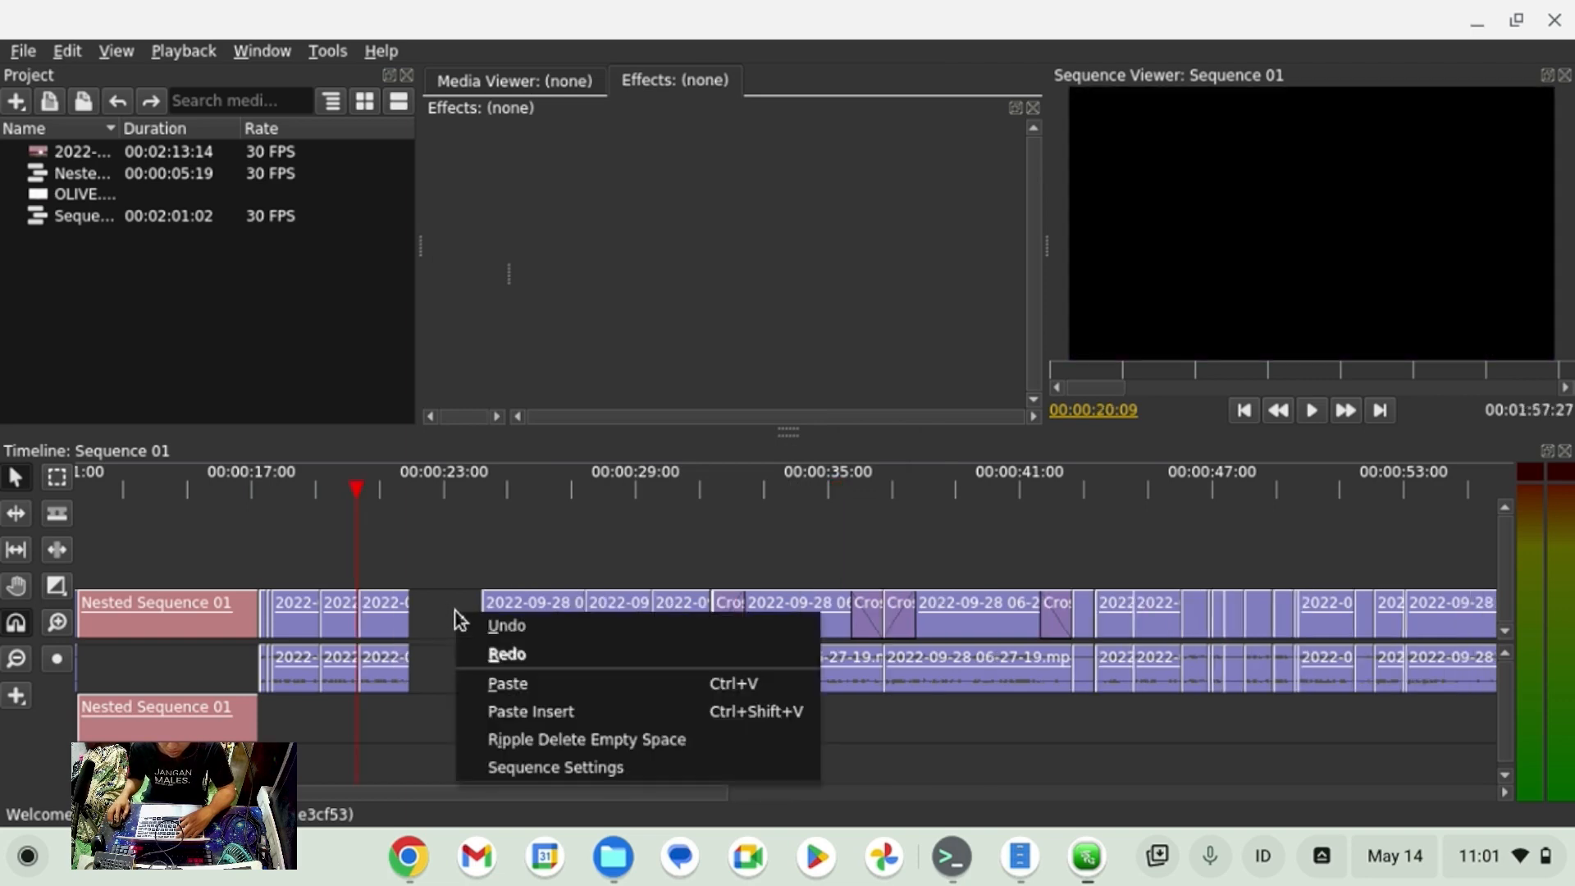
left_click(533, 738)
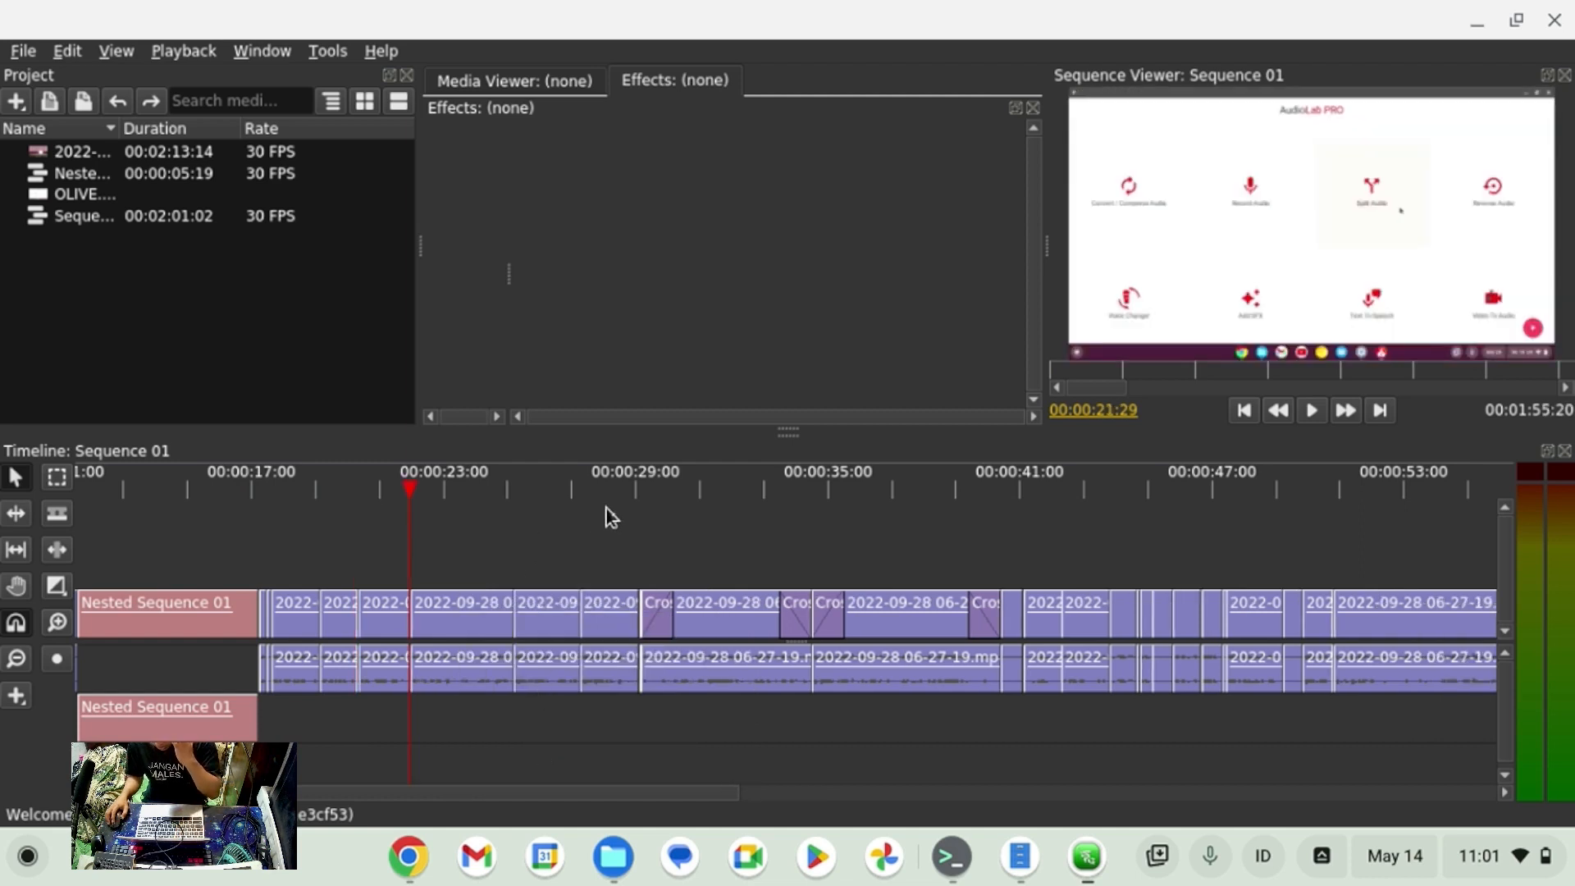
Delete the clips in the last part of the timeline so that the sequence ends at 00:01:00:16.
scroll(1326, 551, "down", 5)
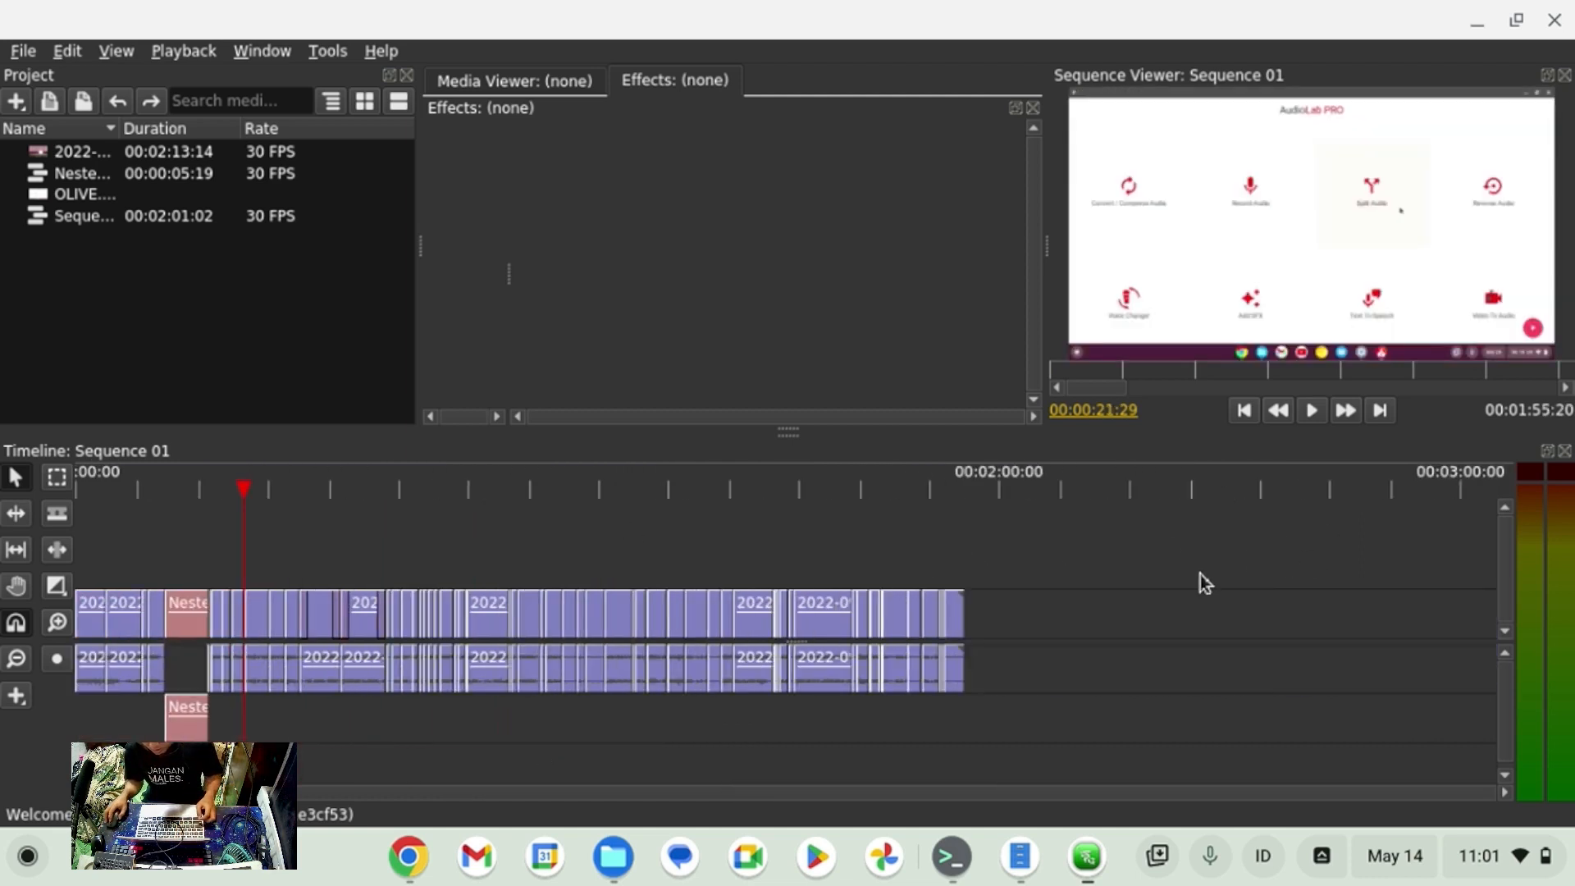
mouse_move(1064, 565)
left_mouse_down()
mouse_move(1009, 605)
mouse_move(647, 755)
left_mouse_up()
key("Delete")
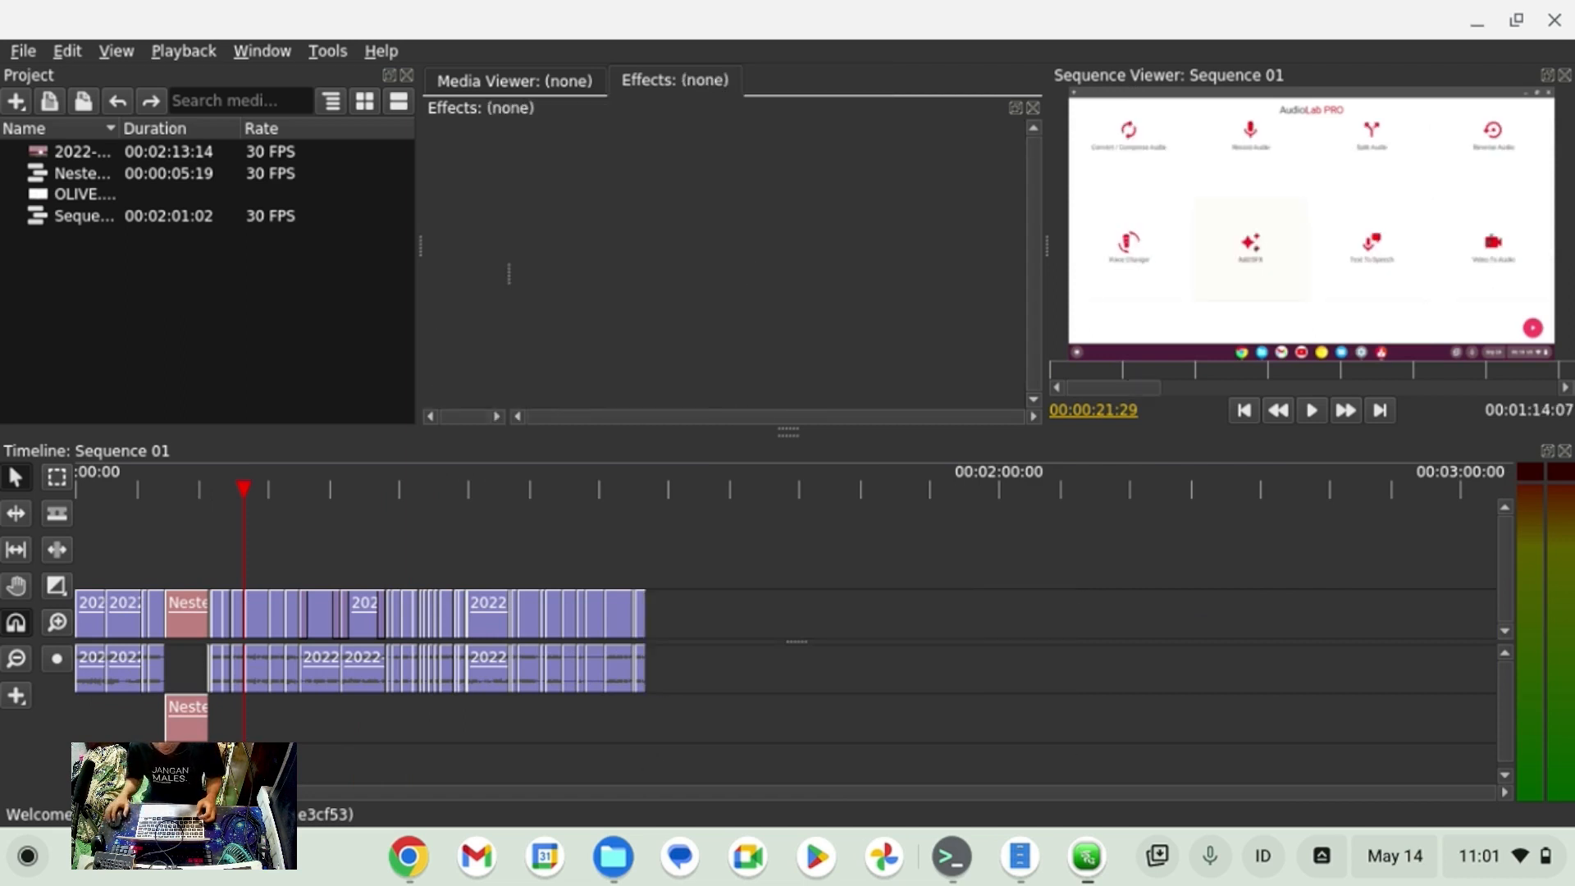
left_click(648, 495)
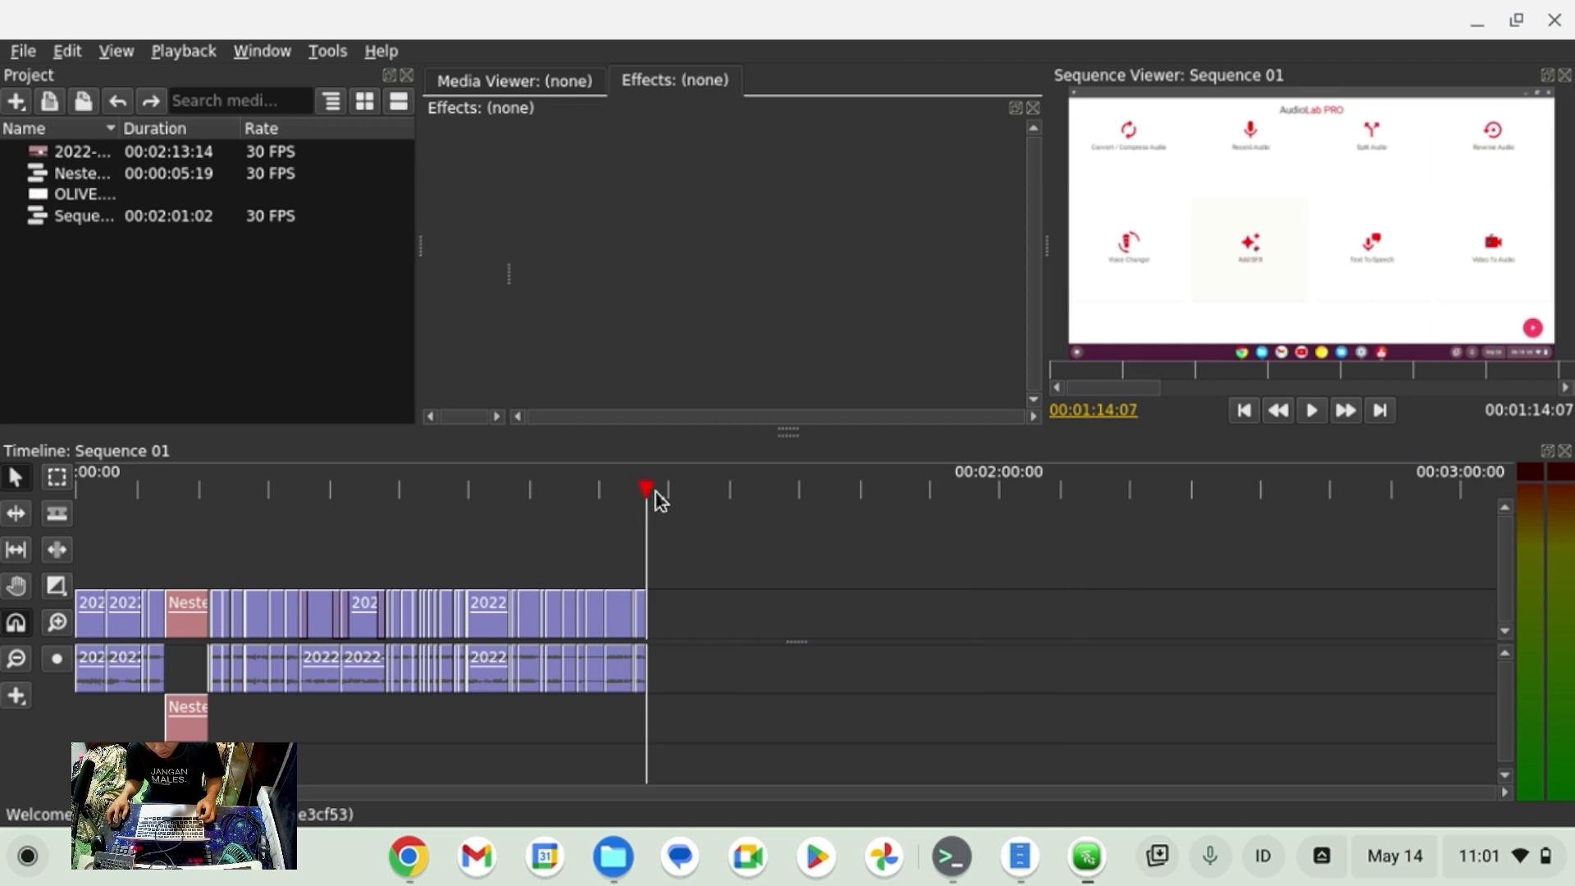
left_click_drag(654, 492, 533, 501)
left_click_drag(742, 579, 543, 696)
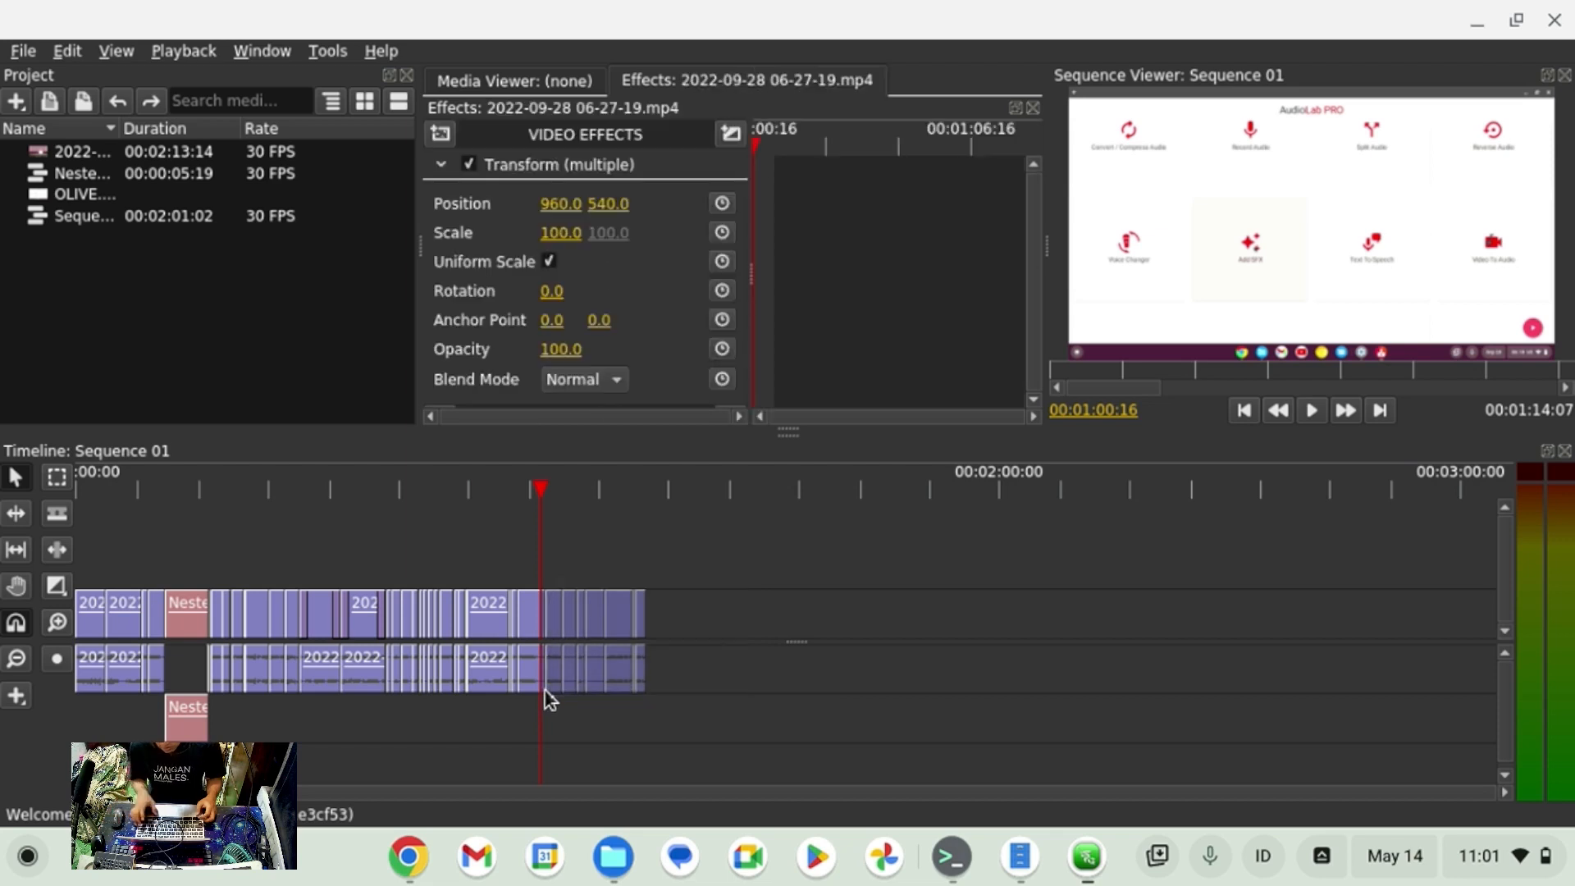
key("Delete")
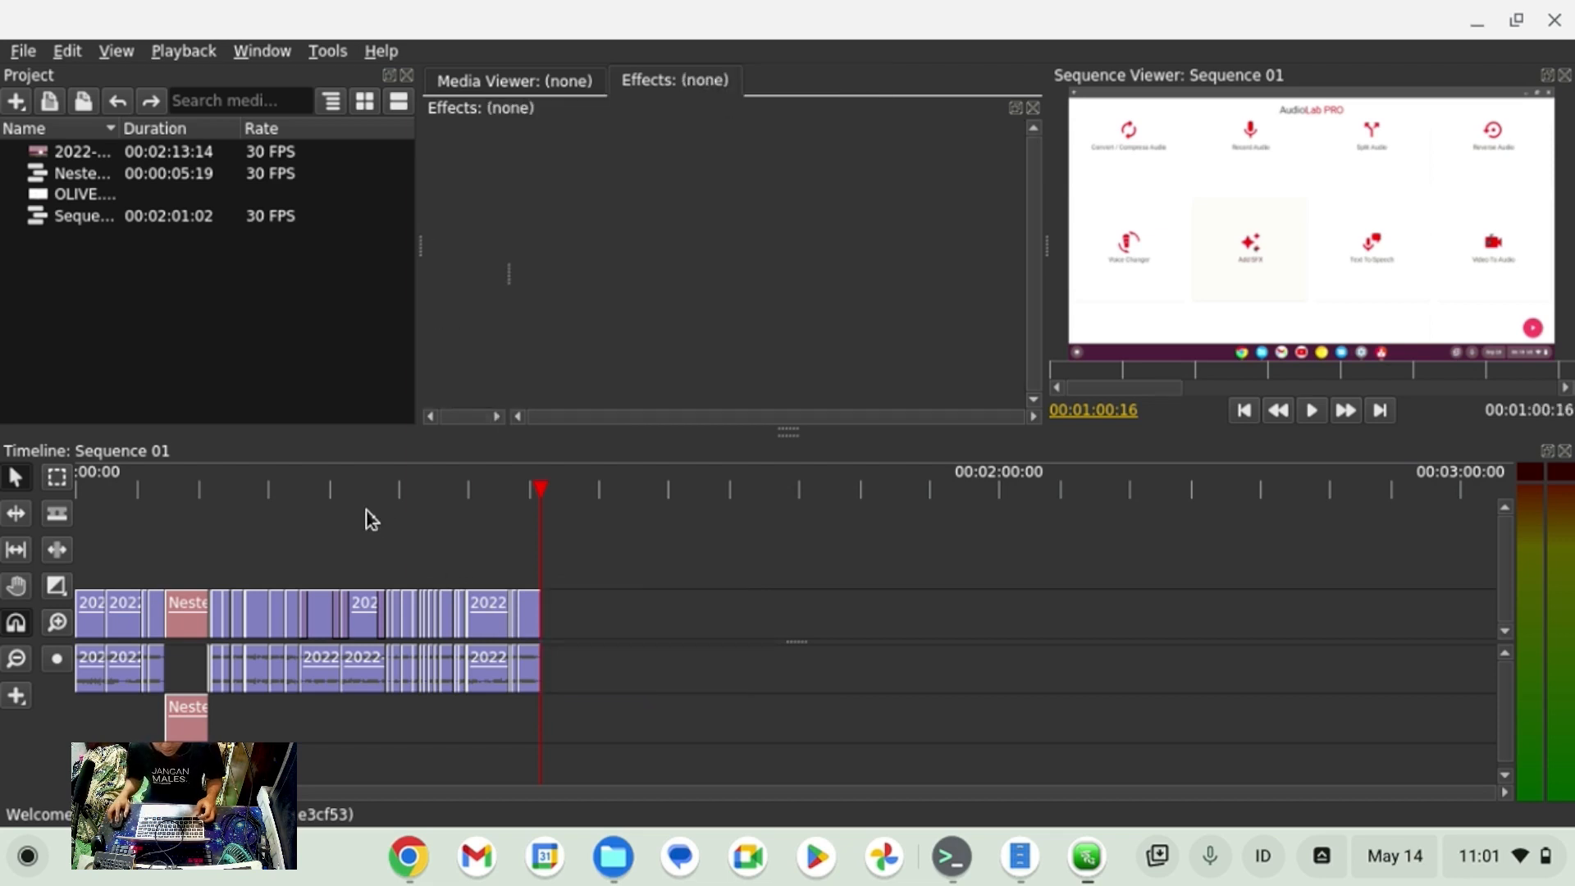
Delete the Nested Sequence 01 clip starting at 00:00:11:18 and ripple delete the empty space it leaves.
left_click(185, 621)
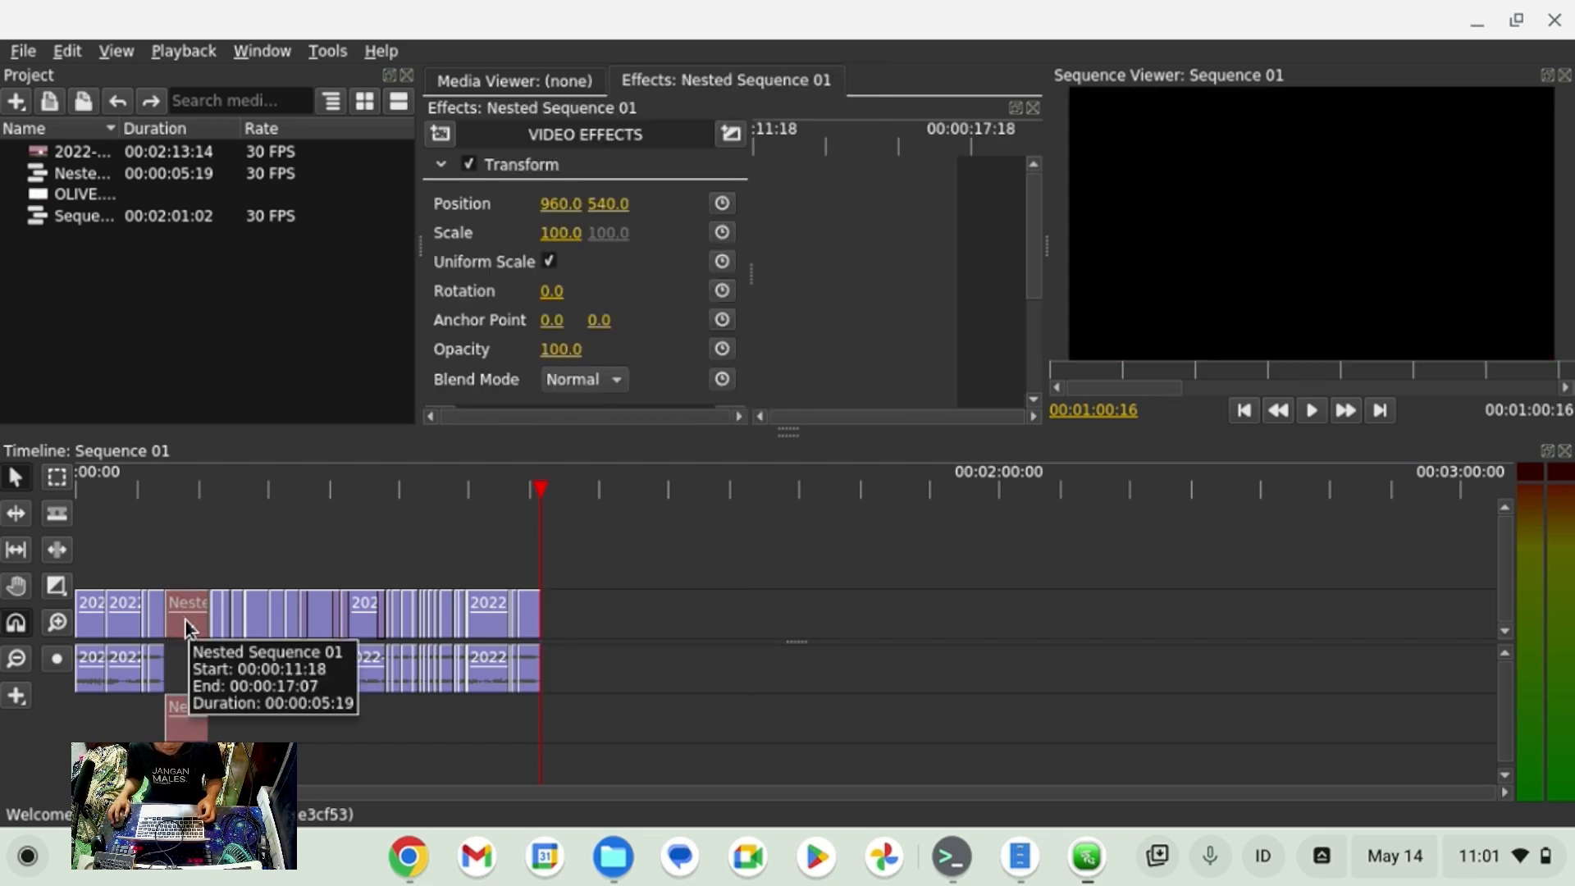
scroll(187, 622, "up", 5)
scroll(189, 620, "down", 3)
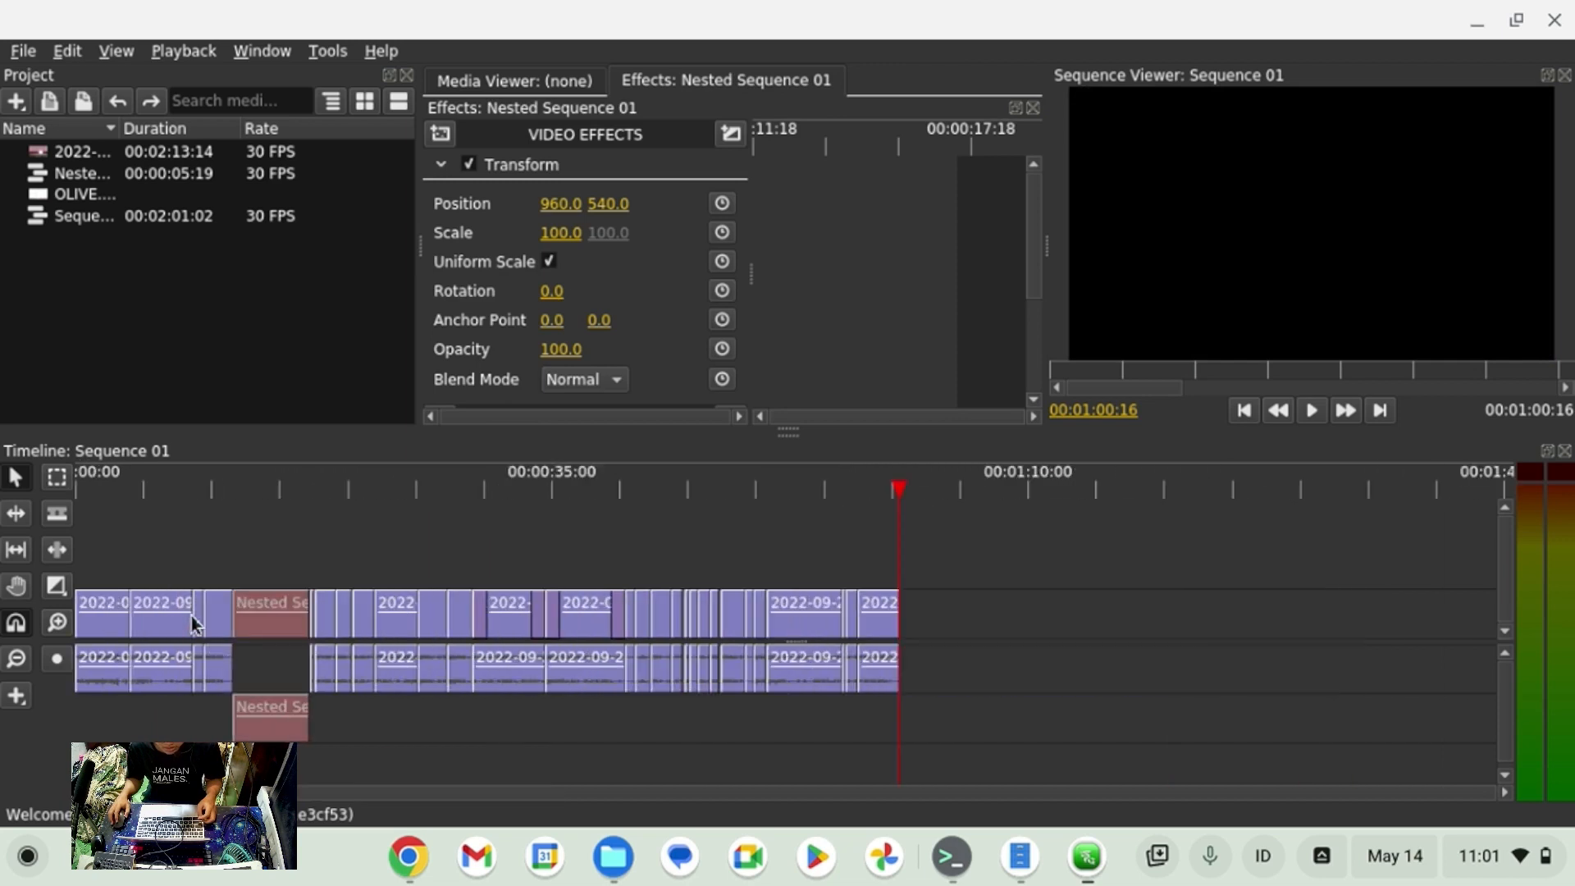
left_click(252, 495)
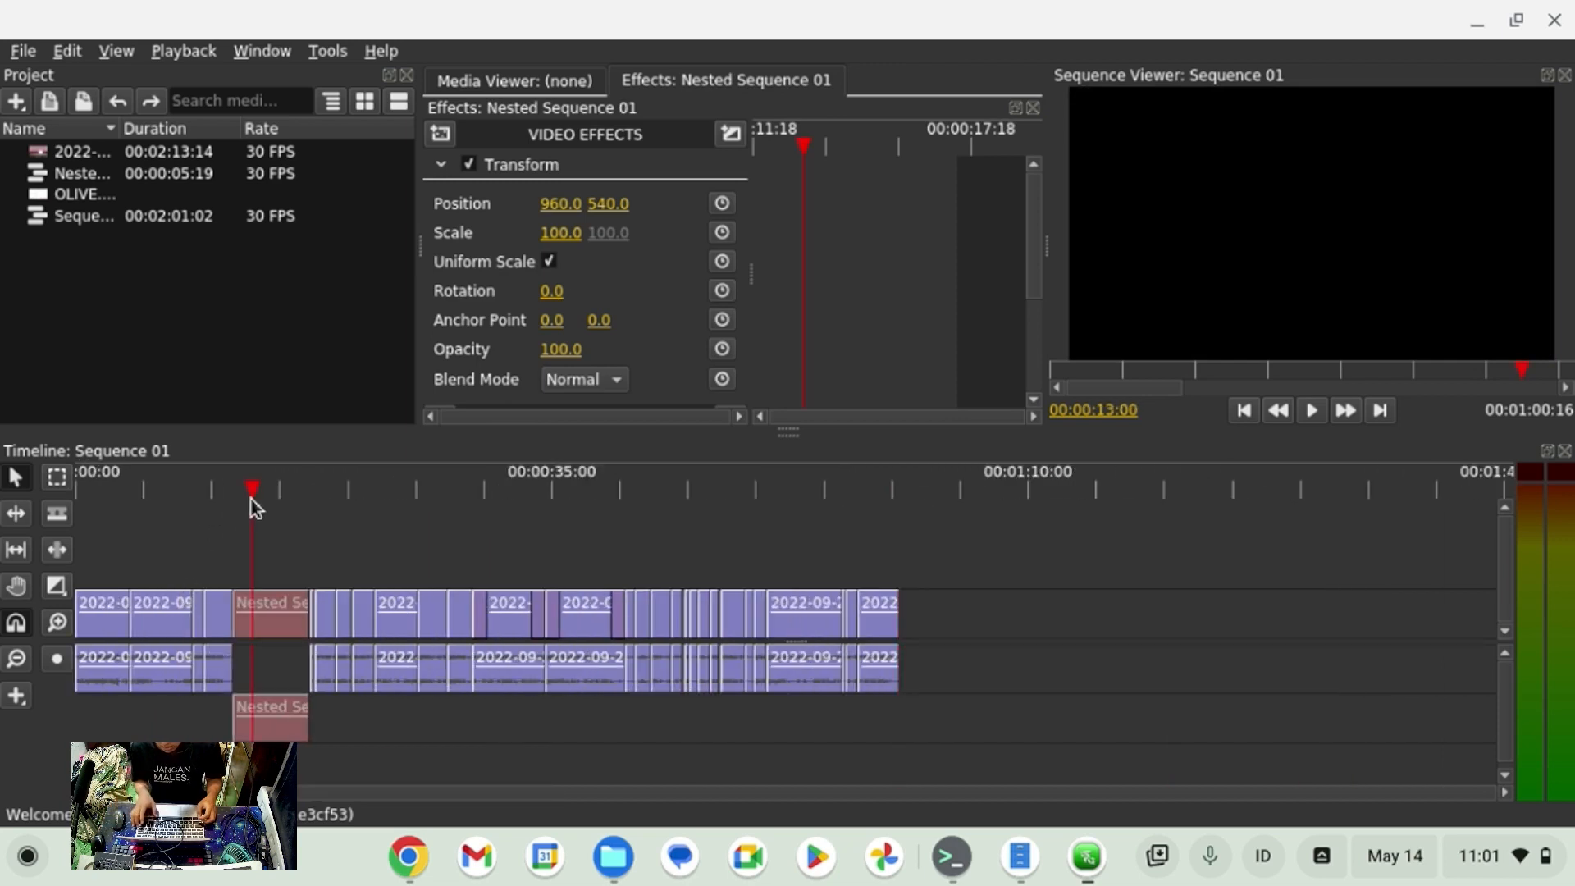
left_click(333, 549)
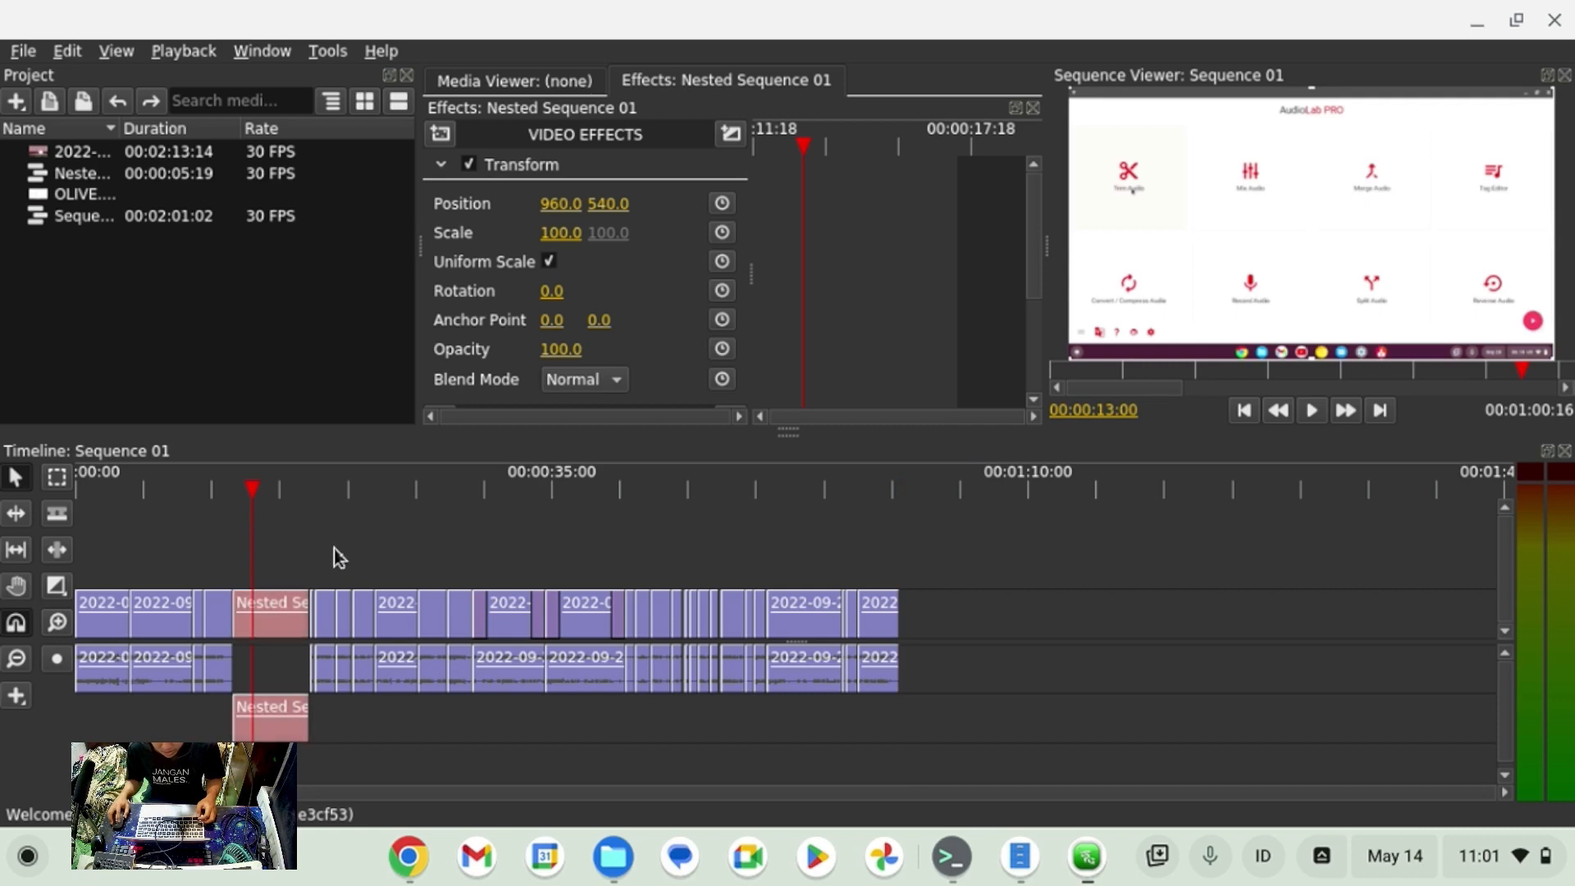
left_click(264, 630)
key("Delete")
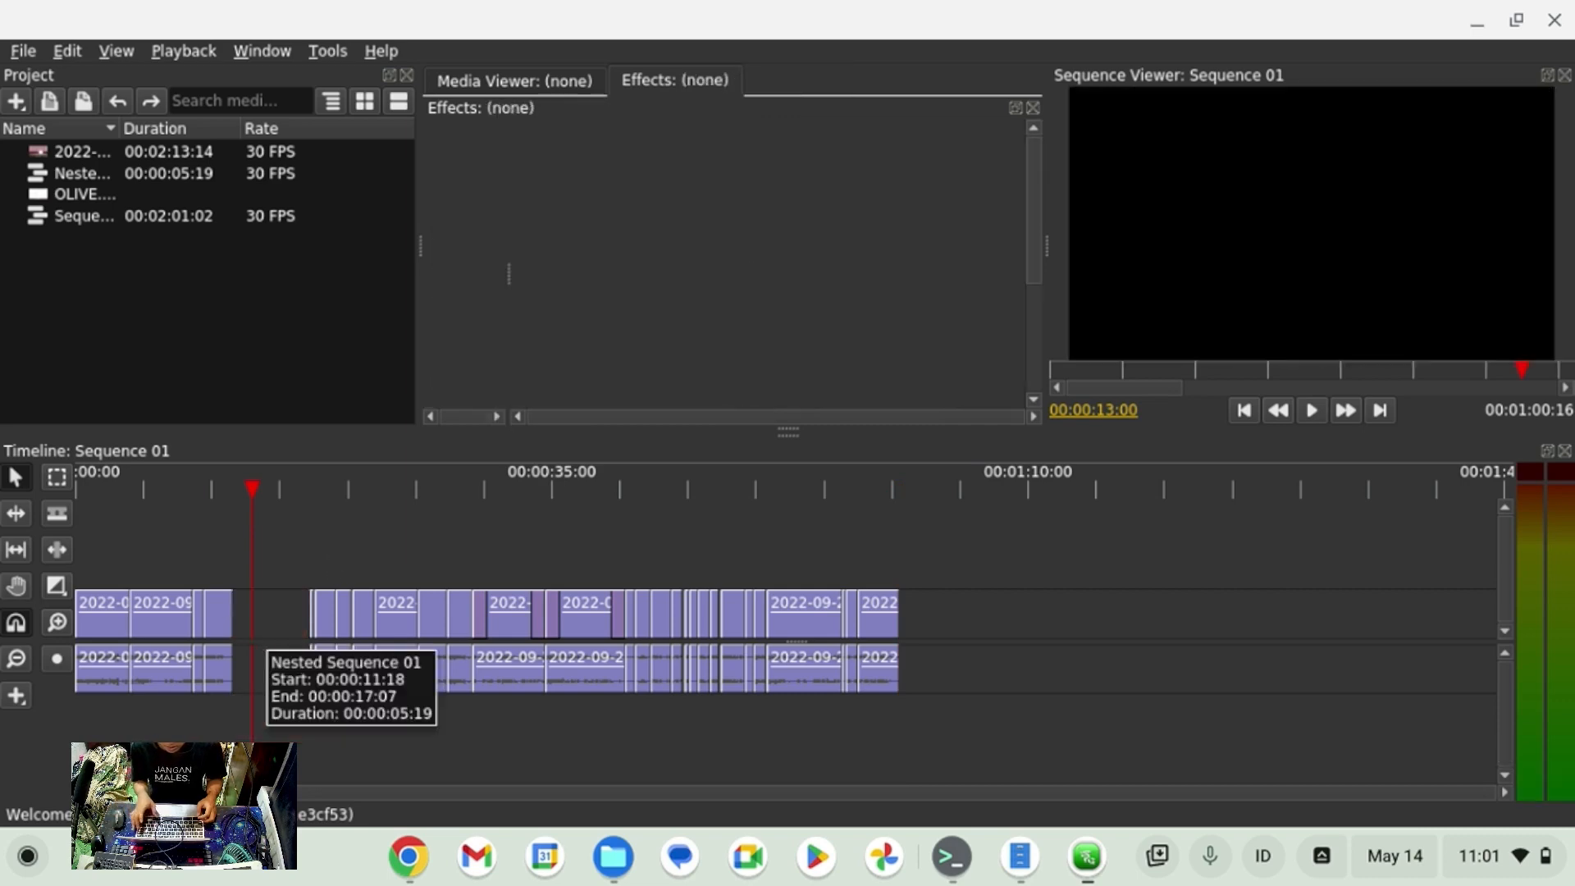
right_click(288, 617)
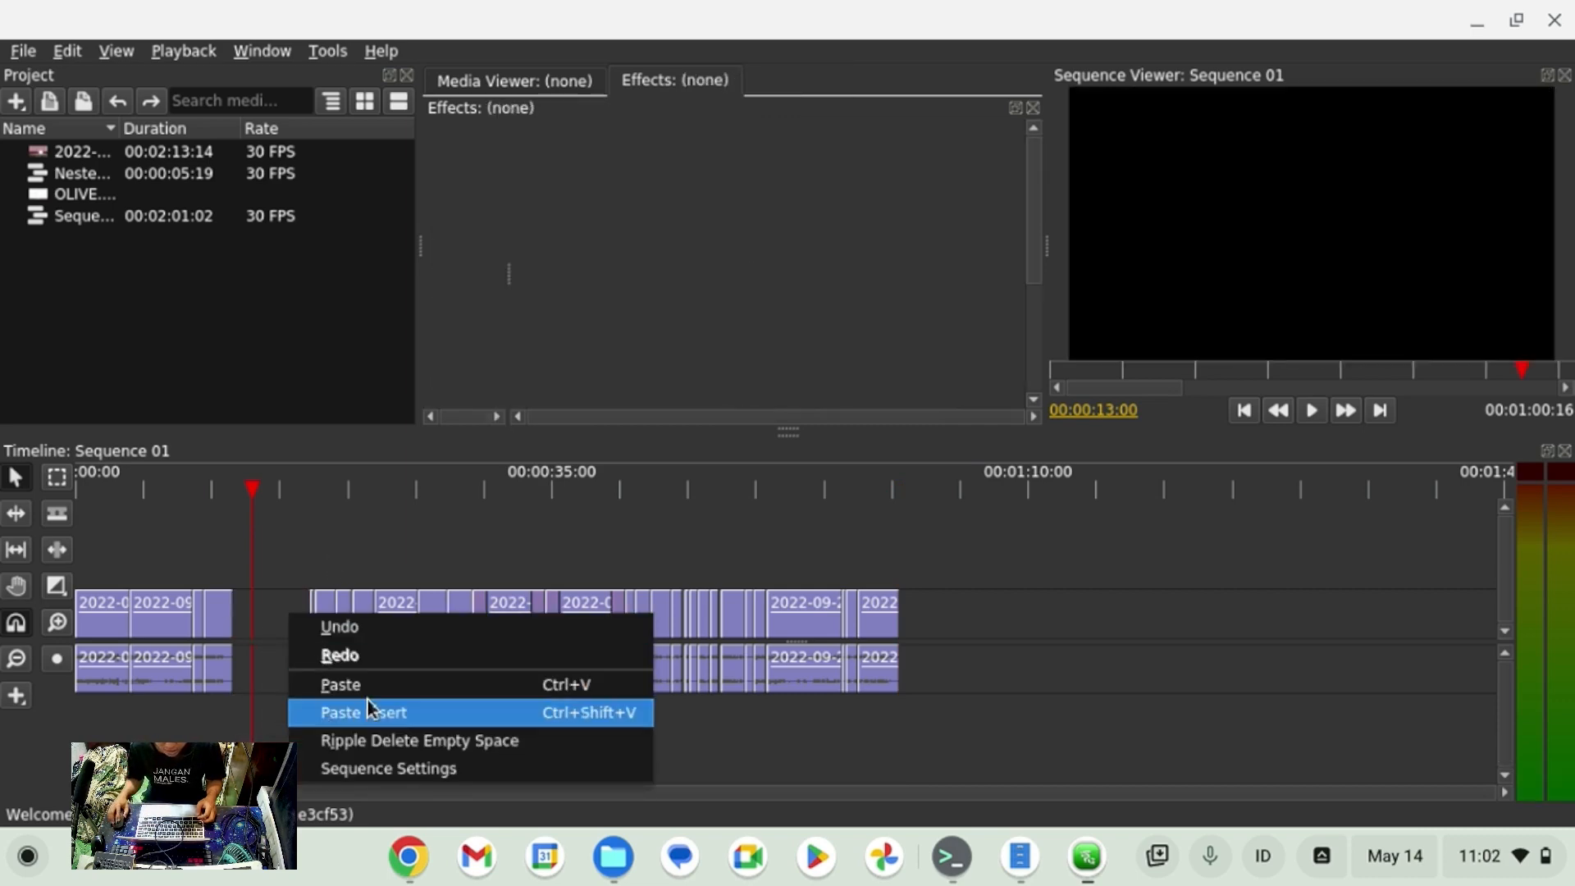
left_click(403, 740)
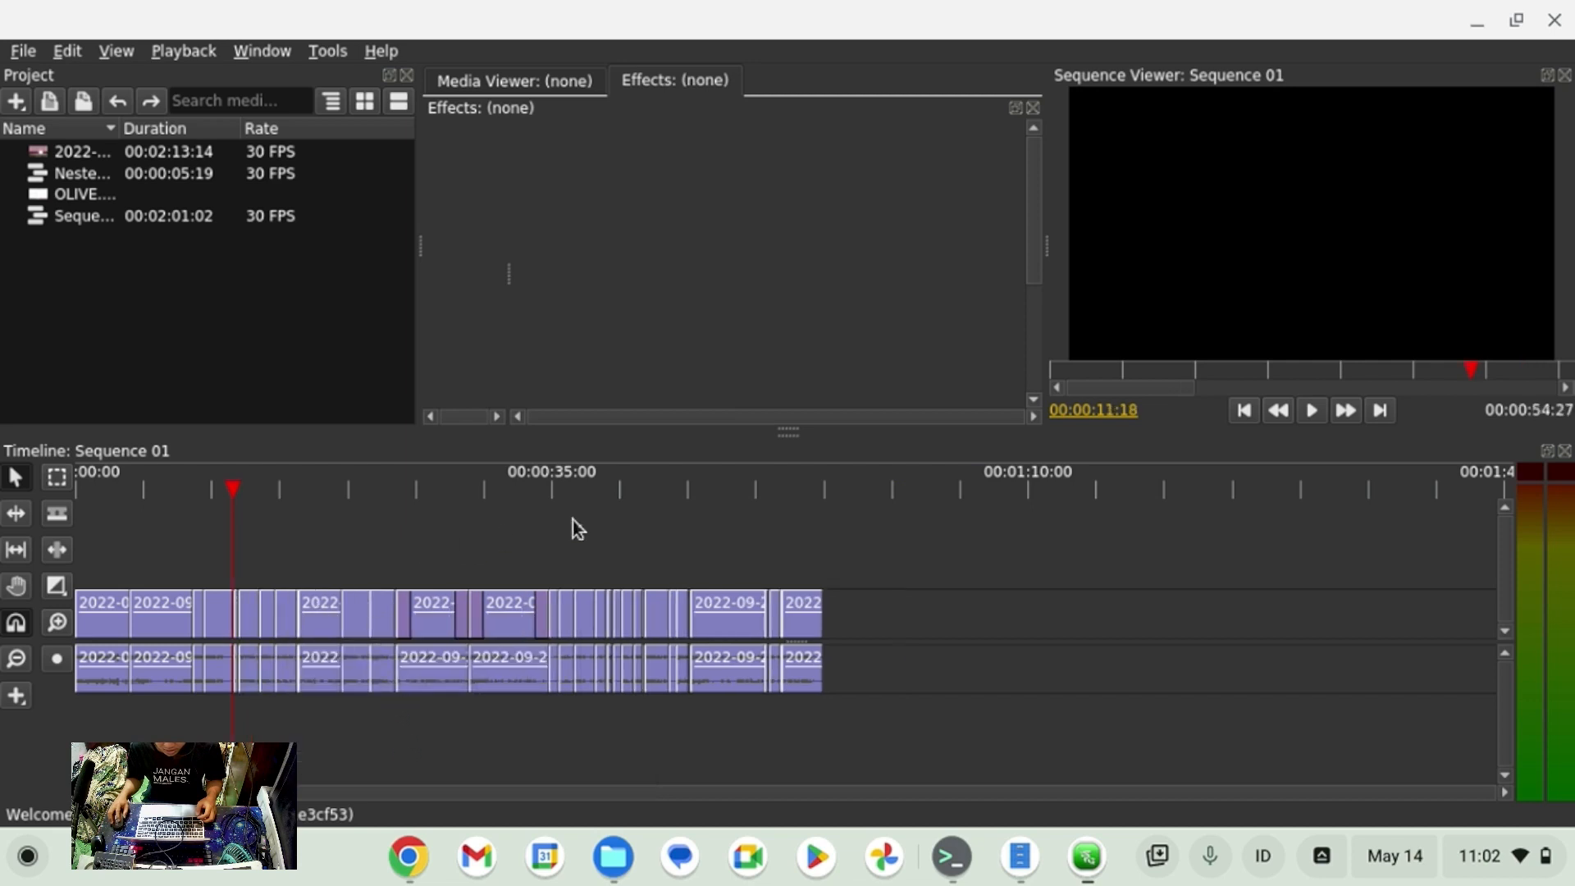
Open the export settings for the sequence and set the MPEG-4 video quality (CRF) to 35.
left_click(824, 493)
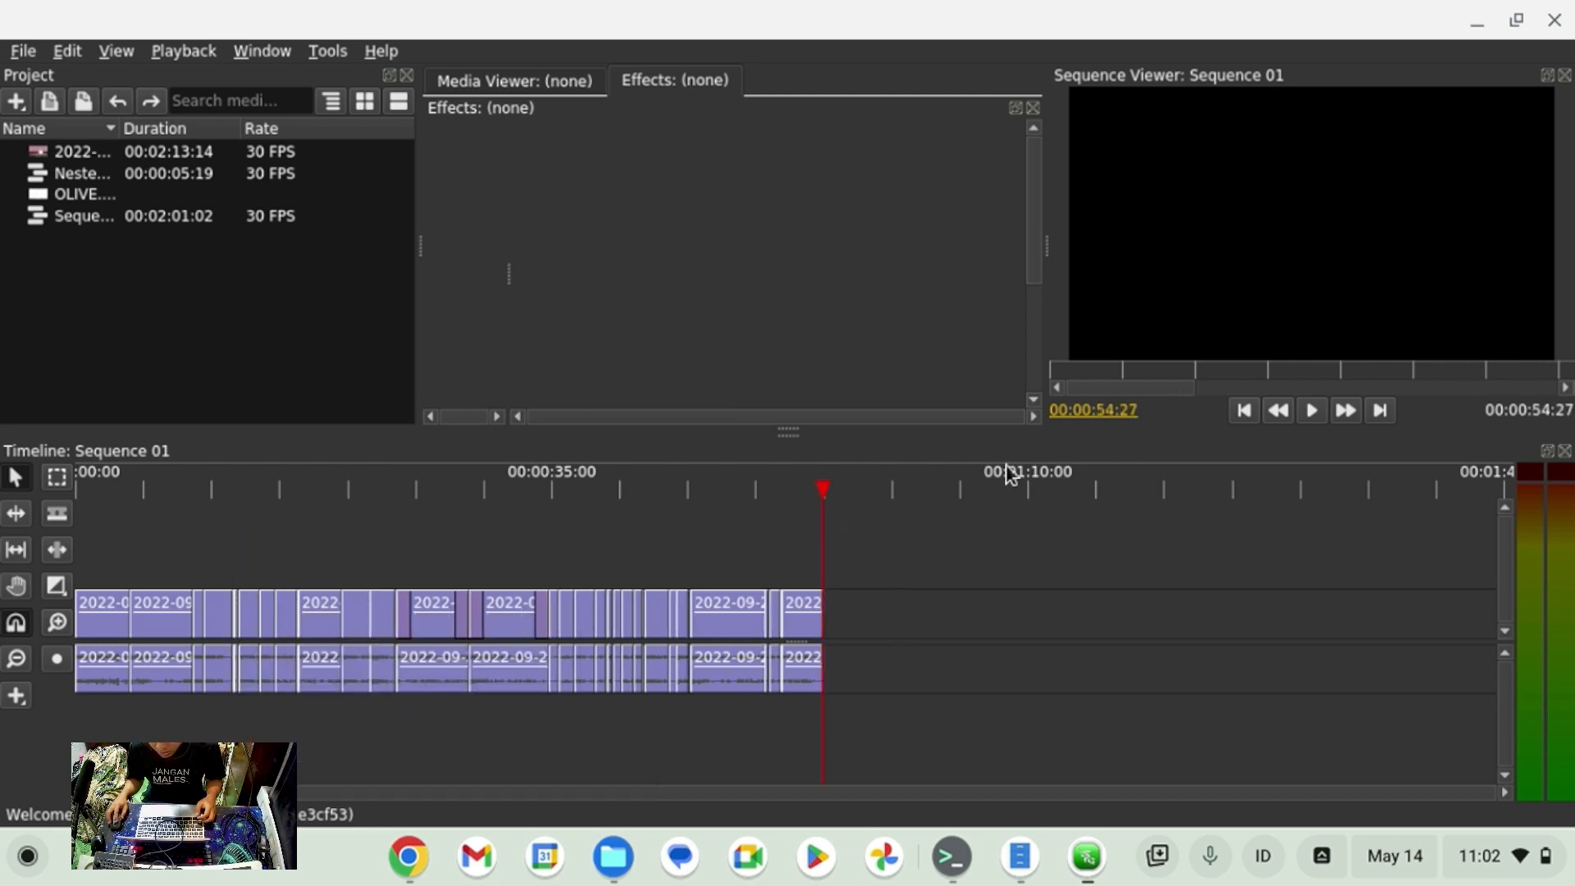
left_click(20, 54)
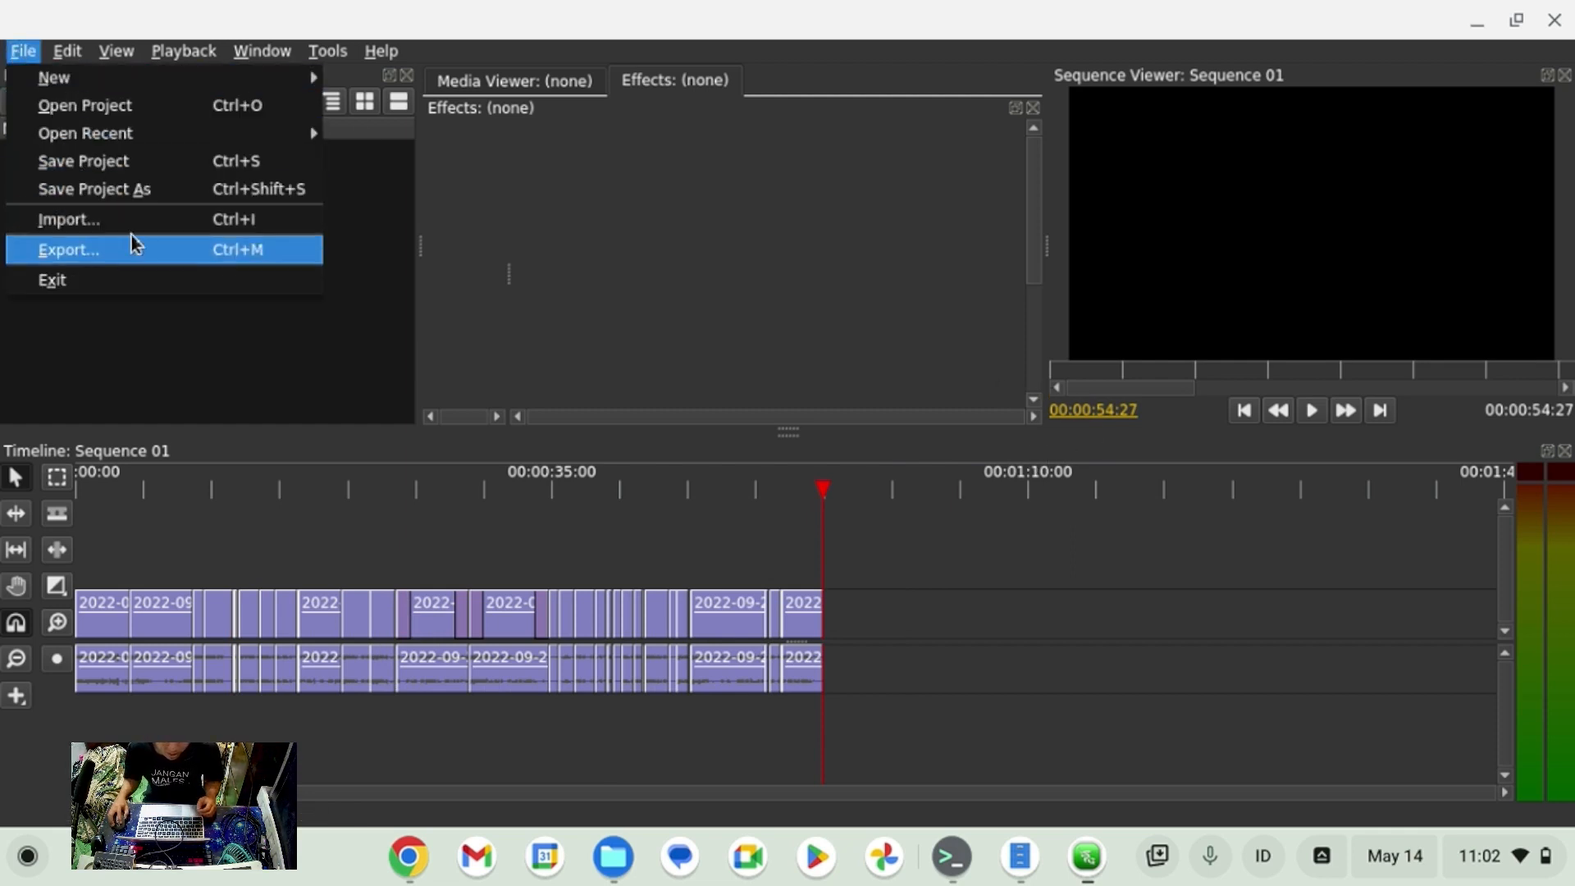
left_click(146, 256)
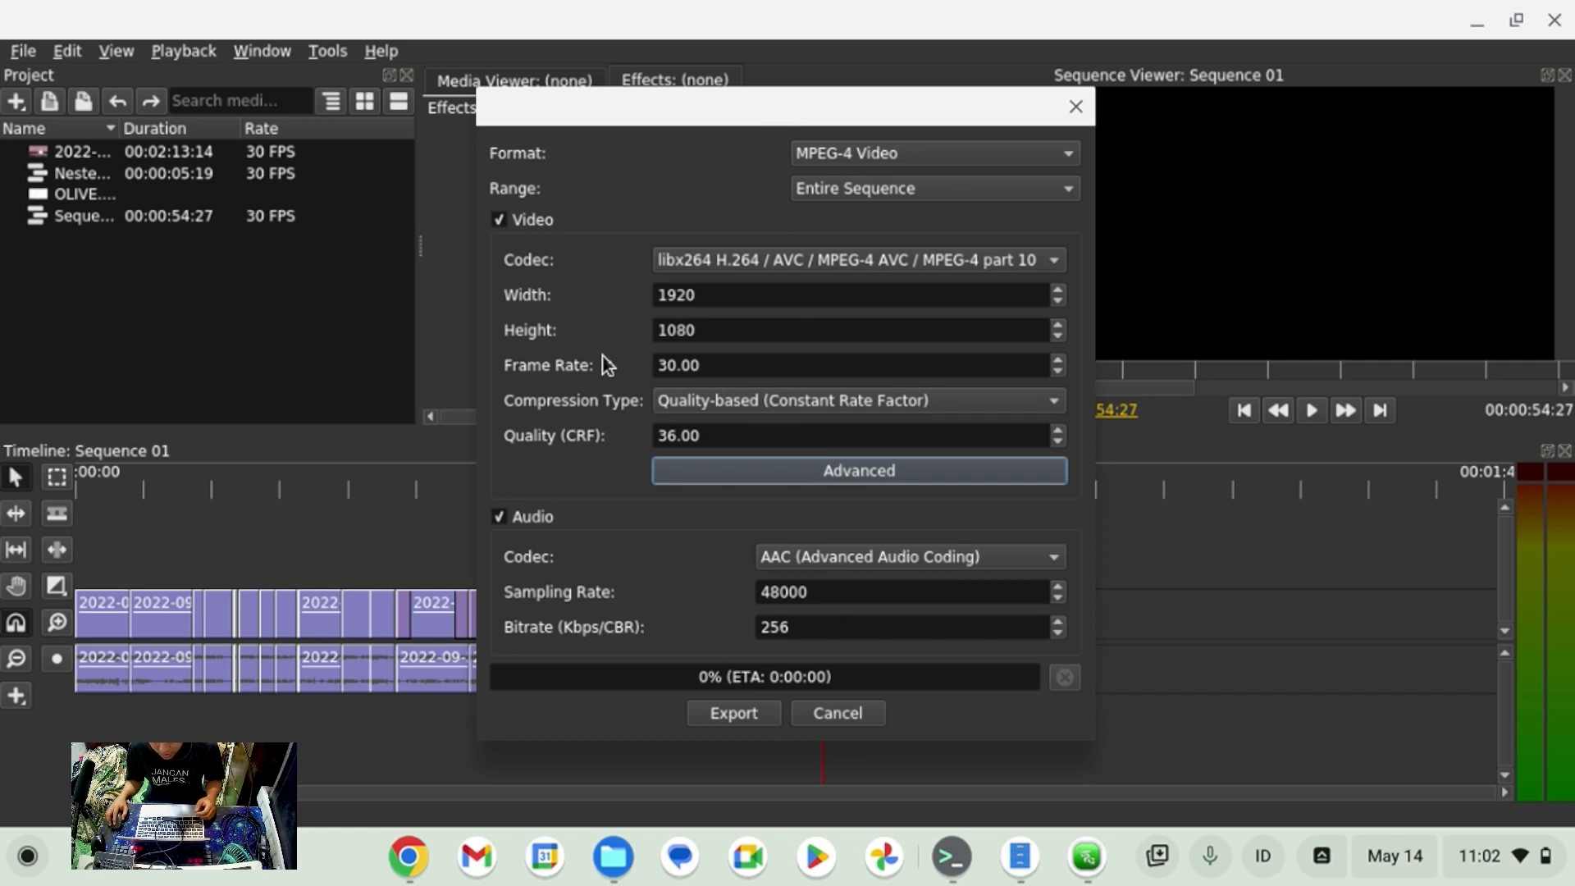
scroll(754, 435, "down", 1)
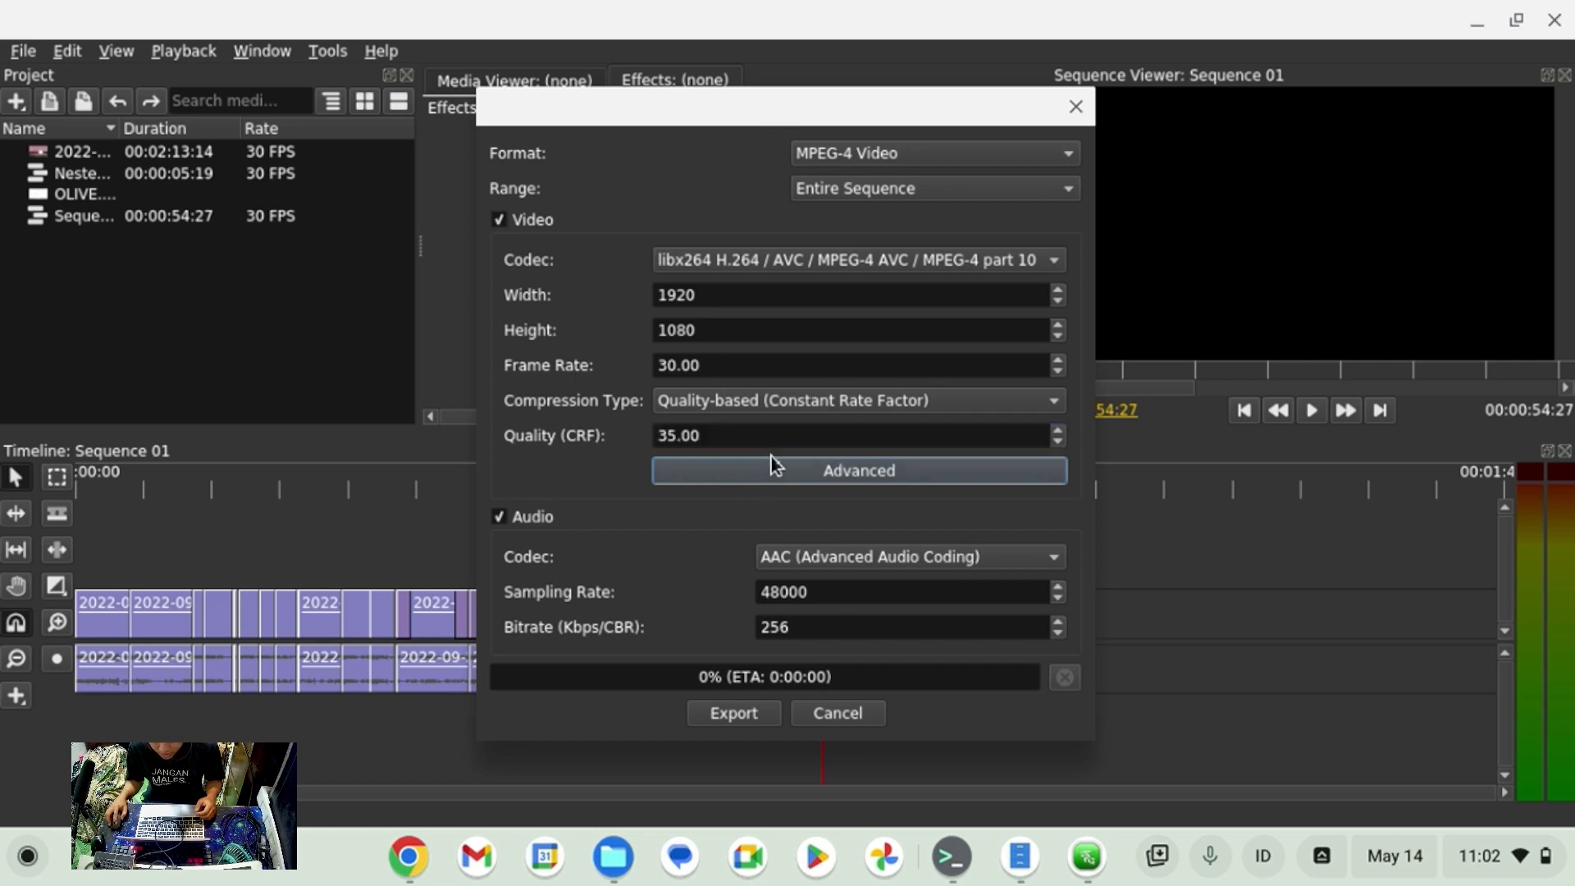
Export to the download training folder under a file name edited from SD CARD HASIL OLIVE EDITOR.mp4.
left_click(740, 715)
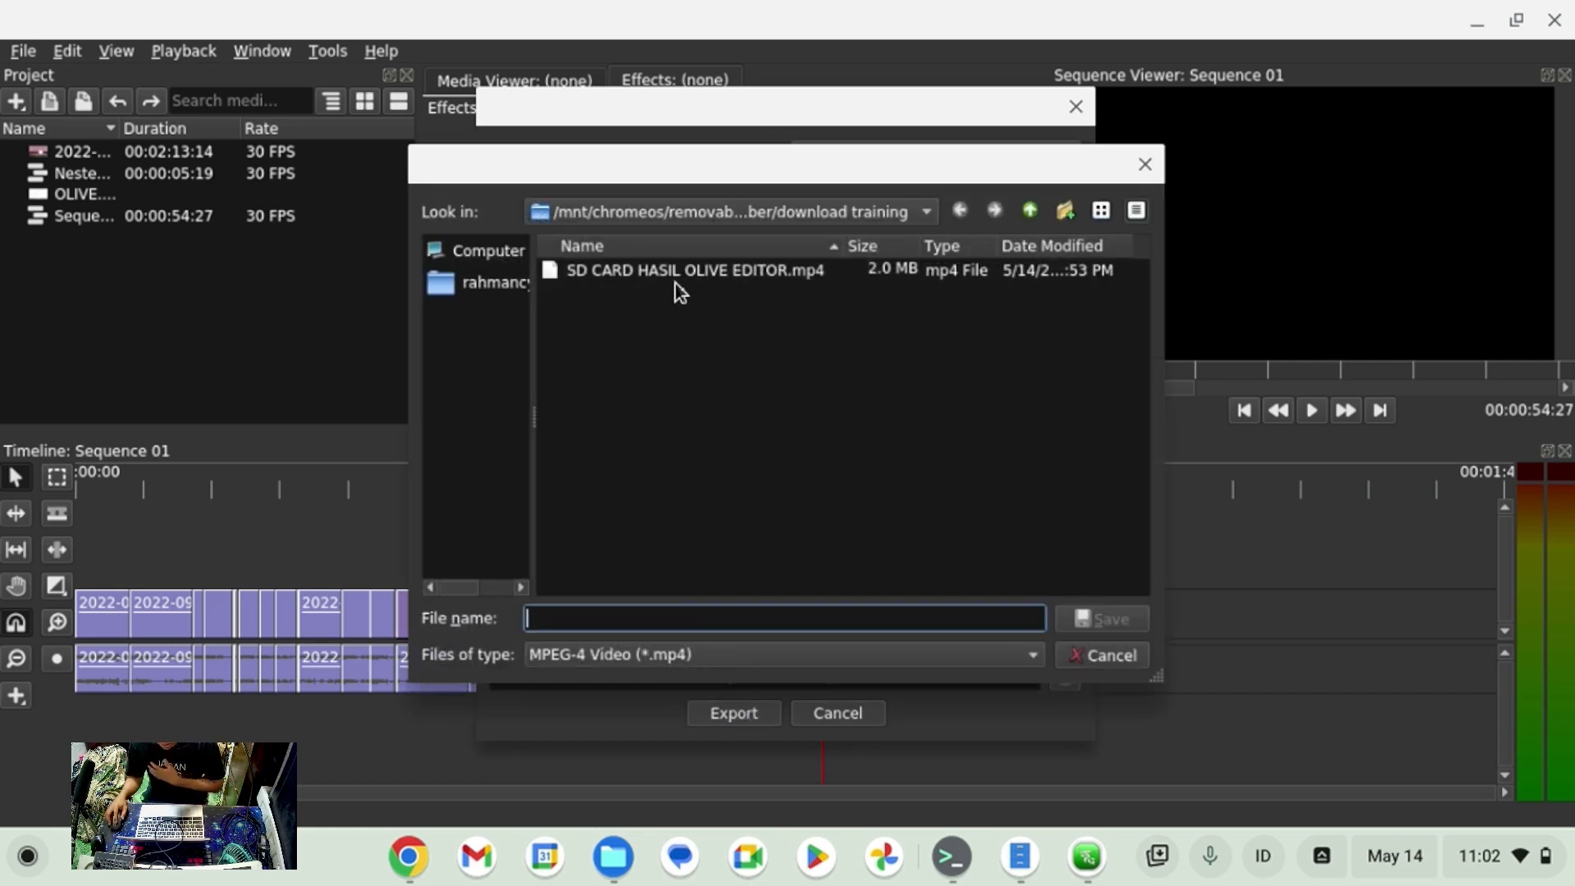
left_click(697, 272)
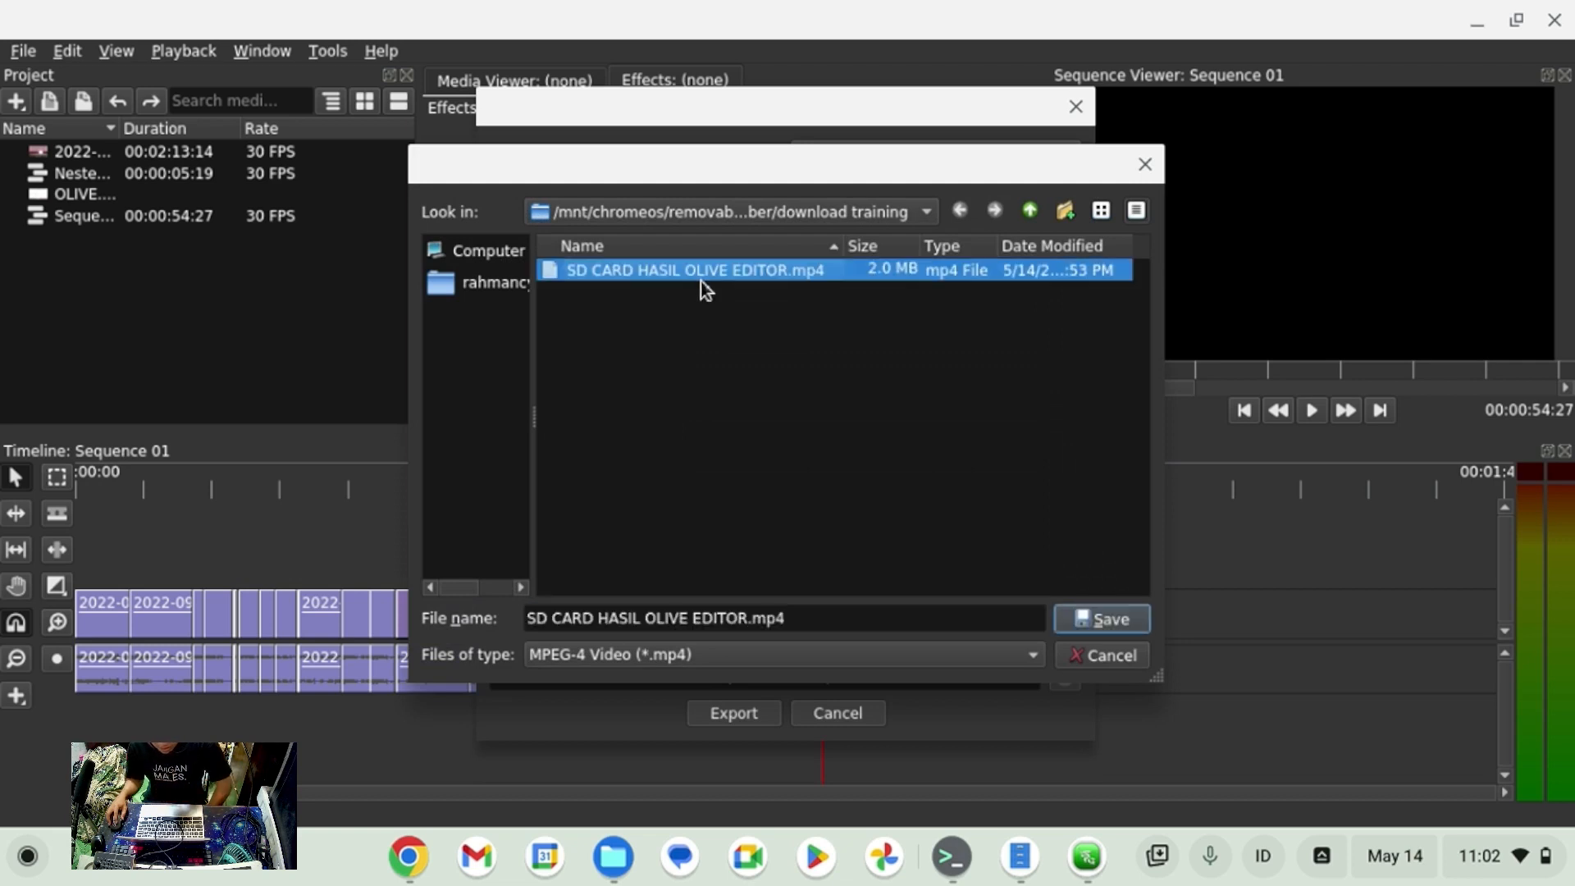
left_click(748, 618)
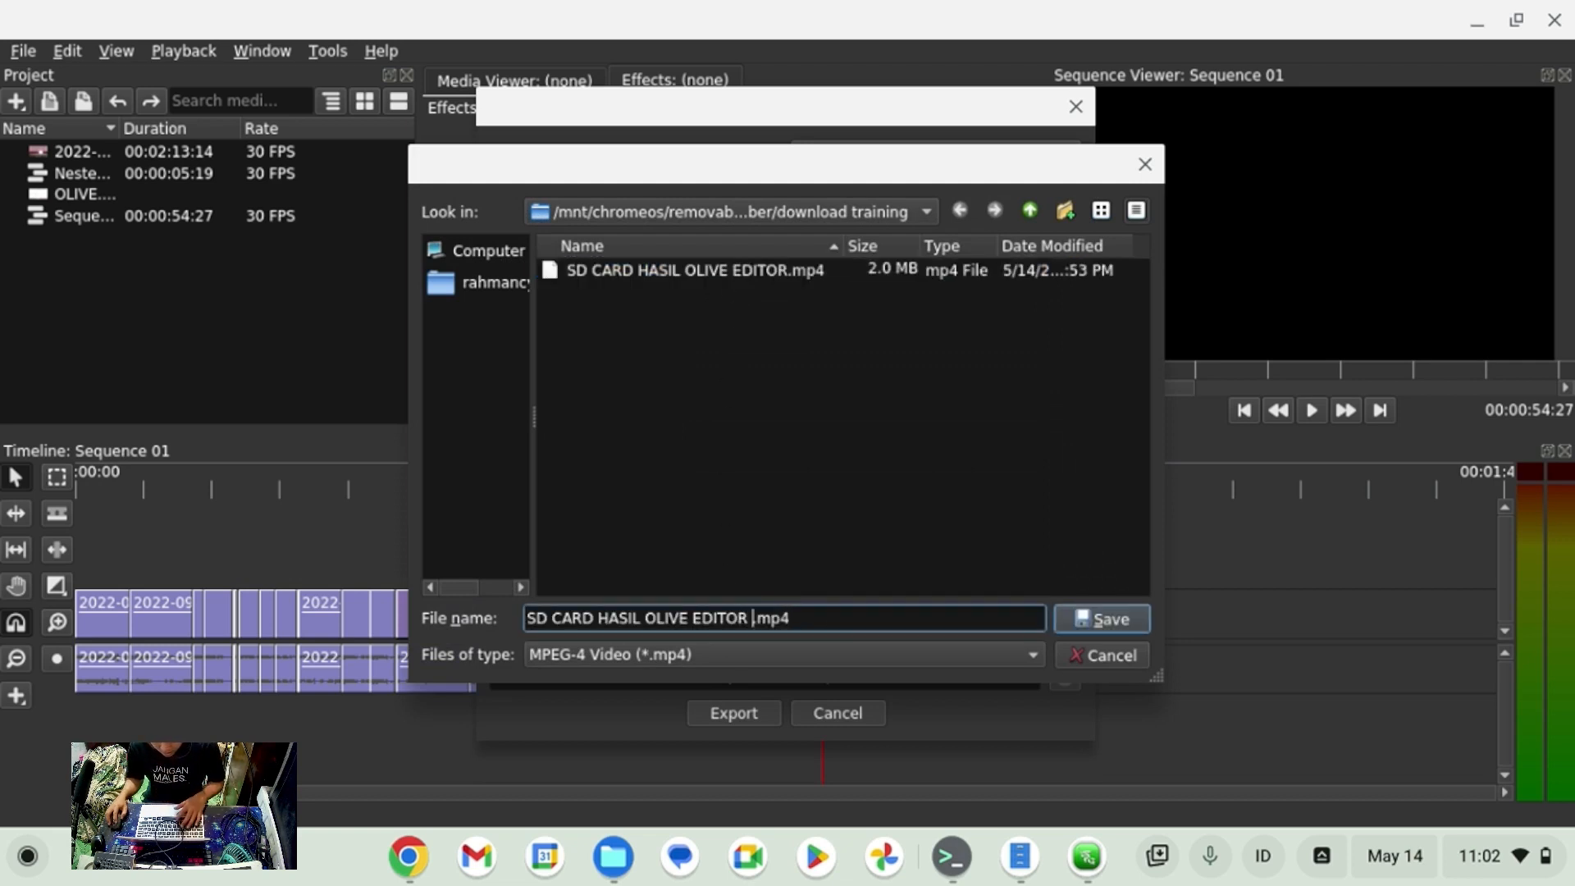
left_click(1100, 628)
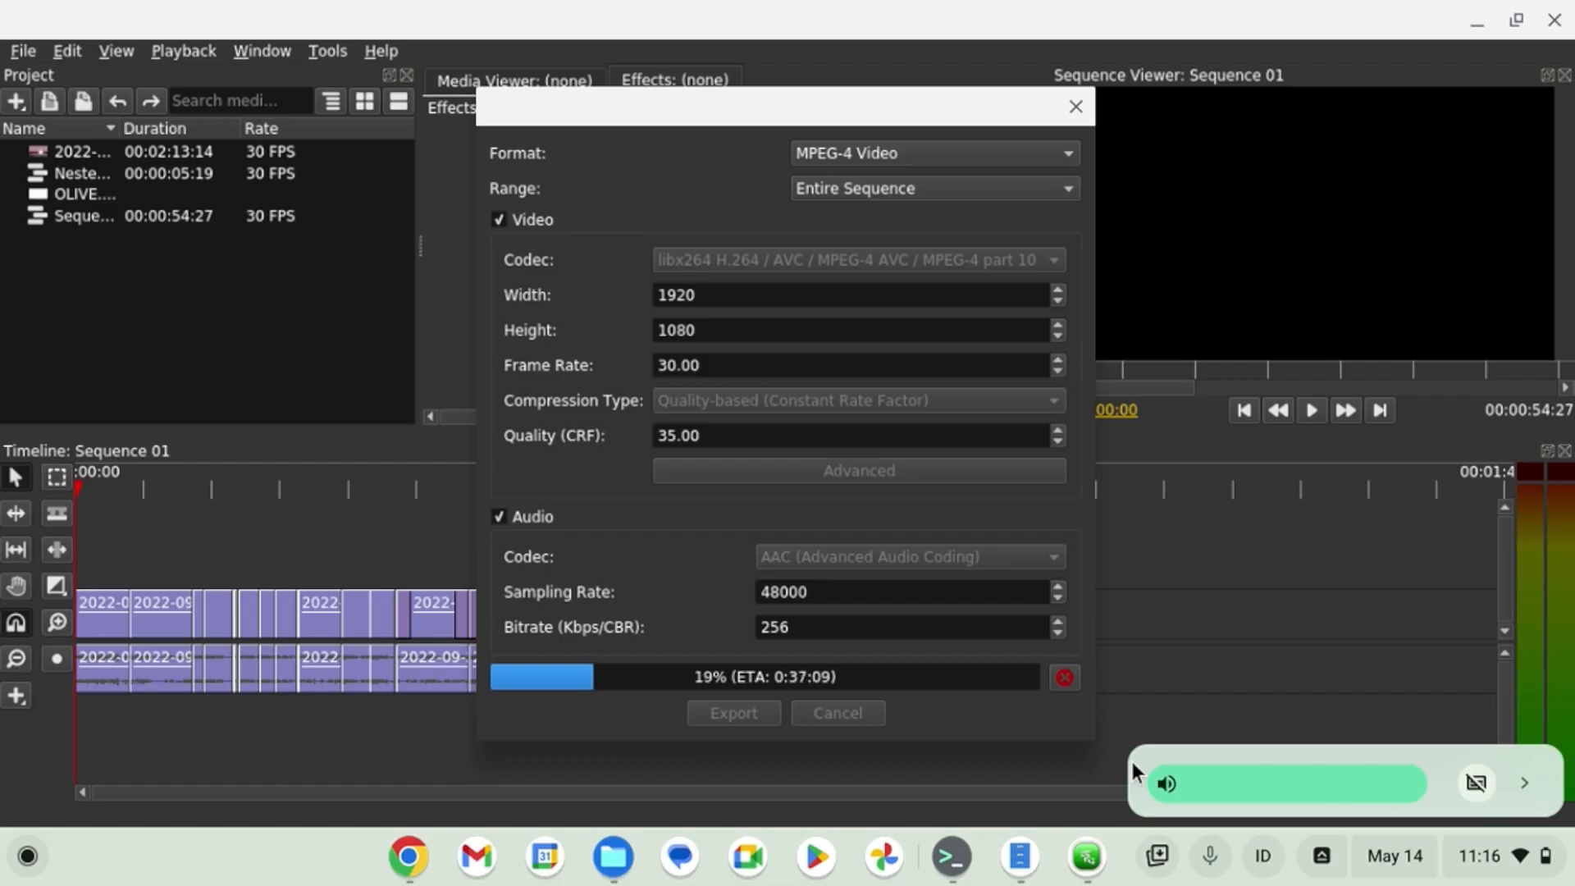
Move the stalled export dialog aside and force close Olive.
left_click_drag(711, 106, 665, 79)
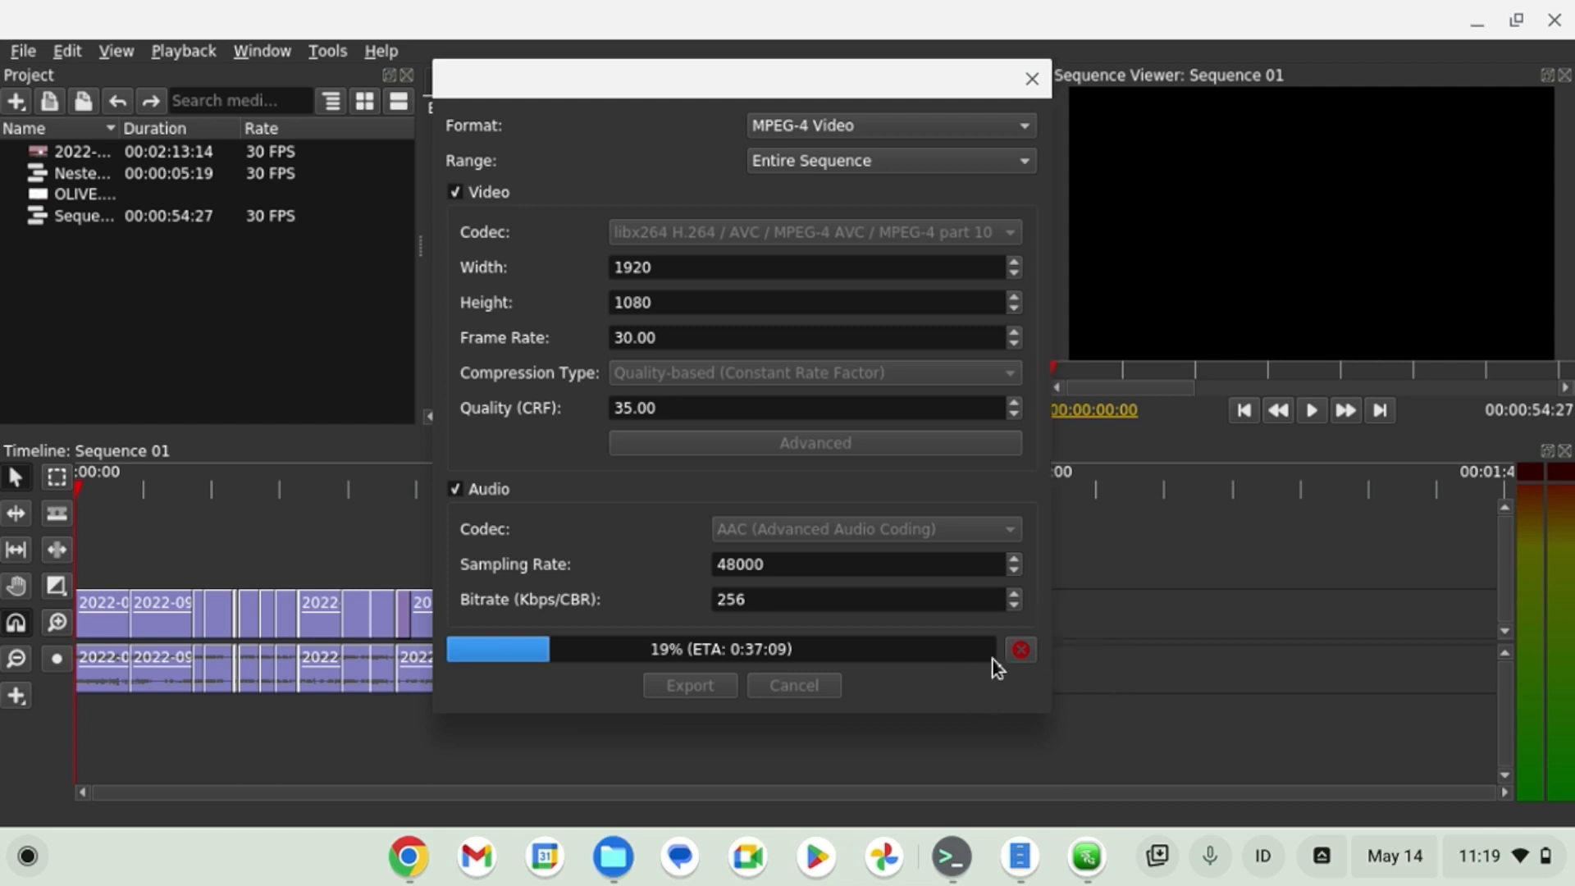
right_click(1090, 854)
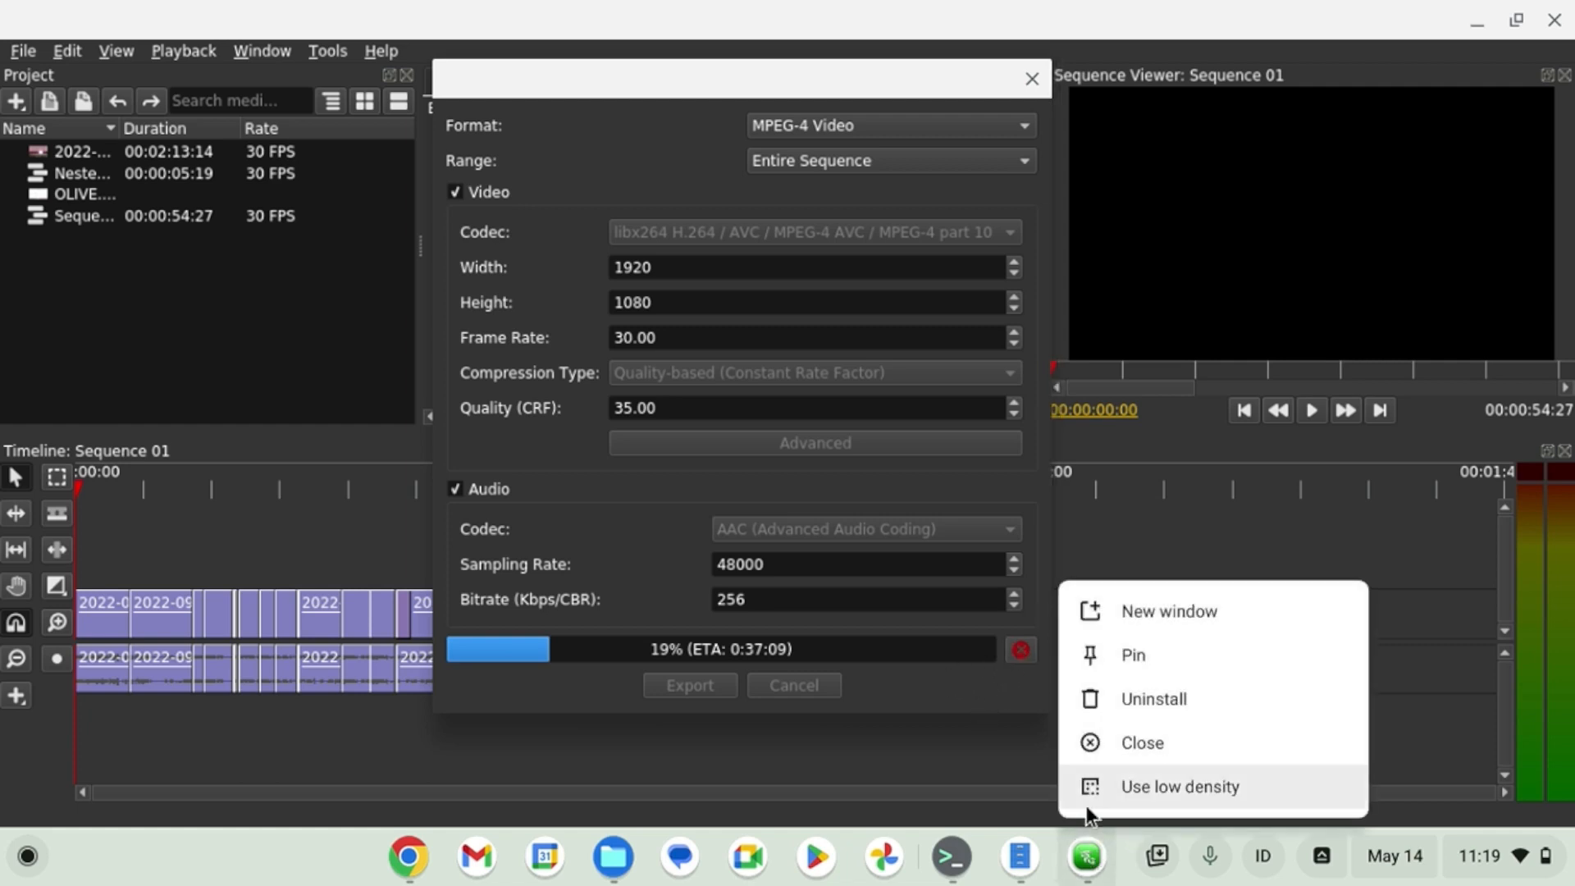
left_click(1124, 739)
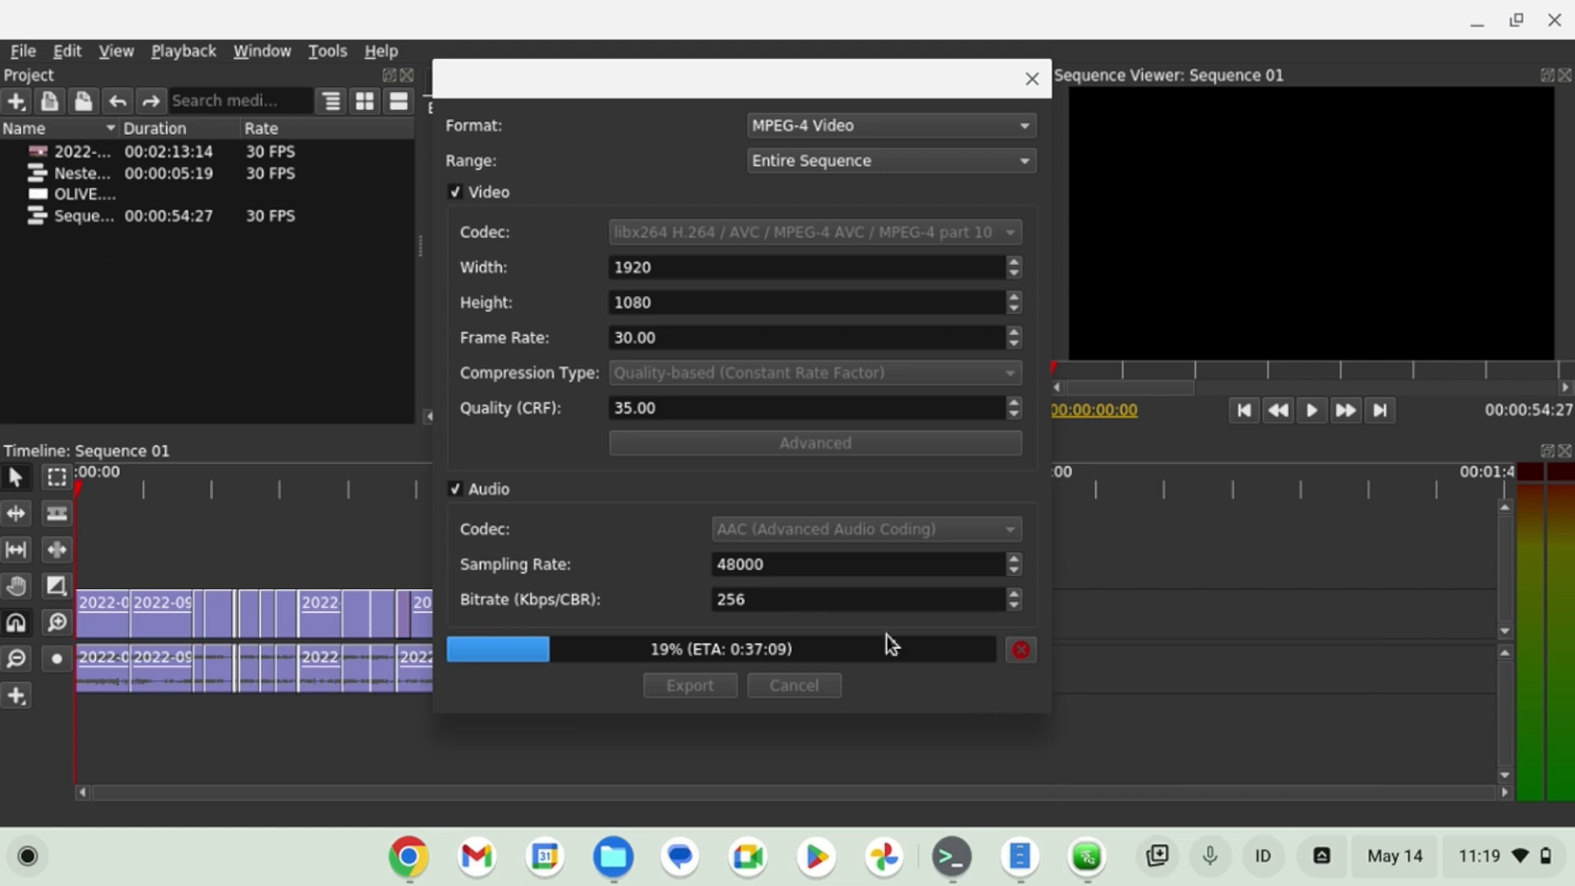
right_click(1079, 855)
left_click(1117, 740)
right_click(1087, 867)
left_click(1100, 740)
right_click(1093, 877)
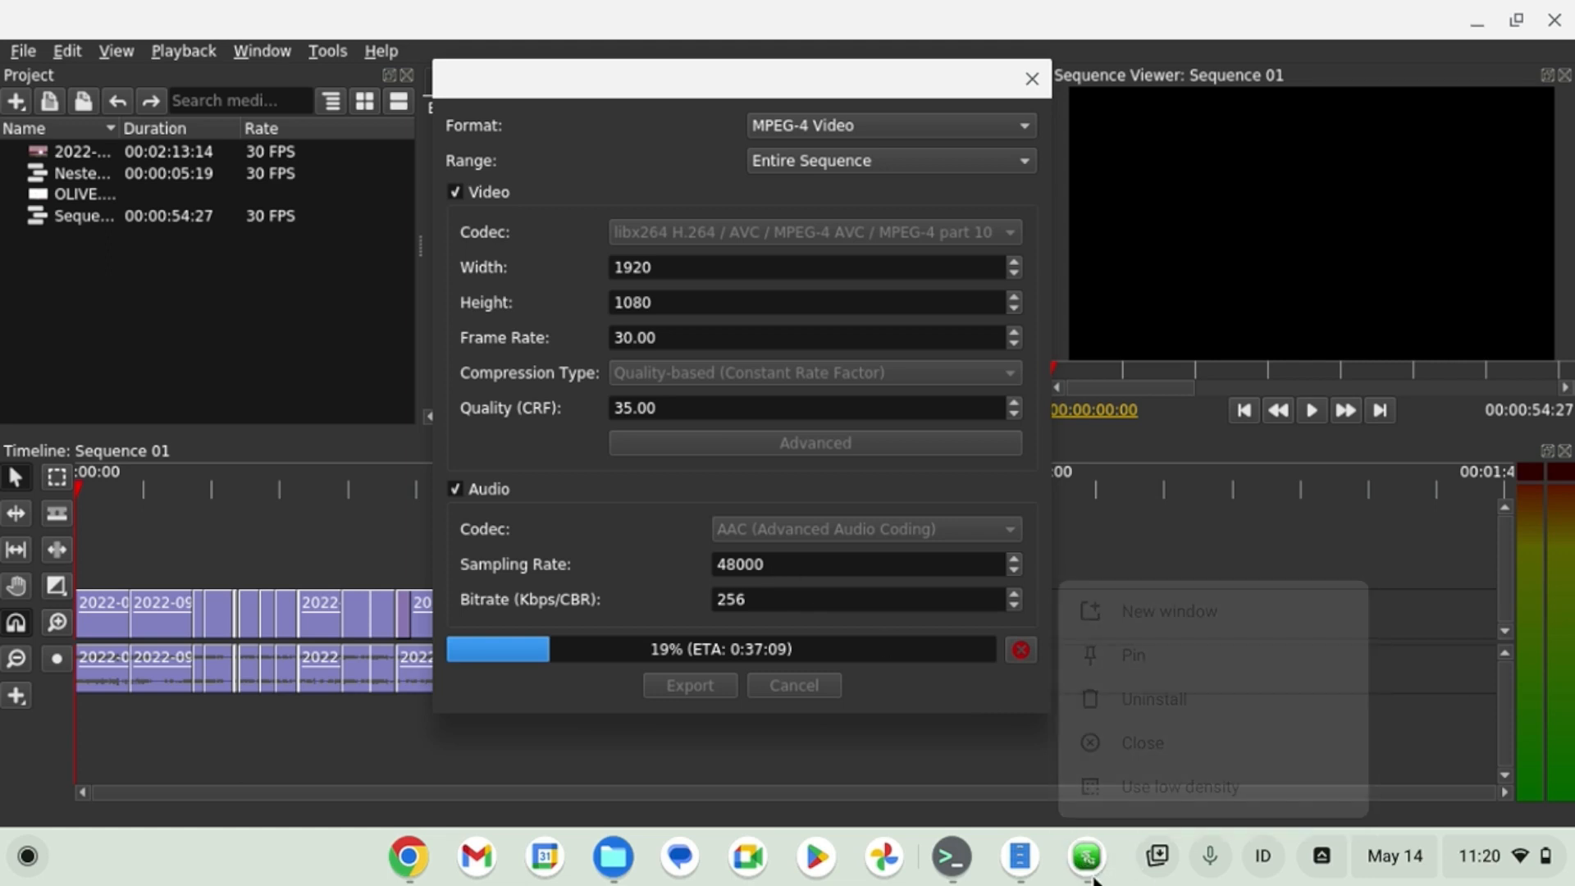
left_click(1125, 743)
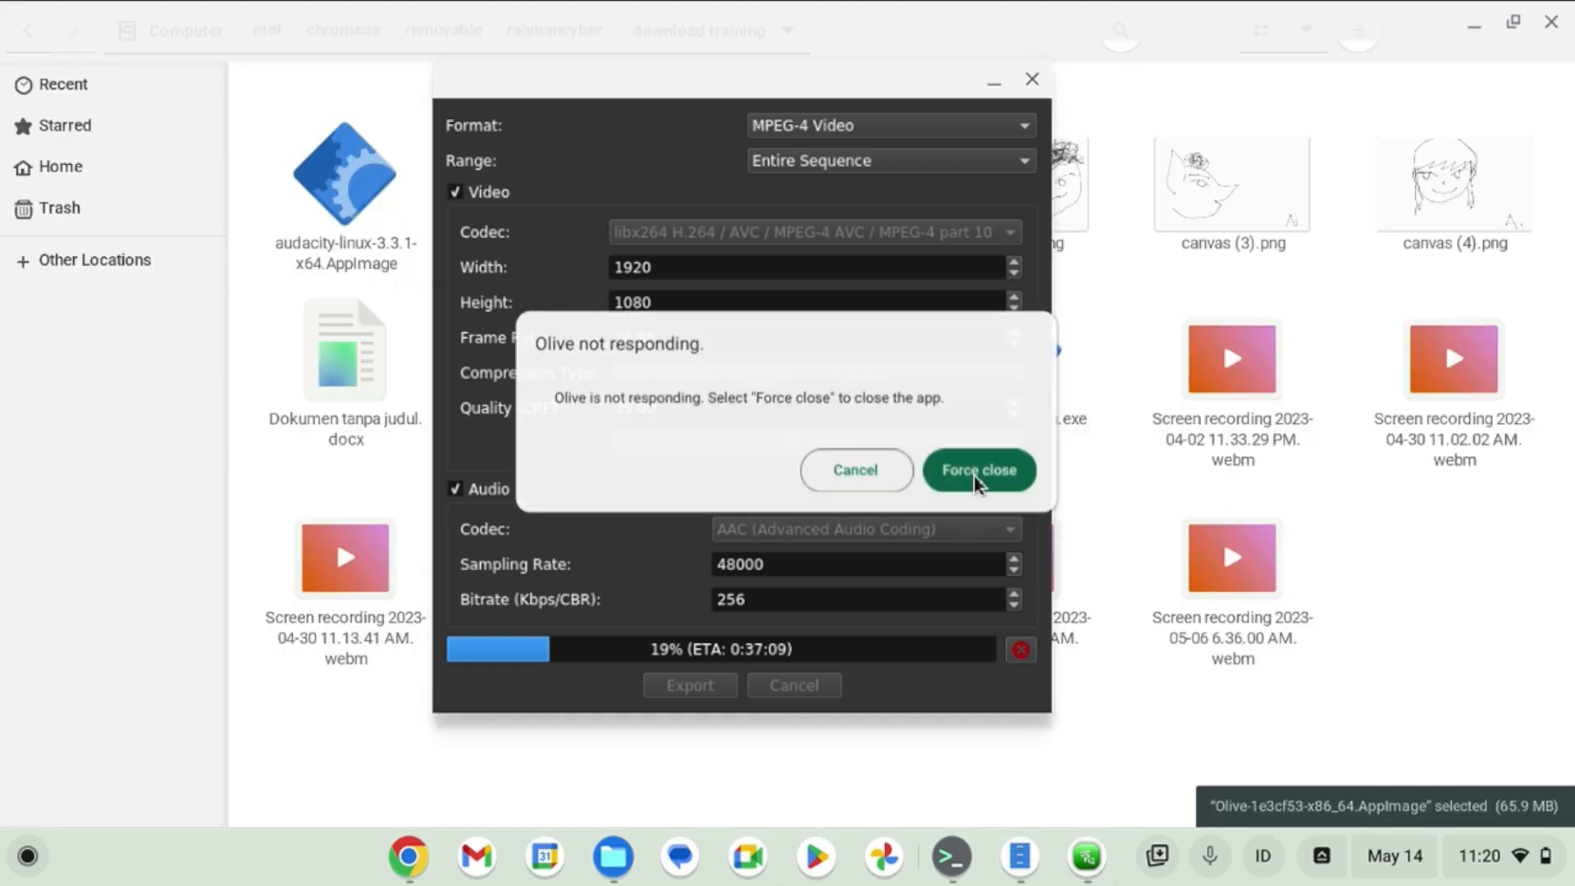
left_click(978, 477)
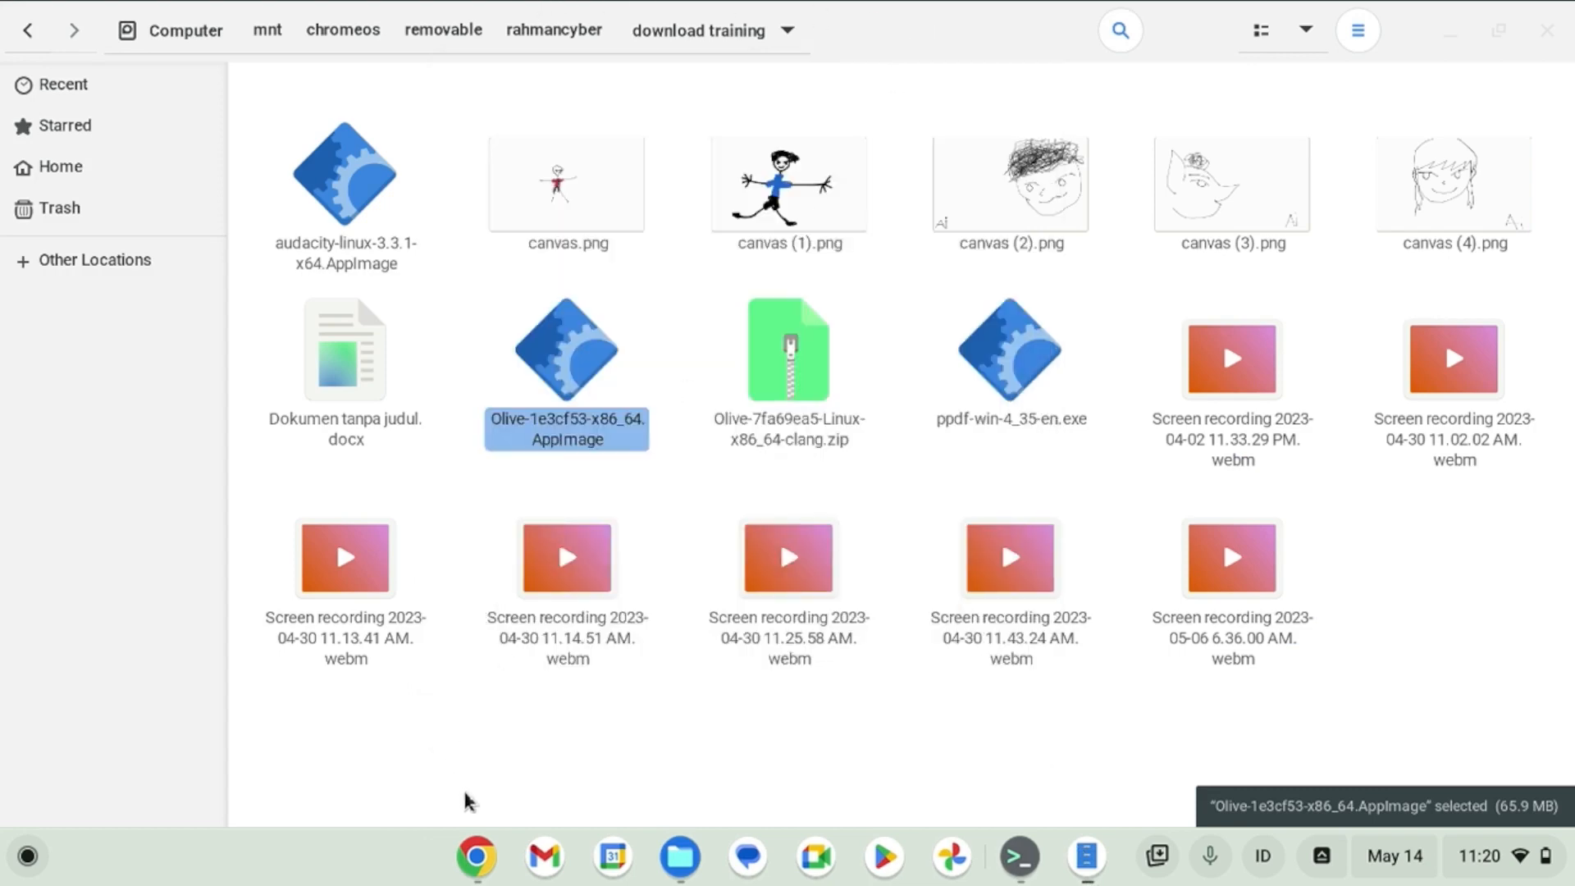
Look through the download training folder on the SD card and try to open SD CARD HASIL OLIVE EDITOR.mp4.
left_click(677, 862)
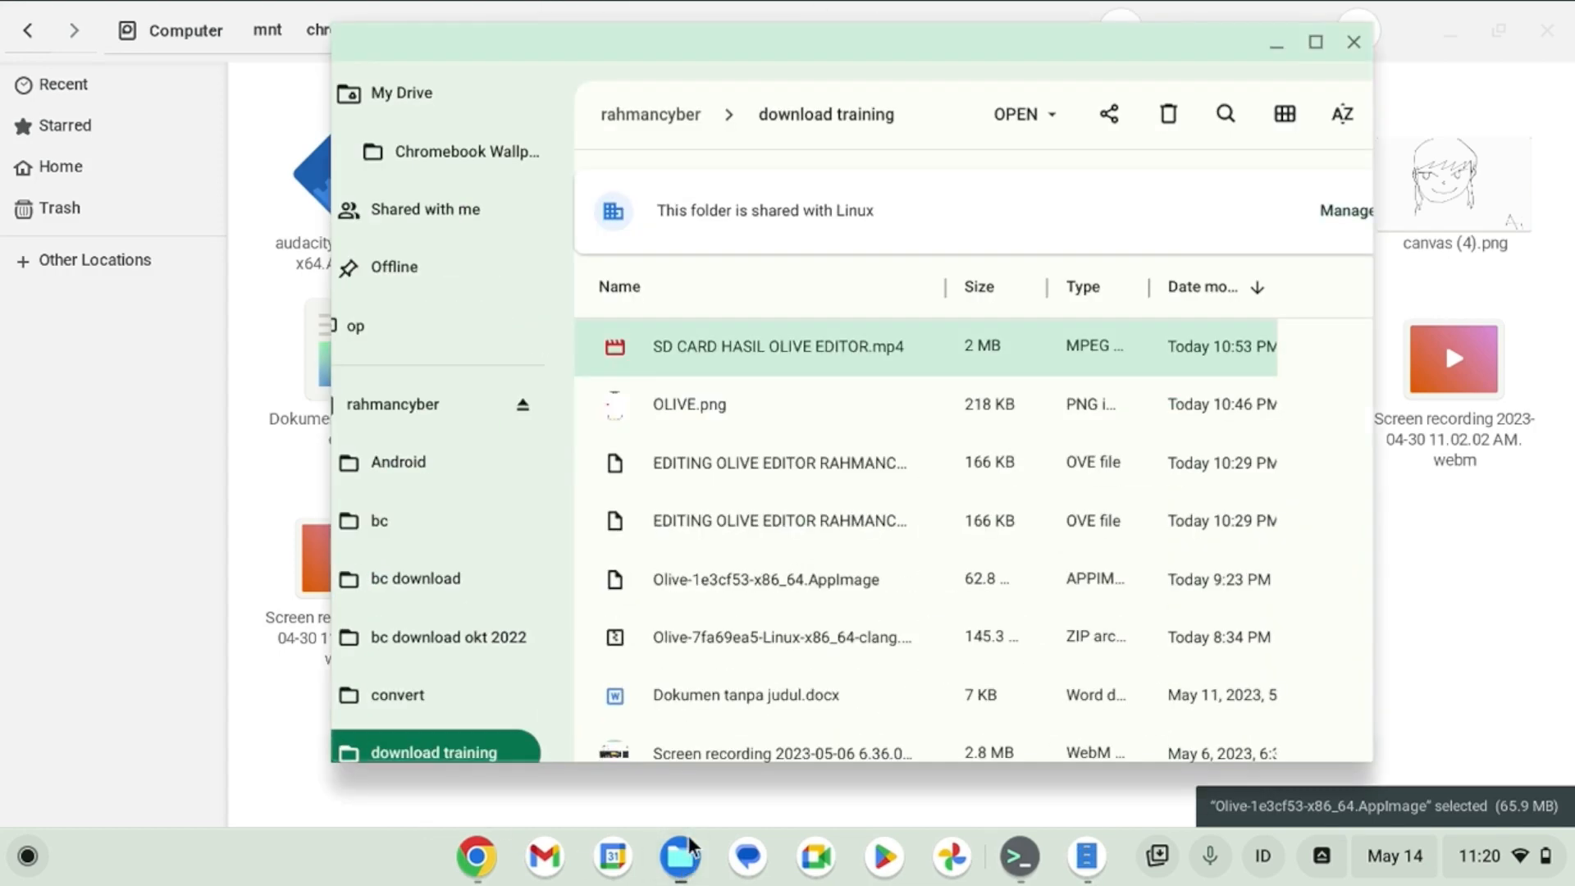
left_click(745, 427)
scroll(787, 492, "down", 10)
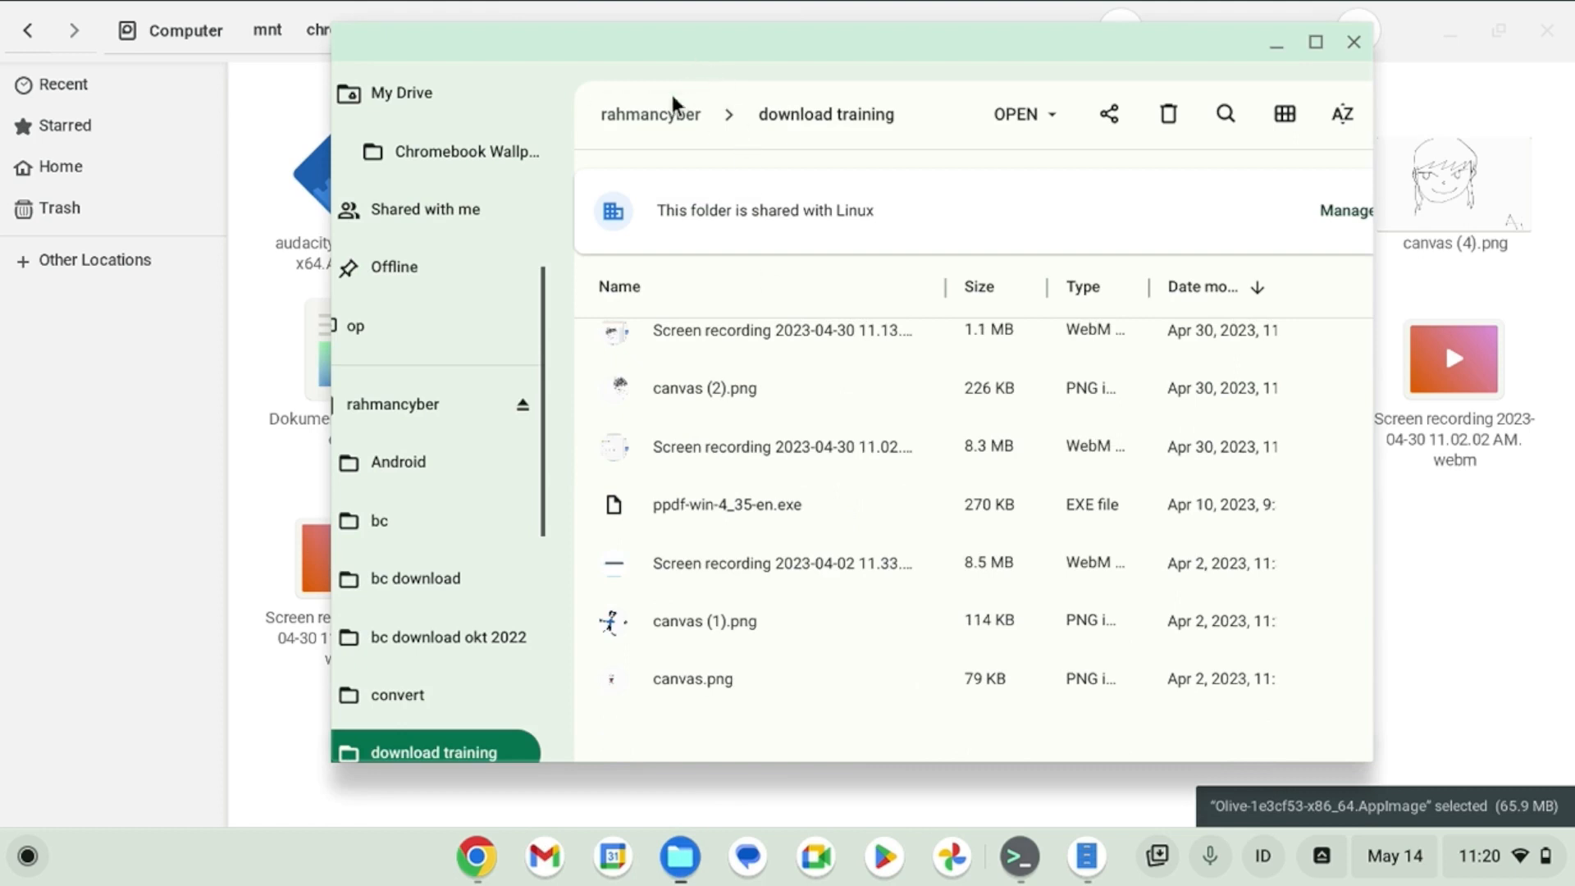
left_click(671, 114)
double_click(822, 346)
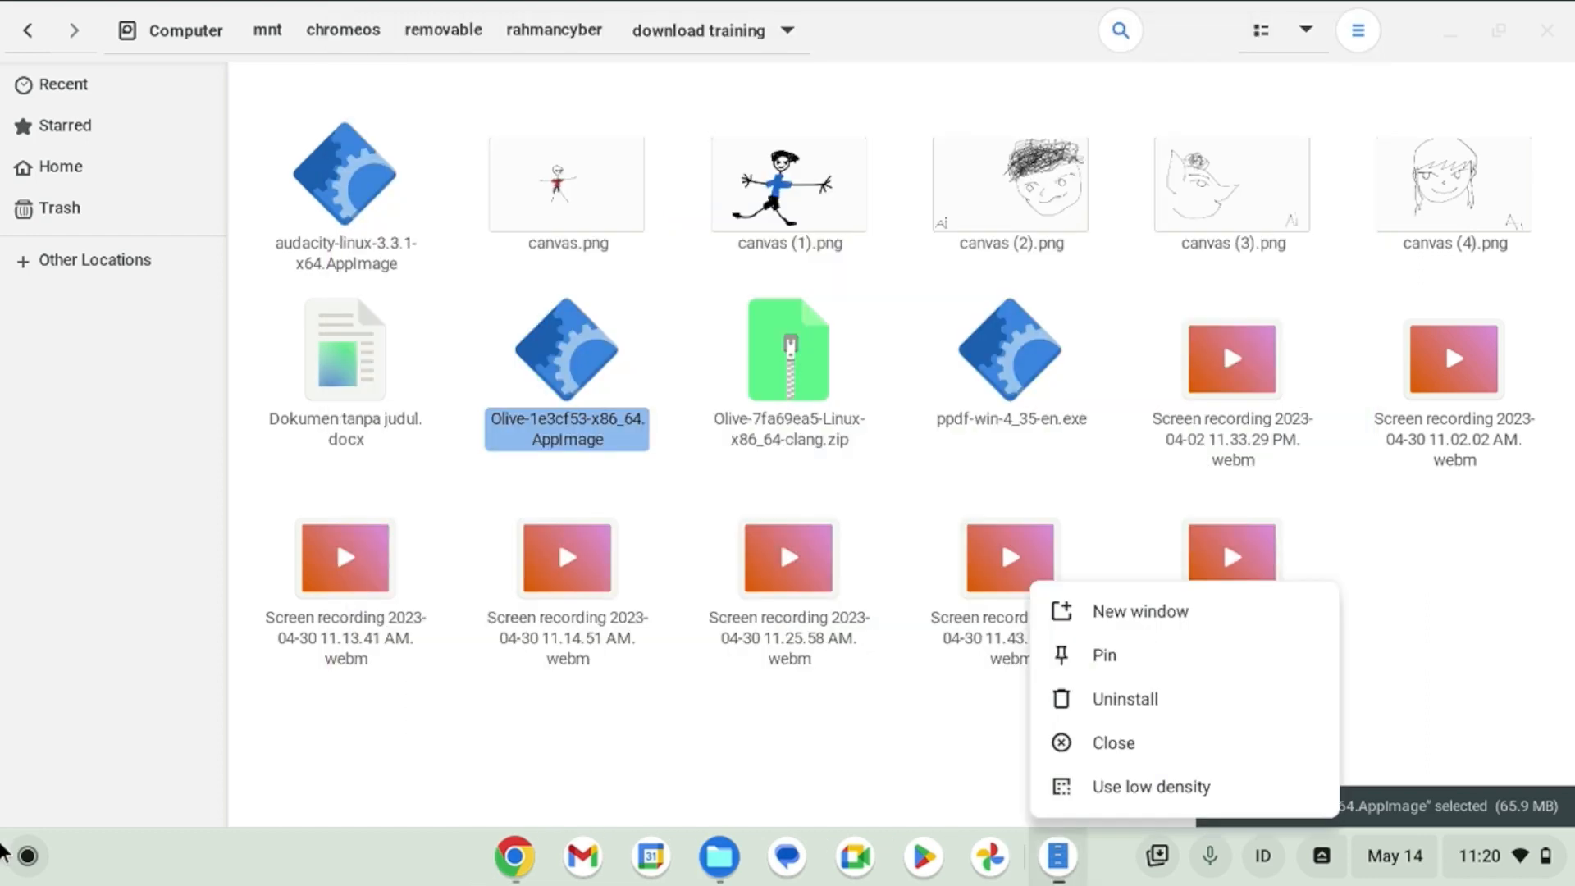
Choose an option for the Terminal app from the launcher, and dismiss the welcome message in the relaunched Olive project.
left_click(4, 853)
left_click(33, 861)
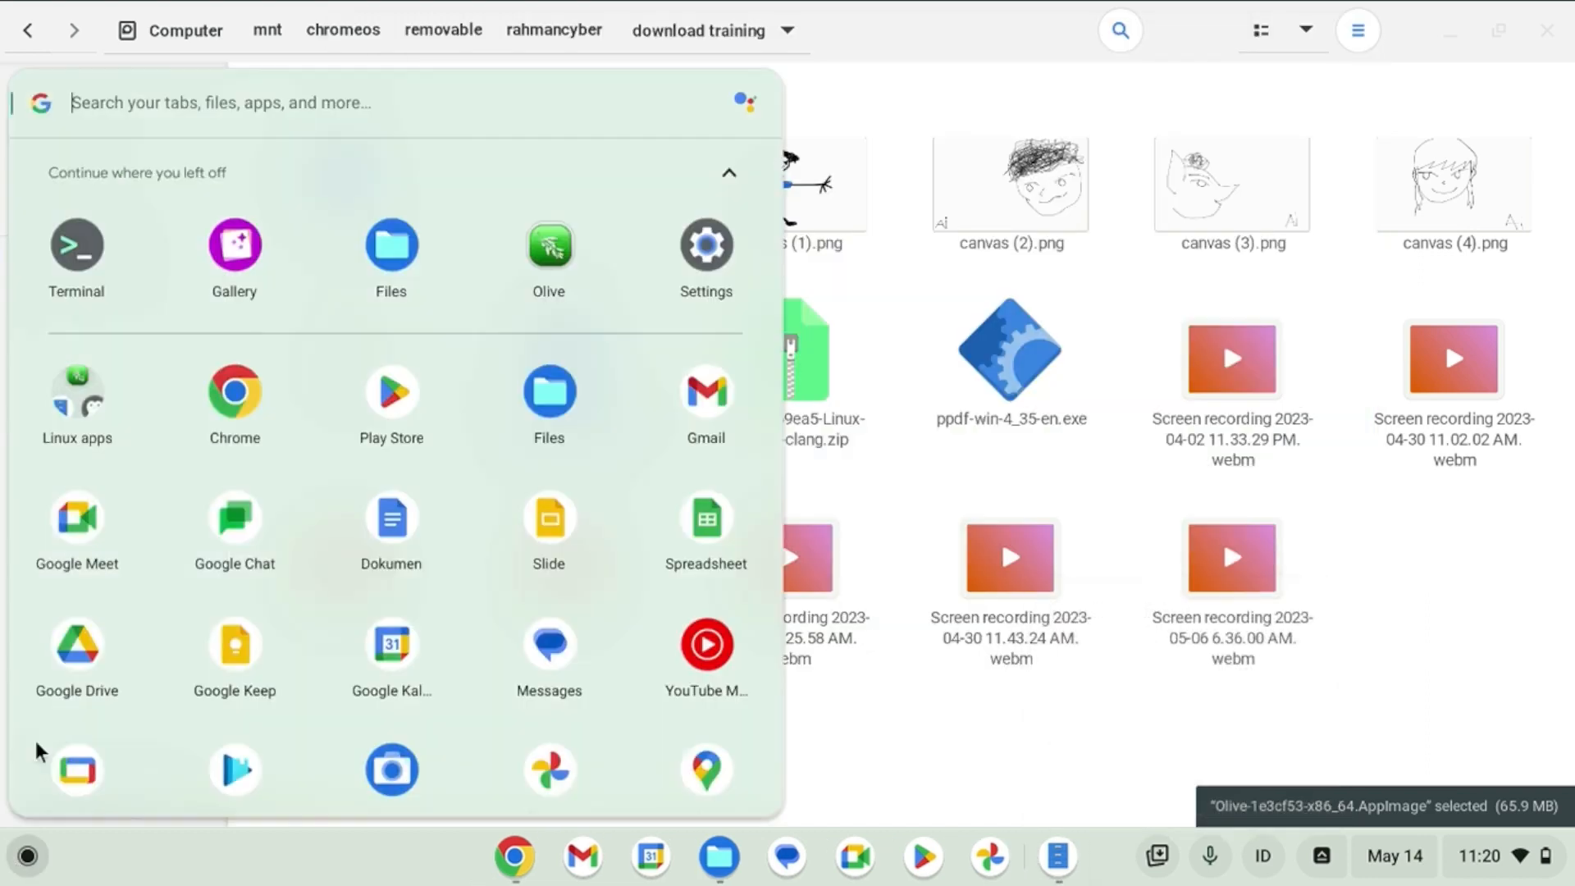
right_click(95, 253)
left_click(213, 382)
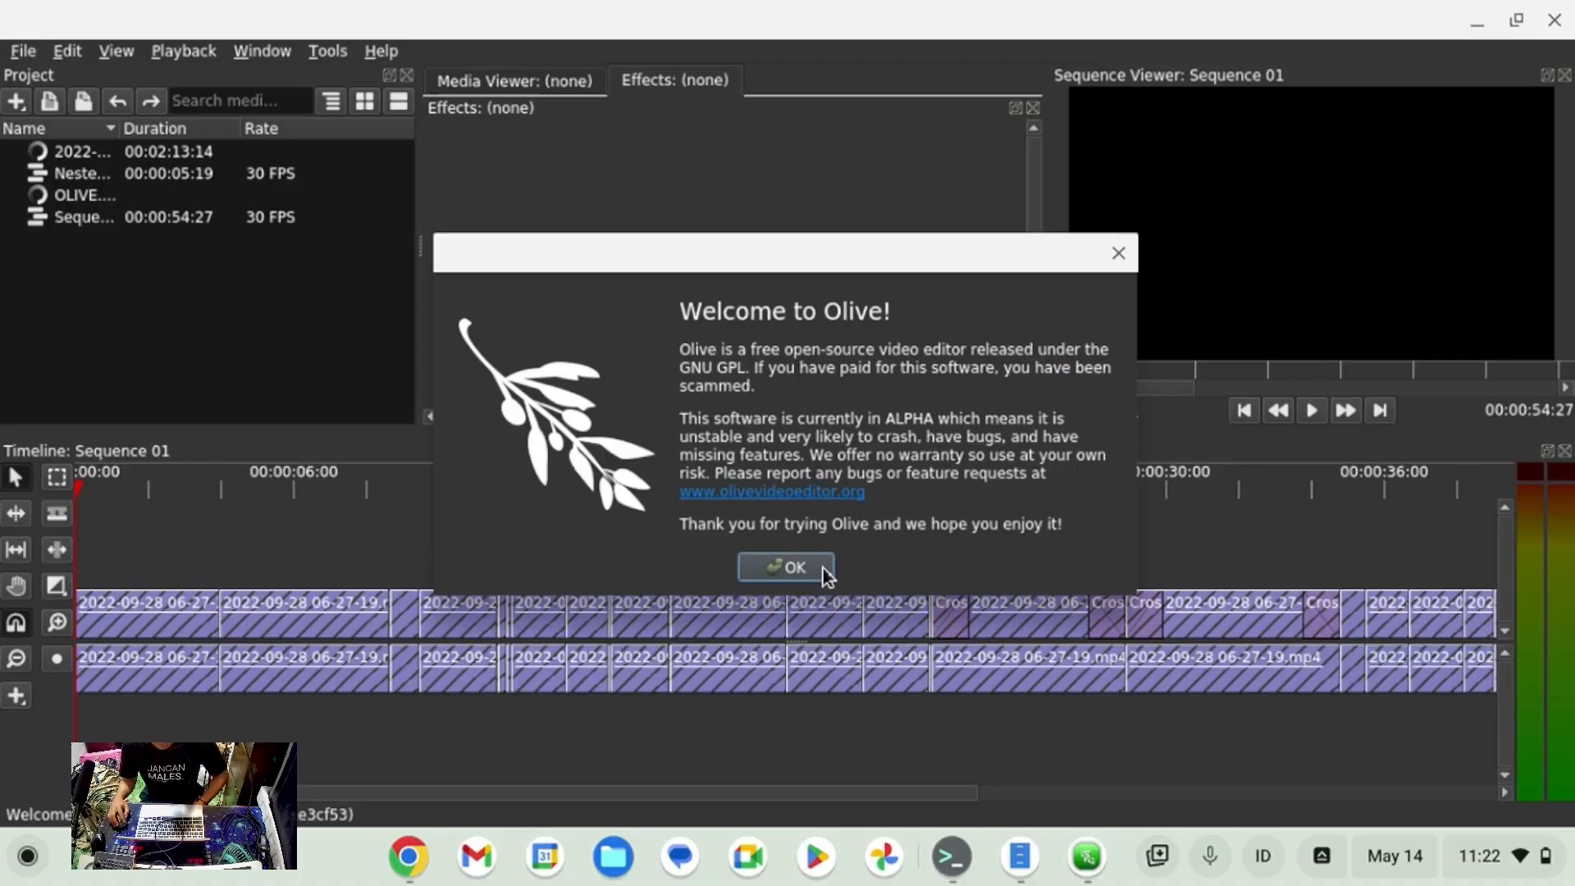
left_click(824, 569)
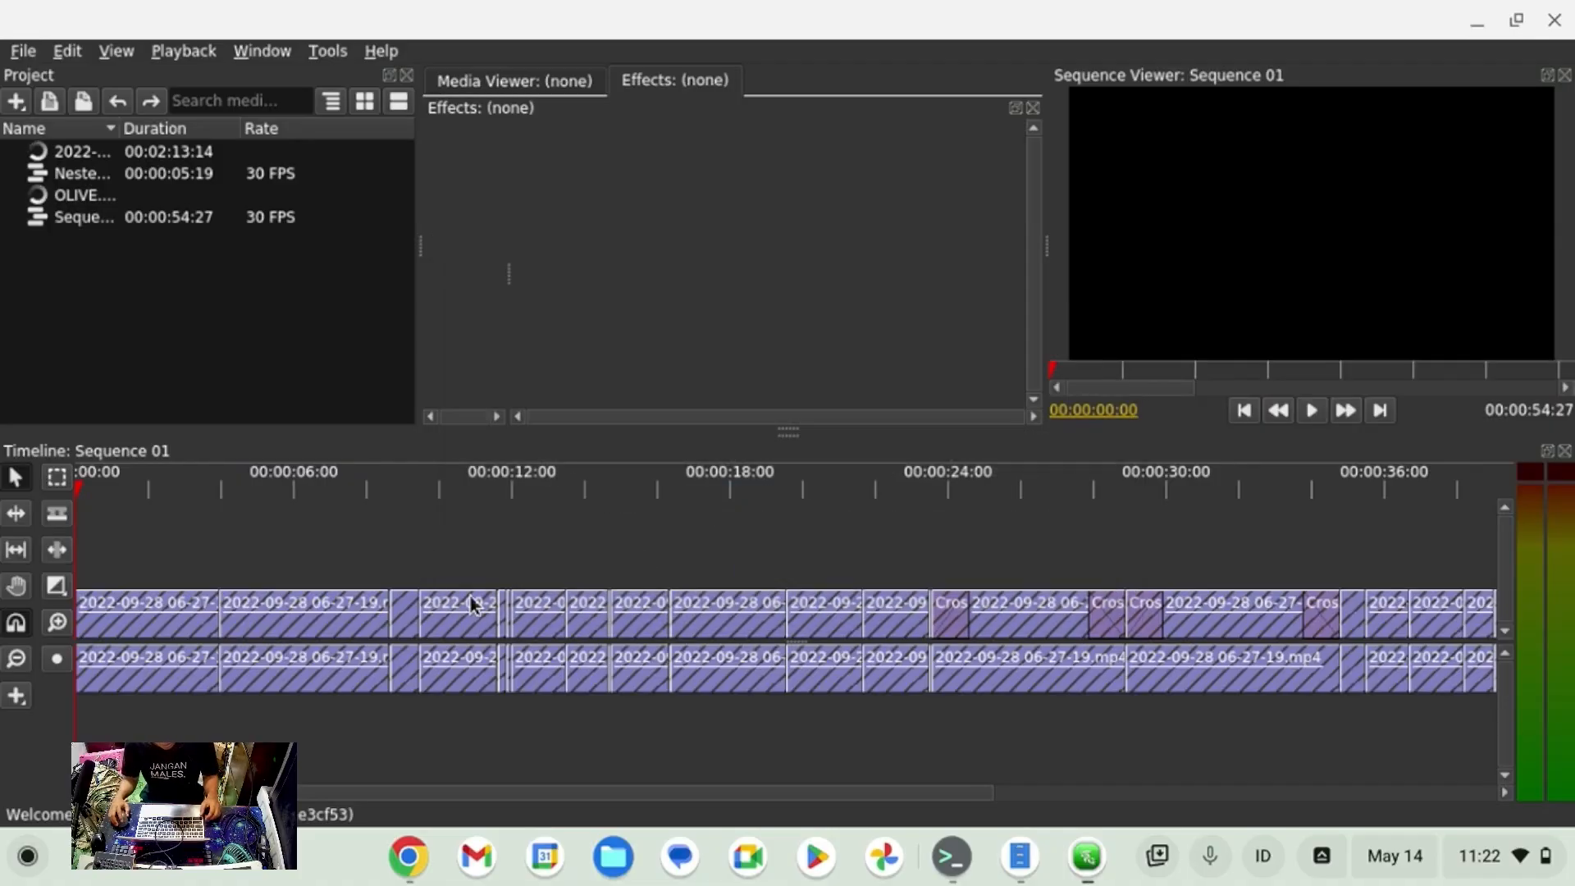
Delete all video and audio clips after about the first nine seconds of Sequence 01.
scroll(429, 580, "down", 7)
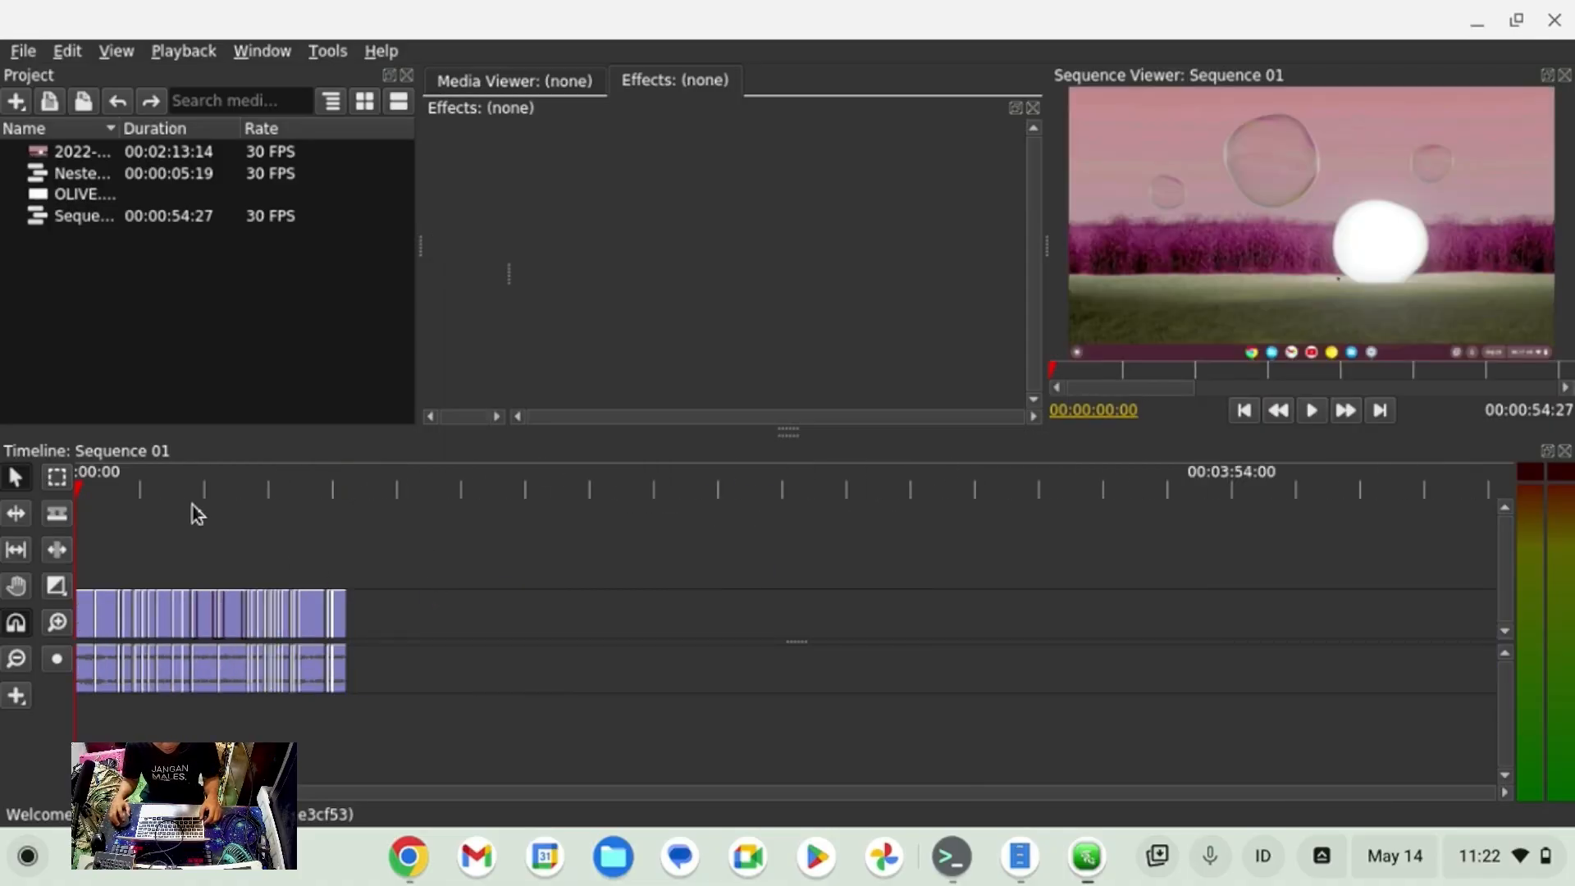
left_click_drag(154, 484, 6, 466)
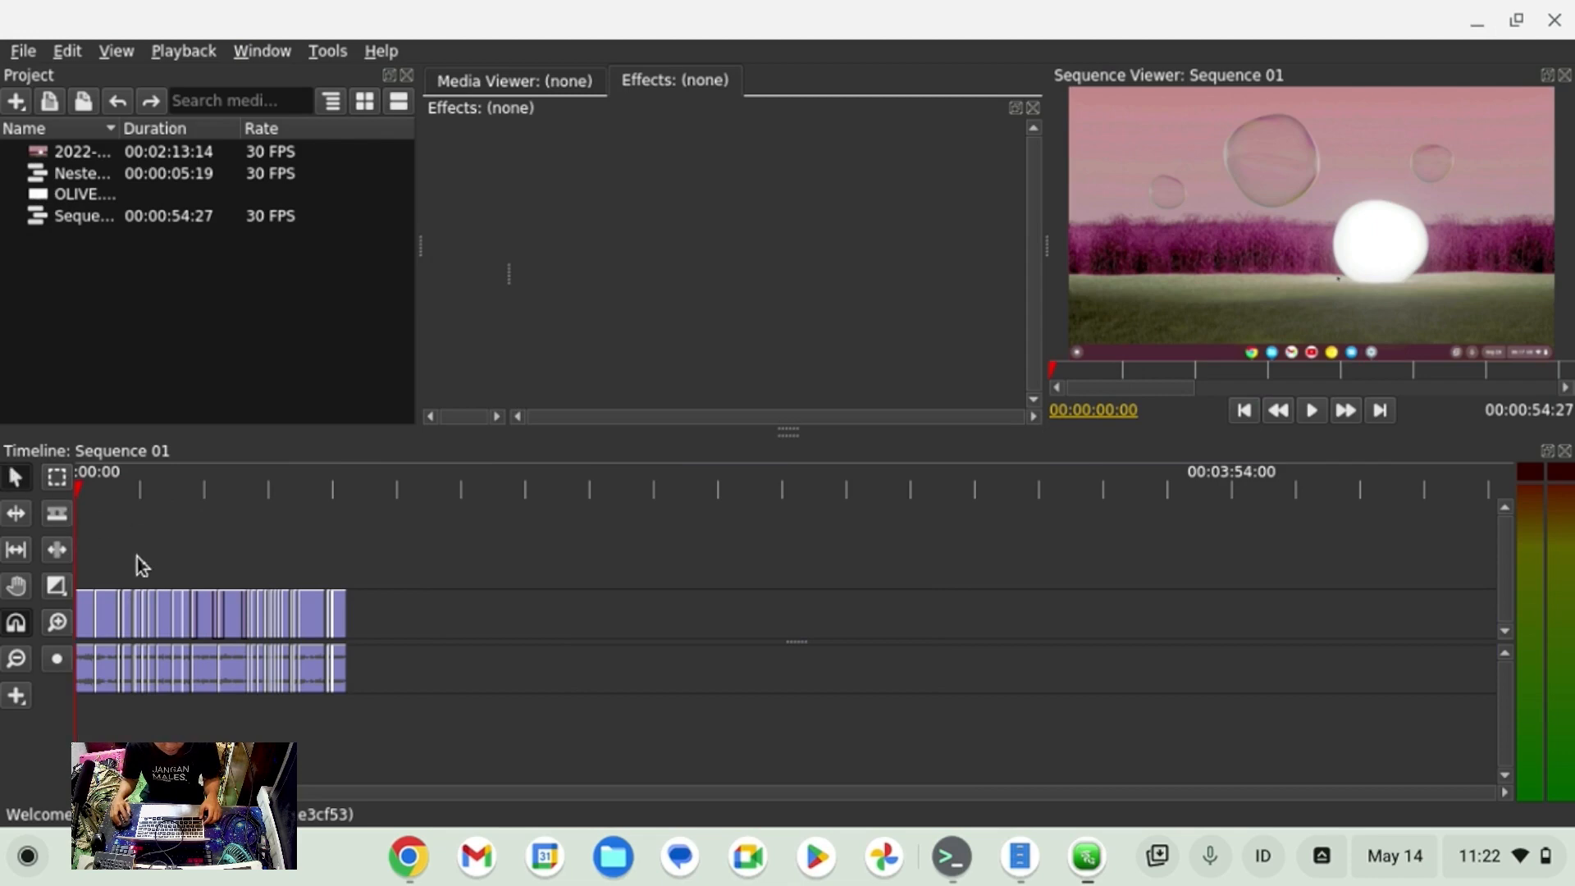
left_click_drag(136, 558, 479, 720)
key("Delete")
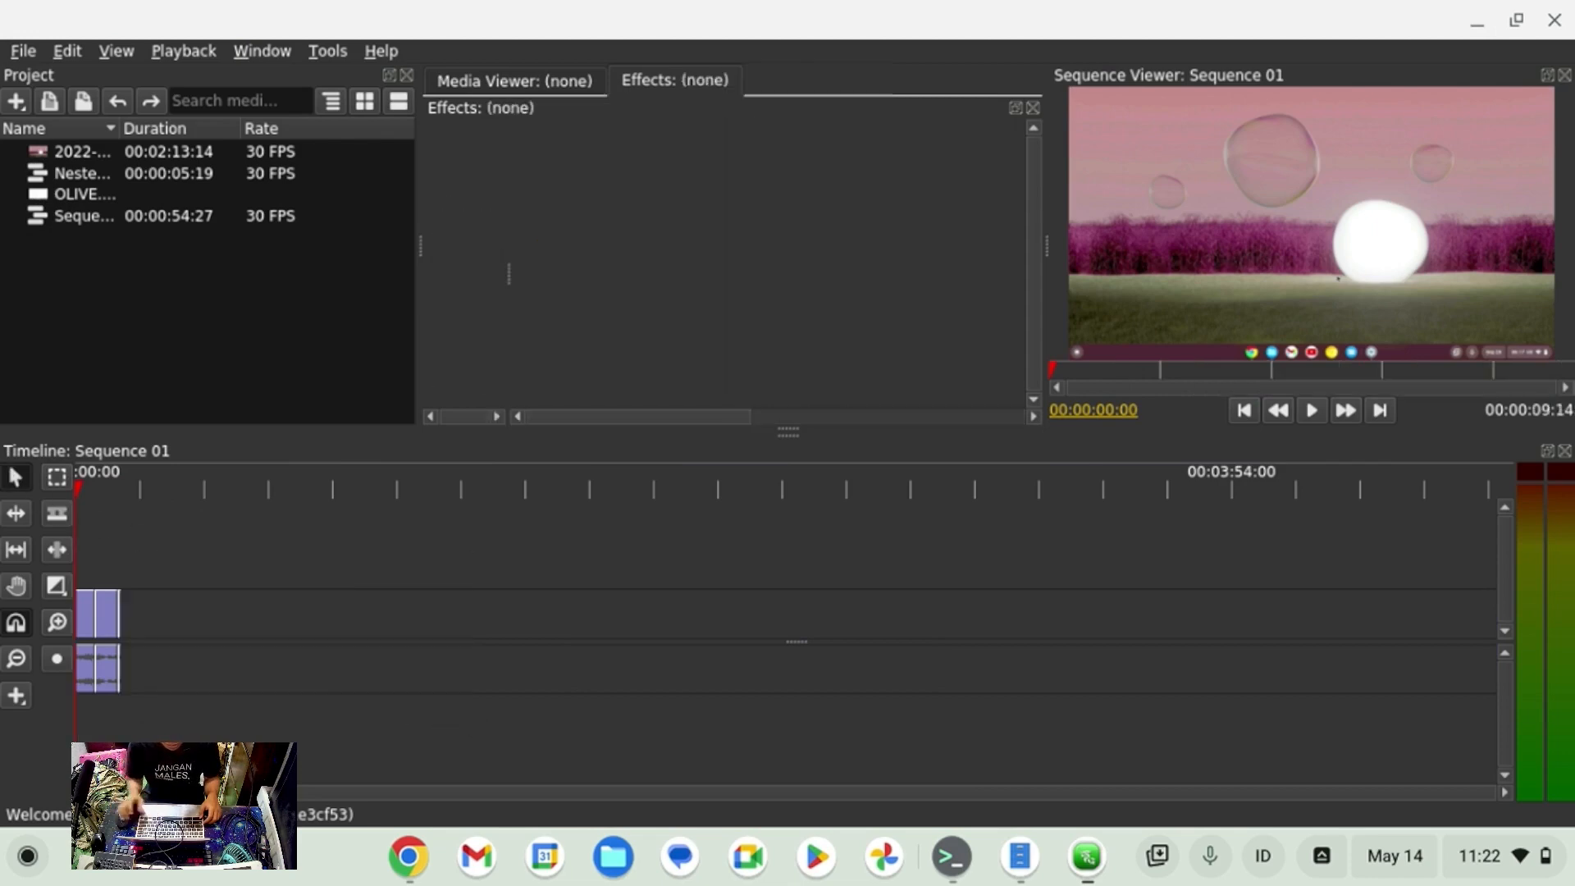
Play through the shortened sequence to check the remaining clips, and stop near the eight-second mark.
left_click_drag(99, 478, 24, 461)
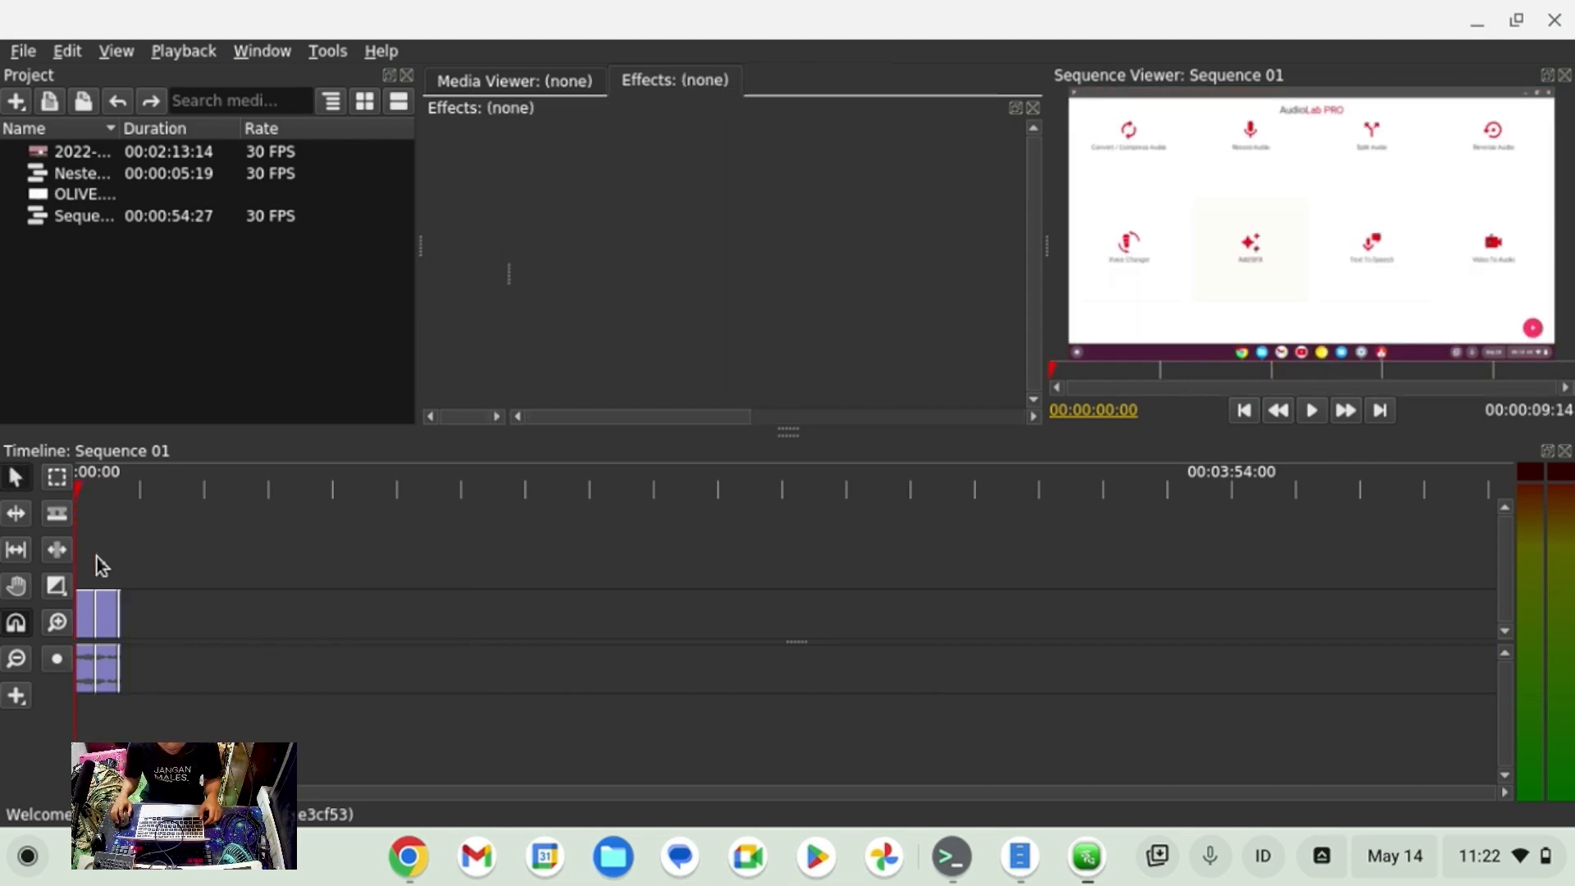
scroll(97, 558, "up", 13)
scroll(97, 557, "down", 3)
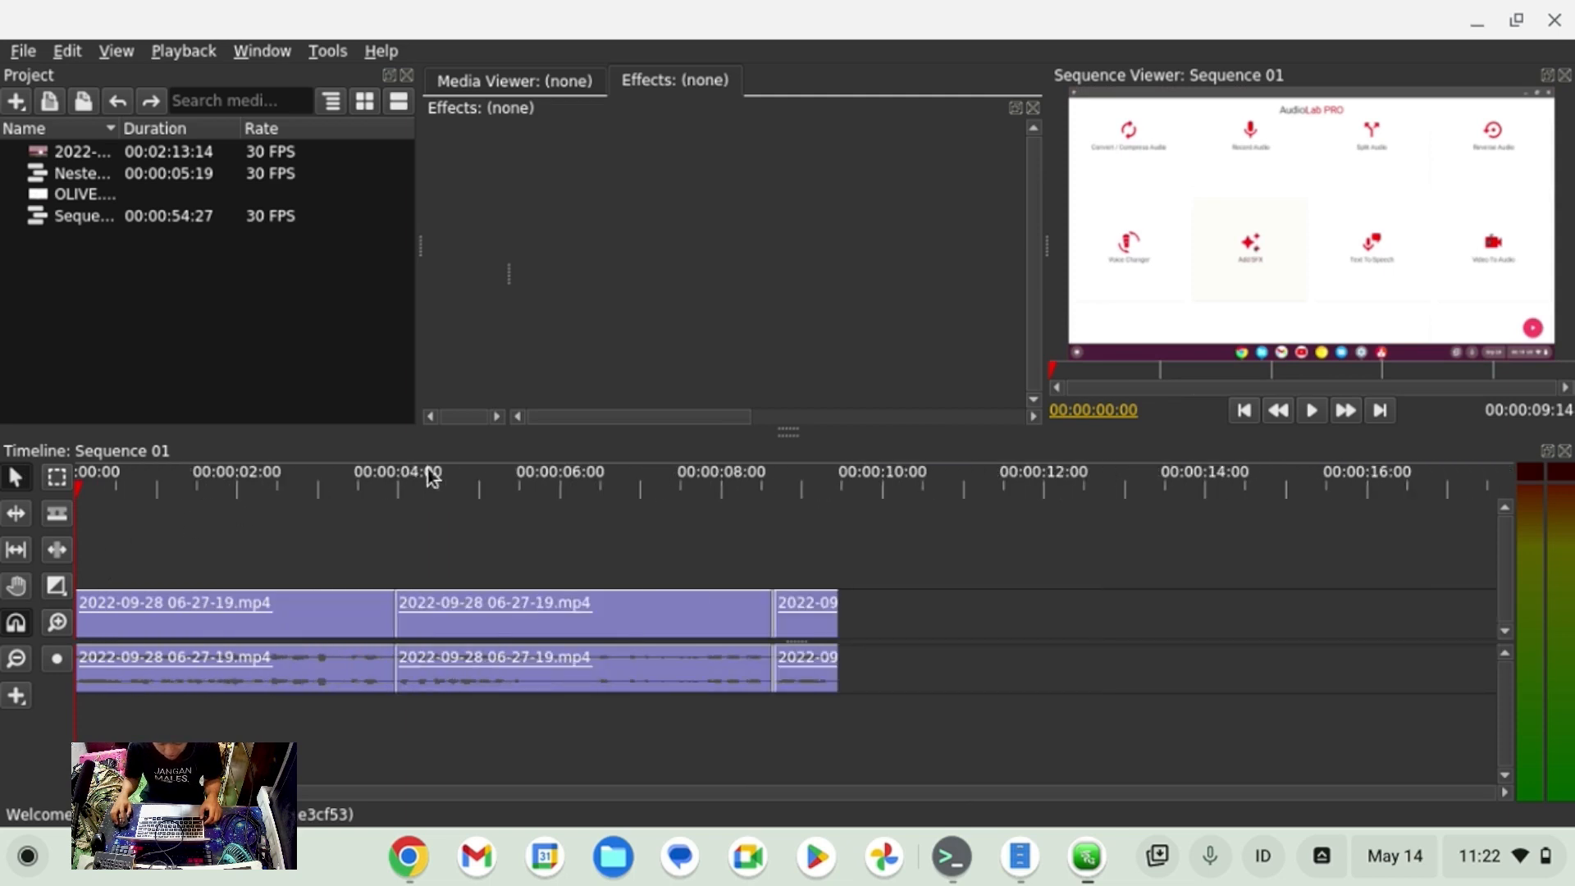
left_click_drag(432, 478, 835, 516)
left_click(174, 494)
key("space")
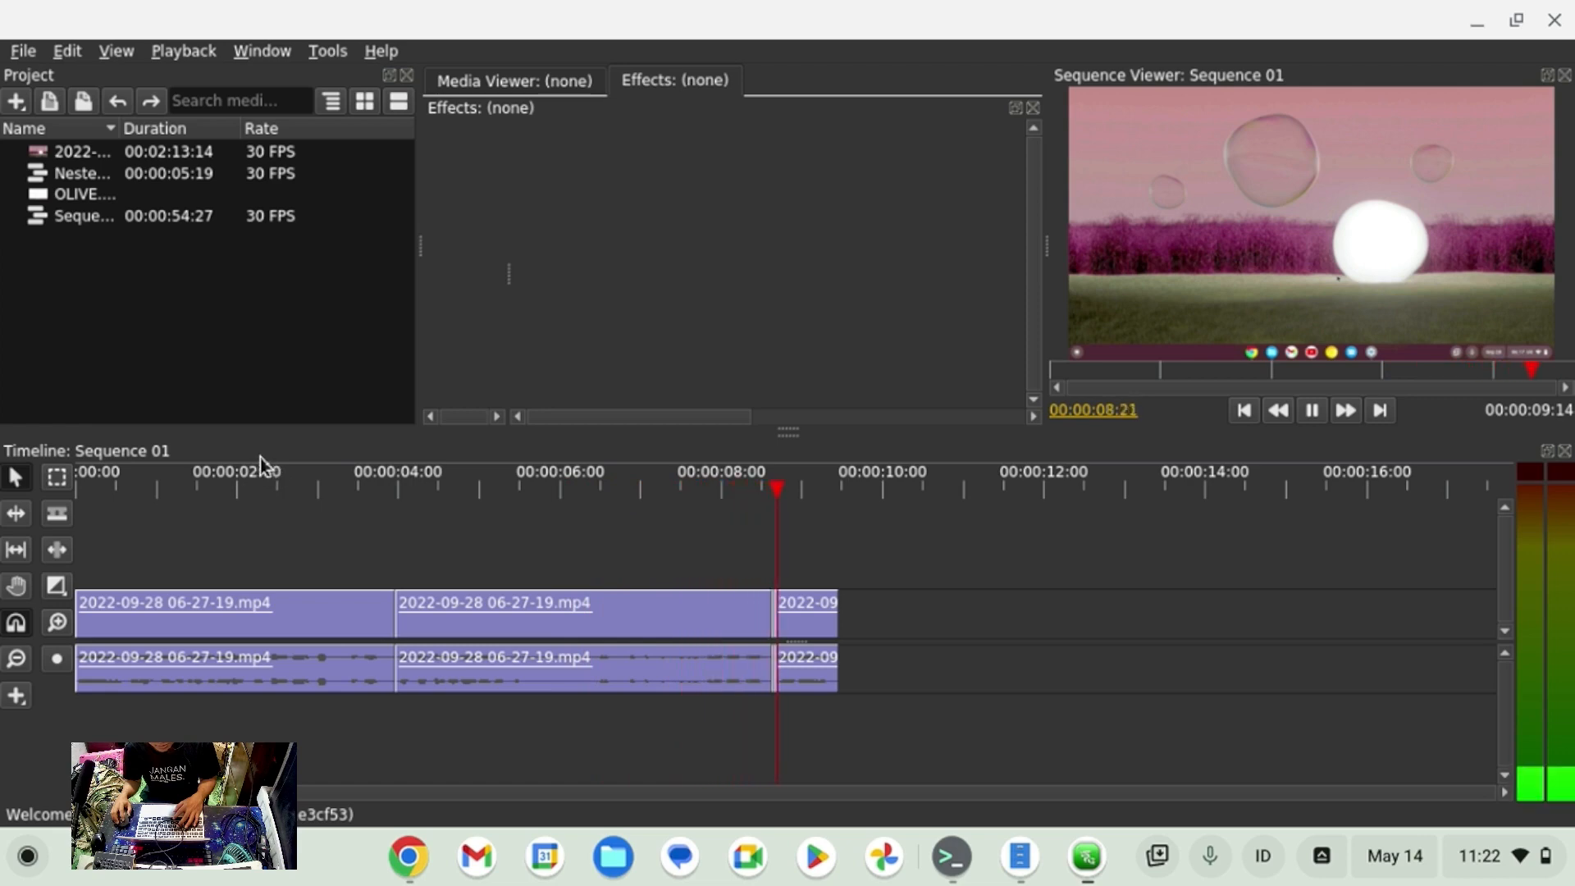
left_click(732, 487)
Add Nested Sequence 01 directly after the last clip and move the playhead to the end of the sequence.
left_click(67, 196)
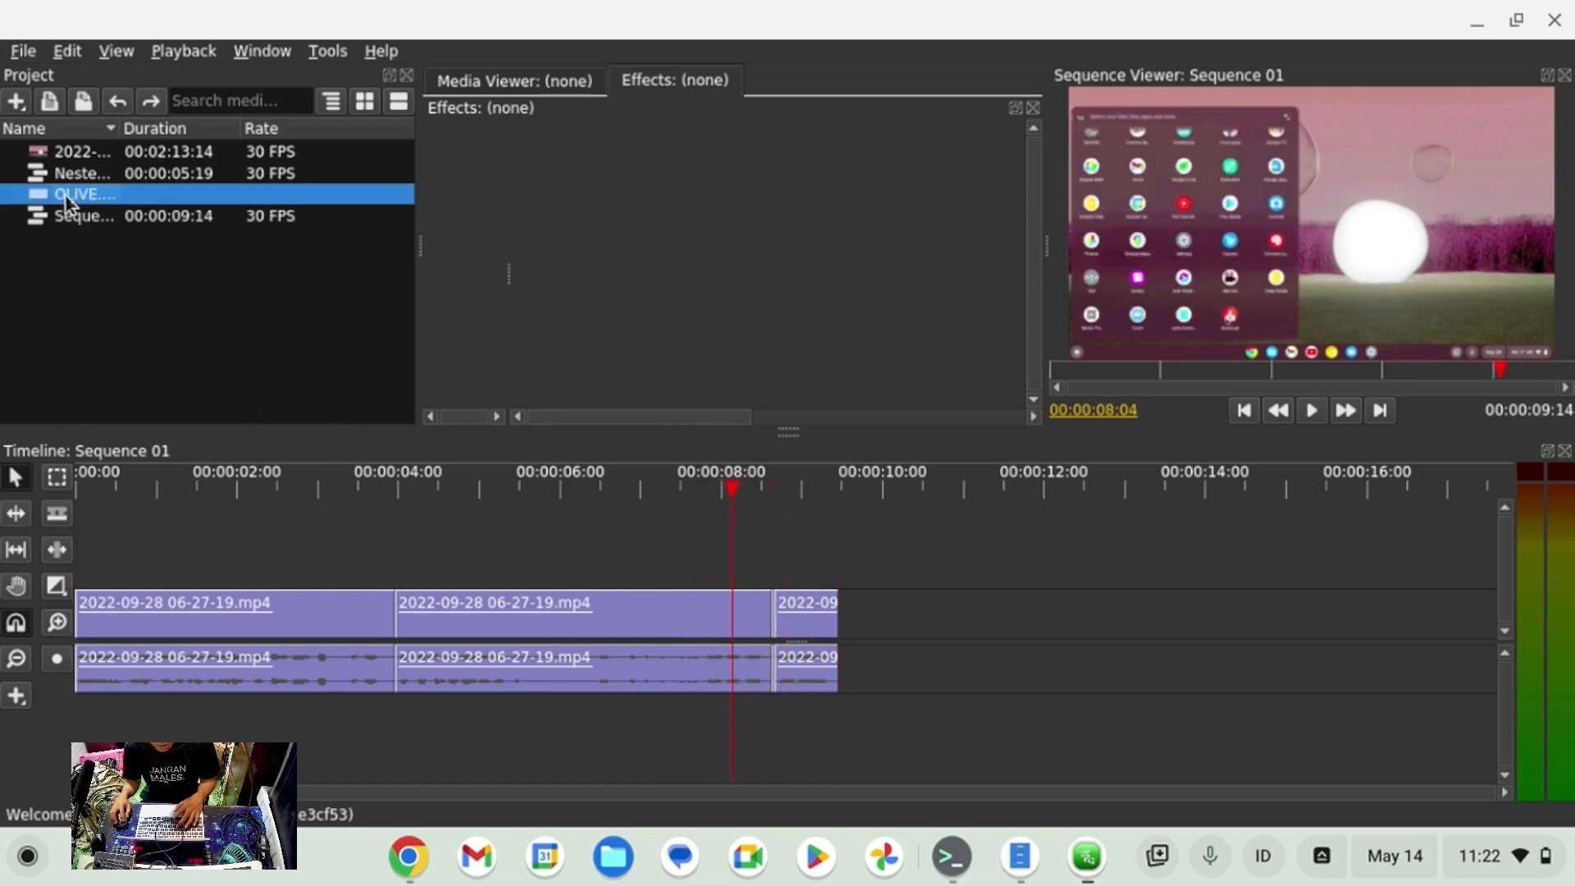
left_click(72, 174)
left_click_drag(56, 170, 914, 625)
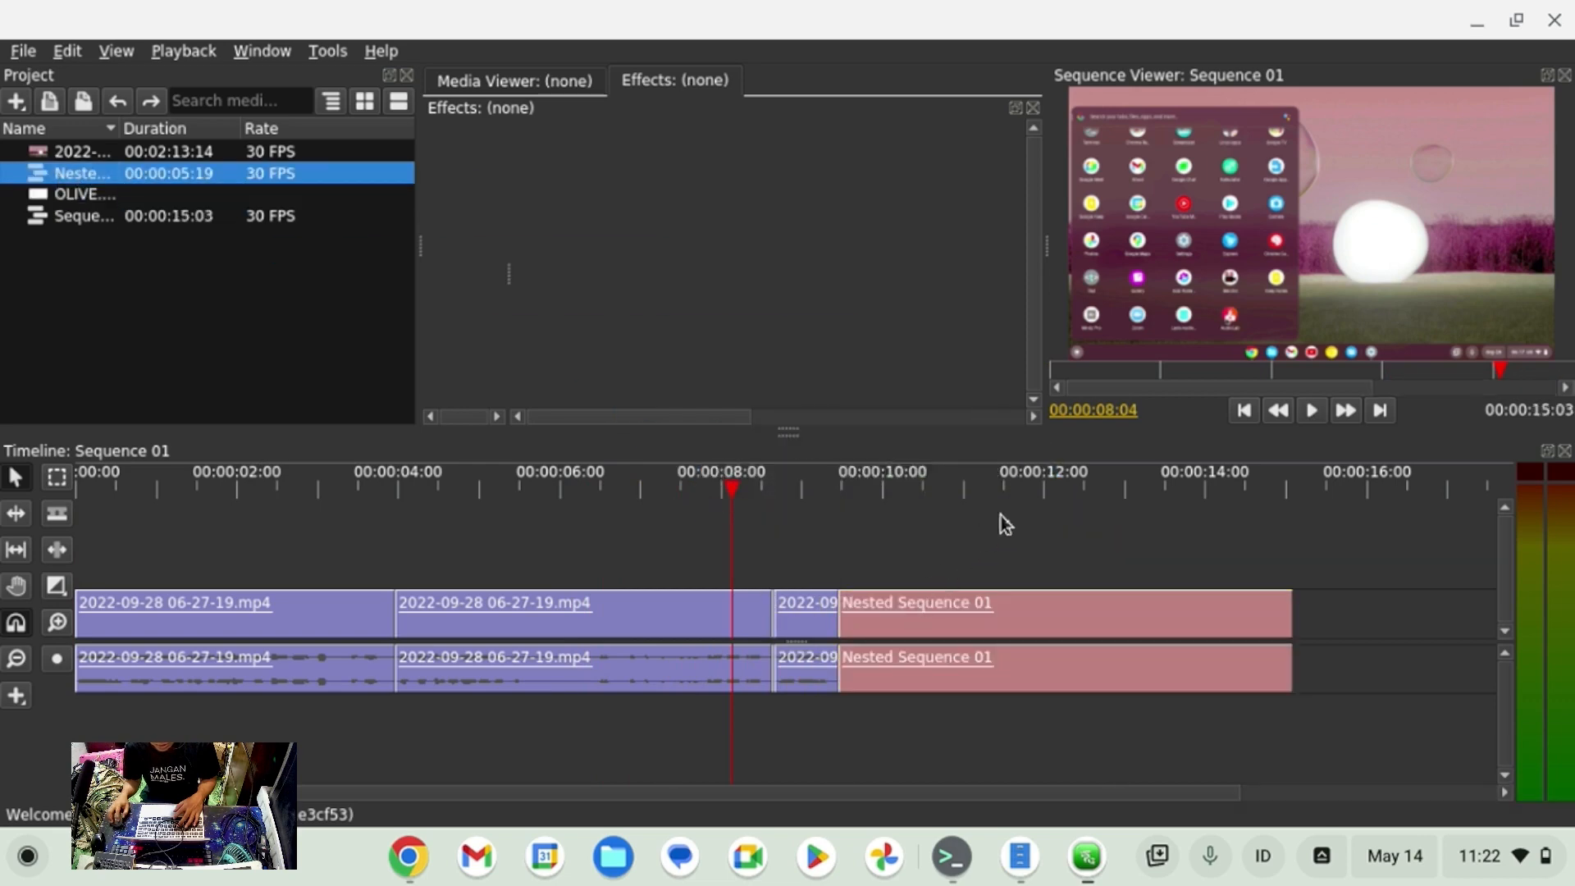
left_click(1272, 489)
left_click(1293, 490)
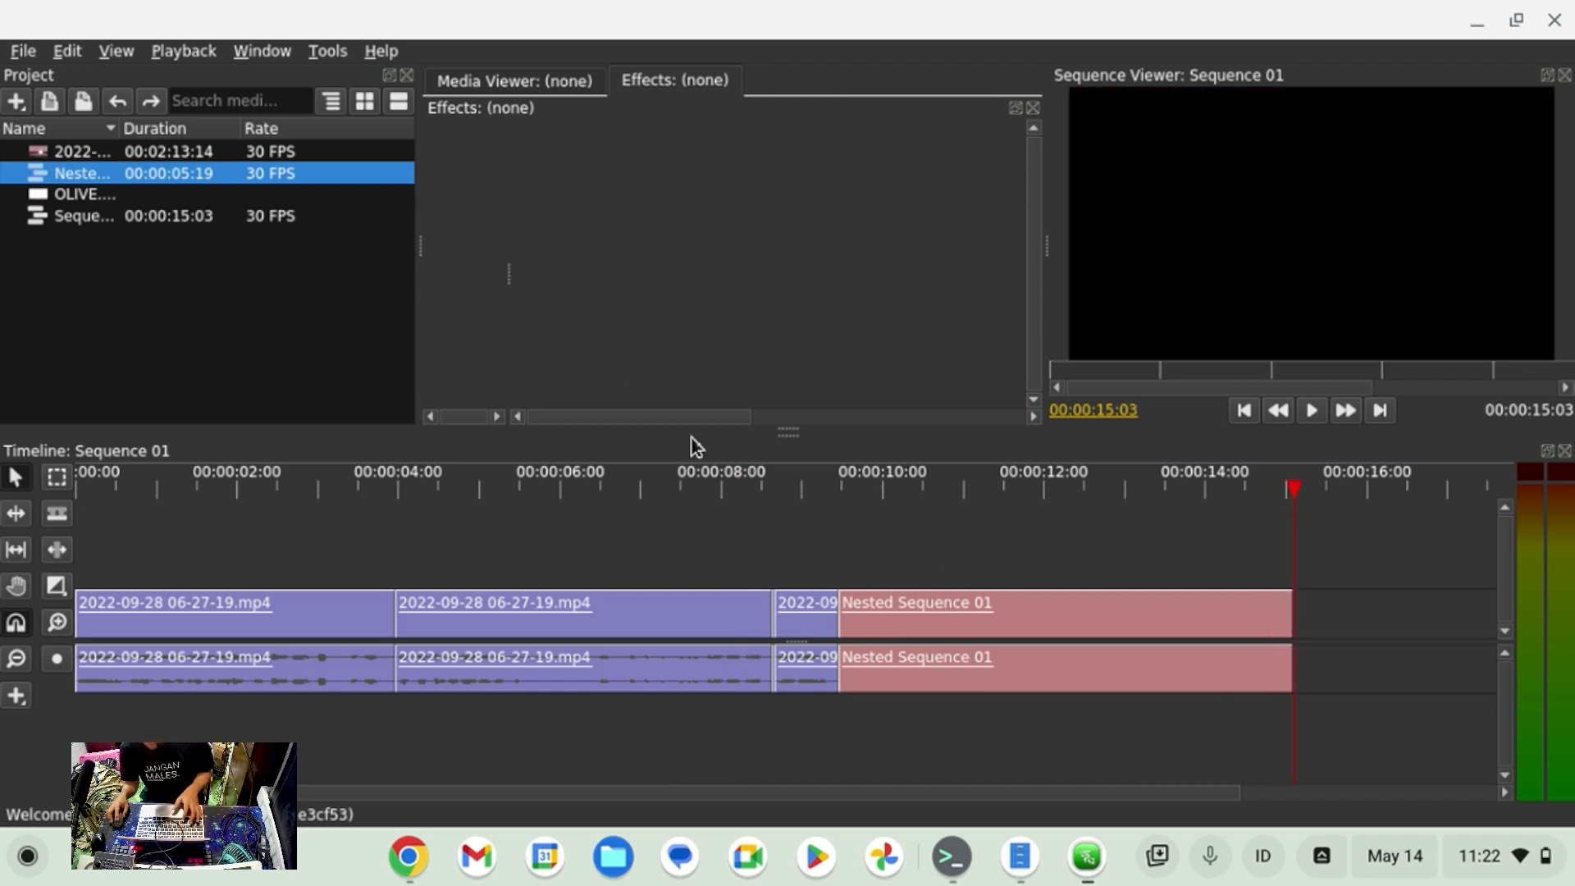
Open the export settings for the sequence and set the video Quality (CRF) to 27.
left_click(22, 51)
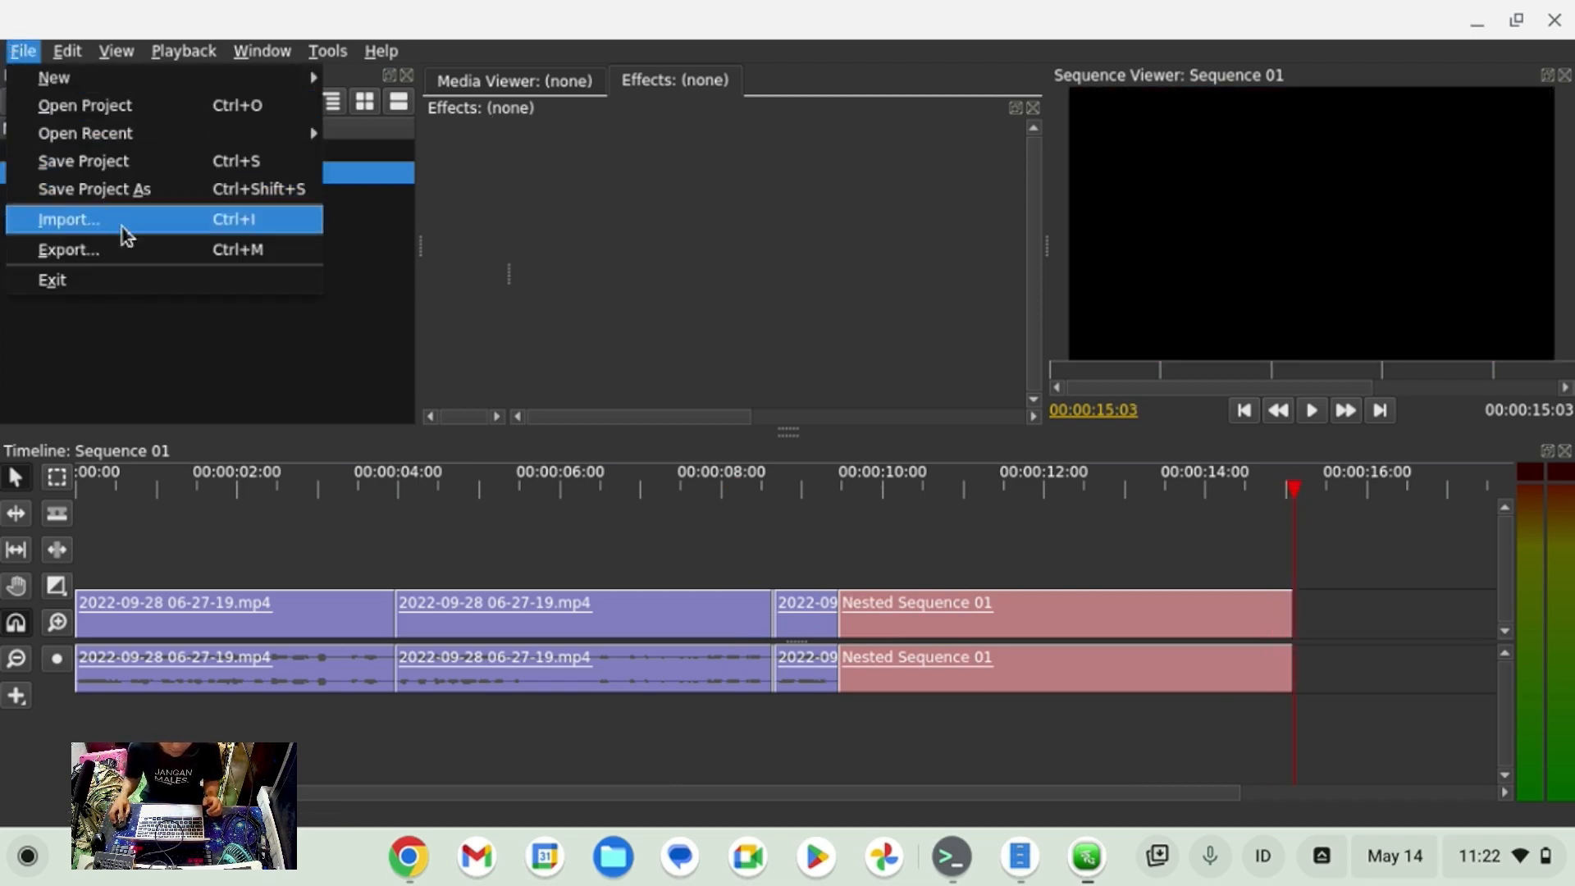
left_click(132, 249)
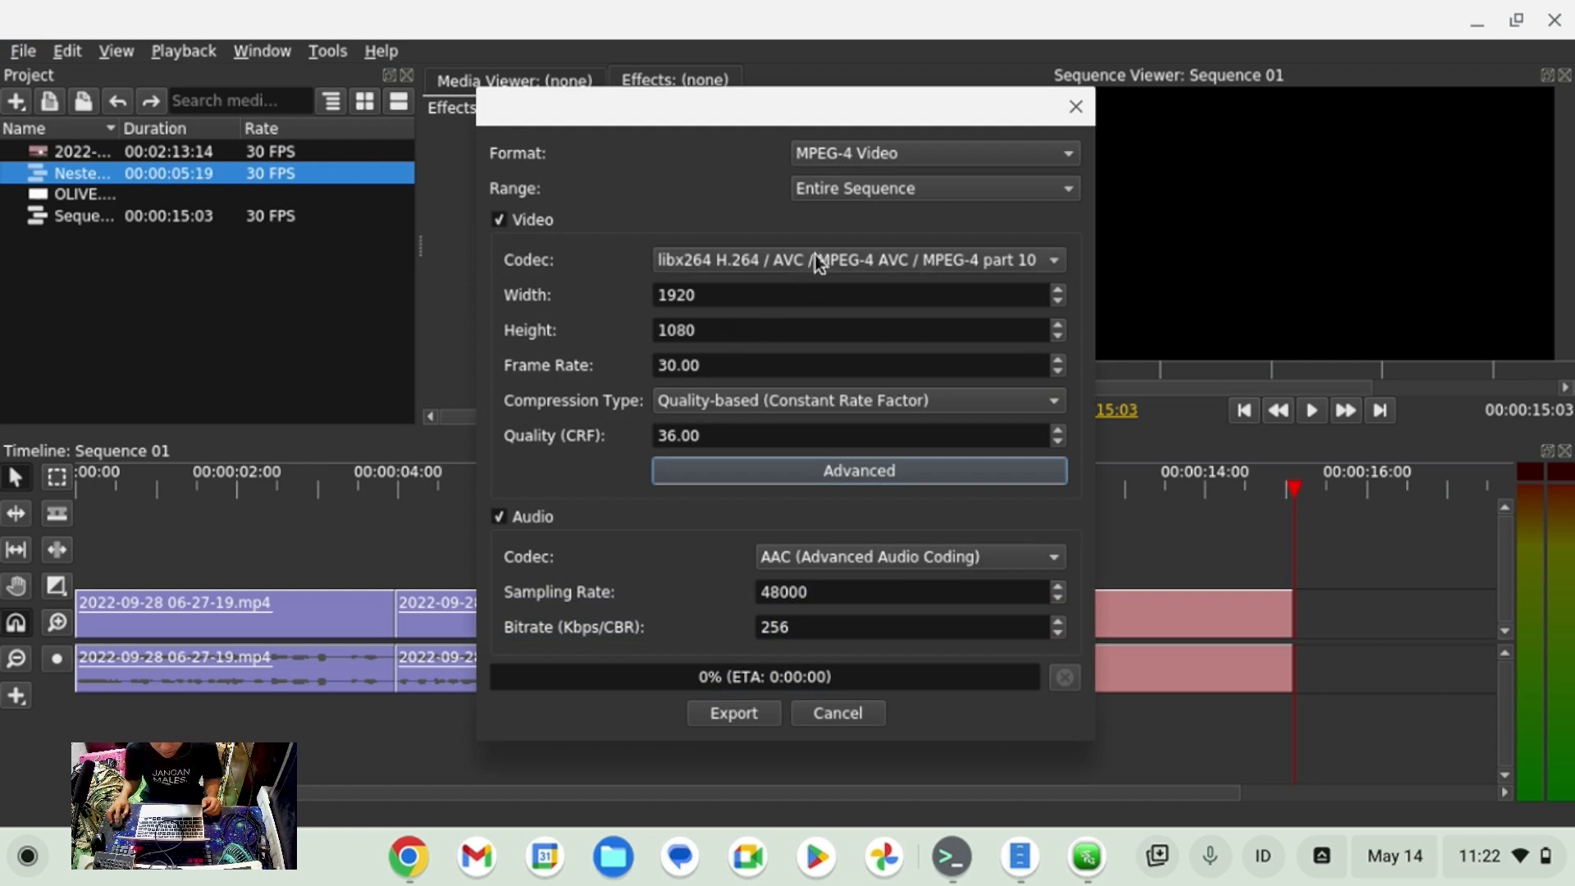
left_click(736, 295)
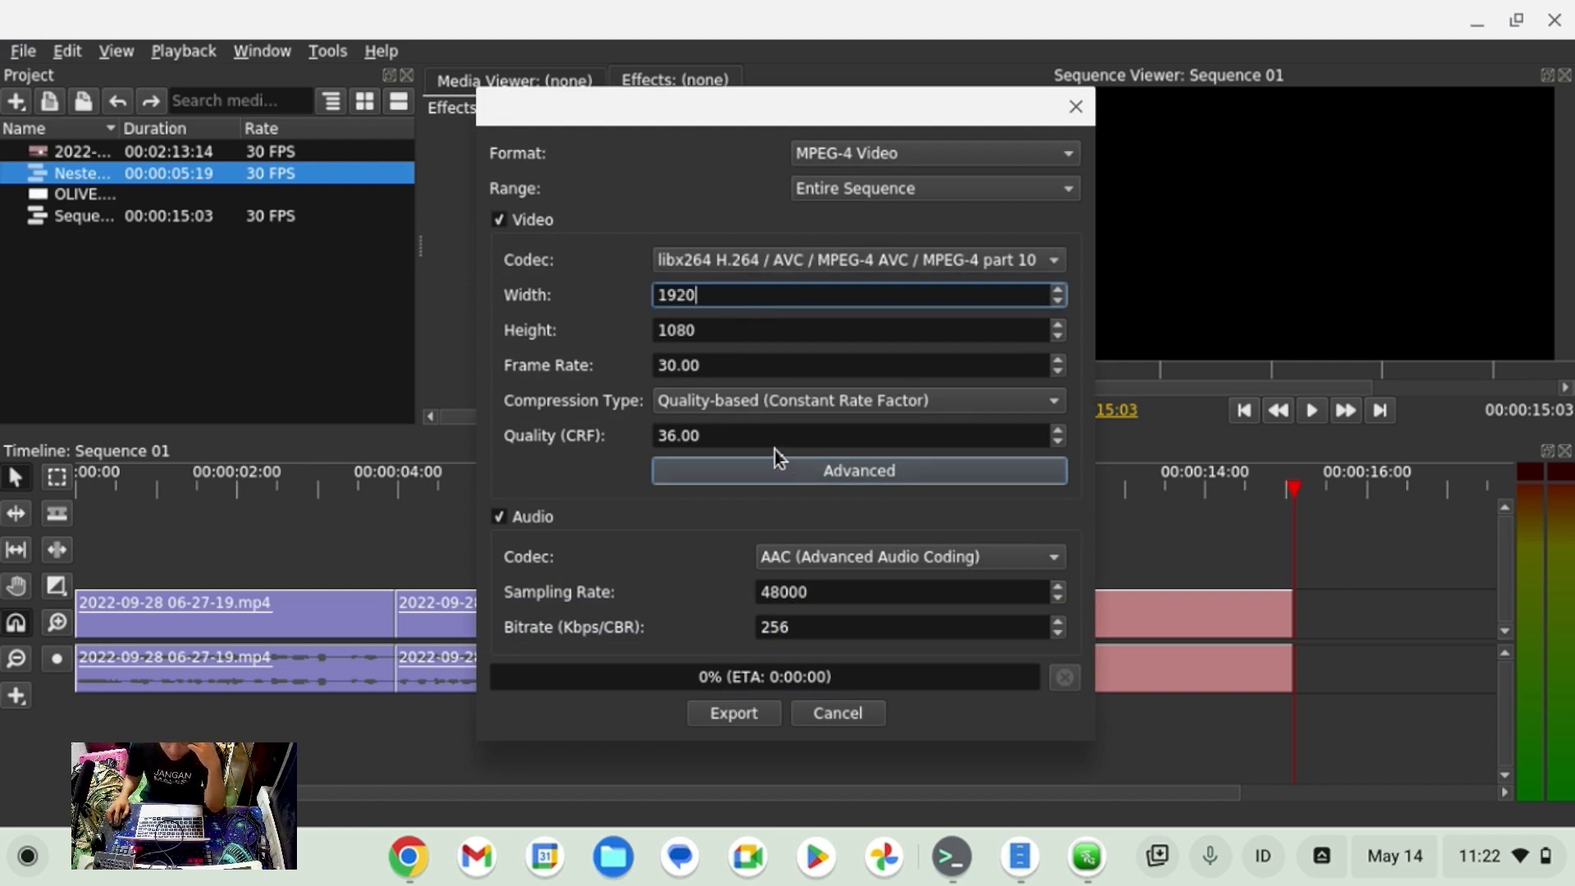
left_click_drag(752, 428, 579, 428)
type("27")
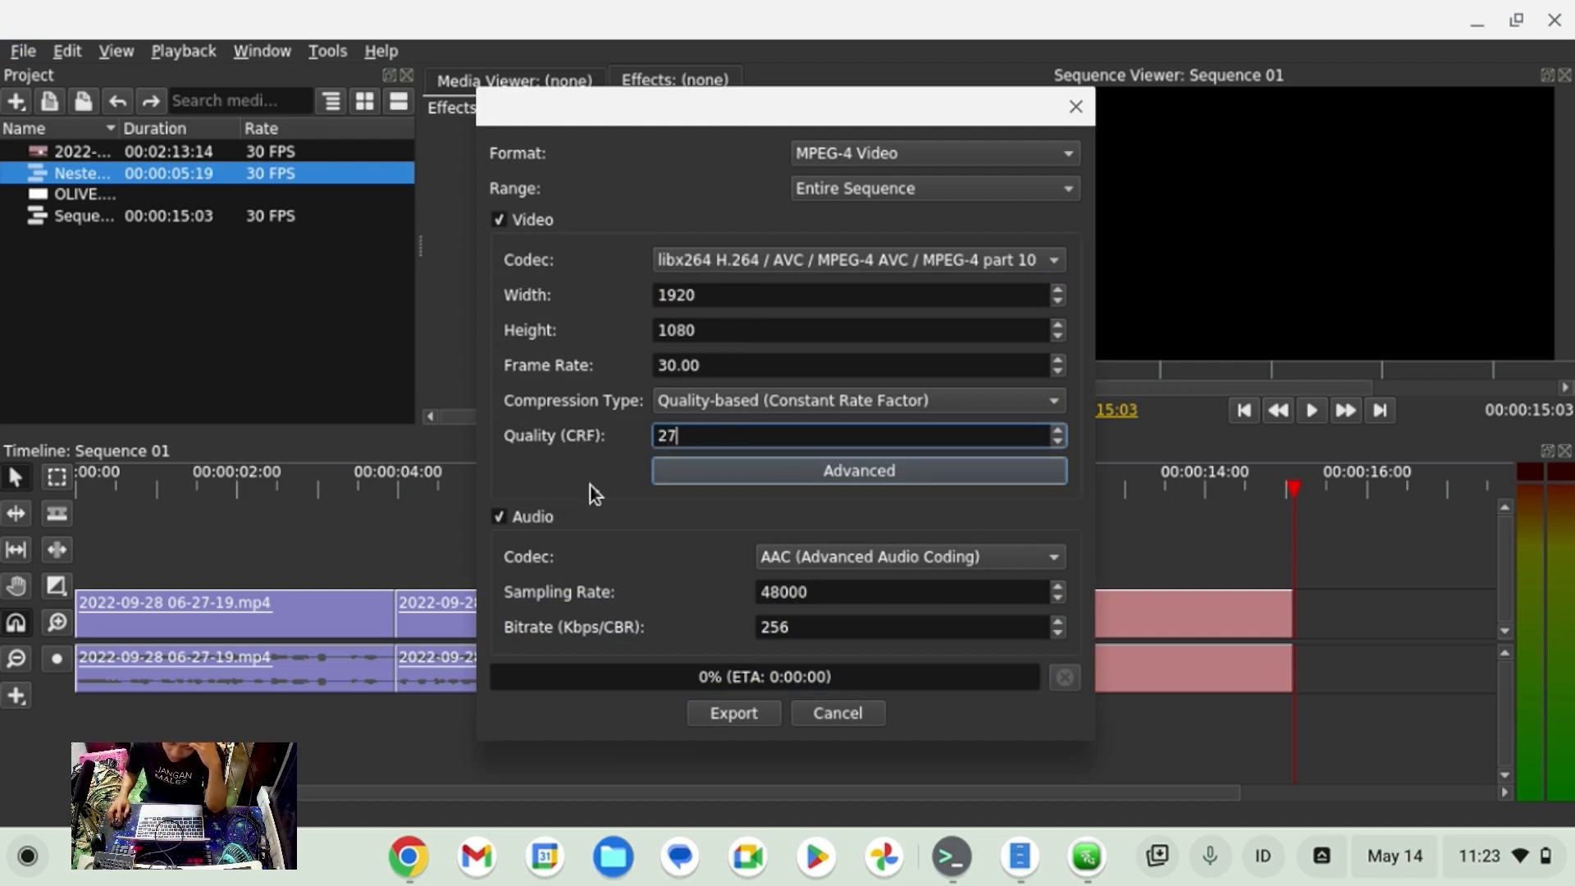
key("Tab")
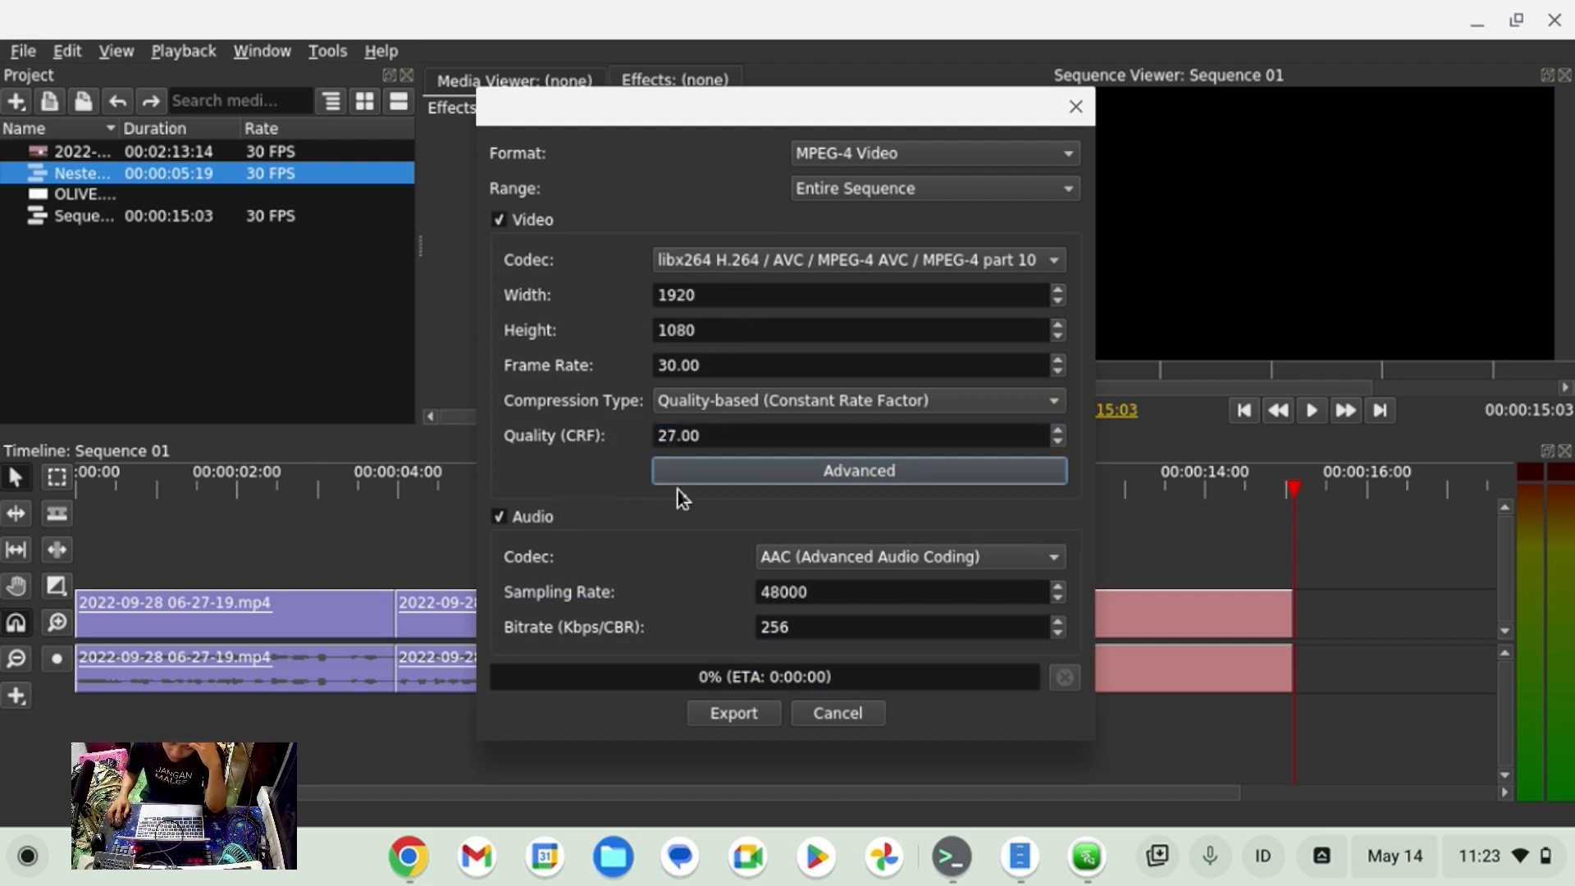
Export the sequence as an MPEG-4 video named FIX OLIVE EDITOR in the download training folder.
left_click(765, 716)
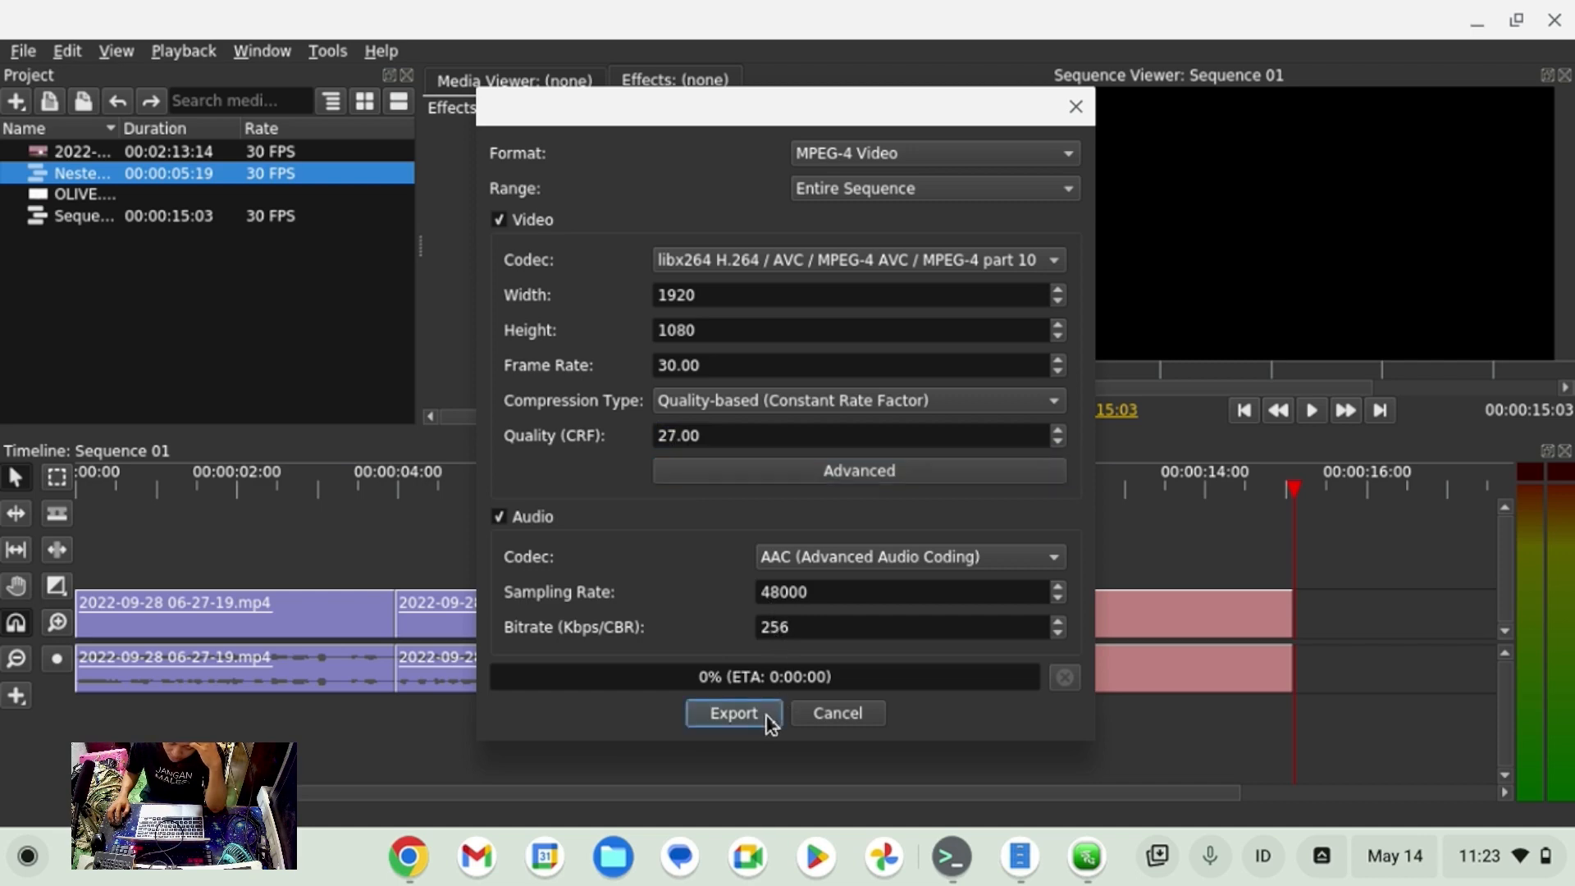
left_click(766, 716)
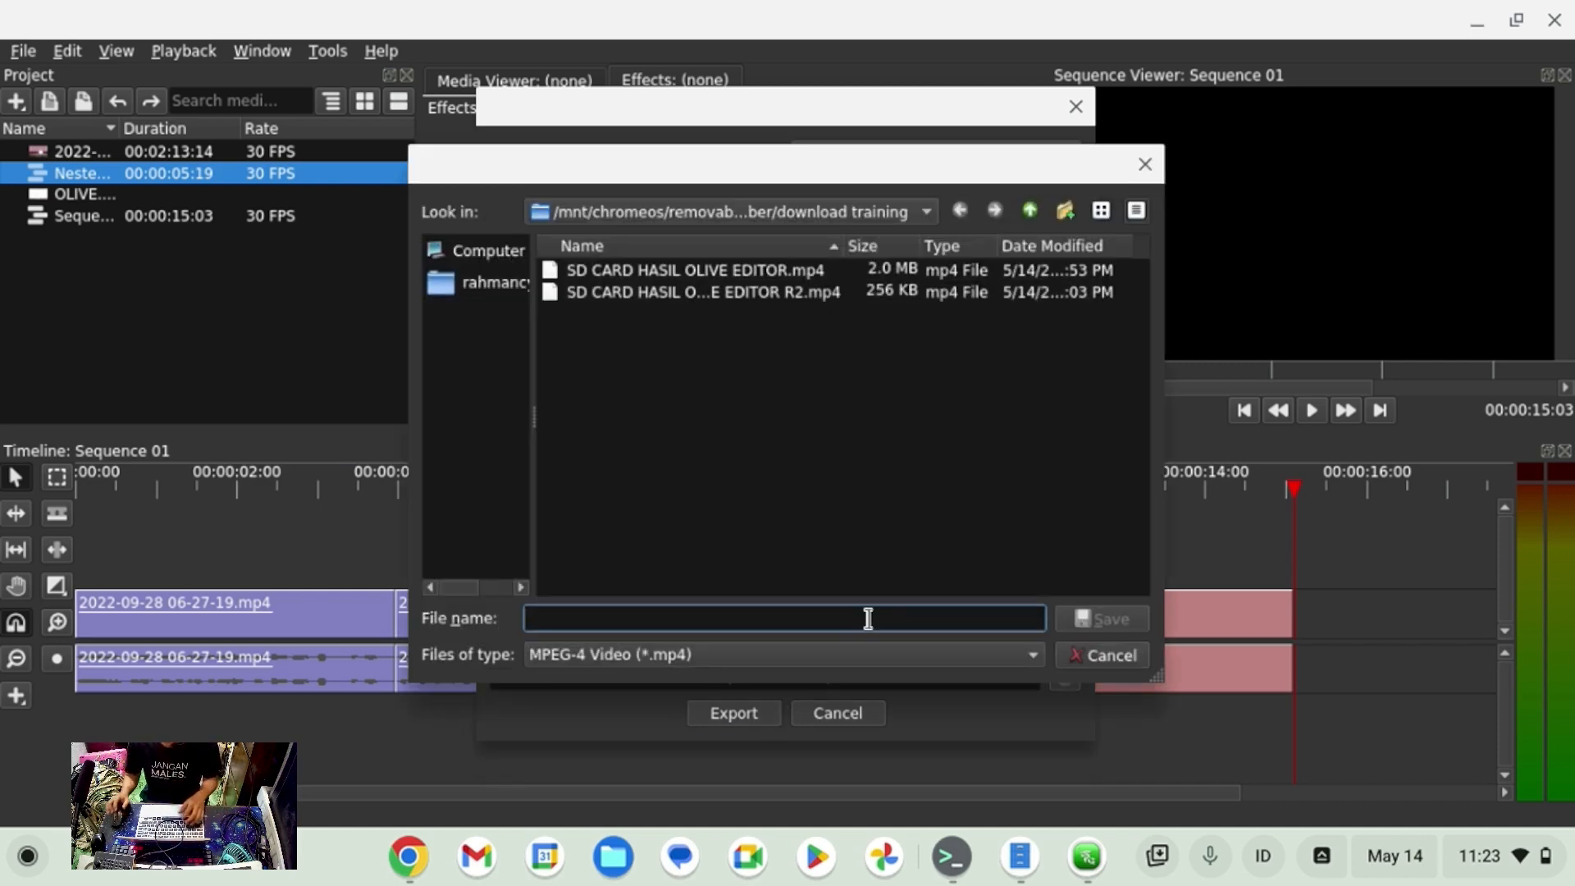
type("FIX OLIVE EDITOR")
key("Return")
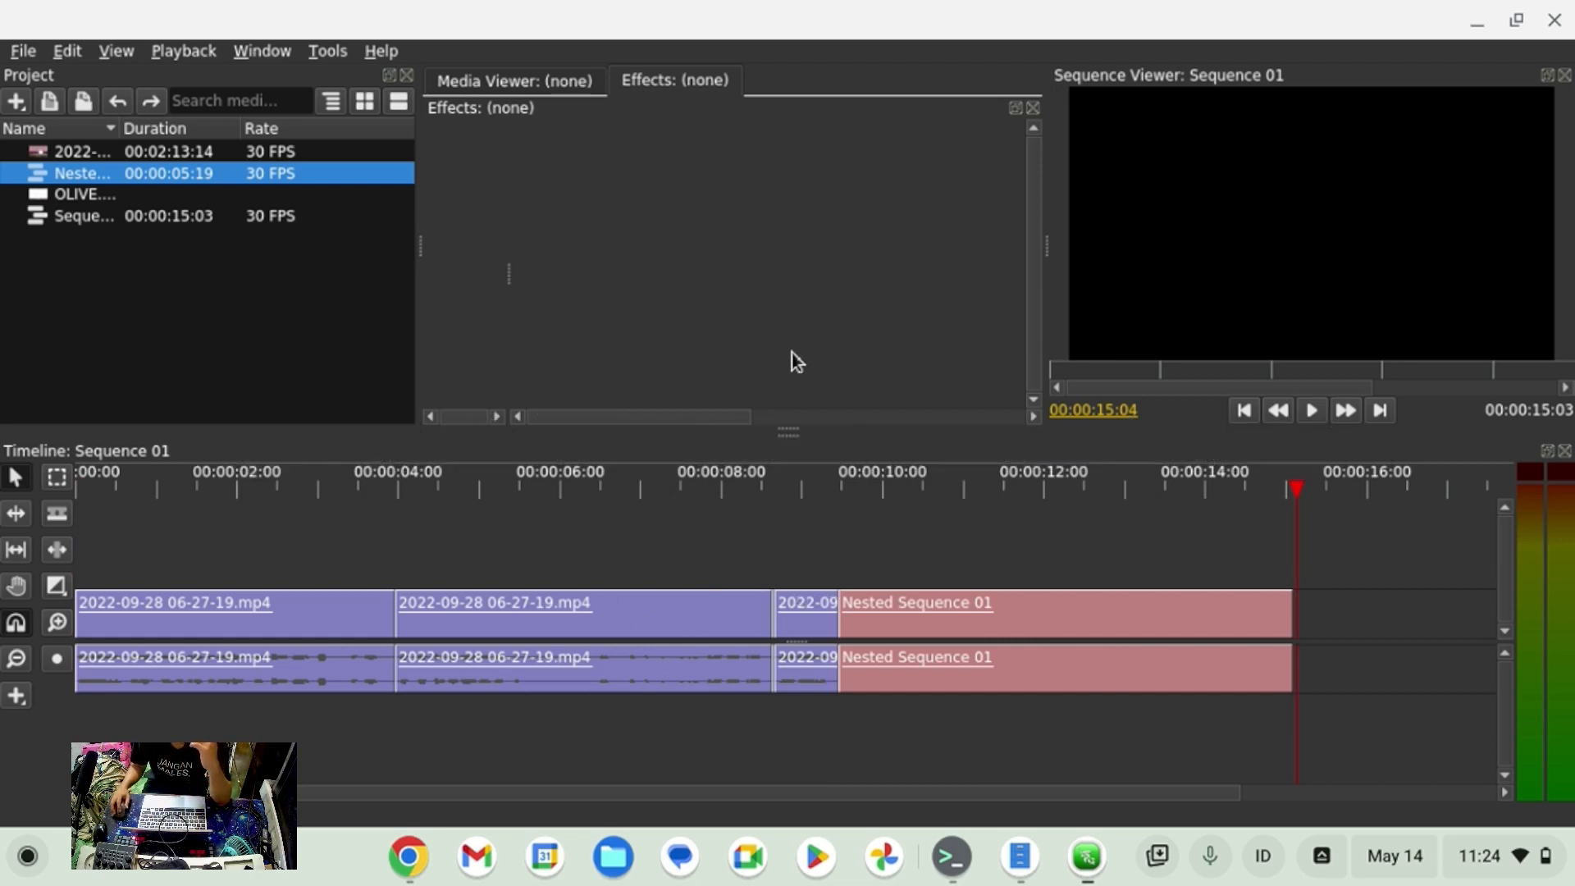
left_click(500, 614)
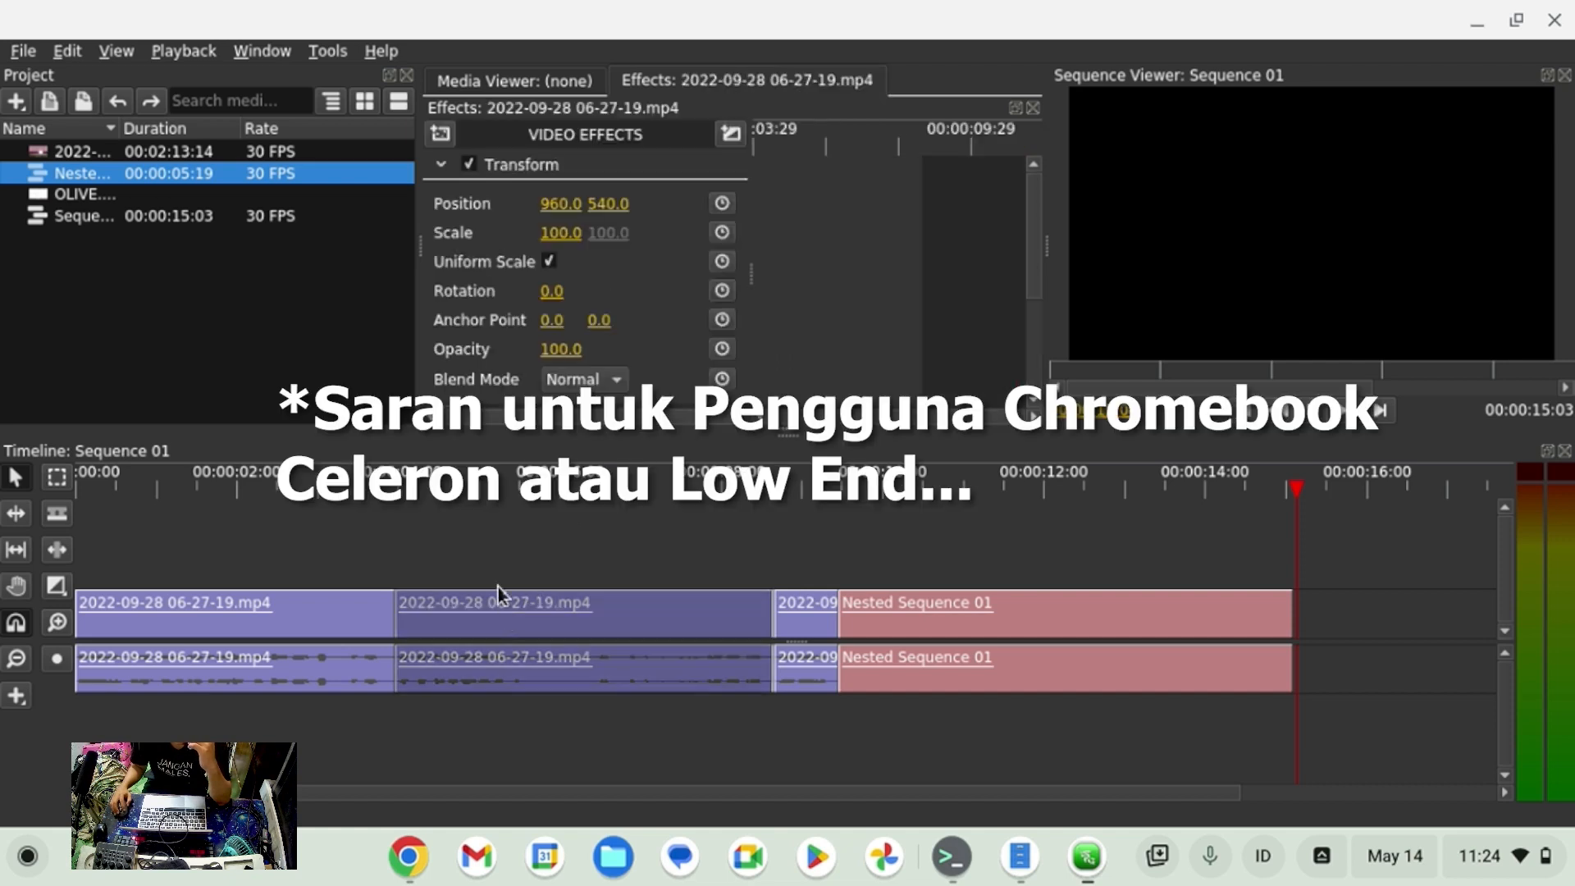
left_click(518, 548)
left_click(340, 626)
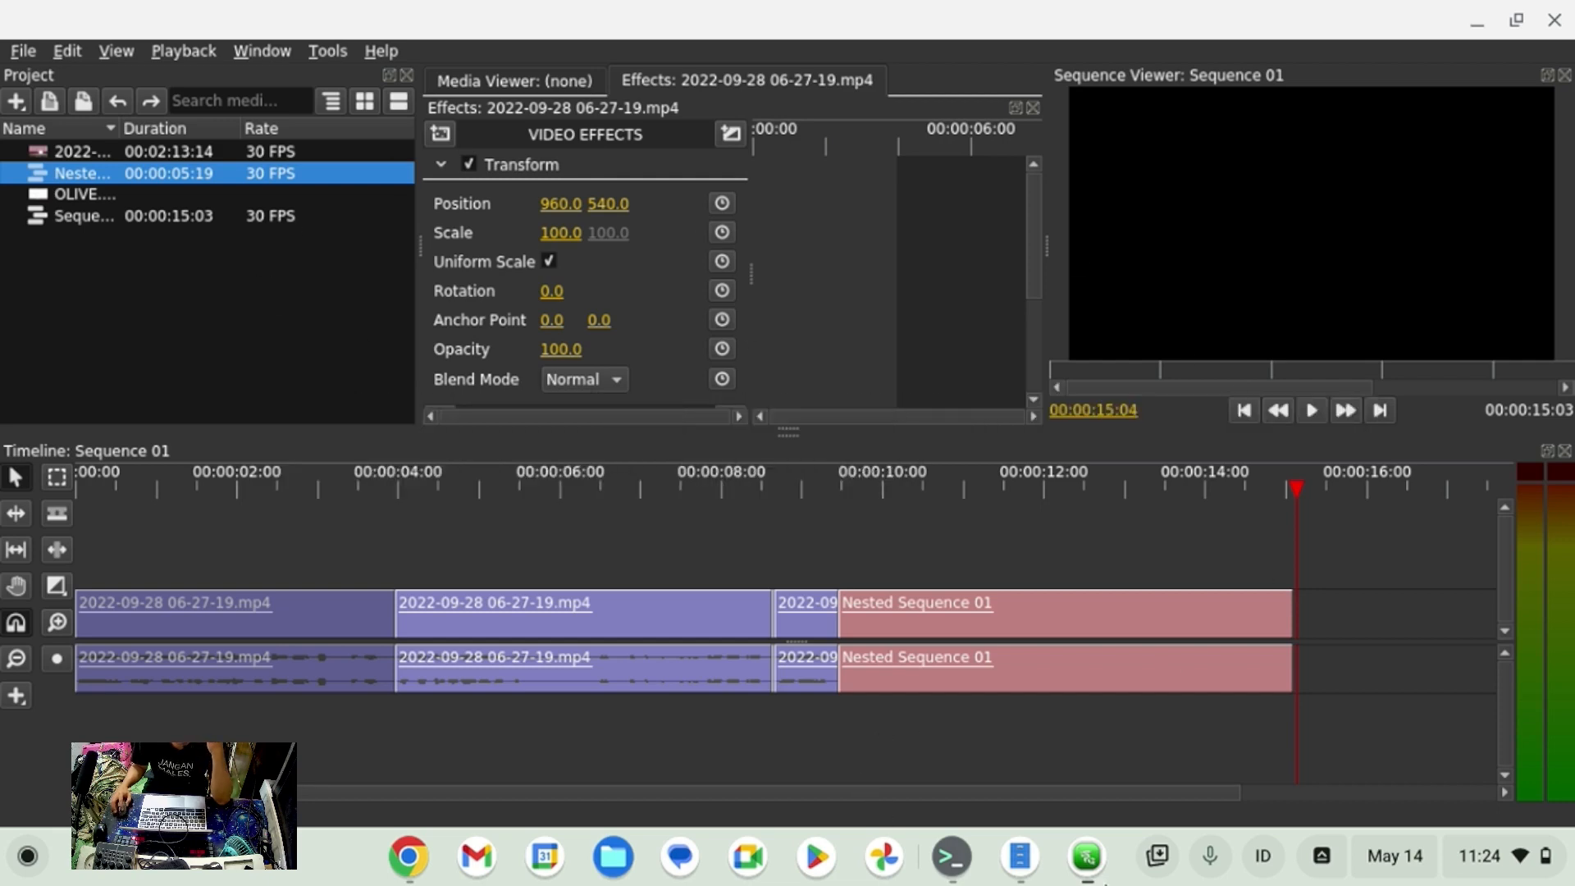
Switch to the Files app, browse to the SD card's download training folder, and open FIX OLIVE EDITOR.mp4.
left_click(1087, 866)
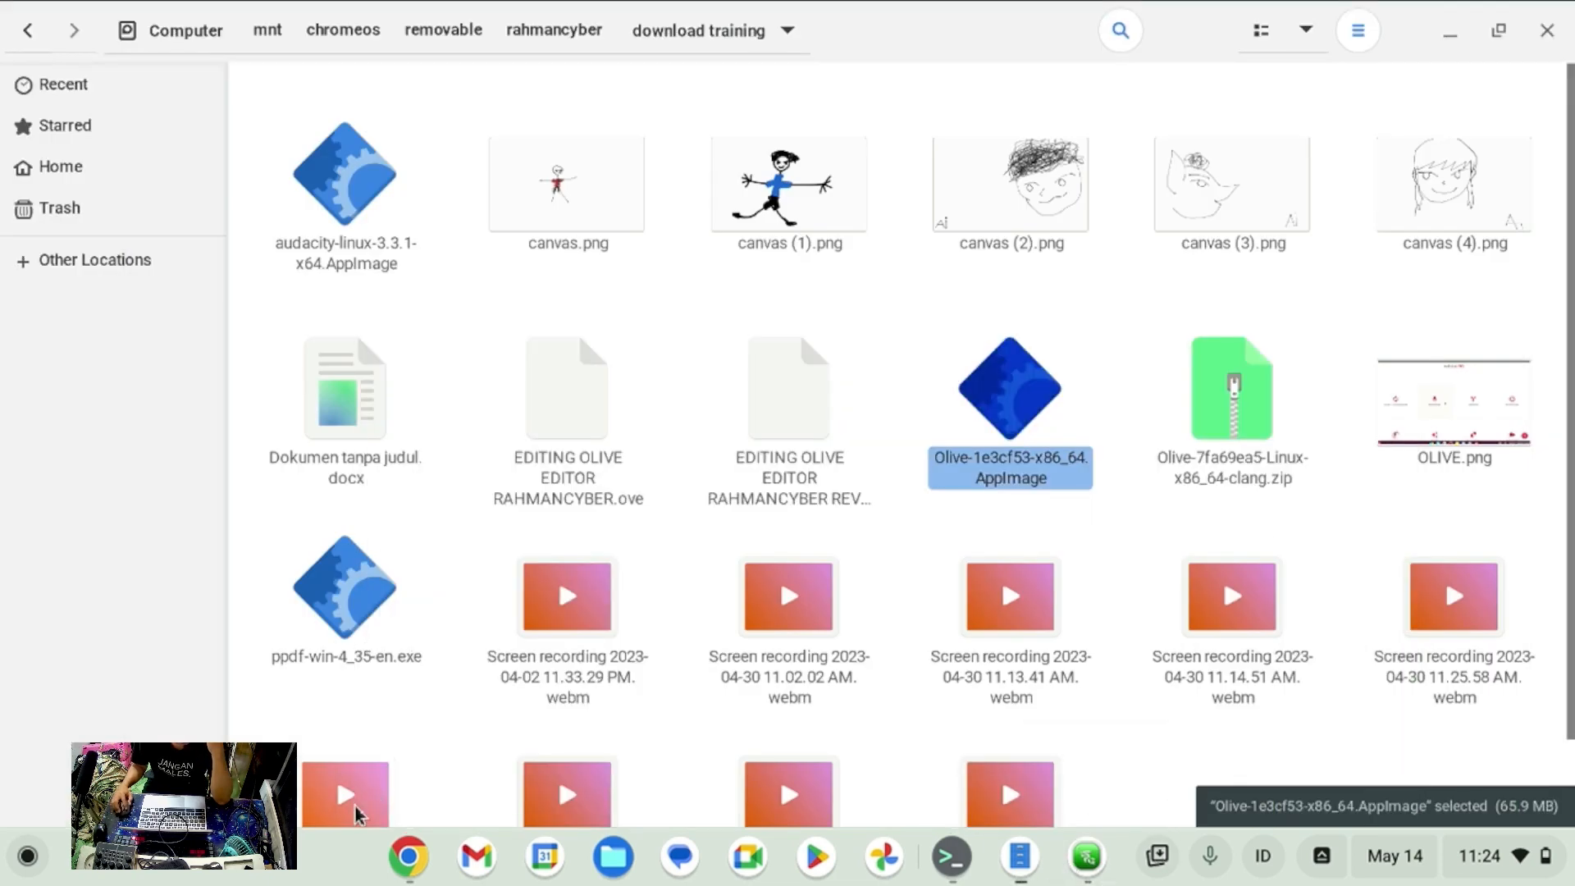
scroll(636, 546, "down", 1)
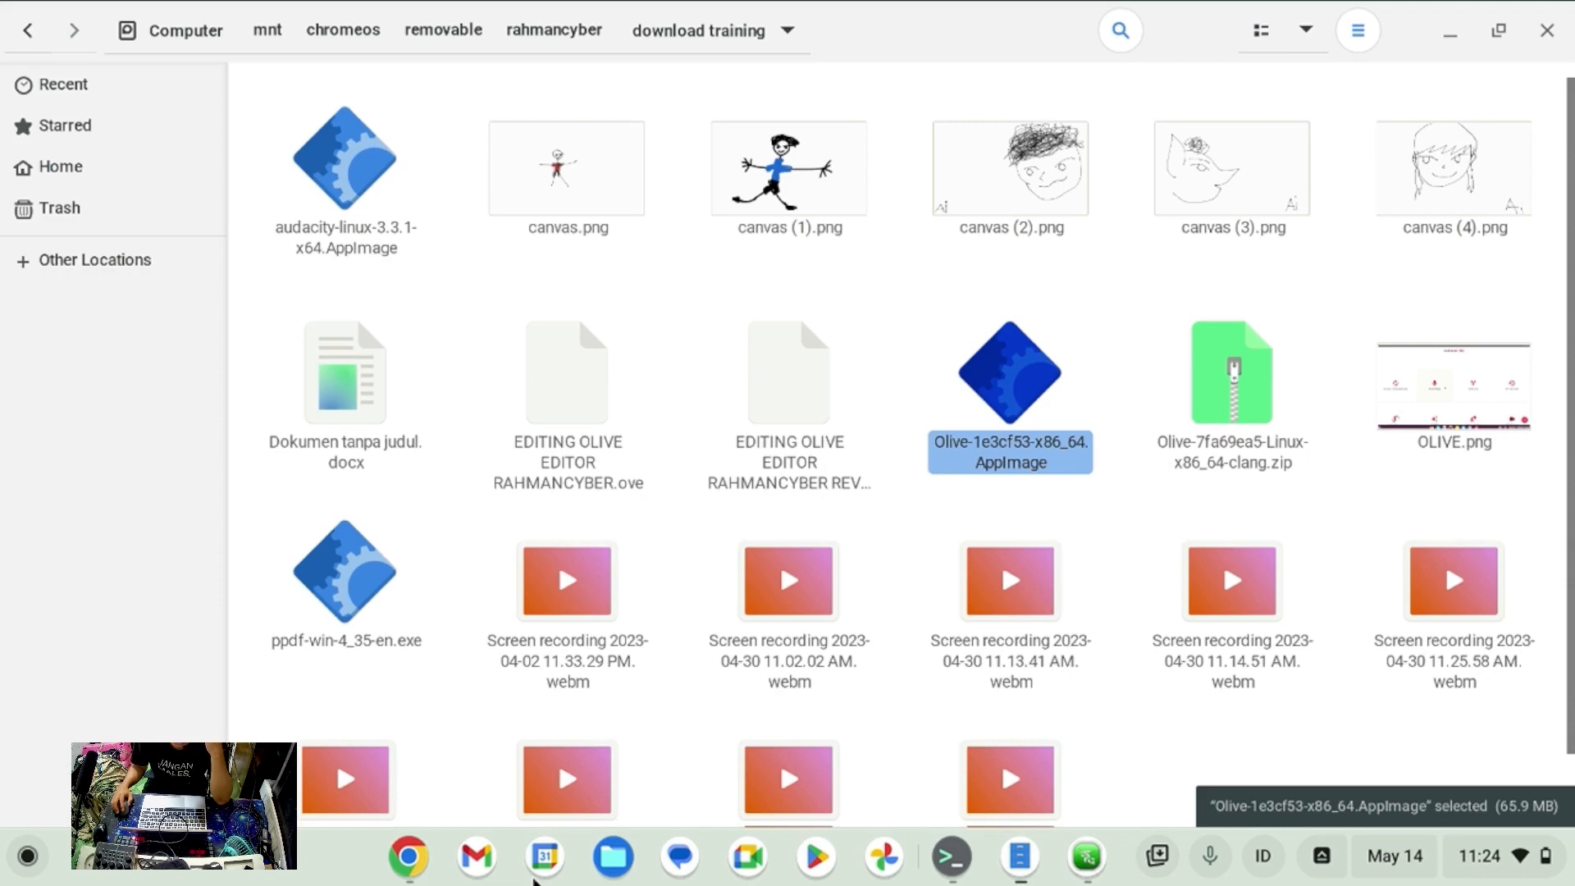
left_click(615, 857)
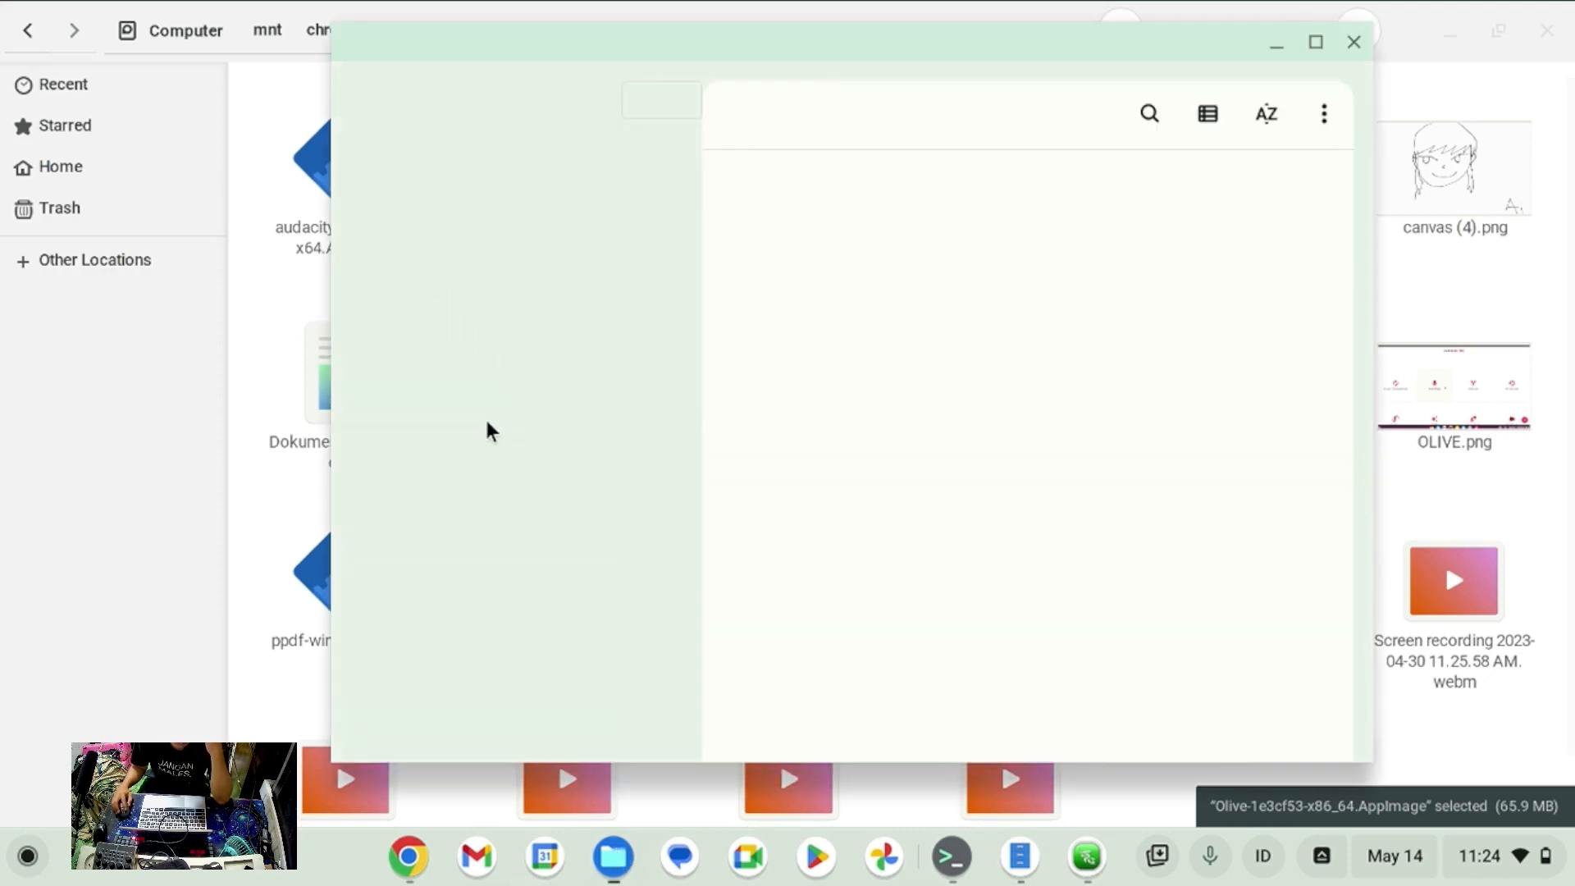
left_click(499, 649)
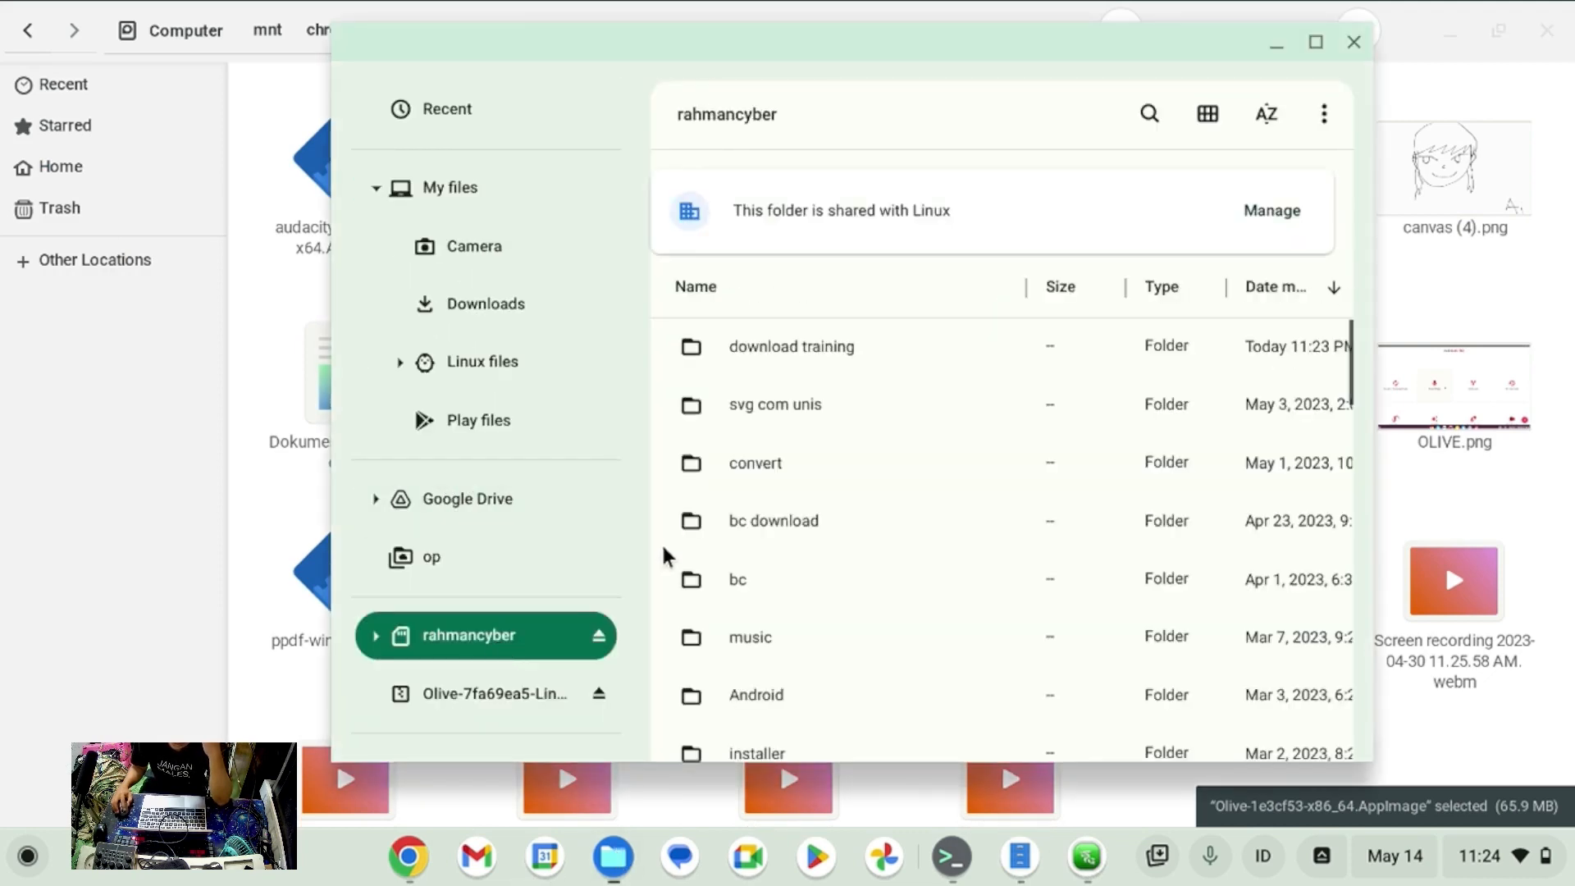
double_click(837, 351)
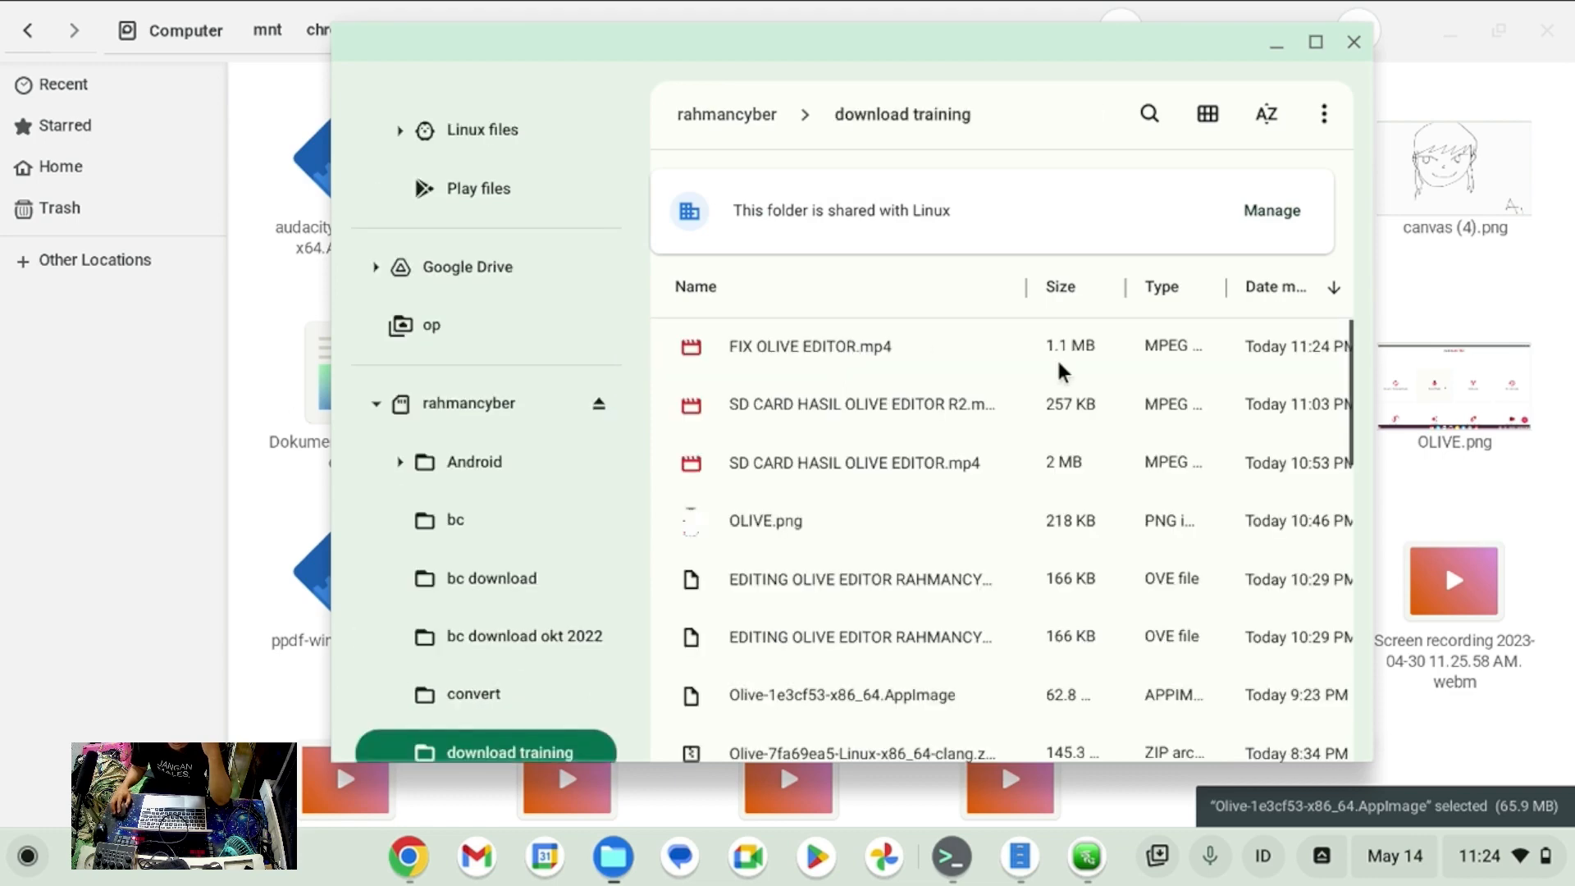
scroll(882, 351, "down", 1)
double_click(871, 341)
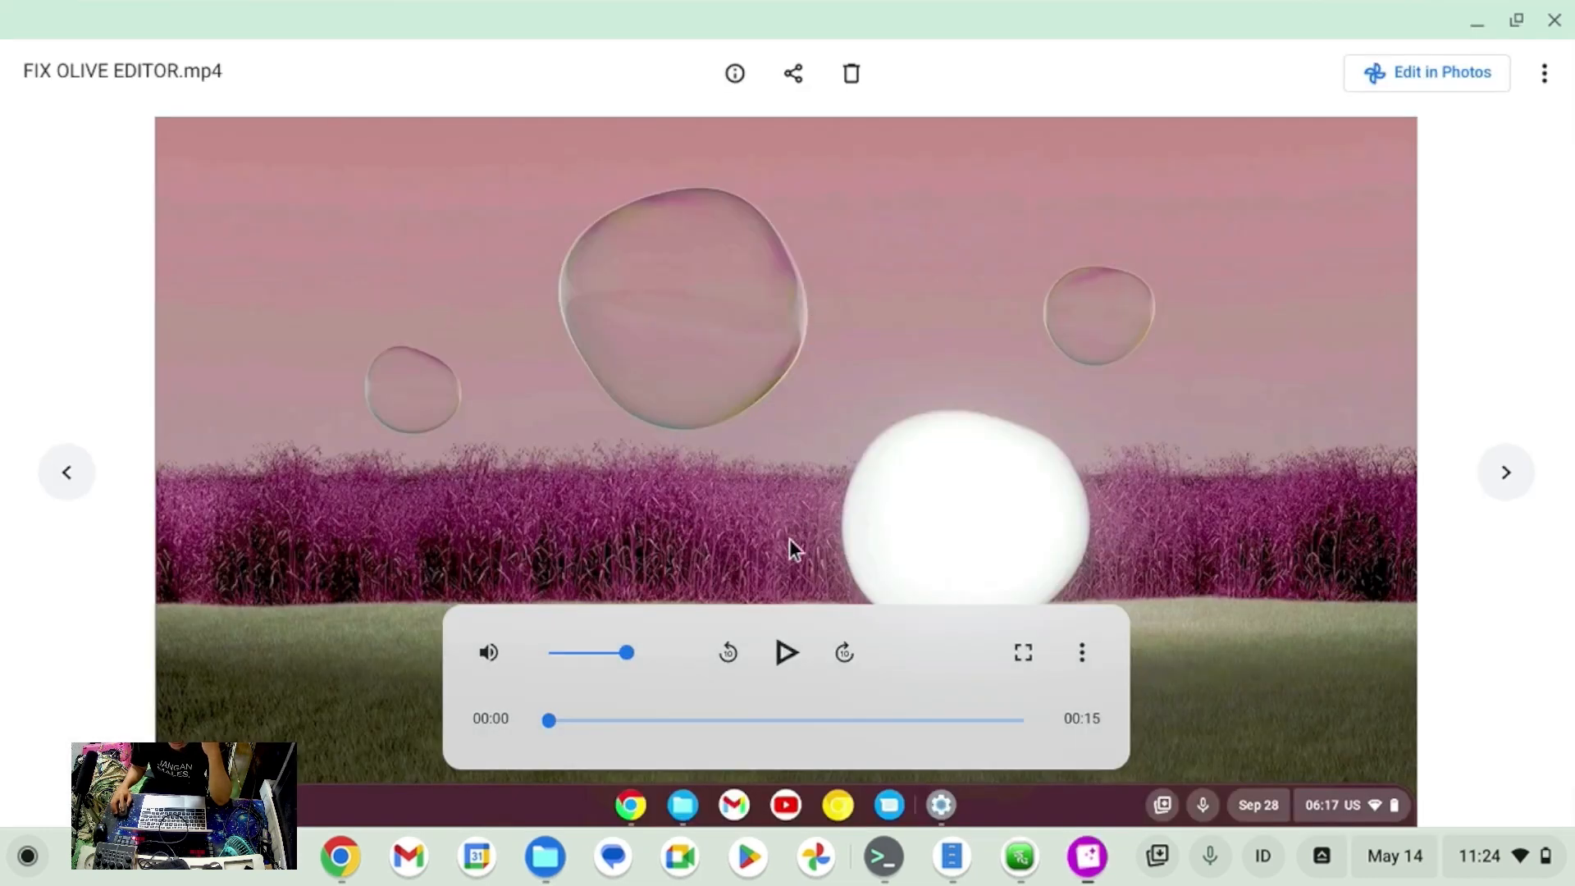
Play the exported video in the Gallery app, view its file information, and close the viewer.
left_click(784, 655)
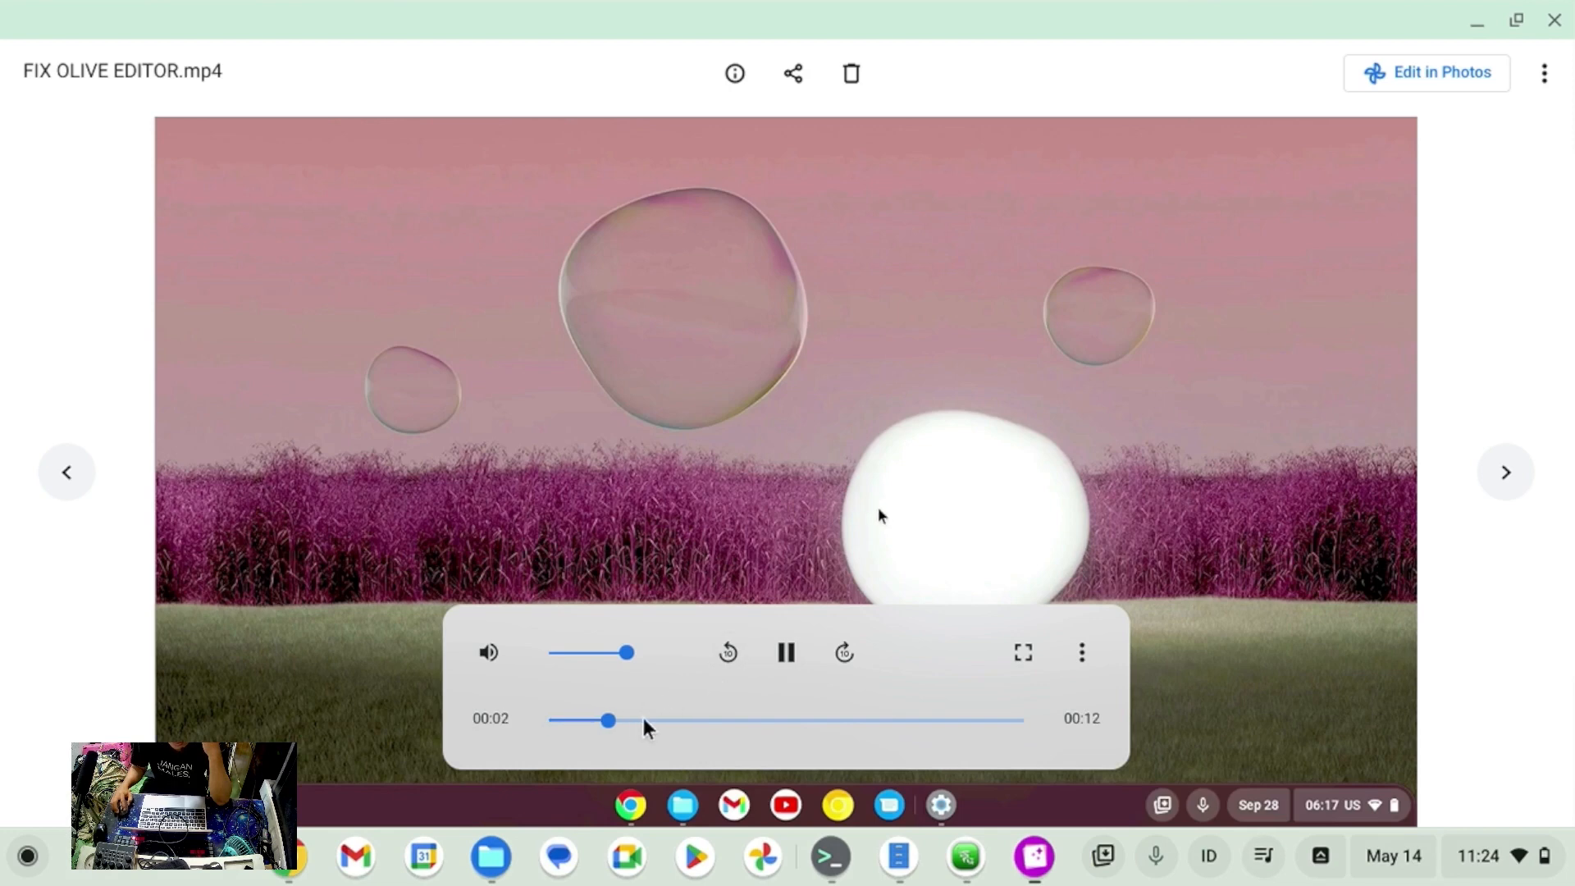
left_click(1544, 72)
left_click(732, 70)
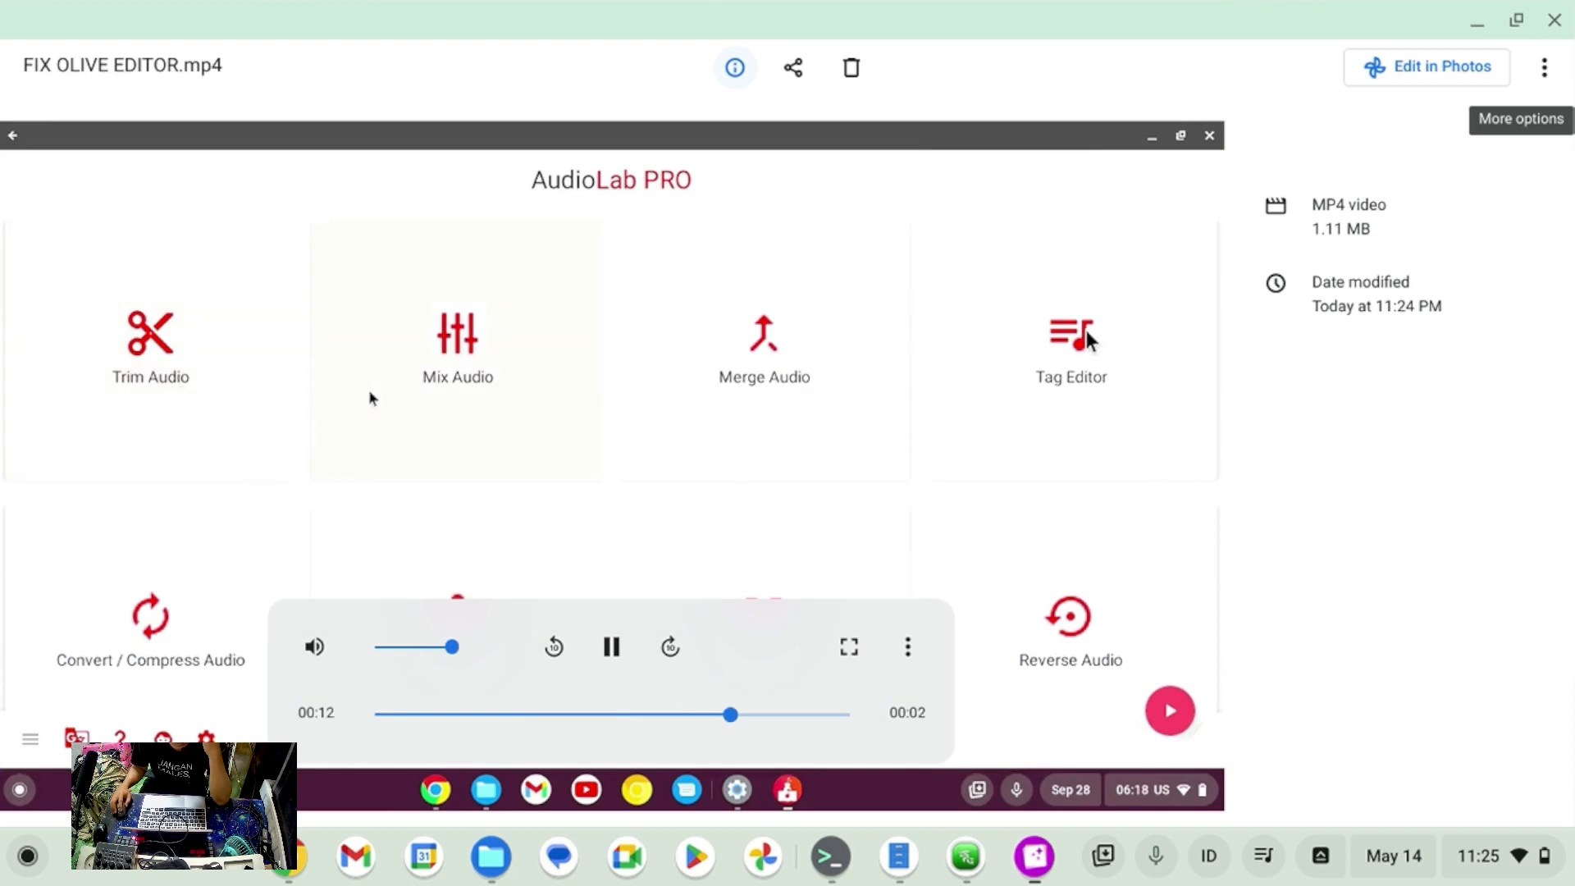
left_click(1554, 20)
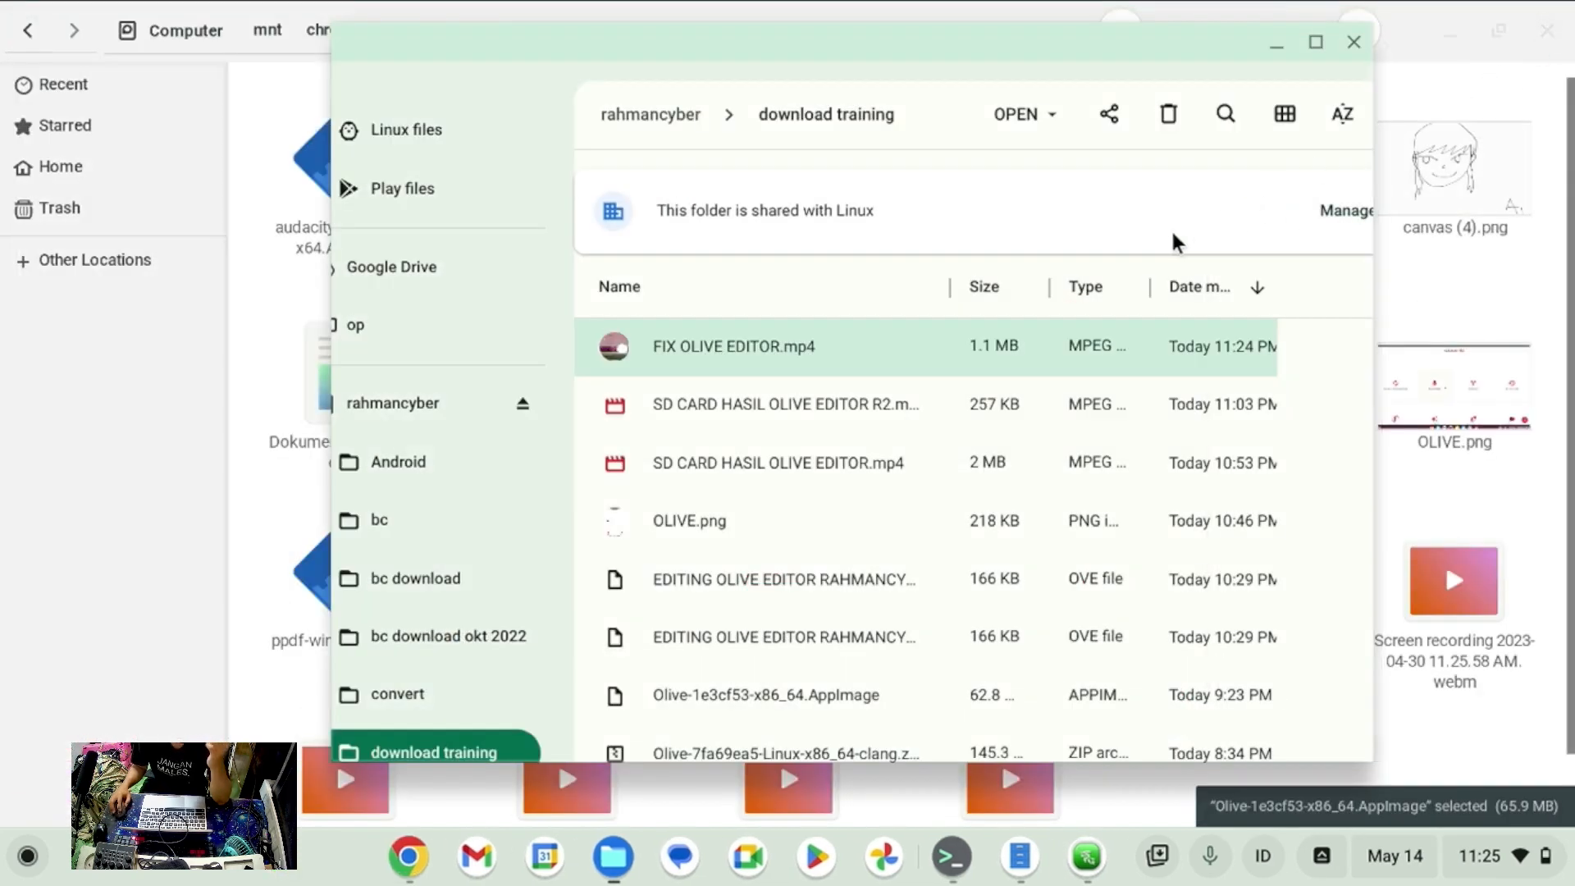
Minimize both file manager windows and switch back to Olive.
left_click(1276, 45)
left_click(1452, 33)
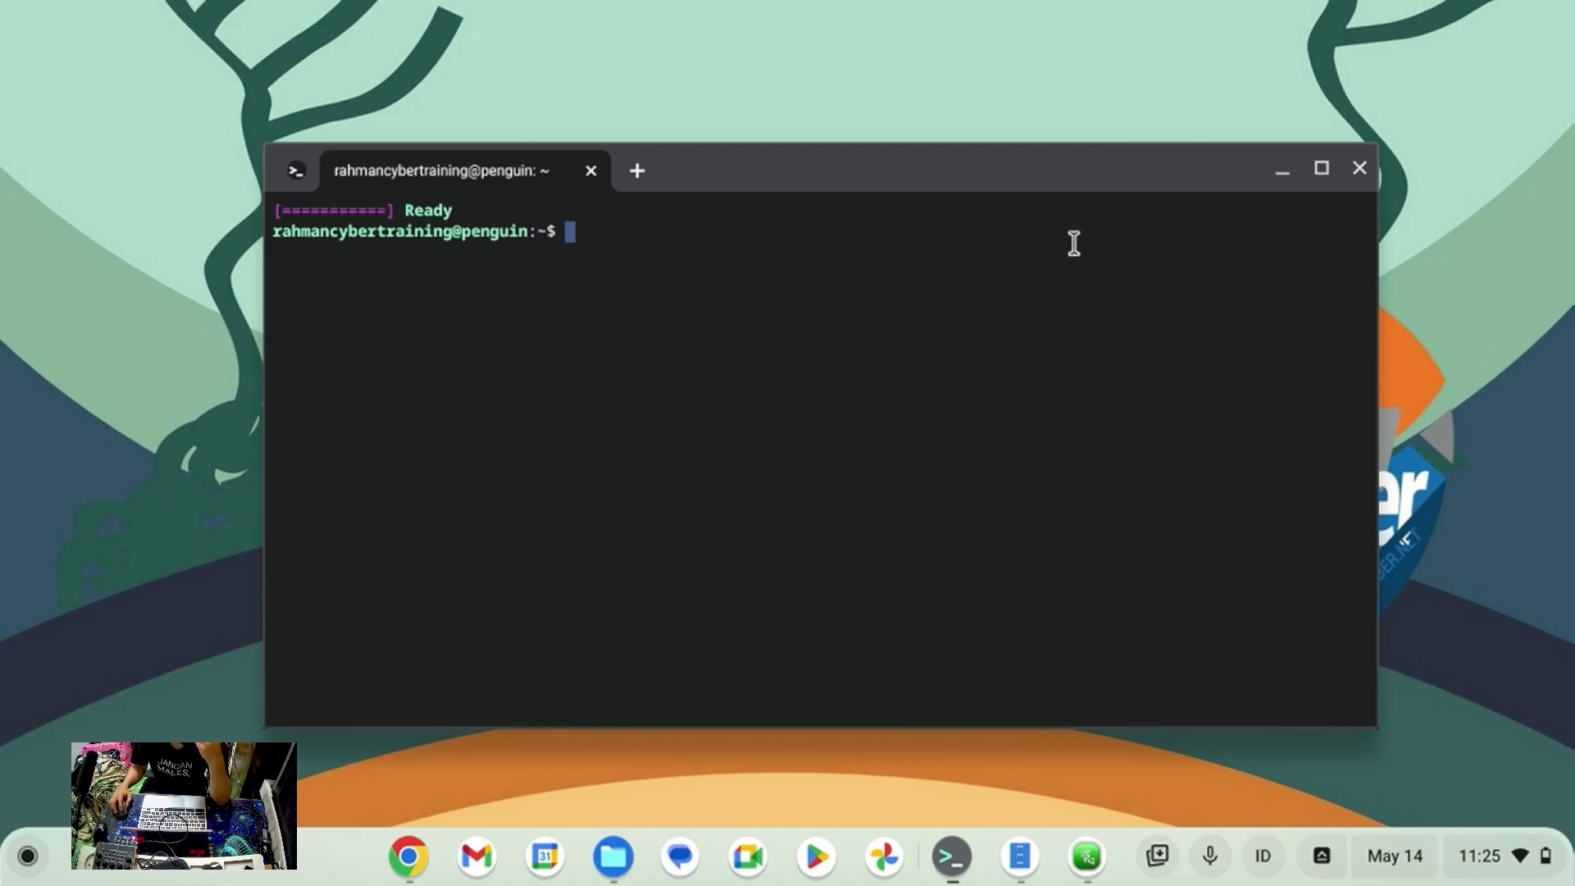
left_click(1088, 856)
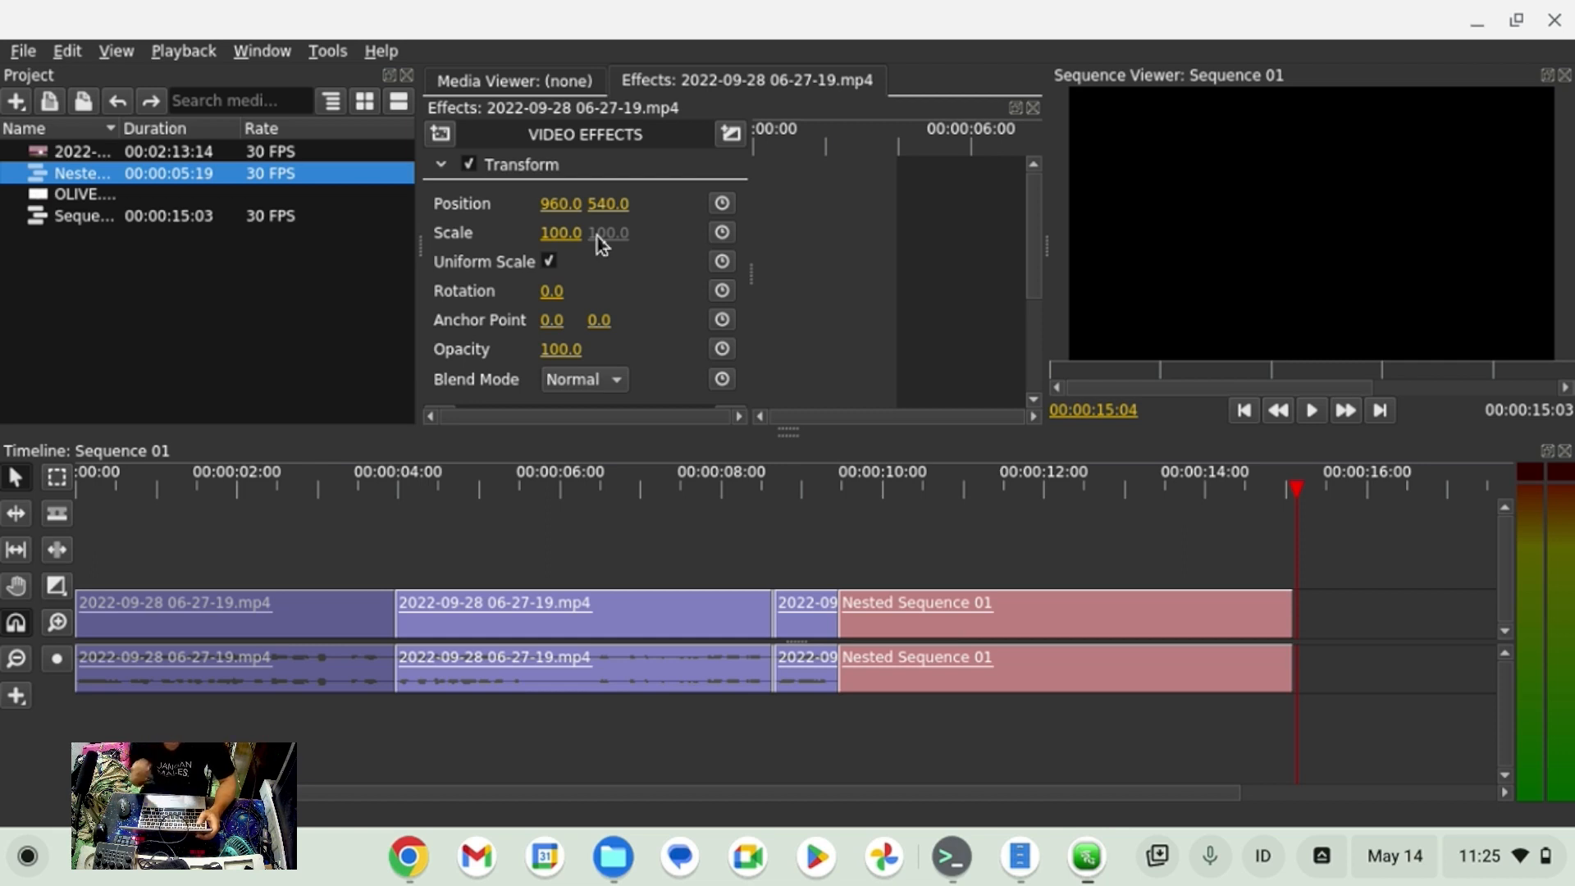
Close Olive, saving the project changes.
left_click(25, 53)
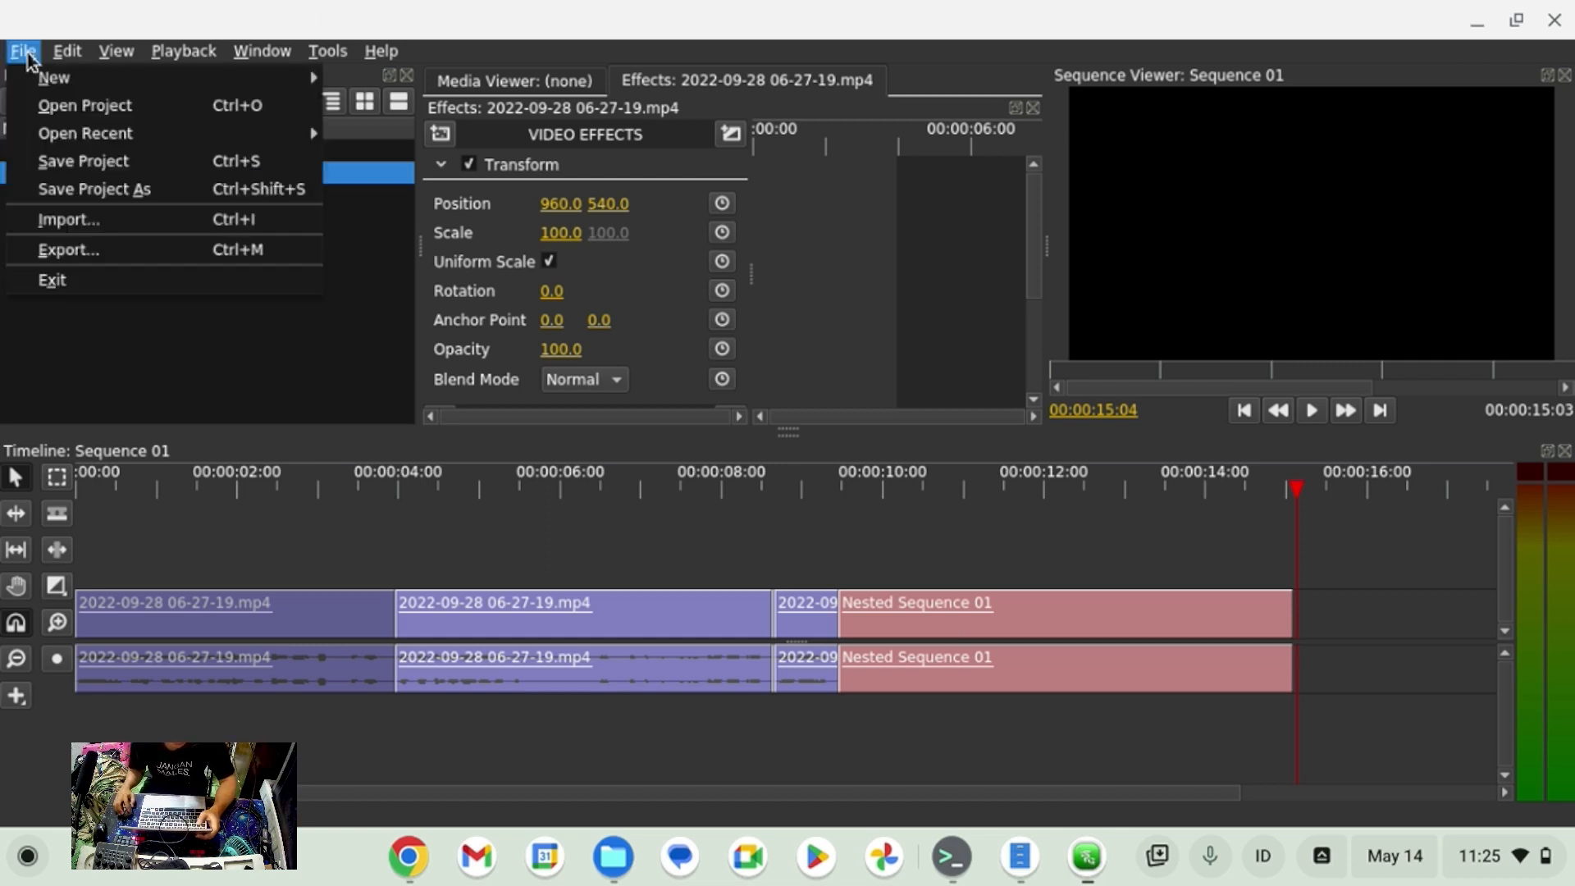
mouse_move(56, 82)
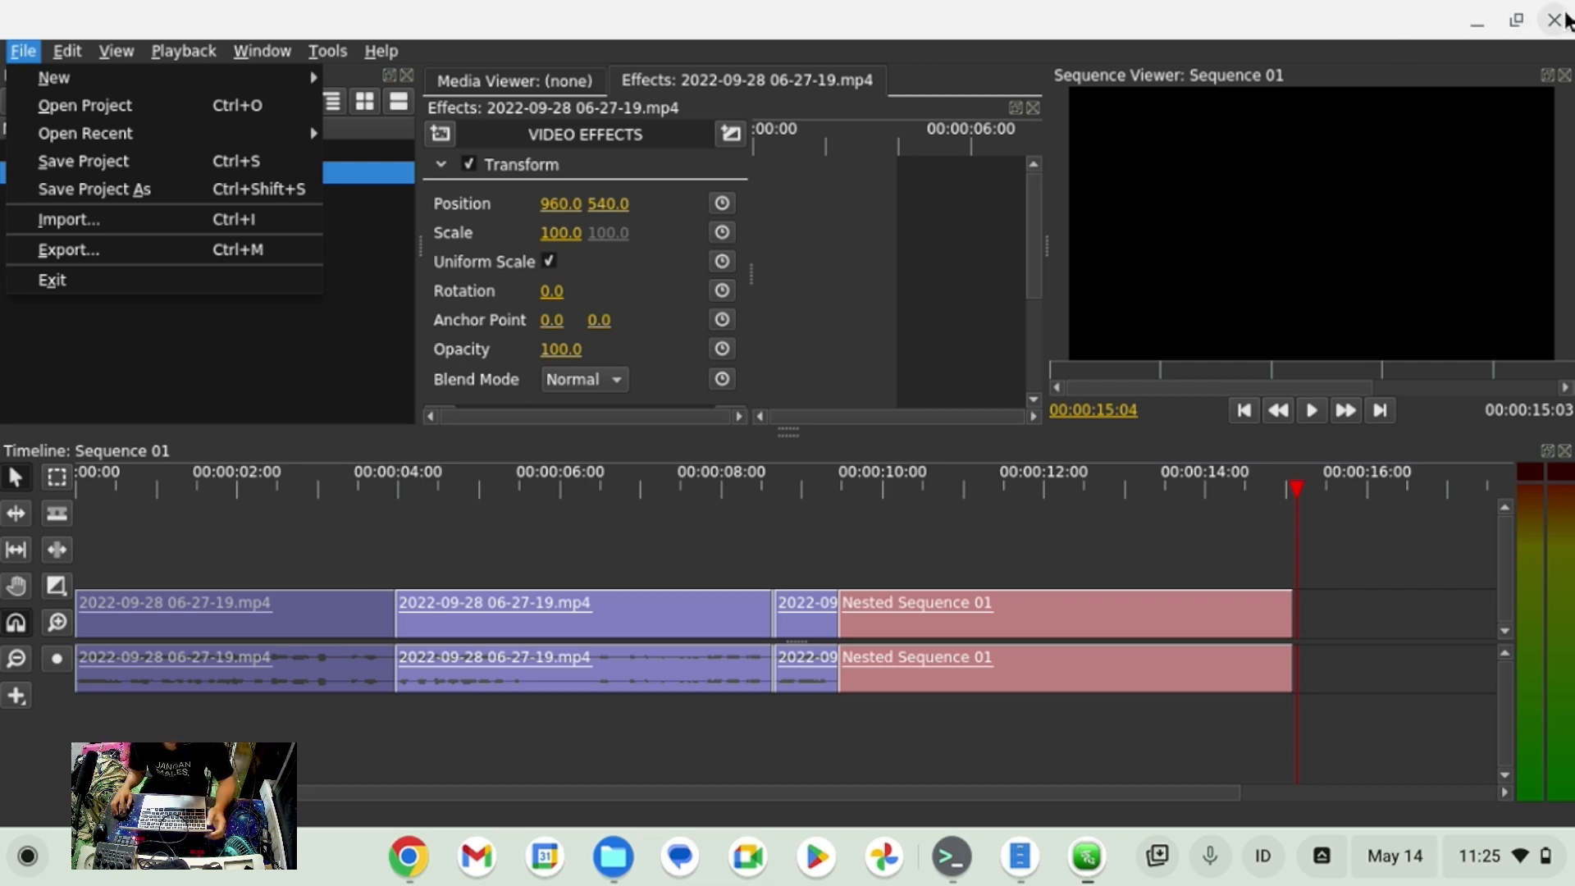
left_click(370, 61)
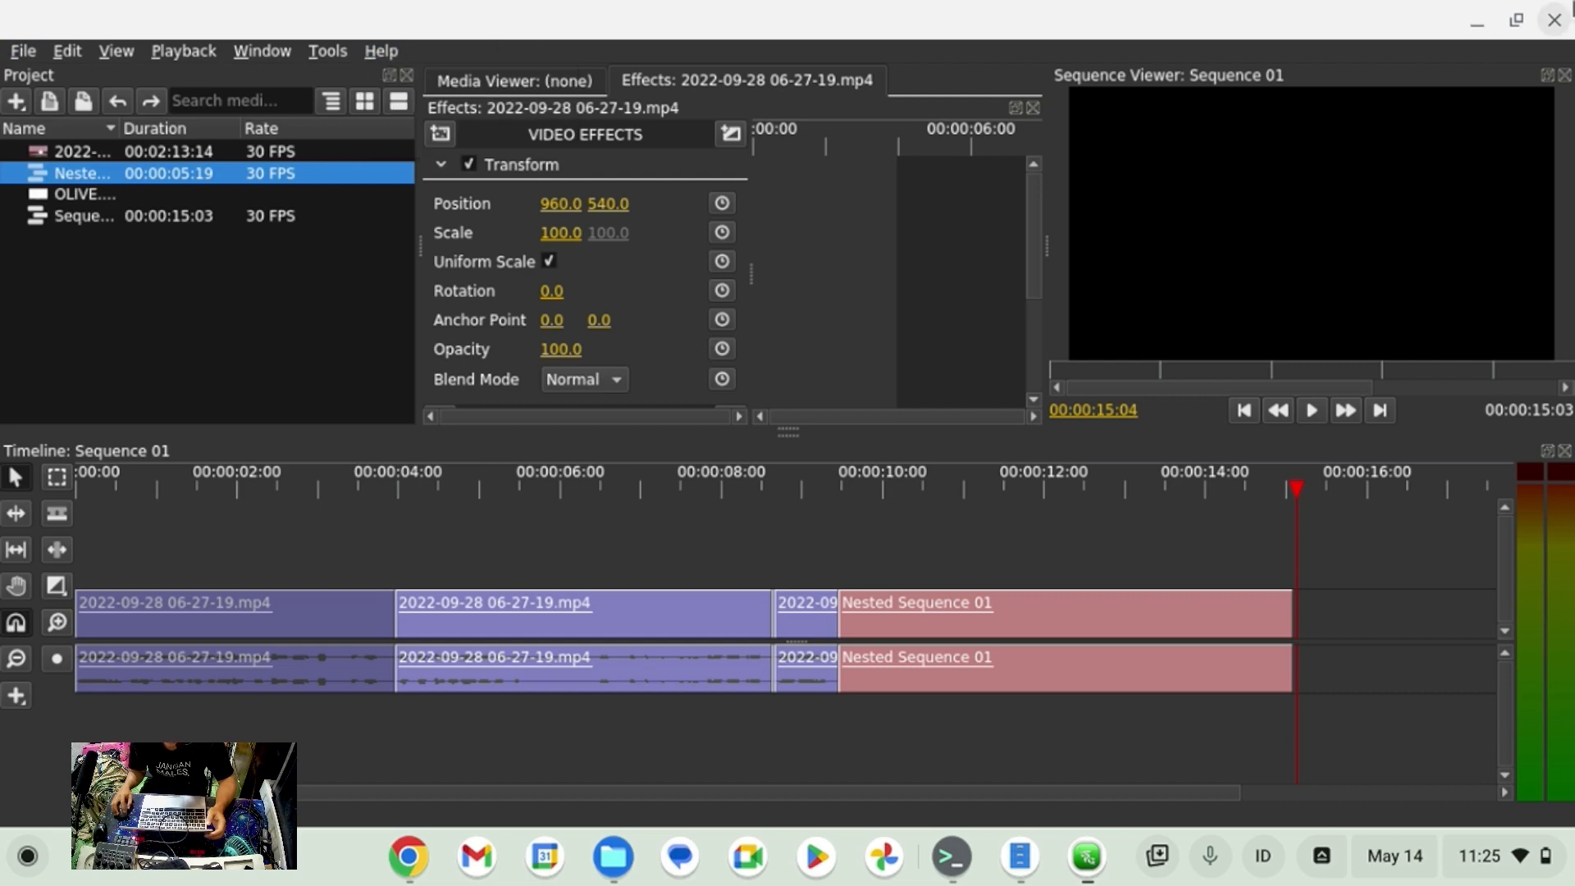
left_click(1554, 19)
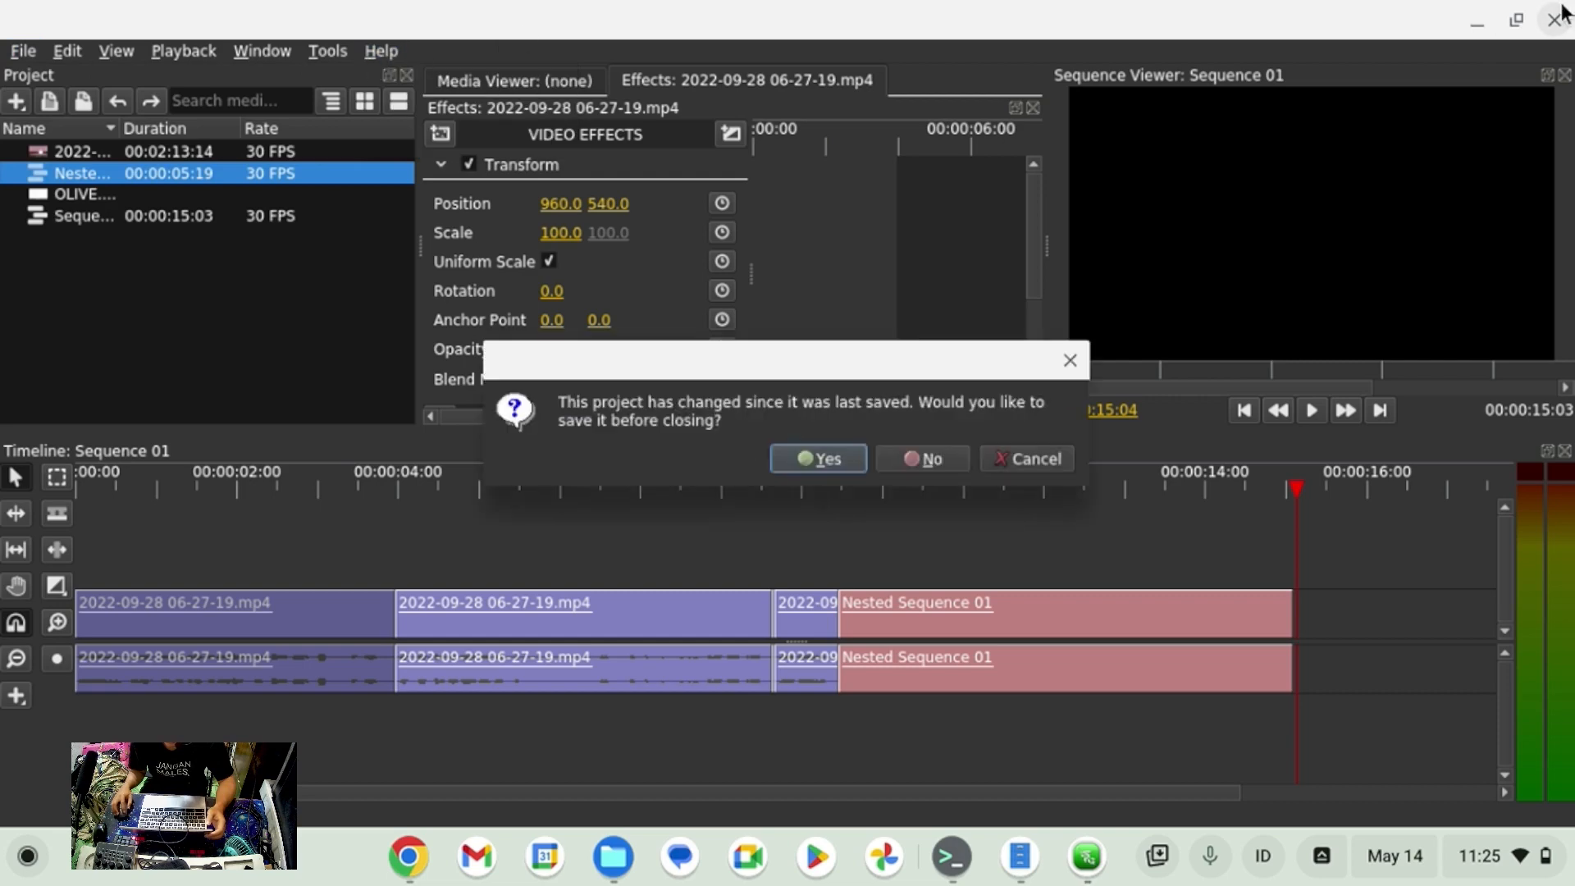
left_click(838, 449)
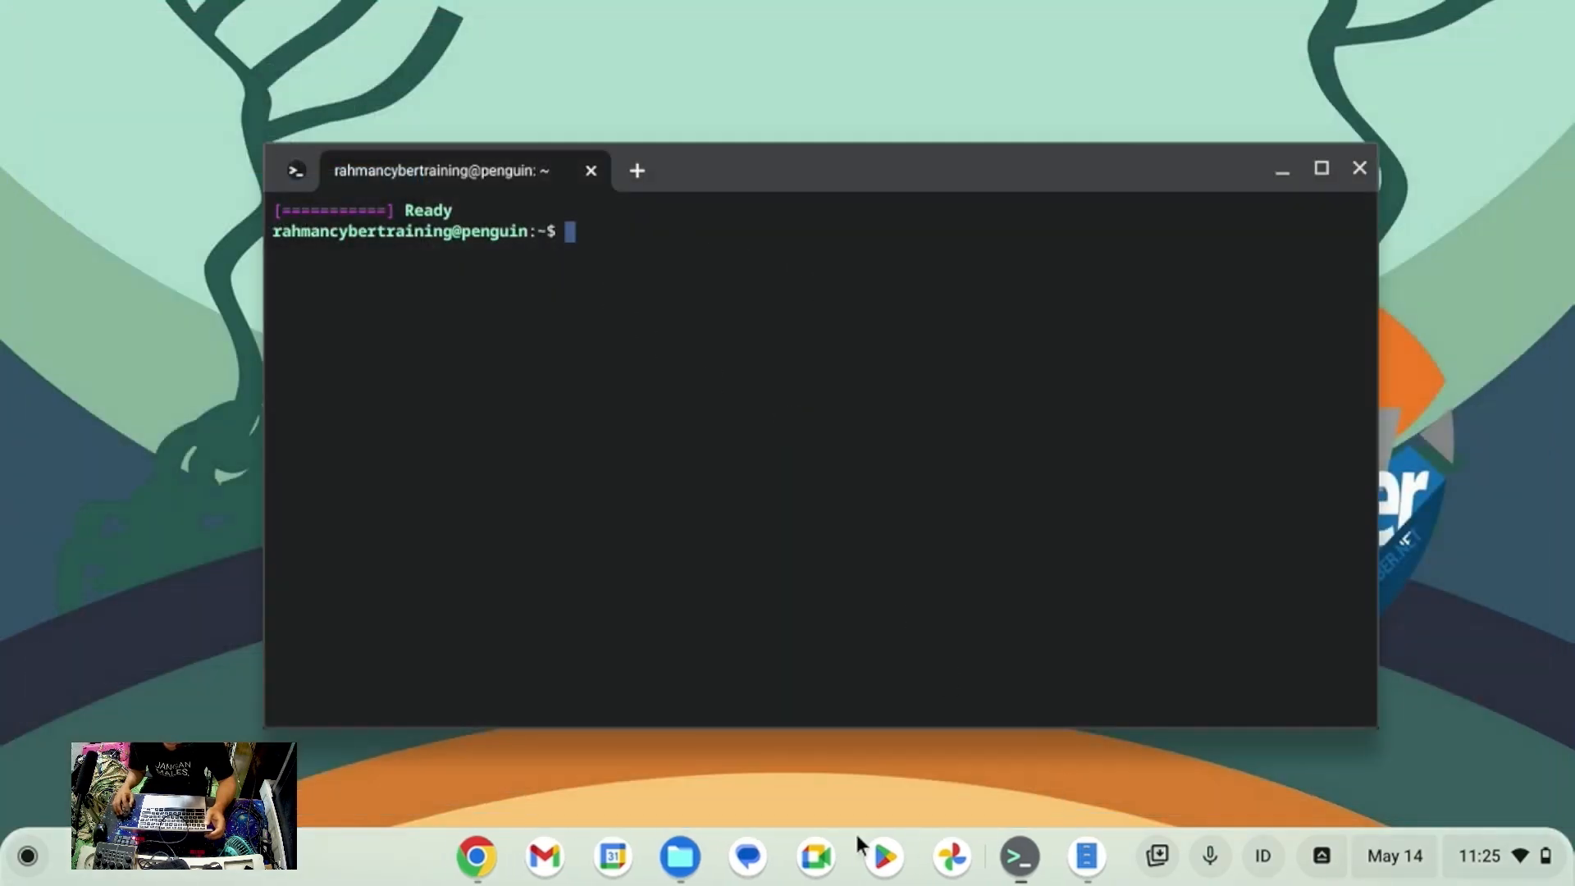
Launch Olive again, view its version information in the About dialog, and close the dialog.
left_click(27, 855)
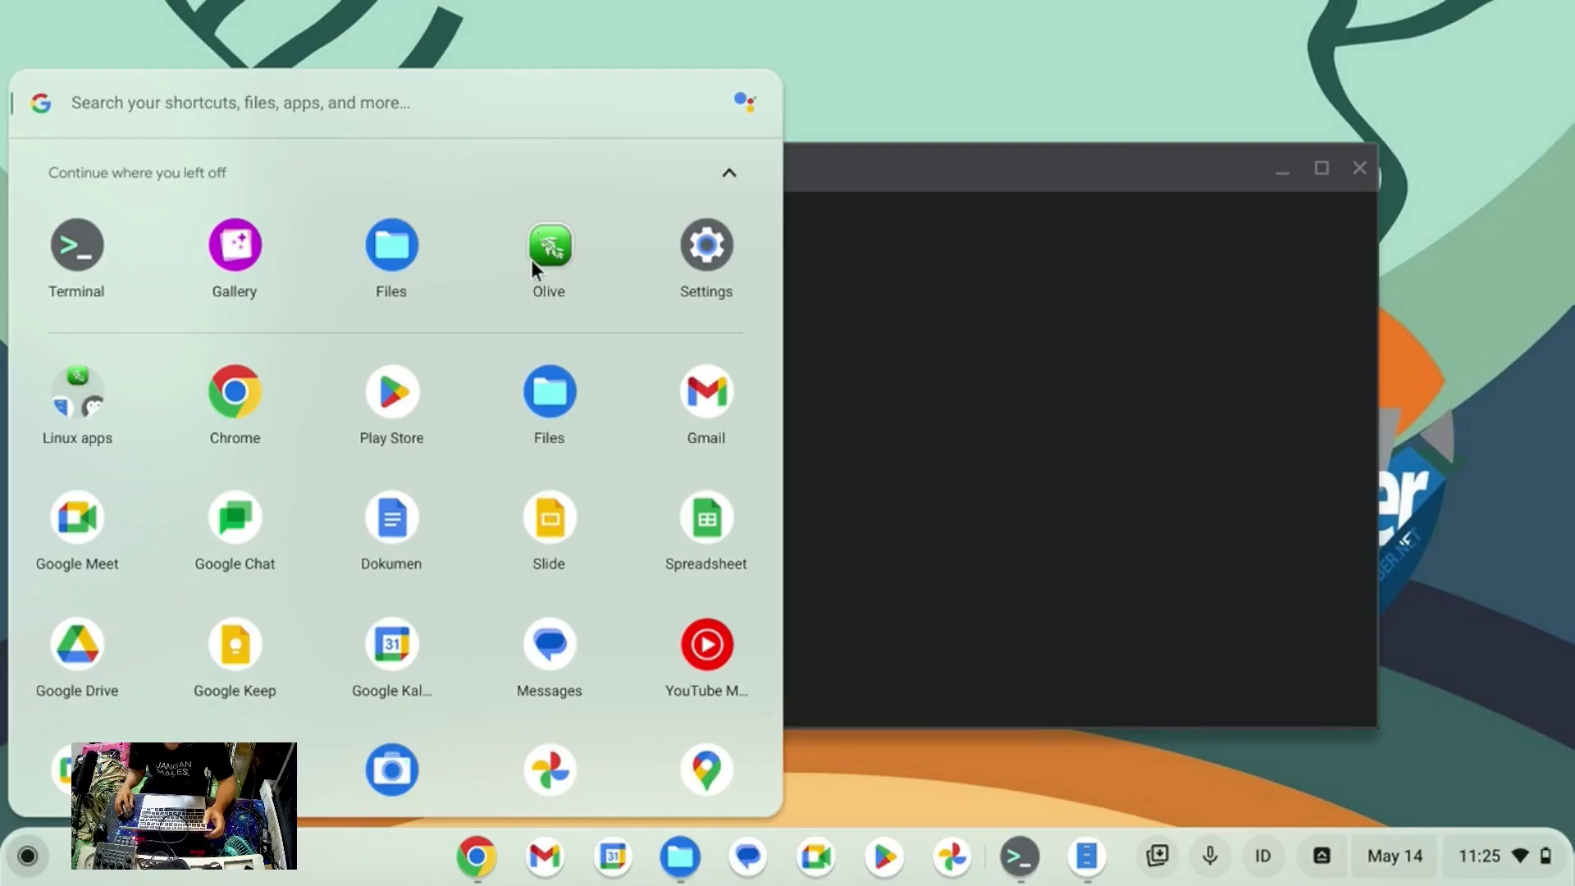
key("Escape")
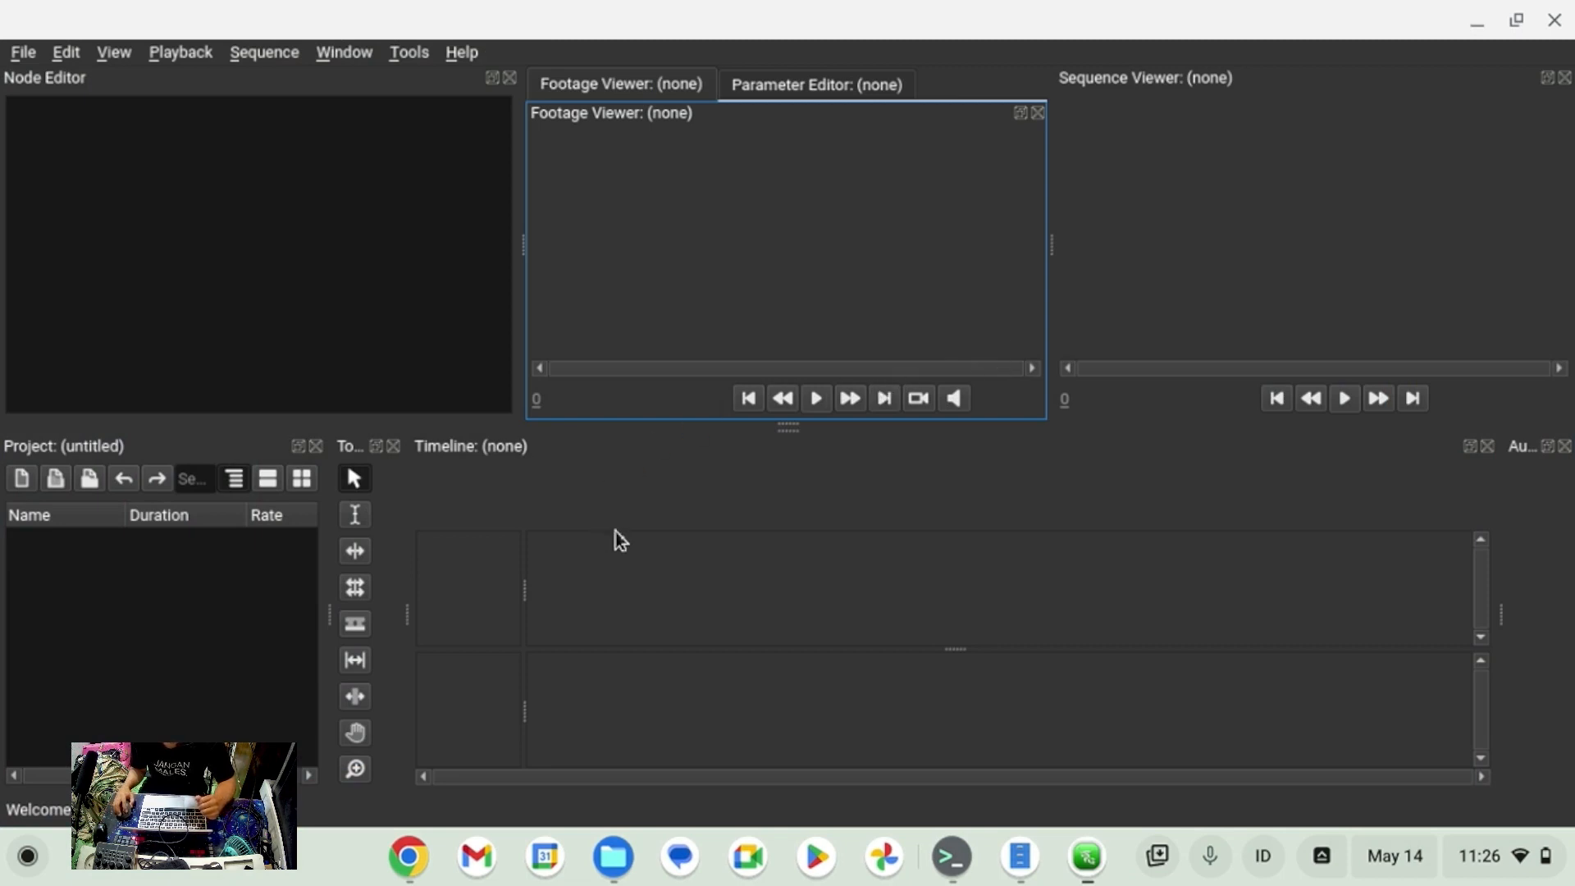
left_click(462, 52)
left_click(478, 112)
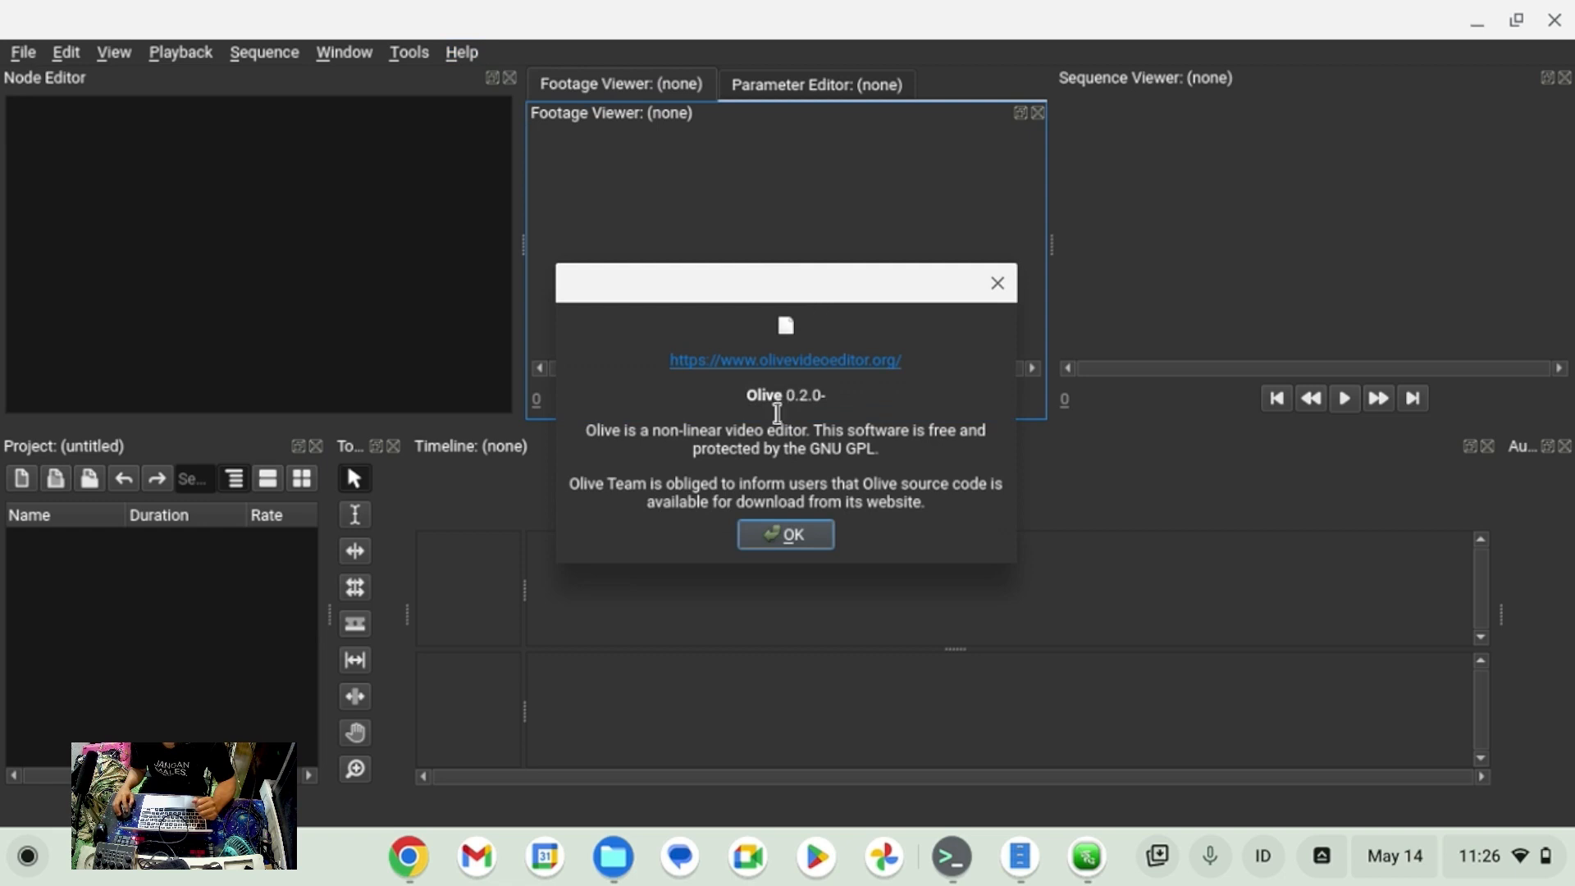
left_click(996, 284)
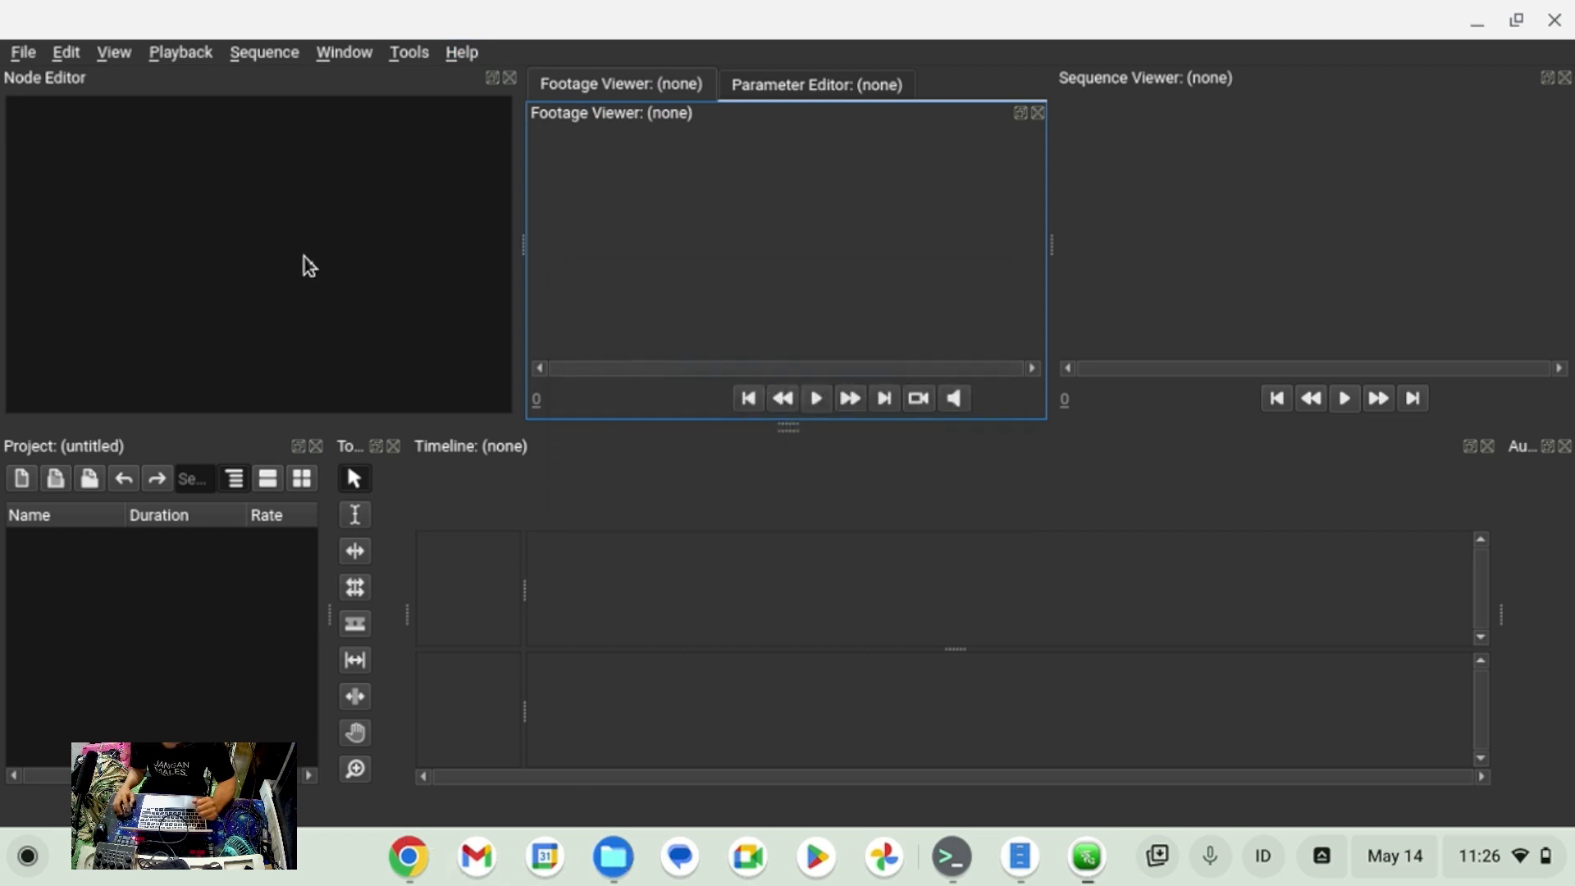
Start a media import into the untitled project and browse to the SD card's root folder under mnt/chromeos/removable.
right_click(168, 591)
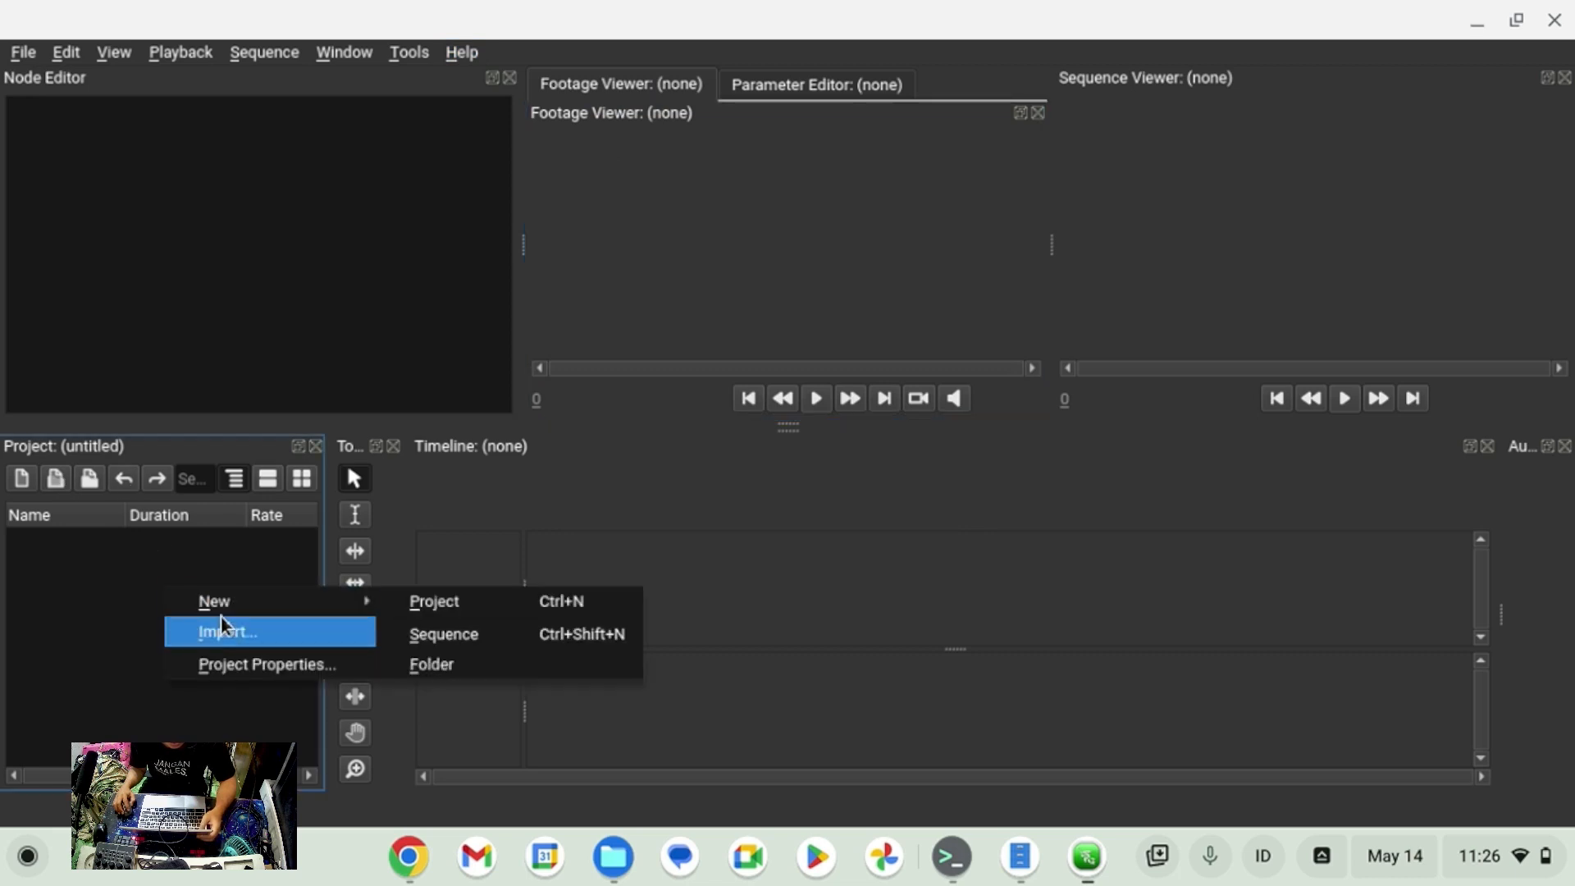
left_click(238, 631)
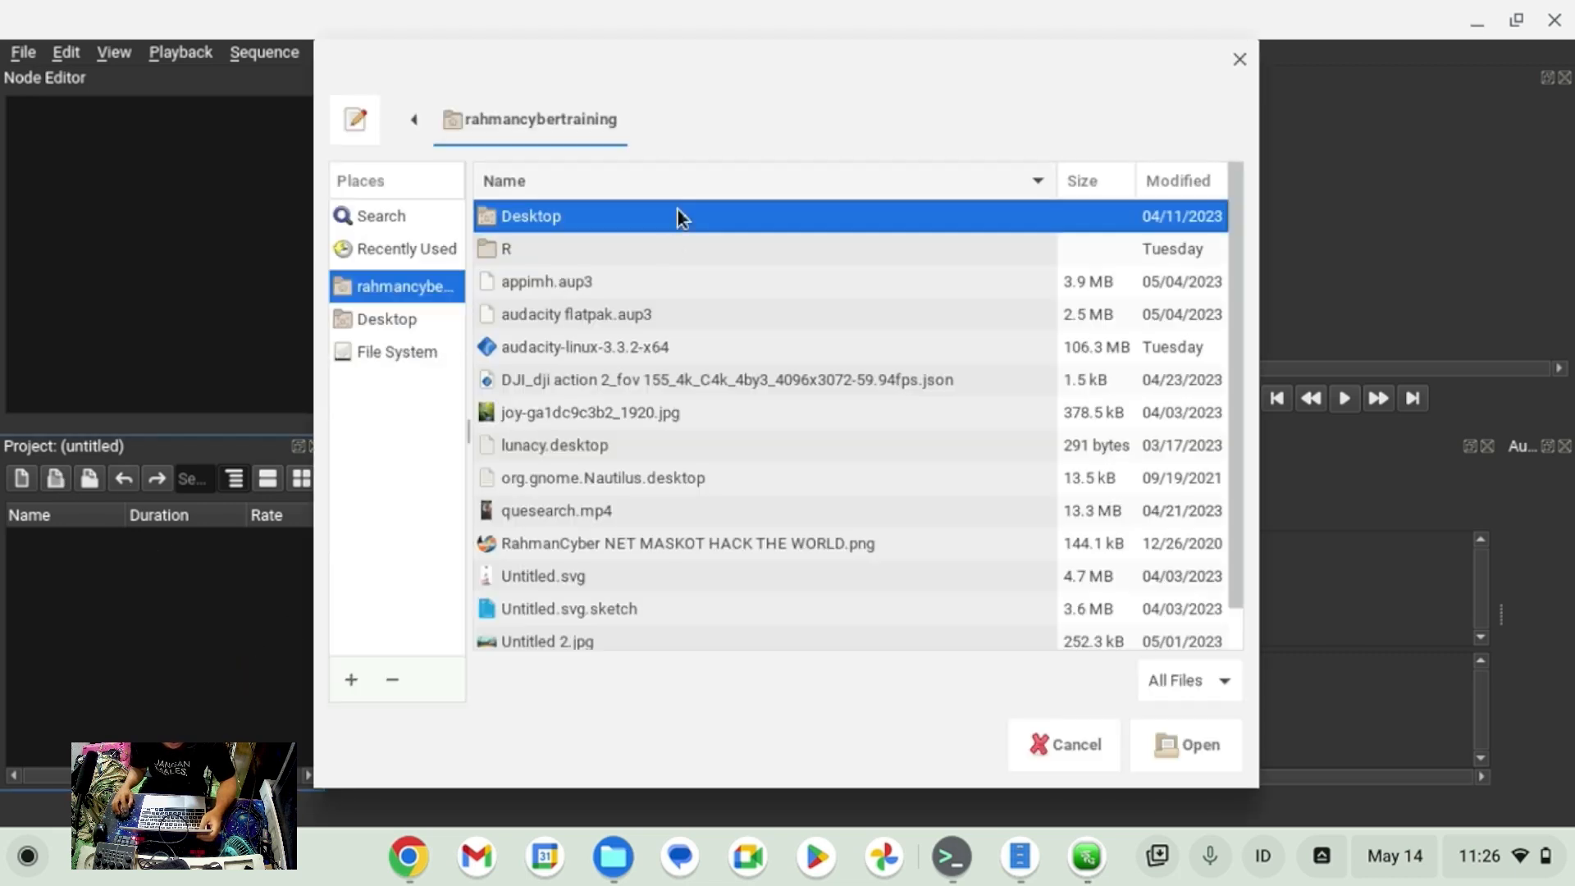
scroll(628, 431, "down", 1)
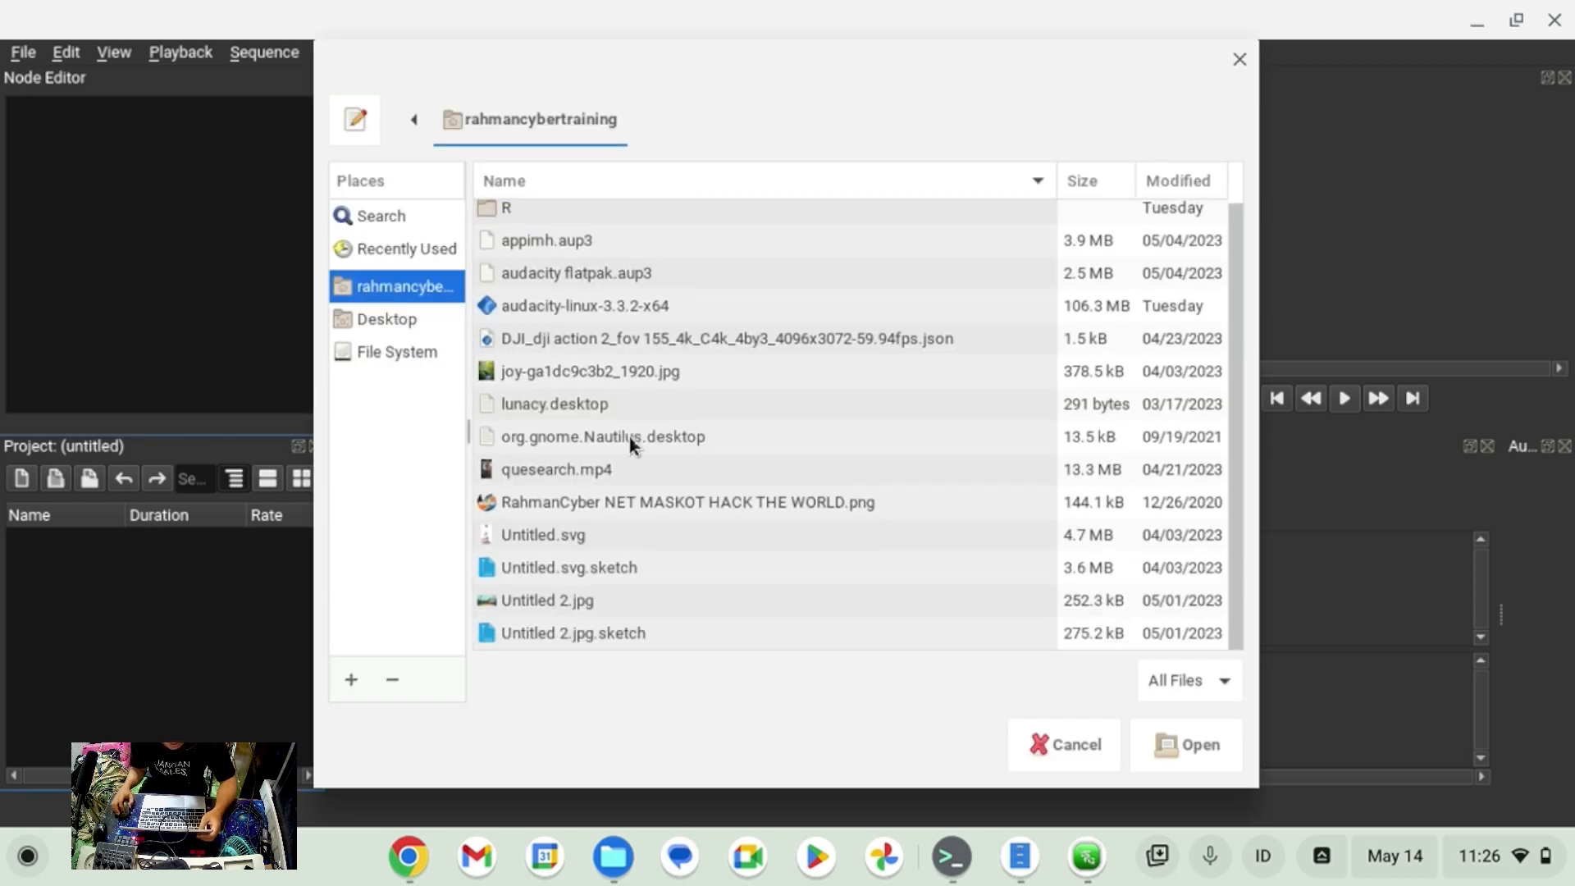
scroll(640, 428, "up", 1)
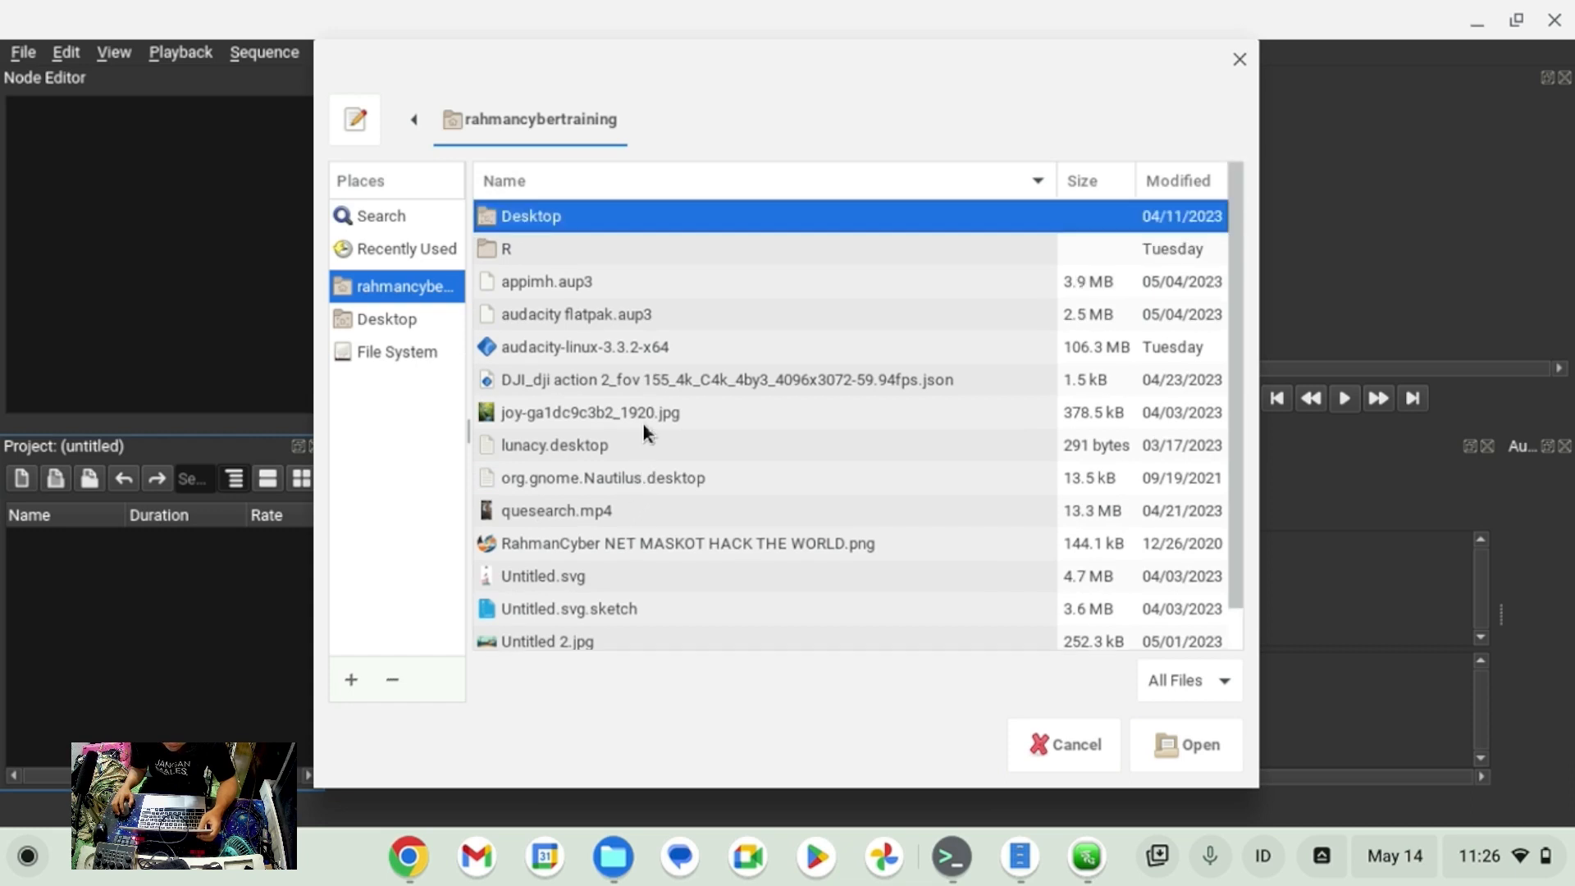
left_click(397, 354)
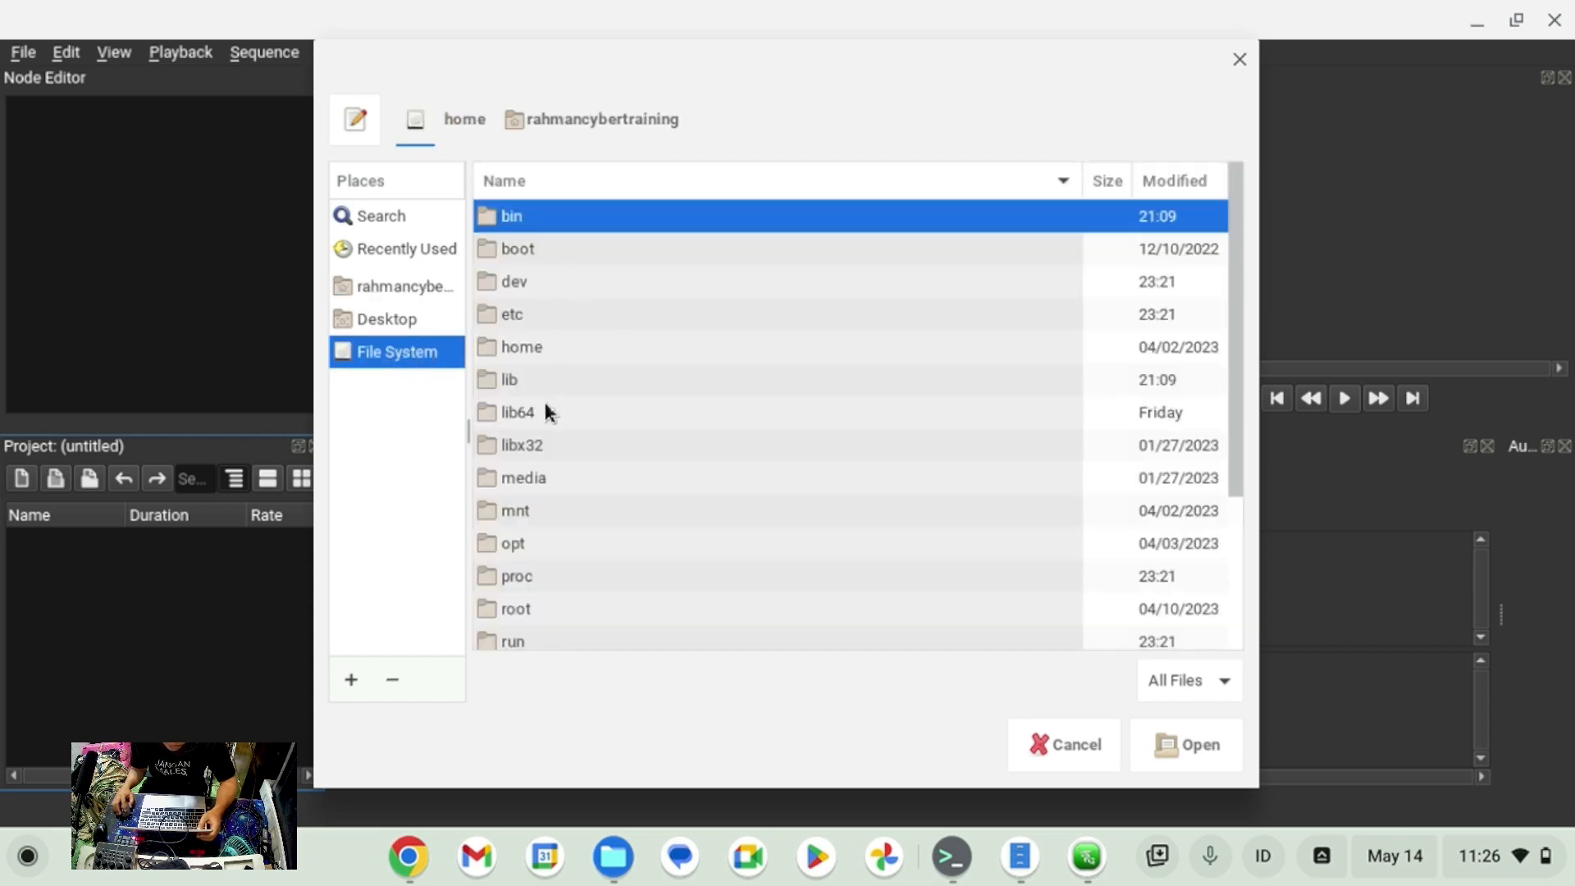
double_click(542, 515)
double_click(543, 228)
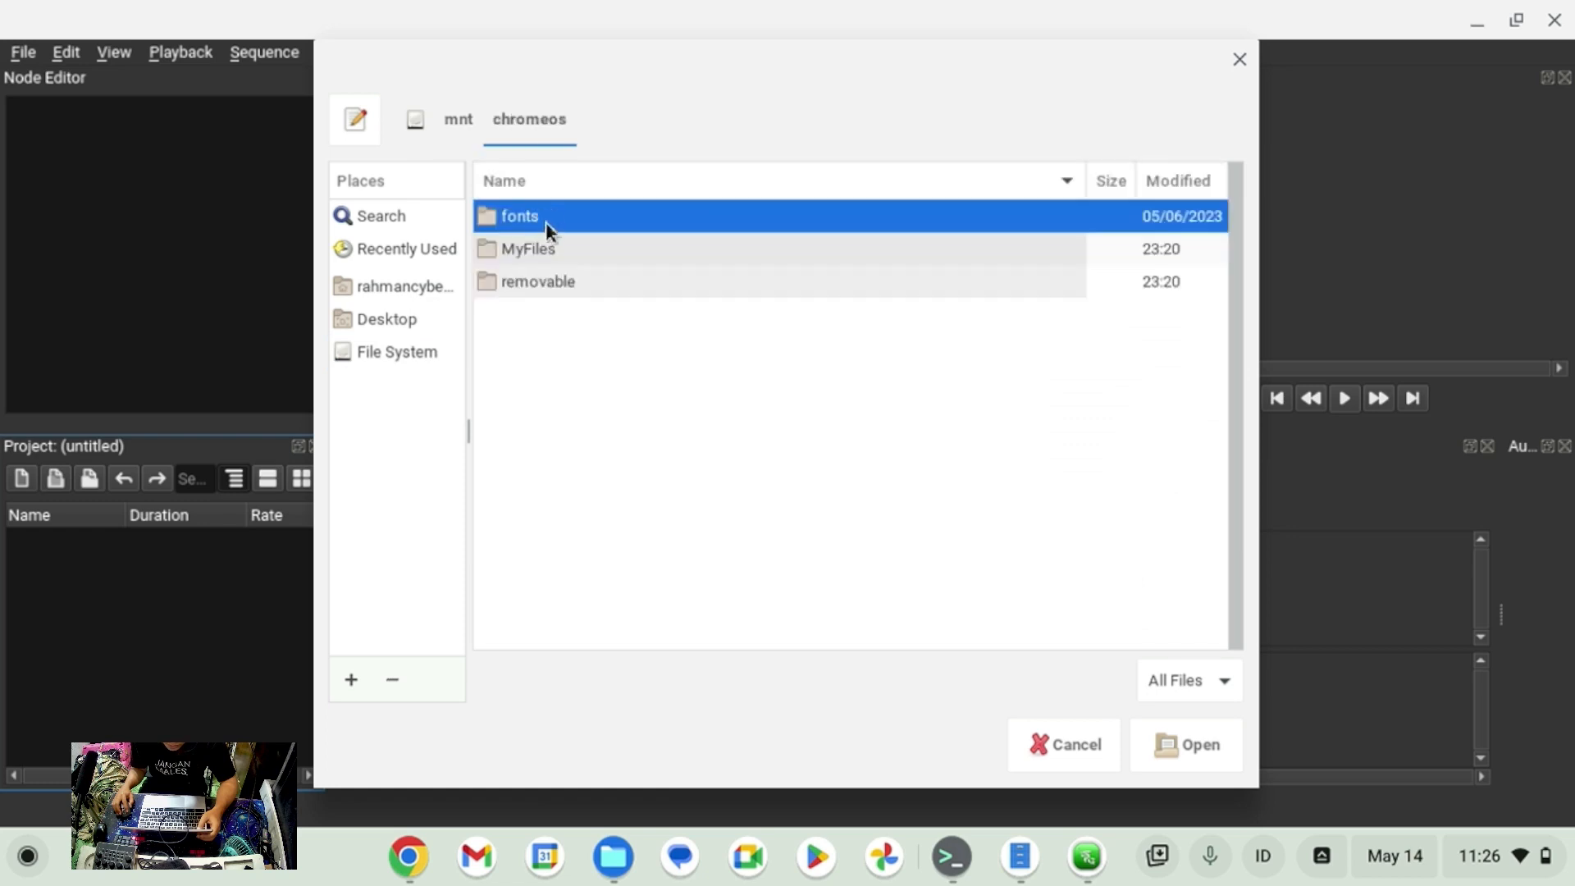
double_click(572, 278)
double_click(541, 215)
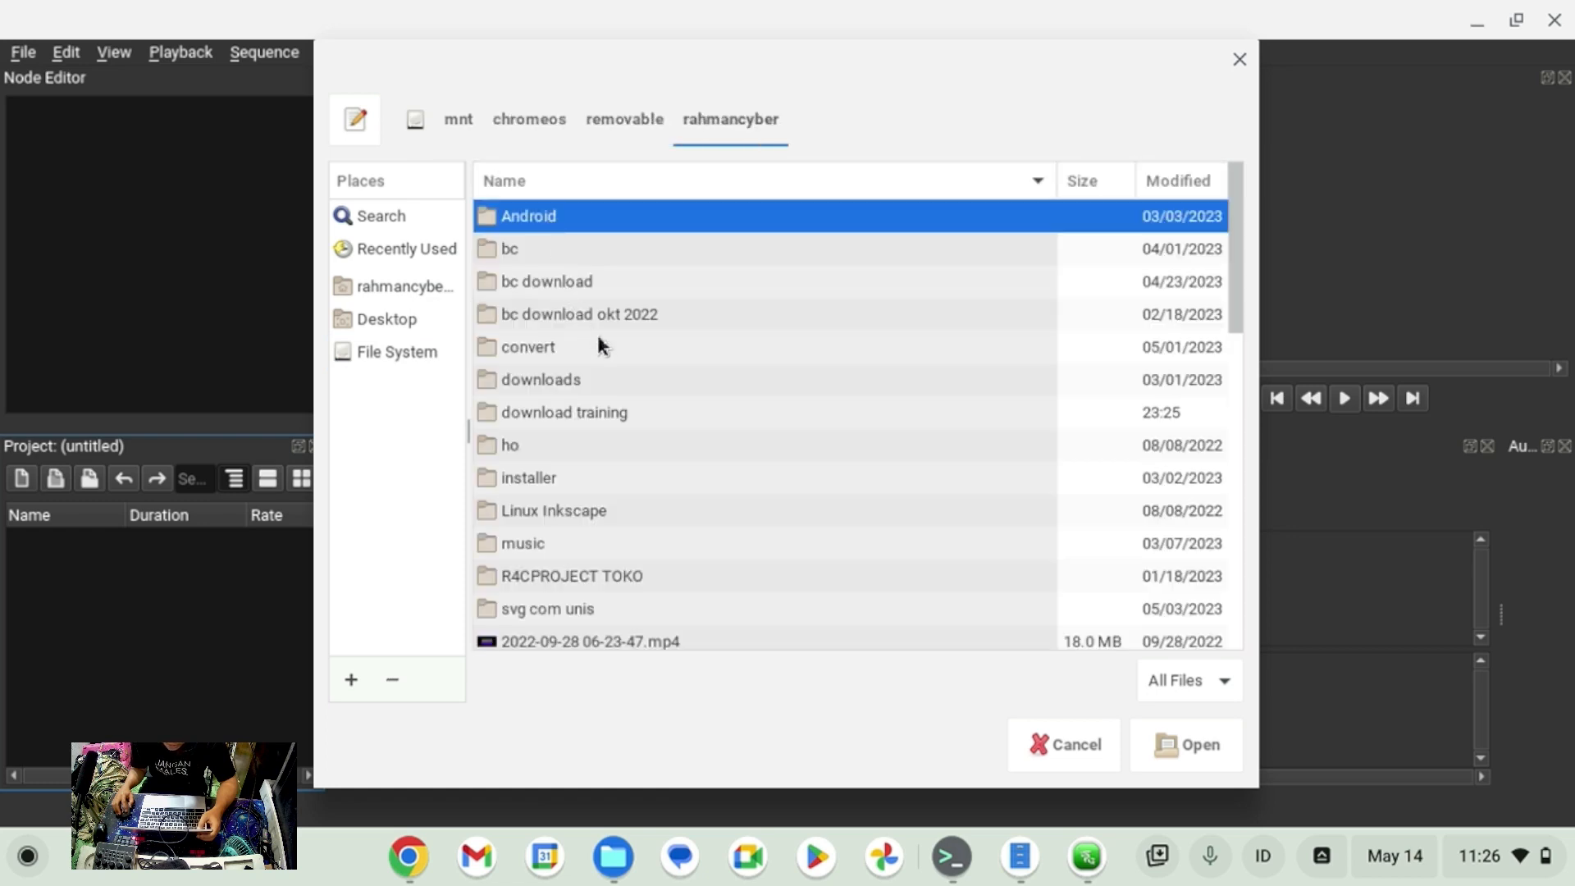
scroll(606, 353, "down", 5)
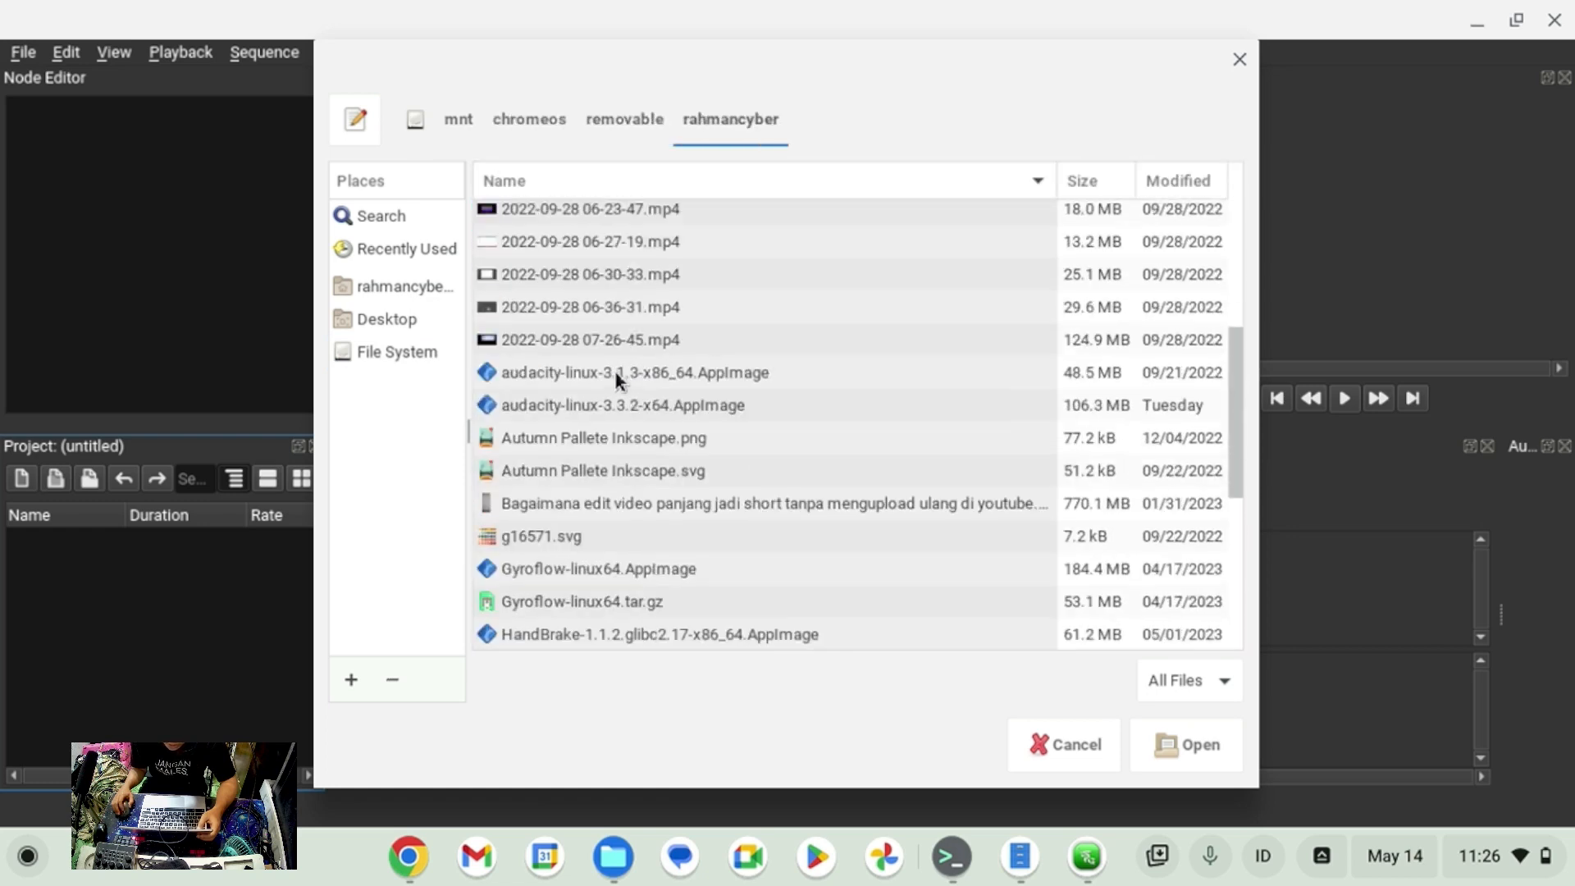
left_click(642, 307)
double_click(642, 241)
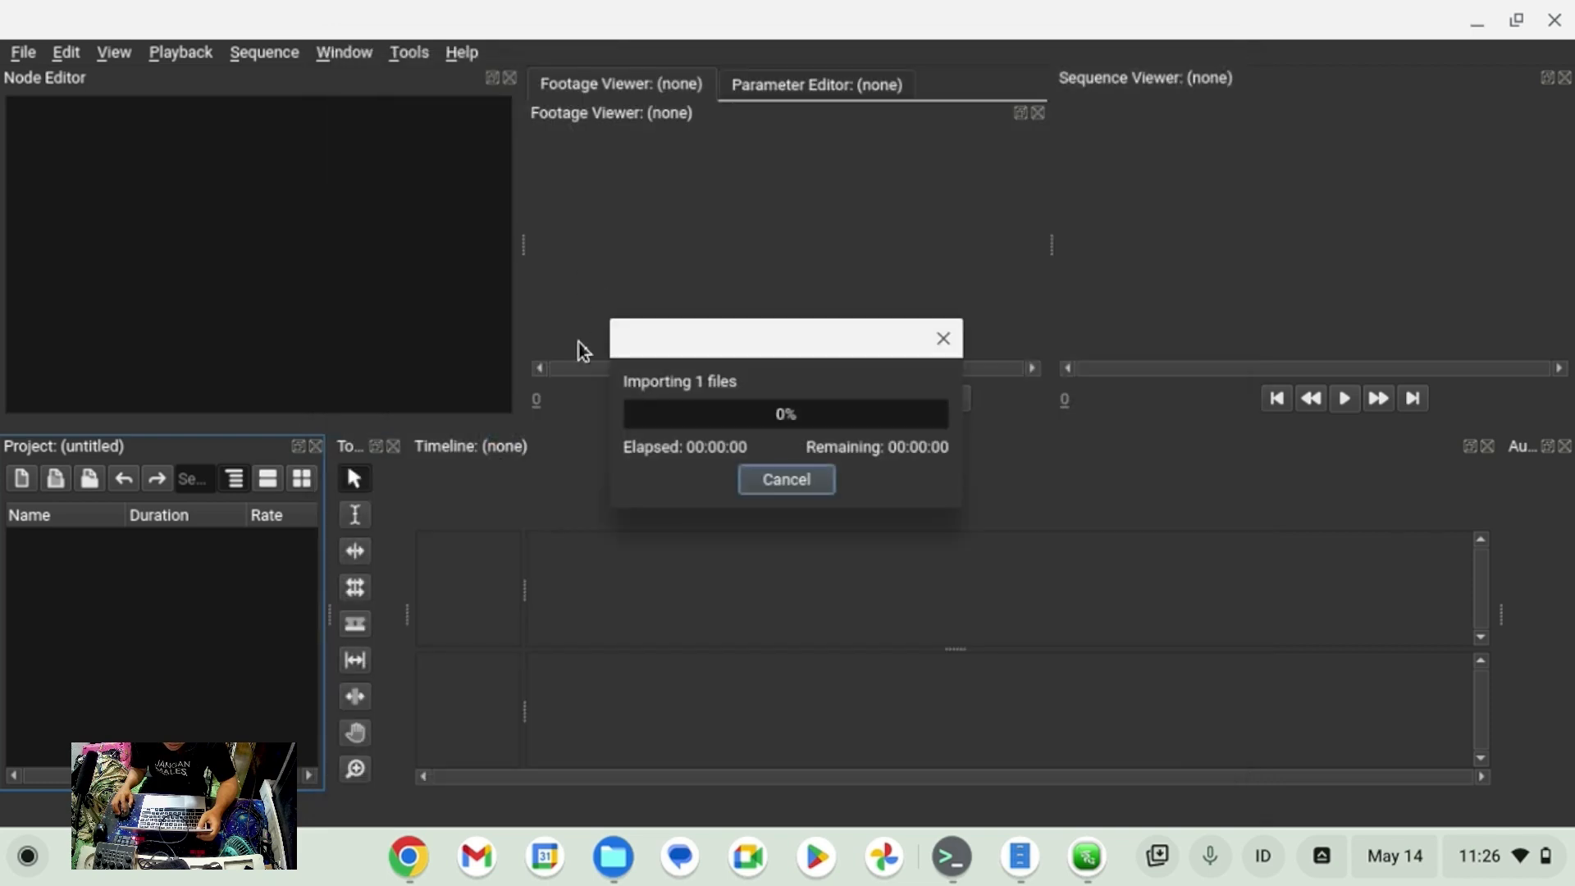
Place the imported clip on the empty timeline, creating a sequence with parameters automatically detected from the footage.
left_click(195, 550)
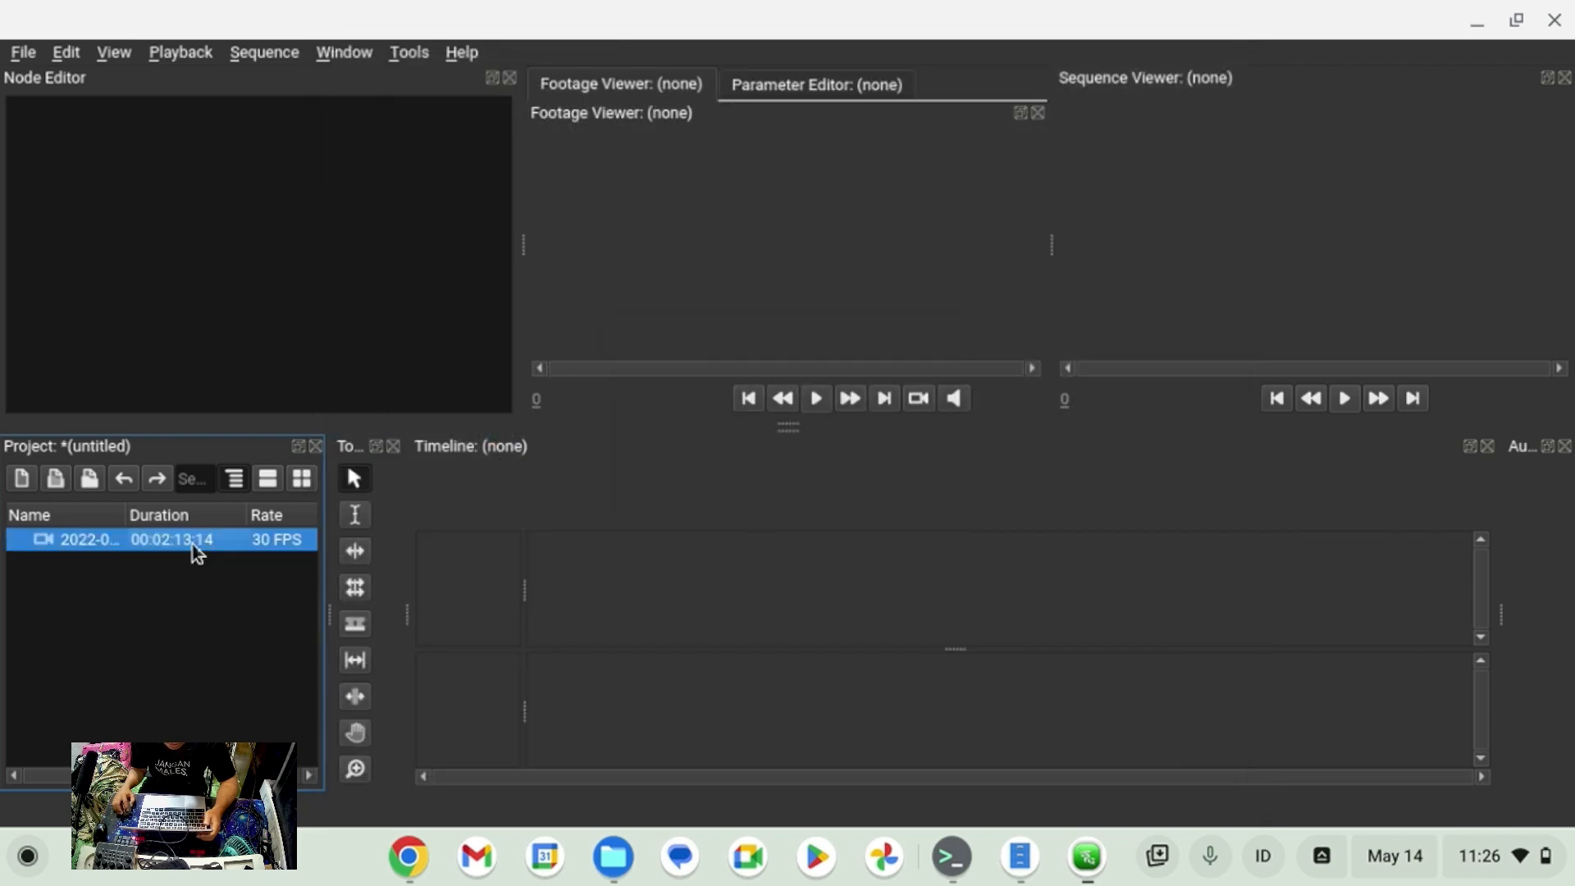
left_click_drag(99, 553, 735, 518)
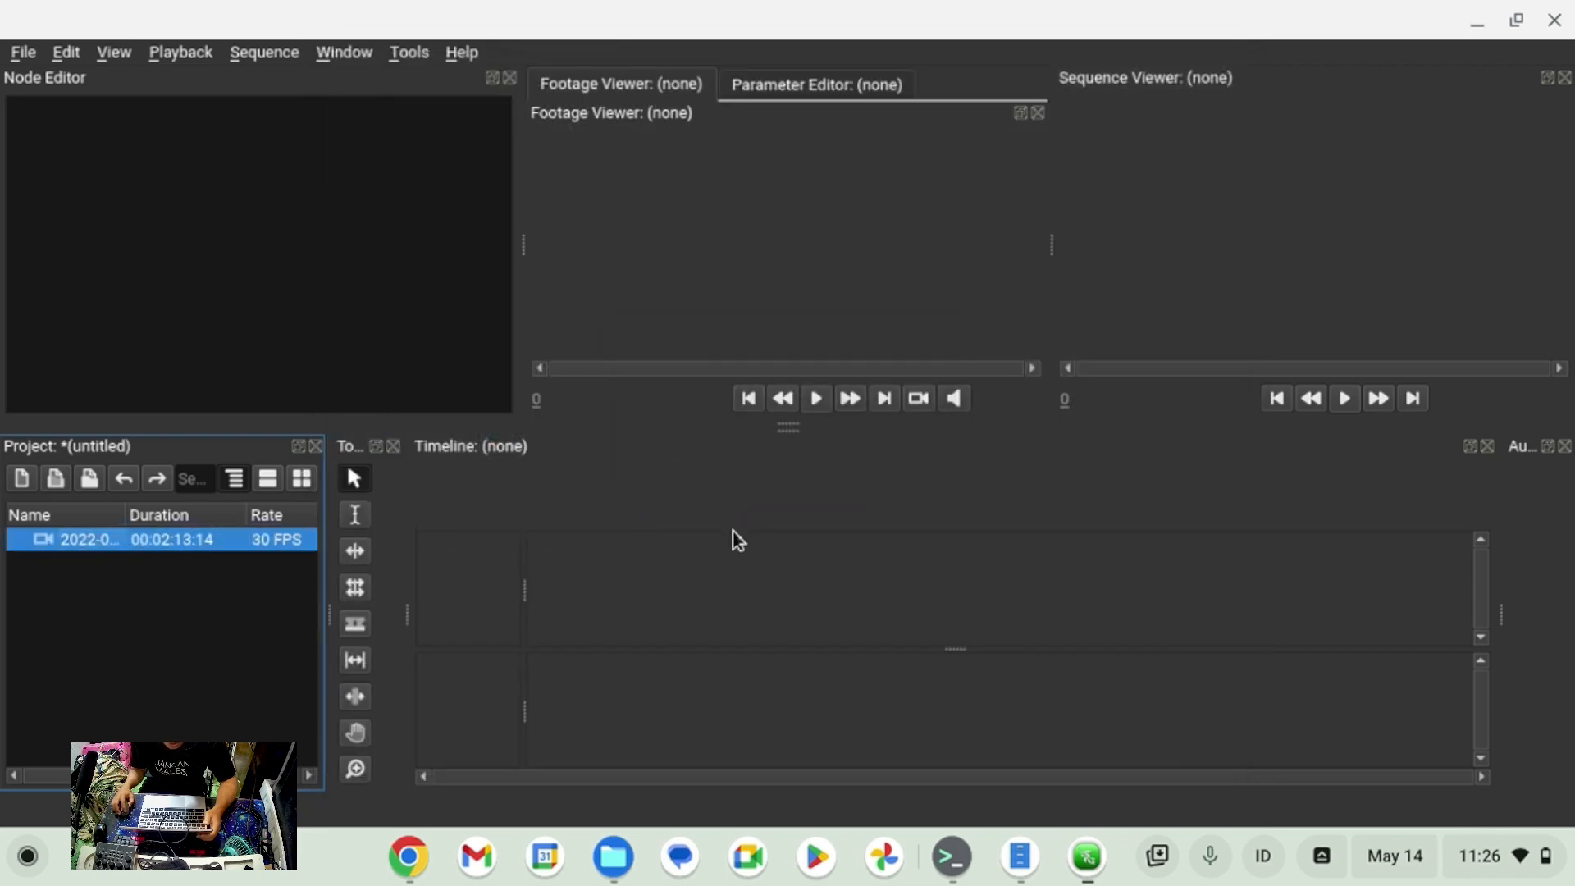
left_click_drag(189, 540, 681, 654)
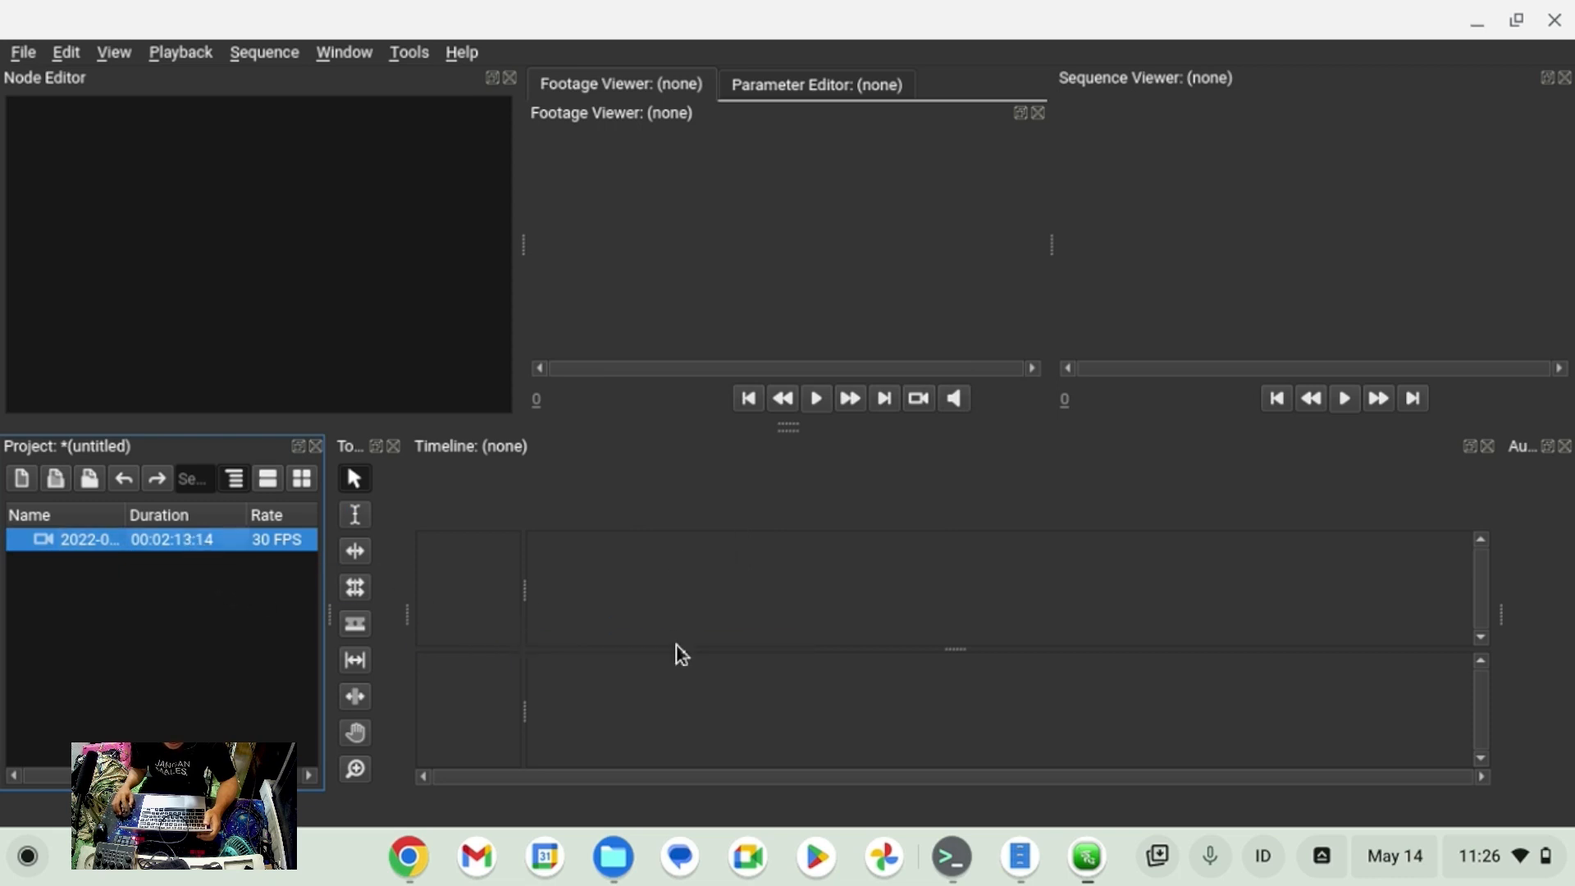
left_click(660, 597)
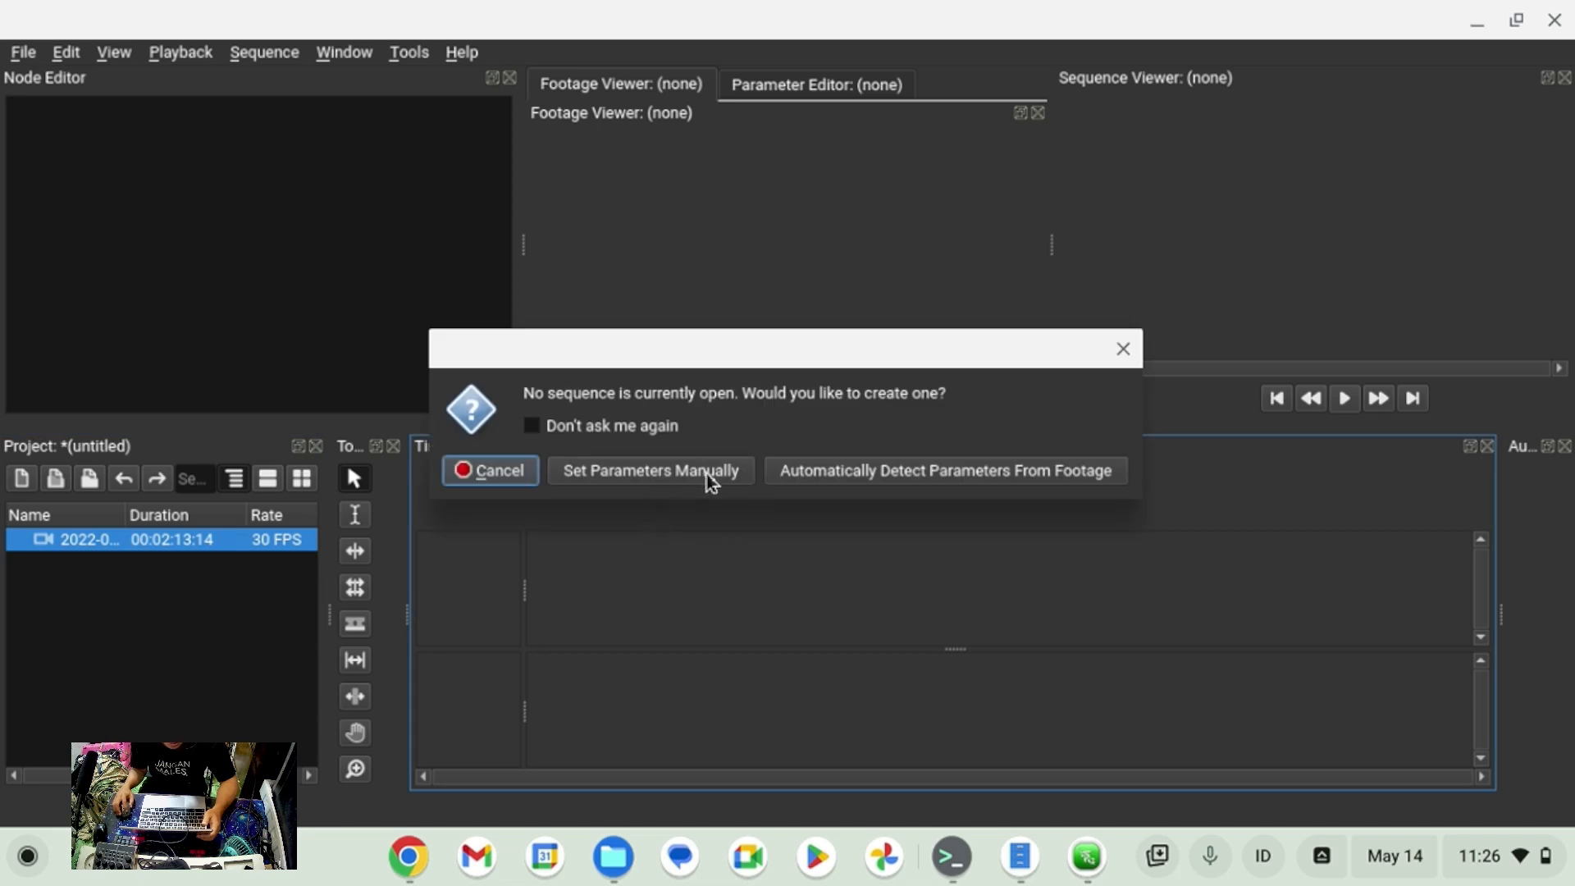
left_click(893, 466)
left_click(728, 710)
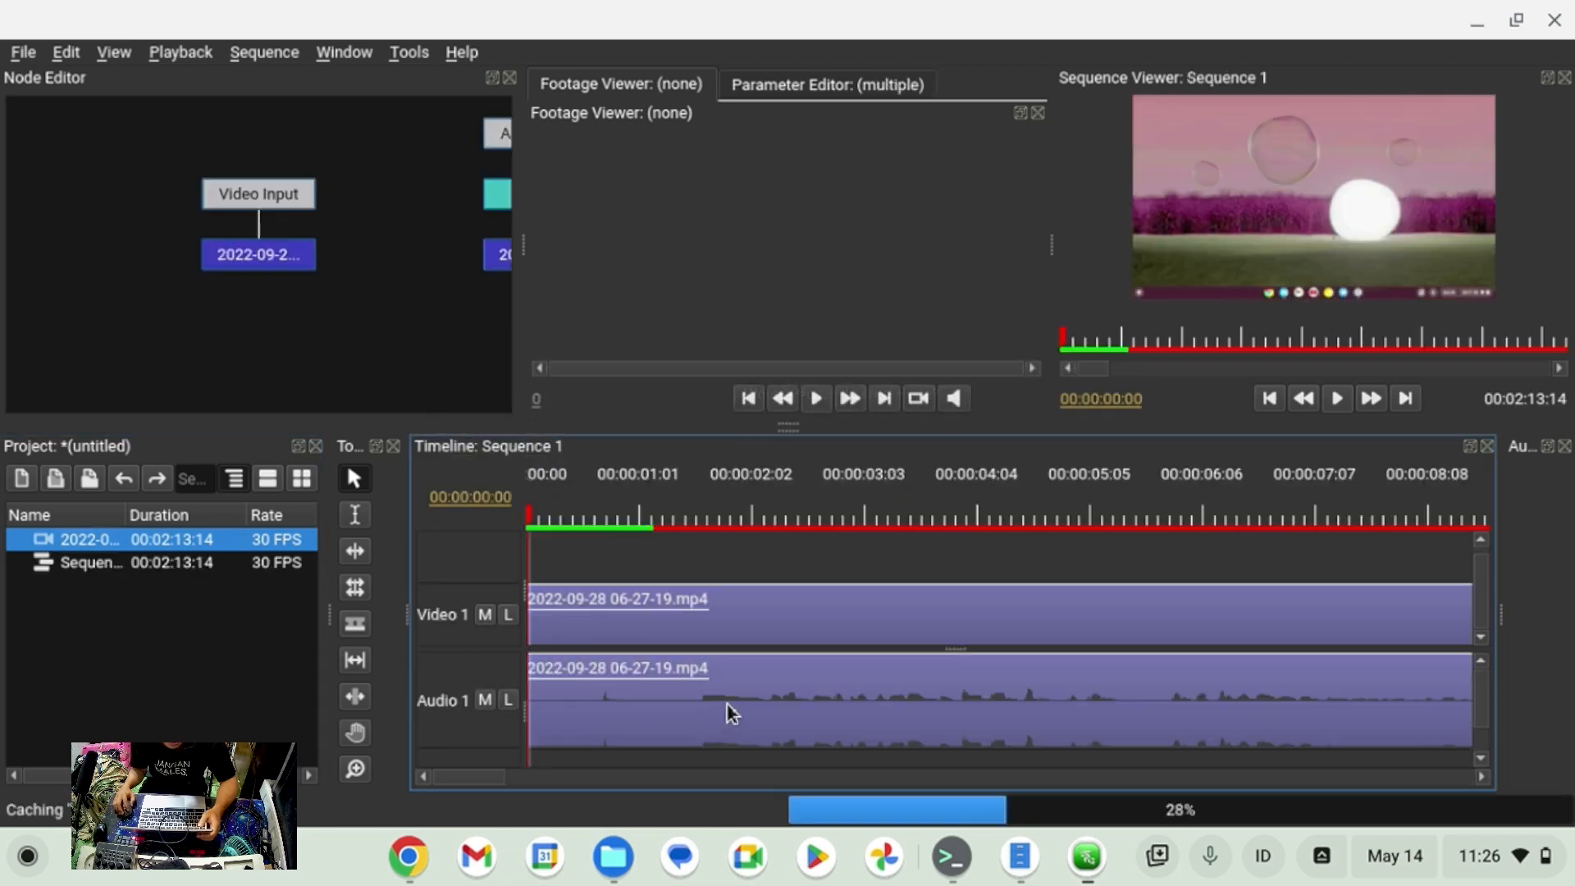
right_click(727, 710)
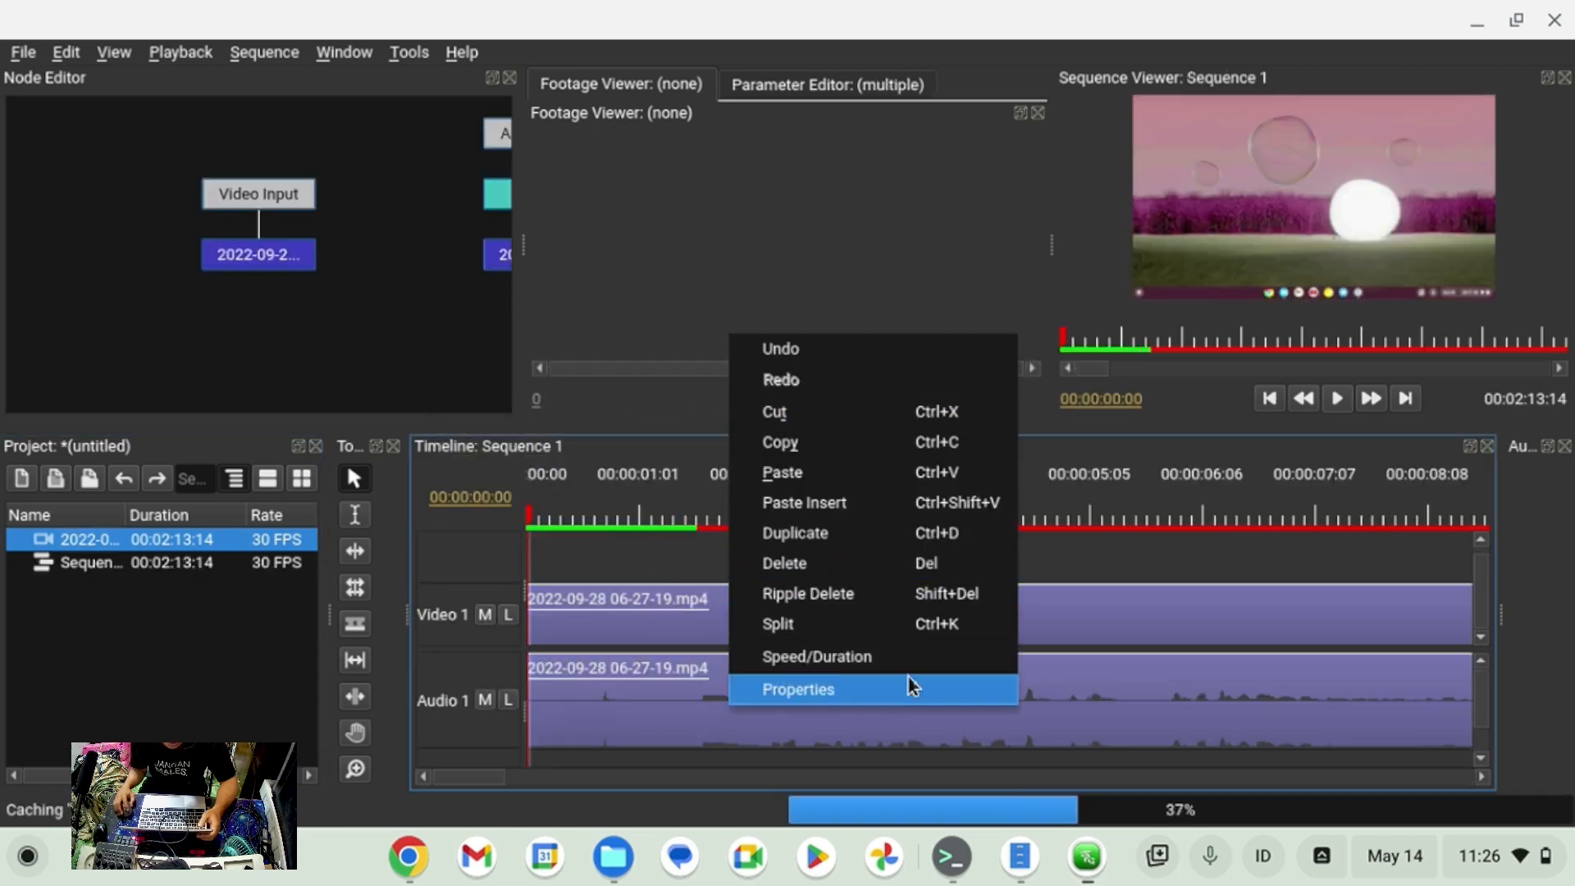
left_click(409, 51)
left_click(409, 52)
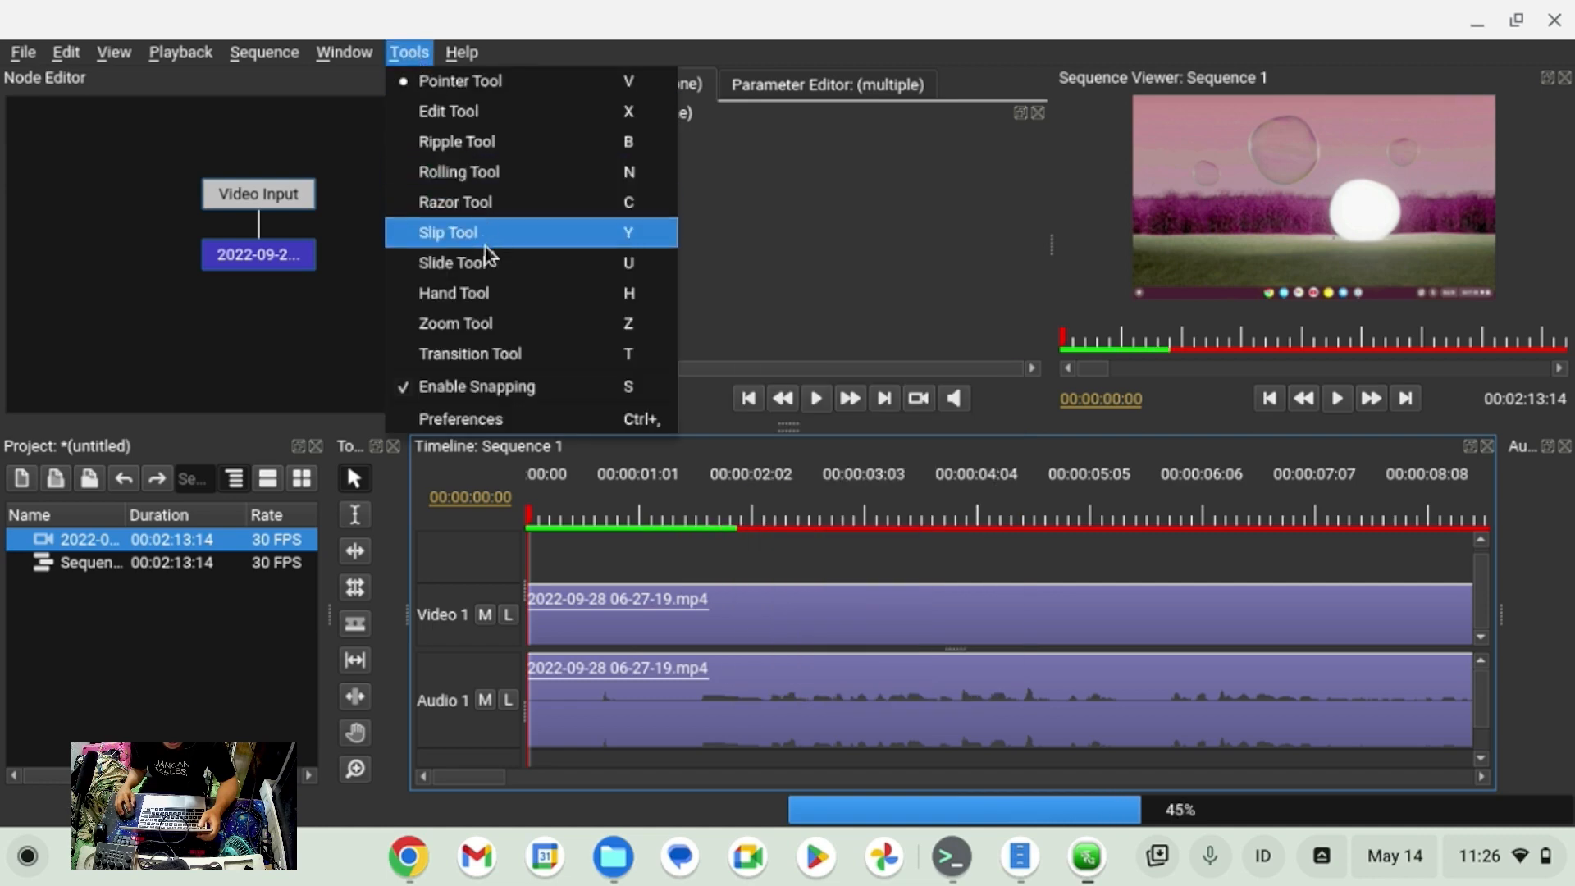
left_click(736, 606)
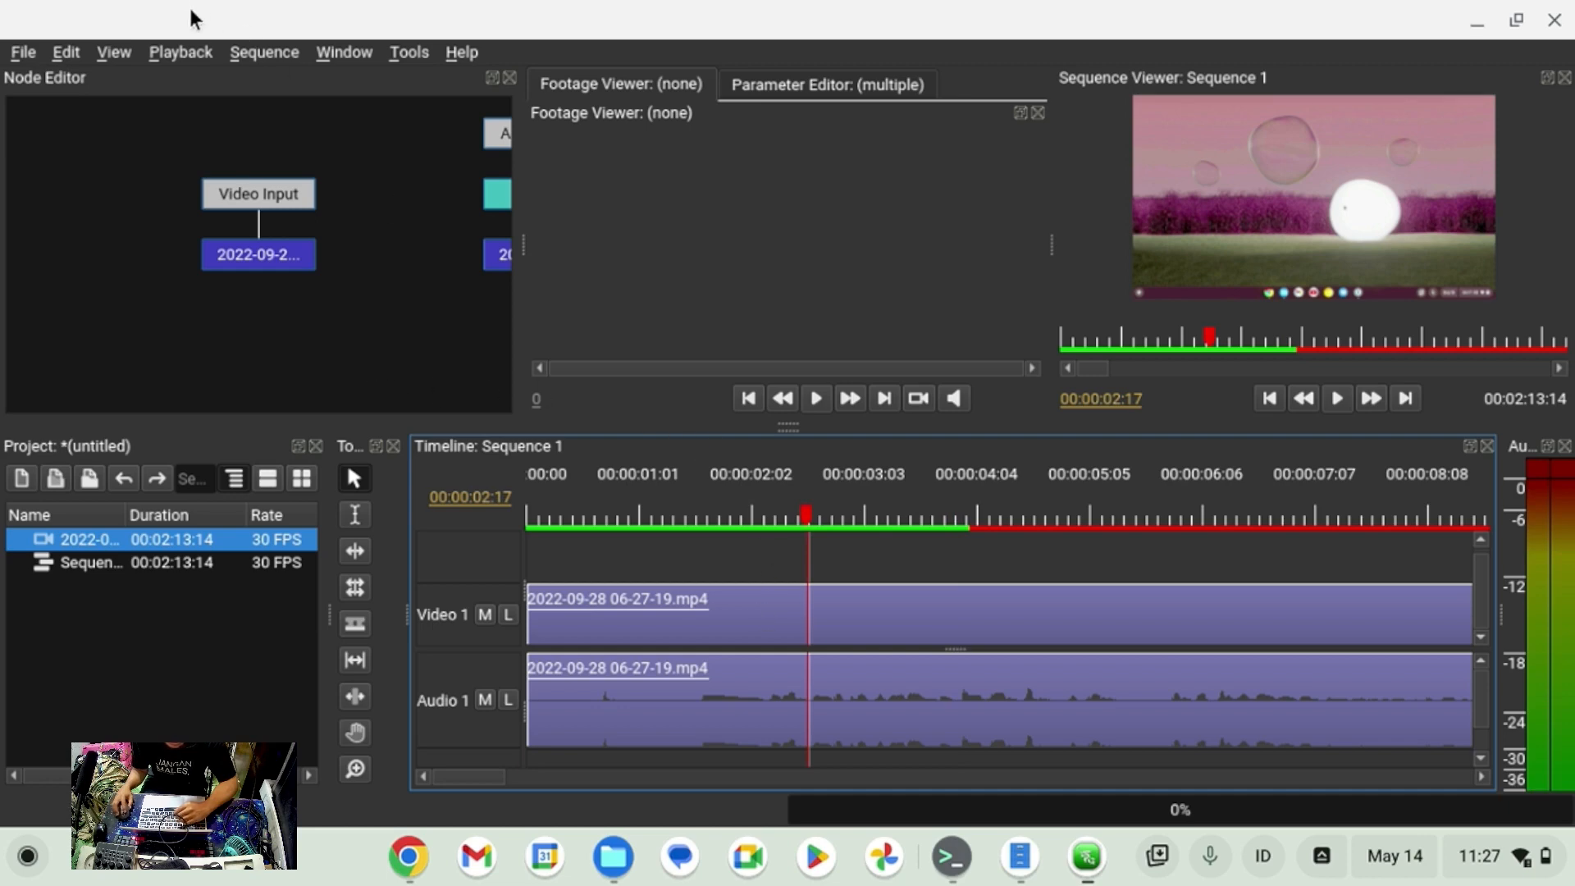
left_click(181, 52)
mouse_move(320, 57)
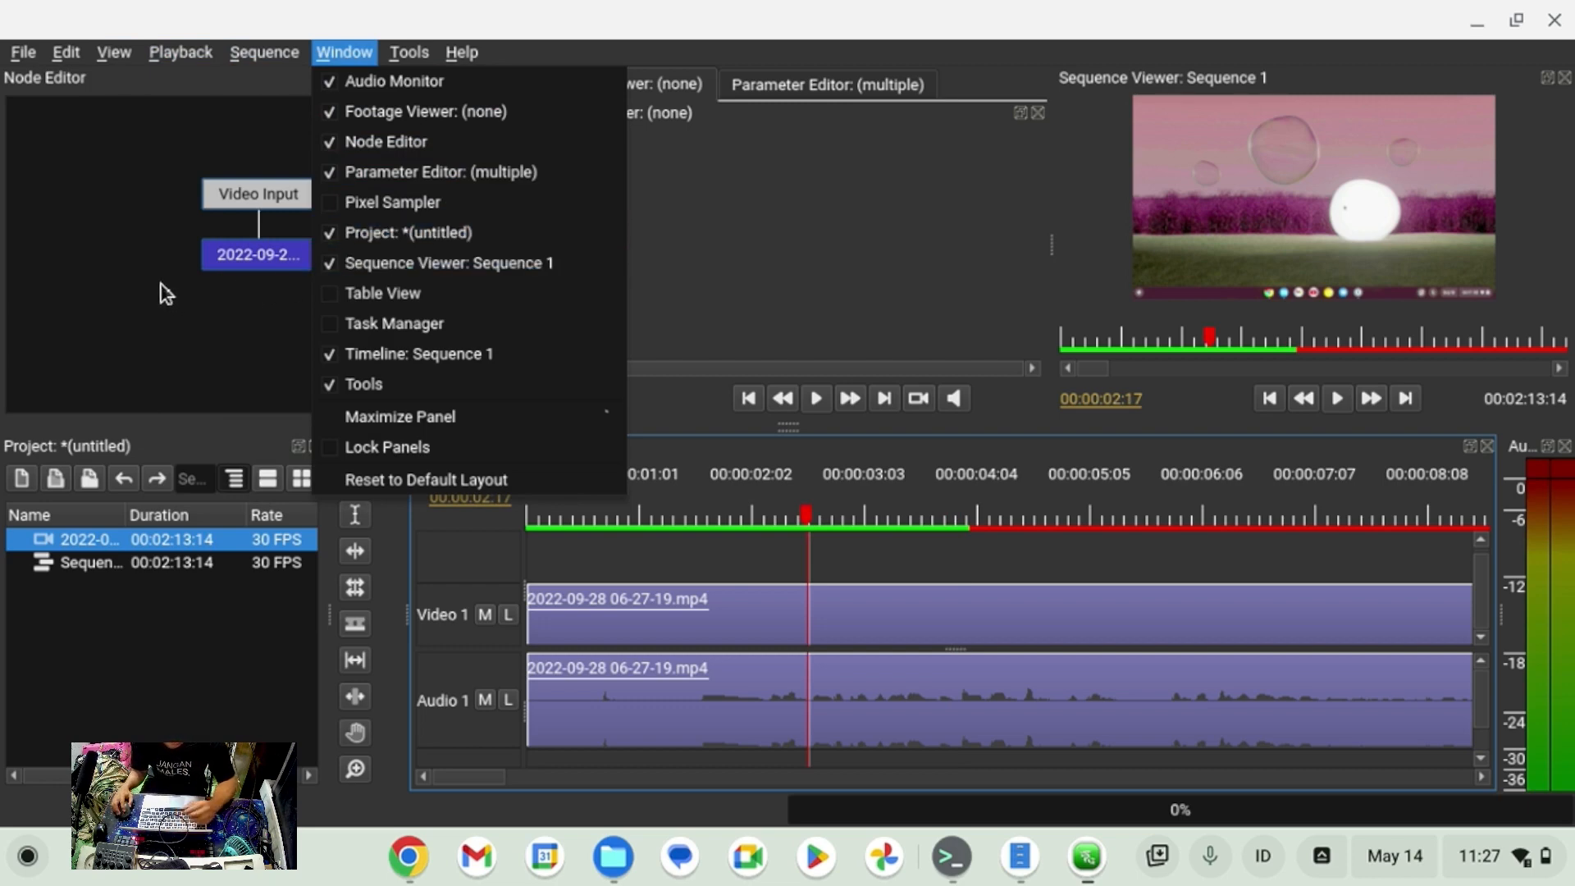
left_click(113, 269)
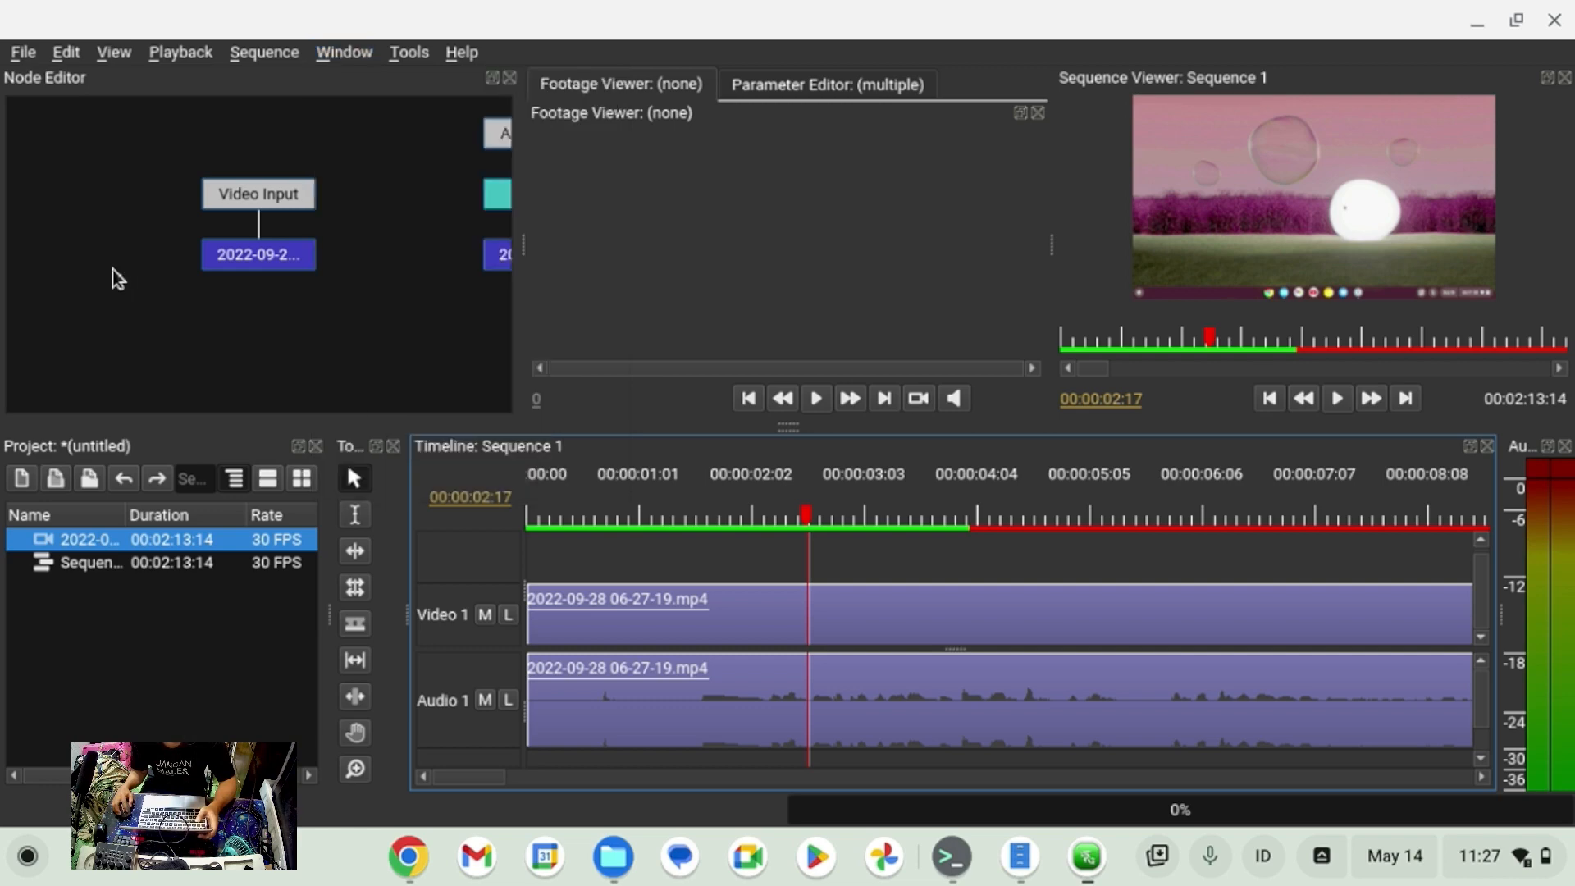
Move the Video Input node aside and add a Blur filter node in the Node Editor.
left_click_drag(259, 196, 105, 213)
right_click(220, 174)
mouse_move(370, 532)
mouse_move(615, 563)
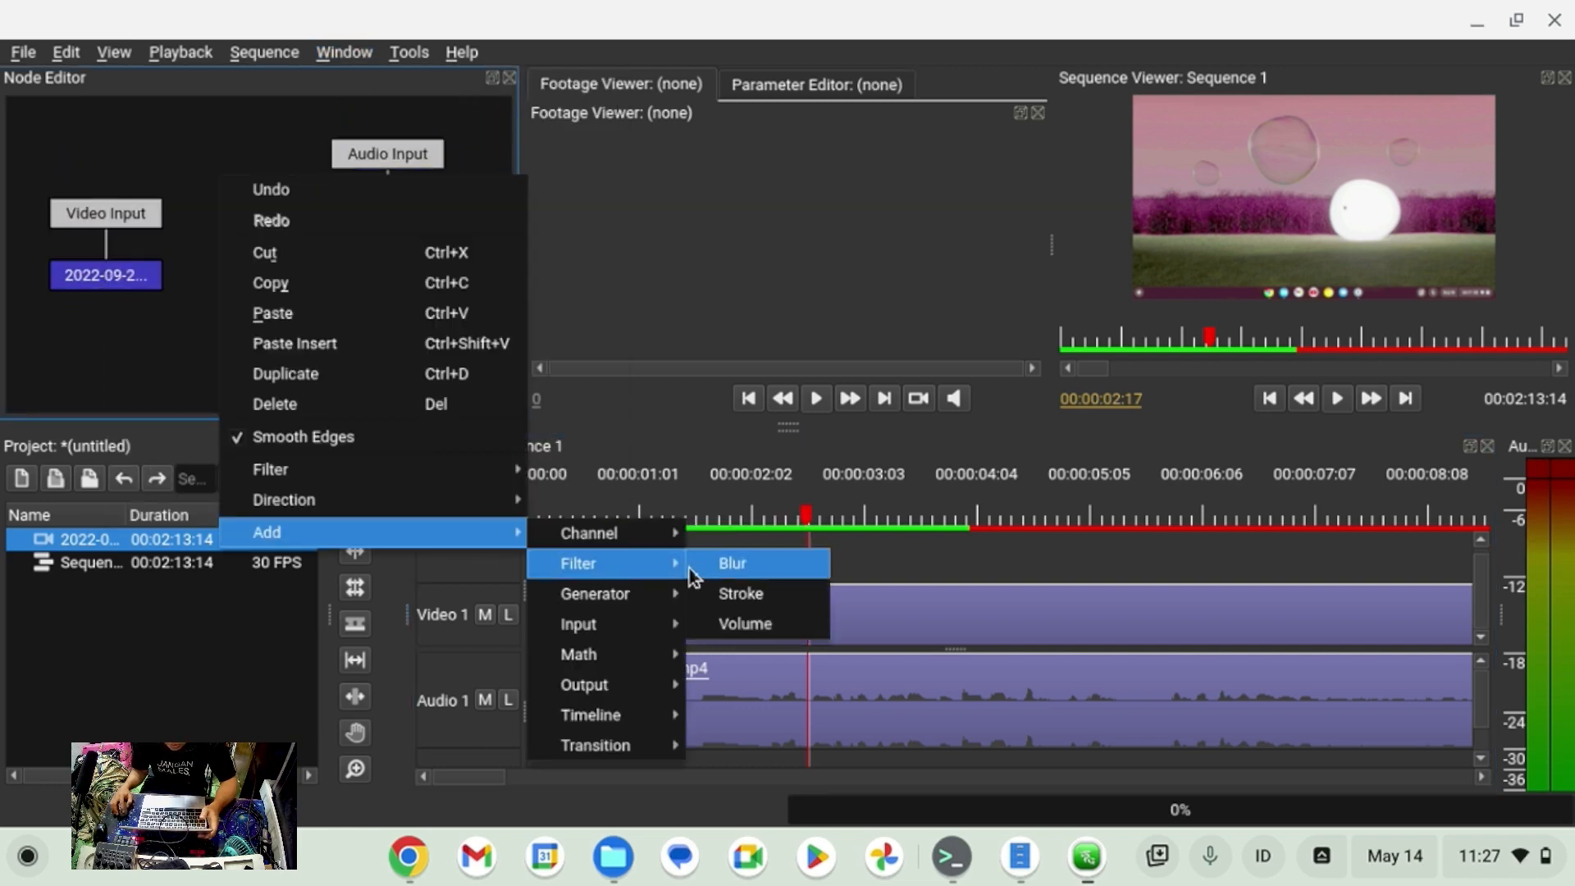
left_click(717, 569)
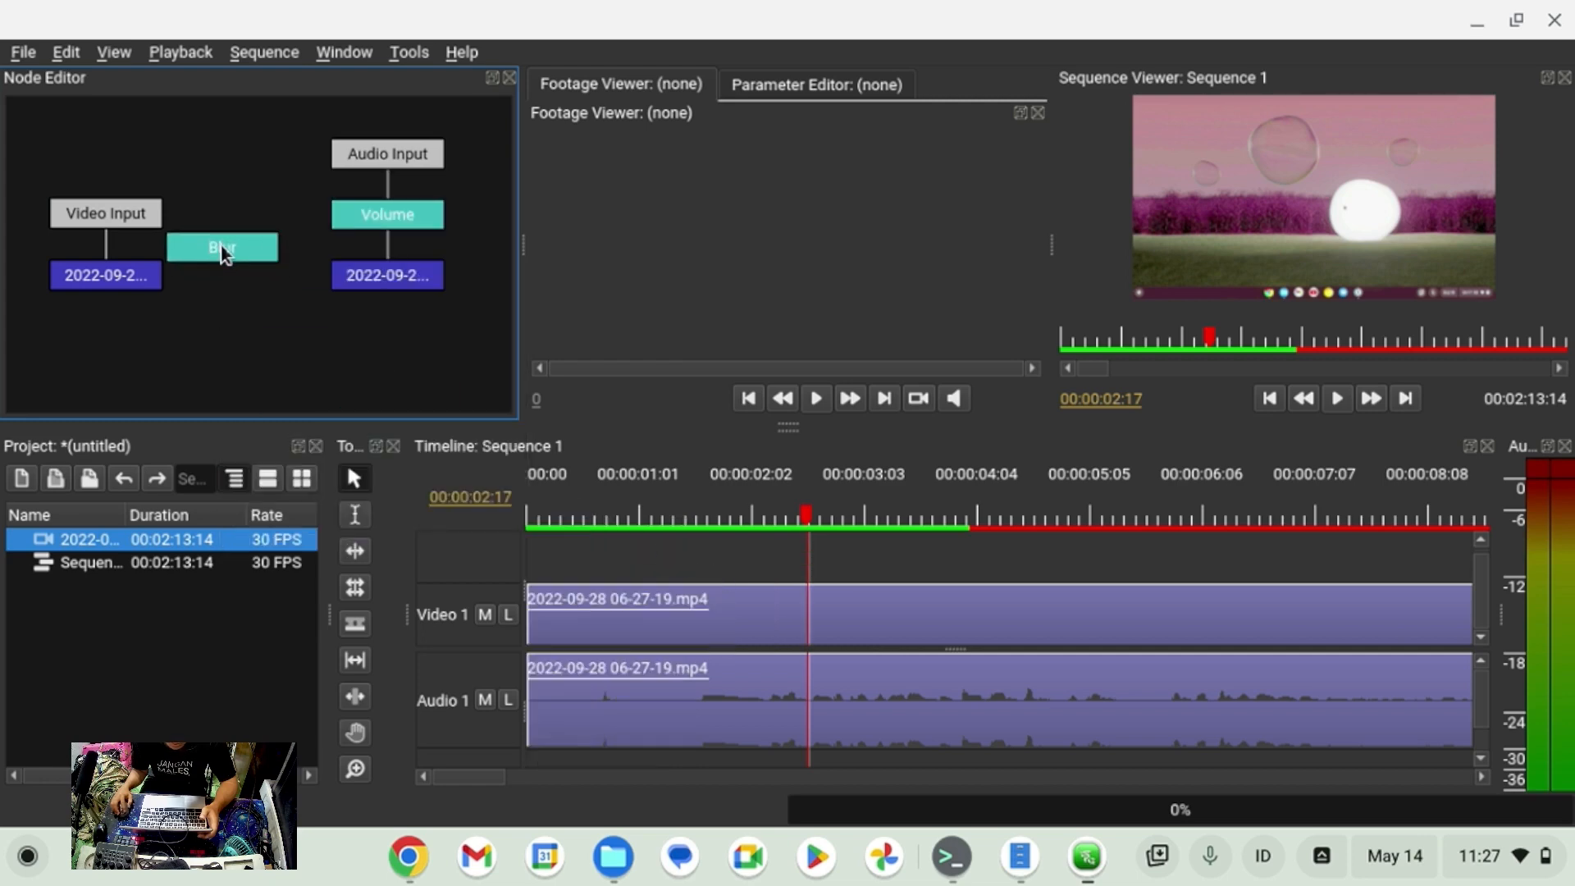
Reposition the Blur node in the free space below the video and audio node chains.
left_click(240, 258)
mouse_move(239, 258)
left_mouse_down()
mouse_move(286, 324)
mouse_move(326, 320)
mouse_move(299, 269)
left_mouse_up()
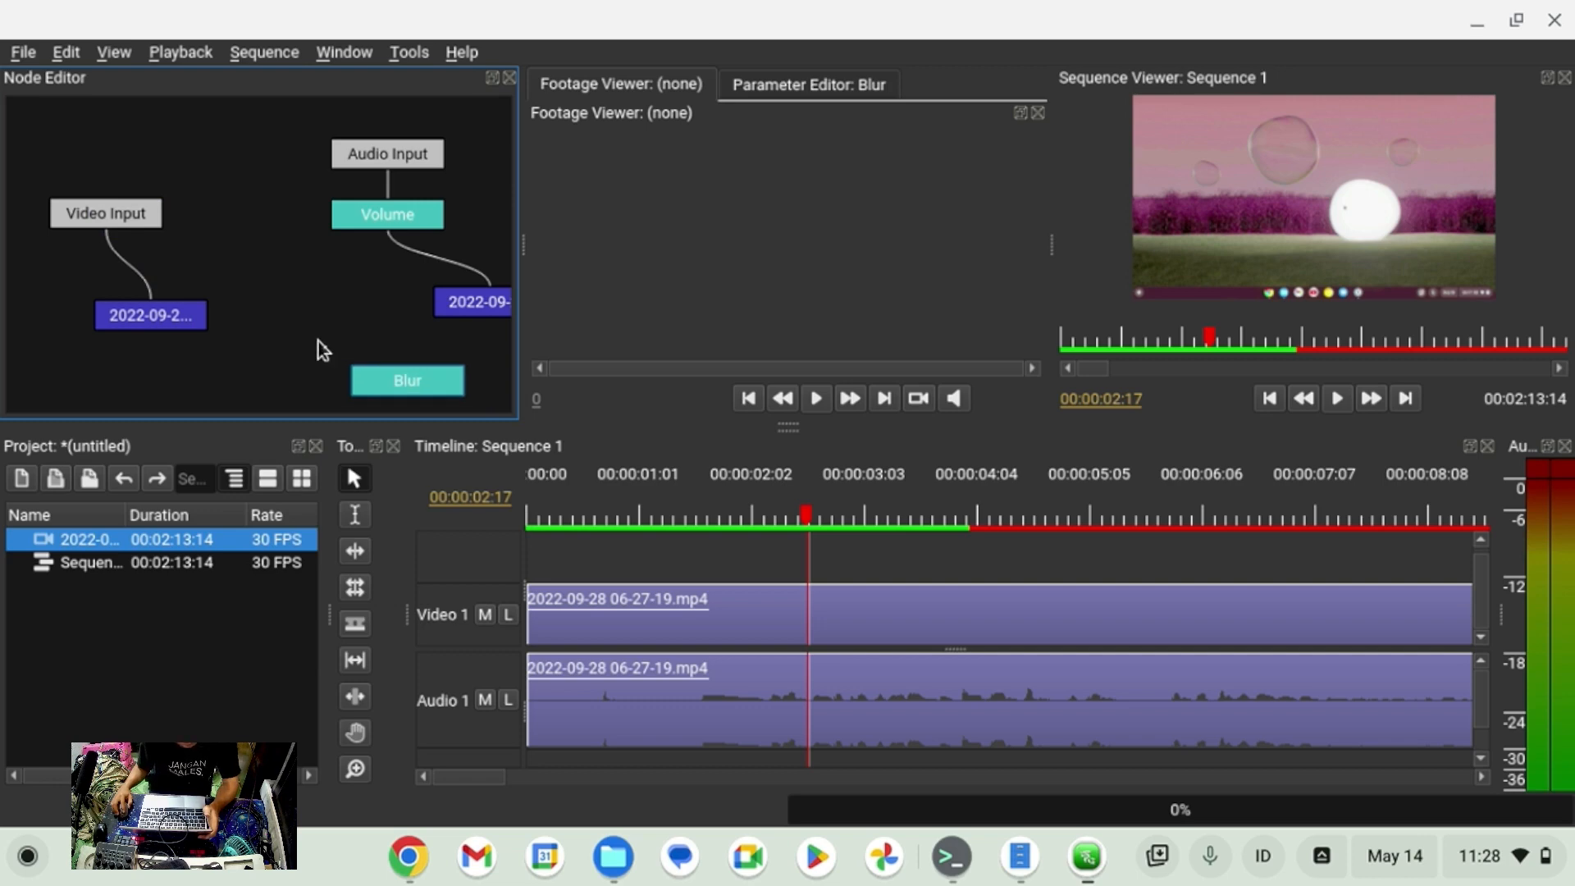
left_click_drag(408, 392, 269, 333)
right_click(269, 333)
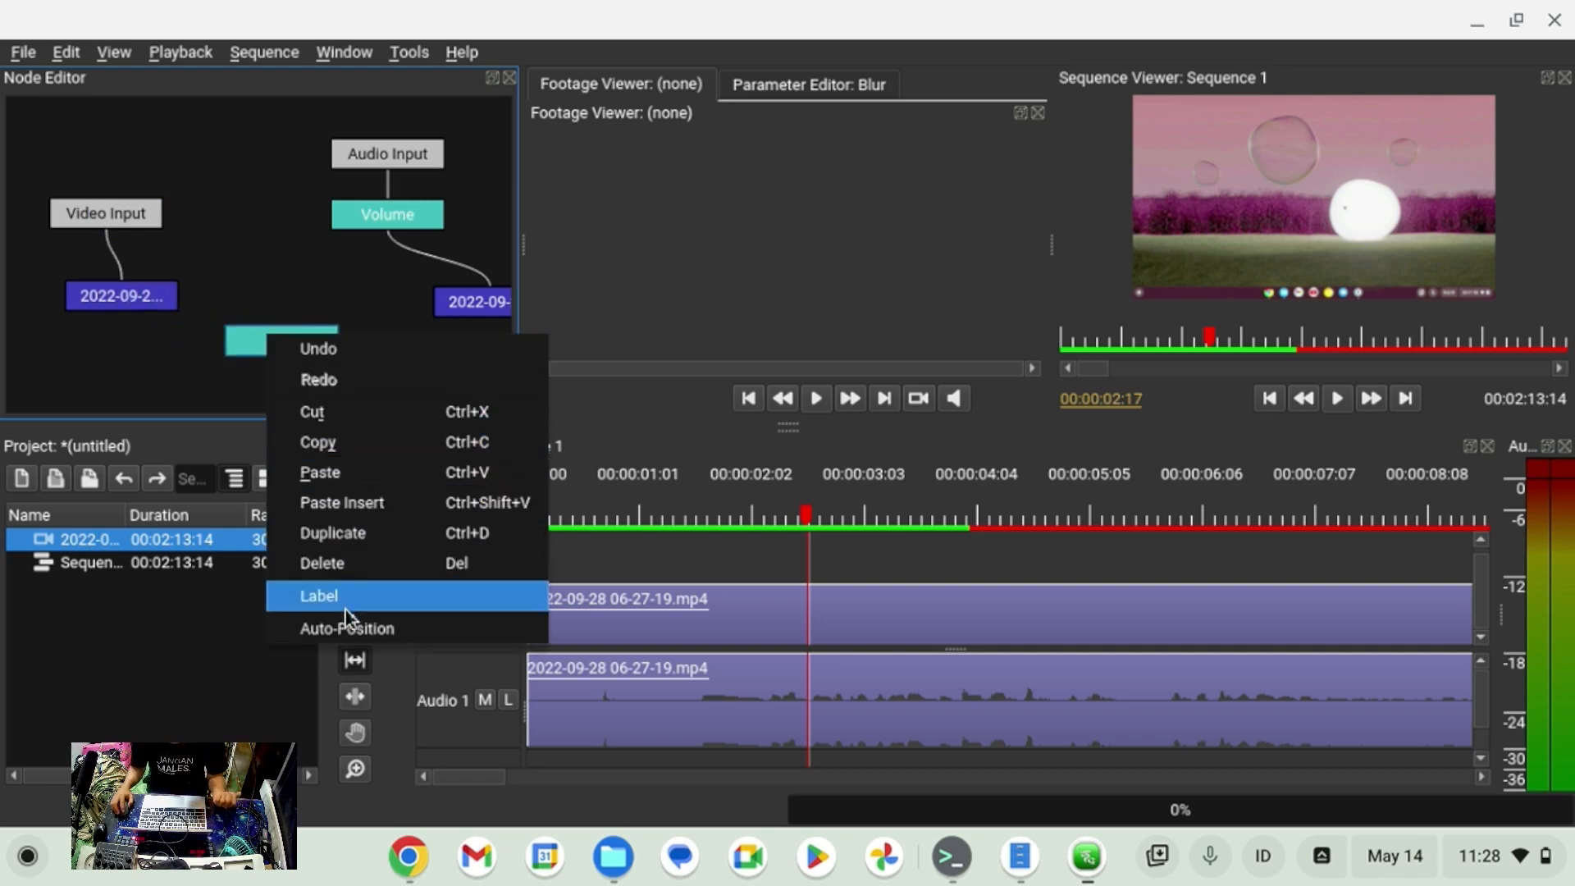
Show the Blur node's parameters and set its radius to 79.0.
left_click(795, 90)
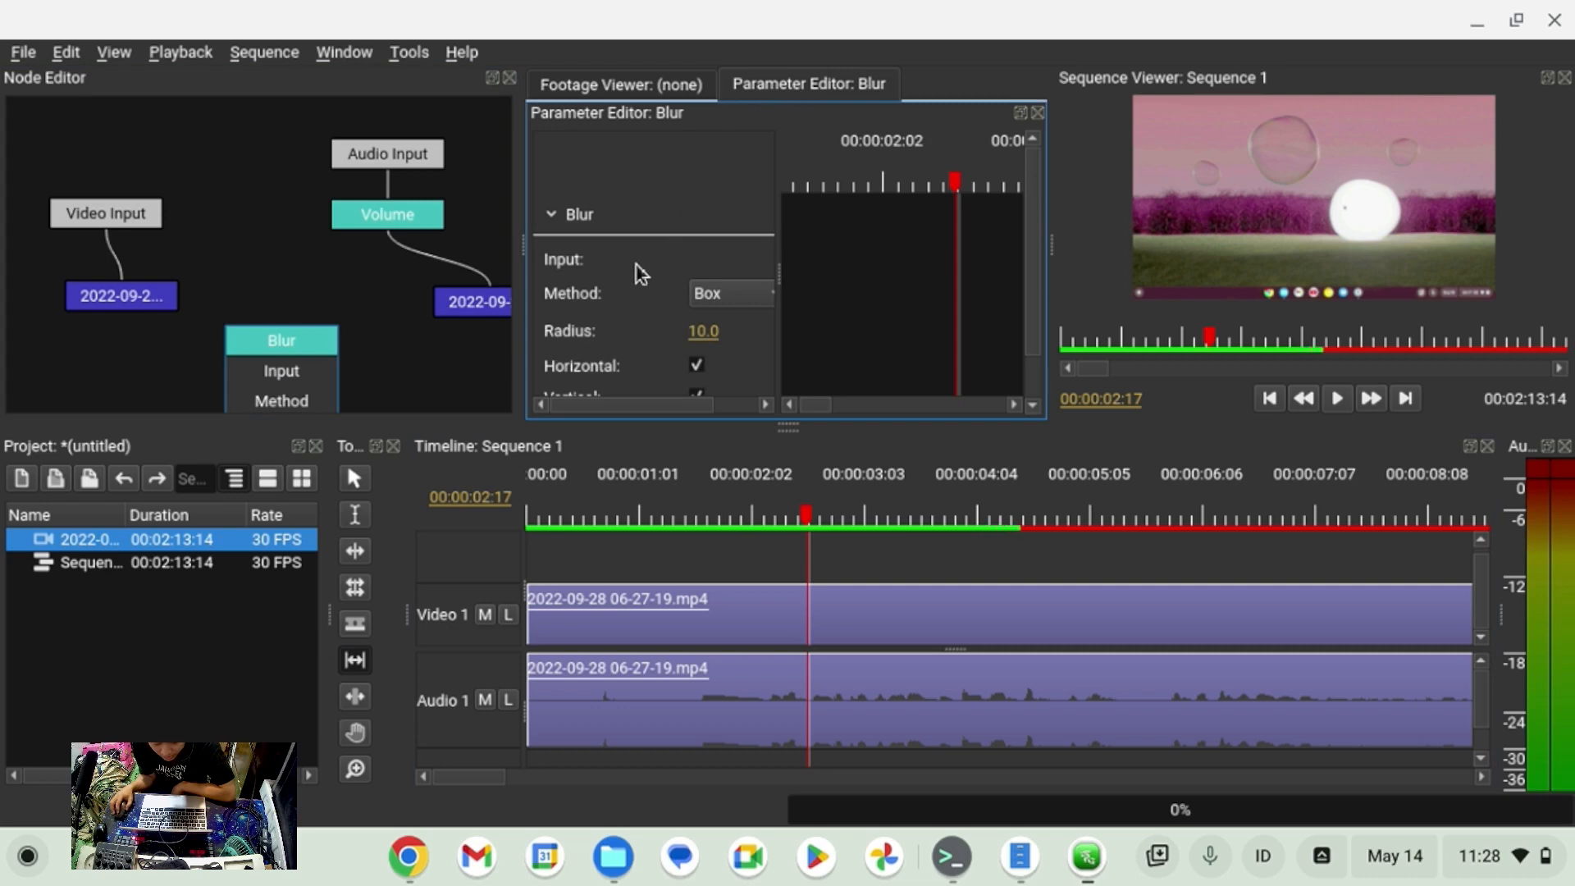
scroll(635, 273, "down", 2)
mouse_move(702, 275)
left_mouse_down()
mouse_move(738, 275)
mouse_move(710, 293)
left_mouse_up()
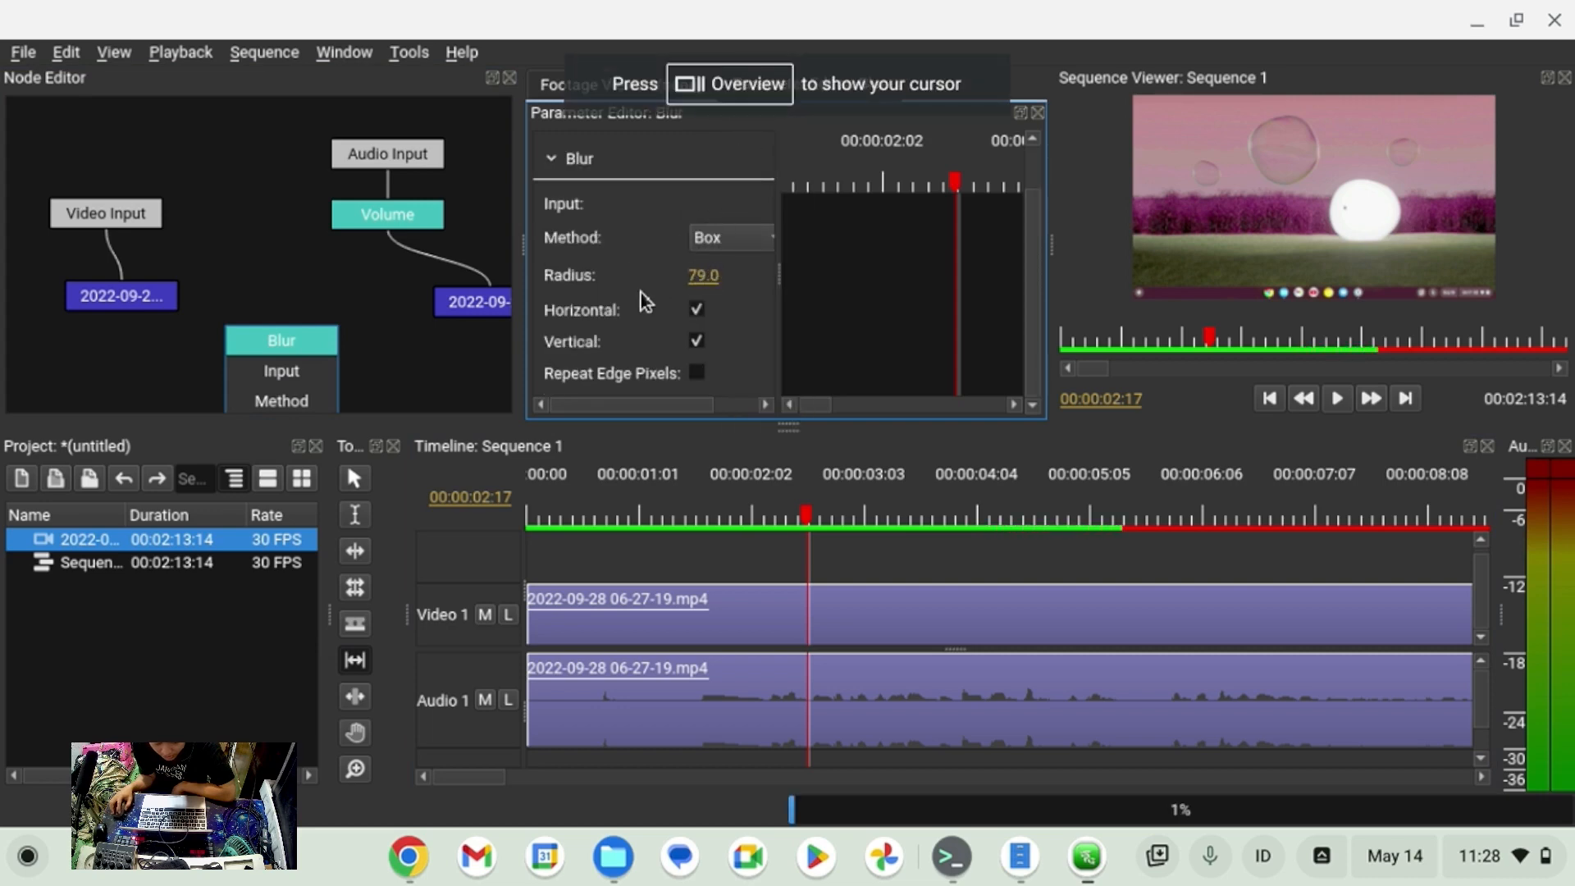
left_click(647, 90)
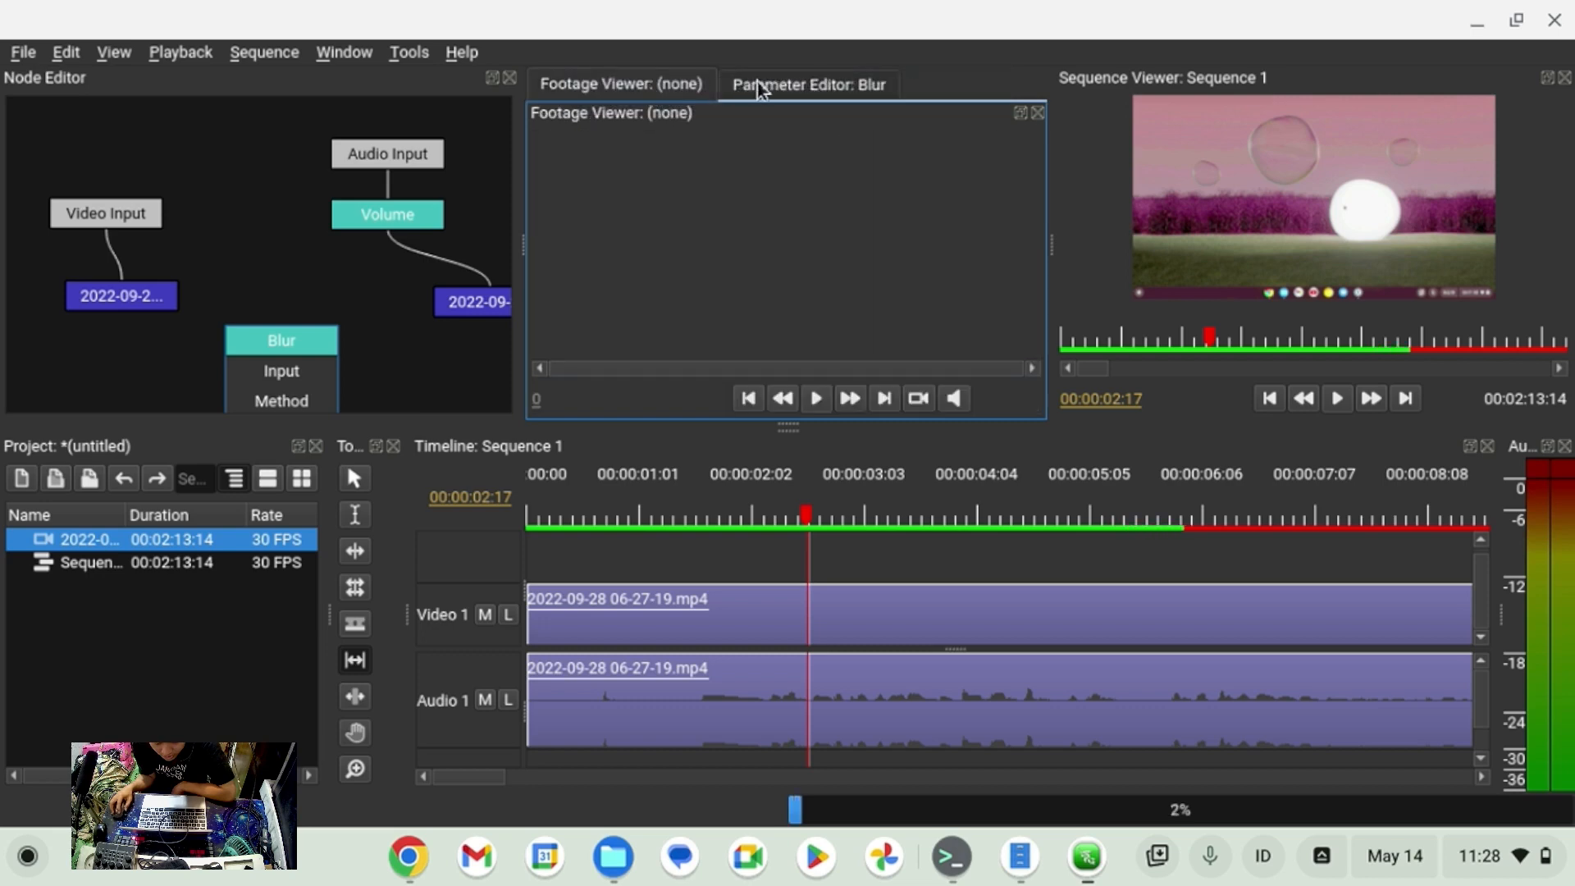
left_click(756, 83)
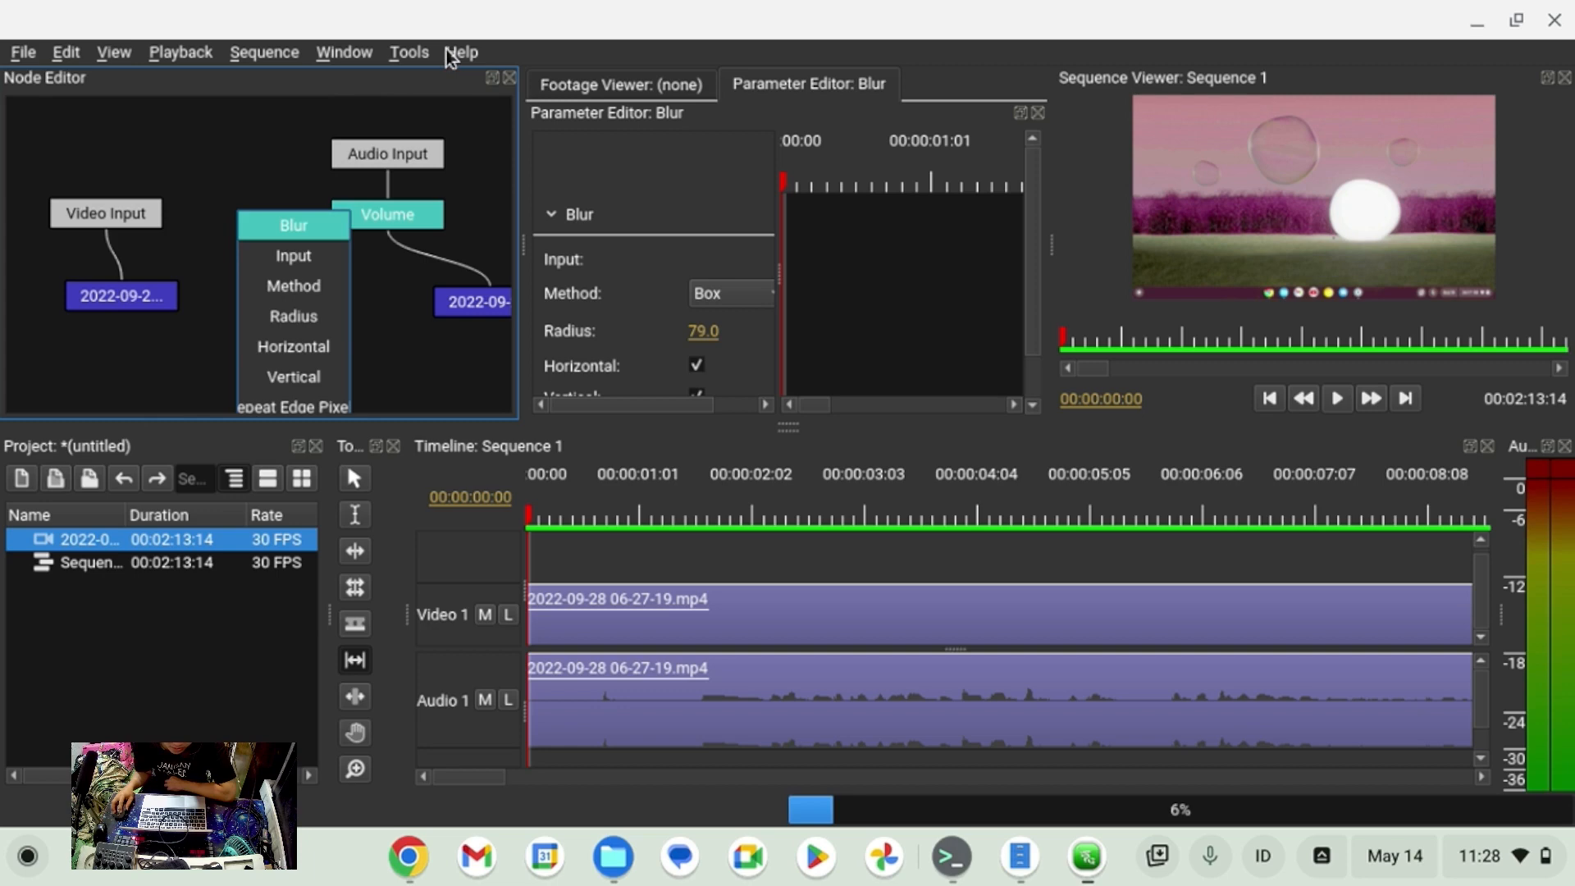
left_click(446, 51)
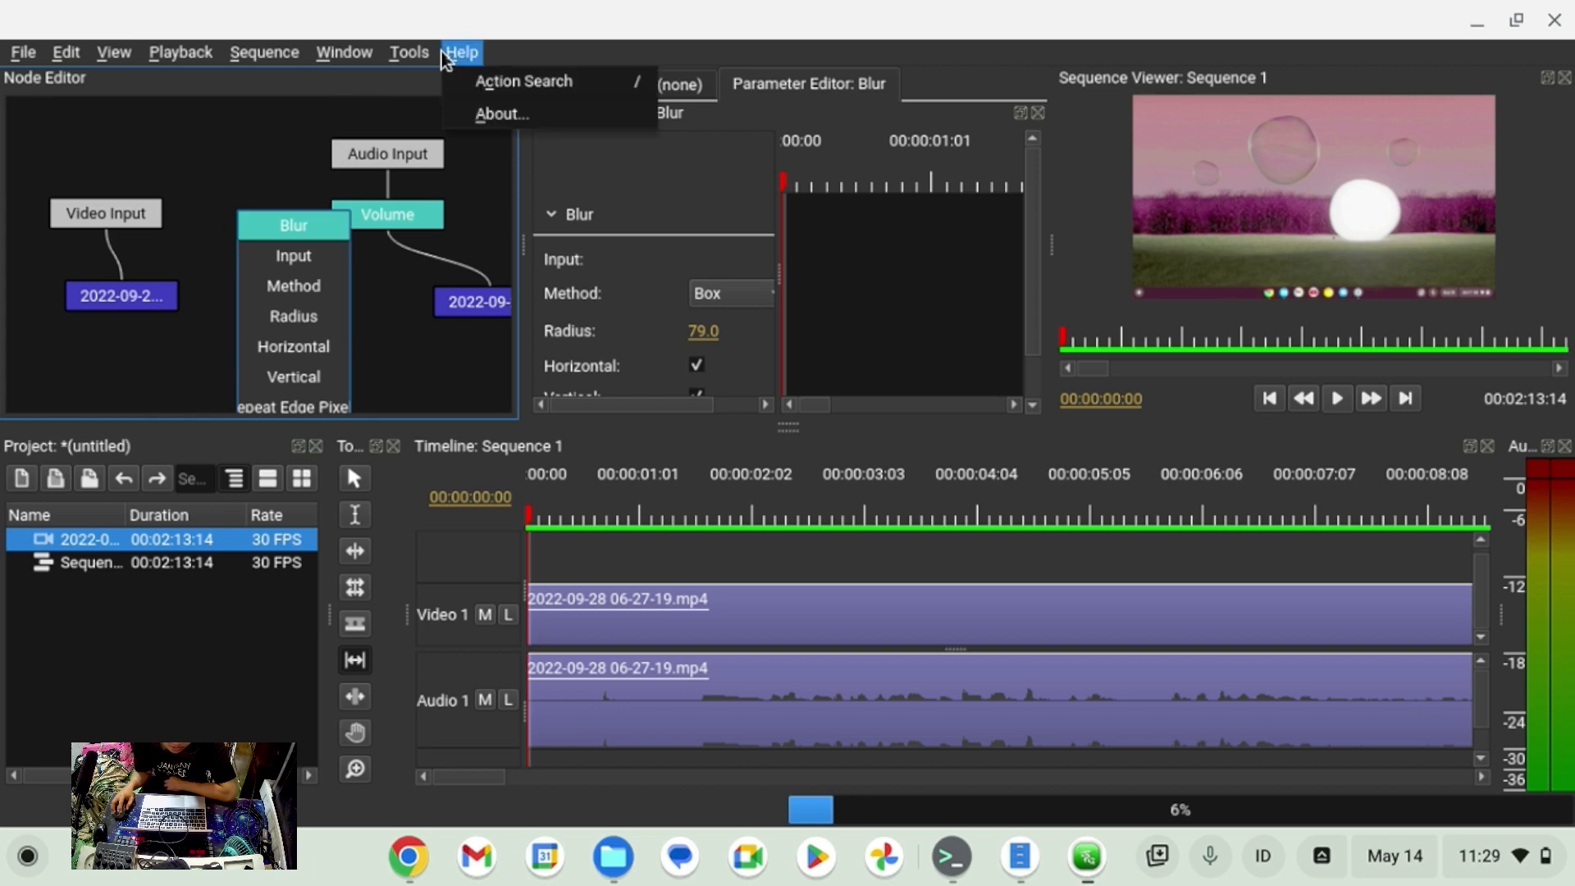
mouse_move(65, 54)
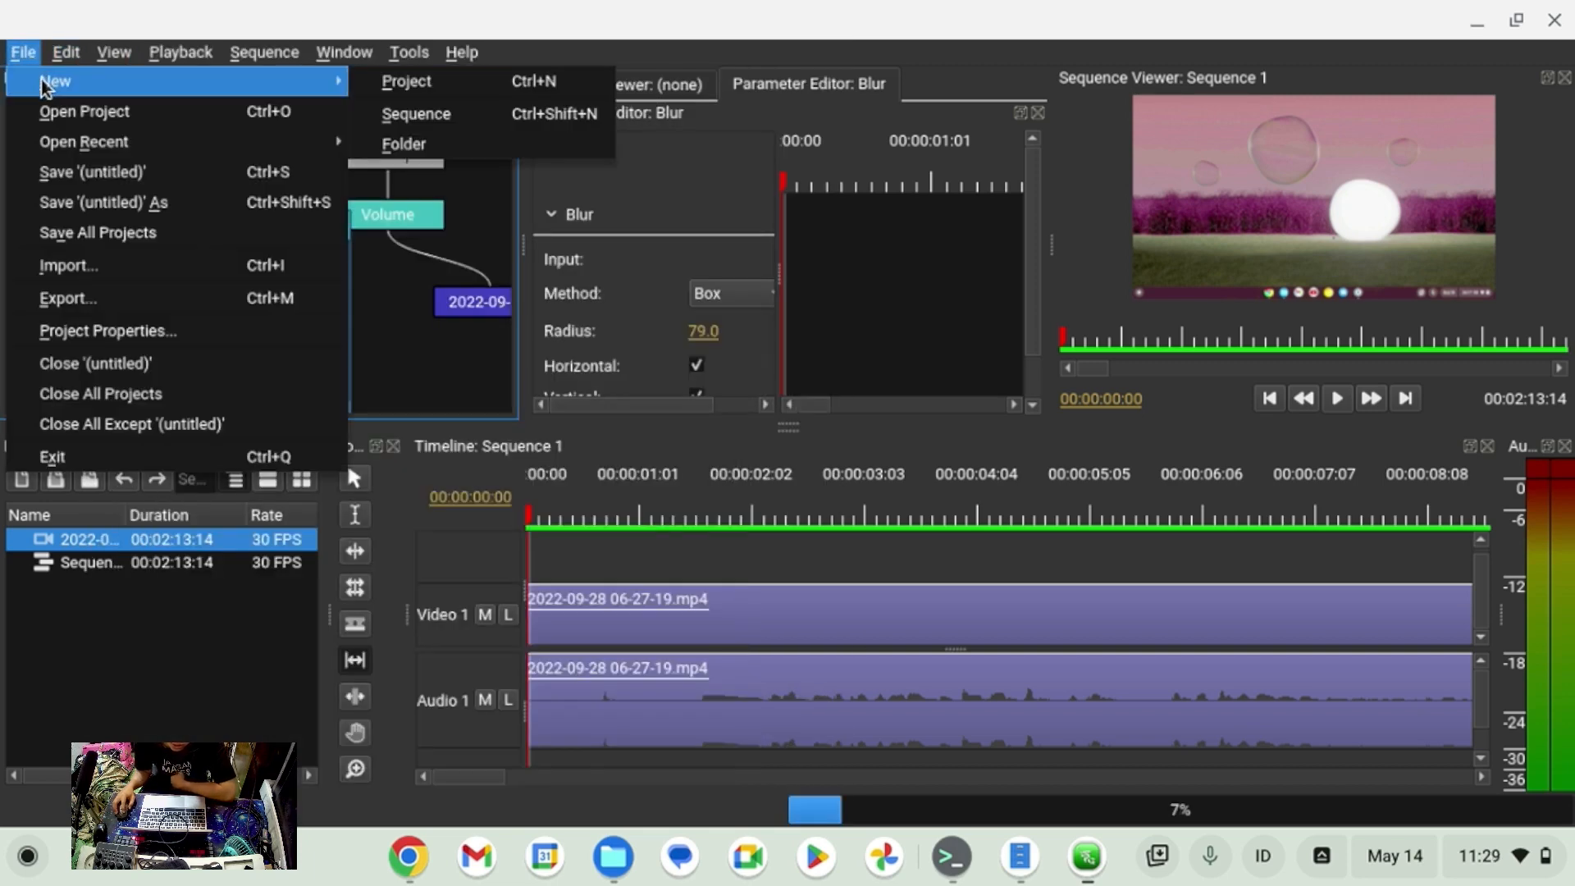
mouse_move(181, 51)
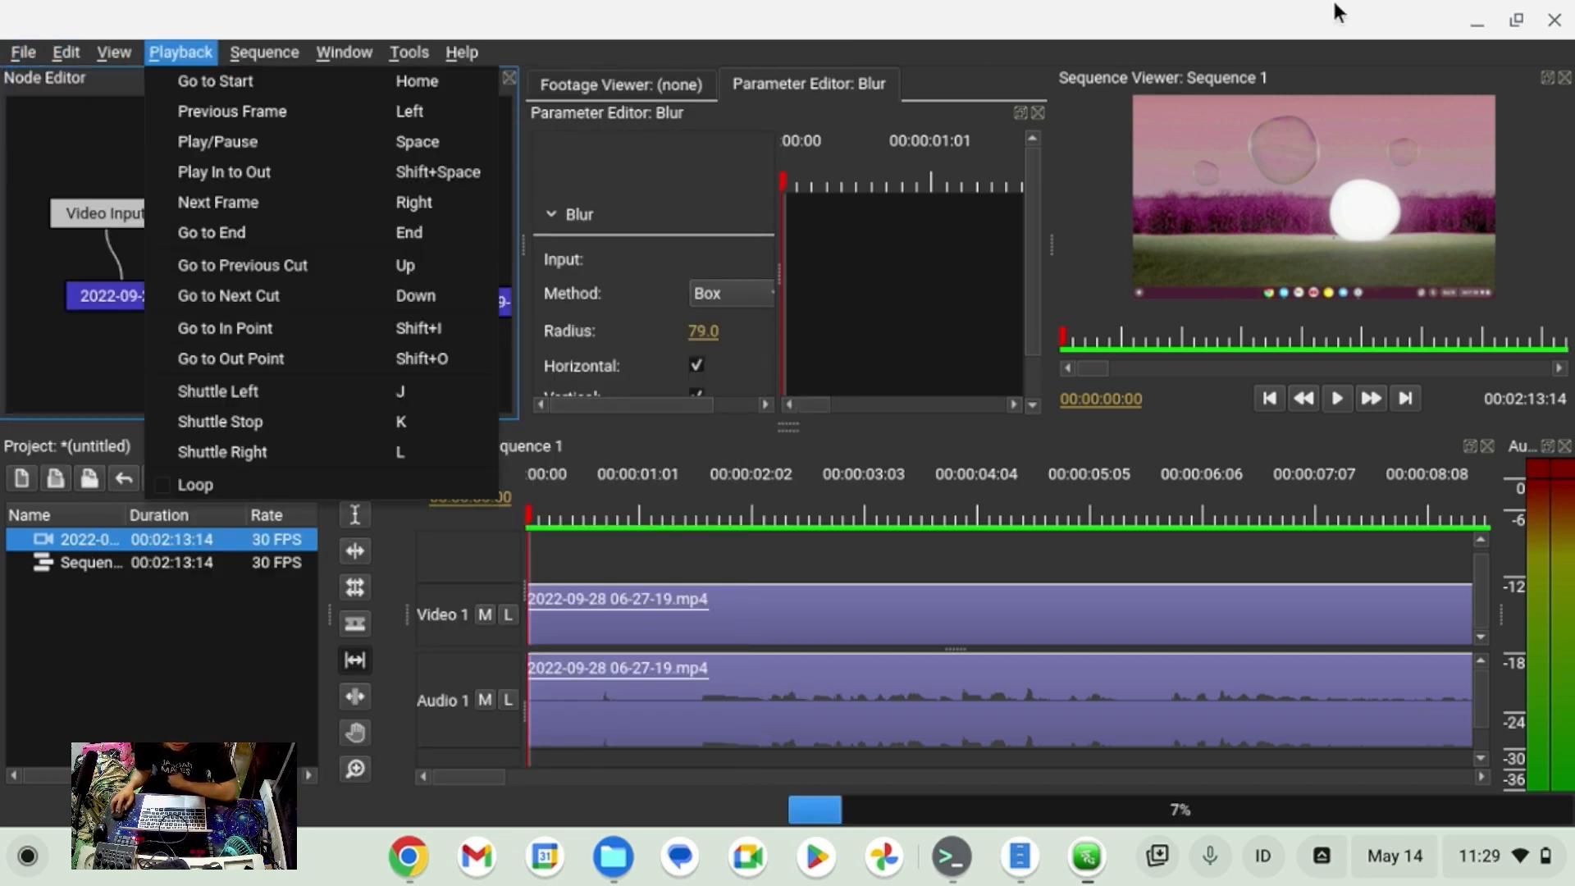
Close the untitled Olive project without saving its changes and switch to the Linux Files app.
left_click(1555, 22)
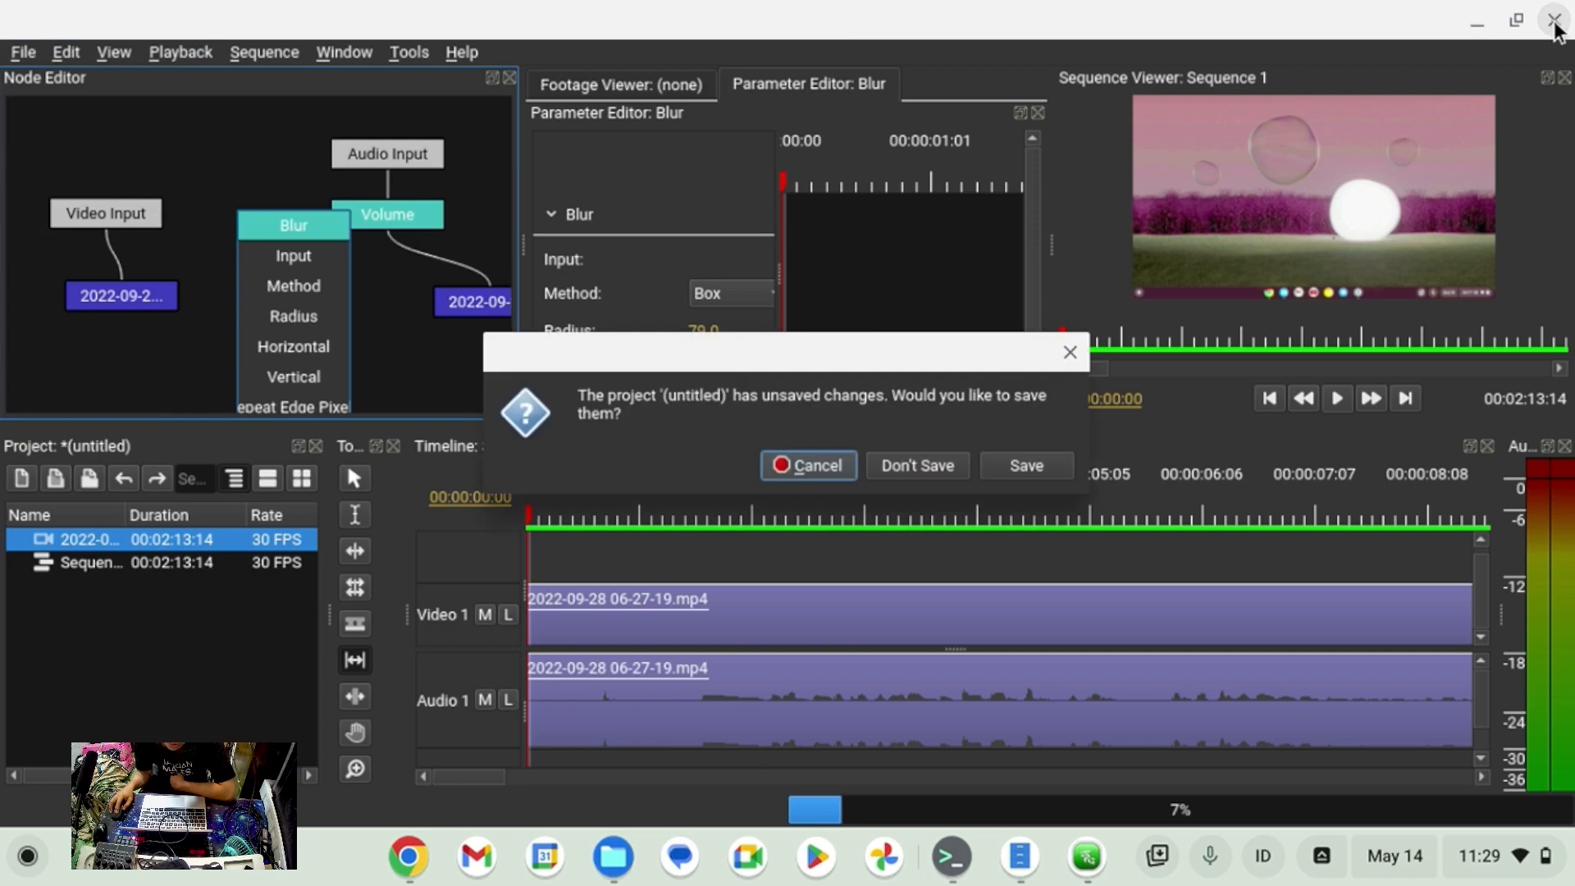
left_click(935, 472)
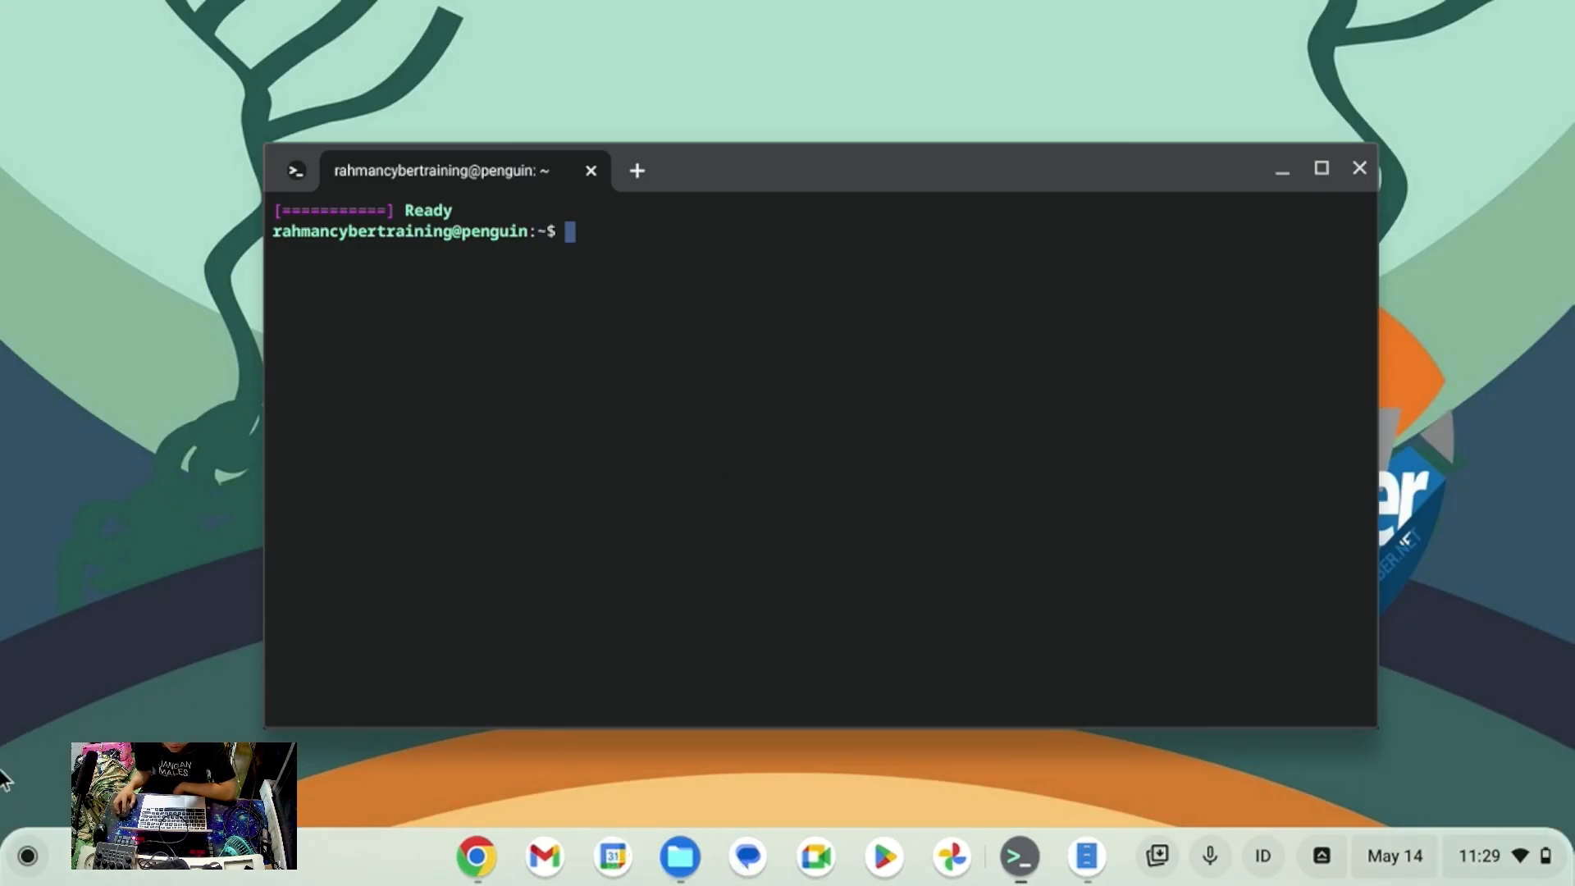
left_click(10, 854)
left_click(71, 397)
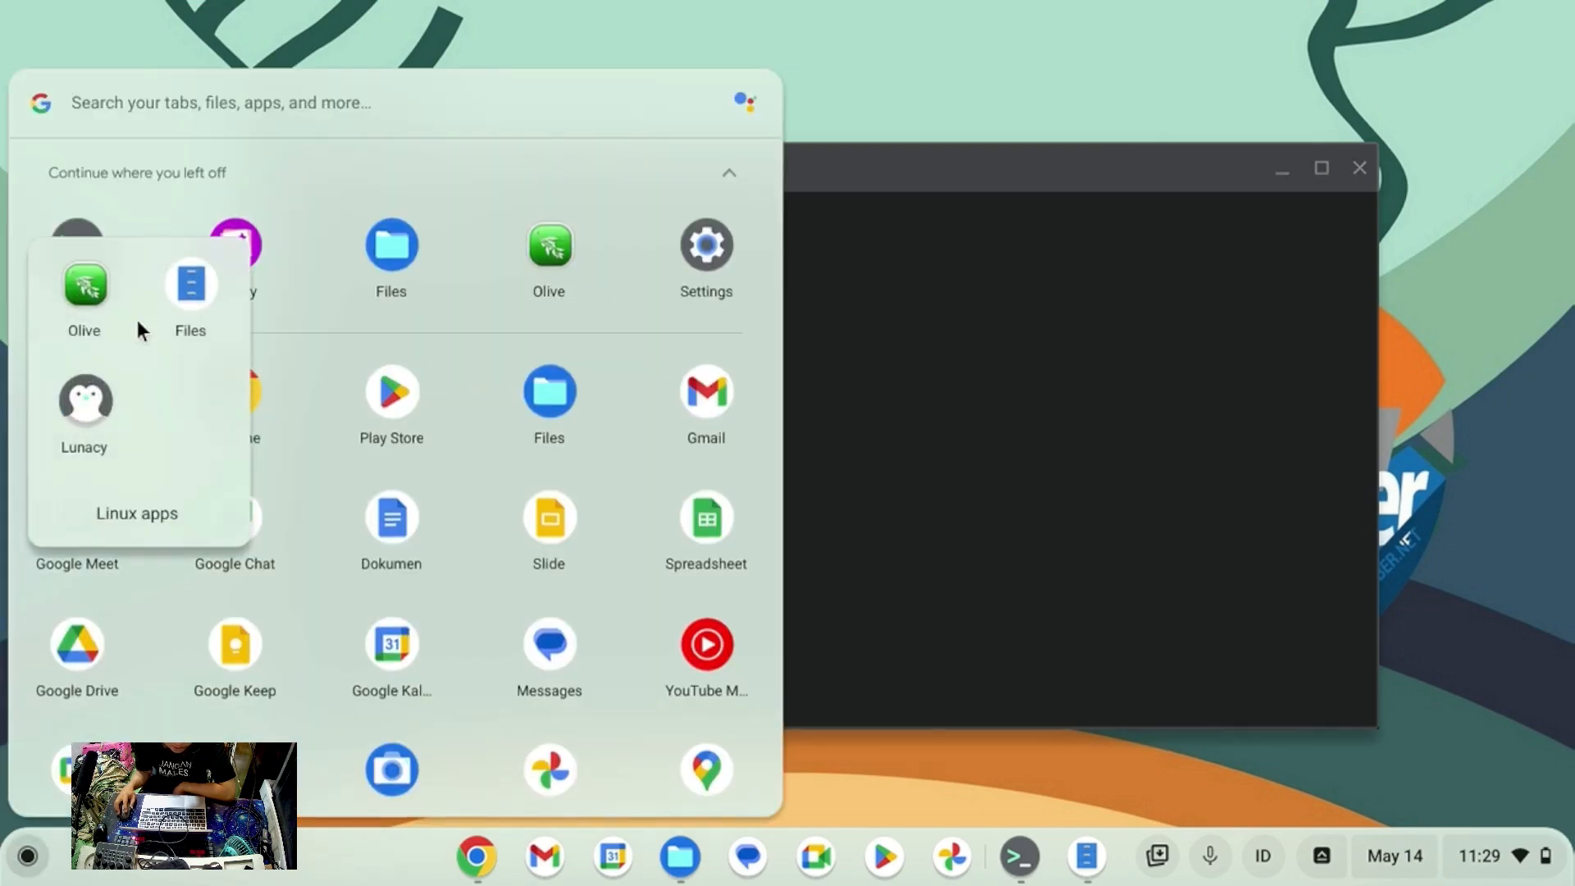
left_click(233, 297)
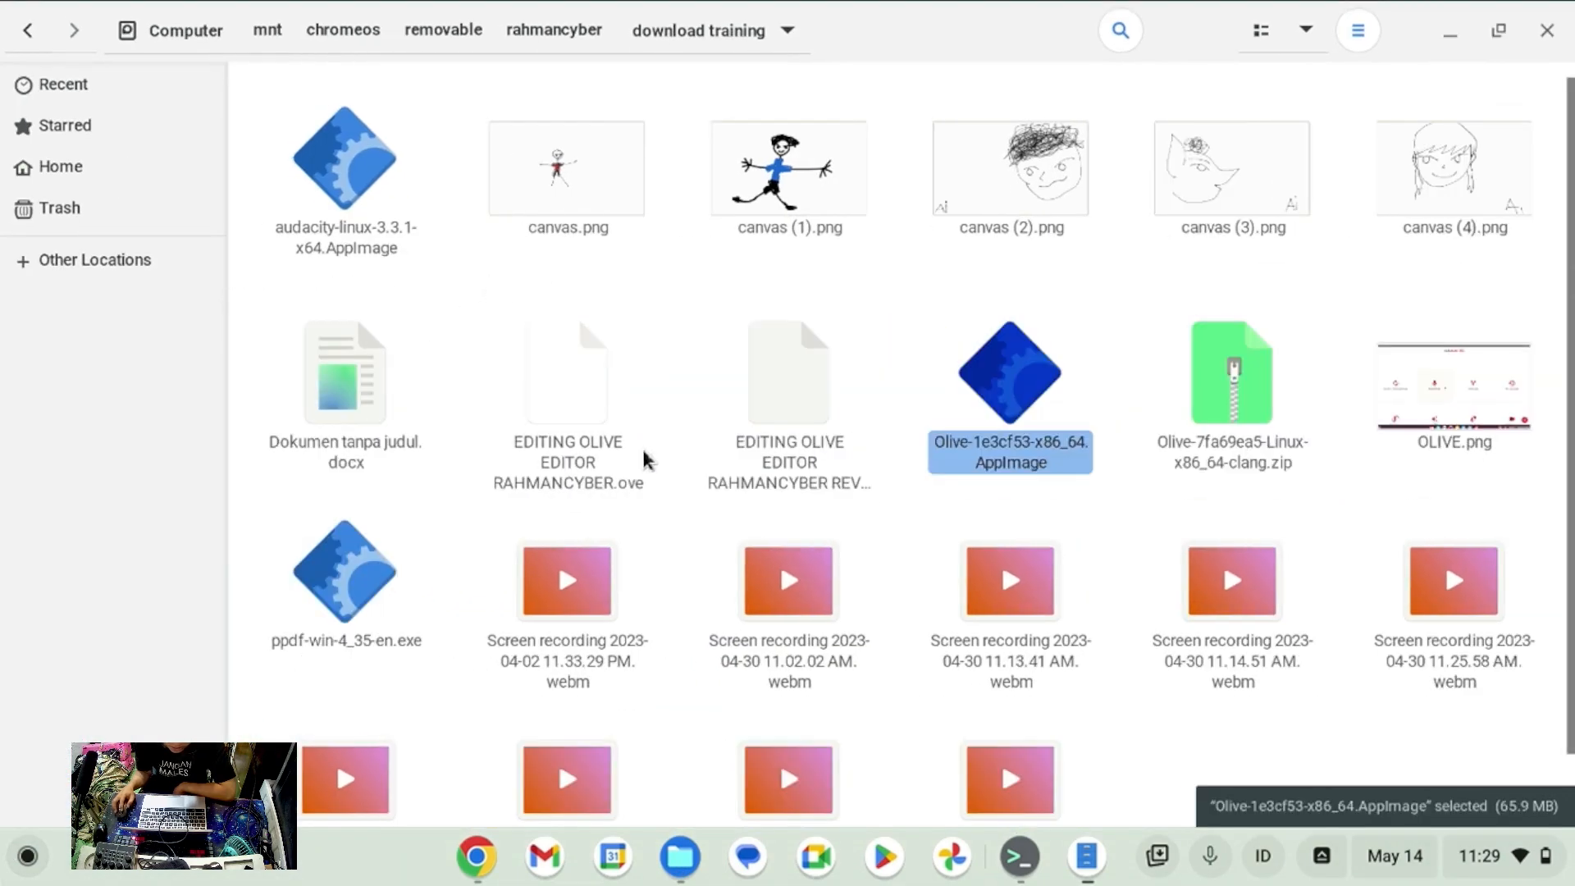
Launch Olive-7fa69ea5-Linux-x86_64.AppImage from the removable drive's rahmancyber folder and dismiss the welcome message.
scroll(672, 400, "up", 2)
left_click(554, 36)
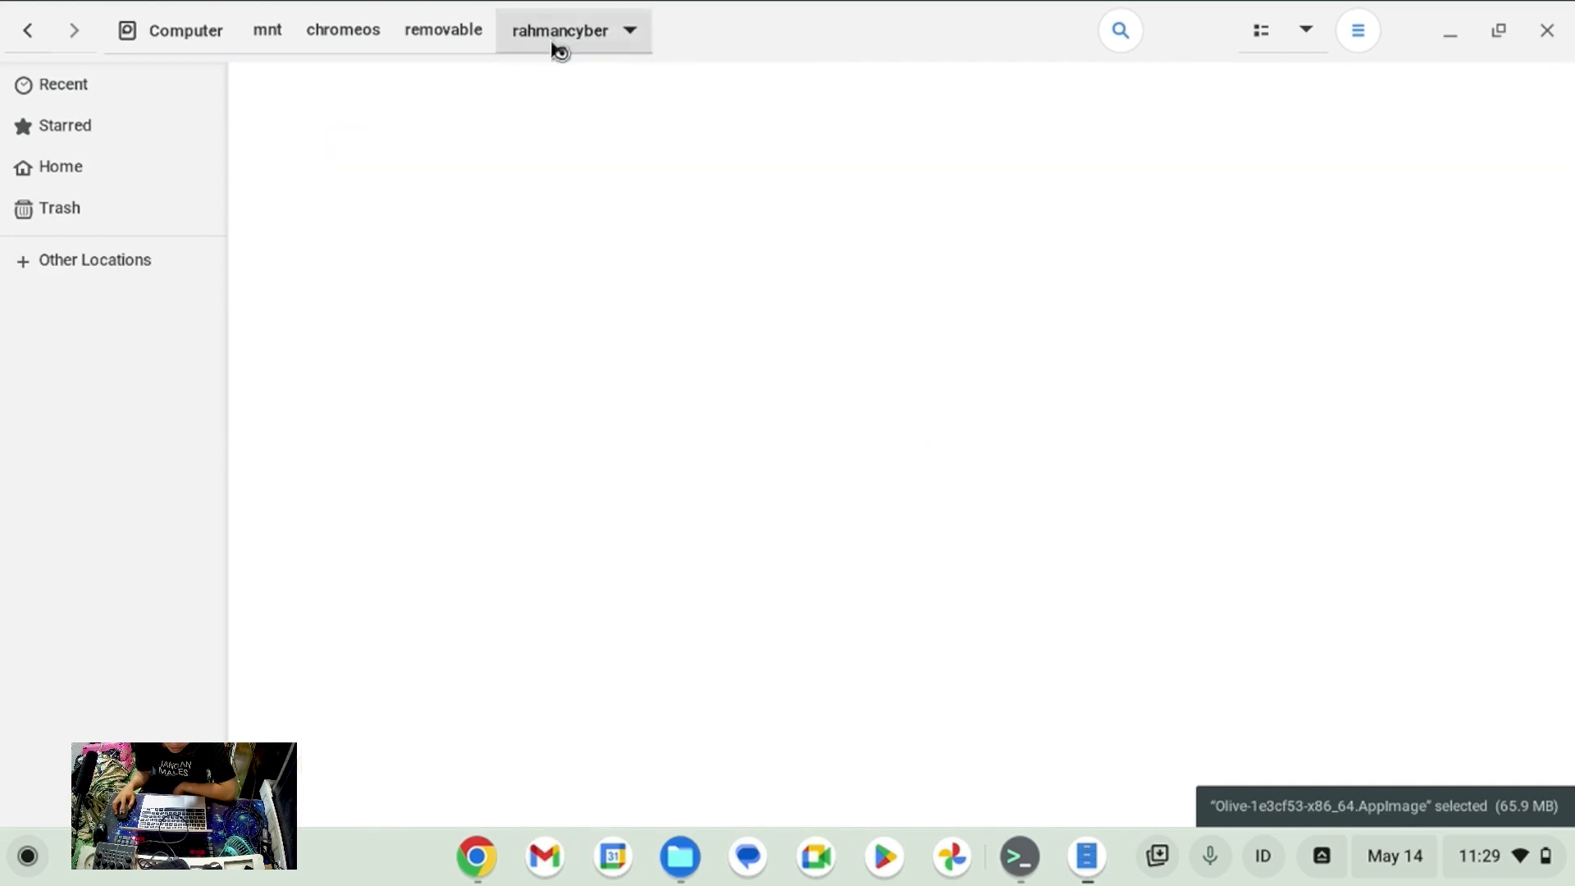
scroll(792, 500, "down", 4)
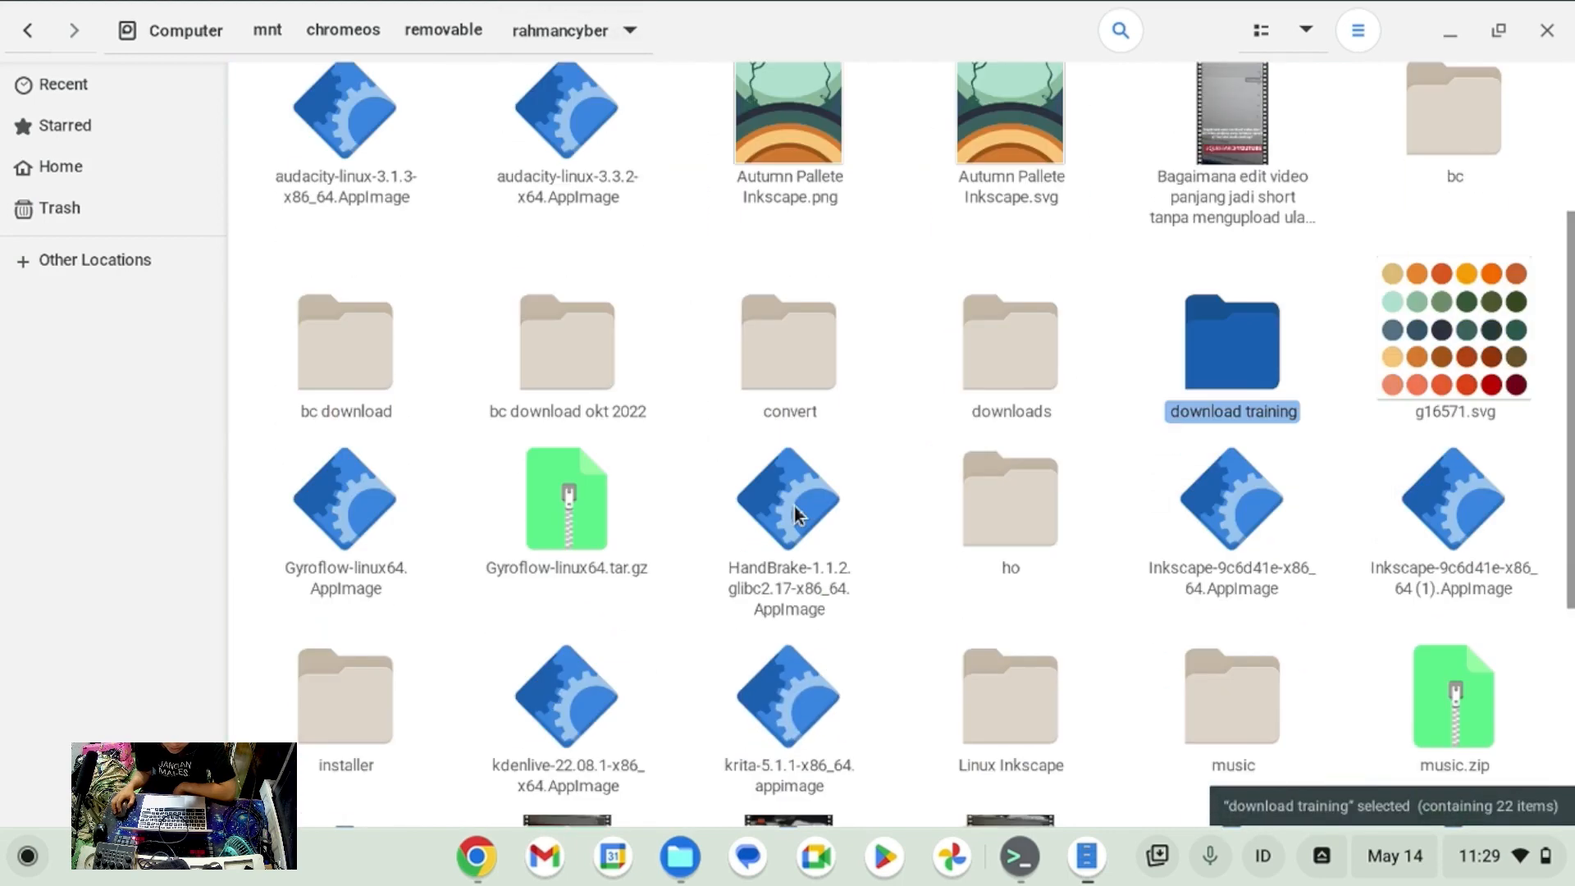
scroll(781, 514, "down", 5)
left_click(347, 558)
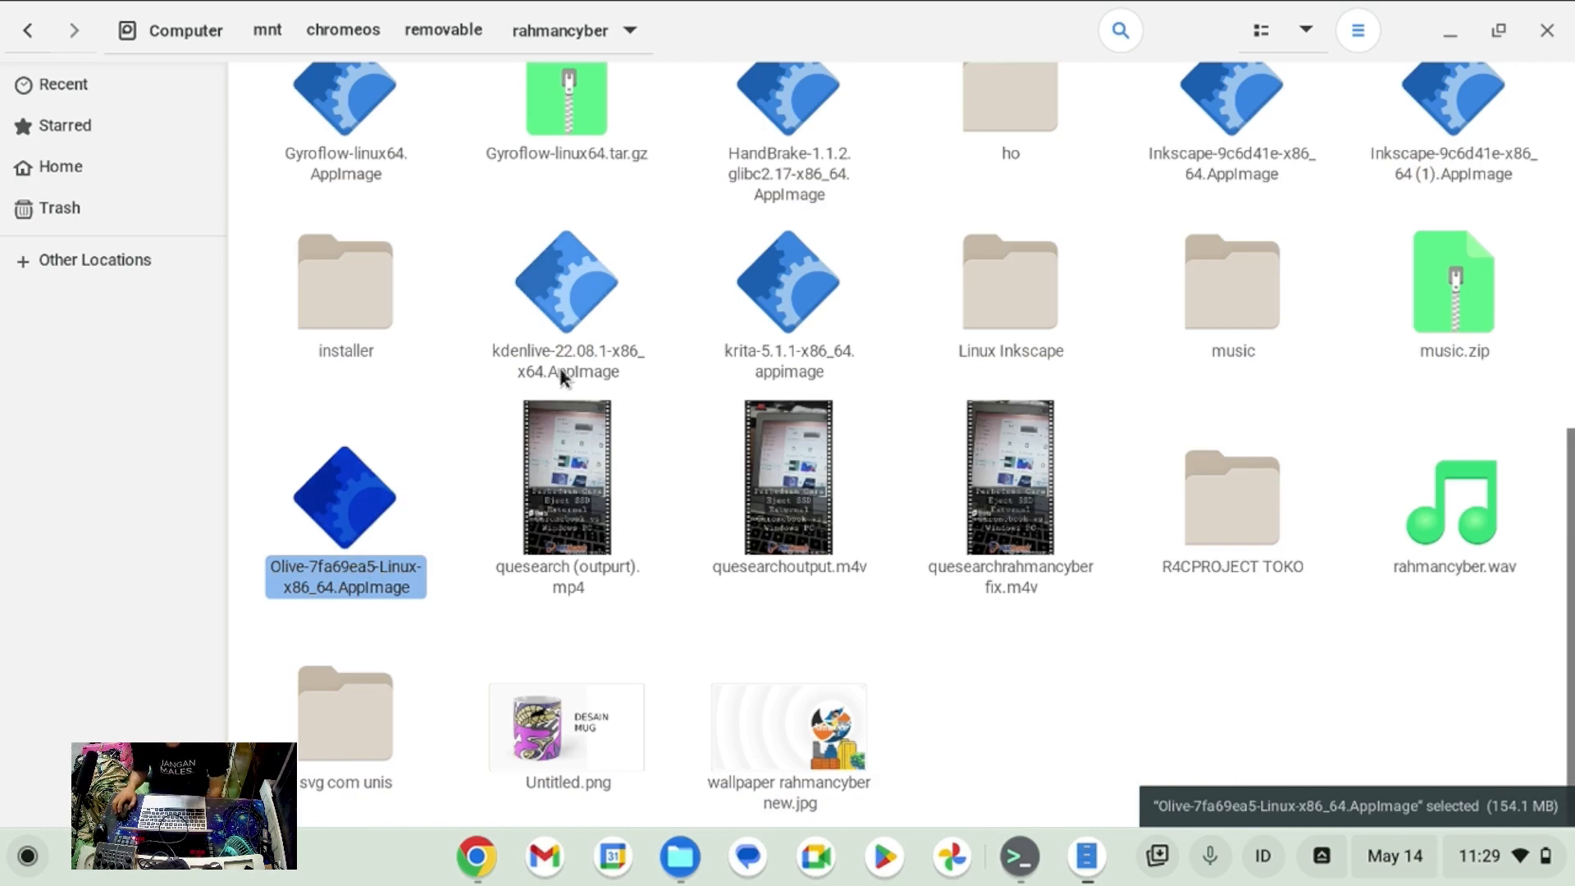
key("Return")
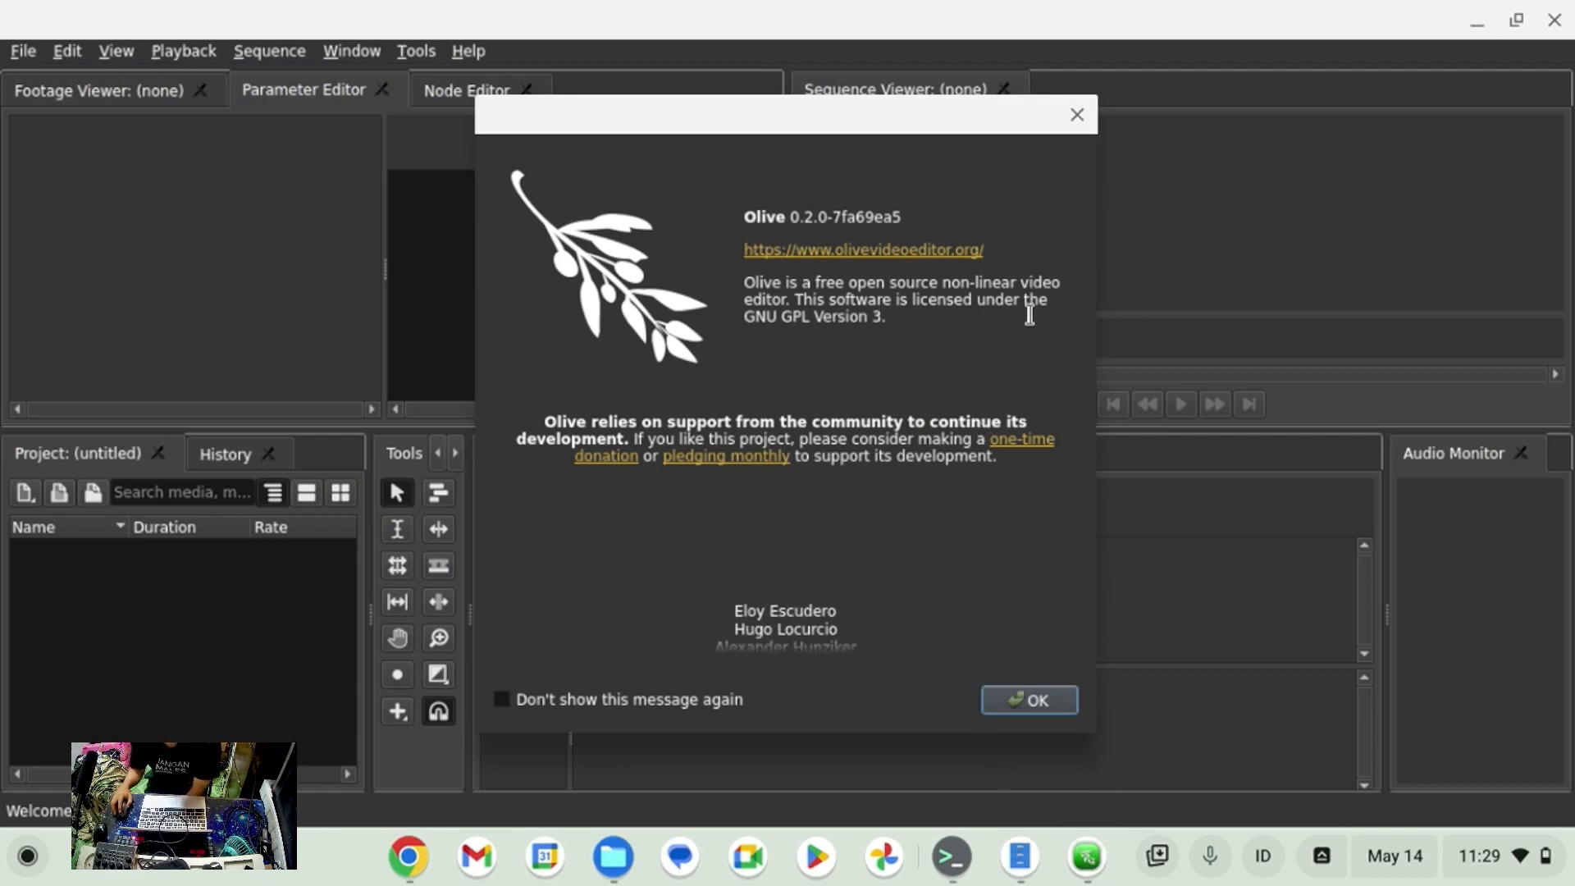
left_click(1076, 115)
Check the Olive 0.2 nightly build on the download page in Chrome and the running version in Olive's About information.
left_click(396, 863)
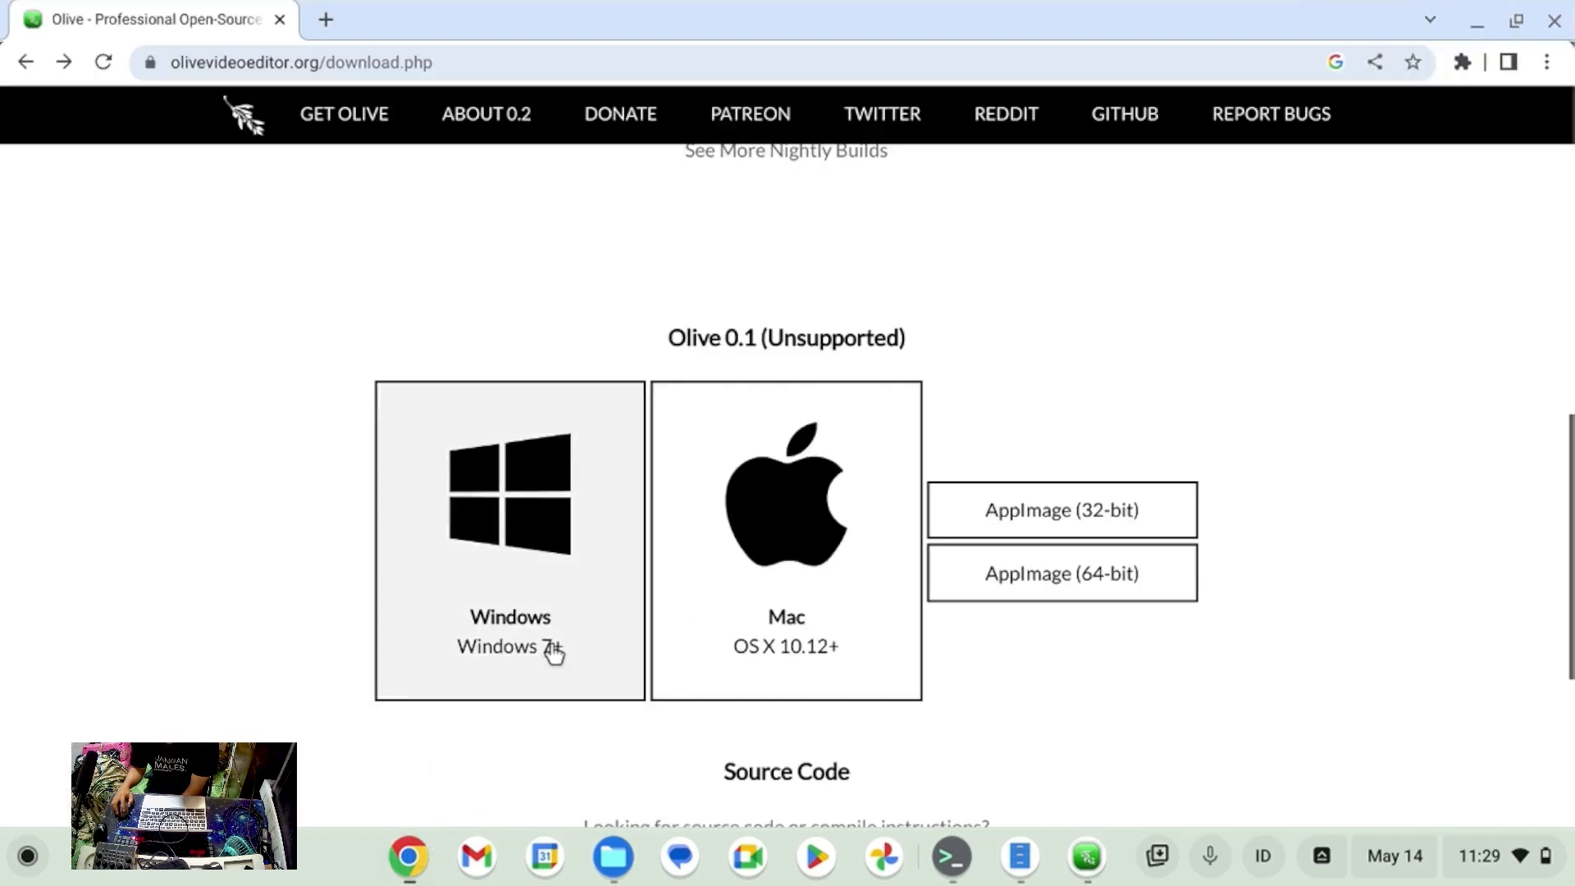
scroll(800, 508, "up", 5)
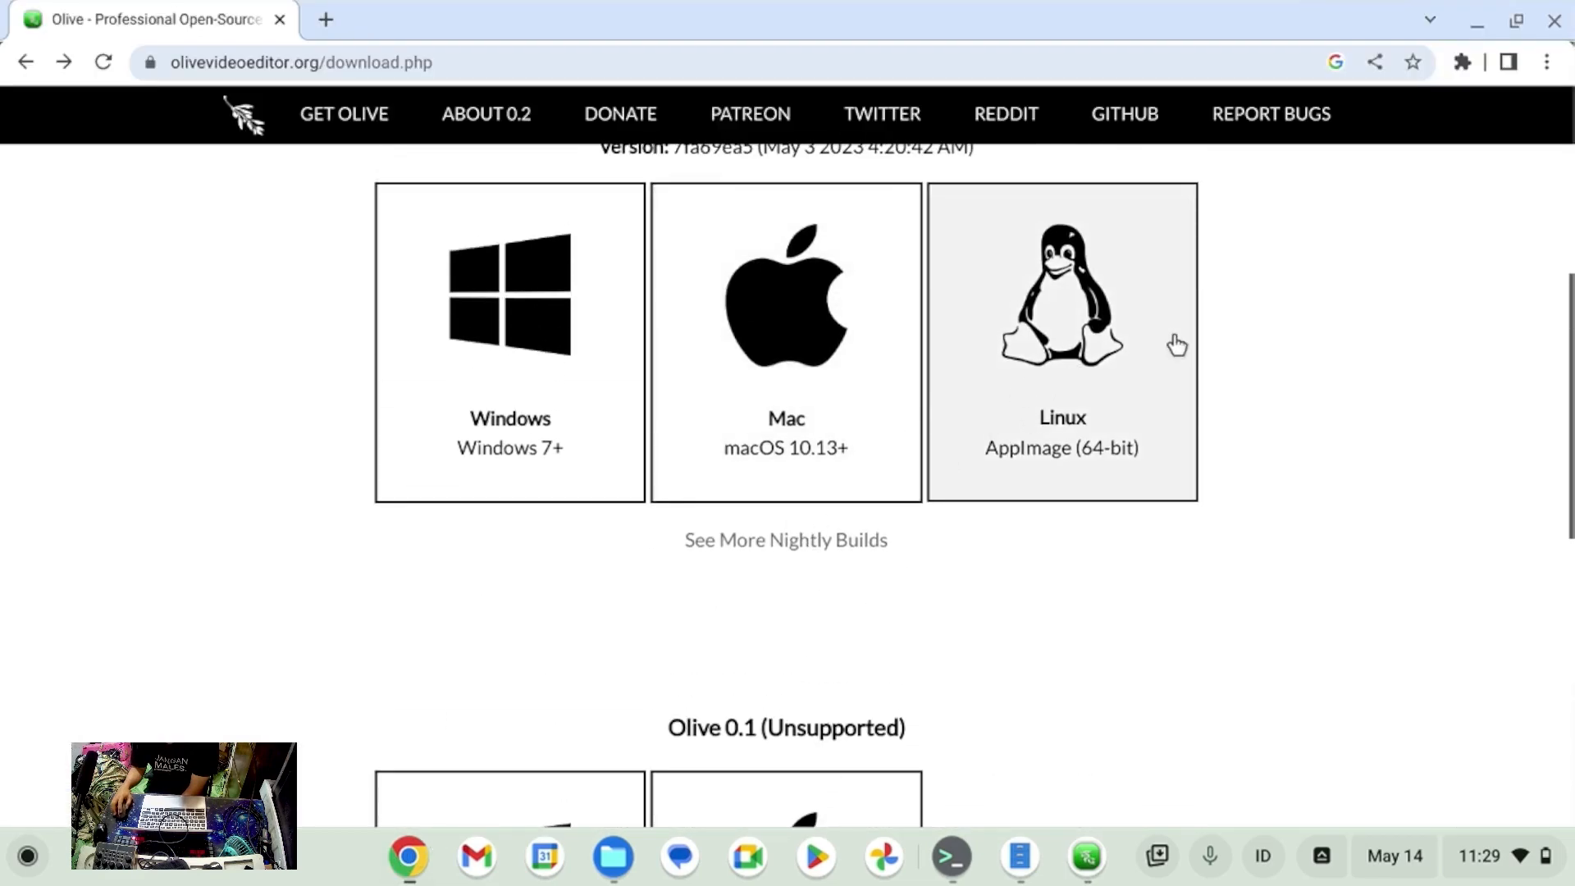
left_click(1475, 21)
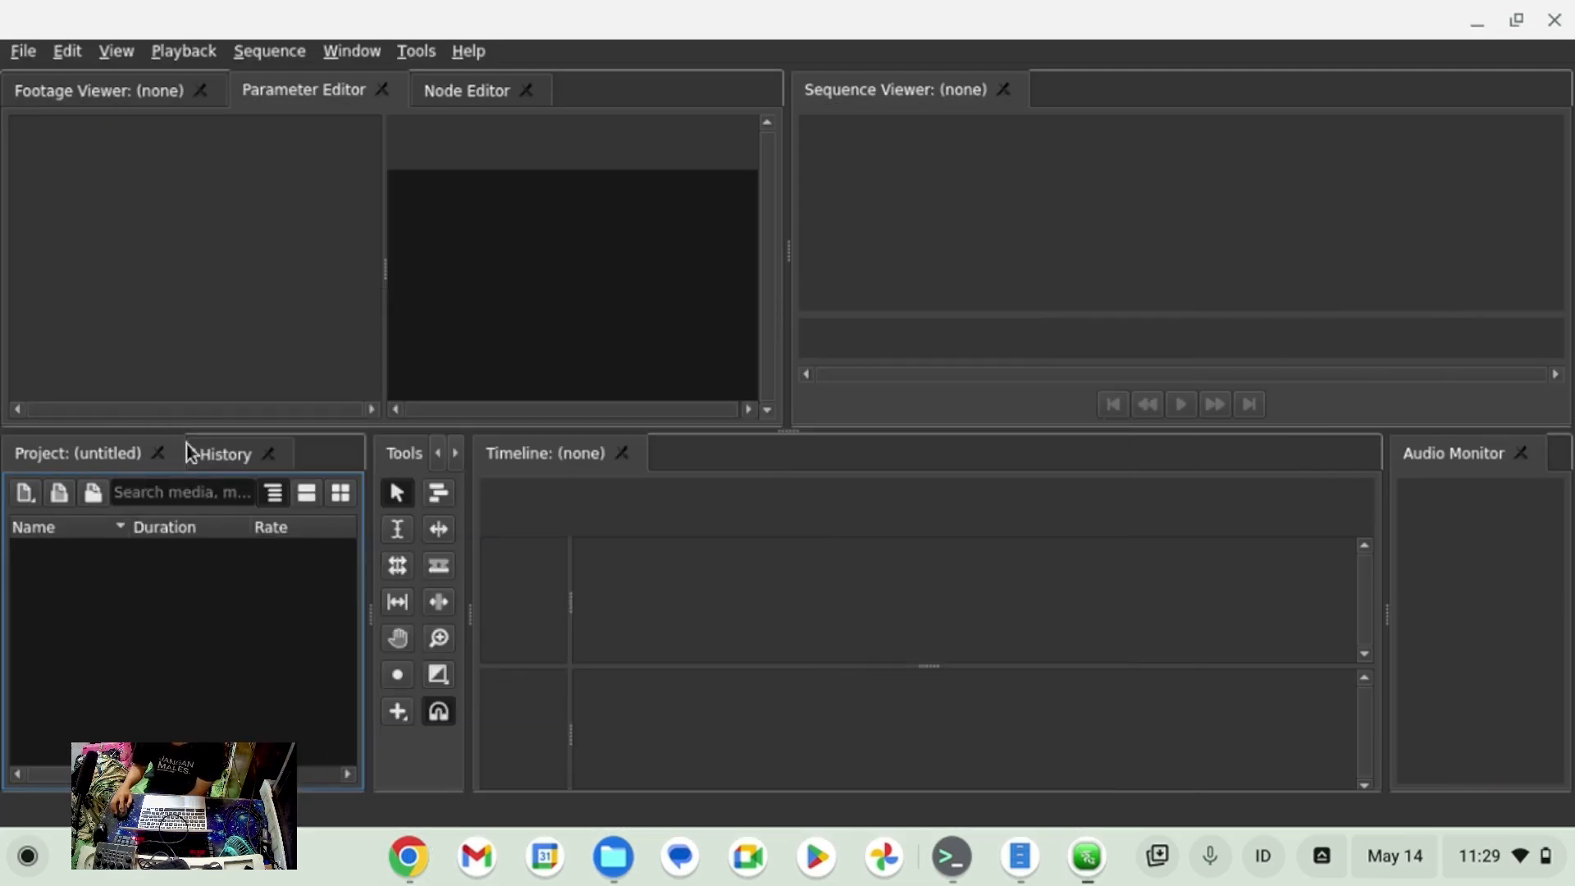
left_click(471, 54)
left_click(520, 141)
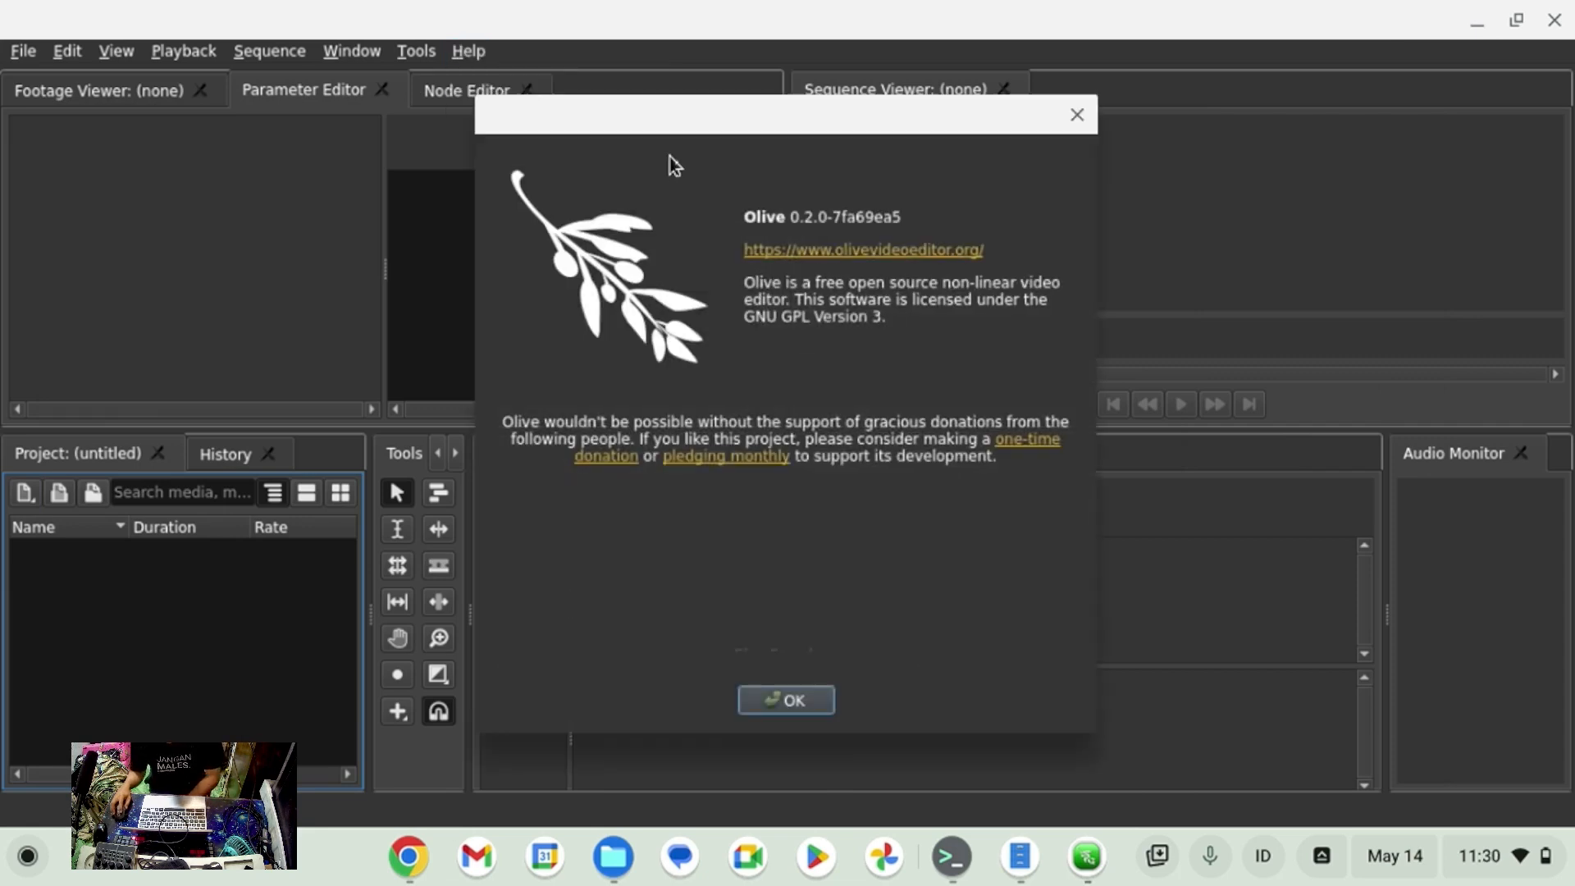
left_click(1077, 114)
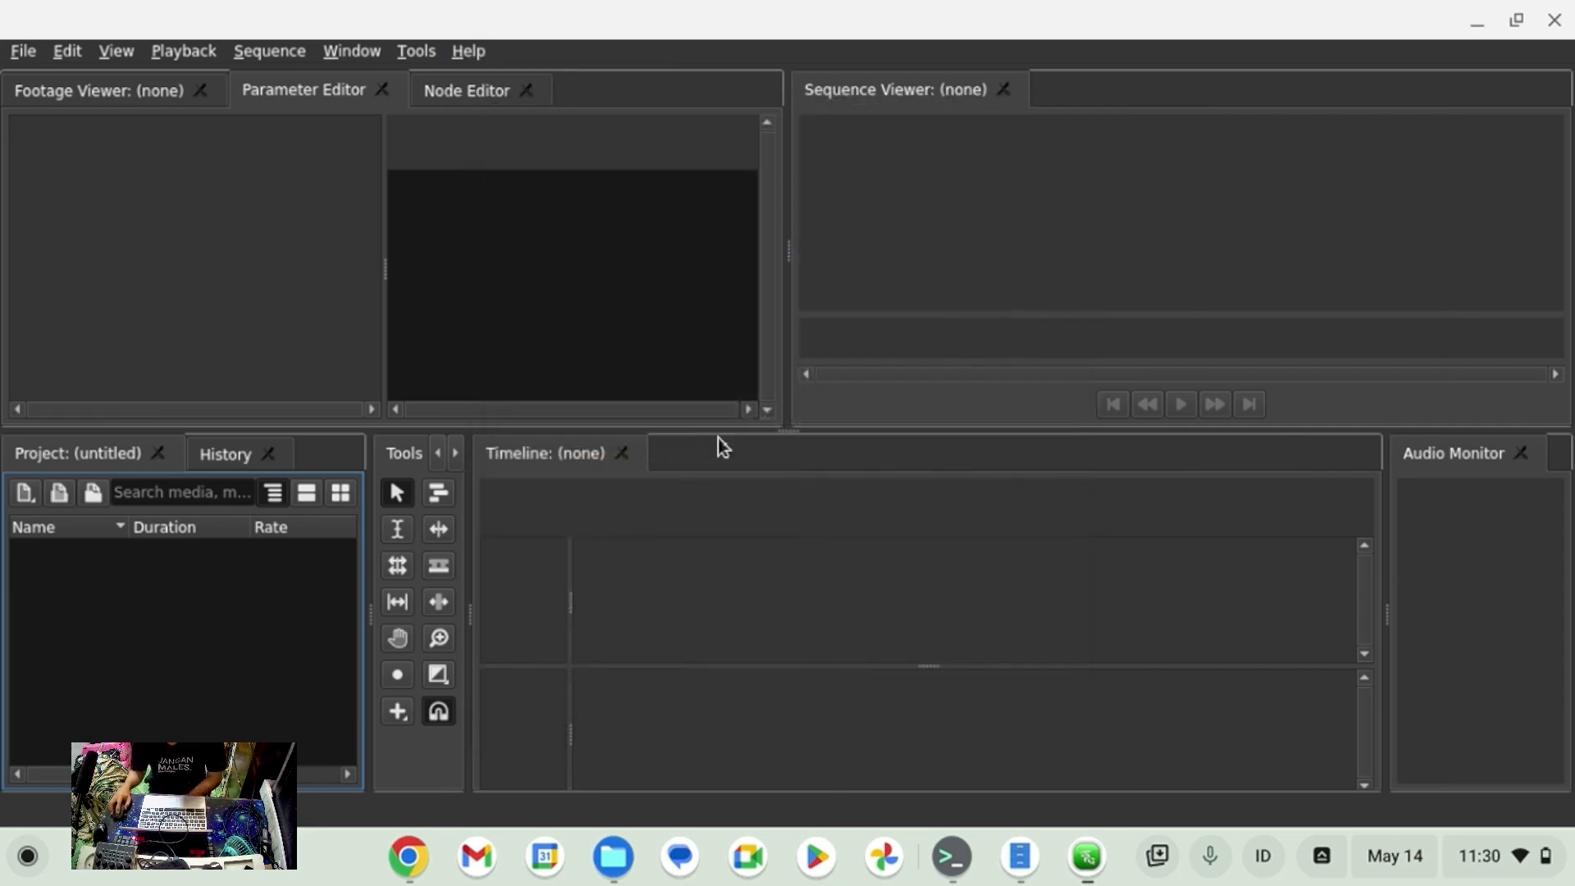
right_click(250, 677)
mouse_move(307, 697)
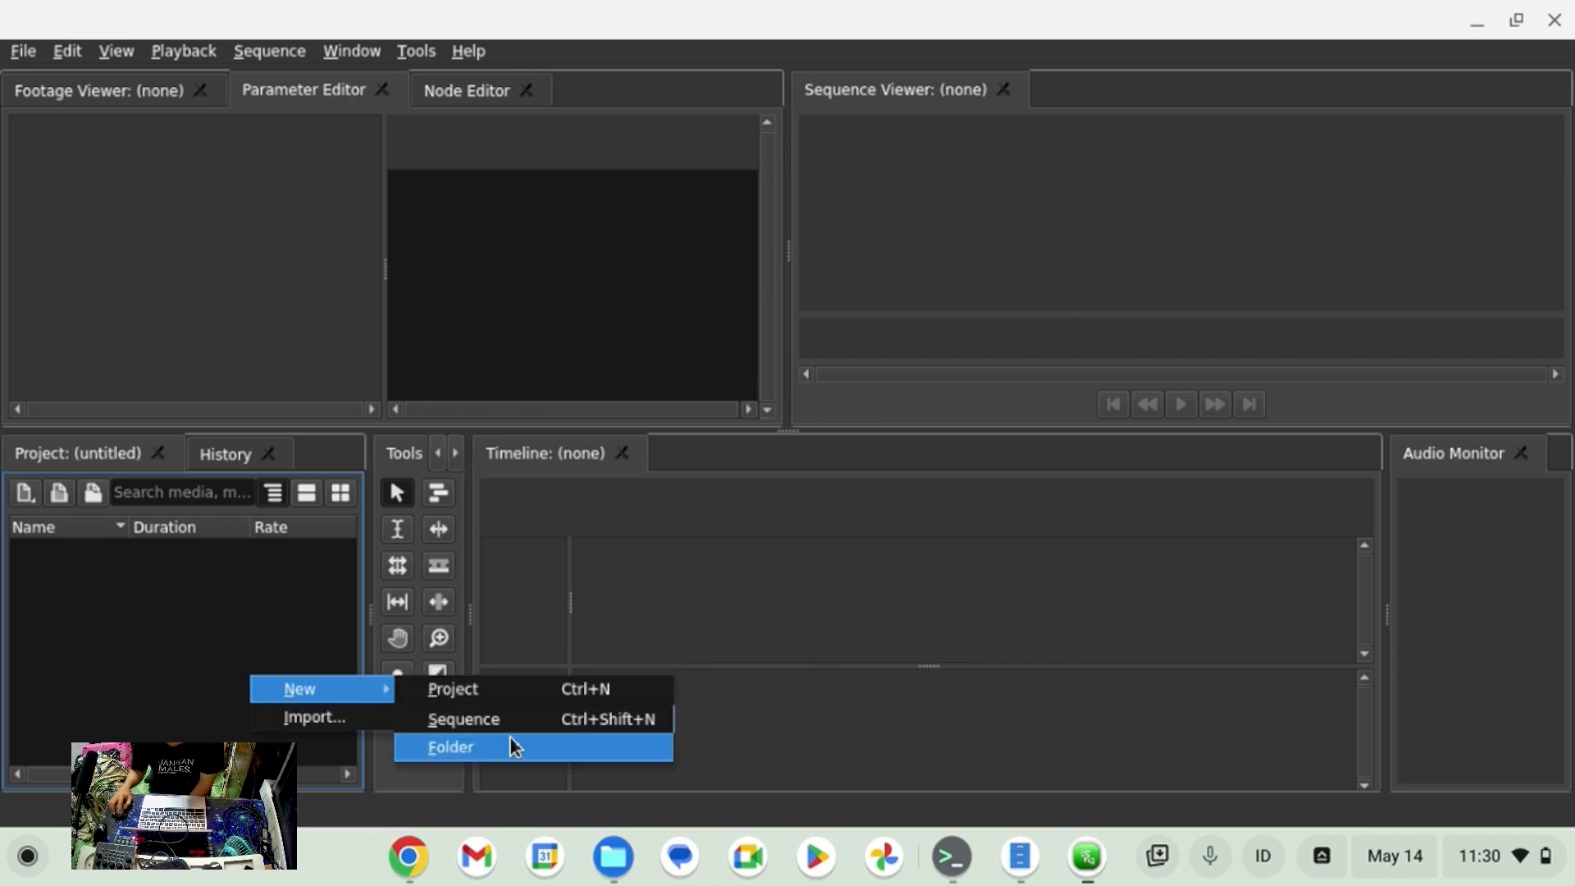
left_click(351, 716)
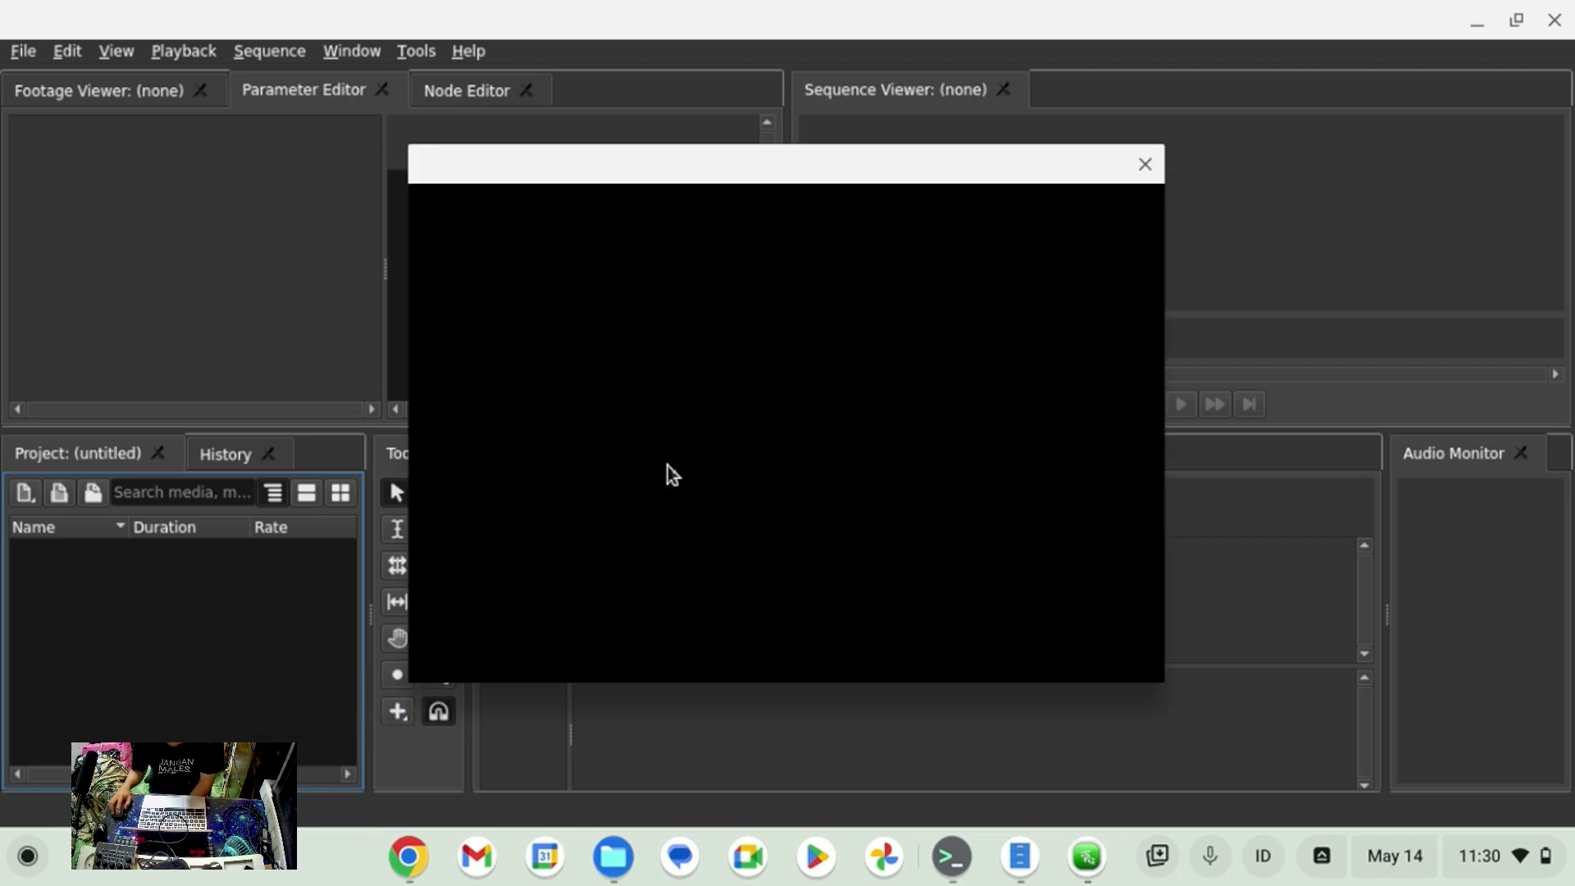
scroll(722, 421, "down", 5)
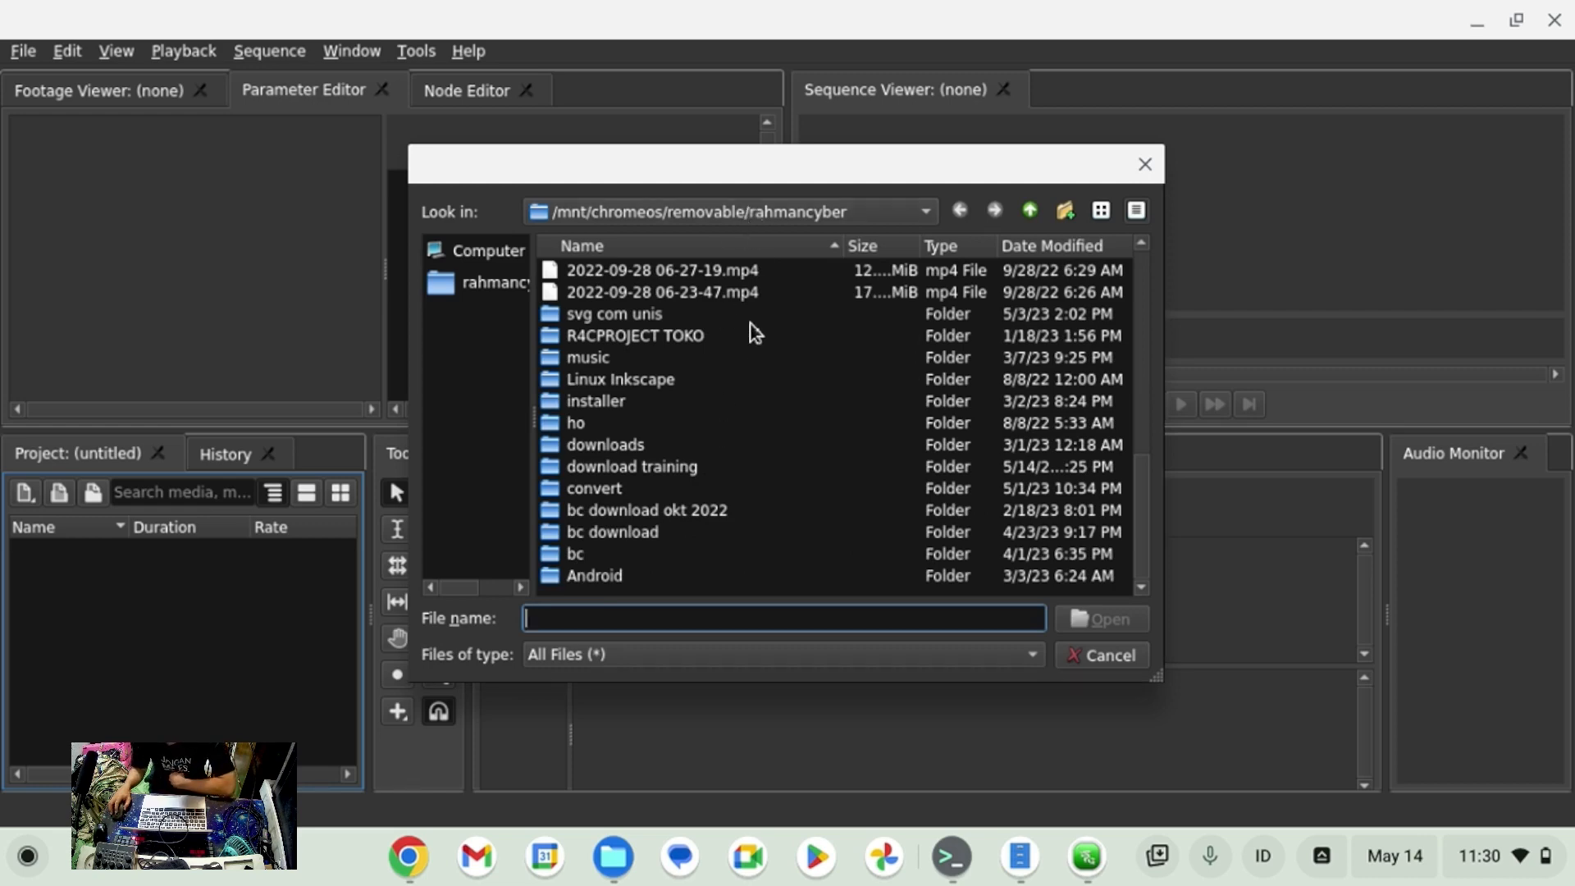
left_click(748, 292)
scroll(770, 310, "up", 2)
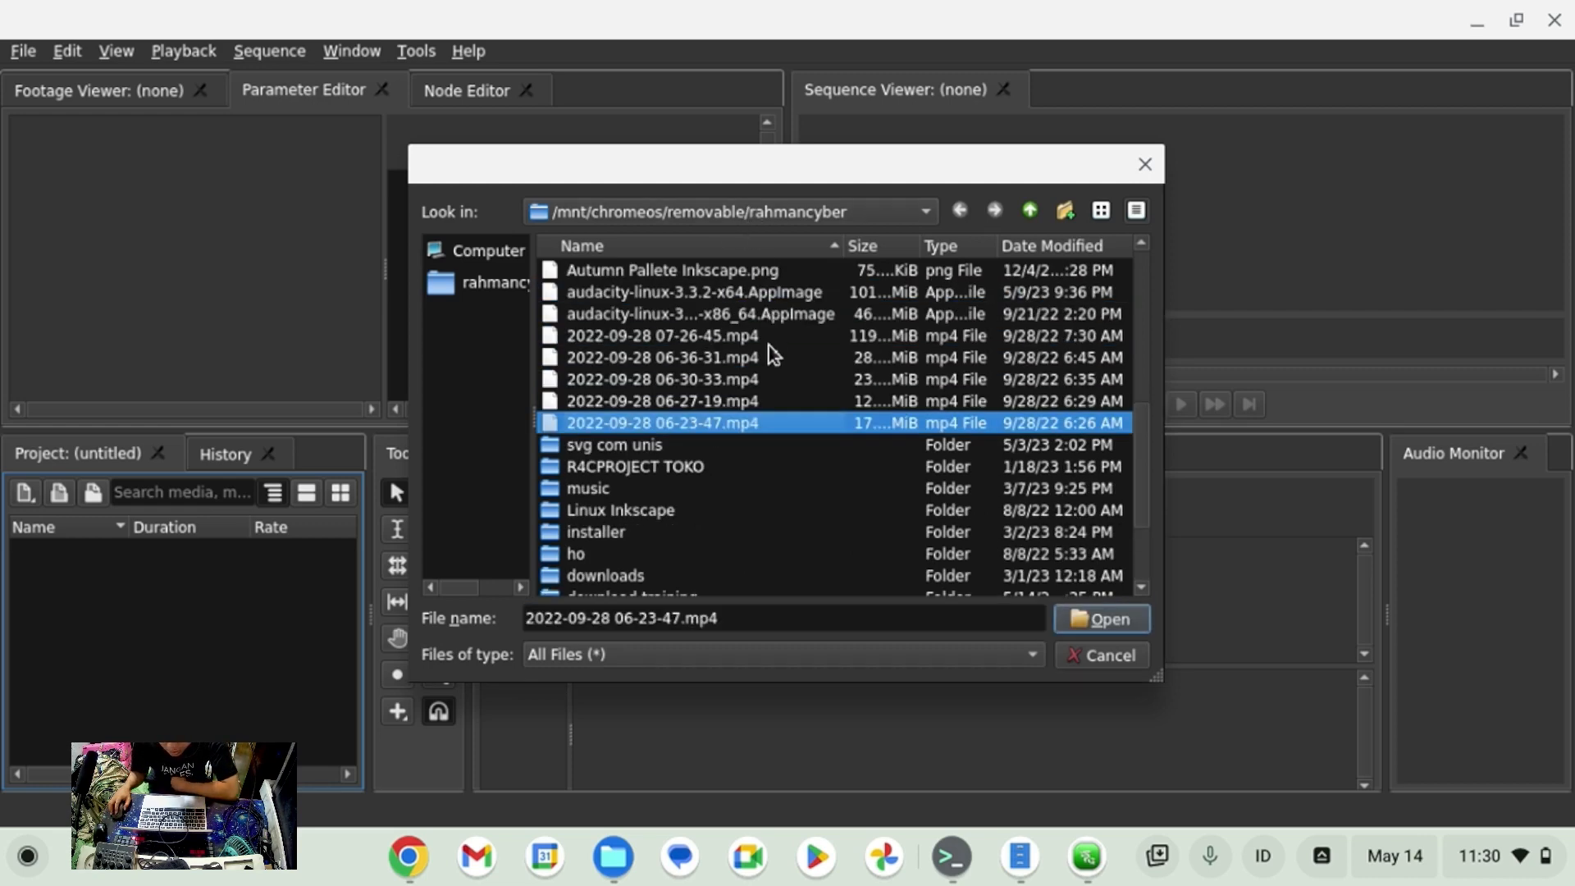
left_click(759, 379)
double_click(760, 379)
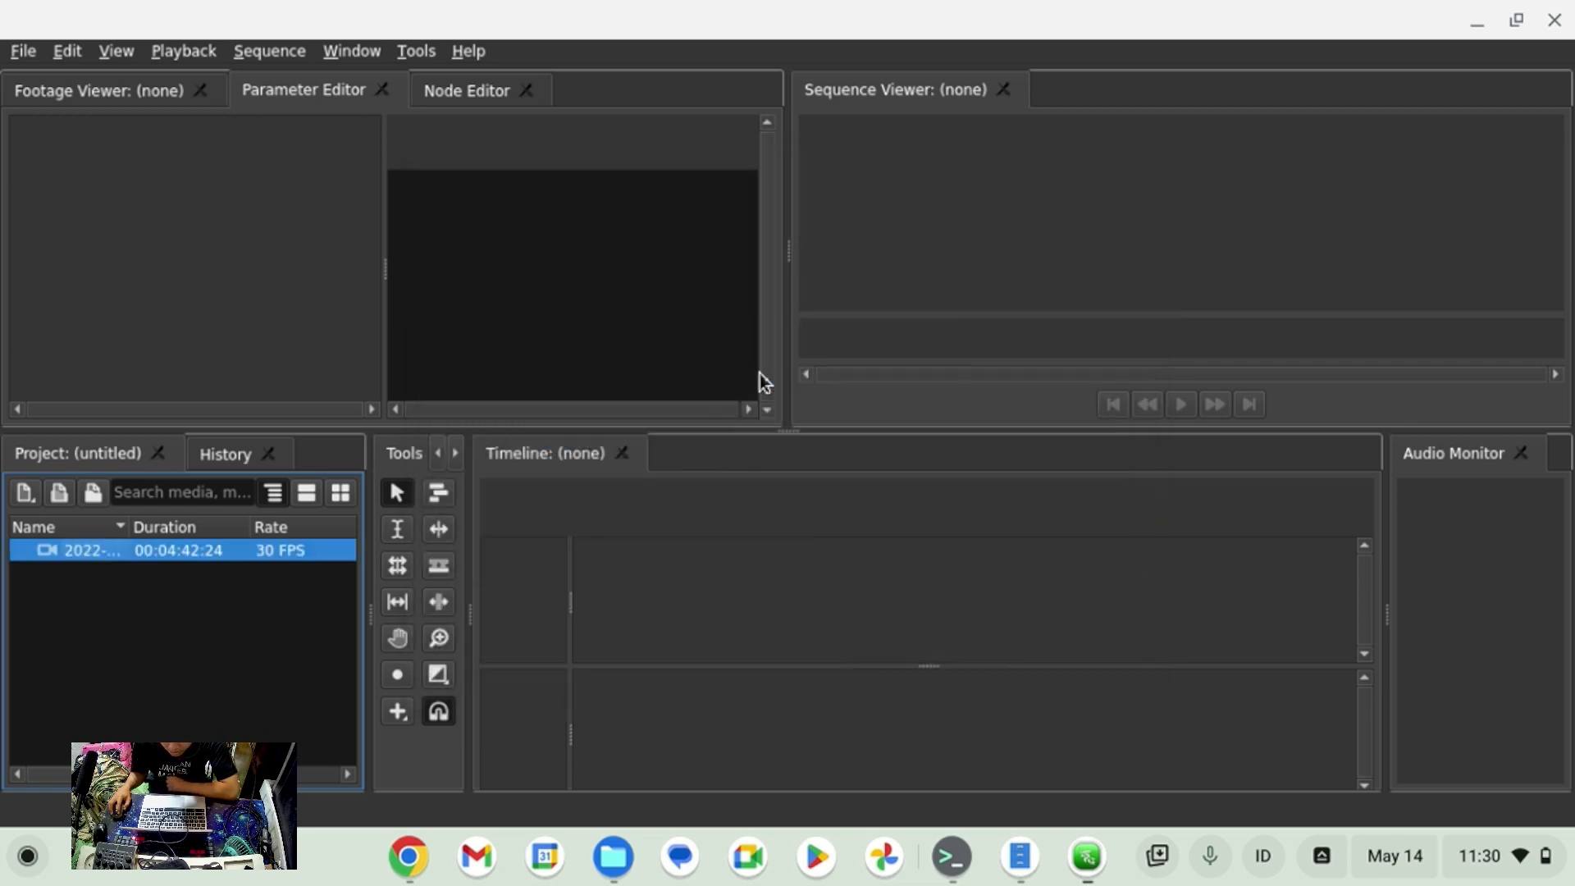
Place the imported clip on the empty timeline, creating a sequence with parameters automatically detected from the footage.
left_click_drag(263, 557, 689, 625)
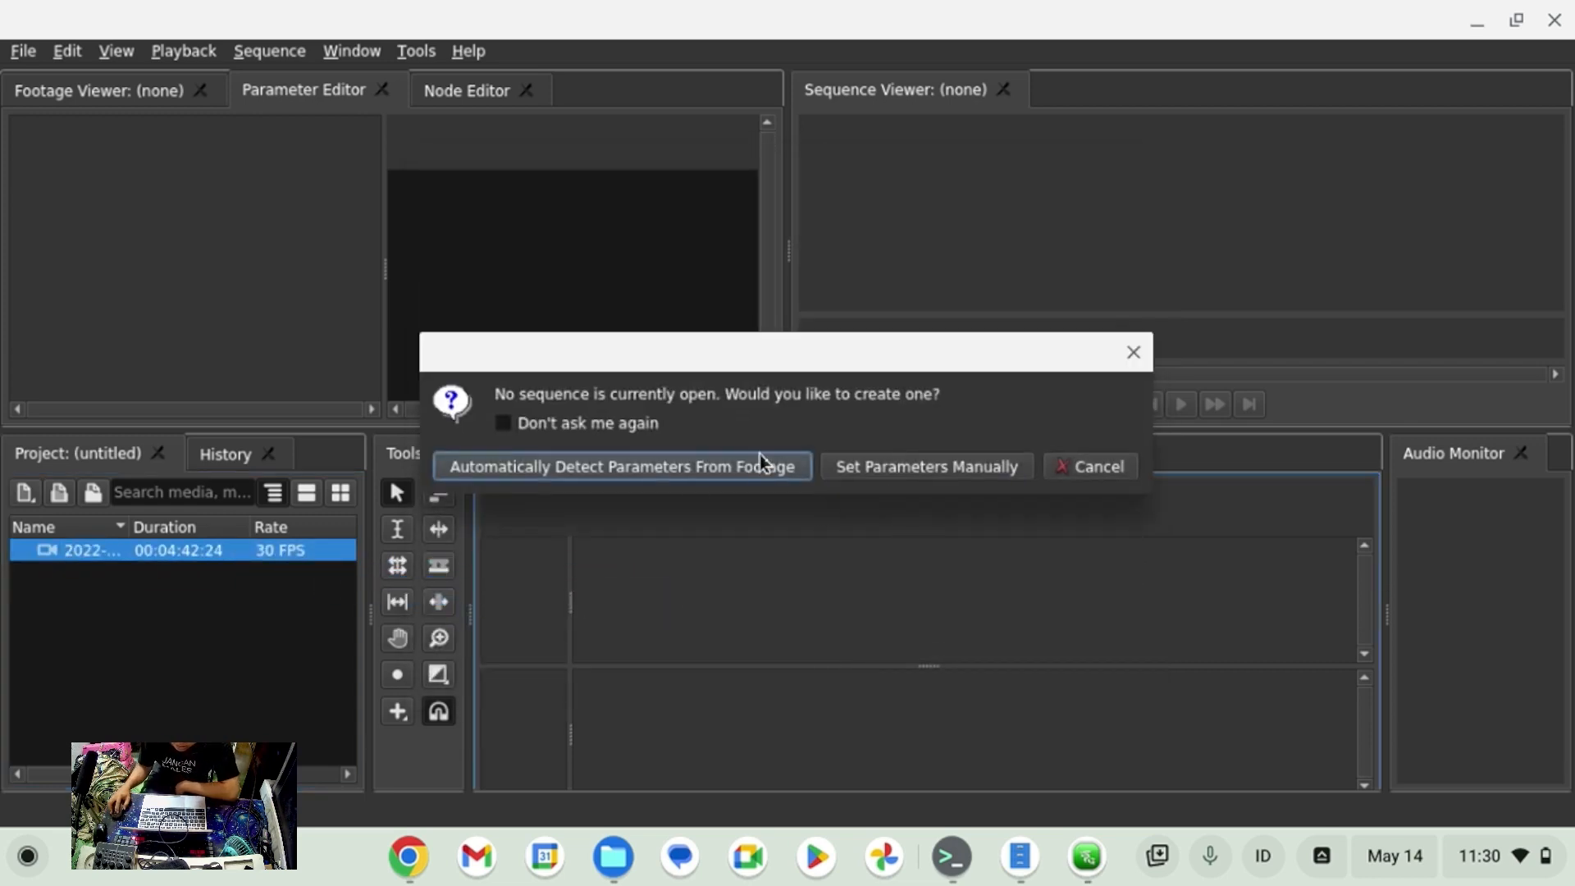
left_click(774, 471)
right_click(695, 640)
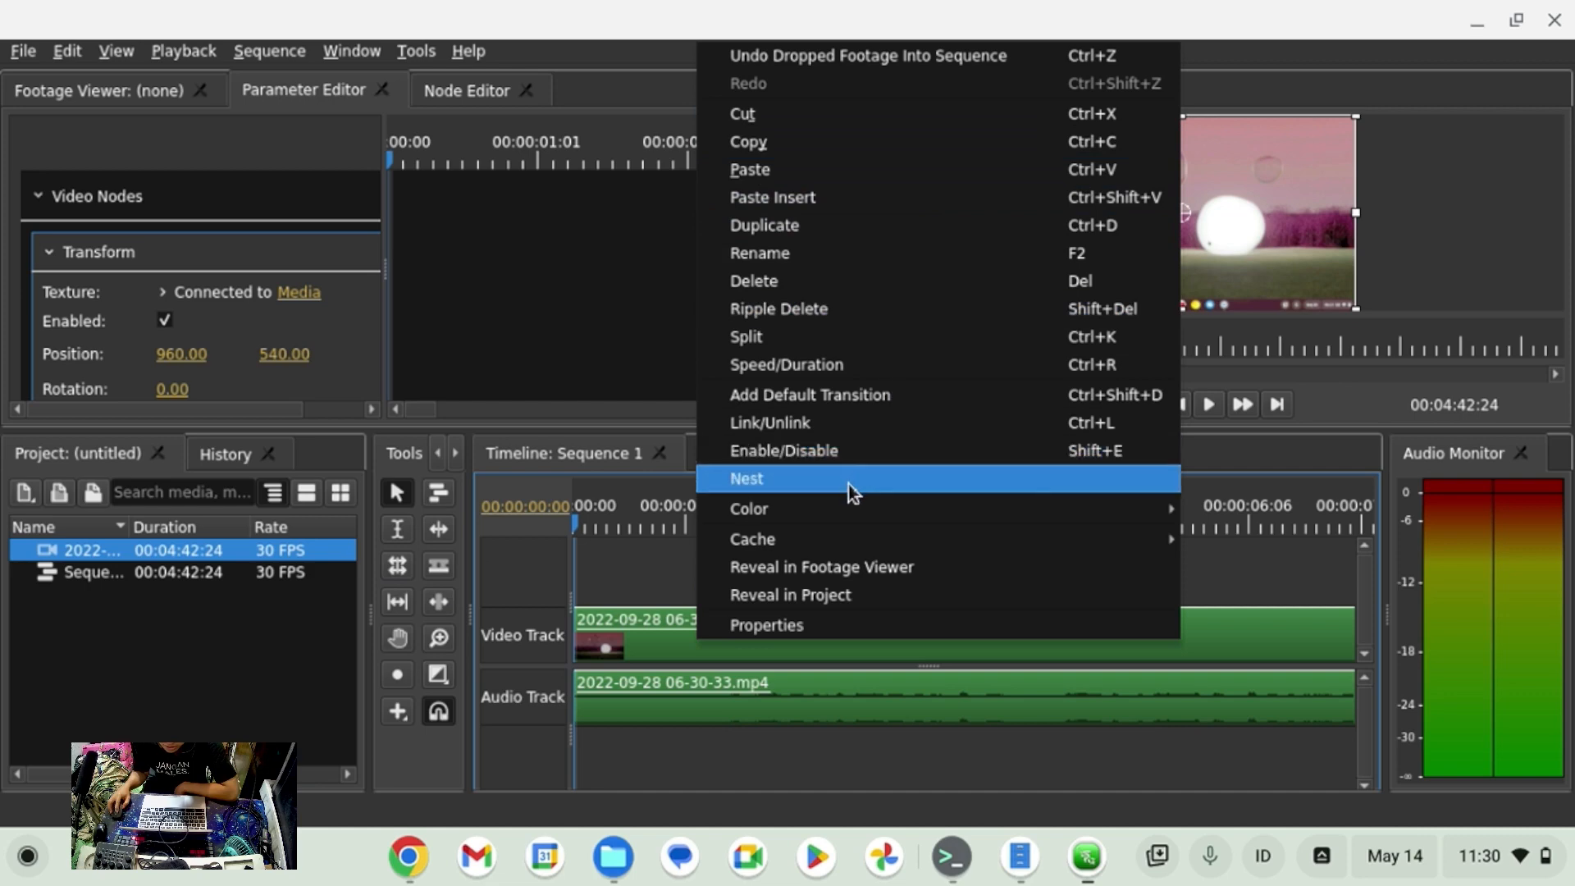
left_click(259, 194)
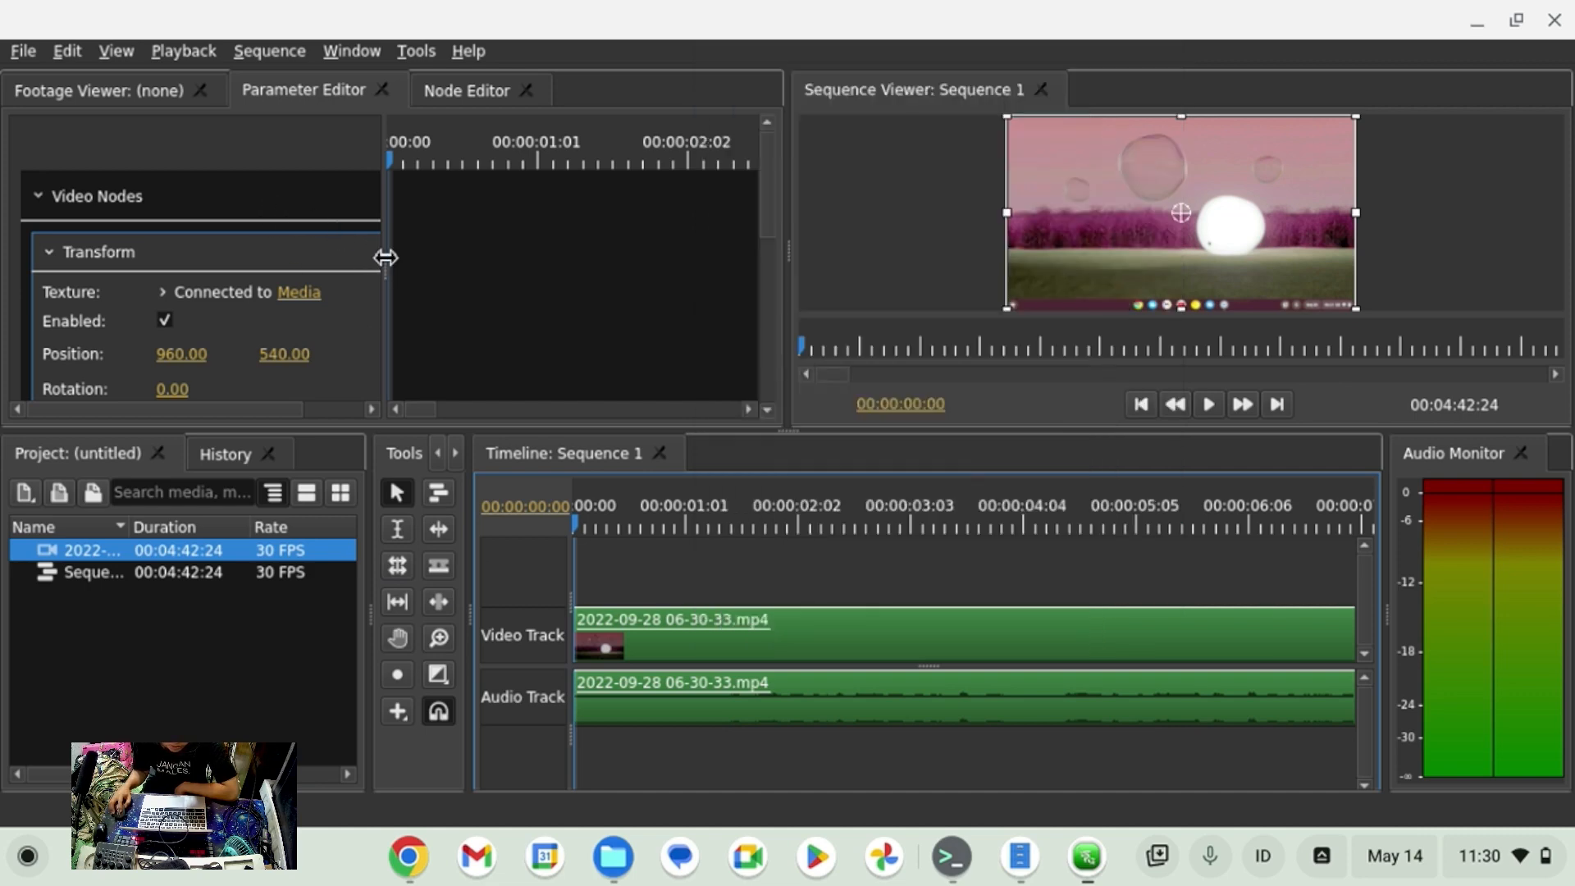
Widen the parameter list in the Parameter Editor and review the clip's Transform and Volume settings.
left_click_drag(392, 264, 636, 302)
left_click_drag(392, 215, 289, 205)
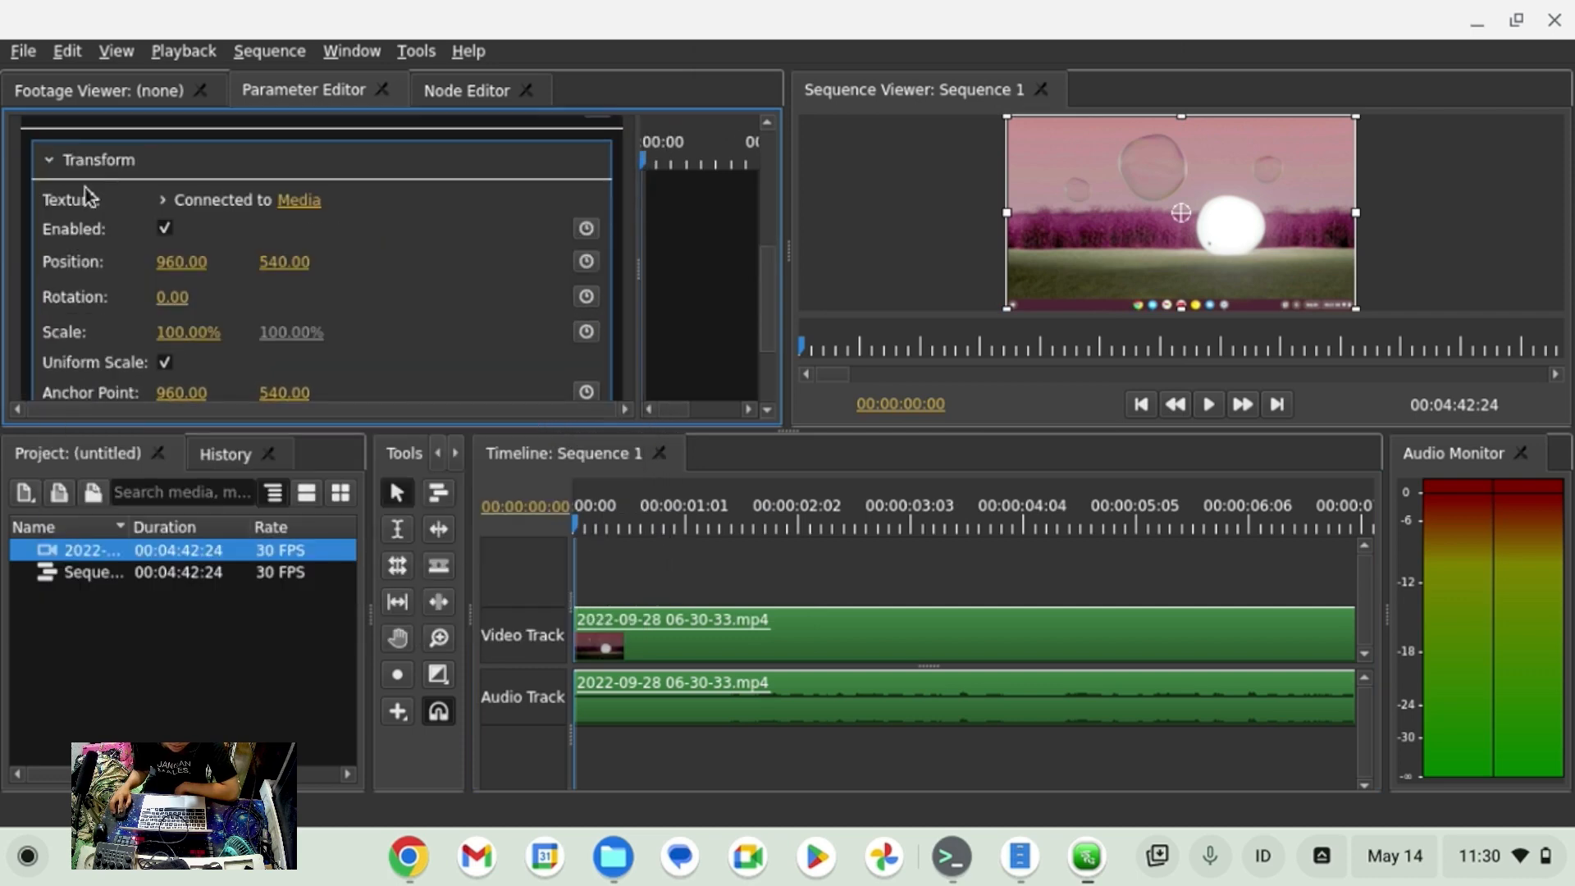
scroll(353, 214, "down", 5)
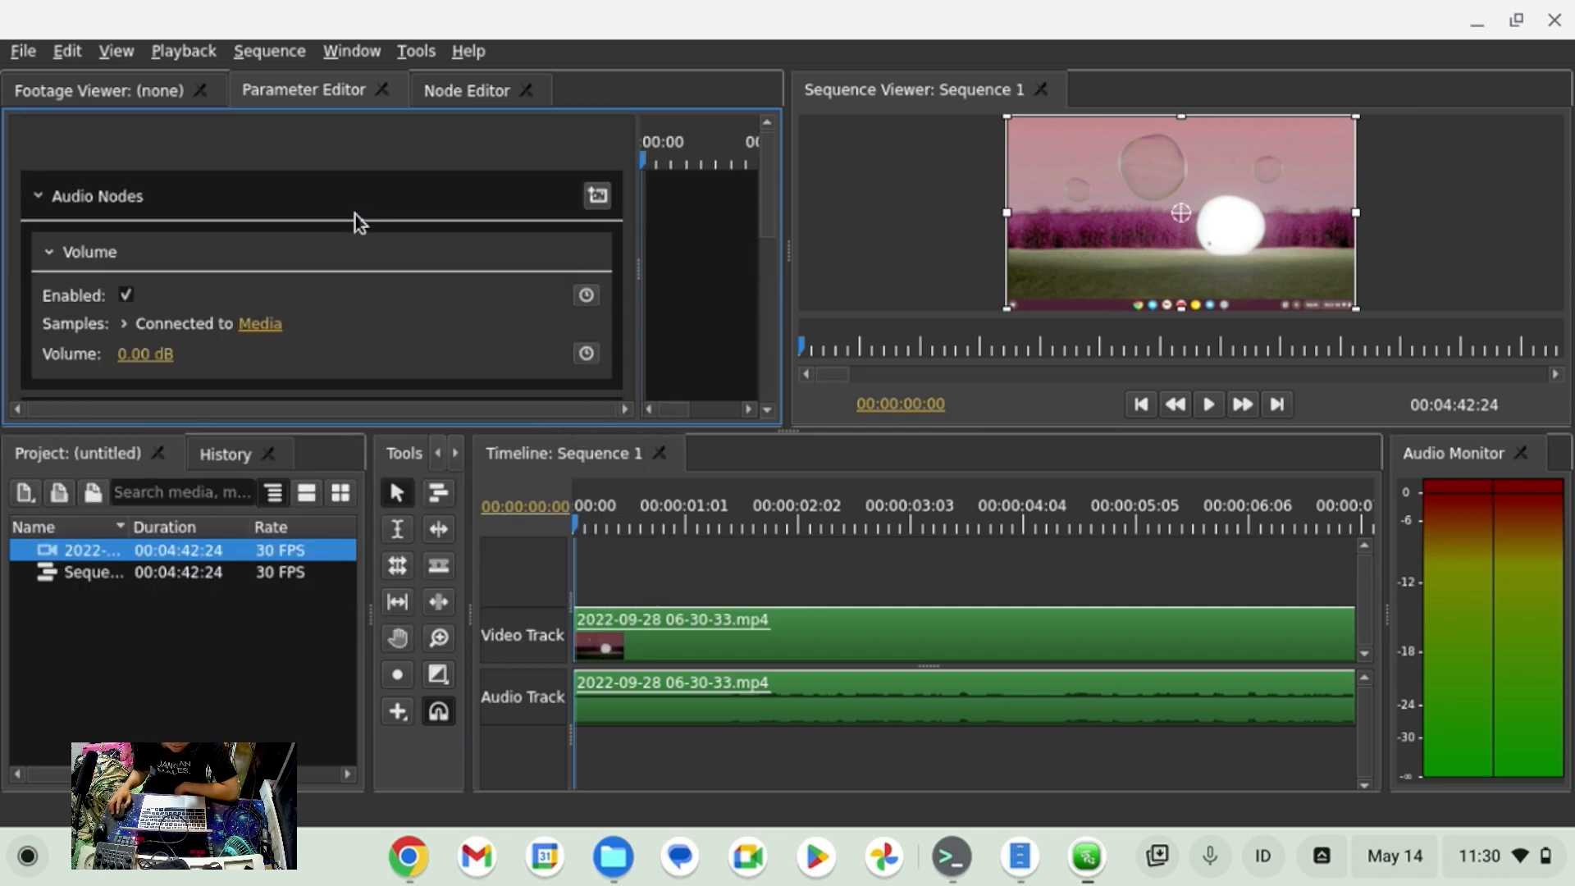
Show the clip's node graph in the Node Editor and examine its Transform and Volume nodes.
left_click(440, 94)
scroll(274, 251, "up", 3)
scroll(274, 251, "down", 3)
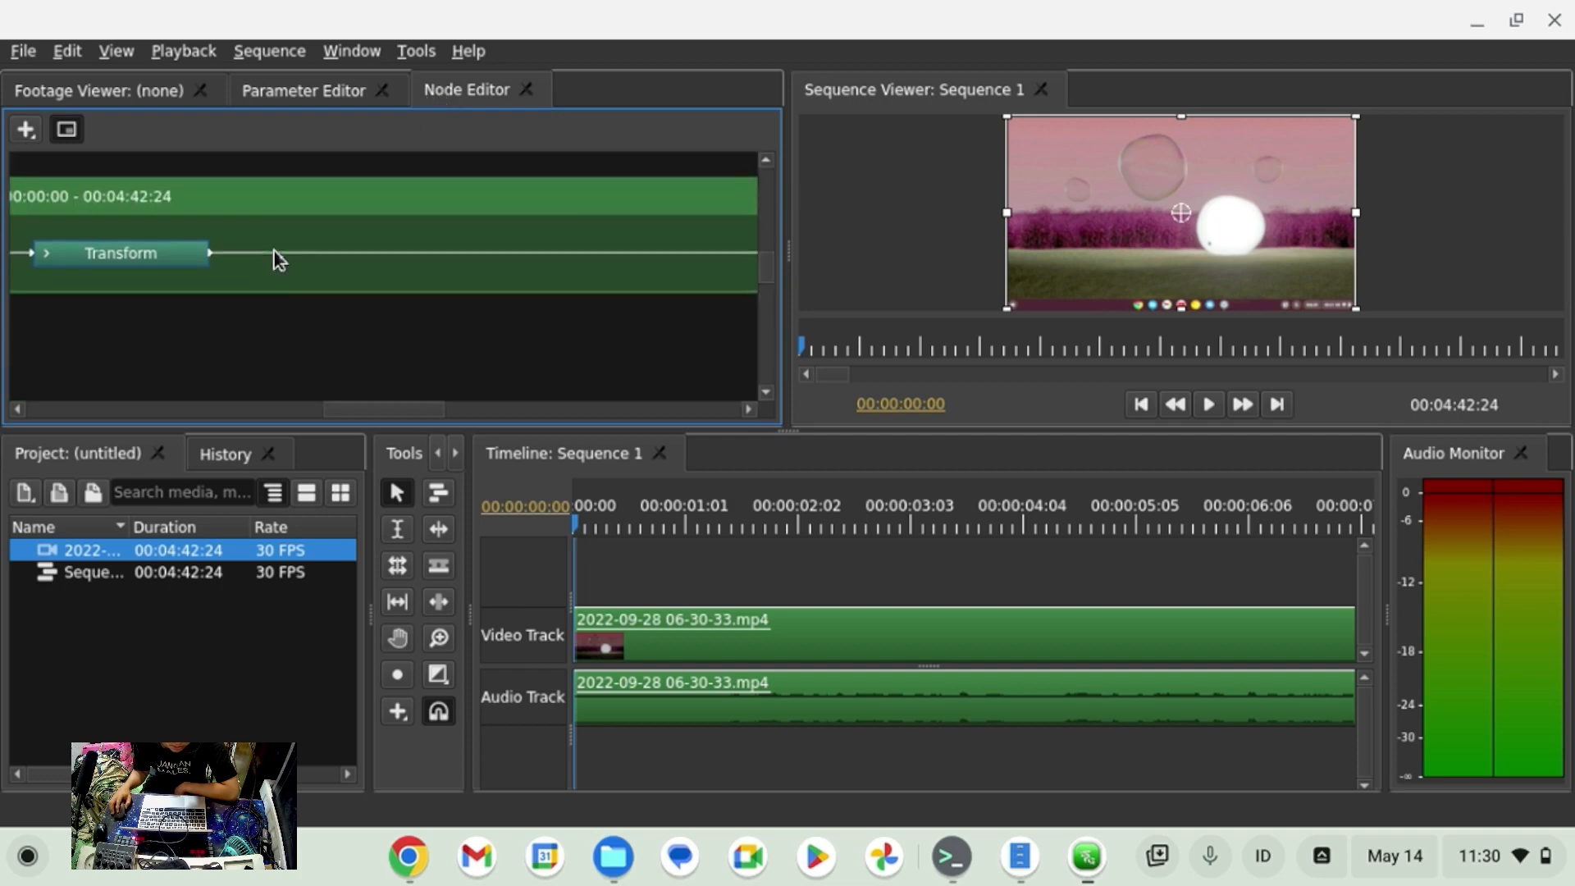
scroll(274, 251, "down", 3)
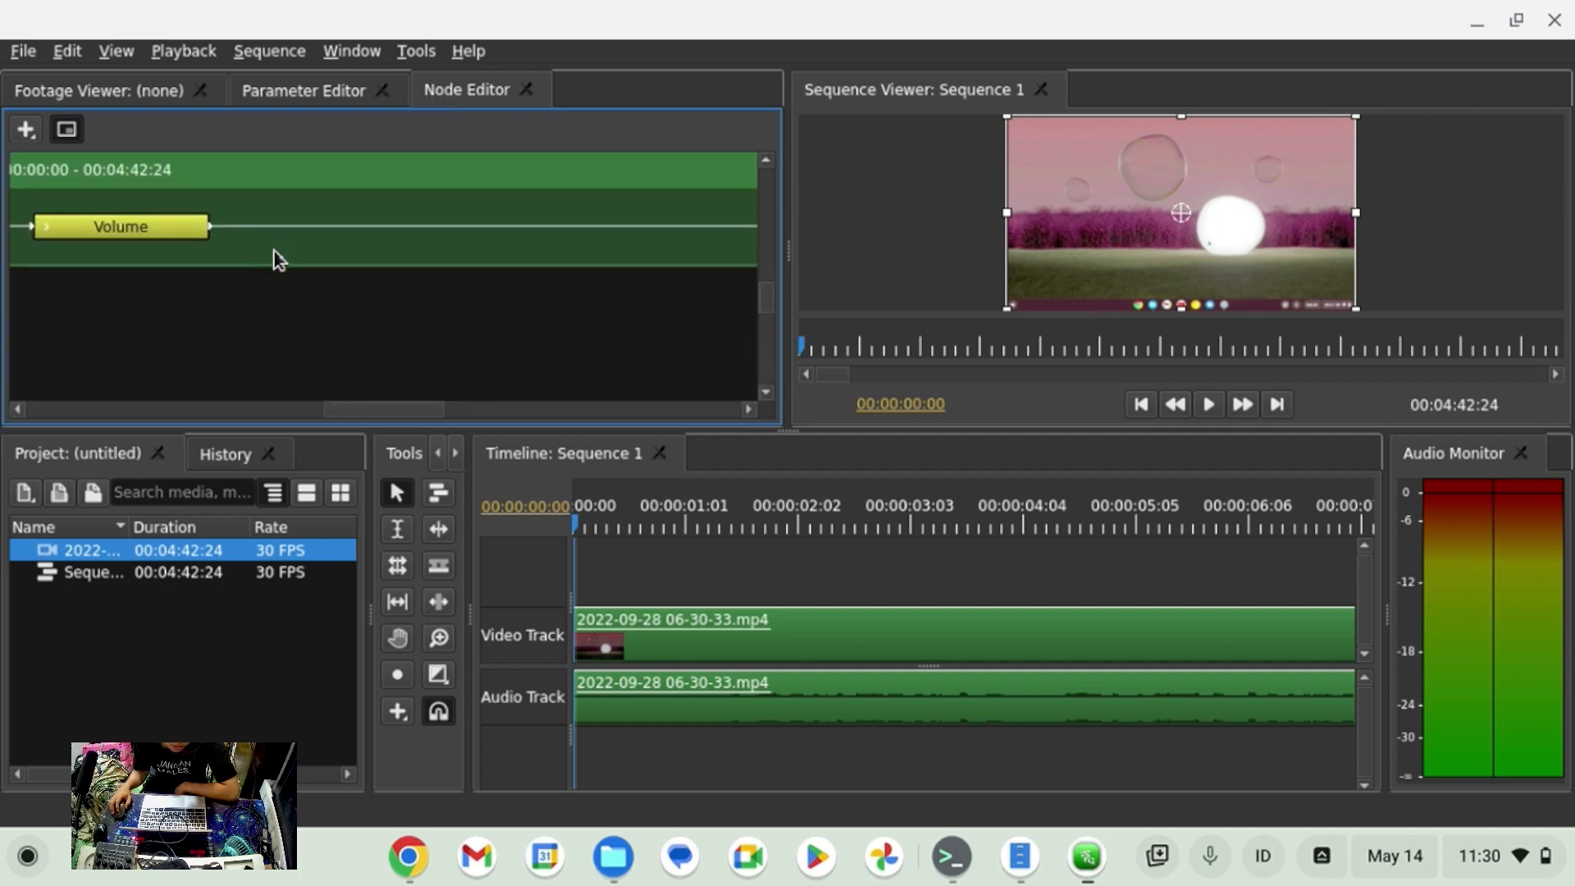
scroll(274, 251, "up", 4)
left_click(27, 856)
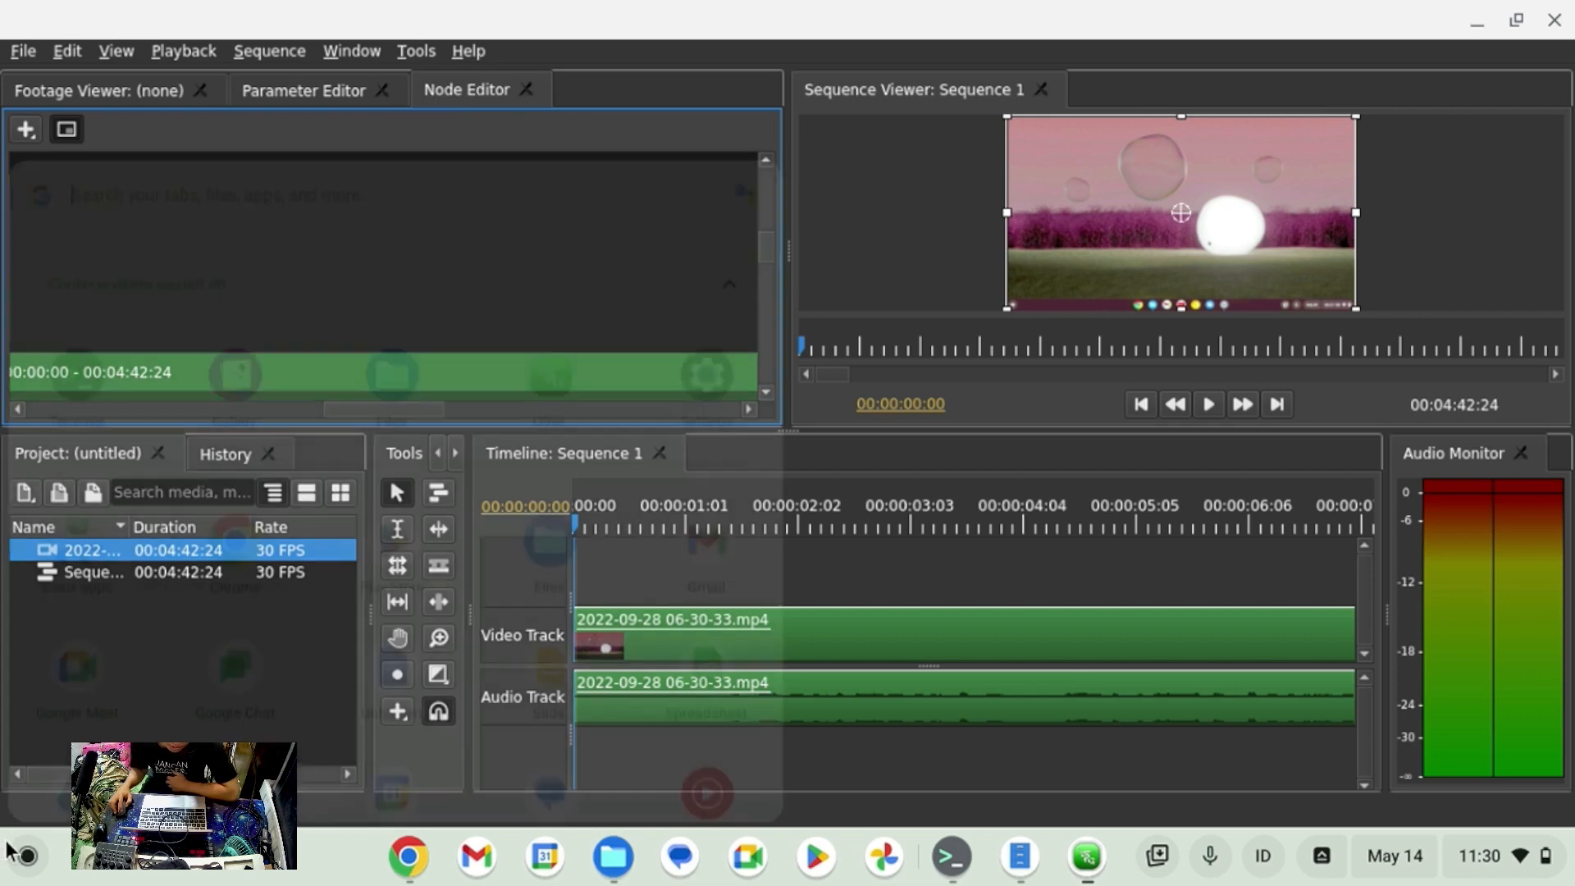
left_click(752, 11)
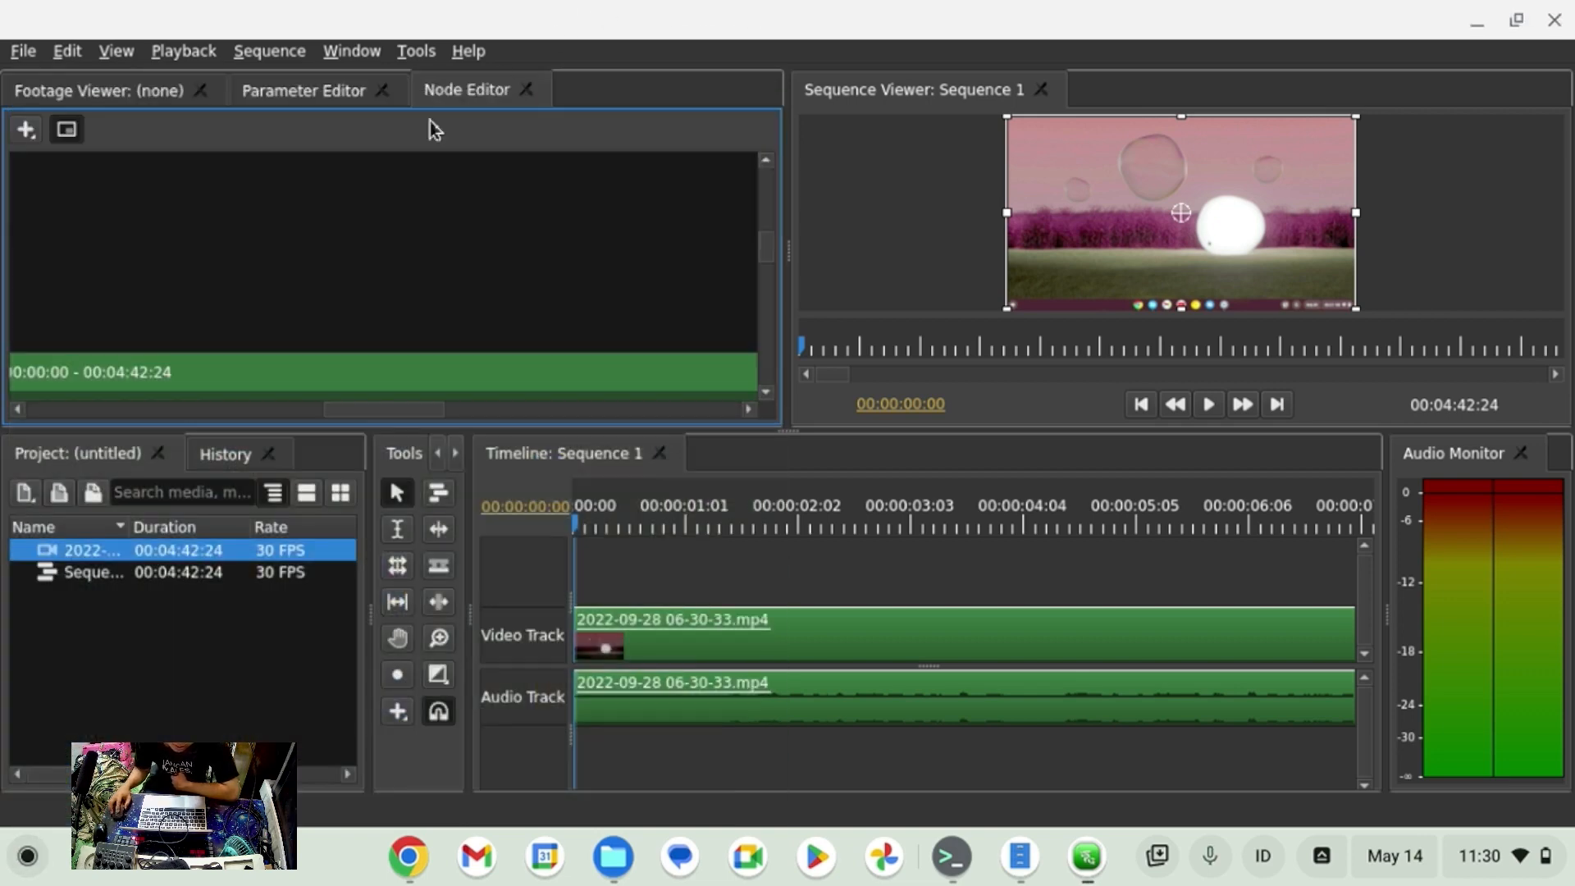
scroll(223, 264, "down", 1)
scroll(227, 273, "down", 1)
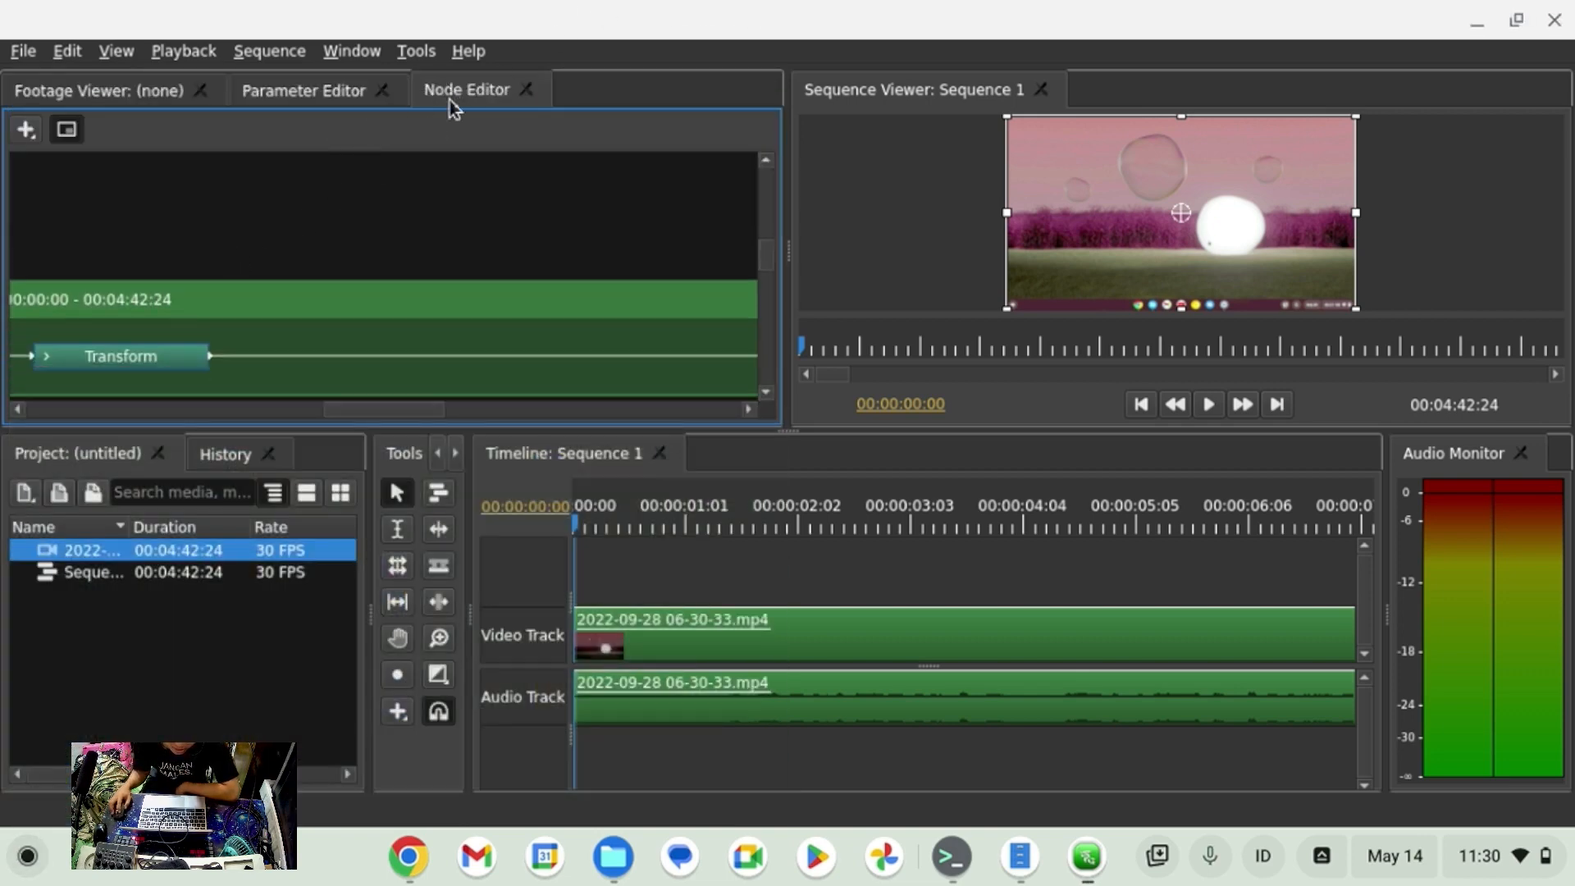
Increase the height of the audio track in the timeline.
left_click(671, 611)
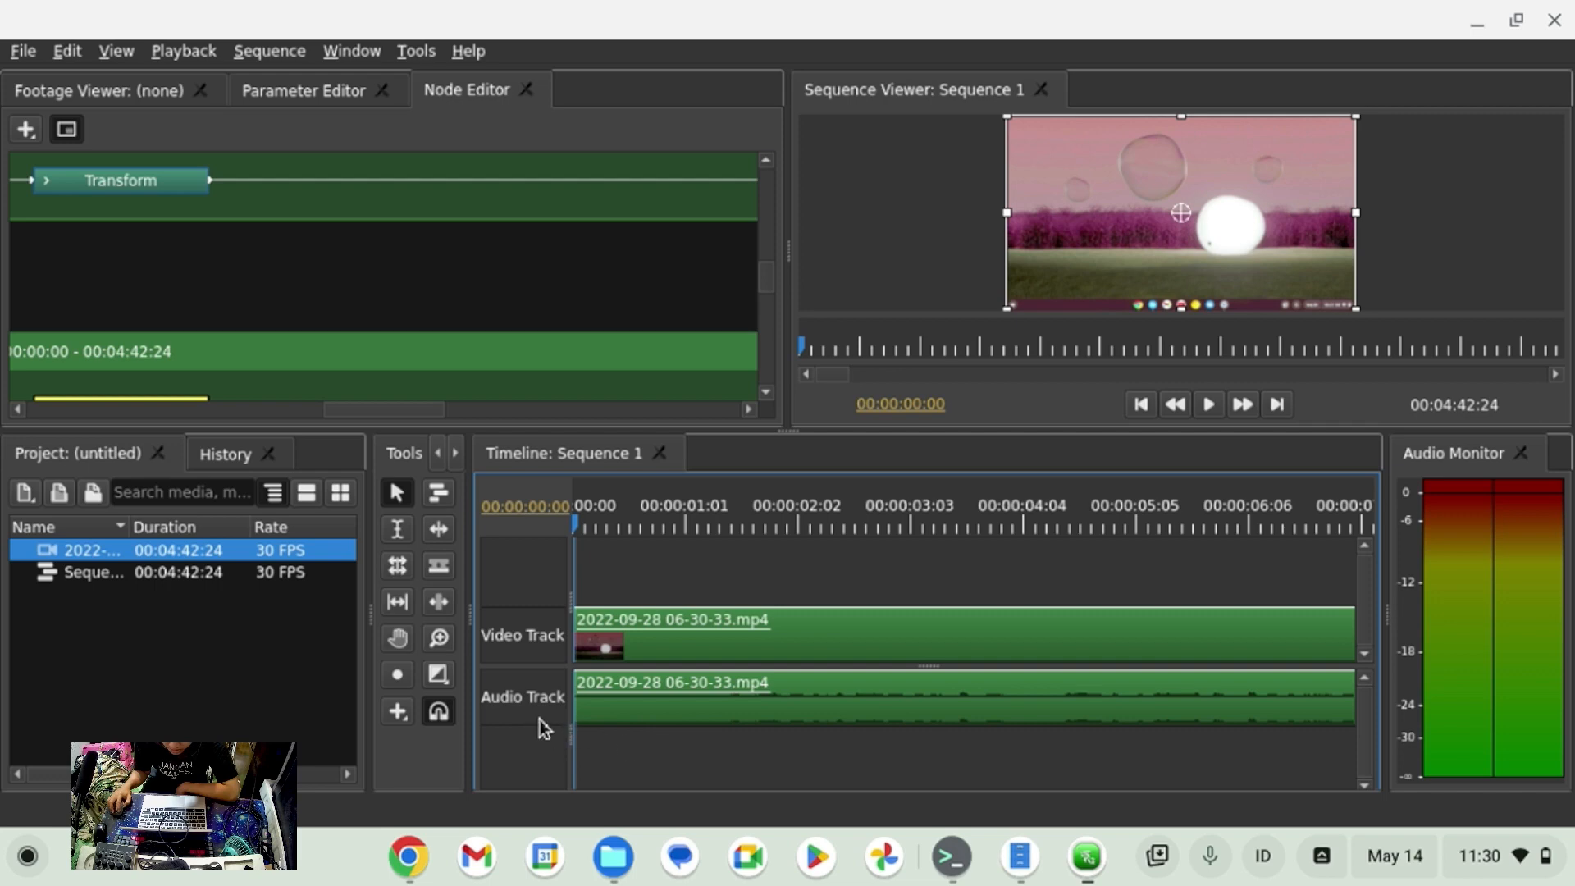
left_click_drag(538, 723, 634, 711)
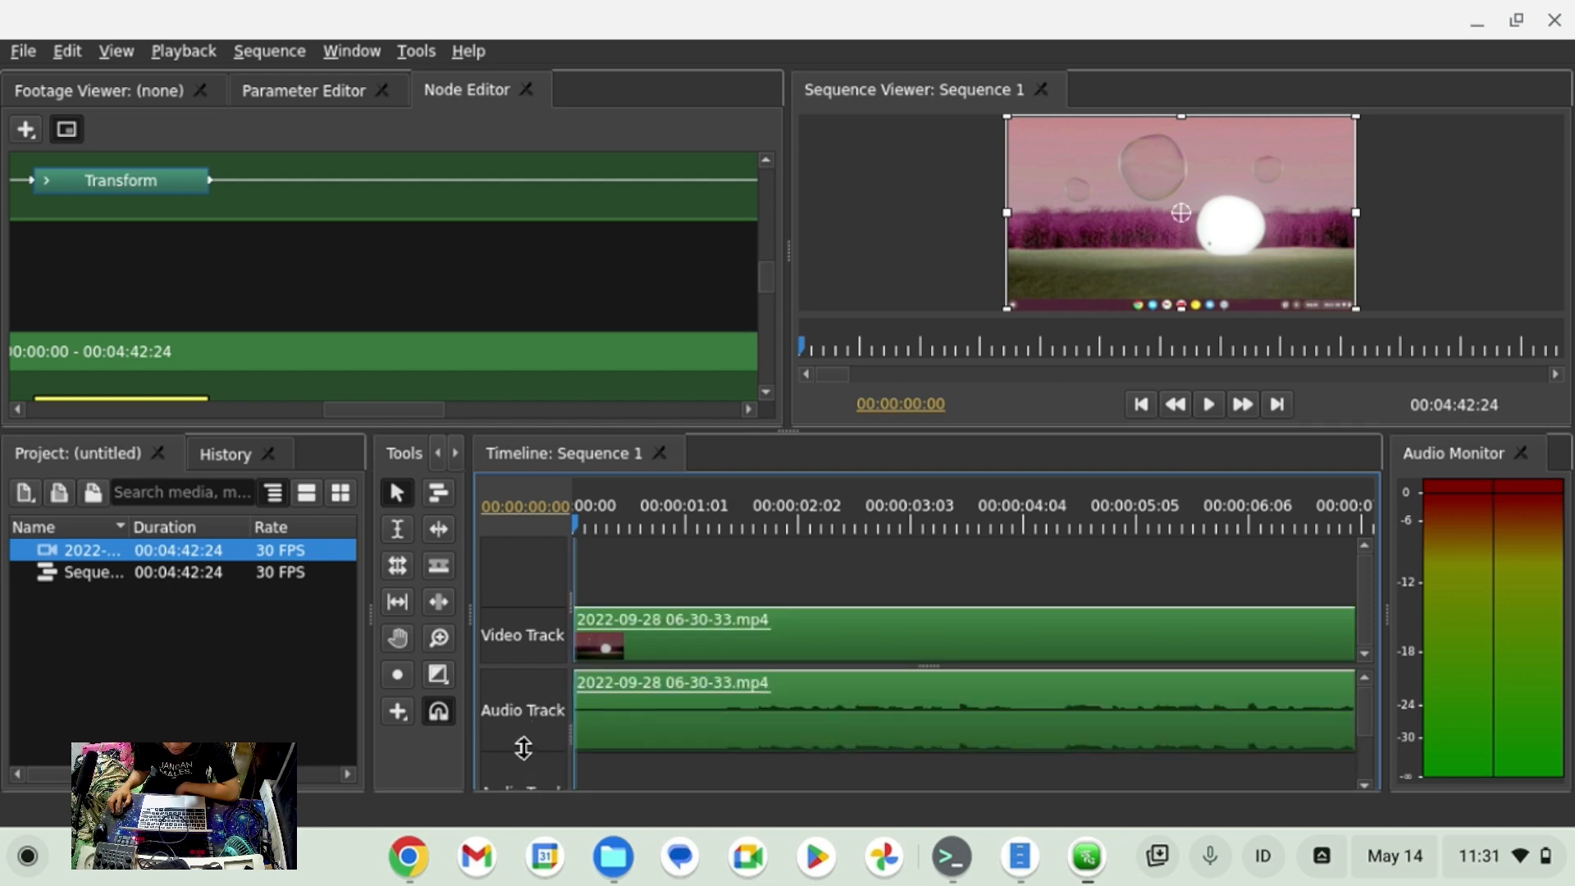
mouse_move(523, 748)
left_mouse_down()
mouse_move(527, 687)
mouse_move(534, 739)
left_mouse_up()
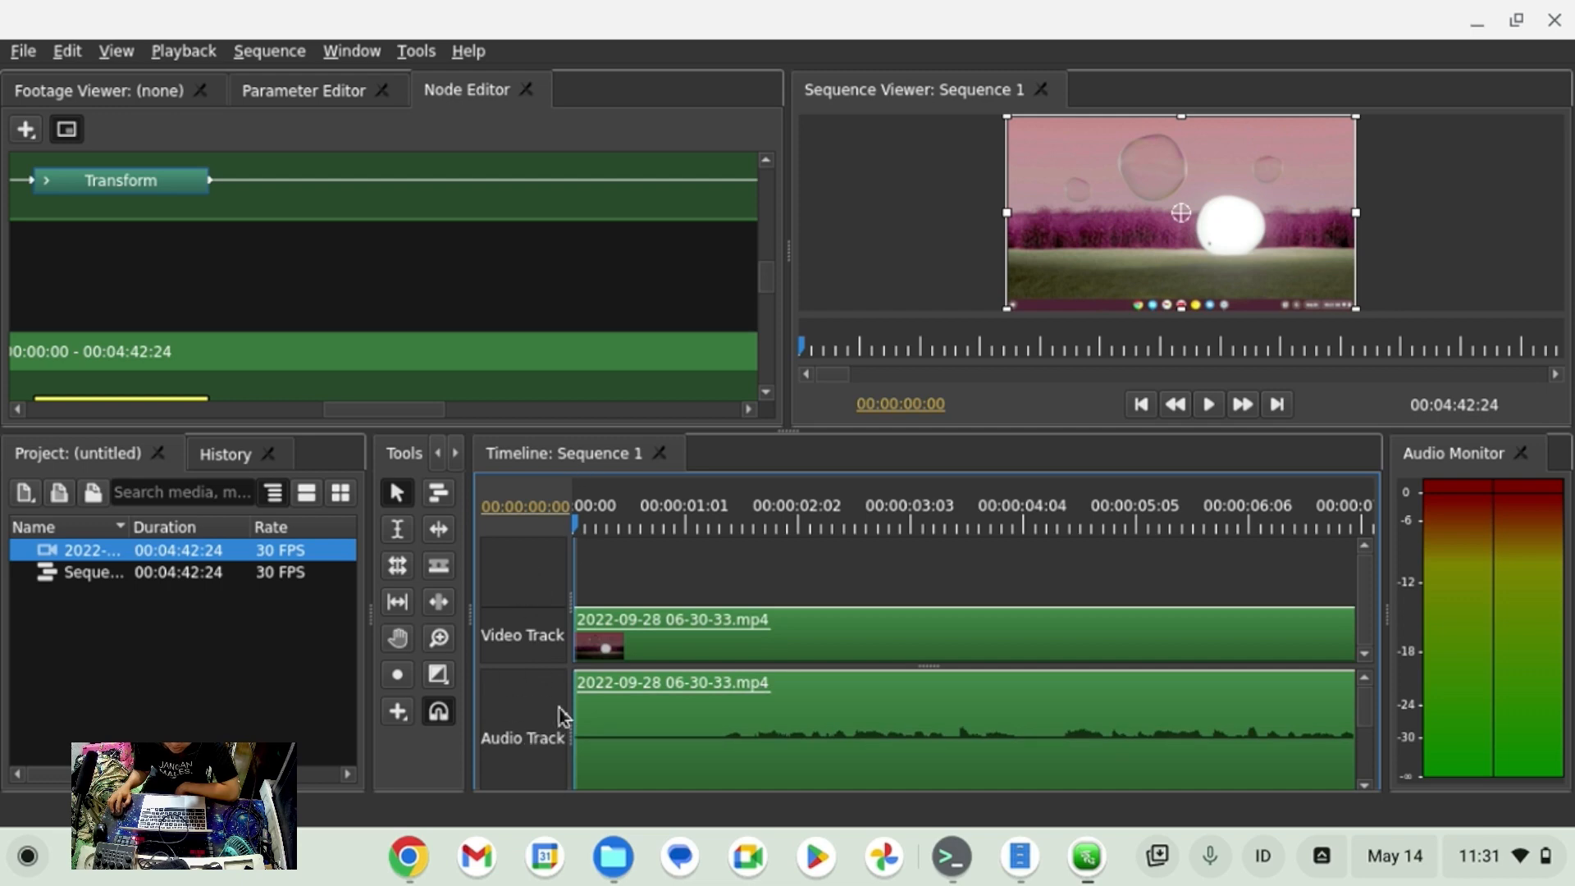
left_click(181, 186)
left_click(26, 129)
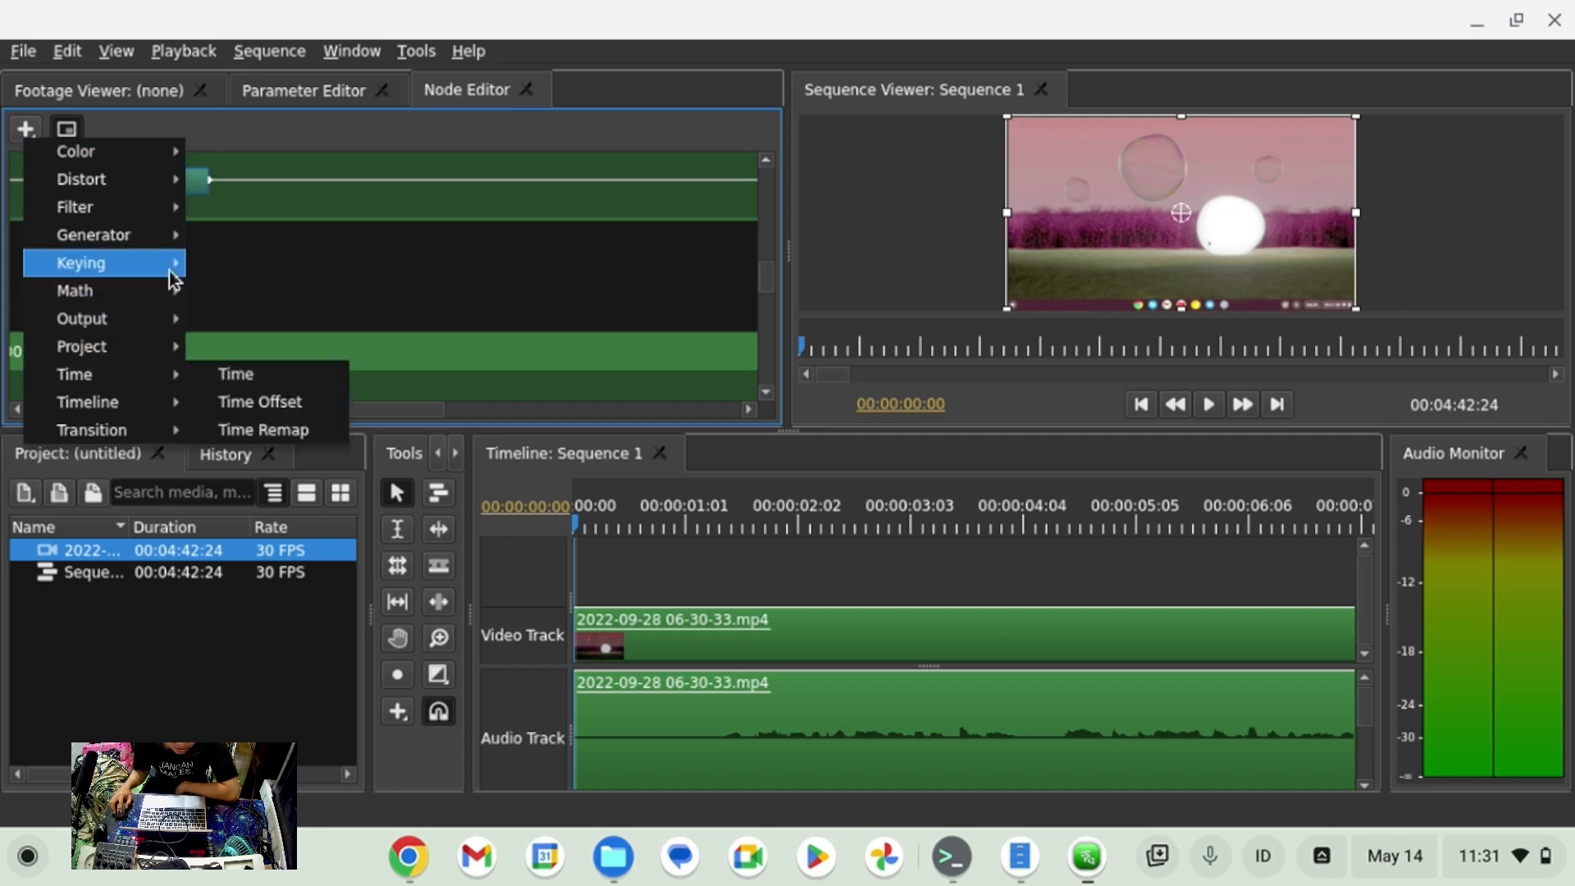
mouse_move(155, 162)
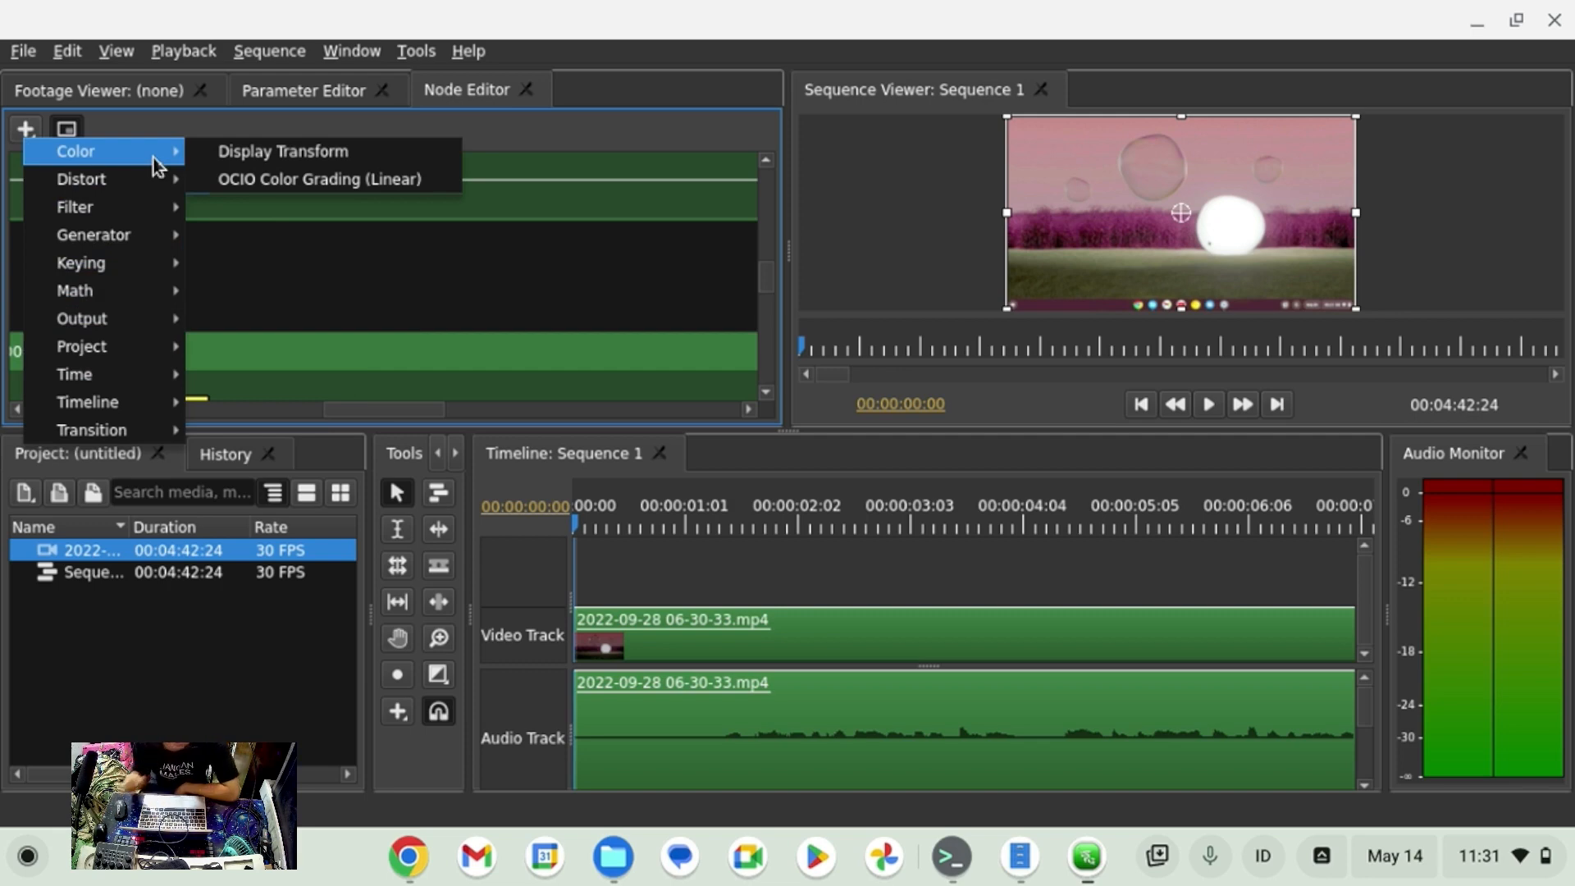
left_click(638, 646)
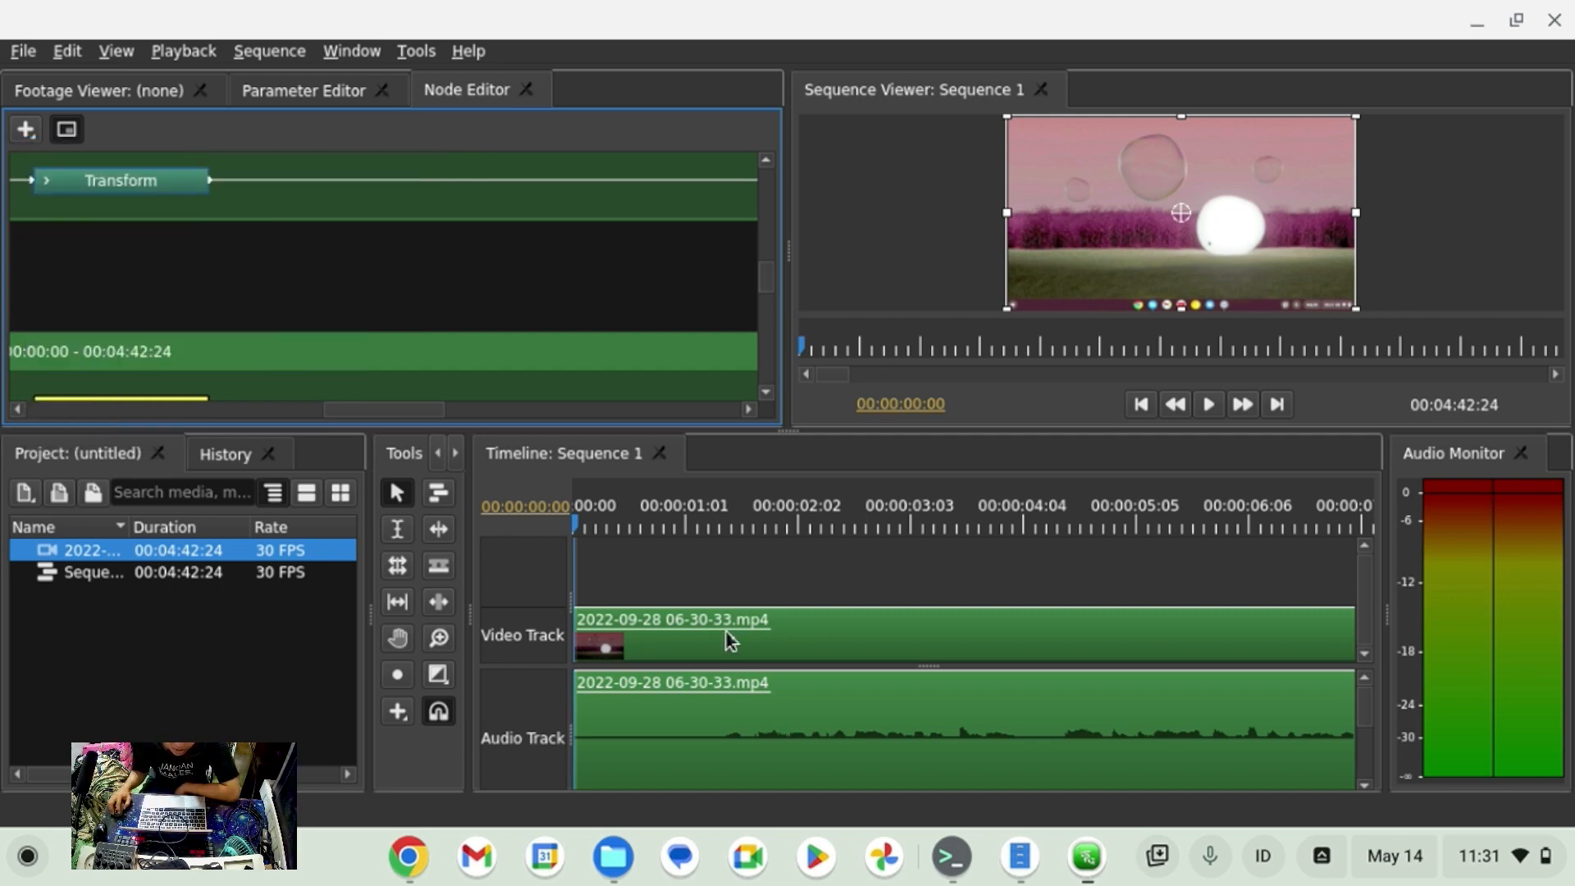
right_click(809, 640)
left_click(408, 44)
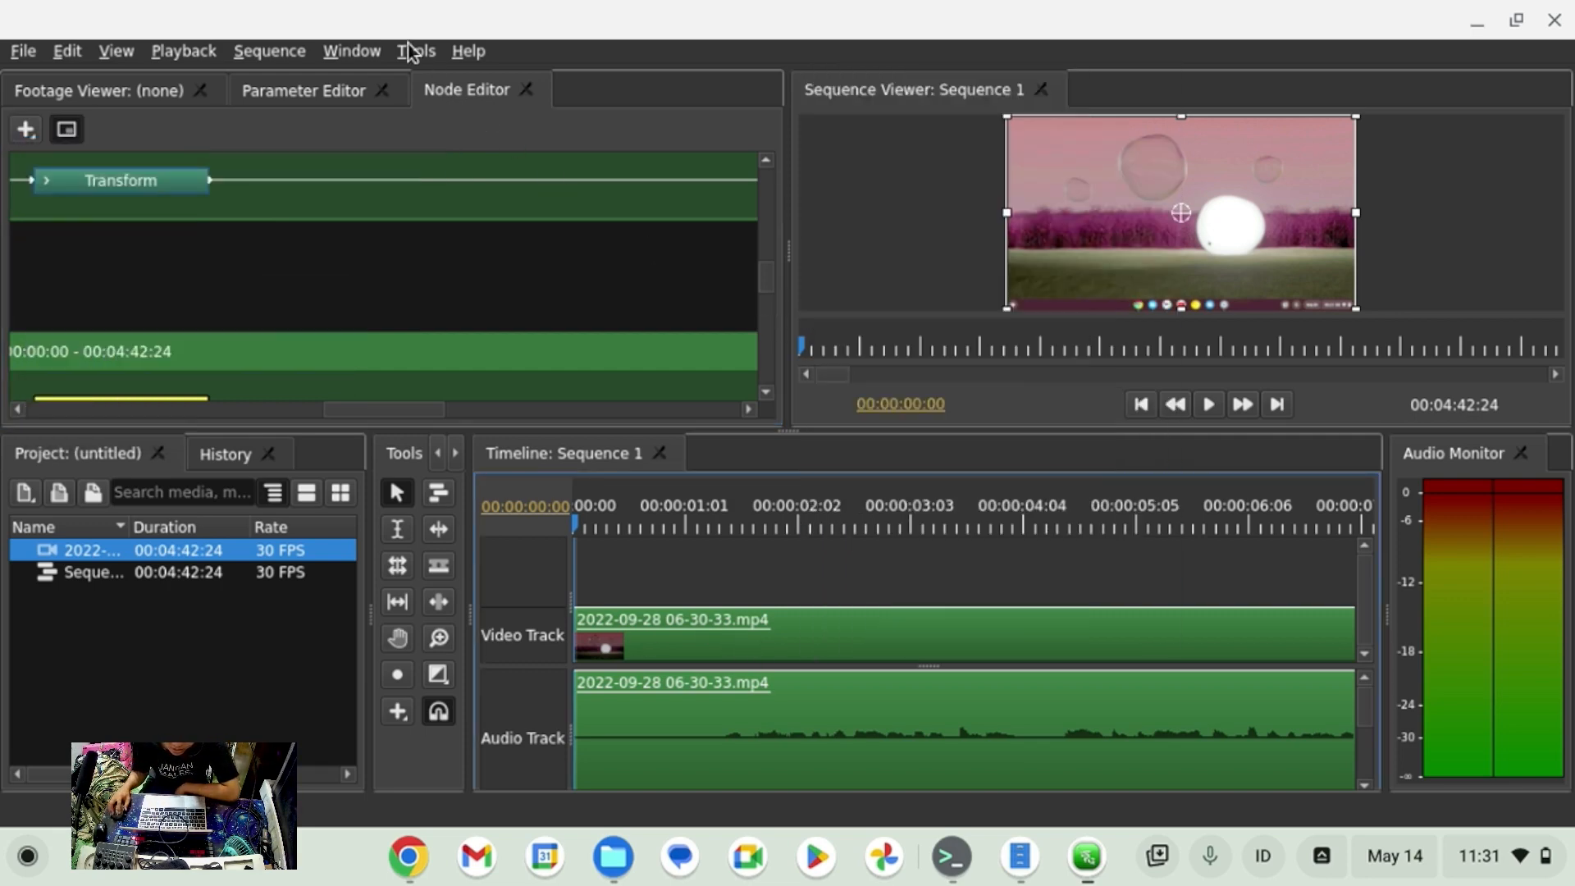
Open the media export settings for the sequence and review the available output formats.
left_click(410, 50)
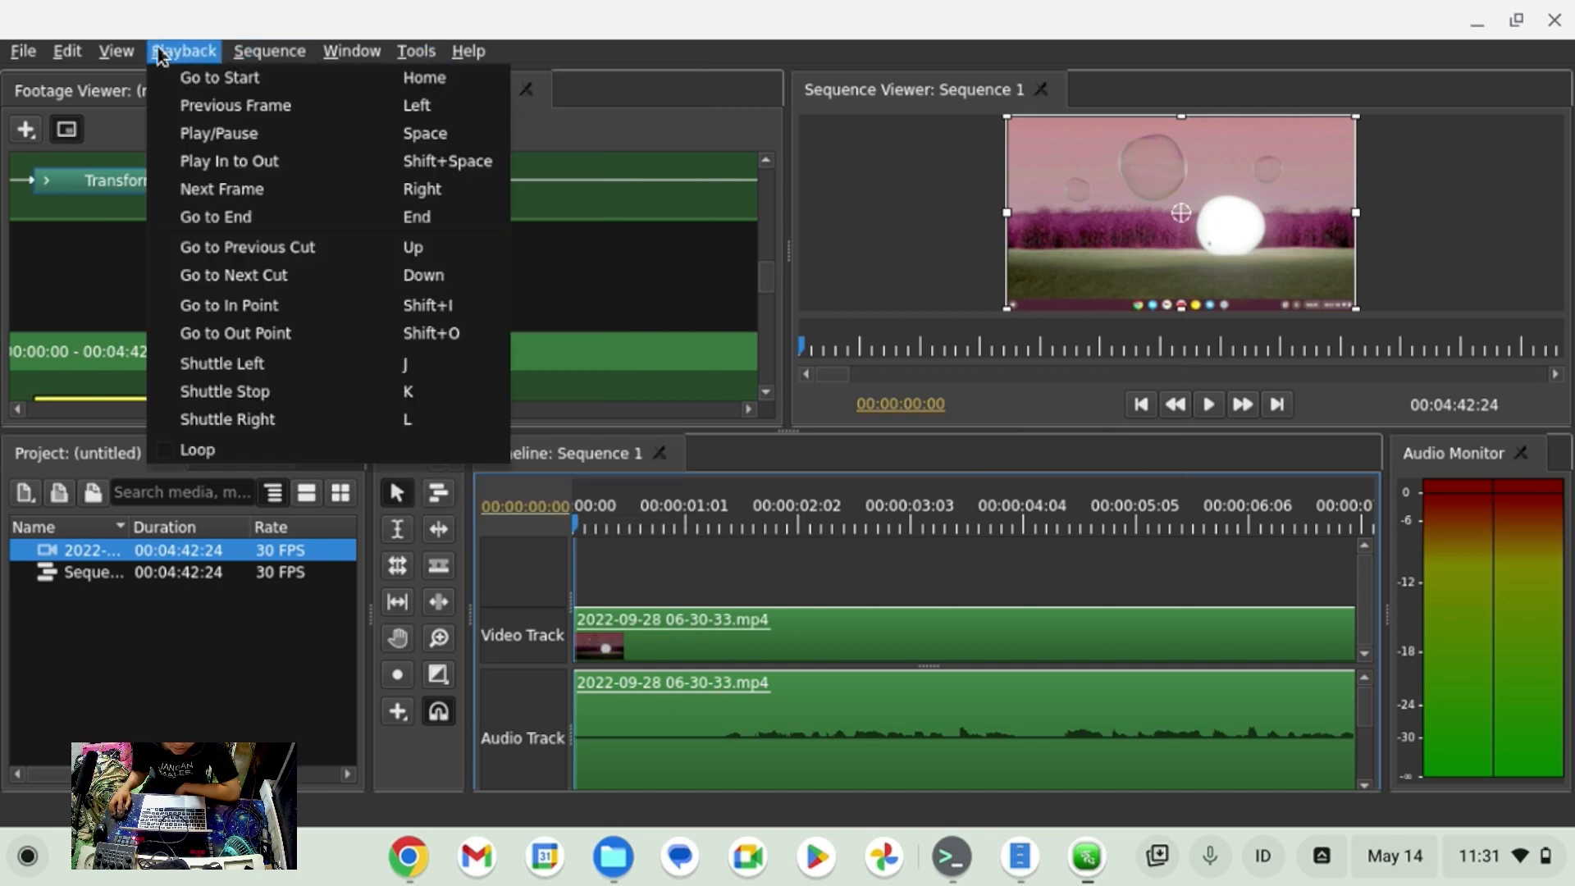
mouse_move(25, 59)
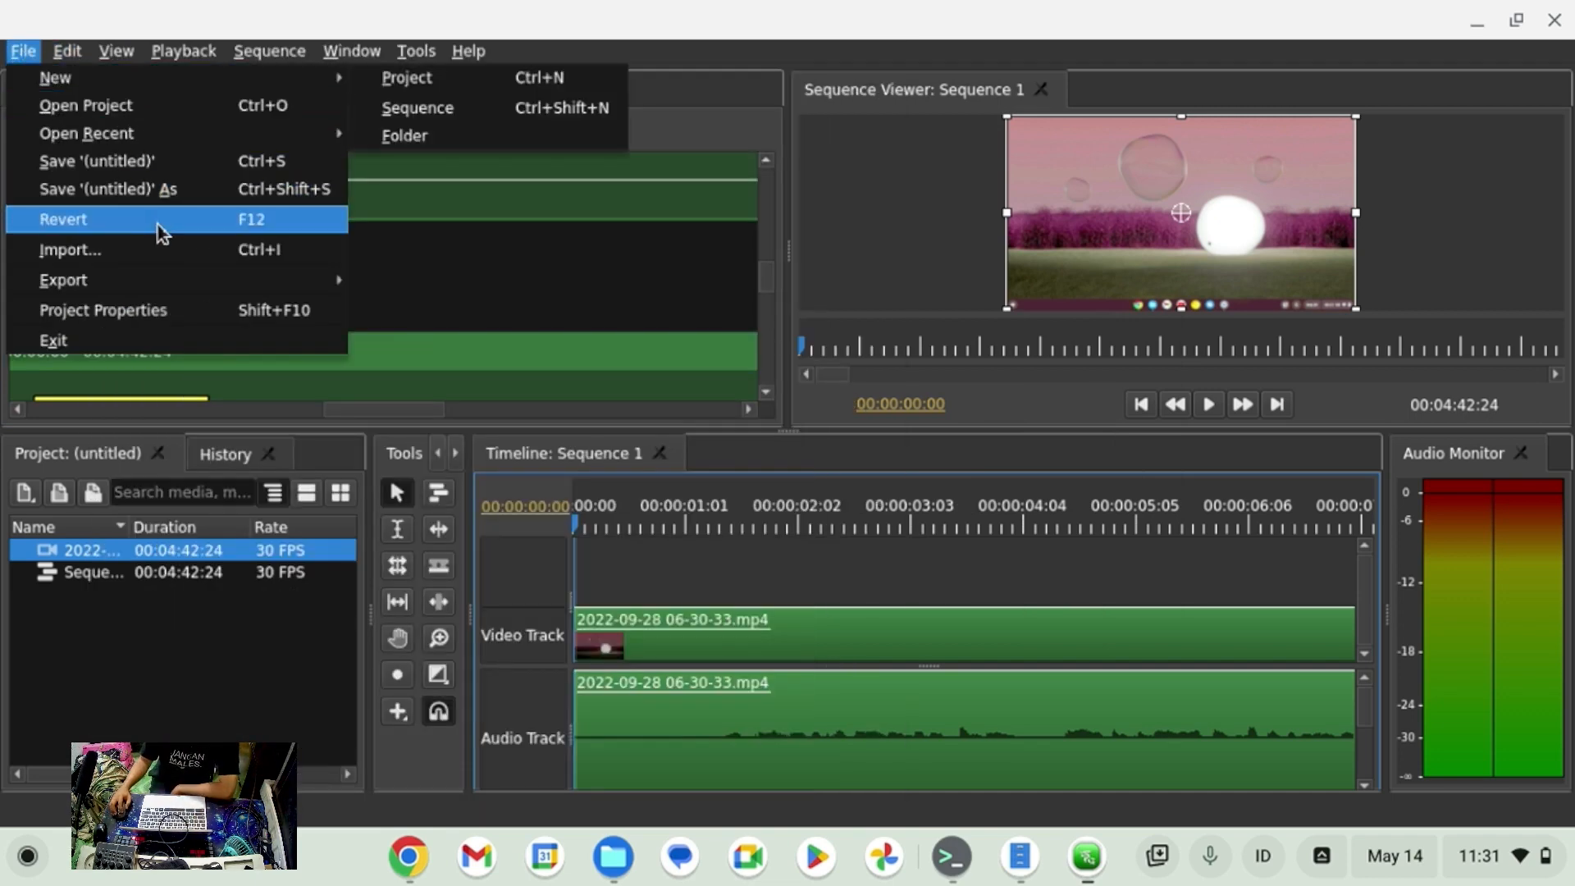
mouse_move(190, 278)
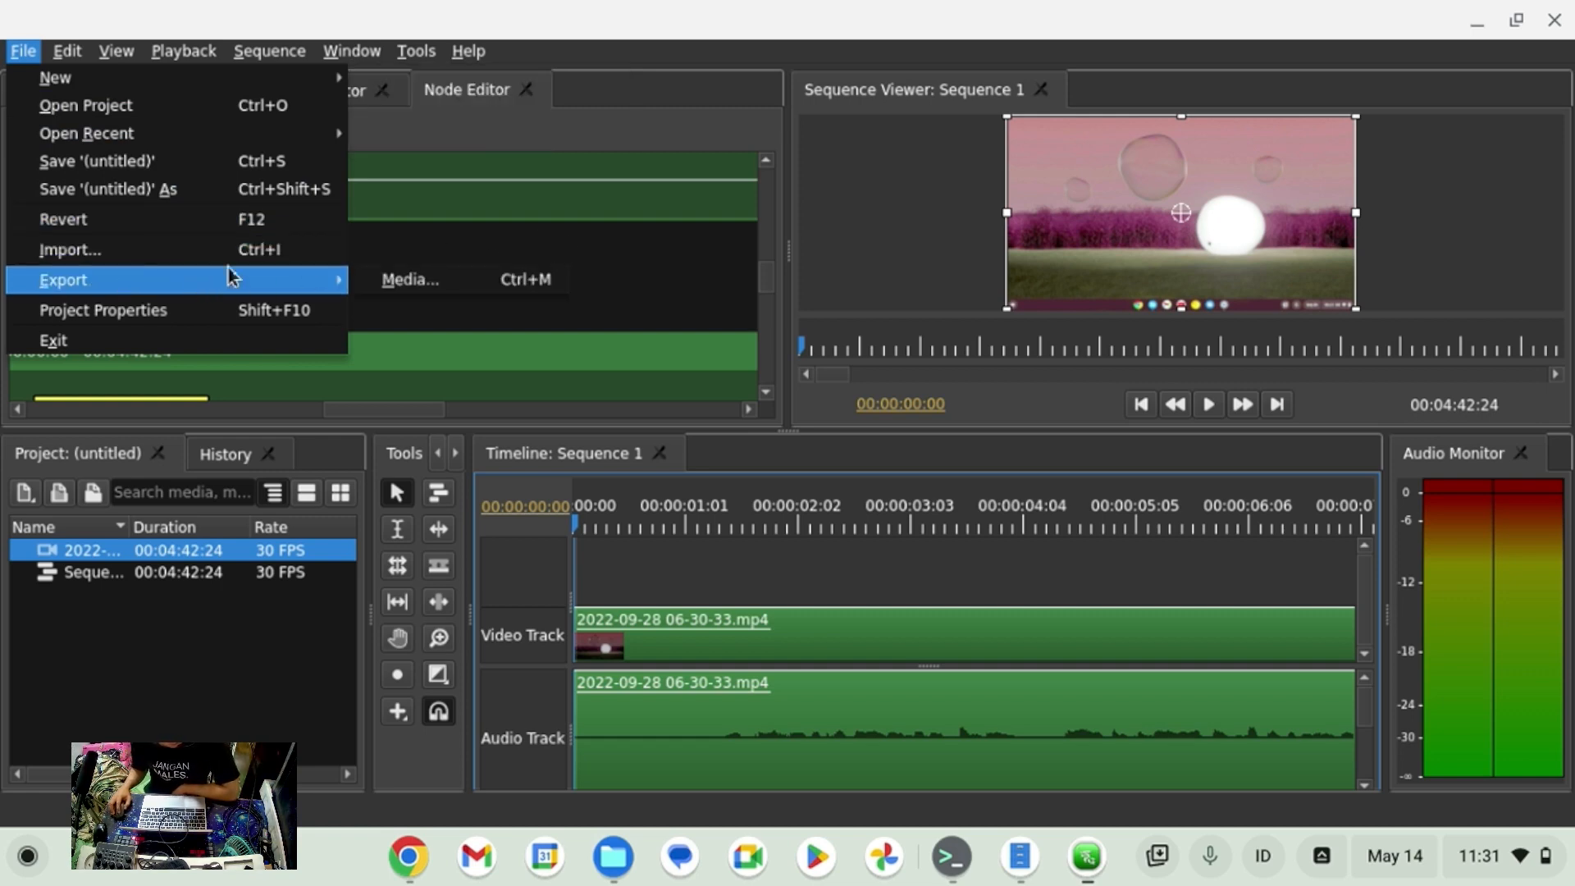
left_click(417, 283)
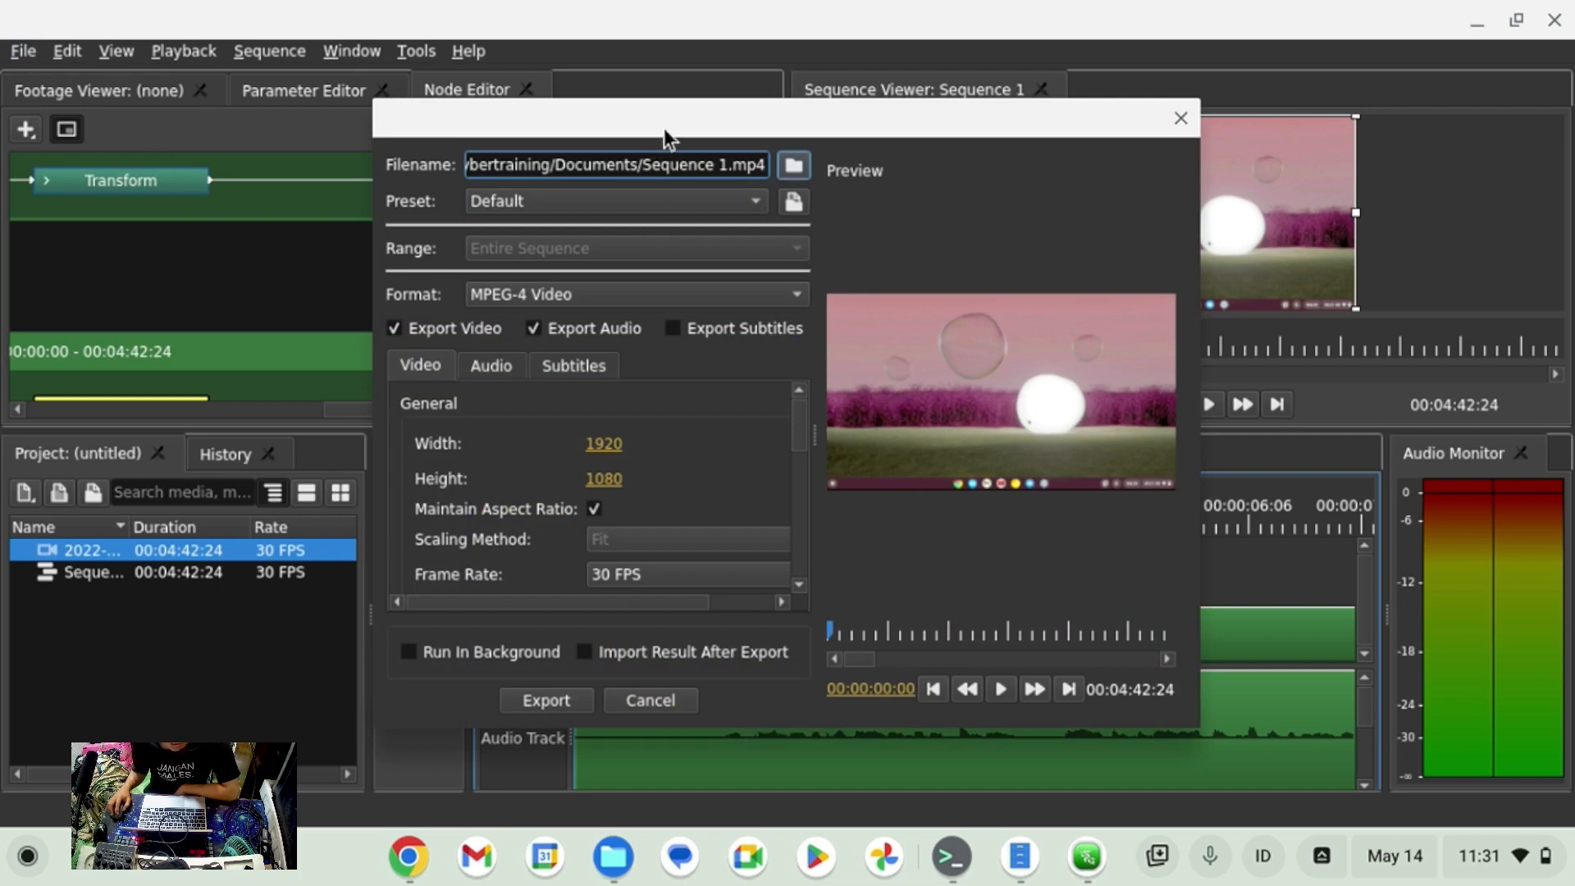
left_click_drag(664, 132, 623, 71)
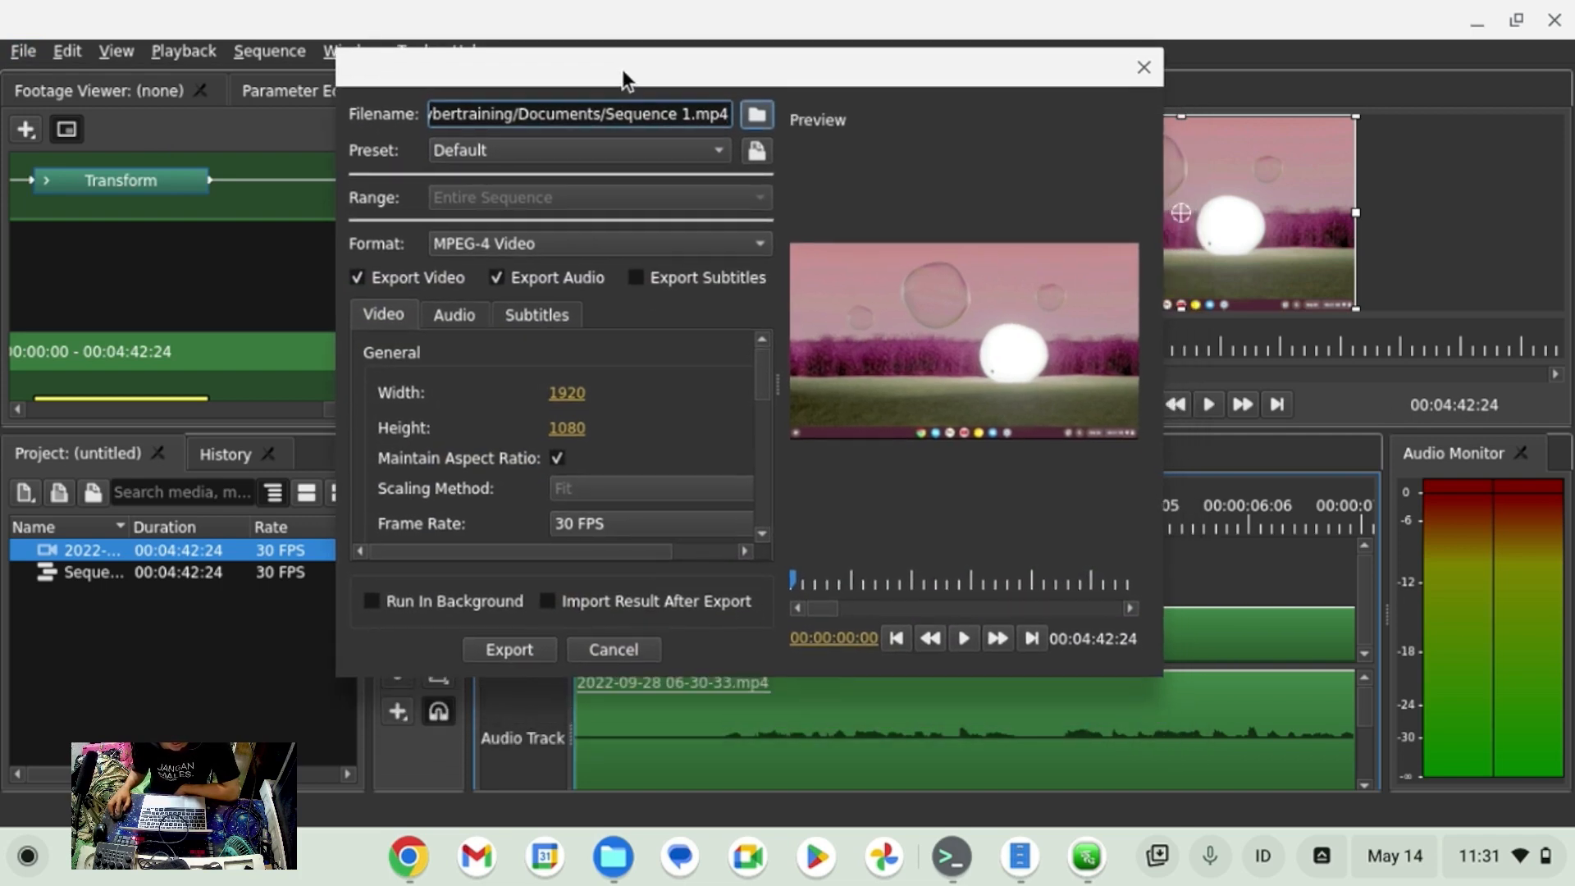
left_click(569, 256)
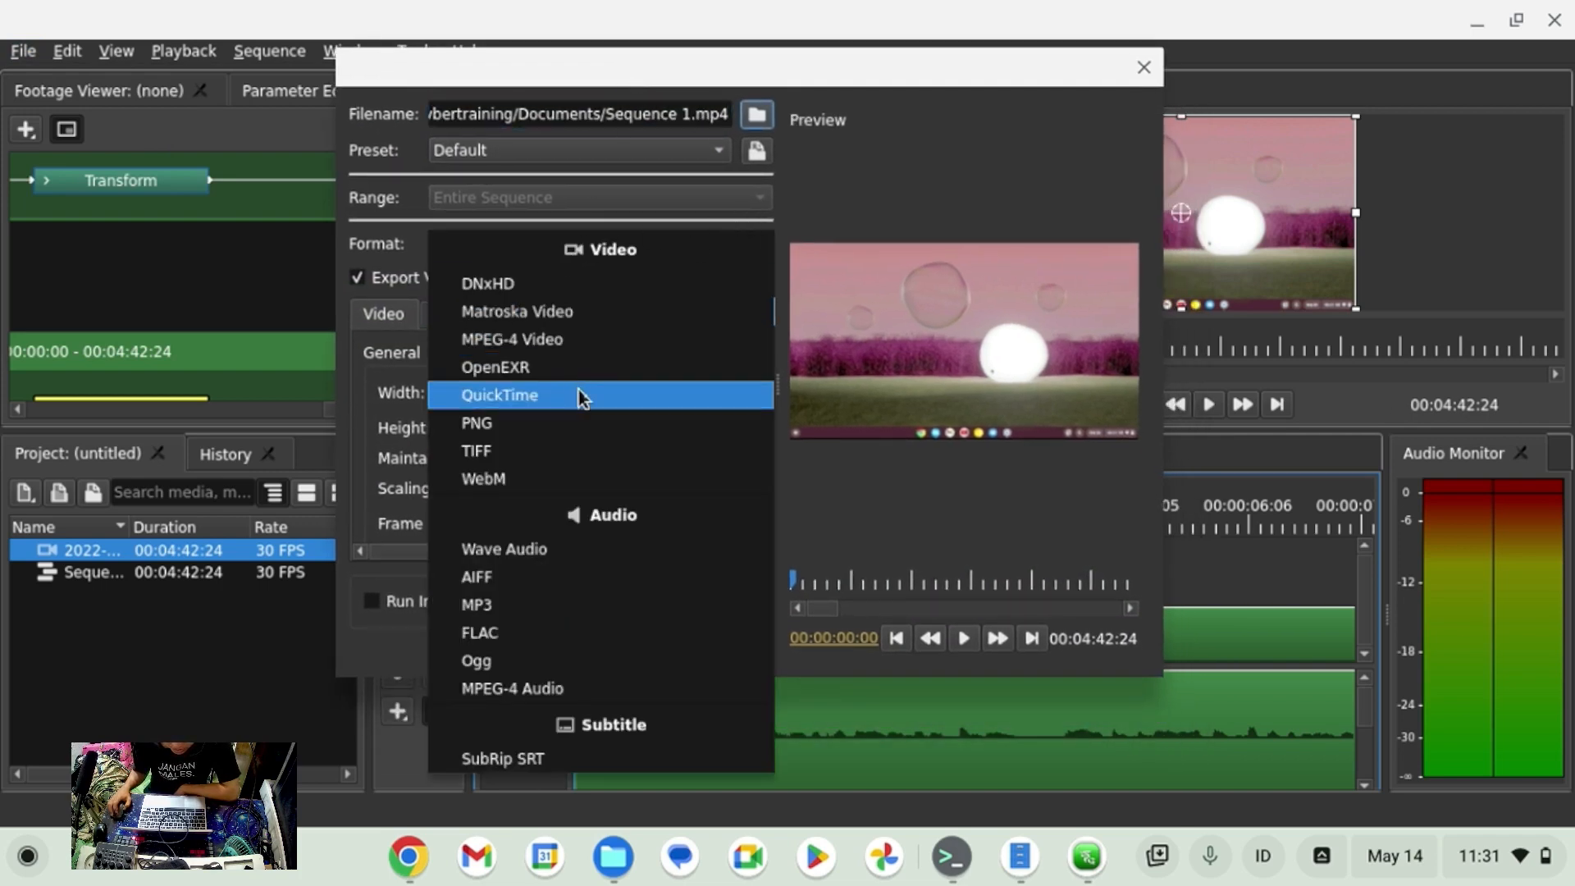
left_click(825, 171)
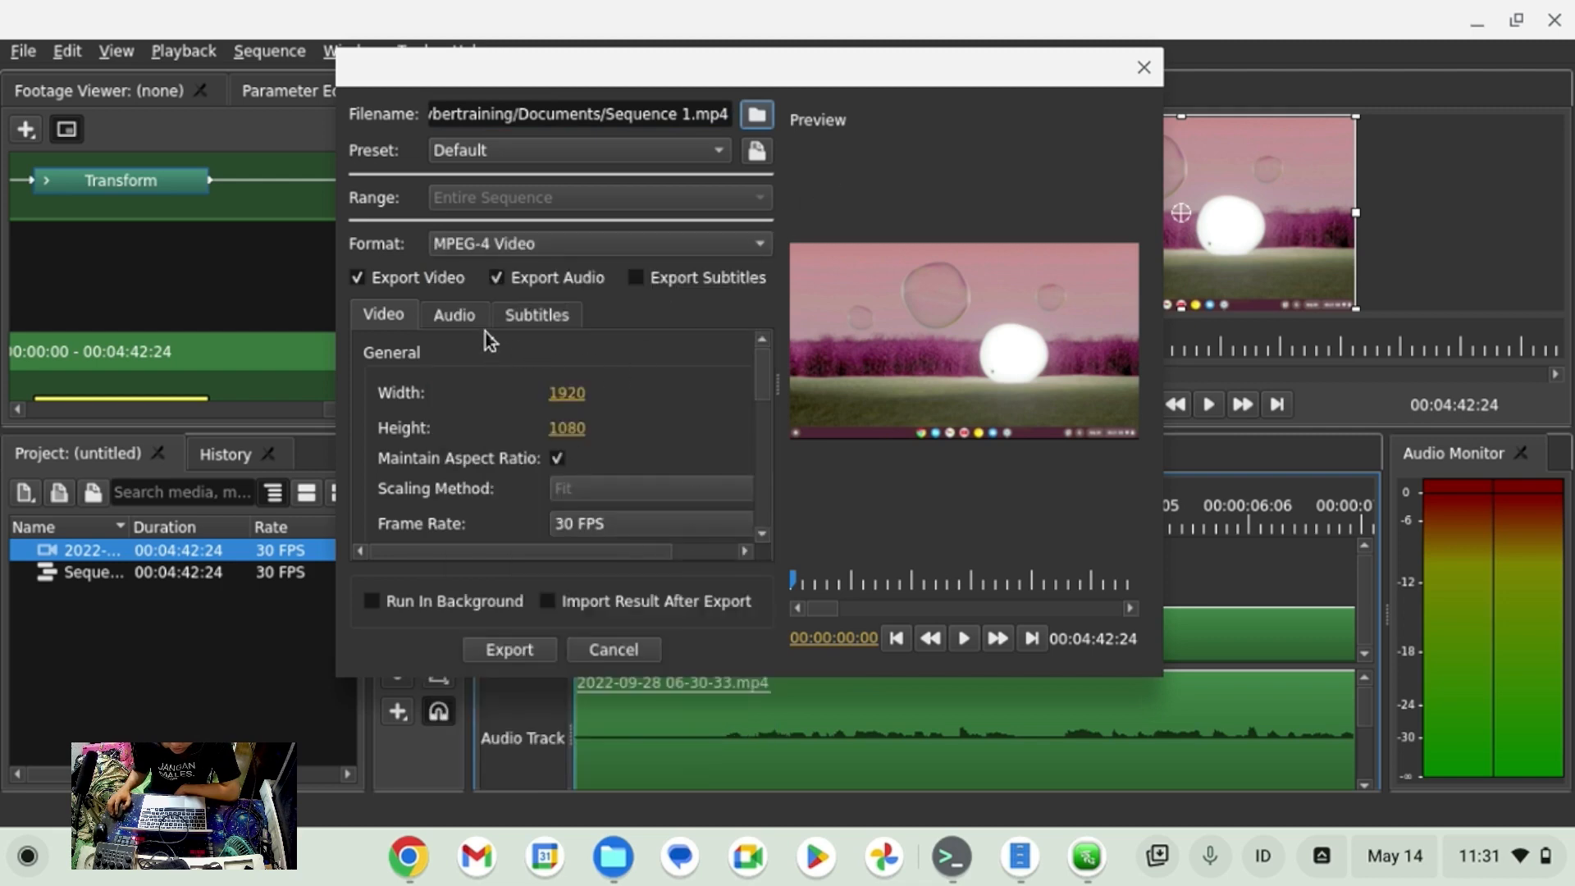
Review the video, audio and subtitle settings of the sequence export.
left_click(467, 316)
left_click(516, 322)
left_click(461, 318)
left_click(402, 325)
scroll(503, 427, "down", 5)
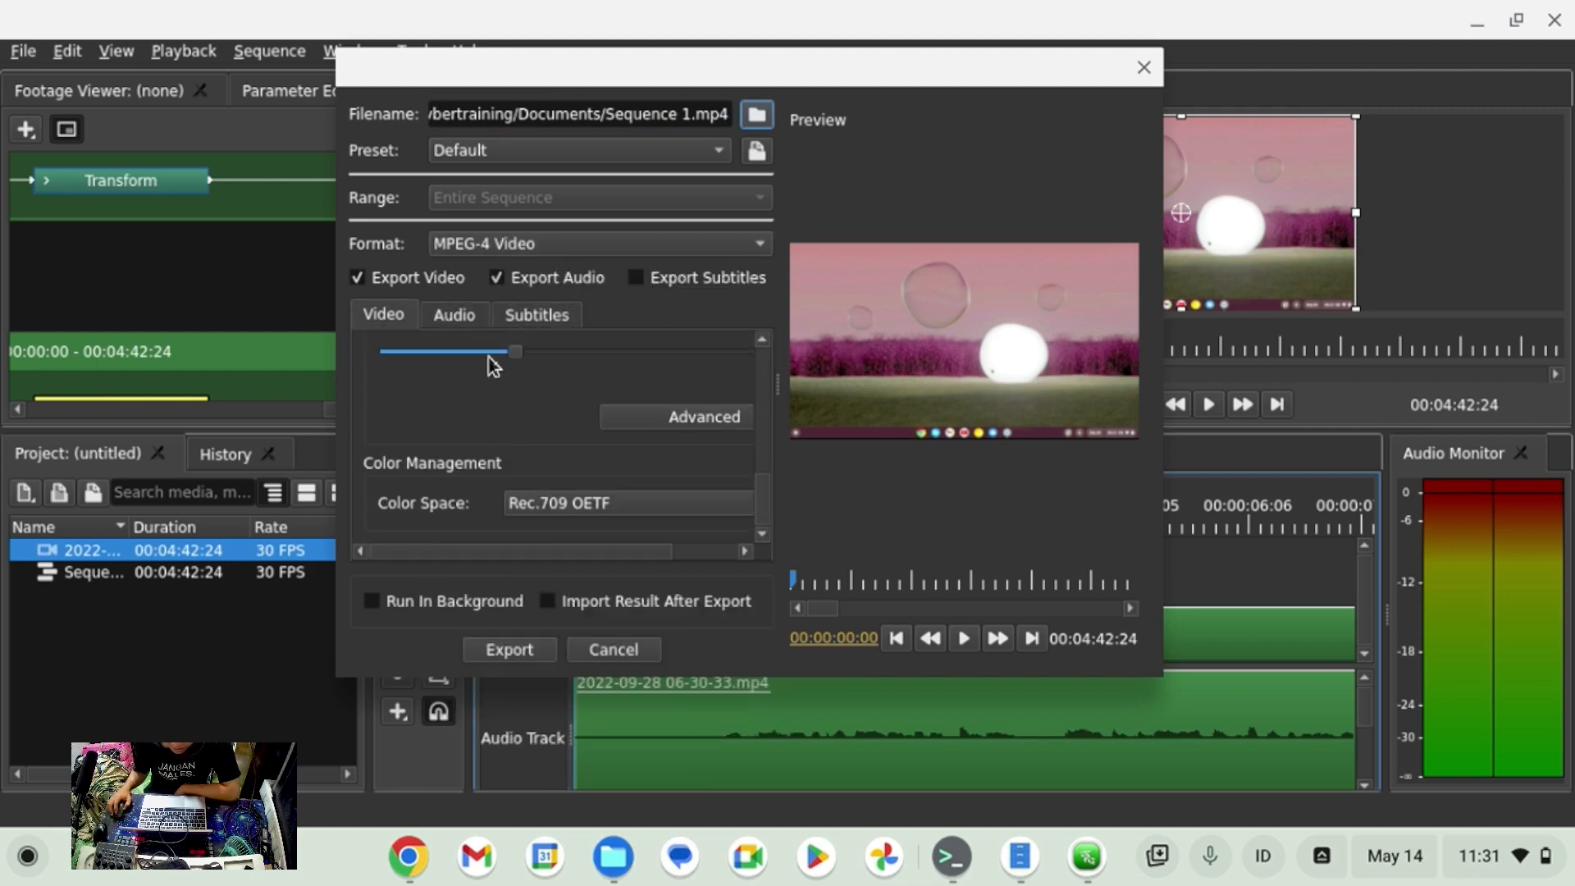
left_click(525, 324)
left_click(453, 316)
left_click(383, 315)
Try the Target Bit Rate and Target File Size compression methods for the video export and compare their options.
left_click(624, 349)
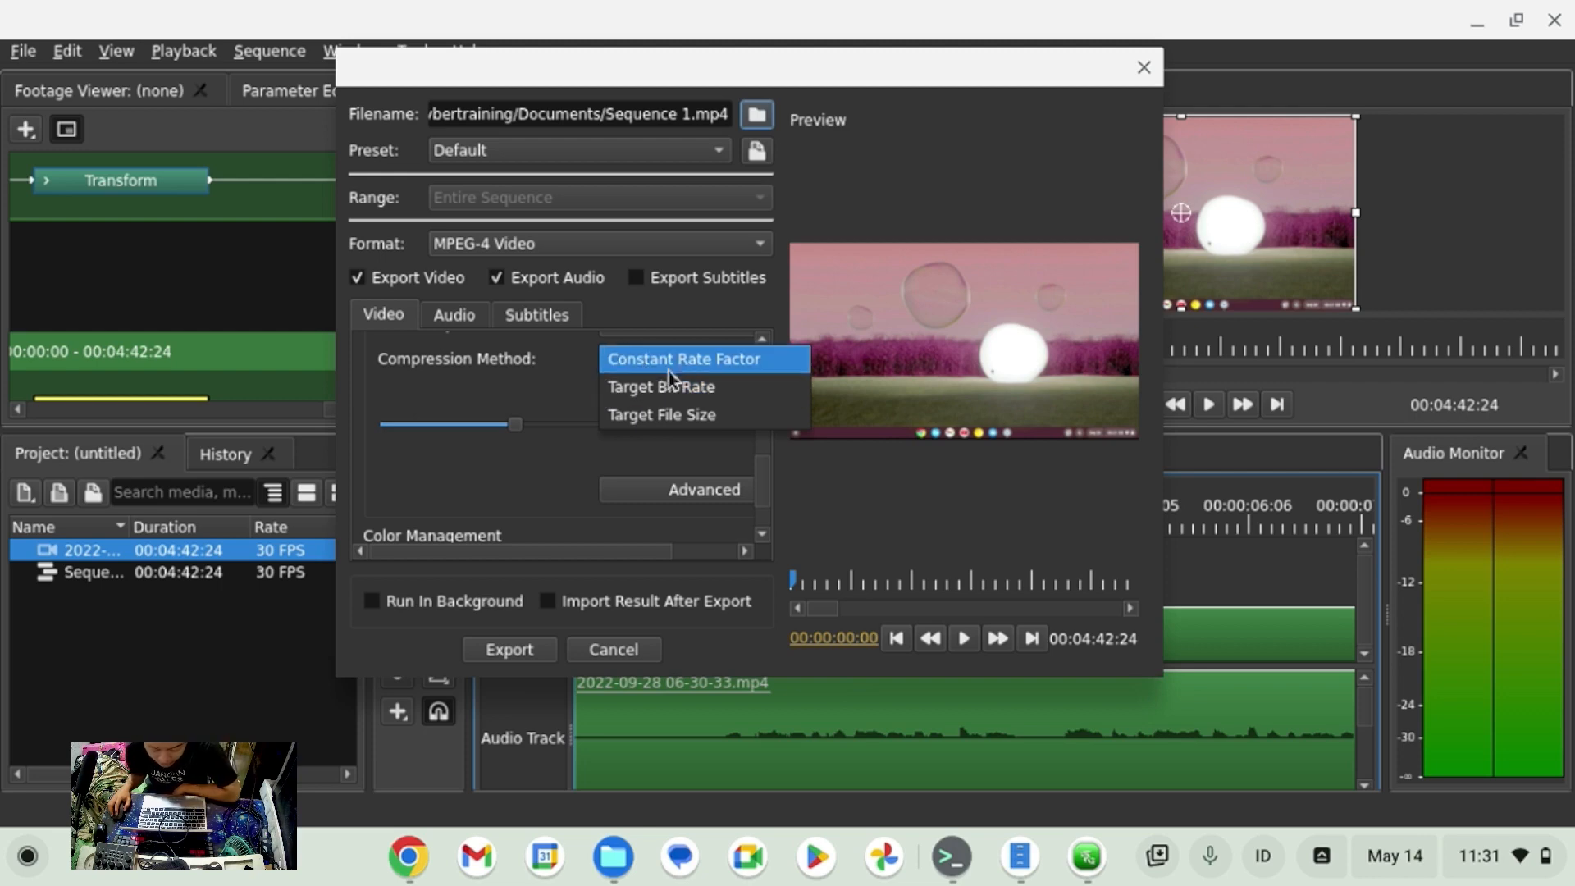
left_click(697, 388)
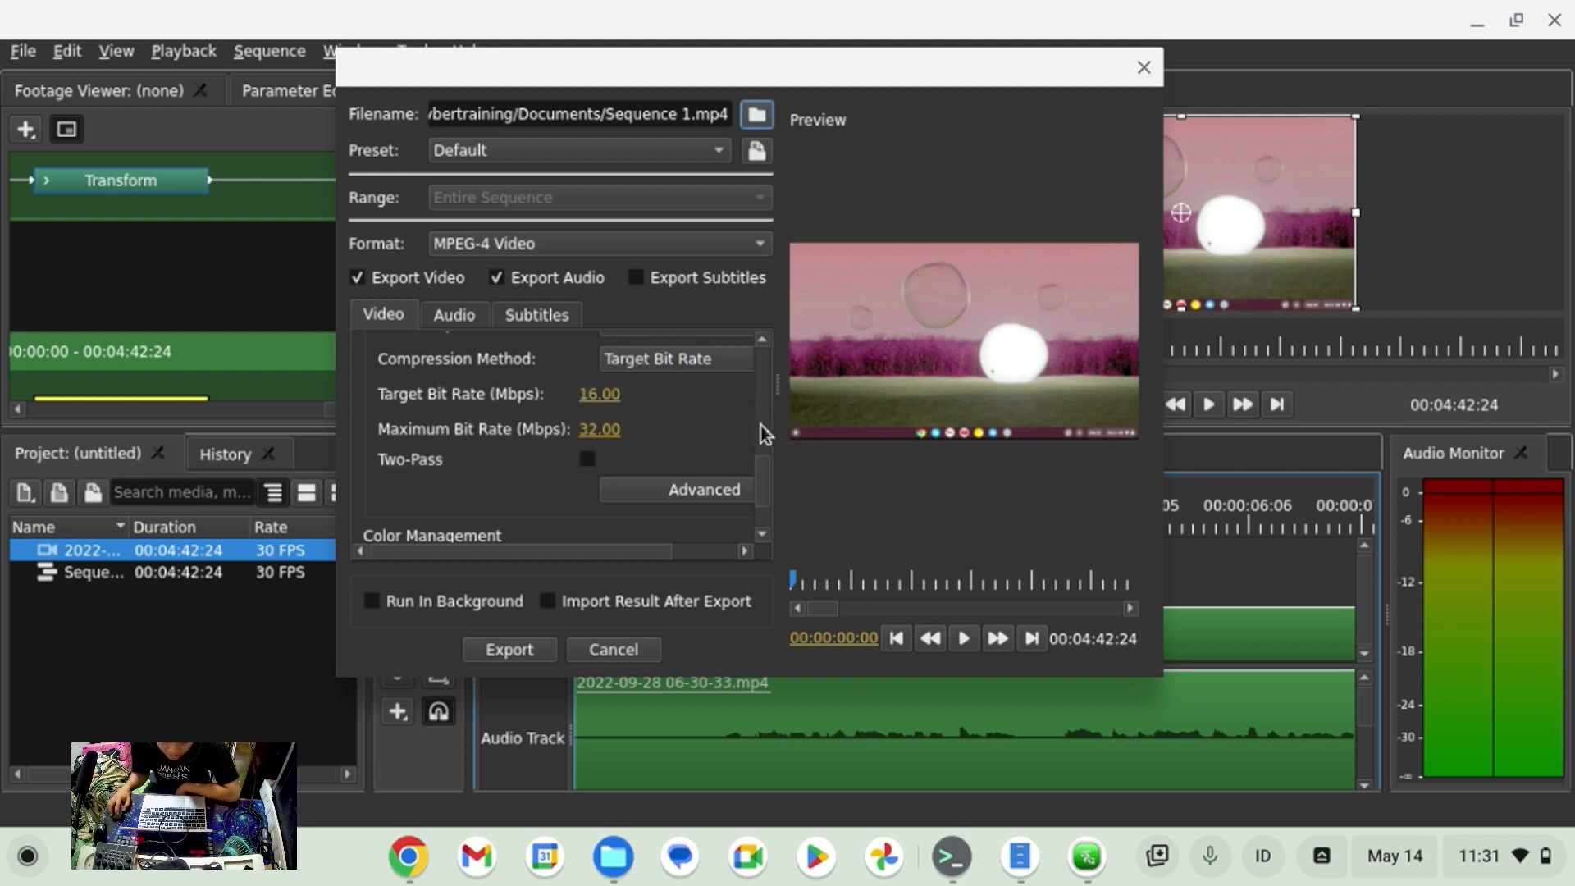
left_click(702, 360)
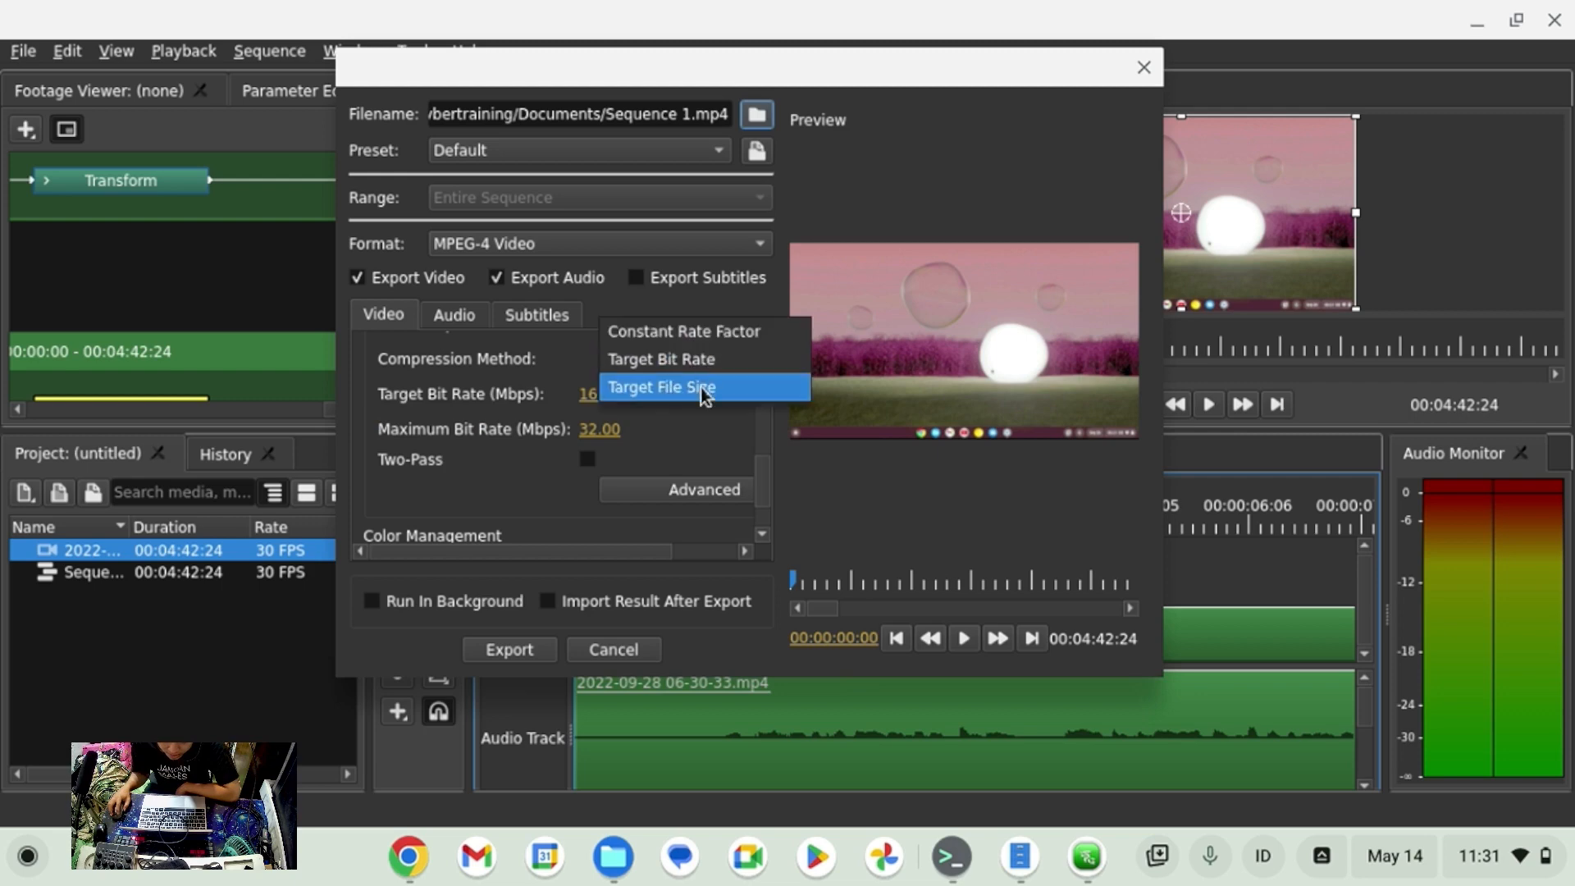
left_click(702, 389)
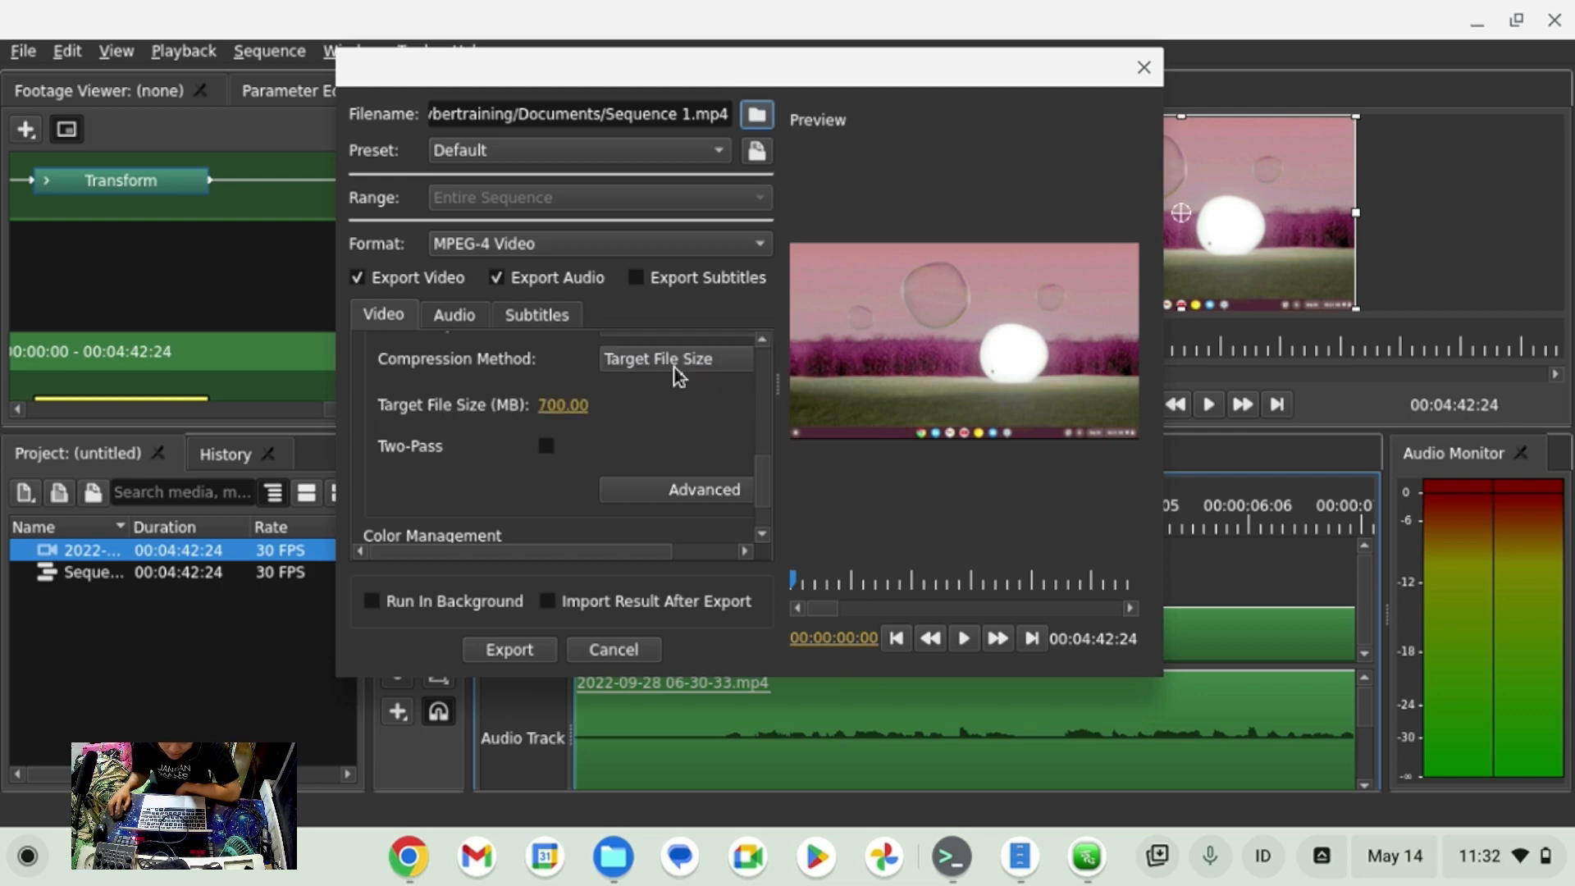
left_click(678, 376)
left_click(677, 330)
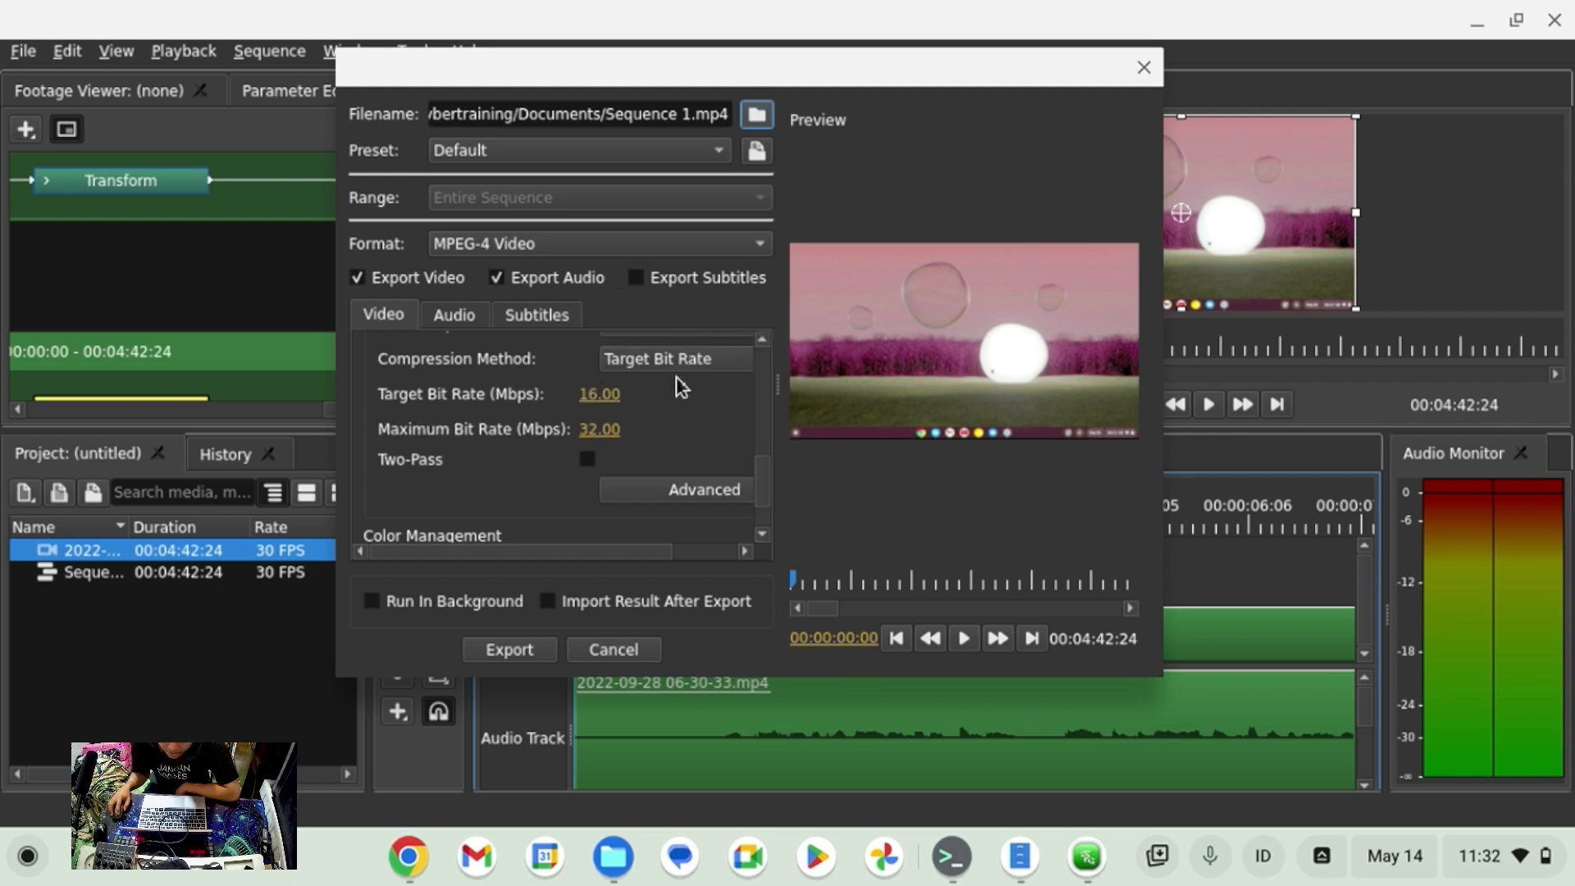
left_click(686, 365)
left_click(683, 388)
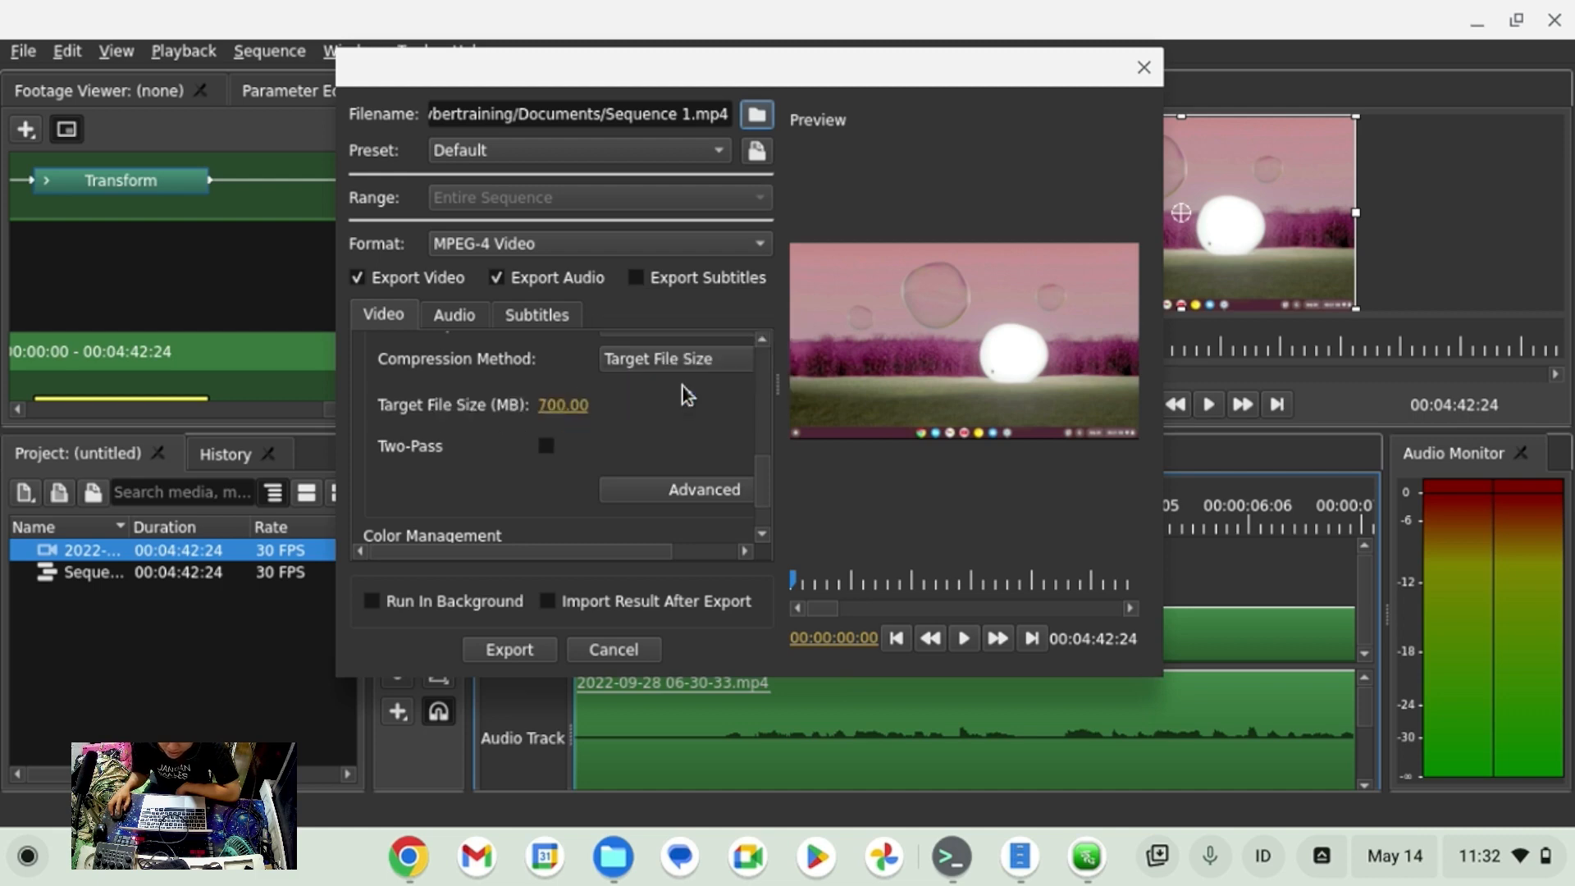
Try a target file size of 273 MB for the export, and switch the compression method back to Target Bit Rate.
left_click(694, 360)
left_click(697, 361)
left_click_drag(561, 407, 544, 408)
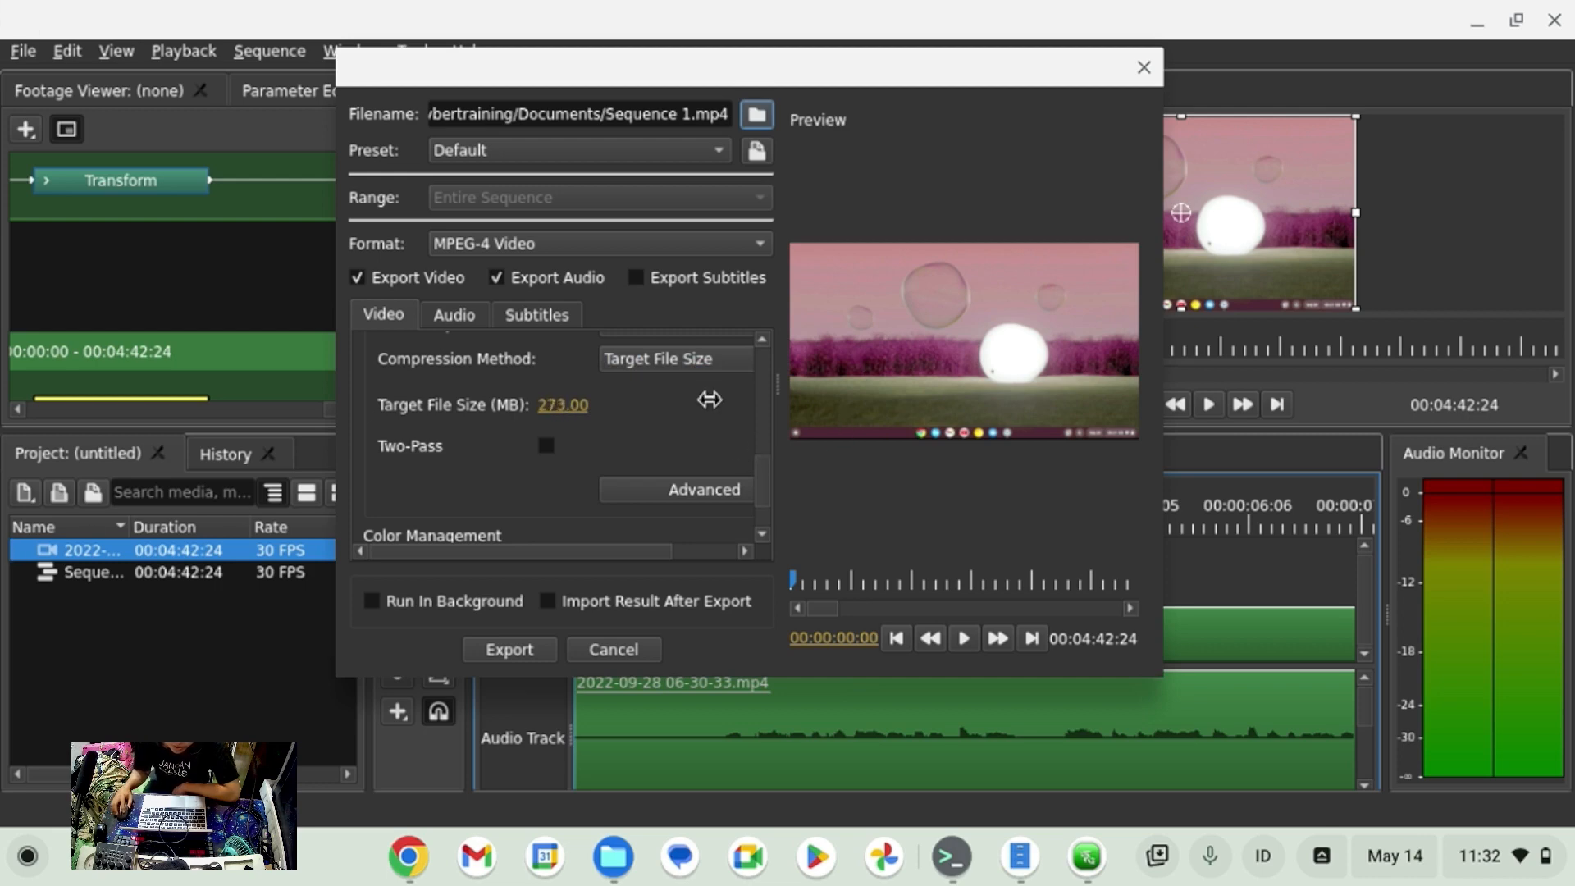
left_click(703, 361)
left_click(748, 333)
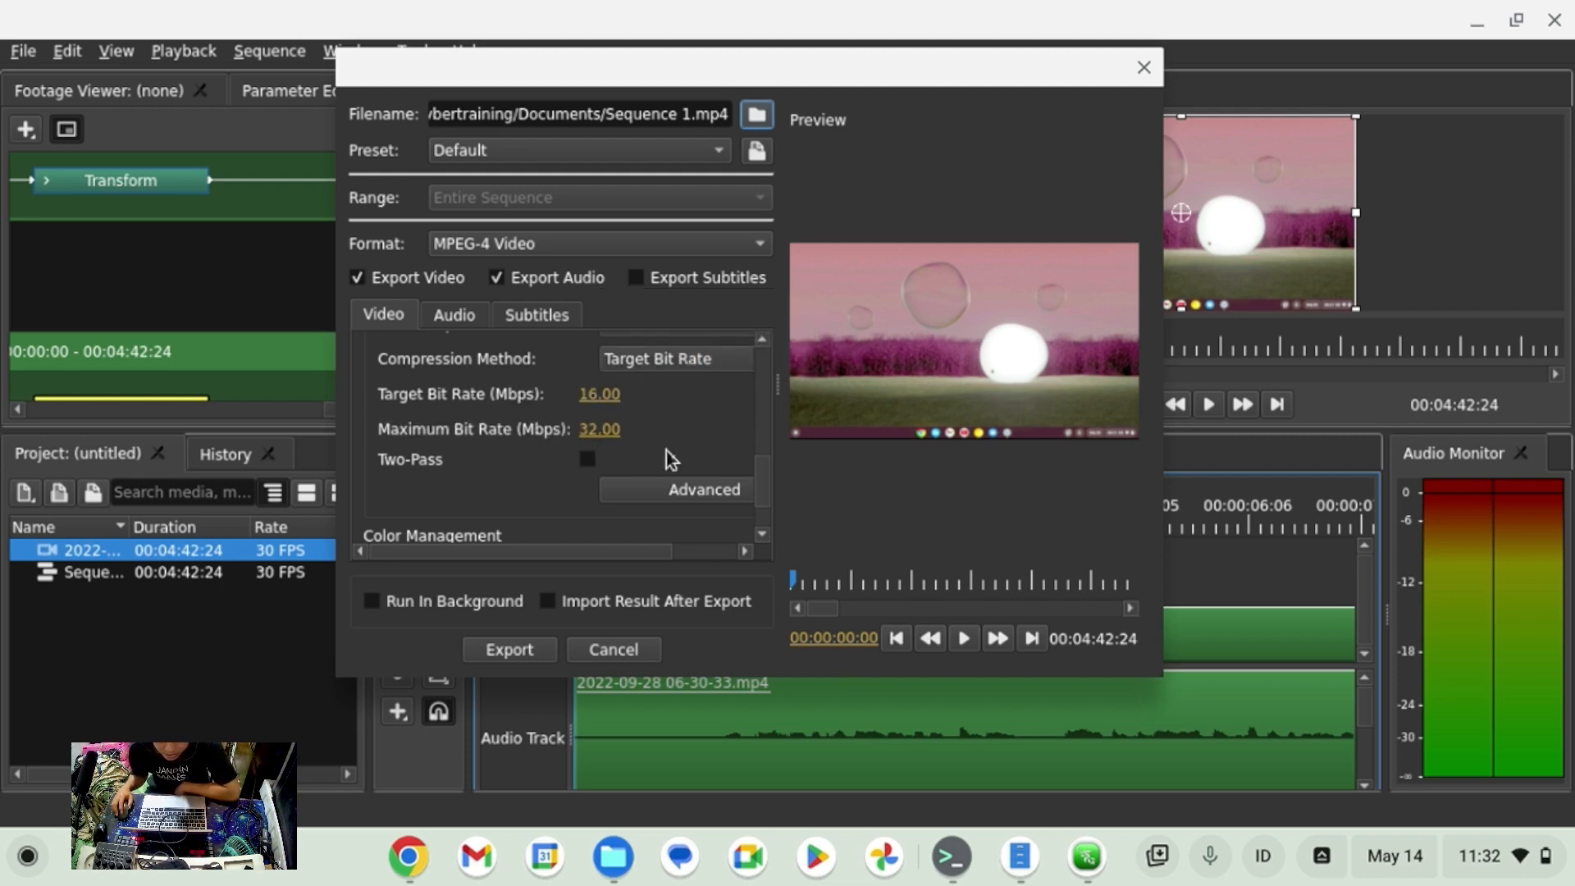
Inspect the advanced pixel format, YUV color range and thread options of the video export, and dismiss them without changes.
scroll(633, 426, "down", 1)
scroll(605, 397, "up", 2)
scroll(602, 401, "down", 1)
left_click(646, 497)
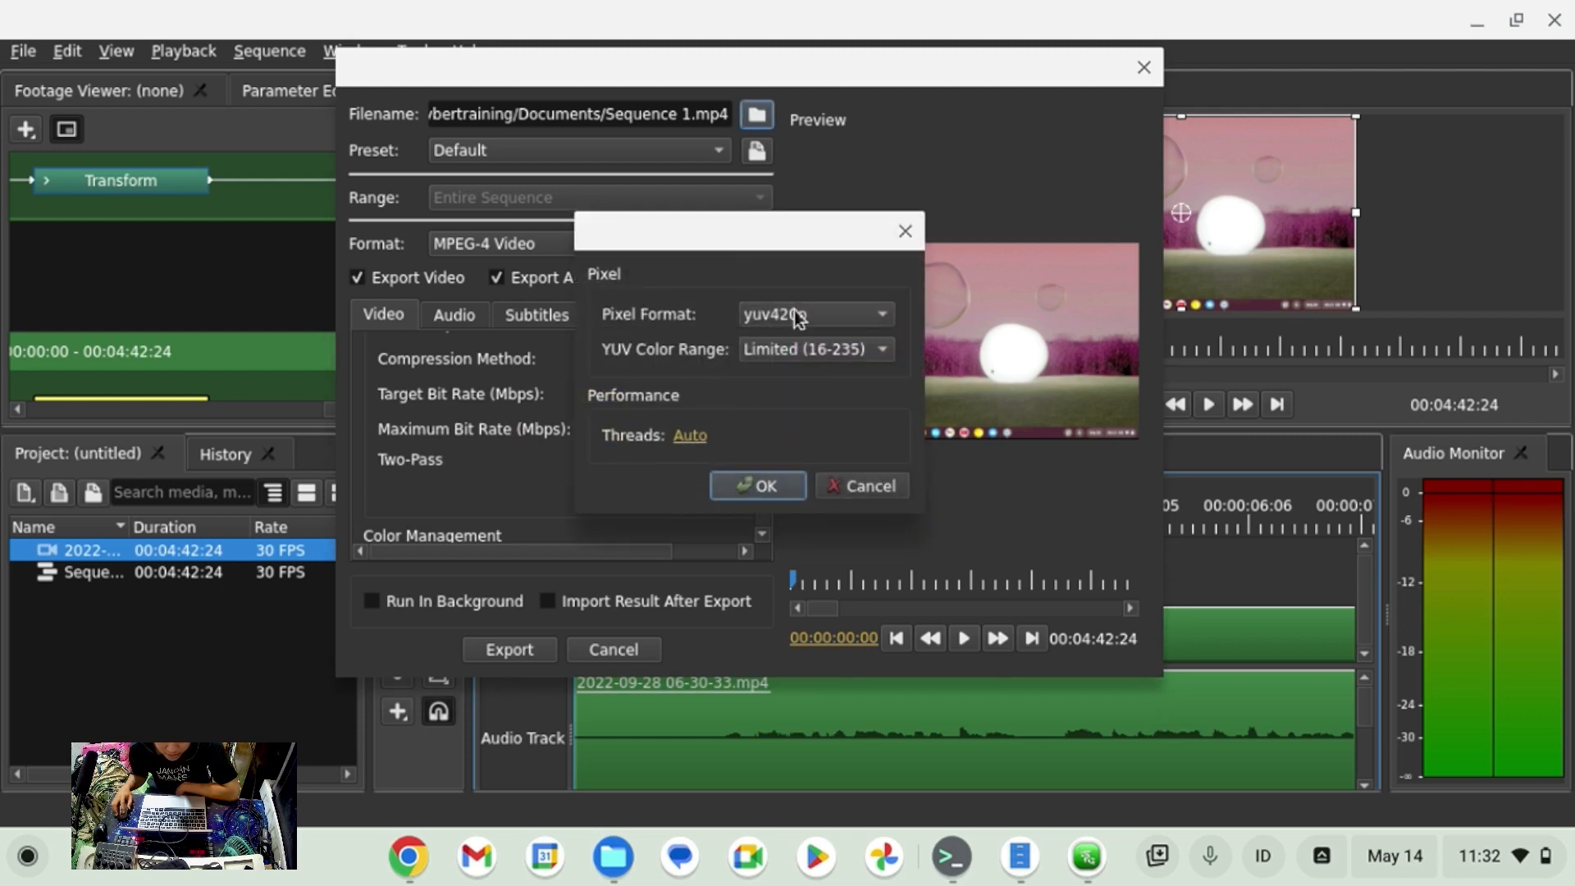
left_click(860, 483)
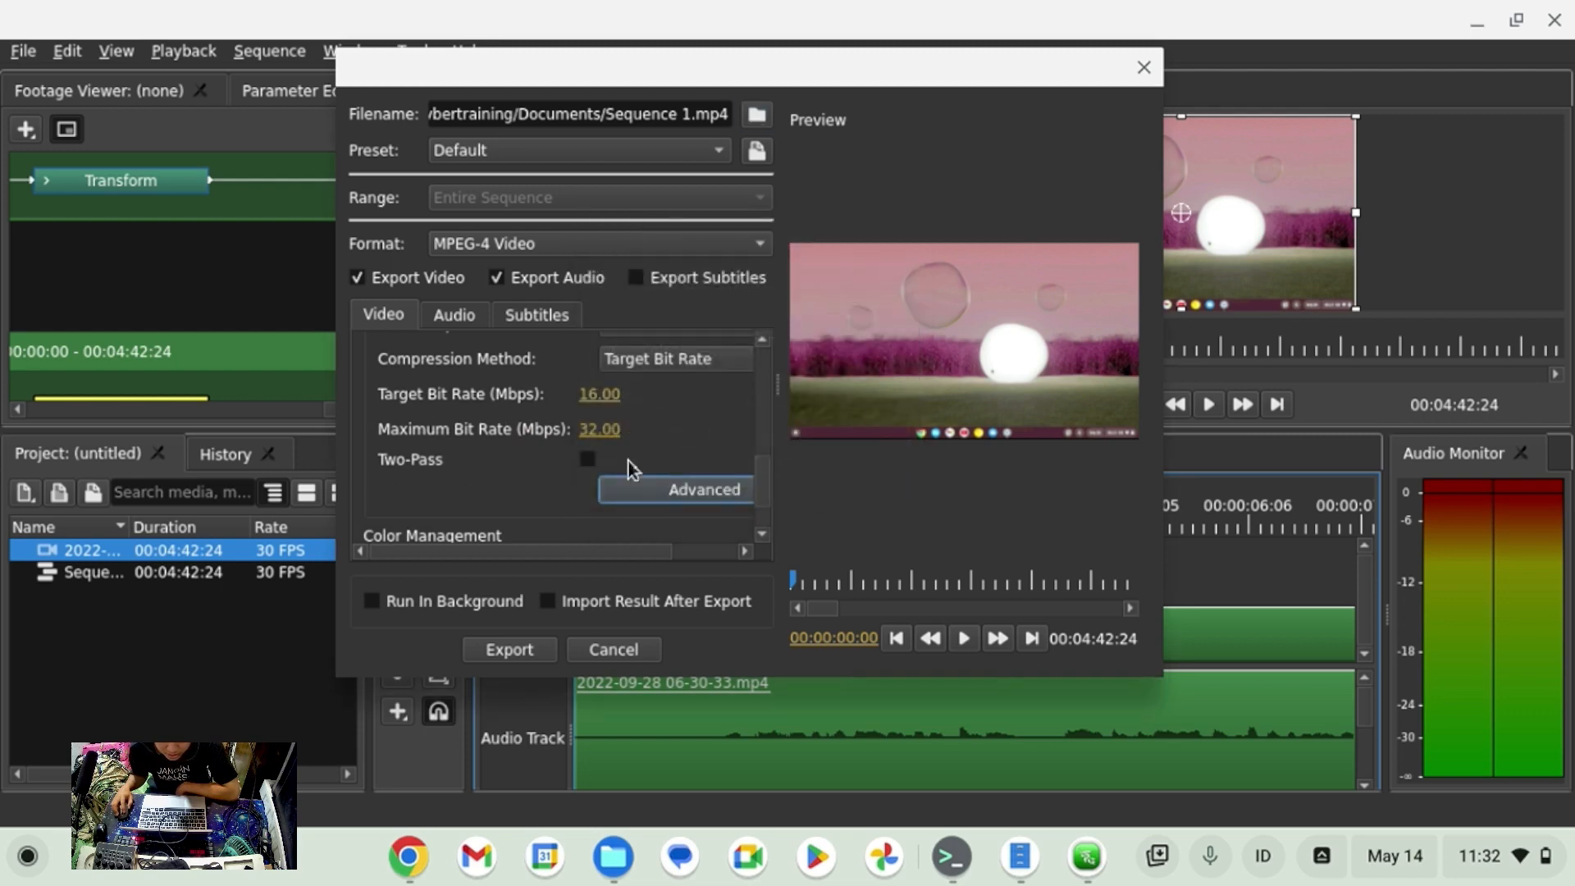
Check the general video settings, subtitle options and presets of the export, and close it without exporting.
scroll(565, 450, "down", 1)
scroll(565, 449, "up", 3)
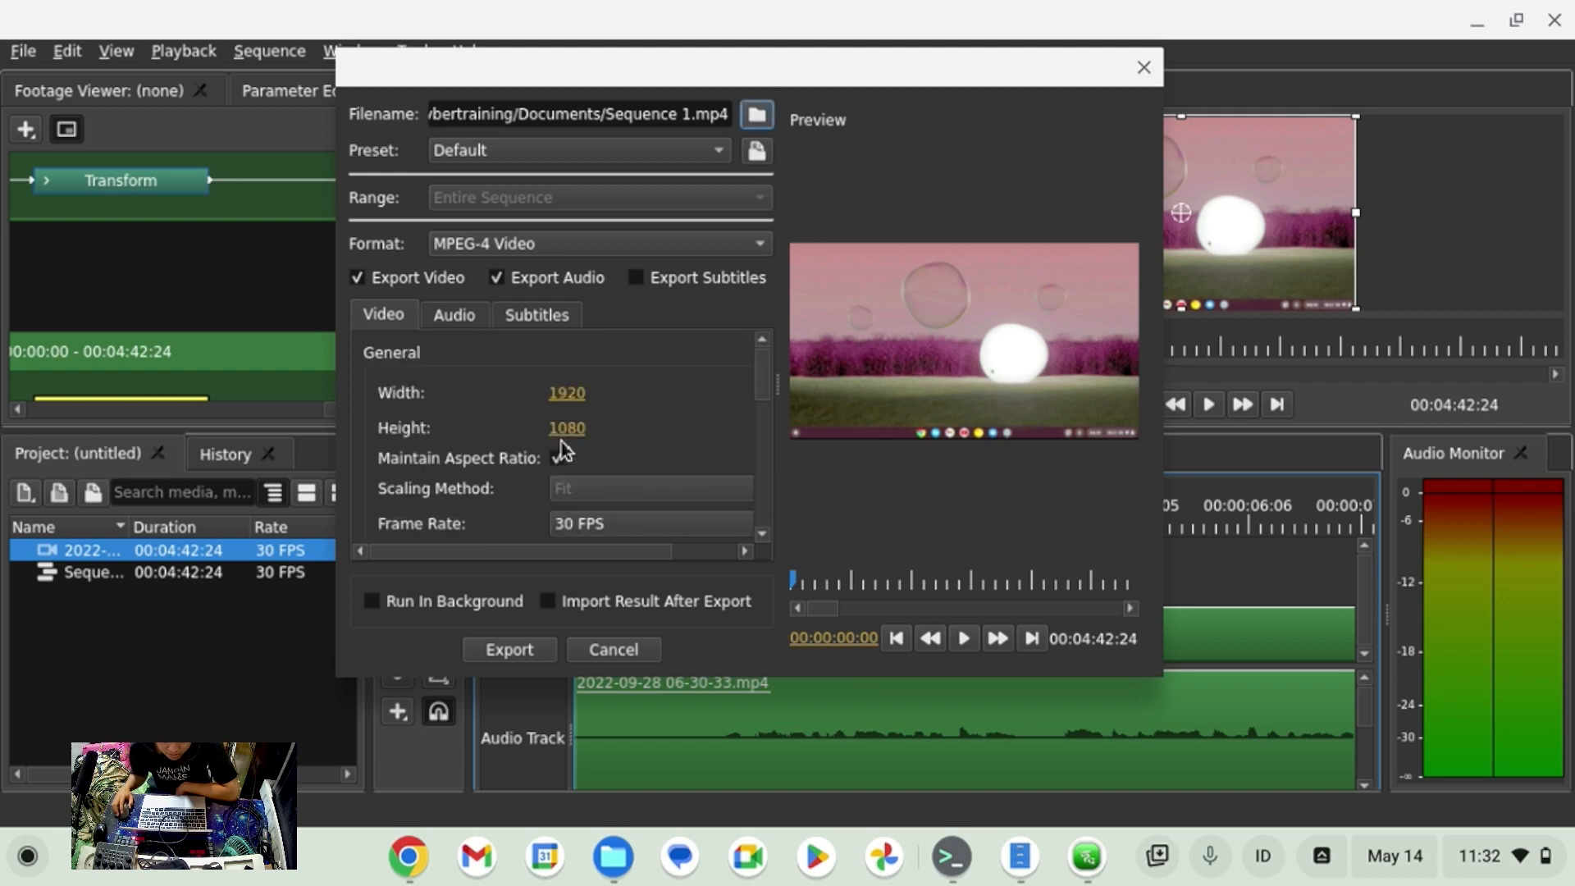
left_click(543, 322)
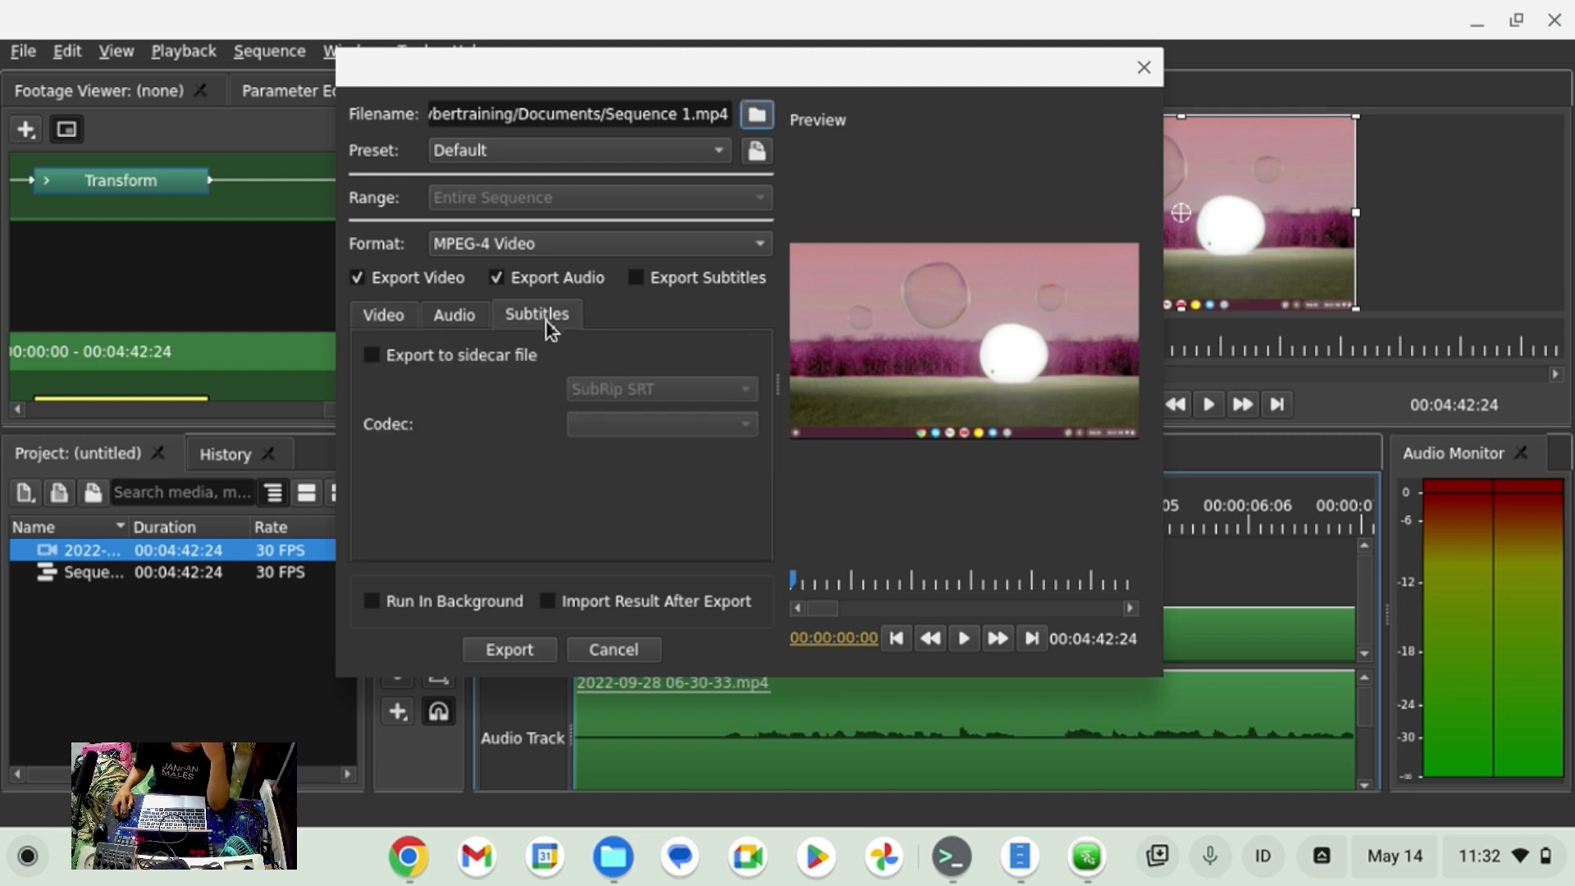
left_click(612, 154)
left_click(931, 514)
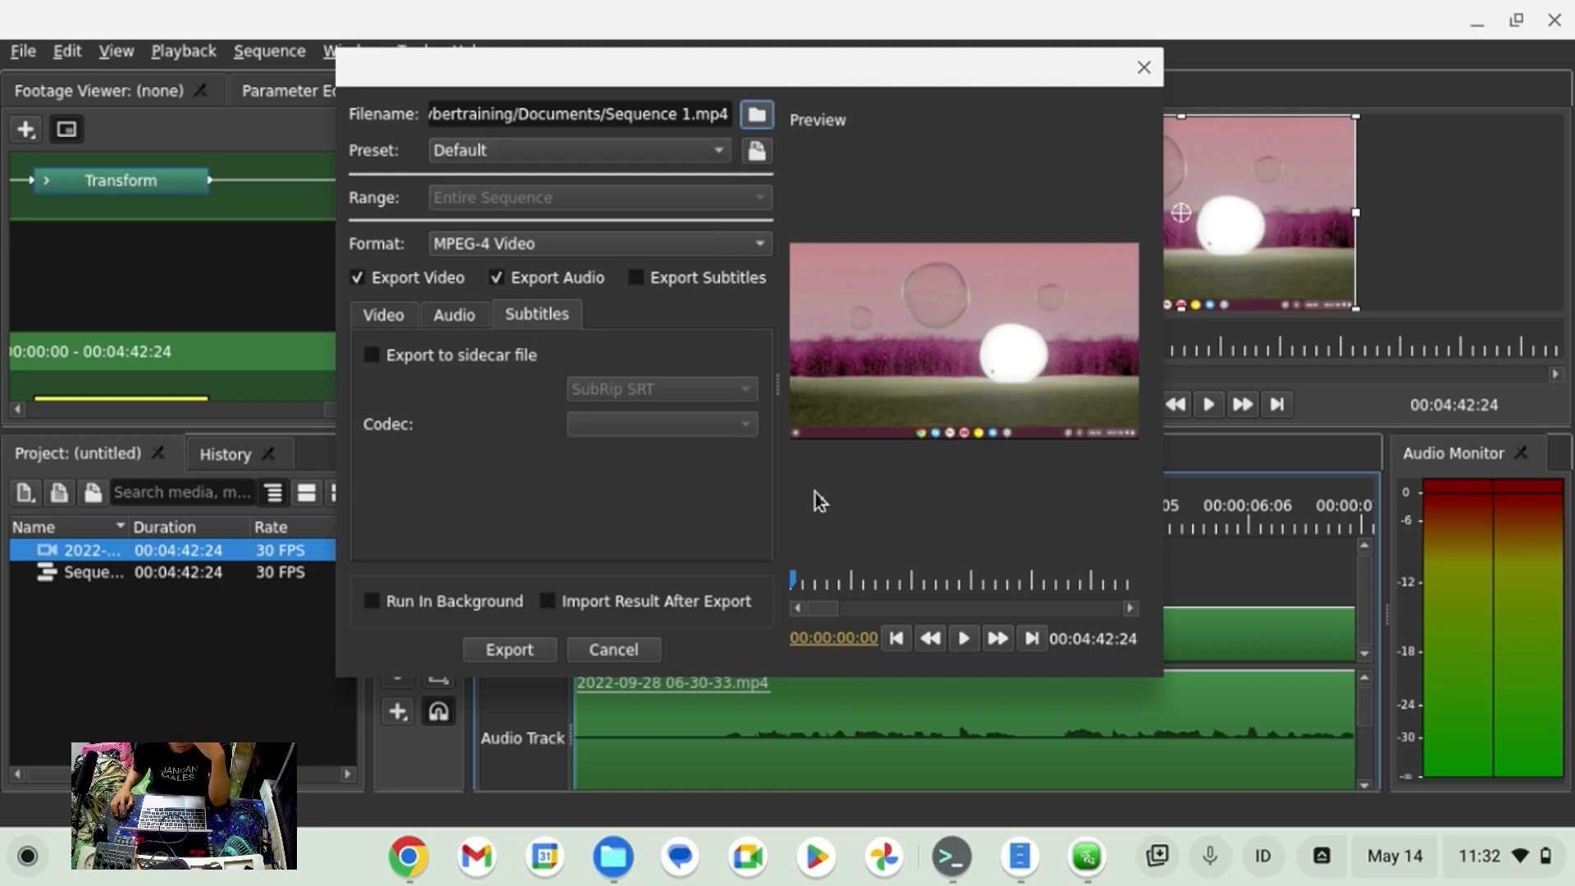
left_click(615, 650)
Add a Blur filter node and insert it into the video connection after the Transform node.
left_click(417, 54)
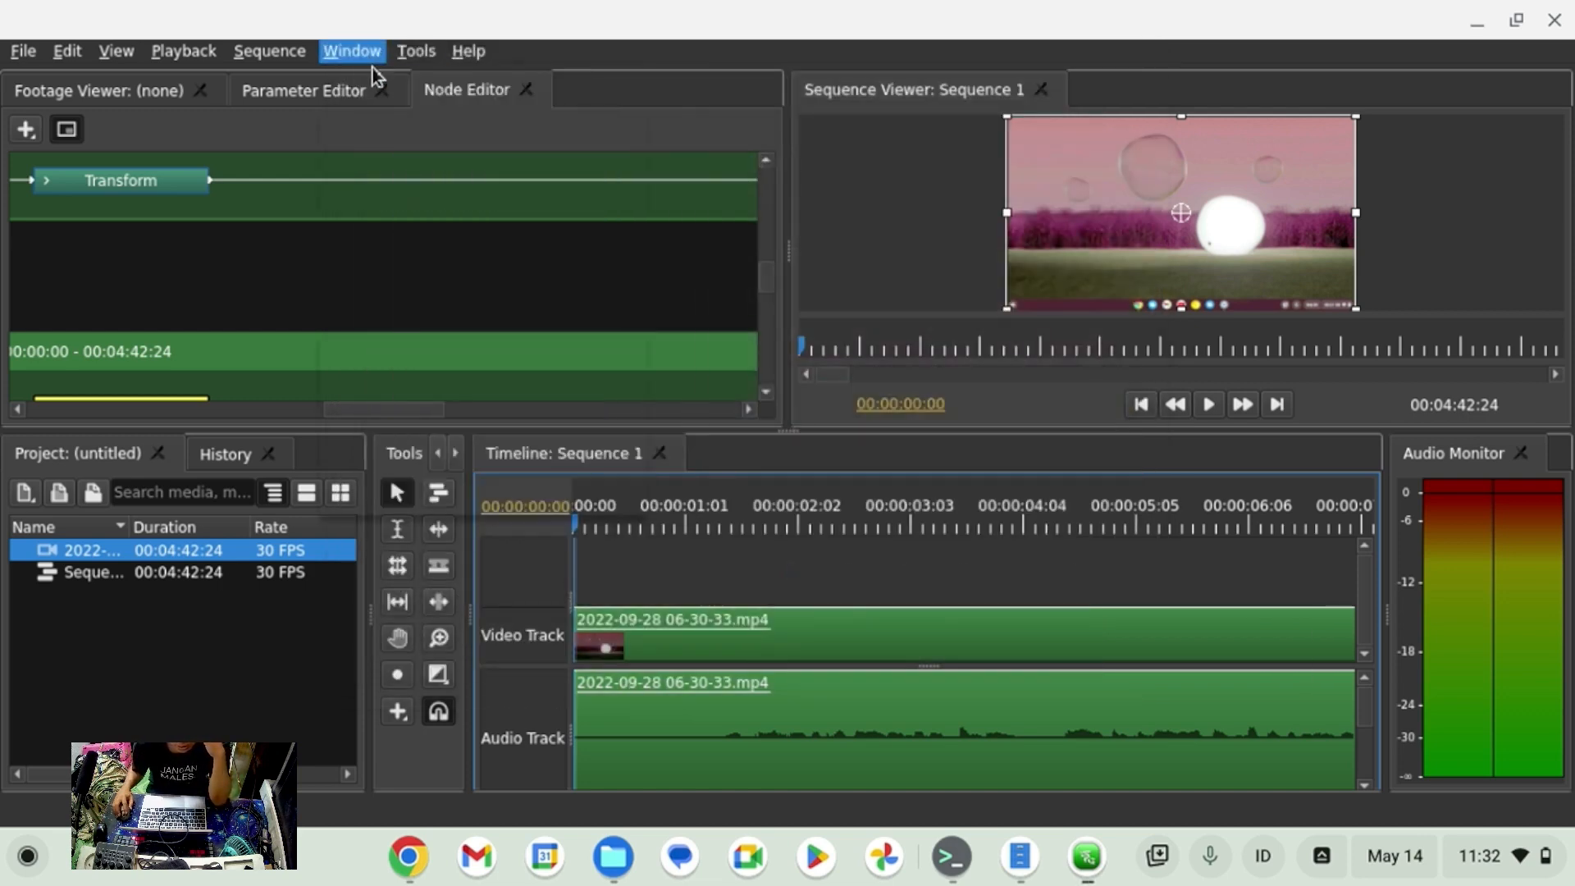
left_click(171, 183)
left_click(152, 183)
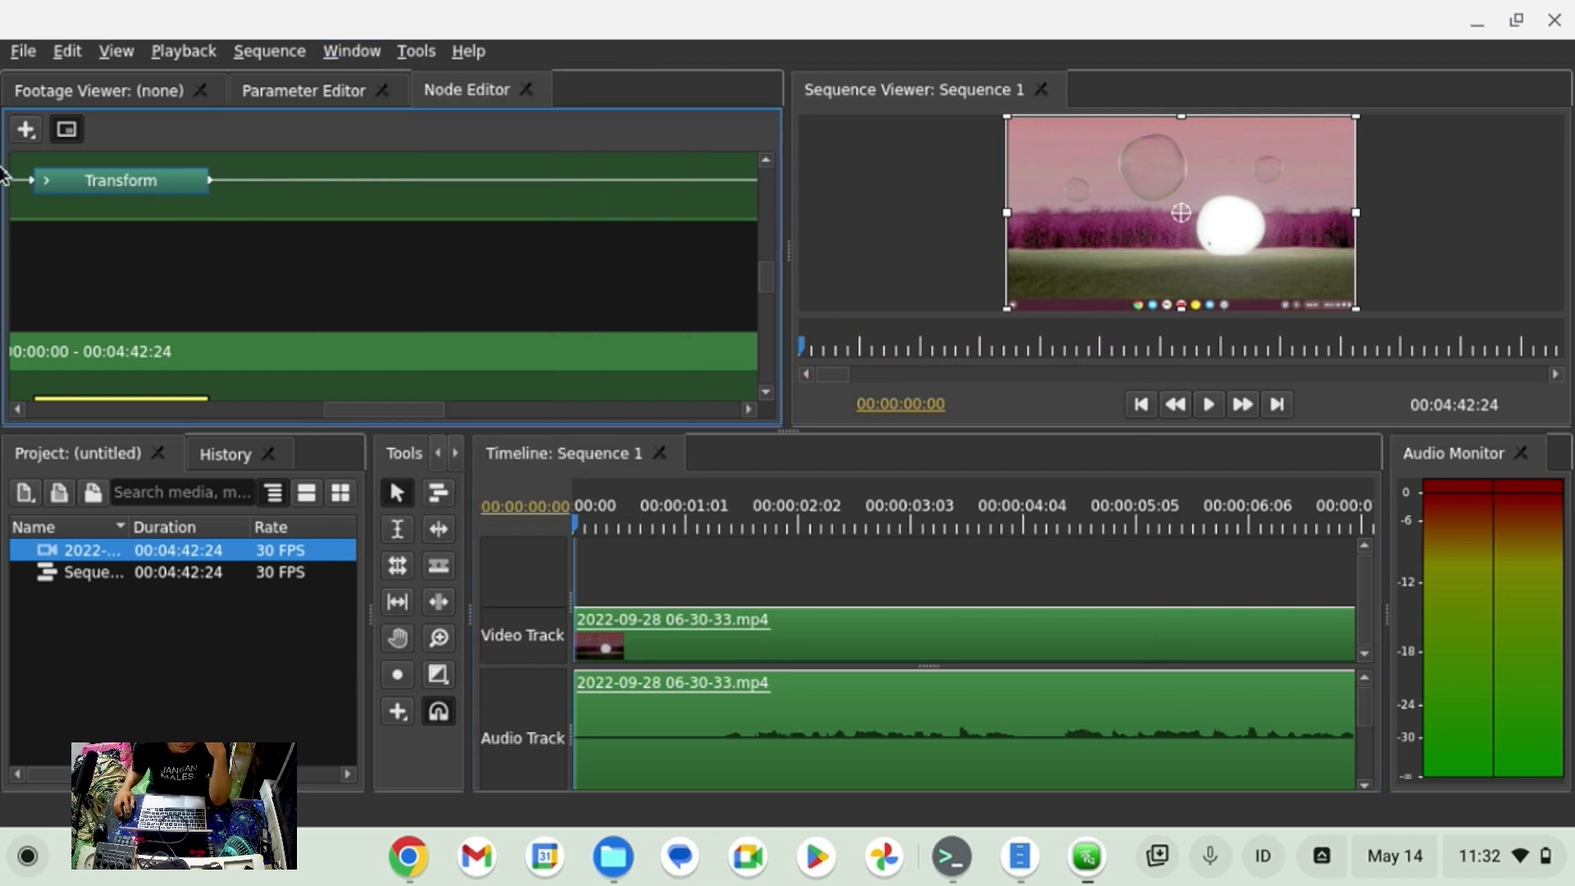
left_click(25, 129)
mouse_move(101, 202)
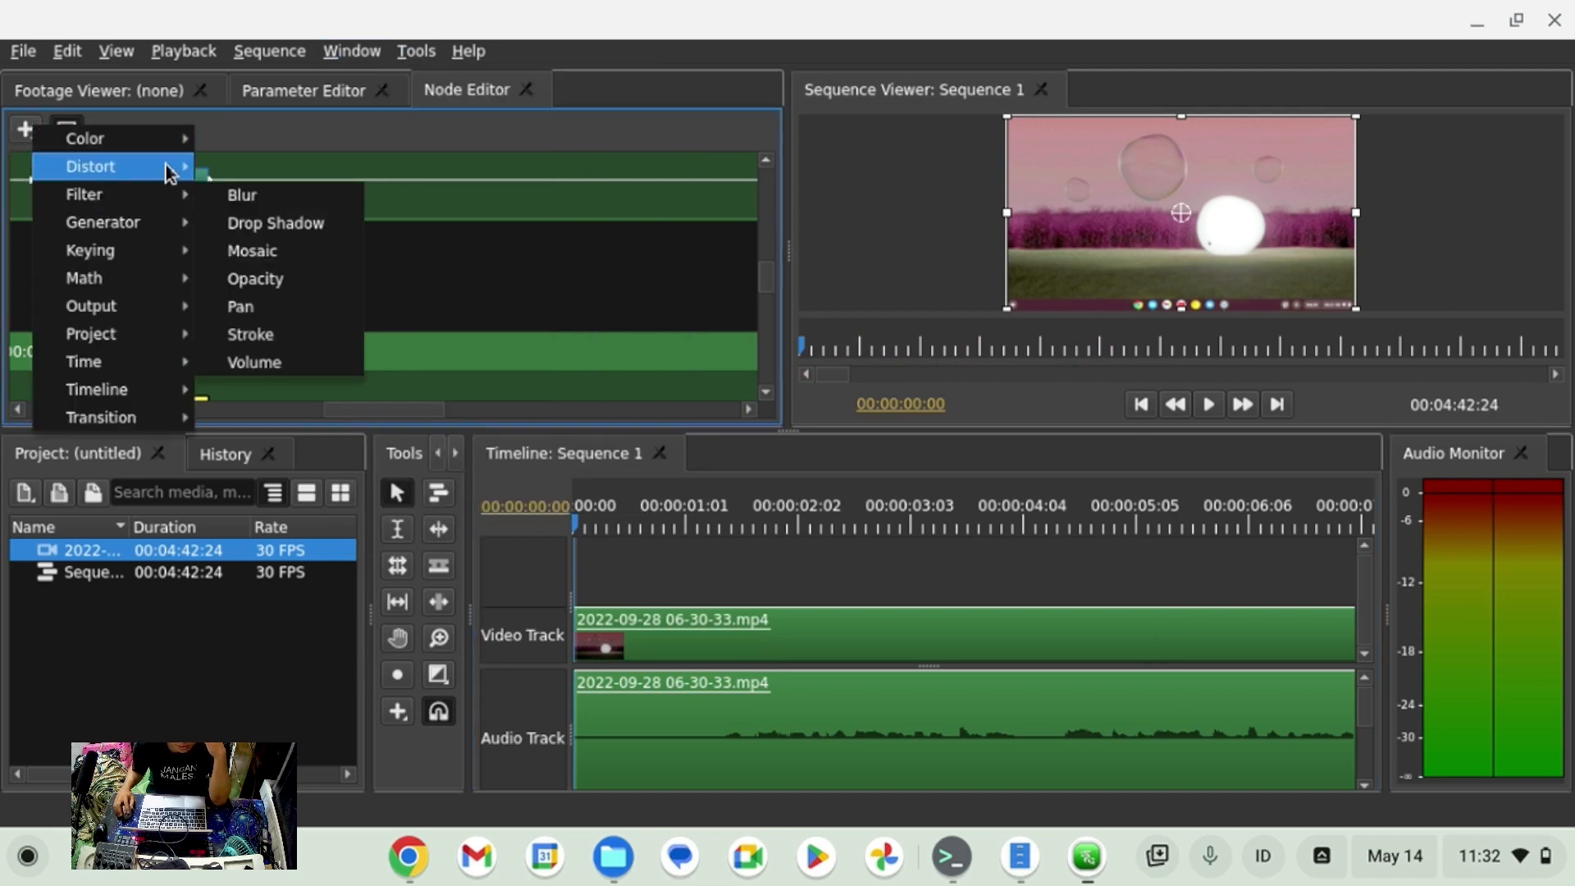
left_click(279, 196)
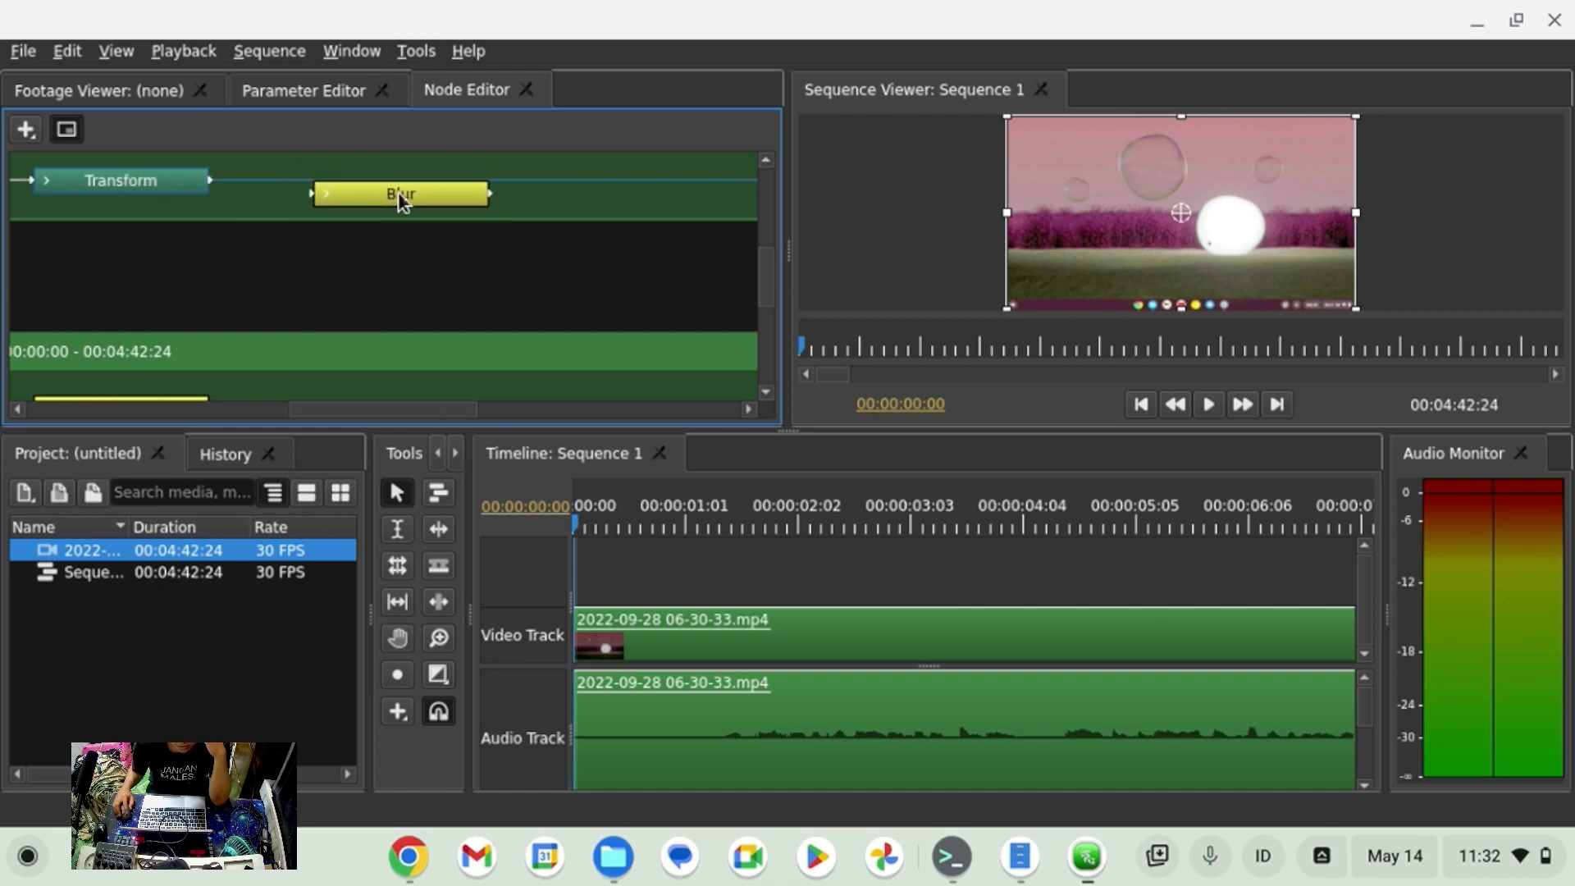
left_click(353, 287)
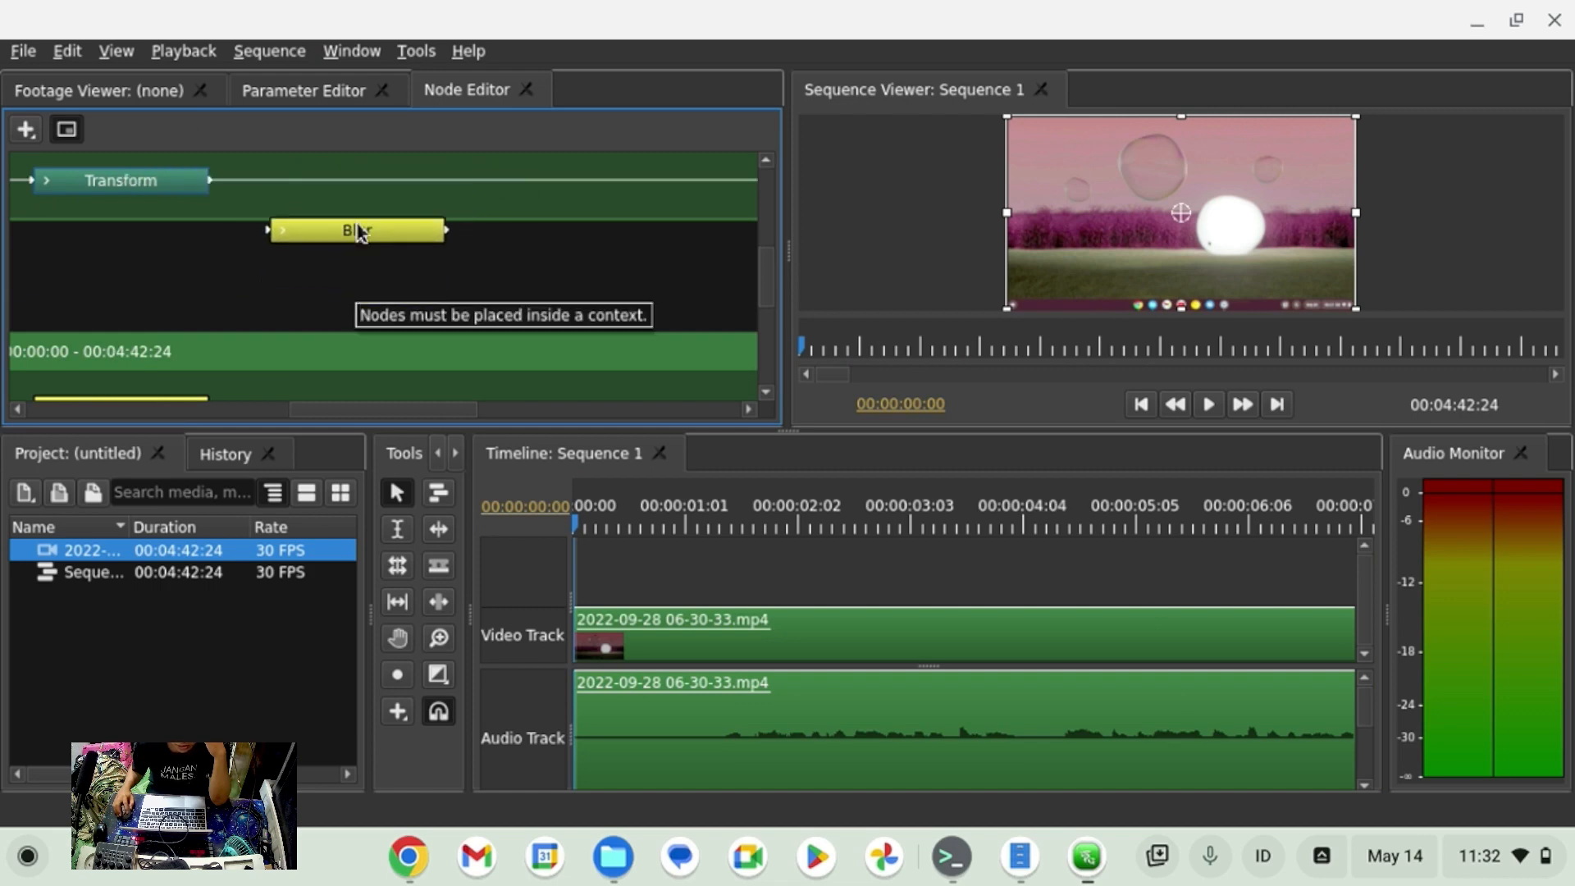
left_click(361, 181)
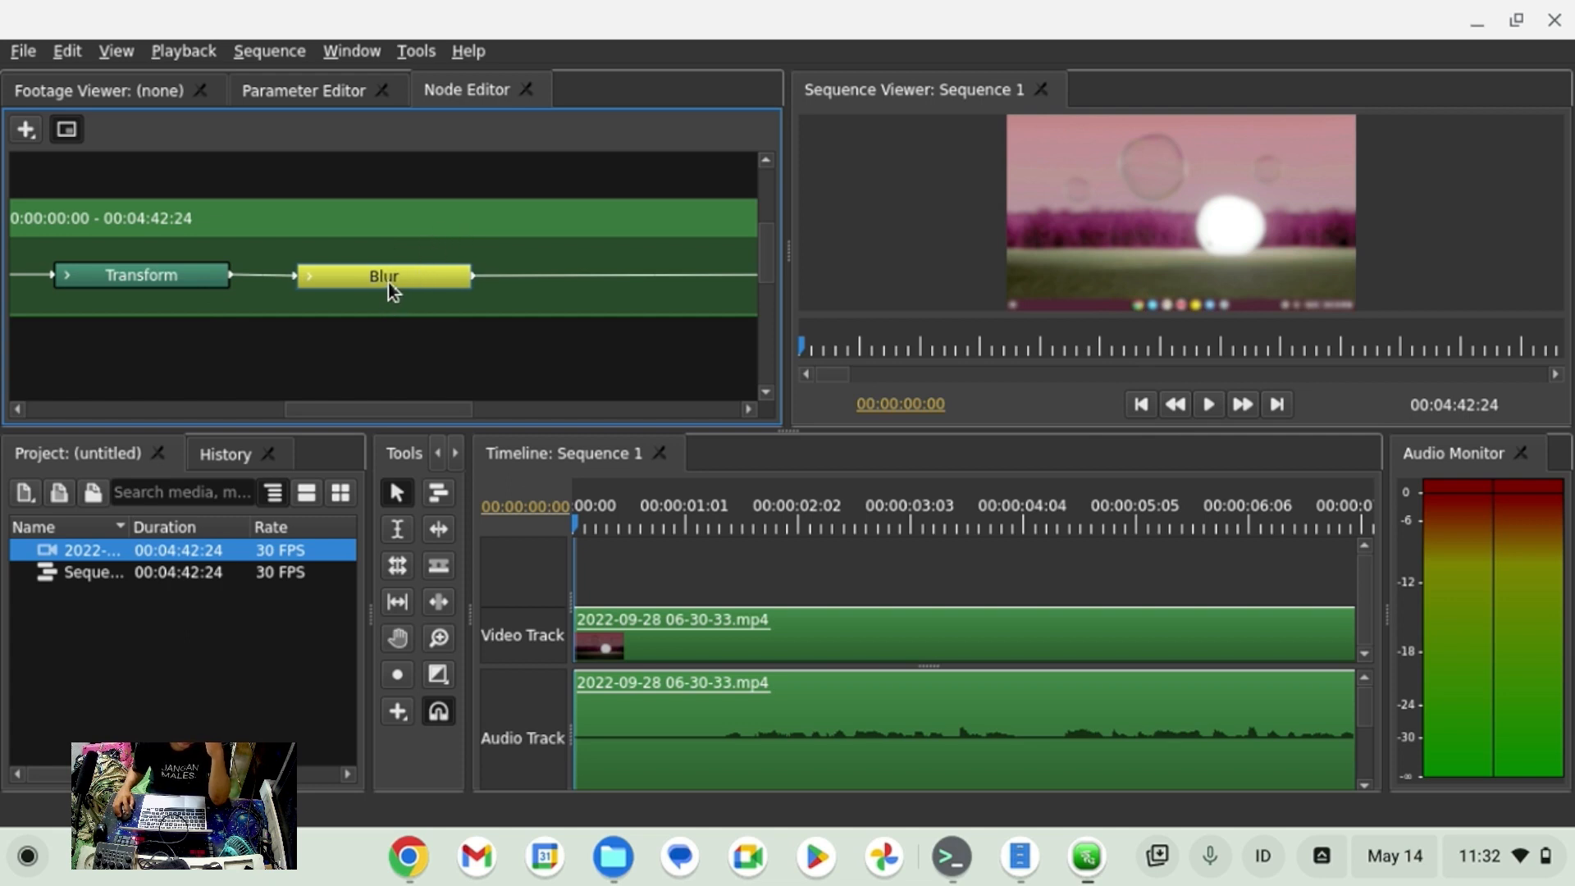
Line up the Blur and Transform nodes in the graph and expand the Transform node's inputs.
mouse_move(387, 282)
left_mouse_down()
mouse_move(393, 297)
mouse_move(394, 247)
mouse_move(381, 254)
left_mouse_up()
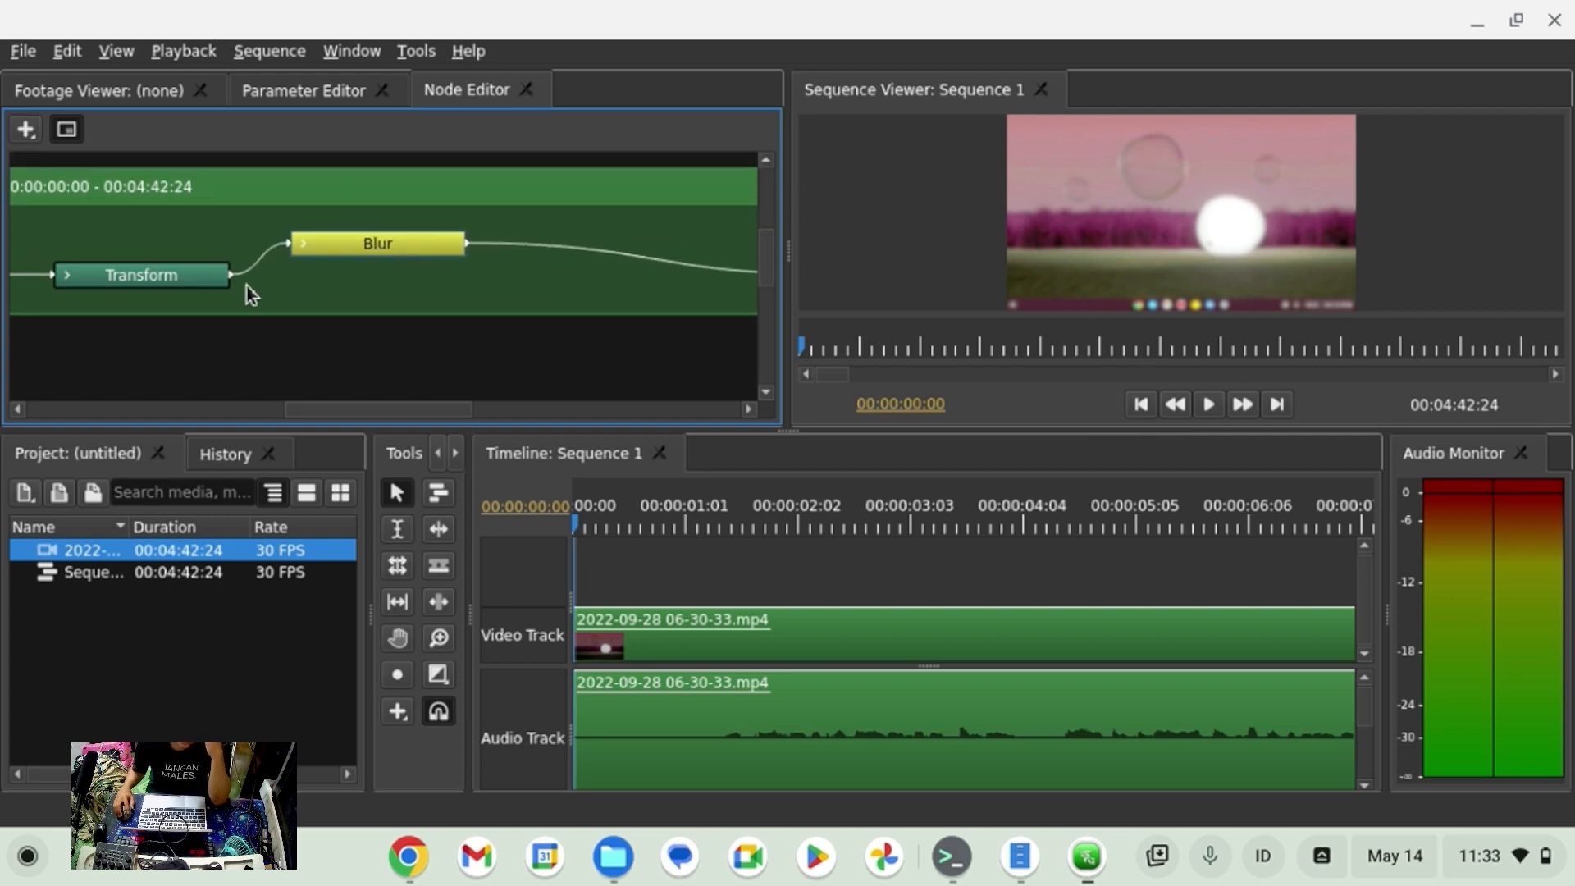
mouse_move(200, 274)
left_mouse_down()
mouse_move(200, 250)
mouse_move(172, 251)
mouse_move(179, 267)
mouse_move(184, 255)
left_mouse_up()
double_click(183, 254)
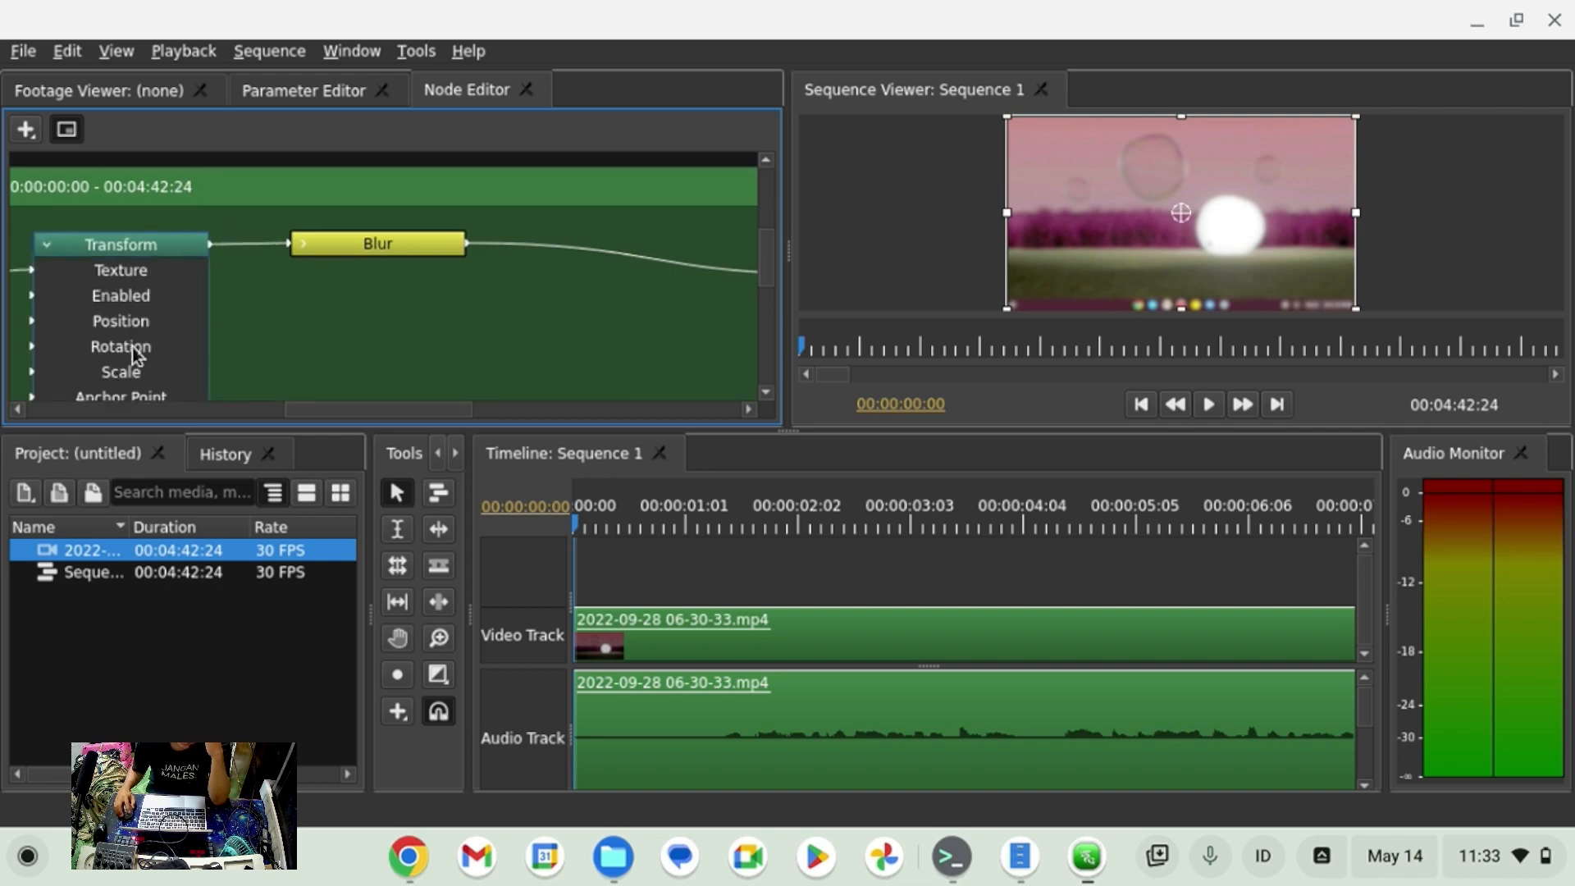
Examine the expanded Transform node's inputs from Texture to Interpolation, and collapse the node.
scroll(131, 379, "down", 4)
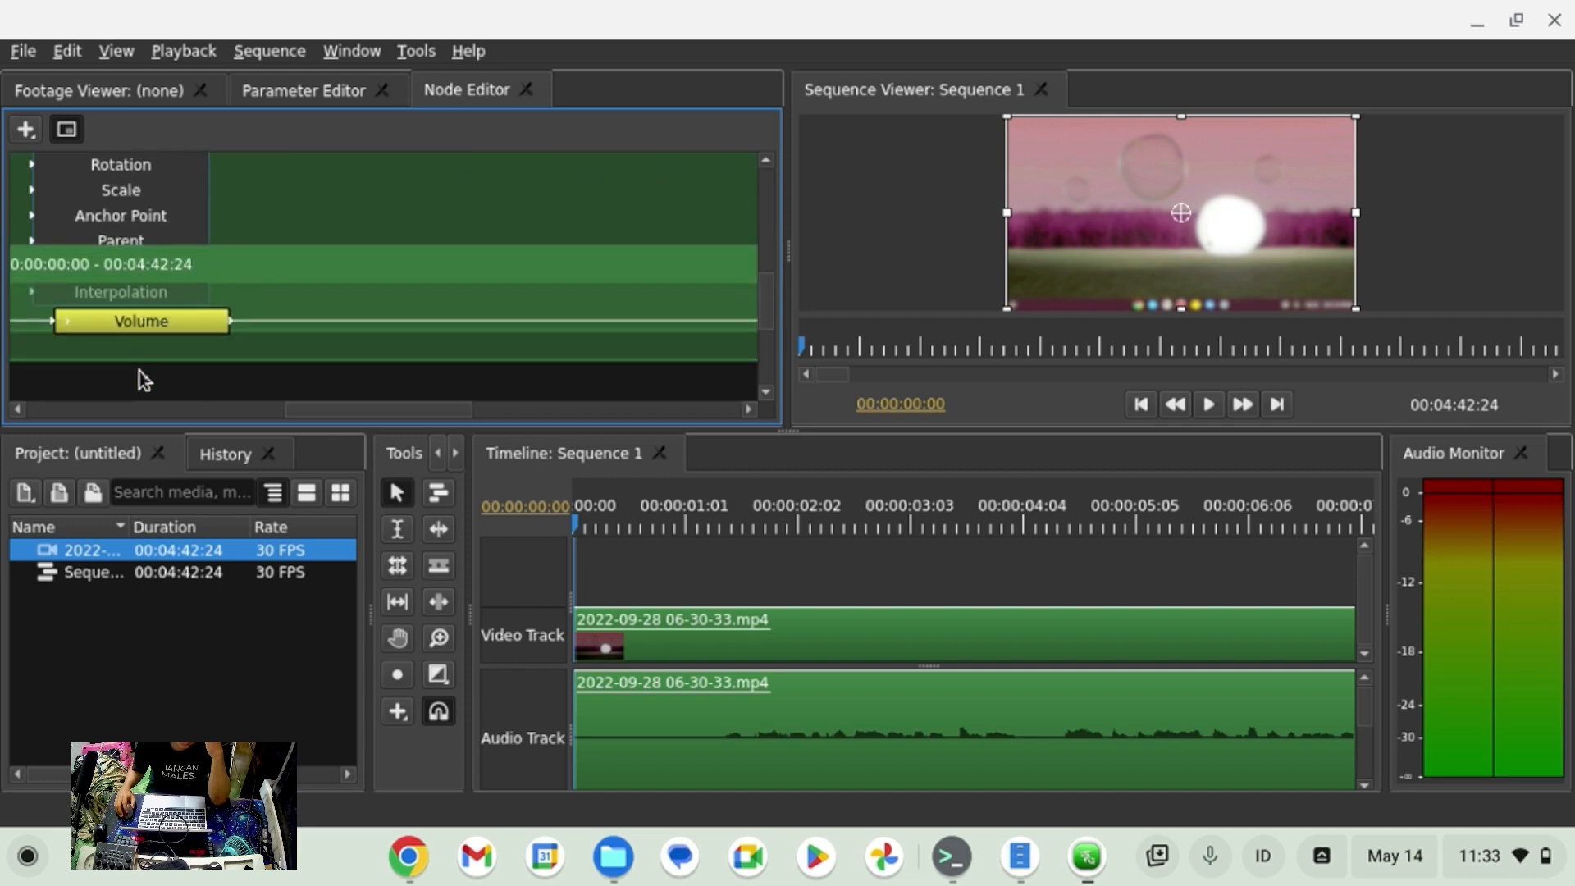
scroll(143, 367, "up", 1)
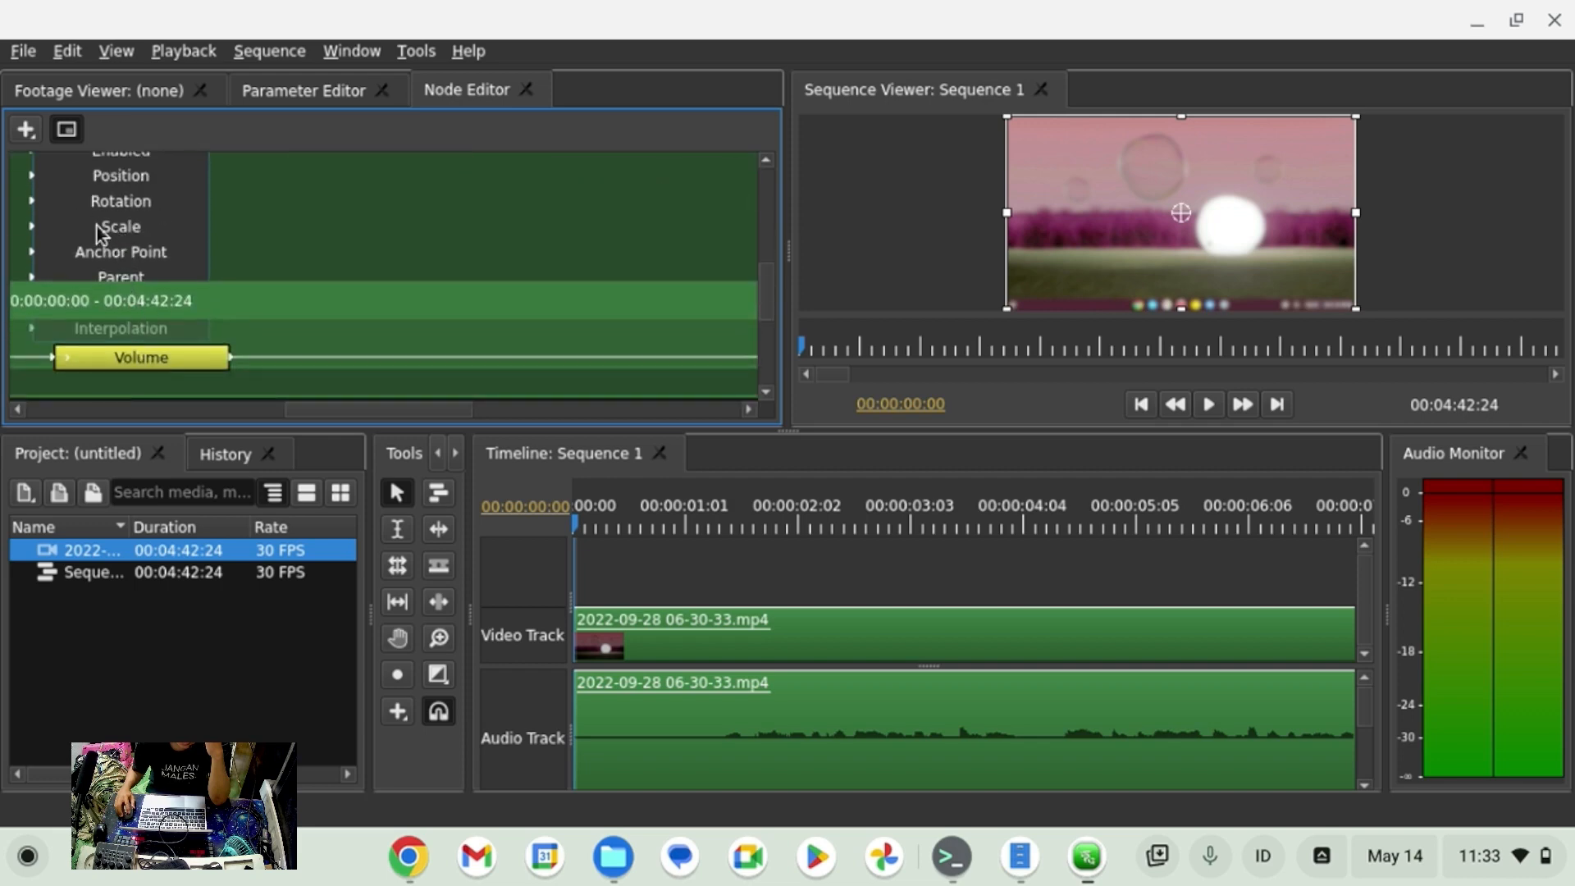
left_click_drag(98, 227, 115, 228)
scroll(316, 229, "up", 3)
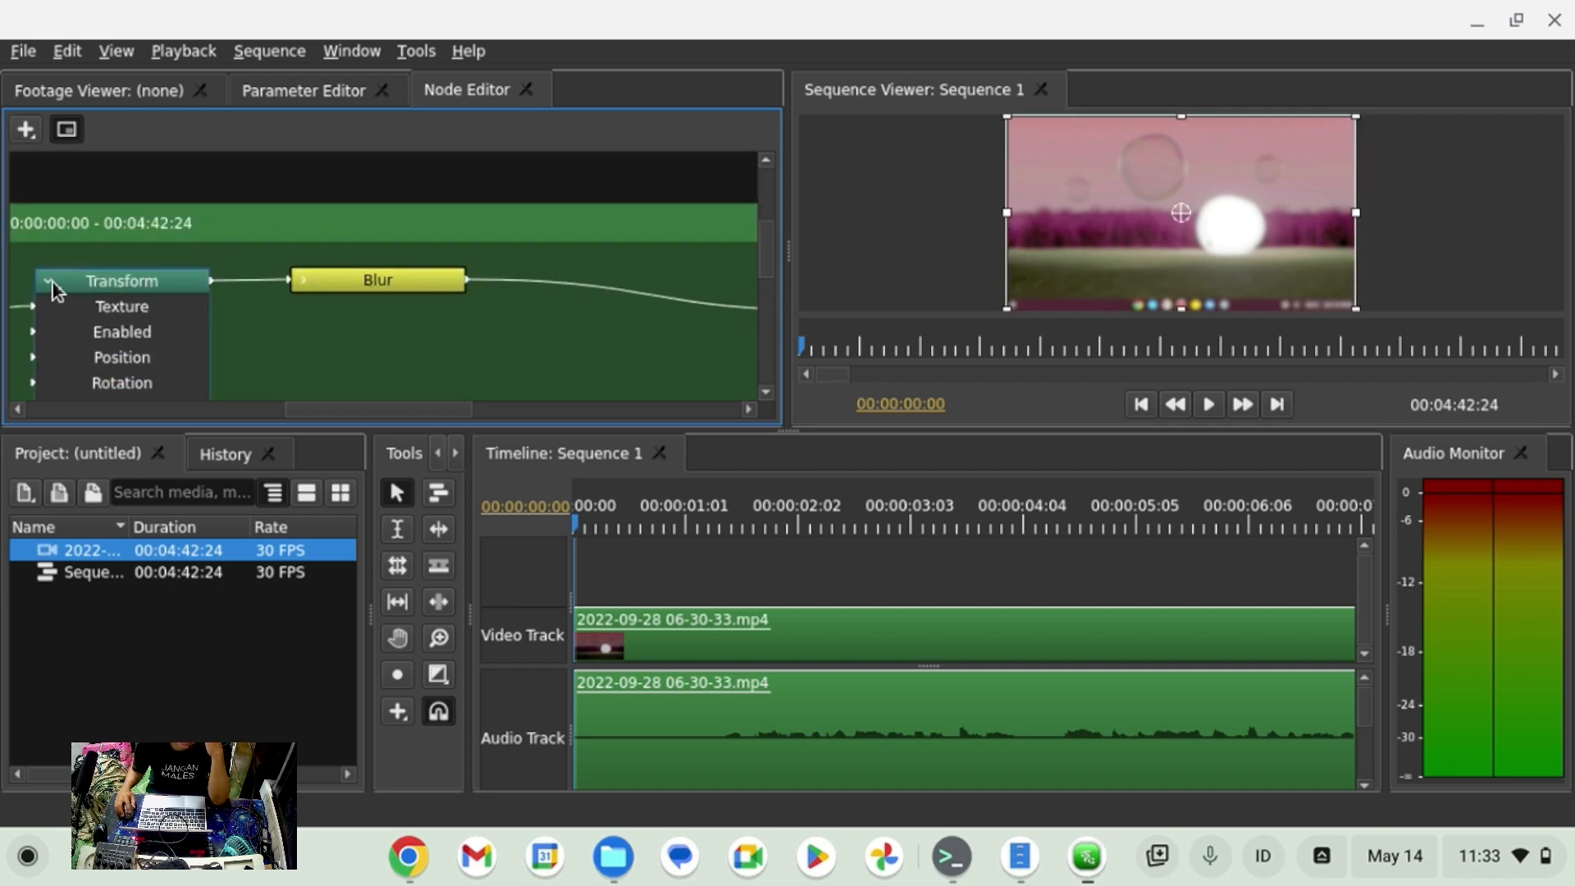
left_click(51, 282)
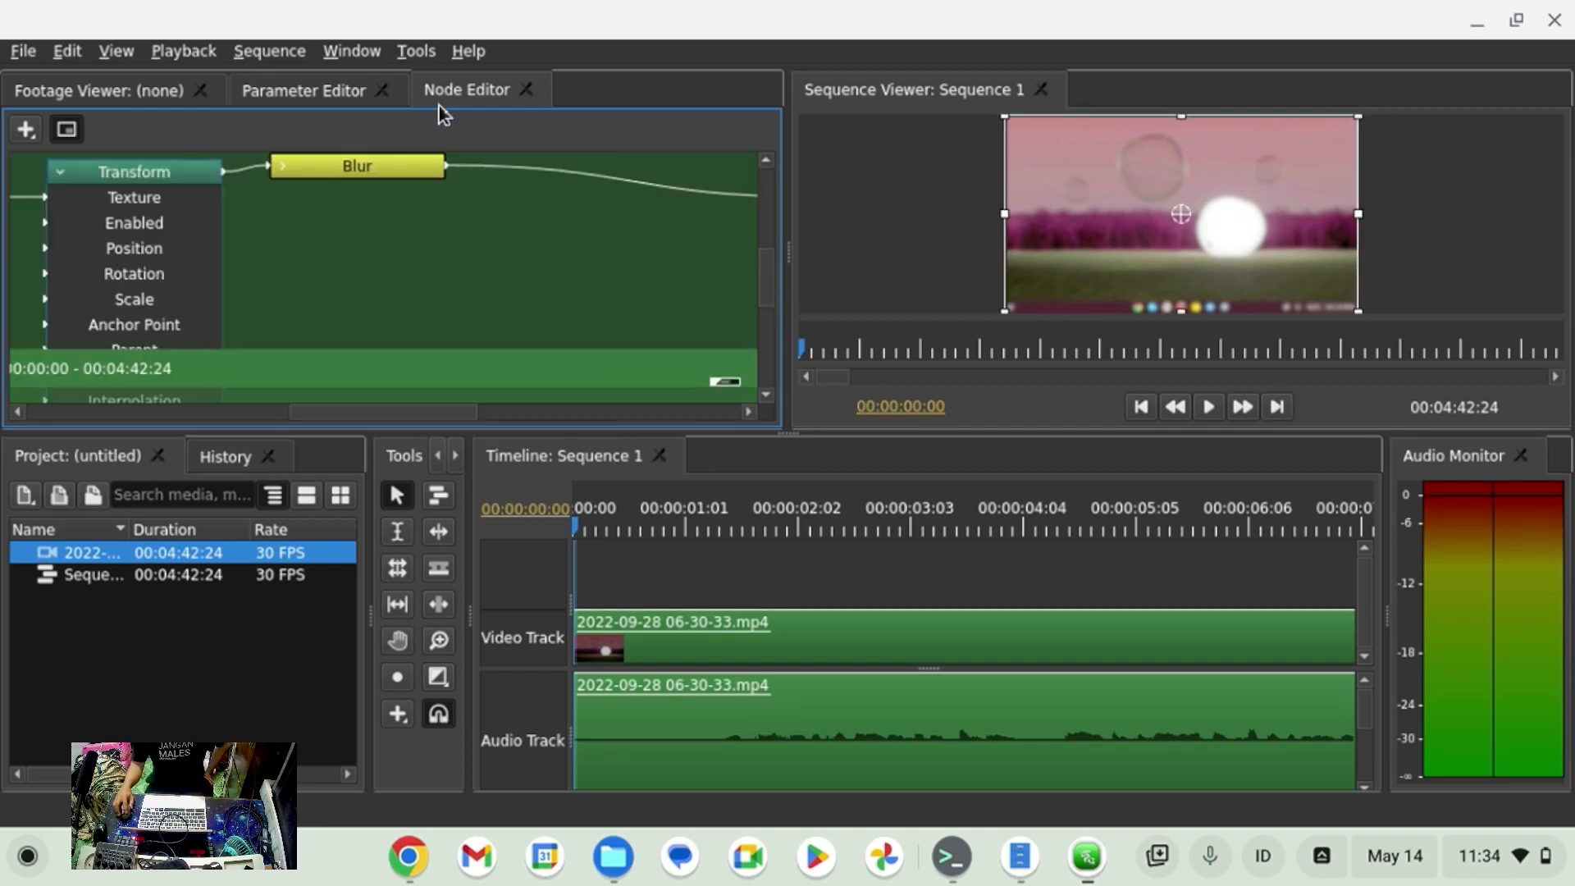
left_click(60, 172)
Display the clip's Transform settings in the Parameter Editor.
left_click(284, 100)
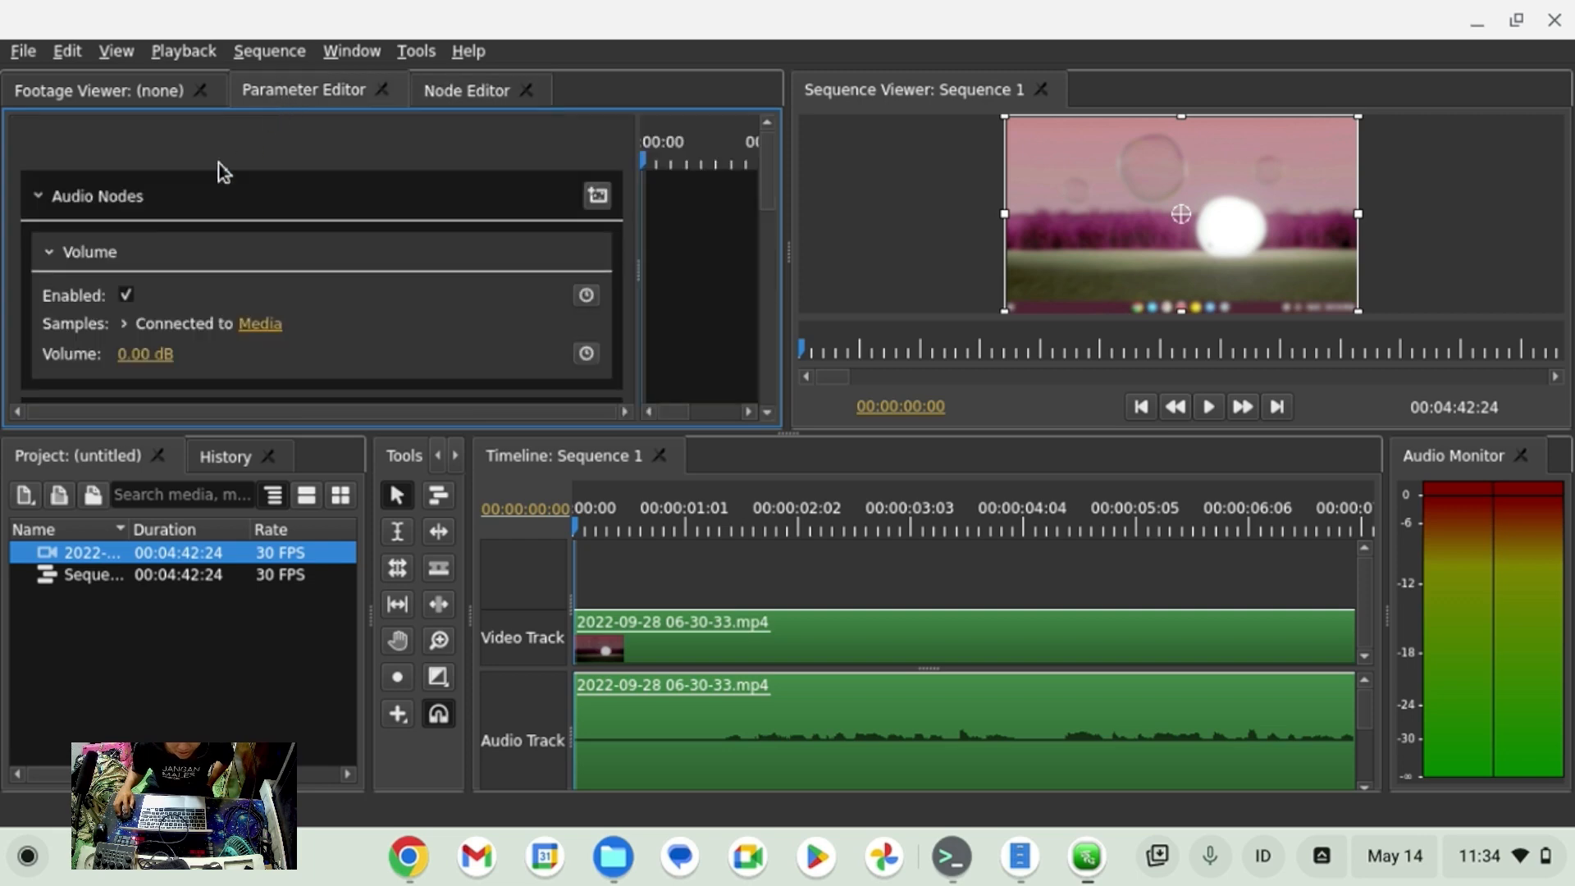
scroll(172, 261, "down", 4)
scroll(177, 264, "down", 3)
scroll(173, 262, "up", 2)
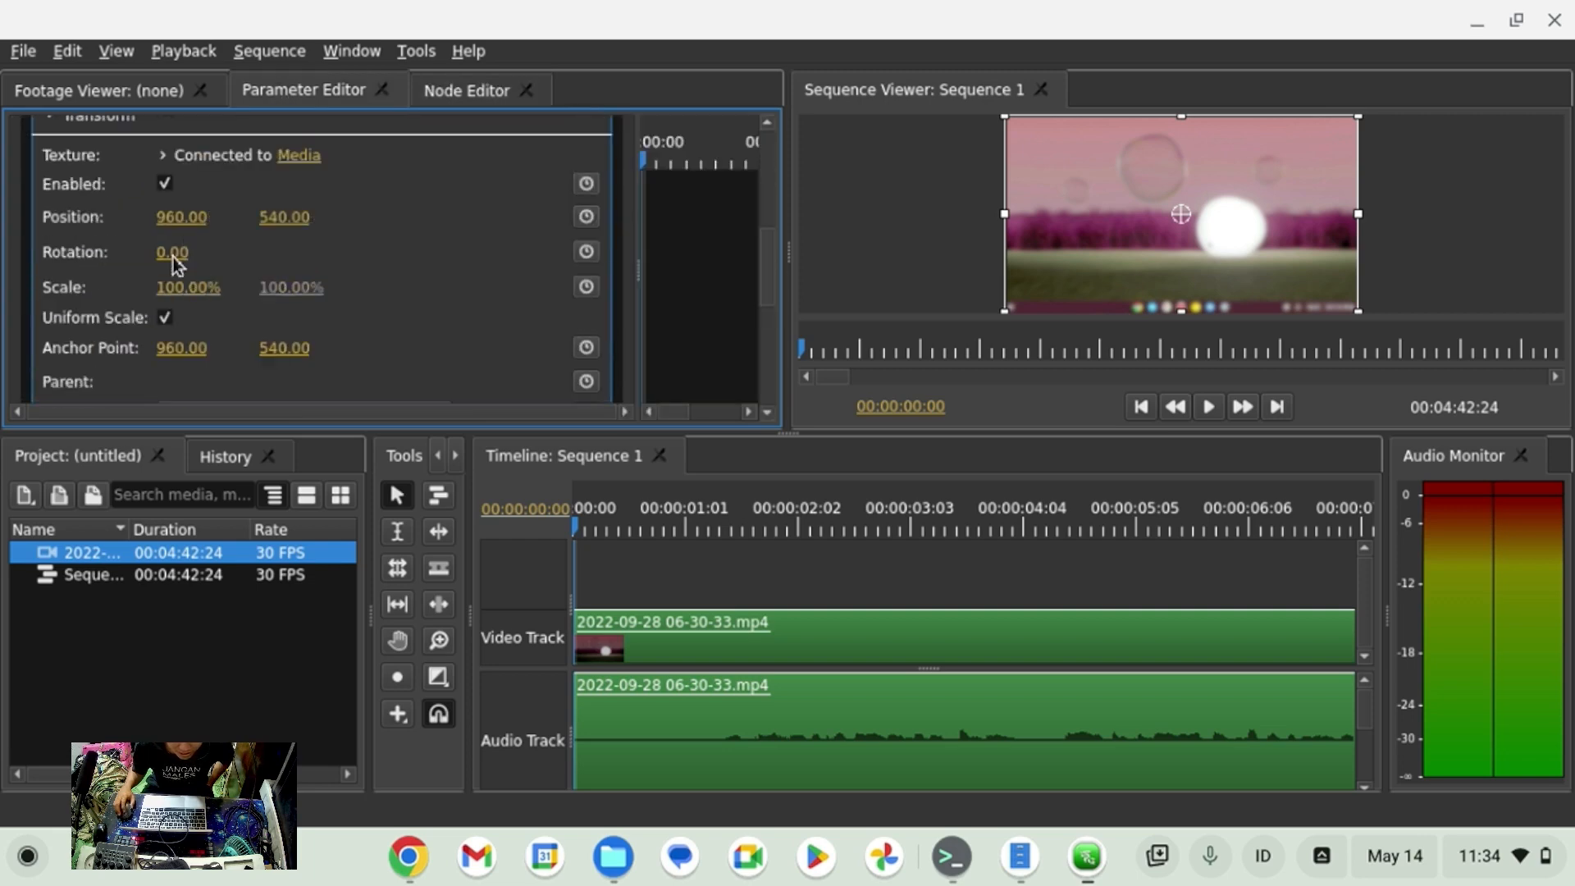
Try a different Rotation value in the clip's Transform settings and undo the change.
left_click_drag(174, 324, 246, 343)
key("ctrl+z")
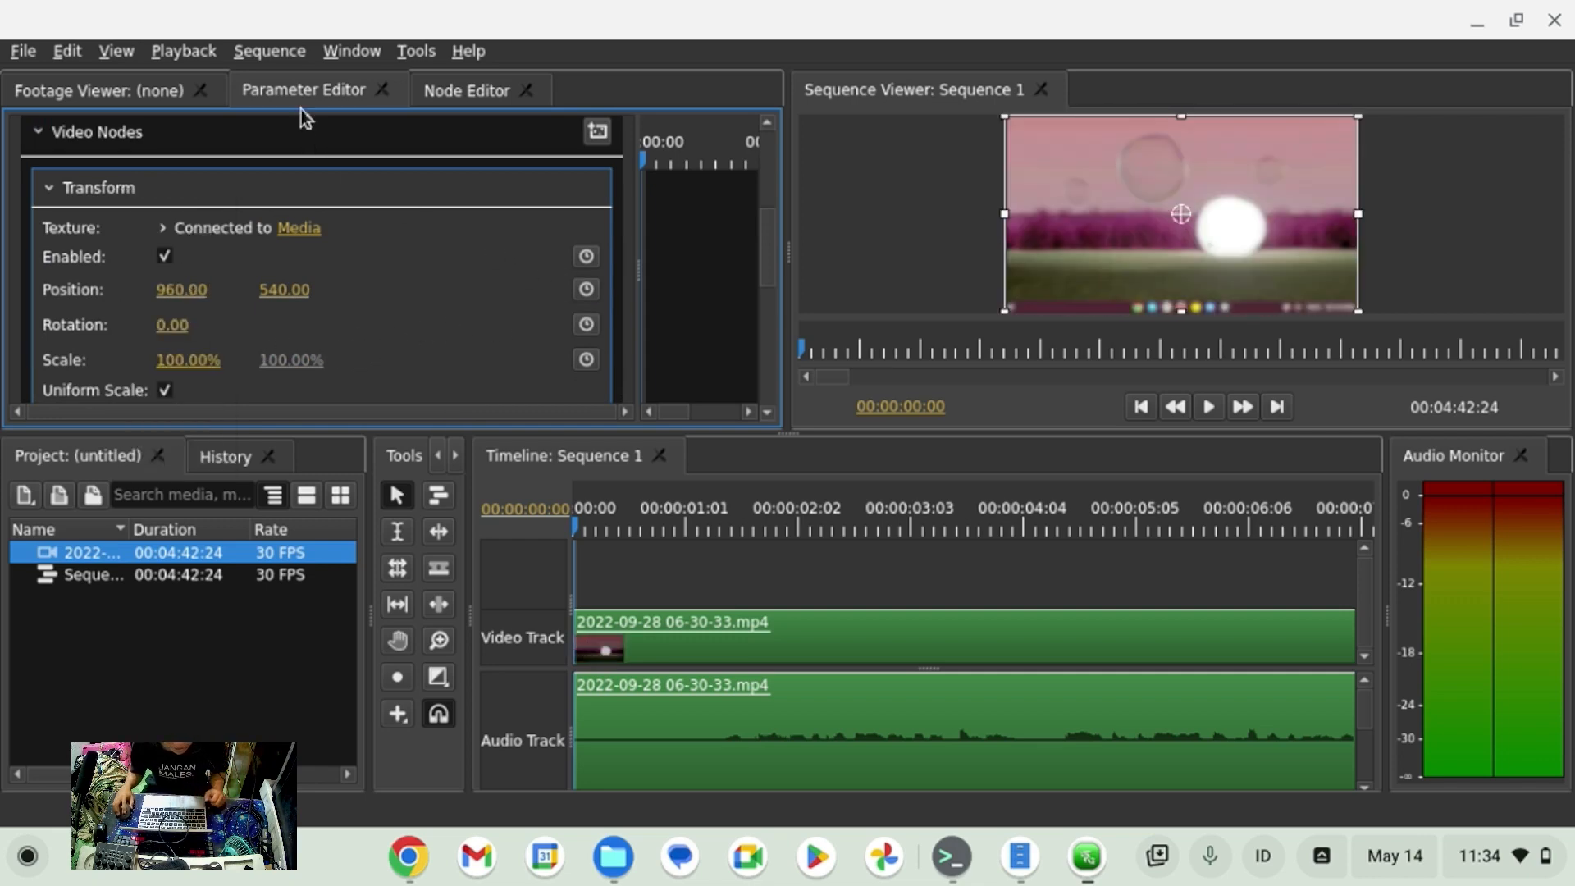
Select the Blur node in the Node Editor and display its settings in the Parameter Editor.
left_click(419, 95)
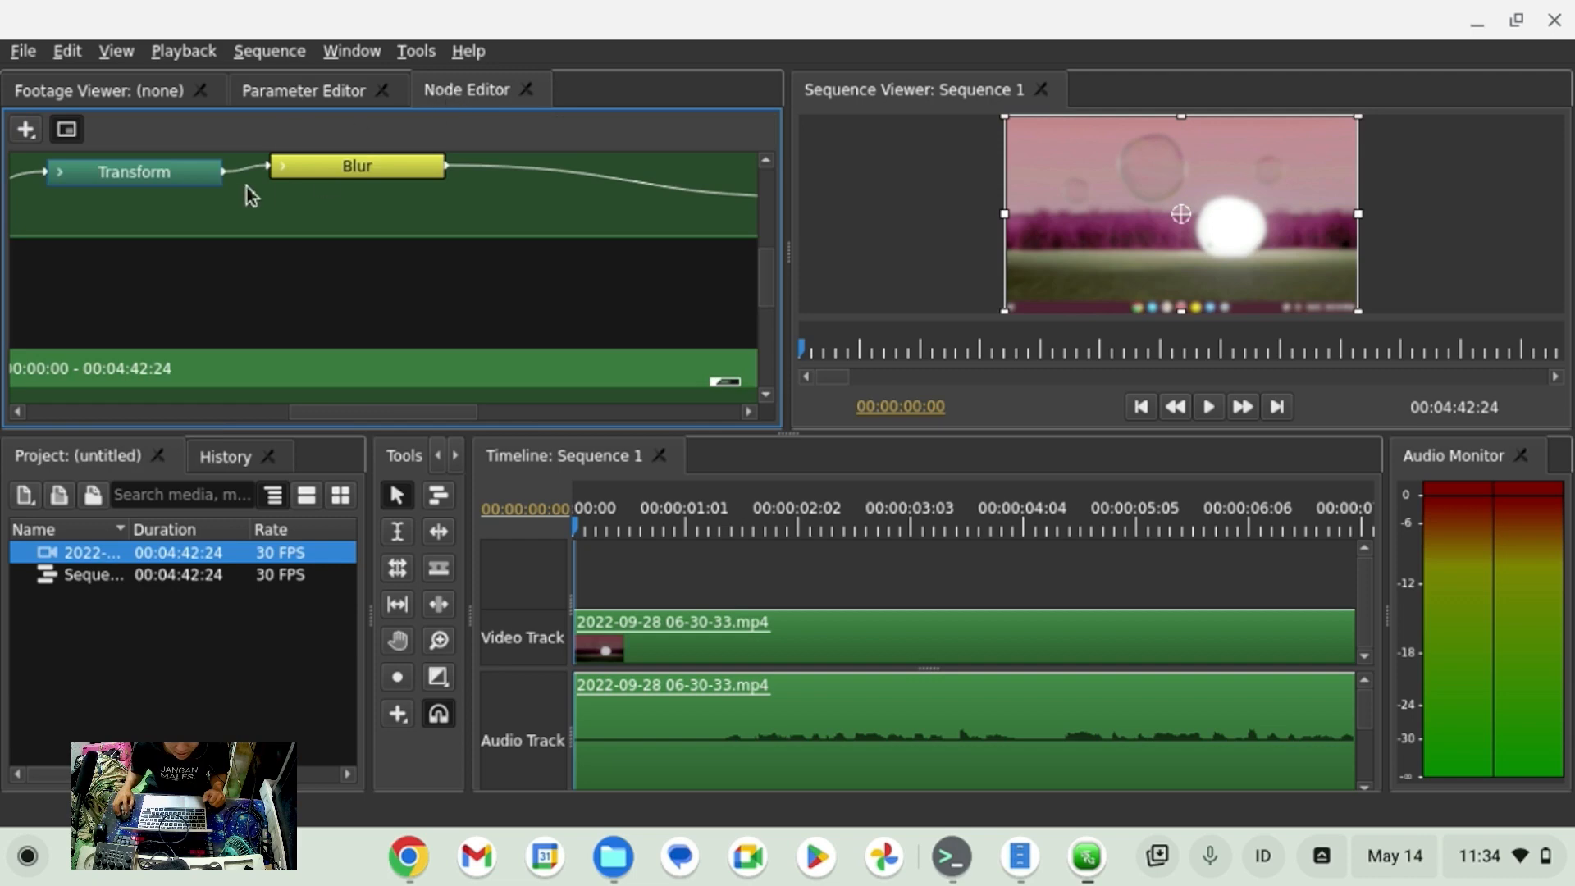
left_click(336, 164)
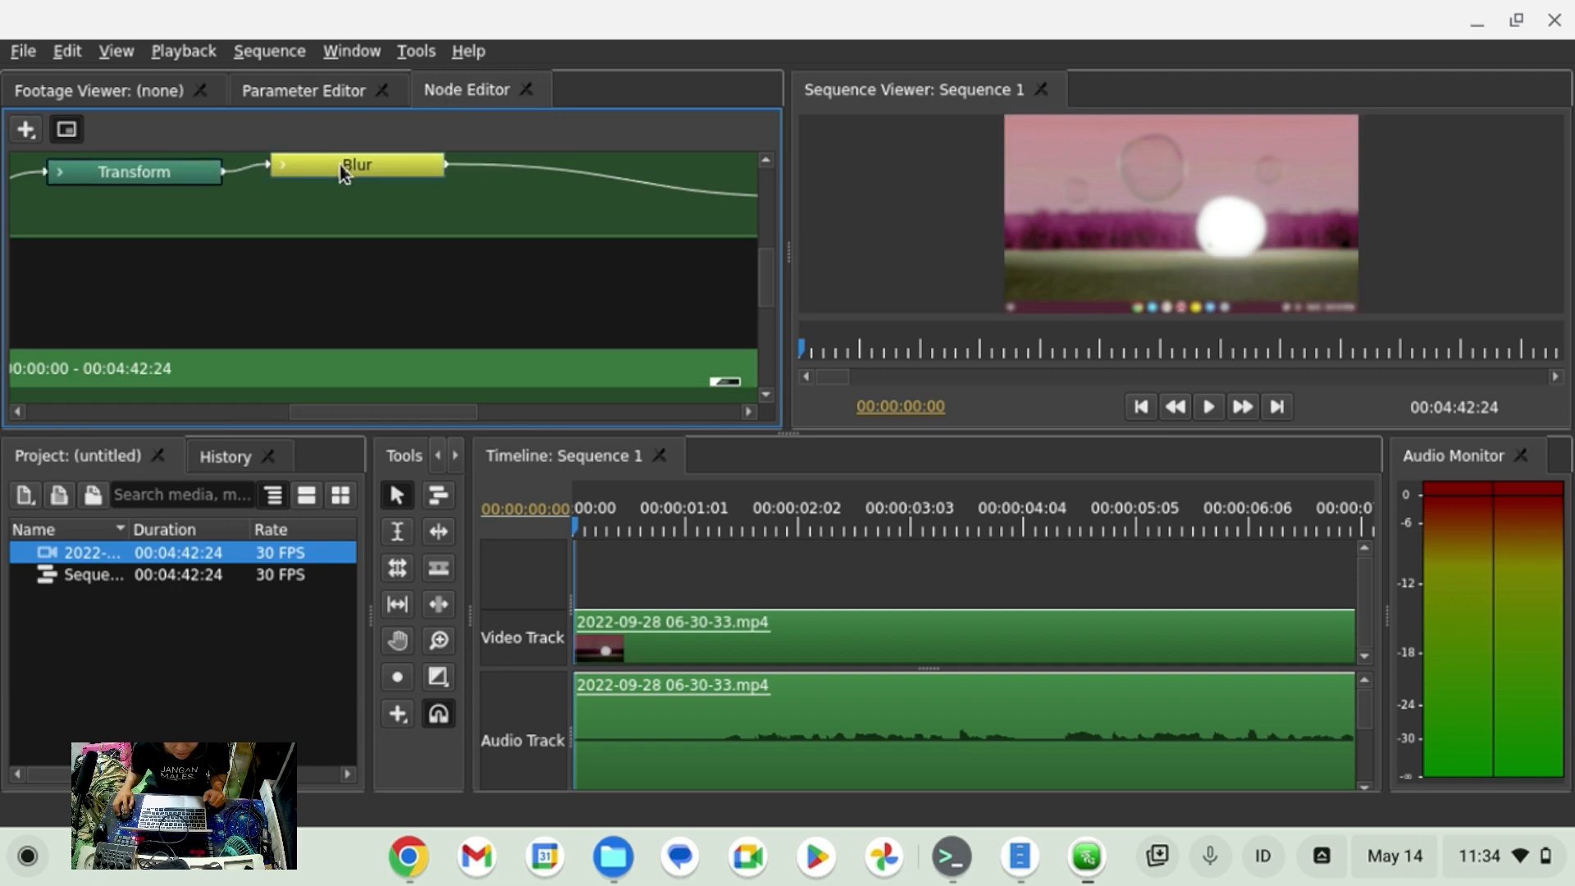
left_click(295, 94)
scroll(116, 269, "up", 5)
scroll(116, 269, "down", 8)
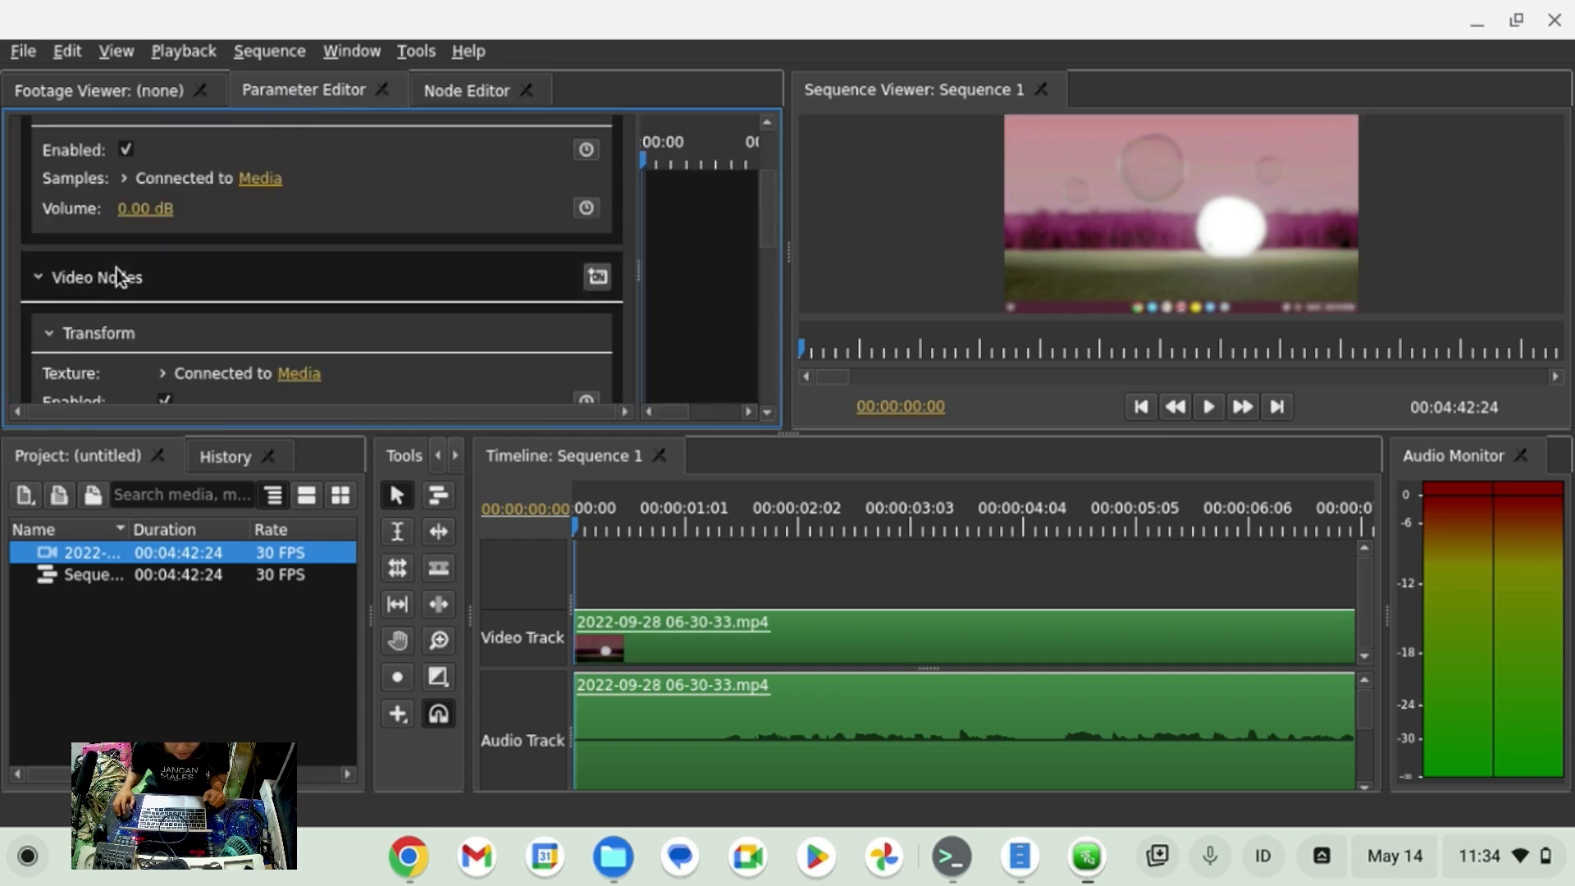
scroll(117, 269, "up", 2)
scroll(119, 276, "down", 3)
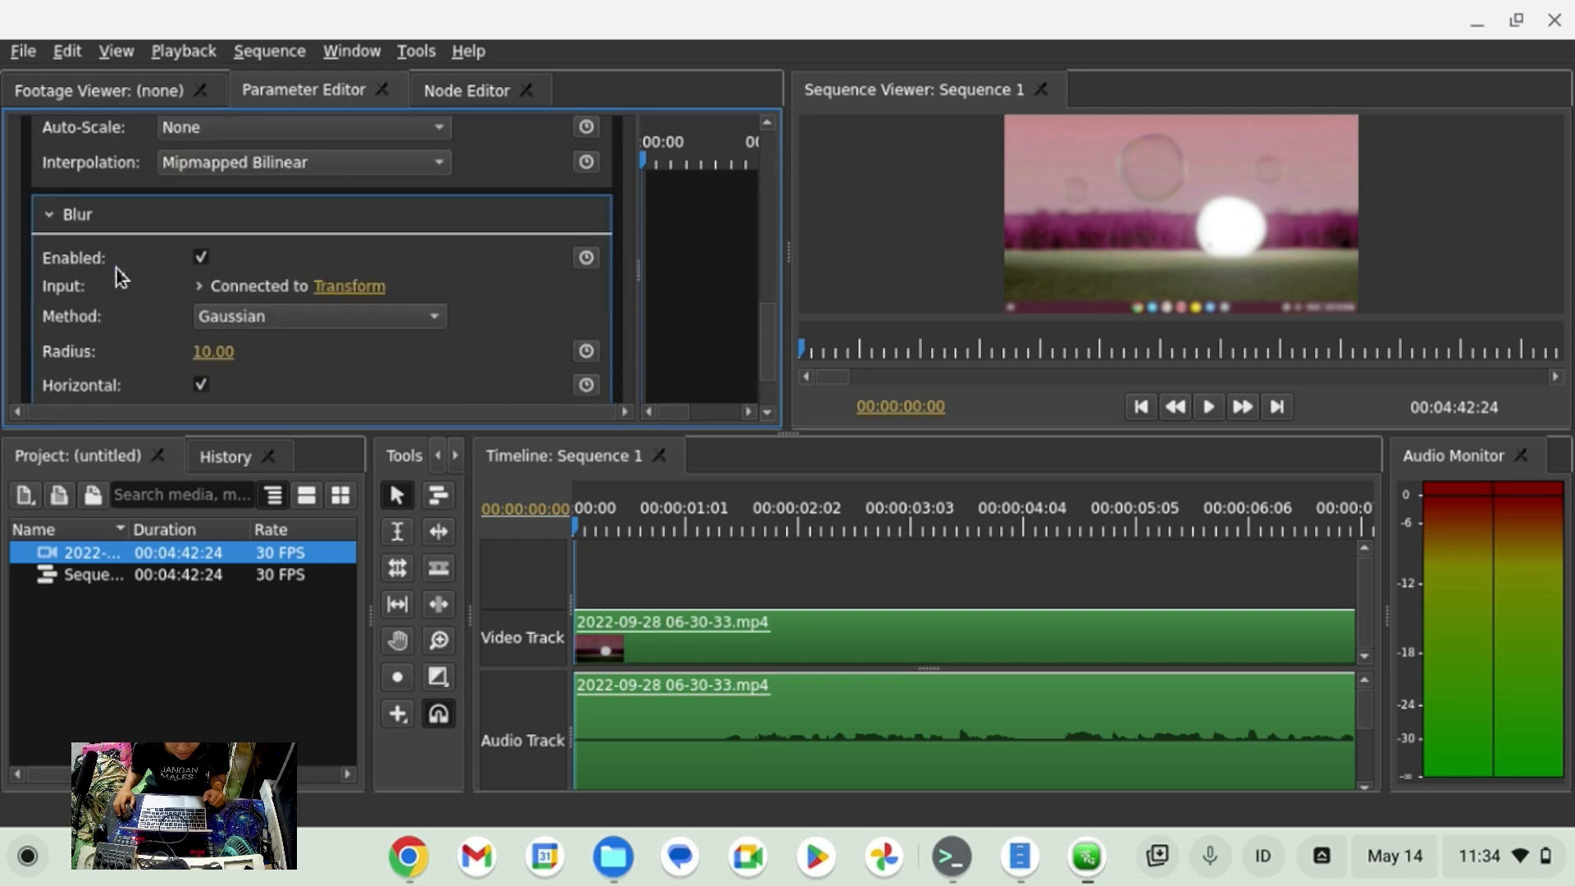
Set the Blur node's Method to Directional in the Parameter Editor.
left_click(441, 92)
left_click(310, 95)
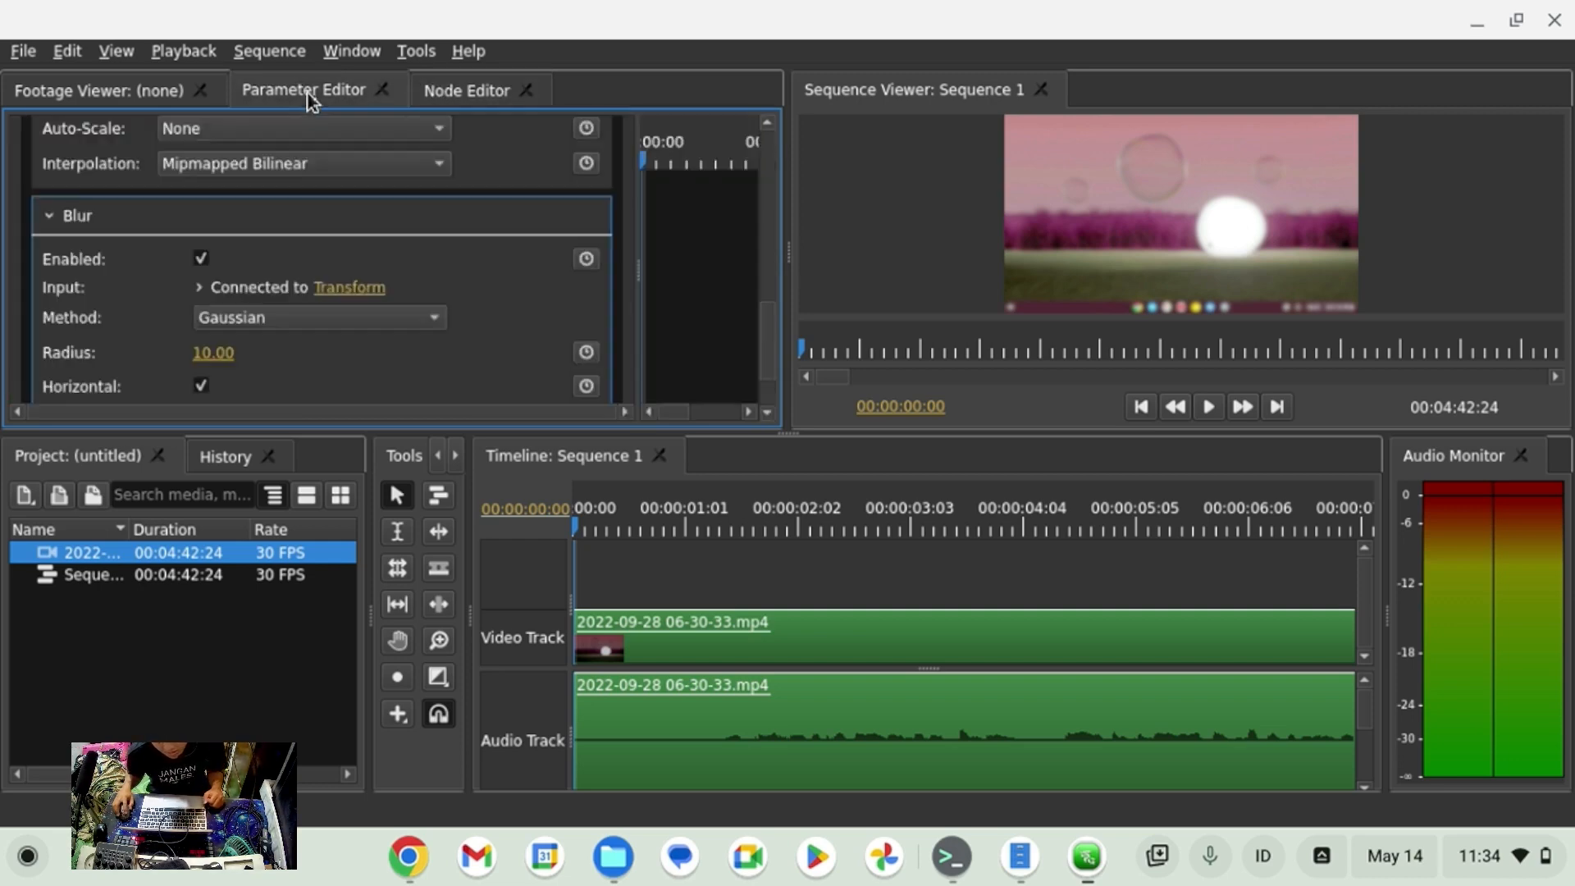
scroll(130, 271, "down", 2)
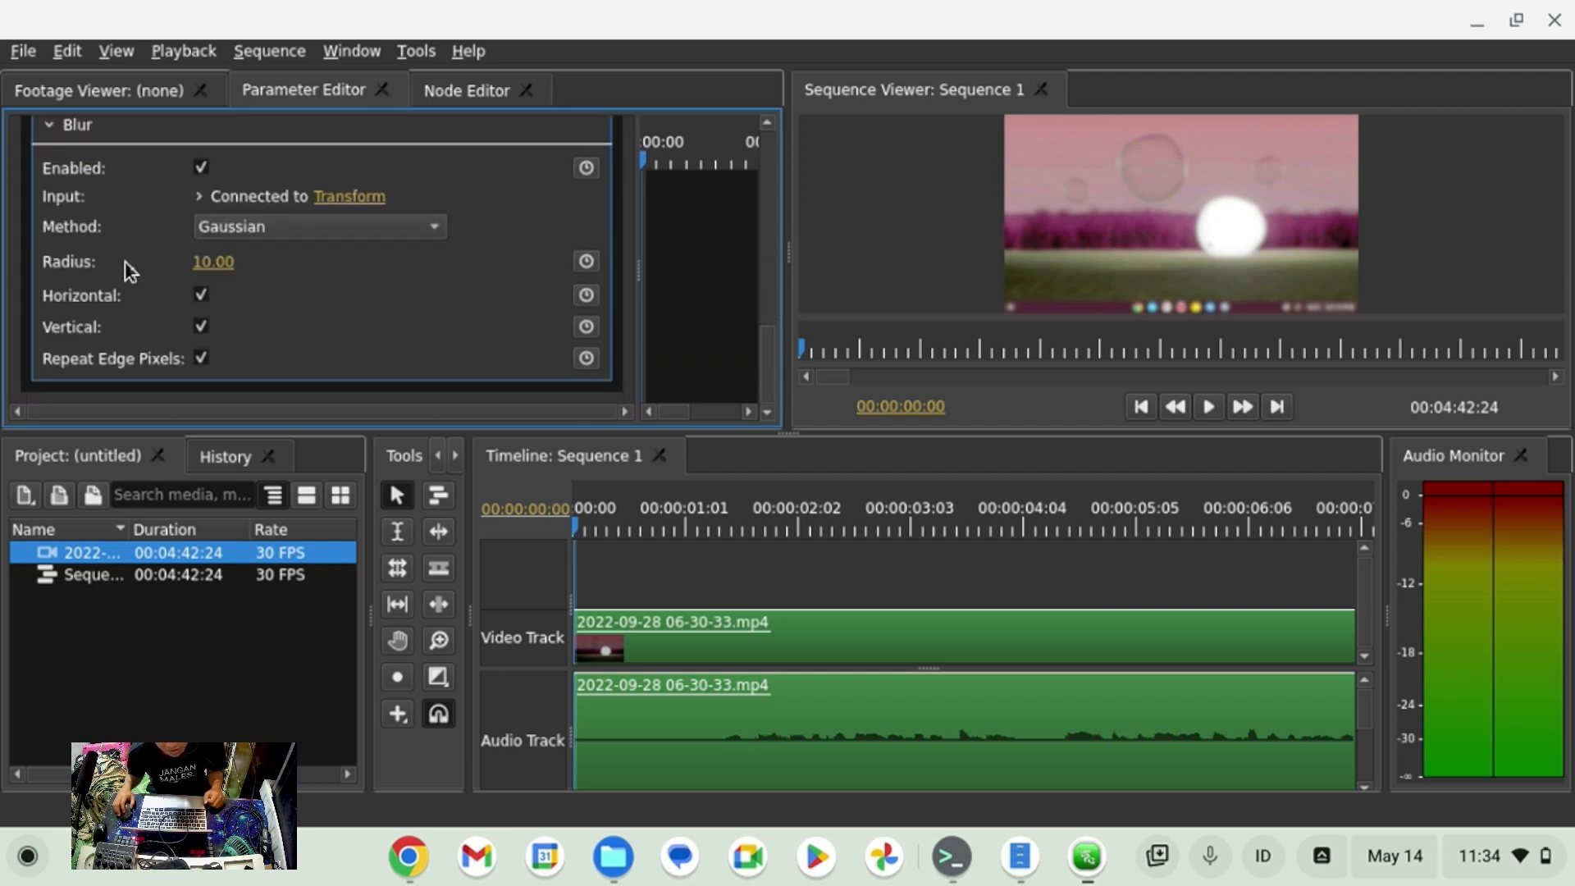
scroll(149, 199, "up", 9)
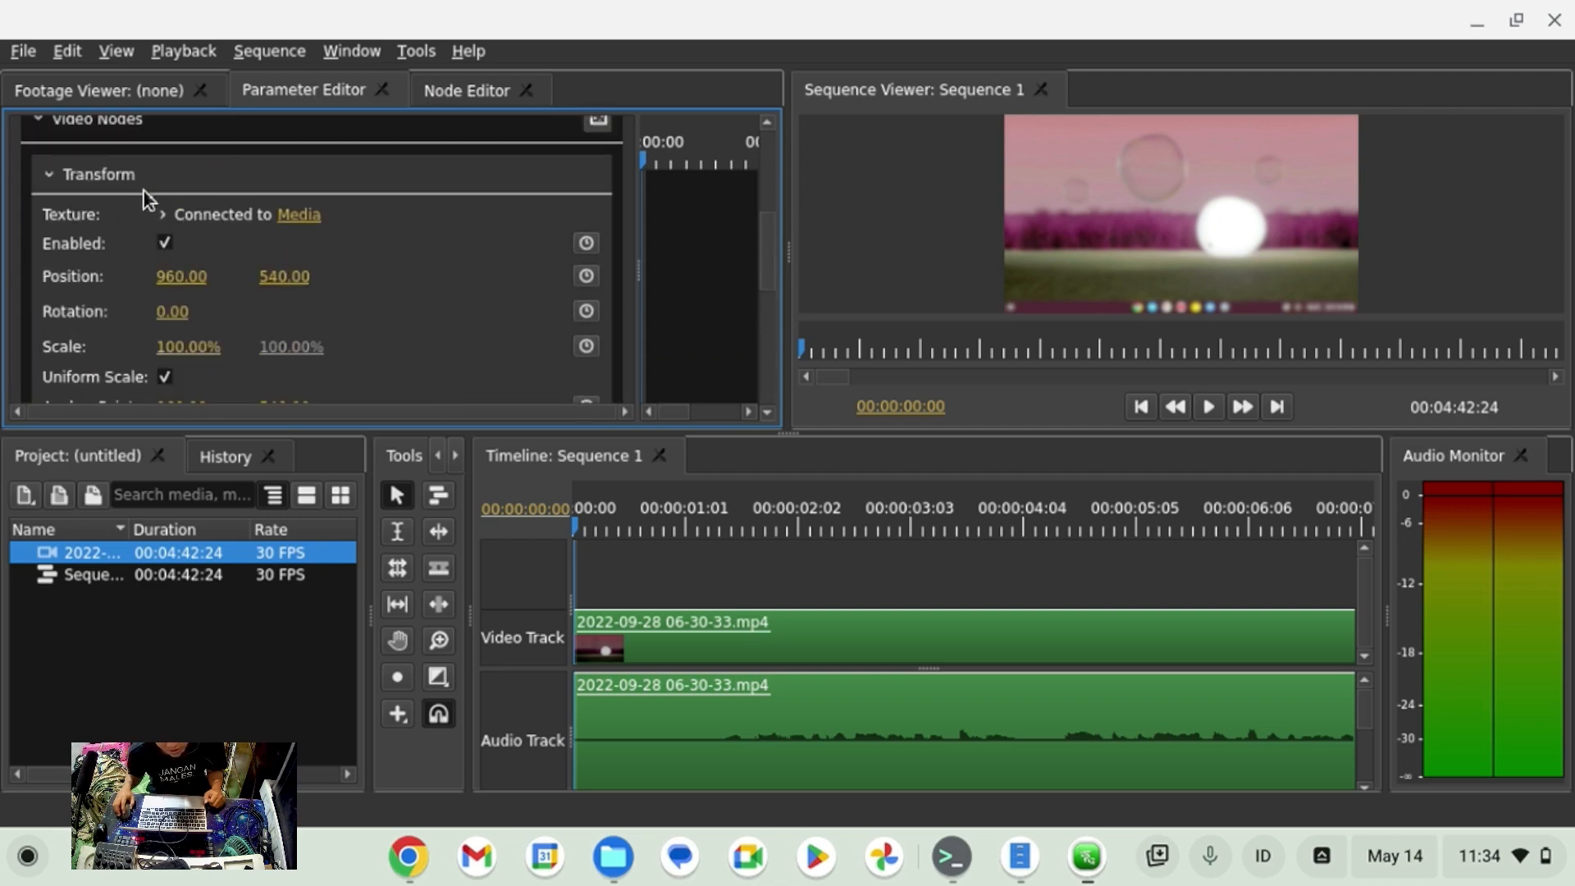
scroll(128, 187, "up", 2)
scroll(111, 200, "down", 9)
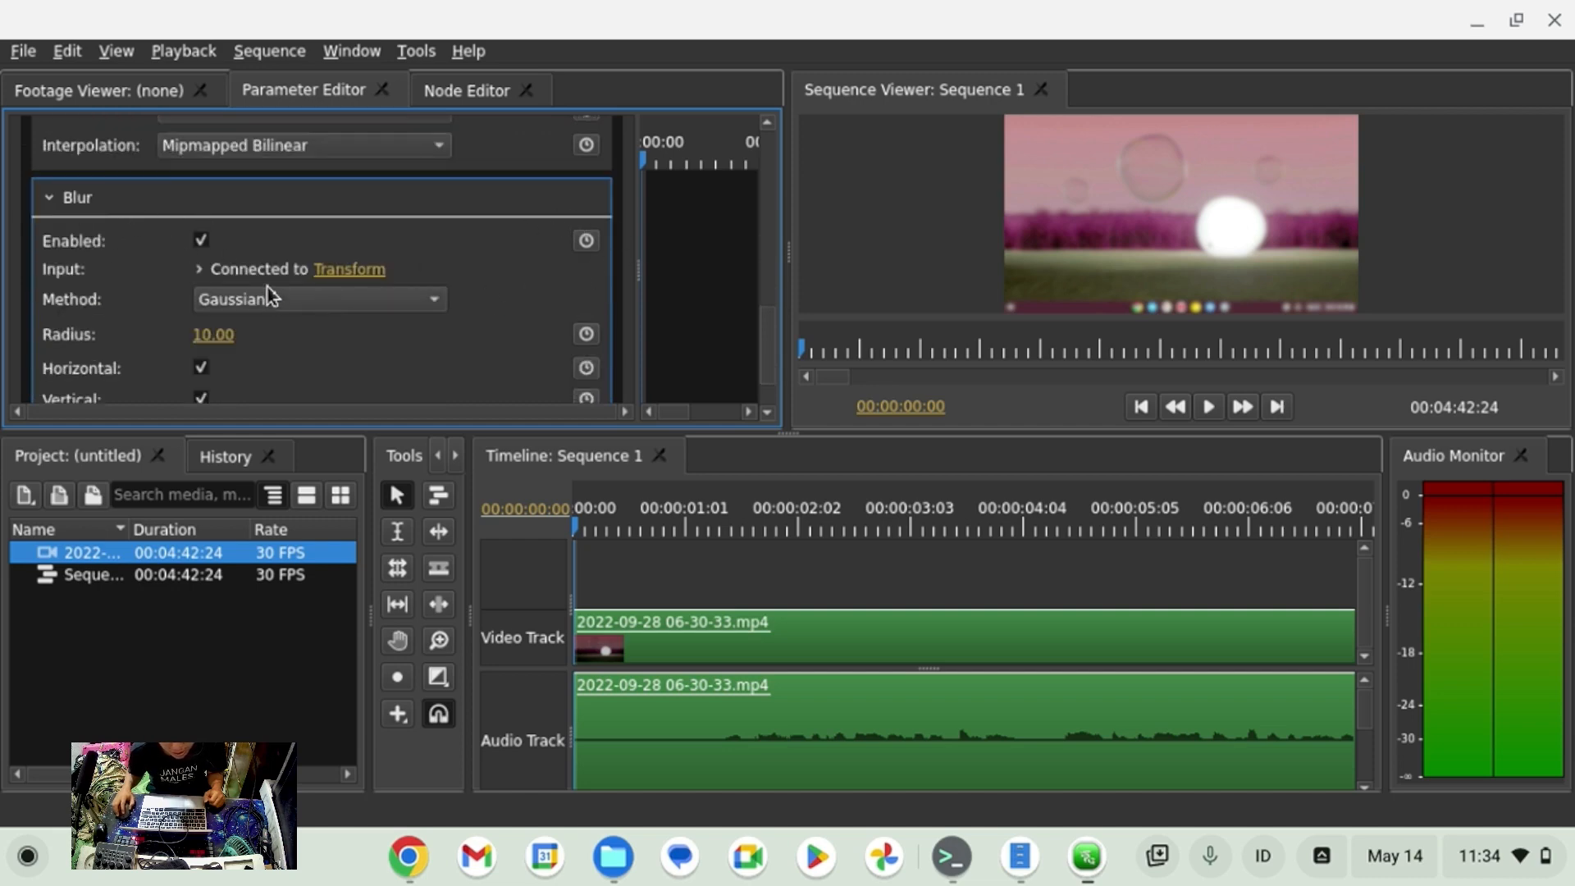
scroll(61, 307, "down", 1)
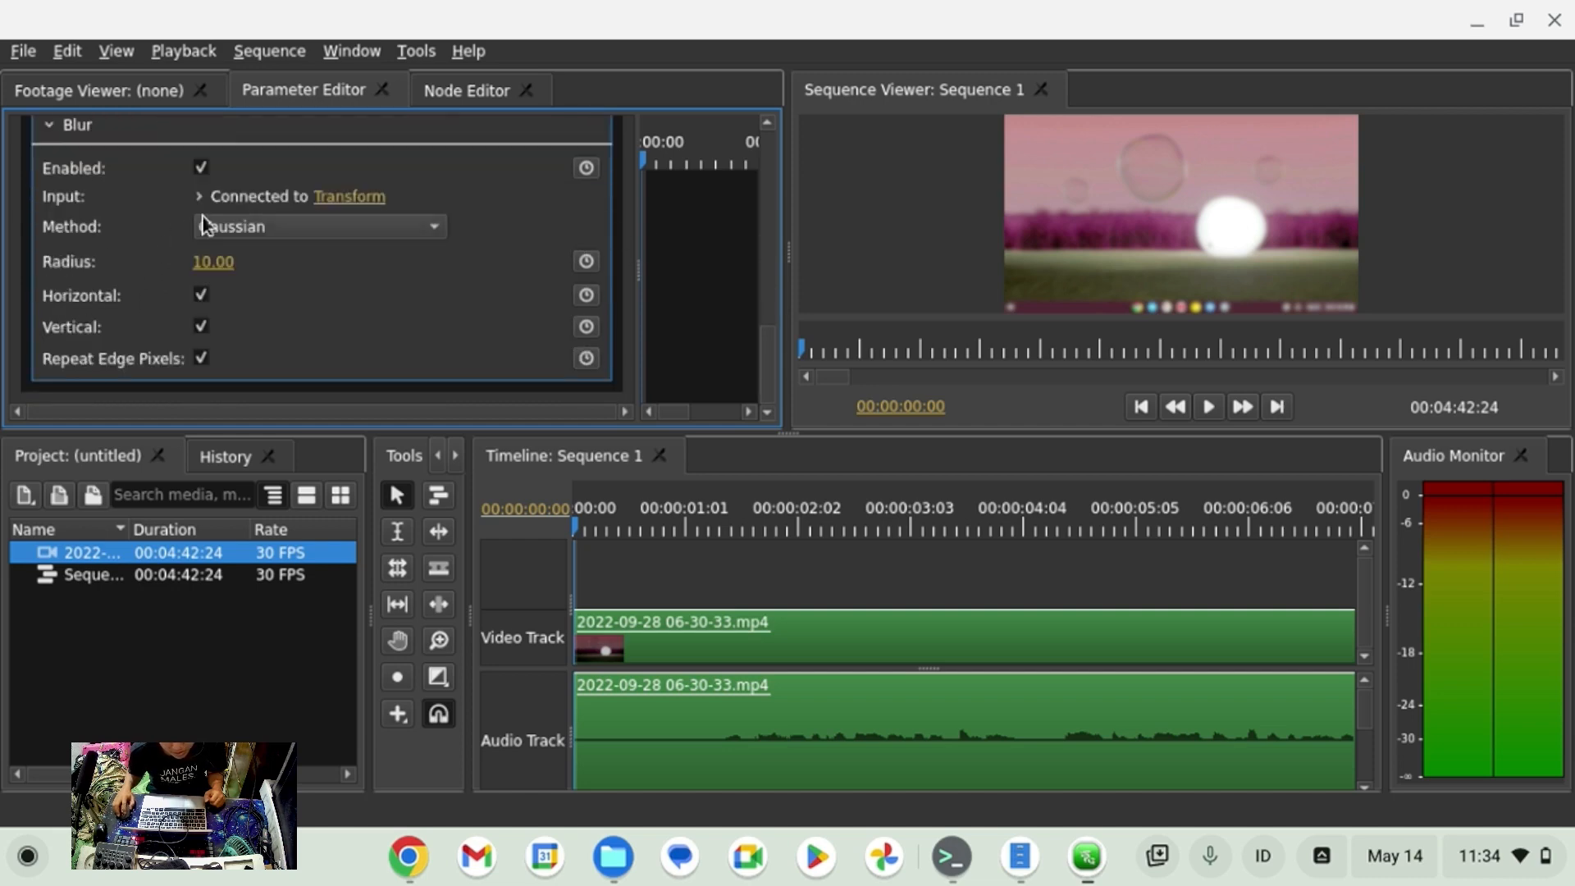
left_click(204, 216)
left_click(228, 258)
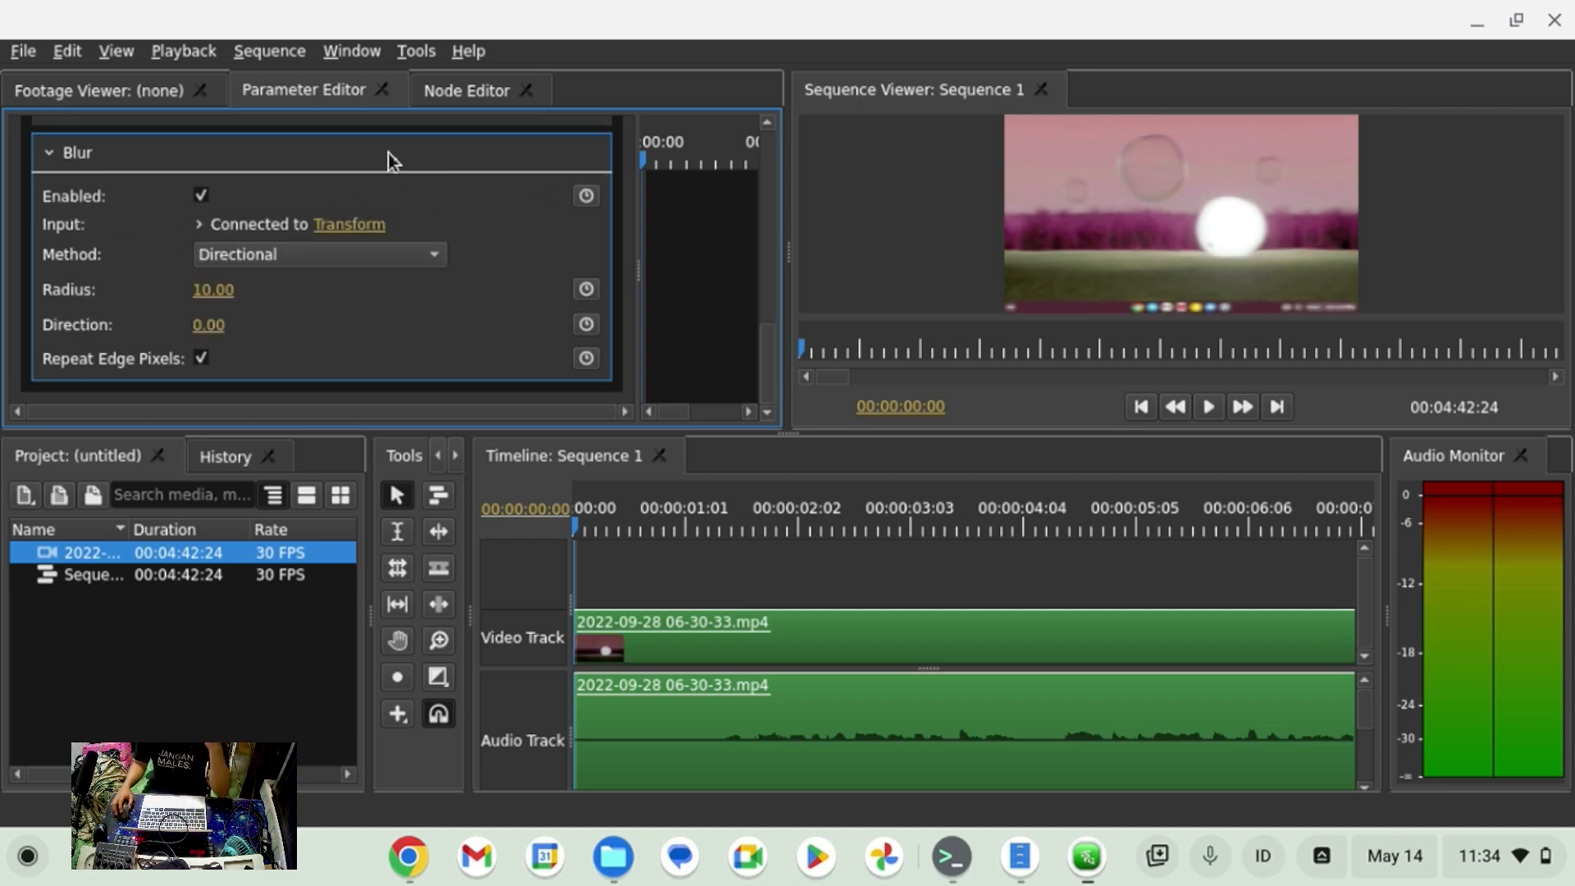
left_click(469, 54)
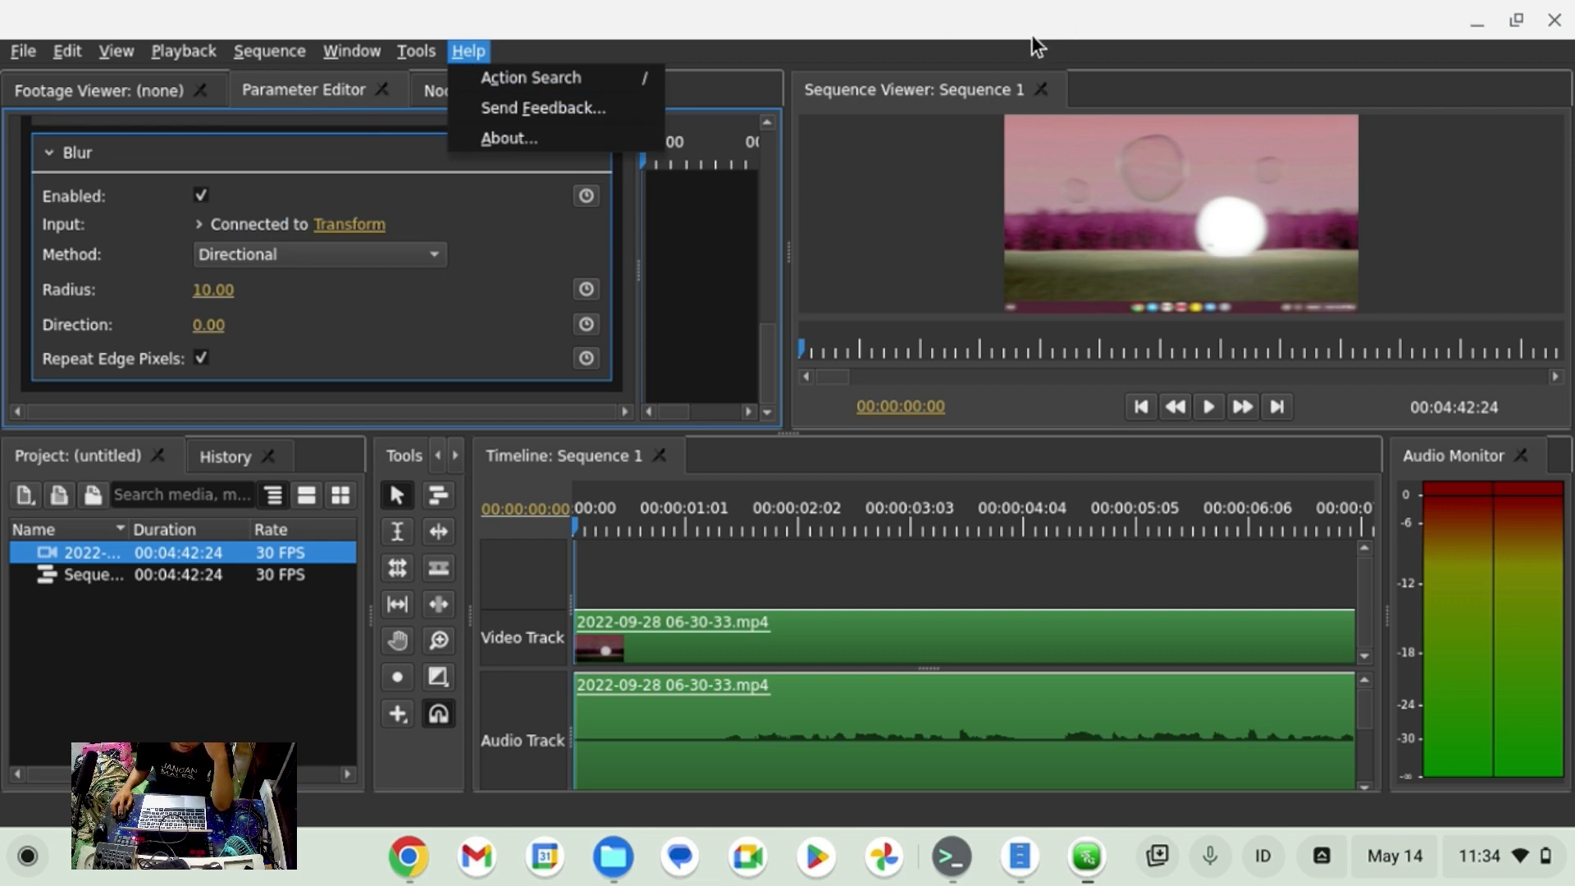
mouse_move(123, 62)
mouse_move(70, 54)
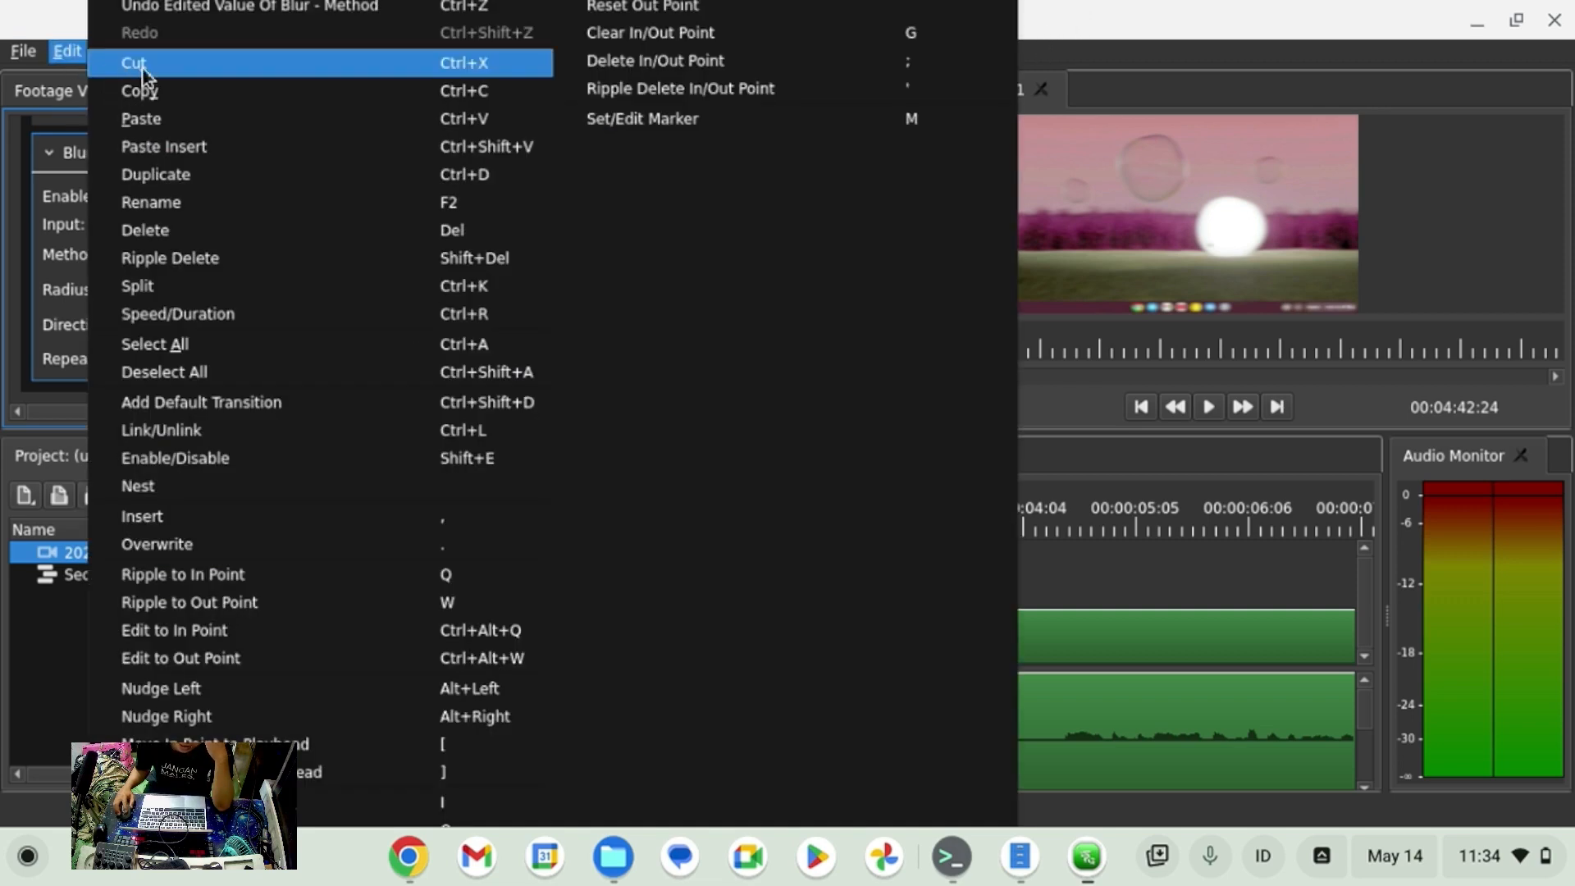
left_click(1227, 683)
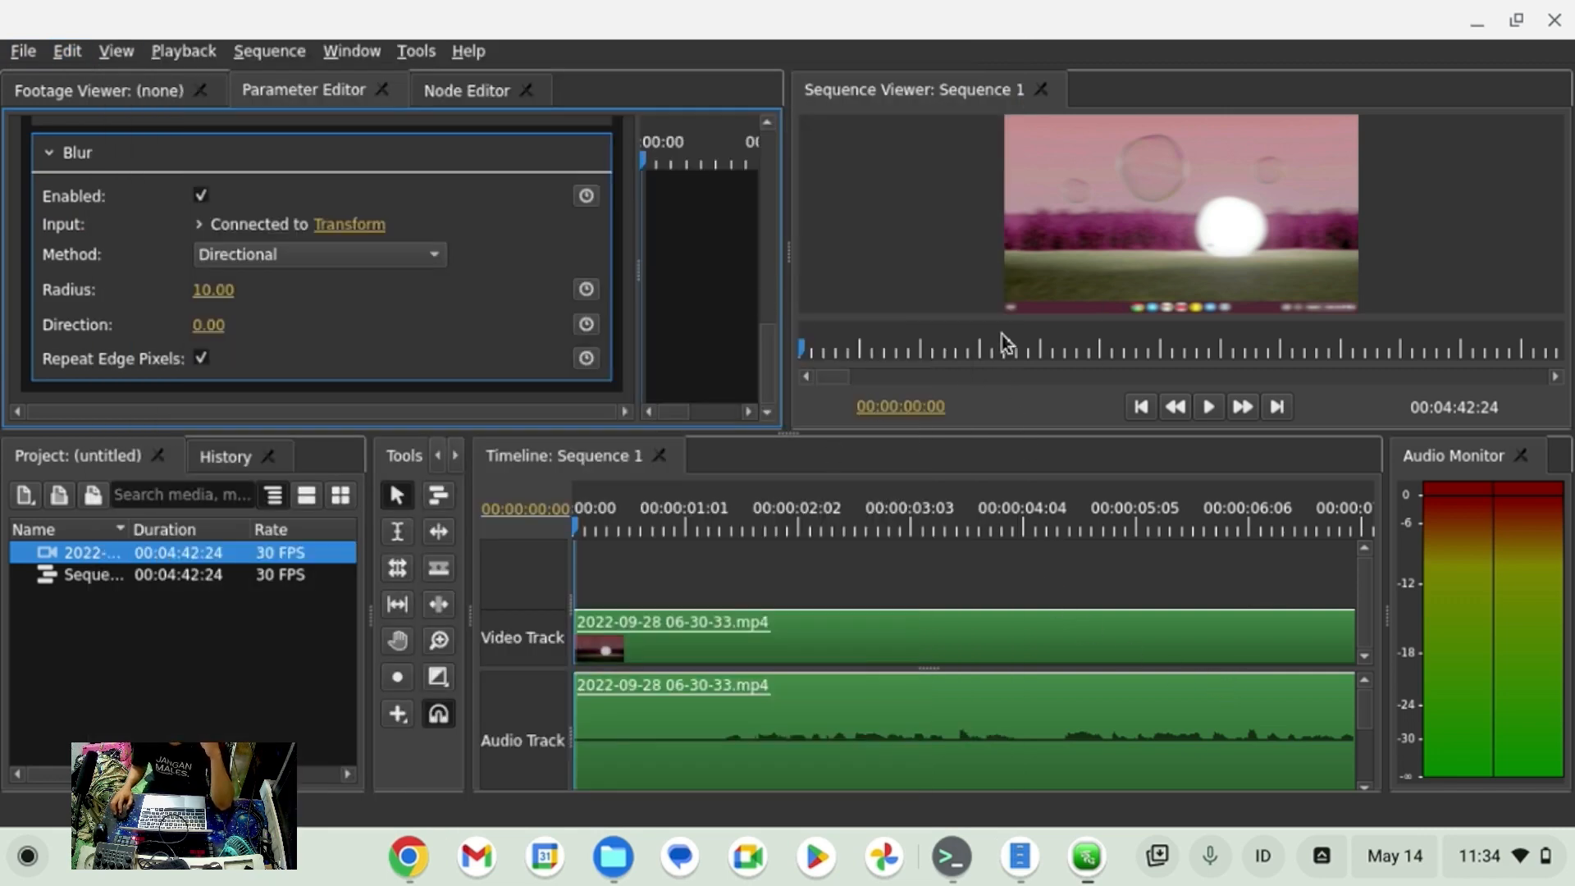
Close the Olive window with the untitled project and launch the separately installed Olive from the Linux apps.
left_click(1554, 25)
left_click(912, 464)
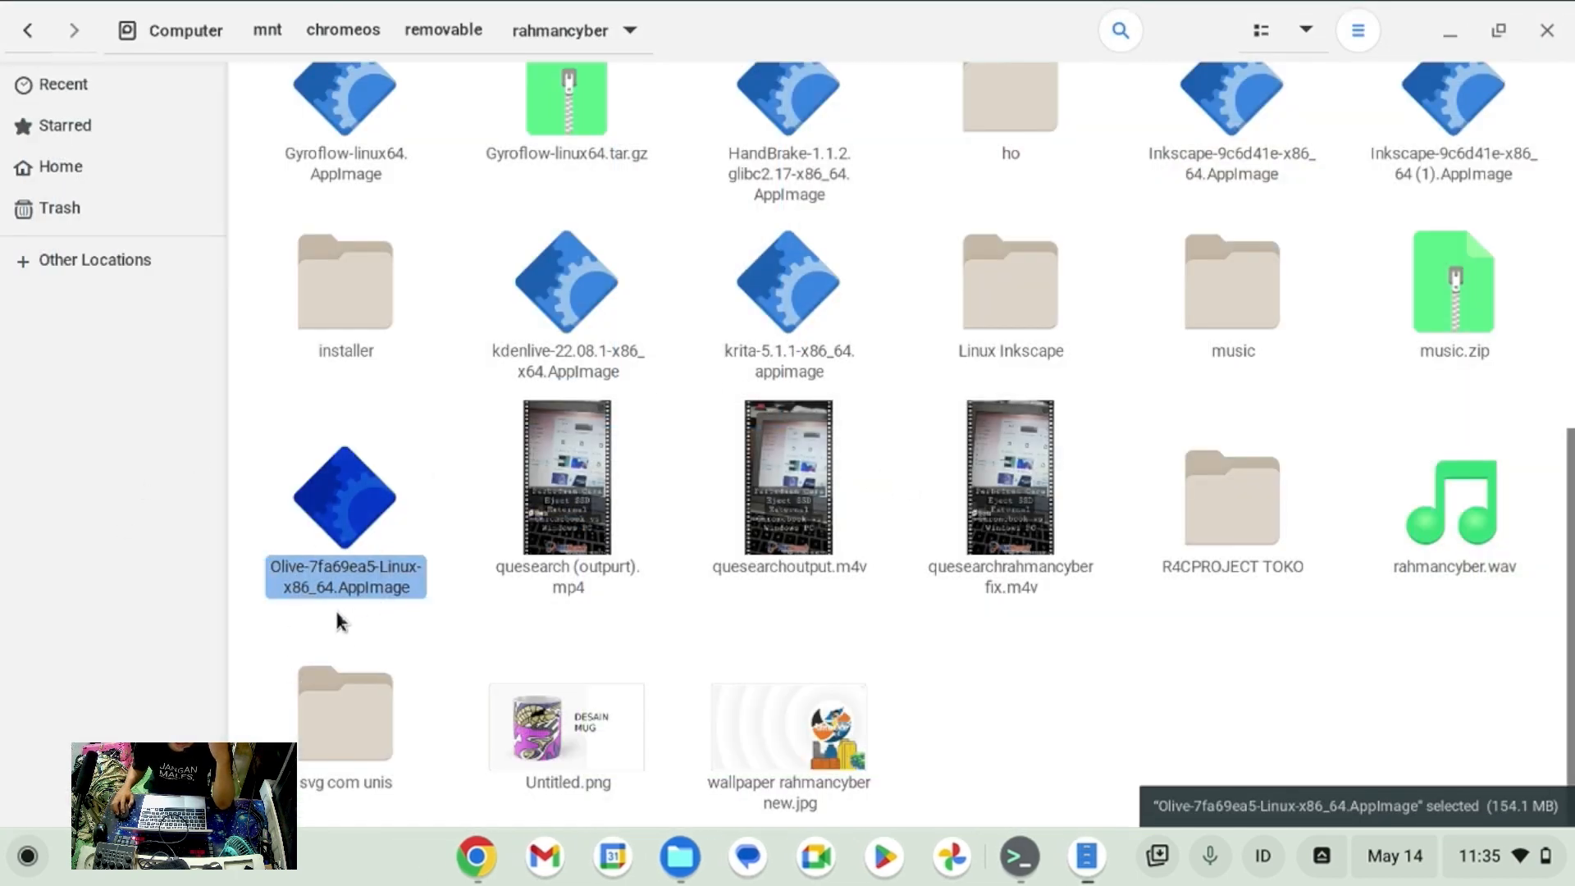
left_click(27, 855)
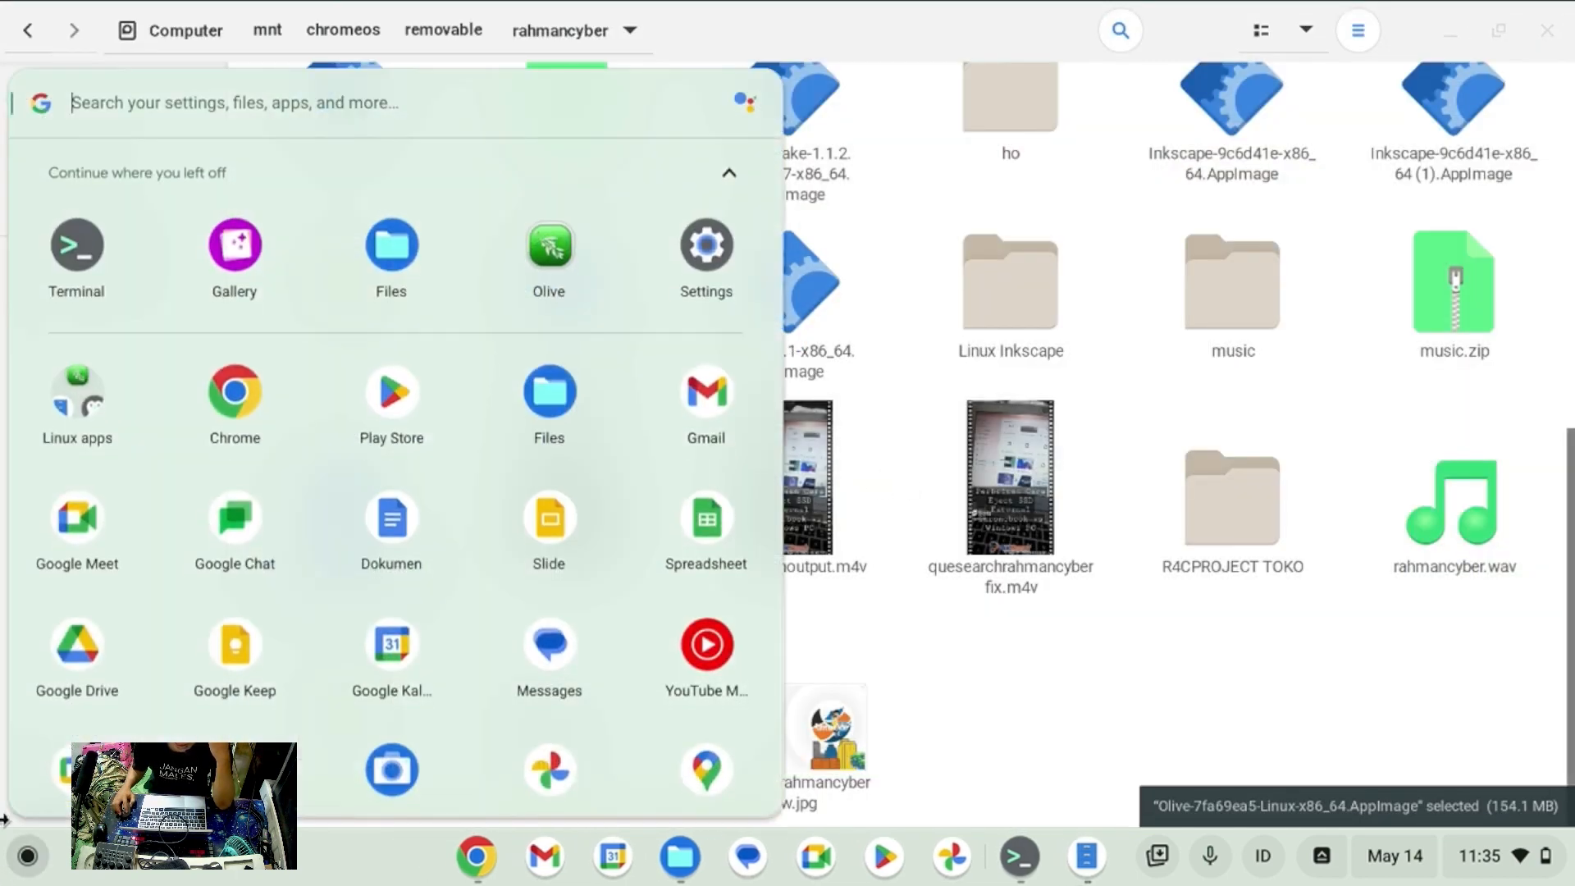
left_click(91, 402)
left_click(567, 253)
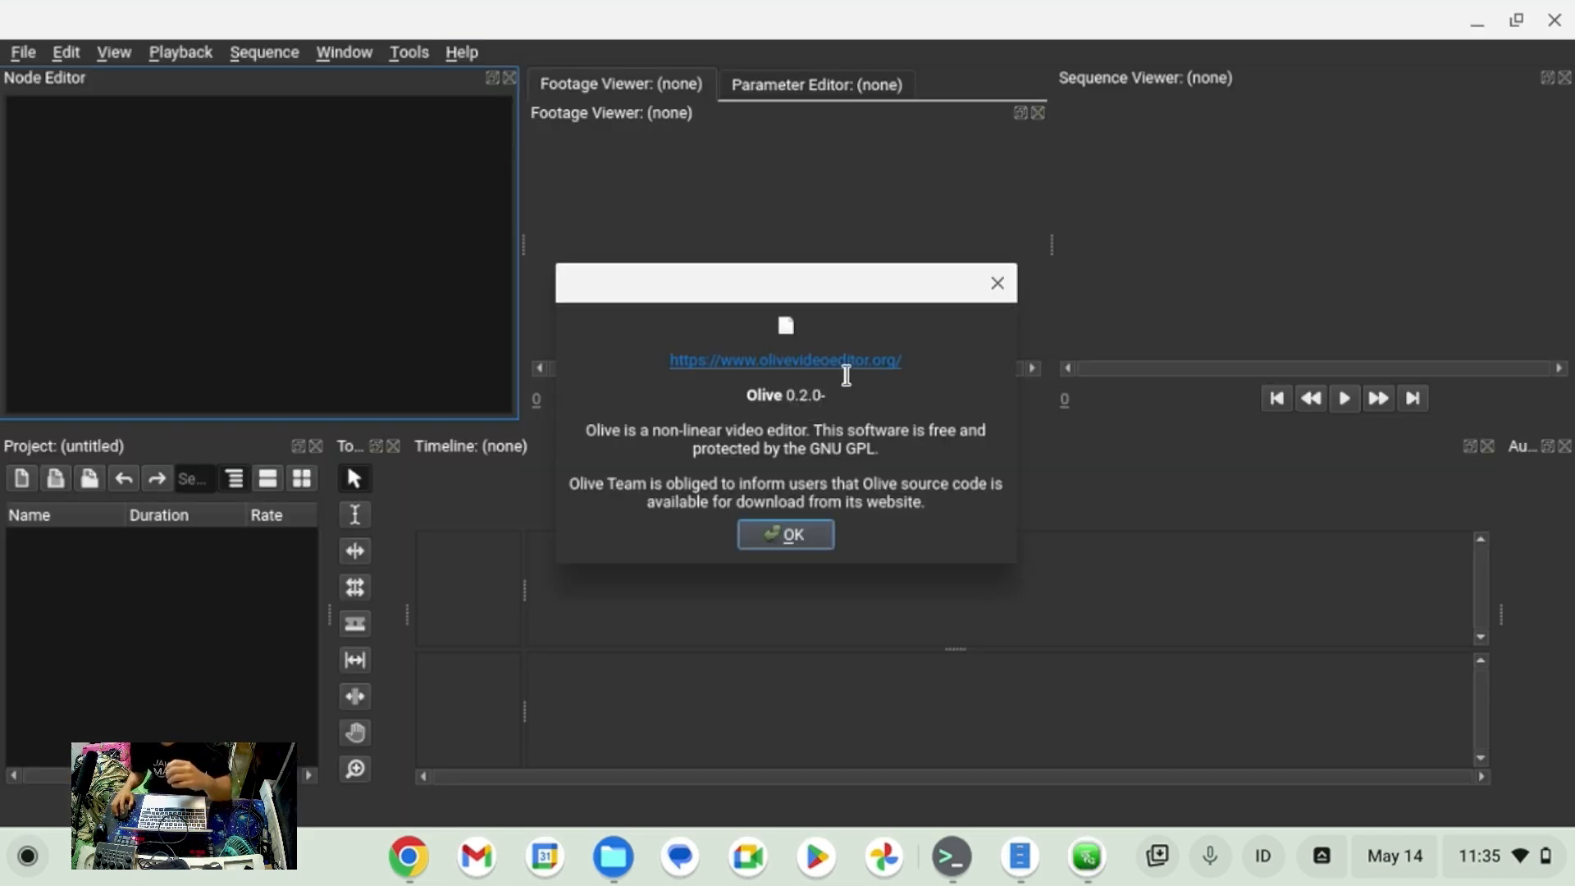
Dismiss the Olive 0.2.0 information dialog, close that Olive window, and switch to a new Terminal window.
left_click(999, 282)
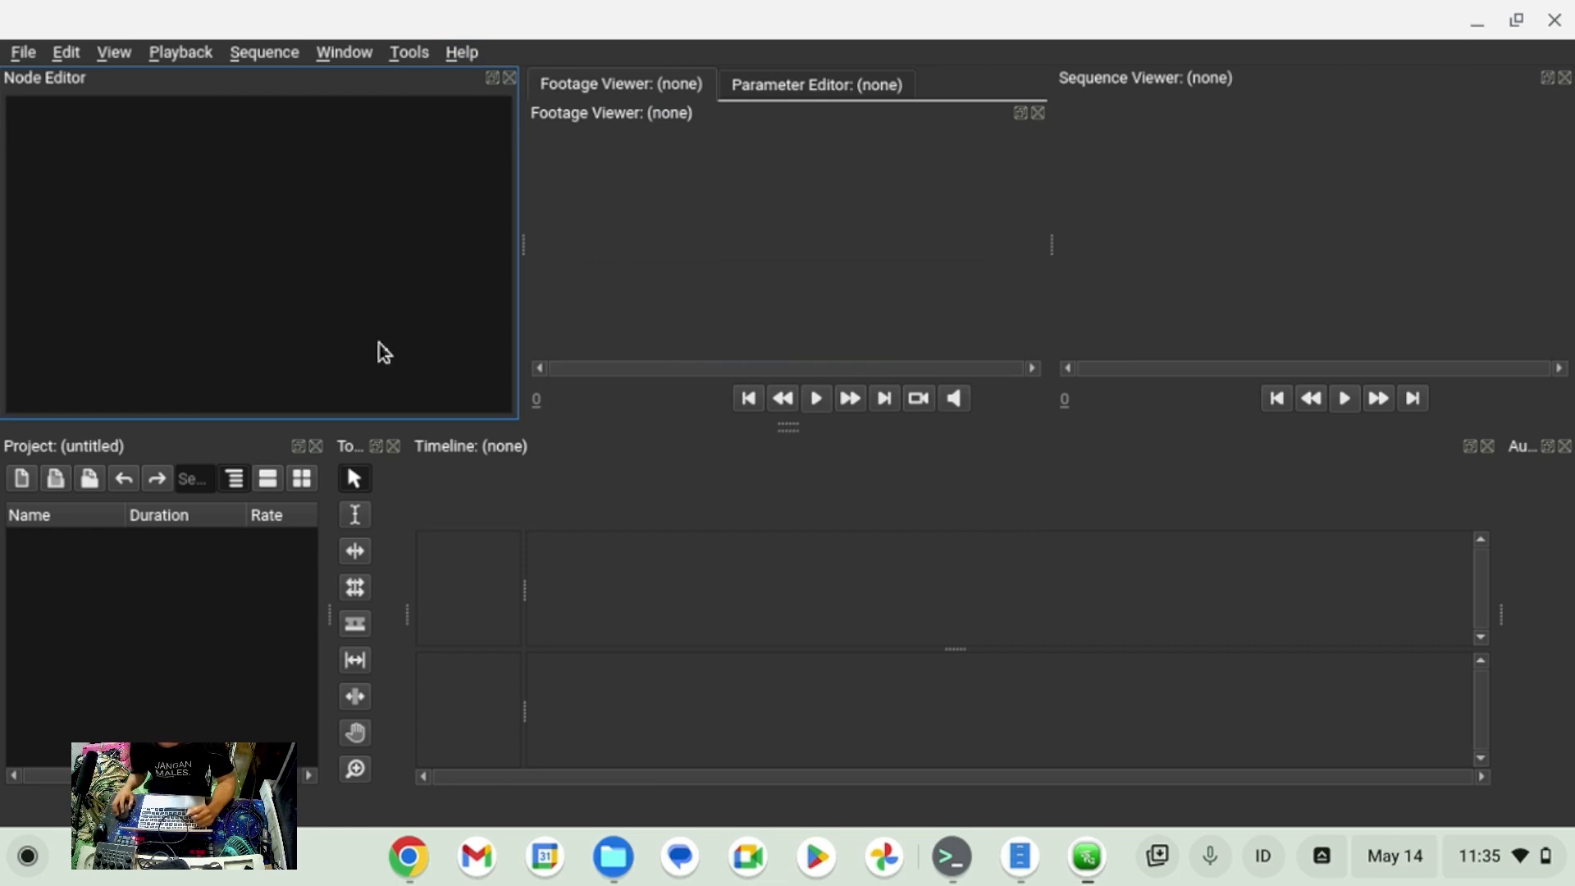
left_click(1554, 20)
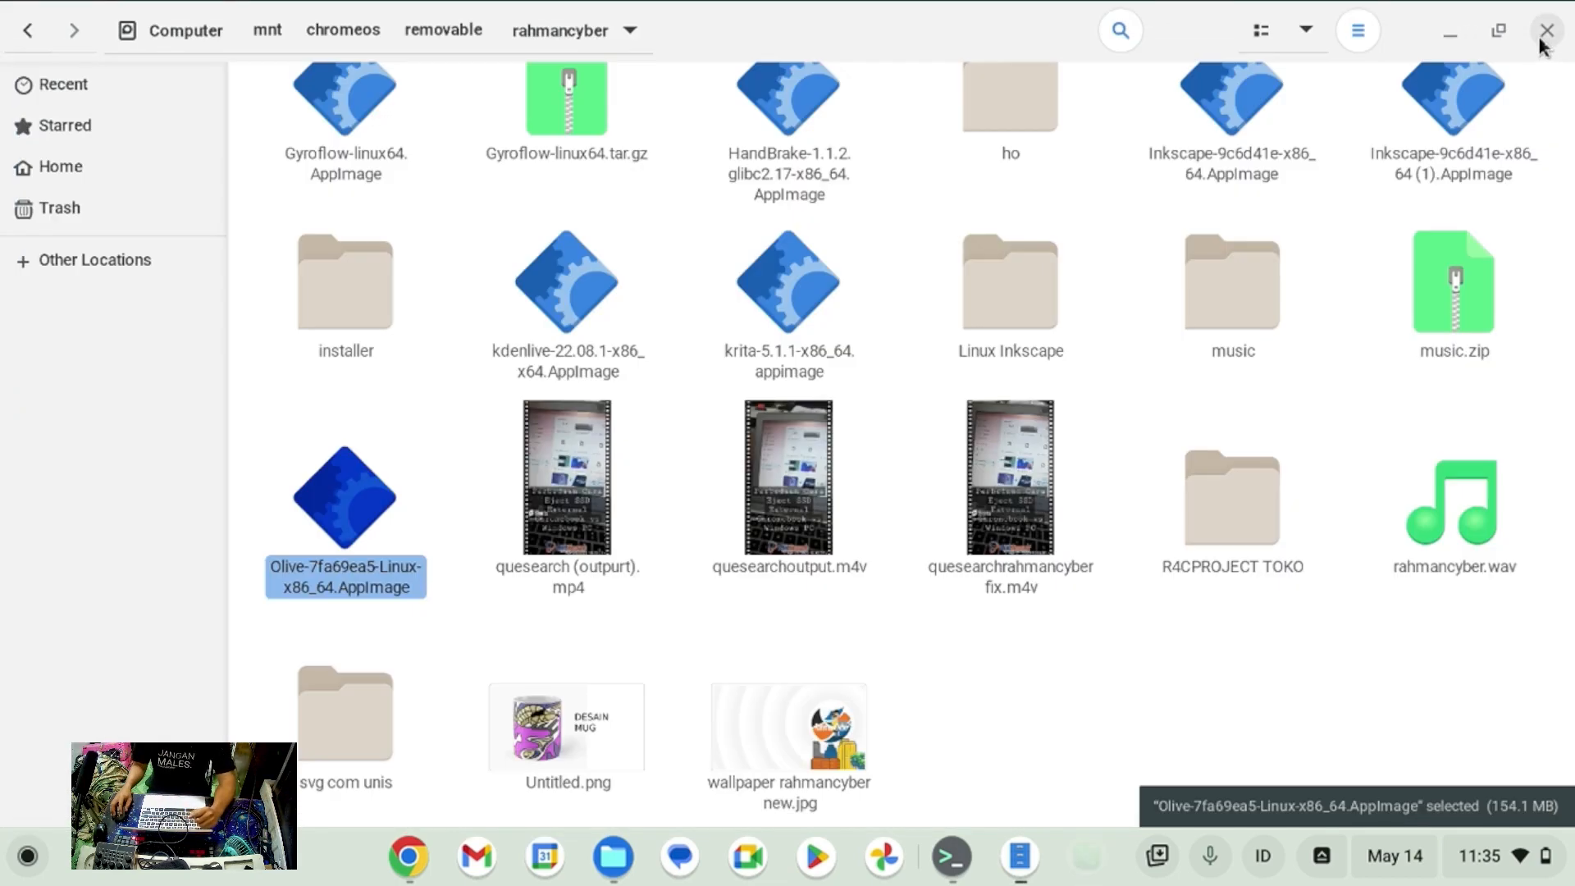
left_click(10, 859)
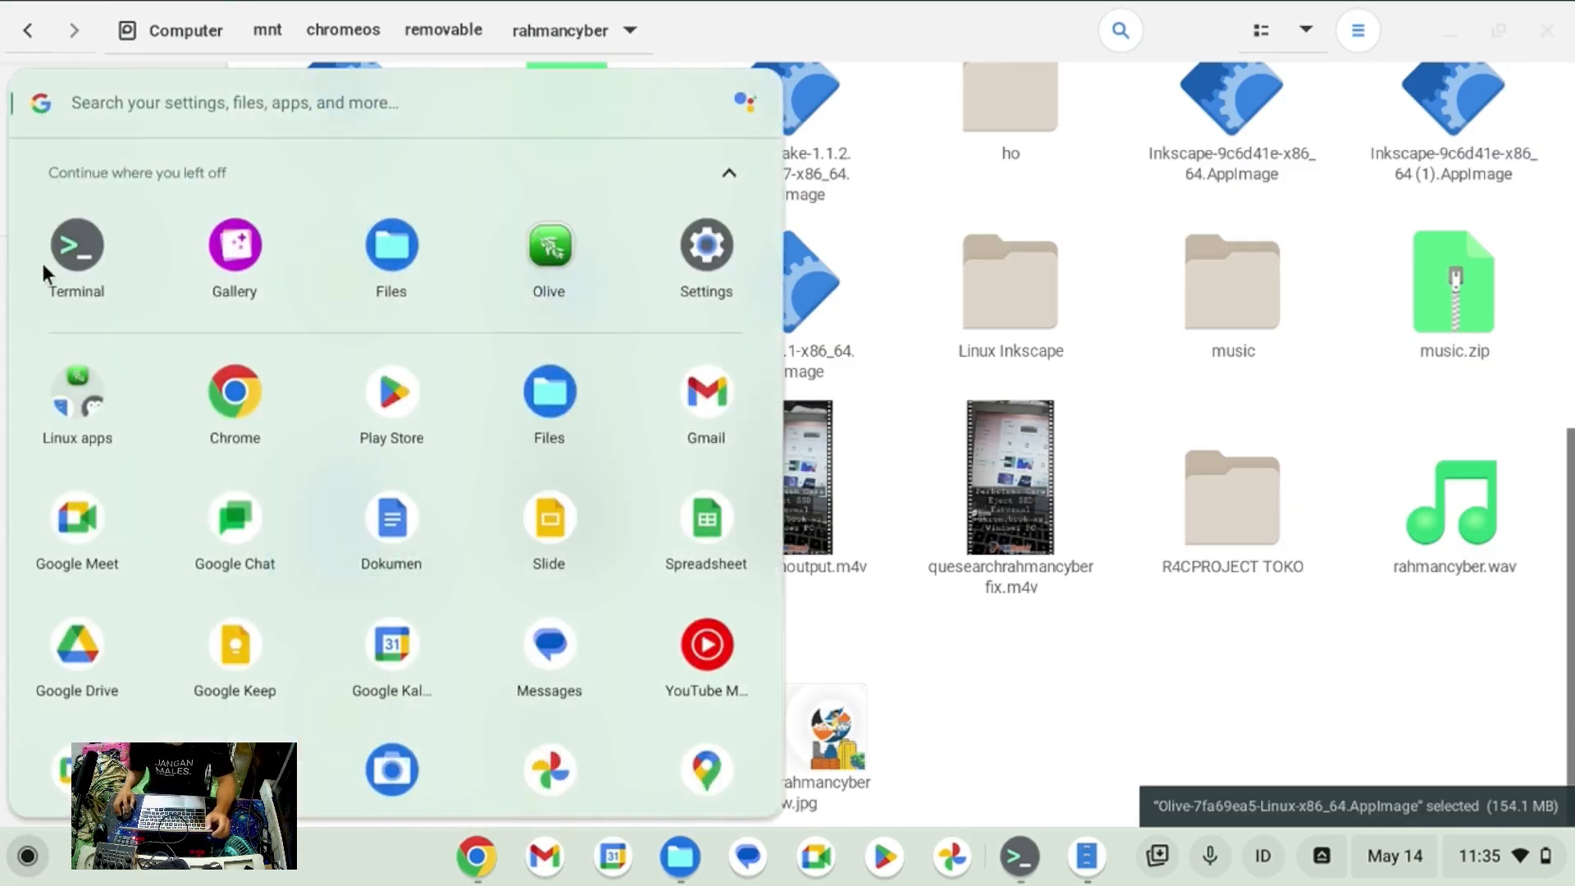
left_click(70, 227)
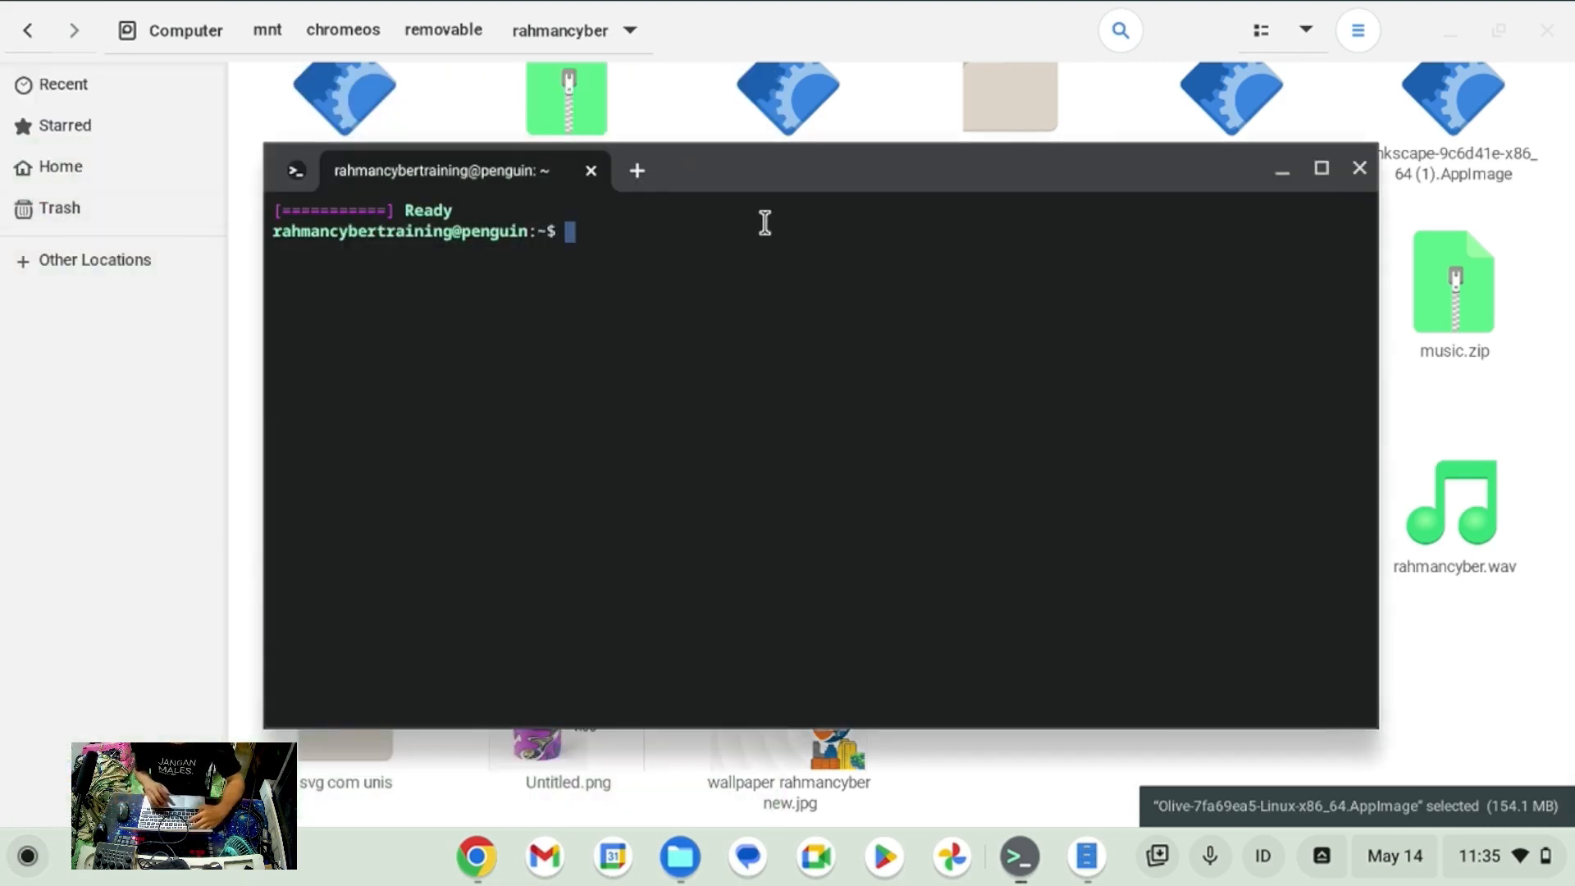
type("SUDO")
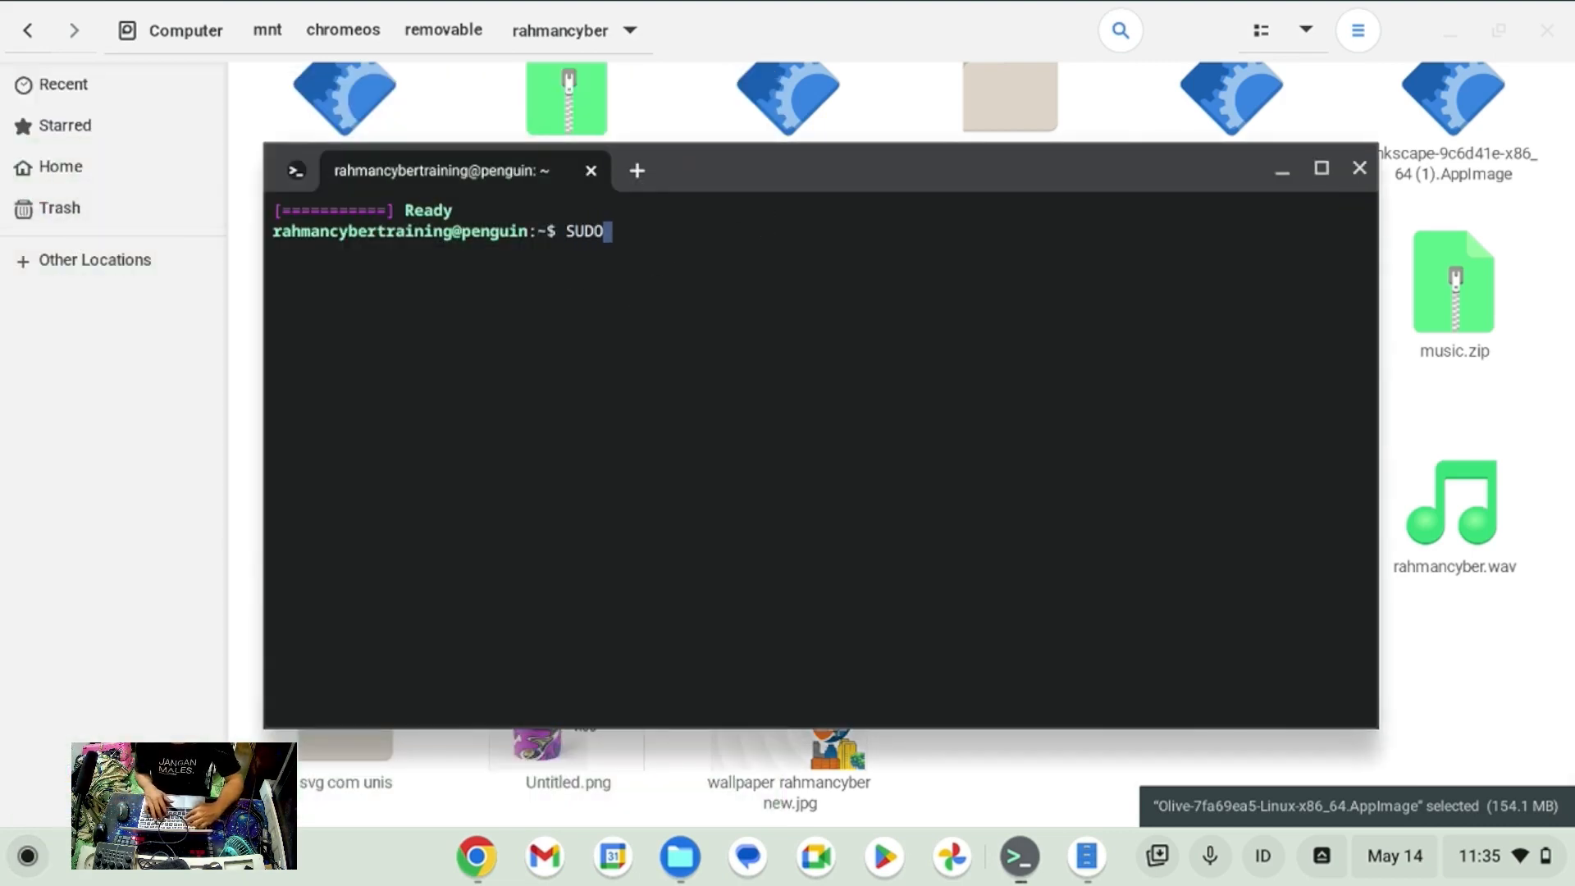
key("BackSpace")
key("BackSpace")
key("BackSpace")
key("BackSpace")
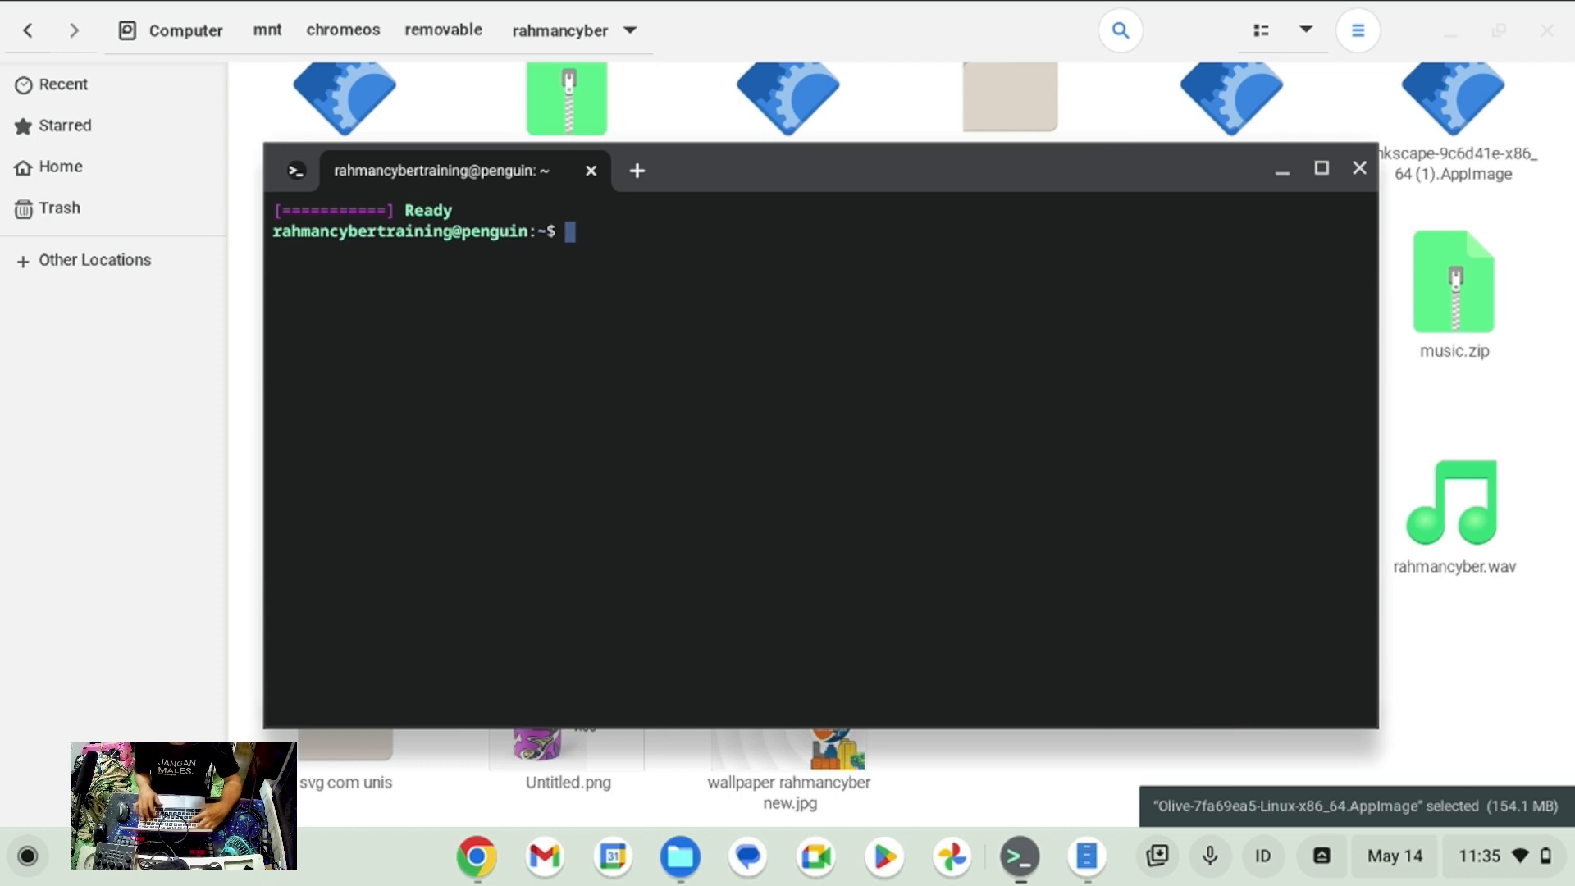
type("SUDO AP")
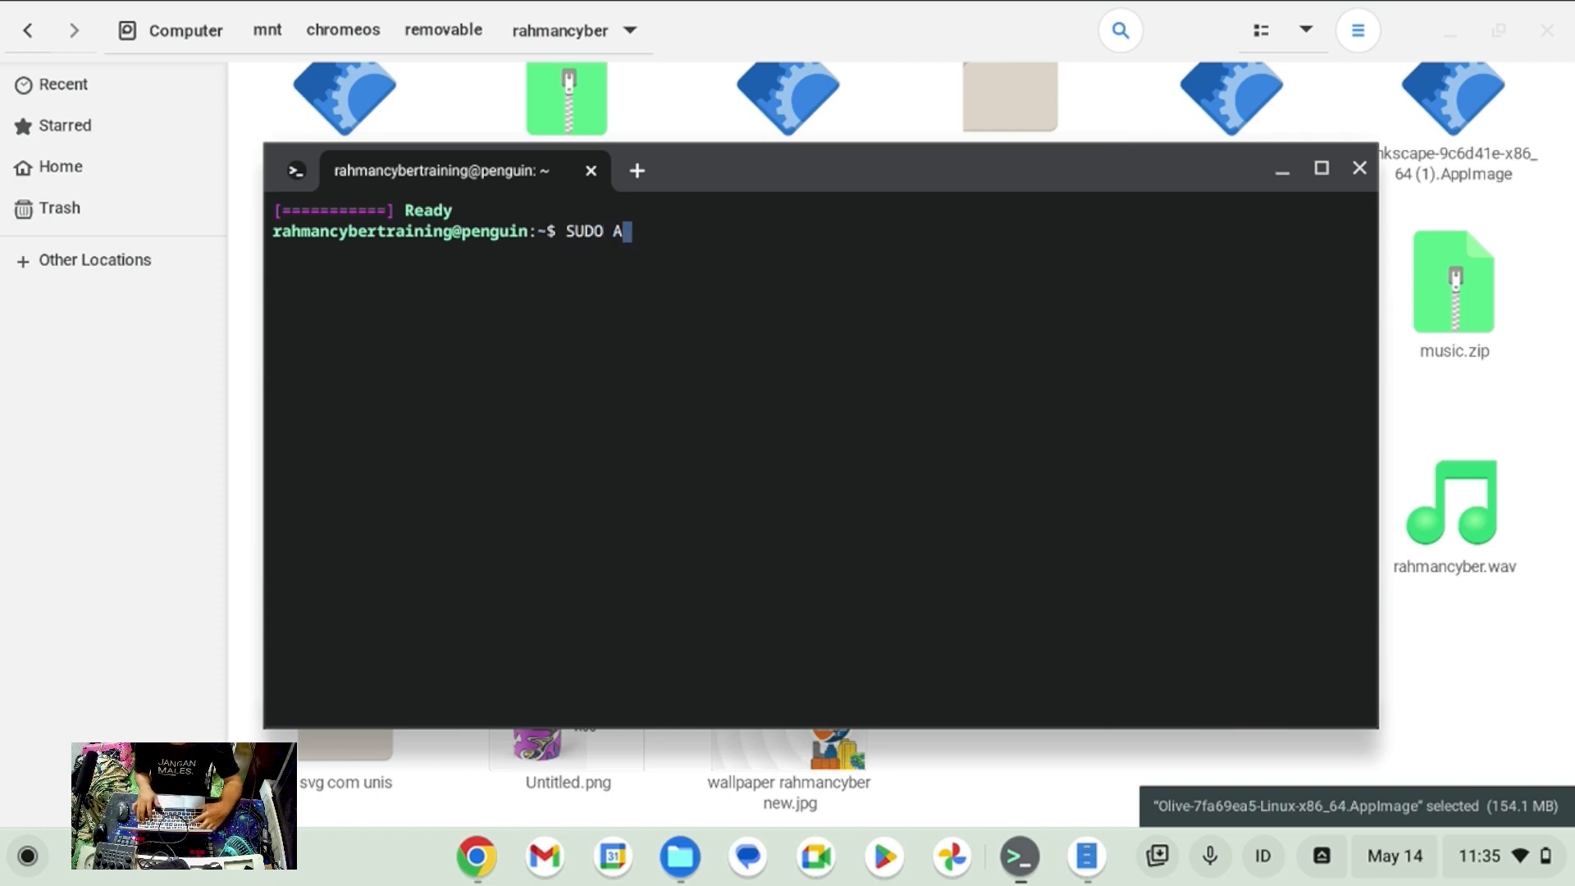
key("BackSpace")
key("BackSpace")
key("BackSpace")
key("BackSpace")
key("BackSpace")
key("BackSpace")
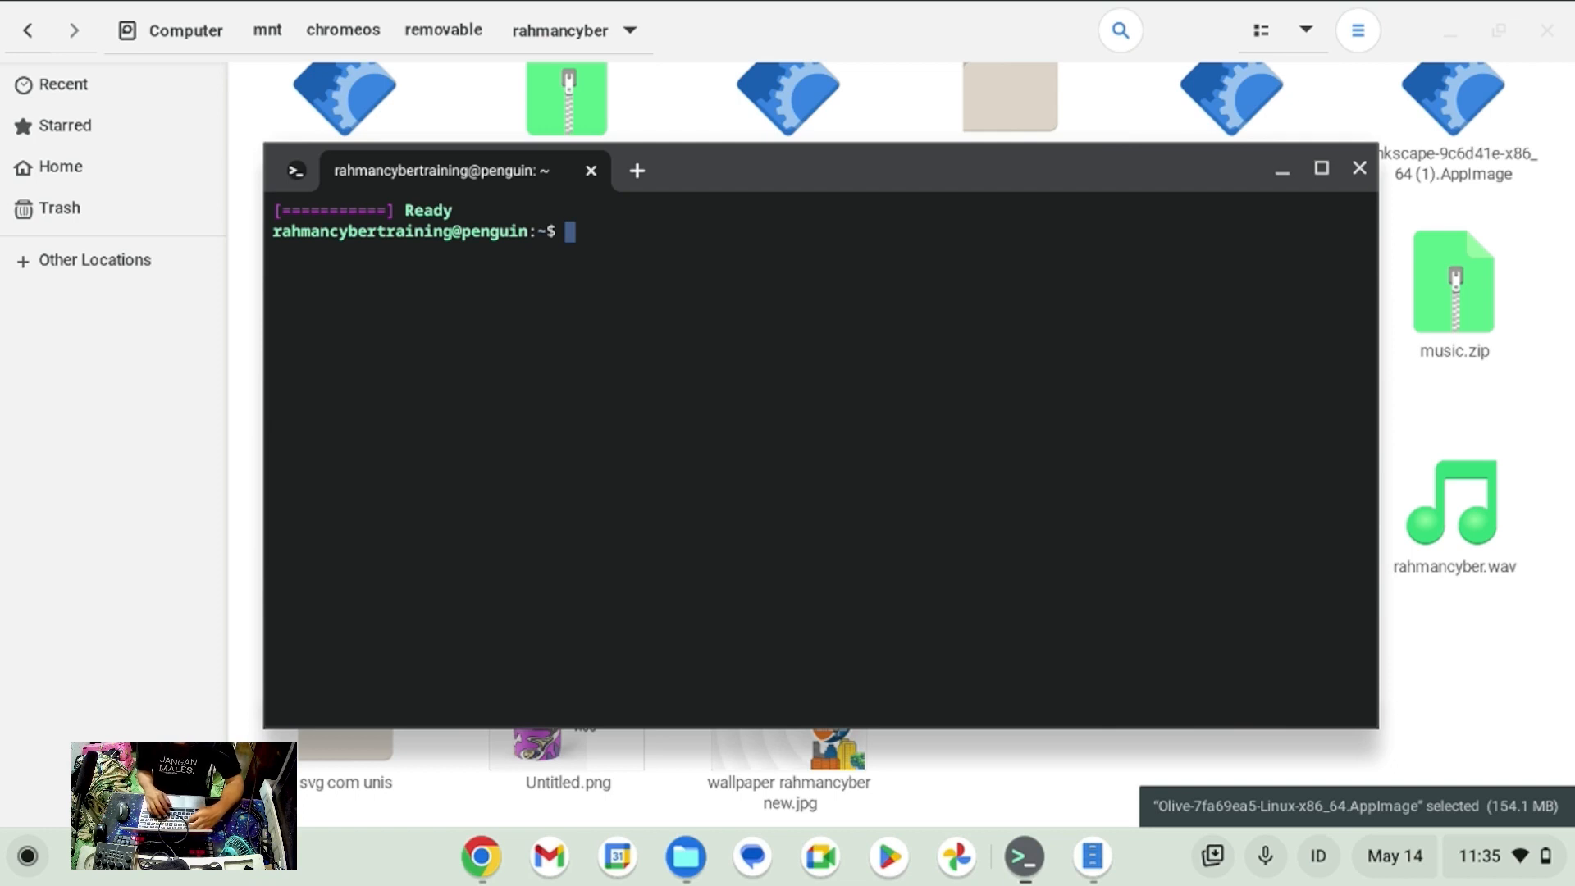
Uninstall the packaged Olive with "sudo apt autoremove olive-editor" and confirm the removal with y.
type("sudo ap")
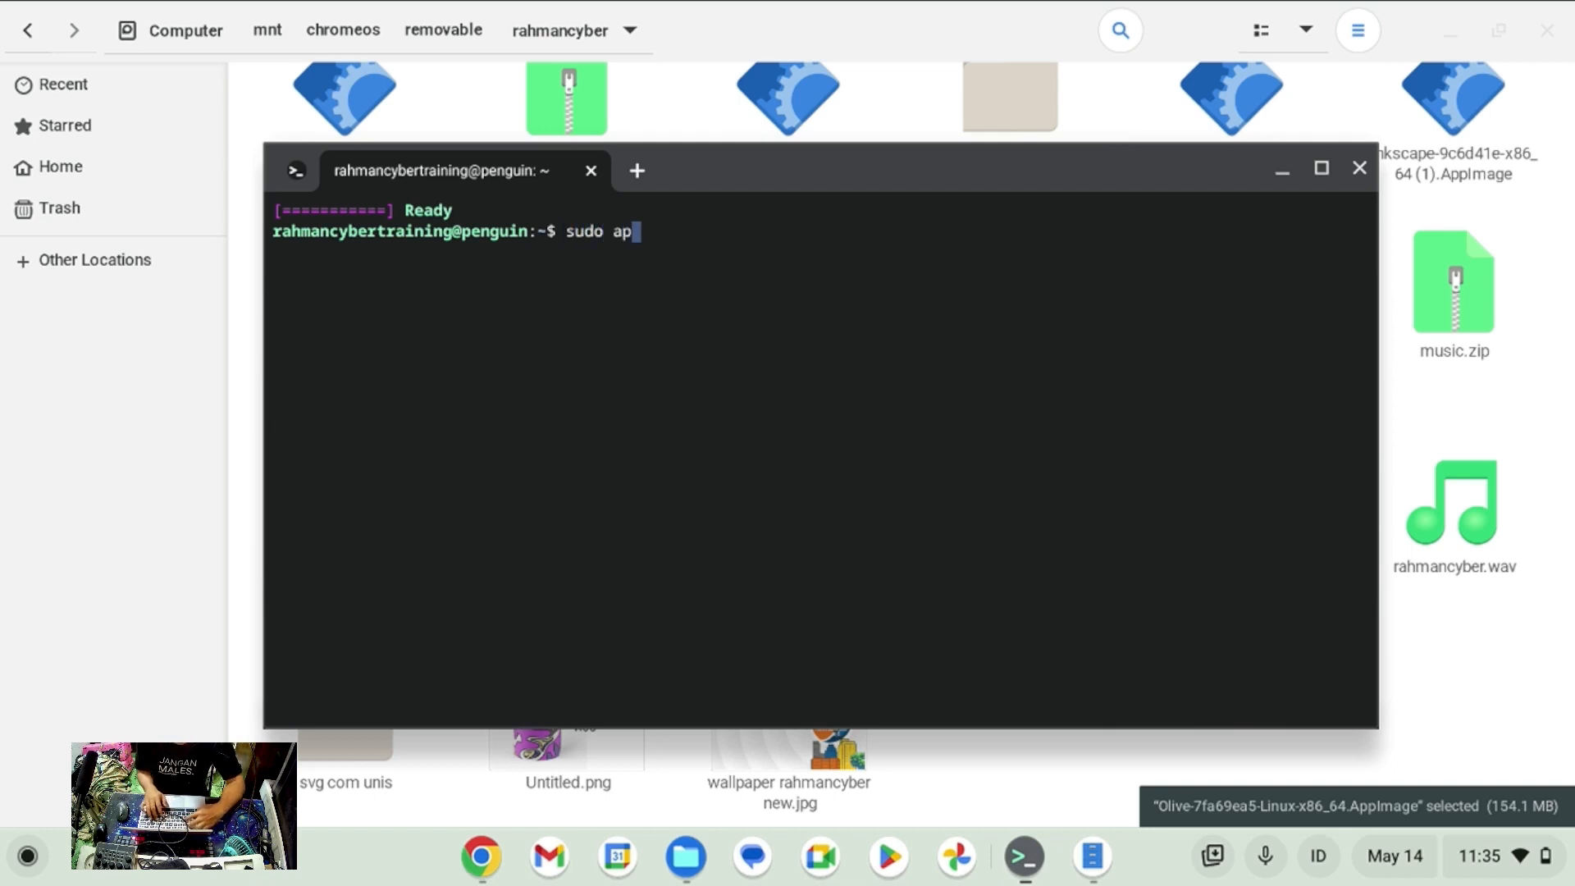
type("t autoremove olive-")
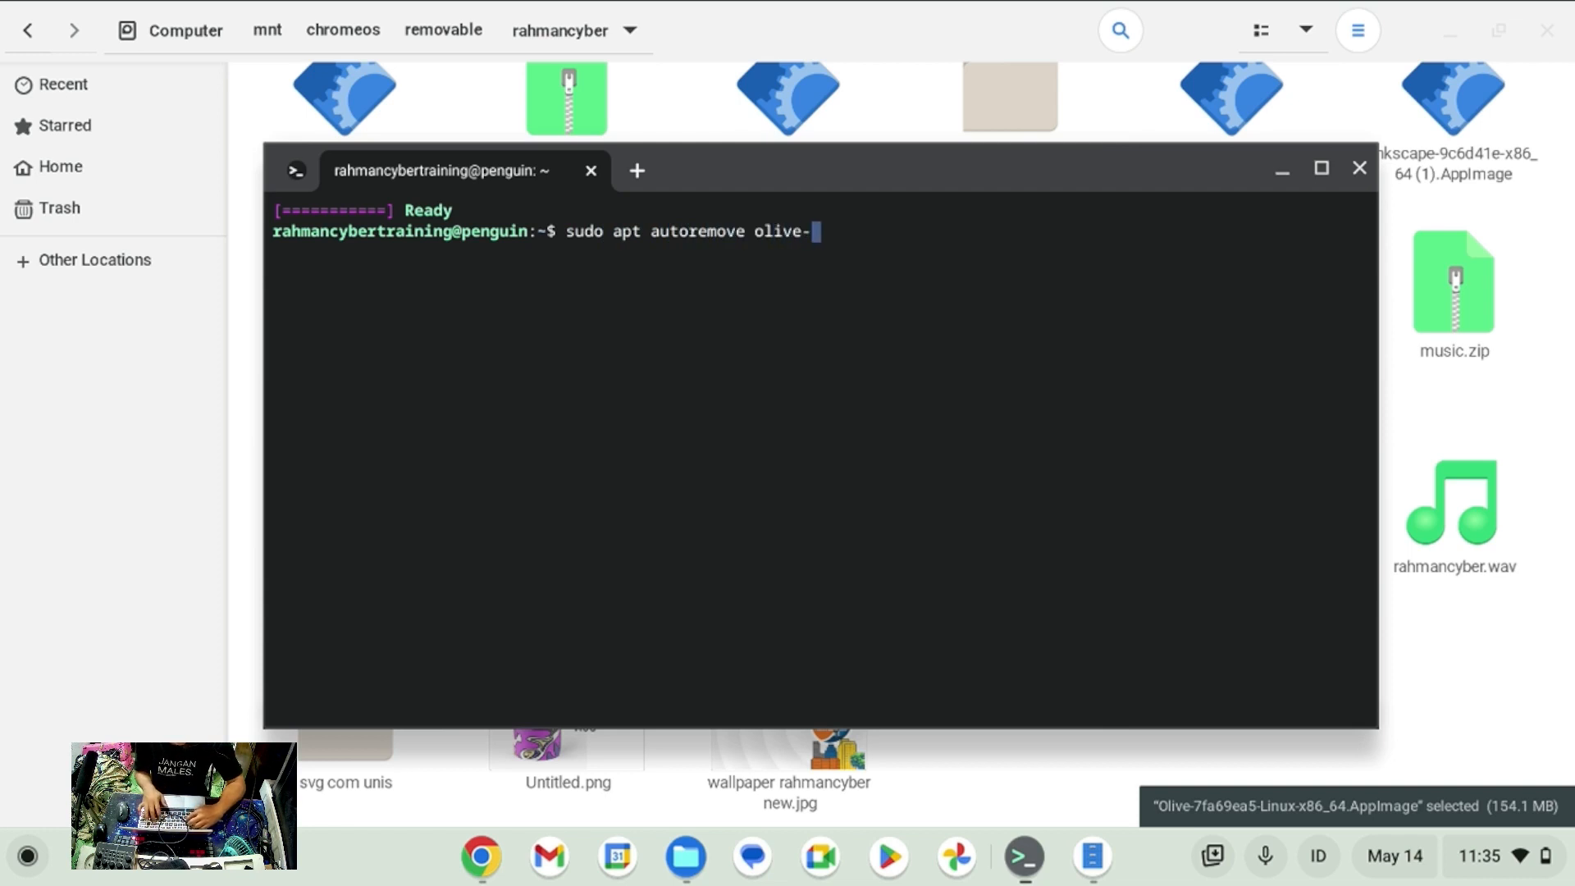
type("editor")
key("Return")
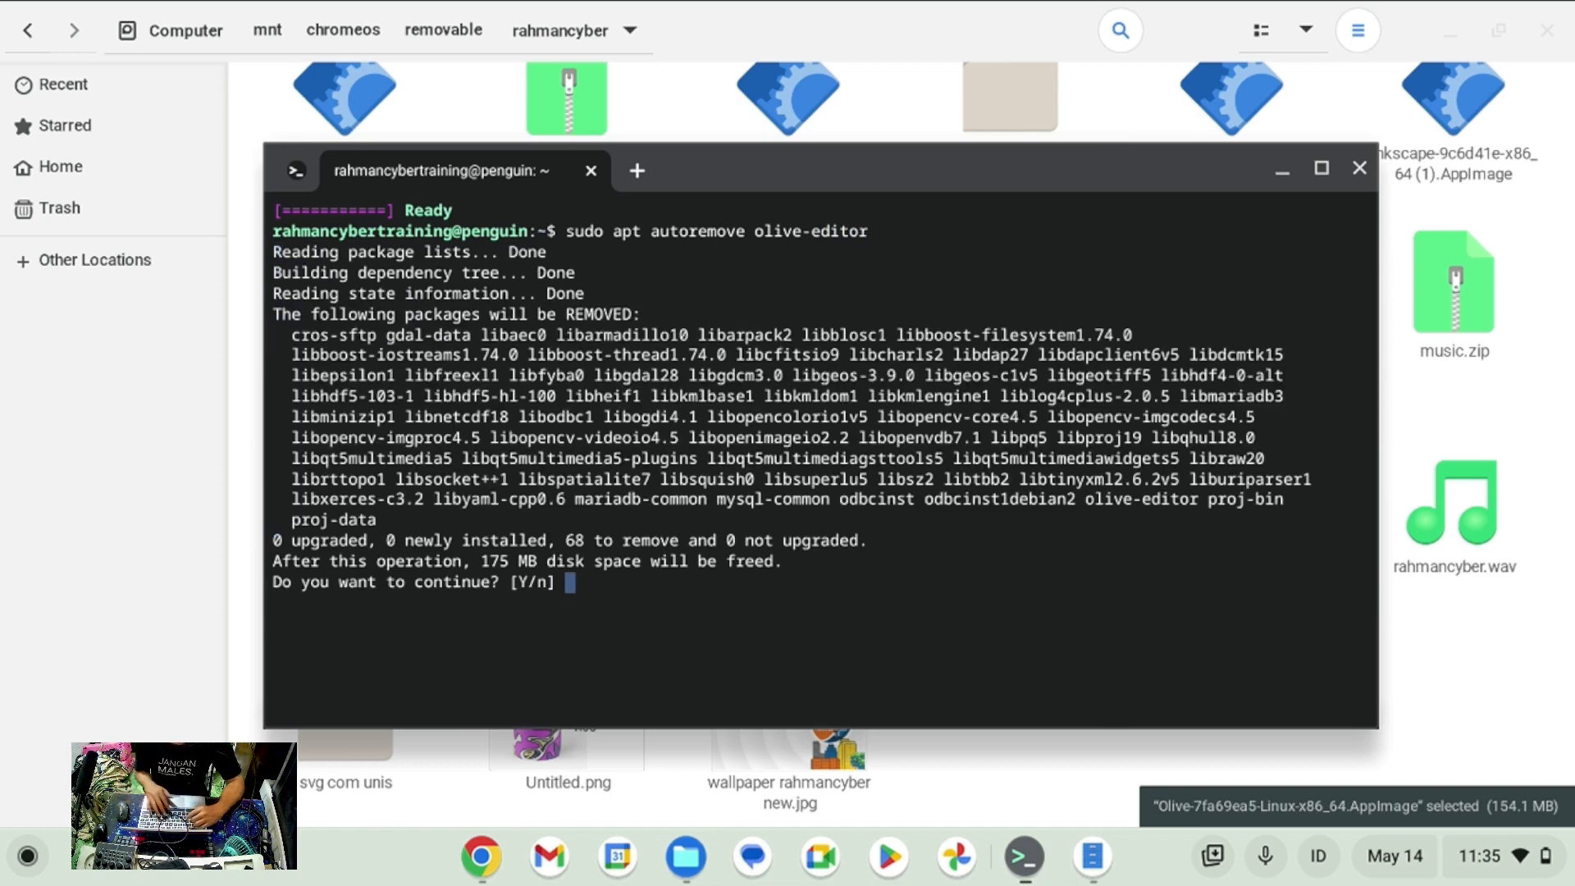
key("Return")
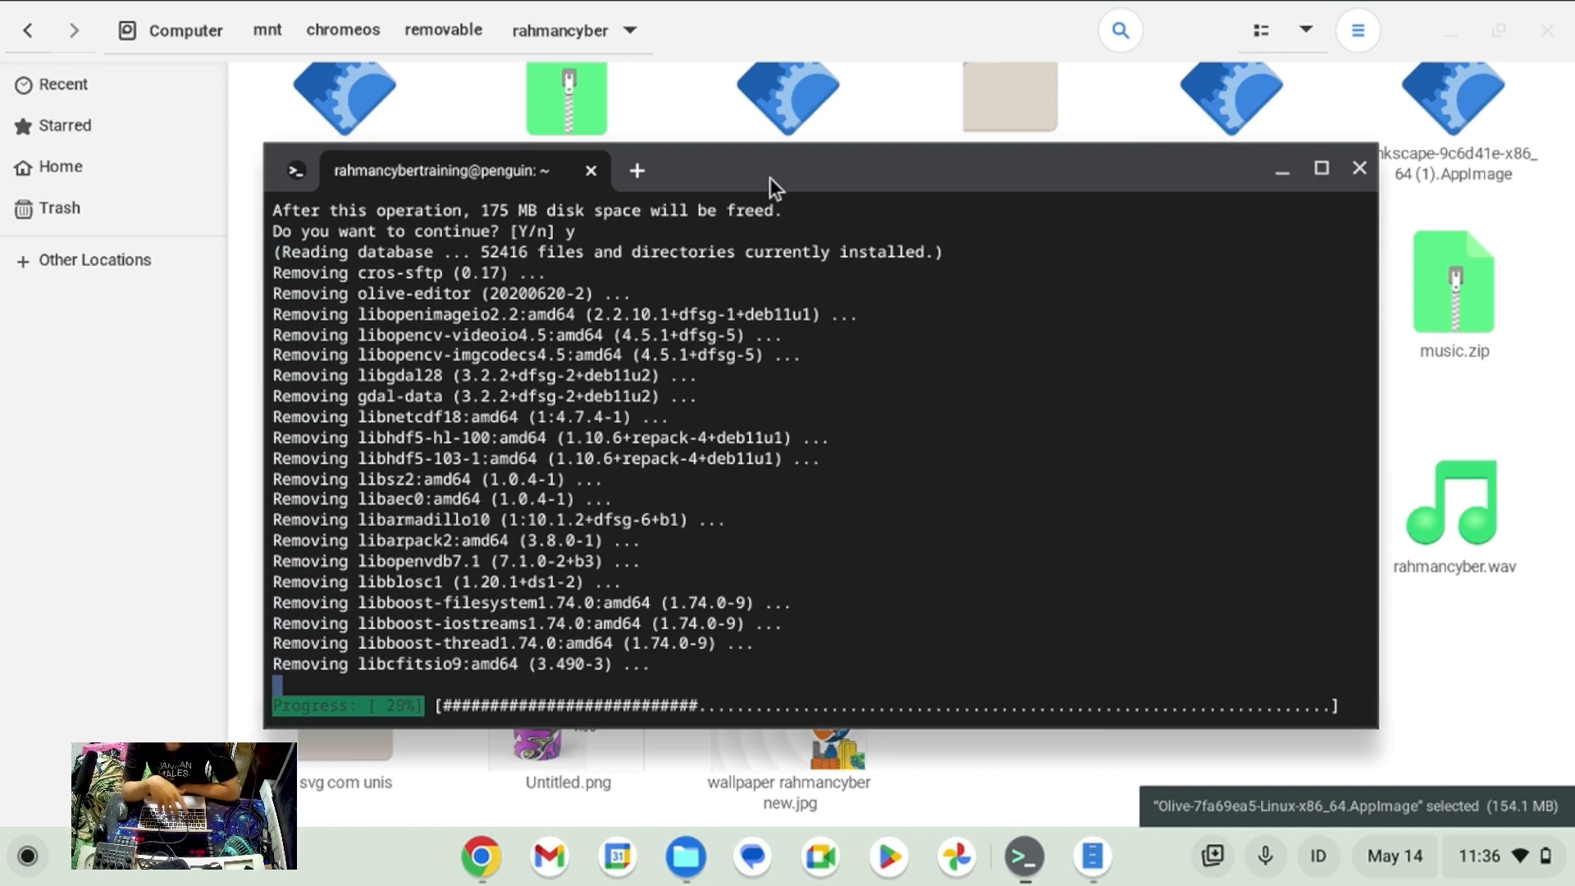
Minimize the Terminal, switch to Chrome and review the nightly and Olive 0.1 builds on the Olive download page.
left_click(1282, 169)
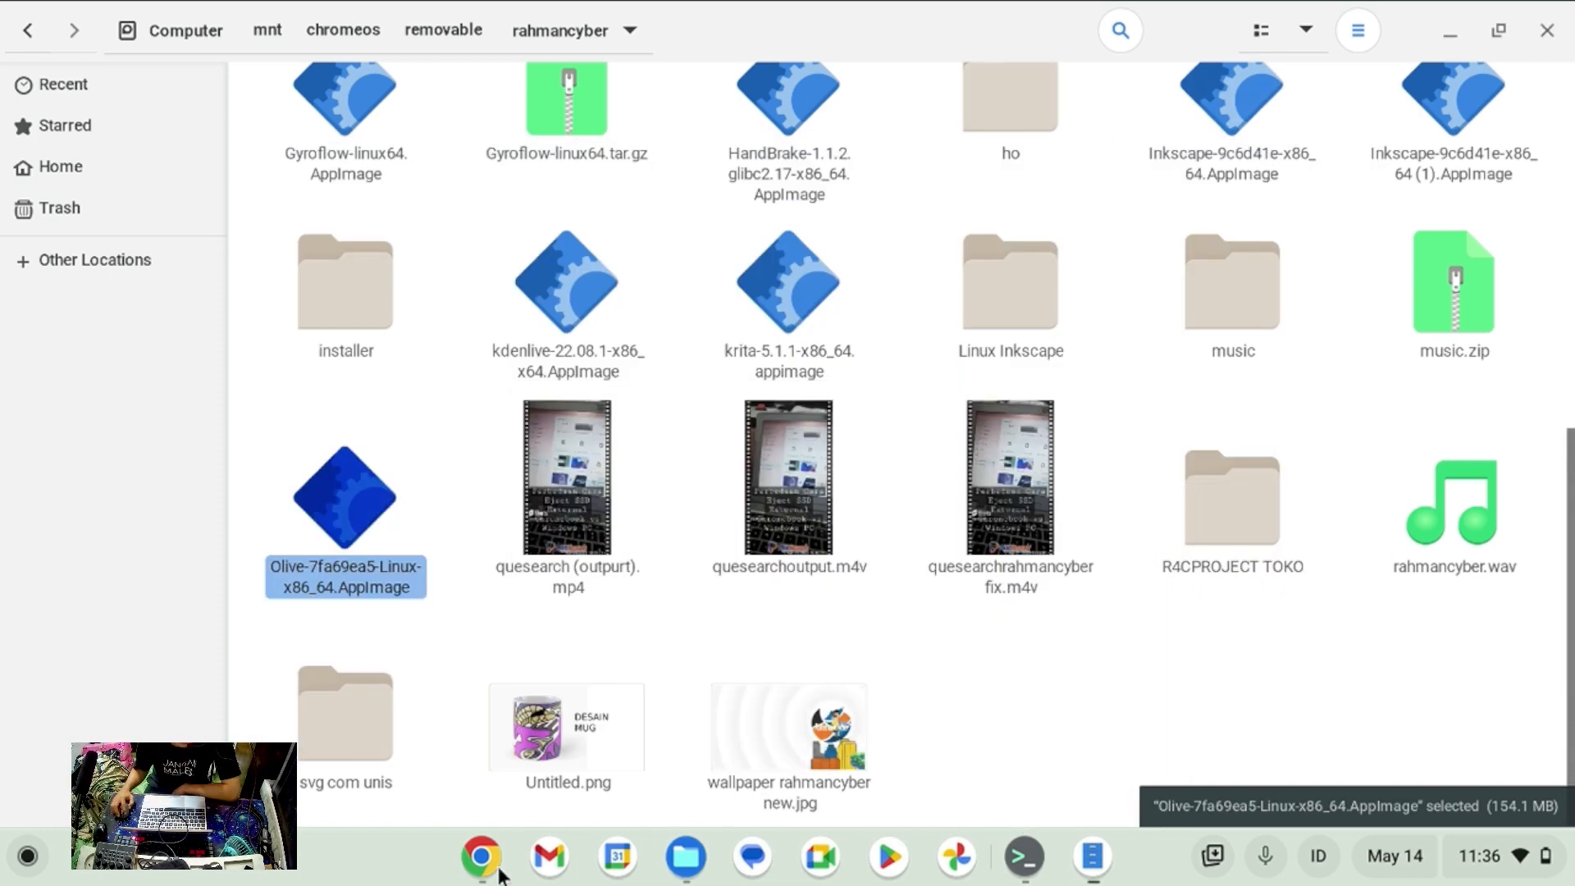
left_click(483, 857)
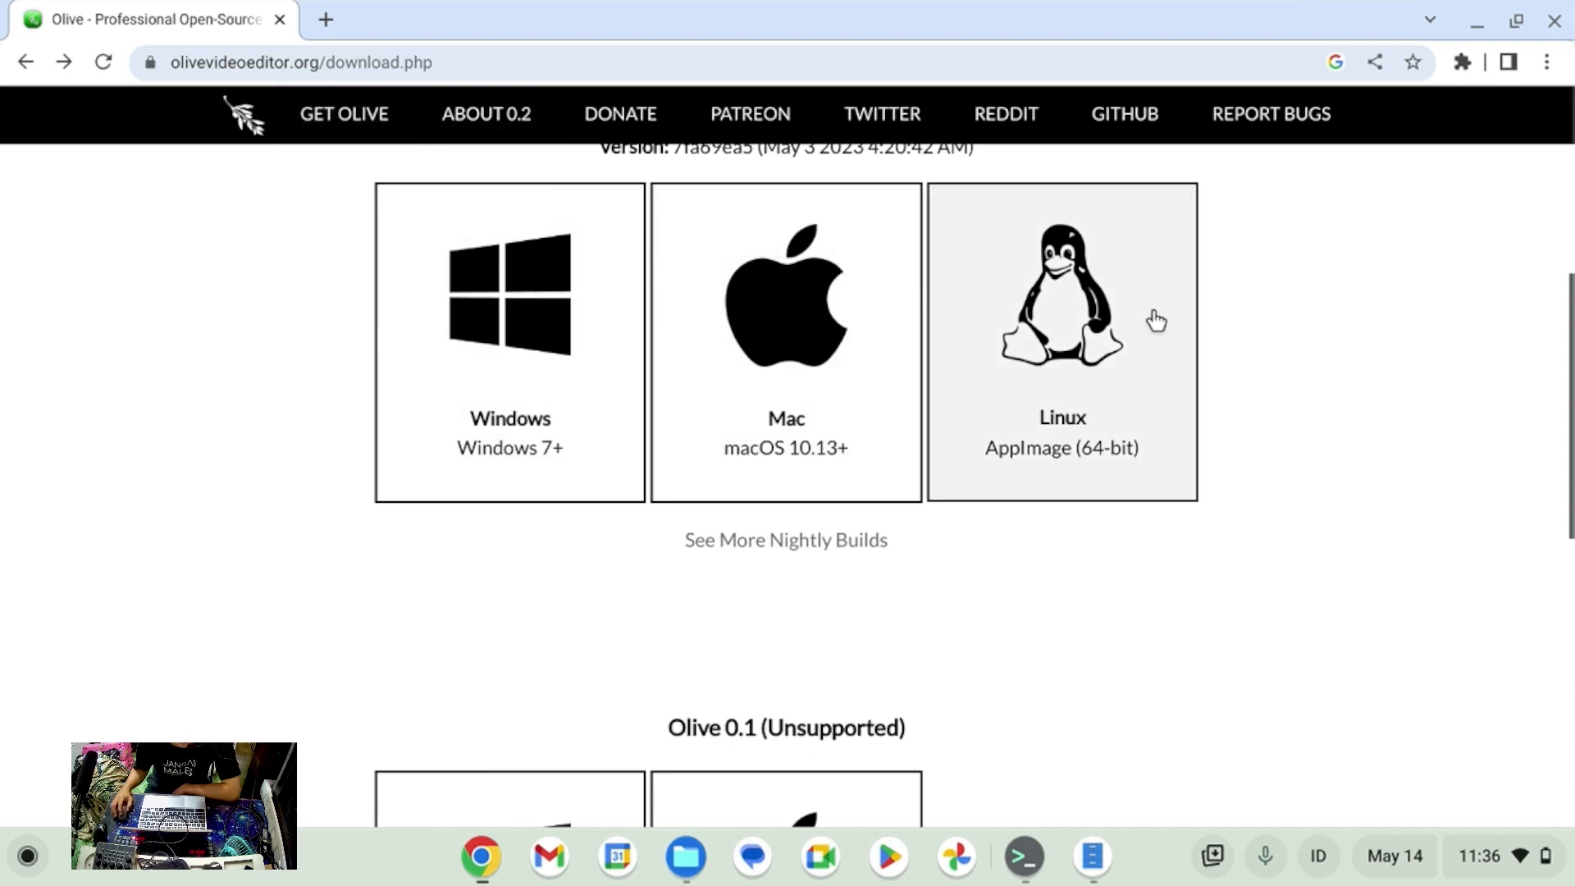
scroll(1269, 328, "up", 3)
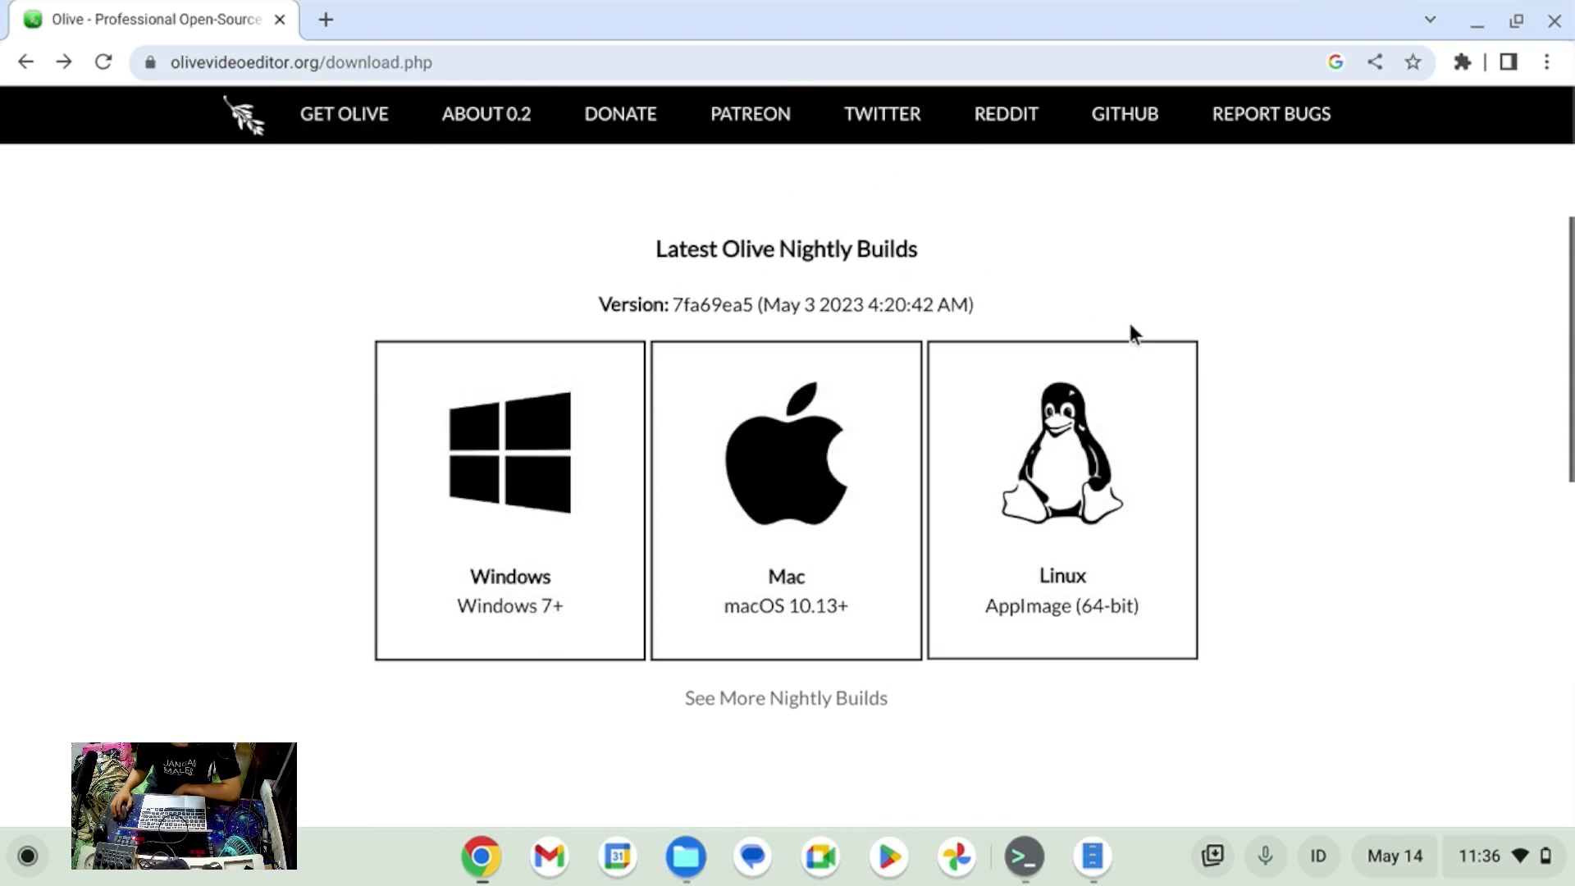
scroll(1128, 328, "up", 5)
scroll(1142, 332, "down", 6)
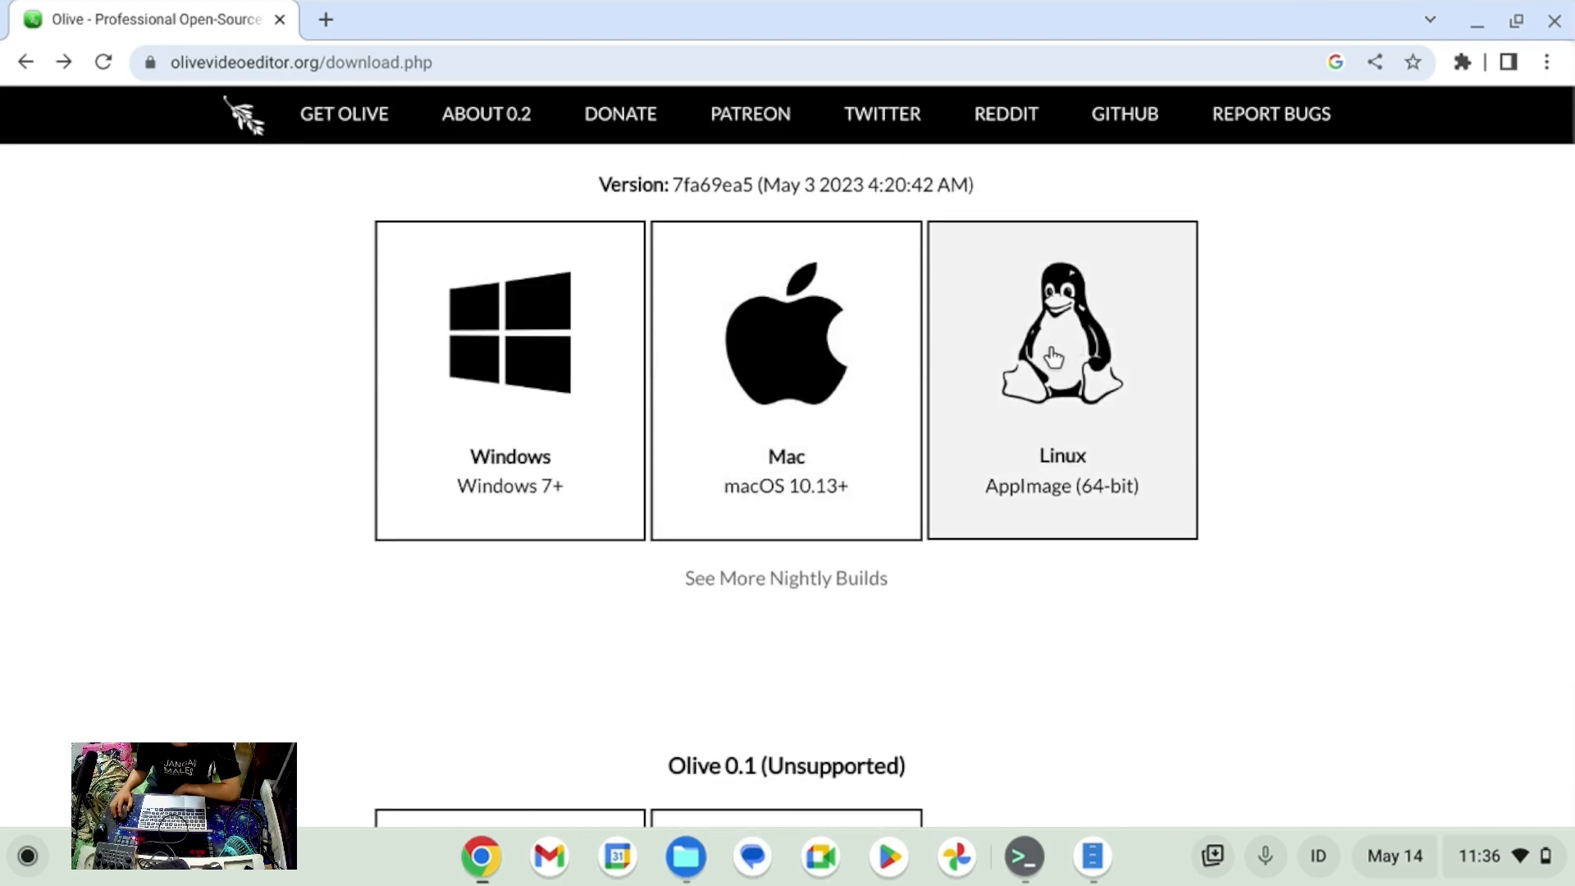
scroll(1053, 354, "down", 1)
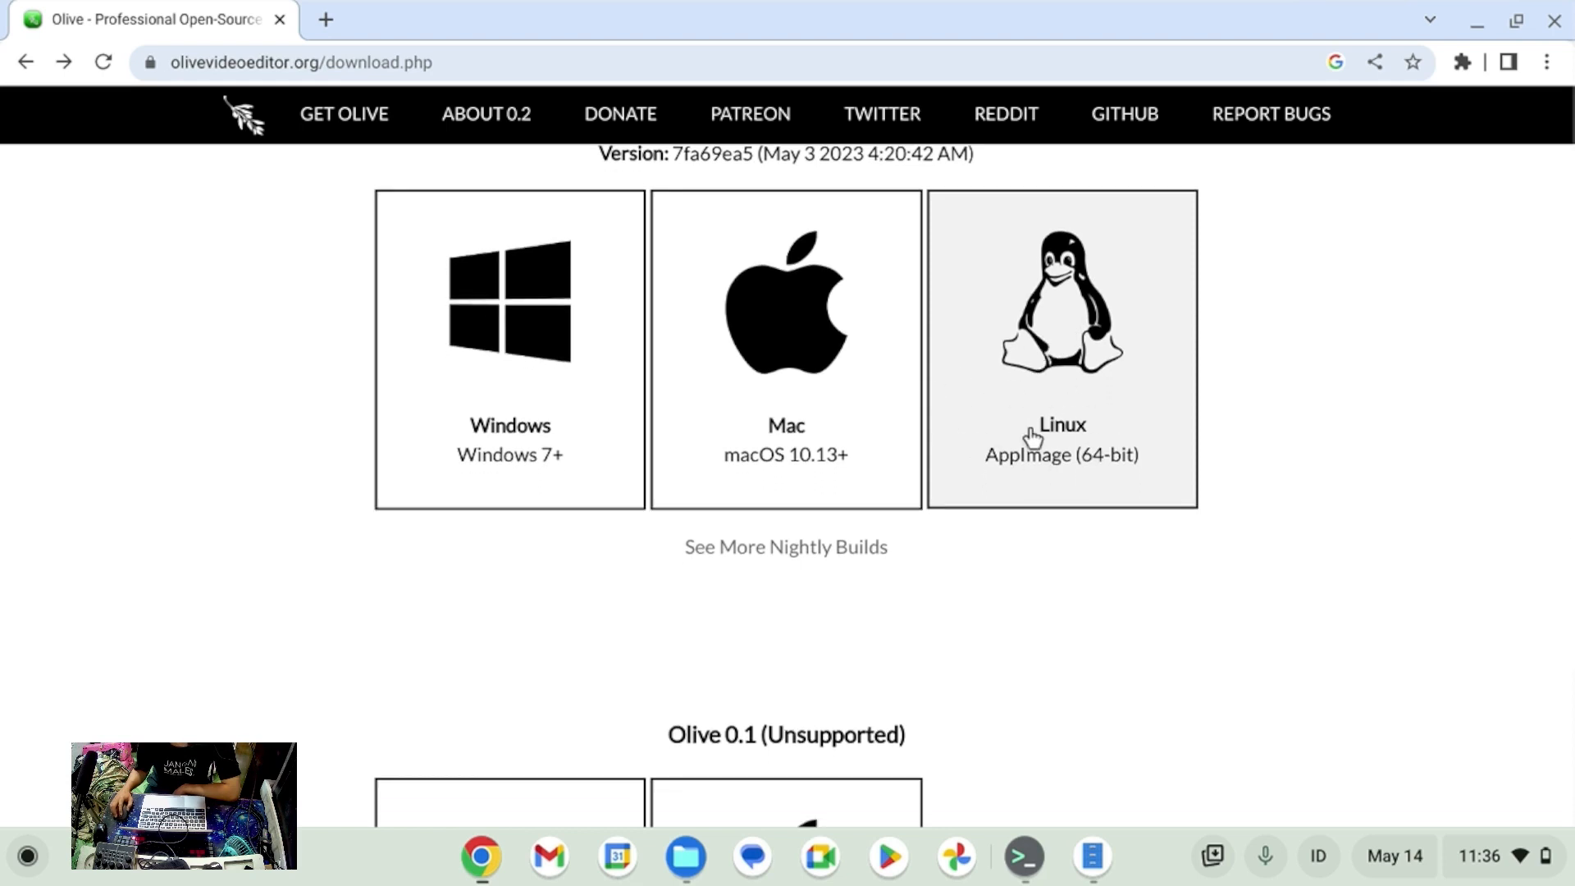
scroll(1114, 461, "down", 6)
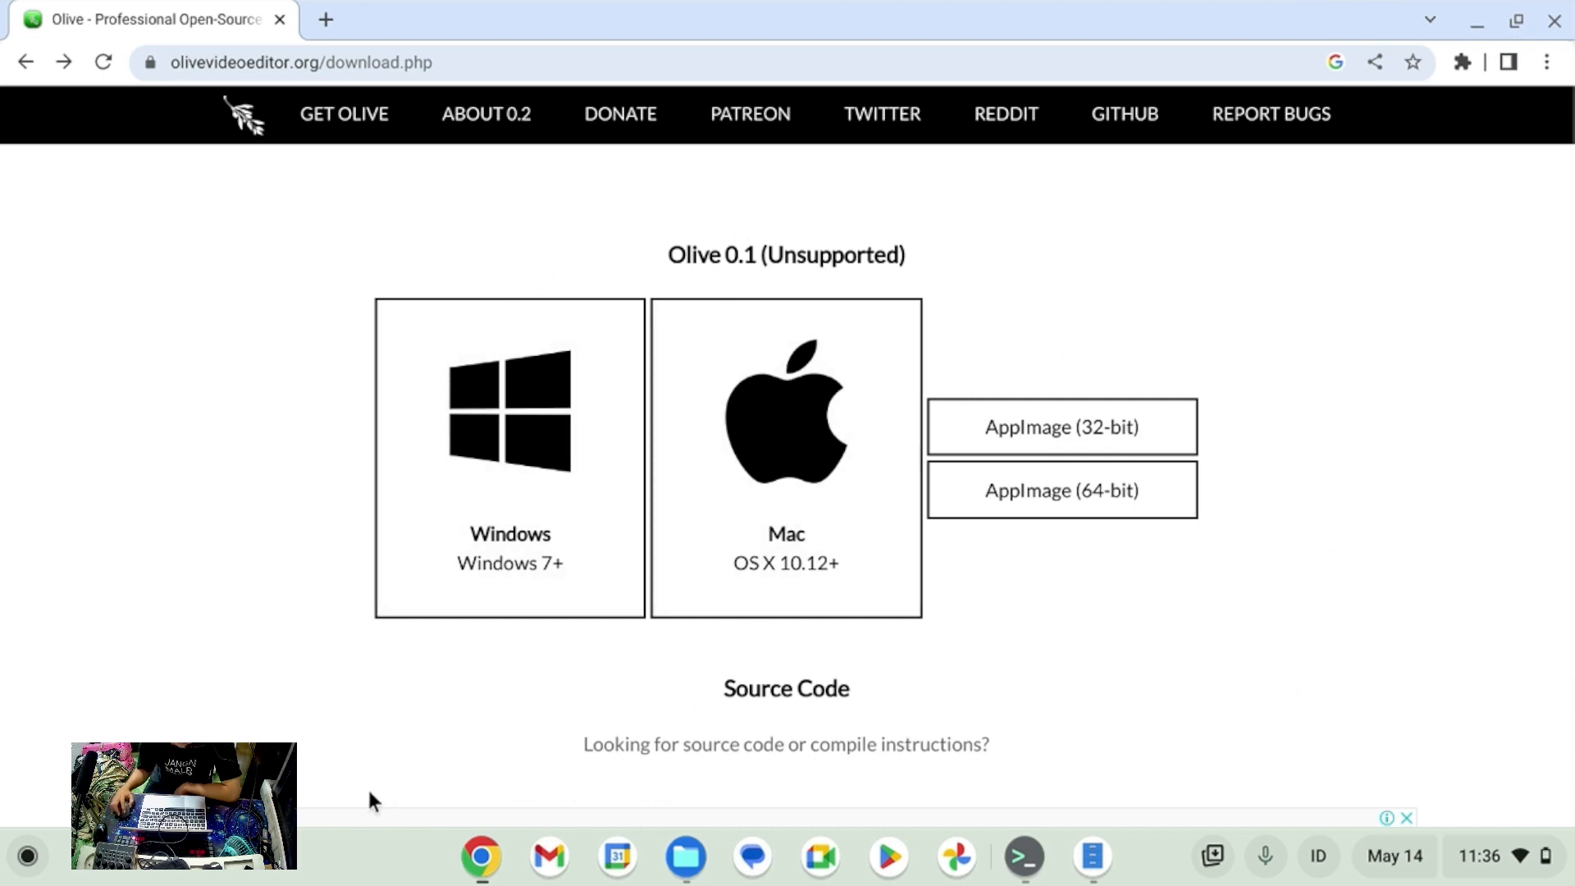
Switch to the file manager, launch Olive-1e3cf53-x86_64.AppImage from the "download training" folder, and dismiss its welcome dialog.
left_click(1072, 853)
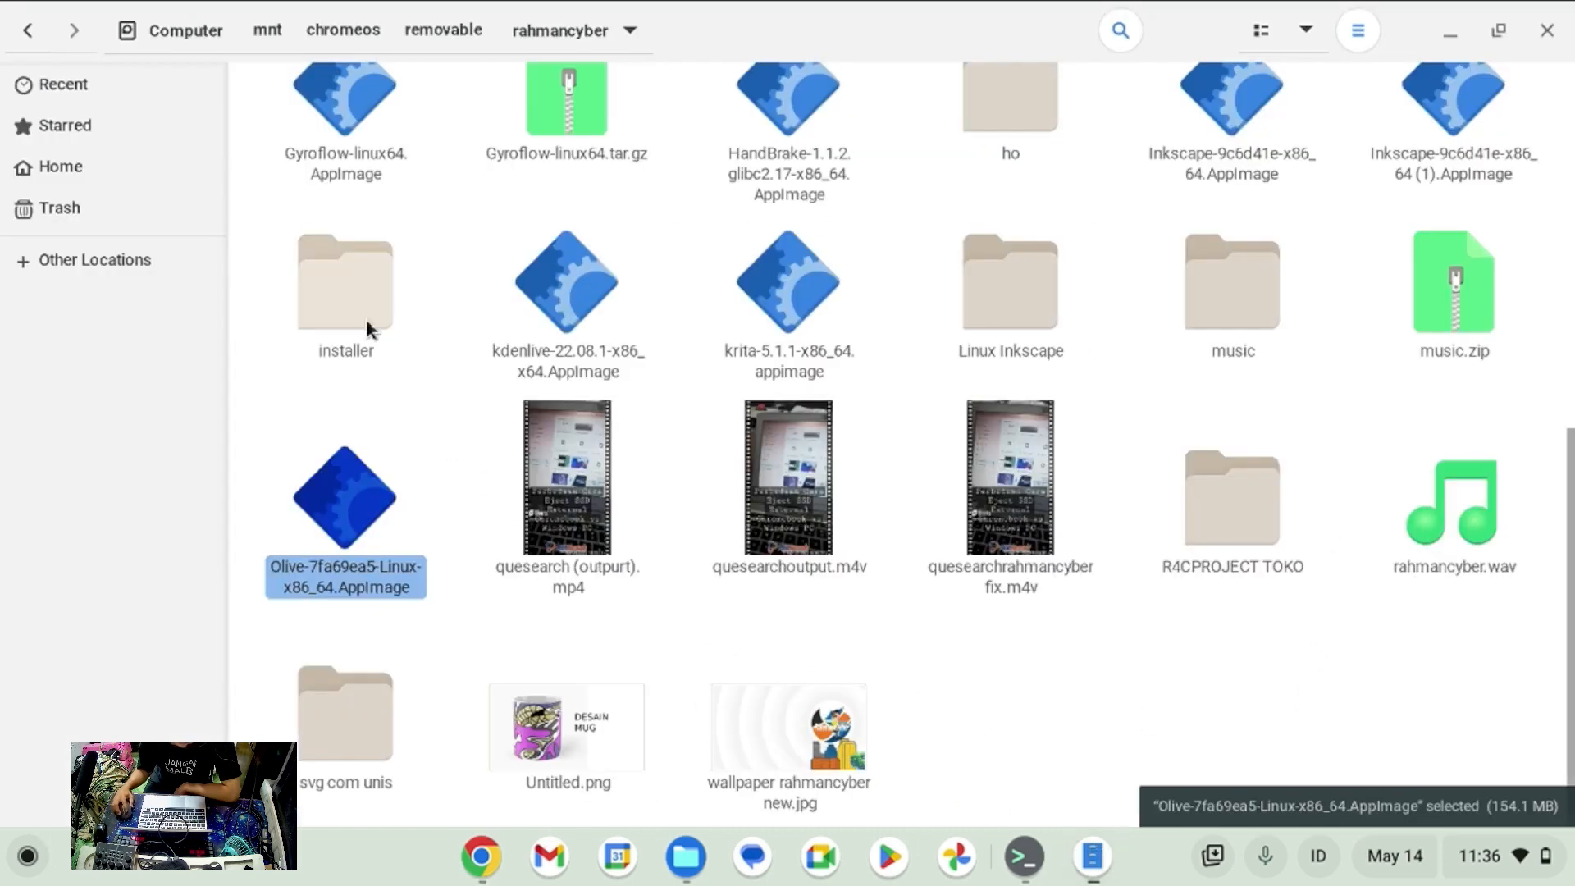
scroll(588, 381, "up", 10)
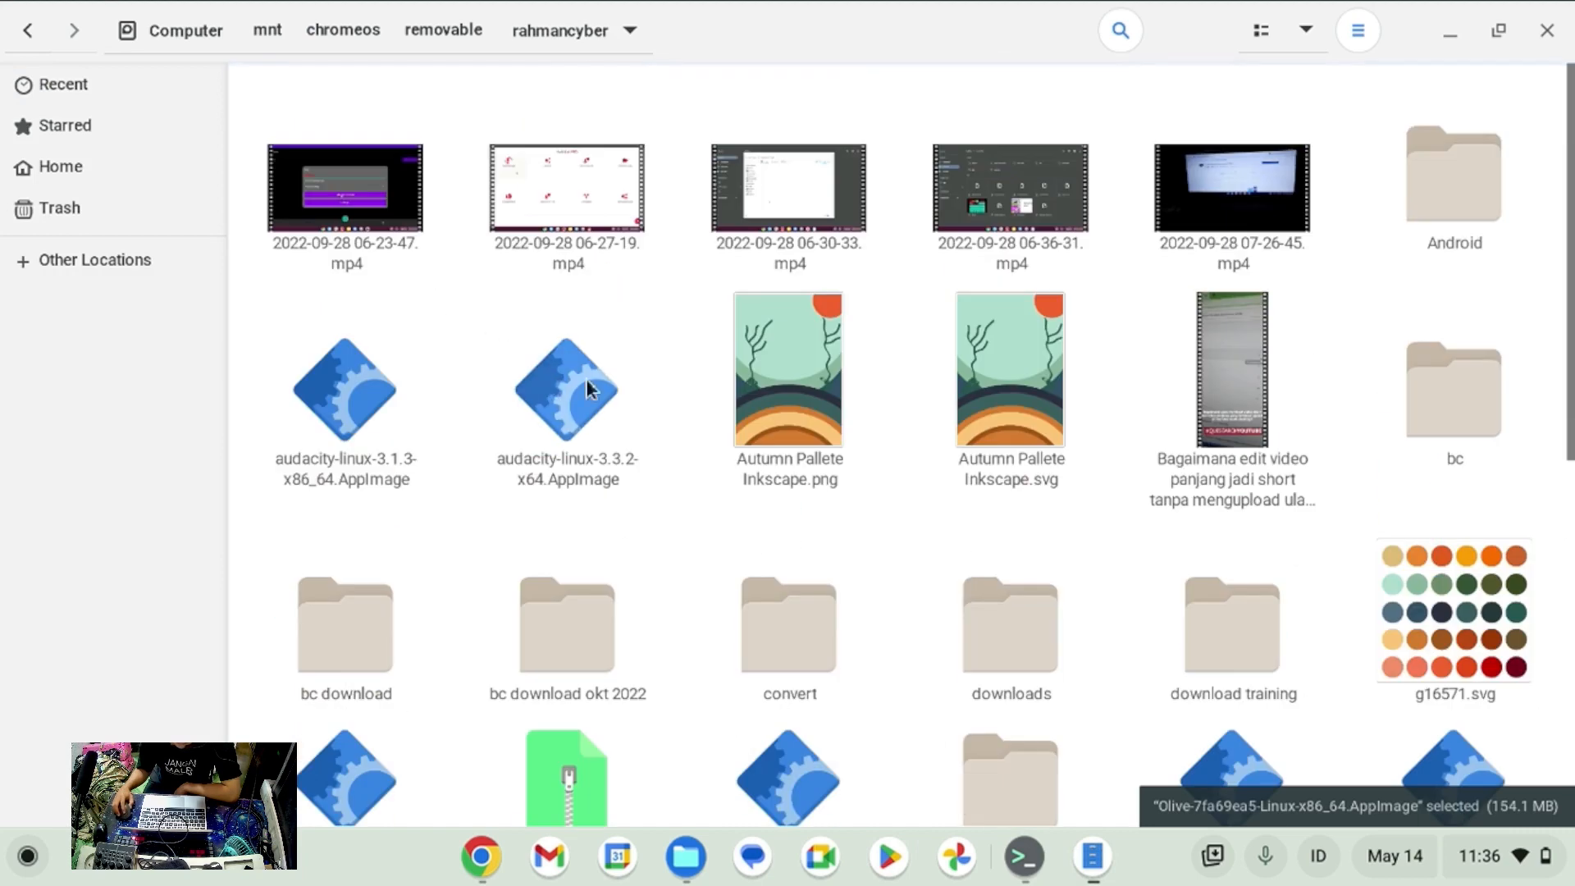
left_click(1265, 626)
double_click(1267, 627)
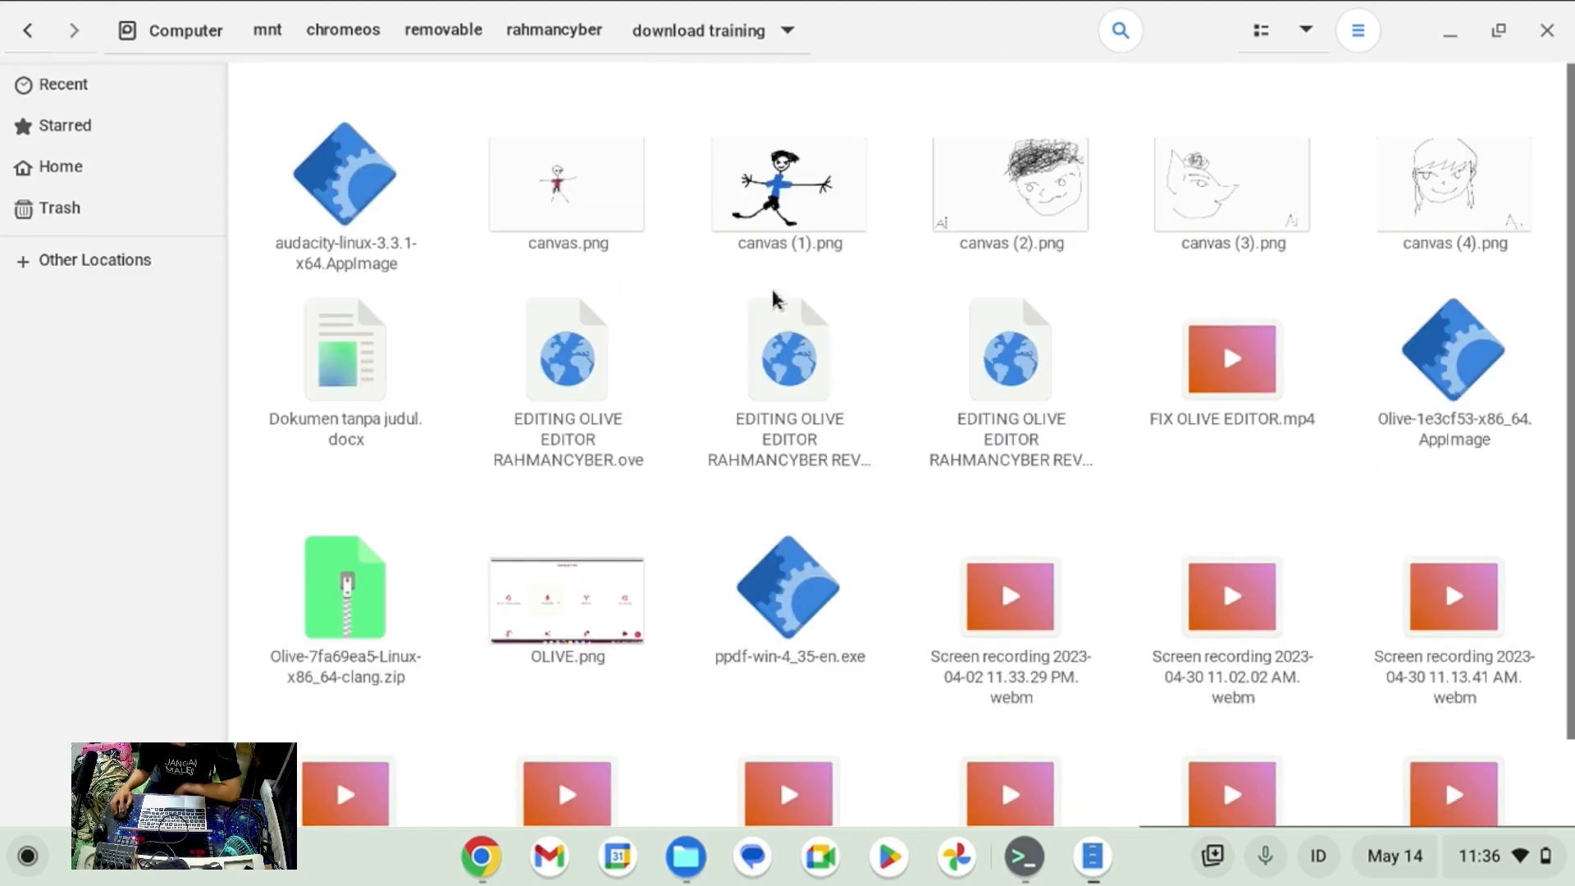
scroll(481, 432, "down", 3)
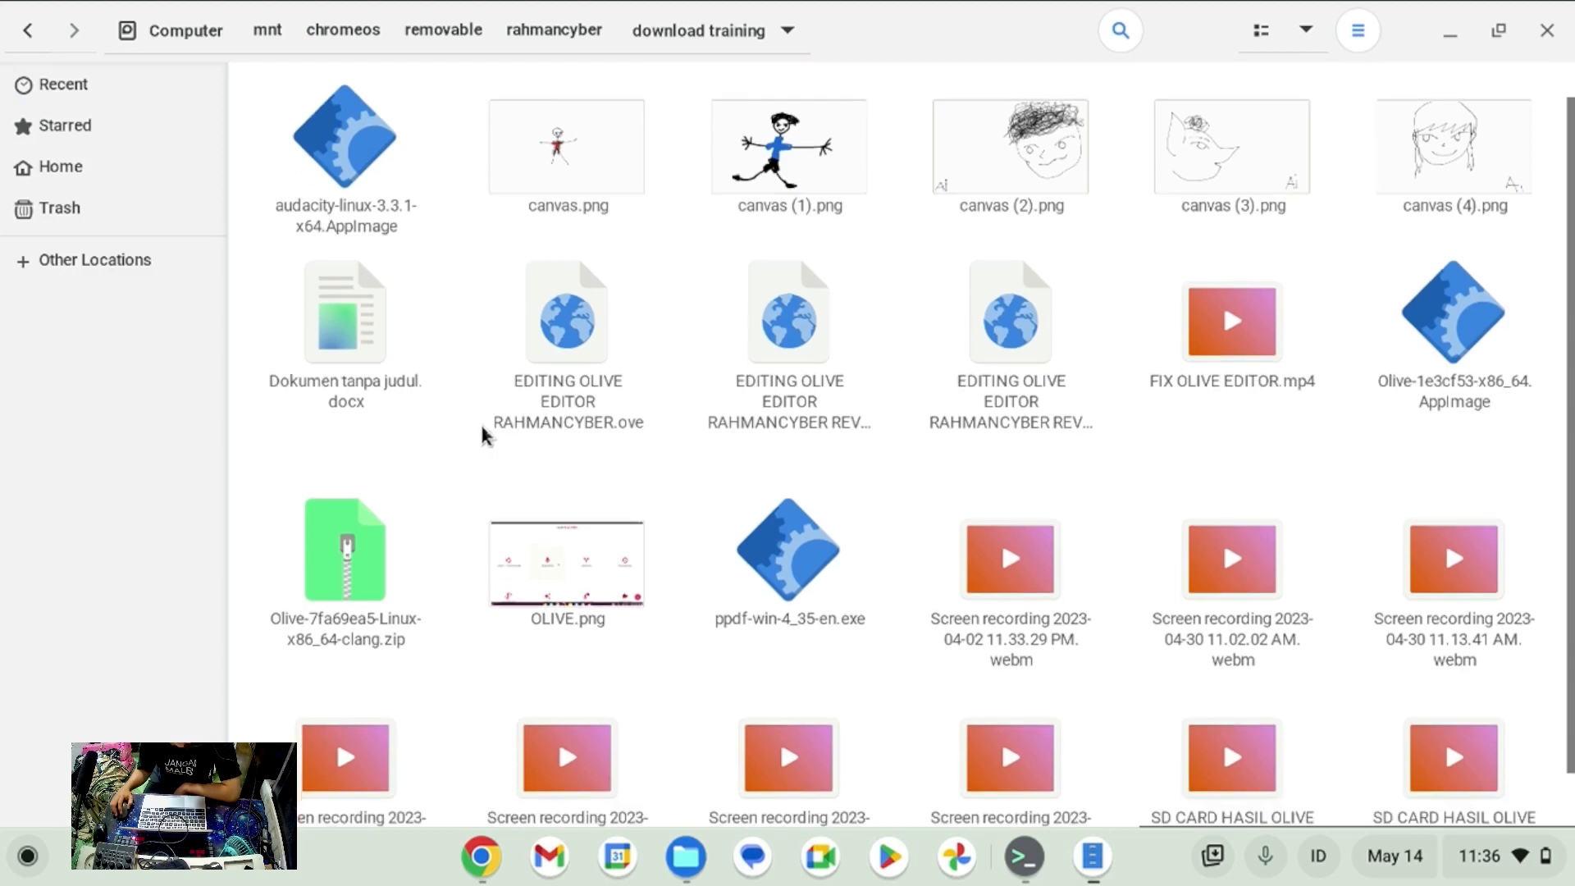
left_click(1423, 279)
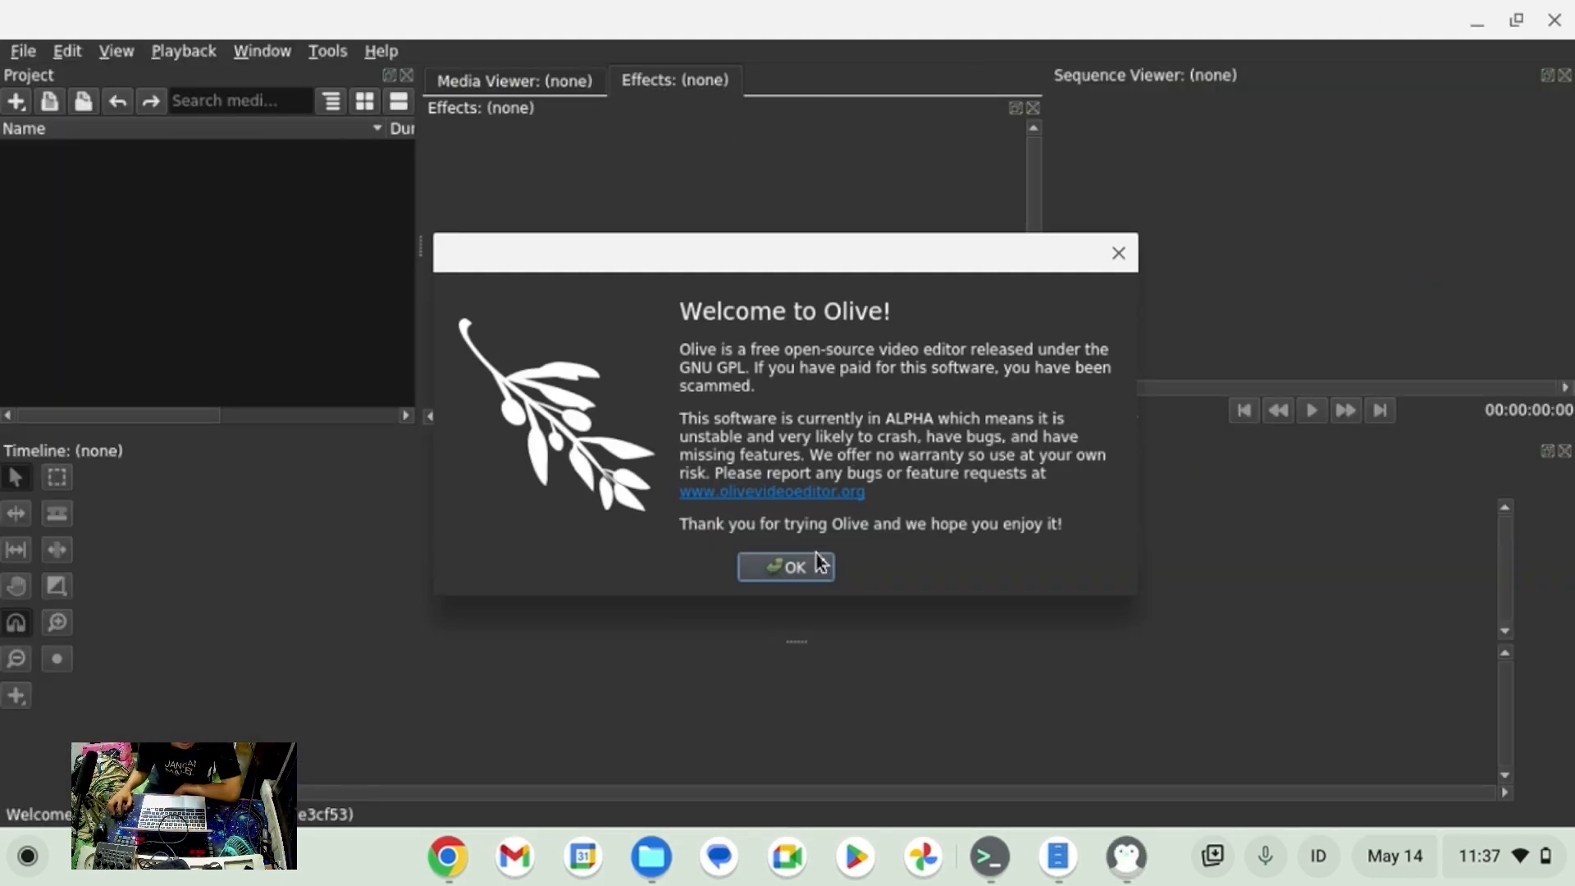
left_click(820, 565)
Import the "Screen recording 2022-10-24 10.49.31.webm" file from the "bc download okt 2022" folder into the project.
right_click(168, 213)
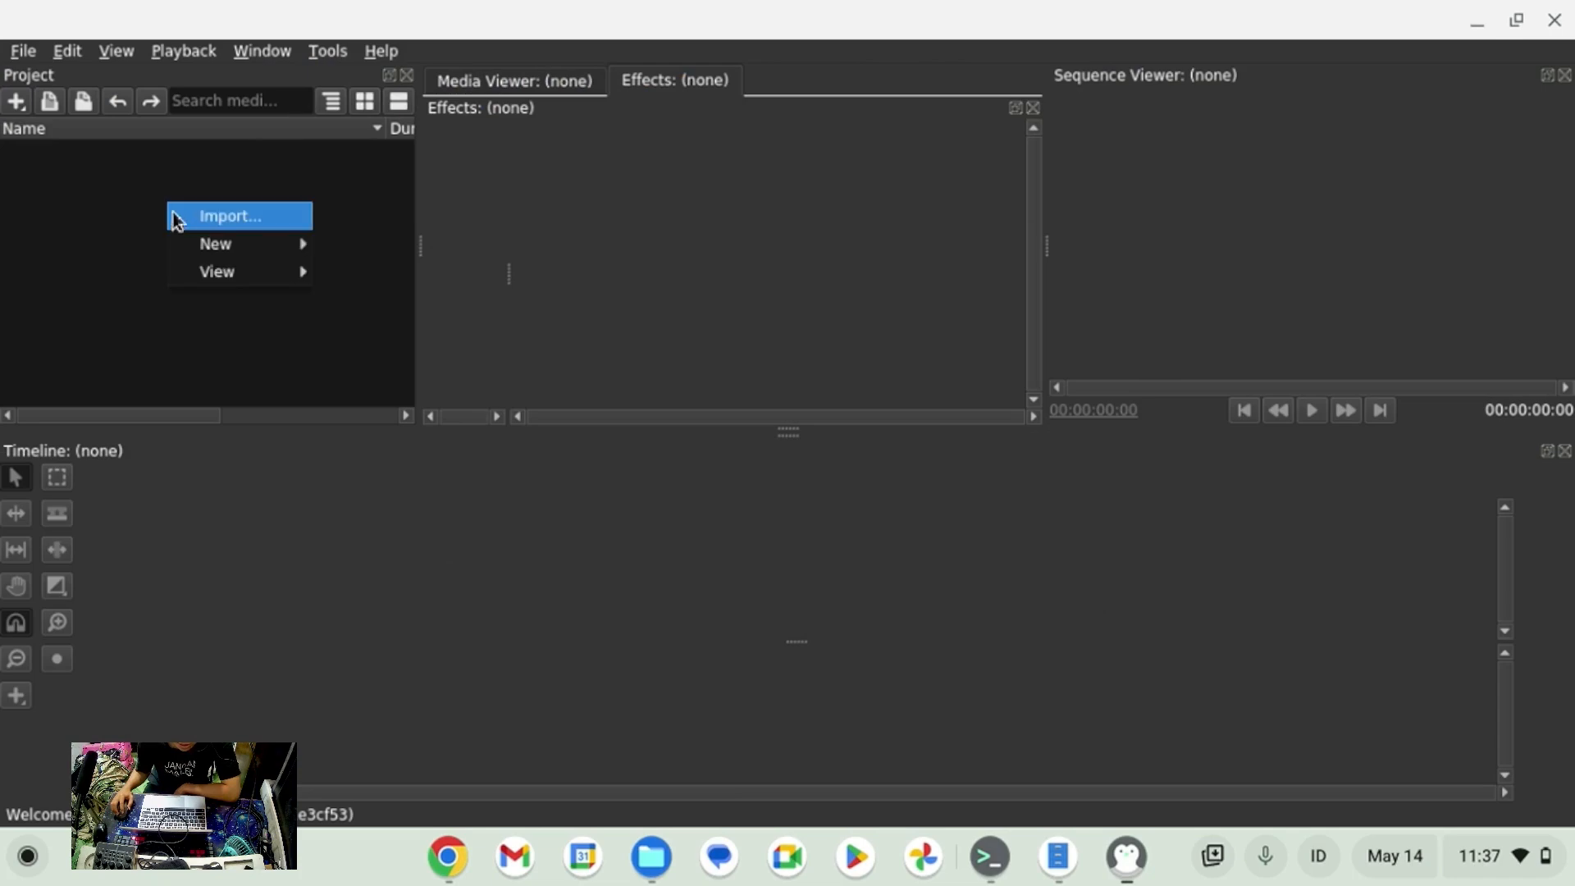
left_click(199, 217)
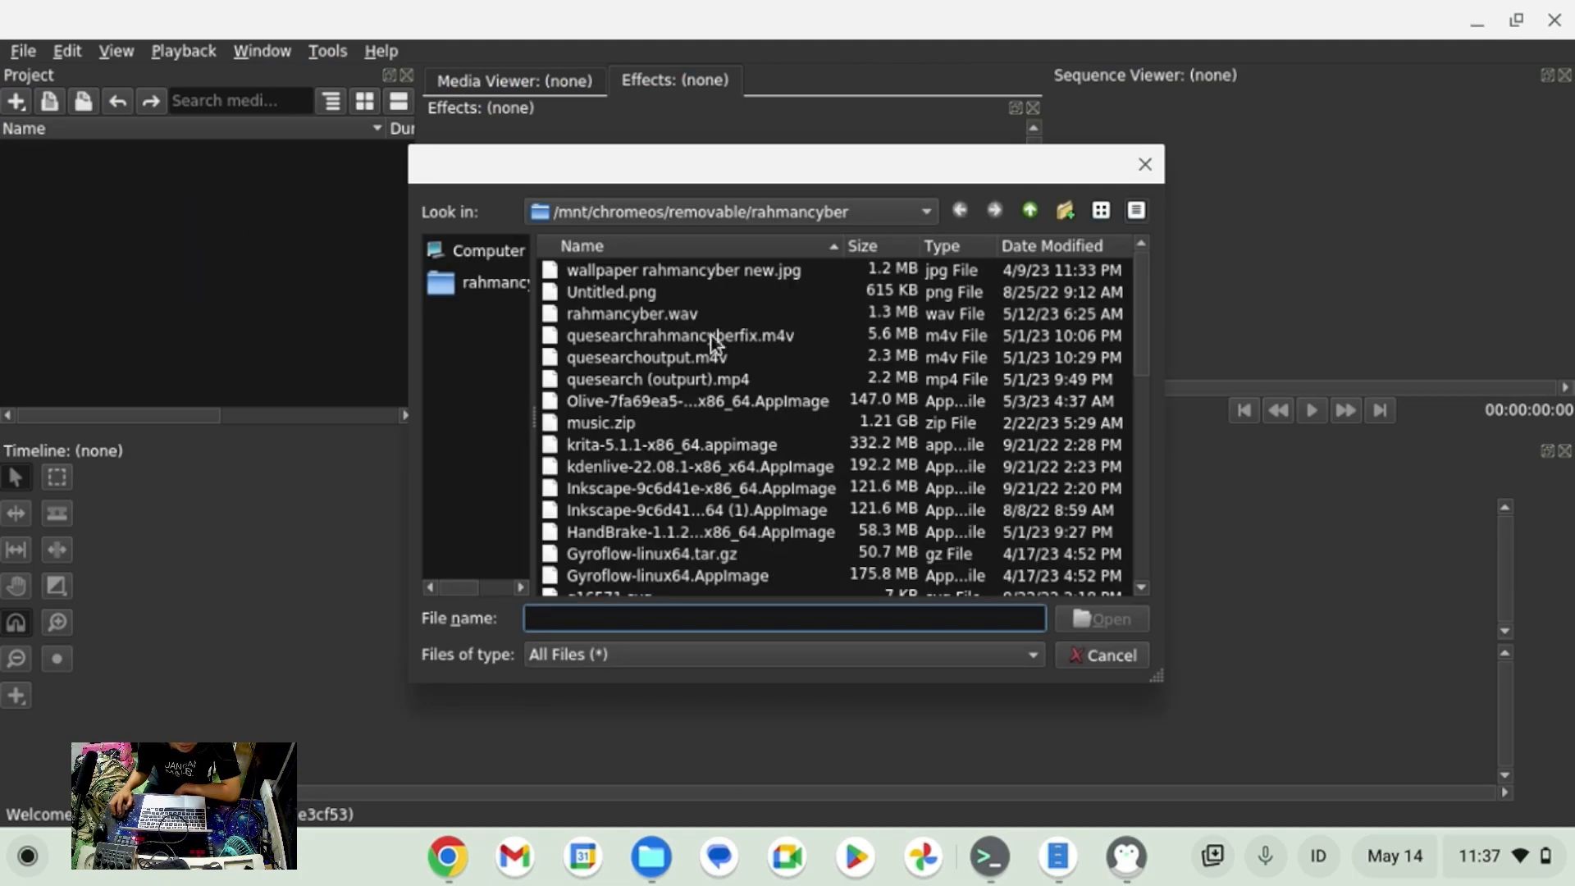
scroll(788, 378, "down", 5)
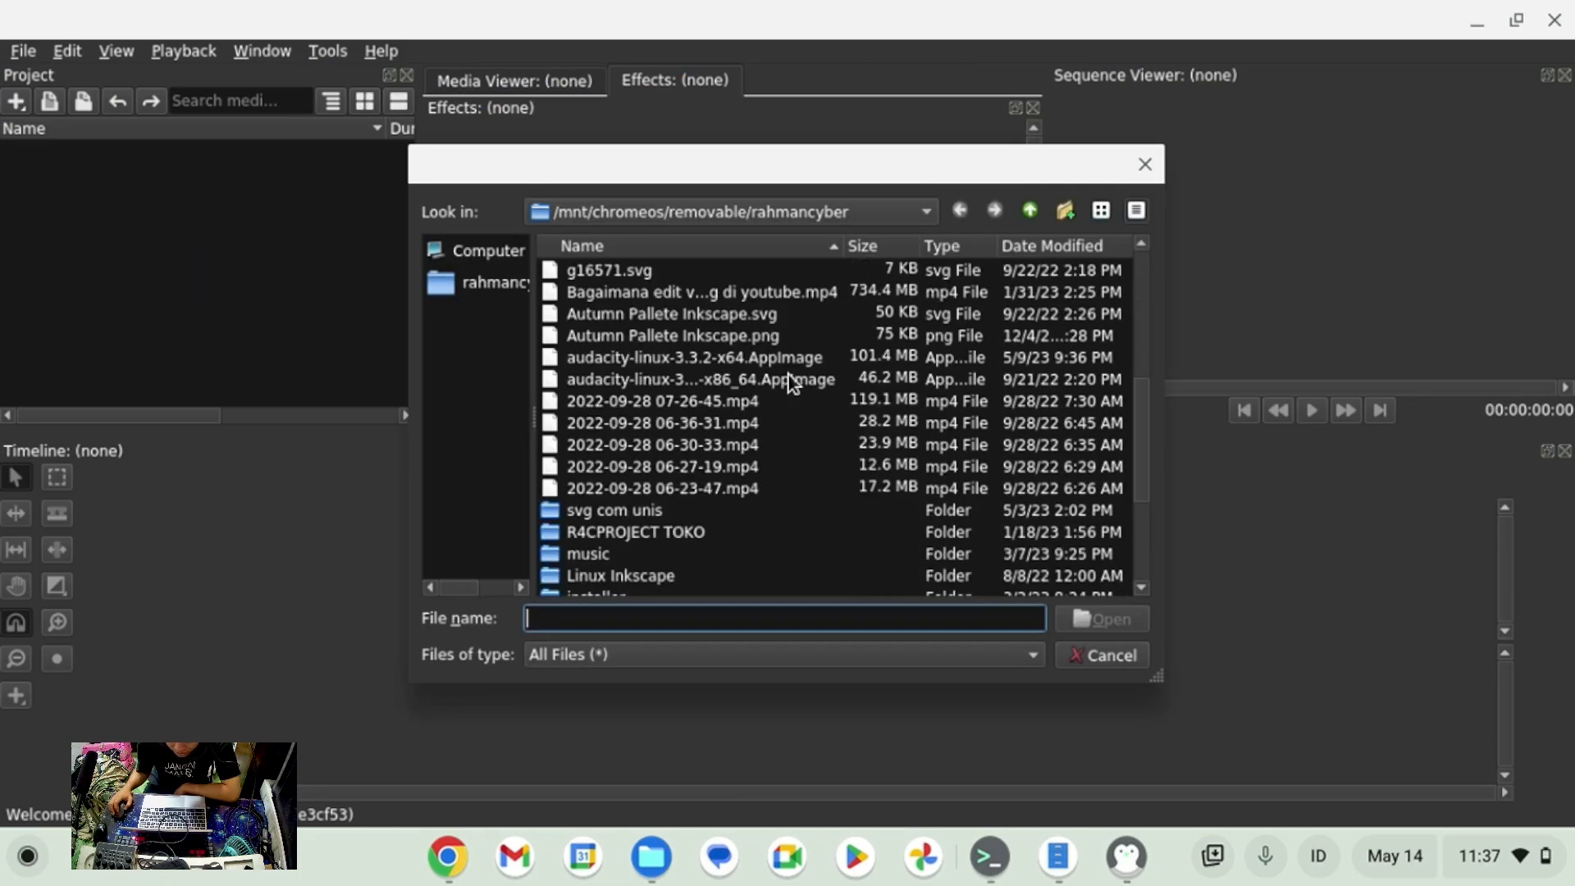
scroll(789, 375, "down", 3)
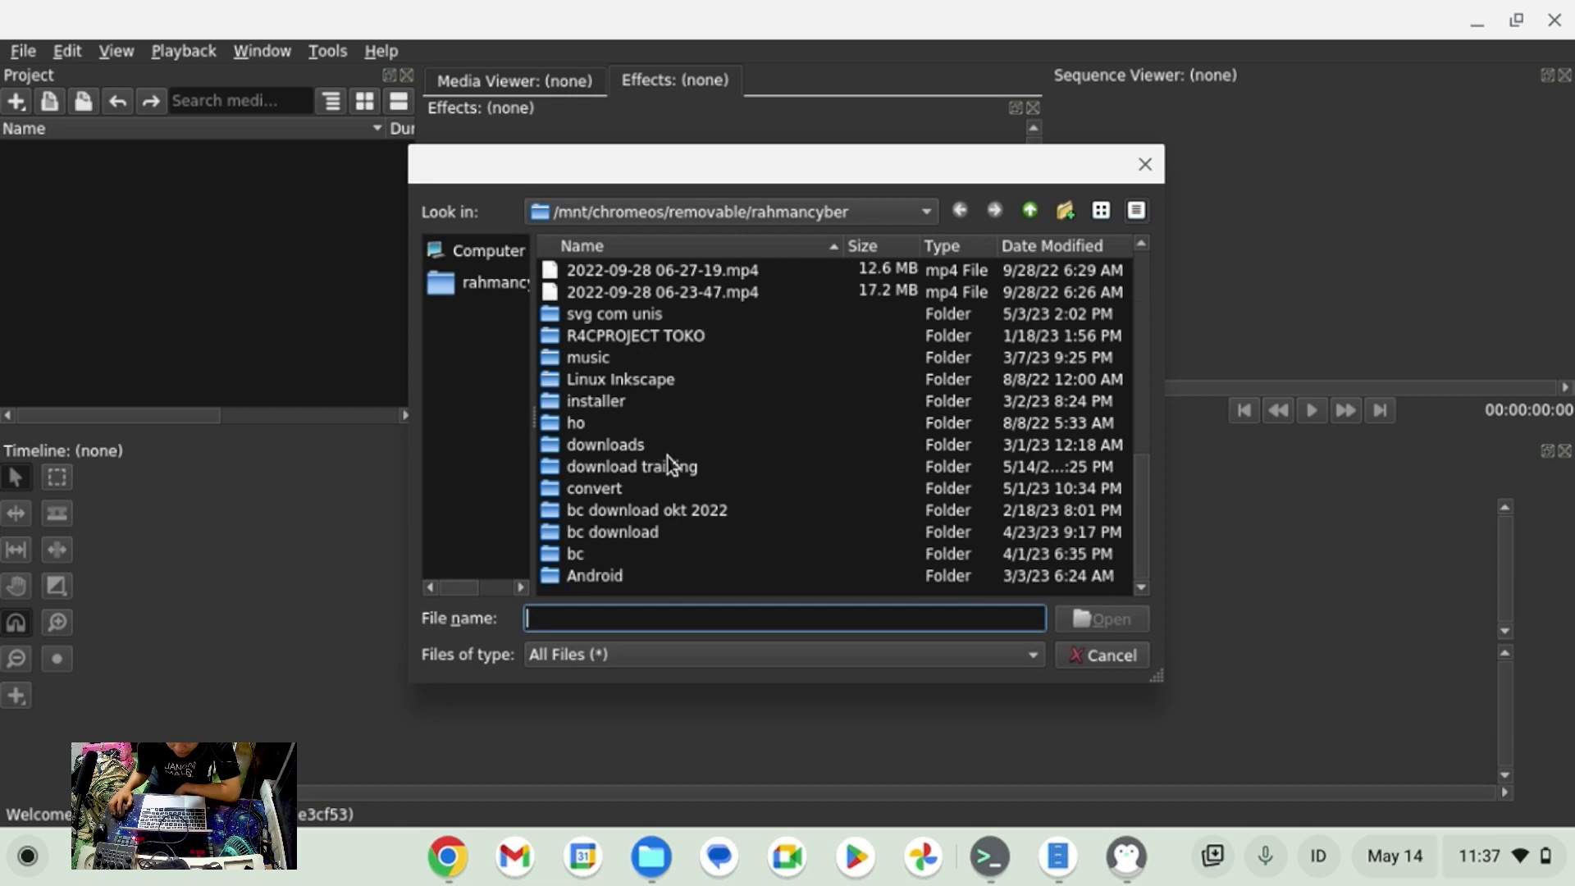
double_click(643, 451)
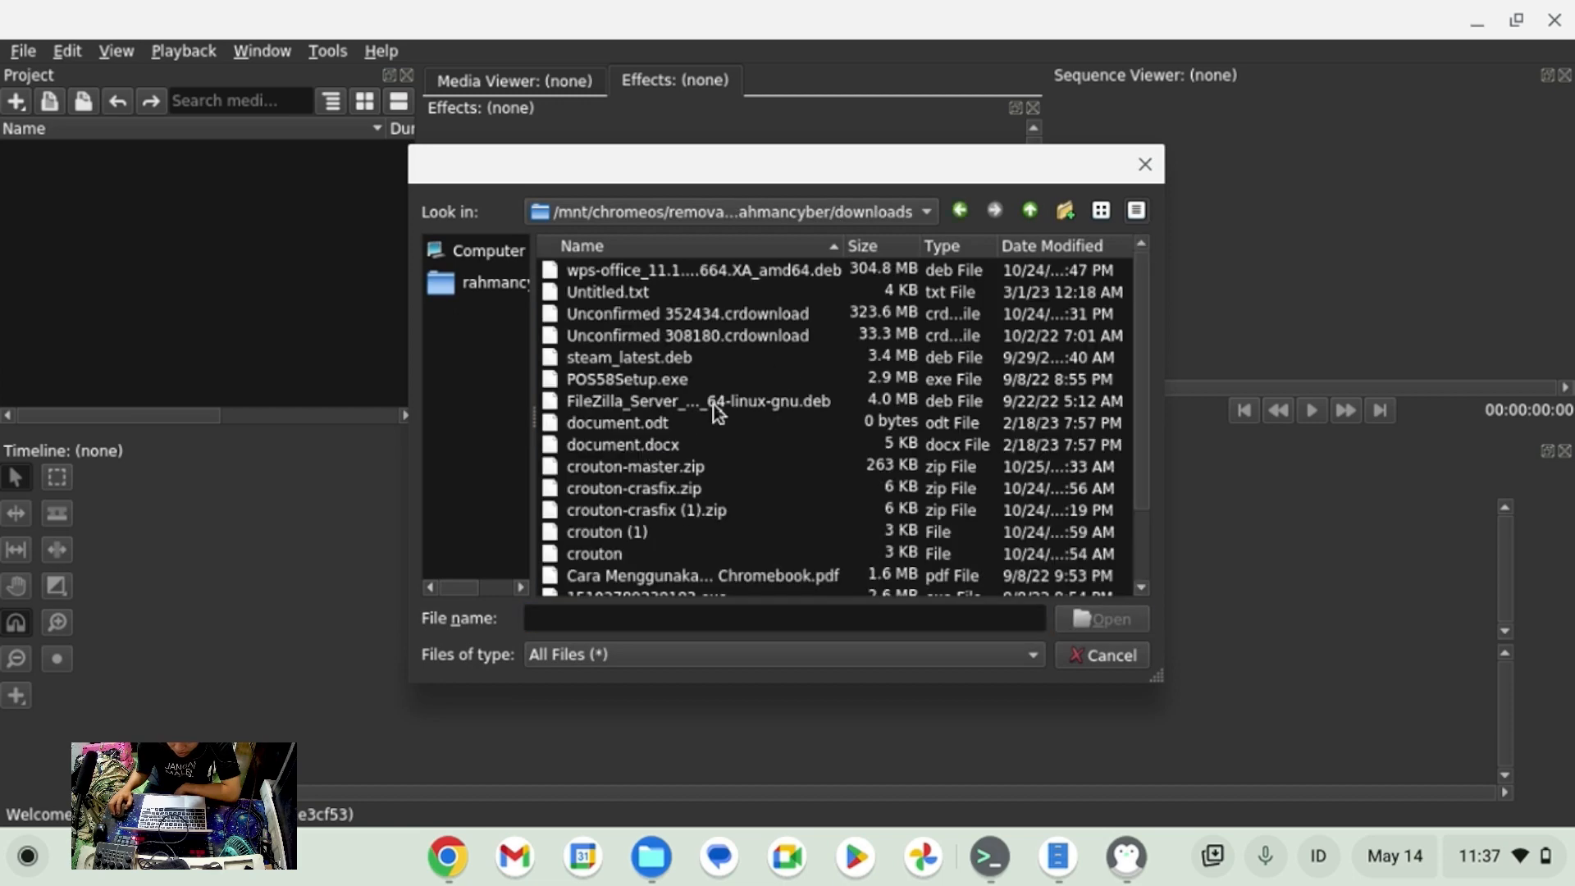
scroll(715, 405, "down", 2)
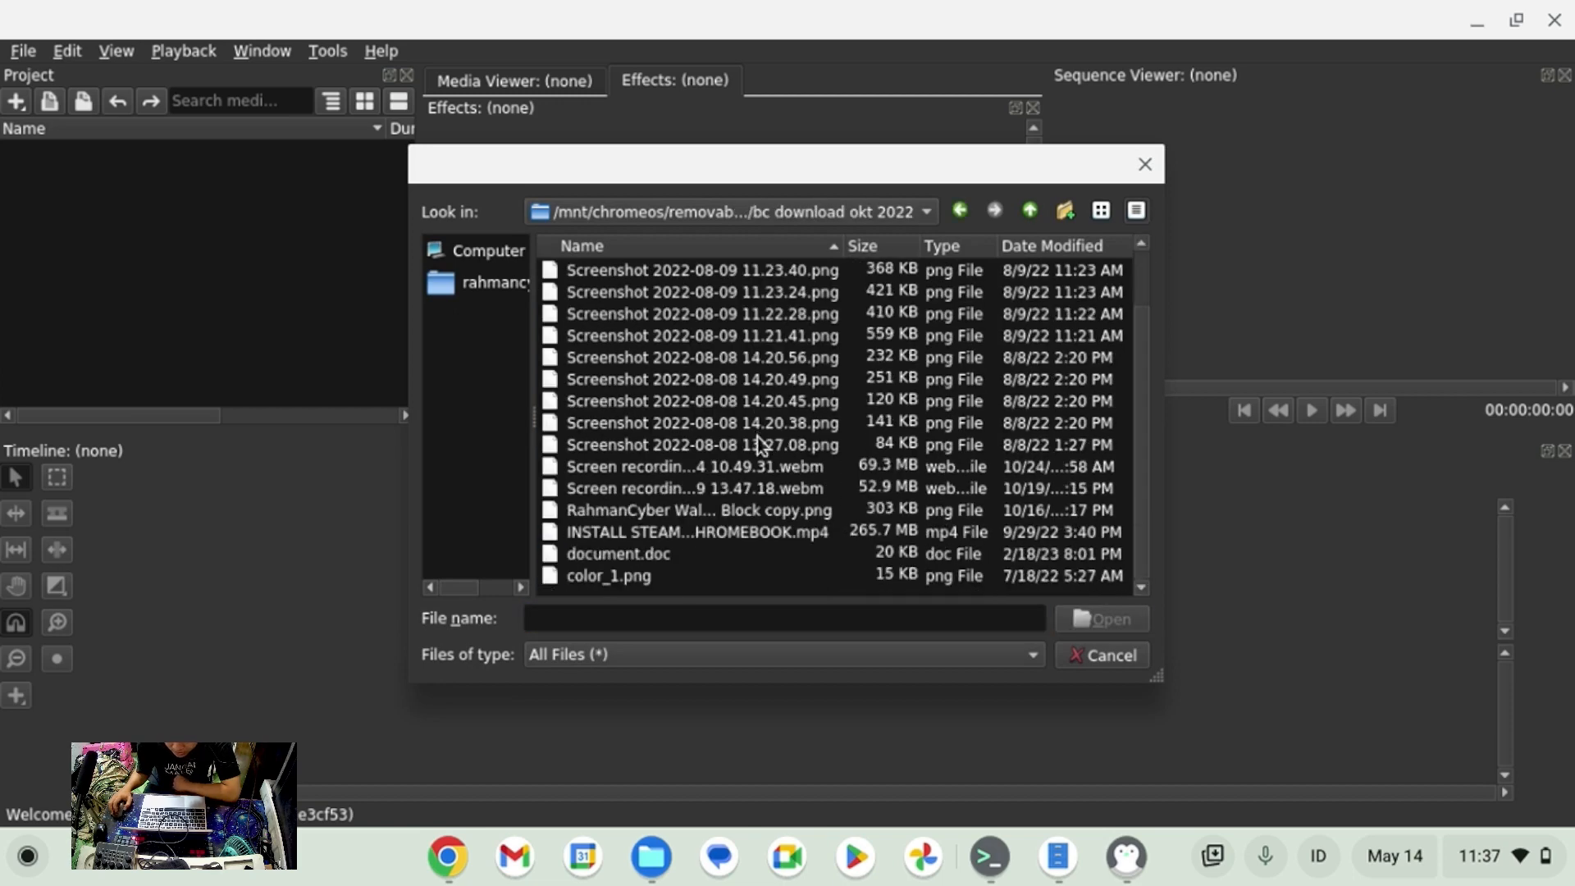
double_click(802, 468)
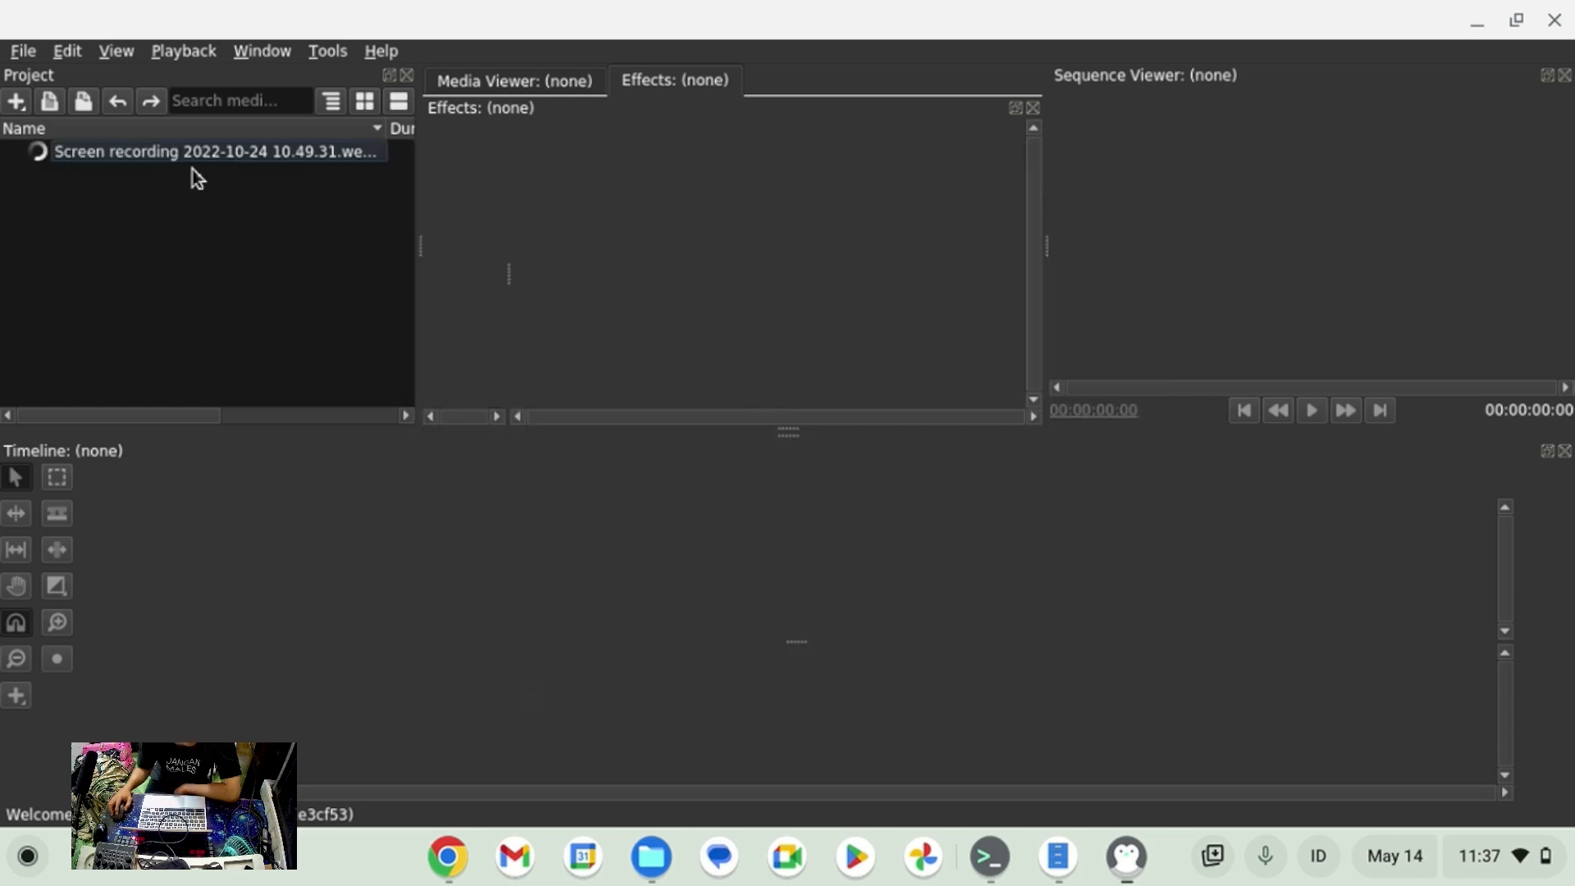
left_click(238, 157)
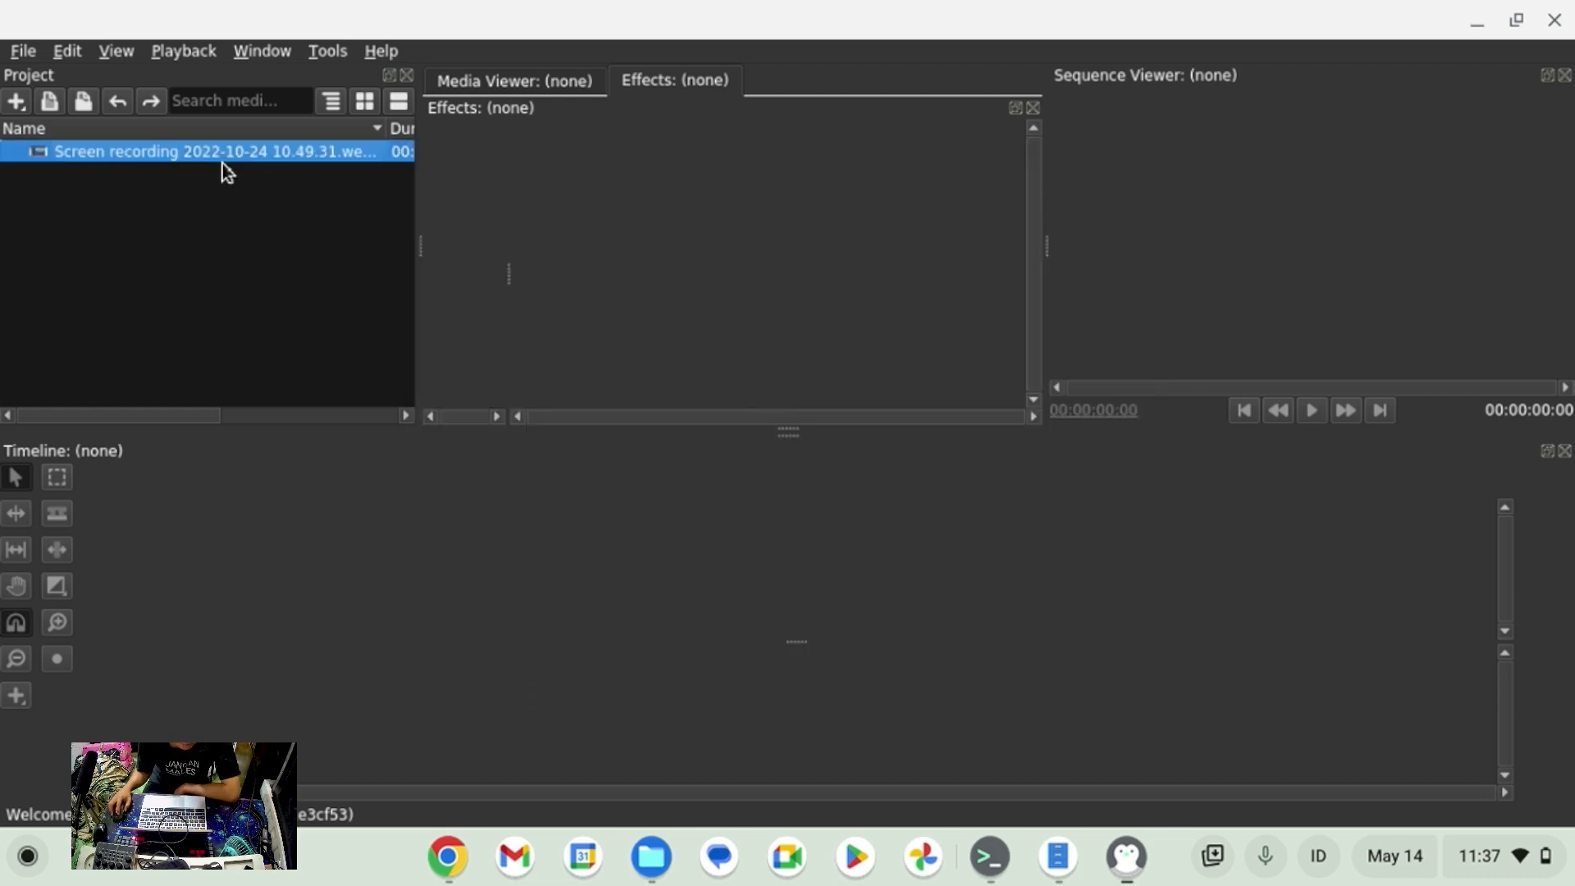
Create a new sequence with a width of 1280 and a height of 726.
right_click(210, 237)
mouse_move(262, 284)
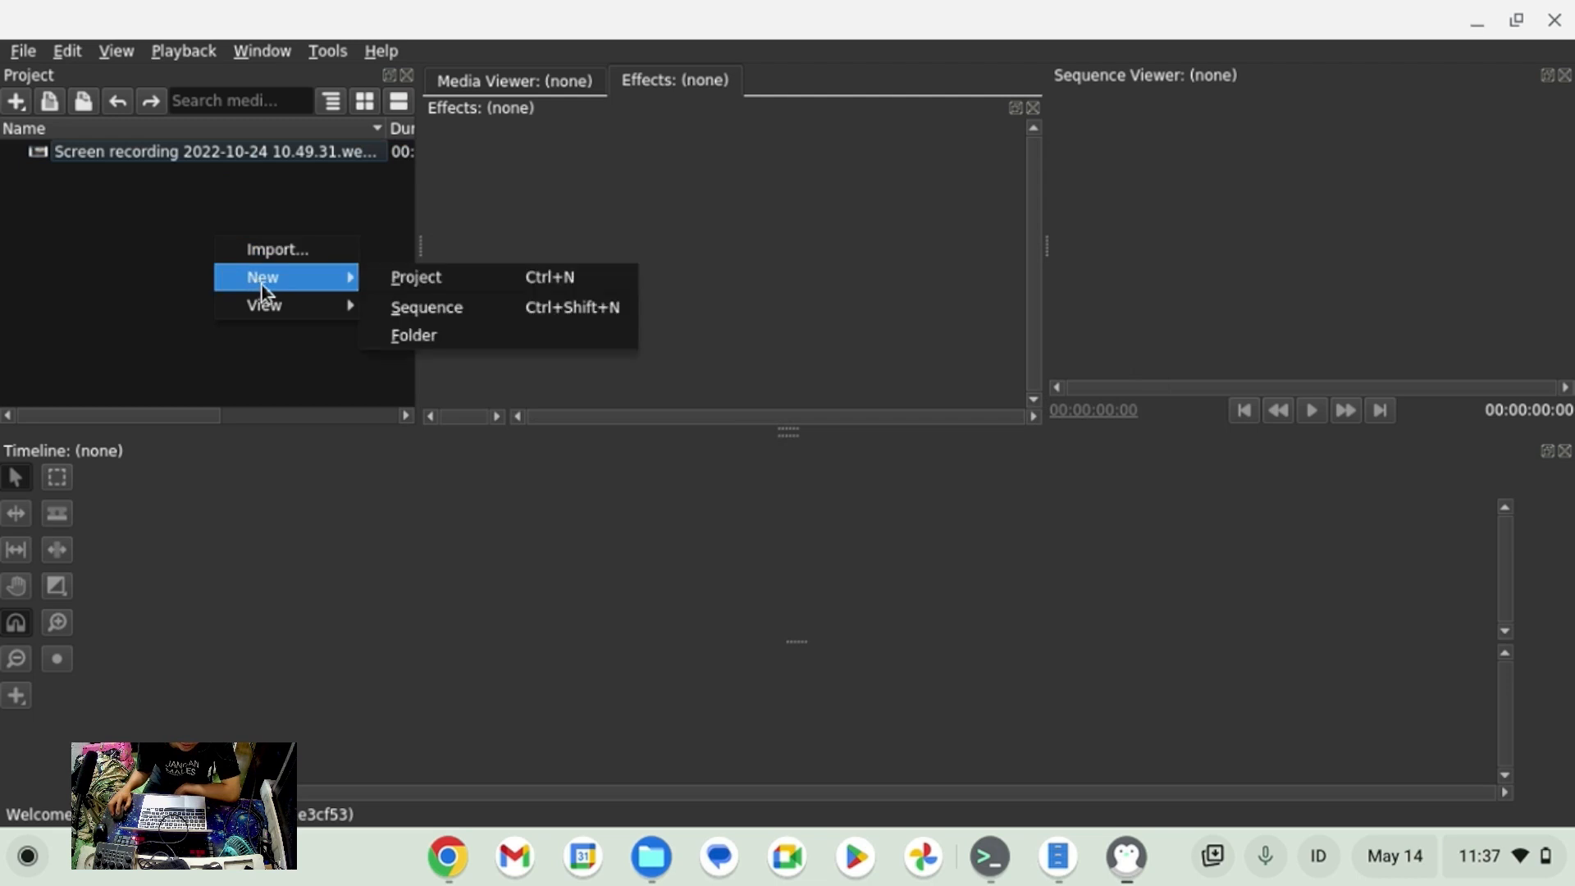
left_click(450, 317)
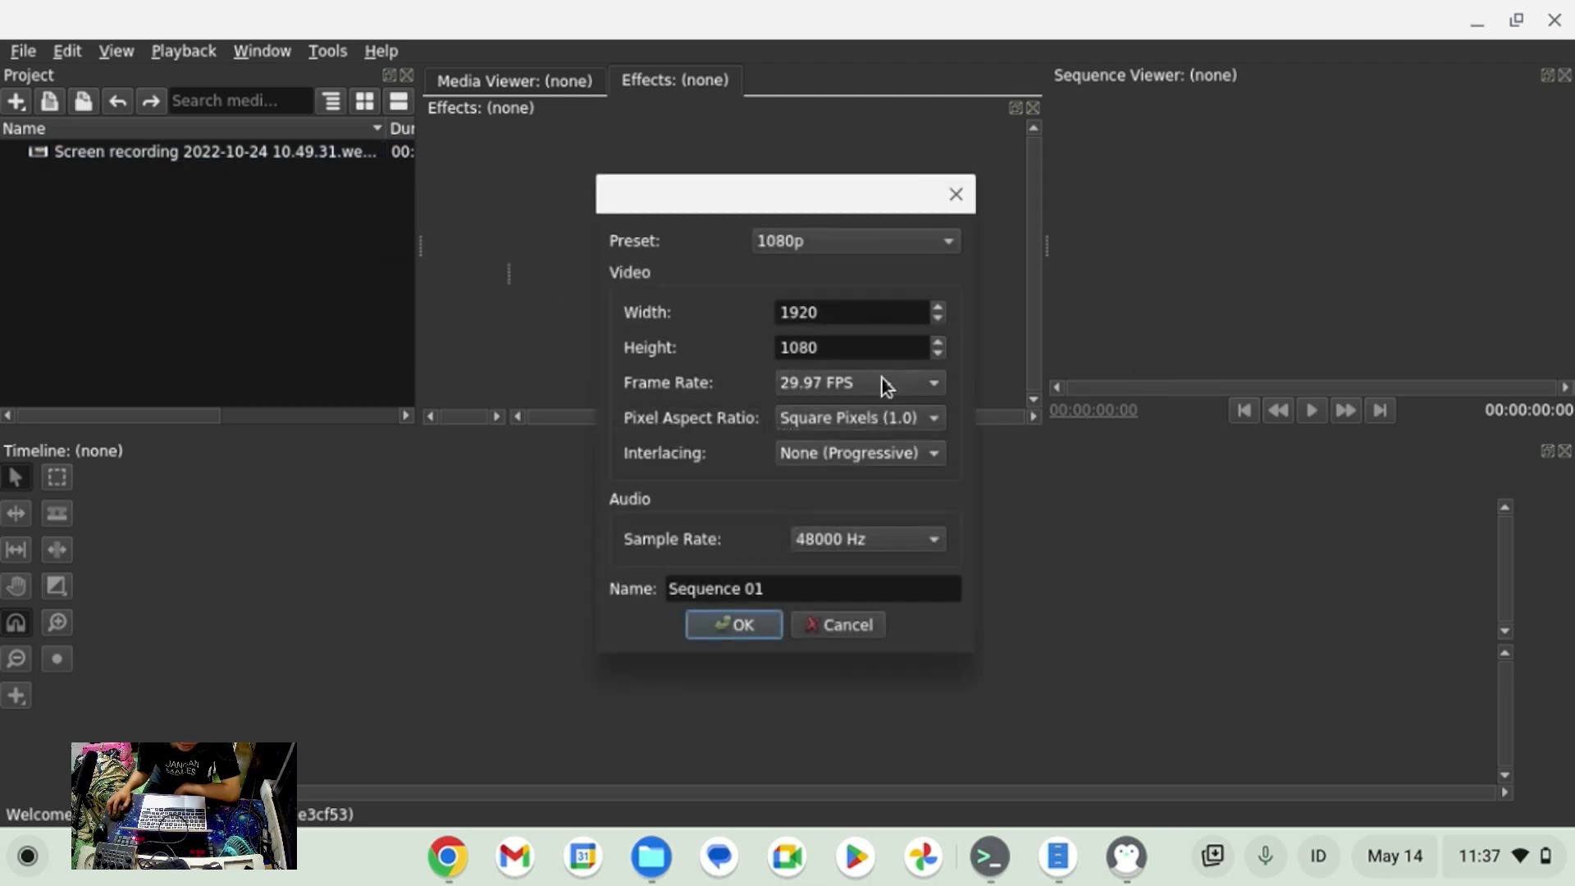
left_click(918, 312)
left_click_drag(914, 310, 666, 317)
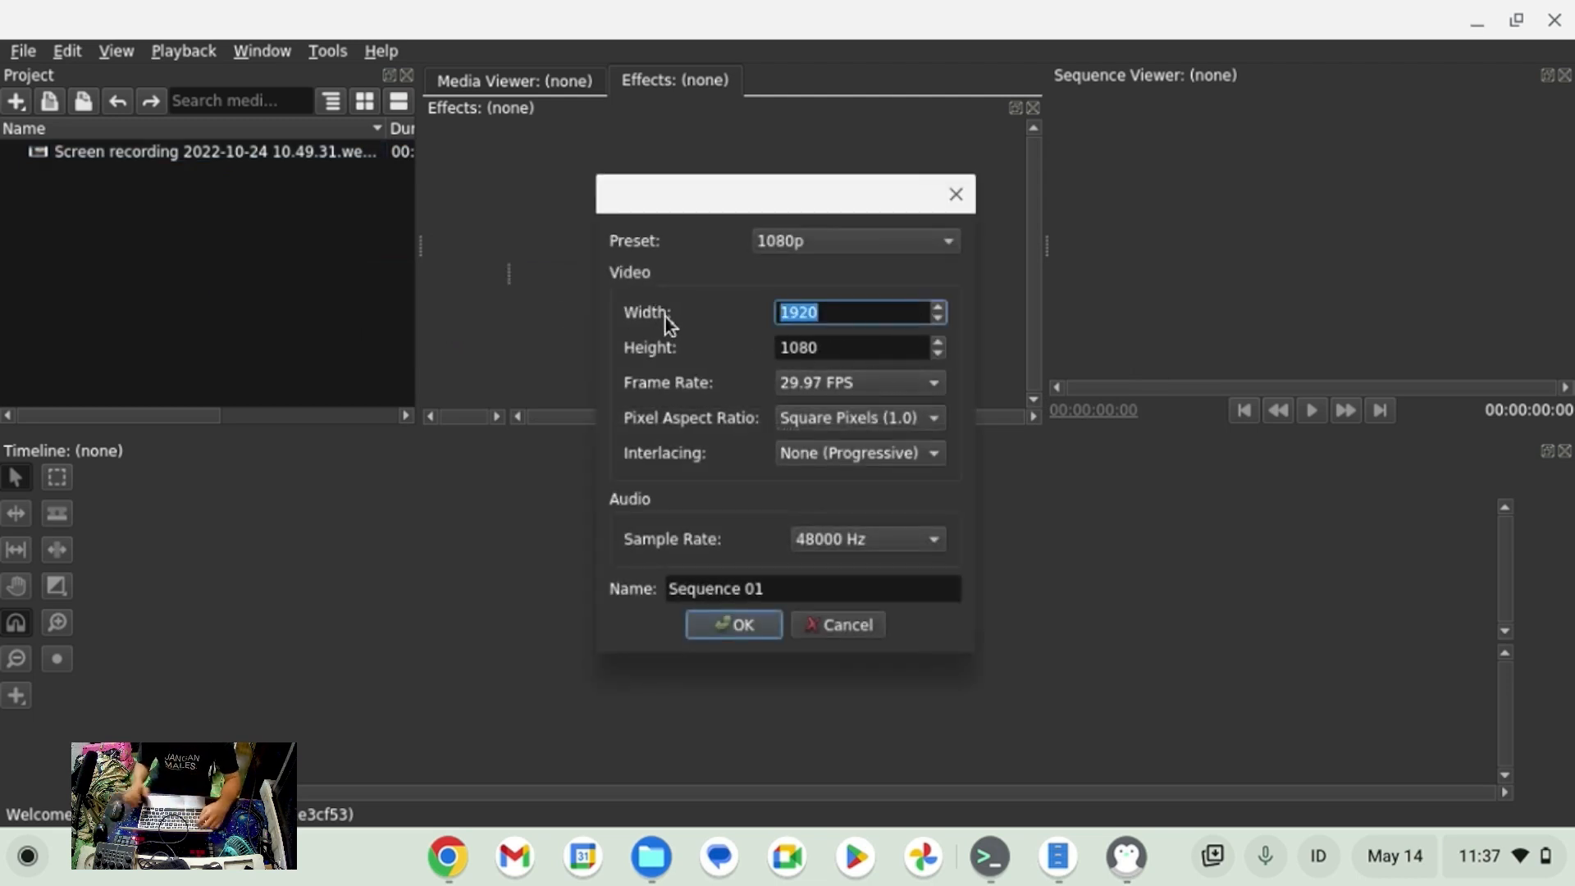
type("1")
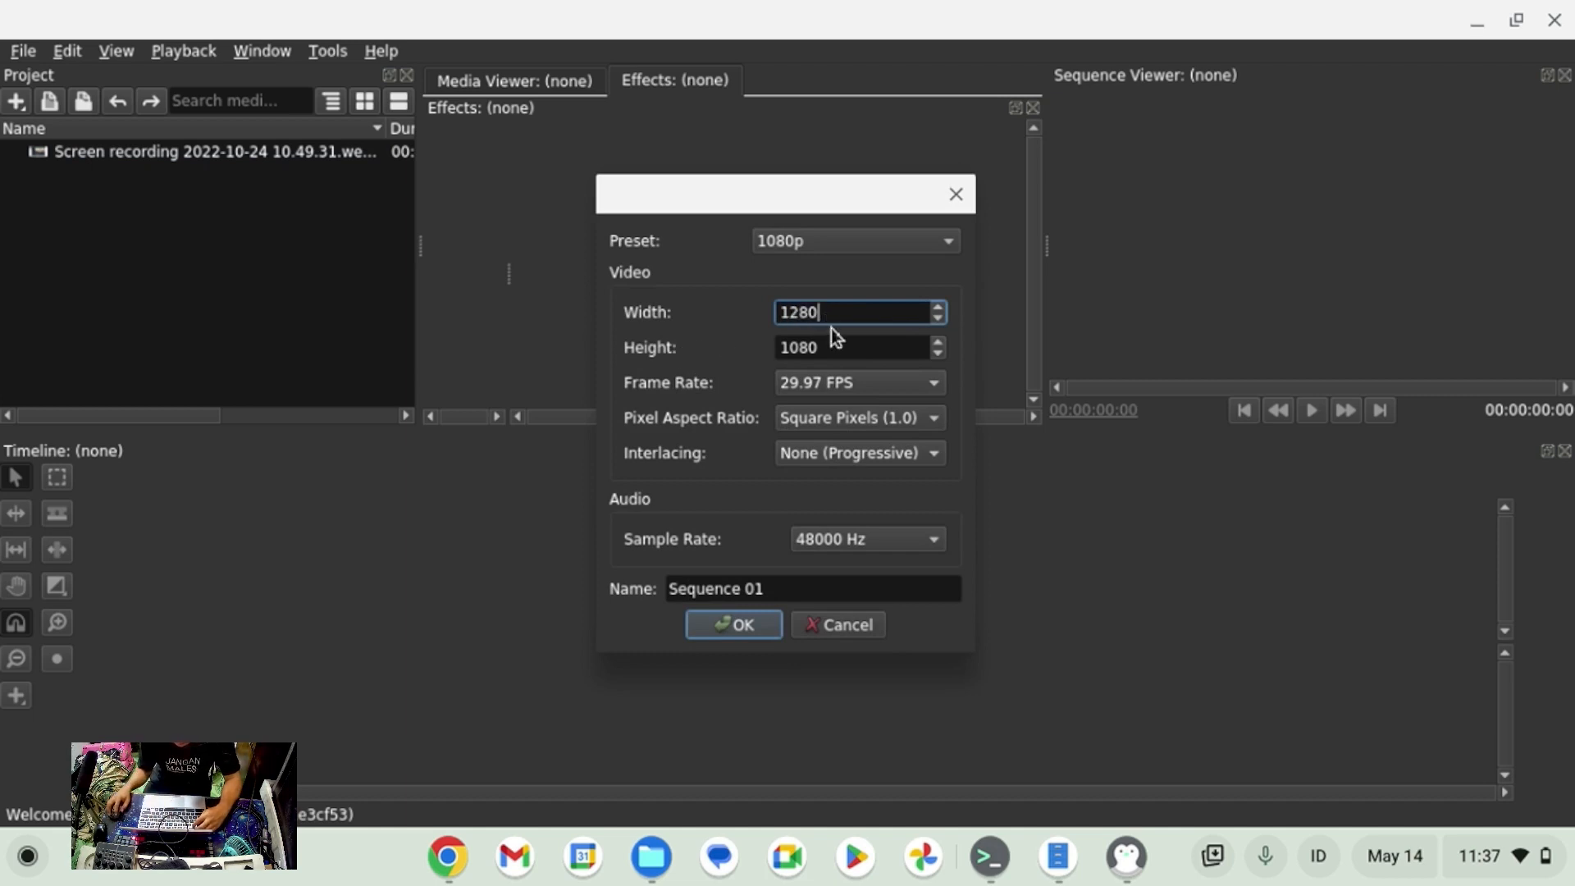
key("Tab")
type("726")
left_click(736, 625)
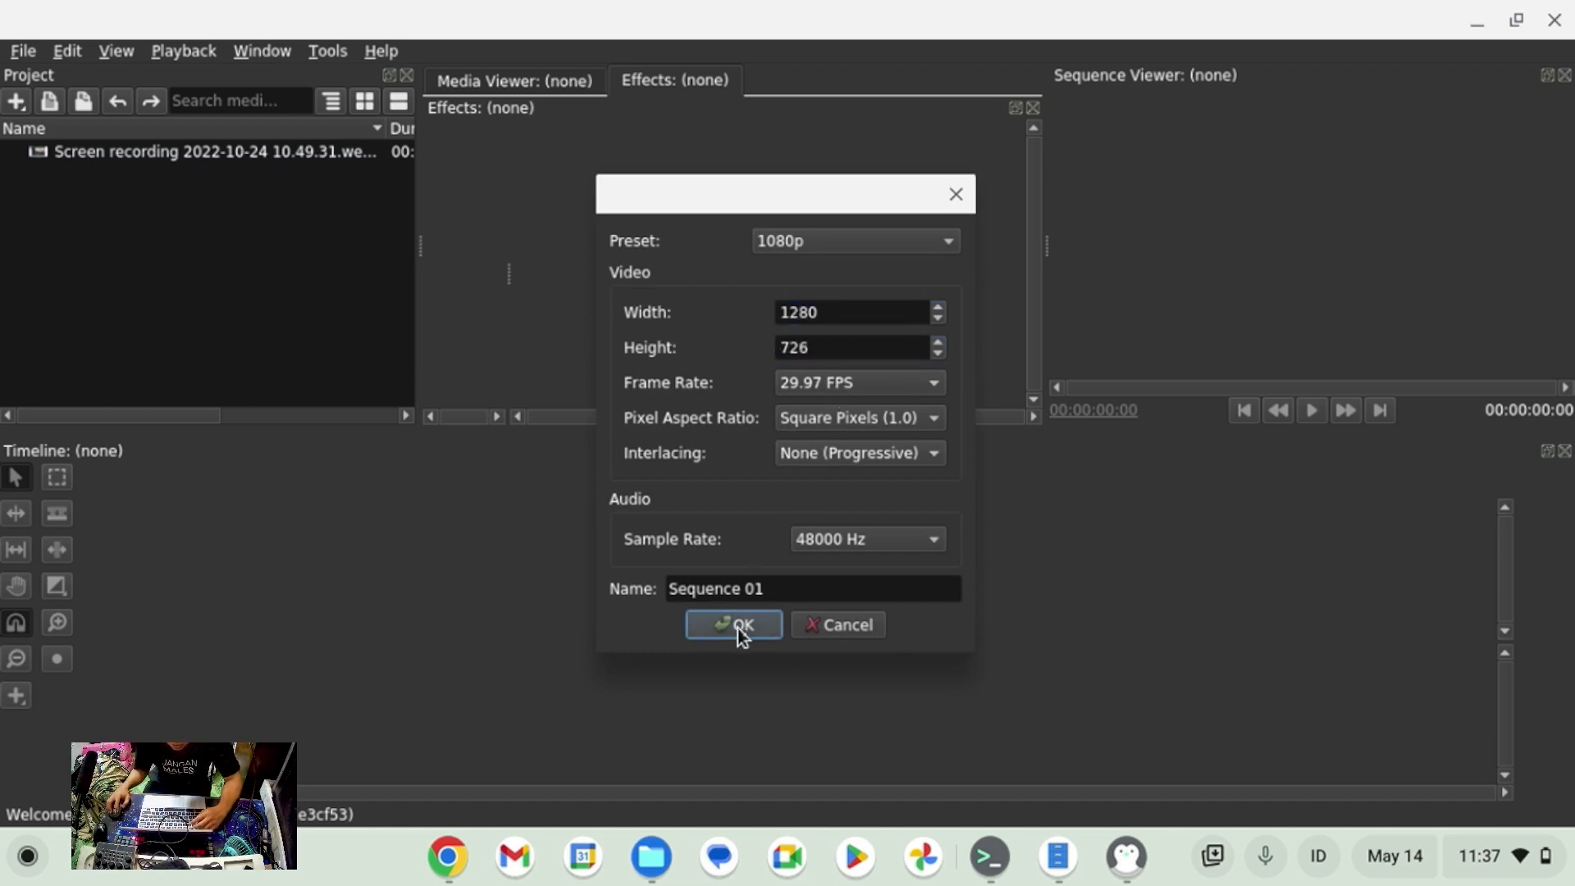
Place the screen recording clip at the start of the Sequence 01 timeline and play it.
left_click(202, 152)
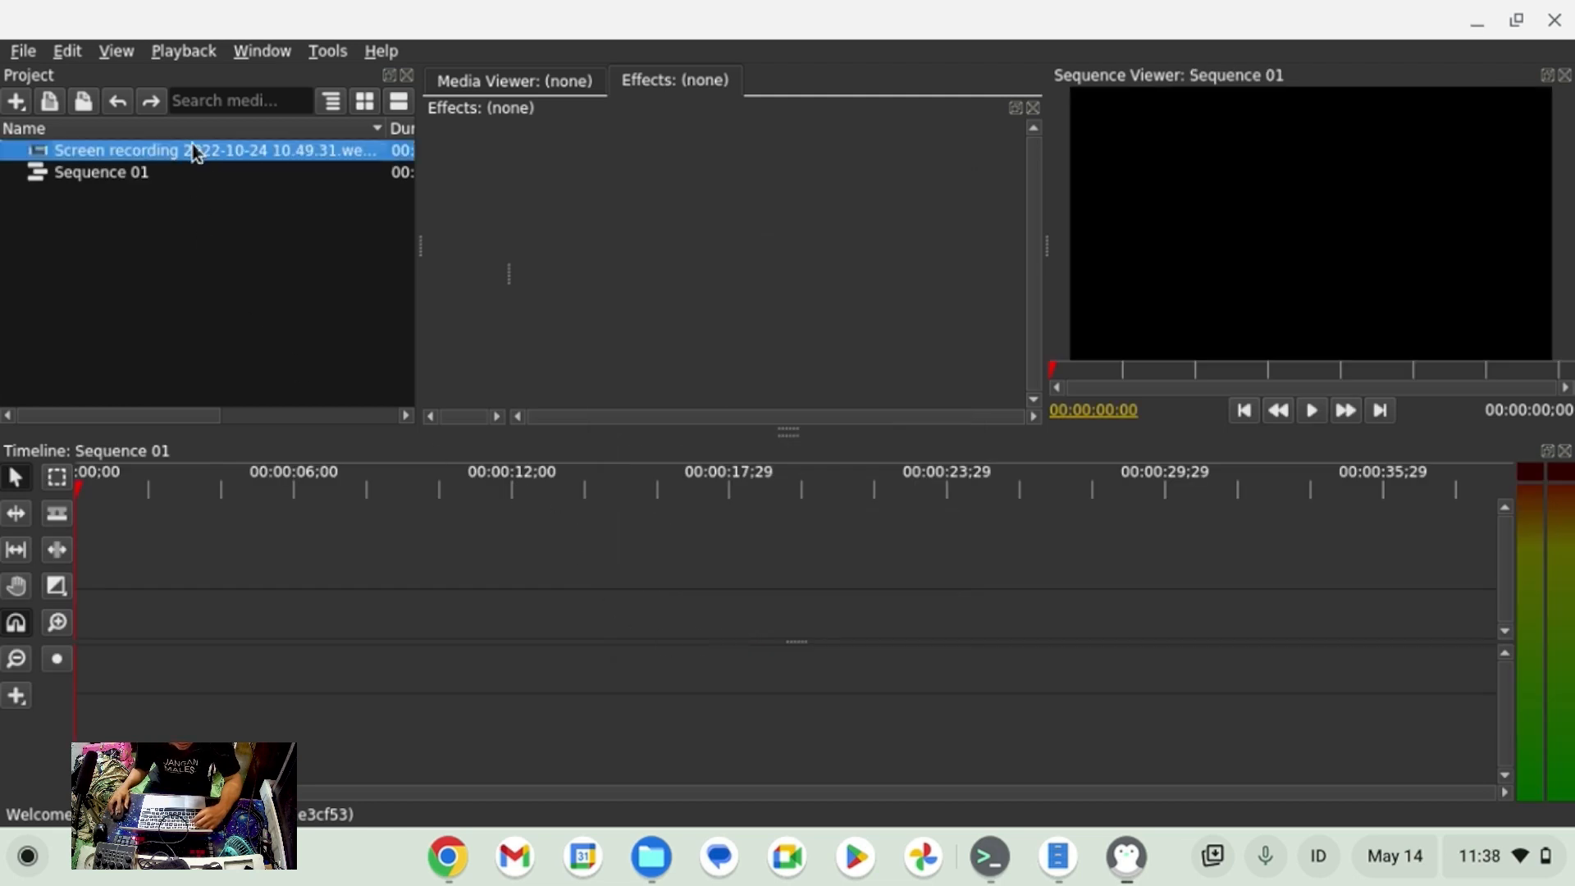
left_click_drag(196, 153, 203, 638)
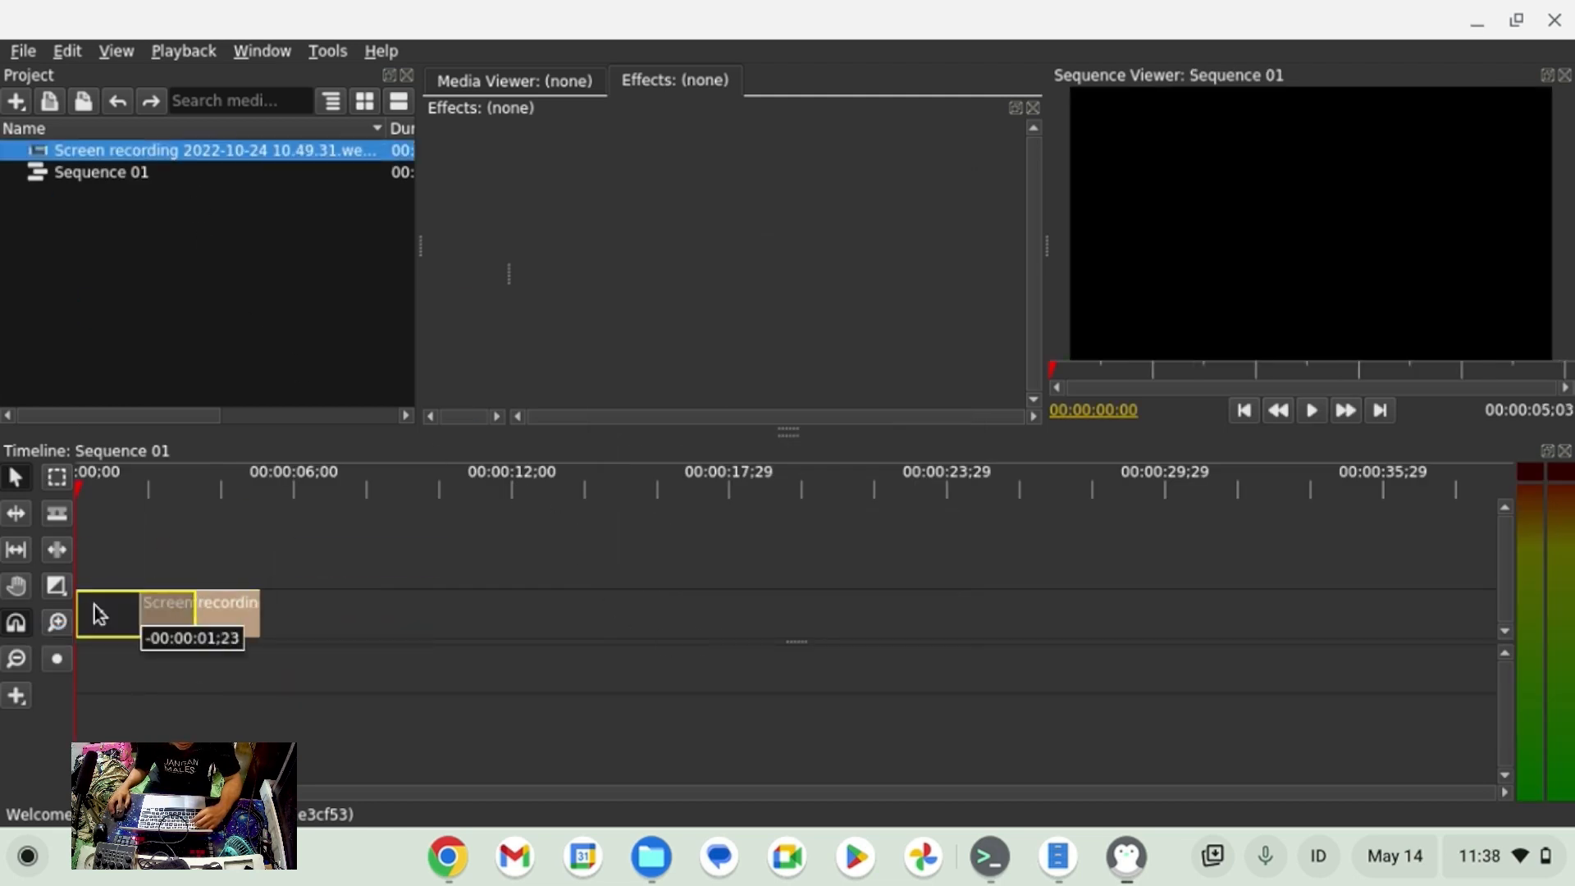
left_click_drag(95, 613, 97, 615)
key("space")
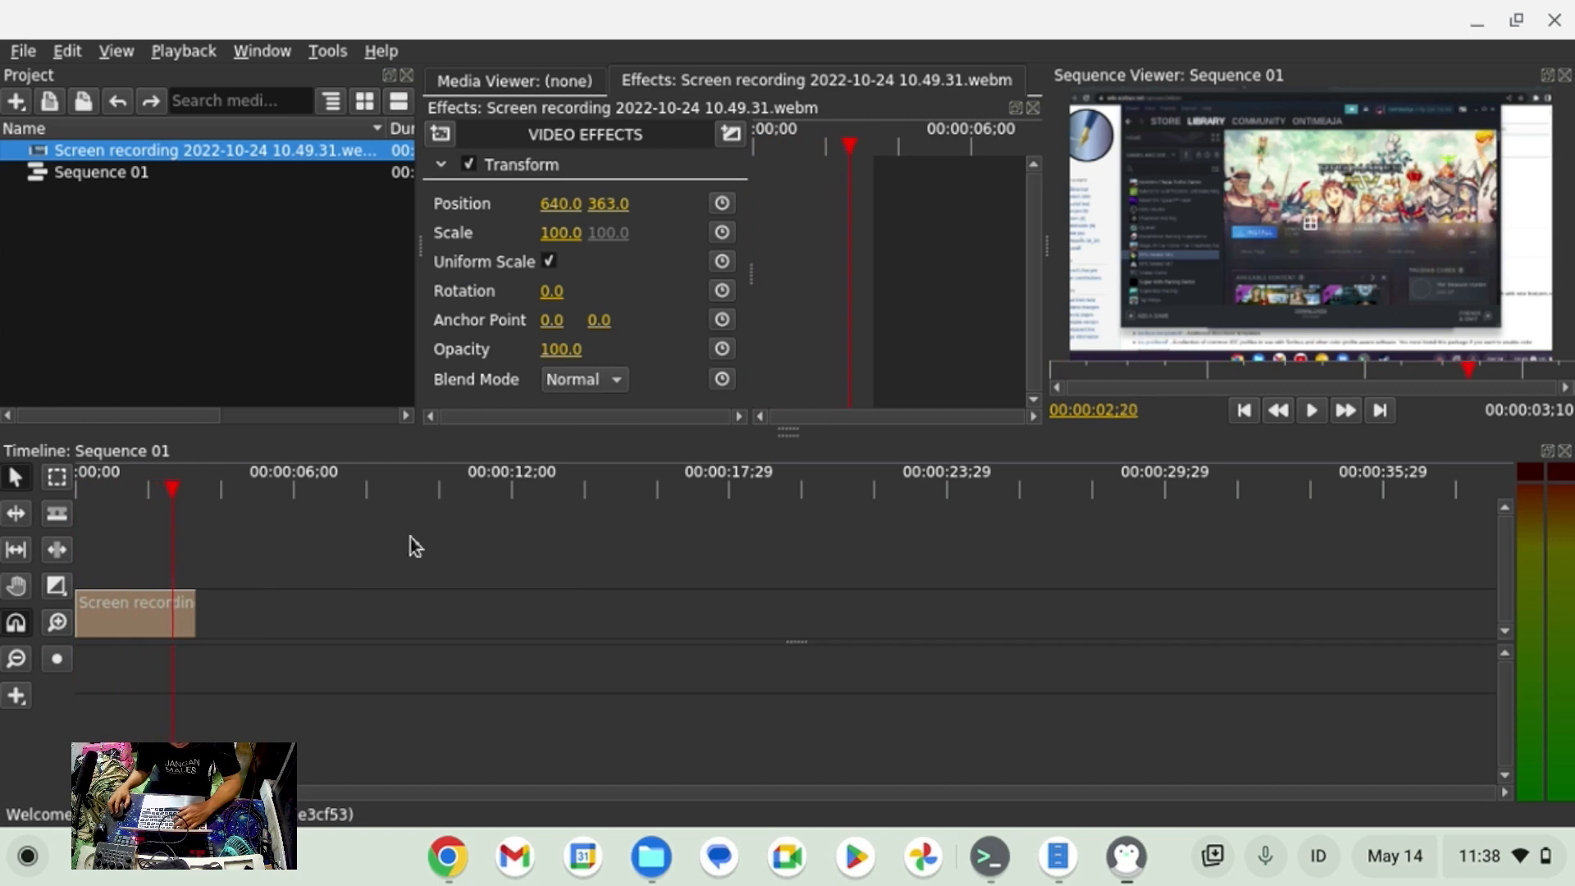
Reduce the clip's uniform scale to 94 and play the sequence from the start.
mouse_move(551, 232)
left_mouse_down()
mouse_move(534, 232)
mouse_move(558, 233)
left_mouse_up()
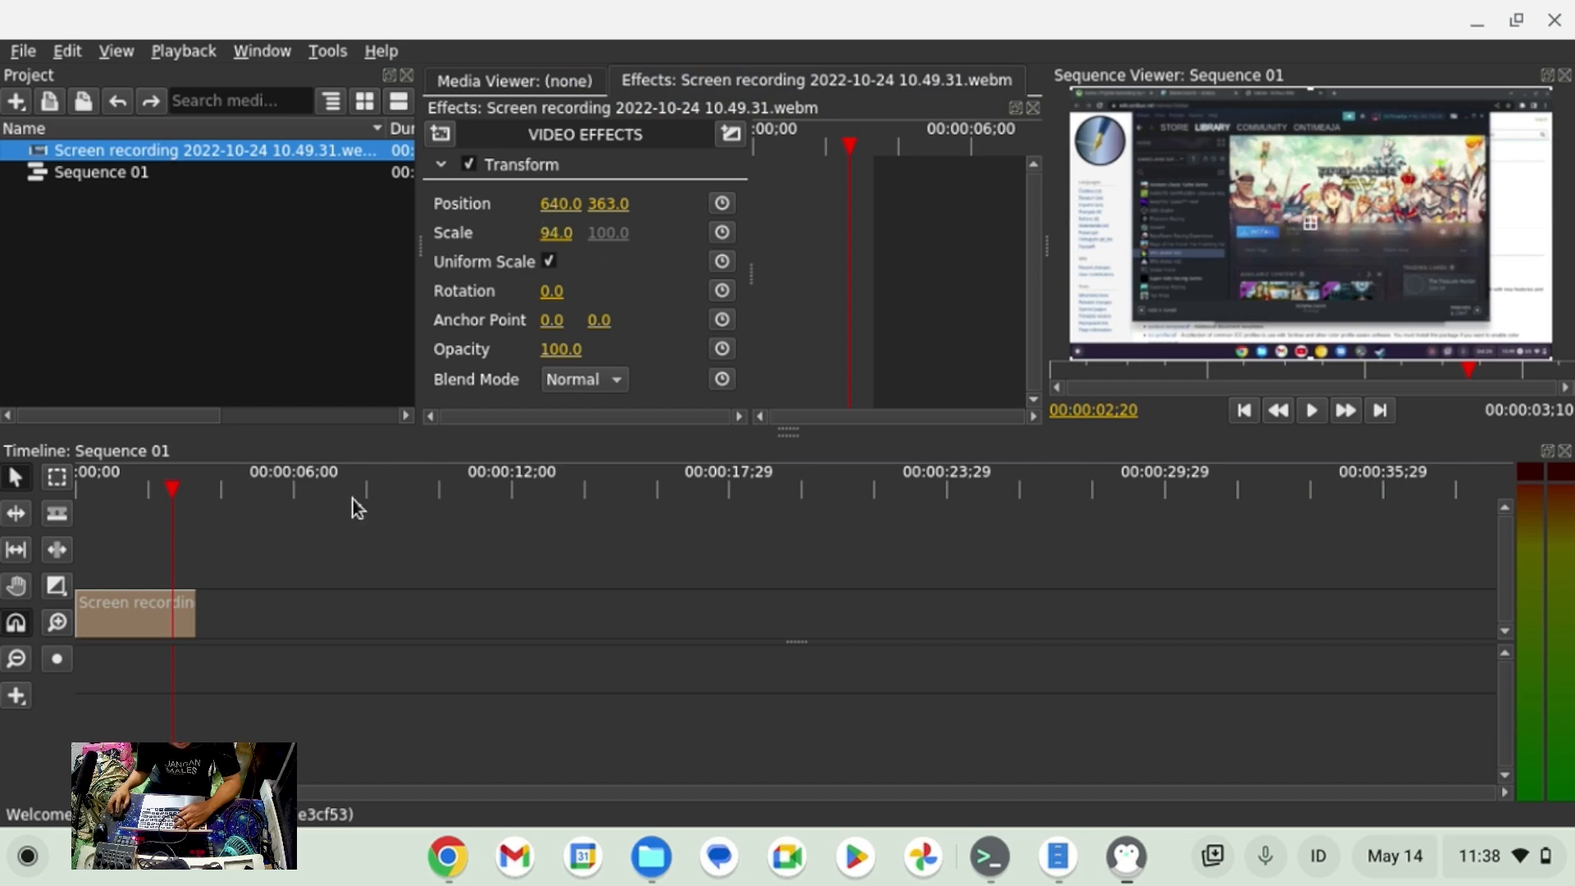
left_click_drag(175, 489, 4, 493)
key("space")
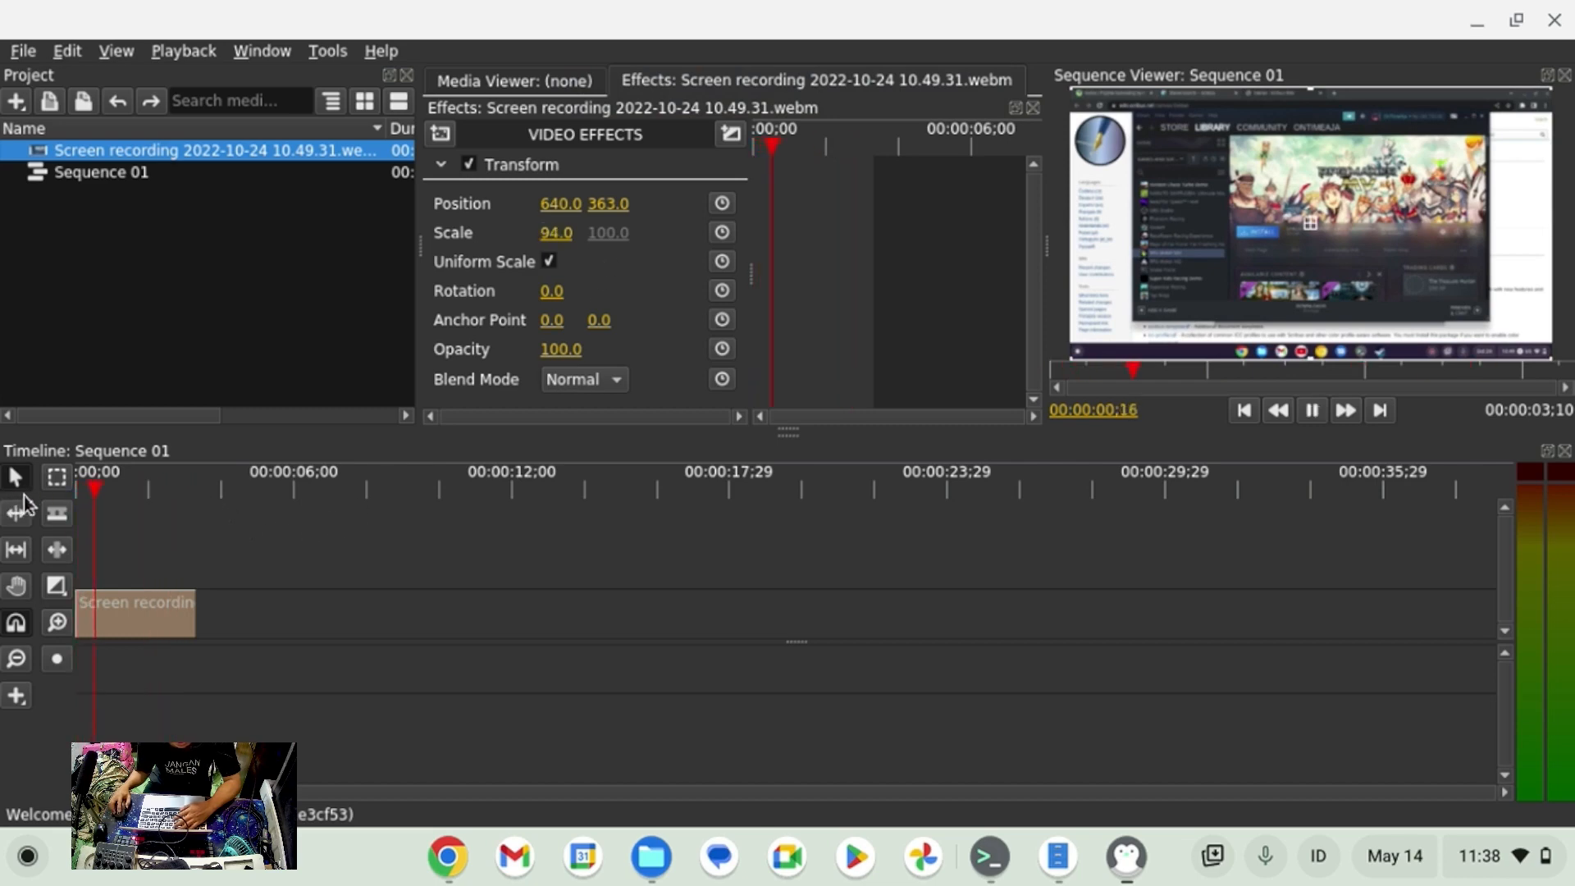
key("space")
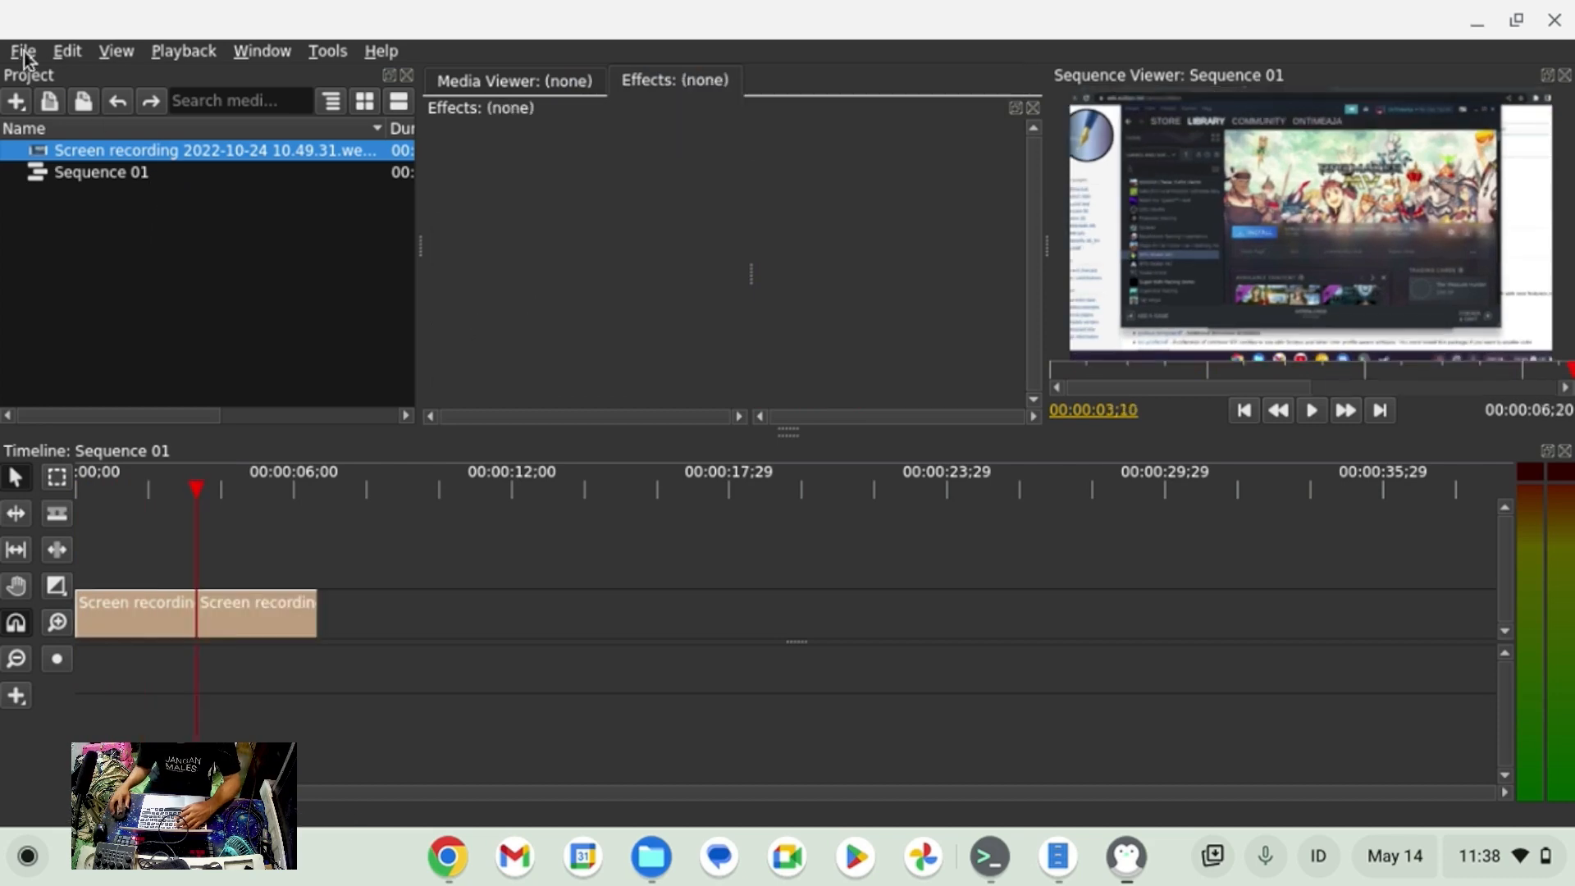
Export the entire sequence as an MPEG-4 video named "webm try" in the "bc download okt 2022" folder.
left_click(24, 54)
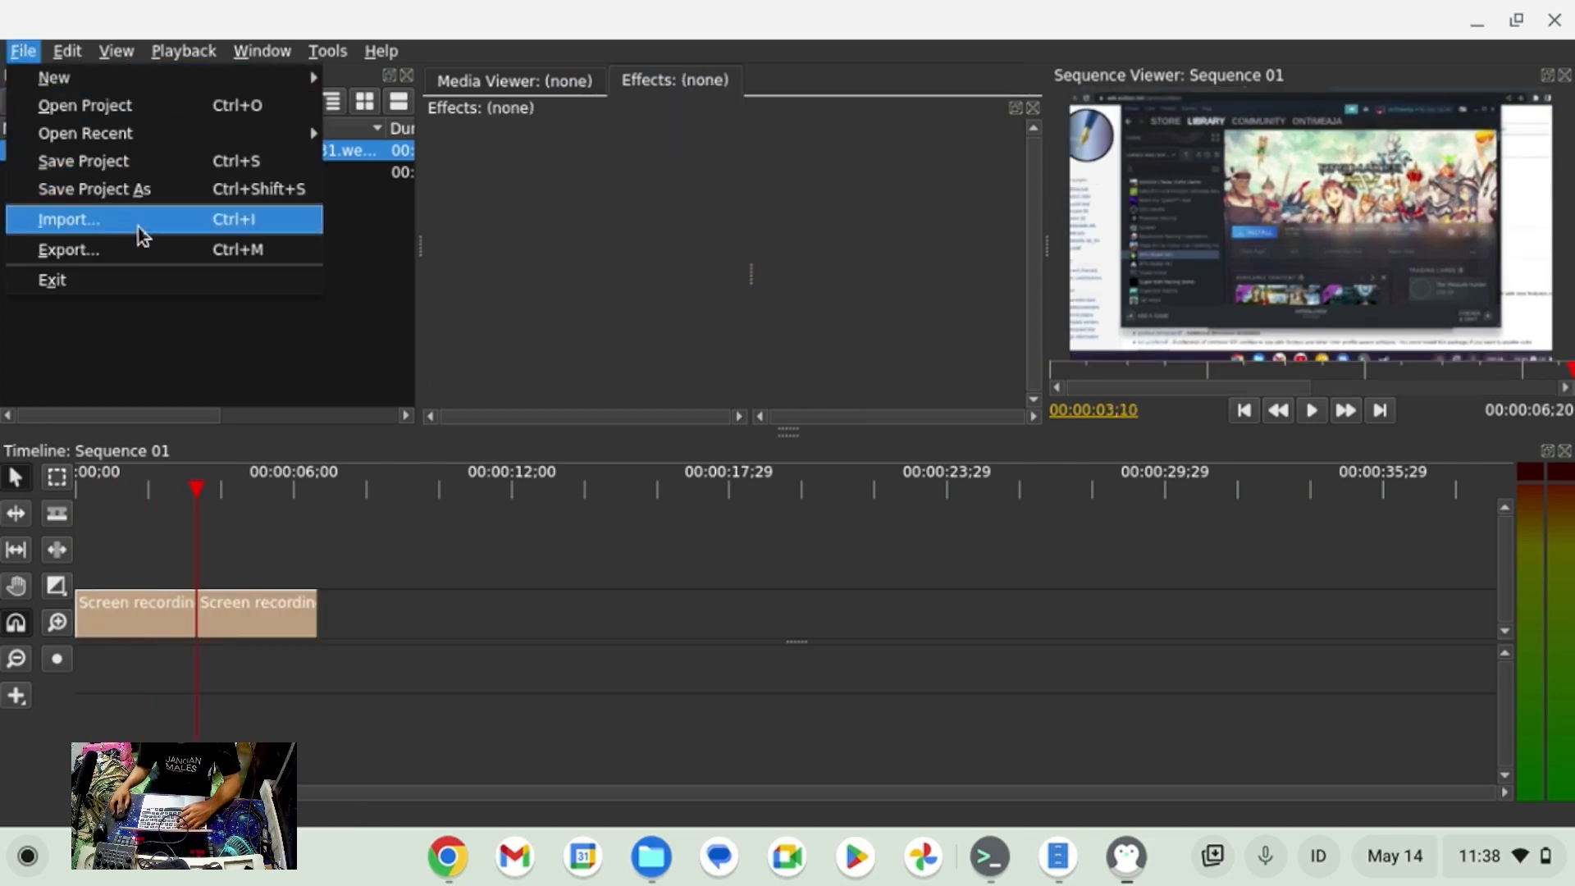
left_click(148, 249)
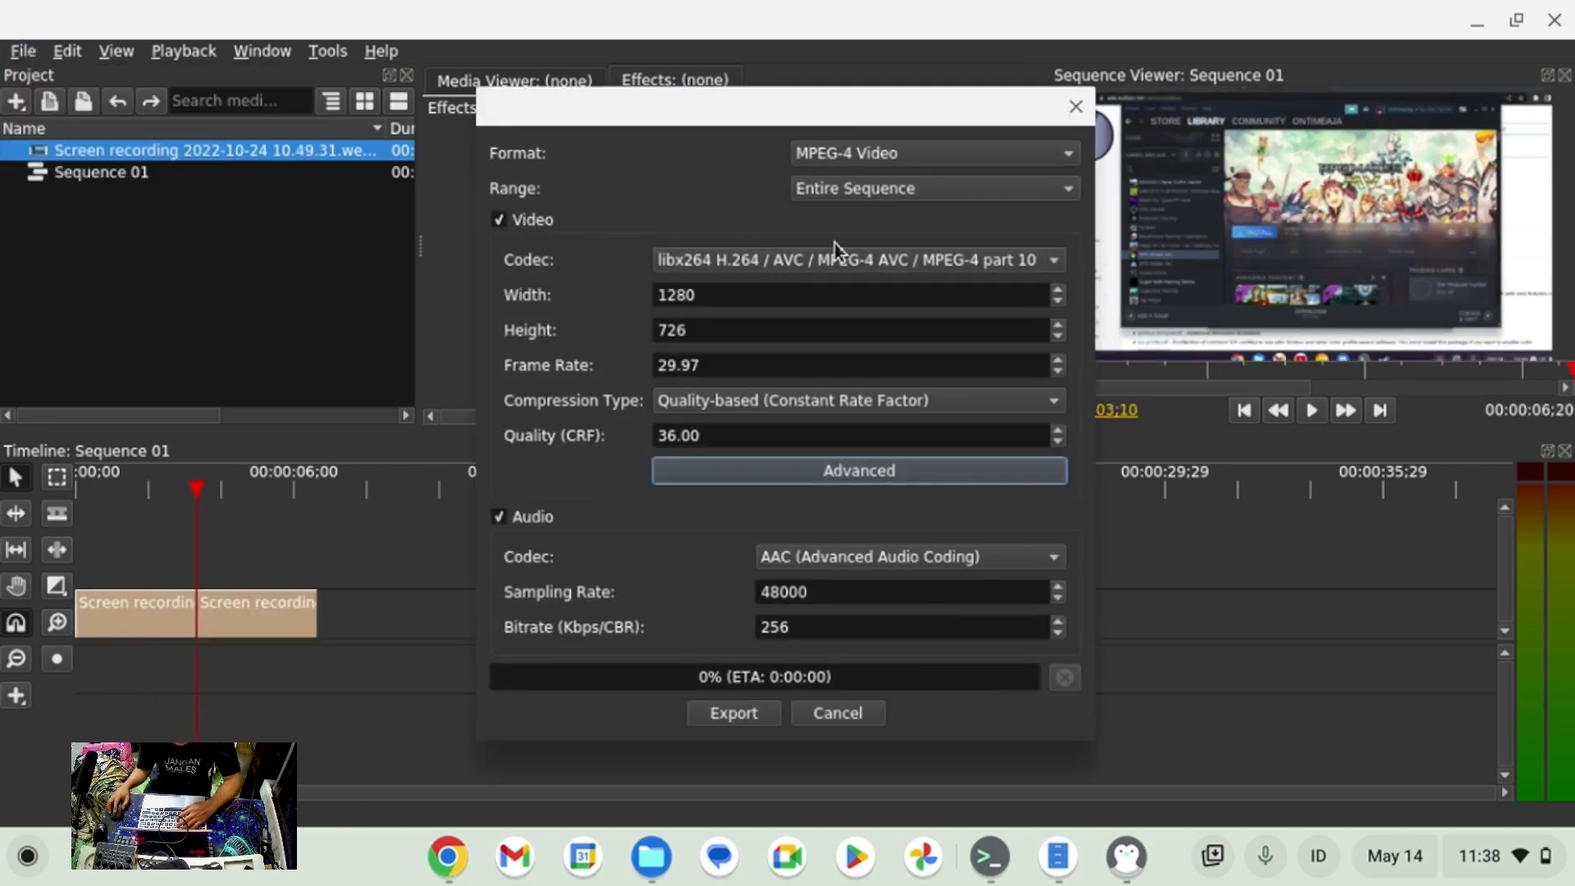
left_click(755, 725)
left_click(753, 720)
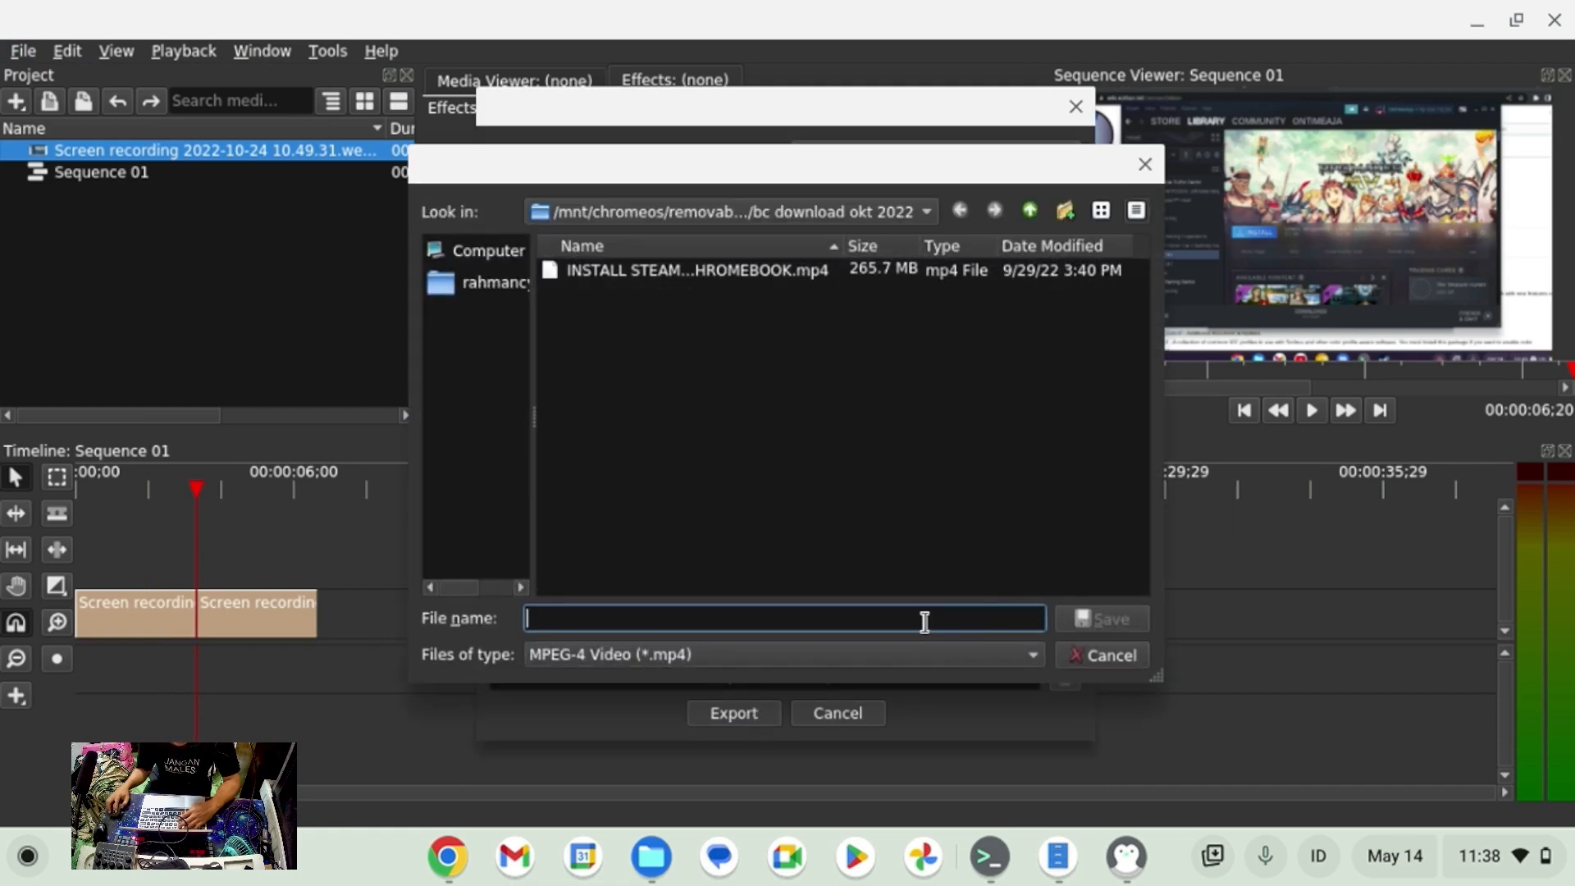
type("webm try")
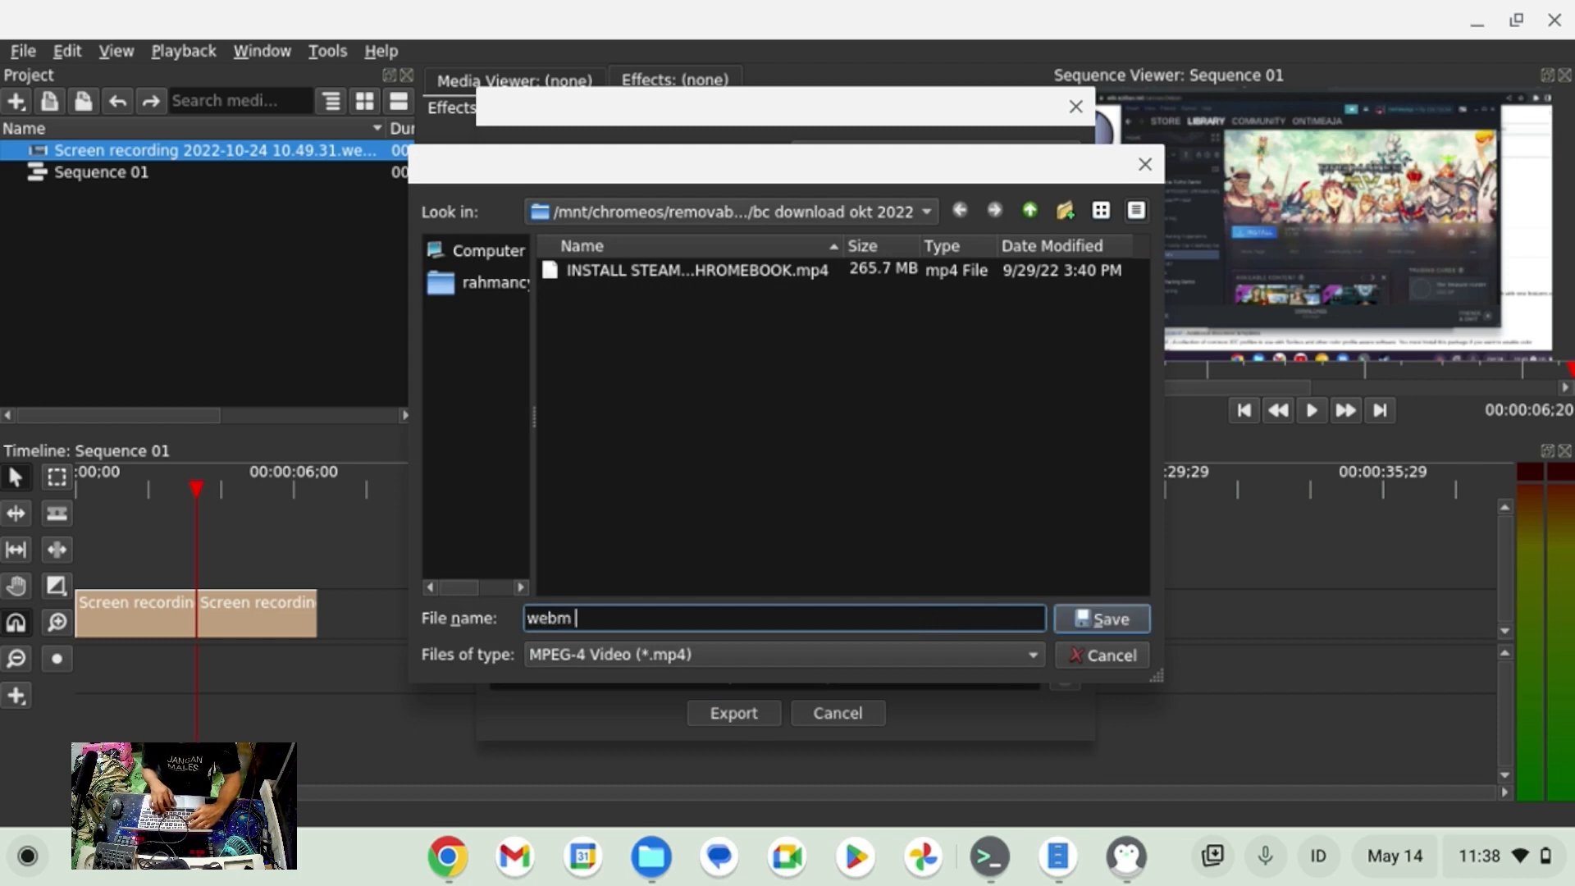
left_click(1142, 620)
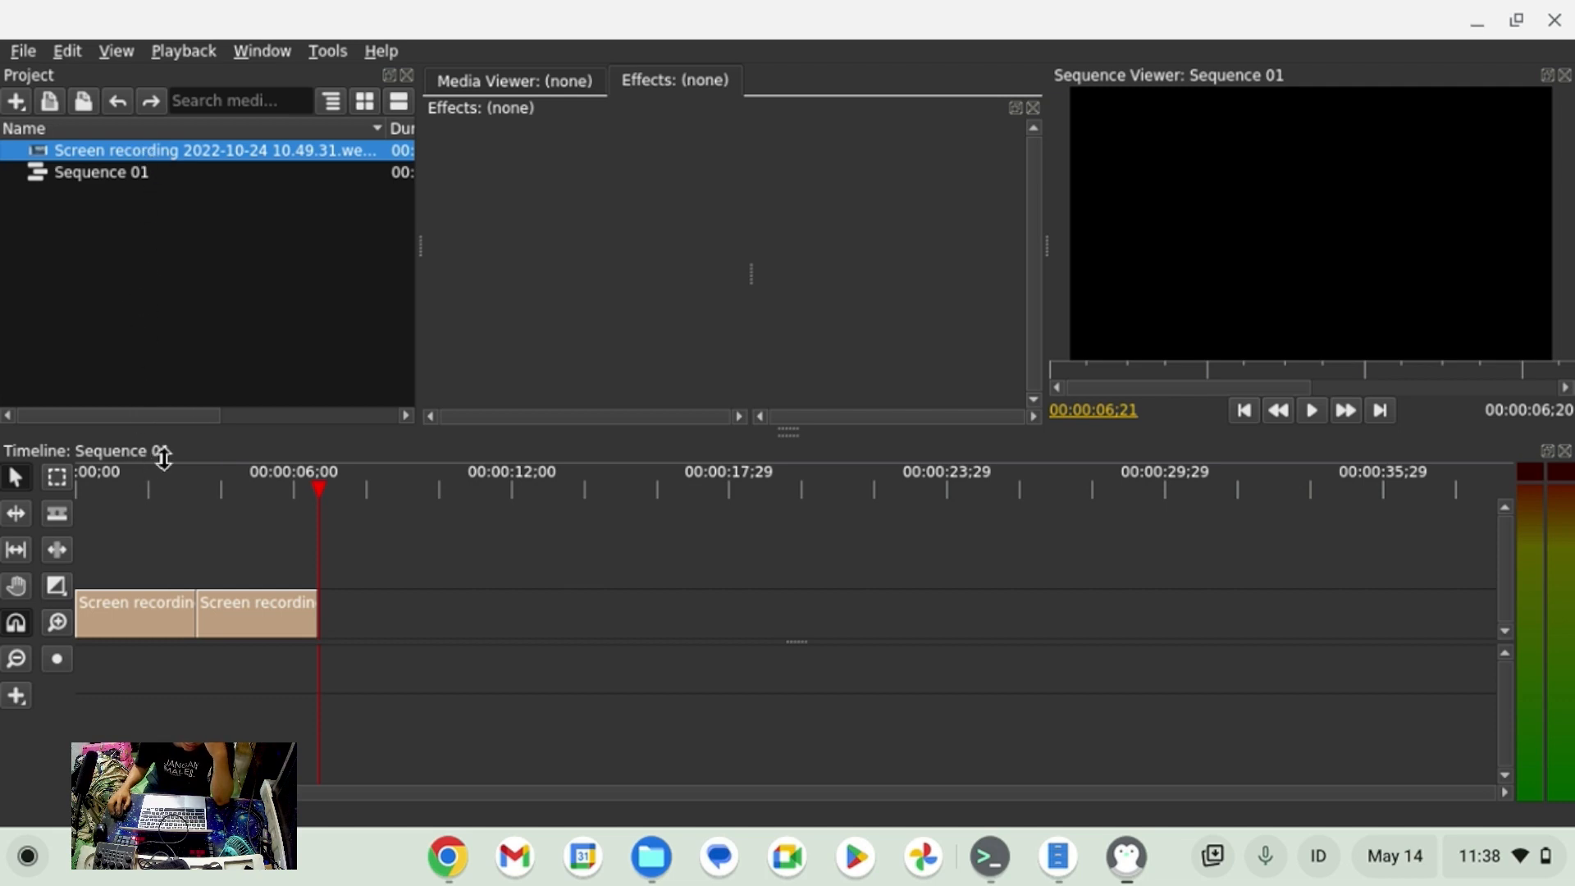
Delete Sequence 01 from the project and create a new sequence by placing the screen recording on the empty timeline.
left_click(110, 172)
key("Delete")
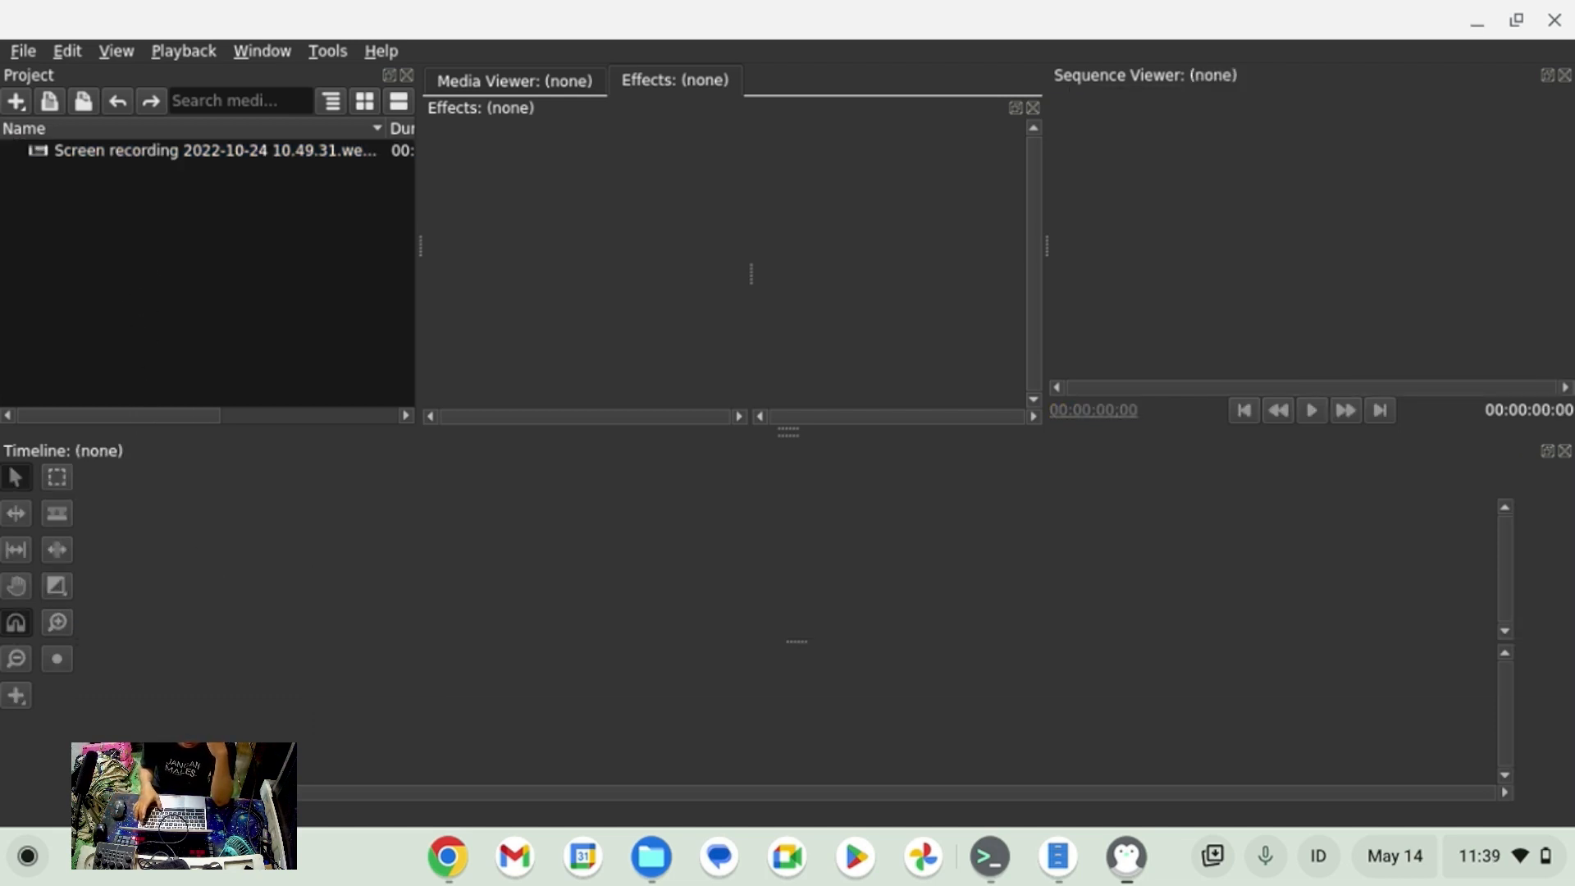
left_click(138, 162)
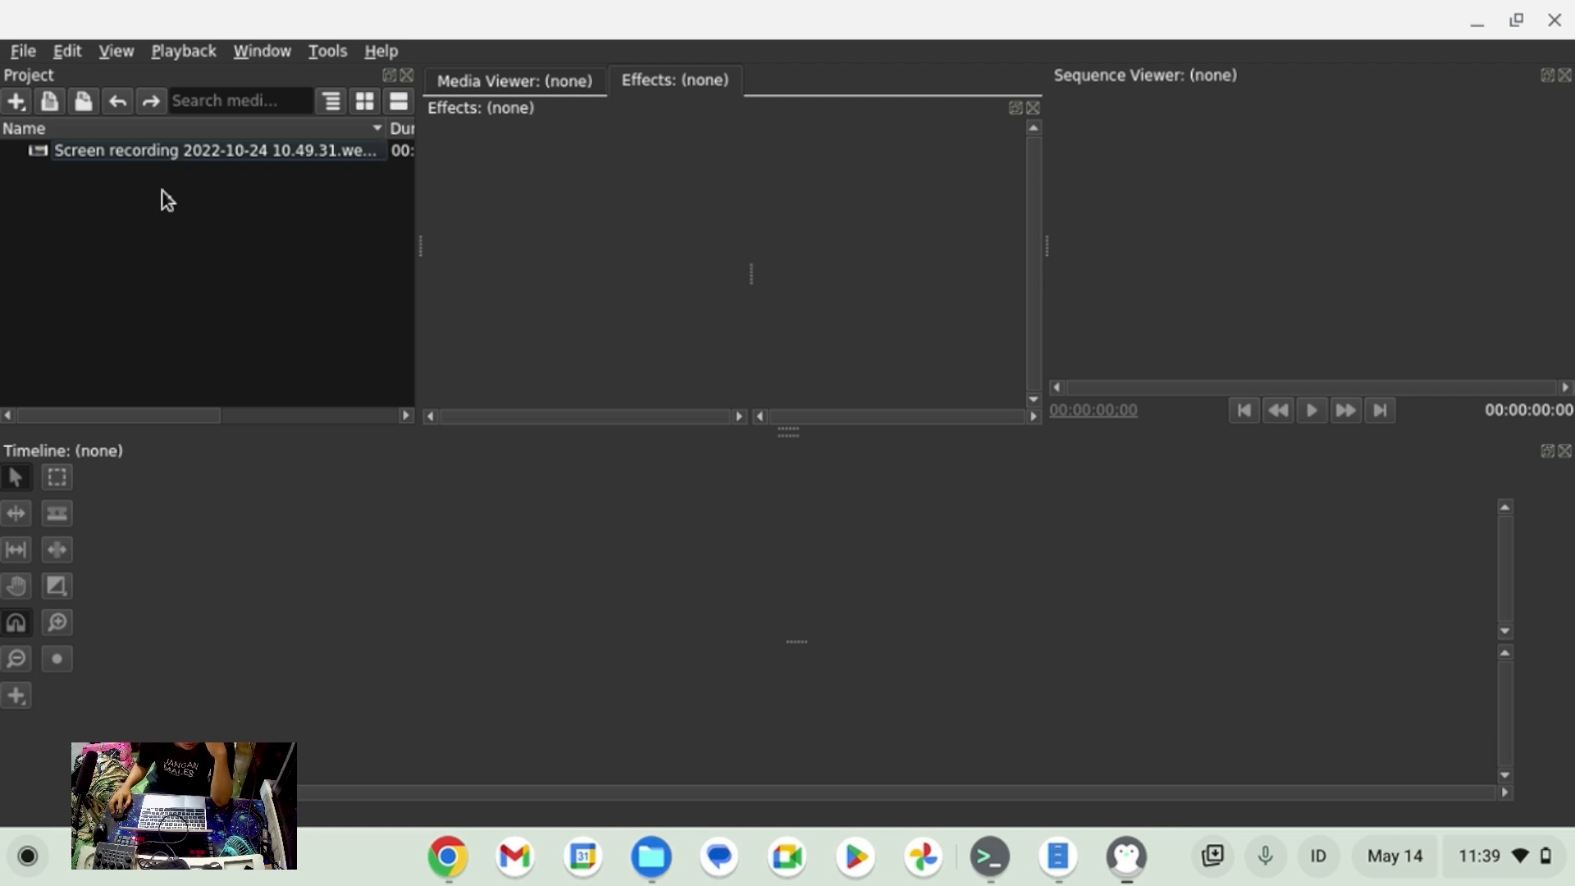
left_click(216, 154)
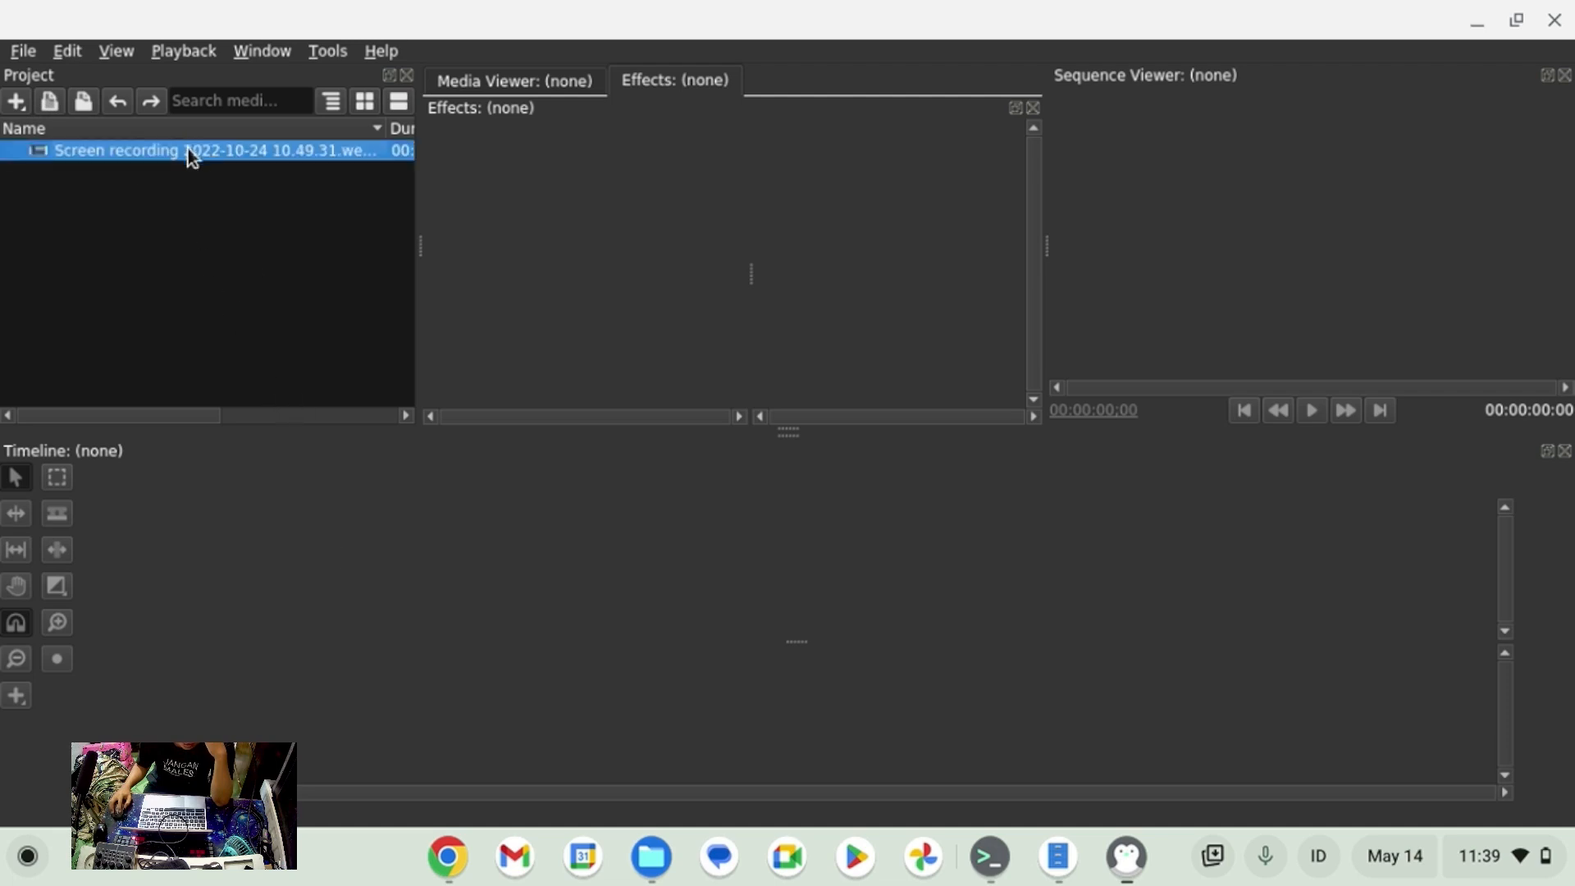
left_click_drag(190, 156, 351, 540)
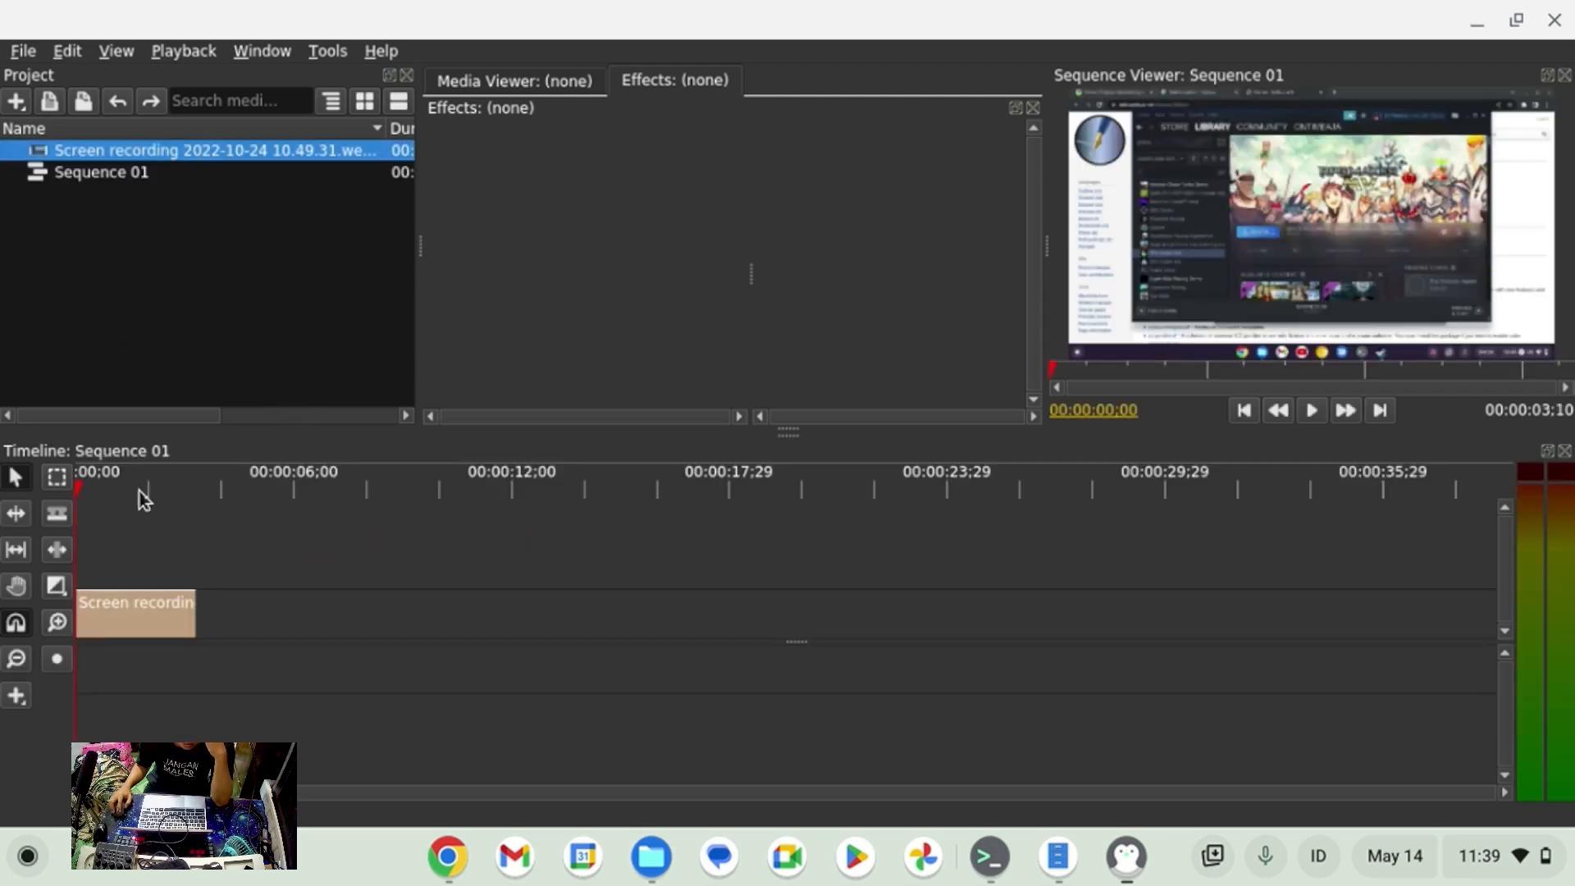
Preview the newly created sequence from its start, stopping the playback before the clip ends.
left_click_drag(125, 490, 93, 511)
key("space")
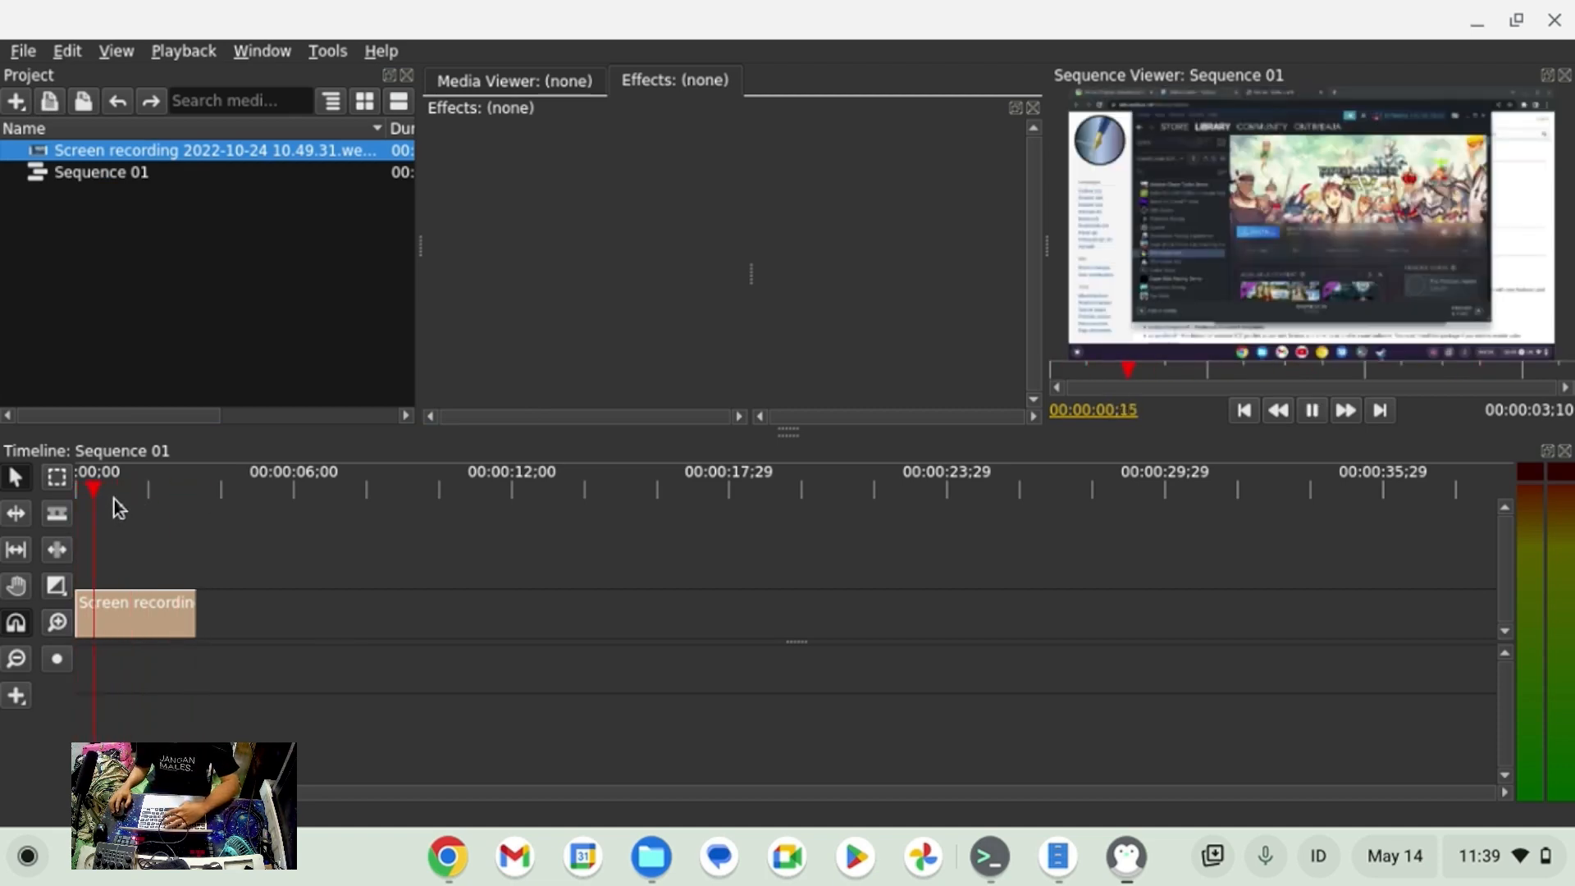
key("space")
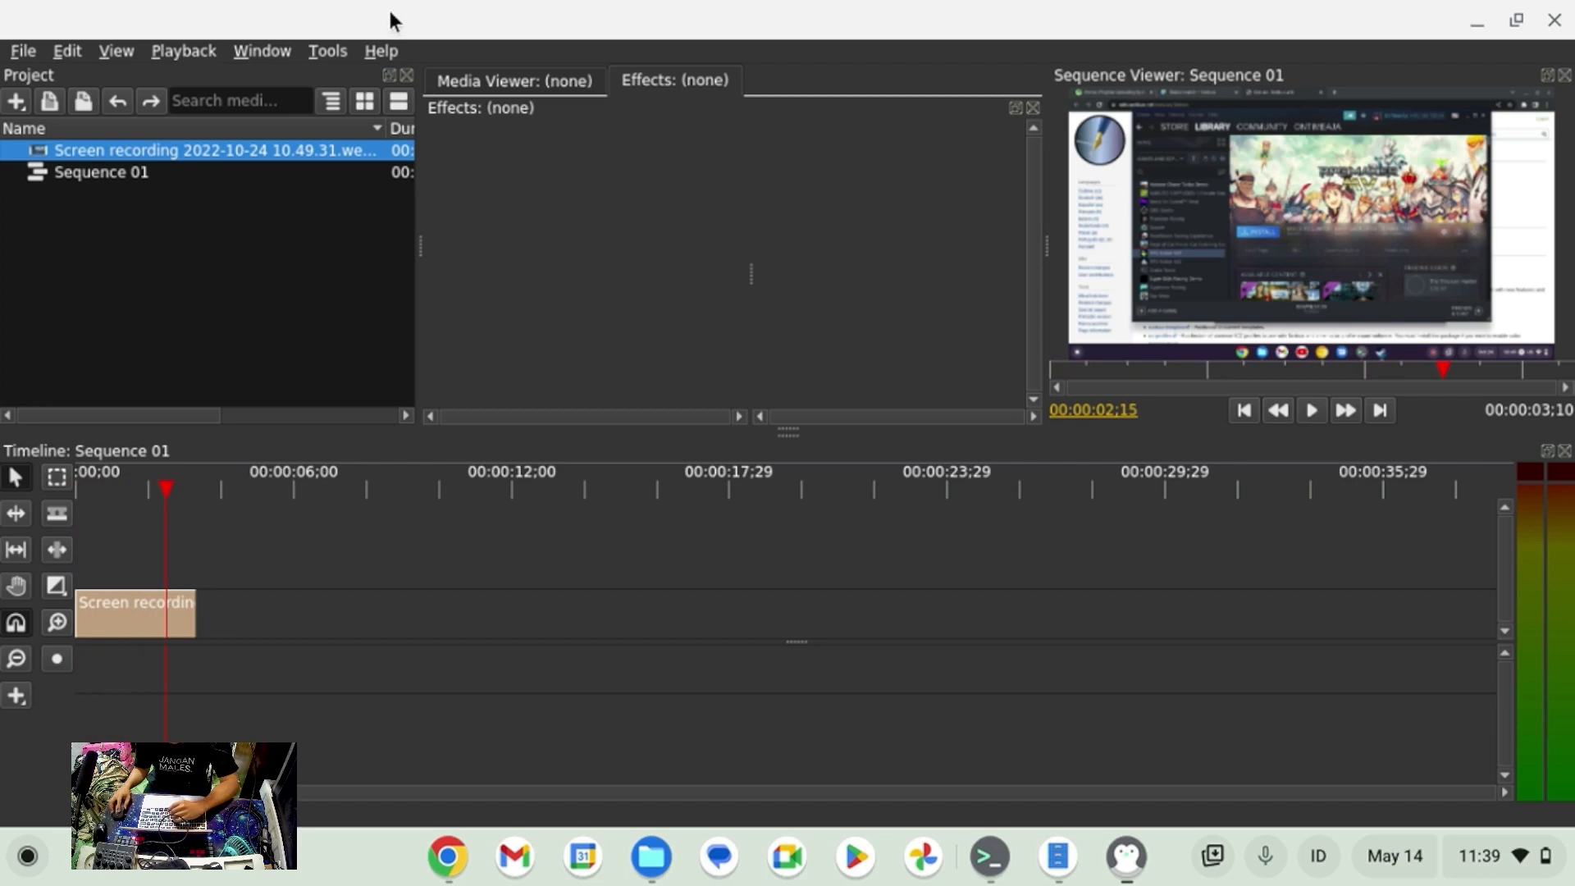
Check the Olive version information, close it, and replay the sequence from the start.
left_click(380, 50)
left_click(433, 137)
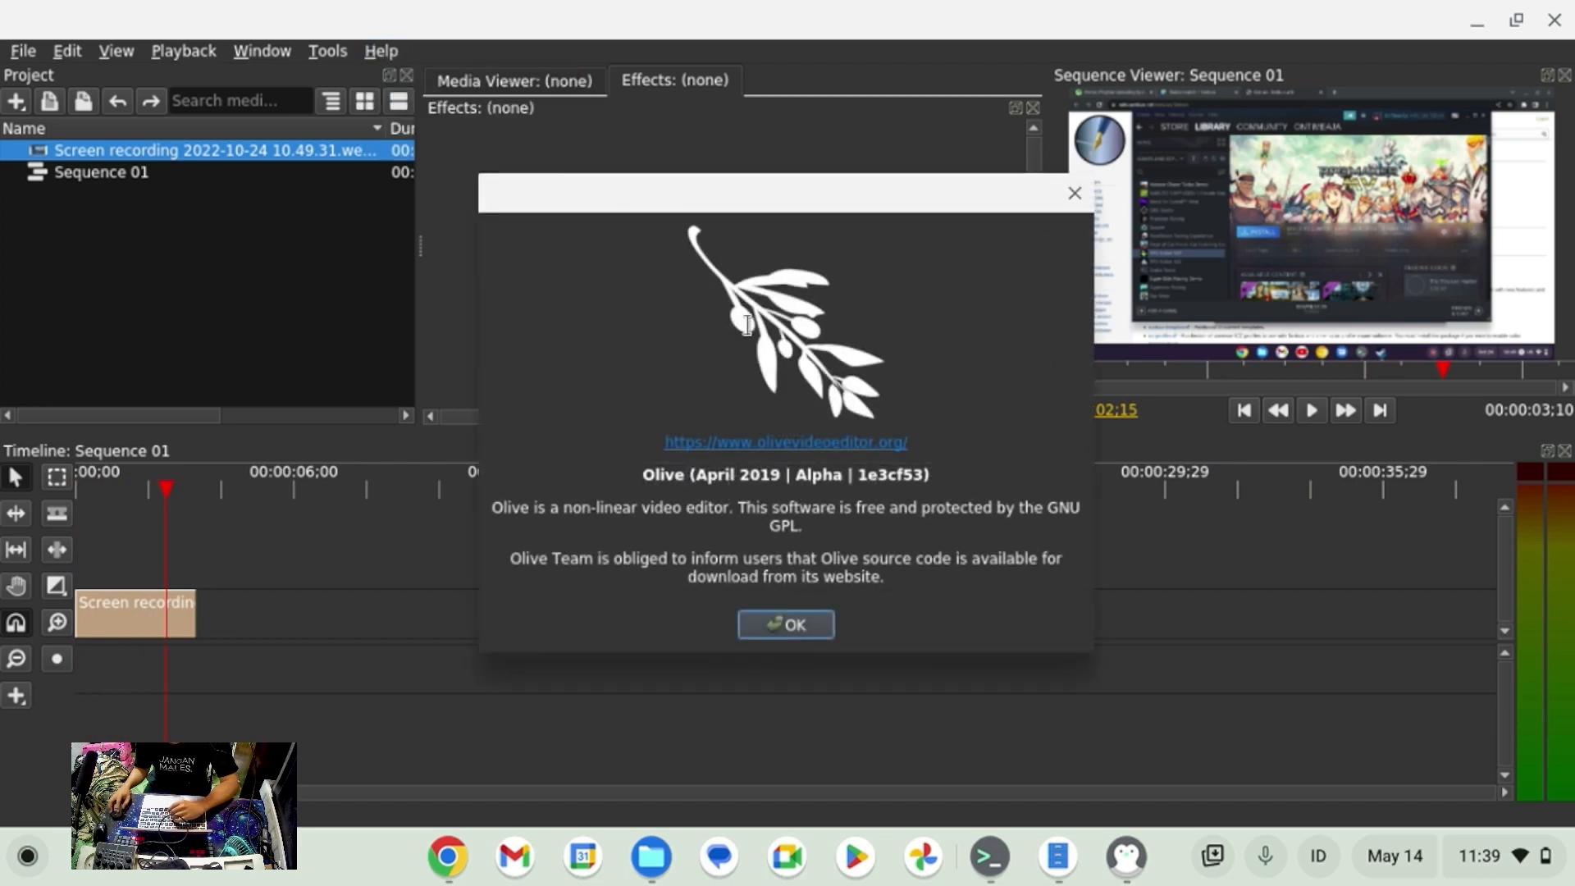
left_click(1072, 192)
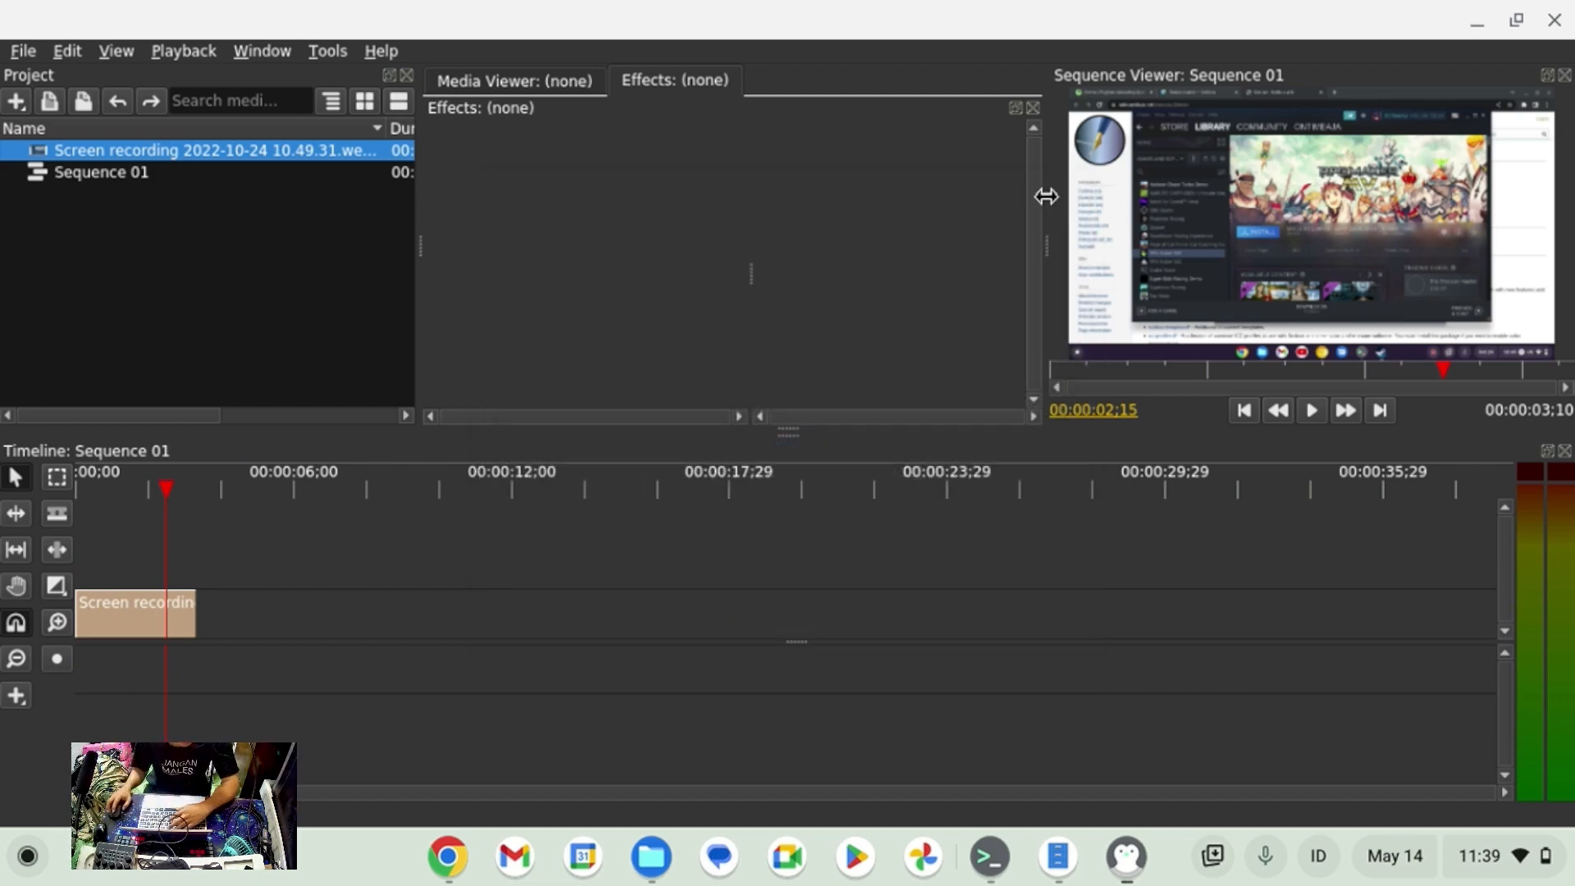
left_click_drag(189, 480, 44, 479)
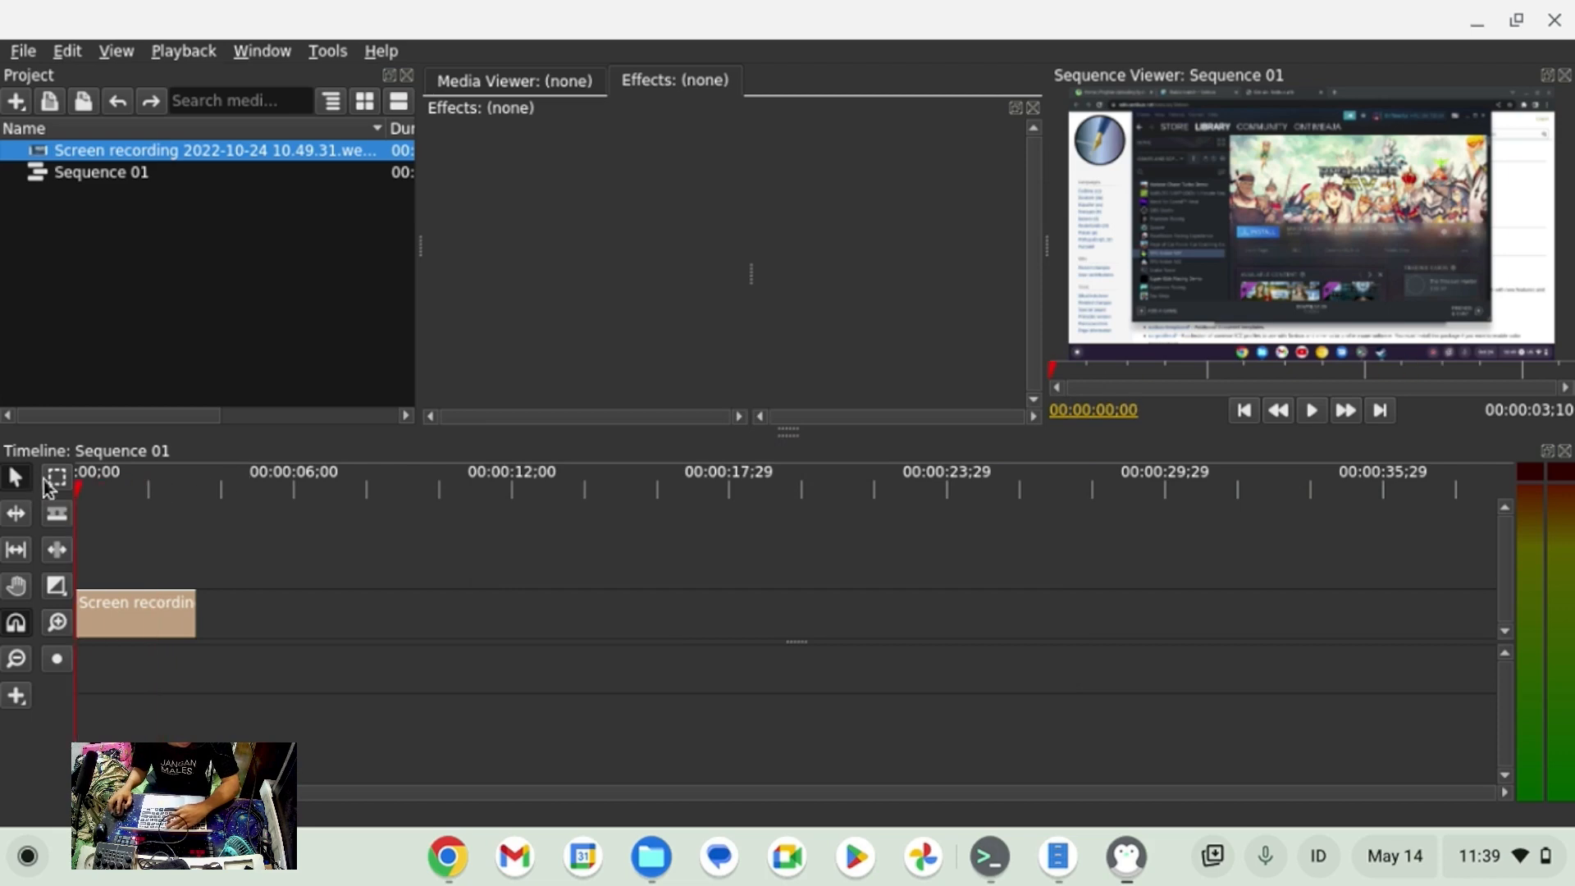
key("space")
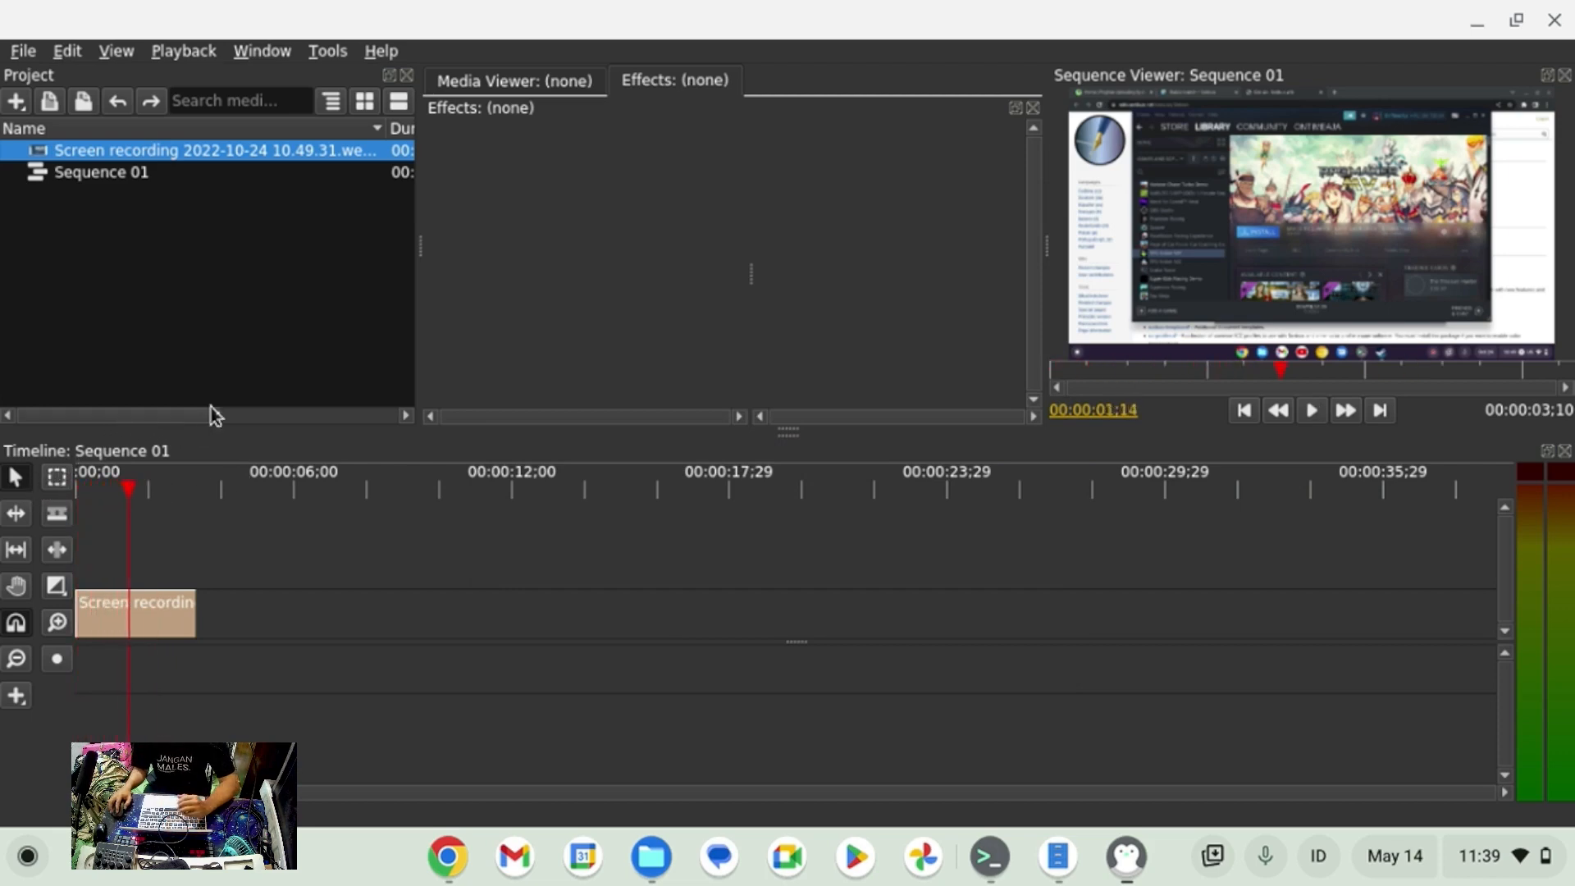